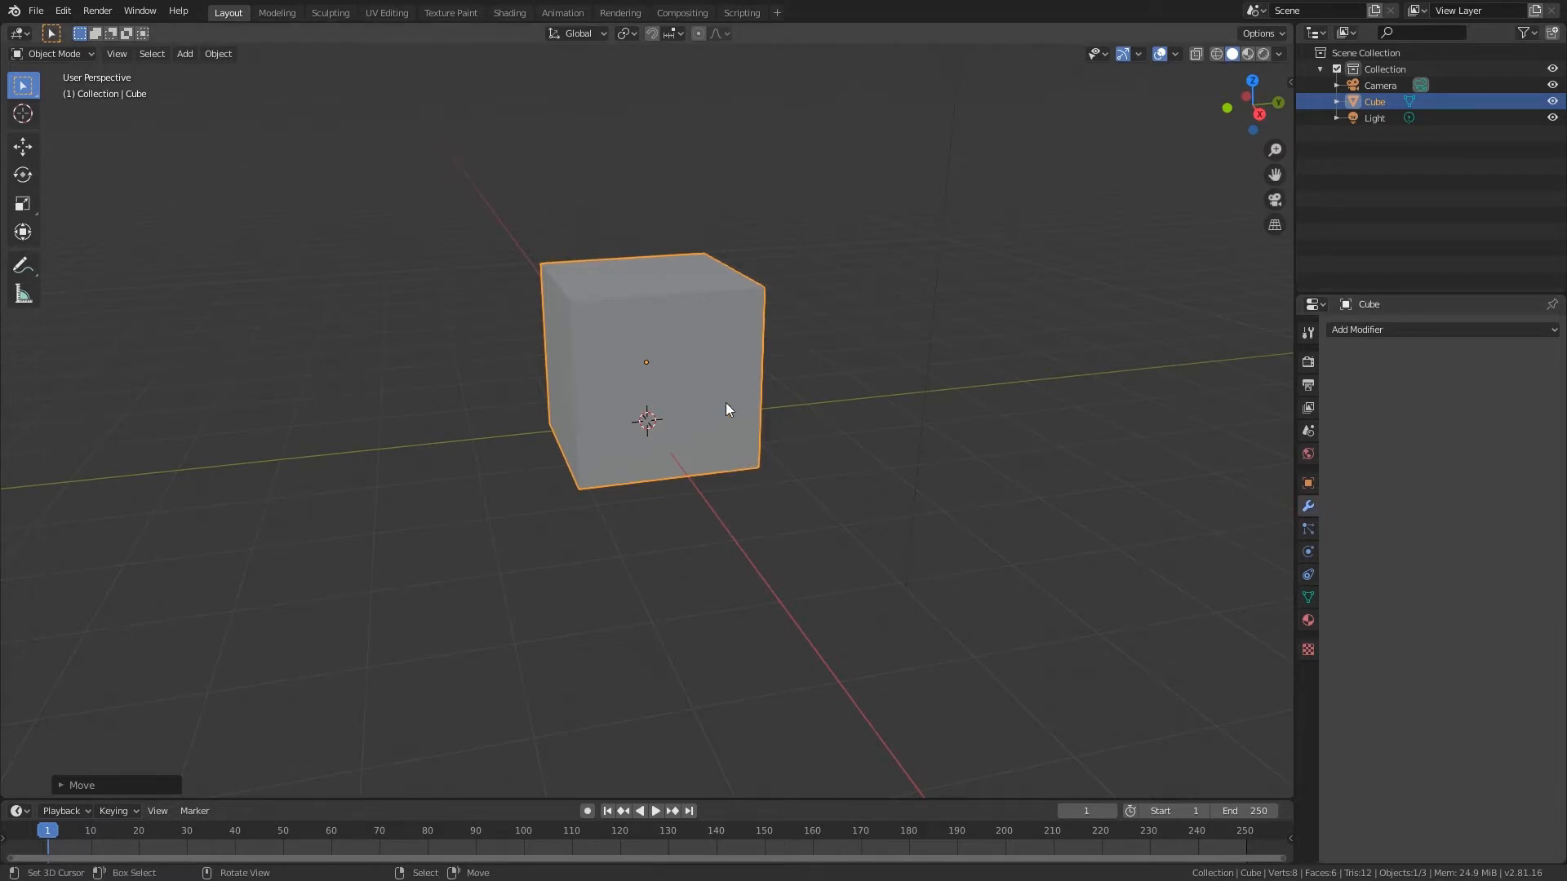
- In Edit Mode, duplicate the cube's whole mesh along the X axis and place the copy just beyond the original
{"action": "left_click", "coordinate": [1412, 335]}
{"action": "middle_click_drag", "start_coordinate": [958, 449], "coordinate": [823, 420]}
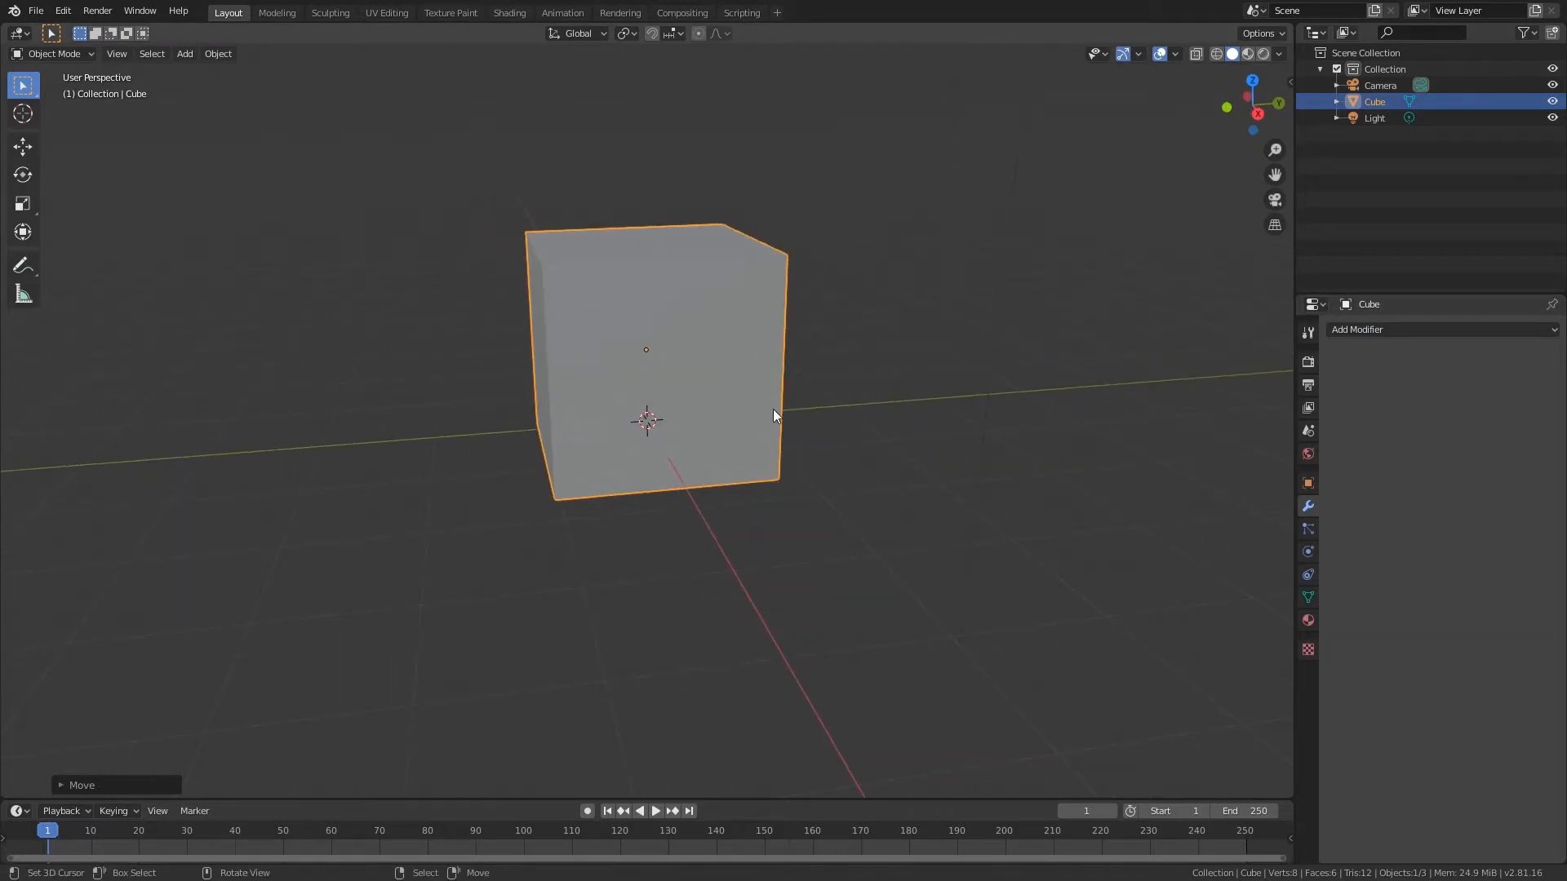
{"action": "key", "text": "Tab"}
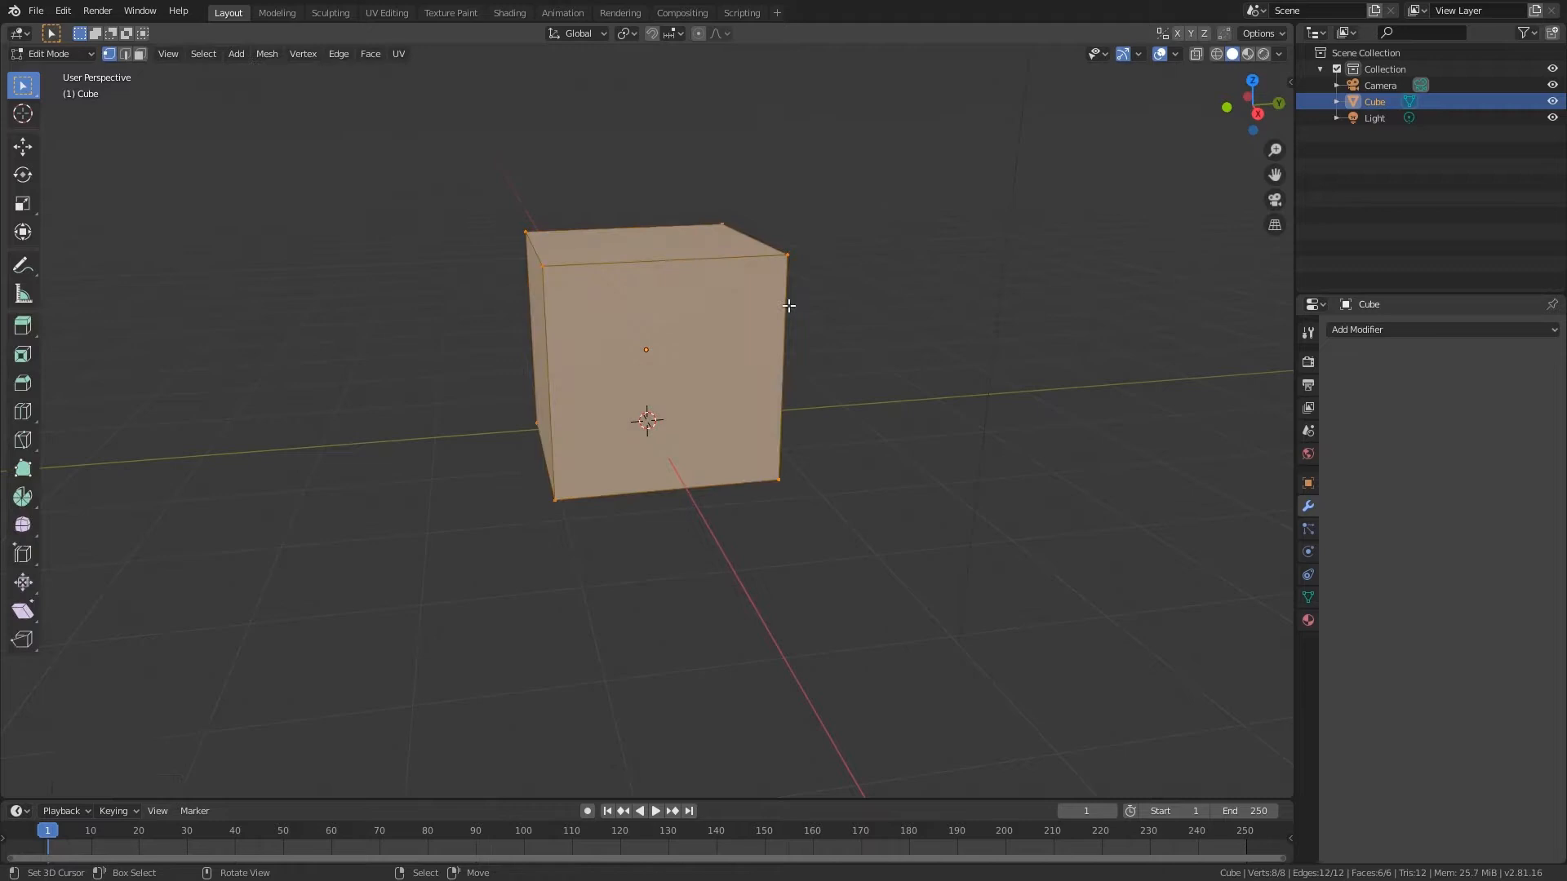
{"action": "left_click", "coordinate": [794, 255]}
{"action": "key", "text": "a"}
{"action": "middle_click_drag", "start_coordinate": [779, 308], "coordinate": [660, 352]}
{"action": "scroll", "coordinate": [778, 319], "scroll_direction": "down", "scroll_amount": 1}
{"action": "key", "text": "shift+d"}
{"action": "key", "text": "x"}
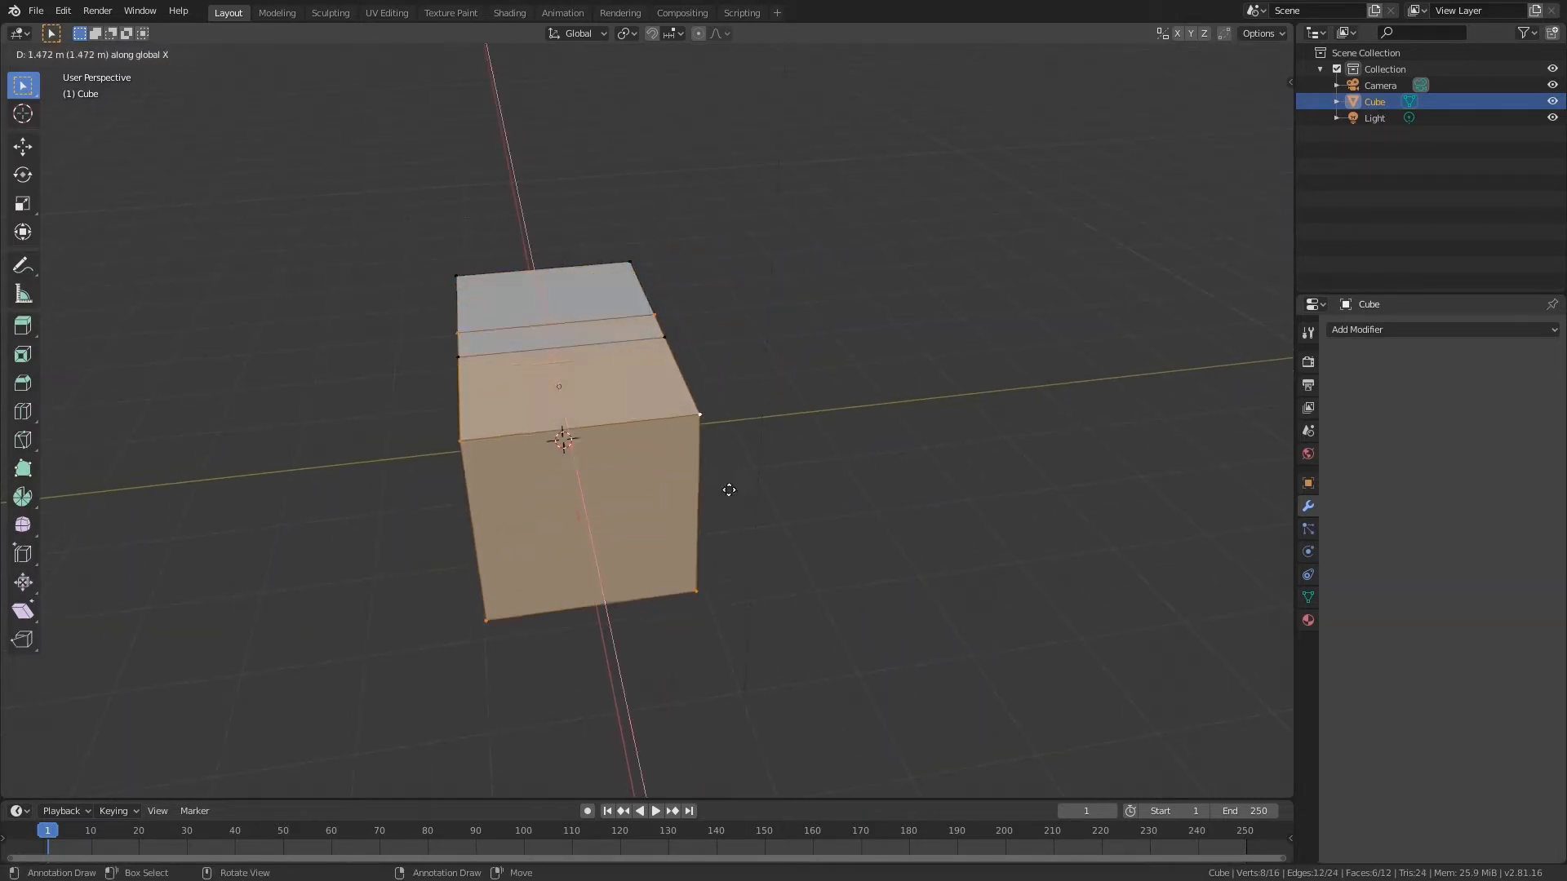
{"action": "left_click", "coordinate": [730, 447]}
{"action": "middle_click_drag", "start_coordinate": [734, 447], "coordinate": [867, 461]}
- Duplicate the cube mesh along X twice more to complete an evenly spaced row of four cubes
{"action": "key", "text": "shift+d"}
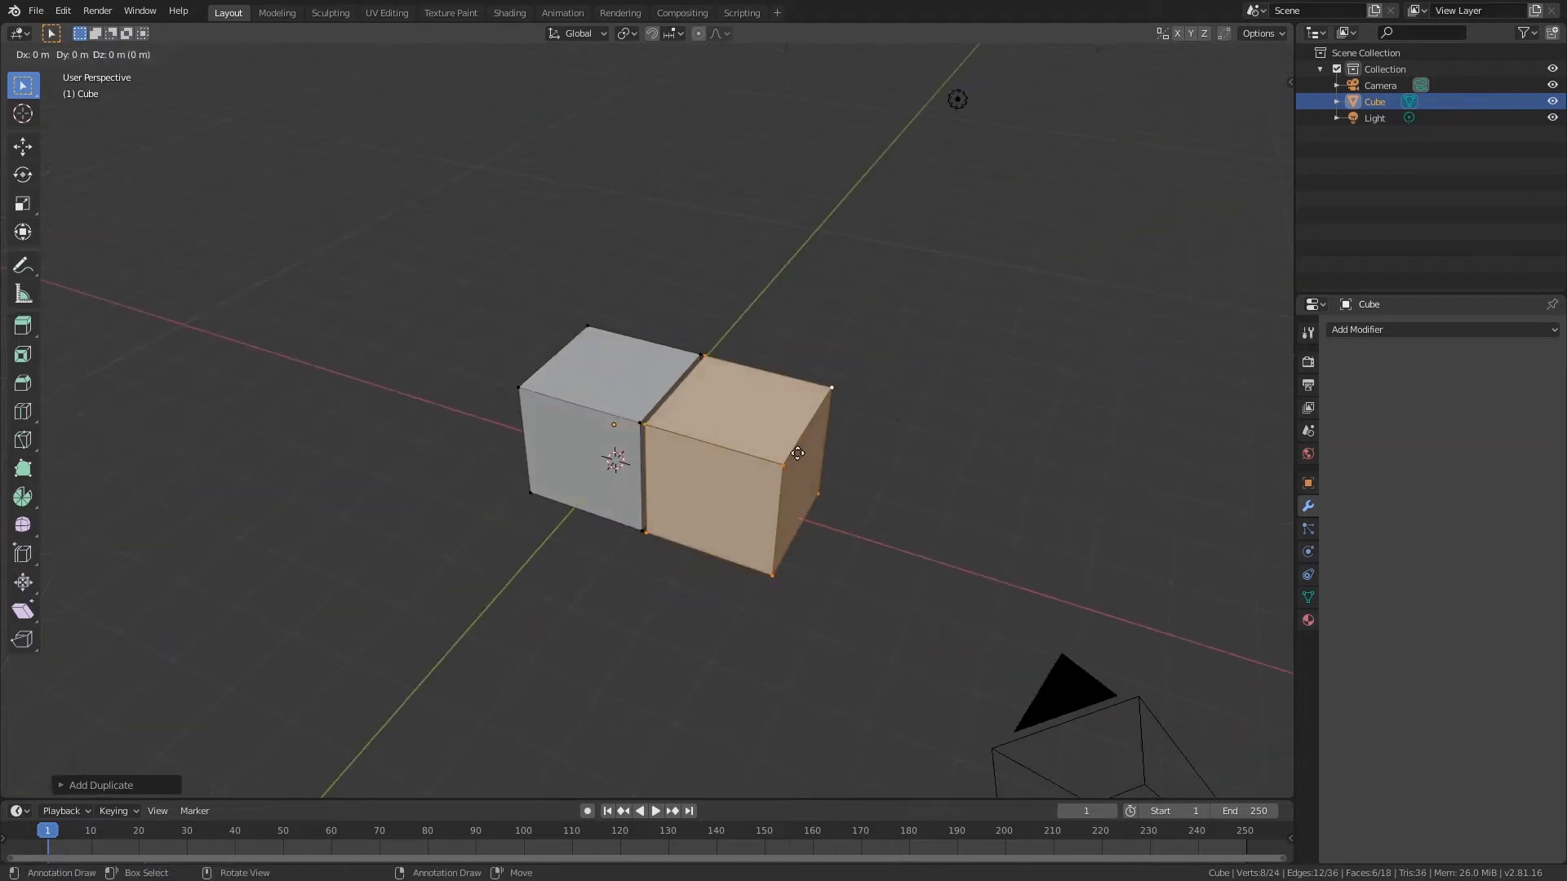
{"action": "key", "text": "x"}
{"action": "left_click", "coordinate": [926, 544]}
{"action": "middle_click_drag", "start_coordinate": [926, 544], "coordinate": [750, 405], "text": "shift"}
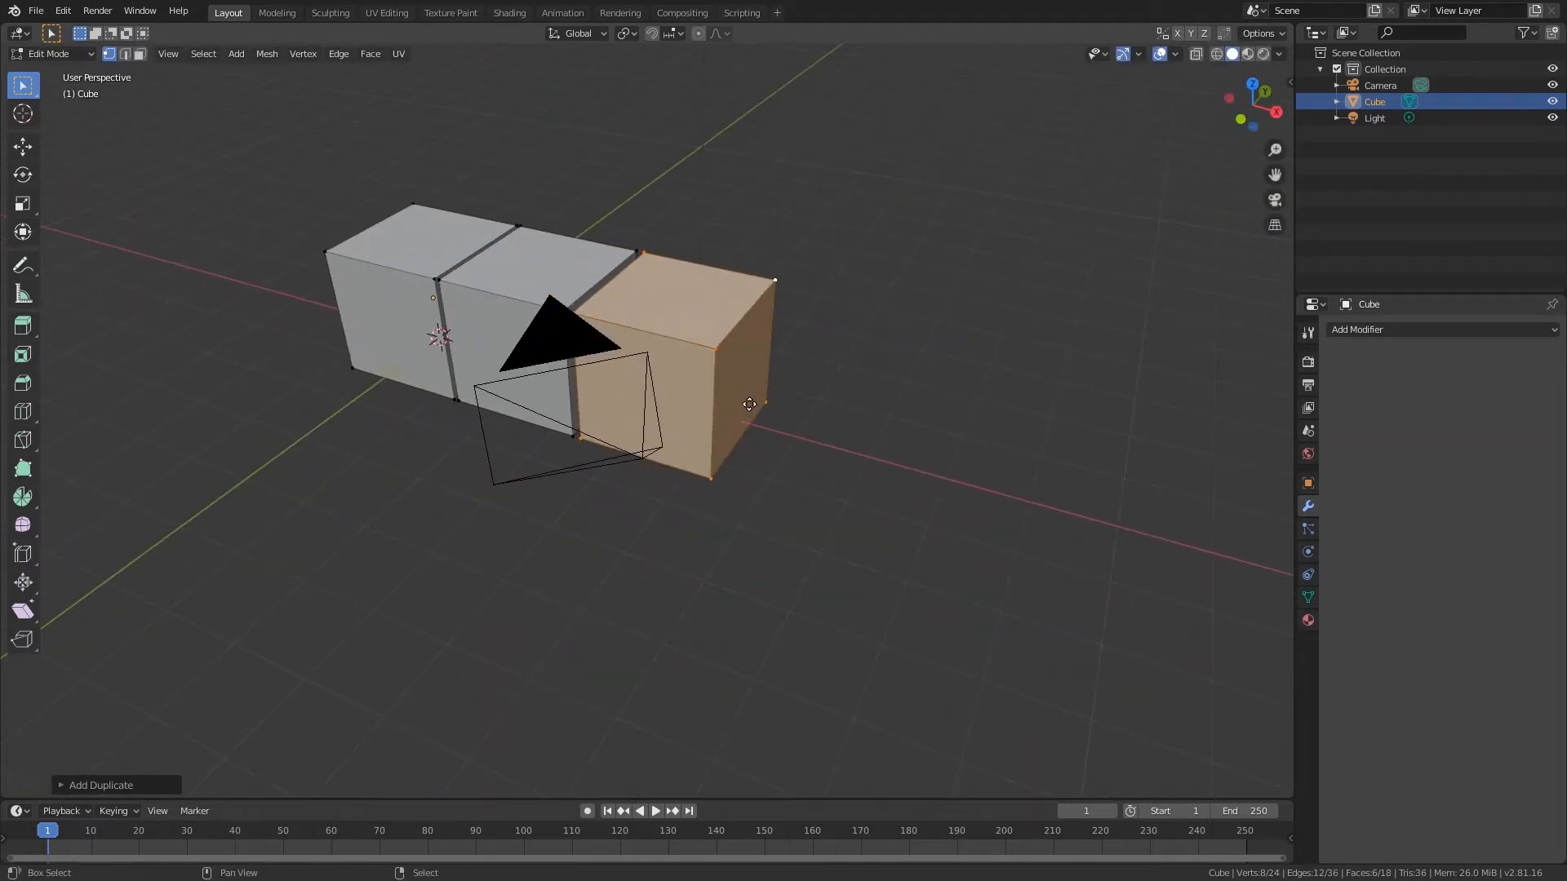
{"action": "key", "text": "shift+d"}
{"action": "key", "text": "x"}
{"action": "left_click", "coordinate": [894, 480]}
{"action": "middle_click_drag", "start_coordinate": [894, 480], "coordinate": [864, 388]}
- Select the face at the +X end of the row and Spin it into a curved strip, then return to Object Mode
{"action": "key", "text": "Tab"}
{"action": "key", "text": "Tab"}
{"action": "key", "text": "3"}
{"action": "right_click", "coordinate": [878, 354]}
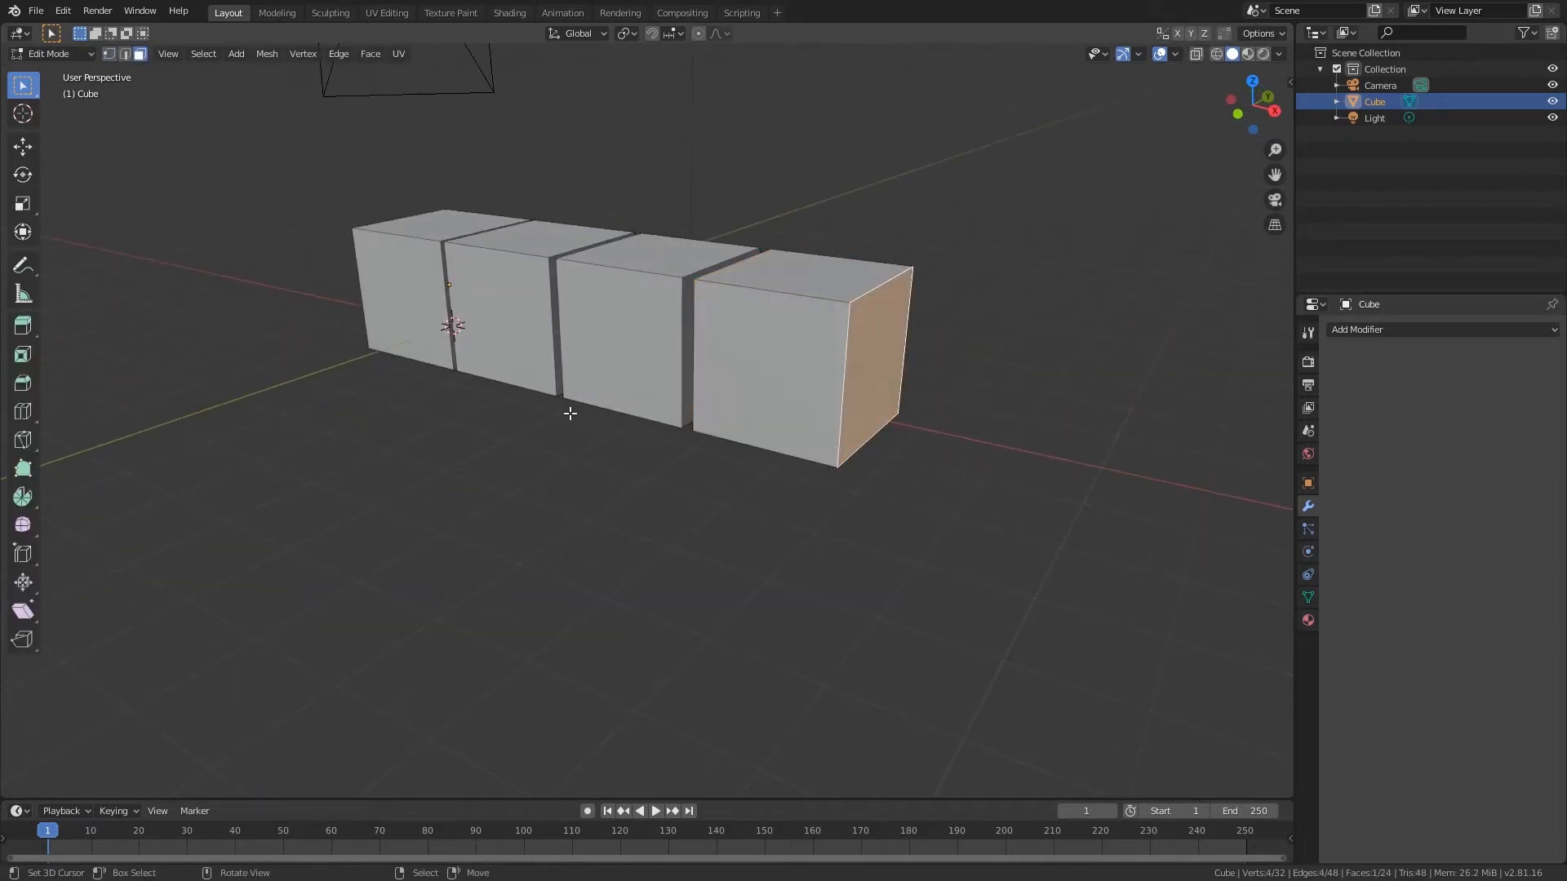
{"action": "middle_click_drag", "start_coordinate": [569, 413], "coordinate": [292, 542]}
{"action": "left_click", "coordinate": [24, 498]}
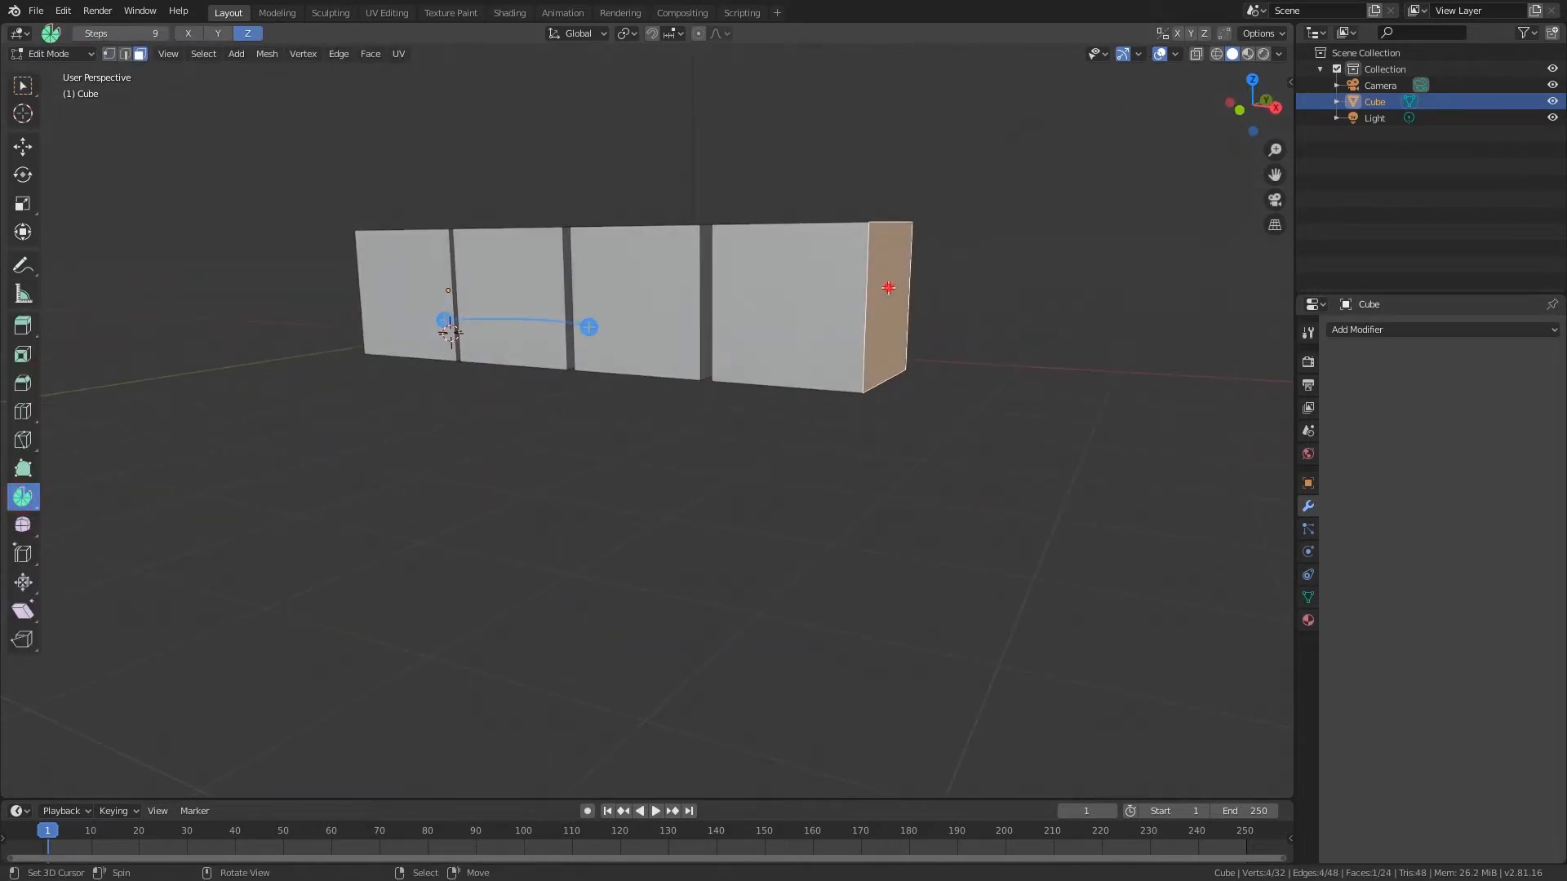
{"action": "left_click_drag", "start_coordinate": [449, 332], "coordinate": [683, 571]}
{"action": "key", "text": "Tab"}
{"action": "middle_click_drag", "start_coordinate": [874, 441], "coordinate": [372, 371]}
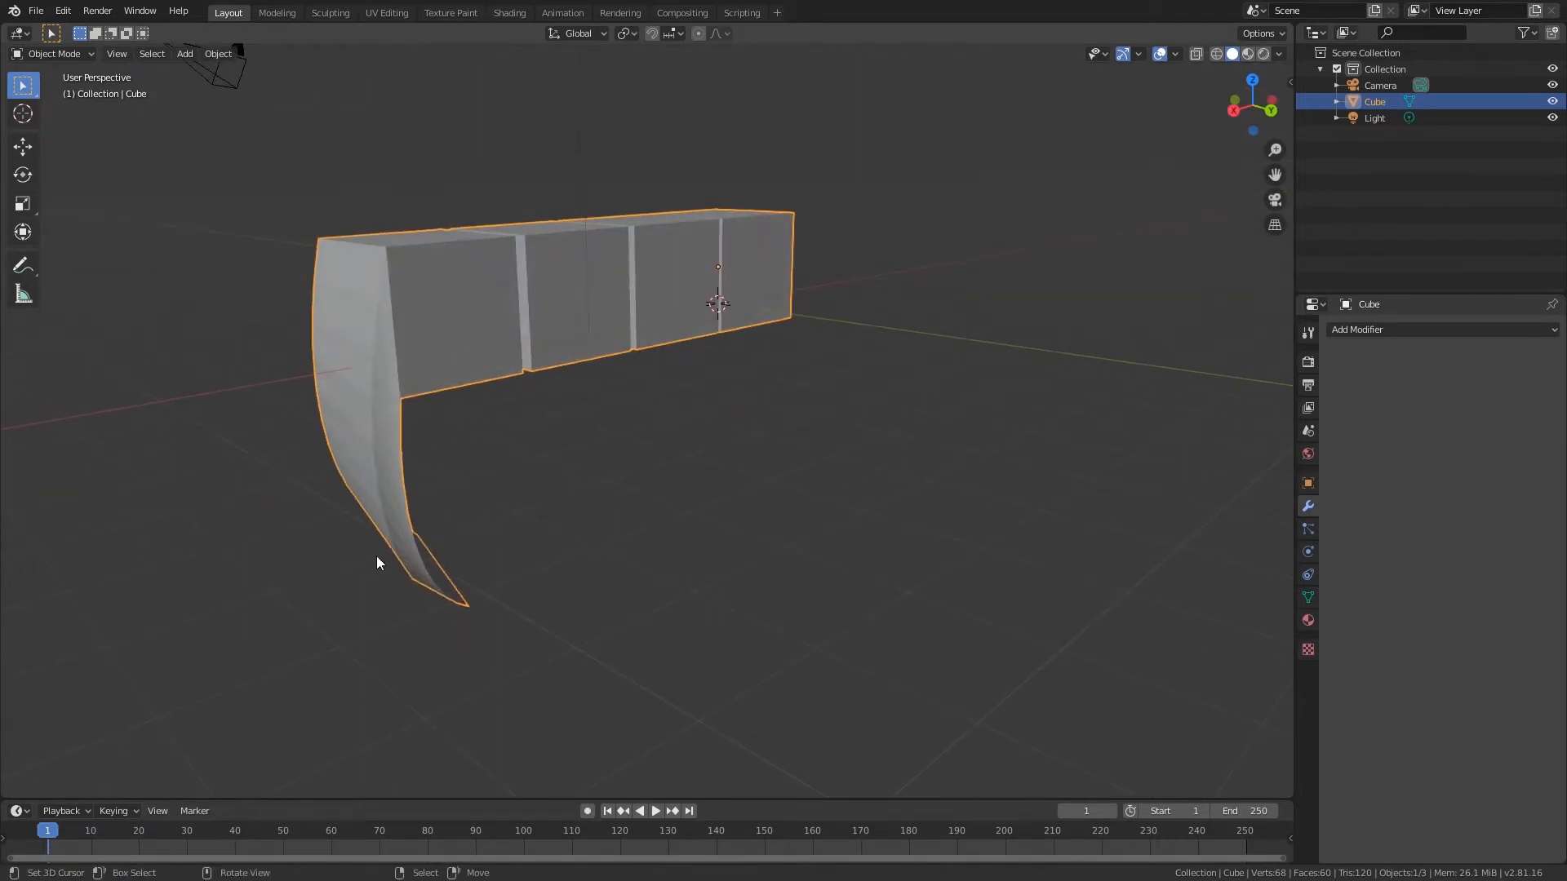
{"action": "middle_click_drag", "start_coordinate": [431, 581], "coordinate": [778, 291]}
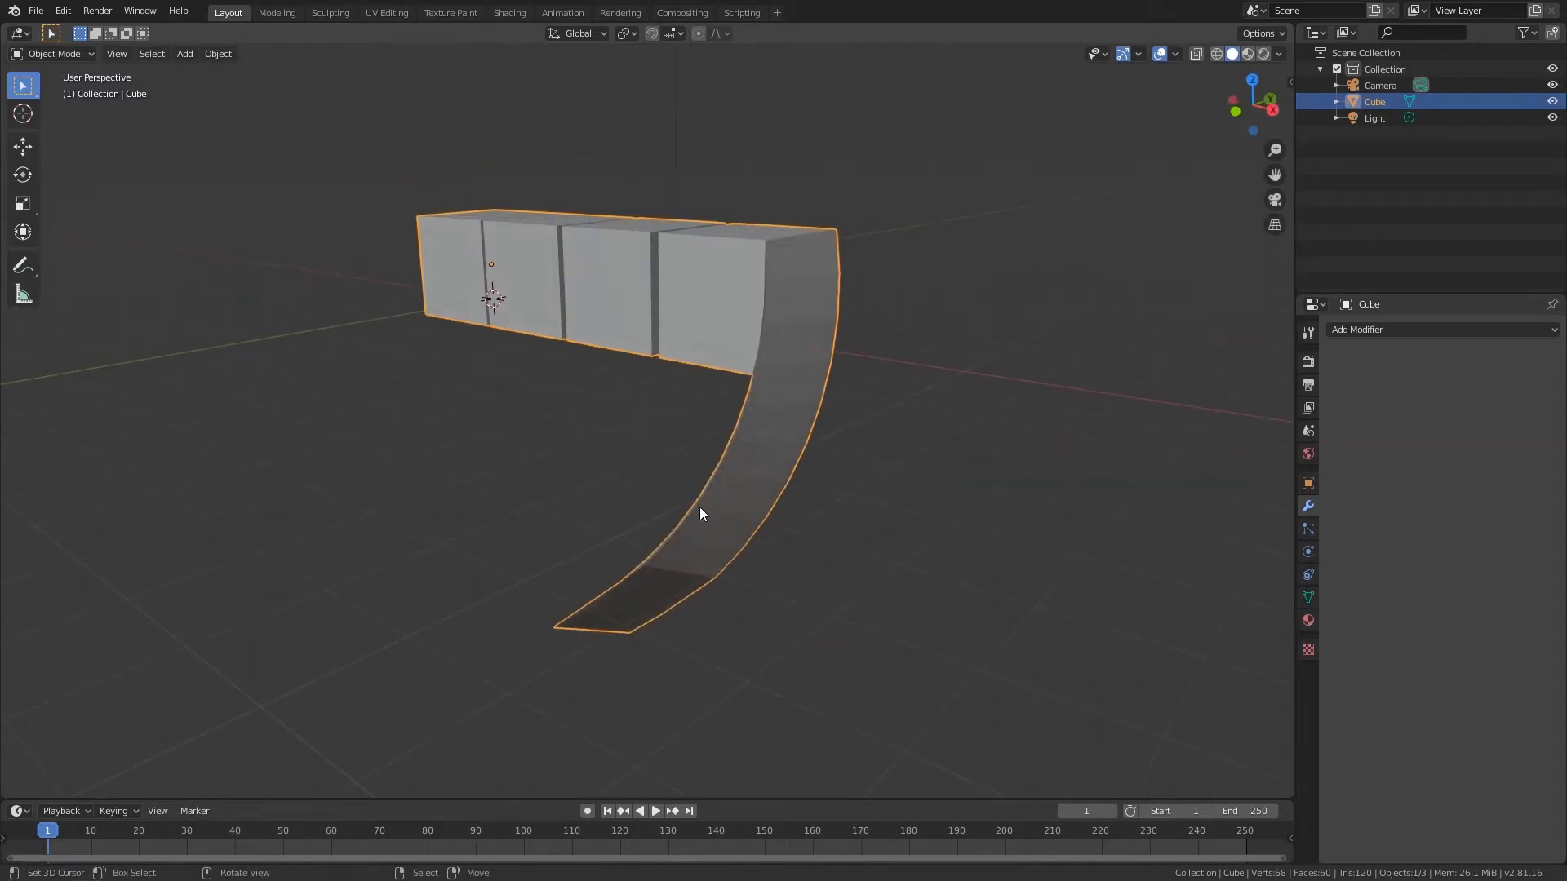
{"action": "middle_click_drag", "start_coordinate": [669, 563], "coordinate": [535, 447]}
- Switch back to the selection tool, undo the spin on the row's end face, and return to Object Mode
{"action": "key", "text": "Tab"}
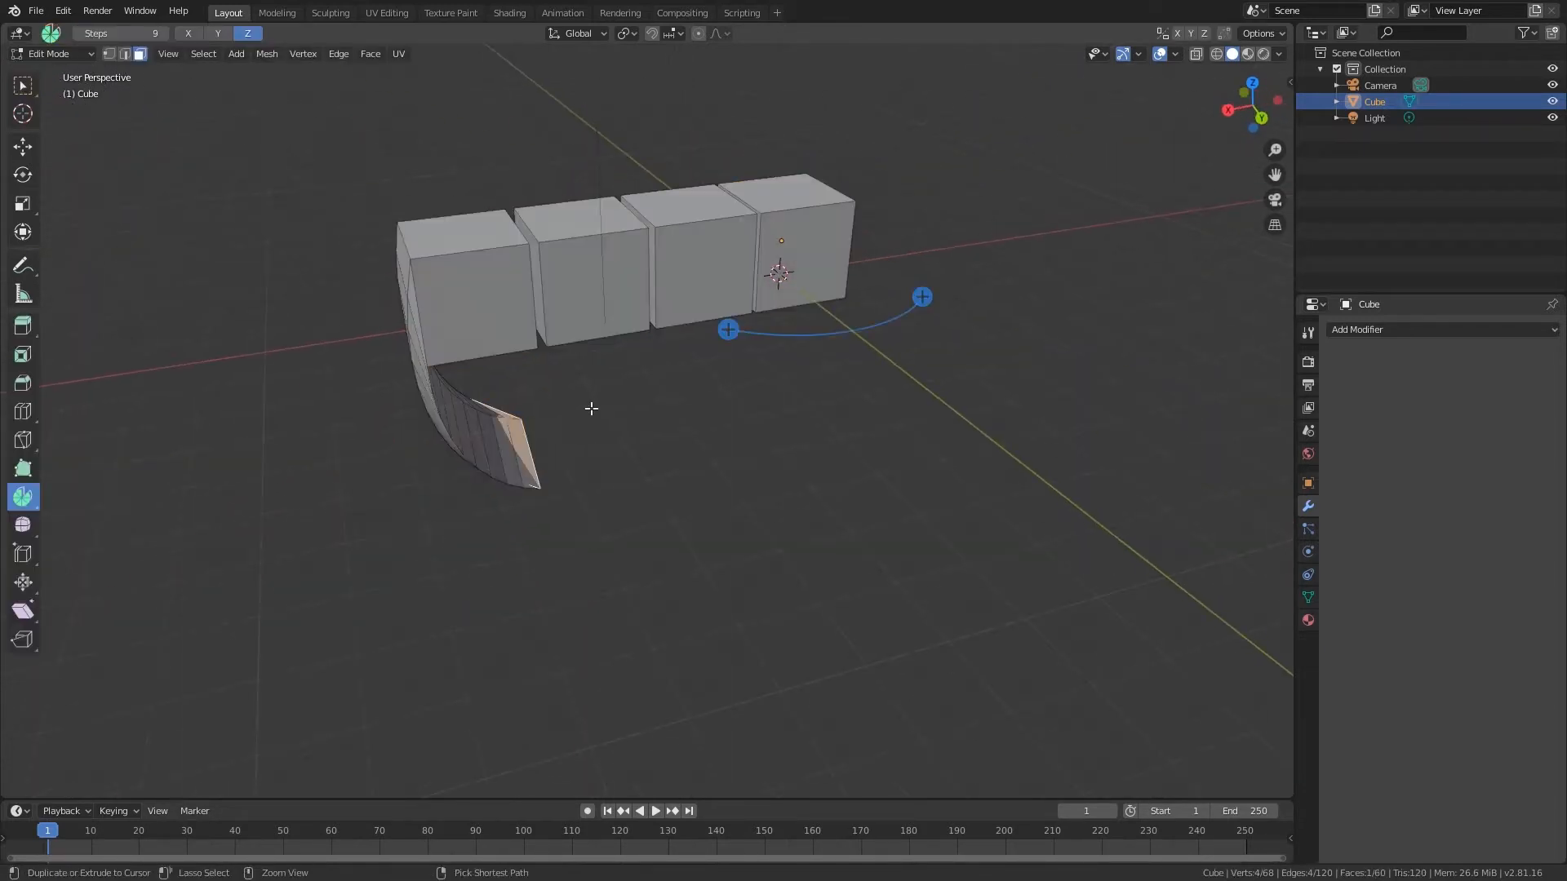
{"action": "mouse_move", "coordinate": [595, 405]}
{"action": "middle_mouse_down"}
{"action": "mouse_move", "coordinate": [645, 404]}
{"action": "mouse_move", "coordinate": [612, 448]}
{"action": "mouse_move", "coordinate": [589, 426]}
{"action": "middle_mouse_up"}
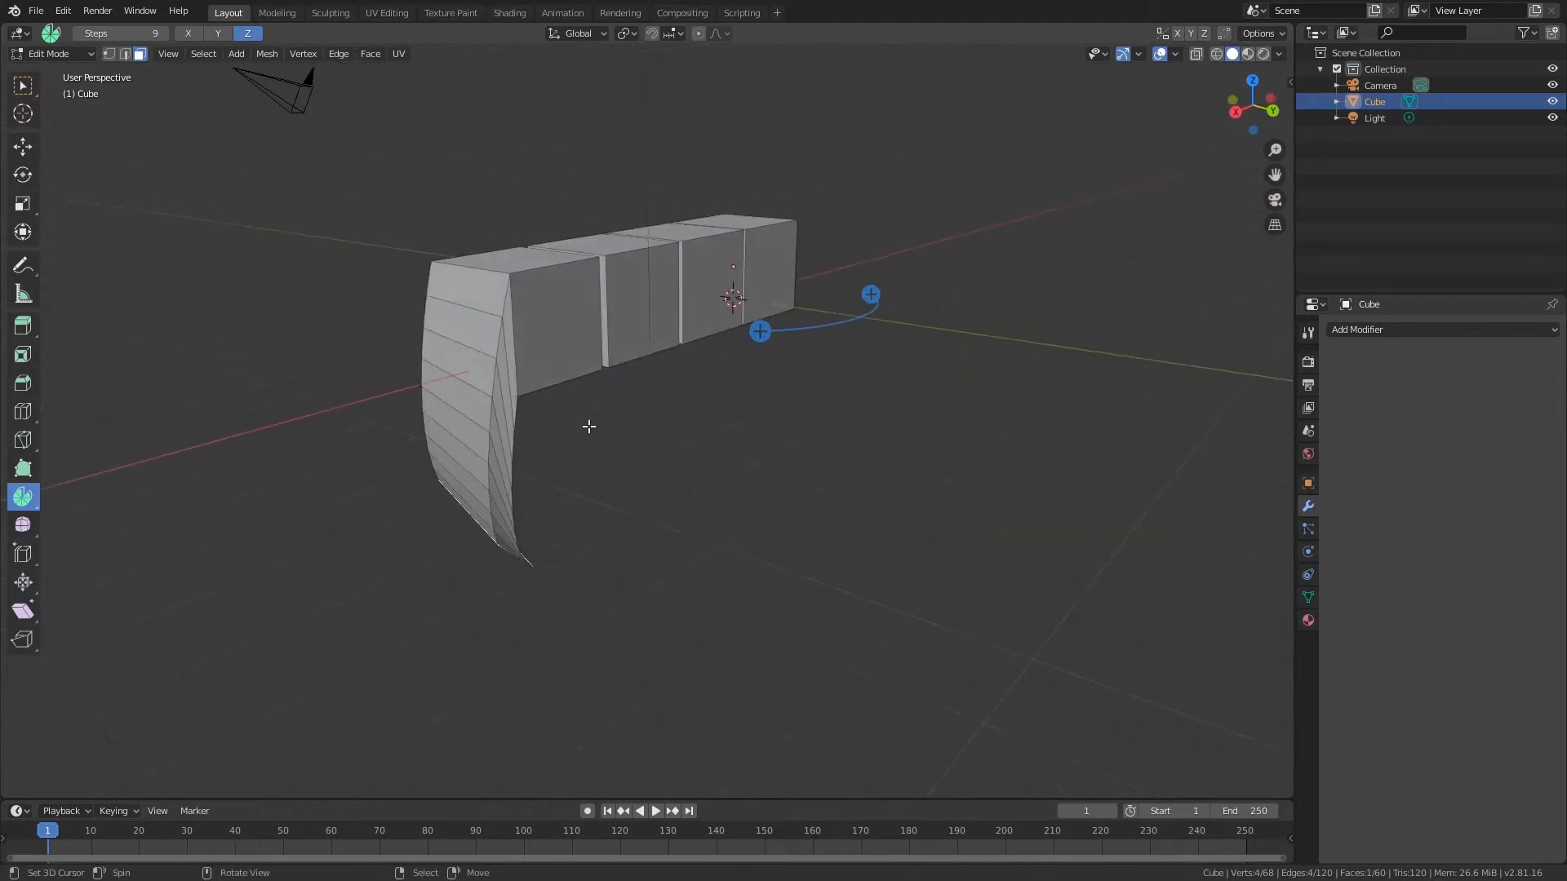
{"action": "left_click", "coordinate": [23, 86]}
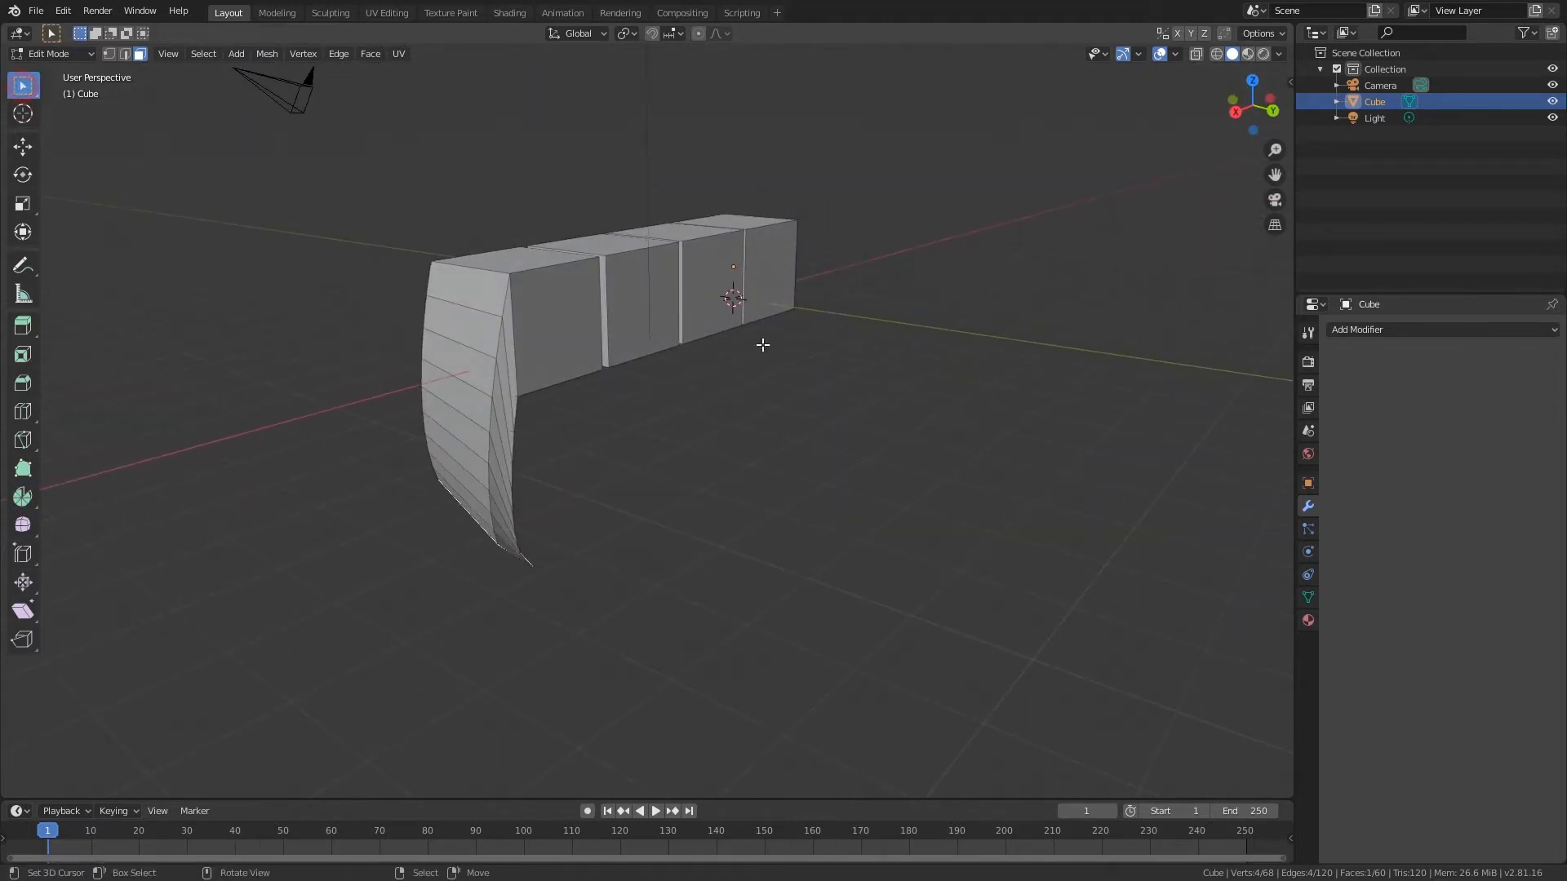
{"action": "middle_click_drag", "start_coordinate": [762, 343], "coordinate": [811, 451]}
{"action": "key", "text": "ctrl+z"}
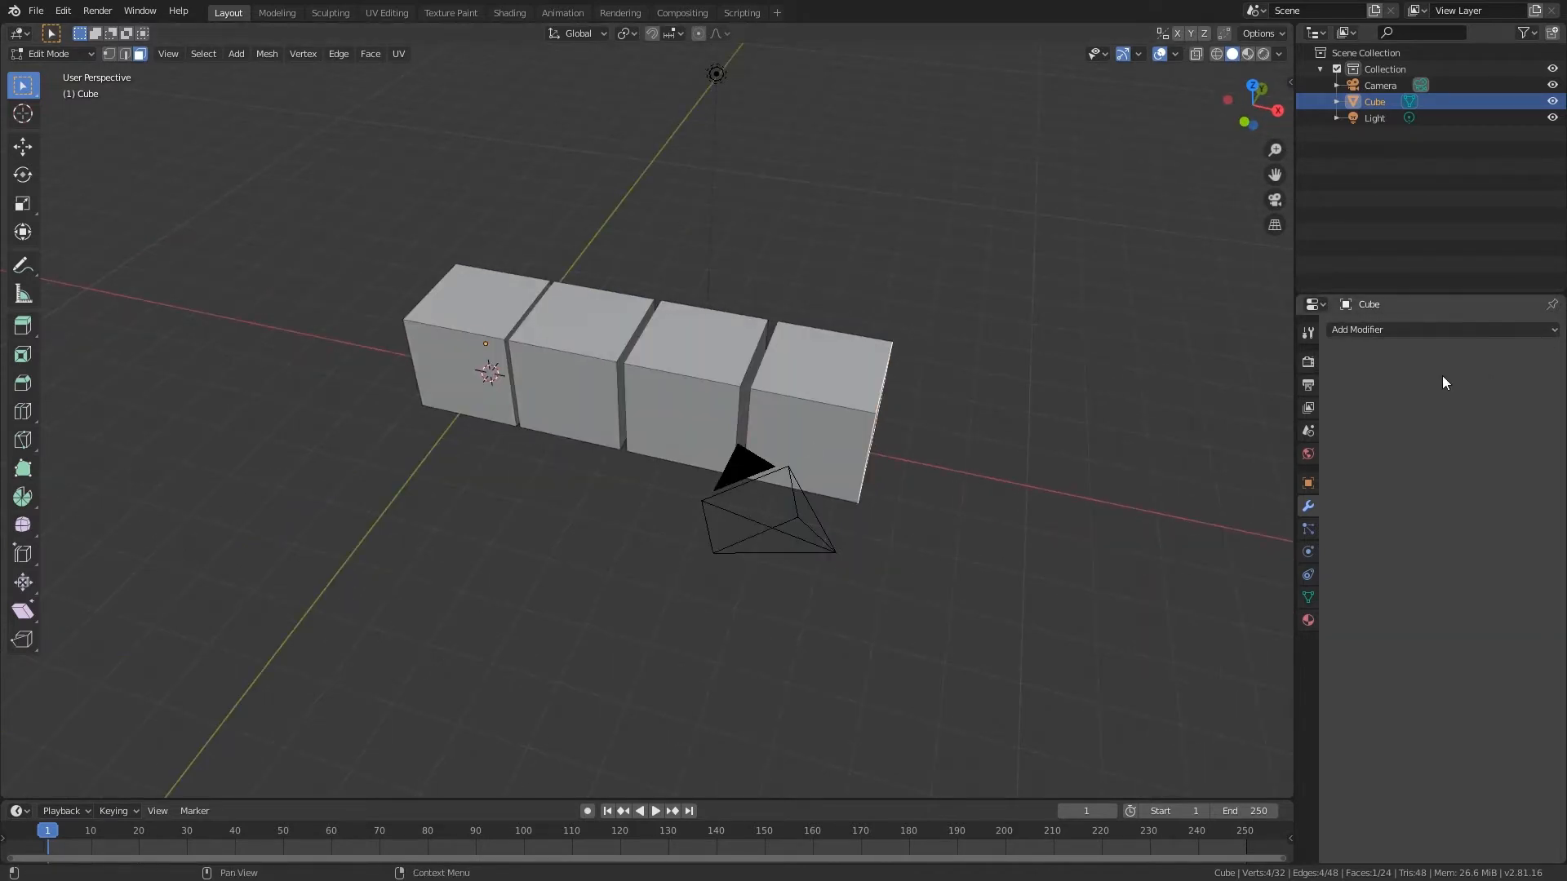
{"action": "middle_click_drag", "start_coordinate": [804, 425], "coordinate": [808, 458]}
{"action": "key", "text": "Tab"}
{"action": "left_click", "coordinate": [1415, 329]}
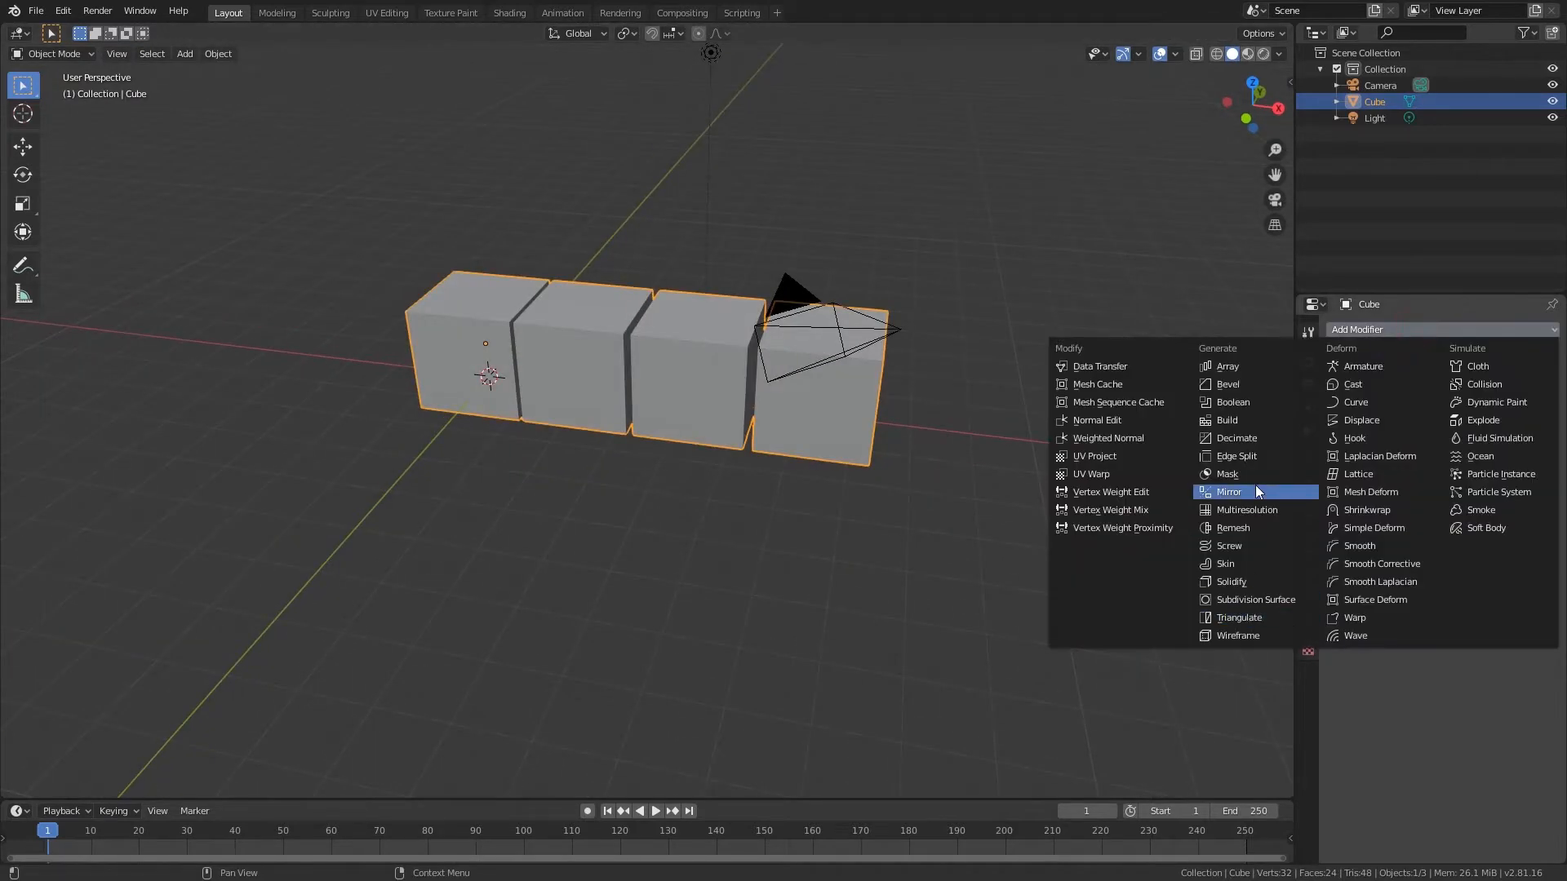
{"action": "mouse_move", "coordinate": [821, 472]}
{"action": "middle_mouse_down"}
{"action": "mouse_move", "coordinate": [814, 486]}
{"action": "mouse_move", "coordinate": [846, 490]}
{"action": "middle_mouse_up"}
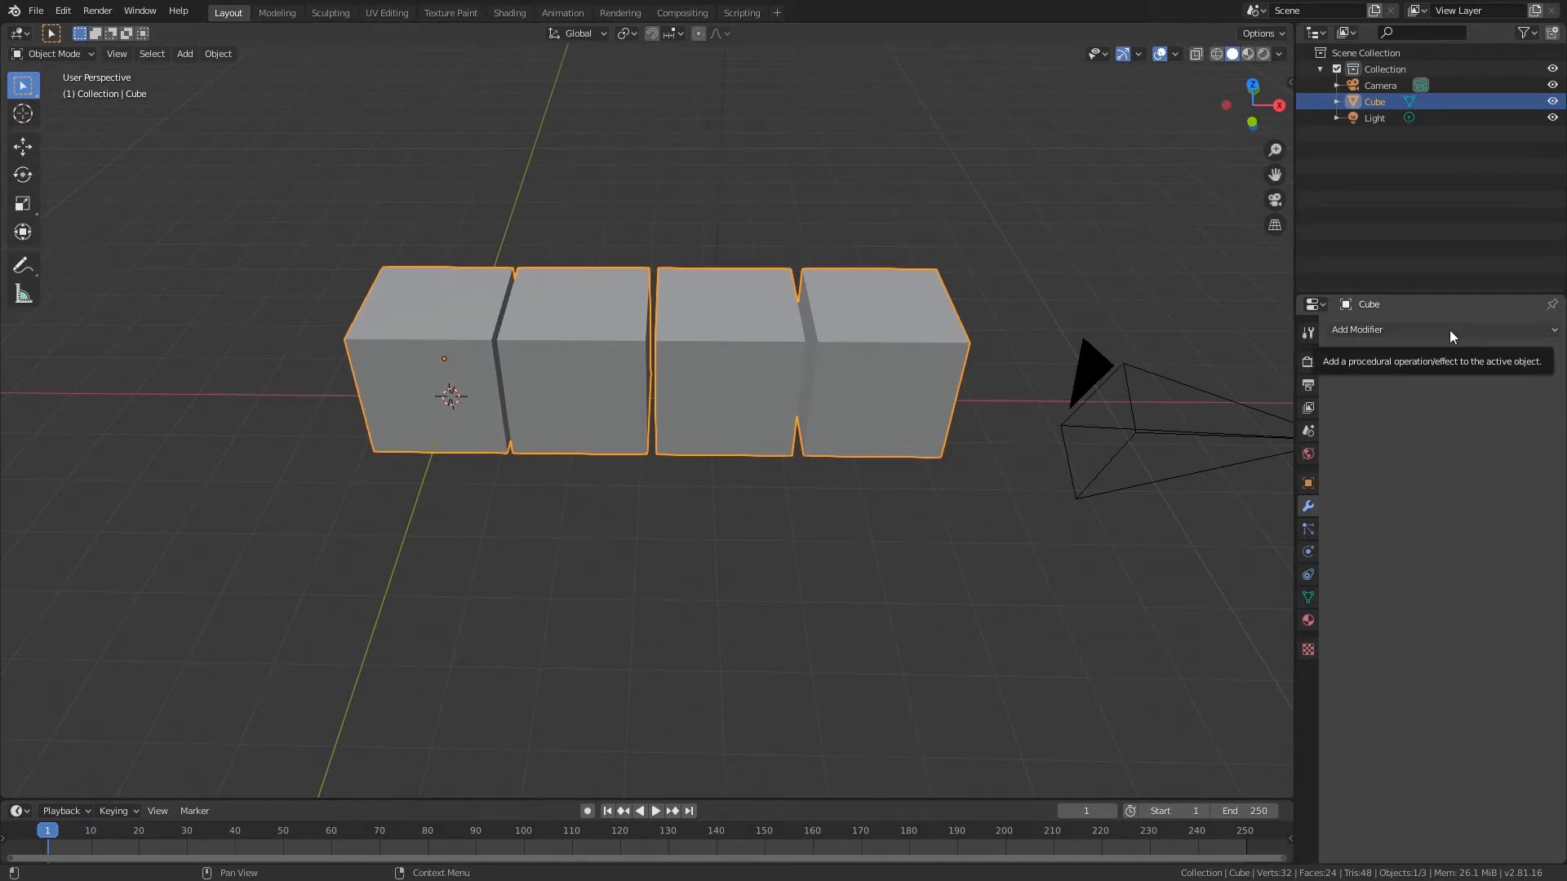
{"action": "middle_click_drag", "start_coordinate": [858, 426], "coordinate": [858, 415]}
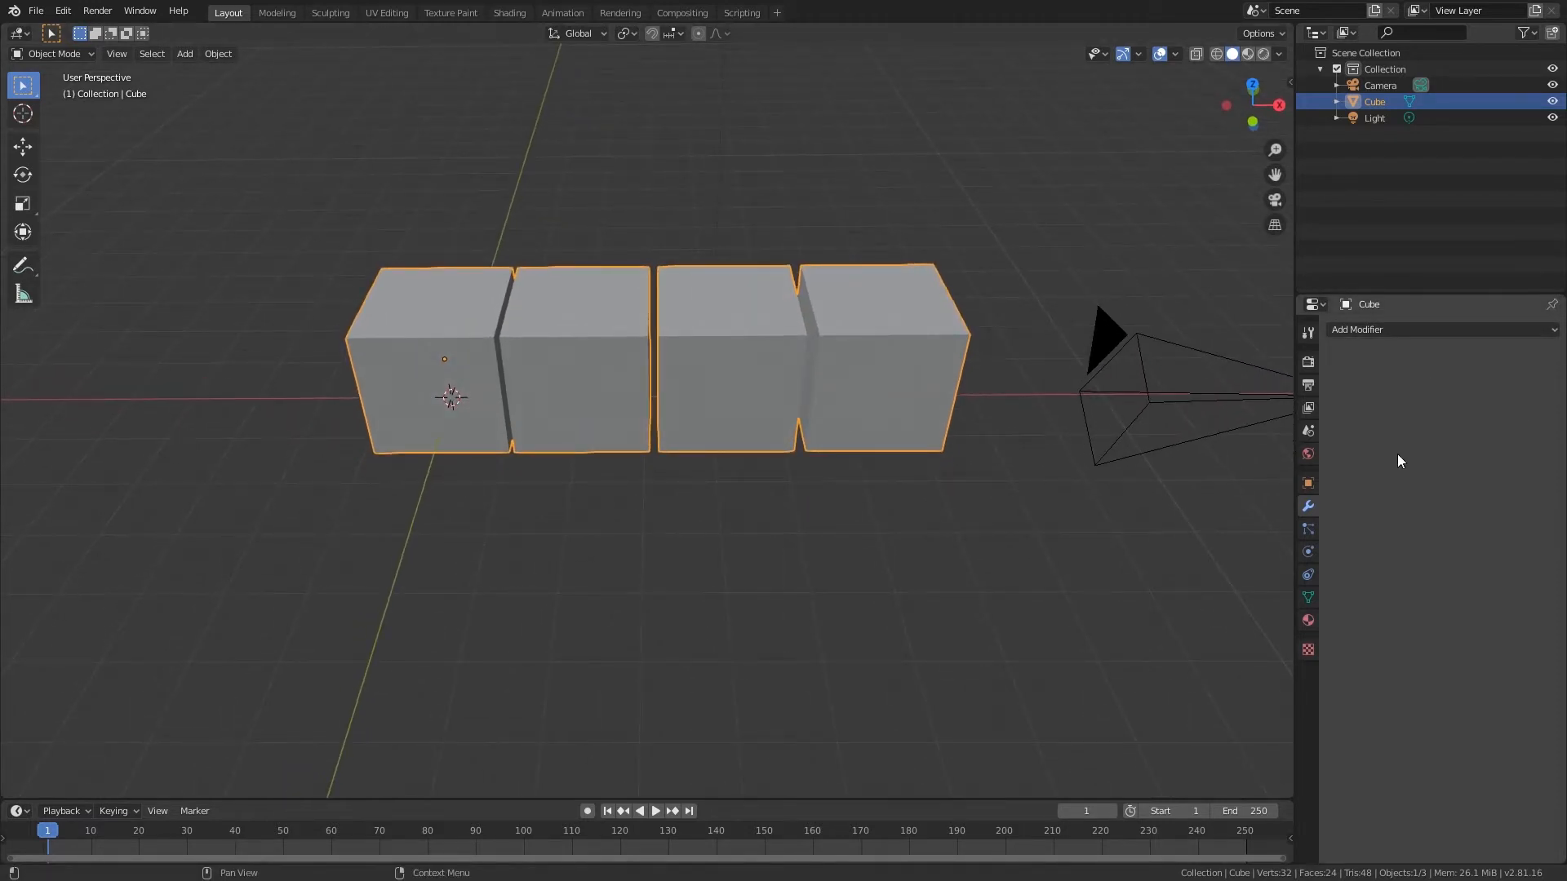
- Clear the location of the row of cubes, then move the object freely away from the world origin
{"action": "key", "text": "alt+g"}
{"action": "middle_click_drag", "start_coordinate": [992, 449], "coordinate": [937, 444]}
{"action": "scroll", "coordinate": [937, 444], "scroll_direction": "down", "scroll_amount": 2}
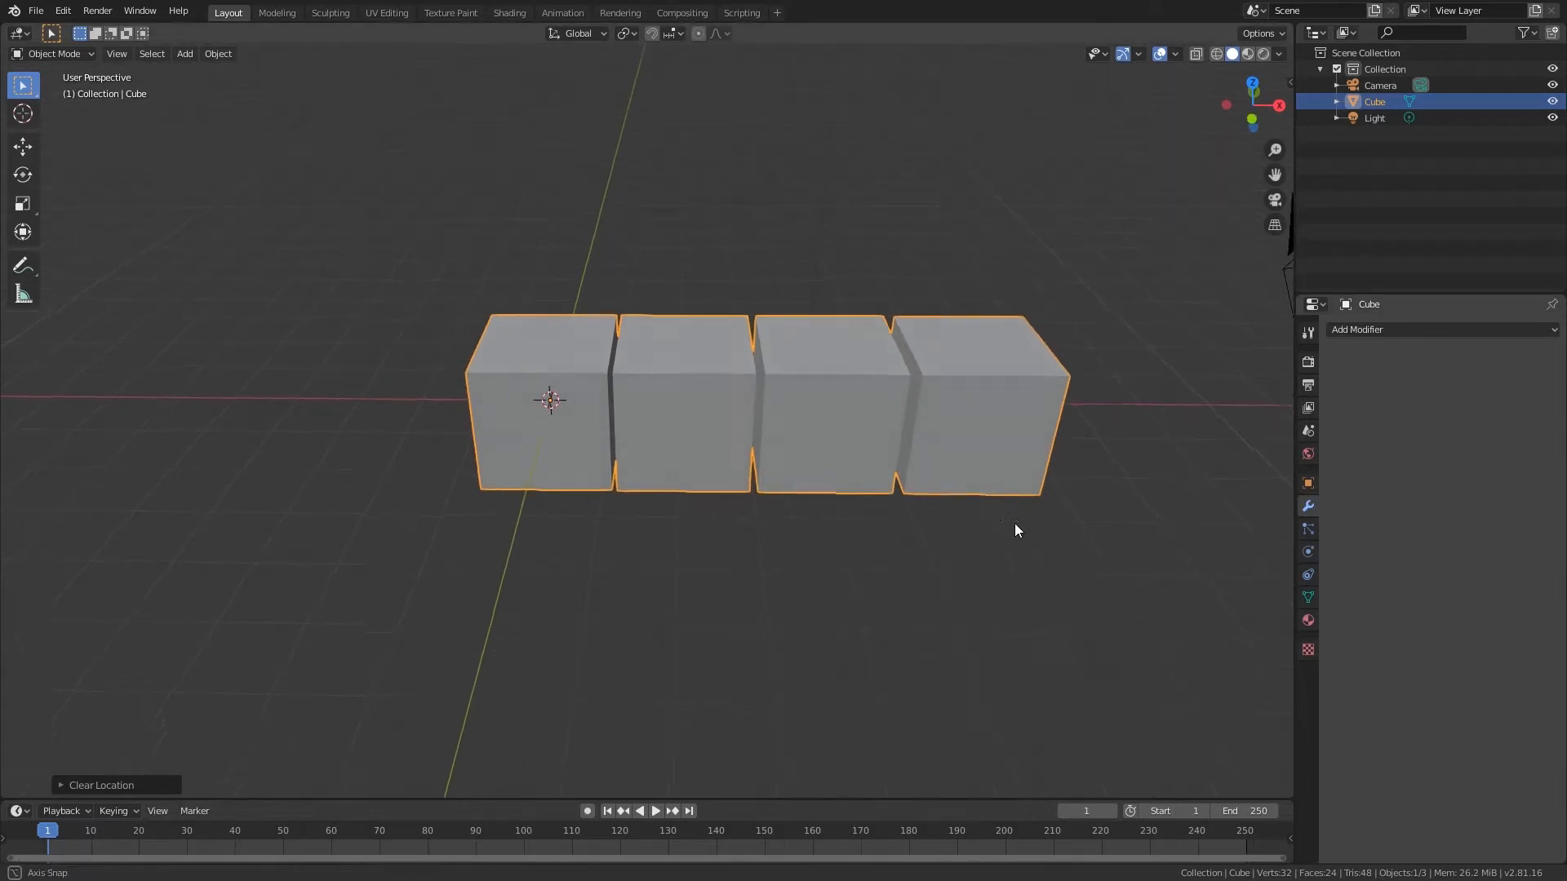
{"action": "key", "text": "g"}
{"action": "left_click", "coordinate": [741, 424]}
{"action": "middle_click_drag", "start_coordinate": [741, 424], "coordinate": [916, 437]}
{"action": "middle_click_drag", "start_coordinate": [774, 427], "coordinate": [1046, 384]}
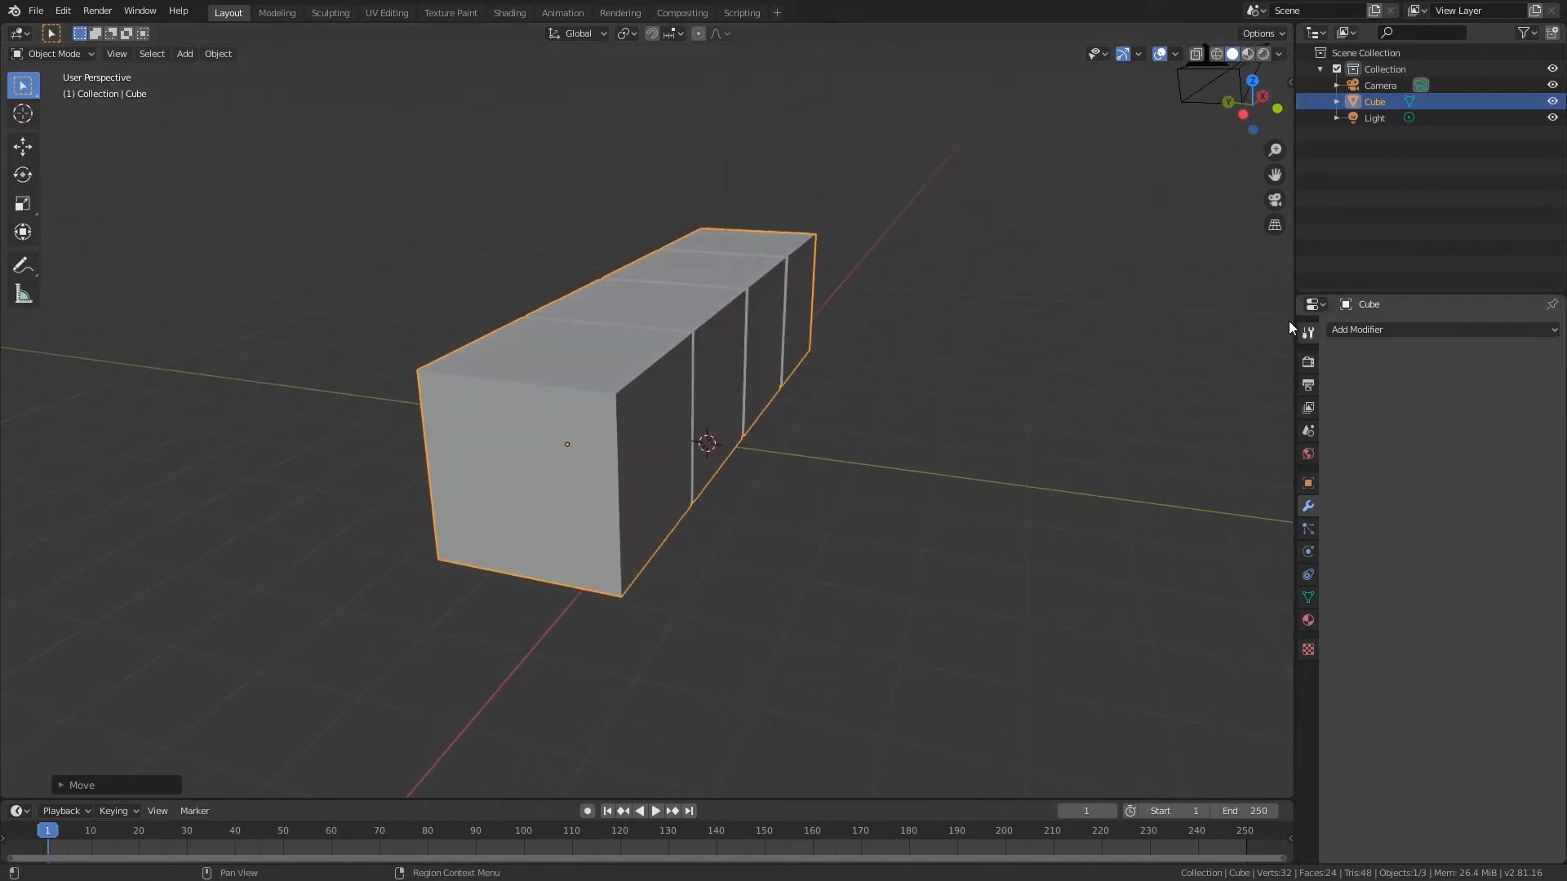
- Delete the row of cubes and add a new cube mesh to the scene
{"action": "middle_click_drag", "start_coordinate": [674, 690], "coordinate": [757, 431]}
{"action": "key", "text": "Delete"}
{"action": "key", "text": "shift+a"}
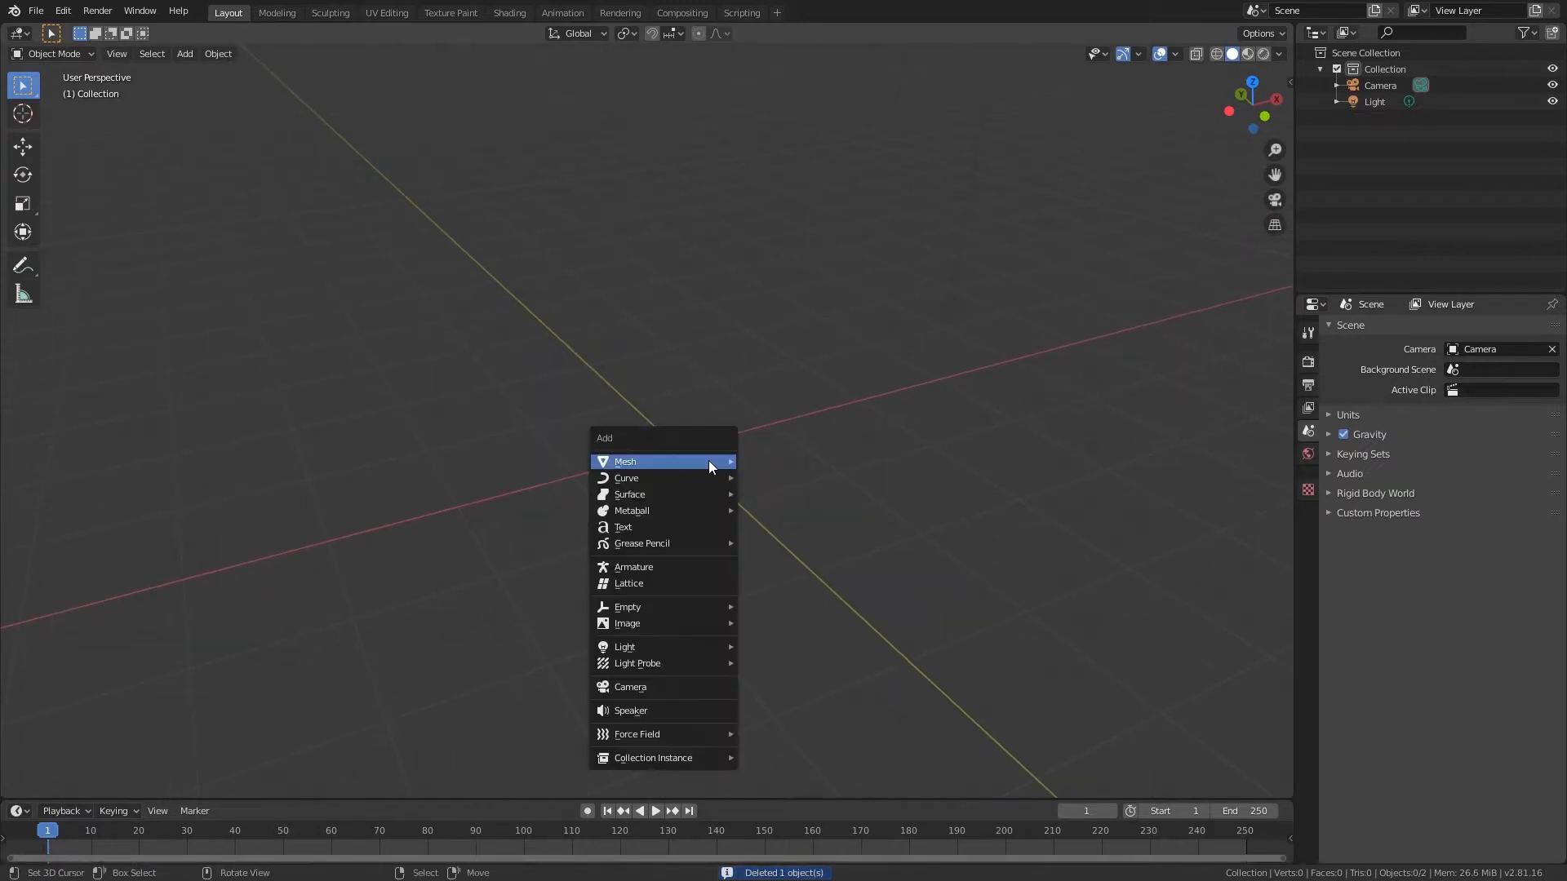
{"action": "mouse_move", "coordinate": [707, 460]}
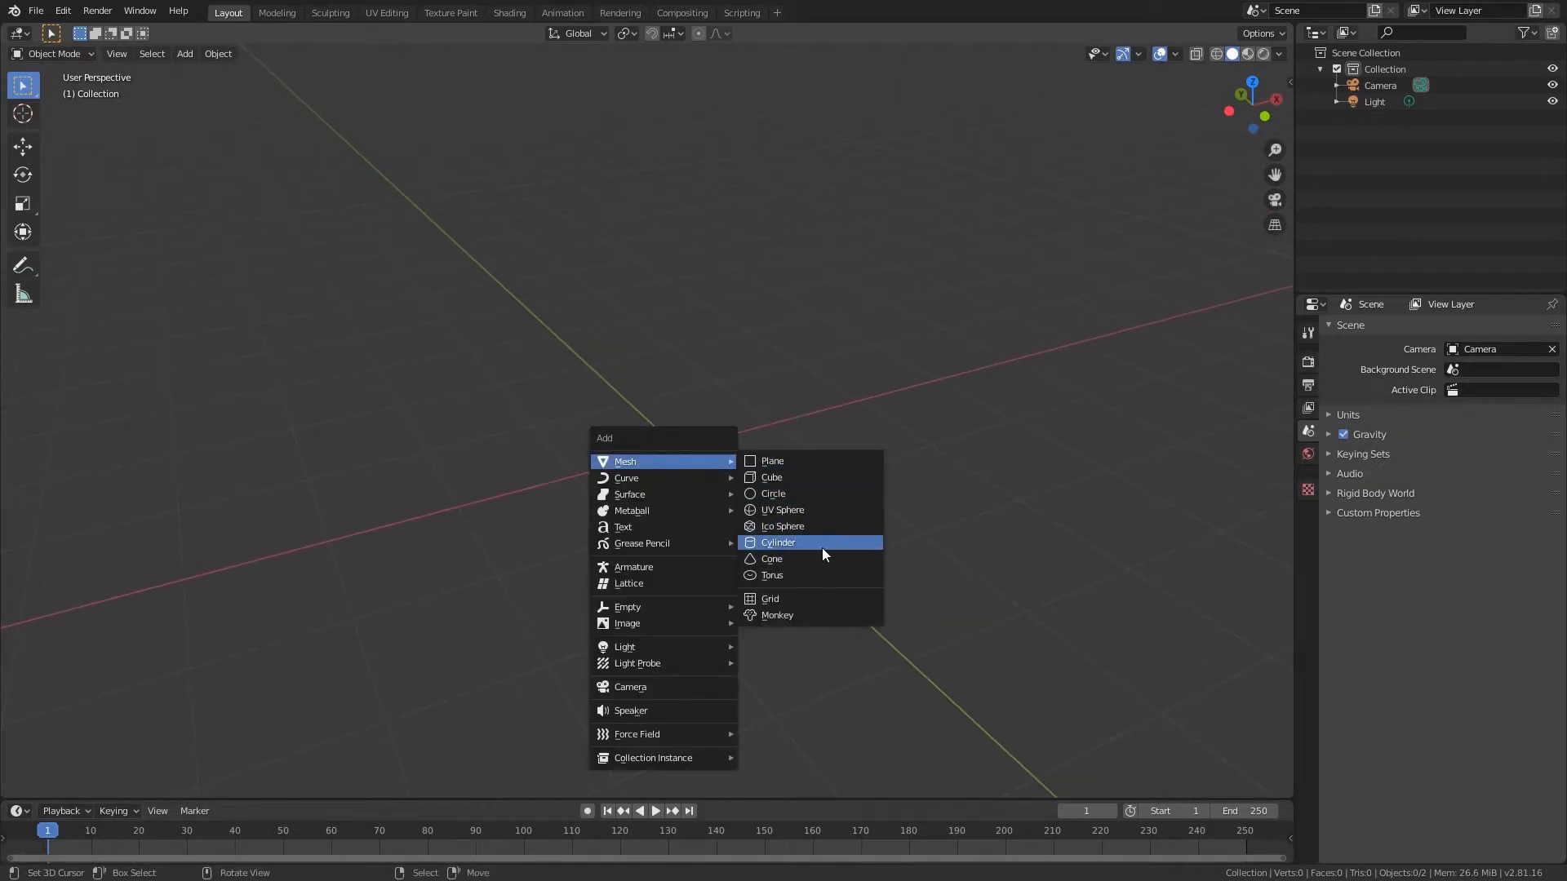
{"action": "left_click", "coordinate": [786, 475]}
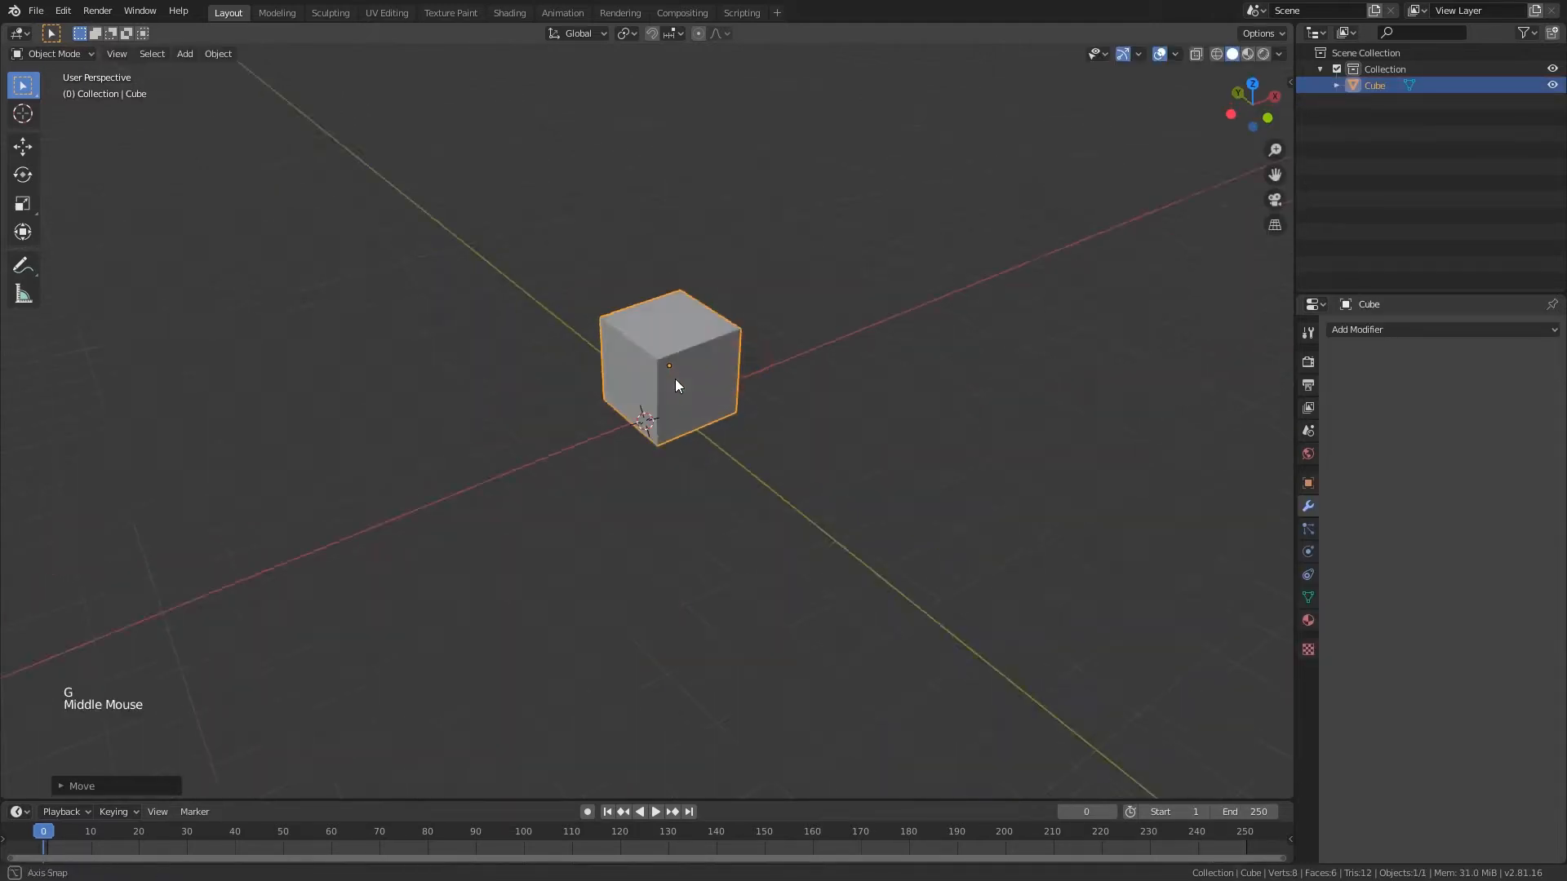
- In Edit Mode, lower the cube's top face to flatten the cube into a thin slab
{"action": "scroll", "coordinate": [675, 385], "scroll_direction": "up", "scroll_amount": 2}
{"action": "key", "text": "Tab"}
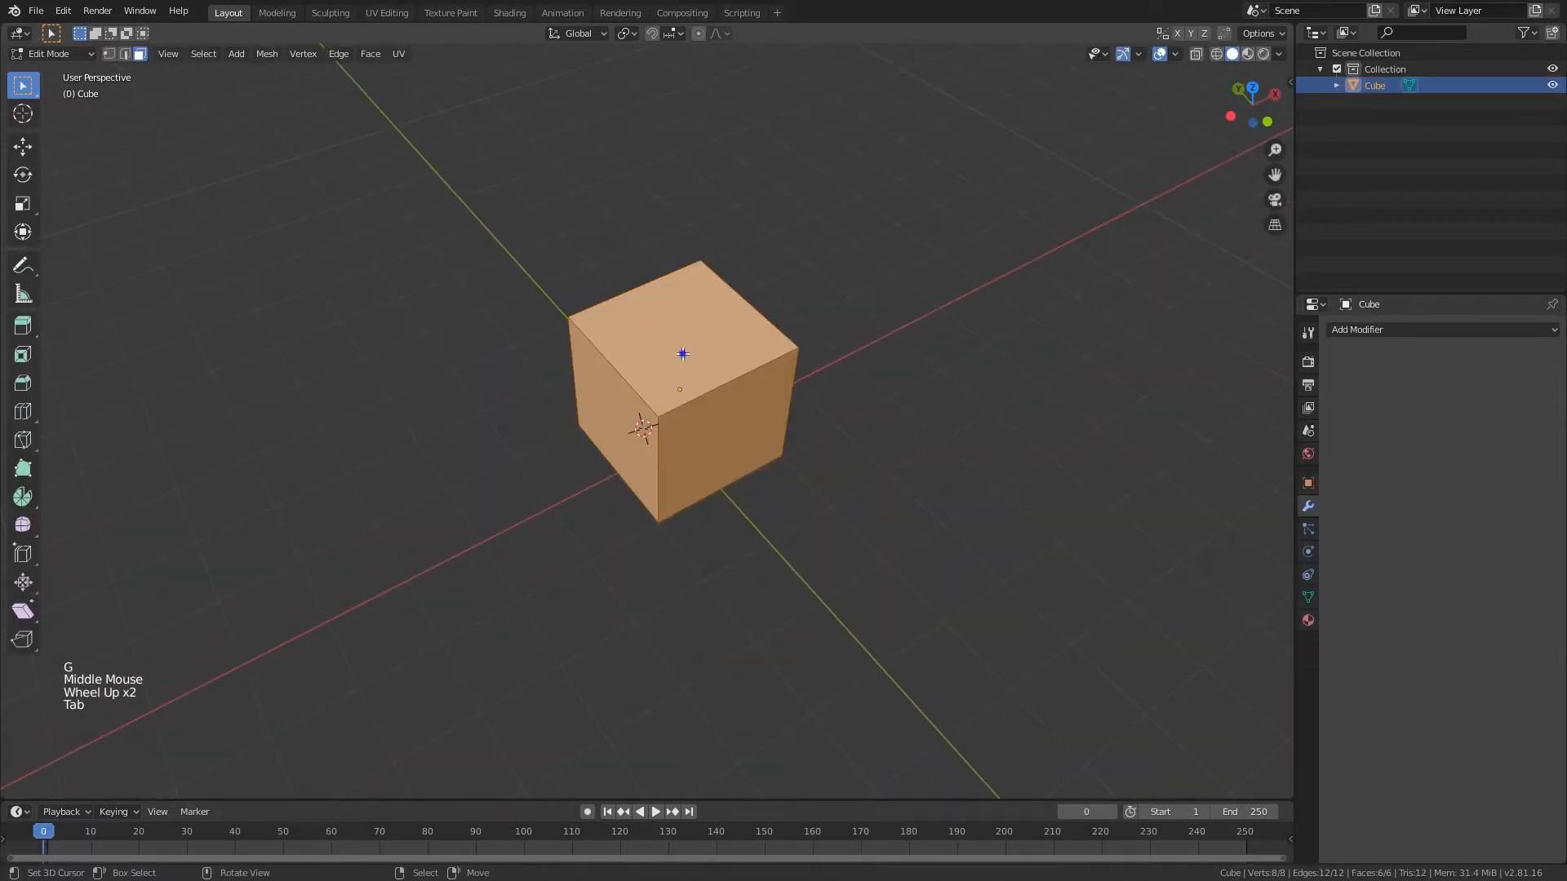
{"action": "right_click", "coordinate": [683, 353]}
{"action": "middle_click_drag", "start_coordinate": [683, 353], "coordinate": [686, 433]}
{"action": "key", "text": "g"}
{"action": "left_click", "coordinate": [691, 431]}
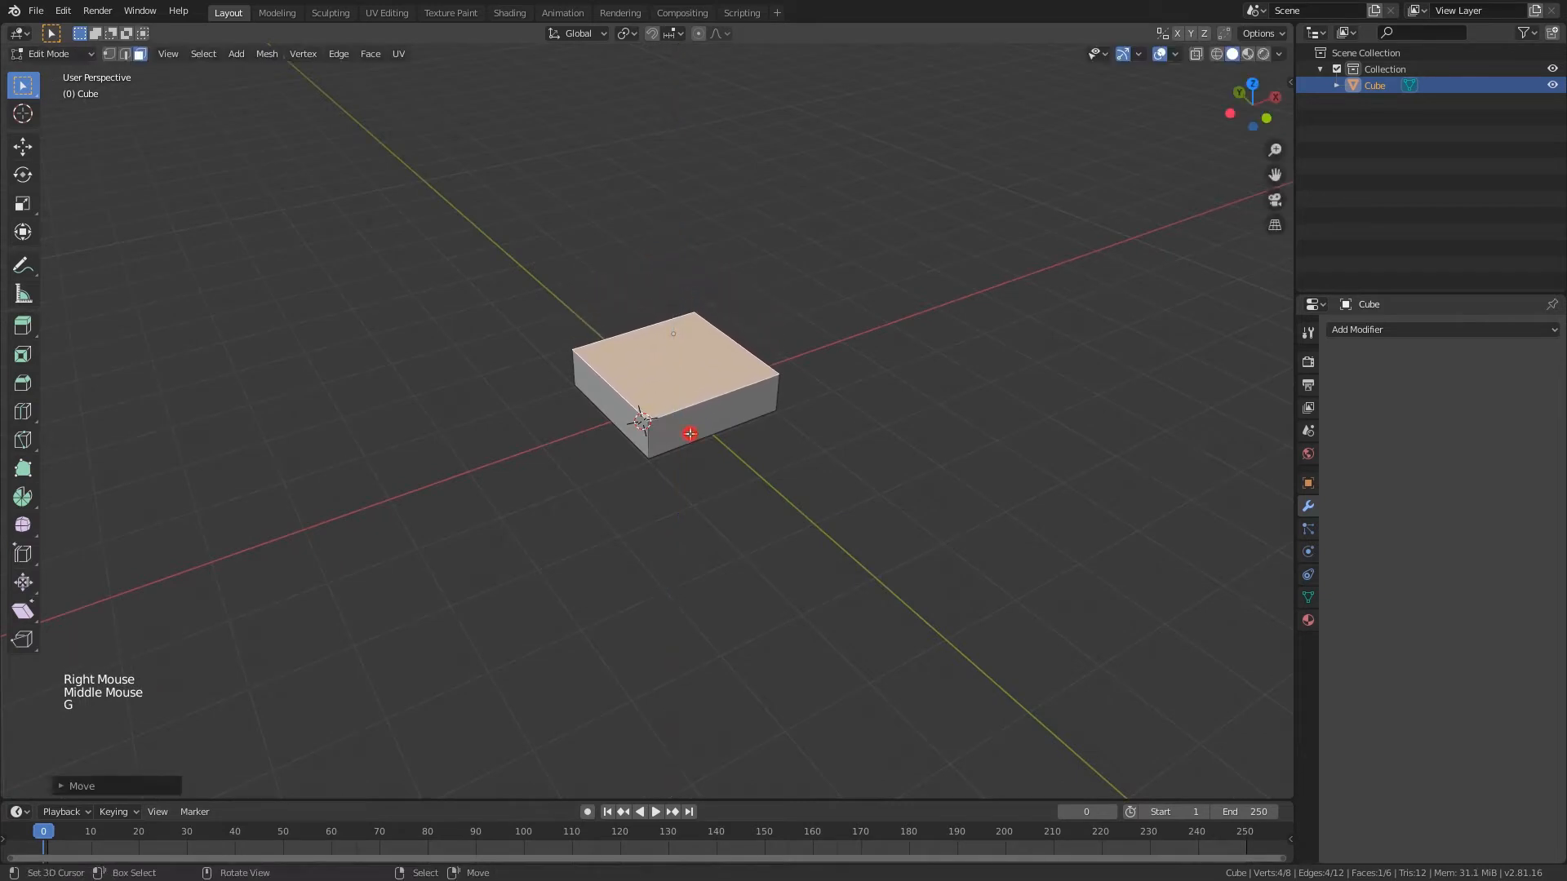
{"action": "key", "text": "g"}
{"action": "left_click", "coordinate": [694, 427]}
- Inset the slab's top face and extrude the inner face upward about 0.2 m
{"action": "scroll", "coordinate": [693, 376], "scroll_direction": "up", "scroll_amount": 2}
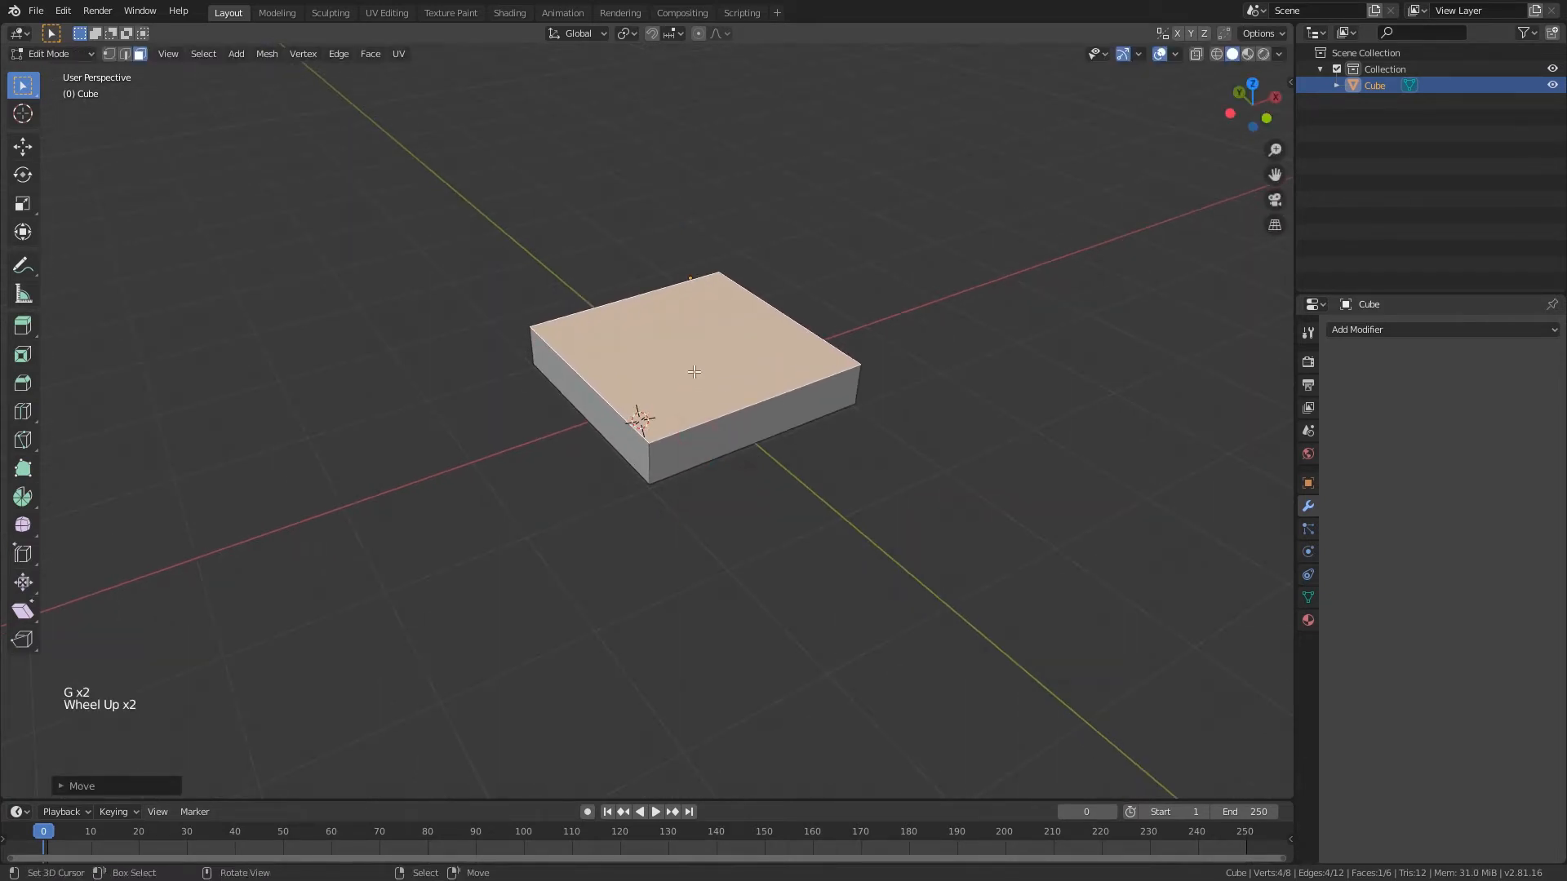
{"action": "key", "text": "i"}
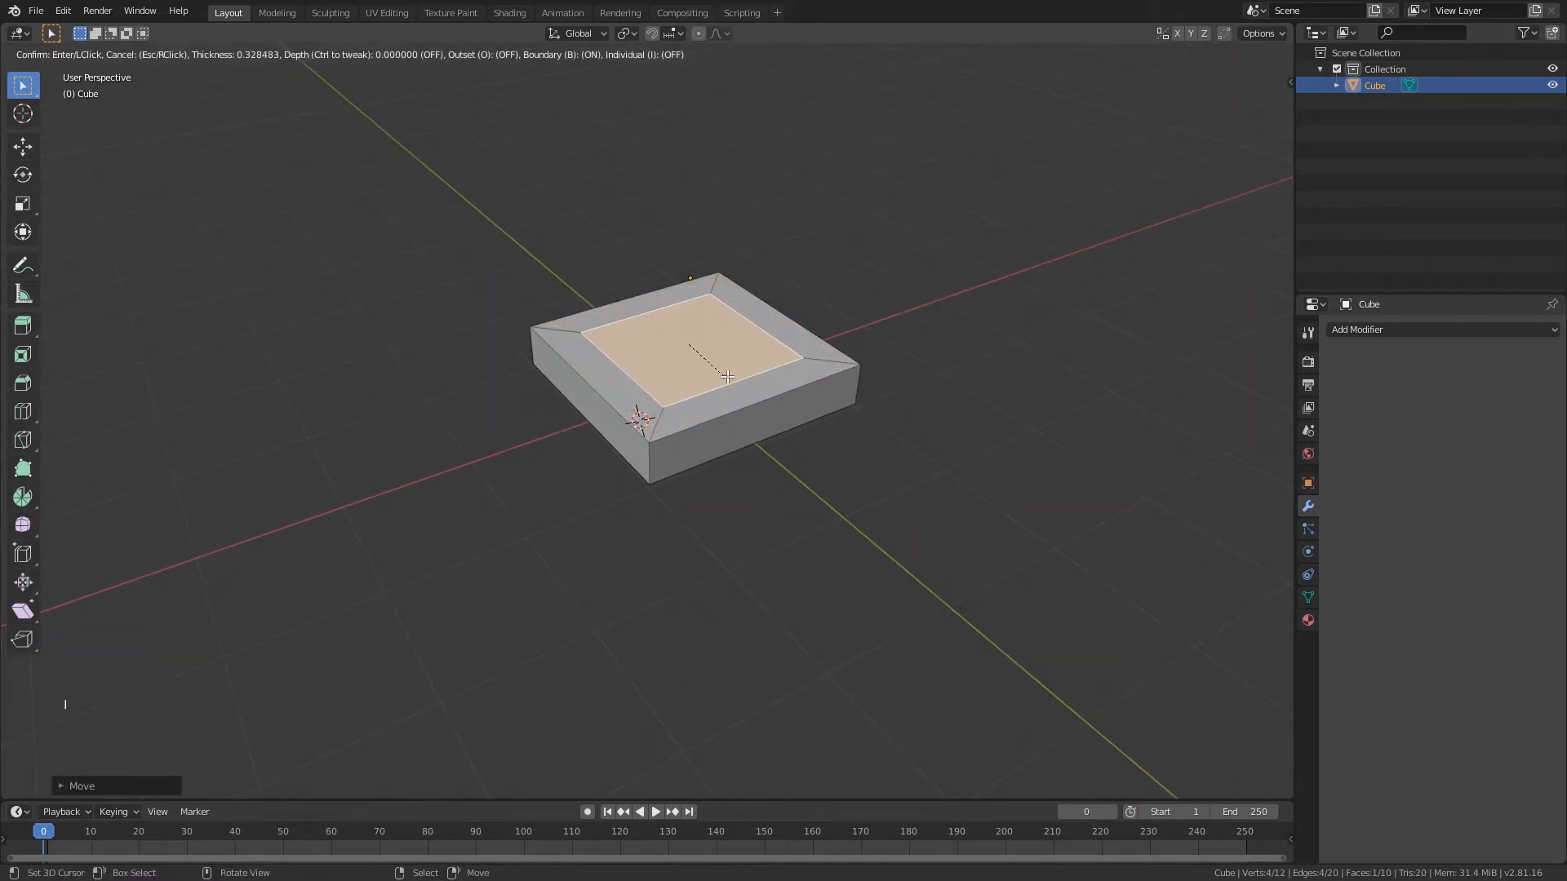
{"action": "left_click", "coordinate": [738, 394]}
{"action": "key", "text": "e"}
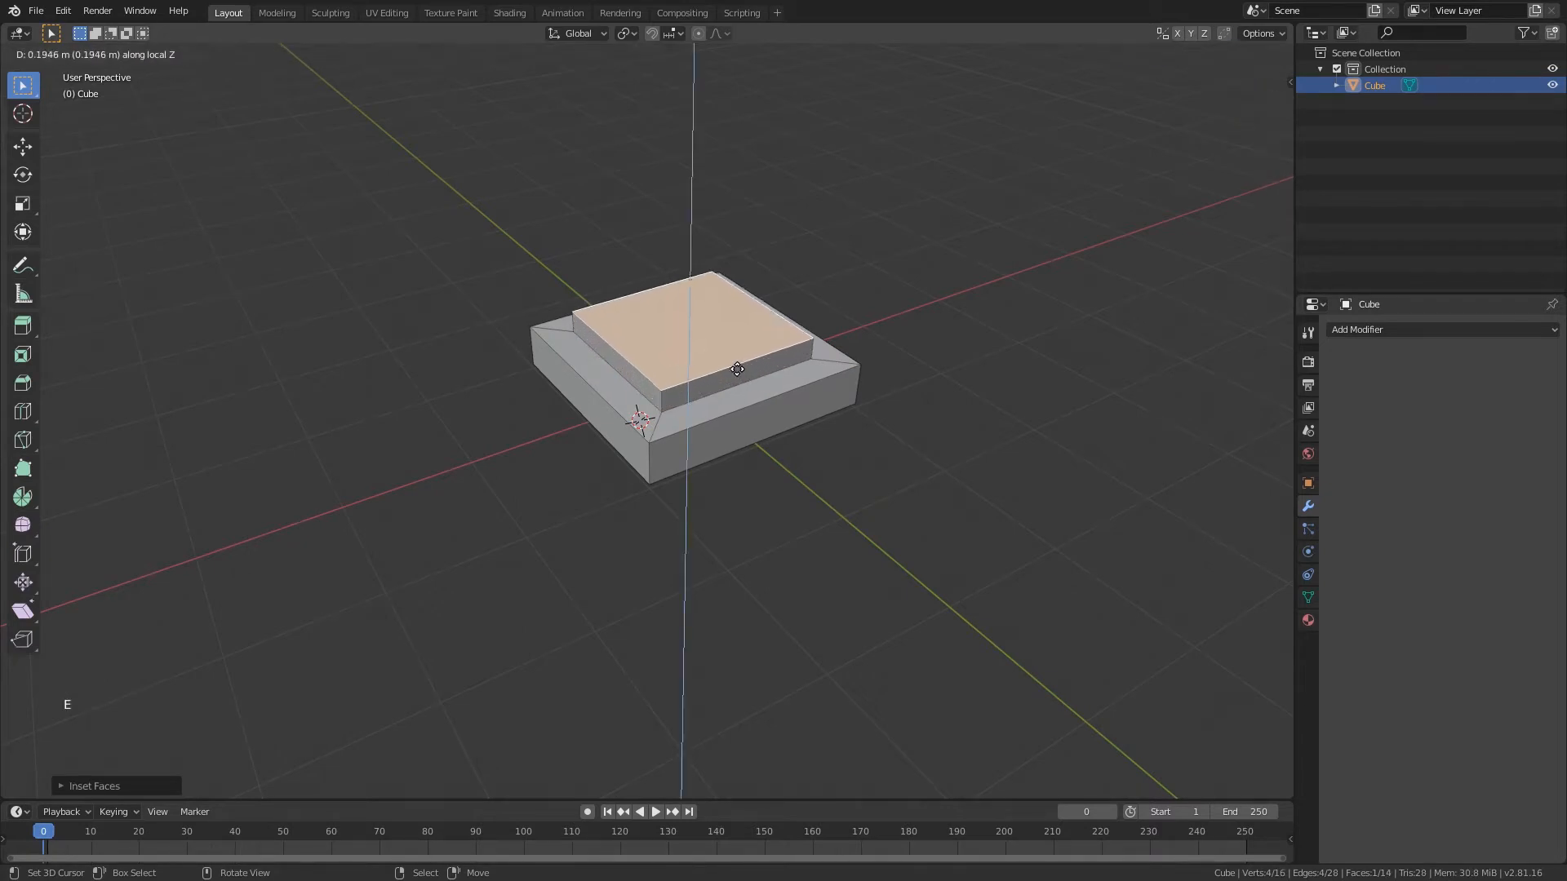
{"action": "left_click", "coordinate": [737, 364]}
- Scale the raised top face down to slope the sides of the raised block, and return to Object Mode
{"action": "key", "text": "s"}
{"action": "left_click", "coordinate": [853, 369]}
{"action": "middle_click_drag", "start_coordinate": [804, 368], "coordinate": [763, 395]}
{"action": "key", "text": "Tab"}
{"action": "scroll", "coordinate": [791, 389], "scroll_direction": "down", "scroll_amount": 1}
{"action": "mouse_move", "coordinate": [763, 395]}
{"action": "middle_mouse_down"}
{"action": "mouse_move", "coordinate": [734, 401]}
{"action": "mouse_move", "coordinate": [750, 409]}
{"action": "middle_mouse_up"}
{"action": "scroll", "coordinate": [733, 404], "scroll_direction": "up", "scroll_amount": 1}
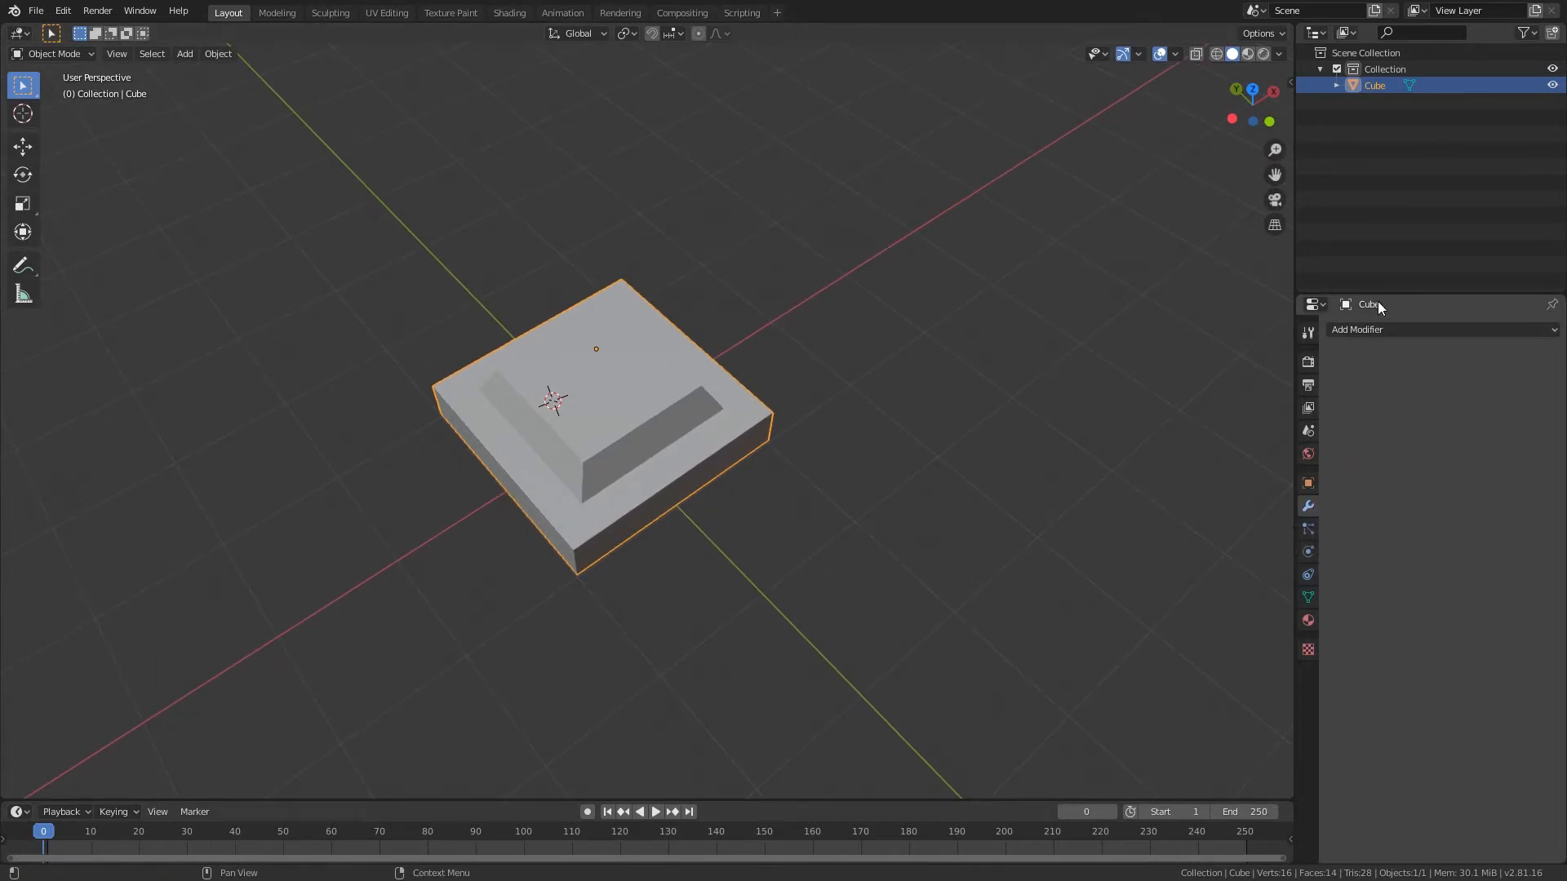
- Add an Array modifier to the raised slab and save the file
{"action": "left_click", "coordinate": [1385, 331]}
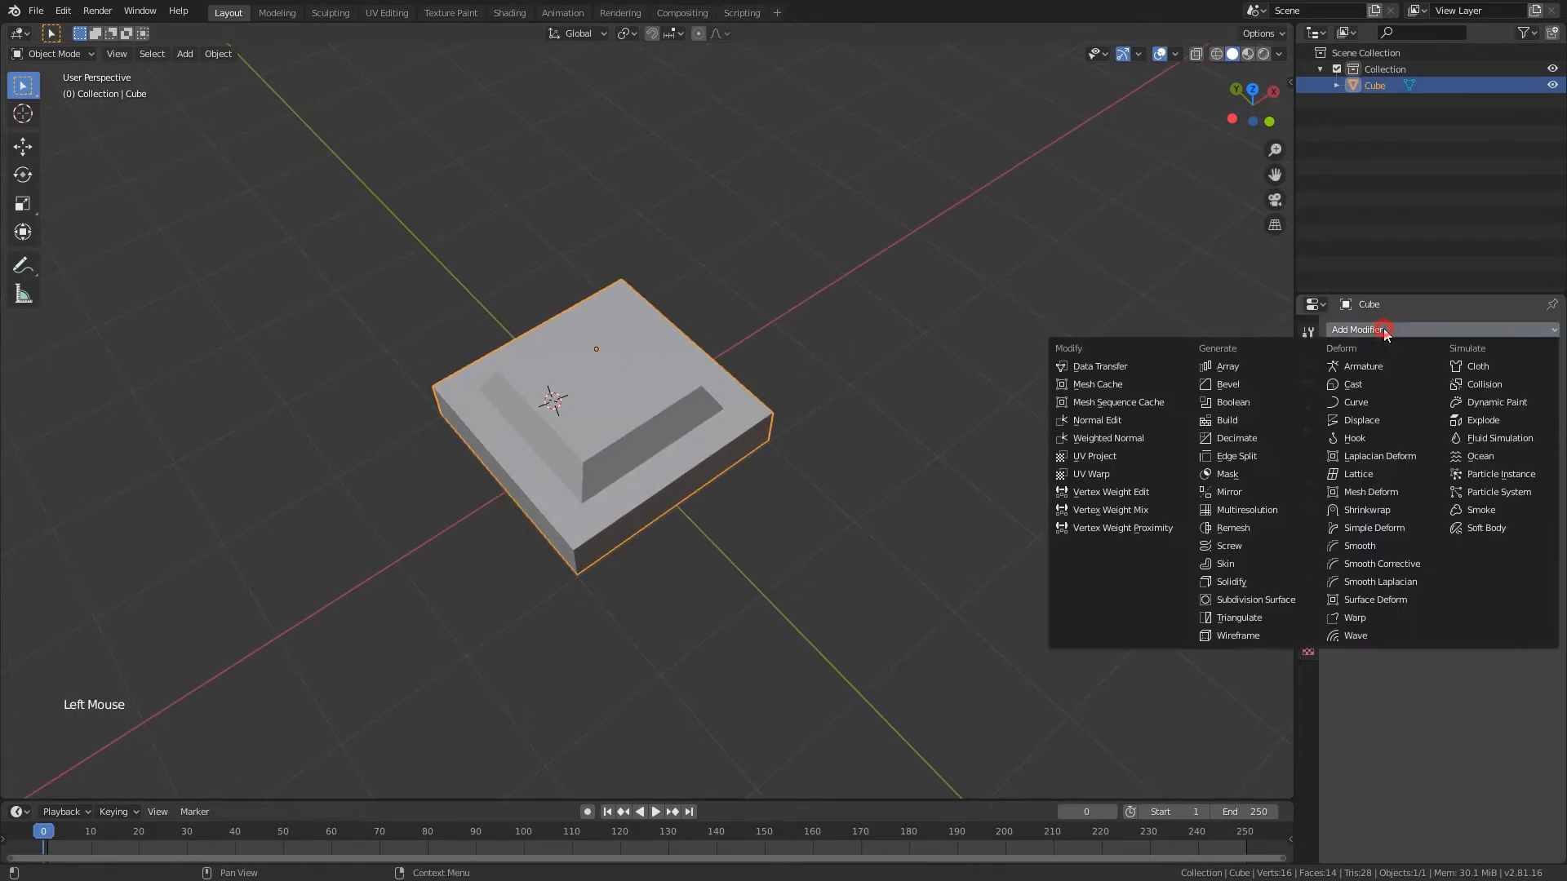
{"action": "left_click", "coordinate": [1266, 368]}
{"action": "key", "text": "ctrl+s"}
{"action": "middle_click_drag", "start_coordinate": [883, 357], "coordinate": [568, 376]}
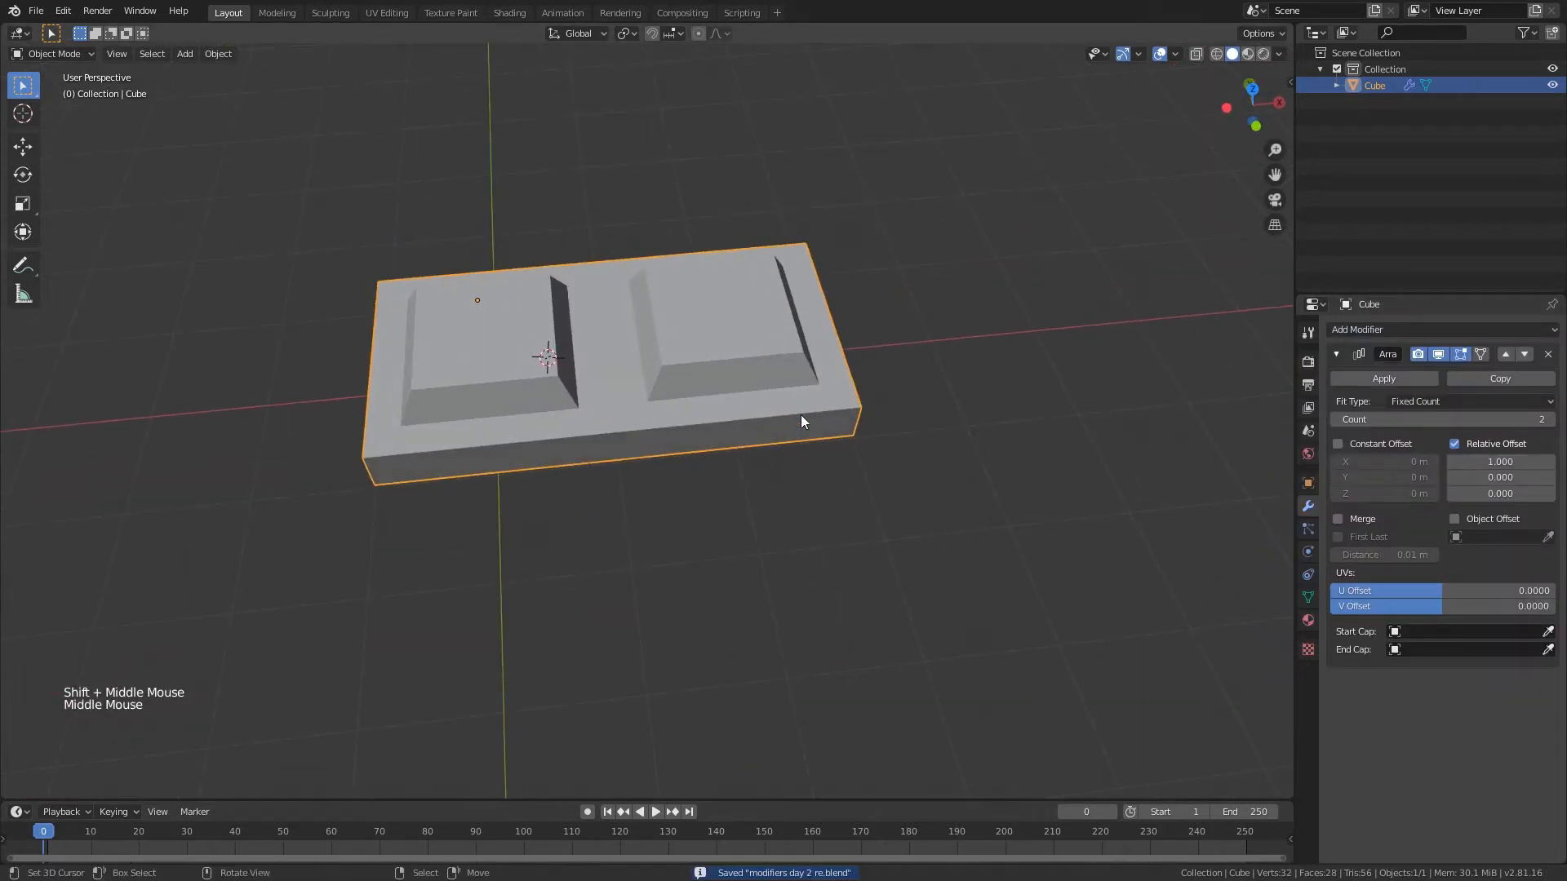
{"action": "scroll", "coordinate": [792, 420], "scroll_direction": "down", "scroll_amount": 1}
{"action": "middle_click_drag", "start_coordinate": [790, 420], "coordinate": [800, 412]}
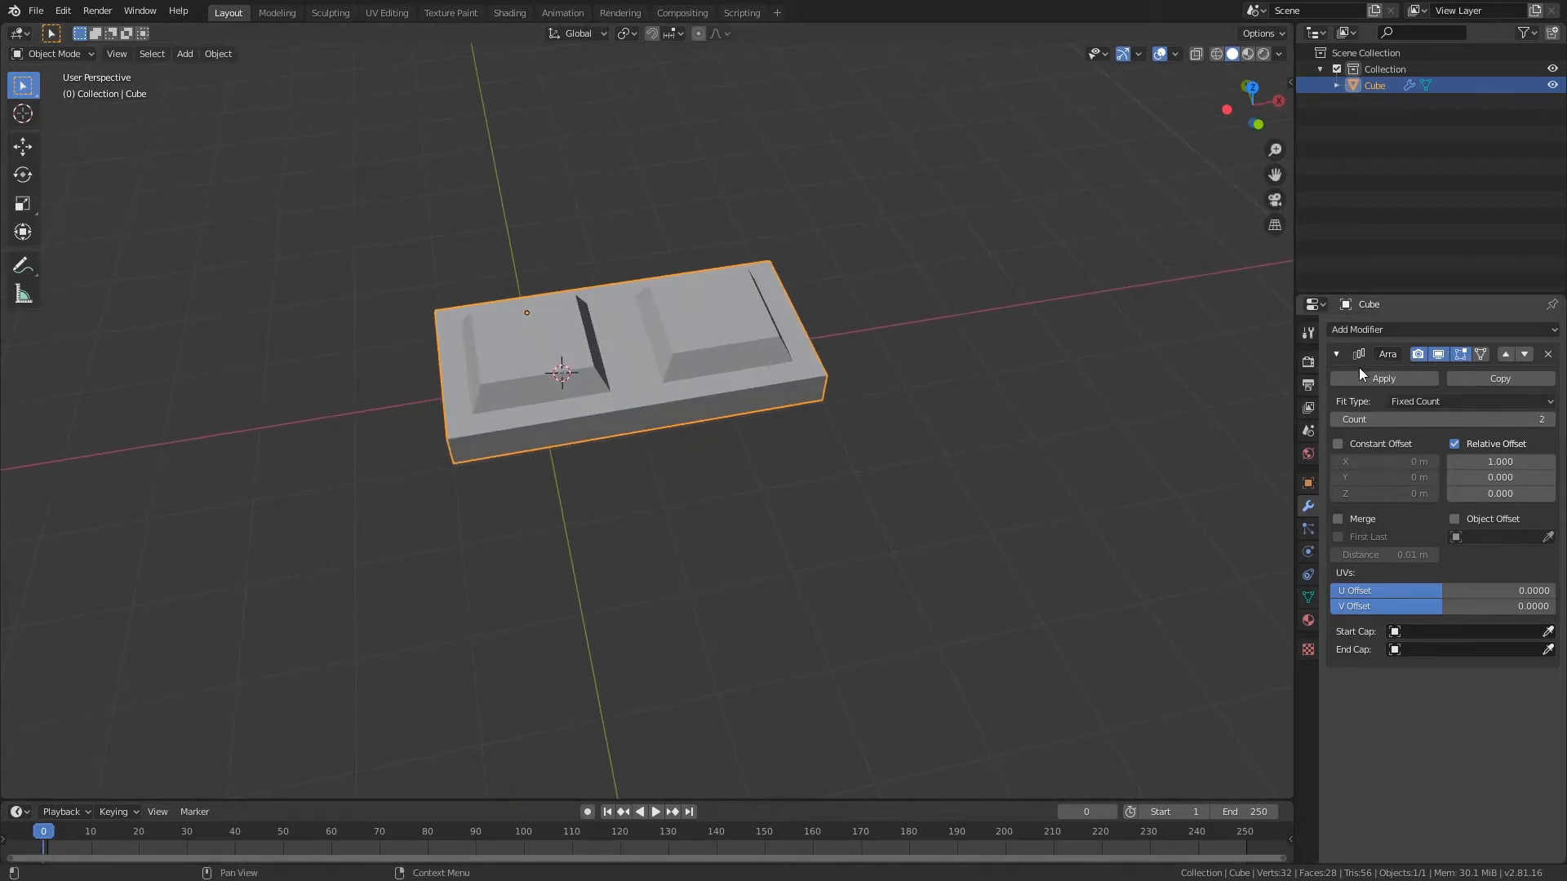
- Set the Array modifier's Count to 7
{"action": "left_click", "coordinate": [1550, 421]}
{"action": "left_click", "coordinate": [1549, 420]}
{"action": "left_click", "coordinate": [1549, 421]}
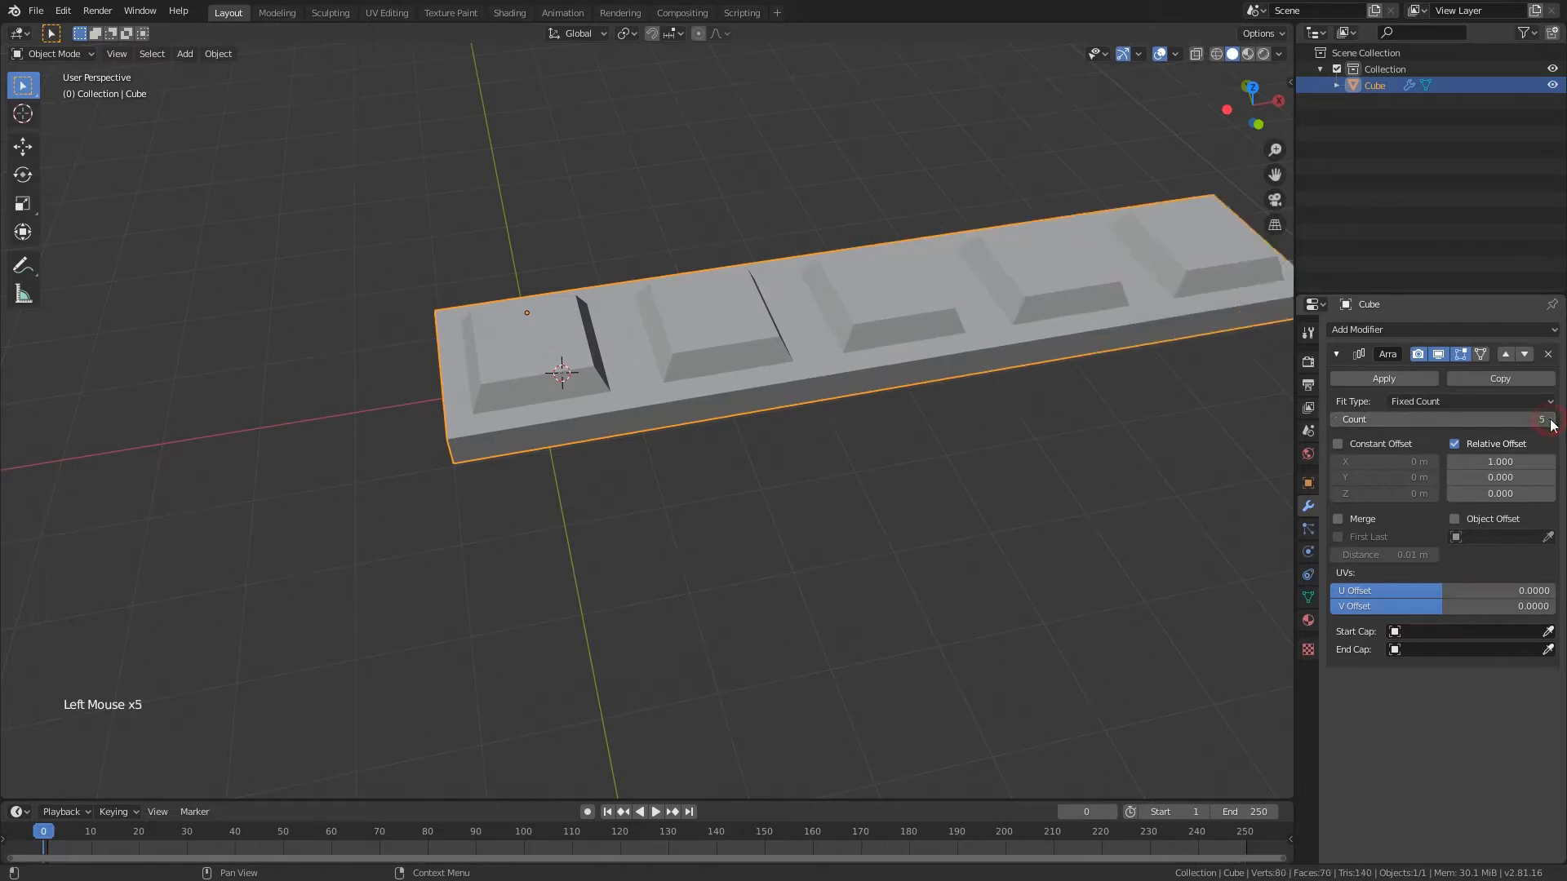
{"action": "left_click", "coordinate": [1550, 421]}
{"action": "double_click", "coordinate": [1550, 421]}
{"action": "left_click", "coordinate": [1550, 420]}
{"action": "scroll", "coordinate": [1007, 409], "scroll_direction": "down", "scroll_amount": 1}
{"action": "middle_click_drag", "start_coordinate": [987, 409], "coordinate": [624, 406], "text": "shift"}
{"action": "scroll", "coordinate": [678, 406], "scroll_direction": "down", "scroll_amount": 1}
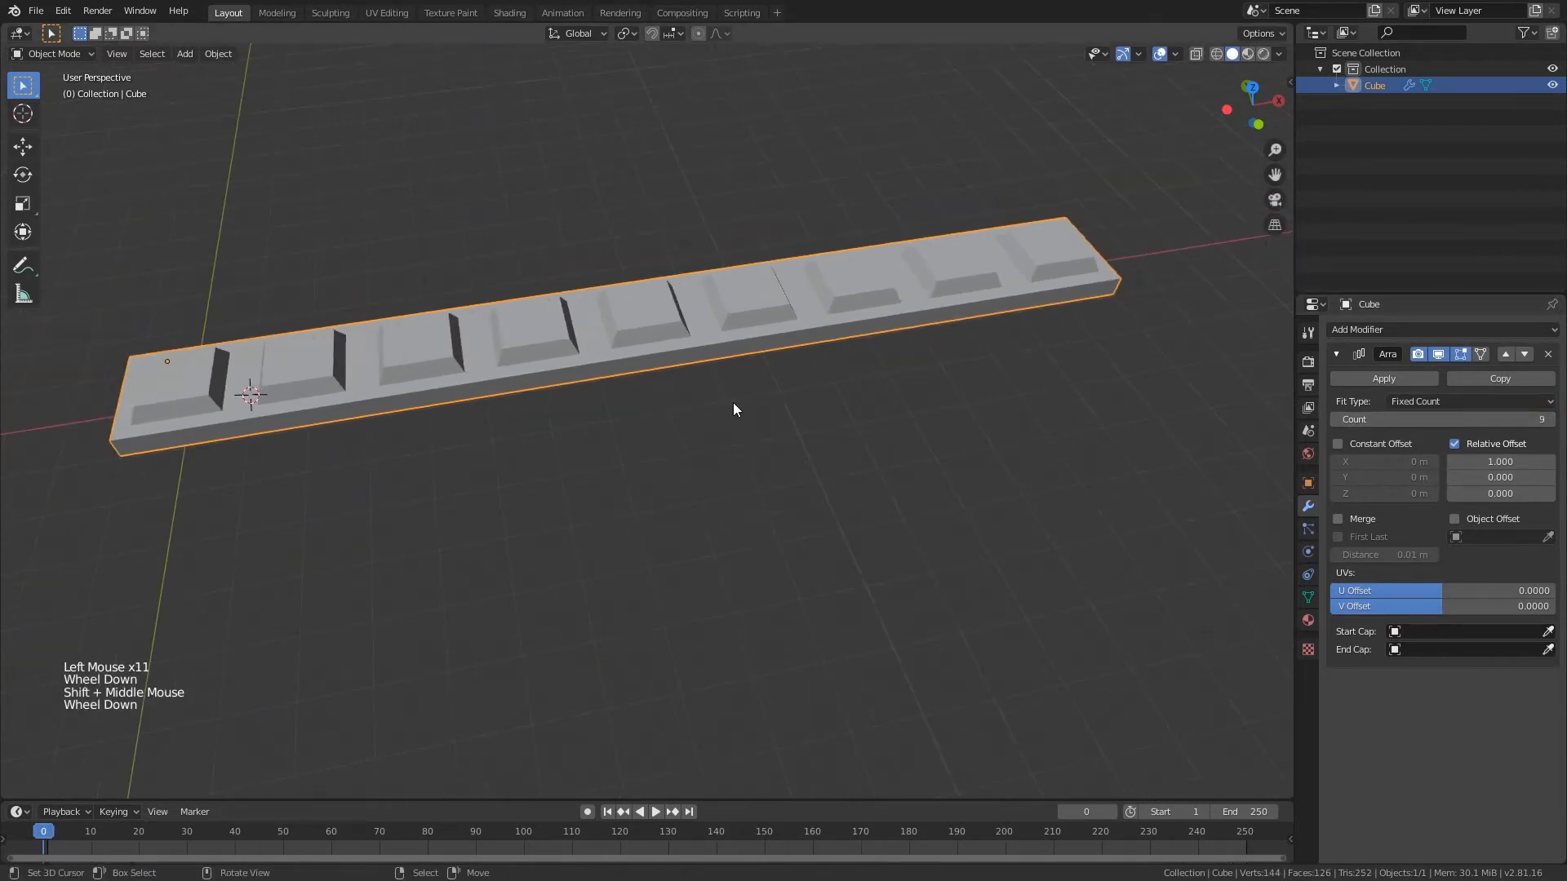
{"action": "scroll", "coordinate": [732, 403], "scroll_direction": "down", "scroll_amount": 1}
{"action": "middle_click_drag", "start_coordinate": [733, 403], "coordinate": [320, 426]}
{"action": "left_click", "coordinate": [1336, 421]}
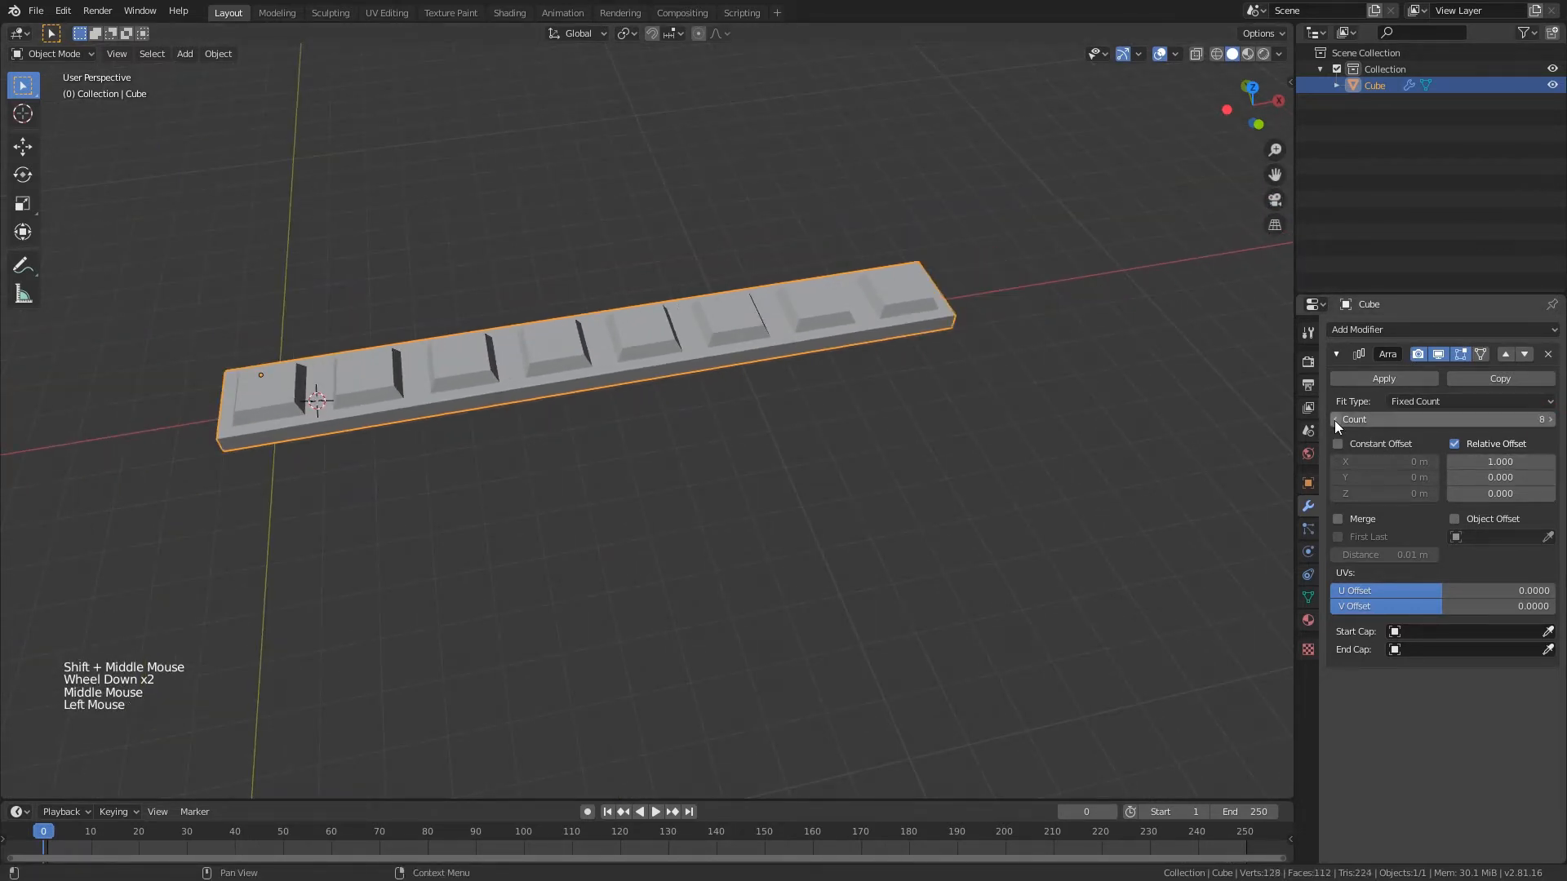
{"action": "left_click", "coordinate": [1336, 420]}
{"action": "mouse_move", "coordinate": [734, 359]}
{"action": "middle_mouse_down", "text": "shift"}
{"action": "mouse_move", "coordinate": [566, 355]}
{"action": "mouse_move", "coordinate": [291, 448]}
{"action": "mouse_move", "coordinate": [203, 424]}
{"action": "mouse_move", "coordinate": [479, 463]}
{"action": "mouse_move", "coordinate": [679, 432]}
{"action": "mouse_move", "coordinate": [655, 437]}
{"action": "mouse_move", "coordinate": [797, 380]}
{"action": "mouse_move", "coordinate": [752, 378]}
{"action": "middle_mouse_up", "text": "shift"}
- Examine the arrayed slabs in wireframe shading, then switch back to solid shading
{"action": "scroll", "coordinate": [290, 448], "scroll_direction": "up", "scroll_amount": 1}
{"action": "scroll", "coordinate": [478, 462], "scroll_direction": "up", "scroll_amount": 2}
{"action": "key", "text": "z"}
{"action": "scroll", "coordinate": [679, 433], "scroll_direction": "down", "scroll_amount": 1}
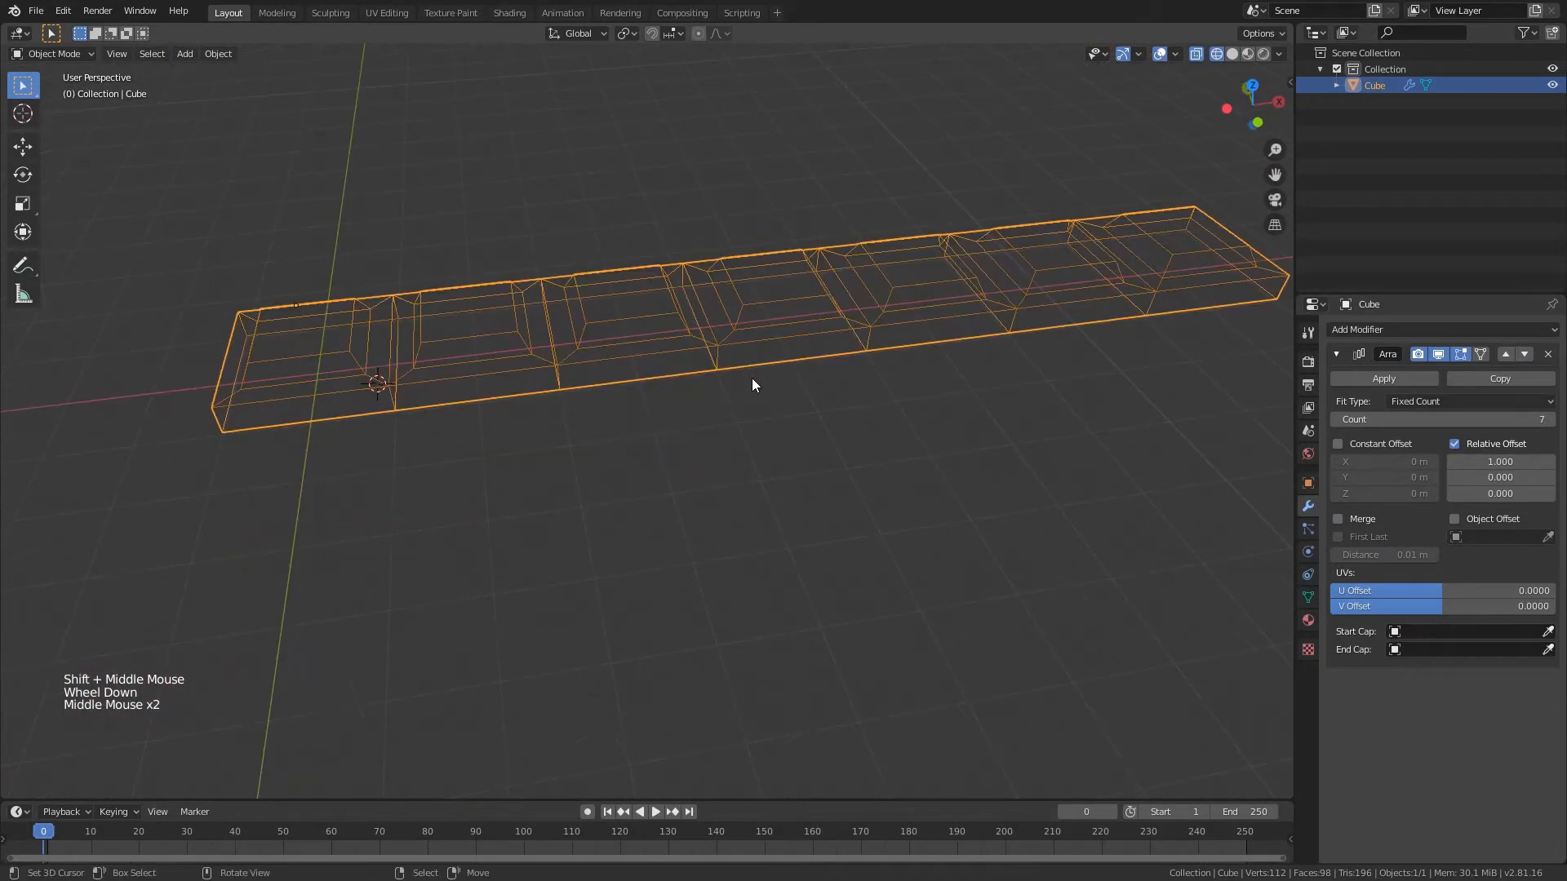
{"action": "scroll", "coordinate": [752, 378], "scroll_direction": "down", "scroll_amount": 1}
{"action": "key", "text": "z"}
{"action": "middle_click_drag", "start_coordinate": [767, 318], "coordinate": [790, 320]}
{"action": "middle_click_drag", "start_coordinate": [790, 319], "coordinate": [788, 290], "text": "shift"}
- Try adjusting the Array modifier's relative offset along X
{"action": "mouse_move", "coordinate": [1500, 462]}
{"action": "left_mouse_down"}
{"action": "mouse_move", "coordinate": [1563, 462]}
{"action": "mouse_move", "coordinate": [1500, 462]}
{"action": "left_mouse_up"}
{"action": "middle_click_drag", "start_coordinate": [942, 400], "coordinate": [941, 410]}
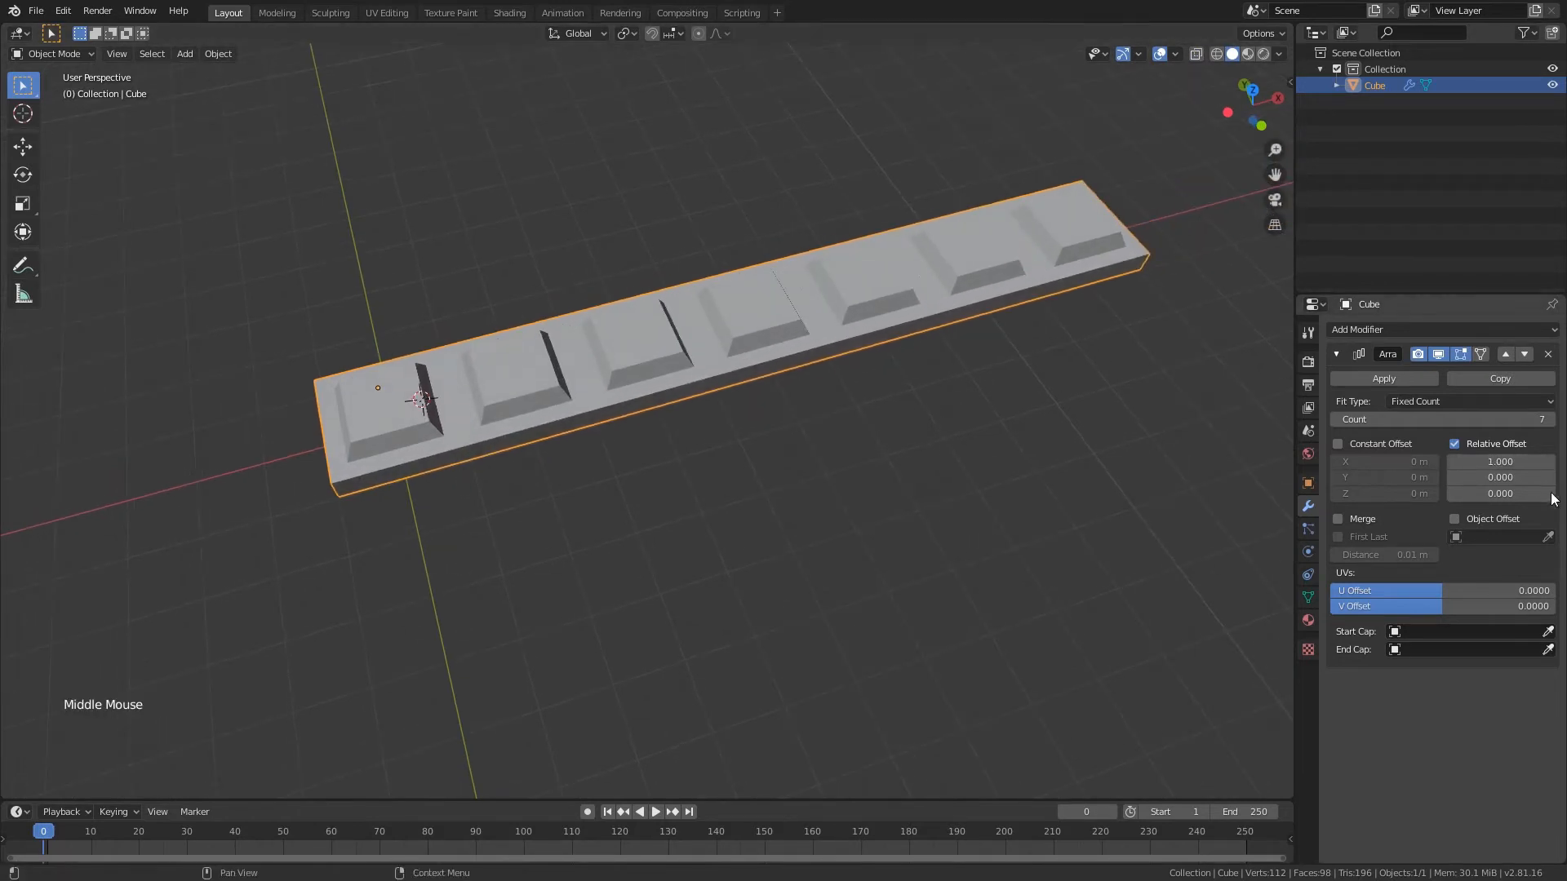
- Set the Array modifier's relative offset to 0.4 along both Y and Z
{"action": "mouse_move", "coordinate": [1522, 478]}
{"action": "left_mouse_down"}
{"action": "mouse_move", "coordinate": [1550, 478]}
{"action": "mouse_move", "coordinate": [1493, 478]}
{"action": "mouse_move", "coordinate": [1545, 480]}
{"action": "mouse_move", "coordinate": [1487, 495]}
{"action": "mouse_move", "coordinate": [1543, 495]}
{"action": "mouse_move", "coordinate": [1506, 495]}
{"action": "left_mouse_up"}
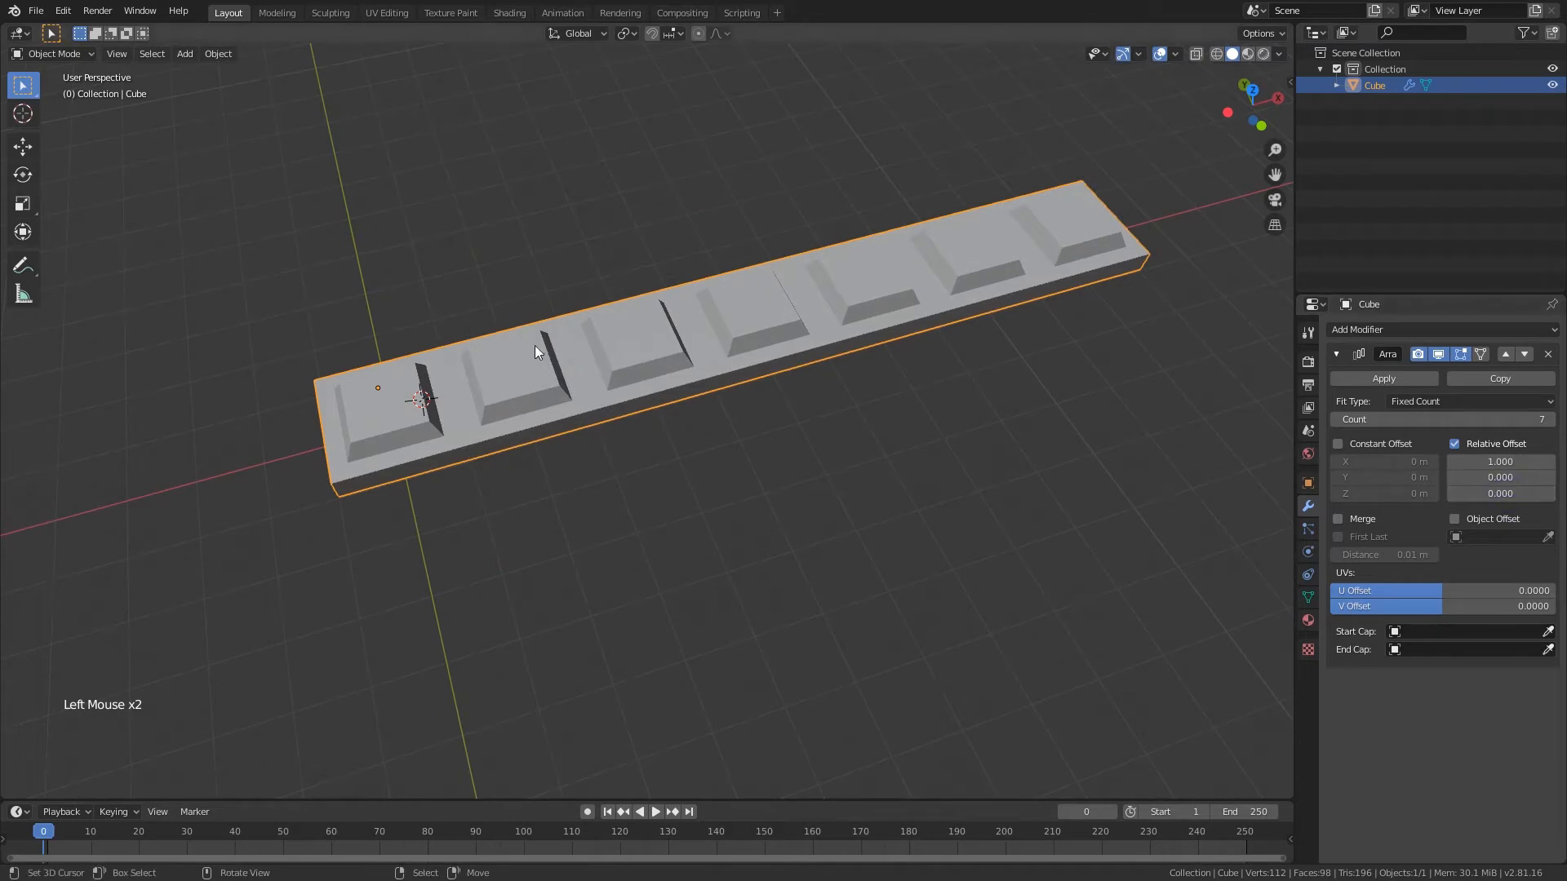
{"action": "middle_click_drag", "start_coordinate": [536, 350], "coordinate": [548, 350]}
{"action": "left_click_drag", "start_coordinate": [1500, 493], "coordinate": [1532, 478]}
{"action": "middle_click_drag", "start_coordinate": [522, 286], "coordinate": [537, 334]}
{"action": "scroll", "coordinate": [545, 278], "scroll_direction": "down", "scroll_amount": 2}
{"action": "scroll", "coordinate": [399, 489], "scroll_direction": "up", "scroll_amount": 3}
{"action": "mouse_move", "coordinate": [399, 490]}
{"action": "middle_mouse_down", "text": "shift"}
{"action": "mouse_move", "coordinate": [372, 511]}
{"action": "mouse_move", "coordinate": [416, 493]}
{"action": "middle_mouse_up", "text": "shift"}
{"action": "scroll", "coordinate": [458, 476], "scroll_direction": "up", "scroll_amount": 1}
{"action": "middle_click_drag", "start_coordinate": [416, 494], "coordinate": [673, 397], "text": "shift"}
{"action": "key", "text": "Tab"}
{"action": "key", "text": "s"}
{"action": "key", "text": "Escape"}
{"action": "scroll", "coordinate": [664, 500], "scroll_direction": "down", "scroll_amount": 2}
{"action": "scroll", "coordinate": [623, 531], "scroll_direction": "up", "scroll_amount": 2}
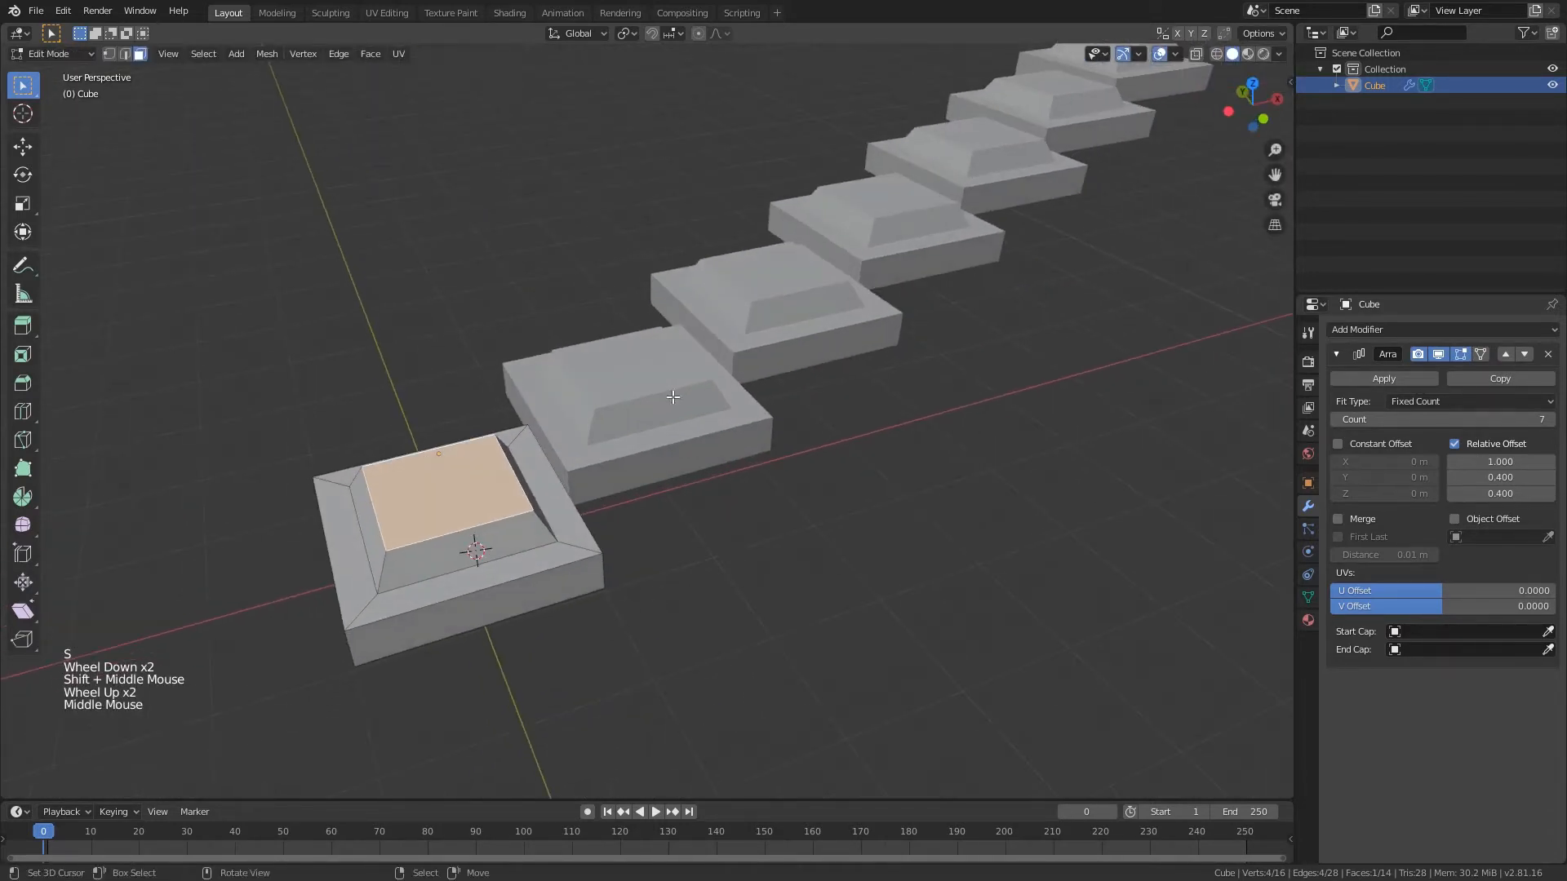
{"action": "key", "text": "s"}
{"action": "key", "text": "Escape"}
{"action": "key", "text": "2"}
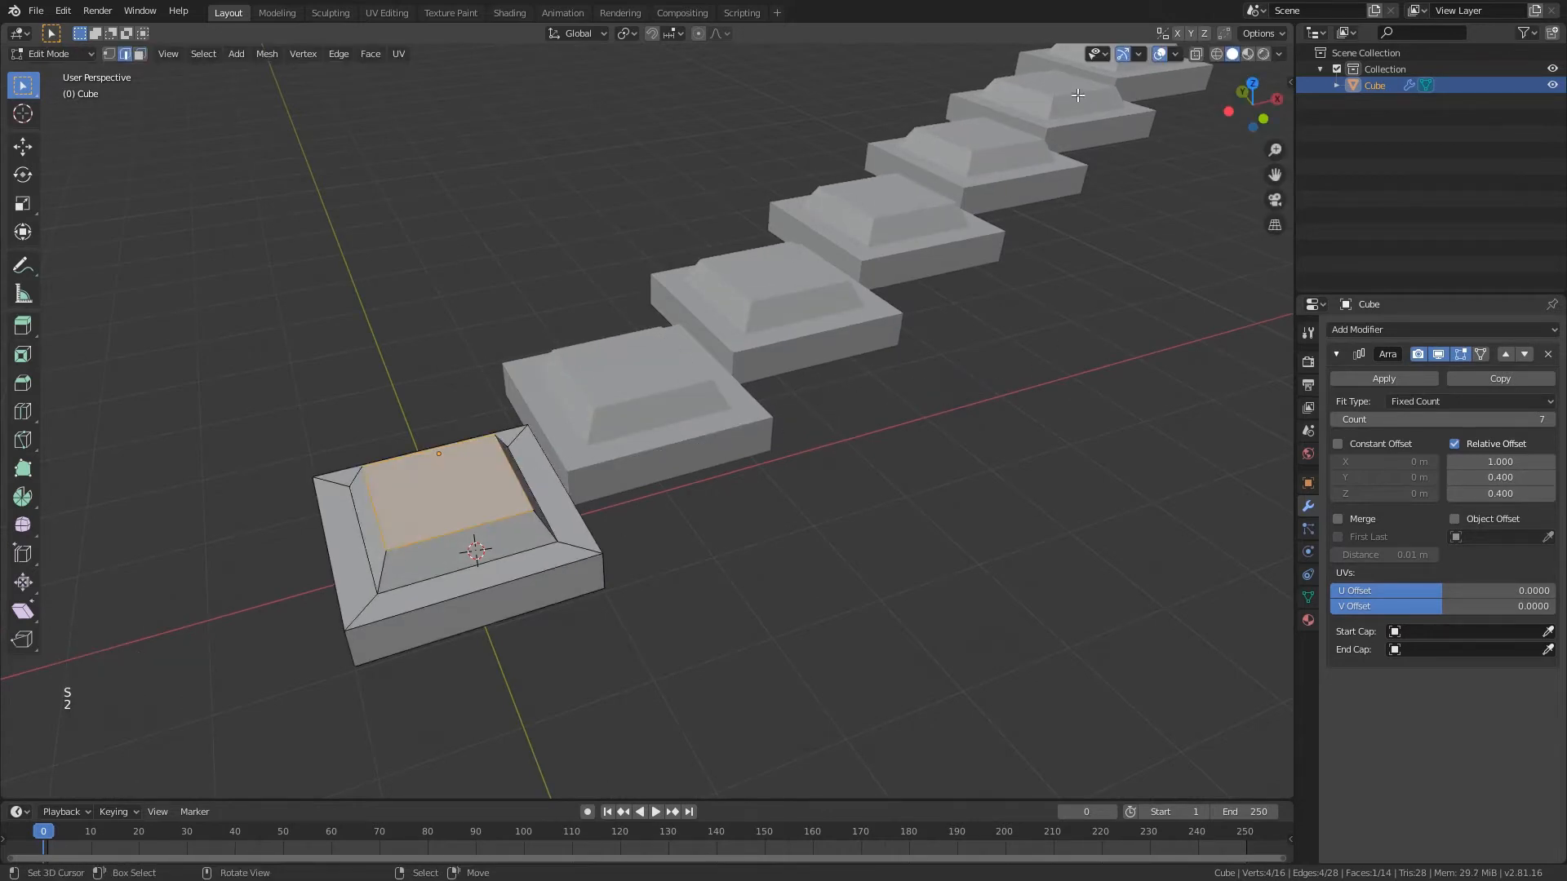
{"action": "middle_click_drag", "start_coordinate": [710, 440], "coordinate": [693, 456]}
{"action": "scroll", "coordinate": [693, 455], "scroll_direction": "down", "scroll_amount": 2}
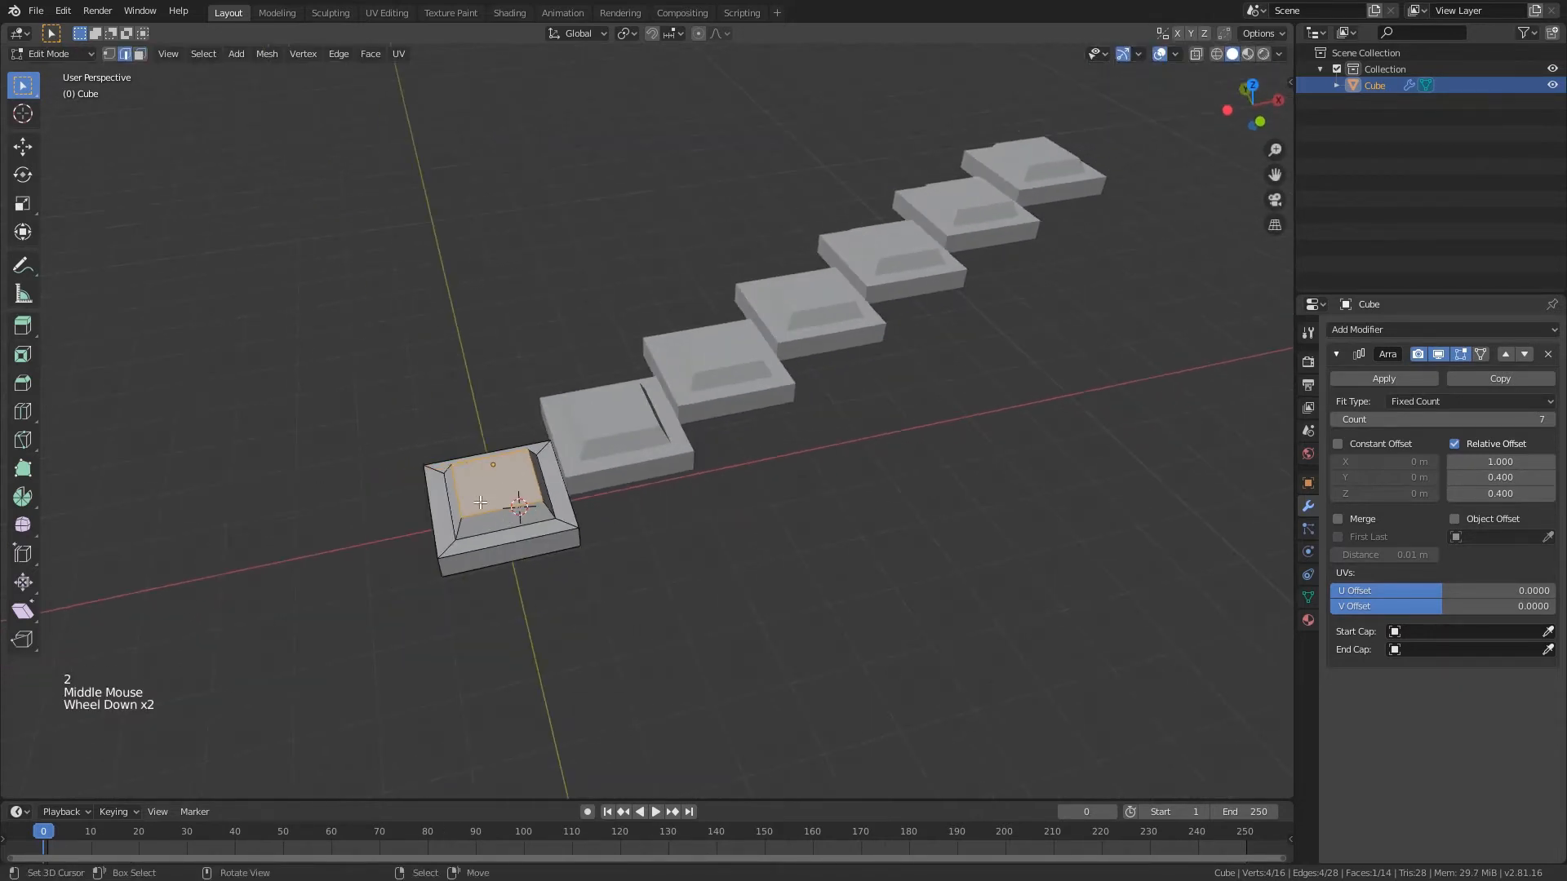
{"action": "middle_click_drag", "start_coordinate": [481, 502], "coordinate": [467, 575]}
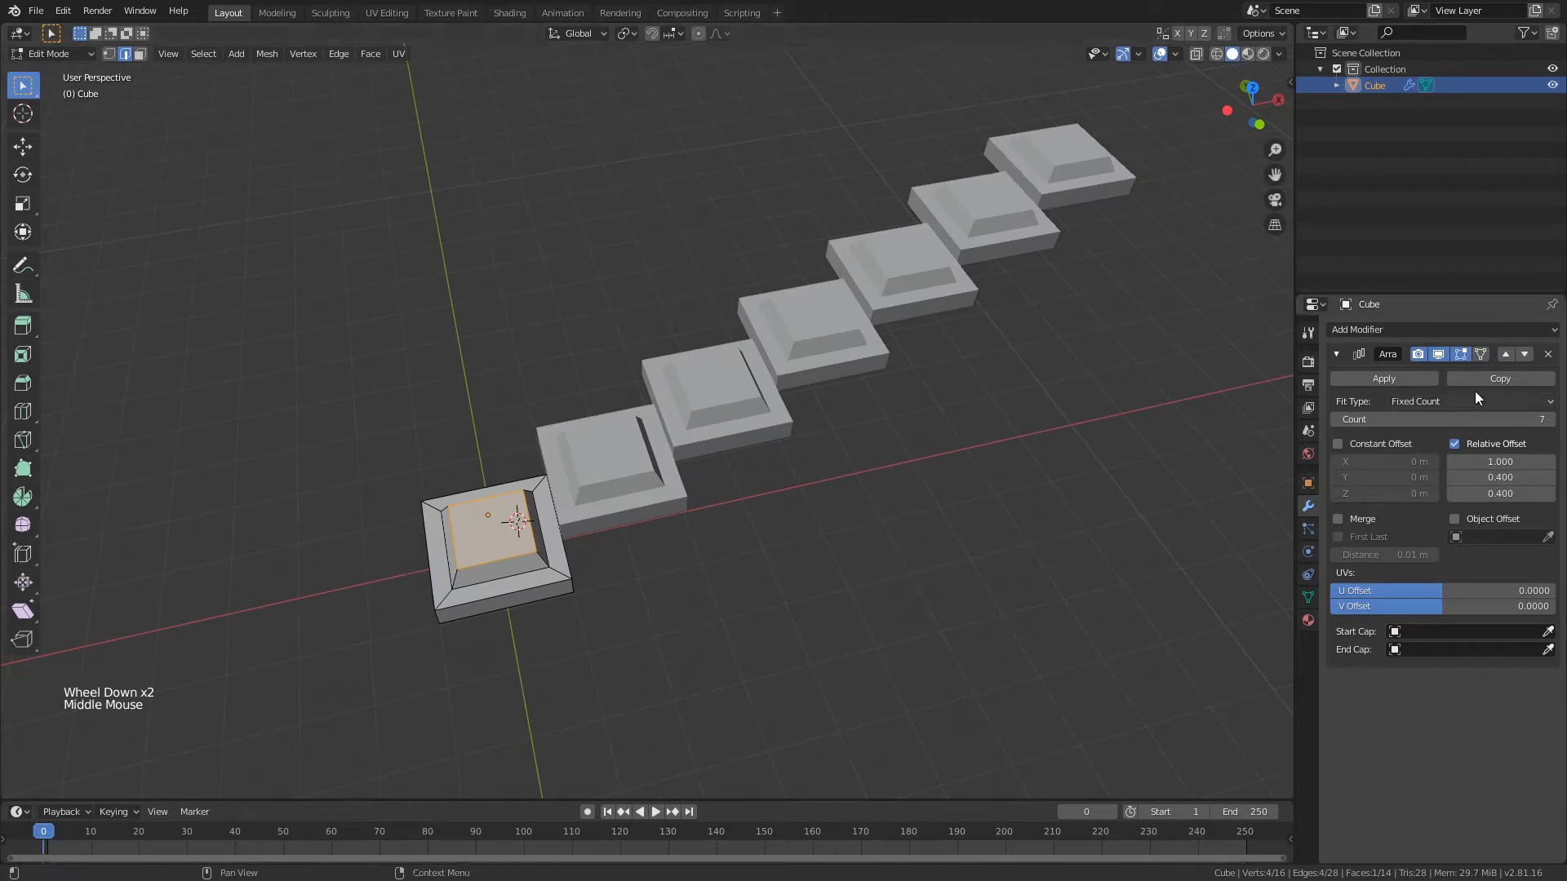
{"action": "key", "text": "Tab"}
{"action": "scroll", "coordinate": [898, 466], "scroll_direction": "down", "scroll_amount": 3}
{"action": "right_click", "coordinate": [914, 452]}
{"action": "middle_click_drag", "start_coordinate": [743, 416], "coordinate": [673, 528]}
{"action": "key", "text": "ctrl+z"}
{"action": "scroll", "coordinate": [731, 410], "scroll_direction": "up", "scroll_amount": 3}
{"action": "scroll", "coordinate": [673, 527], "scroll_direction": "up", "scroll_amount": 1}
- In Edit Mode, select the edge loop around the base of the raised part and scale it outward slightly
{"action": "key", "text": "Tab"}
{"action": "middle_click_drag", "start_coordinate": [278, 621], "coordinate": [411, 549], "text": "shift"}
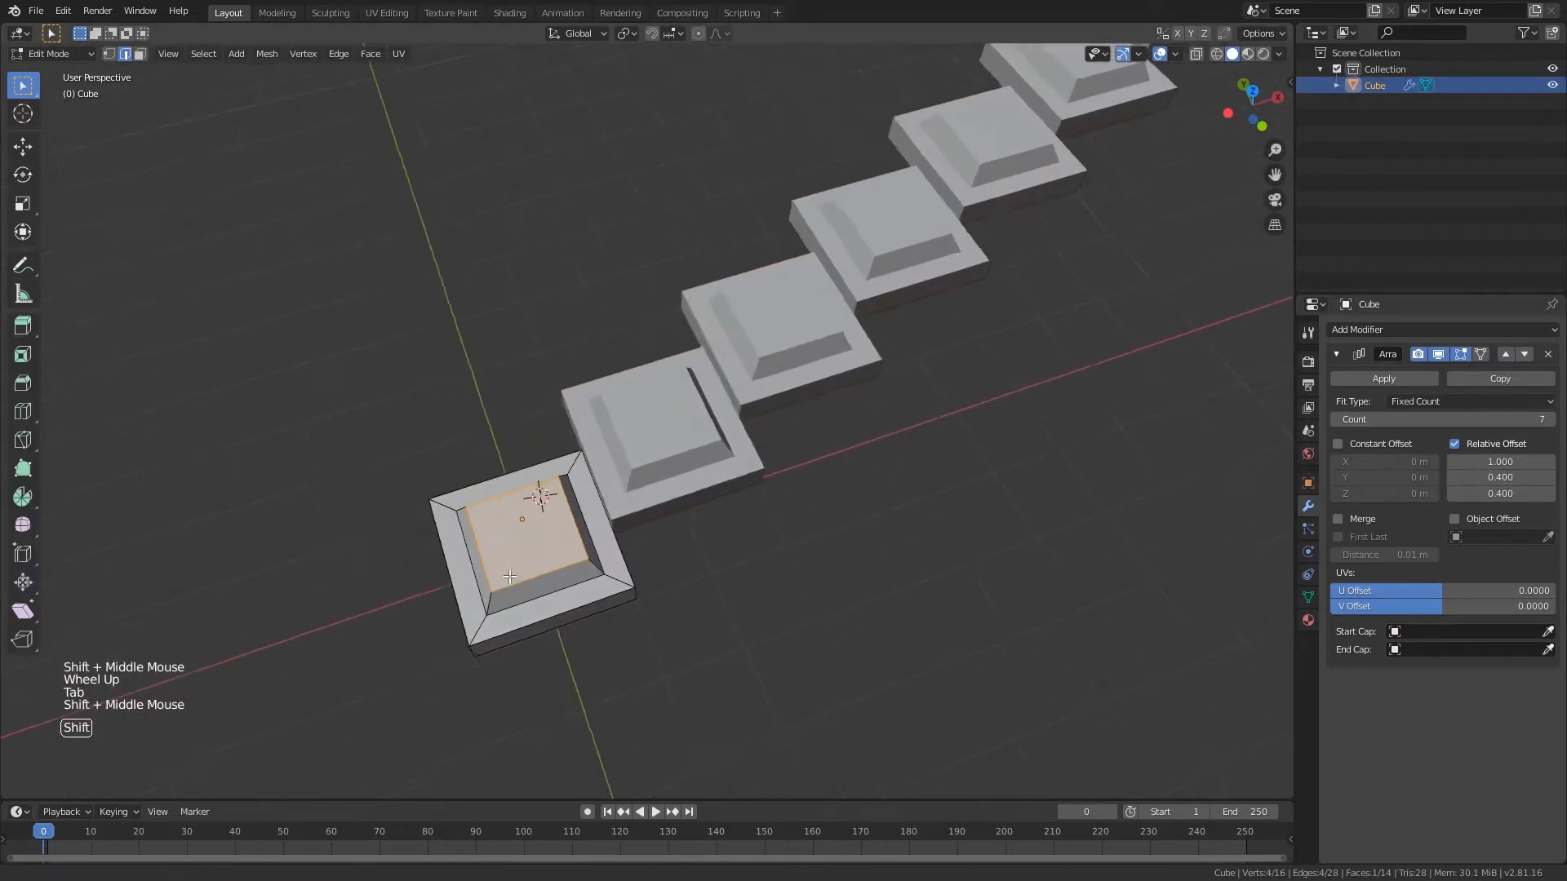
{"action": "scroll", "coordinate": [411, 548], "scroll_direction": "up", "scroll_amount": 2}
{"action": "key", "text": "2"}
{"action": "right_click", "coordinate": [545, 689]}
{"action": "right_click", "coordinate": [545, 690], "text": "alt"}
{"action": "key", "text": "s"}
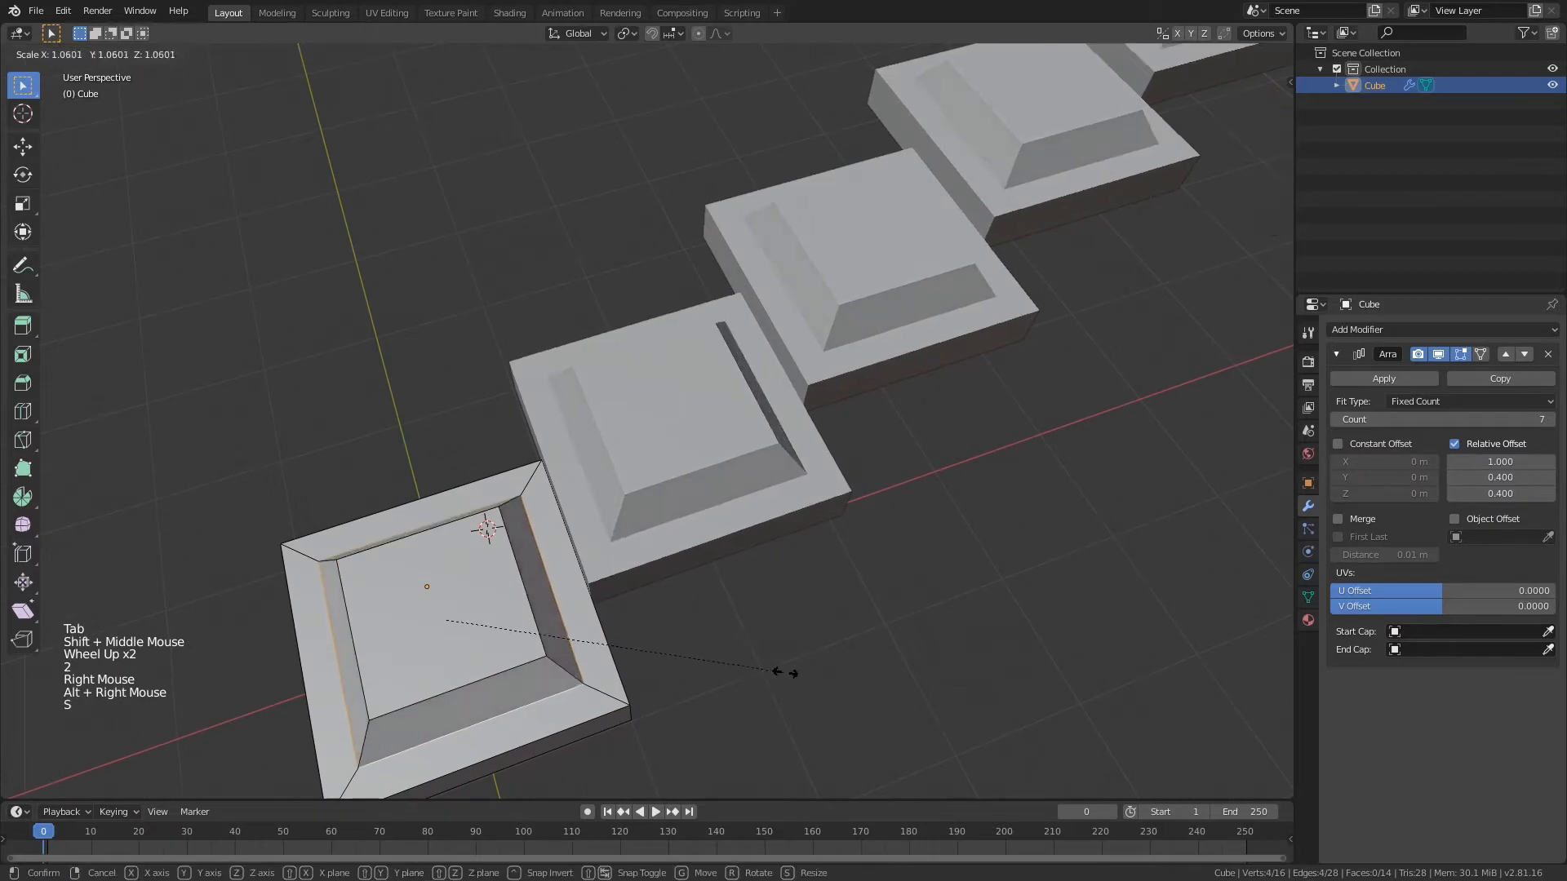
{"action": "left_click", "coordinate": [785, 673]}
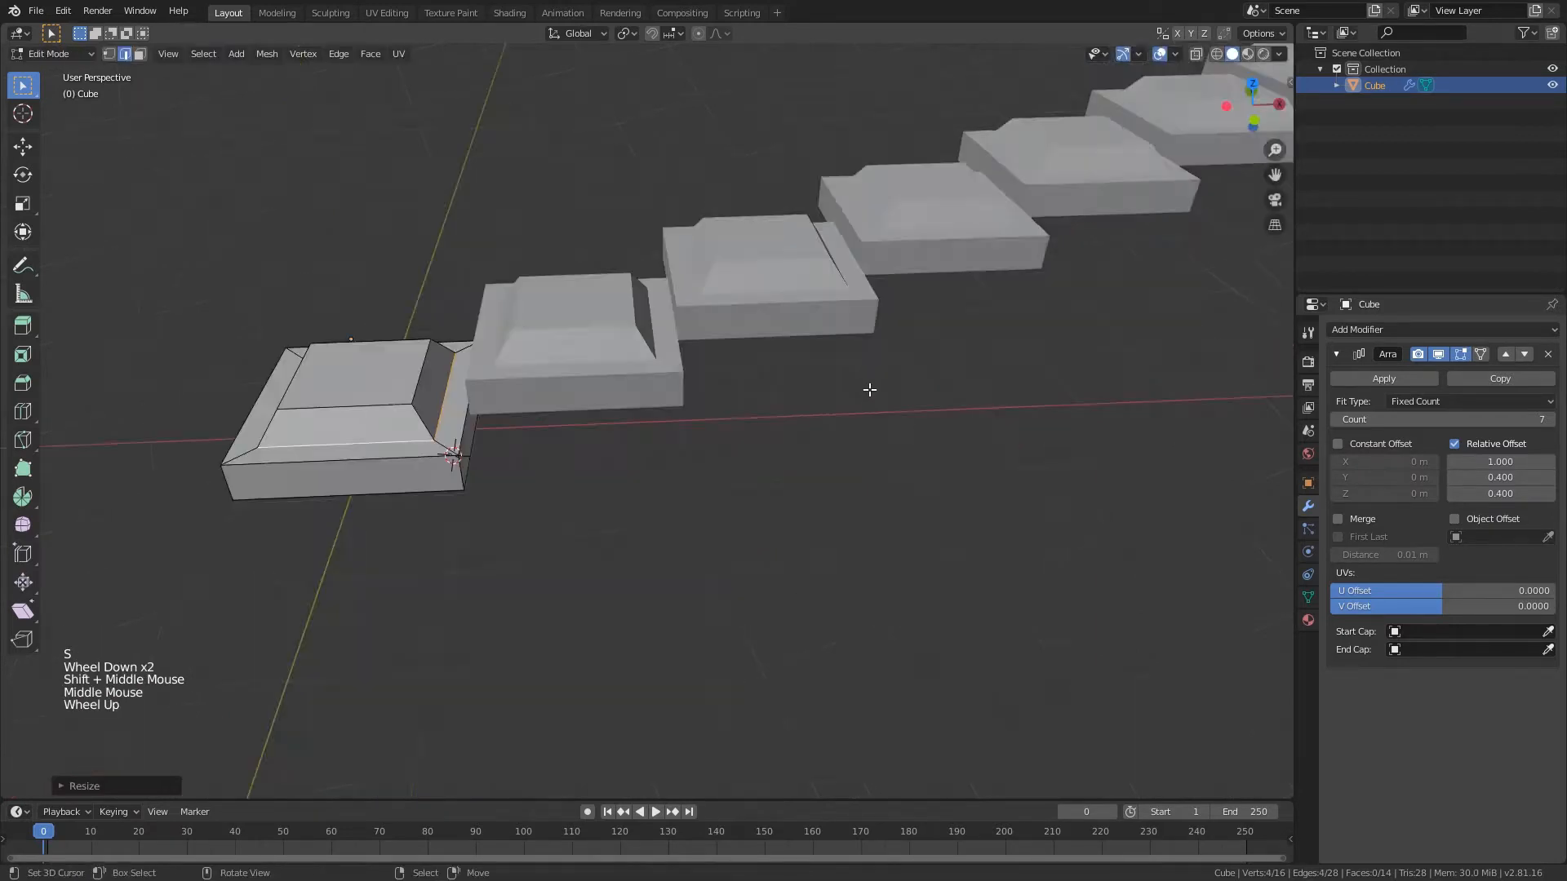
- Try increasing the Array modifier's relative offset along Y
{"action": "middle_click_drag", "start_coordinate": [870, 389], "coordinate": [593, 462]}
{"action": "scroll", "coordinate": [593, 462], "scroll_direction": "up", "scroll_amount": 1}
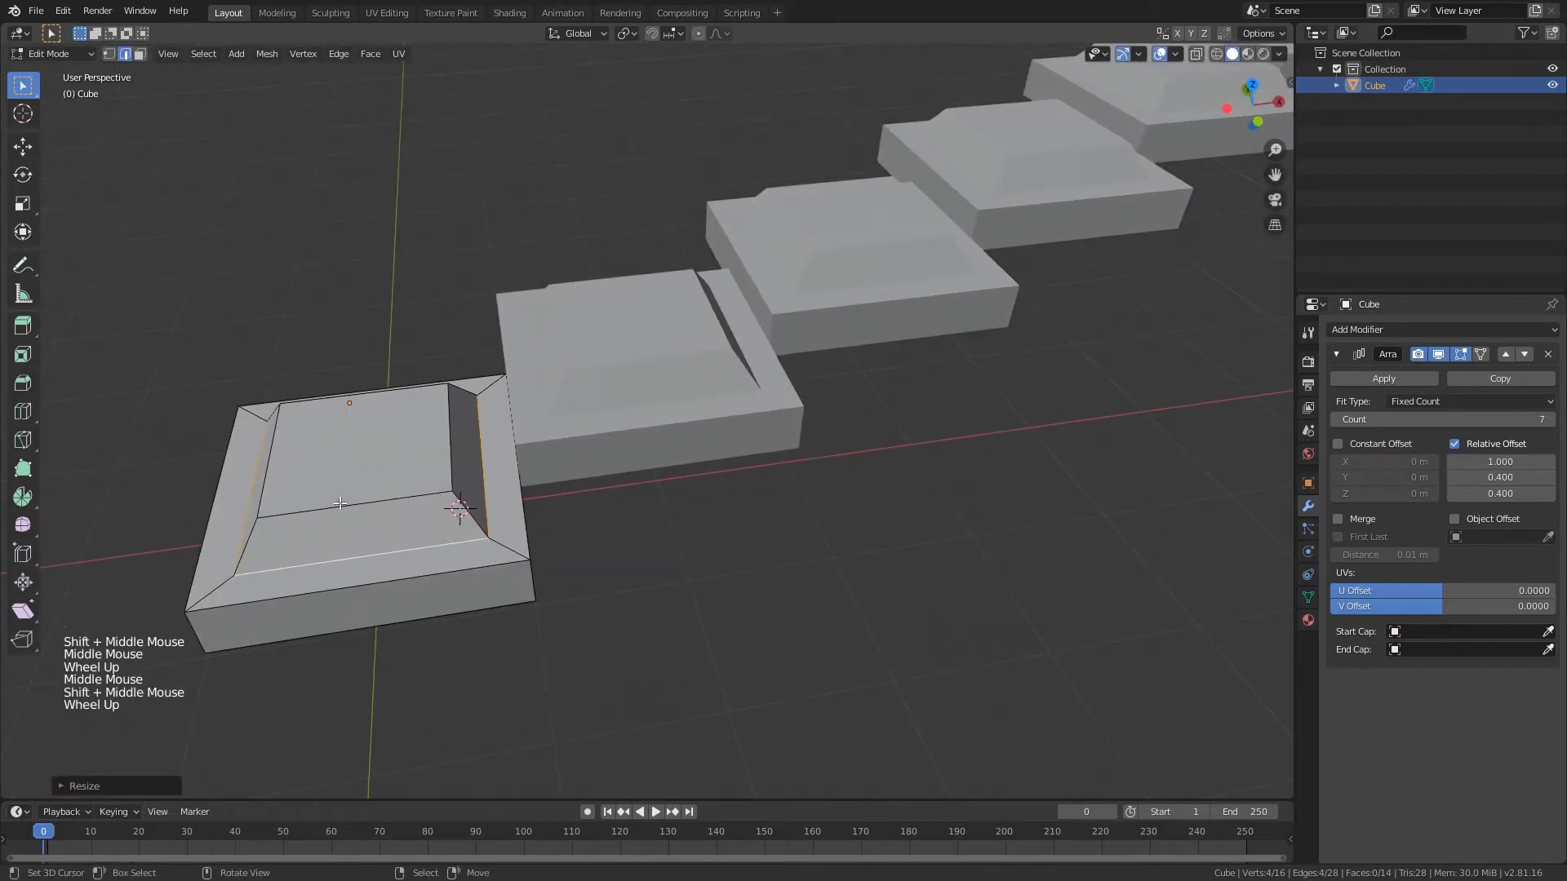
{"action": "right_click", "coordinate": [364, 500]}
{"action": "right_click", "coordinate": [365, 500], "text": "alt"}
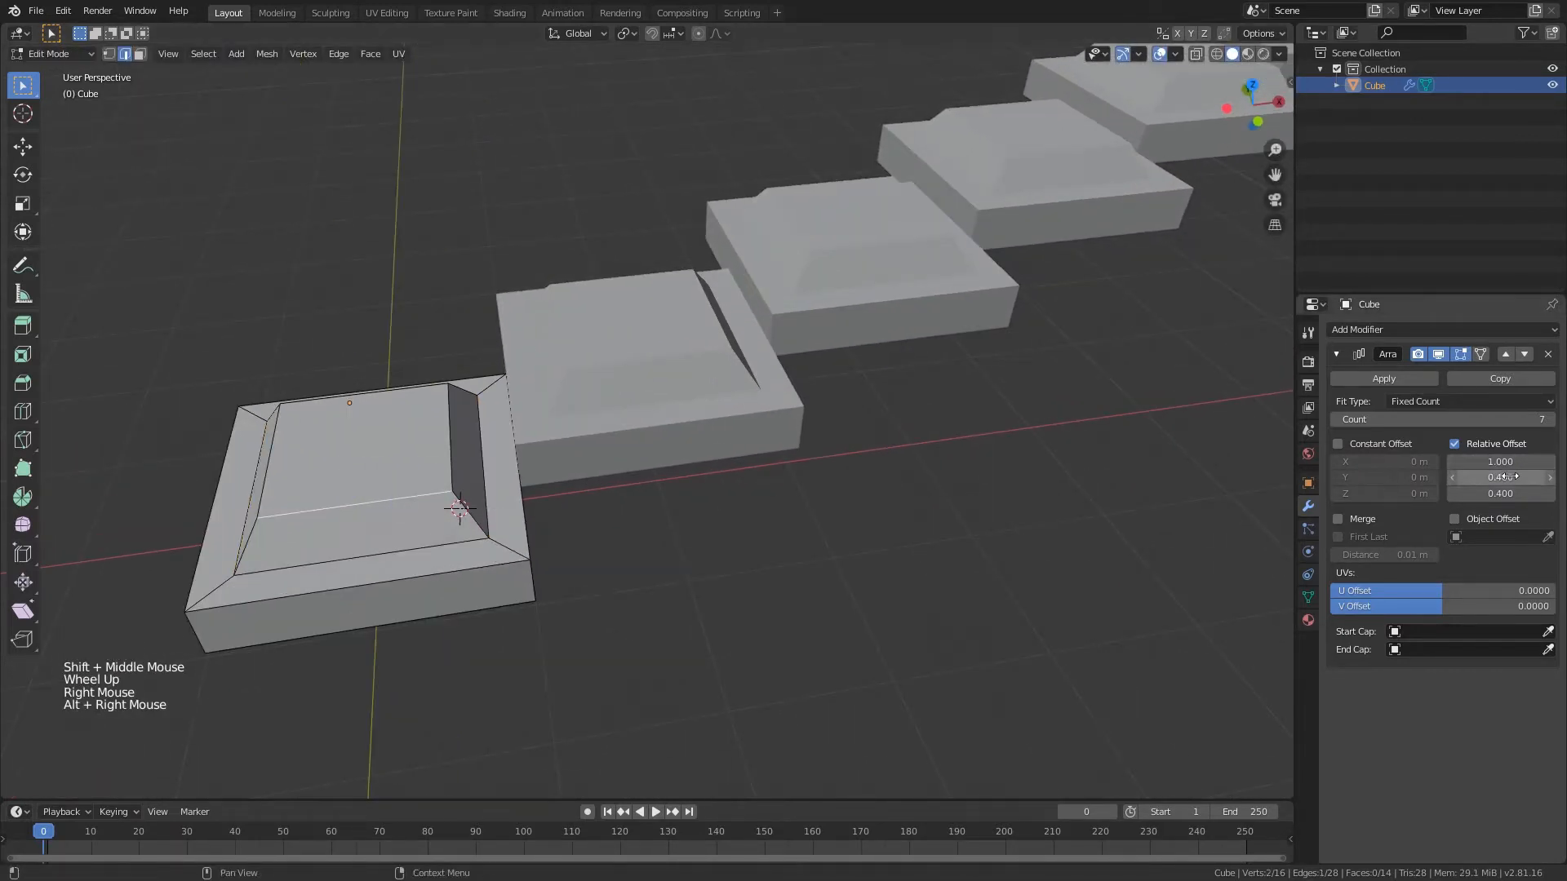
{"action": "mouse_move", "coordinate": [1500, 477]}
{"action": "left_mouse_down"}
{"action": "mouse_move", "coordinate": [1469, 478]}
{"action": "mouse_move", "coordinate": [1506, 479]}
{"action": "left_mouse_up"}
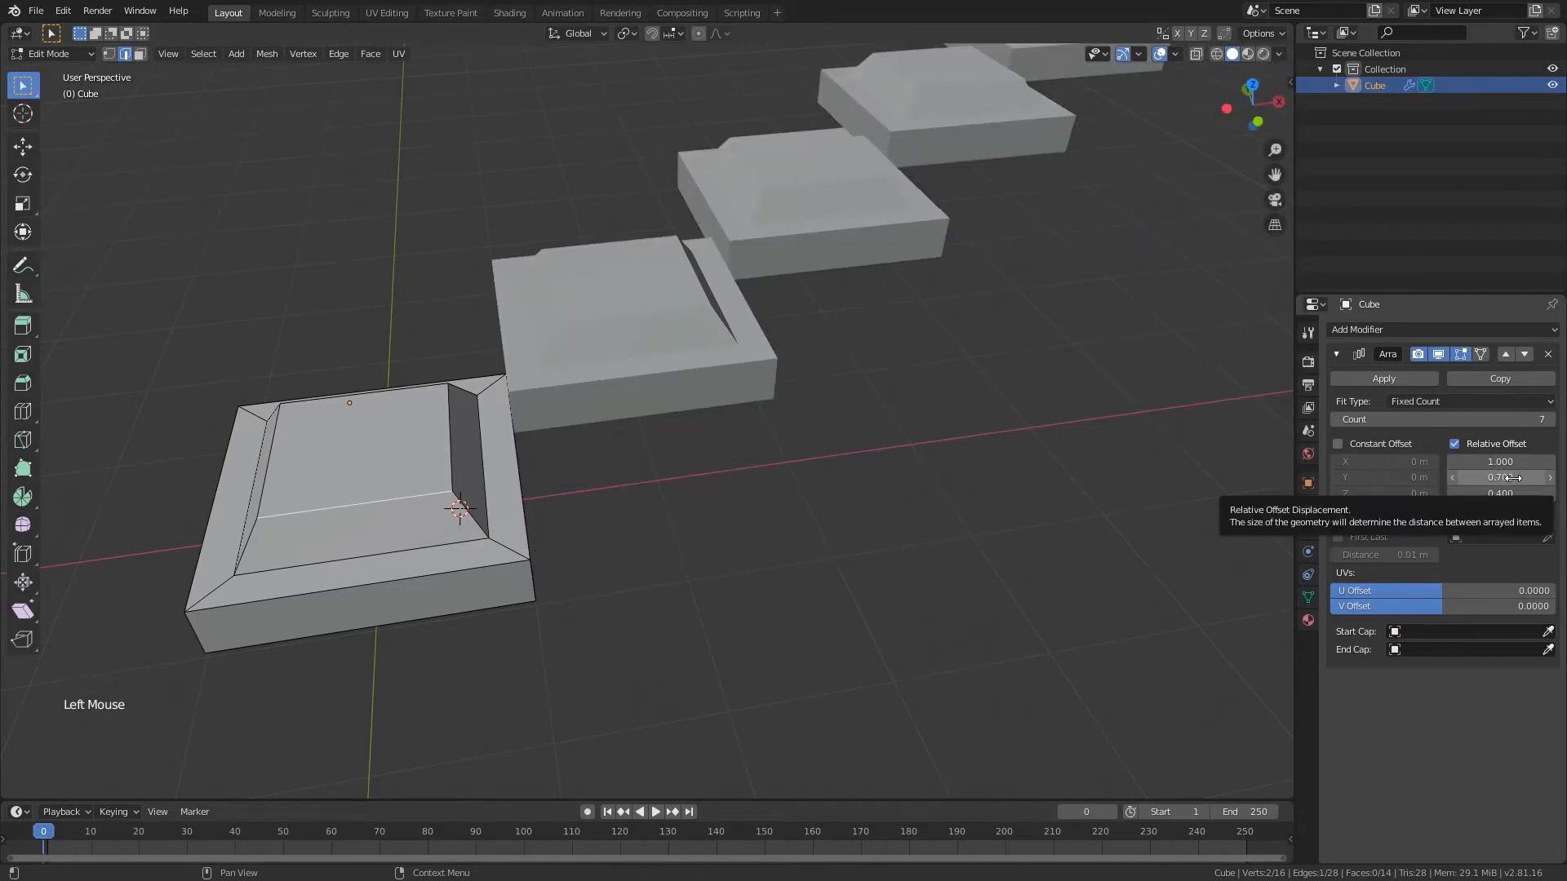
- Reset the Array modifier's relative offset to zero, return to Object Mode and set the X offset to 1
{"action": "key", "text": "BackSpace"}
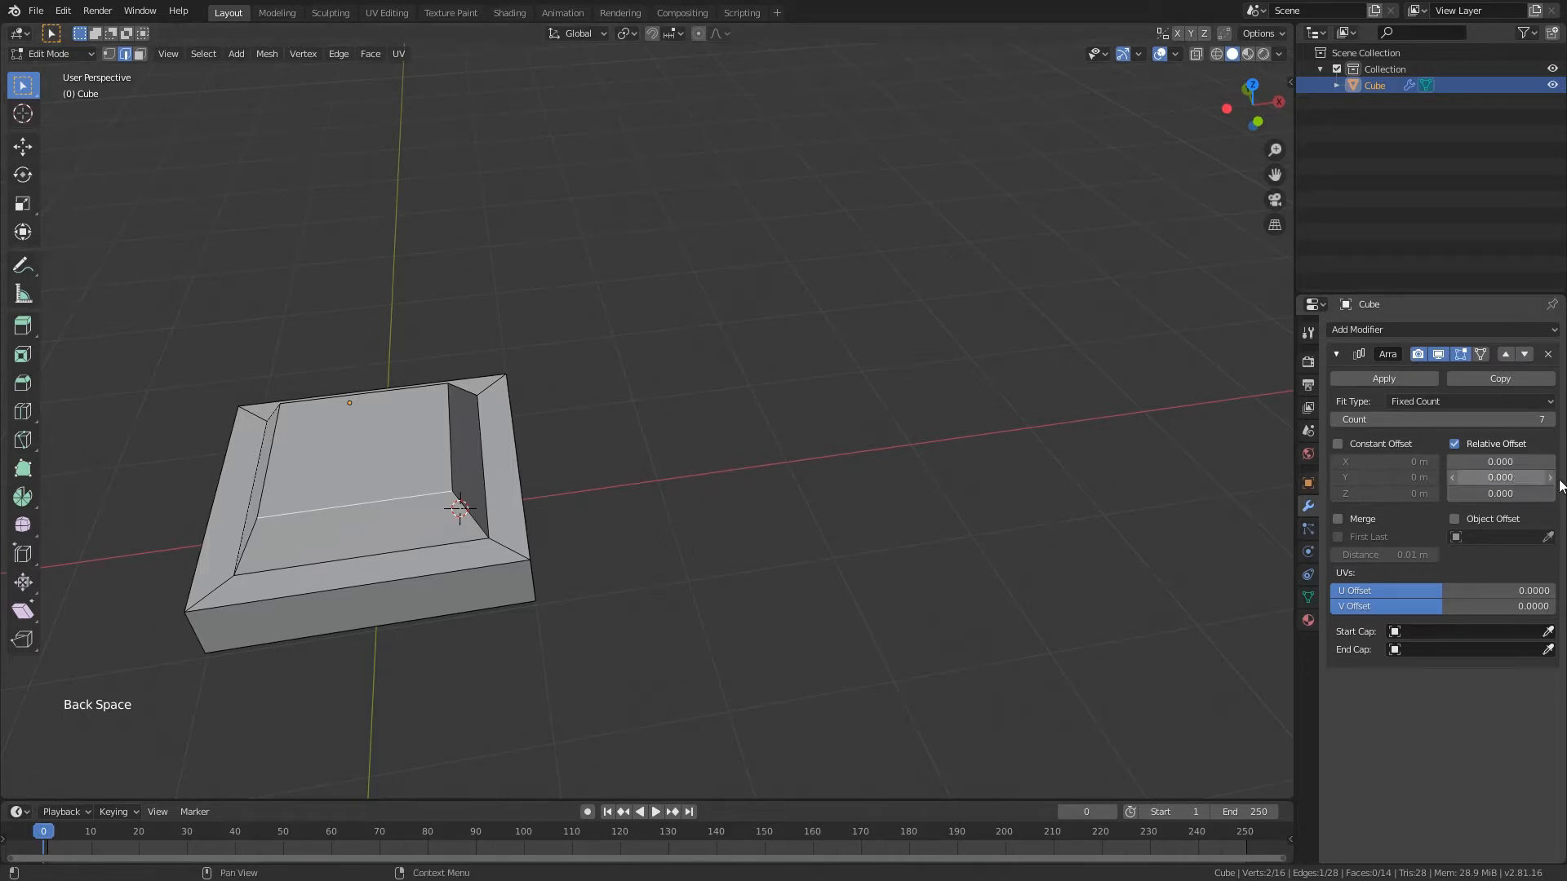
{"action": "scroll", "coordinate": [683, 432], "scroll_direction": "down", "scroll_amount": 2}
{"action": "key", "text": "Tab"}
{"action": "middle_click_drag", "start_coordinate": [682, 433], "coordinate": [718, 441]}
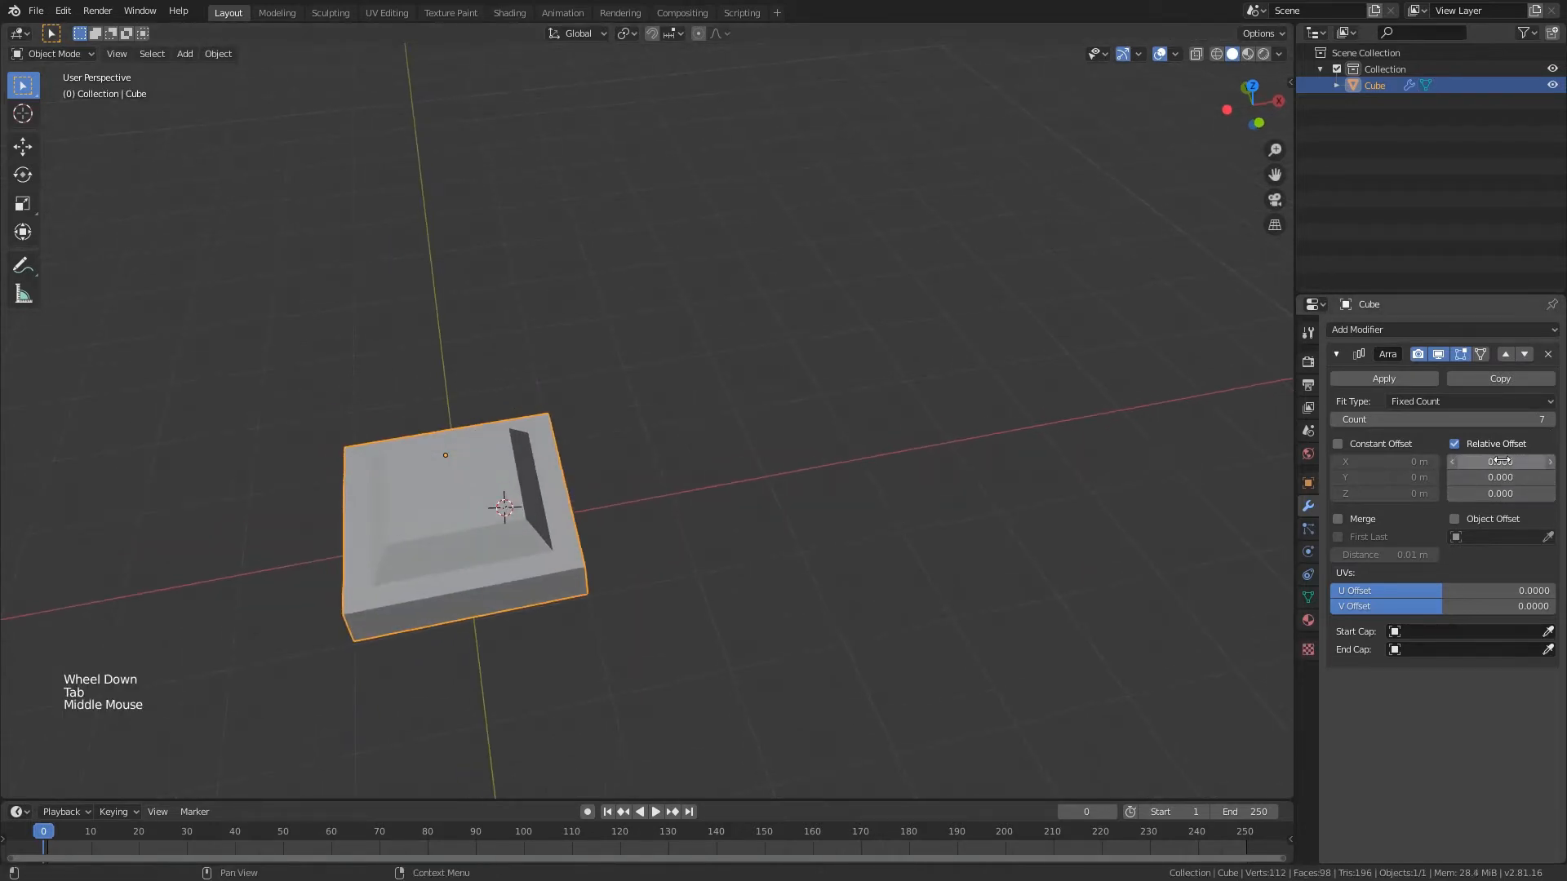
{"action": "left_click", "coordinate": [1504, 461]}
{"action": "type", "text": "1"}
{"action": "key", "text": "Return"}
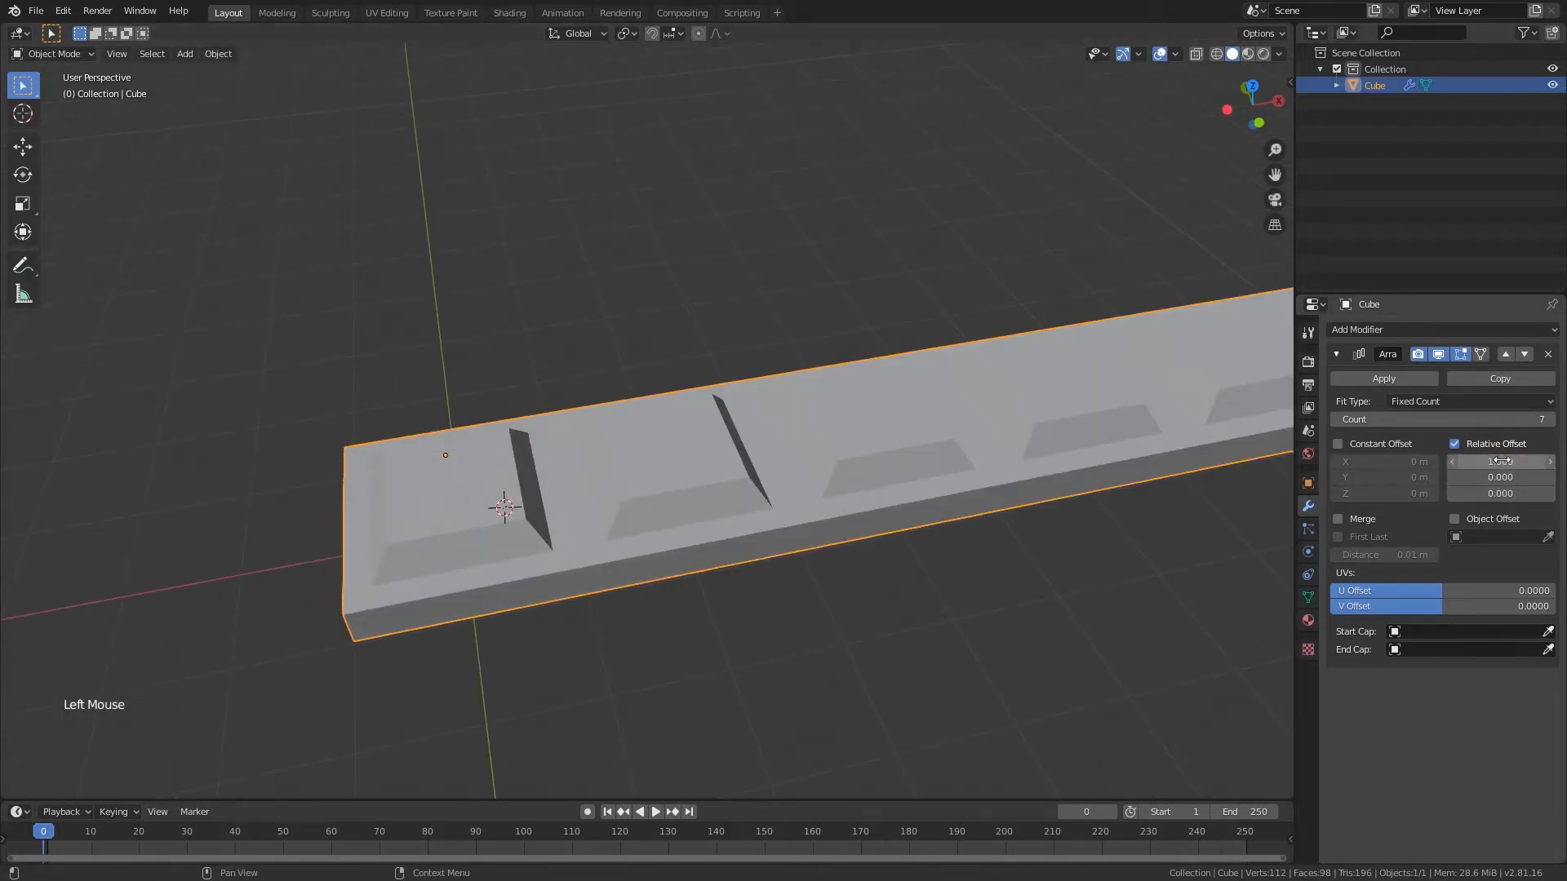
- Add a second Array modifier with Count 3 and a relative offset of 0 along X and 1 along Y
{"action": "scroll", "coordinate": [908, 412], "scroll_direction": "down", "scroll_amount": 2}
{"action": "middle_click_drag", "start_coordinate": [908, 412], "coordinate": [882, 383], "text": "shift"}
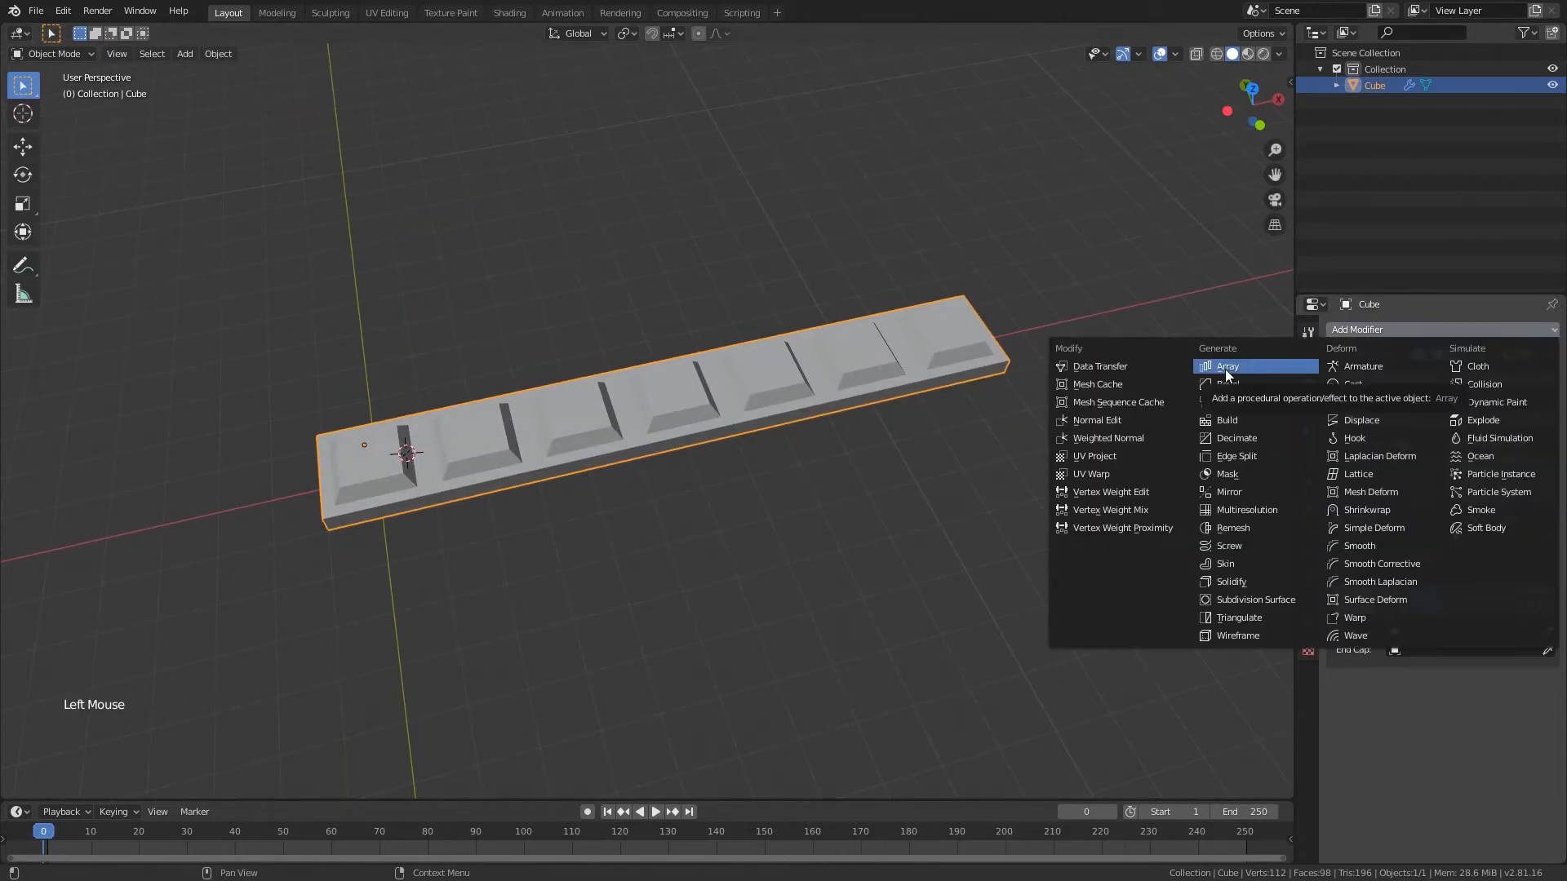
{"action": "left_click", "coordinate": [1225, 369]}
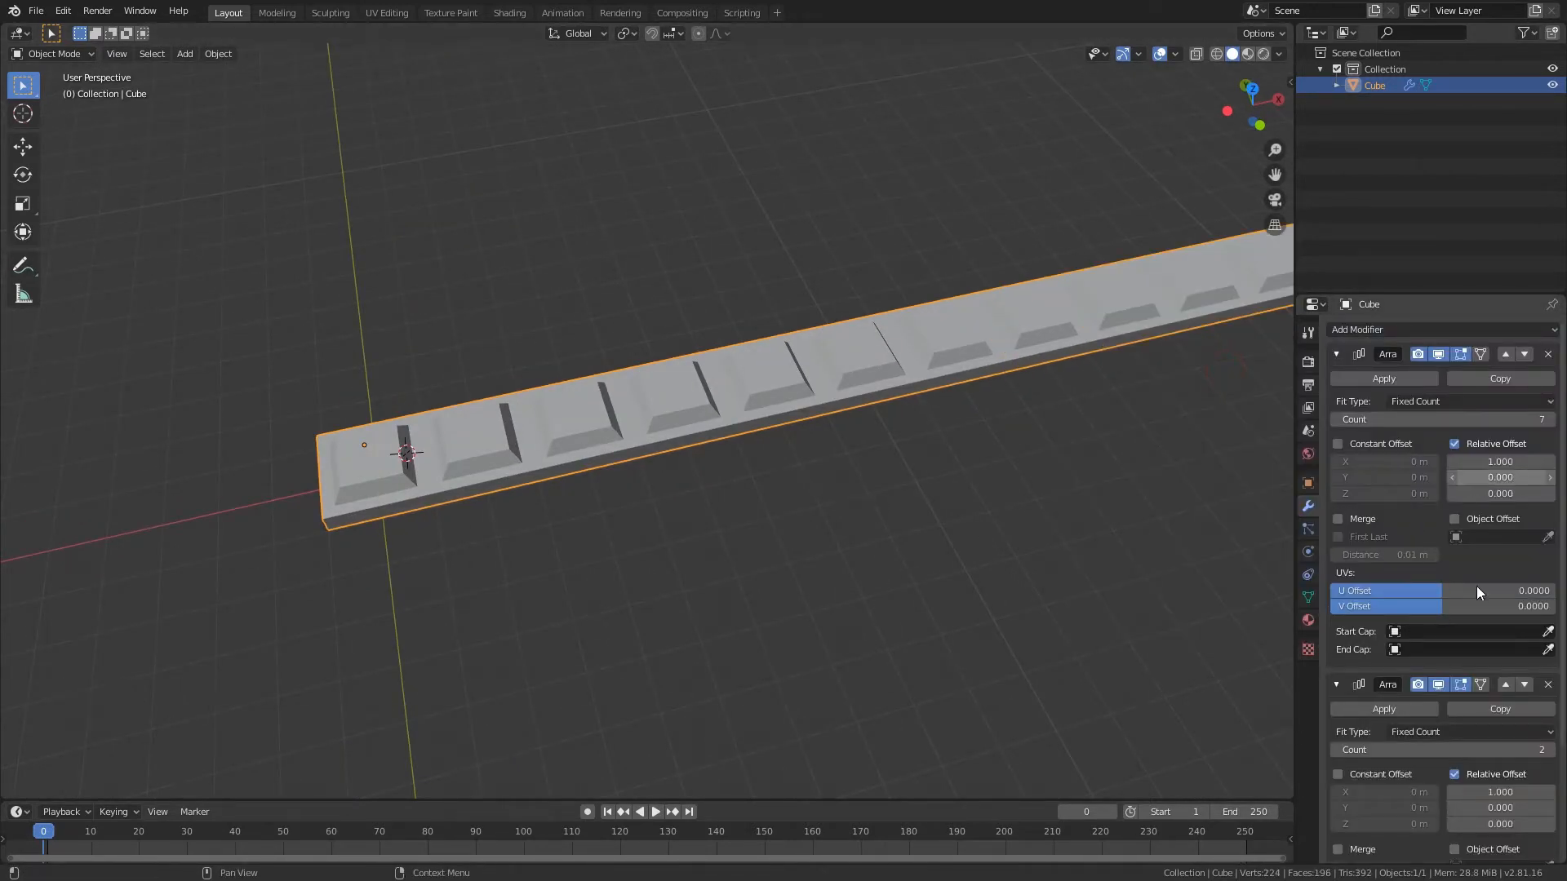
{"action": "scroll", "coordinate": [1477, 589], "scroll_direction": "down", "scroll_amount": 5}
{"action": "left_click", "coordinate": [1510, 652]}
{"action": "type", "text": "0"}
{"action": "key", "text": "Return"}
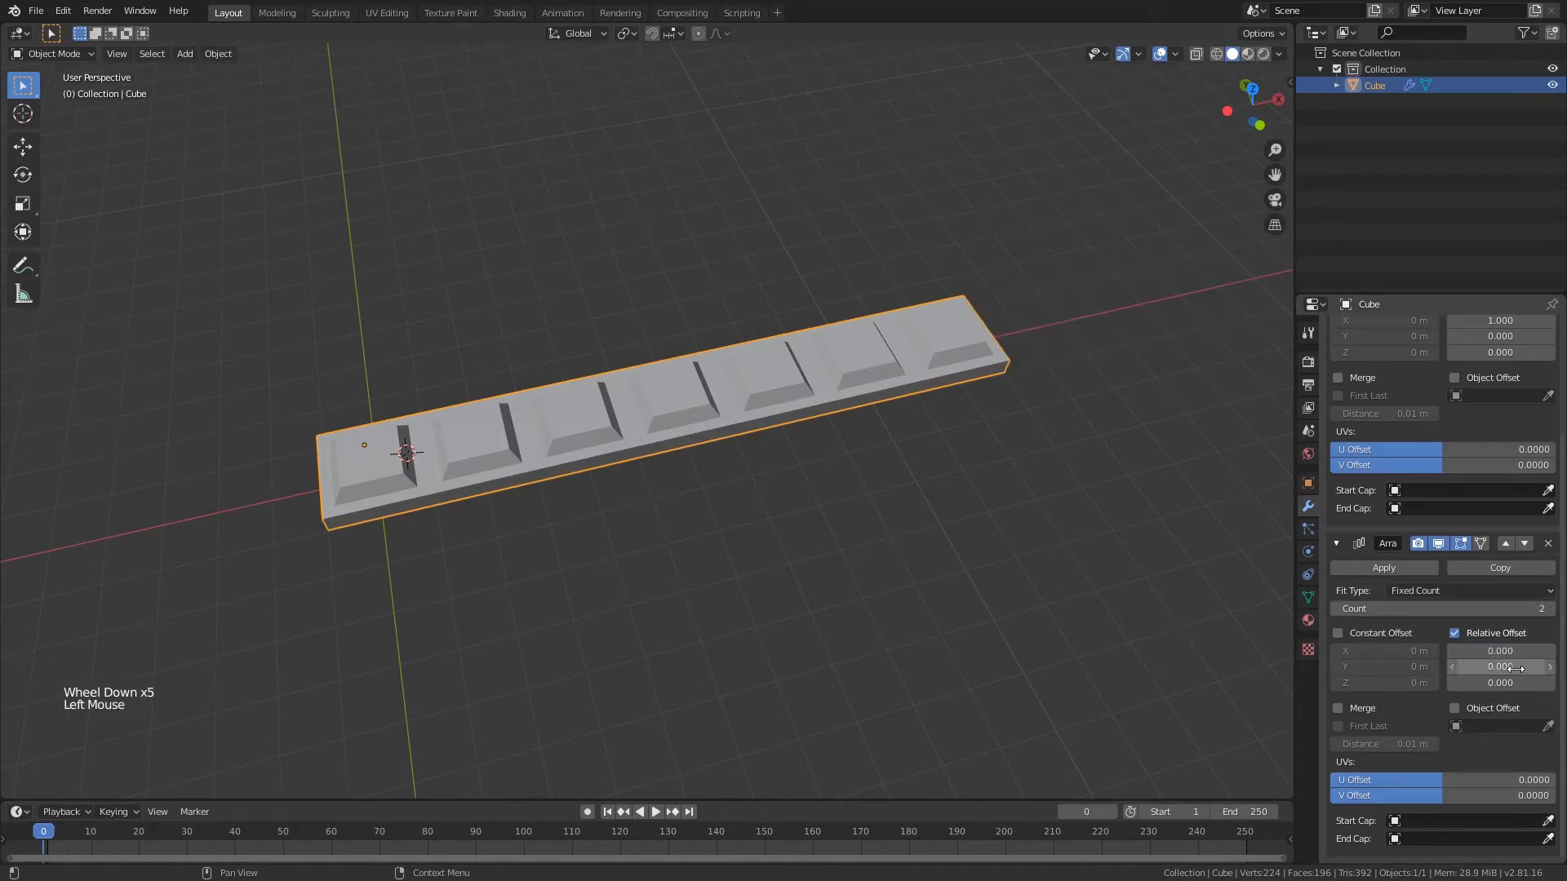
{"action": "double_click", "coordinate": [1517, 668]}
{"action": "key", "text": "Return"}
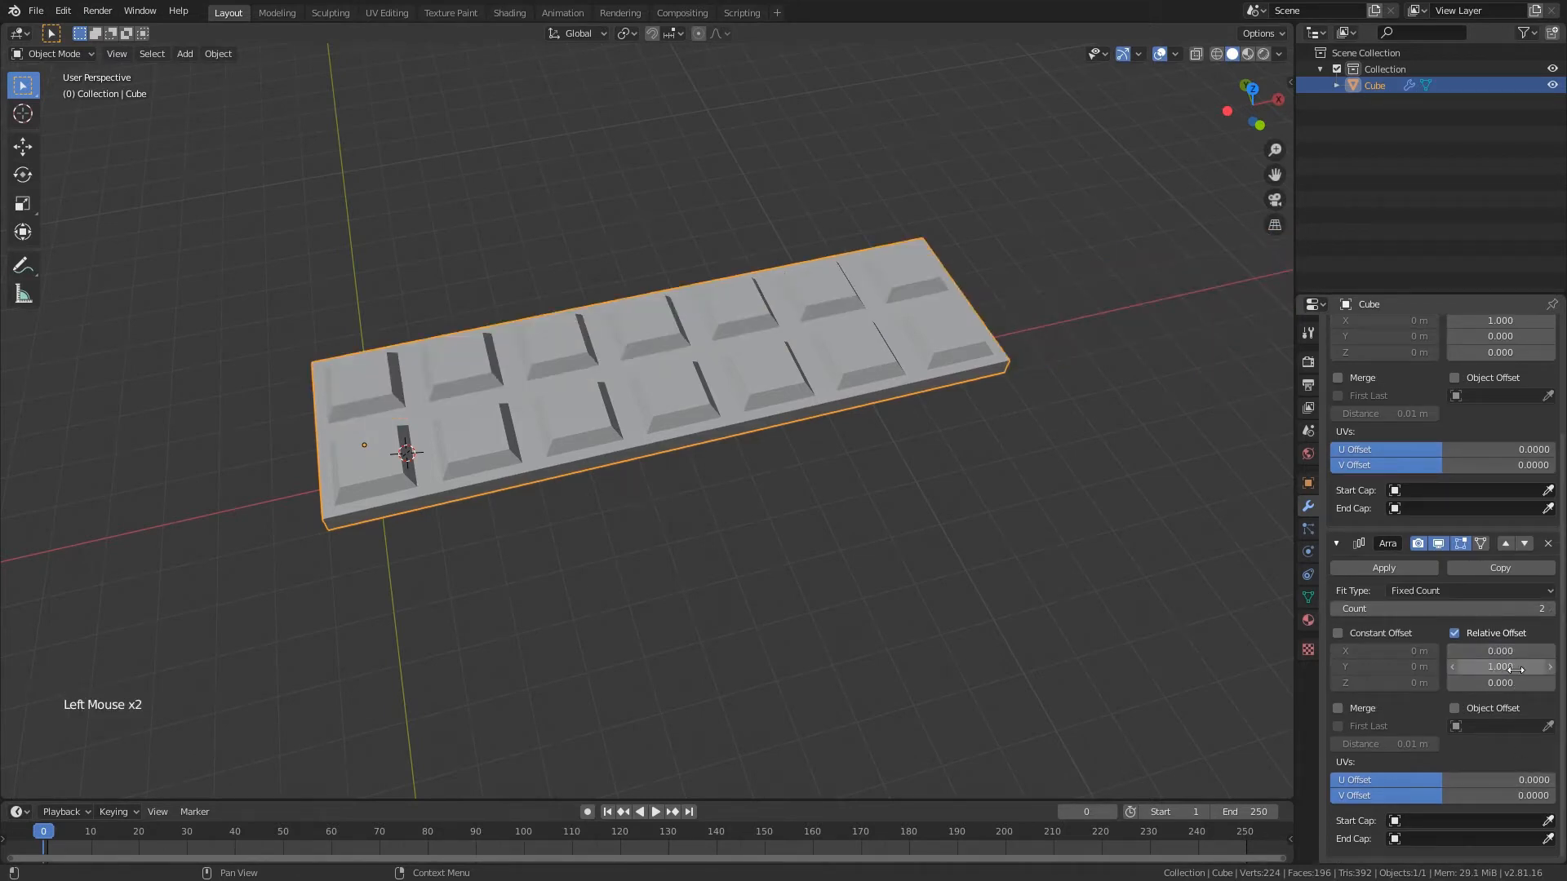
{"action": "left_click", "coordinate": [1549, 609]}
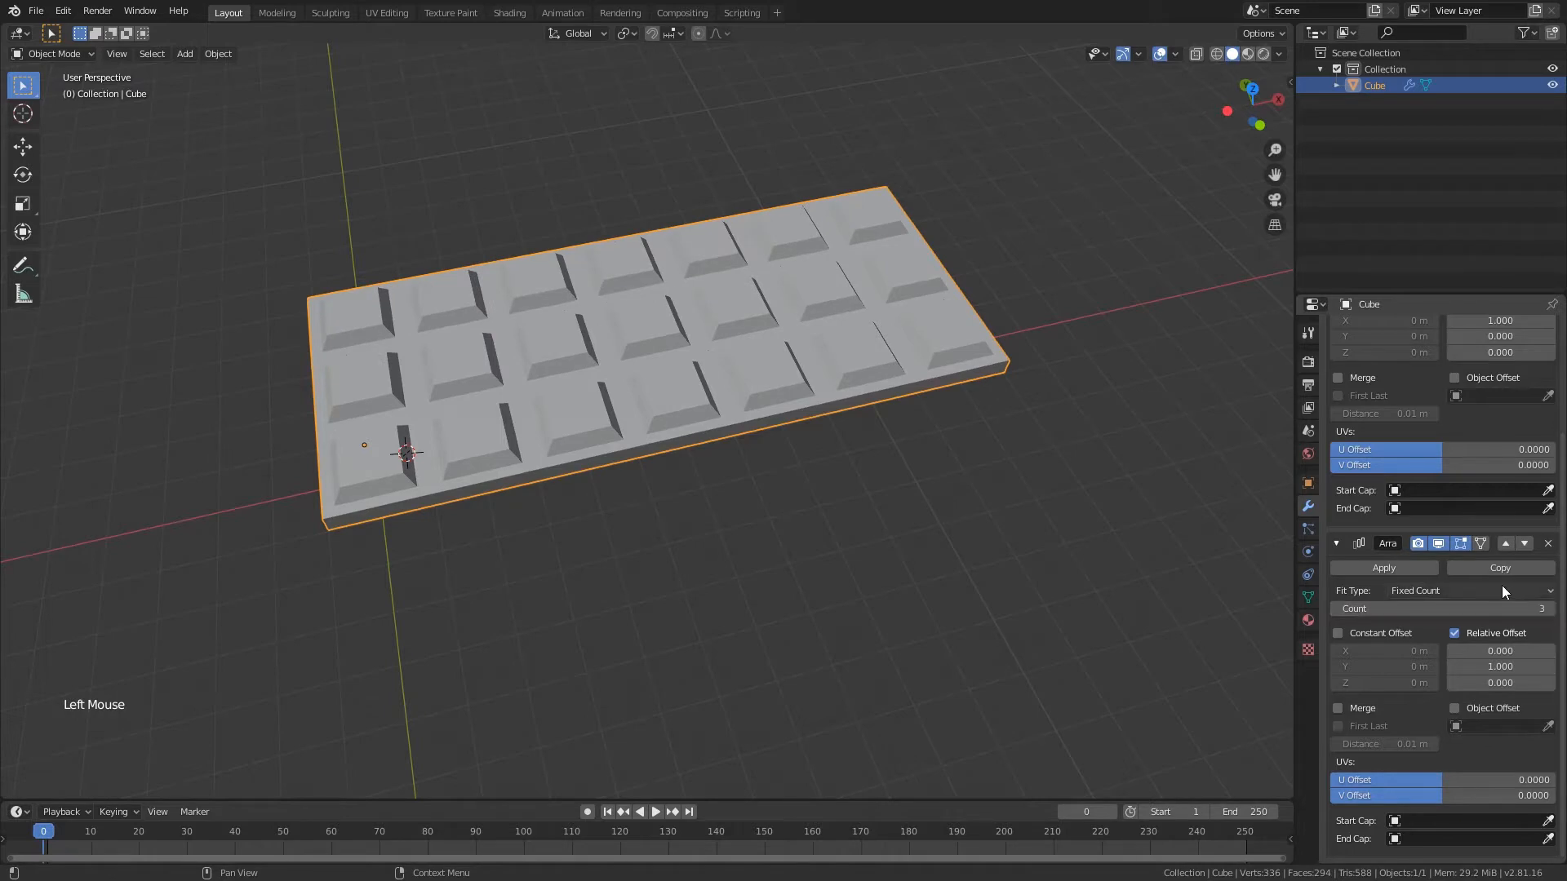
- Set the first Array modifier's Count to 6 and save the file
{"action": "scroll", "coordinate": [1501, 432], "scroll_direction": "up", "scroll_amount": 5}
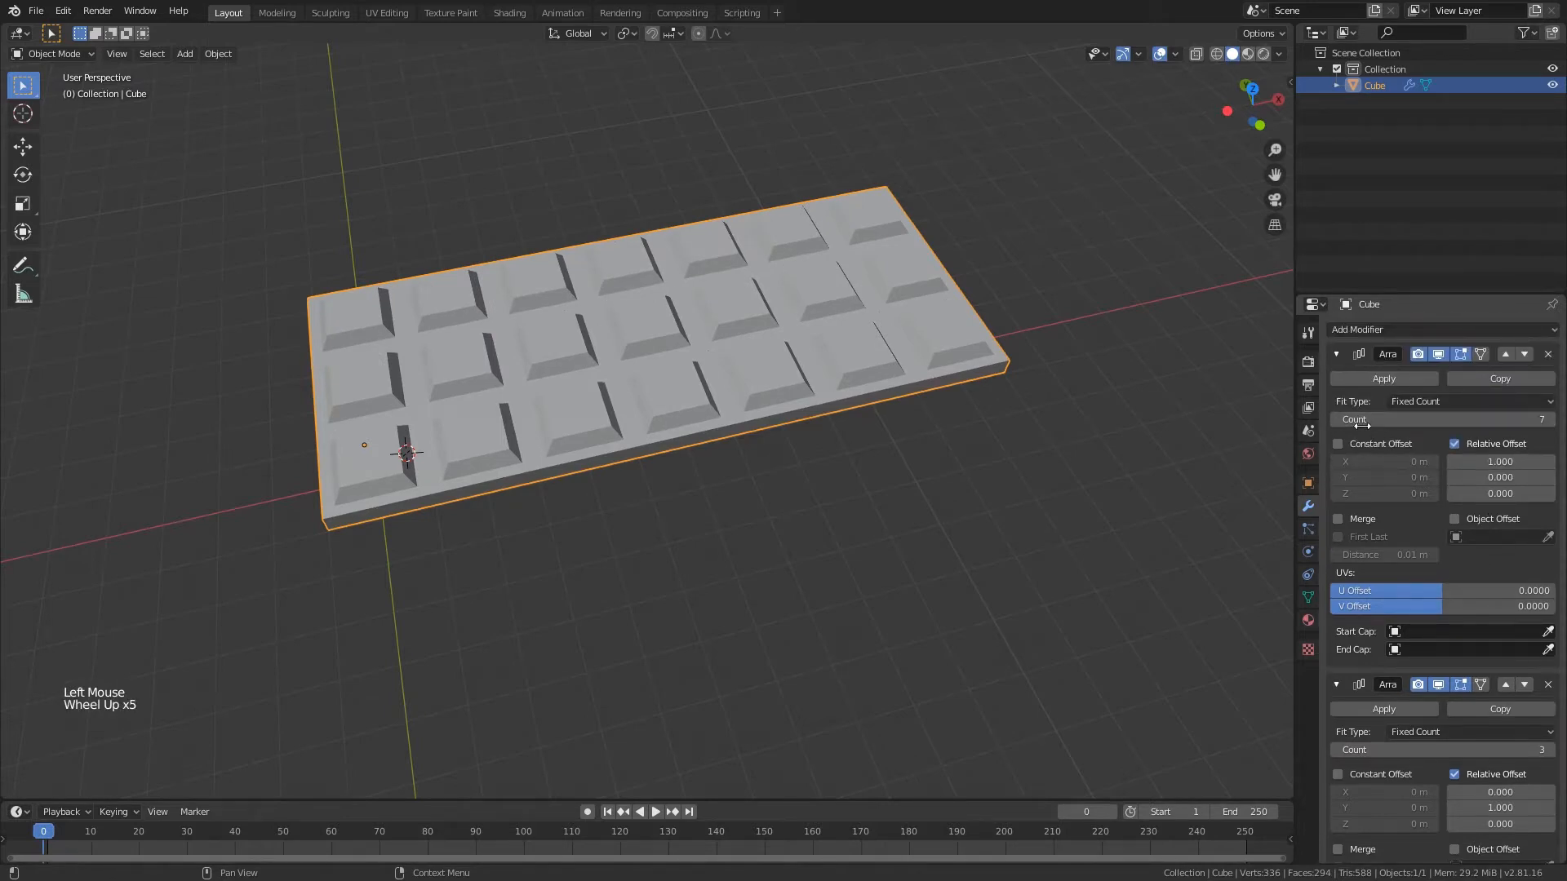
{"action": "left_click", "coordinate": [1336, 420]}
{"action": "key", "text": "ctrl+s"}
- Clear the slab grid's location and move it slightly upward off the grid floor
{"action": "middle_click_drag", "start_coordinate": [697, 442], "coordinate": [796, 412]}
{"action": "scroll", "coordinate": [796, 412], "scroll_direction": "up", "scroll_amount": 1}
{"action": "mouse_move", "coordinate": [795, 412]}
{"action": "middle_mouse_down"}
{"action": "mouse_move", "coordinate": [895, 379]}
{"action": "mouse_move", "coordinate": [845, 448]}
{"action": "mouse_move", "coordinate": [885, 402]}
{"action": "mouse_move", "coordinate": [687, 462]}
{"action": "mouse_move", "coordinate": [919, 387]}
{"action": "mouse_move", "coordinate": [791, 425]}
{"action": "middle_mouse_up"}
{"action": "scroll", "coordinate": [844, 449], "scroll_direction": "up", "scroll_amount": 2}
{"action": "scroll", "coordinate": [687, 455], "scroll_direction": "down", "scroll_amount": 1}
{"action": "key", "text": "alt+g"}
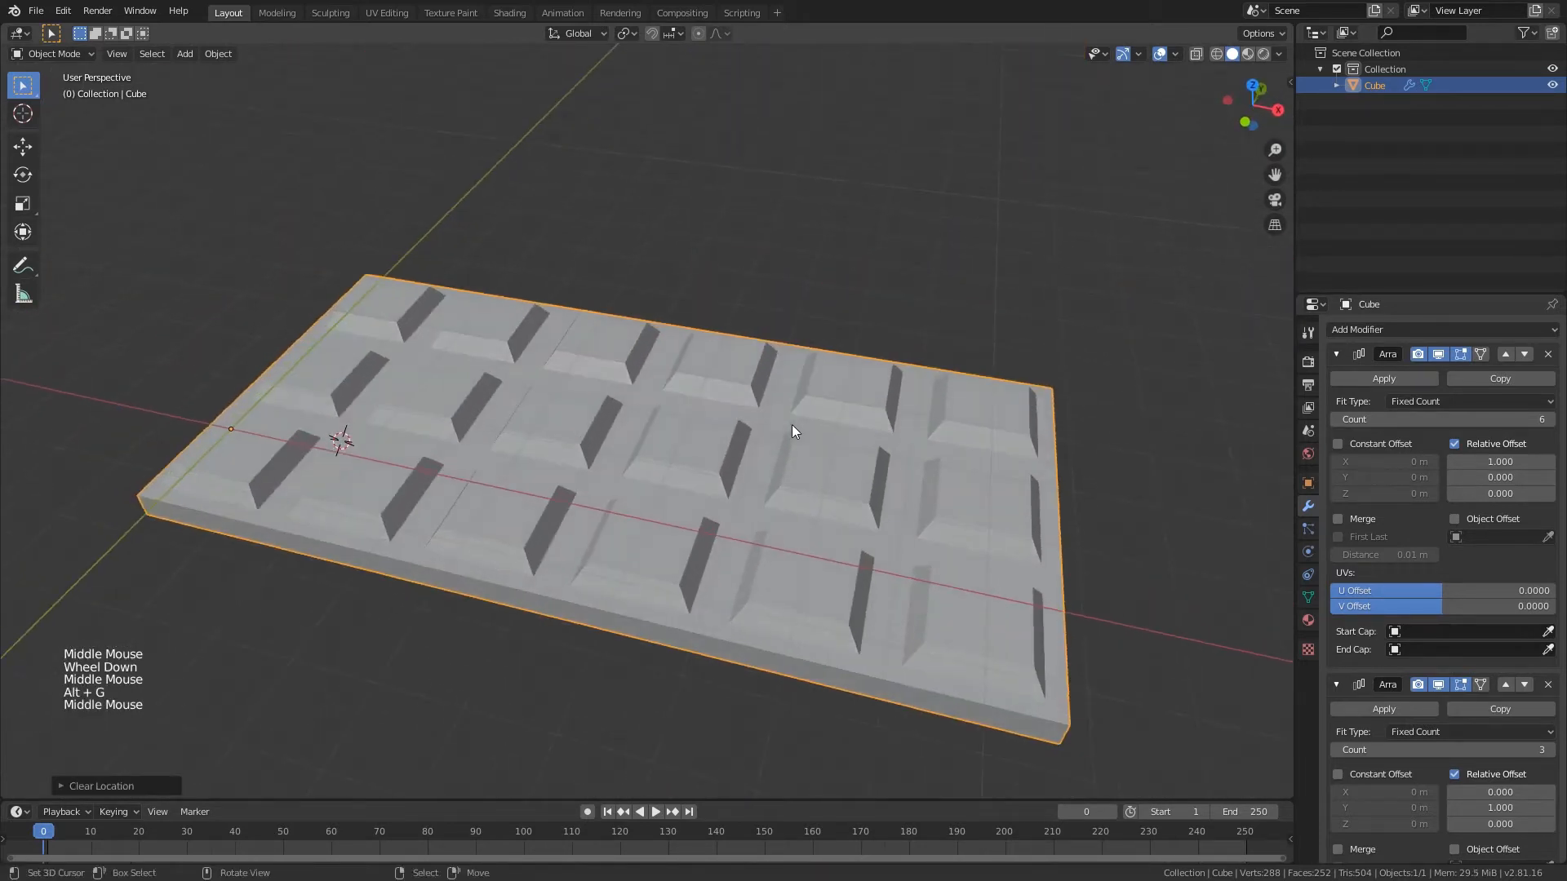
{"action": "key", "text": "g"}
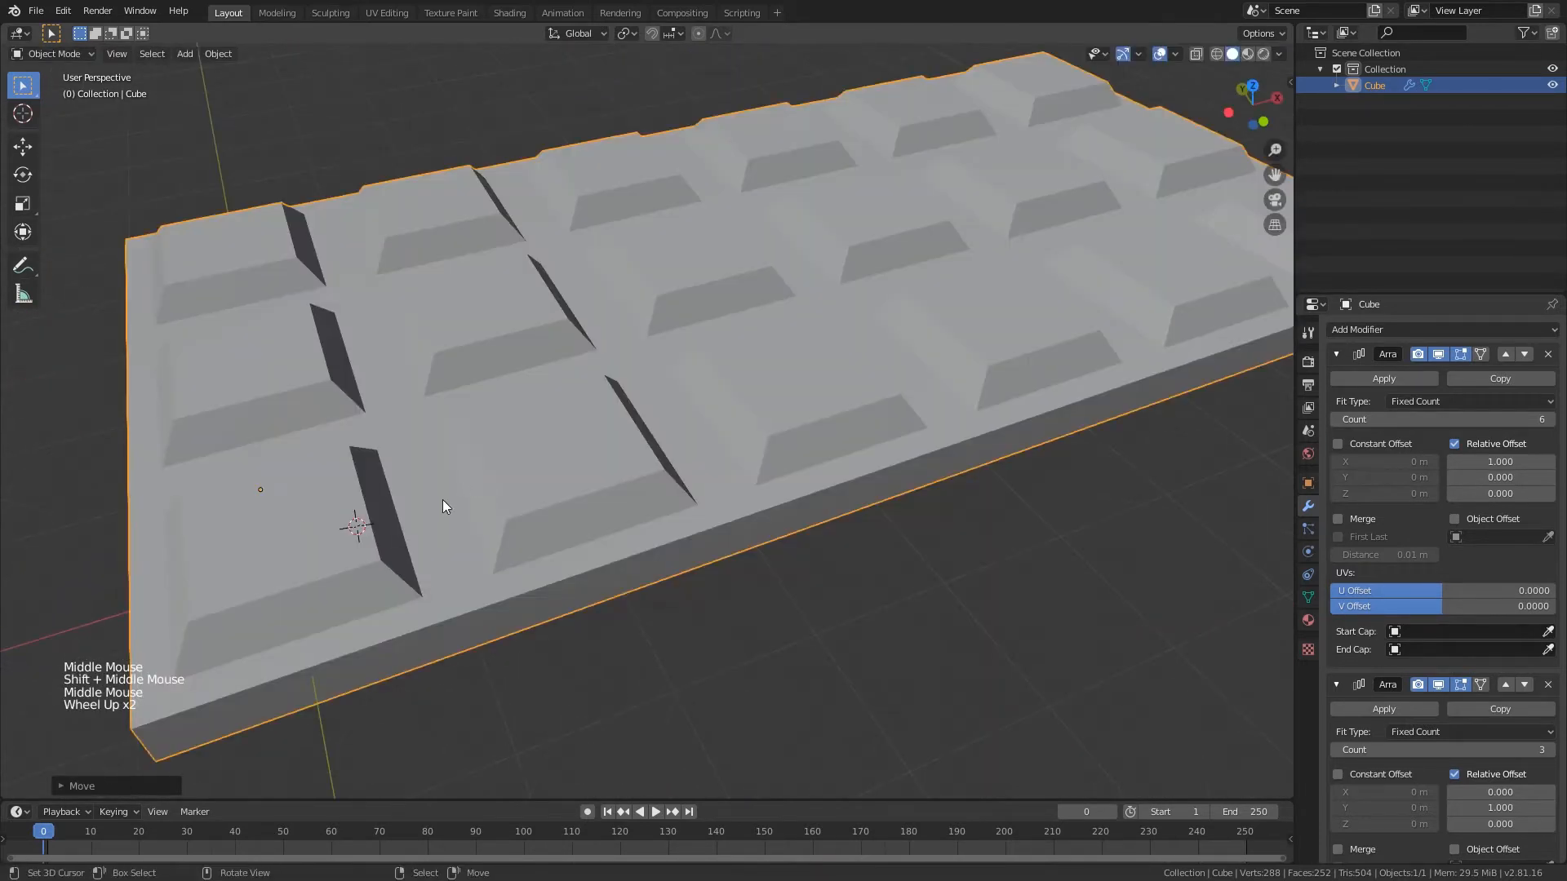
{"action": "scroll", "coordinate": [442, 500], "scroll_direction": "down", "scroll_amount": 1}
{"action": "middle_click_drag", "start_coordinate": [443, 499], "coordinate": [447, 200], "text": "shift"}
{"action": "scroll", "coordinate": [614, 501], "scroll_direction": "down", "scroll_amount": 1}
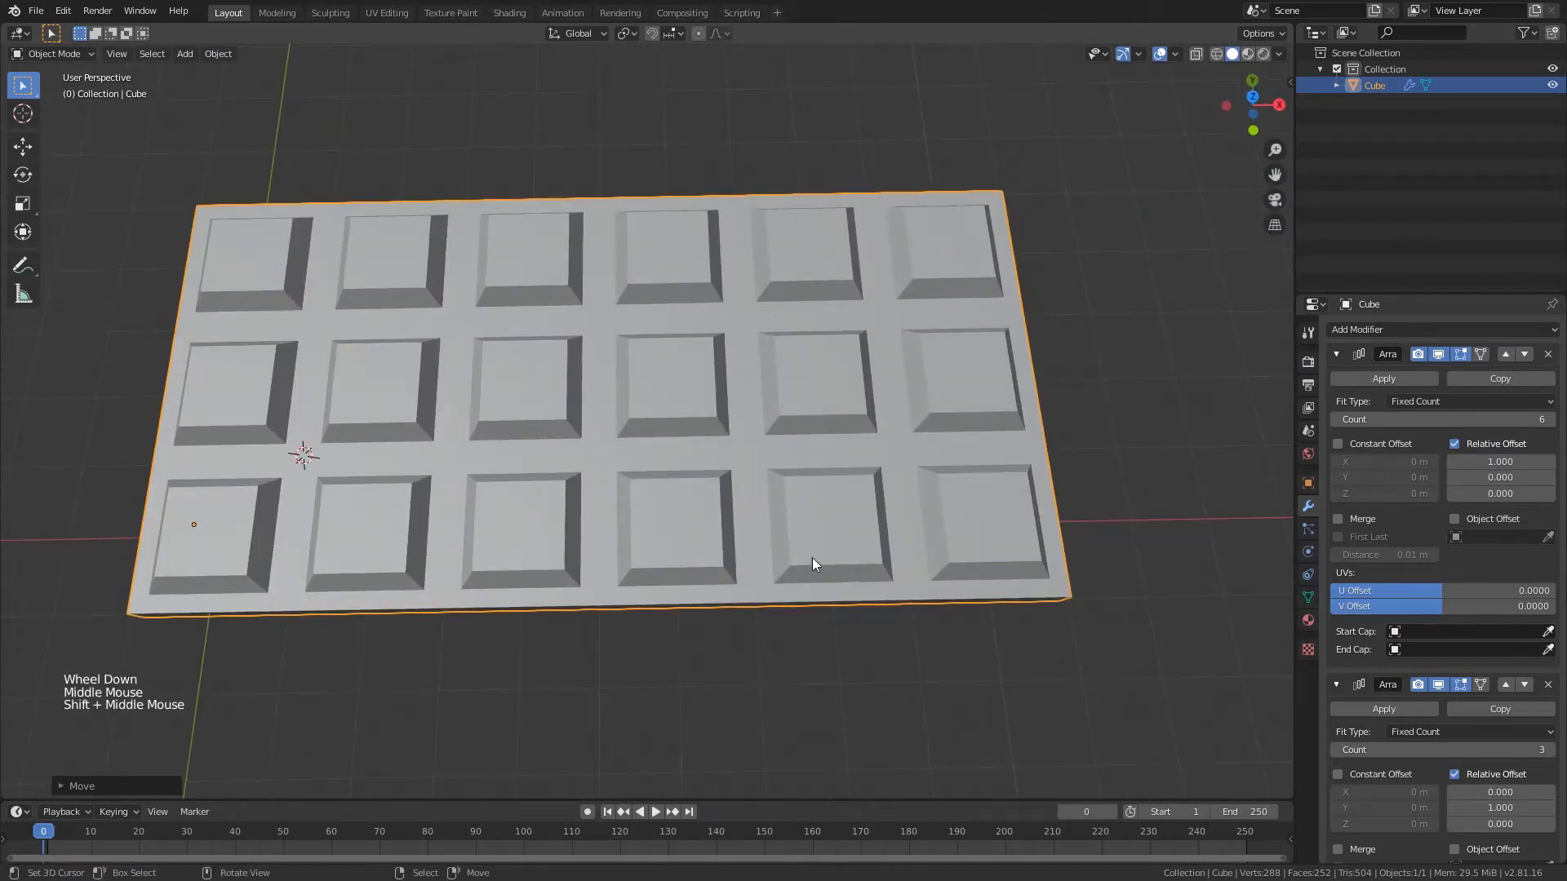
- Collapse both Array modifiers and add a Bevel modifier with a width of 0.02 m
{"action": "left_click", "coordinate": [1336, 354]}
{"action": "left_click", "coordinate": [1336, 382]}
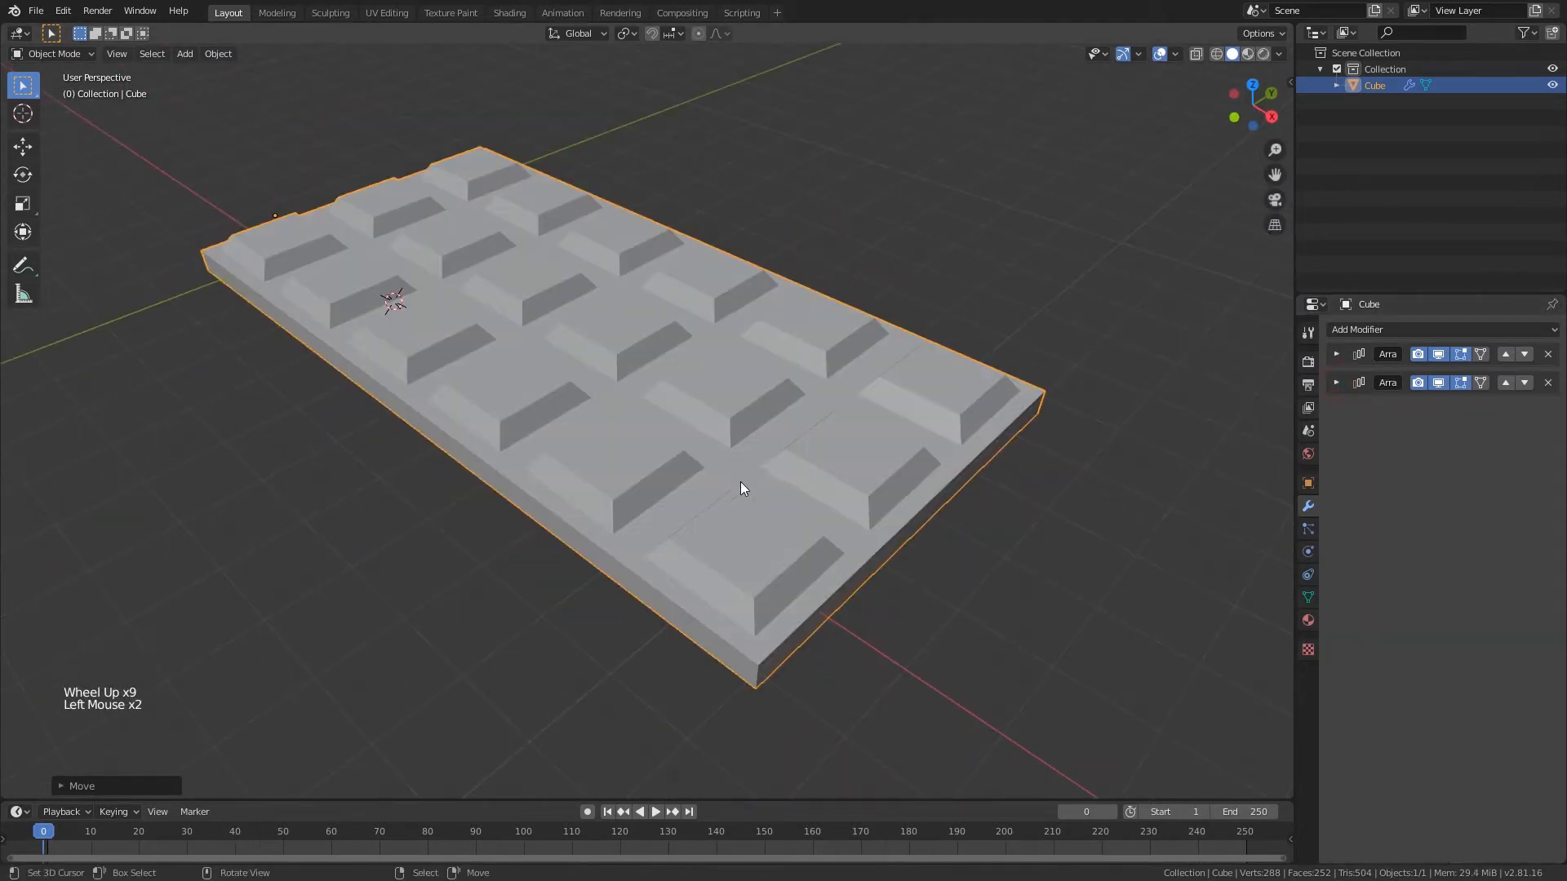
{"action": "middle_click_drag", "start_coordinate": [741, 481], "coordinate": [756, 499]}
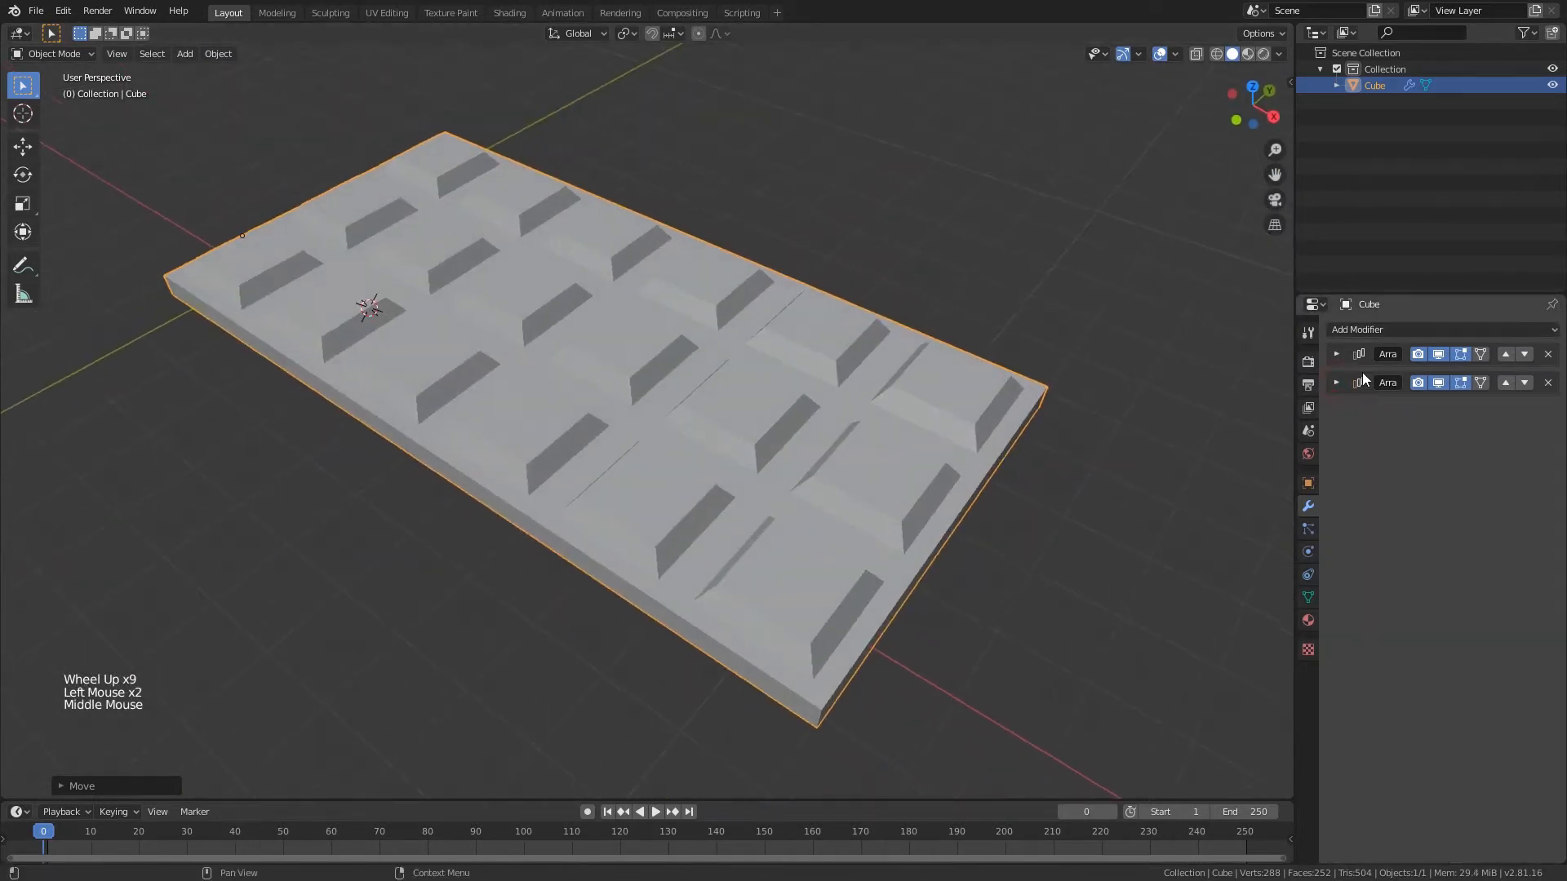
{"action": "middle_click_drag", "start_coordinate": [1032, 399], "coordinate": [1039, 411]}
{"action": "left_click", "coordinate": [1420, 330]}
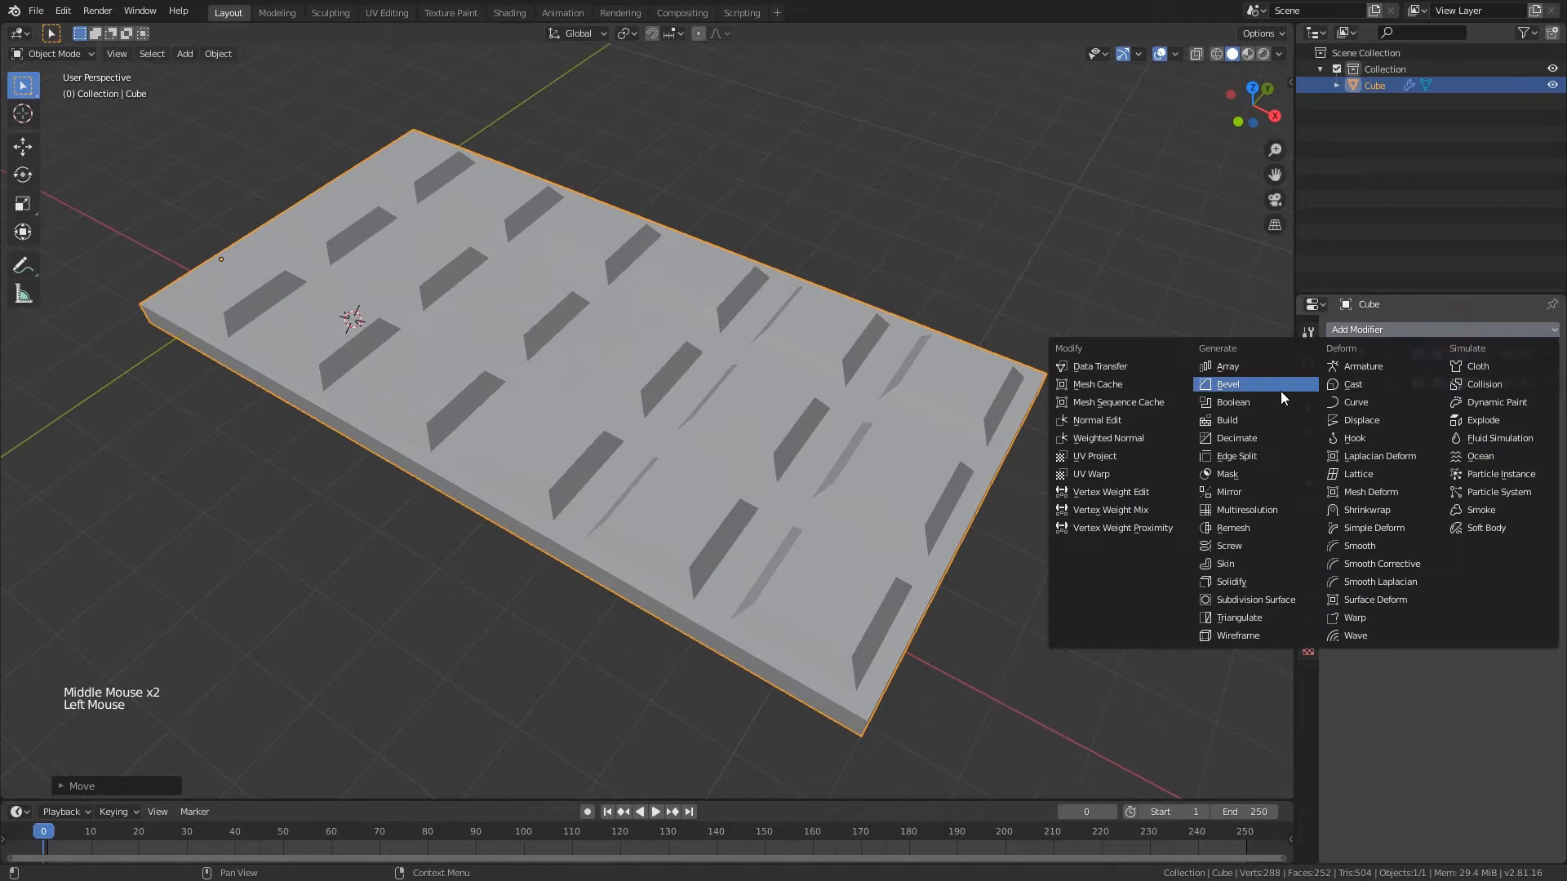
{"action": "left_click", "coordinate": [1232, 384]}
{"action": "middle_click_drag", "start_coordinate": [878, 464], "coordinate": [601, 356]}
{"action": "scroll", "coordinate": [873, 442], "scroll_direction": "up", "scroll_amount": 2}
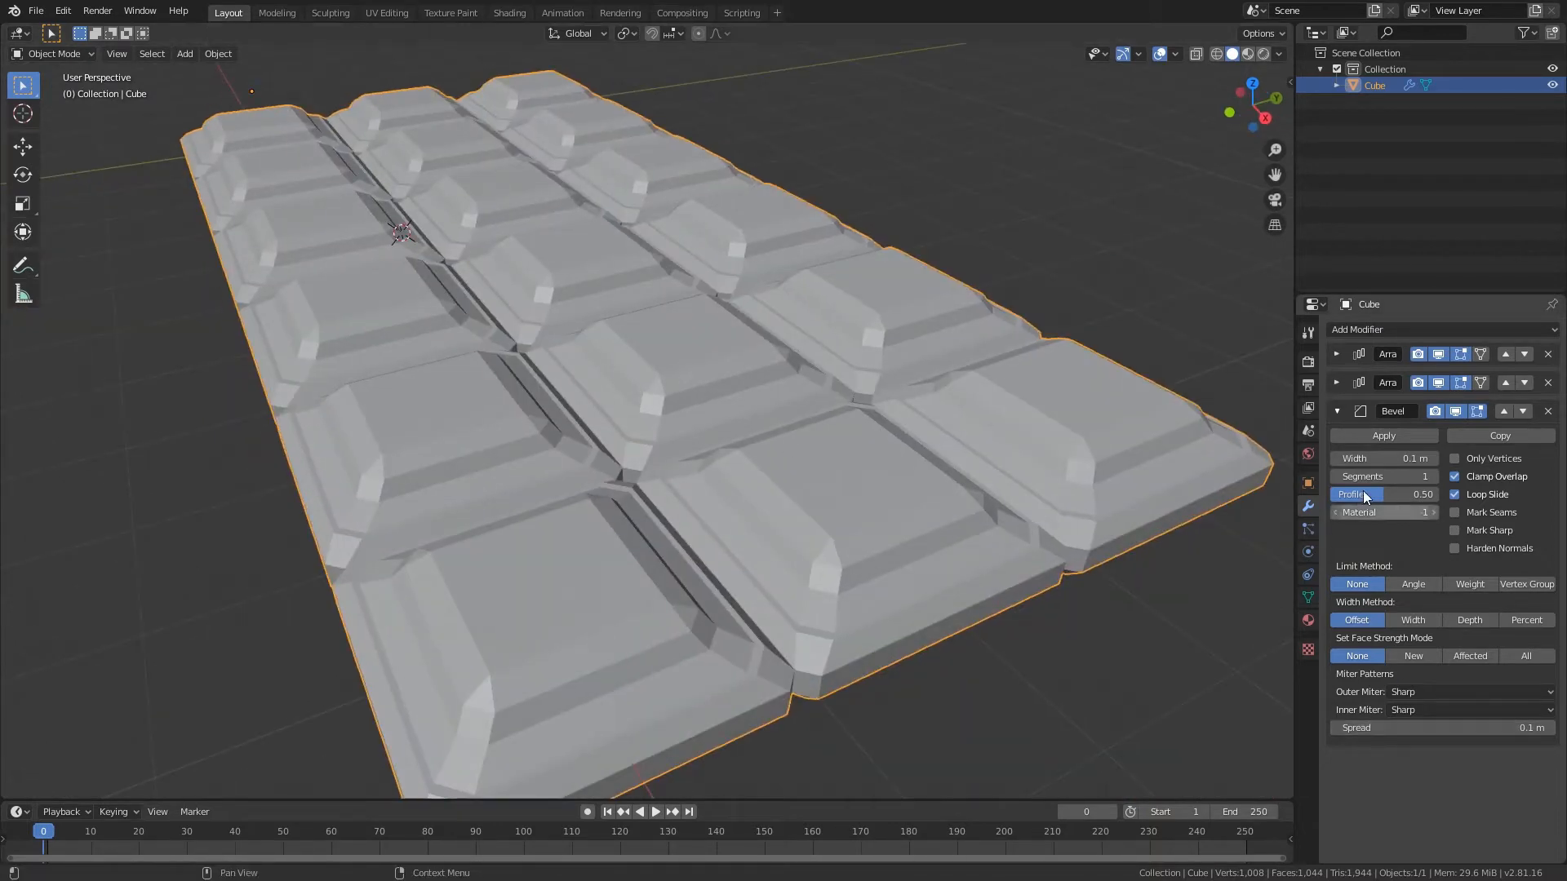
{"action": "left_click_drag", "start_coordinate": [1387, 459], "coordinate": [1343, 459]}
- Enable Merge in both Array modifiers so the adjoining slabs are welded together
{"action": "left_click_drag", "start_coordinate": [1336, 383], "coordinate": [1338, 356]}
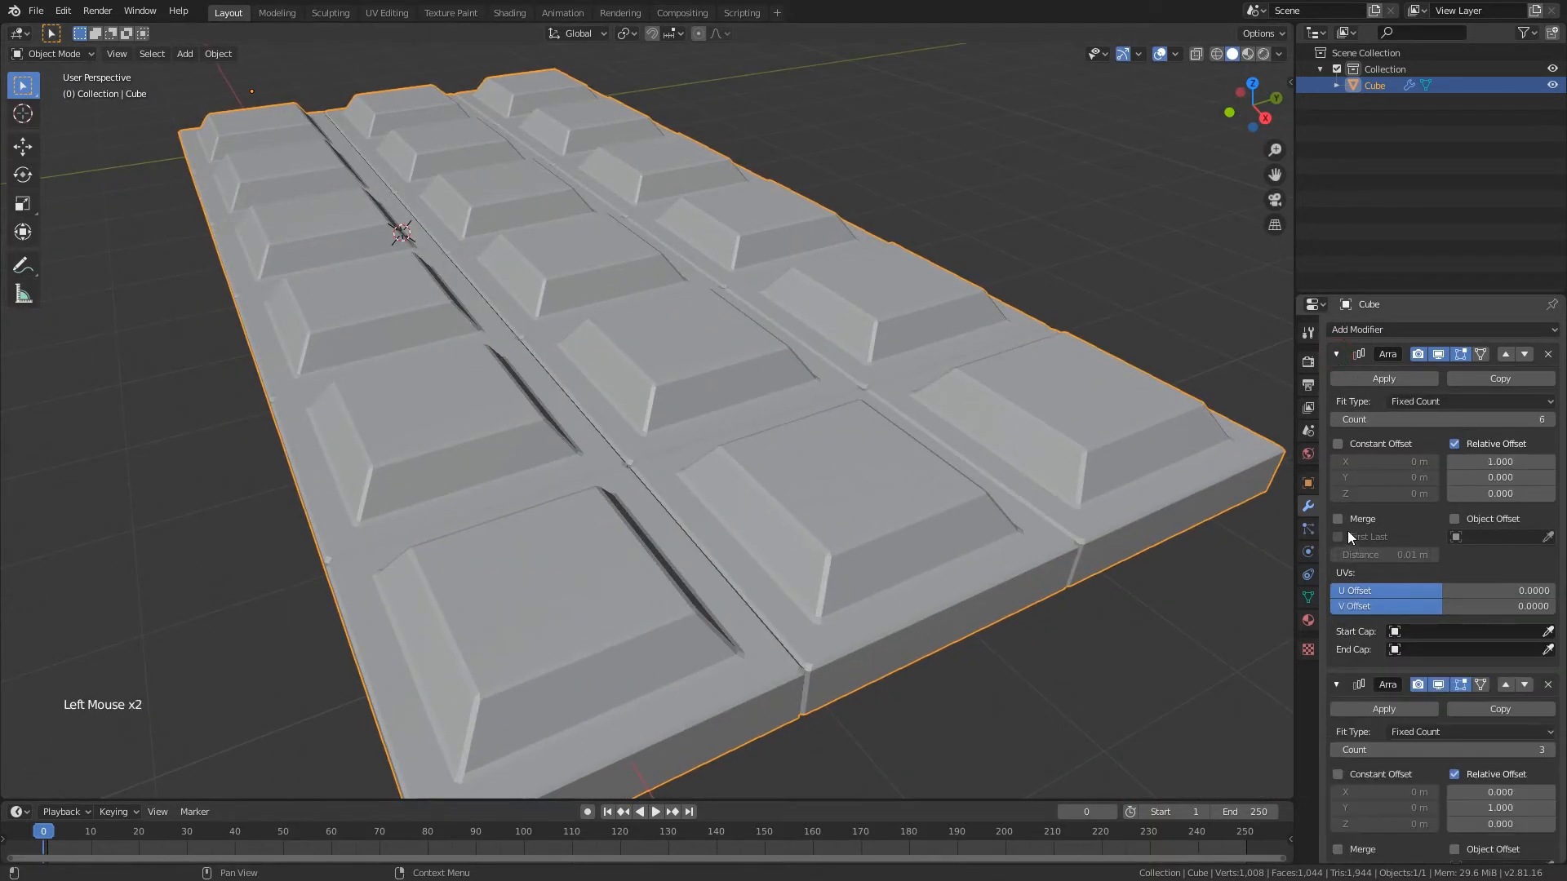
{"action": "middle_click_drag", "start_coordinate": [620, 444], "coordinate": [816, 383]}
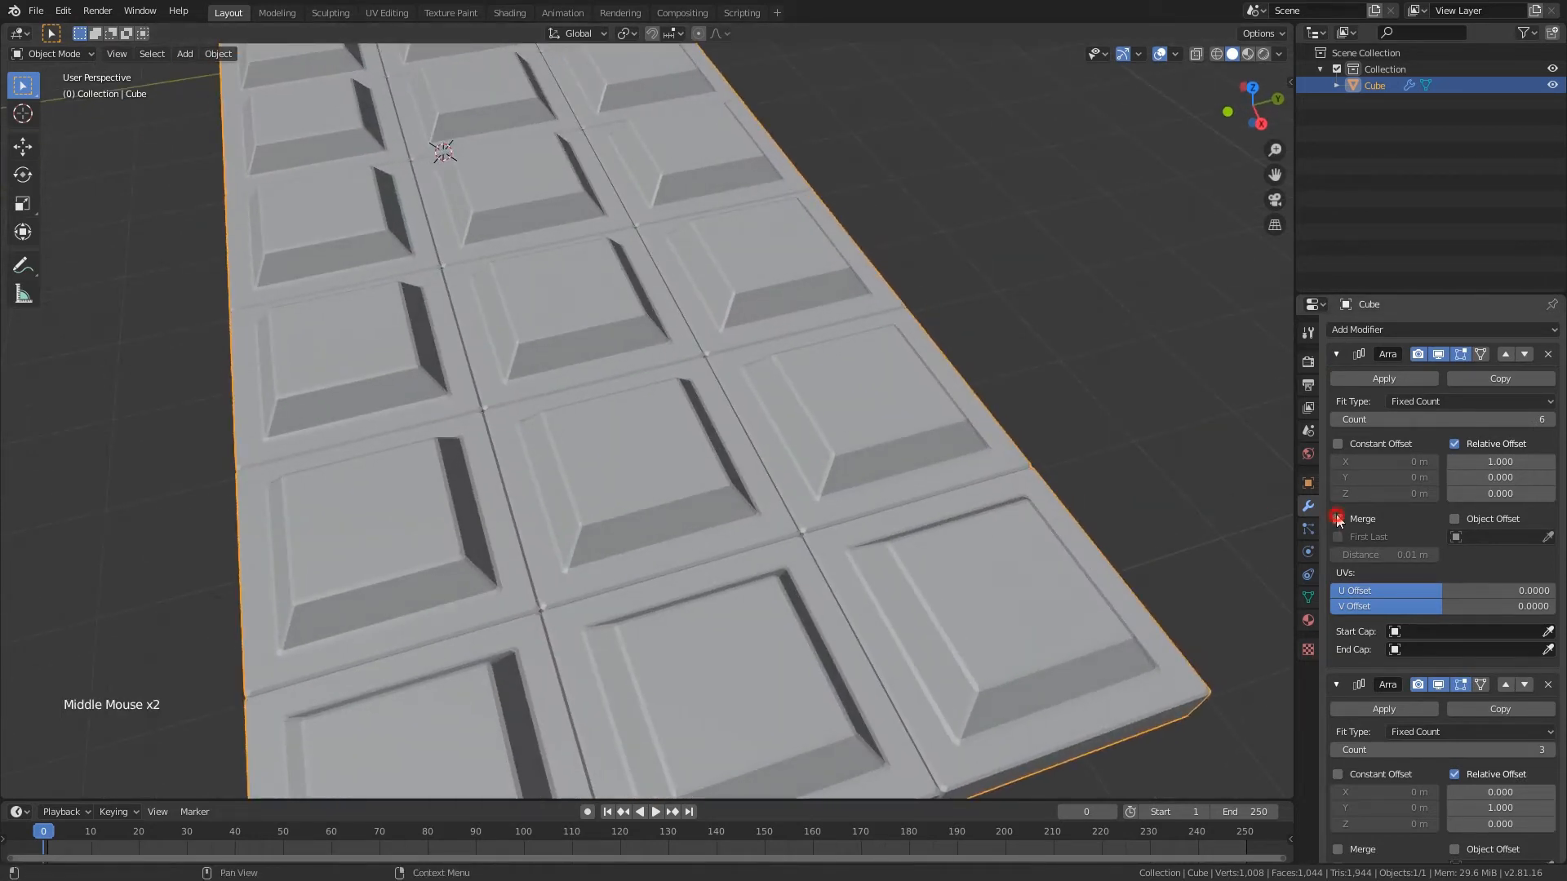
{"action": "left_click", "coordinate": [1338, 519]}
{"action": "scroll", "coordinate": [1334, 653], "scroll_direction": "down", "scroll_amount": 3}
{"action": "left_click", "coordinate": [1336, 751]}
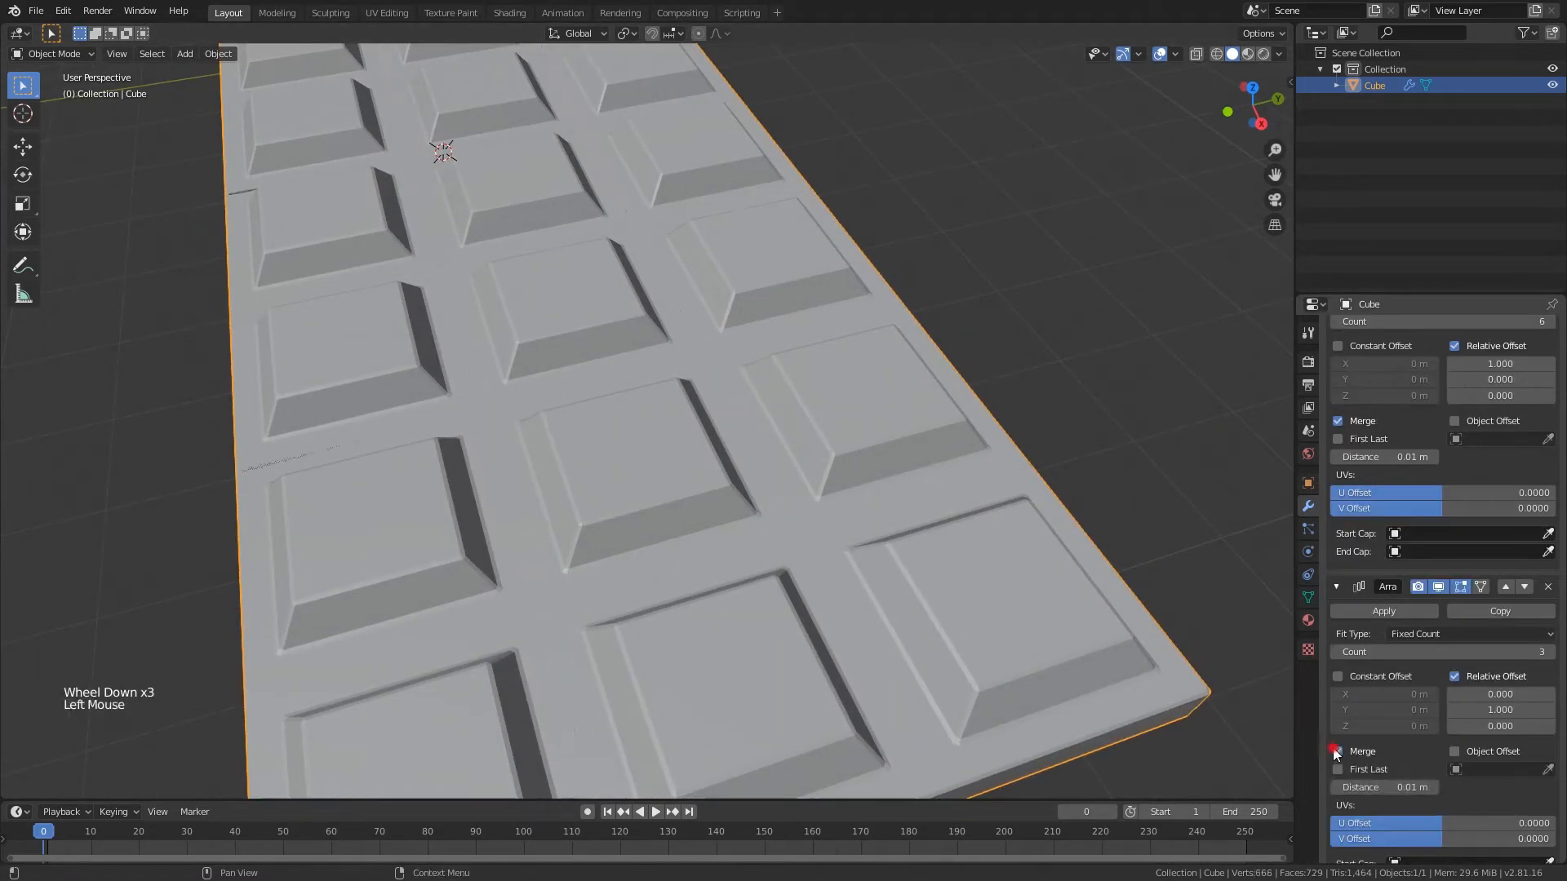
{"action": "middle_click_drag", "start_coordinate": [575, 419], "coordinate": [690, 356]}
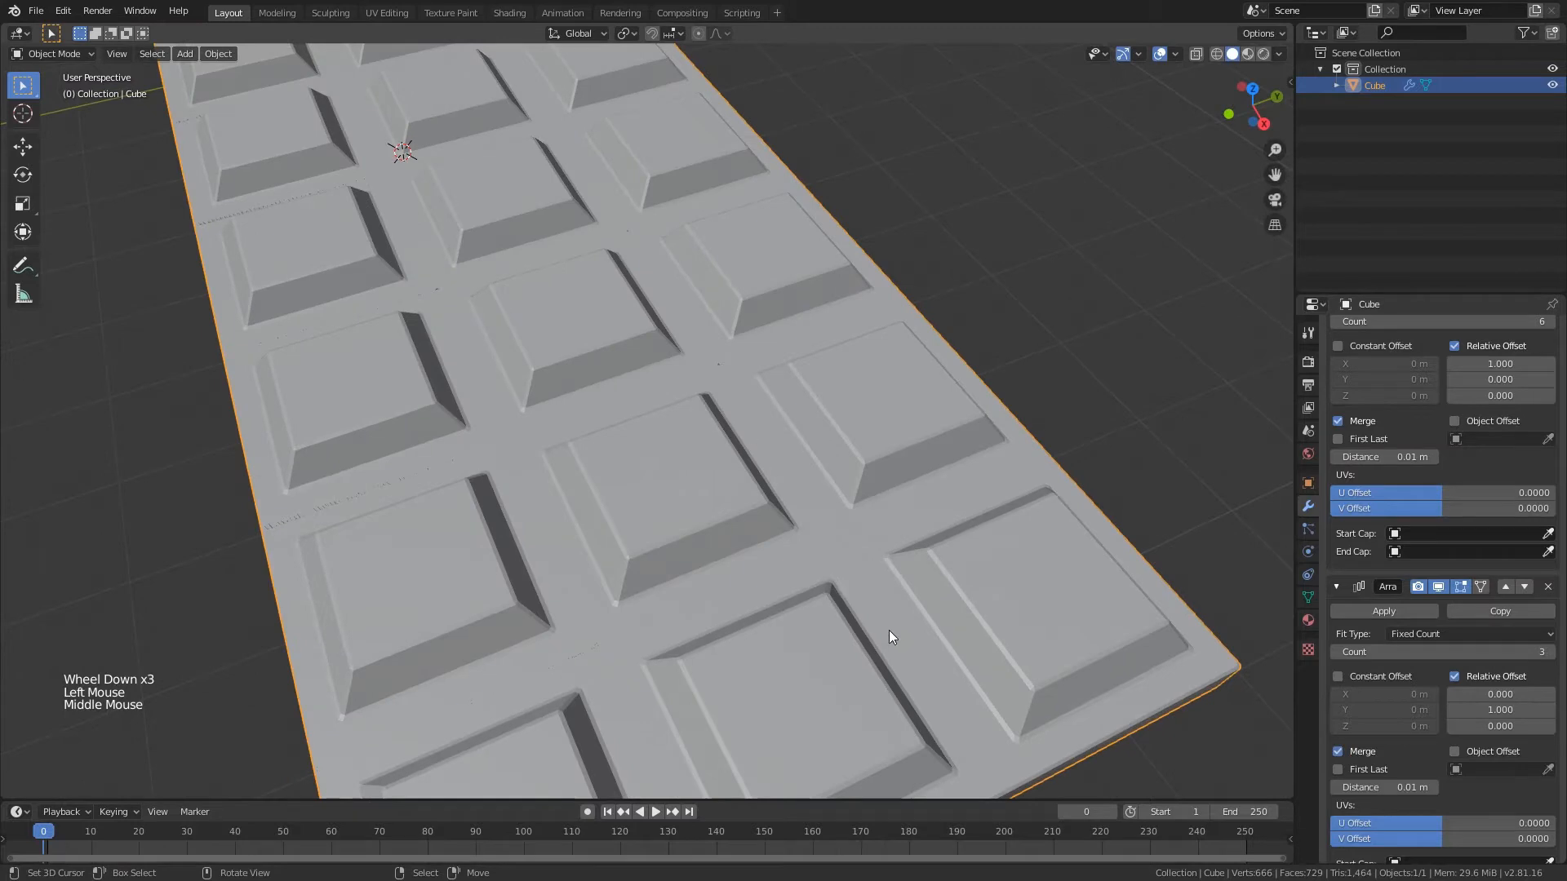
{"action": "scroll", "coordinate": [888, 630], "scroll_direction": "up", "scroll_amount": 3}
{"action": "middle_click_drag", "start_coordinate": [889, 630], "coordinate": [755, 556]}
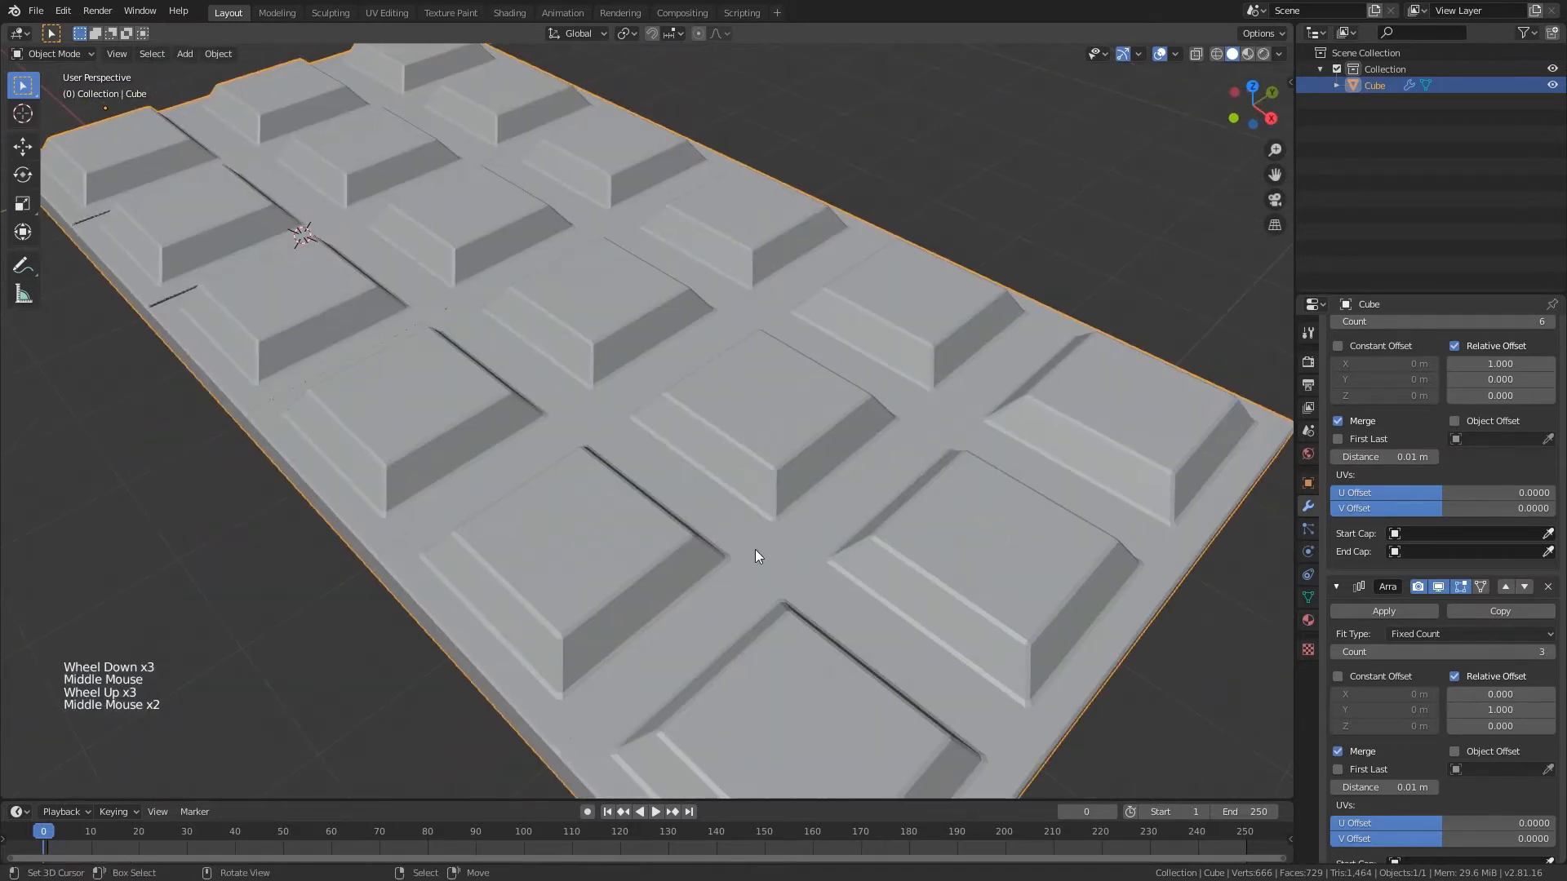
- Set the Bevel modifier's width to 0.03 m
{"action": "scroll", "coordinate": [1454, 692], "scroll_direction": "down", "scroll_amount": 20}
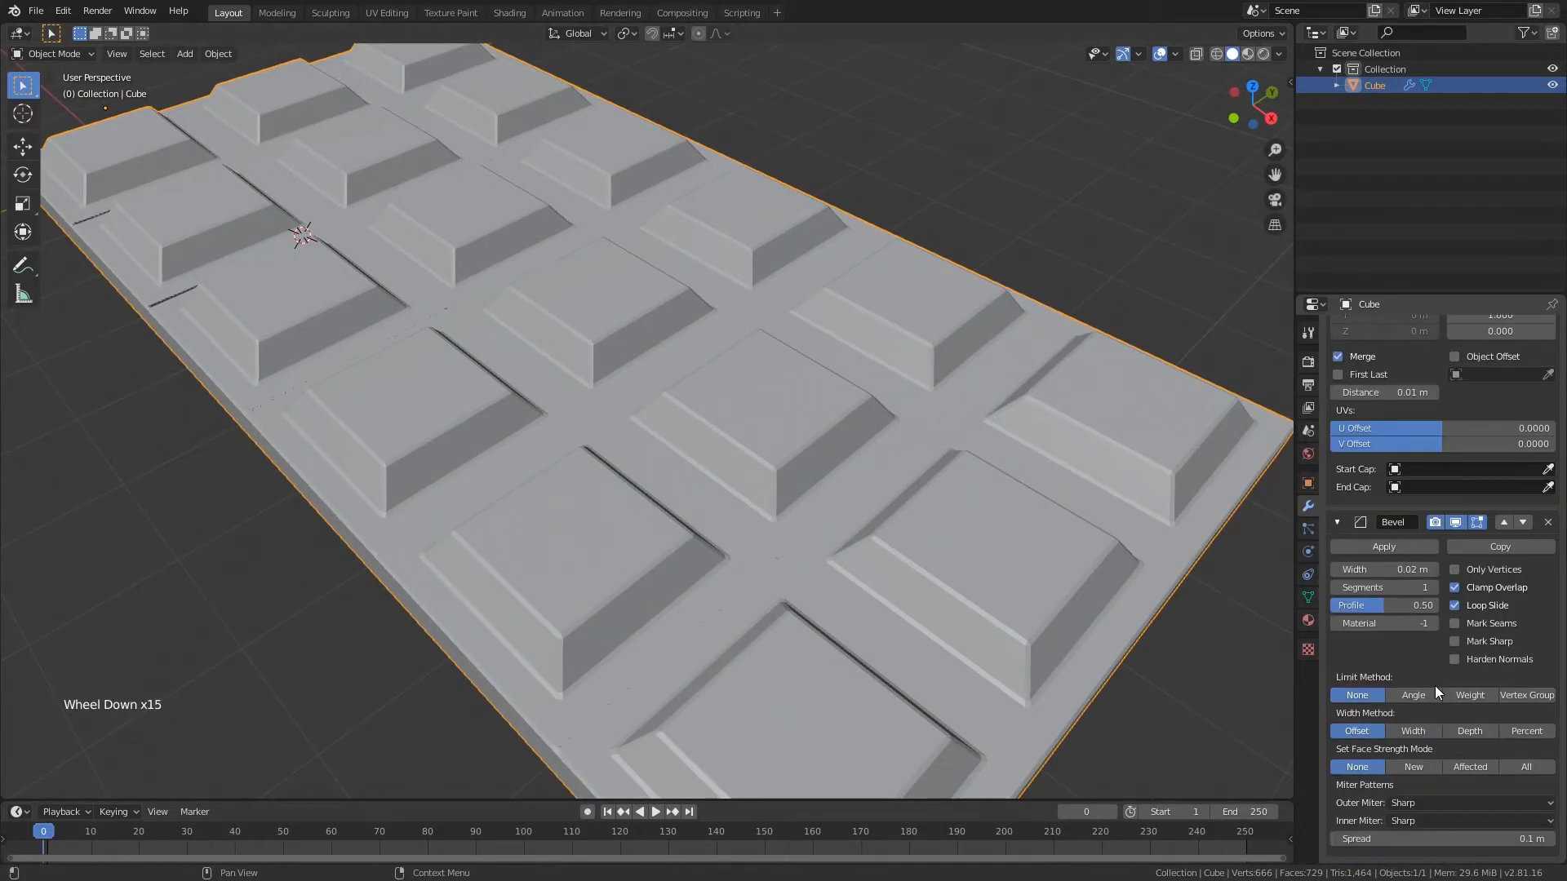
{"action": "mouse_move", "coordinate": [1411, 569]}
{"action": "left_mouse_down"}
{"action": "mouse_move", "coordinate": [1469, 569]}
{"action": "mouse_move", "coordinate": [1406, 570]}
{"action": "left_mouse_up"}
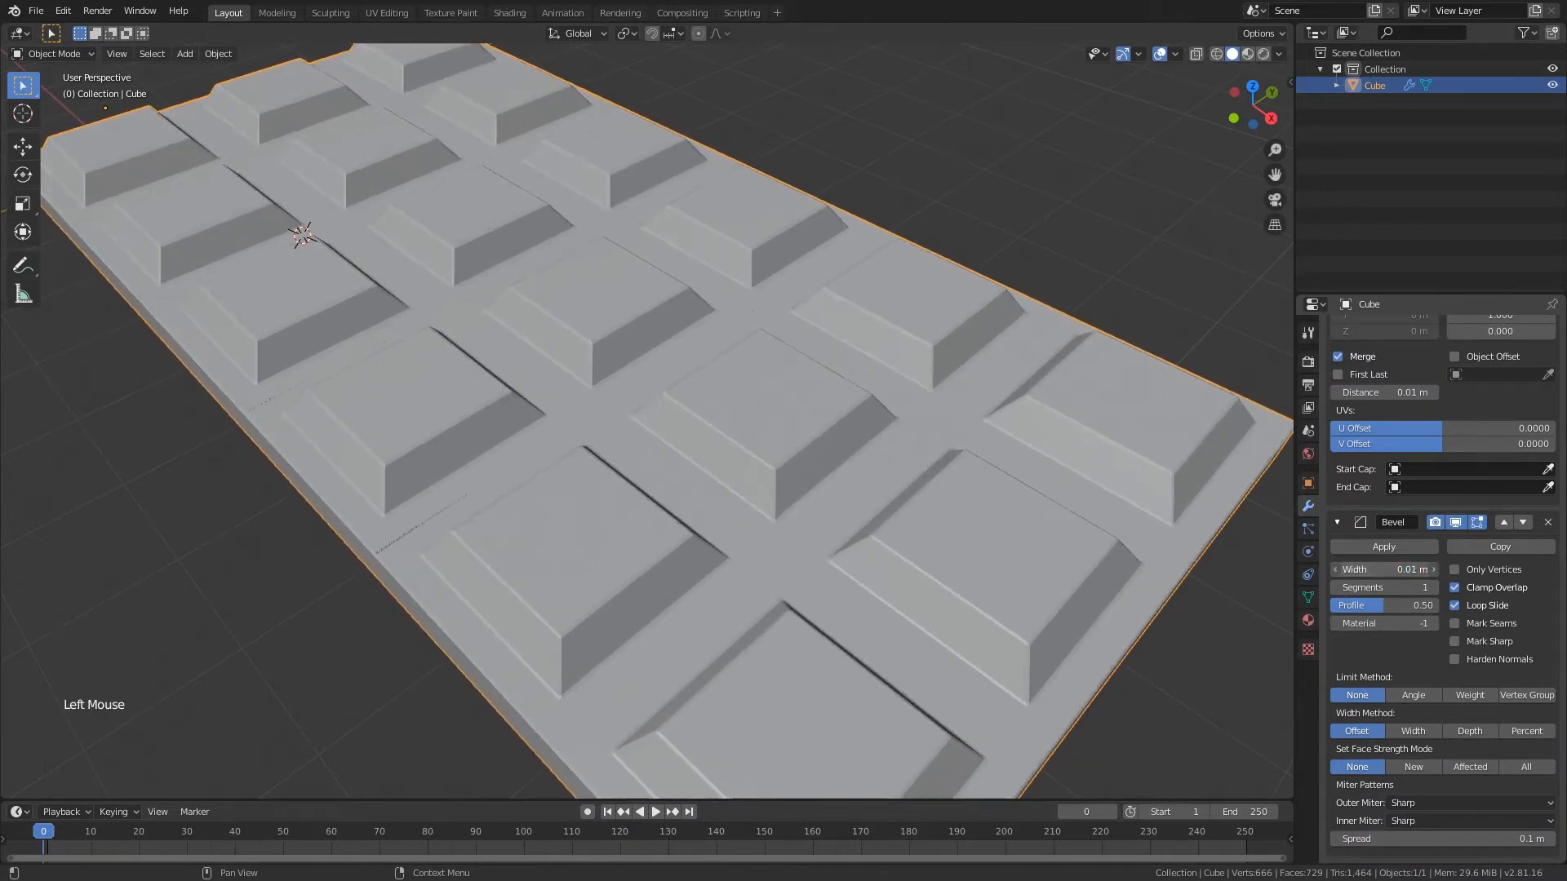
{"action": "left_click", "coordinate": [1433, 569]}
{"action": "left_click", "coordinate": [1432, 570]}
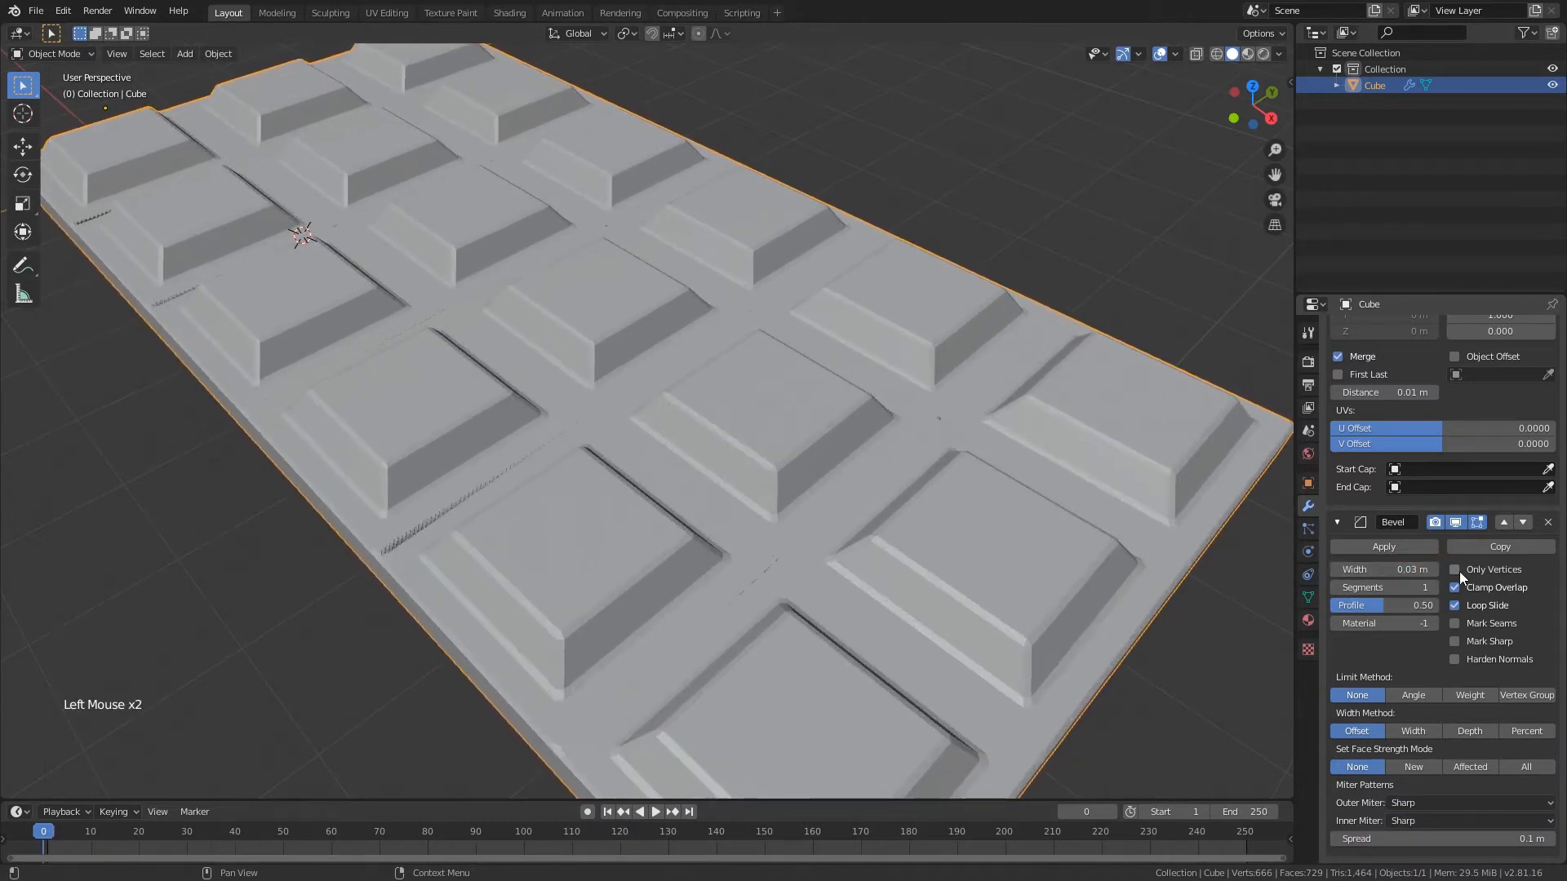
- Set the Bevel modifier's segments to 3 and inspect the slab grid from several angles
{"action": "left_click", "coordinate": [1434, 586]}
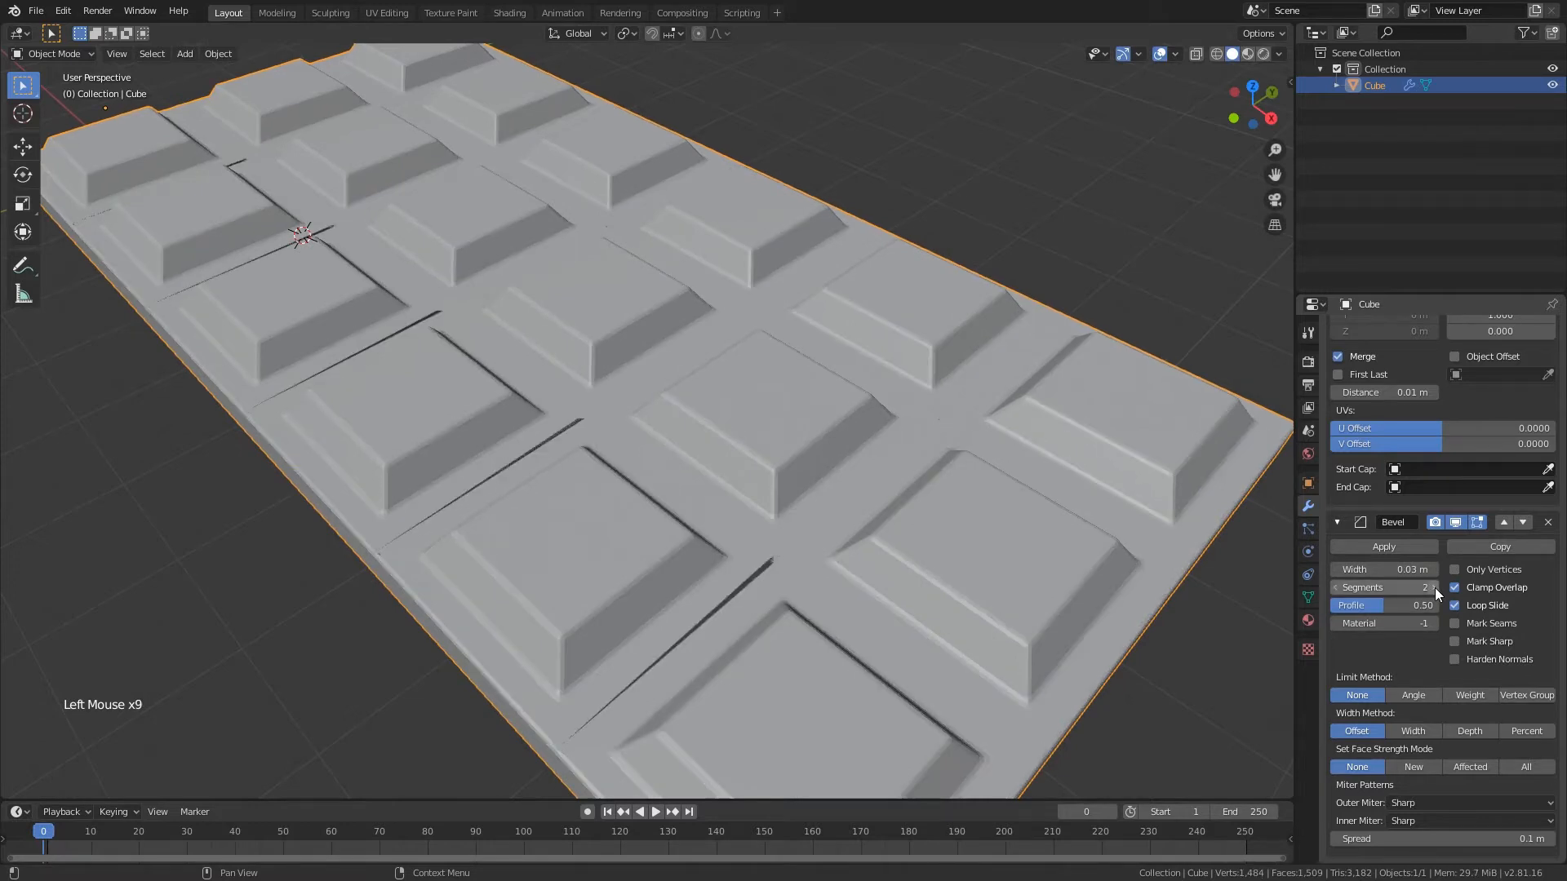
{"action": "left_click", "coordinate": [1434, 588]}
{"action": "scroll", "coordinate": [980, 604], "scroll_direction": "down", "scroll_amount": 1}
{"action": "middle_click_drag", "start_coordinate": [939, 596], "coordinate": [902, 625]}
{"action": "scroll", "coordinate": [1015, 597], "scroll_direction": "down", "scroll_amount": 2}
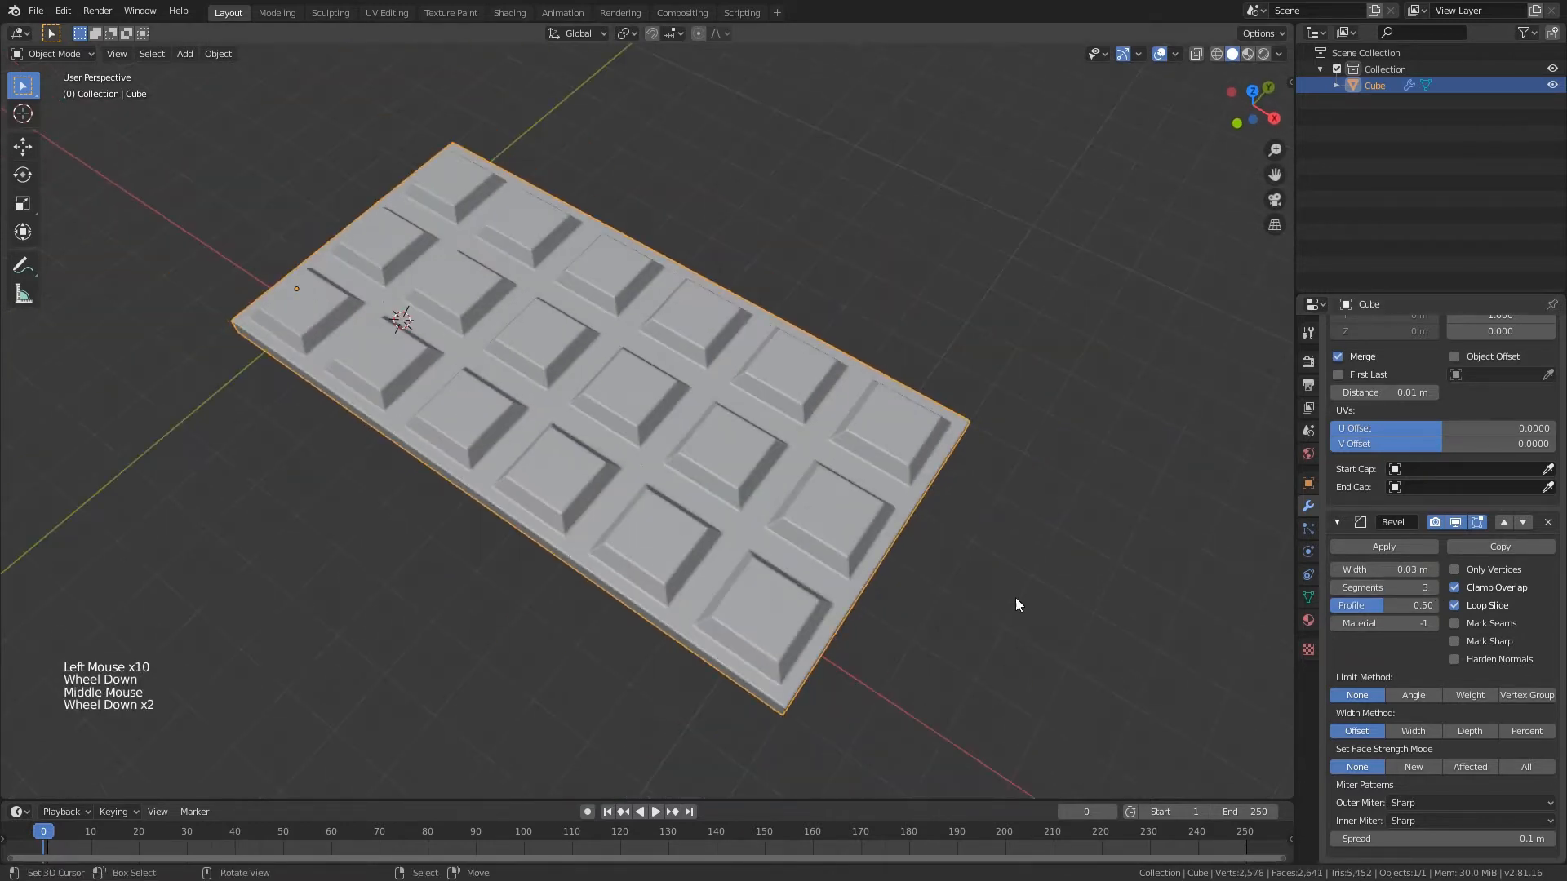
{"action": "middle_click_drag", "start_coordinate": [947, 555], "coordinate": [857, 477]}
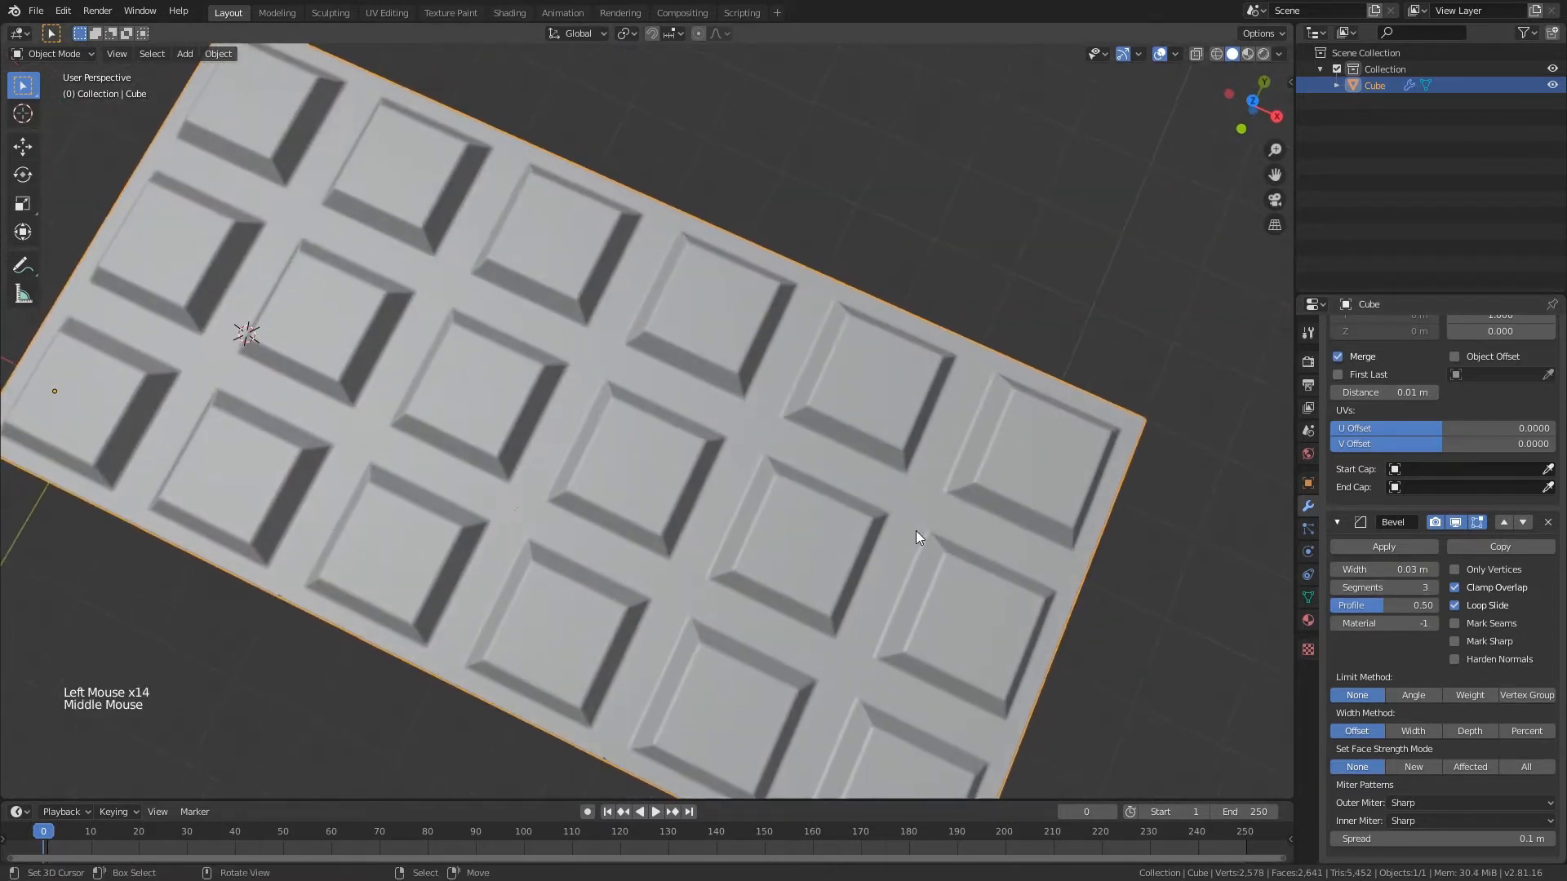
{"action": "scroll", "coordinate": [915, 530], "scroll_direction": "down", "scroll_amount": 4}
- Save the file and move the slab grid well away from the world origin
{"action": "key", "text": "ctrl+s"}
{"action": "key", "text": "g"}
{"action": "key", "text": "Escape"}
{"action": "scroll", "coordinate": [560, 490], "scroll_direction": "down", "scroll_amount": 5}
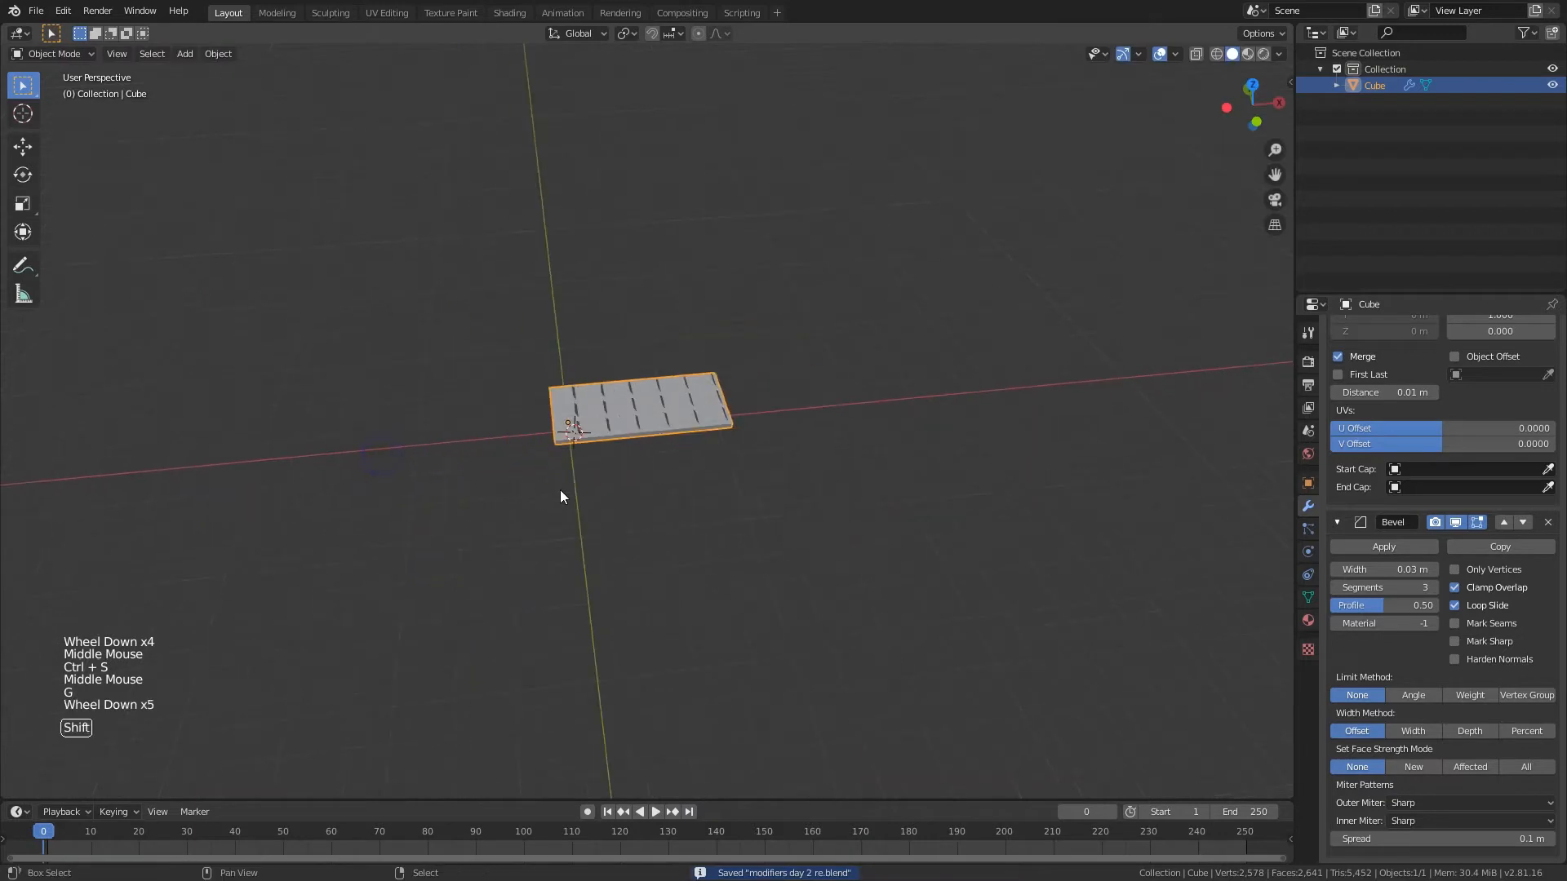
{"action": "middle_click_drag", "start_coordinate": [560, 490], "coordinate": [529, 420], "text": "shift"}
{"action": "key", "text": "g"}
{"action": "left_click", "coordinate": [61, 454]}
- Add a cube, clear its location and give it an Array modifier
{"action": "scroll", "coordinate": [749, 422], "scroll_direction": "up", "scroll_amount": 3}
{"action": "middle_click_drag", "start_coordinate": [767, 403], "coordinate": [711, 416]}
{"action": "scroll", "coordinate": [711, 415], "scroll_direction": "up", "scroll_amount": 2}
{"action": "key", "text": "shift+a"}
{"action": "mouse_move", "coordinate": [698, 393]}
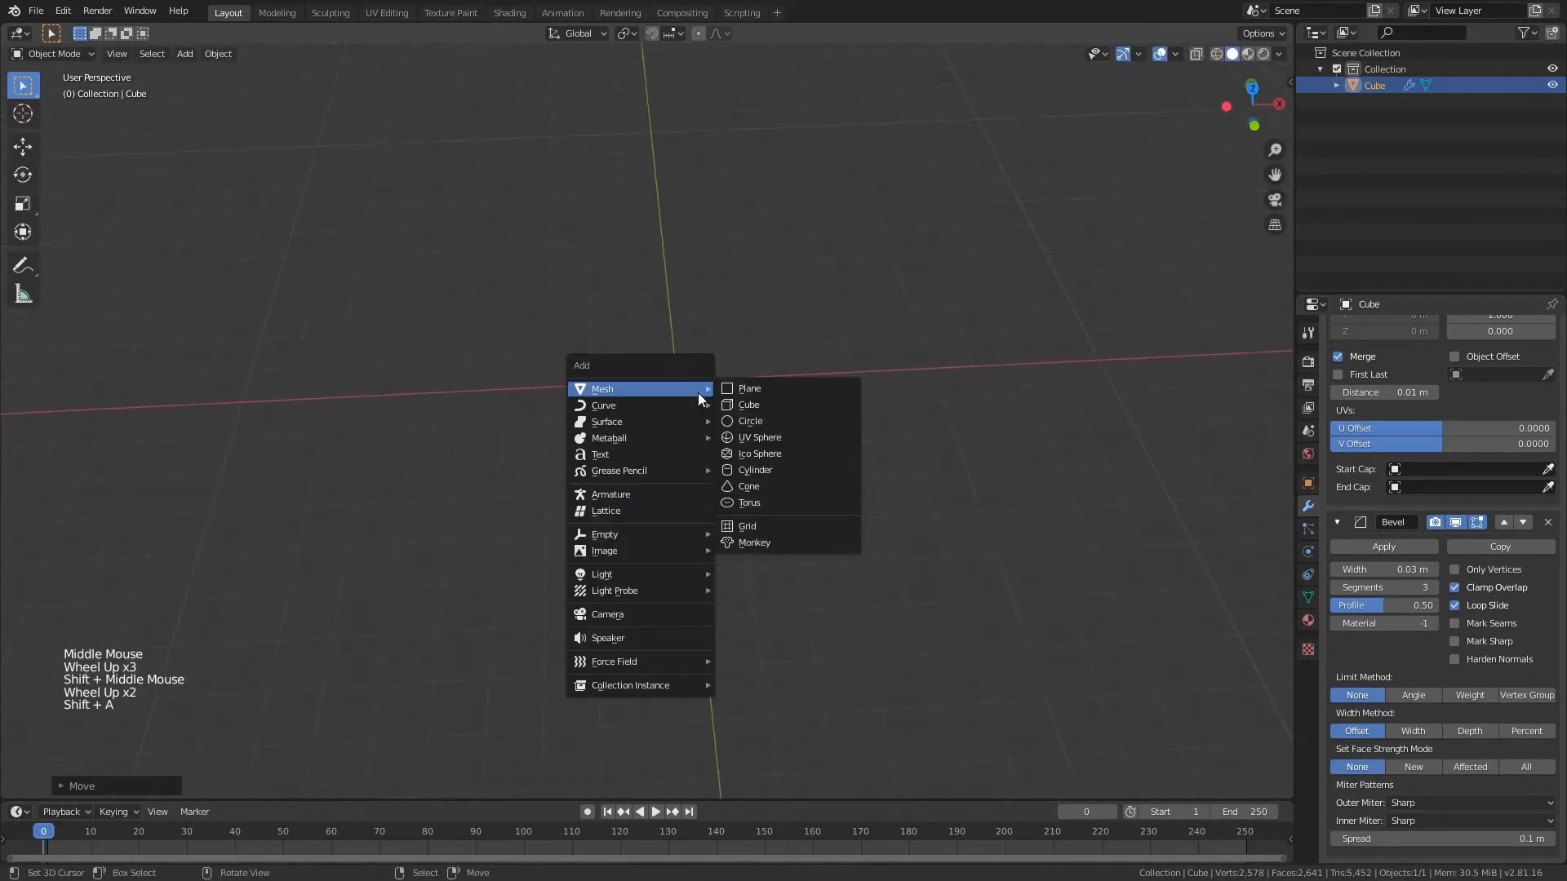
{"action": "left_click", "coordinate": [772, 404]}
{"action": "key", "text": "alt+g"}
{"action": "scroll", "coordinate": [572, 400], "scroll_direction": "up", "scroll_amount": 3}
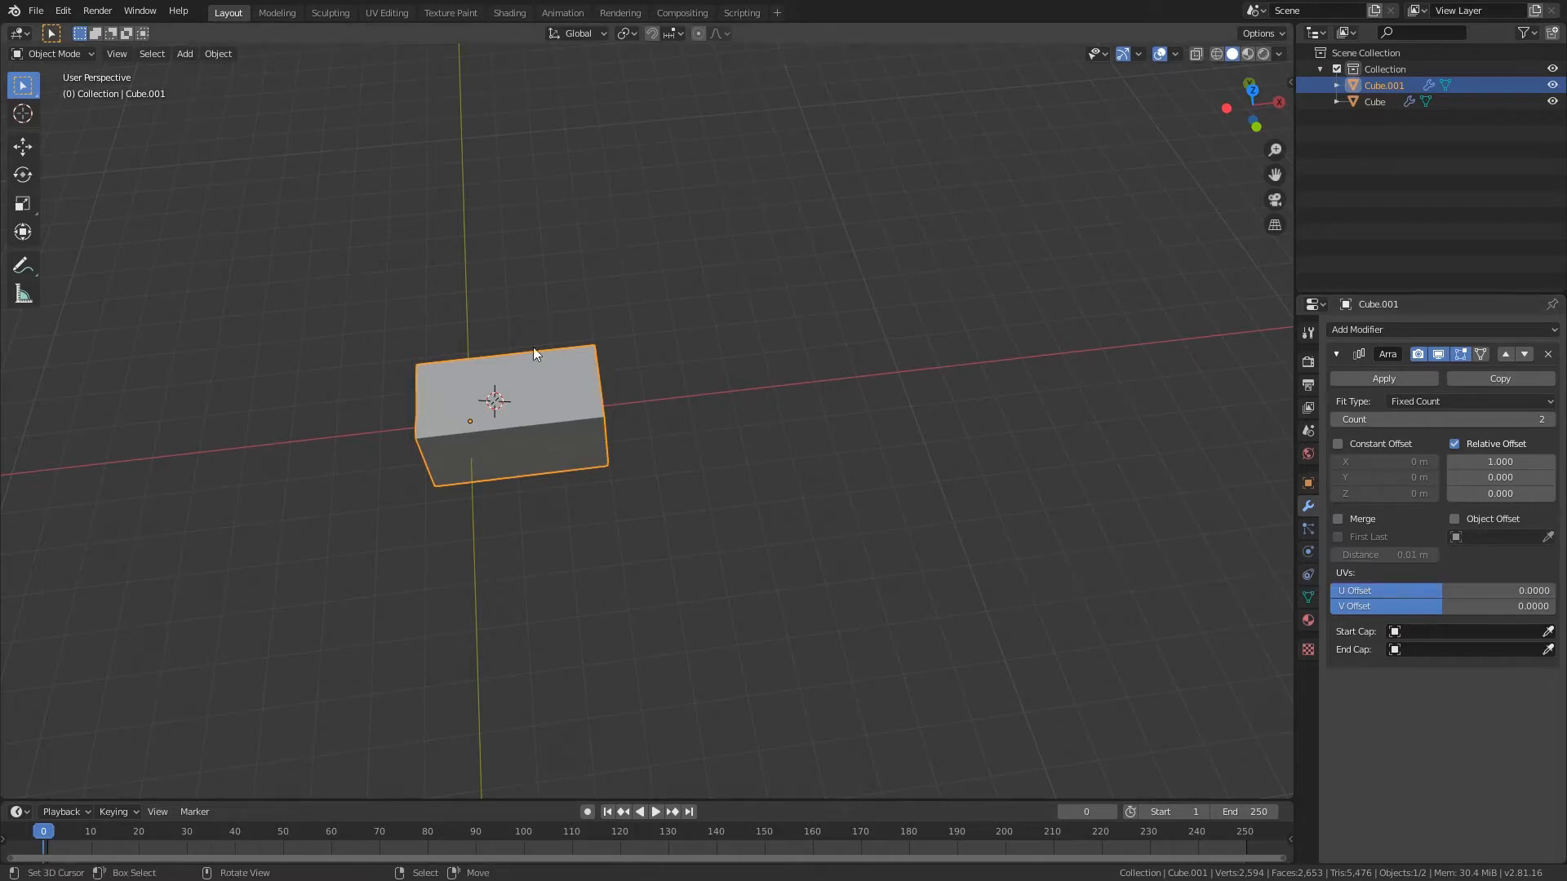
- Save the file and set the cube's Array count to 9
{"action": "middle_click_drag", "start_coordinate": [751, 391], "coordinate": [766, 414]}
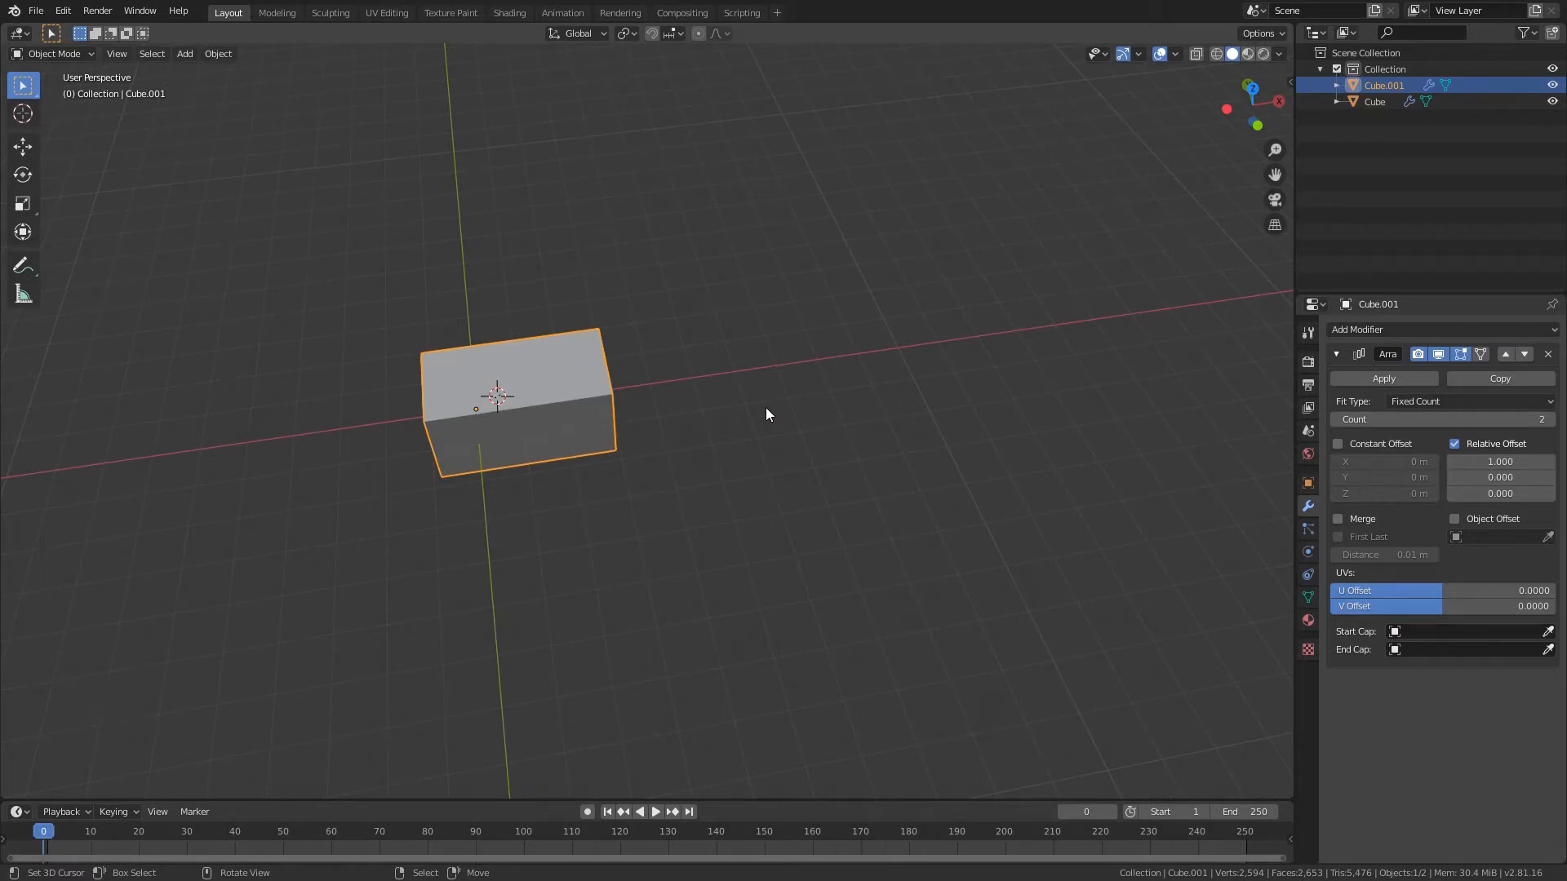
{"action": "middle_click_drag", "start_coordinate": [766, 408], "coordinate": [834, 389]}
{"action": "middle_click_drag", "start_coordinate": [599, 424], "coordinate": [663, 417], "text": "shift"}
{"action": "key", "text": "ctrl+s"}
{"action": "scroll", "coordinate": [658, 420], "scroll_direction": "up", "scroll_amount": 1}
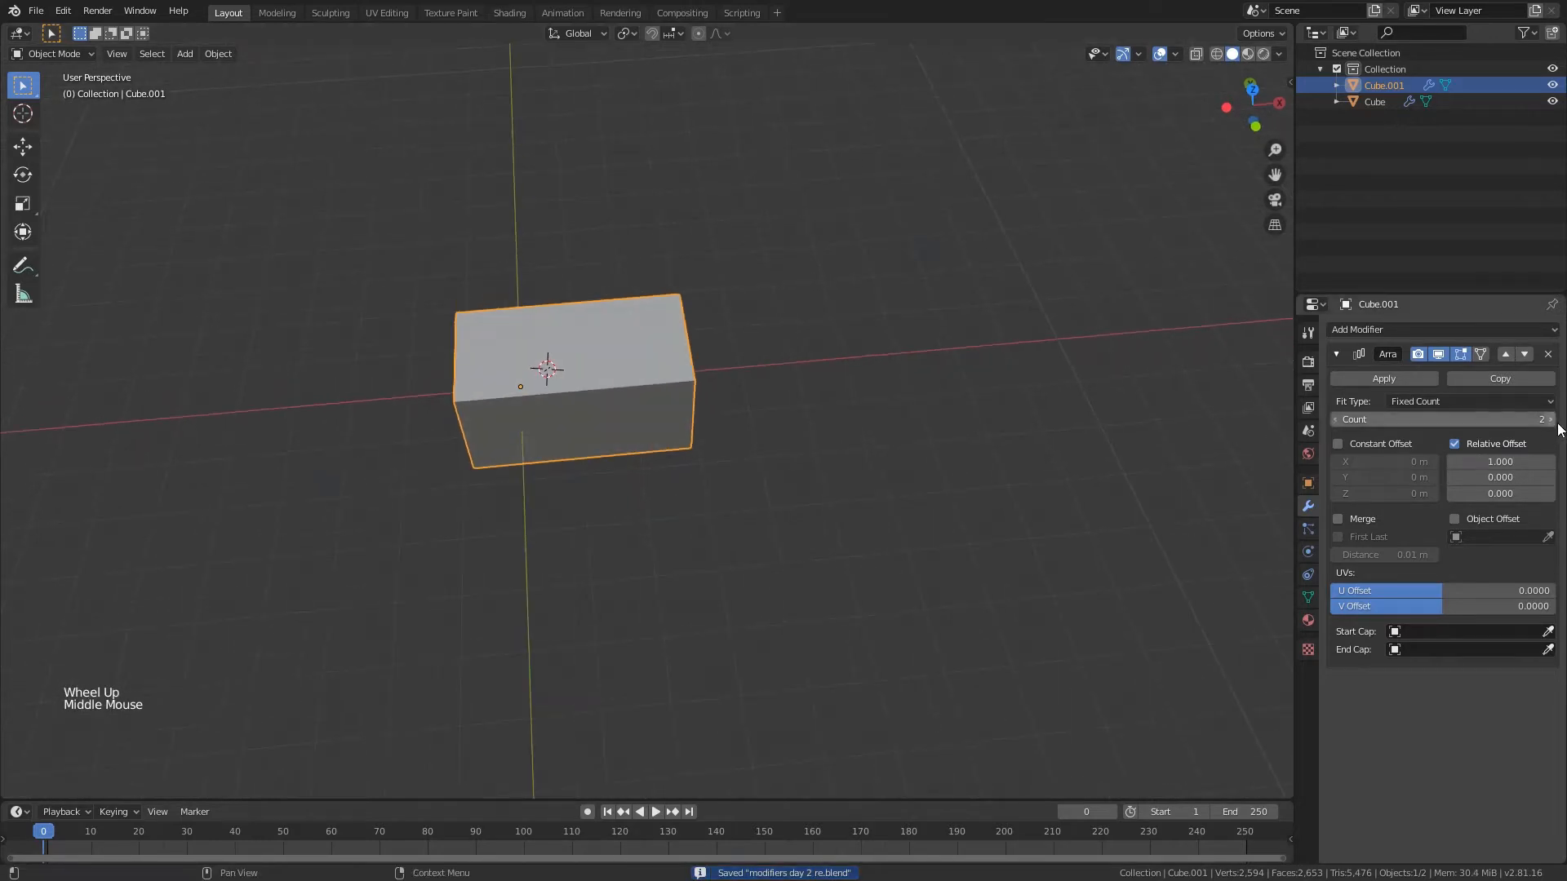
{"action": "left_click", "coordinate": [1550, 419]}
{"action": "left_click", "coordinate": [1550, 419]}
{"action": "left_click", "coordinate": [1550, 419]}
{"action": "left_click", "coordinate": [1549, 418]}
{"action": "left_click", "coordinate": [1550, 418]}
{"action": "left_click", "coordinate": [1550, 419]}
{"action": "left_click", "coordinate": [1552, 419]}
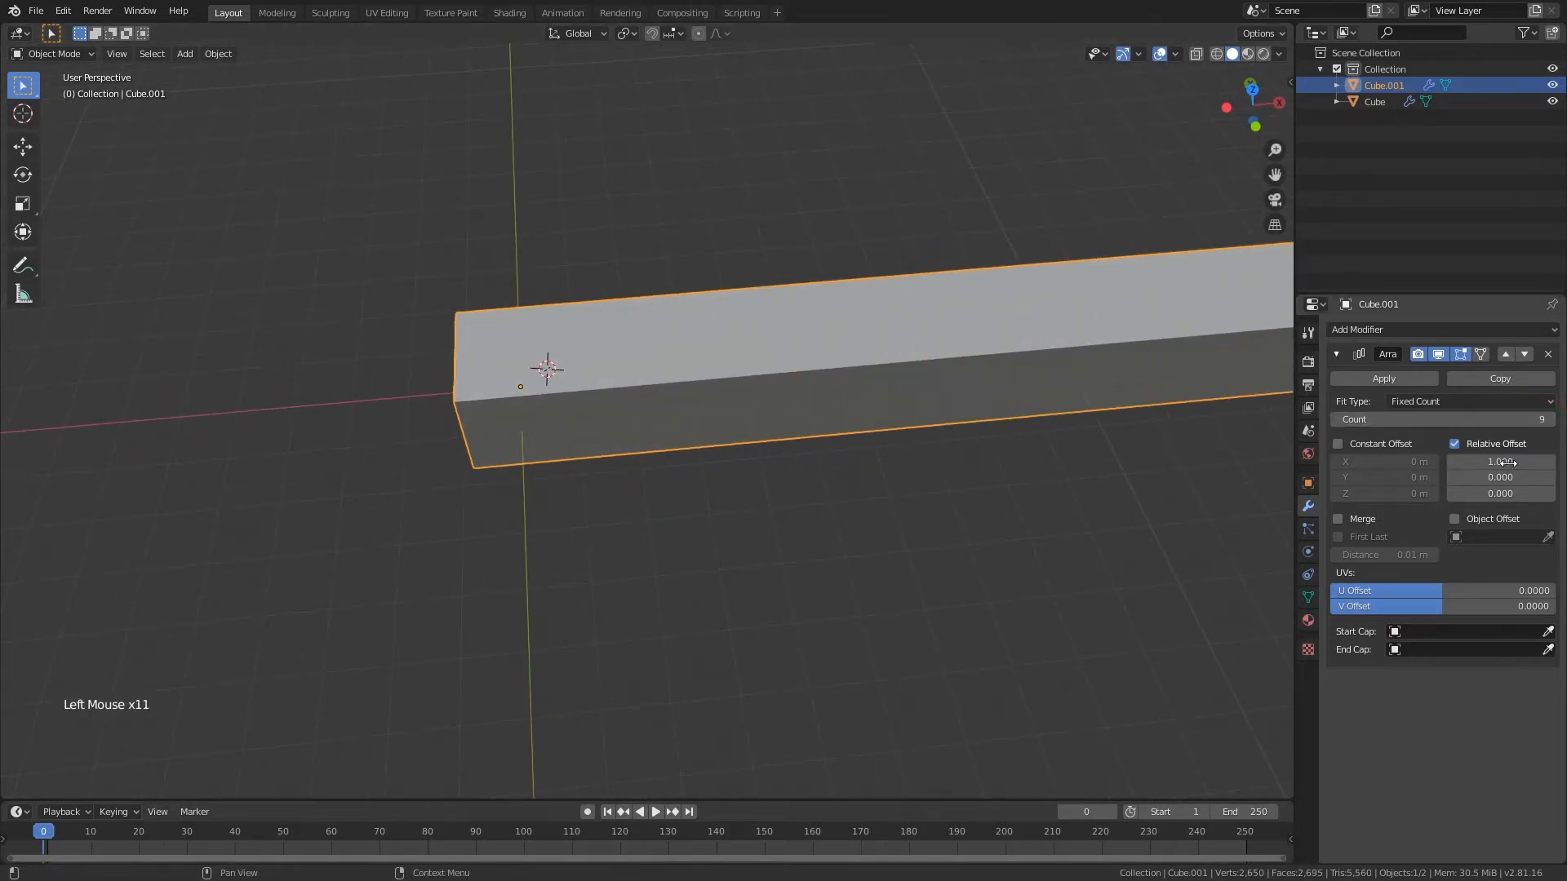
- Set the Array's relative X offset to 1.1 so that gaps separate the cubes
{"action": "left_click", "coordinate": [1549, 461]}
{"action": "scroll", "coordinate": [869, 430], "scroll_direction": "down", "scroll_amount": 2}
{"action": "middle_click_drag", "start_coordinate": [869, 430], "coordinate": [916, 443], "text": "shift"}
{"action": "middle_click_drag", "start_coordinate": [722, 472], "coordinate": [736, 374]}
- Place the 3D cursor beside the row of cubes and add a plain axes empty there
{"action": "left_click", "coordinate": [707, 461]}
{"action": "scroll", "coordinate": [736, 374], "scroll_direction": "up", "scroll_amount": 2}
{"action": "left_click", "coordinate": [734, 376]}
{"action": "key", "text": "shift+a"}
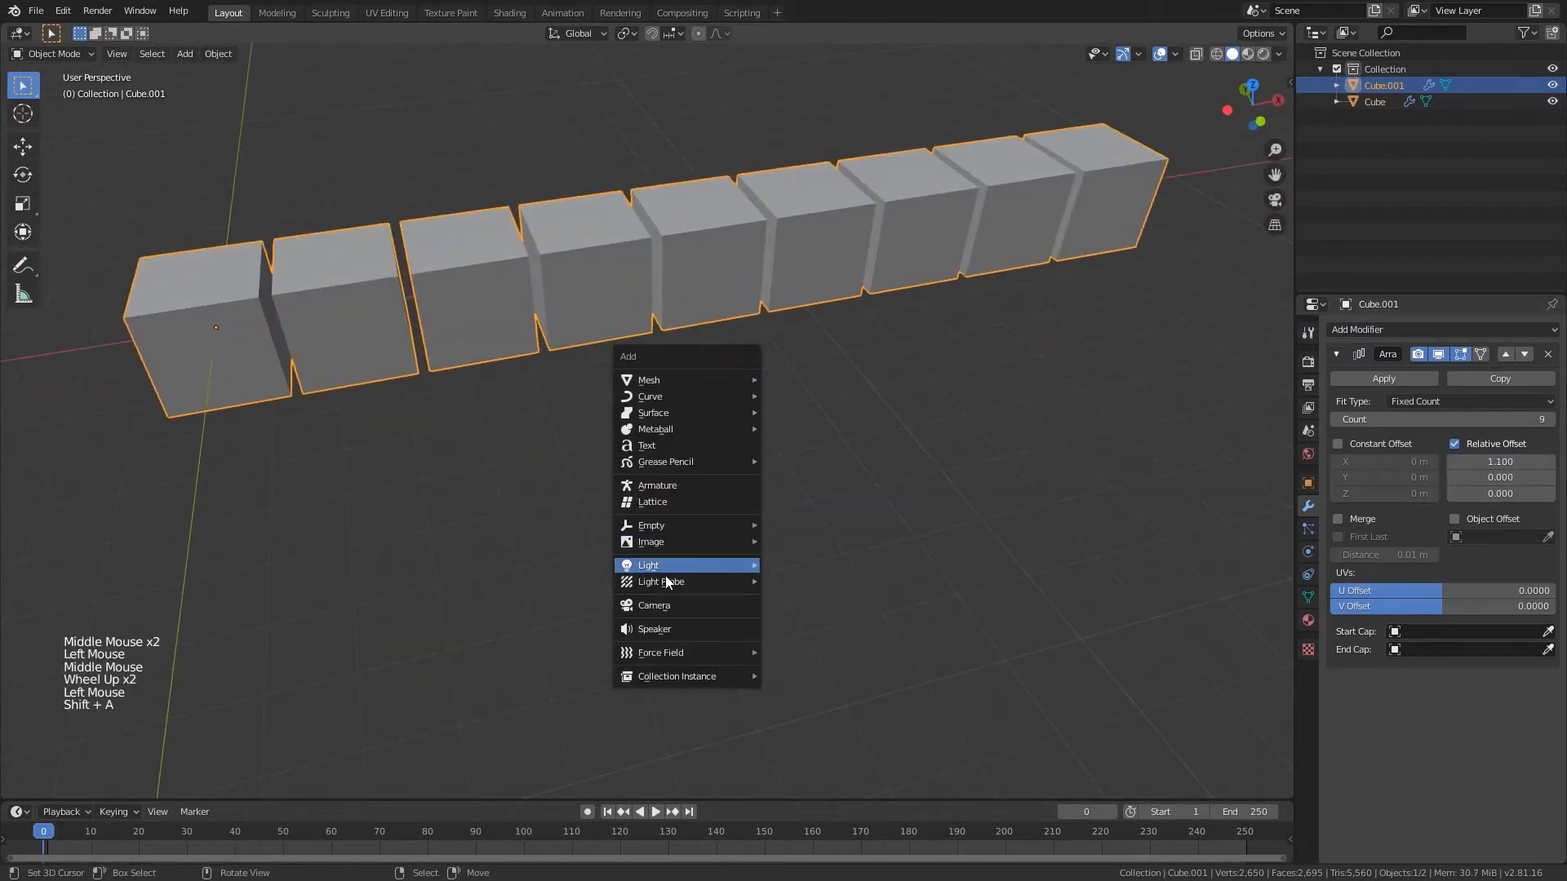
{"action": "mouse_move", "coordinate": [679, 531]}
{"action": "left_click", "coordinate": [819, 531]}
{"action": "middle_click_drag", "start_coordinate": [815, 528], "coordinate": [854, 341]}
- Enable Object Offset in the cube's Array modifier and assign the empty as its offset object
{"action": "right_click", "coordinate": [586, 306]}
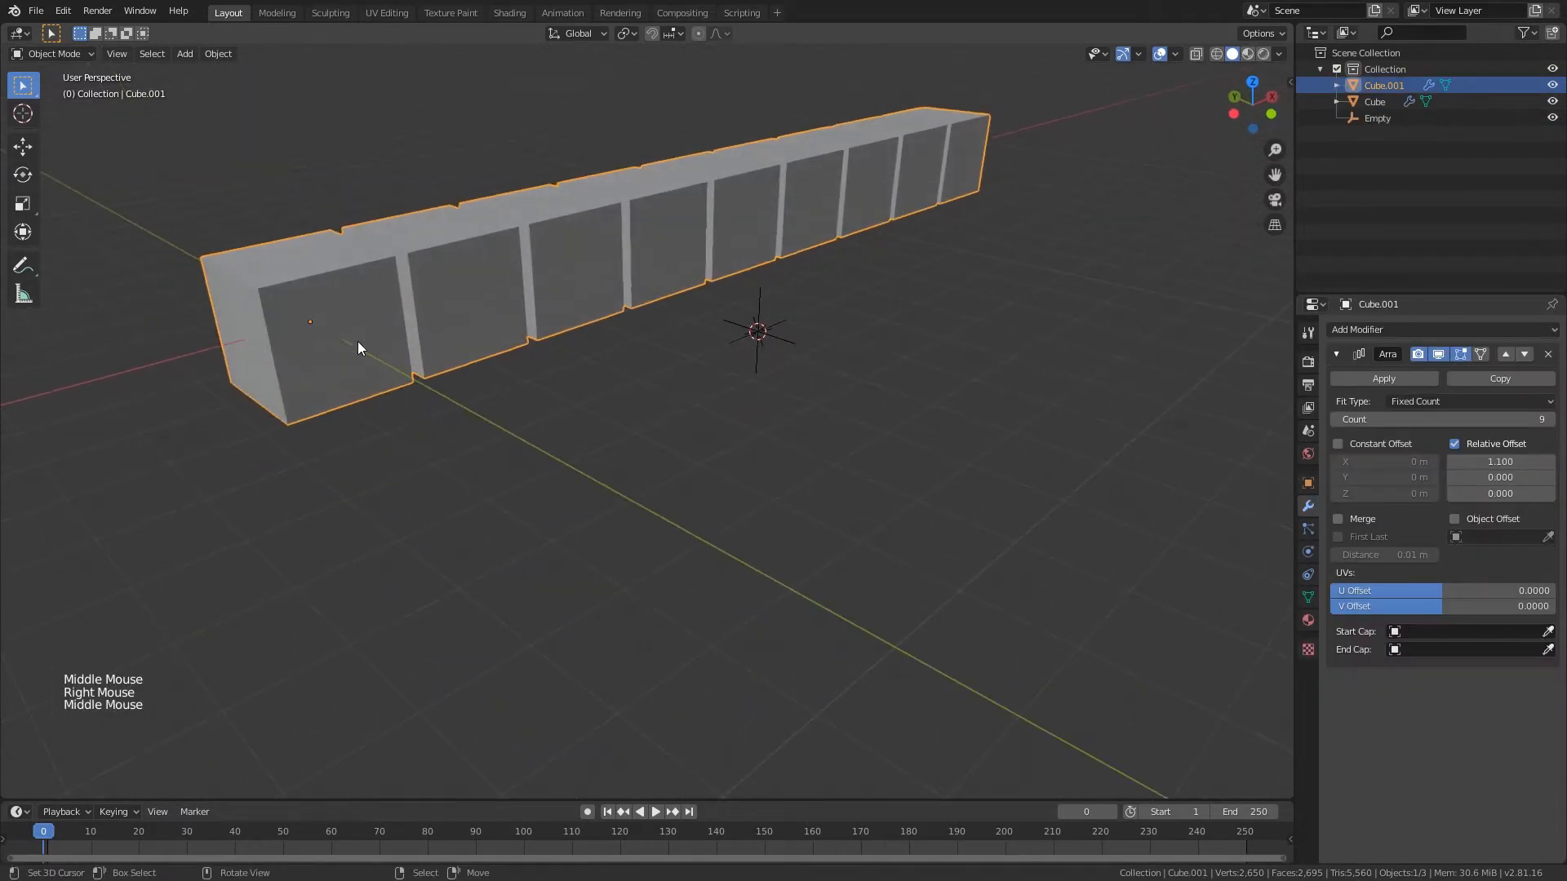
{"action": "middle_click_drag", "start_coordinate": [359, 349], "coordinate": [359, 351]}
{"action": "scroll", "coordinate": [358, 347], "scroll_direction": "up", "scroll_amount": 2}
{"action": "scroll", "coordinate": [175, 241], "scroll_direction": "down", "scroll_amount": 1}
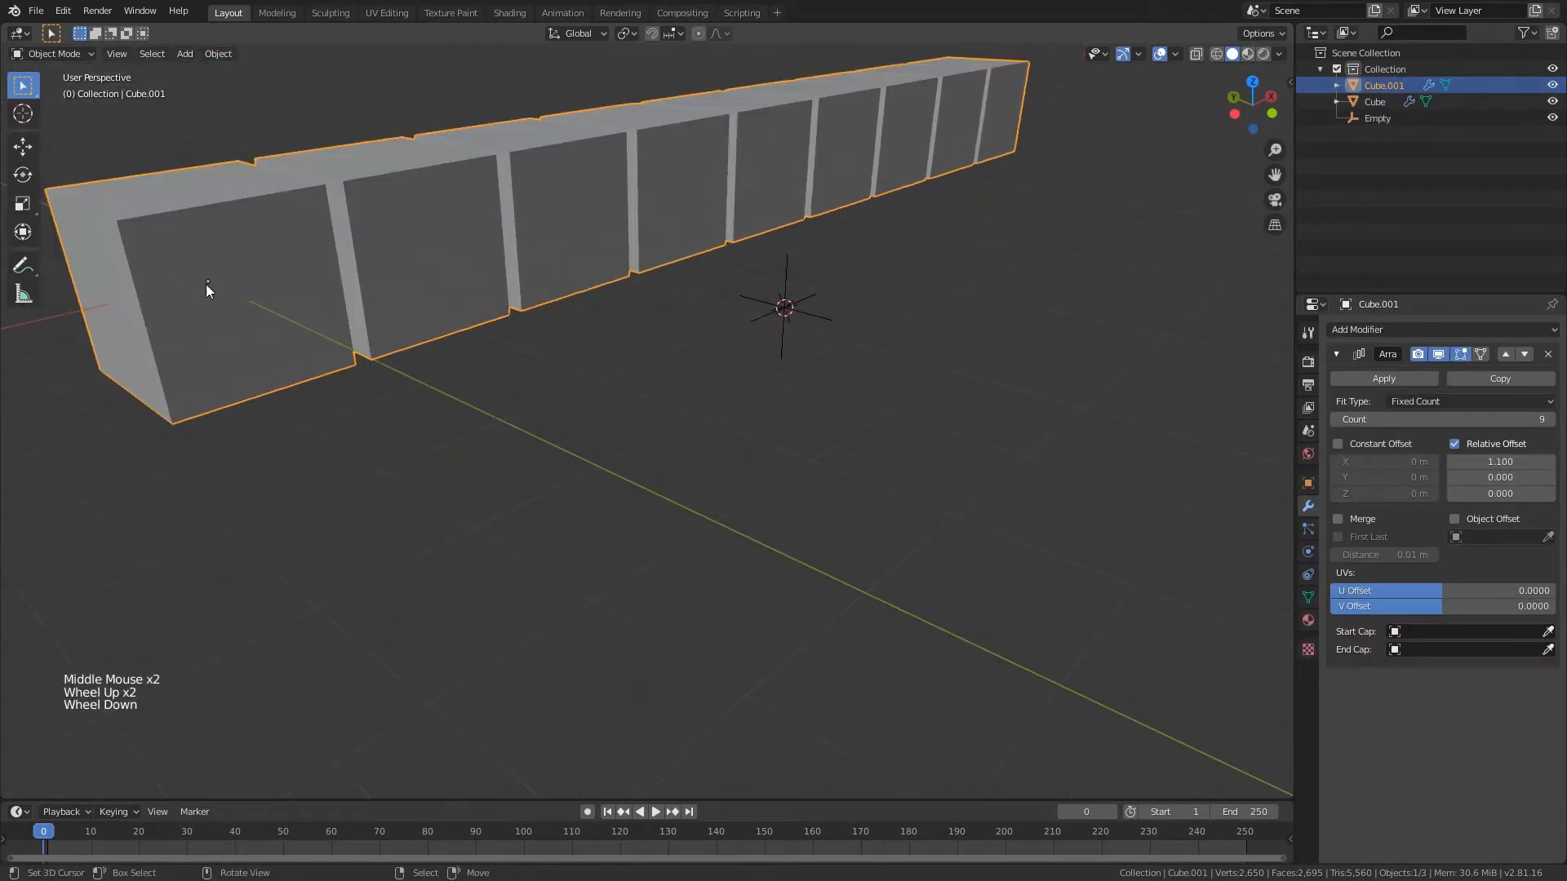
{"action": "scroll", "coordinate": [726, 420], "scroll_direction": "down", "scroll_amount": 1}
{"action": "middle_click_drag", "start_coordinate": [729, 415], "coordinate": [560, 389]}
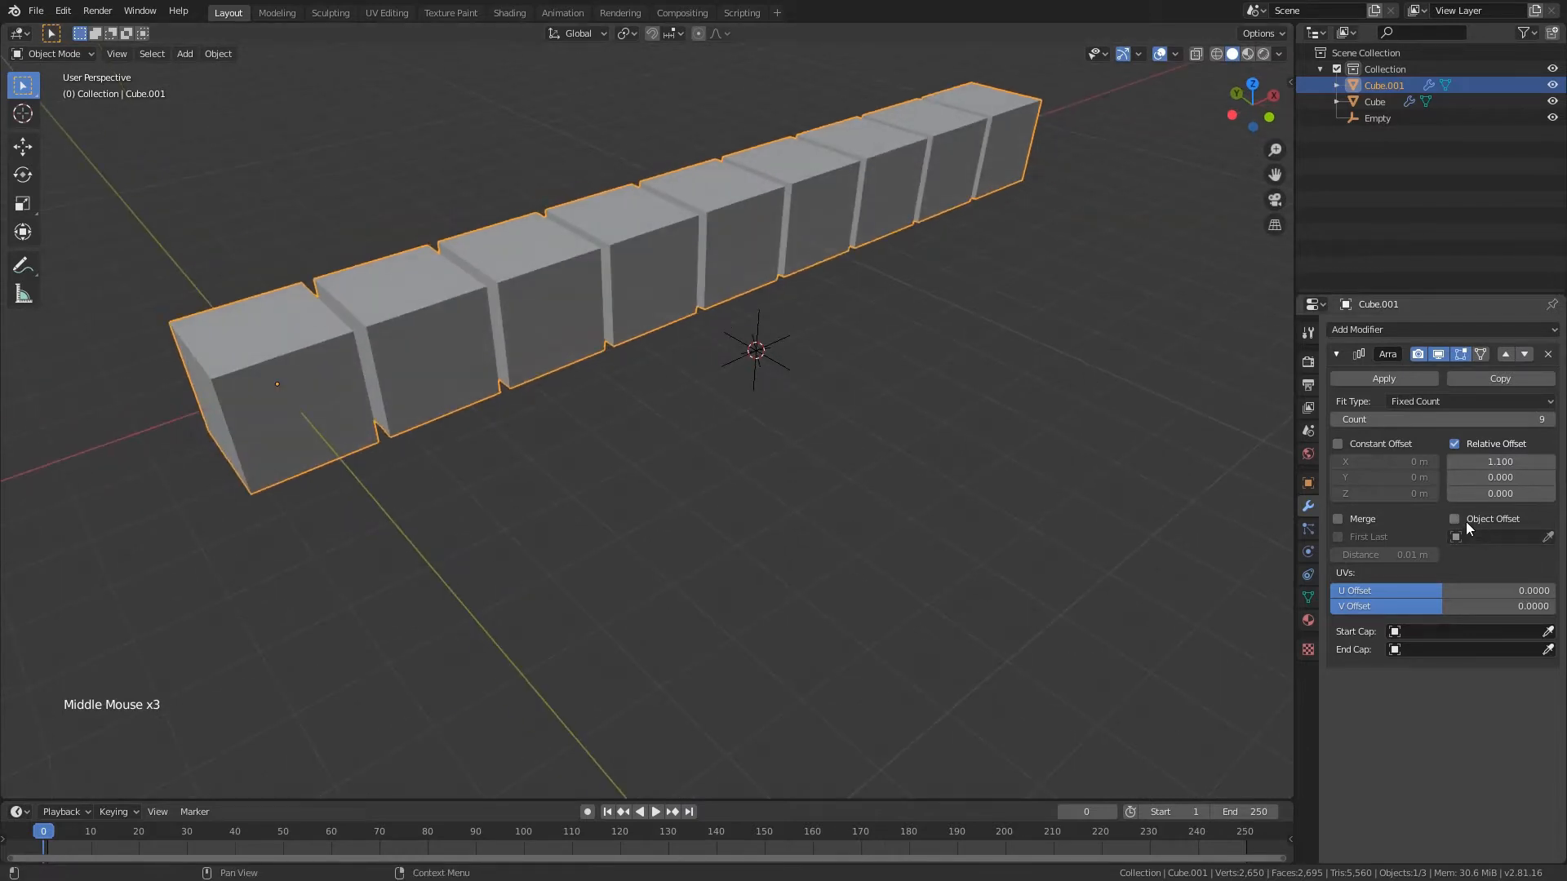
{"action": "left_click", "coordinate": [1455, 520]}
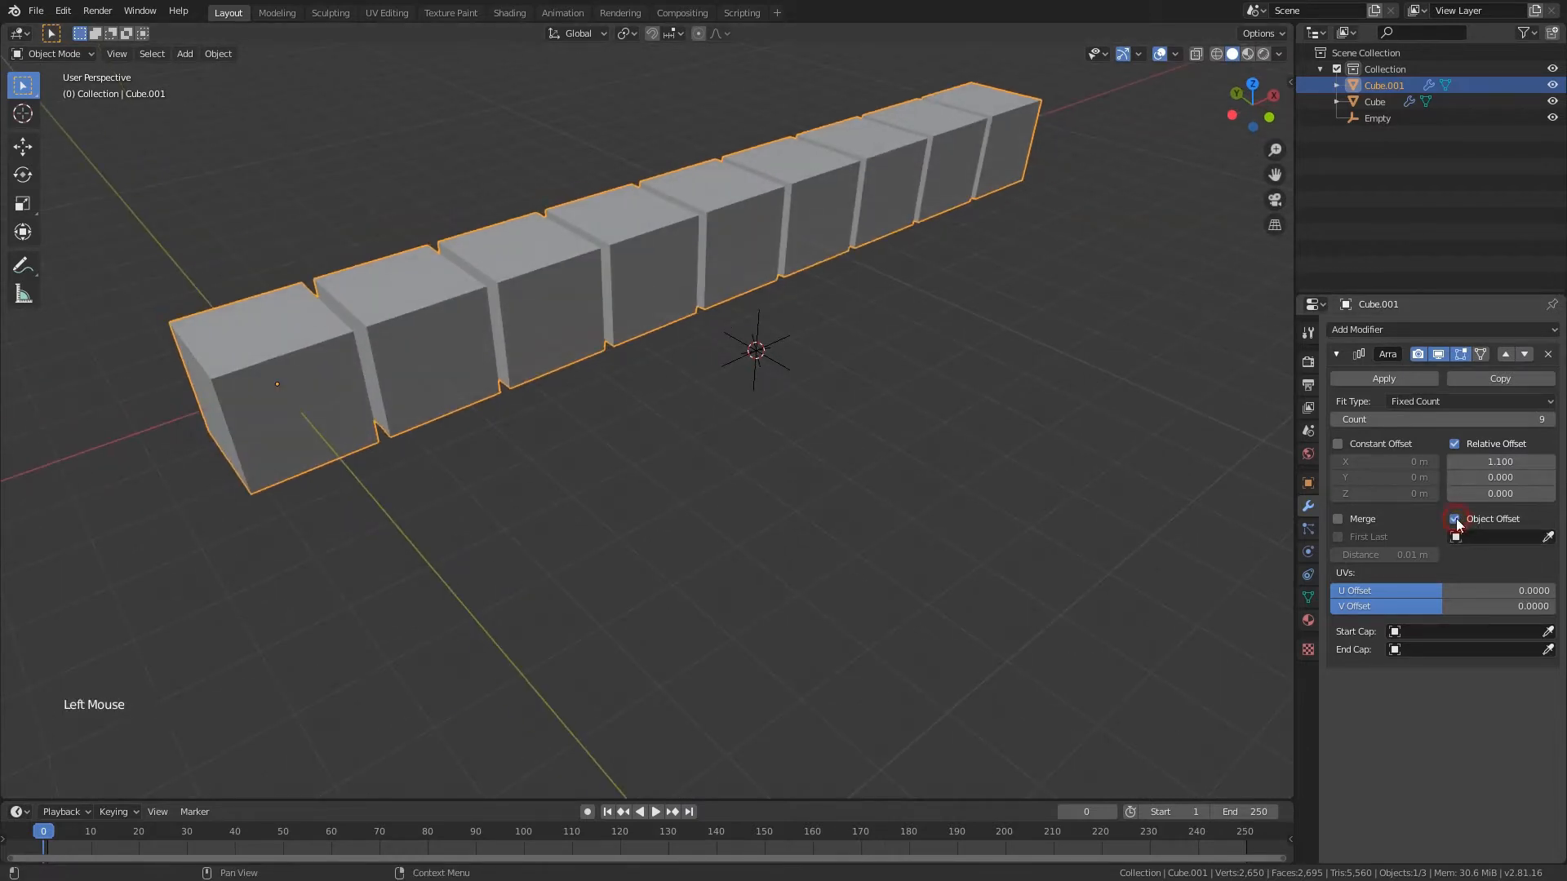
{"action": "left_click", "coordinate": [1548, 538]}
{"action": "left_click", "coordinate": [756, 349]}
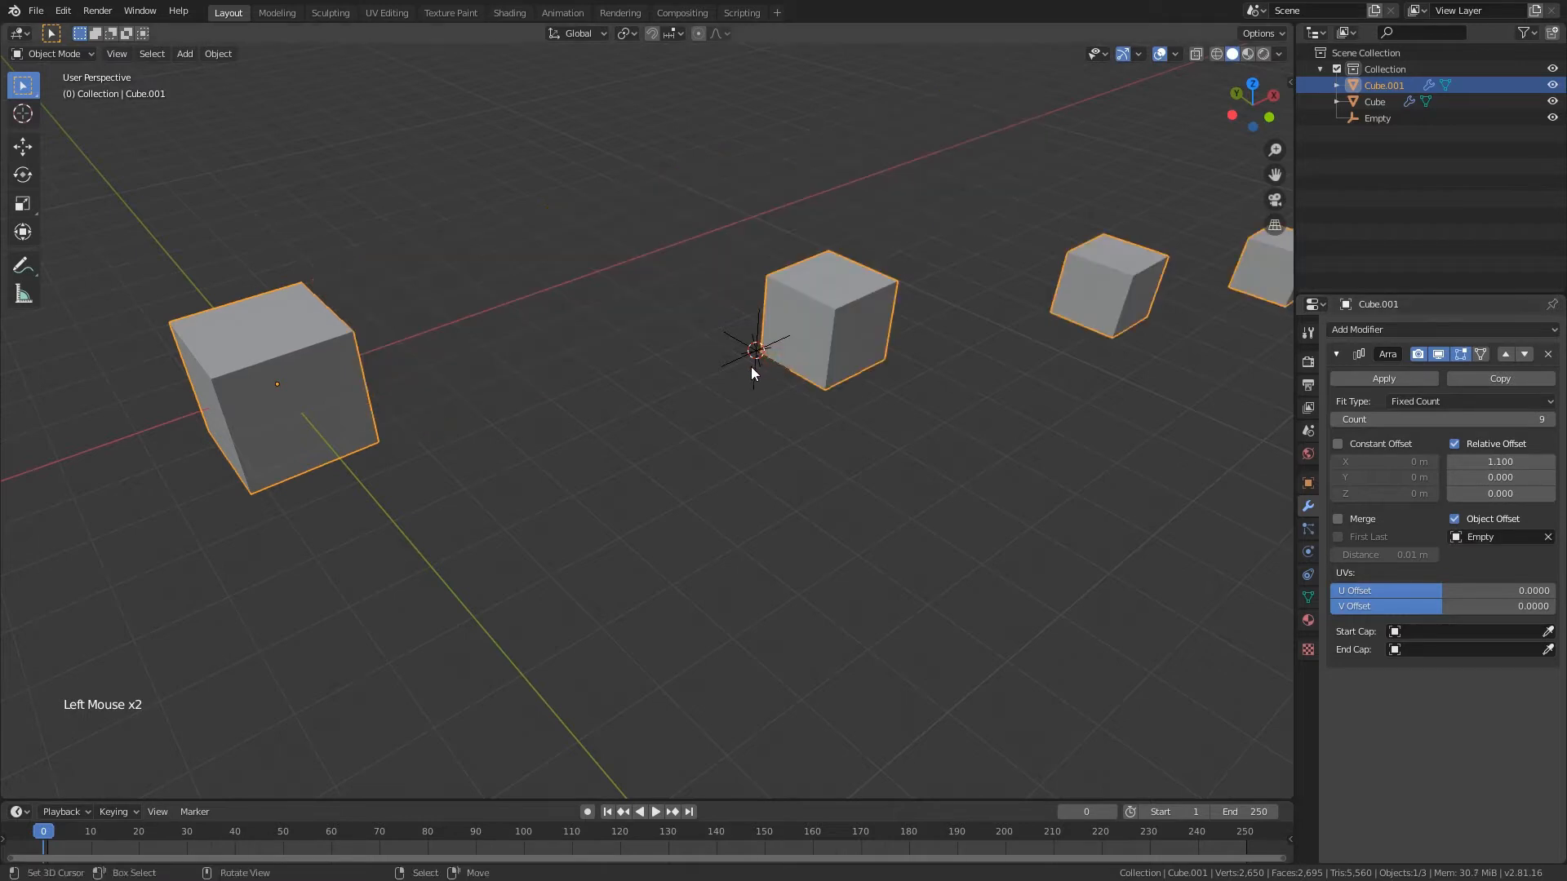
- Select the empty and move it close to the first cube, at about X 0.54, Y 0.56, Z 0.03 m
{"action": "right_click", "coordinate": [751, 371]}
{"action": "scroll", "coordinate": [927, 416], "scroll_direction": "down", "scroll_amount": 1}
{"action": "key", "text": "g"}
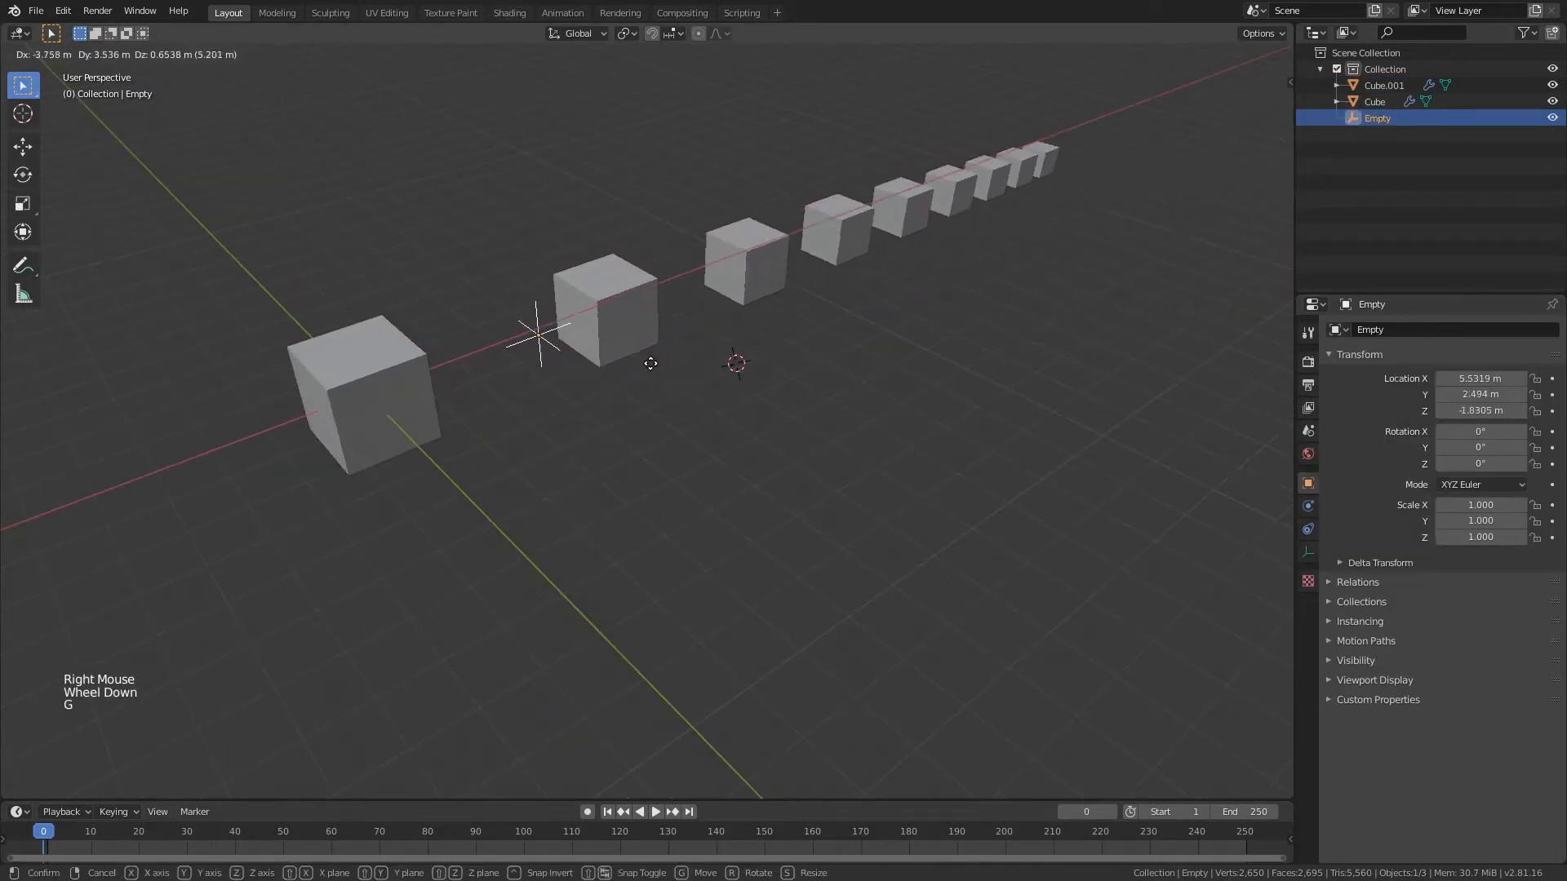
{"action": "middle_click_drag", "start_coordinate": [676, 395], "coordinate": [878, 434]}
{"action": "scroll", "coordinate": [878, 433], "scroll_direction": "down", "scroll_amount": 1}
{"action": "key", "text": "g"}
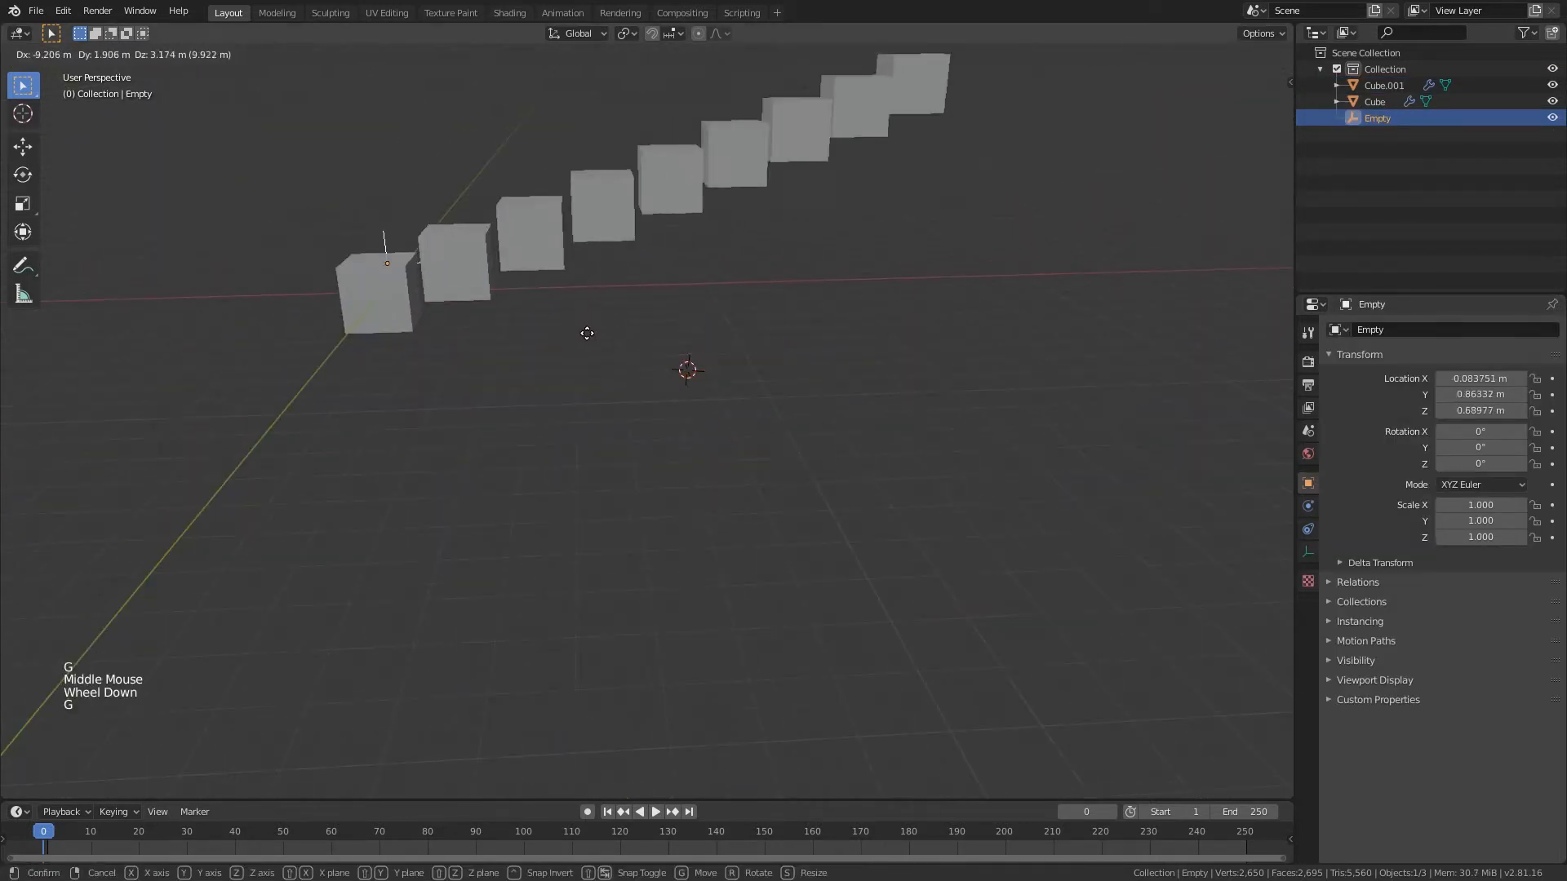
{"action": "left_click", "coordinate": [595, 347]}
- Reposition the empty several times to vary the array's spacing, ending at about X 0.38, Y 0.35, Z -0.1 m
{"action": "middle_click_drag", "start_coordinate": [526, 329], "coordinate": [586, 391]}
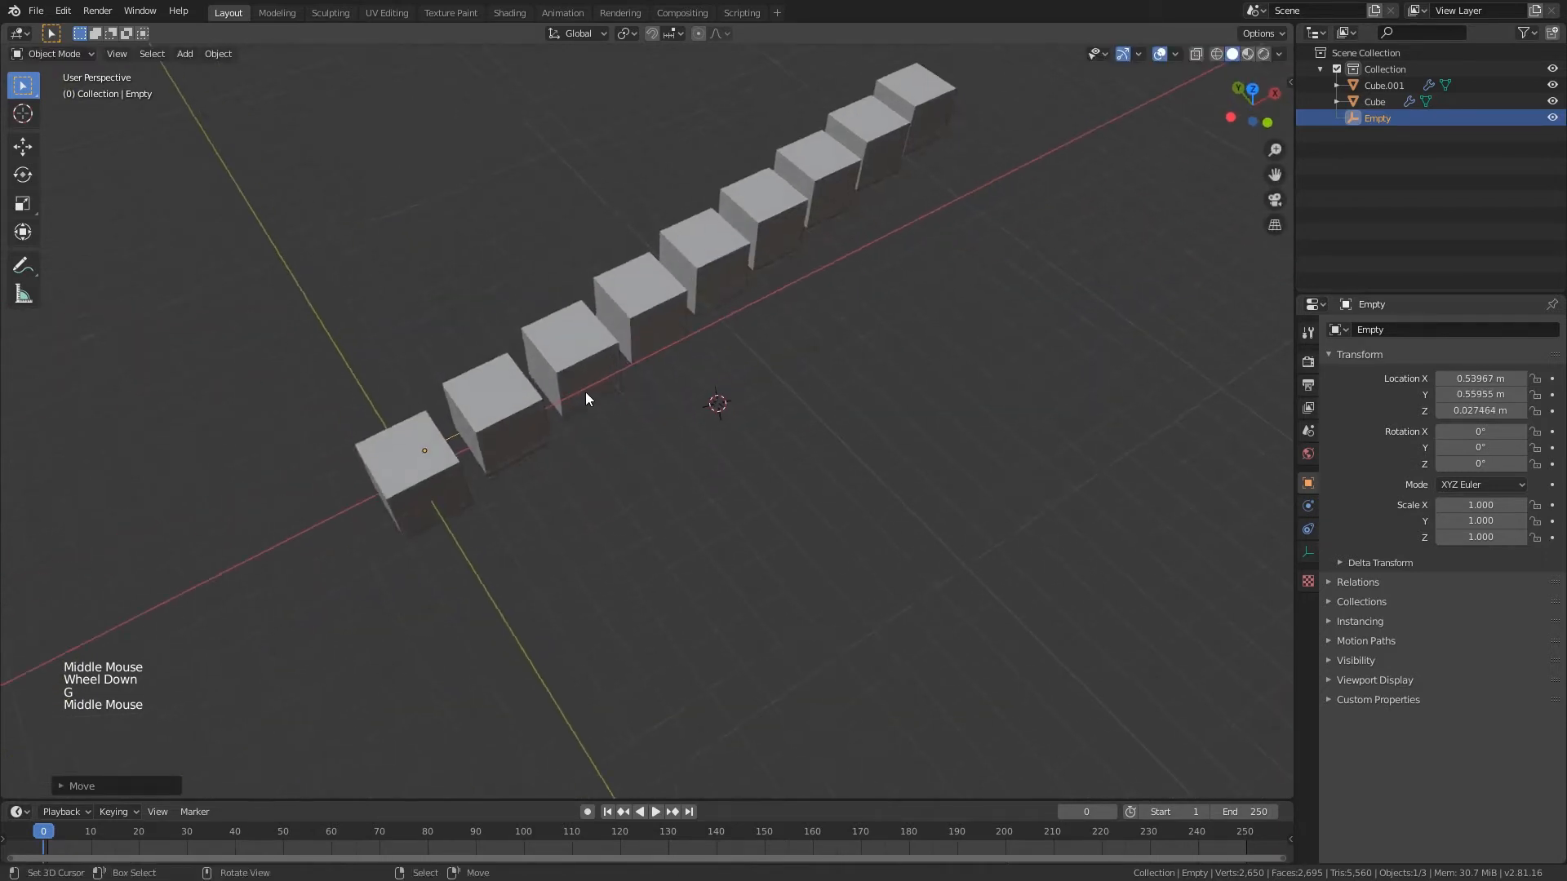
{"action": "scroll", "coordinate": [489, 437], "scroll_direction": "up", "scroll_amount": 1}
{"action": "key", "text": "g"}
{"action": "left_click", "coordinate": [476, 459]}
{"action": "middle_click_drag", "start_coordinate": [476, 458], "coordinate": [464, 351]}
{"action": "key", "text": "g"}
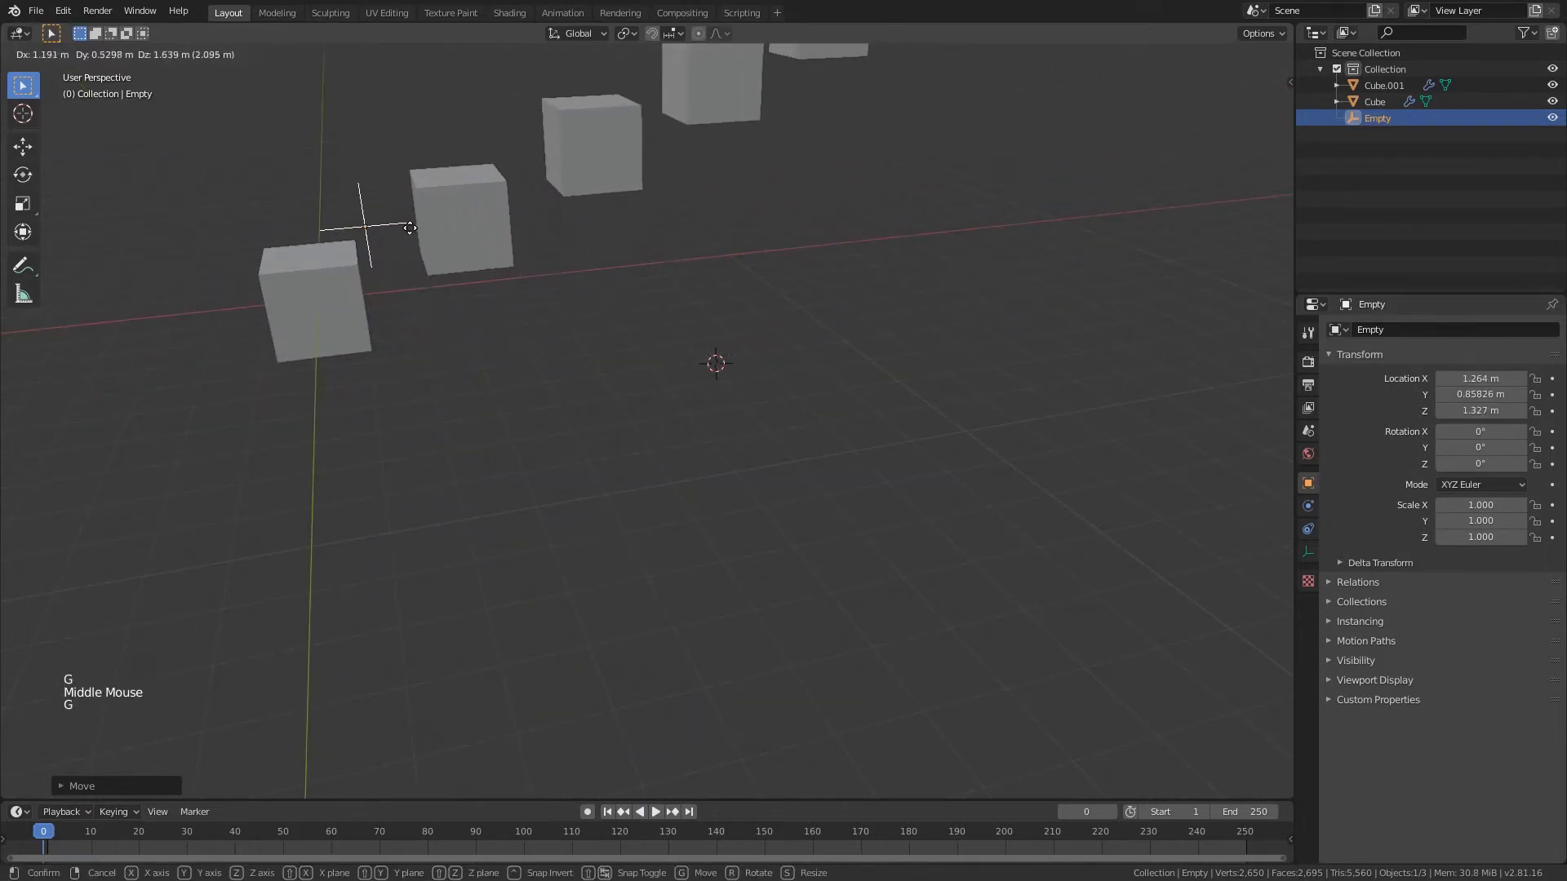
{"action": "left_click", "coordinate": [408, 228]}
{"action": "key", "text": "g"}
{"action": "left_click", "coordinate": [375, 312]}
- Try rotating the empty freely, around Z and around X to curve the array, and clear its rotation
{"action": "middle_click_drag", "start_coordinate": [375, 313], "coordinate": [461, 446]}
{"action": "scroll", "coordinate": [462, 446], "scroll_direction": "down", "scroll_amount": 2}
{"action": "key", "text": "r"}
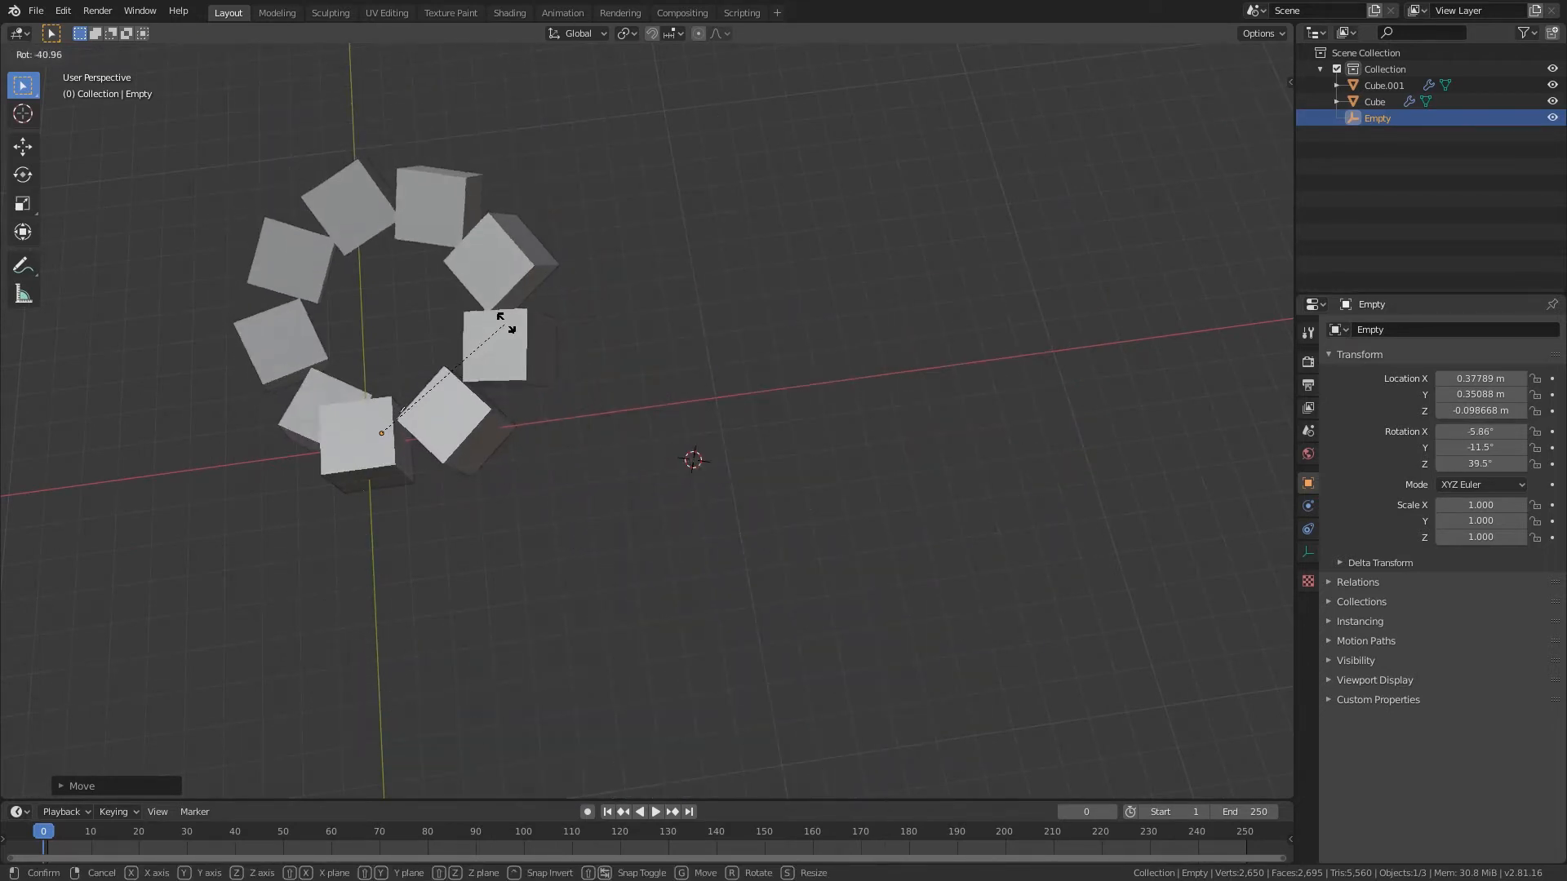
{"action": "right_click", "coordinate": [548, 341]}
{"action": "middle_click_drag", "start_coordinate": [574, 349], "coordinate": [722, 262]}
{"action": "key", "text": "r"}
{"action": "key", "text": "z"}
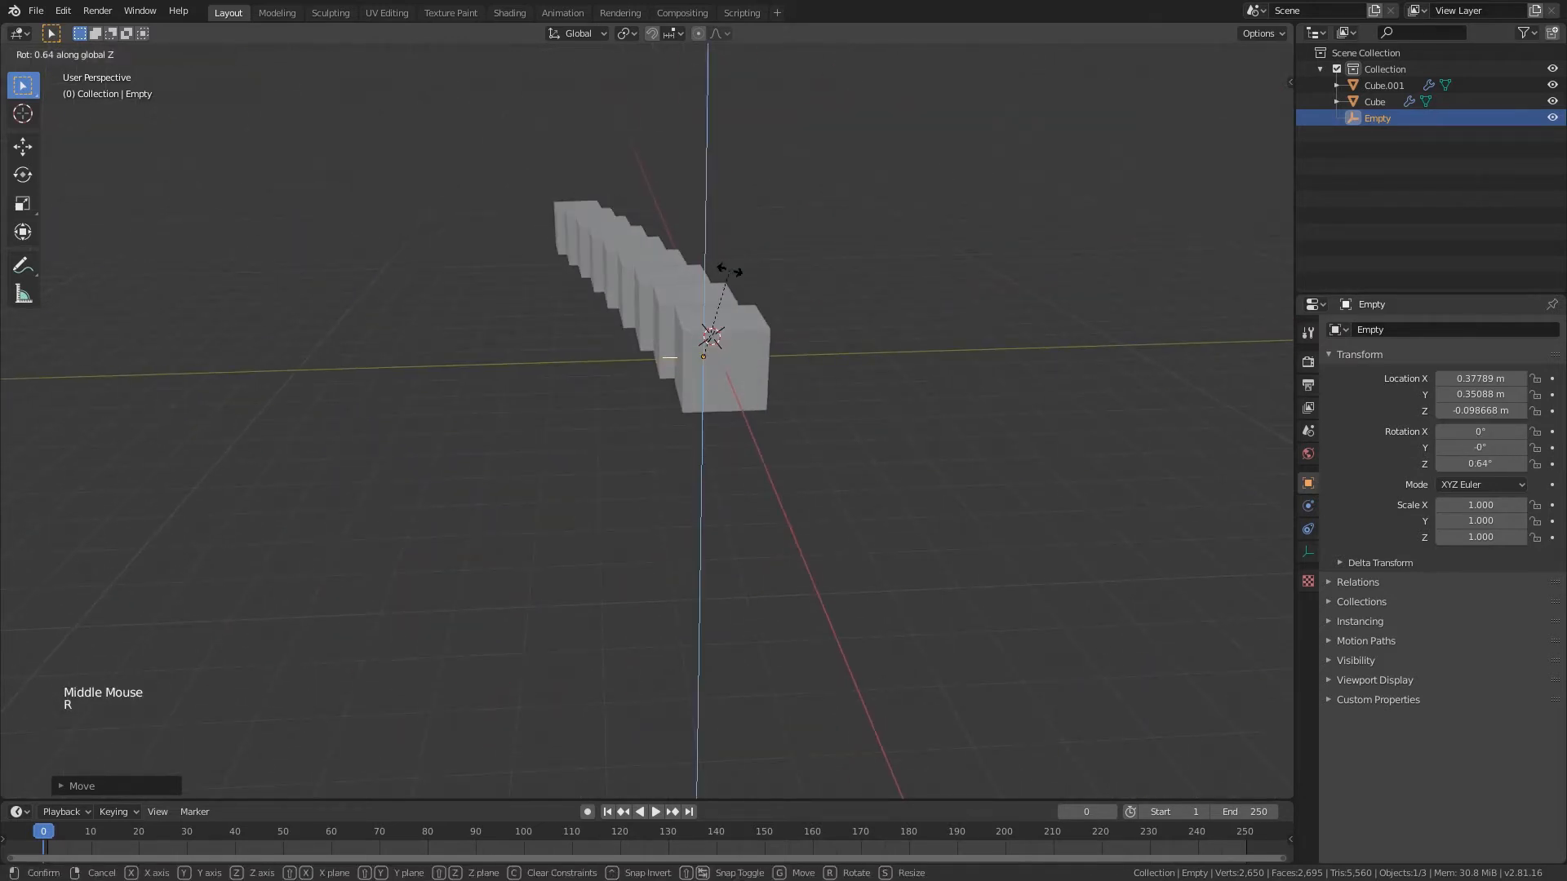
{"action": "left_click", "coordinate": [703, 291]}
{"action": "key", "text": "r"}
{"action": "key", "text": "x"}
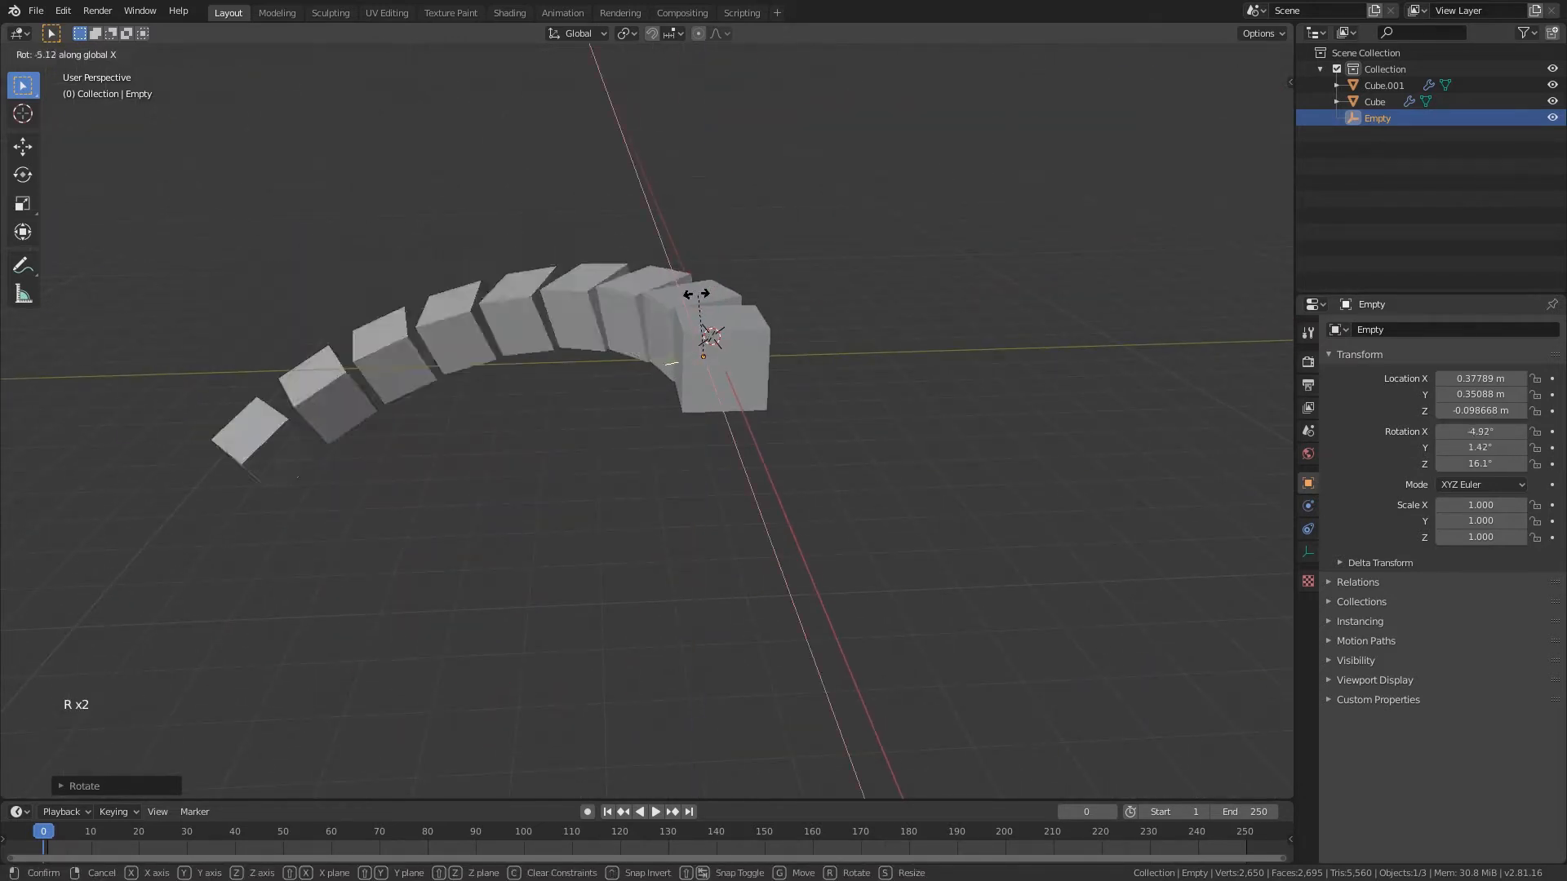
{"action": "key", "text": "alt+r"}
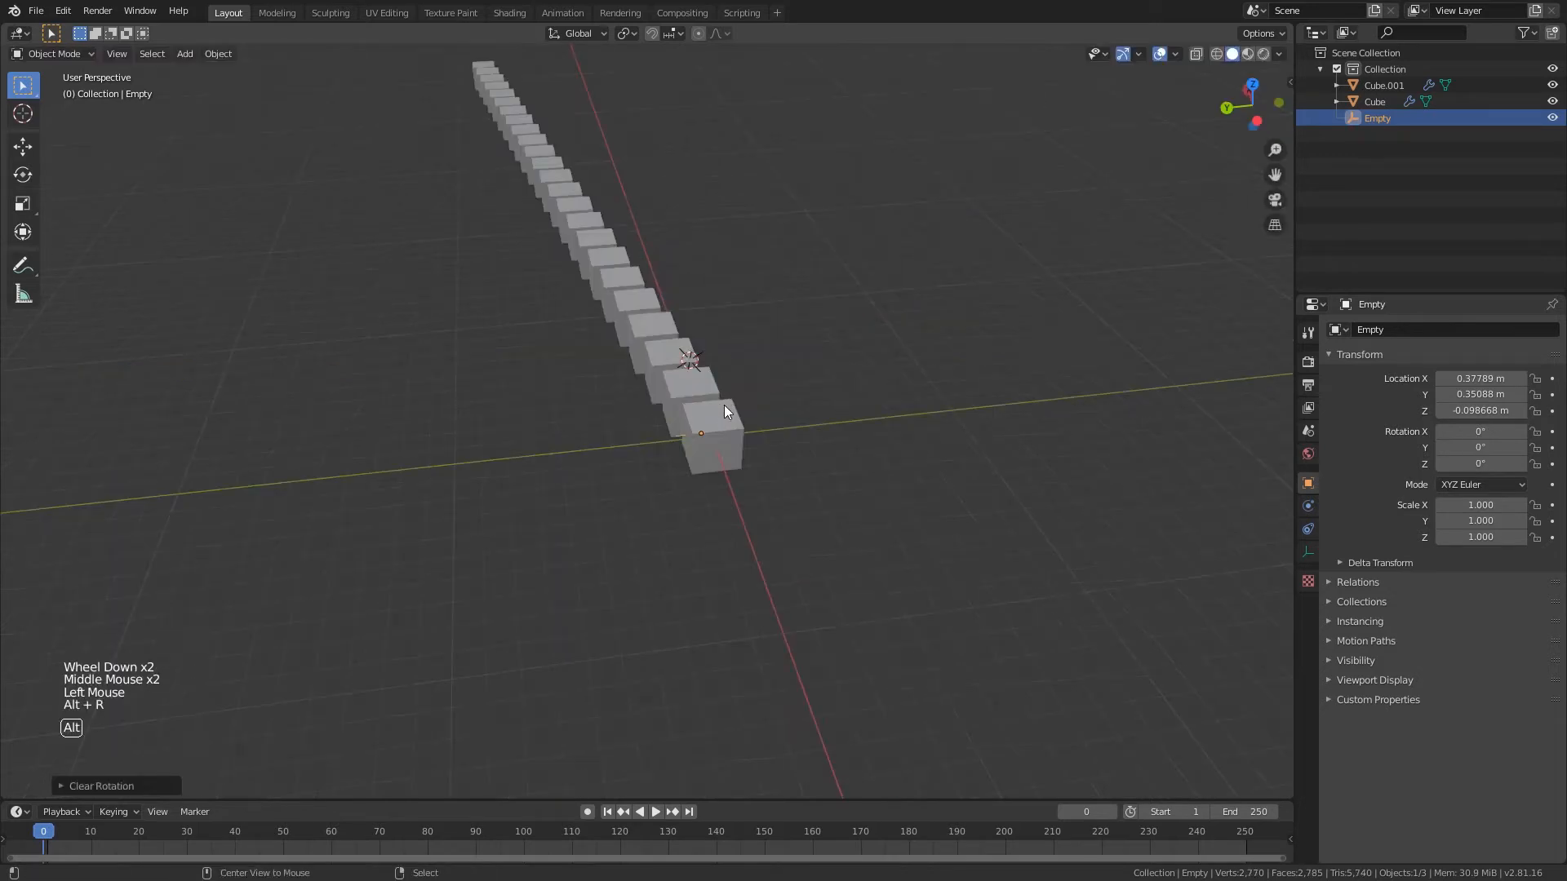
{"action": "middle_click_drag", "start_coordinate": [725, 408], "coordinate": [766, 390]}
{"action": "key", "text": "r"}
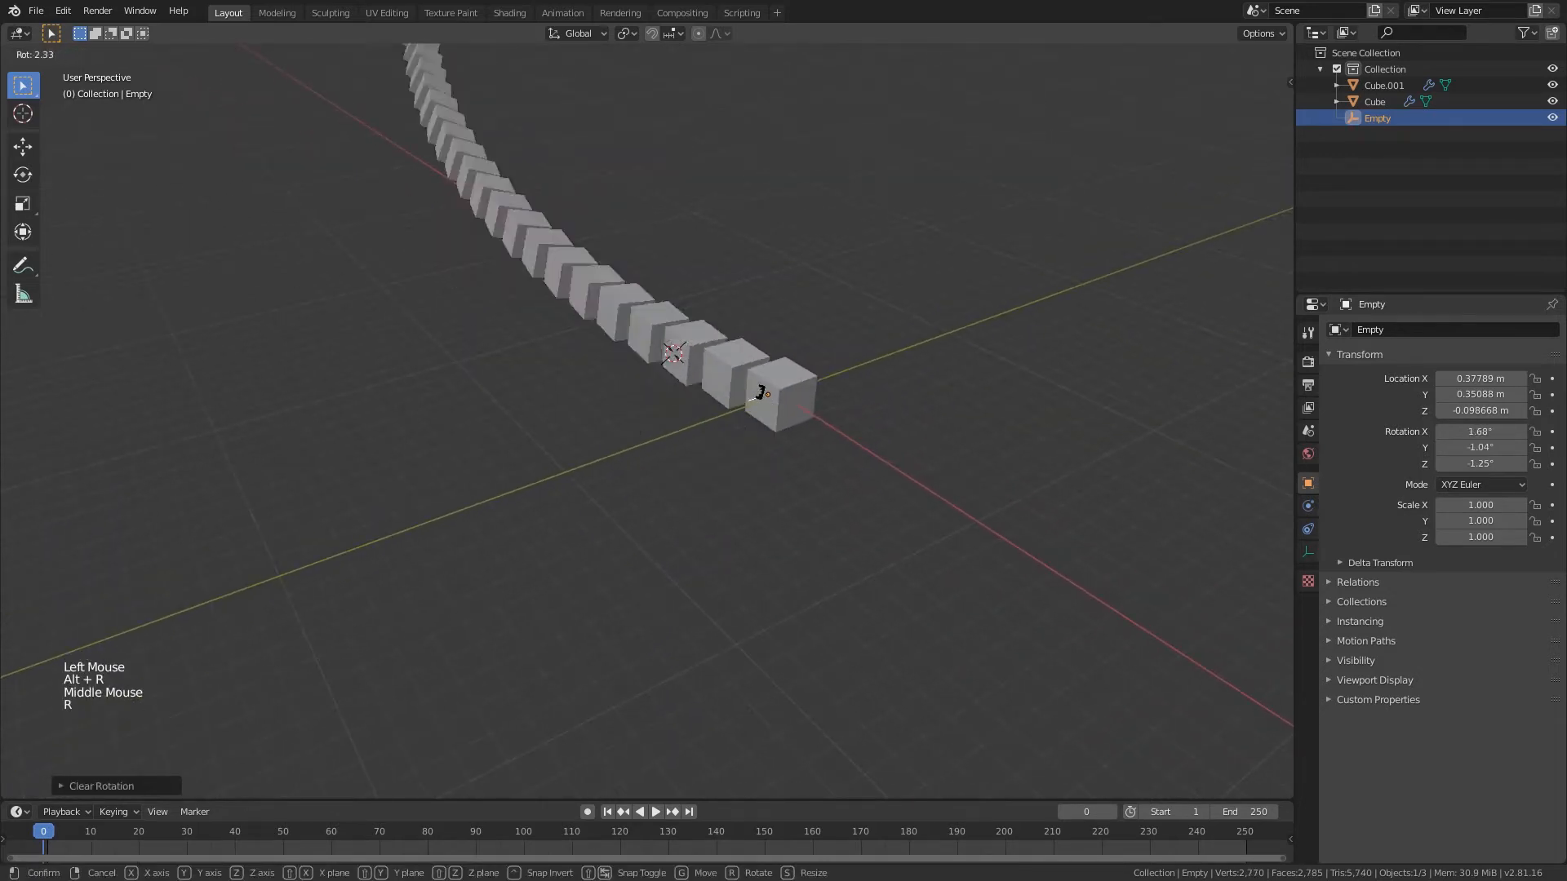
{"action": "right_click", "coordinate": [759, 393]}
- Rotate the empty about 33° around the X axis to twist the row of cubes
{"action": "middle_click_drag", "start_coordinate": [759, 394], "coordinate": [786, 398]}
{"action": "key", "text": "r"}
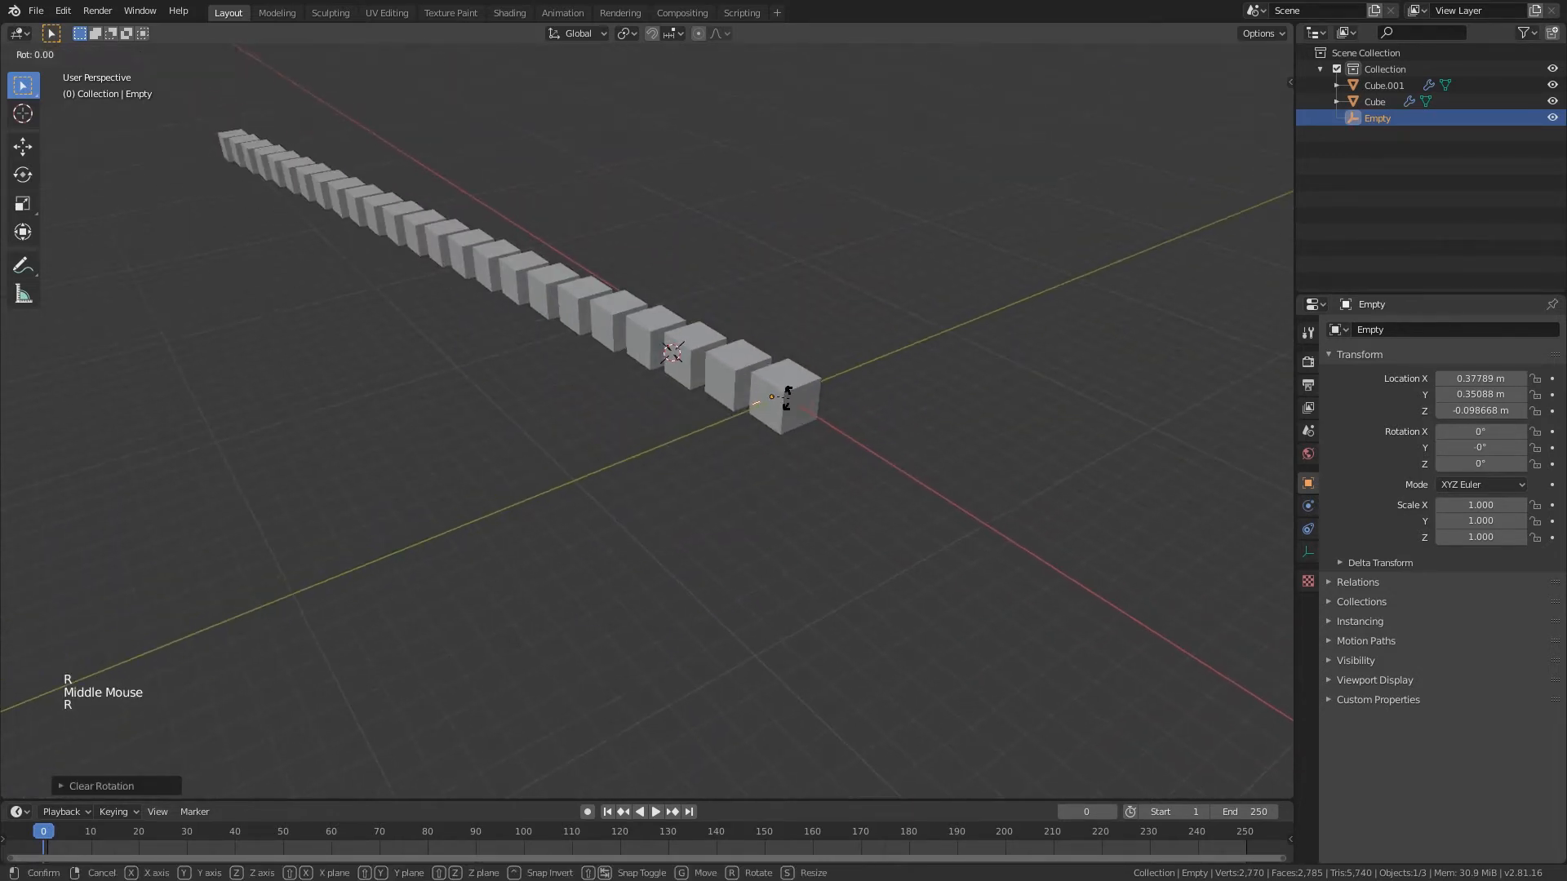
{"action": "key", "text": "x"}
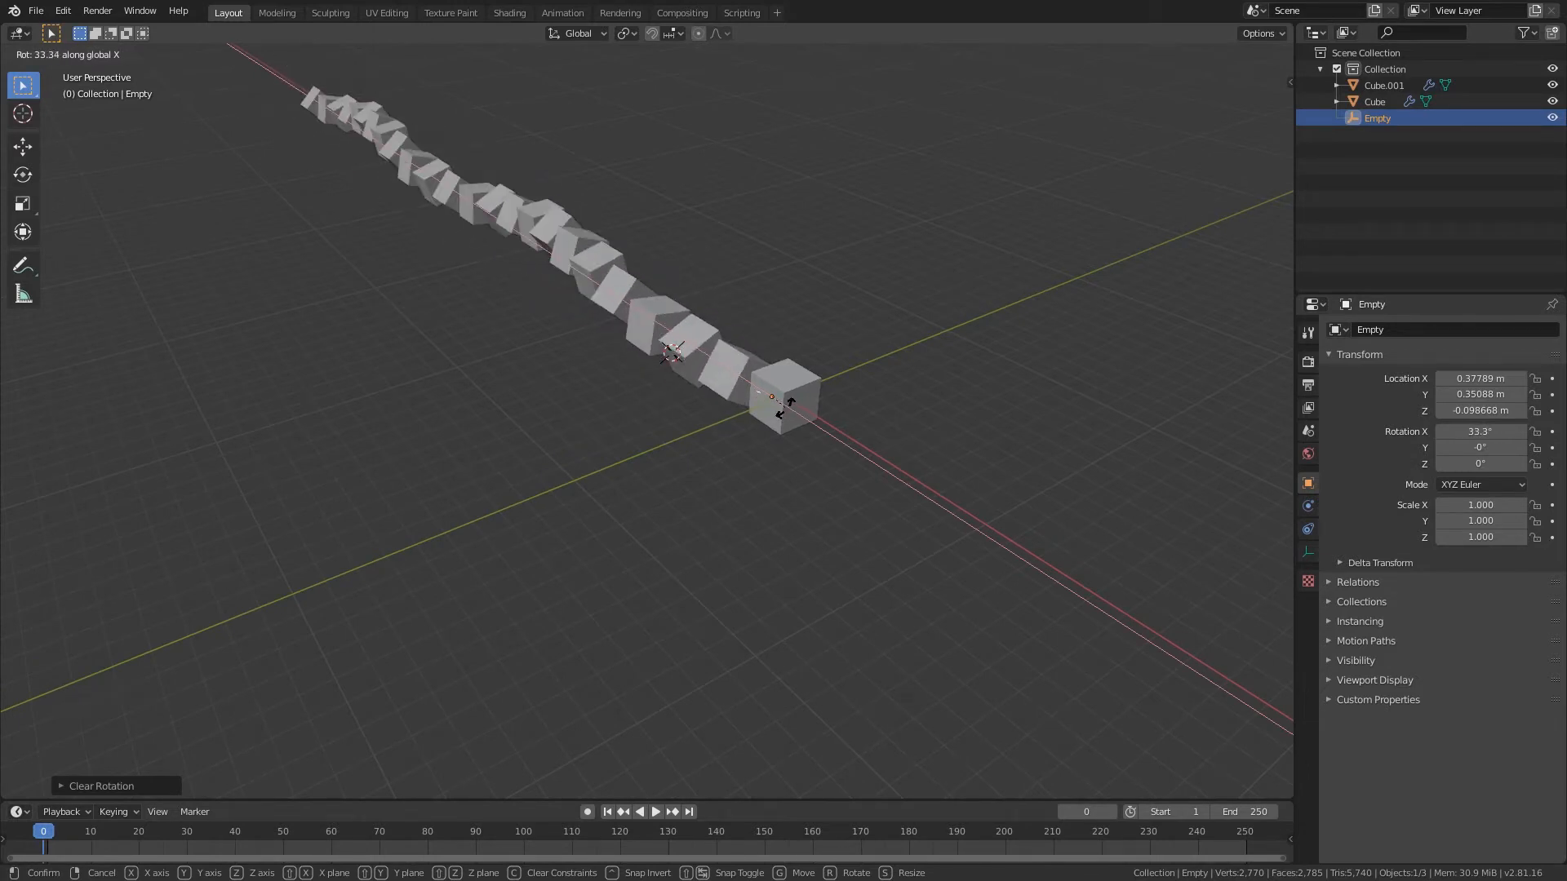
{"action": "left_click", "coordinate": [785, 408]}
- Examine the twisted row of cubes from its first copy to its last, along with its Array settings
{"action": "middle_click_drag", "start_coordinate": [784, 408], "coordinate": [718, 361]}
{"action": "middle_click_drag", "start_coordinate": [719, 361], "coordinate": [702, 383], "text": "shift"}
{"action": "scroll", "coordinate": [703, 383], "scroll_direction": "up", "scroll_amount": 1}
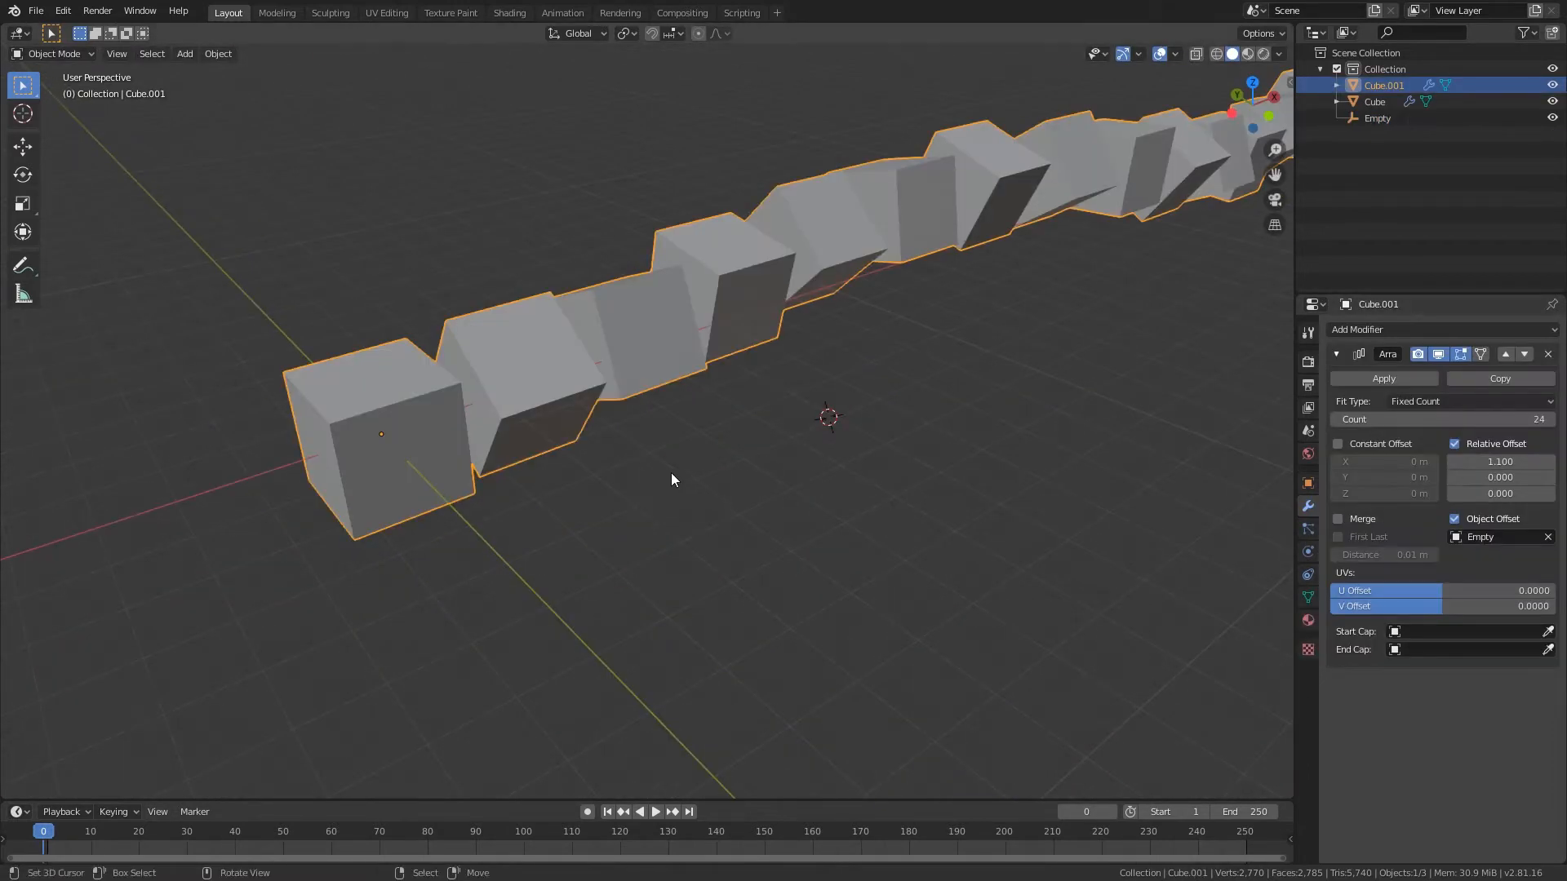
{"action": "middle_click_drag", "start_coordinate": [671, 479], "coordinate": [661, 467], "text": "shift"}
{"action": "scroll", "coordinate": [797, 472], "scroll_direction": "down", "scroll_amount": 1}
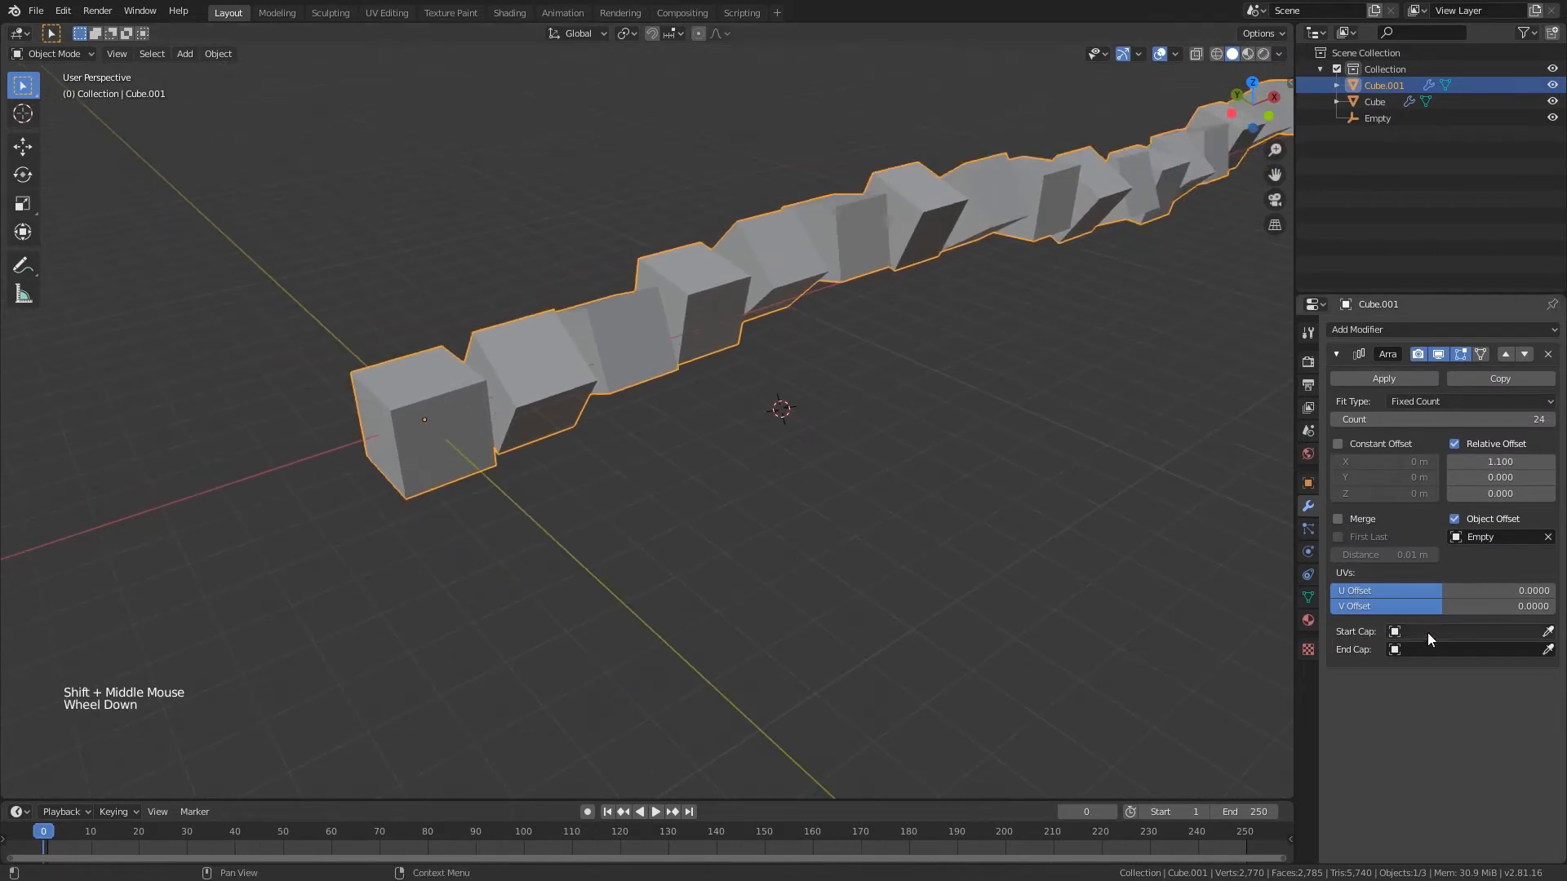
{"action": "middle_click_drag", "start_coordinate": [607, 414], "coordinate": [302, 433], "text": "shift"}
{"action": "scroll", "coordinate": [601, 413], "scroll_direction": "down", "scroll_amount": 2}
{"action": "scroll", "coordinate": [860, 423], "scroll_direction": "down", "scroll_amount": 1}
{"action": "scroll", "coordinate": [860, 423], "scroll_direction": "down", "scroll_amount": 1, "text": "shift"}
{"action": "middle_click_drag", "start_coordinate": [860, 423], "coordinate": [1194, 295], "text": "shift"}
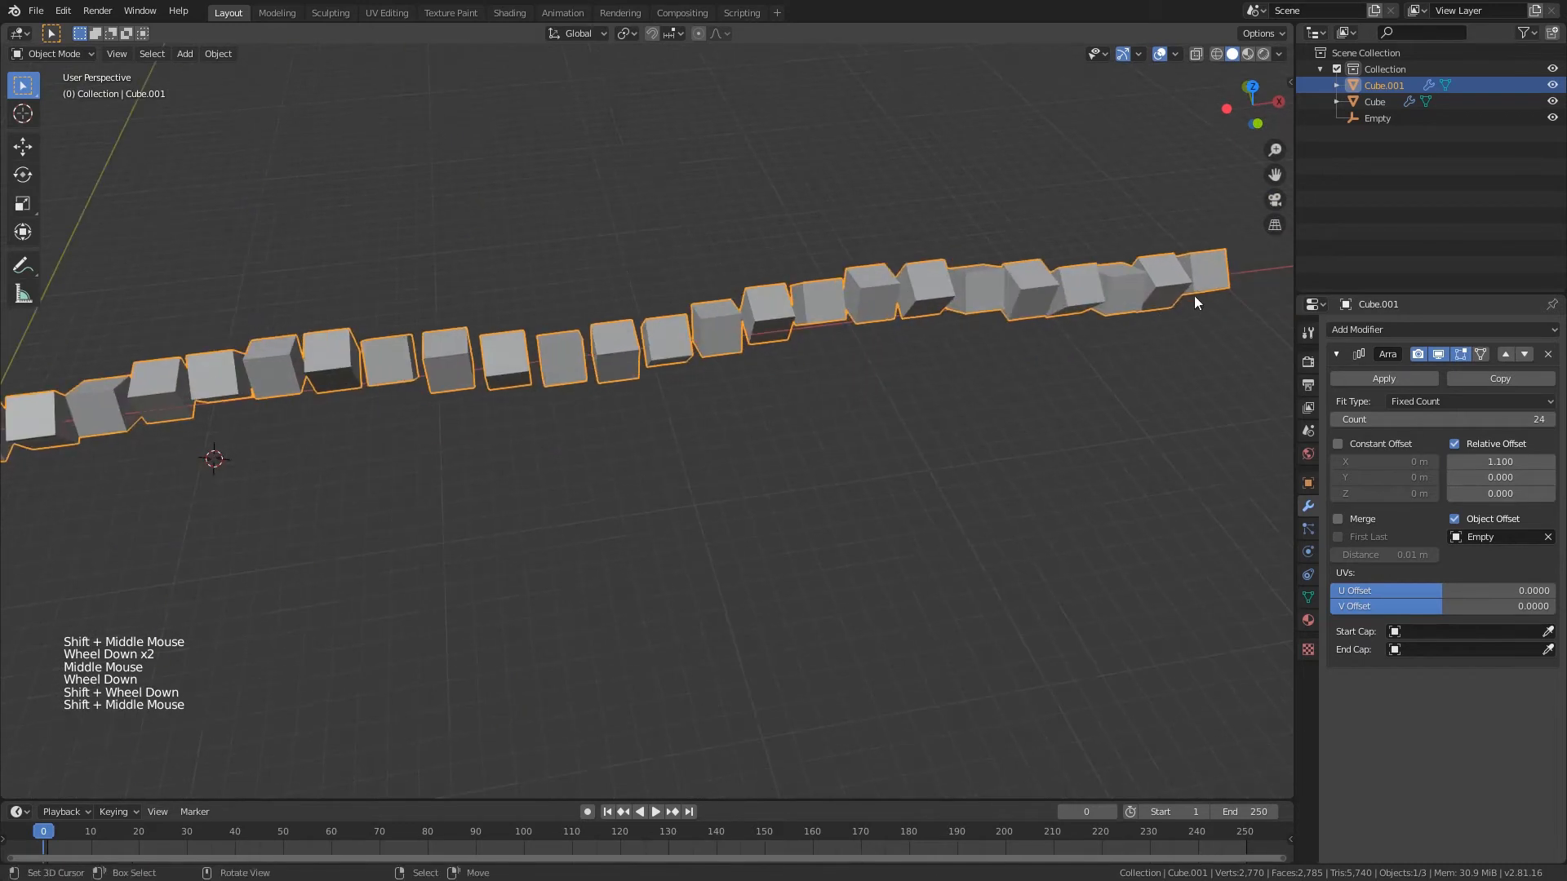
{"action": "scroll", "coordinate": [684, 330], "scroll_direction": "down", "scroll_amount": 1}
{"action": "middle_click_drag", "start_coordinate": [684, 330], "coordinate": [880, 320], "text": "shift"}
- Save the file and delete the arrayed row of cubes
{"action": "key", "text": "ctrl+s"}
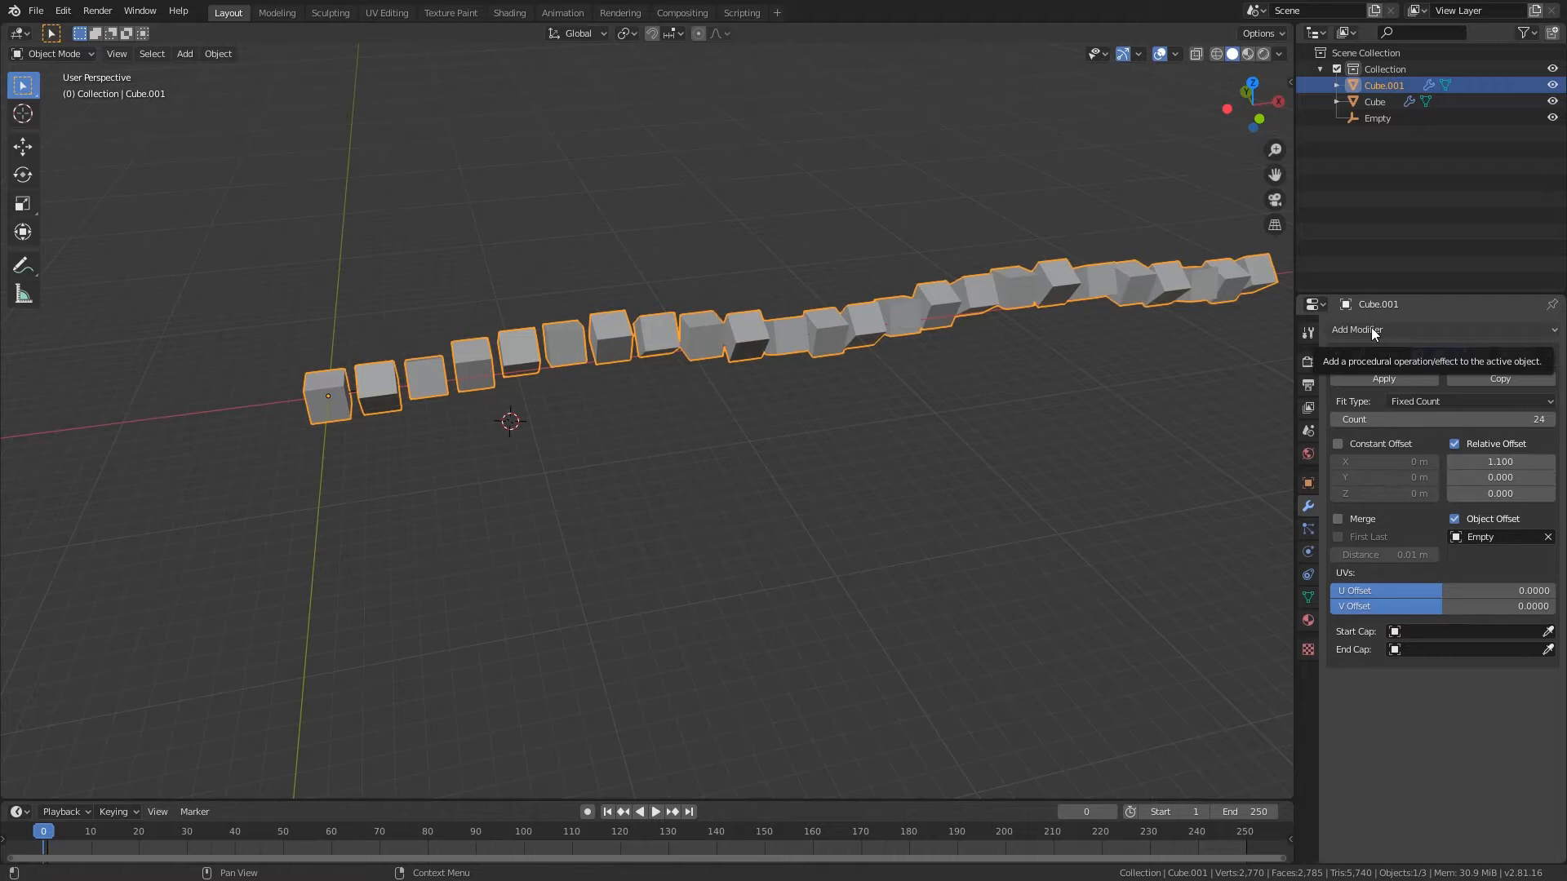
{"action": "middle_click_drag", "start_coordinate": [914, 357], "coordinate": [893, 358]}
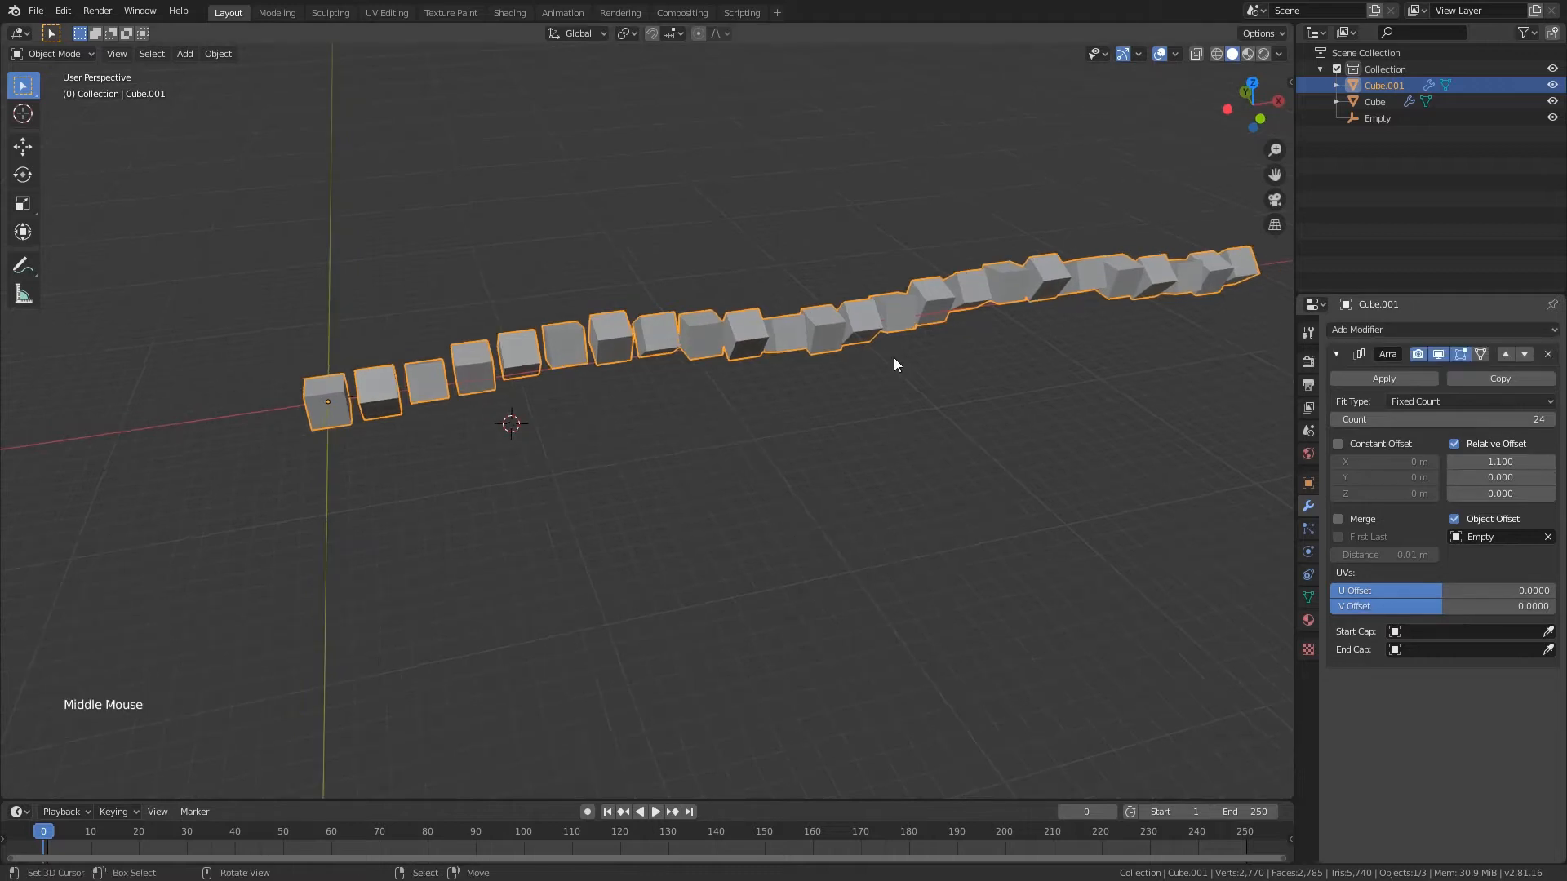
{"action": "key", "text": "Delete"}
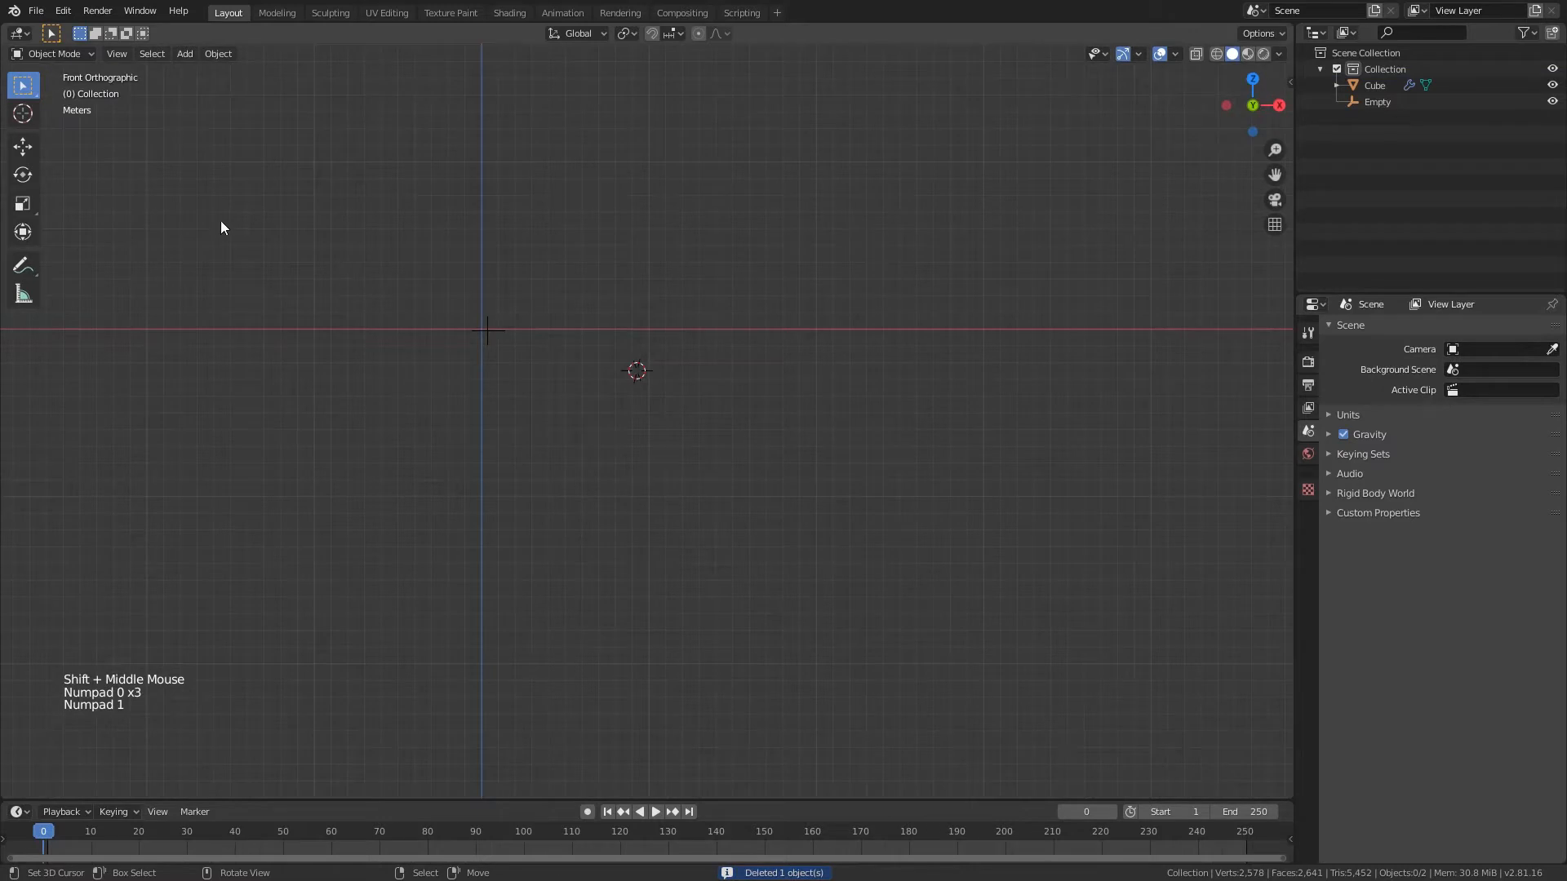
- Add a plane at the world origin and rotate it 90° around the X axis so it stands upright
{"action": "middle_click_drag", "start_coordinate": [220, 228], "coordinate": [367, 384], "text": "shift"}
{"action": "scroll", "coordinate": [434, 392], "scroll_direction": "up", "scroll_amount": 3}
{"action": "key", "text": "shift+a"}
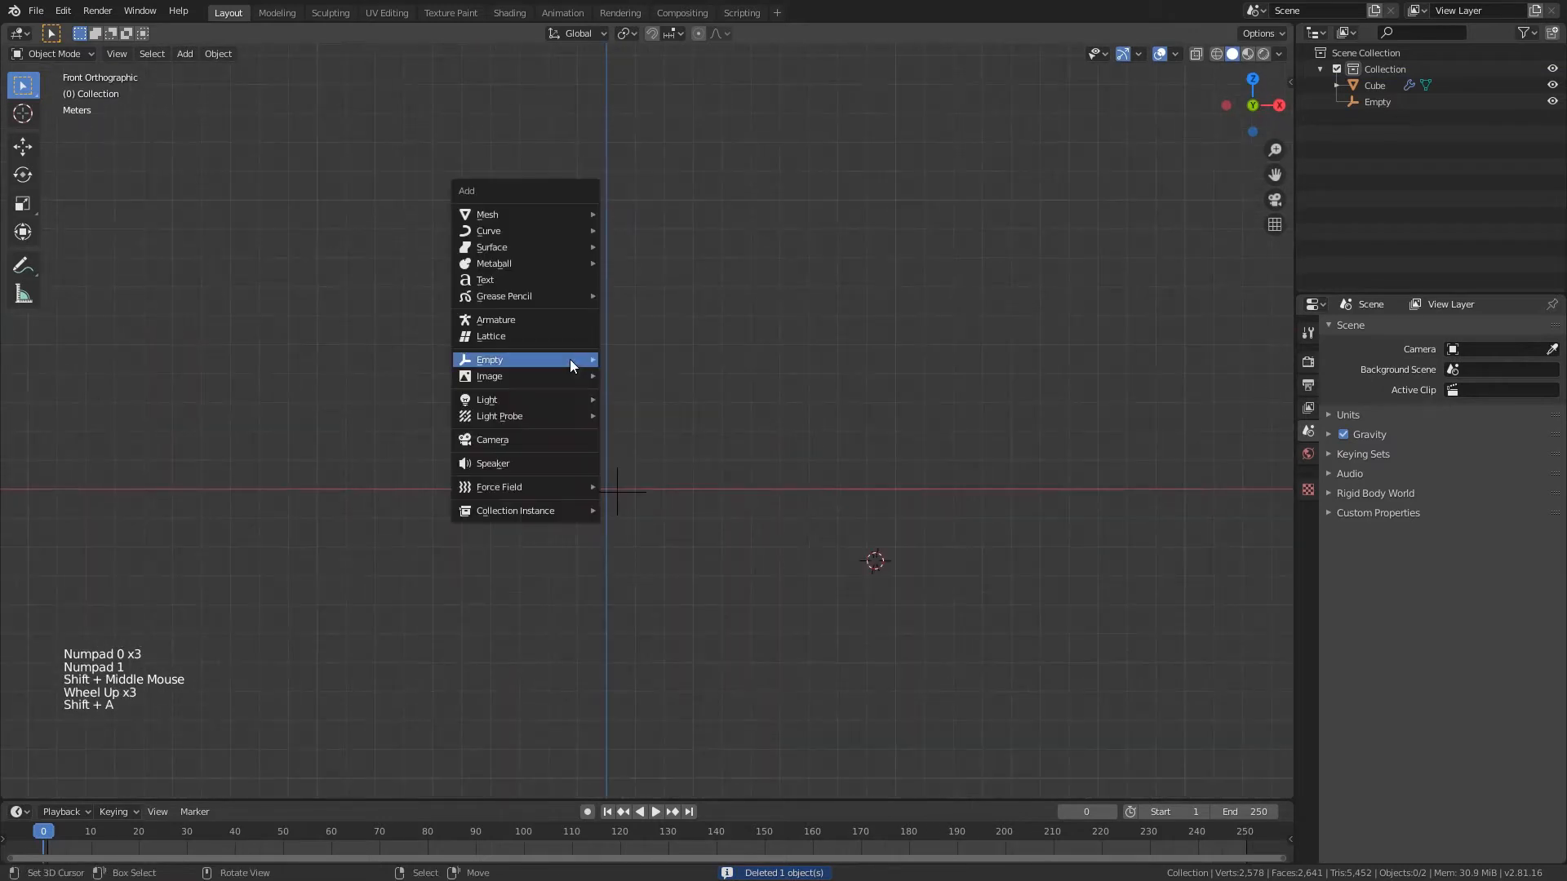
{"action": "left_click", "coordinate": [535, 214]}
{"action": "left_click", "coordinate": [639, 218]}
{"action": "middle_click_drag", "start_coordinate": [731, 444], "coordinate": [749, 474]}
{"action": "key", "text": "alt+g"}
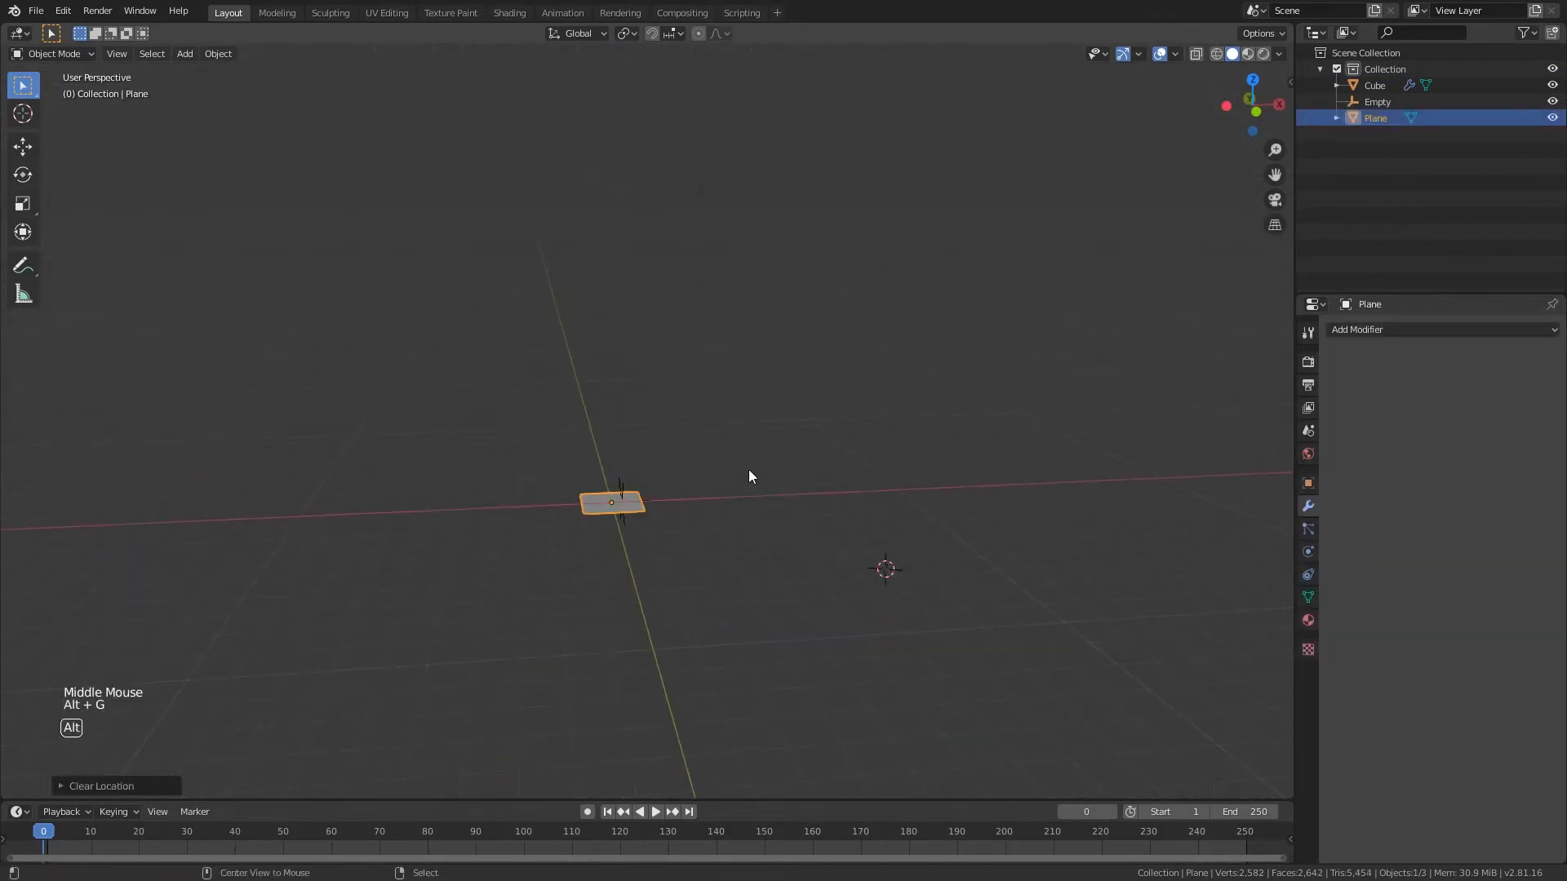
{"action": "key", "text": "KP_1"}
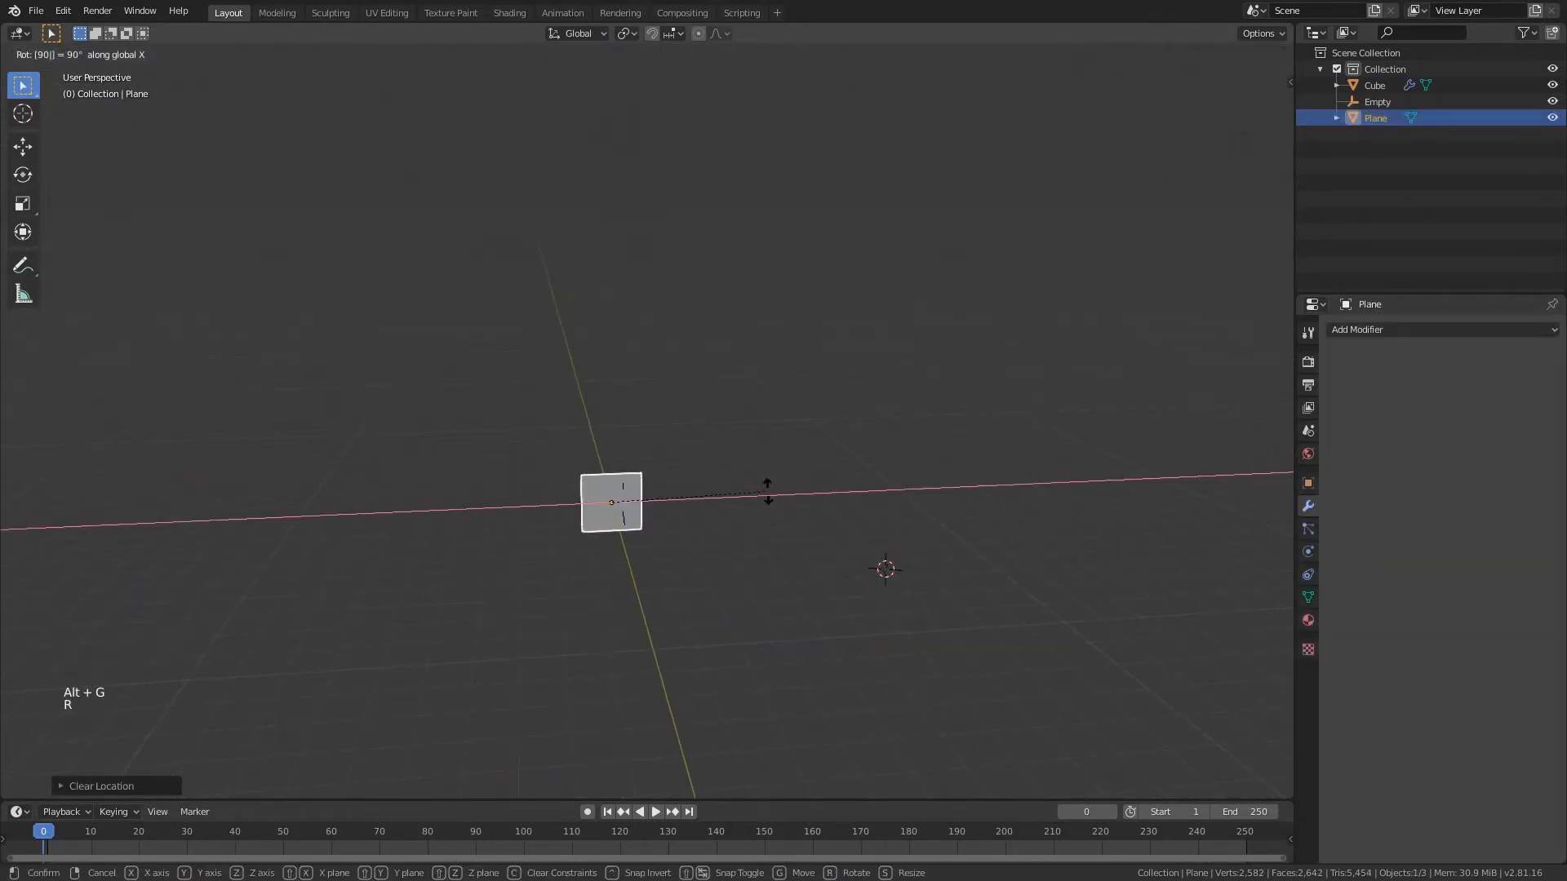
- Reposition the upright plane and scale it up, shaping it into a tall rectangle
{"action": "scroll", "coordinate": [767, 491], "scroll_direction": "up", "scroll_amount": 2}
{"action": "key", "text": "g"}
{"action": "left_click", "coordinate": [601, 444]}
{"action": "key", "text": "s"}
- Inset the rectangle's face and extrude the inner face backwards to form a recessed window
{"action": "key", "text": "3"}
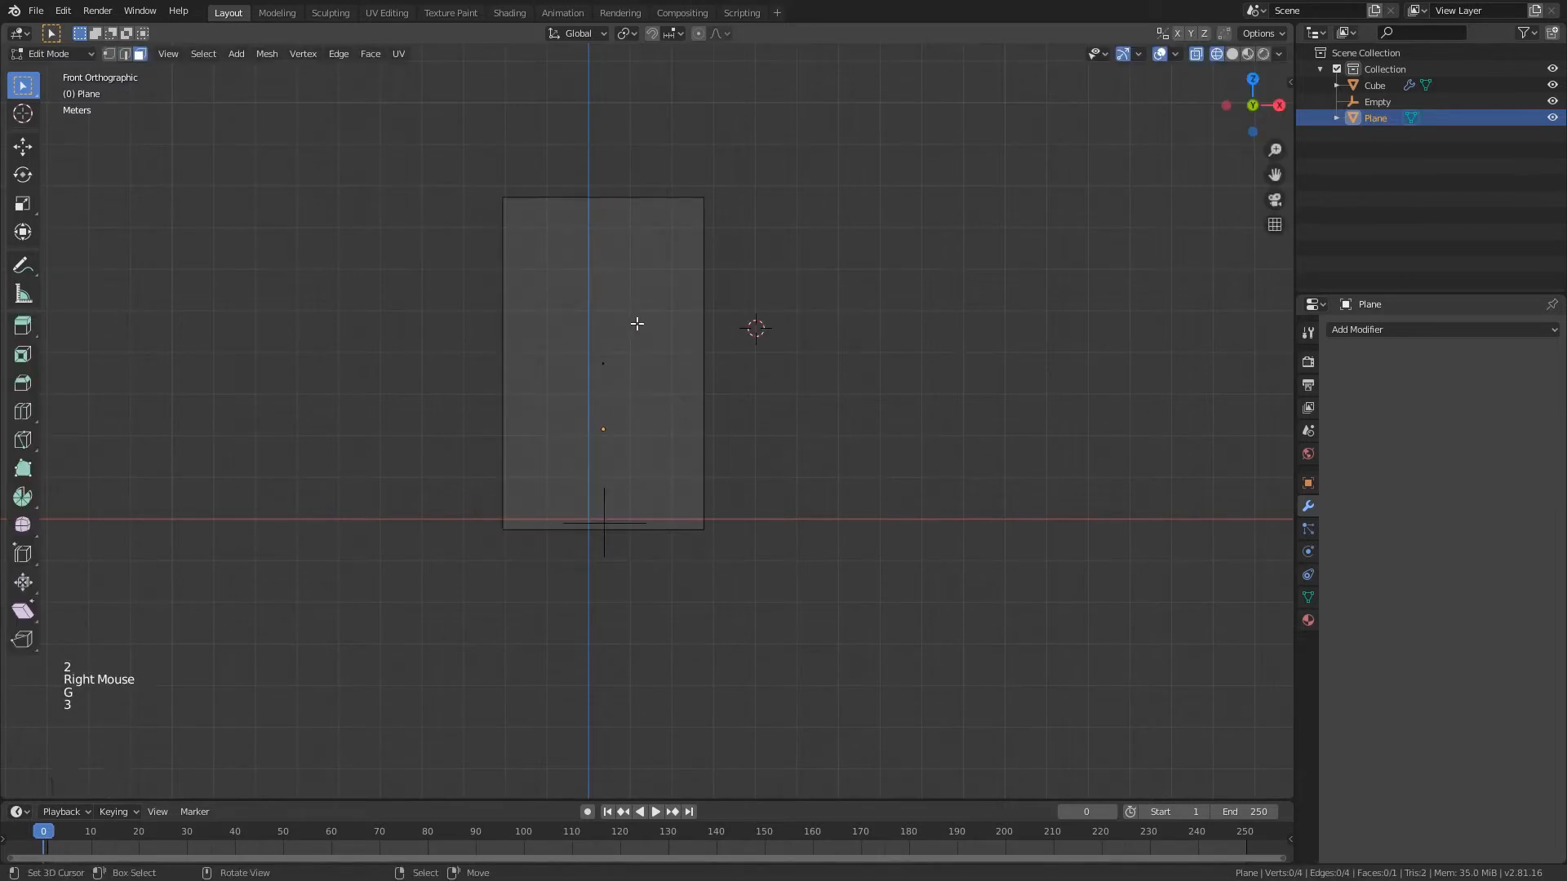
{"action": "right_click", "coordinate": [637, 333]}
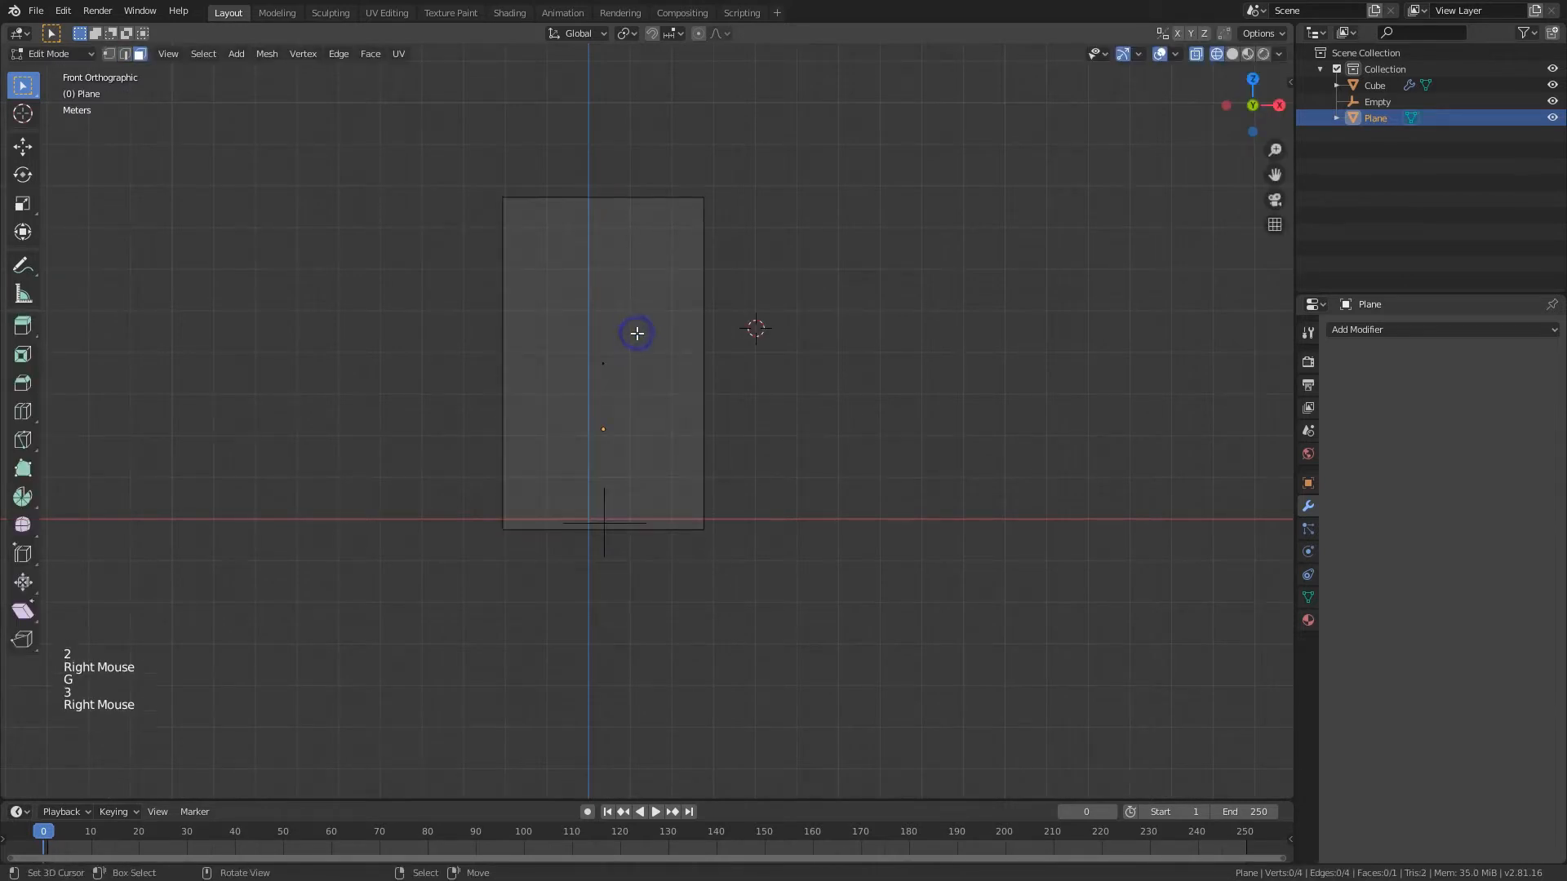
{"action": "key", "text": "3"}
{"action": "right_click", "coordinate": [608, 368]}
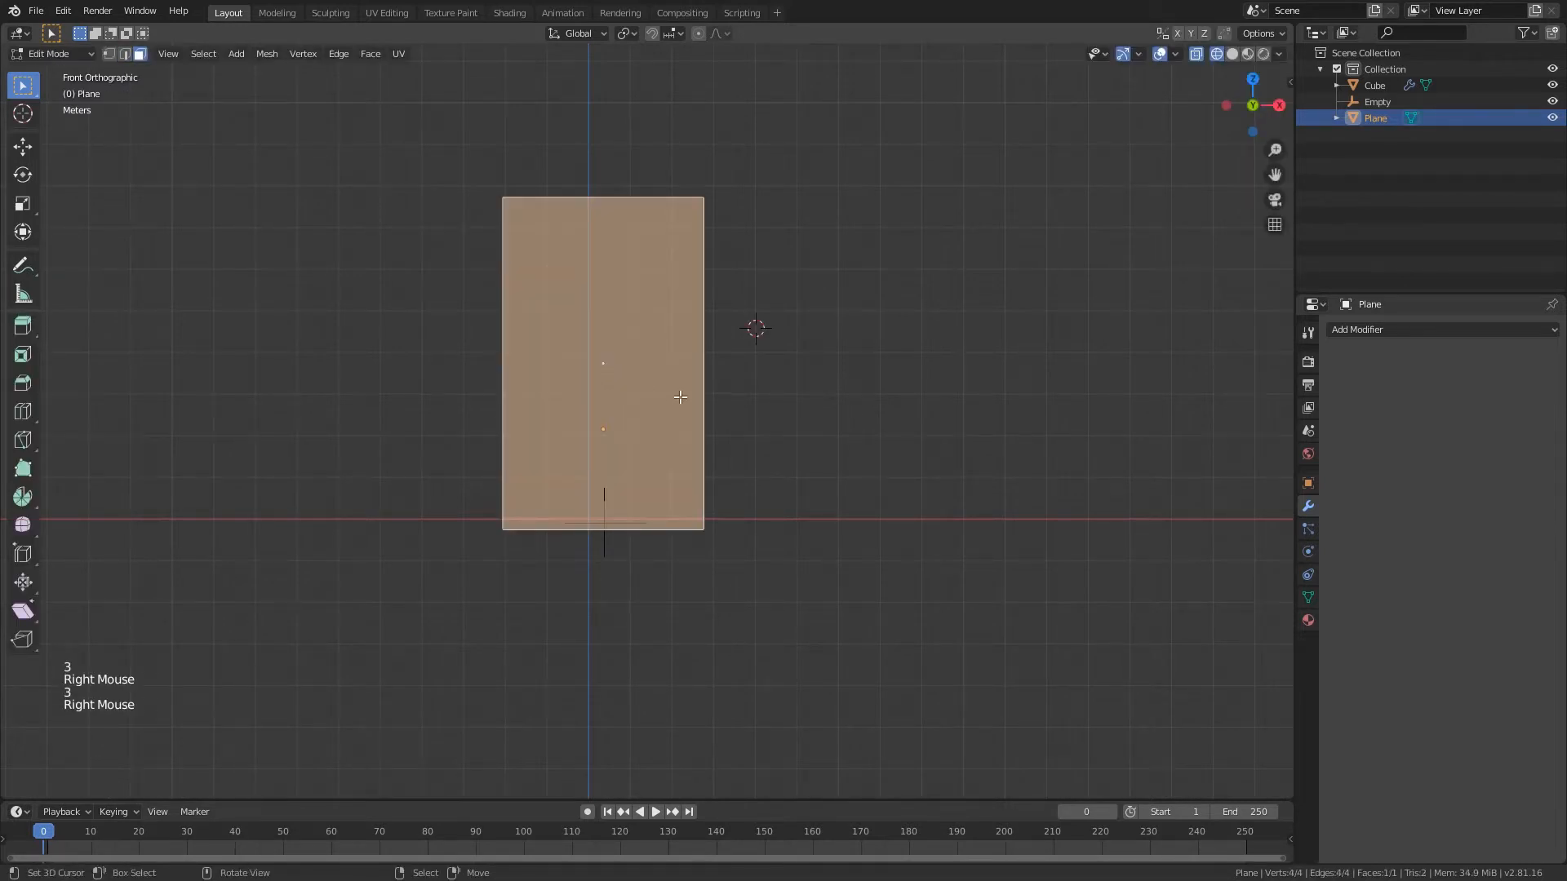
{"action": "key", "text": "i"}
{"action": "left_click", "coordinate": [637, 412]}
{"action": "key", "text": "e"}
{"action": "middle_click_drag", "start_coordinate": [637, 411], "coordinate": [638, 363]}
{"action": "left_click", "coordinate": [656, 412]}
- Extrude the panel's outer edge loop and scale it outward by about 1.6
{"action": "key", "text": "e"}
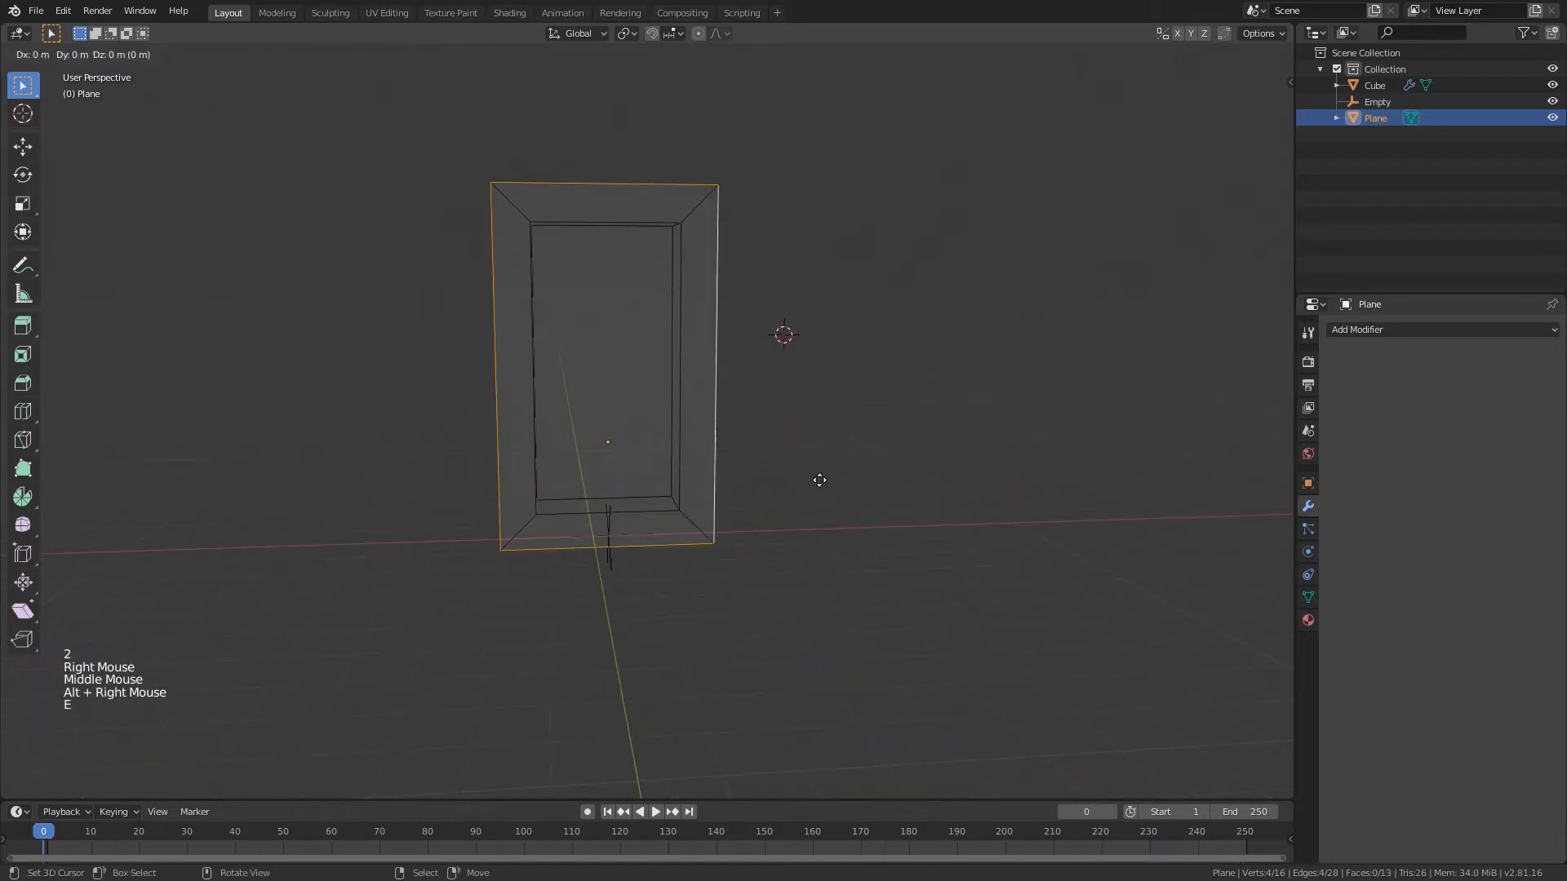
{"action": "key", "text": "s"}
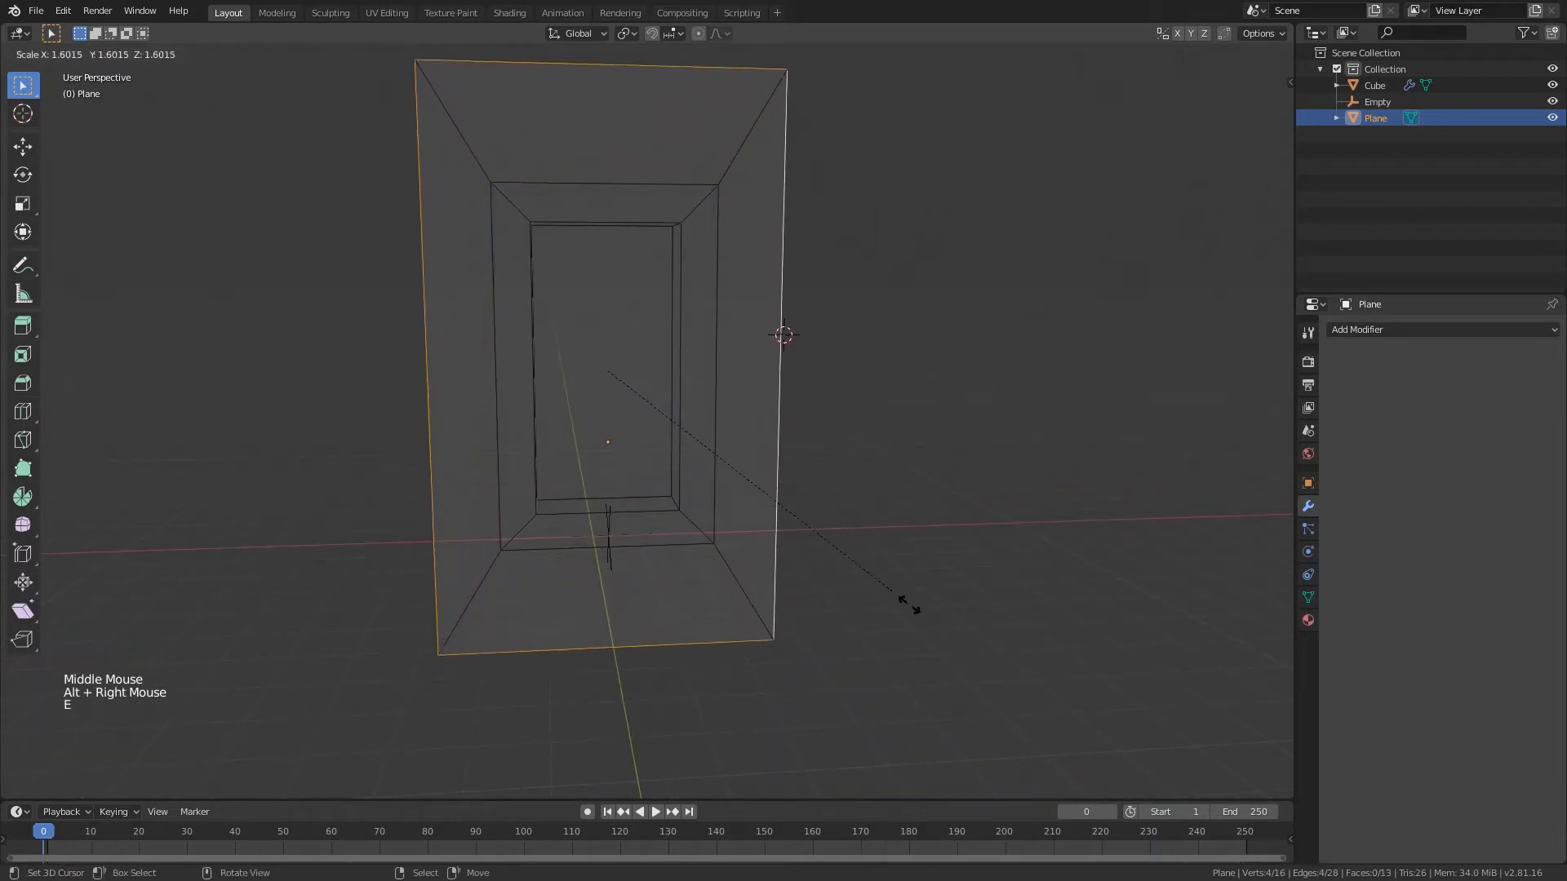
{"action": "left_click", "coordinate": [907, 604]}
- Move the panel's bottom edge down and its top edge up along Z to make the wall taller
{"action": "right_click", "coordinate": [676, 654]}
{"action": "scroll", "coordinate": [682, 636], "scroll_direction": "down", "scroll_amount": 4}
{"action": "key", "text": "g"}
{"action": "key", "text": "z"}
{"action": "left_click", "coordinate": [687, 702]}
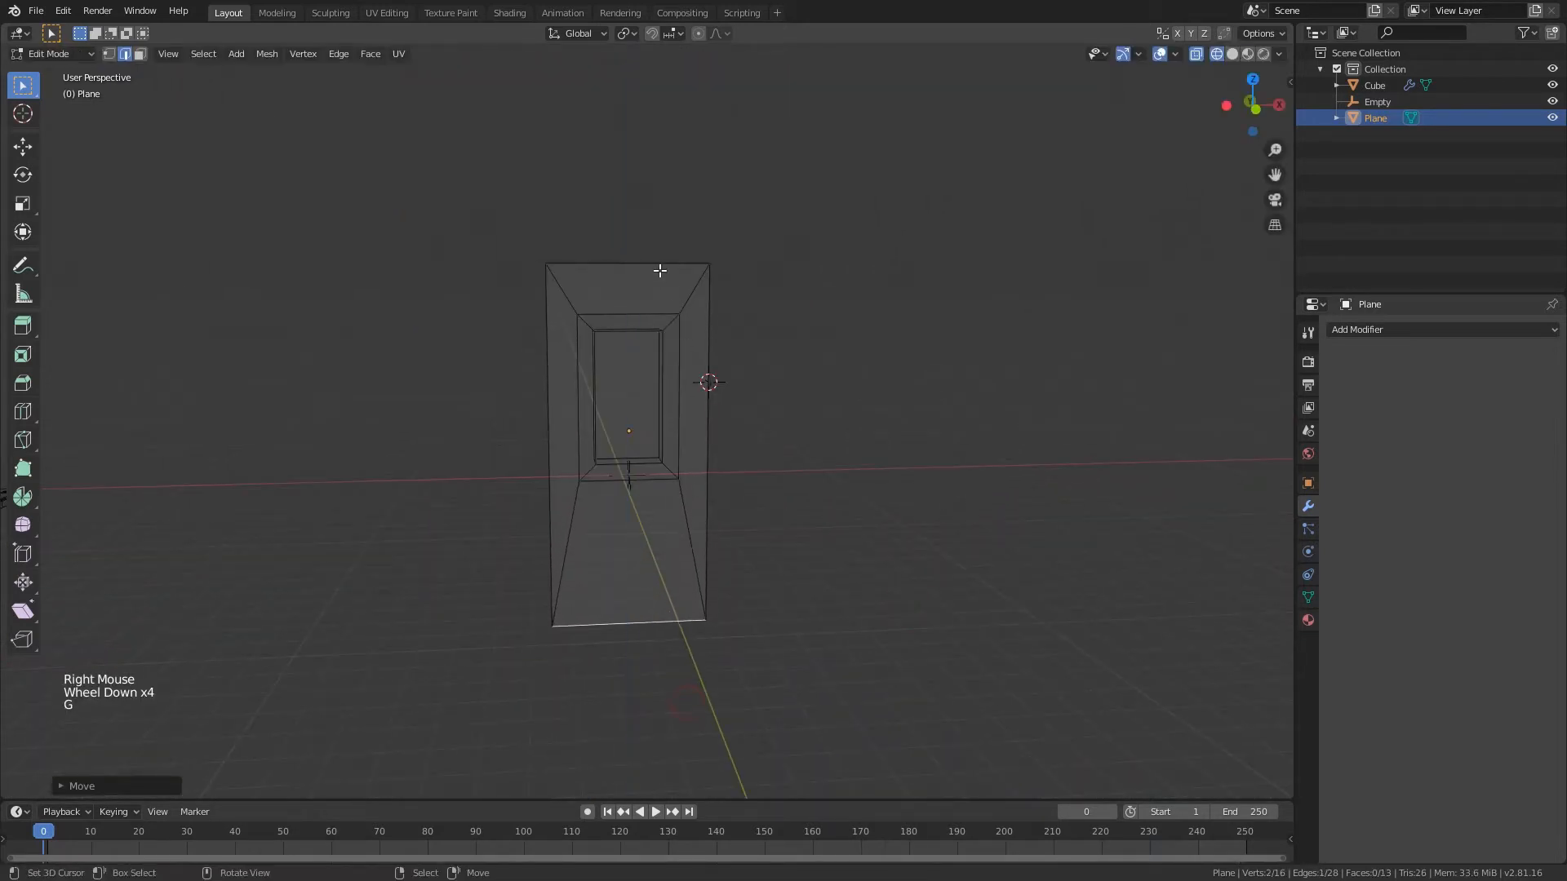
{"action": "right_click", "coordinate": [658, 263]}
{"action": "key", "text": "g"}
{"action": "key", "text": "z"}
{"action": "left_click", "coordinate": [654, 174]}
- Extrude the wall's side edge alternately along X and Y to form a protruding pillar, each X segment about 0.8 m or wider
{"action": "middle_click_drag", "start_coordinate": [653, 188], "coordinate": [686, 310]}
{"action": "right_click", "coordinate": [697, 343]}
{"action": "middle_click_drag", "start_coordinate": [697, 351], "coordinate": [749, 409]}
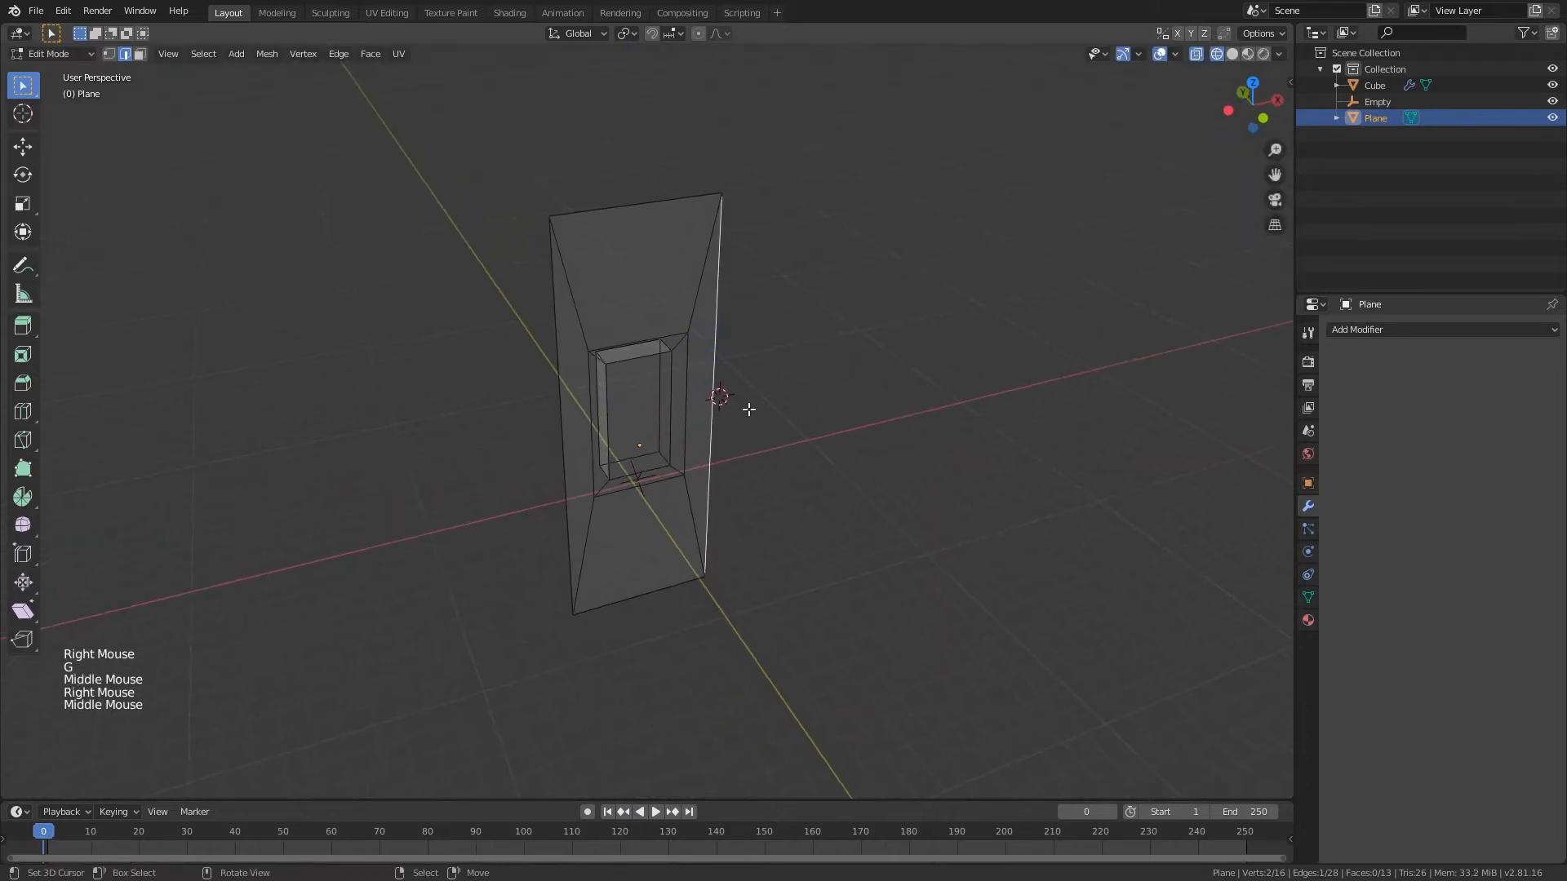
{"action": "key", "text": "e"}
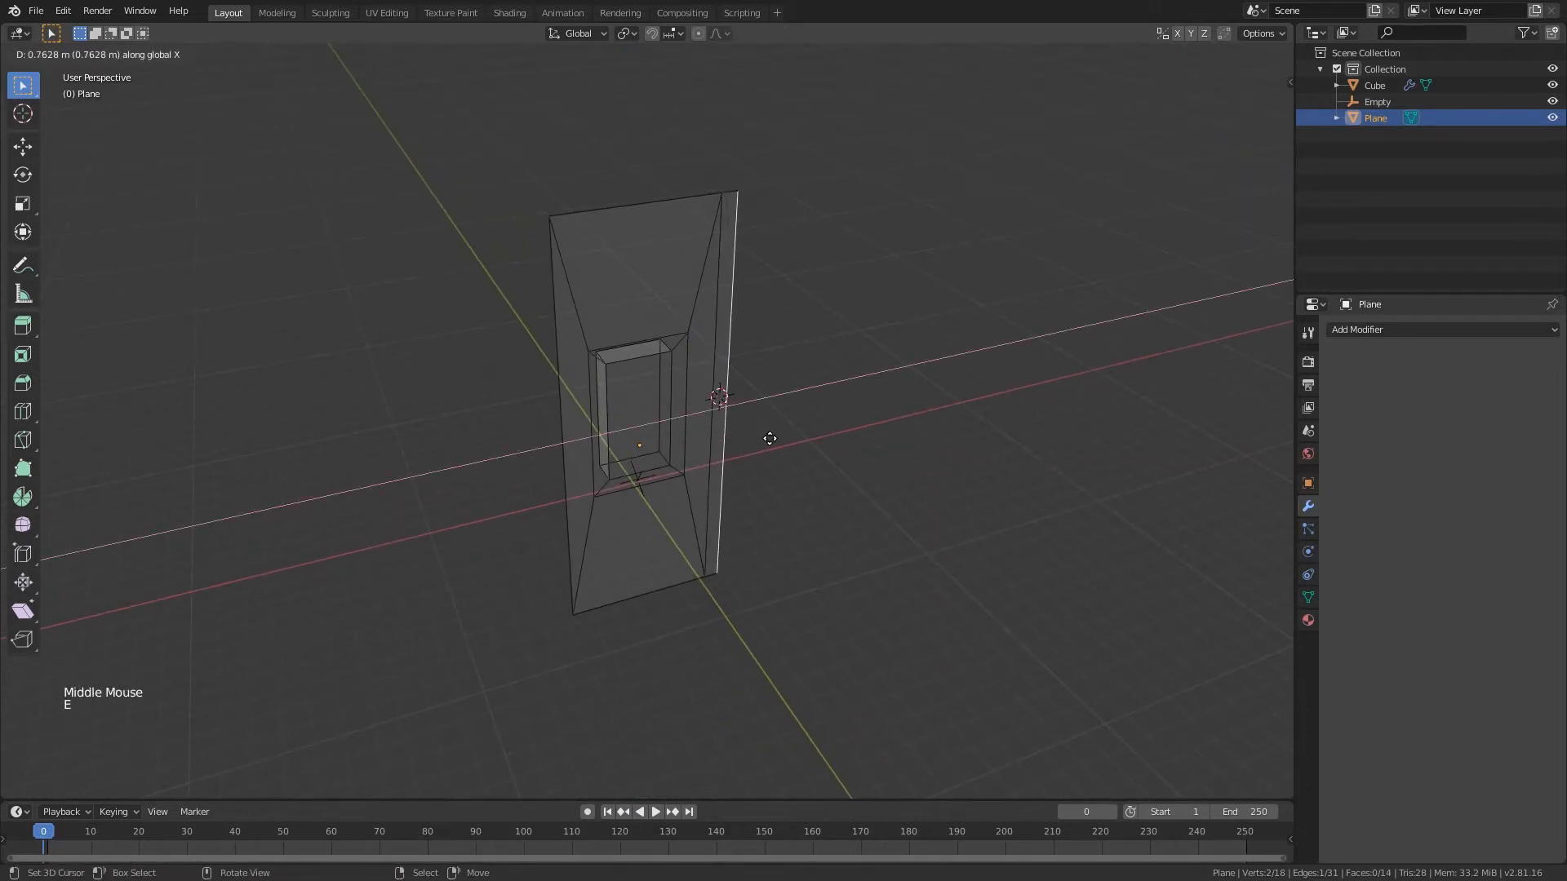
{"action": "left_click", "coordinate": [772, 449]}
{"action": "key", "text": "e"}
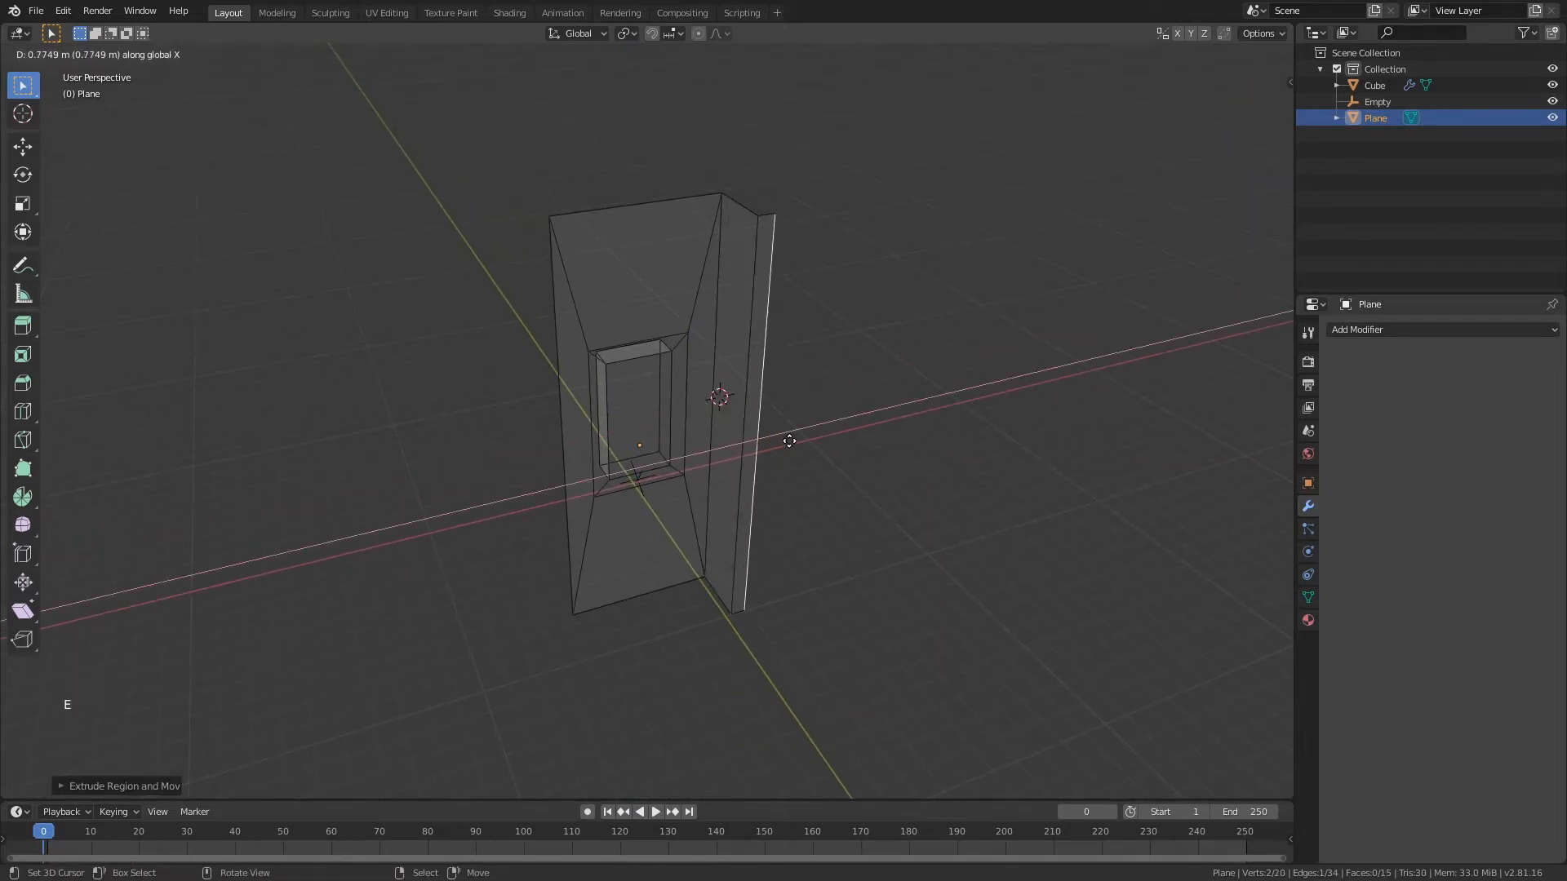
{"action": "left_click", "coordinate": [810, 422]}
{"action": "key", "text": "e"}
{"action": "mouse_move", "coordinate": [808, 420]}
{"action": "middle_mouse_down"}
{"action": "mouse_move", "coordinate": [816, 434]}
{"action": "mouse_move", "coordinate": [766, 404]}
{"action": "mouse_move", "coordinate": [851, 406]}
{"action": "mouse_move", "coordinate": [846, 360]}
{"action": "mouse_move", "coordinate": [863, 383]}
{"action": "mouse_move", "coordinate": [725, 365]}
{"action": "middle_mouse_up"}
{"action": "key", "text": "y"}
{"action": "left_click", "coordinate": [791, 403]}
- Return to Object Mode with solid shading, enable Cavity and set the viewport lighting to MatCap
{"action": "key", "text": "Tab"}
{"action": "key", "text": "z"}
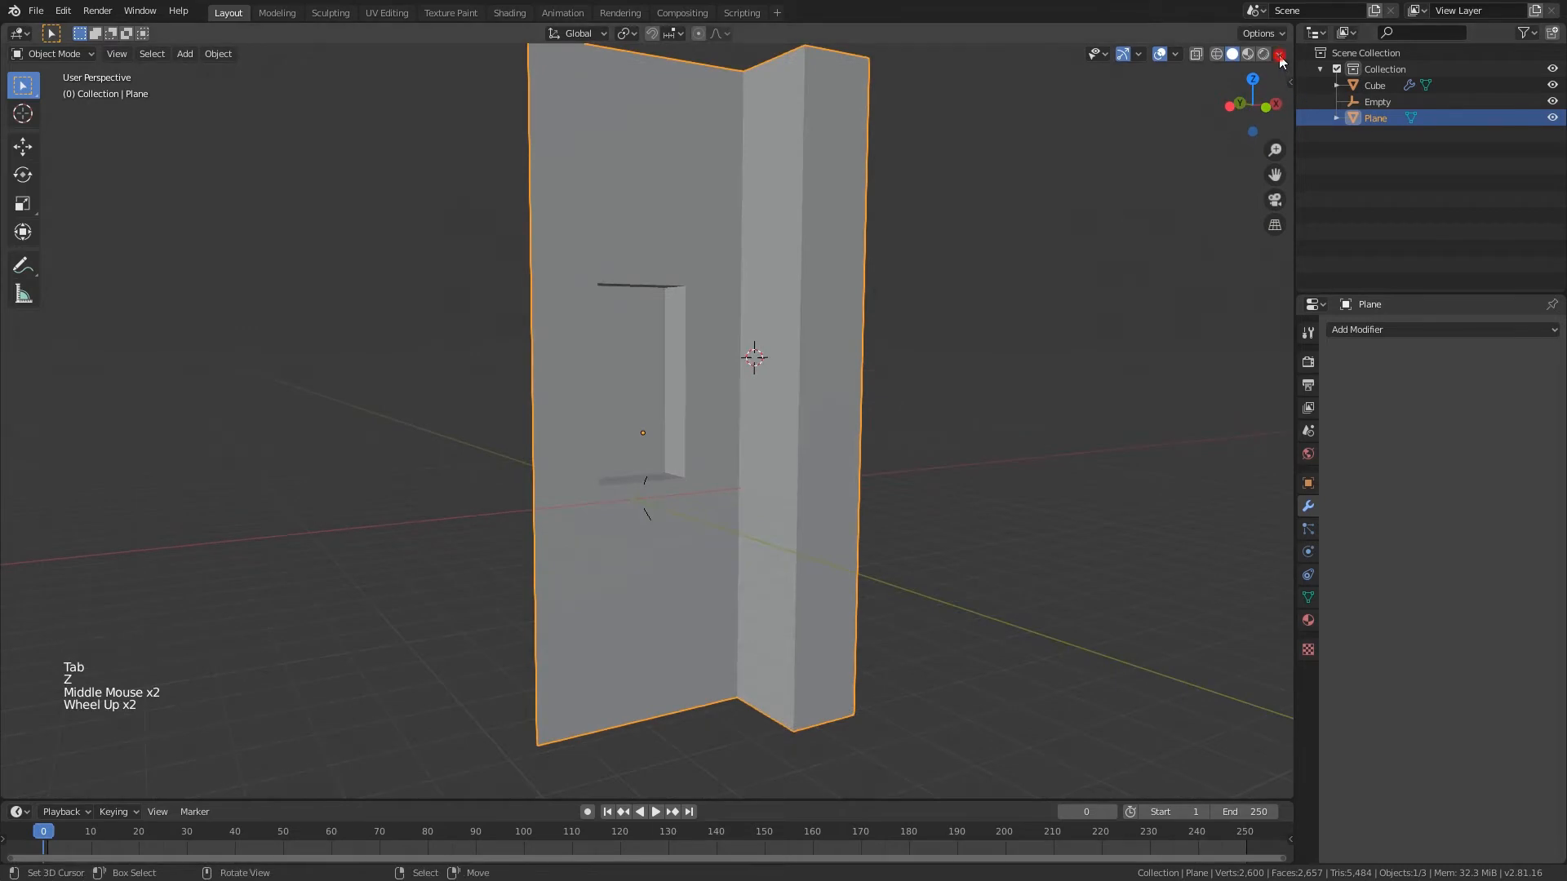
{"action": "left_click", "coordinate": [1279, 54]}
{"action": "left_click", "coordinate": [1189, 419]}
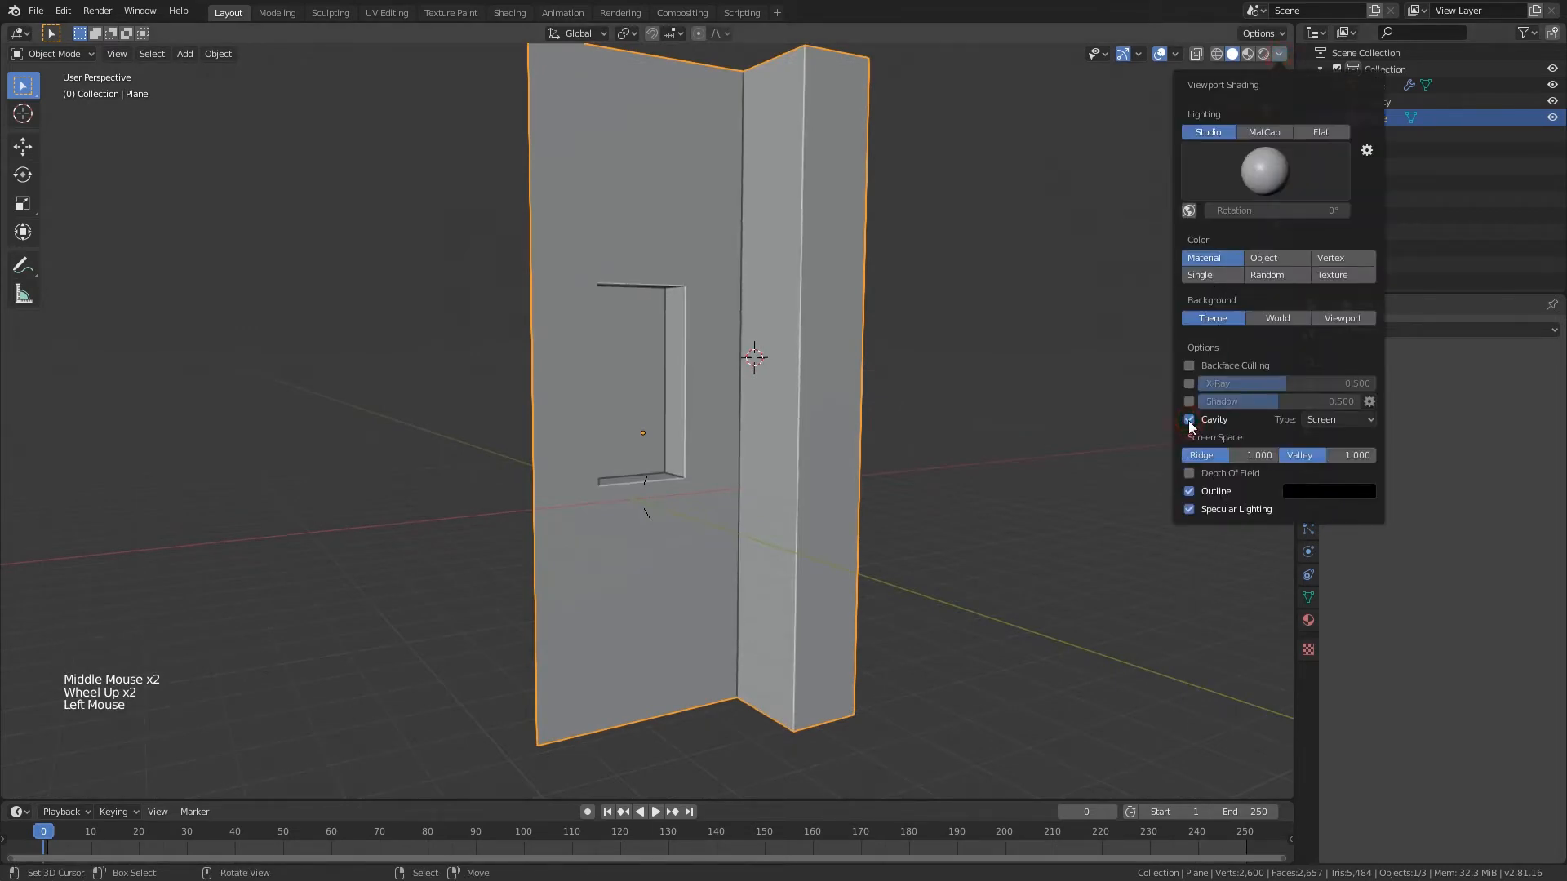
{"action": "left_click", "coordinate": [1266, 133]}
{"action": "scroll", "coordinate": [903, 354], "scroll_direction": "down", "scroll_amount": 2}
{"action": "mouse_move", "coordinate": [981, 262]}
{"action": "middle_mouse_down"}
{"action": "mouse_move", "coordinate": [902, 354]}
{"action": "mouse_move", "coordinate": [895, 389]}
{"action": "middle_mouse_up"}
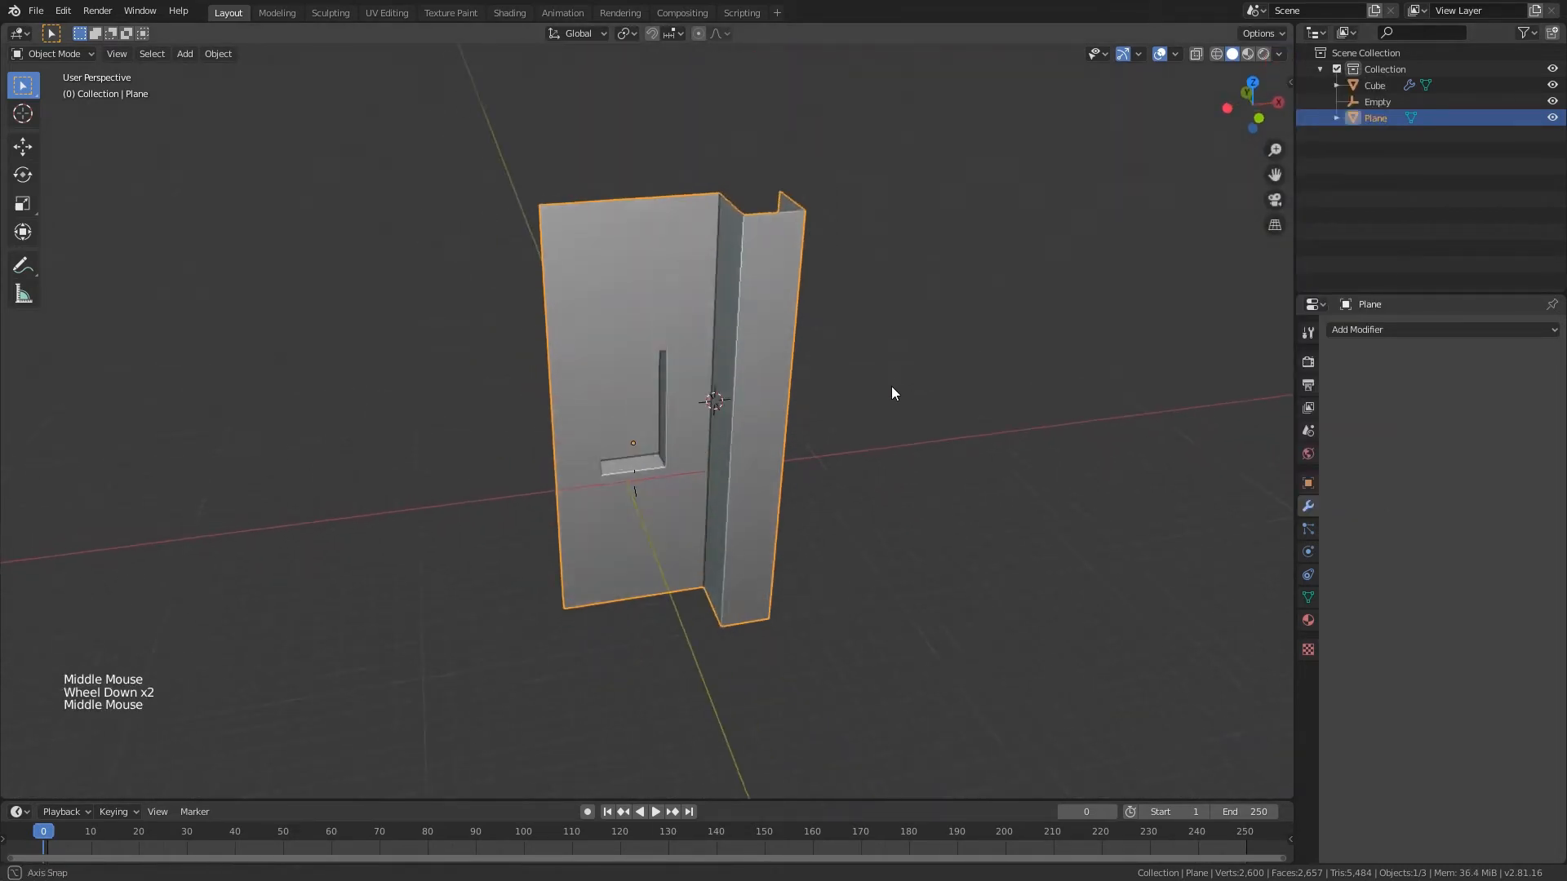
- Add an Array modifier to the wall panel and set its count to 5
{"action": "middle_click_drag", "start_coordinate": [770, 370], "coordinate": [733, 368]}
{"action": "key", "text": "Tab"}
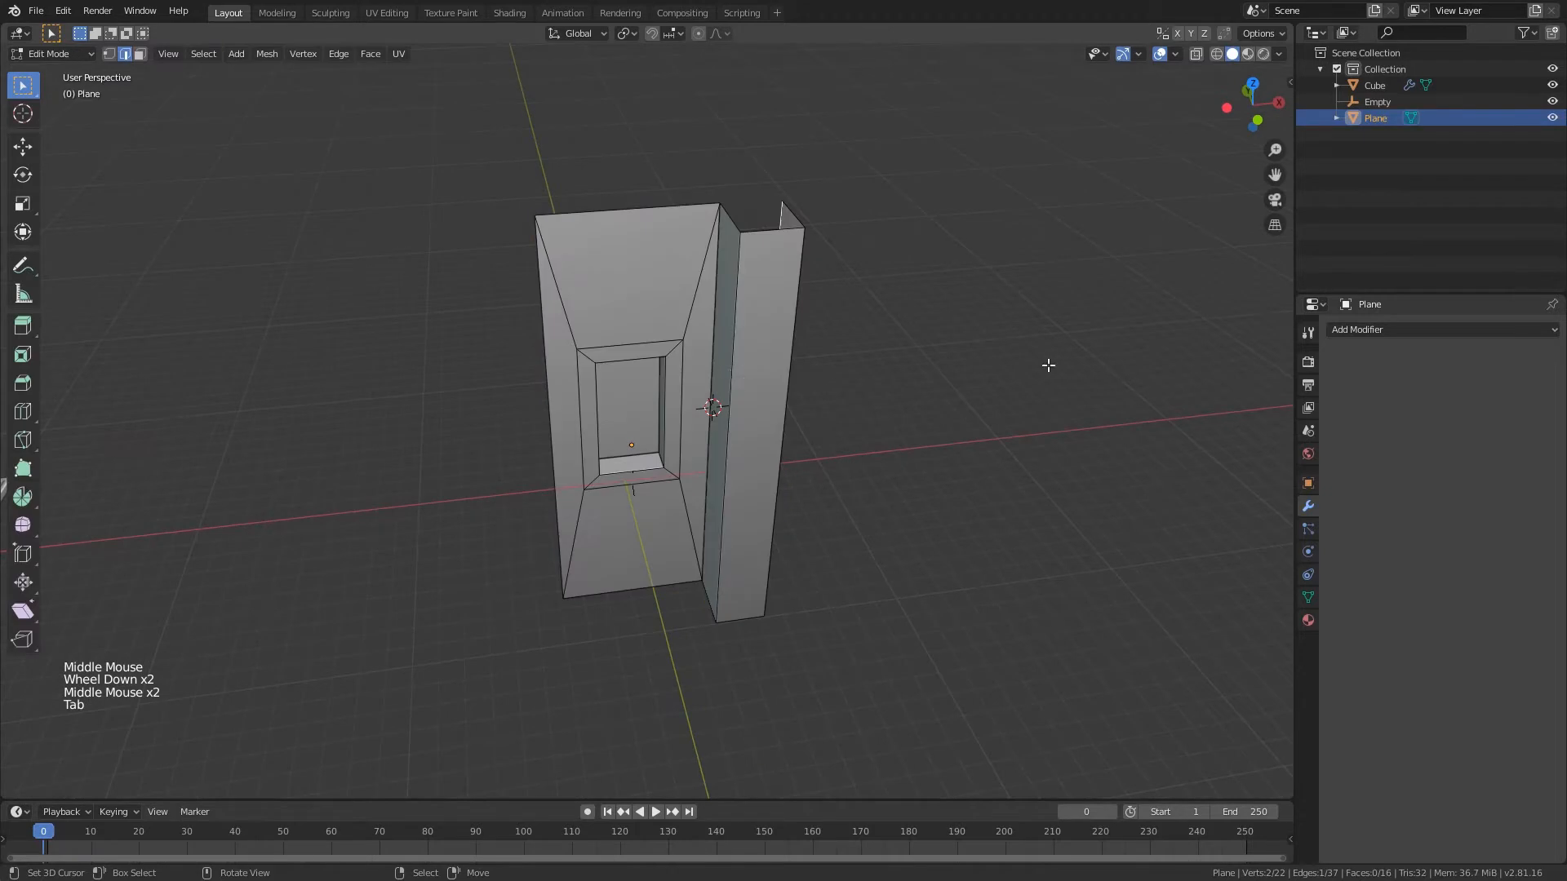
{"action": "key", "text": "Tab"}
{"action": "left_click", "coordinate": [1417, 329]}
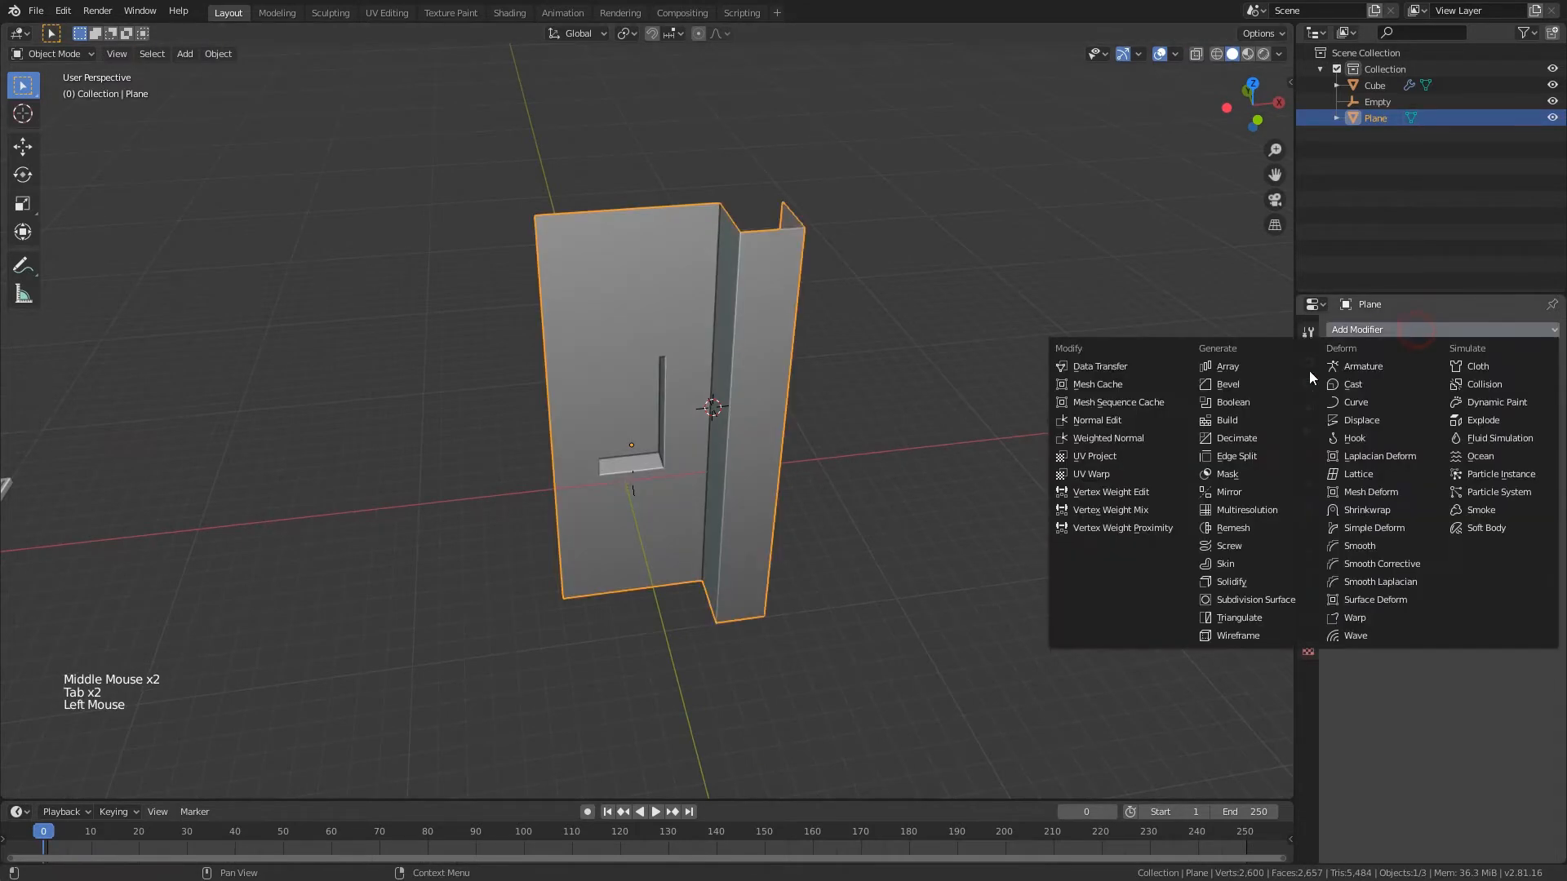
{"action": "left_click", "coordinate": [1258, 373]}
{"action": "scroll", "coordinate": [967, 377], "scroll_direction": "down", "scroll_amount": 2}
{"action": "middle_click_drag", "start_coordinate": [966, 377], "coordinate": [988, 383]}
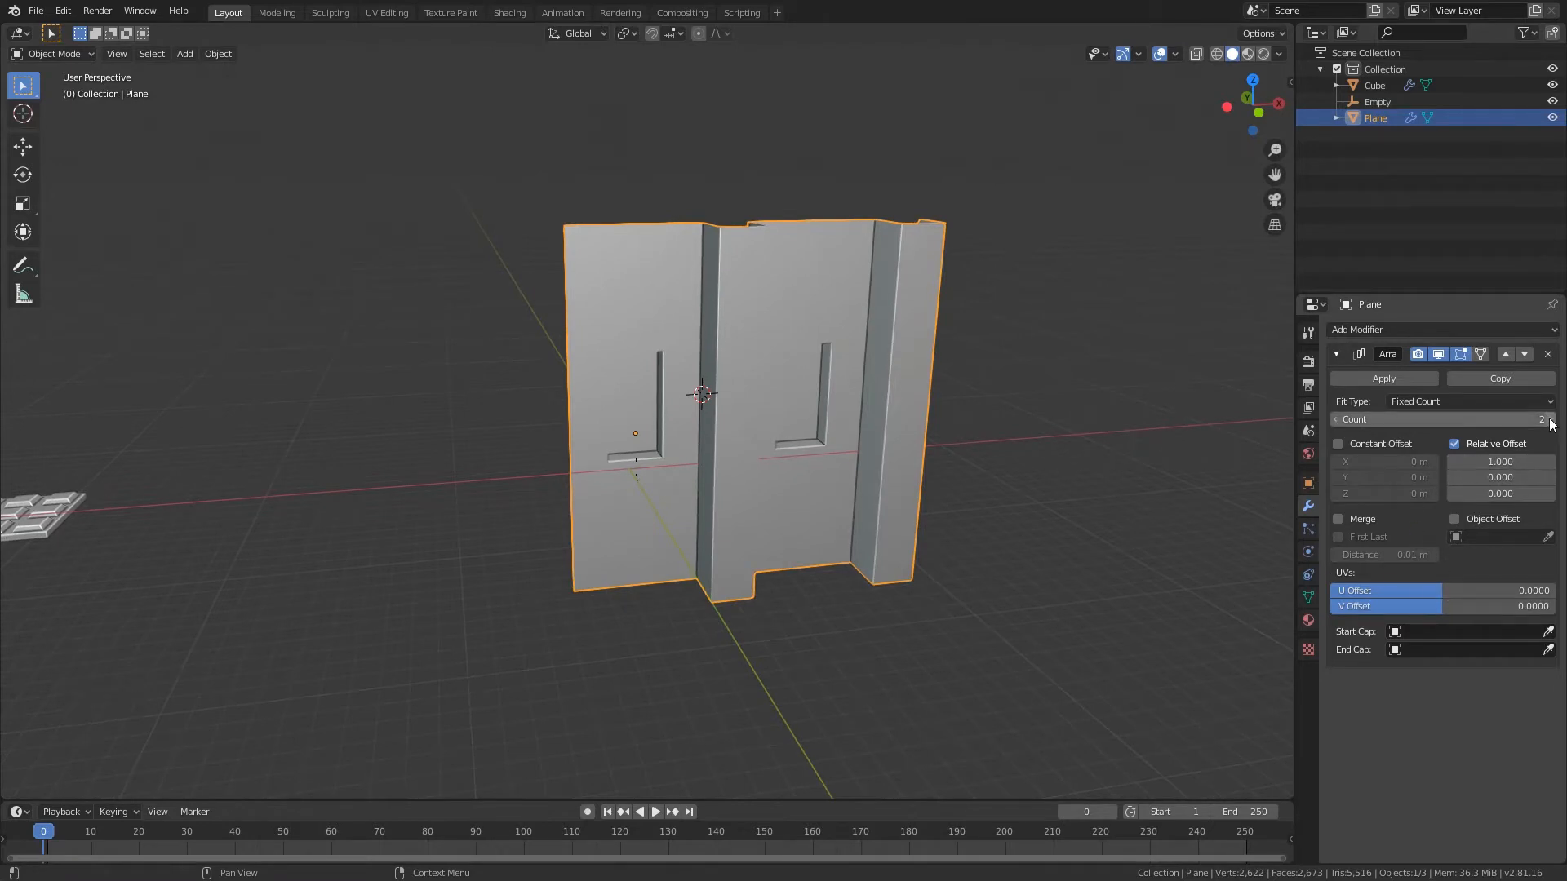
{"action": "left_click", "coordinate": [1550, 419]}
{"action": "left_click", "coordinate": [1551, 419]}
{"action": "left_click", "coordinate": [1551, 420]}
{"action": "middle_click_drag", "start_coordinate": [1239, 430], "coordinate": [1020, 440], "text": "shift"}
{"action": "scroll", "coordinate": [1020, 441], "scroll_direction": "down", "scroll_amount": 2}
{"action": "middle_click_drag", "start_coordinate": [1020, 441], "coordinate": [973, 426]}
- Add a second Array modifier with relative offset X 0, Y 1 and a count of 4 to stack the wall rows
{"action": "left_click", "coordinate": [1414, 331]}
{"action": "left_click", "coordinate": [1251, 370]}
{"action": "scroll", "coordinate": [972, 427], "scroll_direction": "down", "scroll_amount": 1}
{"action": "scroll", "coordinate": [1510, 704], "scroll_direction": "down", "scroll_amount": 3}
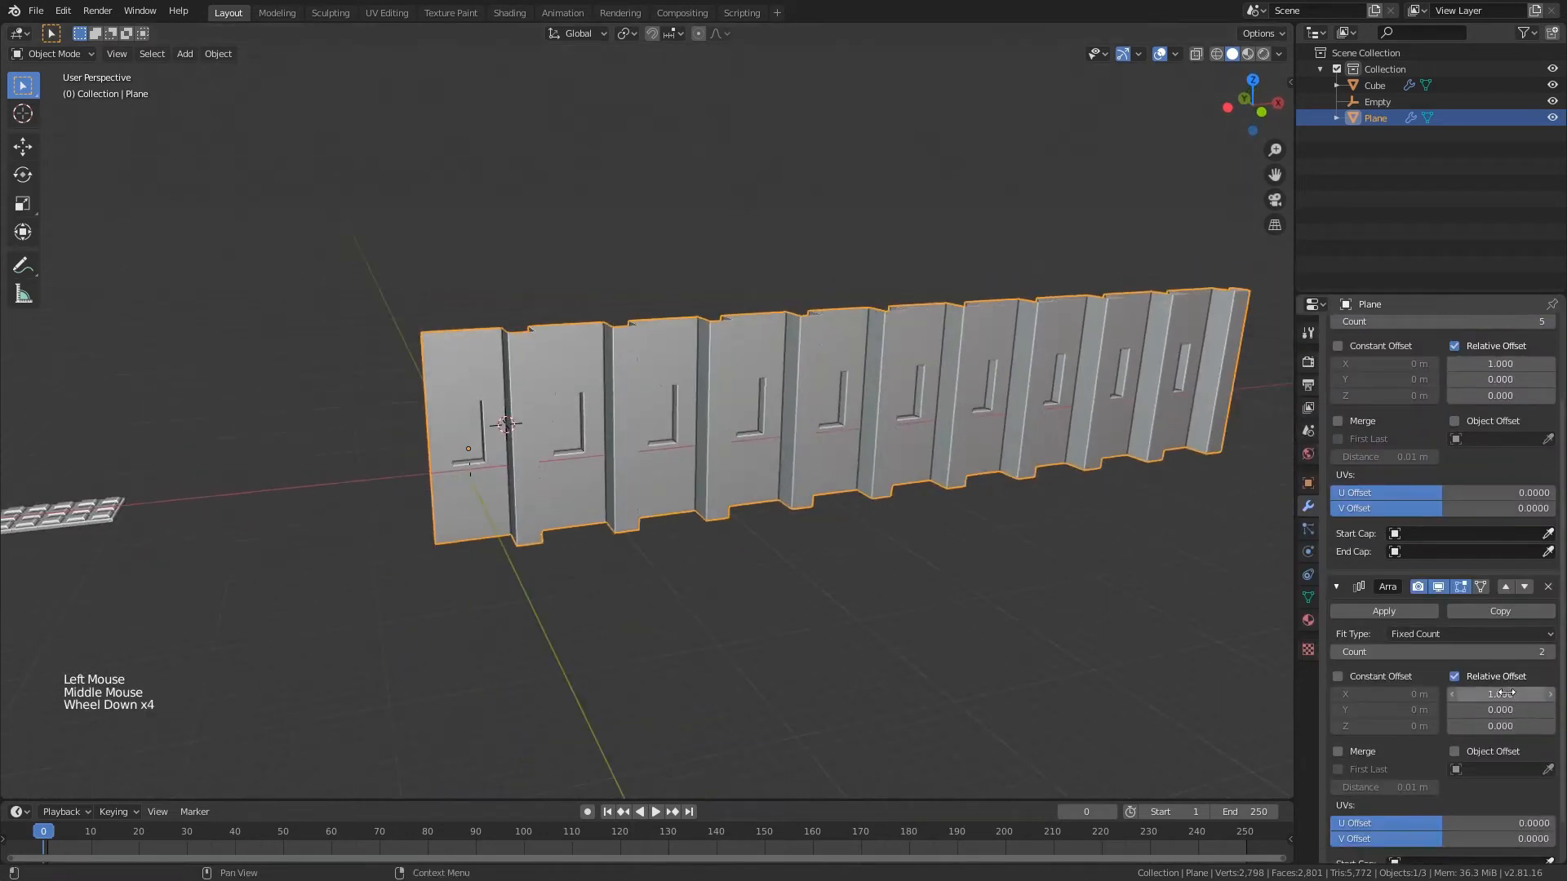
{"action": "key", "text": "Tab"}
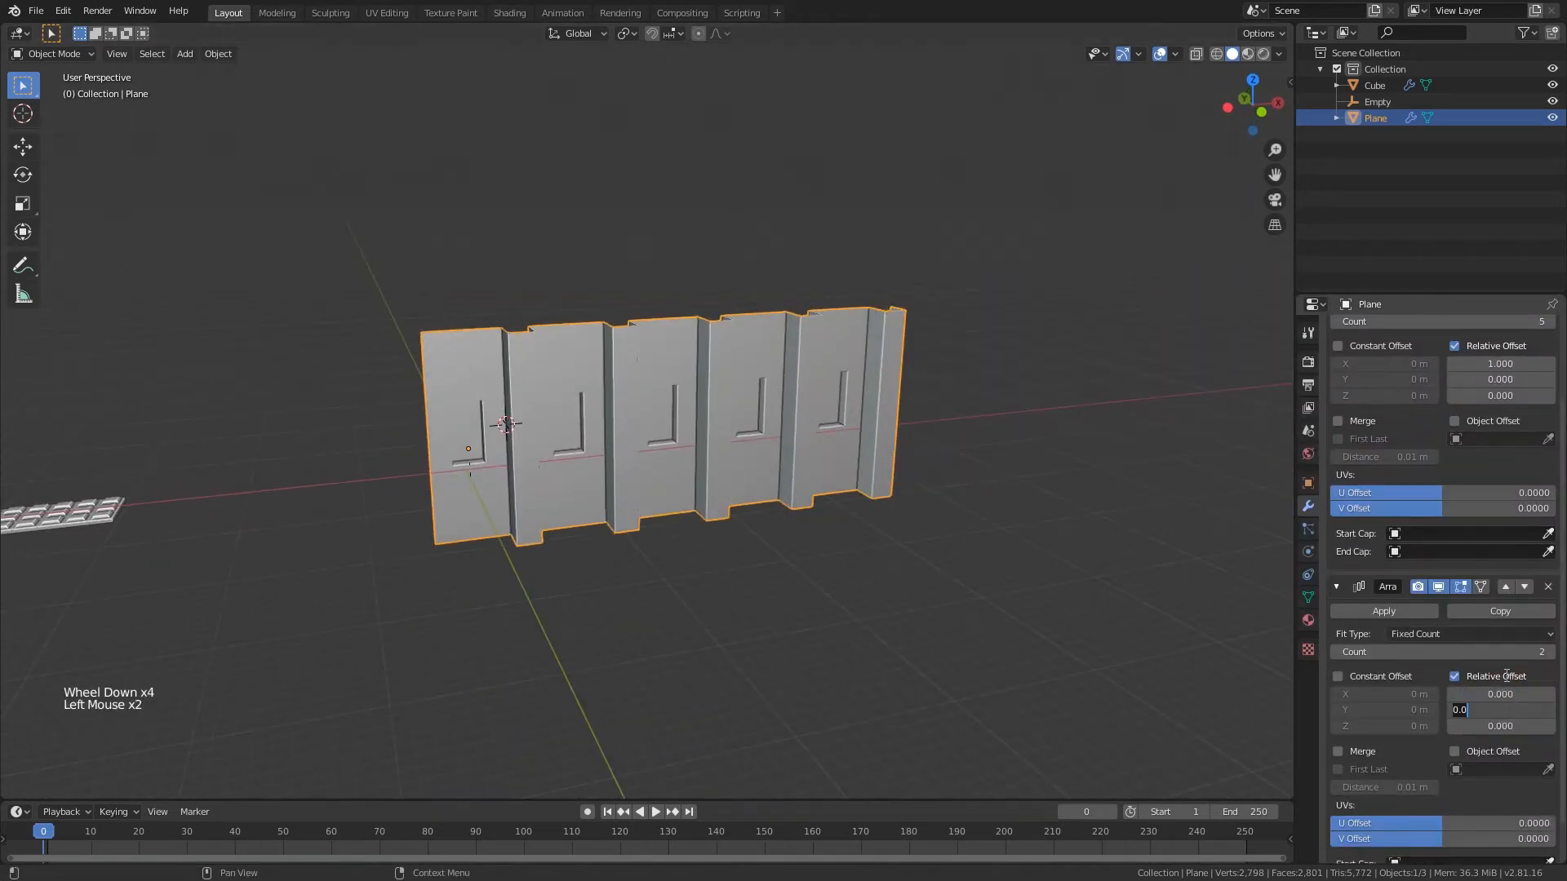
{"action": "type", "text": "1"}
{"action": "key", "text": "Return"}
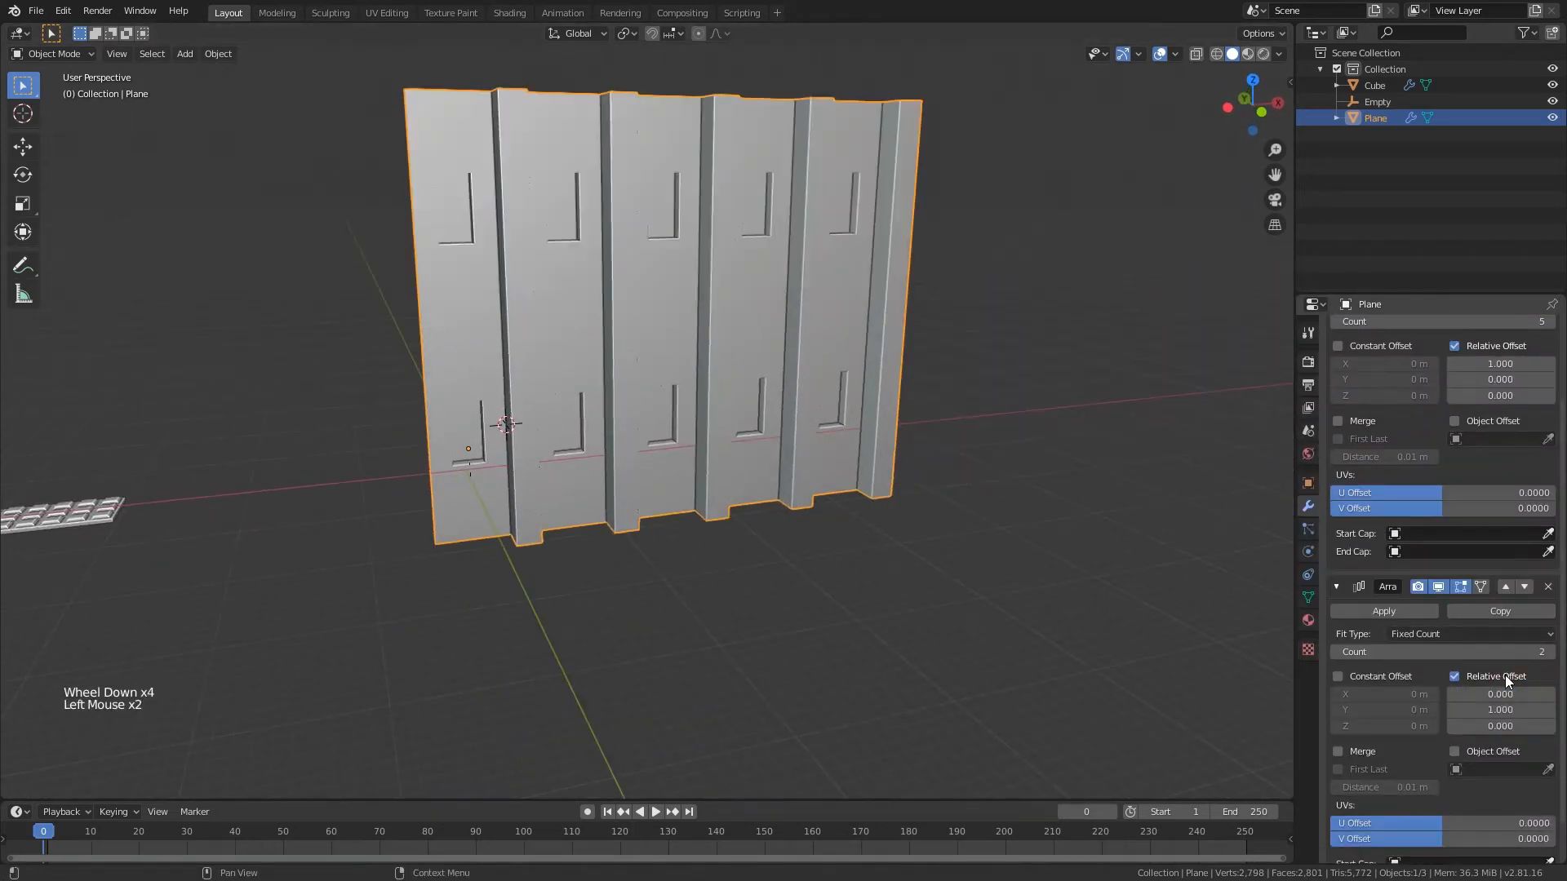
{"action": "left_click", "coordinate": [1550, 652]}
{"action": "left_click", "coordinate": [1550, 652]}
{"action": "mouse_move", "coordinate": [905, 530]}
{"action": "middle_mouse_down", "text": "shift"}
{"action": "mouse_move", "coordinate": [929, 473]}
{"action": "mouse_move", "coordinate": [881, 539]}
{"action": "middle_mouse_up", "text": "shift"}
{"action": "scroll", "coordinate": [929, 472], "scroll_direction": "down", "scroll_amount": 2}
{"action": "middle_click_drag", "start_coordinate": [882, 538], "coordinate": [829, 609]}
{"action": "key", "text": "KP_1"}
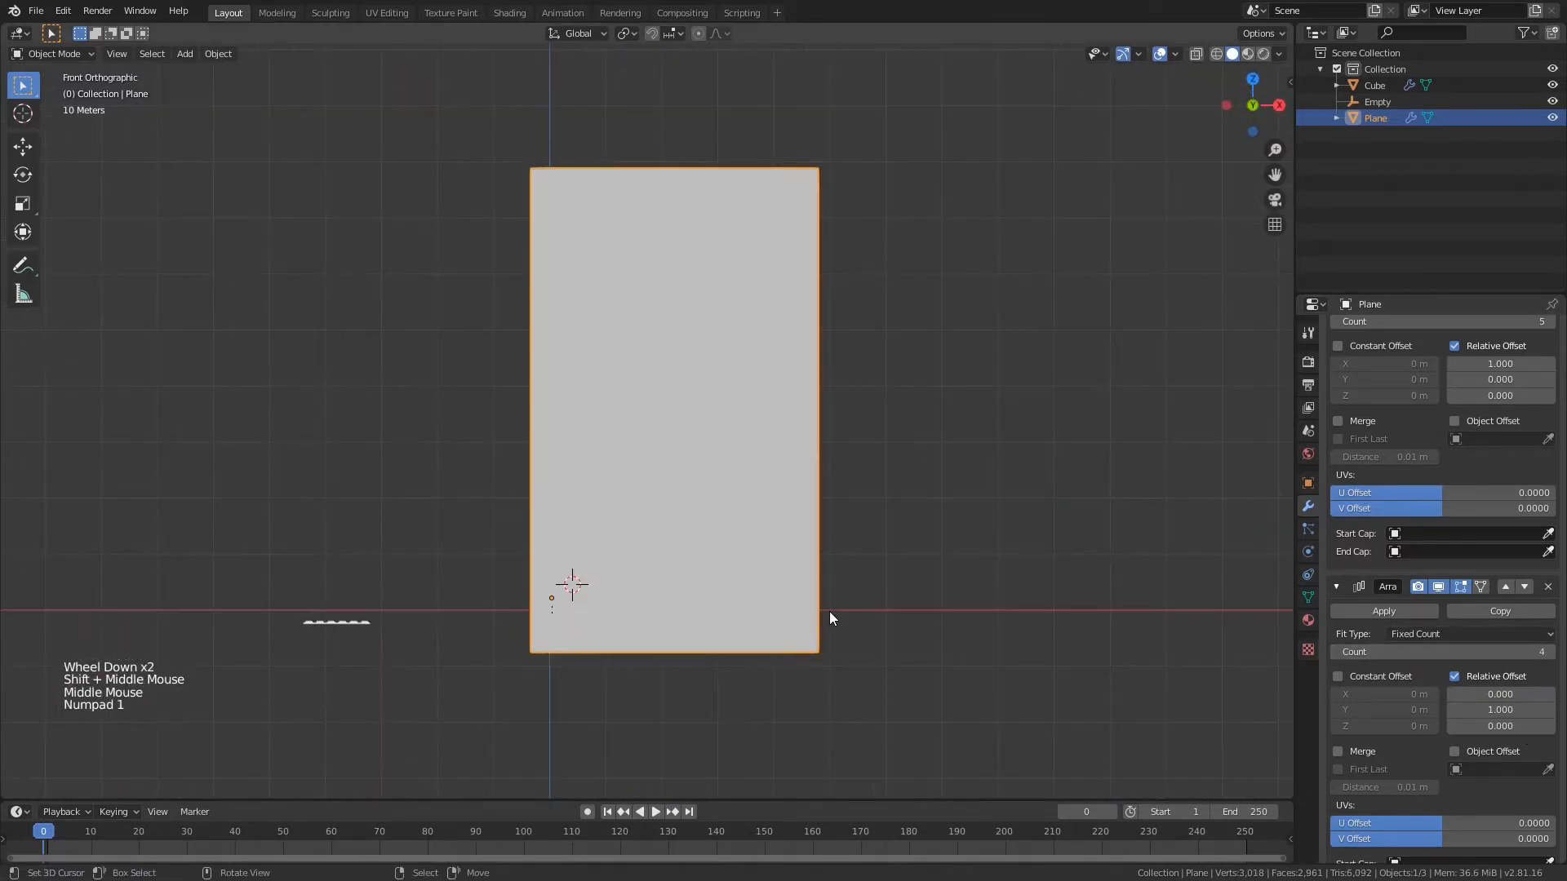
- Add an empty beside the arrayed wall in the top view
{"action": "key", "text": "KP_7"}
{"action": "left_click", "coordinate": [669, 252]}
{"action": "key", "text": "shift+a"}
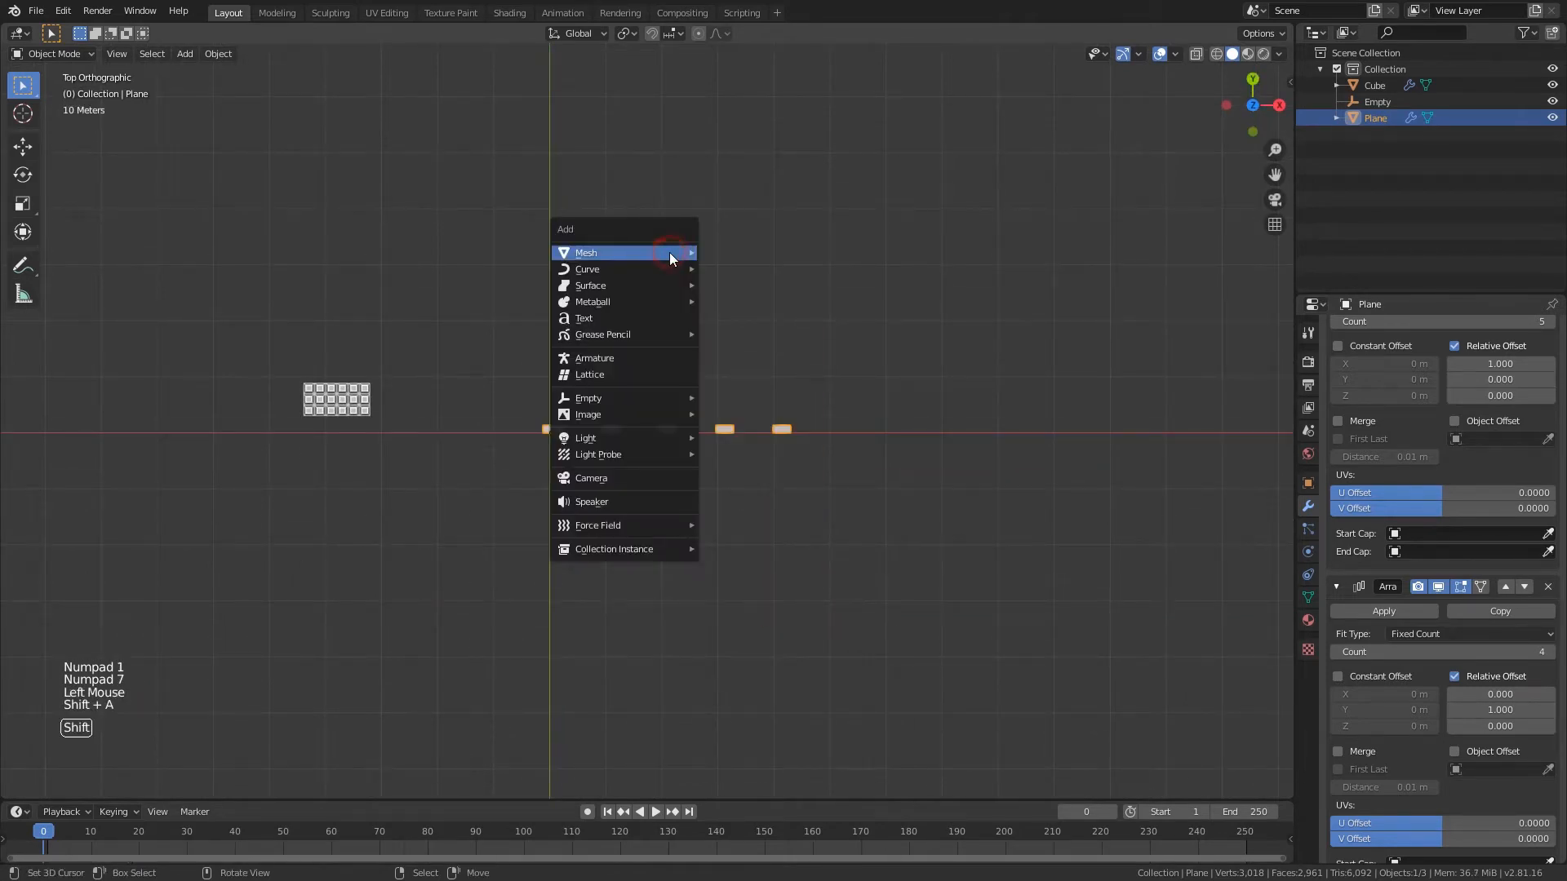
{"action": "mouse_move", "coordinate": [669, 252]}
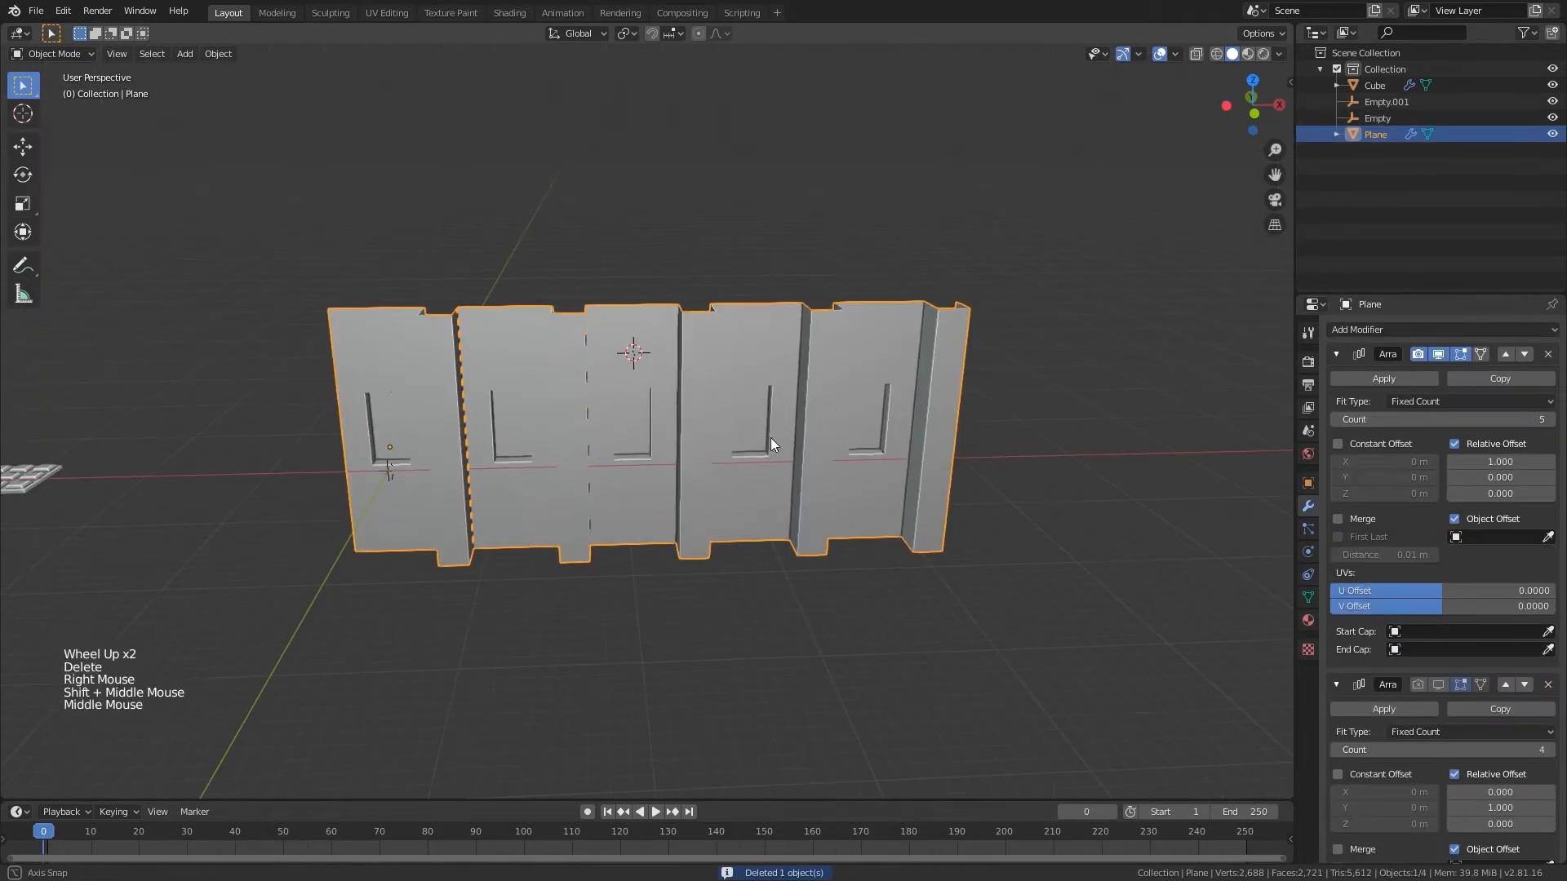
- Show the second Array modifier in the viewport again and delete the empties near the wall's origin
{"action": "scroll", "coordinate": [949, 459], "scroll_direction": "down", "scroll_amount": 2}
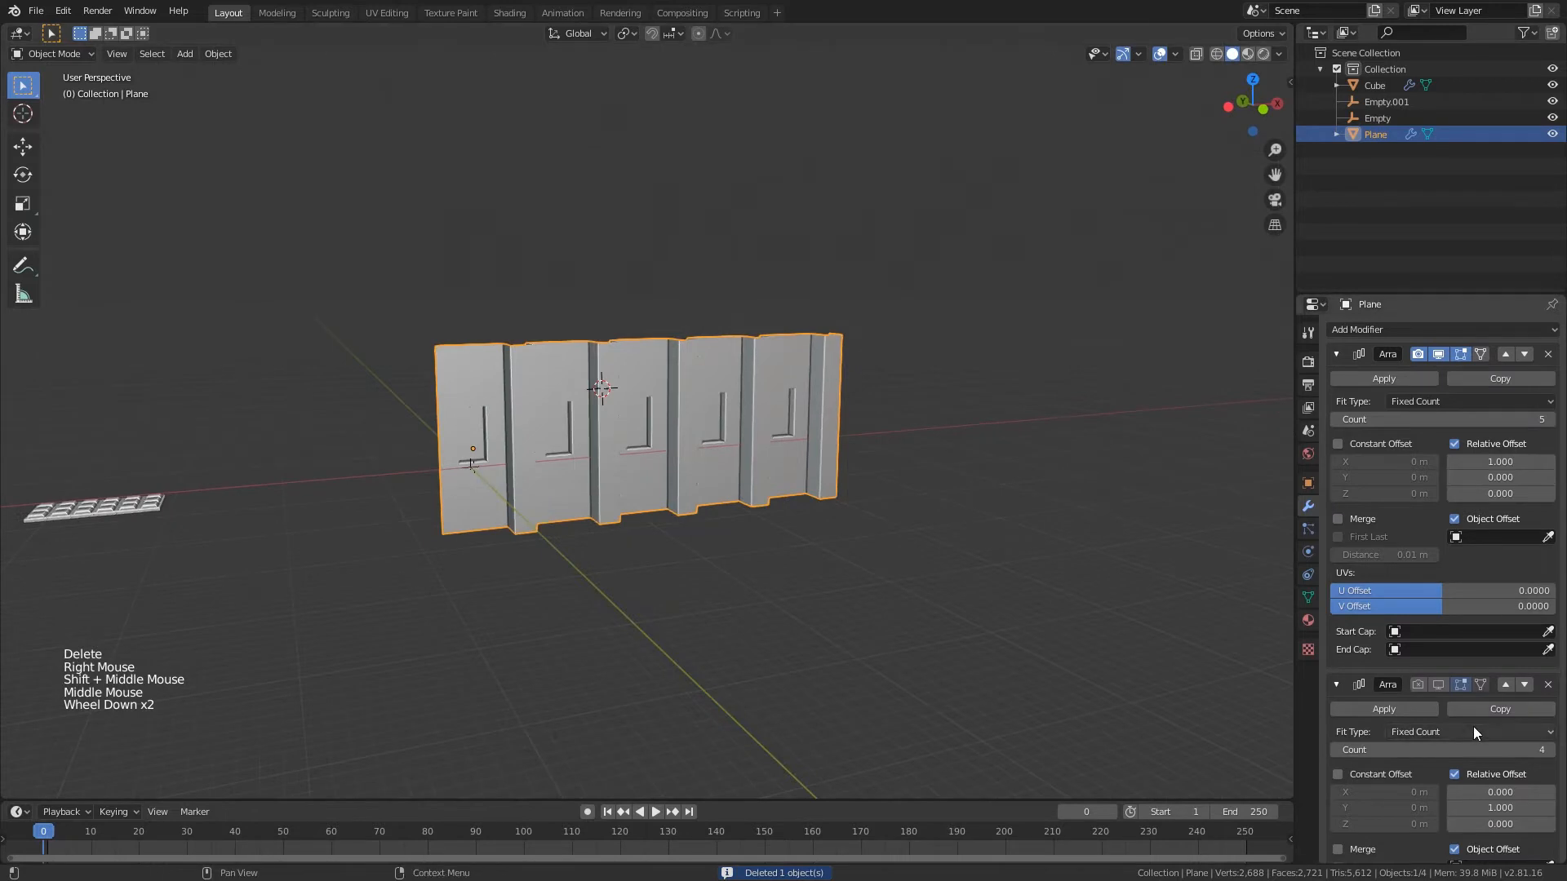
{"action": "scroll", "coordinate": [1472, 727], "scroll_direction": "down", "scroll_amount": 3}
{"action": "left_click", "coordinate": [1439, 587]}
{"action": "middle_click_drag", "start_coordinate": [648, 410], "coordinate": [593, 477]}
{"action": "scroll", "coordinate": [521, 473], "scroll_direction": "up", "scroll_amount": 2}
{"action": "right_click", "coordinate": [592, 482]}
{"action": "middle_click_drag", "start_coordinate": [601, 536], "coordinate": [610, 414]}
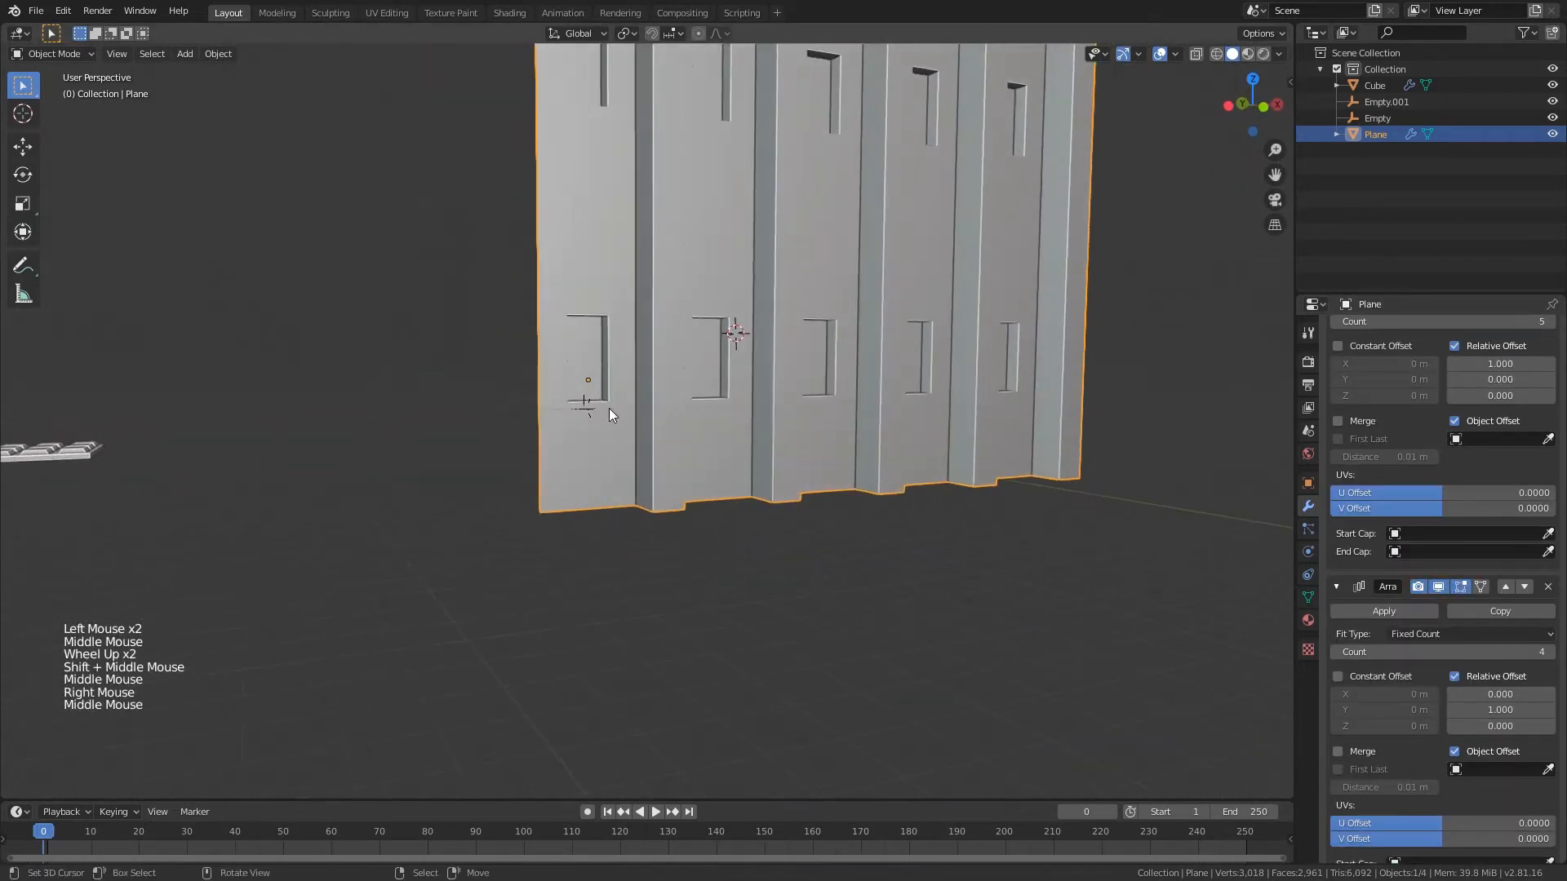
{"action": "right_click", "coordinate": [590, 409]}
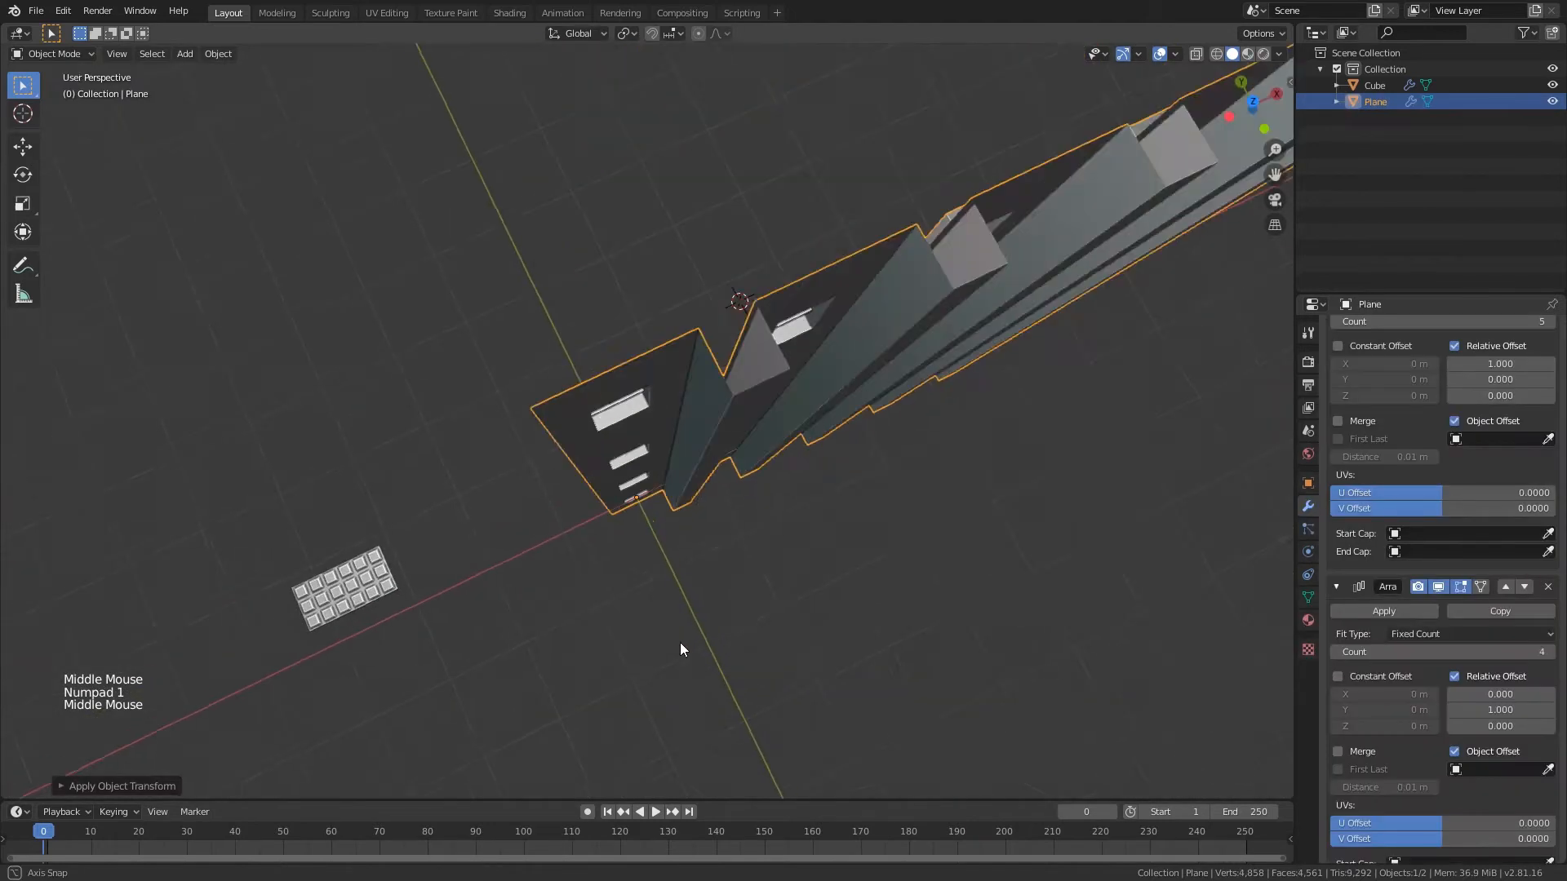
- Add a plain axes empty near the first wall section in the top view and move it close to the window
{"action": "middle_click_drag", "start_coordinate": [679, 644], "coordinate": [654, 615]}
{"action": "key", "text": "KP_1"}
{"action": "key", "text": "KP_7"}
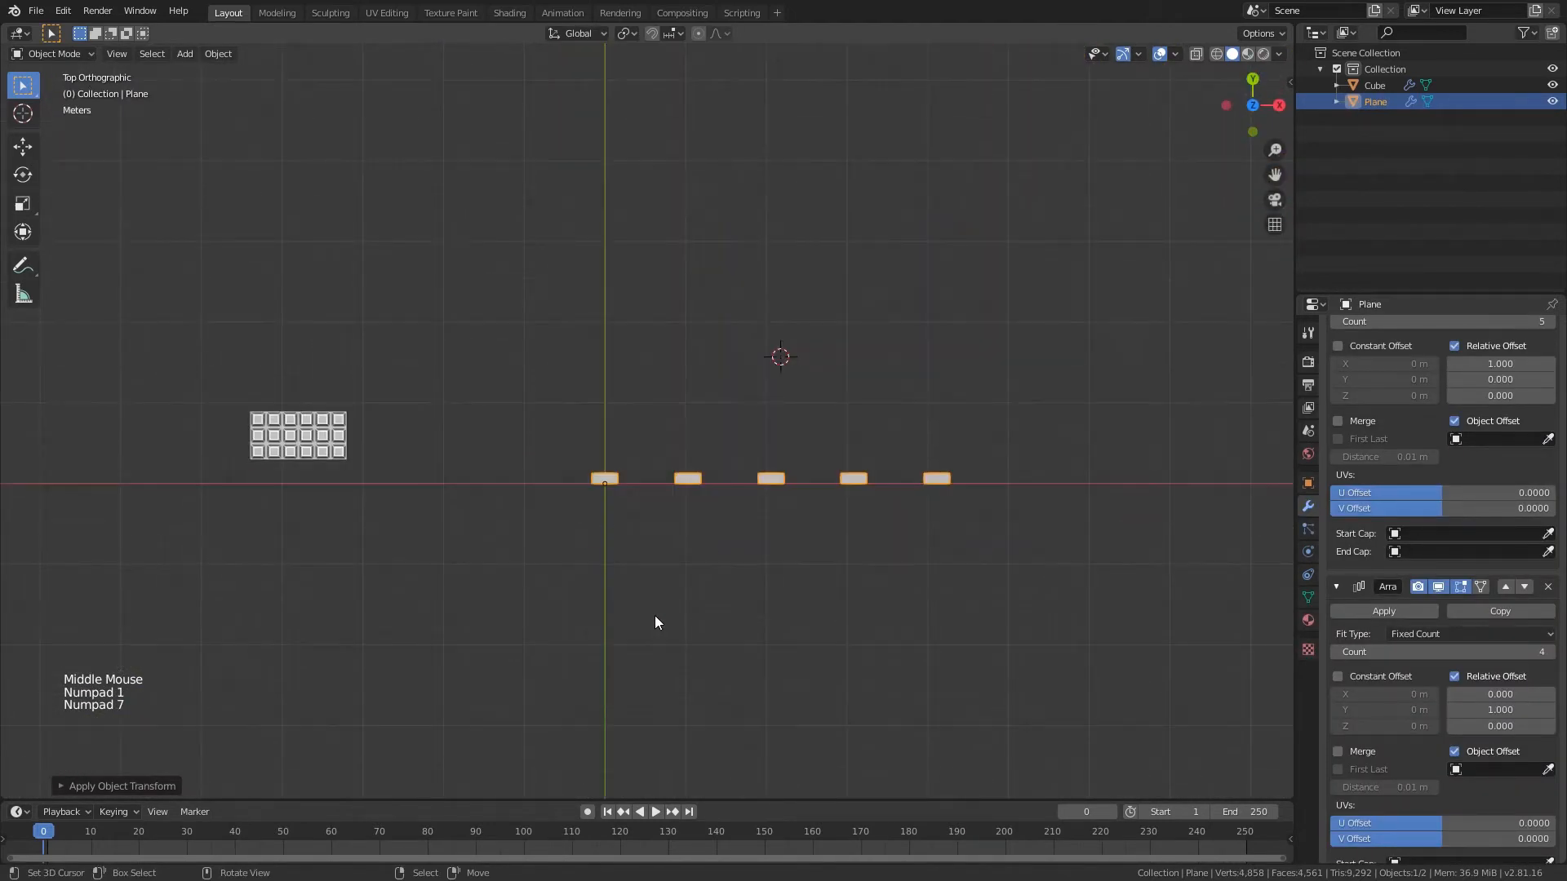
{"action": "left_click", "coordinate": [603, 454]}
{"action": "key", "text": "shift+a"}
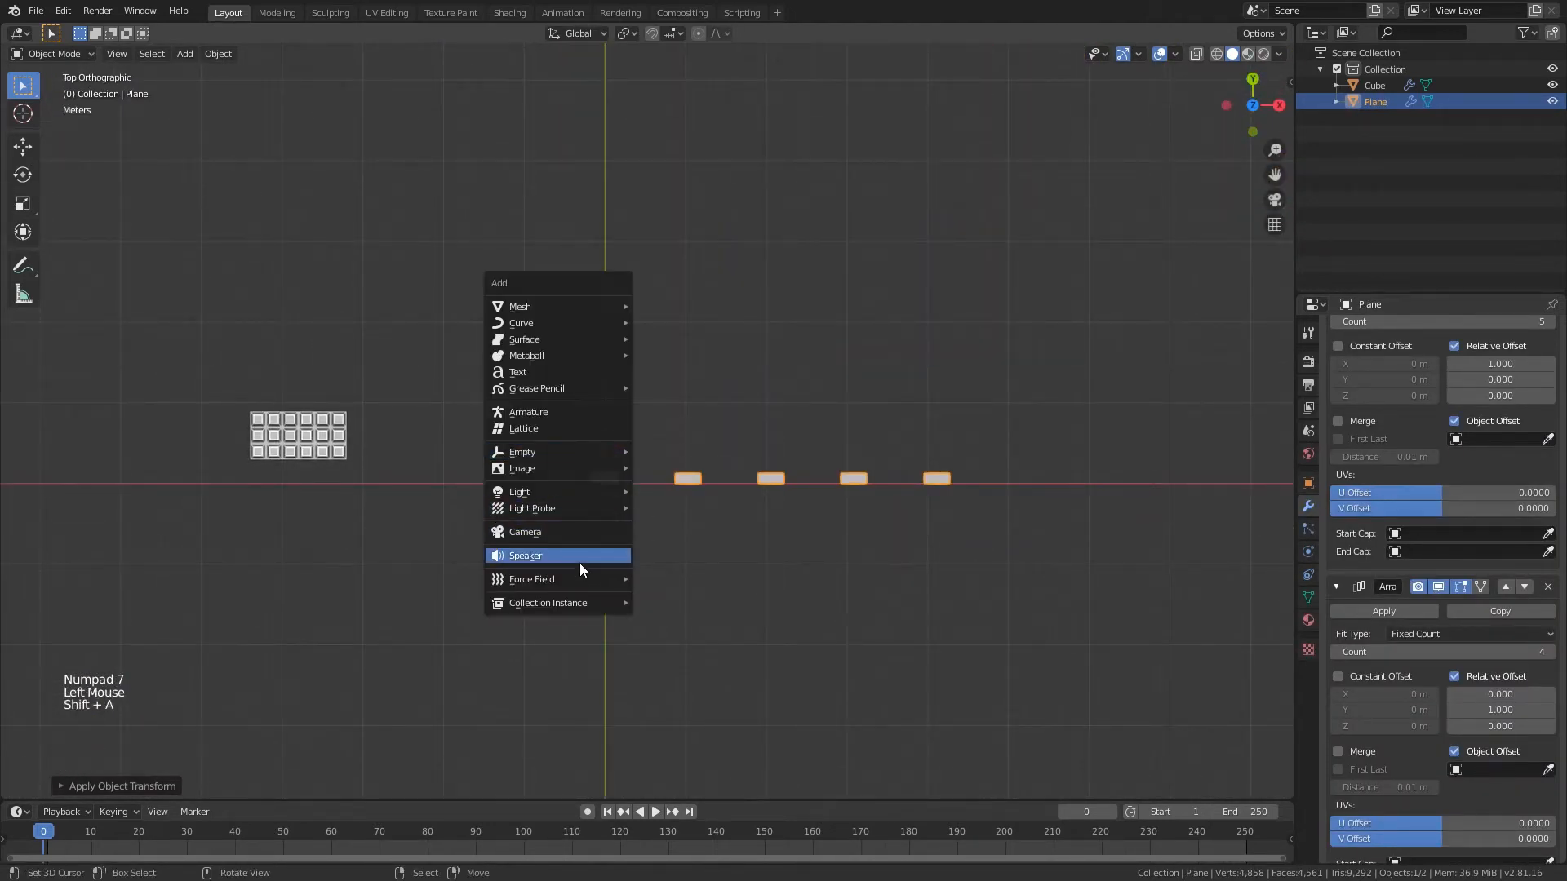
{"action": "mouse_move", "coordinate": [594, 453]}
{"action": "left_click", "coordinate": [664, 453]}
{"action": "scroll", "coordinate": [664, 454], "scroll_direction": "up", "scroll_amount": 3}
{"action": "key", "text": "g"}
{"action": "left_click", "coordinate": [665, 480]}
- Select the wall and bring up the settings of its first Array modifier
{"action": "middle_click_drag", "start_coordinate": [664, 480], "coordinate": [621, 522]}
{"action": "right_click", "coordinate": [651, 478]}
{"action": "scroll", "coordinate": [637, 532], "scroll_direction": "down", "scroll_amount": 8}
{"action": "scroll", "coordinate": [580, 515], "scroll_direction": "up", "scroll_amount": 8}
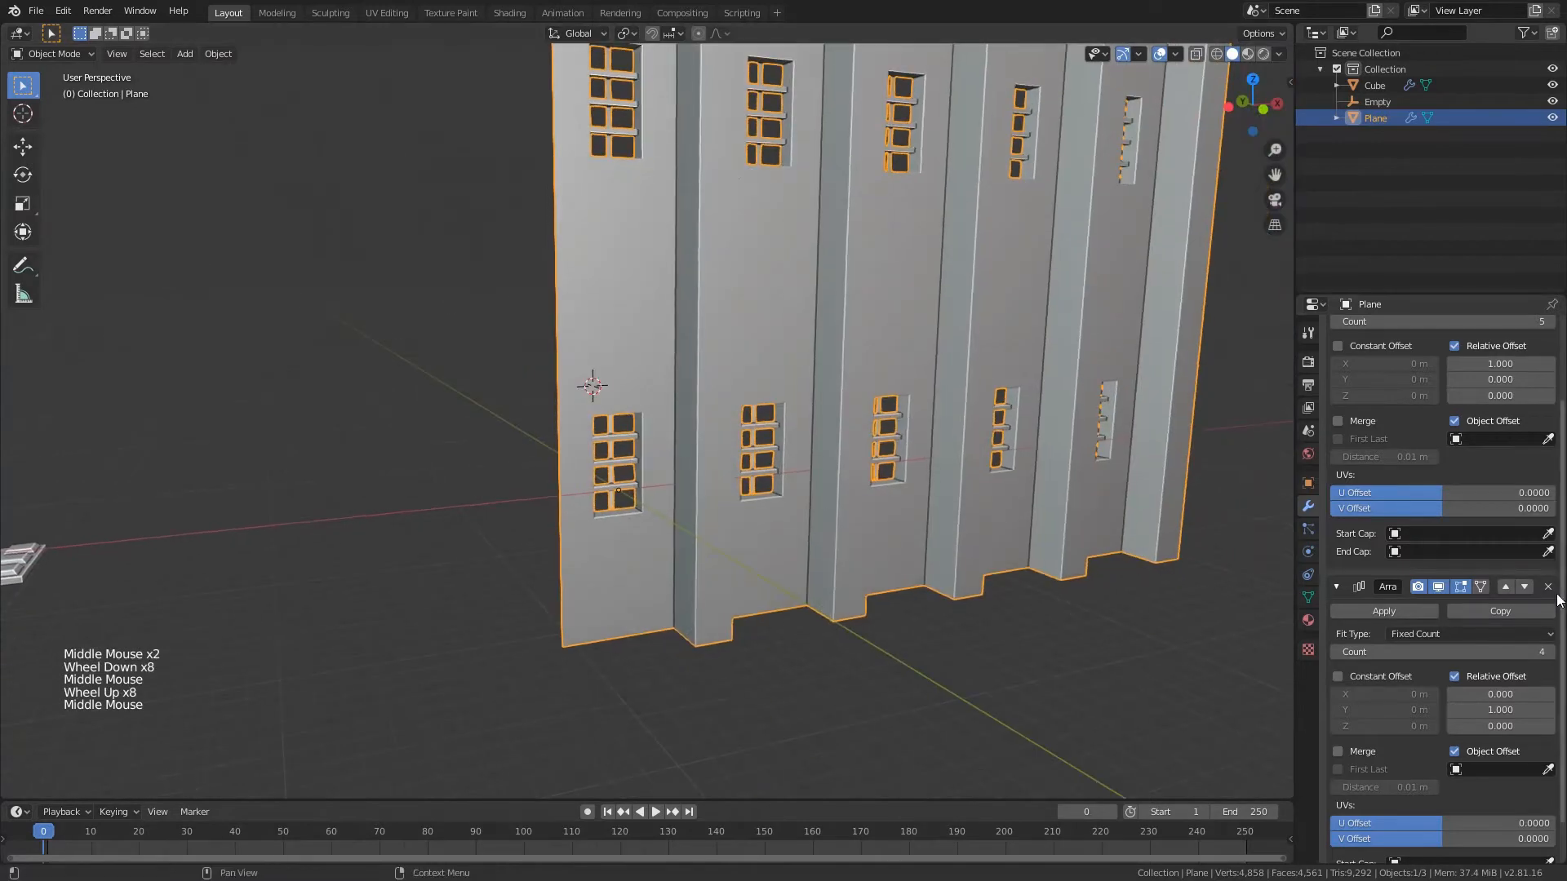
{"action": "scroll", "coordinate": [1521, 594], "scroll_direction": "up", "scroll_amount": 5}
{"action": "middle_click_drag", "start_coordinate": [898, 510], "coordinate": [979, 515]}
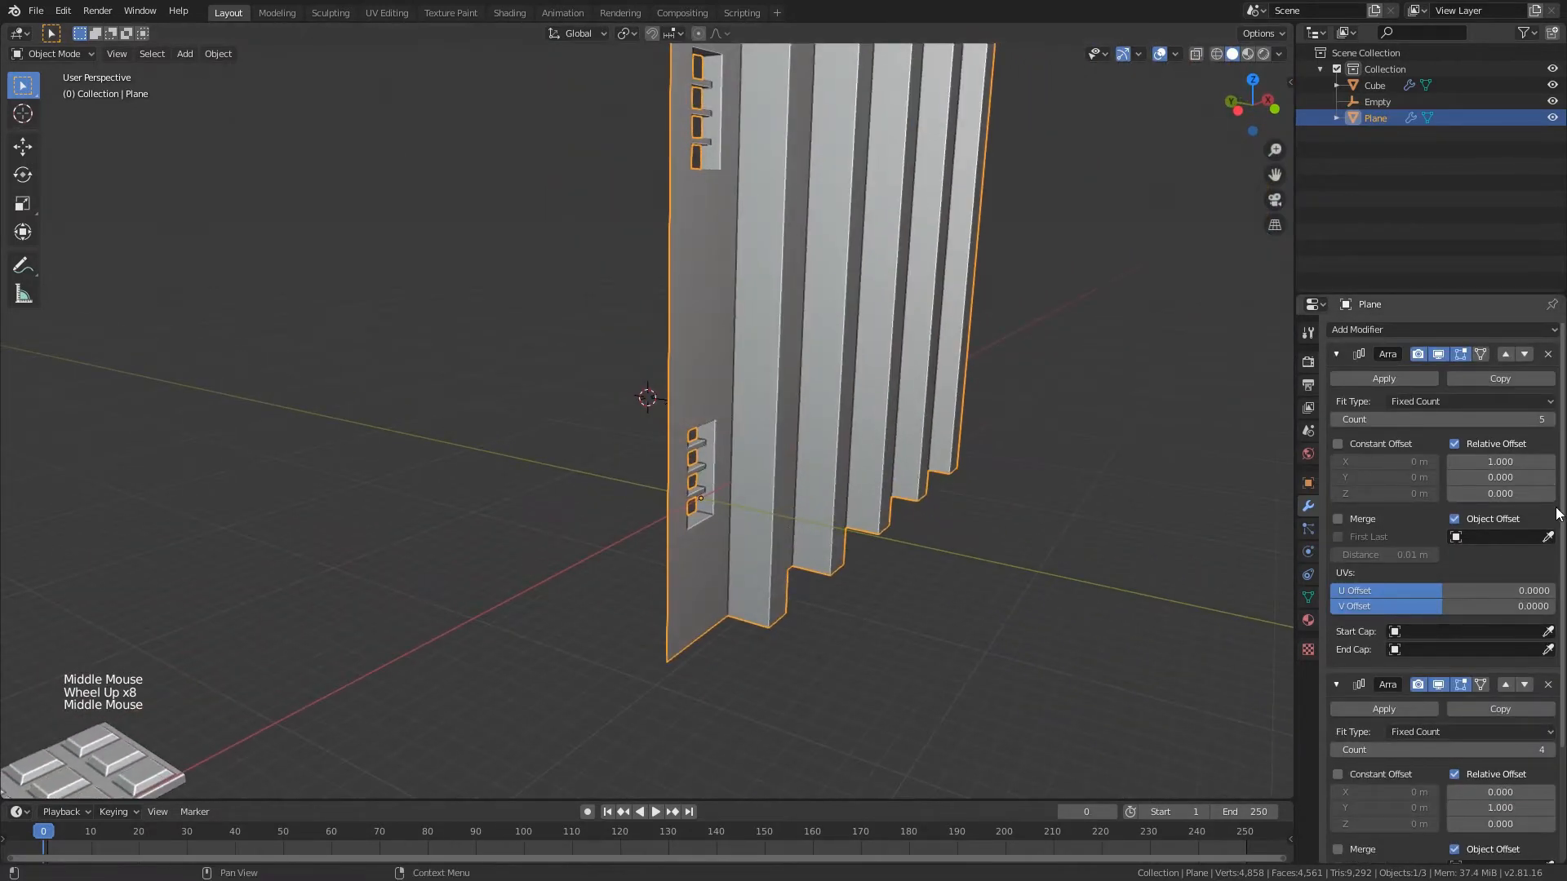
- Select the offset empty and try moving it to shift the arrayed wall copies
{"action": "left_click", "coordinate": [655, 398]}
{"action": "right_click", "coordinate": [652, 406]}
{"action": "key", "text": "g"}
{"action": "middle_click_drag", "start_coordinate": [745, 430], "coordinate": [690, 427]}
{"action": "right_click", "coordinate": [697, 453]}
{"action": "right_click", "coordinate": [638, 407]}
{"action": "right_click", "coordinate": [642, 402]}
{"action": "key", "text": "g"}
{"action": "right_click", "coordinate": [721, 436]}
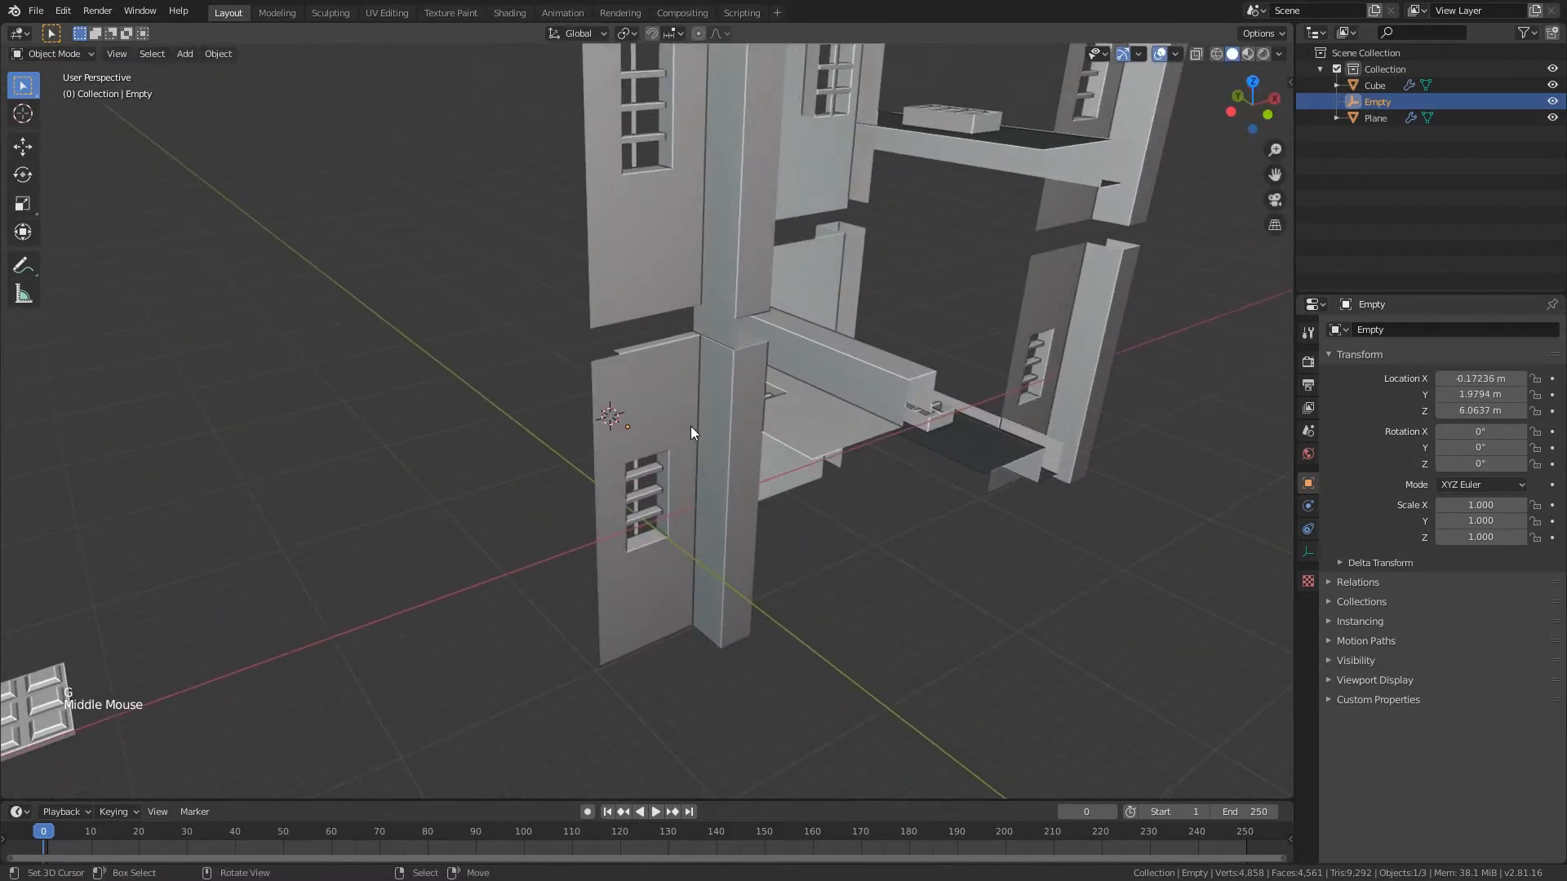
- Rotate the empty 90° around the X axis to straighten the wall copies
{"action": "type", "text": "rx90"}
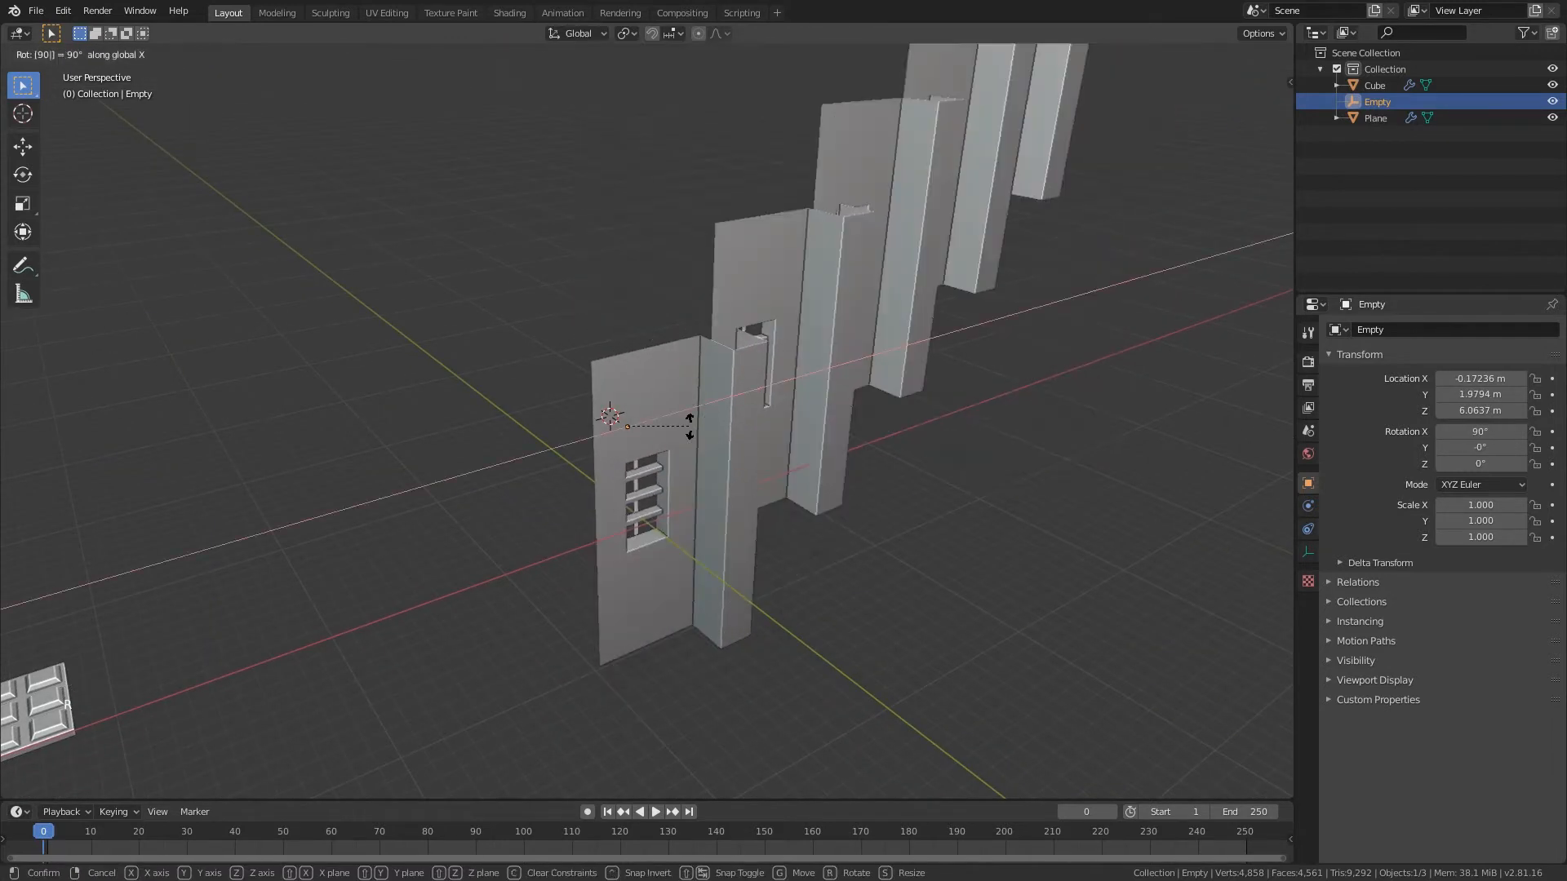
{"action": "key", "text": "Return"}
{"action": "middle_click_drag", "start_coordinate": [741, 416], "coordinate": [709, 336]}
- Lower the empty along Z to about -0.02 m and rotate it about 30° around Z to curve the wall copies
{"action": "key", "text": "g"}
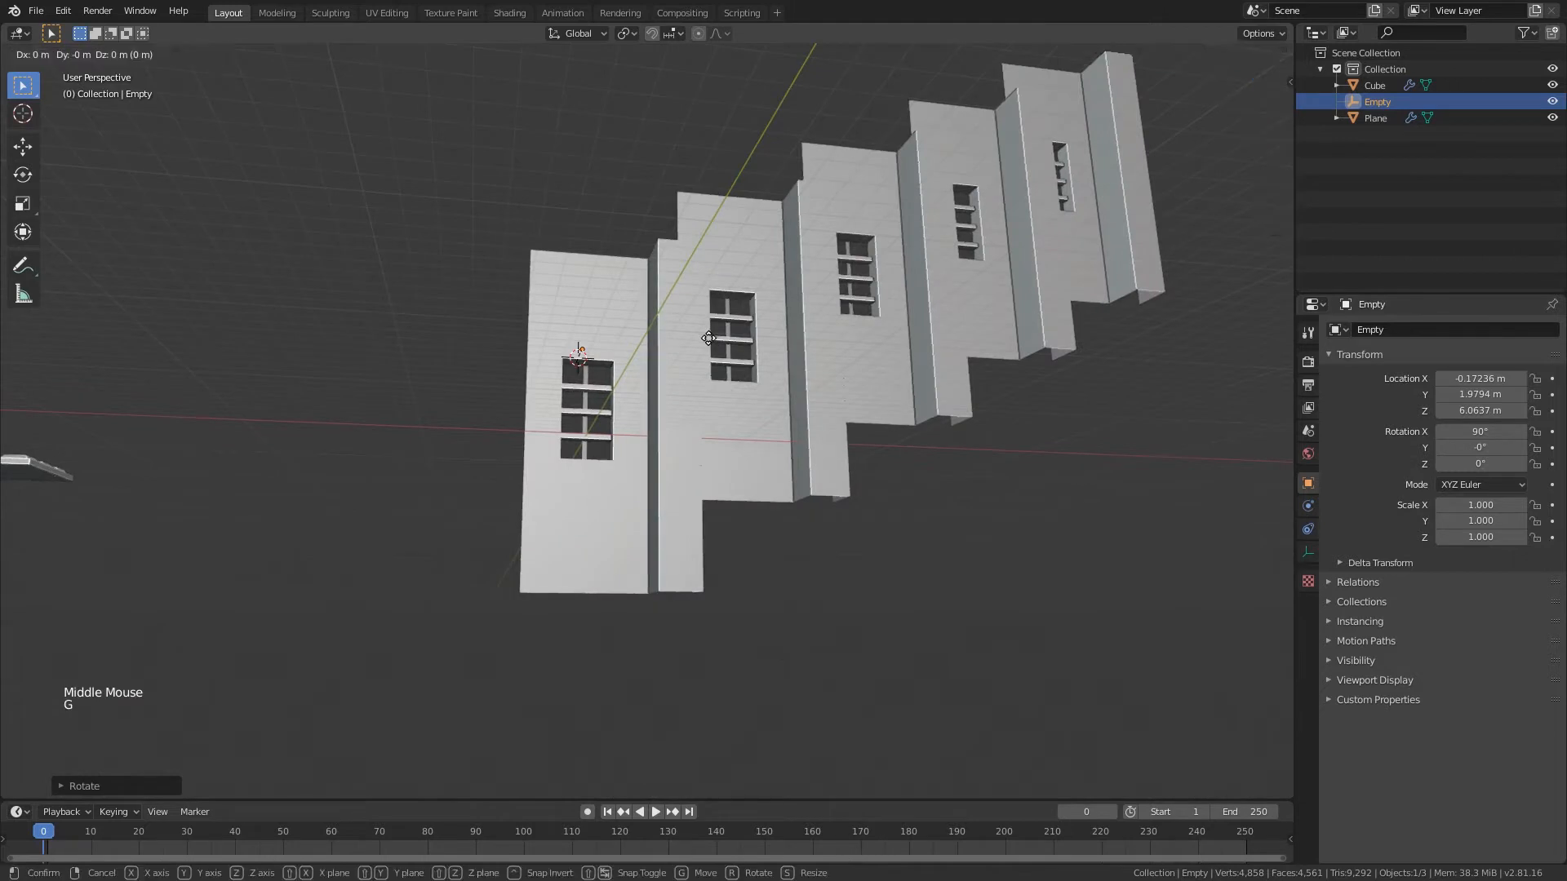
{"action": "key", "text": "z"}
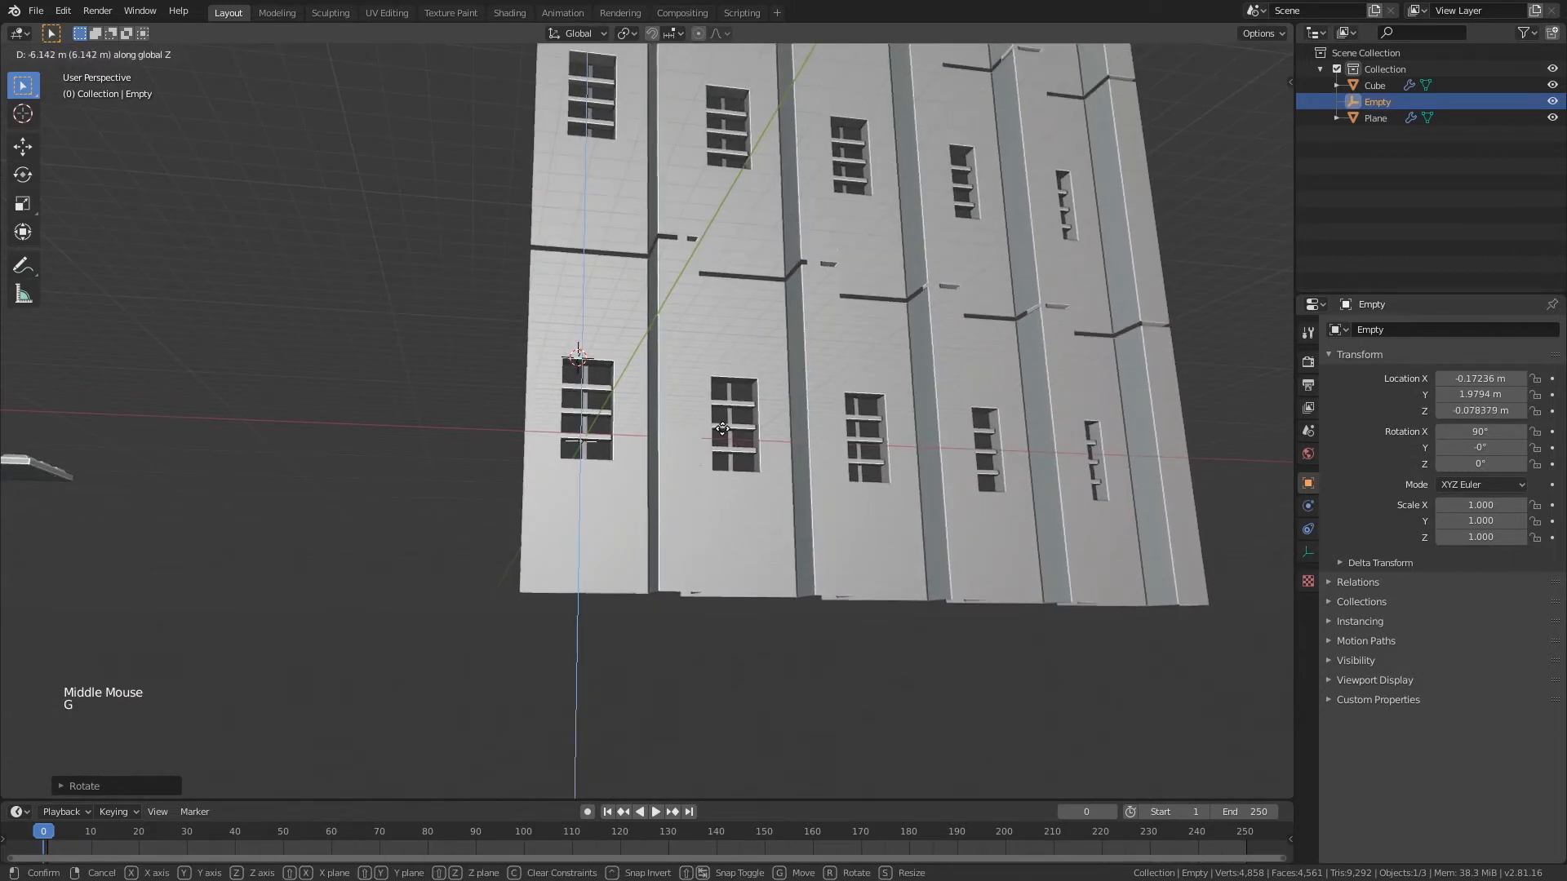
{"action": "middle_click_drag", "start_coordinate": [782, 409], "coordinate": [710, 506]}
{"action": "scroll", "coordinate": [800, 473], "scroll_direction": "down", "scroll_amount": 2}
{"action": "key", "text": "r"}
{"action": "key", "text": "z"}
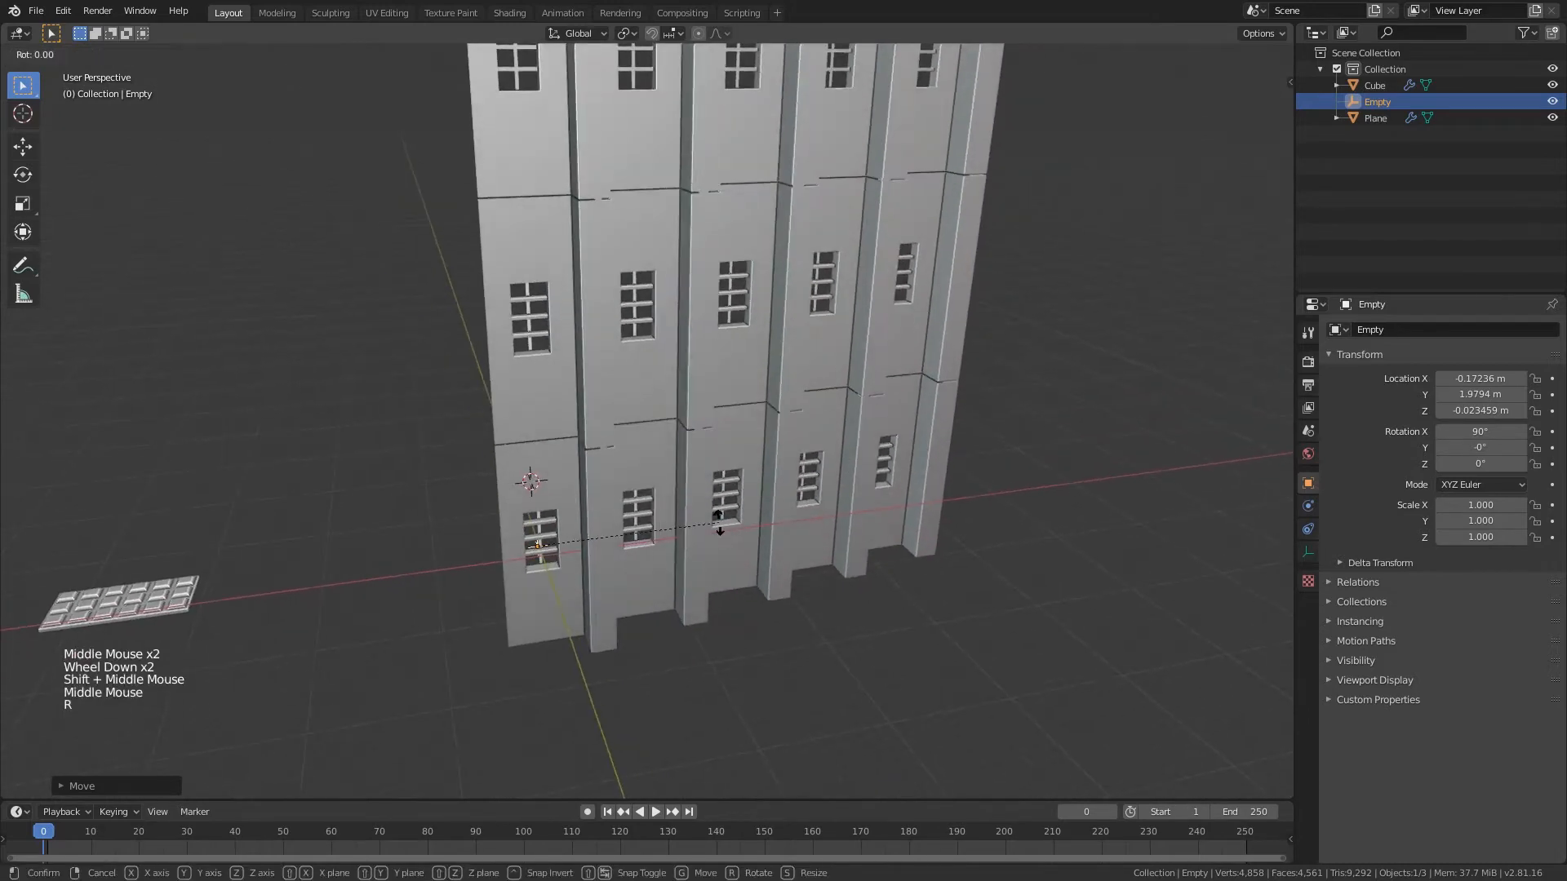
{"action": "left_click", "coordinate": [657, 451]}
{"action": "middle_click_drag", "start_coordinate": [661, 451], "coordinate": [756, 537]}
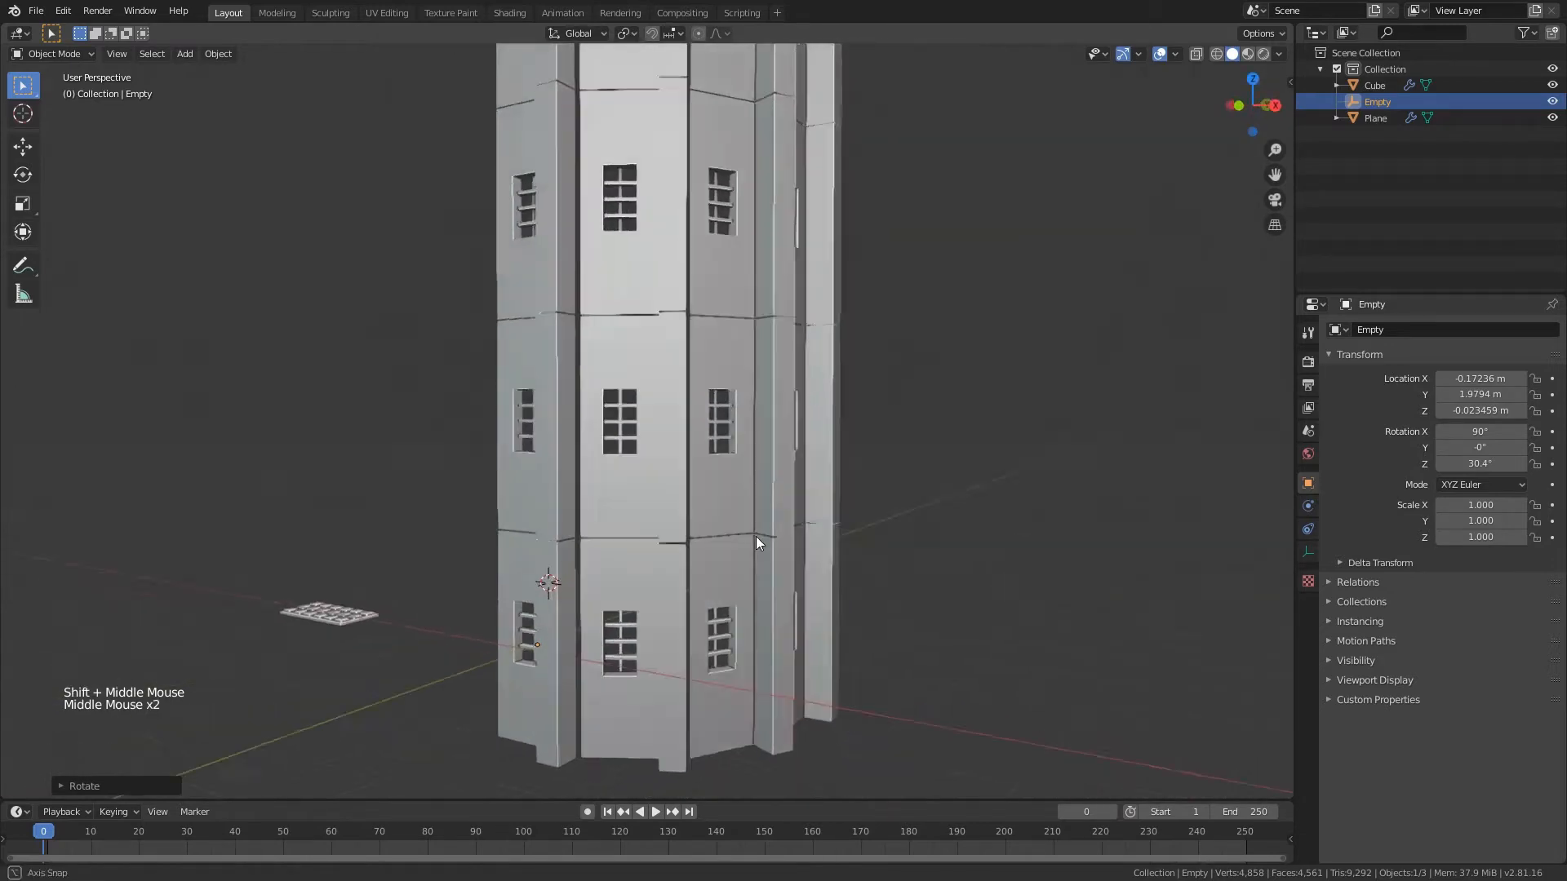
- Adjust the empty's rotation again to refine how the wall copies close into a round tower
{"action": "scroll", "coordinate": [756, 538], "scroll_direction": "down", "scroll_amount": 3}
{"action": "mouse_move", "coordinate": [747, 443]}
{"action": "middle_mouse_down"}
{"action": "mouse_move", "coordinate": [719, 573]}
{"action": "mouse_move", "coordinate": [654, 485]}
{"action": "mouse_move", "coordinate": [744, 453]}
{"action": "mouse_move", "coordinate": [587, 405]}
{"action": "mouse_move", "coordinate": [713, 405]}
{"action": "mouse_move", "coordinate": [766, 469]}
{"action": "mouse_move", "coordinate": [634, 390]}
{"action": "mouse_move", "coordinate": [752, 419]}
{"action": "middle_mouse_up"}
{"action": "key", "text": "r"}
{"action": "left_click", "coordinate": [763, 455]}
- Turn on viewport display for both of the wall's Array modifiers, and render display for the second one
{"action": "scroll", "coordinate": [713, 404], "scroll_direction": "up", "scroll_amount": 2}
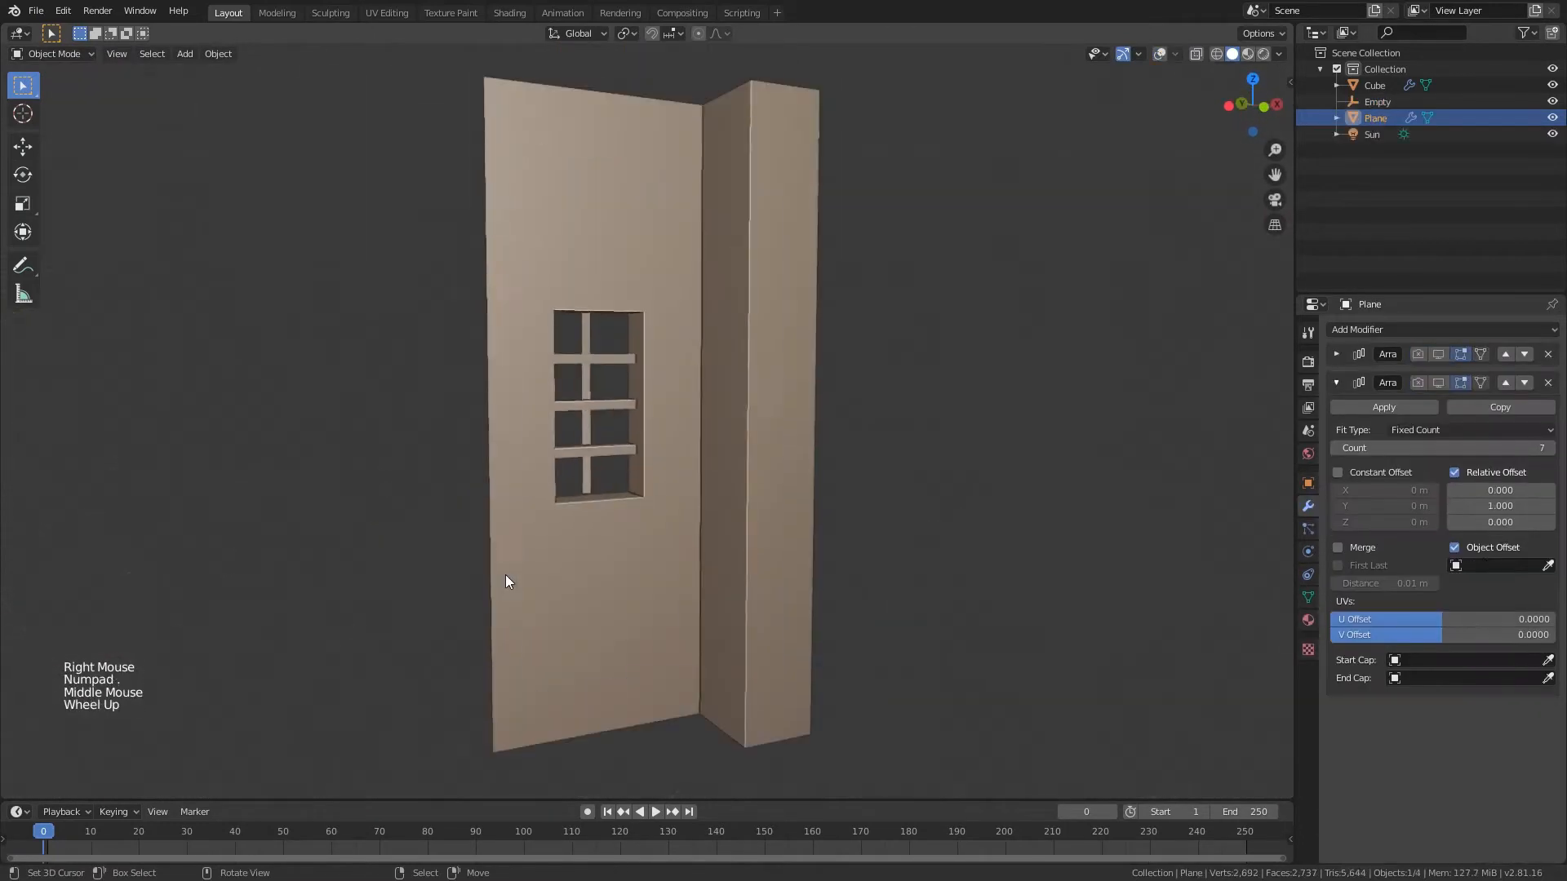
{"action": "scroll", "coordinate": [624, 320], "scroll_direction": "up", "scroll_amount": 1}
{"action": "scroll", "coordinate": [624, 320], "scroll_direction": "down", "scroll_amount": 3}
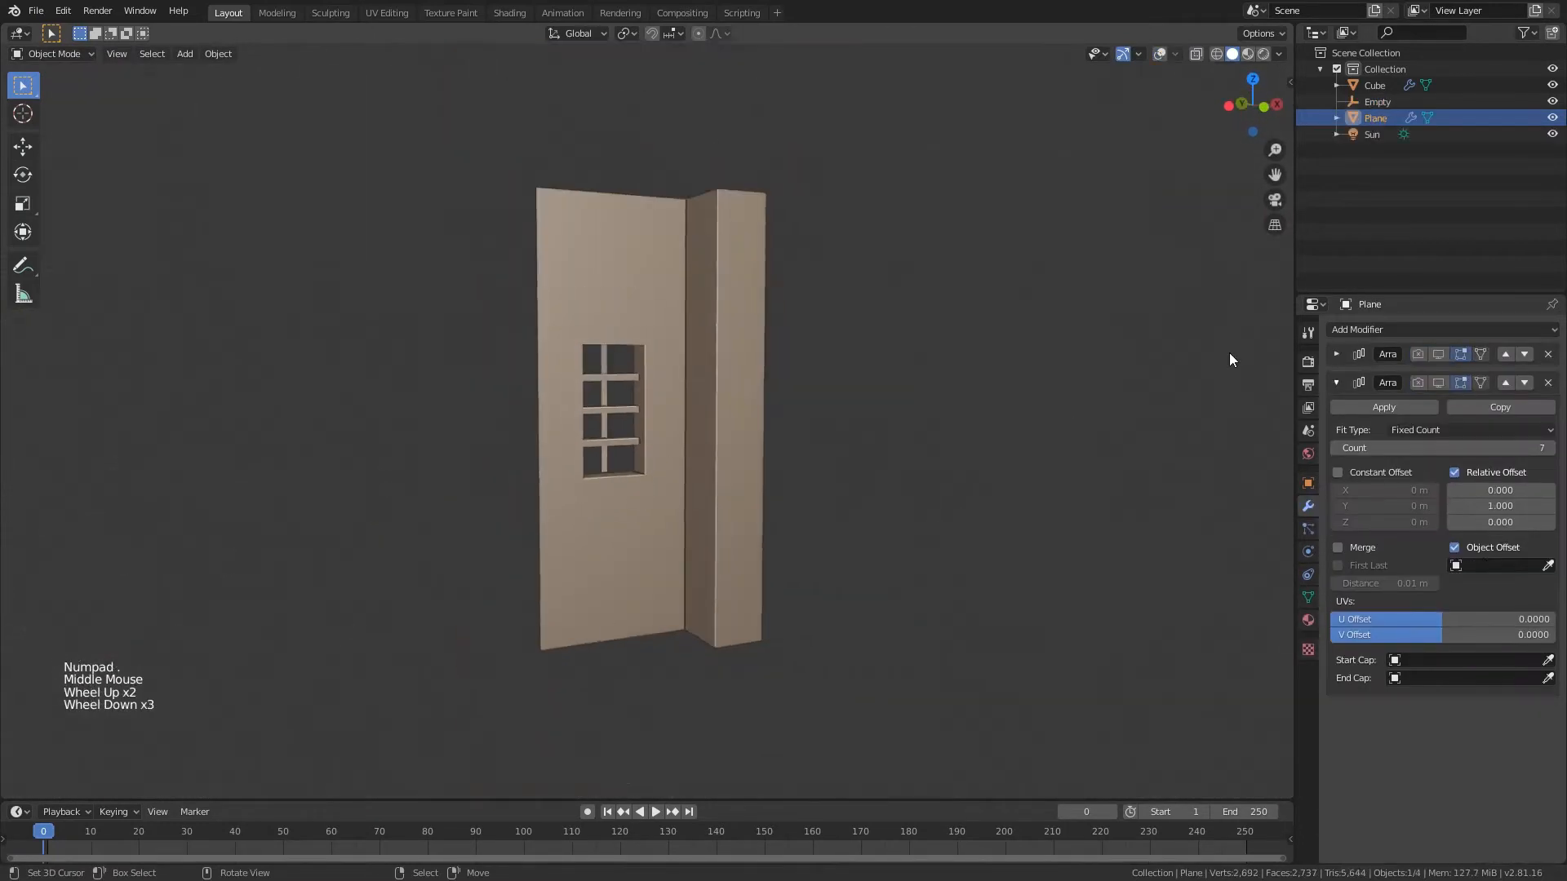
{"action": "left_click", "coordinate": [1417, 383]}
{"action": "left_click", "coordinate": [1438, 383]}
{"action": "left_click", "coordinate": [1438, 354]}
{"action": "scroll", "coordinate": [977, 447], "scroll_direction": "down", "scroll_amount": 6}
{"action": "middle_click_drag", "start_coordinate": [978, 447], "coordinate": [735, 620], "text": "shift"}
{"action": "scroll", "coordinate": [697, 535], "scroll_direction": "down", "scroll_amount": 3}
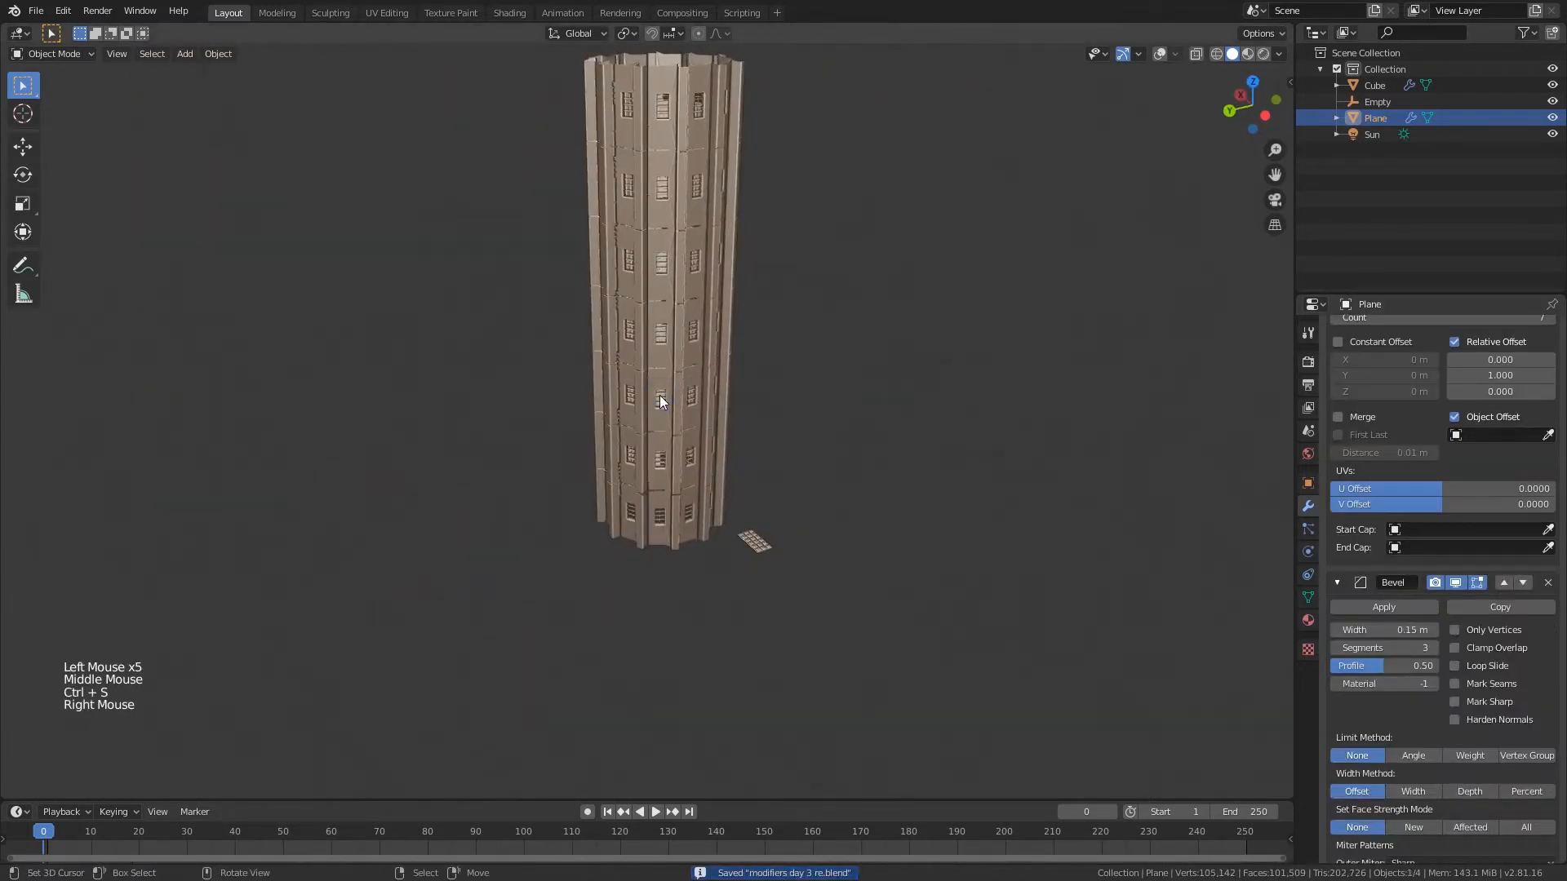
- Delete the arrayed wall tower and turn the viewport overlays back on
{"action": "key", "text": "Delete"}
{"action": "scroll", "coordinate": [659, 395], "scroll_direction": "up", "scroll_amount": 4}
{"action": "middle_click_drag", "start_coordinate": [898, 225], "coordinate": [909, 212], "text": "shift"}
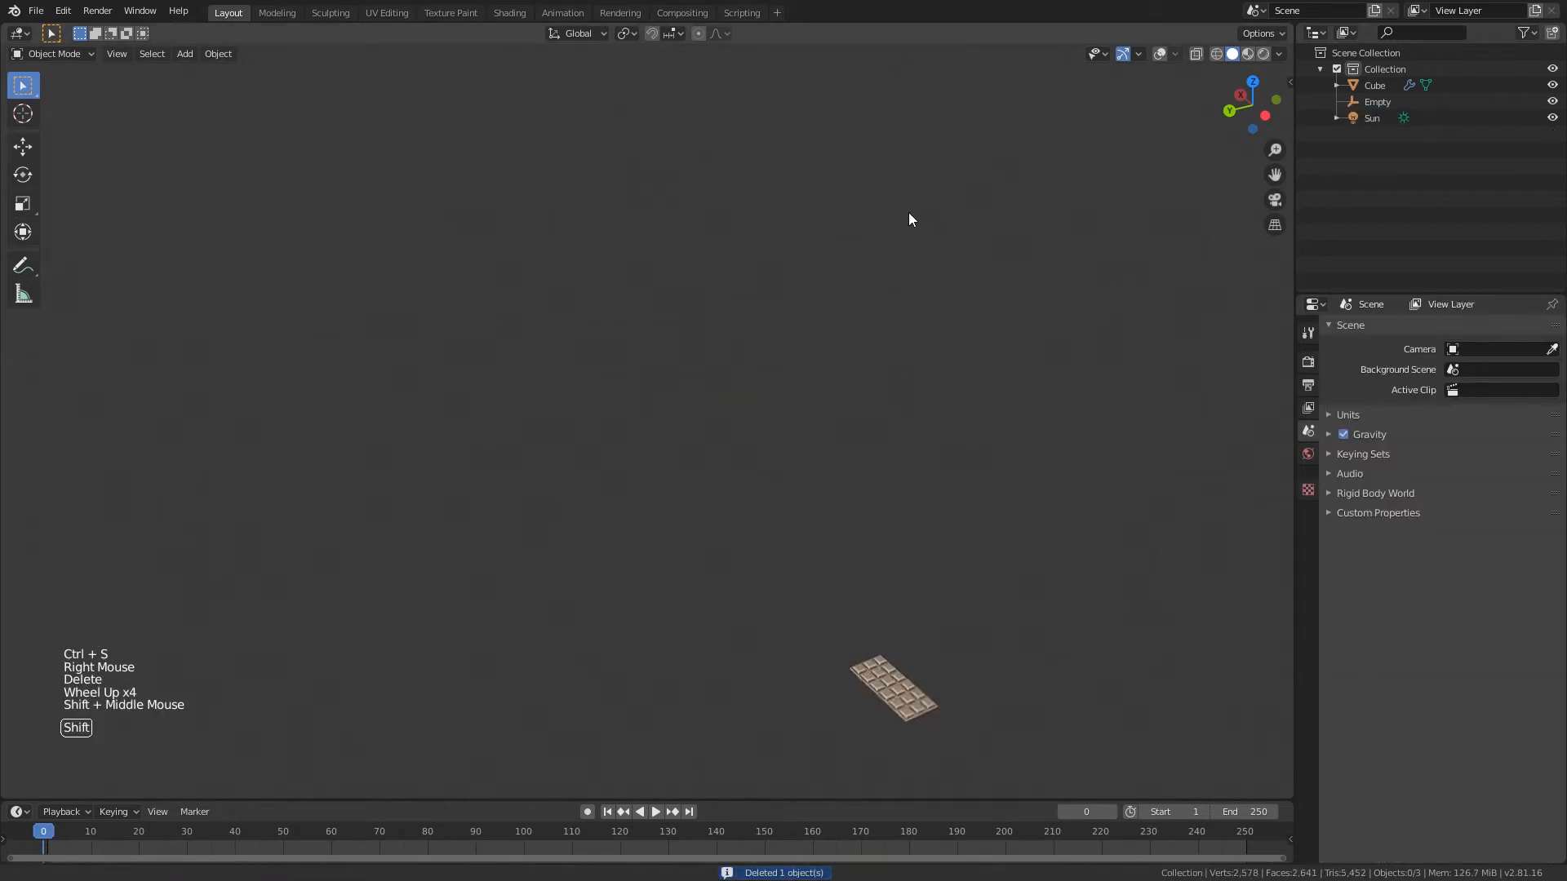
{"action": "left_click", "coordinate": [1159, 53]}
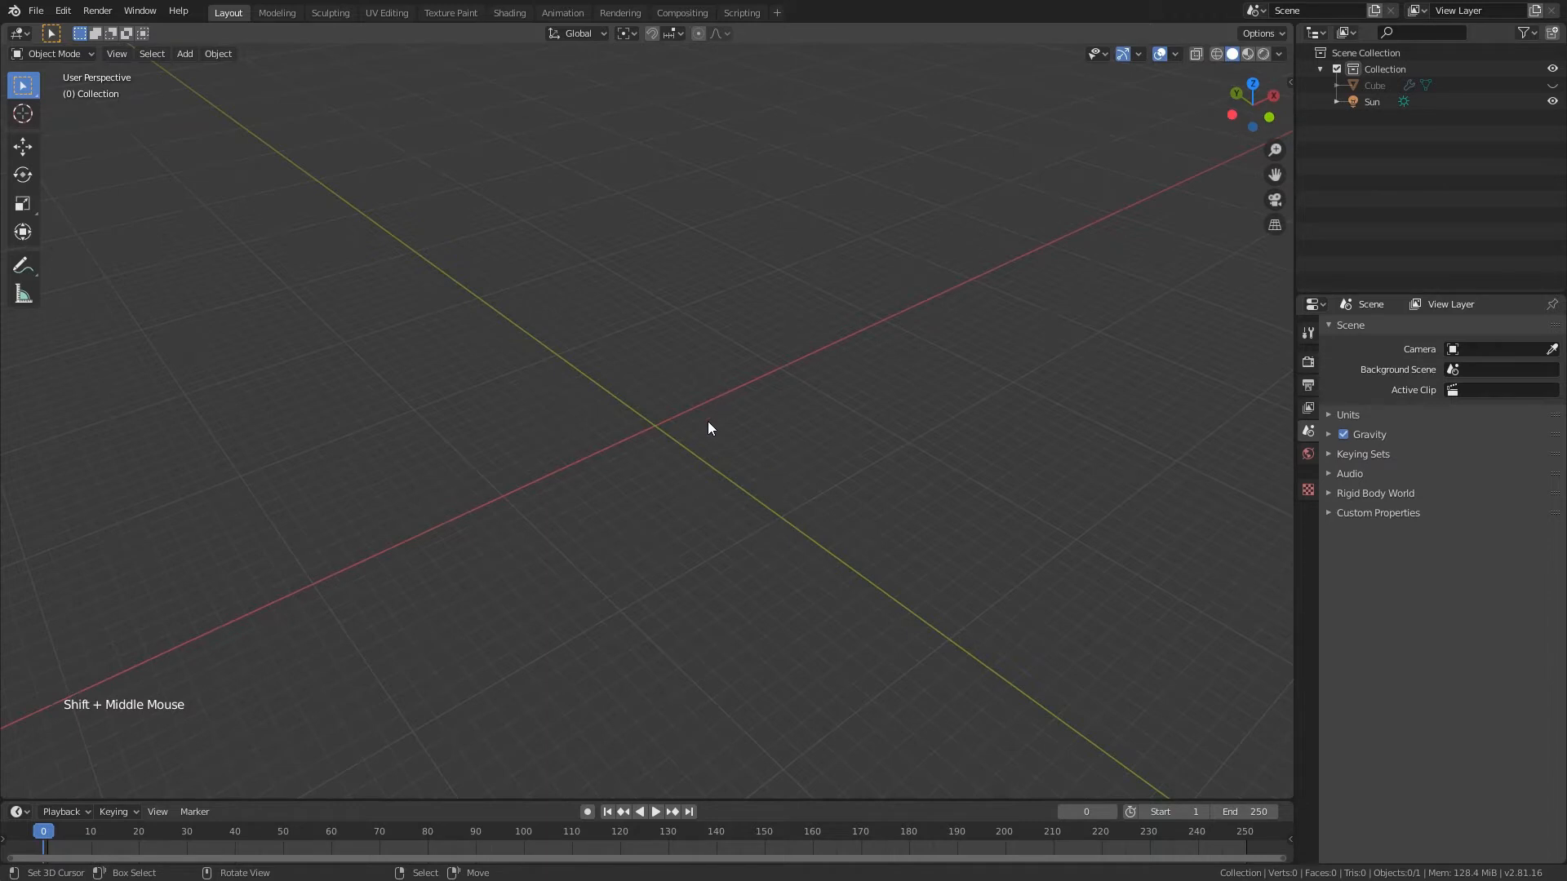
- Add a new cube and reset its location to the world origin
{"action": "key", "text": "shift+a"}
{"action": "mouse_move", "coordinate": [656, 431]}
{"action": "left_click", "coordinate": [752, 445]}
{"action": "key", "text": "alt+g"}
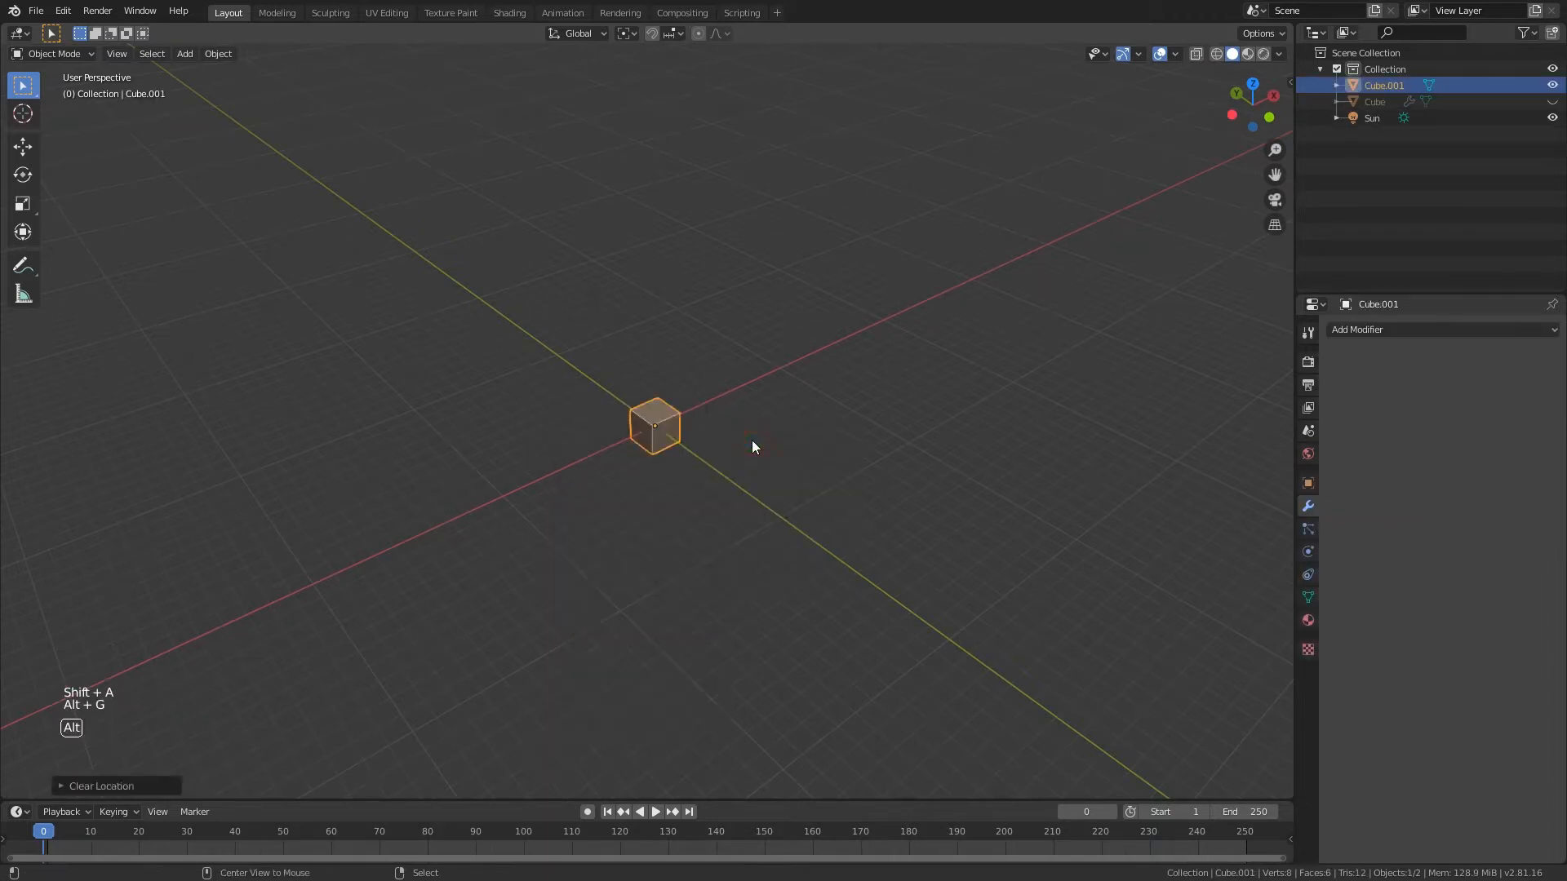
- Enlarge the new cube and raise it along the Z axis above the grid
{"action": "middle_click_drag", "start_coordinate": [752, 444], "coordinate": [685, 457]}
{"action": "scroll", "coordinate": [686, 445], "scroll_direction": "up", "scroll_amount": 2}
{"action": "key", "text": "s"}
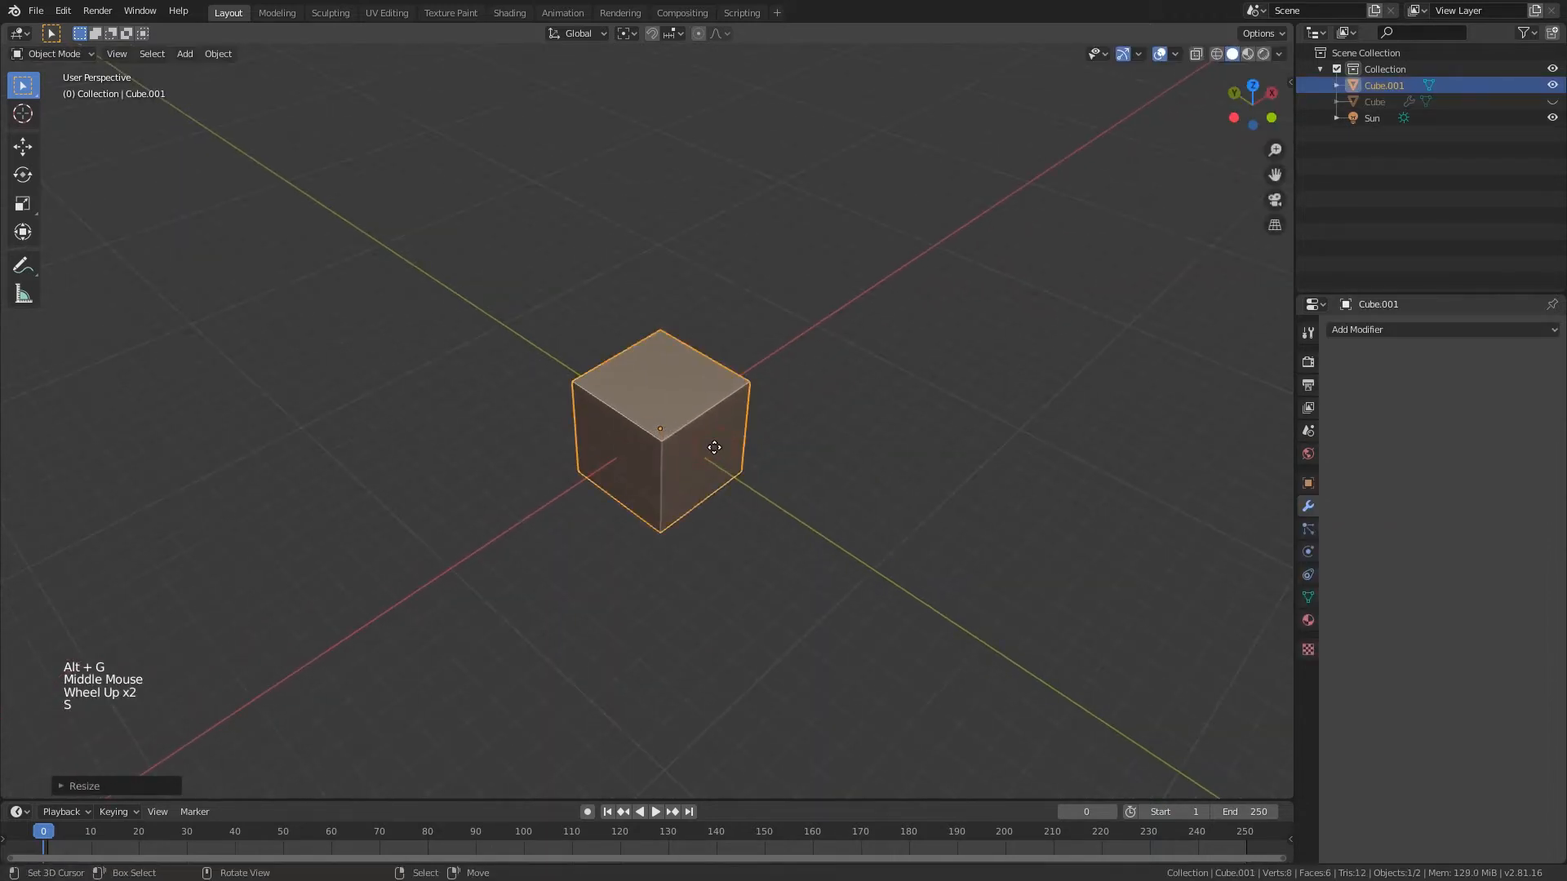
{"action": "key", "text": "g"}
{"action": "key", "text": "z"}
{"action": "left_click", "coordinate": [710, 393]}
- Add a UV sphere at a side of the cube and enlarge it
{"action": "middle_click_drag", "start_coordinate": [901, 465], "coordinate": [829, 410]}
{"action": "scroll", "coordinate": [829, 409], "scroll_direction": "up", "scroll_amount": 3}
{"action": "key", "text": "shift+a"}
{"action": "mouse_move", "coordinate": [769, 410]}
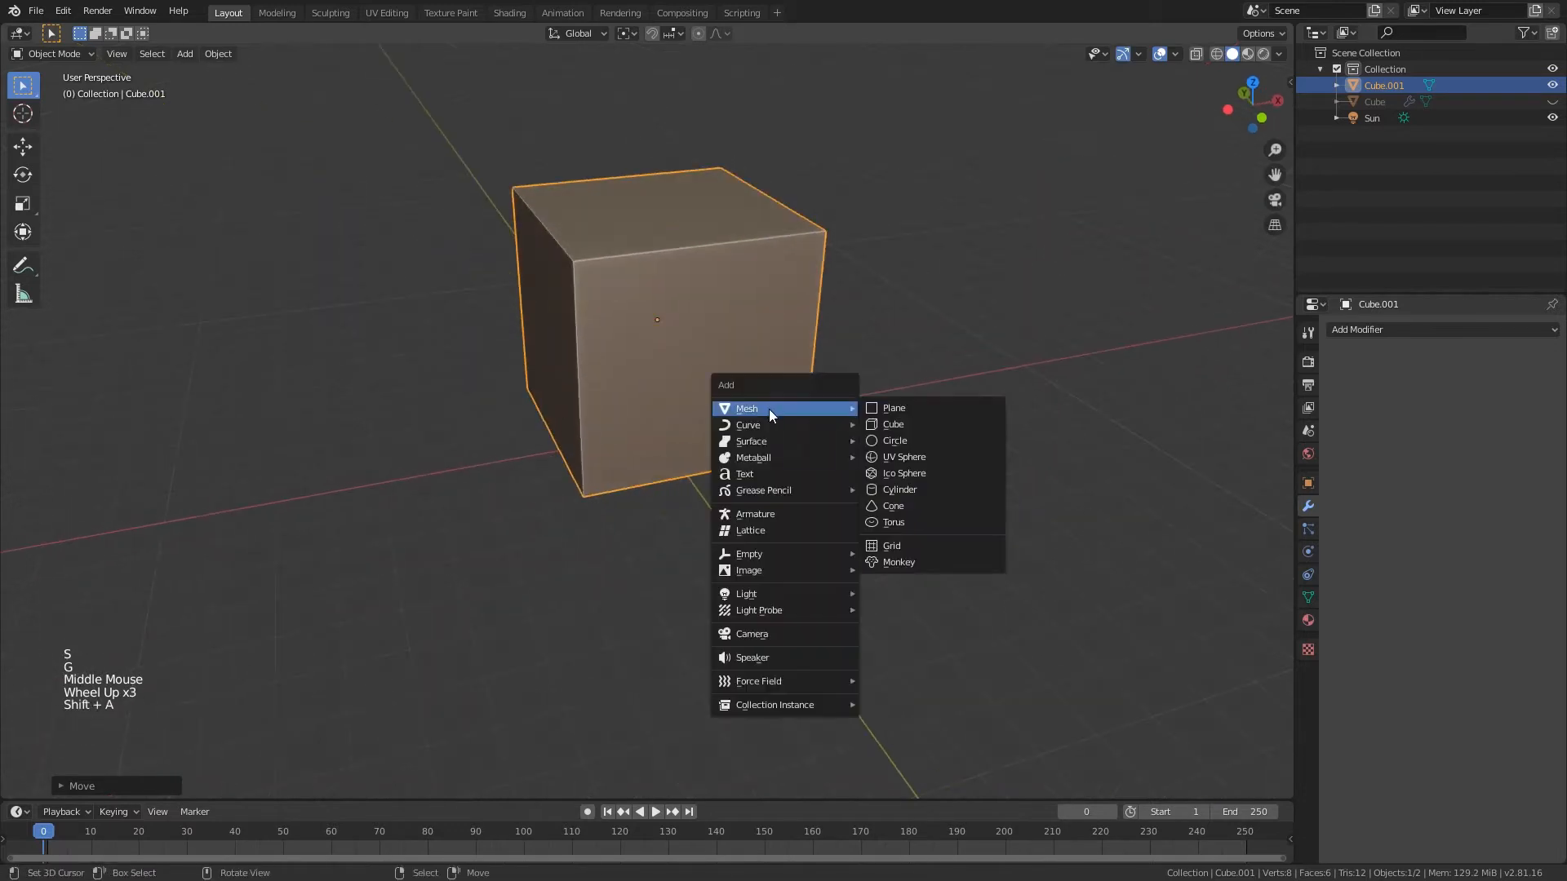
{"action": "key", "text": "shift+a"}
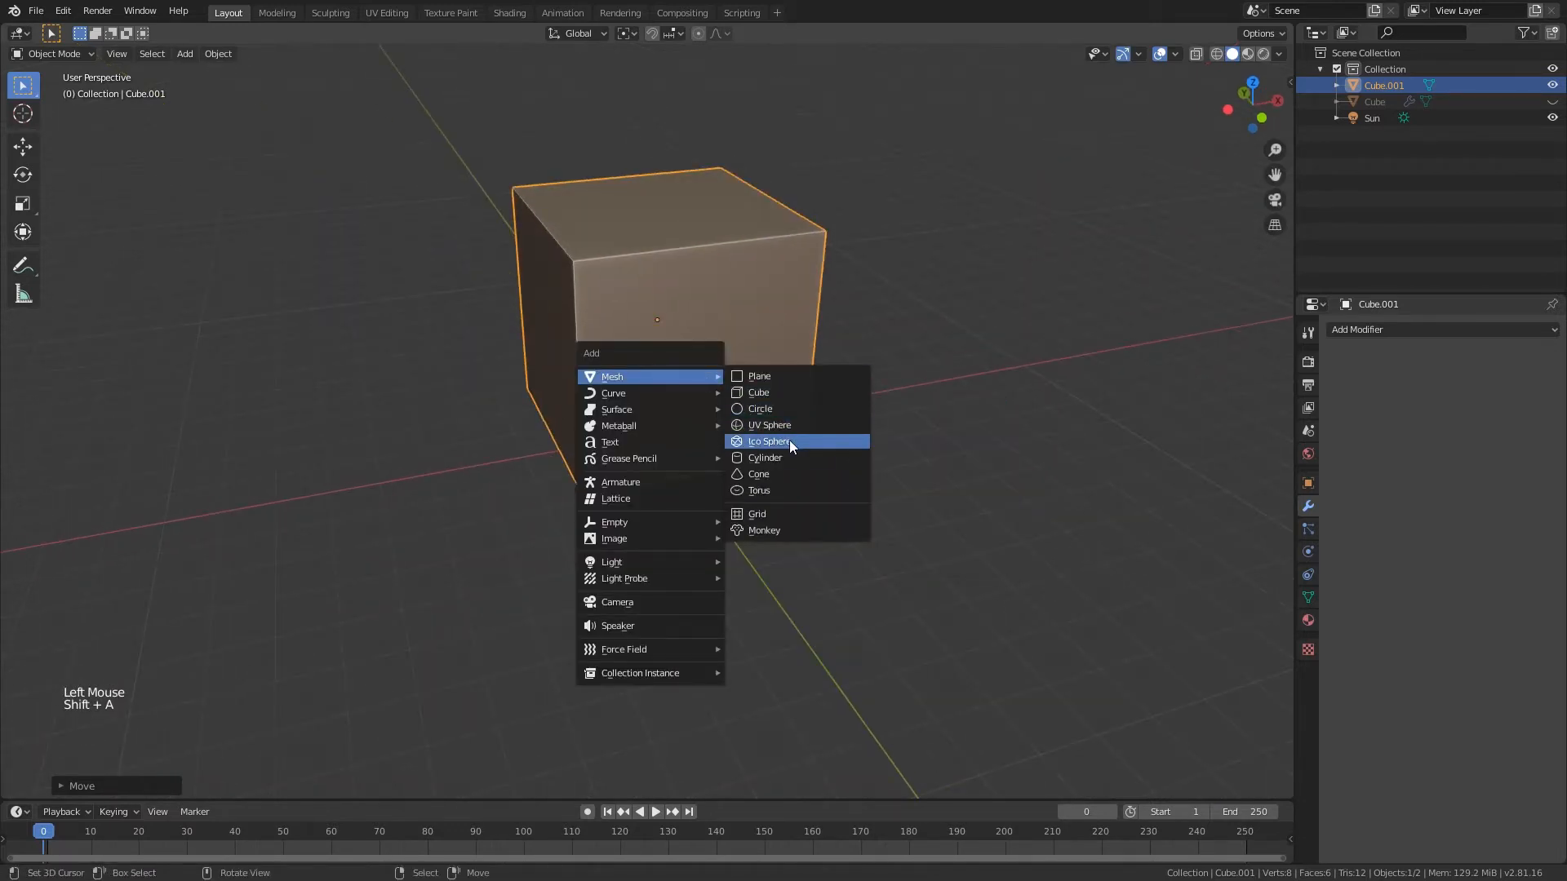
{"action": "left_click", "coordinate": [790, 426]}
{"action": "key", "text": "s"}
{"action": "left_click", "coordinate": [742, 369]}
- Move the sphere to overlap the cube's upper corner and scale it to about 3.33
{"action": "middle_click_drag", "start_coordinate": [742, 369], "coordinate": [844, 403]}
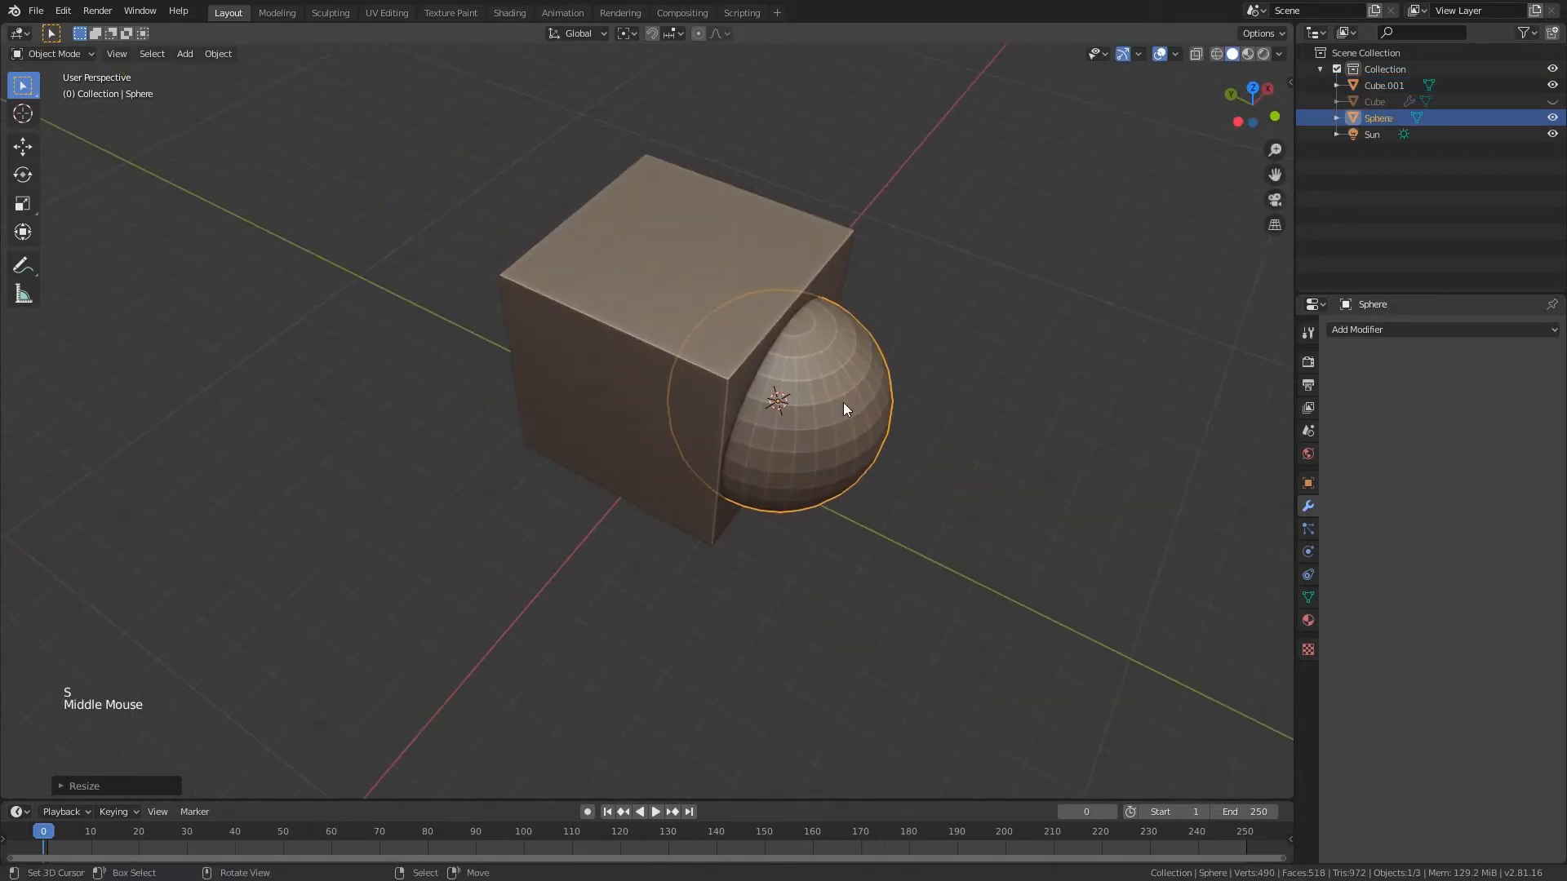
{"action": "key", "text": "g"}
{"action": "key", "text": "g"}
{"action": "key", "text": "s"}
{"action": "left_click", "coordinate": [747, 410]}
- Add a Boolean modifier to the cube with the Difference operation and pick the sphere as its object
{"action": "right_click", "coordinate": [747, 409]}
{"action": "middle_click_drag", "start_coordinate": [749, 416], "coordinate": [621, 497], "text": "shift"}
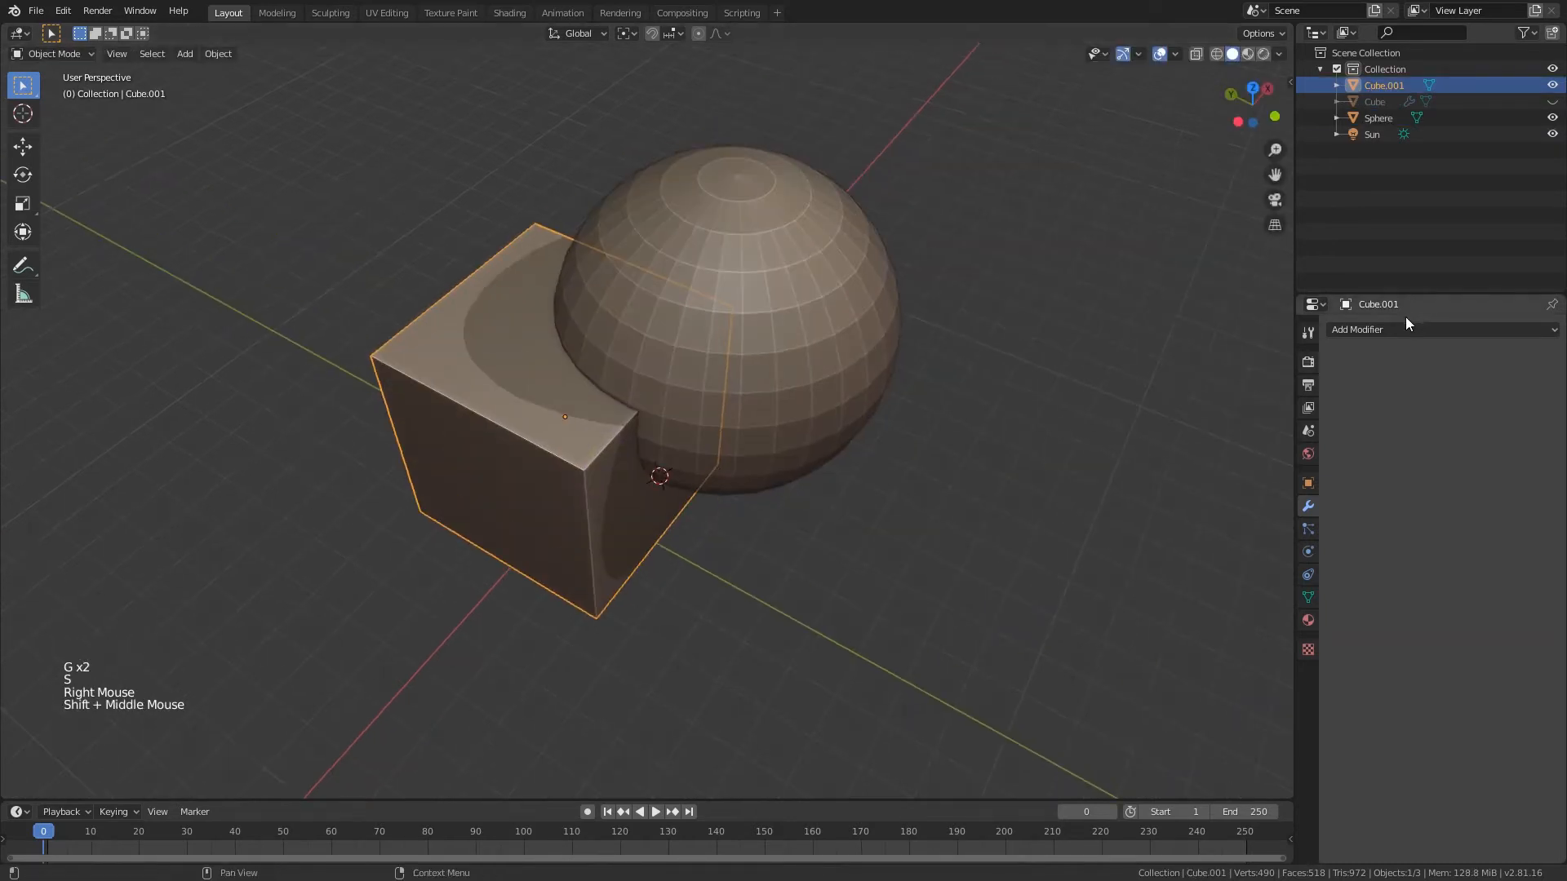
{"action": "left_click", "coordinate": [1398, 329]}
{"action": "left_click", "coordinate": [1254, 401]}
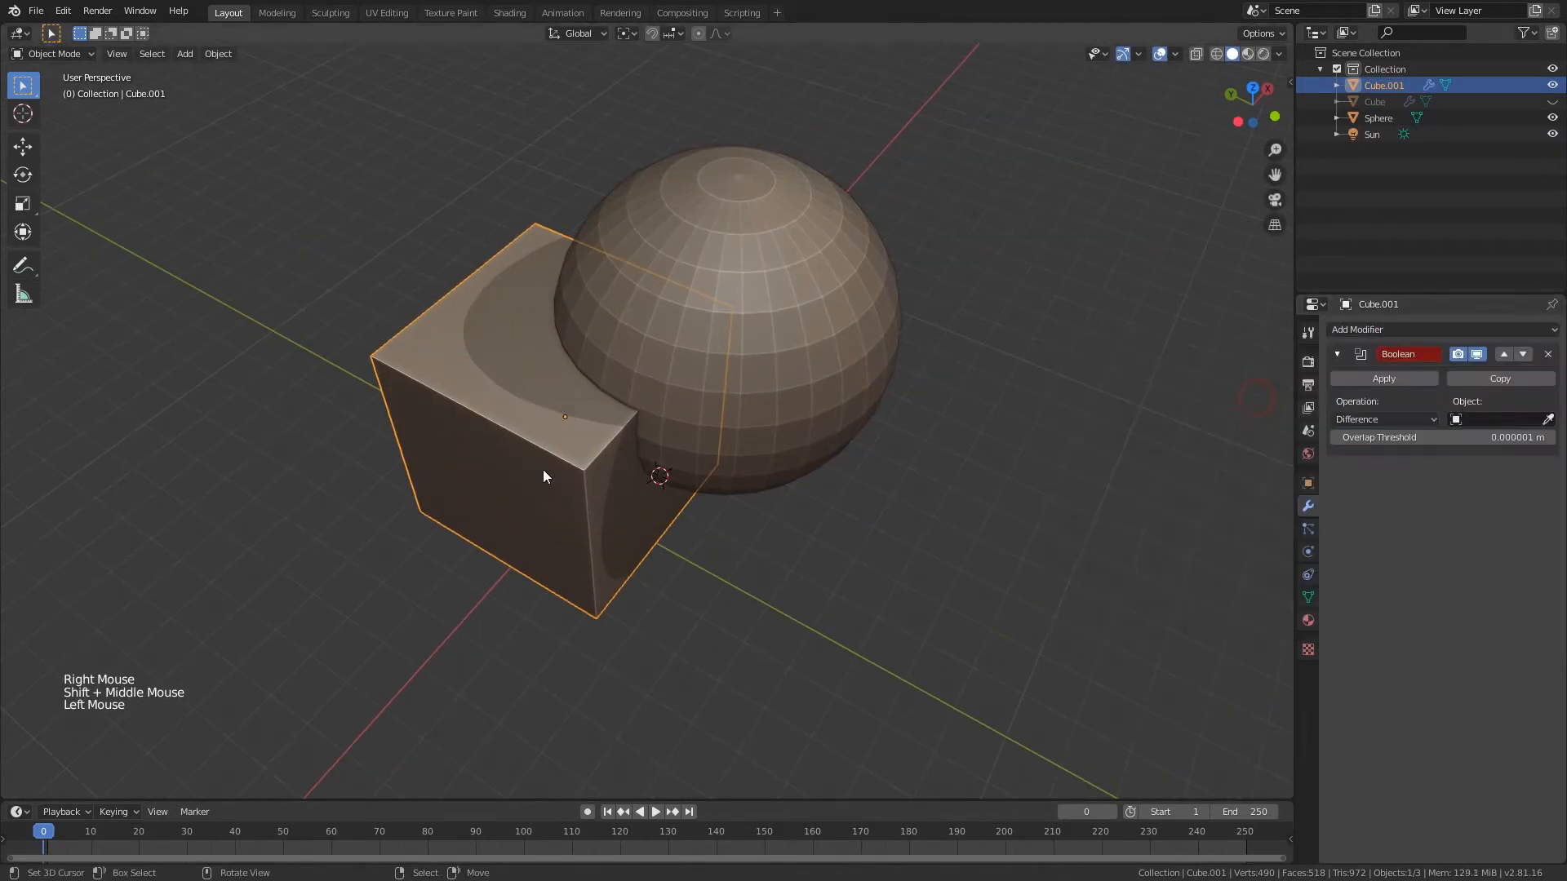
{"action": "middle_click_drag", "start_coordinate": [855, 569], "coordinate": [882, 563]}
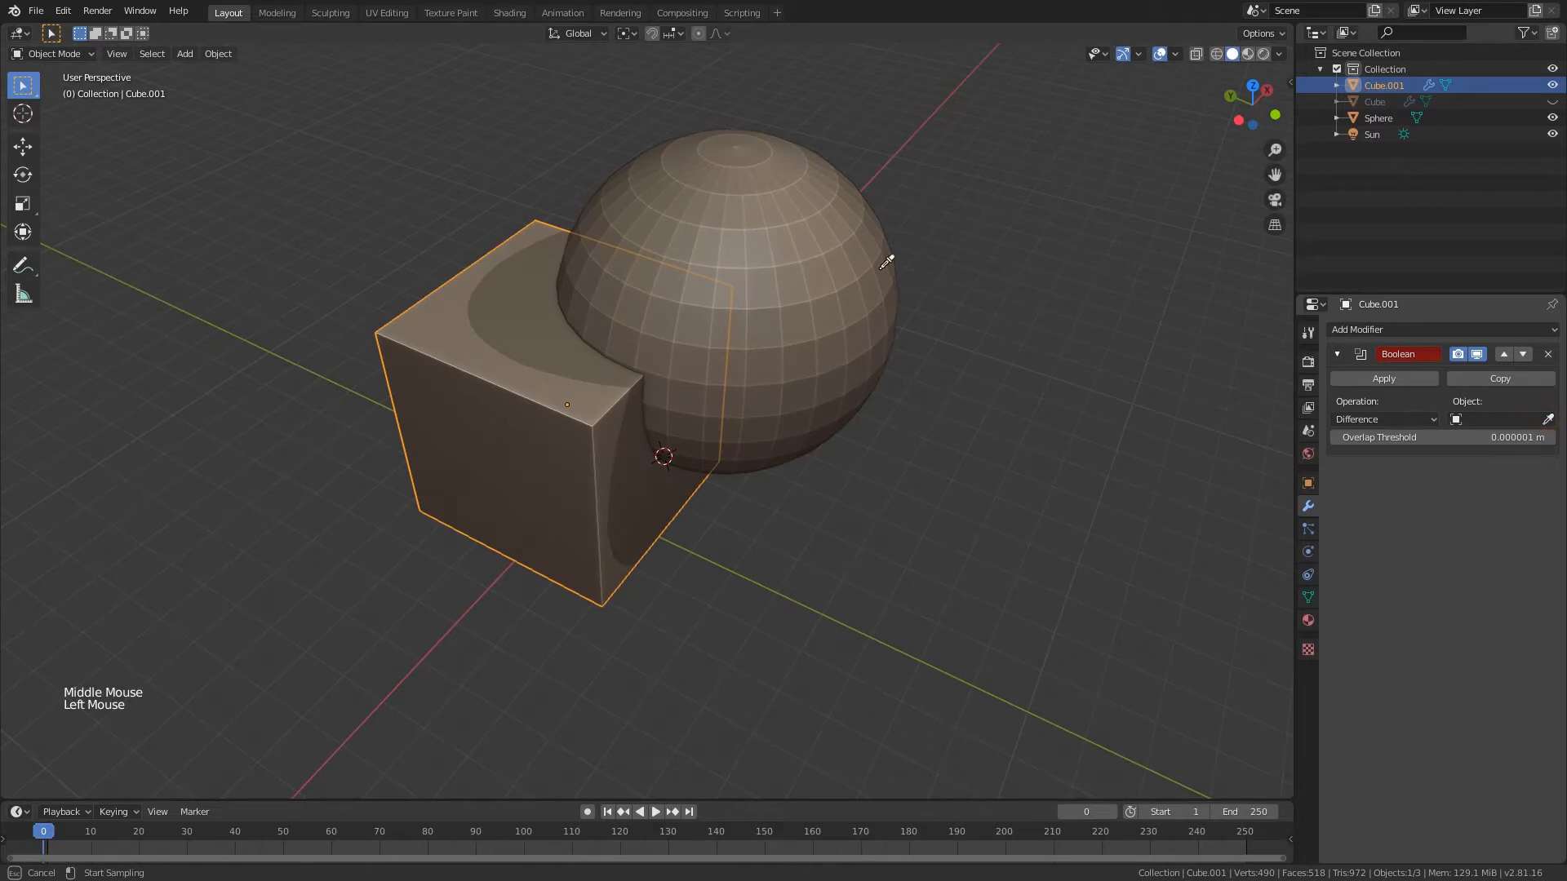
{"action": "left_click", "coordinate": [816, 184]}
- Hide the sphere temporarily to examine the rounded cut in the cube from several angles, and show it again
{"action": "middle_click_drag", "start_coordinate": [736, 237], "coordinate": [703, 248]}
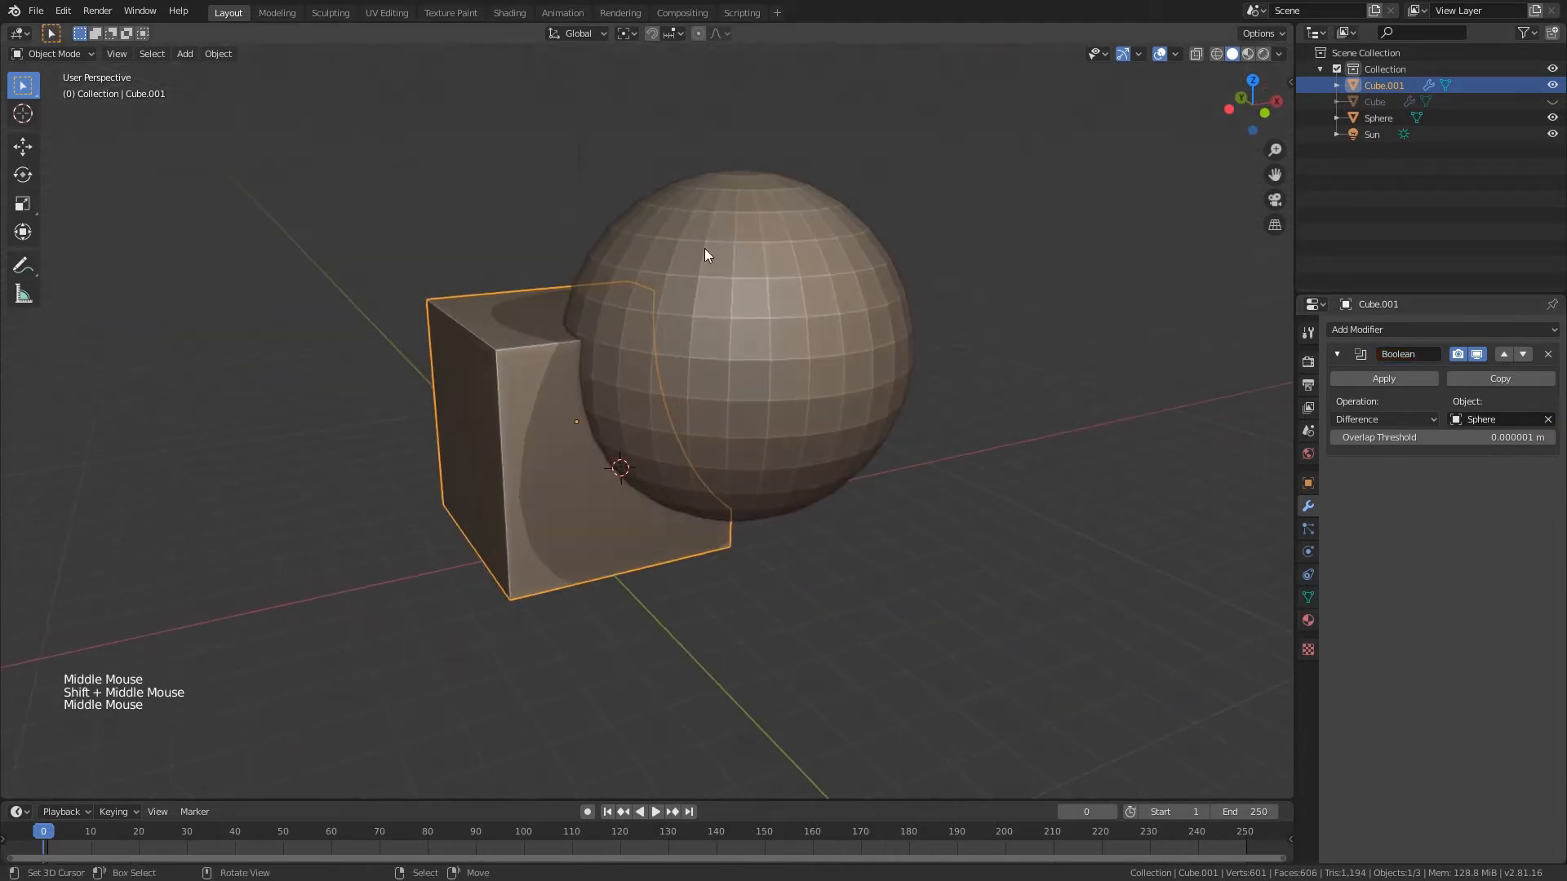
{"action": "middle_click_drag", "start_coordinate": [659, 373], "coordinate": [828, 302]}
{"action": "right_click", "coordinate": [834, 296]}
{"action": "middle_click_drag", "start_coordinate": [707, 408], "coordinate": [856, 418]}
{"action": "left_click", "coordinate": [1554, 118]}
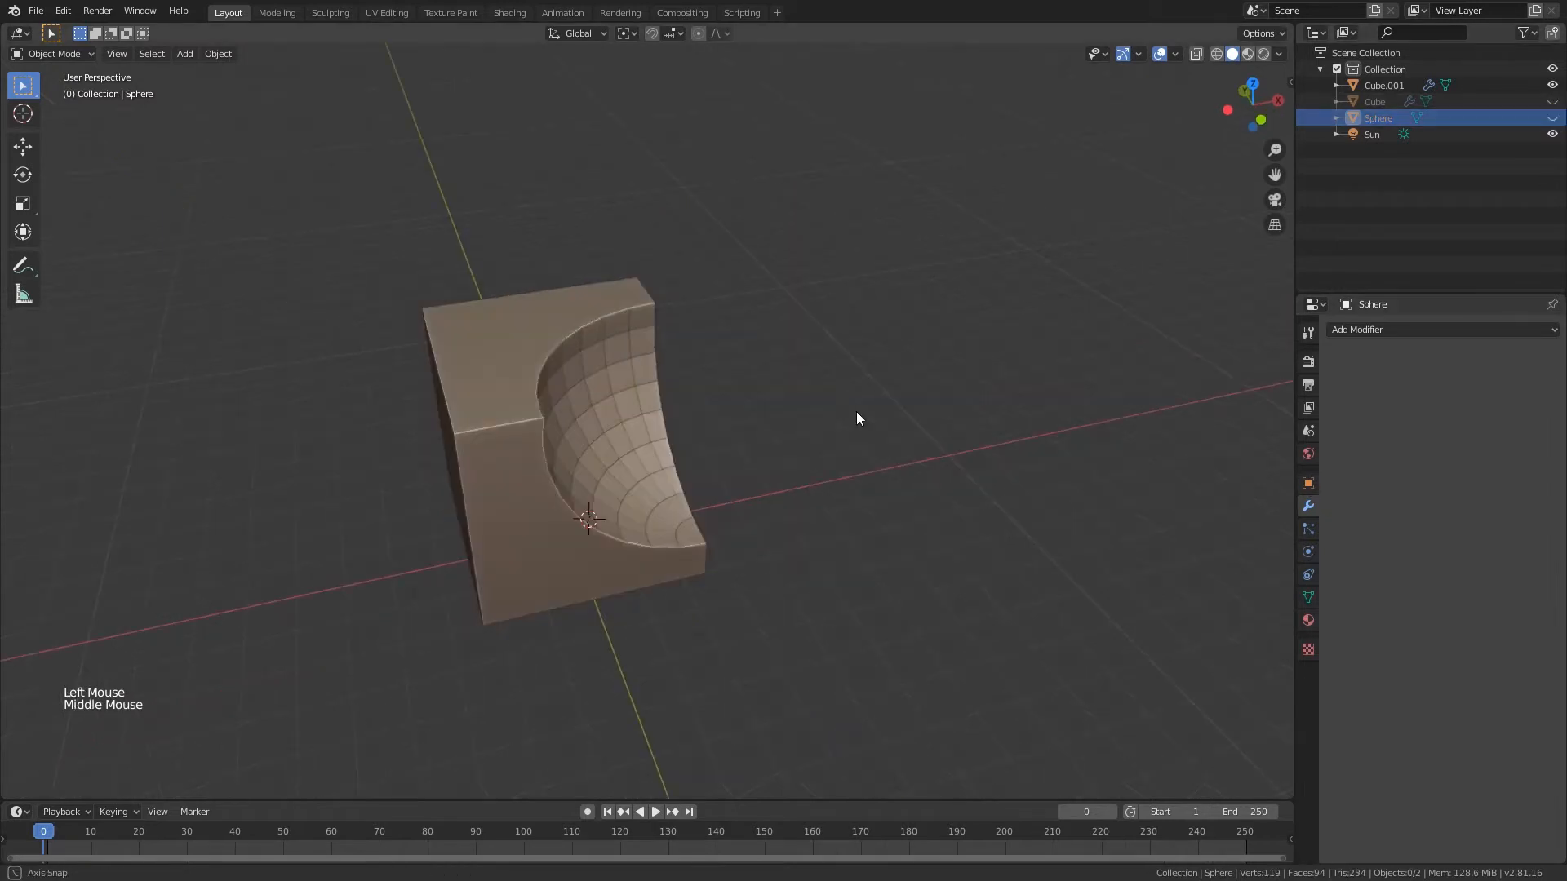
{"action": "middle_click_drag", "start_coordinate": [645, 342], "coordinate": [718, 302], "text": "shift"}
{"action": "middle_click_drag", "start_coordinate": [718, 302], "coordinate": [773, 297]}
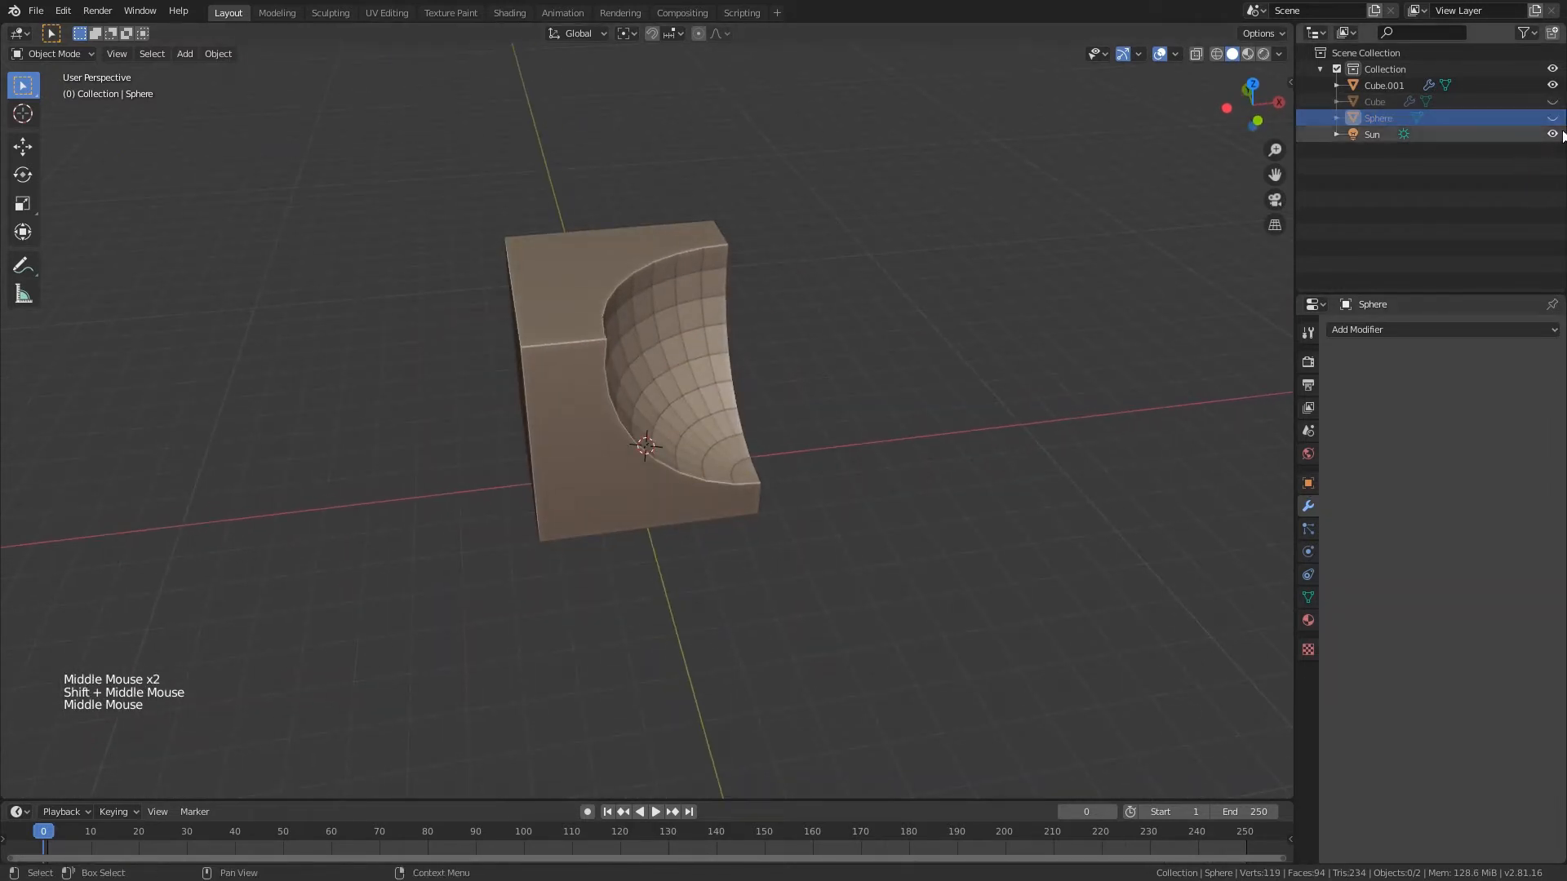
{"action": "middle_click_drag", "start_coordinate": [629, 330], "coordinate": [706, 427]}
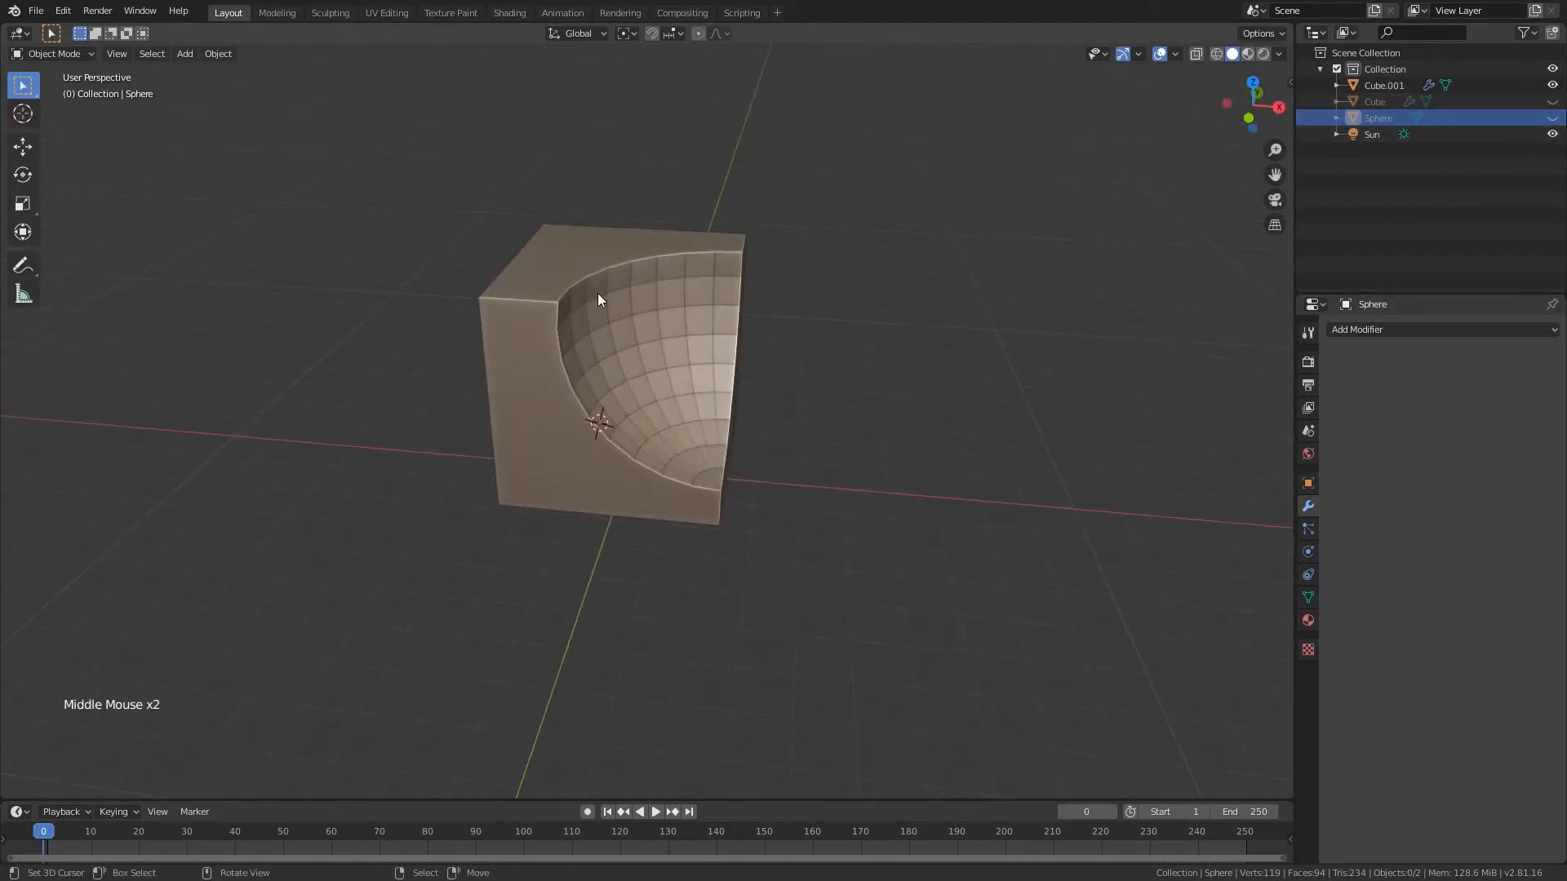
{"action": "middle_click_drag", "start_coordinate": [623, 311], "coordinate": [693, 351]}
{"action": "left_click", "coordinate": [1553, 118]}
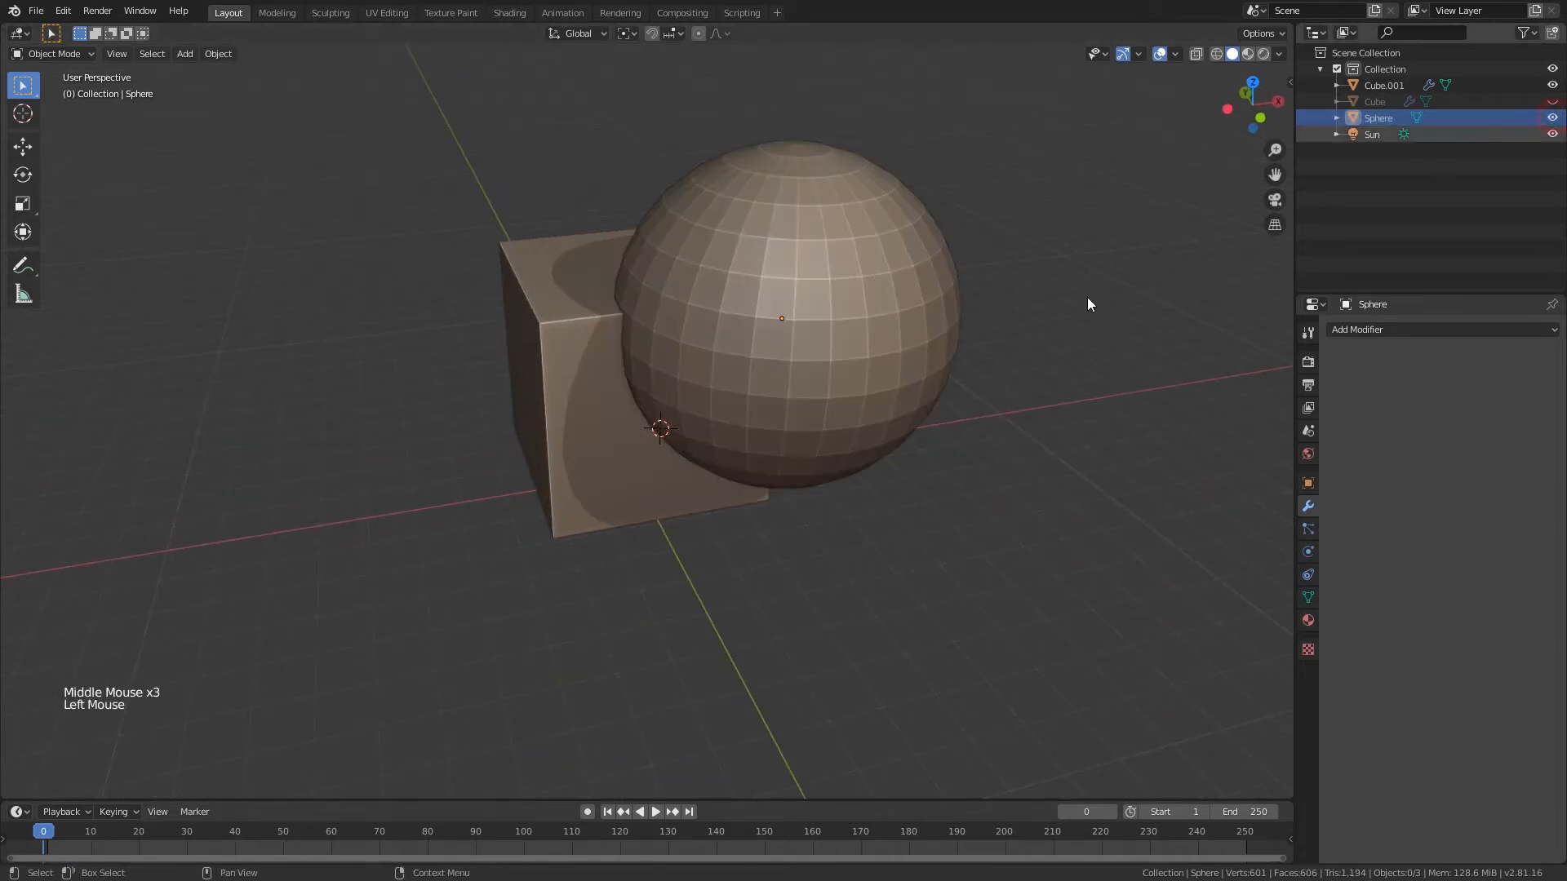
- Set the sphere's viewport display to Bounds
{"action": "middle_click_drag", "start_coordinate": [1088, 301], "coordinate": [1378, 604]}
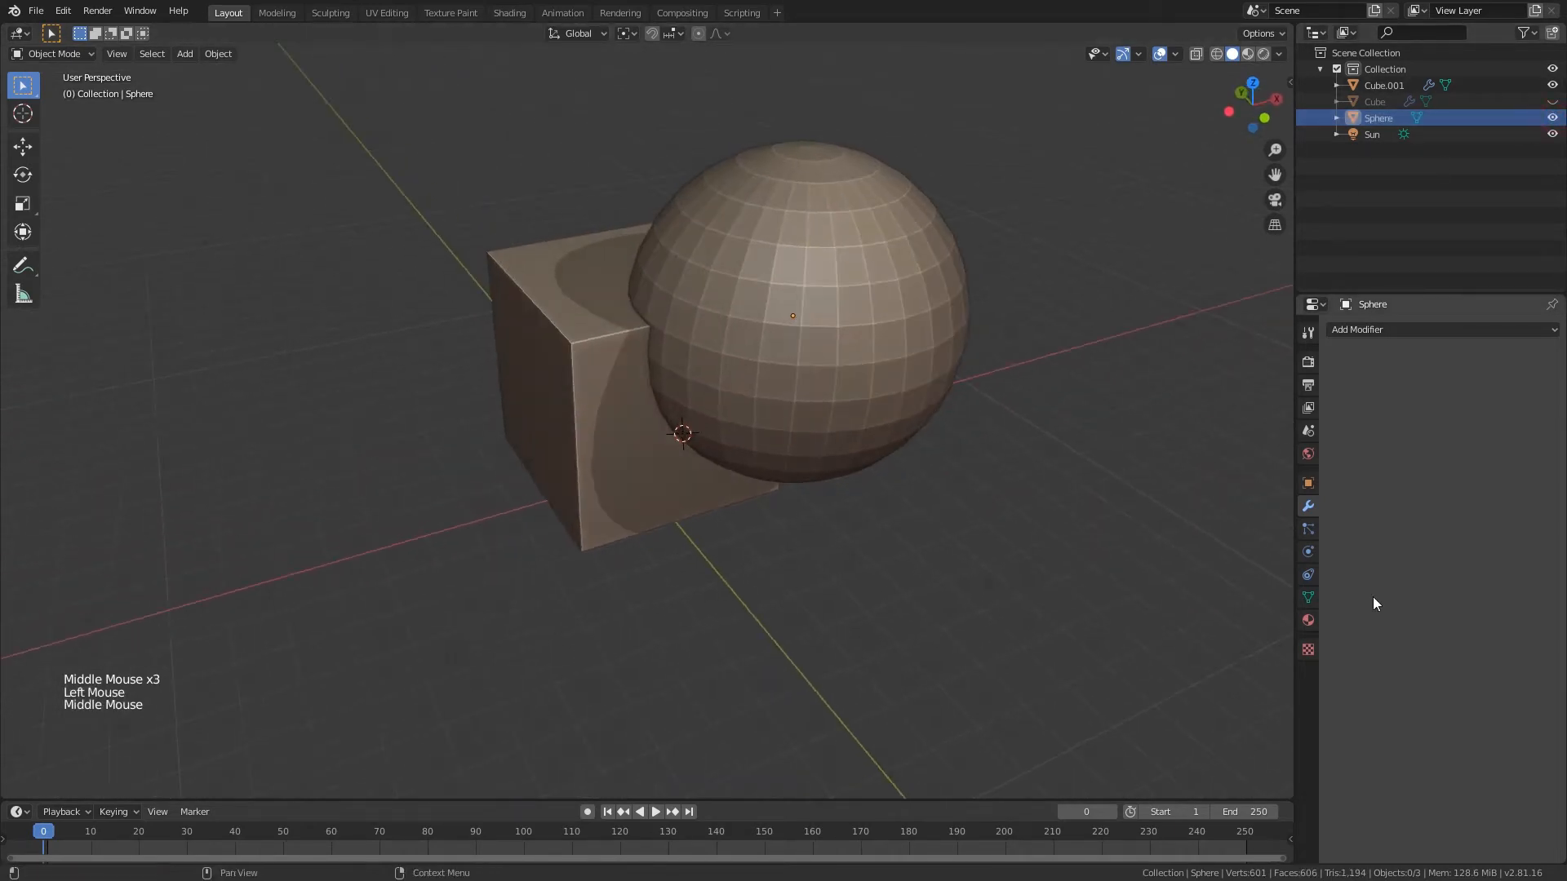
{"action": "left_click", "coordinate": [1309, 484]}
{"action": "left_click", "coordinate": [1475, 776]}
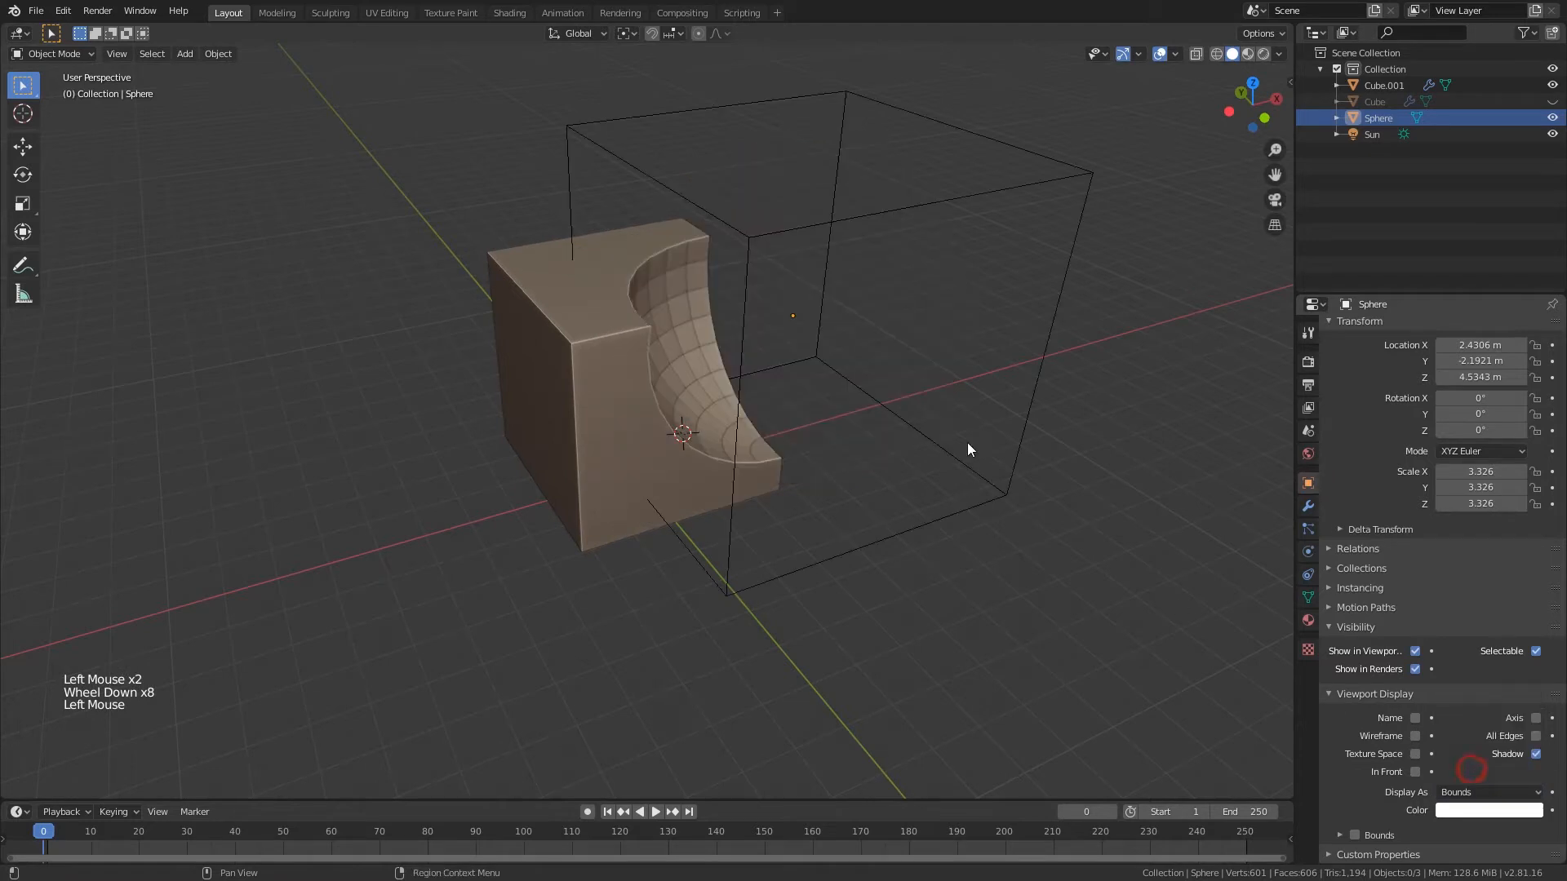
- Move the sphere cutter over the cube's middle and reduce its size to hollow out the cube
{"action": "middle_click_drag", "start_coordinate": [969, 444], "coordinate": [941, 250]}
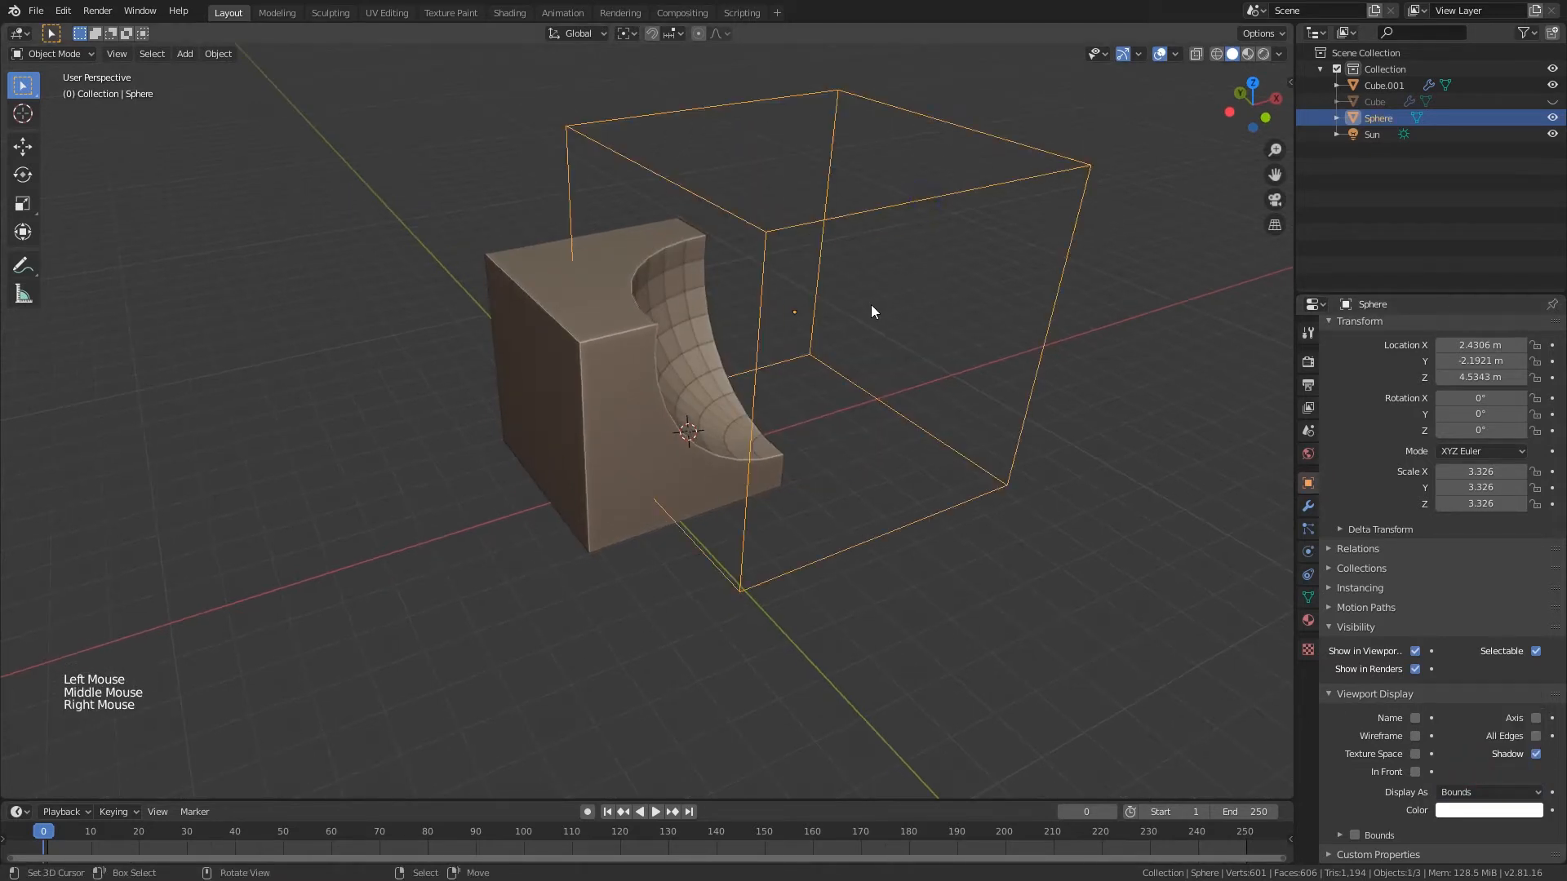
{"action": "middle_click_drag", "start_coordinate": [871, 310], "coordinate": [954, 294]}
{"action": "key", "text": "g"}
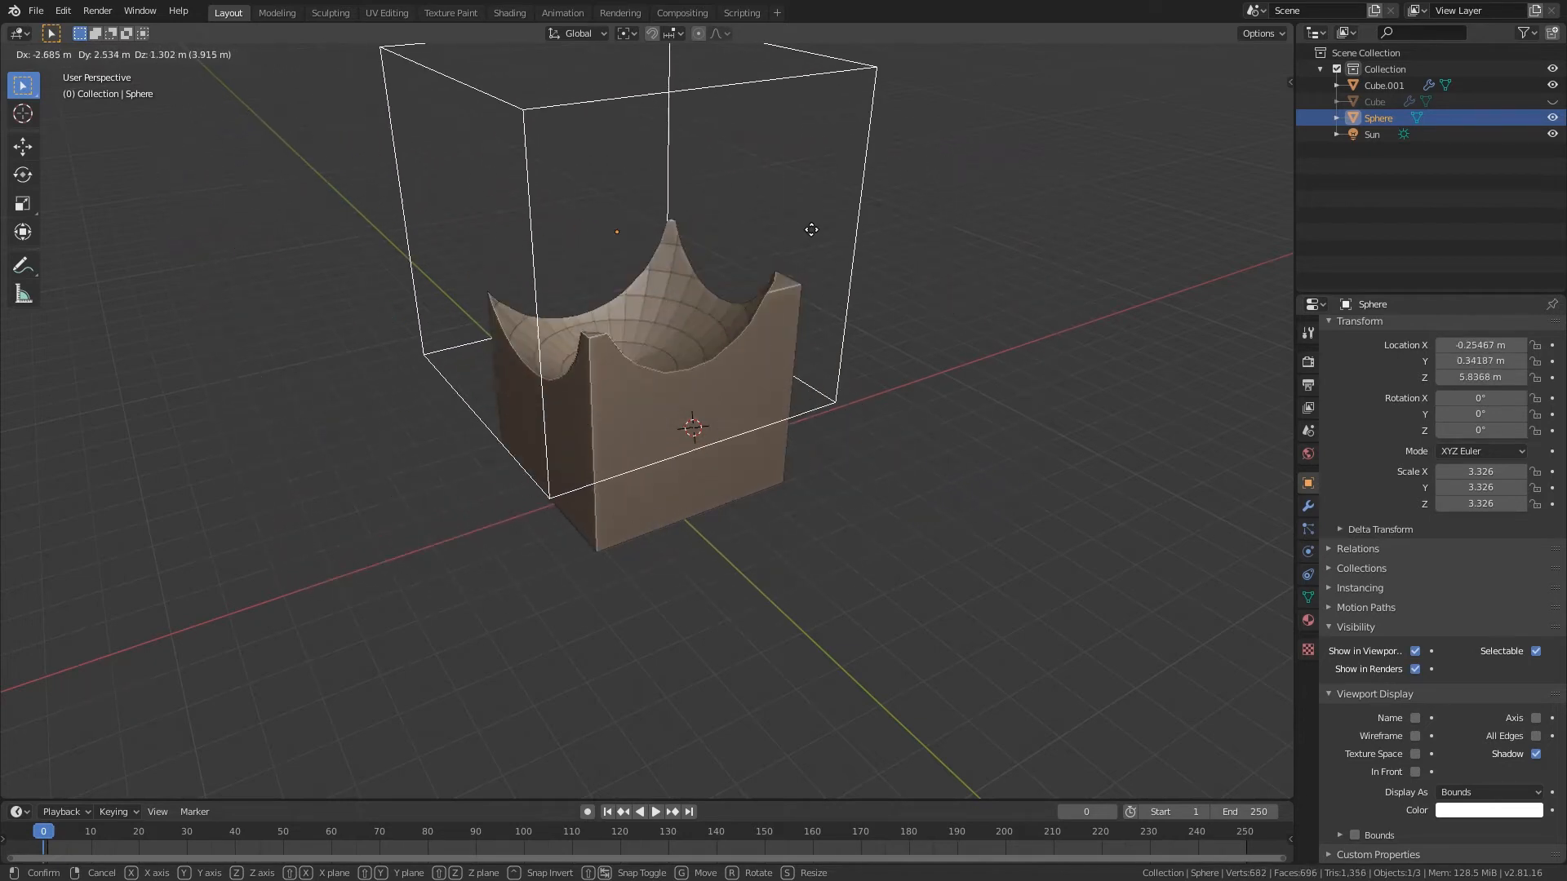
{"action": "left_click", "coordinate": [804, 318]}
{"action": "key", "text": "s"}
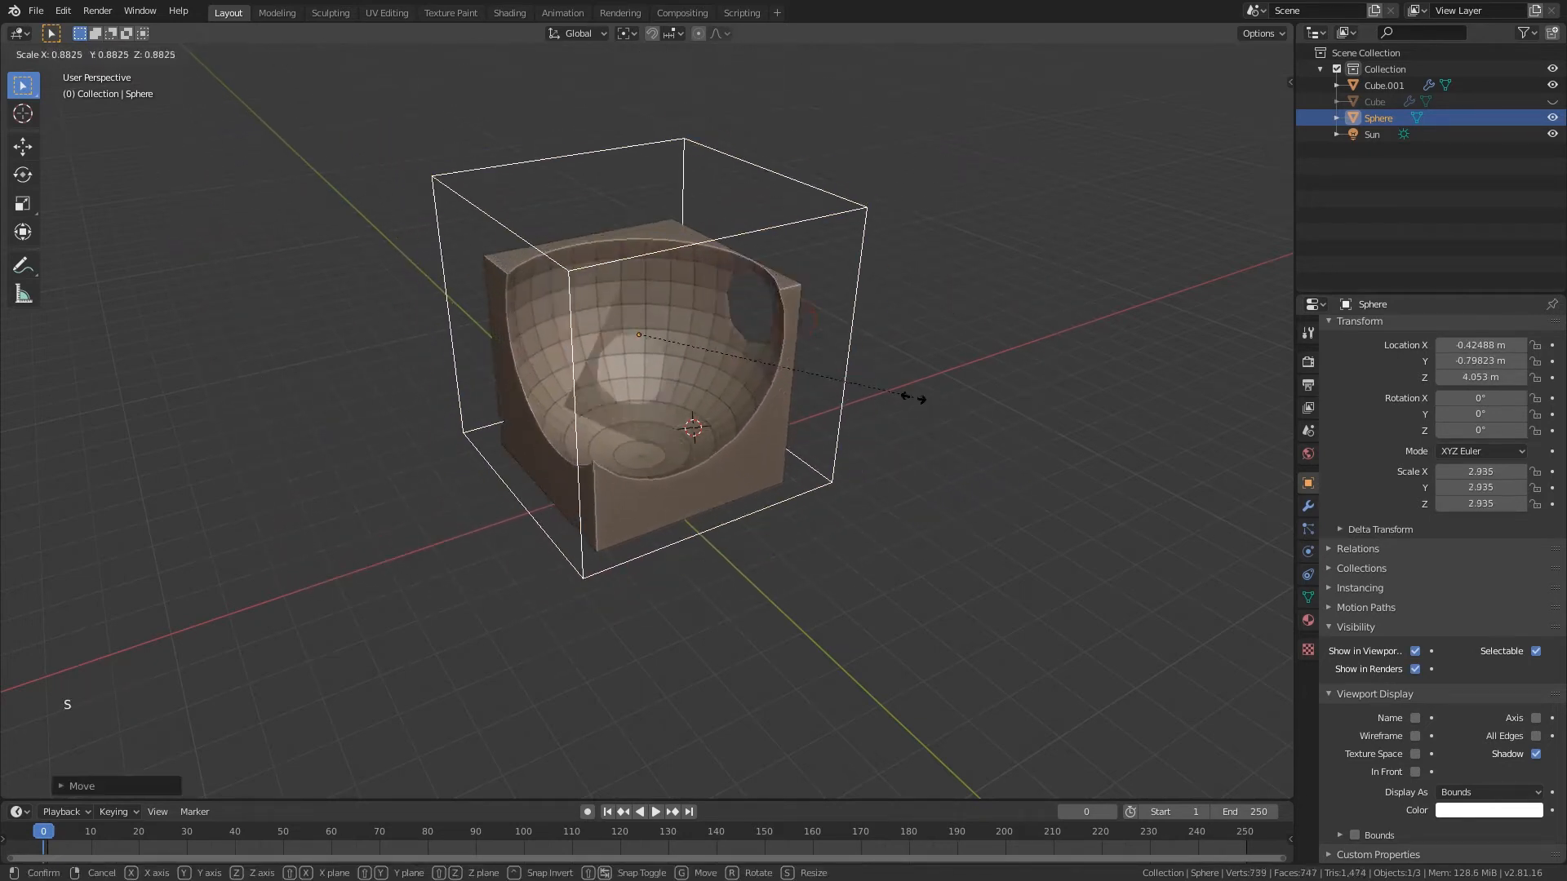
{"action": "left_click", "coordinate": [829, 385]}
{"action": "key", "text": "s"}
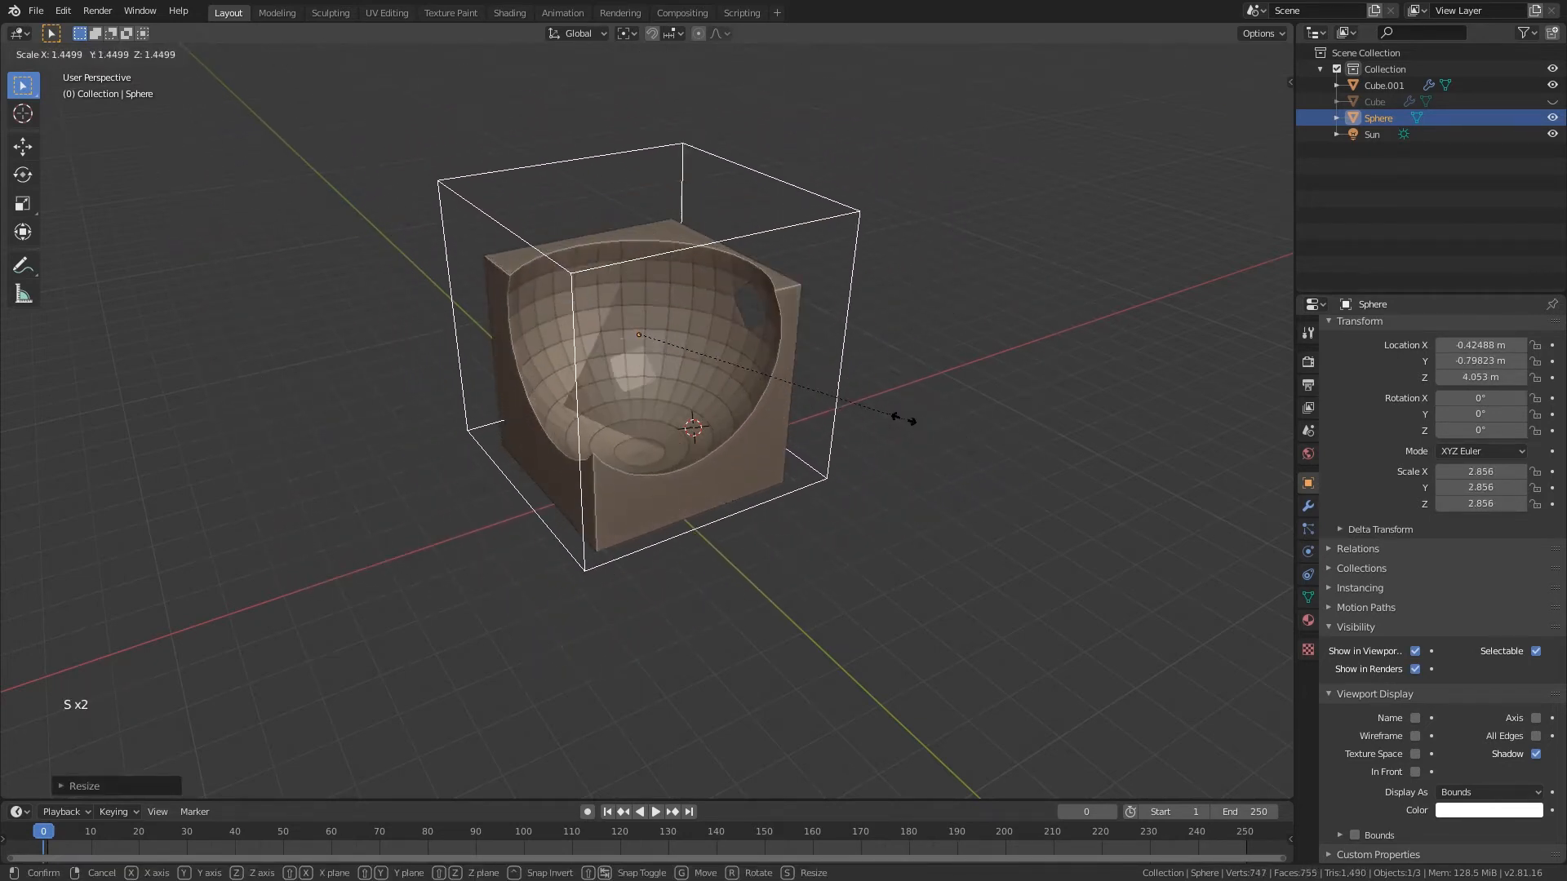
{"action": "left_click", "coordinate": [841, 398]}
- Reposition the sphere cutter on the cube and shrink it to a scale of about 2.27
{"action": "middle_click_drag", "start_coordinate": [841, 398], "coordinate": [818, 340]}
{"action": "key", "text": "g"}
{"action": "left_click", "coordinate": [839, 423]}
{"action": "key", "text": "s"}
{"action": "key", "text": "g"}
{"action": "left_click", "coordinate": [846, 433]}
- Move the sphere cutter to one side of the cube at about X -0.97, Y -1.69, Z 3.63 m
{"action": "key", "text": "g"}
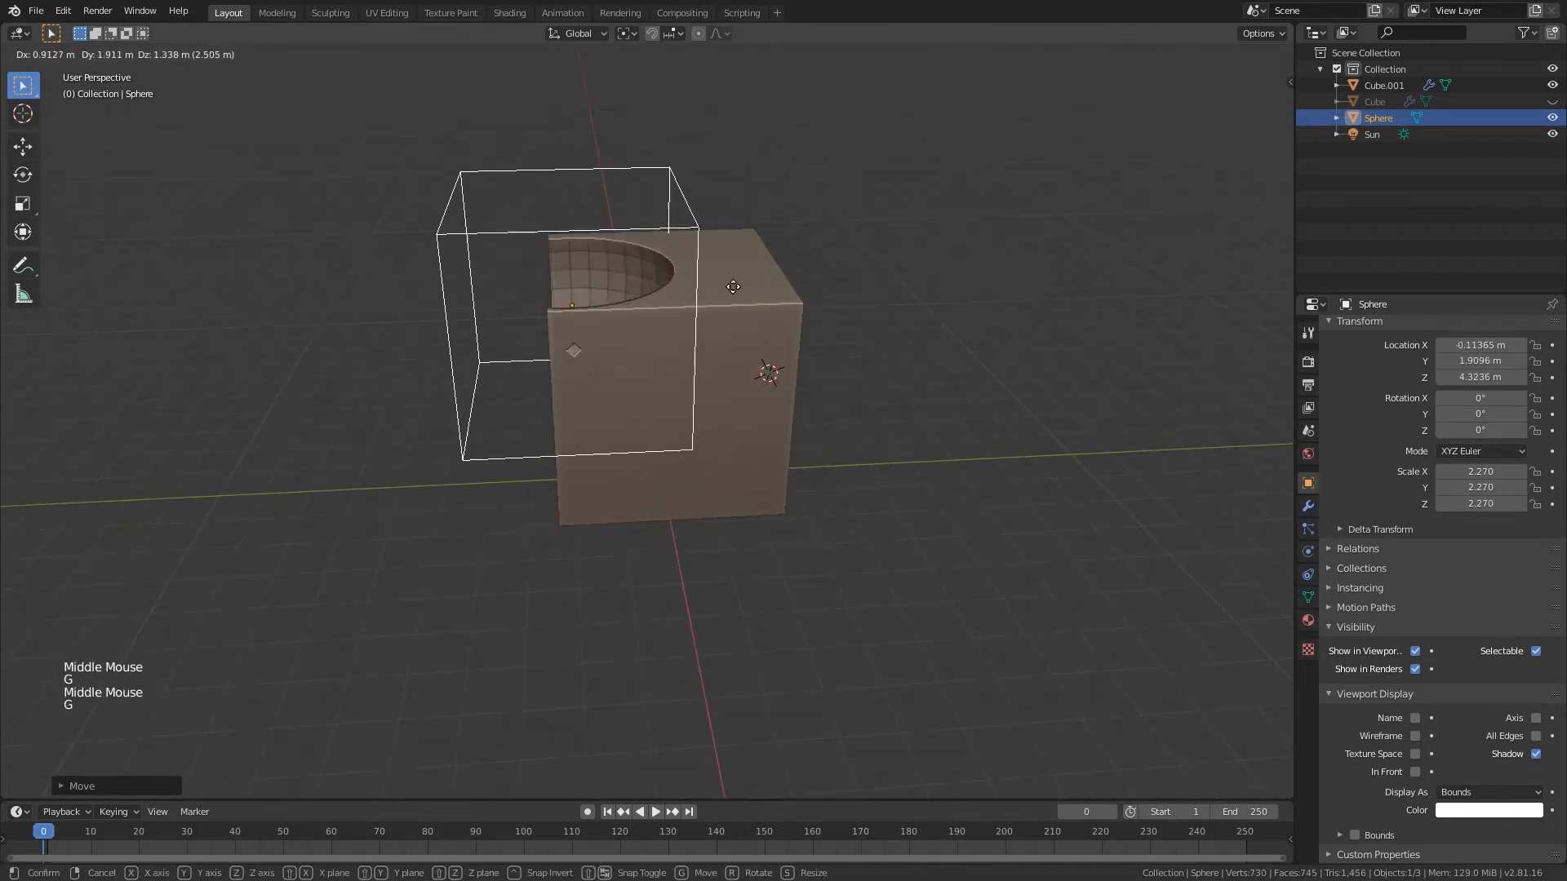
{"action": "key", "text": "r"}
{"action": "right_click", "coordinate": [843, 312]}
{"action": "key", "text": "s"}
{"action": "right_click", "coordinate": [845, 368]}
{"action": "middle_click_drag", "start_coordinate": [846, 367], "coordinate": [879, 392]}
{"action": "key", "text": "g"}
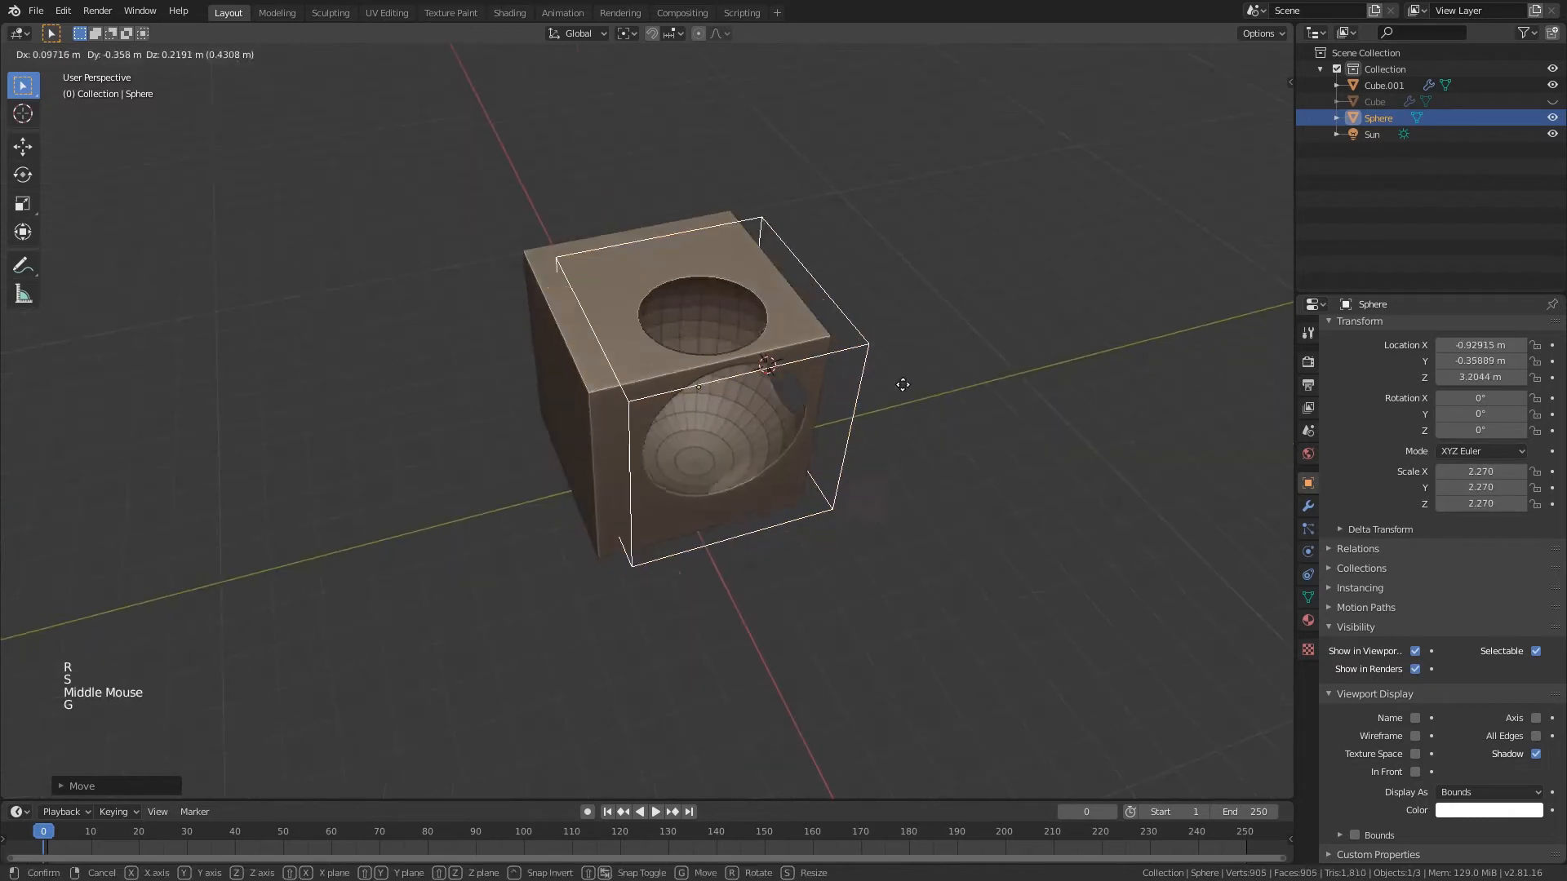
{"action": "left_click", "coordinate": [912, 381]}
- Duplicate the sphere's mesh in Edit Mode, place the copy at the cube's opposite side and resize it
{"action": "key", "text": "Tab"}
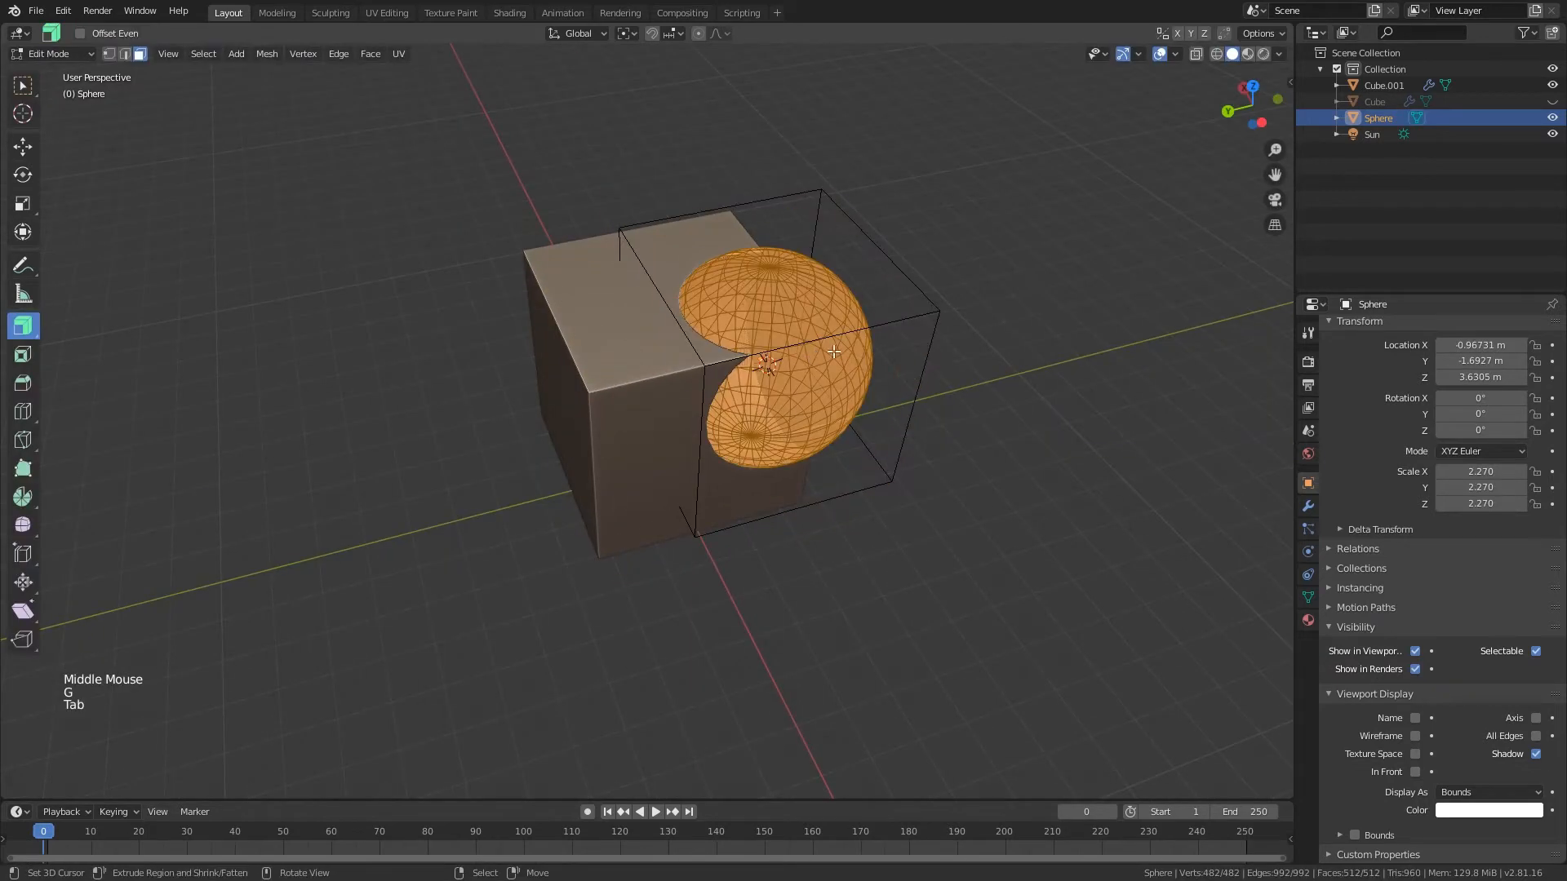
{"action": "key", "text": "shift+d"}
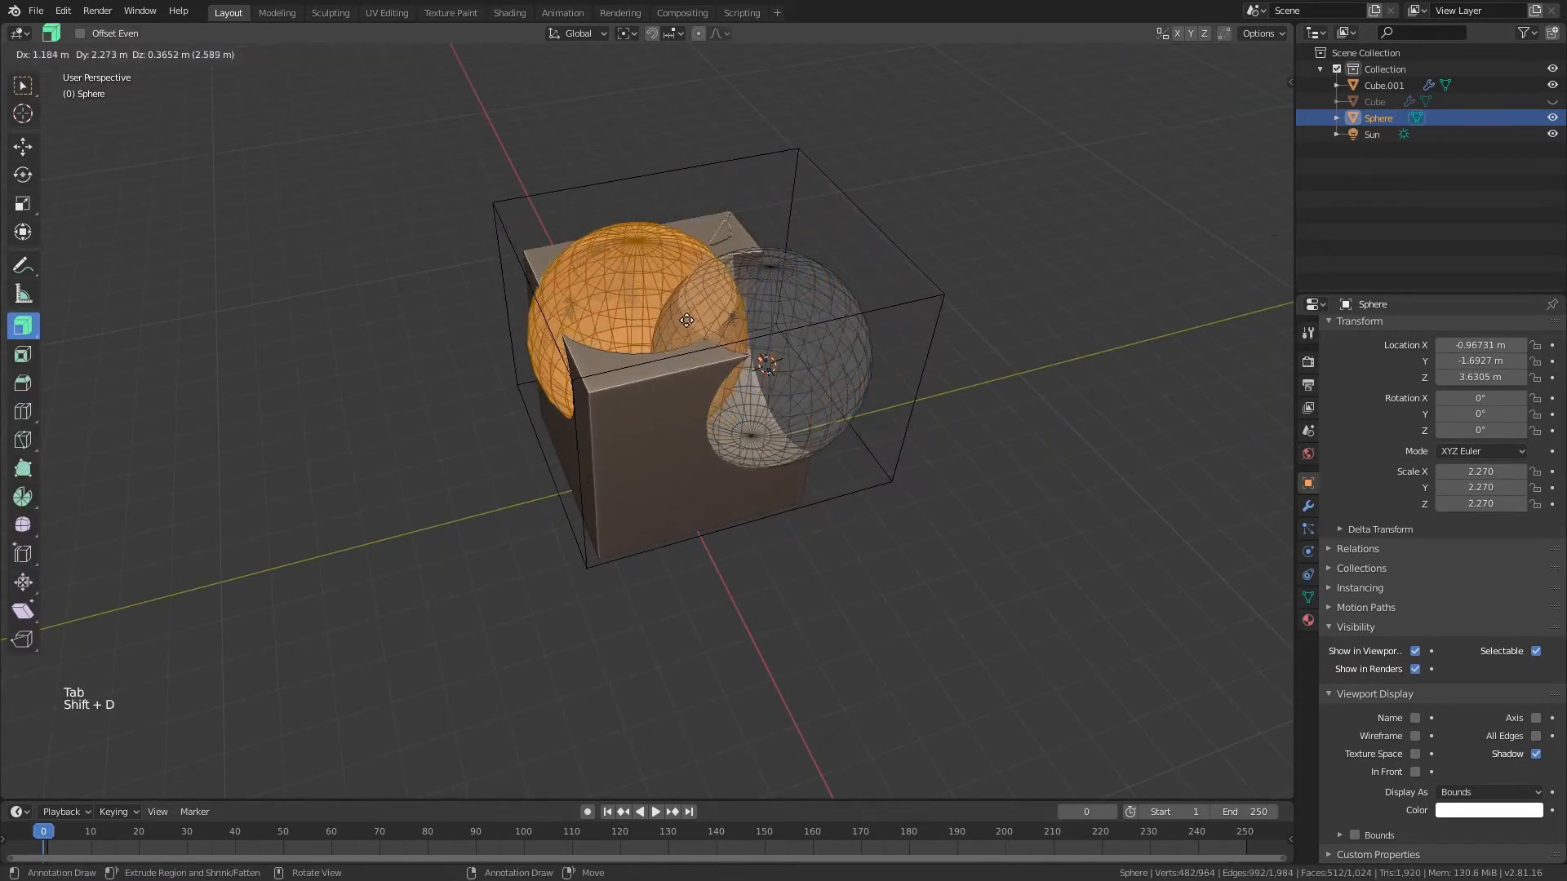
{"action": "left_click", "coordinate": [622, 307]}
{"action": "middle_click_drag", "start_coordinate": [628, 310], "coordinate": [671, 269]}
{"action": "key", "text": "s"}
{"action": "left_click", "coordinate": [748, 330]}
{"action": "key", "text": "Tab"}
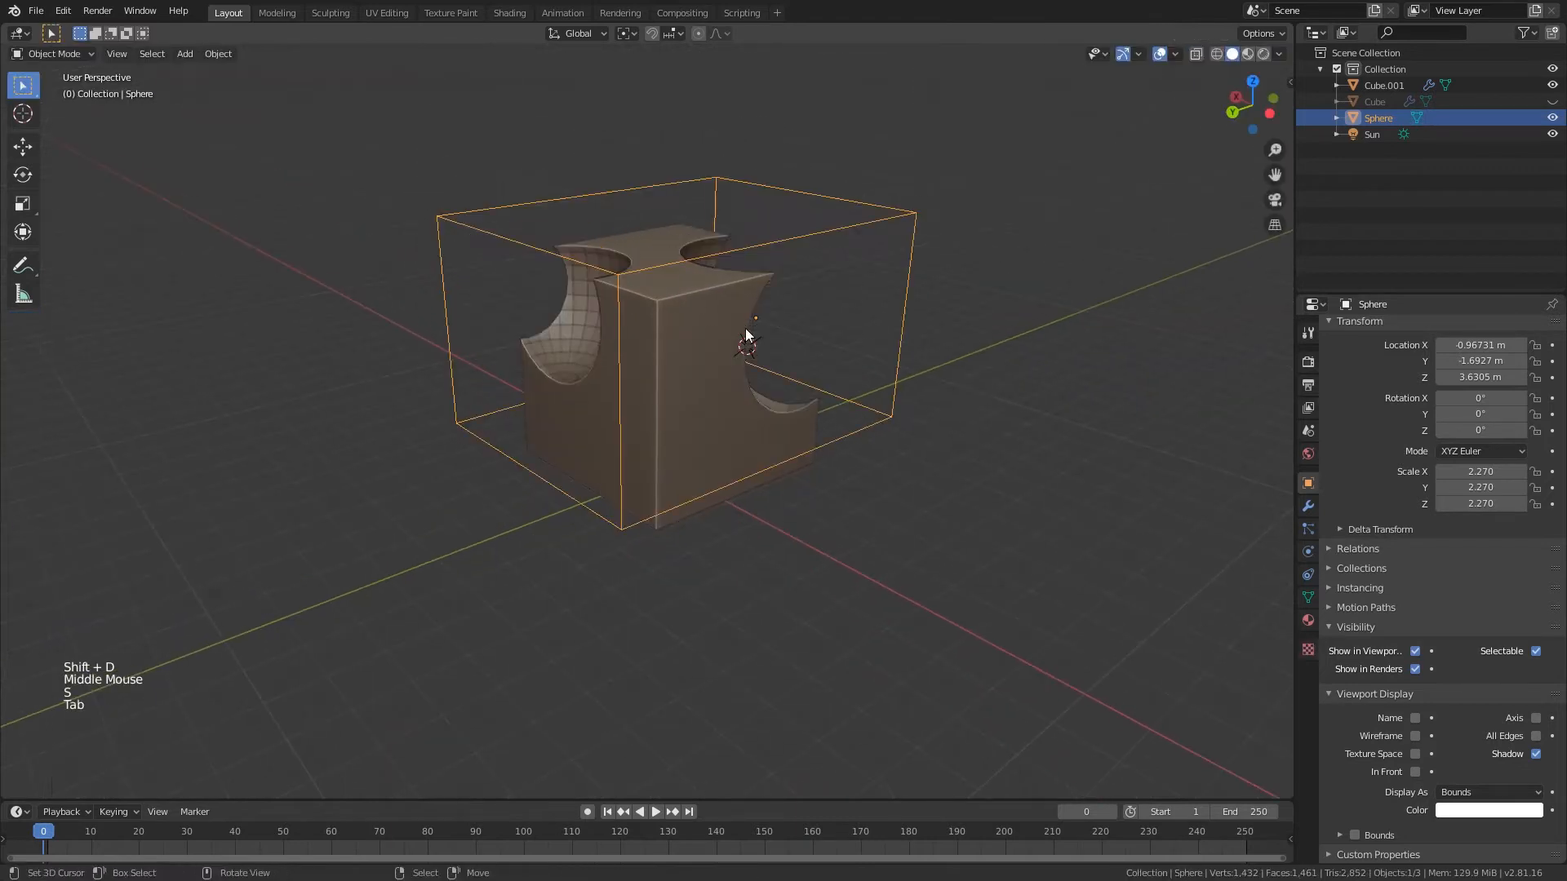
- Enlarge the sphere cutter to a scale of about 2.65 and move it lower and outward from the cube
{"action": "middle_click_drag", "start_coordinate": [746, 328], "coordinate": [721, 359]}
{"action": "key", "text": "s"}
{"action": "left_click", "coordinate": [852, 384]}
{"action": "key", "text": "g"}
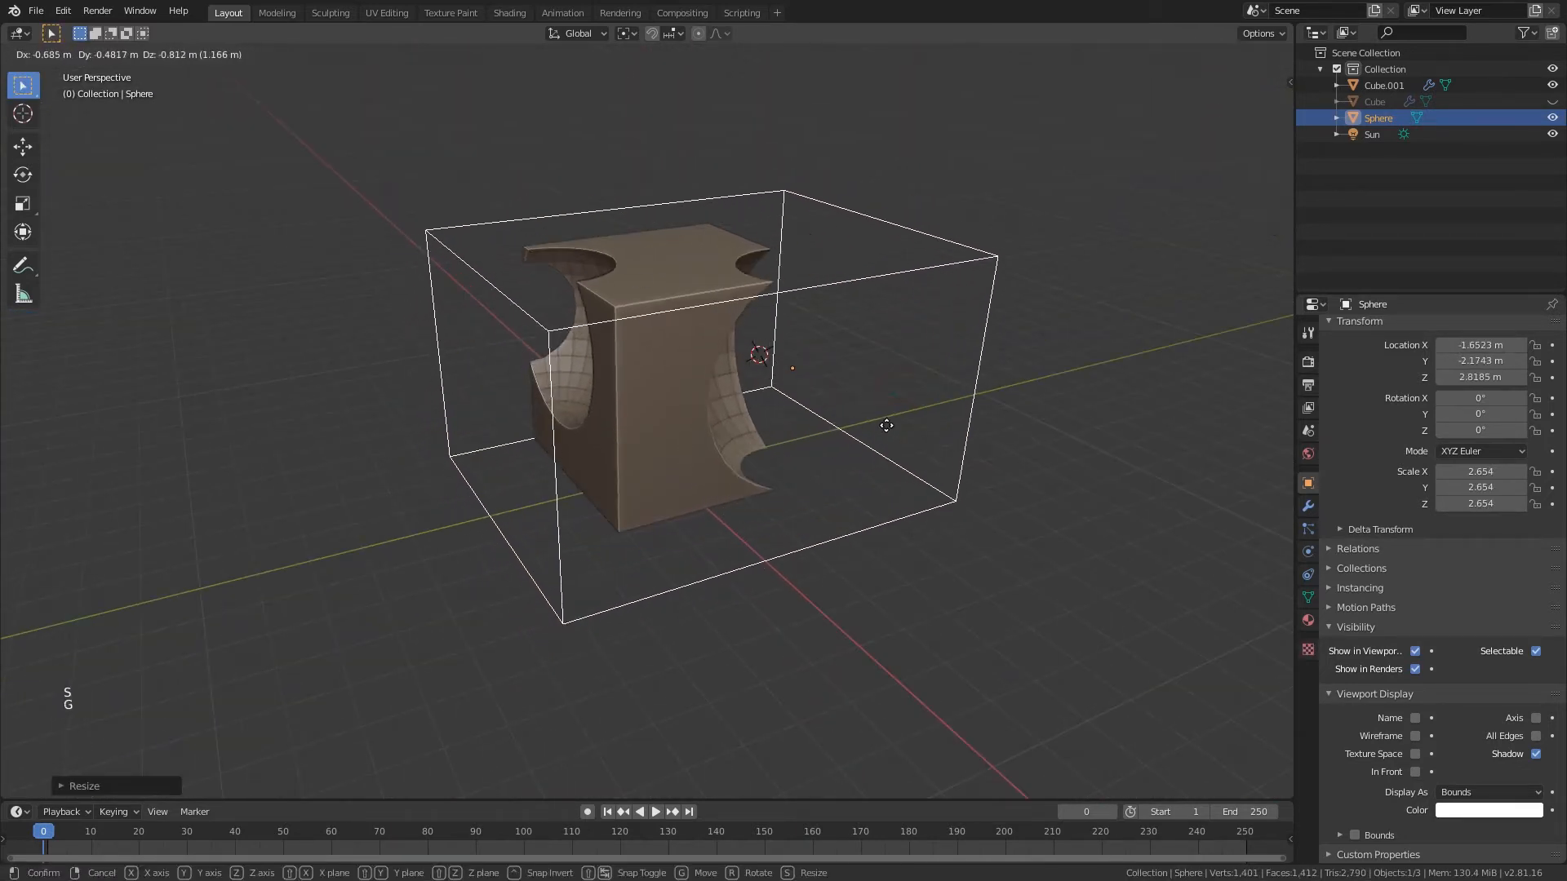
{"action": "left_click", "coordinate": [884, 448]}
- Refine the sphere cutter to a scale of about 2.84 at about X -1.76, Y -2.14, Z 2.58 m and save the file
{"action": "key", "text": "s"}
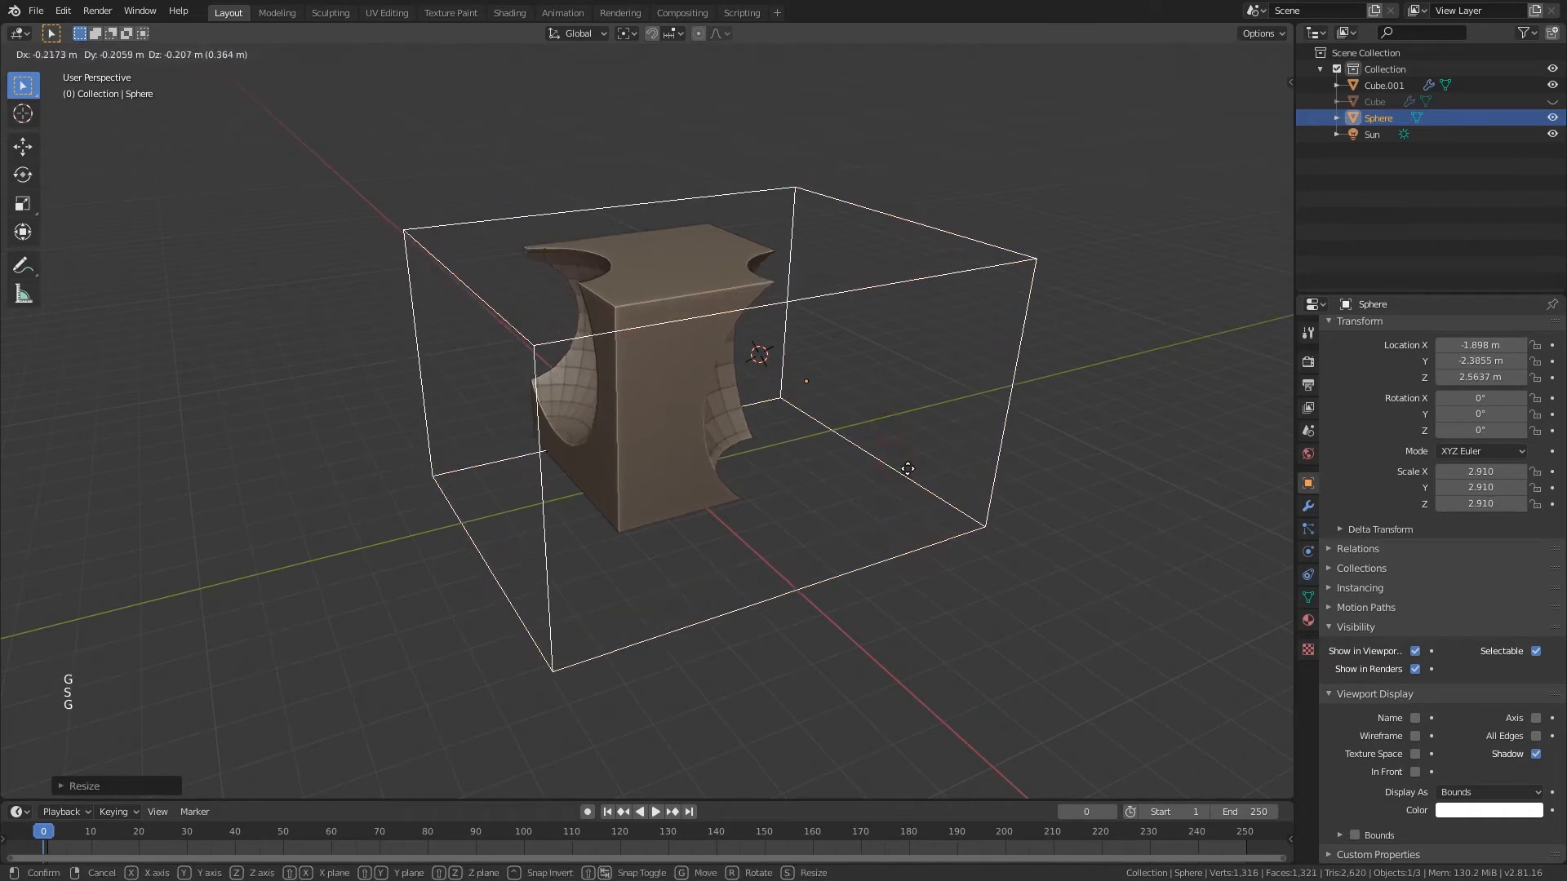
{"action": "left_click", "coordinate": [995, 471]}
{"action": "key", "text": "g"}
{"action": "left_click", "coordinate": [973, 459]}
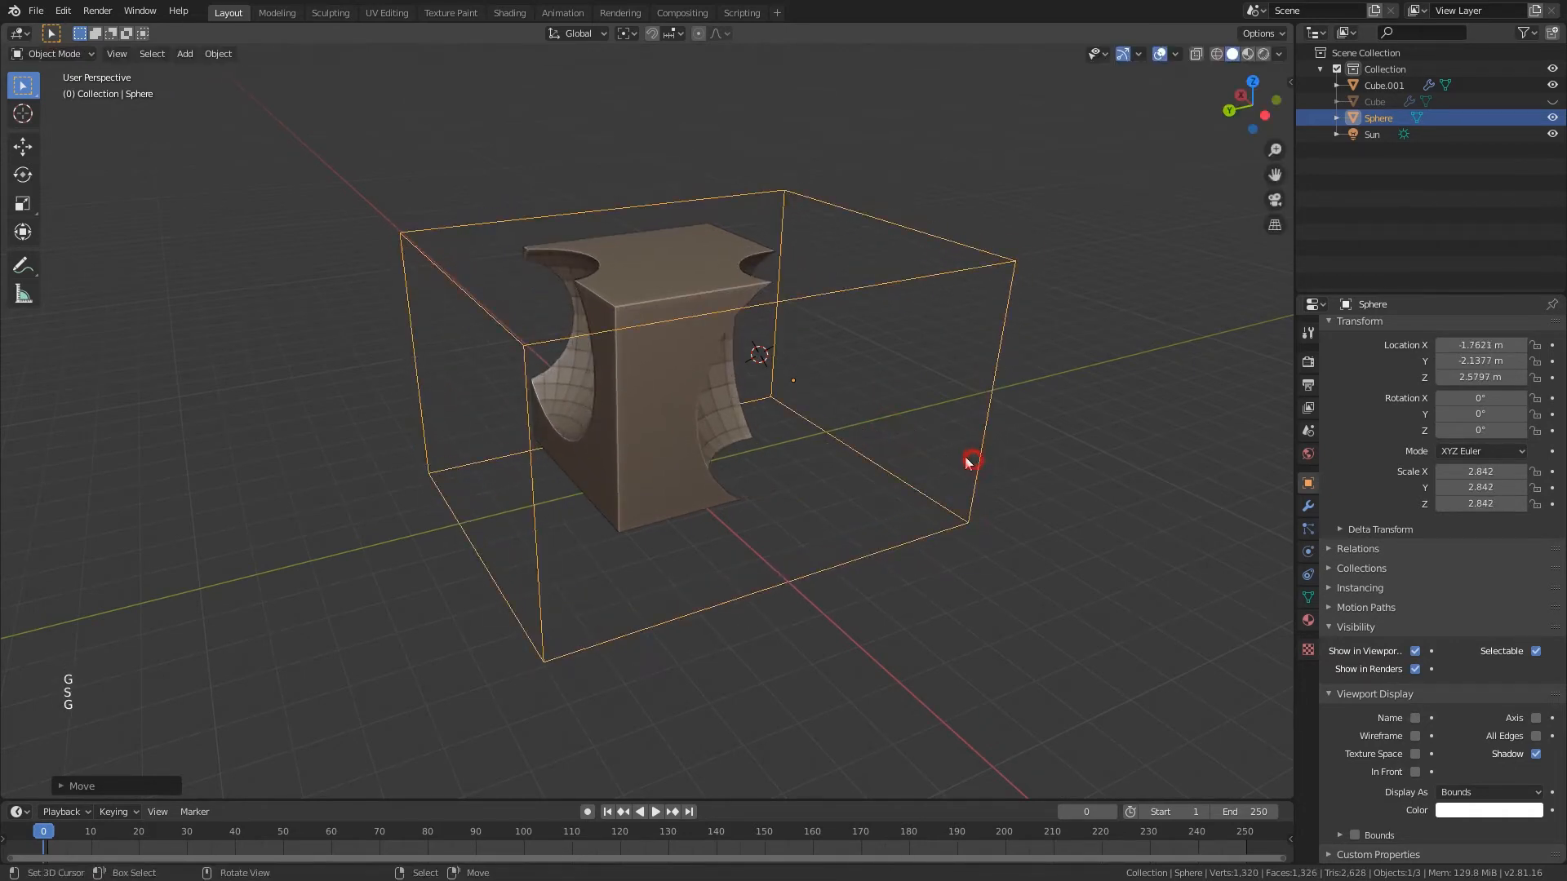
{"action": "middle_click_drag", "start_coordinate": [972, 459], "coordinate": [816, 387]}
{"action": "key", "text": "ctrl+s"}
{"action": "key", "text": "ctrl+s"}
{"action": "key", "text": "s"}
{"action": "left_click", "coordinate": [850, 360]}
- Try the cube's Boolean modifier with the Intersect operation and preview it by scaling the sphere
{"action": "scroll", "coordinate": [830, 369], "scroll_direction": "down", "scroll_amount": 1}
{"action": "right_click", "coordinate": [689, 358], "text": "shift"}
{"action": "right_click", "coordinate": [689, 358]}
{"action": "left_click", "coordinate": [1308, 507]}
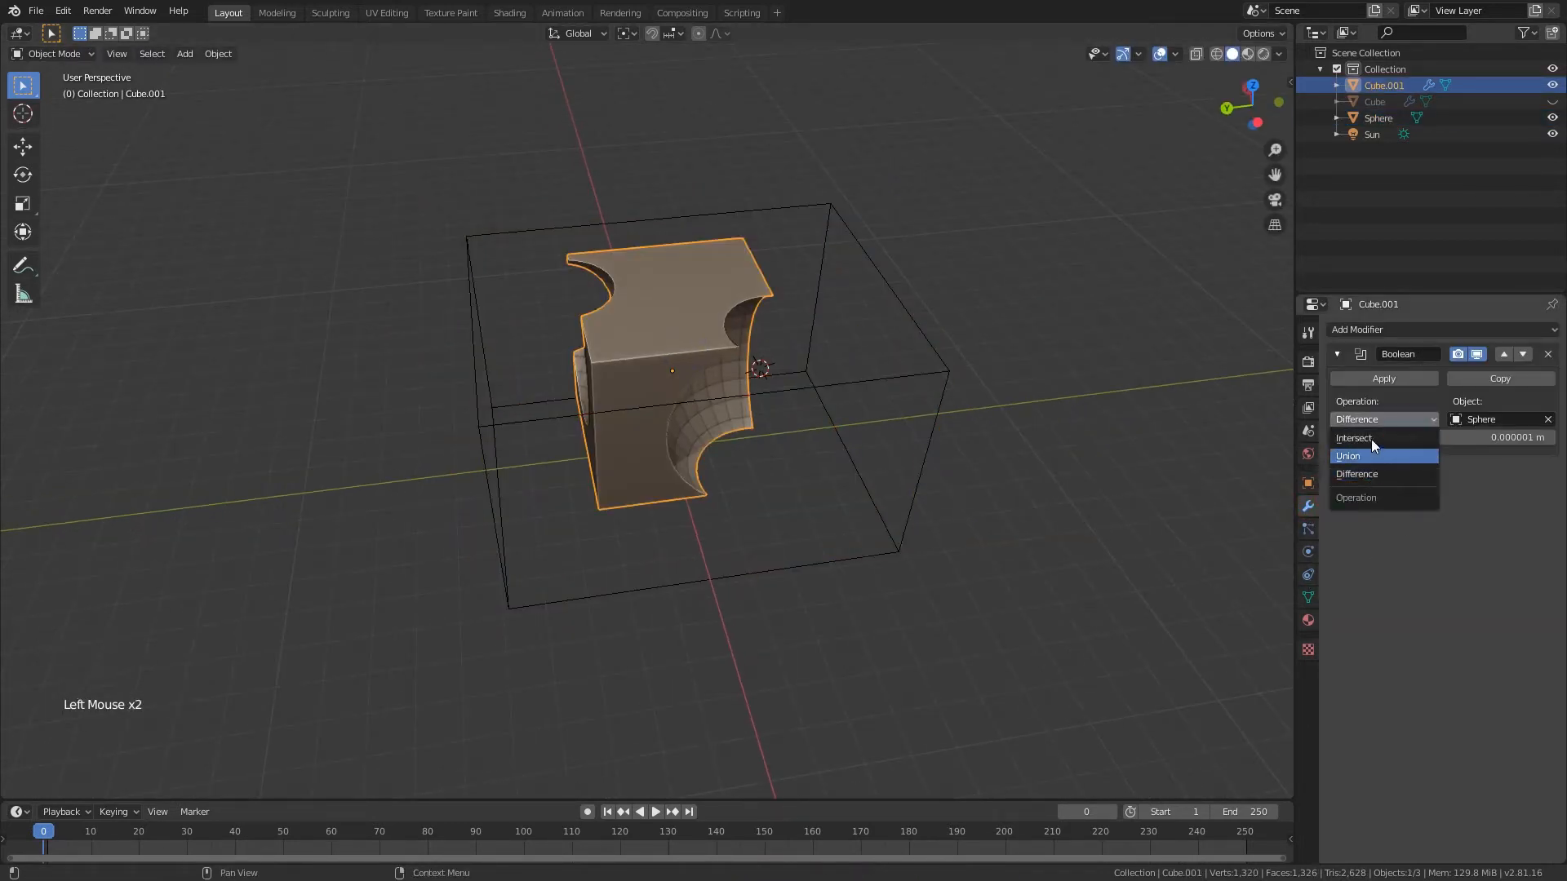
{"action": "left_click", "coordinate": [1373, 440]}
{"action": "right_click", "coordinate": [835, 409]}
{"action": "key", "text": "s"}
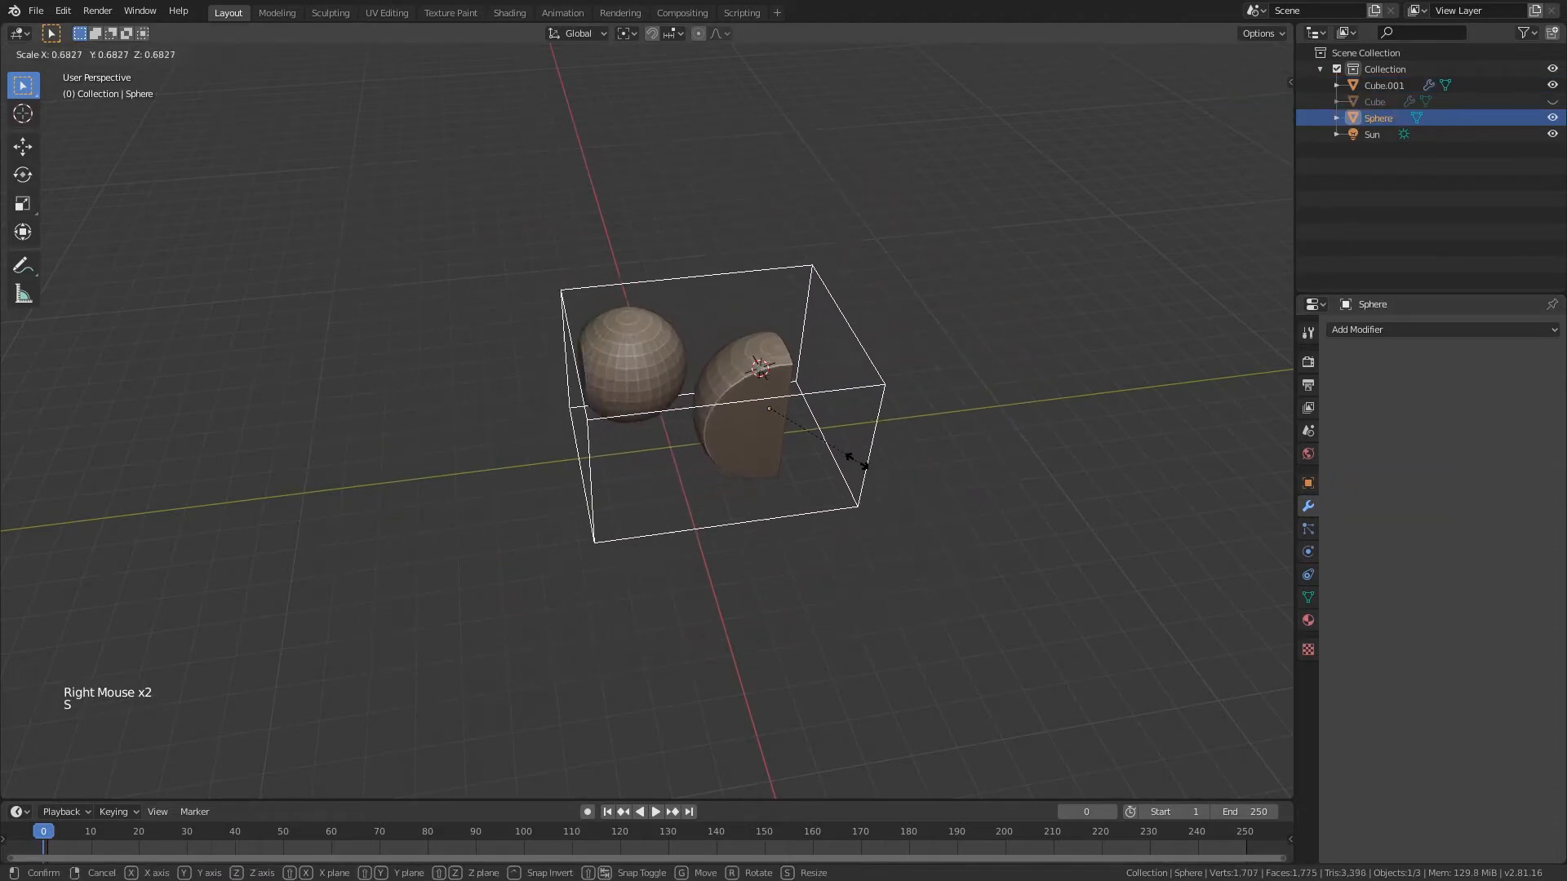
{"action": "right_click", "coordinate": [881, 475]}
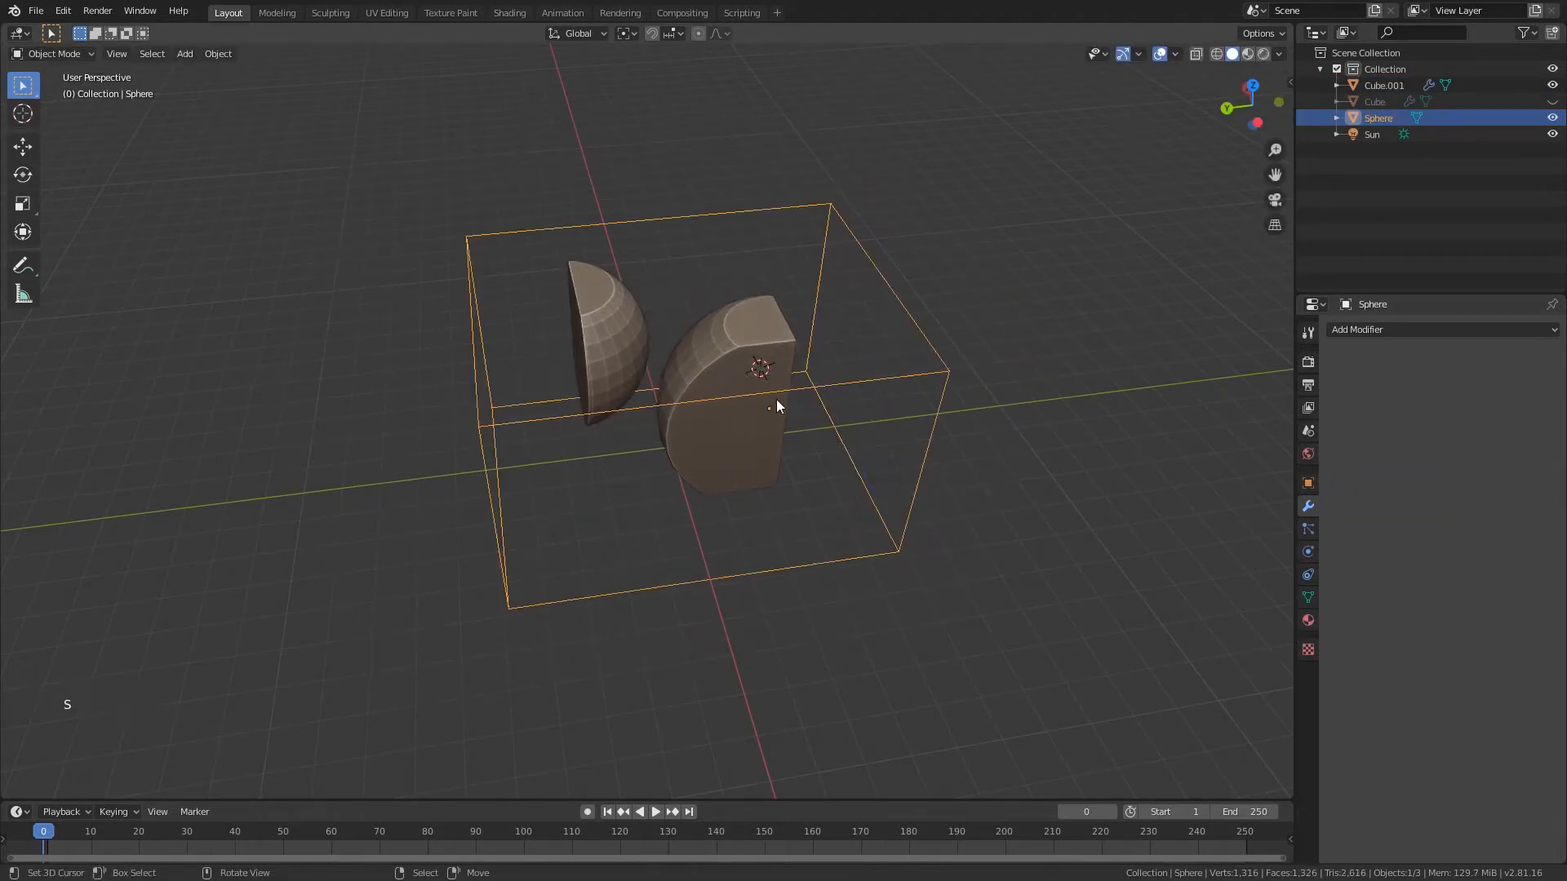
- Delete the carved cube together with the sphere cutter and add a new cube
{"action": "right_click", "coordinate": [782, 356]}
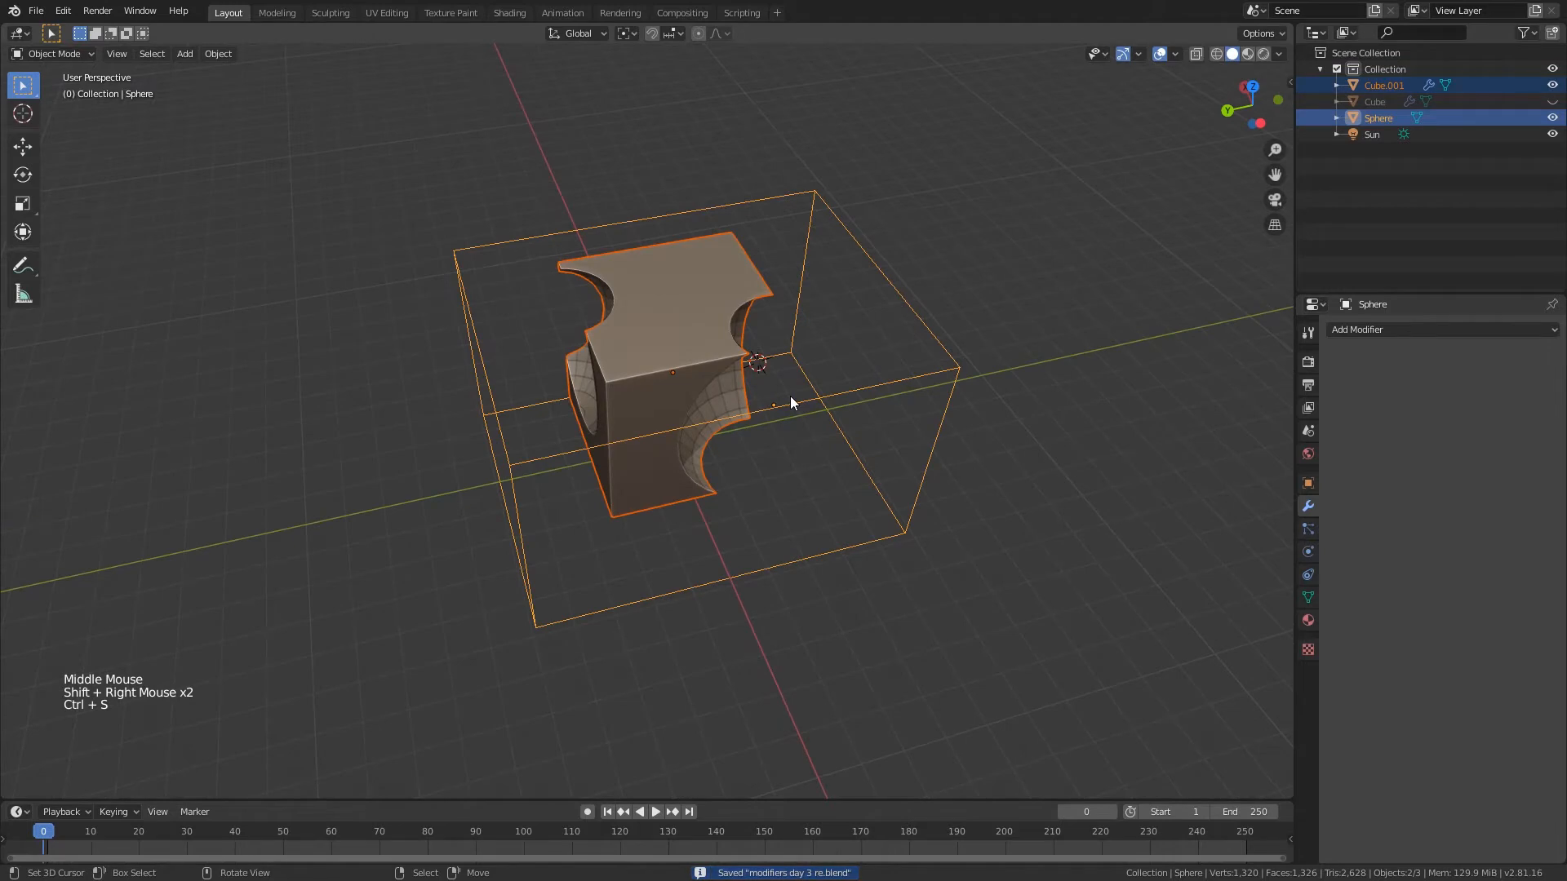
{"action": "key", "text": "Delete"}
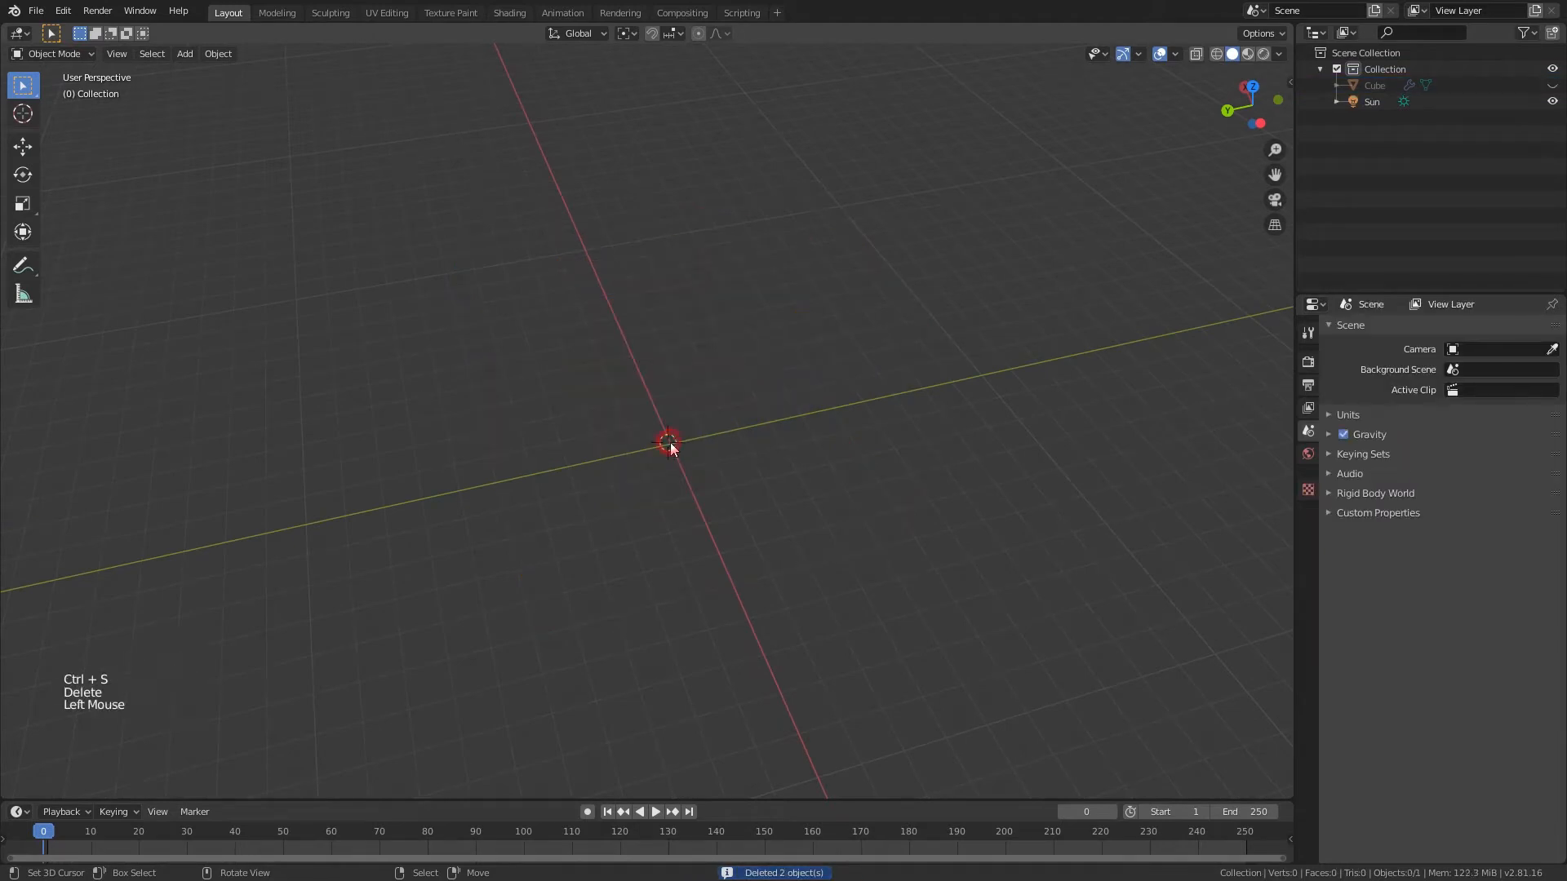
{"action": "key", "text": "shift+a"}
{"action": "mouse_move", "coordinate": [671, 448]}
{"action": "left_click", "coordinate": [727, 459]}
- Lower the new cube's top face along Z to flatten the cube into a thin slab
{"action": "key", "text": "g"}
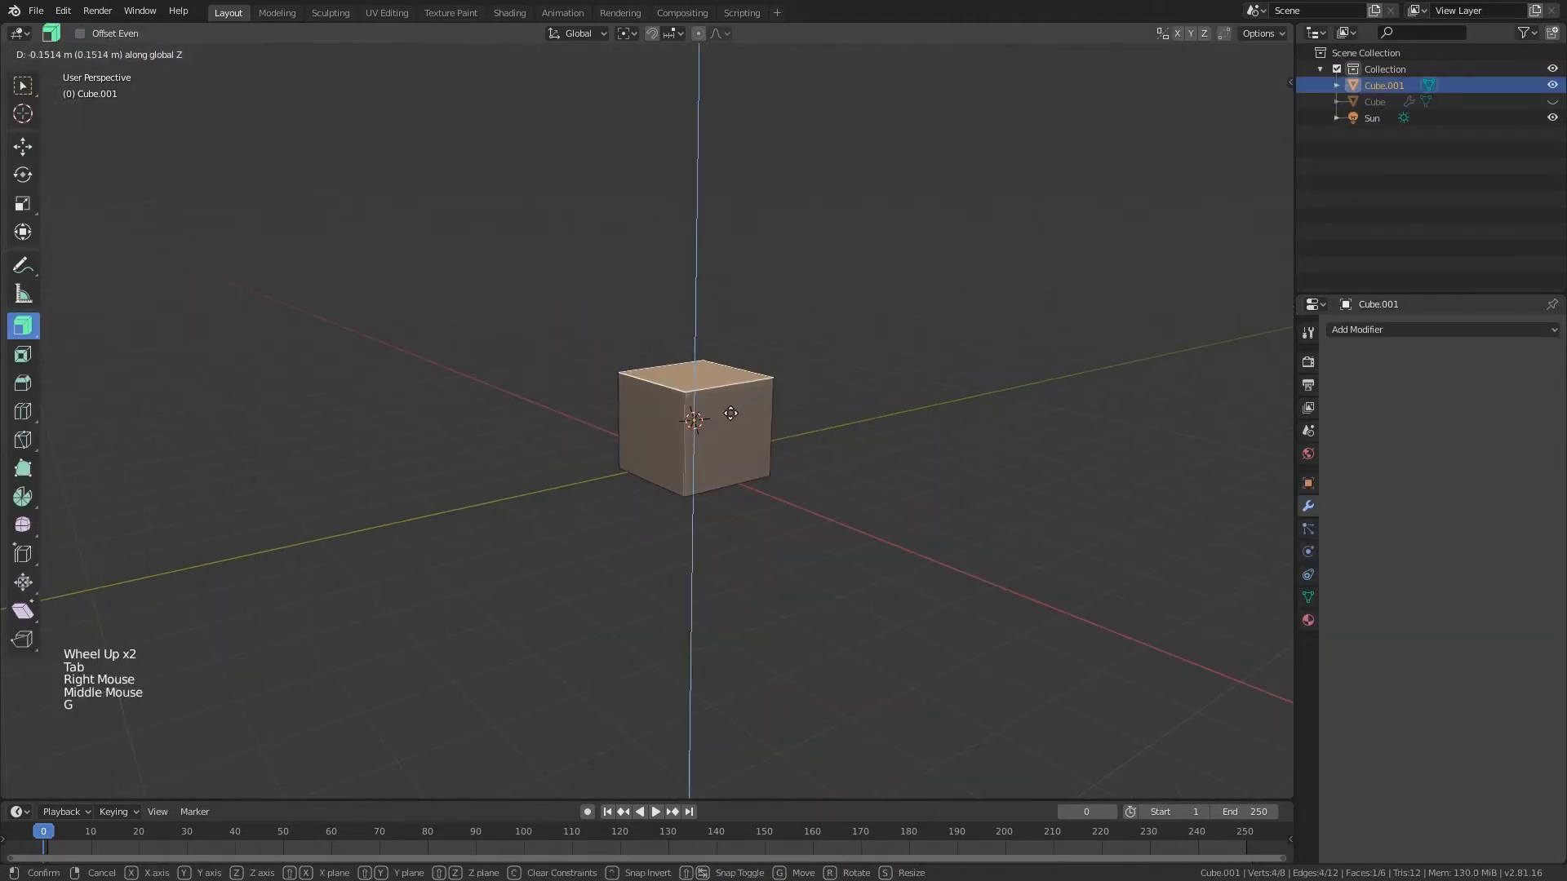
{"action": "left_click", "coordinate": [729, 476]}
{"action": "key", "text": "KP_Decimal"}
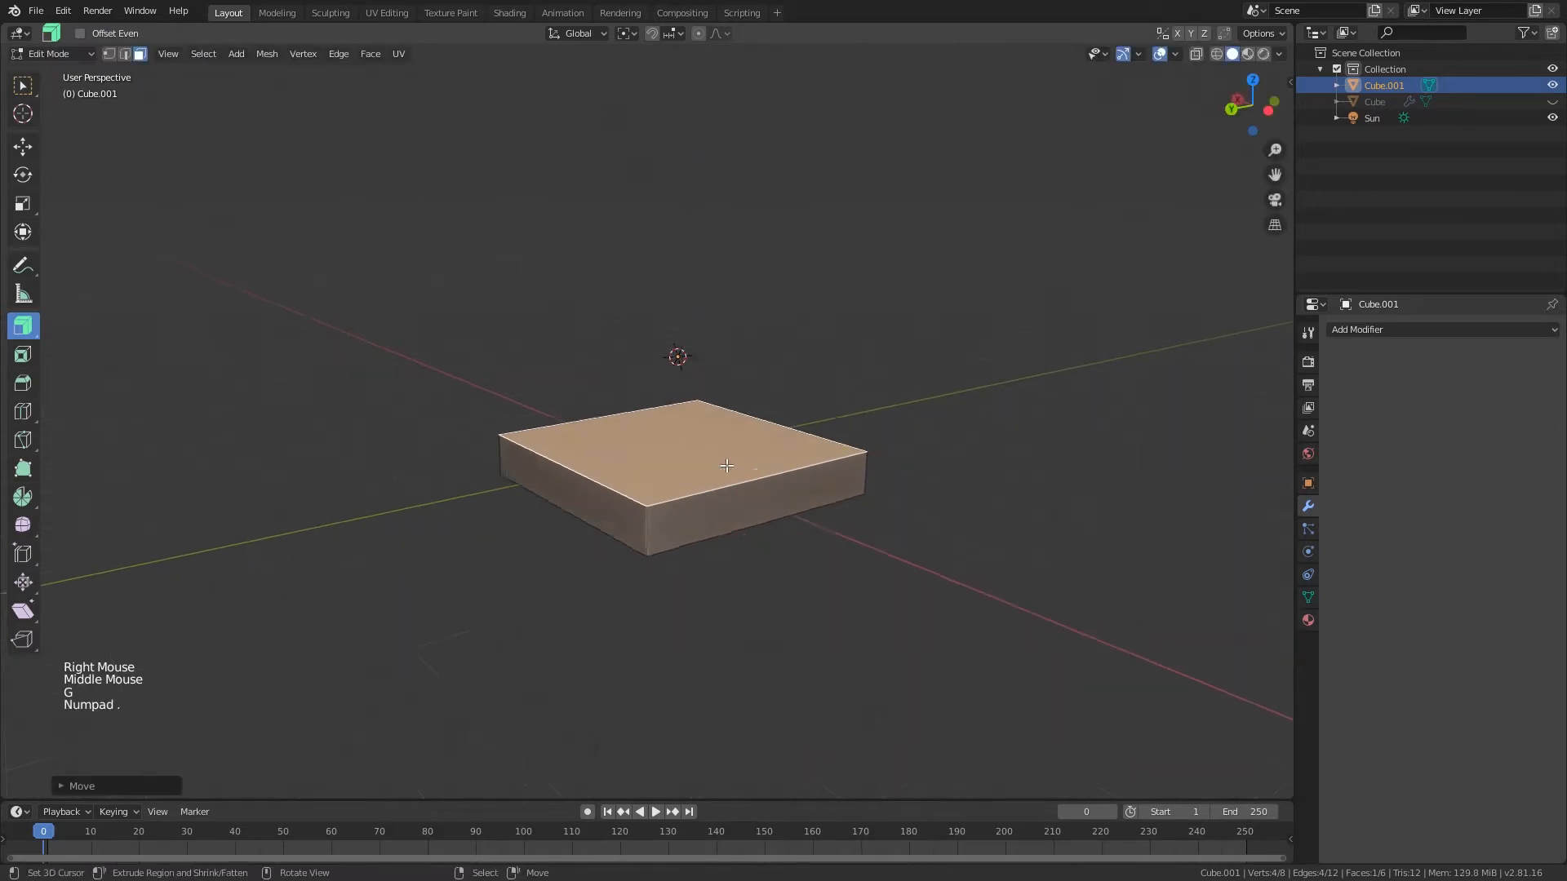
{"action": "key", "text": "g"}
{"action": "key", "text": "z"}
{"action": "left_click", "coordinate": [724, 488]}
- Move one side face of the slab outward along X to make it rectangular and leave Edit Mode
{"action": "right_click", "coordinate": [757, 580]}
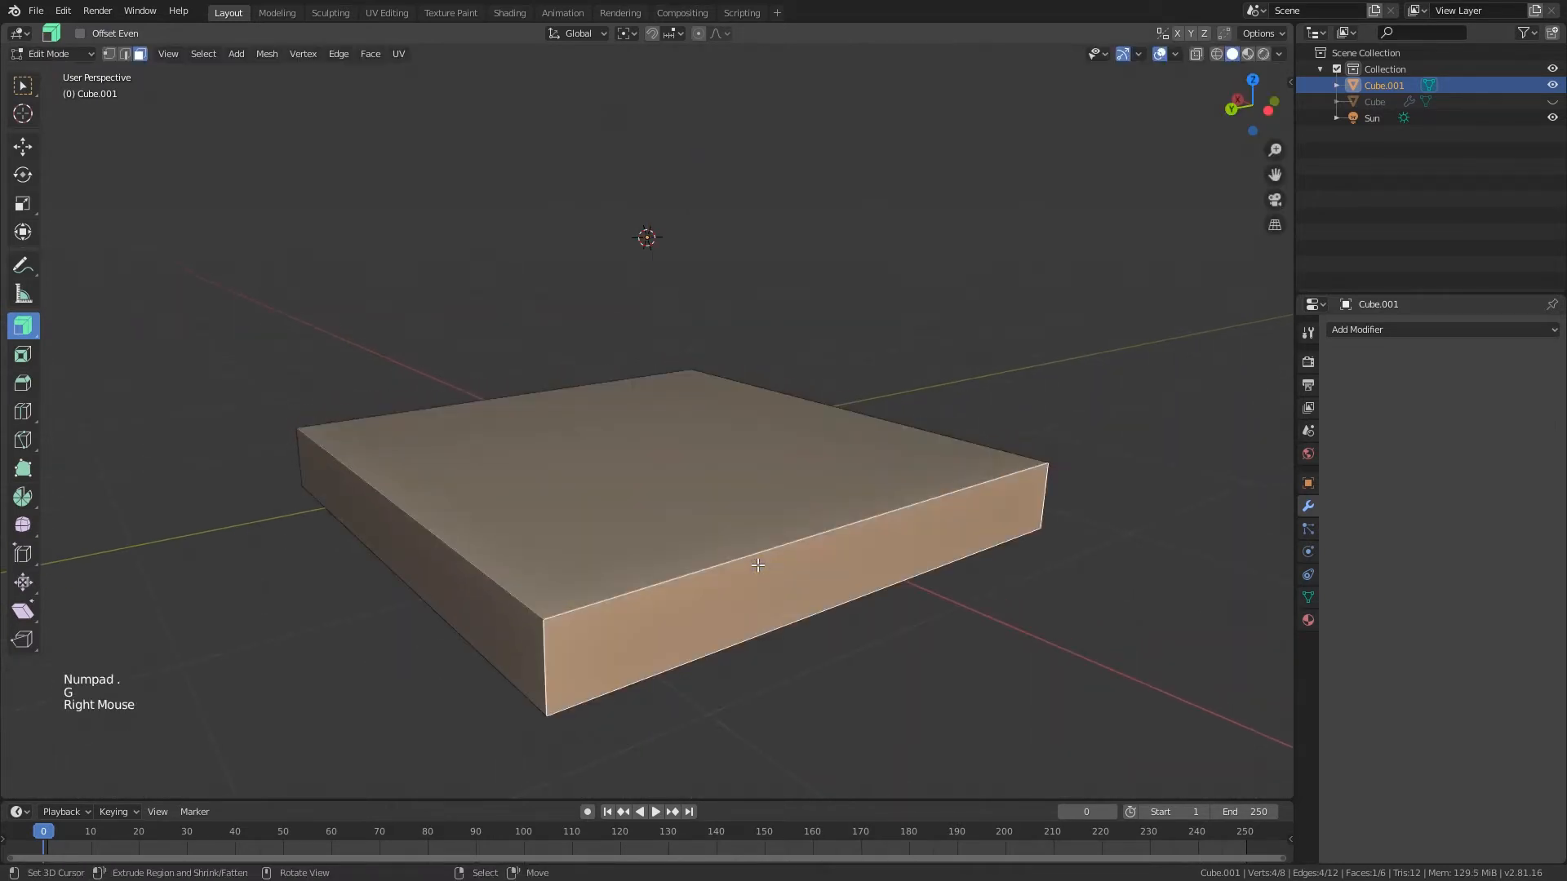
{"action": "key", "text": "KP_7"}
{"action": "scroll", "coordinate": [898, 530], "scroll_direction": "down", "scroll_amount": 5}
{"action": "scroll", "coordinate": [898, 530], "scroll_direction": "up", "scroll_amount": 3}
{"action": "middle_click_drag", "start_coordinate": [898, 531], "coordinate": [824, 543]}
{"action": "key", "text": "g"}
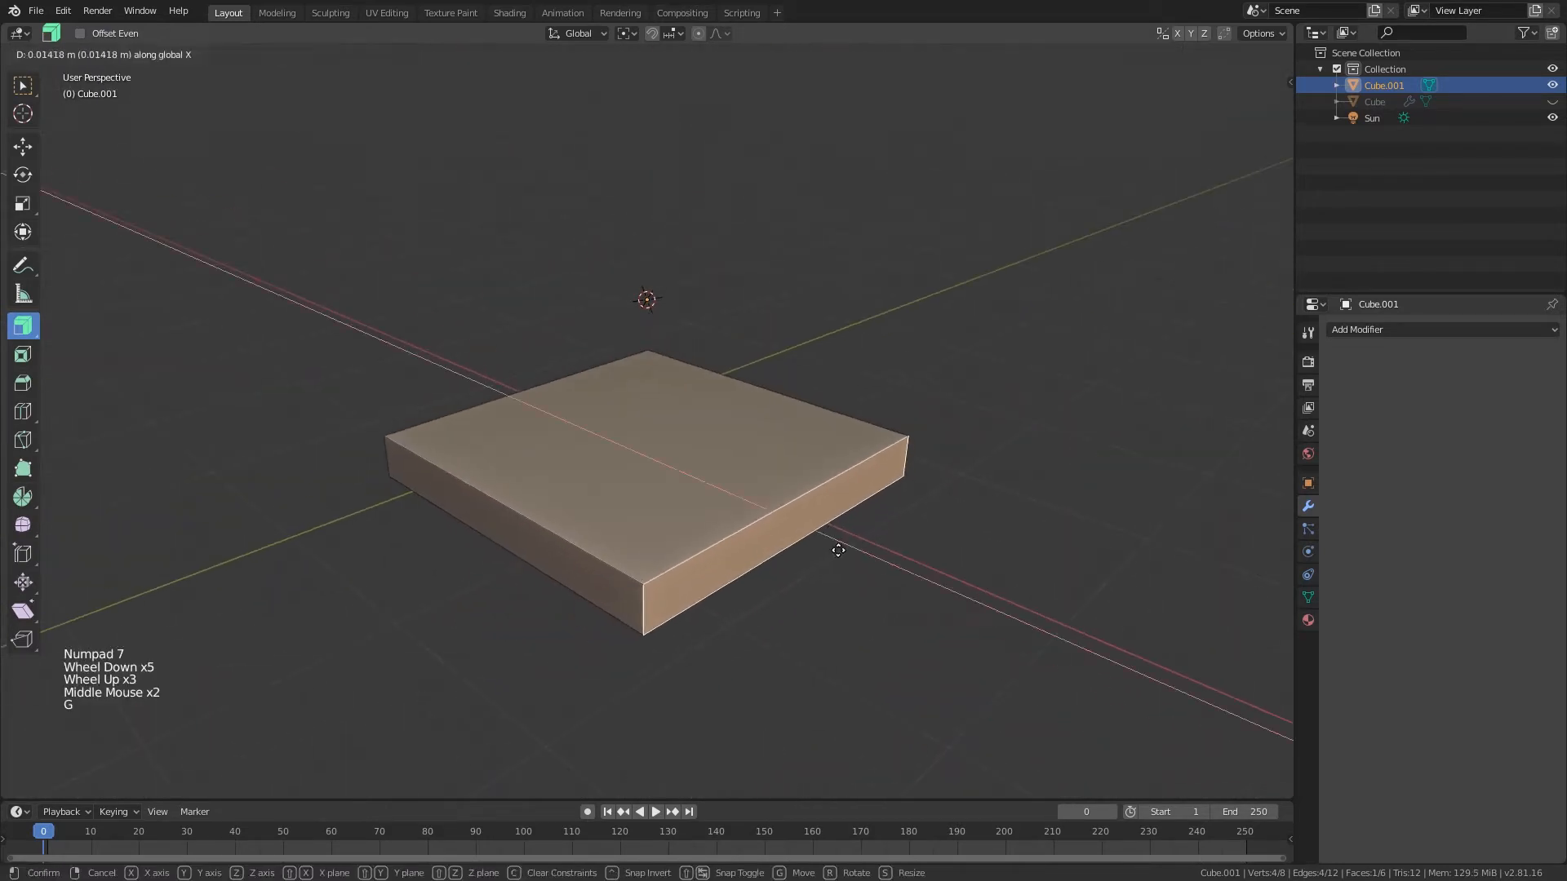
{"action": "left_click", "coordinate": [1039, 693]}
{"action": "scroll", "coordinate": [944, 646], "scroll_direction": "down", "scroll_amount": 2}
{"action": "middle_click_drag", "start_coordinate": [927, 563], "coordinate": [876, 535]}
{"action": "scroll", "coordinate": [913, 549], "scroll_direction": "up", "scroll_amount": 1}
{"action": "key", "text": "g"}
{"action": "key", "text": "Tab"}
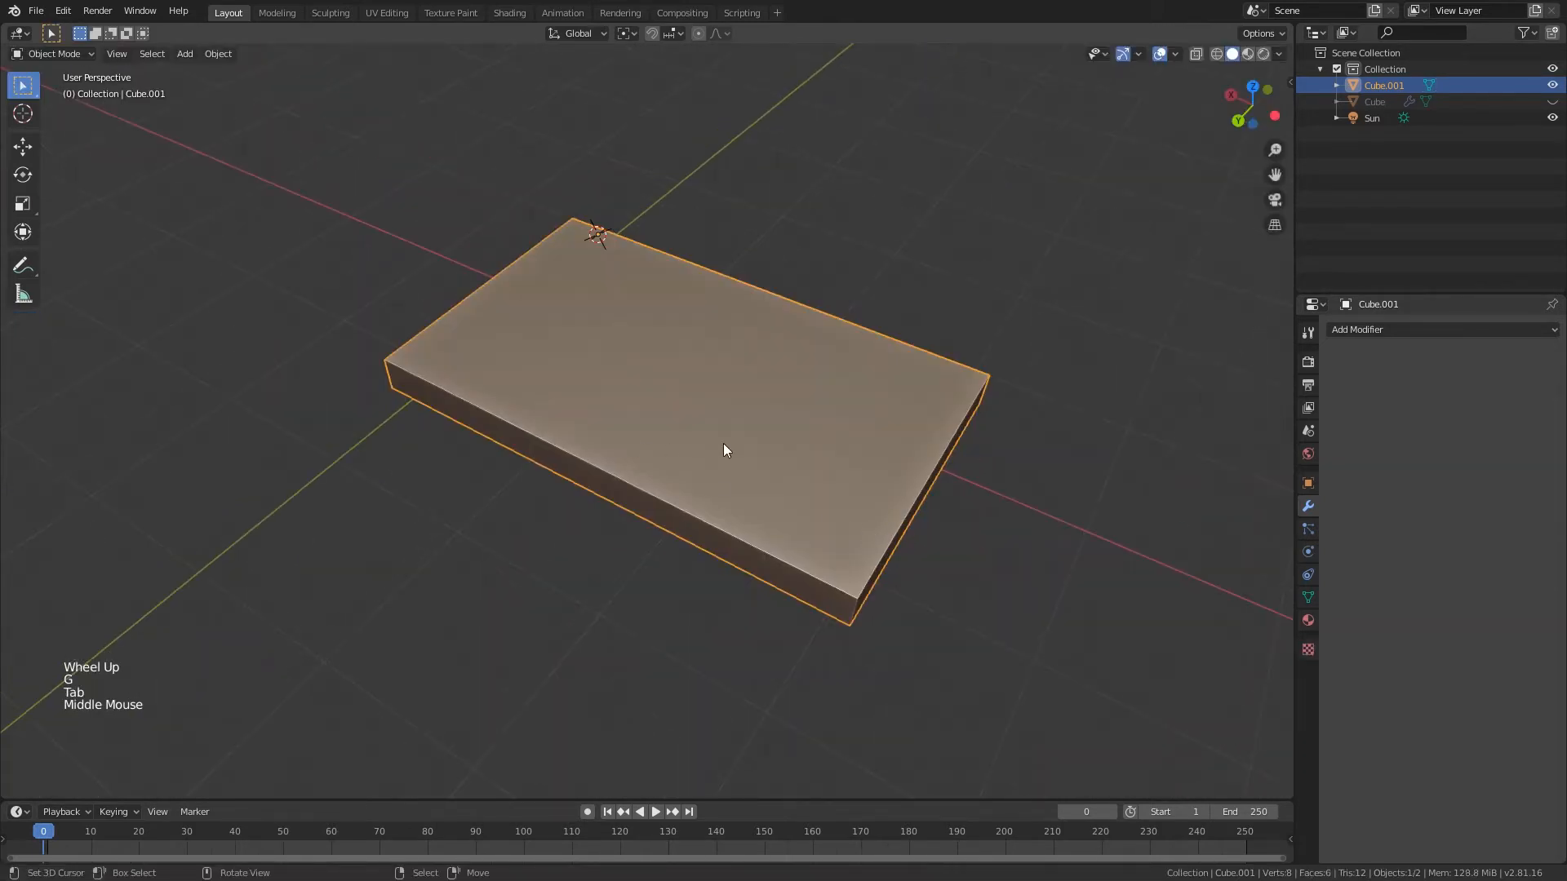
- Centre the slab's origin on its geometry and clear the slab's location
{"action": "left_click", "coordinate": [218, 53]}
{"action": "left_click", "coordinate": [278, 89]}
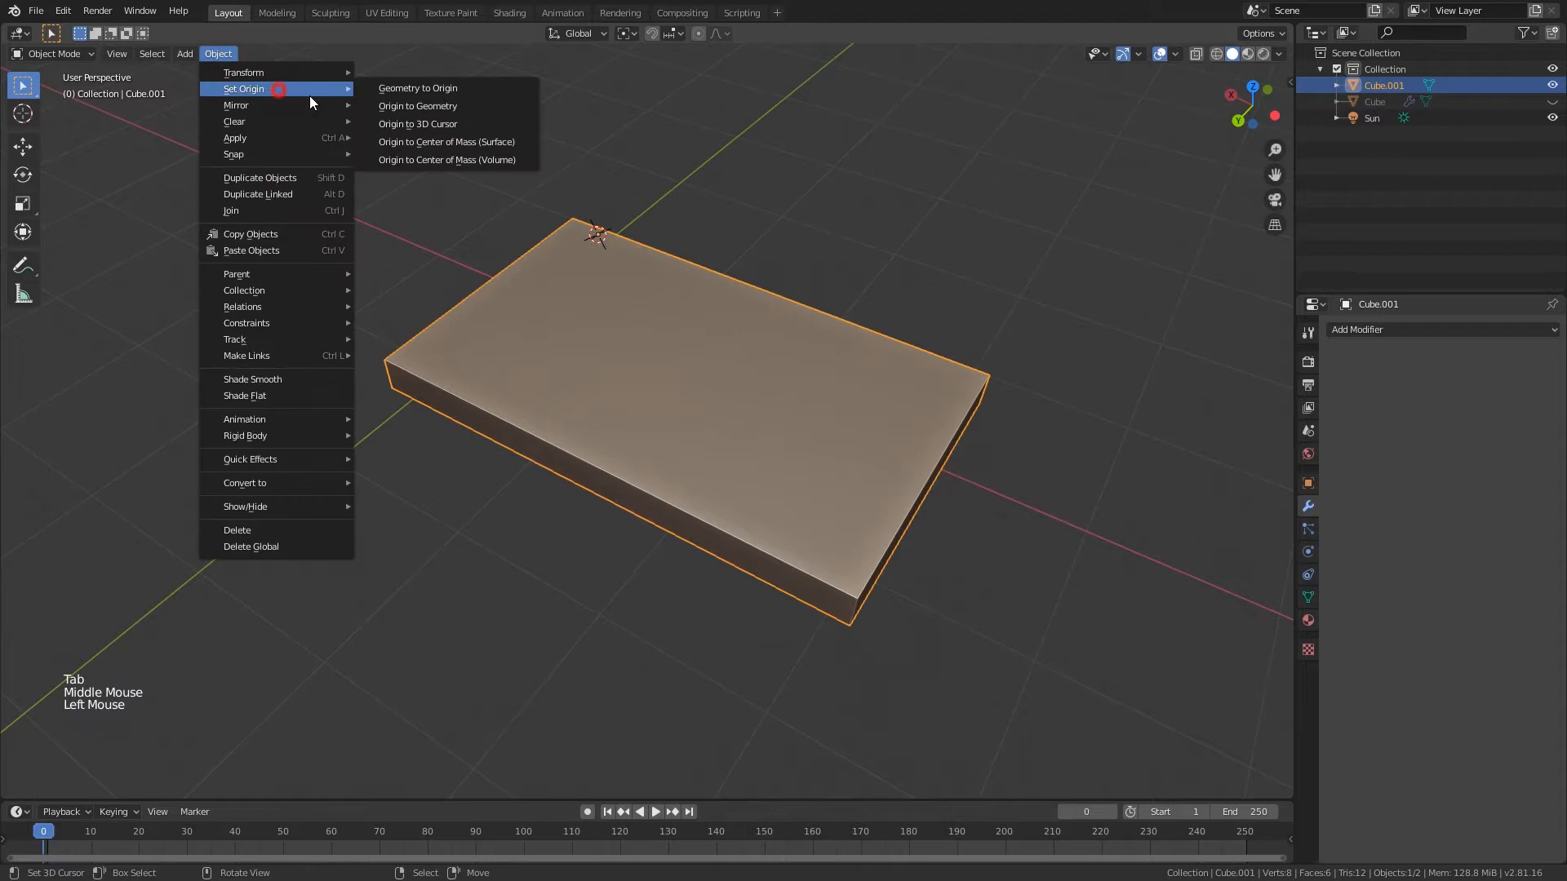
{"action": "left_click", "coordinate": [451, 122]}
{"action": "key", "text": "alt+g"}
- Move the slab along Z and rotate it 90° about the vertical axis
{"action": "middle_click_drag", "start_coordinate": [844, 424], "coordinate": [628, 513]}
{"action": "key", "text": "g"}
{"action": "key", "text": "z"}
{"action": "left_click", "coordinate": [740, 393]}
{"action": "type", "text": "r90"}
{"action": "key", "text": "KP_1"}
- From the top view, add a cube at the slab's long edge, scale it down and rotate it slightly
{"action": "key", "text": "KP_7"}
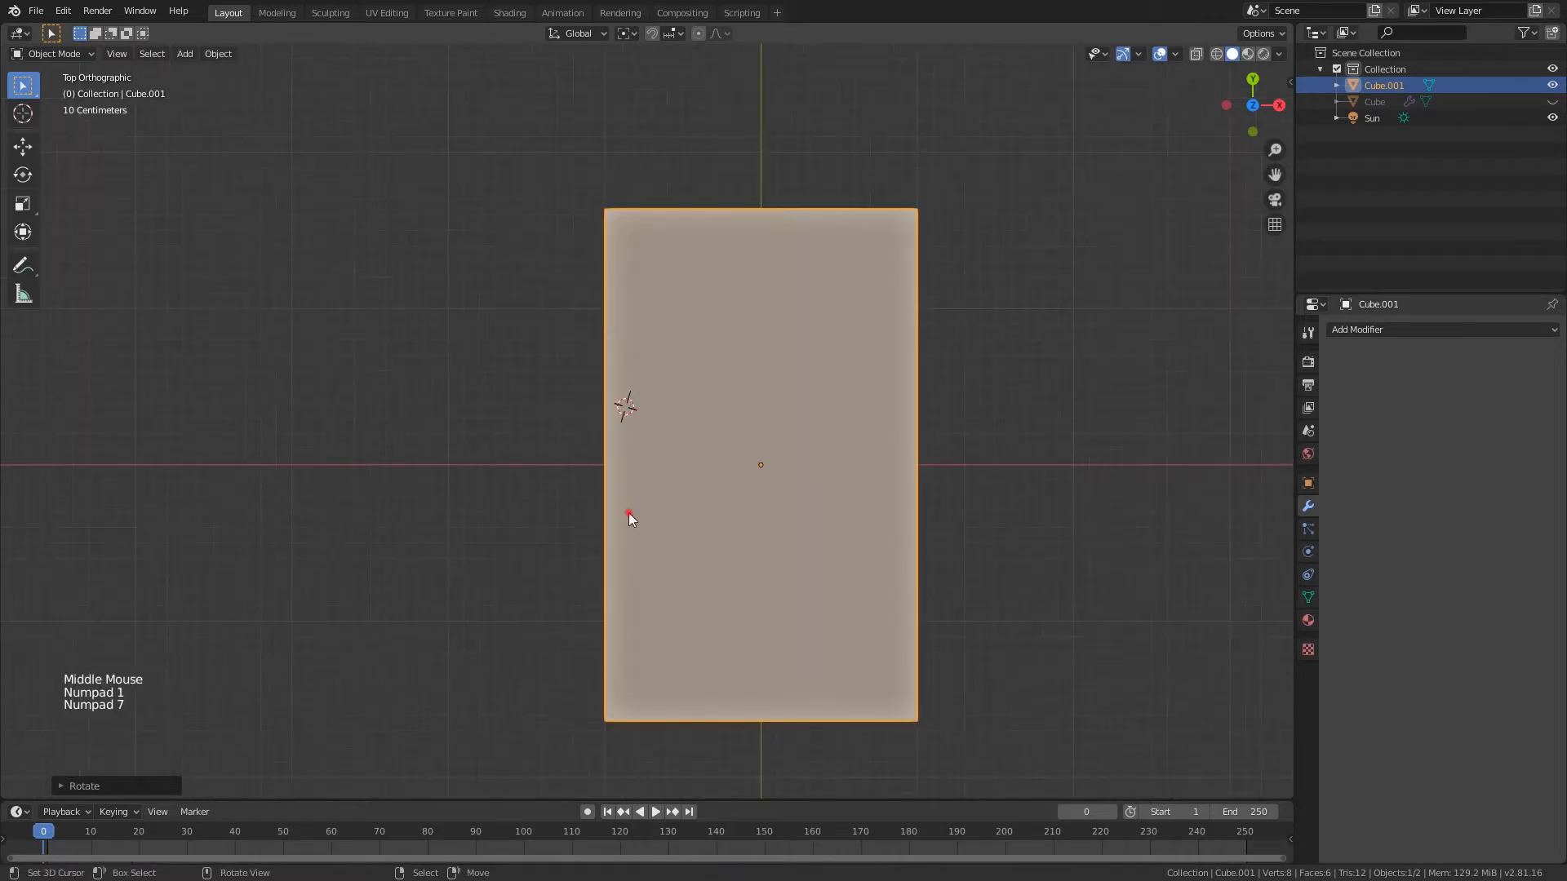
{"action": "left_click", "coordinate": [629, 512]}
{"action": "key", "text": "shift+a"}
{"action": "key", "text": "s"}
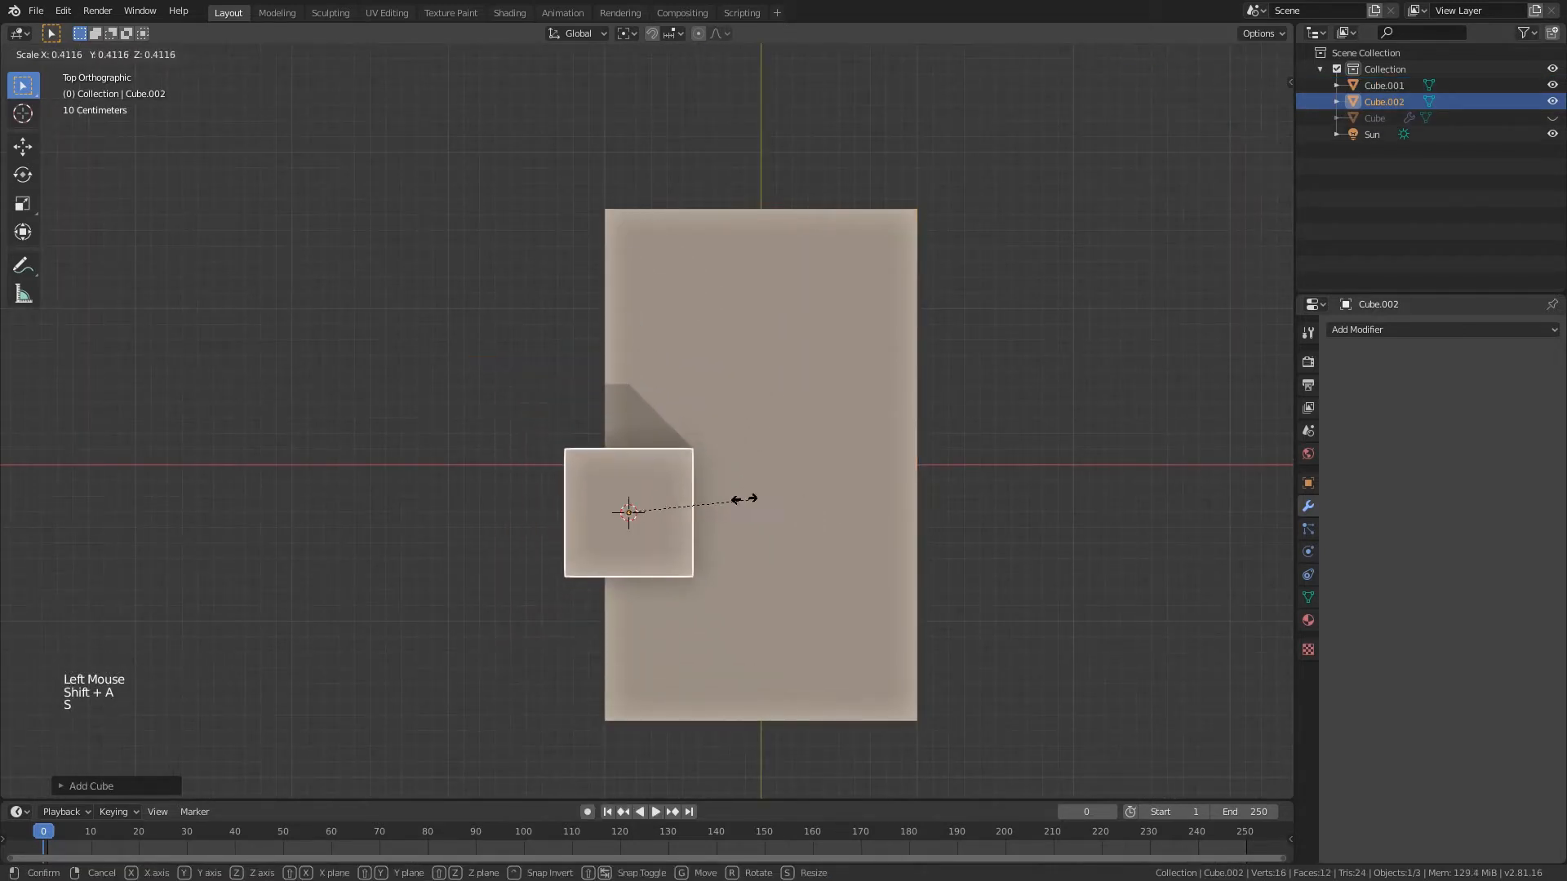
{"action": "key", "text": "r"}
{"action": "left_click", "coordinate": [686, 535]}
- Select a side face of the small cube in Edit Mode and try to move it
{"action": "scroll", "coordinate": [668, 544], "scroll_direction": "up", "scroll_amount": 2}
{"action": "scroll", "coordinate": [668, 541], "scroll_direction": "up", "scroll_amount": 1}
{"action": "middle_click_drag", "start_coordinate": [669, 540], "coordinate": [715, 492], "text": "shift"}
{"action": "scroll", "coordinate": [702, 575], "scroll_direction": "up", "scroll_amount": 1}
{"action": "key", "text": "e"}
{"action": "key", "text": "Tab"}
{"action": "right_click", "coordinate": [734, 590]}
{"action": "middle_click_drag", "start_coordinate": [702, 574], "coordinate": [747, 569]}
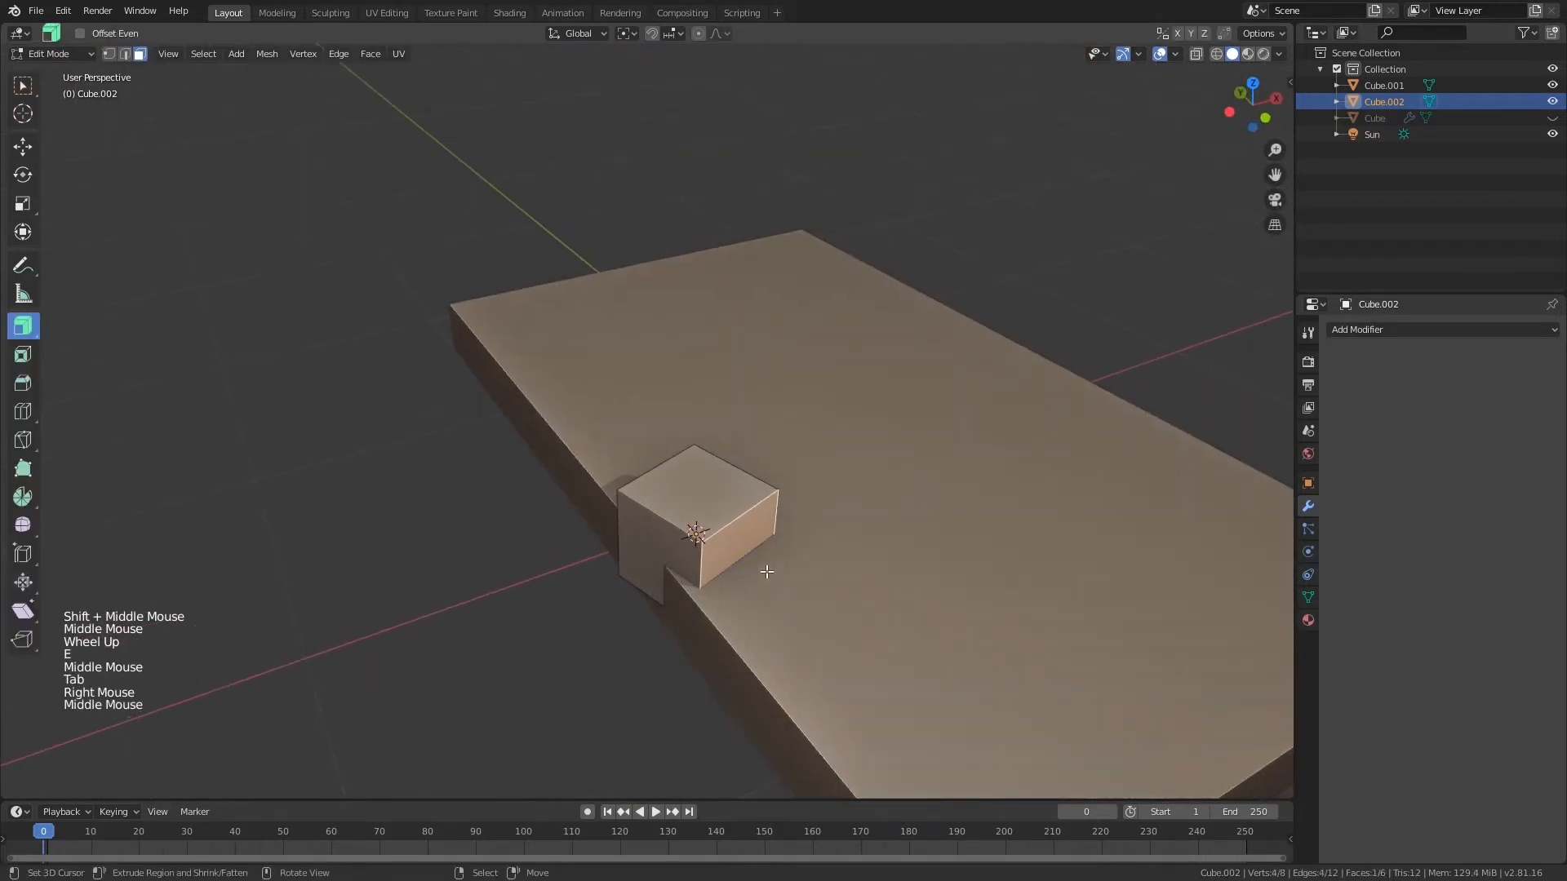
{"action": "key", "text": "g"}
{"action": "key", "text": "g"}
{"action": "right_click", "coordinate": [749, 568]}
- Set the transform orientation to Normal and move the selected face inward along its normal to form a thin bar
{"action": "middle_click_drag", "start_coordinate": [632, 125], "coordinate": [620, 196], "text": "shift"}
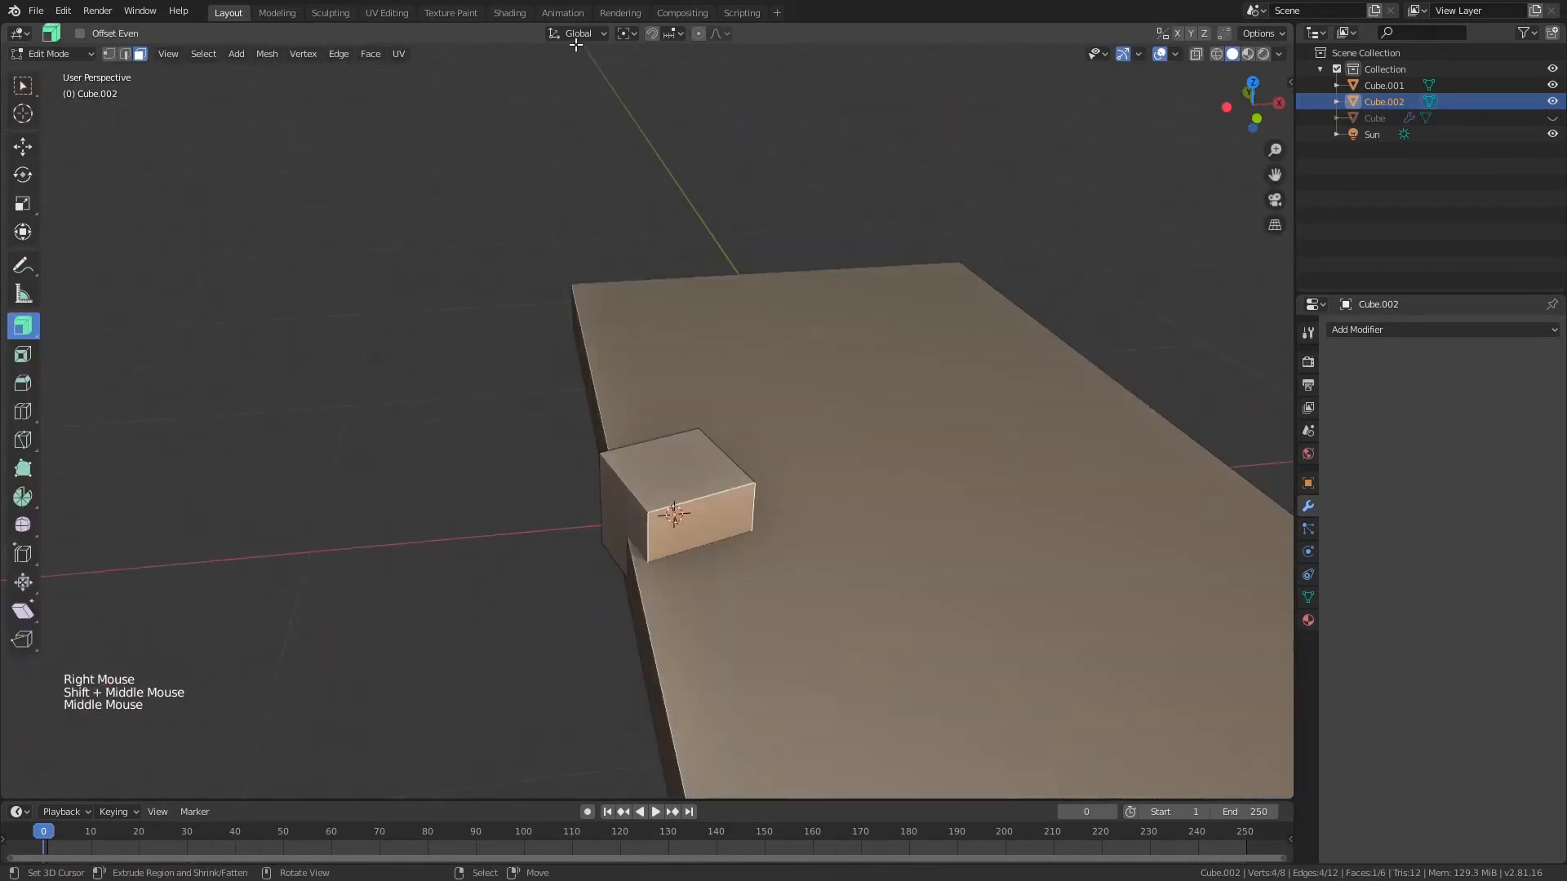
{"action": "left_click", "coordinate": [577, 33]}
{"action": "left_click", "coordinate": [554, 116]}
{"action": "left_click", "coordinate": [23, 146]}
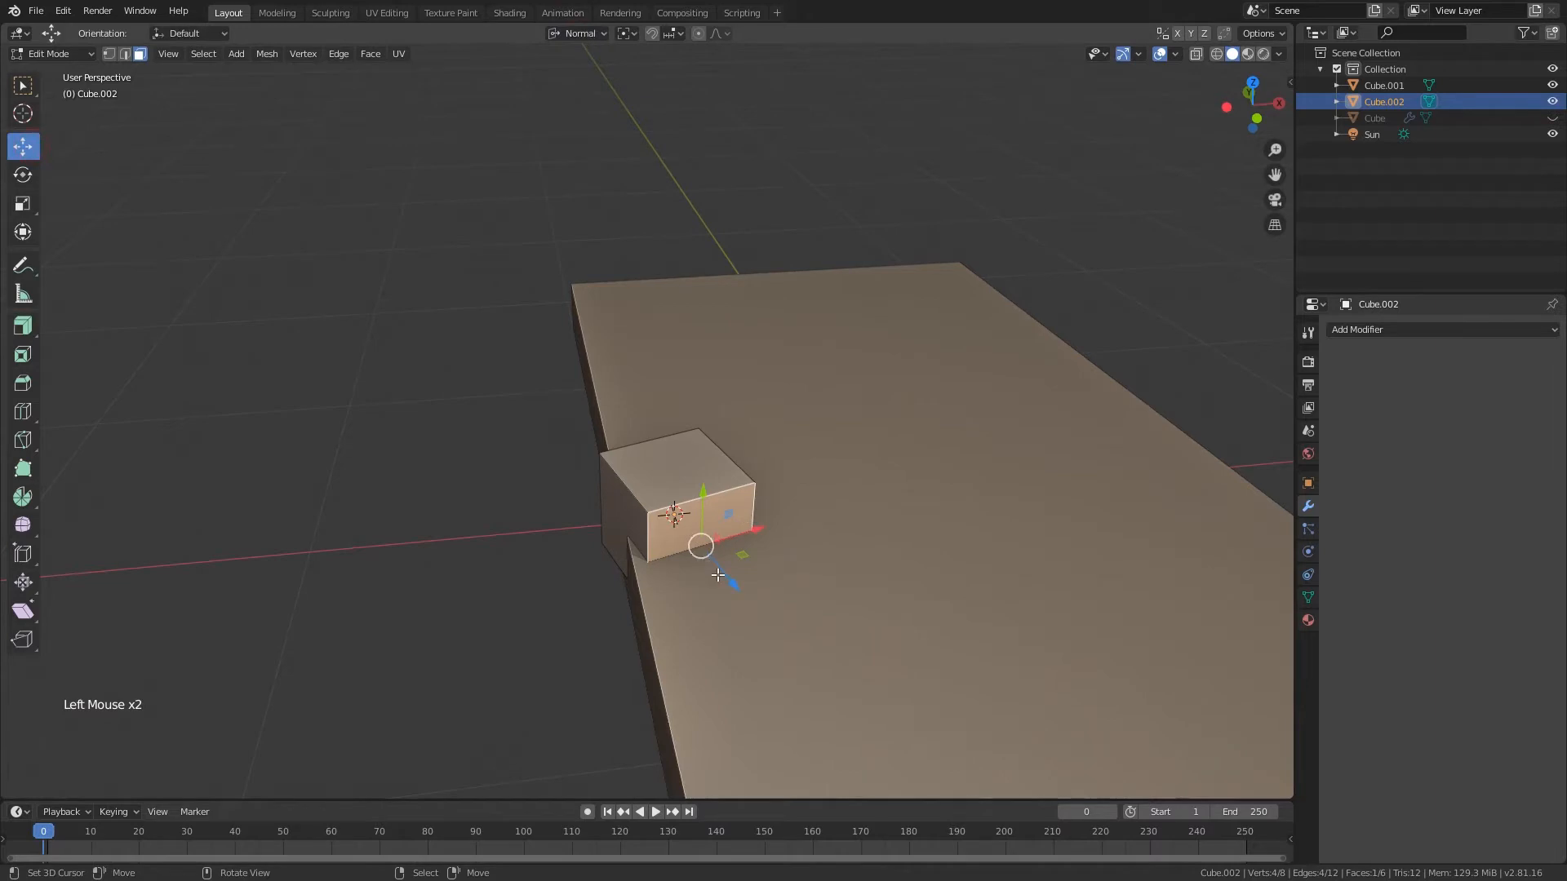
{"action": "left_click_drag", "start_coordinate": [725, 580], "coordinate": [691, 530]}
{"action": "middle_click_drag", "start_coordinate": [691, 530], "coordinate": [776, 474]}
- Leave Edit Mode and add an Array modifier to the thin bar
{"action": "key", "text": "Tab"}
{"action": "left_click", "coordinate": [1439, 329]}
{"action": "left_click", "coordinate": [1229, 367]}
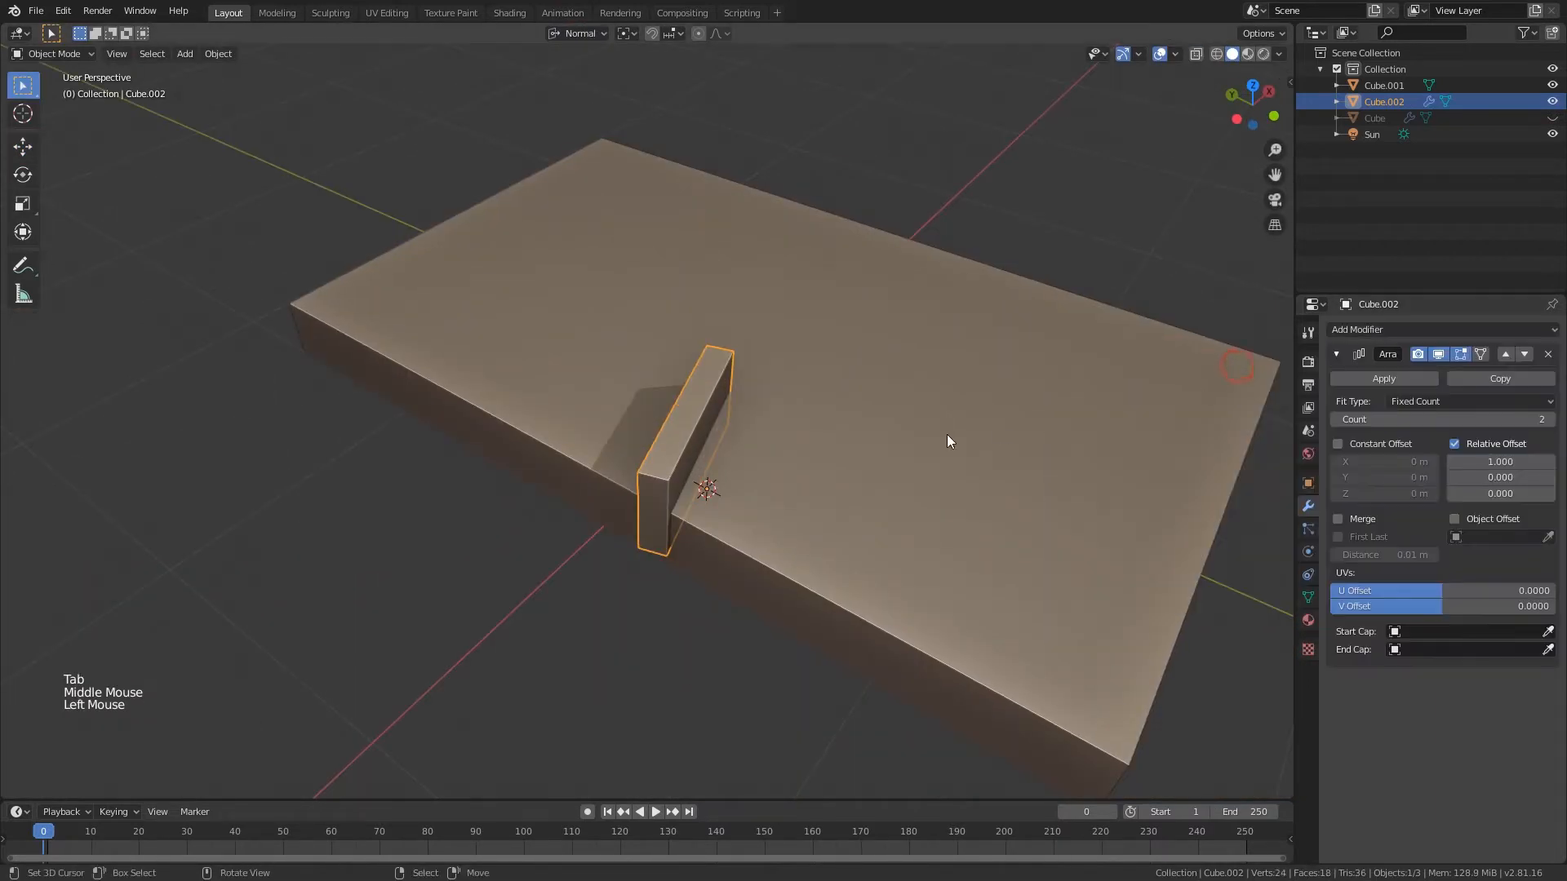
- Try a different relative Y offset on the bar's array and undo it
{"action": "middle_click_drag", "start_coordinate": [947, 434], "coordinate": [1020, 408], "text": "shift"}
{"action": "left_click_drag", "start_coordinate": [1500, 477], "coordinate": [1534, 478]}
{"action": "key", "text": "ctrl+z"}
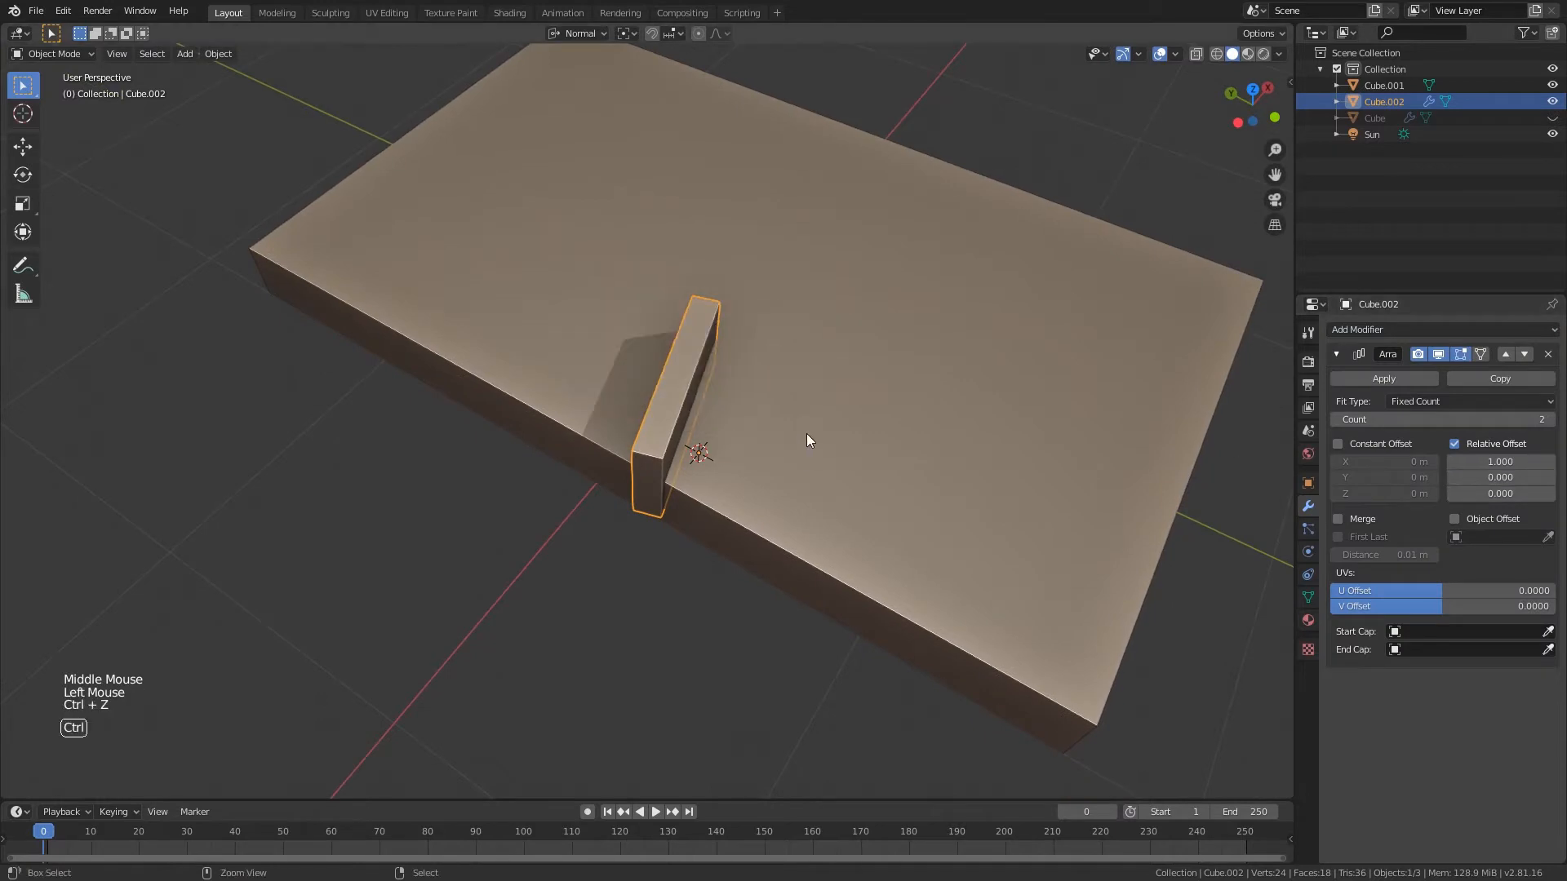
- Rotate the bar around its normal Z axis and apply the object's transforms
{"action": "middle_click_drag", "start_coordinate": [807, 433], "coordinate": [787, 429]}
{"action": "middle_click_drag", "start_coordinate": [706, 458], "coordinate": [511, 389]}
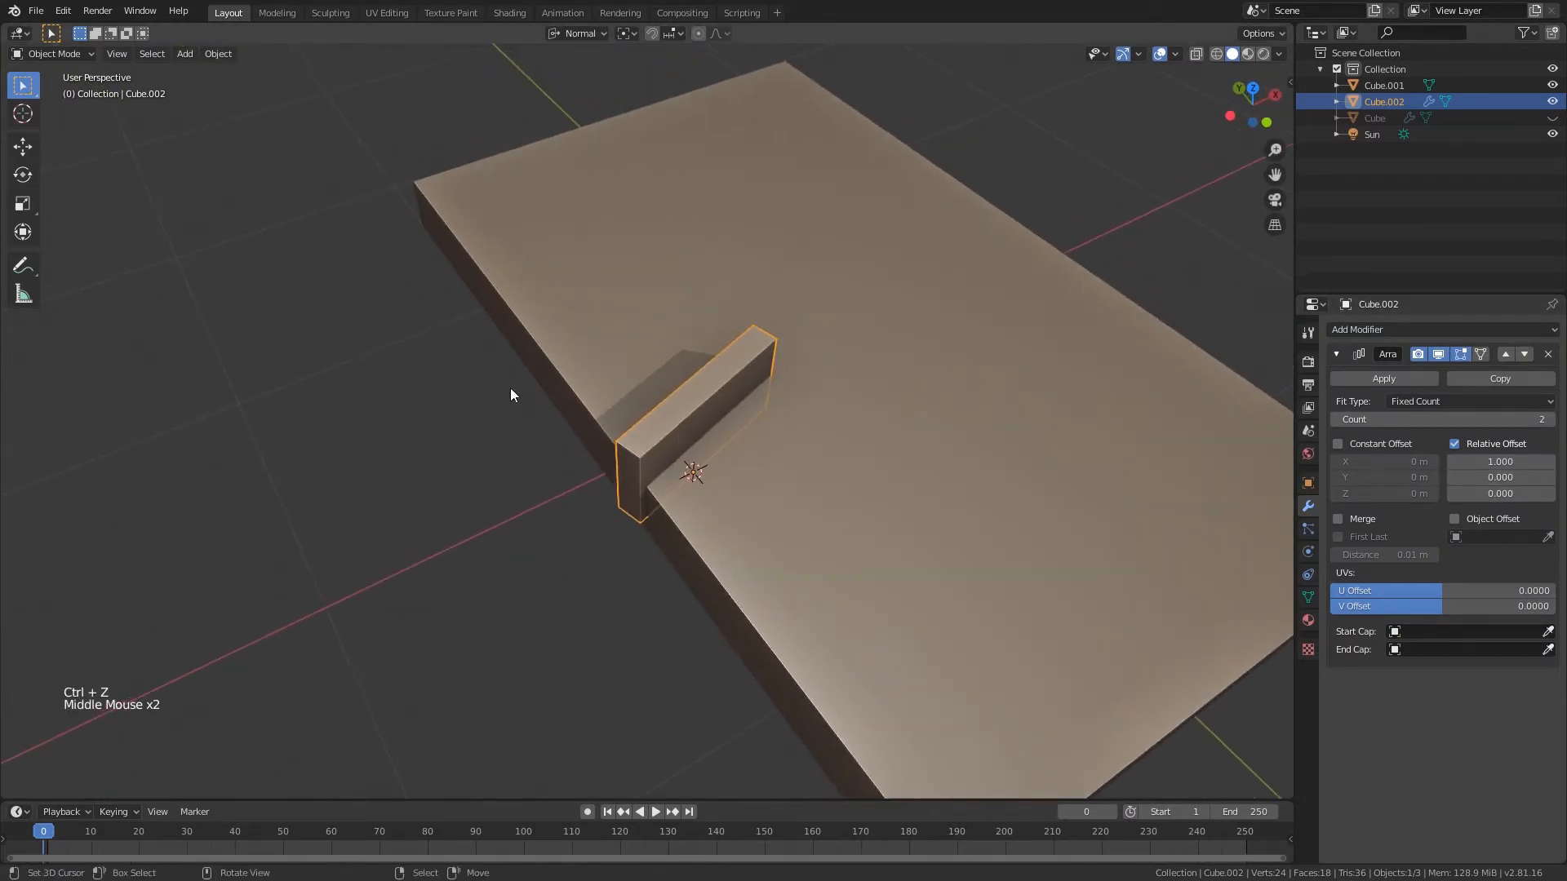
{"action": "middle_click_drag", "start_coordinate": [719, 431], "coordinate": [751, 453]}
{"action": "middle_click_drag", "start_coordinate": [751, 453], "coordinate": [809, 457]}
{"action": "key", "text": "r"}
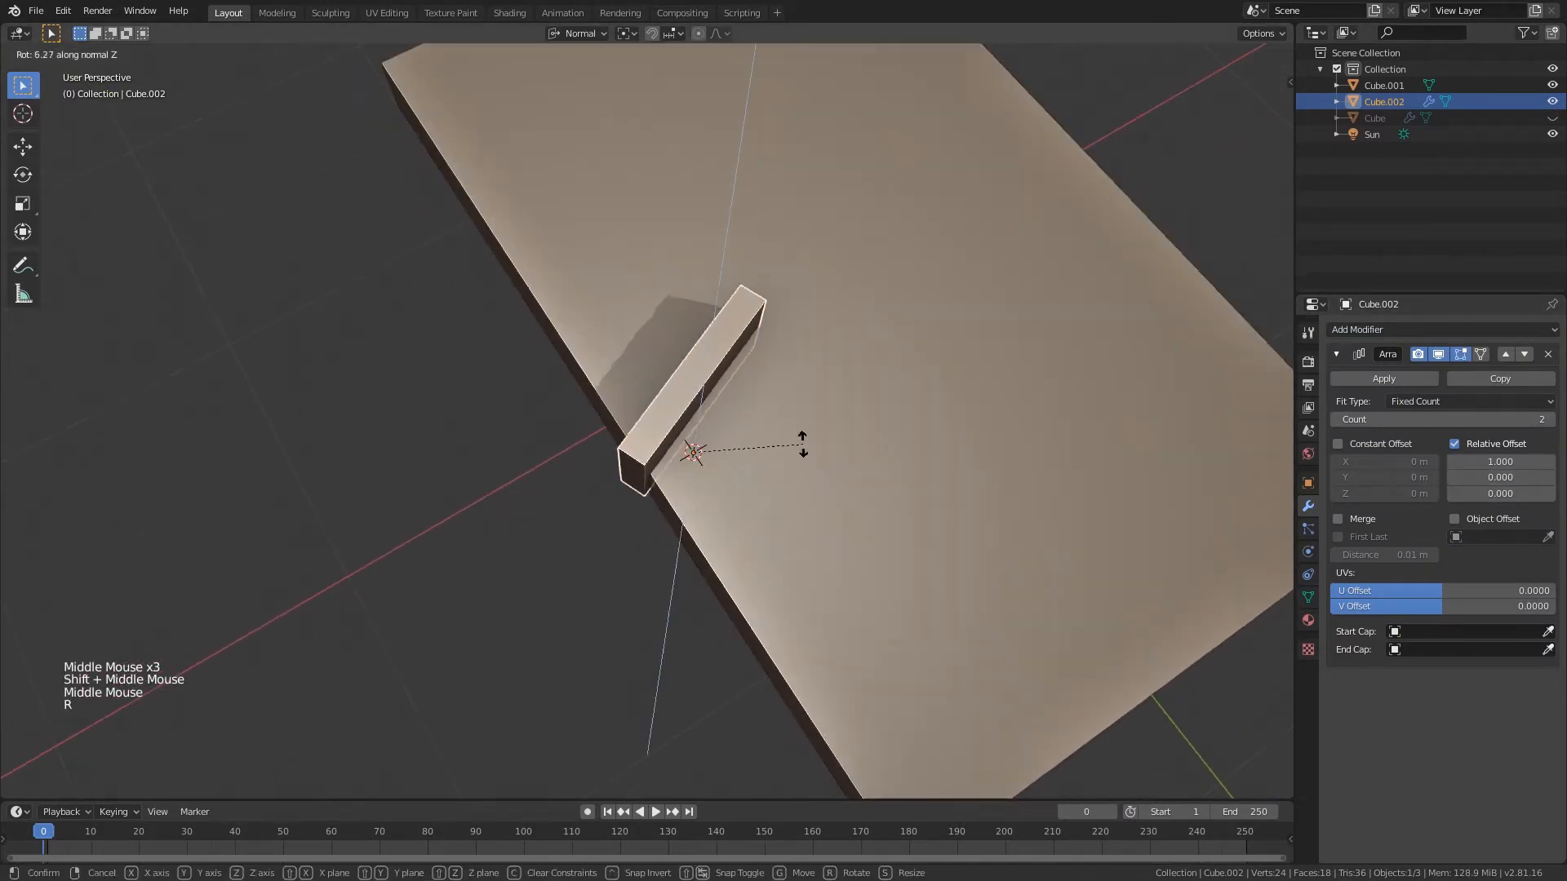
{"action": "left_click", "coordinate": [803, 444]}
{"action": "key", "text": "ctrl+a"}
{"action": "left_click", "coordinate": [721, 418]}
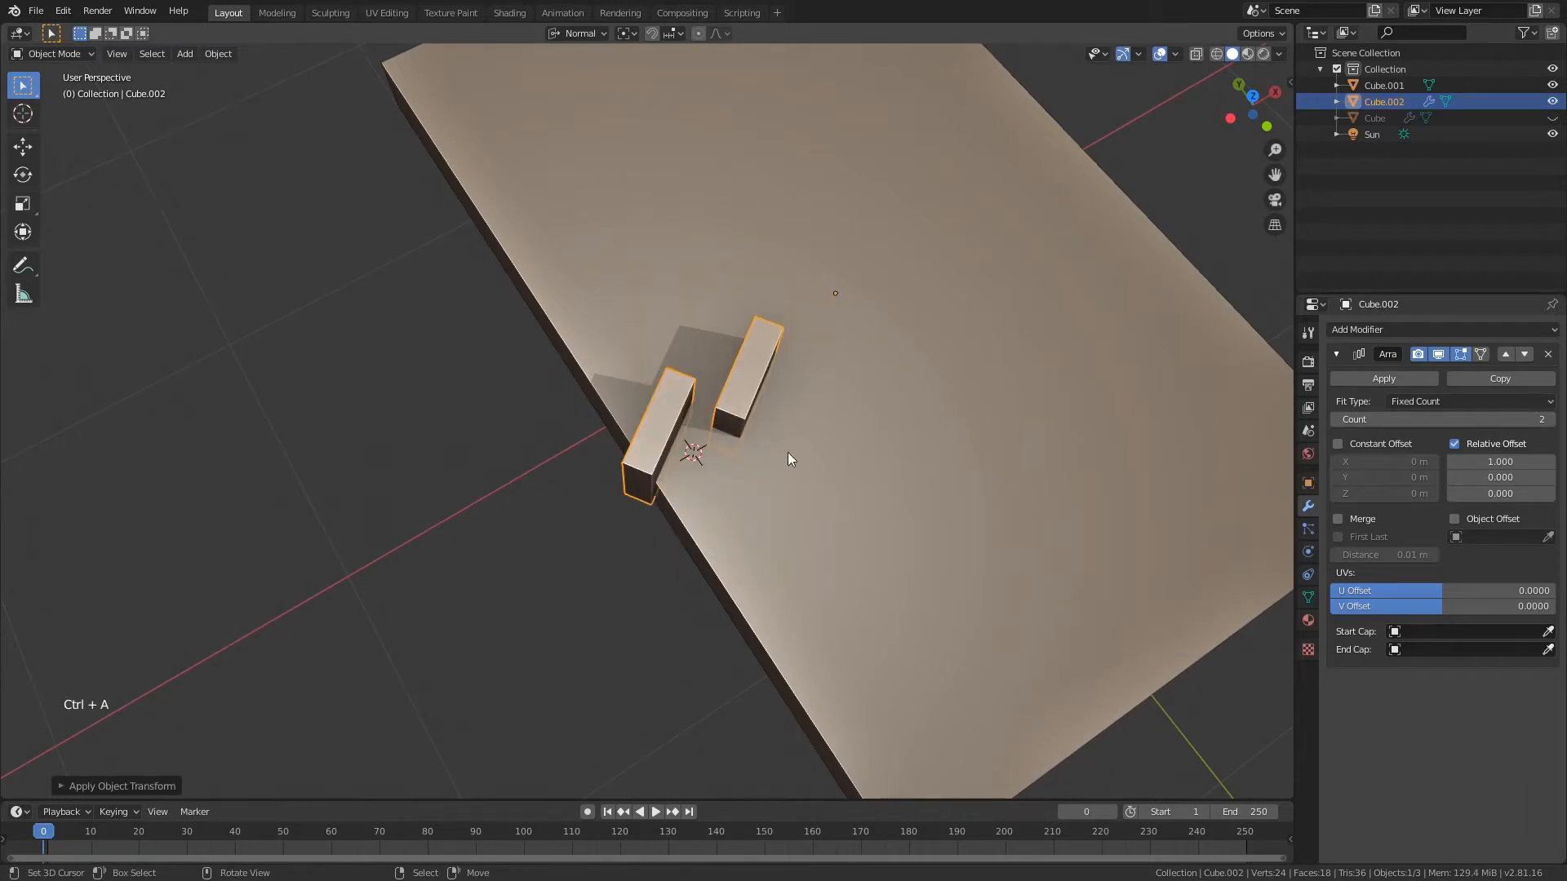
- Set the array's relative offset to 0 on X and 1 on Y
{"action": "middle_click_drag", "start_coordinate": [788, 459], "coordinate": [817, 457]}
{"action": "left_click", "coordinate": [1501, 454]}
{"action": "type", "text": "0"}
{"action": "key", "text": "Tab"}
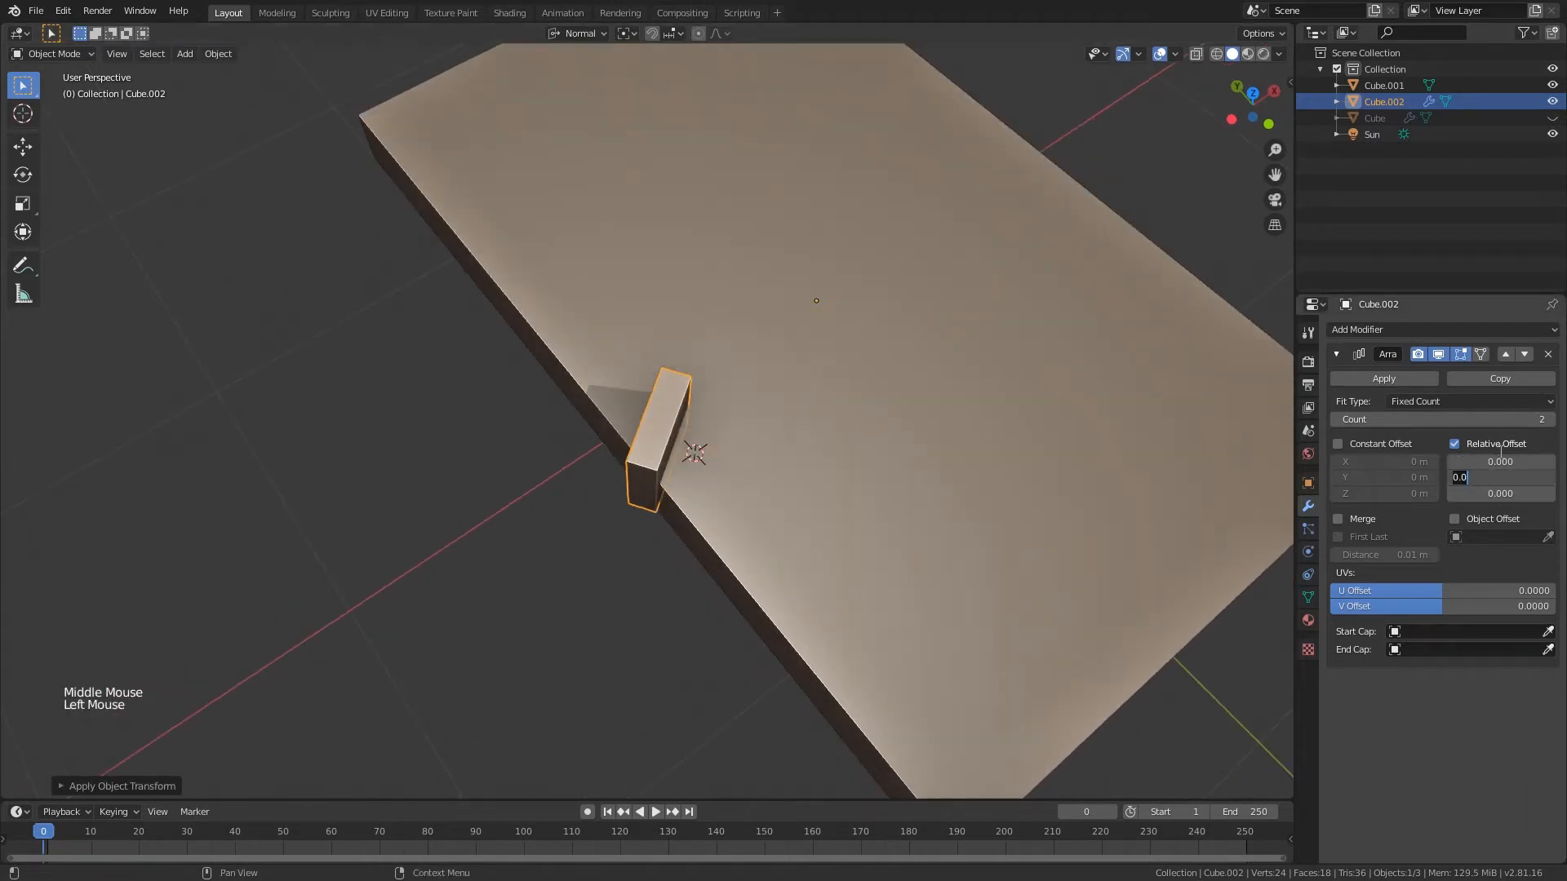
{"action": "key", "text": "Return"}
- Raise the bar array's count to 7
{"action": "middle_click_drag", "start_coordinate": [1077, 506], "coordinate": [1237, 509]}
{"action": "left_click", "coordinate": [1551, 419]}
{"action": "left_click", "coordinate": [1550, 419]}
{"action": "left_click", "coordinate": [1551, 420]}
{"action": "left_click", "coordinate": [1551, 419]}
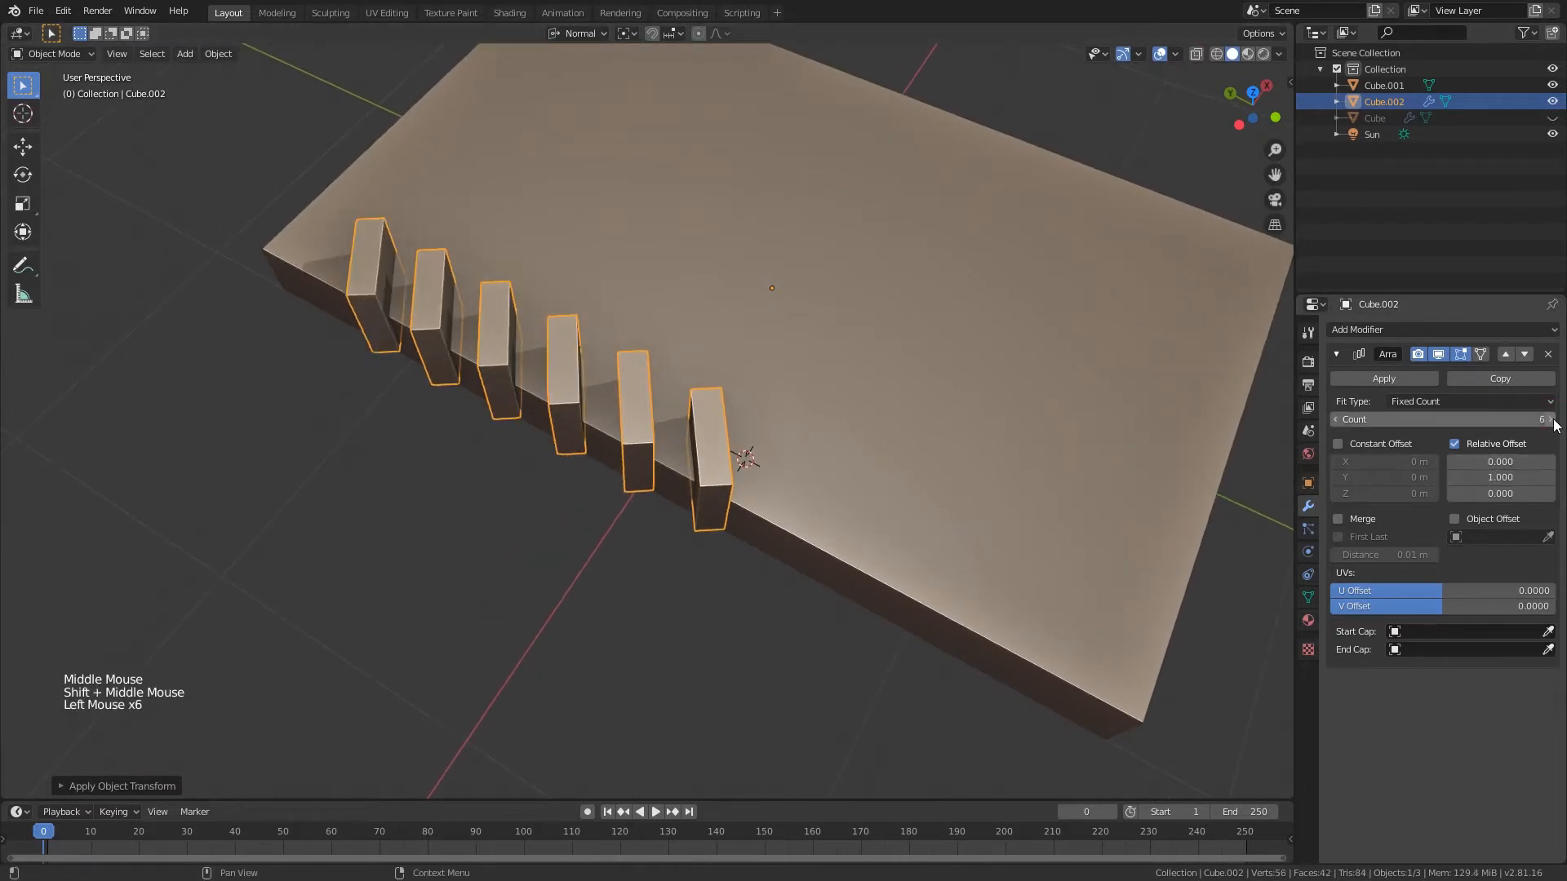
{"action": "left_click", "coordinate": [1552, 420]}
- Tighten the bar spacing by setting the array's relative Y offset to 0.7
{"action": "left_click_drag", "start_coordinate": [1505, 477], "coordinate": [1489, 478]}
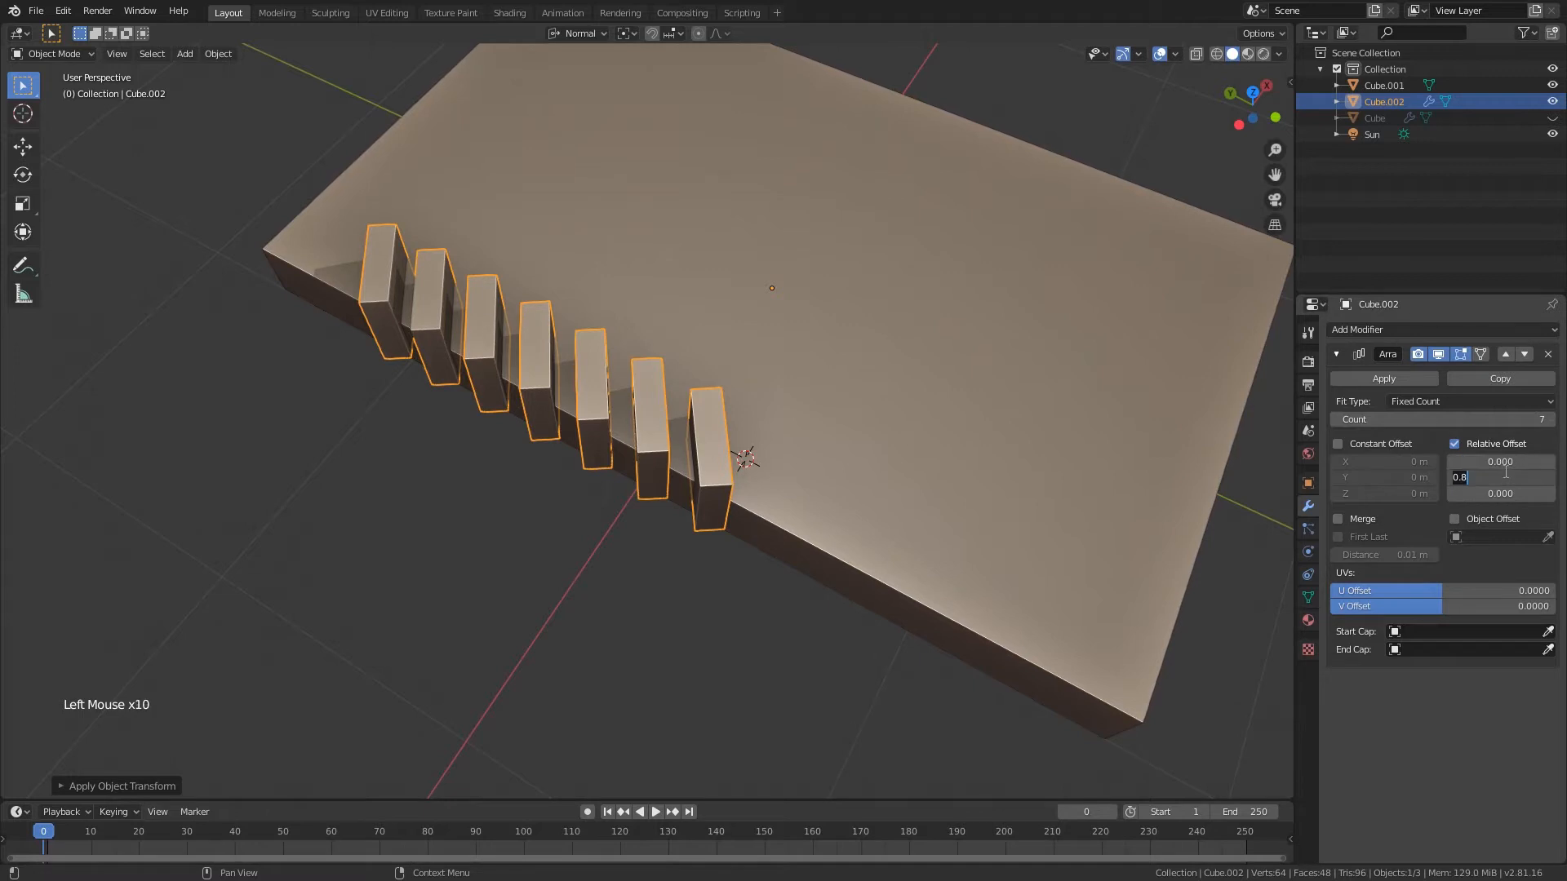
{"action": "type", "text": "0.7"}
{"action": "key", "text": "Return"}
- From the top view, move the row of bars along the slab's long edge to about X -0.02, Y -1.17 m
{"action": "scroll", "coordinate": [889, 531], "scroll_direction": "down", "scroll_amount": 1}
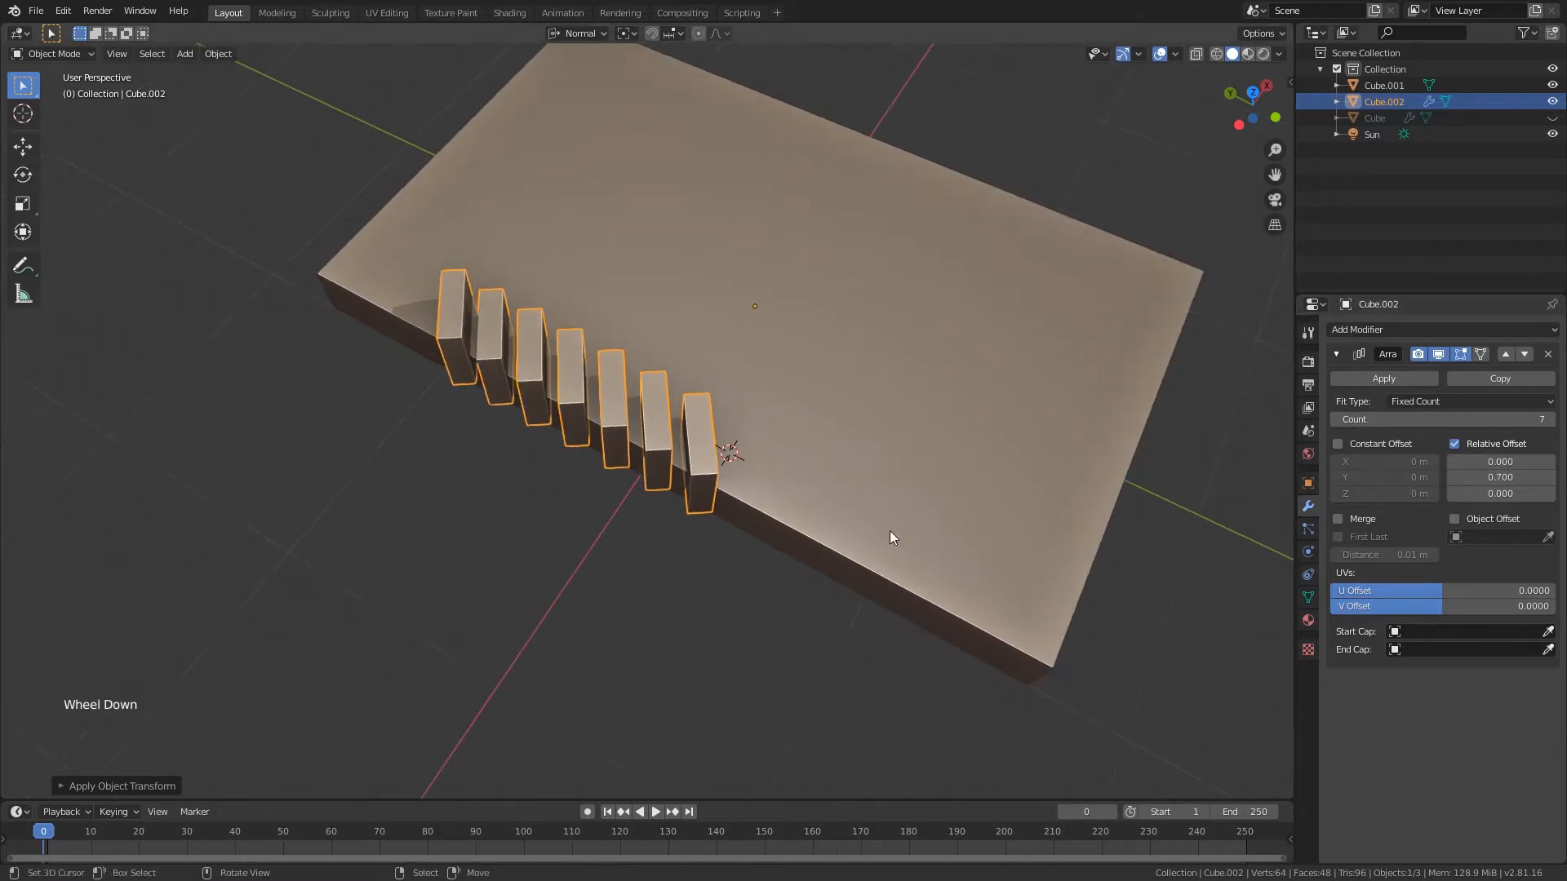
{"action": "middle_click_drag", "start_coordinate": [889, 530], "coordinate": [839, 496]}
{"action": "key", "text": "KP_7"}
{"action": "scroll", "coordinate": [839, 497], "scroll_direction": "down", "scroll_amount": 2}
{"action": "middle_click_drag", "start_coordinate": [737, 474], "coordinate": [731, 445], "text": "shift"}
{"action": "key", "text": "g"}
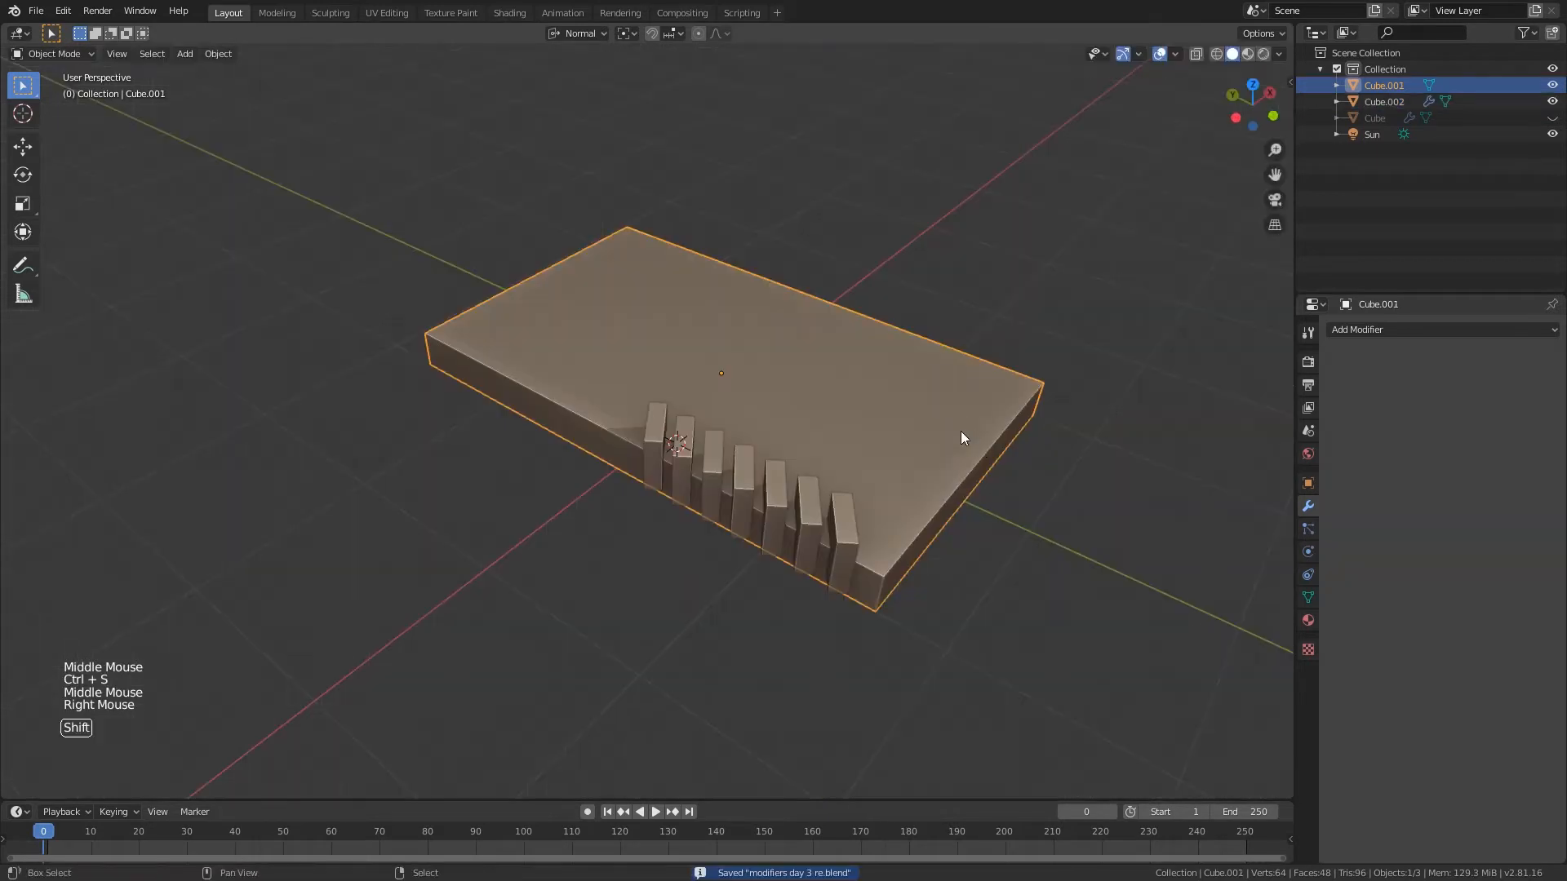
- Add a Boolean Difference modifier to the slab with the row of bars as its cutting object
{"action": "middle_click_drag", "start_coordinate": [961, 432], "coordinate": [902, 402], "text": "shift"}
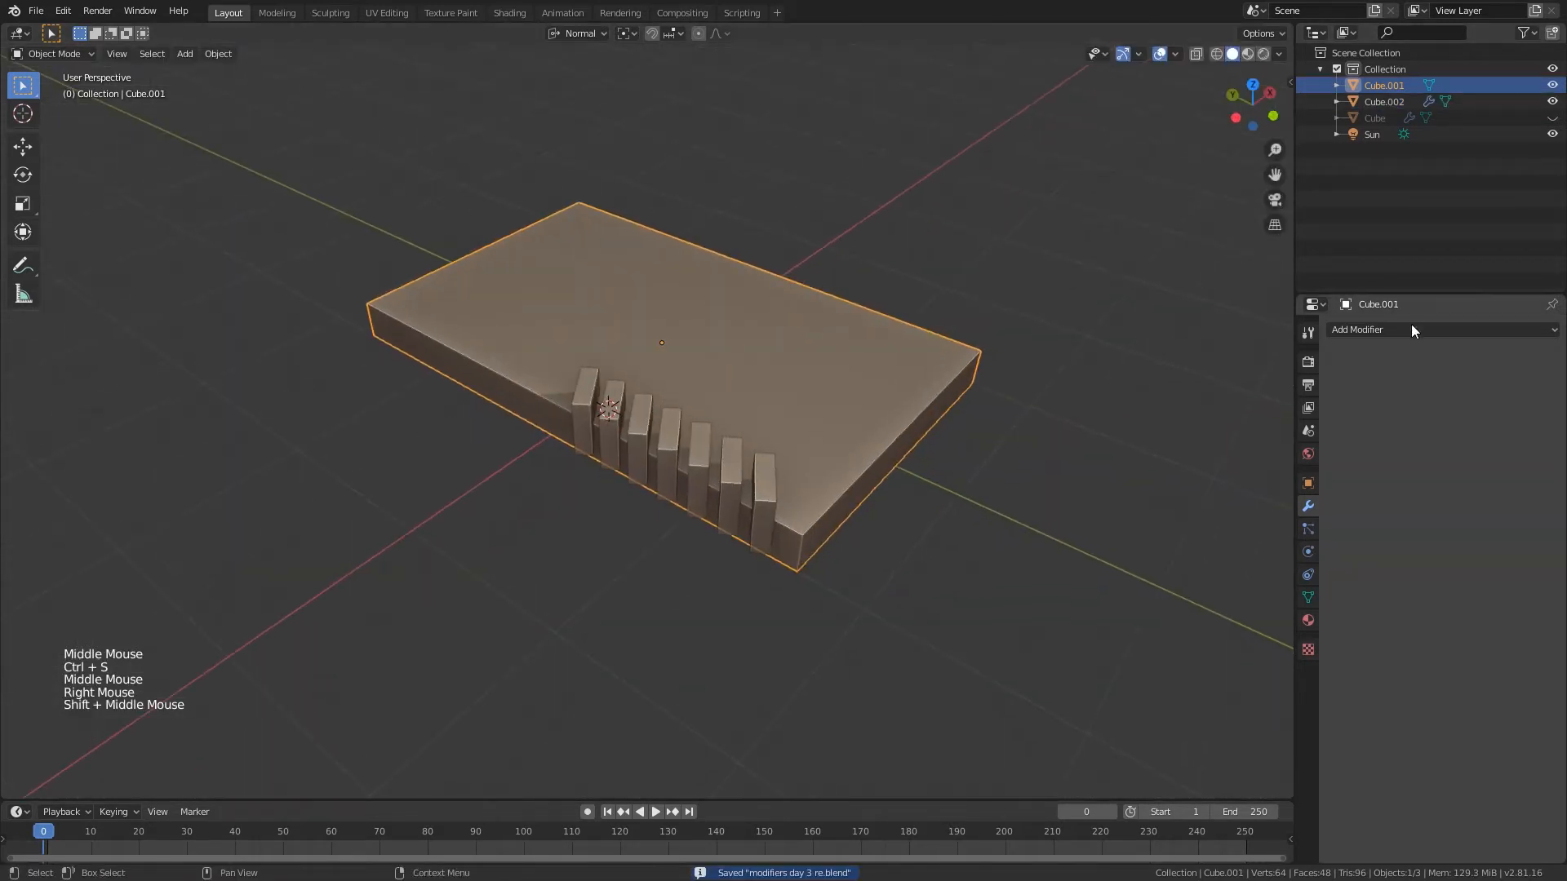
{"action": "left_click", "coordinate": [1412, 329]}
{"action": "left_click", "coordinate": [1255, 398]}
{"action": "middle_click_drag", "start_coordinate": [937, 462], "coordinate": [988, 457]}
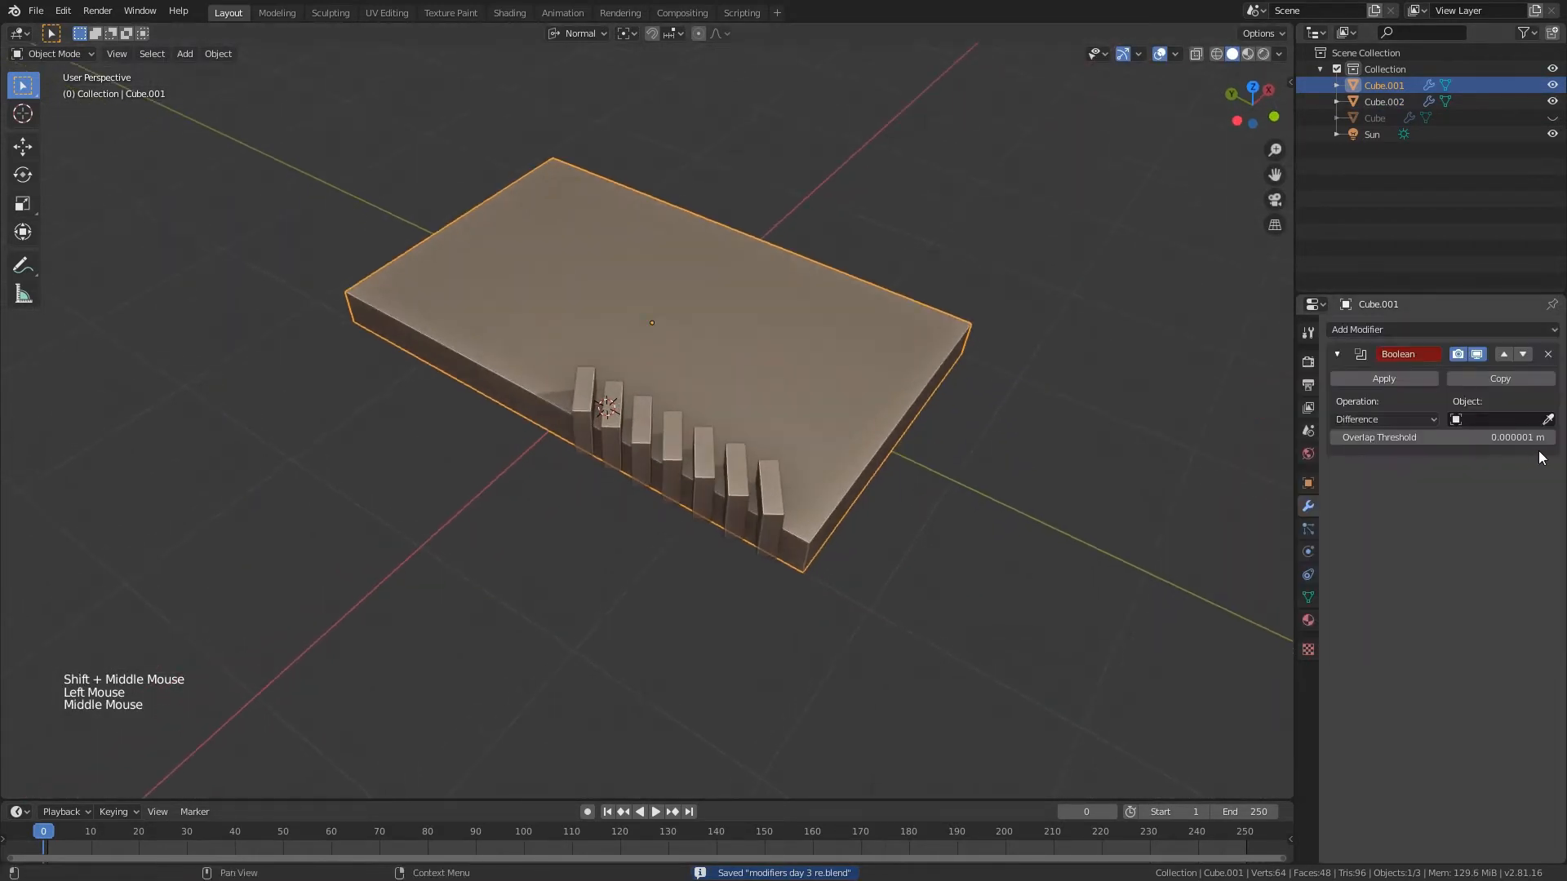
{"action": "left_click", "coordinate": [786, 509]}
{"action": "middle_click_drag", "start_coordinate": [781, 513], "coordinate": [792, 513]}
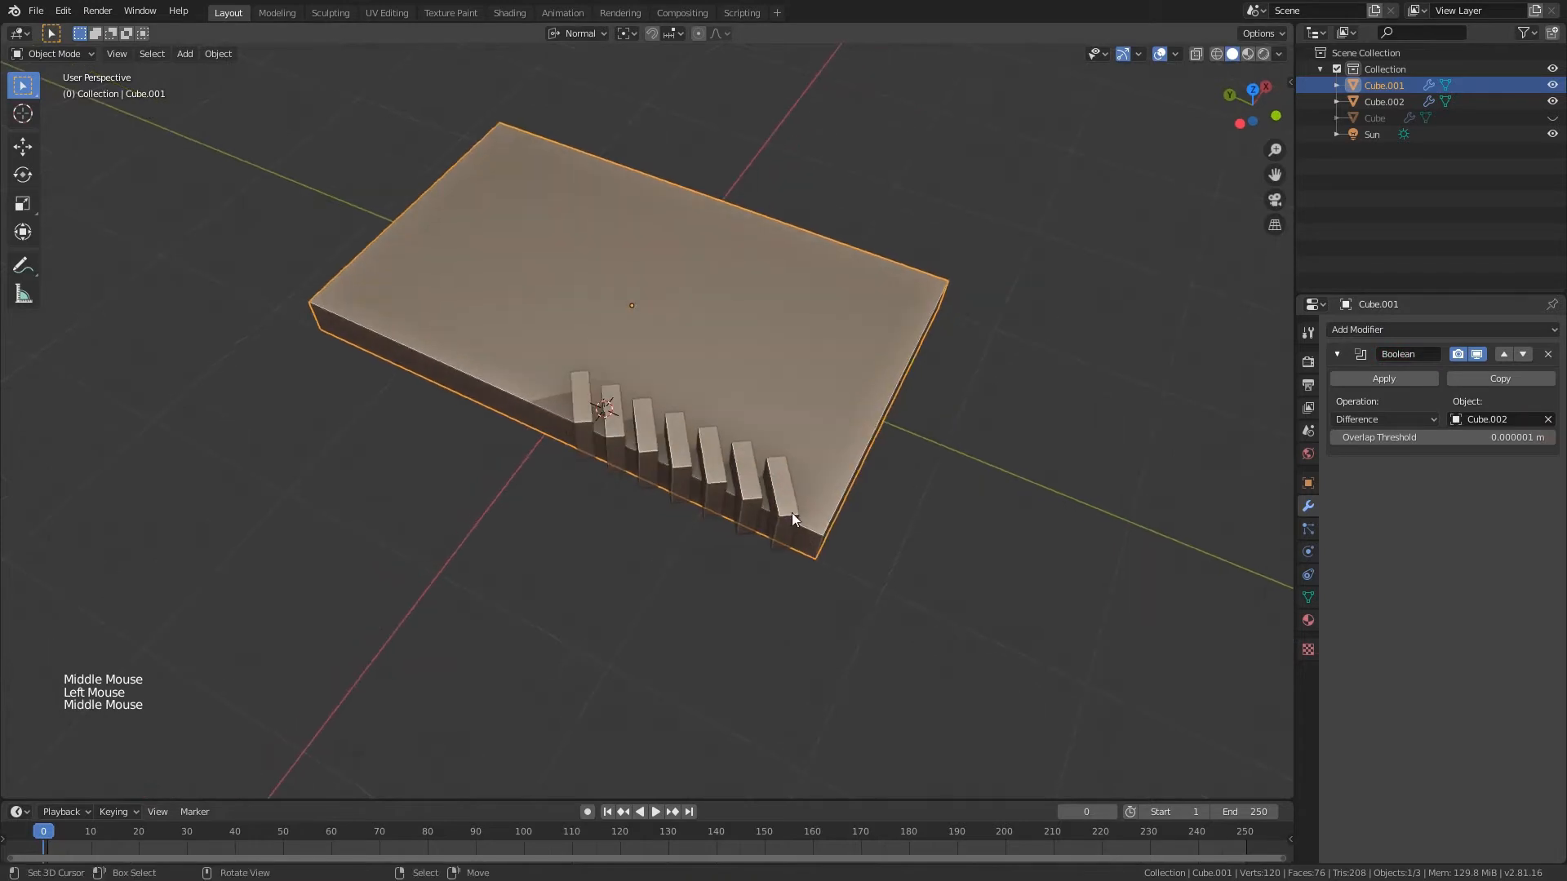
- Display the row of bars as Bounds in the viewport, check the cut slots and save the file
{"action": "right_click", "coordinate": [787, 502]}
{"action": "left_click", "coordinate": [1308, 483]}
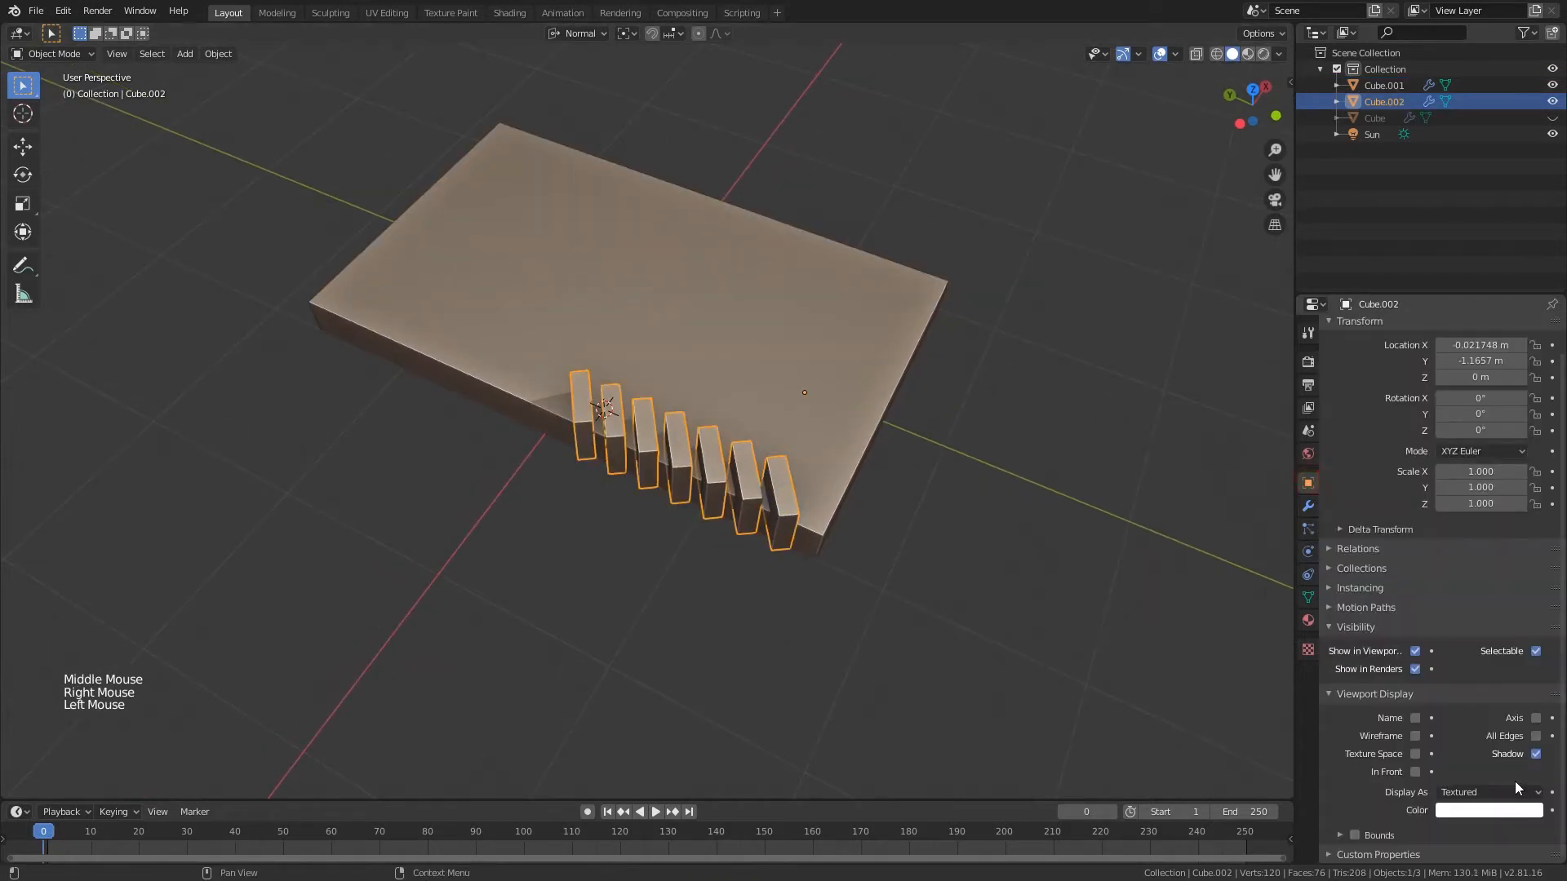
{"action": "left_click", "coordinate": [1515, 792]}
{"action": "left_click", "coordinate": [1463, 774]}
{"action": "middle_click_drag", "start_coordinate": [816, 522], "coordinate": [670, 472]}
{"action": "middle_click_drag", "start_coordinate": [619, 578], "coordinate": [698, 487]}
{"action": "scroll", "coordinate": [699, 487], "scroll_direction": "up", "scroll_amount": 1}
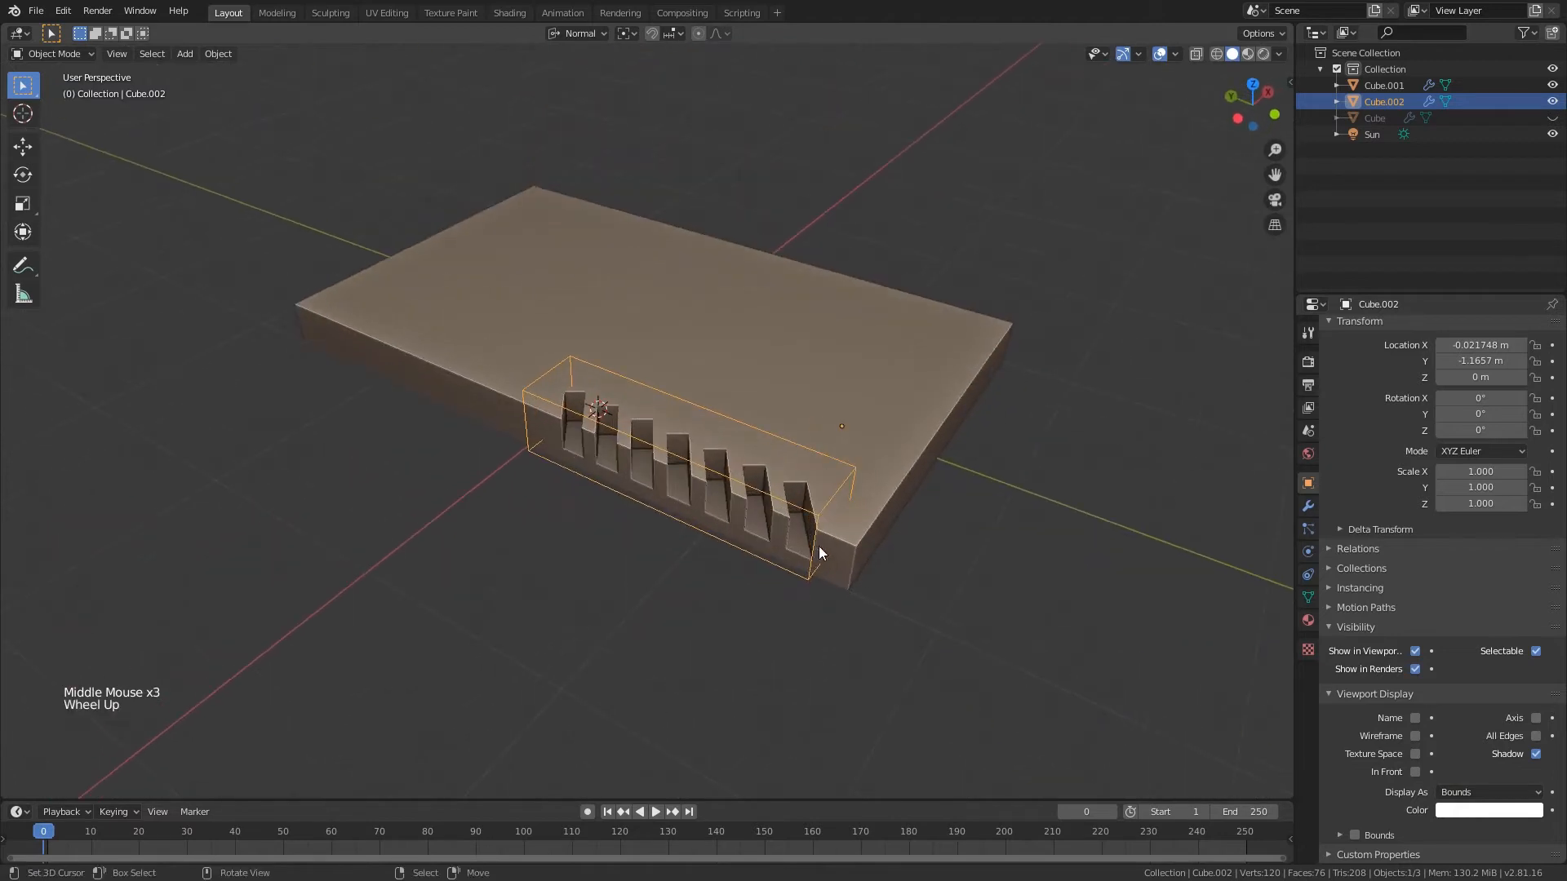
{"action": "mouse_move", "coordinate": [820, 546]}
{"action": "middle_mouse_down"}
{"action": "mouse_move", "coordinate": [830, 511]}
{"action": "mouse_move", "coordinate": [787, 546]}
{"action": "mouse_move", "coordinate": [795, 531]}
{"action": "middle_mouse_up"}
{"action": "key", "text": "ctrl+s"}
{"action": "scroll", "coordinate": [826, 541], "scroll_direction": "up", "scroll_amount": 1}
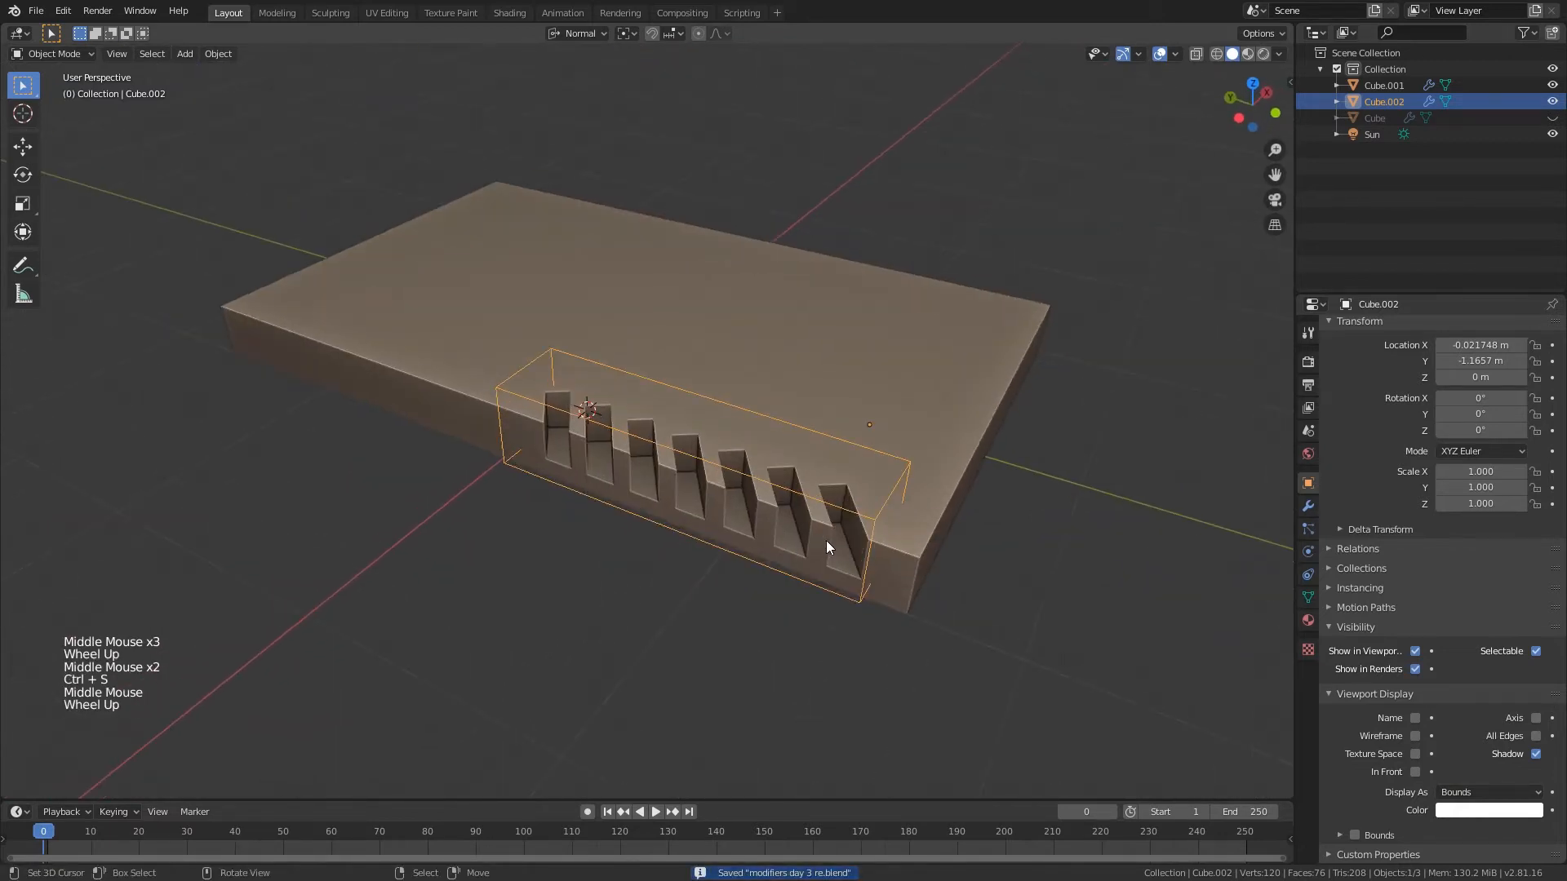
- Enter edit mode on the arrayed bar and set the transform orientation to Global
{"action": "middle_click_drag", "start_coordinate": [836, 441], "coordinate": [819, 444]}
{"action": "key", "text": "Tab"}
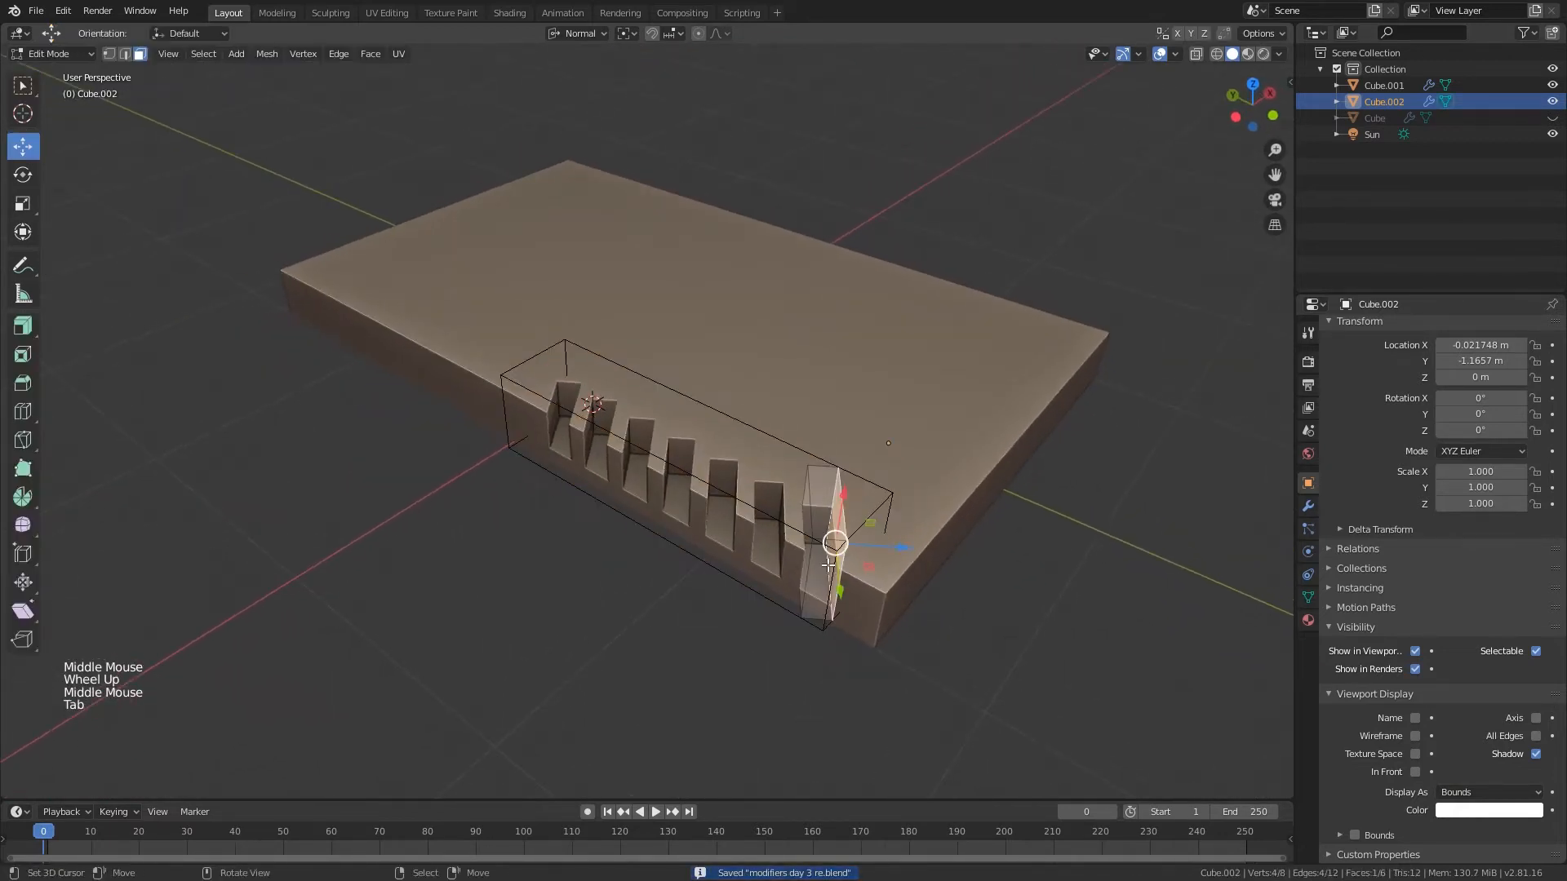
{"action": "key", "text": "l"}
{"action": "key", "text": "s"}
{"action": "right_click", "coordinate": [1030, 596]}
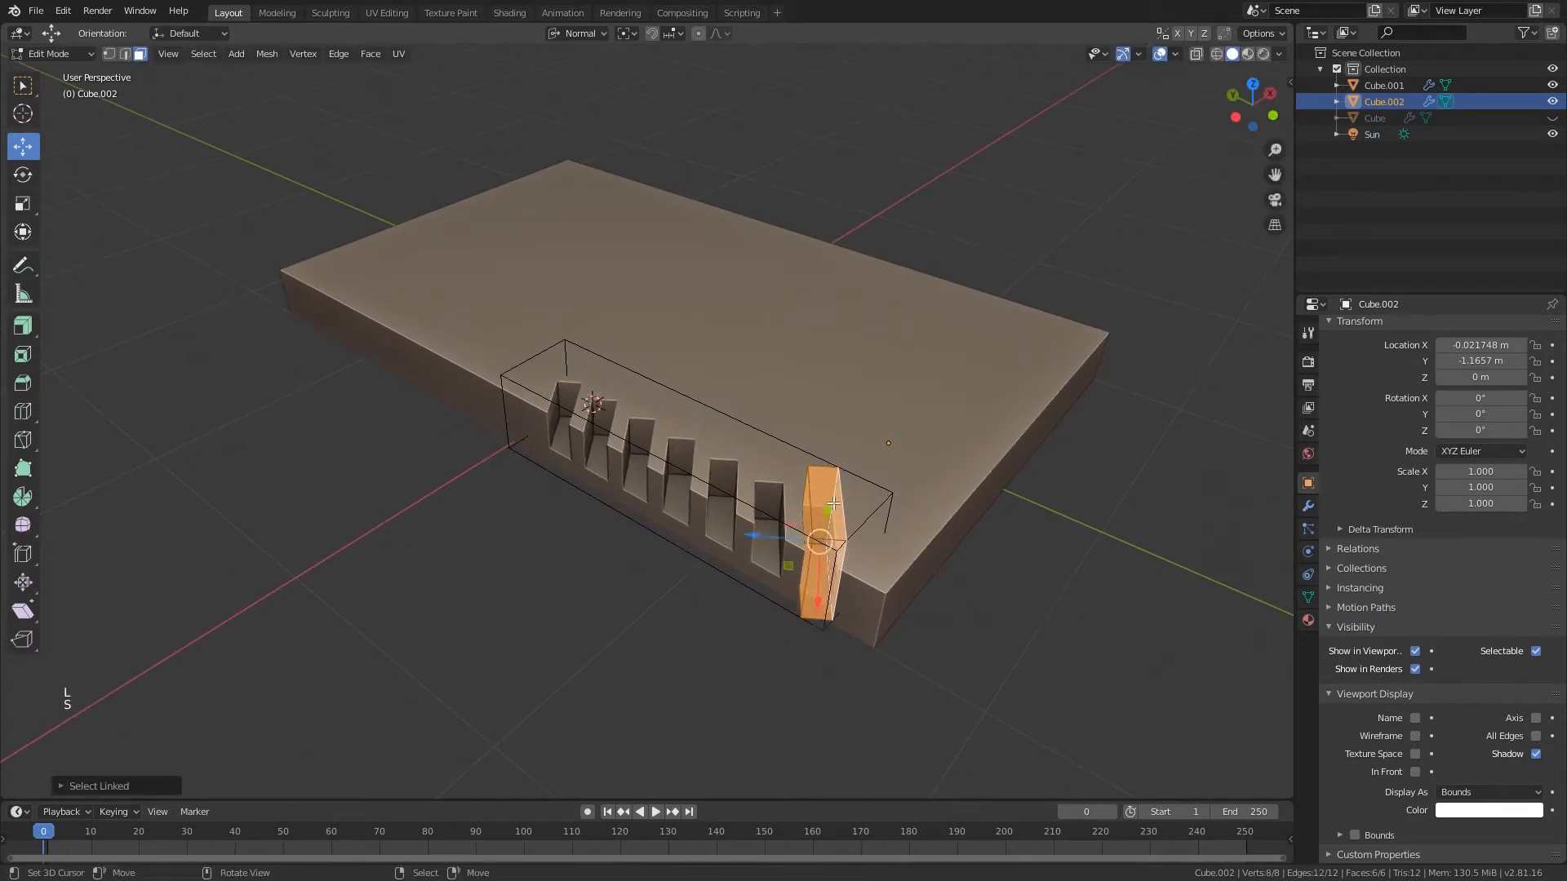
{"action": "right_click", "coordinate": [826, 500]}
{"action": "middle_click_drag", "start_coordinate": [710, 401], "coordinate": [726, 399]}
{"action": "left_click", "coordinate": [595, 34]}
{"action": "left_click", "coordinate": [572, 84]}
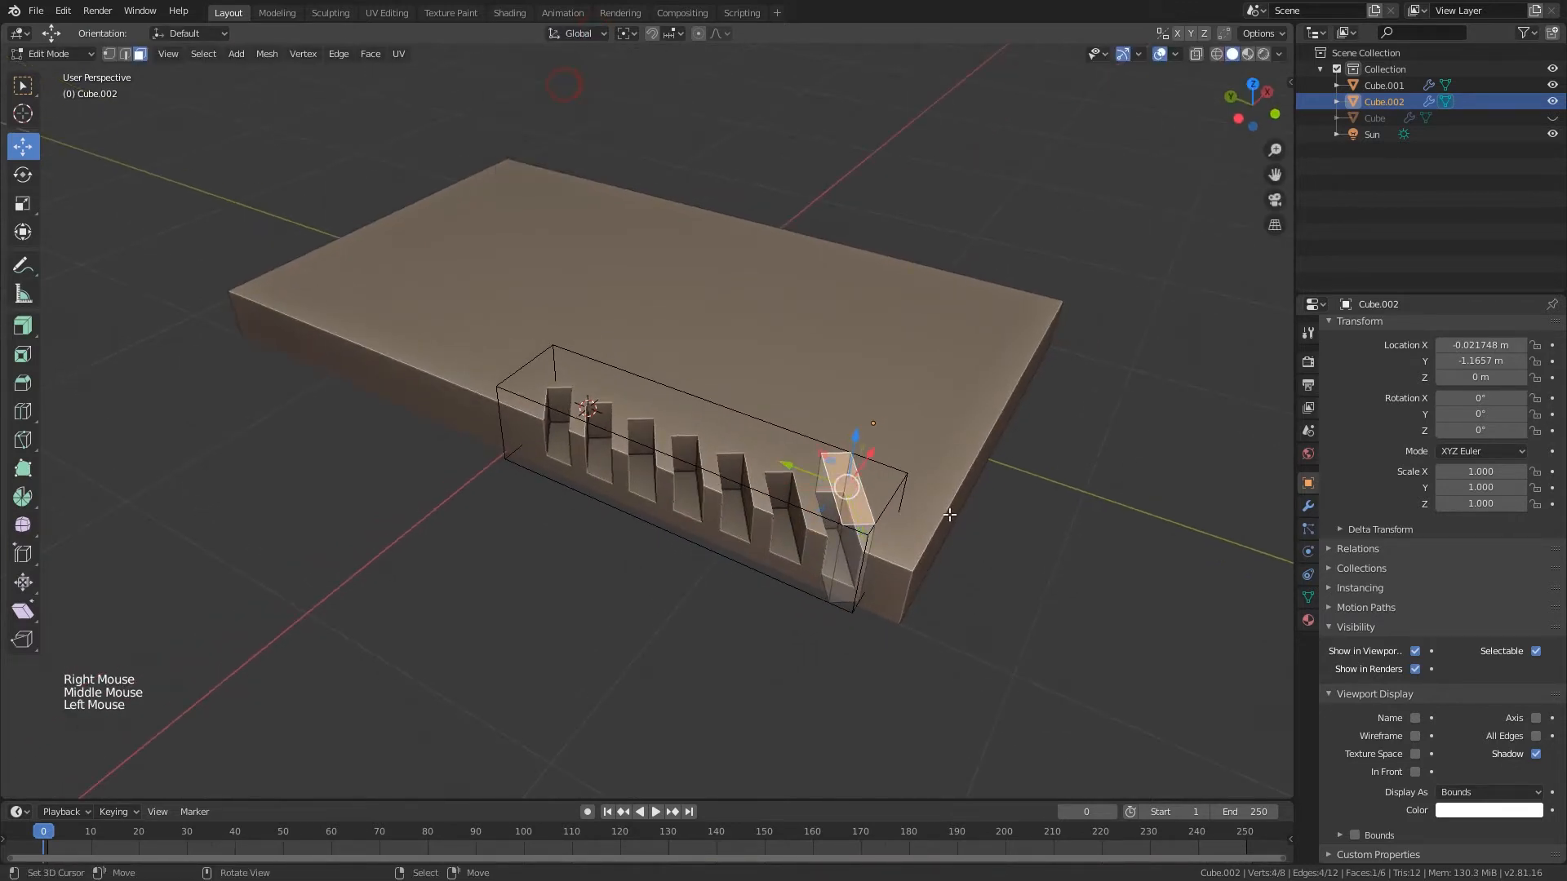
- Scale the whole bar mesh down to about 0.68, refine its size and shift it along the slab's edge
{"action": "key", "text": "a"}
{"action": "key", "text": "s"}
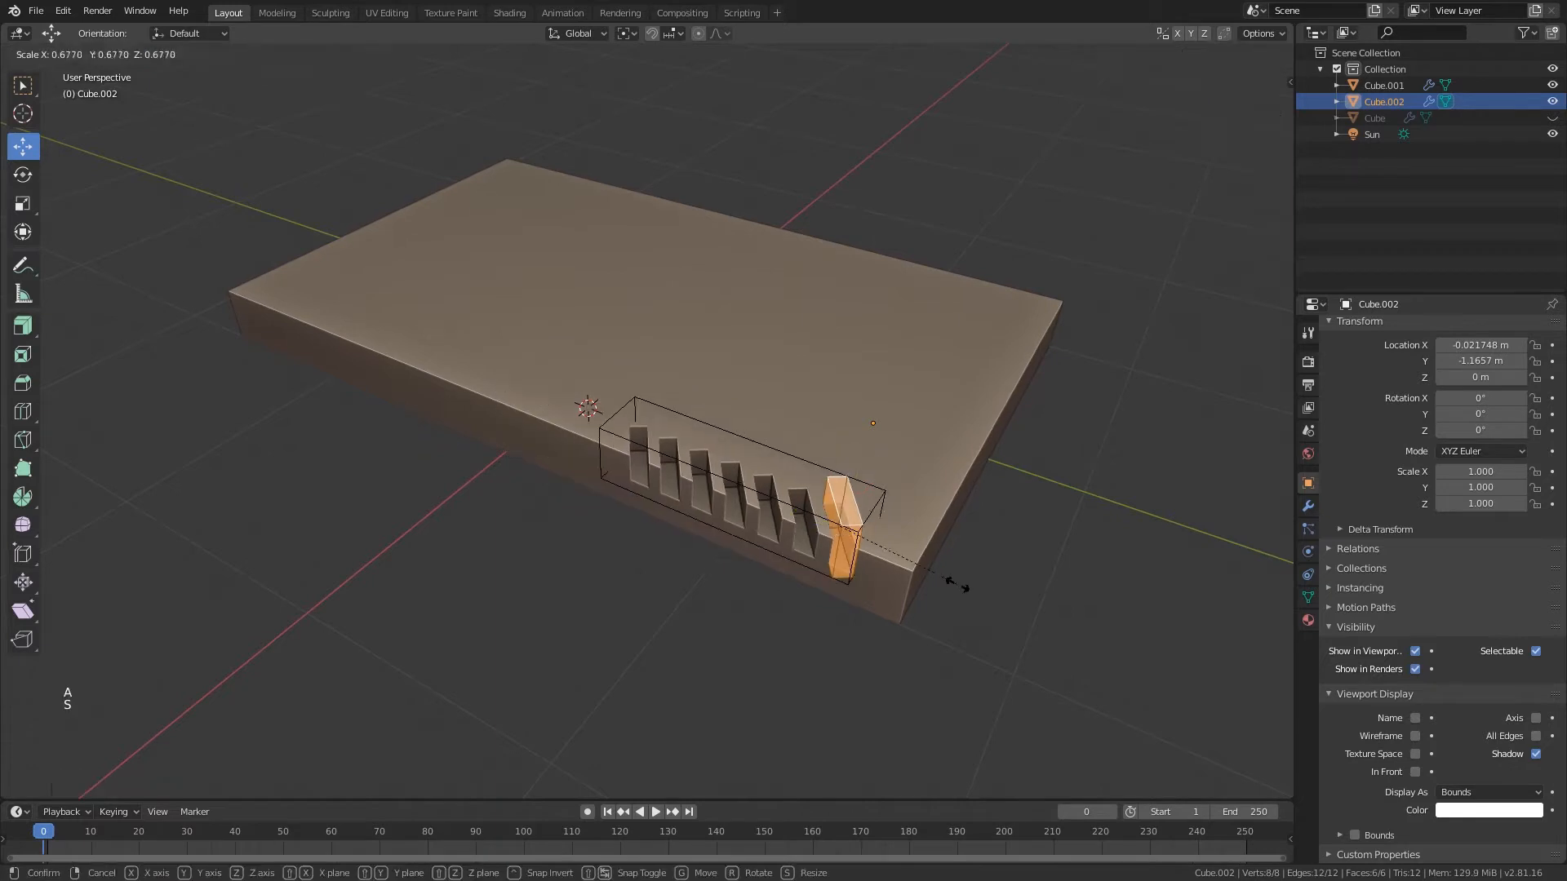
{"action": "left_click", "coordinate": [956, 582]}
{"action": "middle_click_drag", "start_coordinate": [960, 572], "coordinate": [1053, 584]}
{"action": "key", "text": "s"}
{"action": "left_click", "coordinate": [1031, 578]}
{"action": "middle_click_drag", "start_coordinate": [918, 585], "coordinate": [805, 600]}
{"action": "left_click_drag", "start_coordinate": [758, 618], "coordinate": [739, 628]}
{"action": "middle_click_drag", "start_coordinate": [738, 628], "coordinate": [1020, 522]}
{"action": "key", "text": "Tab"}
- Set the bar's array count to 12 and check the row of slots
{"action": "left_click", "coordinate": [1308, 506]}
{"action": "left_click", "coordinate": [1553, 421]}
{"action": "left_click", "coordinate": [1553, 422]}
{"action": "left_click", "coordinate": [1553, 421]}
{"action": "left_click", "coordinate": [1553, 421]}
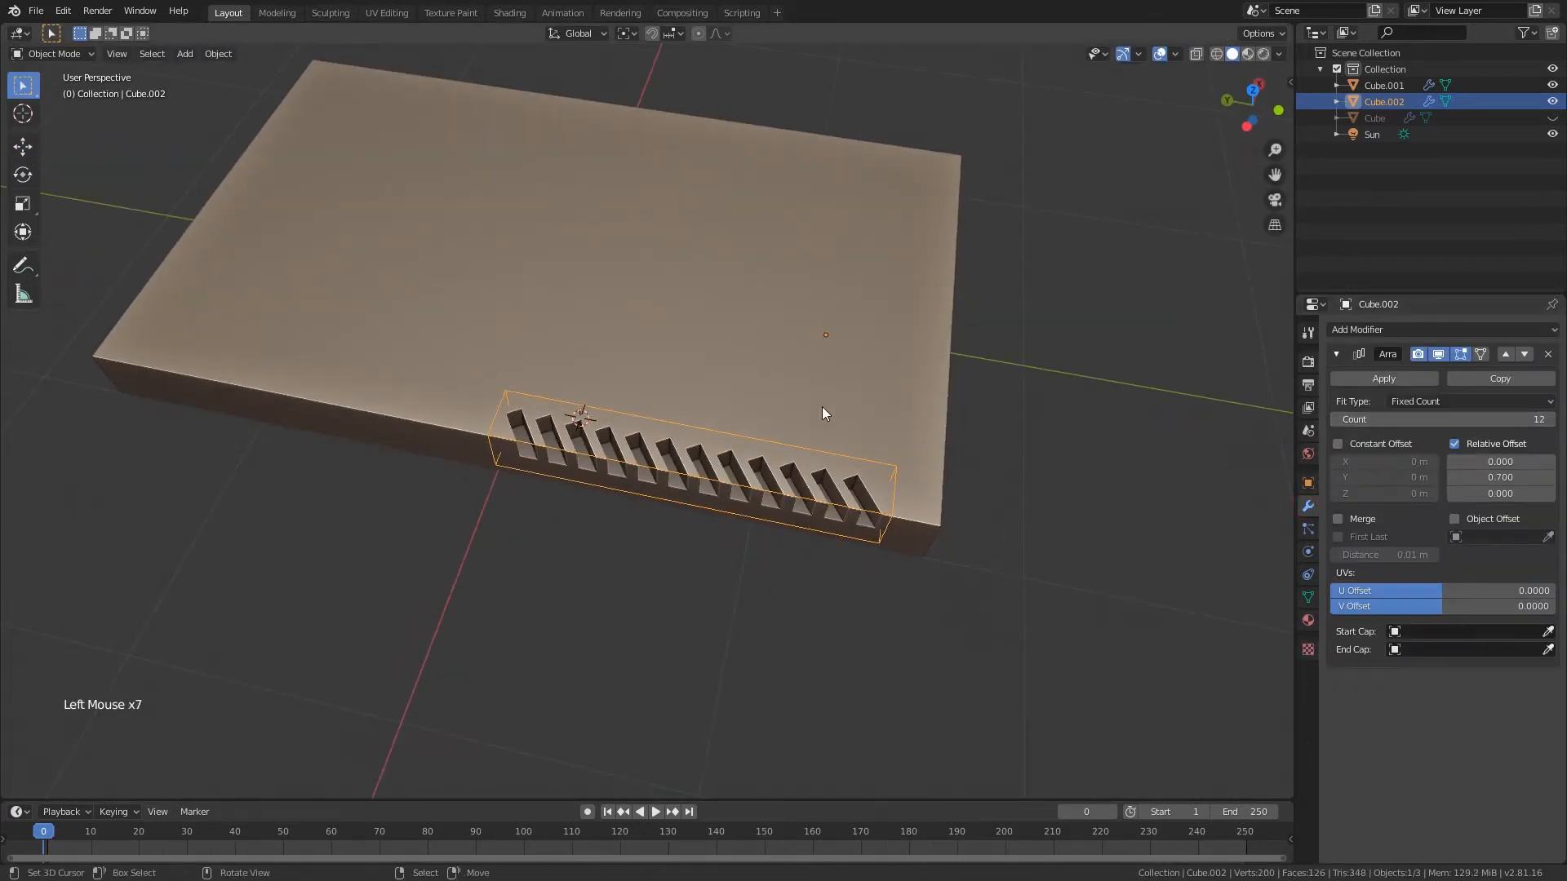
{"action": "middle_click_drag", "start_coordinate": [821, 406], "coordinate": [819, 399]}
{"action": "scroll", "coordinate": [819, 402], "scroll_direction": "down", "scroll_amount": 2}
{"action": "middle_click_drag", "start_coordinate": [829, 462], "coordinate": [808, 457], "text": "shift"}
{"action": "middle_click_drag", "start_coordinate": [808, 457], "coordinate": [824, 491]}
{"action": "middle_click_drag", "start_coordinate": [923, 488], "coordinate": [909, 514]}
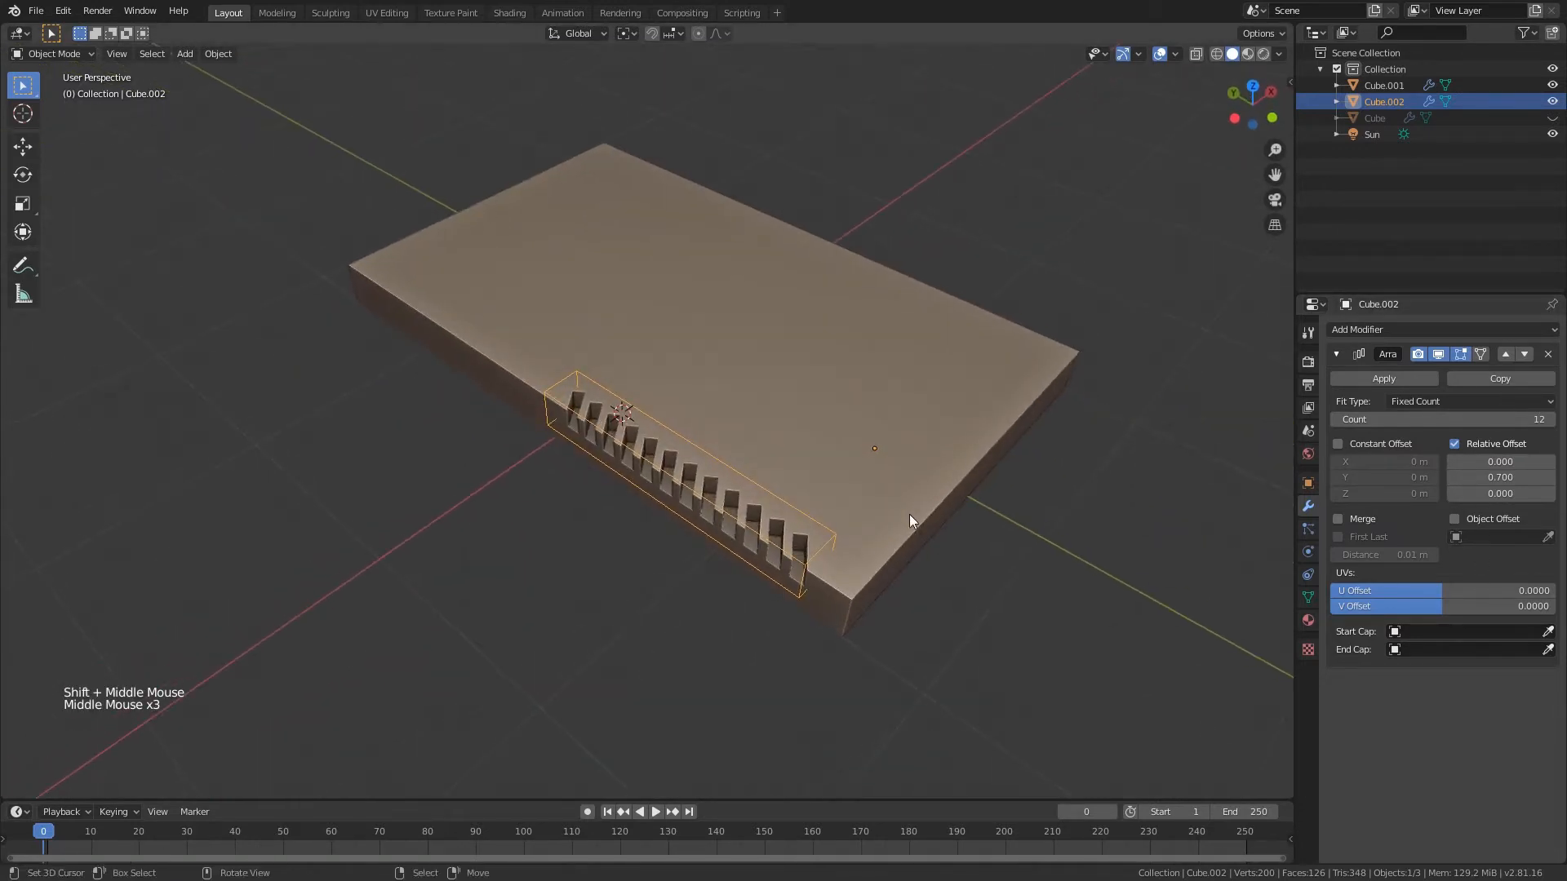
- Select the slab and examine its Boolean modifier together with the slots it cuts
{"action": "right_click", "coordinate": [794, 425]}
{"action": "middle_click_drag", "start_coordinate": [781, 489], "coordinate": [702, 398]}
{"action": "right_click", "coordinate": [800, 501]}
{"action": "right_click", "coordinate": [786, 269]}
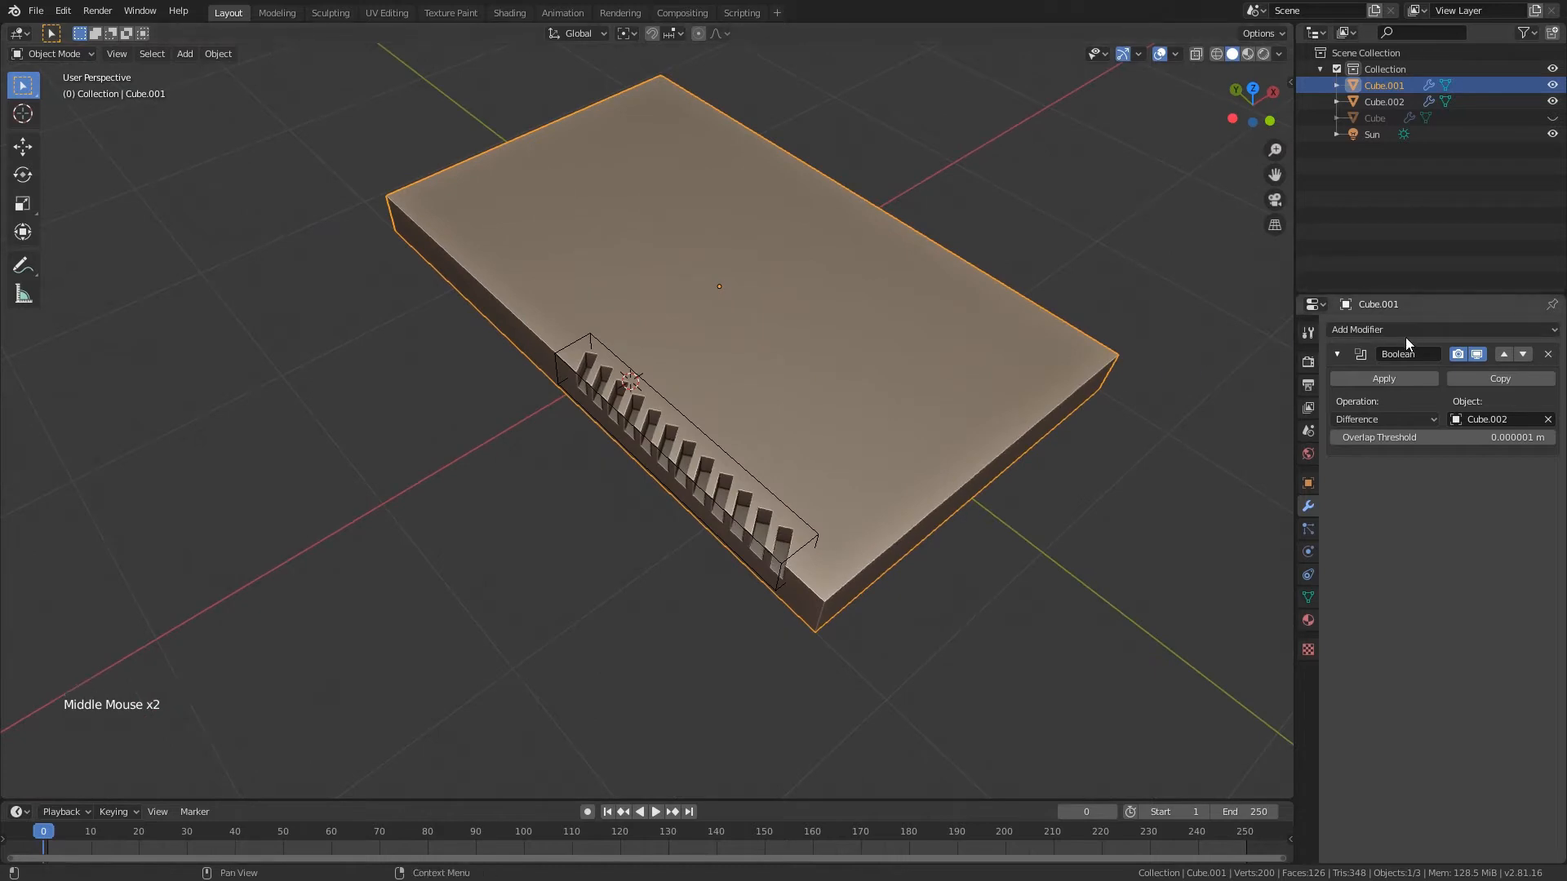
{"action": "left_click", "coordinate": [1429, 332]}
{"action": "middle_click_drag", "start_coordinate": [979, 481], "coordinate": [786, 469]}
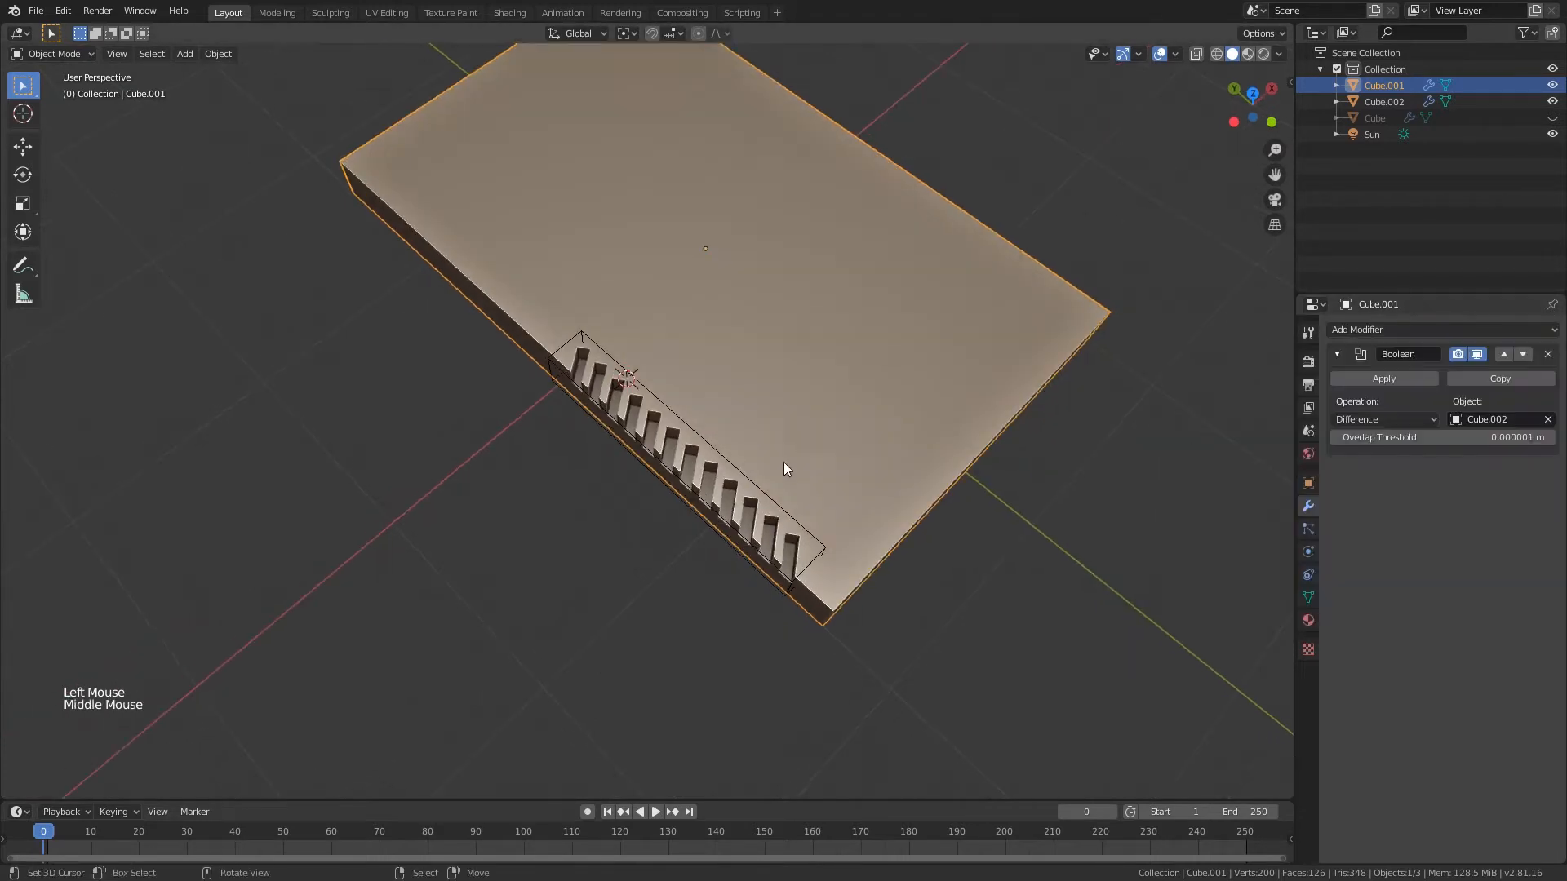
- Move one face of the arrayed bar along its normal in edit mode and save the file
{"action": "right_click", "coordinate": [756, 486]}
{"action": "key", "text": "g"}
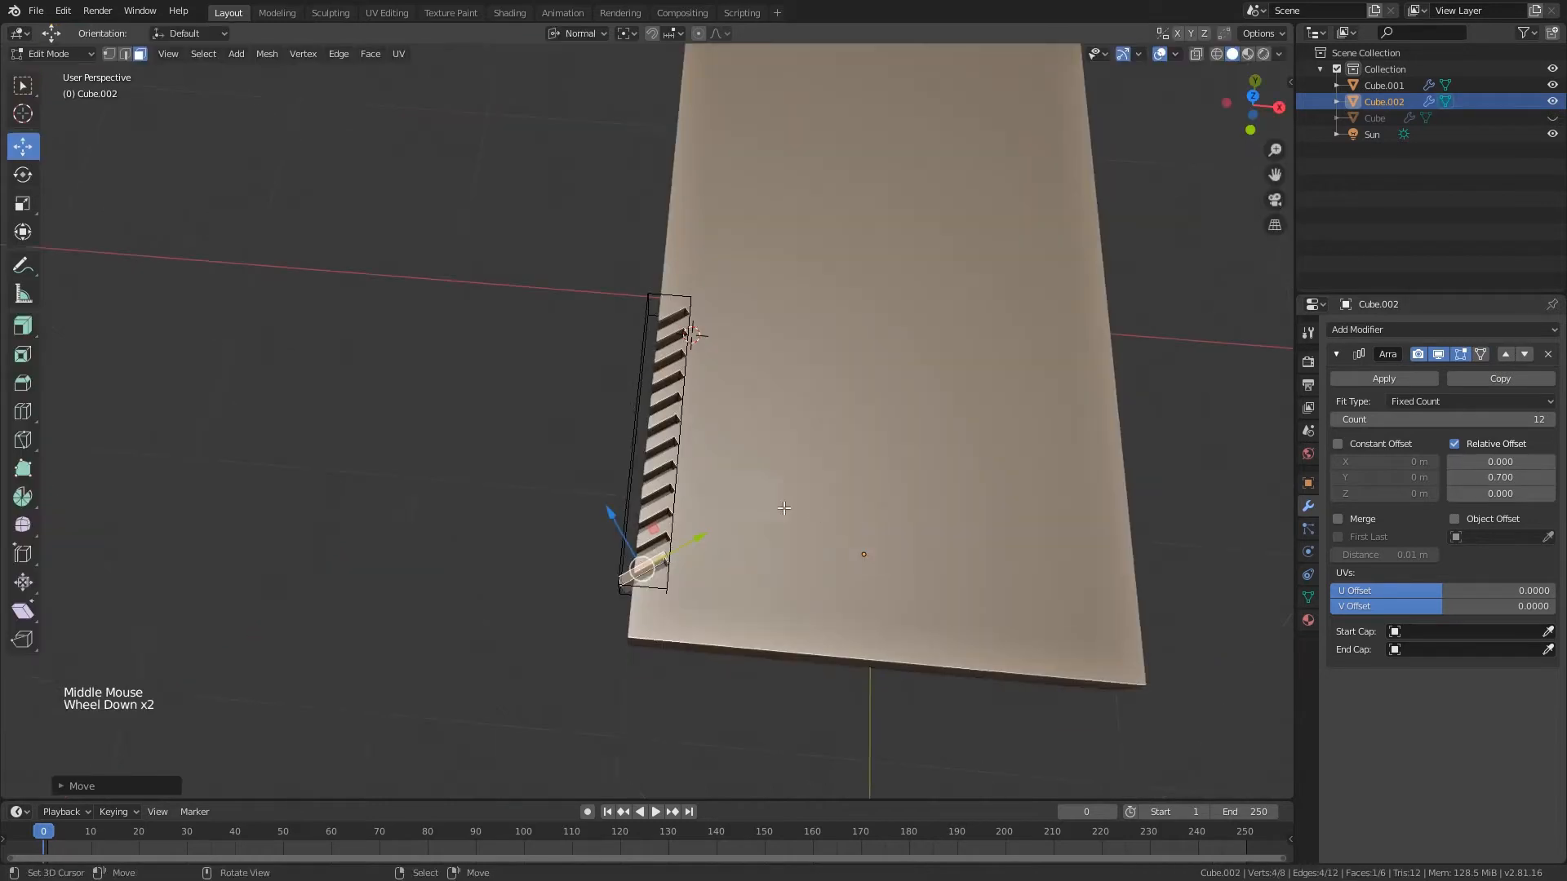
{"action": "middle_click_drag", "start_coordinate": [784, 482], "coordinate": [694, 490], "text": "shift"}
{"action": "key", "text": "Tab"}
{"action": "middle_click_drag", "start_coordinate": [694, 489], "coordinate": [702, 490]}
{"action": "key", "text": "ctrl+s"}
- Add a Mirror modifier below the array on the row of bars and inspect the slots on both long edges
{"action": "left_click", "coordinate": [1454, 333]}
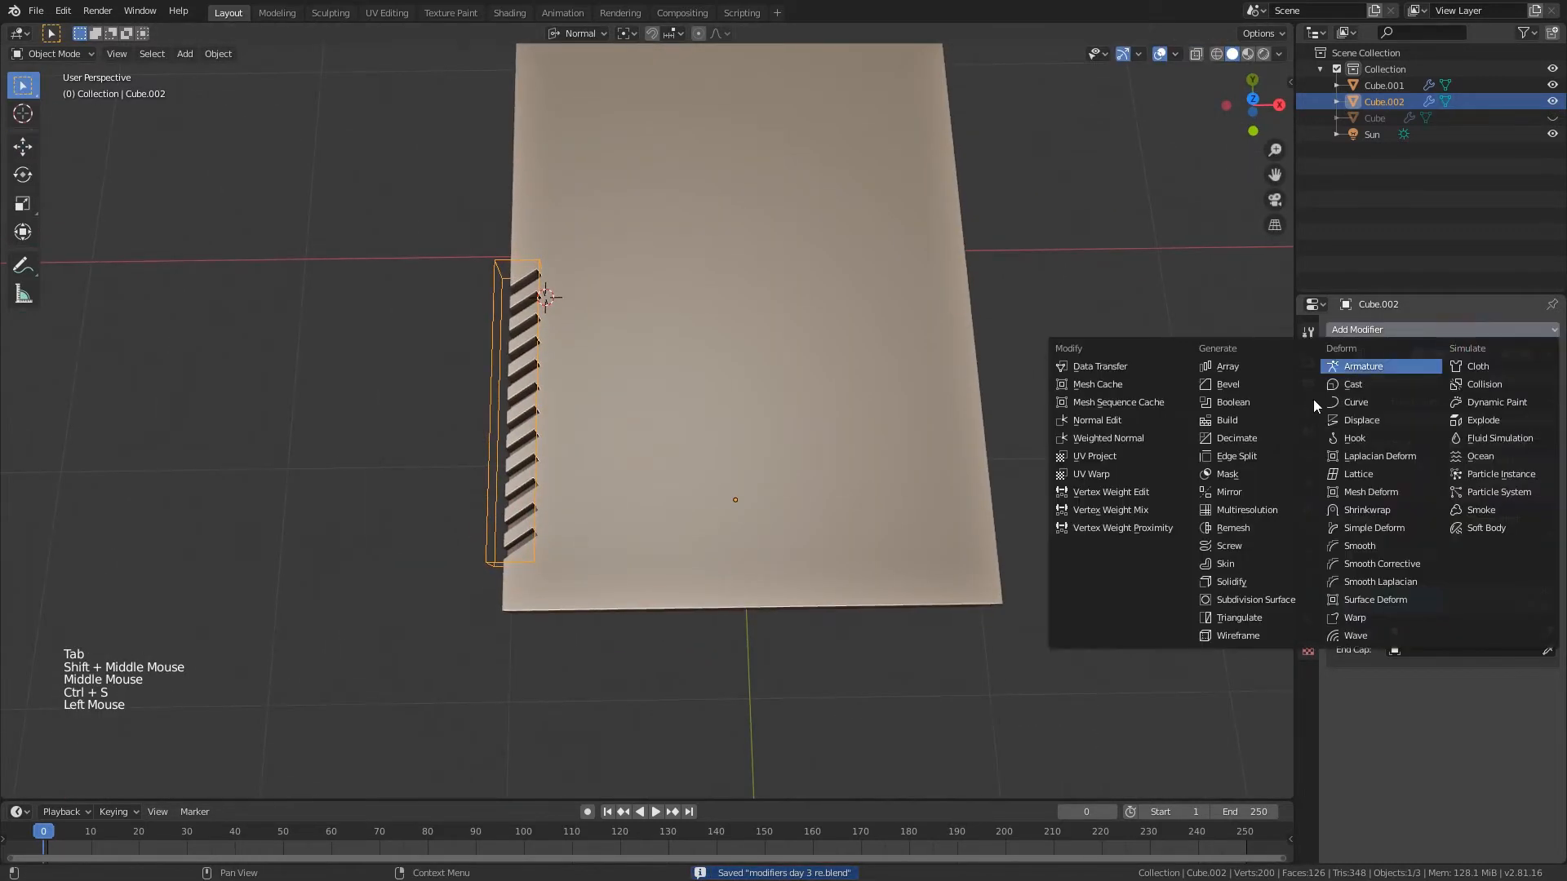
{"action": "left_click", "coordinate": [1257, 492]}
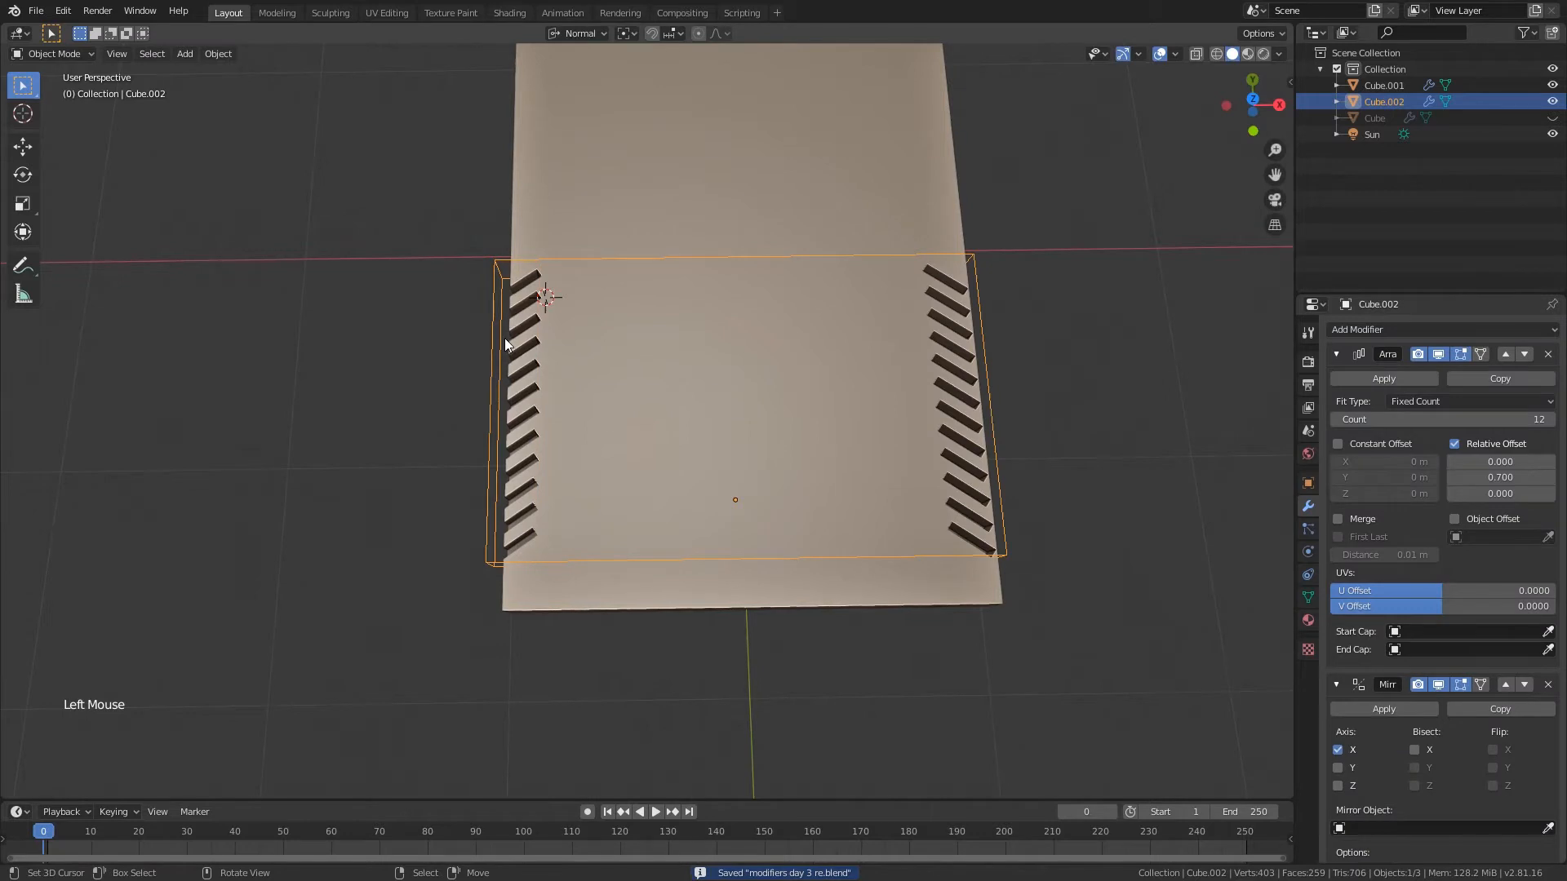
{"action": "middle_click_drag", "start_coordinate": [898, 441], "coordinate": [691, 377]}
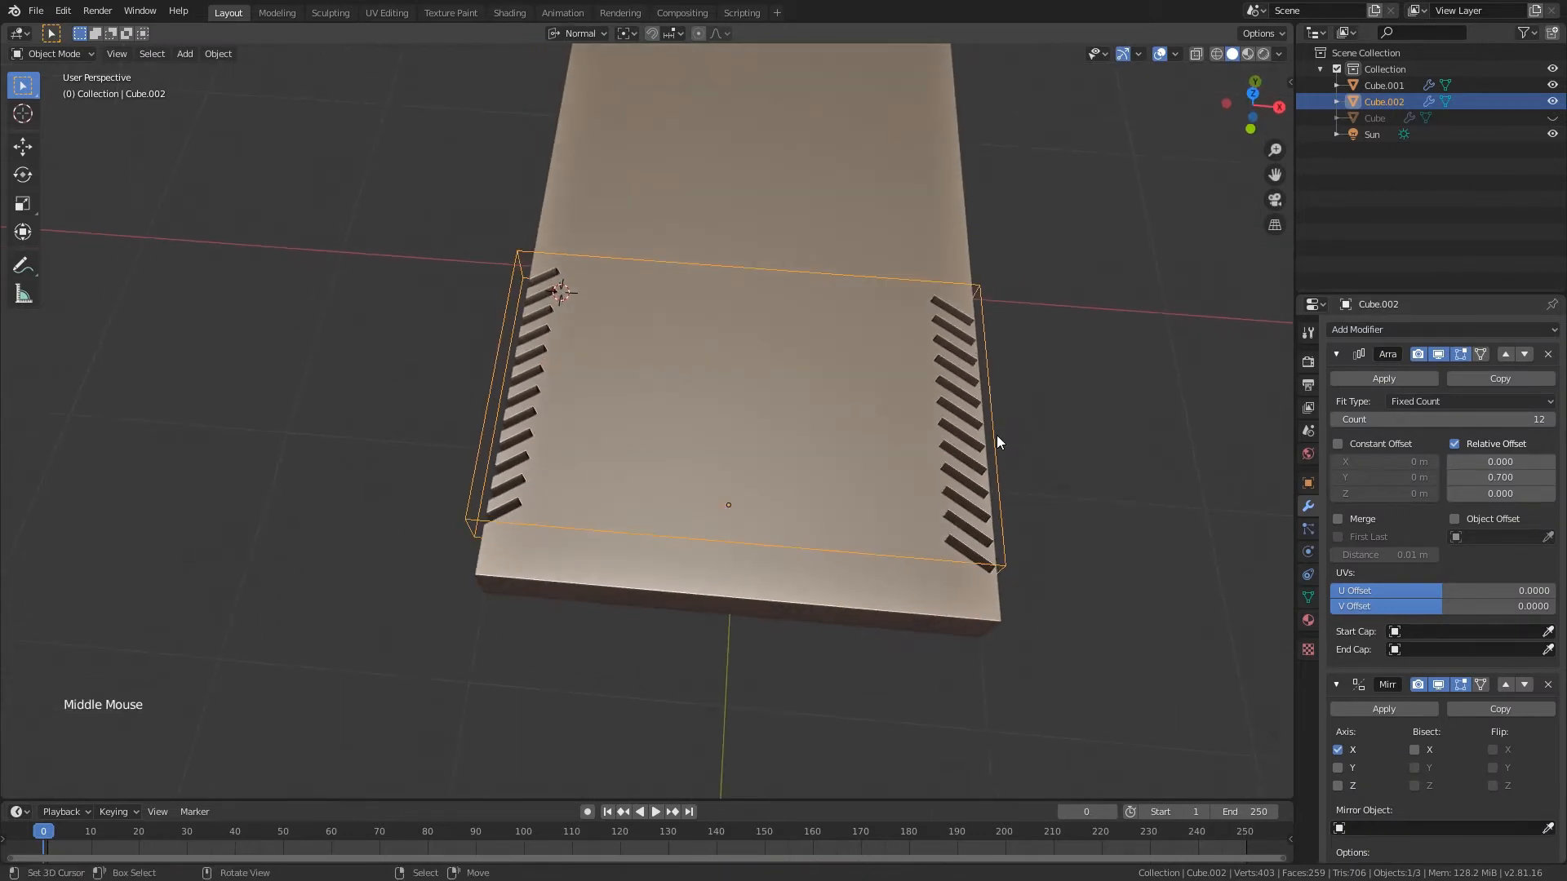
{"action": "middle_click_drag", "start_coordinate": [996, 440], "coordinate": [884, 427]}
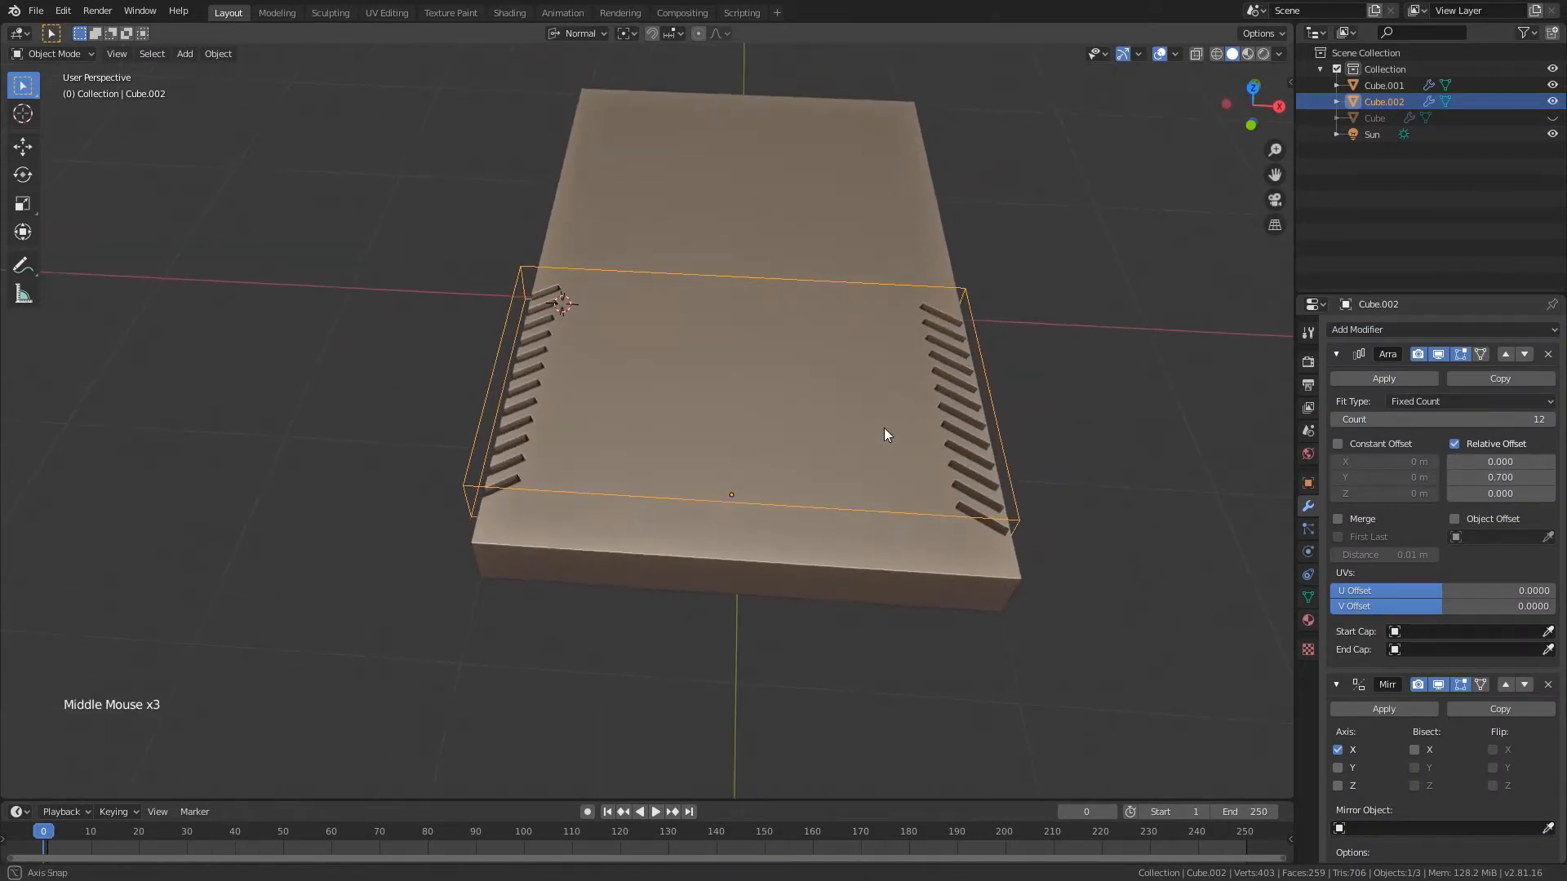
{"action": "scroll", "coordinate": [1435, 742], "scroll_direction": "down", "scroll_amount": 7}
{"action": "scroll", "coordinate": [1438, 754], "scroll_direction": "down", "scroll_amount": 6}
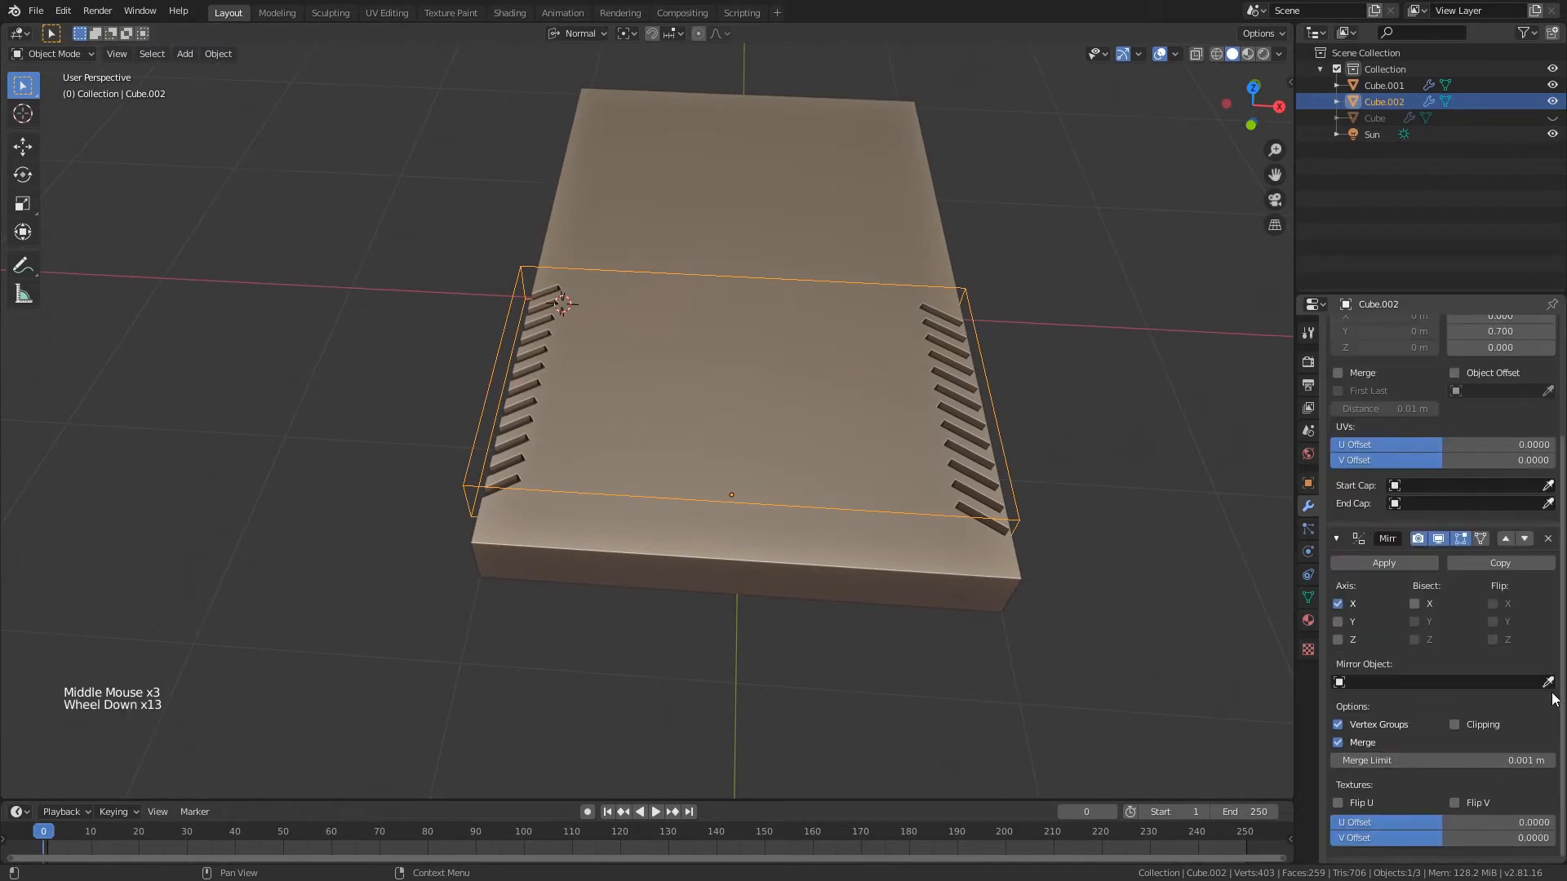
{"action": "middle_click_drag", "start_coordinate": [801, 374], "coordinate": [569, 395]}
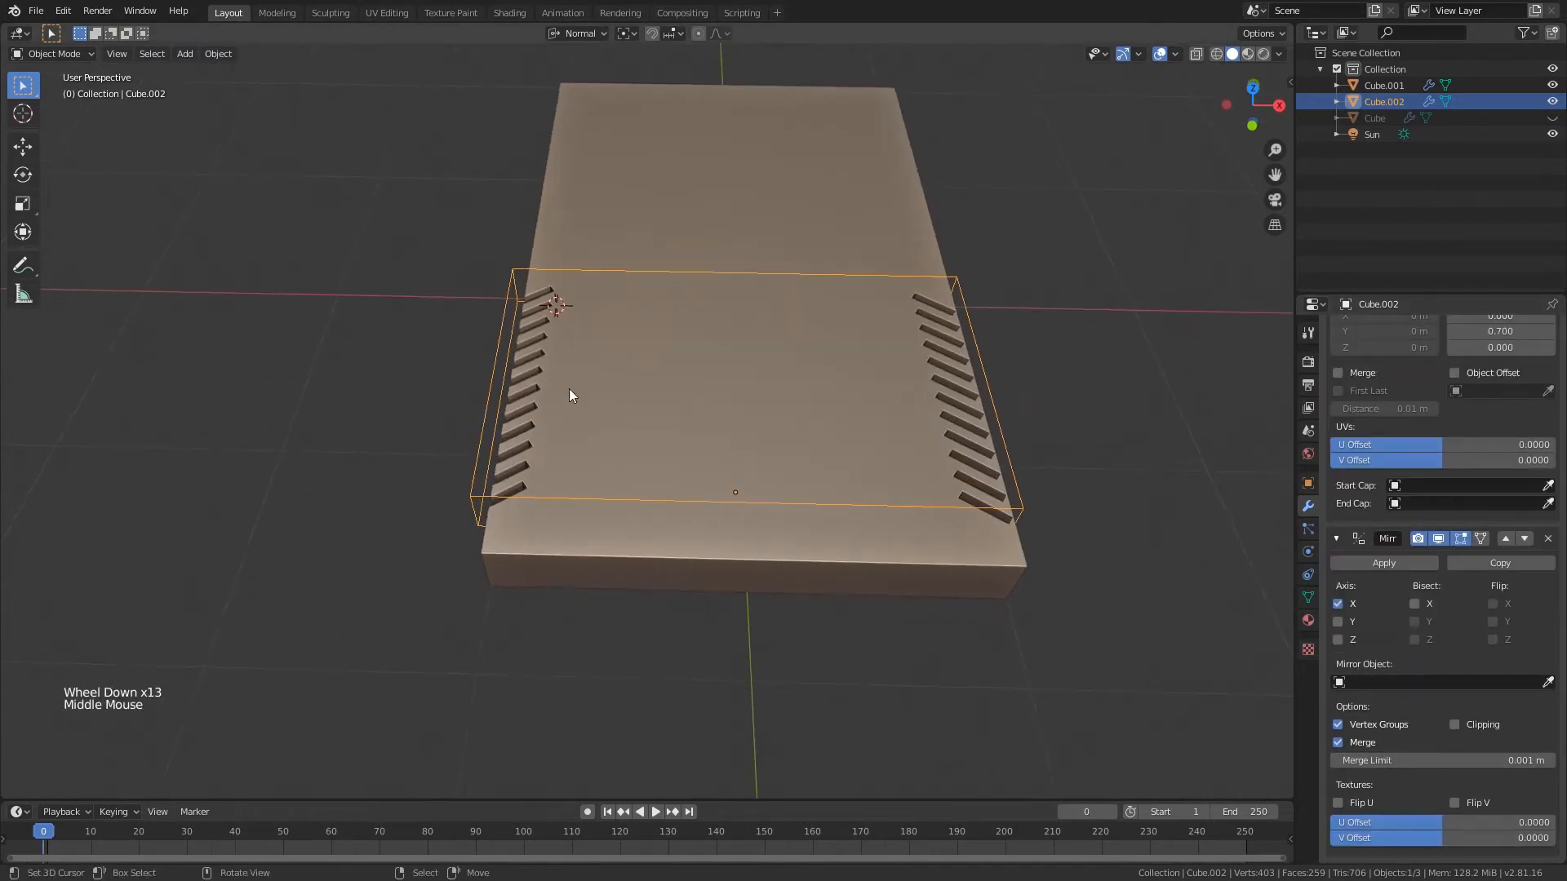
{"action": "middle_click_drag", "start_coordinate": [678, 361], "coordinate": [980, 457]}
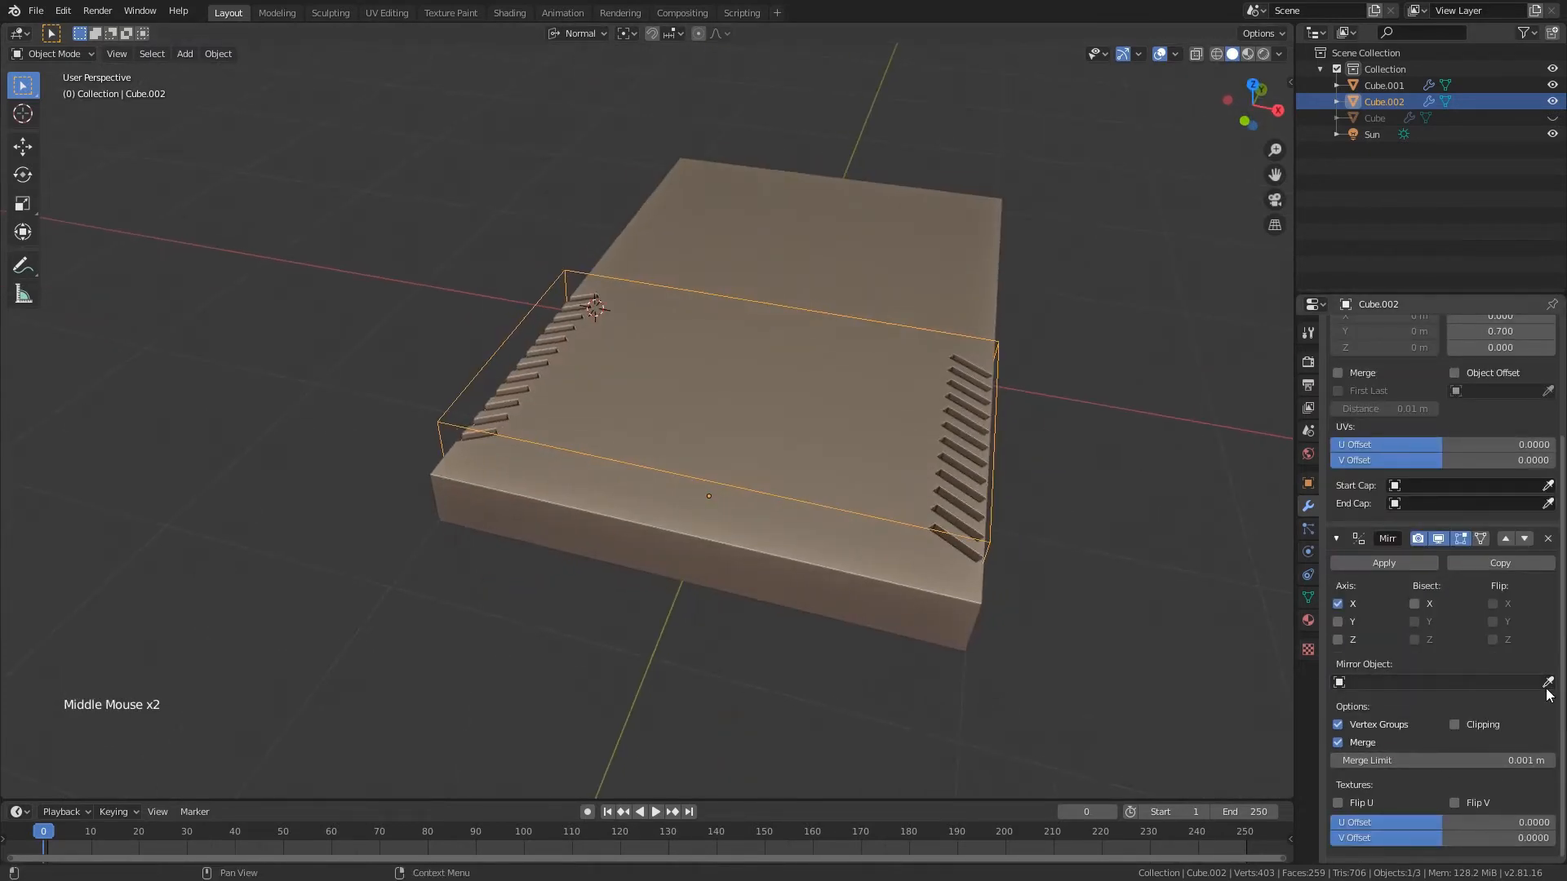
- Use the slab as the mirror object, change the mirror axis from X to Y and save the file
{"action": "left_click", "coordinate": [851, 230]}
{"action": "middle_click_drag", "start_coordinate": [819, 291], "coordinate": [873, 322]}
{"action": "left_click", "coordinate": [1336, 605]}
{"action": "left_click", "coordinate": [1337, 621]}
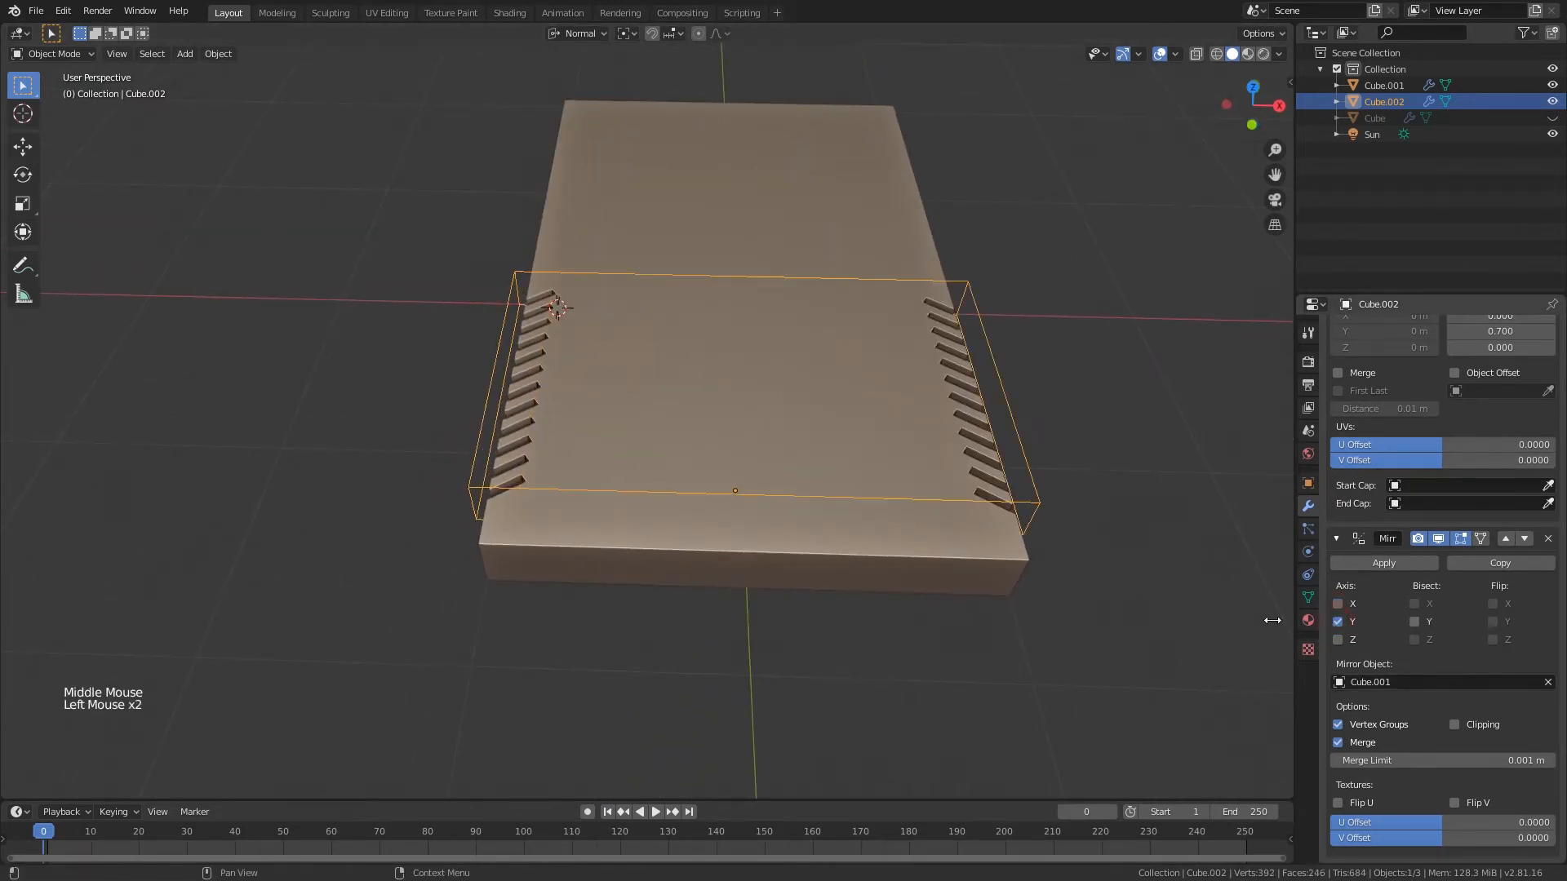
{"action": "middle_click_drag", "start_coordinate": [1004, 522], "coordinate": [976, 566]}
{"action": "scroll", "coordinate": [976, 566], "scroll_direction": "down", "scroll_amount": 1}
{"action": "middle_click_drag", "start_coordinate": [888, 320], "coordinate": [857, 438]}
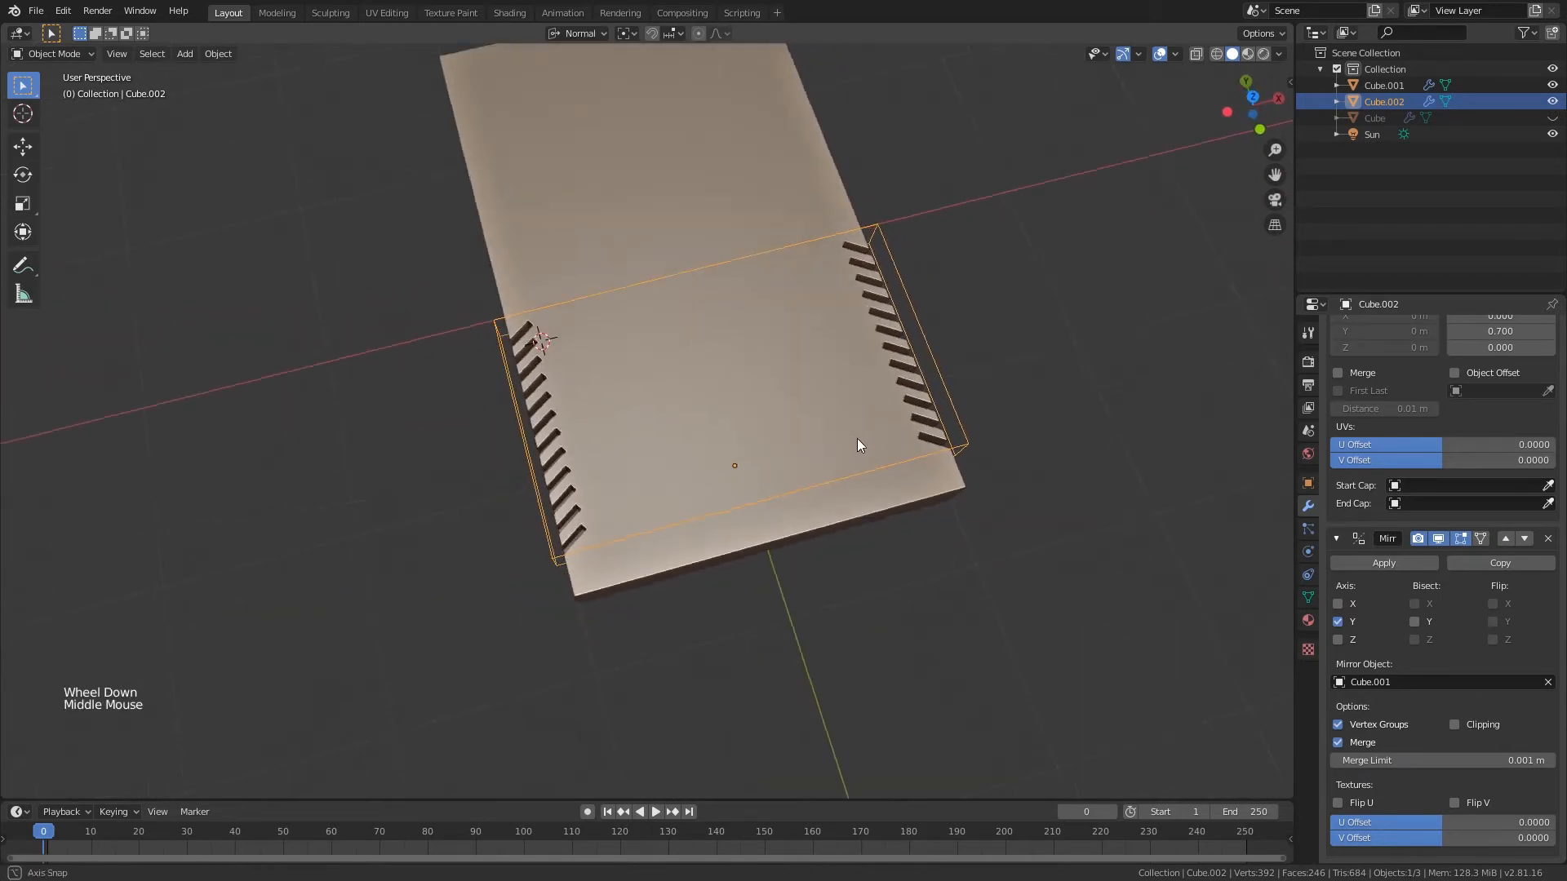
{"action": "key", "text": "ctrl+s"}
- Set the array count of the mirrored bars to 13 and save the file
{"action": "scroll", "coordinate": [1546, 460], "scroll_direction": "up", "scroll_amount": 9}
{"action": "left_click_drag", "start_coordinate": [1556, 422], "coordinate": [1530, 423]}
{"action": "key", "text": "ctrl+z"}
{"action": "middle_click_drag", "start_coordinate": [1013, 374], "coordinate": [1005, 416], "text": "shift"}
{"action": "left_click", "coordinate": [1550, 420]}
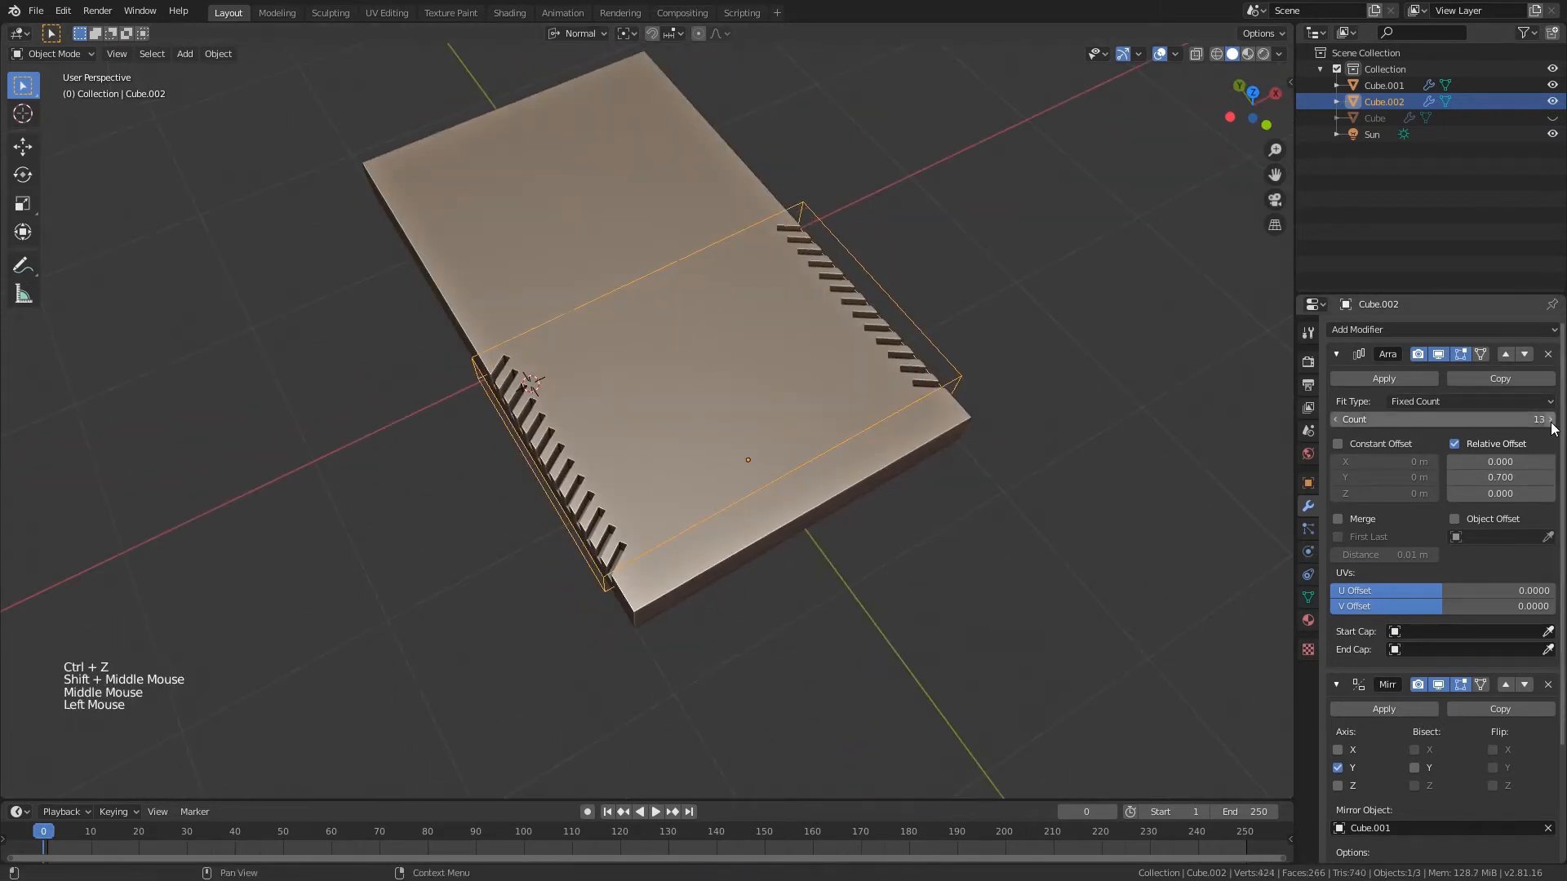
{"action": "middle_click_drag", "start_coordinate": [857, 342], "coordinate": [761, 316]}
{"action": "key", "text": "ctrl+s"}
- From the top view, add a cube and clear its location so it sits at the world origin
{"action": "middle_click_drag", "start_coordinate": [711, 374], "coordinate": [687, 410]}
{"action": "key", "text": "KP_1"}
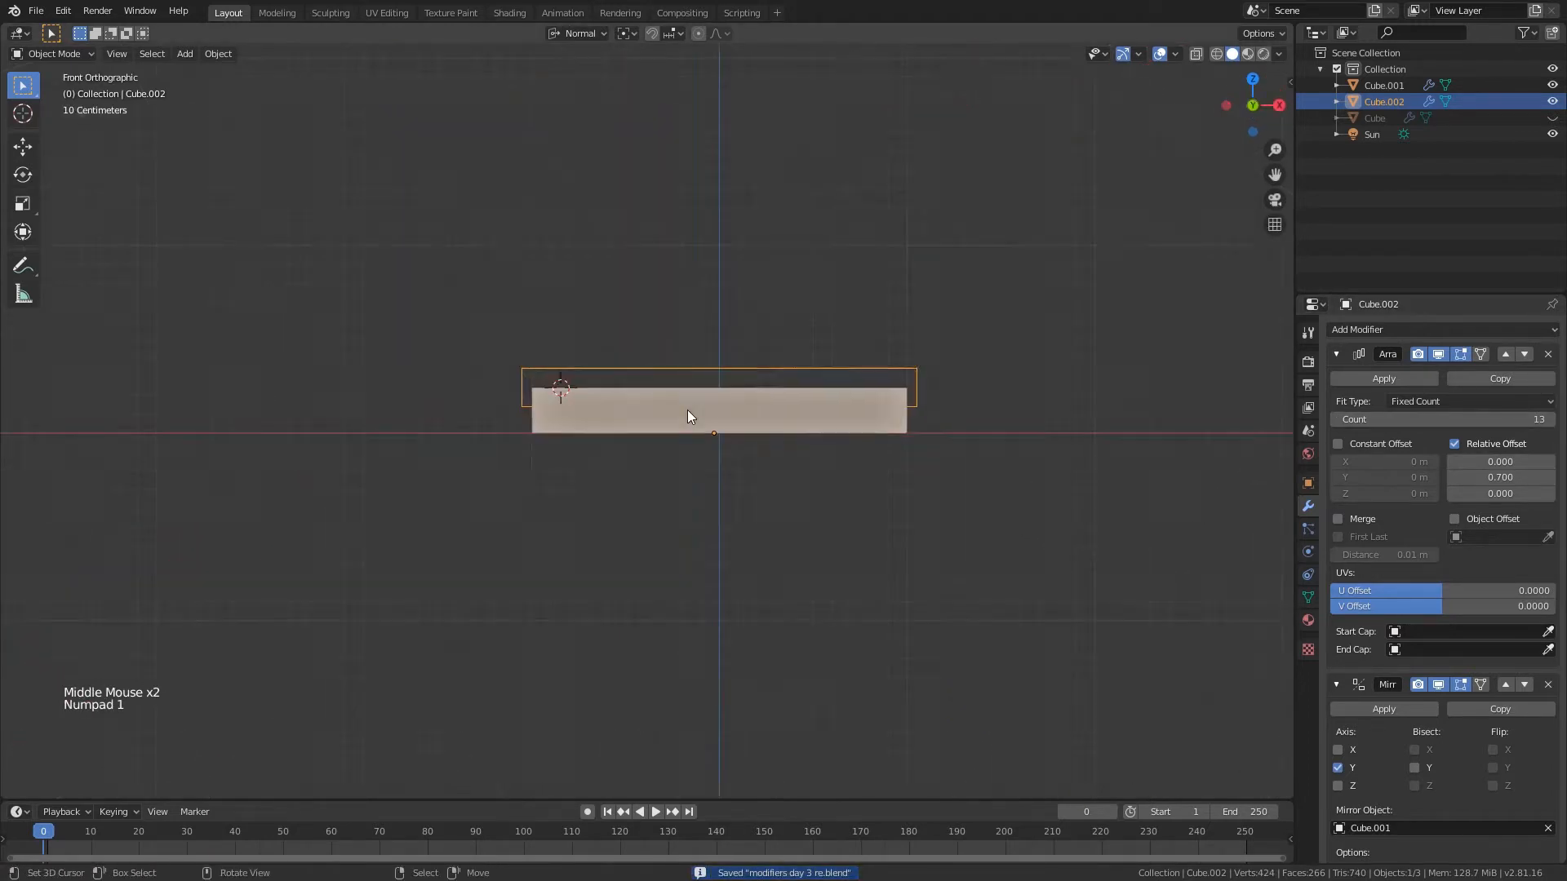
{"action": "key", "text": "KP_7"}
{"action": "middle_click_drag", "start_coordinate": [695, 256], "coordinate": [698, 312], "text": "shift"}
{"action": "left_click", "coordinate": [1013, 309]}
{"action": "key", "text": "shift+a"}
{"action": "mouse_move", "coordinate": [655, 287]}
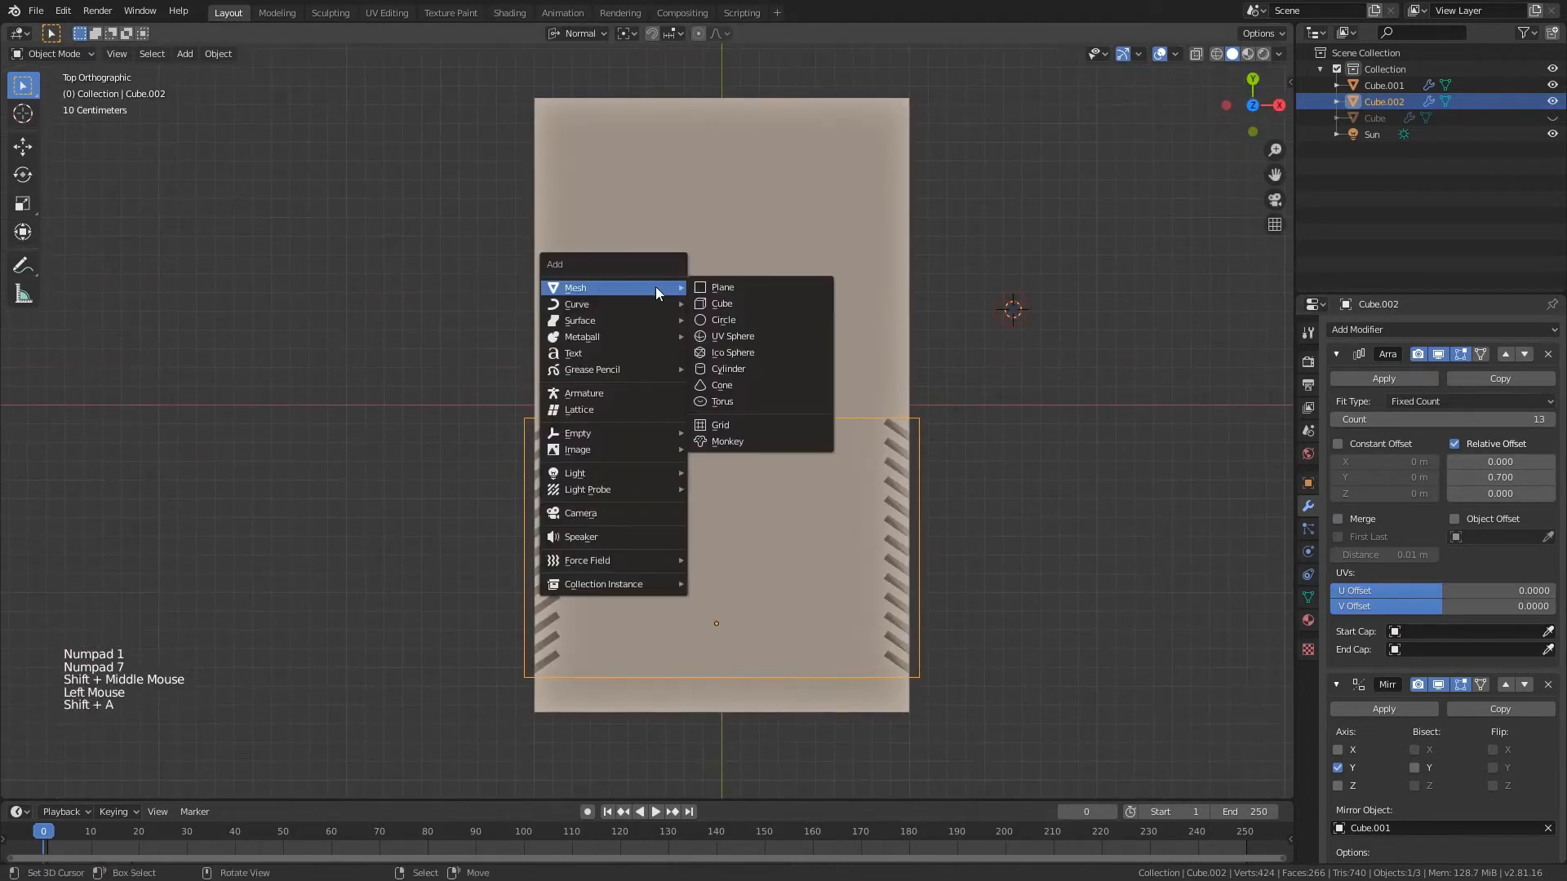
{"action": "left_click", "coordinate": [740, 304]}
{"action": "key", "text": "alt+g"}
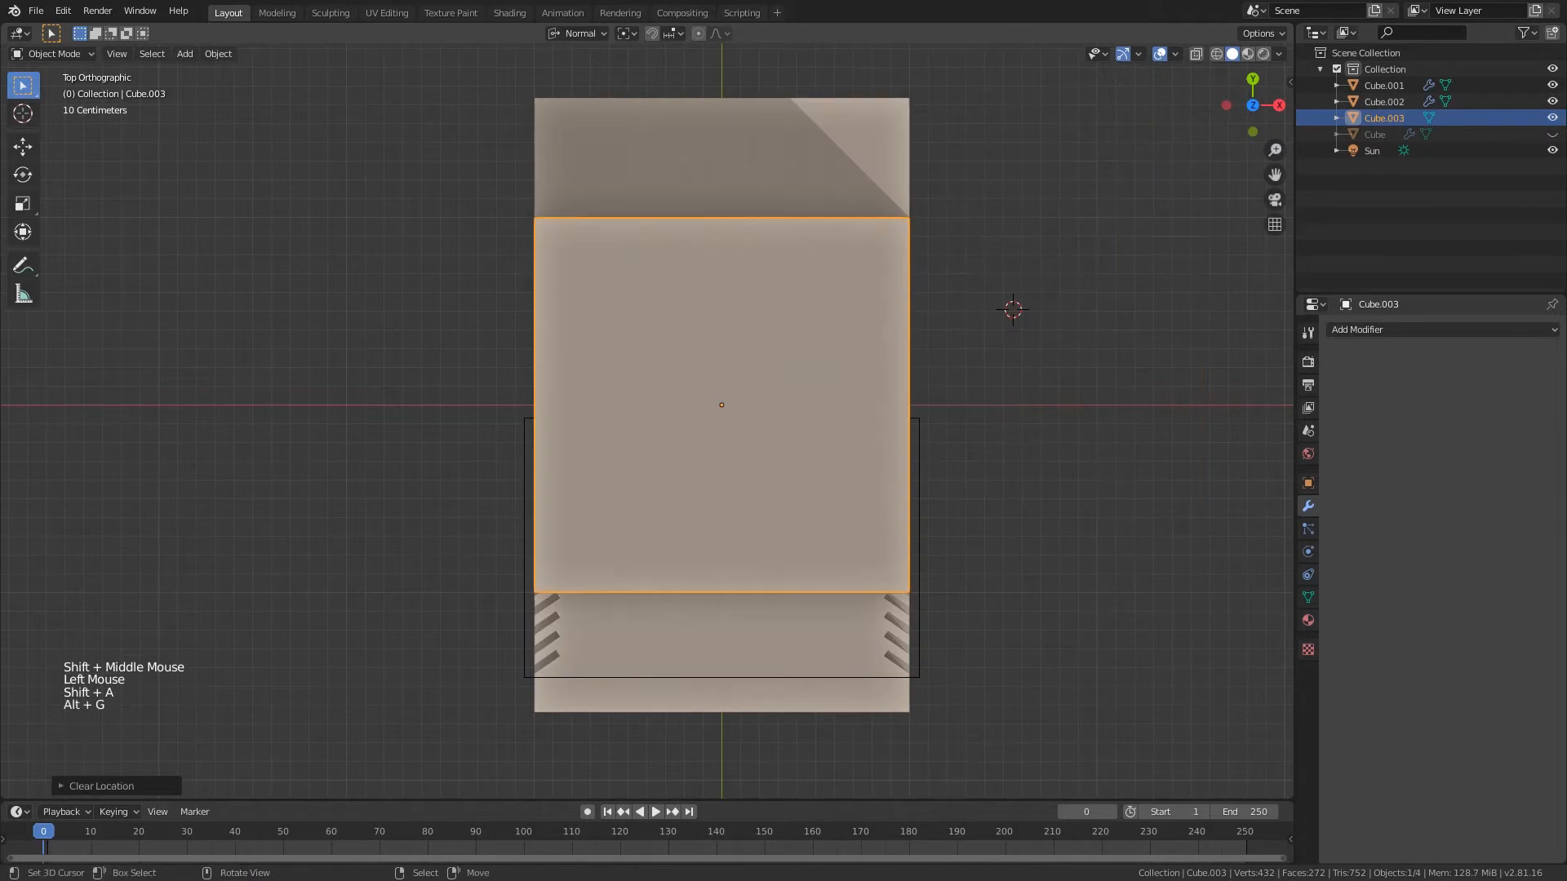
- Scale the new cube narrower than the slab and centre it over the slab's unslotted half
{"action": "key", "text": "s"}
{"action": "left_click", "coordinate": [947, 420]}
{"action": "key", "text": "g"}
{"action": "left_click", "coordinate": [946, 299]}
{"action": "key", "text": "s"}
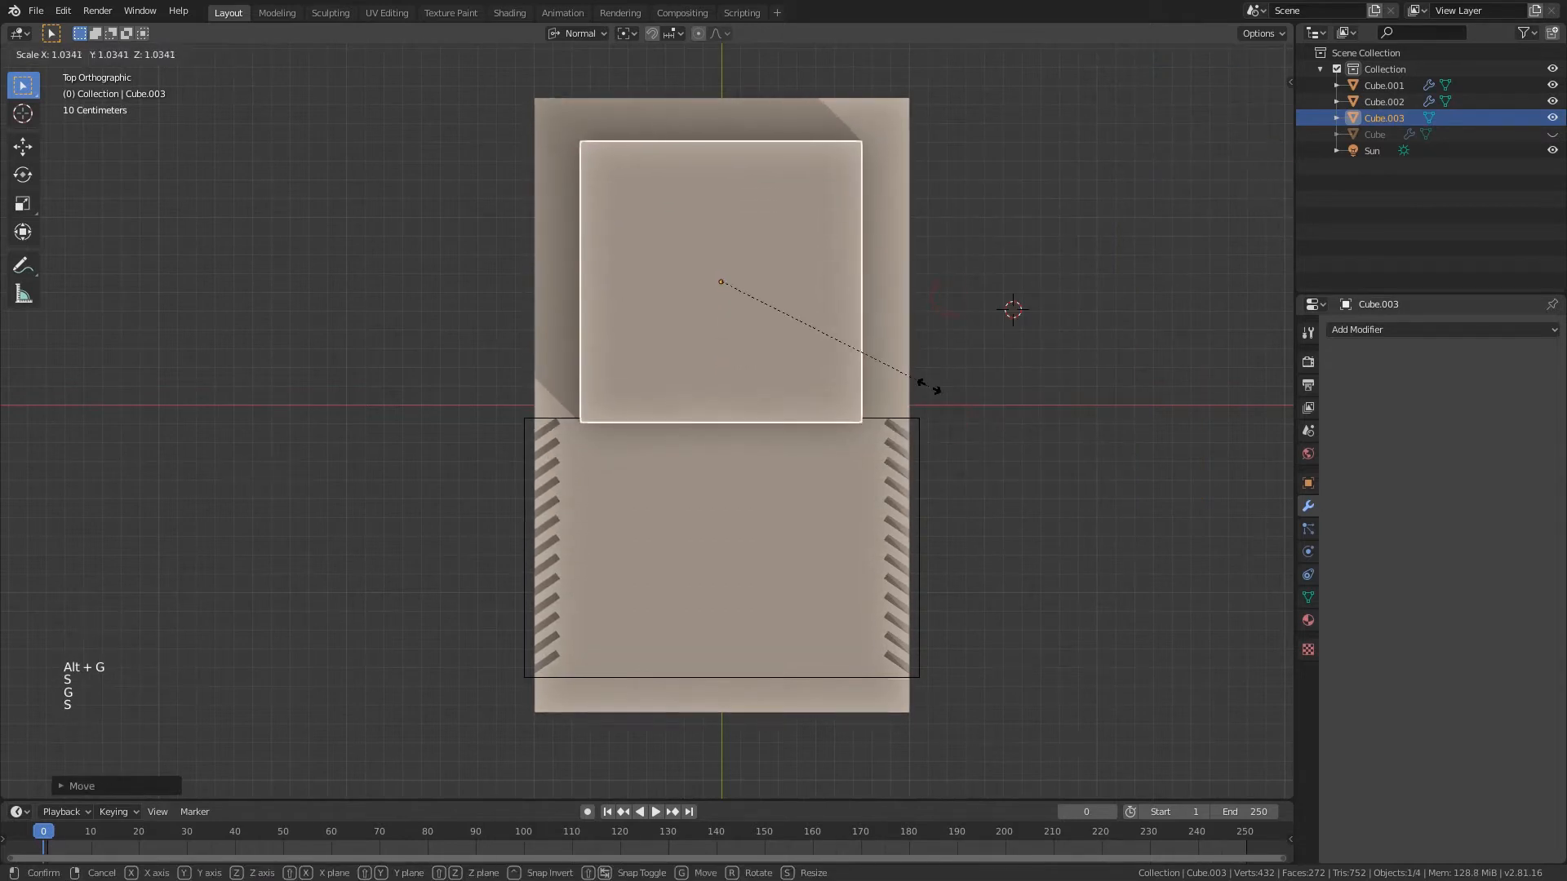
{"action": "left_click", "coordinate": [927, 384]}
- From the front view, raise the cube along Z until its base is just embedded in the slab
{"action": "key", "text": "KP_1"}
{"action": "key", "text": "KP_3"}
{"action": "key", "text": "KP_1"}
{"action": "key", "text": "g"}
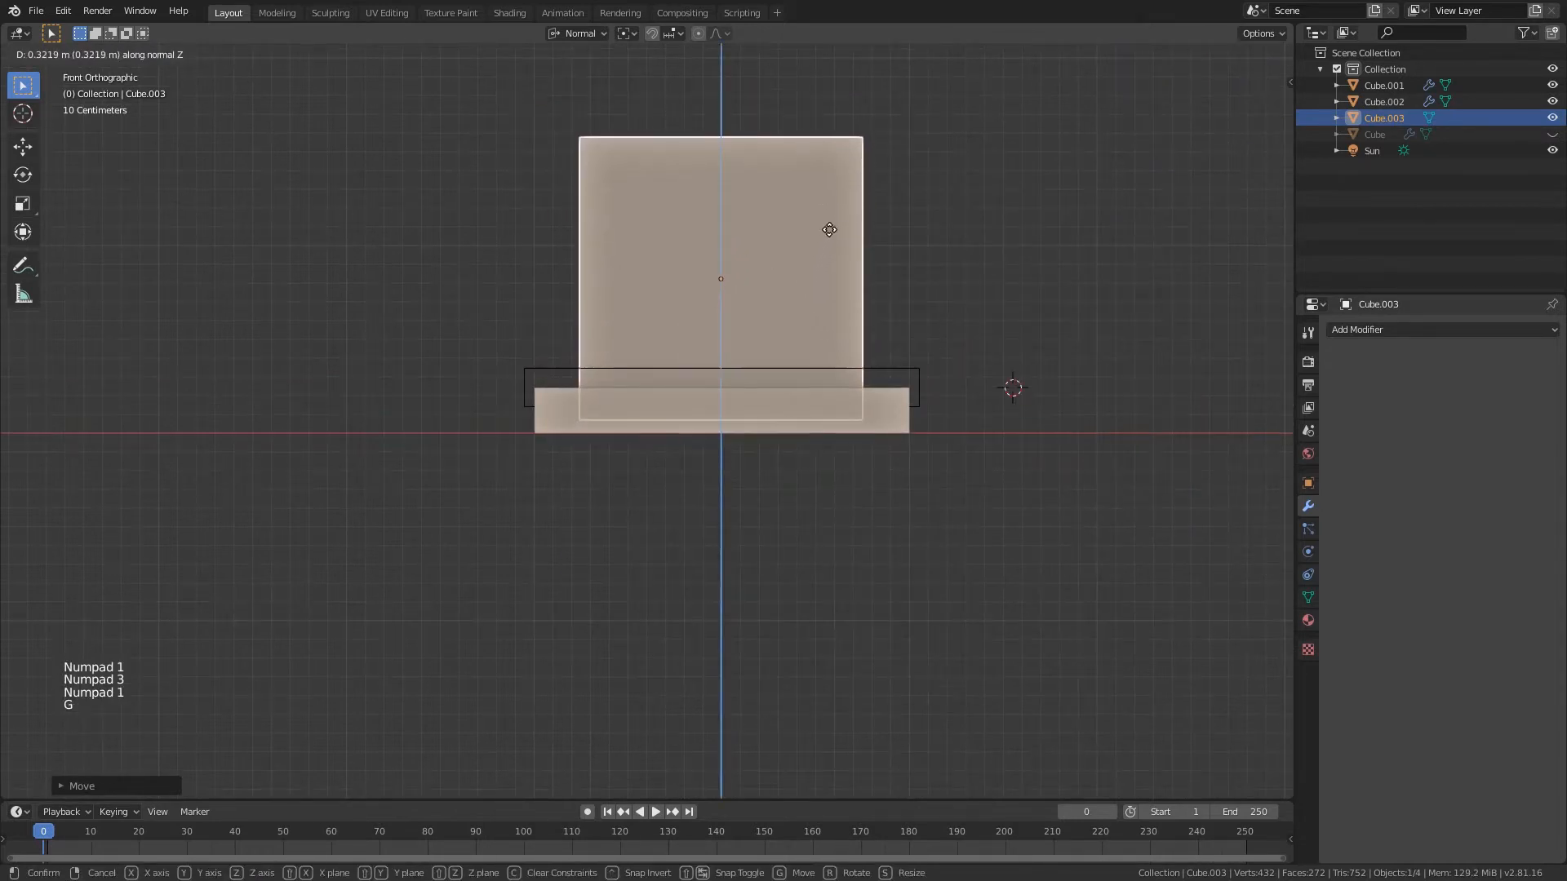
{"action": "middle_click_drag", "start_coordinate": [829, 225], "coordinate": [794, 305]}
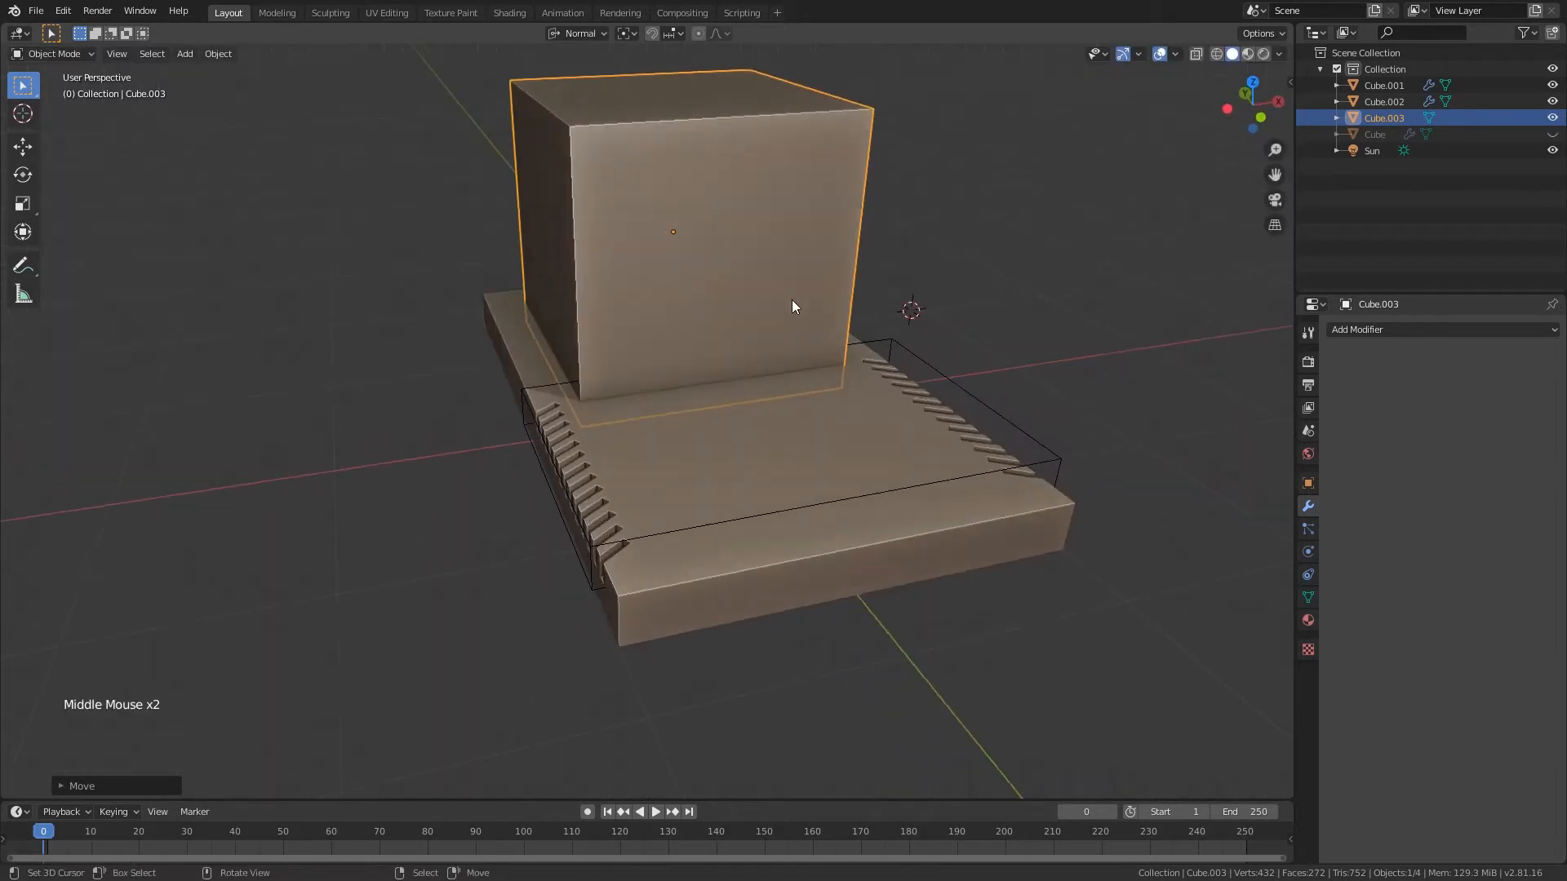
- Lower the cube's top face by about 1.21 m in edit mode to form a thin raised block
{"action": "key", "text": "Tab"}
{"action": "right_click", "coordinate": [702, 89]}
{"action": "key", "text": "g"}
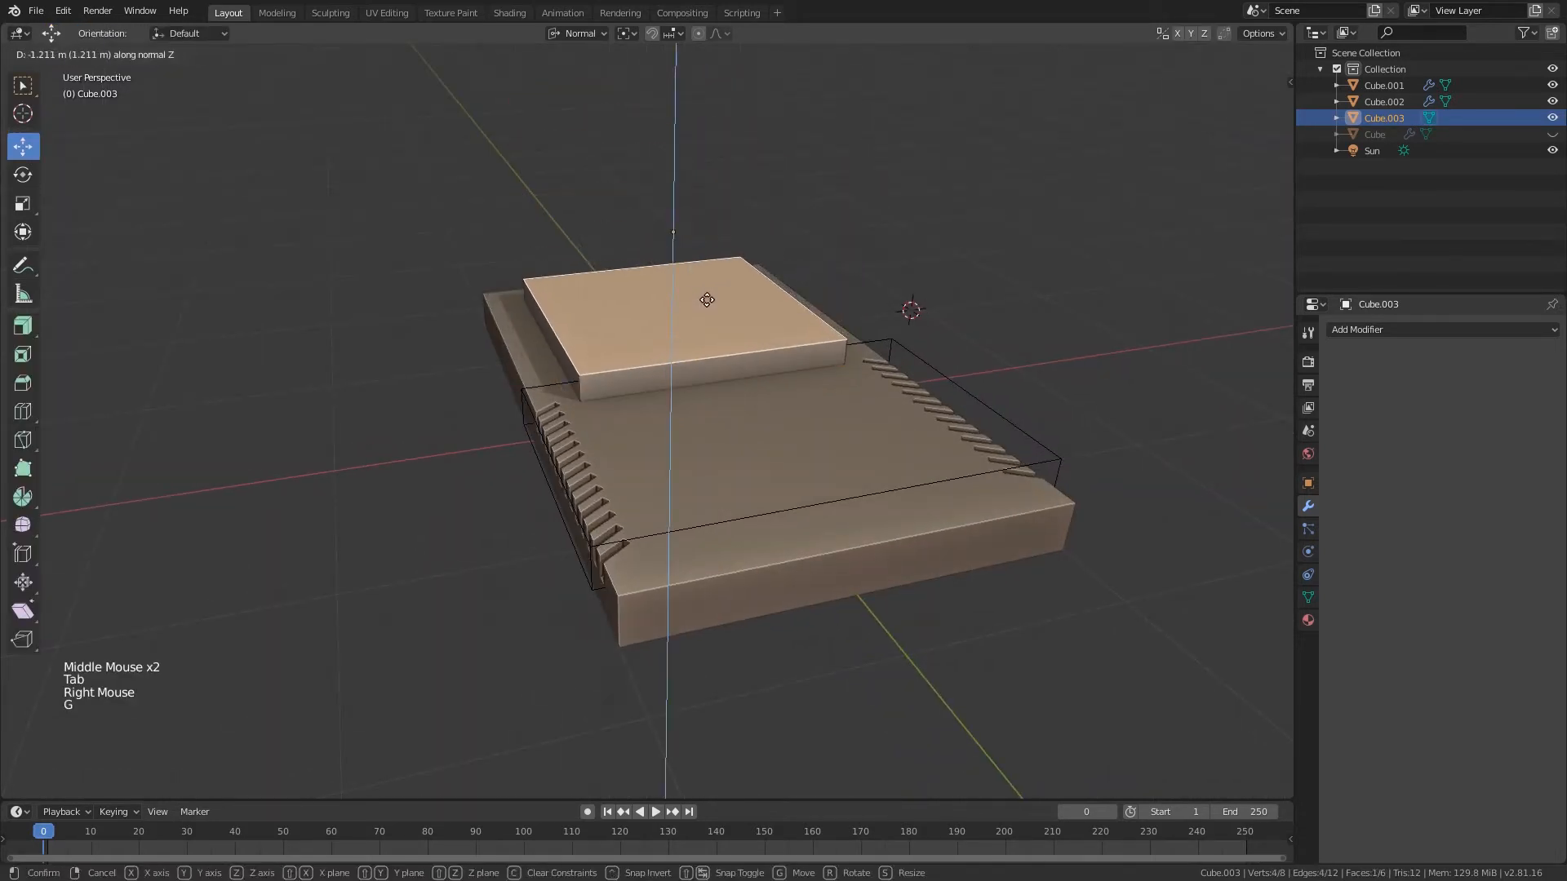
{"action": "left_click", "coordinate": [706, 300]}
{"action": "middle_click_drag", "start_coordinate": [707, 301], "coordinate": [707, 328]}
- From the top view, duplicate the raised block's mesh, shrink the copy and place it over the slab's long edge
{"action": "key", "text": "a"}
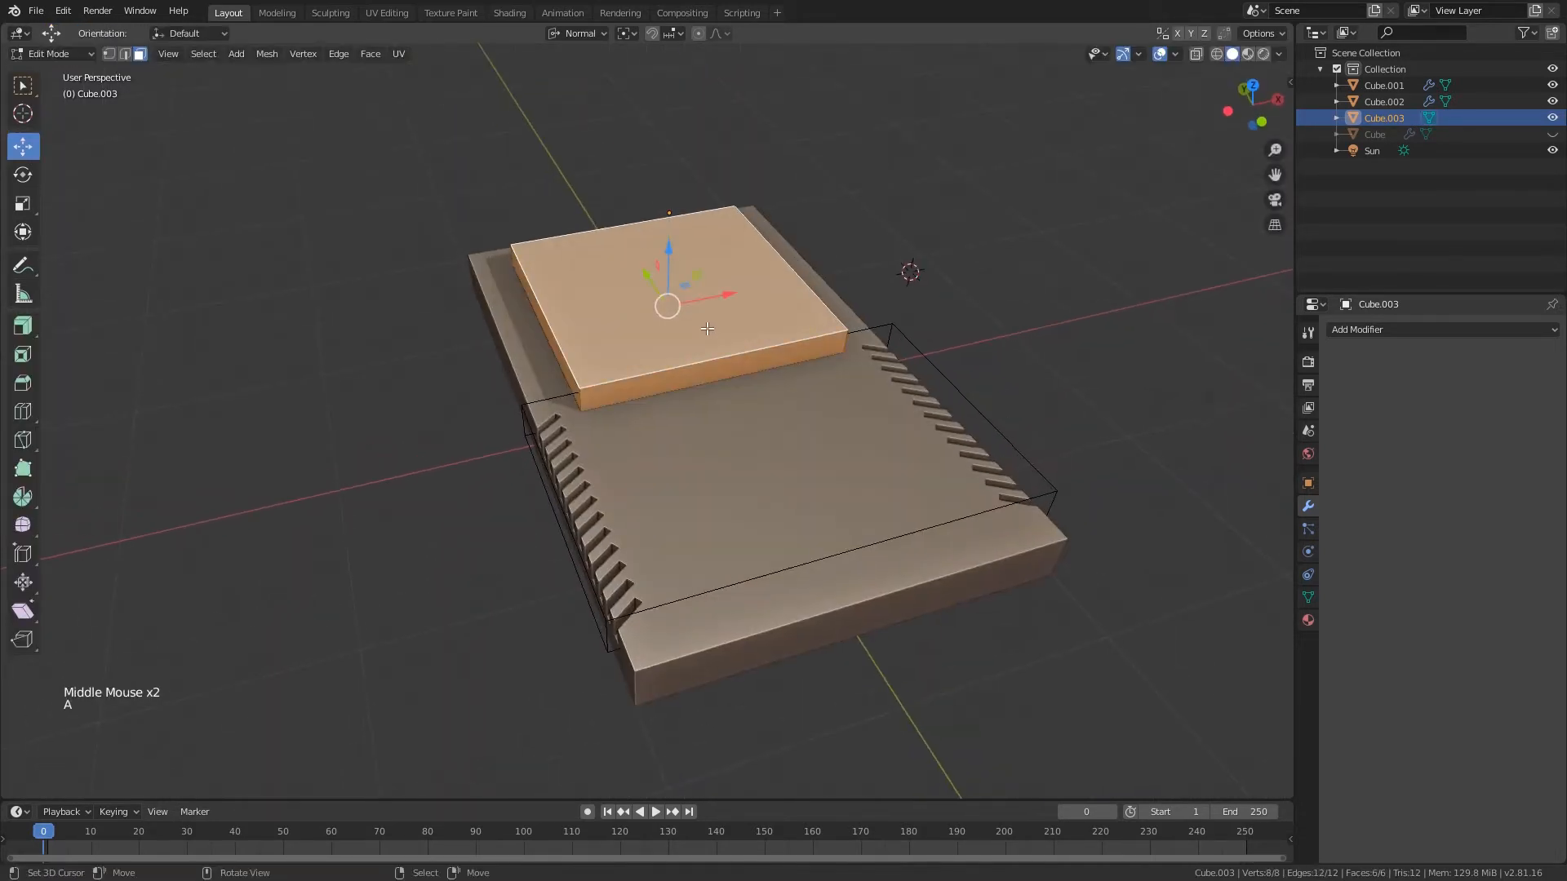
{"action": "key", "text": "KP_7"}
{"action": "key", "text": "shift+d"}
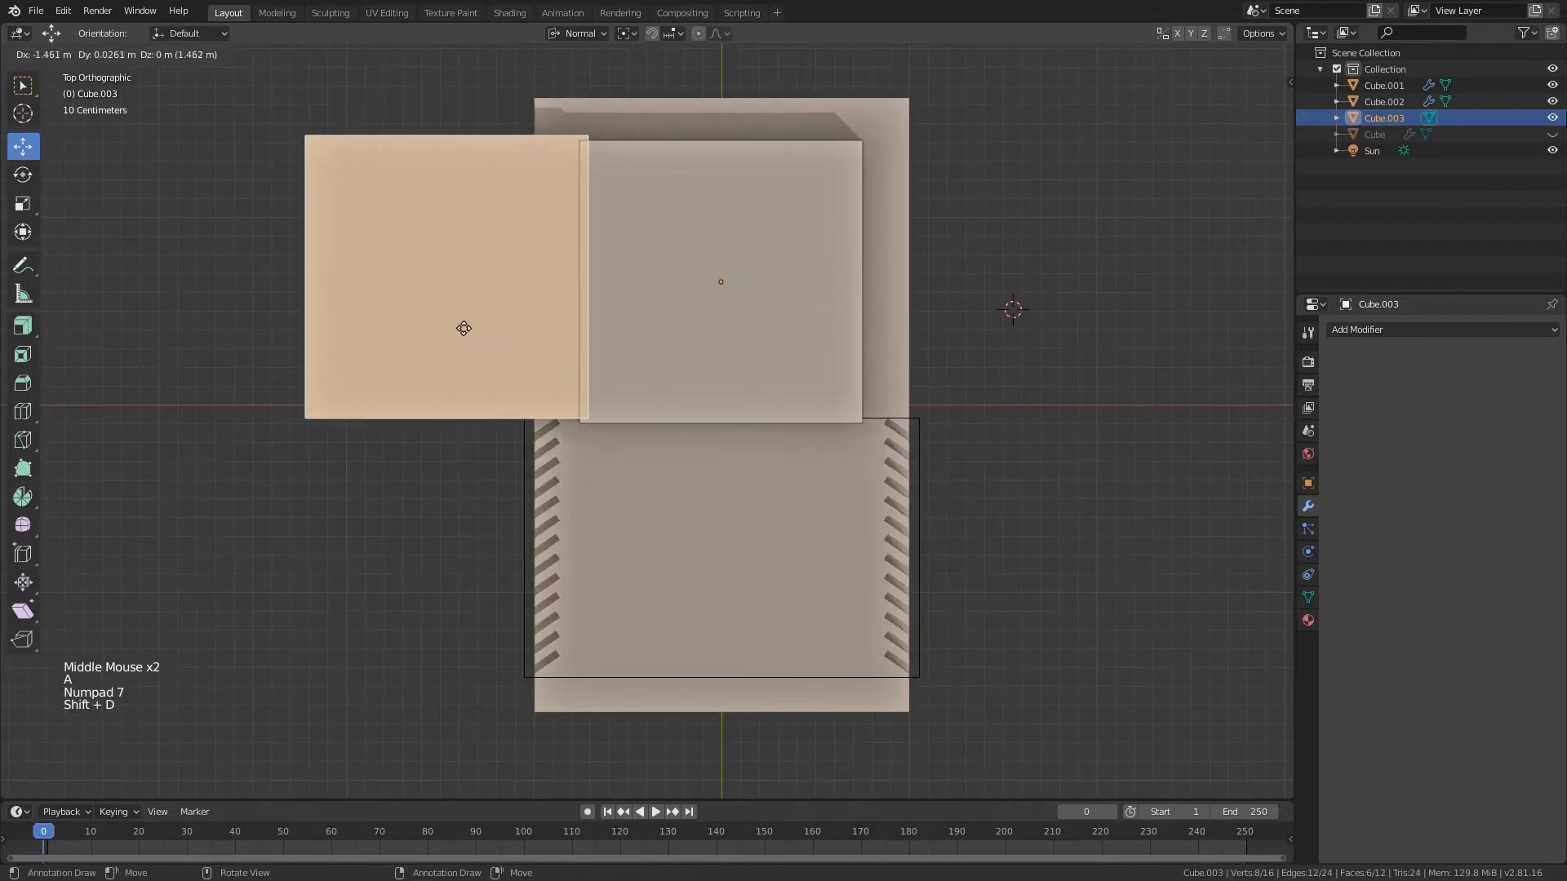
{"action": "key", "text": "s"}
{"action": "left_click", "coordinate": [584, 349]}
{"action": "key", "text": "g"}
{"action": "left_click", "coordinate": [643, 315]}
{"action": "scroll", "coordinate": [644, 315], "scroll_direction": "up", "scroll_amount": 1}
{"action": "middle_click_drag", "start_coordinate": [643, 315], "coordinate": [749, 430], "text": "shift"}
{"action": "scroll", "coordinate": [690, 390], "scroll_direction": "up", "scroll_amount": 2}
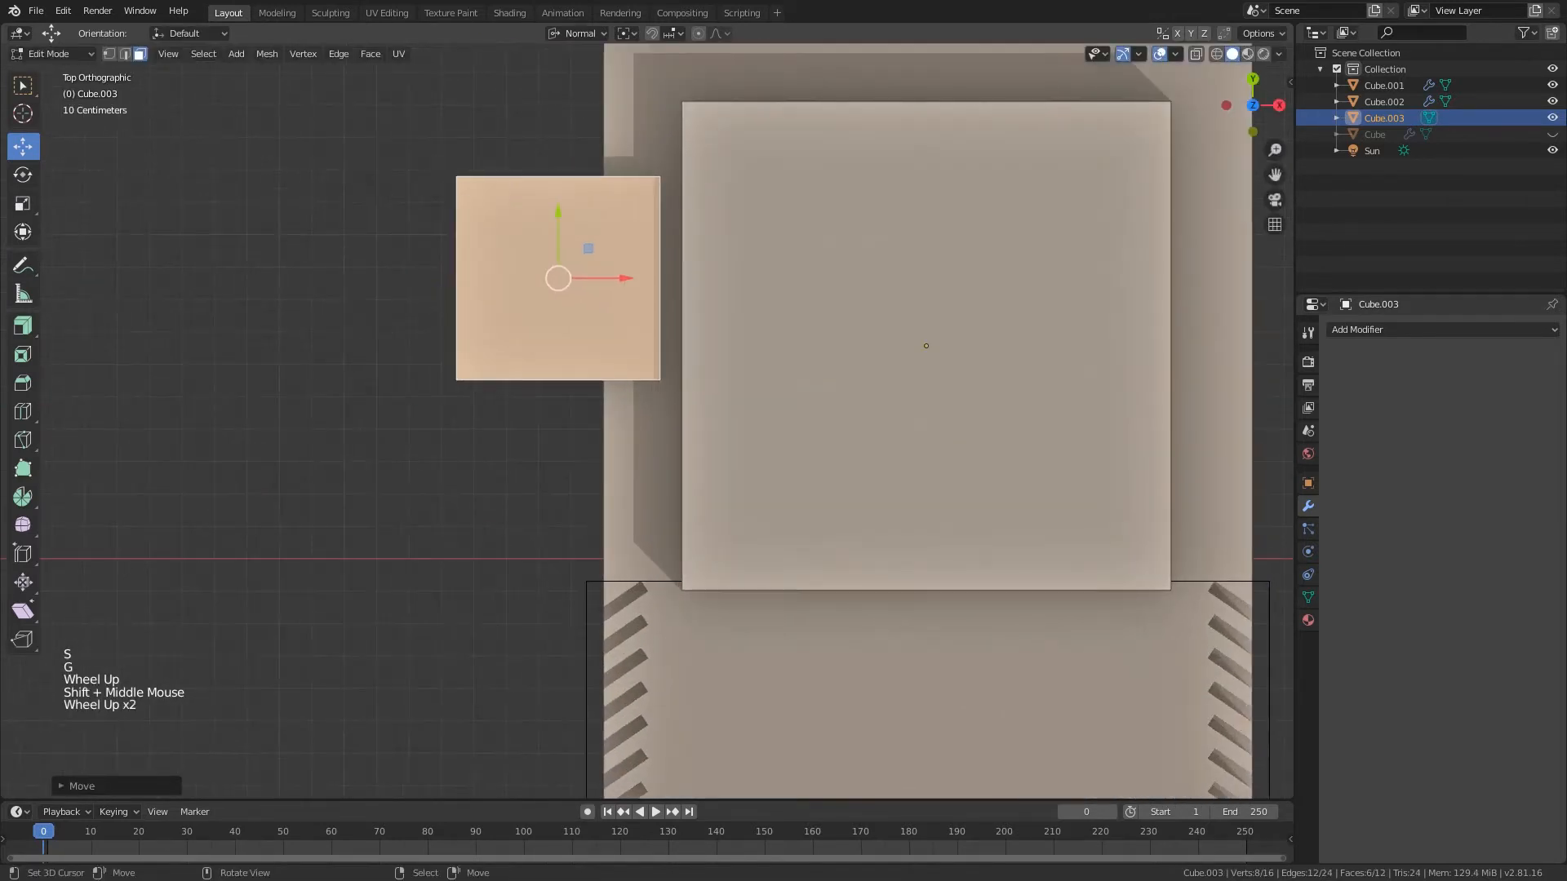
- Shrink the duplicated block further and reposition it so it overlaps the slab's long edge beside the raised block
{"action": "key", "text": "s"}
{"action": "left_click", "coordinate": [678, 367]}
{"action": "key", "text": "g"}
{"action": "left_click", "coordinate": [611, 313]}
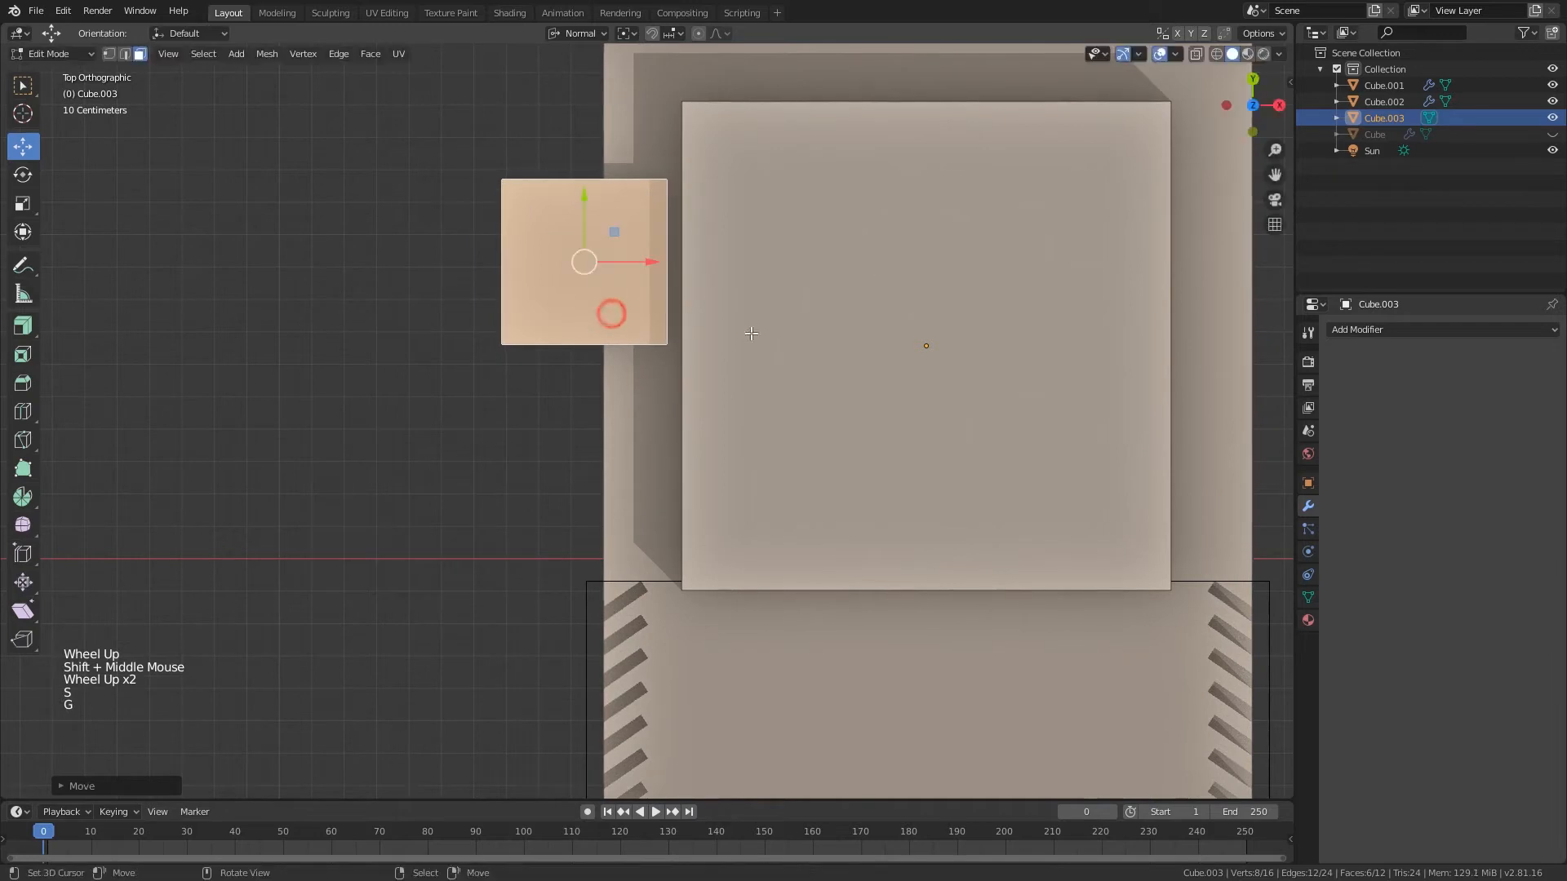
{"action": "key", "text": "s"}
{"action": "left_click", "coordinate": [696, 322]}
{"action": "middle_click_drag", "start_coordinate": [696, 321], "coordinate": [490, 343]}
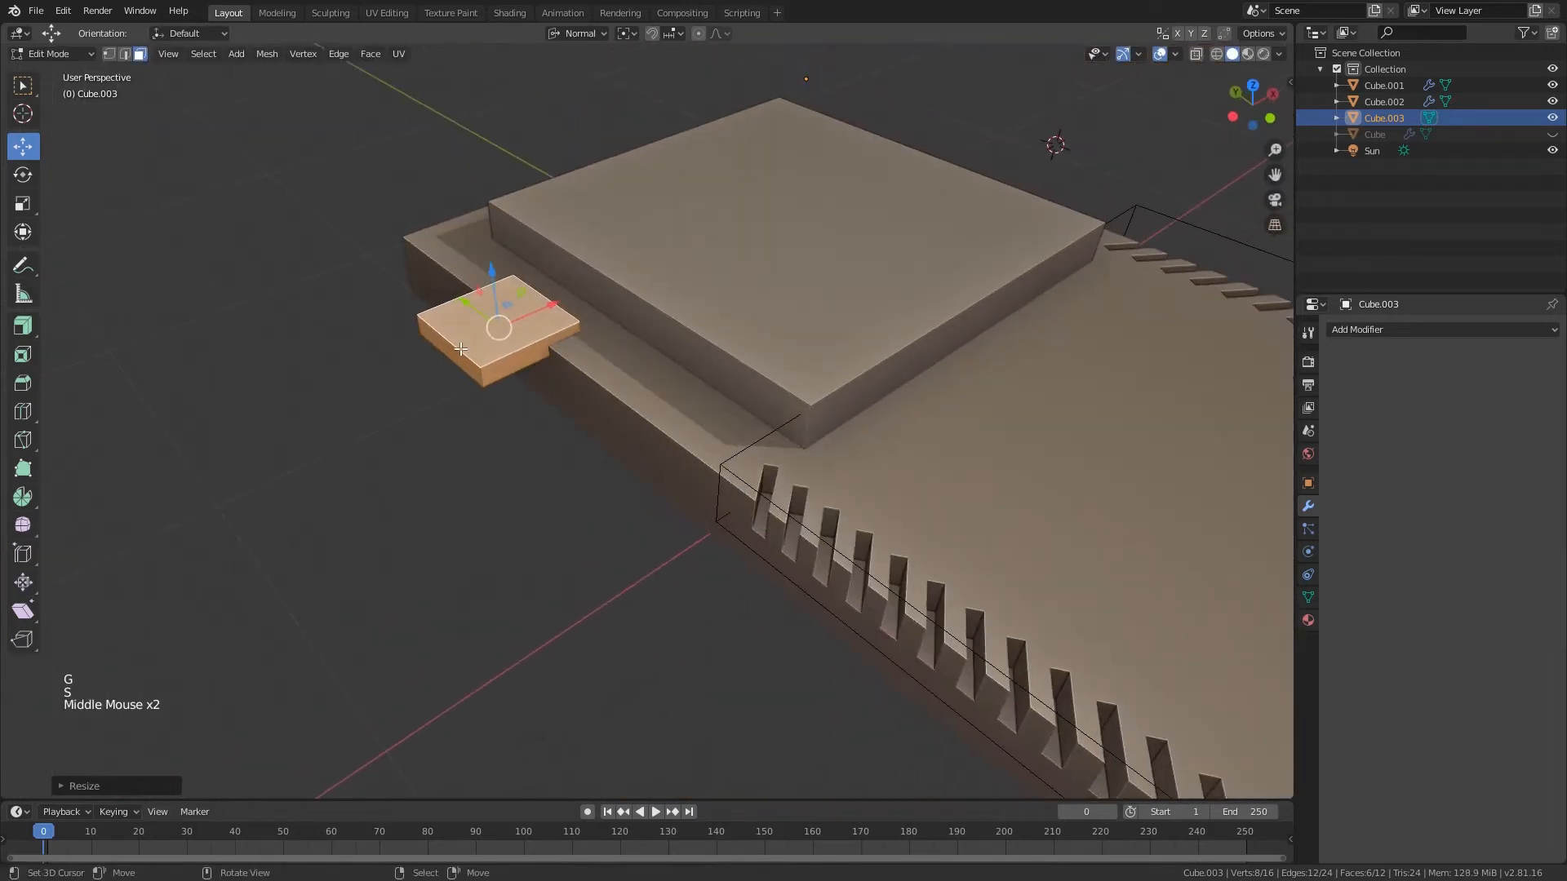
- Pull the small block's outer side face inward to make the block narrower
{"action": "right_click", "coordinate": [471, 353]}
{"action": "left_click_drag", "start_coordinate": [400, 375], "coordinate": [444, 360]}
{"action": "middle_click_drag", "start_coordinate": [444, 360], "coordinate": [508, 327]}
{"action": "right_click", "coordinate": [532, 309]}
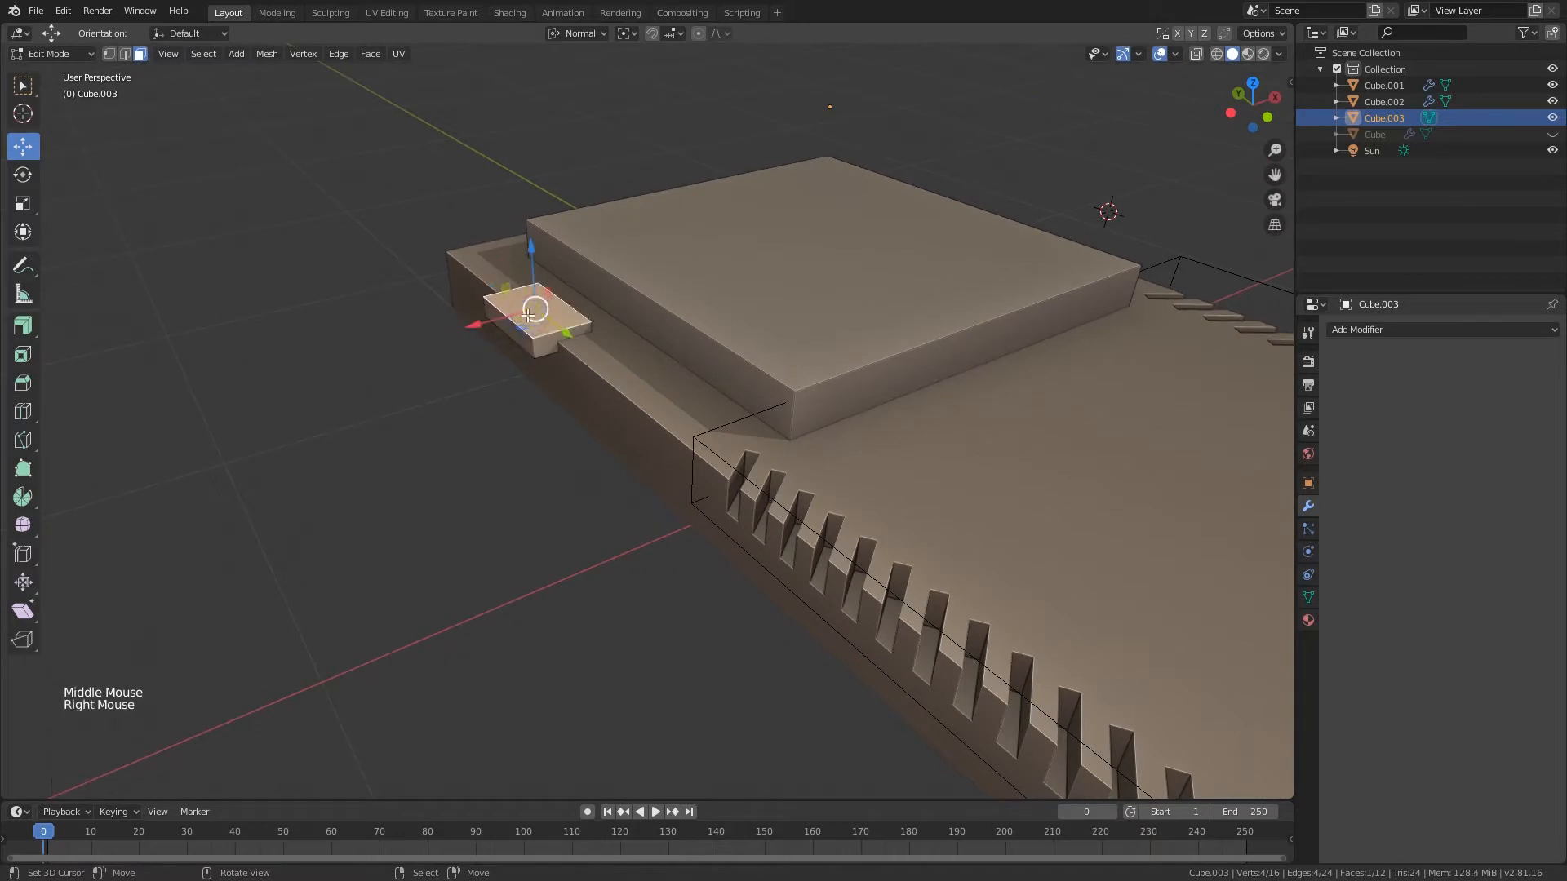
- Lower the whole small block along Z into the slab's side wall and rescale it
{"action": "key", "text": "l"}
{"action": "key", "text": "g"}
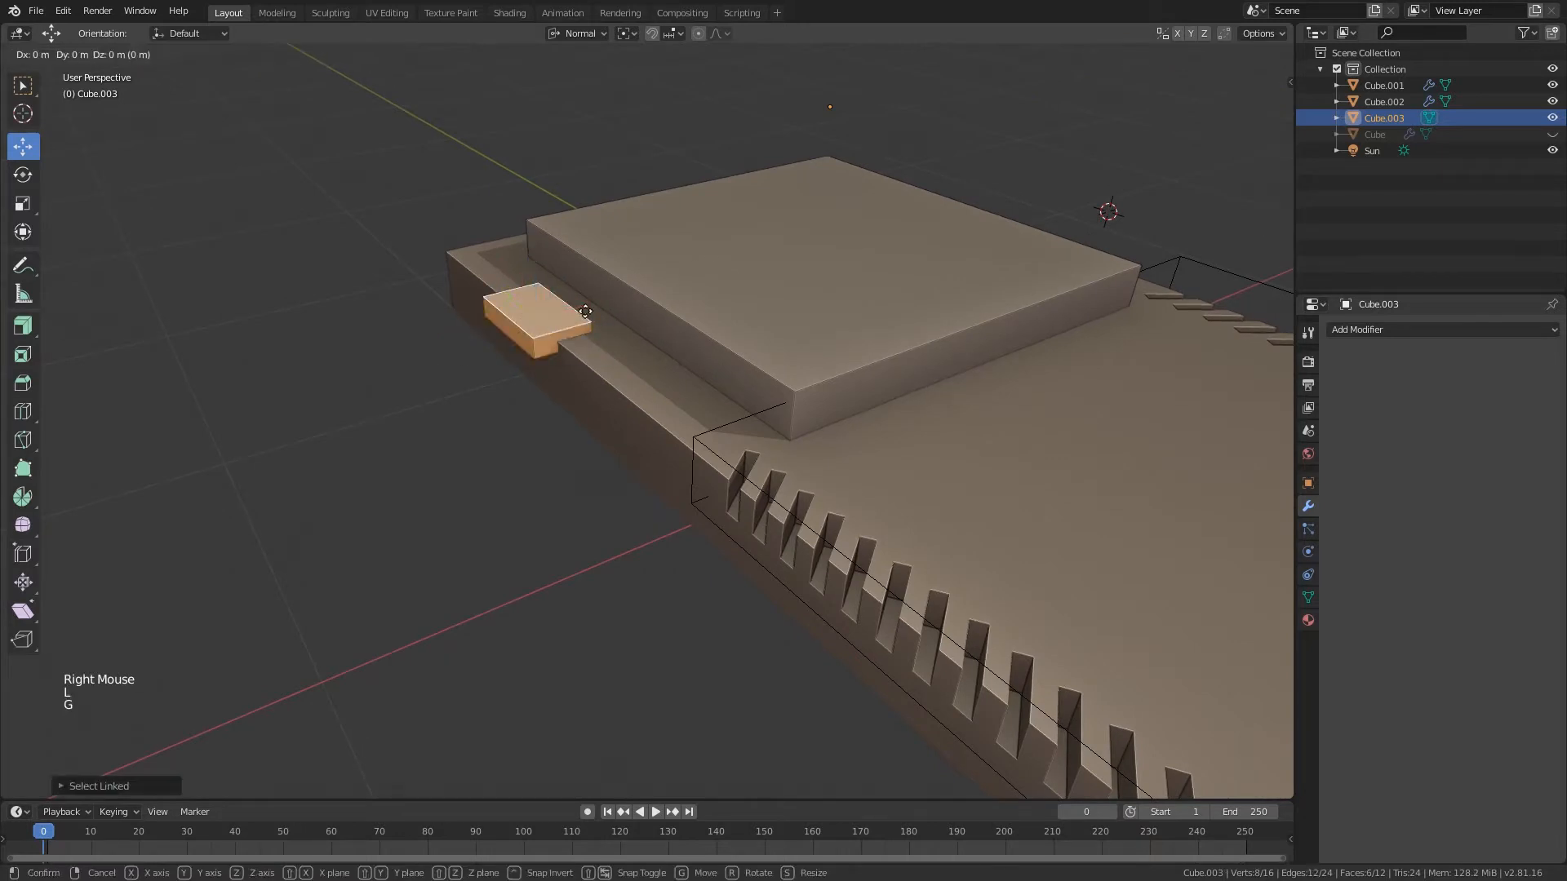
{"action": "key", "text": "z"}
{"action": "left_click", "coordinate": [585, 347]}
{"action": "middle_click_drag", "start_coordinate": [586, 392], "coordinate": [693, 349]}
{"action": "key", "text": "s"}
{"action": "left_click", "coordinate": [596, 404]}
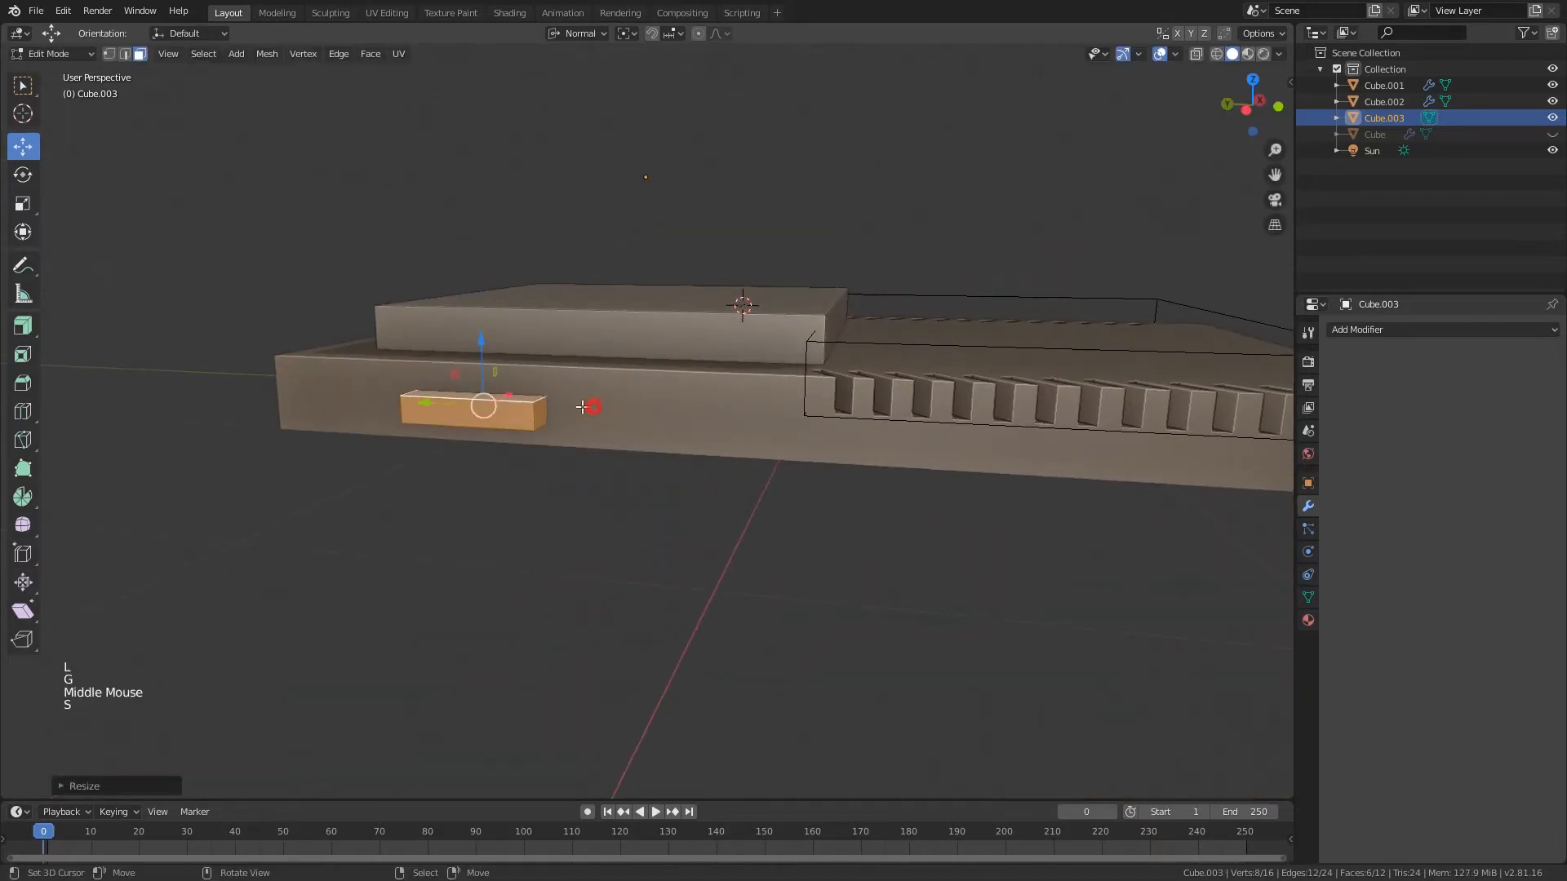
{"action": "middle_click_drag", "start_coordinate": [586, 407], "coordinate": [500, 448]}
{"action": "scroll", "coordinate": [500, 448], "scroll_direction": "up", "scroll_amount": 2}
{"action": "key", "text": "Tab"}
{"action": "key", "text": "Tab"}
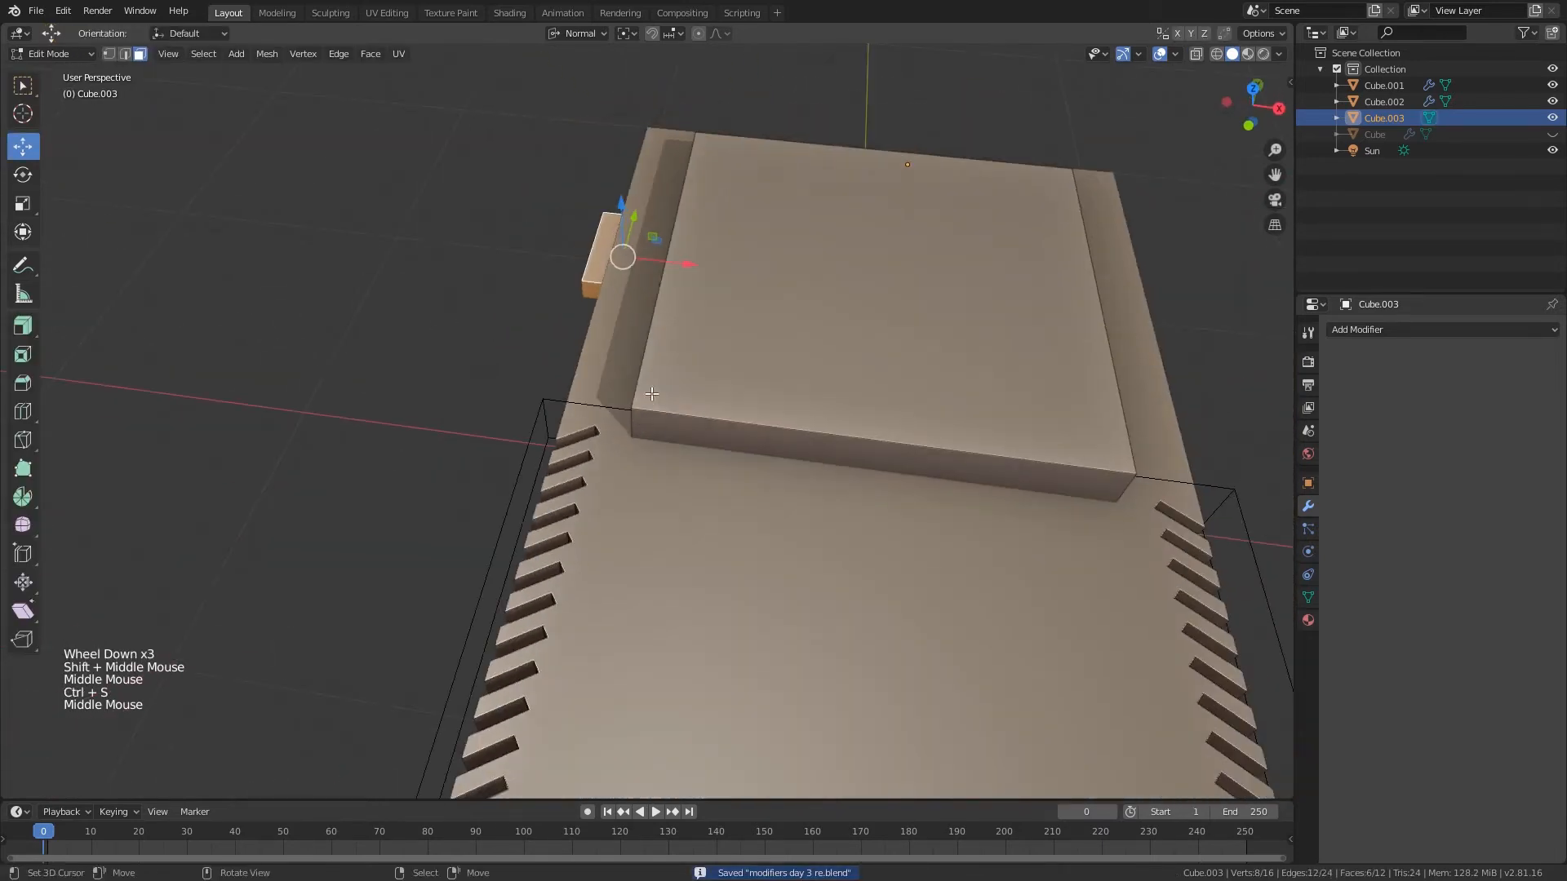
- Duplicate the small cutter block and slide the copy along the slab's long side wall toward the arrayed slots
{"action": "key", "text": "shift+d"}
{"action": "left_click", "coordinate": [673, 261]}
{"action": "middle_click_drag", "start_coordinate": [673, 260], "coordinate": [384, 391]}
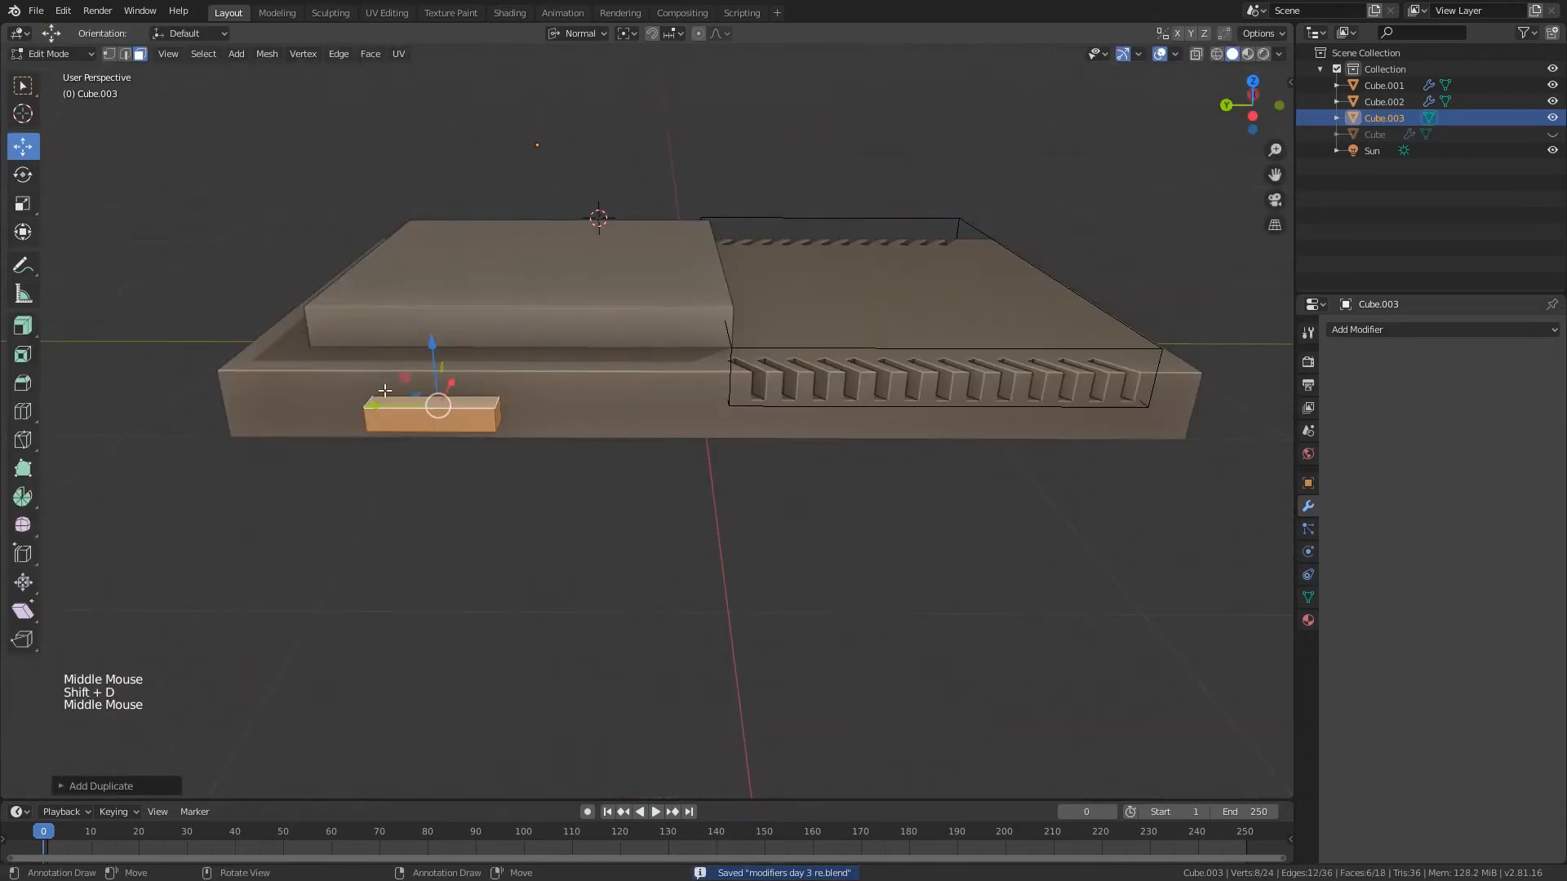
{"action": "left_click_drag", "start_coordinate": [407, 408], "coordinate": [565, 408]}
{"action": "middle_click_drag", "start_coordinate": [566, 408], "coordinate": [565, 443]}
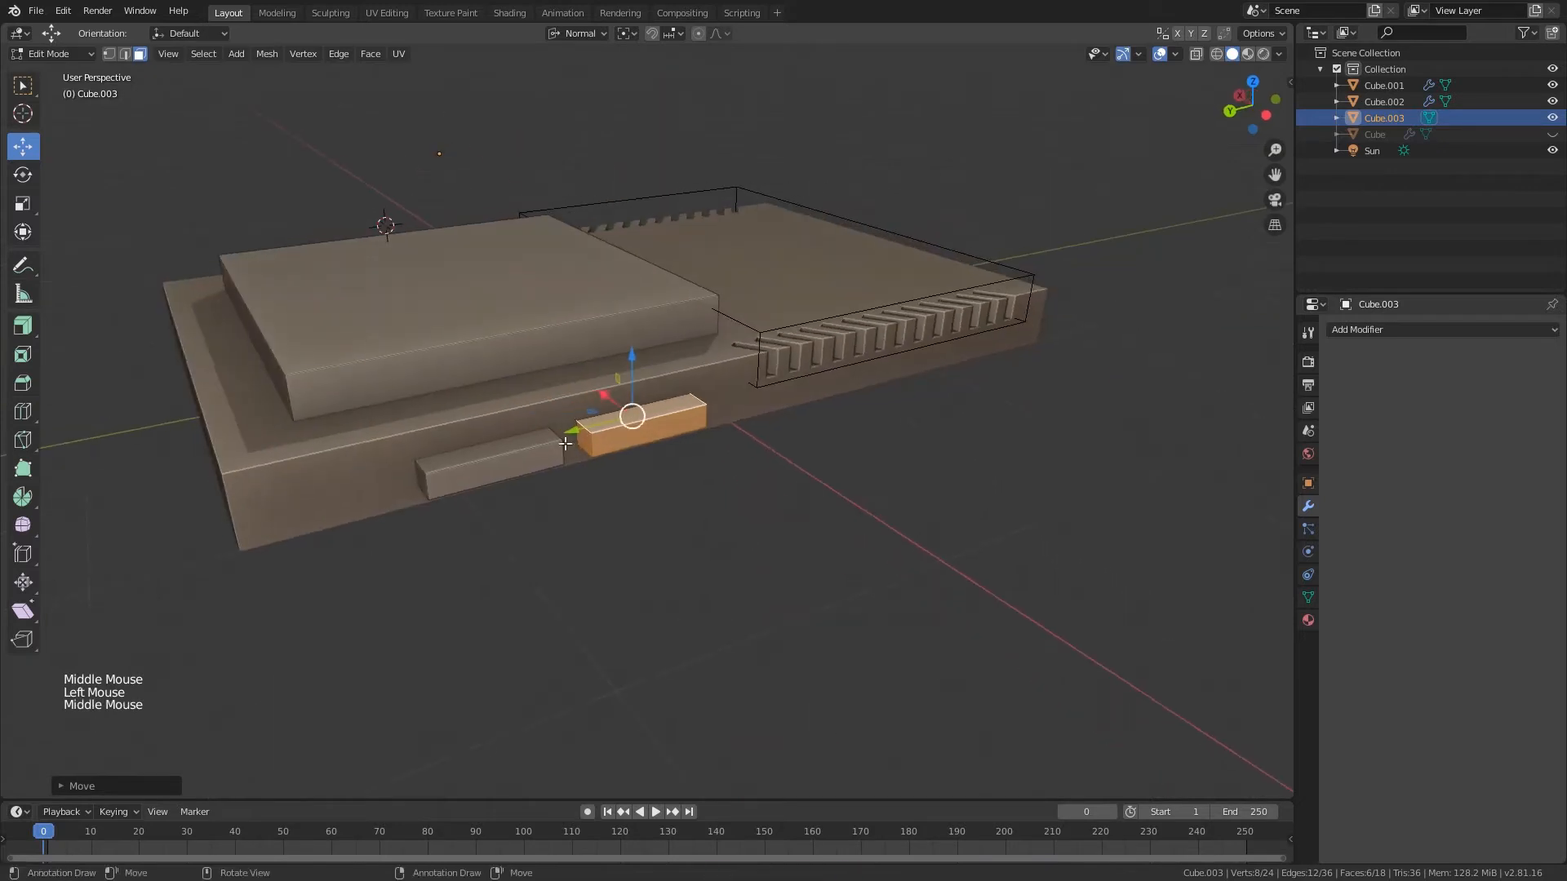
- Shorten the duplicated side block by moving its end face inward along its normal
{"action": "right_click", "coordinate": [576, 437]}
{"action": "left_click_drag", "start_coordinate": [577, 433], "coordinate": [546, 440]}
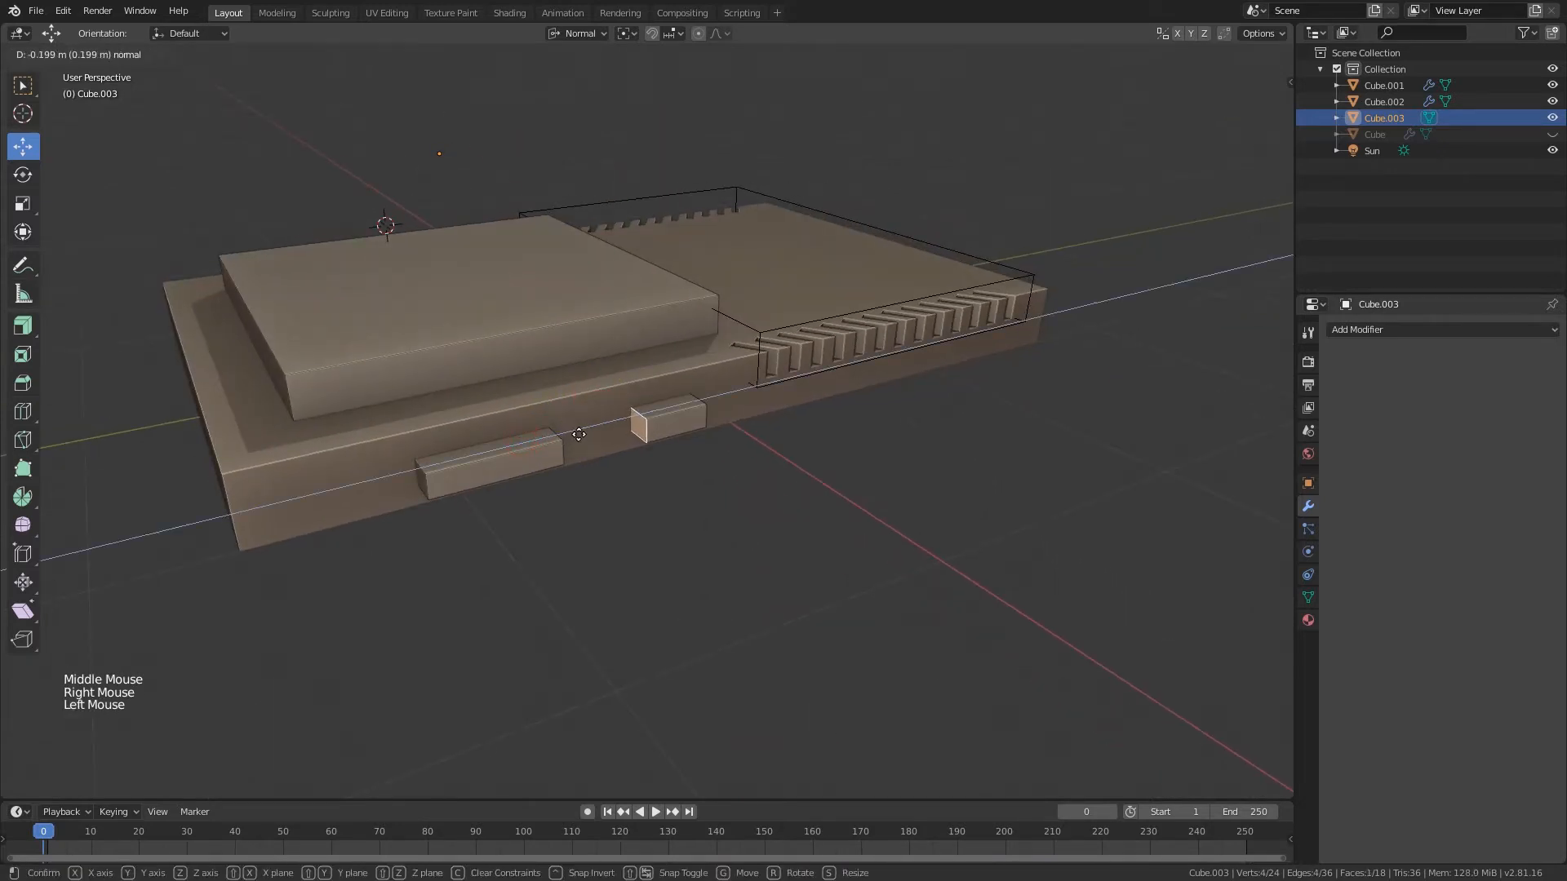
{"action": "left_click_drag", "start_coordinate": [579, 434], "coordinate": [584, 433]}
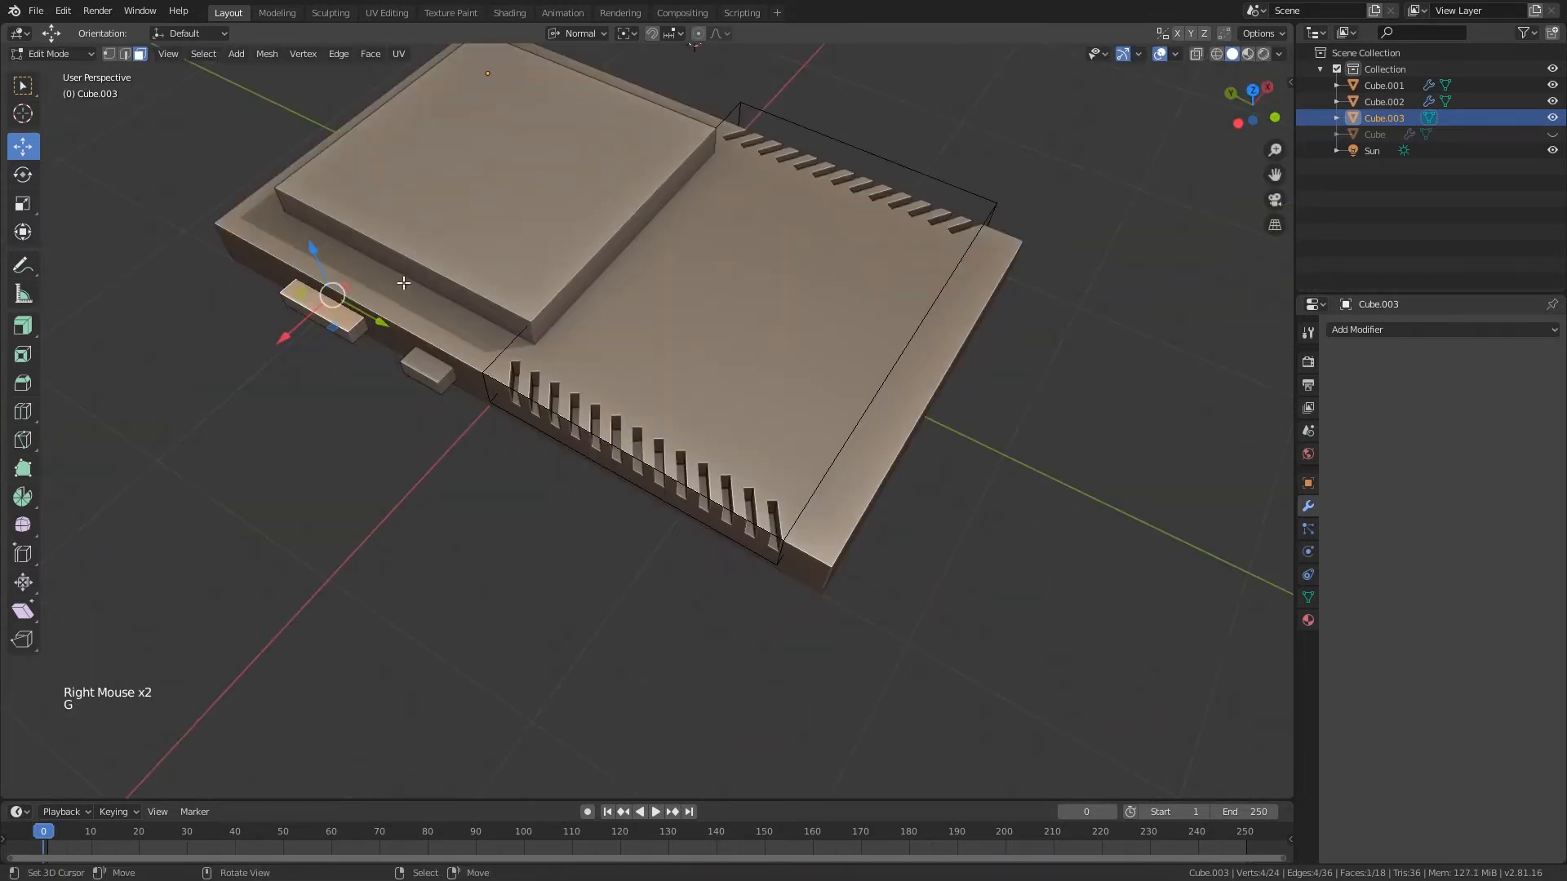
- From the top view, duplicate the longer side block, place the copy at the slab's short end beside the slots and rotate it 90°
{"action": "key", "text": "l"}
{"action": "right_click", "coordinate": [351, 324]}
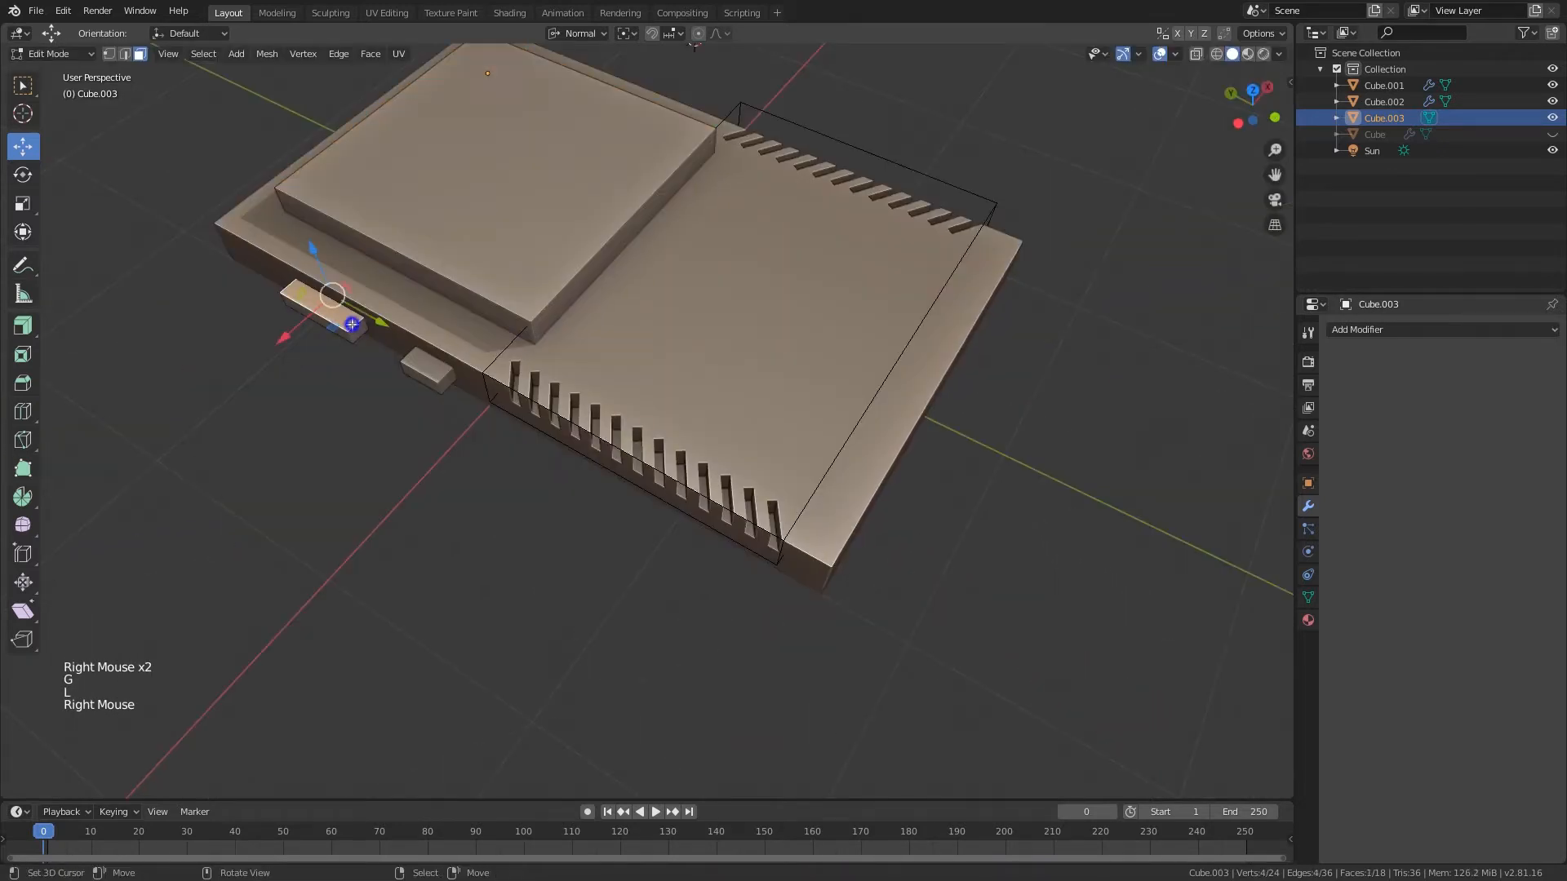
{"action": "key", "text": "l"}
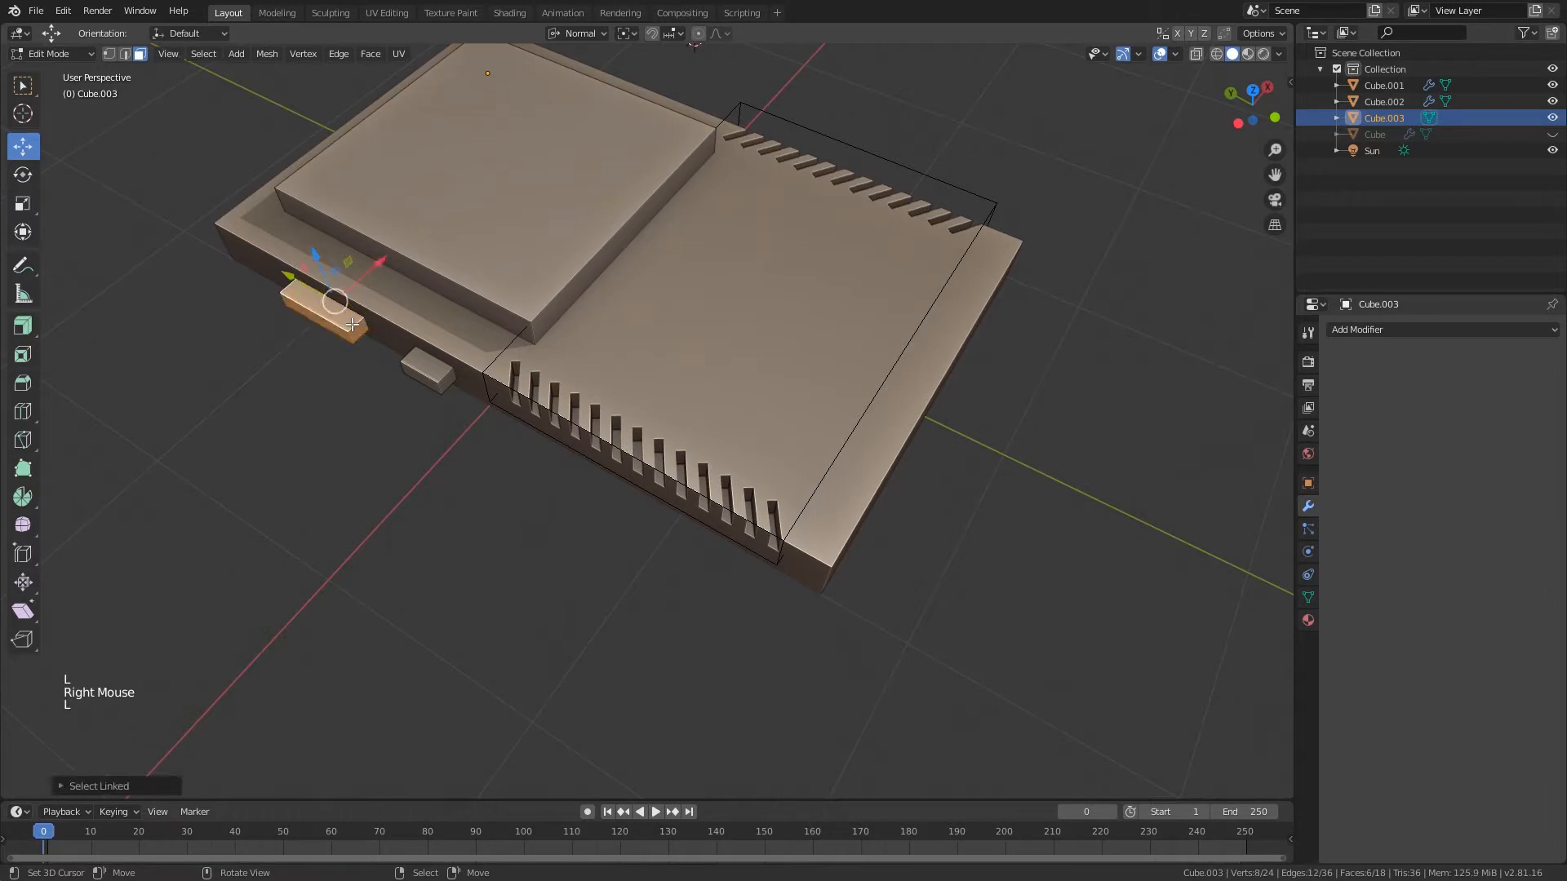
{"action": "key", "text": "KP_7"}
{"action": "scroll", "coordinate": [552, 173], "scroll_direction": "down", "scroll_amount": 1}
{"action": "key", "text": "shift+d"}
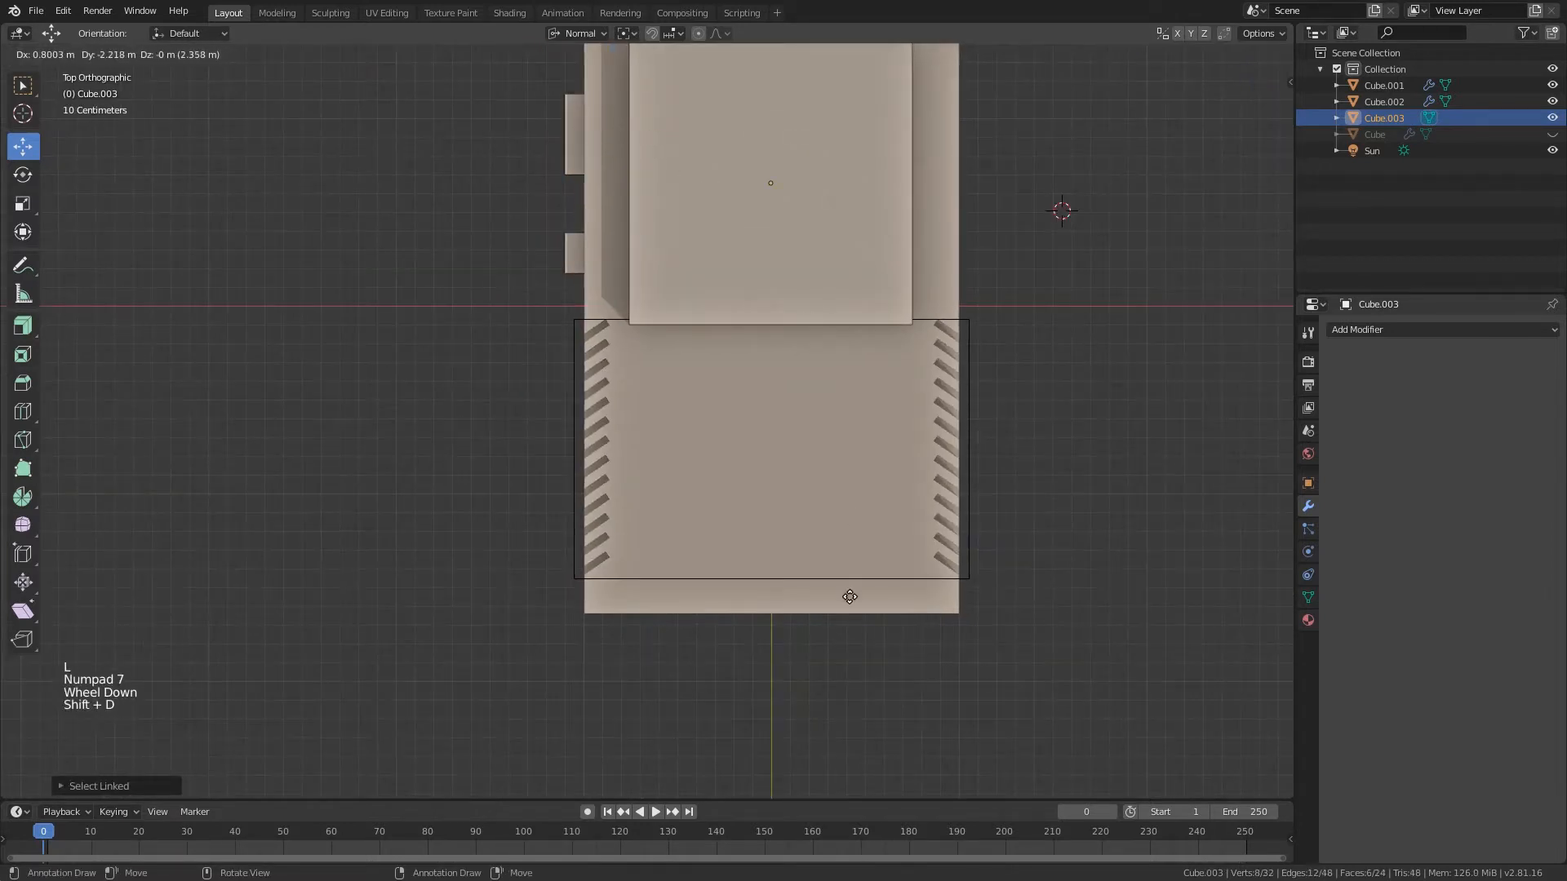
{"action": "key", "text": "r"}
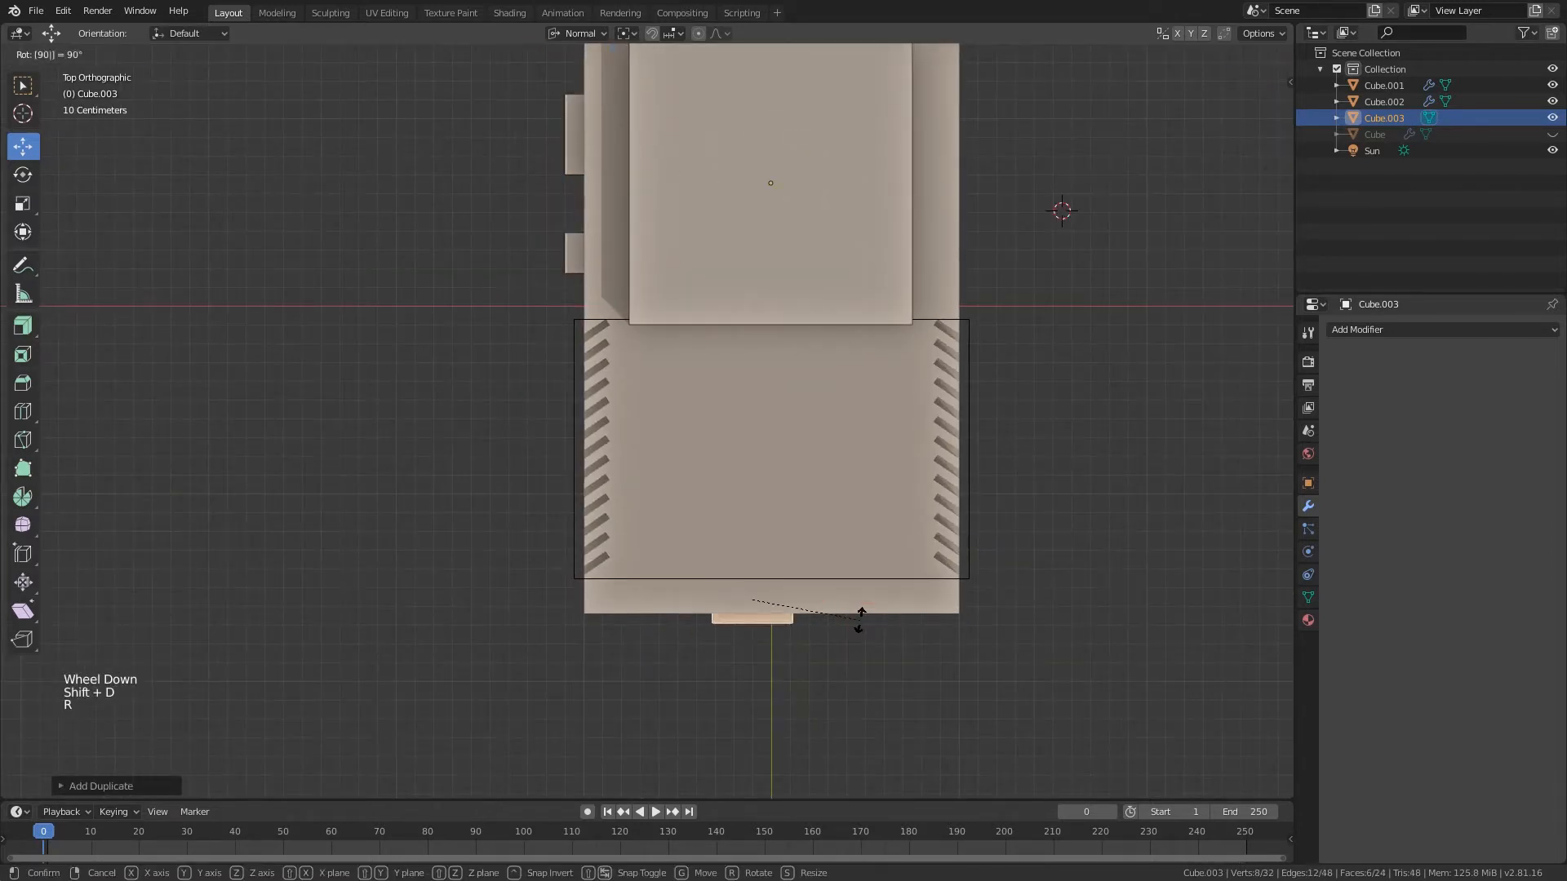
{"action": "key", "text": "Return"}
- Enlarge the rotated end block and move it vertically along Z against the slab's short end
{"action": "key", "text": "s"}
{"action": "left_click", "coordinate": [850, 643]}
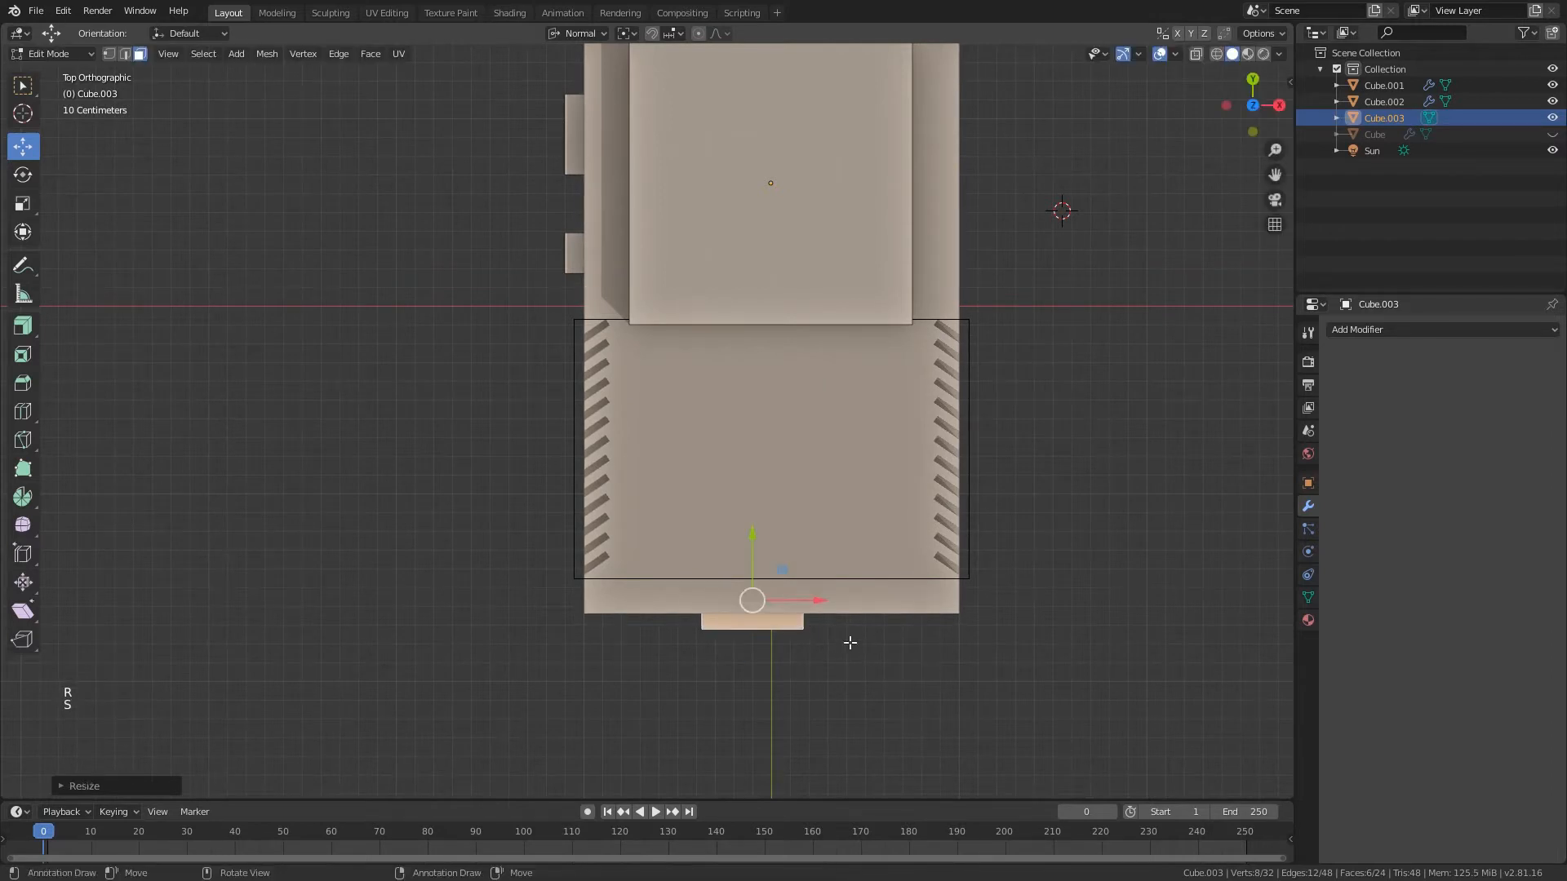
{"action": "middle_click_drag", "start_coordinate": [862, 592], "coordinate": [936, 477]}
{"action": "key", "text": "g"}
{"action": "key", "text": "z"}
{"action": "left_click", "coordinate": [915, 483]}
{"action": "key", "text": "s"}
{"action": "left_click", "coordinate": [999, 406]}
- From the top view, reposition the end block so it overlaps the middle of the slab's short edge
{"action": "scroll", "coordinate": [936, 477], "scroll_direction": "up", "scroll_amount": 2}
{"action": "key", "text": "KP_4"}
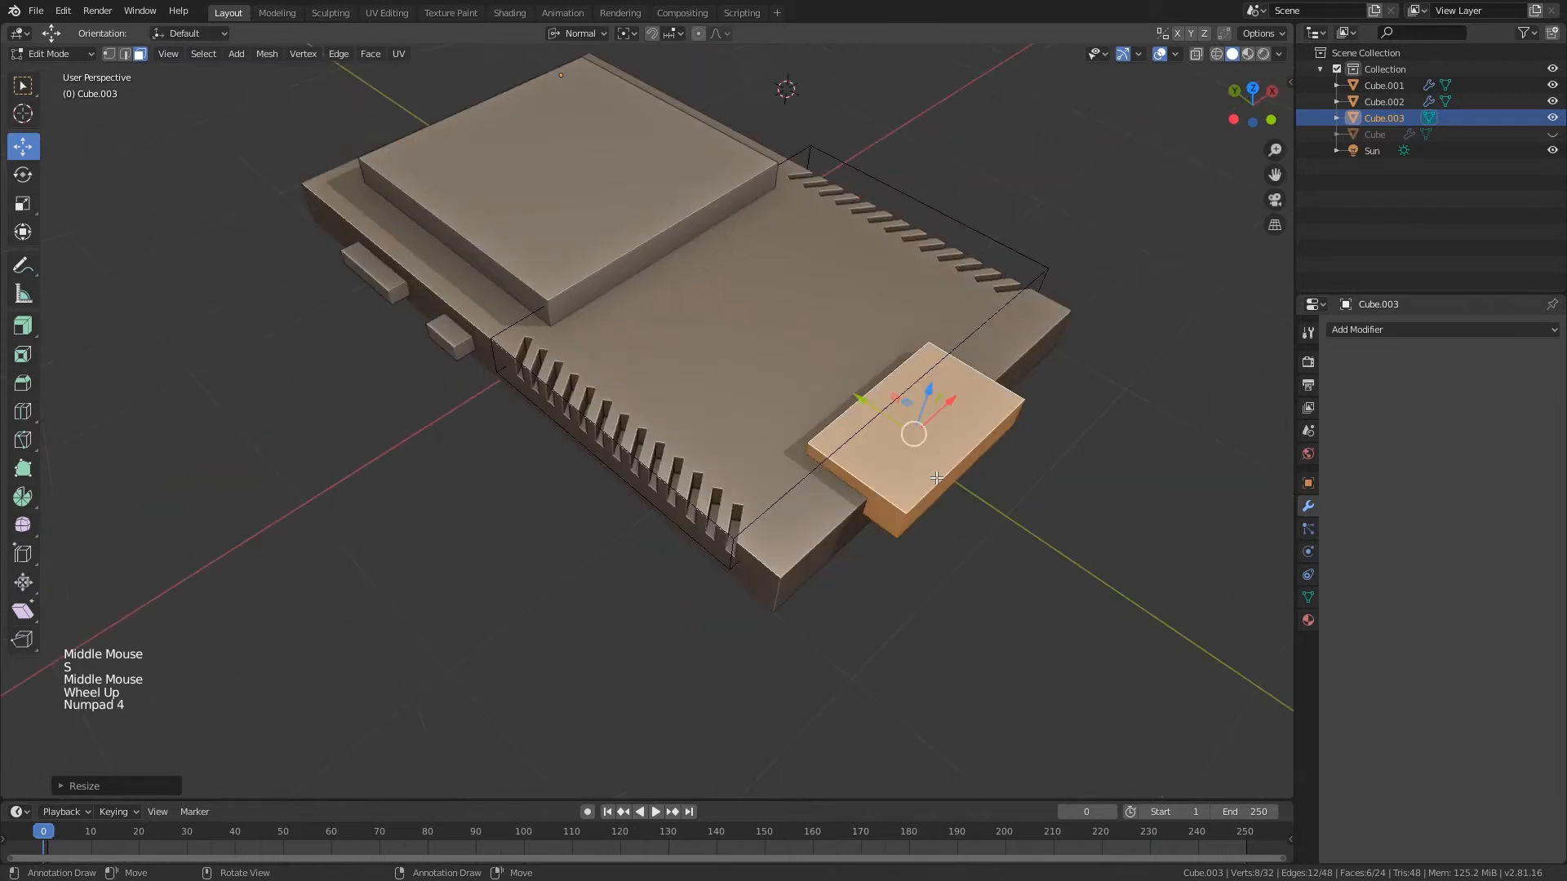
{"action": "key", "text": "KP_7"}
{"action": "key", "text": "g"}
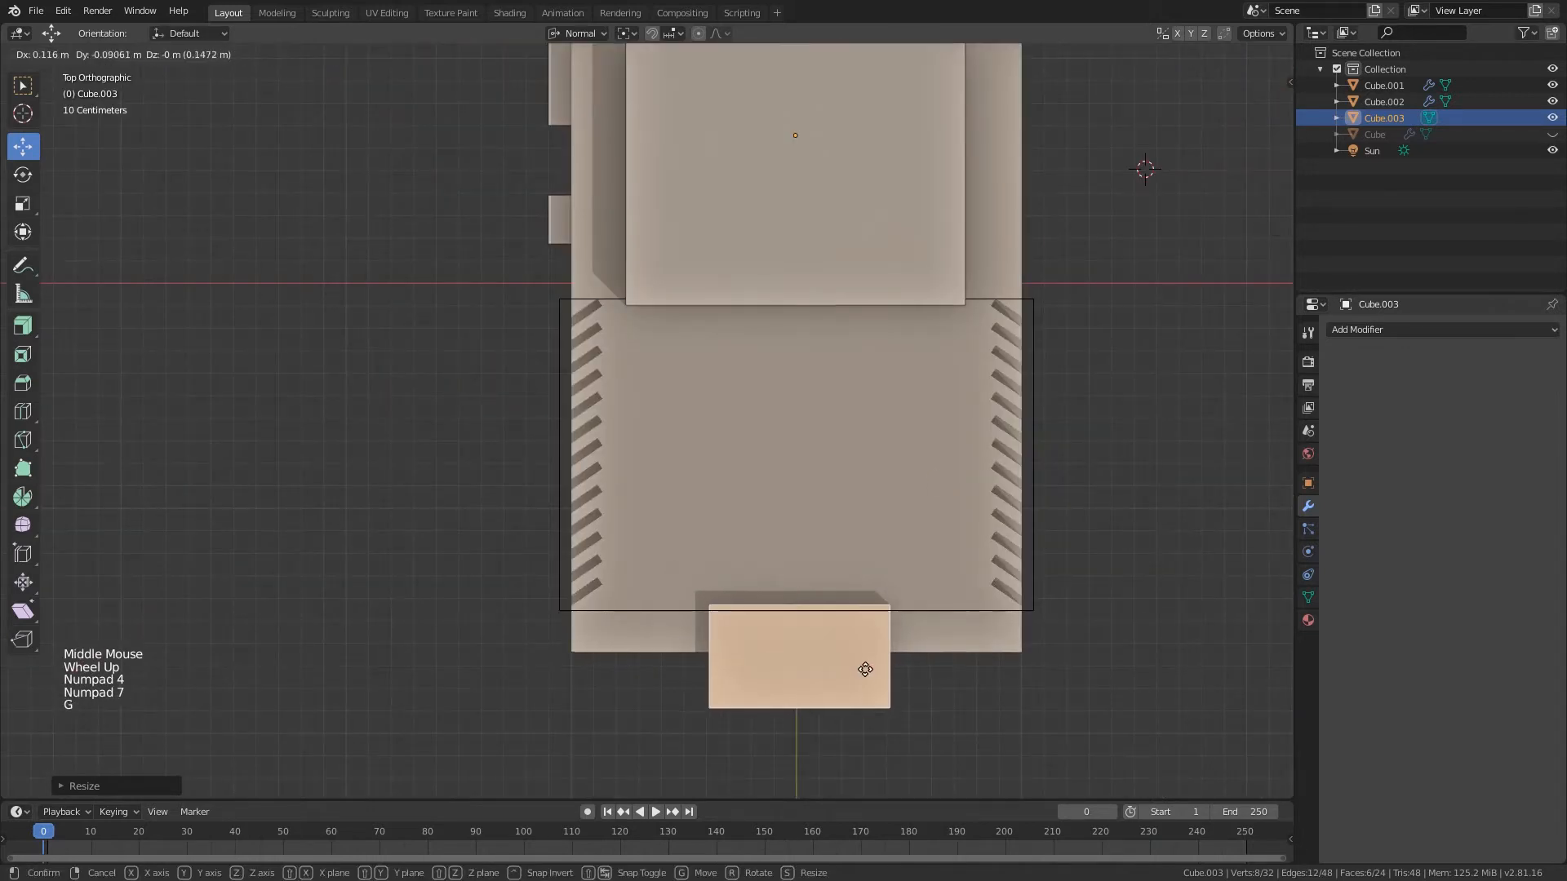
{"action": "left_click", "coordinate": [865, 672]}
{"action": "middle_click_drag", "start_coordinate": [826, 696], "coordinate": [763, 445]}
- Save the file and add a second Boolean modifier to the slab, set to Difference with Cube.003 as its object
{"action": "key", "text": "Tab"}
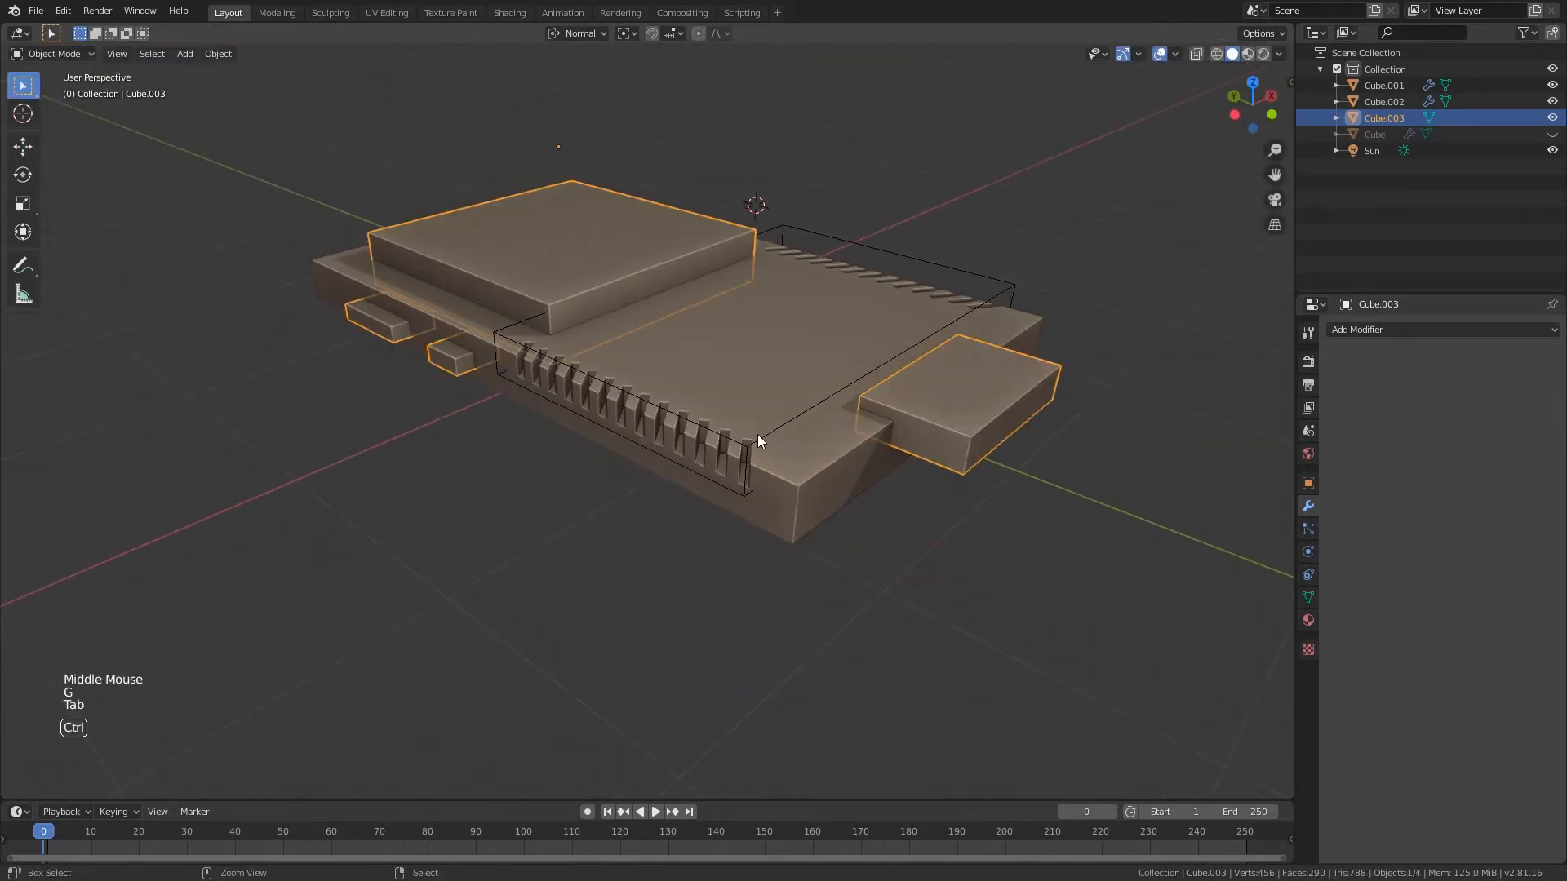
{"action": "key", "text": "ctrl+s"}
{"action": "right_click", "coordinate": [798, 454]}
{"action": "left_click", "coordinate": [1430, 330]}
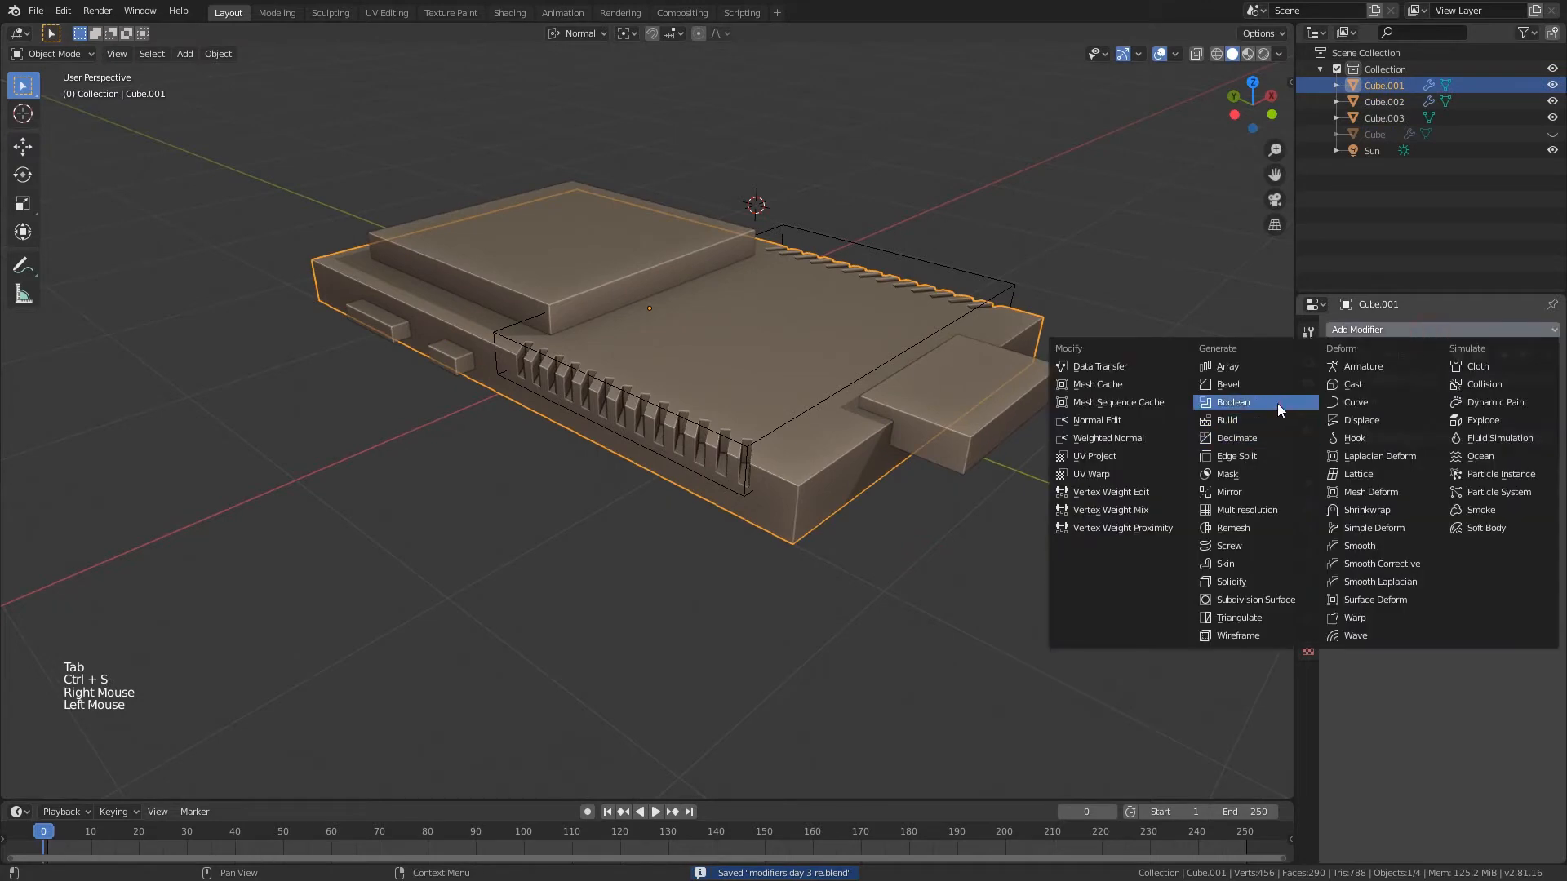
{"action": "left_click", "coordinate": [1278, 408]}
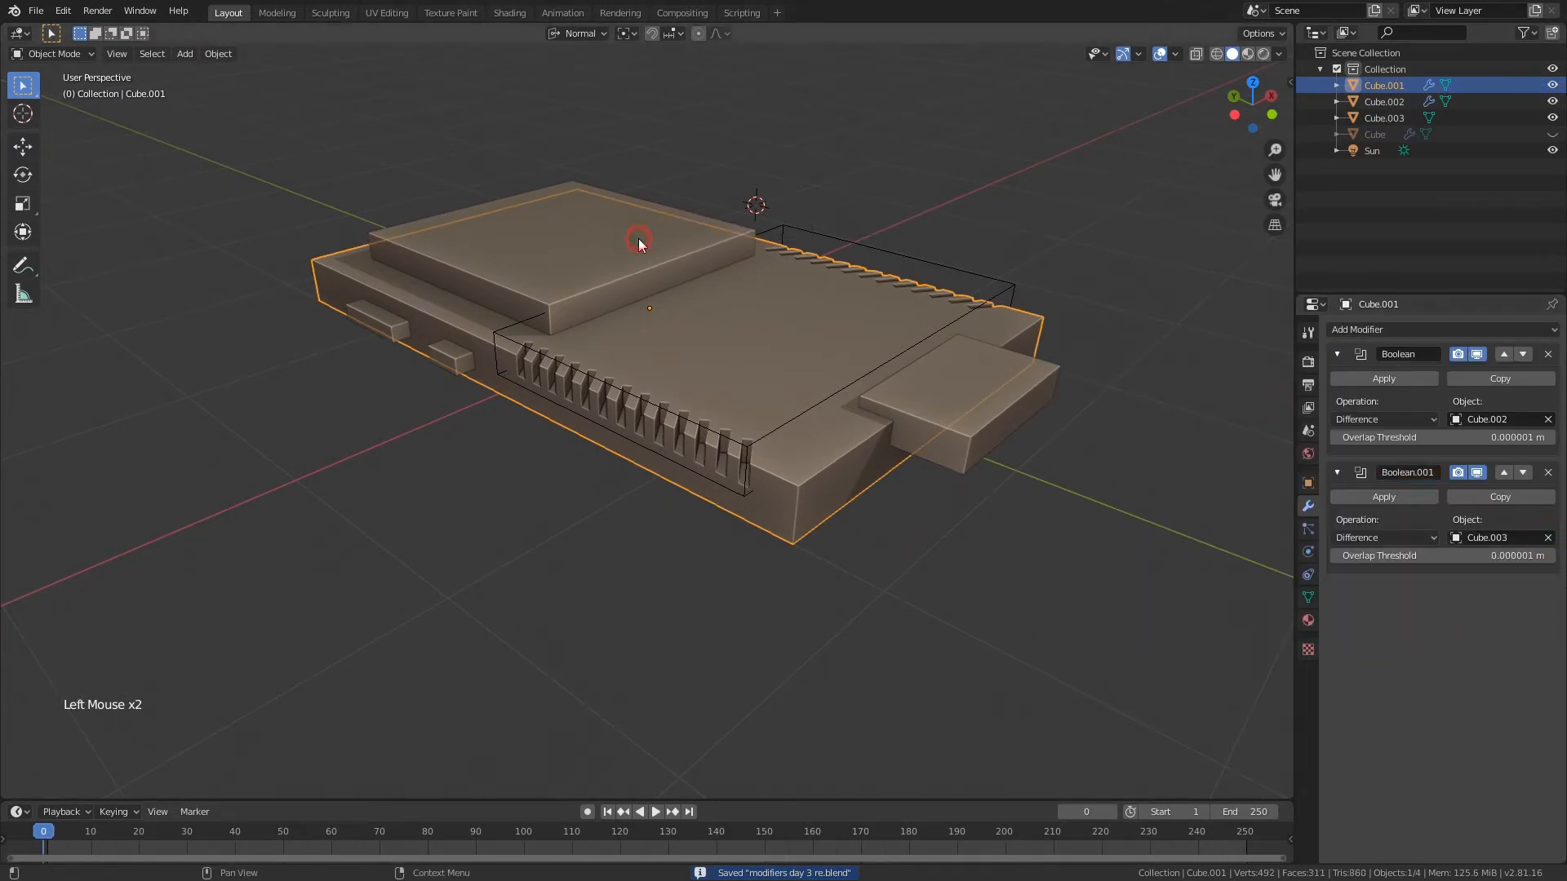
- Set the Cube.003 cutter's viewport display to Bounds and save the file
{"action": "middle_click_drag", "start_coordinate": [640, 241], "coordinate": [657, 255]}
{"action": "right_click", "coordinate": [657, 255]}
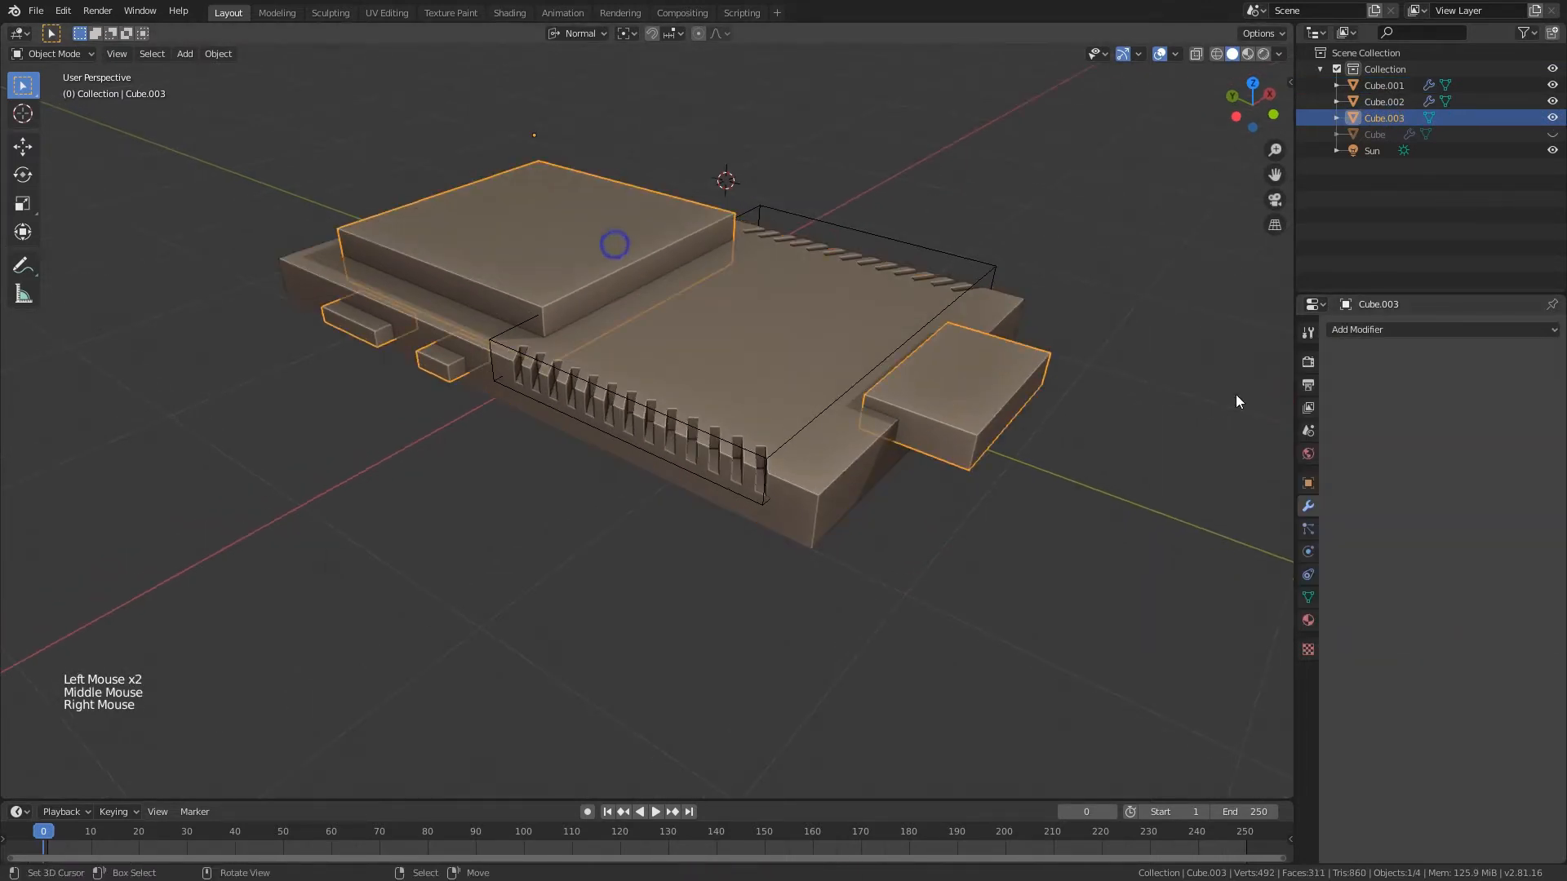
{"action": "left_click", "coordinate": [1308, 483]}
{"action": "left_click", "coordinate": [1500, 792]}
{"action": "left_click", "coordinate": [1457, 773]}
{"action": "mouse_move", "coordinate": [718, 343]}
{"action": "middle_mouse_down"}
{"action": "mouse_move", "coordinate": [731, 330]}
{"action": "mouse_move", "coordinate": [727, 357]}
{"action": "mouse_move", "coordinate": [784, 359]}
{"action": "middle_mouse_up"}
{"action": "mouse_move", "coordinate": [784, 359]}
{"action": "middle_mouse_down"}
{"action": "mouse_move", "coordinate": [847, 340]}
{"action": "mouse_move", "coordinate": [612, 217]}
{"action": "mouse_move", "coordinate": [700, 374]}
{"action": "mouse_move", "coordinate": [906, 374]}
{"action": "mouse_move", "coordinate": [698, 361]}
{"action": "mouse_move", "coordinate": [567, 472]}
{"action": "mouse_move", "coordinate": [664, 406]}
{"action": "mouse_move", "coordinate": [556, 410]}
{"action": "mouse_move", "coordinate": [629, 440]}
{"action": "middle_mouse_up"}
{"action": "key", "text": "ctrl+s"}
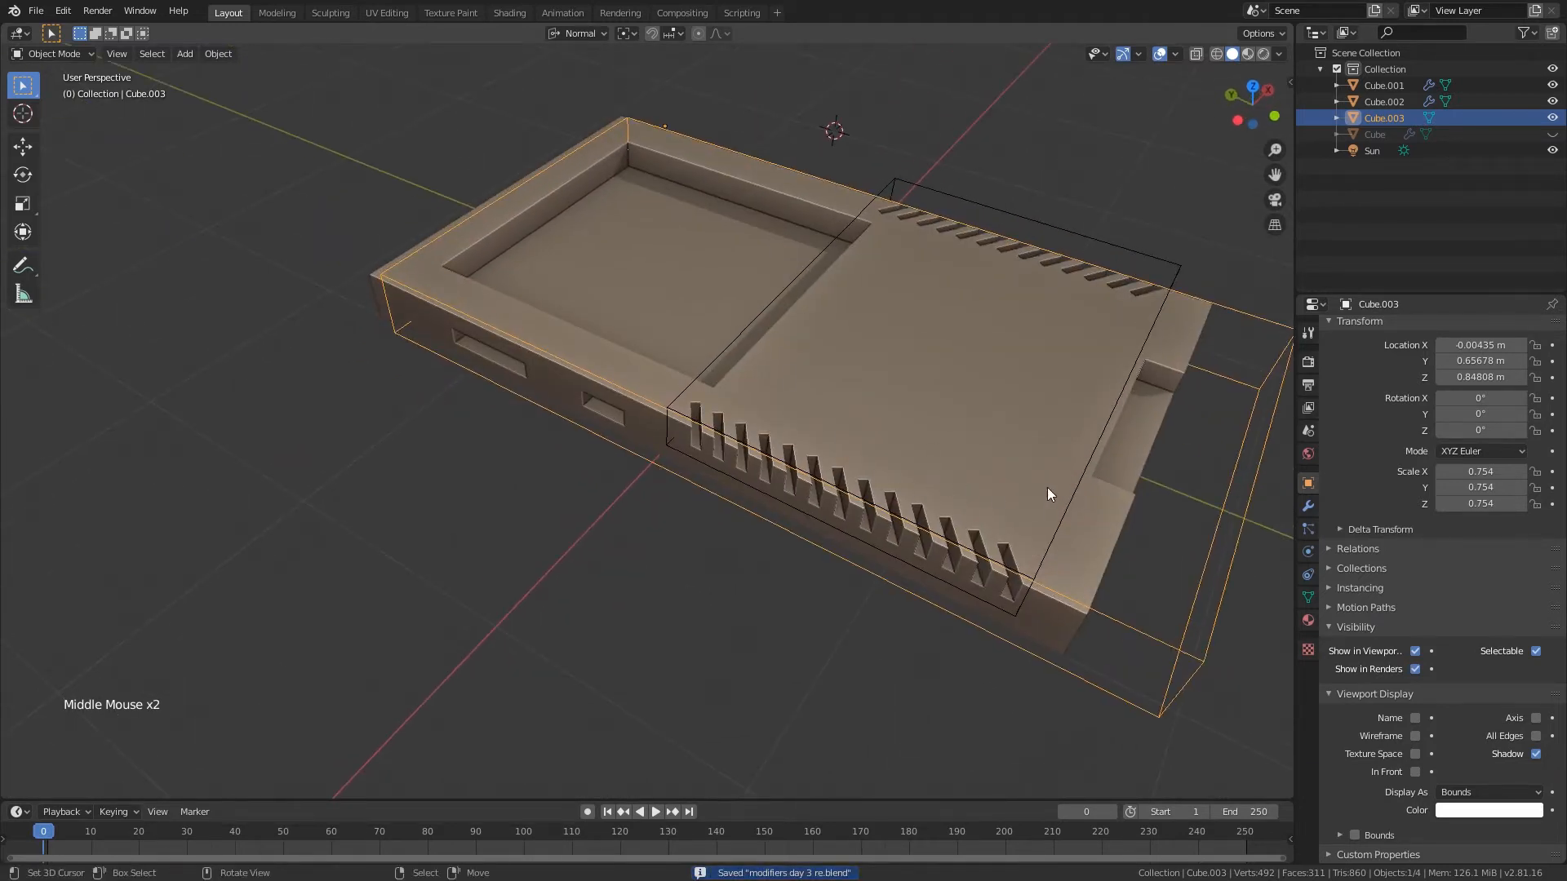
- Bevel the depth-wise corner edges of both side cutters and the end cutter with 5 segments and a width of about 0.06 m
{"action": "middle_click_drag", "start_coordinate": [1048, 493], "coordinate": [997, 496], "text": "shift"}
{"action": "key", "text": "Tab"}
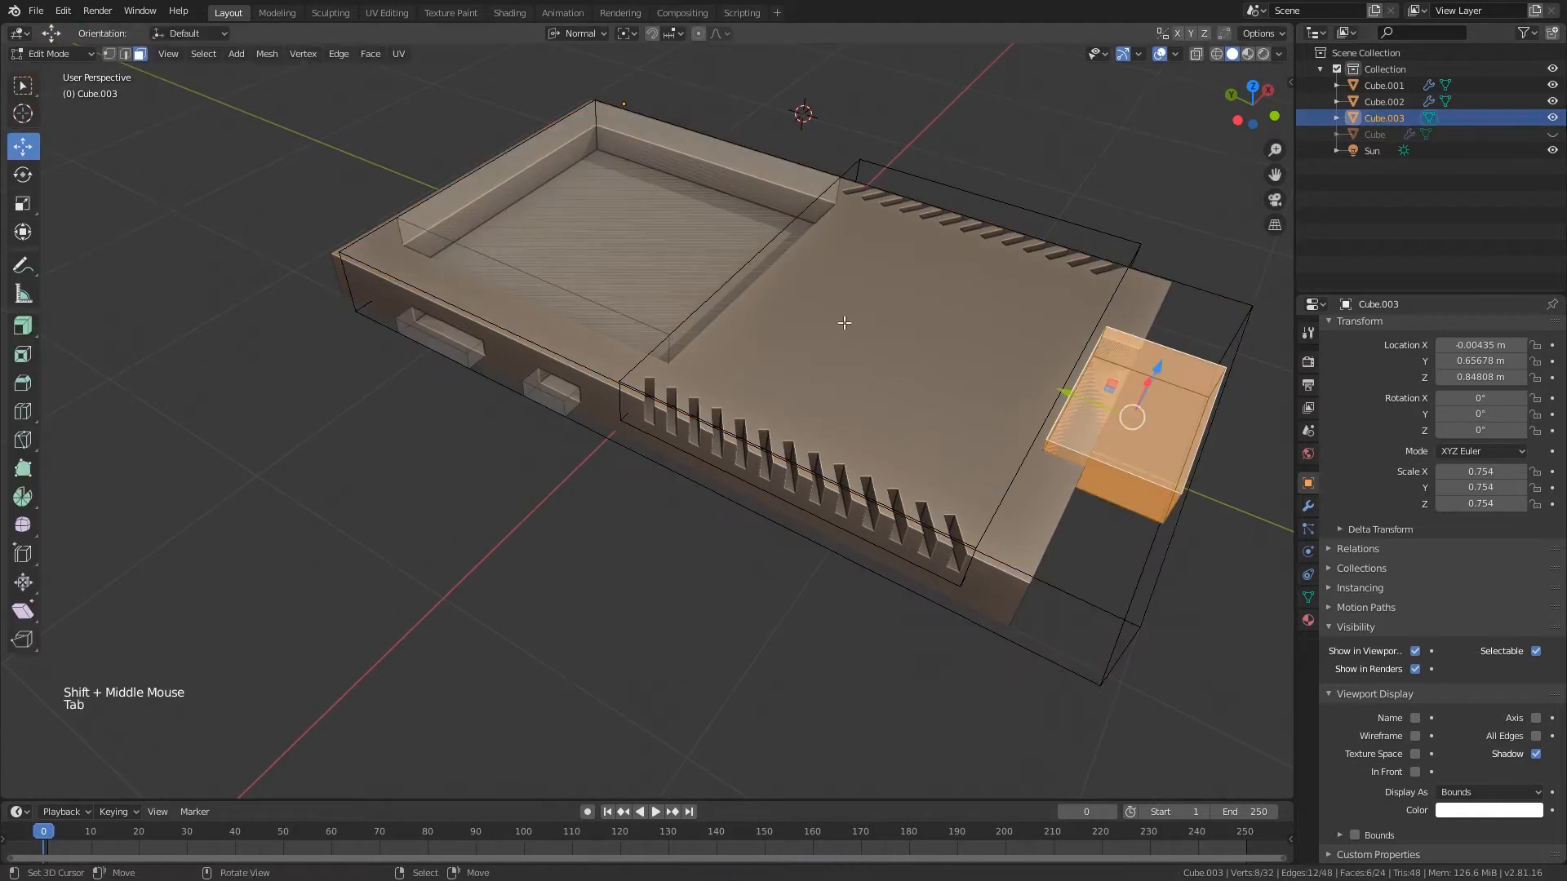
{"action": "scroll", "coordinate": [678, 350], "scroll_direction": "up", "scroll_amount": 5}
{"action": "middle_click_drag", "start_coordinate": [516, 388], "coordinate": [672, 350], "text": "shift"}
{"action": "scroll", "coordinate": [672, 350], "scroll_direction": "up", "scroll_amount": 1}
{"action": "key", "text": "2"}
{"action": "right_click", "coordinate": [682, 295]}
{"action": "right_click", "coordinate": [675, 294], "text": "alt"}
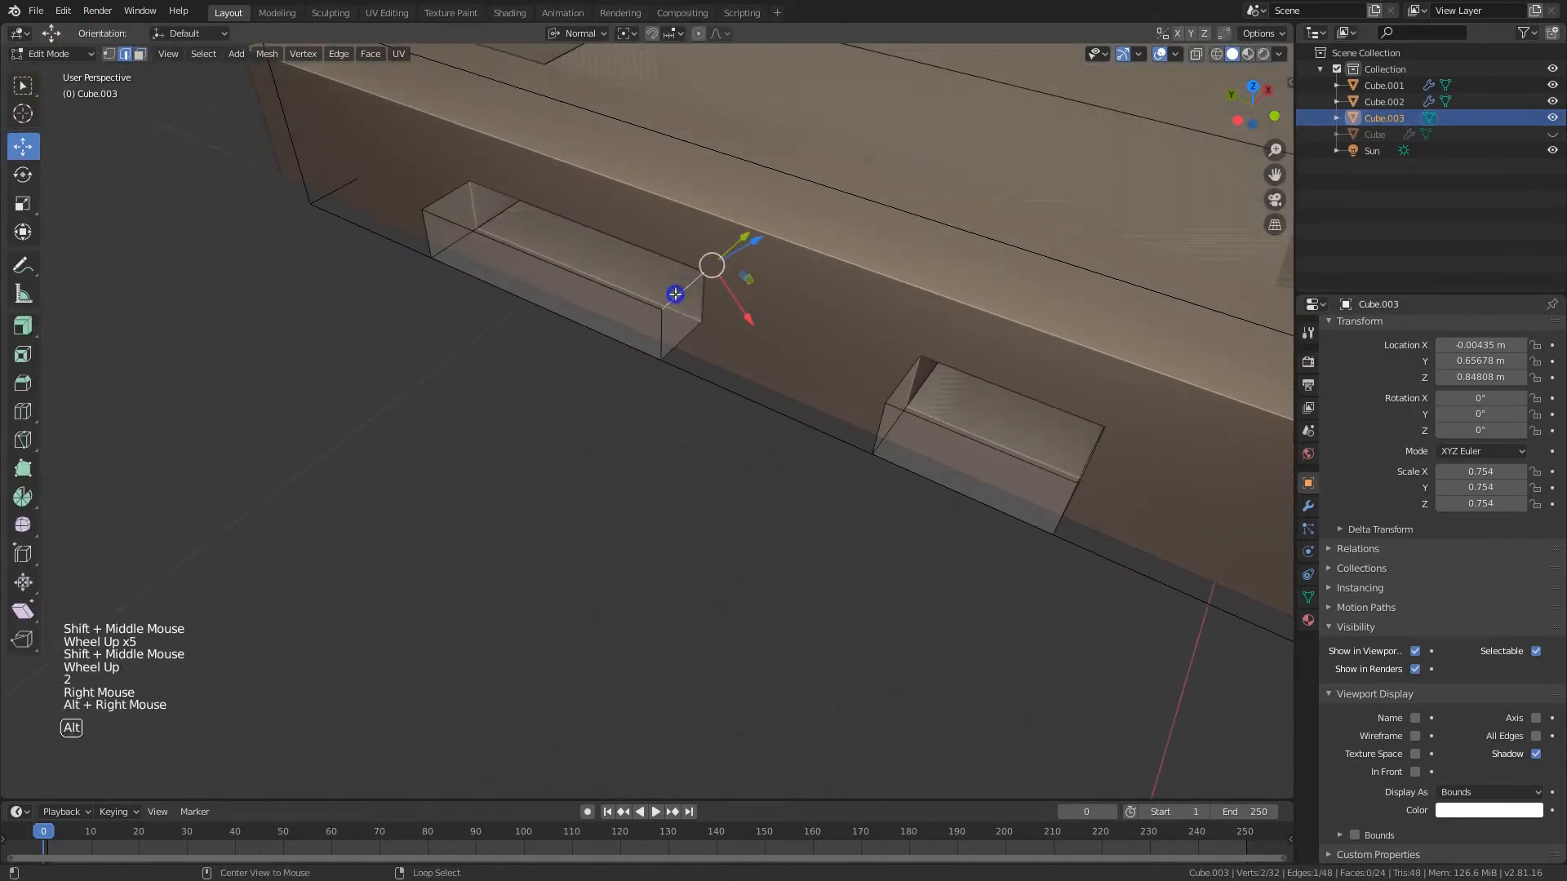
{"action": "right_click", "coordinate": [681, 339], "text": "alt+shift"}
{"action": "middle_click_drag", "start_coordinate": [944, 472], "coordinate": [732, 435], "text": "shift"}
{"action": "right_click", "coordinate": [703, 399], "text": "alt+shift"}
{"action": "right_click", "coordinate": [704, 398], "text": "alt+shift"}
{"action": "right_click", "coordinate": [860, 420], "text": "alt+shift"}
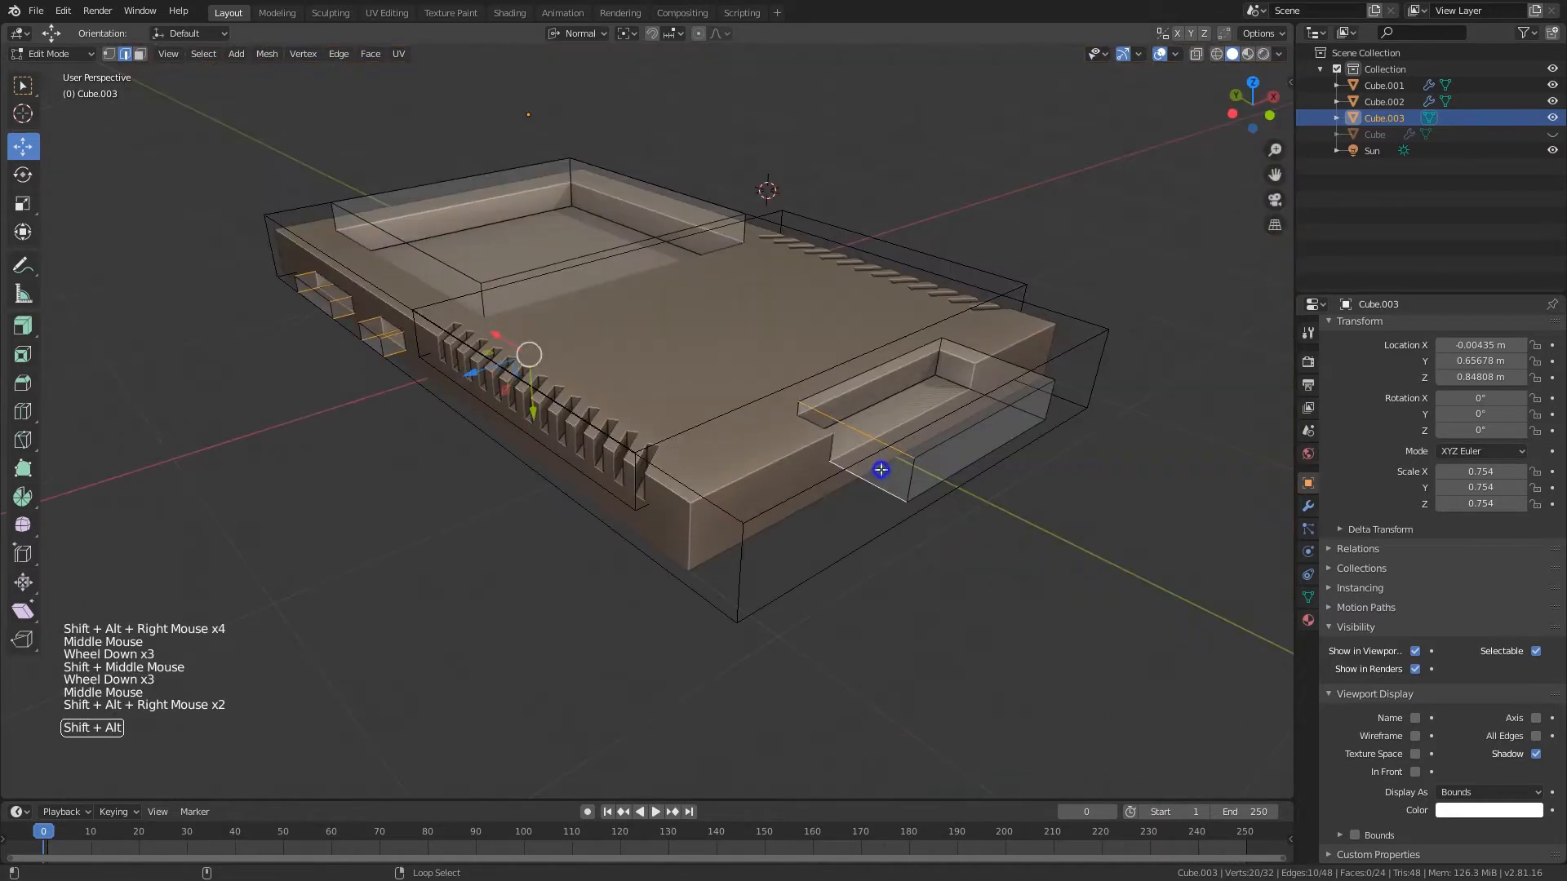
{"action": "middle_click_drag", "start_coordinate": [955, 418], "coordinate": [962, 470]}
{"action": "scroll", "coordinate": [894, 502], "scroll_direction": "up", "scroll_amount": 2}
{"action": "key", "text": "ctrl+b"}
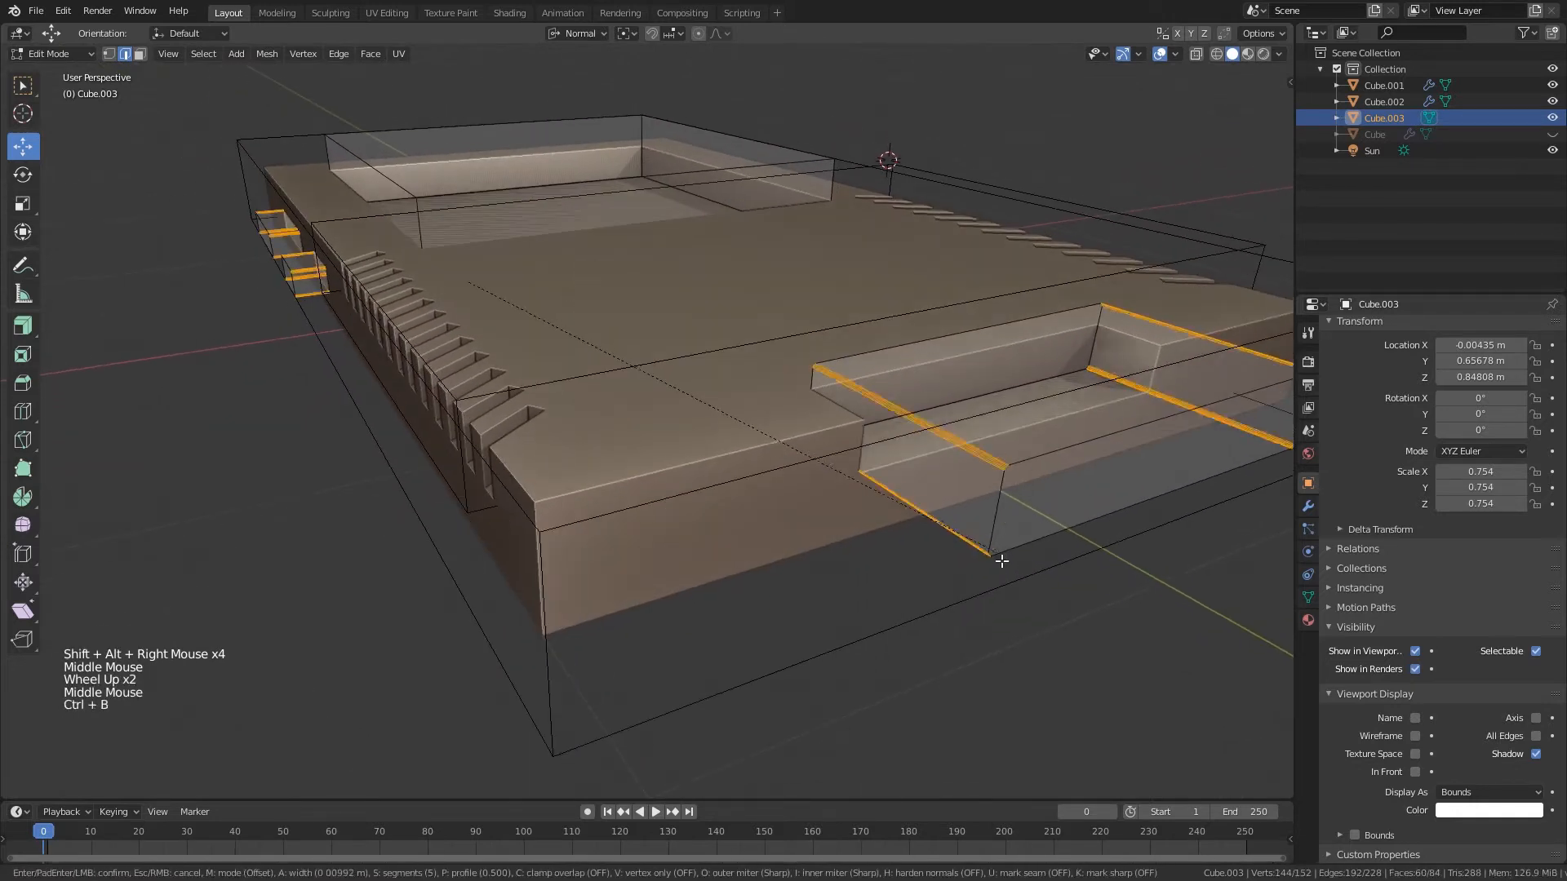
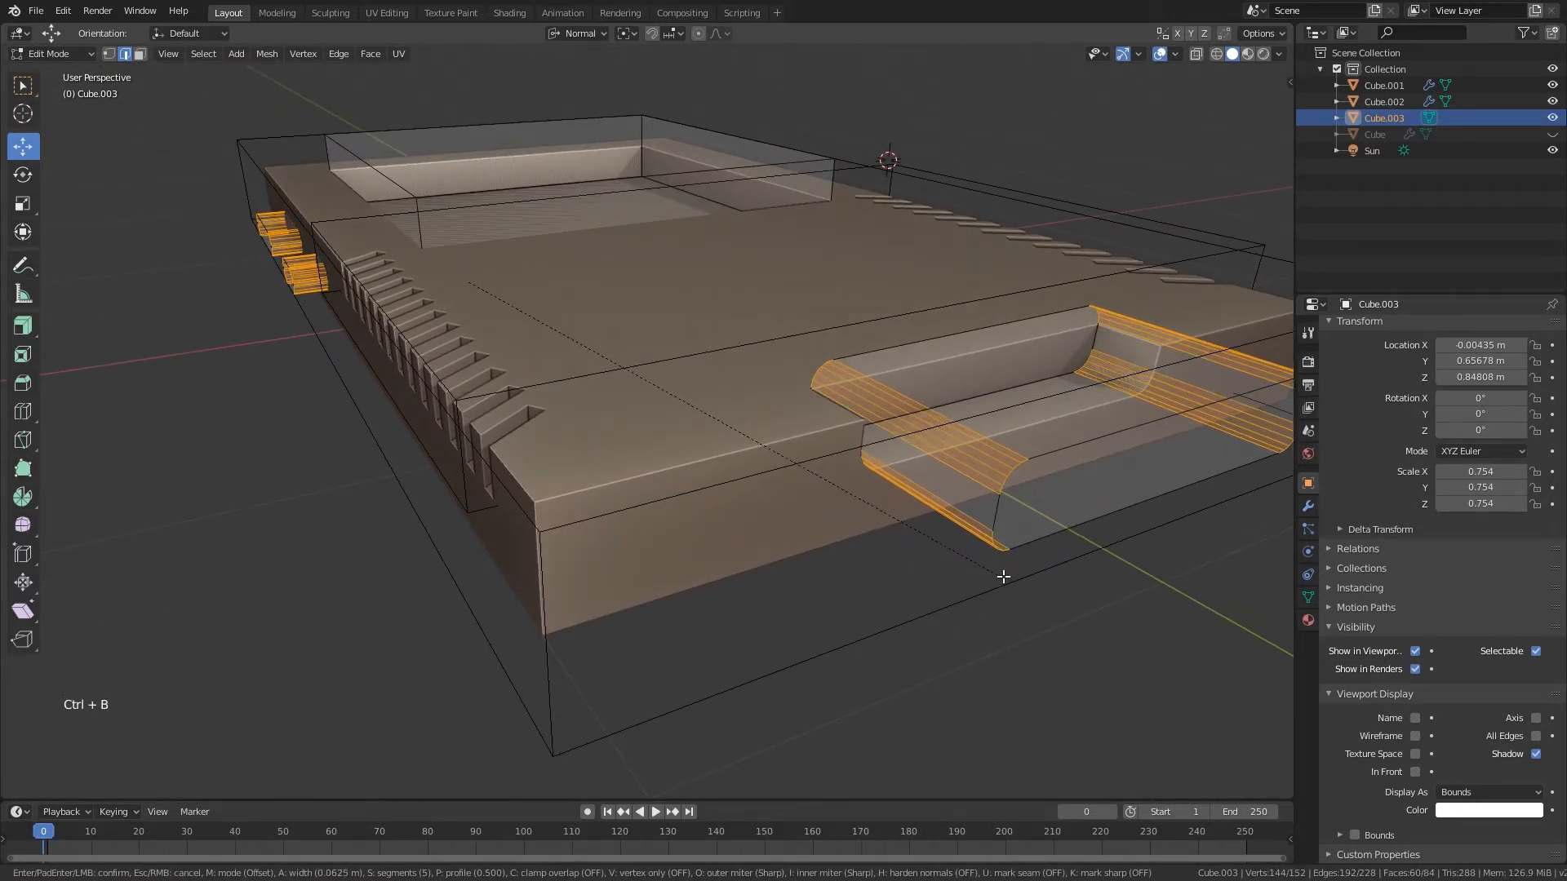
{"action": "left_click", "coordinate": [1003, 577]}
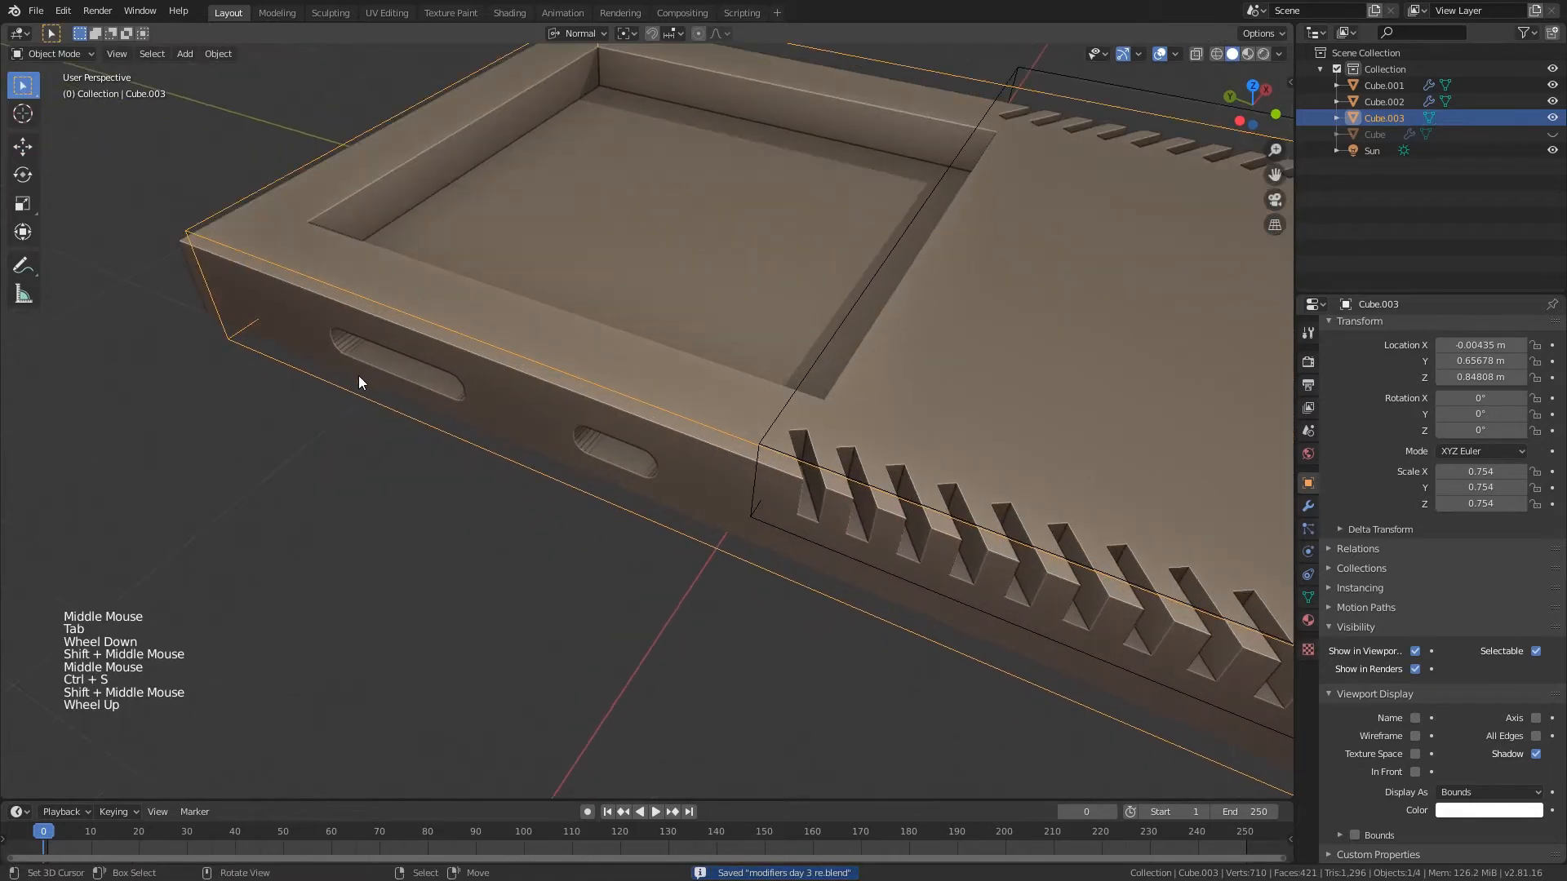
- Check the rounded cutouts around the slab and save the file
{"action": "scroll", "coordinate": [359, 377], "scroll_direction": "up", "scroll_amount": 1}
{"action": "middle_click_drag", "start_coordinate": [359, 377], "coordinate": [869, 424]}
{"action": "scroll", "coordinate": [381, 320], "scroll_direction": "down", "scroll_amount": 2}
{"action": "scroll", "coordinate": [825, 408], "scroll_direction": "down", "scroll_amount": 2}
{"action": "key", "text": "ctrl+s"}
{"action": "middle_click_drag", "start_coordinate": [971, 420], "coordinate": [717, 375]}
{"action": "key", "text": "KP_7"}
{"action": "scroll", "coordinate": [718, 375], "scroll_direction": "up", "scroll_amount": 2}
{"action": "left_click", "coordinate": [647, 389], "text": "shift"}
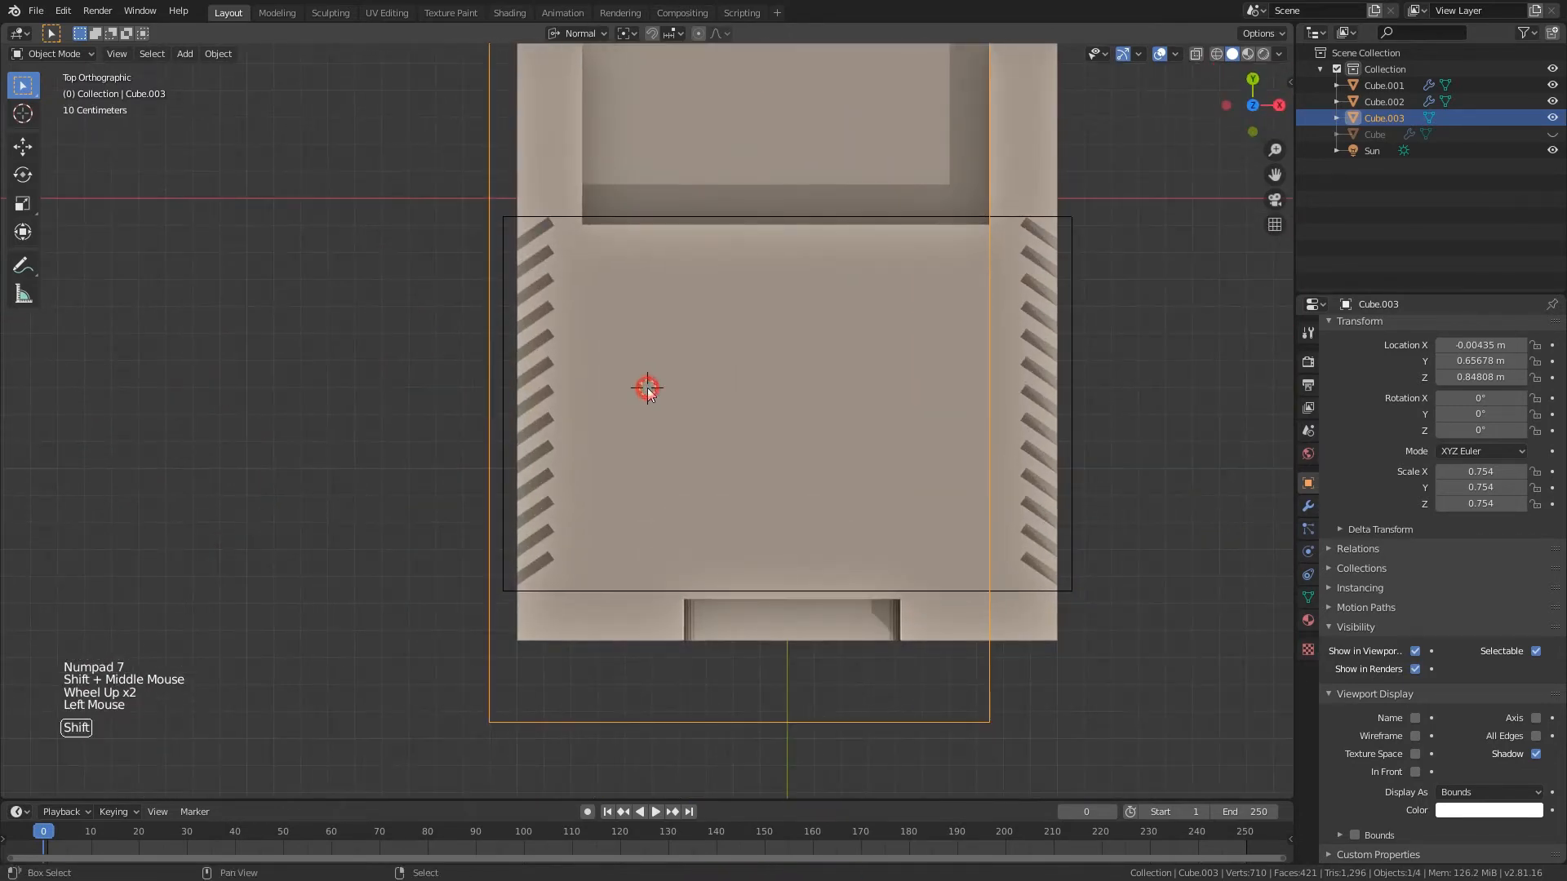
{"action": "key", "text": "shift+a"}
{"action": "mouse_move", "coordinate": [639, 389]}
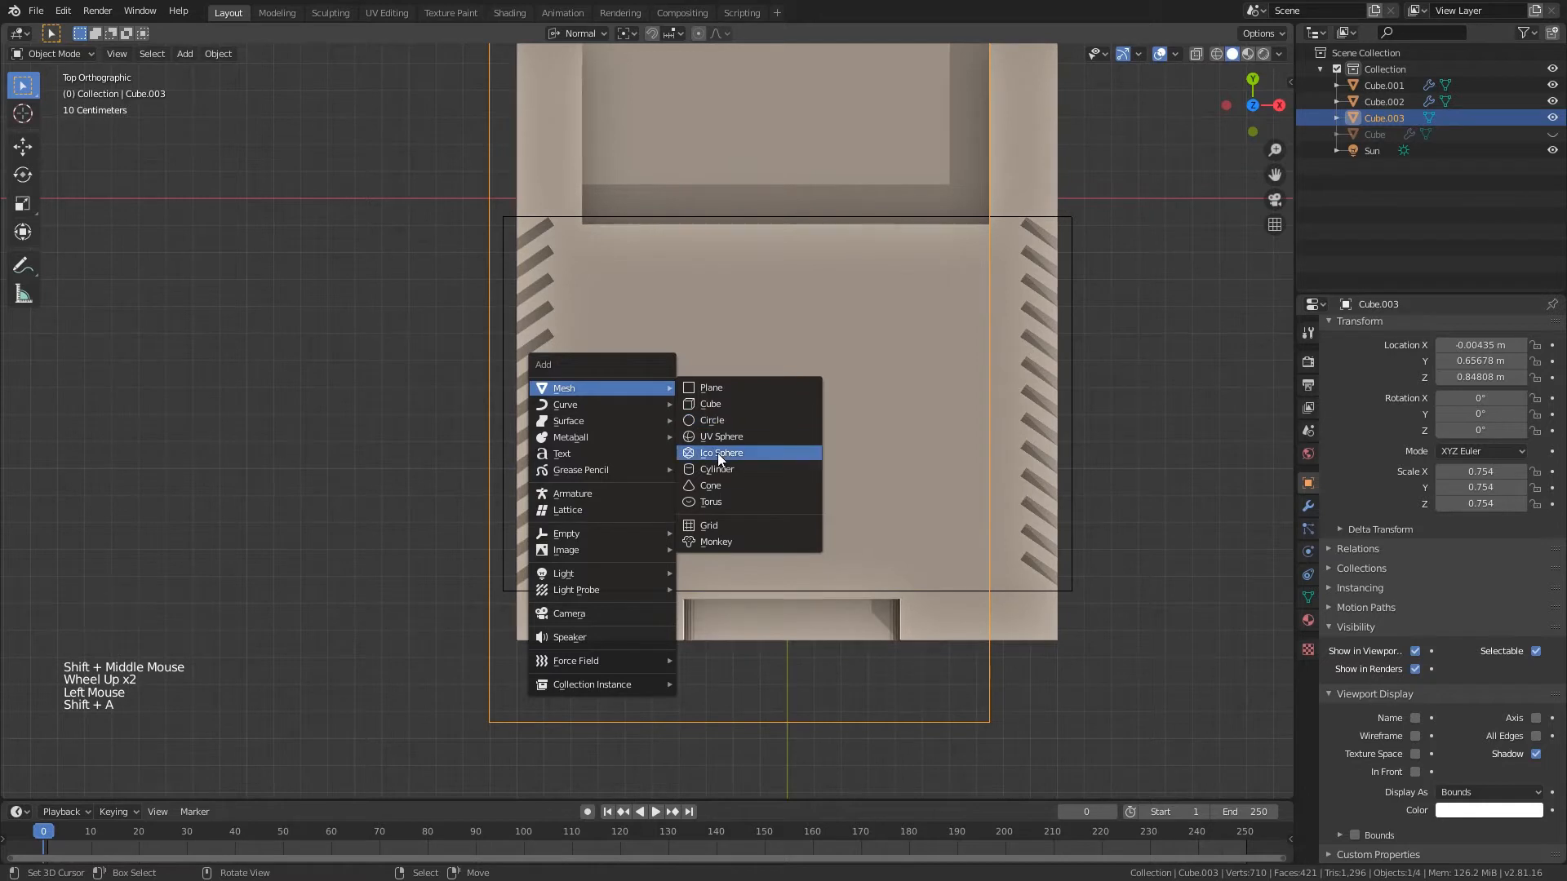
- Add a cylinder on the slab's slotted half, scale it to about 0.178 and shift it toward the recess and the slab's centre line
{"action": "key", "text": "shift+a"}
{"action": "mouse_move", "coordinate": [909, 398]}
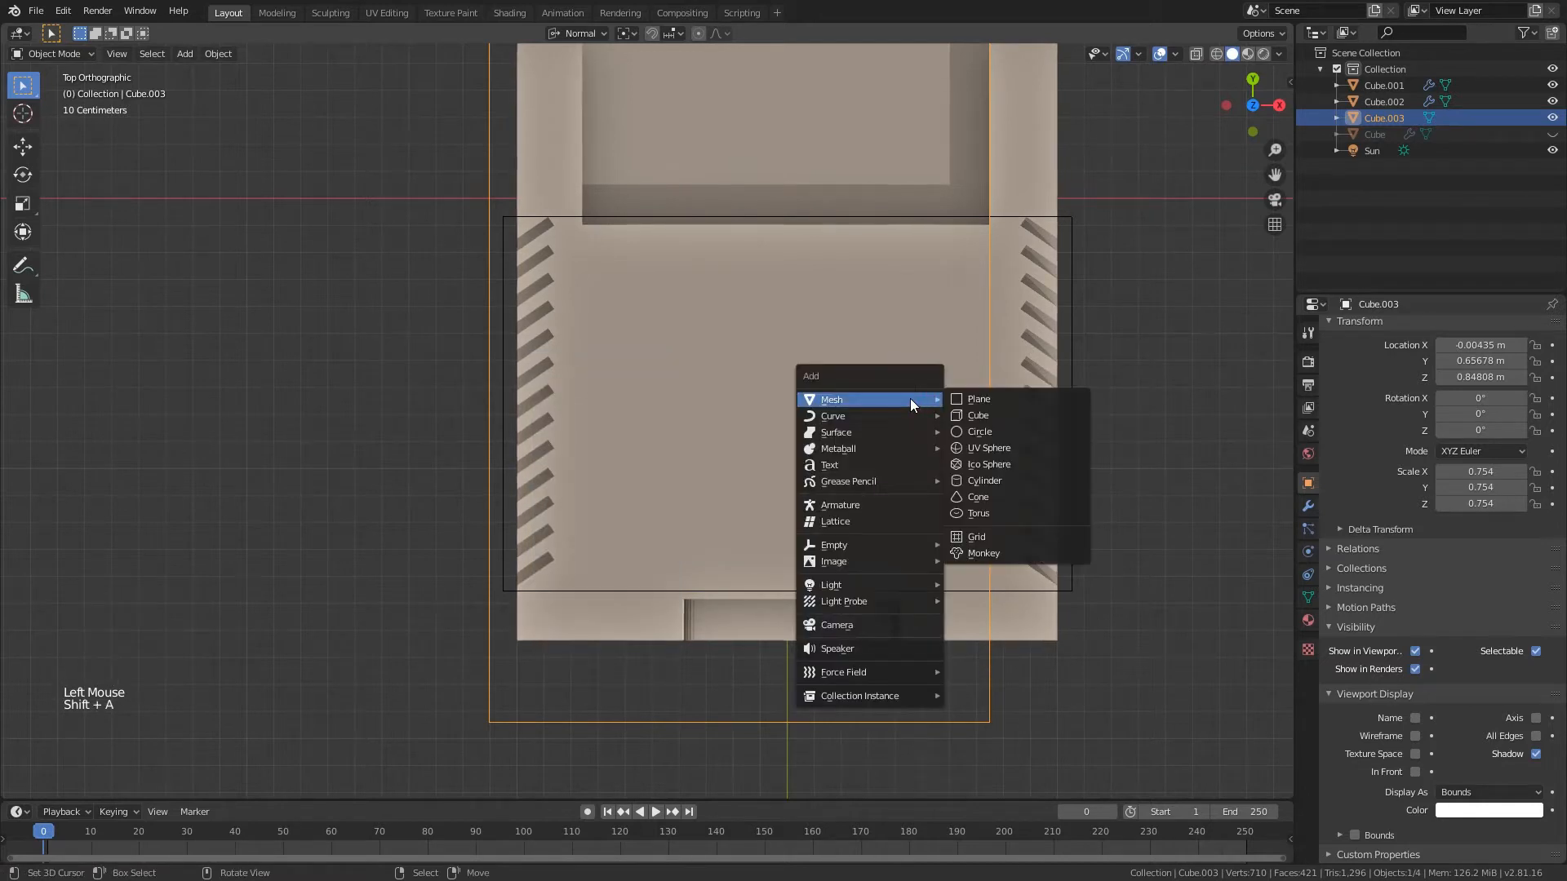
{"action": "left_click", "coordinate": [985, 481]}
{"action": "key", "text": "s"}
{"action": "left_click", "coordinate": [963, 395]}
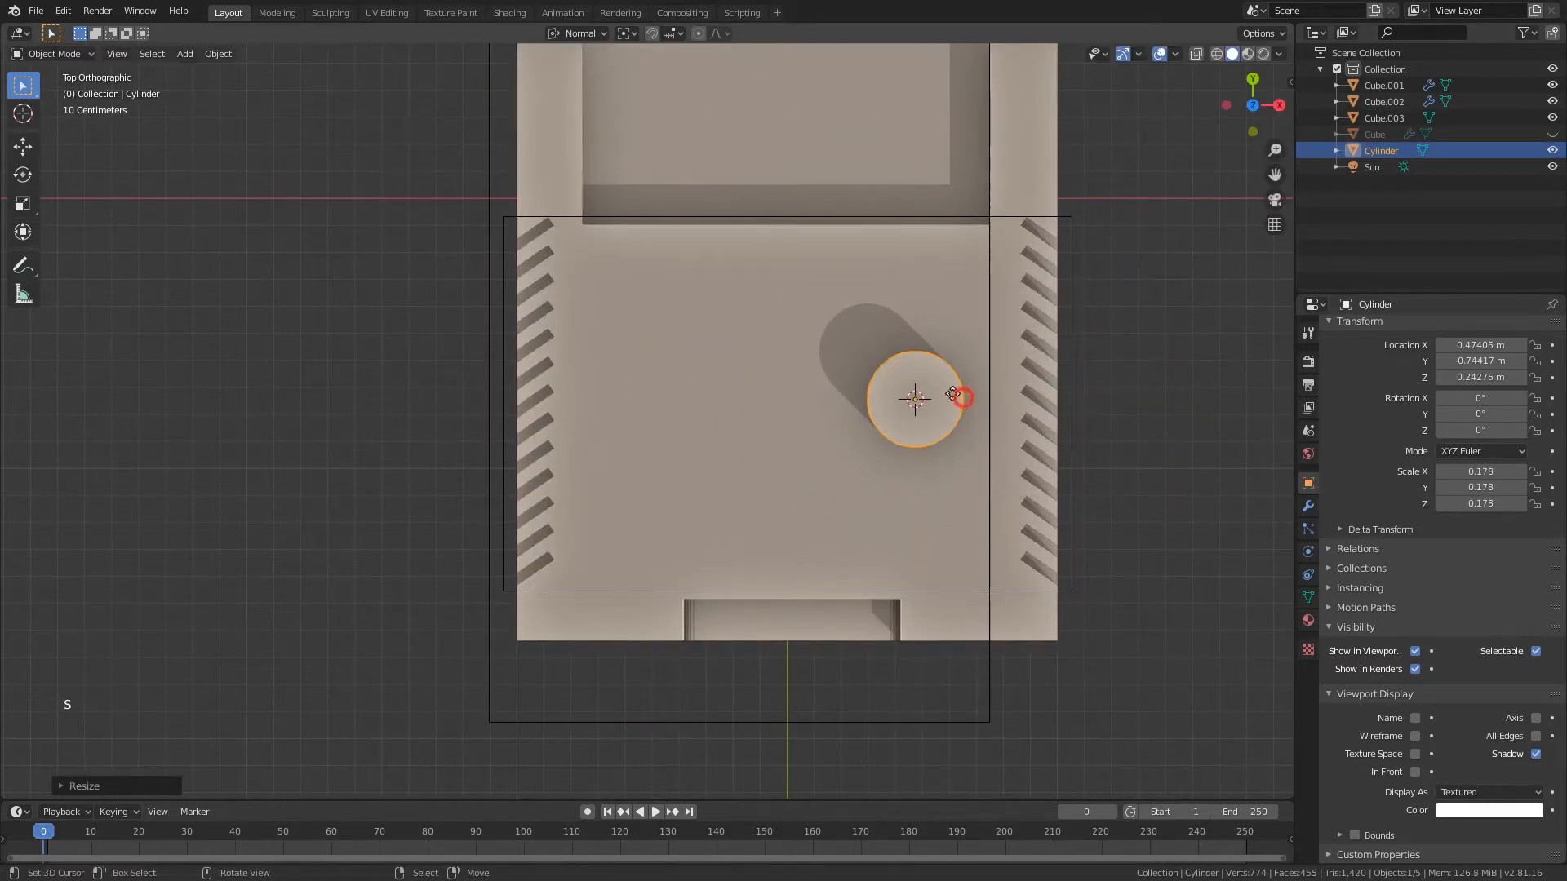
{"action": "key", "text": "g"}
{"action": "left_click", "coordinate": [923, 354]}
- Give the cylinder an Array modifier with a relative X offset of 1.2, plus a second Array modifier
{"action": "left_click", "coordinate": [1308, 506]}
{"action": "left_click", "coordinate": [1379, 330]}
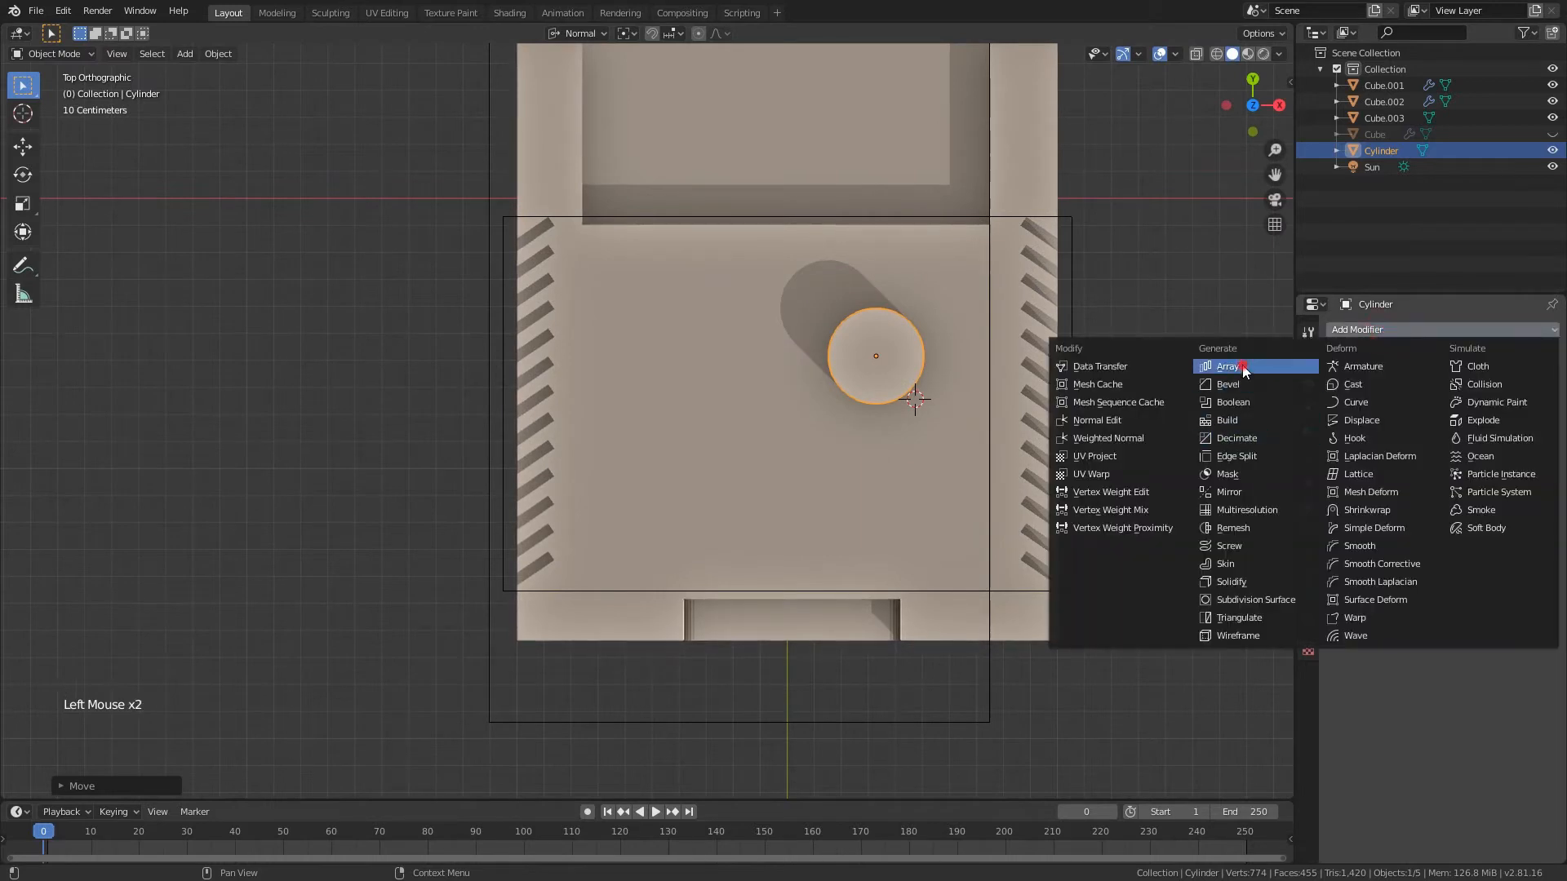
{"action": "left_click", "coordinate": [1242, 368]}
{"action": "left_click", "coordinate": [1355, 329]}
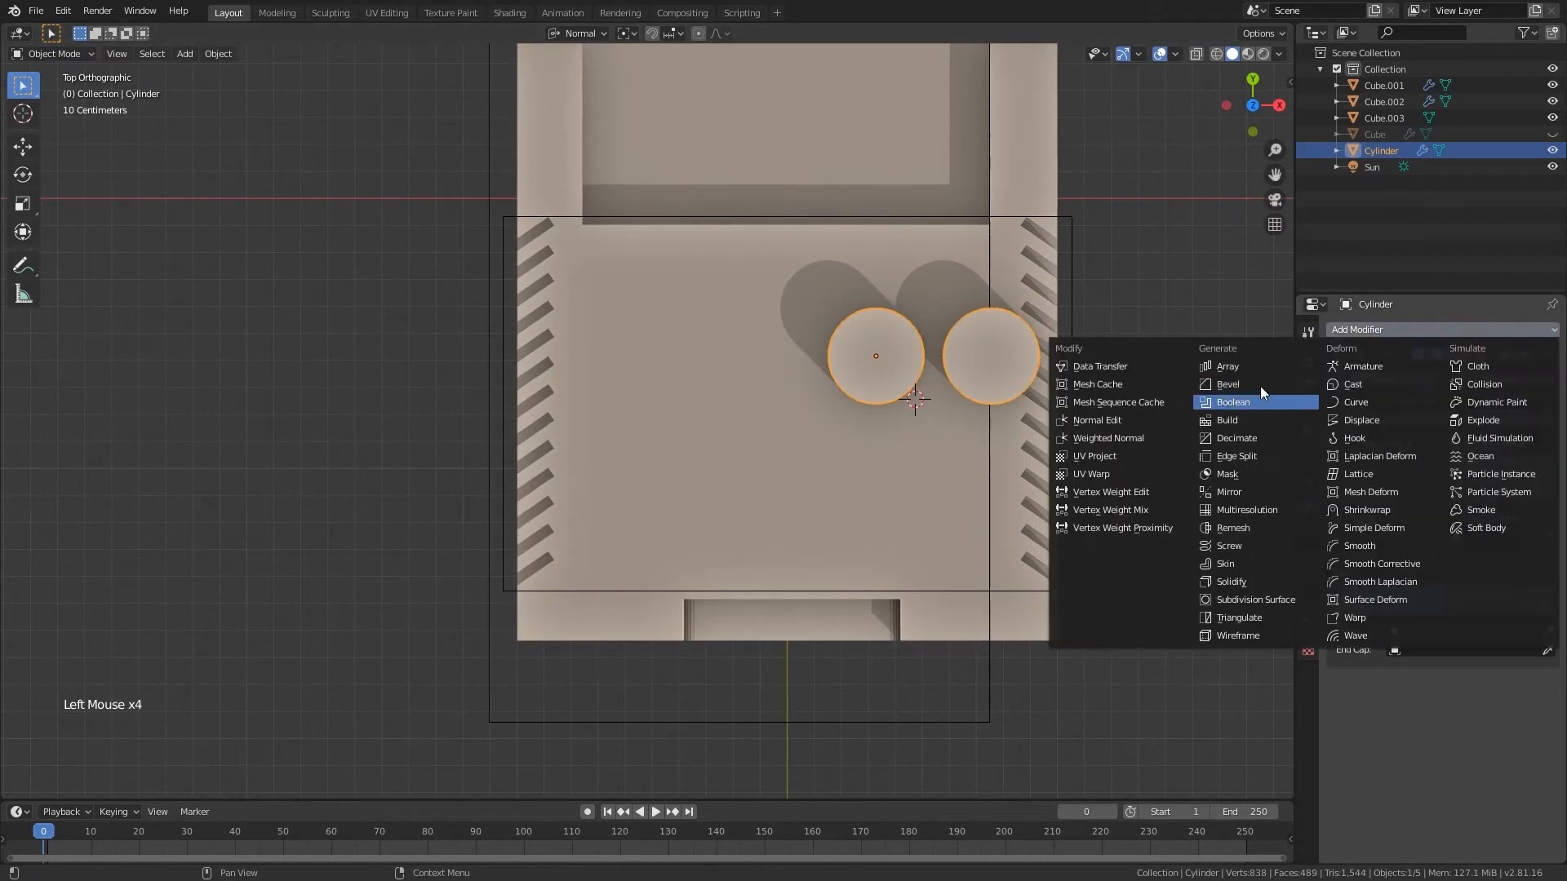
{"action": "left_click", "coordinate": [1230, 366]}
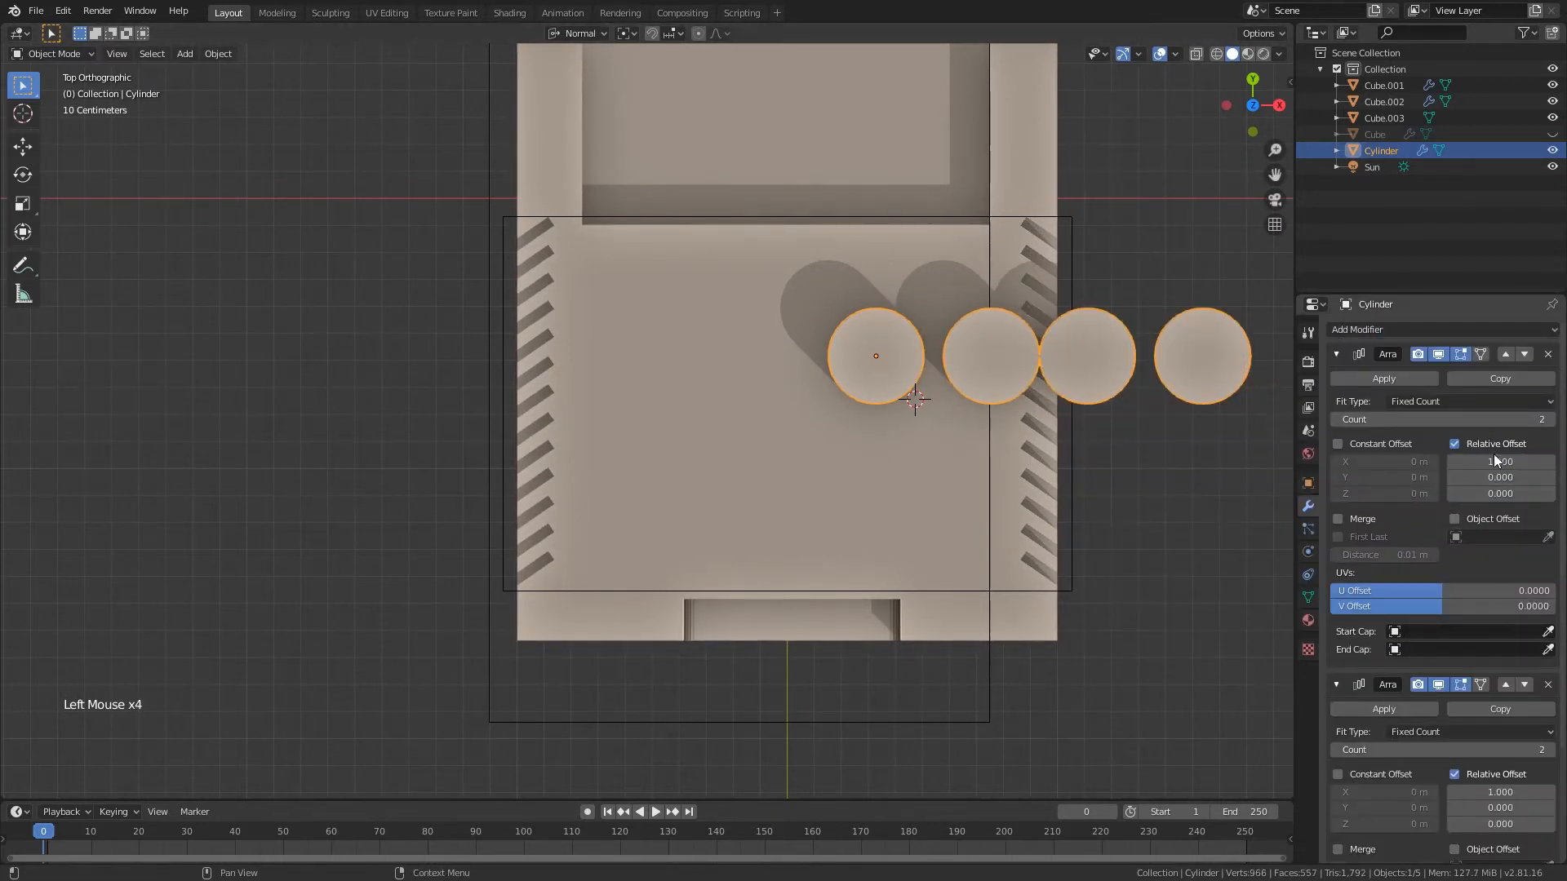
- Set the second Array's relative offset to 0 in X and 1.2 in Y
{"action": "scroll", "coordinate": [1482, 776], "scroll_direction": "down", "scroll_amount": 6}
{"action": "left_click", "coordinate": [1508, 649]}
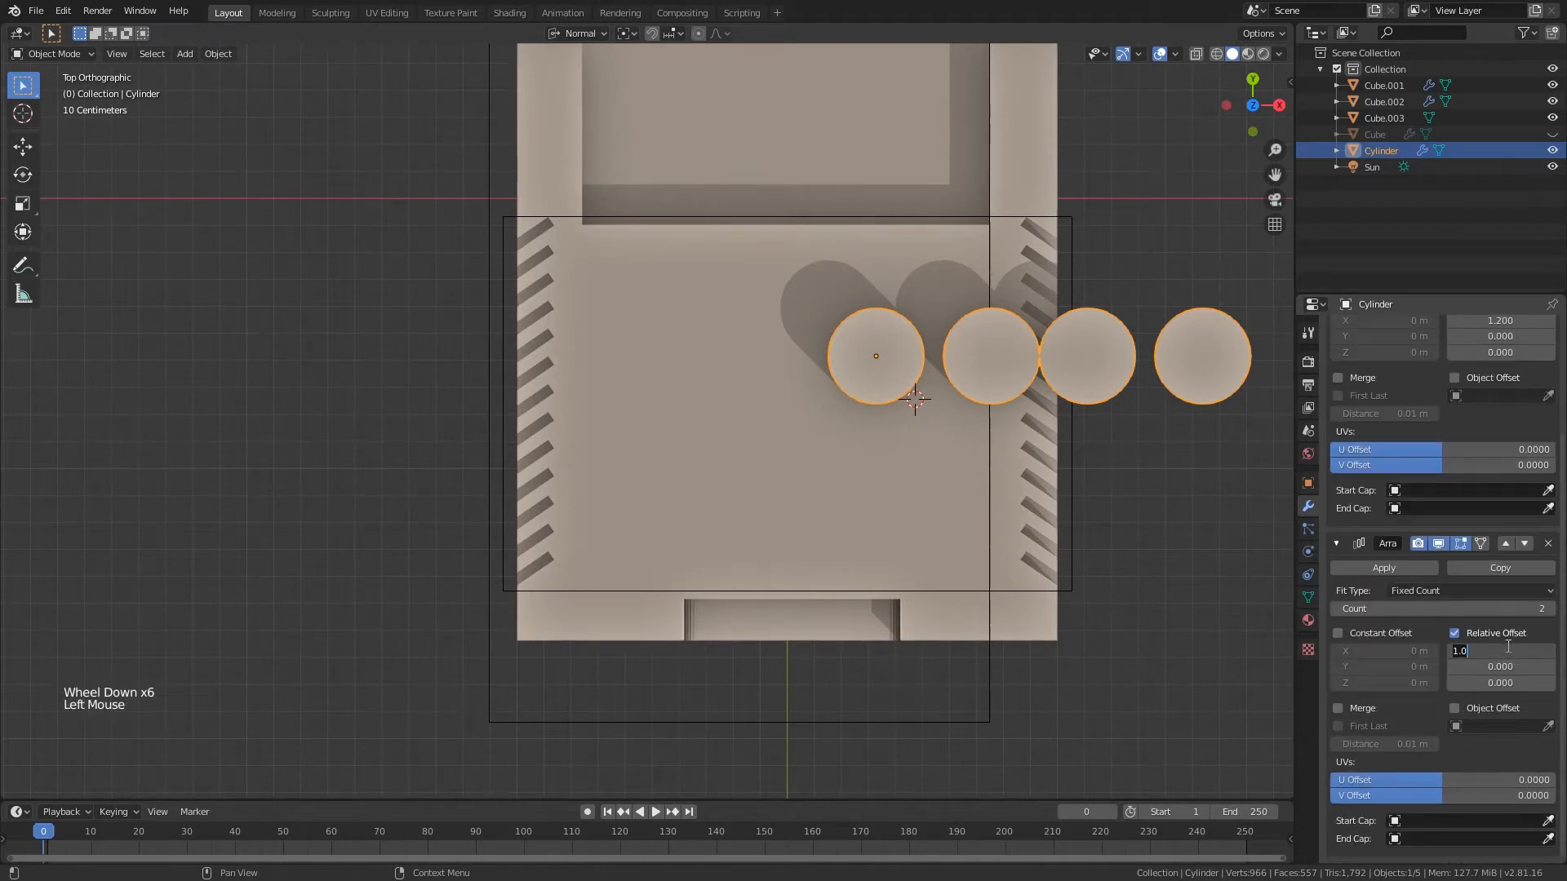
{"action": "type", "text": "0"}
{"action": "key", "text": "Tab"}
{"action": "type", "text": "1"}
{"action": "key", "text": "Return"}
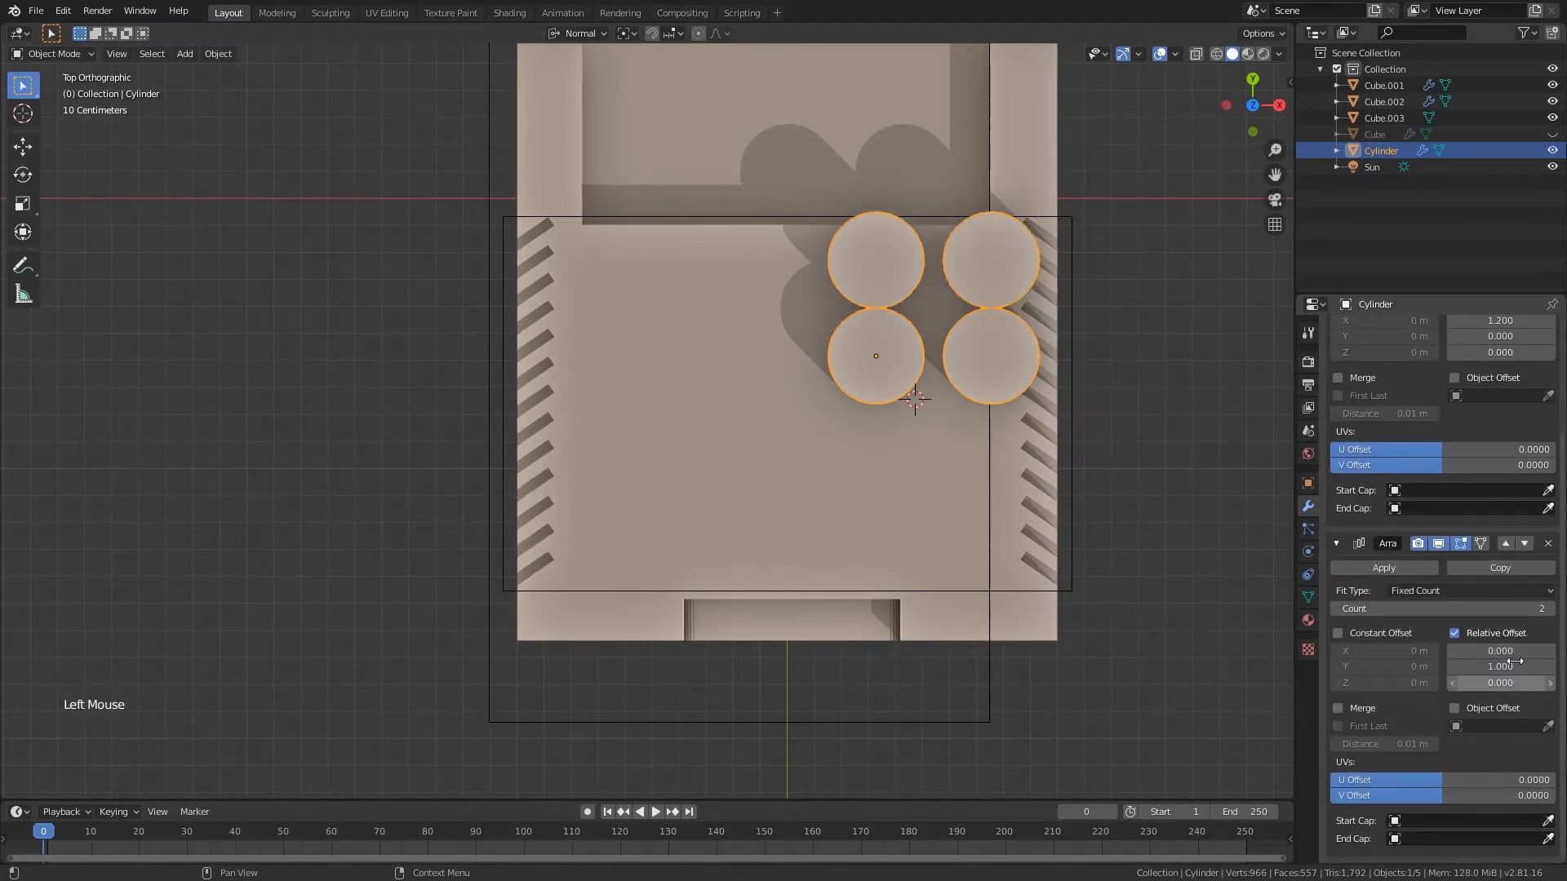
{"action": "scroll", "coordinate": [1501, 647], "scroll_direction": "up", "scroll_amount": 3, "text": "ctrl"}
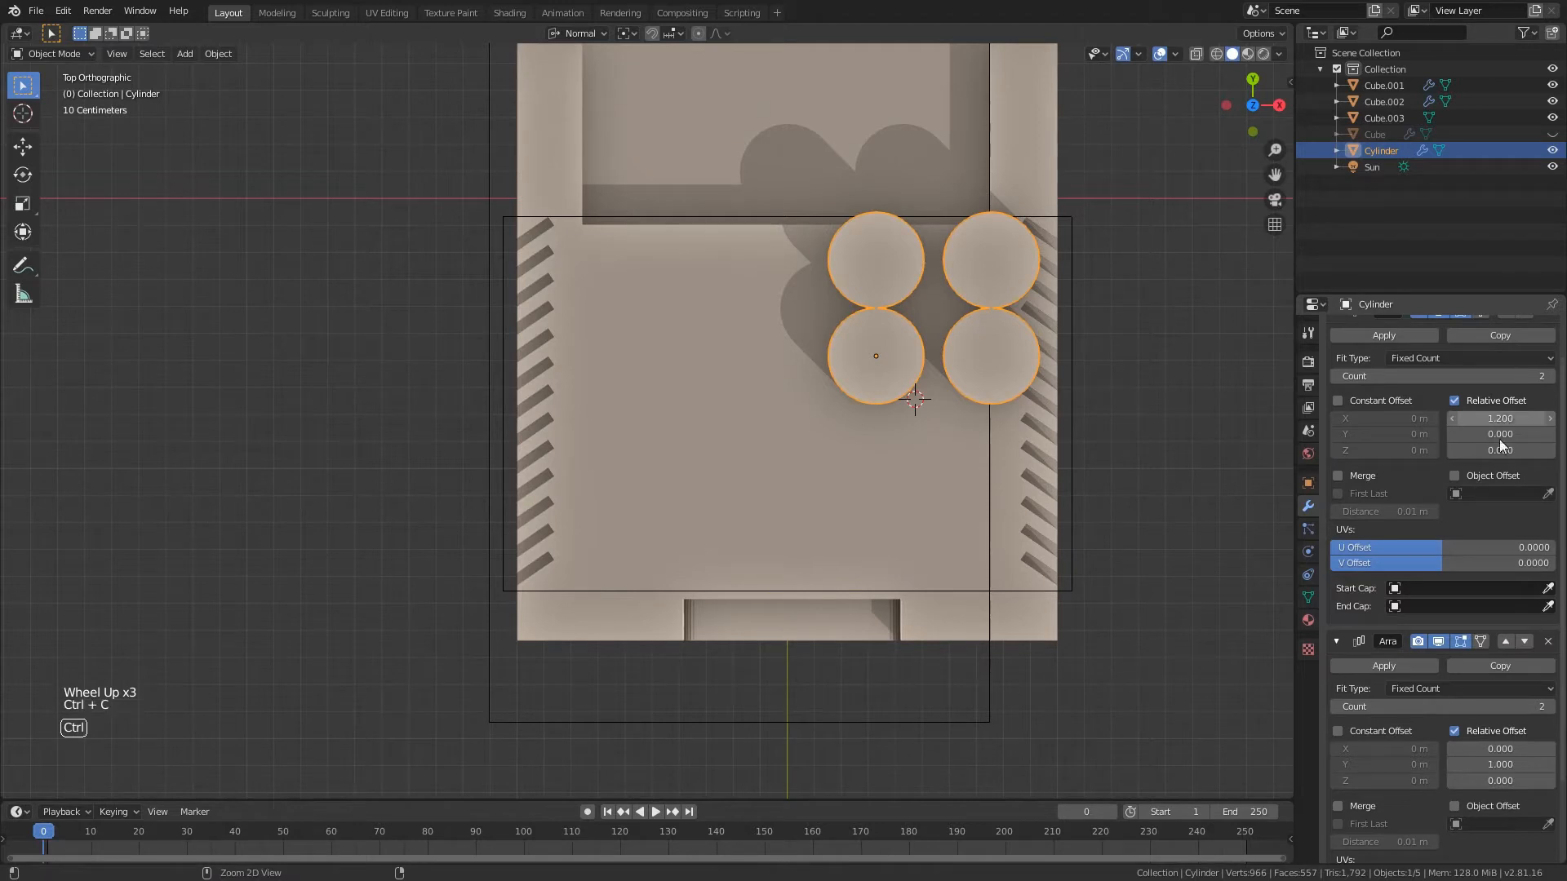
{"action": "key", "text": "ctrl+v"}
- Reposition and shrink the two-by-two cylinder group so it fits on the slab's slotted half
{"action": "scroll", "coordinate": [933, 388], "scroll_direction": "down", "scroll_amount": 2}
{"action": "key", "text": "g"}
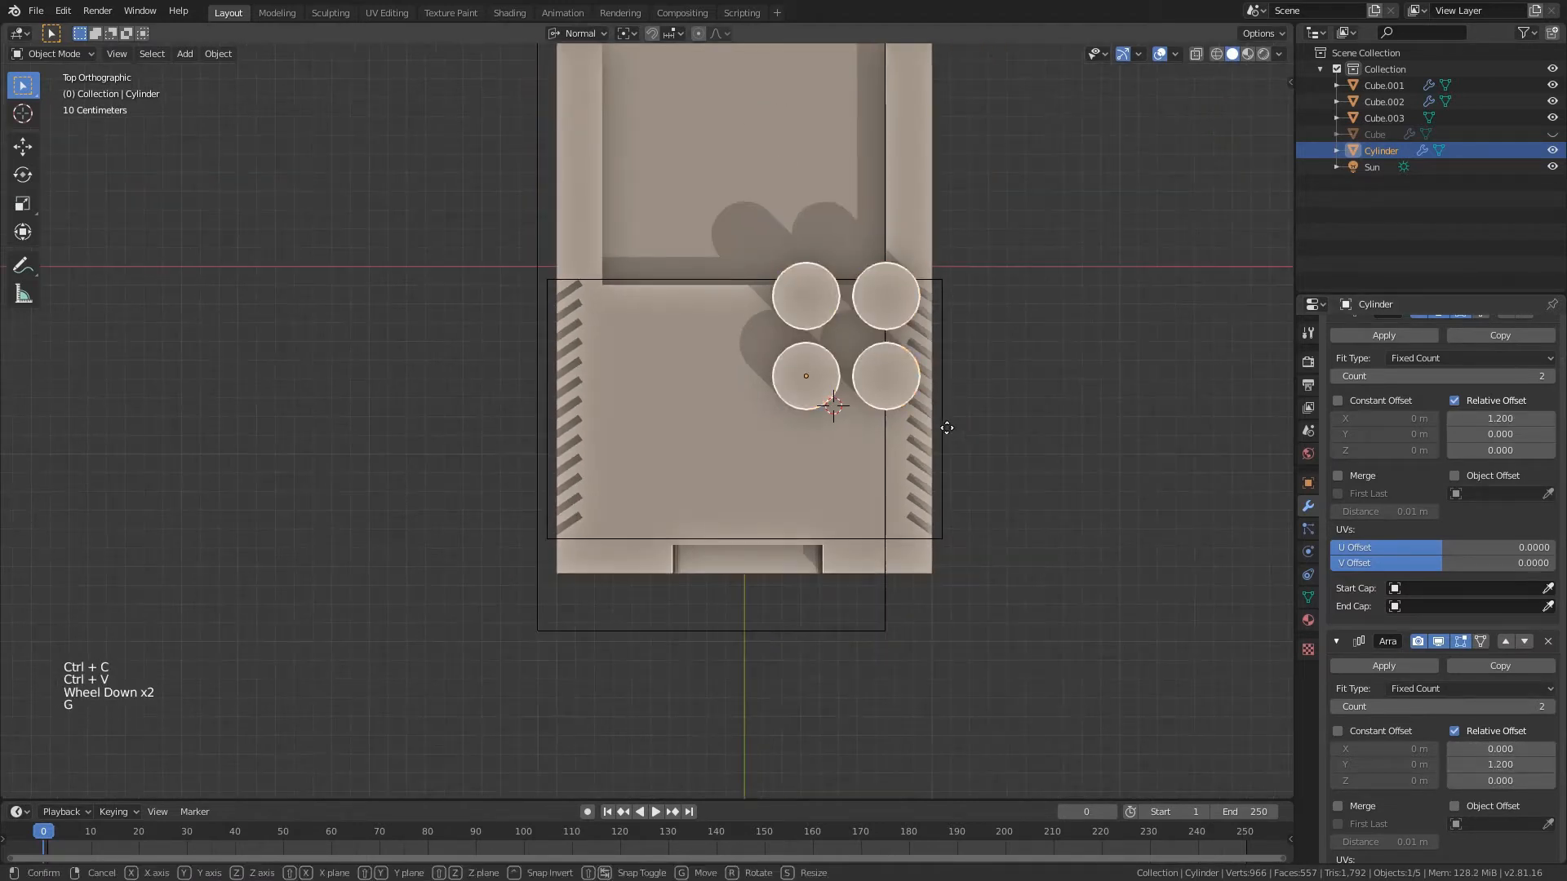
{"action": "key", "text": "s"}
{"action": "left_click", "coordinate": [865, 476]}
- Add a Bevel modifier to the arrayed cylinders to soften their rims
{"action": "scroll", "coordinate": [898, 359], "scroll_direction": "up", "scroll_amount": 2}
{"action": "middle_click_drag", "start_coordinate": [865, 476], "coordinate": [845, 377]}
{"action": "scroll", "coordinate": [1423, 331], "scroll_direction": "up", "scroll_amount": 8}
{"action": "left_click", "coordinate": [1423, 331]}
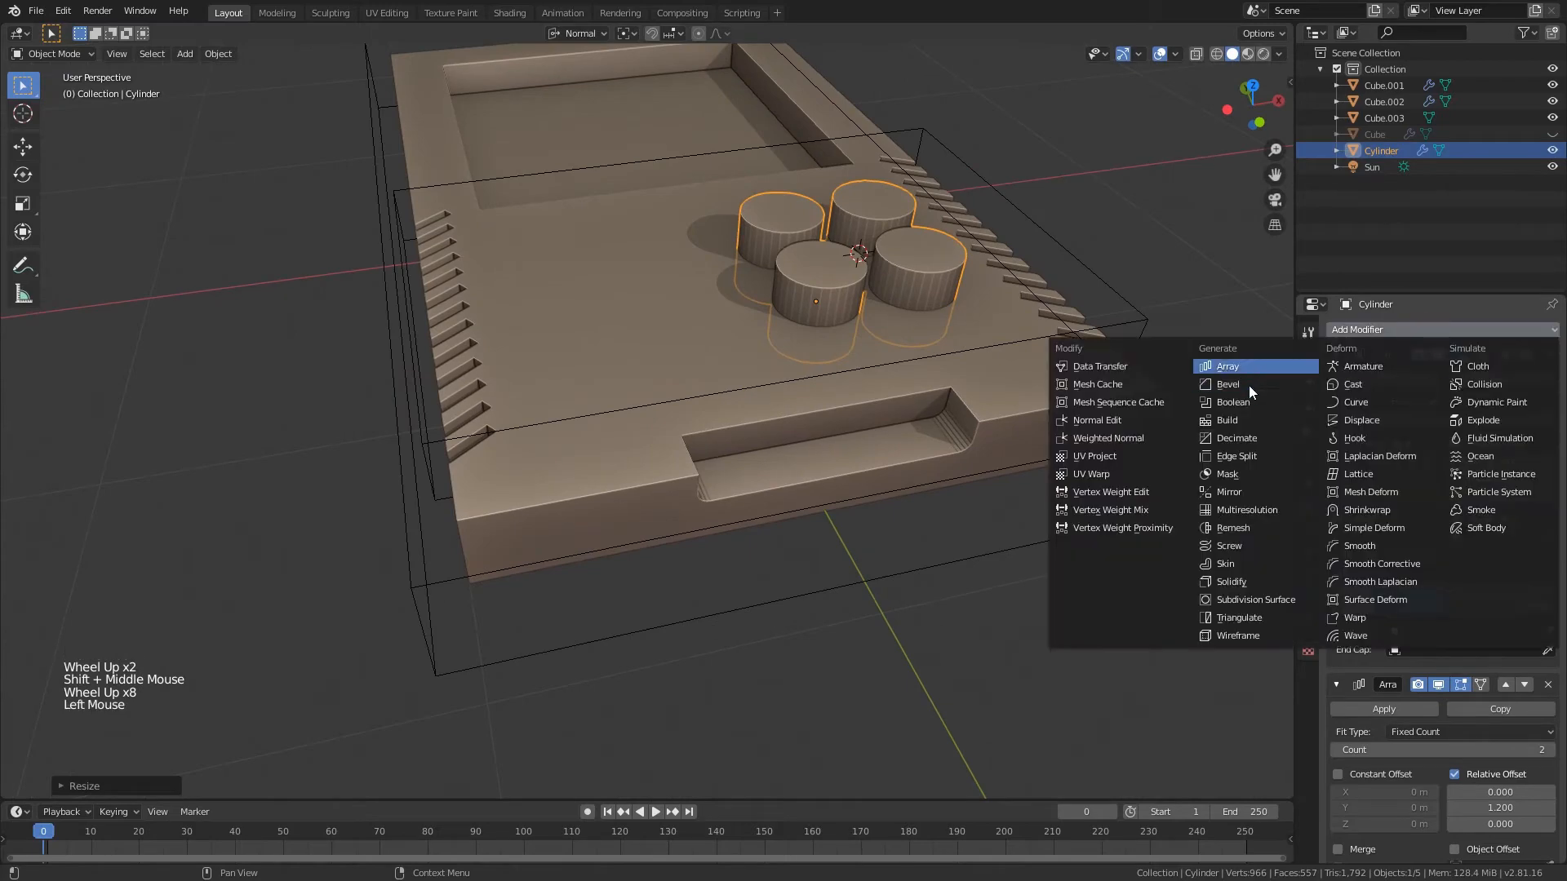
{"action": "left_click", "coordinate": [1242, 369]}
{"action": "middle_click_drag", "start_coordinate": [1241, 369], "coordinate": [1063, 422]}
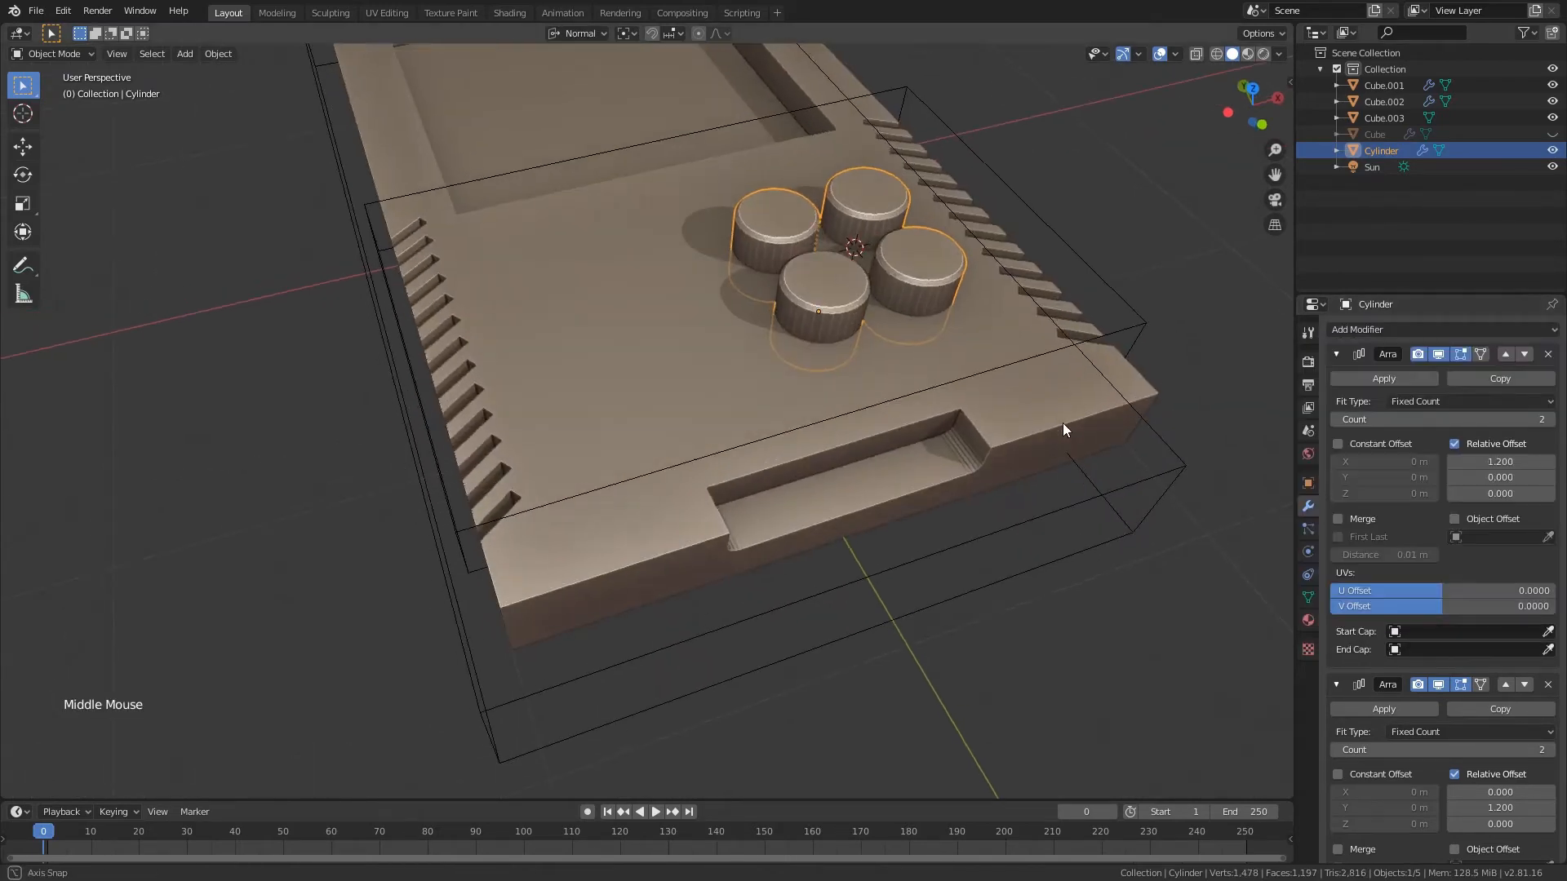
- Shrink the cylinder group slightly, rotate it 45 degrees in top view into a diamond layout, and save the file
{"action": "key", "text": "s"}
{"action": "left_click", "coordinate": [1023, 352]}
{"action": "key", "text": "KP_7"}
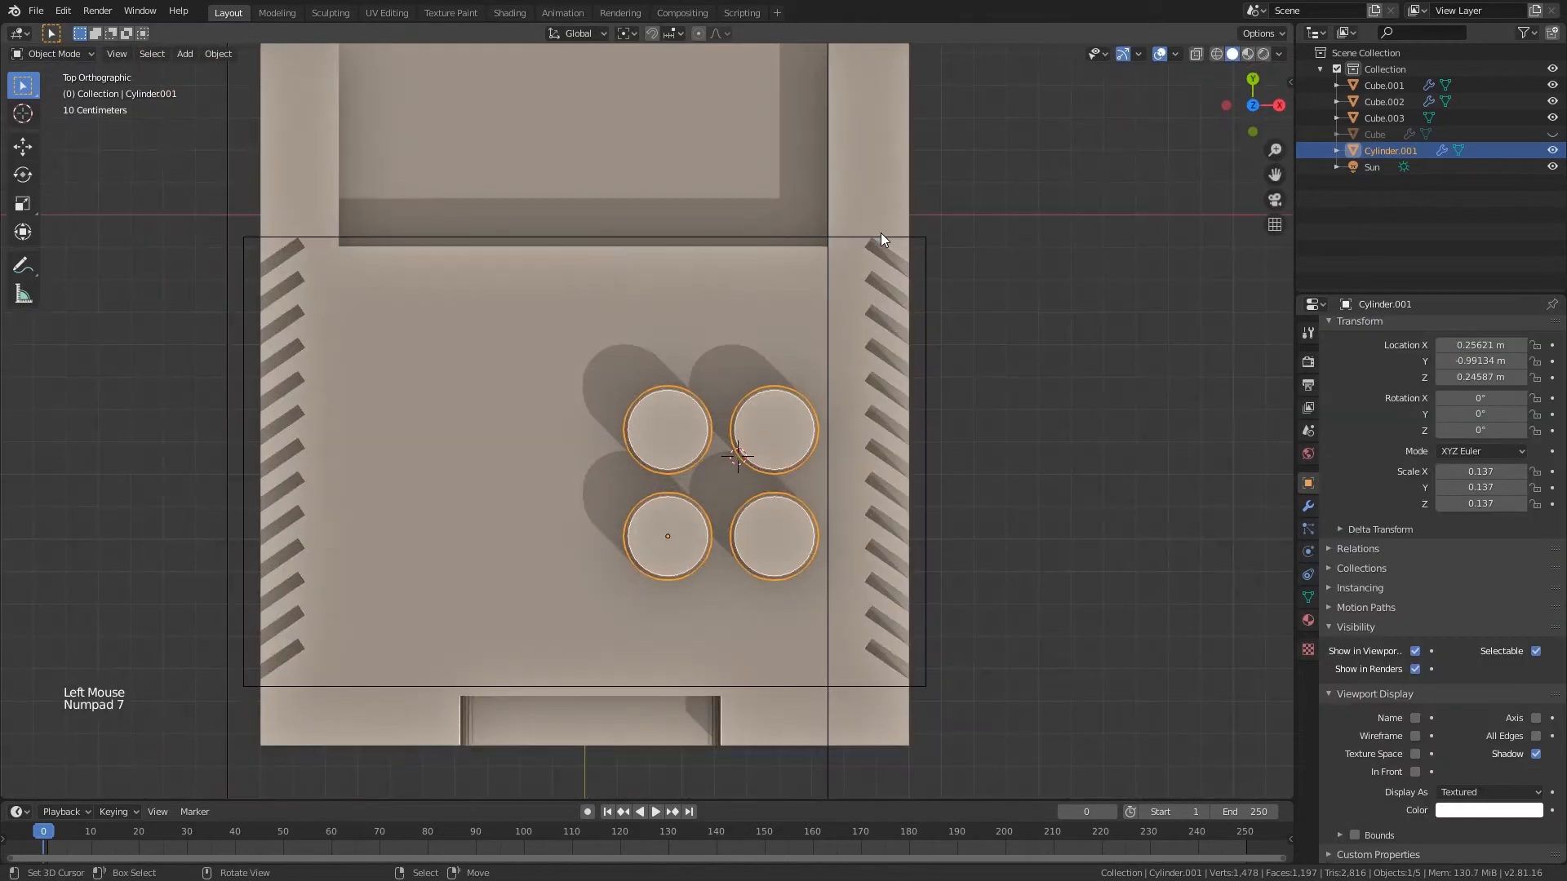
{"action": "middle_click_drag", "start_coordinate": [880, 233], "coordinate": [777, 336], "text": "shift"}
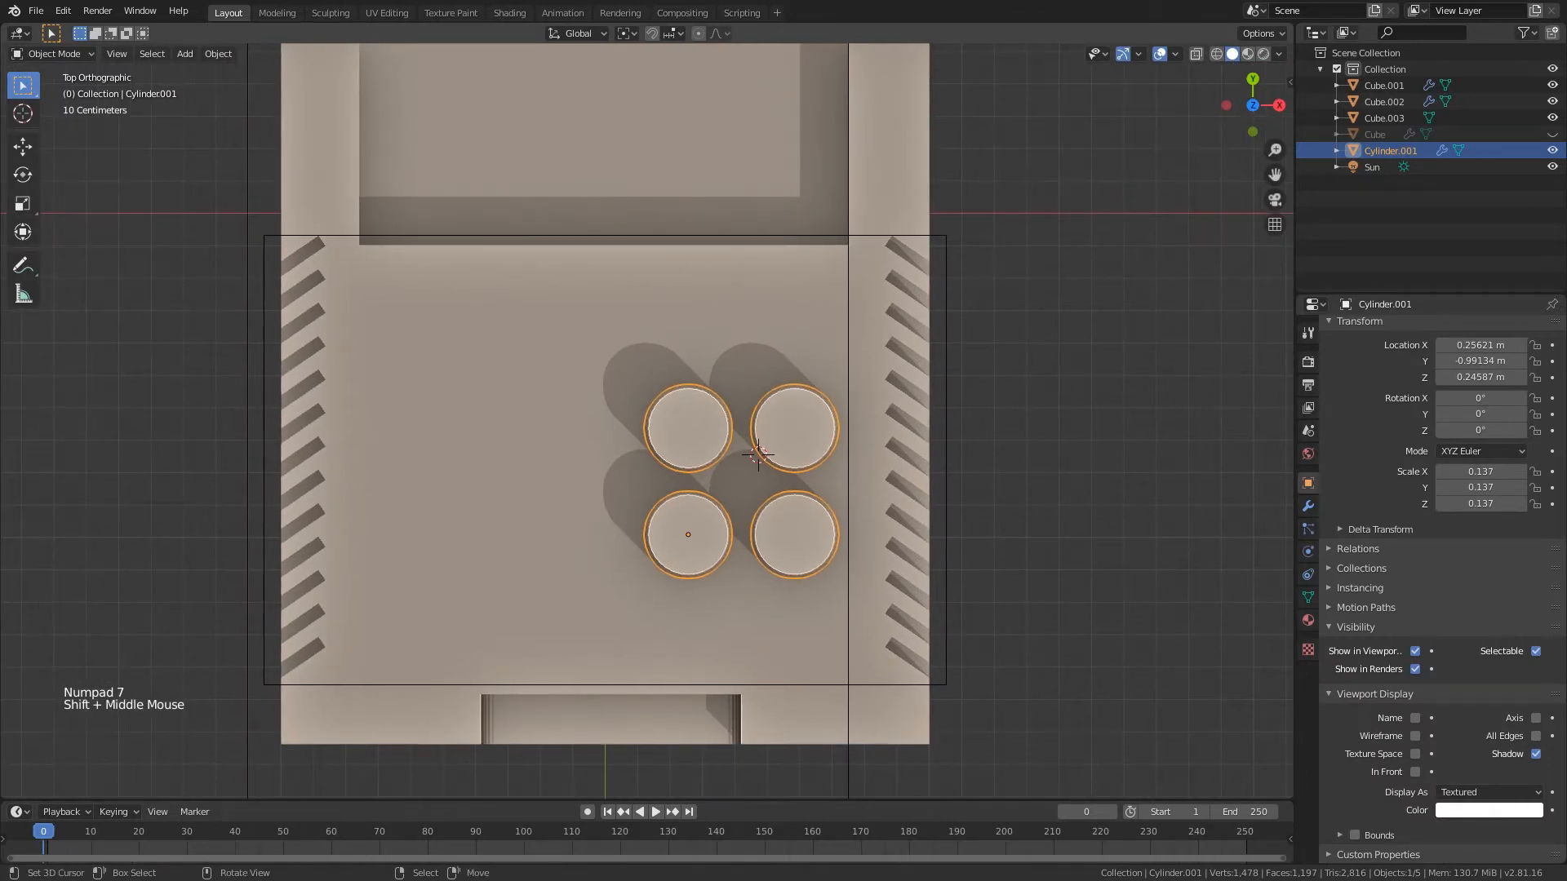
{"action": "type", "text": "r45"}
{"action": "key", "text": "Return"}
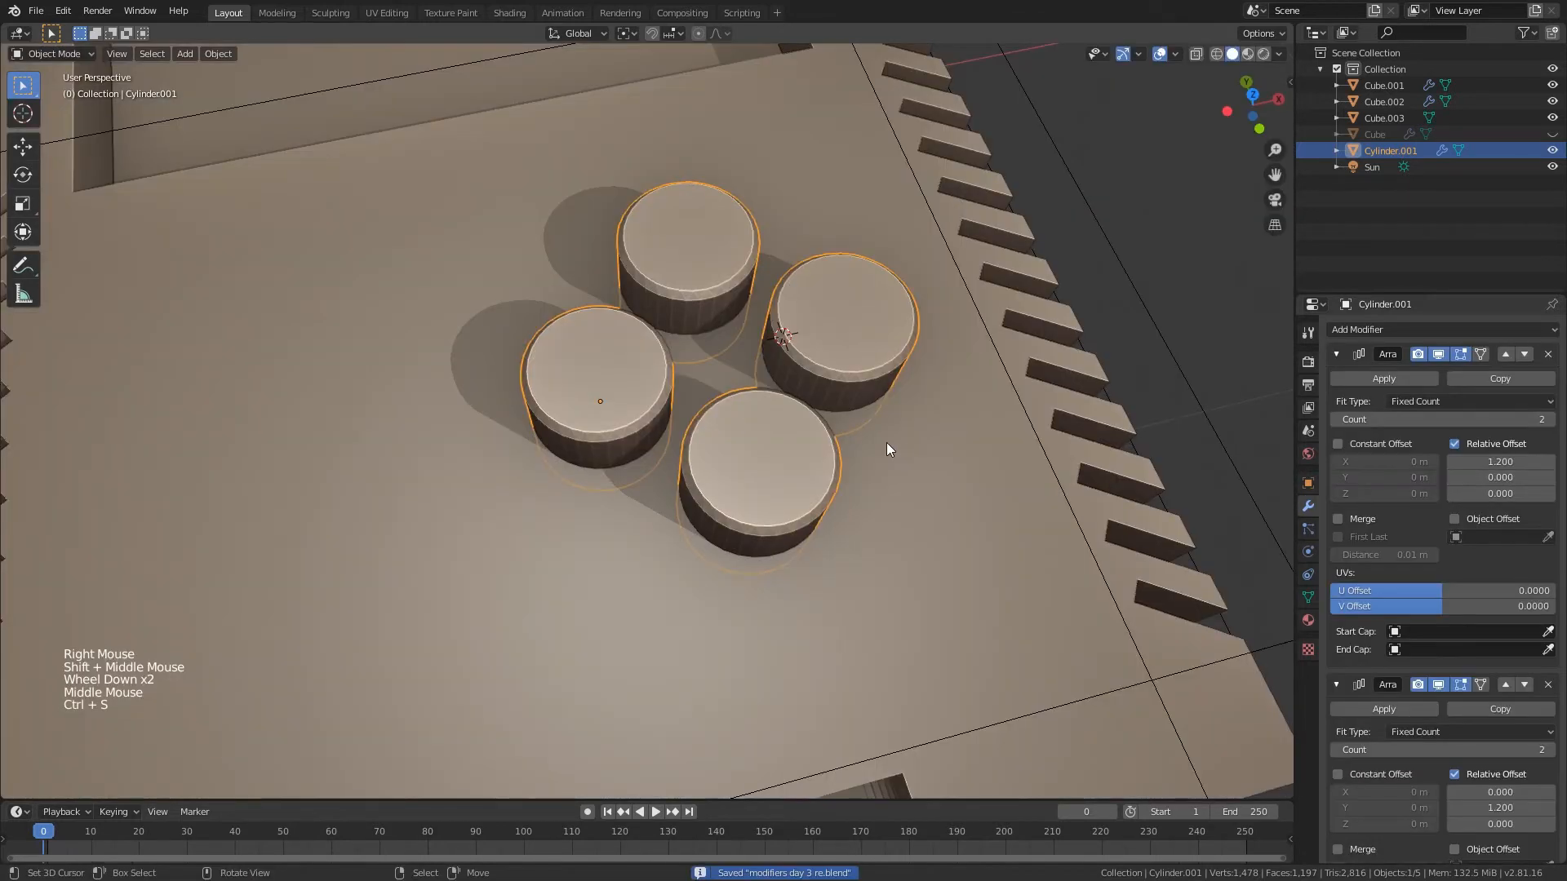
{"action": "key", "text": "ctrl+s"}
- Add a third Boolean modifier to the slab, set to Difference, with the arrayed cylinder group as its cutter object
{"action": "middle_click_drag", "start_coordinate": [899, 428], "coordinate": [767, 281]}
{"action": "scroll", "coordinate": [825, 418], "scroll_direction": "down", "scroll_amount": 1}
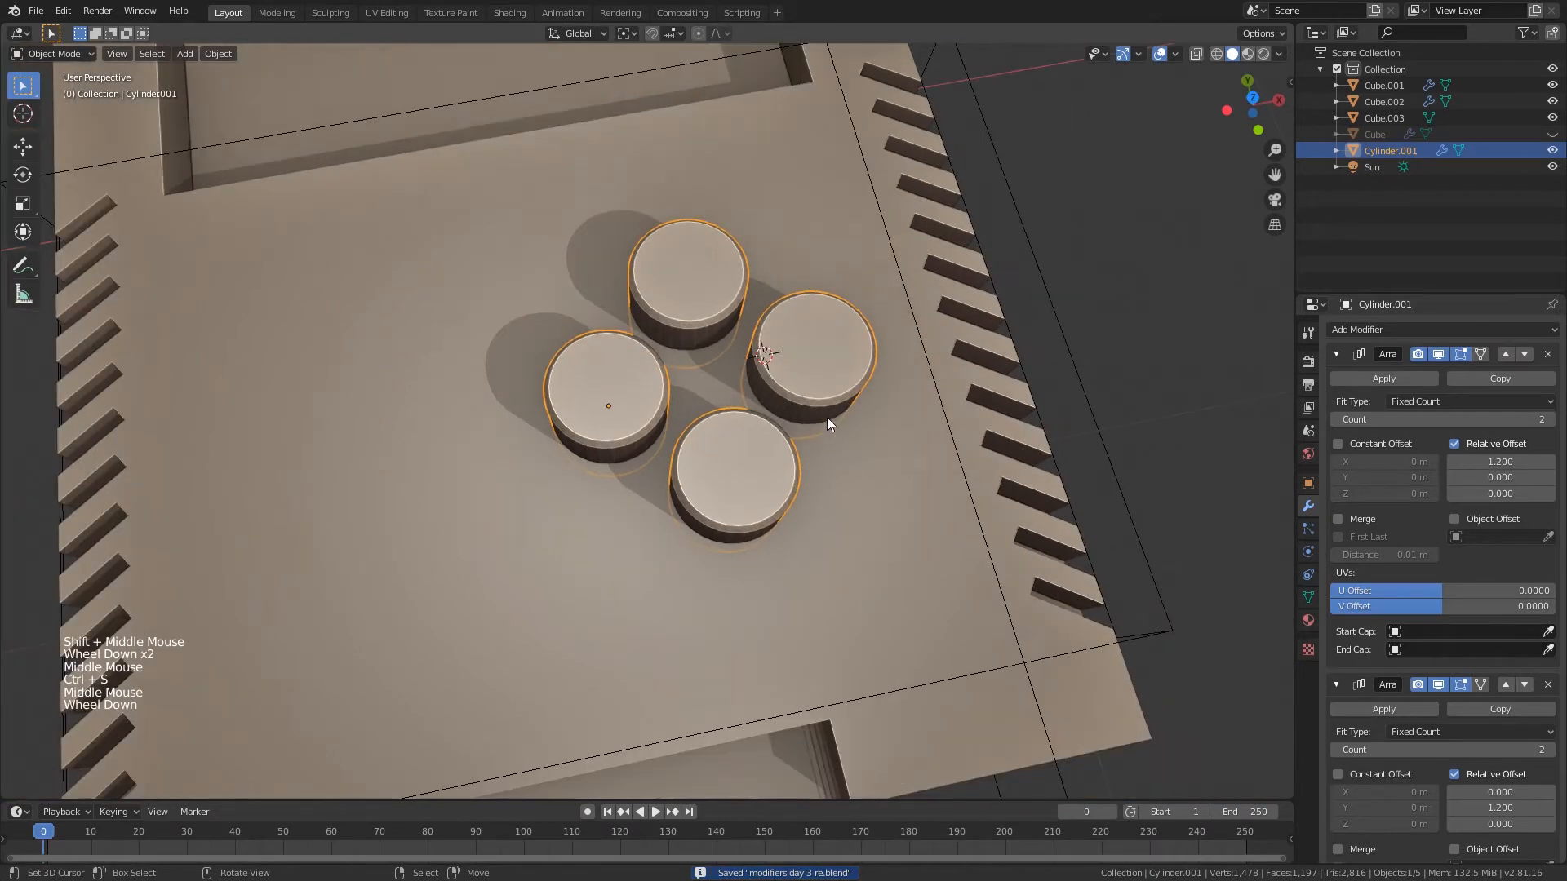
{"action": "middle_click_drag", "start_coordinate": [826, 418], "coordinate": [810, 350]}
{"action": "middle_click_drag", "start_coordinate": [579, 423], "coordinate": [750, 515]}
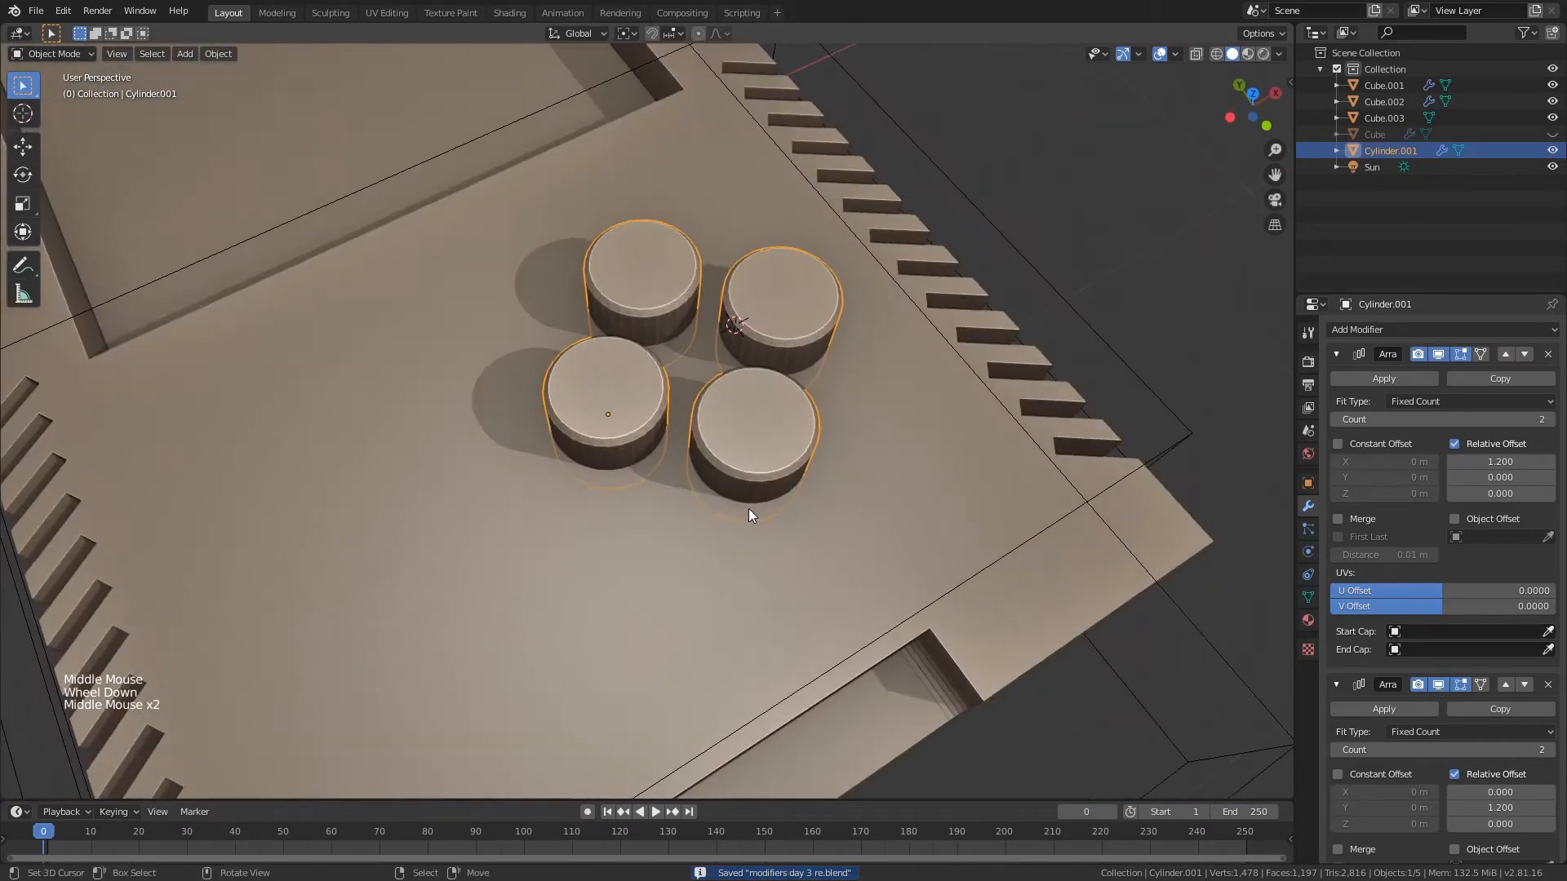
{"action": "middle_click_drag", "start_coordinate": [721, 415], "coordinate": [756, 405]}
{"action": "right_click", "coordinate": [894, 441]}
{"action": "middle_click_drag", "start_coordinate": [894, 440], "coordinate": [922, 384]}
{"action": "left_click", "coordinate": [1546, 656]}
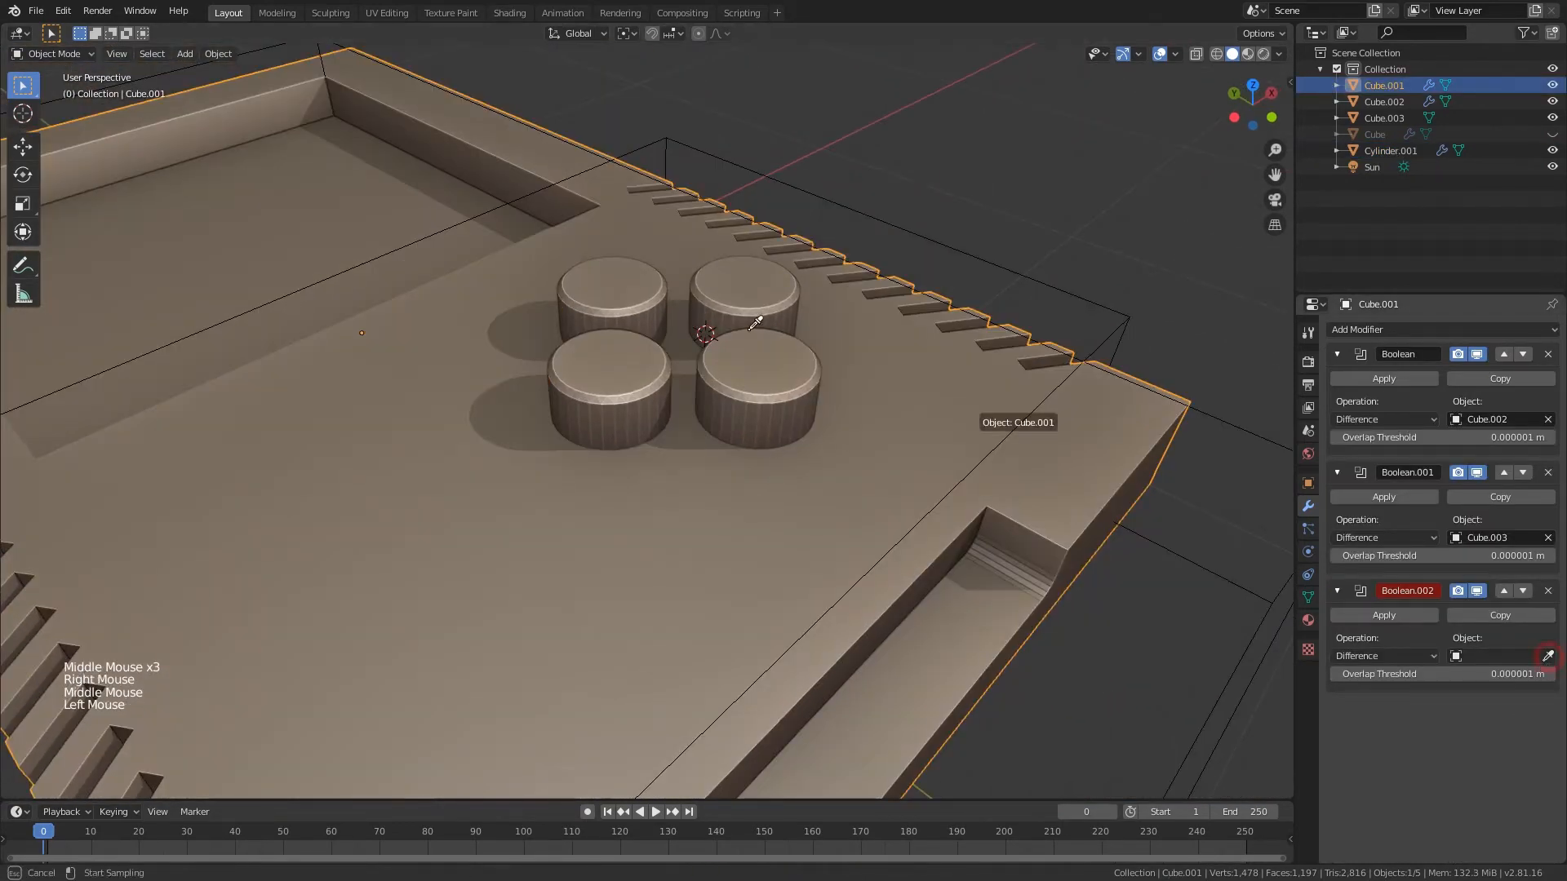
{"action": "left_click", "coordinate": [757, 294]}
{"action": "middle_click_drag", "start_coordinate": [762, 386], "coordinate": [769, 361]}
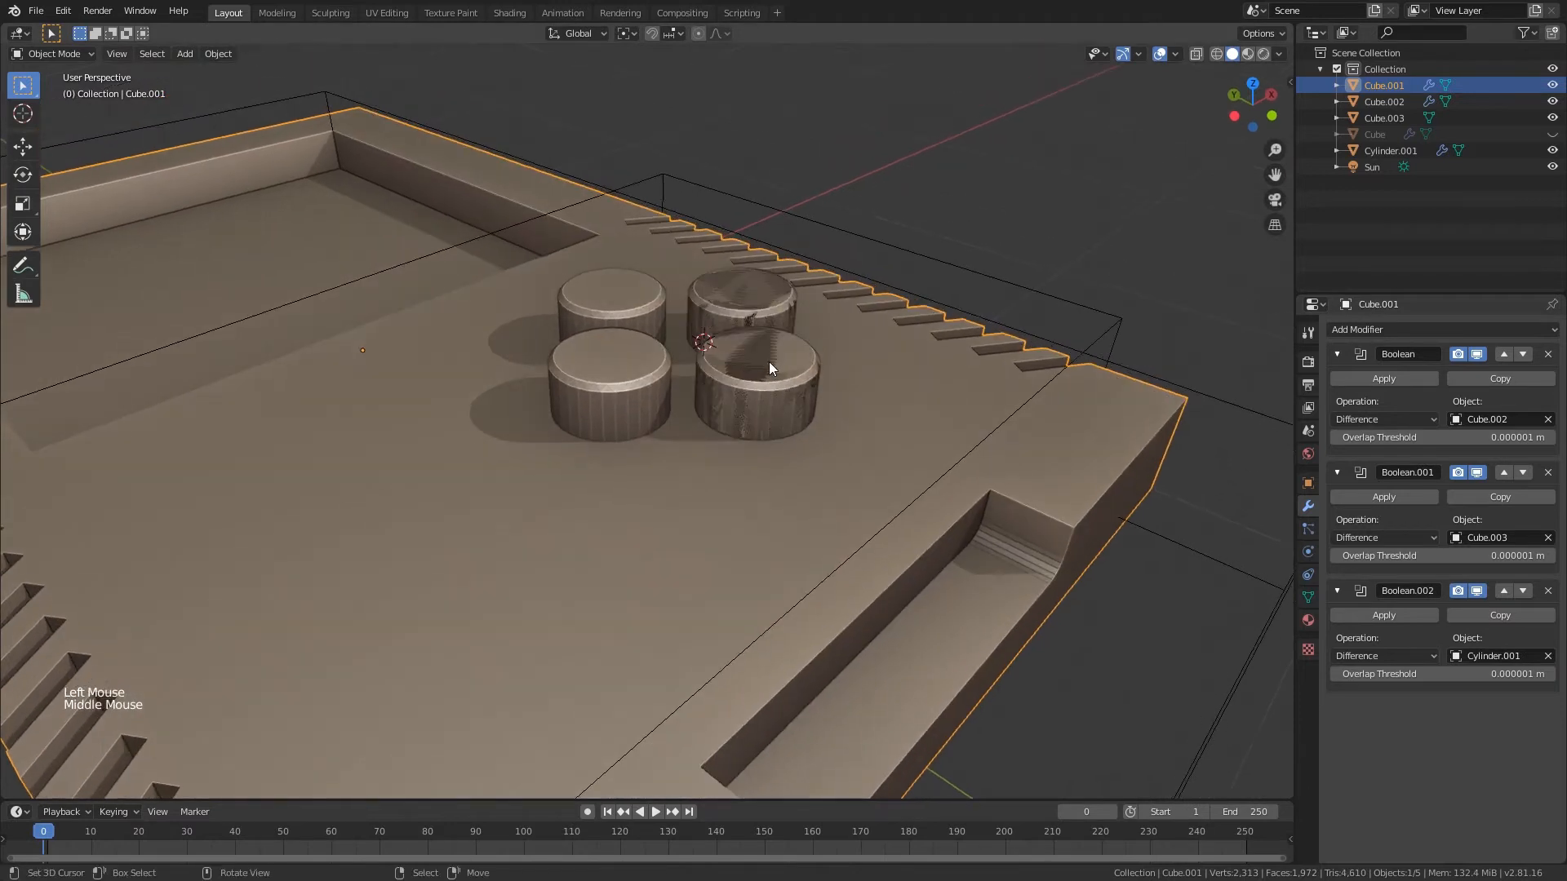
- Set the arrayed cylinder group's viewport display to Bounds
{"action": "right_click", "coordinate": [769, 361]}
{"action": "key", "text": "g"}
{"action": "left_click", "coordinate": [837, 347]}
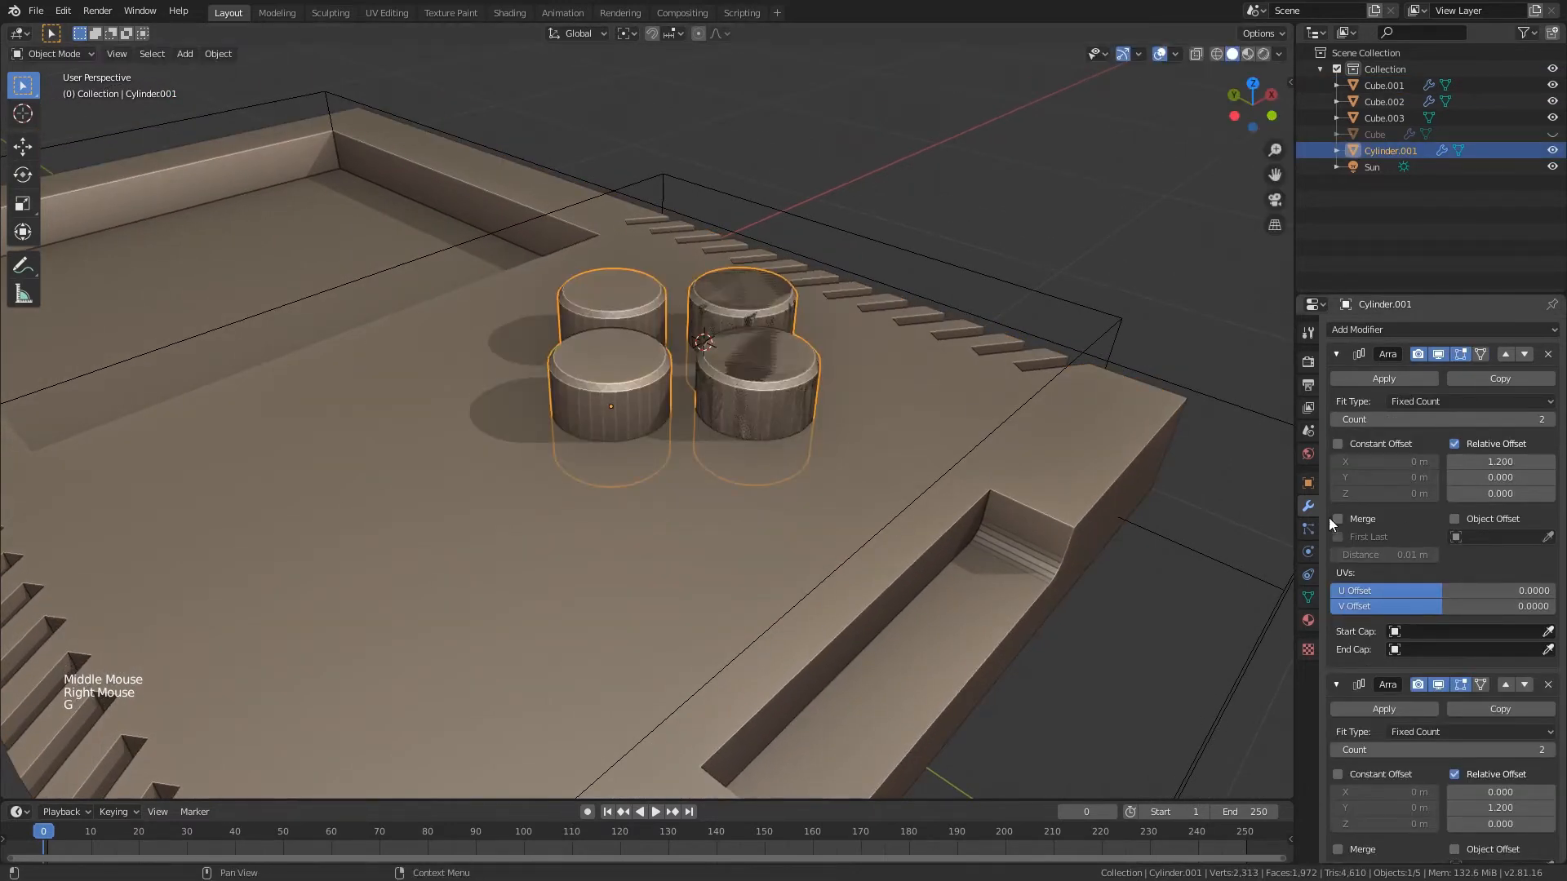
{"action": "left_click", "coordinate": [1308, 484]}
{"action": "left_click", "coordinate": [1489, 792]}
{"action": "left_click", "coordinate": [1468, 738]}
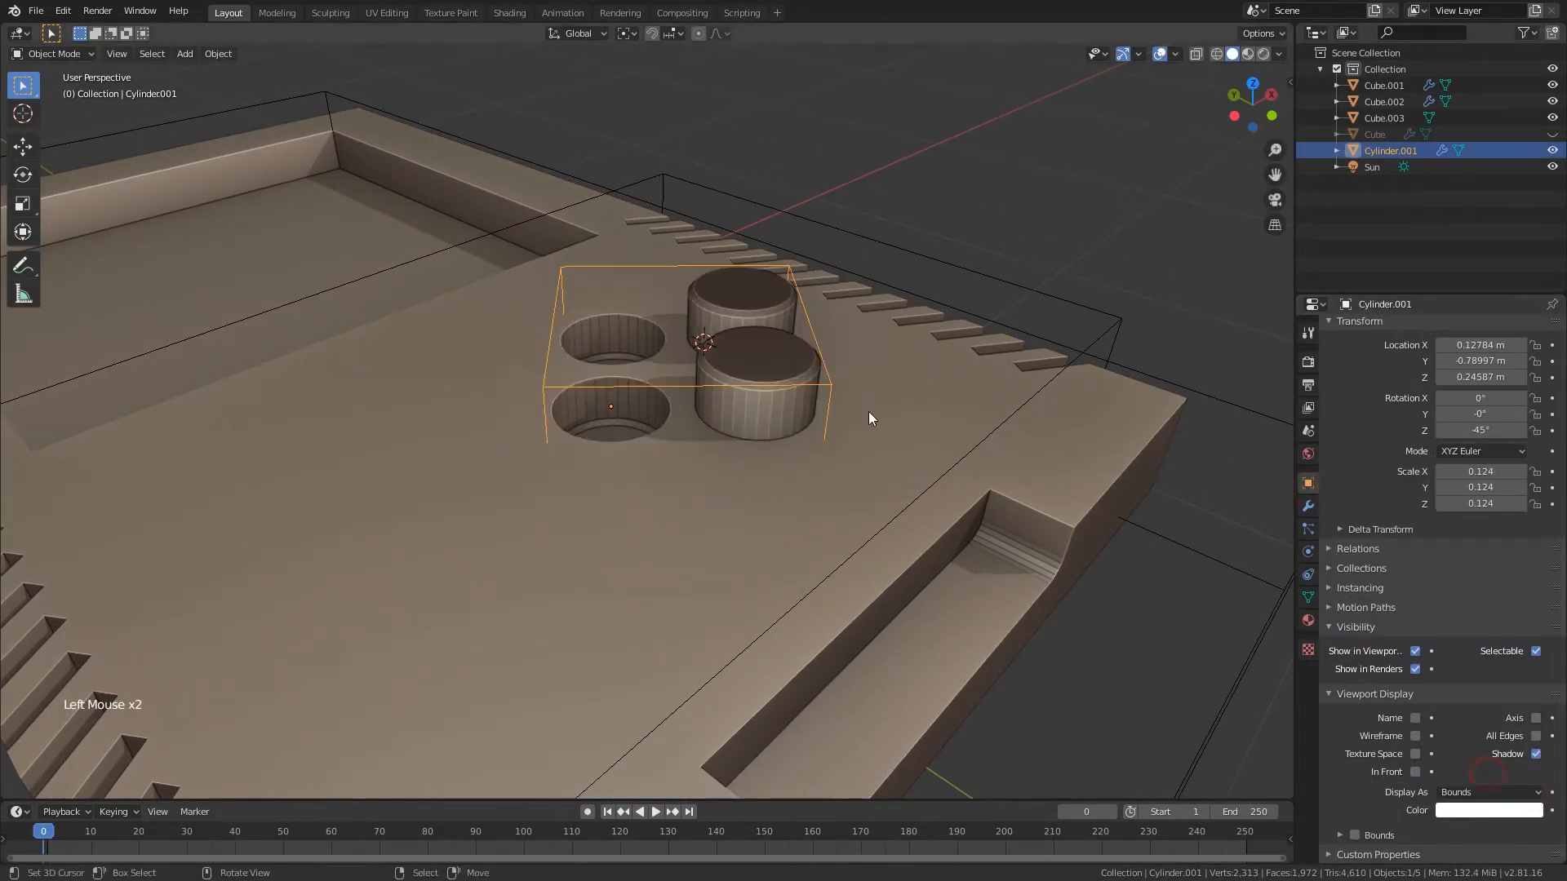
{"action": "middle_click_drag", "start_coordinate": [869, 412], "coordinate": [763, 433]}
- Remove the Bevel modifier from the arrayed cylinder cutter
{"action": "right_click", "coordinate": [688, 377]}
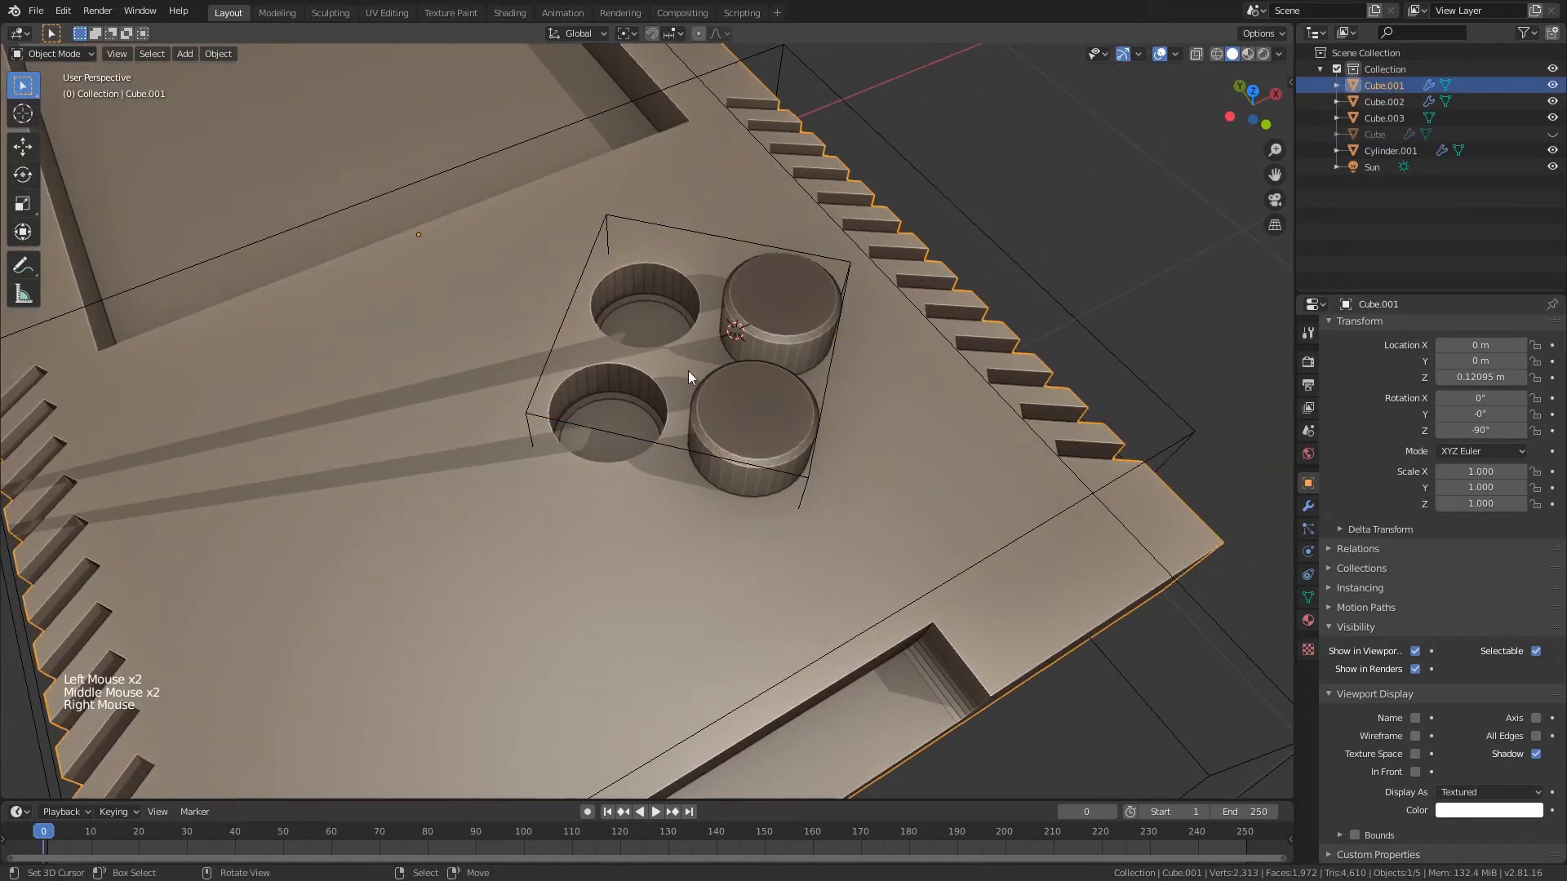
{"action": "key", "text": "g"}
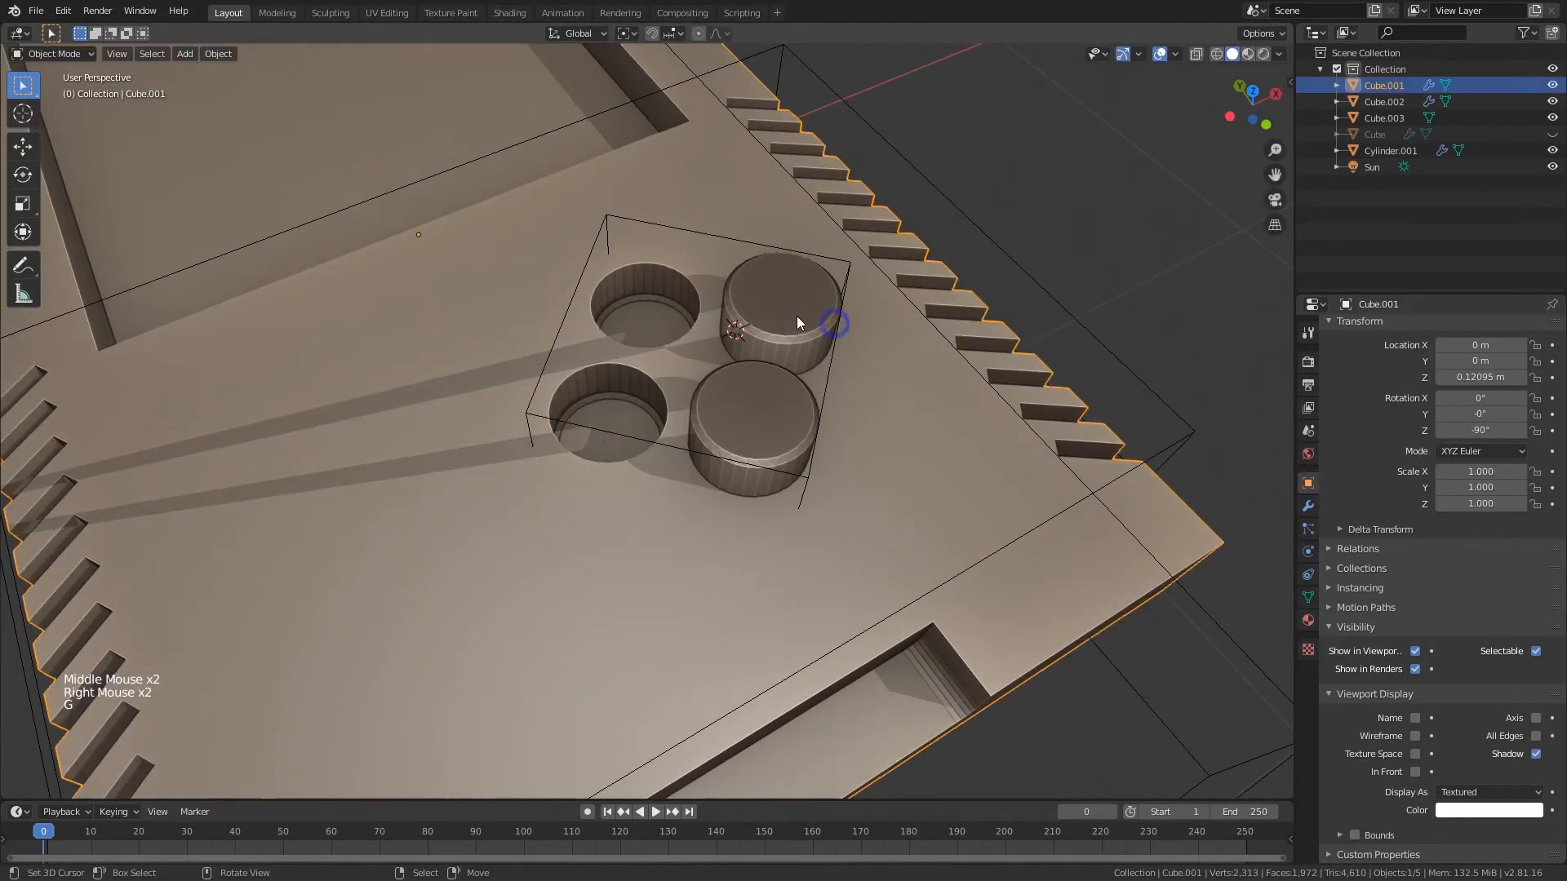
{"action": "right_click", "coordinate": [838, 258]}
{"action": "left_click", "coordinate": [1308, 506]}
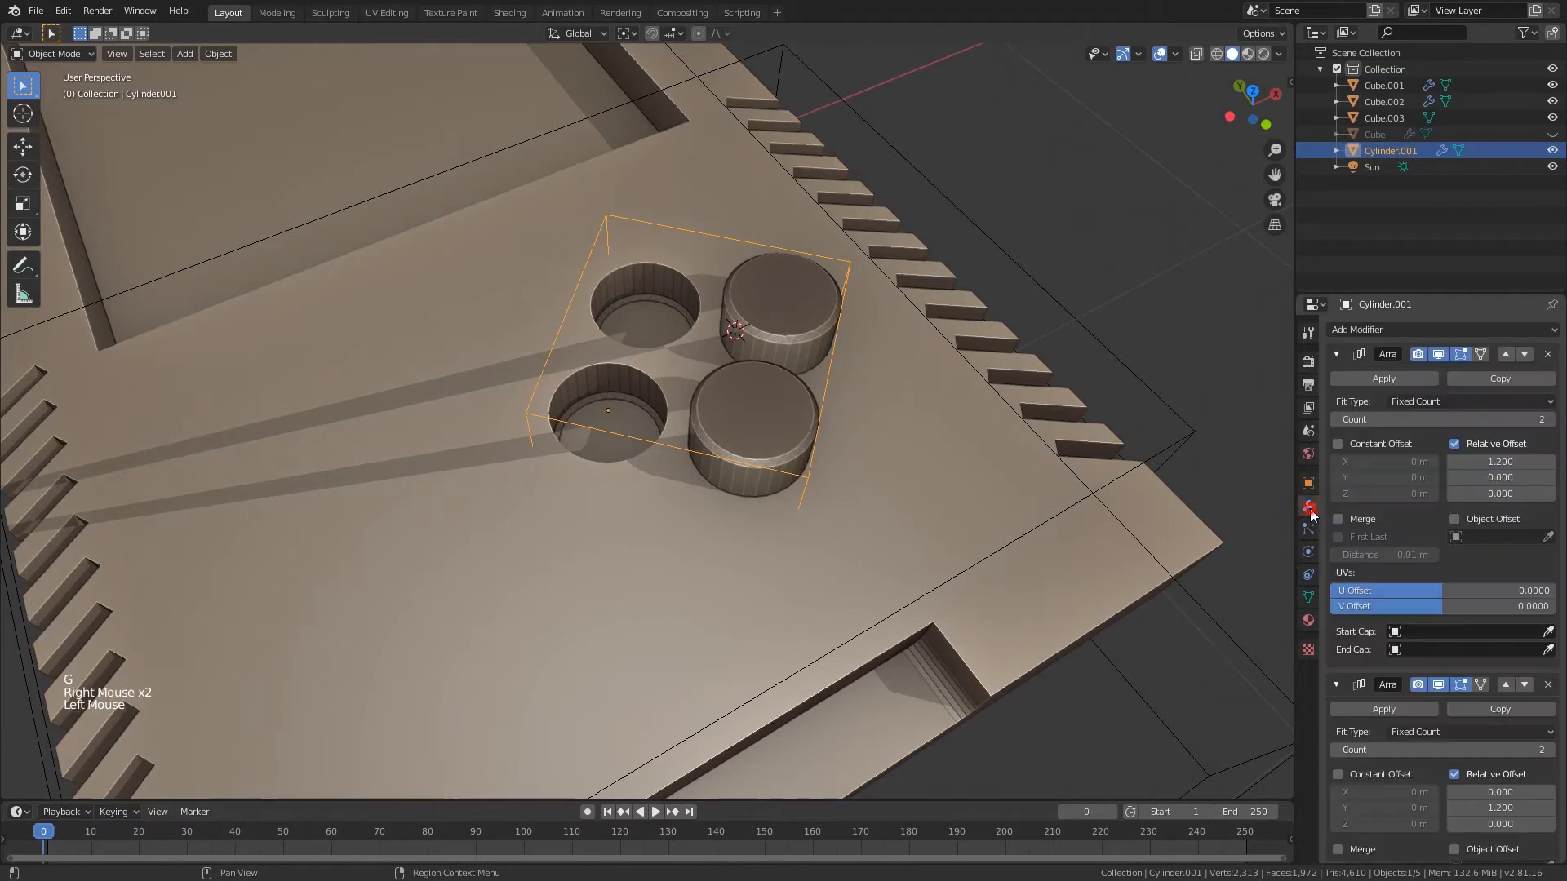
{"action": "scroll", "coordinate": [1496, 713], "scroll_direction": "down", "scroll_amount": 3}
{"action": "scroll", "coordinate": [1496, 713], "scroll_direction": "down", "scroll_amount": 20}
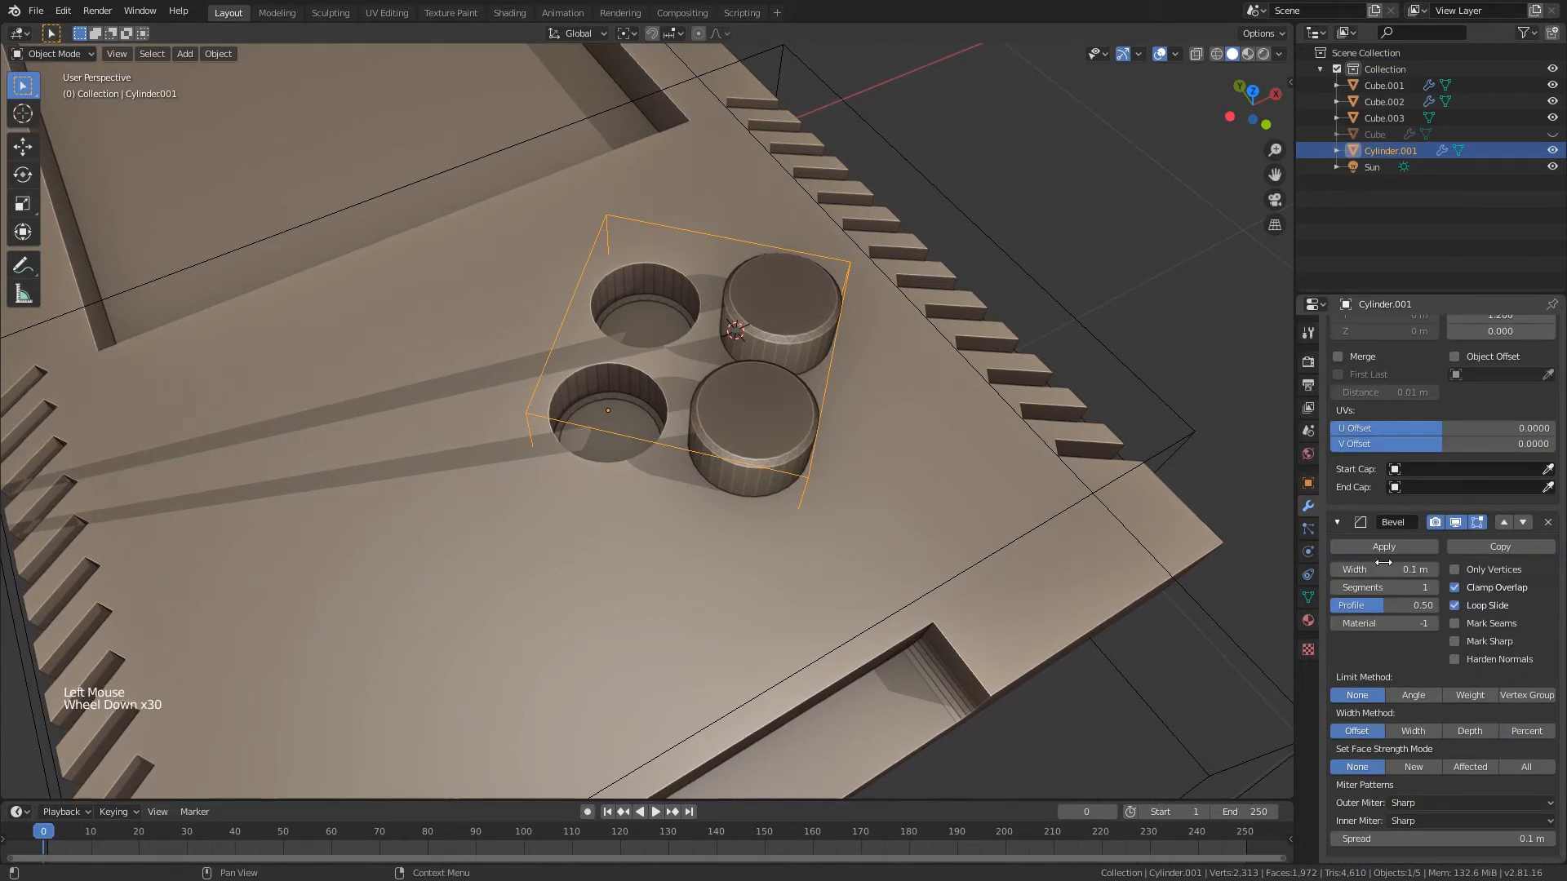
{"action": "left_click", "coordinate": [1547, 523]}
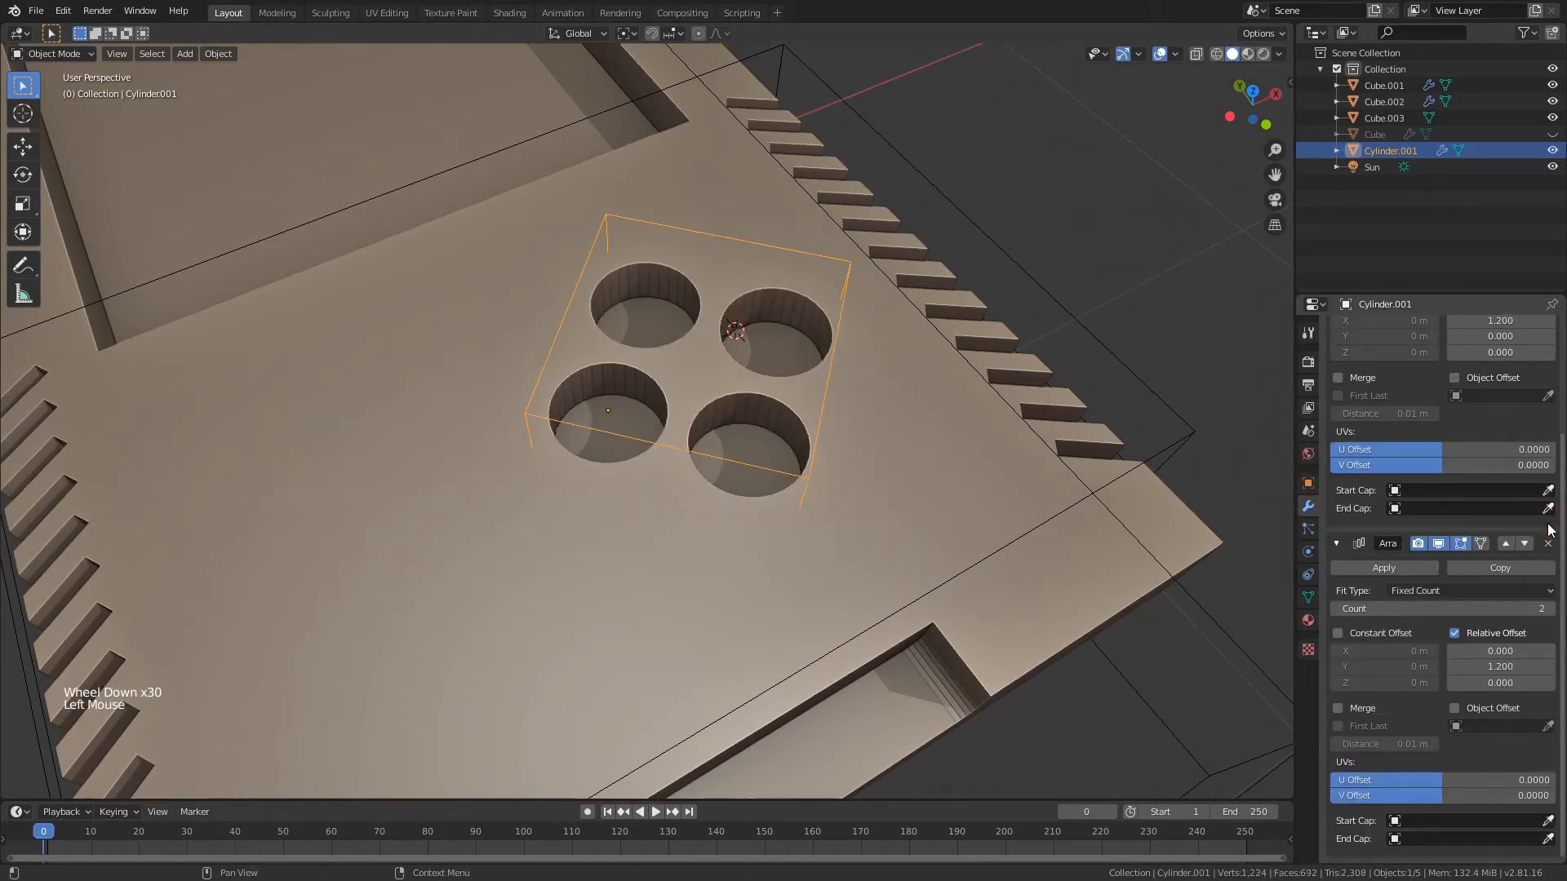
{"action": "key", "text": "ctrl+z"}
{"action": "scroll", "coordinate": [1443, 732], "scroll_direction": "down", "scroll_amount": 6}
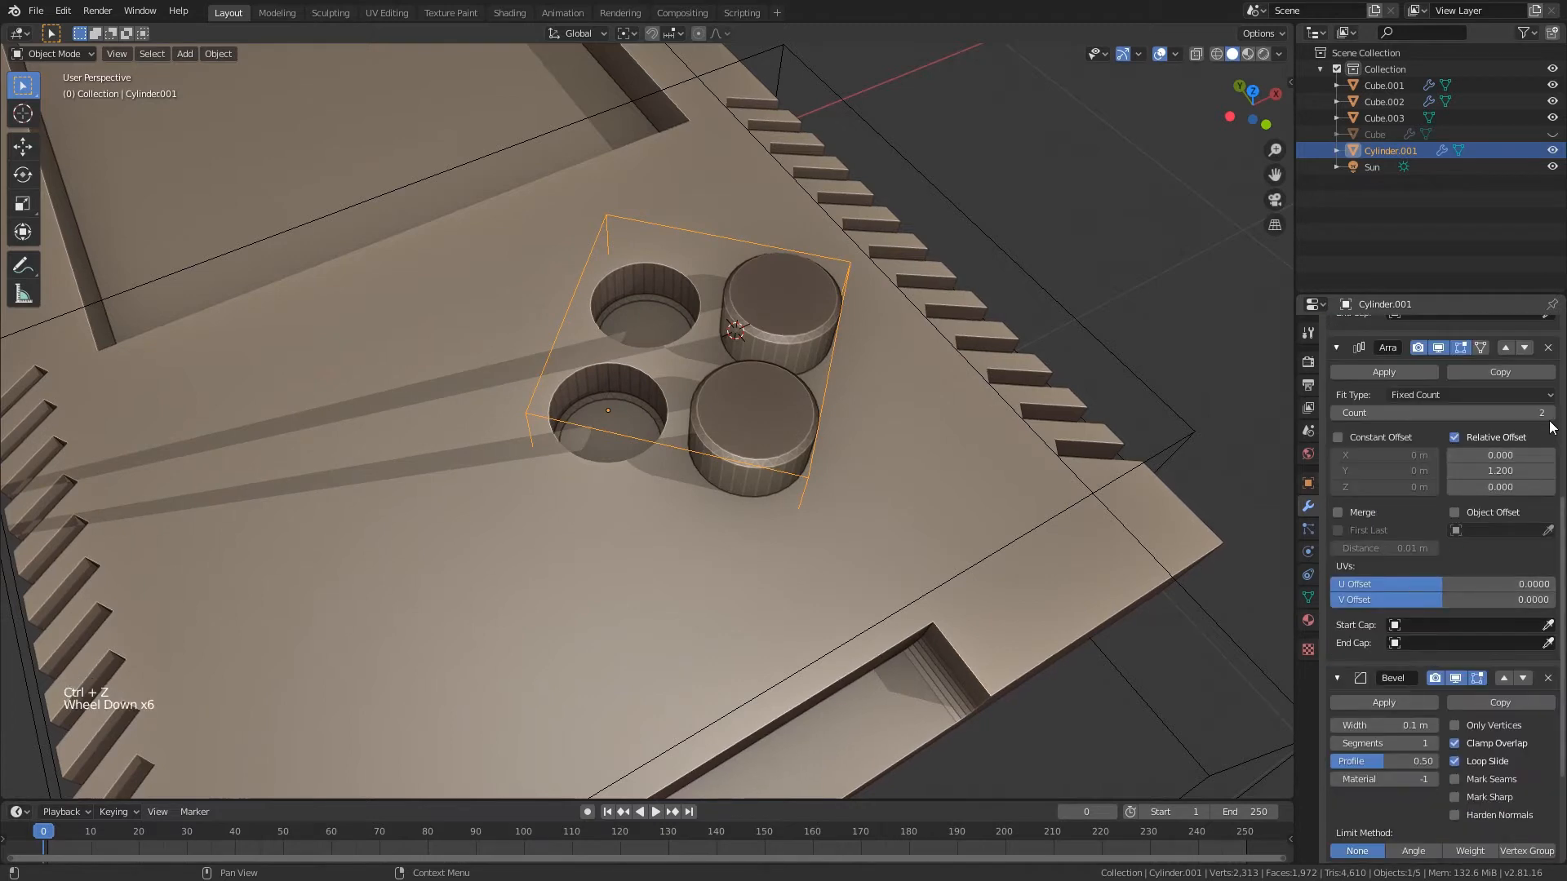
{"action": "scroll", "coordinate": [1443, 519], "scroll_direction": "up", "scroll_amount": 5}
{"action": "scroll", "coordinate": [1443, 520], "scroll_direction": "down", "scroll_amount": 12}
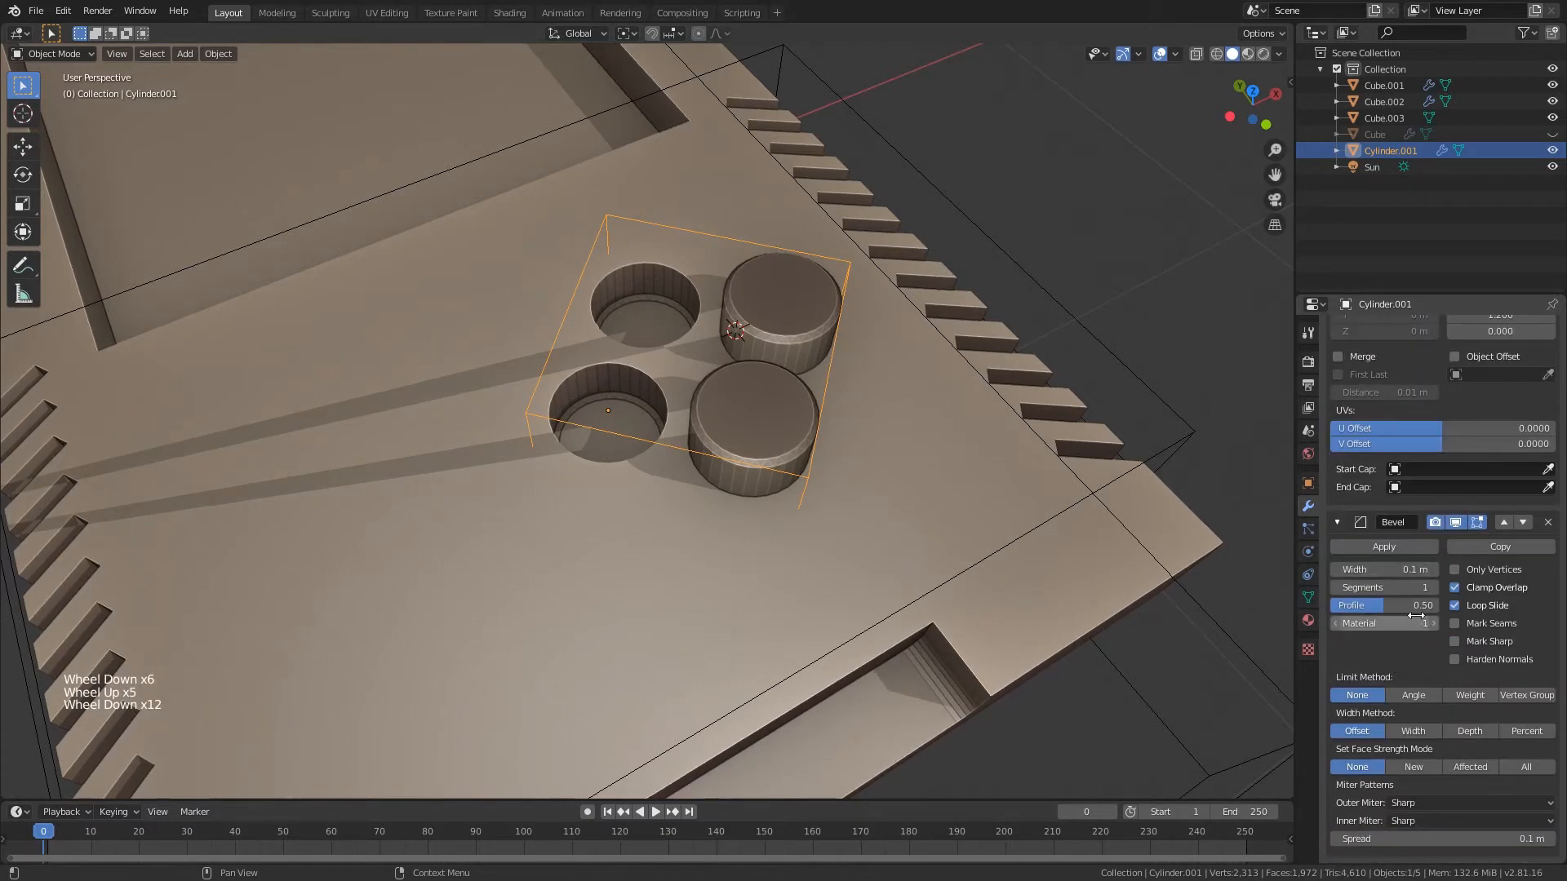
{"action": "left_click", "coordinate": [1548, 522]}
- Duplicate the cylinder cutter in place and set the copy's viewport display to Solid
{"action": "middle_click_drag", "start_coordinate": [734, 408], "coordinate": [816, 367]}
{"action": "scroll", "coordinate": [816, 367], "scroll_direction": "down", "scroll_amount": 1}
{"action": "scroll", "coordinate": [816, 367], "scroll_direction": "up", "scroll_amount": 3}
{"action": "key", "text": "shift+d"}
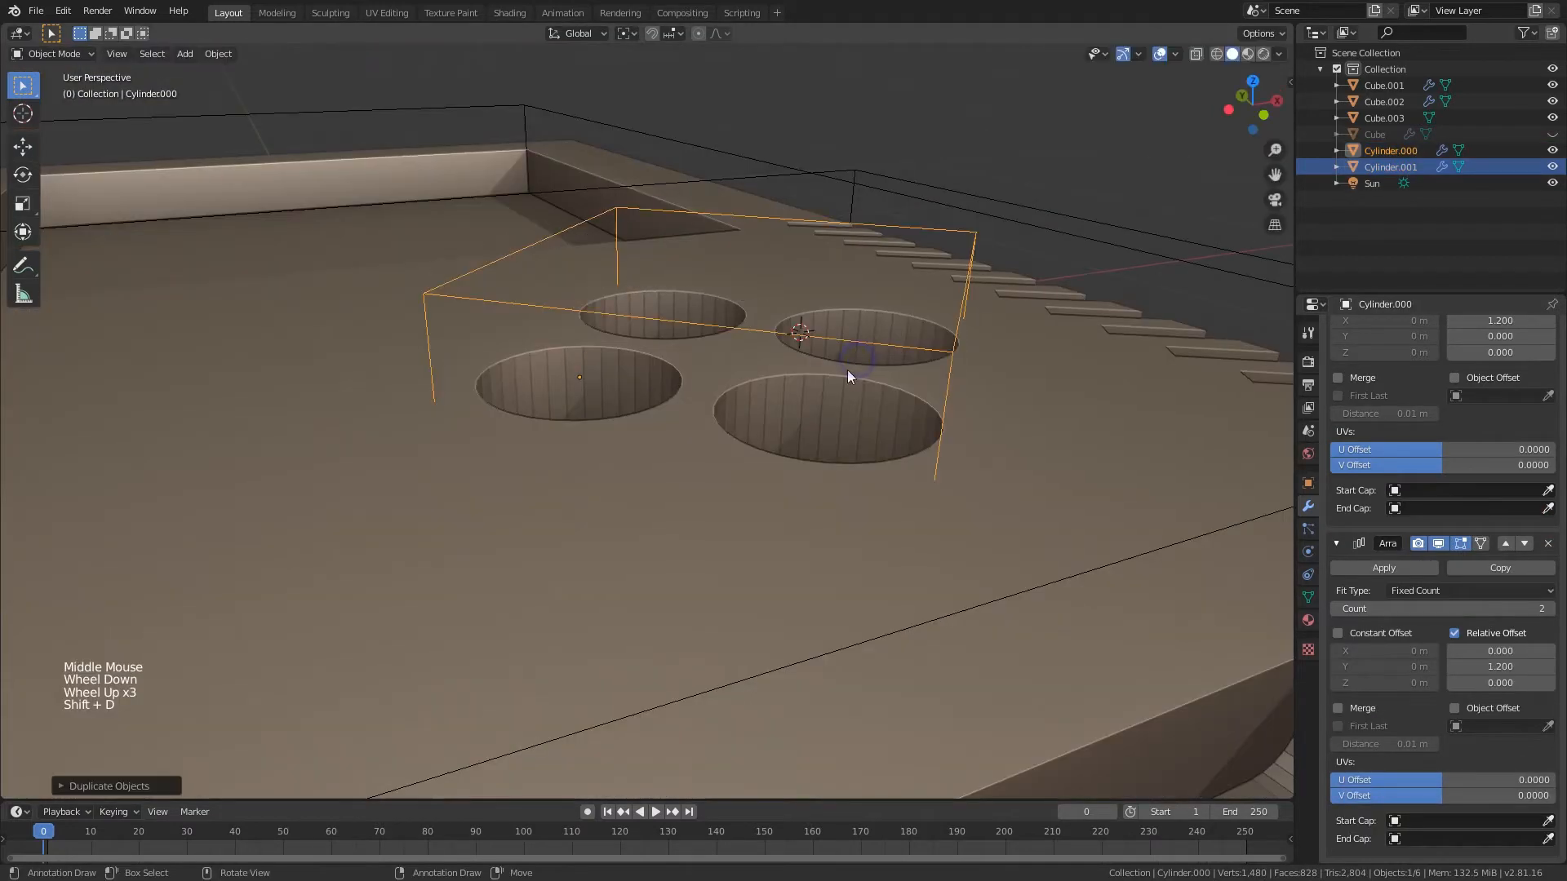
{"action": "key", "text": "g"}
{"action": "left_click", "coordinate": [869, 341]}
{"action": "left_click", "coordinate": [1308, 483]}
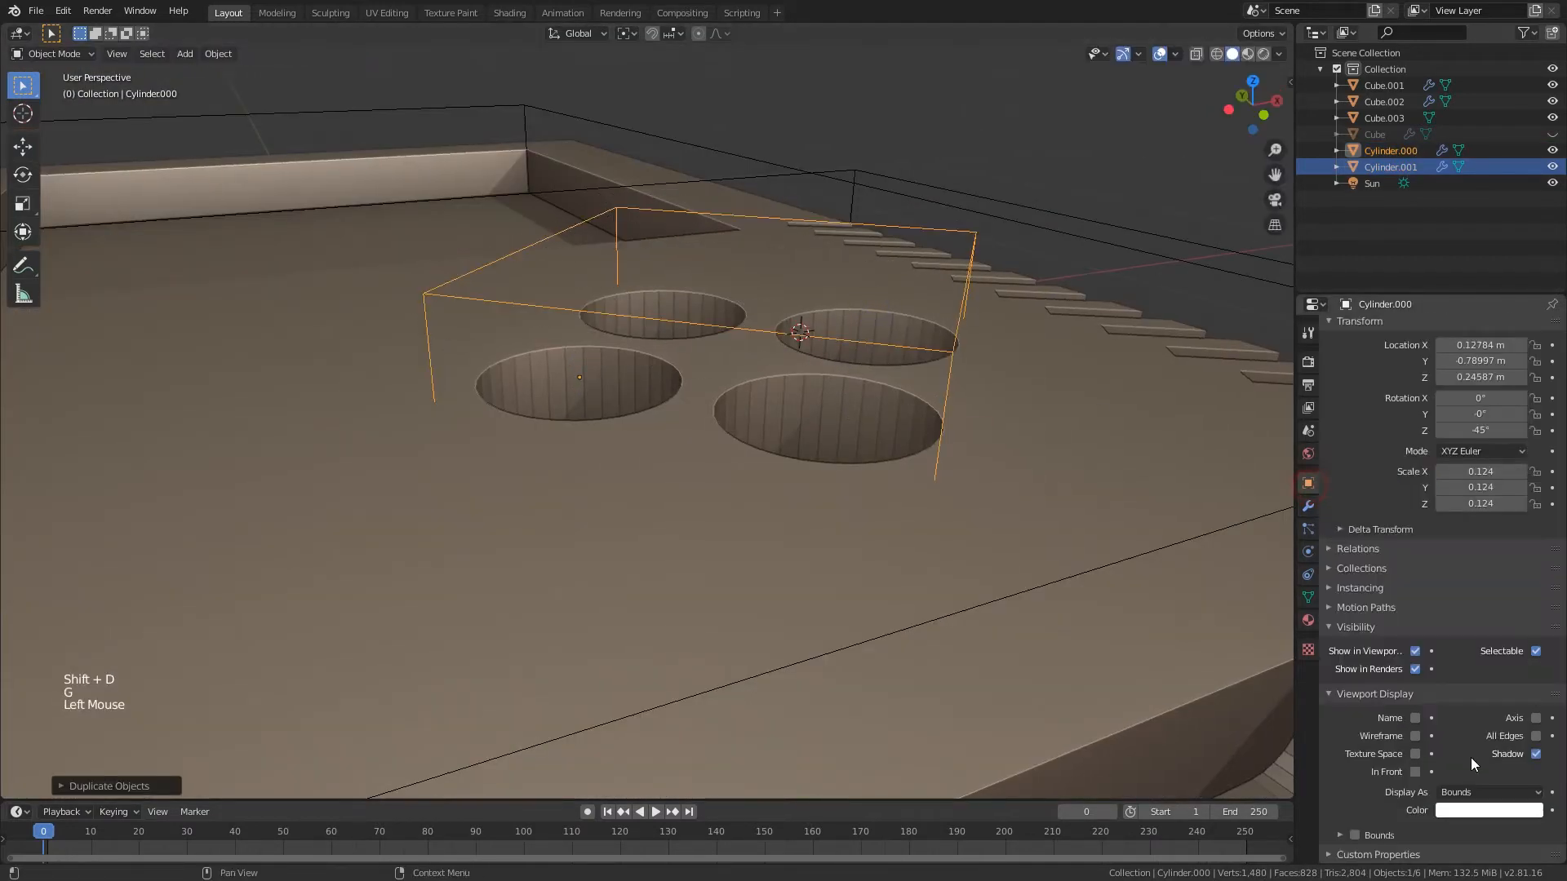
{"action": "left_click", "coordinate": [1484, 792]}
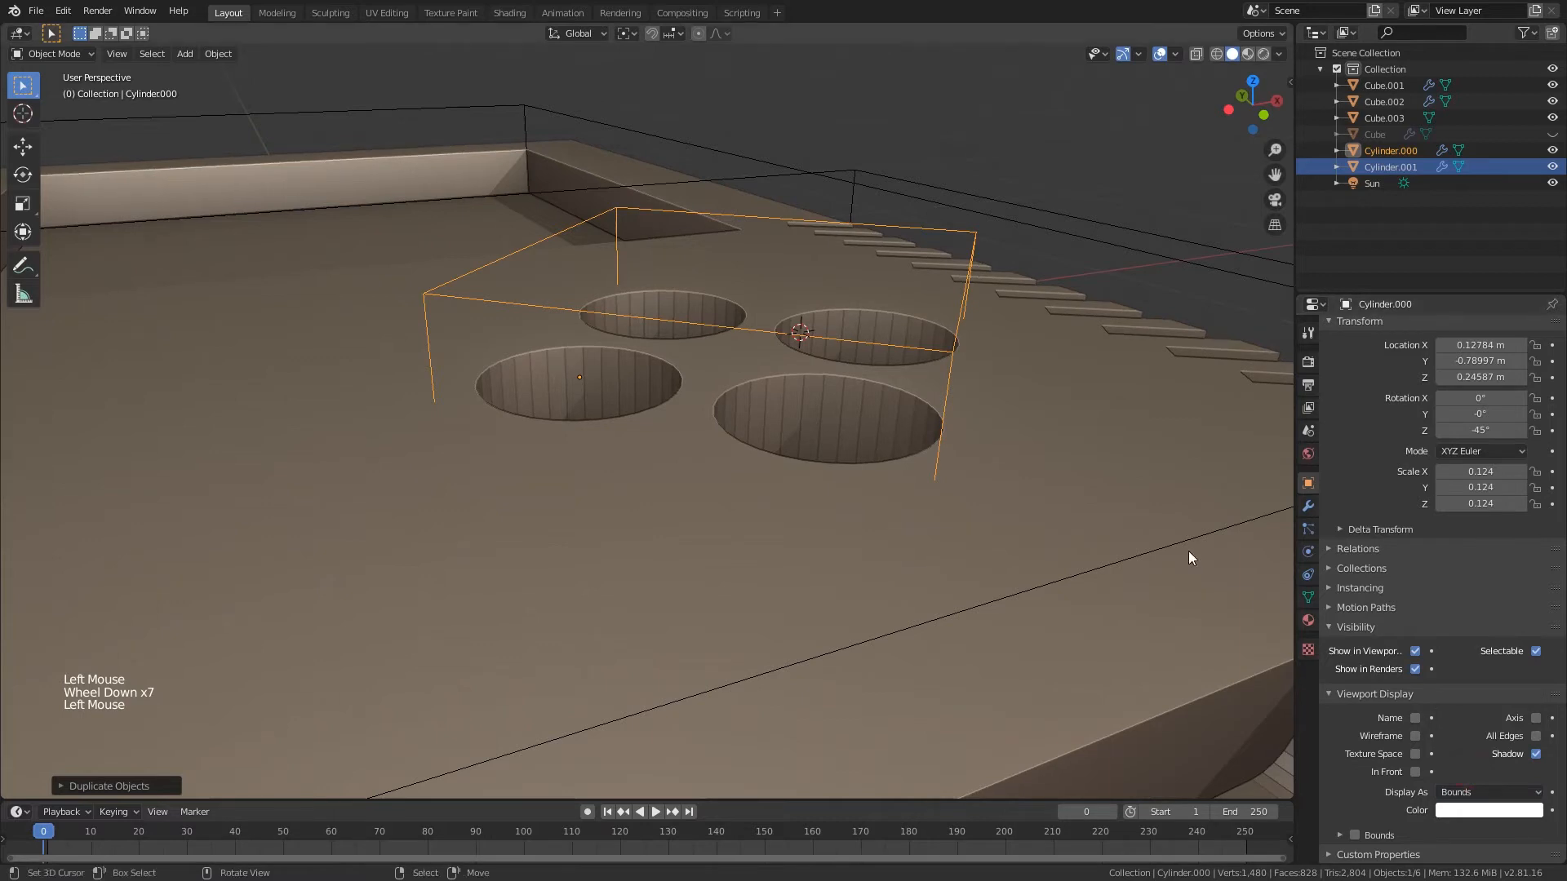
{"action": "left_click", "coordinate": [1485, 791]}
{"action": "left_click", "coordinate": [1471, 737]}
{"action": "middle_click_drag", "start_coordinate": [1020, 458], "coordinate": [1112, 464]}
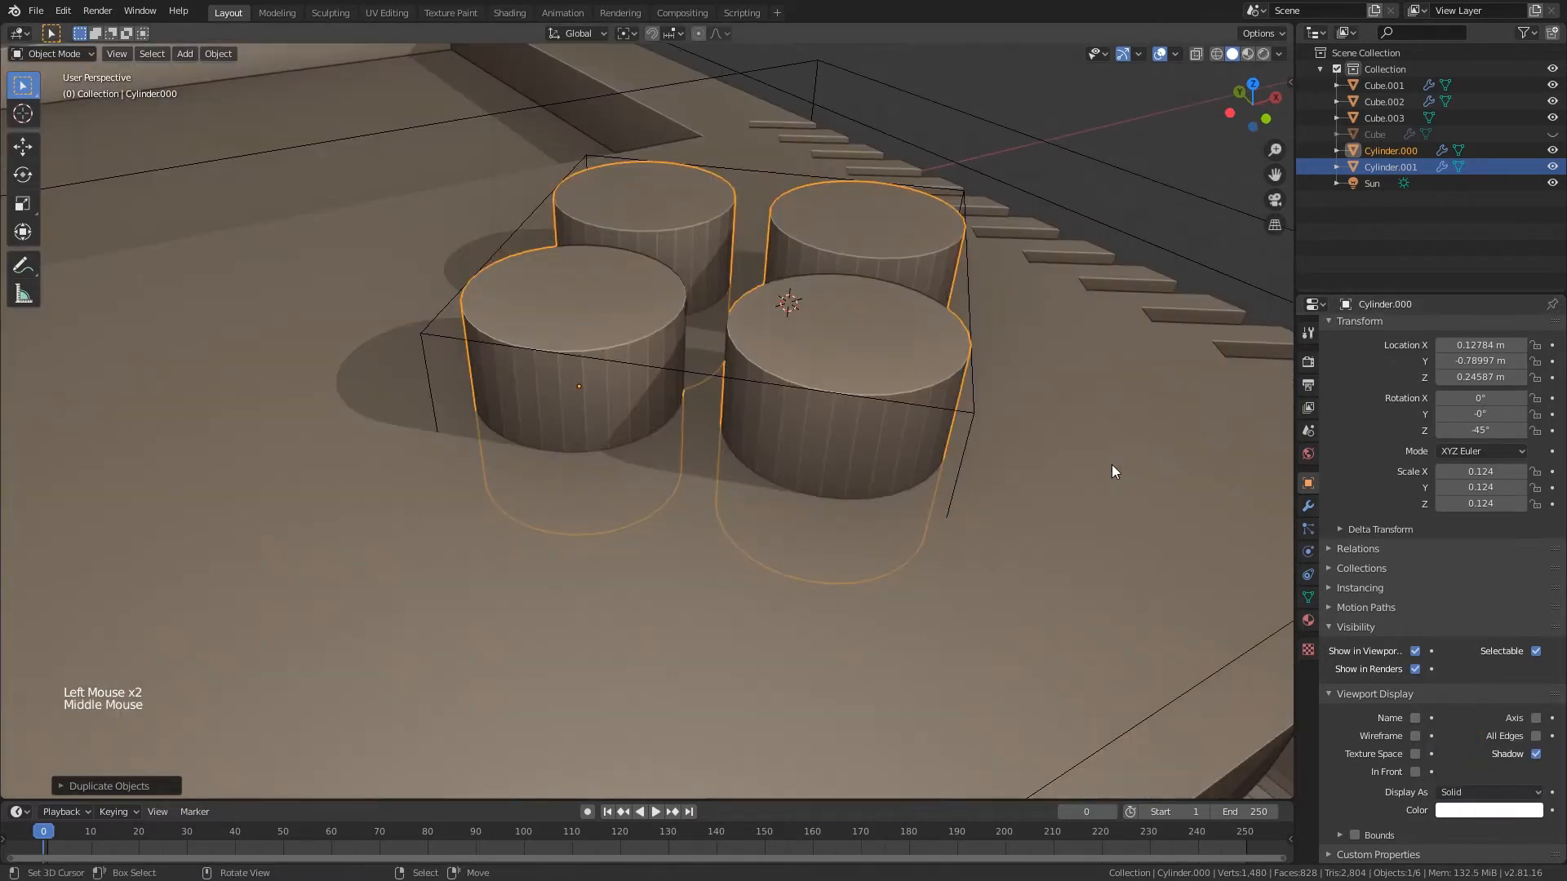
- Apply both Array modifiers on the duplicated cylinder group and save the file
{"action": "scroll", "coordinate": [1112, 463], "scroll_direction": "down", "scroll_amount": 1}
{"action": "left_click", "coordinate": [1308, 506]}
{"action": "scroll", "coordinate": [1349, 453], "scroll_direction": "up", "scroll_amount": 5}
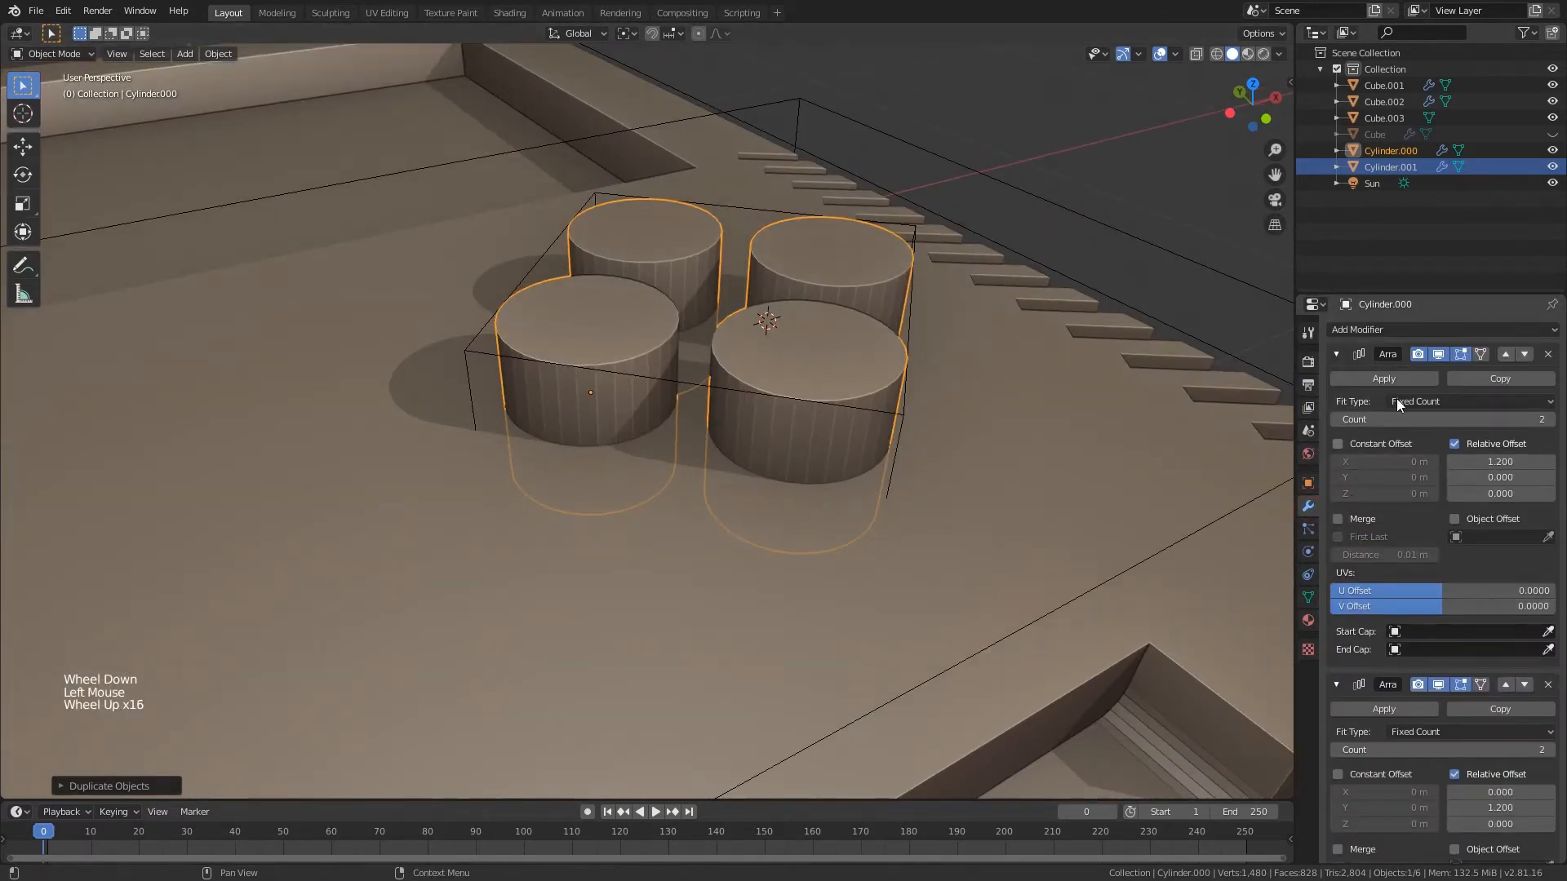
{"action": "left_click", "coordinate": [1339, 355]}
{"action": "left_click", "coordinate": [1337, 383]}
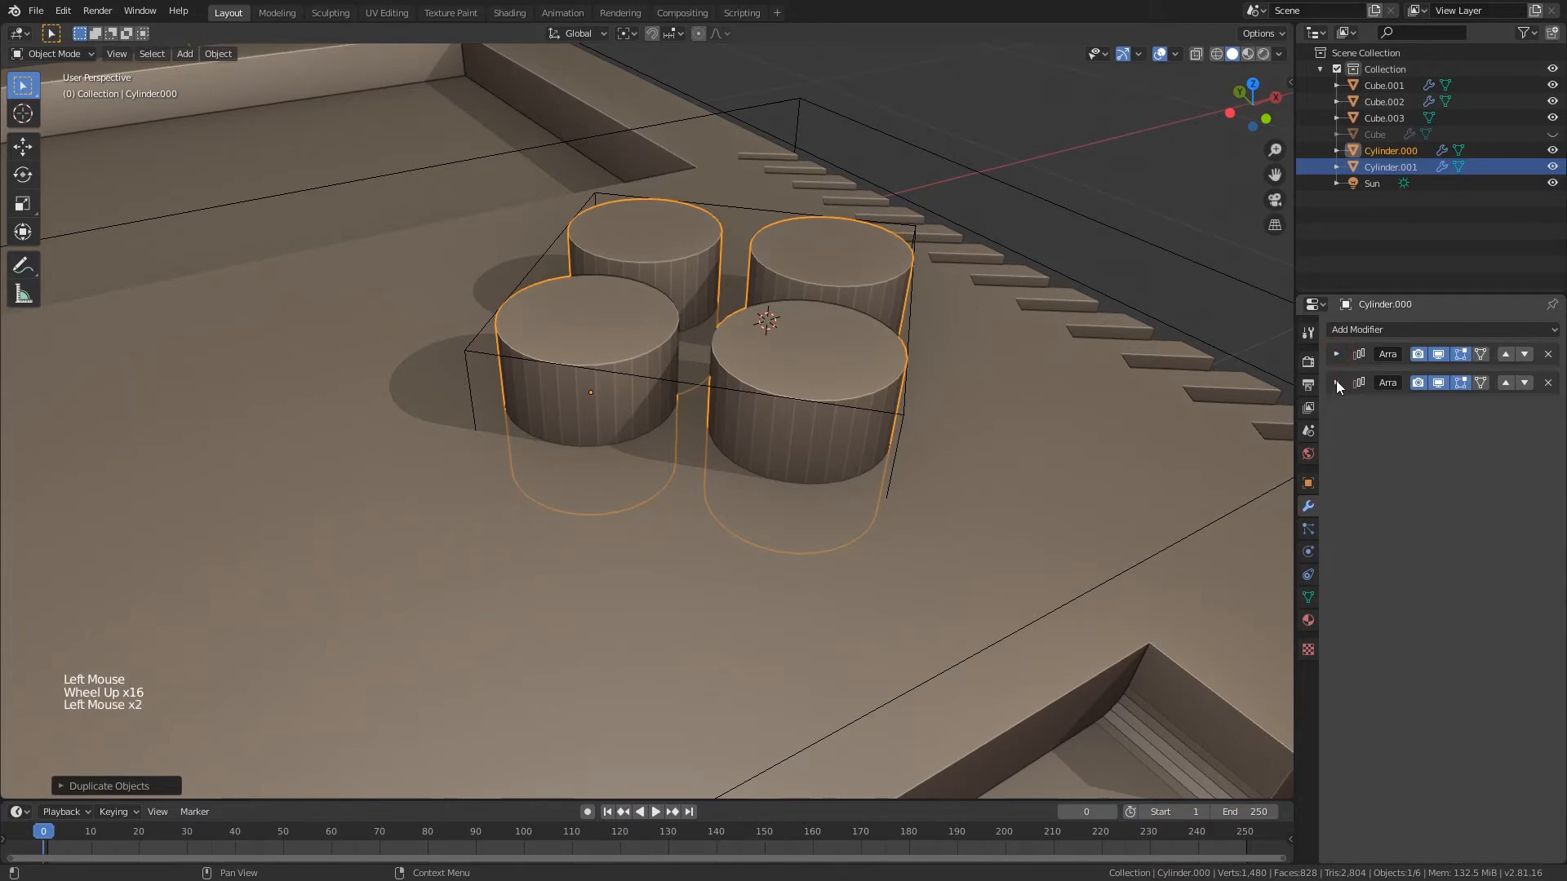
{"action": "left_click", "coordinate": [1337, 354]}
{"action": "middle_click_drag", "start_coordinate": [894, 296], "coordinate": [891, 328]}
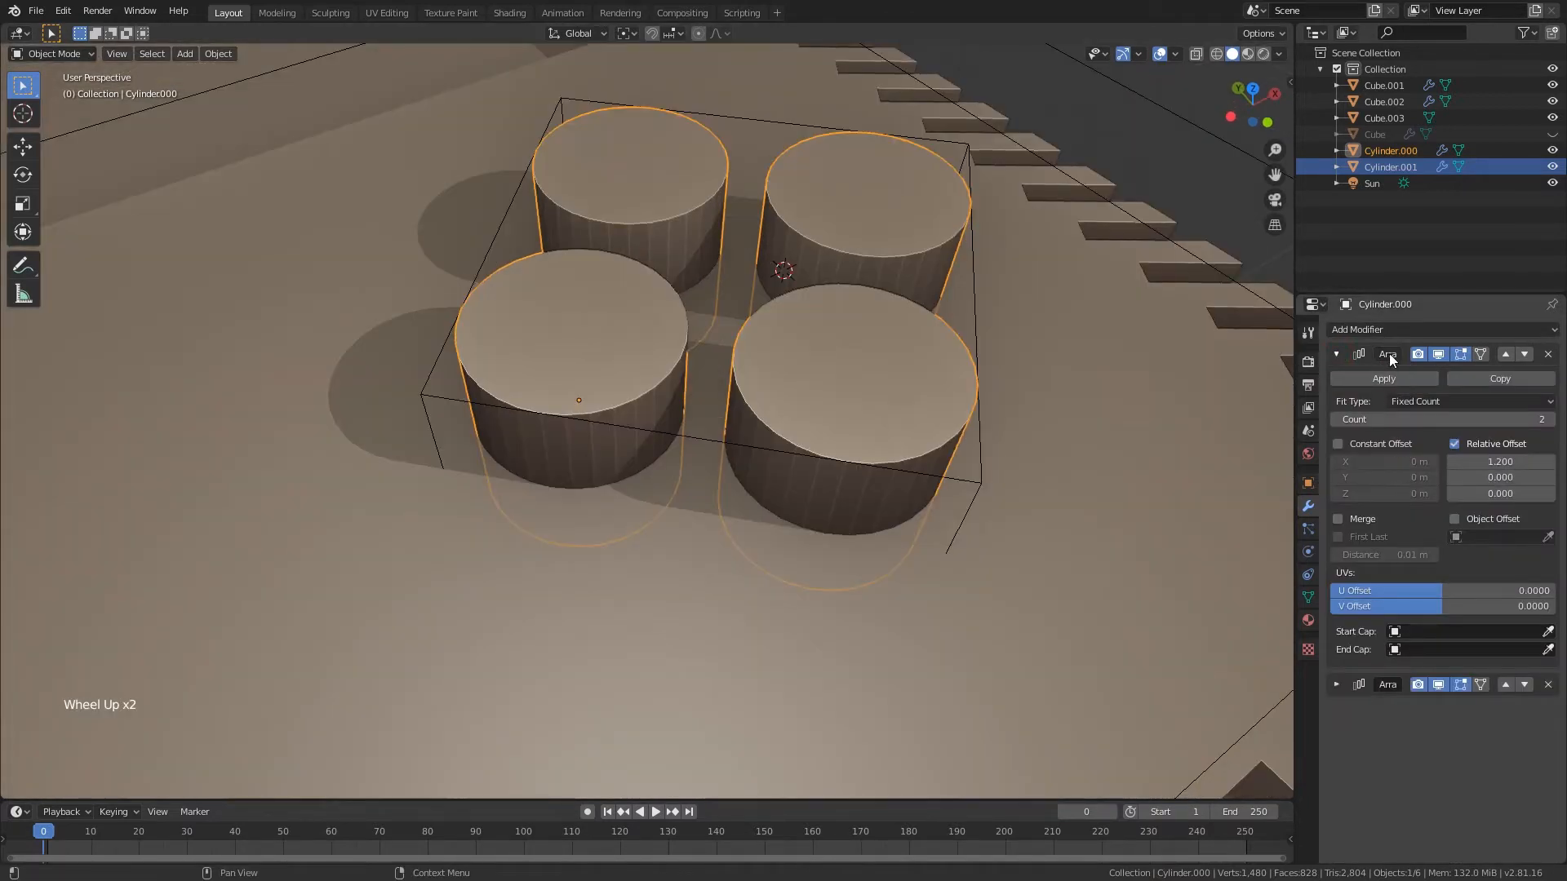
{"action": "left_click", "coordinate": [1336, 685]}
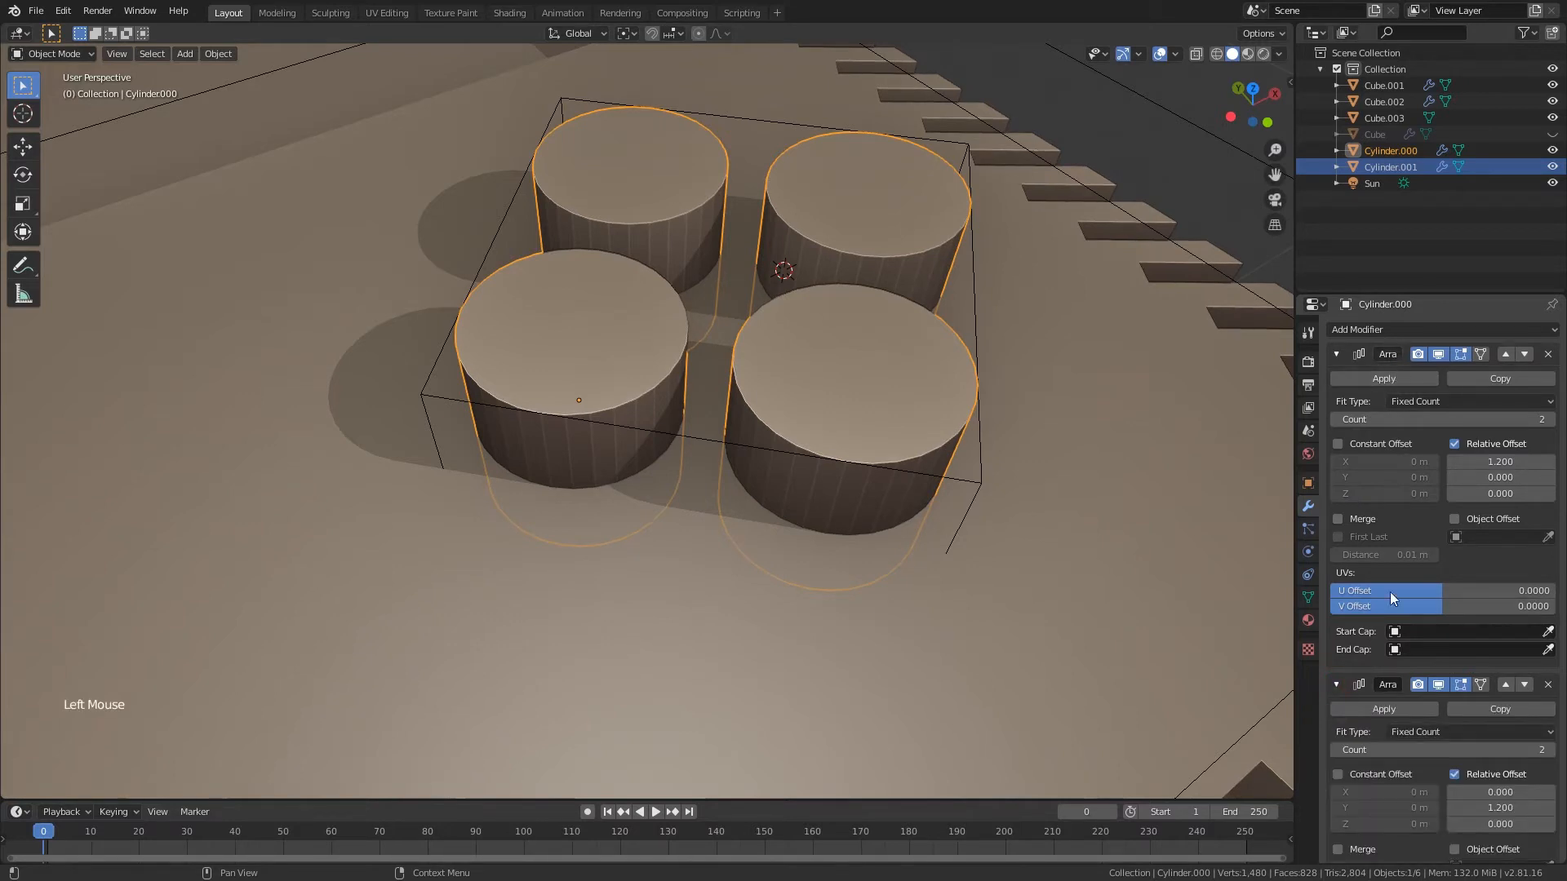
{"action": "scroll", "coordinate": [1394, 380], "scroll_direction": "up", "scroll_amount": 1}
{"action": "scroll", "coordinate": [1400, 377], "scroll_direction": "up", "scroll_amount": 3}
{"action": "left_click", "coordinate": [1400, 377]}
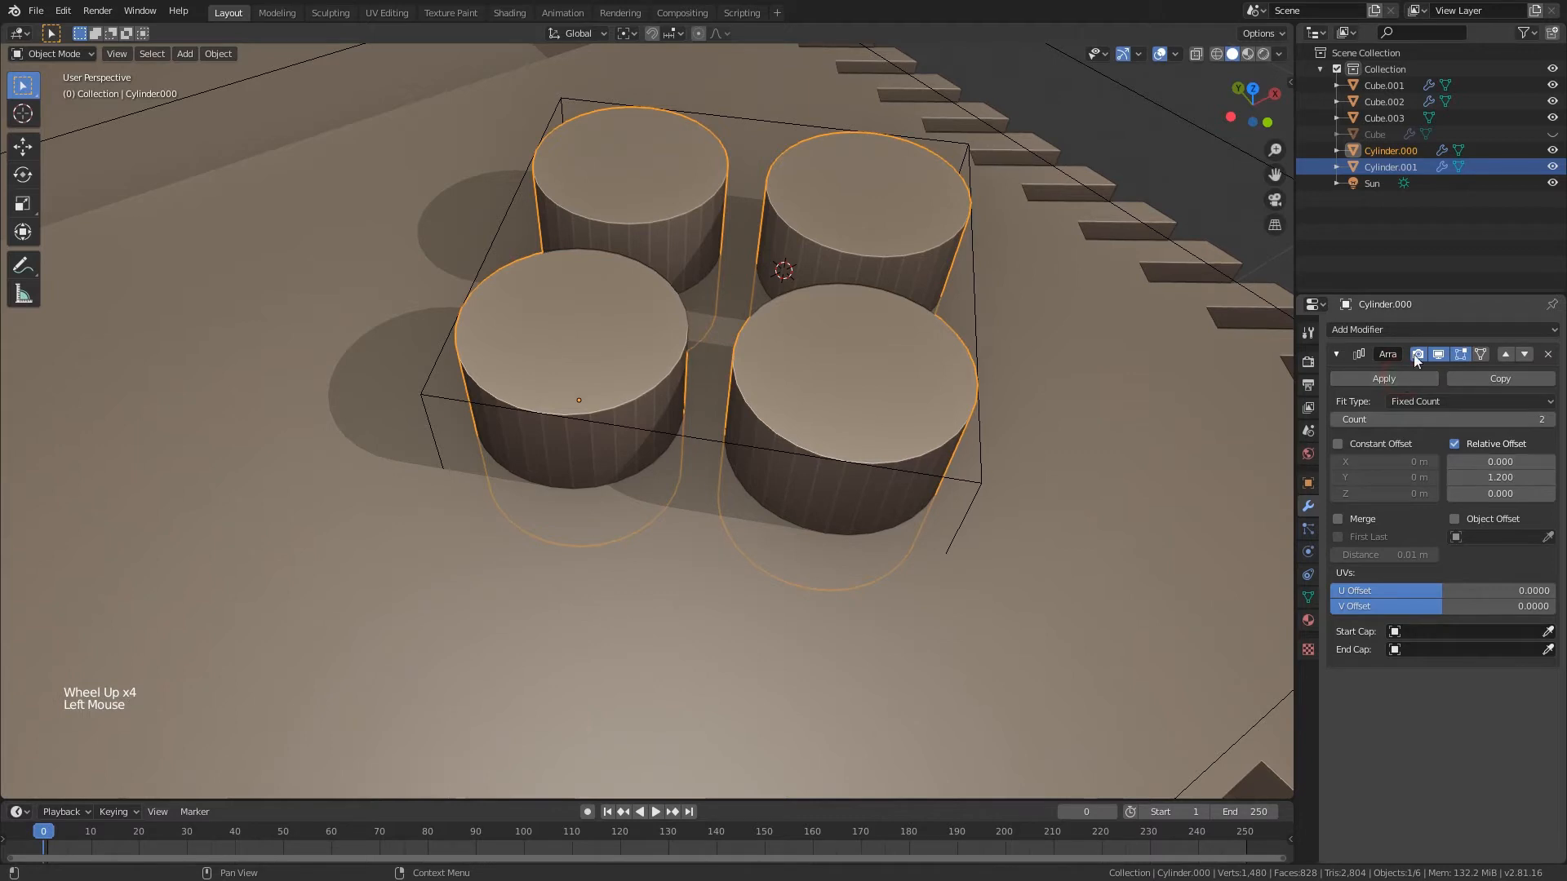
{"action": "left_click", "coordinate": [1401, 380]}
{"action": "scroll", "coordinate": [1046, 475], "scroll_direction": "down", "scroll_amount": 3}
{"action": "middle_click_drag", "start_coordinate": [1045, 475], "coordinate": [982, 447]}
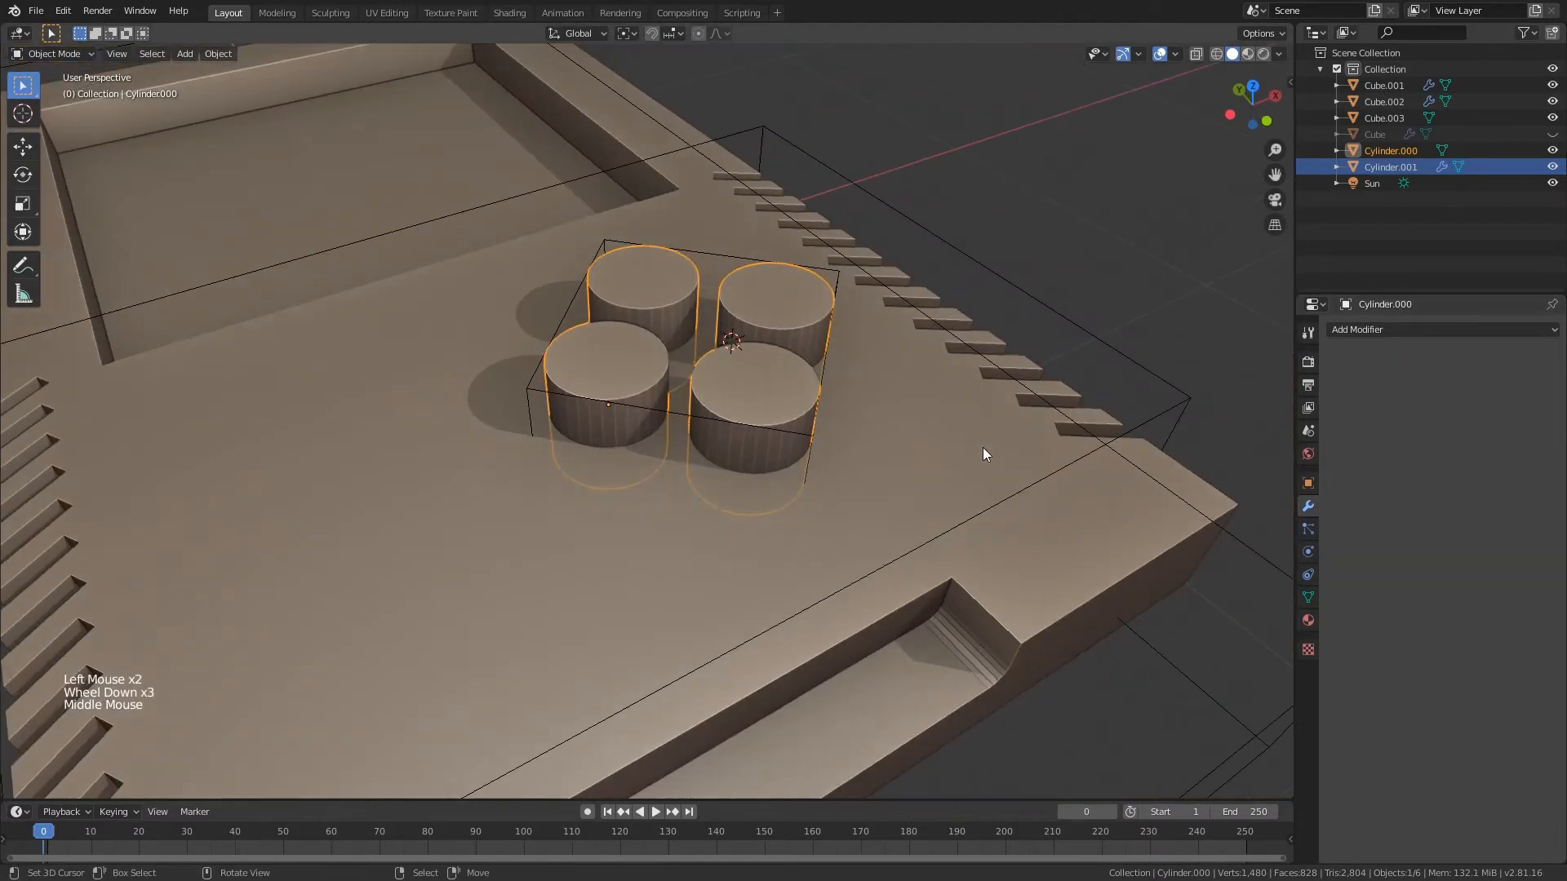
{"action": "key", "text": "ctrl+s"}
- In Edit Mode, shrink the duplicated cylinders' whole mesh slightly with Shrink/Fatten to leave a gap inside the holes
{"action": "middle_click_drag", "start_coordinate": [788, 441], "coordinate": [822, 471]}
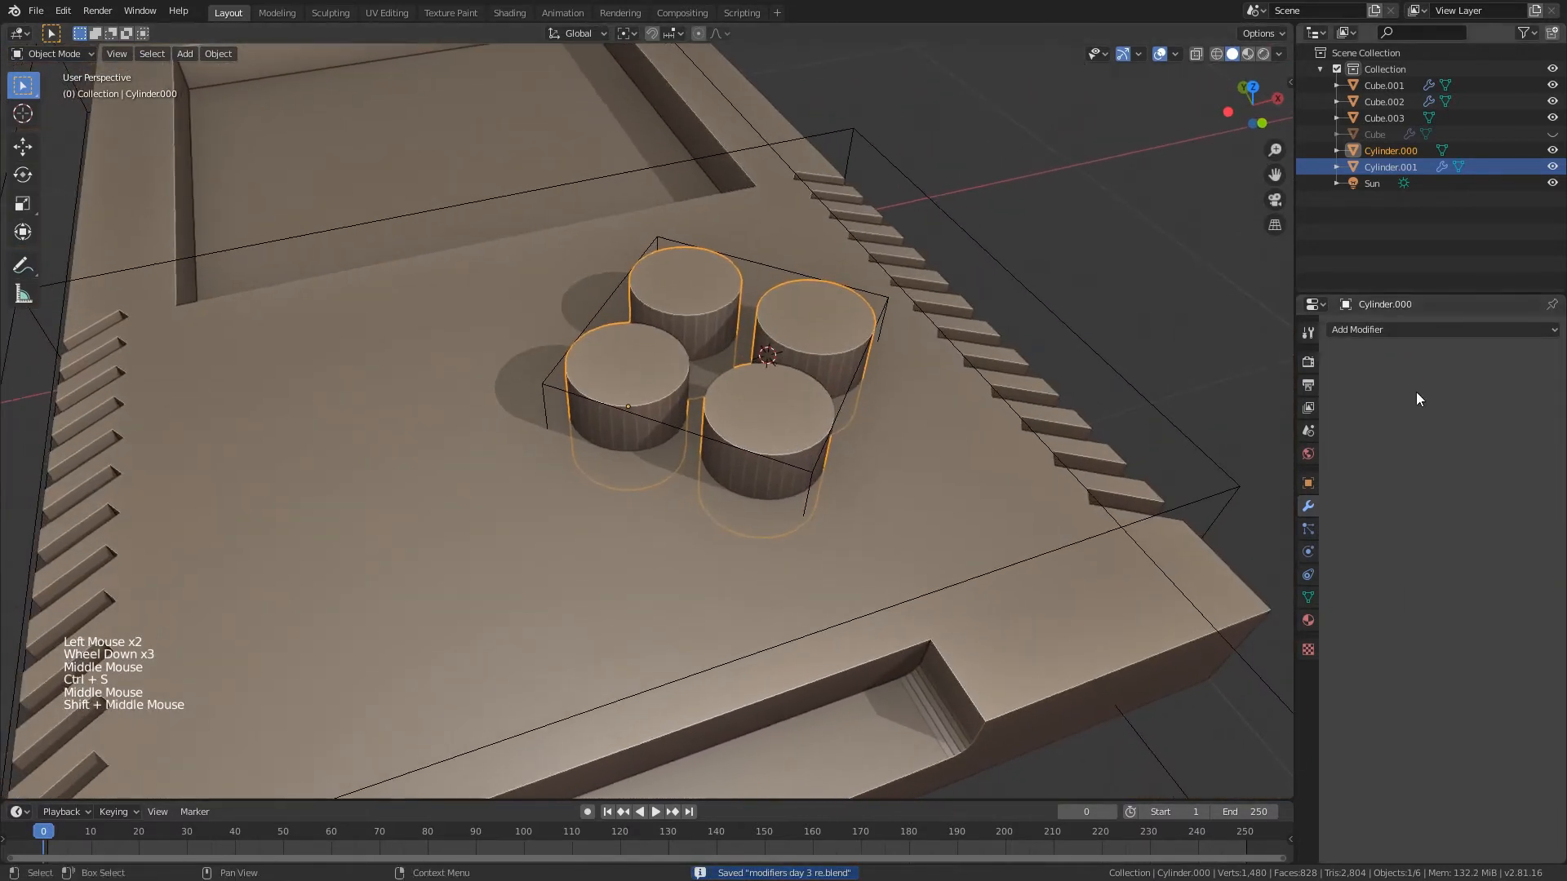
{"action": "middle_click_drag", "start_coordinate": [886, 516], "coordinate": [873, 512]}
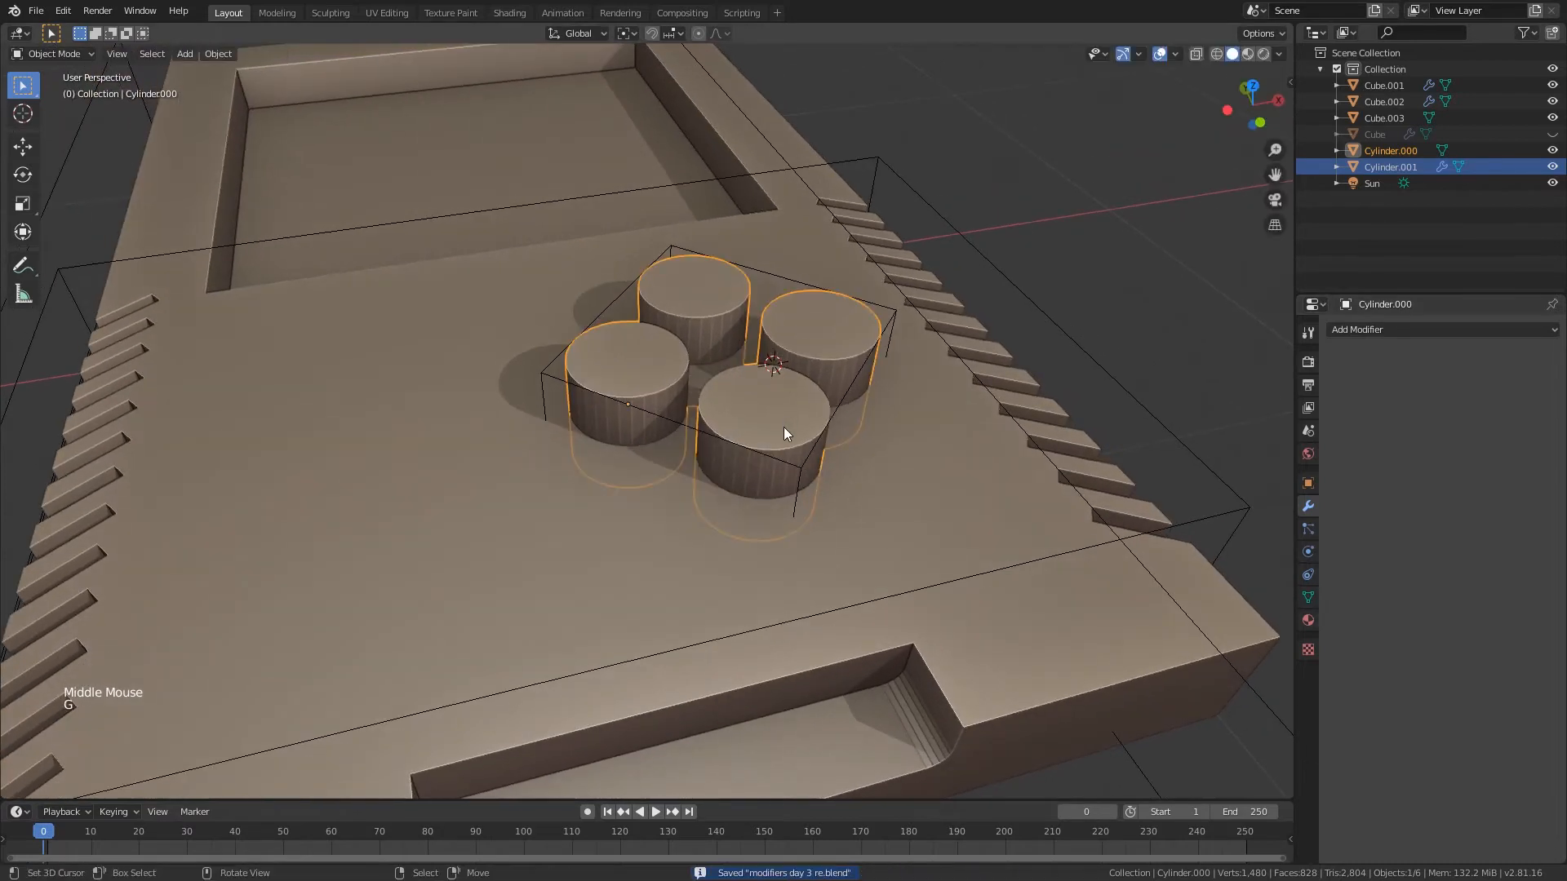
{"action": "key", "text": "g"}
{"action": "middle_click_drag", "start_coordinate": [783, 428], "coordinate": [784, 445]}
{"action": "key", "text": "Tab"}
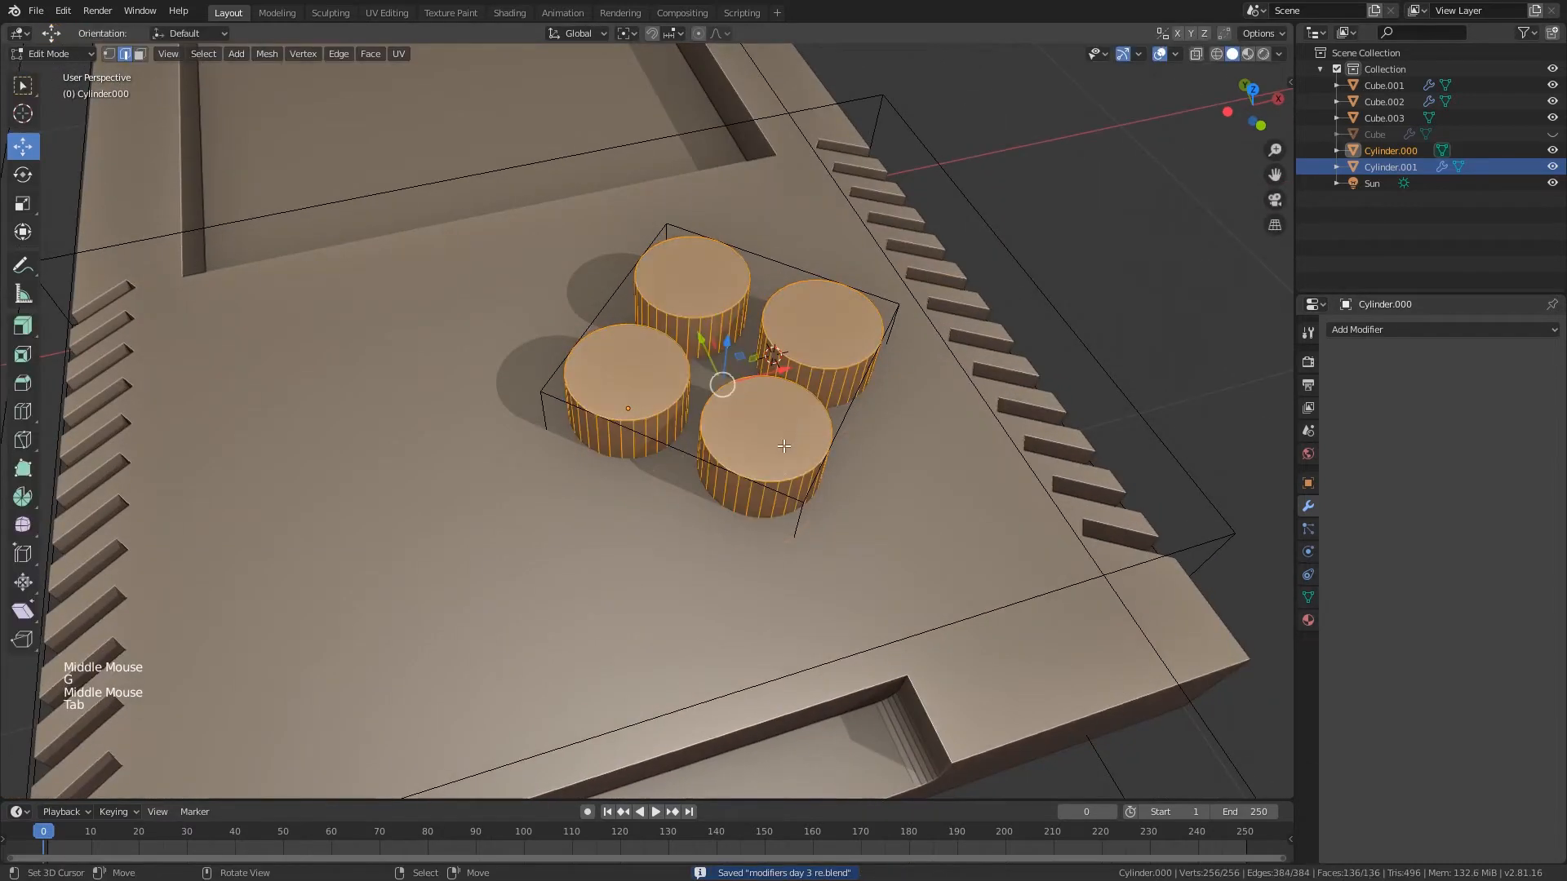
{"action": "left_click", "coordinate": [672, 34]}
{"action": "key", "text": "ctrl+s"}
{"action": "left_click", "coordinate": [23, 527]}
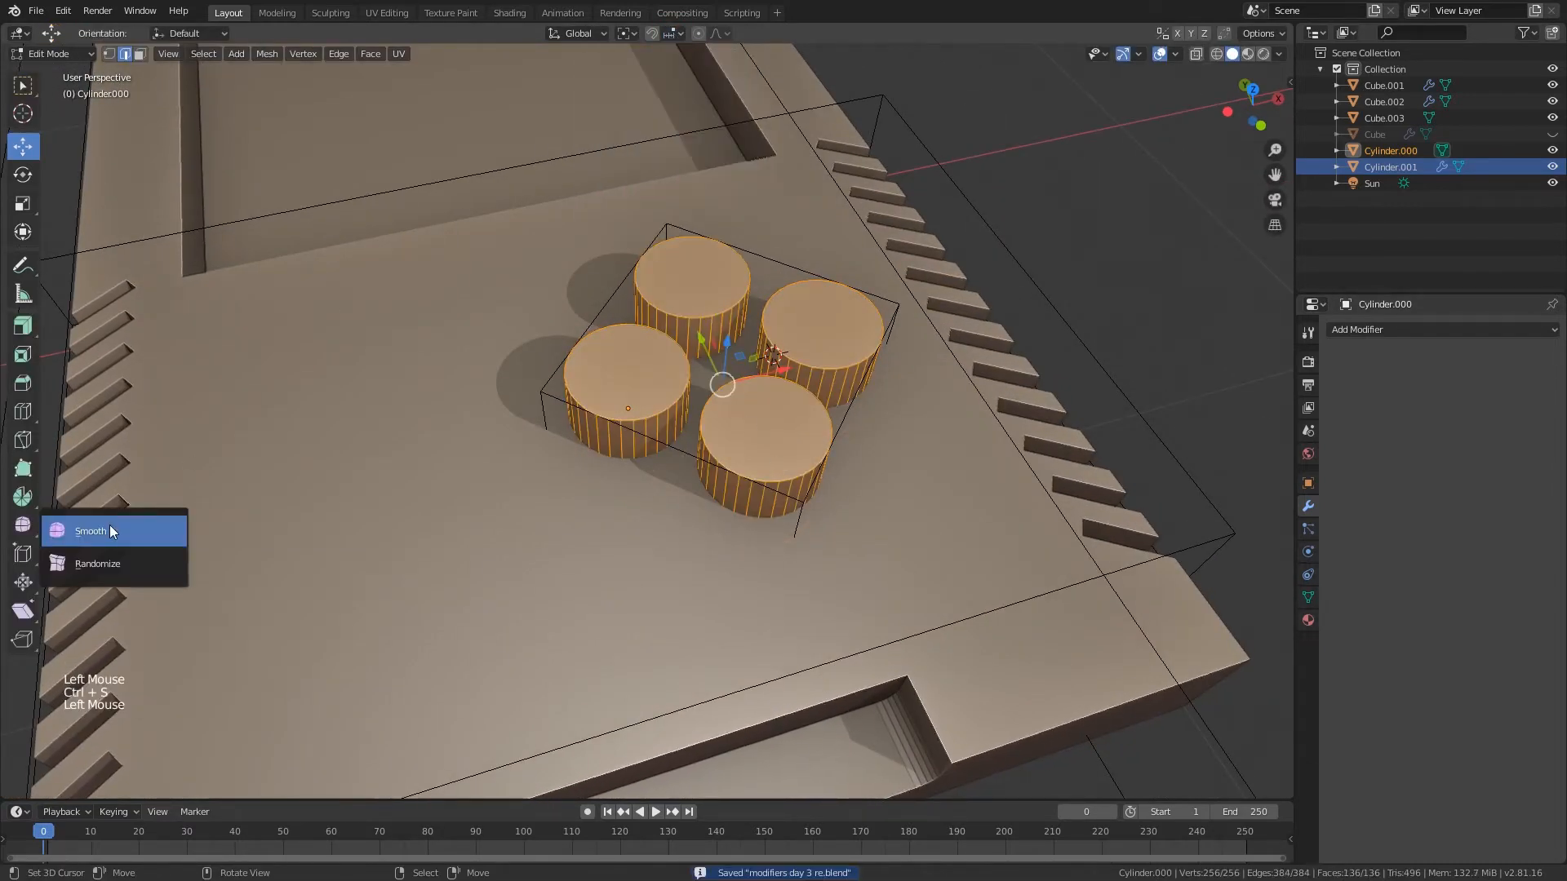
{"action": "left_click", "coordinate": [24, 581]}
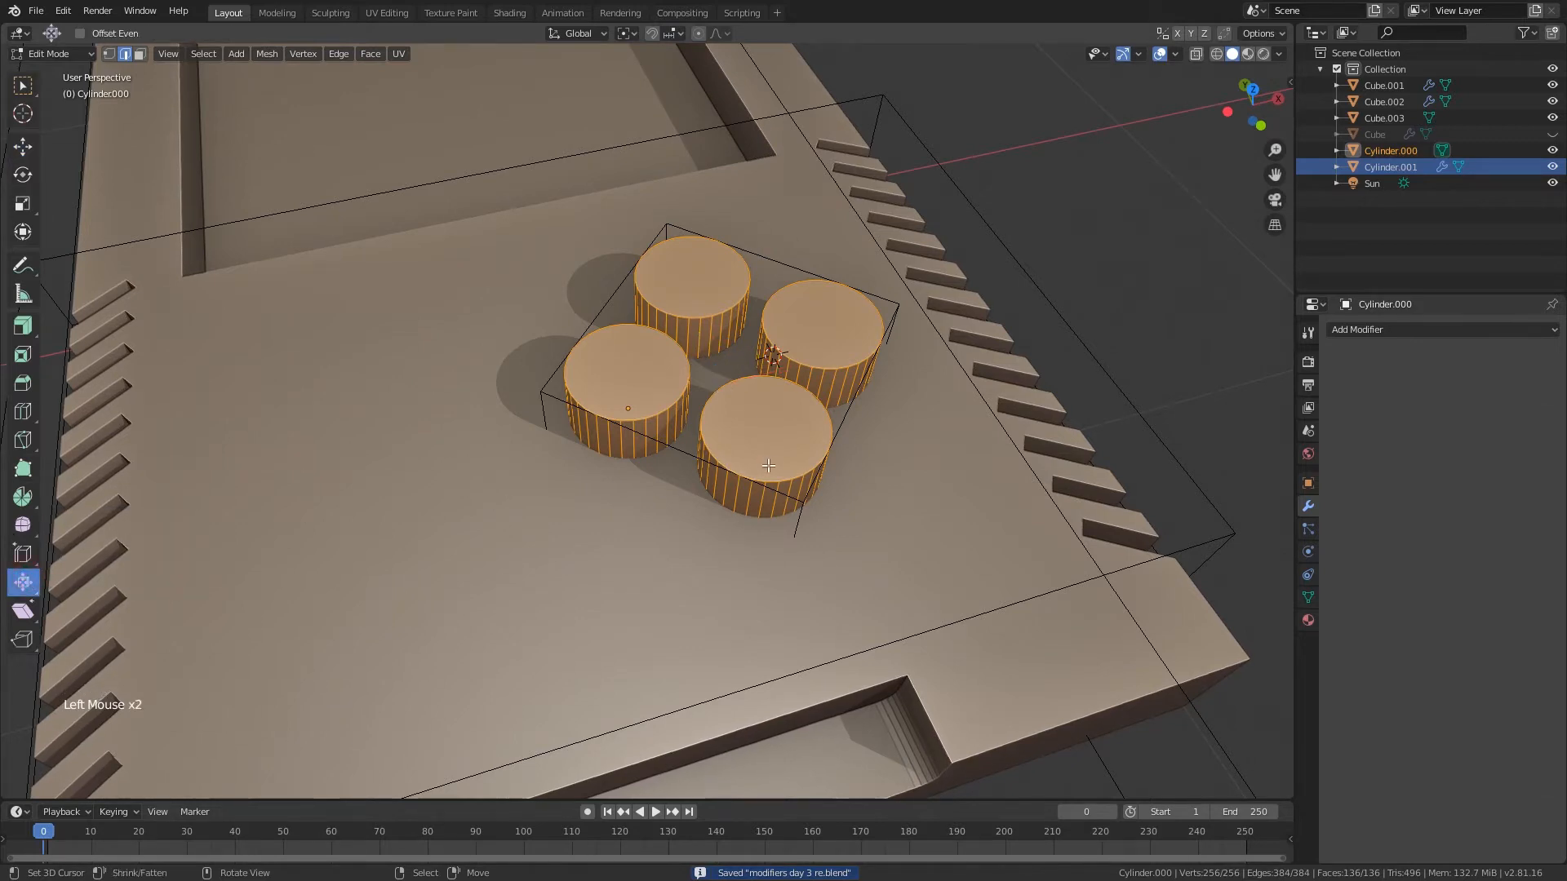
{"action": "middle_click_drag", "start_coordinate": [747, 727], "coordinate": [792, 439]}
{"action": "left_click_drag", "start_coordinate": [798, 445], "coordinate": [804, 448]}
- Select the top edge loops of all four cylinders and bevel them with several segments into rounded rims
{"action": "scroll", "coordinate": [804, 448], "scroll_direction": "up", "scroll_amount": 2}
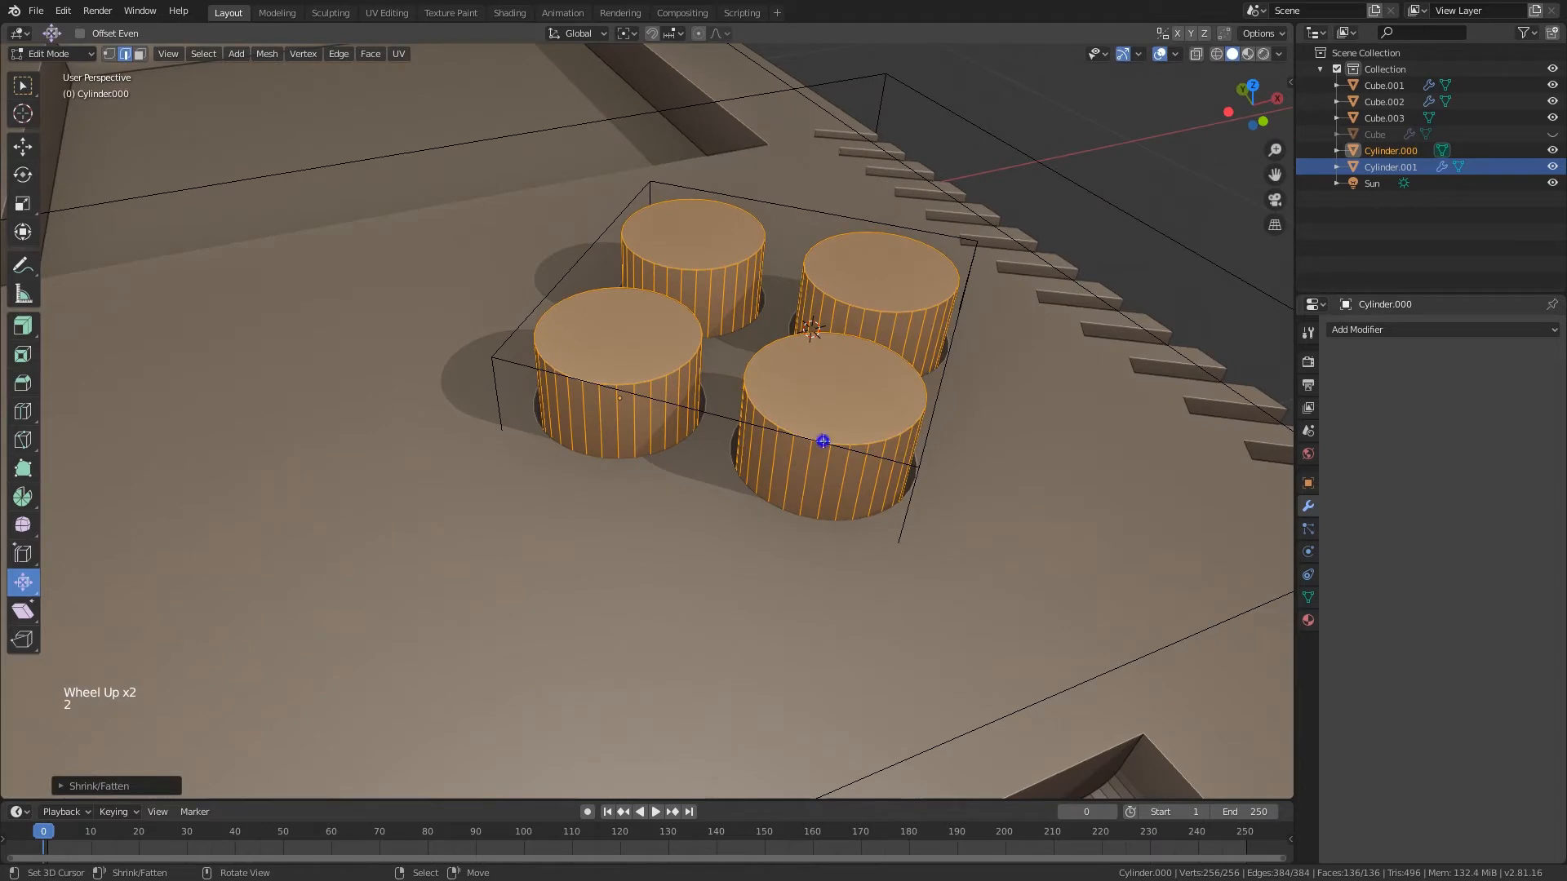
{"action": "right_click", "coordinate": [824, 441]}
{"action": "right_click", "coordinate": [825, 442], "text": "alt"}
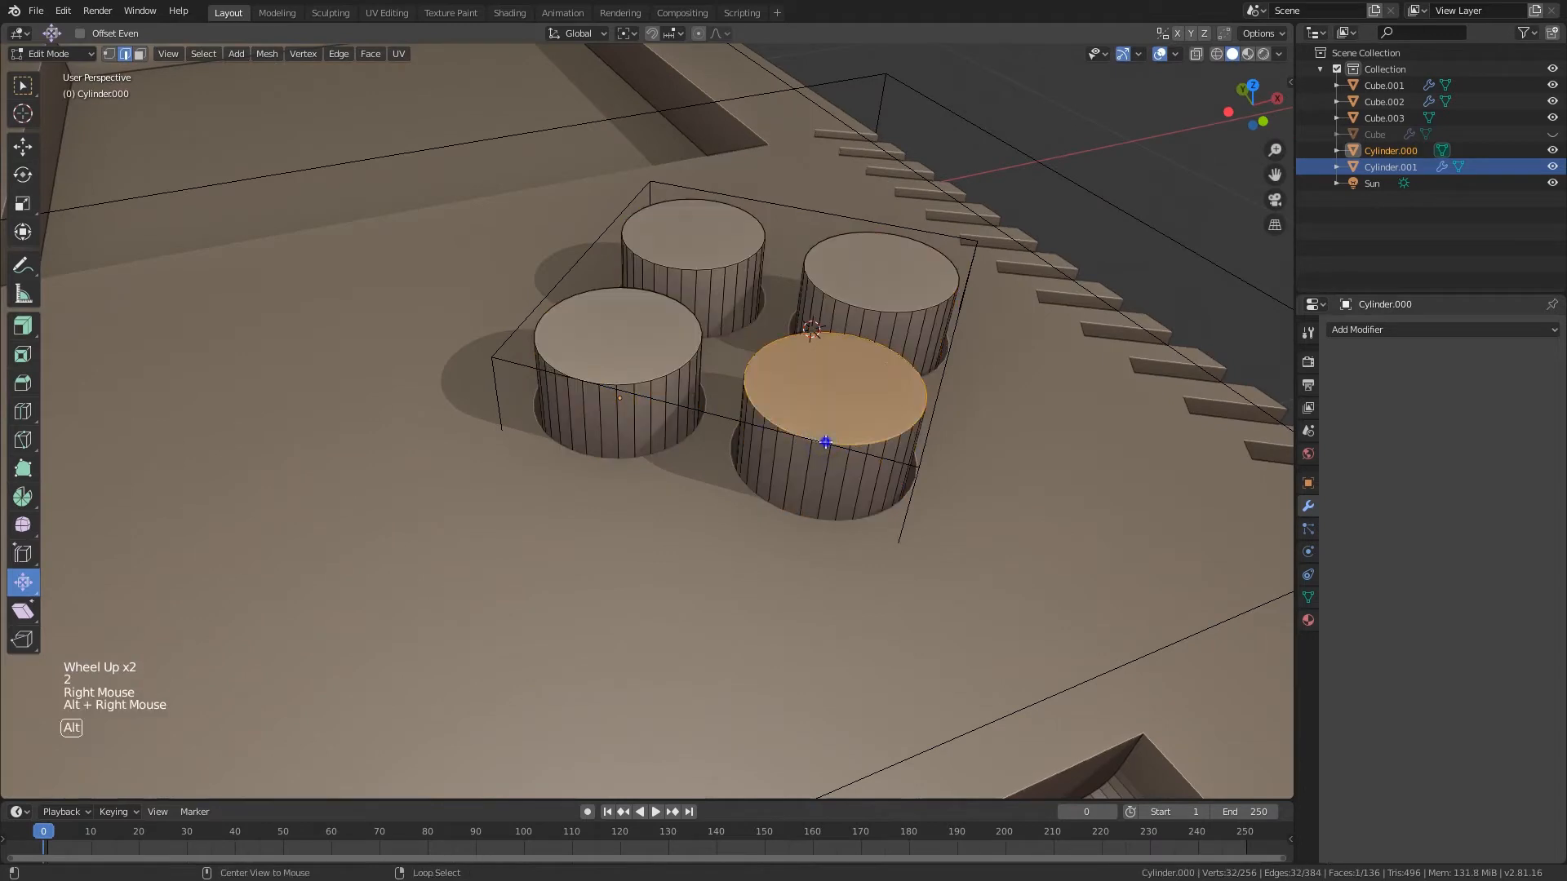
{"action": "right_click", "coordinate": [726, 267], "text": "alt+shift"}
{"action": "right_click", "coordinate": [671, 376], "text": "alt+shift"}
{"action": "right_click", "coordinate": [840, 443], "text": "alt+shift"}
{"action": "key", "text": "ctrl+b"}
{"action": "left_click", "coordinate": [873, 454]}
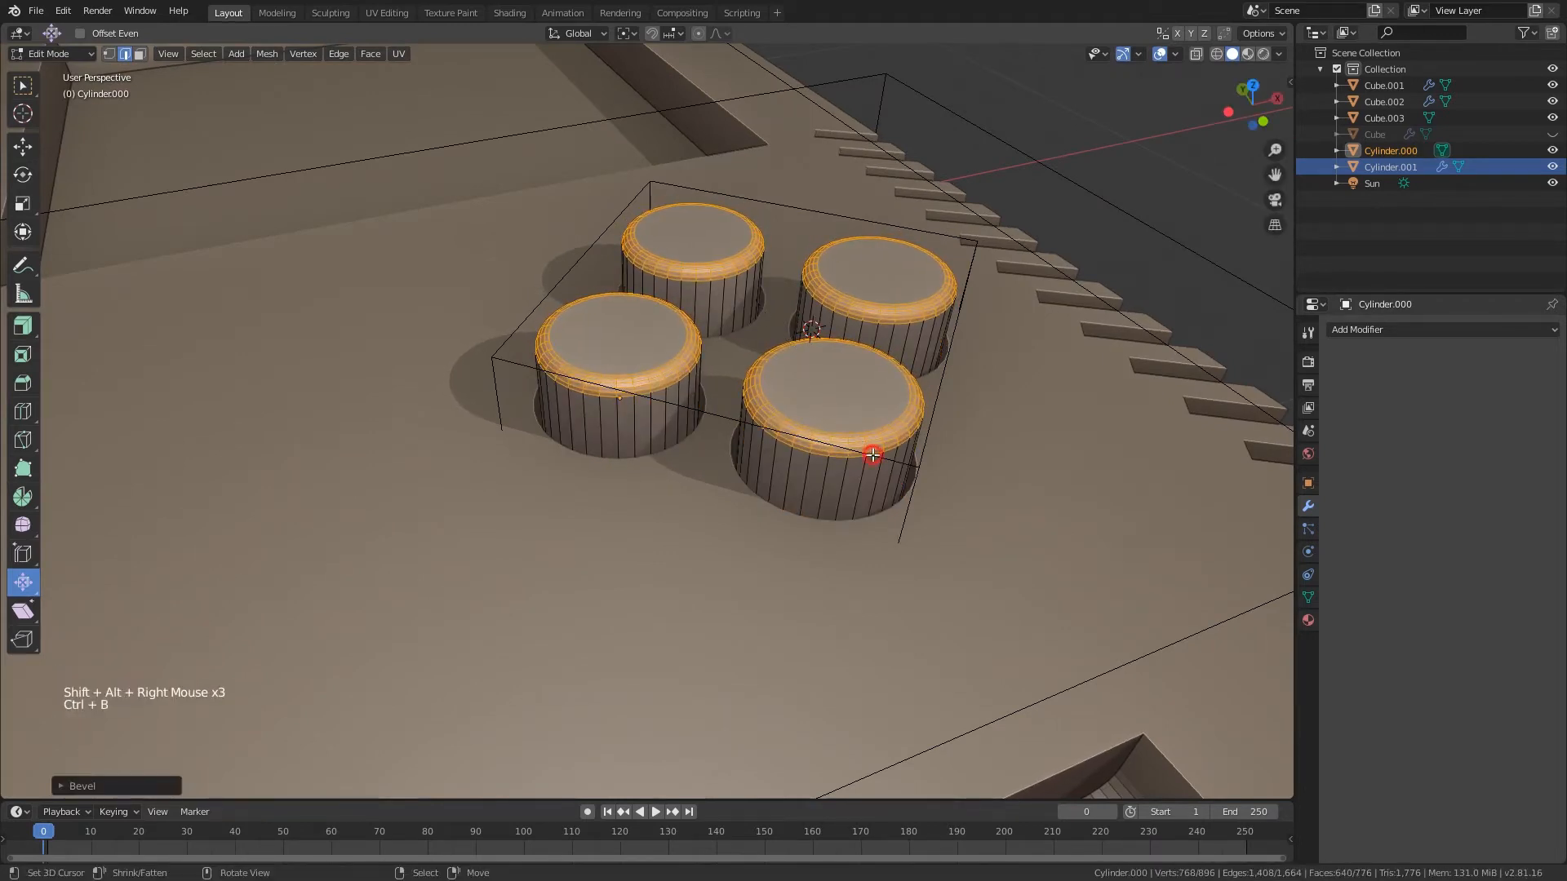
- Lower the entire button mesh about 0.066 m along Z into the holes and save the file
{"action": "key", "text": "a"}
{"action": "key", "text": "g"}
{"action": "key", "text": "z"}
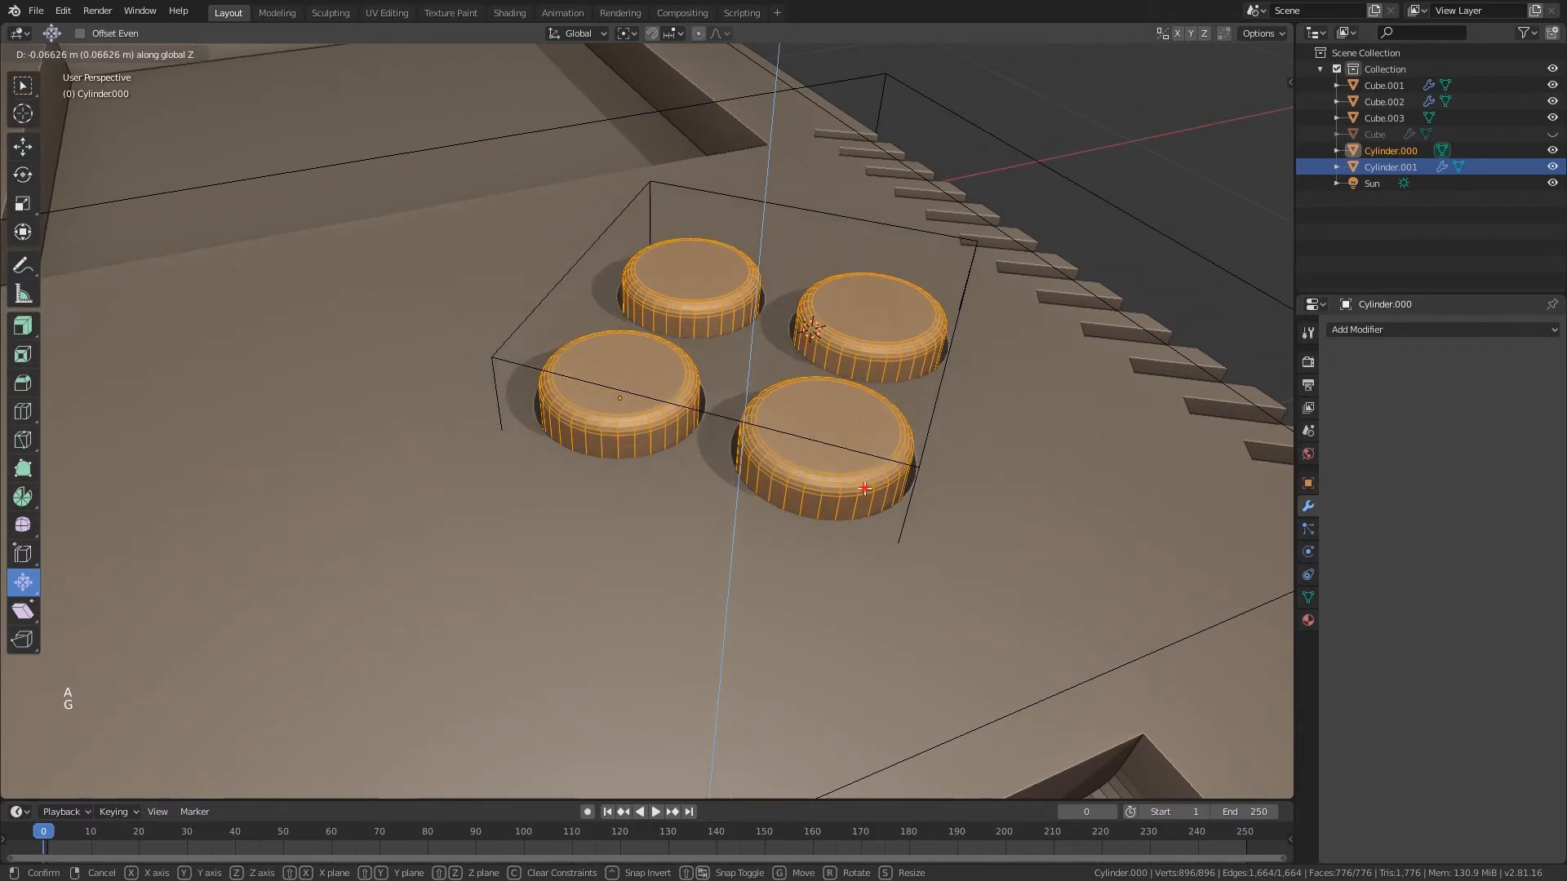
{"action": "left_click", "coordinate": [864, 488]}
{"action": "scroll", "coordinate": [864, 488], "scroll_direction": "down", "scroll_amount": 6}
{"action": "middle_click_drag", "start_coordinate": [864, 488], "coordinate": [850, 531]}
{"action": "key", "text": "KP_1"}
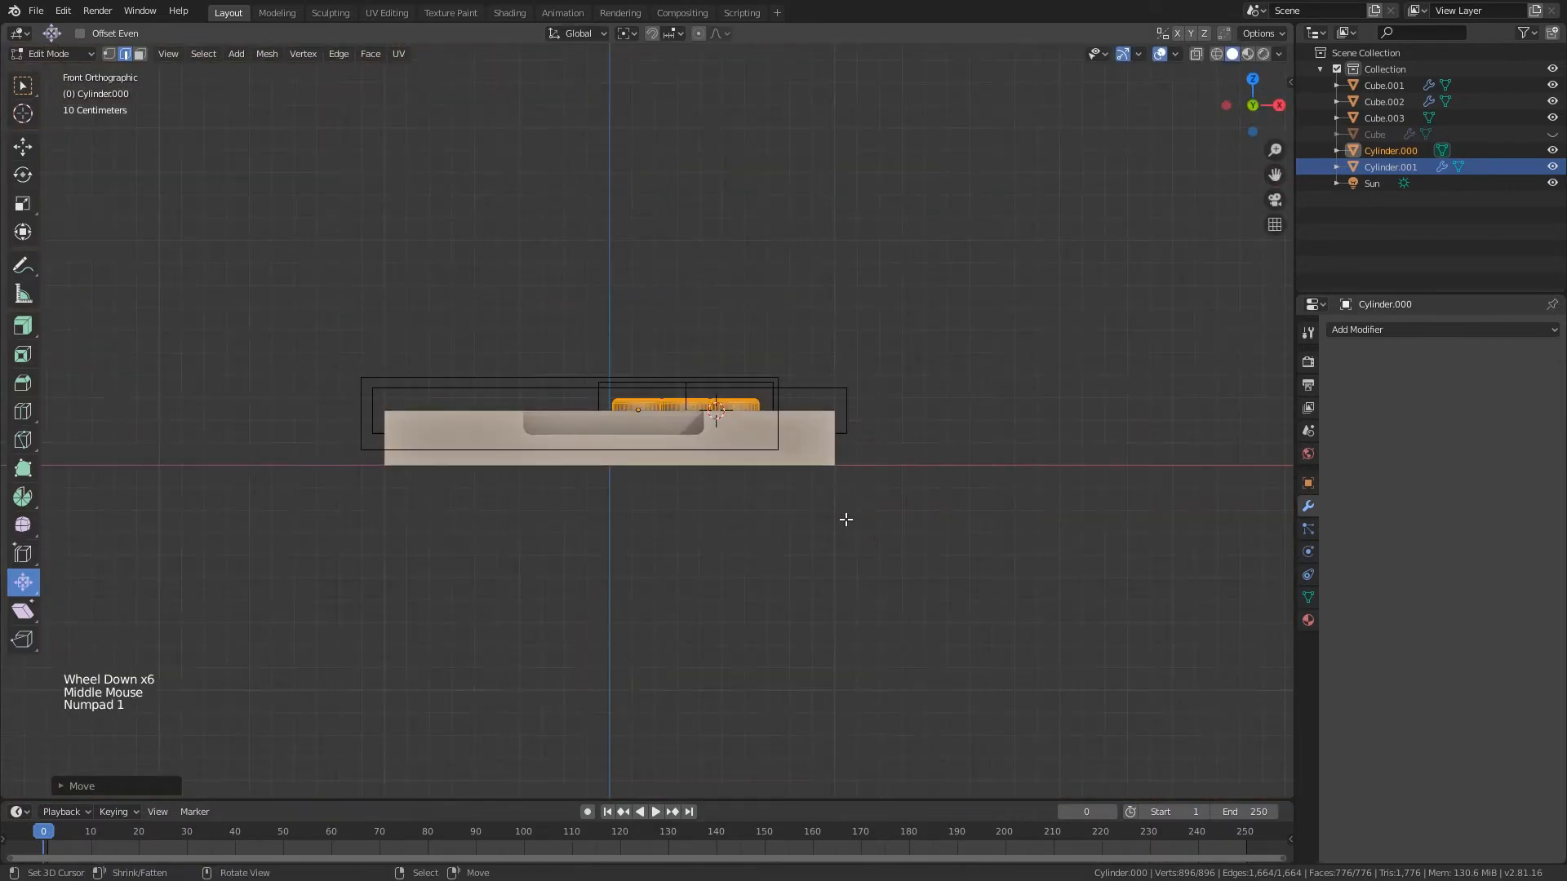
{"action": "key", "text": "KP_7"}
{"action": "key", "text": "ctrl+s"}
{"action": "scroll", "coordinate": [647, 433], "scroll_direction": "down", "scroll_amount": 1}
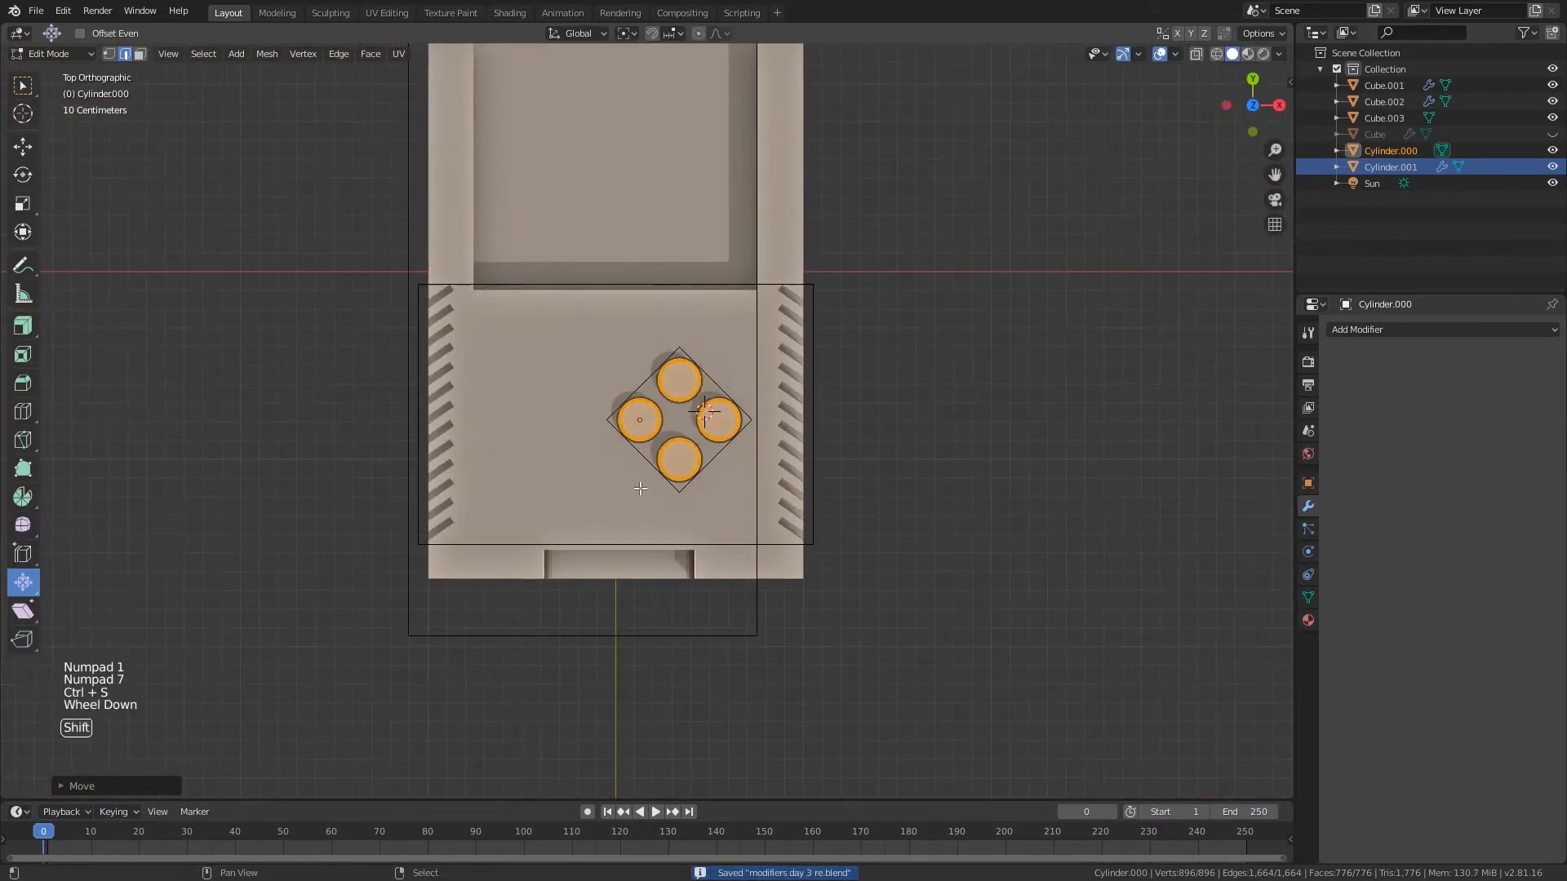
- Add a cube on the console's front beside the four round buttons and scale it down to about 0.139
{"action": "key", "text": "Tab"}
{"action": "key", "text": "Delete"}
{"action": "scroll", "coordinate": [646, 434], "scroll_direction": "down", "scroll_amount": 3}
{"action": "left_click", "coordinate": [647, 433]}
{"action": "key", "text": "shift+a"}
{"action": "mouse_move", "coordinate": [645, 427]}
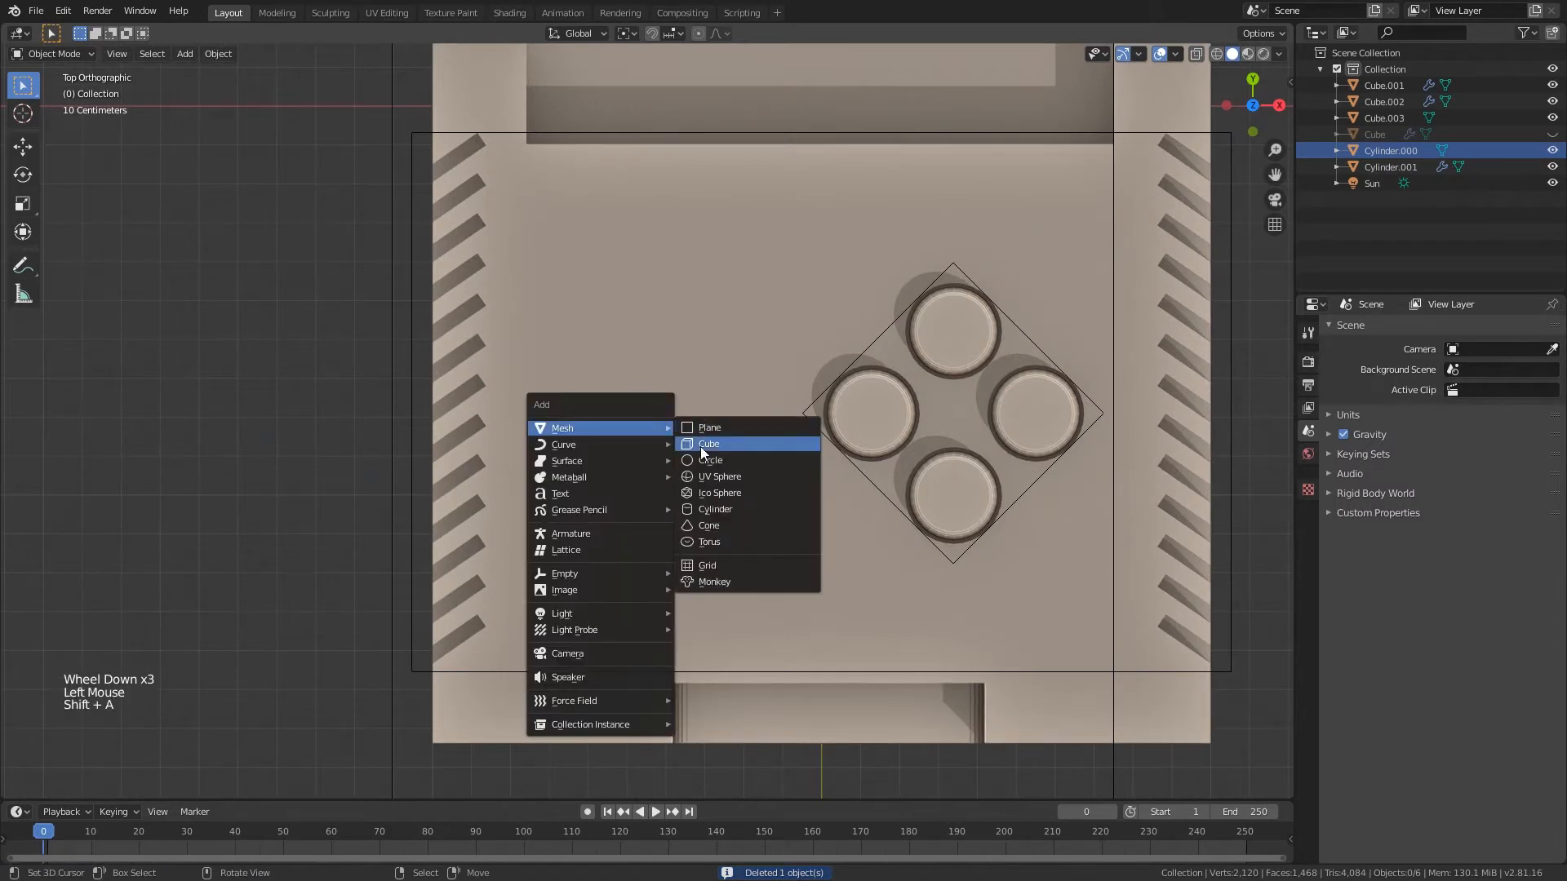
{"action": "left_click", "coordinate": [702, 446]}
{"action": "key", "text": "s"}
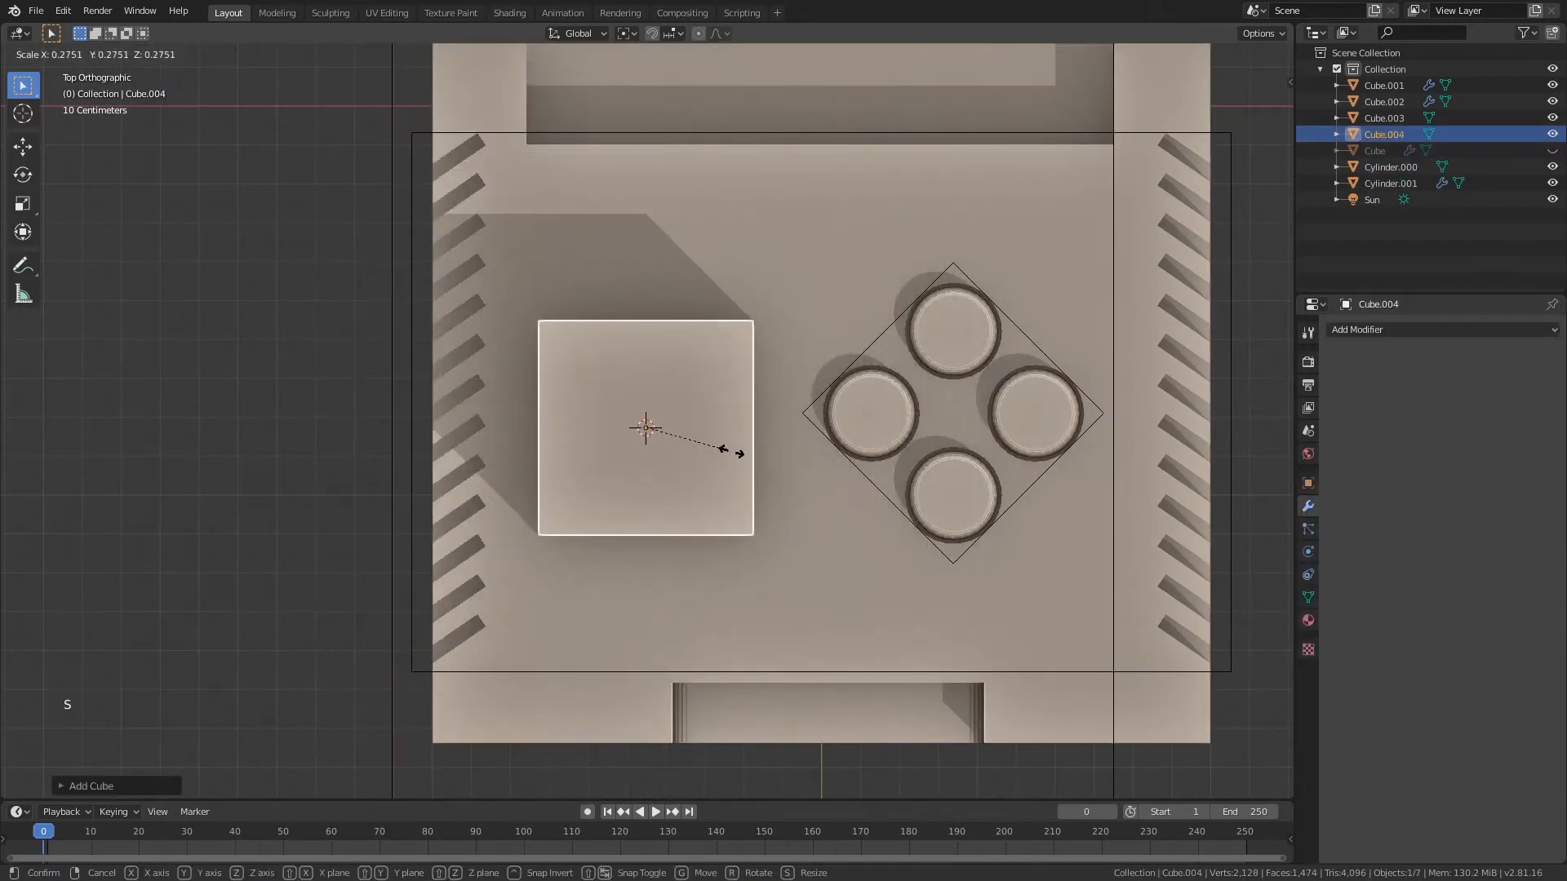
{"action": "left_click", "coordinate": [688, 434]}
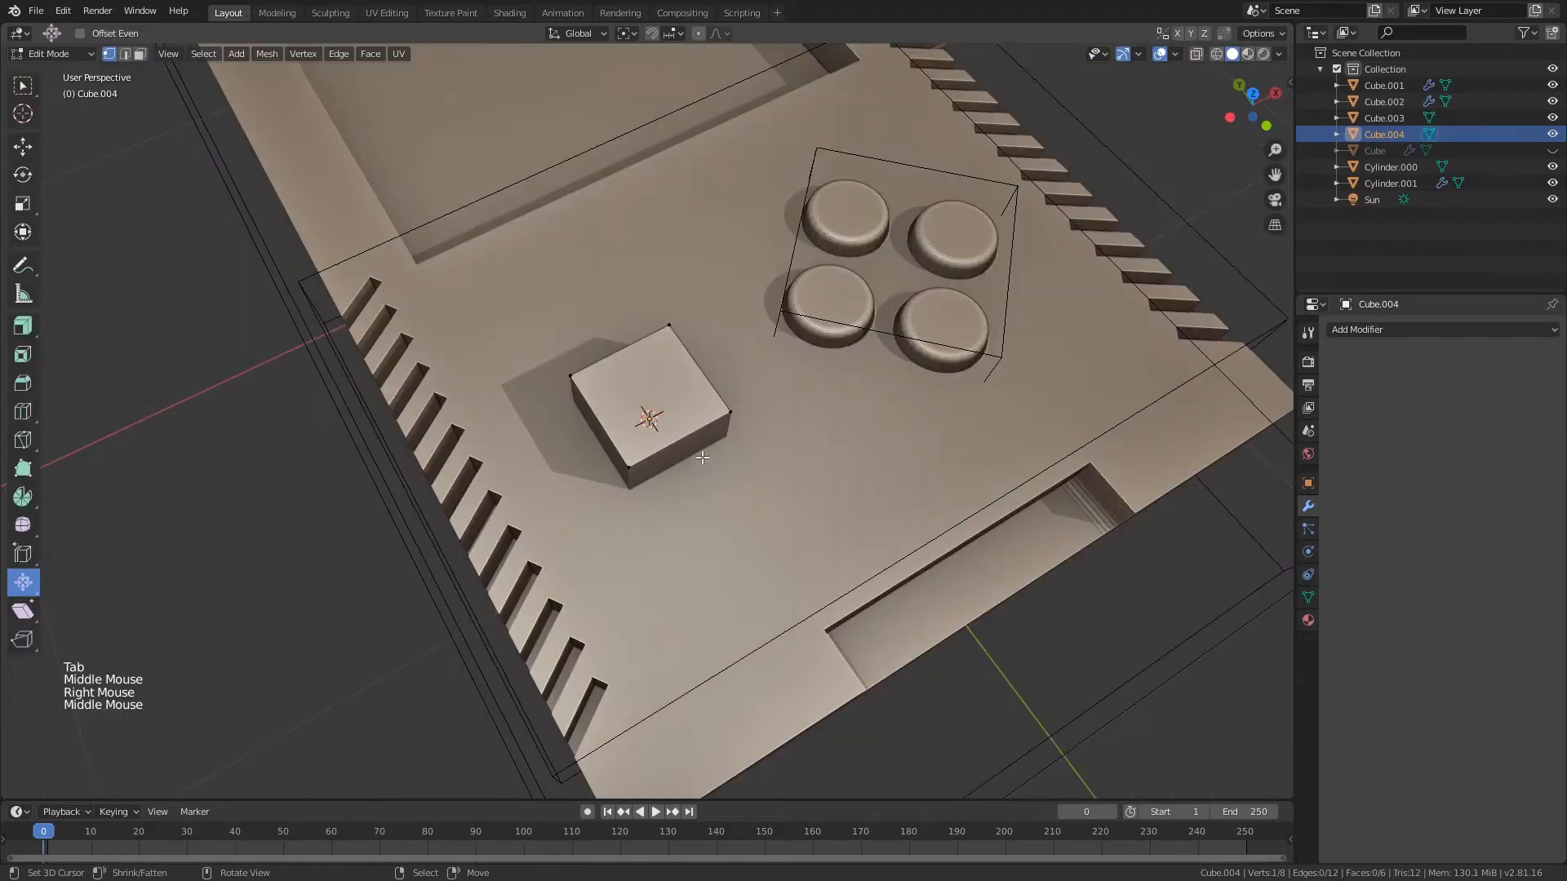
- Lengthen the cube along Y by moving its two opposite end faces outward
{"action": "key", "text": "3"}
{"action": "right_click", "coordinate": [688, 449]}
{"action": "middle_click_drag", "start_coordinate": [688, 449], "coordinate": [718, 448]}
{"action": "key", "text": "g"}
{"action": "key", "text": "y"}
{"action": "left_click", "coordinate": [773, 495]}
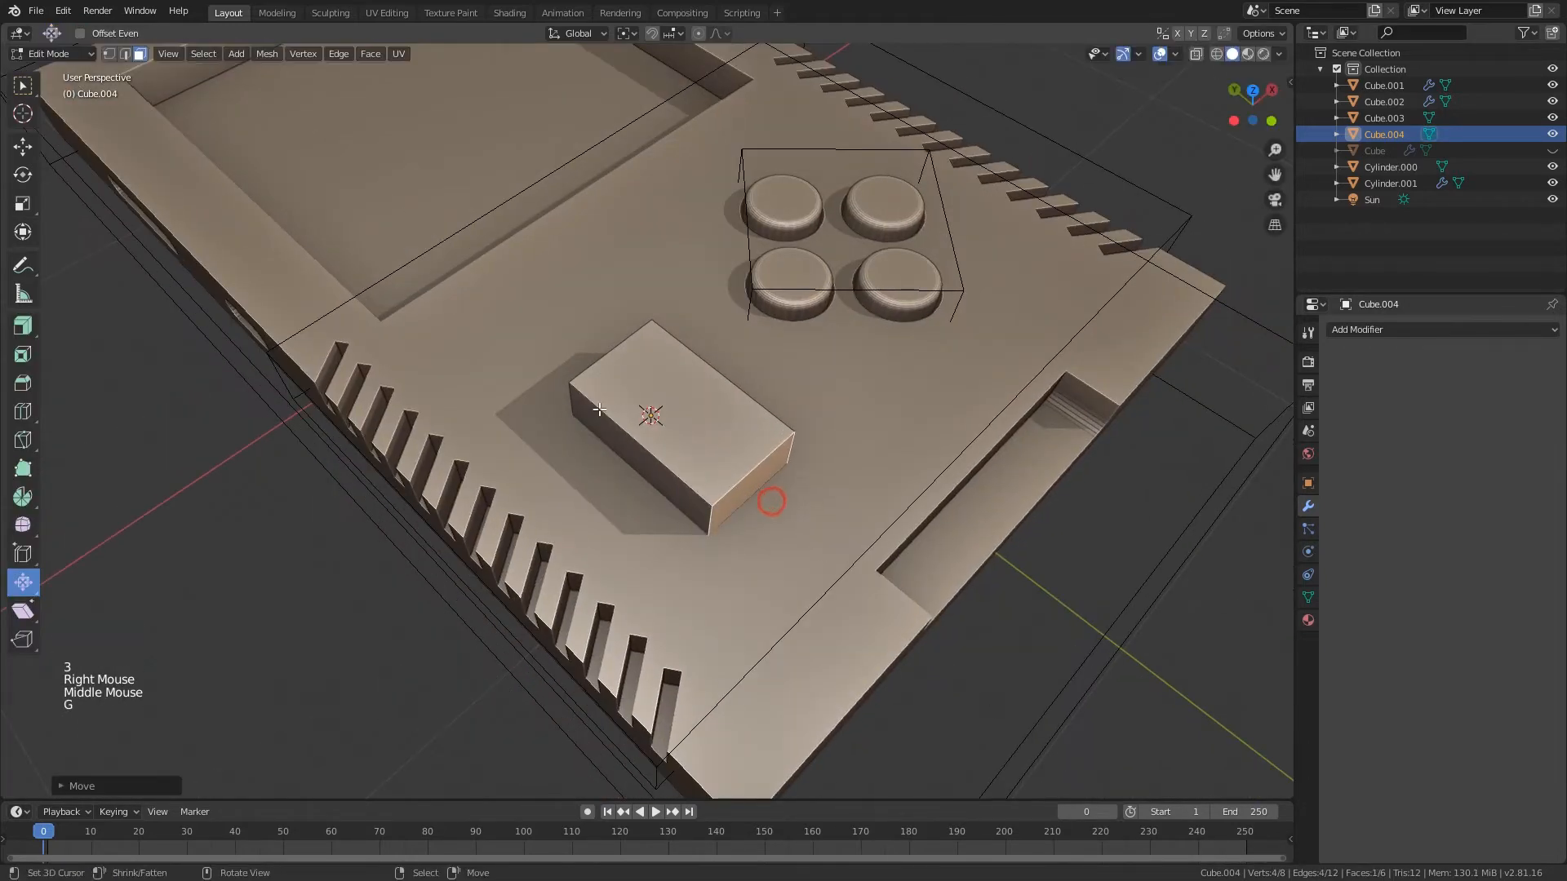
{"action": "middle_click_drag", "start_coordinate": [773, 494], "coordinate": [637, 407]}
{"action": "right_click", "coordinate": [602, 398]}
{"action": "key", "text": "g"}
{"action": "left_click", "coordinate": [528, 400]}
{"action": "middle_click_drag", "start_coordinate": [529, 400], "coordinate": [575, 411]}
- Divide the lengthened box into three sections with two centred loop cuts across its length
{"action": "key", "text": "ctrl+r"}
{"action": "scroll", "coordinate": [627, 389], "scroll_direction": "up", "scroll_amount": 1}
{"action": "left_click", "coordinate": [630, 394]}
{"action": "right_click", "coordinate": [637, 402]}
- Extrude the middle section's two side faces outward to form a plus-shaped block, and return to Object Mode
{"action": "key", "text": "3"}
{"action": "right_click", "coordinate": [702, 395]}
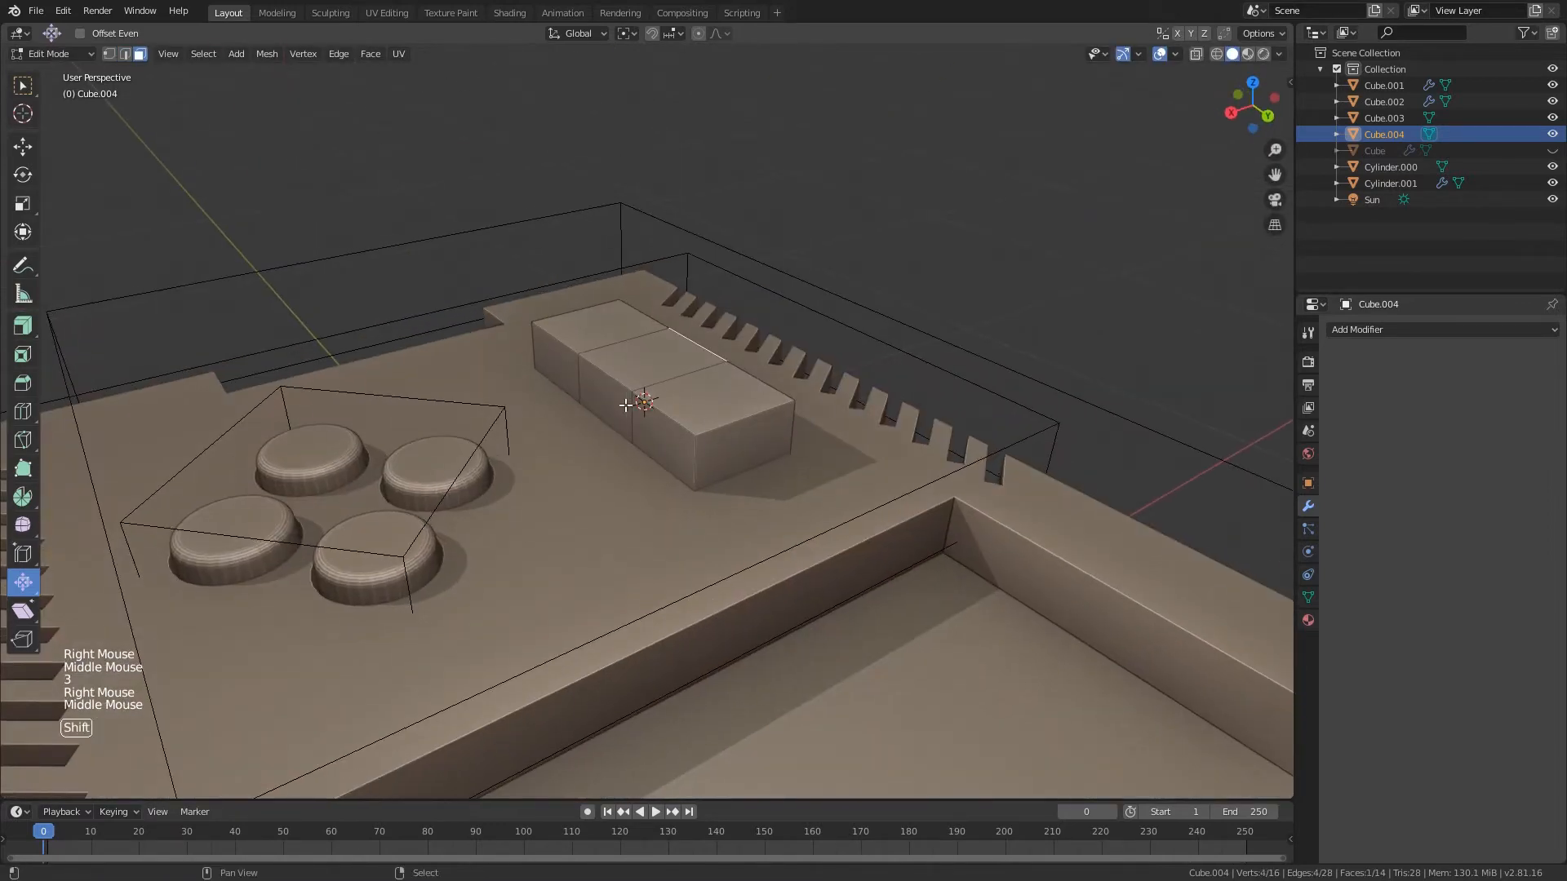
{"action": "right_click", "coordinate": [610, 402], "text": "shift"}
{"action": "left_click", "coordinate": [18, 333]}
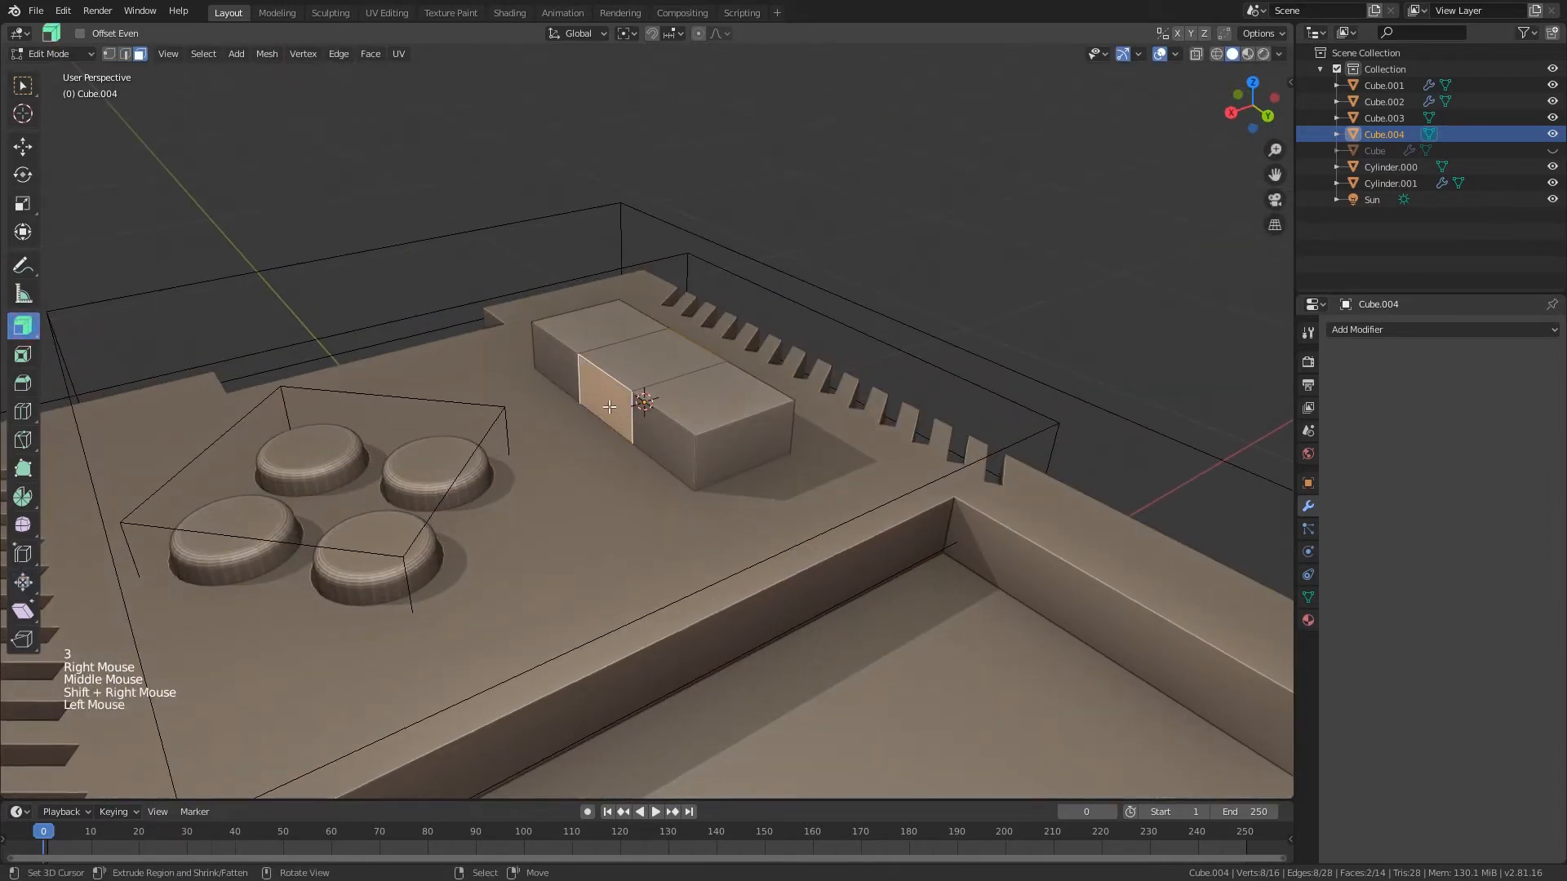
{"action": "left_click_drag", "start_coordinate": [609, 406], "coordinate": [368, 124]}
{"action": "left_click_drag", "start_coordinate": [483, 131], "coordinate": [1022, 94]}
{"action": "key", "text": "Tab"}
- Add a Boolean modifier to the console body with the Difference operation and the cross-shaped Cube.004 as its object
{"action": "middle_click_drag", "start_coordinate": [1022, 93], "coordinate": [767, 408]}
{"action": "left_click", "coordinate": [768, 408]}
{"action": "left_click", "coordinate": [1412, 330]}
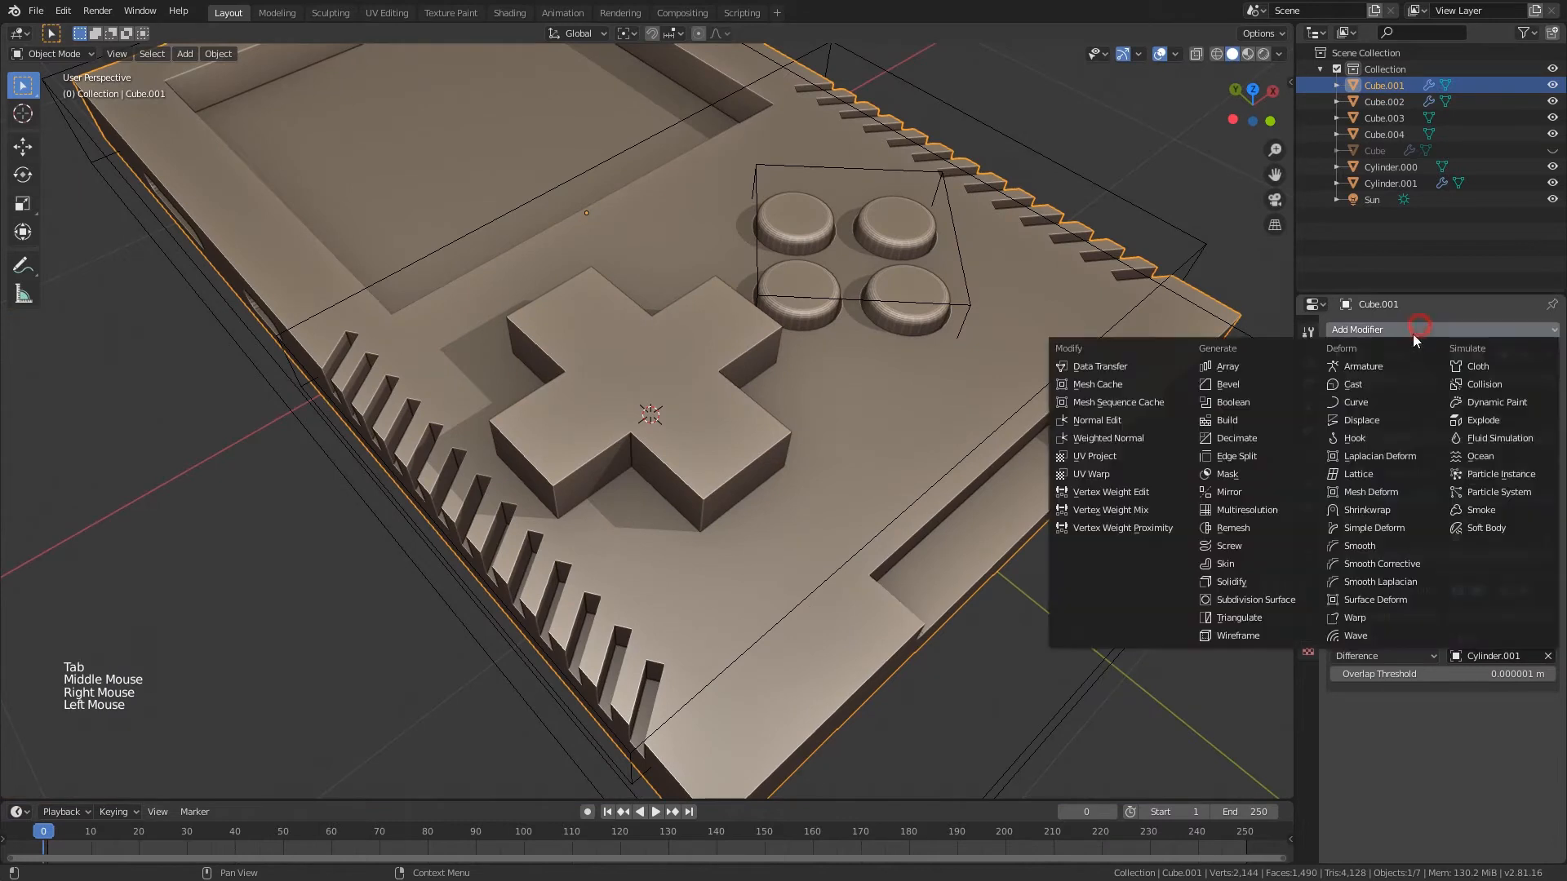
{"action": "left_click", "coordinate": [1263, 406]}
{"action": "left_click", "coordinate": [1547, 773]}
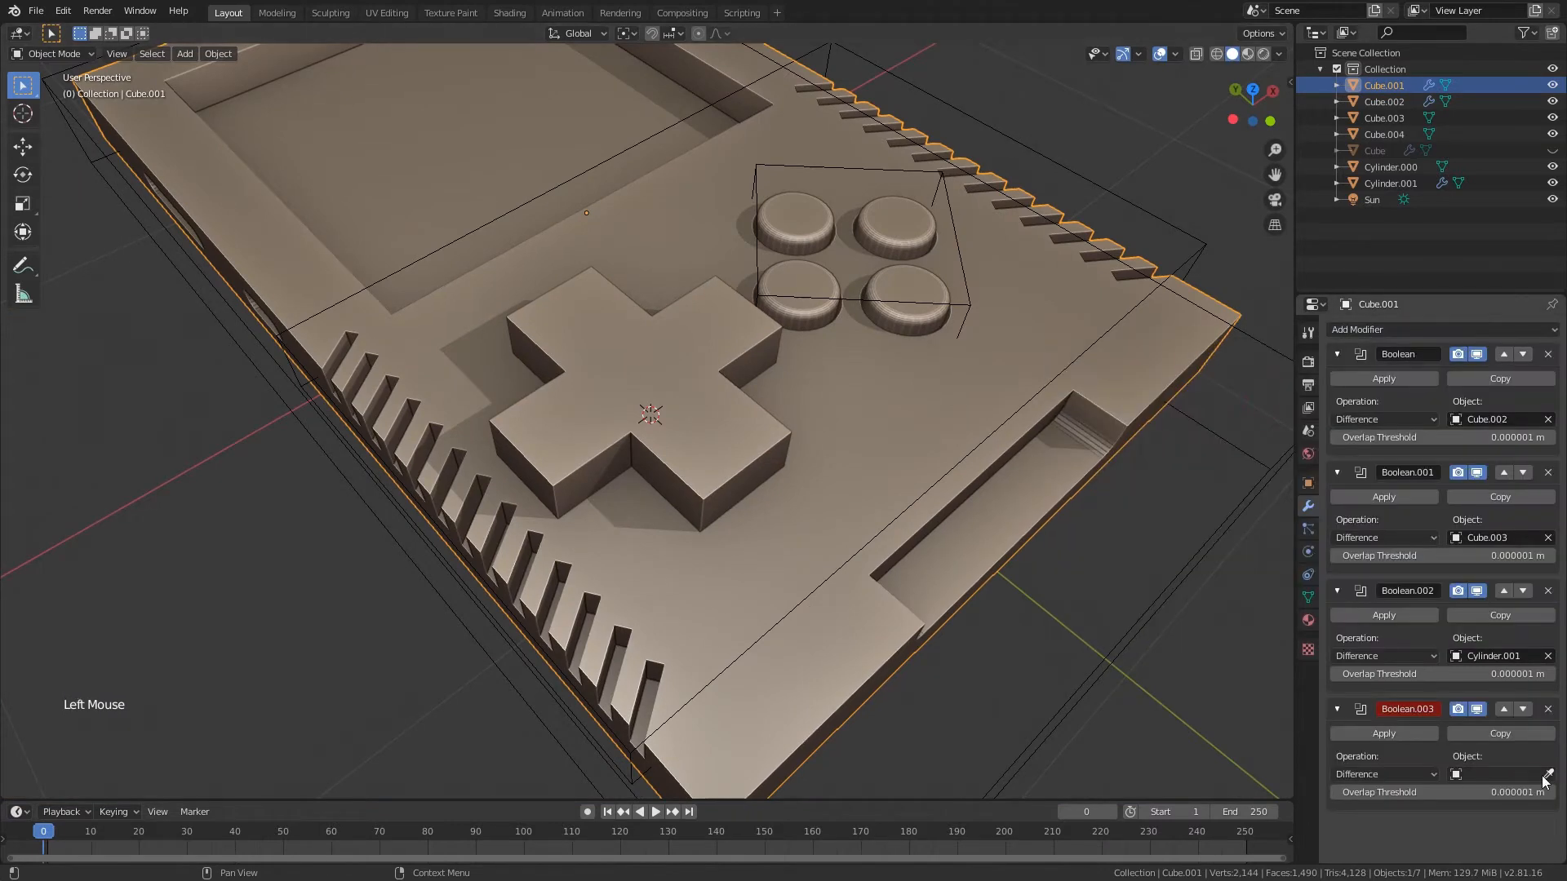
{"action": "left_click", "coordinate": [729, 415]}
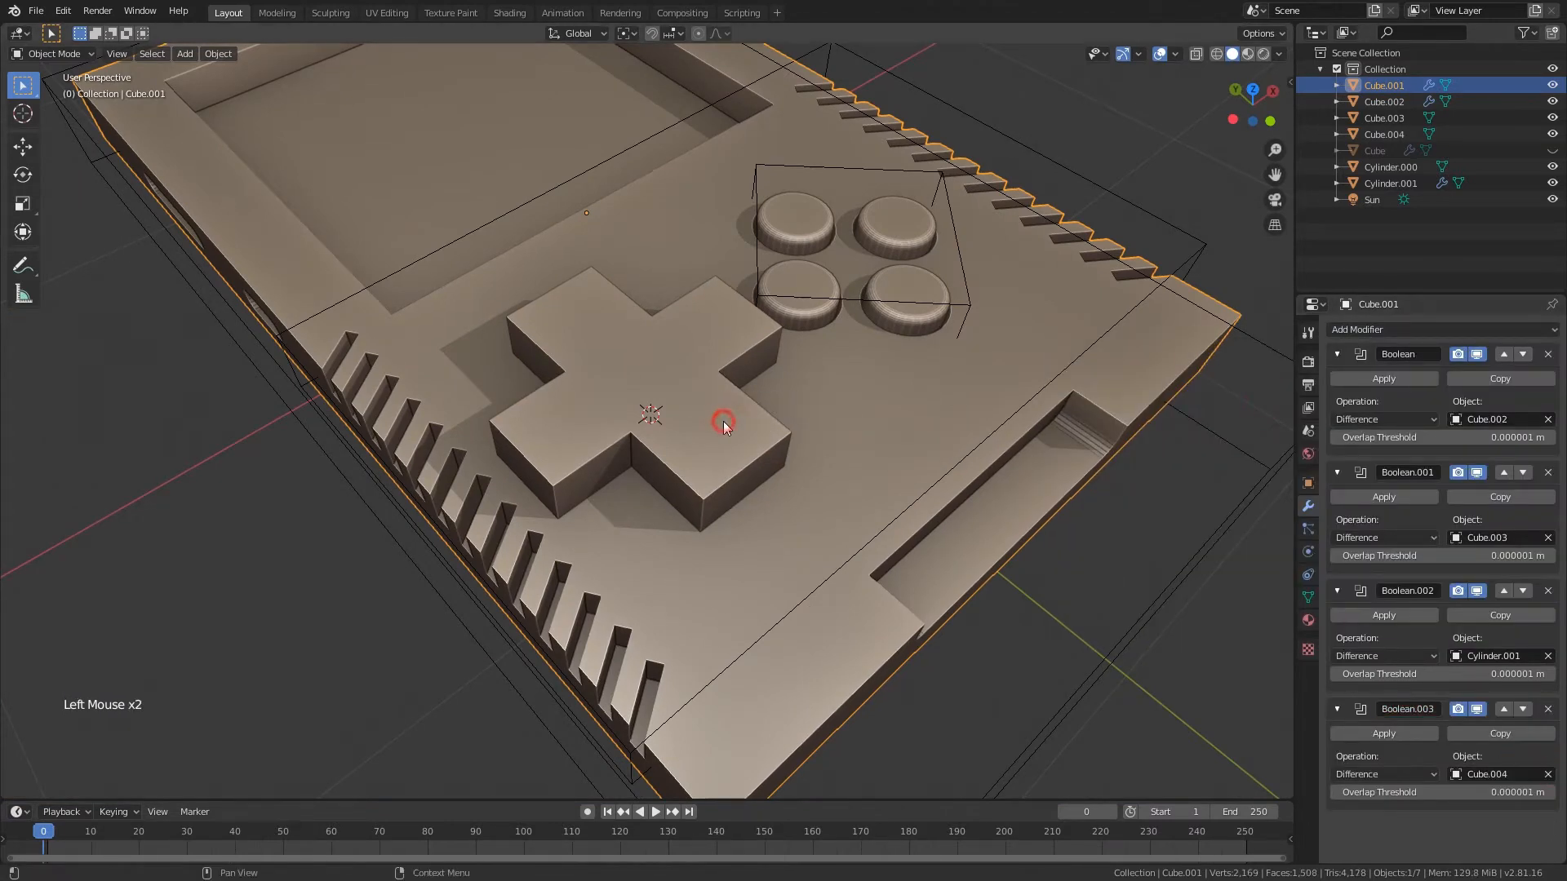
- Set the viewport display of the cross-shaped cutter to Bounds
{"action": "middle_click_drag", "start_coordinate": [726, 423], "coordinate": [733, 405]}
{"action": "right_click", "coordinate": [702, 379]}
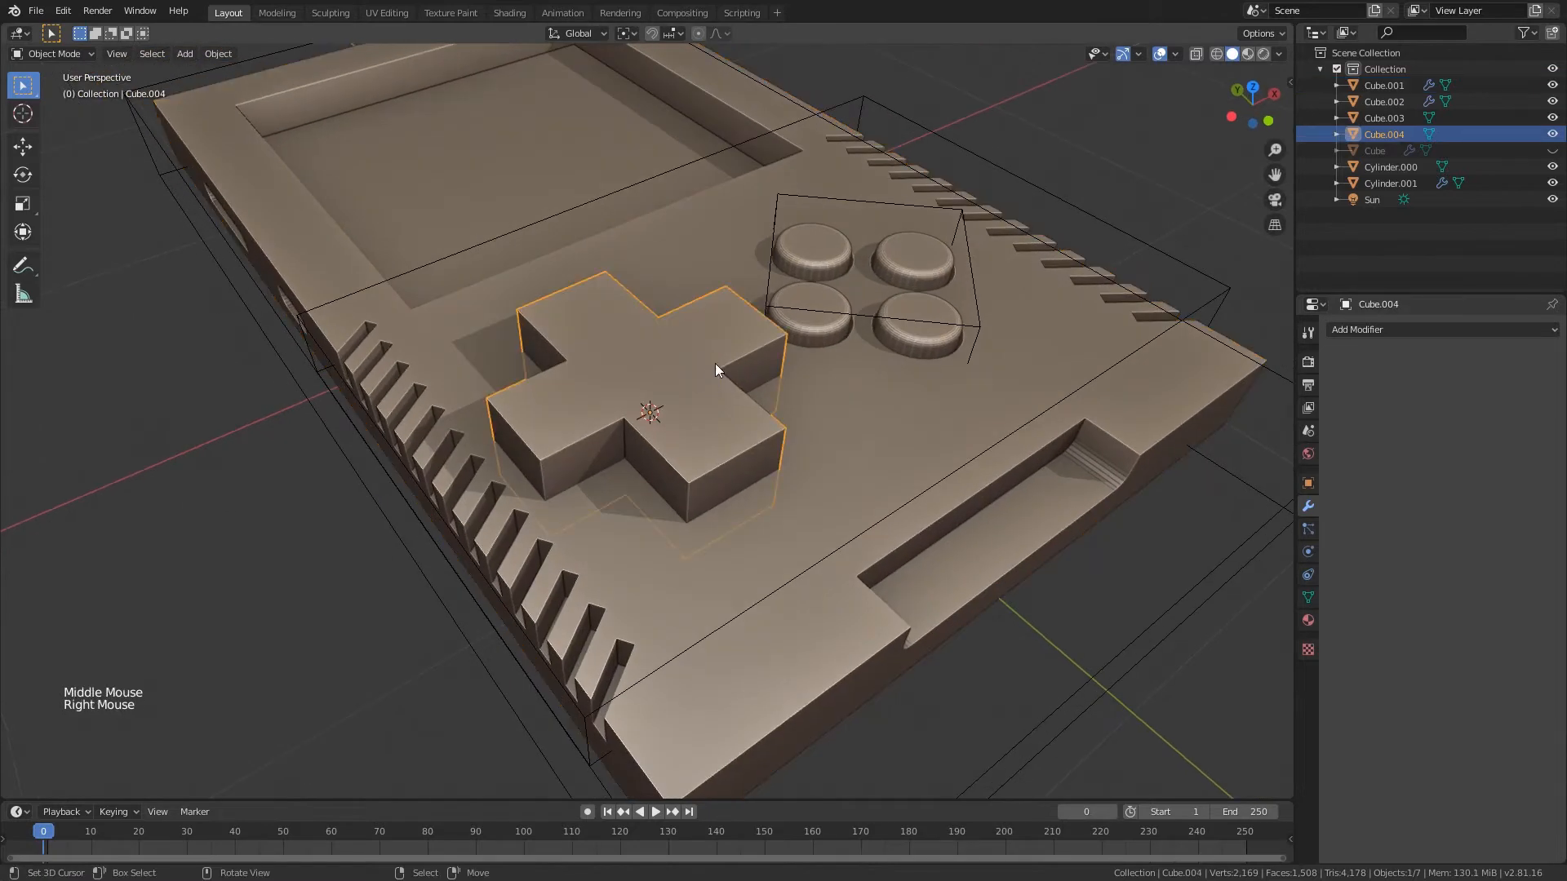
{"action": "key", "text": "g"}
{"action": "left_click", "coordinate": [738, 356]}
{"action": "left_click", "coordinate": [1309, 483]}
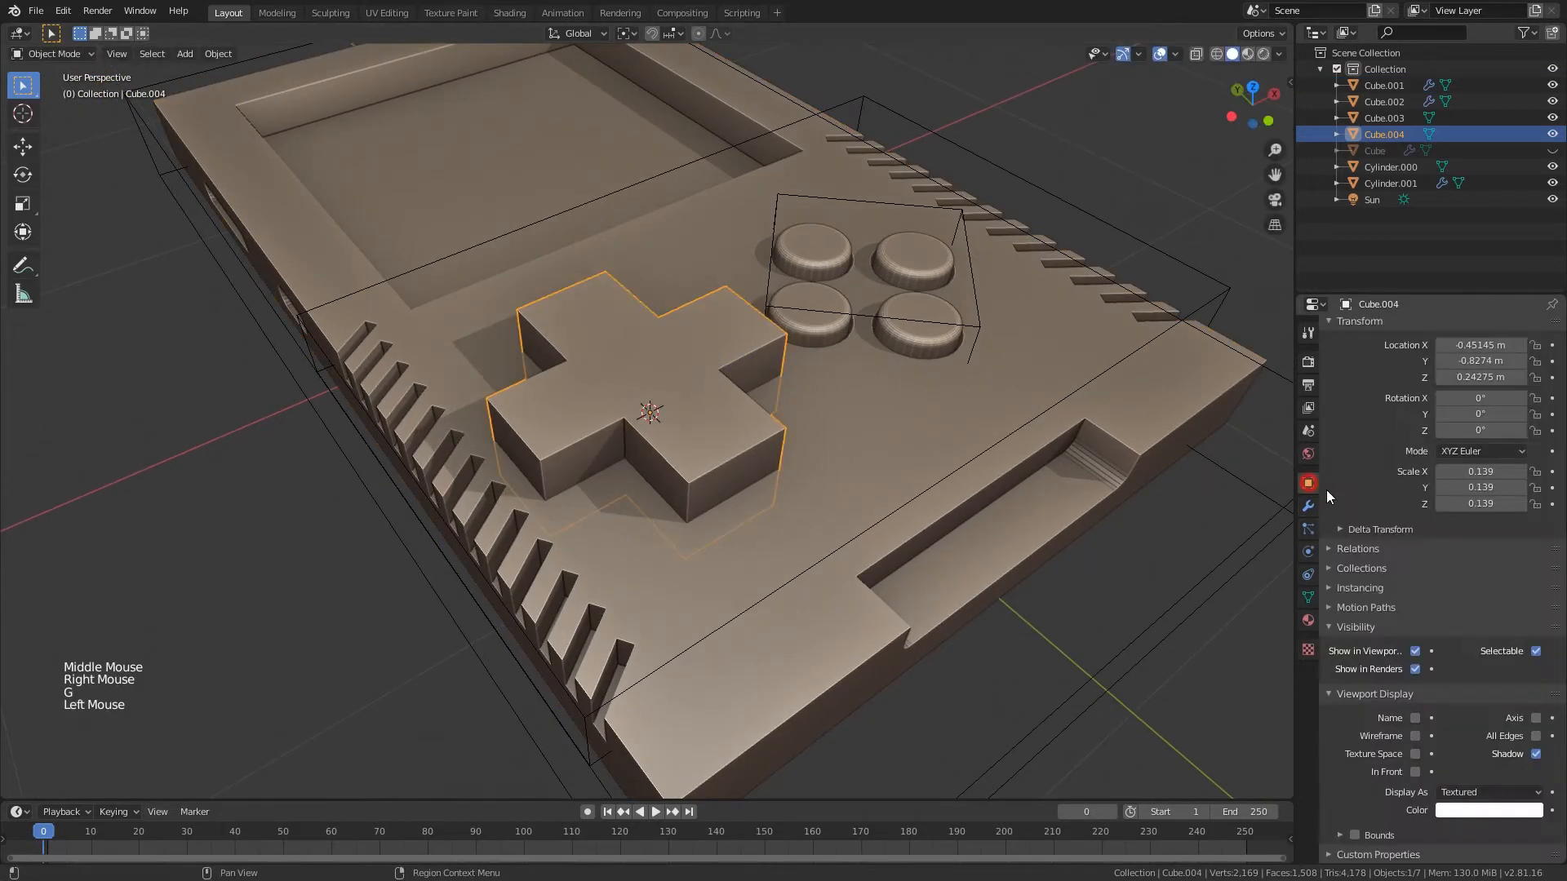
{"action": "left_click", "coordinate": [1522, 792]}
{"action": "left_click", "coordinate": [1455, 774]}
{"action": "middle_click_drag", "start_coordinate": [728, 415], "coordinate": [731, 419]}
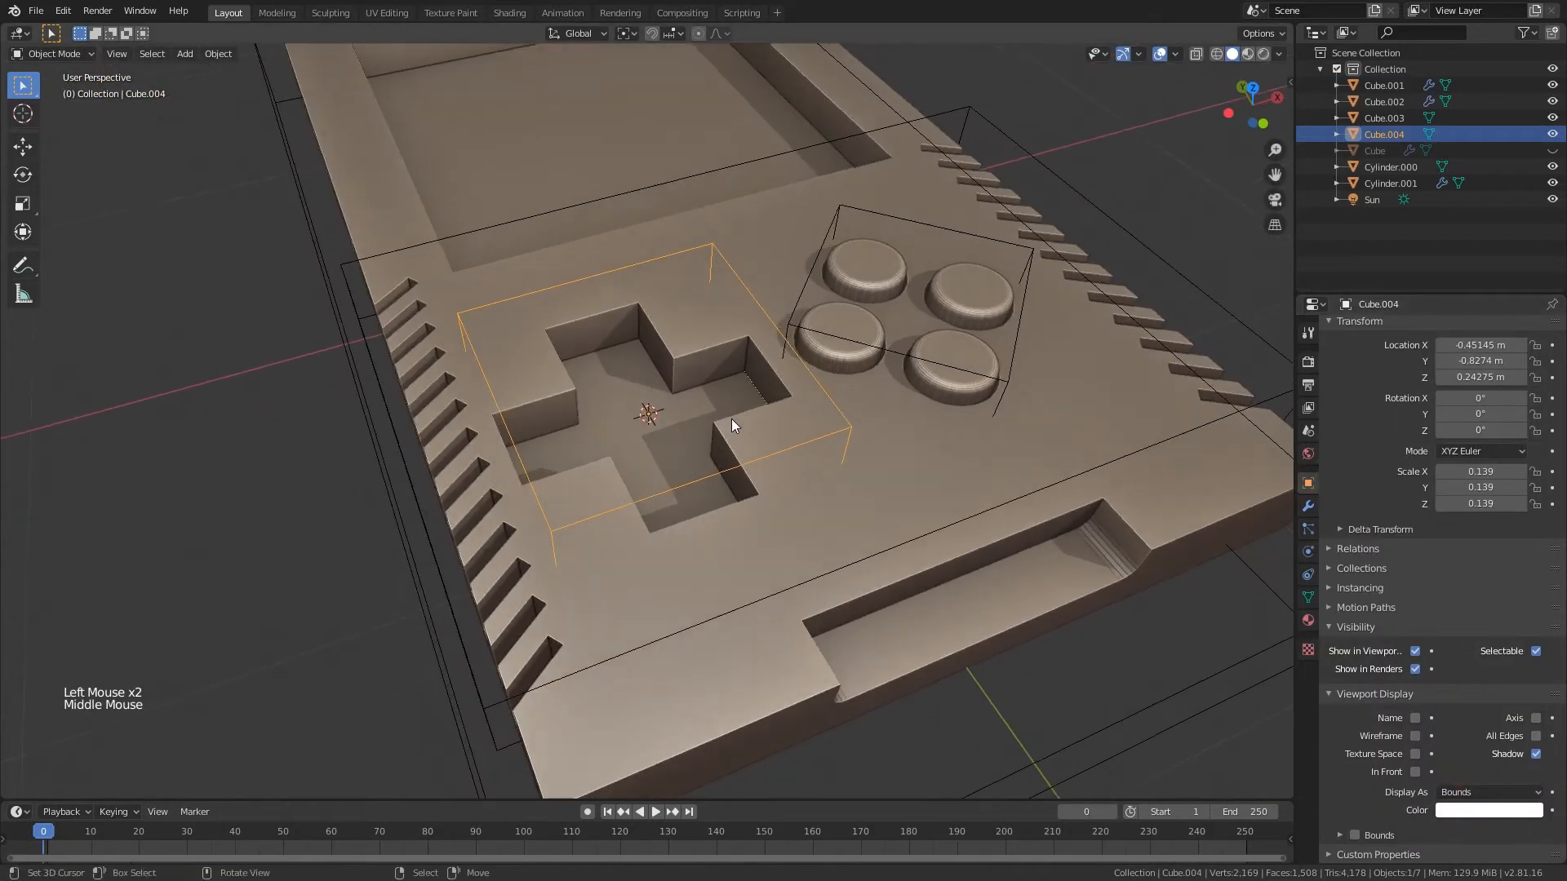
- Save the file and scale the cross-shaped cutter down to about 0.103
{"action": "key", "text": "ctrl+s"}
{"action": "key", "text": "s"}
{"action": "key", "text": "KP_7"}
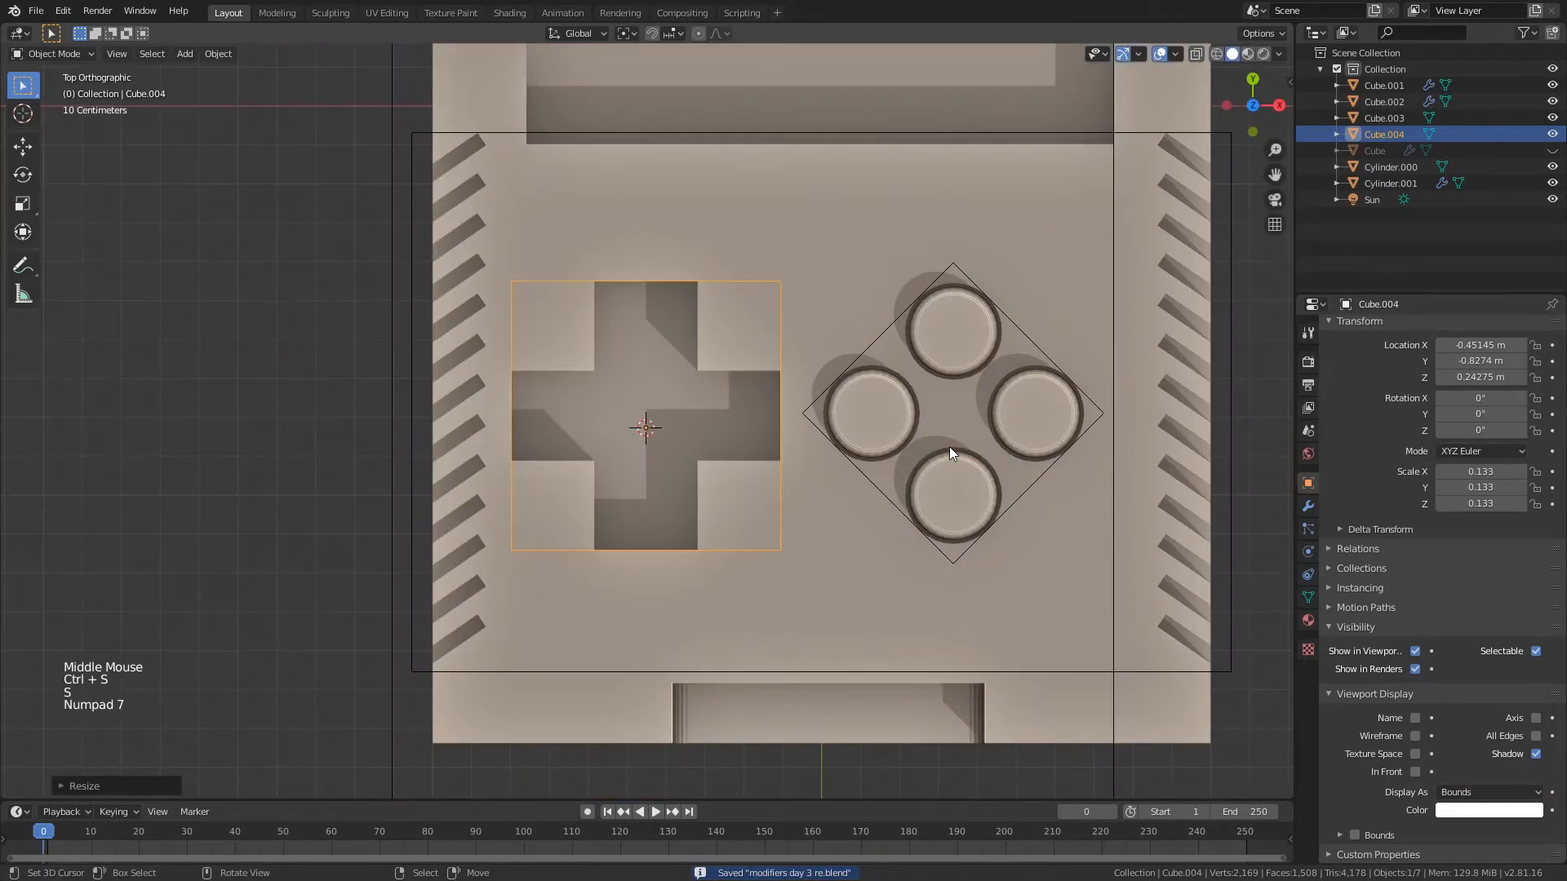
{"action": "key", "text": "s"}
{"action": "left_click", "coordinate": [895, 469]}
- Scale the four round buttons and their cutter together to about 0.105 and move them to about X 0.187 m, Y -0.782 m
{"action": "right_click", "coordinate": [992, 489]}
{"action": "right_click", "coordinate": [1025, 492], "text": "shift"}
{"action": "key", "text": "s"}
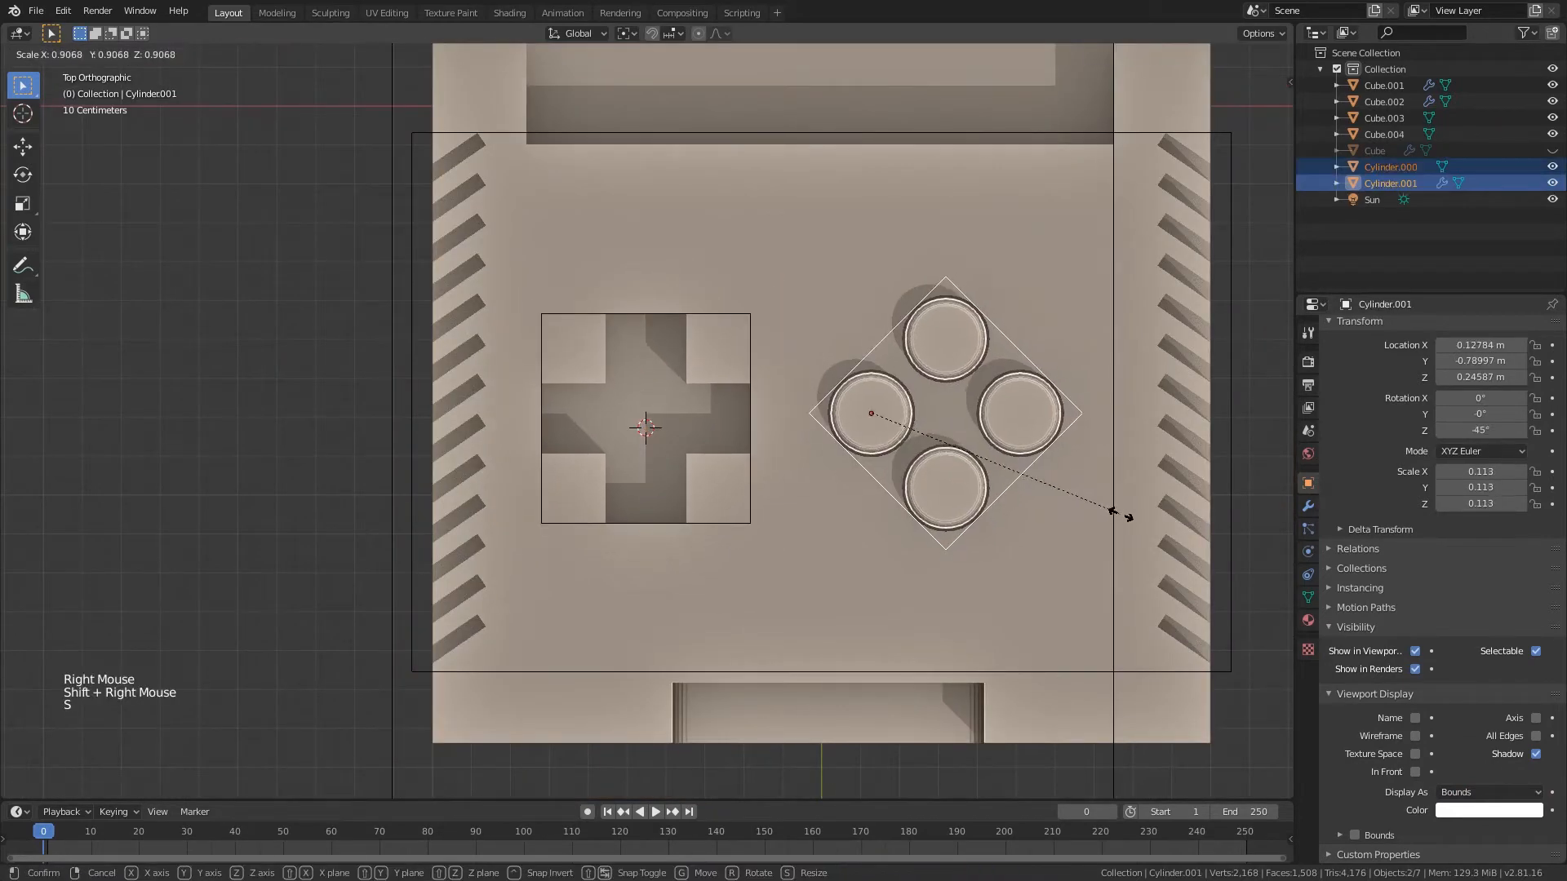
{"action": "left_click", "coordinate": [1105, 514]}
{"action": "key", "text": "g"}
{"action": "left_click", "coordinate": [1021, 463]}
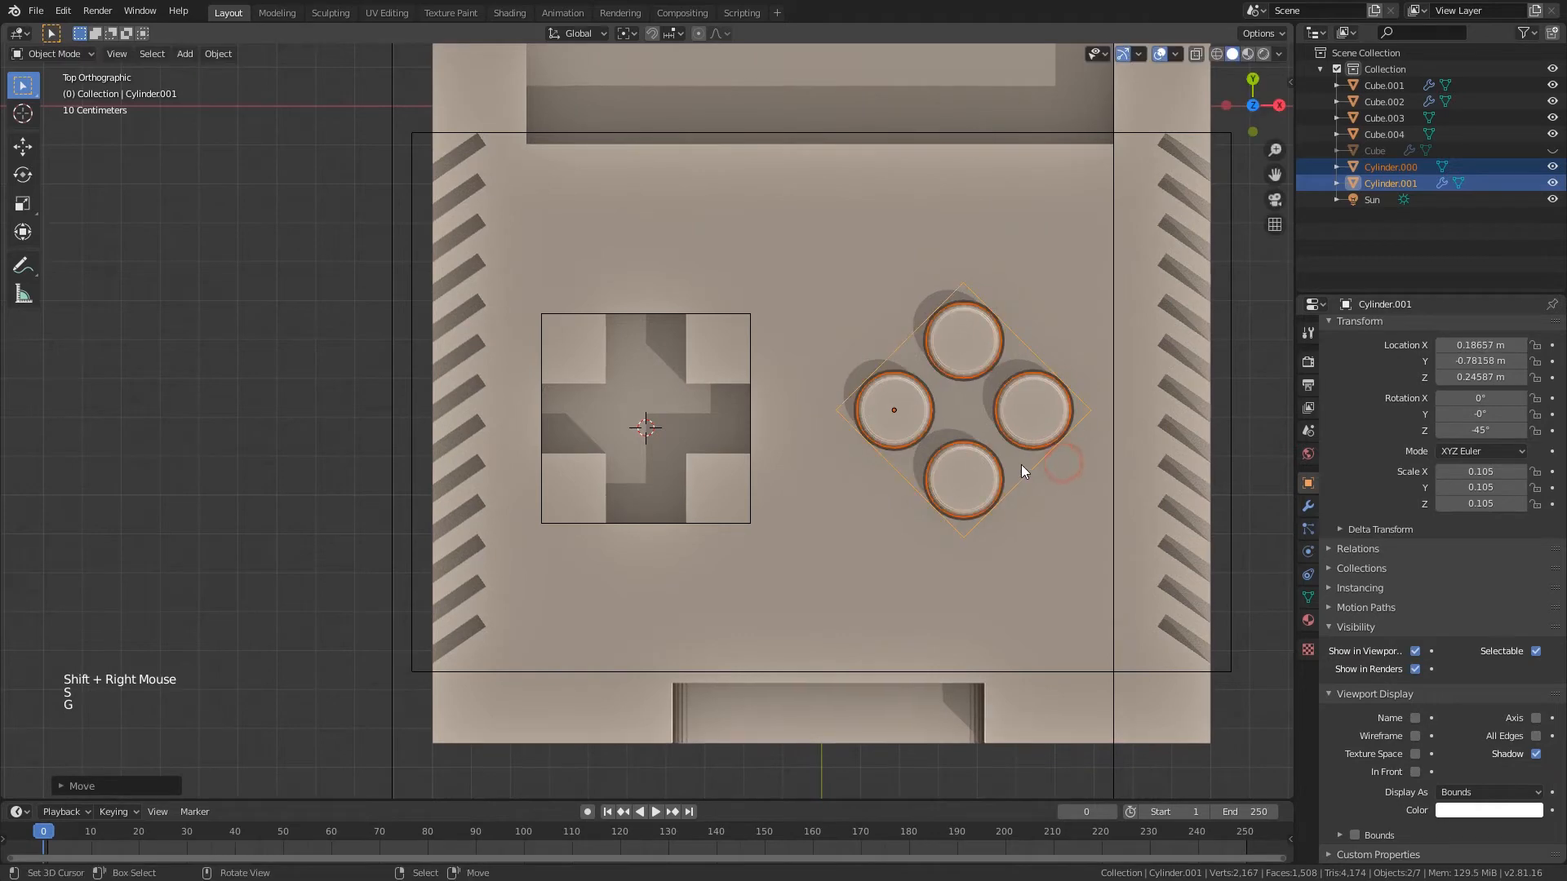
- Reduce the round buttons and their cutter to about 0.099 scale and shift them to about X 0.204 m, Y -0.757 m
{"action": "middle_click_drag", "start_coordinate": [1020, 463], "coordinate": [1042, 304]}
{"action": "scroll", "coordinate": [1066, 384], "scroll_direction": "up", "scroll_amount": 1}
{"action": "scroll", "coordinate": [1004, 426], "scroll_direction": "up", "scroll_amount": 2}
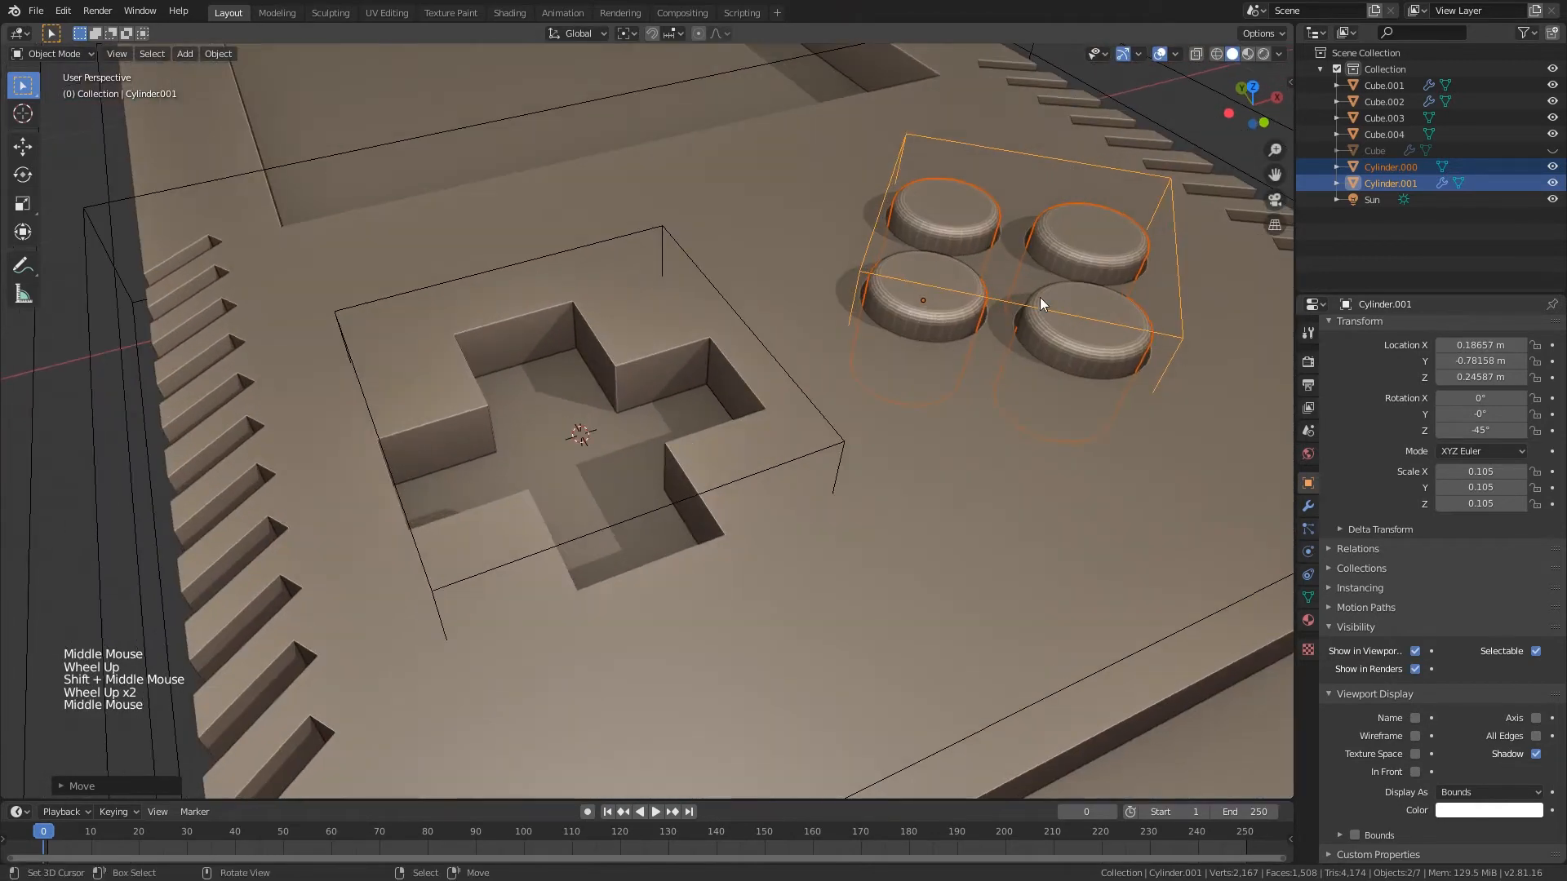
{"action": "middle_click_drag", "start_coordinate": [1020, 366], "coordinate": [947, 430]}
{"action": "key", "text": "KP_7"}
{"action": "scroll", "coordinate": [1111, 395], "scroll_direction": "down", "scroll_amount": 2}
{"action": "key", "text": "s"}
{"action": "left_click", "coordinate": [1010, 487]}
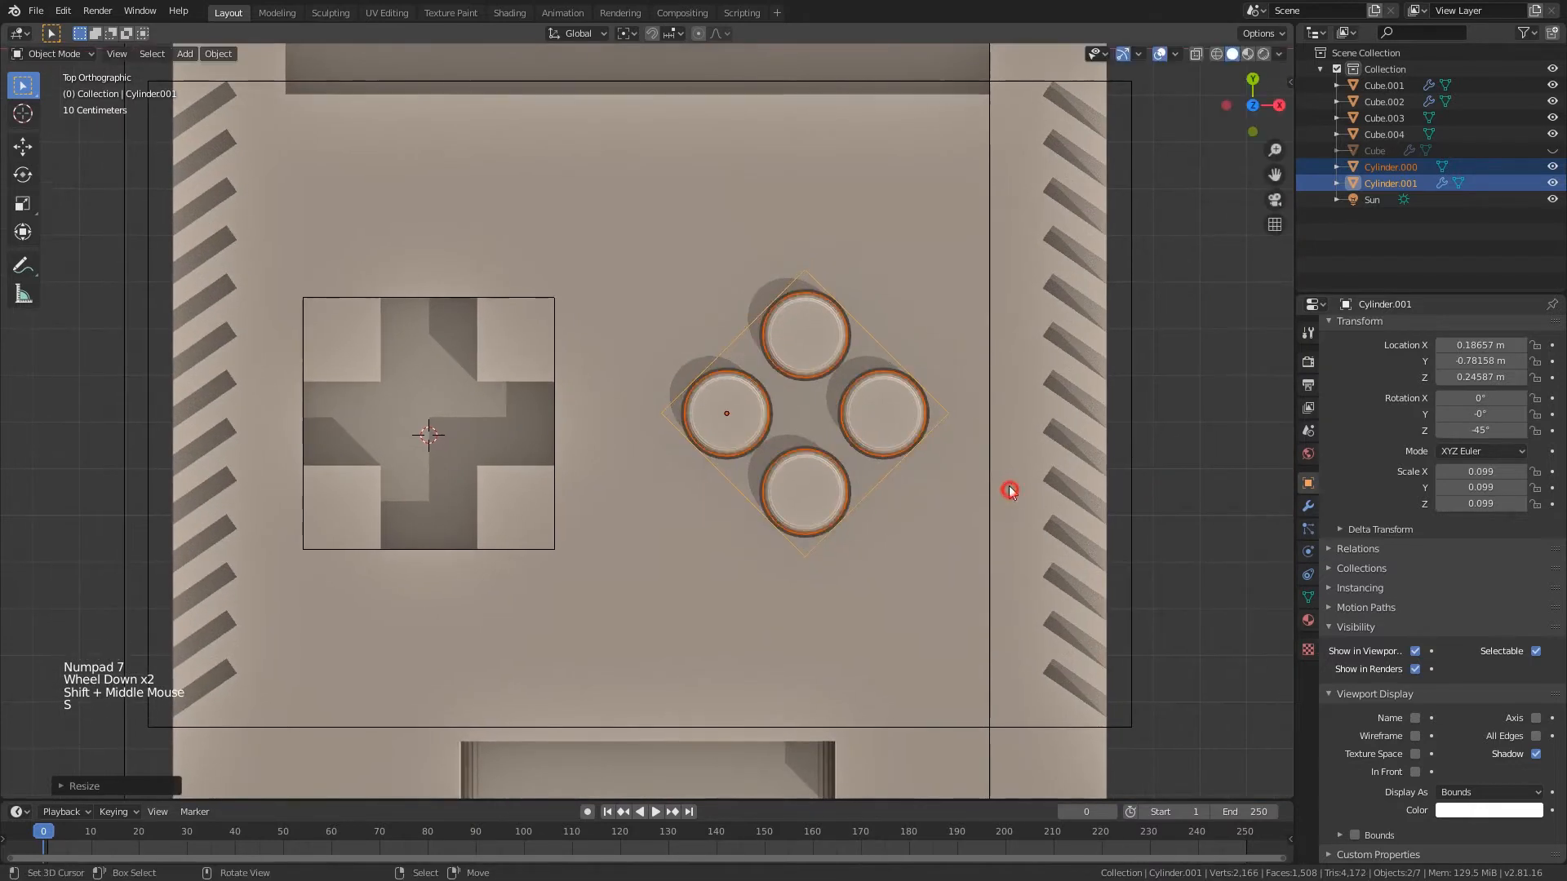
{"action": "key", "text": "g"}
{"action": "right_click", "coordinate": [1017, 474]}
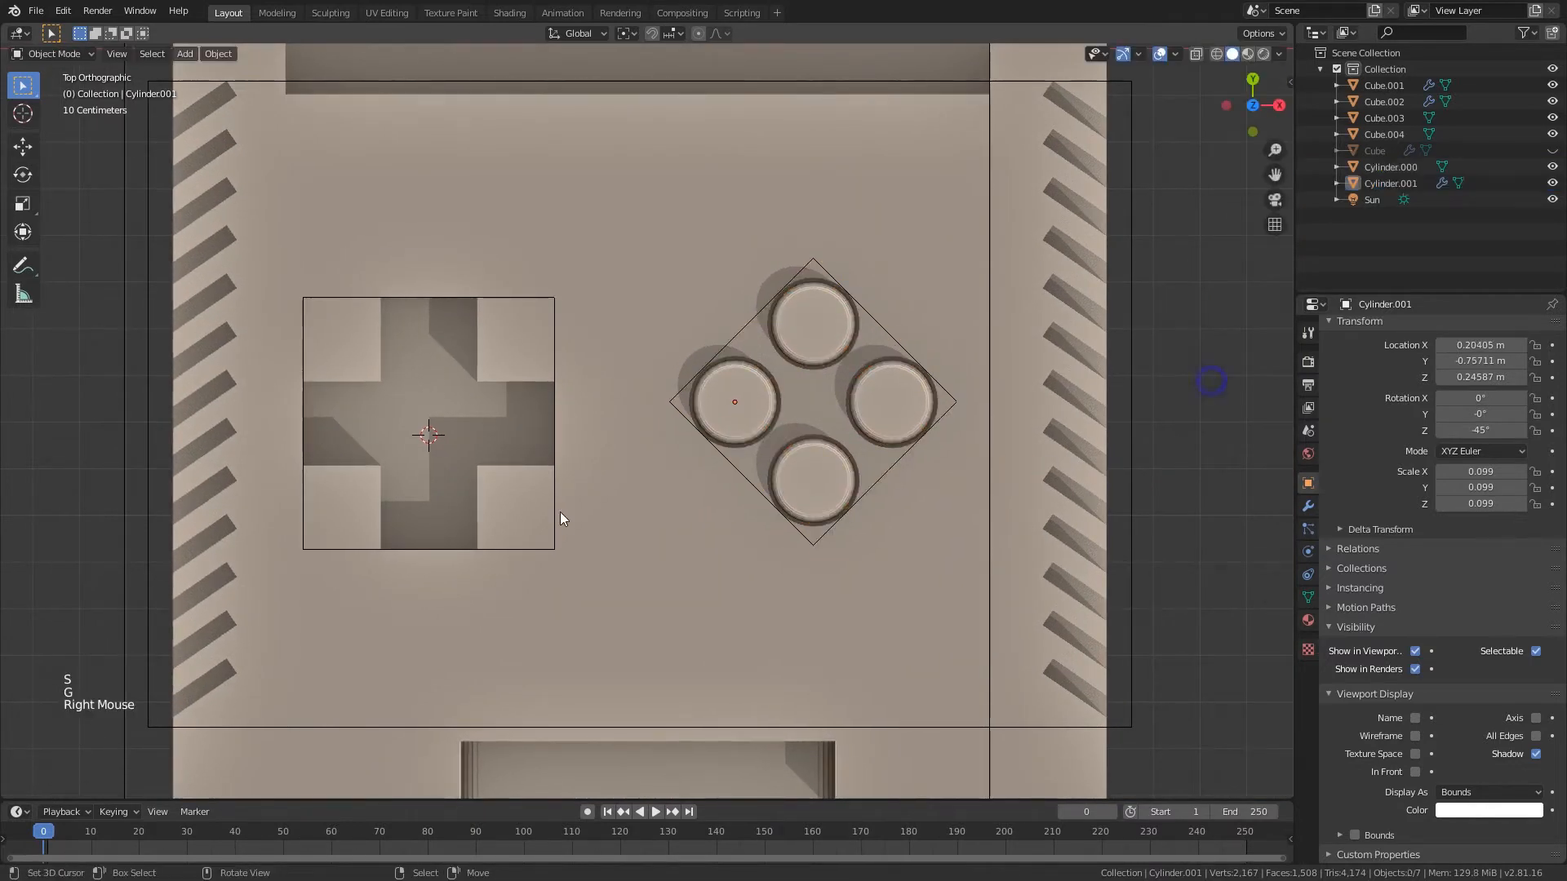
- Scale the cross-shaped cutter to about 0.096 and reposition it at about X -0.460 m, Y -0.787 m
{"action": "scroll", "coordinate": [560, 511], "scroll_direction": "down", "scroll_amount": 1}
{"action": "middle_click_drag", "start_coordinate": [559, 512], "coordinate": [512, 496], "text": "shift"}
{"action": "scroll", "coordinate": [513, 496], "scroll_direction": "up", "scroll_amount": 1}
{"action": "right_click", "coordinate": [568, 346]}
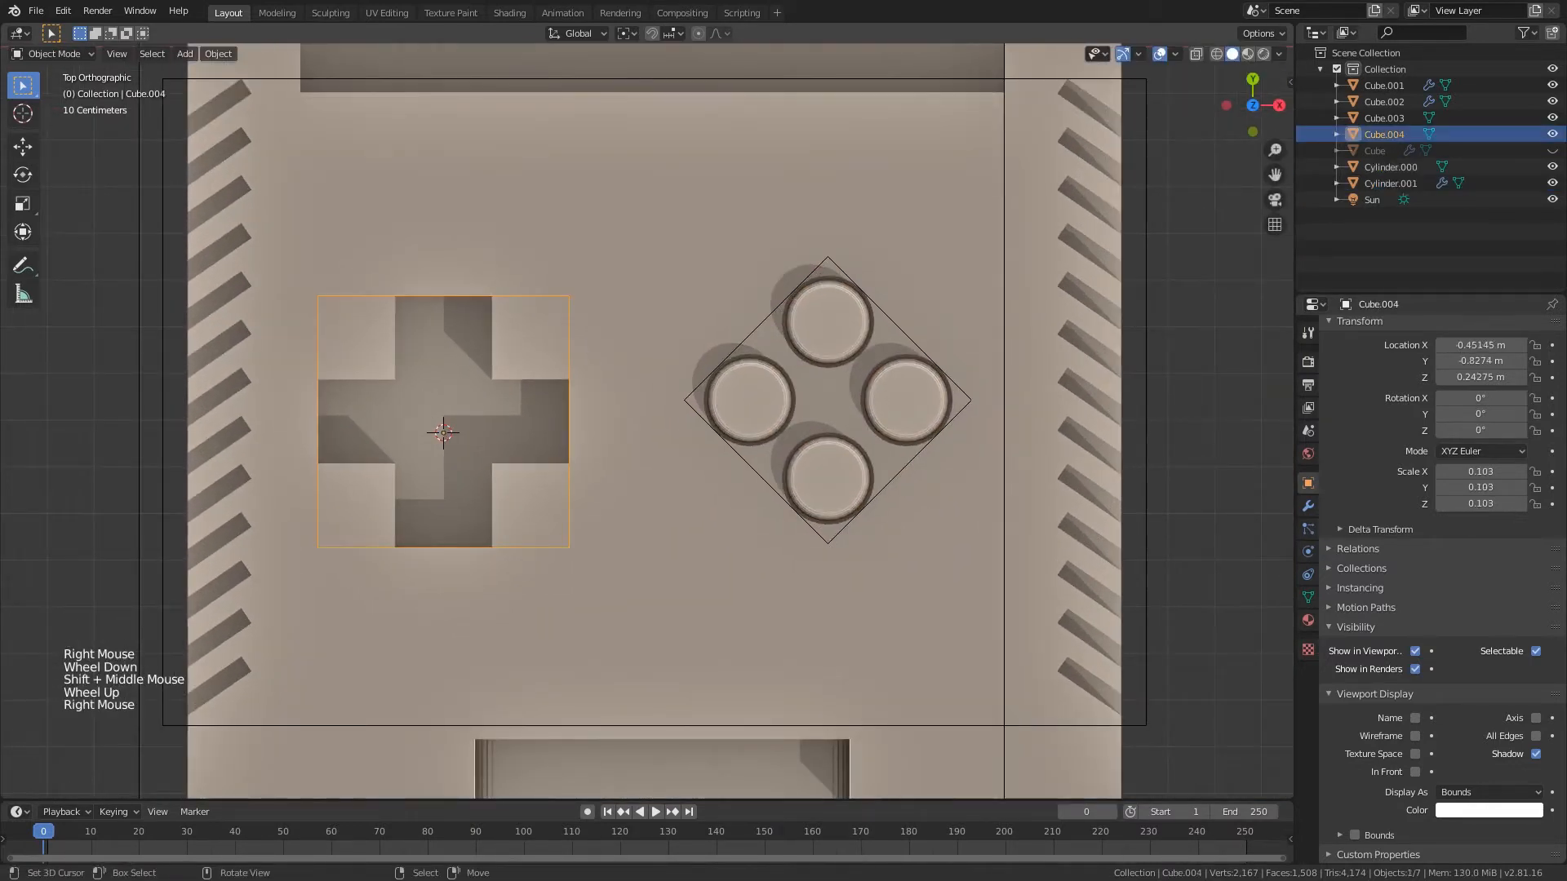
{"action": "middle_click_drag", "start_coordinate": [568, 346], "coordinate": [522, 457]}
- Bevel the vertical corner edges at the ends of the cross cutter's four arms with 5 segments to round them
{"action": "key", "text": "Tab"}
{"action": "middle_click_drag", "start_coordinate": [523, 457], "coordinate": [489, 505]}
{"action": "scroll", "coordinate": [489, 506], "scroll_direction": "up", "scroll_amount": 2}
{"action": "key", "text": "2"}
{"action": "right_click", "coordinate": [473, 559]}
{"action": "middle_click_drag", "start_coordinate": [473, 560], "coordinate": [674, 397], "text": "shift"}
{"action": "right_click", "coordinate": [701, 369], "text": "alt+shift"}
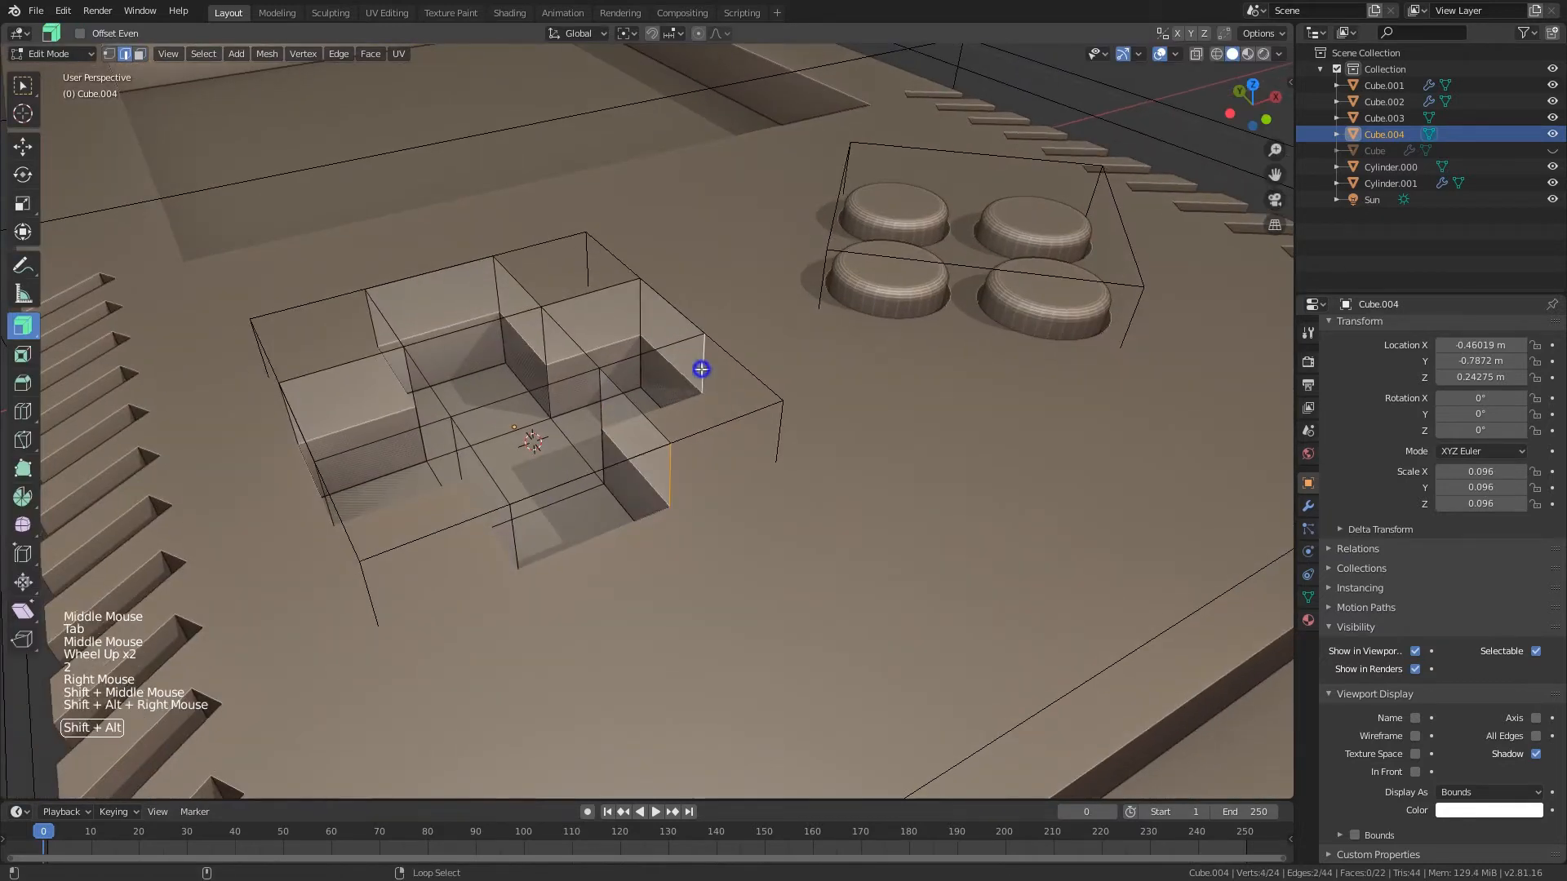
{"action": "right_click", "coordinate": [511, 299], "text": "alt+shift"}
{"action": "right_click", "coordinate": [372, 327], "text": "alt+shift"}
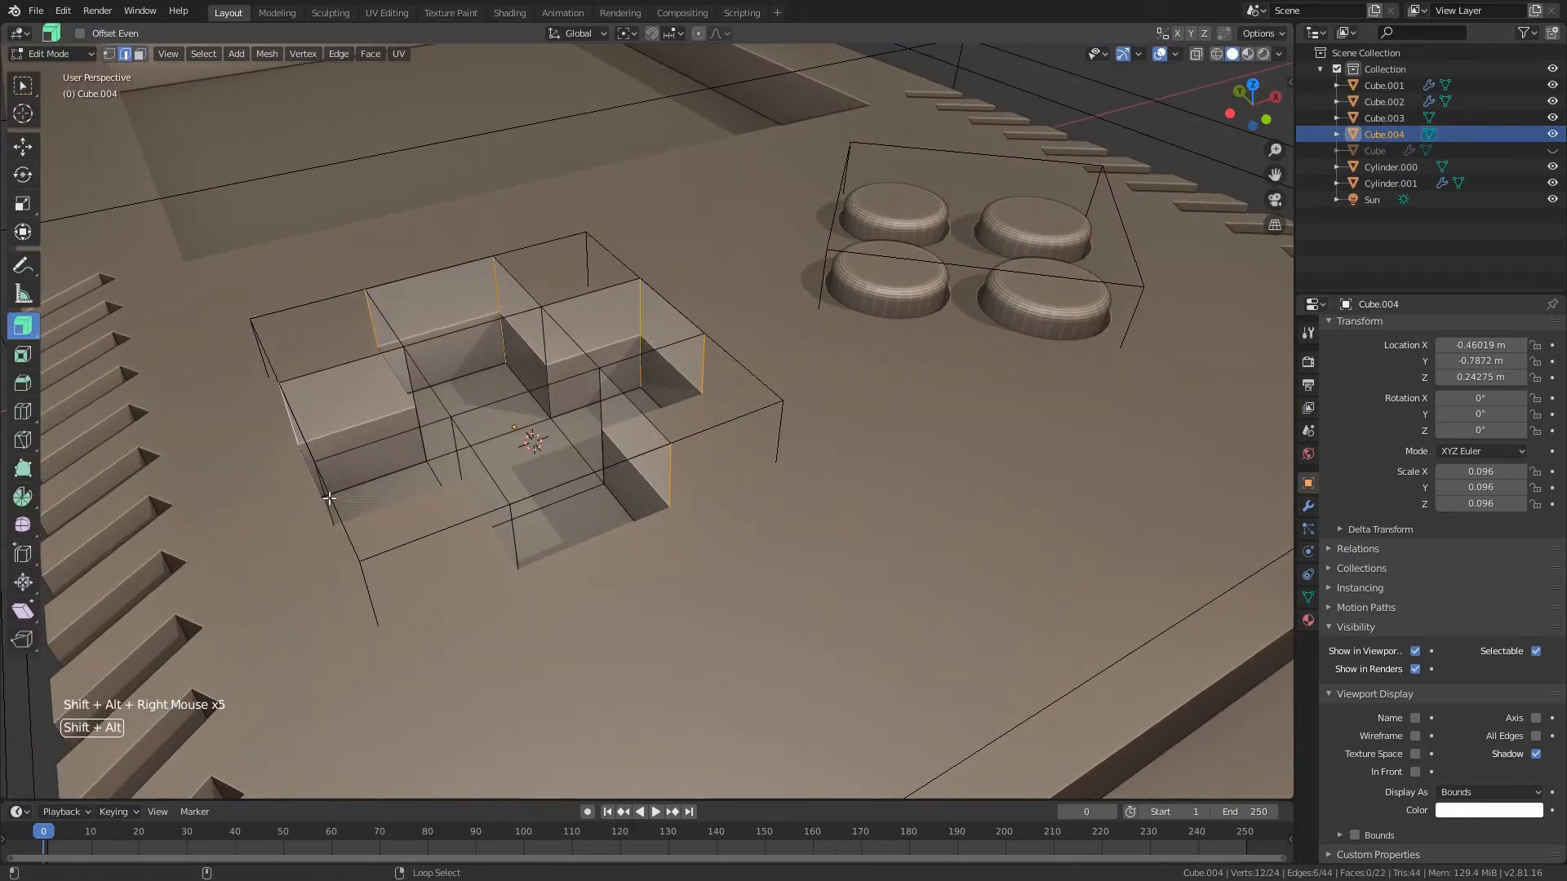
{"action": "middle_click_drag", "start_coordinate": [521, 545], "coordinate": [522, 514]}
{"action": "key", "text": "ctrl+z"}
{"action": "key", "text": "ctrl+b"}
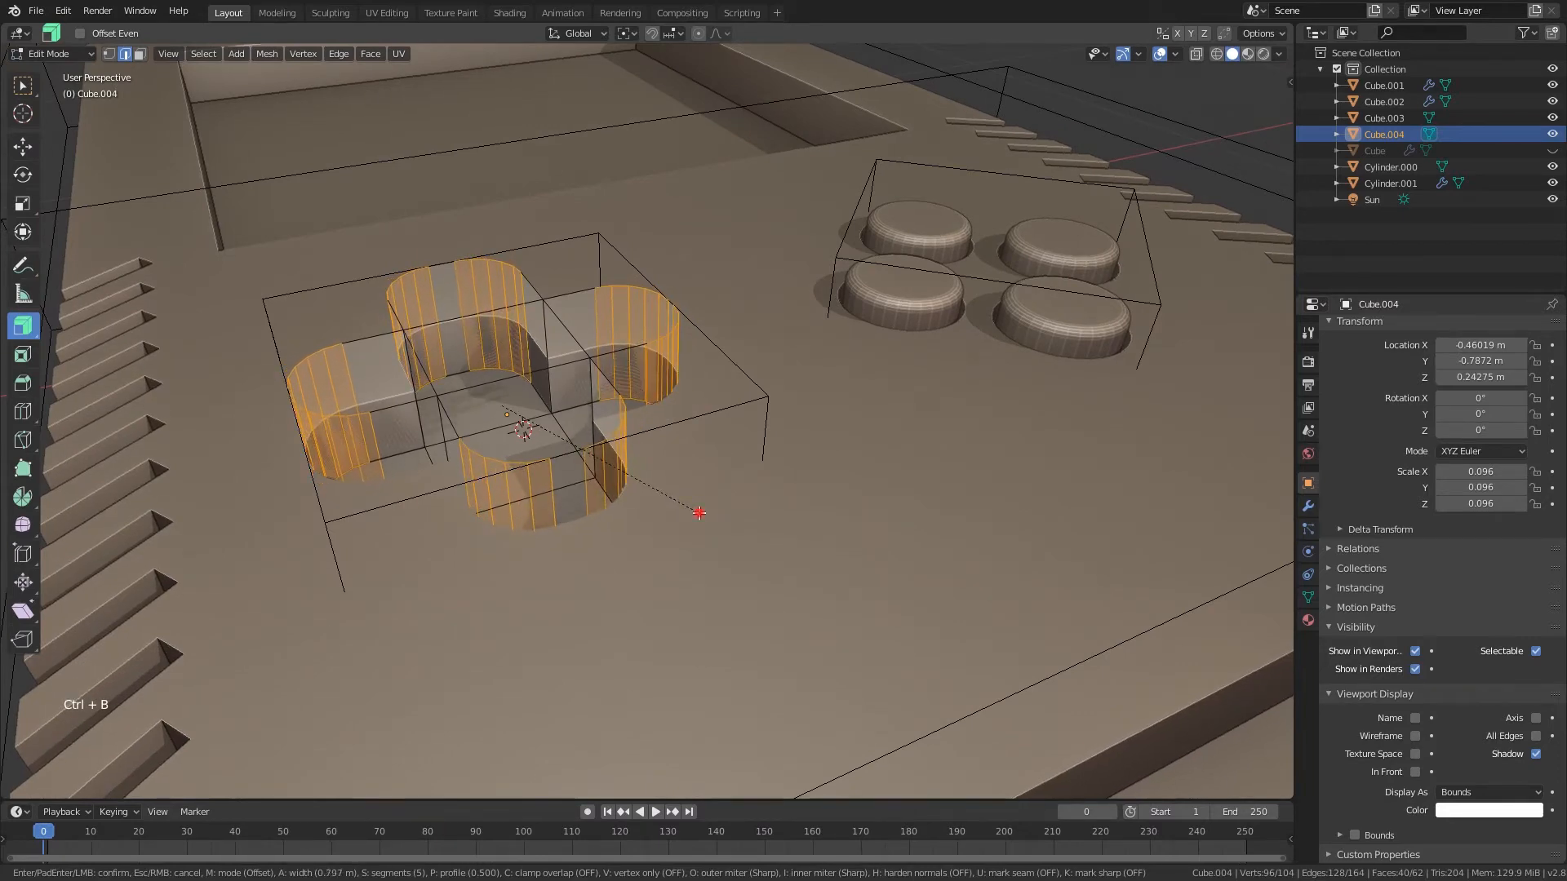
{"action": "left_click", "coordinate": [683, 529]}
{"action": "middle_click_drag", "start_coordinate": [682, 529], "coordinate": [644, 423]}
{"action": "scroll", "coordinate": [683, 536], "scroll_direction": "down", "scroll_amount": 2}
{"action": "key", "text": "Tab"}
- Duplicate the cross cutter, raise the copy to about Z 0.300 m and set its viewport display to Solid
{"action": "key", "text": "shift+d"}
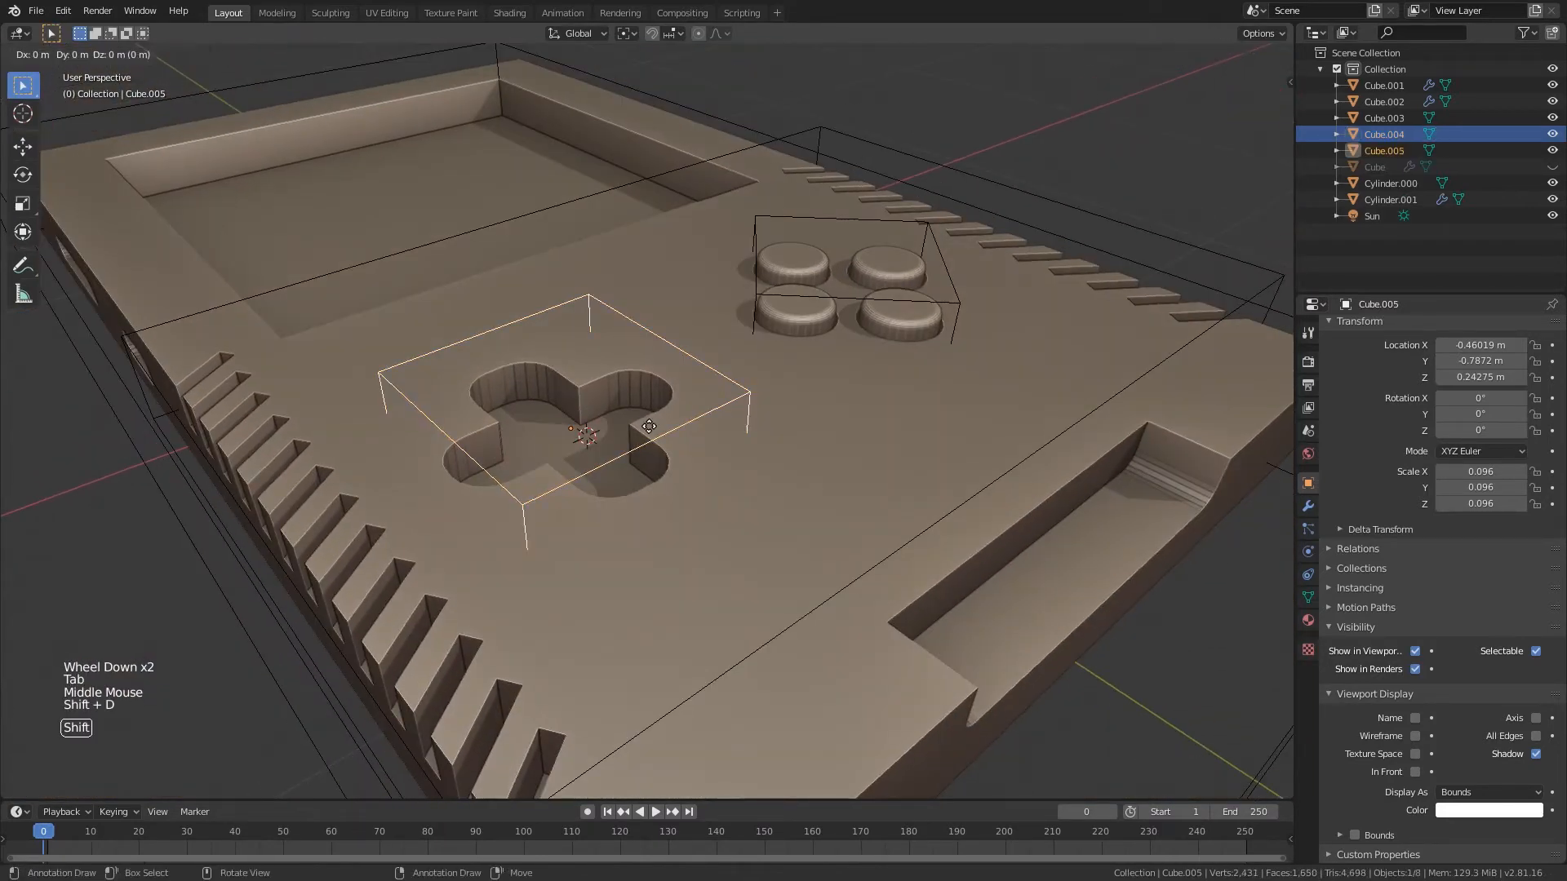
{"action": "left_click", "coordinate": [646, 383]}
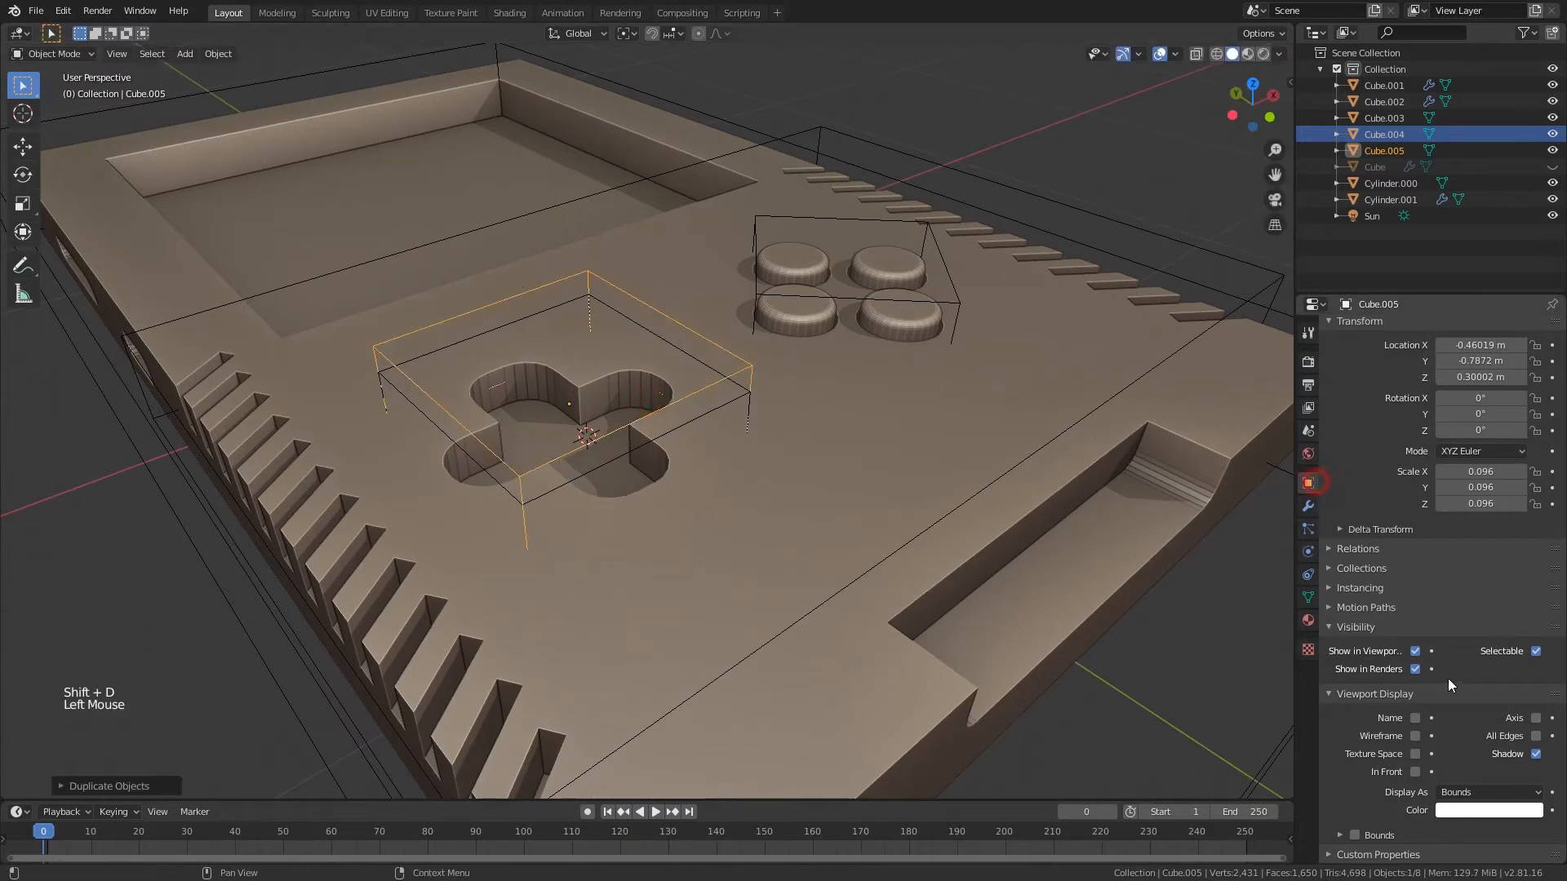
{"action": "left_click", "coordinate": [1466, 796]}
{"action": "left_click", "coordinate": [1471, 731]}
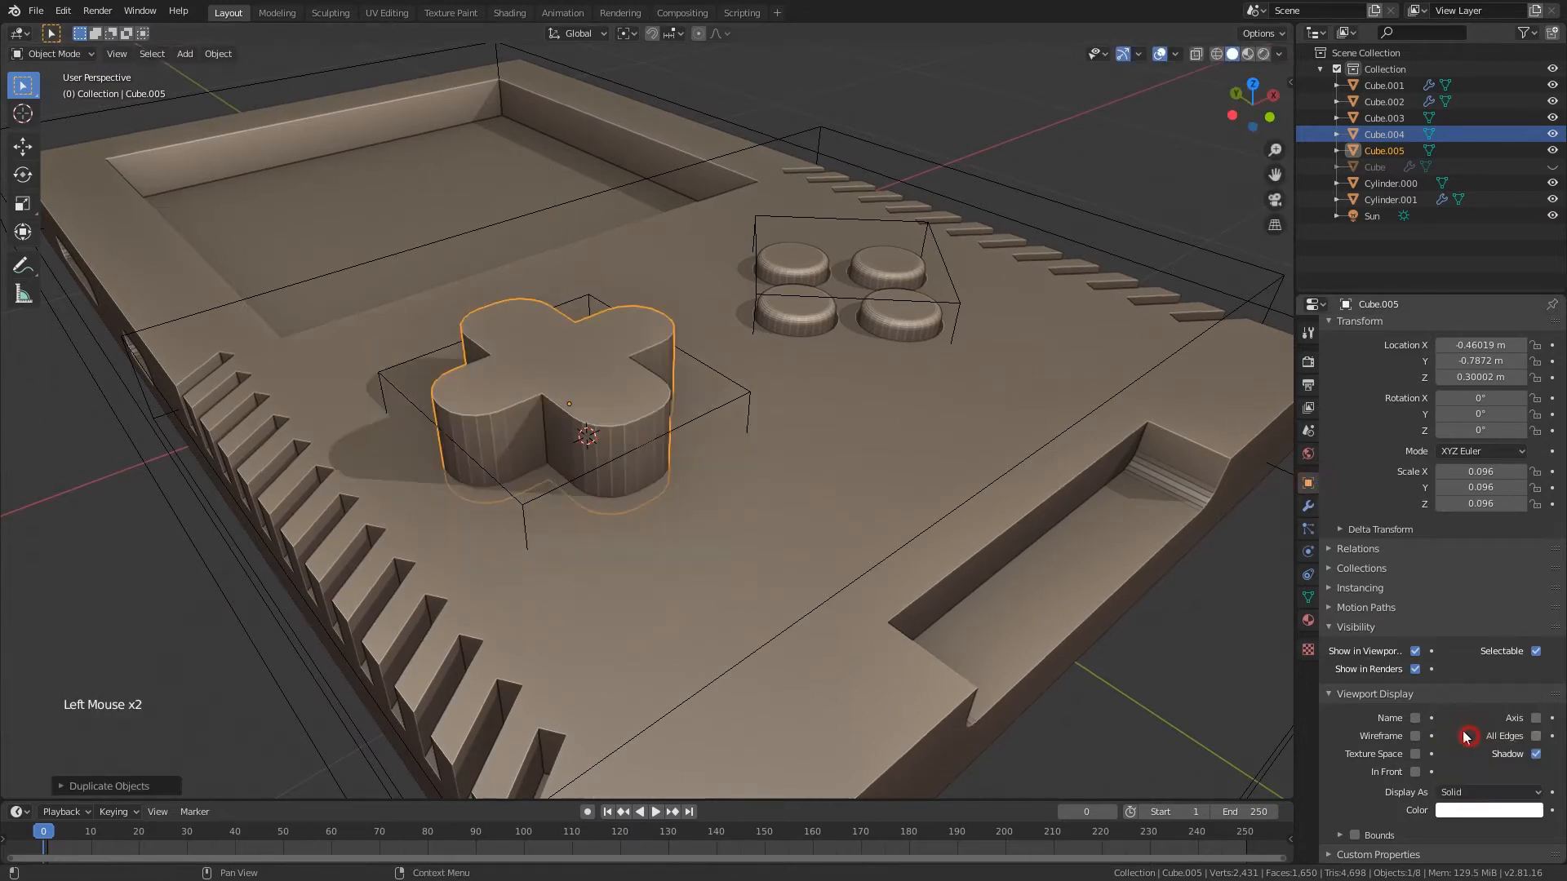
{"action": "mouse_move", "coordinate": [653, 426]}
{"action": "middle_mouse_down"}
{"action": "mouse_move", "coordinate": [664, 434]}
{"action": "mouse_move", "coordinate": [612, 451]}
{"action": "middle_mouse_up"}
- Save the file and shrink the duplicated cross's entire mesh slightly inward with Shrink/Fatten
{"action": "key", "text": "Tab"}
{"action": "key", "text": "ctrl+s"}
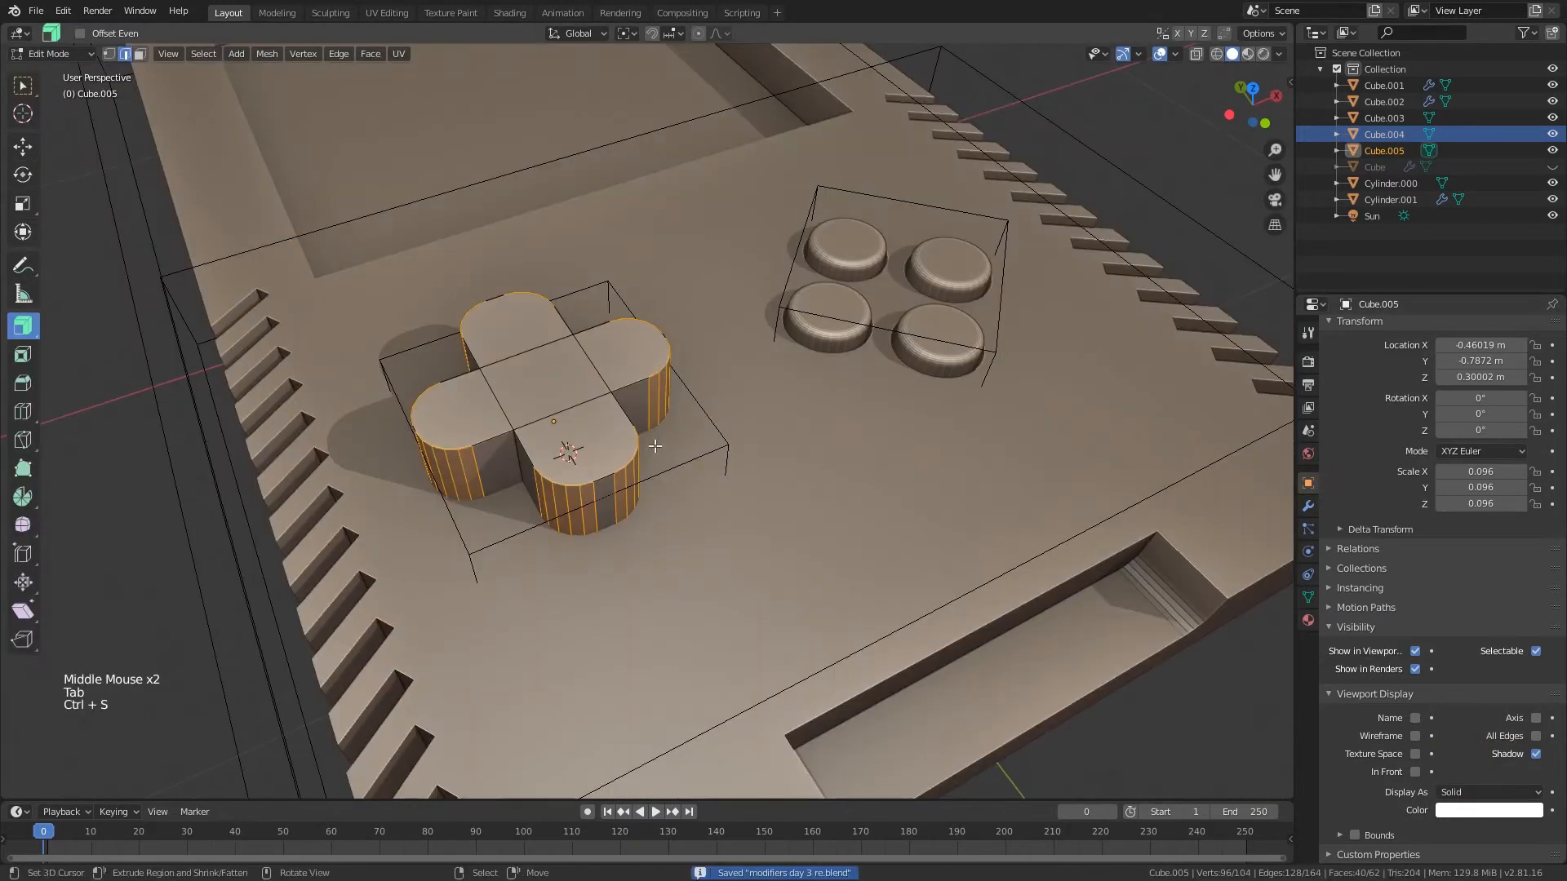
{"action": "key", "text": "a"}
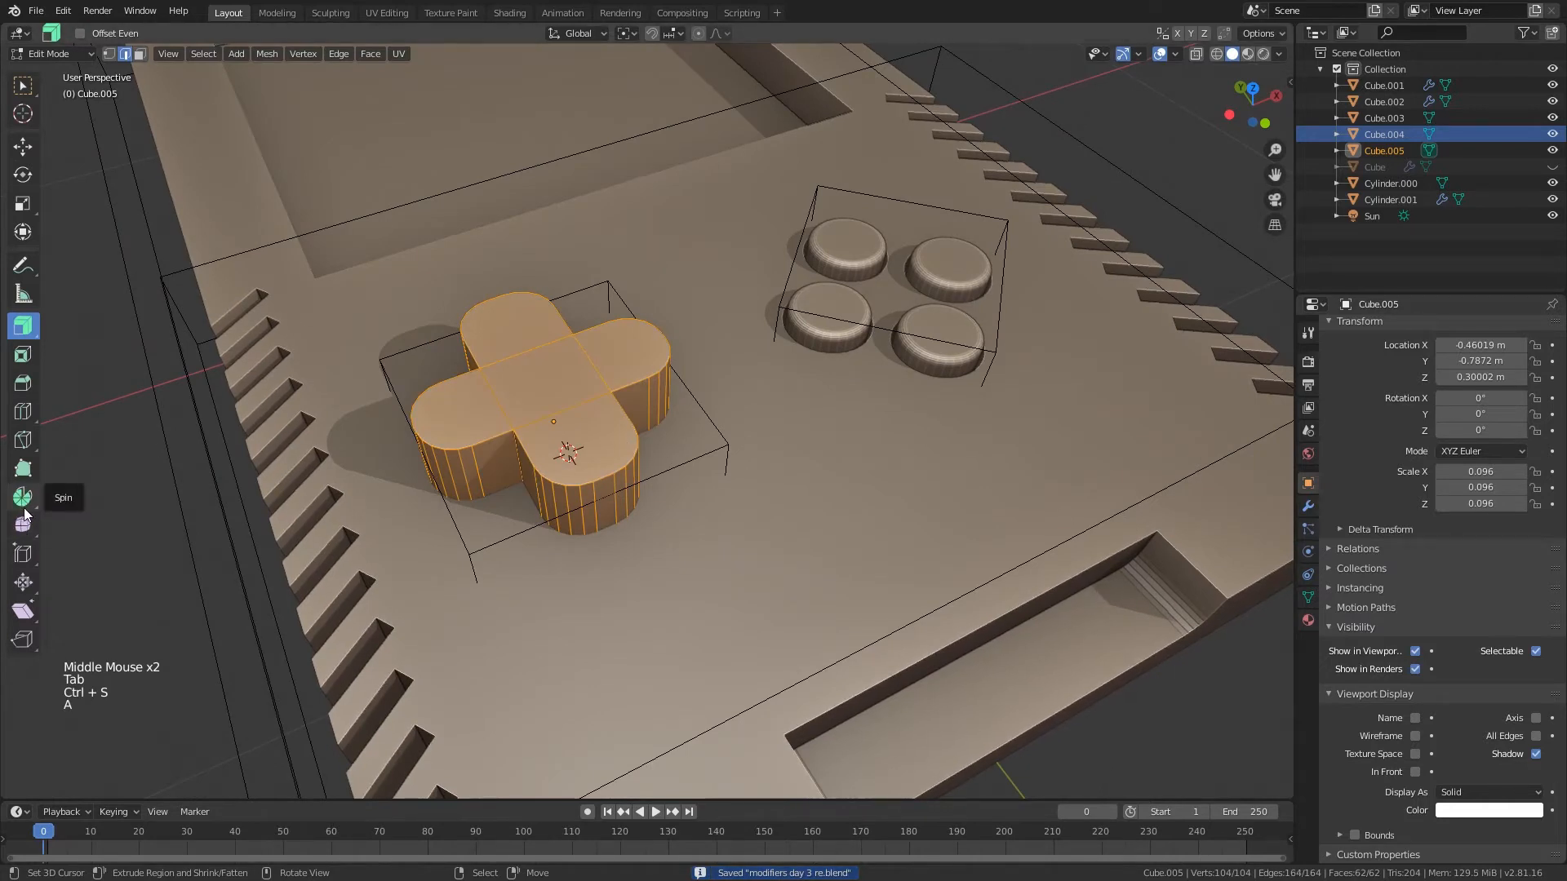
{"action": "left_click", "coordinate": [23, 582]}
{"action": "left_click_drag", "start_coordinate": [608, 476], "coordinate": [620, 519]}
- Bevel the top outline edges of the duplicated cross about 0.178 m wide with 5 segments, and return to Object Mode
{"action": "middle_click_drag", "start_coordinate": [620, 520], "coordinate": [613, 457]}
{"action": "scroll", "coordinate": [612, 457], "scroll_direction": "up", "scroll_amount": 2}
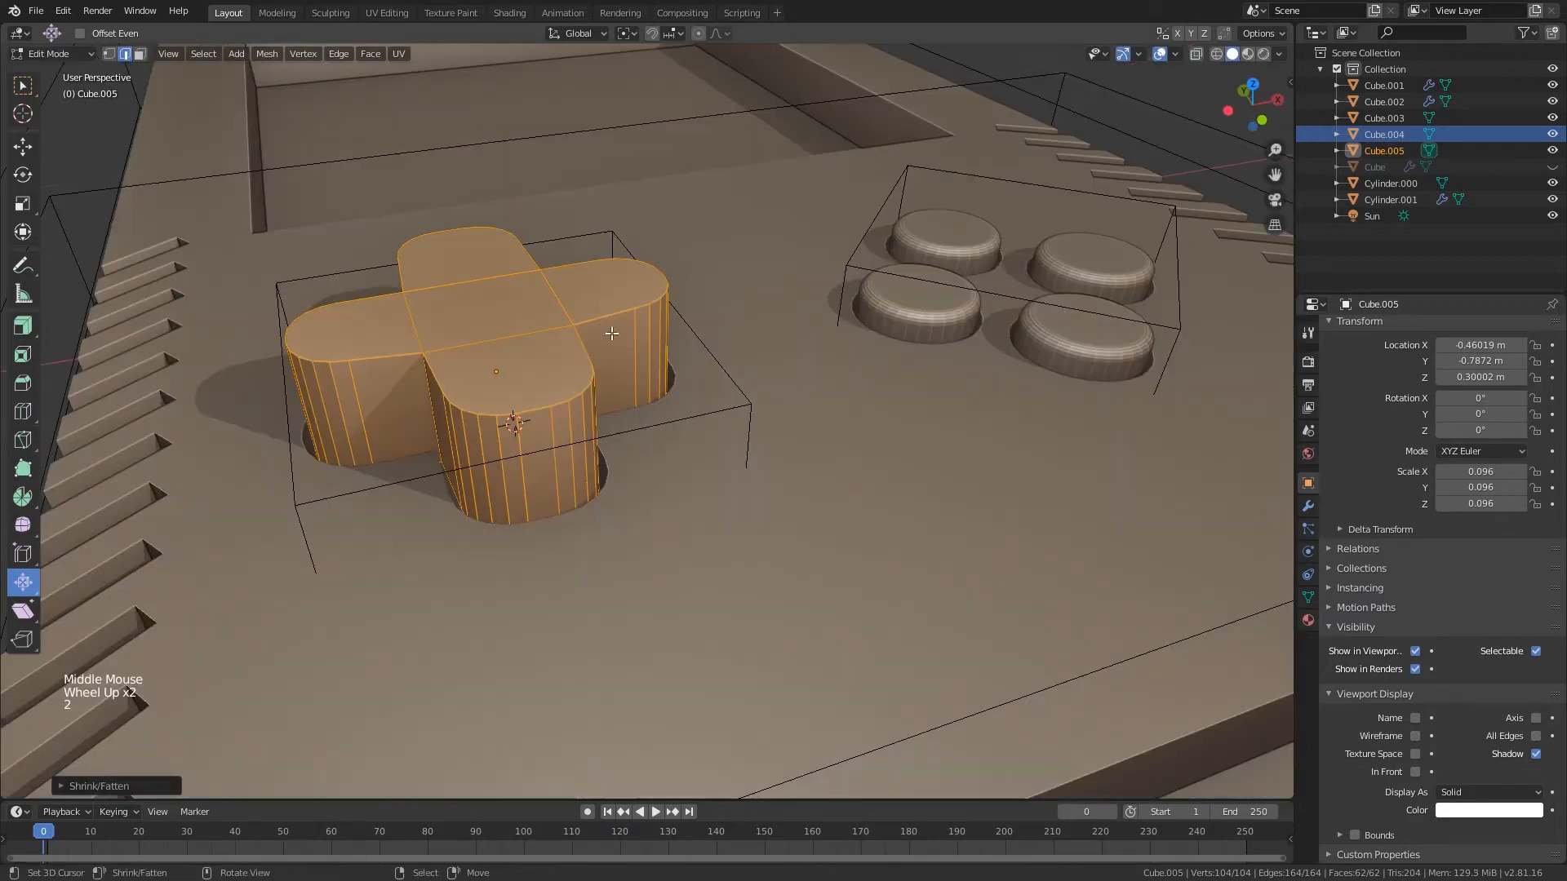
{"action": "key", "text": "2"}
{"action": "right_click", "coordinate": [603, 320]}
{"action": "right_click", "coordinate": [601, 315], "text": "alt"}
{"action": "right_click", "coordinate": [586, 347], "text": "alt+shift"}
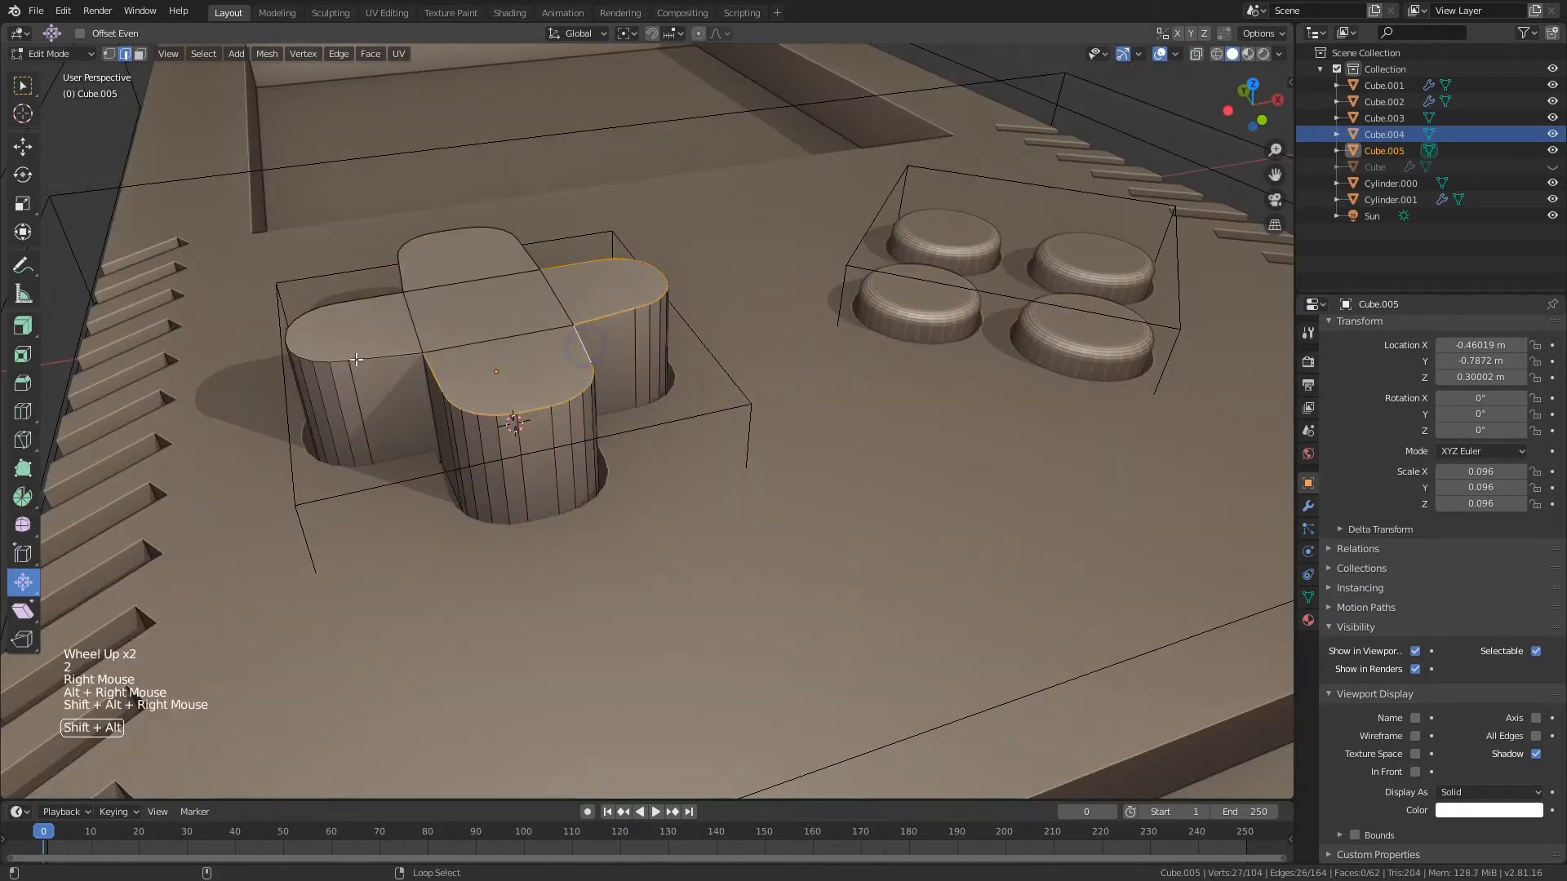
{"action": "key", "text": "ctrl+b"}
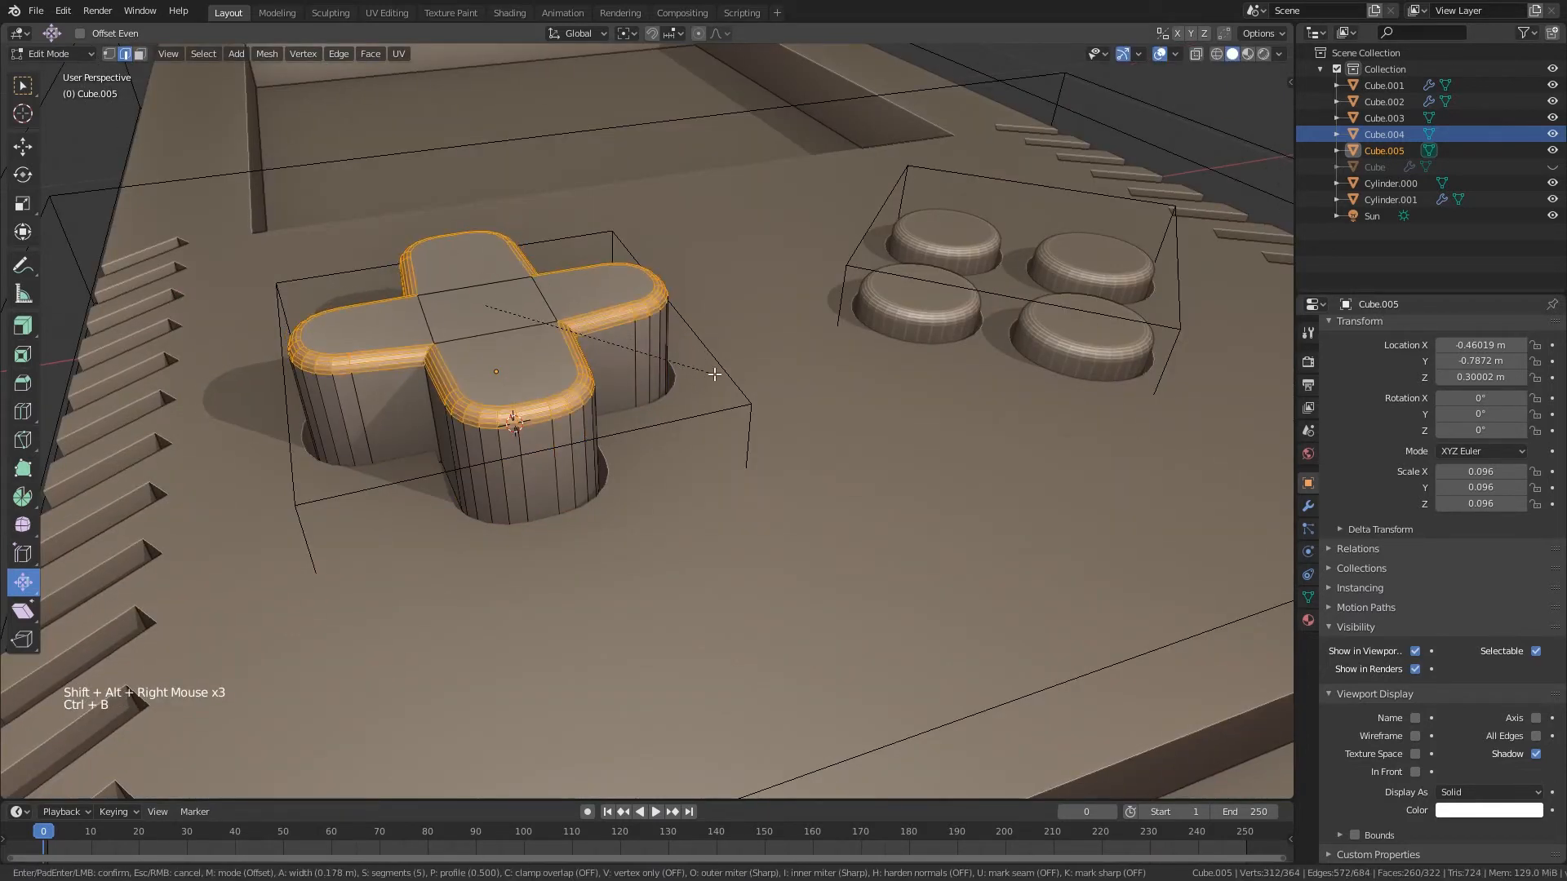
{"action": "left_click", "coordinate": [716, 375]}
{"action": "key", "text": "Tab"}
- Lower the rounded cross button into its recess and apply smooth shading to it
{"action": "key", "text": "g"}
{"action": "left_click", "coordinate": [710, 415]}
{"action": "key", "text": "space"}
{"action": "type", "text": "shade"}
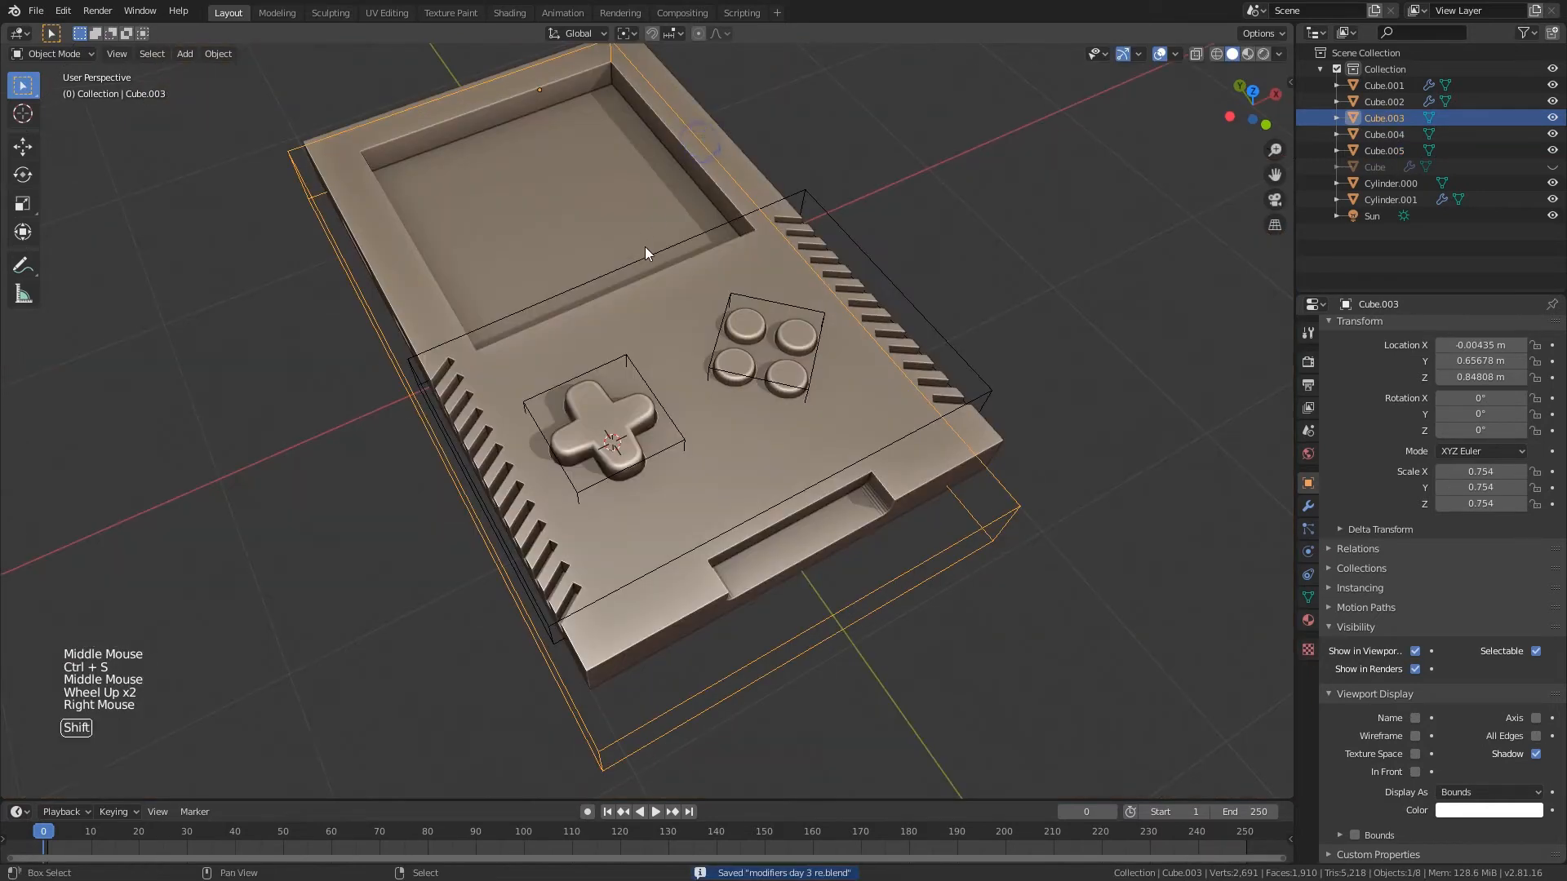
- Examine the full mesh of the cutter for the screen and slots in Edit Mode, and save the file
{"action": "middle_click_drag", "start_coordinate": [645, 246], "coordinate": [311, 216]}
{"action": "scroll", "coordinate": [467, 372], "scroll_direction": "up", "scroll_amount": 2}
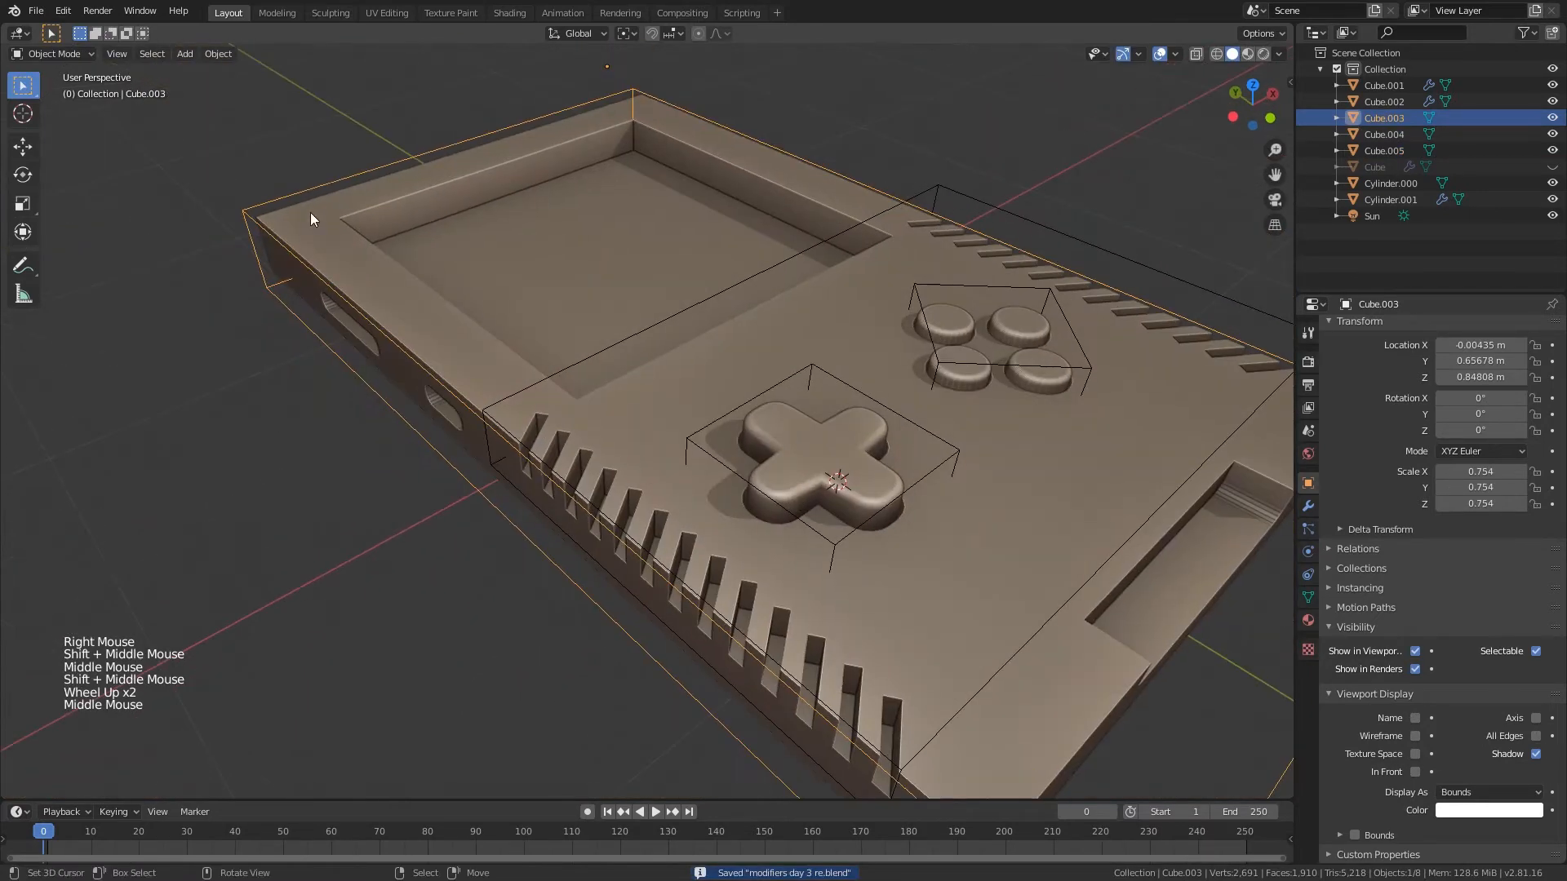
{"action": "key", "text": "g"}
{"action": "key", "text": "Tab"}
{"action": "scroll", "coordinate": [569, 352], "scroll_direction": "down", "scroll_amount": 3}
{"action": "key", "text": "a"}
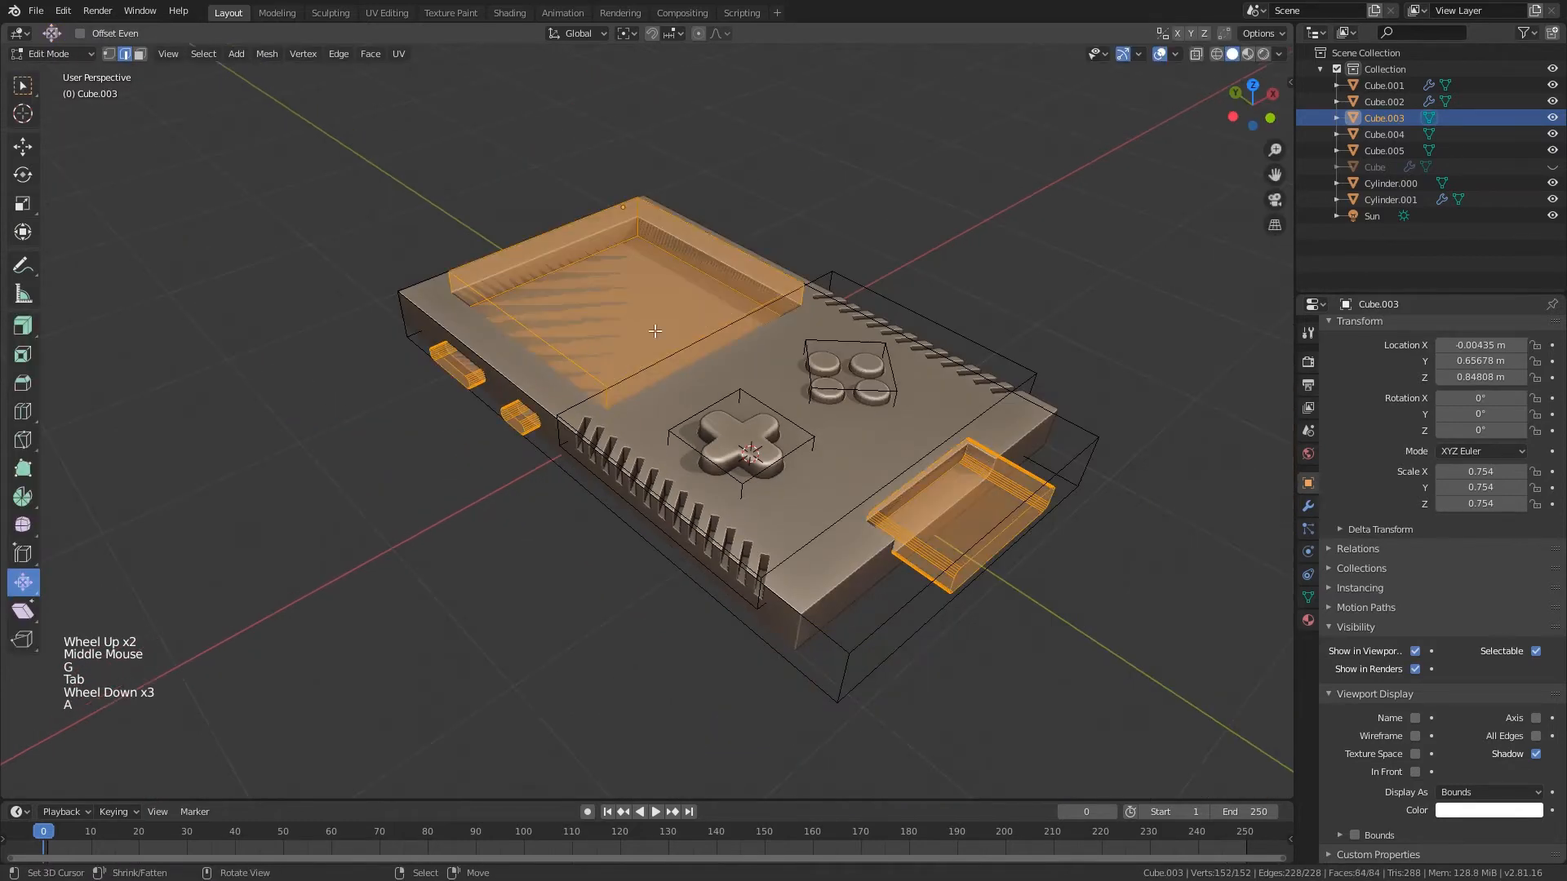
{"action": "middle_click_drag", "start_coordinate": [569, 352], "coordinate": [694, 335]}
{"action": "key", "text": "ctrl+s"}
{"action": "key", "text": "Tab"}
- Duplicate the screen-and-slots cutter in place and set the copy's viewport display to Solid
{"action": "key", "text": "shift+d"}
{"action": "key", "text": "z"}
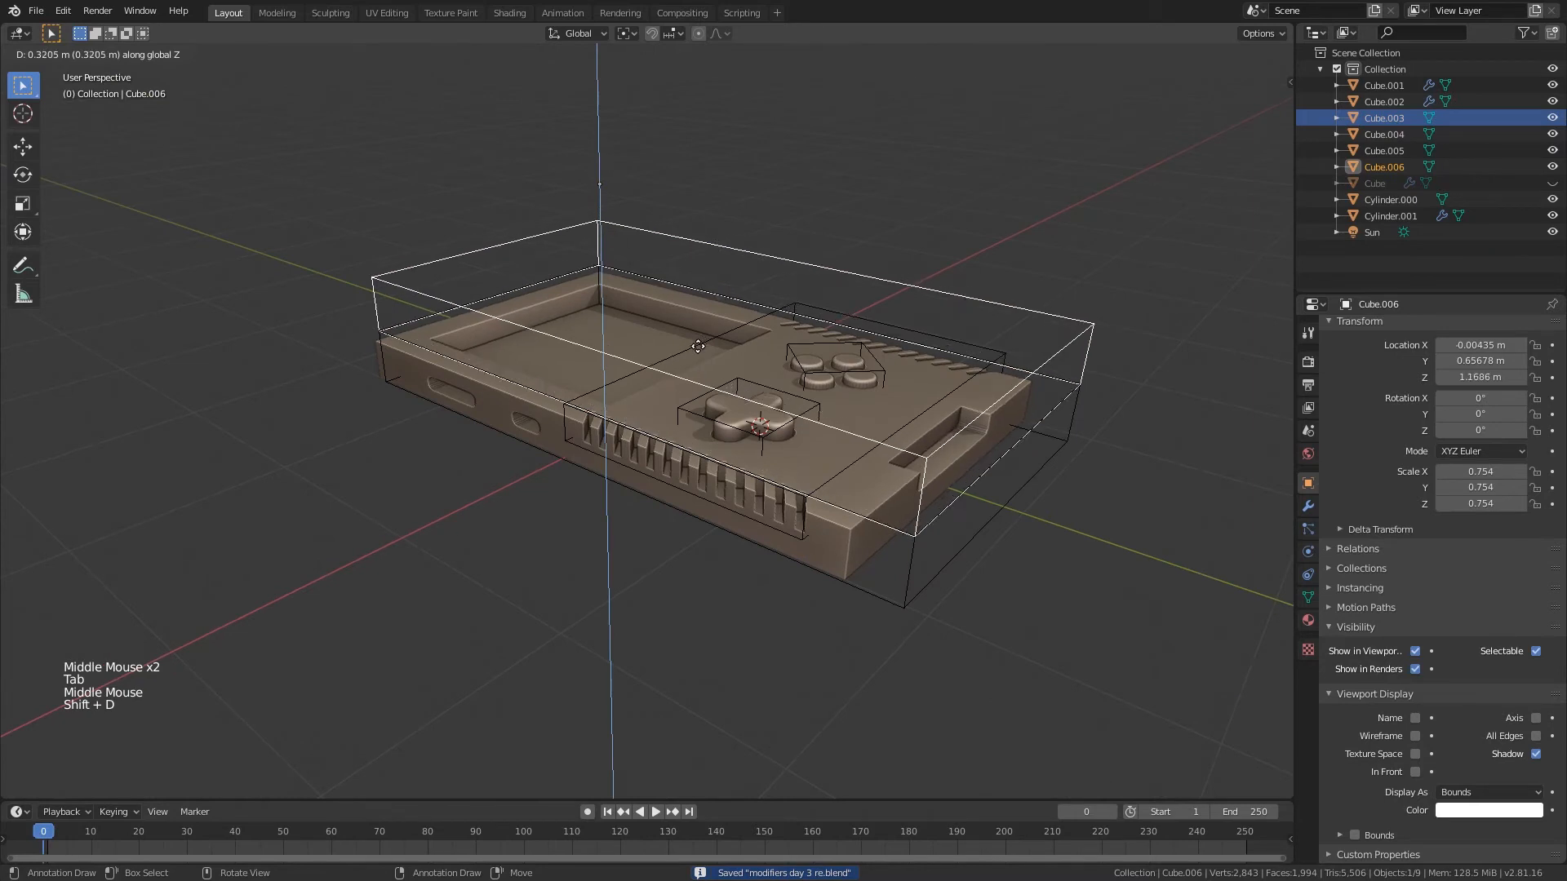
{"action": "left_click", "coordinate": [698, 351]}
{"action": "left_click", "coordinate": [1481, 787]}
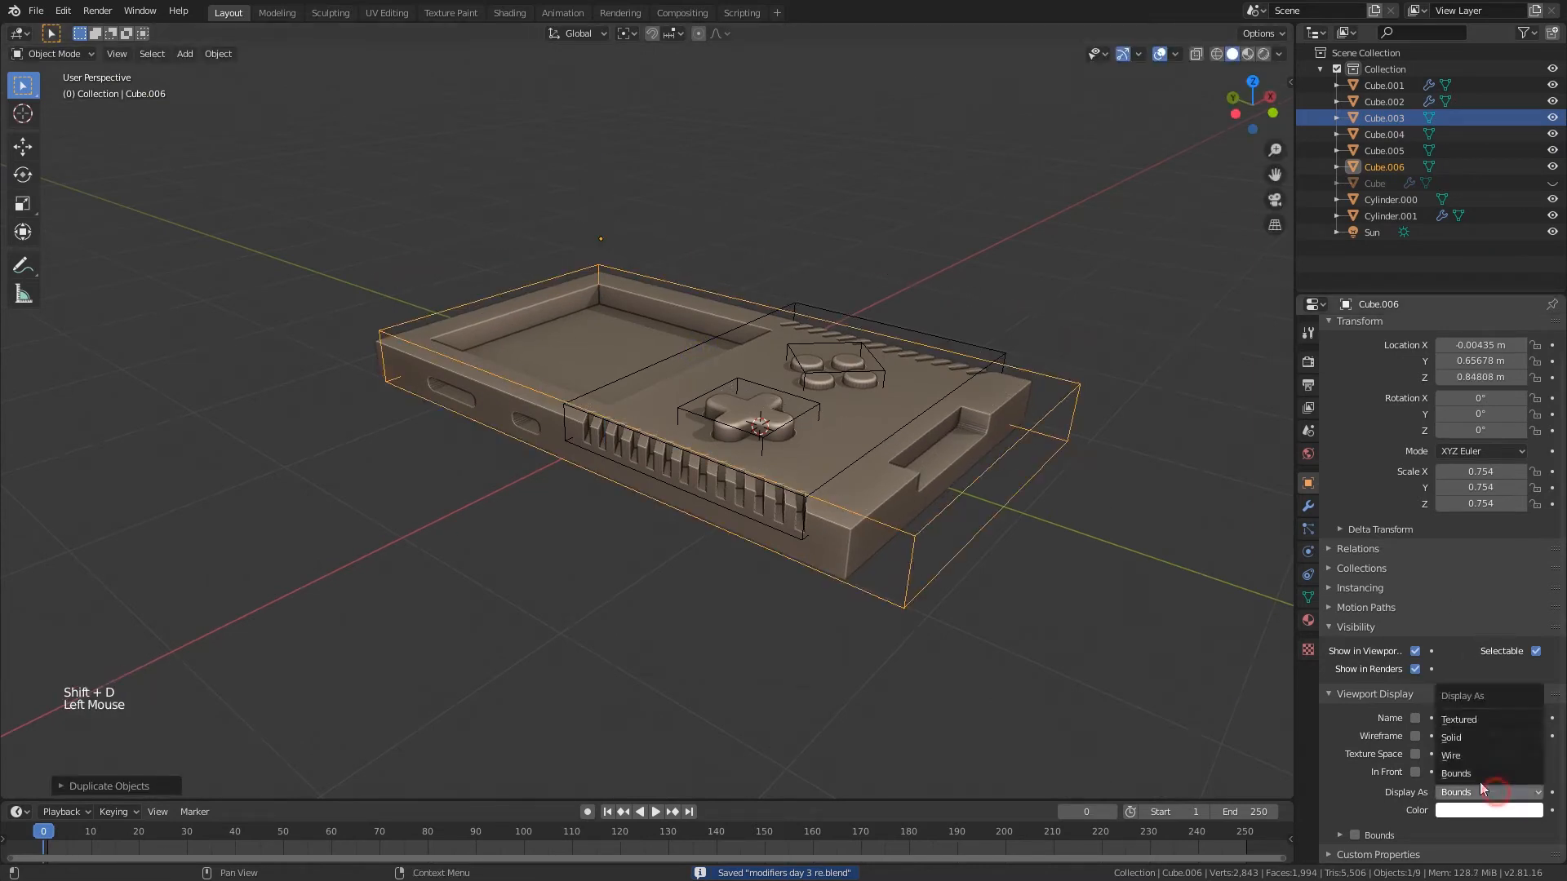
{"action": "left_click", "coordinate": [1467, 739]}
- Select the long side slot's insert in the duplicate's mesh and shrink it slightly with Shrink/Fatten
{"action": "scroll", "coordinate": [677, 400], "scroll_direction": "up", "scroll_amount": 2}
{"action": "mouse_move", "coordinate": [653, 368]}
{"action": "middle_mouse_down"}
{"action": "mouse_move", "coordinate": [678, 400]}
{"action": "mouse_move", "coordinate": [651, 353]}
{"action": "middle_mouse_up"}
{"action": "scroll", "coordinate": [675, 399], "scroll_direction": "up", "scroll_amount": 3}
{"action": "key", "text": "Tab"}
{"action": "right_click", "coordinate": [660, 349]}
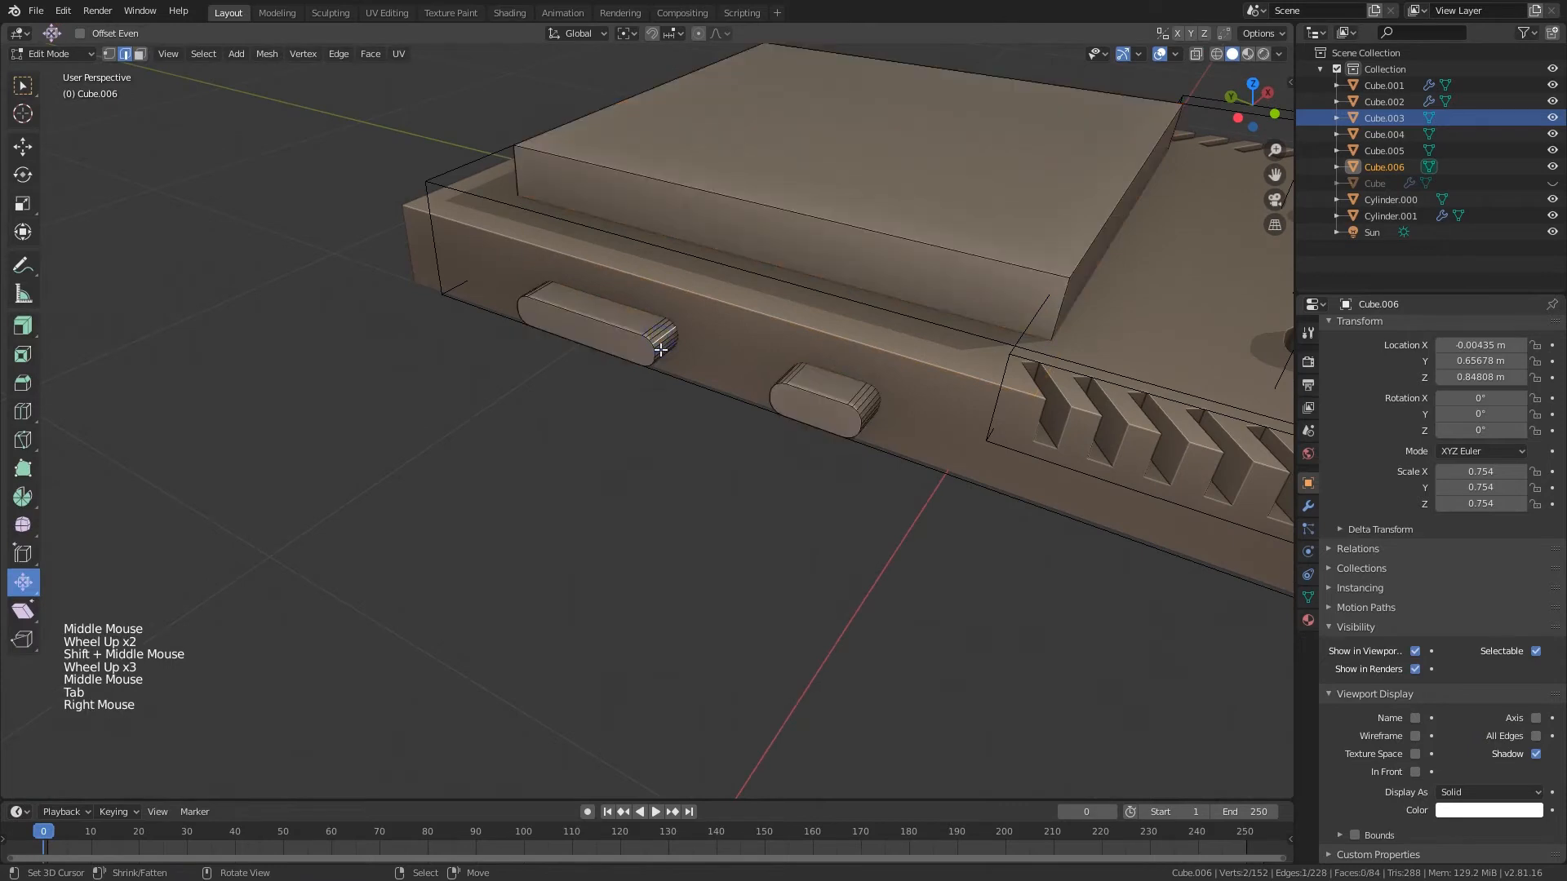
{"action": "key", "text": "l"}
{"action": "key", "text": "l"}
{"action": "middle_click_drag", "start_coordinate": [820, 382], "coordinate": [621, 391]}
{"action": "scroll", "coordinate": [620, 390], "scroll_direction": "up", "scroll_amount": 1}
{"action": "middle_click_drag", "start_coordinate": [620, 390], "coordinate": [596, 351], "text": "shift"}
{"action": "scroll", "coordinate": [618, 318], "scroll_direction": "up", "scroll_amount": 3}
{"action": "middle_click_drag", "start_coordinate": [596, 351], "coordinate": [793, 467], "text": "shift"}
{"action": "right_click", "coordinate": [568, 296]}
{"action": "scroll", "coordinate": [792, 467], "scroll_direction": "up", "scroll_amount": 1}
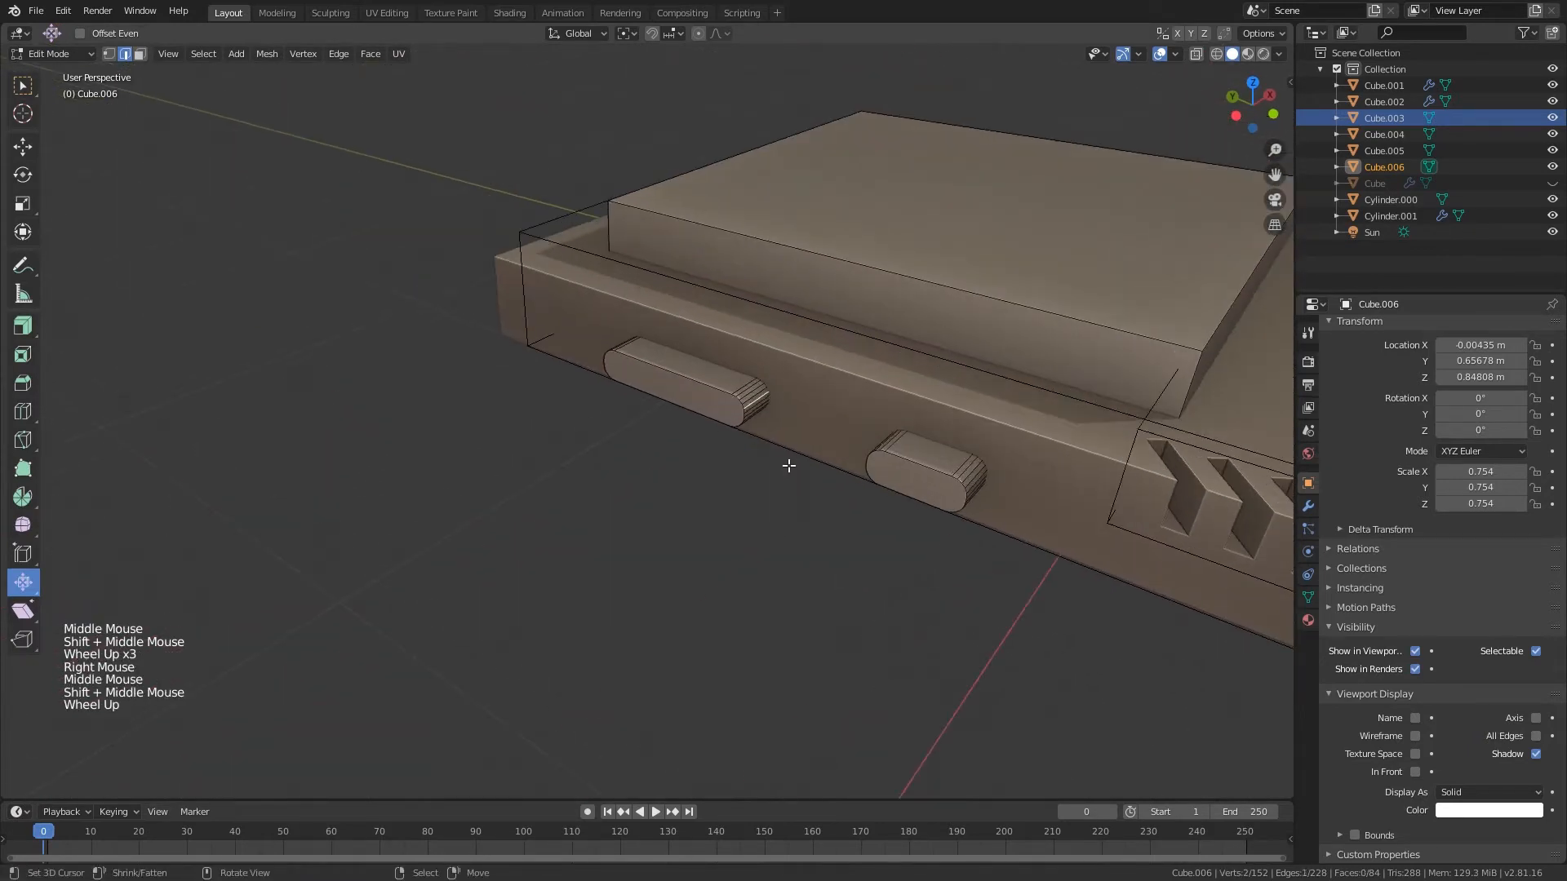
{"action": "key", "text": "l"}
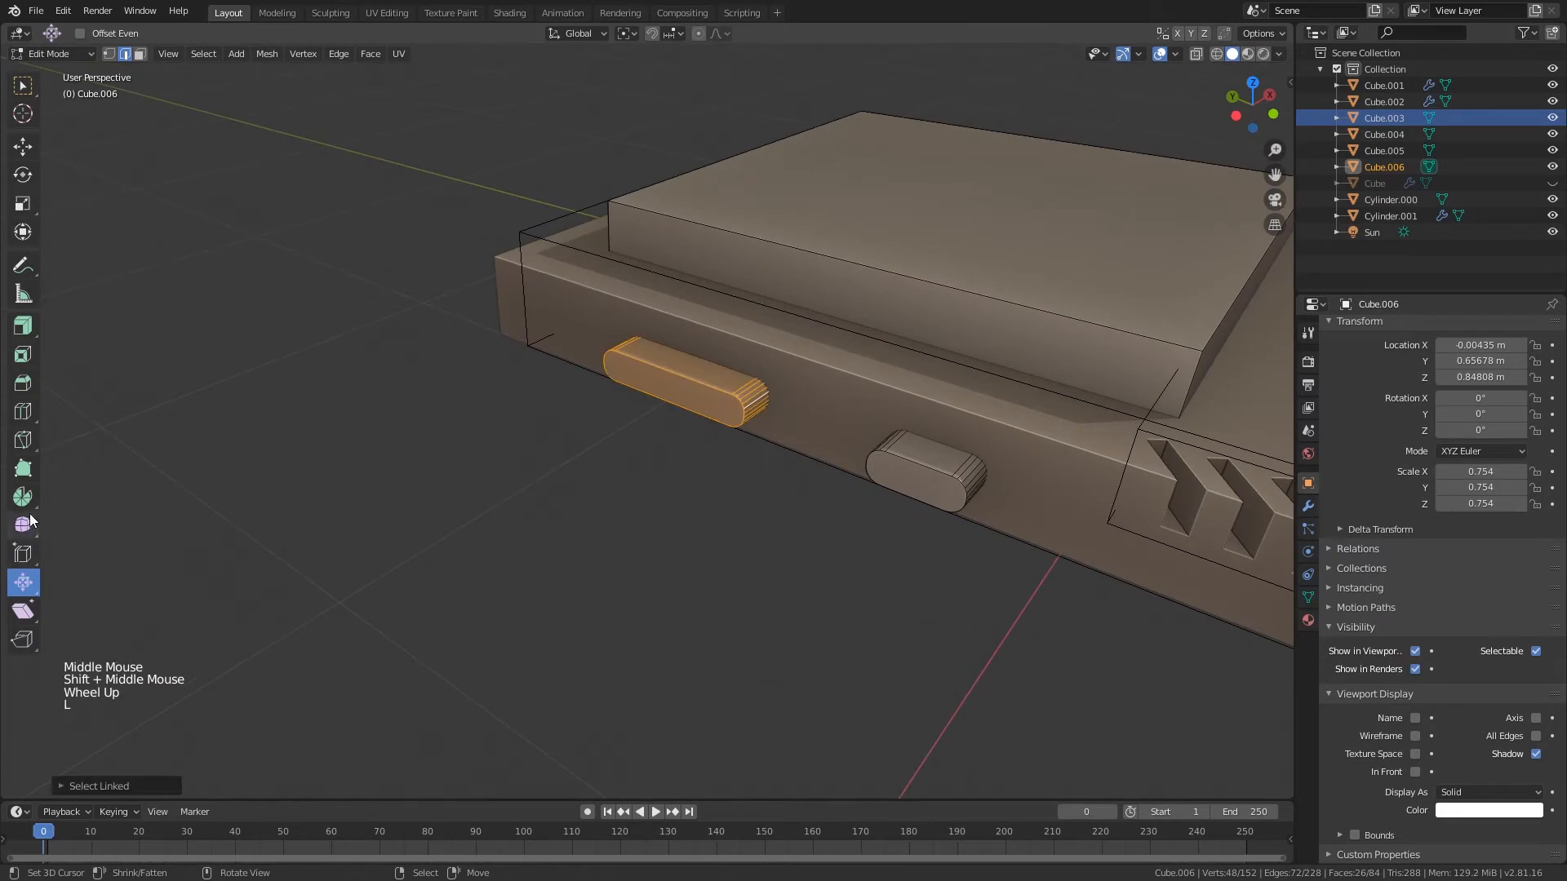
{"action": "left_click", "coordinate": [742, 395]}
{"action": "left_click", "coordinate": [743, 395]}
- Bevel the outer outline edges of the long side insert and push them inward along X toward the body
{"action": "scroll", "coordinate": [712, 405], "scroll_direction": "up", "scroll_amount": 3}
{"action": "right_click", "coordinate": [726, 372]}
{"action": "right_click", "coordinate": [724, 364], "text": "alt"}
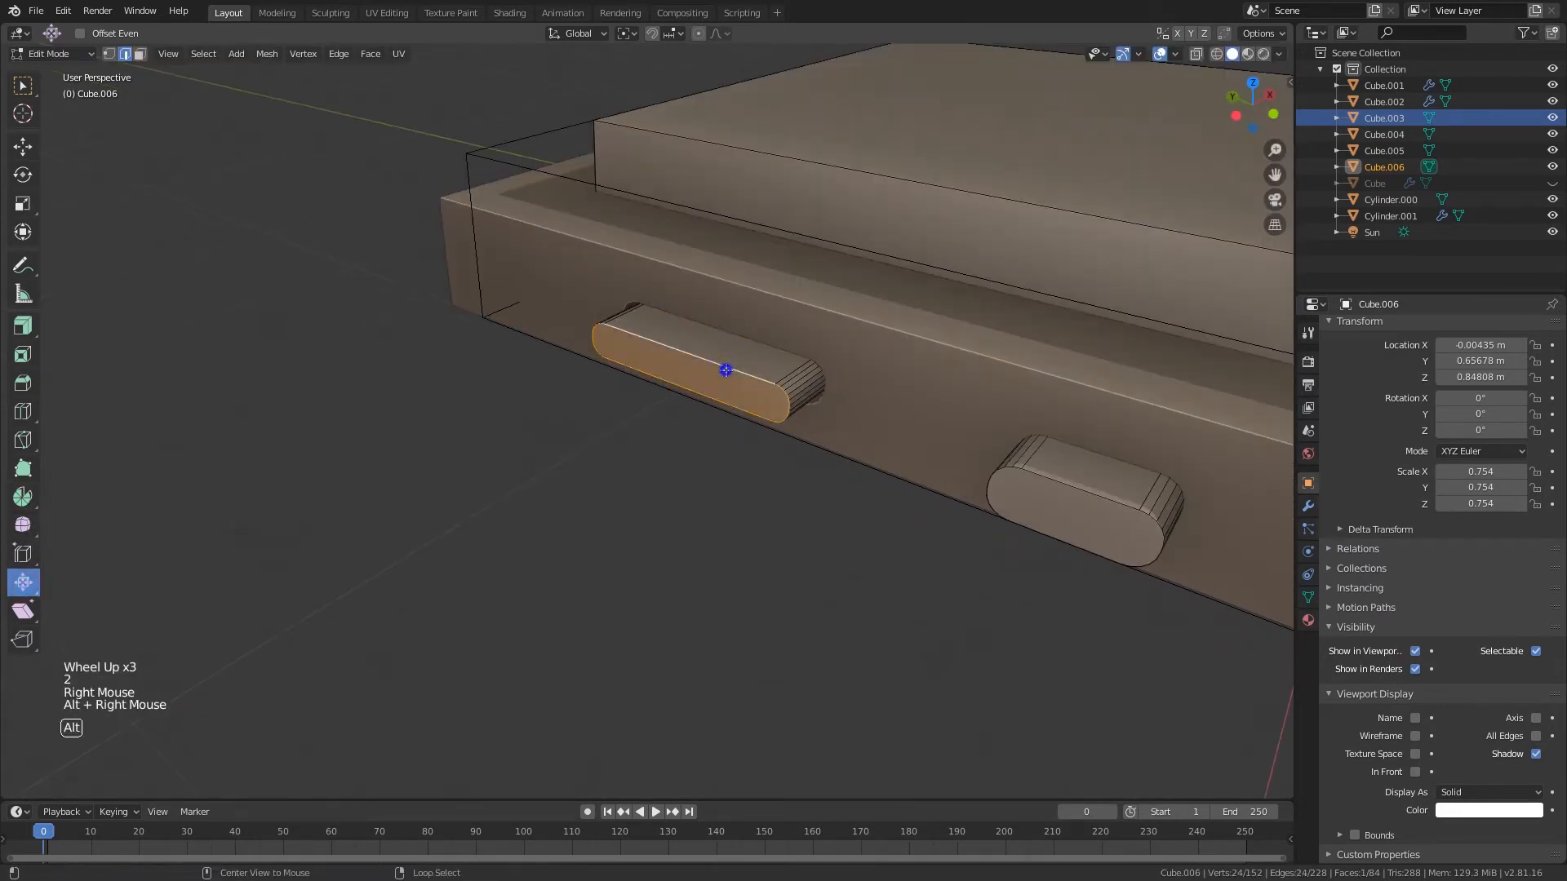
{"action": "key", "text": "ctrl+b"}
{"action": "left_click", "coordinate": [739, 382]}
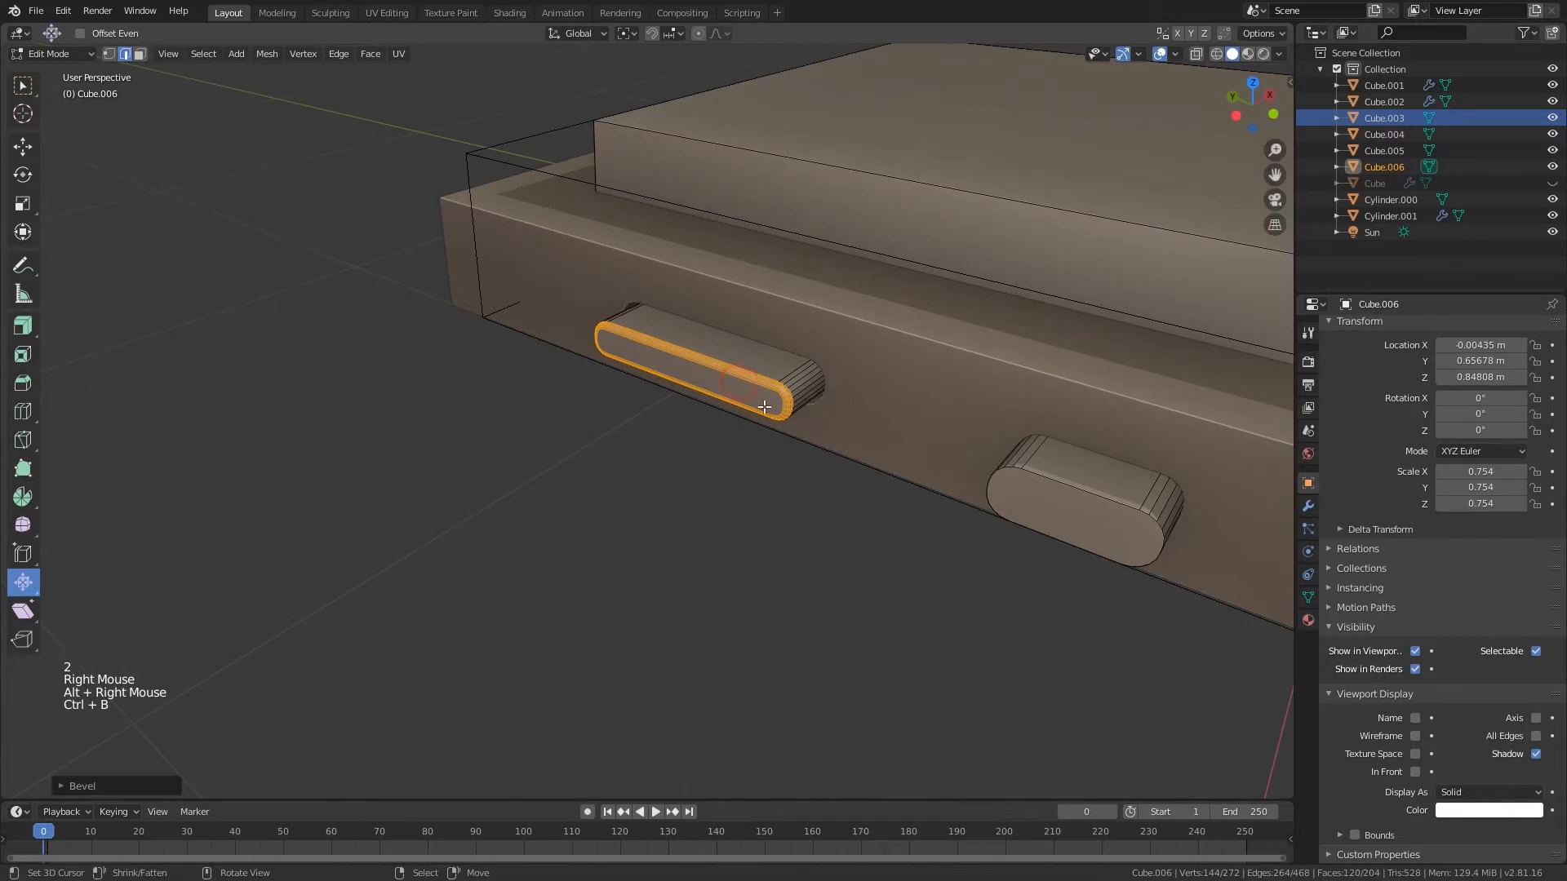
{"action": "middle_click_drag", "start_coordinate": [738, 382], "coordinate": [773, 395]}
{"action": "key", "text": "g"}
{"action": "left_click", "coordinate": [837, 397]}
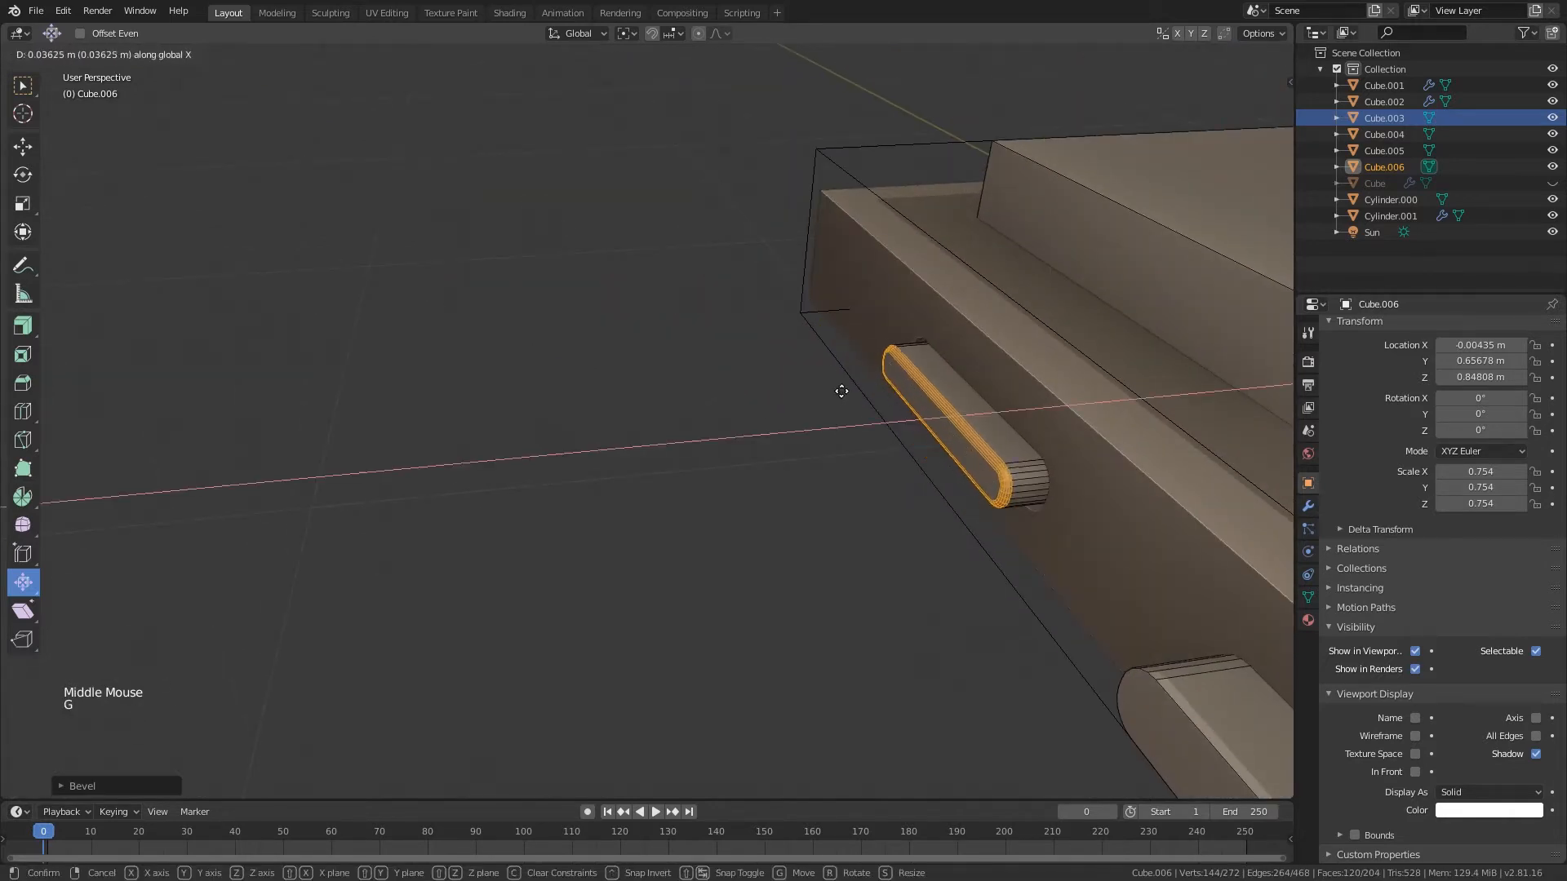
- Select the short side slot's linked insert and shrink it slightly with Shrink/Fatten
{"action": "middle_click_drag", "start_coordinate": [1043, 560], "coordinate": [793, 410], "text": "shift"}
{"action": "right_click", "coordinate": [880, 468]}
{"action": "key", "text": "l"}
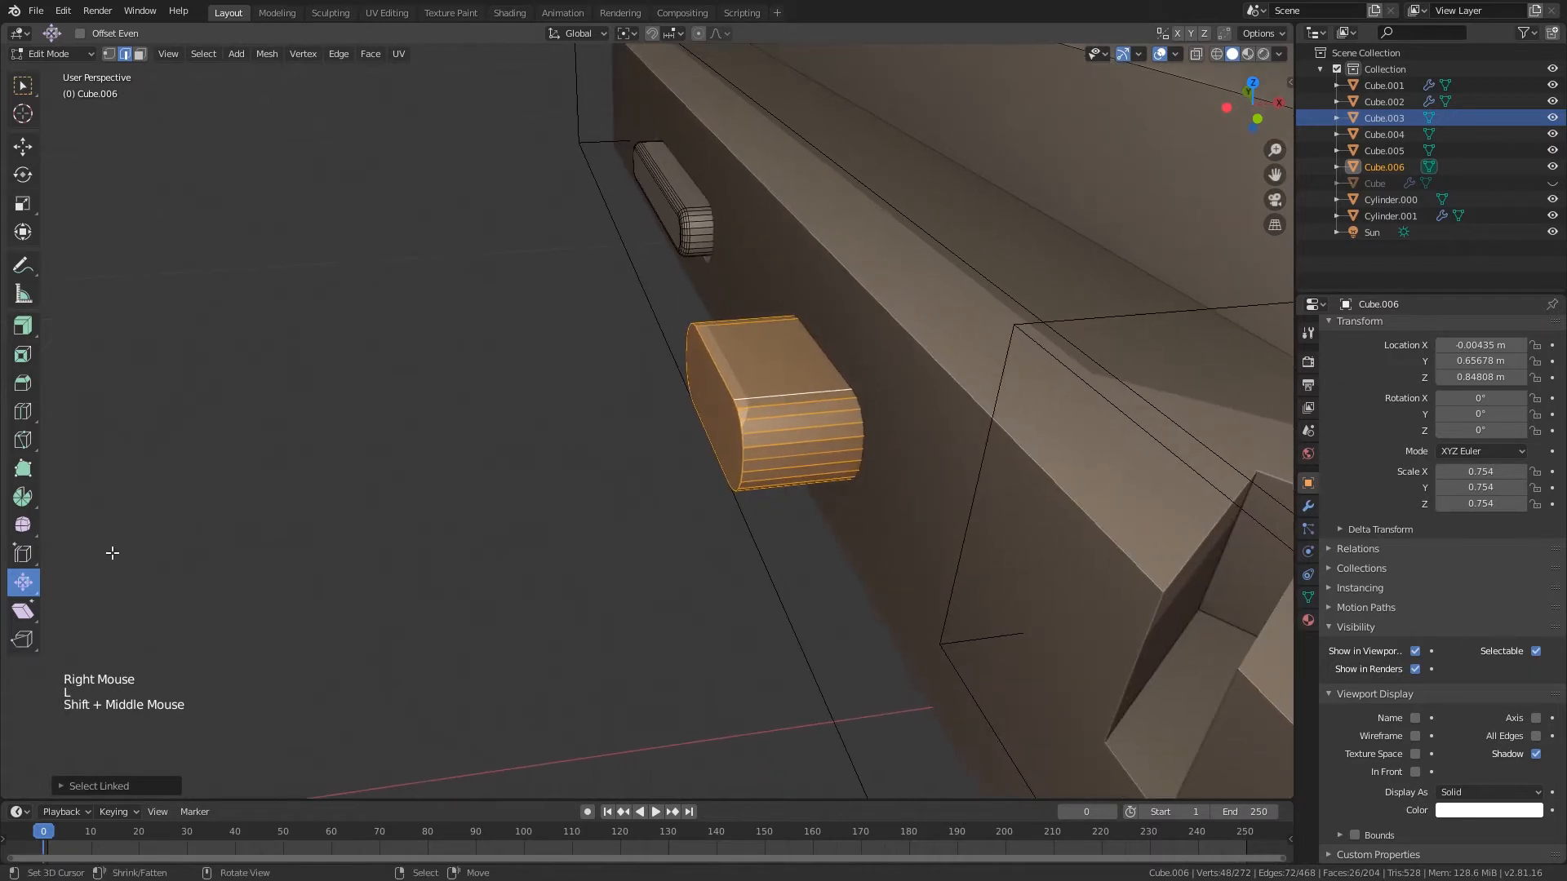
{"action": "left_click_drag", "start_coordinate": [798, 407], "coordinate": [799, 415]}
- Bevel the outer outline edges of the short side insert and push them inward along X
{"action": "right_click", "coordinate": [731, 392]}
{"action": "right_click", "coordinate": [730, 392], "text": "alt"}
{"action": "middle_click_drag", "start_coordinate": [840, 468], "coordinate": [858, 471]}
{"action": "key", "text": "ctrl+b"}
{"action": "left_click", "coordinate": [763, 437]}
{"action": "key", "text": "g"}
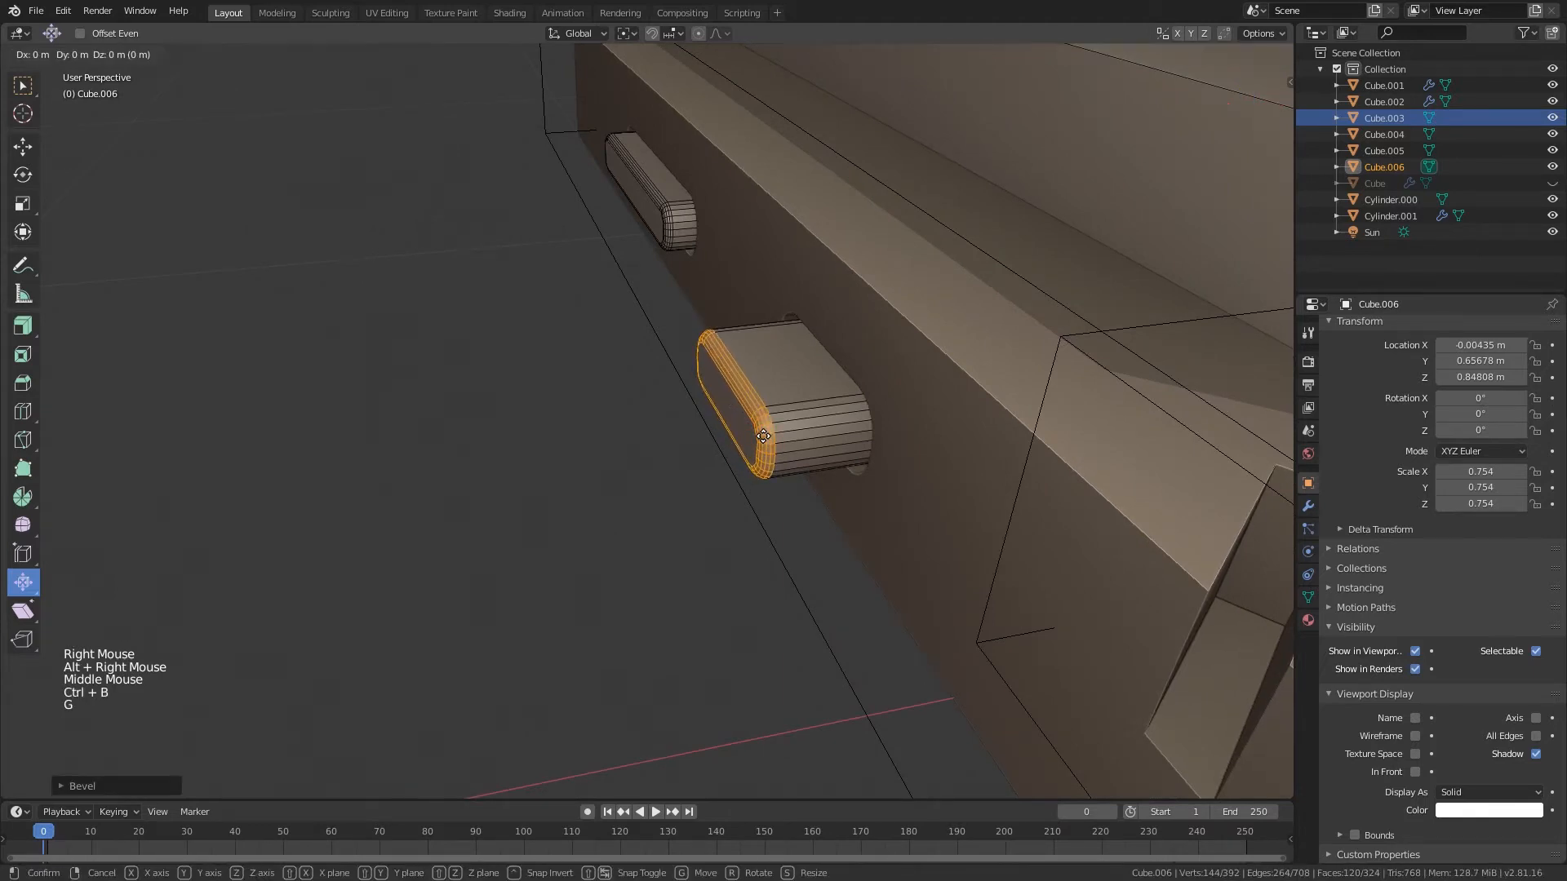
{"action": "left_click", "coordinate": [816, 431]}
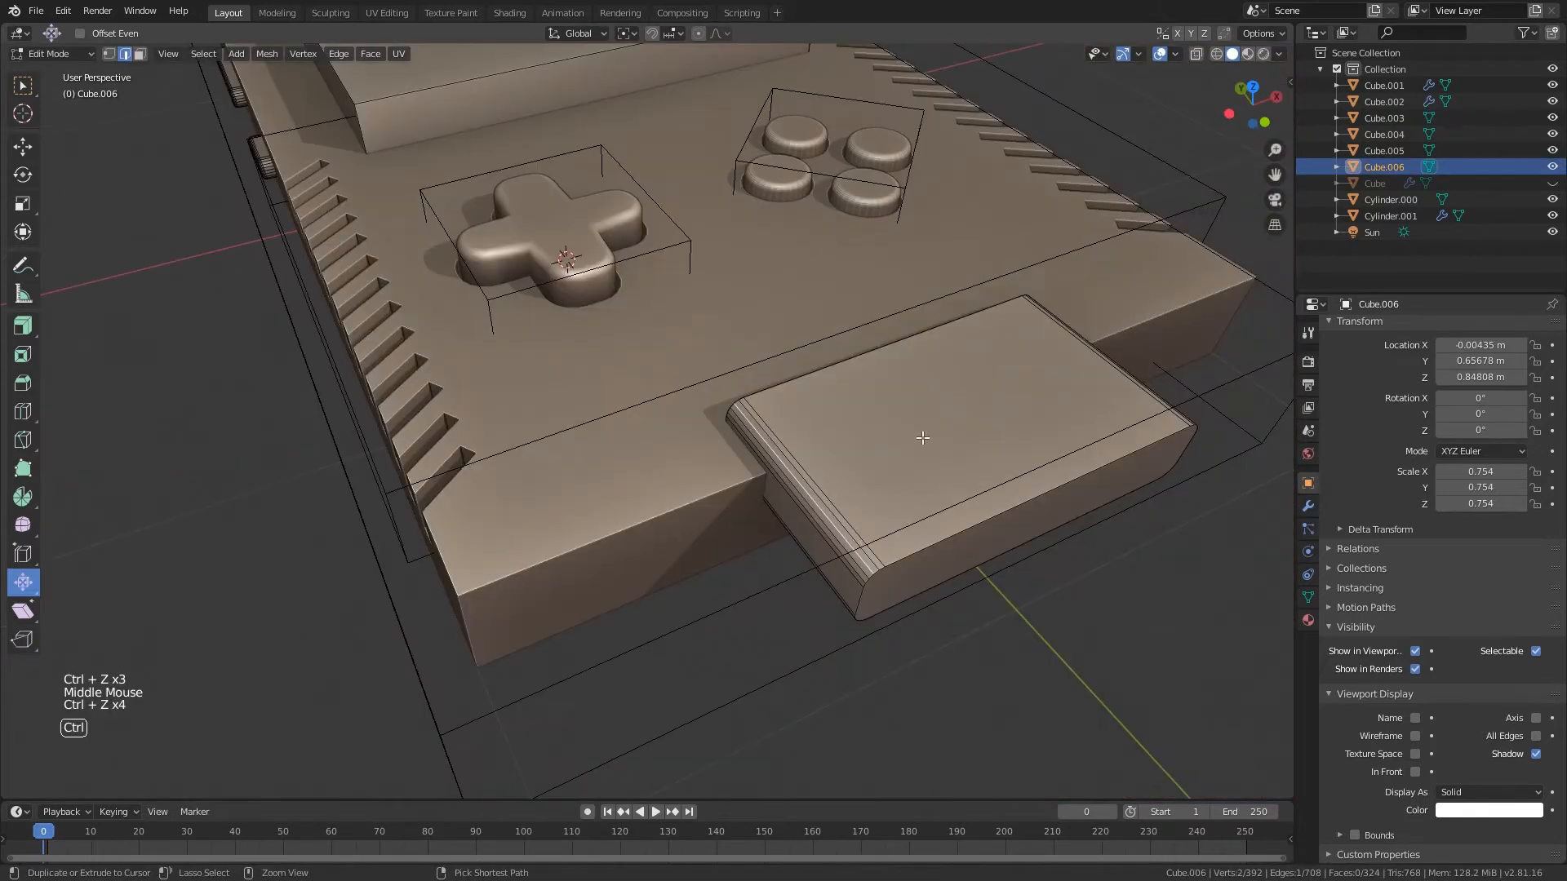
- Undo the last edit, move the front insert's outer face about 0.30 m inward along Y, and save from Object Mode
{"action": "key", "text": "ctrl+z"}
{"action": "key", "text": "g"}
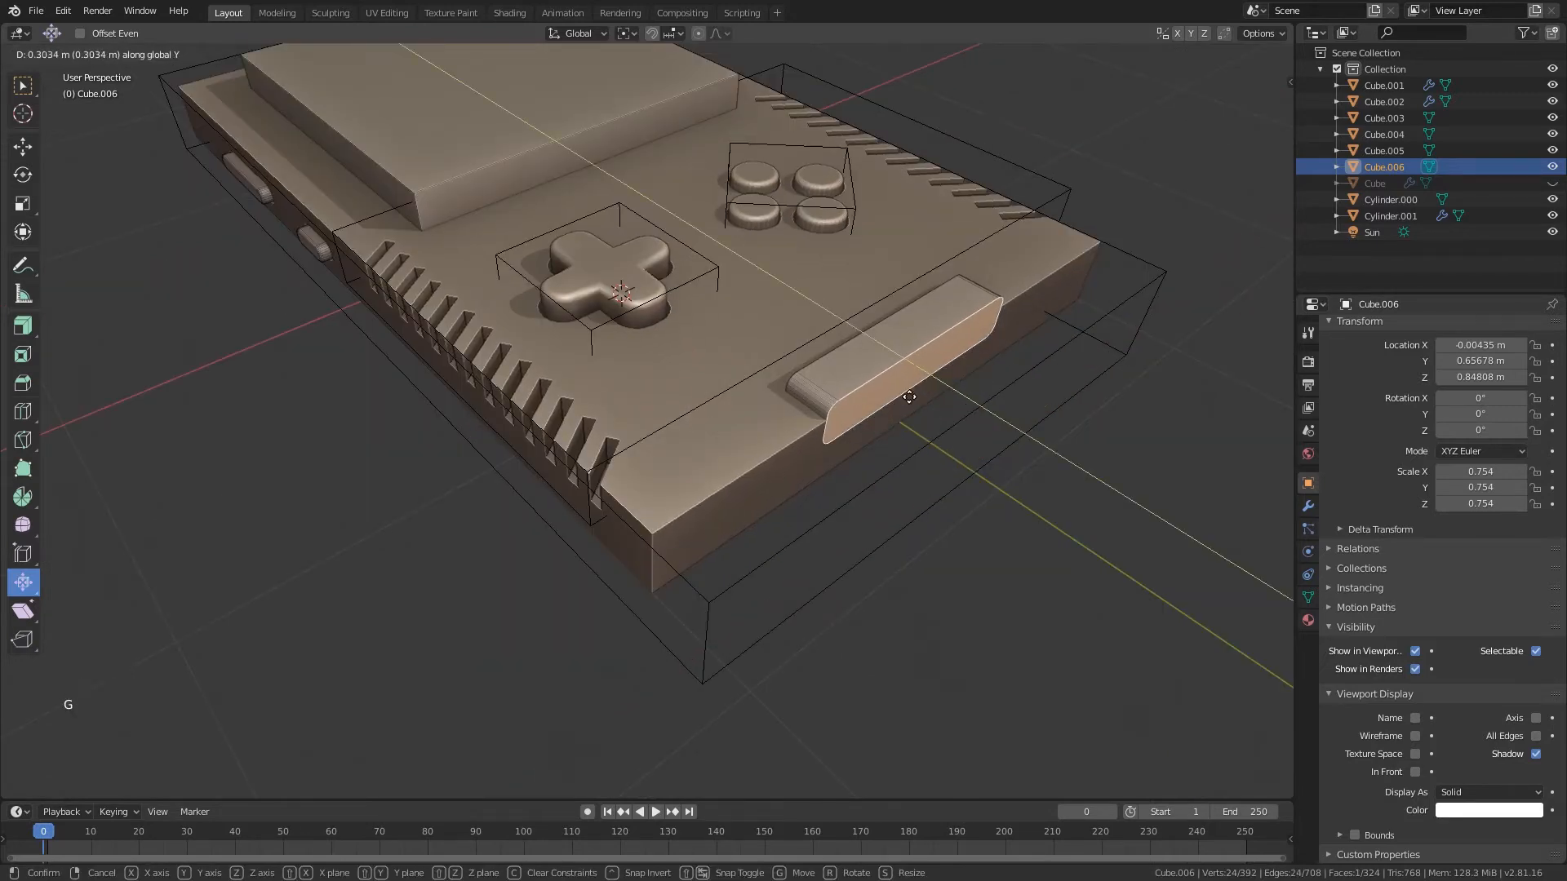
{"action": "left_click", "coordinate": [909, 397]}
{"action": "middle_click_drag", "start_coordinate": [886, 359], "coordinate": [922, 394]}
{"action": "key", "text": "Tab"}
{"action": "scroll", "coordinate": [849, 352], "scroll_direction": "down", "scroll_amount": 2}
{"action": "right_click", "coordinate": [926, 399]}
{"action": "key", "text": "ctrl+s"}
- Delete the upper and lower faces of the duplicate's screen block, leaving only its four side walls
{"action": "scroll", "coordinate": [774, 345], "scroll_direction": "up", "scroll_amount": 2}
{"action": "key", "text": "Tab"}
{"action": "key", "text": "Tab"}
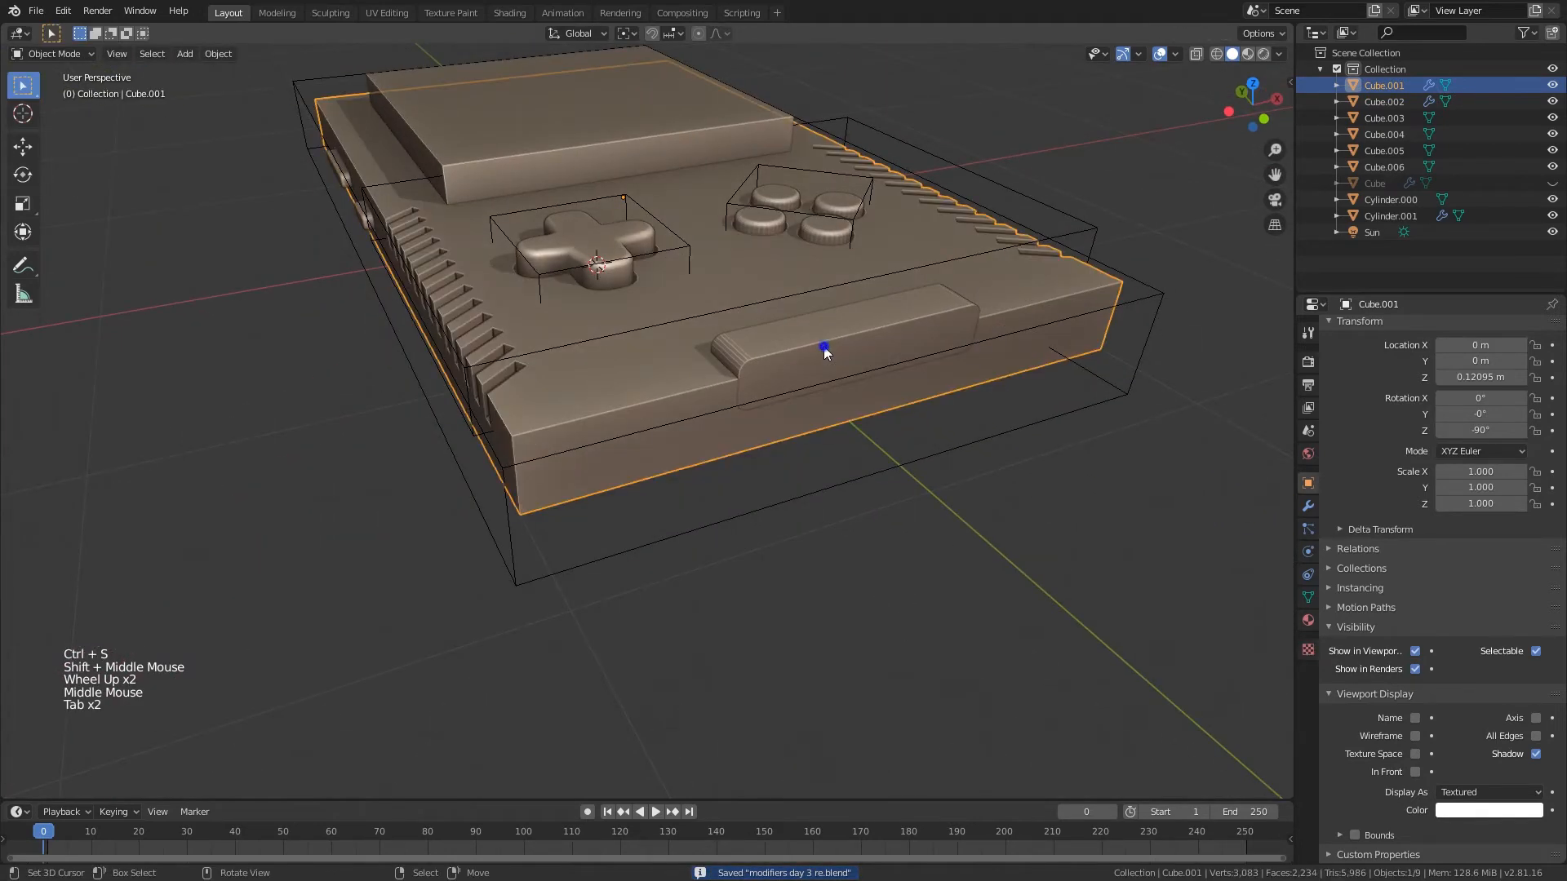
{"action": "right_click", "coordinate": [834, 361]}
{"action": "middle_click_drag", "start_coordinate": [834, 360], "coordinate": [867, 383]}
{"action": "key", "text": "Tab"}
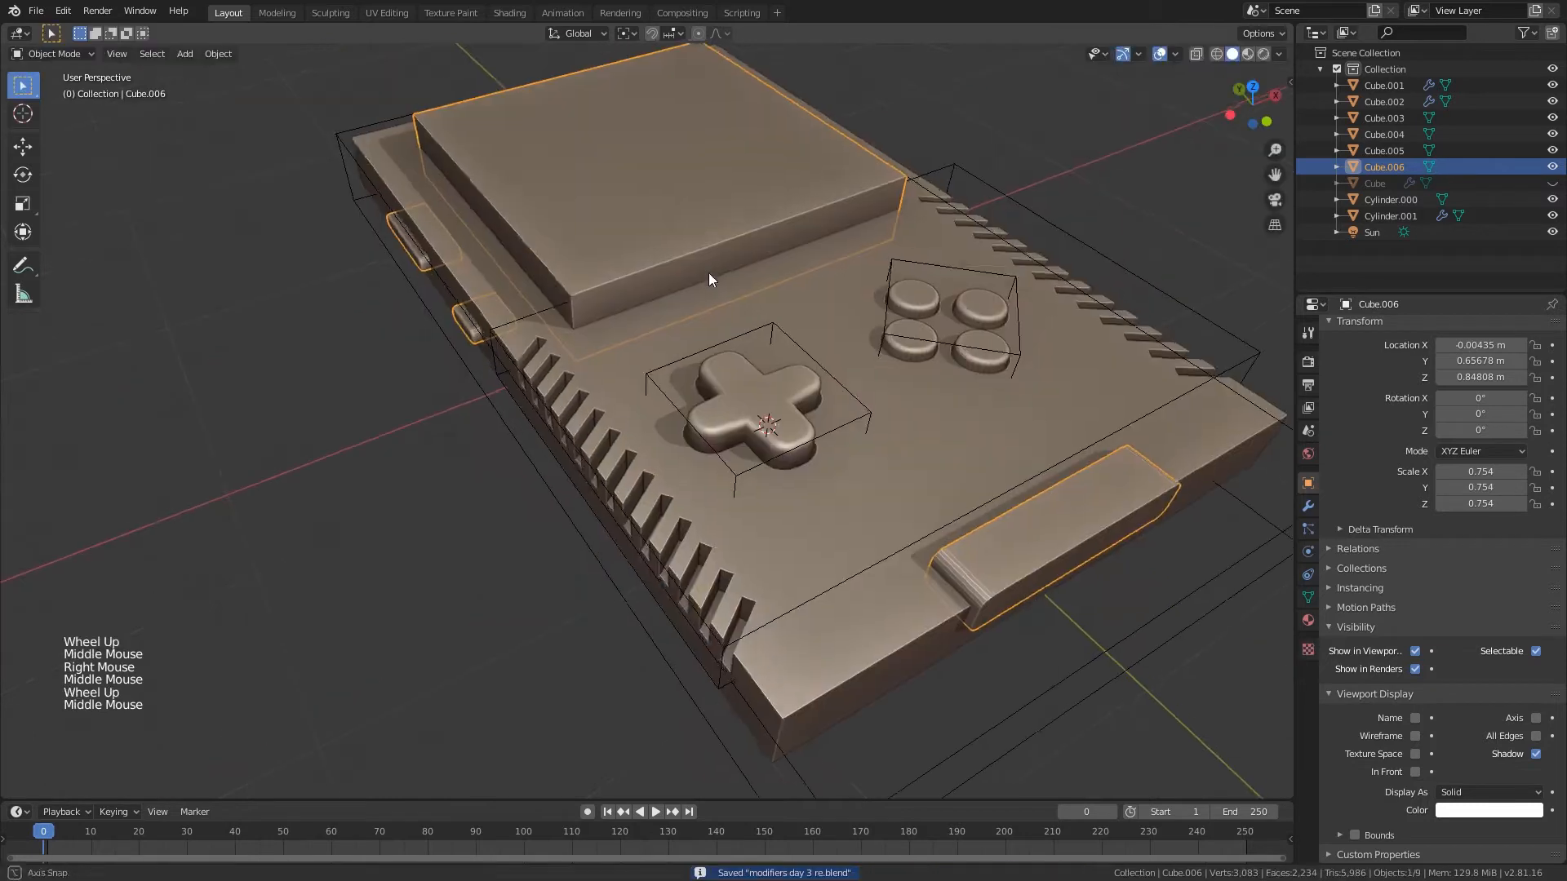
{"action": "middle_click_drag", "start_coordinate": [708, 272], "coordinate": [664, 219]}
{"action": "key", "text": "Tab"}
{"action": "right_click", "coordinate": [654, 203]}
{"action": "key", "text": "Delete"}
{"action": "left_click", "coordinate": [669, 235]}
{"action": "right_click", "coordinate": [664, 219]}
{"action": "key", "text": "Delete"}
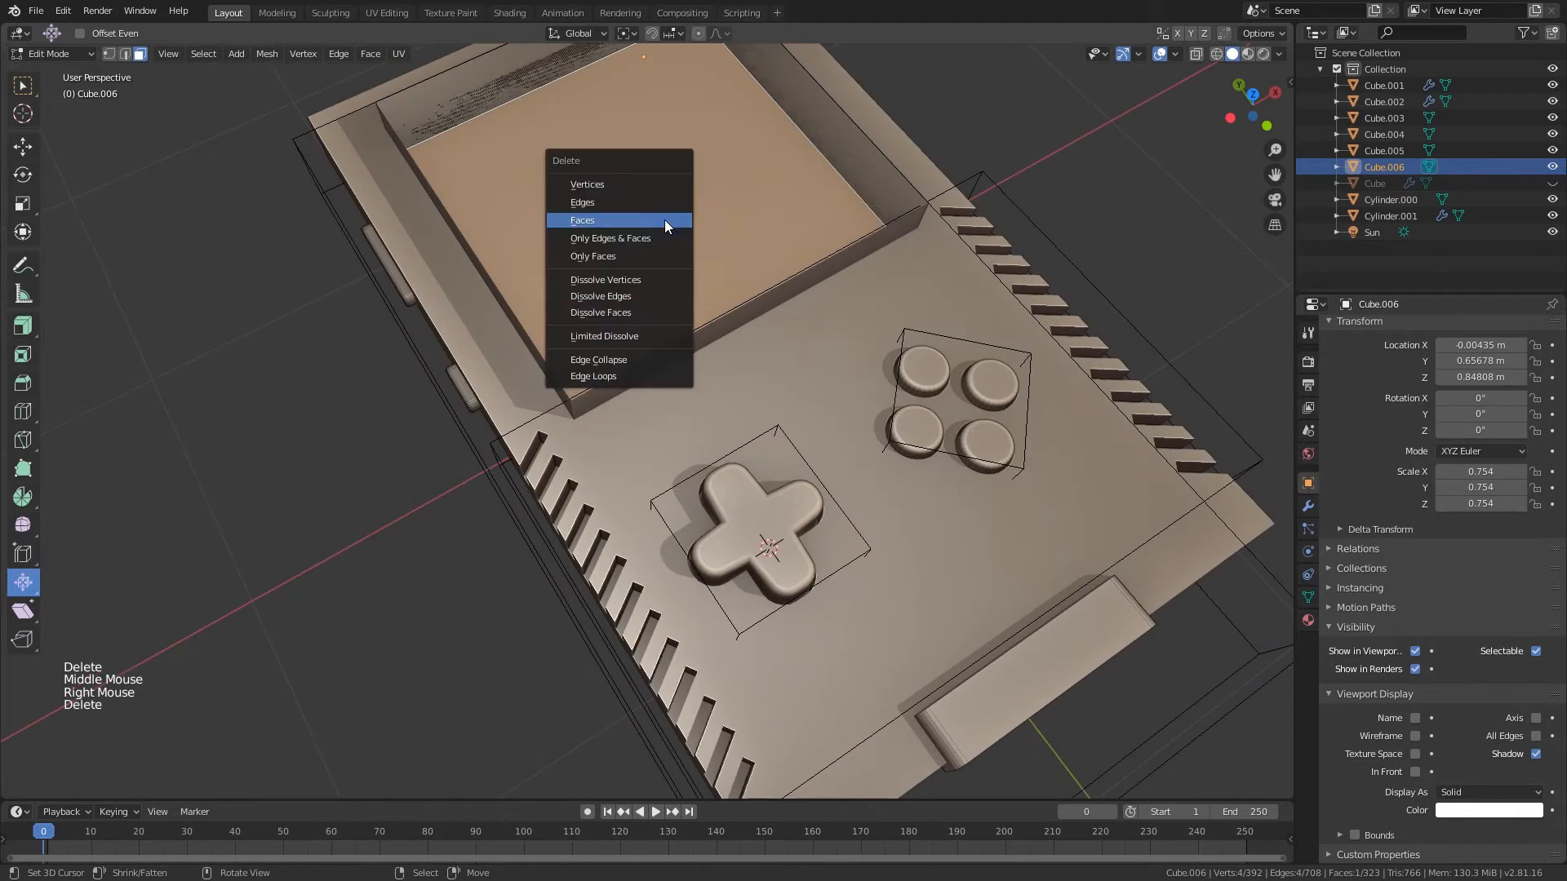
{"action": "left_click", "coordinate": [664, 219]}
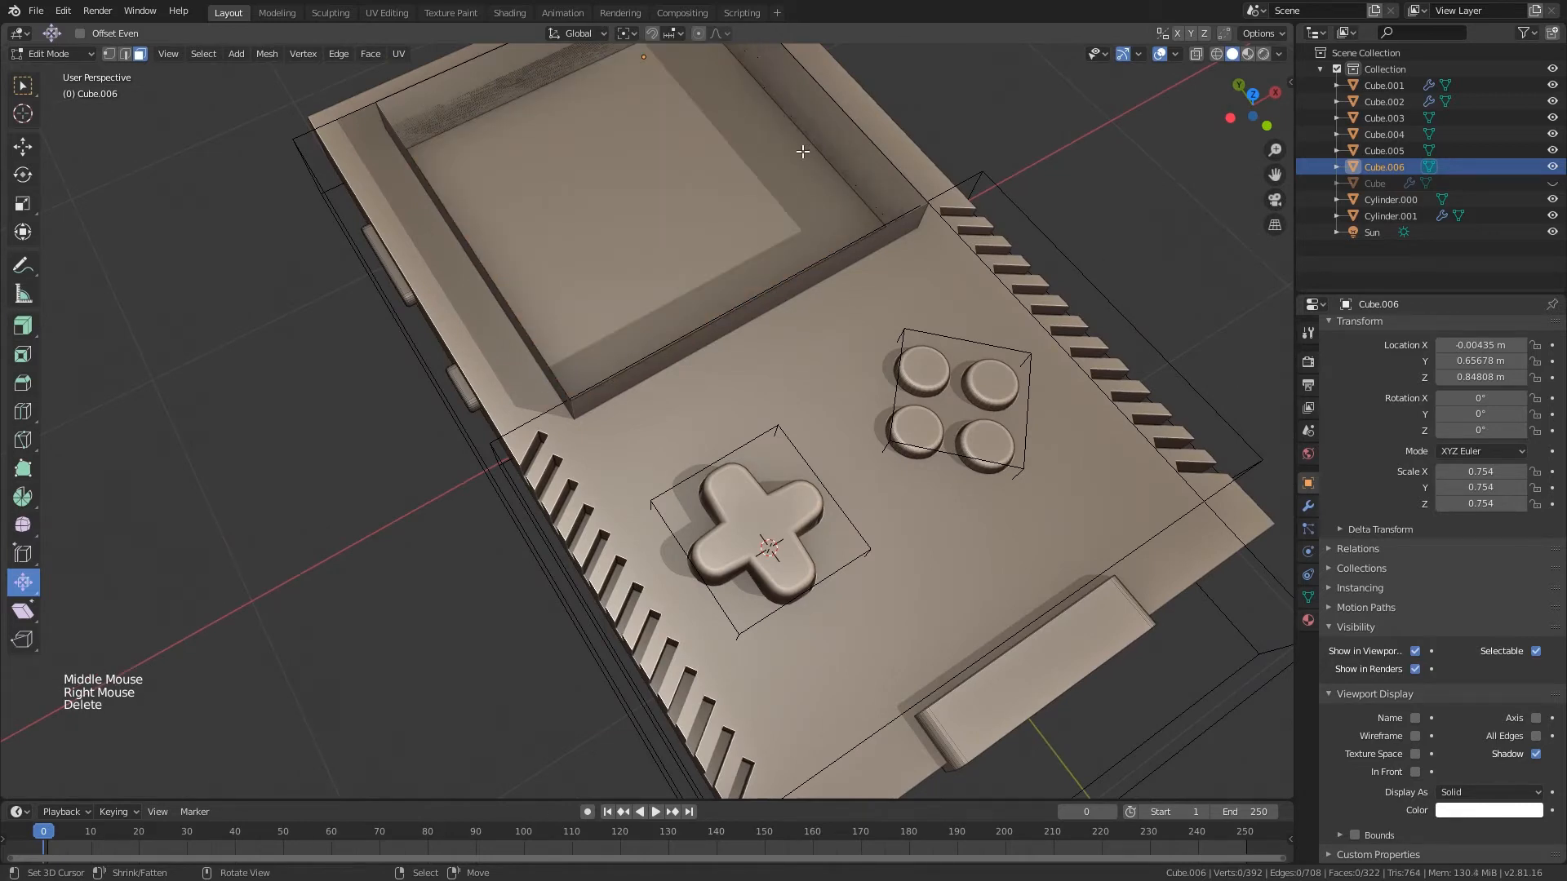
- Save the file and extrude the screen block's four linked walls inward into a thick frame
{"action": "key", "text": "q"}
{"action": "key", "text": "a"}
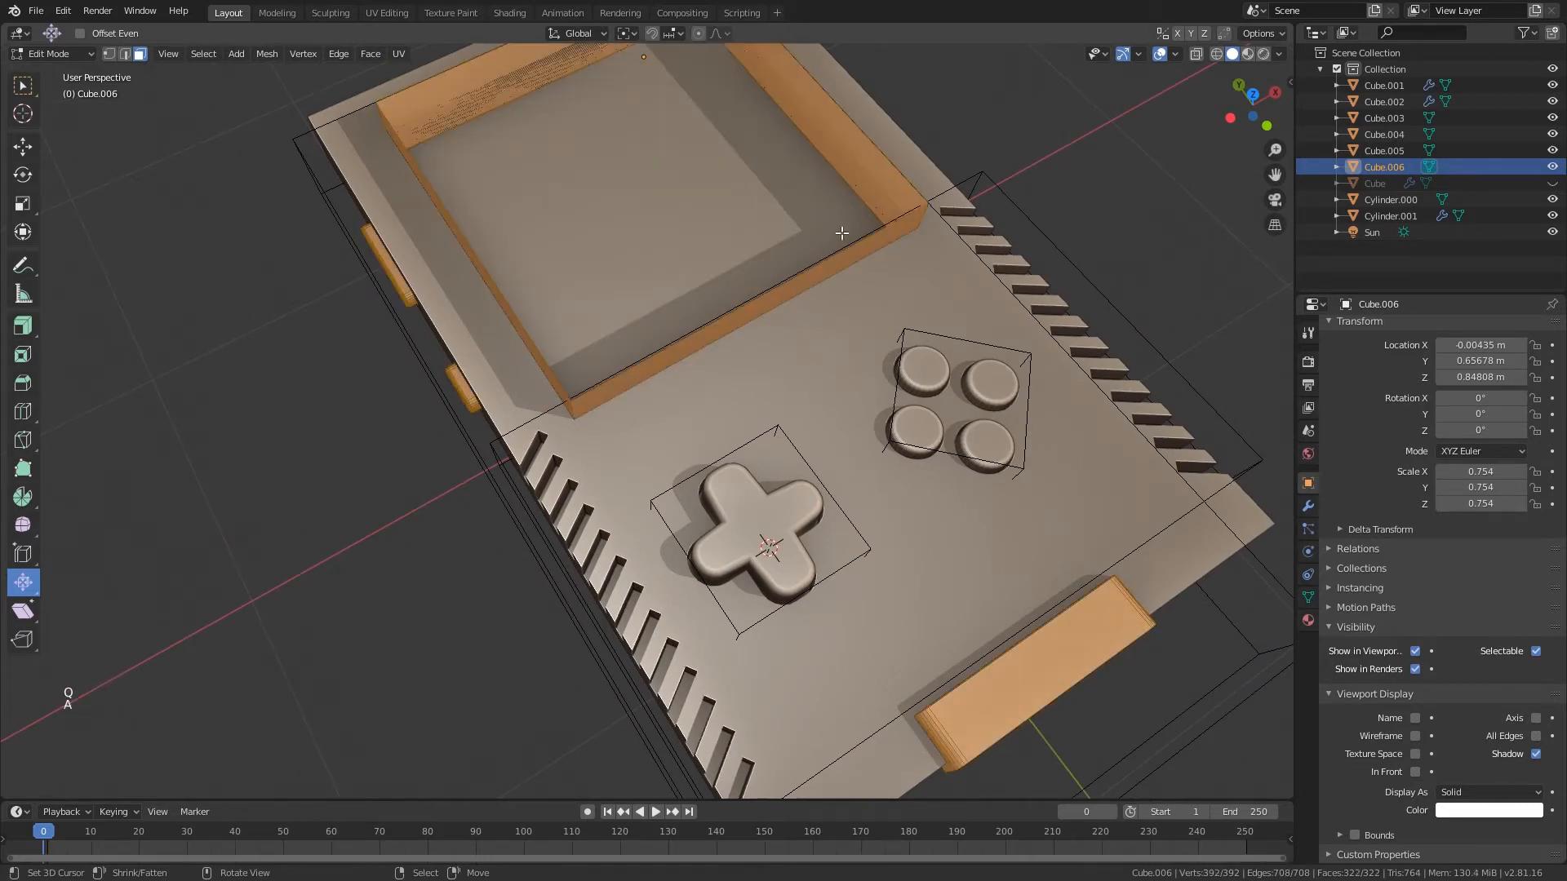
{"action": "middle_click_drag", "start_coordinate": [839, 231], "coordinate": [881, 231], "text": "shift"}
{"action": "right_click", "coordinate": [881, 231]}
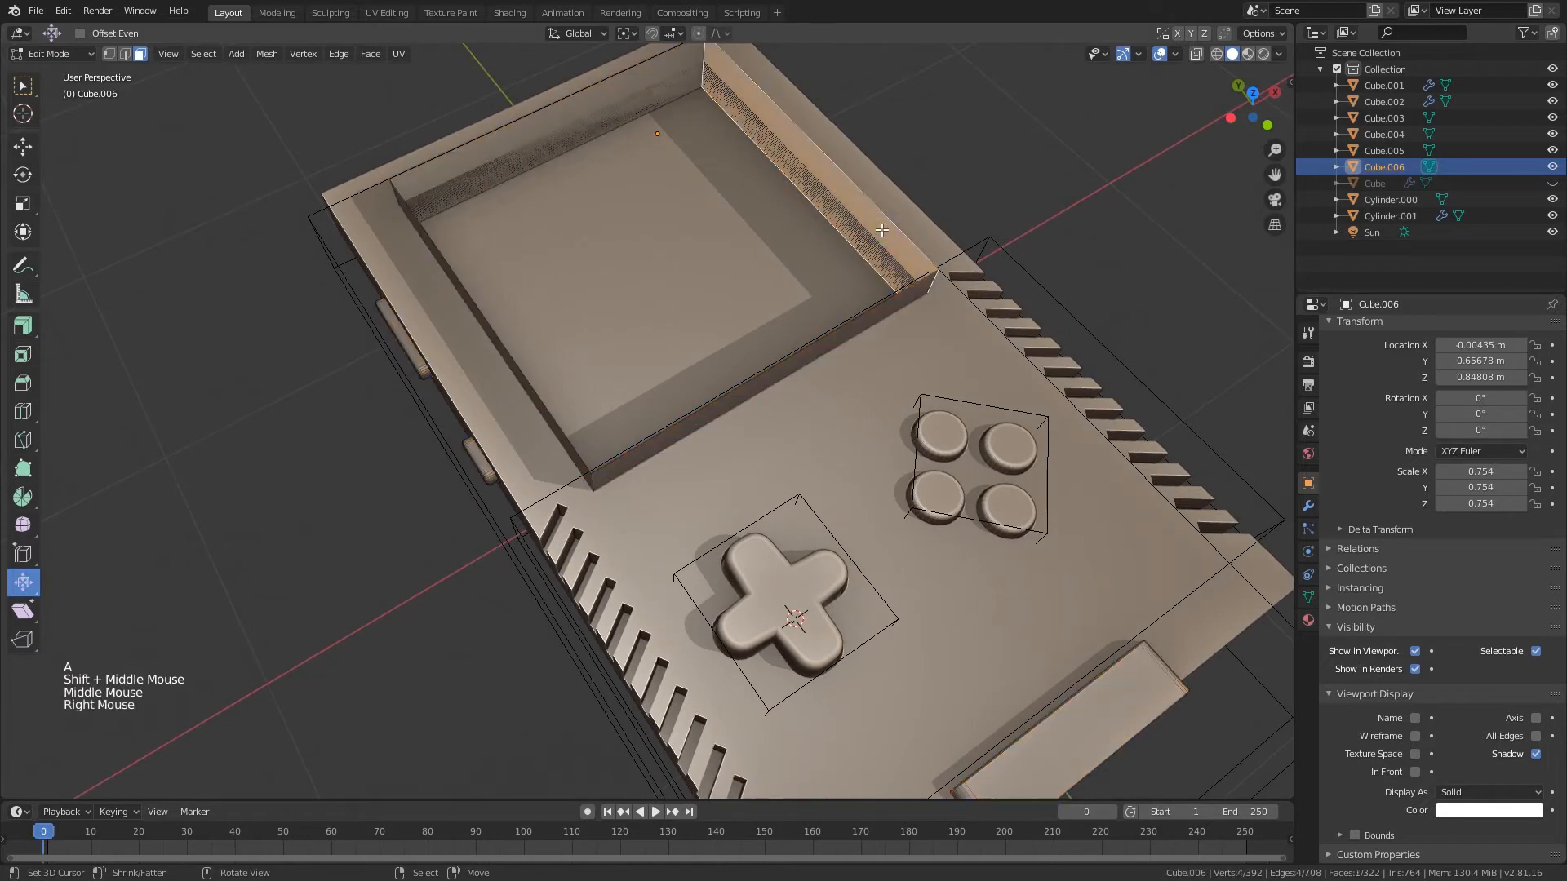
{"action": "key", "text": "l"}
{"action": "middle_click_drag", "start_coordinate": [620, 284], "coordinate": [105, 310]}
{"action": "left_click", "coordinate": [23, 326]}
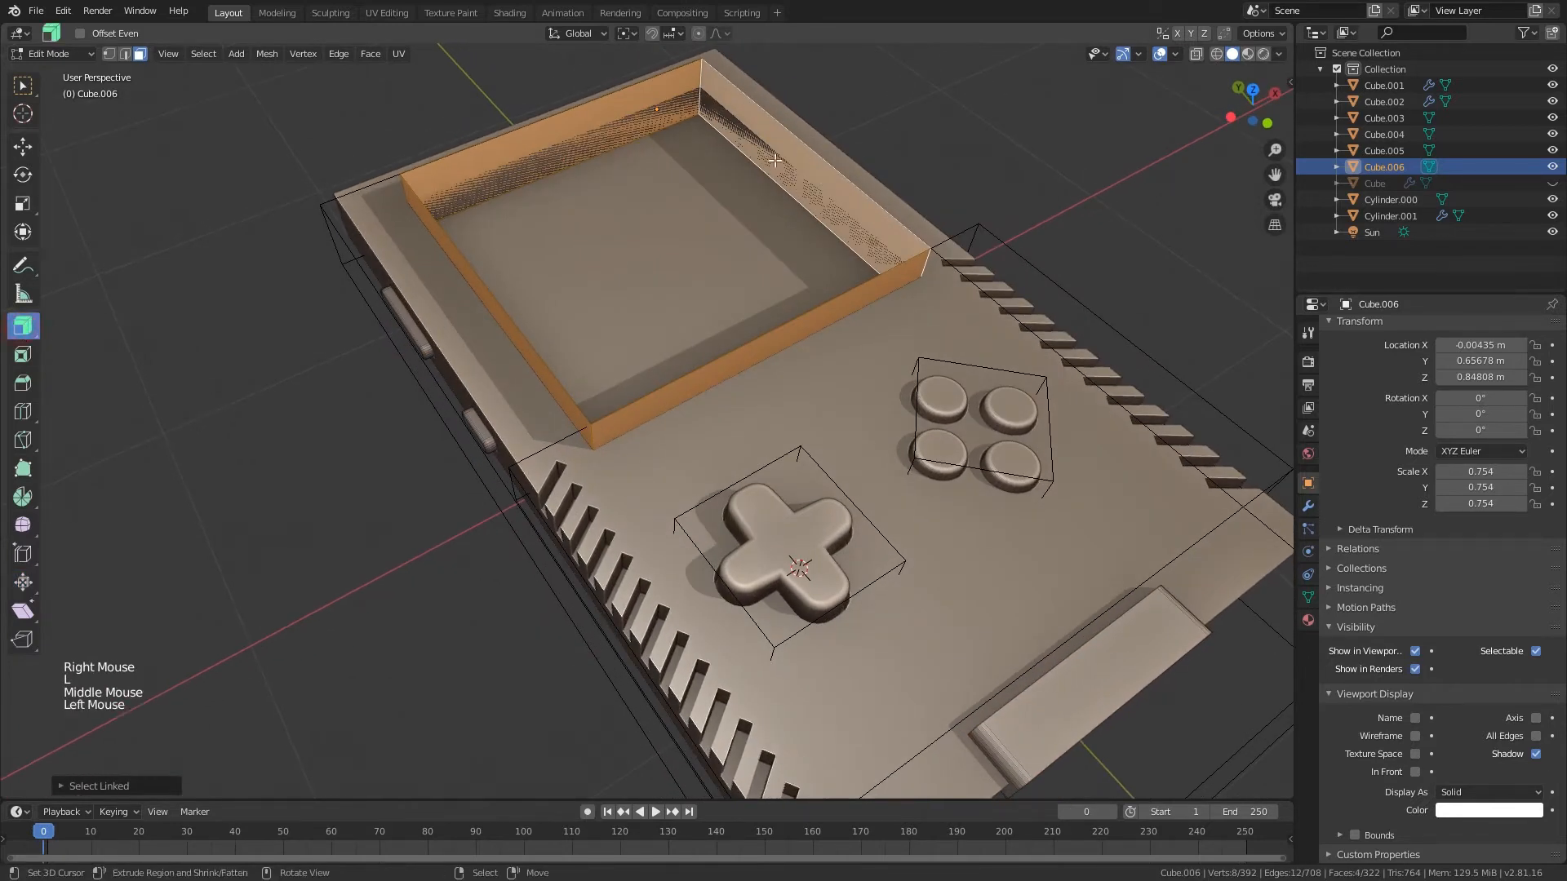
{"action": "key", "text": "ctrl+s"}
{"action": "left_click_drag", "start_coordinate": [763, 147], "coordinate": [506, 152]}
- Select the four upper rim faces of the screen frame and lower them along Z into the screen recess
{"action": "key", "text": "2"}
{"action": "right_click", "coordinate": [507, 145]}
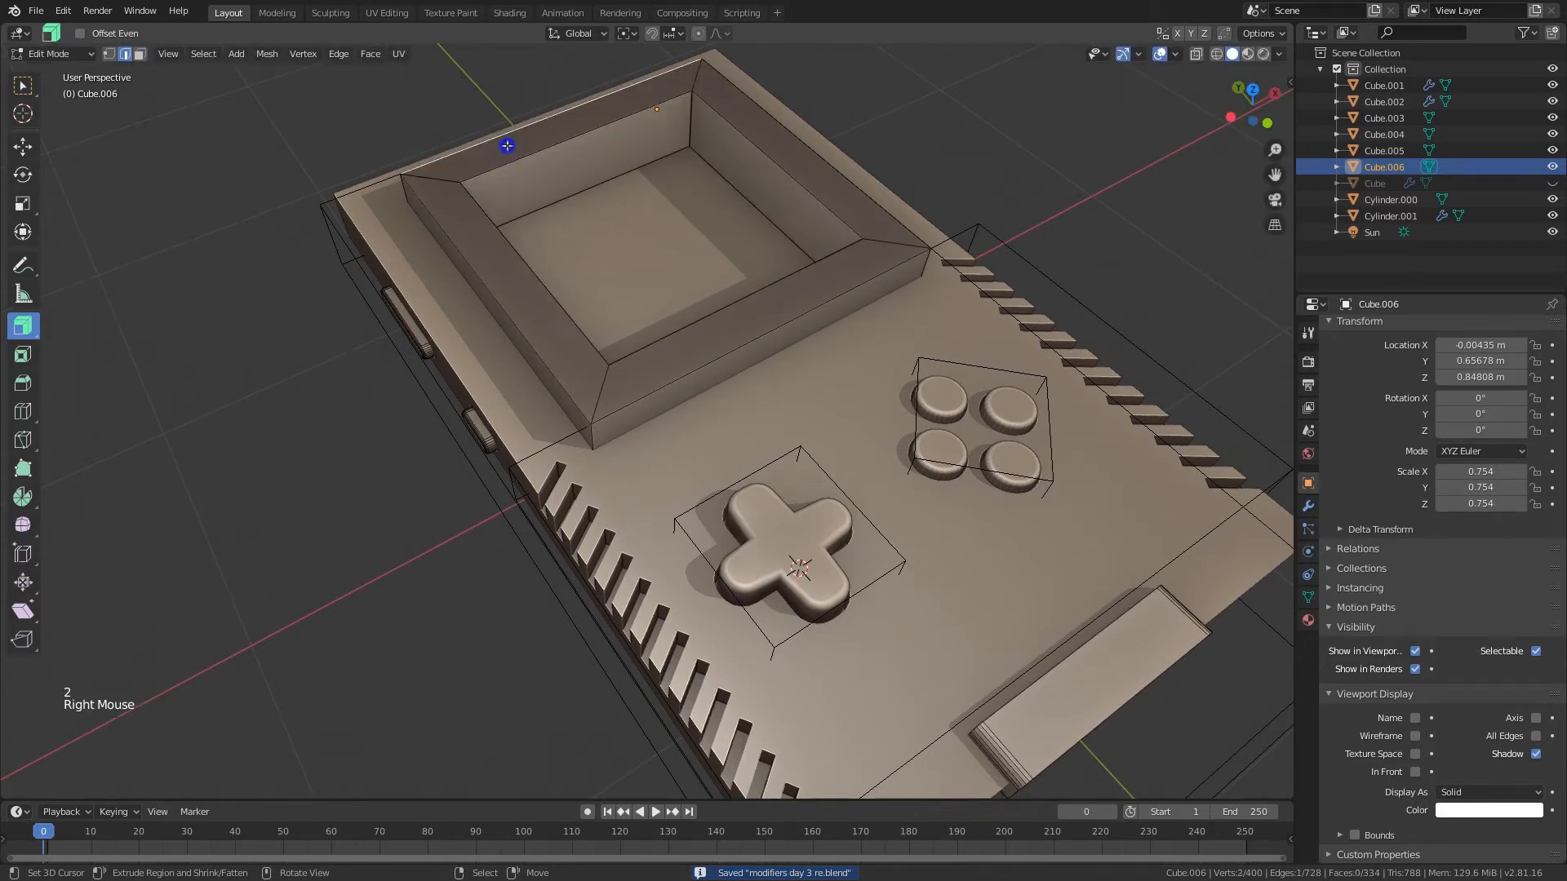
{"action": "key", "text": "3"}
{"action": "right_click", "coordinate": [502, 153]}
{"action": "right_click", "coordinate": [479, 238], "text": "shift"}
{"action": "right_click", "coordinate": [732, 336], "text": "shift"}
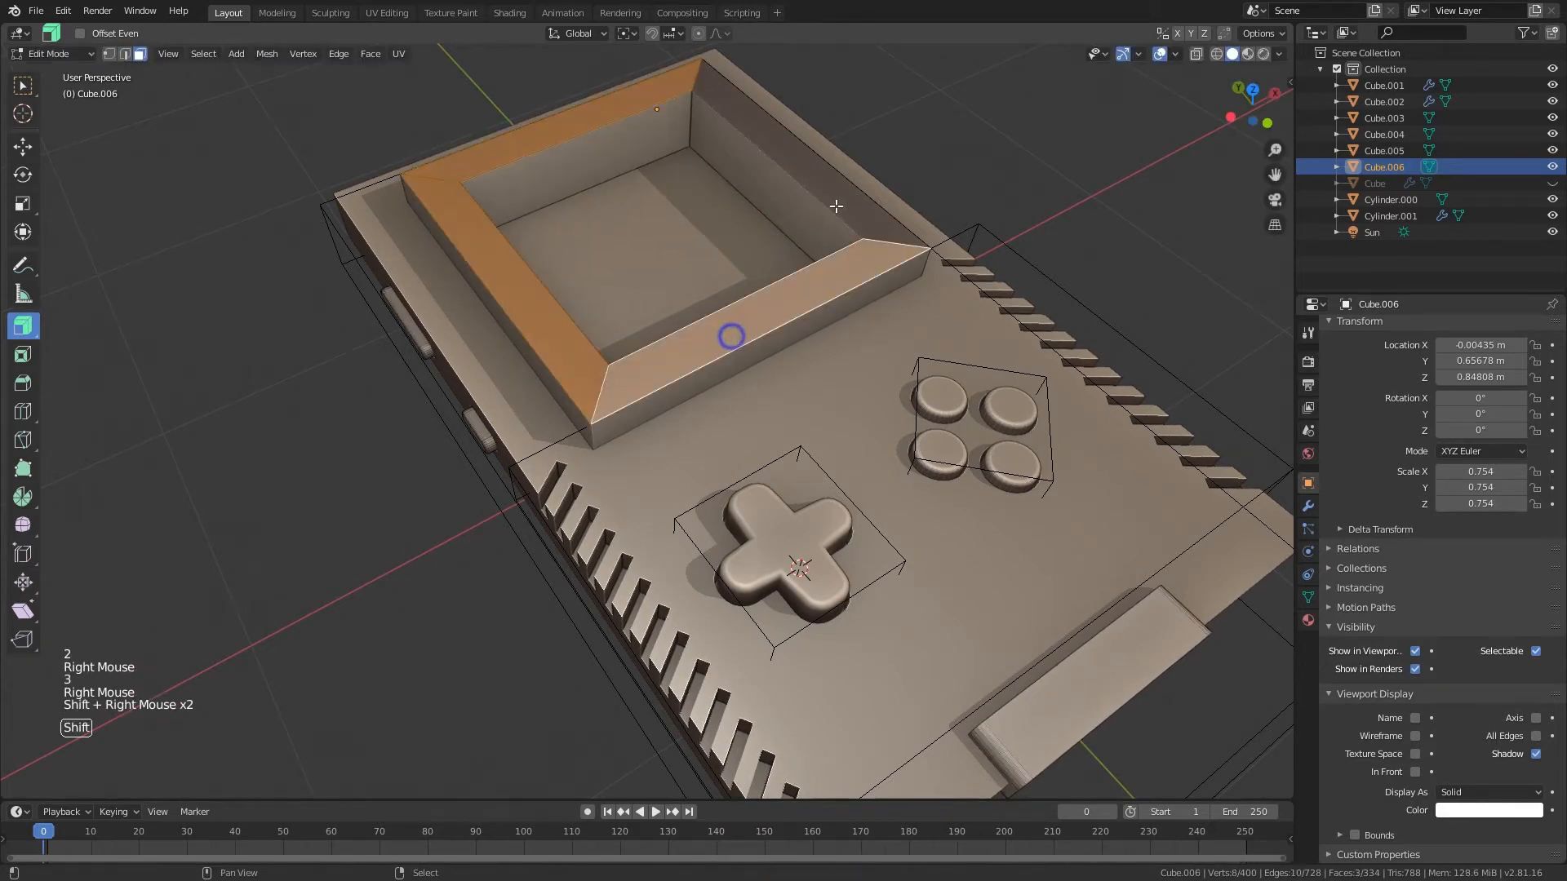
{"action": "right_click", "coordinate": [836, 198], "text": "shift"}
{"action": "middle_click_drag", "start_coordinate": [829, 266], "coordinate": [831, 249]}
{"action": "key", "text": "g"}
{"action": "key", "text": "z"}
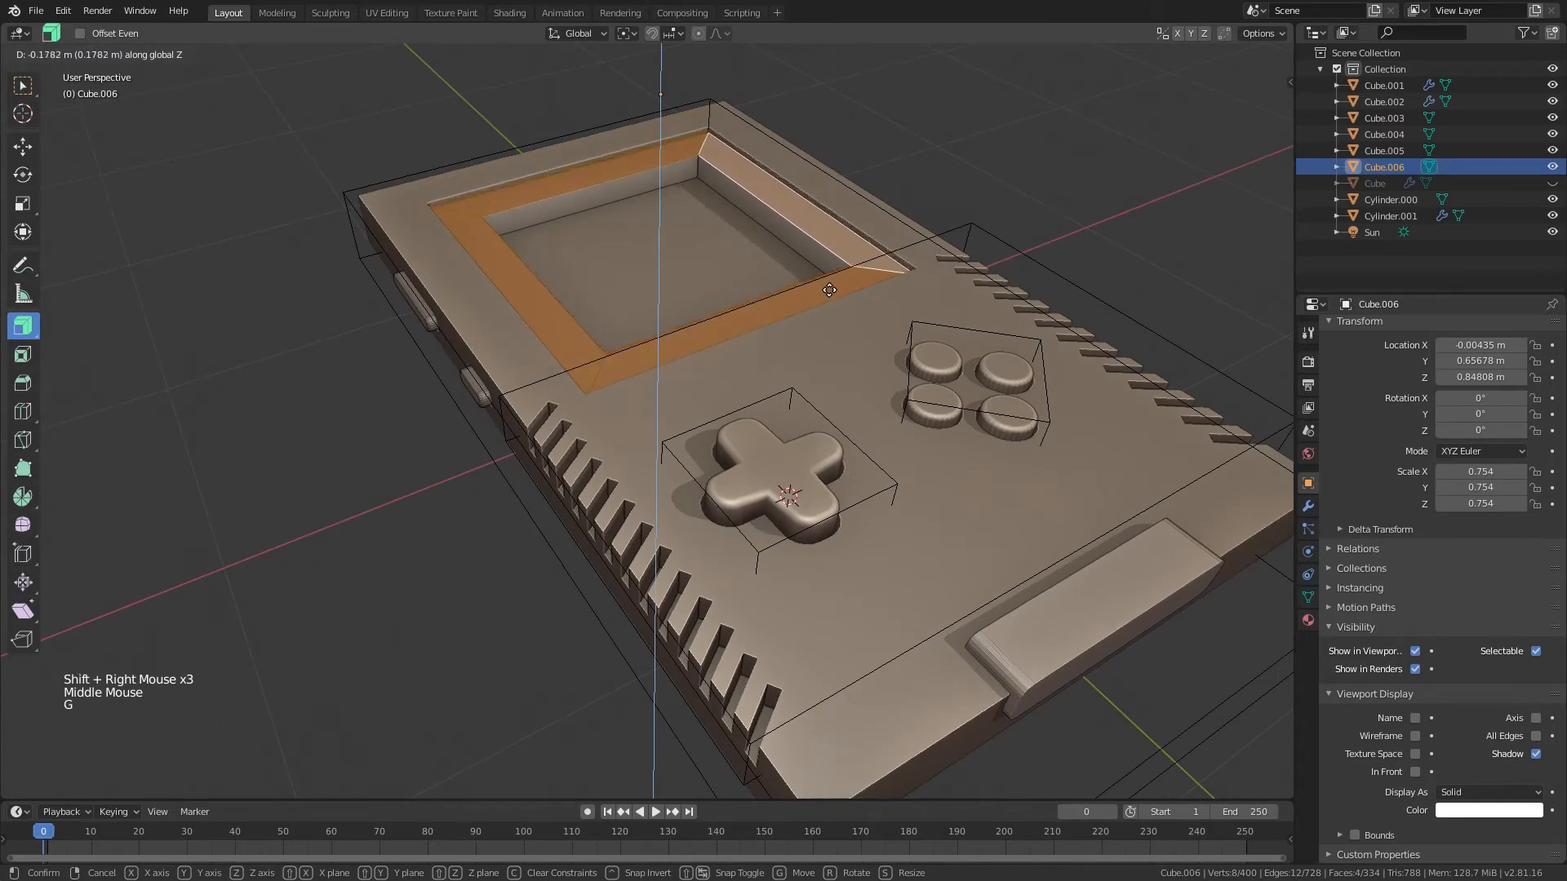
- Select the console body, save the file and isolate the body in local view
{"action": "right_click", "coordinate": [947, 484]}
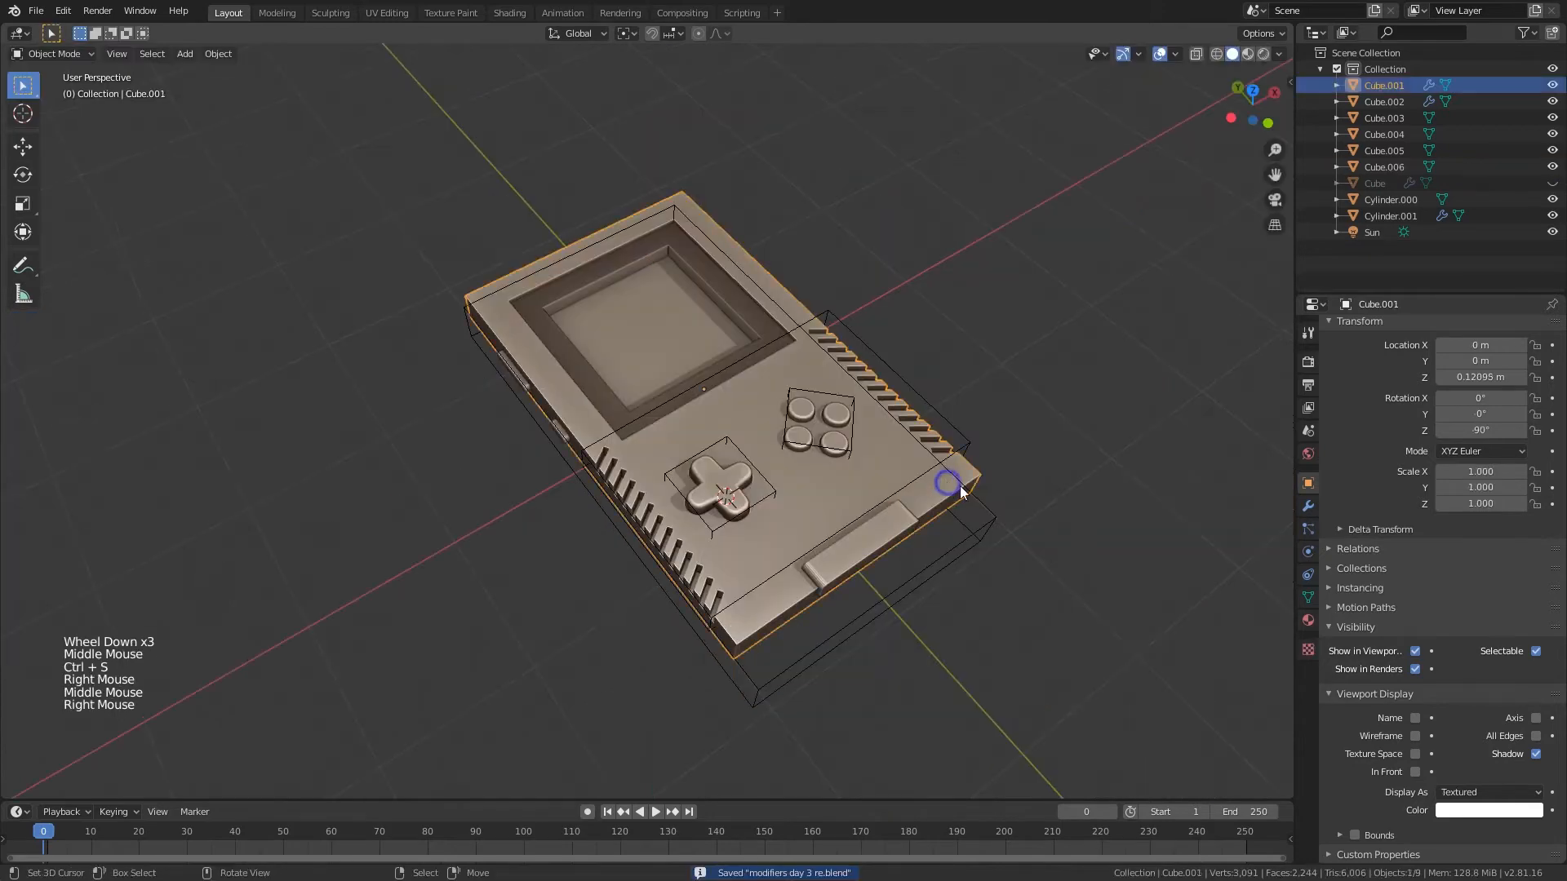
{"action": "middle_click_drag", "start_coordinate": [961, 487], "coordinate": [888, 383], "text": "shift"}
{"action": "scroll", "coordinate": [888, 384], "scroll_direction": "up", "scroll_amount": 2}
{"action": "key", "text": "g"}
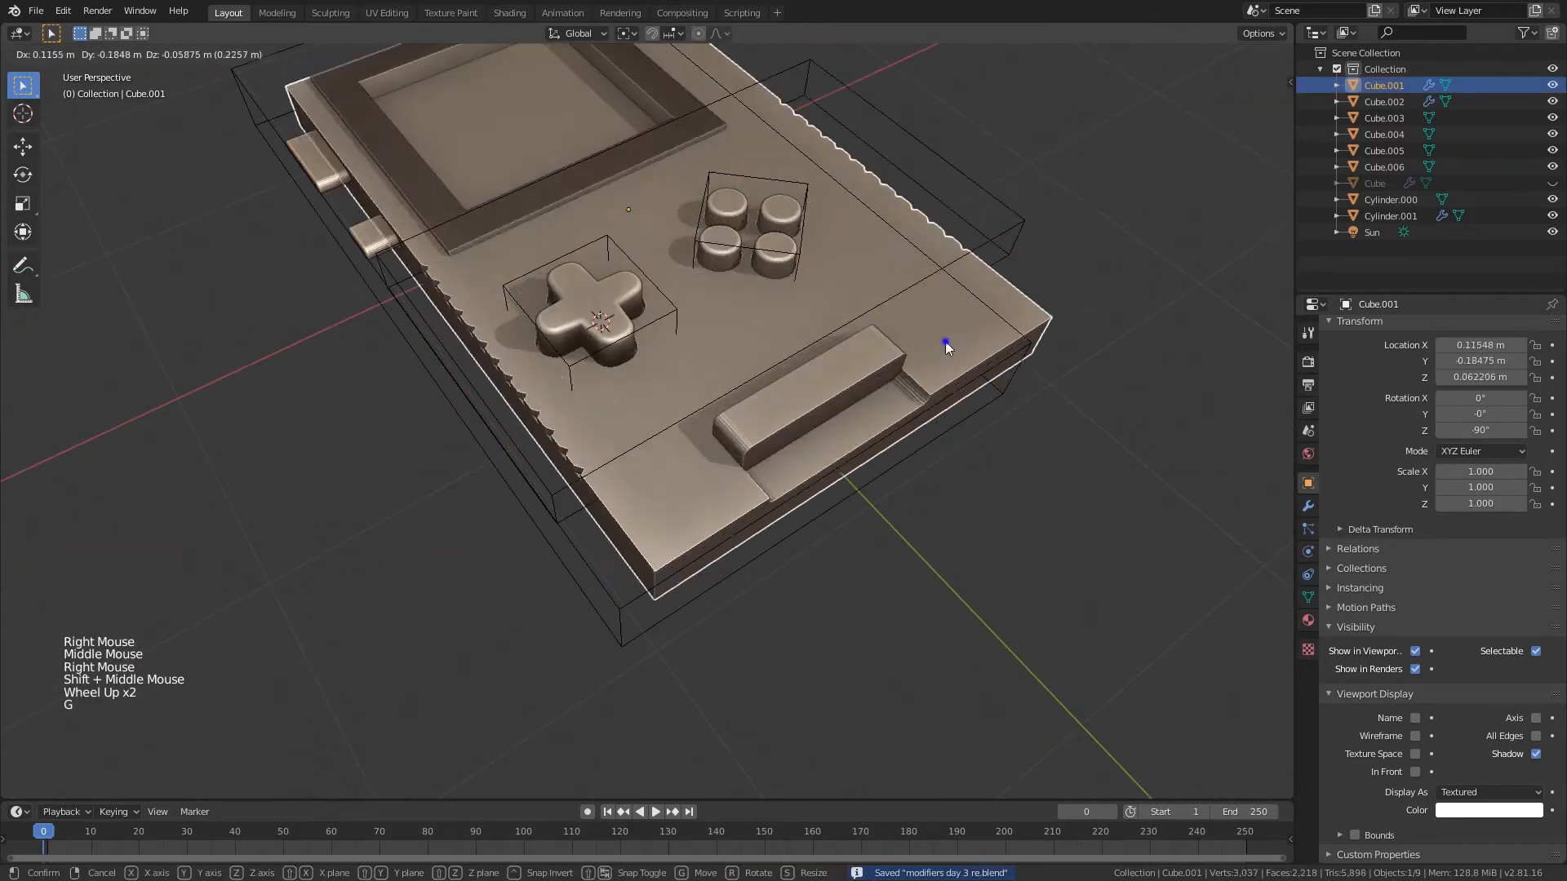
{"action": "key", "text": "ctrl+s"}
{"action": "key", "text": "KP_Divide"}
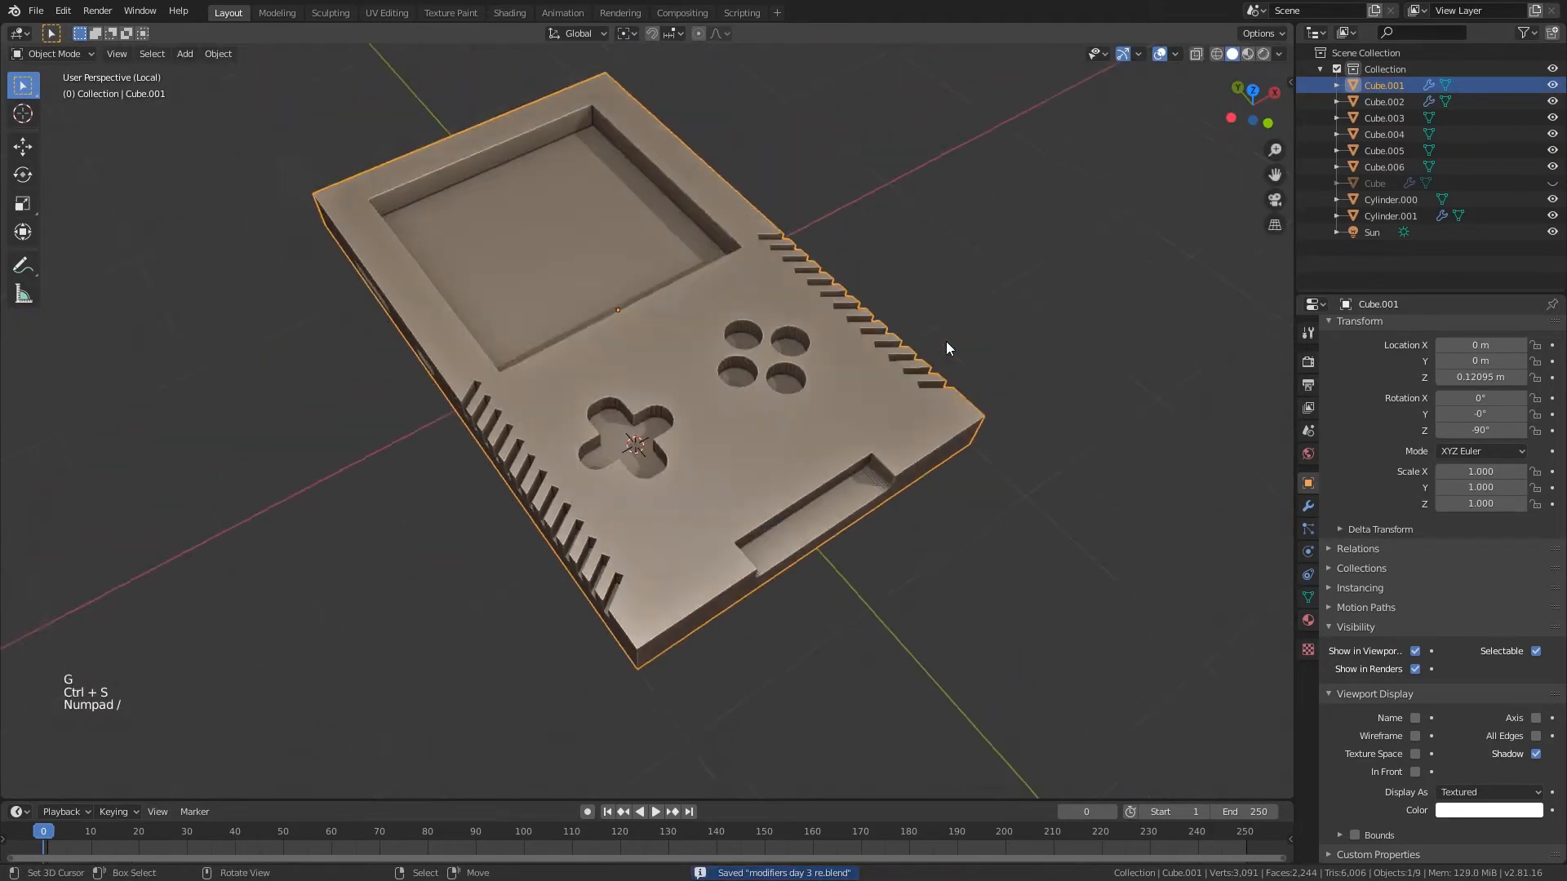
- Collapse the first three Boolean modifiers and turn off all four Booleans to examine the body's uncut base mesh
{"action": "left_click", "coordinate": [1309, 506]}
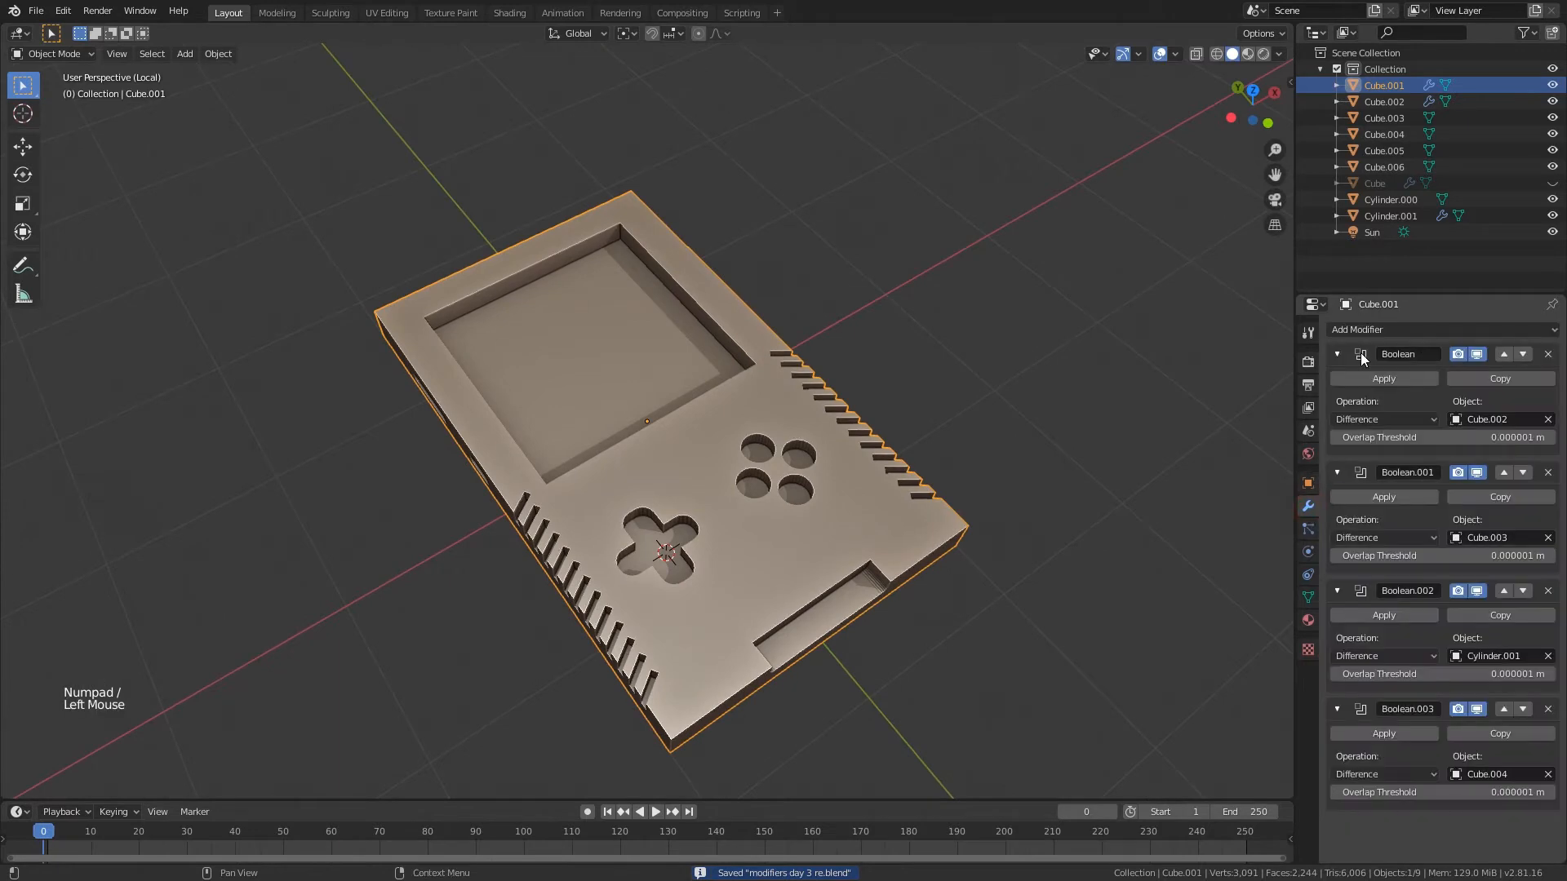
{"action": "left_click", "coordinate": [1337, 354]}
{"action": "left_click", "coordinate": [1337, 383]}
{"action": "left_click", "coordinate": [1337, 411]}
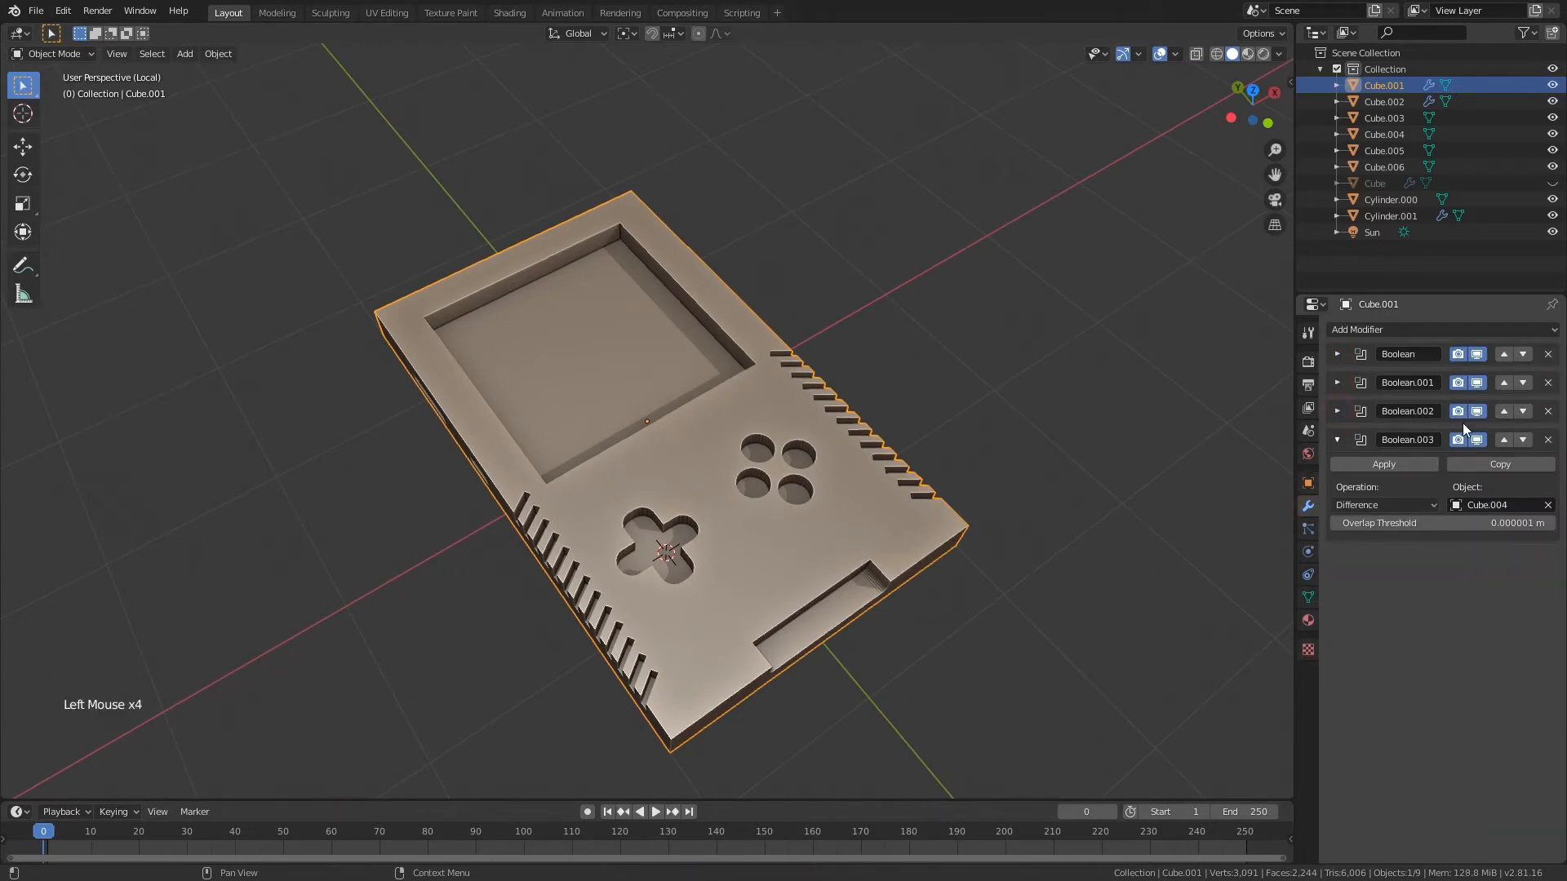
{"action": "left_click_drag", "start_coordinate": [1476, 354], "coordinate": [1476, 440]}
{"action": "middle_click_drag", "start_coordinate": [938, 457], "coordinate": [805, 415]}
{"action": "scroll", "coordinate": [898, 474], "scroll_direction": "up", "scroll_amount": 2}
{"action": "key", "text": "Tab"}
{"action": "key", "text": "Tab"}
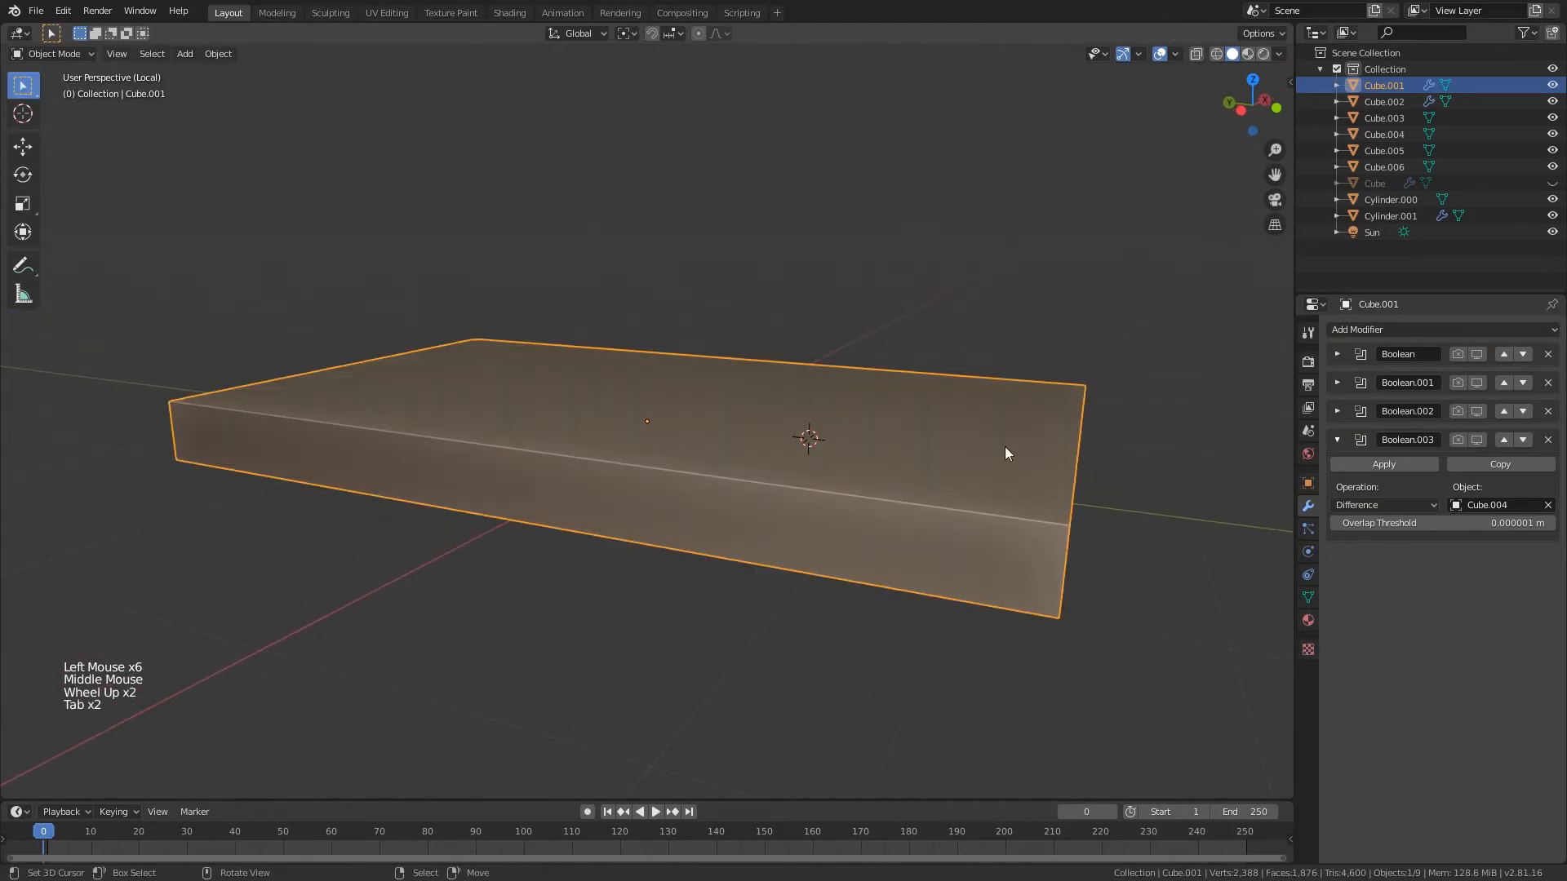
{"action": "middle_click_drag", "start_coordinate": [1006, 447], "coordinate": [1052, 482]}
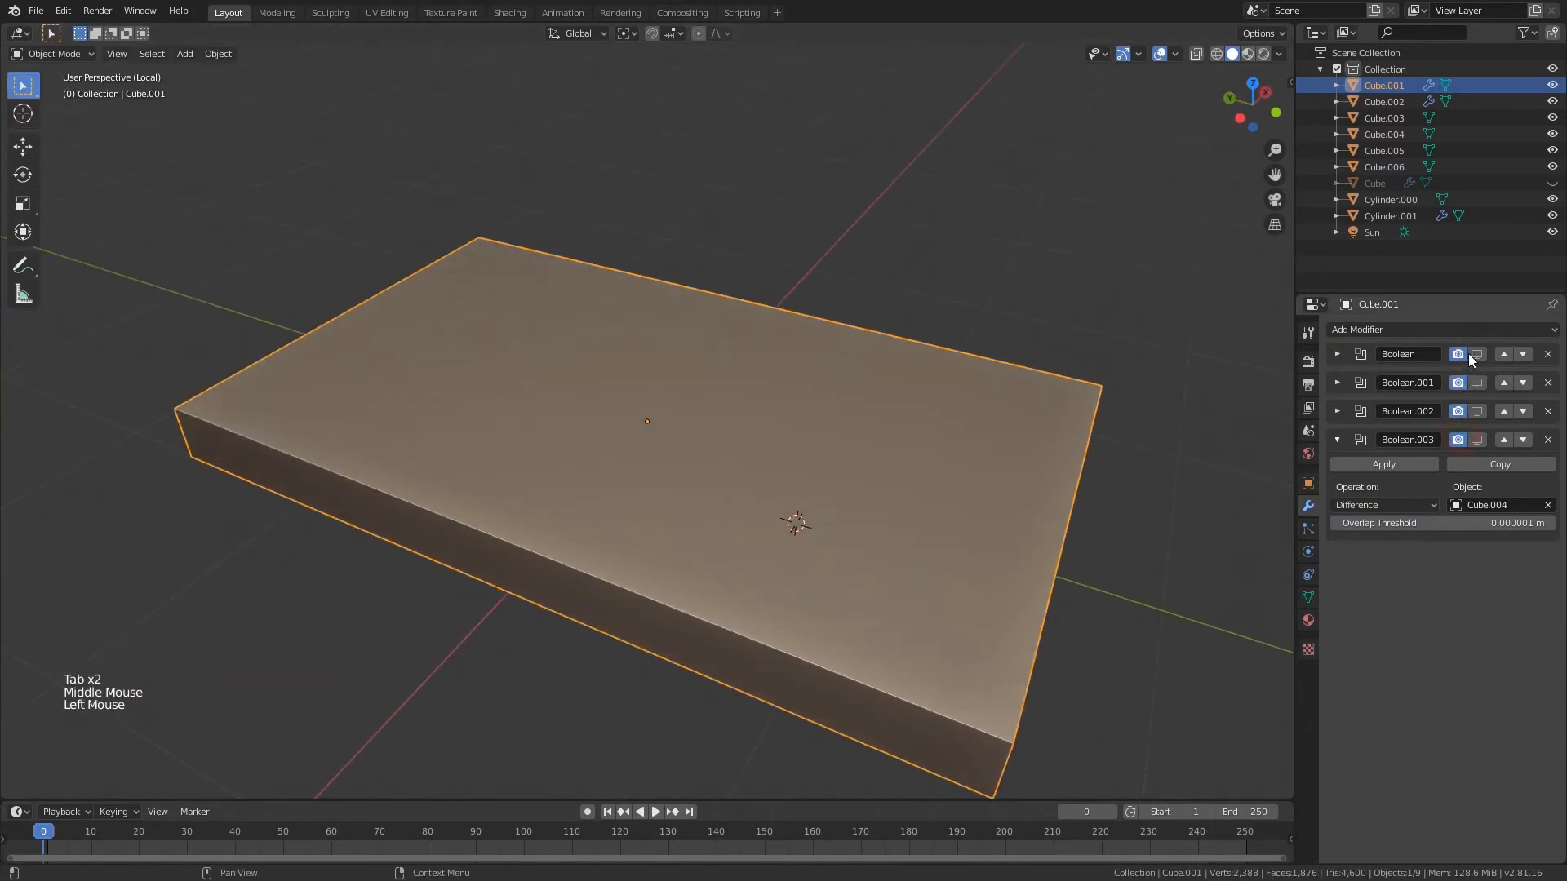
- Turn all four Boolean modifiers back on in the viewport, leave local view and save the file
{"action": "left_click_drag", "start_coordinate": [1471, 360], "coordinate": [1476, 439]}
{"action": "middle_click_drag", "start_coordinate": [1141, 442], "coordinate": [1019, 395], "text": "shift"}
{"action": "key", "text": "KP_Divide"}
{"action": "key", "text": "ctrl+s"}
- Round the body's front vertical corner edge farthest from the side button inserts with a multi-segment bevel about 0.35 m wide
{"action": "key", "text": "Tab"}
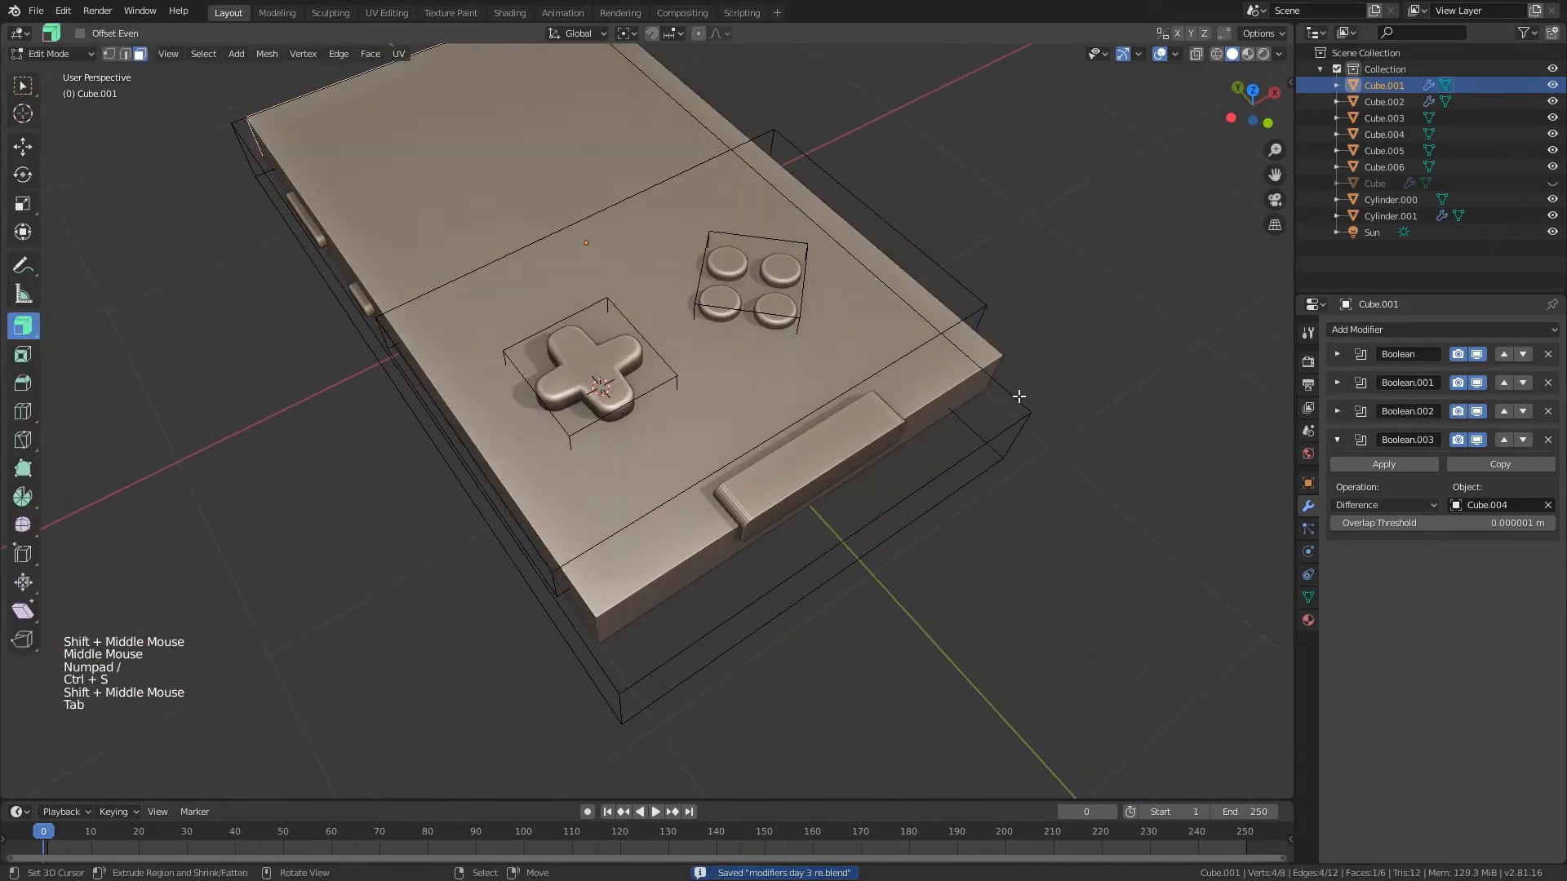
{"action": "key", "text": "Tab"}
{"action": "right_click", "coordinate": [997, 378]}
{"action": "right_click", "coordinate": [999, 367]}
{"action": "key", "text": "Tab"}
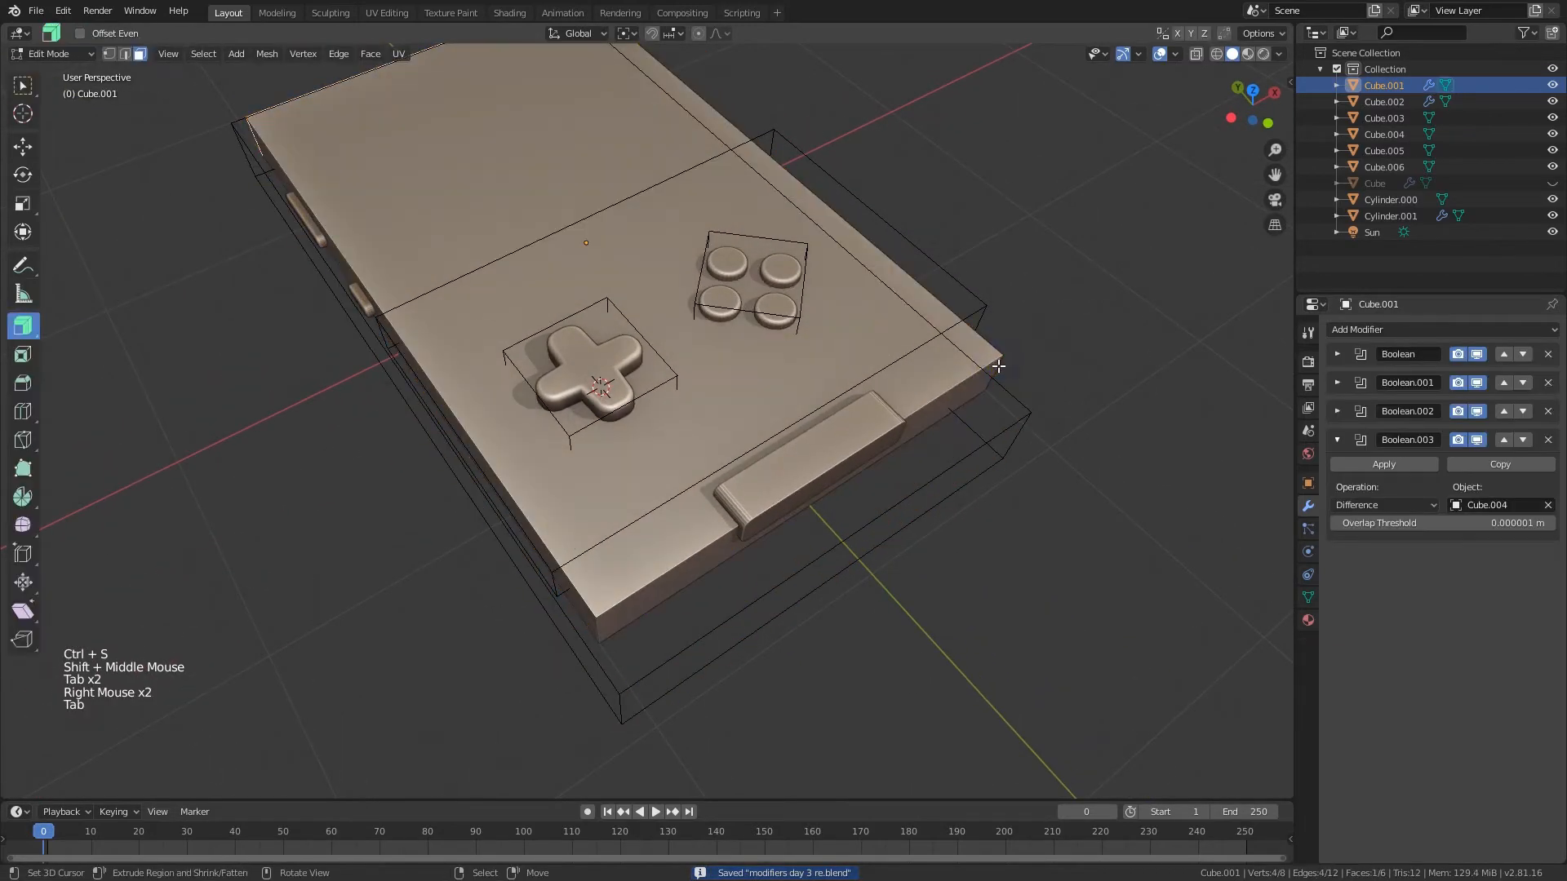
{"action": "right_click", "coordinate": [998, 371]}
{"action": "key", "text": "2"}
{"action": "right_click", "coordinate": [1002, 376]}
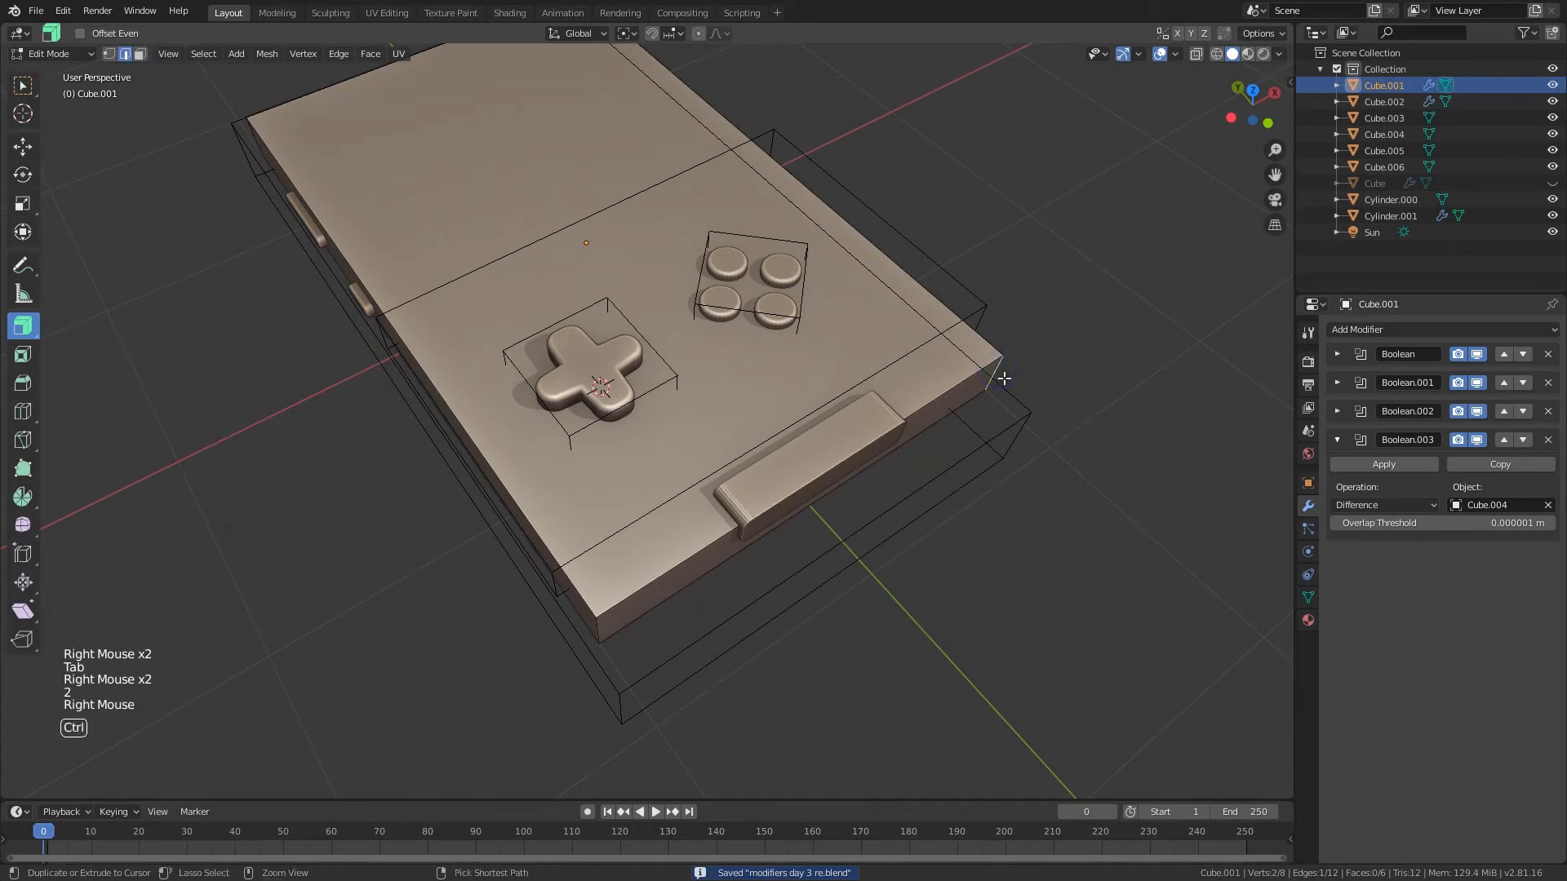
{"action": "key", "text": "ctrl+b"}
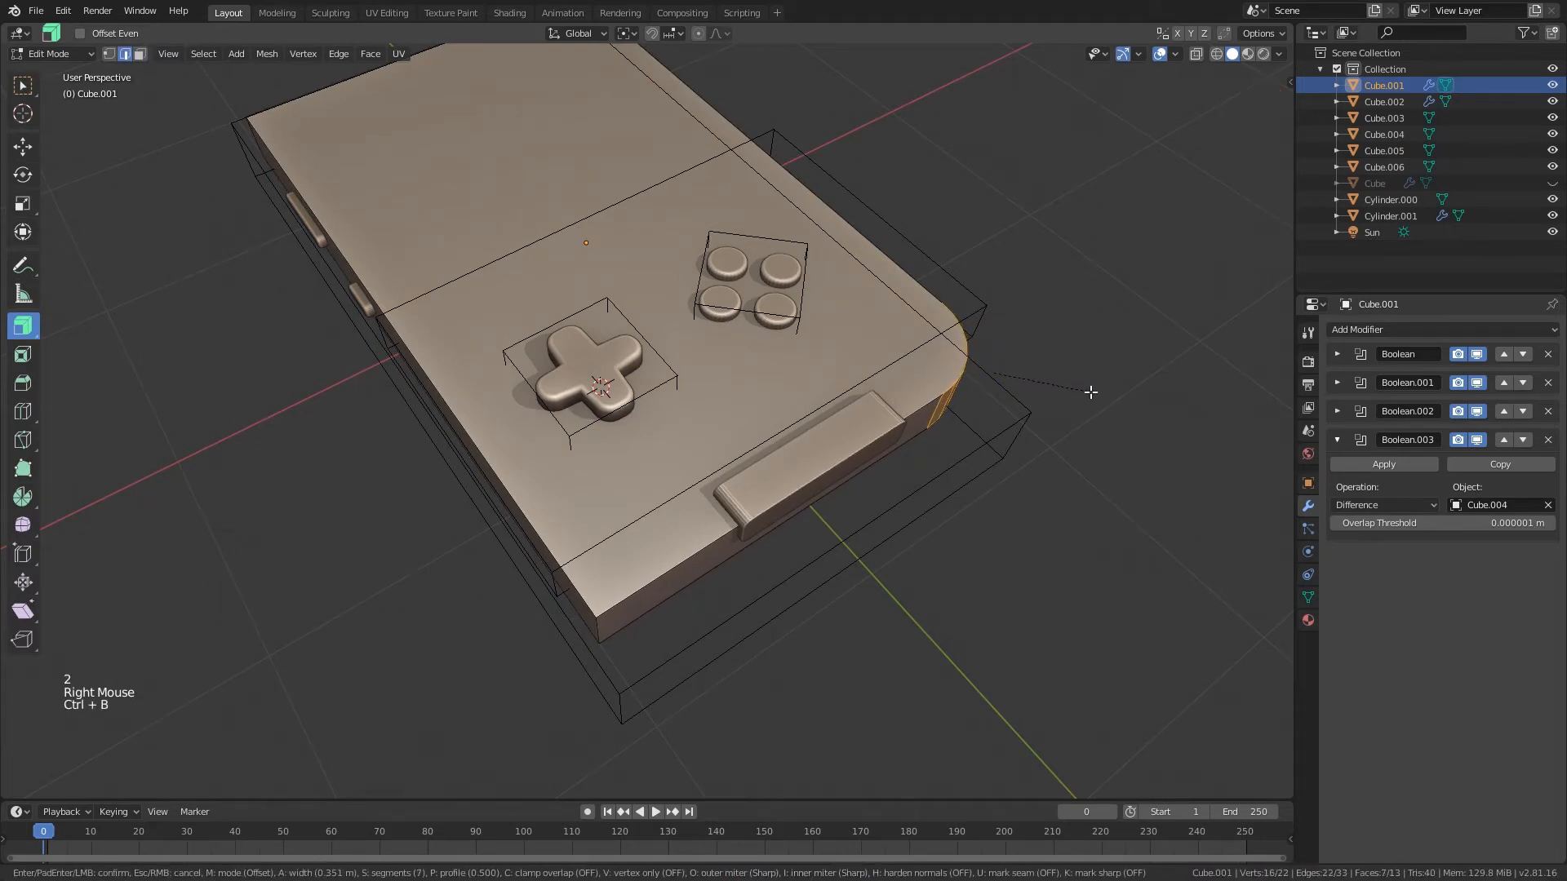
{"action": "right_click", "coordinate": [1091, 391]}
{"action": "key", "text": "Tab"}
- Bevel the console body's three remaining vertical corner edges together with a small multi-segment bevel
{"action": "middle_click_drag", "start_coordinate": [1091, 392], "coordinate": [895, 417]}
{"action": "key", "text": "Tab"}
{"action": "right_click", "coordinate": [649, 563]}
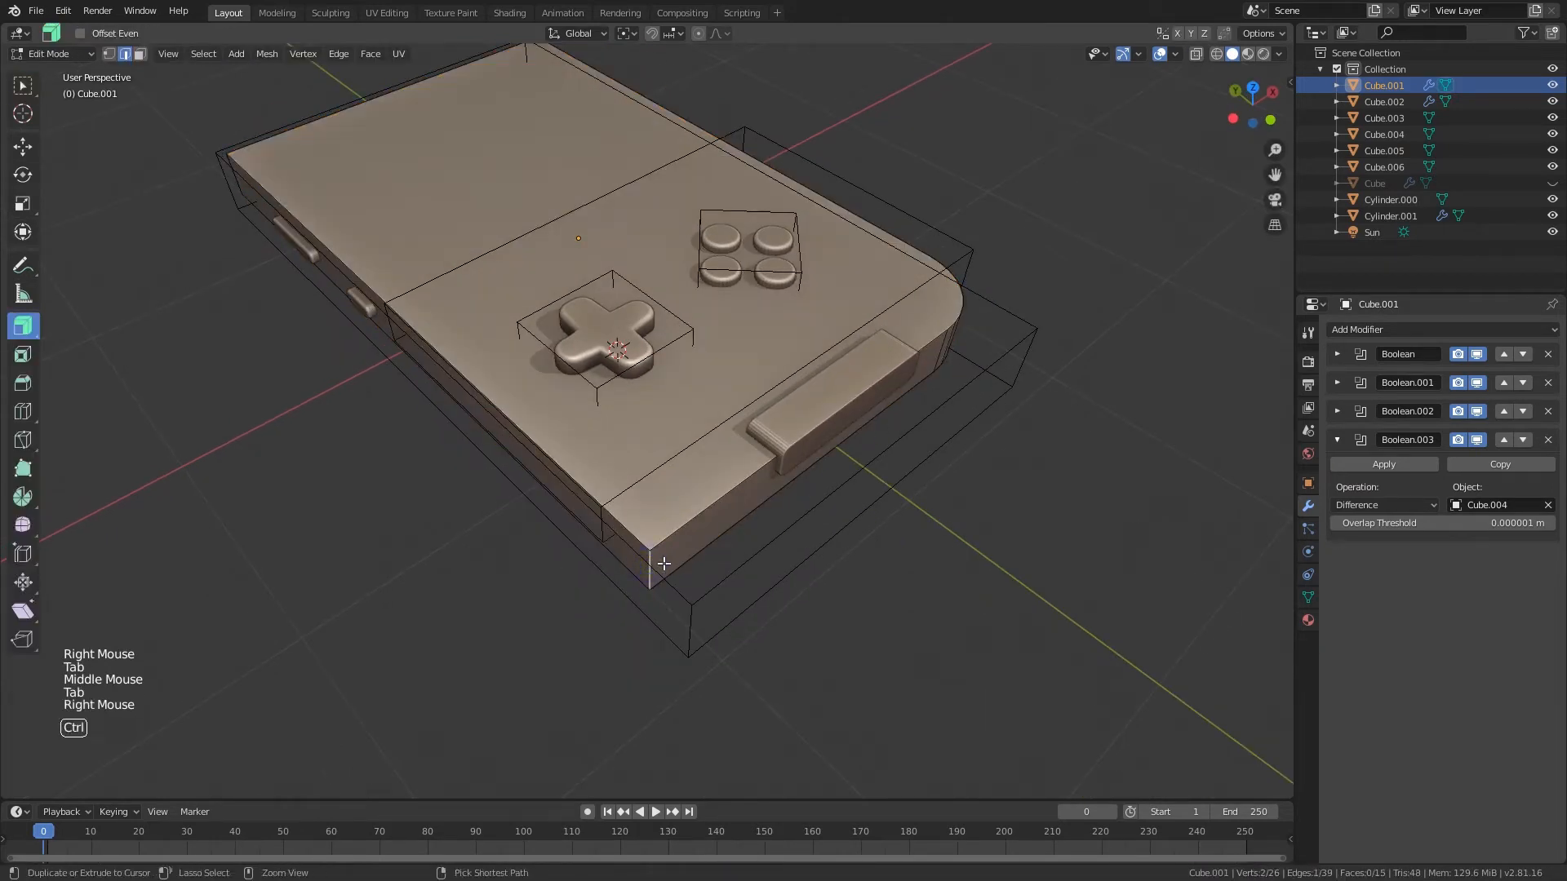
{"action": "middle_click_drag", "start_coordinate": [651, 567], "coordinate": [636, 343], "text": "shift"}
{"action": "right_click", "coordinate": [517, 256], "text": "shift"}
{"action": "middle_click_drag", "start_coordinate": [637, 343], "coordinate": [748, 430]}
{"action": "scroll", "coordinate": [749, 430], "scroll_direction": "down", "scroll_amount": 5}
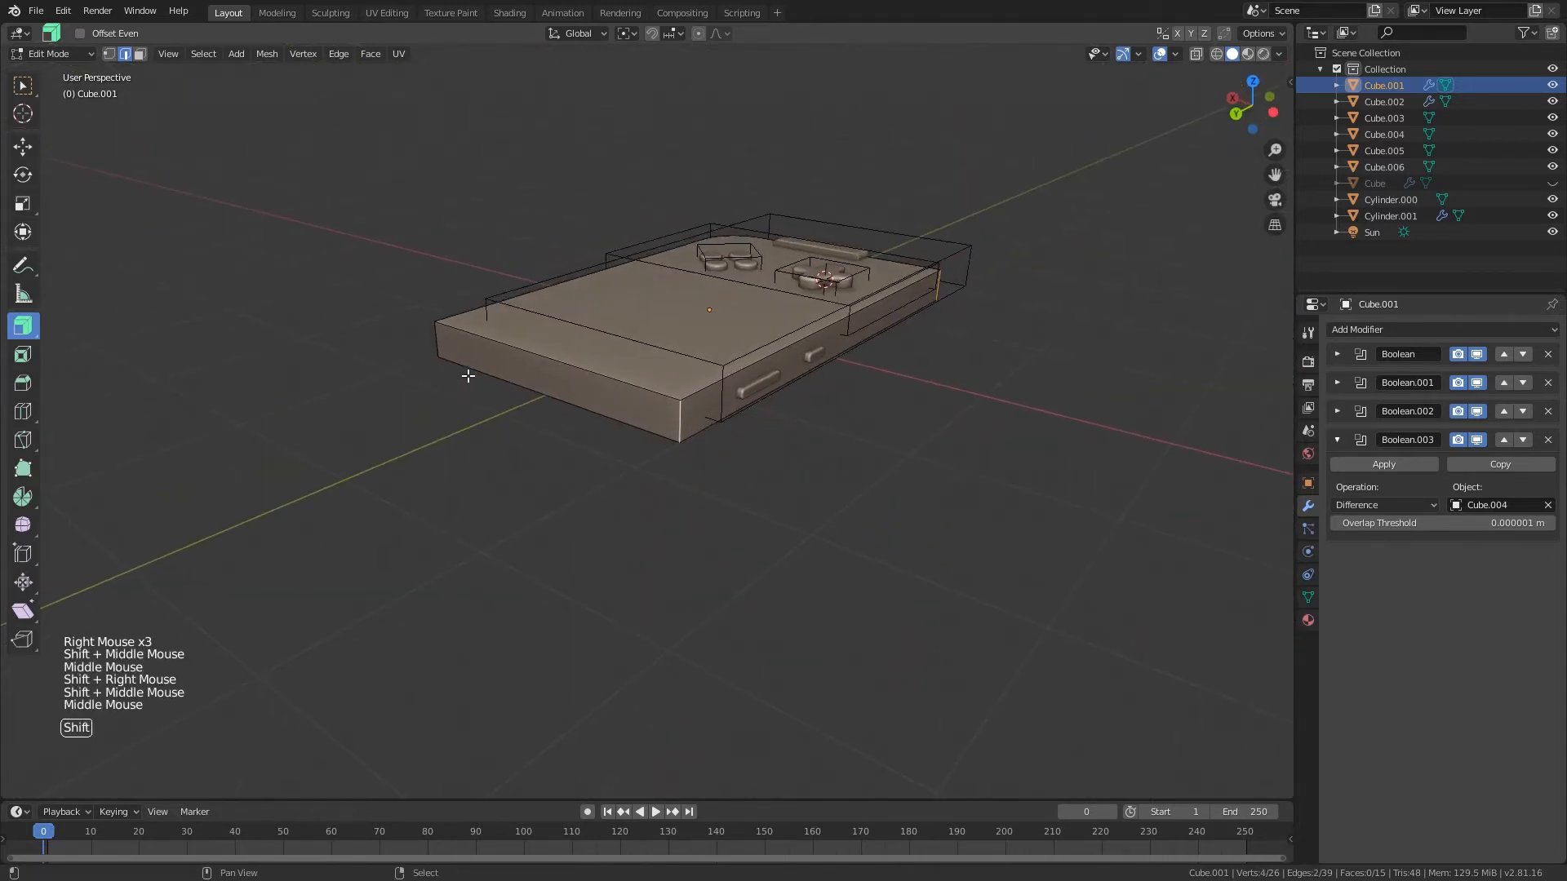
{"action": "right_click", "coordinate": [438, 339], "text": "shift"}
{"action": "middle_click_drag", "start_coordinate": [438, 340], "coordinate": [857, 501]}
{"action": "key", "text": "ctrl+b"}
{"action": "left_click", "coordinate": [855, 496]}
- Bevel the edge loop around the body's top face about 0.04 m wide with 4 segments, then save the file
{"action": "right_click", "coordinate": [950, 398], "text": "alt"}
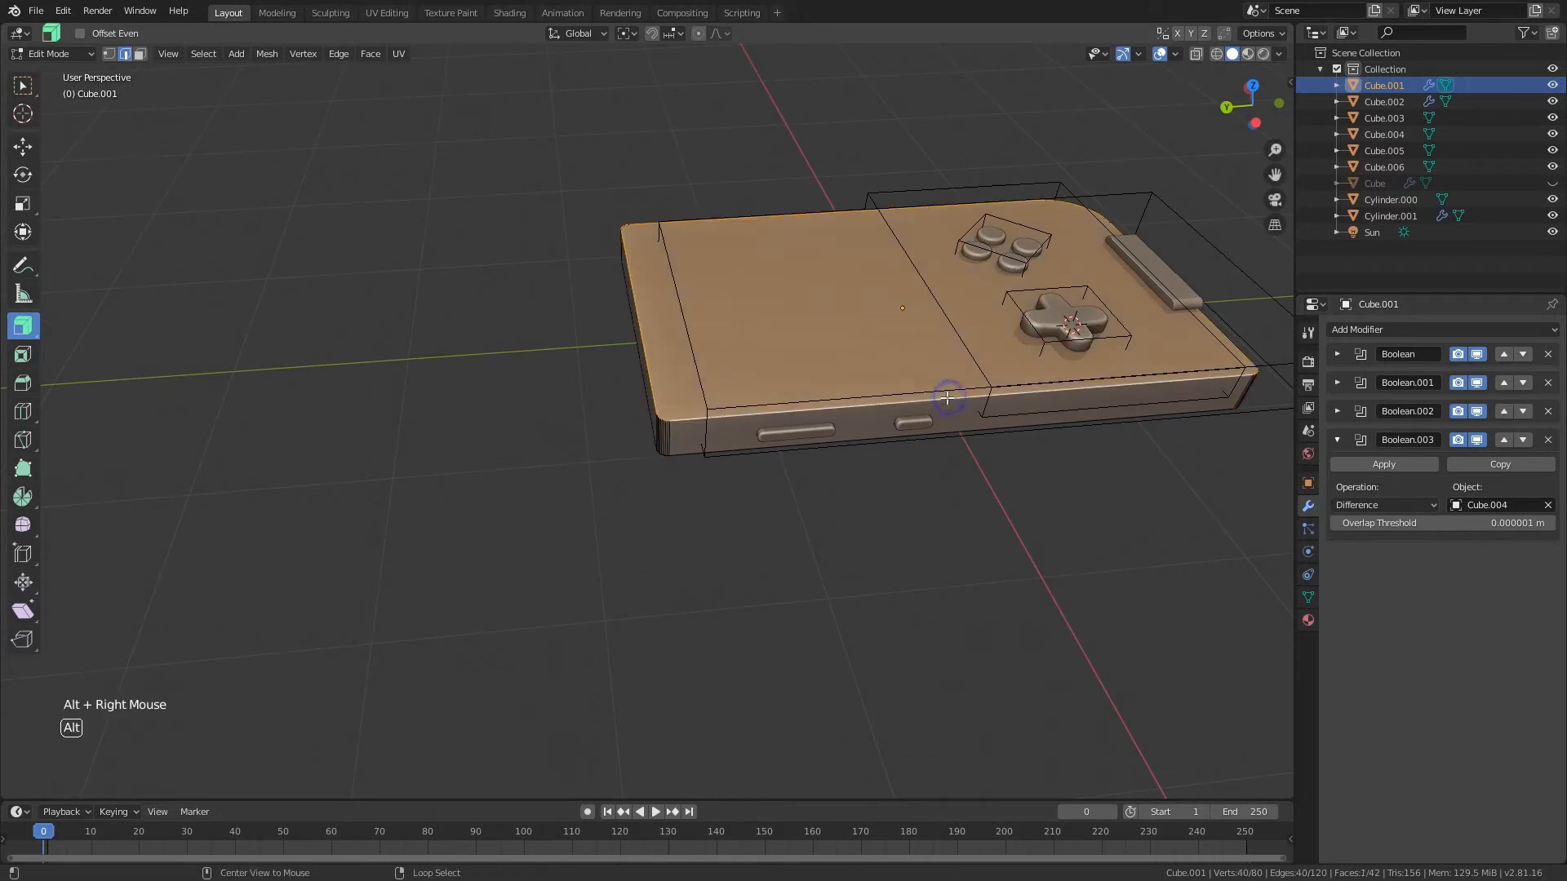
{"action": "middle_click_drag", "start_coordinate": [949, 397], "coordinate": [679, 216]}
{"action": "key", "text": "ctrl+b"}
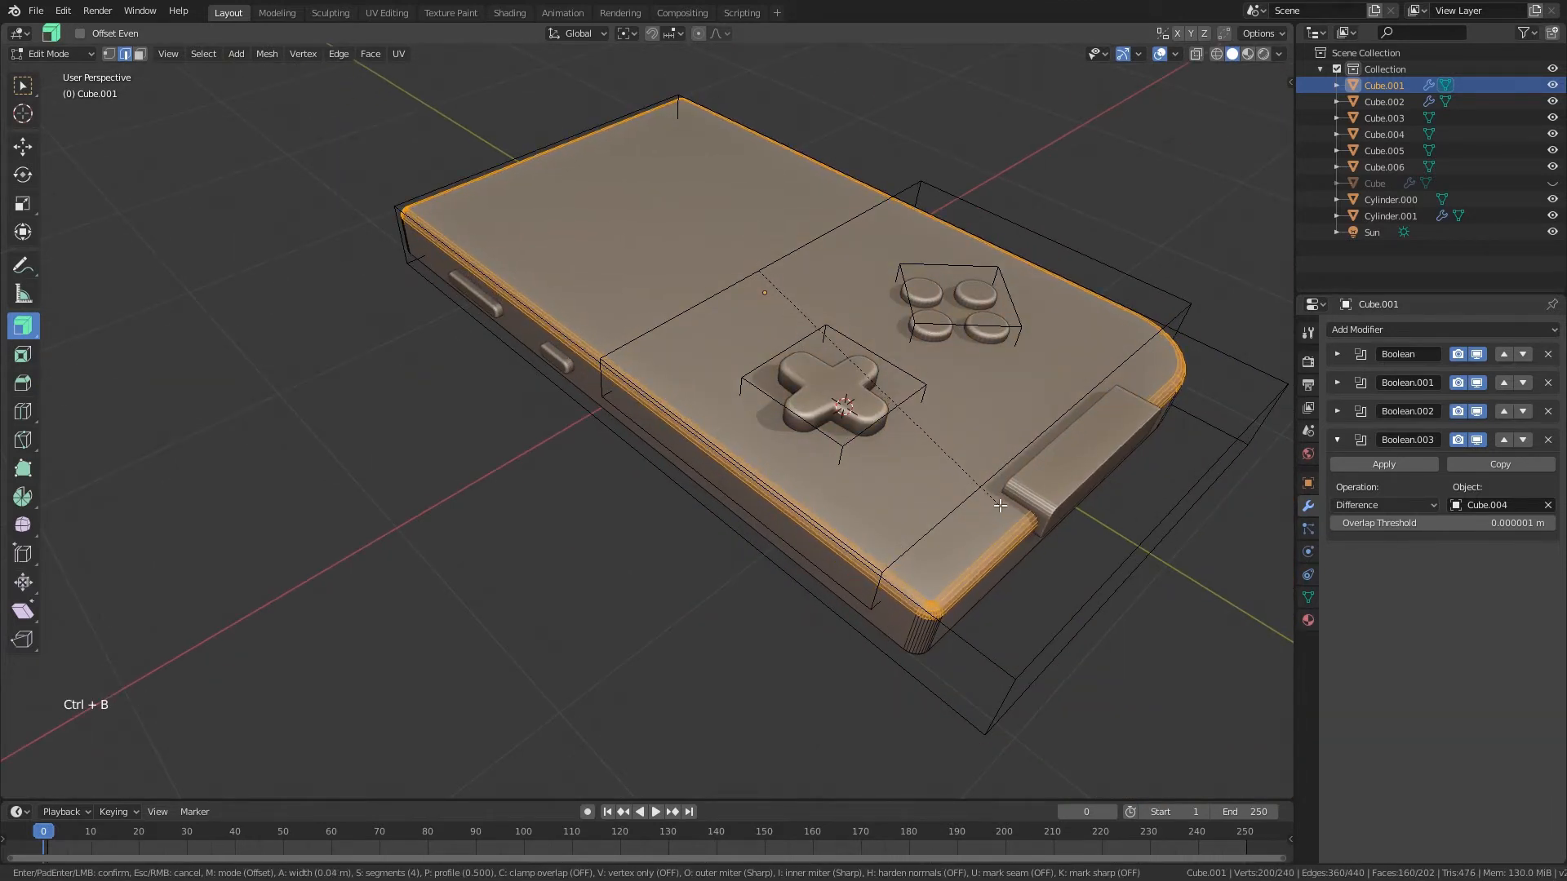
{"action": "left_click", "coordinate": [999, 500]}
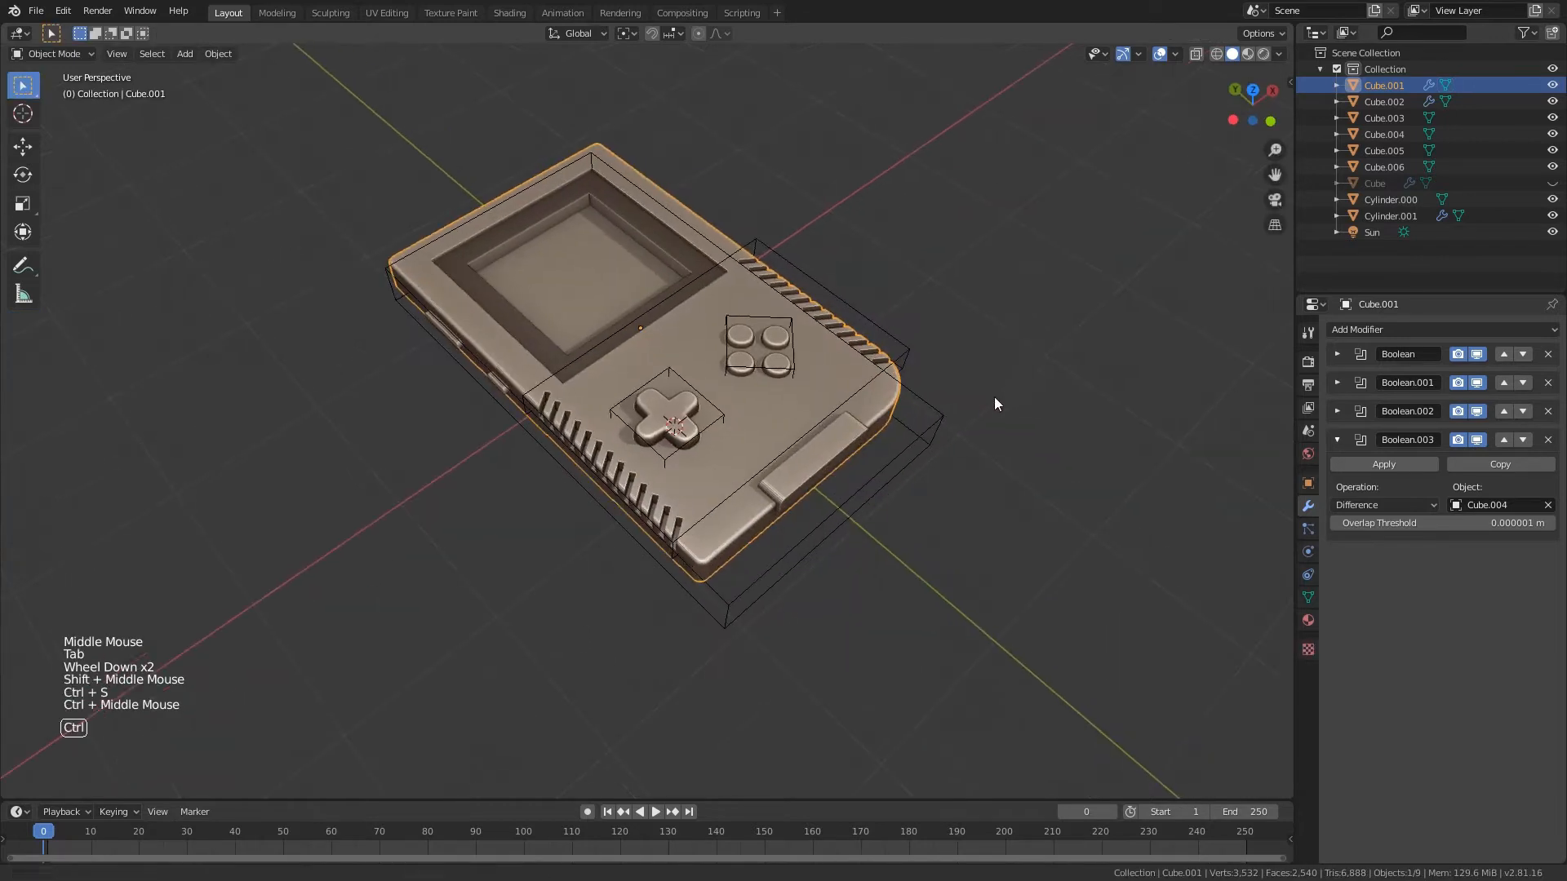
{"action": "key", "text": "ctrl+s"}
{"action": "middle_click_drag", "start_coordinate": [994, 397], "coordinate": [1004, 432], "text": "ctrl"}
- Hide the viewport overlays, save the file and select all parts of the console
{"action": "left_click", "coordinate": [1158, 54]}
{"action": "scroll", "coordinate": [799, 438], "scroll_direction": "up", "scroll_amount": 1}
{"action": "middle_click_drag", "start_coordinate": [933, 307], "coordinate": [649, 326]}
{"action": "scroll", "coordinate": [799, 438], "scroll_direction": "up", "scroll_amount": 1}
{"action": "key", "text": "ctrl+s"}
{"action": "right_click", "coordinate": [741, 458]}
{"action": "key", "text": "b"}
{"action": "left_click_drag", "start_coordinate": [369, 87], "coordinate": [854, 538]}
{"action": "middle_click_drag", "start_coordinate": [854, 539], "coordinate": [947, 506]}
- Examine the finished console from several angles and look over the list of available modifiers
{"action": "left_click", "coordinate": [1440, 328]}
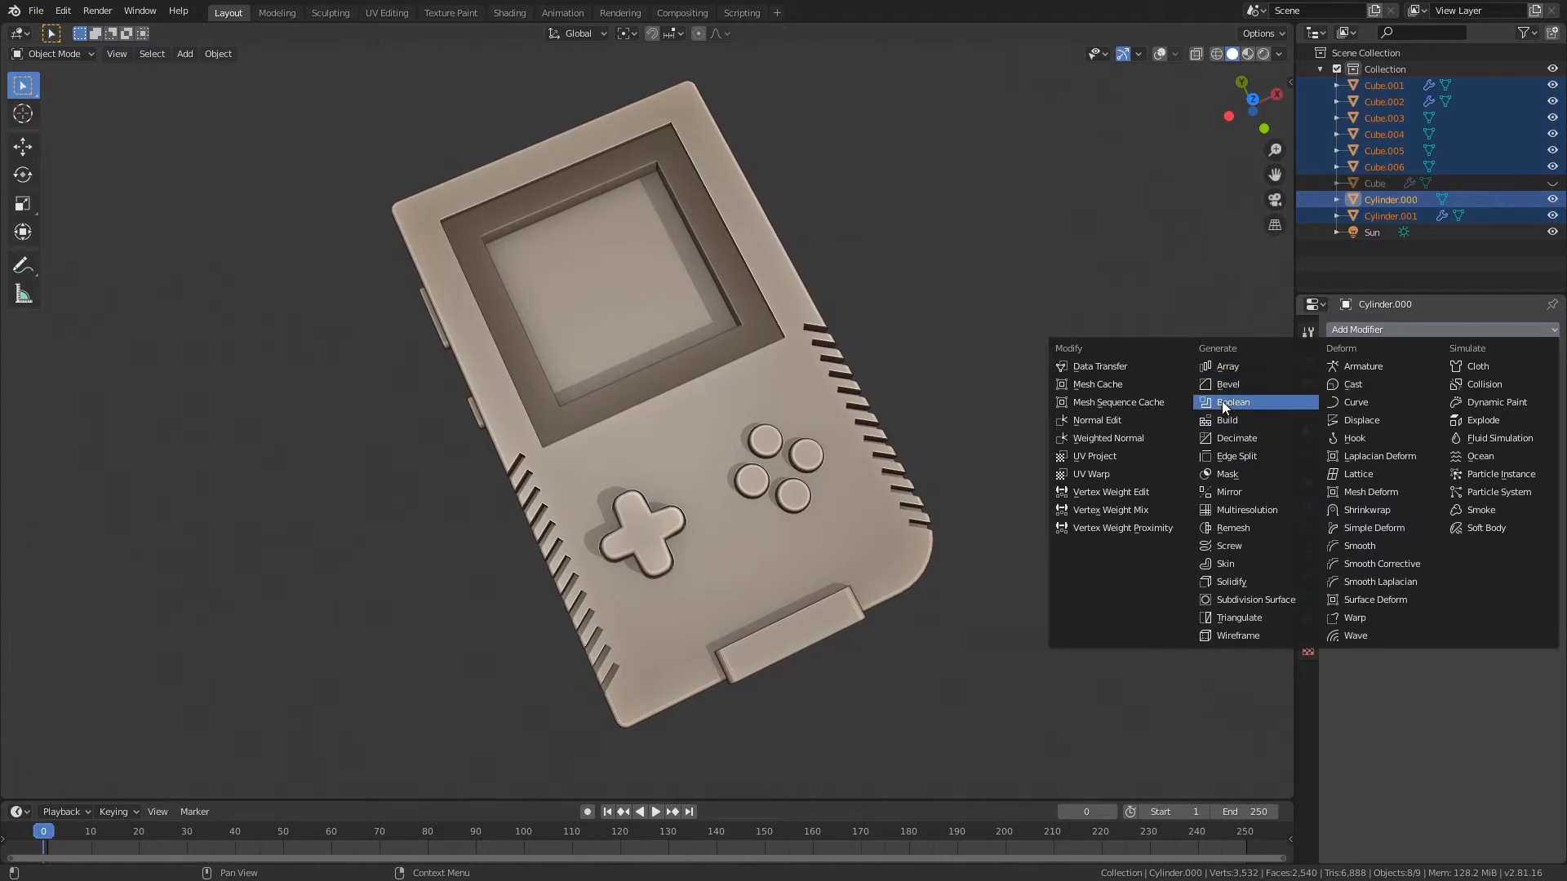
{"action": "middle_click_drag", "start_coordinate": [575, 418], "coordinate": [504, 296]}
{"action": "scroll", "coordinate": [555, 403], "scroll_direction": "up", "scroll_amount": 2}
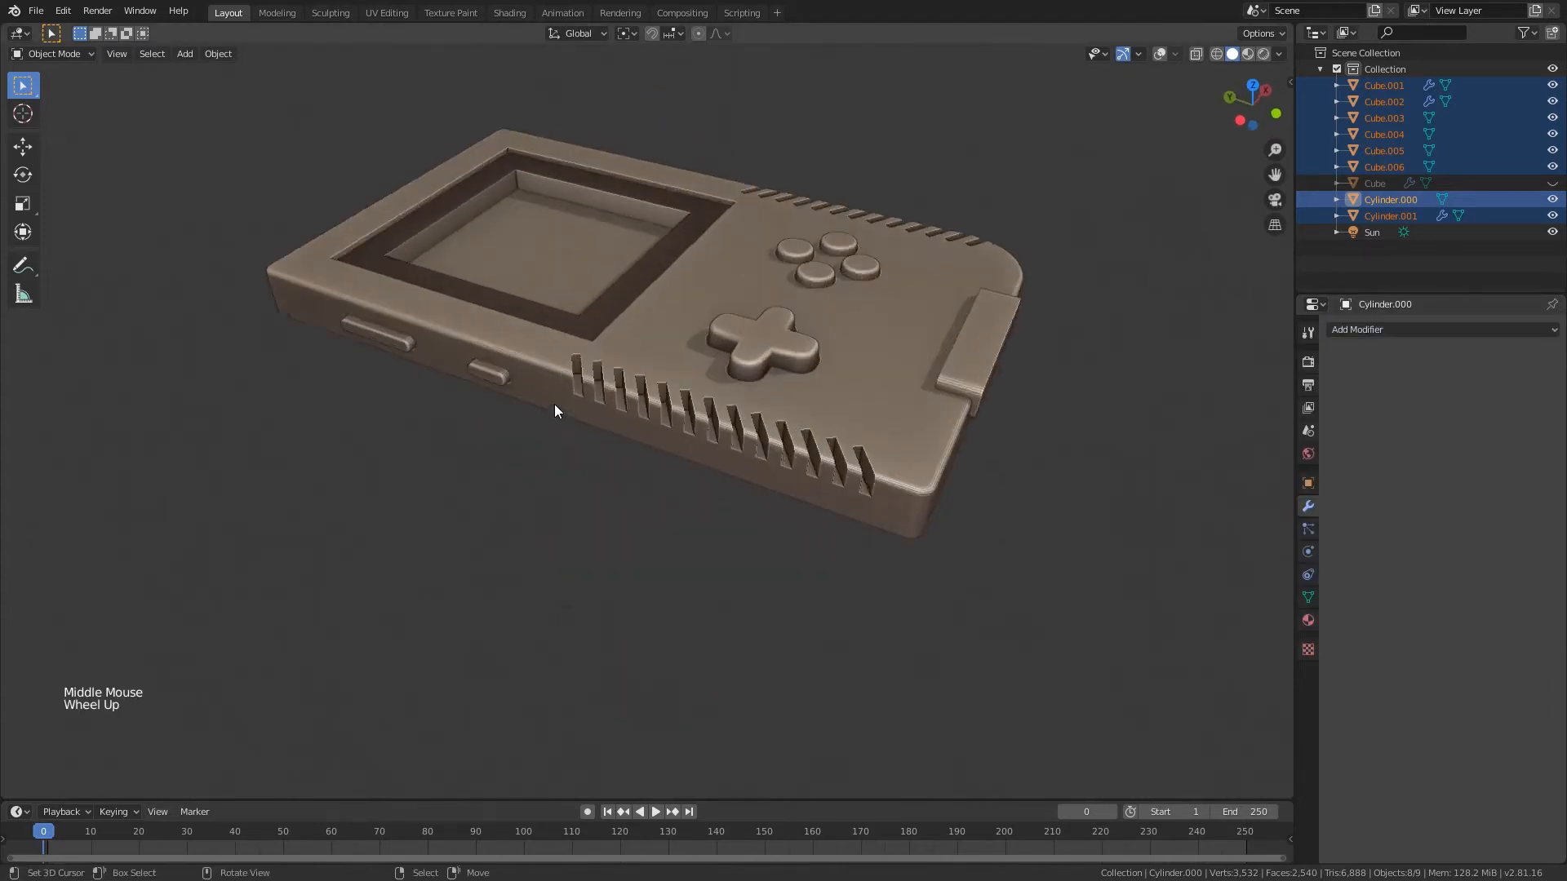
{"action": "middle_click_drag", "start_coordinate": [555, 404], "coordinate": [540, 327]}
{"action": "scroll", "coordinate": [893, 378], "scroll_direction": "down", "scroll_amount": 1}
{"action": "middle_click_drag", "start_coordinate": [893, 379], "coordinate": [839, 432]}
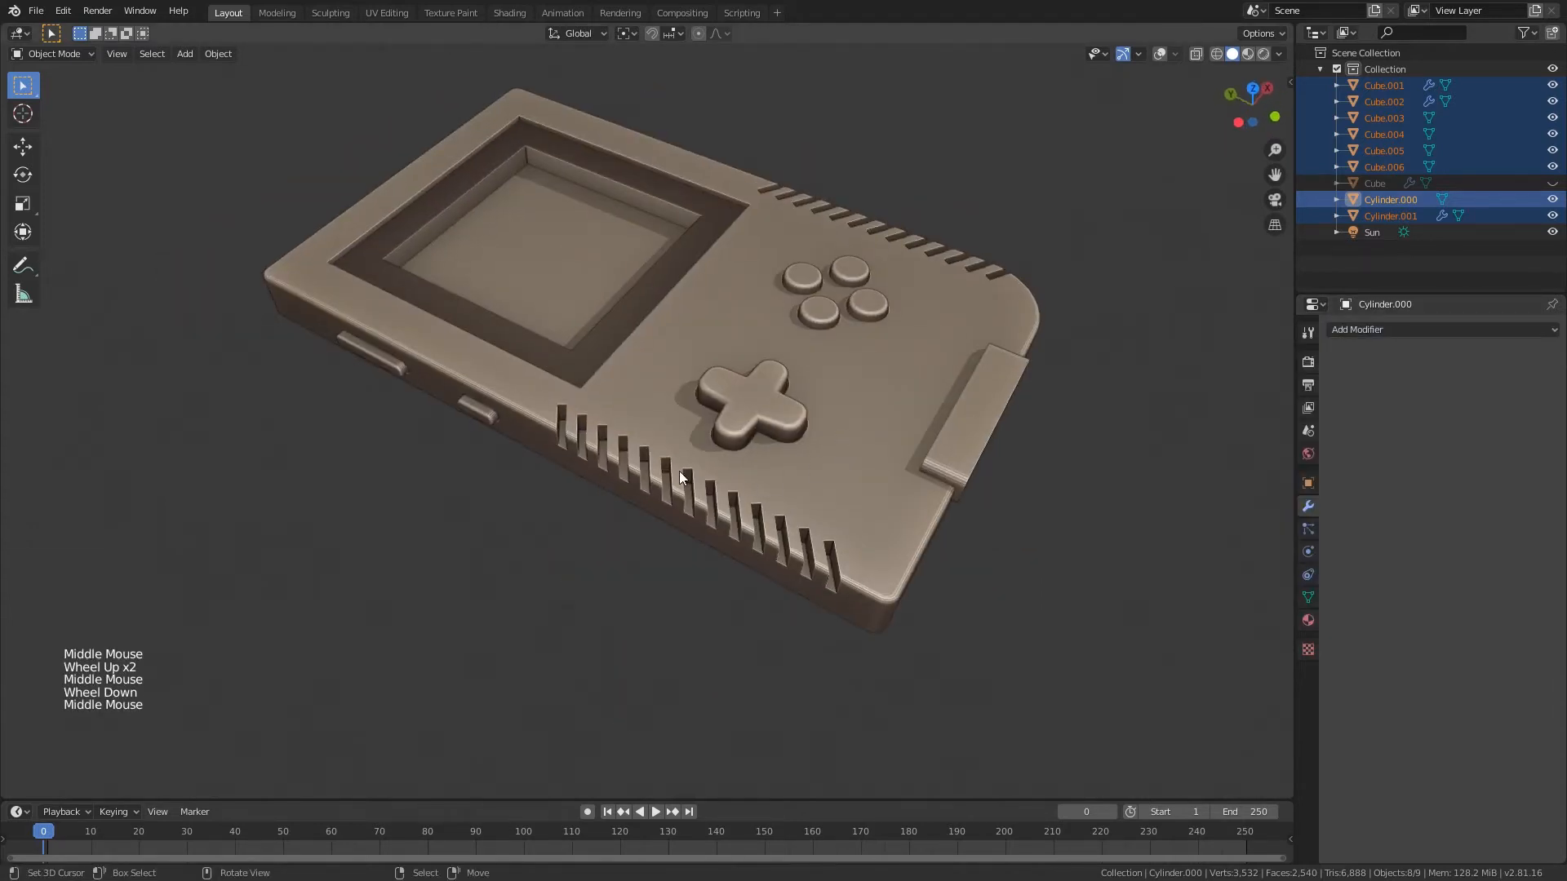
{"action": "middle_click_drag", "start_coordinate": [849, 258], "coordinate": [881, 434]}
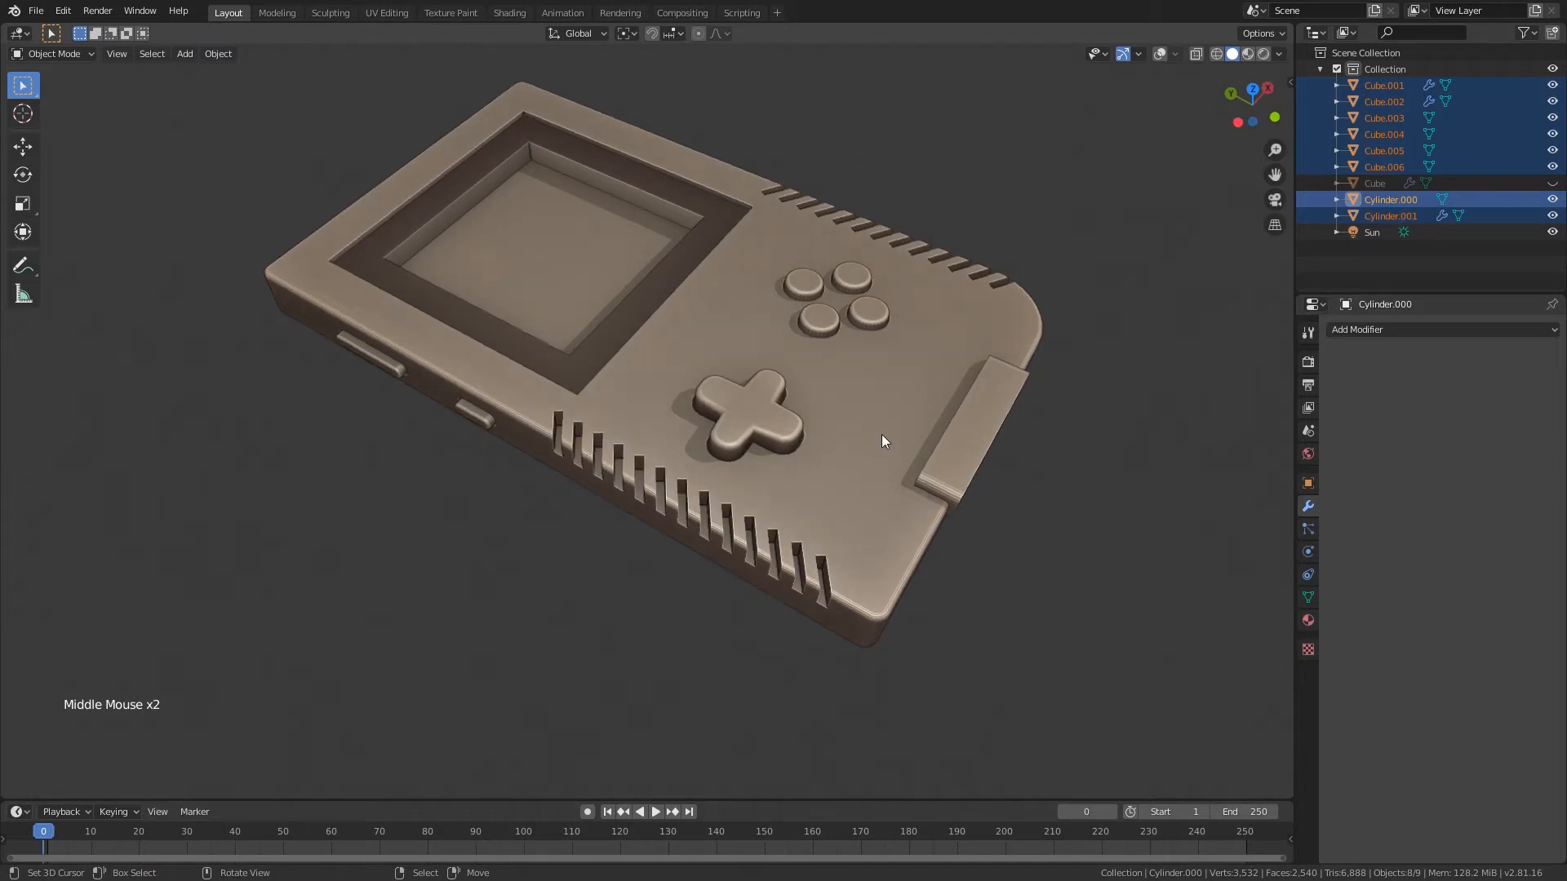
{"action": "scroll", "coordinate": [726, 390], "scroll_direction": "up", "scroll_amount": 1}
{"action": "left_click", "coordinate": [1404, 329]}
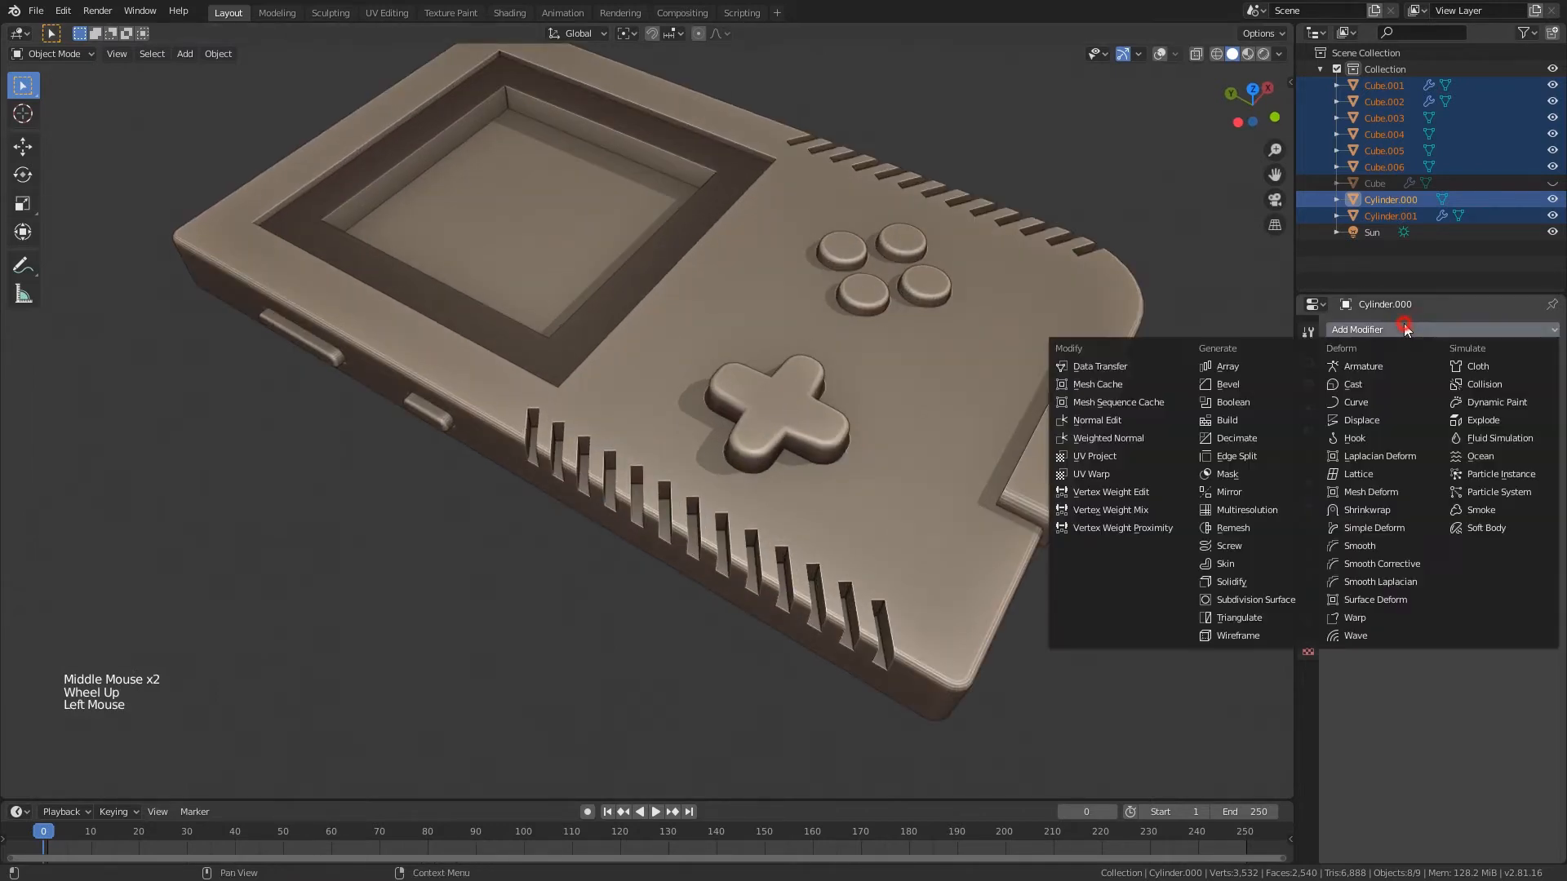
{"action": "middle_click_drag", "start_coordinate": [1075, 496], "coordinate": [514, 298]}
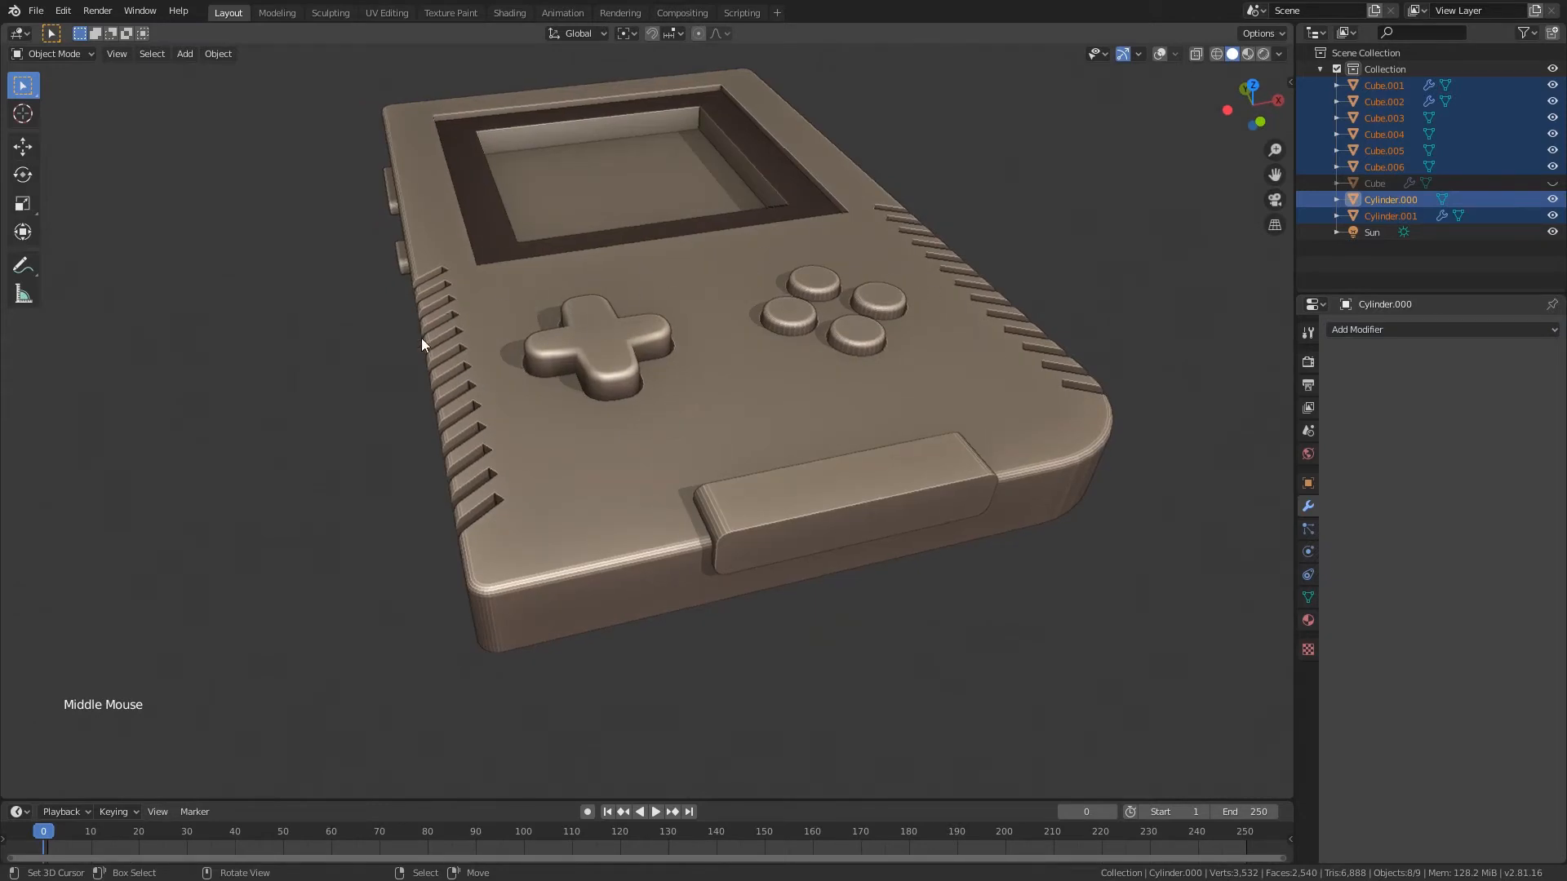
{"action": "middle_click_drag", "start_coordinate": [963, 288], "coordinate": [735, 342]}
{"action": "left_click", "coordinate": [1402, 331]}
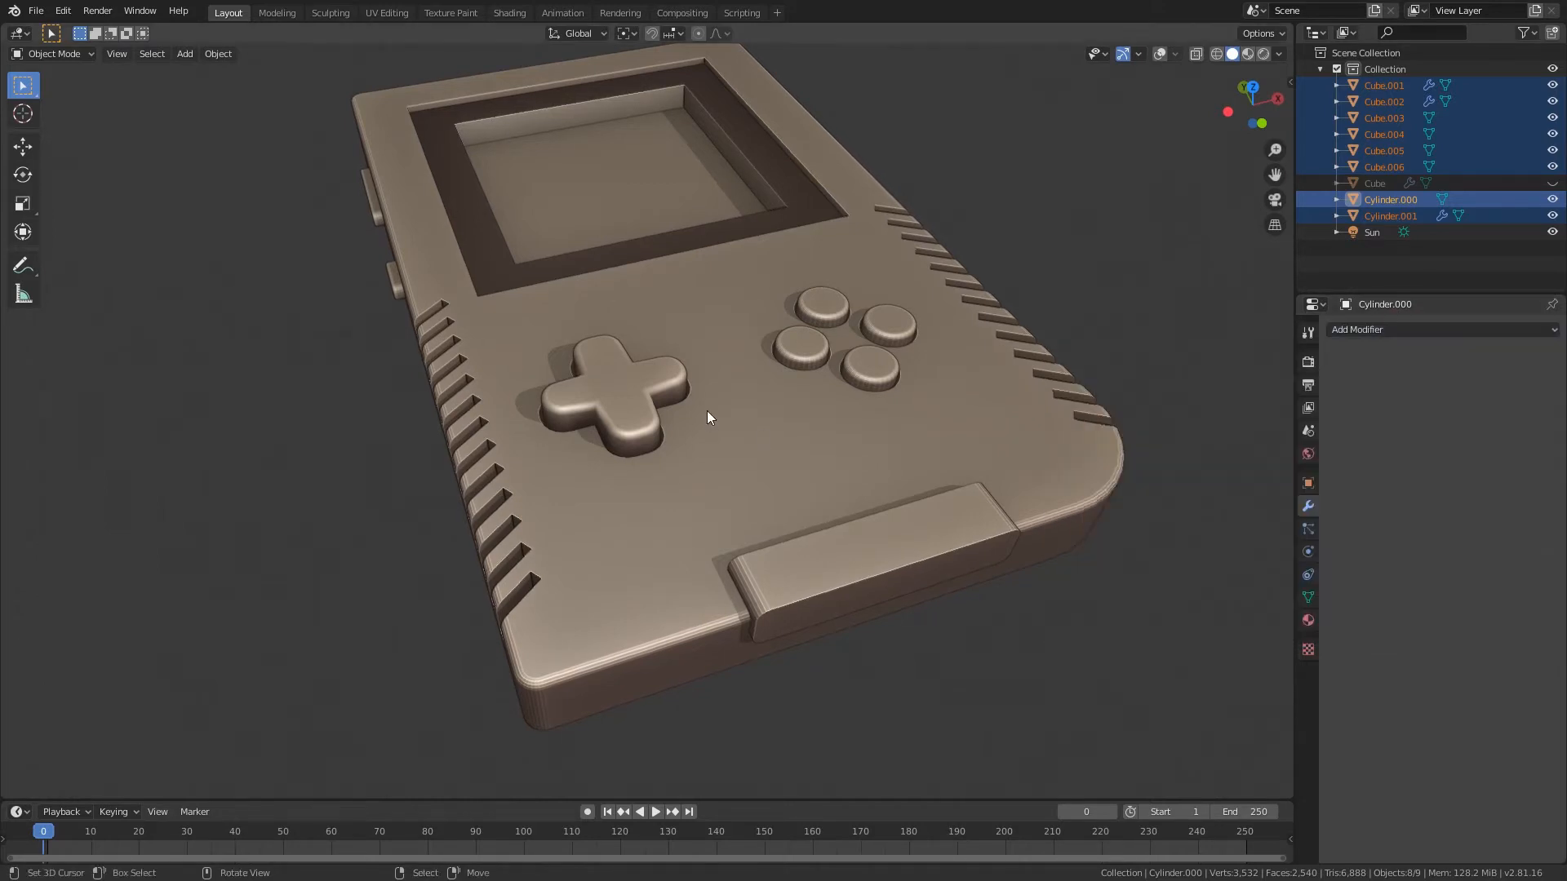
{"action": "scroll", "coordinate": [732, 385], "scroll_direction": "down", "scroll_amount": 2}
{"action": "middle_click_drag", "start_coordinate": [732, 385], "coordinate": [746, 408]}
- Save the file and reselect the whole console from a front-facing view
{"action": "key", "text": "ctrl+s"}
{"action": "scroll", "coordinate": [766, 439], "scroll_direction": "down", "scroll_amount": 1}
{"action": "middle_click_drag", "start_coordinate": [747, 408], "coordinate": [802, 315]}
{"action": "right_click", "coordinate": [777, 454]}
{"action": "key", "text": "g"}
{"action": "right_click", "coordinate": [797, 444]}
{"action": "key", "text": "b"}
{"action": "left_click_drag", "start_coordinate": [905, 131], "coordinate": [387, 525]}
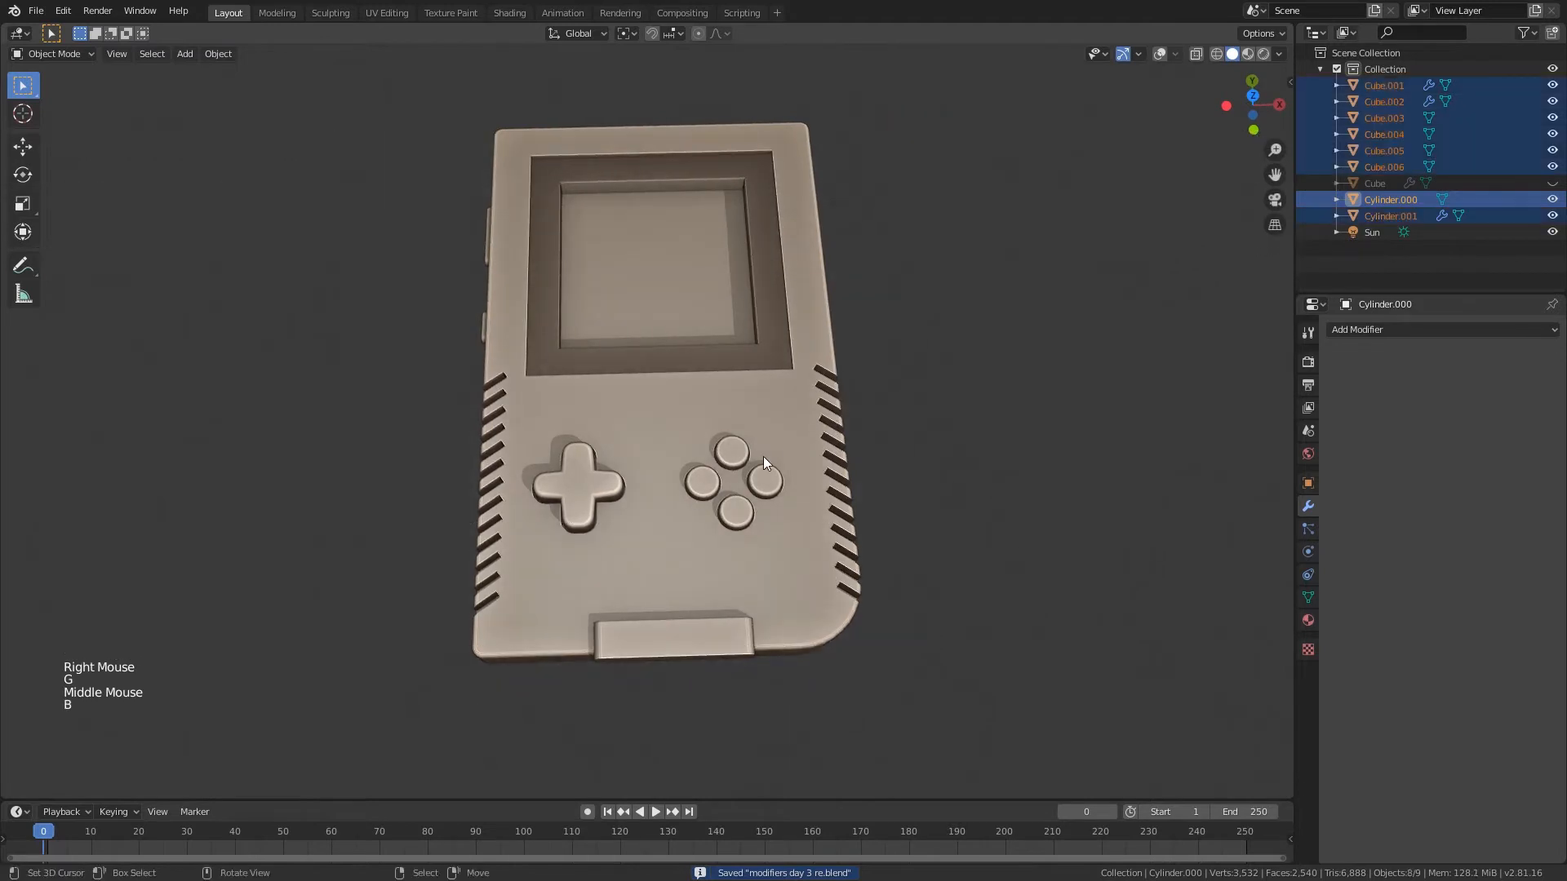
{"action": "middle_click_drag", "start_coordinate": [777, 452], "coordinate": [899, 208]}
{"action": "key", "text": "ctrl+s"}
{"action": "scroll", "coordinate": [772, 428], "scroll_direction": "down", "scroll_amount": 1}
{"action": "scroll", "coordinate": [775, 418], "scroll_direction": "up", "scroll_amount": 1}
{"action": "key", "text": "b"}
{"action": "left_click_drag", "start_coordinate": [925, 139], "coordinate": [285, 661]}
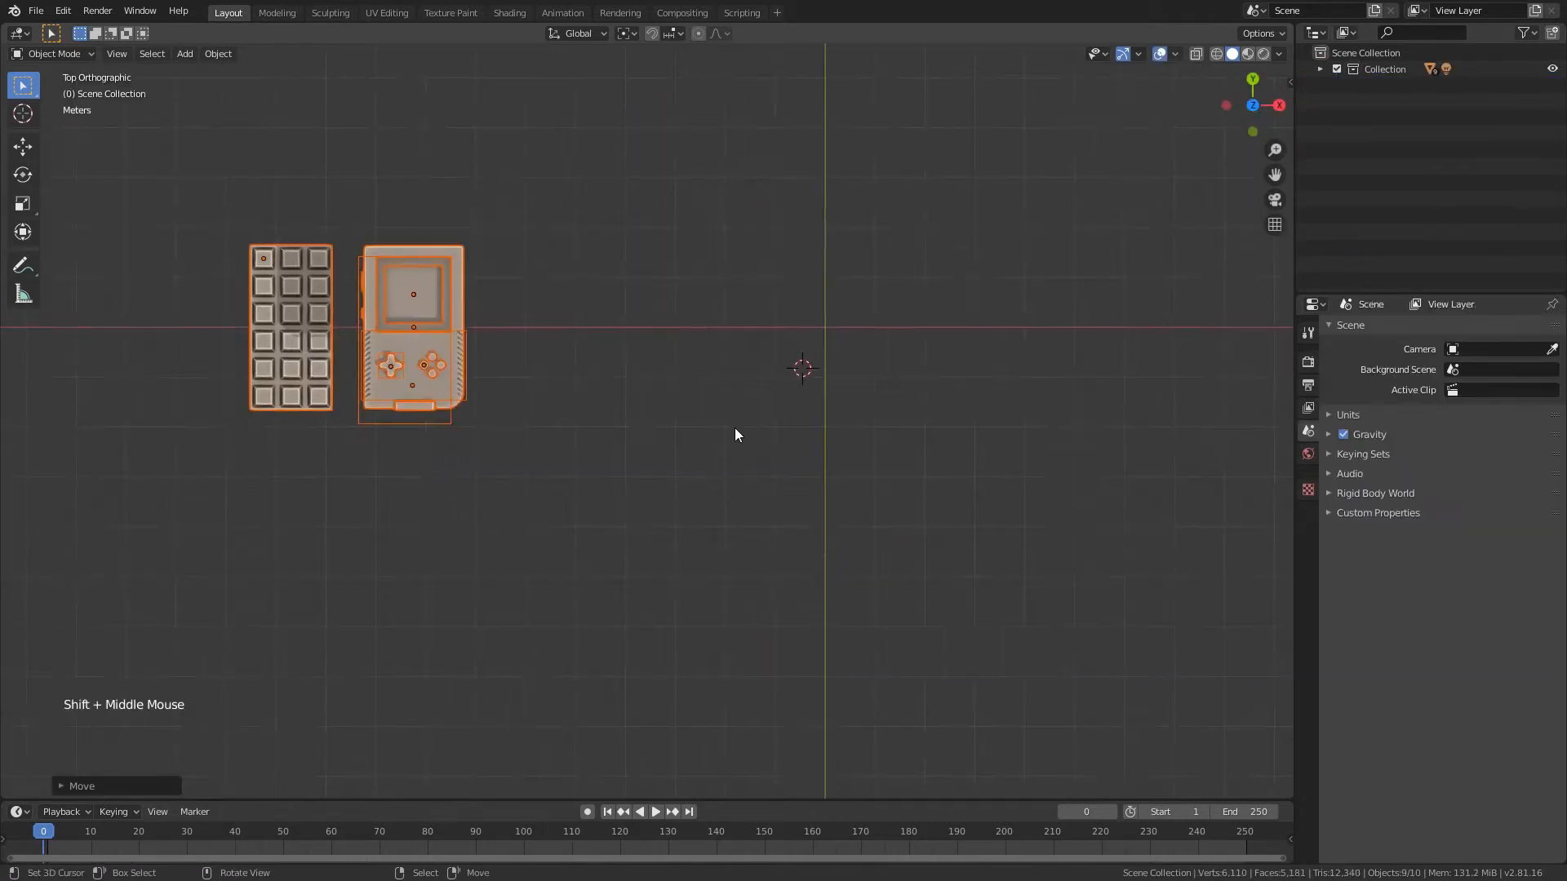
- Save the file, expand the collection's contents and select both the button-grid model and the console parts
{"action": "scroll", "coordinate": [734, 427], "scroll_direction": "up", "scroll_amount": 1}
{"action": "left_click", "coordinate": [1389, 70]}
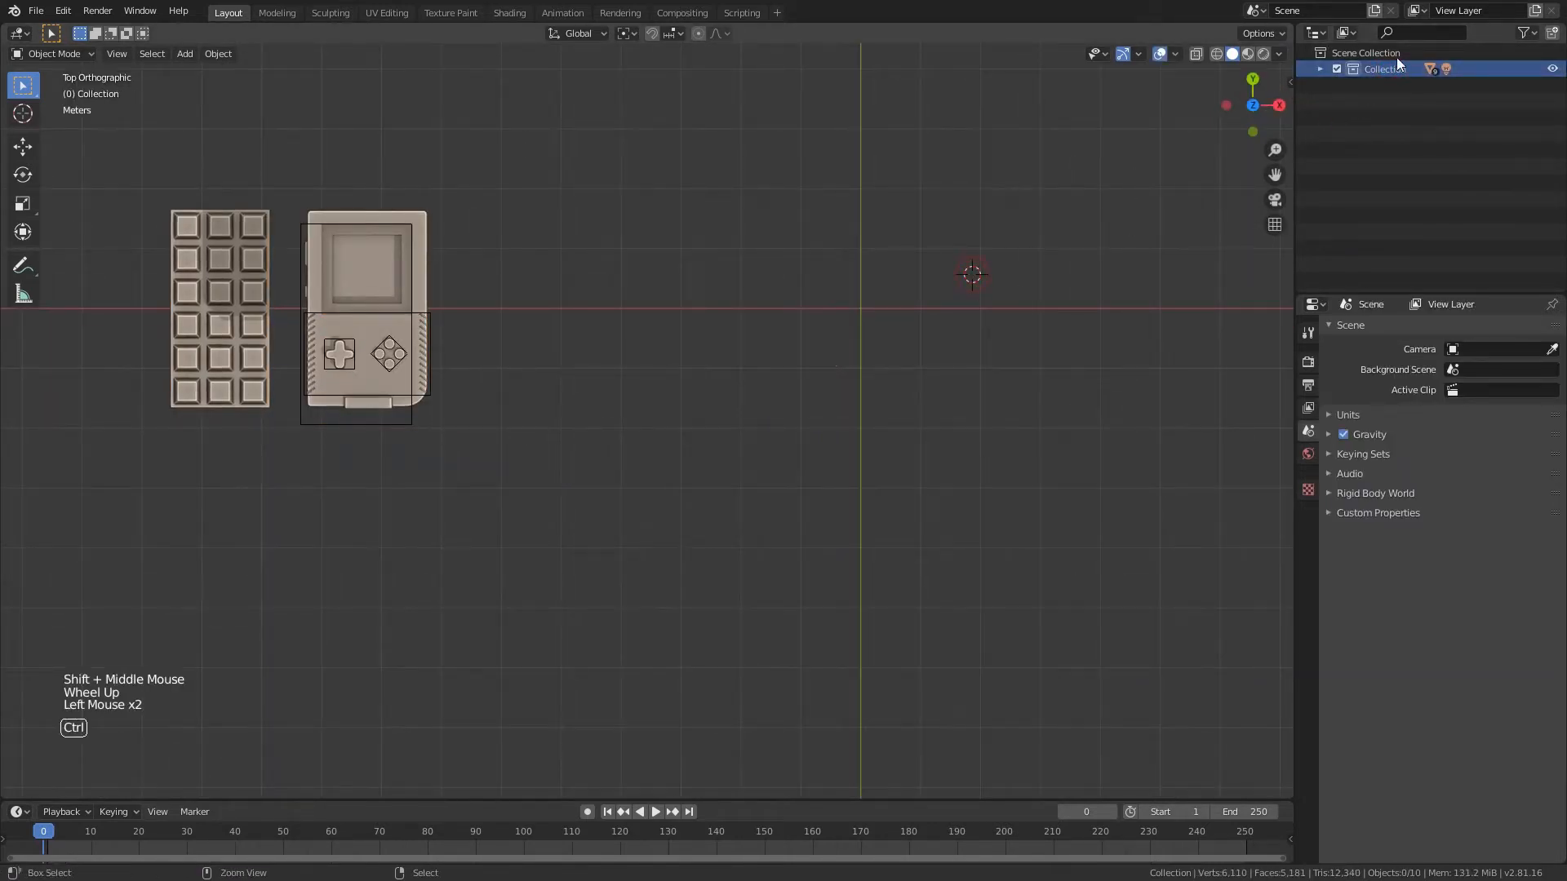
{"action": "key", "text": "ctrl+s"}
{"action": "right_click", "coordinate": [340, 325]}
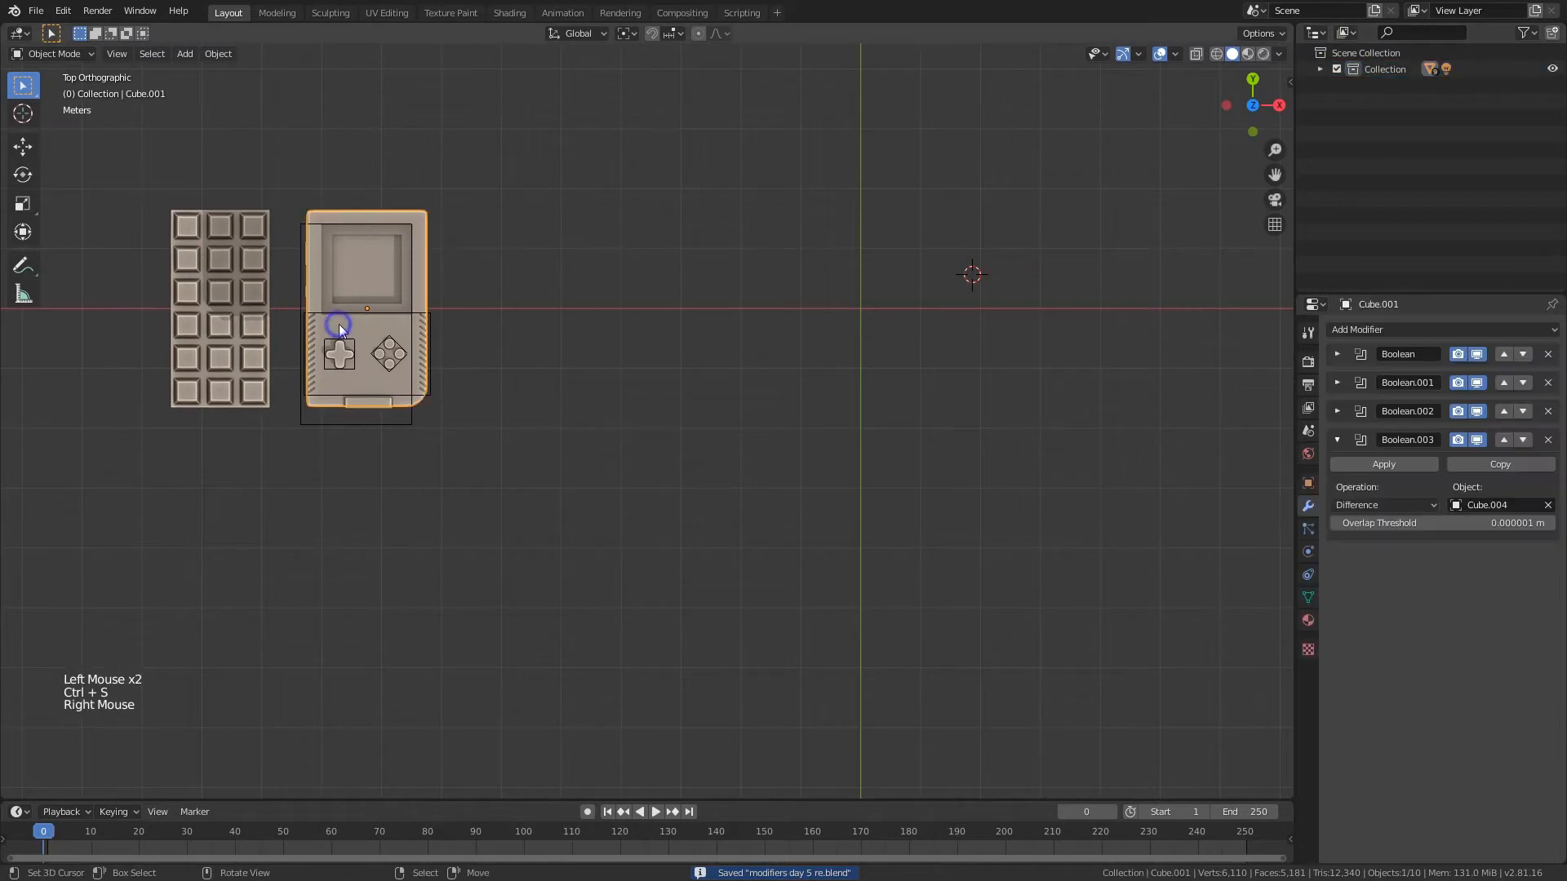
{"action": "left_click", "coordinate": [1320, 70]}
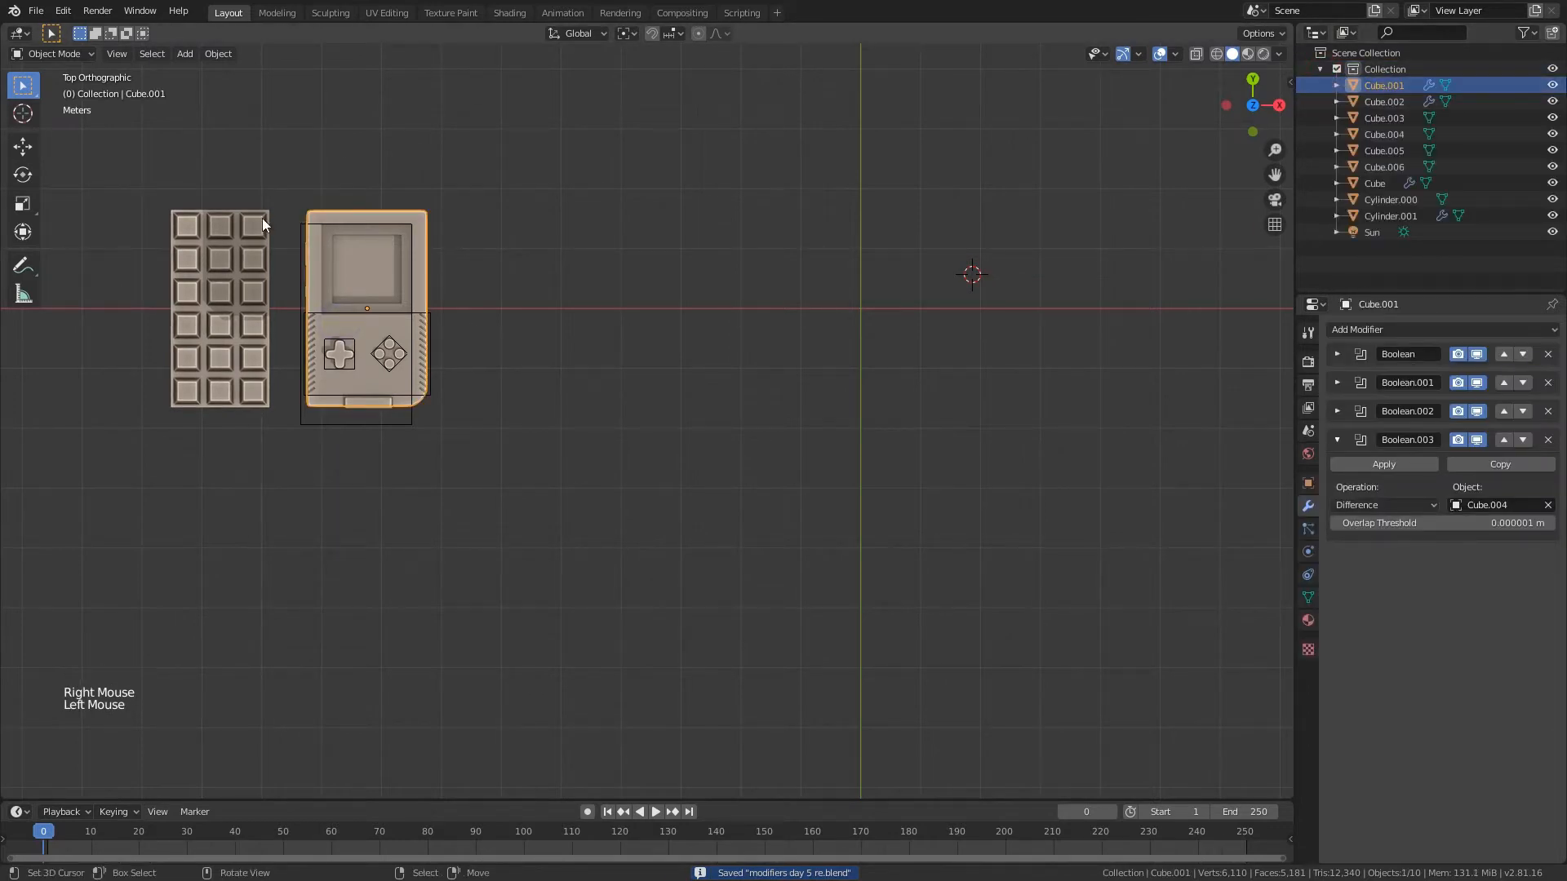
{"action": "key", "text": "b"}
{"action": "left_click_drag", "start_coordinate": [139, 159], "coordinate": [532, 498]}
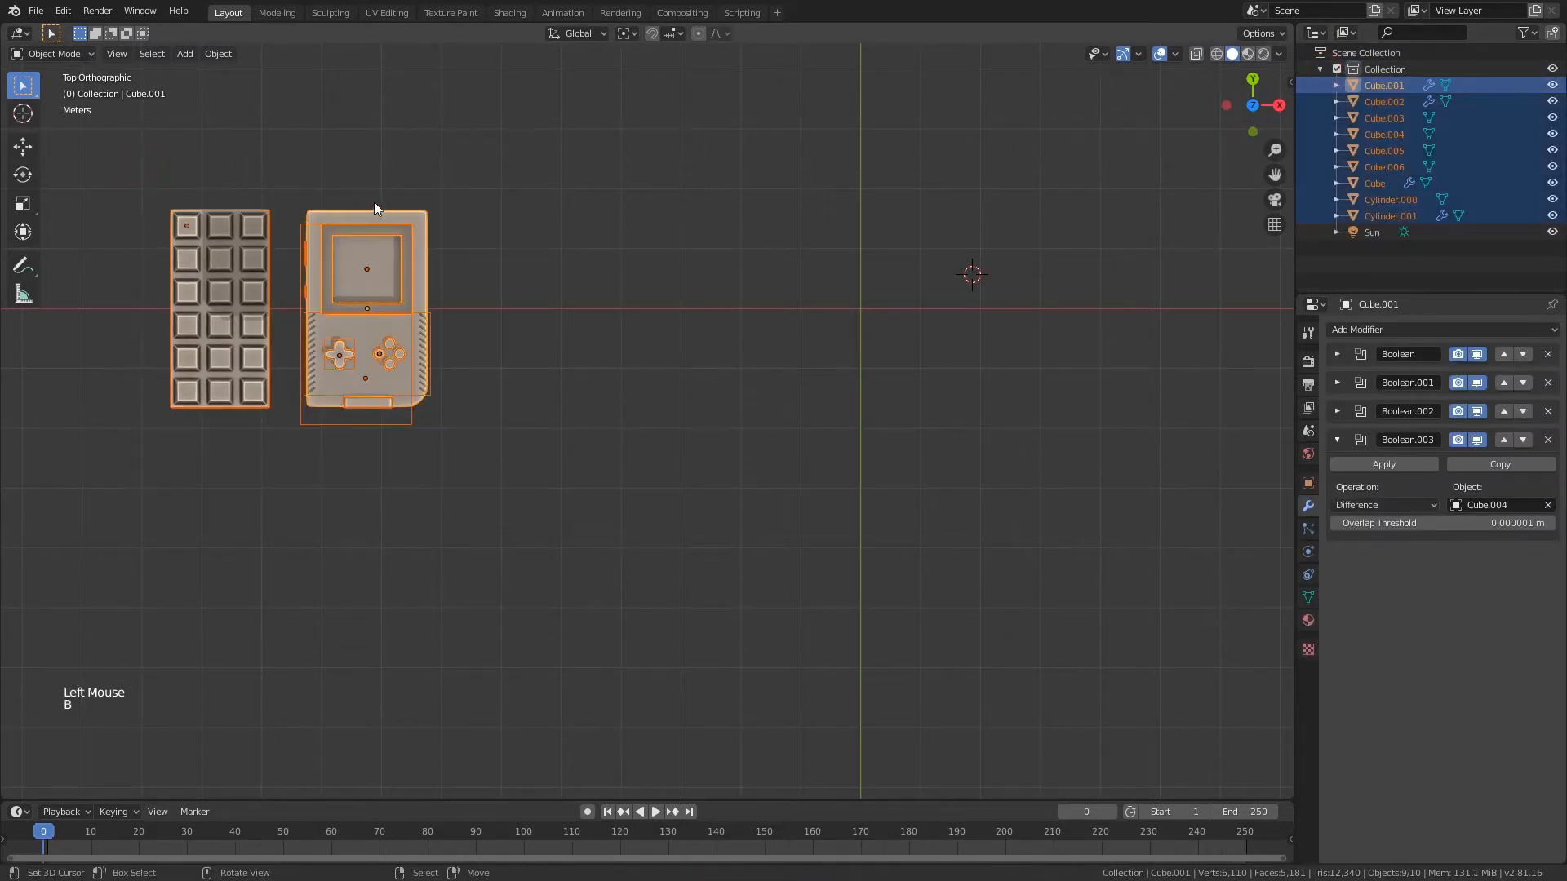
{"action": "left_click", "coordinate": [674, 389]}
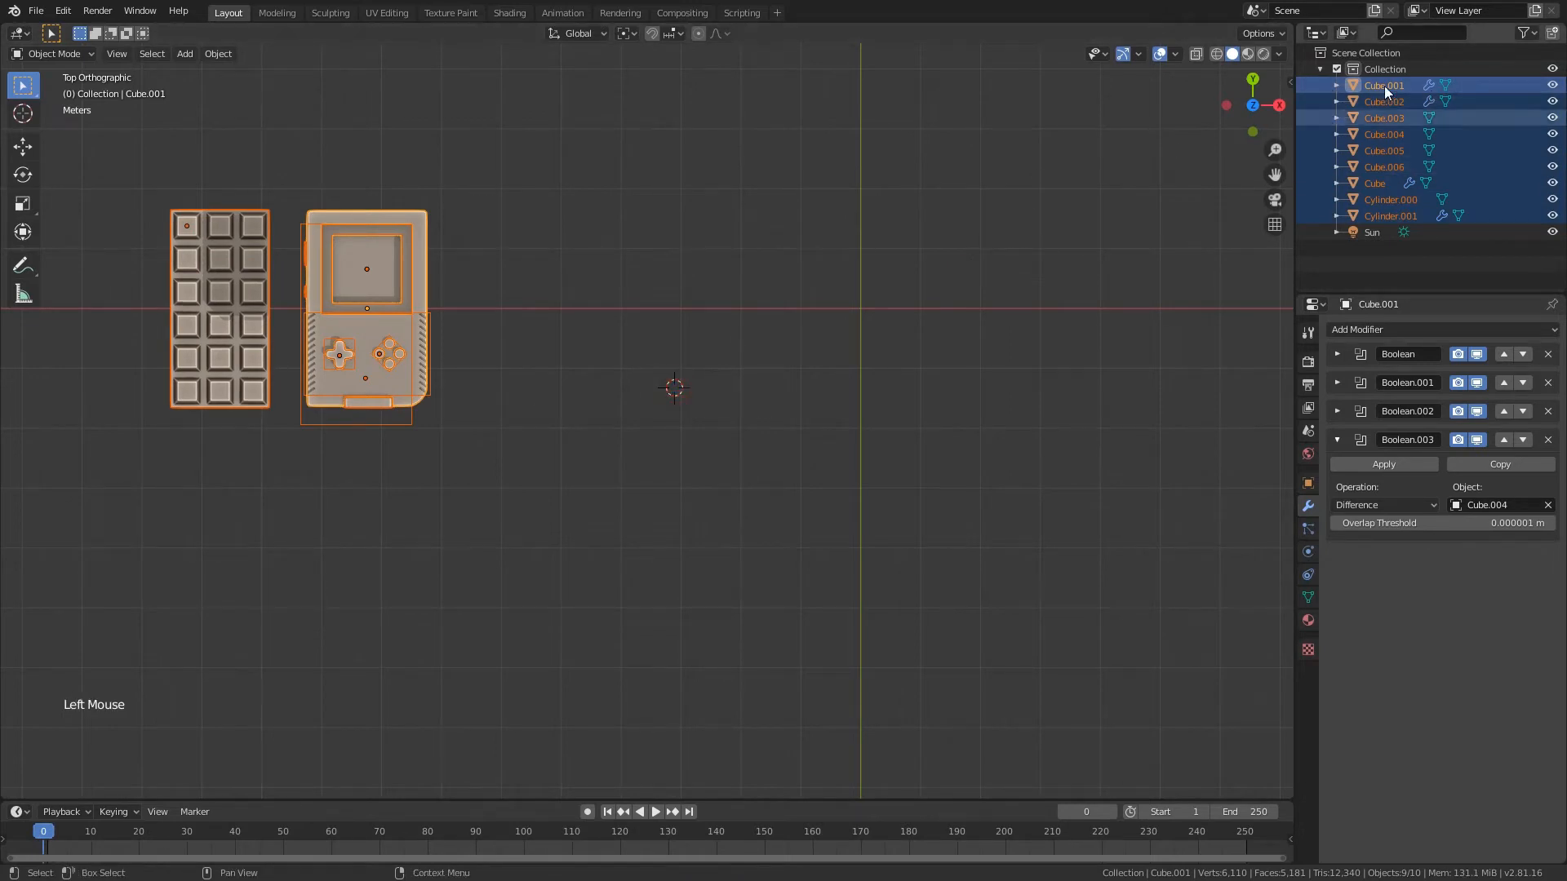
- Exclude the existing collection from the view layer and create a new collection named screw
{"action": "left_click", "coordinate": [1320, 70]}
{"action": "left_click", "coordinate": [1336, 70]}
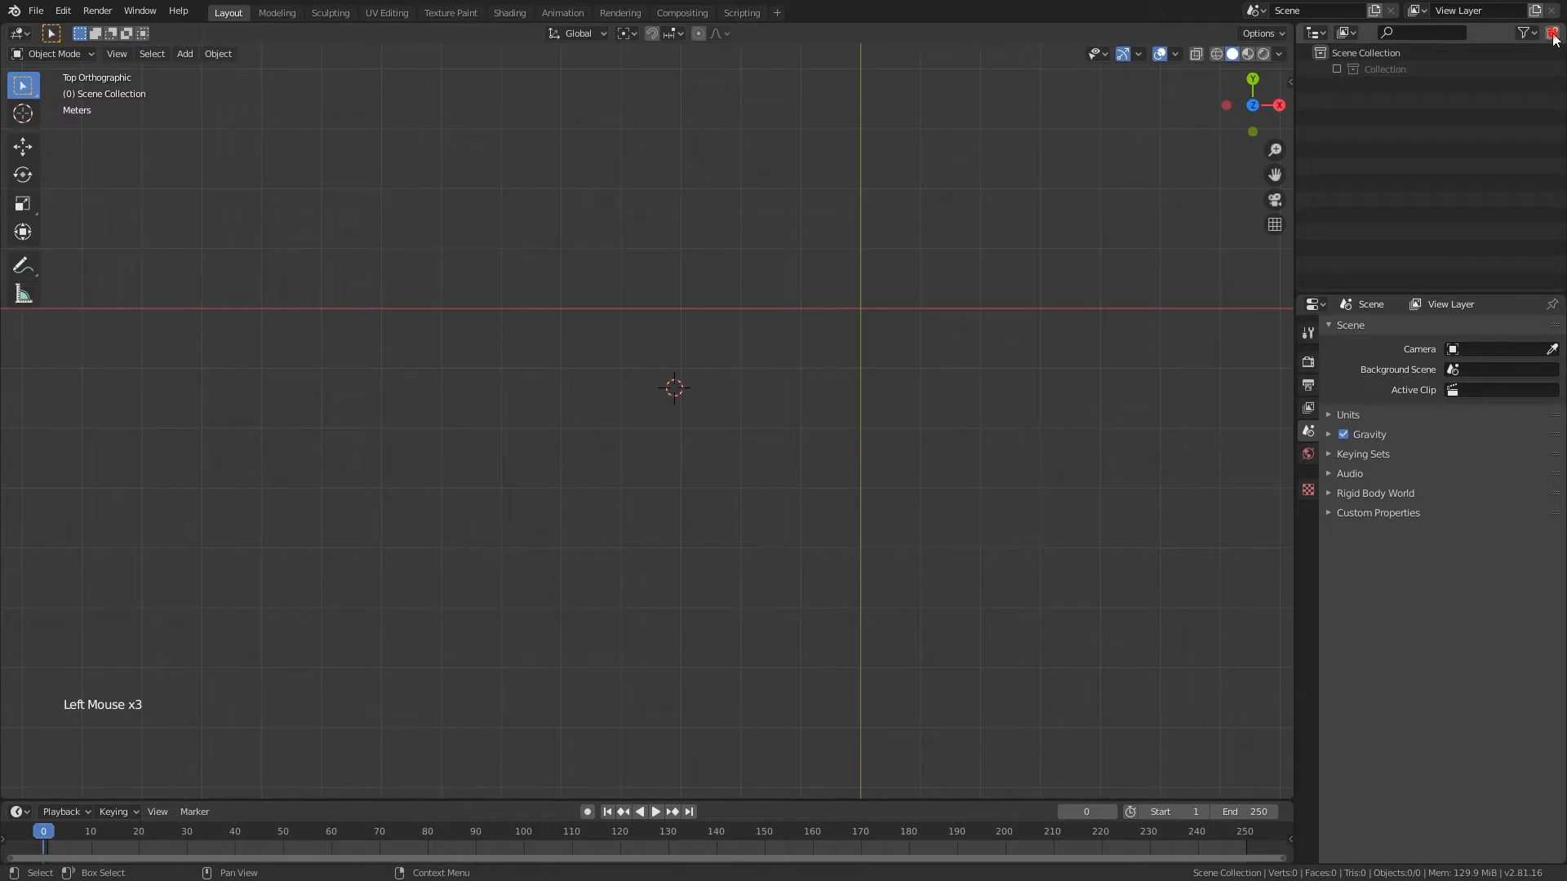
{"action": "left_click", "coordinate": [1383, 91]}
{"action": "double_click", "coordinate": [1382, 91]}
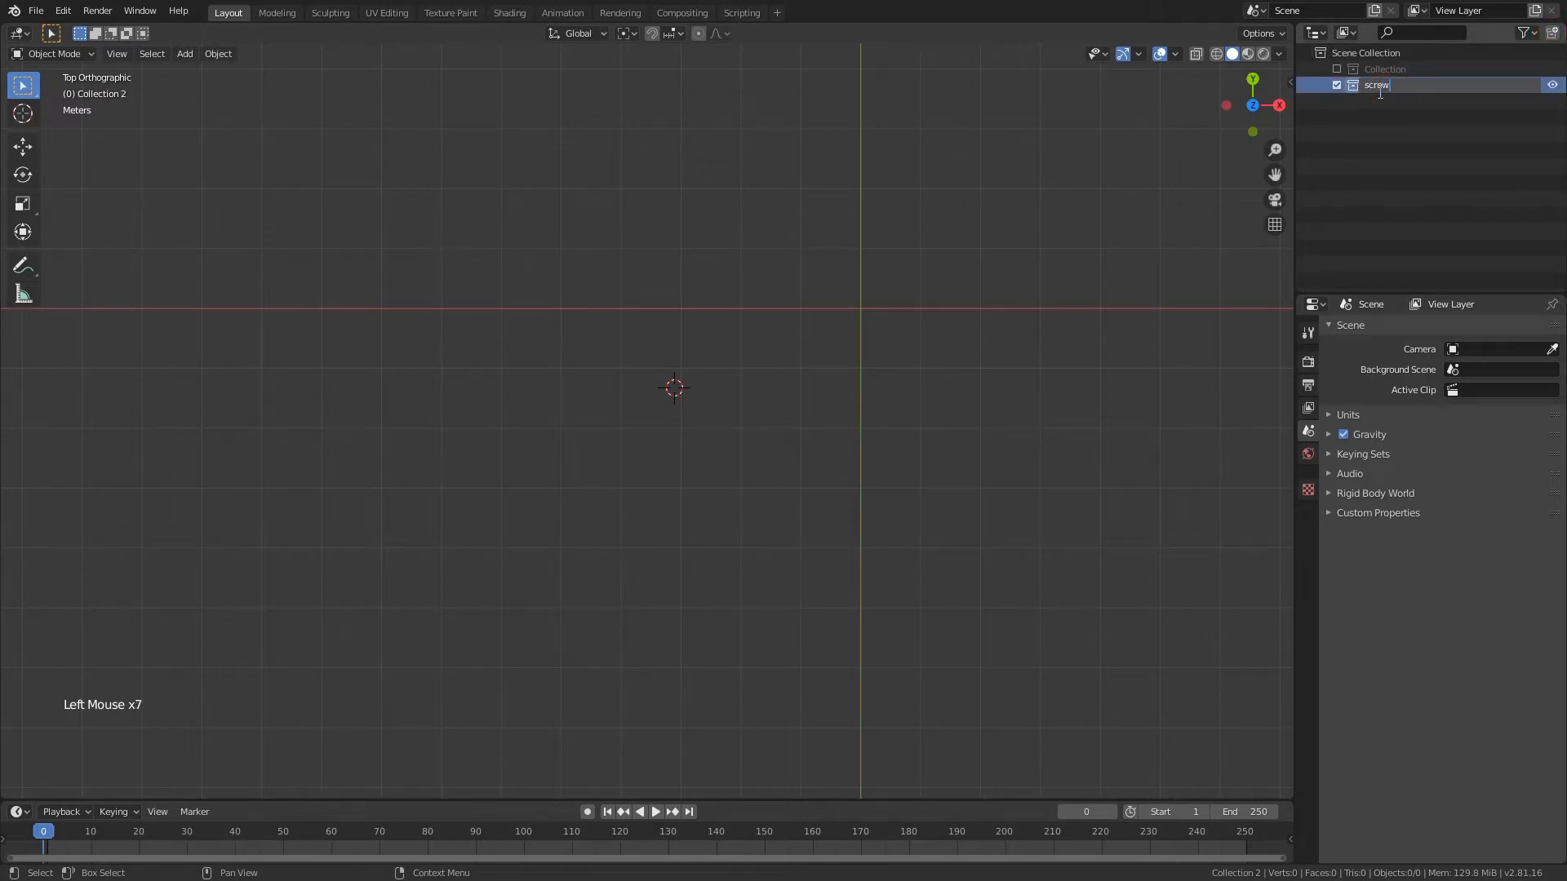
- Rename the original collection as bool, save the file and make the screw collection active
{"action": "left_click", "coordinate": [1388, 70]}
{"action": "double_click", "coordinate": [1391, 69]}
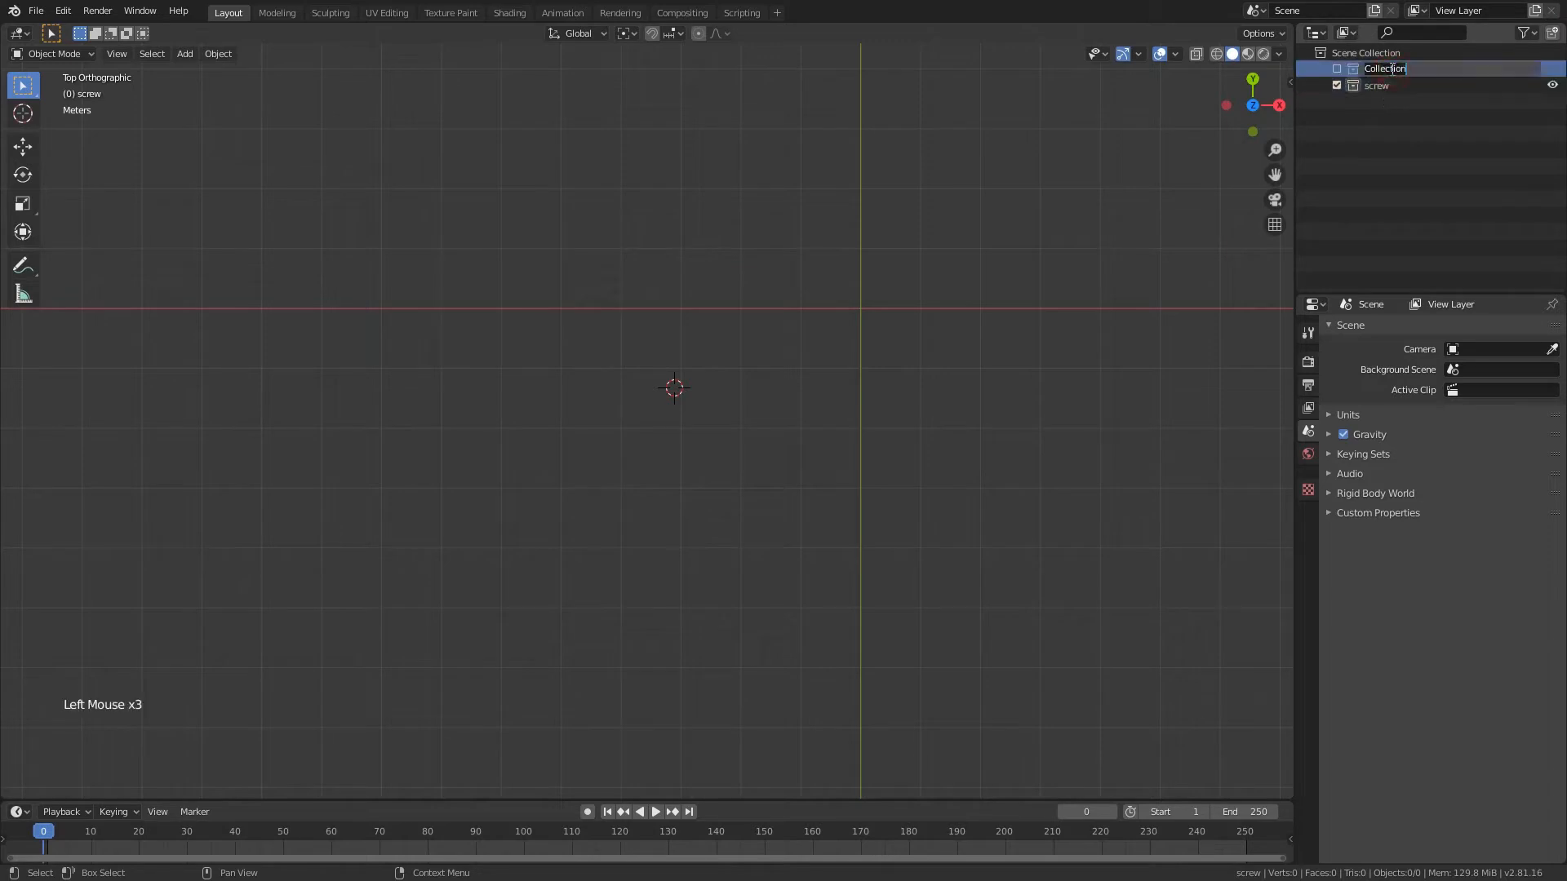
{"action": "left_click", "coordinate": [1390, 80]}
{"action": "key", "text": "ctrl+s"}
{"action": "left_click", "coordinate": [1387, 86]}
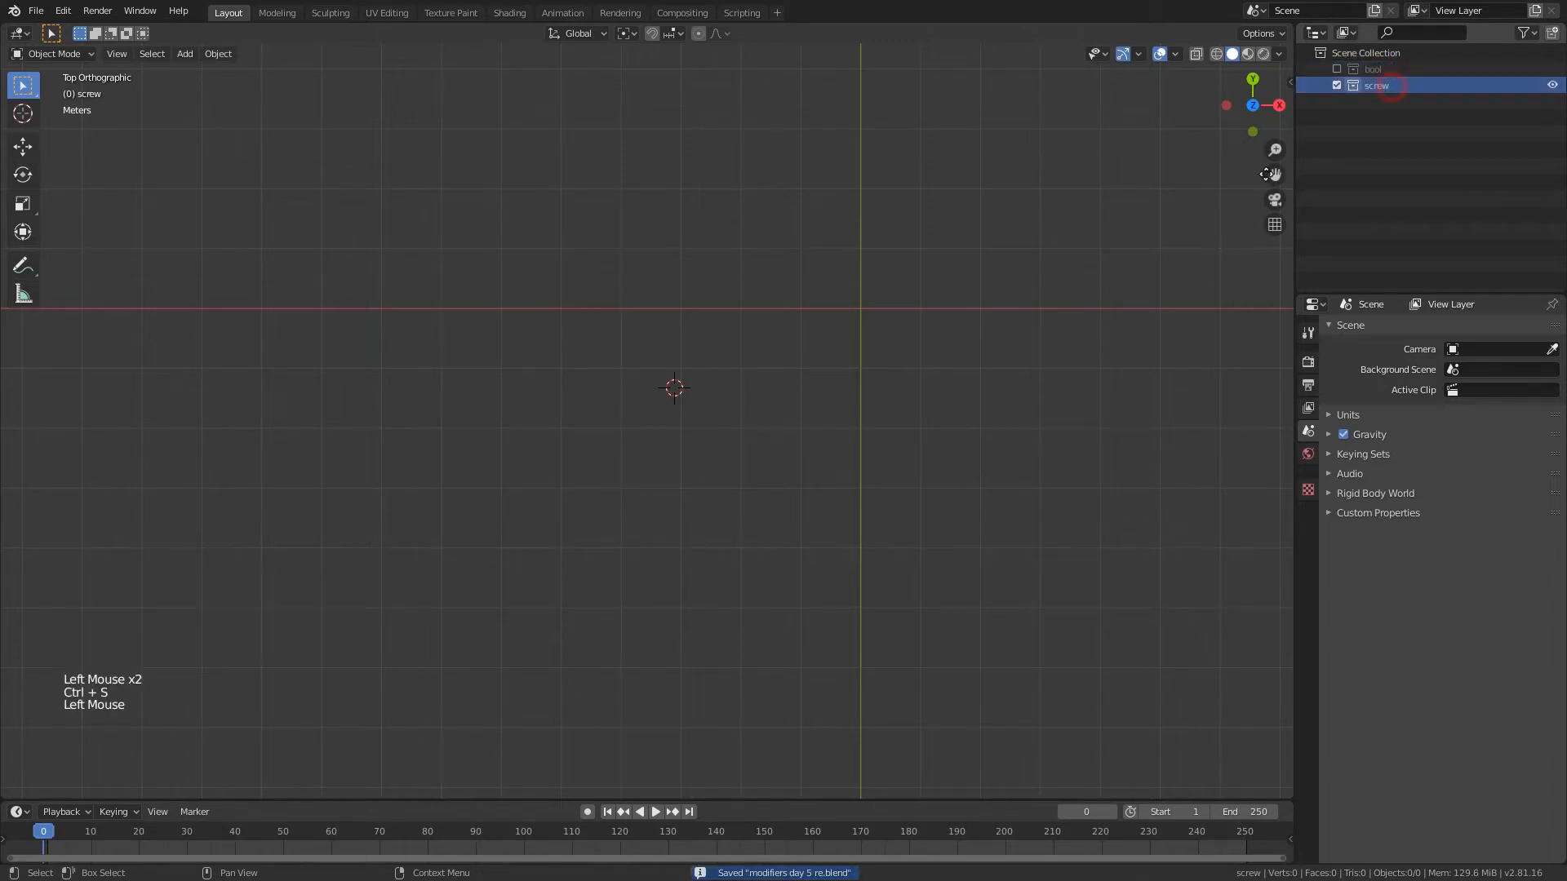
- Add a plane in top view, scale it down and clear its location to the world origin
{"action": "middle_click_drag", "start_coordinate": [891, 369], "coordinate": [825, 379], "text": "shift"}
{"action": "left_click", "coordinate": [795, 317]}
{"action": "scroll", "coordinate": [927, 400], "scroll_direction": "up", "scroll_amount": 2}
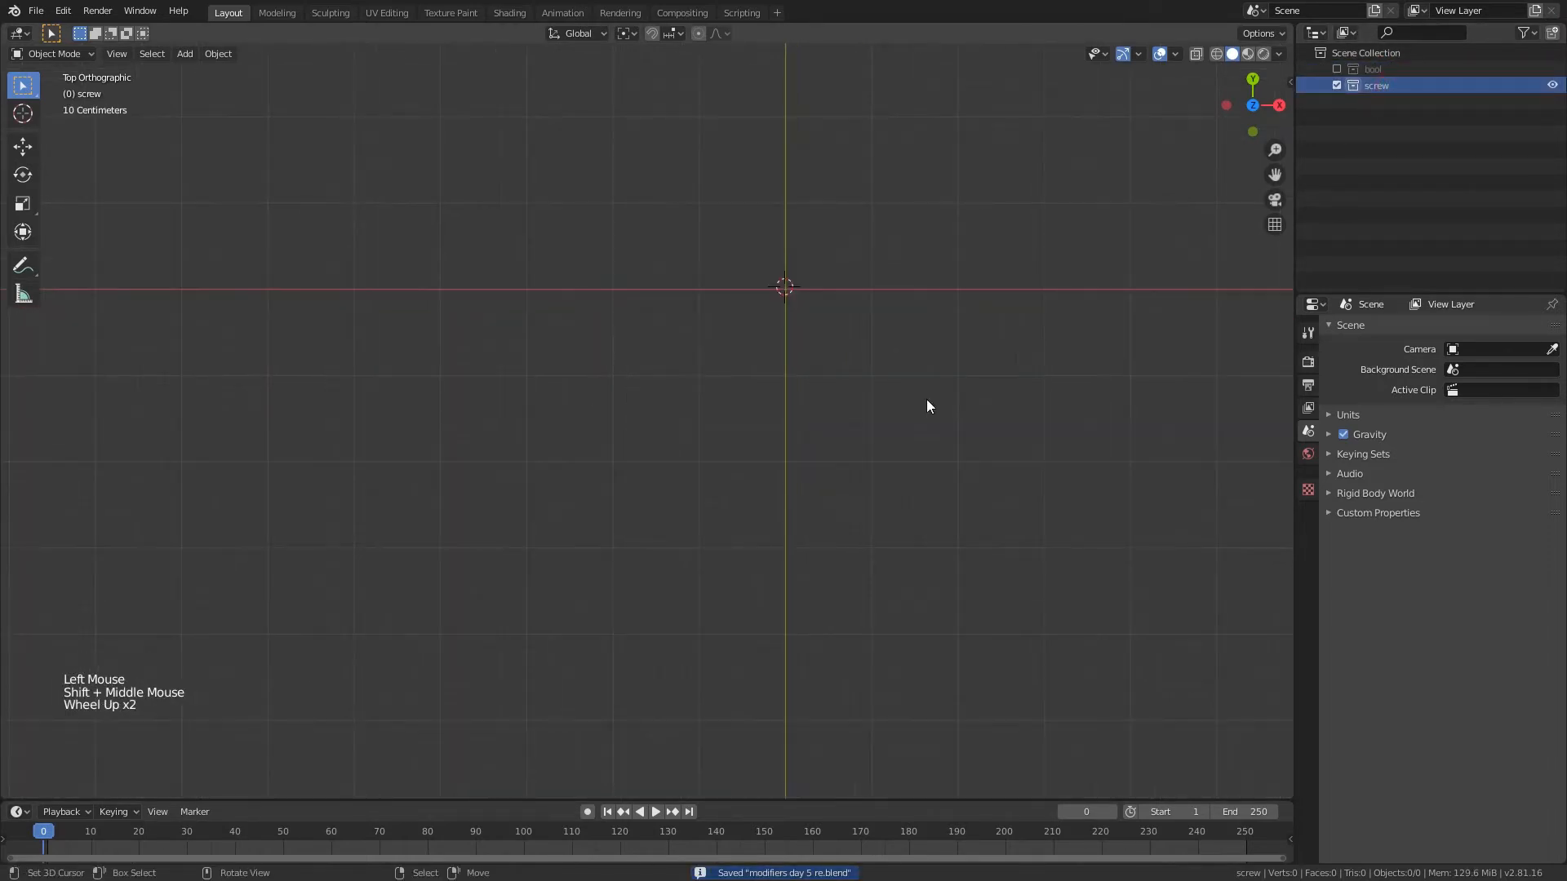
{"action": "middle_click_drag", "start_coordinate": [927, 400], "coordinate": [806, 303], "text": "shift"}
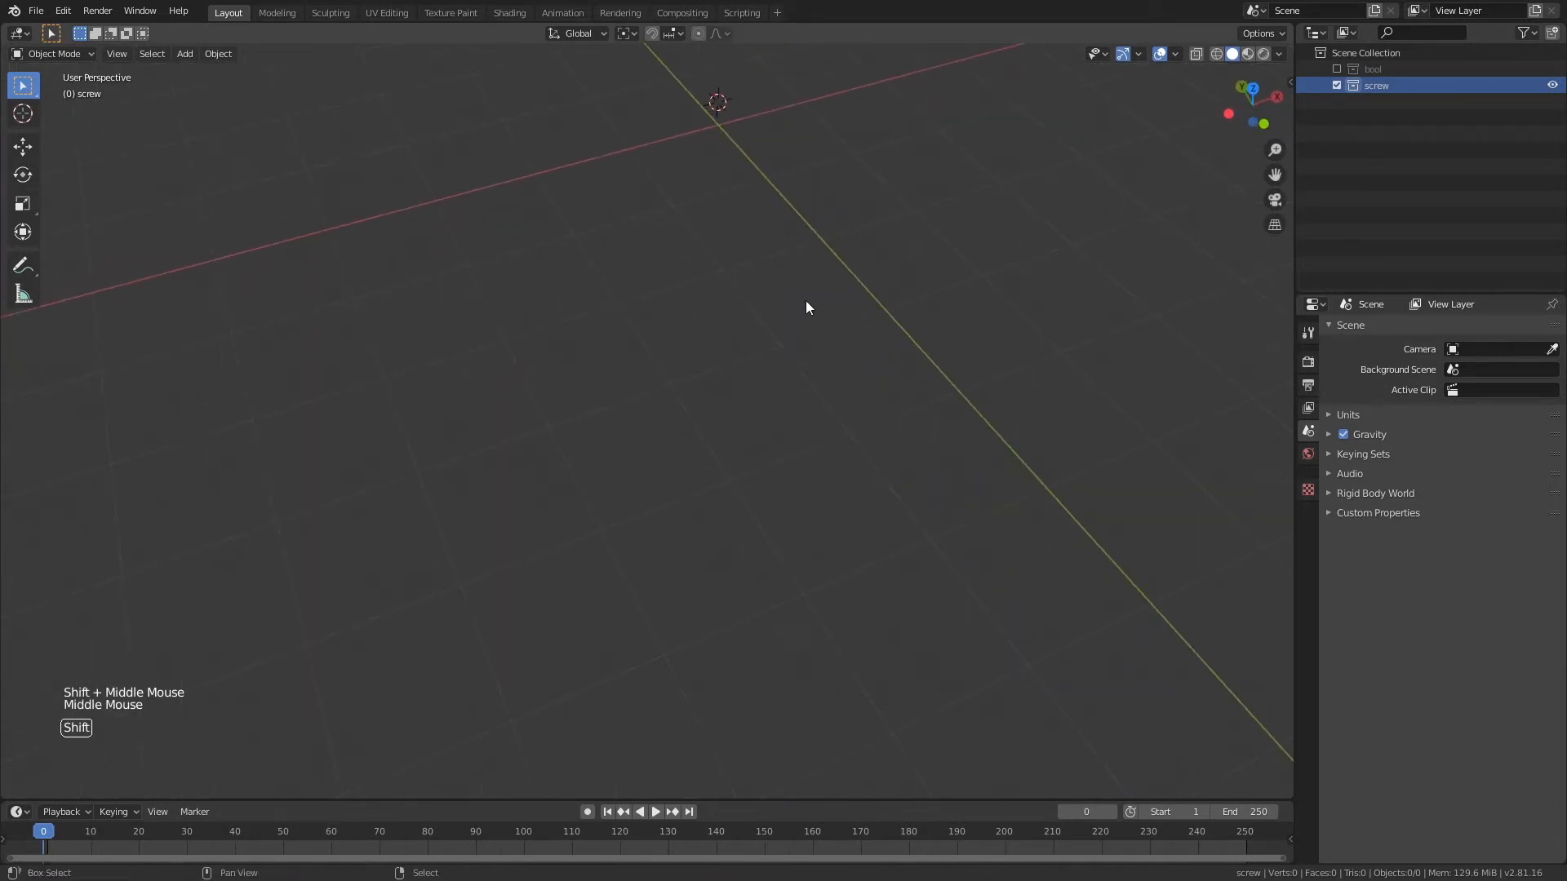
{"action": "scroll", "coordinate": [798, 388], "scroll_direction": "up", "scroll_amount": 1}
{"action": "key", "text": "KP_1"}
{"action": "middle_click_drag", "start_coordinate": [798, 385], "coordinate": [767, 368]}
{"action": "middle_click_drag", "start_coordinate": [767, 369], "coordinate": [743, 359], "text": "shift"}
{"action": "middle_click_drag", "start_coordinate": [742, 359], "coordinate": [670, 442]}
{"action": "key", "text": "KP_7"}
{"action": "scroll", "coordinate": [707, 410], "scroll_direction": "up", "scroll_amount": 2}
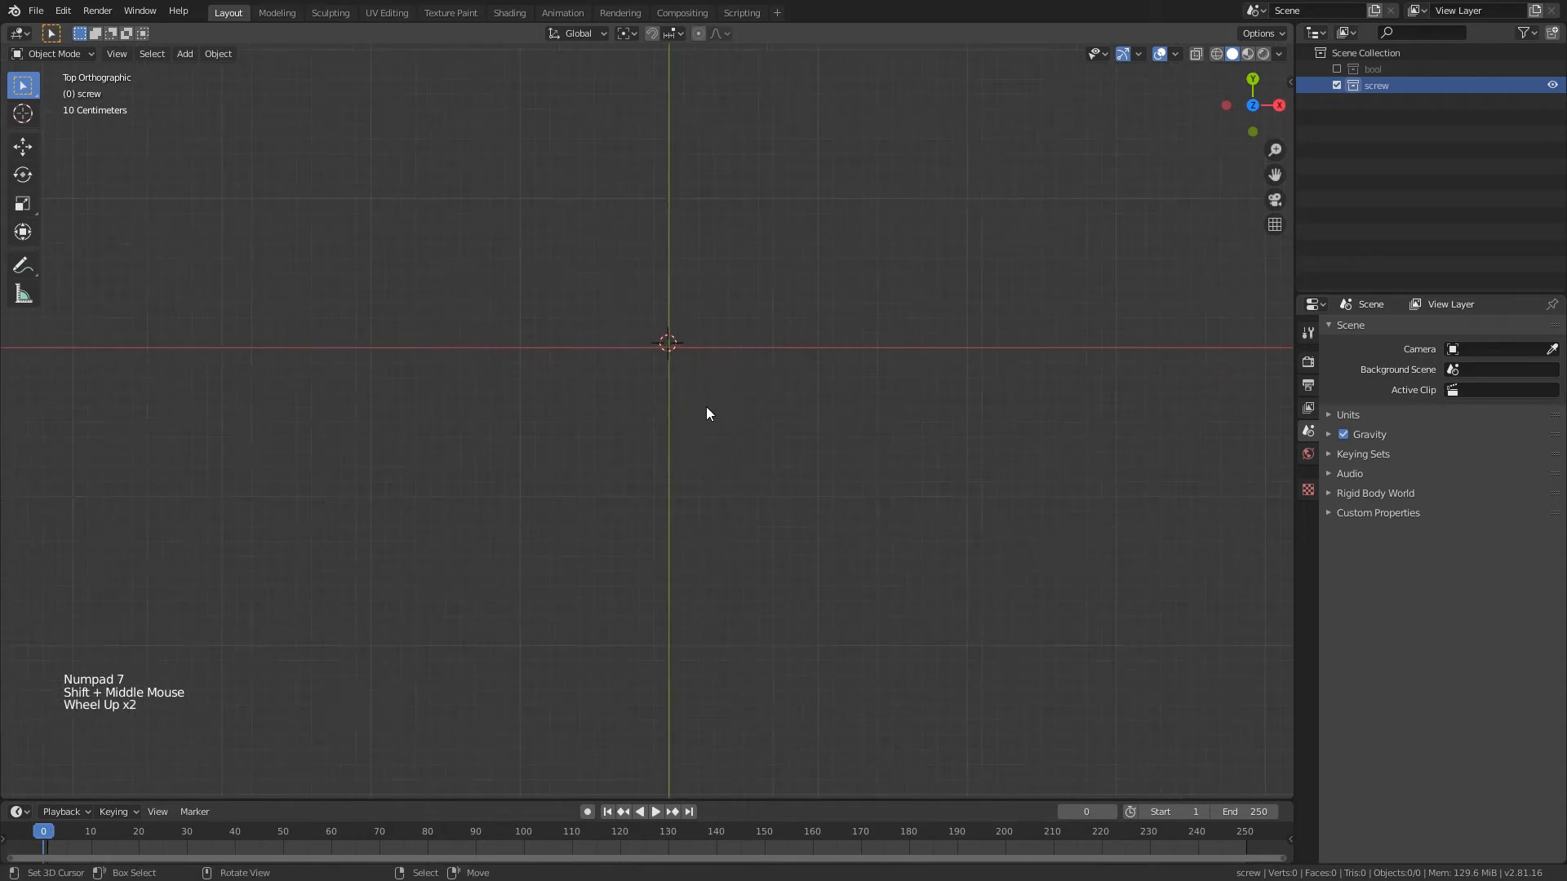
{"action": "left_click", "coordinate": [642, 354]}
{"action": "key", "text": "shift+a"}
{"action": "left_click", "coordinate": [761, 345]}
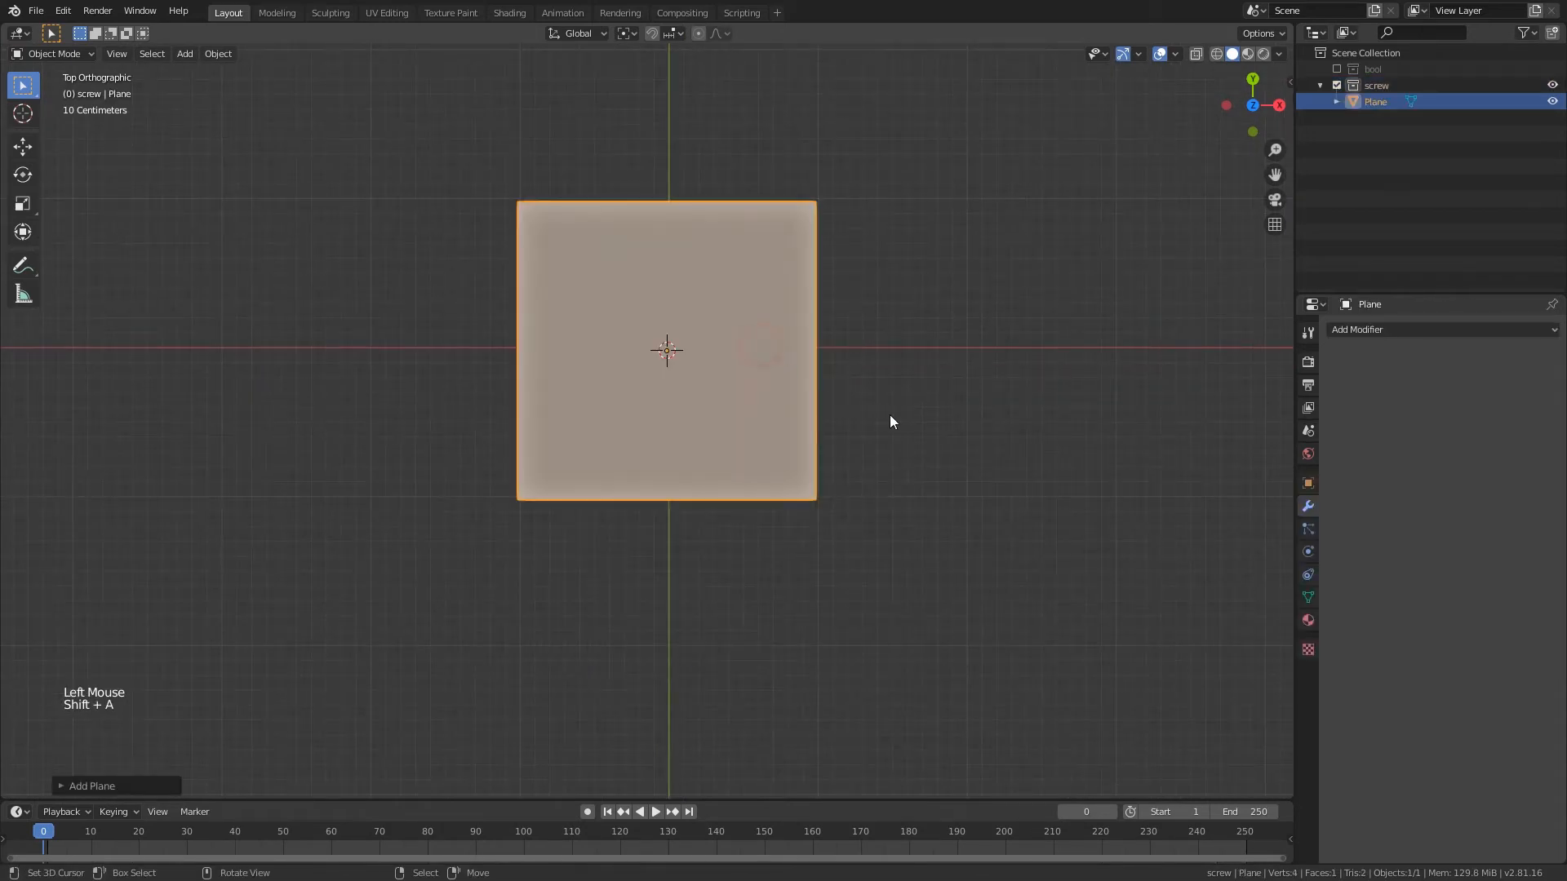
{"action": "key", "text": "s"}
{"action": "left_click", "coordinate": [705, 379]}
{"action": "key", "text": "alt+g"}
- Rotate the plane 90° about the global X axis so it stands upright
{"action": "middle_click_drag", "start_coordinate": [708, 380], "coordinate": [772, 465]}
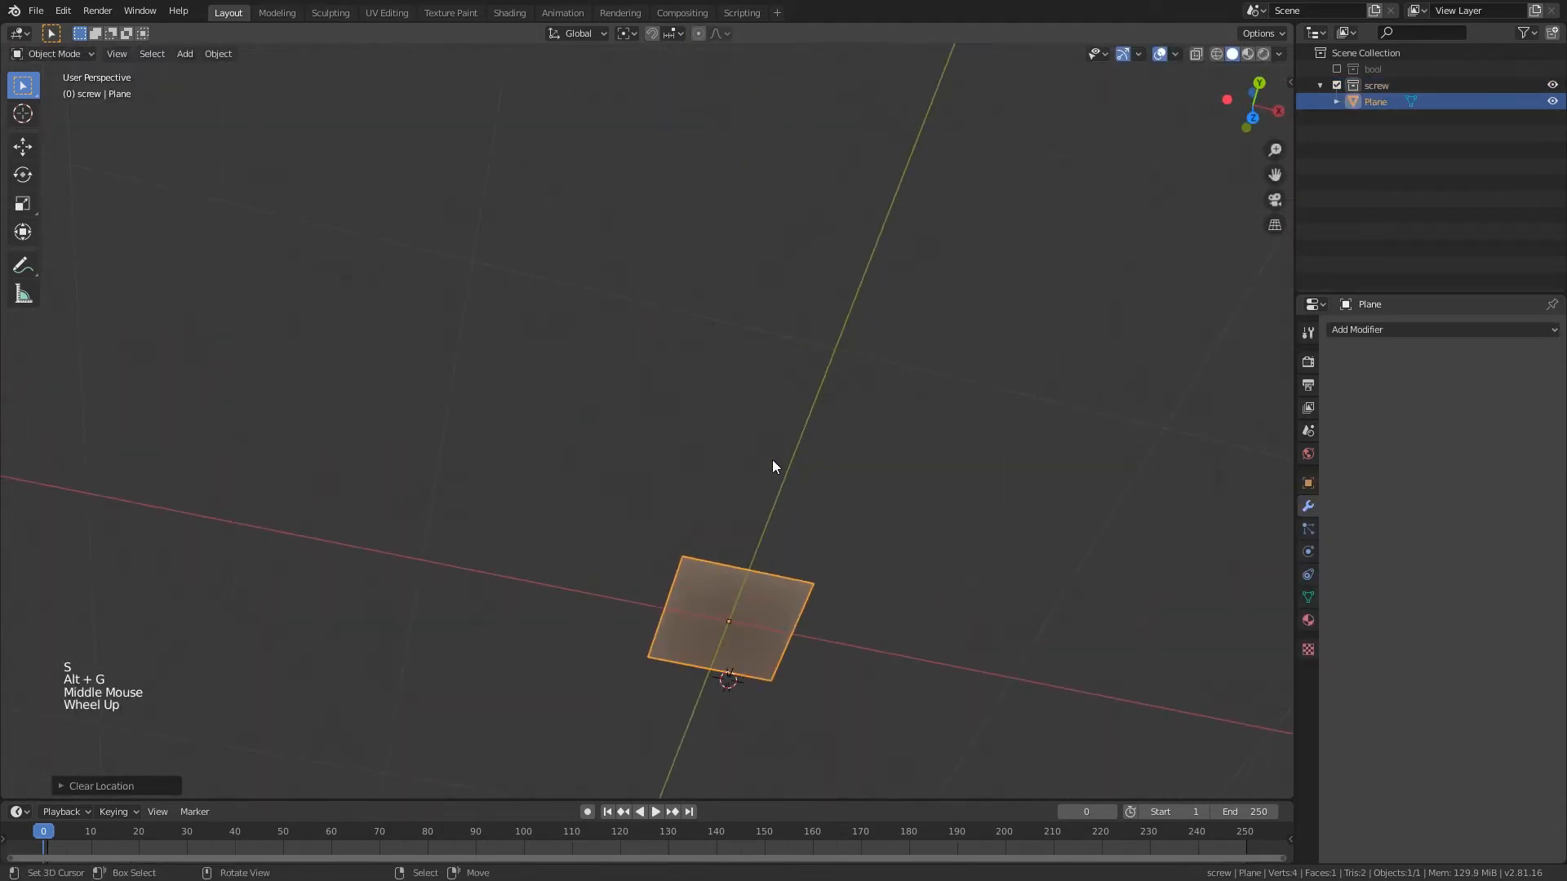
{"action": "key", "text": "KP_Decimal"}
{"action": "scroll", "coordinate": [773, 465], "scroll_direction": "down", "scroll_amount": 3}
{"action": "type", "text": "r90x"}
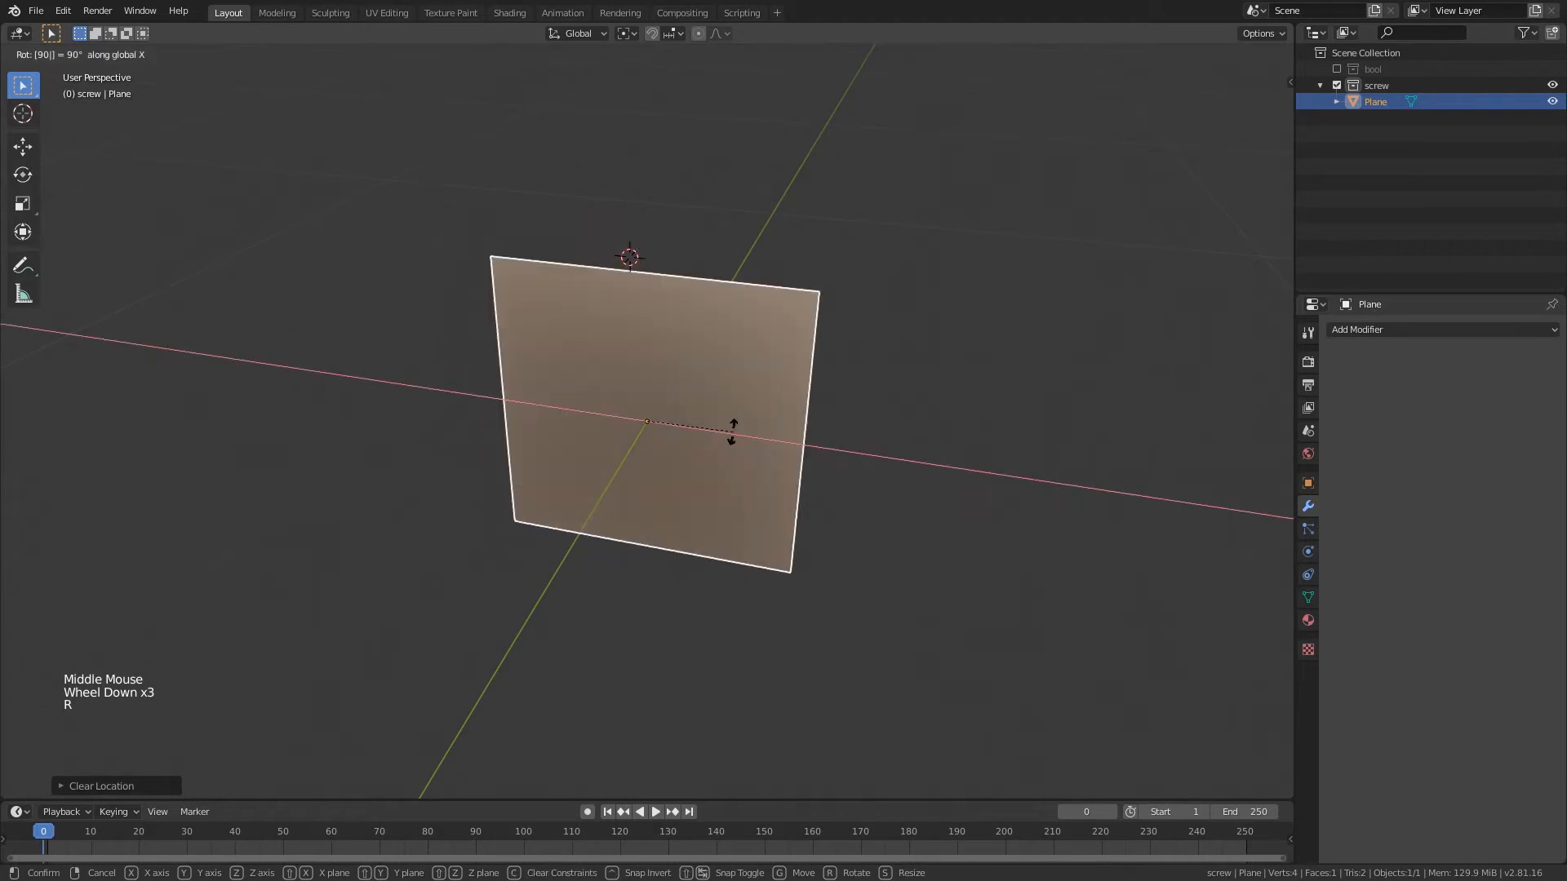
{"action": "key", "text": "Return"}
- Raise the upright plane along Z above the ground grid and resize it
{"action": "key", "text": "g"}
{"action": "key", "text": "z"}
{"action": "left_click", "coordinate": [780, 272]}
{"action": "scroll", "coordinate": [826, 340], "scroll_direction": "down", "scroll_amount": 2}
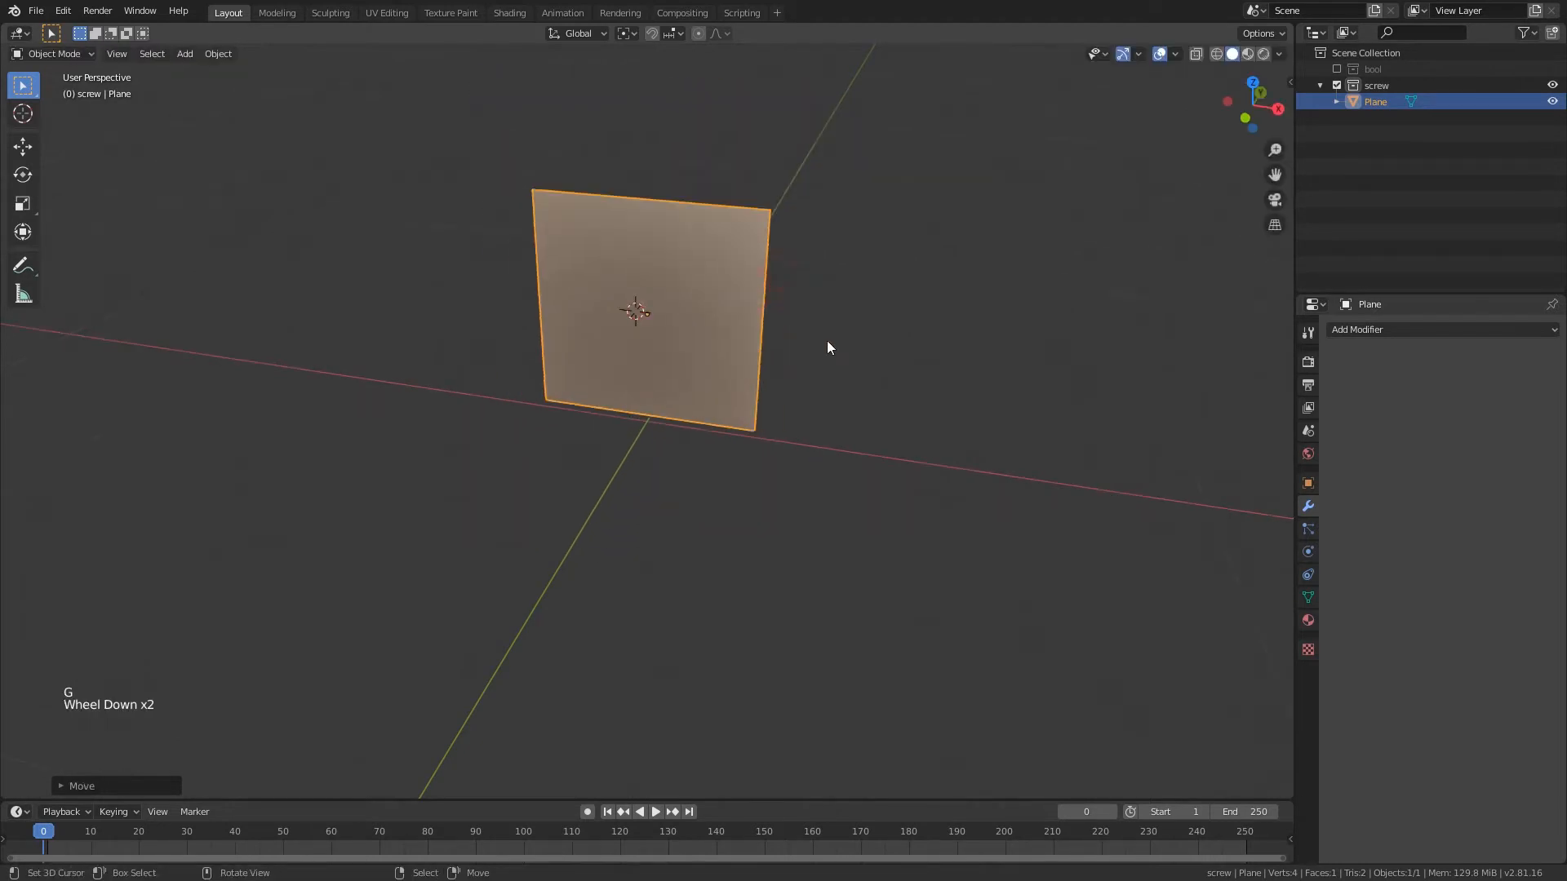
{"action": "key", "text": "s"}
{"action": "left_click", "coordinate": [893, 389]}
{"action": "middle_click_drag", "start_coordinate": [829, 391], "coordinate": [821, 434], "text": "shift"}
{"action": "middle_click_drag", "start_coordinate": [821, 434], "coordinate": [873, 429]}
- Add a Screw modifier to the plane and set its axis to Y
{"action": "left_click", "coordinate": [1387, 330]}
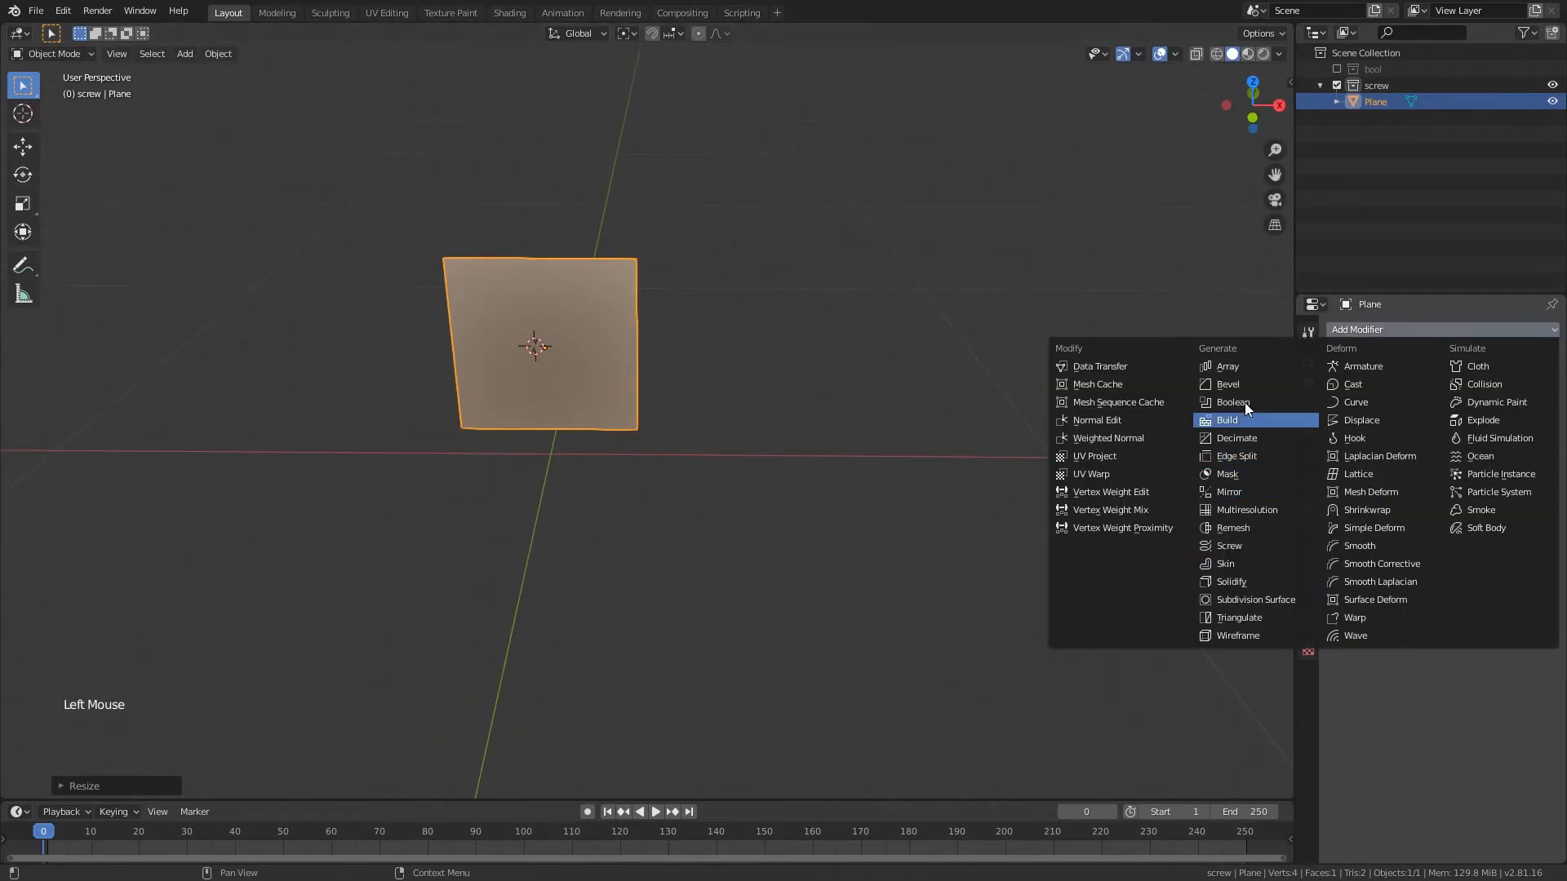
{"action": "left_click", "coordinate": [1247, 553]}
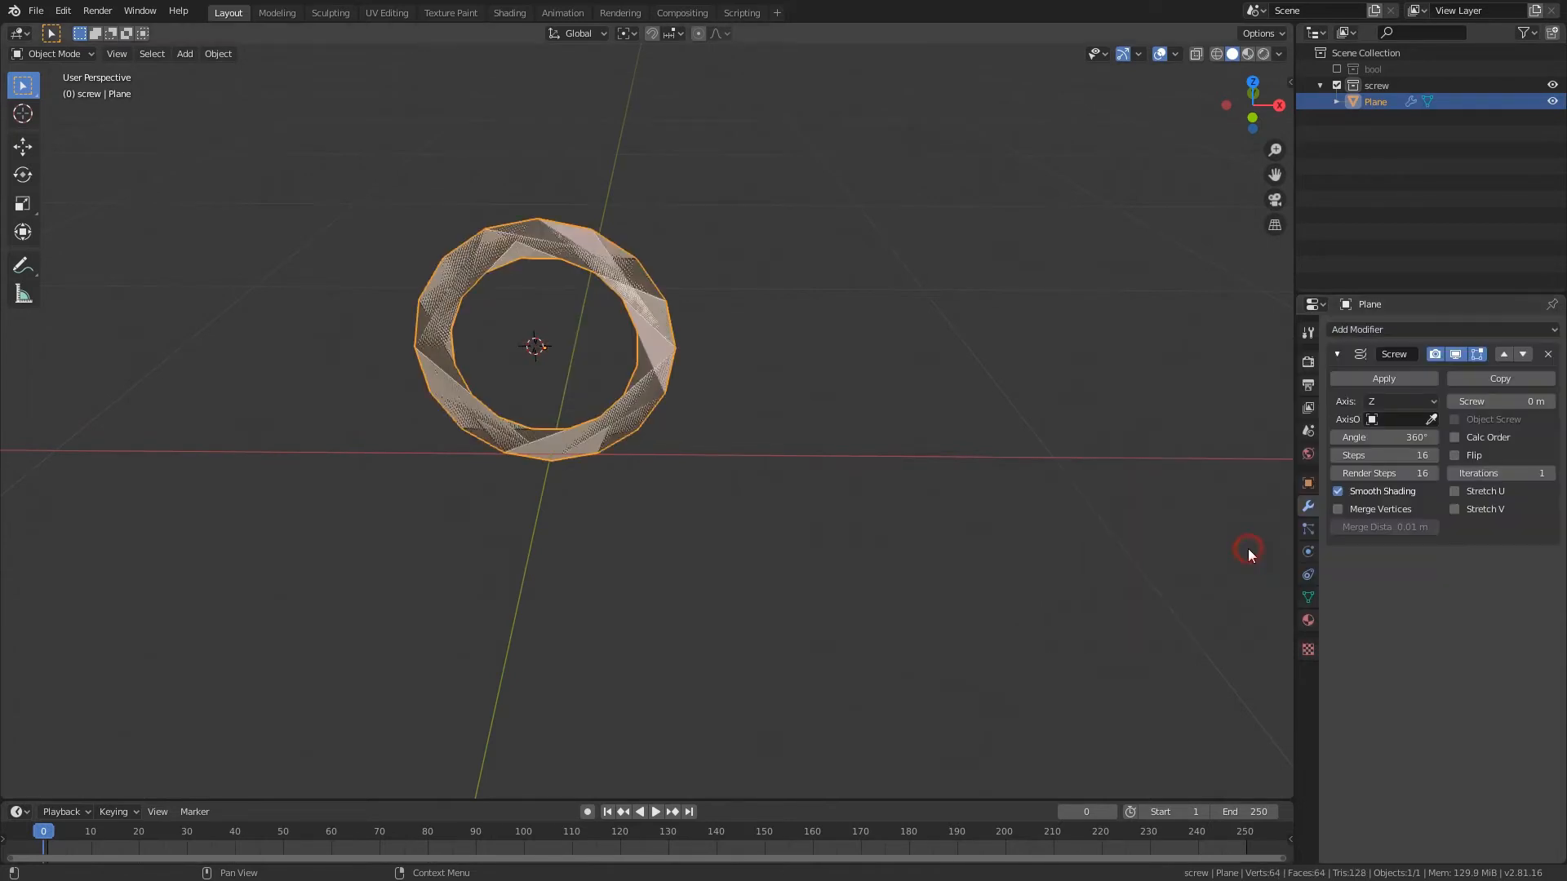
{"action": "middle_click_drag", "start_coordinate": [713, 397], "coordinate": [854, 433]}
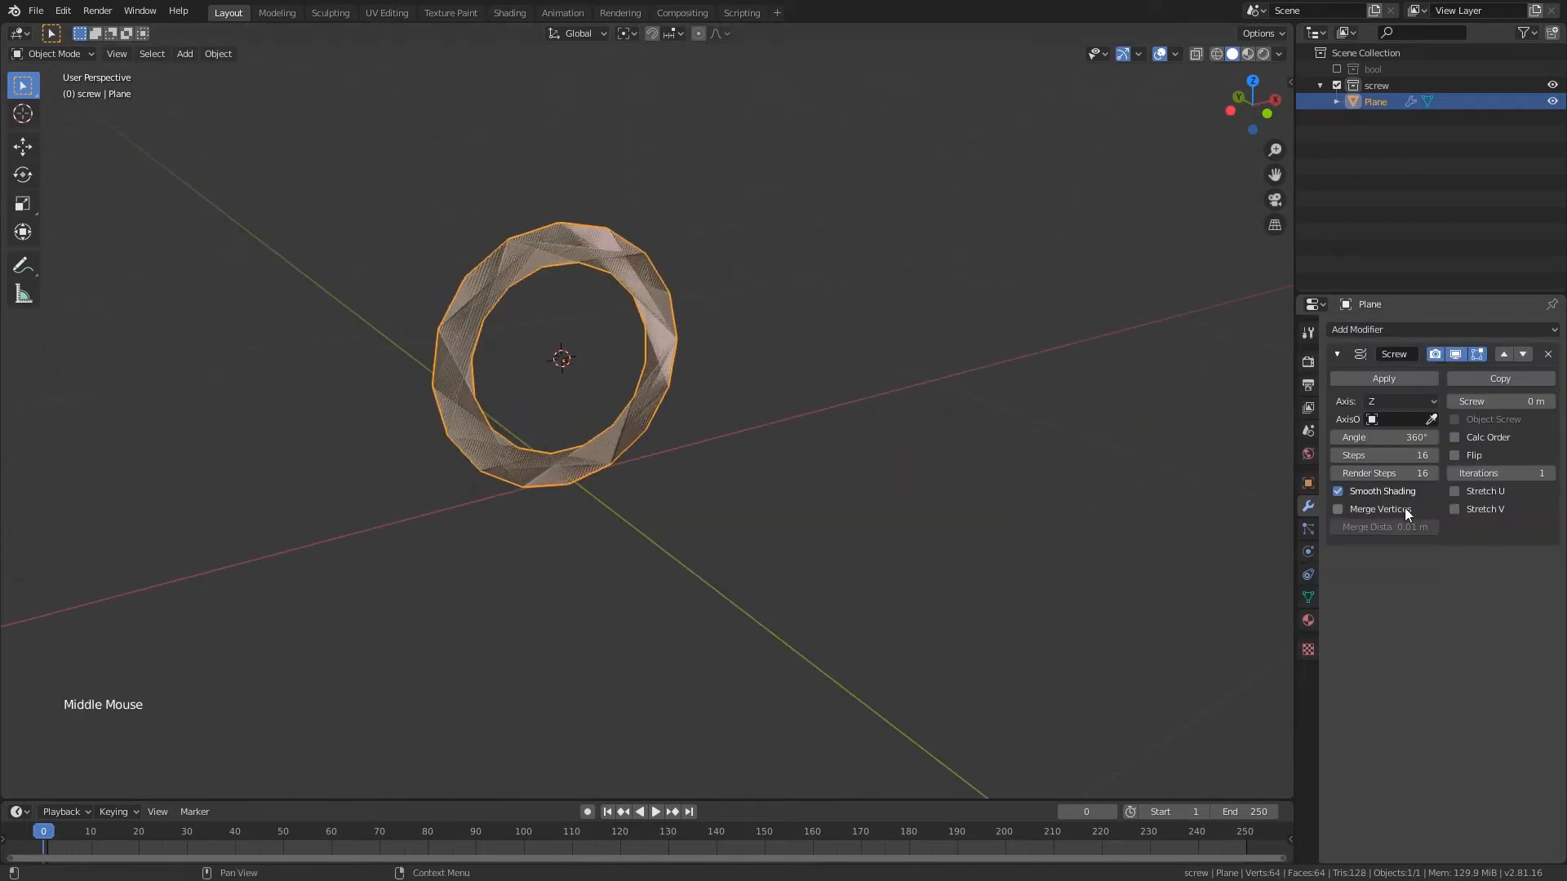
{"action": "left_click", "coordinate": [1397, 401]}
{"action": "left_click", "coordinate": [1391, 440]}
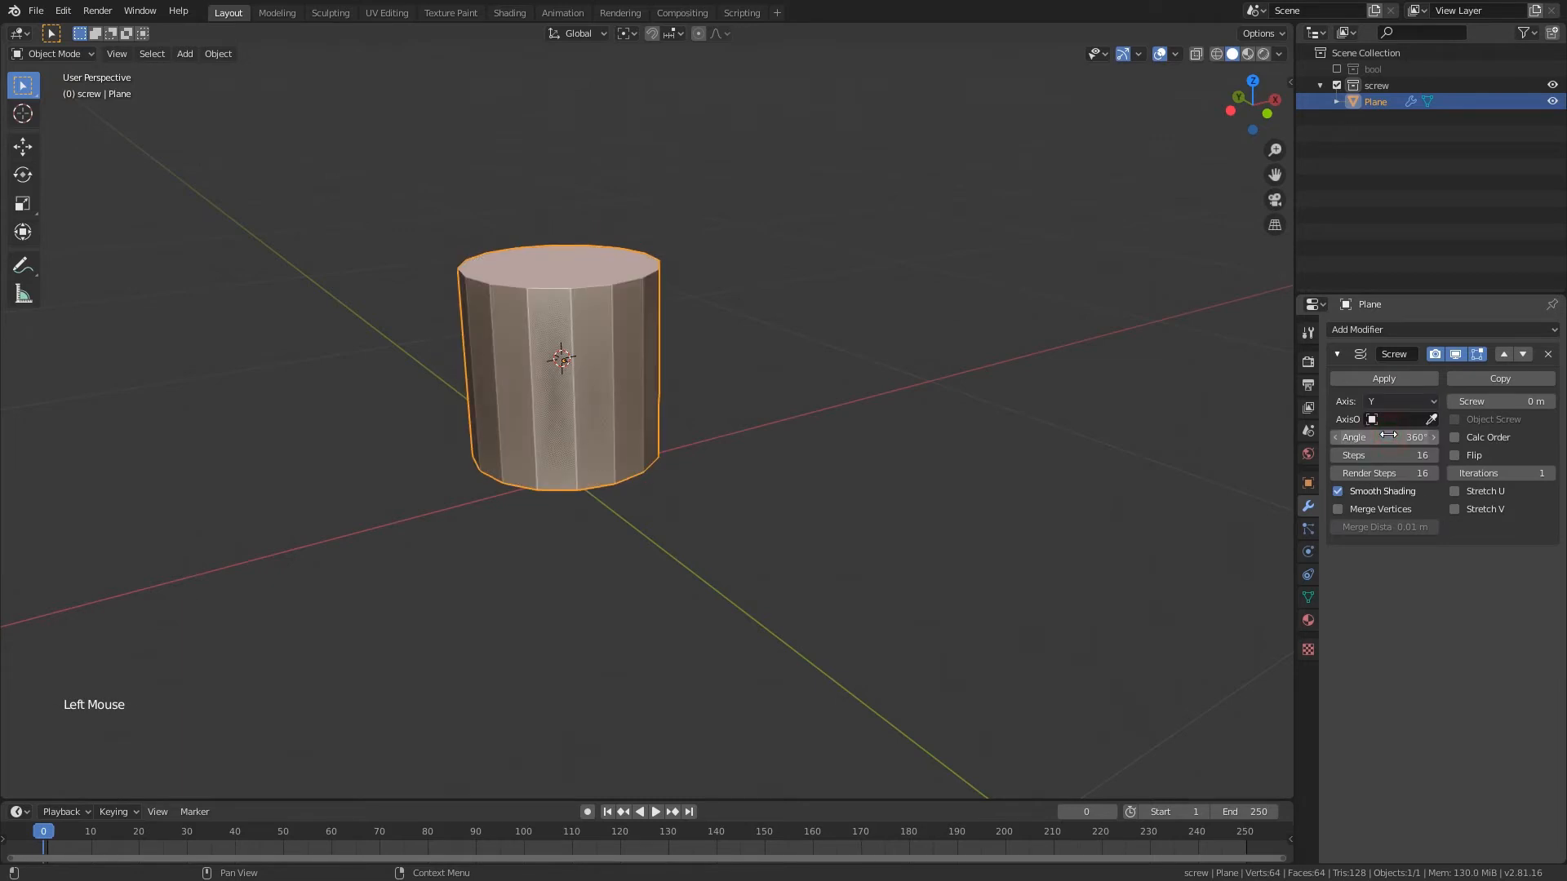
{"action": "middle_click_drag", "start_coordinate": [745, 430], "coordinate": [707, 463]}
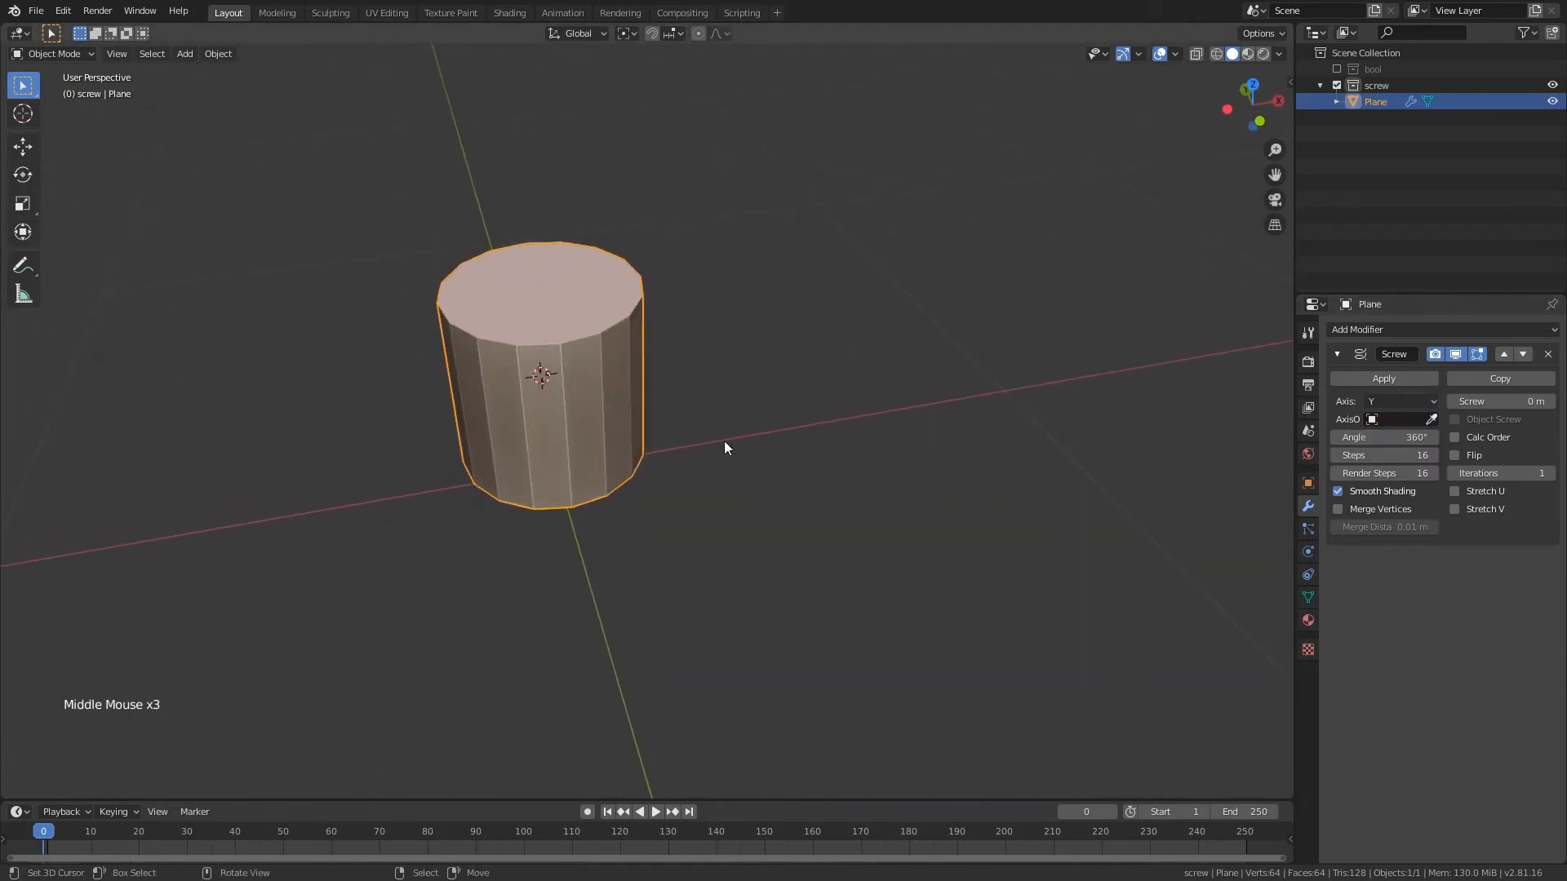
- Set the Screw modifier's screw offset to 8.6 m so the plane twists upward
{"action": "mouse_move", "coordinate": [658, 416]}
{"action": "middle_mouse_down", "text": "shift"}
{"action": "mouse_move", "coordinate": [703, 409]}
{"action": "mouse_move", "coordinate": [658, 424]}
{"action": "middle_mouse_up", "text": "shift"}
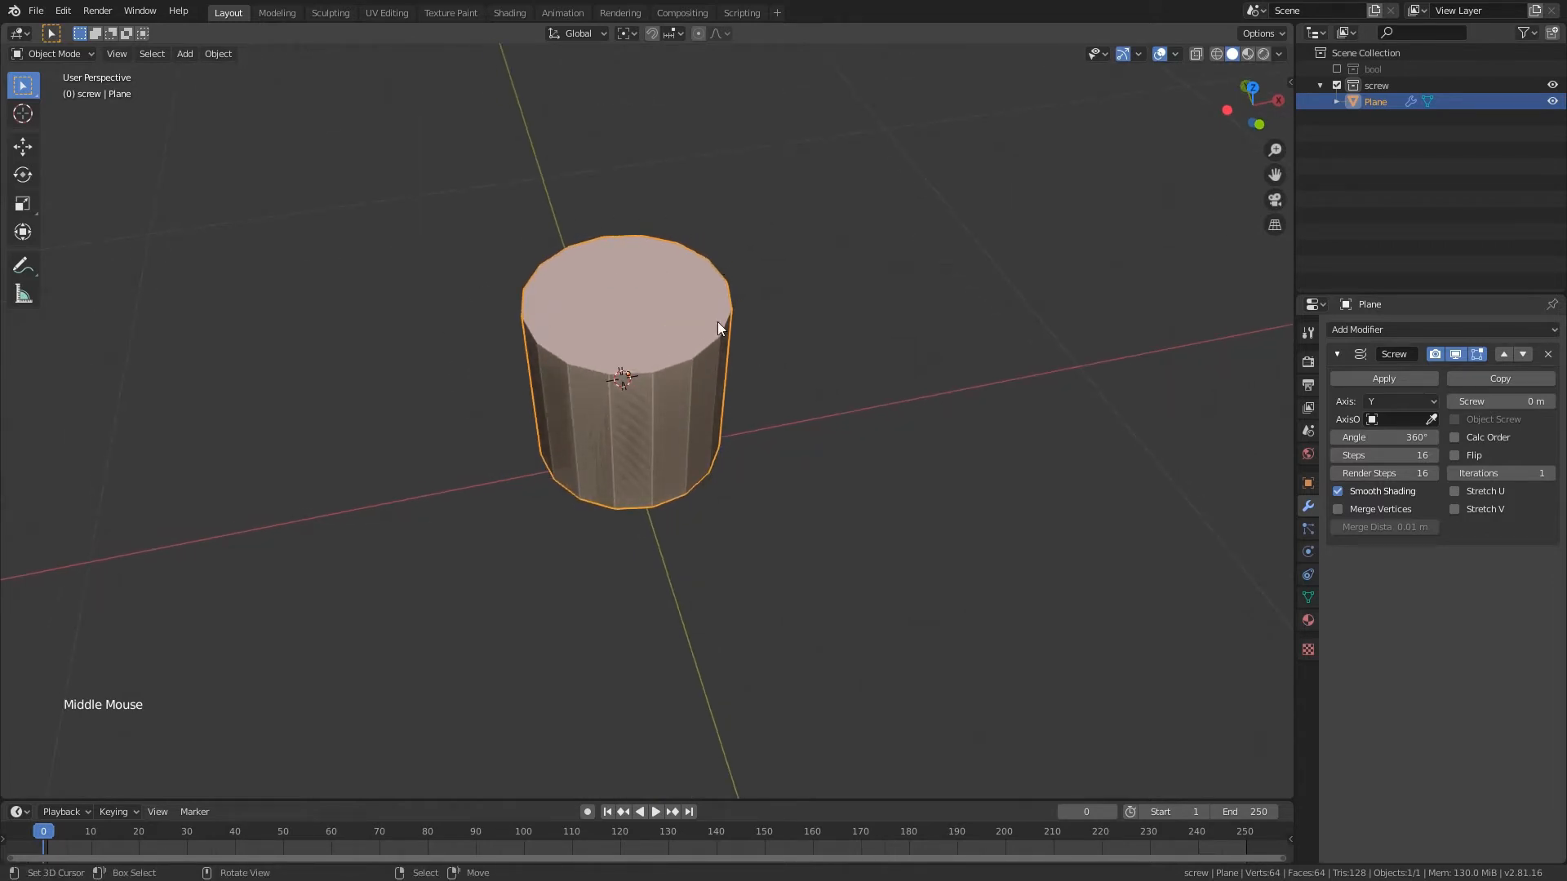
{"action": "left_click_drag", "start_coordinate": [1500, 400], "coordinate": [1538, 401]}
{"action": "scroll", "coordinate": [923, 413], "scroll_direction": "down", "scroll_amount": 2}
{"action": "middle_click_drag", "start_coordinate": [923, 405], "coordinate": [937, 522], "text": "shift"}
{"action": "middle_click_drag", "start_coordinate": [937, 522], "coordinate": [936, 477]}
{"action": "mouse_move", "coordinate": [1500, 401]}
{"action": "left_mouse_down"}
{"action": "mouse_move", "coordinate": [1514, 401]}
{"action": "mouse_move", "coordinate": [1485, 400]}
{"action": "mouse_move", "coordinate": [1531, 400]}
{"action": "mouse_move", "coordinate": [1514, 401]}
{"action": "left_mouse_up"}
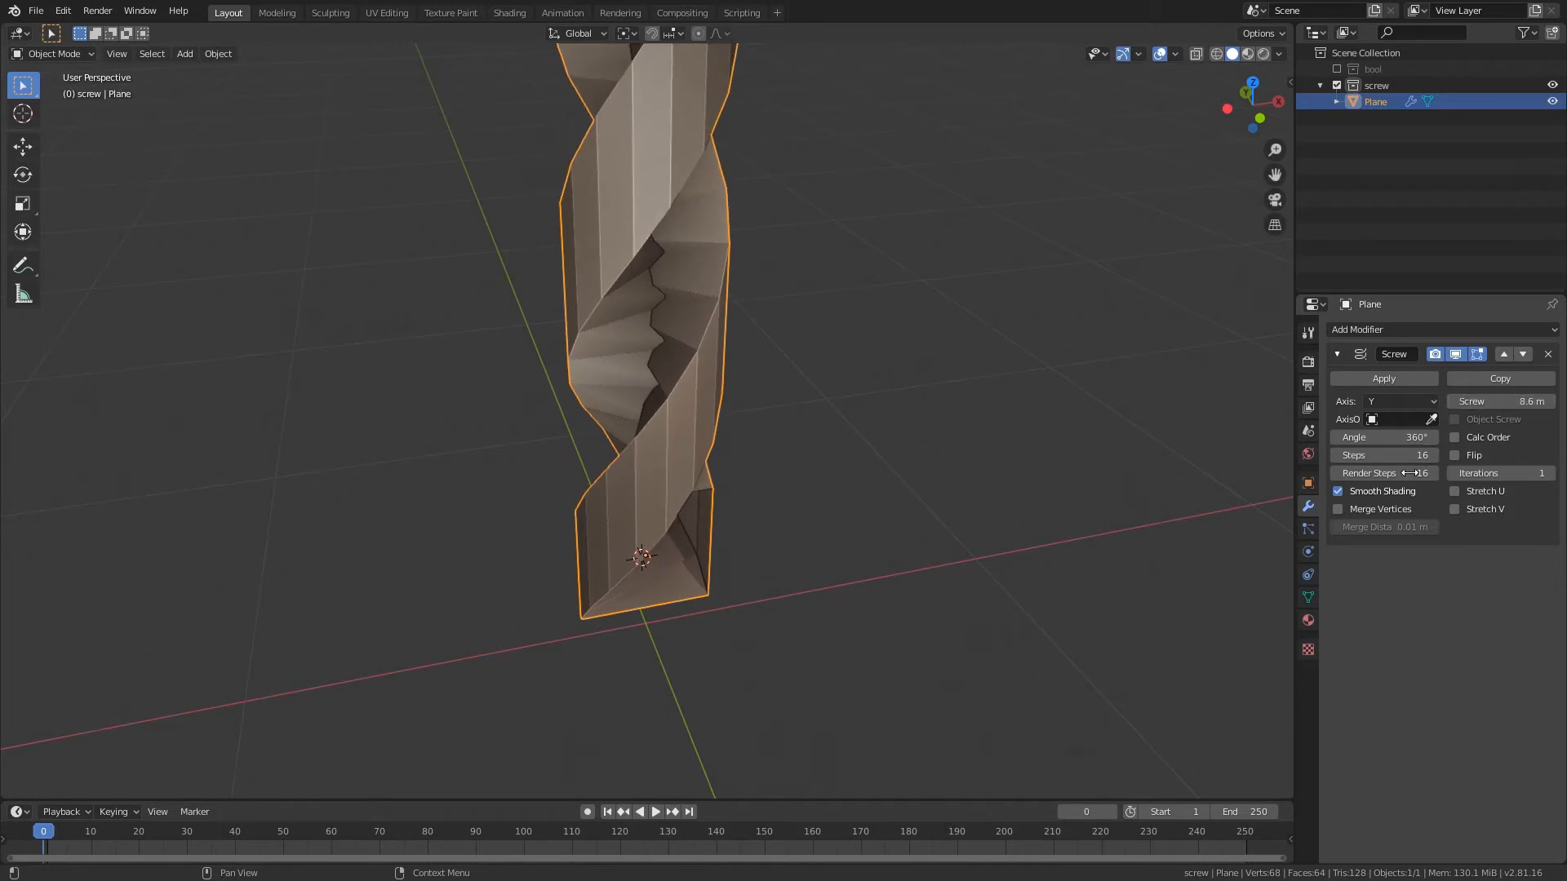
- Set the Screw modifier's angle to 709° and its steps to 29
{"action": "mouse_move", "coordinate": [1385, 455]}
{"action": "left_mouse_down"}
{"action": "mouse_move", "coordinate": [1436, 455]}
{"action": "mouse_move", "coordinate": [1396, 437]}
{"action": "mouse_move", "coordinate": [1469, 437]}
{"action": "mouse_move", "coordinate": [1391, 430]}
{"action": "left_mouse_up"}
{"action": "scroll", "coordinate": [746, 335], "scroll_direction": "down", "scroll_amount": 4}
{"action": "middle_click_drag", "start_coordinate": [746, 335], "coordinate": [739, 350], "text": "shift"}
{"action": "middle_click_drag", "start_coordinate": [740, 349], "coordinate": [734, 364]}
{"action": "scroll", "coordinate": [734, 365], "scroll_direction": "up", "scroll_amount": 4}
{"action": "mouse_move", "coordinate": [734, 365]}
{"action": "middle_mouse_down", "text": "shift"}
{"action": "mouse_move", "coordinate": [649, 430]}
{"action": "mouse_move", "coordinate": [772, 265]}
{"action": "mouse_move", "coordinate": [719, 378]}
{"action": "middle_mouse_up", "text": "shift"}
{"action": "key", "text": "Tab"}
{"action": "scroll", "coordinate": [771, 264], "scroll_direction": "up", "scroll_amount": 2}
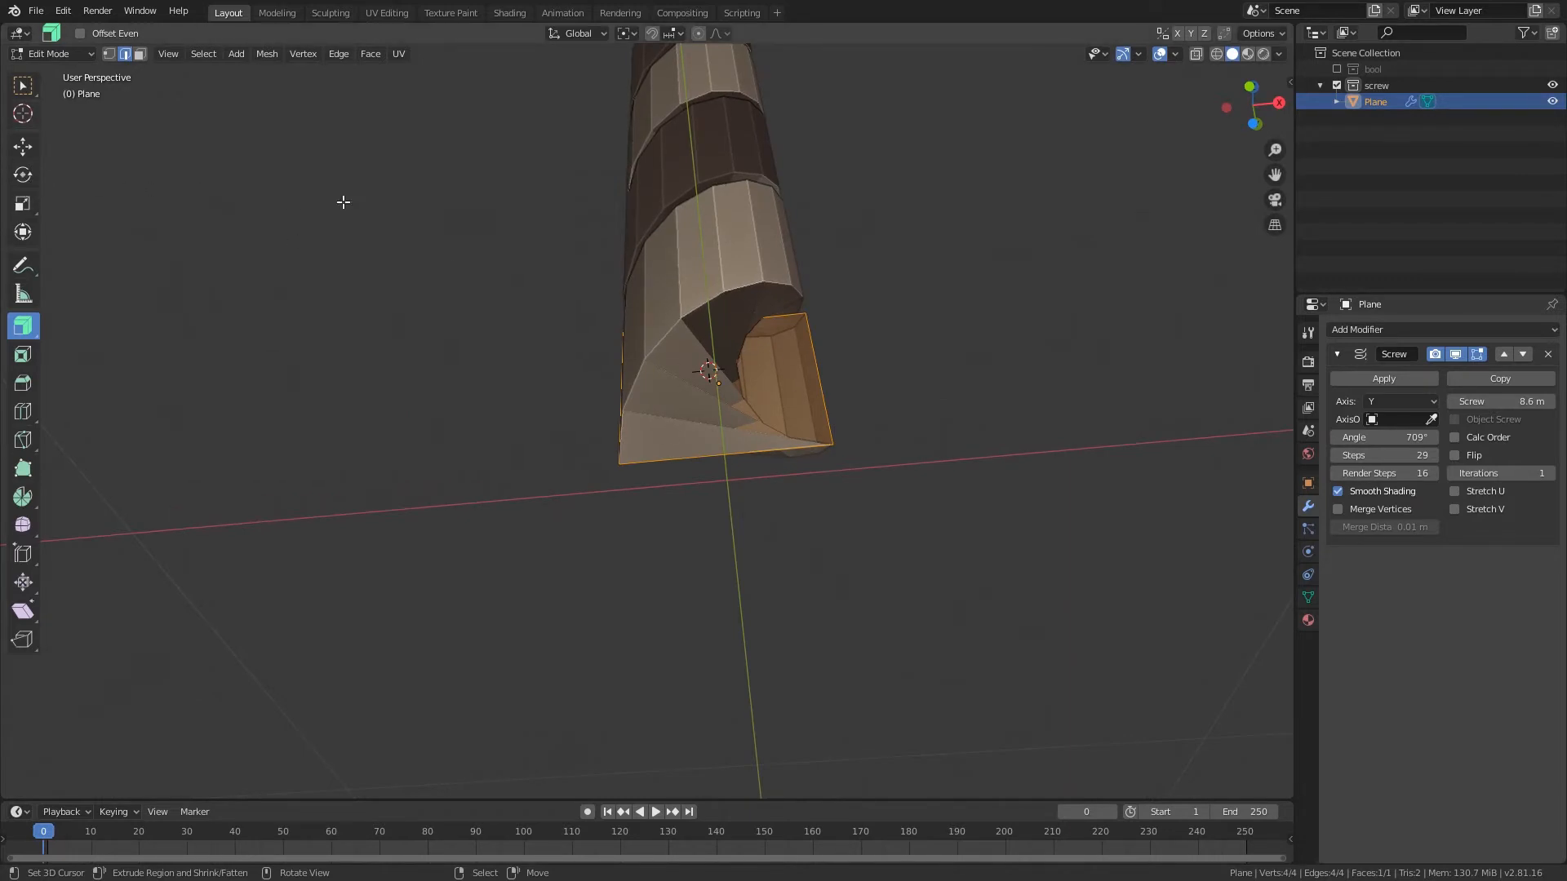
{"action": "key", "text": "Tab"}
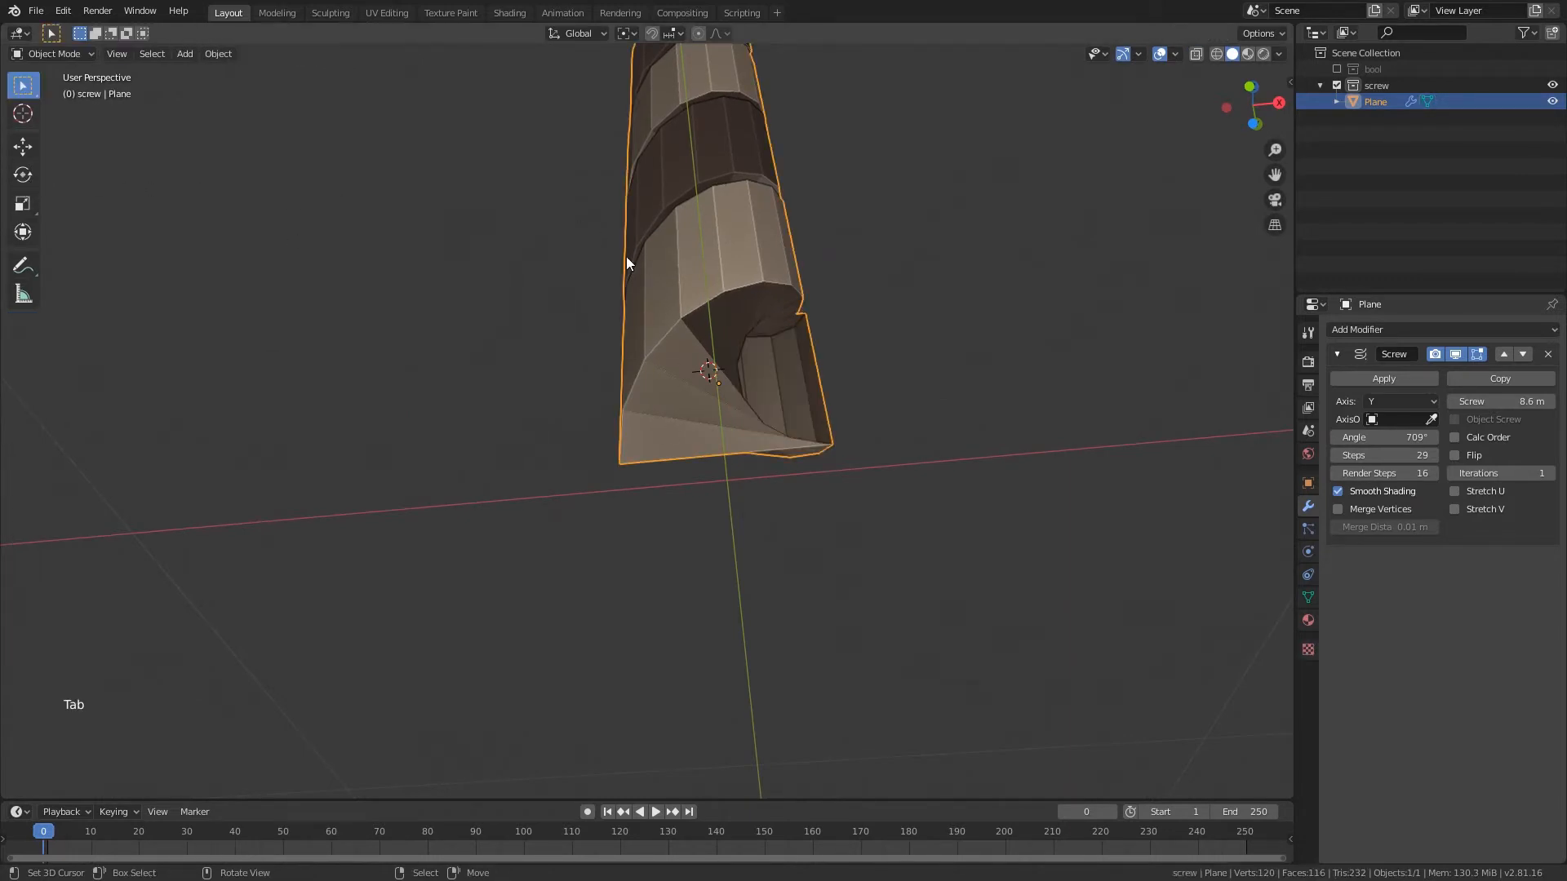
- Restrict the Move tool to origins only and move the plane's origin along X, away from the profile
{"action": "left_click", "coordinate": [26, 152]}
{"action": "left_click", "coordinate": [1309, 364]}
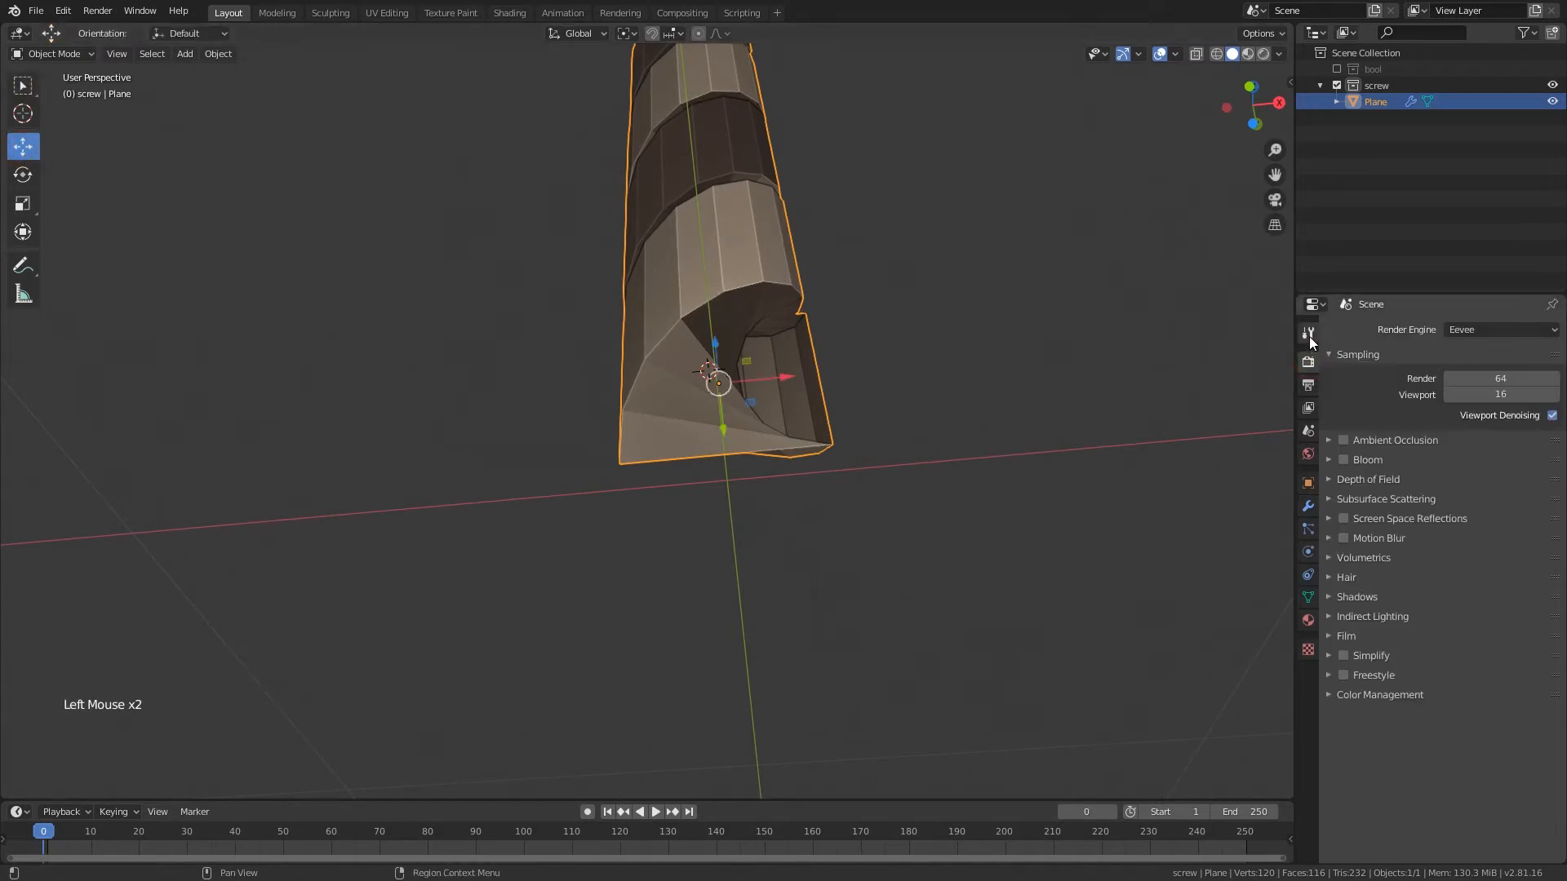
{"action": "left_click", "coordinate": [1309, 337]}
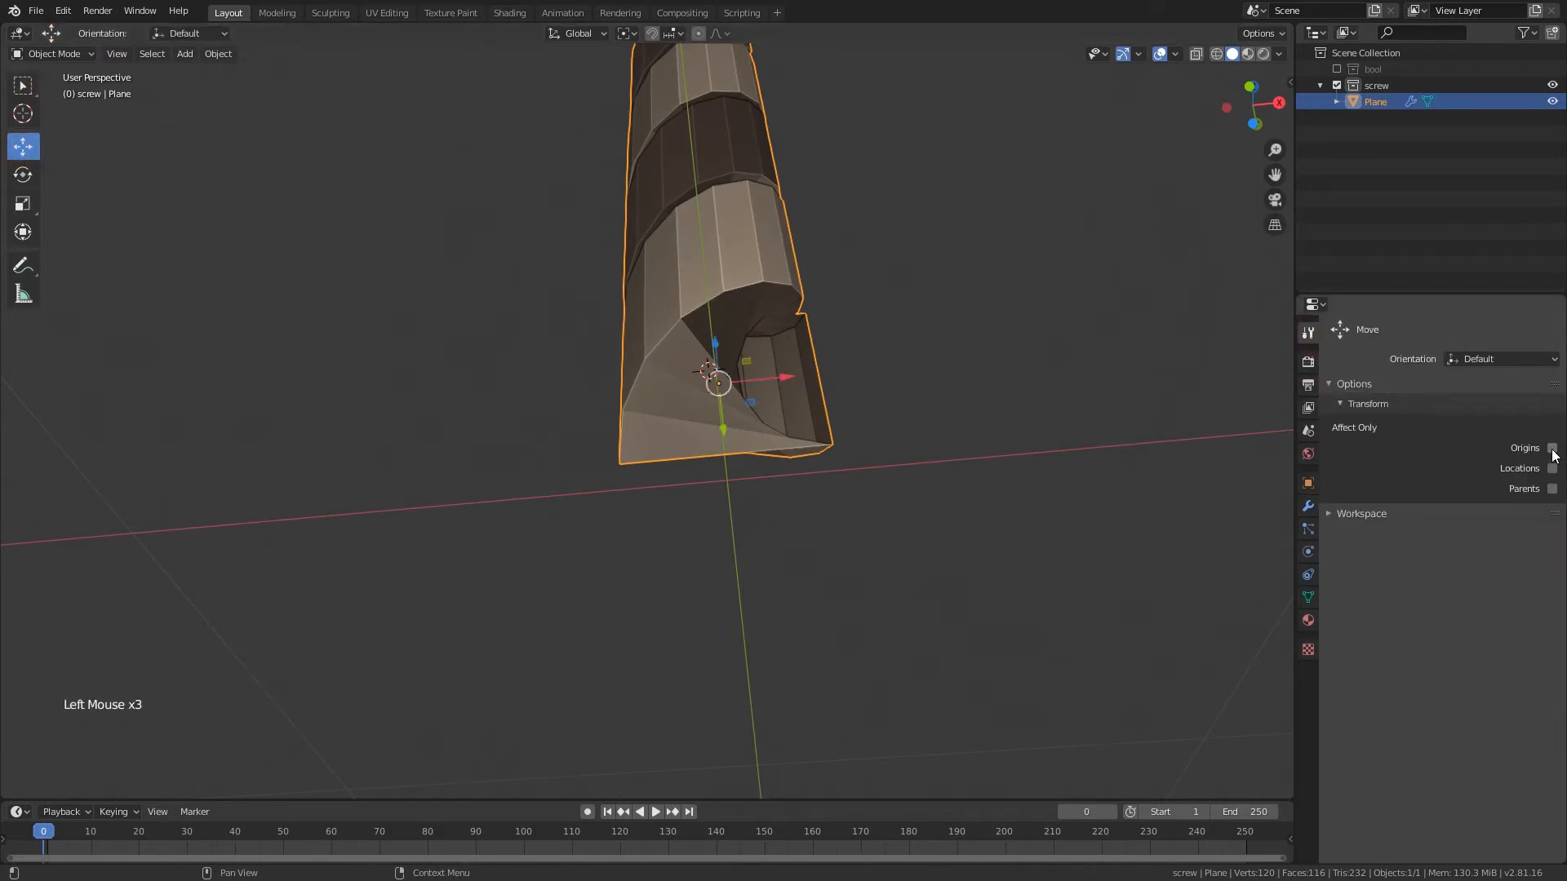
{"action": "left_click_drag", "start_coordinate": [775, 375], "coordinate": [1142, 349]}
{"action": "scroll", "coordinate": [1066, 340], "scroll_direction": "down", "scroll_amount": 3}
{"action": "middle_click_drag", "start_coordinate": [991, 357], "coordinate": [821, 541]}
{"action": "scroll", "coordinate": [898, 490], "scroll_direction": "down", "scroll_amount": 3}
{"action": "scroll", "coordinate": [821, 540], "scroll_direction": "up", "scroll_amount": 2}
{"action": "middle_click_drag", "start_coordinate": [824, 481], "coordinate": [846, 496]}
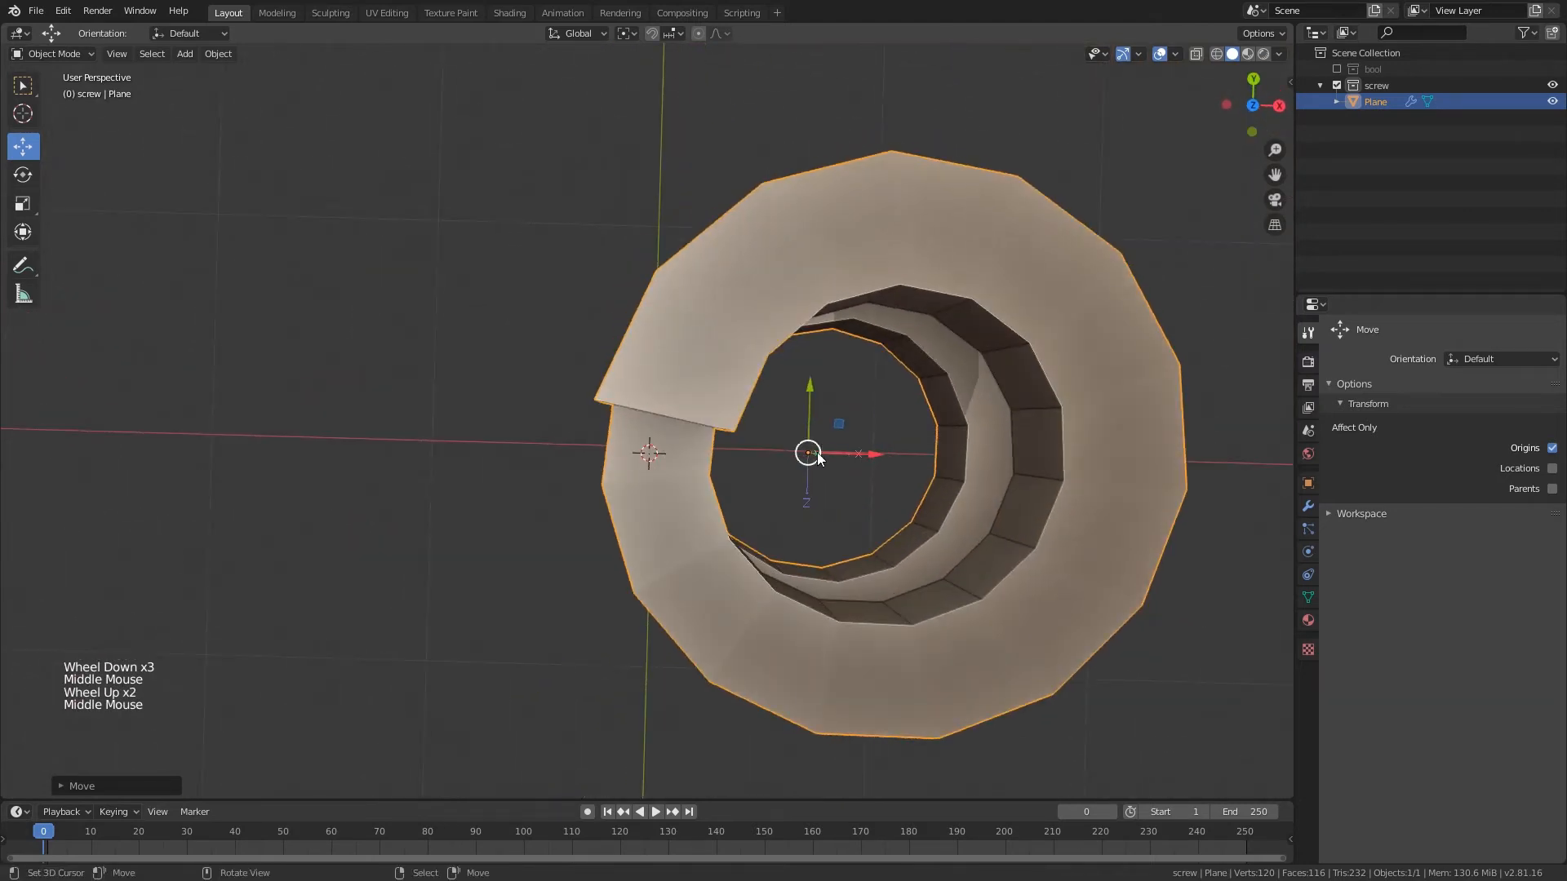
- Fine-tune the origin's position along X to adjust the radius of the spiral
{"action": "left_click", "coordinate": [874, 457]}
{"action": "scroll", "coordinate": [865, 441], "scroll_direction": "down", "scroll_amount": 4}
{"action": "middle_click_drag", "start_coordinate": [857, 424], "coordinate": [792, 311]}
{"action": "middle_click_drag", "start_coordinate": [796, 367], "coordinate": [740, 364], "text": "shift"}
{"action": "right_click", "coordinate": [740, 364]}
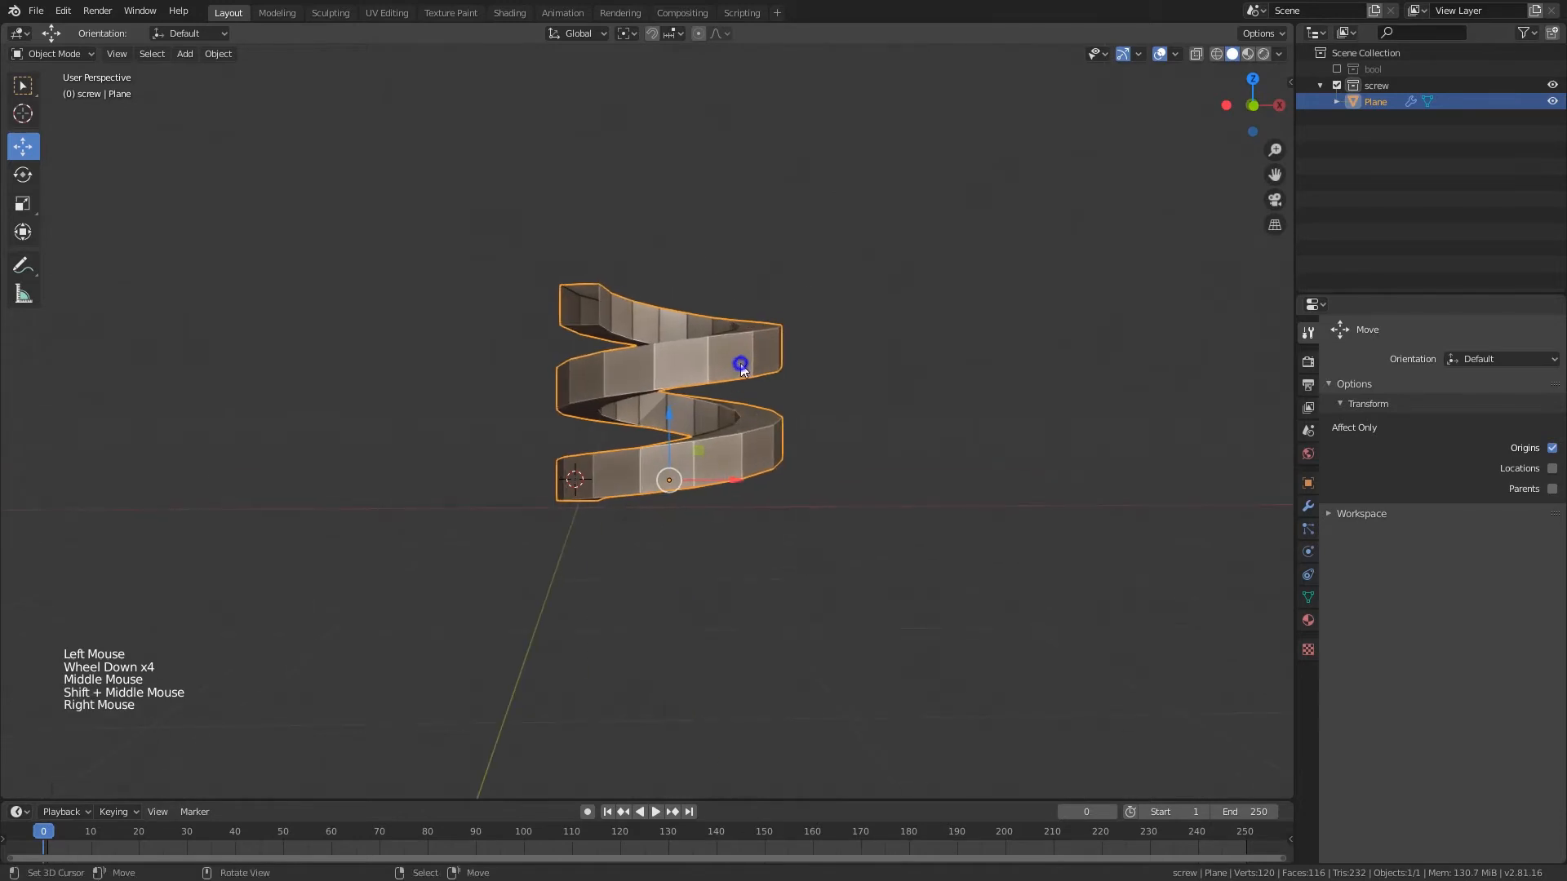
{"action": "scroll", "coordinate": [771, 418], "scroll_direction": "up", "scroll_amount": 2}
{"action": "middle_click_drag", "start_coordinate": [771, 418], "coordinate": [997, 438]}
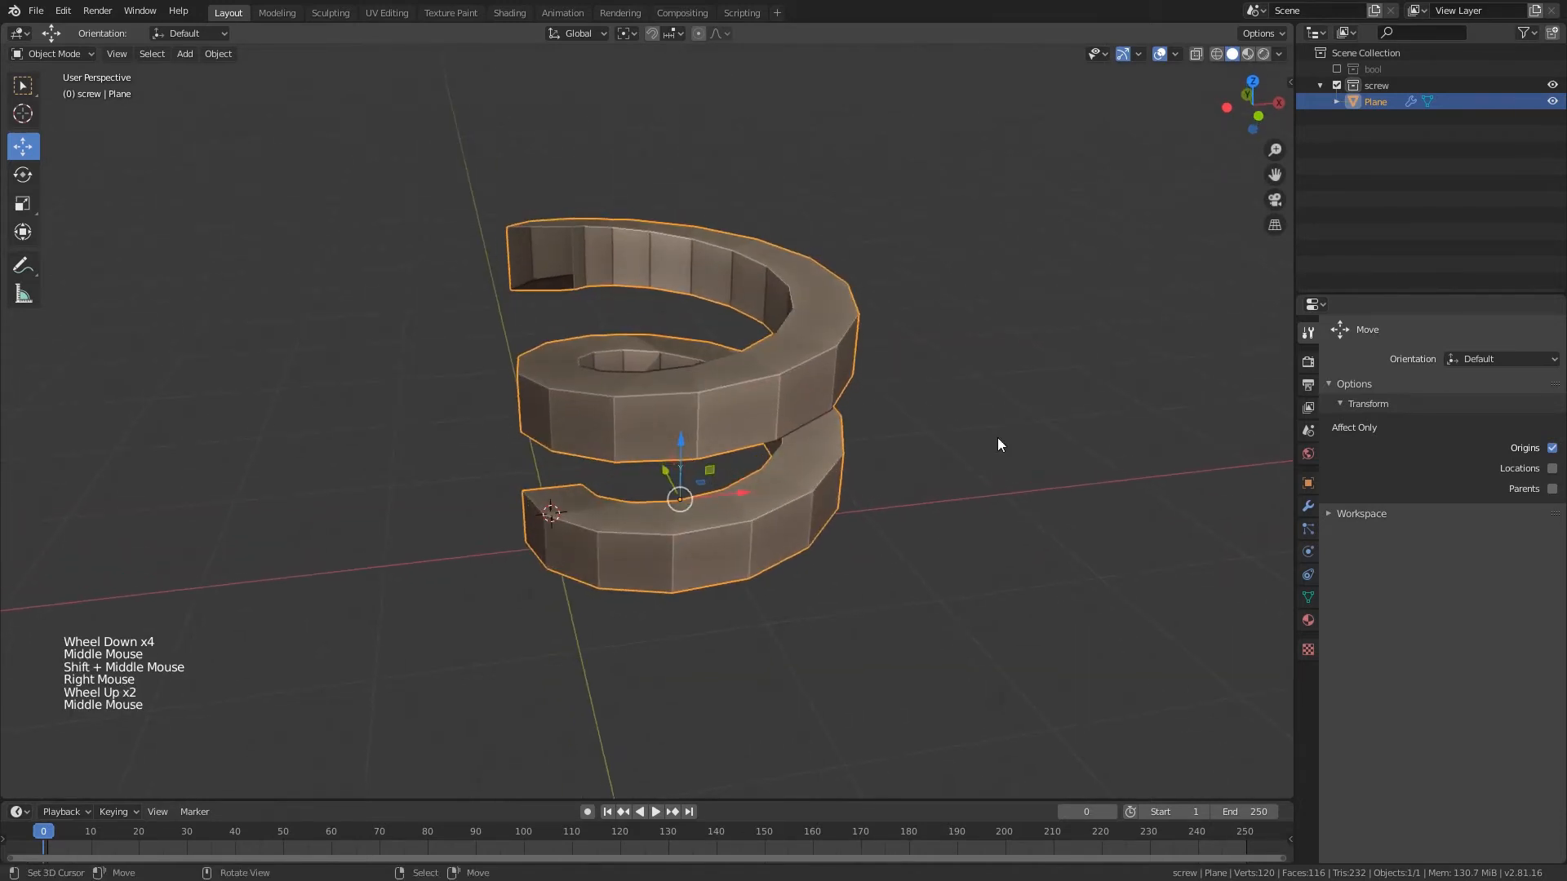
- Save the file and set the Screw modifier's screw offset to 18.8 m
{"action": "left_click", "coordinate": [1311, 506]}
{"action": "scroll", "coordinate": [897, 432], "scroll_direction": "down", "scroll_amount": 2}
{"action": "middle_click_drag", "start_coordinate": [826, 452], "coordinate": [808, 456], "text": "shift"}
{"action": "key", "text": "ctrl+s"}
{"action": "middle_click_drag", "start_coordinate": [808, 455], "coordinate": [773, 381]}
{"action": "left_click_drag", "start_coordinate": [1473, 401], "coordinate": [1505, 401]}
{"action": "scroll", "coordinate": [854, 312], "scroll_direction": "down", "scroll_amount": 2}
{"action": "middle_click_drag", "start_coordinate": [855, 311], "coordinate": [866, 335]}
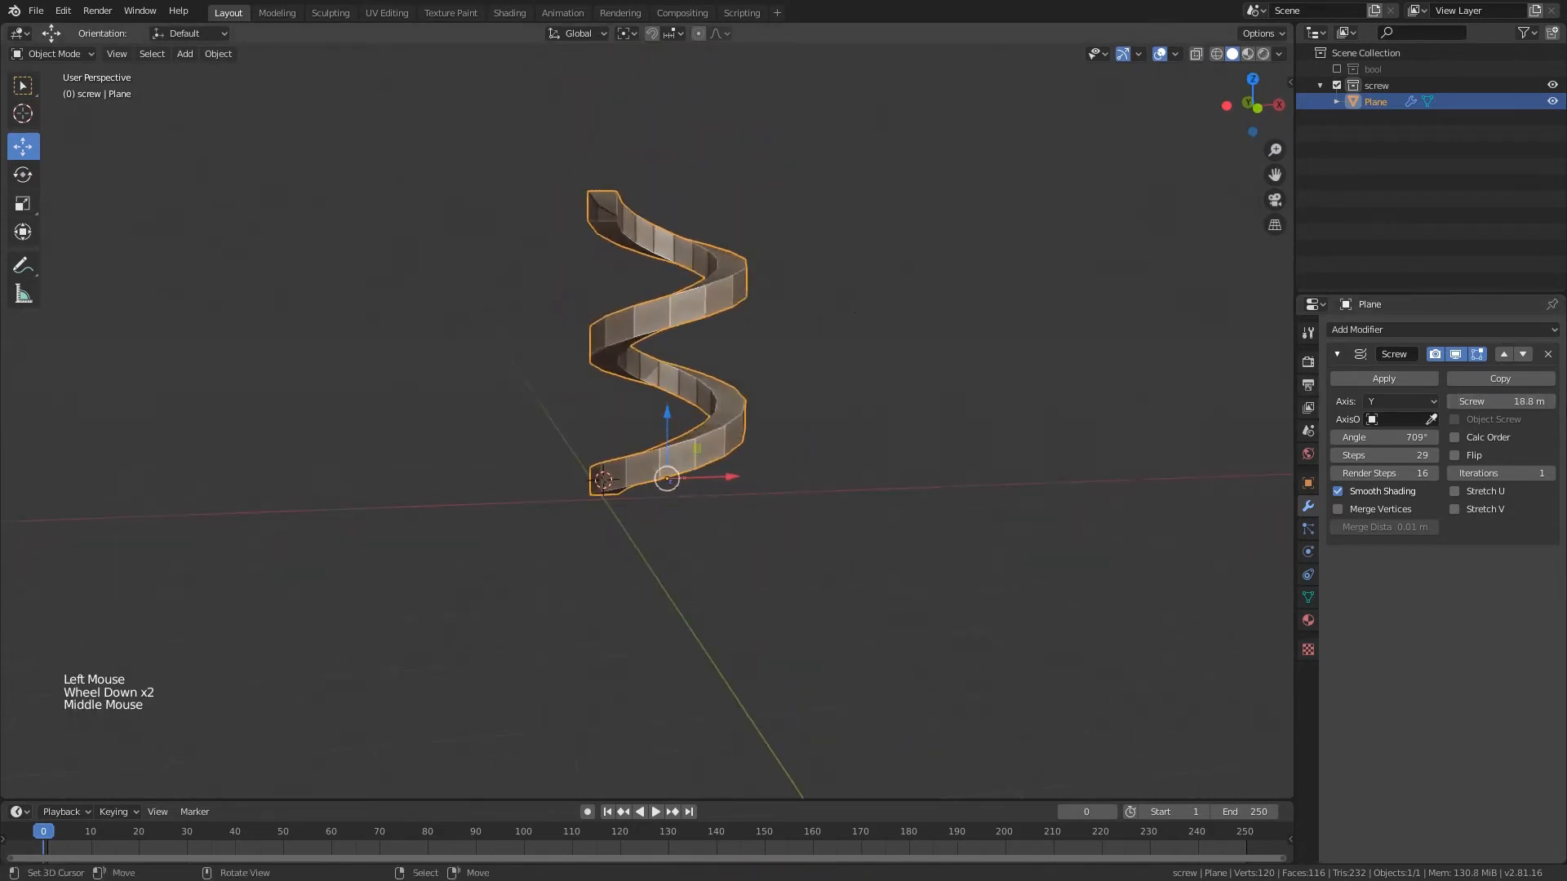
- Set the Screw modifier's screw offset to 25 m, angle to 1586° and steps to 500
{"action": "left_click_drag", "start_coordinate": [1500, 401], "coordinate": [1525, 401]}
{"action": "mouse_move", "coordinate": [1383, 437]}
{"action": "left_mouse_down"}
{"action": "mouse_move", "coordinate": [1456, 437]}
{"action": "mouse_move", "coordinate": [1387, 441]}
{"action": "left_mouse_up"}
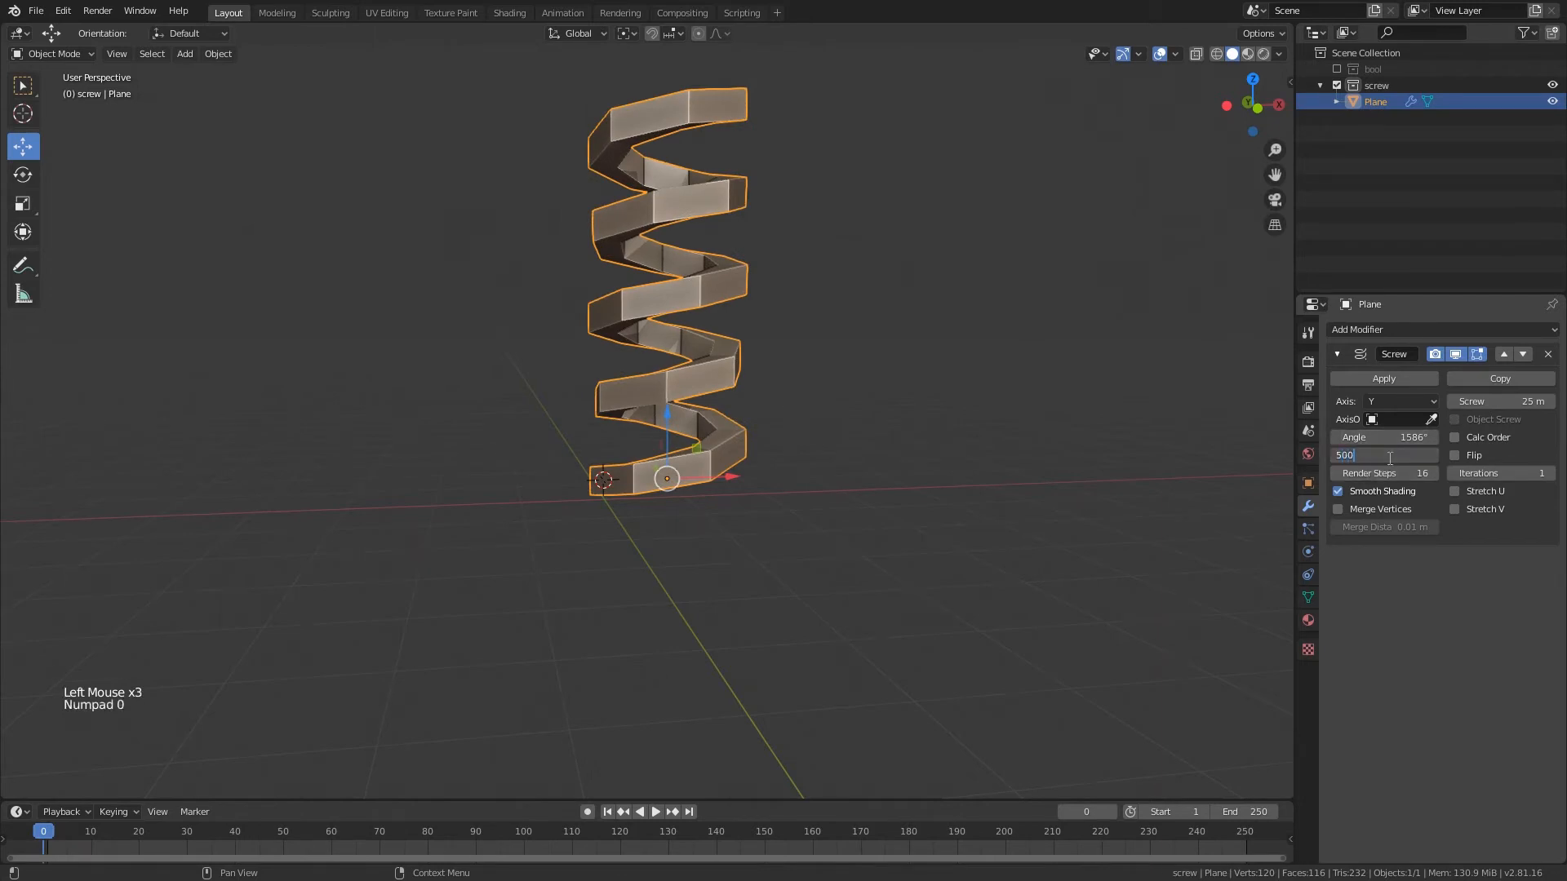
{"action": "left_click", "coordinate": [1390, 459]}
{"action": "type", "text": "500"}
{"action": "key", "text": "Return"}
{"action": "middle_click_drag", "start_coordinate": [886, 261], "coordinate": [914, 269]}
{"action": "scroll", "coordinate": [914, 269], "scroll_direction": "up", "scroll_amount": 2}
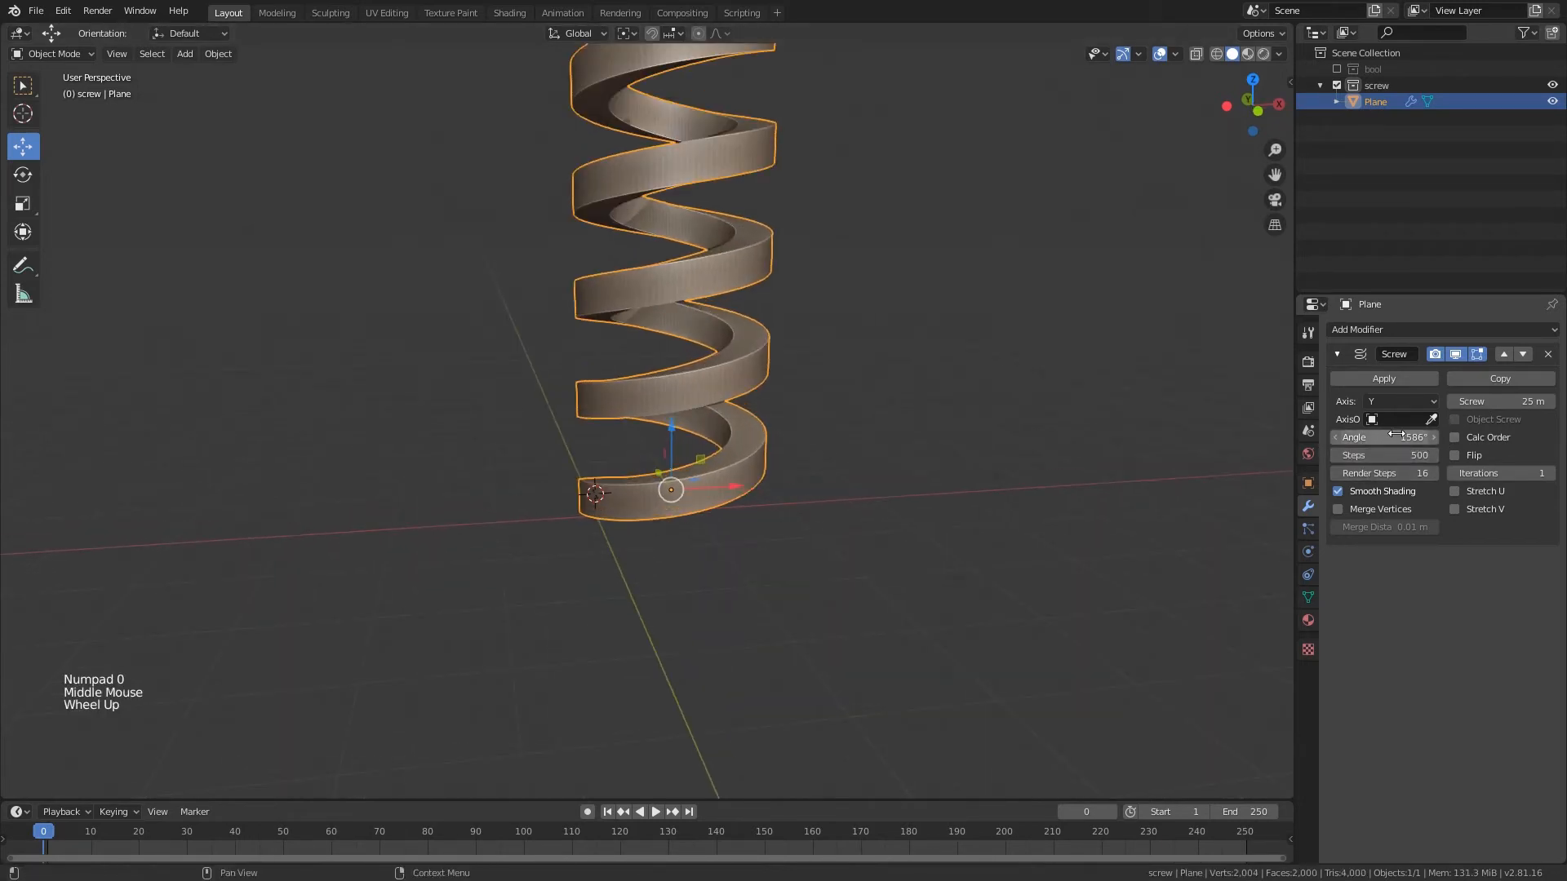
- Set the Screw modifier's angle to 5000° and its screw offset to 32.6 m
{"action": "left_click_drag", "start_coordinate": [1396, 436], "coordinate": [1410, 439]}
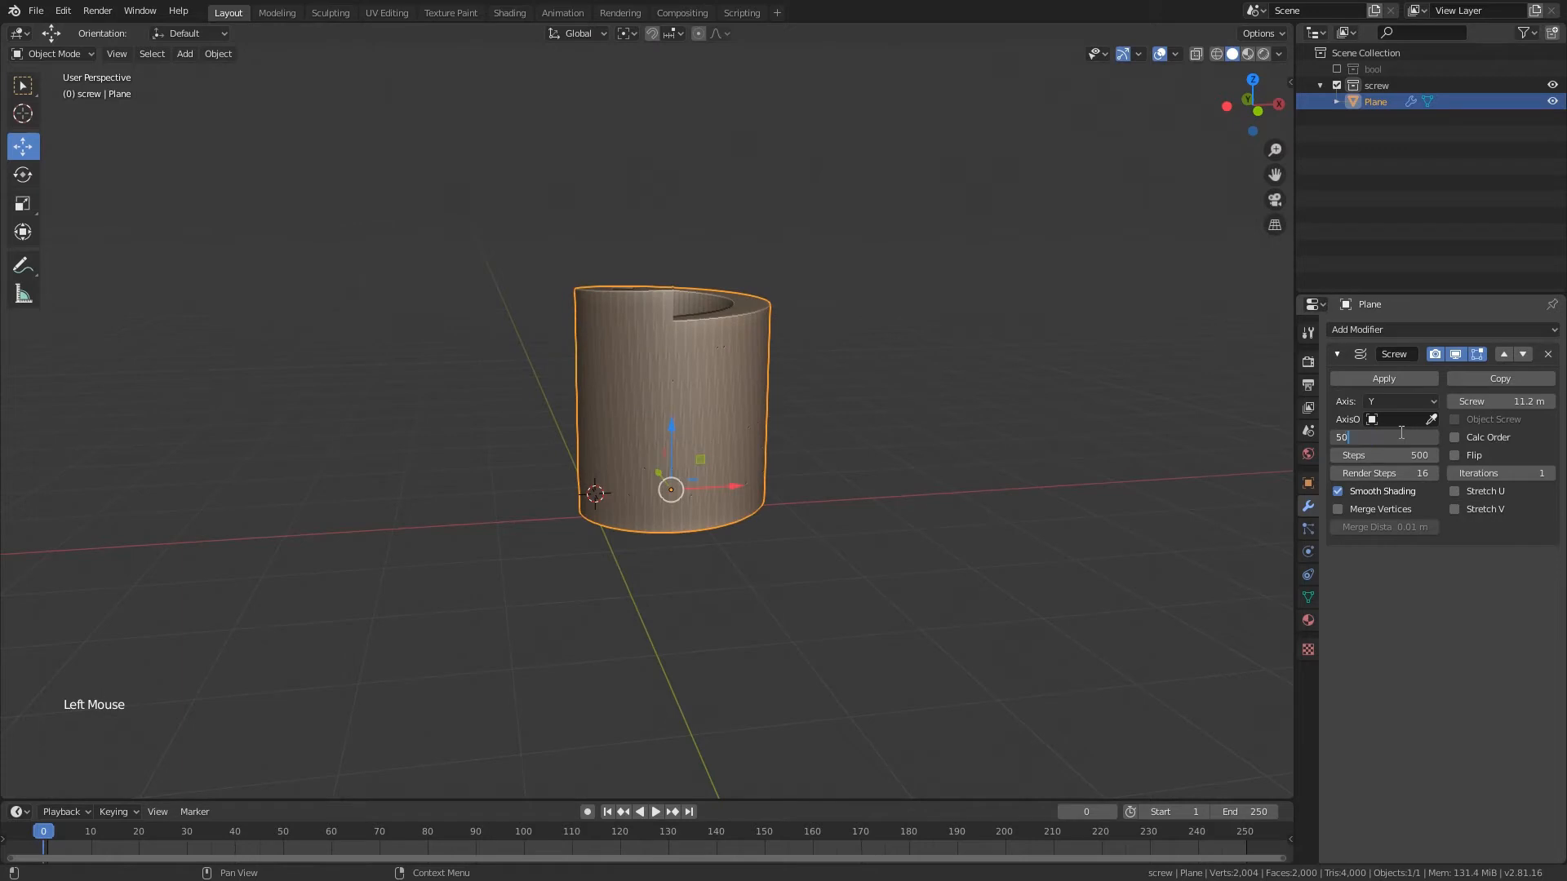
{"action": "type", "text": "00"}
{"action": "key", "text": "Return"}
{"action": "left_click_drag", "start_coordinate": [1500, 402], "coordinate": [1542, 401]}
{"action": "scroll", "coordinate": [759, 373], "scroll_direction": "down", "scroll_amount": 2}
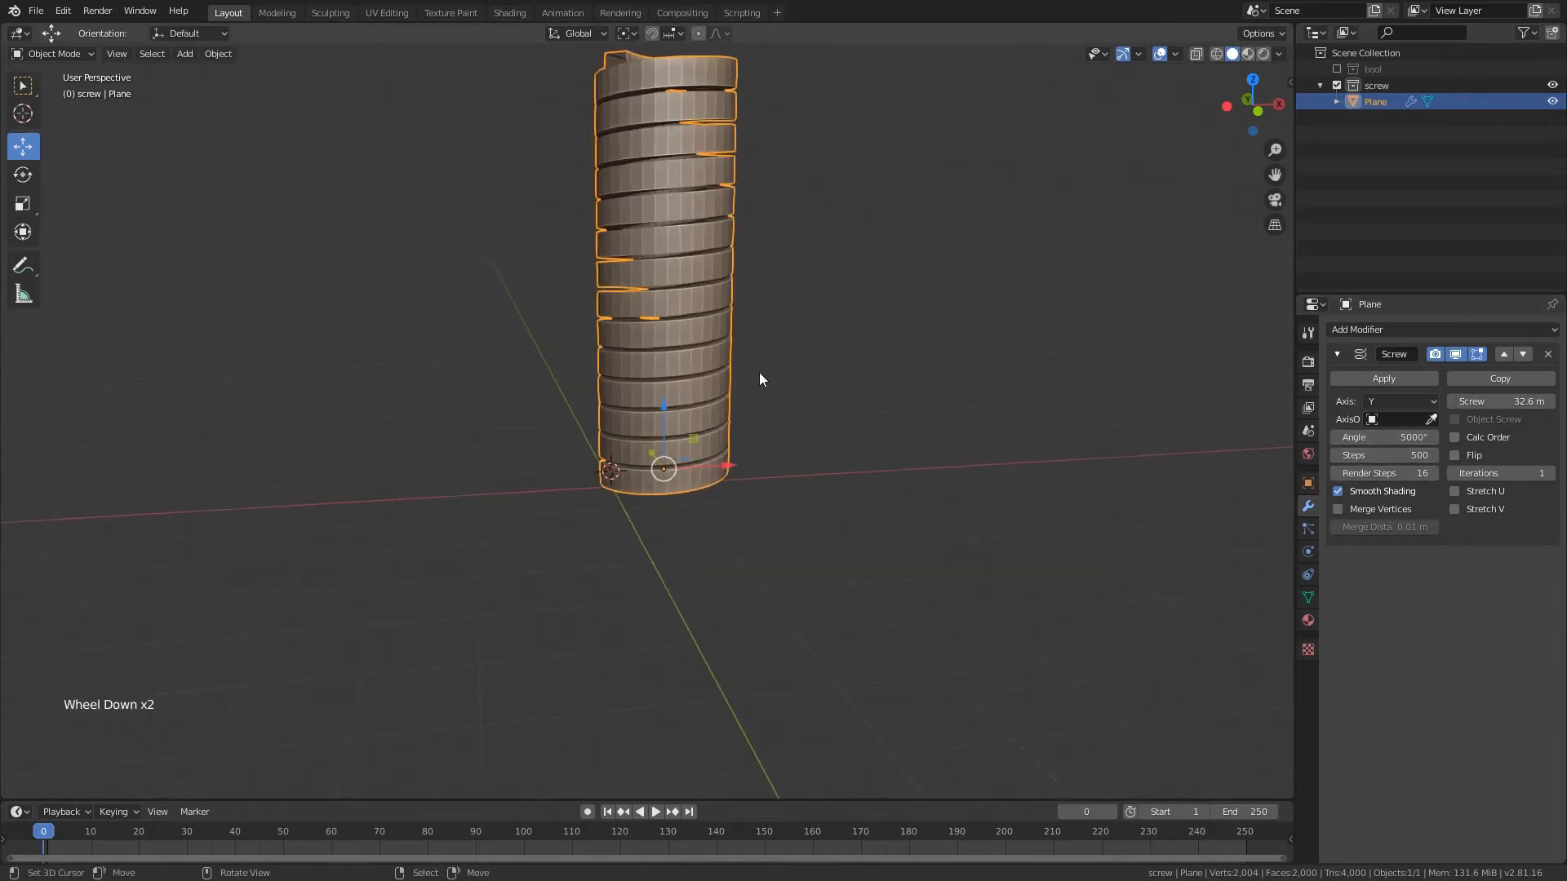
- In Edit Mode, scale the profile's outer vertical edge to about 0.13 to taper the thread
{"action": "middle_click_drag", "start_coordinate": [759, 373], "coordinate": [692, 377]}
{"action": "scroll", "coordinate": [692, 377], "scroll_direction": "up", "scroll_amount": 3}
{"action": "scroll", "coordinate": [684, 433], "scroll_direction": "up", "scroll_amount": 4}
{"action": "mouse_move", "coordinate": [769, 449]}
{"action": "middle_mouse_down", "text": "shift"}
{"action": "mouse_move", "coordinate": [684, 434]}
{"action": "mouse_move", "coordinate": [856, 361]}
{"action": "mouse_move", "coordinate": [623, 333]}
{"action": "mouse_move", "coordinate": [644, 373]}
{"action": "mouse_move", "coordinate": [774, 424]}
{"action": "middle_mouse_up", "text": "shift"}
{"action": "key", "text": "Tab"}
{"action": "key", "text": "2"}
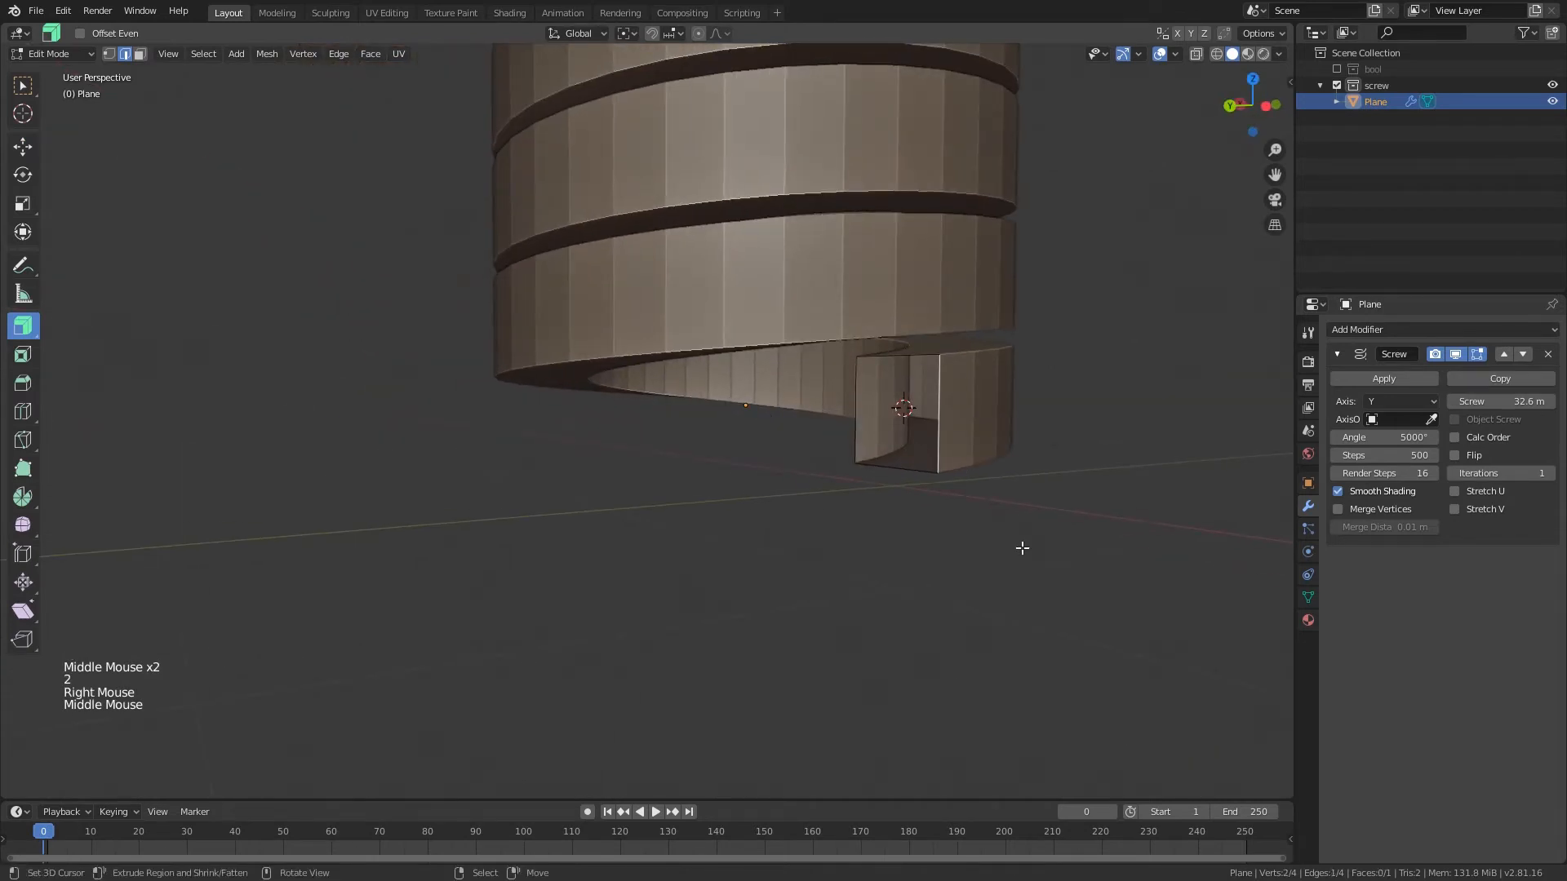
{"action": "key", "text": "s"}
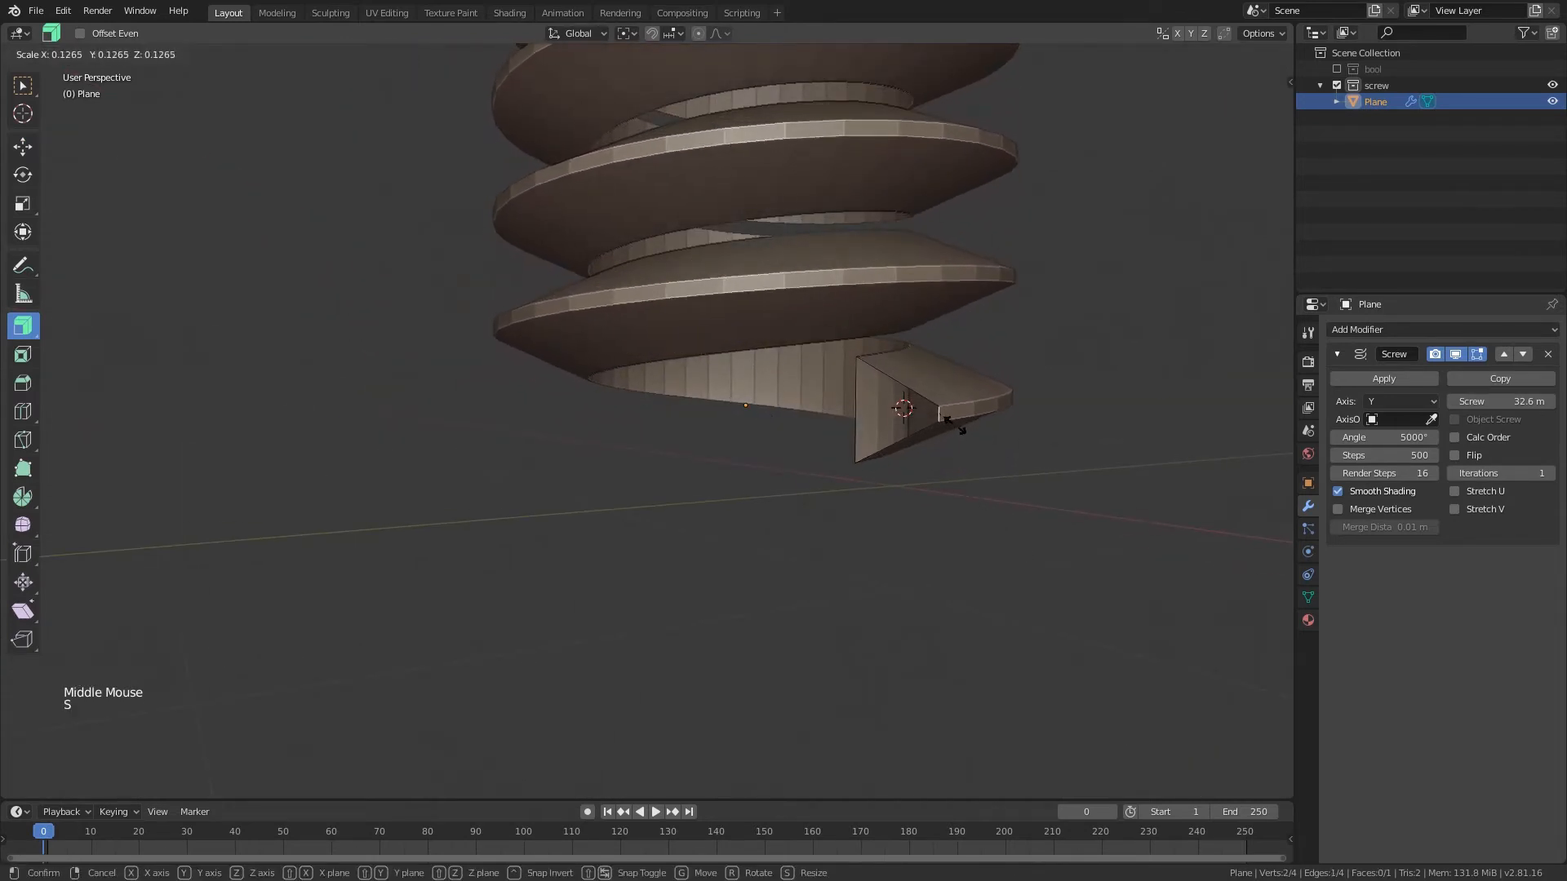
{"action": "left_click", "coordinate": [955, 424]}
- Move the profile's inner vertical edge along X toward the outer edge to make the coil thinner
{"action": "scroll", "coordinate": [930, 419], "scroll_direction": "down", "scroll_amount": 6}
{"action": "middle_click_drag", "start_coordinate": [927, 419], "coordinate": [685, 458]}
{"action": "scroll", "coordinate": [773, 473], "scroll_direction": "up", "scroll_amount": 6}
{"action": "middle_click_drag", "start_coordinate": [914, 412], "coordinate": [856, 433]}
{"action": "right_click", "coordinate": [941, 400]}
{"action": "key", "text": "g"}
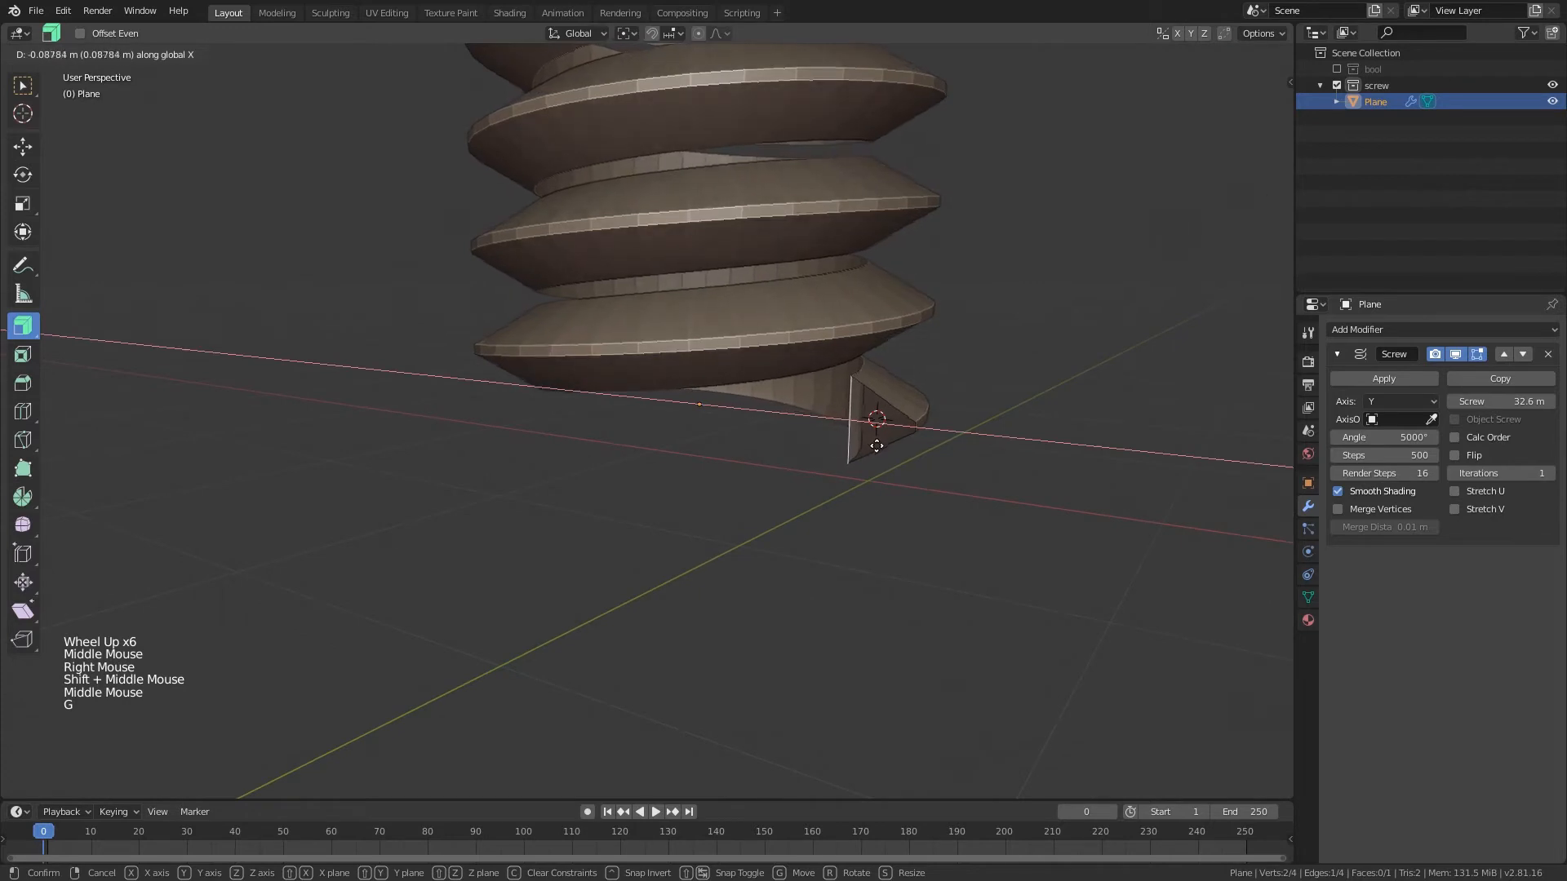
{"action": "left_click", "coordinate": [901, 451]}
- Scale down the profile's inner edge and shift it farther outward, slimming the coil into a spring shape
{"action": "key", "text": "s"}
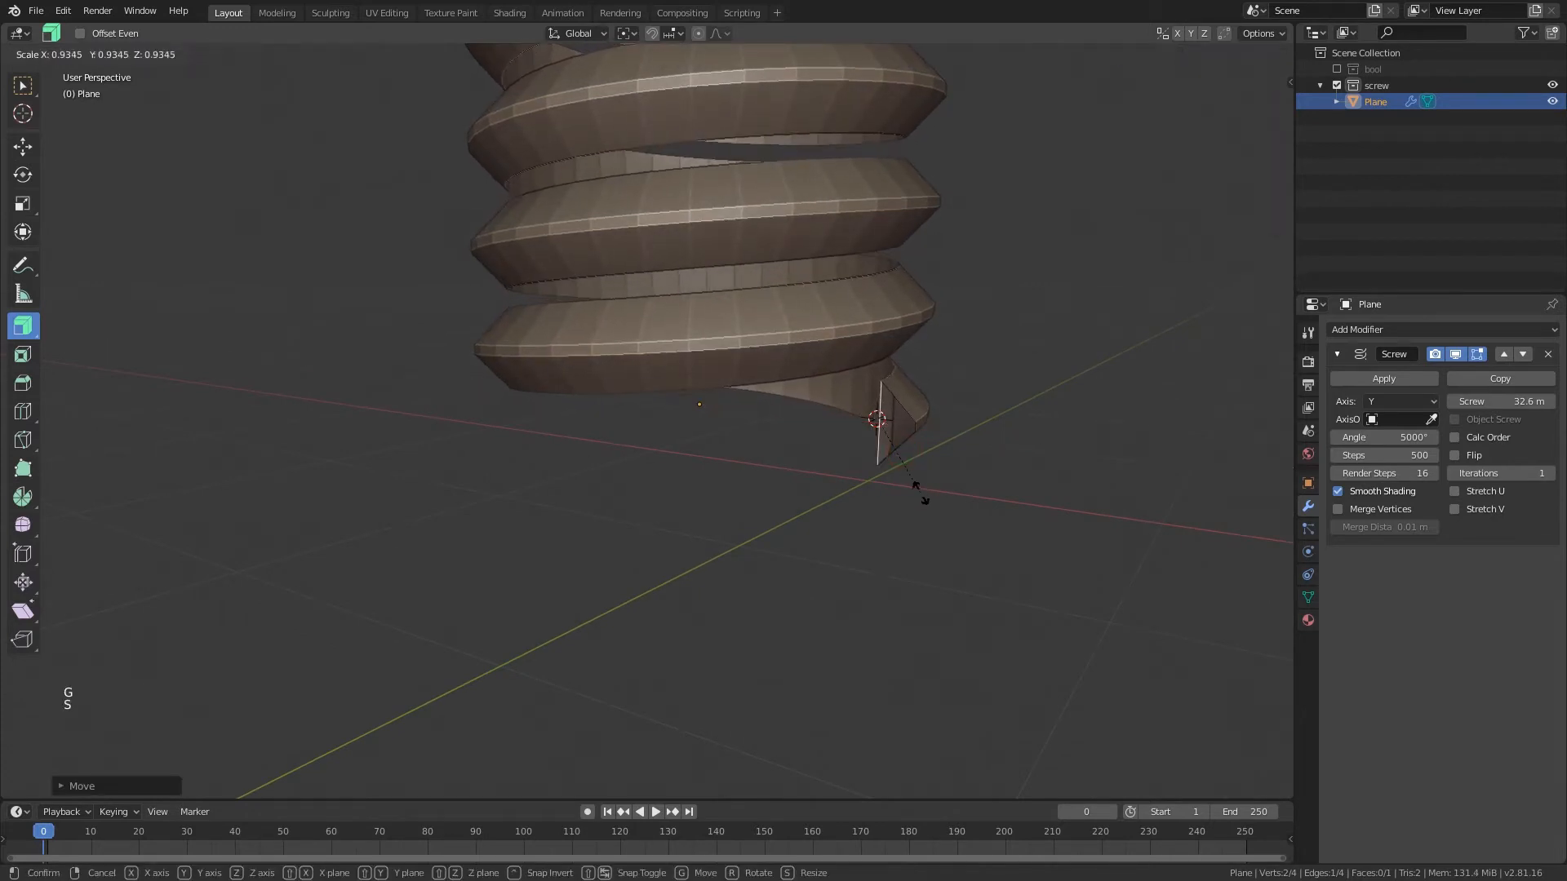
{"action": "left_click", "coordinate": [908, 475]}
{"action": "key", "text": "g"}
{"action": "left_click", "coordinate": [920, 479]}
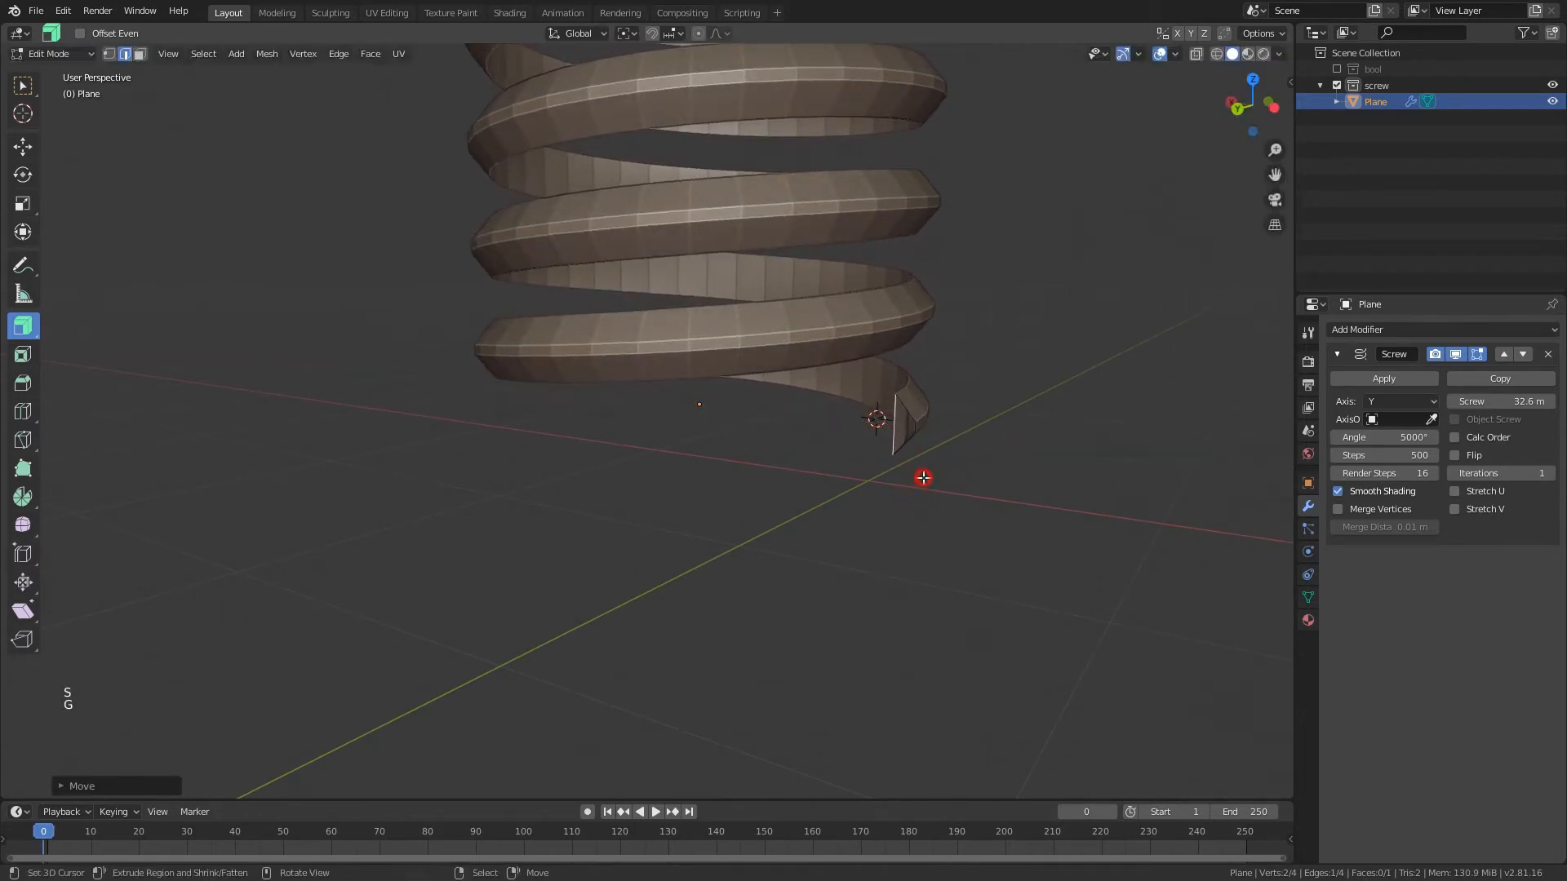
{"action": "key", "text": "g"}
{"action": "left_click", "coordinate": [930, 480]}
{"action": "key", "text": "s"}
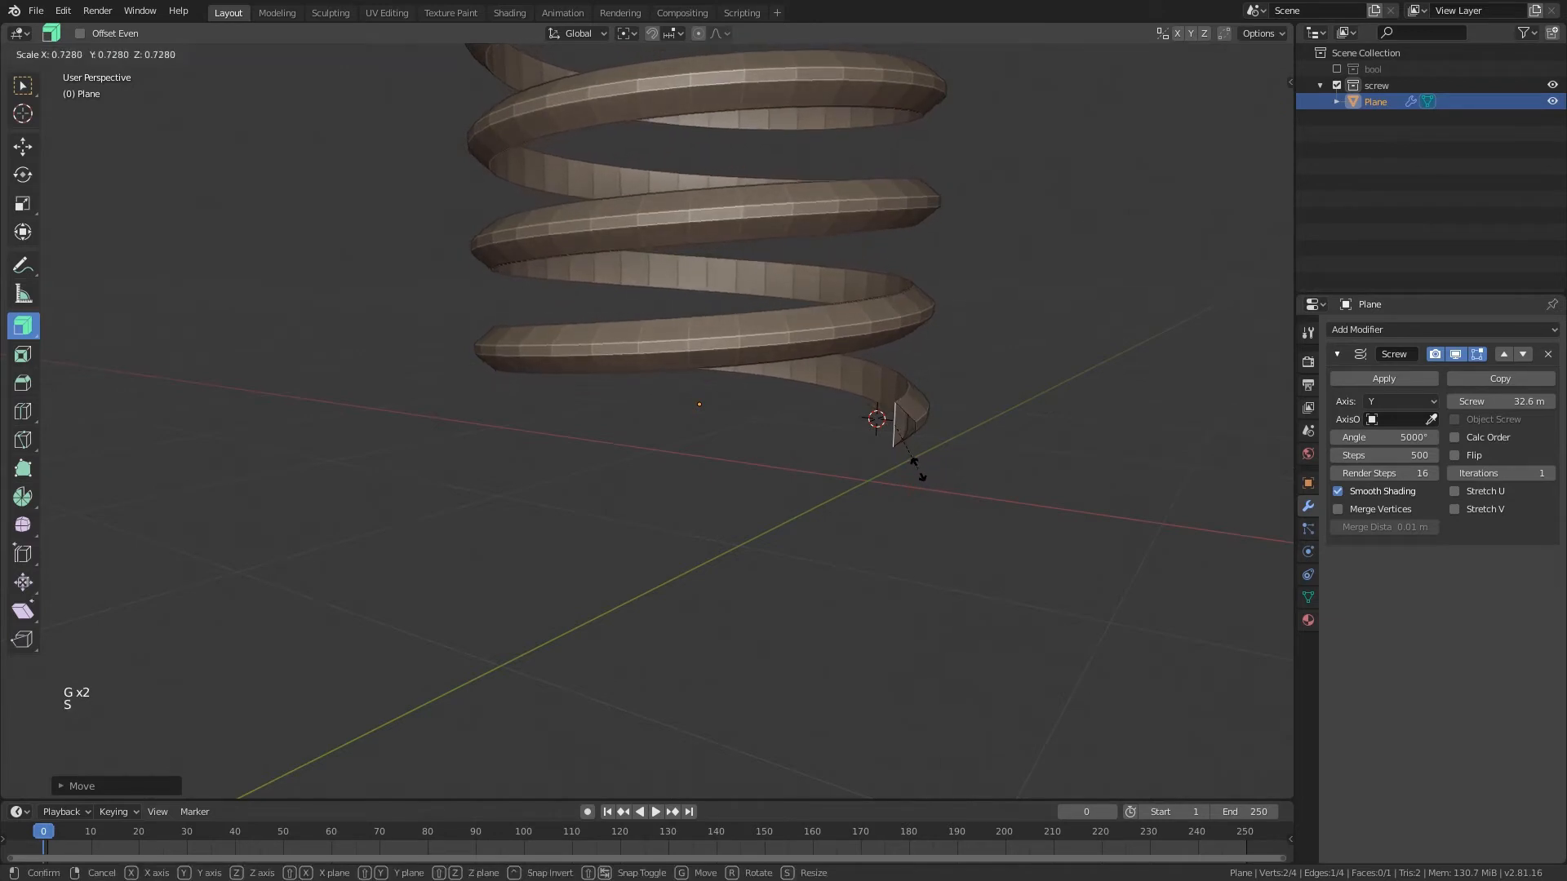
{"action": "left_click", "coordinate": [917, 467]}
- Return to Object Mode and save the file
{"action": "scroll", "coordinate": [865, 410], "scroll_direction": "down", "scroll_amount": 5}
{"action": "middle_click_drag", "start_coordinate": [864, 409], "coordinate": [825, 473], "text": "shift"}
{"action": "middle_click_drag", "start_coordinate": [825, 473], "coordinate": [787, 459]}
{"action": "scroll", "coordinate": [759, 518], "scroll_direction": "down", "scroll_amount": 2}
{"action": "key", "text": "Tab"}
{"action": "key", "text": "ctrl+s"}
{"action": "middle_click_drag", "start_coordinate": [617, 376], "coordinate": [643, 338]}
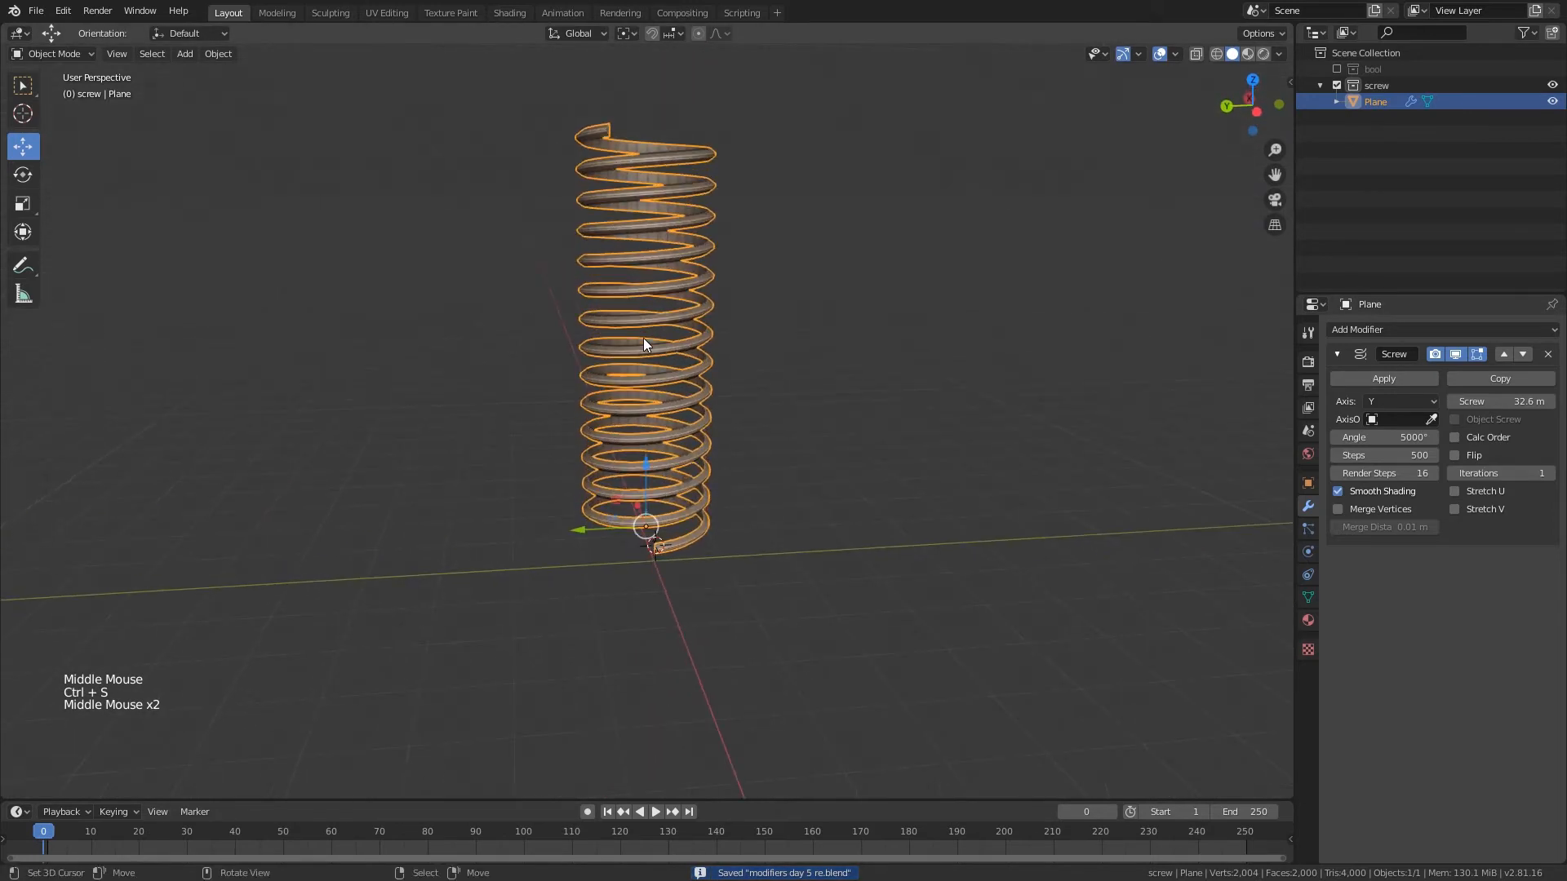
- In top view, select the coil and snap the 3D cursor to its origin
{"action": "right_click", "coordinate": [997, 286]}
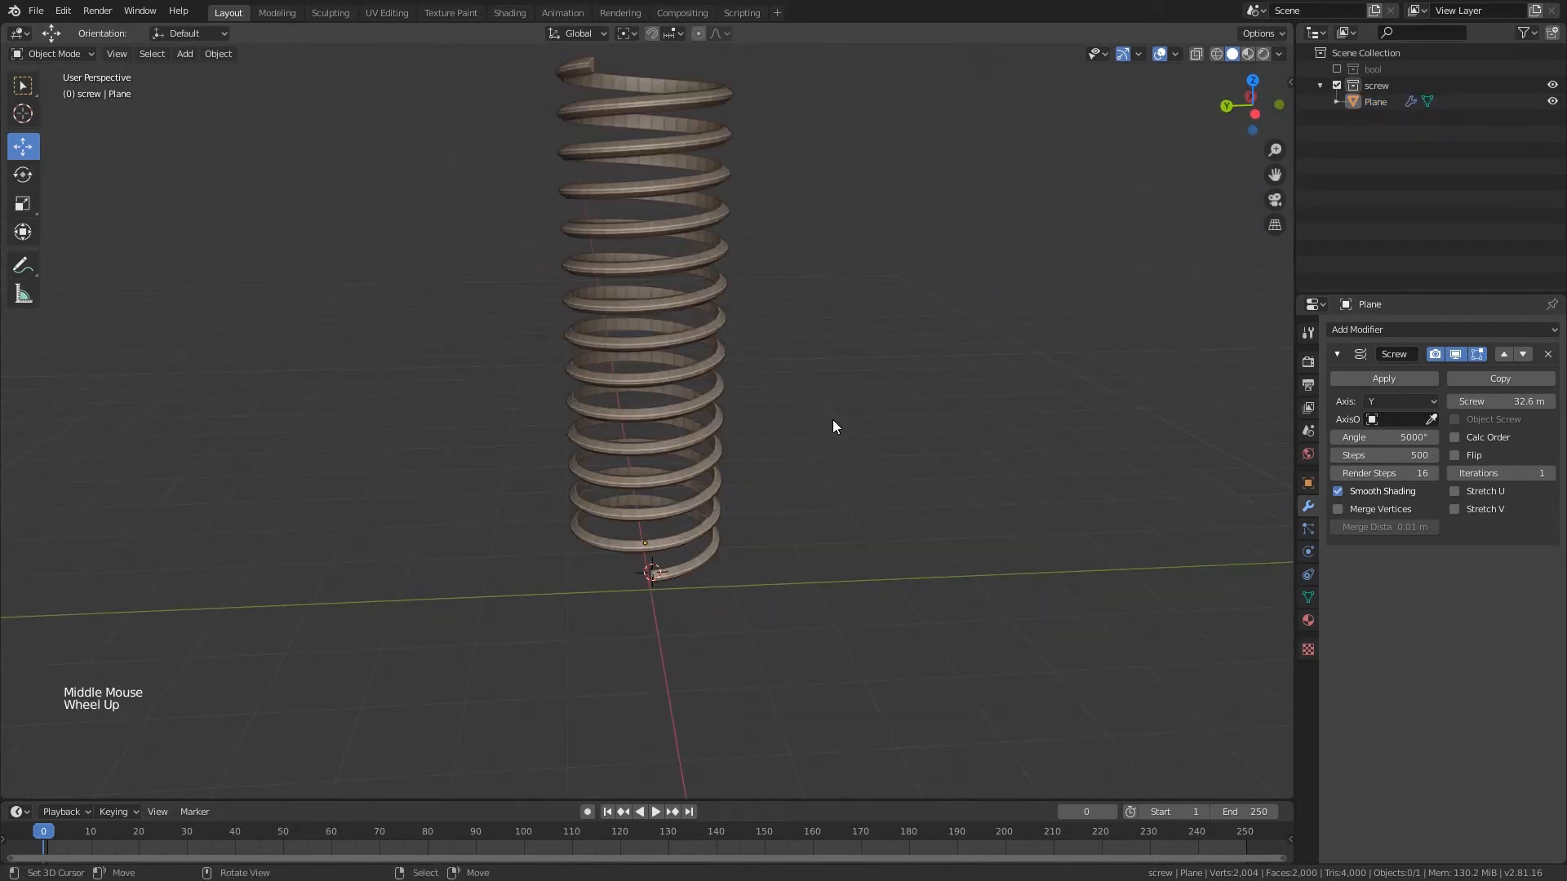
{"action": "key", "text": "KP_7"}
{"action": "scroll", "coordinate": [832, 419], "scroll_direction": "up", "scroll_amount": 3}
{"action": "middle_click_drag", "start_coordinate": [832, 419], "coordinate": [628, 424], "text": "shift"}
{"action": "key", "text": "shift+a"}
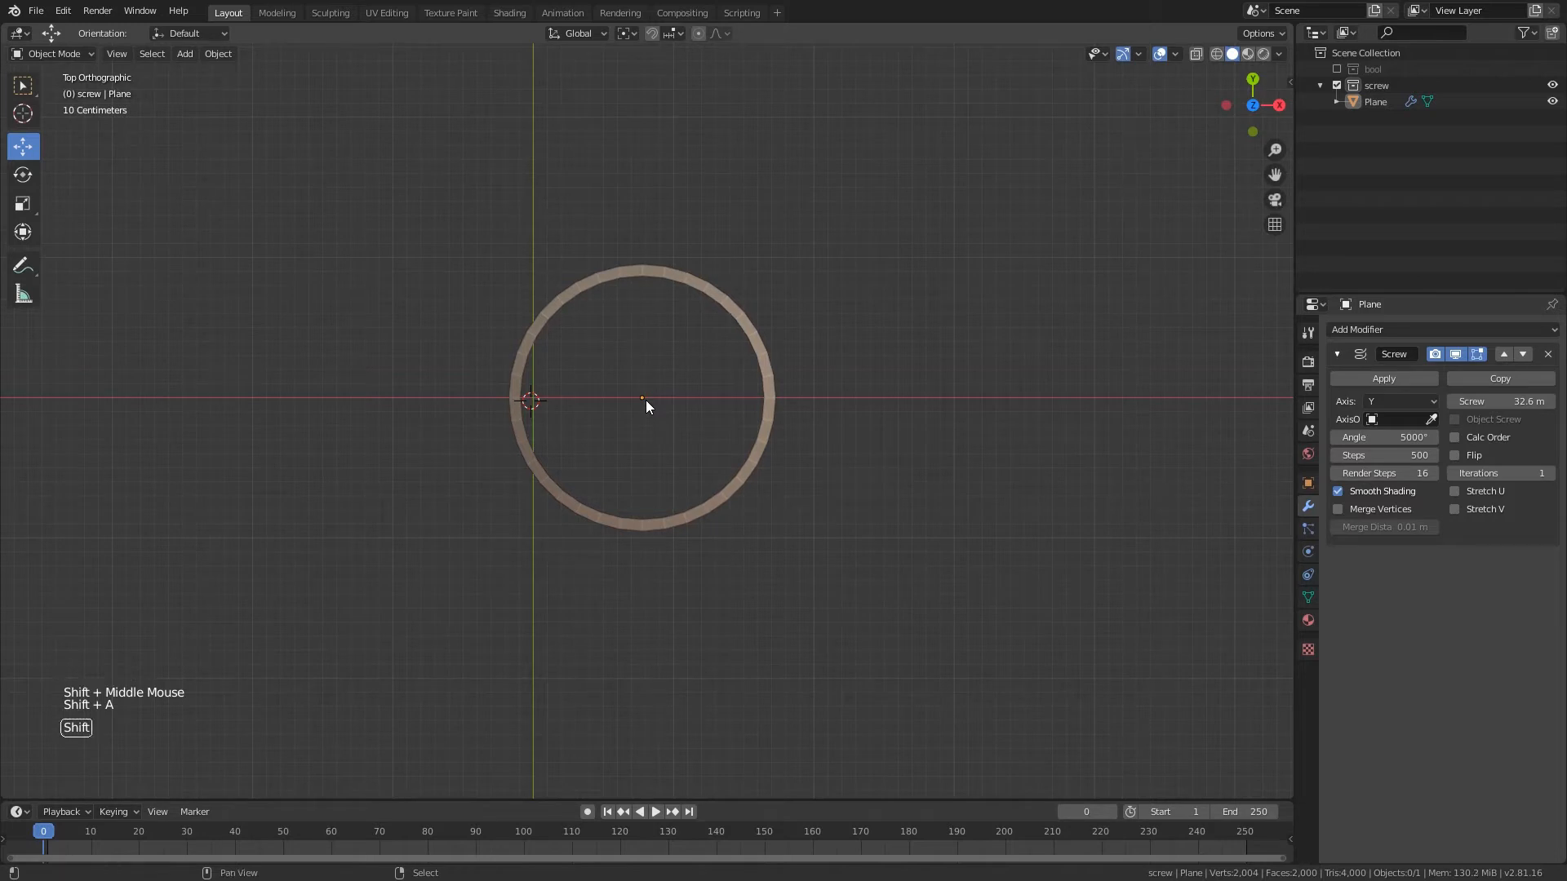
{"action": "key", "text": "shift+s"}
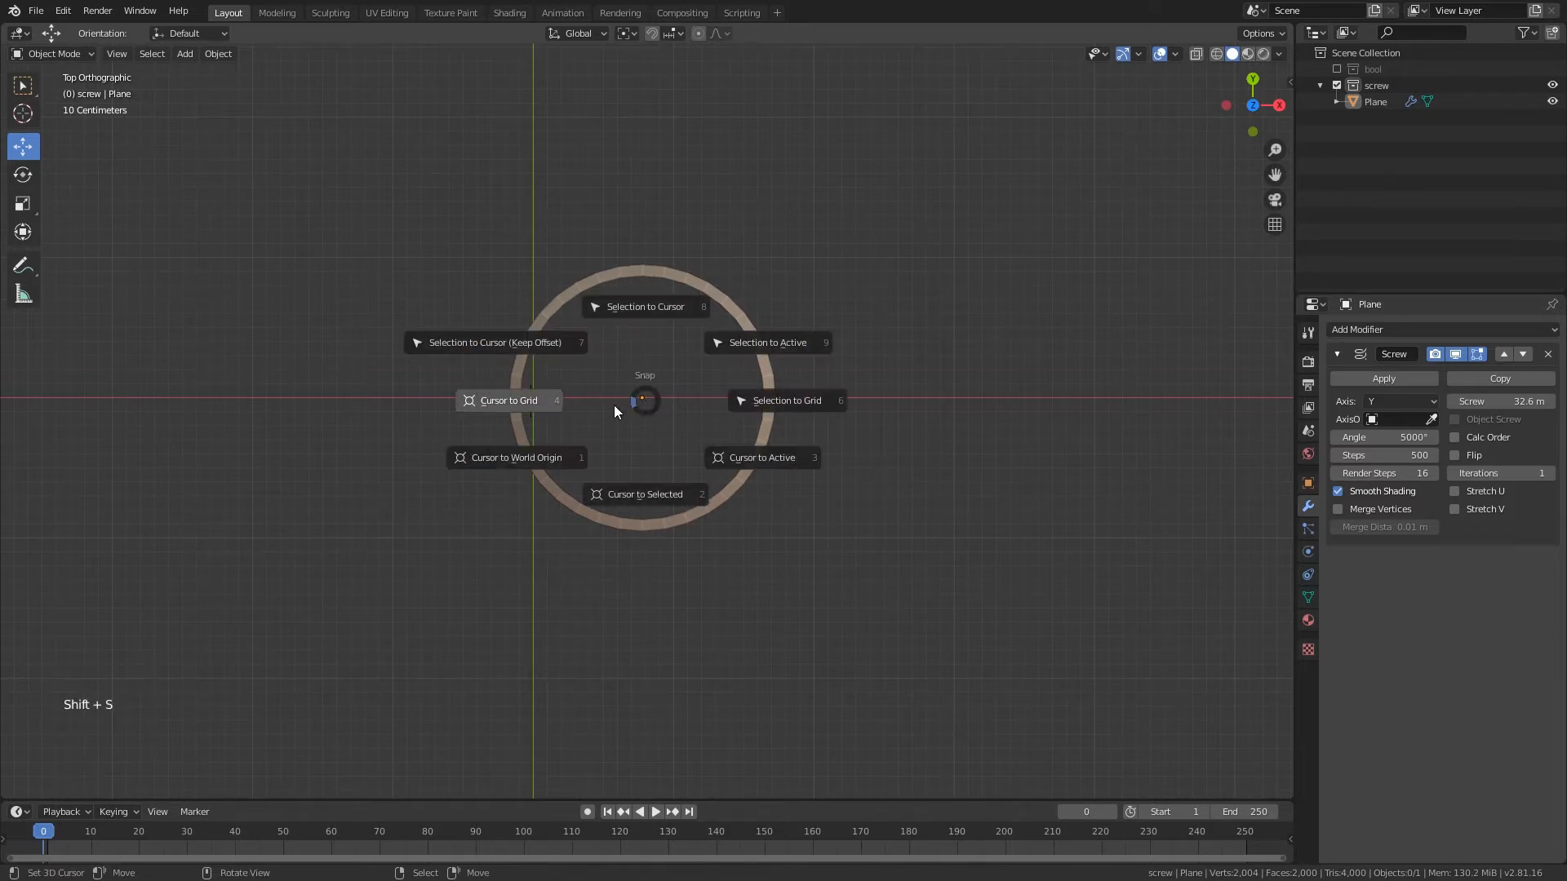
{"action": "key", "text": "shift+s"}
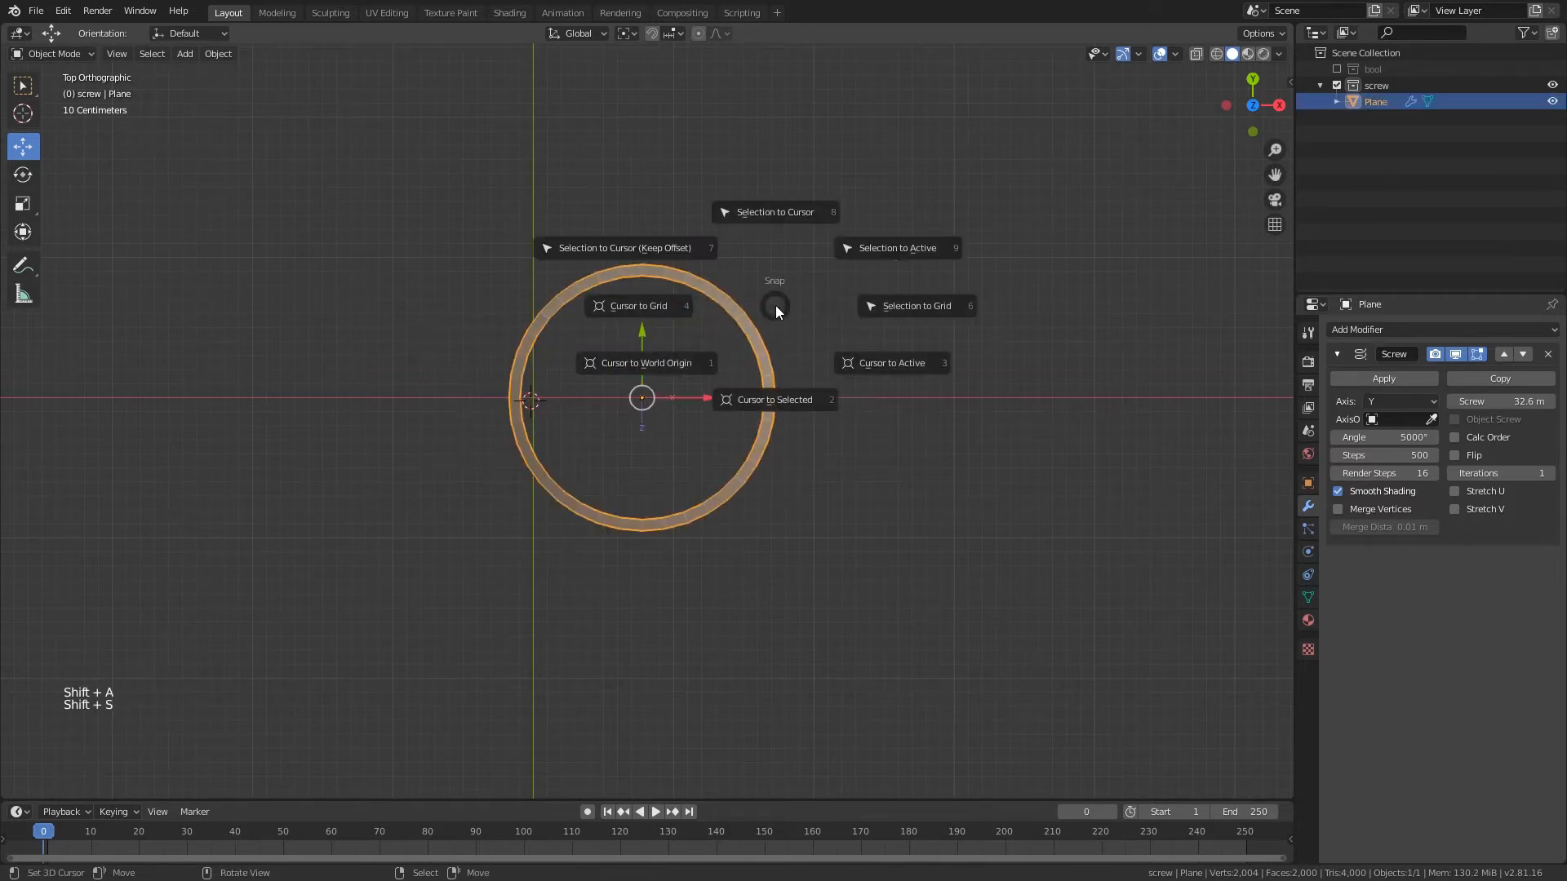
{"action": "left_click", "coordinate": [792, 403]}
{"action": "middle_click_drag", "start_coordinate": [746, 423], "coordinate": [742, 325]}
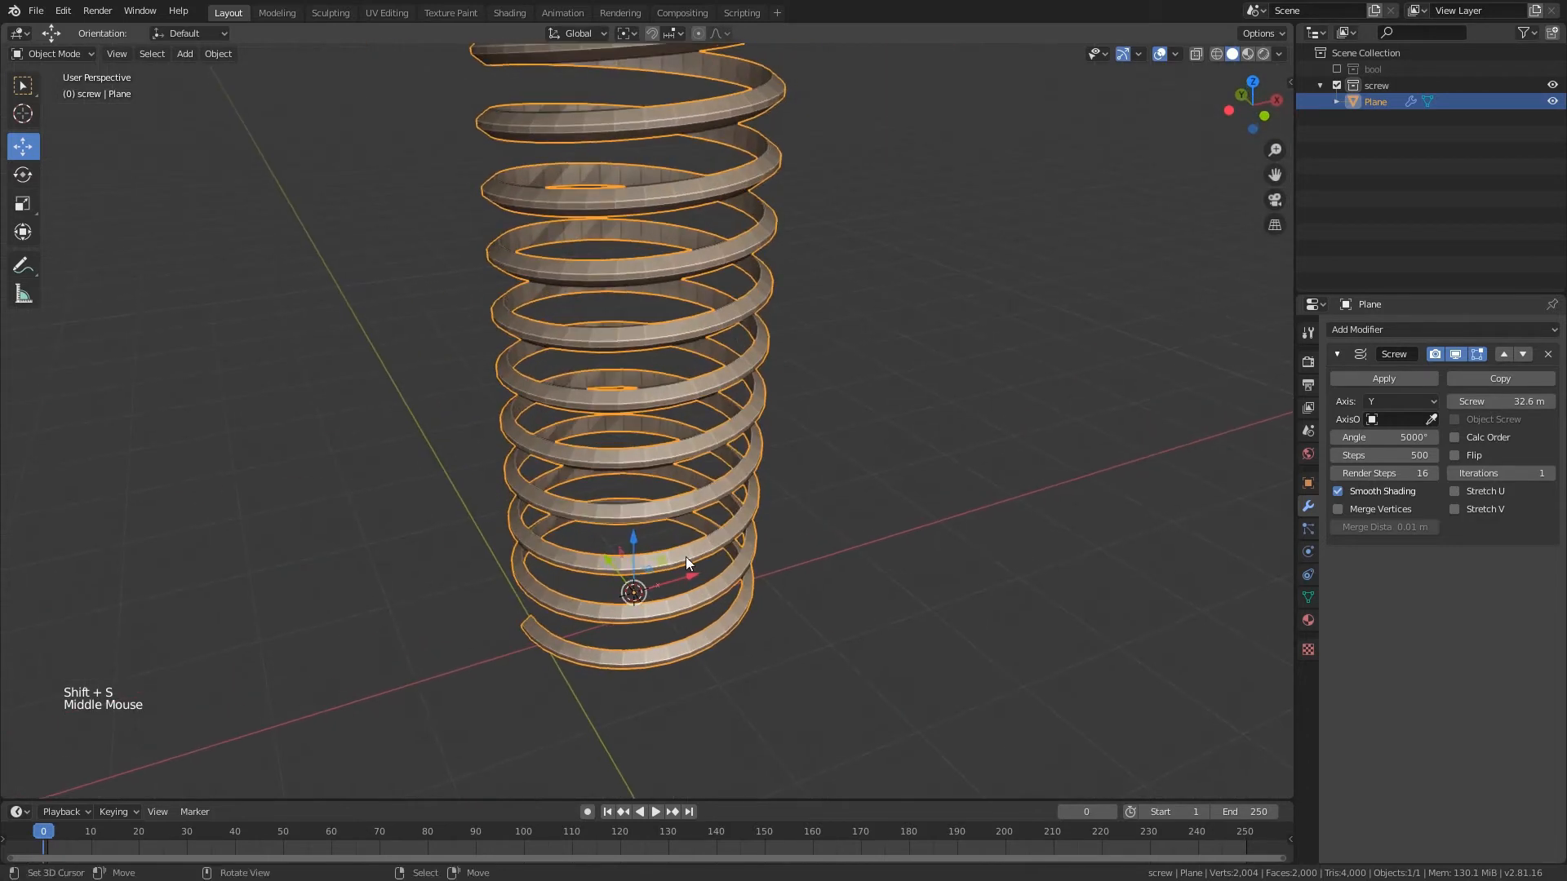
- Add a cylinder mesh at the 3D cursor inside the coil
{"action": "middle_click_drag", "start_coordinate": [685, 557], "coordinate": [638, 654]}
{"action": "scroll", "coordinate": [642, 586], "scroll_direction": "down", "scroll_amount": 3}
{"action": "middle_click_drag", "start_coordinate": [702, 423], "coordinate": [746, 398]}
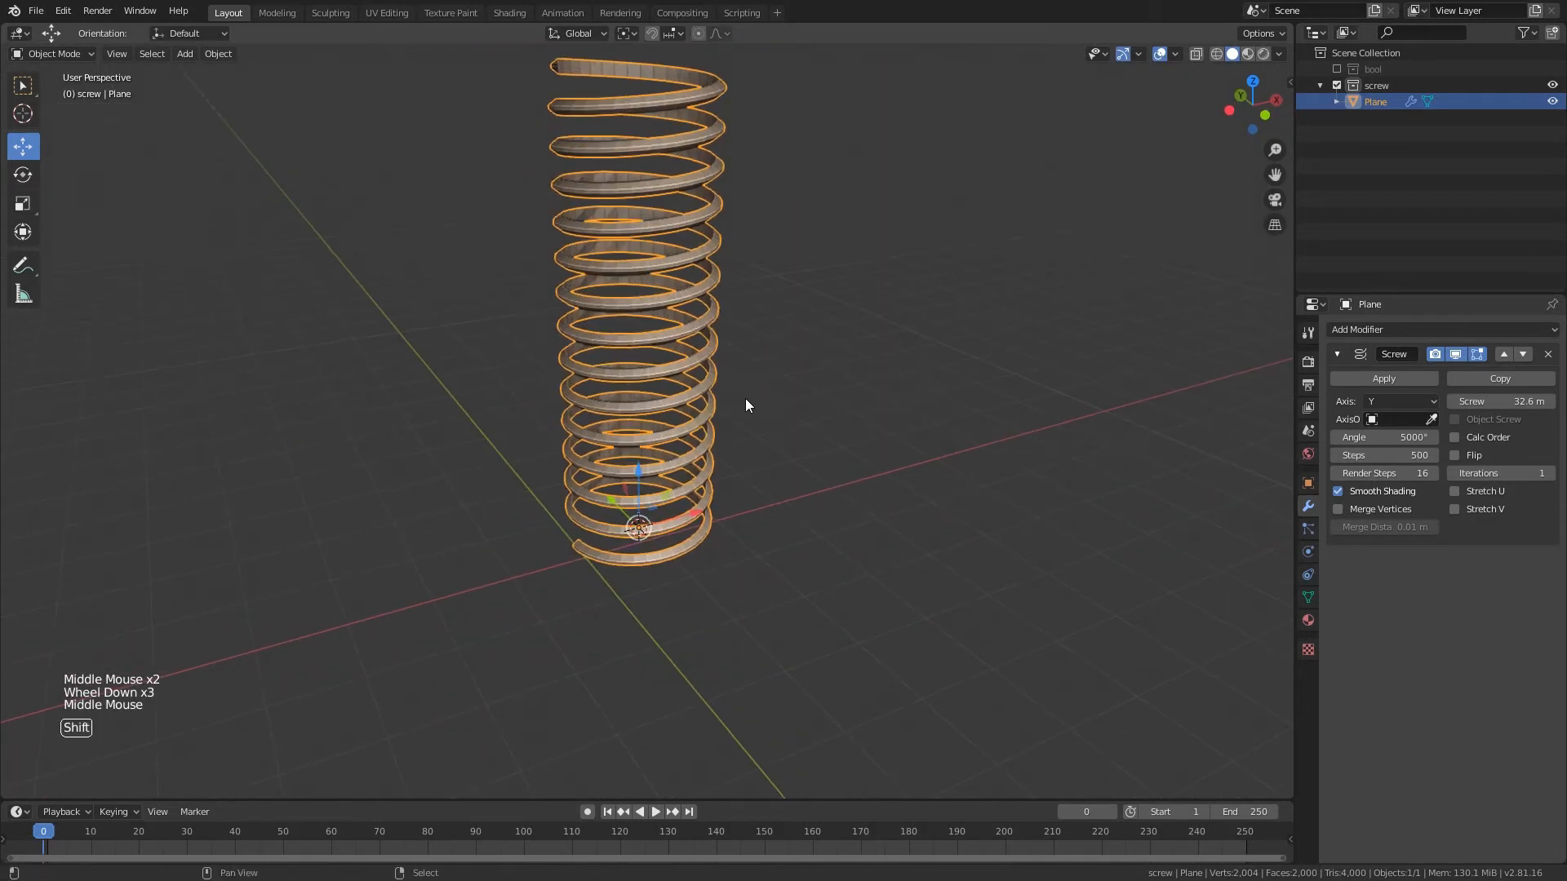
{"action": "key", "text": "shift+a"}
{"action": "mouse_move", "coordinate": [744, 398]}
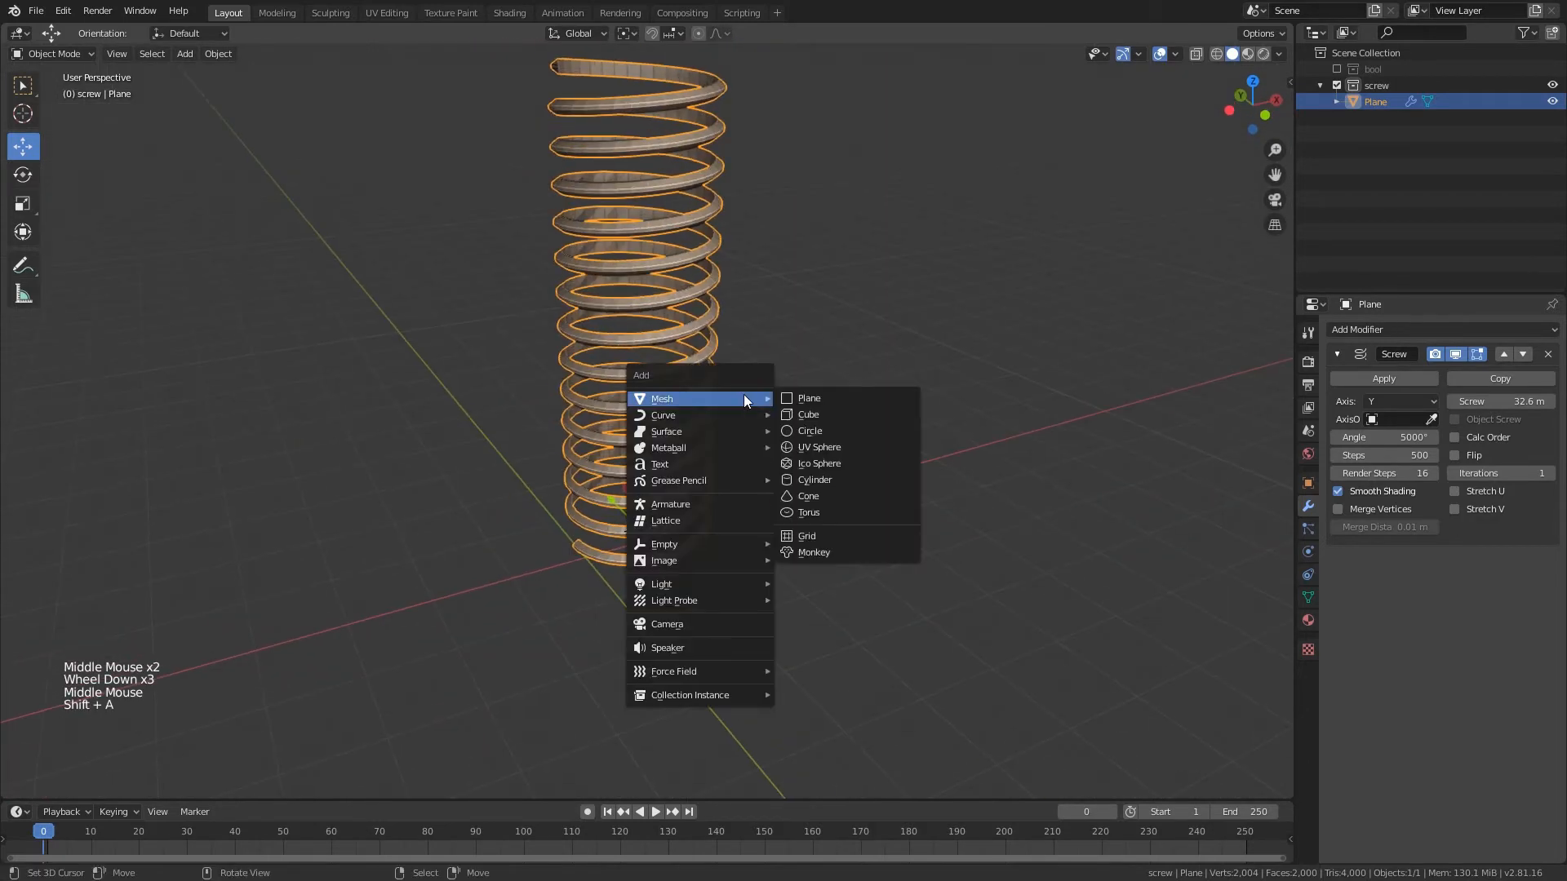
{"action": "left_click", "coordinate": [825, 482]}
{"action": "middle_click_drag", "start_coordinate": [790, 482], "coordinate": [791, 469]}
{"action": "key", "text": "g"}
{"action": "key", "text": "z"}
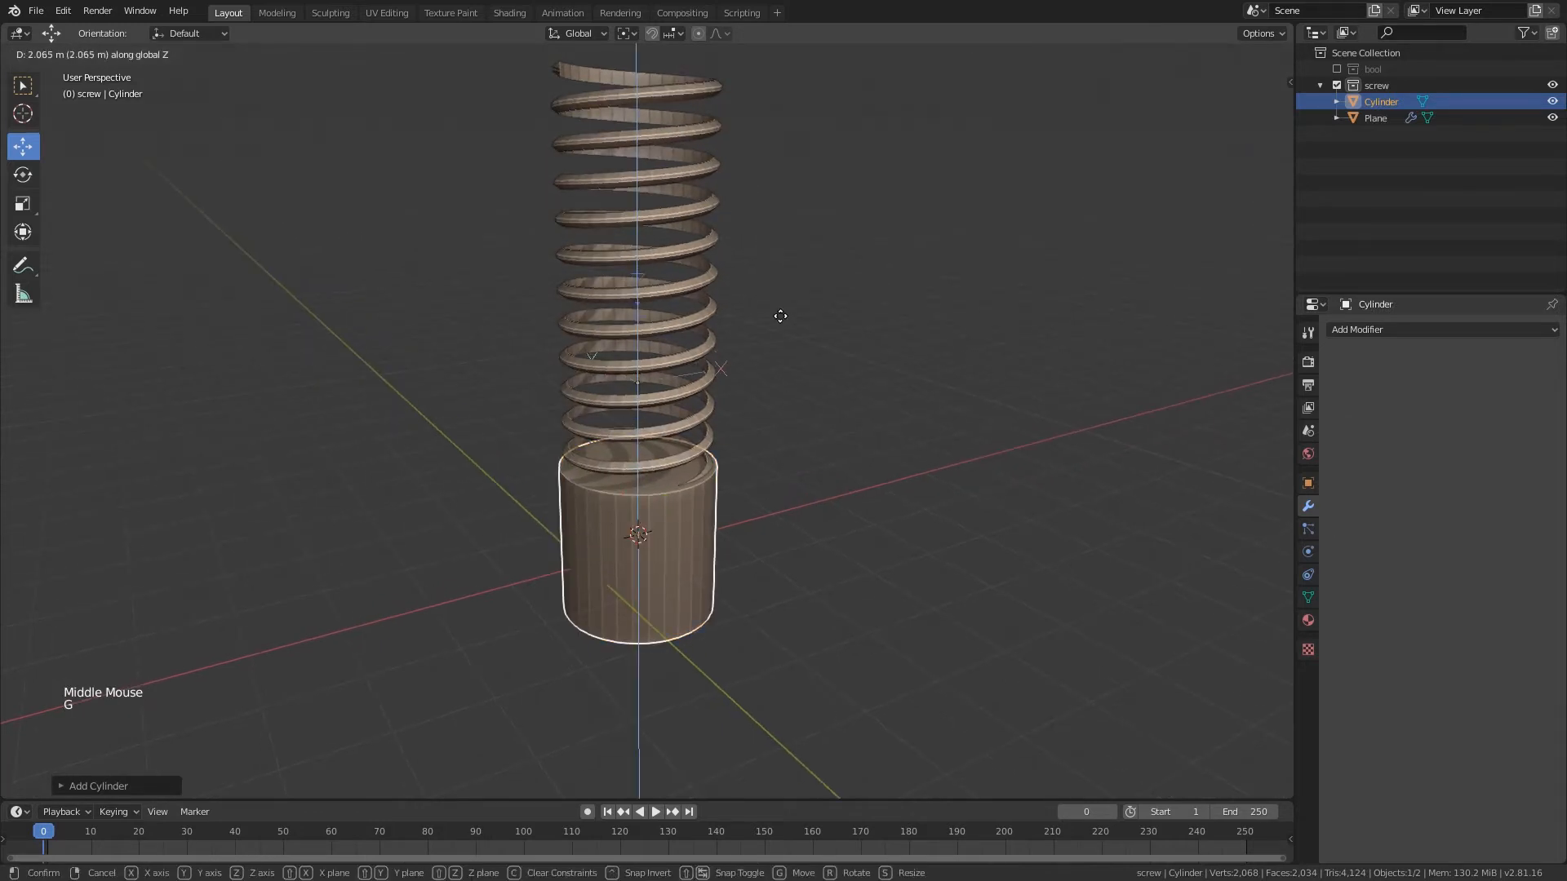
{"action": "left_click", "coordinate": [780, 316]}
- Turn off origins-only transforms and raise the cylinder along Z toward the base of the coil
{"action": "left_click", "coordinate": [1309, 333]}
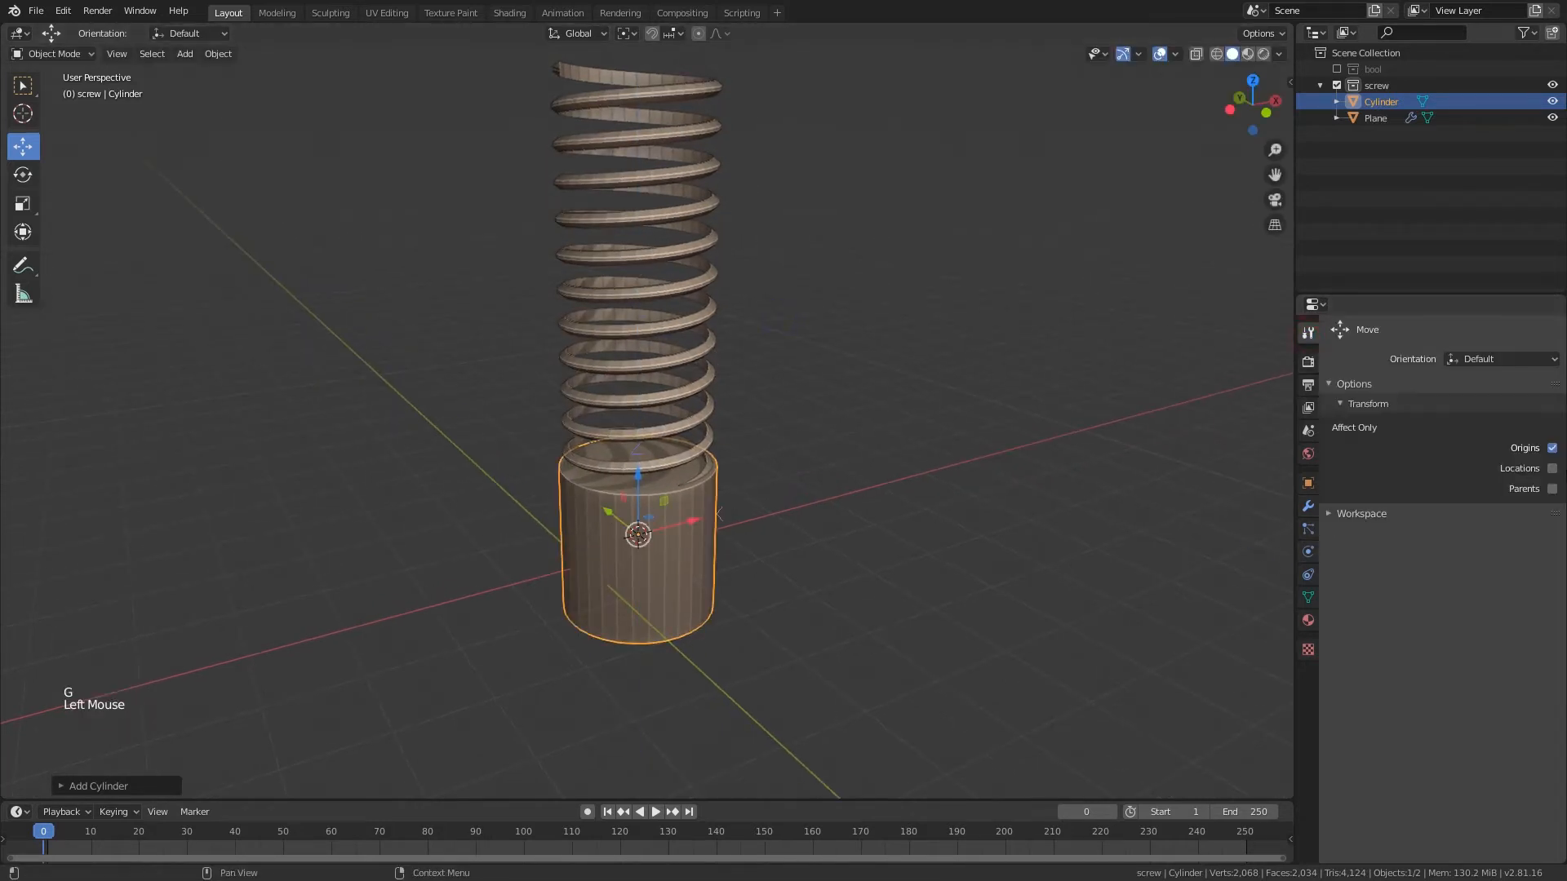
{"action": "left_click", "coordinate": [1553, 448]}
{"action": "middle_click_drag", "start_coordinate": [776, 485], "coordinate": [772, 474]}
{"action": "key", "text": "g"}
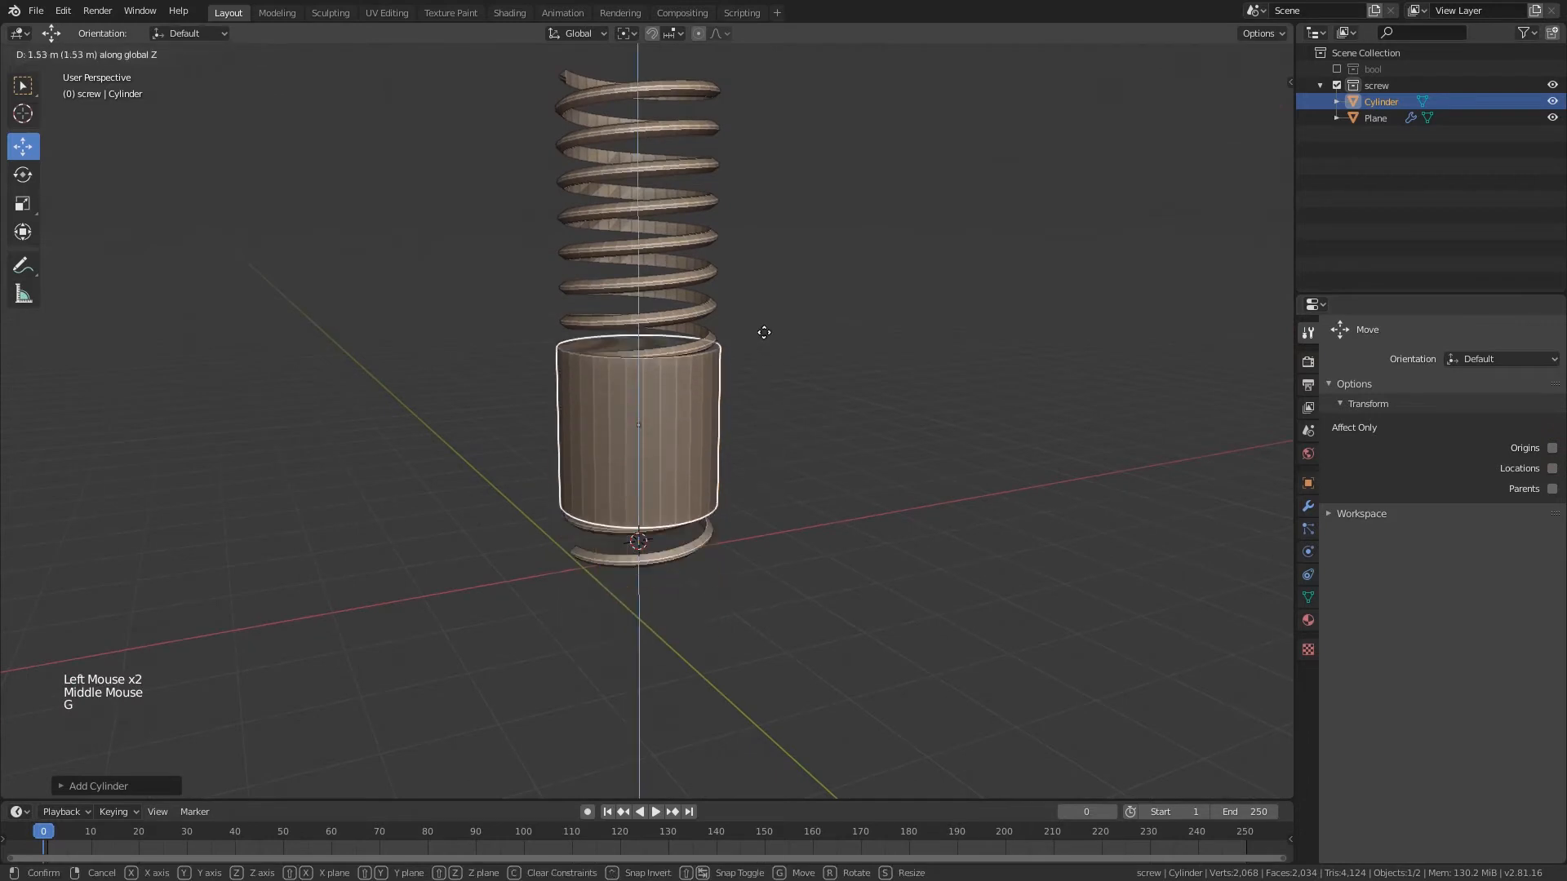
{"action": "left_click", "coordinate": [763, 378]}
- Scale the cylinder down to sit inside the threads and lower it slightly along Z
{"action": "key", "text": "s"}
{"action": "left_click", "coordinate": [926, 460]}
{"action": "key", "text": "g"}
{"action": "key", "text": "z"}
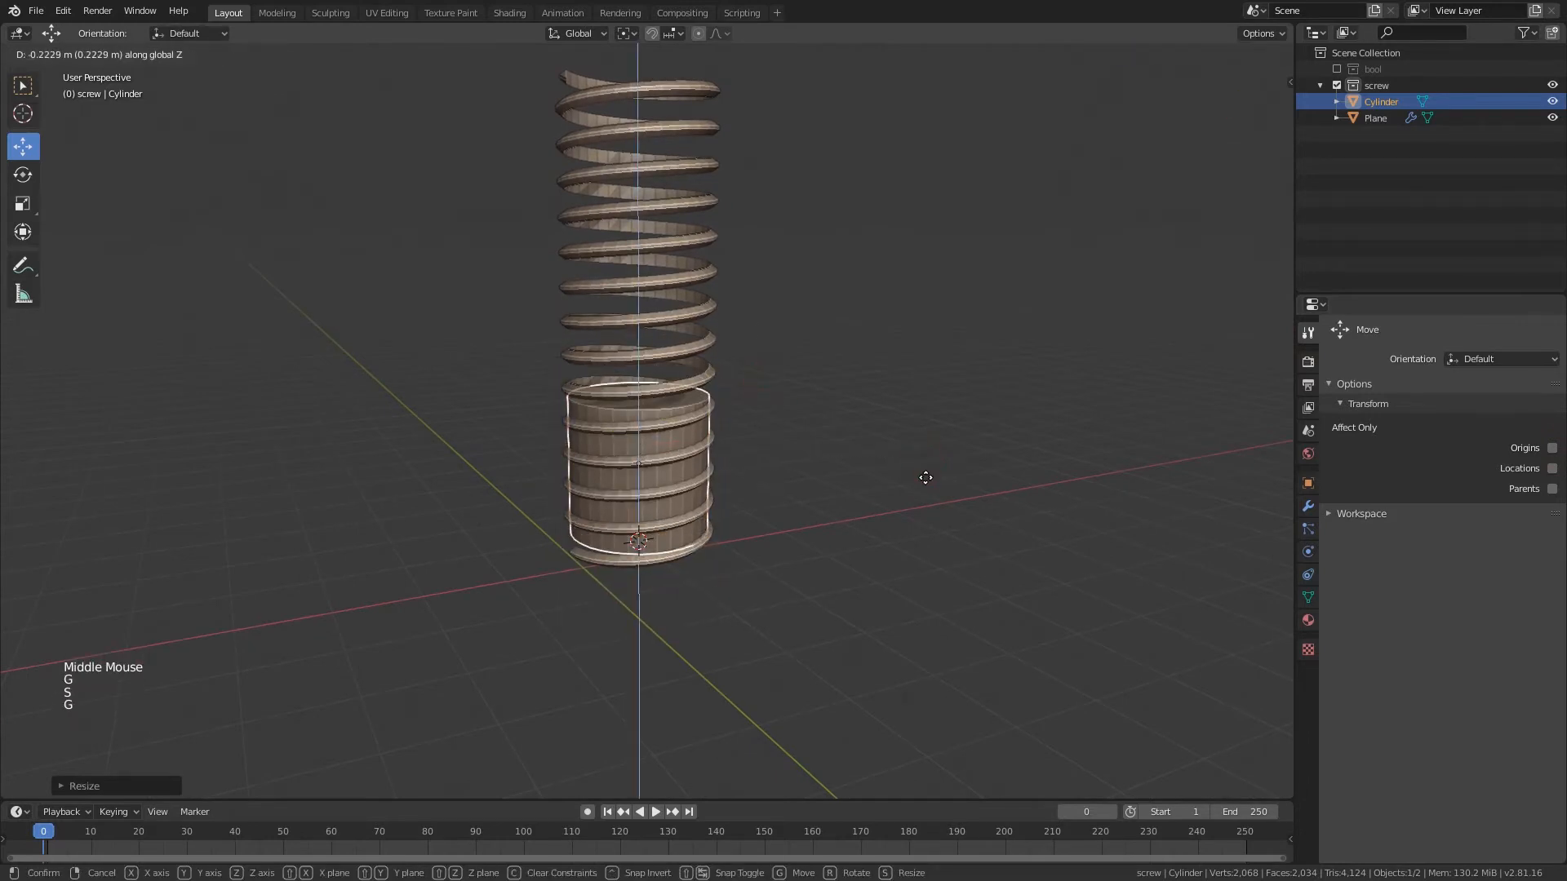
{"action": "left_click", "coordinate": [926, 482]}
- In Edit Mode, select the cylinder's top face and move it up along Z to the top of the coil
{"action": "key", "text": "Tab"}
{"action": "right_click", "coordinate": [668, 404]}
{"action": "right_click", "coordinate": [655, 408]}
{"action": "key", "text": "g"}
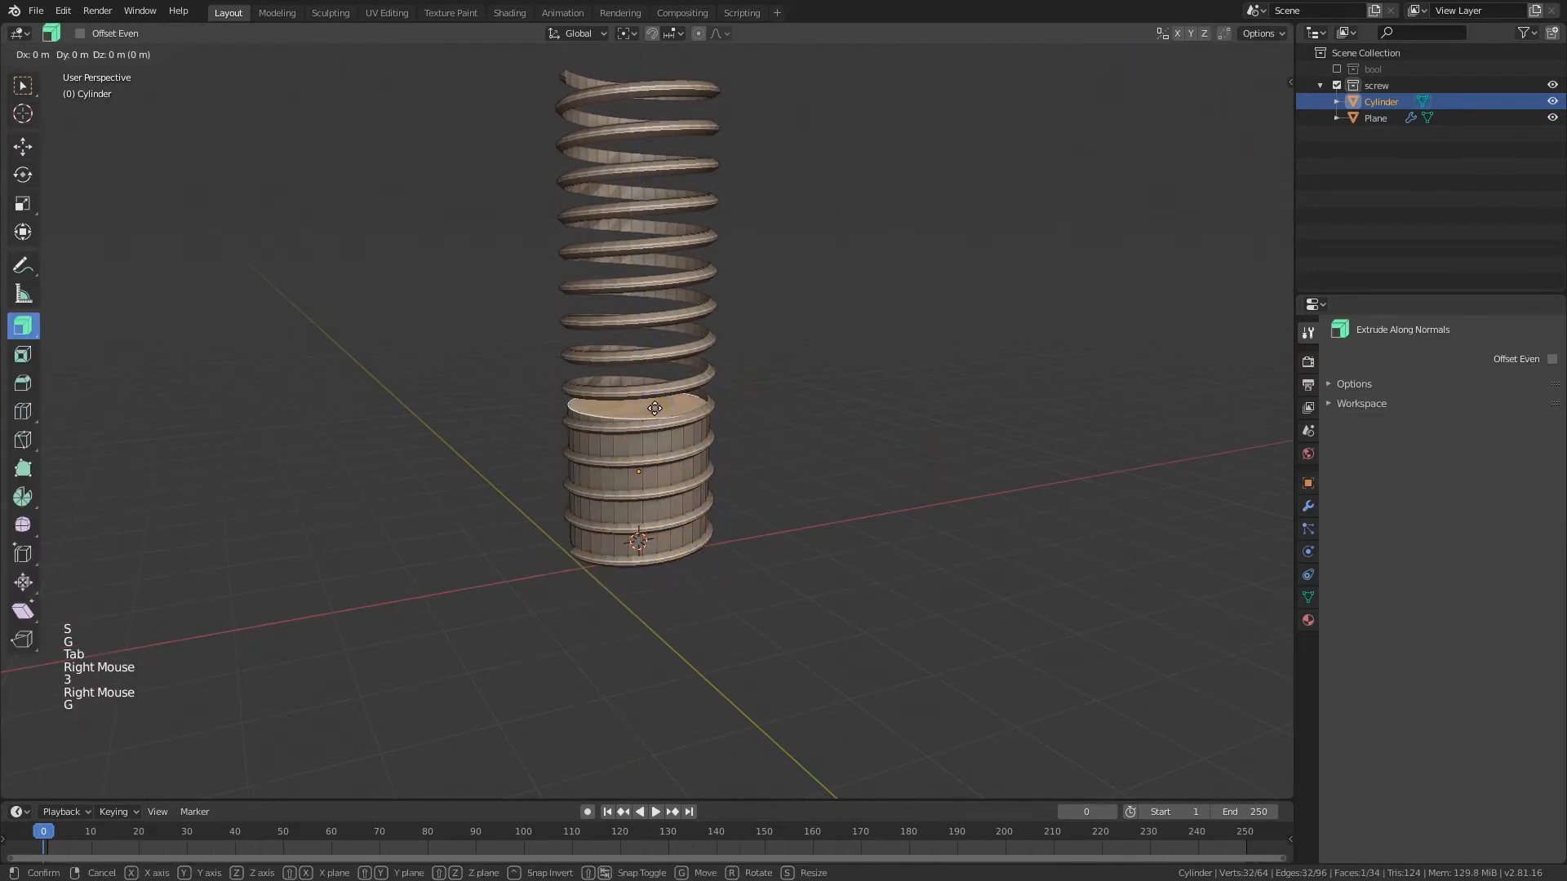
{"action": "left_click", "coordinate": [684, 76]}
{"action": "middle_click_drag", "start_coordinate": [693, 124], "coordinate": [719, 196], "text": "shift"}
{"action": "middle_click_drag", "start_coordinate": [718, 196], "coordinate": [745, 179]}
- Extrude the cylinder's top face twice, scaling it outward into a flared rim above the coil, and return to Object Mode
{"action": "key", "text": "e"}
{"action": "left_click", "coordinate": [742, 168]}
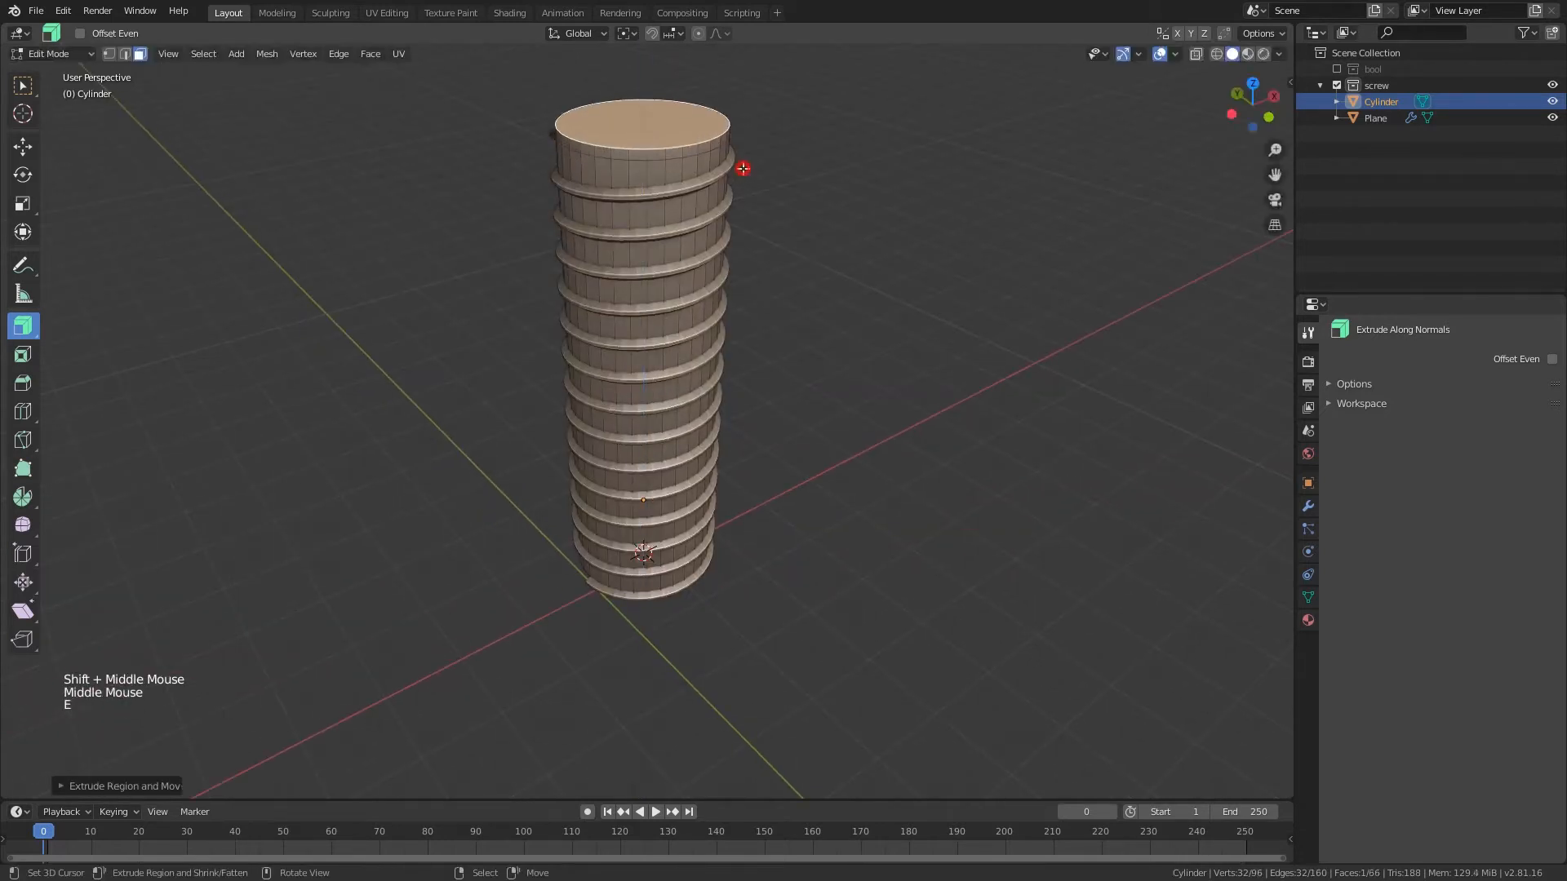
{"action": "key", "text": "s"}
{"action": "left_click", "coordinate": [748, 173]}
{"action": "key", "text": "e"}
{"action": "left_click", "coordinate": [748, 168]}
{"action": "key", "text": "s"}
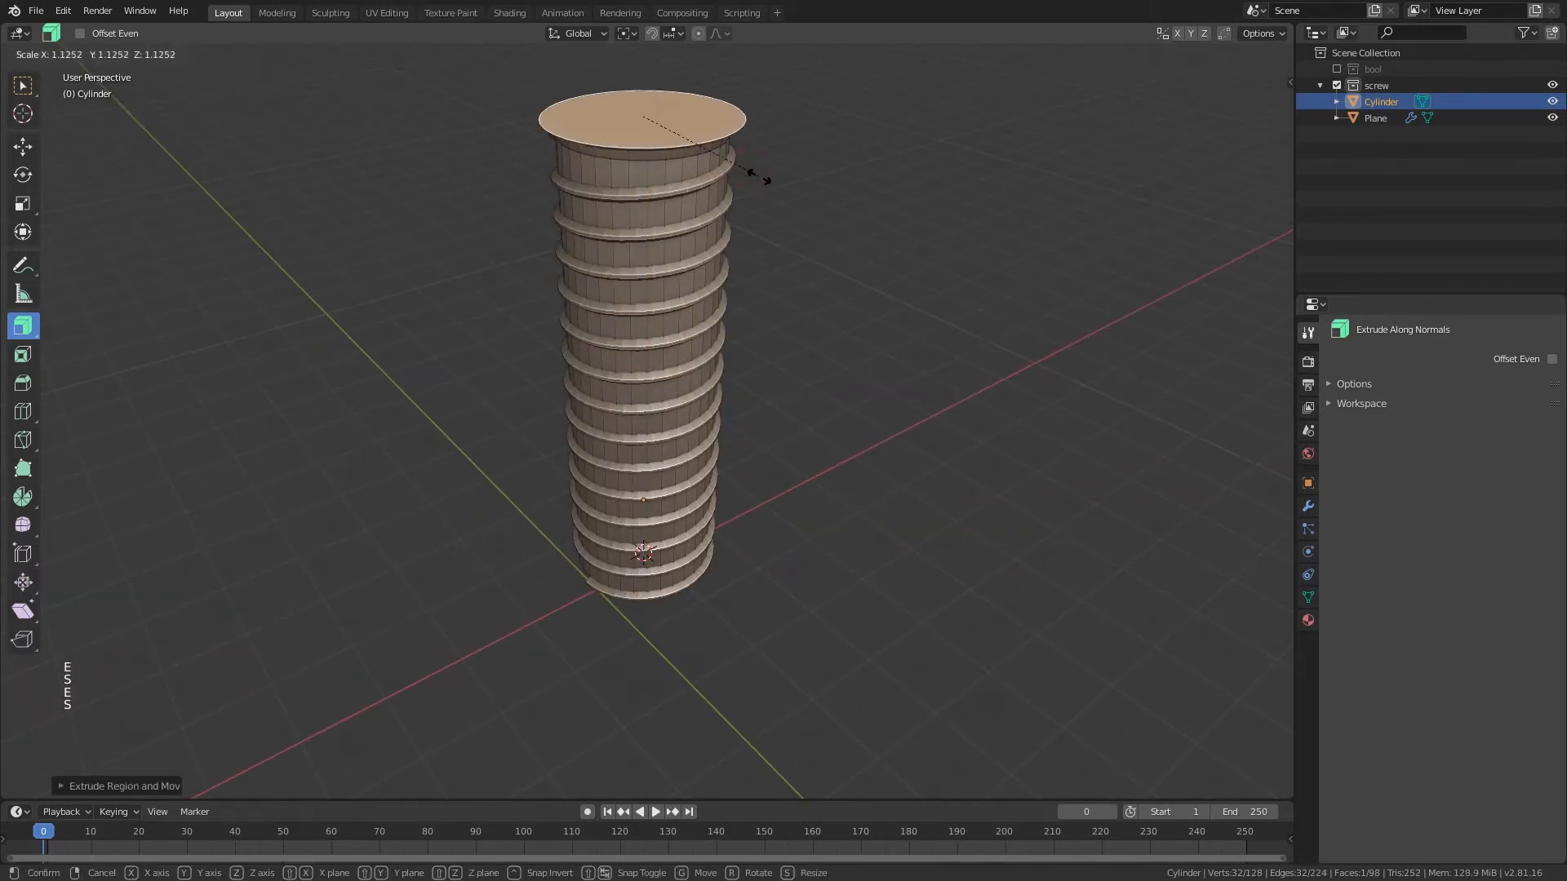
{"action": "left_click", "coordinate": [786, 187]}
{"action": "scroll", "coordinate": [775, 349], "scroll_direction": "down", "scroll_amount": 1}
{"action": "middle_click_drag", "start_coordinate": [775, 349], "coordinate": [748, 411]}
{"action": "key", "text": "Tab"}
- Add a second cylinder mesh with 8 vertices at the 3D cursor
{"action": "key", "text": "shift+a"}
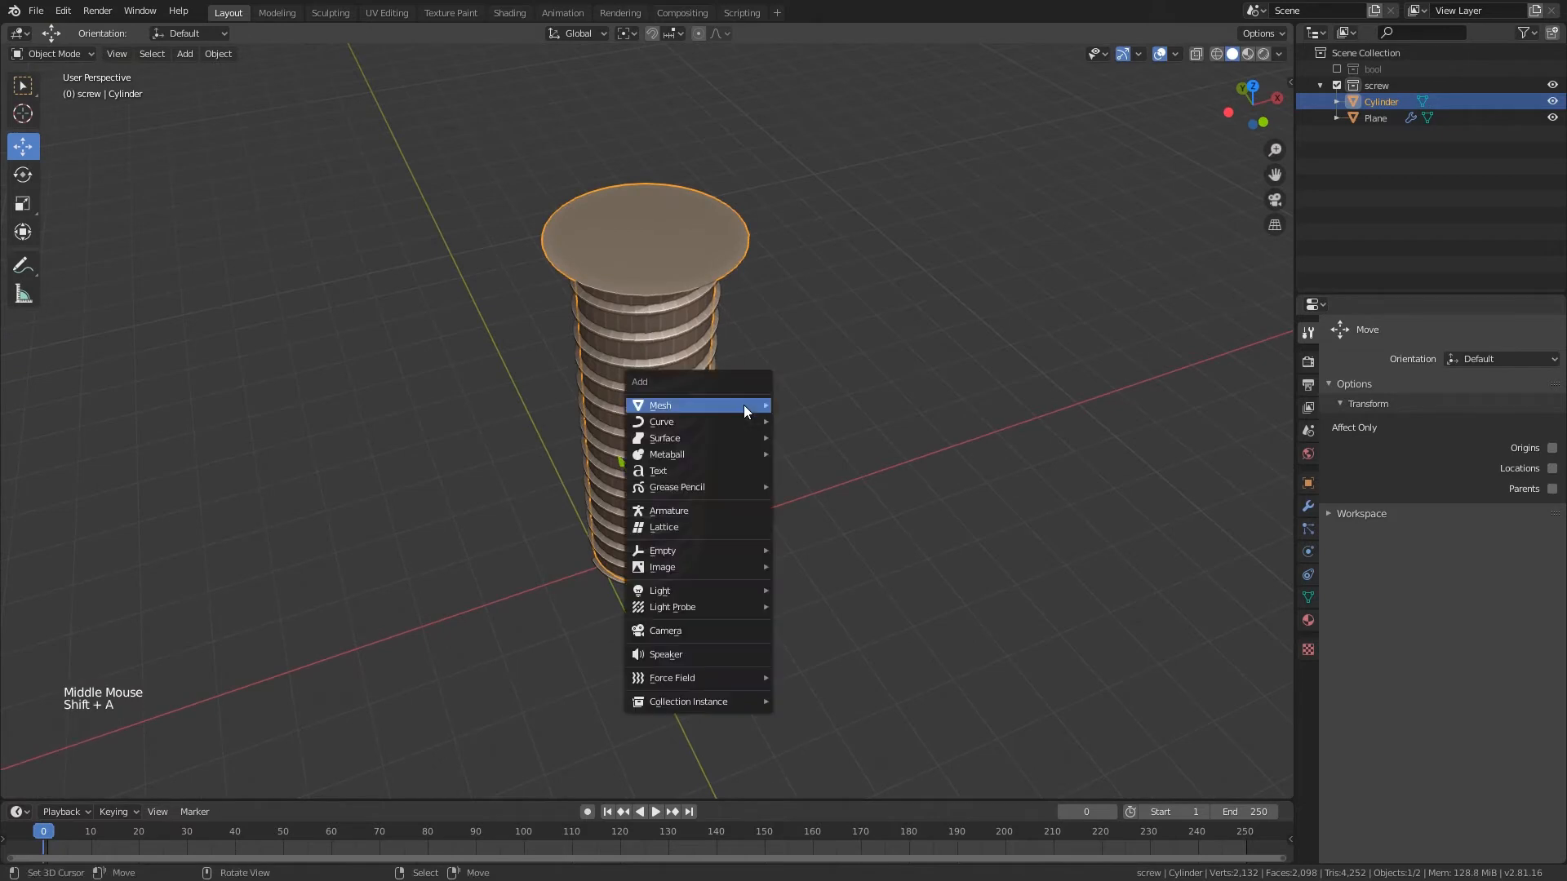
{"action": "mouse_move", "coordinate": [743, 405]}
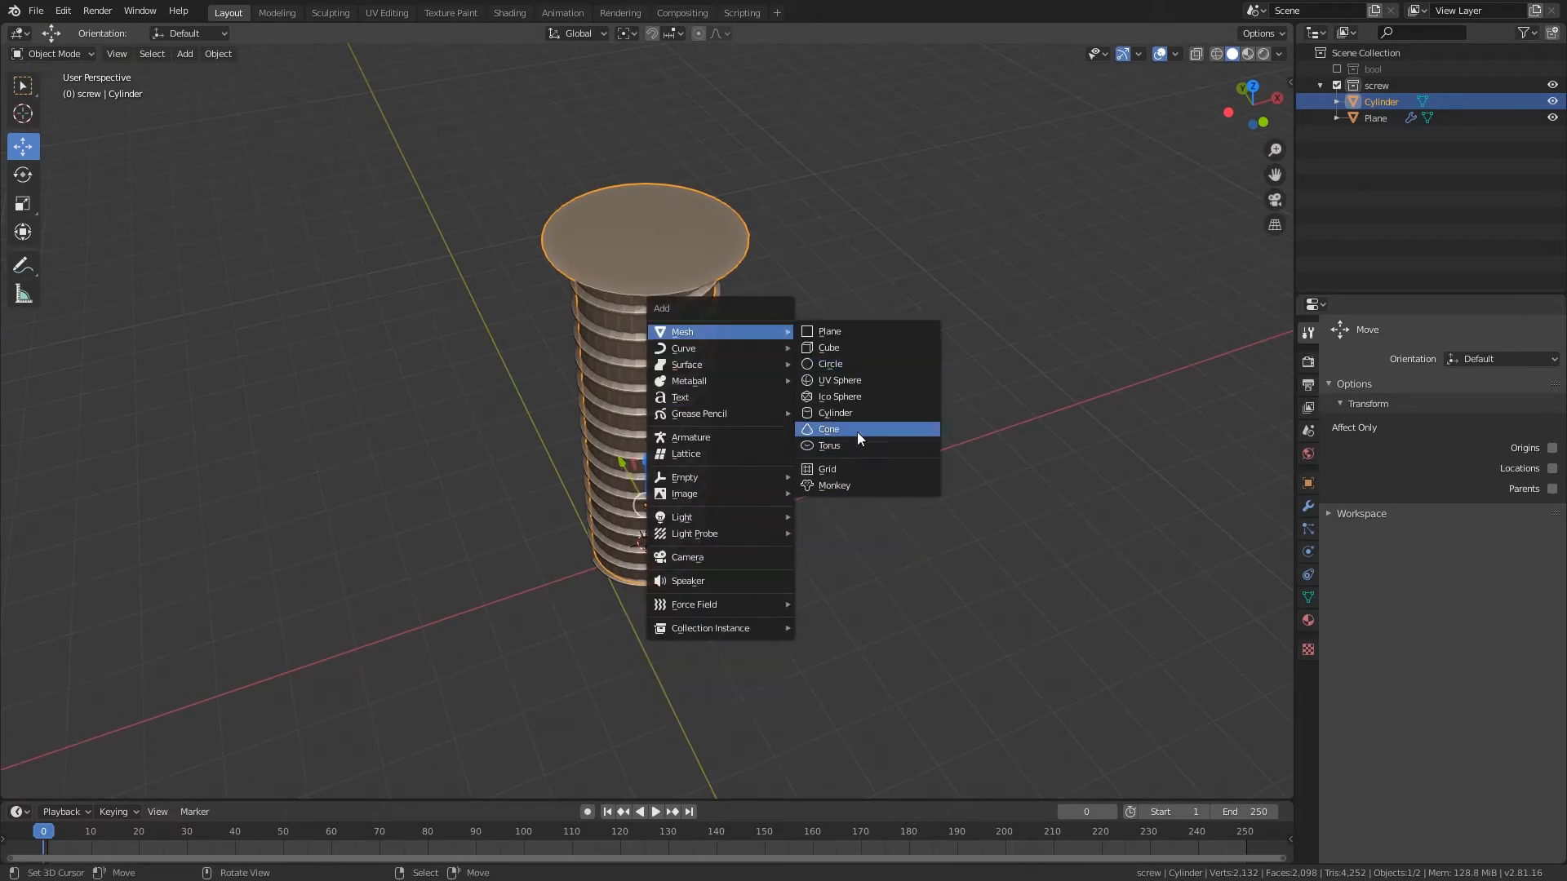
{"action": "left_click", "coordinate": [857, 414]}
{"action": "left_click", "coordinate": [61, 783]}
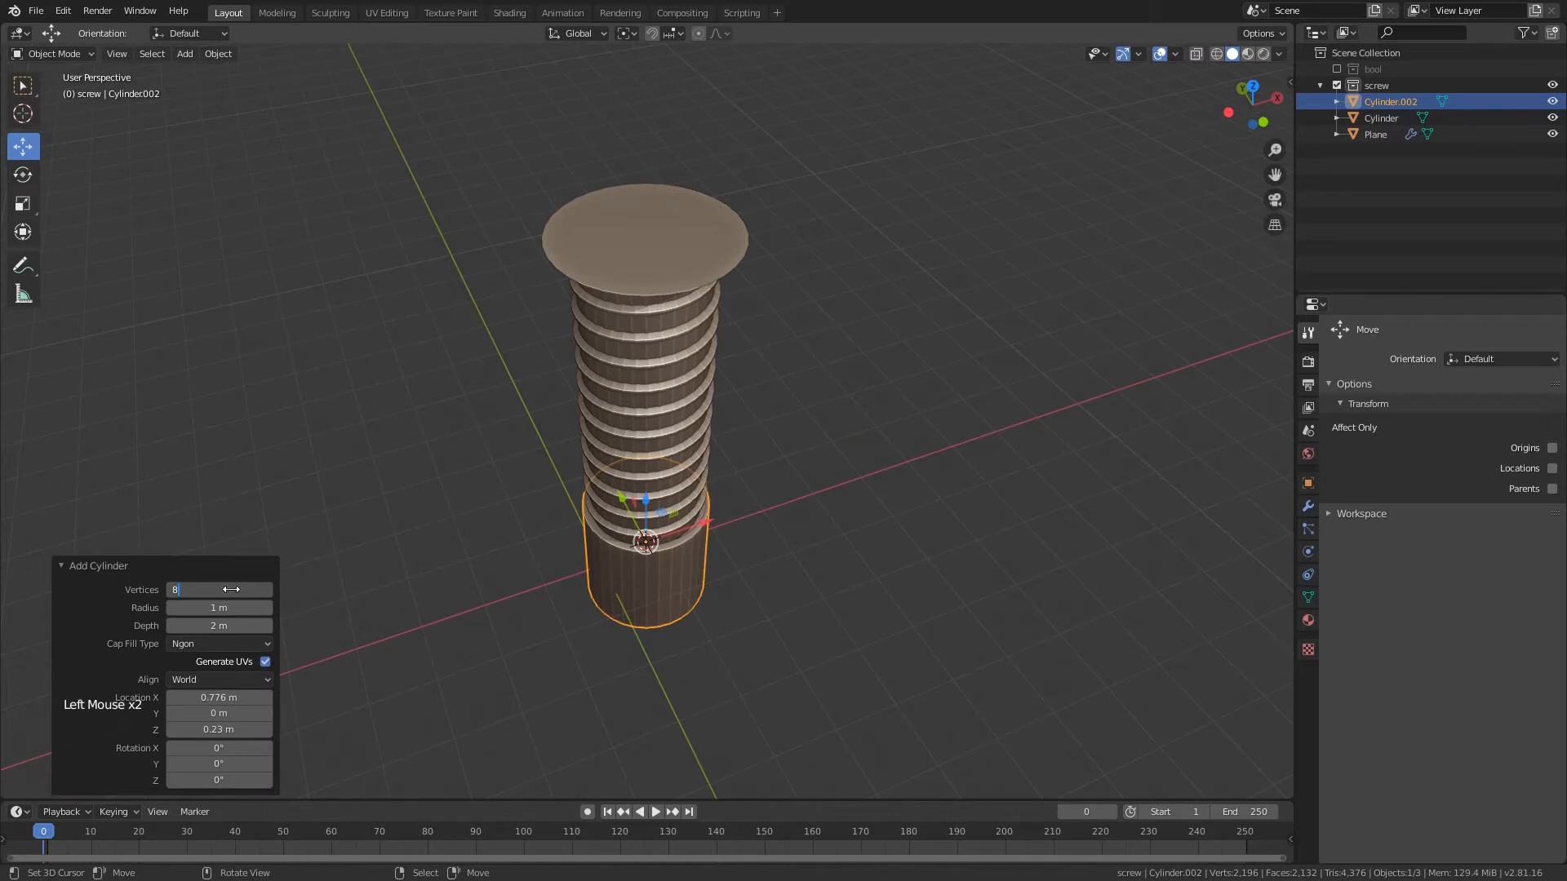
{"action": "key", "text": "Return"}
- Raise the eight-sided cylinder along Z to the top of the screw shaft and scale it up as the head
{"action": "middle_click_drag", "start_coordinate": [580, 541], "coordinate": [584, 539]}
{"action": "key", "text": "g"}
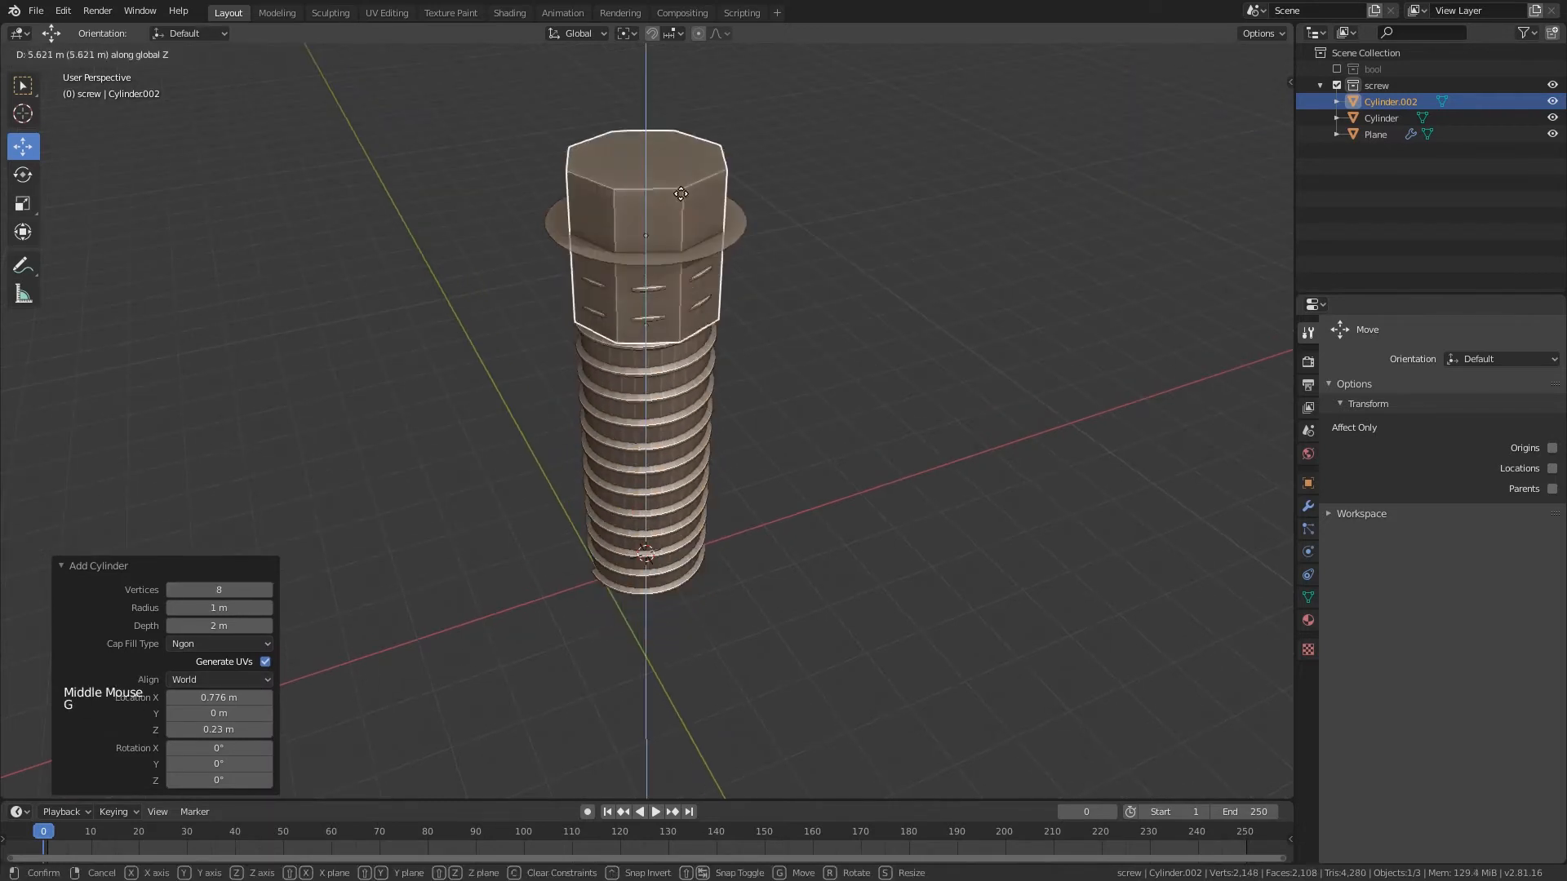
{"action": "key", "text": "s"}
{"action": "left_click", "coordinate": [766, 249]}
- In Edit Mode, select the head's top face and lower it along Z by about 2.4 m to flatten the head
{"action": "mouse_move", "coordinate": [727, 334]}
{"action": "middle_mouse_down"}
{"action": "mouse_move", "coordinate": [727, 313]}
{"action": "mouse_move", "coordinate": [732, 359]}
{"action": "middle_mouse_up"}
{"action": "scroll", "coordinate": [727, 313], "scroll_direction": "down", "scroll_amount": 2}
{"action": "key", "text": "Tab"}
{"action": "right_click", "coordinate": [670, 163]}
{"action": "key", "text": "g"}
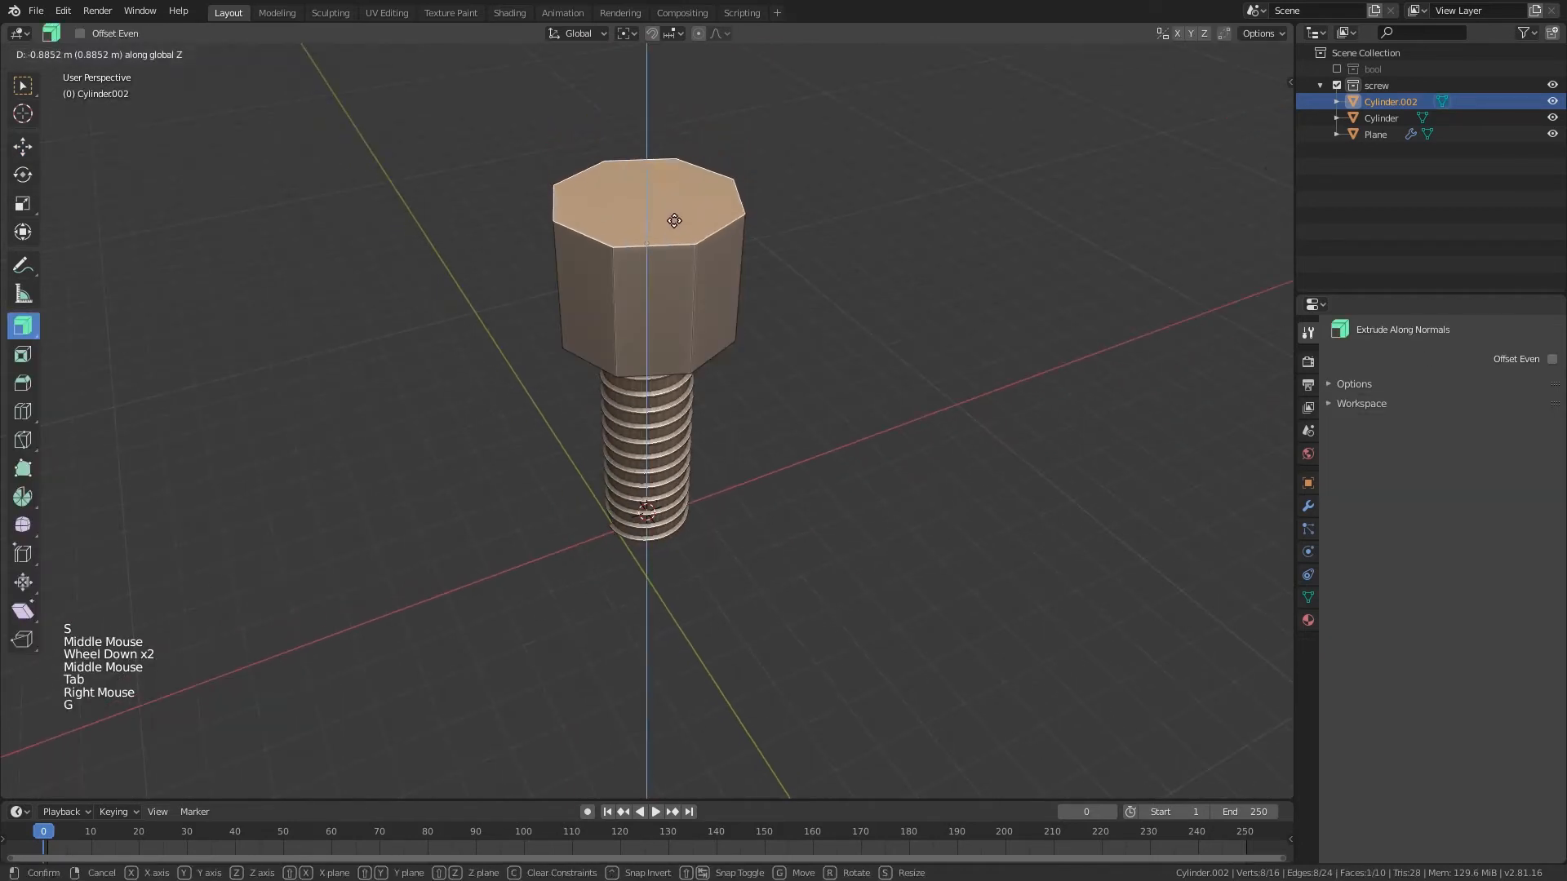
{"action": "left_click", "coordinate": [680, 274]}
{"action": "key", "text": "g"}
{"action": "key", "text": "z"}
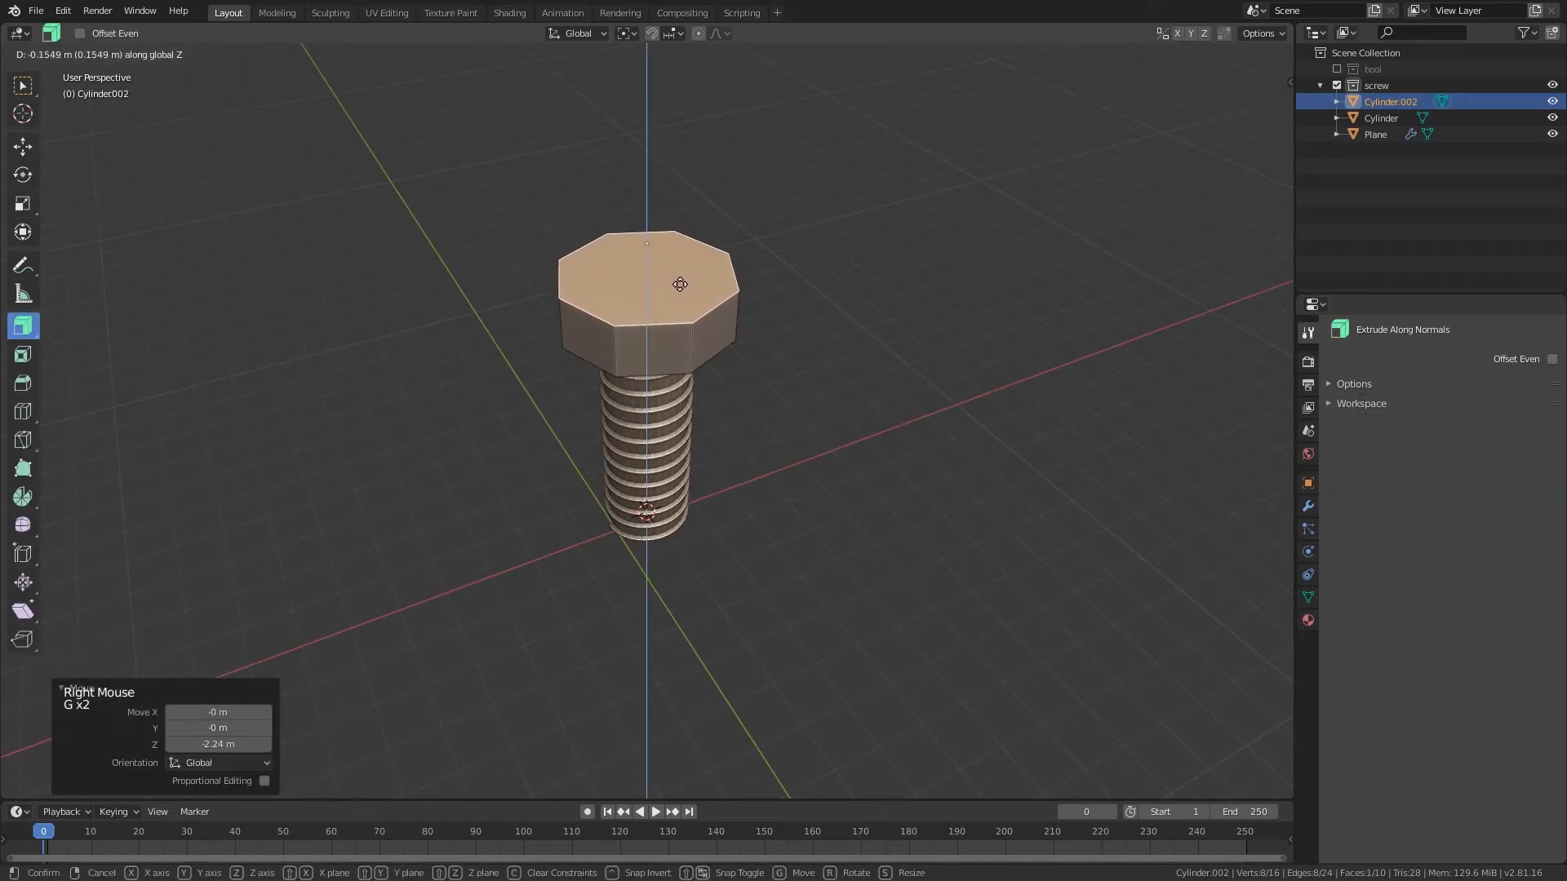
{"action": "left_click", "coordinate": [679, 288]}
- Return to Object Mode and adjust the flattened head's height along Z so it sits on top of the threaded shaft
{"action": "middle_click_drag", "start_coordinate": [684, 384], "coordinate": [688, 343]}
{"action": "key", "text": "Tab"}
{"action": "key", "text": "g"}
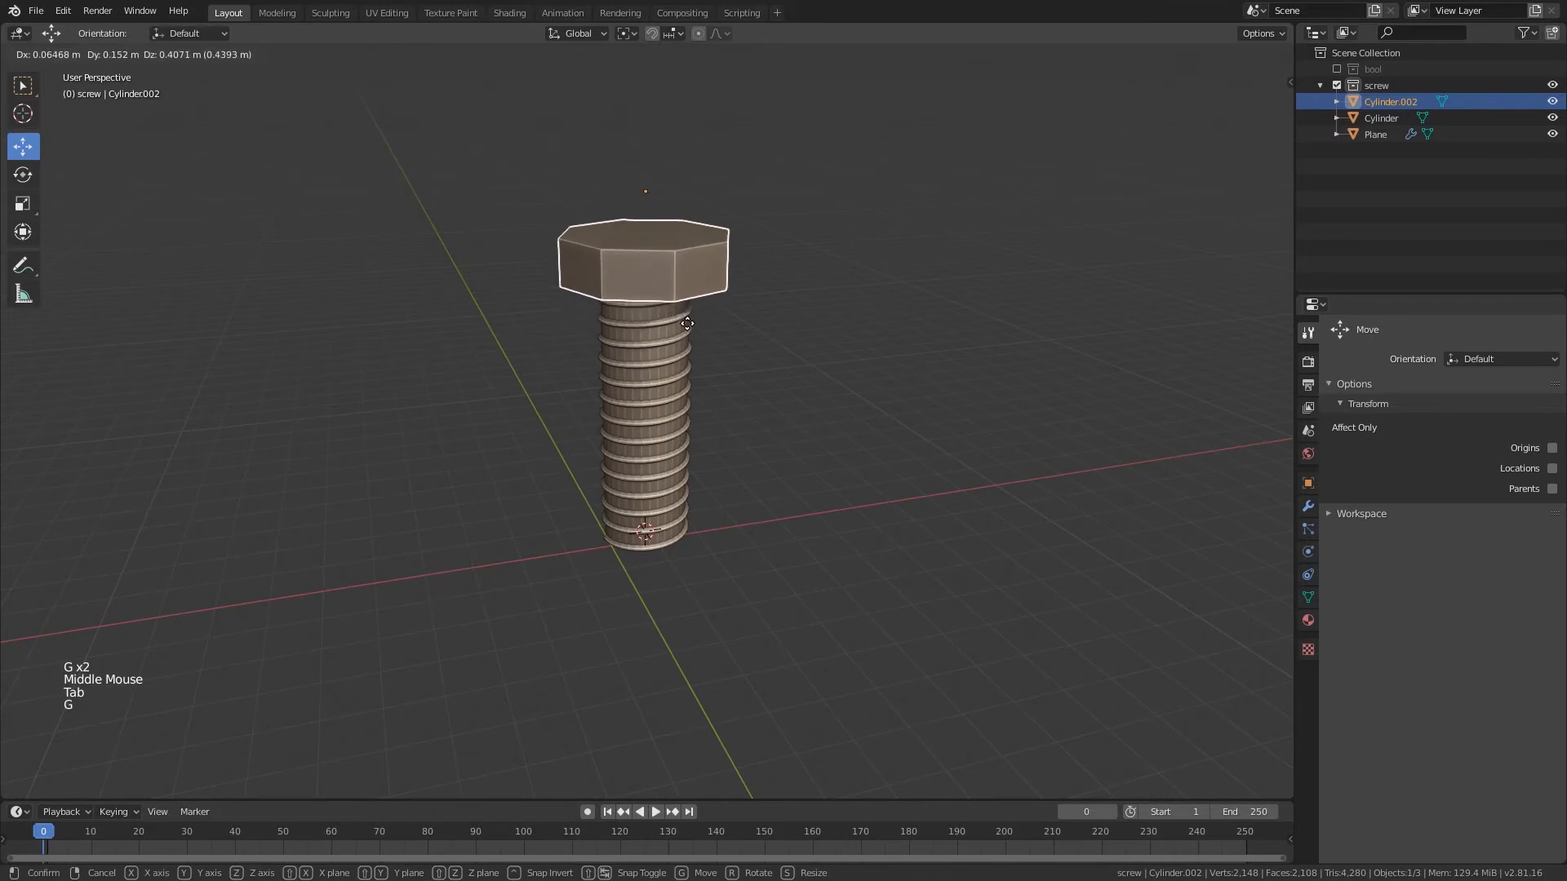
{"action": "middle_click", "coordinate": [674, 297]}
{"action": "key", "text": "g"}
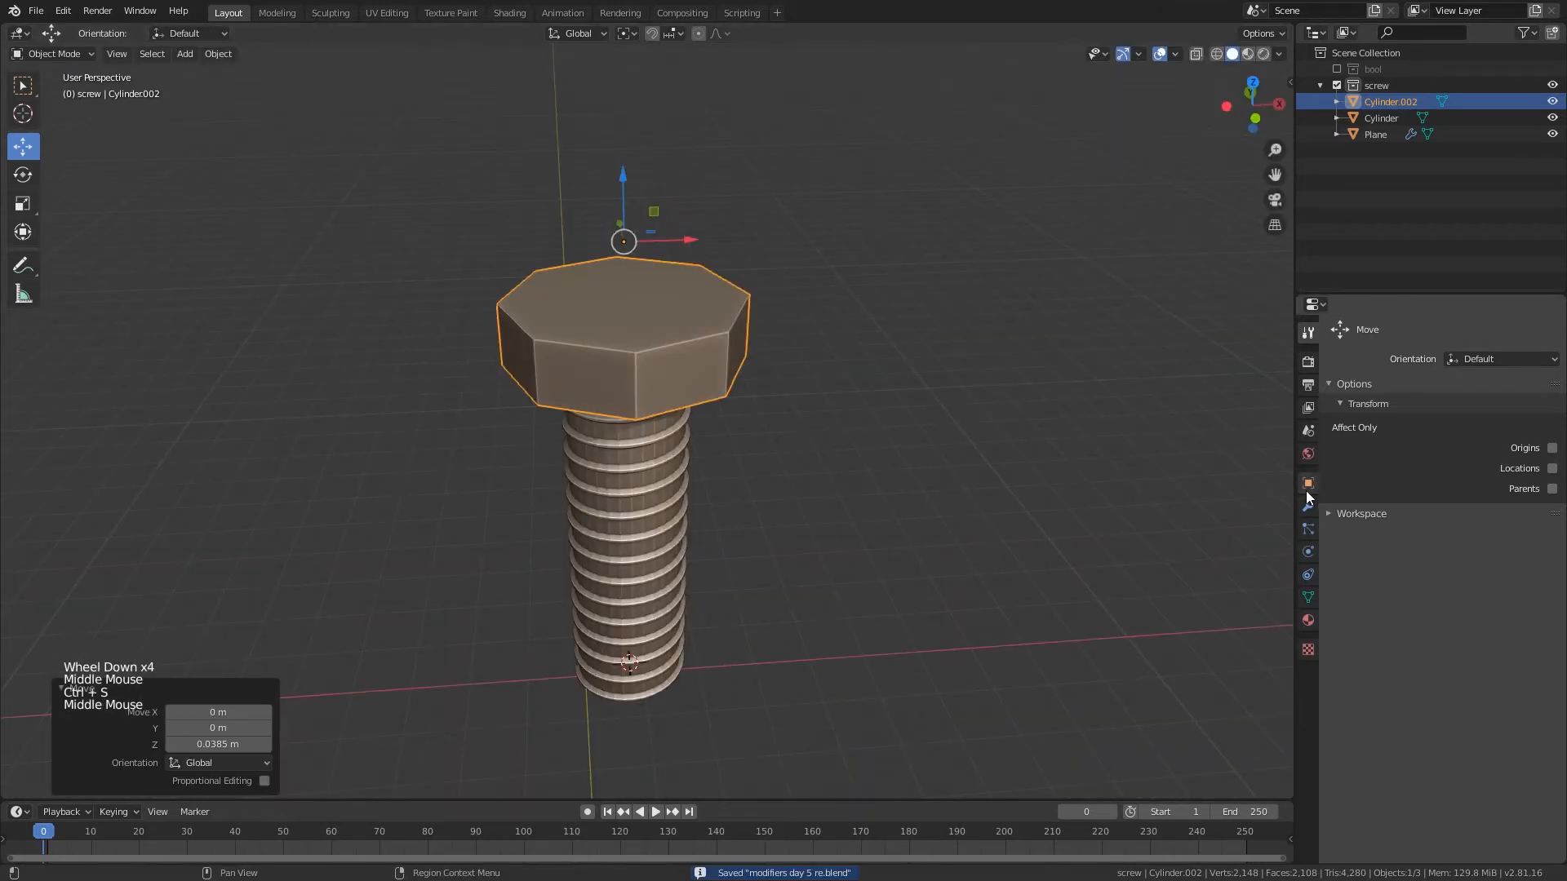
- Add a Bevel modifier to the screw head and set its width to 0.03 m
{"action": "left_click", "coordinate": [1308, 506]}
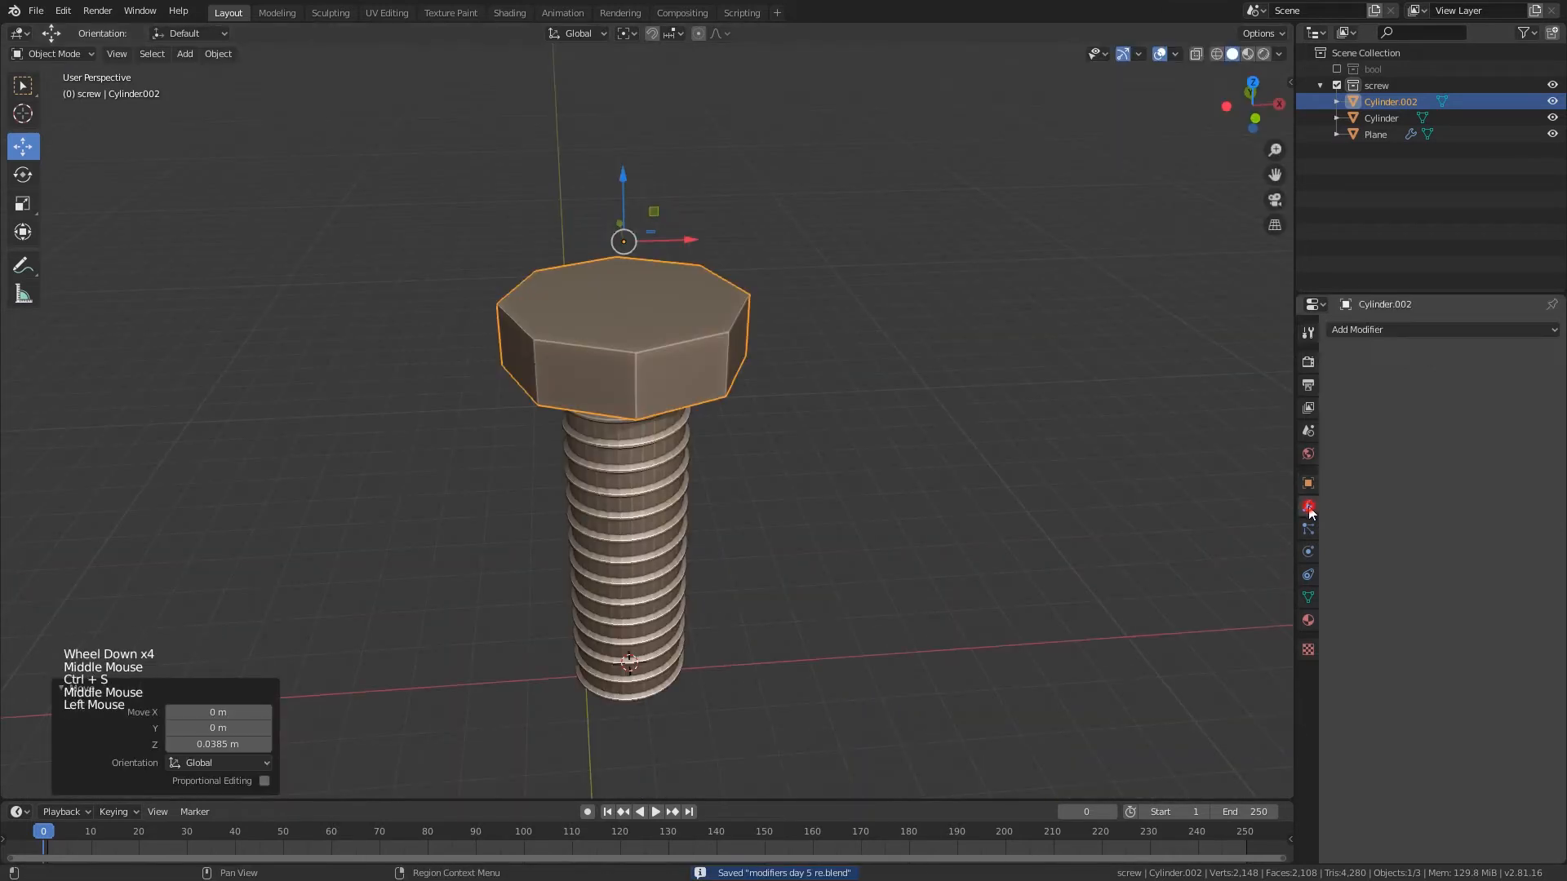
{"action": "left_click", "coordinate": [1399, 329]}
{"action": "left_click", "coordinate": [1266, 384]}
{"action": "middle_click_drag", "start_coordinate": [1263, 397], "coordinate": [1139, 468]}
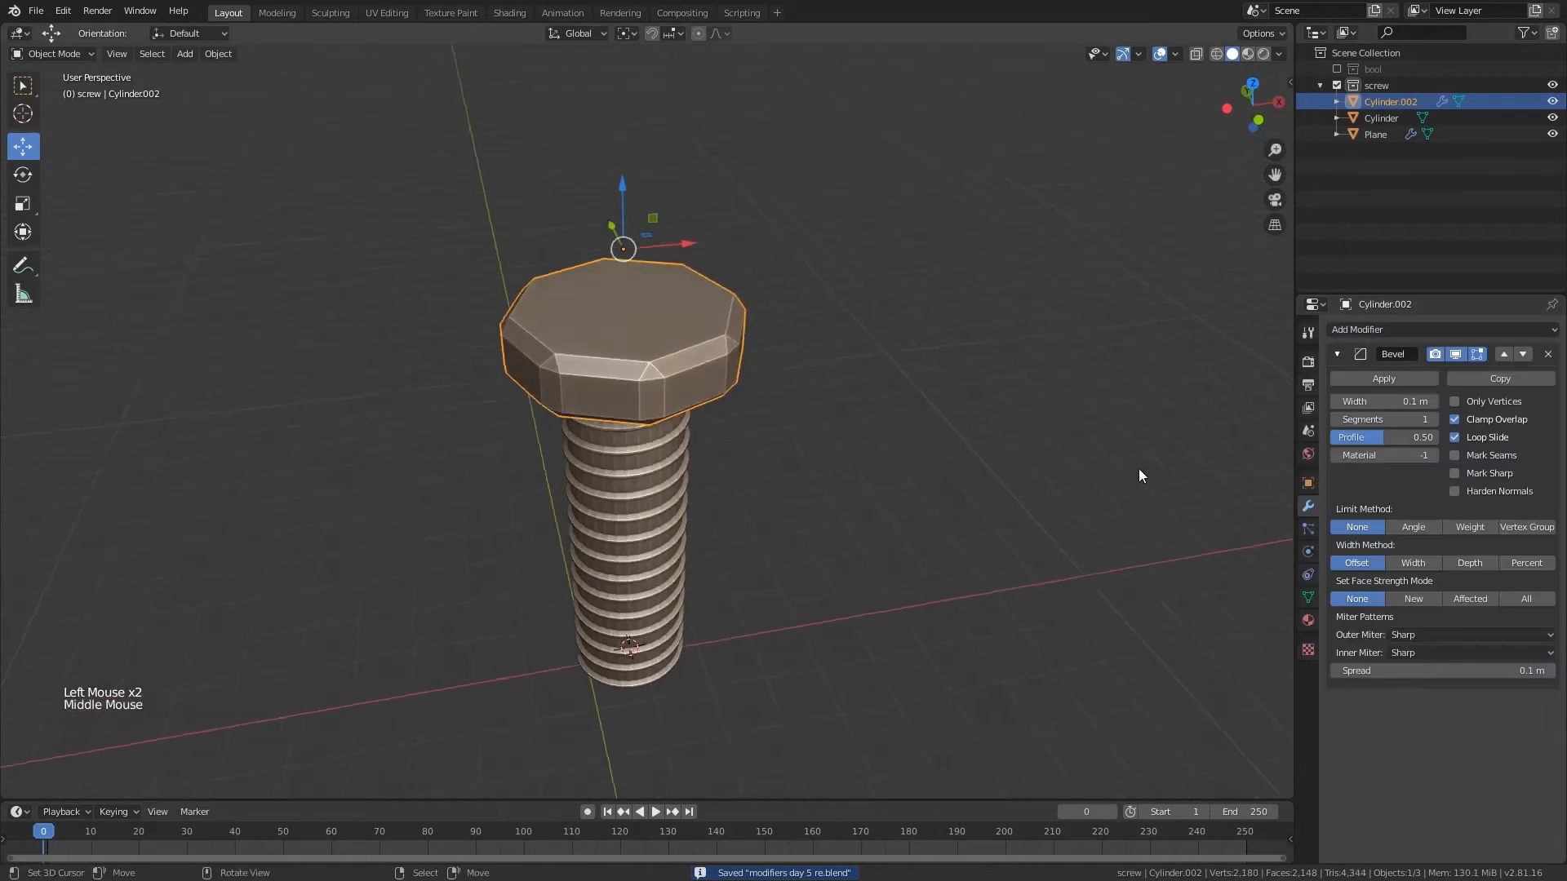
{"action": "scroll", "coordinate": [1139, 468], "scroll_direction": "up", "scroll_amount": 1}
{"action": "left_click_drag", "start_coordinate": [1387, 401], "coordinate": [1371, 401]}
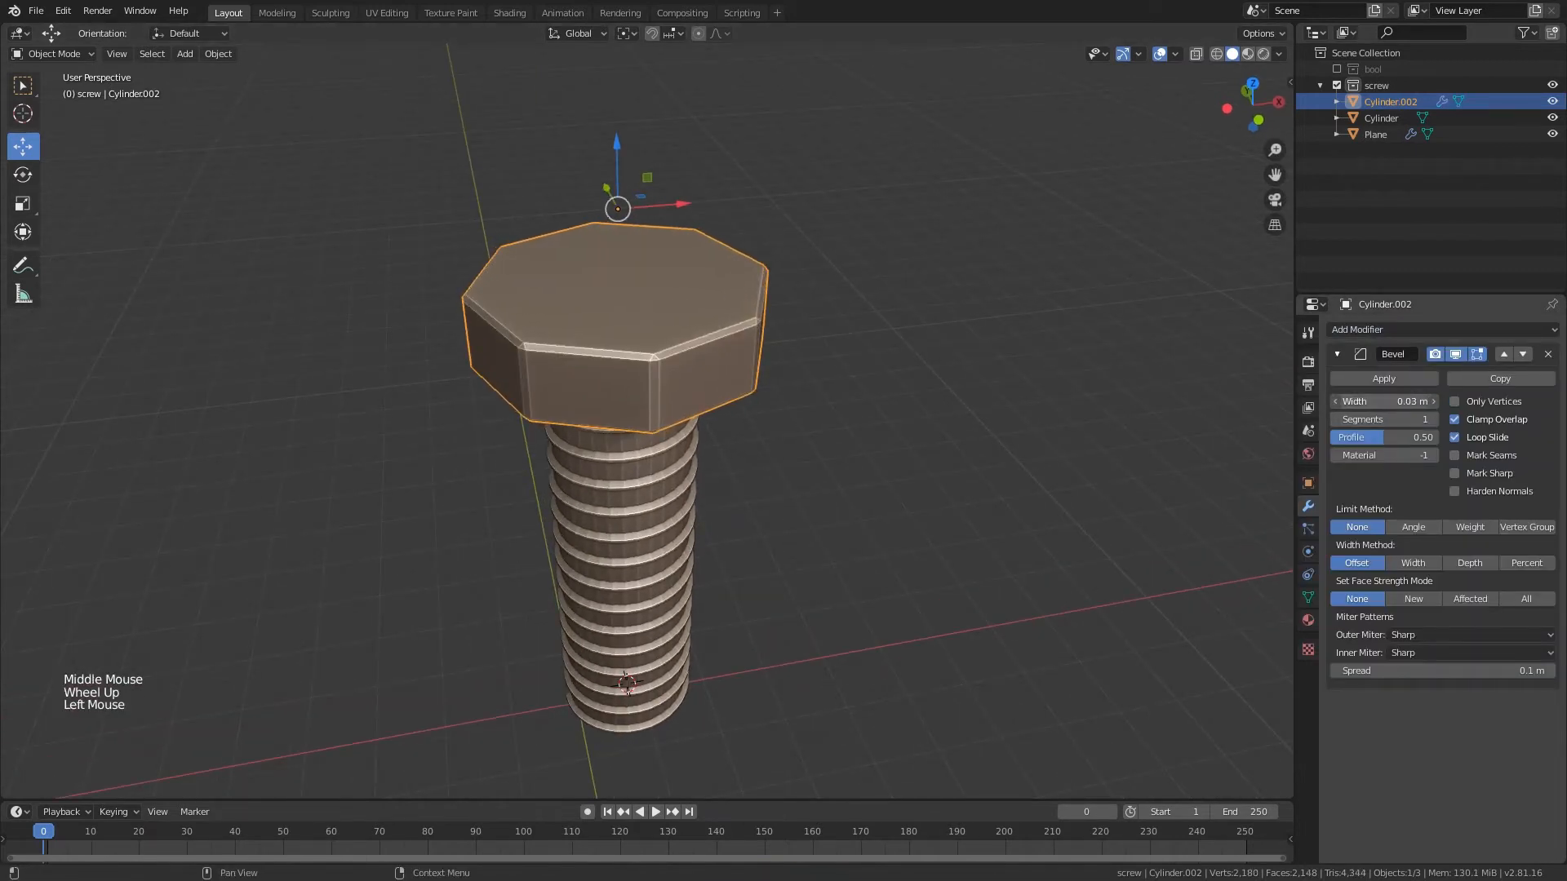
{"action": "middle_click_drag", "start_coordinate": [1035, 420], "coordinate": [776, 315]}
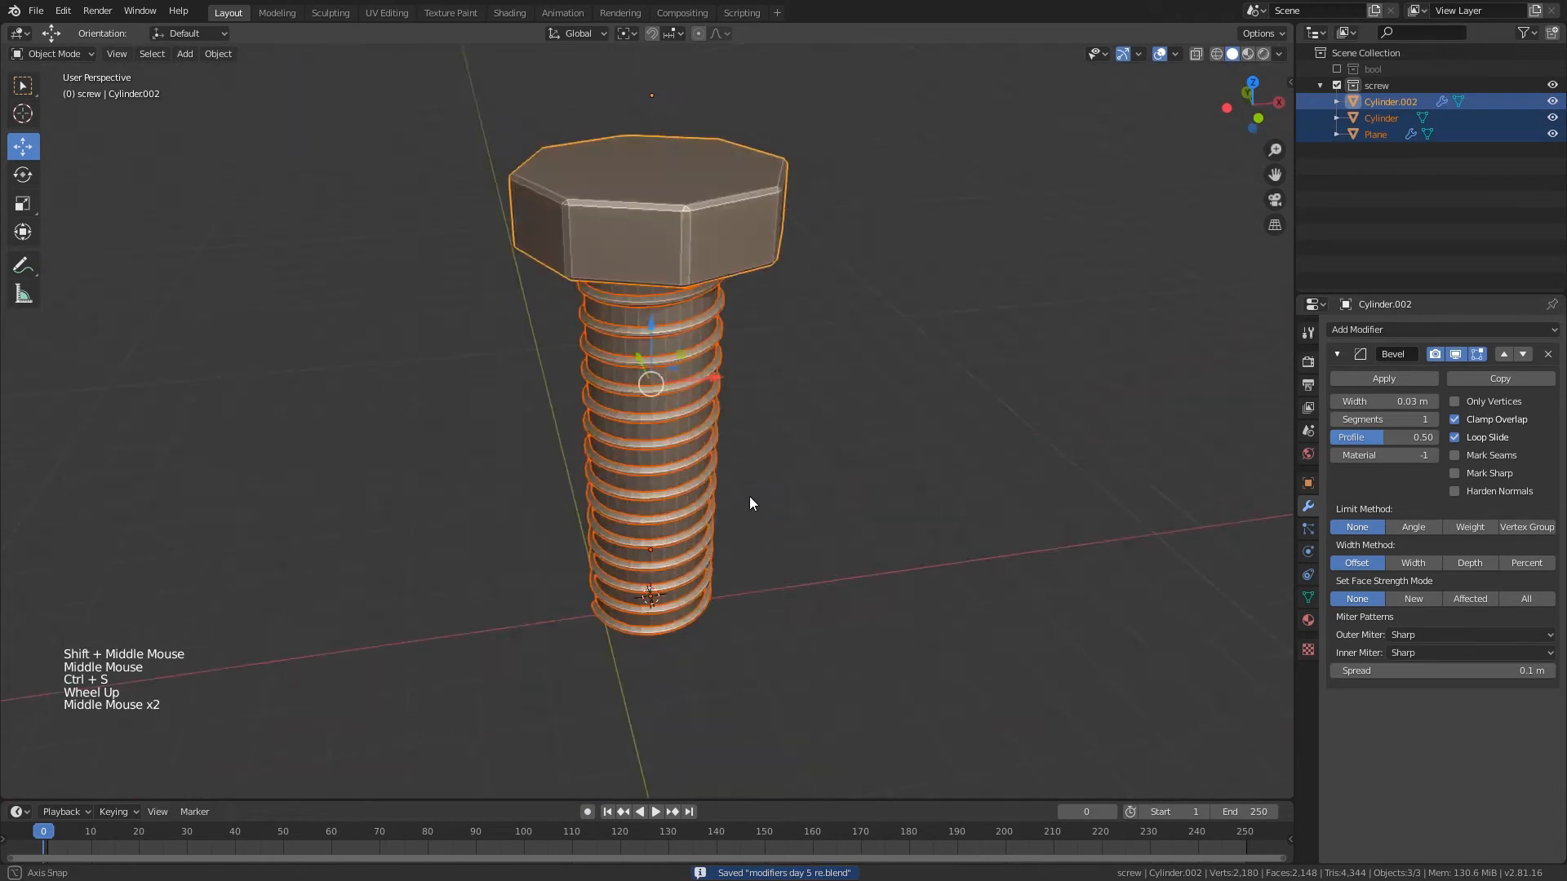
{"action": "middle_click_drag", "start_coordinate": [749, 502], "coordinate": [750, 503]}
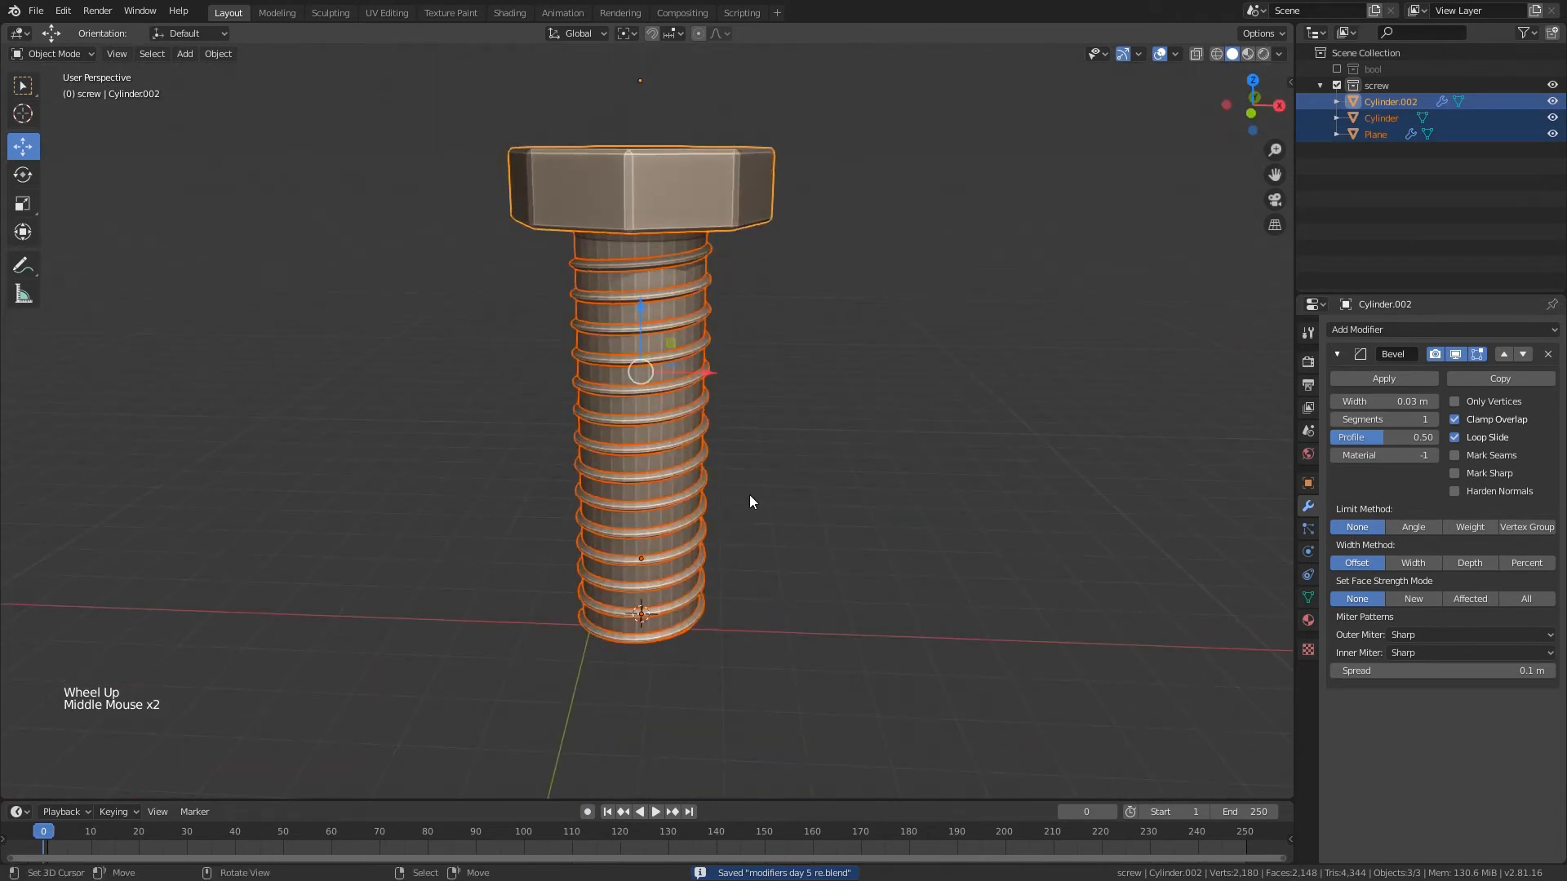
{"action": "middle_click_drag", "start_coordinate": [632, 488], "coordinate": [743, 469]}
{"action": "right_click", "coordinate": [760, 415]}
{"action": "right_click", "coordinate": [711, 404]}
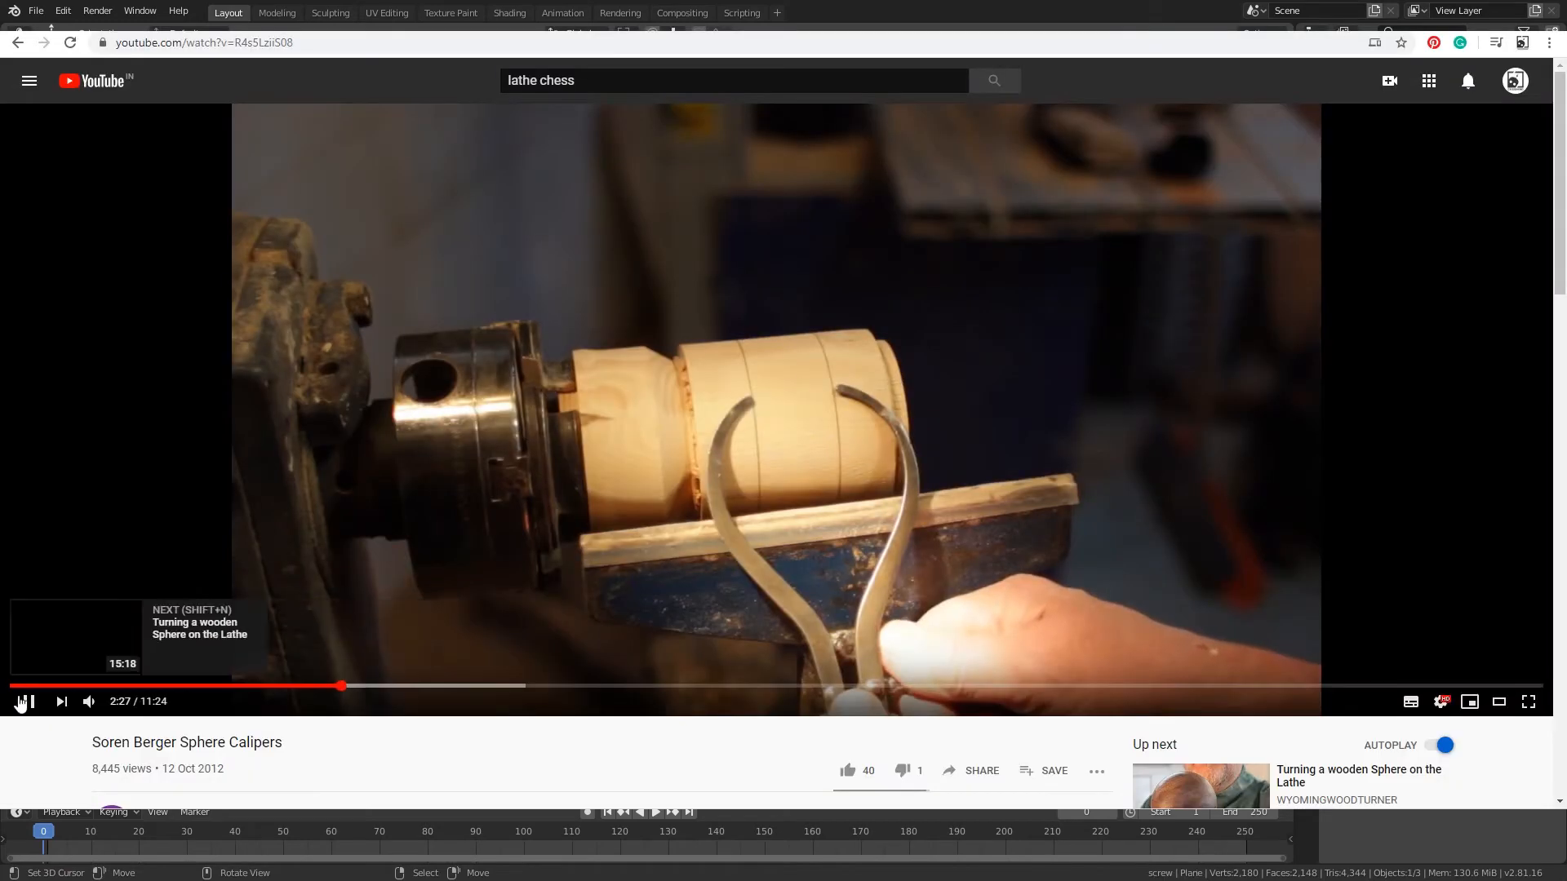
- Skip forward through the wood-lathe video in YouTube to view how the turned shape is cut
{"action": "left_click", "coordinate": [348, 687]}
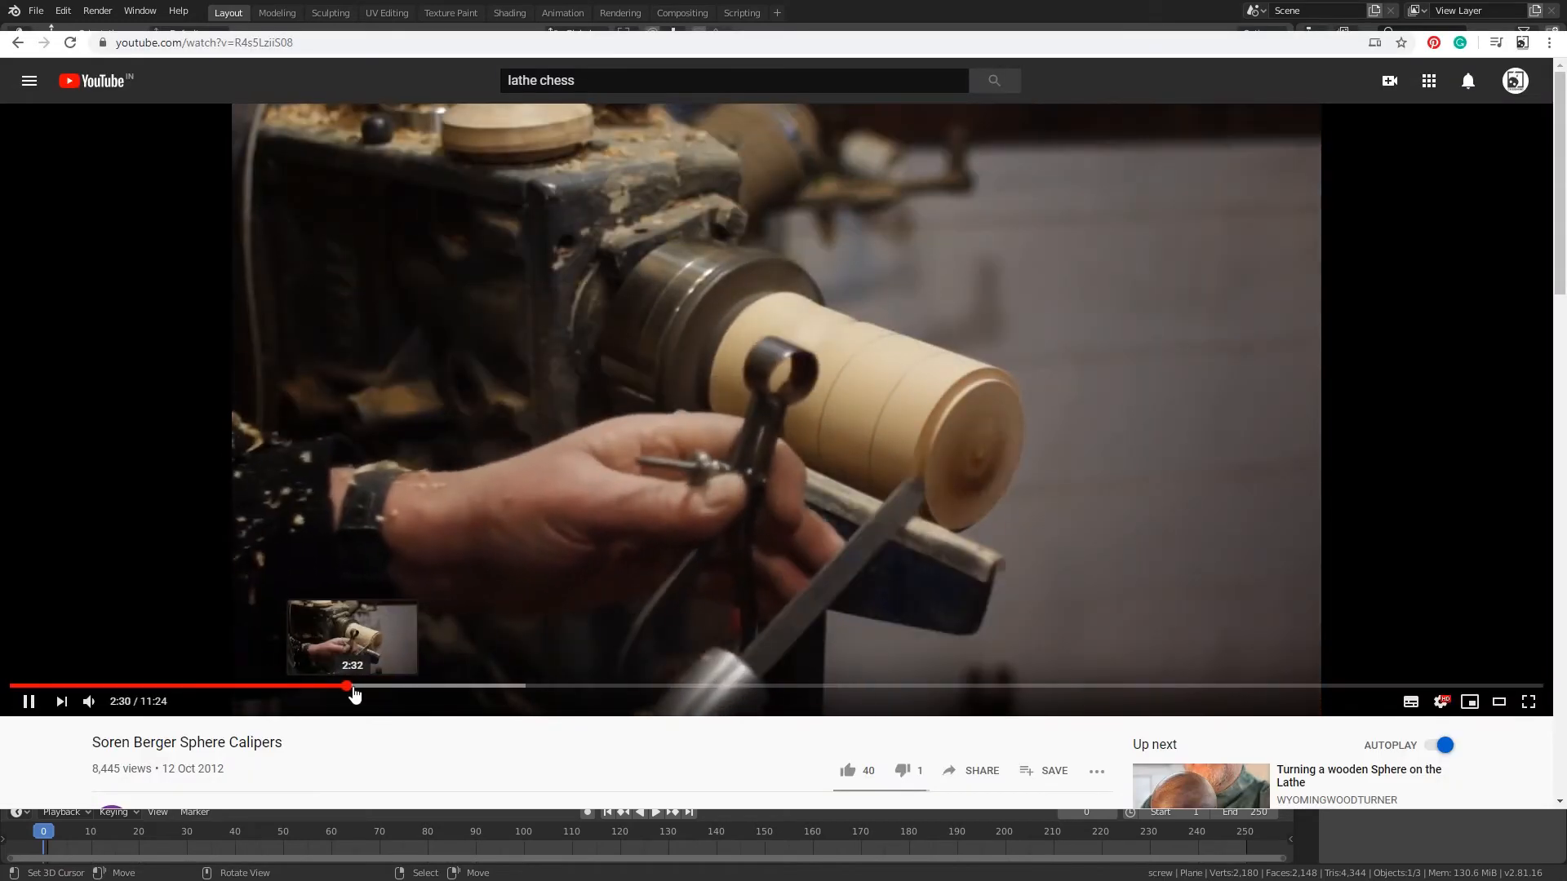
{"action": "left_click", "coordinate": [364, 688]}
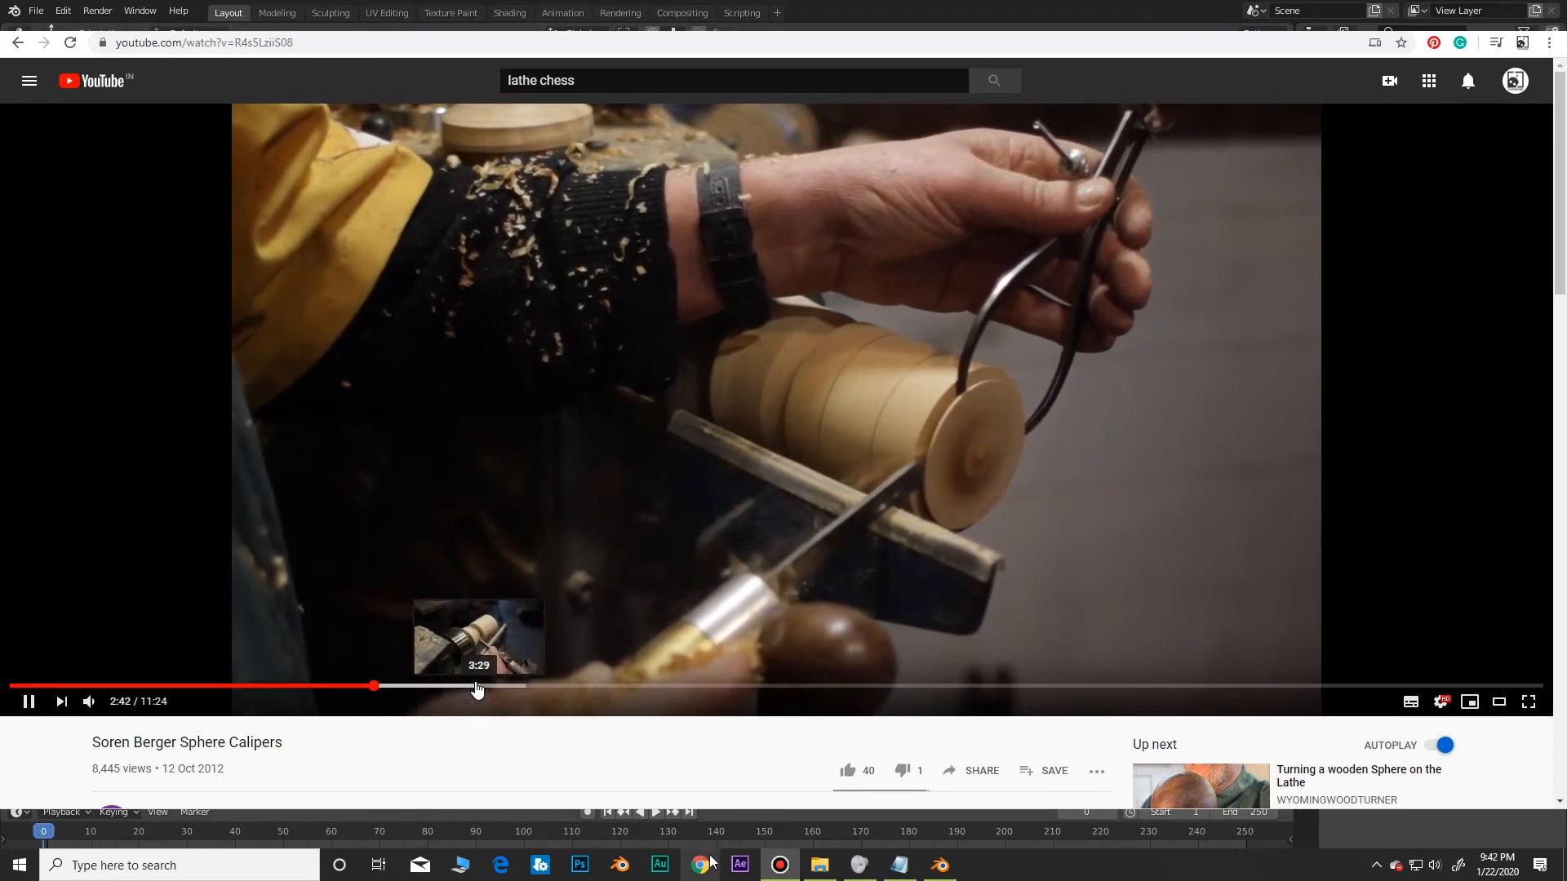
{"action": "left_click", "coordinate": [476, 688]}
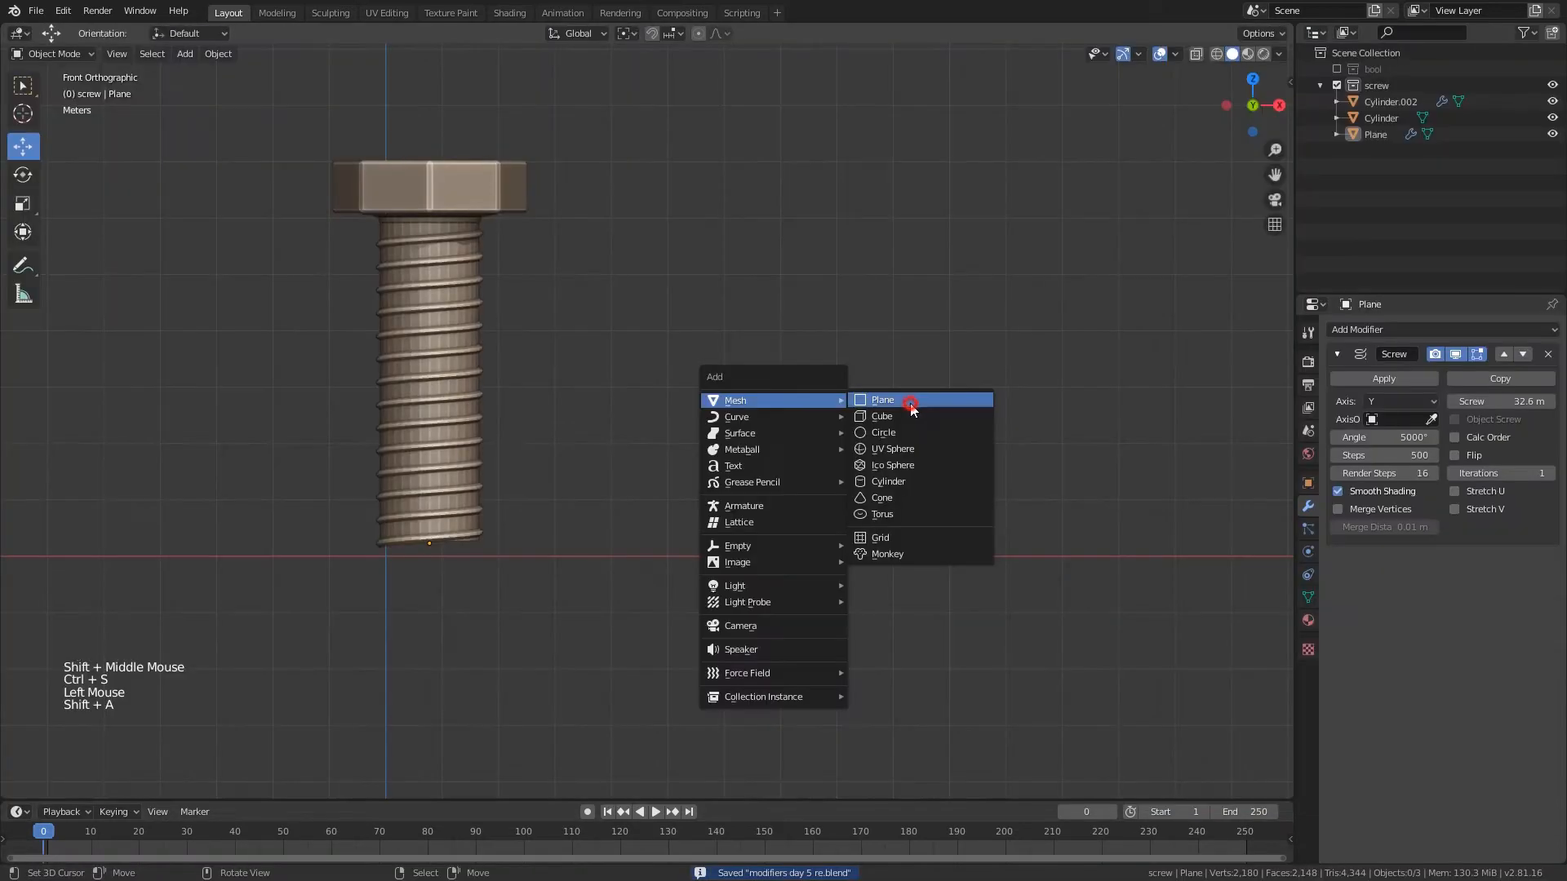
- Back in Blender, add a plane beside the screw, clear its rotation and rotate it 90 degrees about X
{"action": "left_click", "coordinate": [928, 397]}
{"action": "key", "text": "alt+r"}
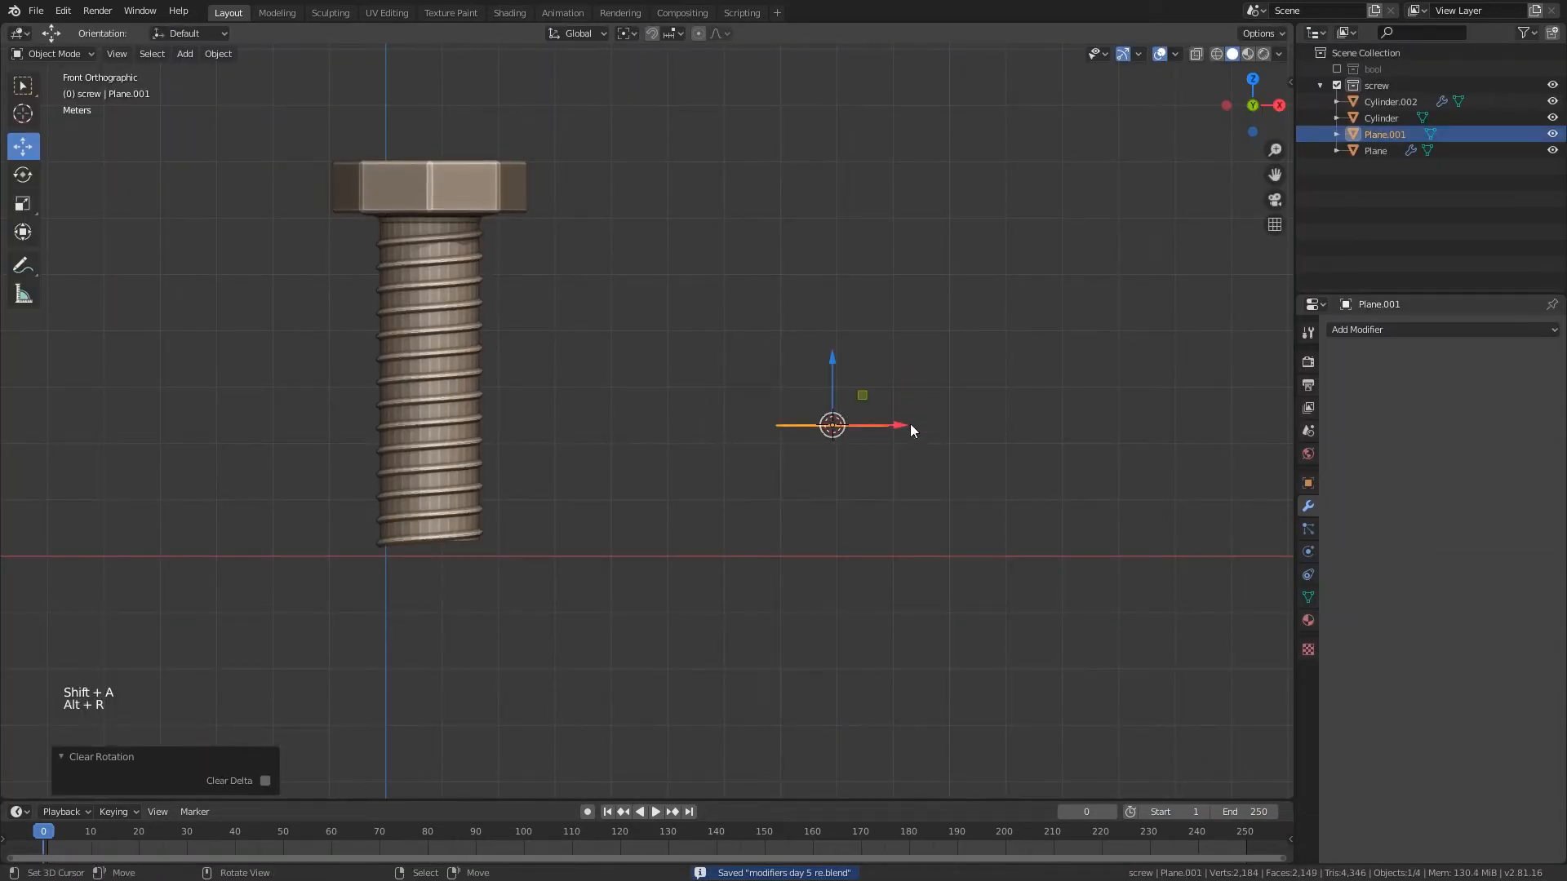
{"action": "type", "text": "rx90"}
{"action": "key", "text": "Return"}
- In Edit Mode, select all of the upright plane's geometry and delete its vertices
{"action": "key", "text": "Tab"}
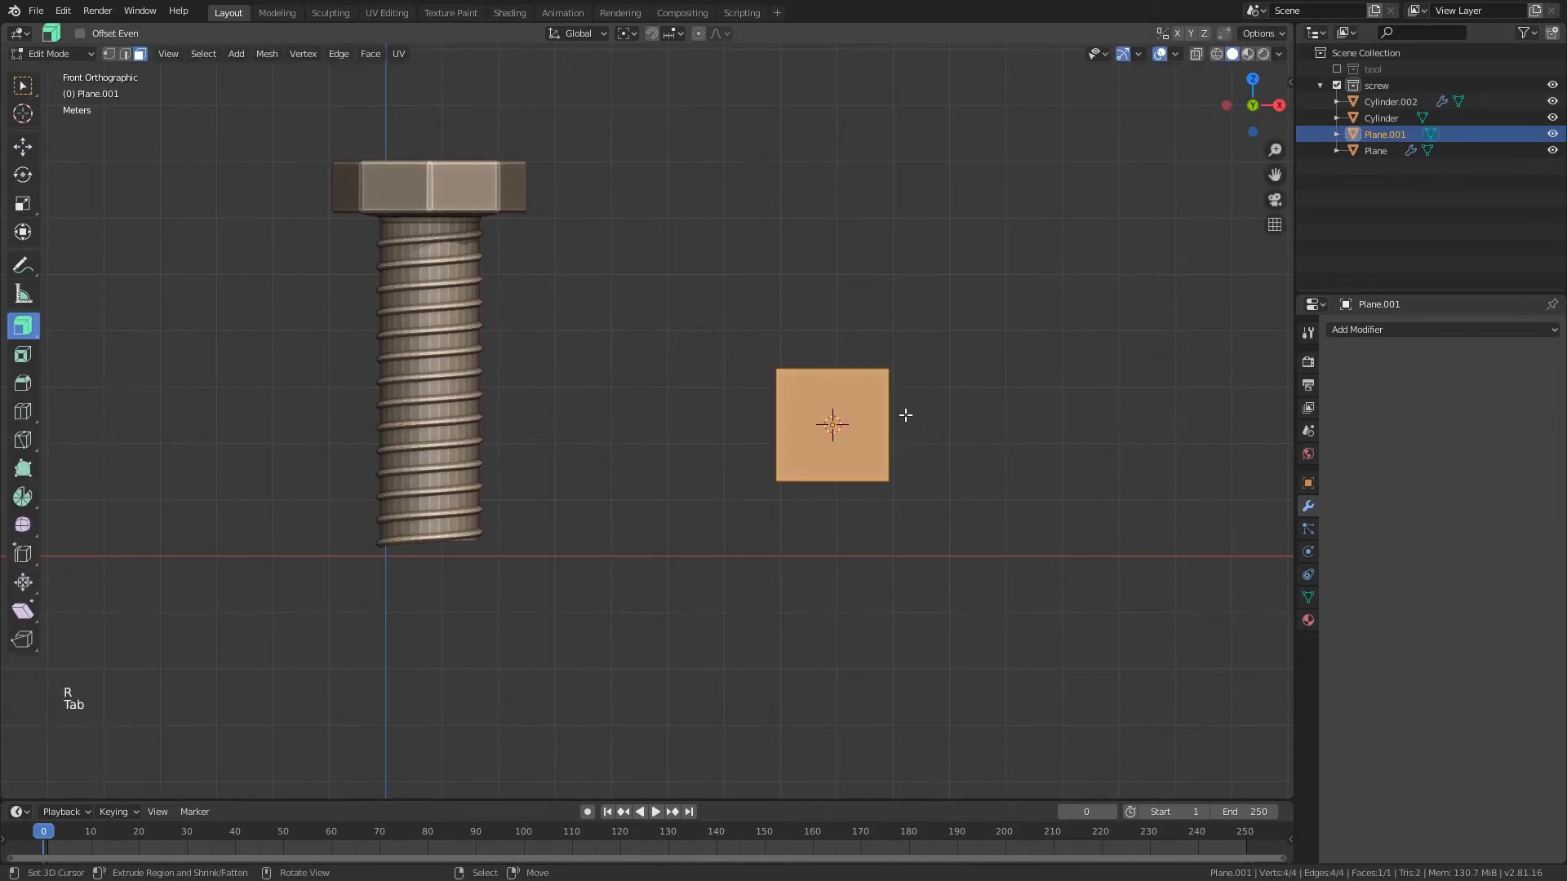
{"action": "scroll", "coordinate": [877, 440], "scroll_direction": "up", "scroll_amount": 3}
{"action": "middle_click_drag", "start_coordinate": [878, 439], "coordinate": [790, 412], "text": "shift"}
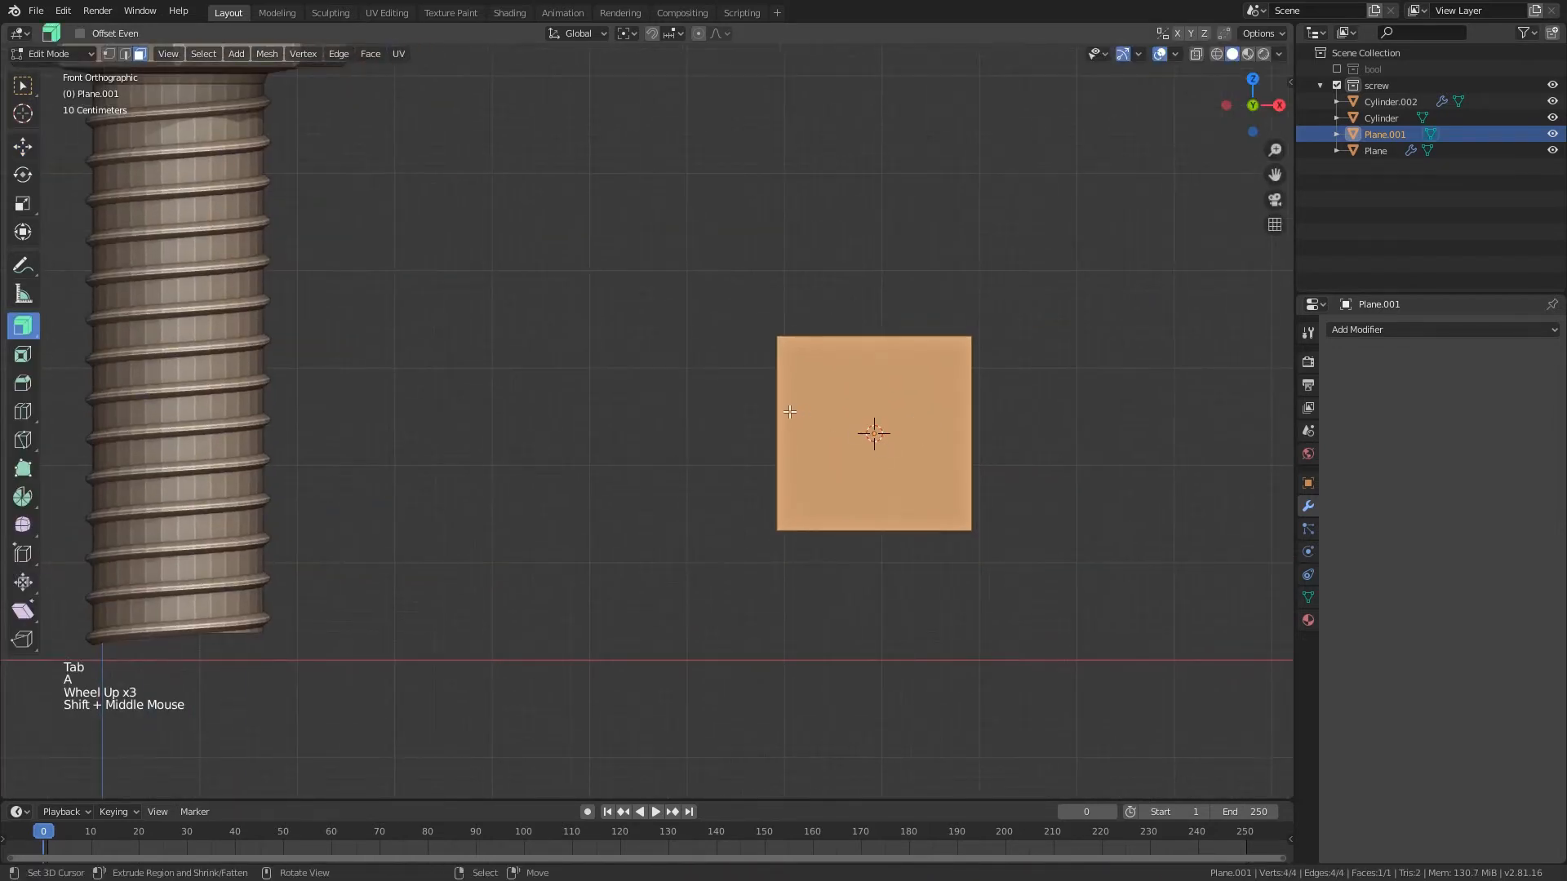
{"action": "key", "text": "2"}
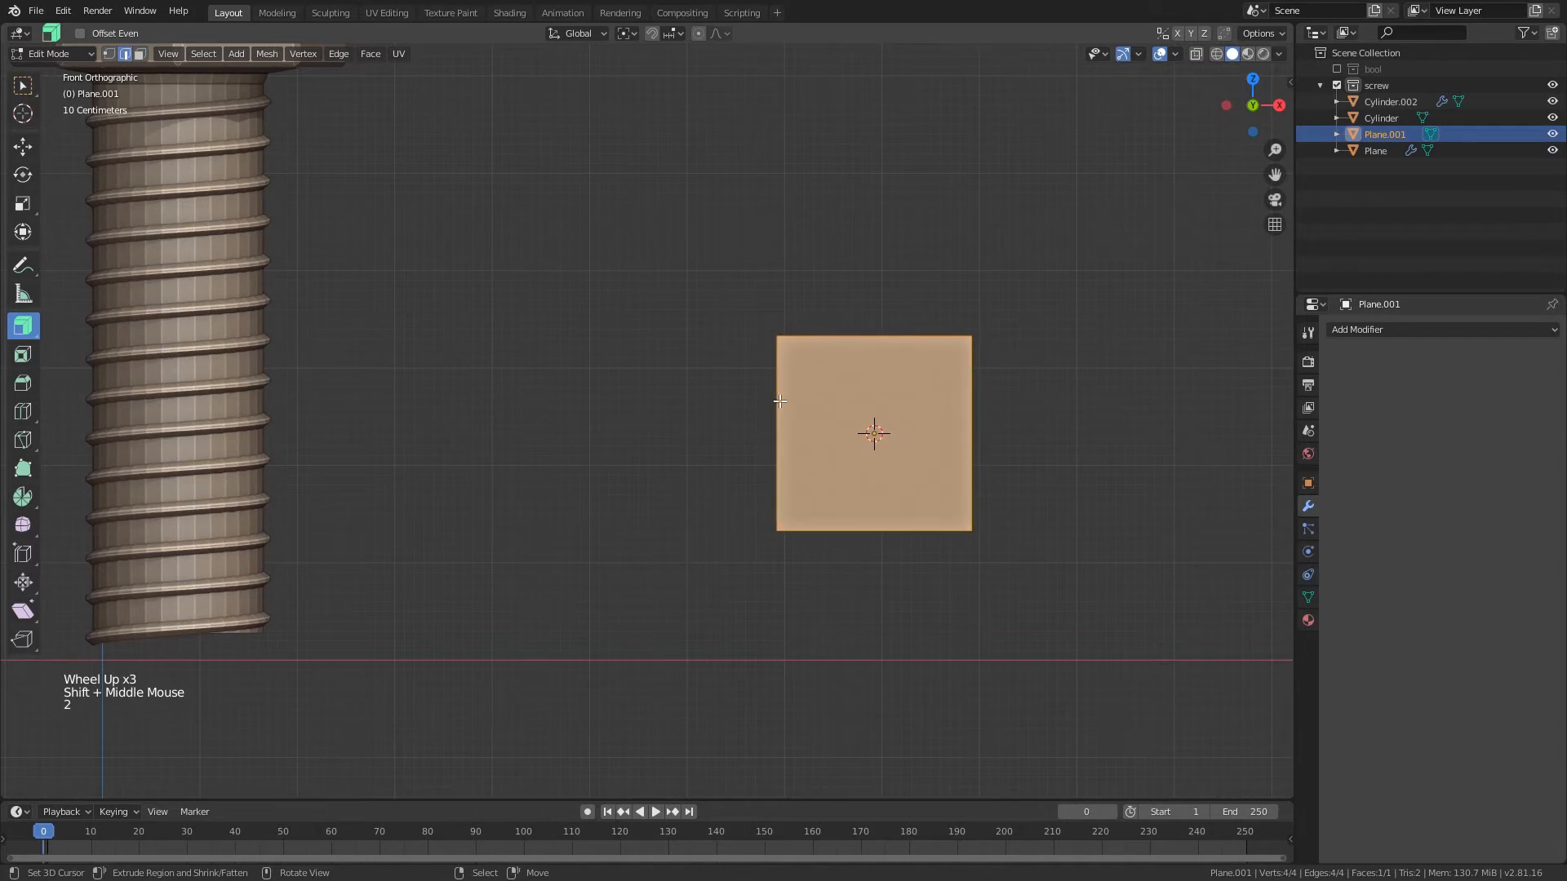
{"action": "key", "text": "a"}
{"action": "key", "text": "Delete"}
{"action": "left_click", "coordinate": [724, 353]}
- Undo the trial profile vertices placed in the emptied plane mesh
{"action": "middle_click_drag", "start_coordinate": [852, 658], "coordinate": [758, 607], "text": "shift"}
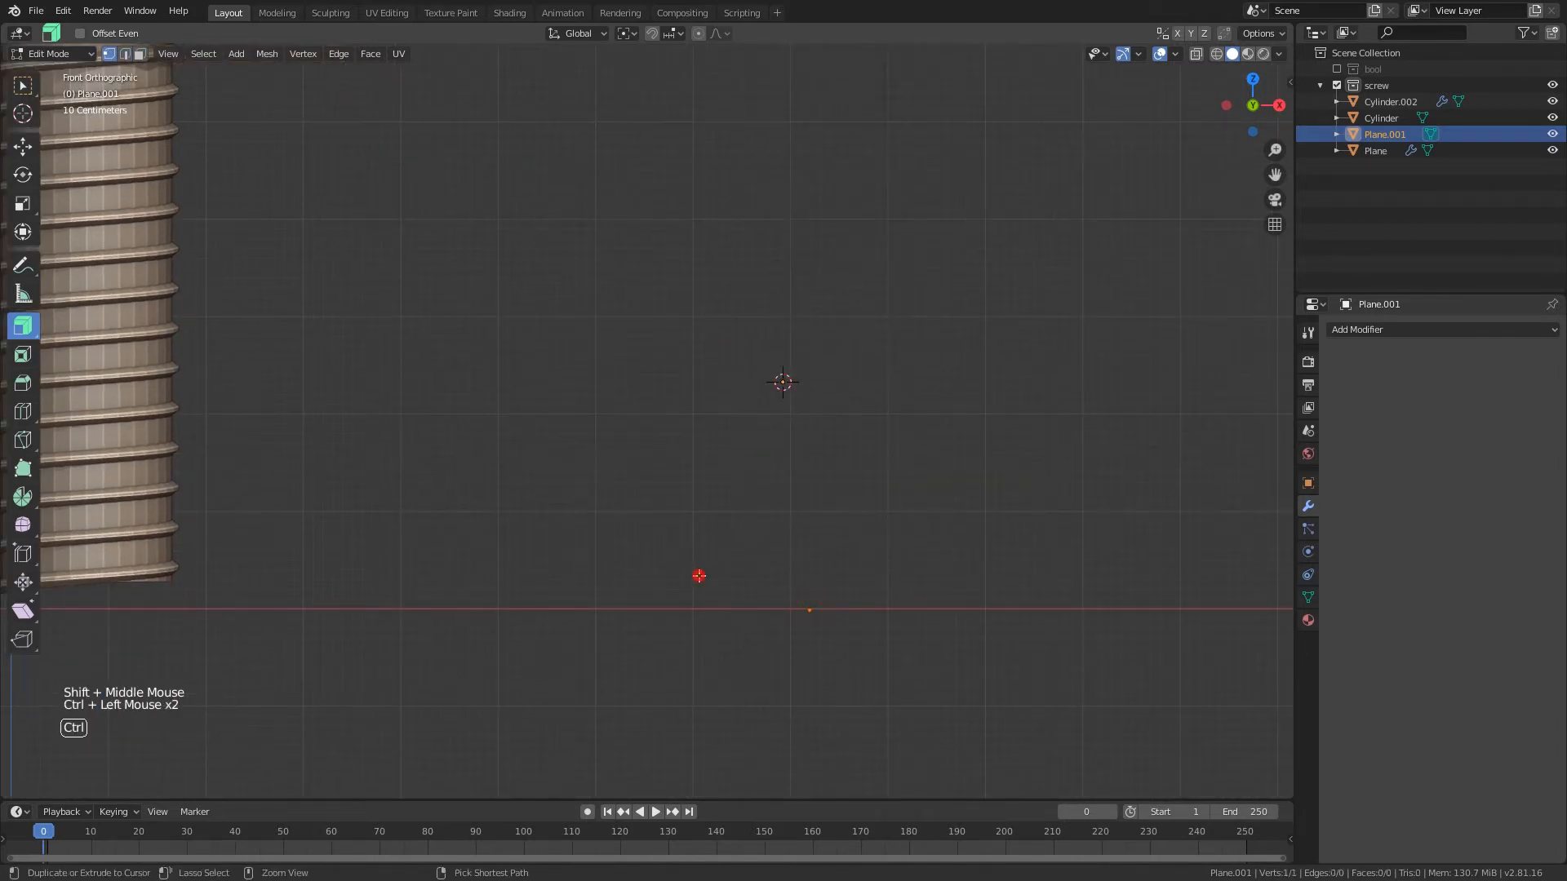
{"action": "scroll", "coordinate": [656, 497], "scroll_direction": "down", "scroll_amount": 2}
{"action": "key", "text": "ctrl+z"}
{"action": "key", "text": "ctrl+z"}
{"action": "key", "text": "ctrl+z"}
{"action": "key", "text": "ctrl+z"}
{"action": "key", "text": "ctrl+z"}
{"action": "key", "text": "ctrl+z"}
{"action": "key", "text": "ctrl+z"}
{"action": "key", "text": "ctrl+z"}
{"action": "key", "text": "ctrl+z"}
{"action": "key", "text": "ctrl+z"}
{"action": "key", "text": "ctrl+z"}
- Draw an open 19-vertex profile around the 3D cursor, with a wide curve above and small ridges below, and leave Edit Mode
{"action": "middle_click_drag", "start_coordinate": [790, 454], "coordinate": [790, 457], "text": "shift"}
{"action": "scroll", "coordinate": [745, 234], "scroll_direction": "up", "scroll_amount": 2}
{"action": "scroll", "coordinate": [768, 247], "scroll_direction": "down", "scroll_amount": 1}
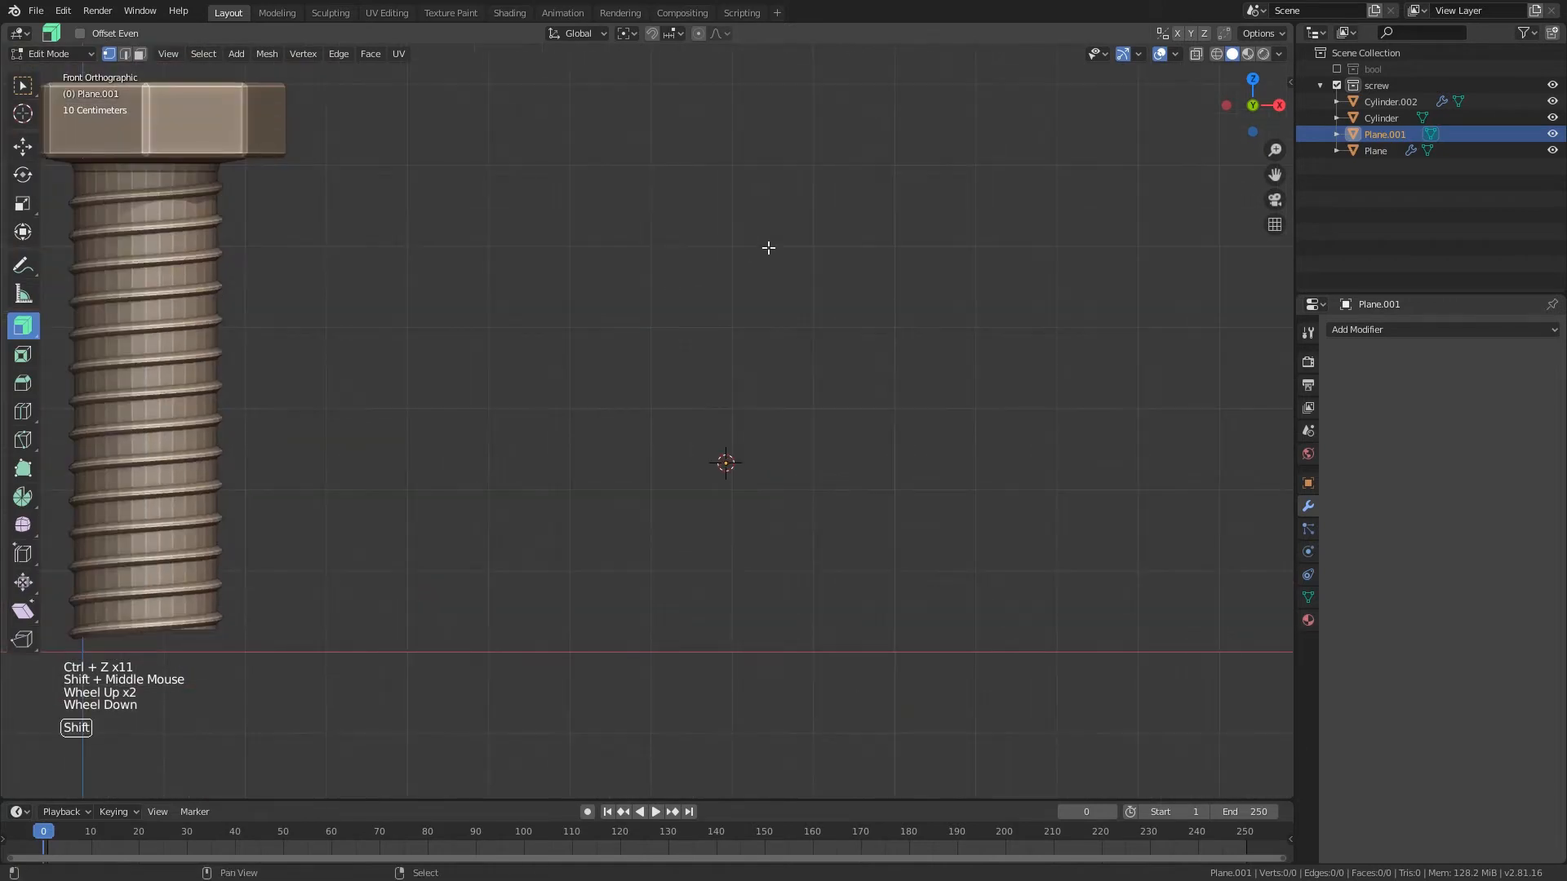
{"action": "middle_click_drag", "start_coordinate": [768, 247], "coordinate": [768, 277], "text": "shift"}
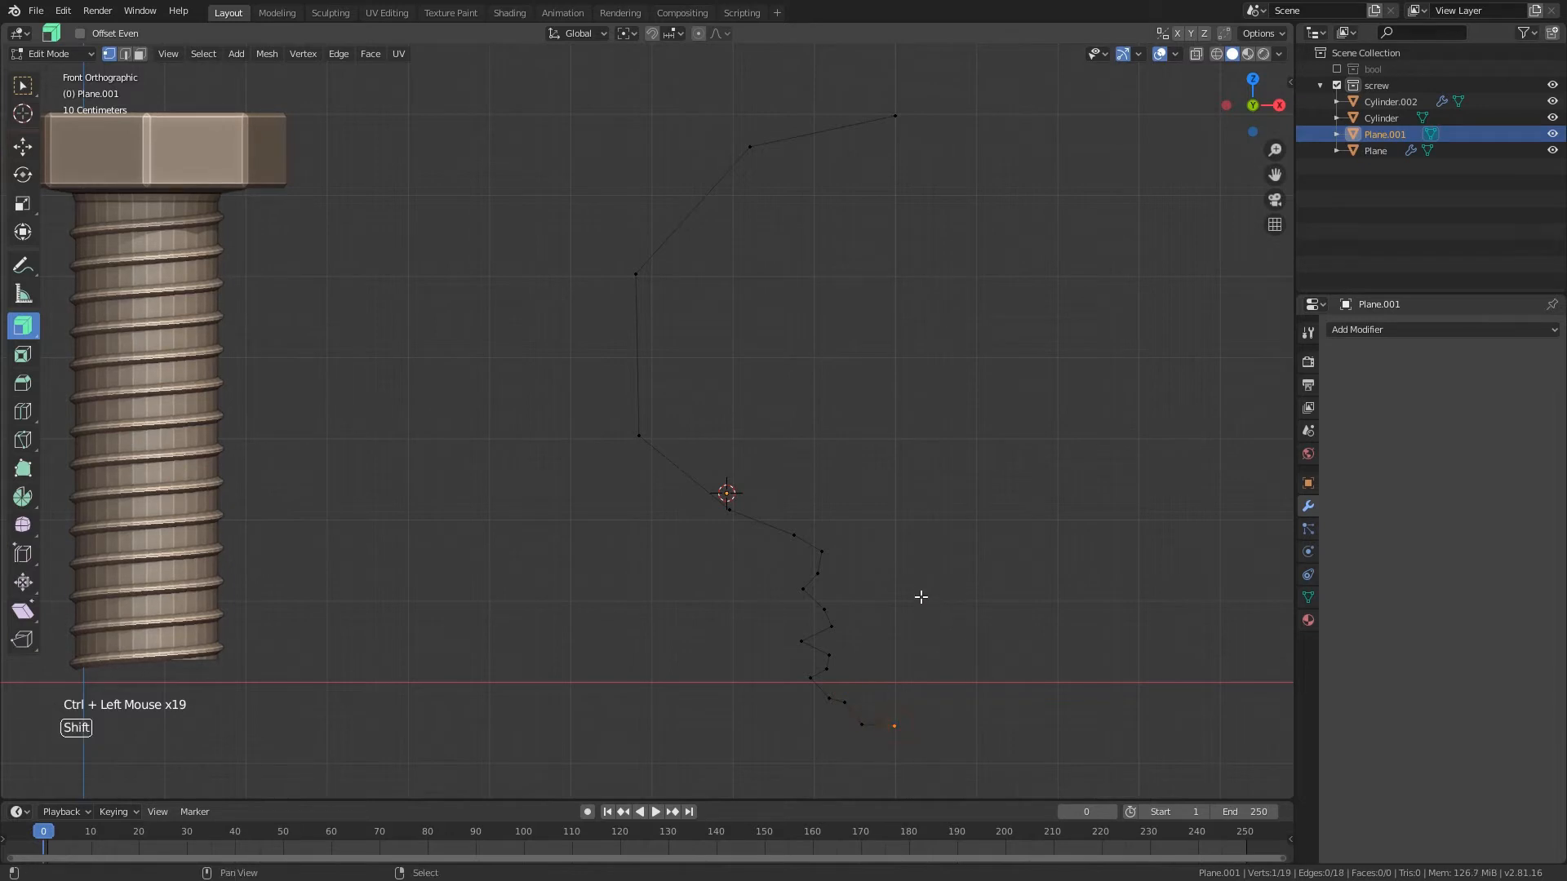
{"action": "middle_click_drag", "start_coordinate": [920, 598], "coordinate": [874, 577], "text": "shift"}
{"action": "key", "text": "Tab"}
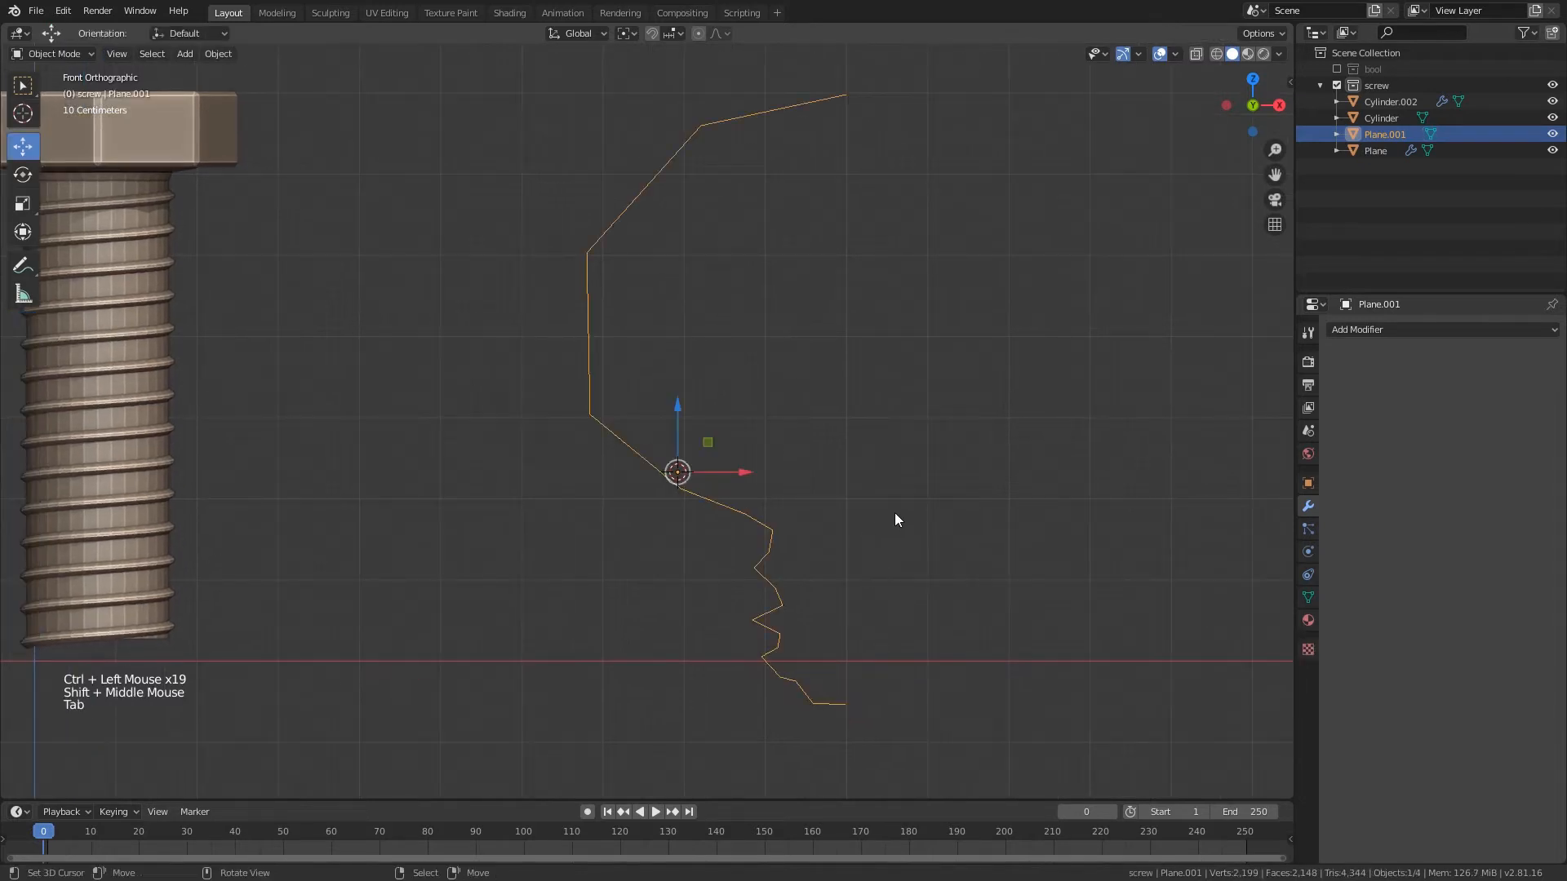
- Smooth the drawn profile with a Subdivision Surface modifier and save the file
{"action": "left_click", "coordinate": [1397, 330]}
{"action": "left_click", "coordinate": [1262, 602]}
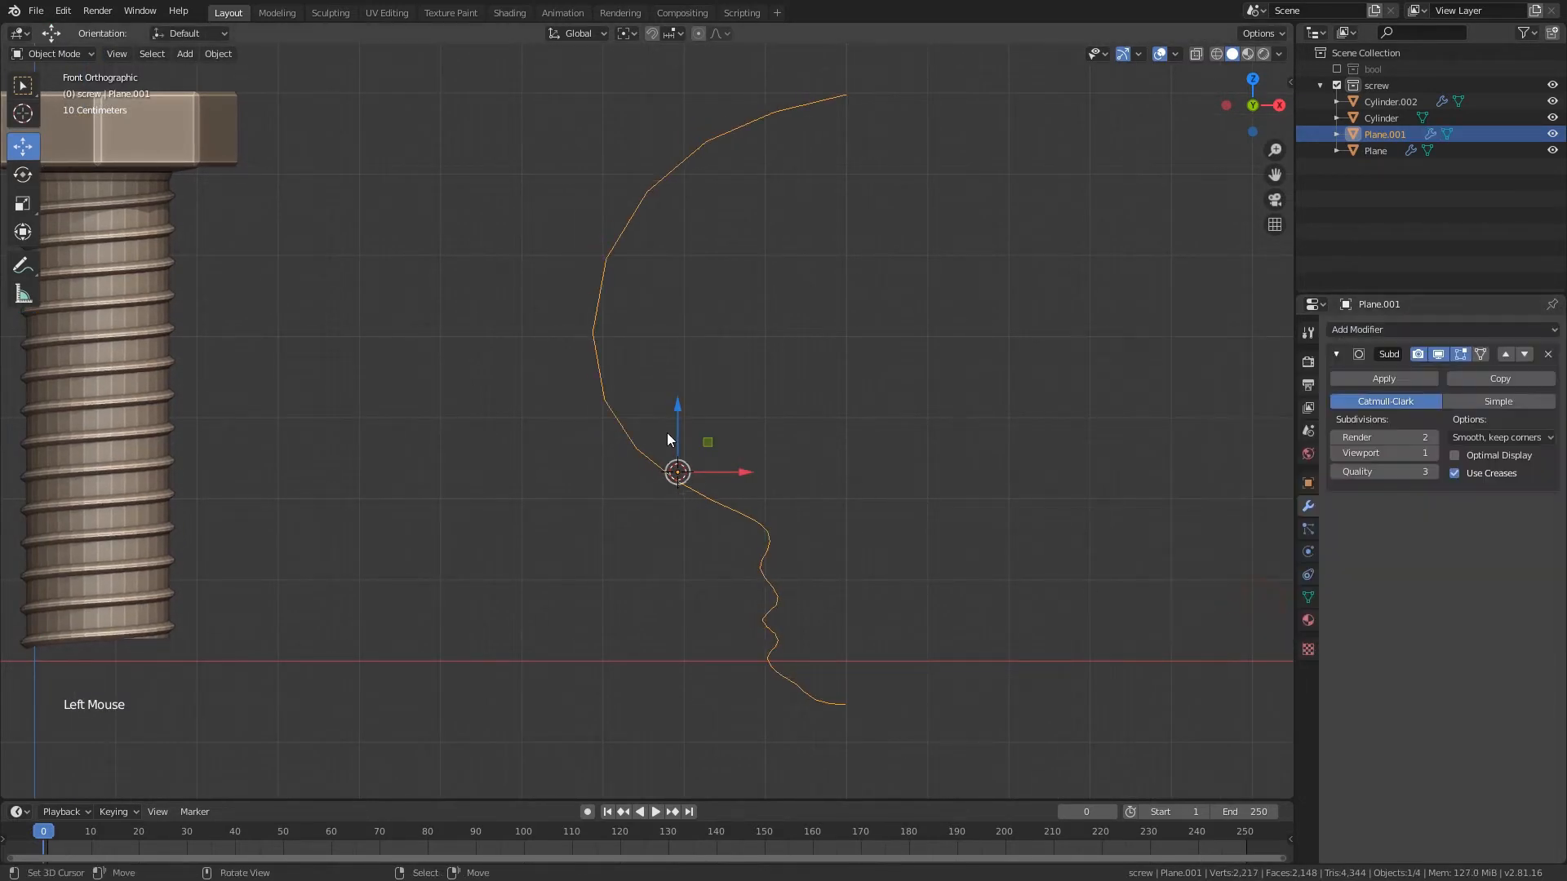
{"action": "middle_click_drag", "start_coordinate": [760, 543], "coordinate": [806, 59]}
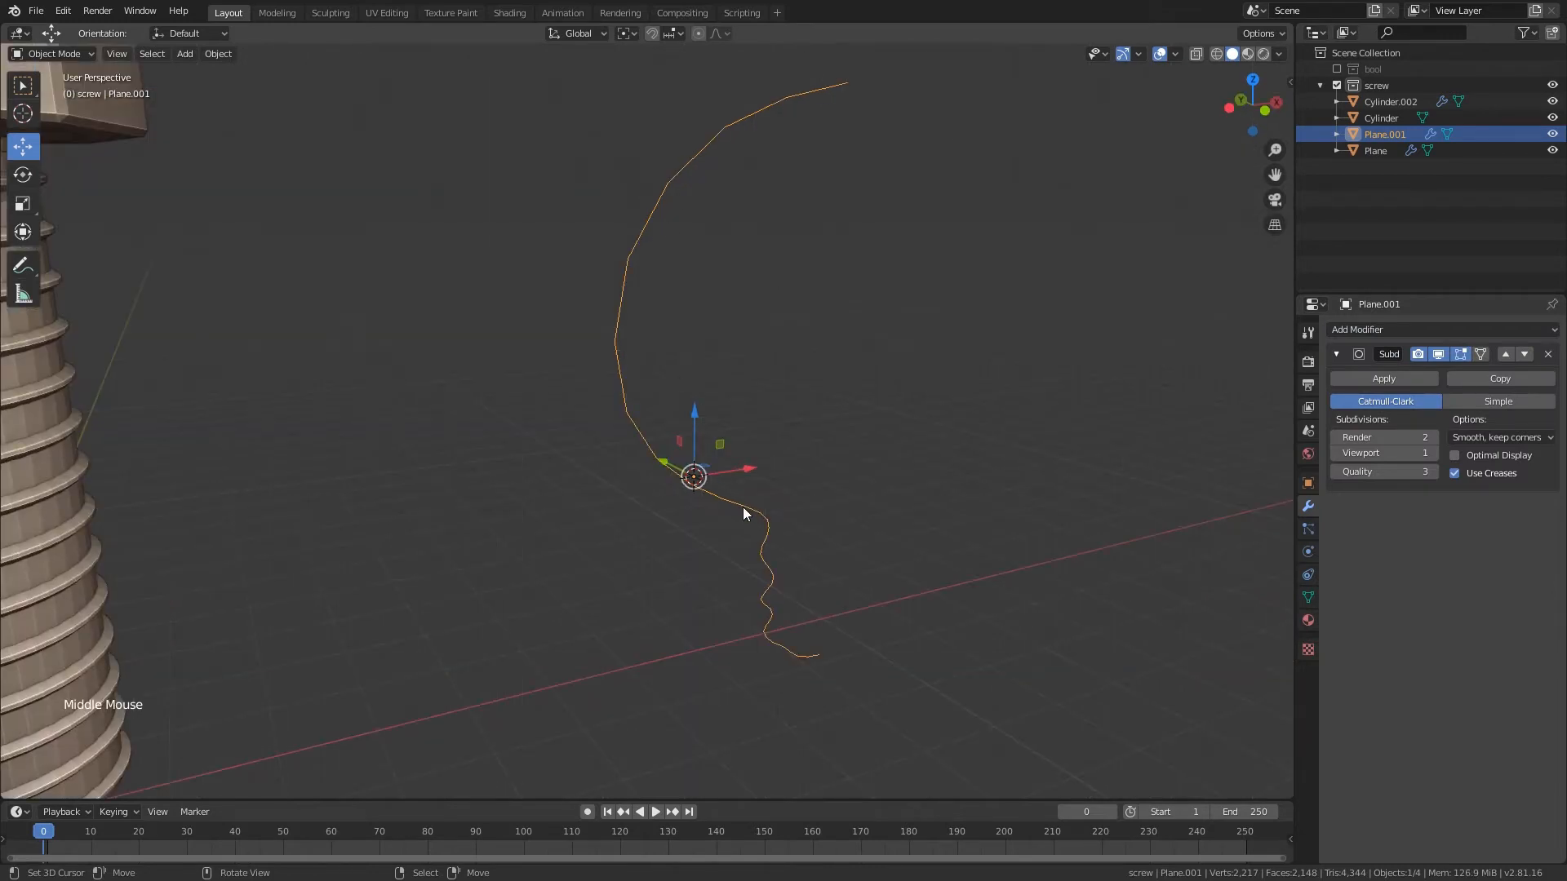
{"action": "middle_click_drag", "start_coordinate": [742, 507], "coordinate": [745, 409]}
{"action": "key", "text": "Tab"}
{"action": "key", "text": "Tab"}
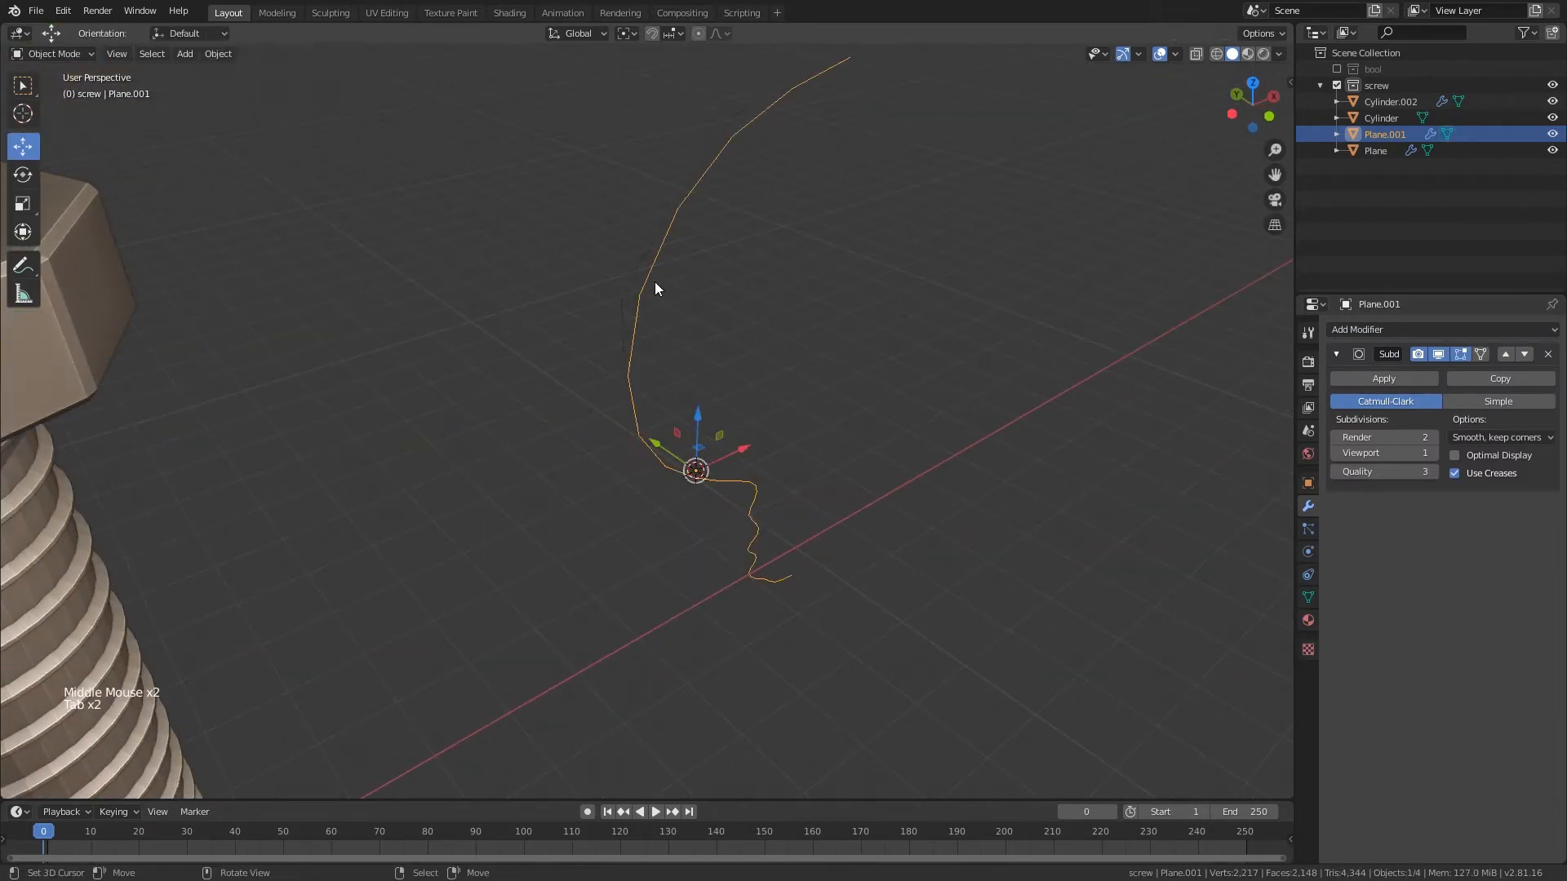
{"action": "middle_click_drag", "start_coordinate": [654, 282], "coordinate": [753, 405]}
{"action": "key", "text": "ctrl+s"}
- Add a Screw modifier to the profile and set its axis to Y, producing a lathe-turned solid around the origin
{"action": "key", "text": "KP_1"}
{"action": "scroll", "coordinate": [752, 405], "scroll_direction": "down", "scroll_amount": 3}
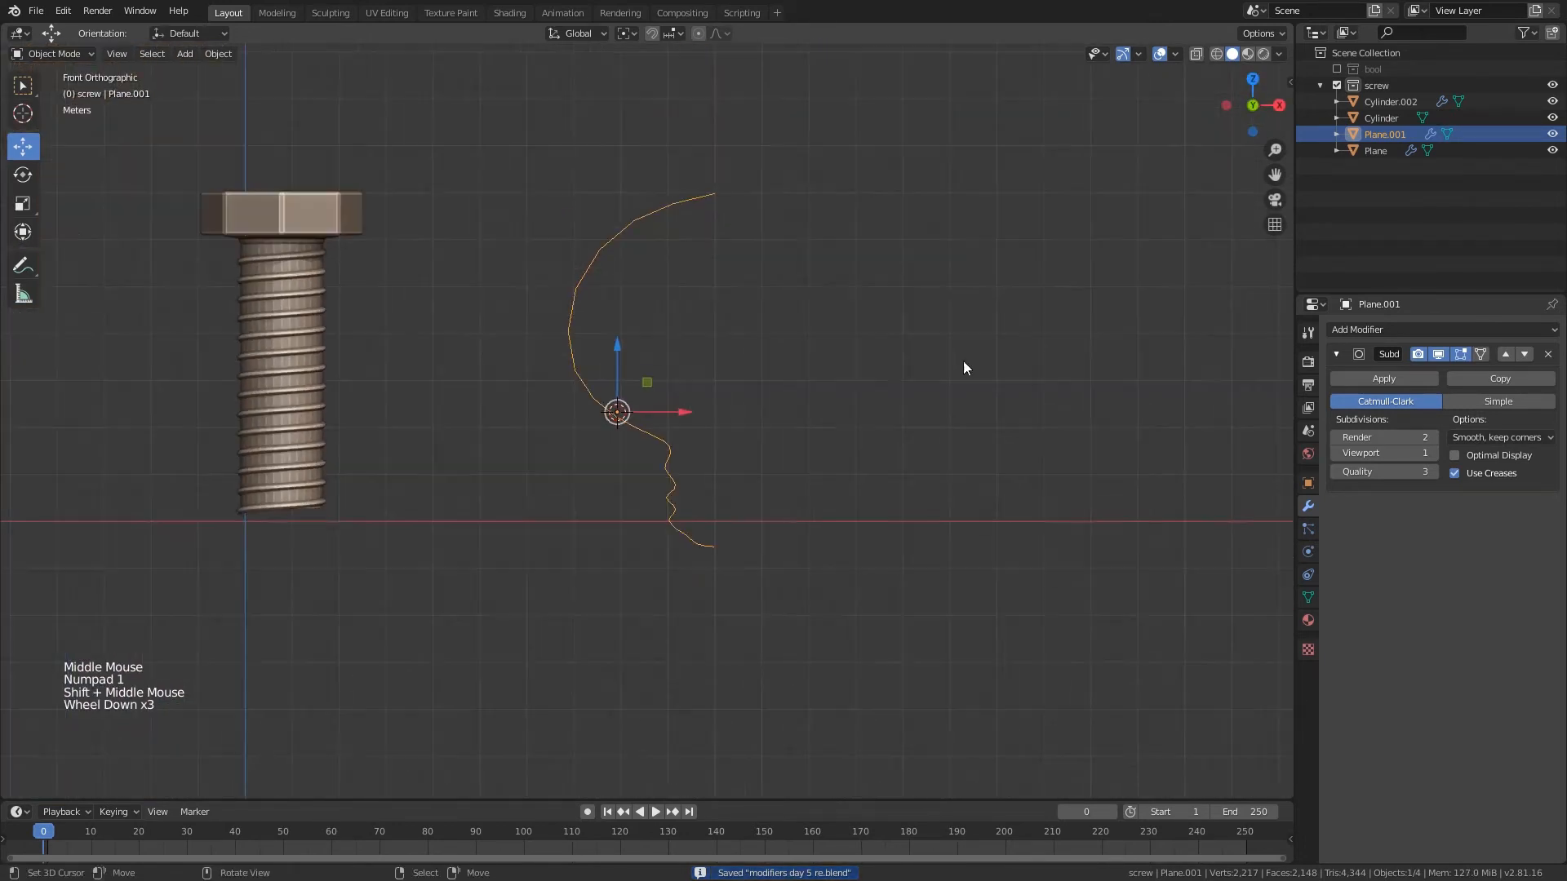
{"action": "left_click", "coordinate": [1402, 329]}
{"action": "left_click", "coordinate": [1242, 541]}
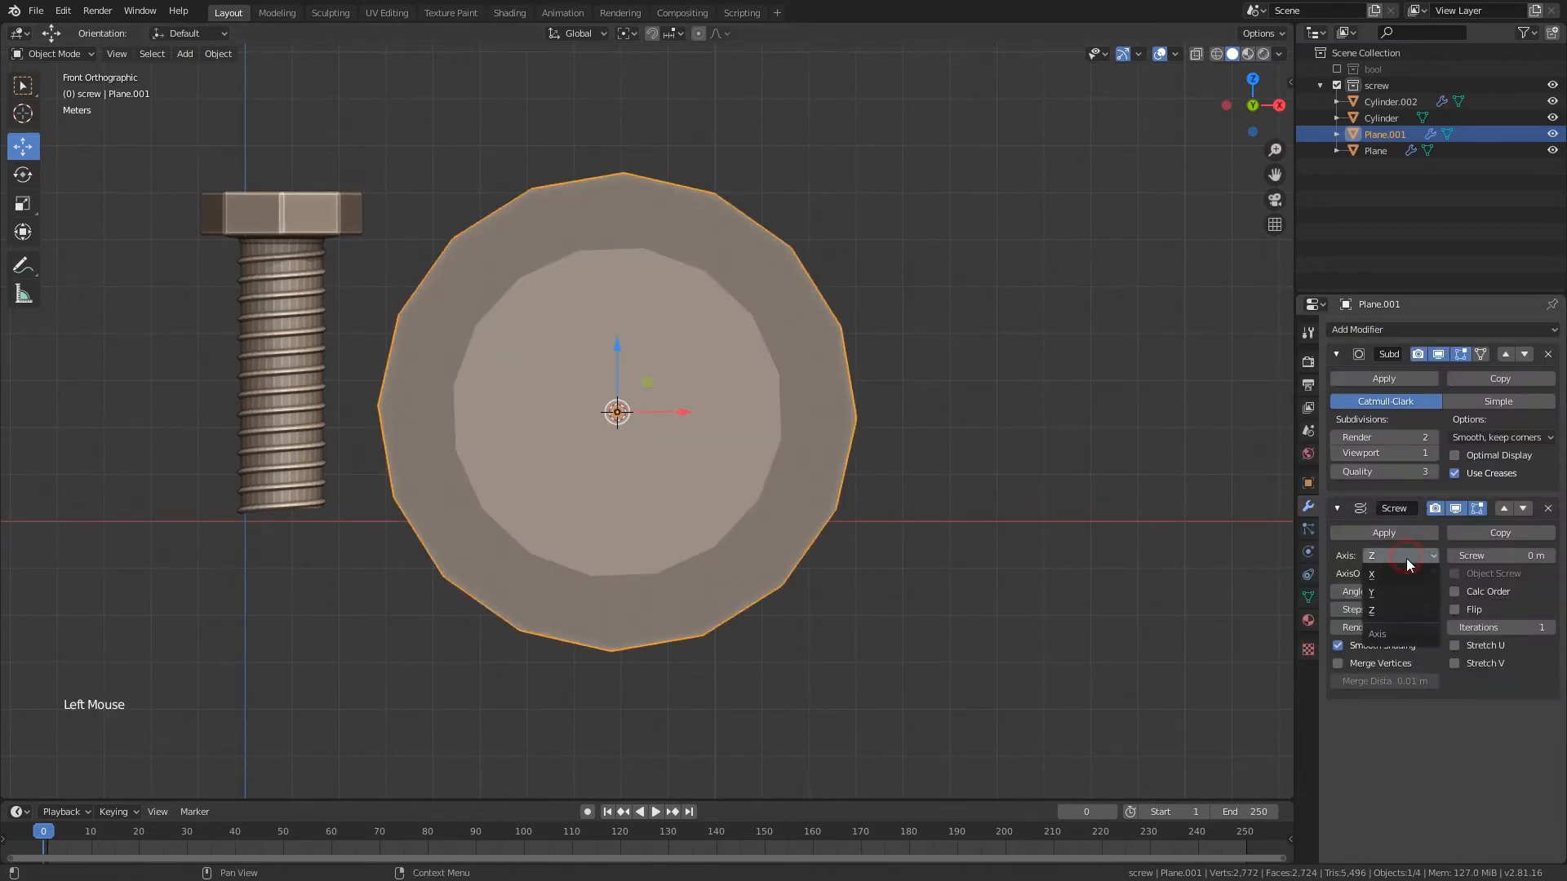
{"action": "left_click", "coordinate": [1388, 591]}
{"action": "middle_click_drag", "start_coordinate": [754, 439], "coordinate": [674, 417]}
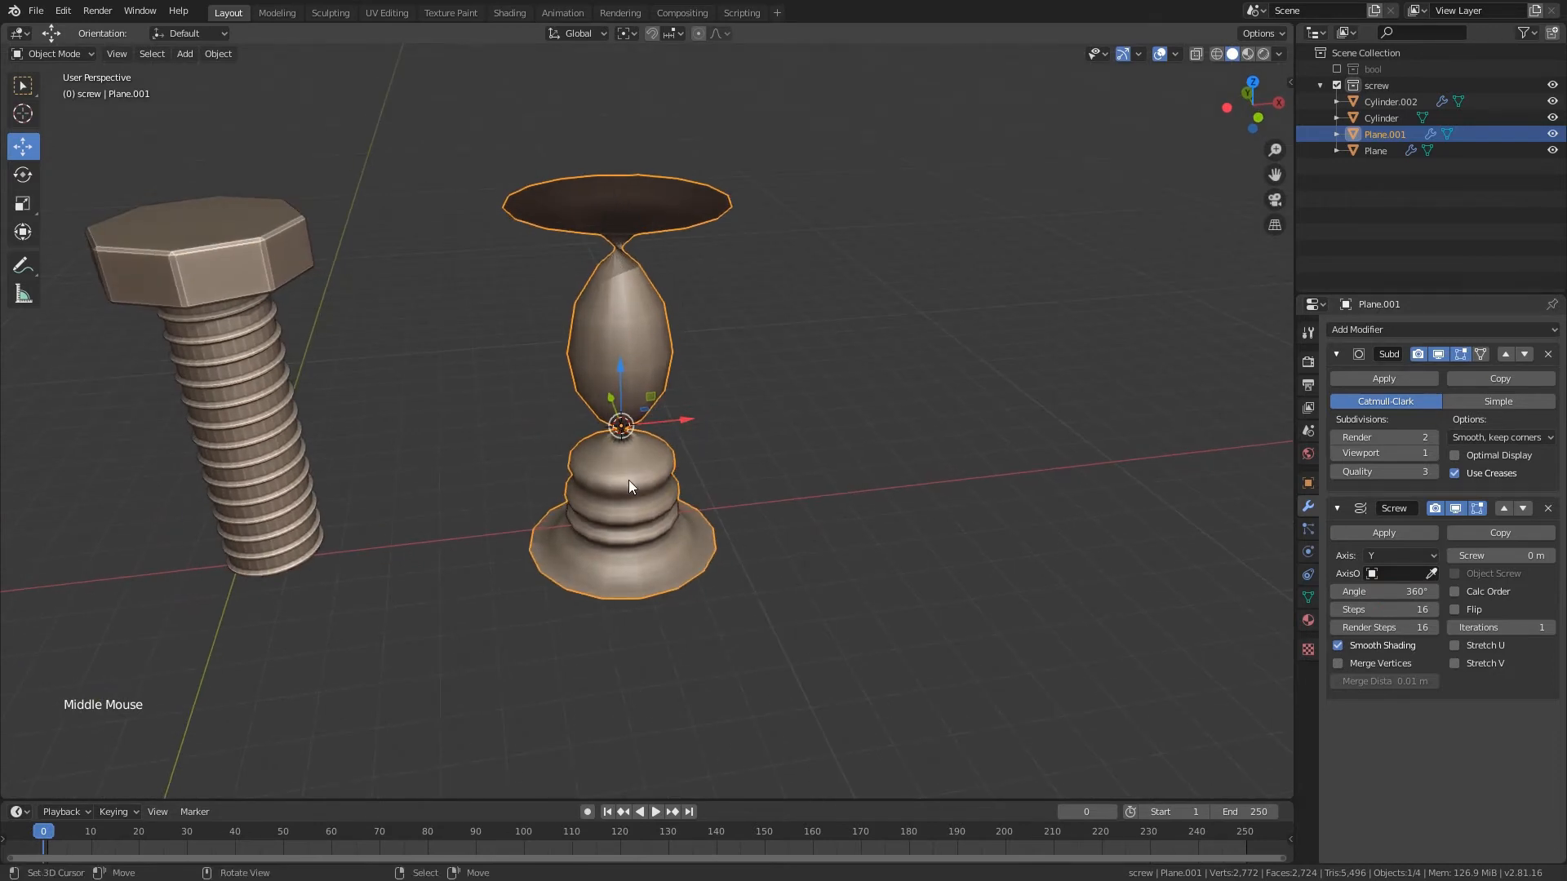
{"action": "middle_click_drag", "start_coordinate": [629, 481], "coordinate": [816, 351]}
{"action": "middle_click_drag", "start_coordinate": [771, 425], "coordinate": [747, 412]}
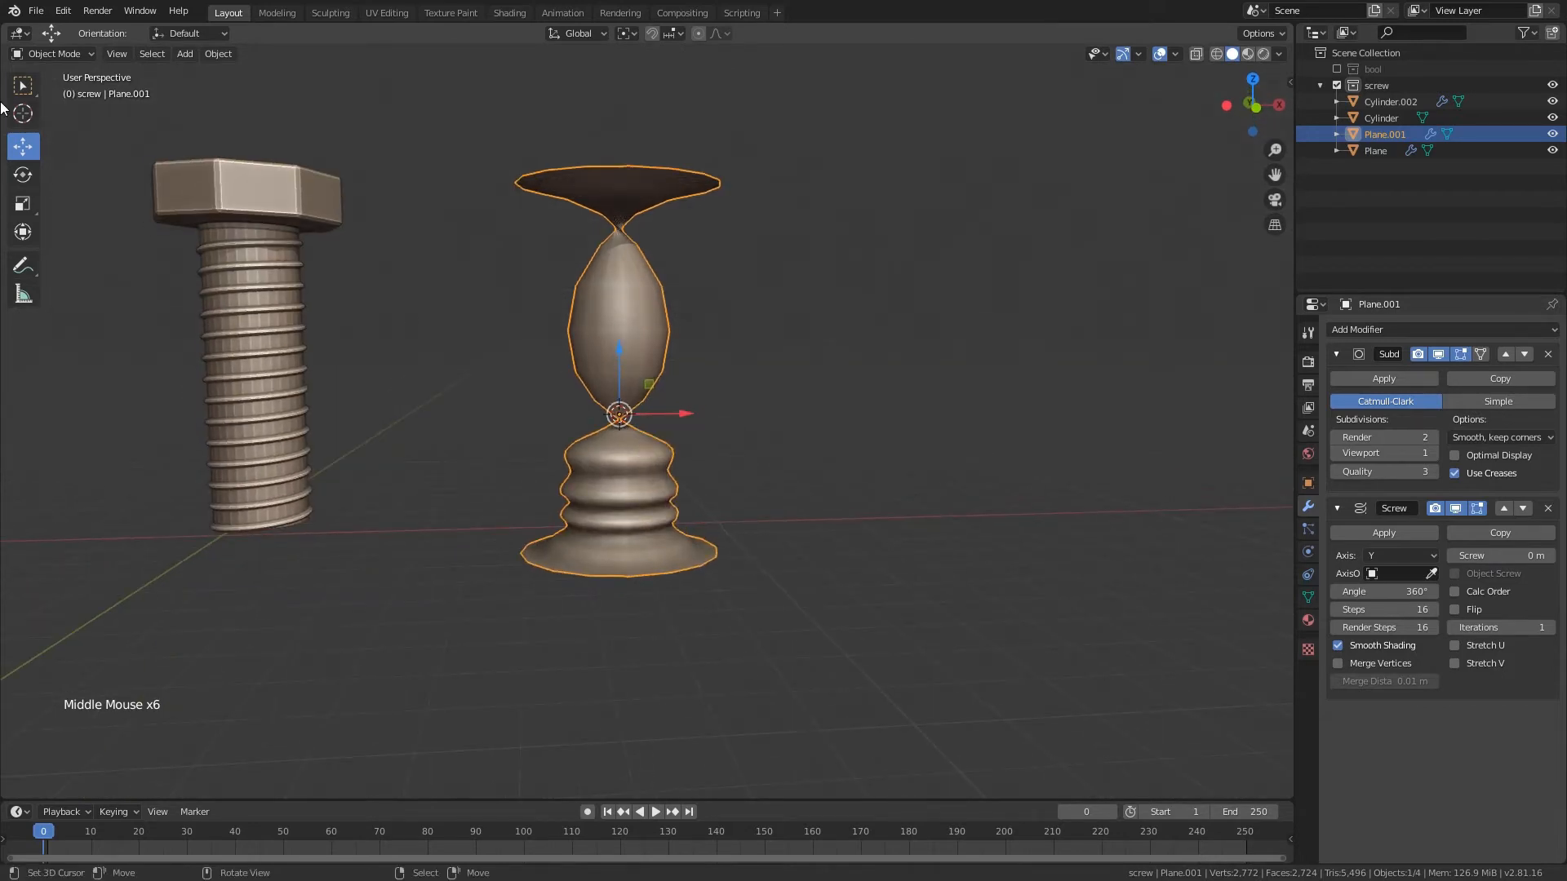
- Restrict transforms to origins only and move the turned profile's origin along X so the solid becomes a light-bulb shape
{"action": "left_click", "coordinate": [1310, 364]}
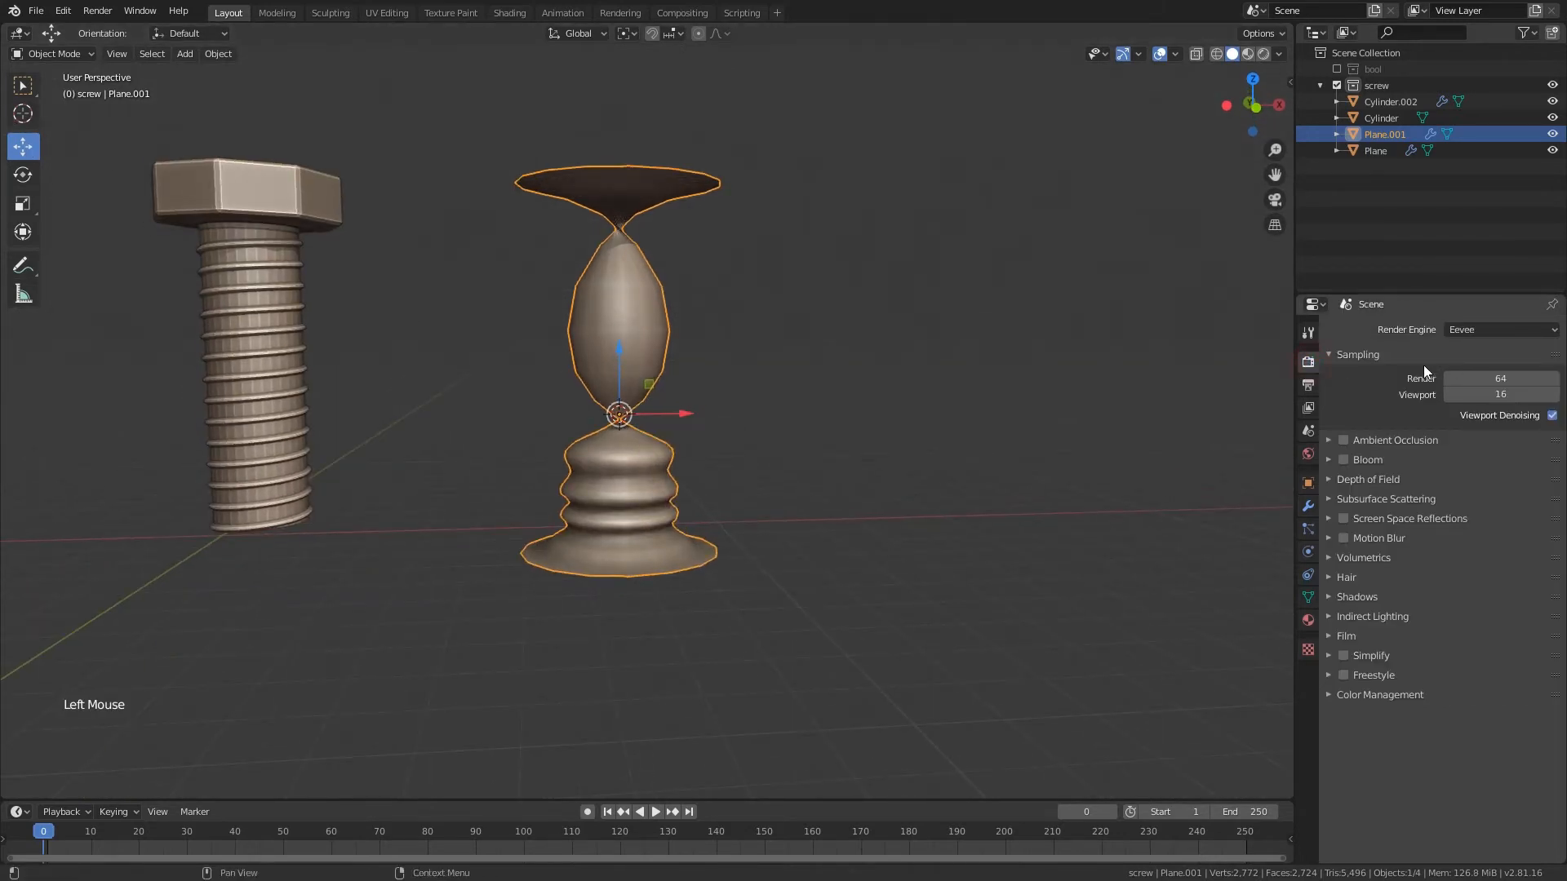
{"action": "left_click", "coordinate": [1307, 330]}
{"action": "left_click", "coordinate": [1554, 448]}
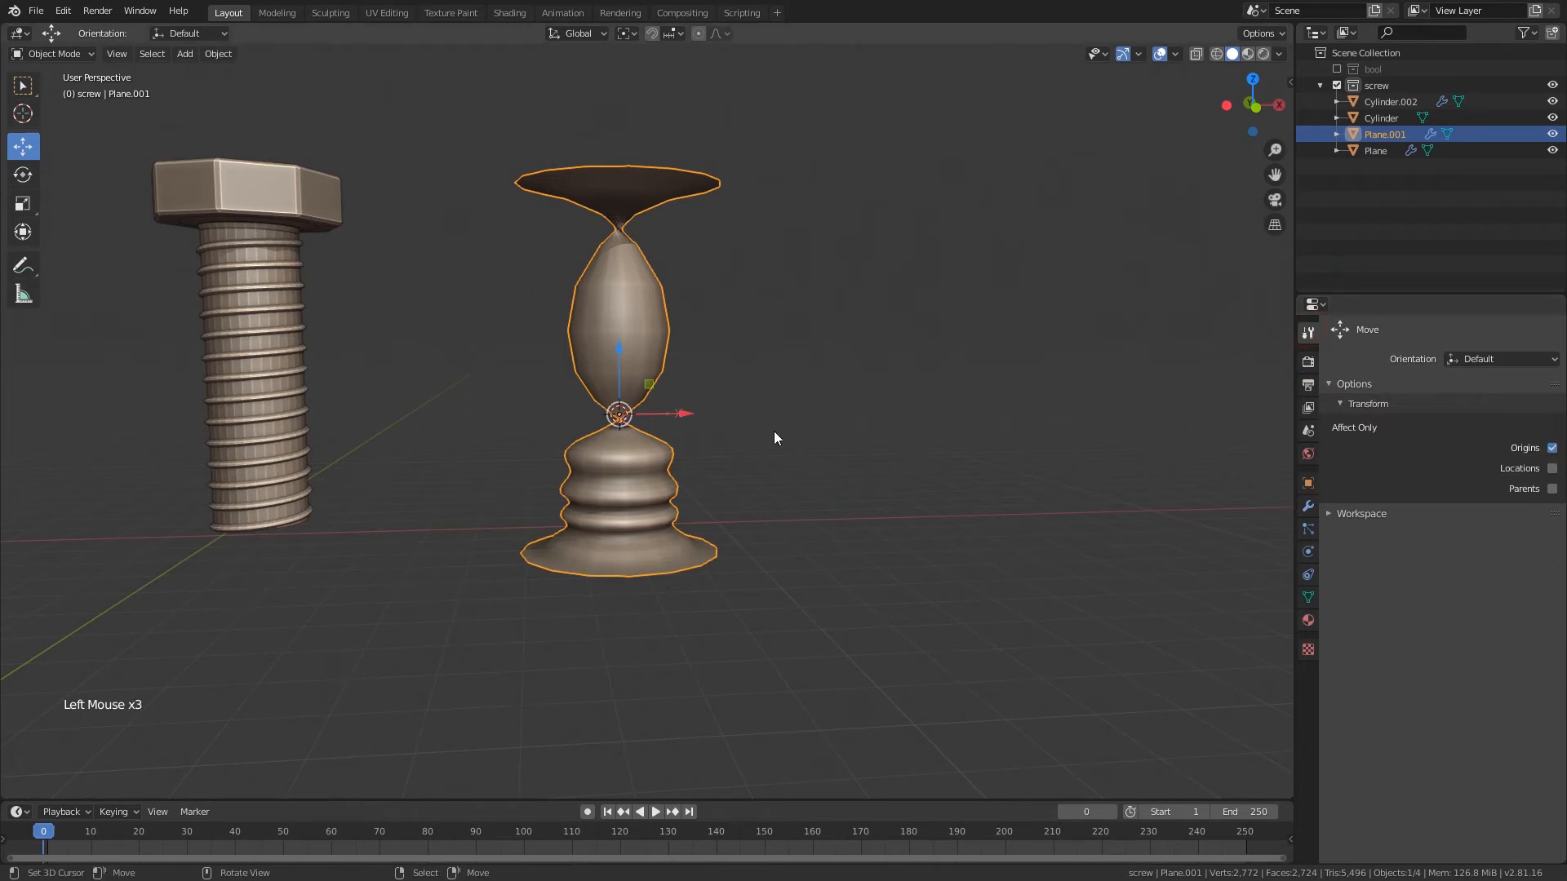
{"action": "left_click_drag", "start_coordinate": [683, 411], "coordinate": [798, 419]}
{"action": "middle_click_drag", "start_coordinate": [771, 429], "coordinate": [791, 399]}
{"action": "mouse_move", "coordinate": [788, 397]}
{"action": "left_mouse_down"}
{"action": "mouse_move", "coordinate": [801, 396]}
{"action": "mouse_move", "coordinate": [782, 397]}
{"action": "left_mouse_up"}
{"action": "middle_click_drag", "start_coordinate": [782, 397], "coordinate": [826, 443]}
{"action": "scroll", "coordinate": [793, 475], "scroll_direction": "up", "scroll_amount": 1}
{"action": "right_click", "coordinate": [839, 275]}
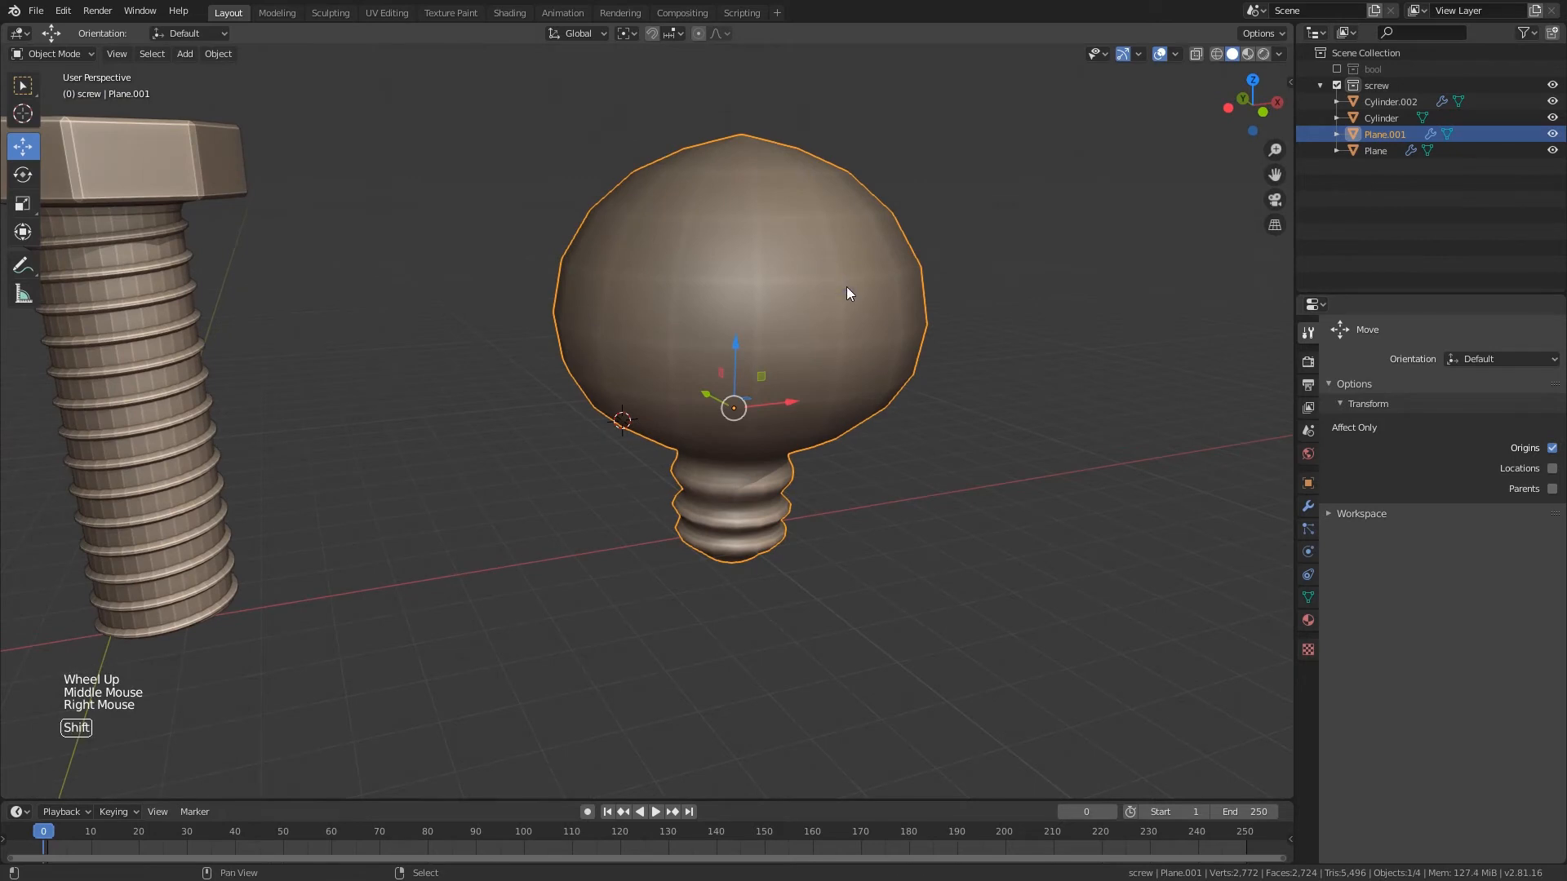
{"action": "middle_click_drag", "start_coordinate": [846, 287], "coordinate": [790, 398], "text": "shift"}
- Enter Edit Mode and shift vertices on the side of the bulb's profile to round out its outline
{"action": "key", "text": "Tab"}
{"action": "right_click", "coordinate": [548, 312]}
{"action": "middle_click_drag", "start_coordinate": [594, 359], "coordinate": [571, 315]}
{"action": "key", "text": "g"}
{"action": "right_click", "coordinate": [549, 284]}
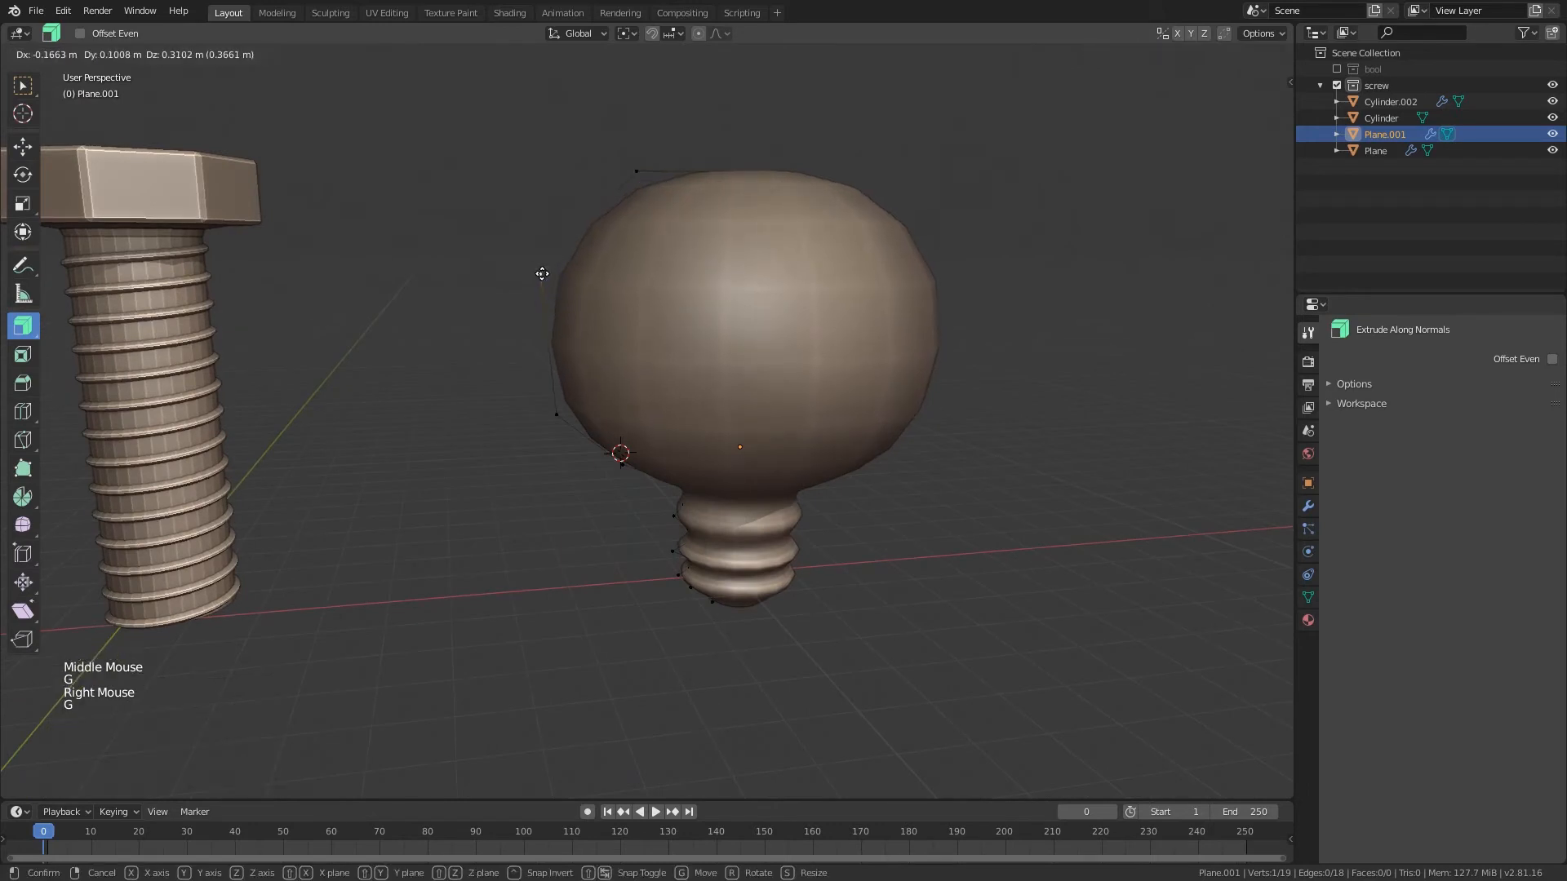
{"action": "key", "text": "g"}
{"action": "left_click", "coordinate": [546, 283]}
{"action": "right_click", "coordinate": [556, 418]}
{"action": "middle_click_drag", "start_coordinate": [556, 418], "coordinate": [799, 205]}
{"action": "key", "text": "g"}
{"action": "middle_click_drag", "start_coordinate": [769, 570], "coordinate": [822, 308]}
{"action": "scroll", "coordinate": [758, 556], "scroll_direction": "up", "scroll_amount": 1}
{"action": "scroll", "coordinate": [727, 466], "scroll_direction": "up", "scroll_amount": 1}
{"action": "middle_click_drag", "start_coordinate": [728, 443], "coordinate": [749, 455]}
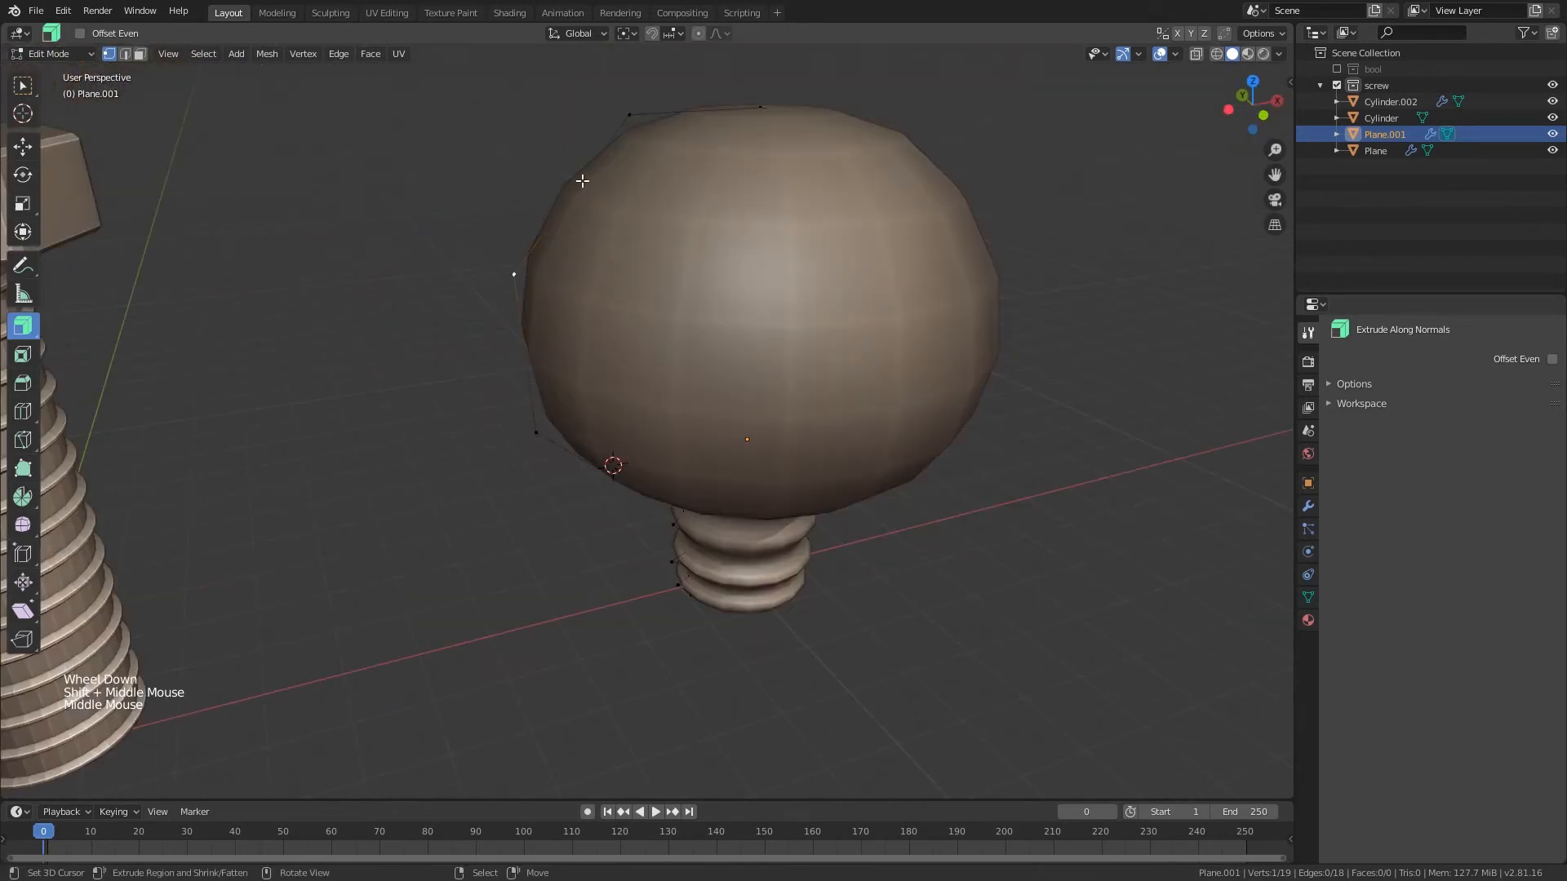
{"action": "middle_click_drag", "start_coordinate": [674, 303], "coordinate": [701, 309]}
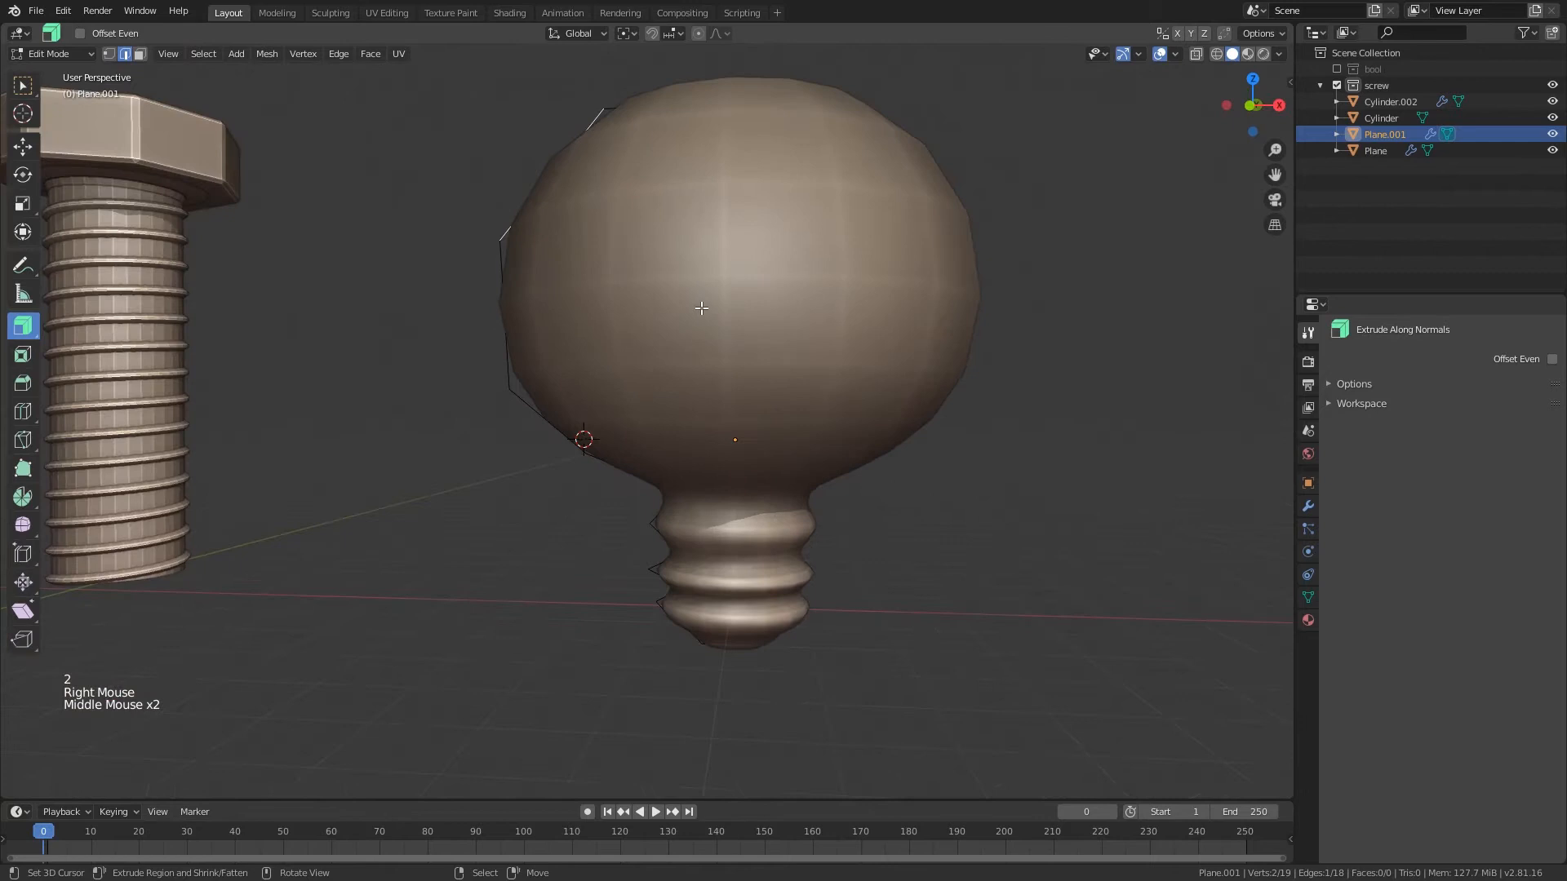
- Return to vertex selection and move the vertex at the bulb's widest side slightly outward
{"action": "right_click", "coordinate": [540, 274]}
{"action": "middle_click_drag", "start_coordinate": [540, 274], "coordinate": [576, 277]}
{"action": "key", "text": "1"}
{"action": "right_click", "coordinate": [506, 237]}
{"action": "key", "text": "g"}
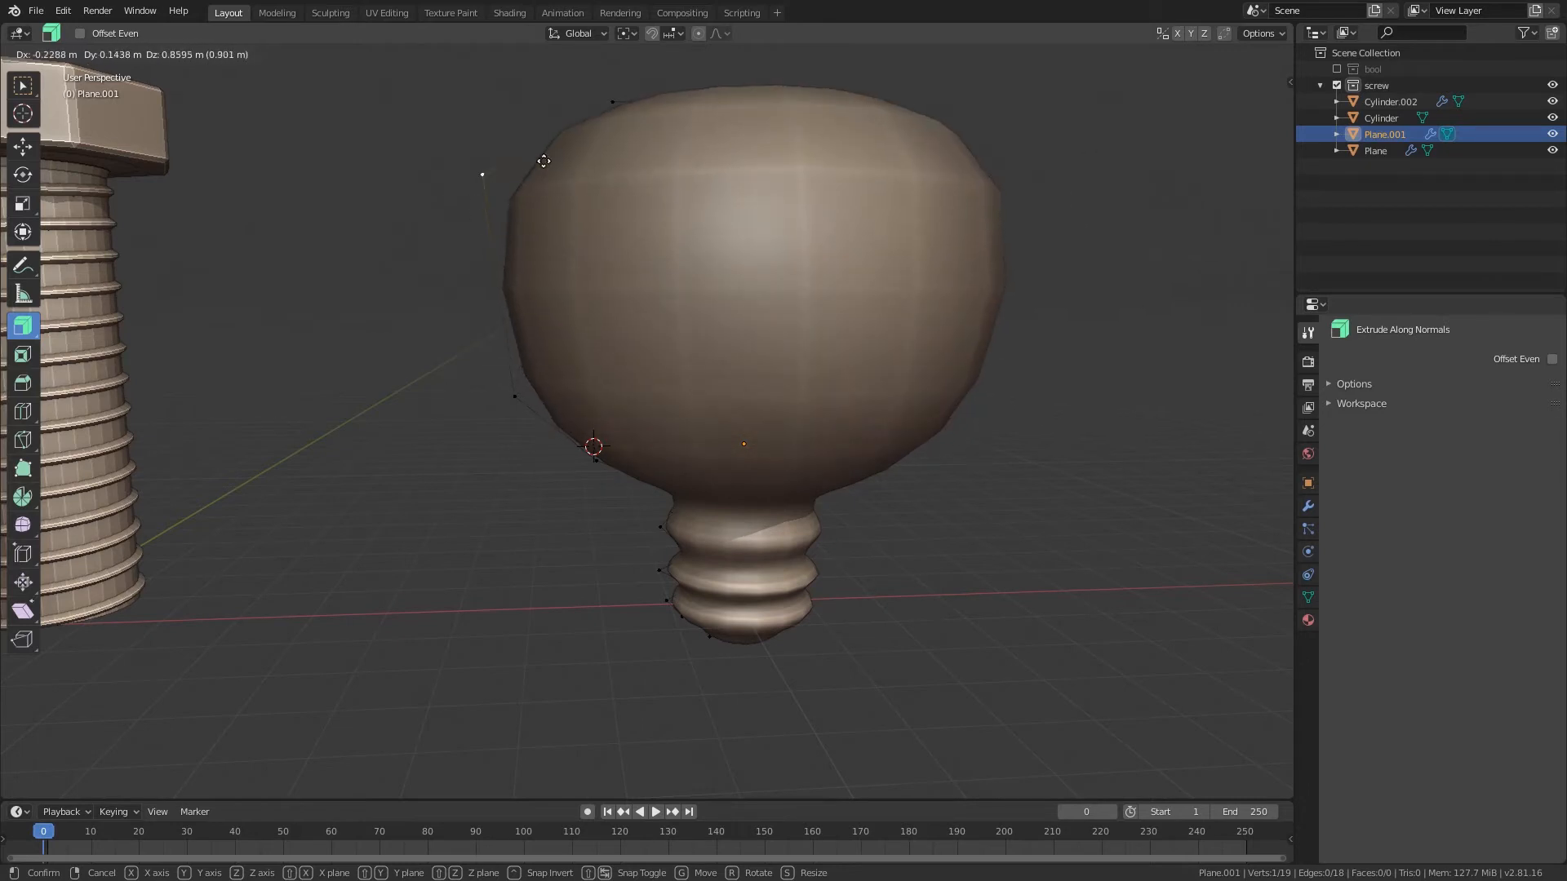
{"action": "left_click", "coordinate": [490, 237]}
{"action": "middle_click_drag", "start_coordinate": [490, 238], "coordinate": [546, 255]}
{"action": "middle_click_drag", "start_coordinate": [660, 267], "coordinate": [630, 262], "text": "shift"}
{"action": "scroll", "coordinate": [630, 263], "scroll_direction": "down", "scroll_amount": 1, "text": "shift"}
{"action": "key", "text": "g"}
{"action": "key", "text": "z"}
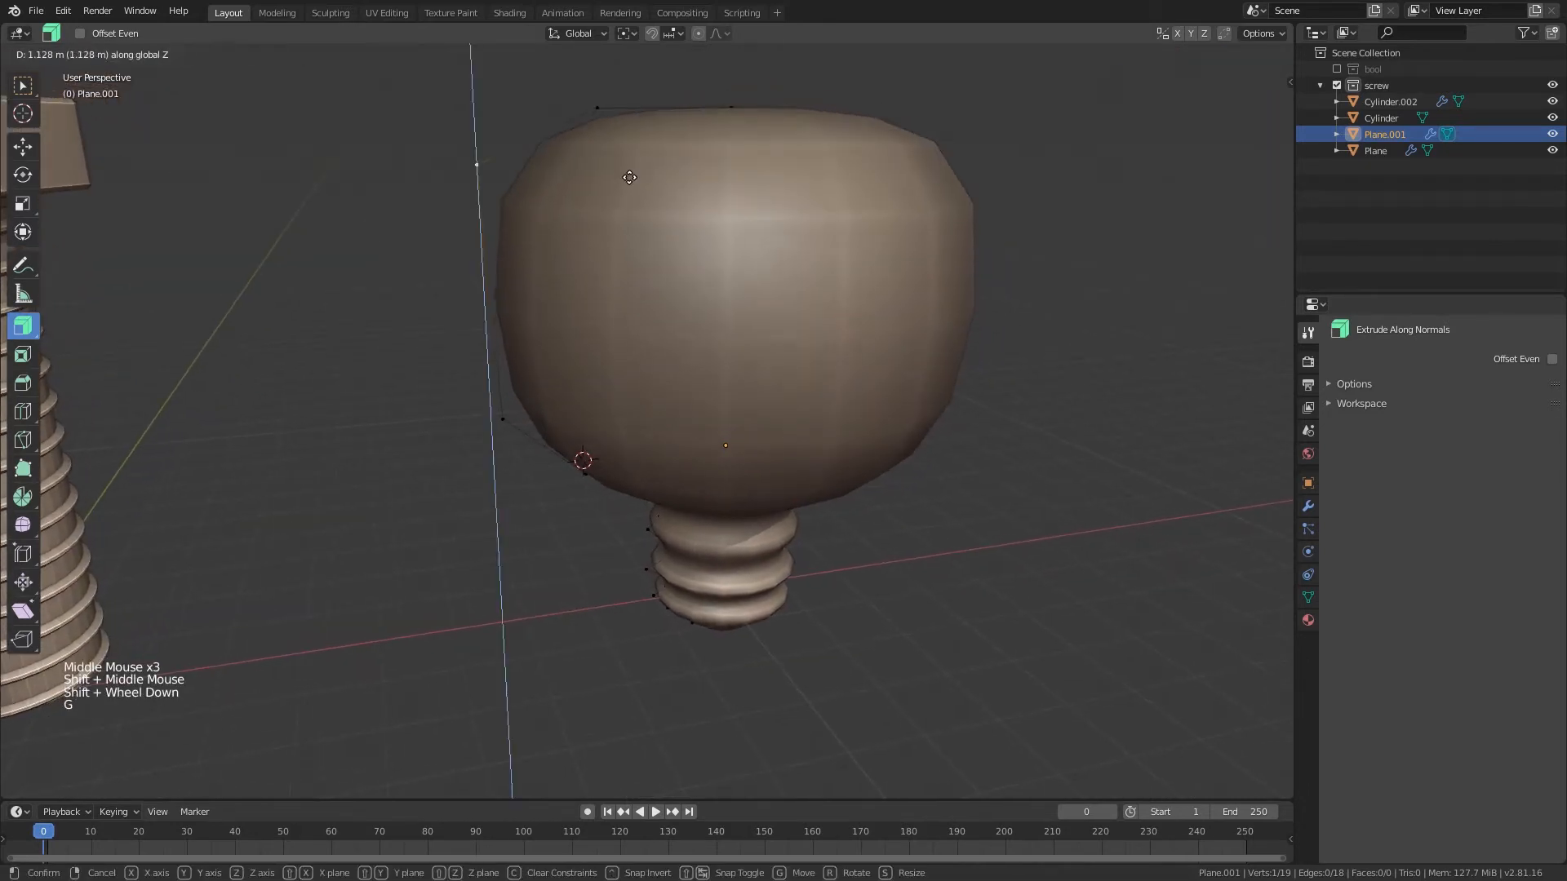
{"action": "right_click", "coordinate": [625, 349]}
{"action": "middle_click_drag", "start_coordinate": [697, 304], "coordinate": [699, 294]}
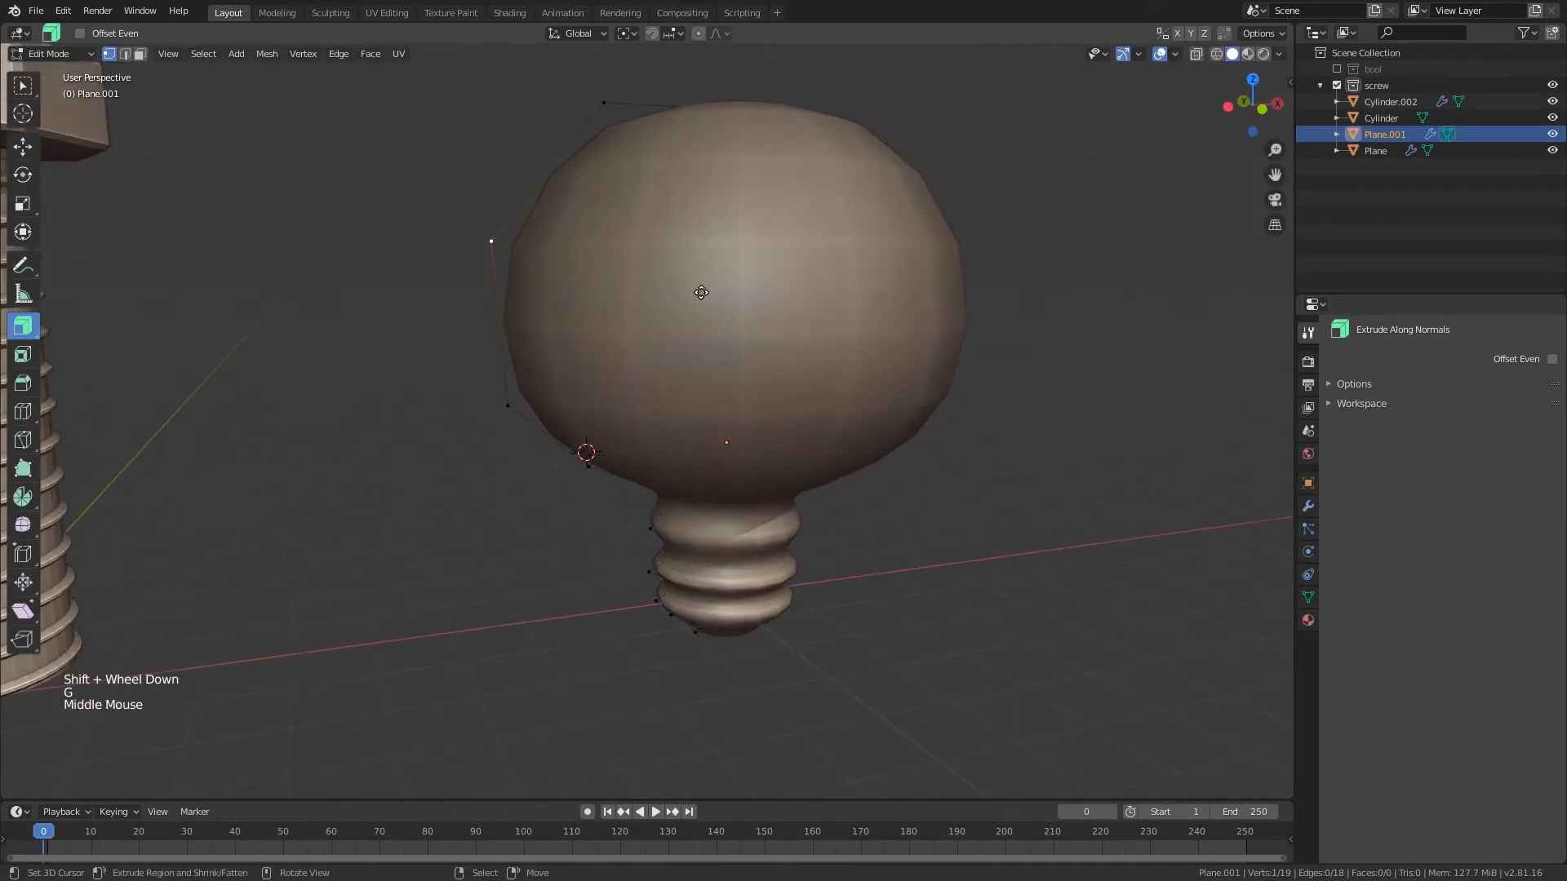
{"action": "key", "text": "g"}
{"action": "right_click", "coordinate": [698, 303]}
- Leave Edit Mode, save the file and raise the bulb's Subdivision Surface viewport level to 2
{"action": "scroll", "coordinate": [958, 381], "scroll_direction": "down", "scroll_amount": 2}
{"action": "middle_click_drag", "start_coordinate": [958, 381], "coordinate": [869, 364]}
{"action": "key", "text": "Tab"}
{"action": "key", "text": "ctrl+s"}
{"action": "scroll", "coordinate": [849, 351], "scroll_direction": "up", "scroll_amount": 1}
{"action": "left_click", "coordinate": [1308, 505]}
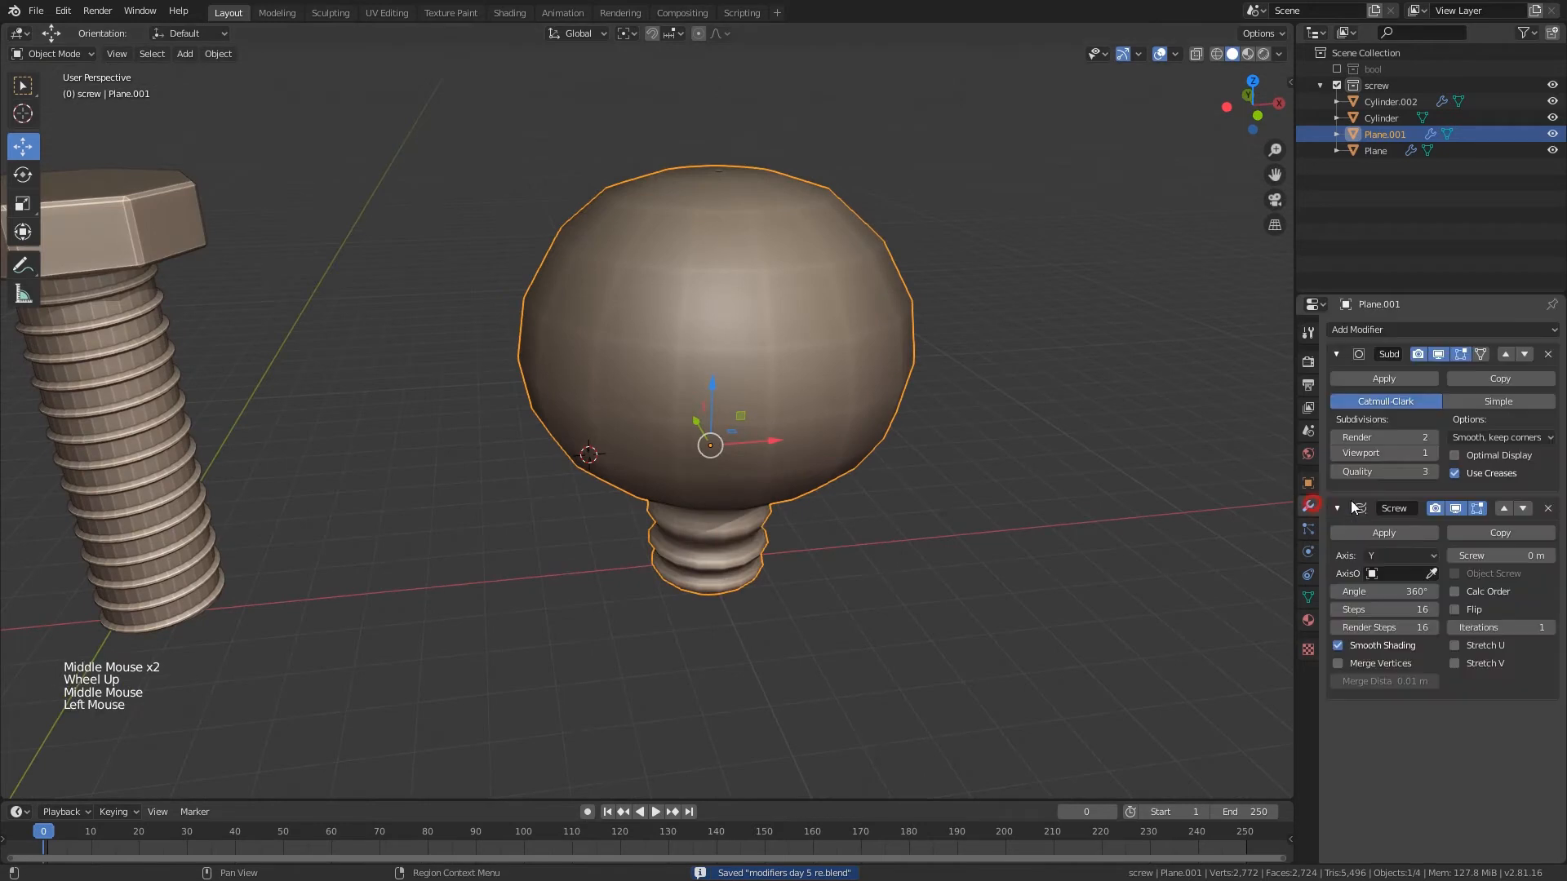
{"action": "left_click", "coordinate": [1432, 453]}
- In Edit Mode, raise the bulb's side vertex slightly along Z and reposition the profile vertex near the bulb's crown
{"action": "middle_click_drag", "start_coordinate": [1020, 383], "coordinate": [647, 259]}
{"action": "key", "text": "Tab"}
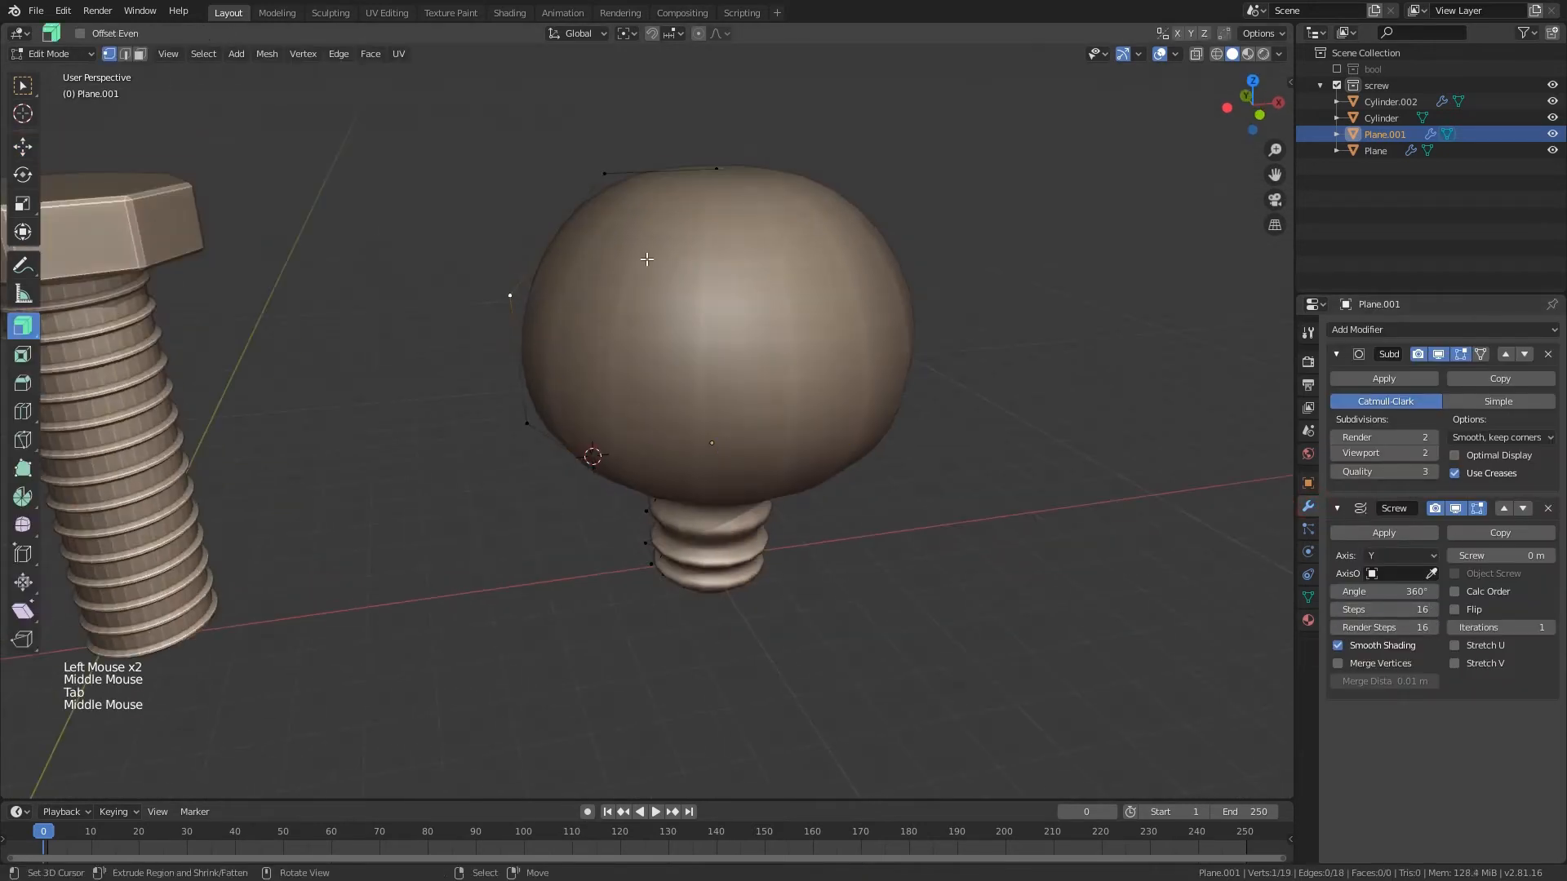
{"action": "key", "text": "g"}
{"action": "key", "text": "z"}
{"action": "left_click", "coordinate": [511, 284]}
{"action": "right_click", "coordinate": [605, 173]}
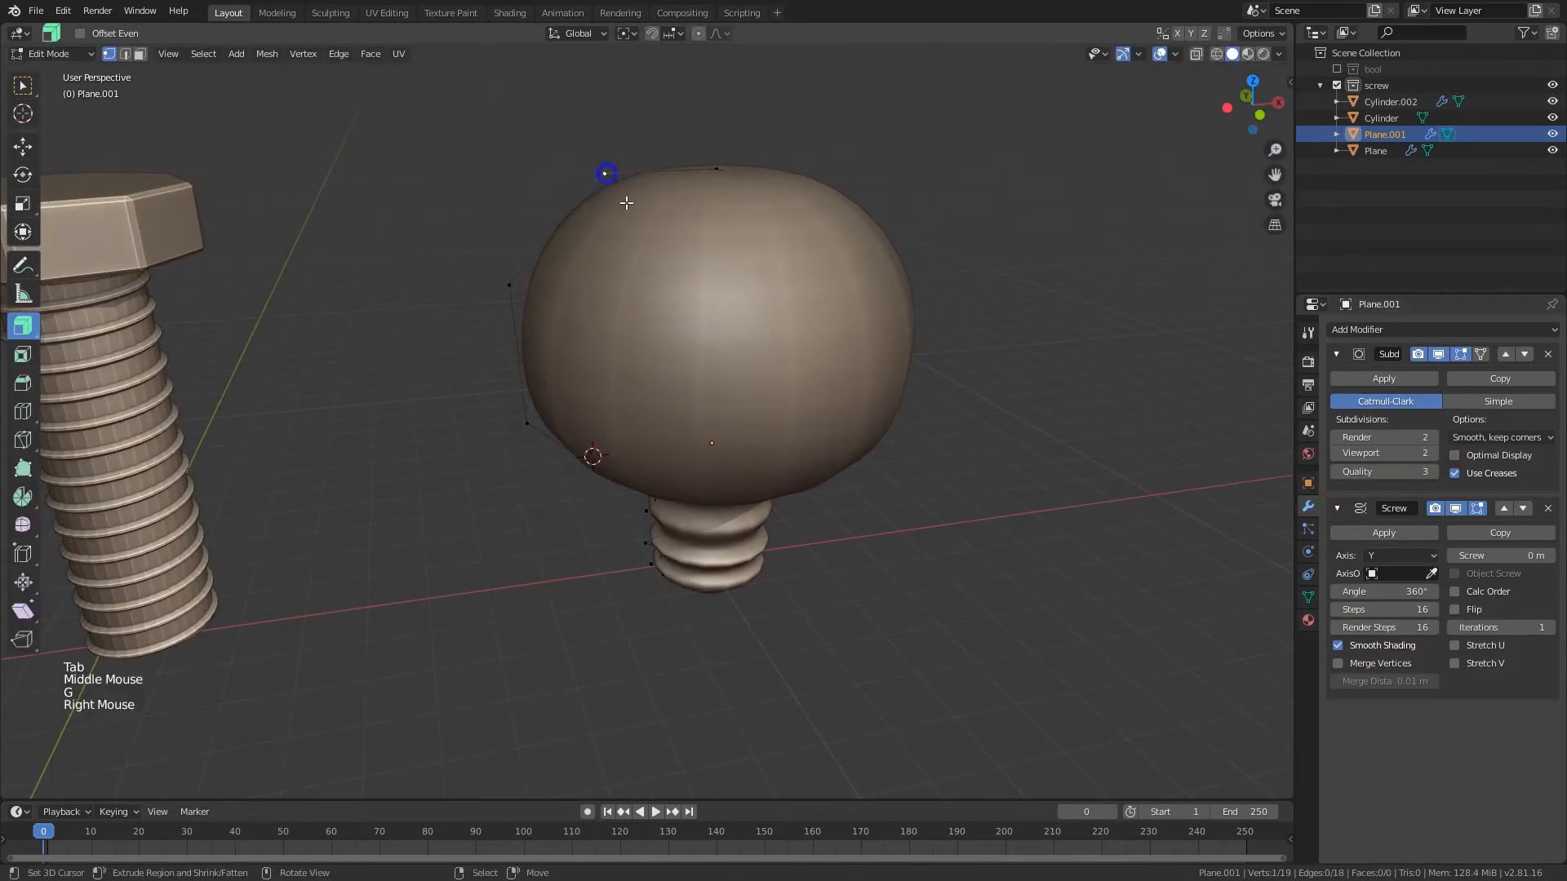
{"action": "middle_click_drag", "start_coordinate": [626, 201], "coordinate": [620, 170]}
{"action": "key", "text": "g"}
- Turn off origin-only transforms, move the bulb -15.1 m along X past the bolt, and save the file
{"action": "left_click", "coordinate": [1311, 366]}
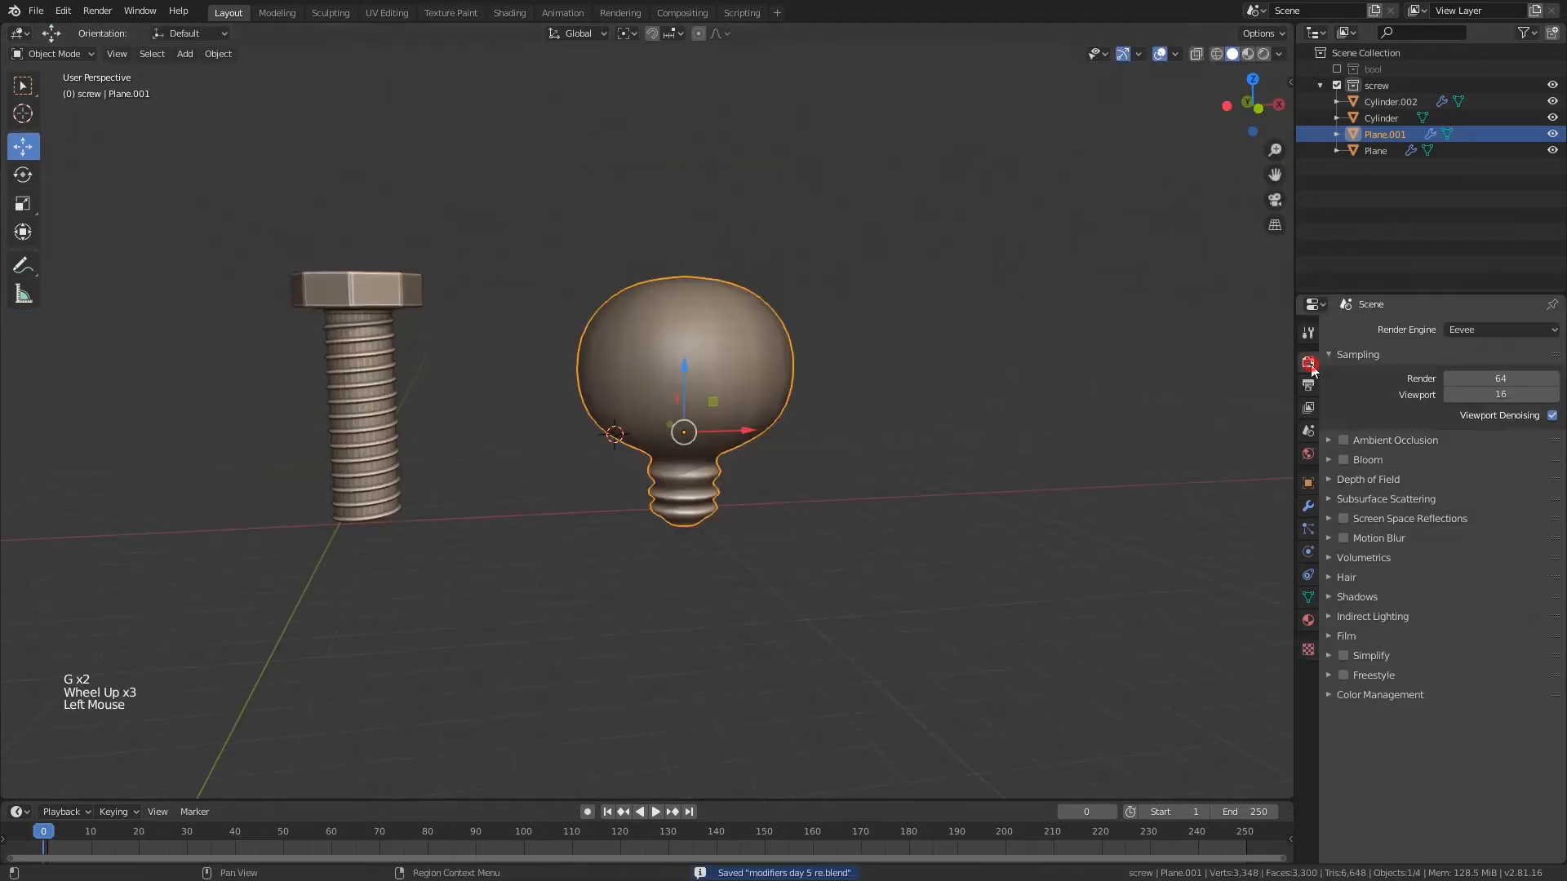
{"action": "left_click", "coordinate": [1307, 331]}
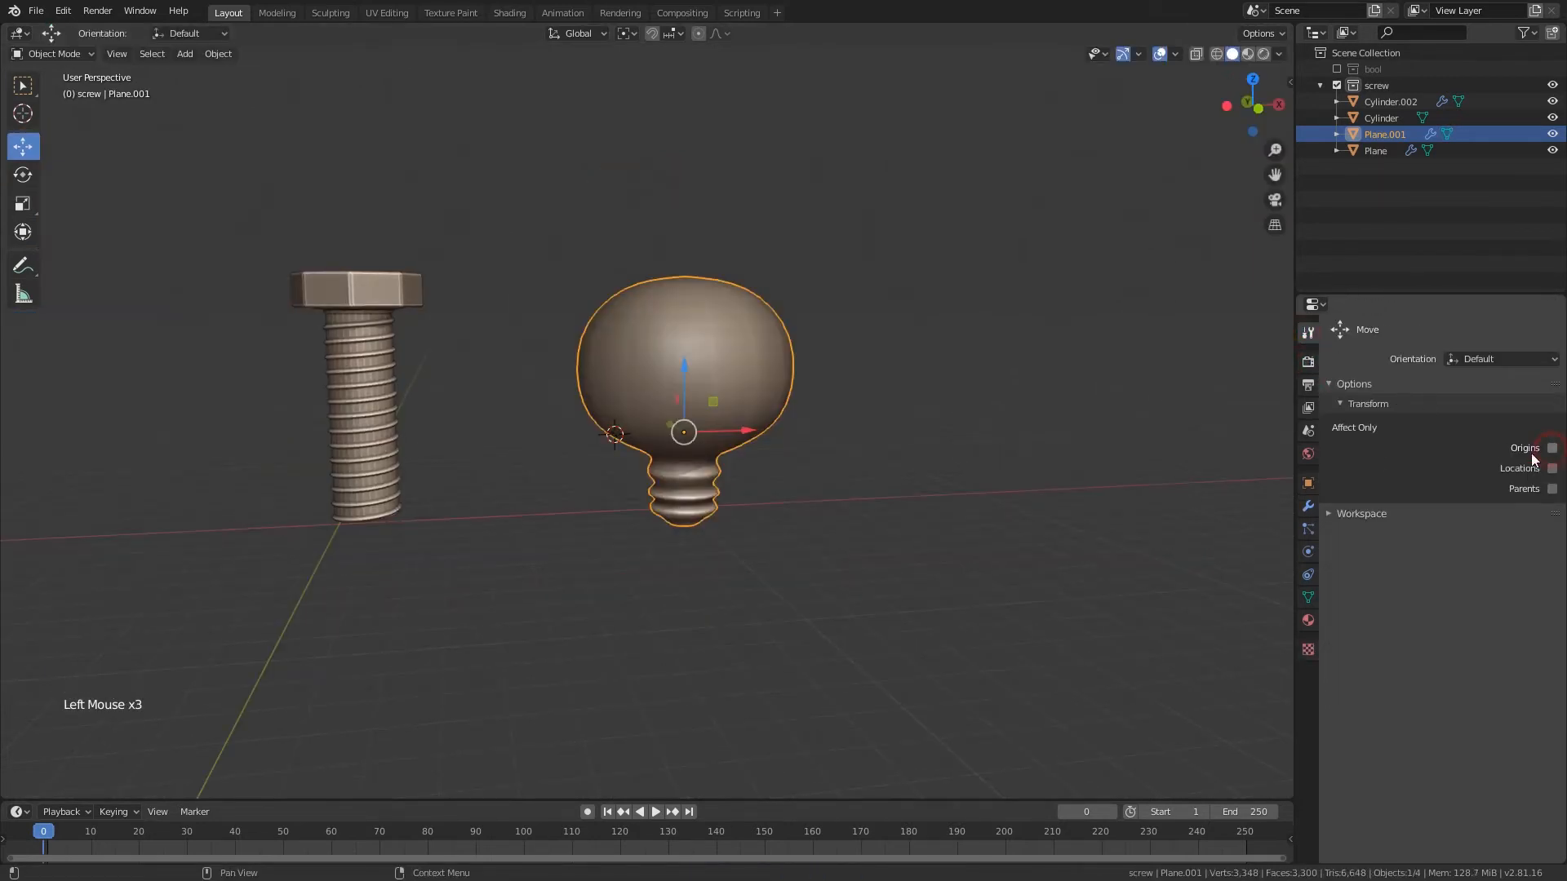
{"action": "right_click", "coordinate": [991, 441]}
{"action": "right_click", "coordinate": [718, 398]}
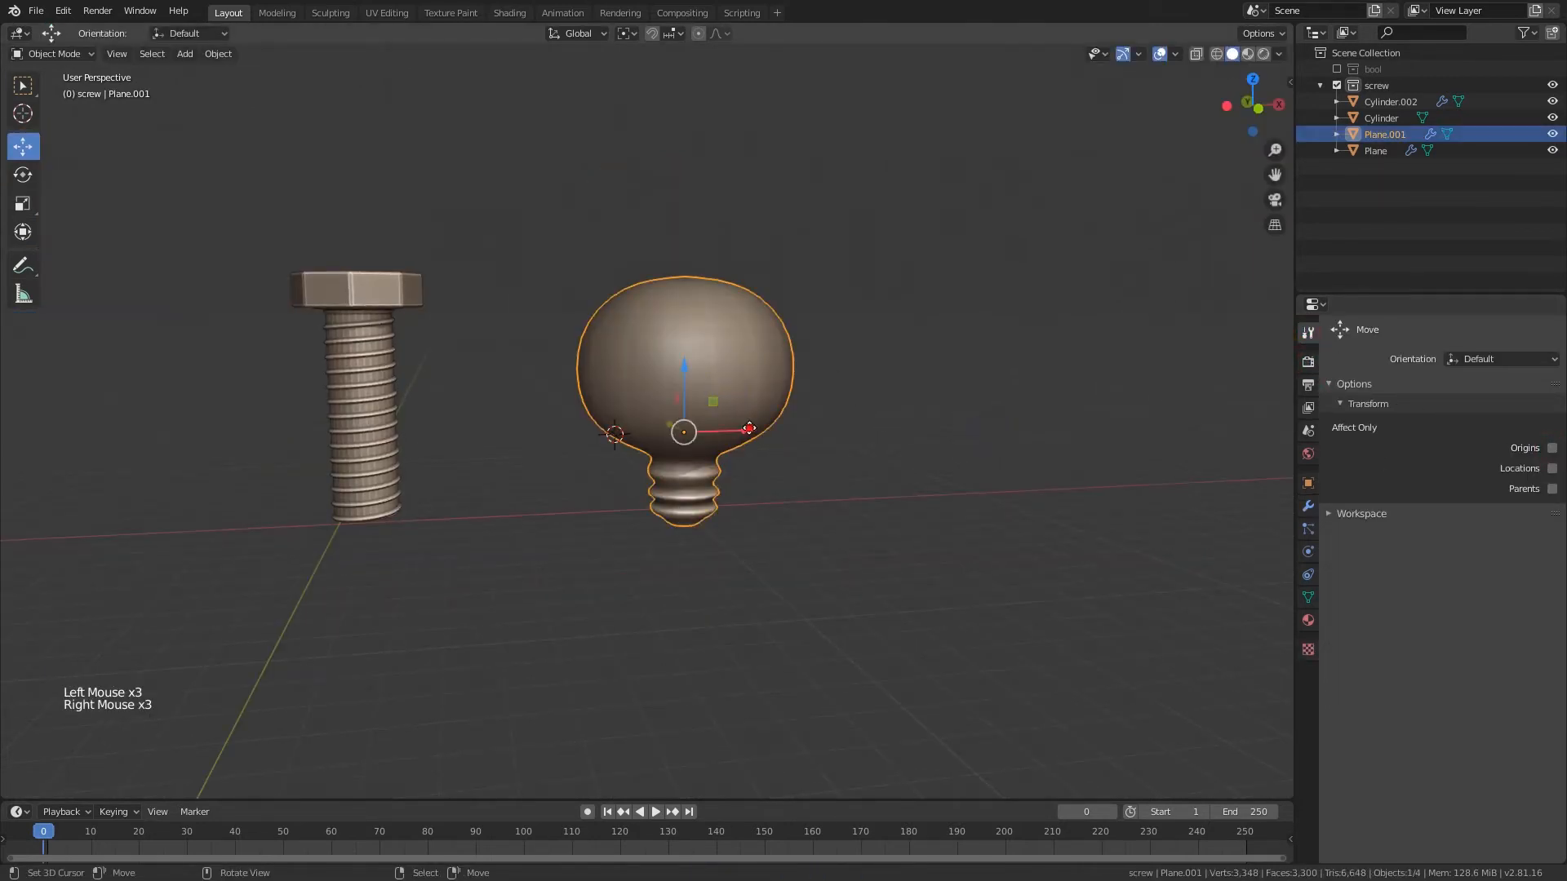
{"action": "left_click_drag", "start_coordinate": [722, 432], "coordinate": [134, 444]}
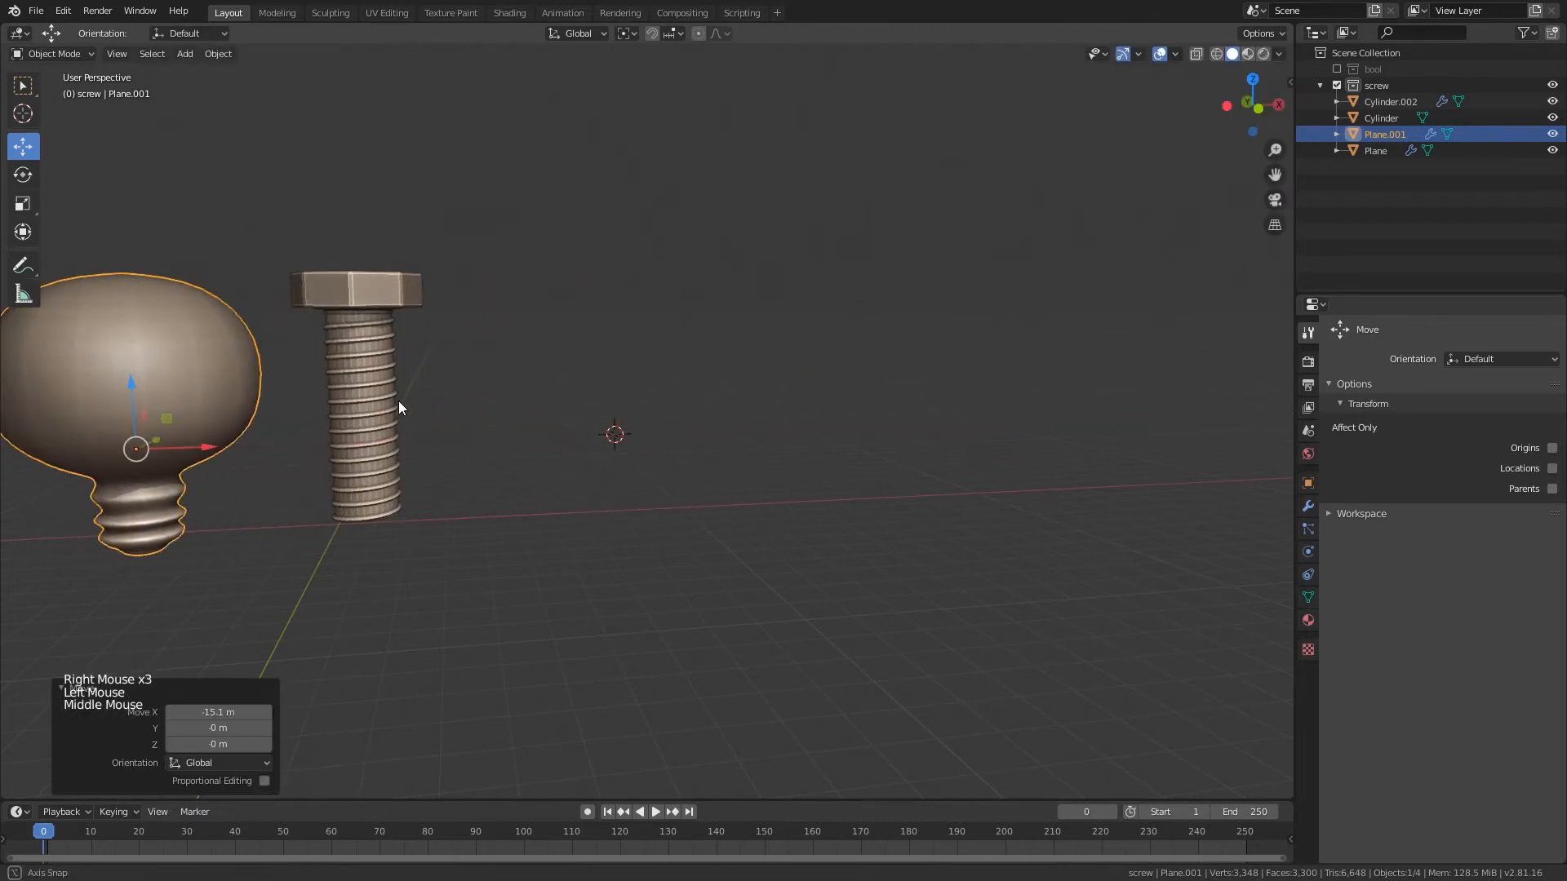
{"action": "middle_click_drag", "start_coordinate": [398, 400], "coordinate": [398, 405]}
{"action": "key", "text": "ctrl+s"}
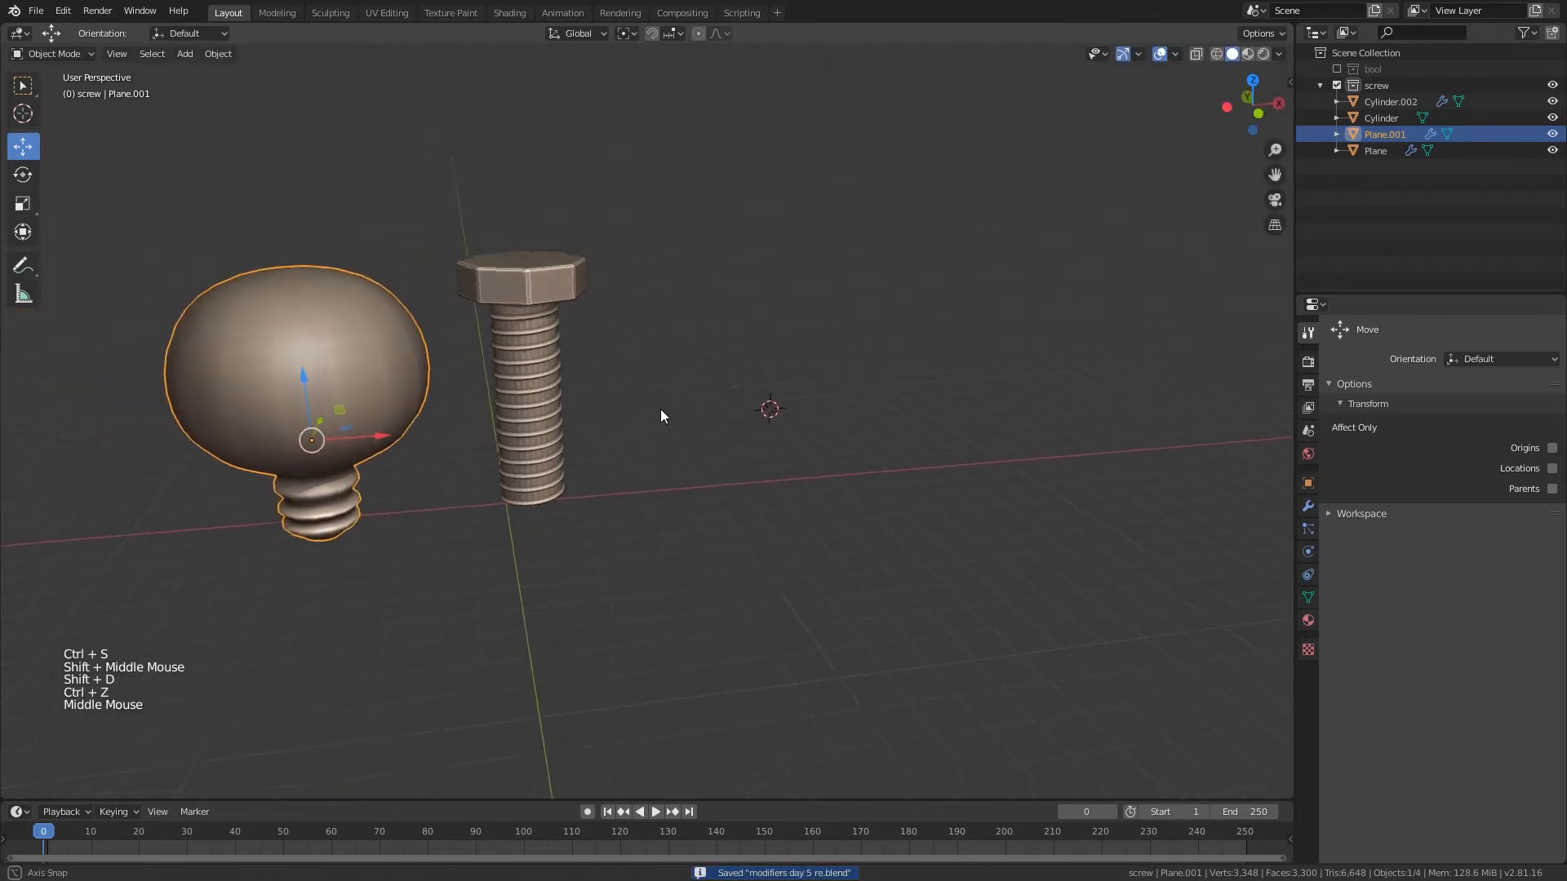
- Duplicate the bolt head and move the copy -6.98 m along Z to the lower end of the shaft
{"action": "scroll", "coordinate": [658, 407], "scroll_direction": "down", "scroll_amount": 2}
{"action": "scroll", "coordinate": [521, 325], "scroll_direction": "up", "scroll_amount": 3}
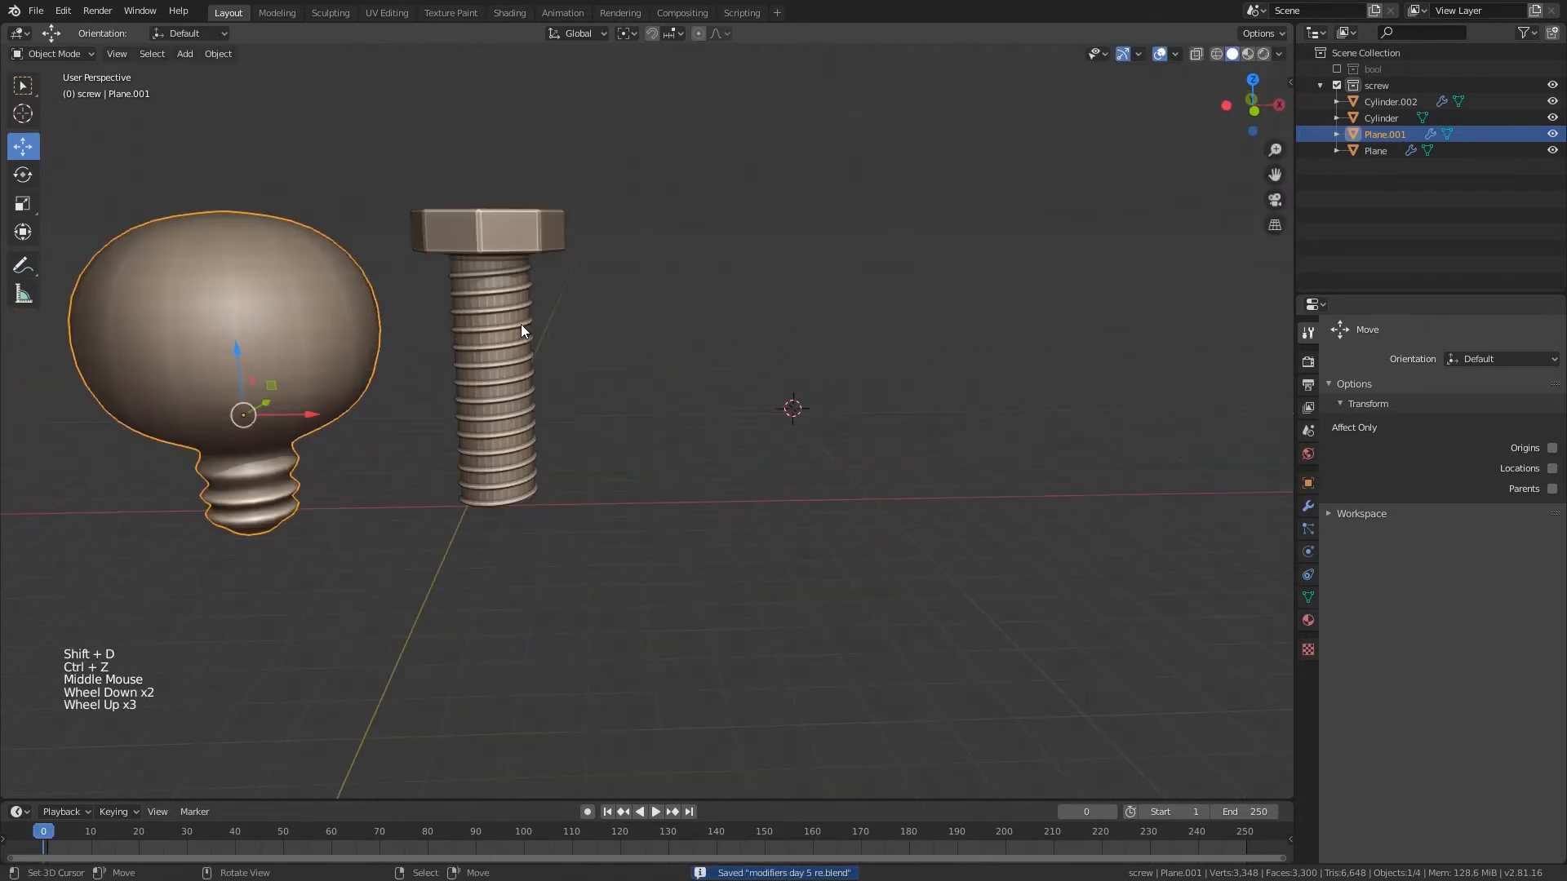
{"action": "middle_click_drag", "start_coordinate": [520, 325], "coordinate": [731, 351], "text": "shift"}
{"action": "scroll", "coordinate": [731, 351], "scroll_direction": "up", "scroll_amount": 3}
{"action": "right_click", "coordinate": [851, 253]}
{"action": "middle_click_drag", "start_coordinate": [850, 253], "coordinate": [805, 155], "text": "shift"}
{"action": "scroll", "coordinate": [814, 208], "scroll_direction": "down", "scroll_amount": 2}
{"action": "key", "text": "shift+d"}
{"action": "key", "text": "z"}
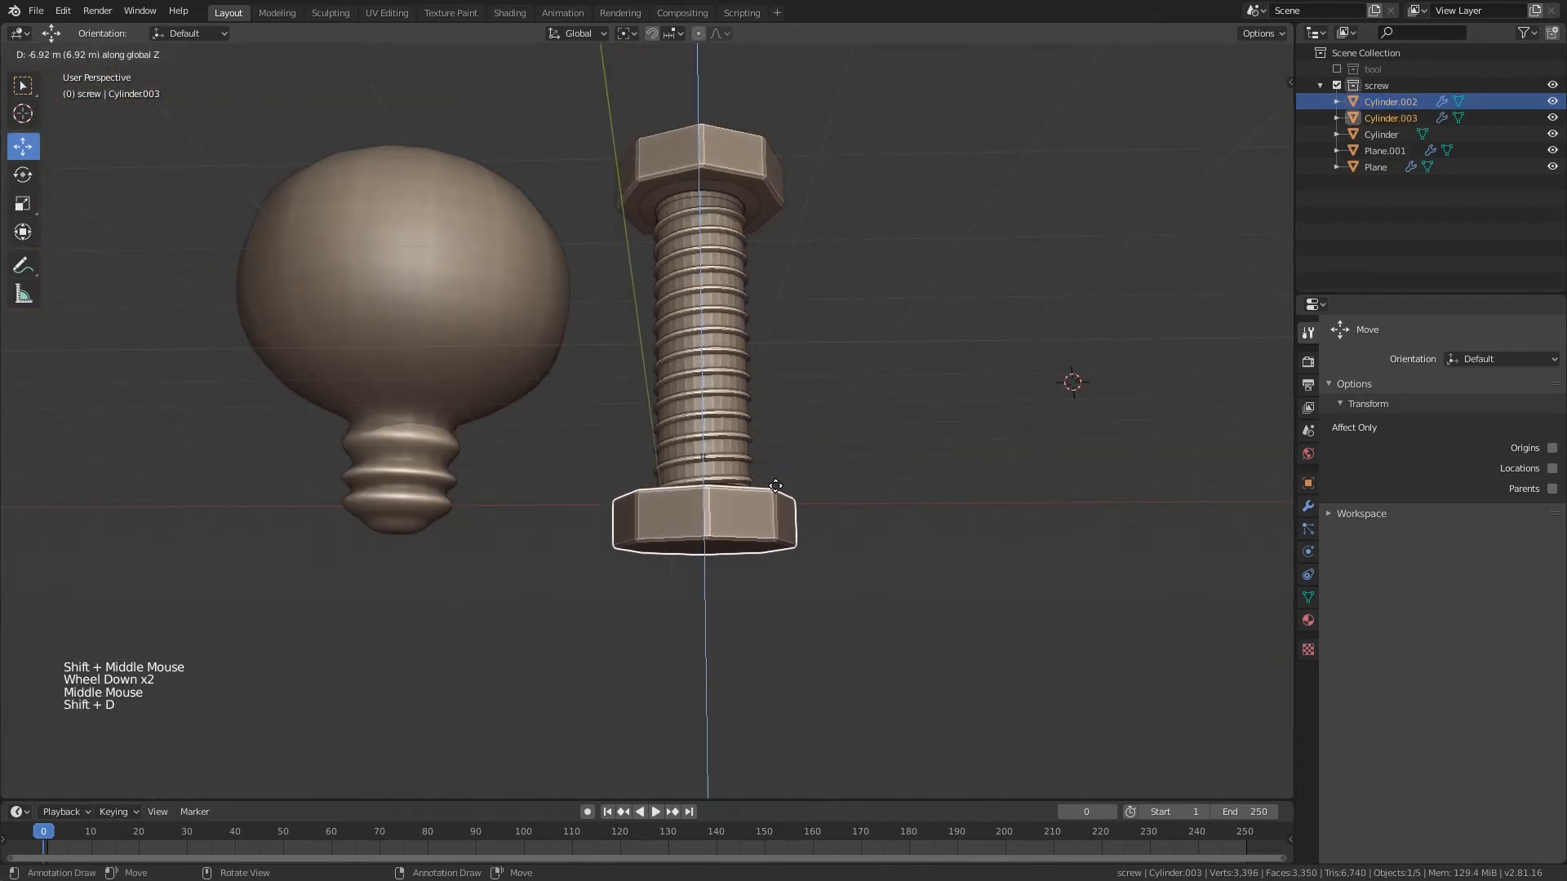
{"action": "left_click", "coordinate": [781, 503]}
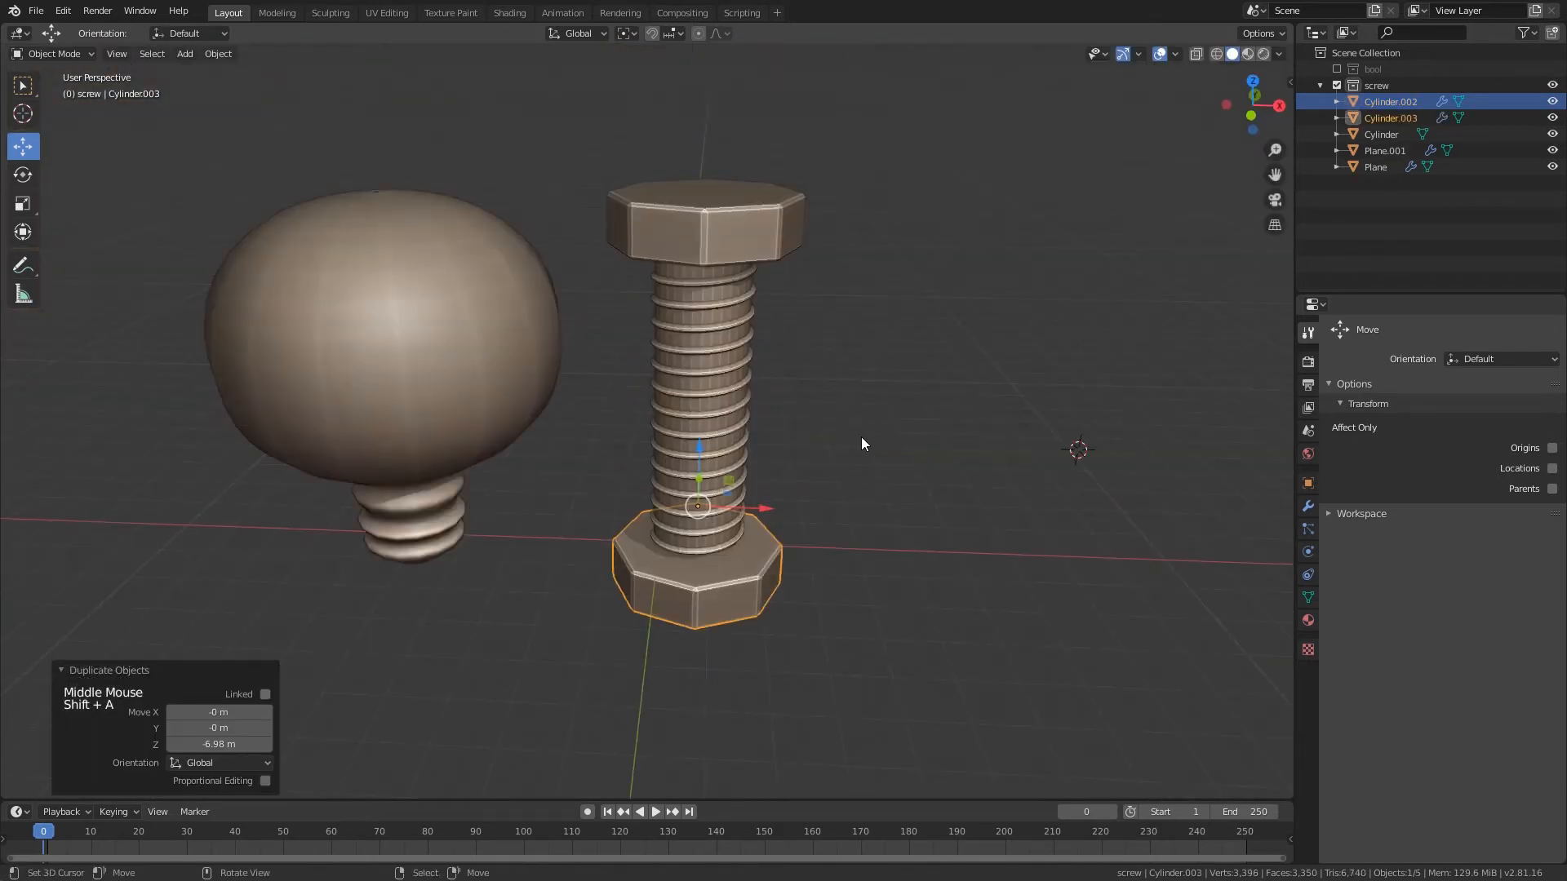
- Isolate the duplicated bolt head in local view and set its origin to its geometry
{"action": "key", "text": "KP_Divide"}
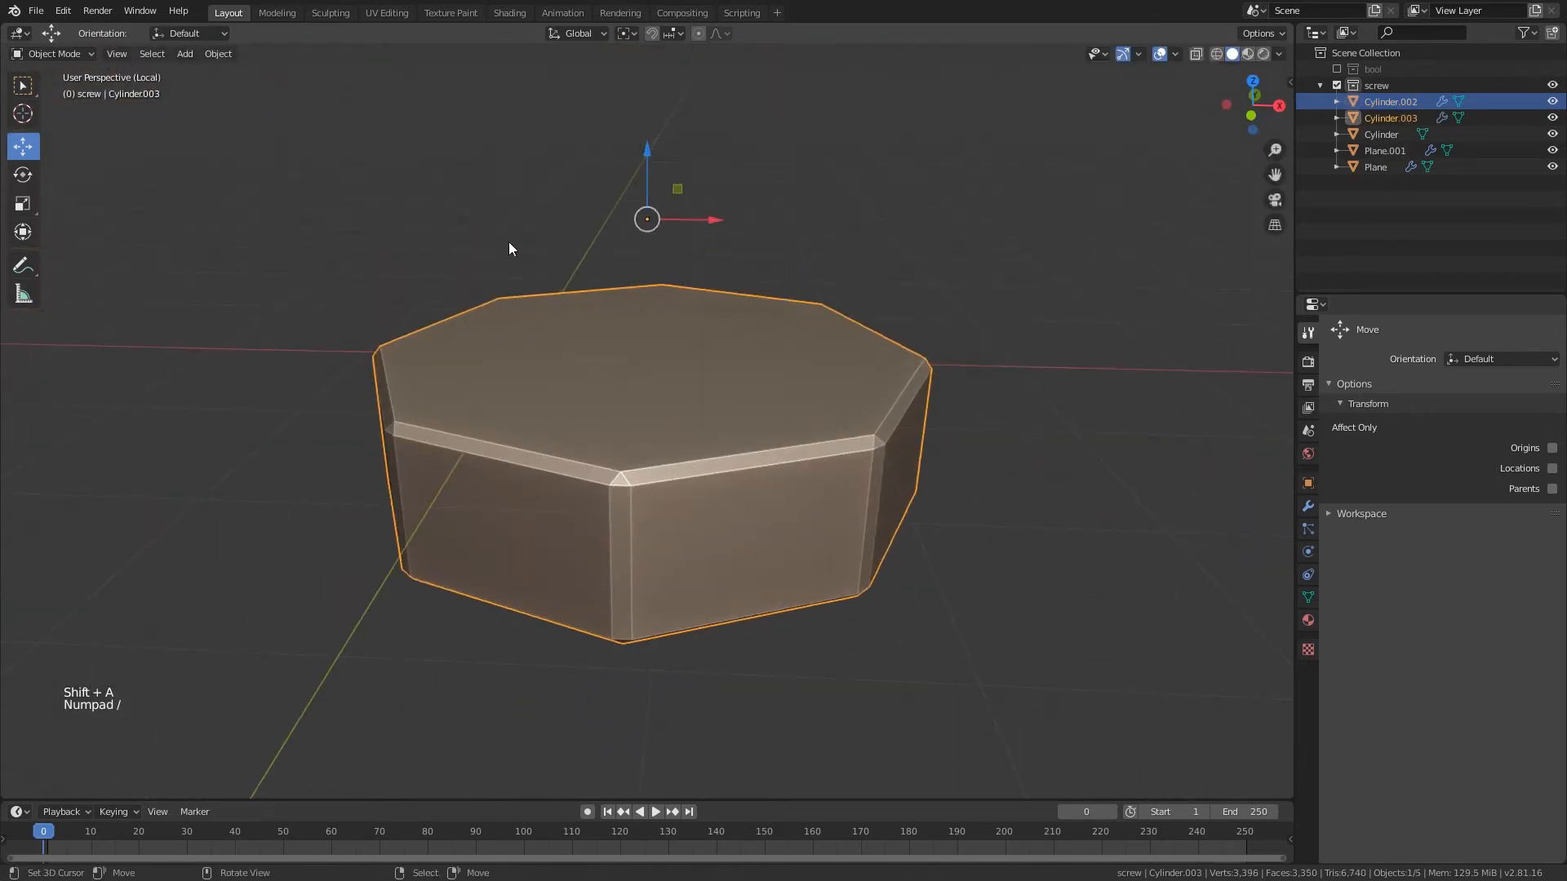
{"action": "left_click", "coordinate": [219, 54]}
{"action": "mouse_move", "coordinate": [283, 90]}
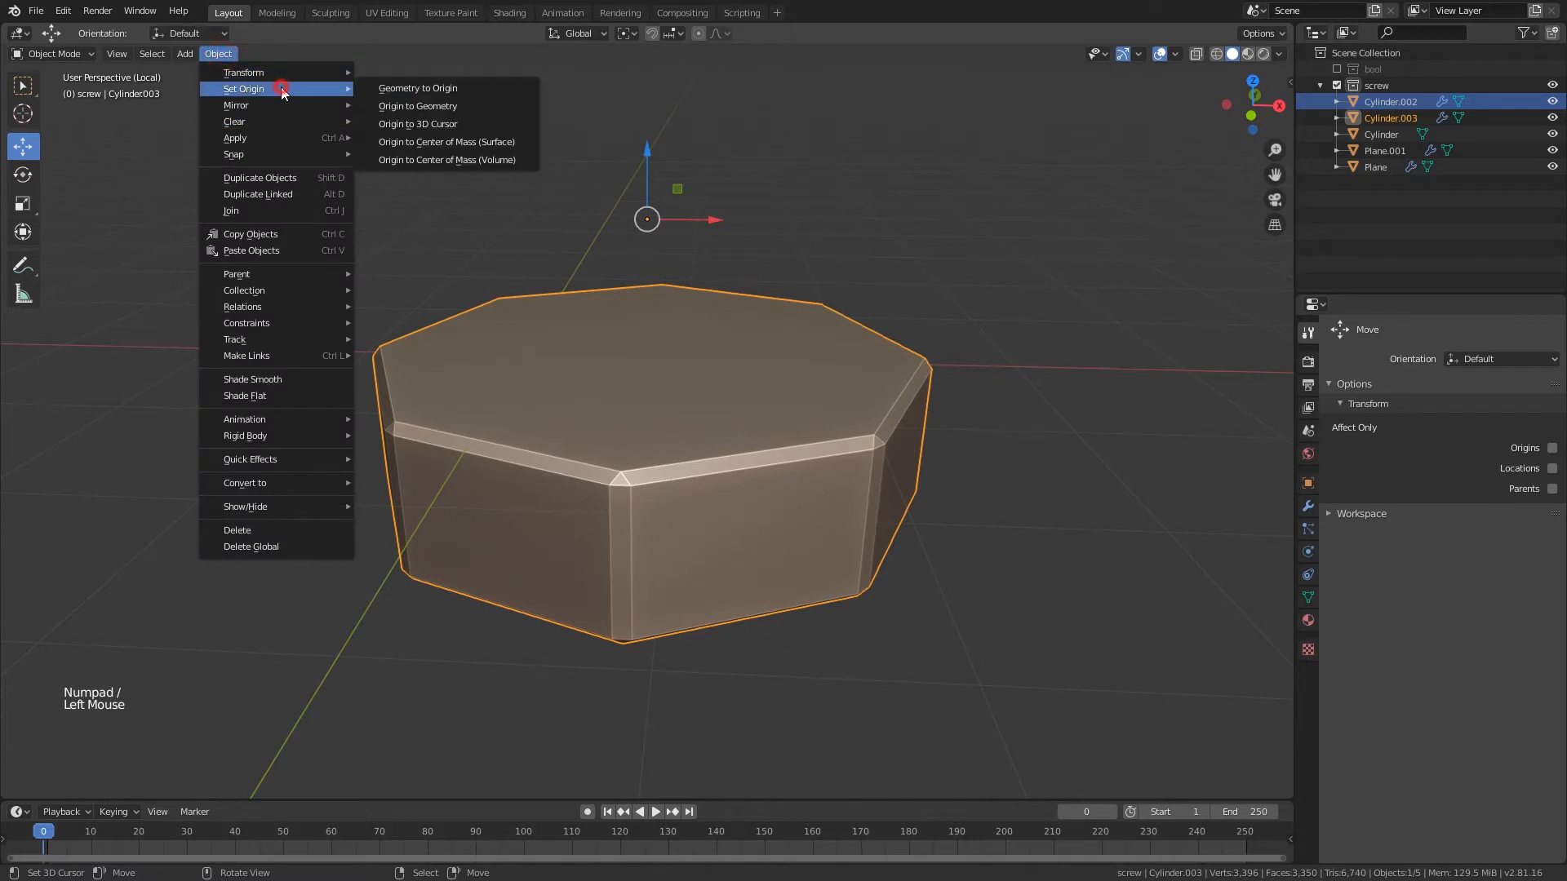
{"action": "left_click", "coordinate": [437, 106]}
{"action": "middle_click_drag", "start_coordinate": [724, 274], "coordinate": [628, 266]}
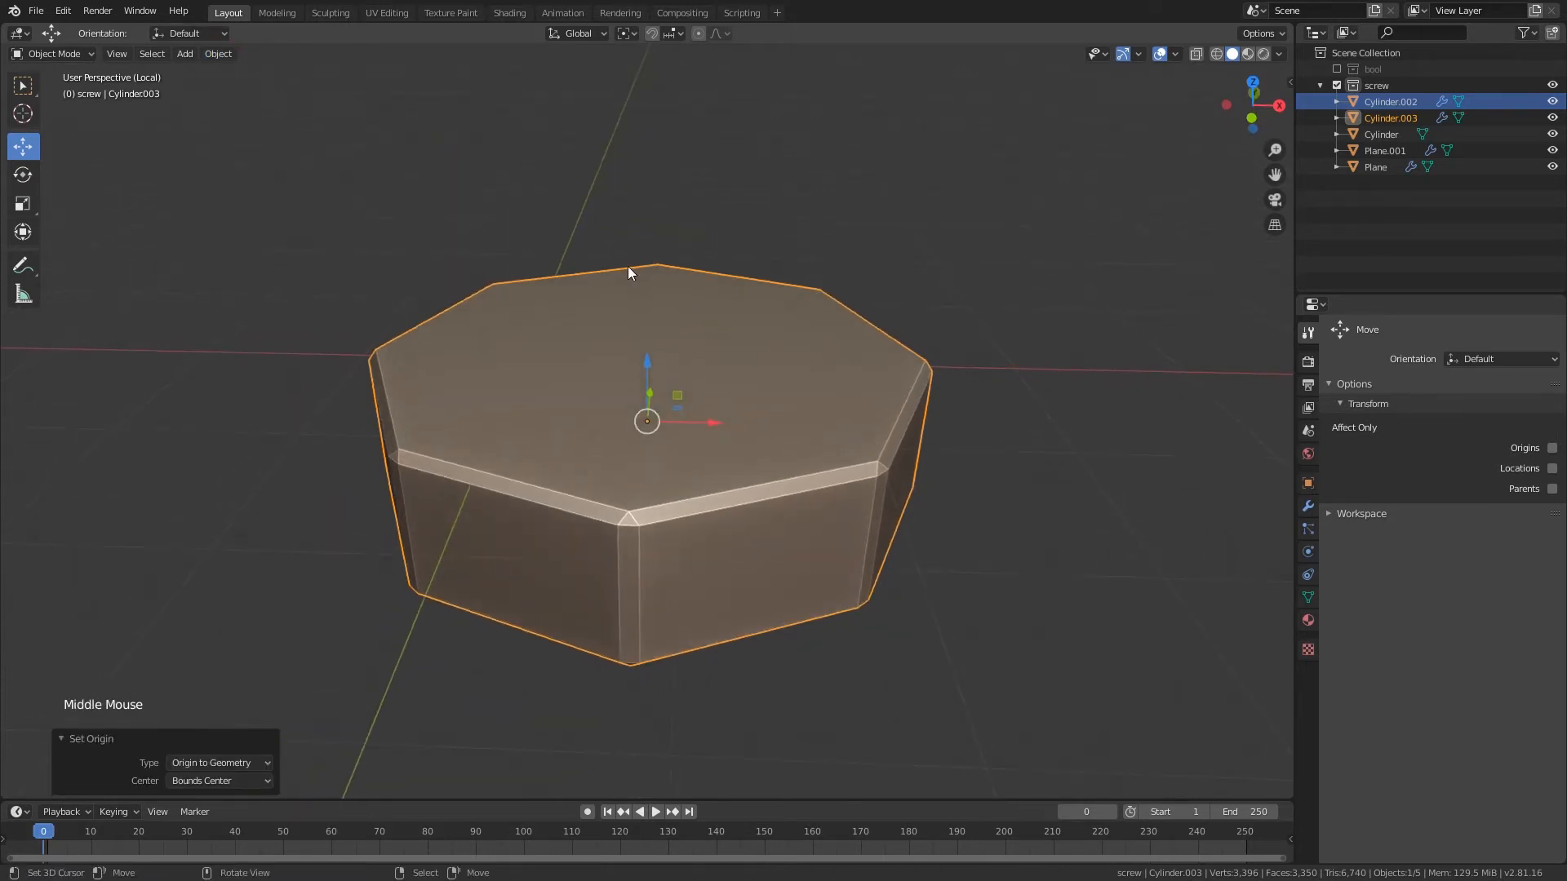
- Select the duplicated head and snap the 3D cursor to its centre
{"action": "key", "text": "shift+a"}
{"action": "right_click", "coordinate": [911, 259]}
{"action": "key", "text": "shift+s"}
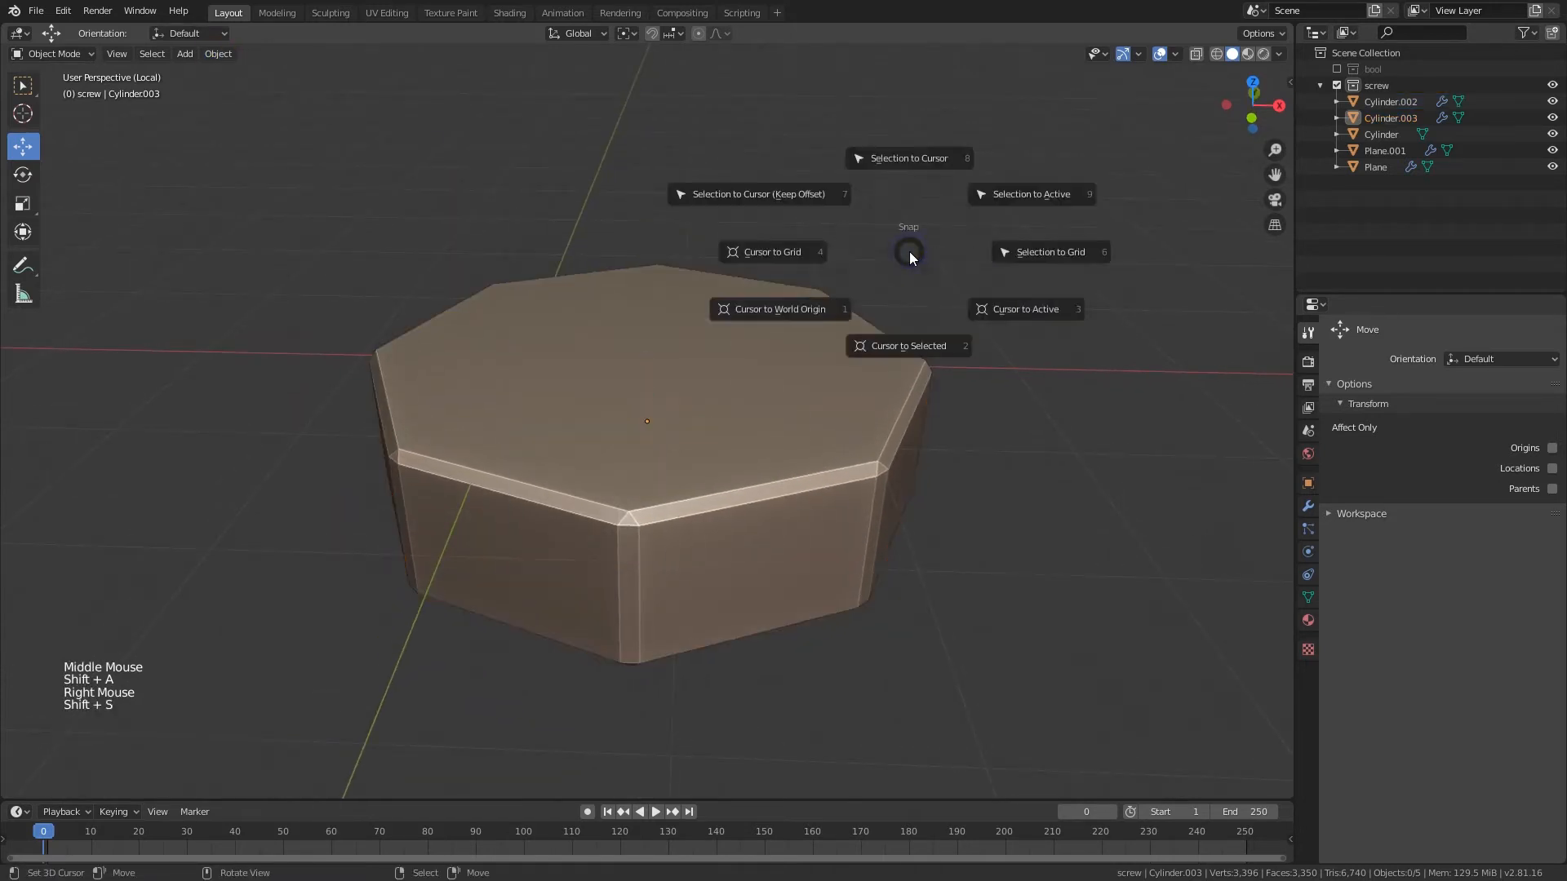
{"action": "key", "text": "shift+s"}
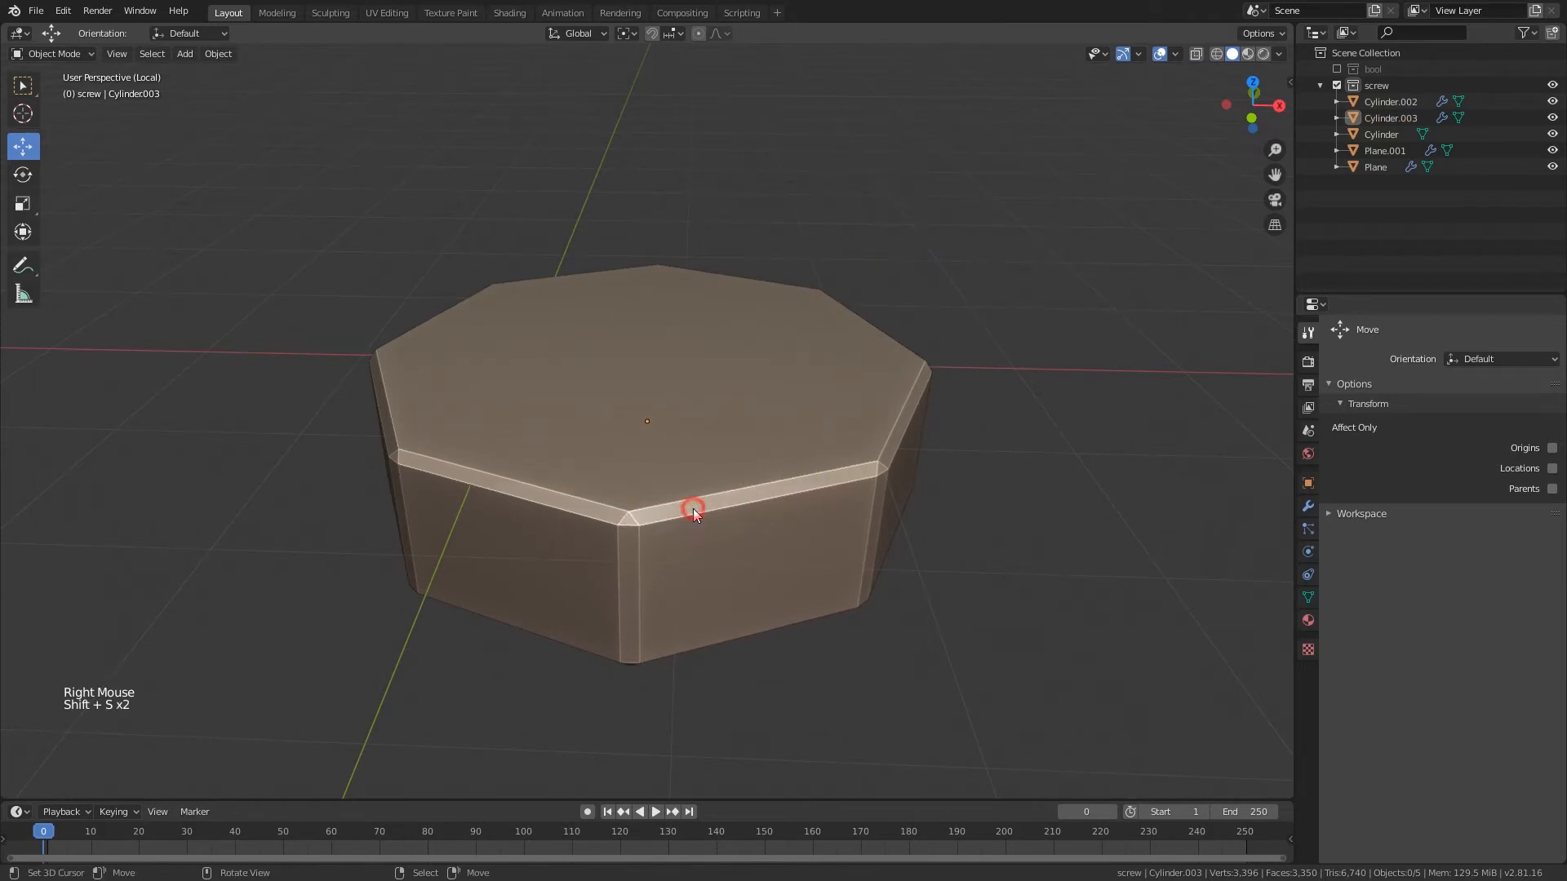
{"action": "middle_click_drag", "start_coordinate": [693, 508], "coordinate": [694, 426]}
{"action": "right_click", "coordinate": [693, 426]}
{"action": "key", "text": "shift+s"}
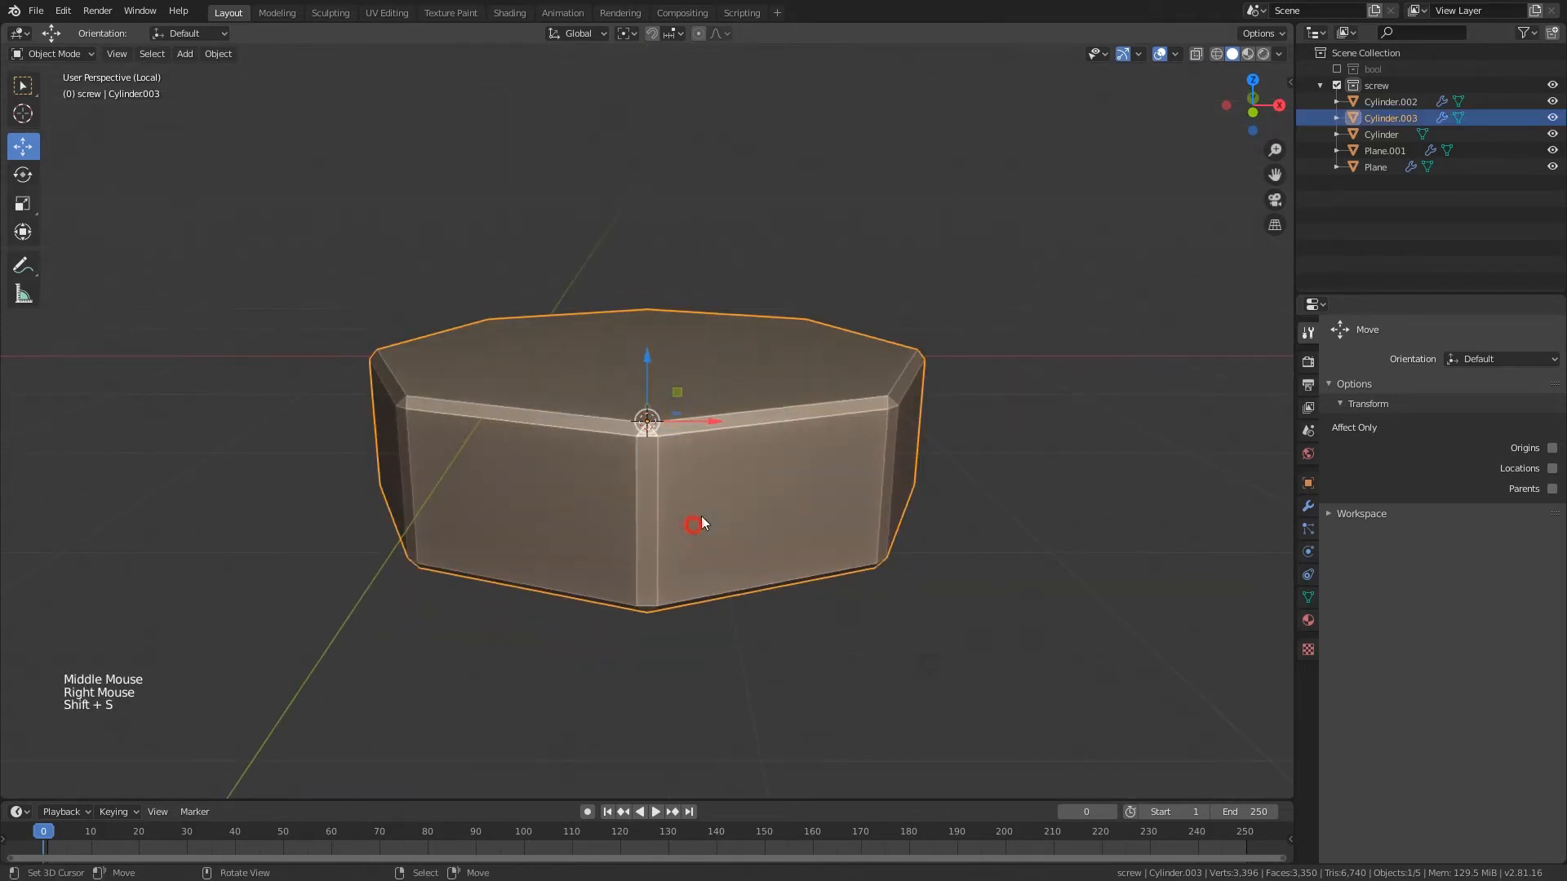
- Add a cylinder with 32 vertices, radius 1 m and depth 2 m at the 3D cursor
{"action": "key", "text": "shift+a"}
{"action": "mouse_move", "coordinate": [715, 402]}
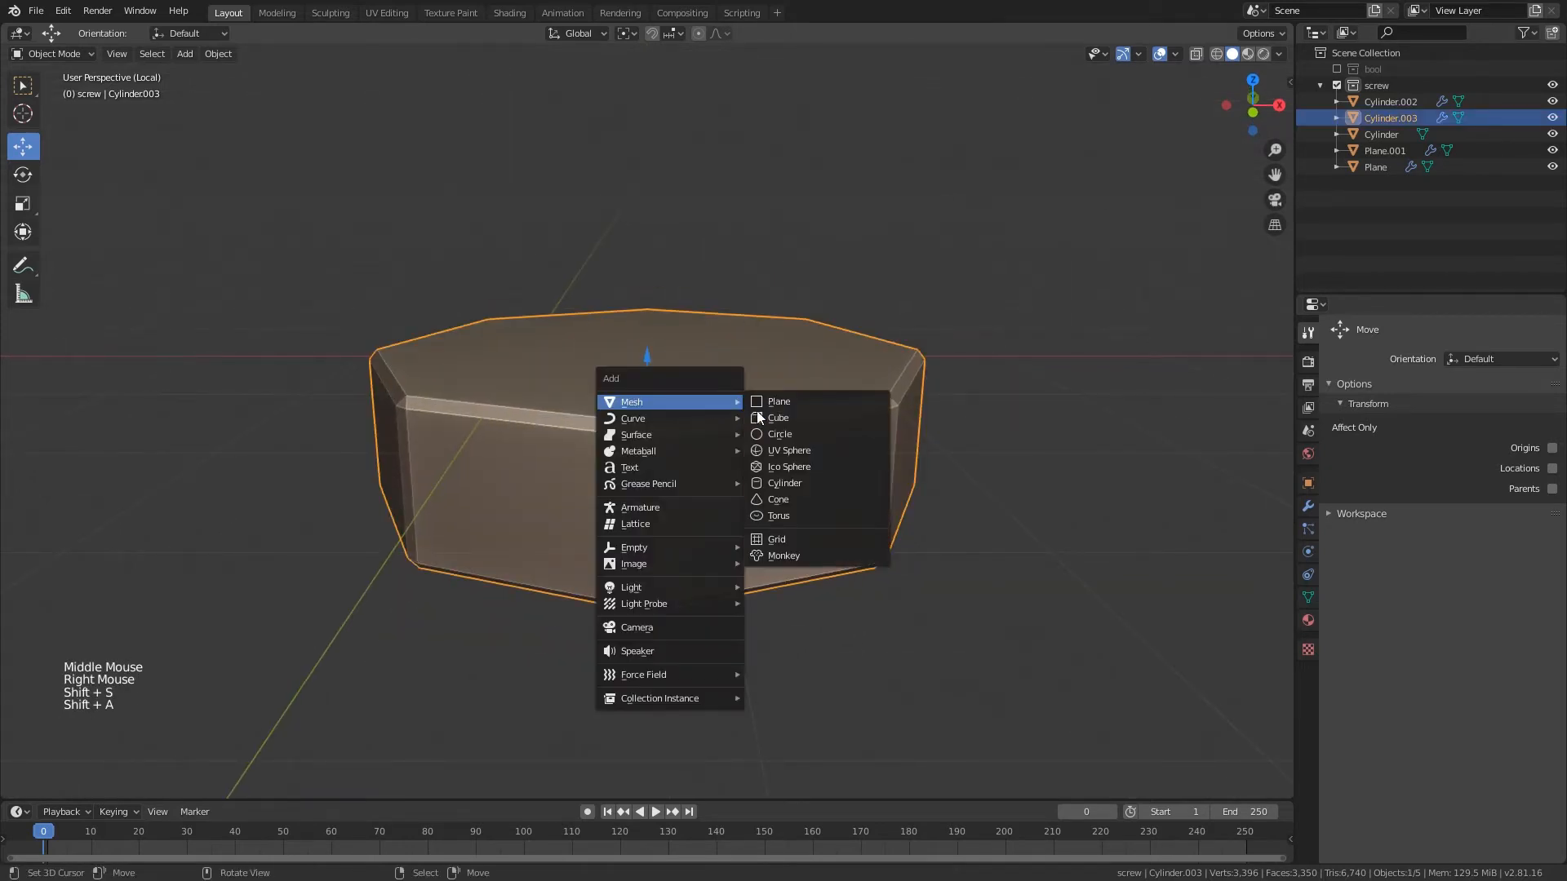
{"action": "left_click", "coordinate": [798, 482]}
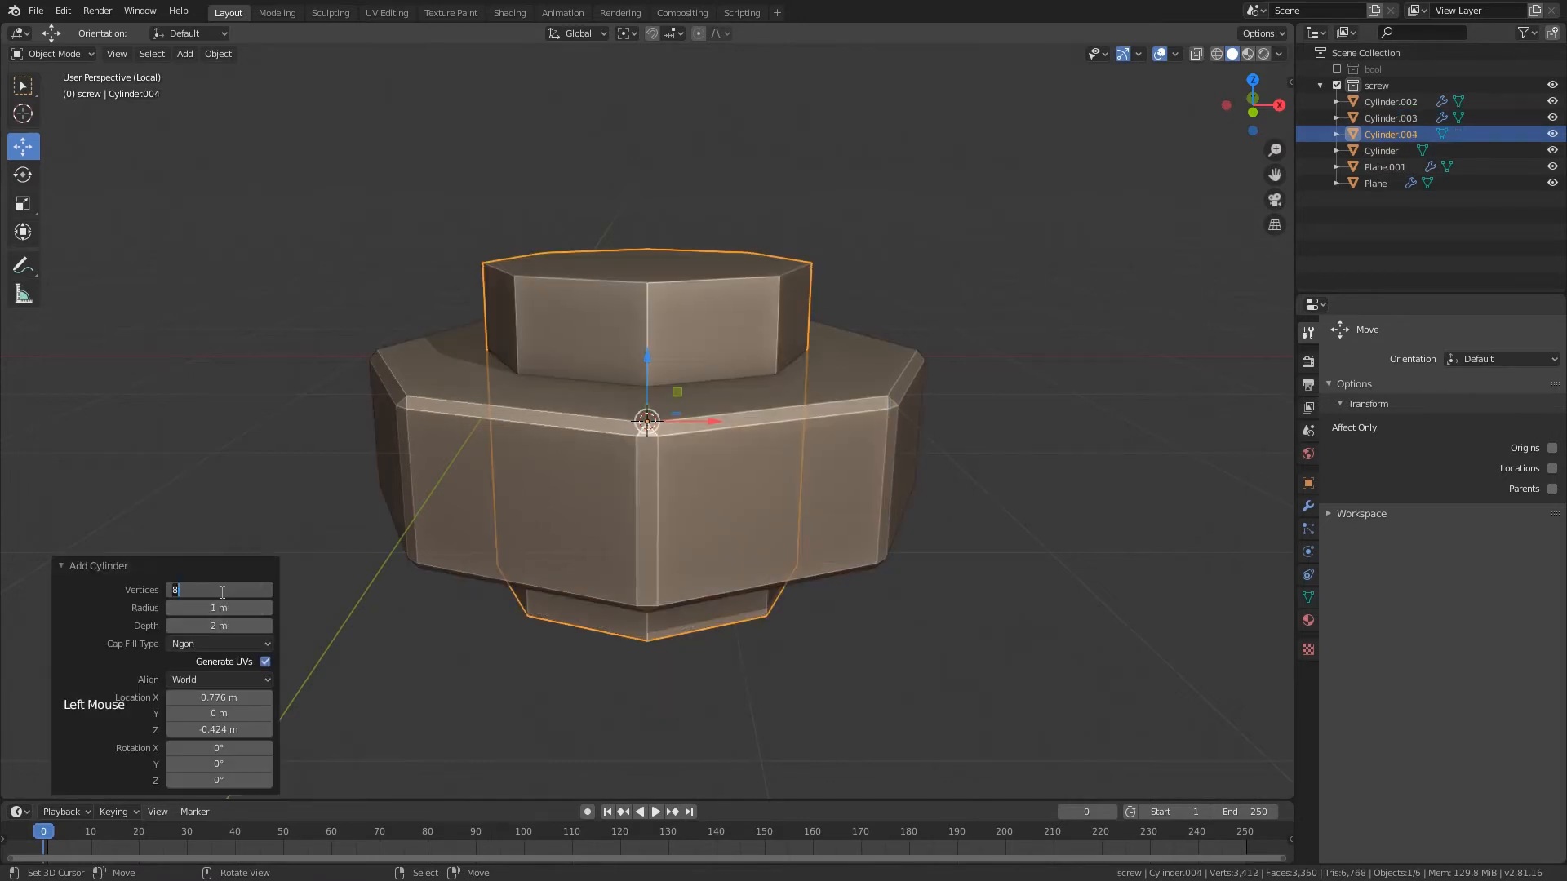
{"action": "type", "text": "32"}
{"action": "key", "text": "Return"}
{"action": "middle_click_drag", "start_coordinate": [890, 359], "coordinate": [914, 398]}
- Add a Boolean Difference modifier to the duplicated head, using the new cylinder as the cutting object
{"action": "right_click", "coordinate": [921, 405]}
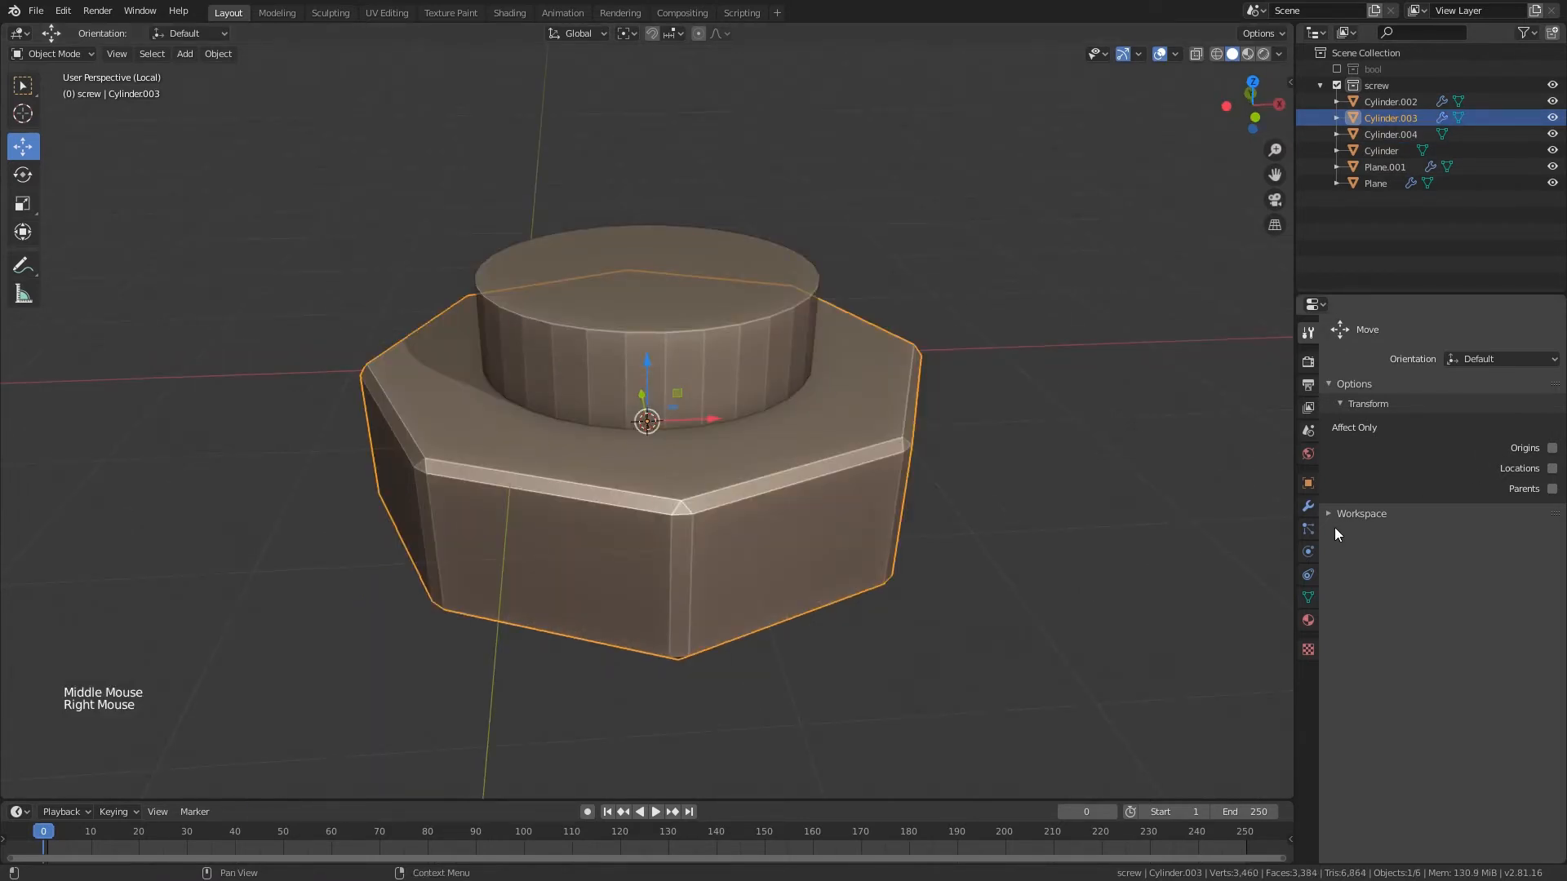
{"action": "left_click", "coordinate": [1310, 509]}
{"action": "left_click", "coordinate": [1452, 330]}
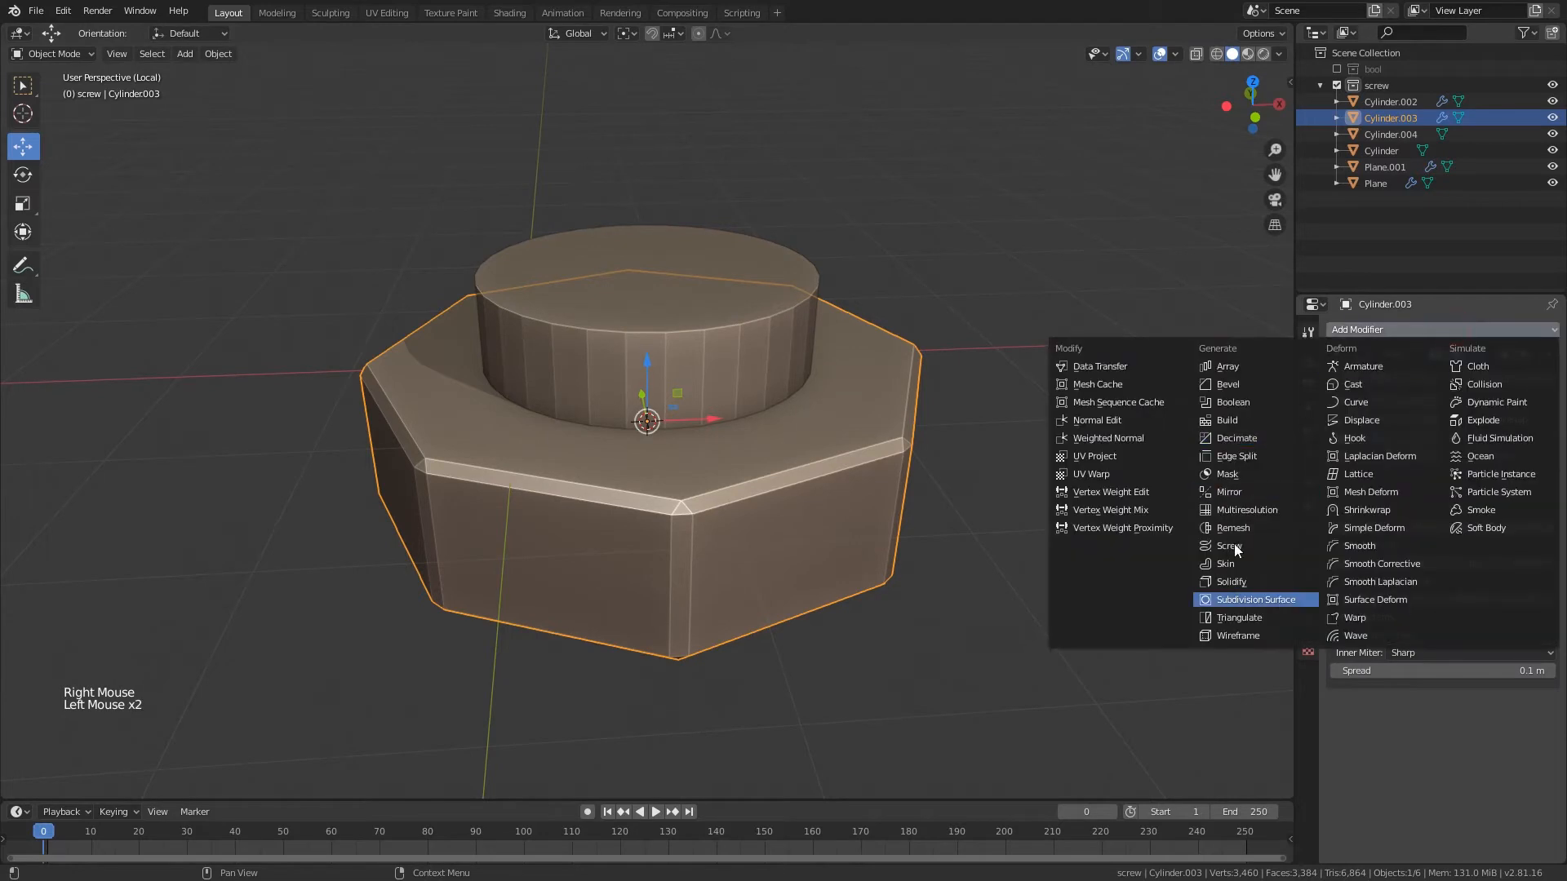
{"action": "left_click", "coordinate": [1260, 402]}
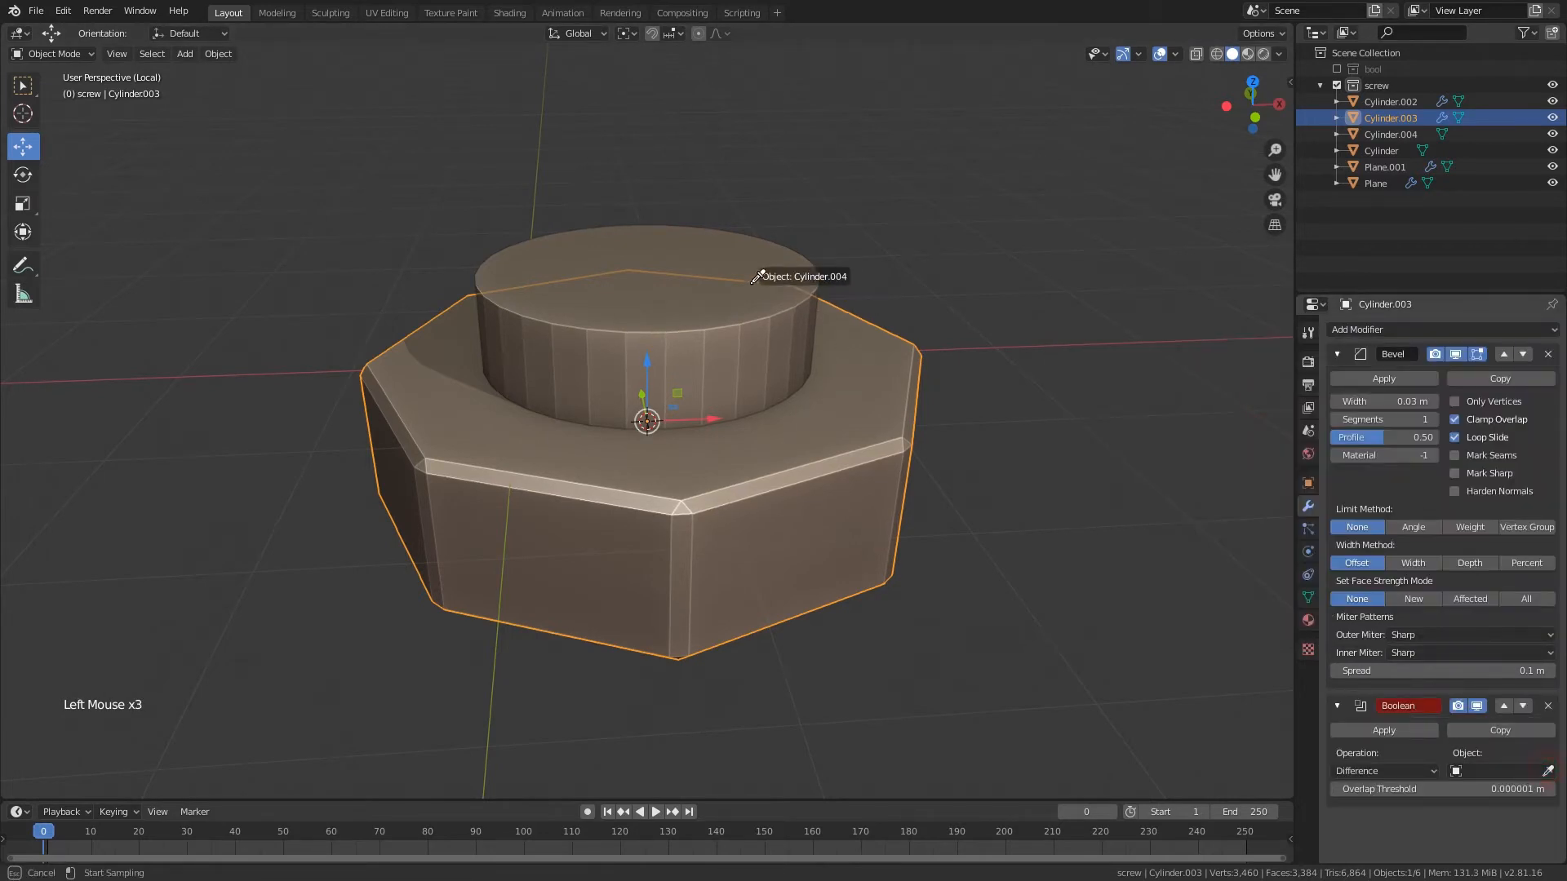
- Select the cutting cylinder and set its viewport display to Bounds
{"action": "right_click", "coordinate": [749, 258]}
{"action": "left_click", "coordinate": [1308, 483]}
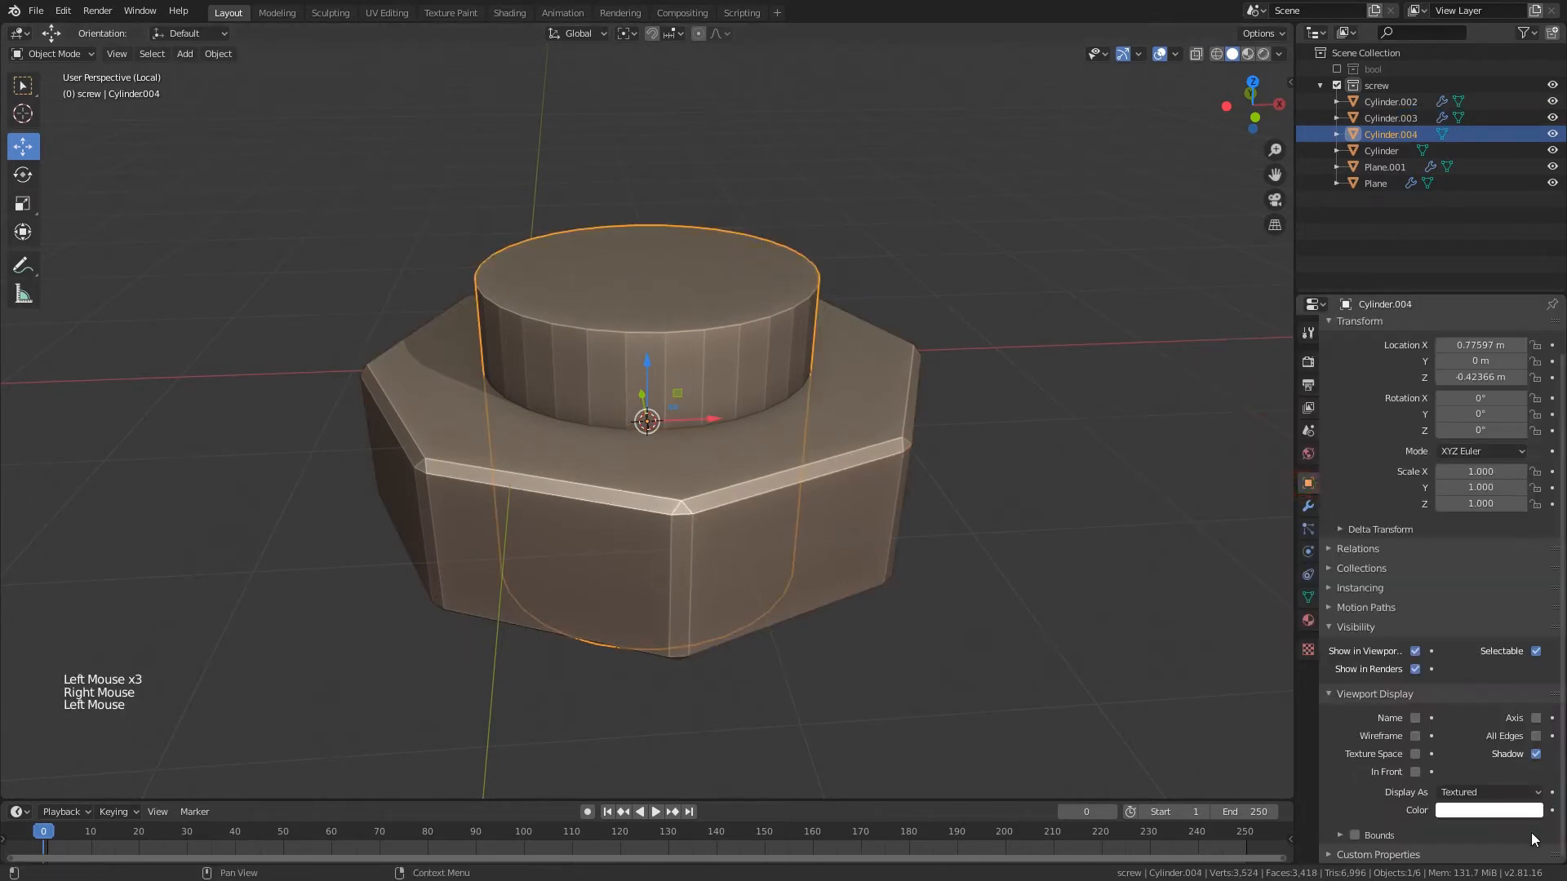
{"action": "left_click", "coordinate": [1516, 793]}
{"action": "left_click", "coordinate": [1470, 772]}
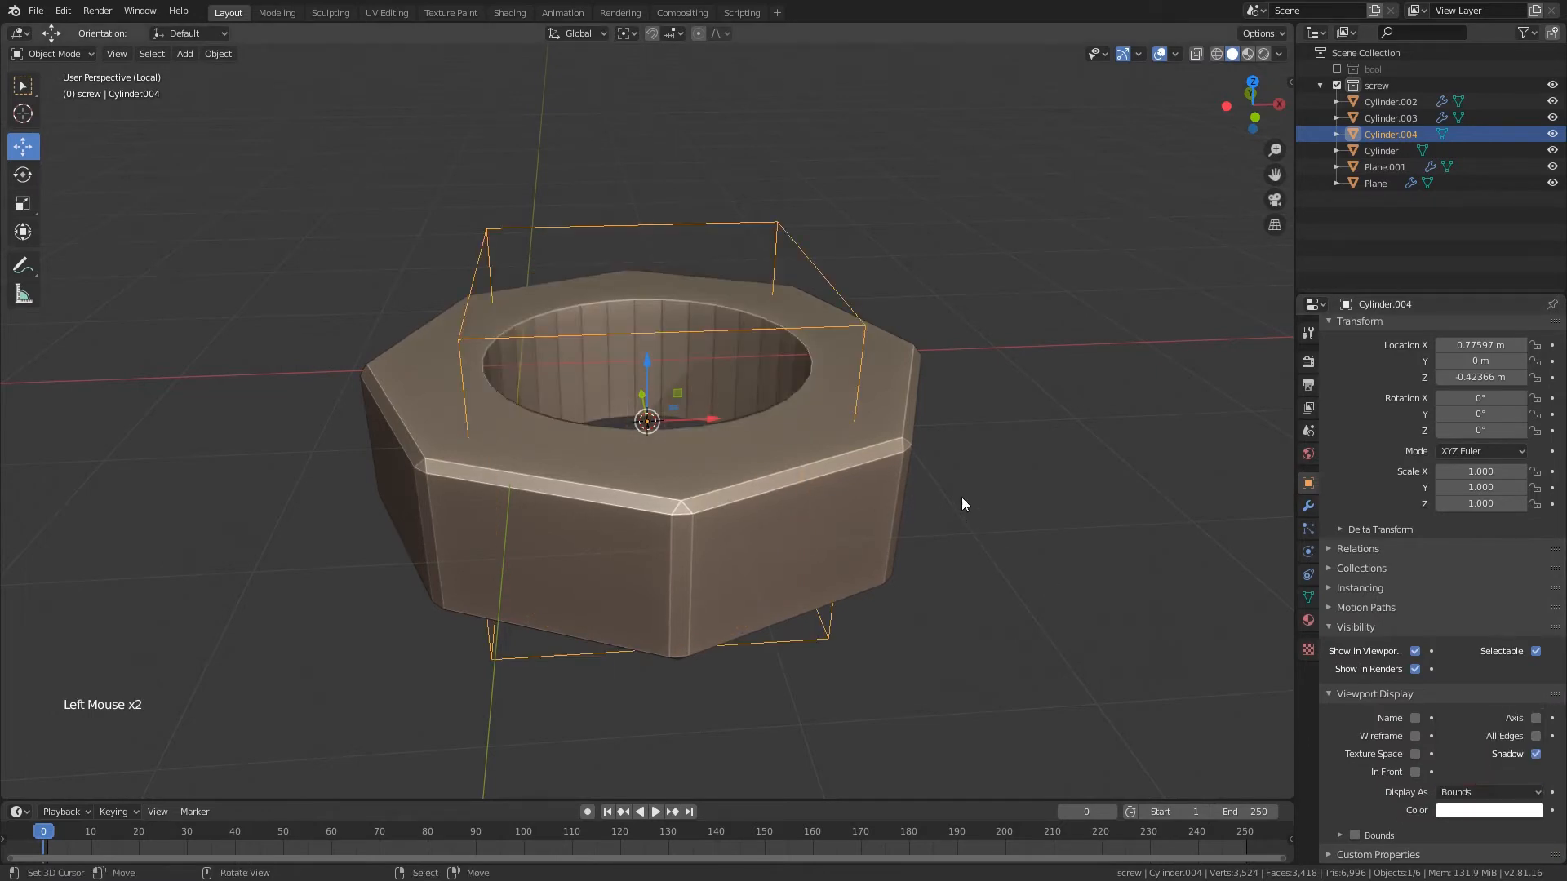
- Leave local view, duplicate the bolt's spiral thread and move the copy -1.25 m along Z through the nut
{"action": "key", "text": "KP_Divide"}
{"action": "scroll", "coordinate": [810, 535], "scroll_direction": "up", "scroll_amount": 1}
{"action": "scroll", "coordinate": [810, 535], "scroll_direction": "up", "scroll_amount": 1, "text": "shift"}
{"action": "middle_click_drag", "start_coordinate": [757, 675], "coordinate": [738, 364], "text": "shift"}
{"action": "scroll", "coordinate": [738, 364], "scroll_direction": "up", "scroll_amount": 1}
{"action": "middle_click_drag", "start_coordinate": [723, 163], "coordinate": [721, 229]}
{"action": "right_click", "coordinate": [724, 212]}
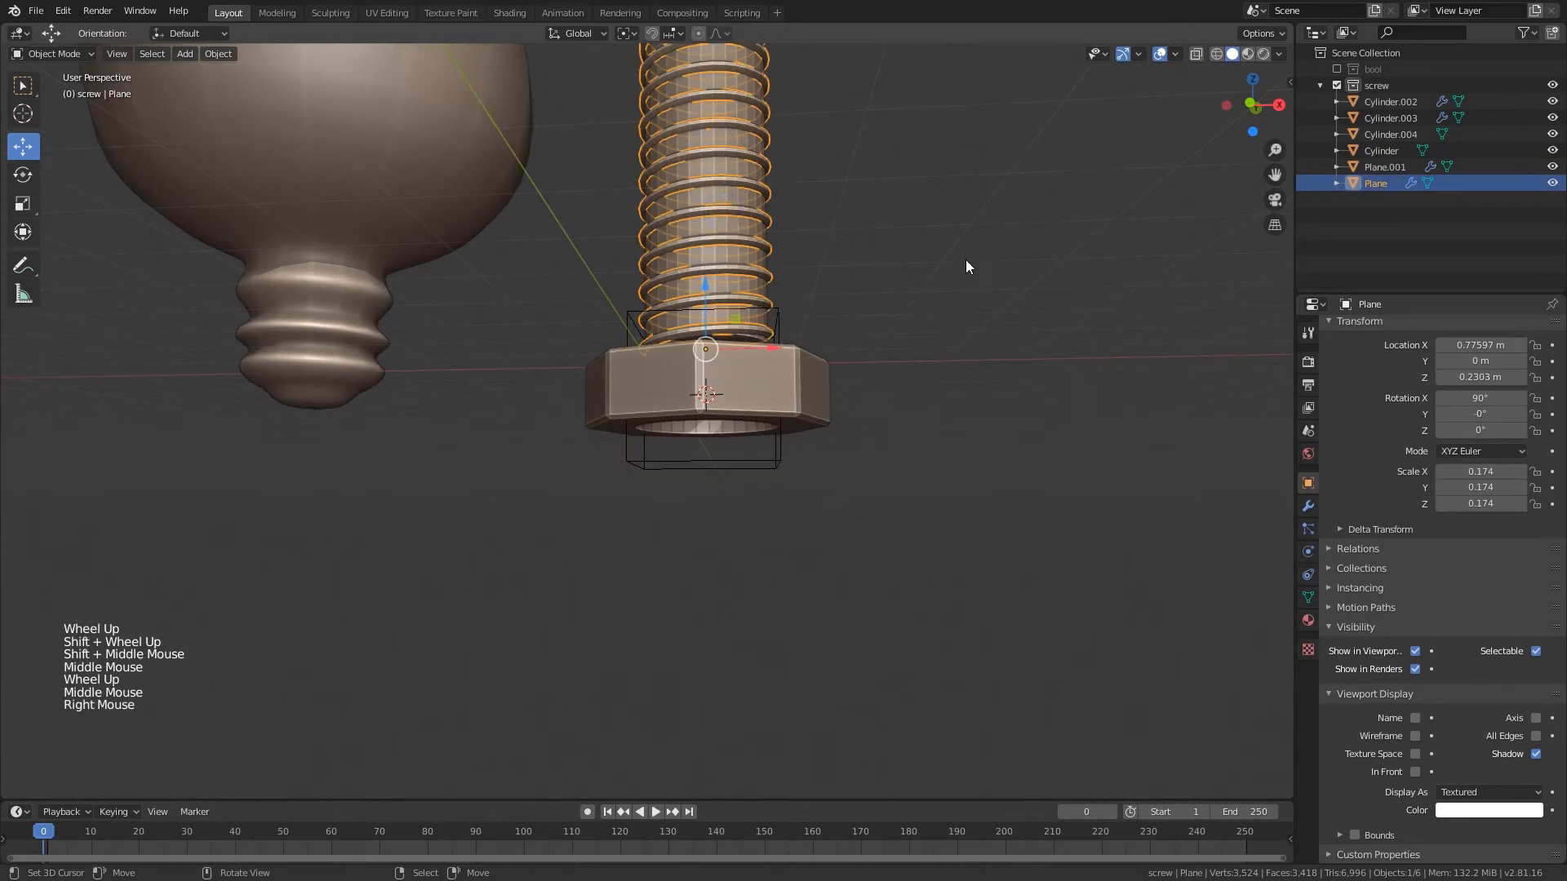
{"action": "middle_click_drag", "start_coordinate": [966, 259], "coordinate": [924, 291]}
{"action": "key", "text": "shift+d"}
{"action": "middle_click", "coordinate": [923, 319]}
{"action": "left_click", "coordinate": [923, 343]}
- Shorten the duplicated thread to roughly the nut's height by setting its Screw modifier's Screw to 4.8 m and Angle to 1711°
{"action": "scroll", "coordinate": [923, 343], "scroll_direction": "up", "scroll_amount": 3}
{"action": "left_click", "coordinate": [1308, 508]}
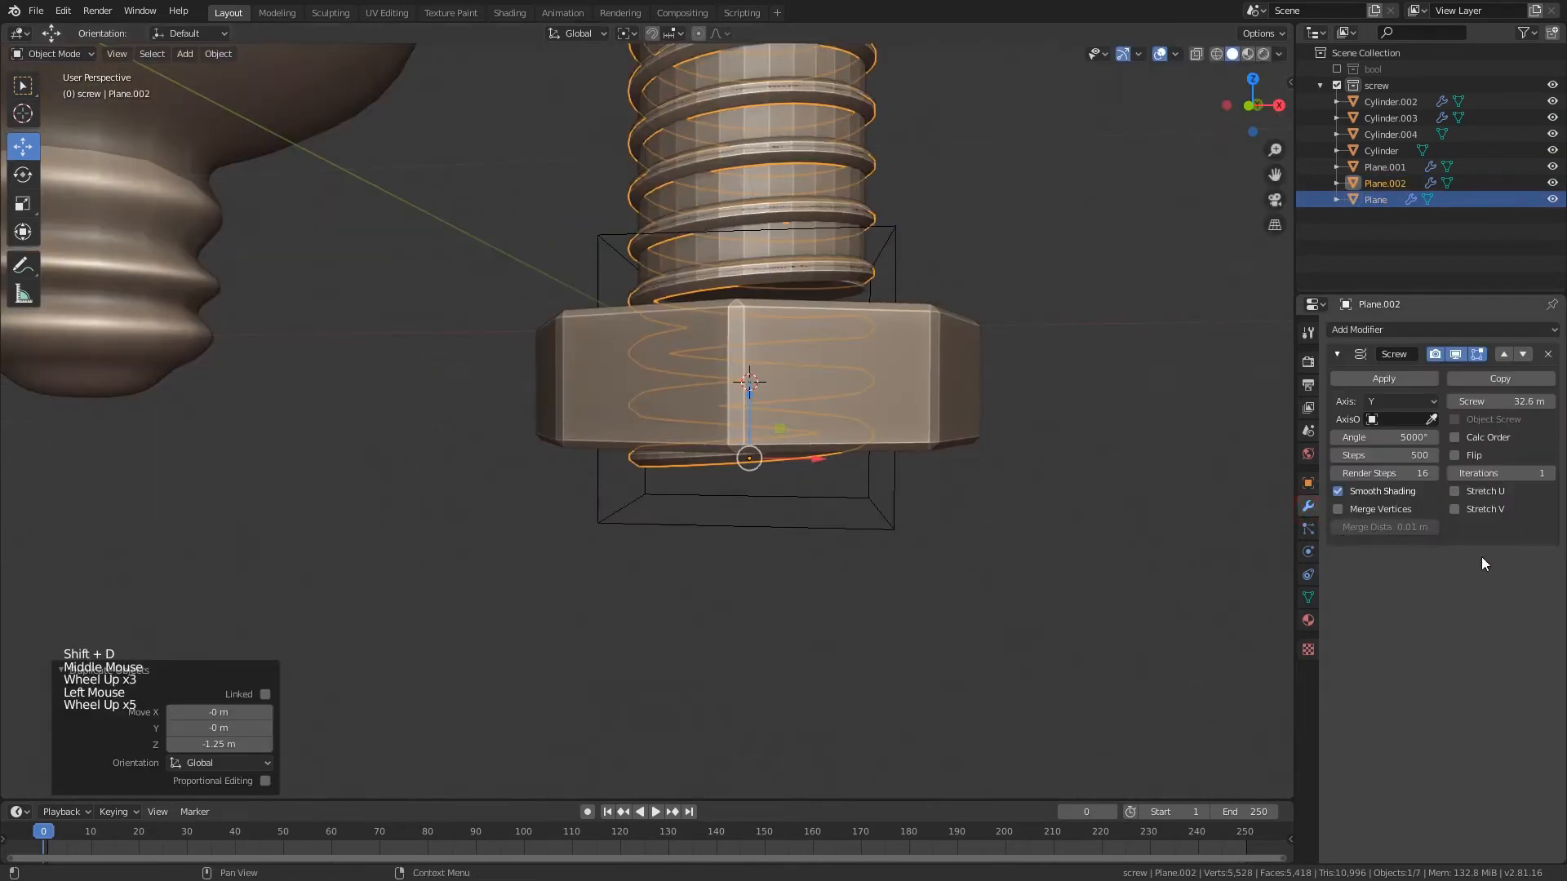
{"action": "left_click_drag", "start_coordinate": [1528, 401], "coordinate": [1554, 400]}
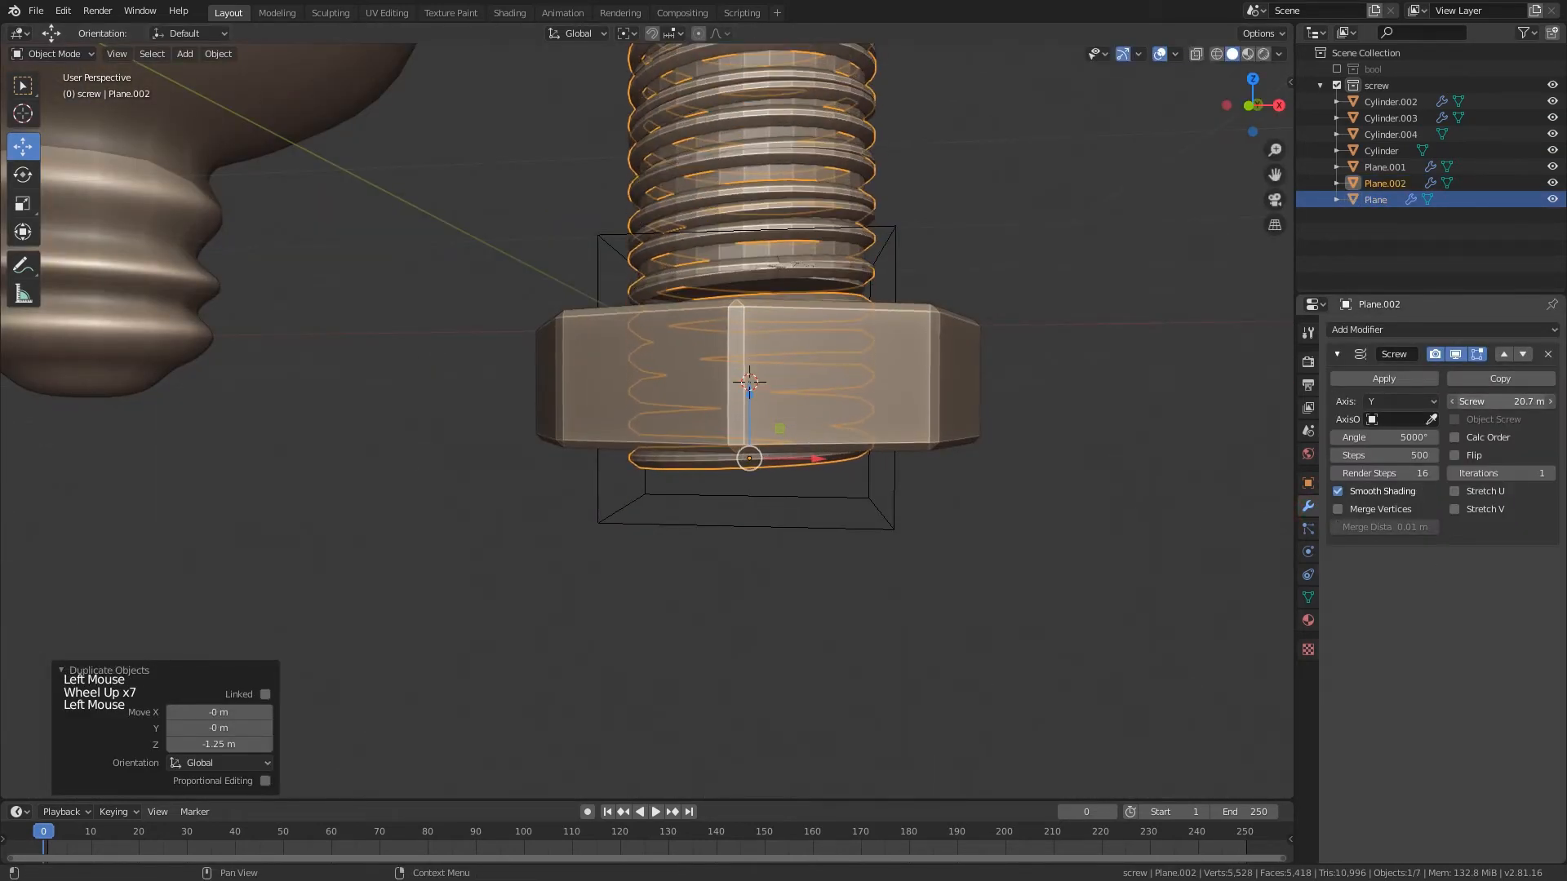
{"action": "key", "text": "ctrl+z"}
{"action": "left_click", "coordinate": [1427, 437]}
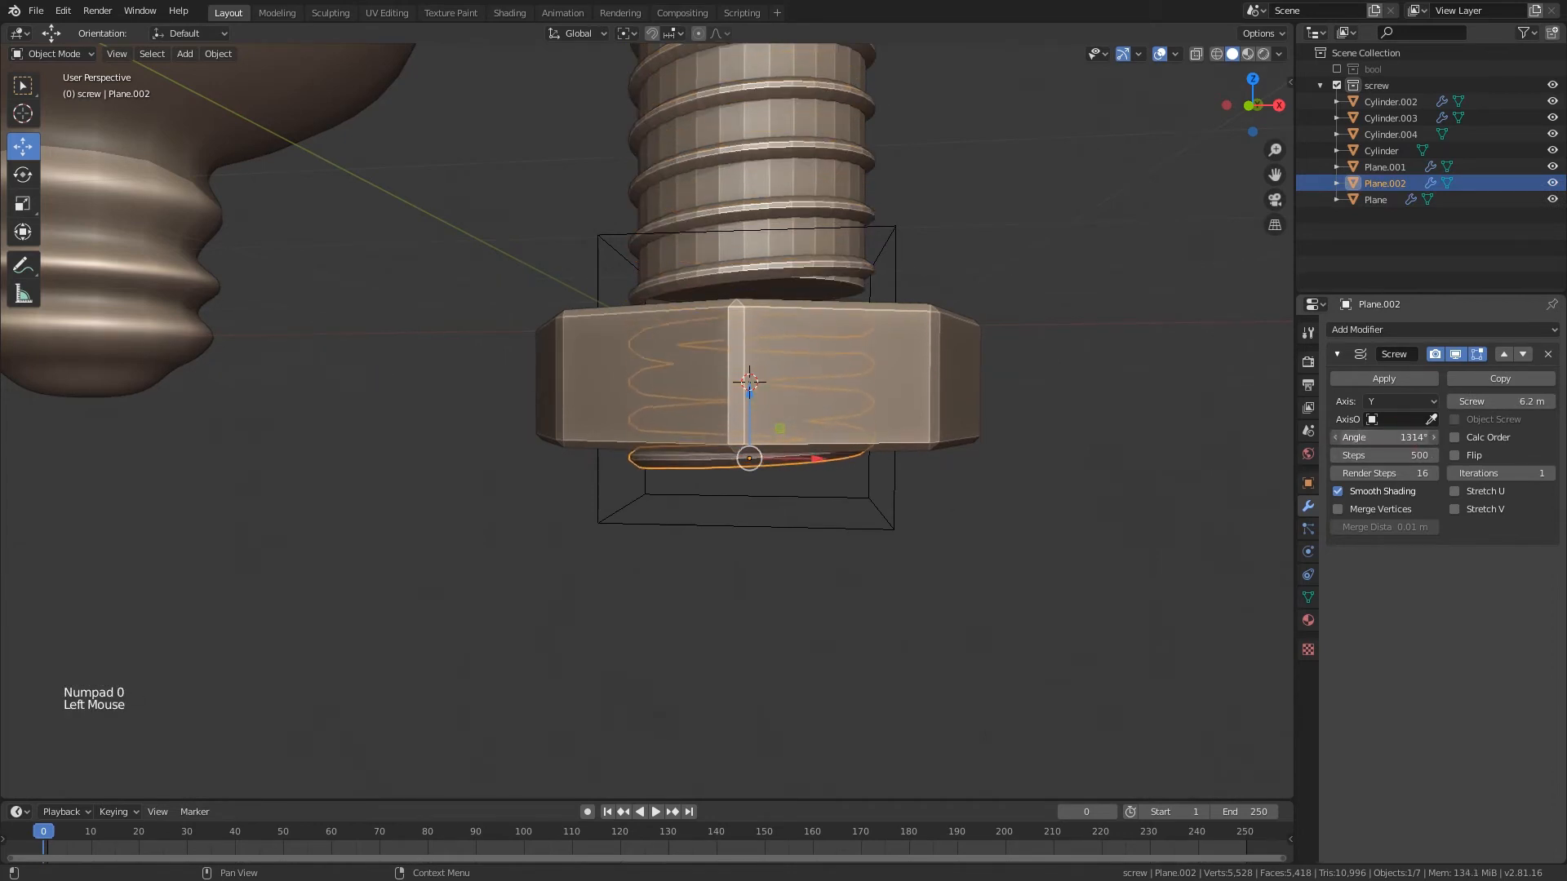
{"action": "left_click_drag", "start_coordinate": [1384, 436], "coordinate": [1420, 436]}
- Move the shortened thread 0.157 m up along Z so it sits inside the nut's hole
{"action": "middle_click_drag", "start_coordinate": [703, 356], "coordinate": [768, 334]}
{"action": "key", "text": "g"}
{"action": "key", "text": "z"}
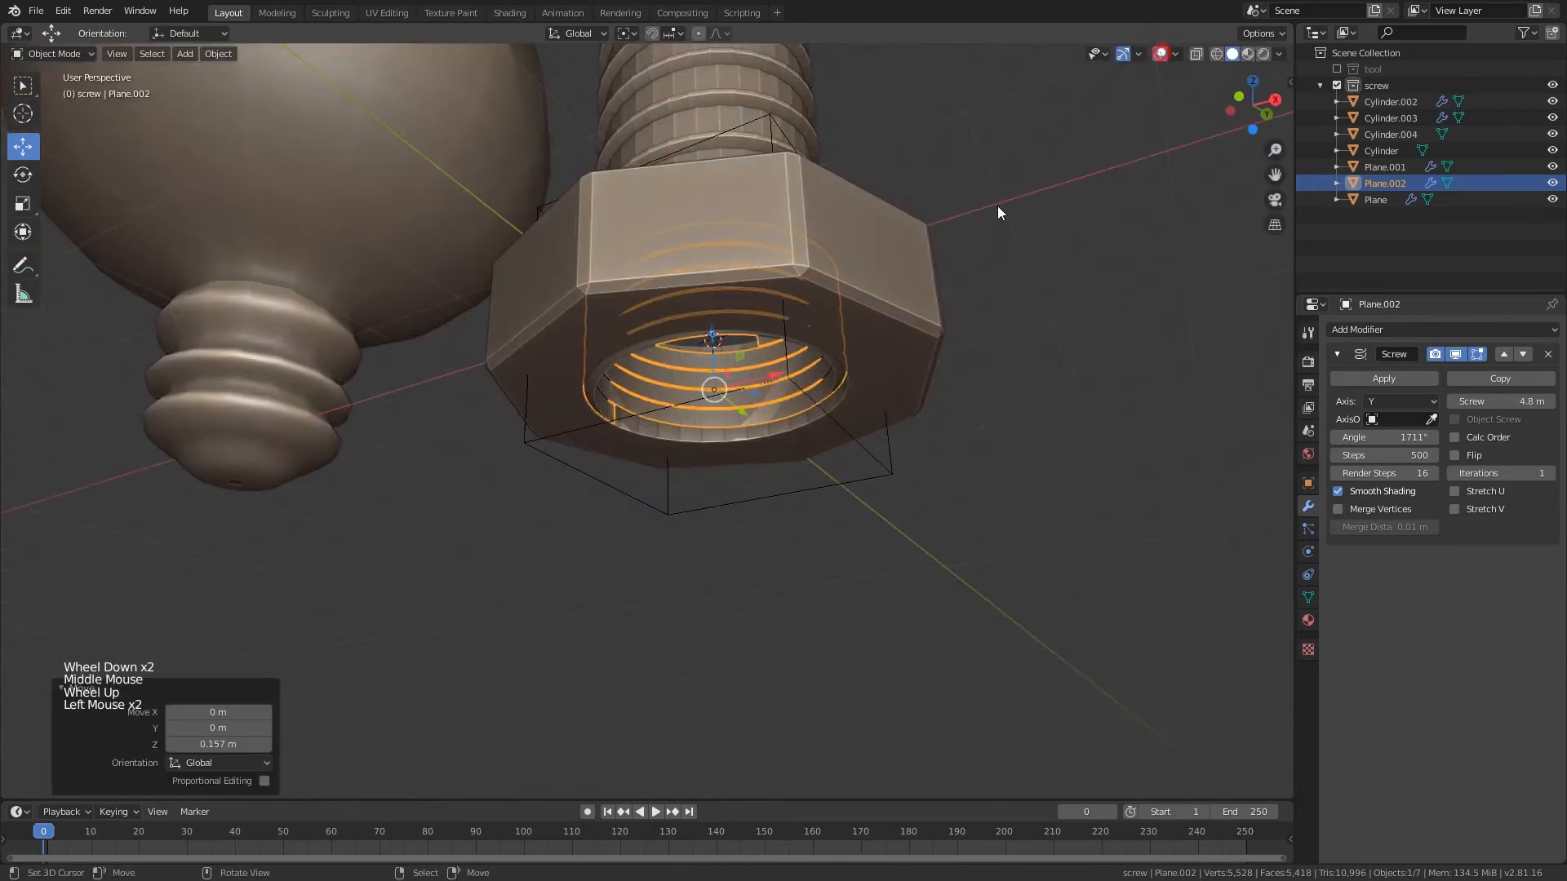
{"action": "scroll", "coordinate": [815, 424], "scroll_direction": "up", "scroll_amount": 4}
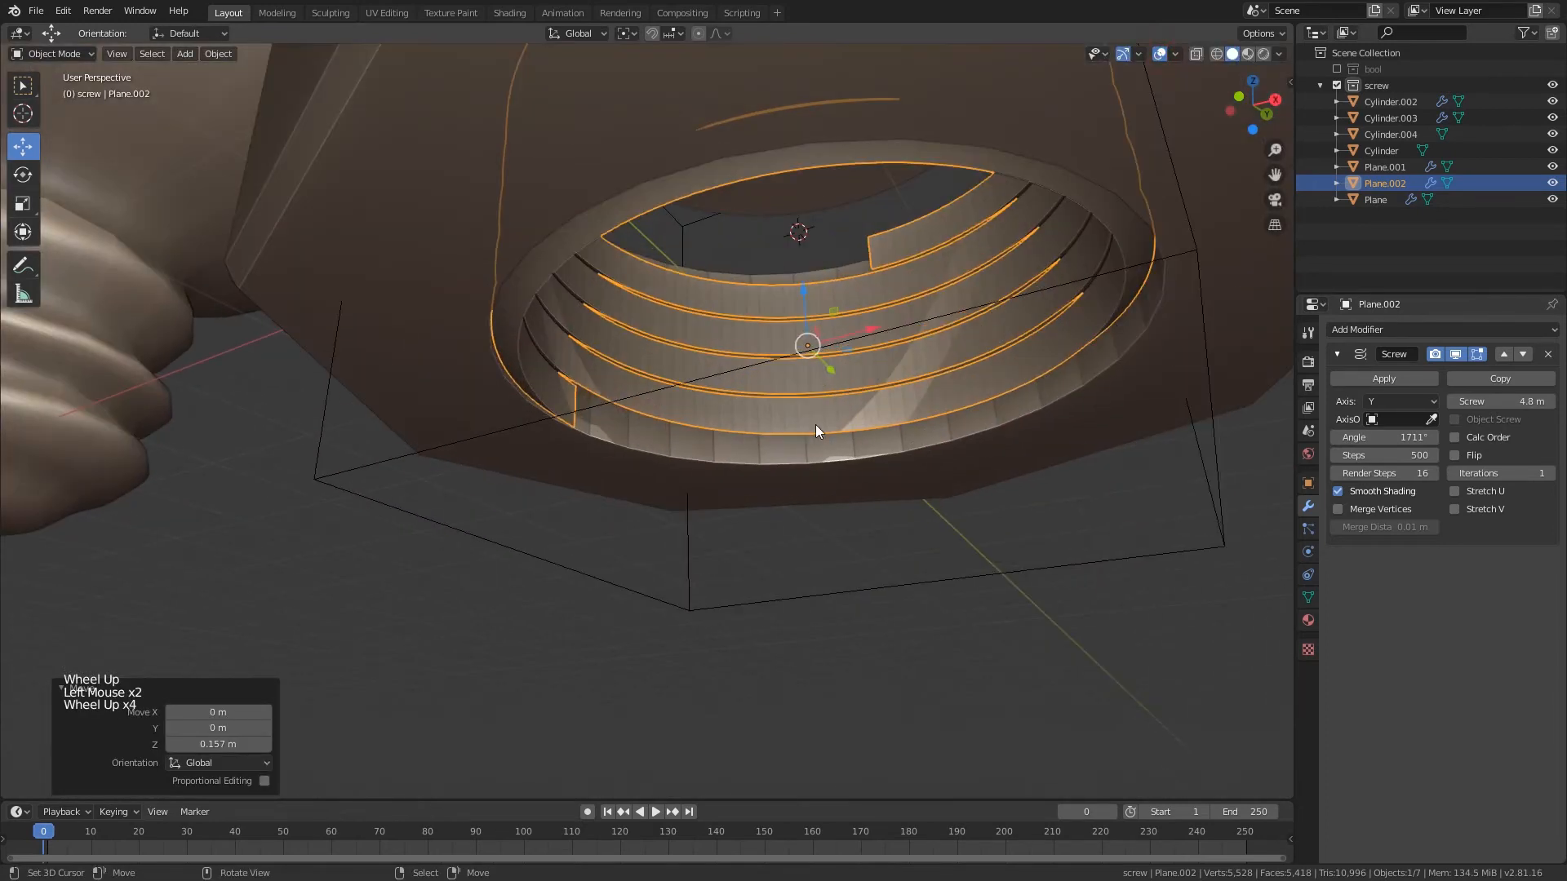
- Extrude the nut thread's entire profile face along X in Edit Mode to give the profile depth
{"action": "key", "text": "Tab"}
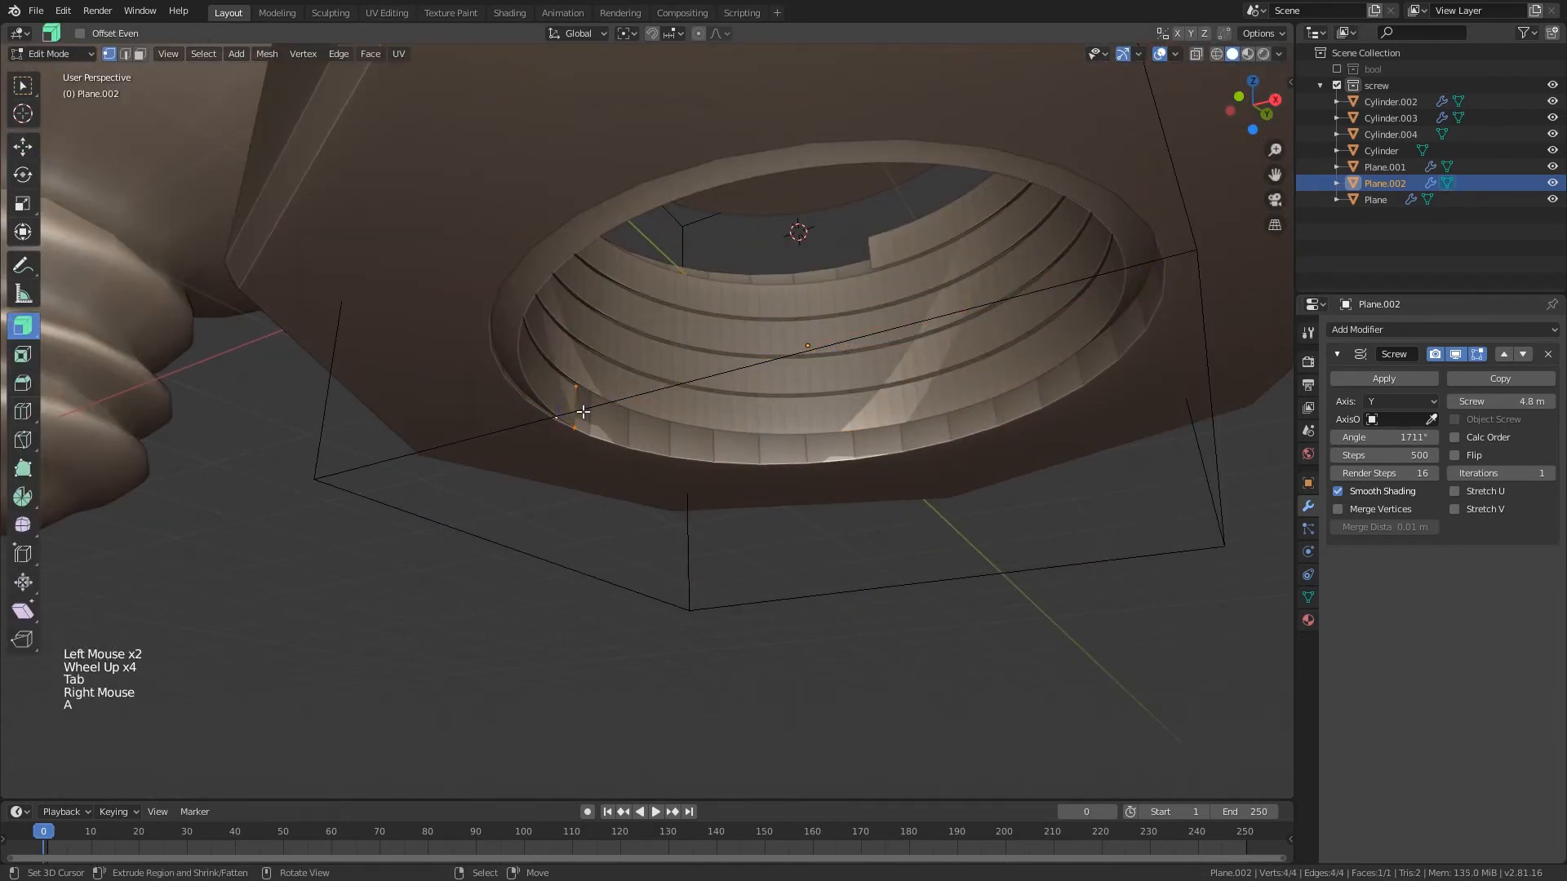
{"action": "middle_click_drag", "start_coordinate": [583, 412], "coordinate": [599, 413]}
{"action": "key", "text": "e"}
{"action": "key", "text": "x"}
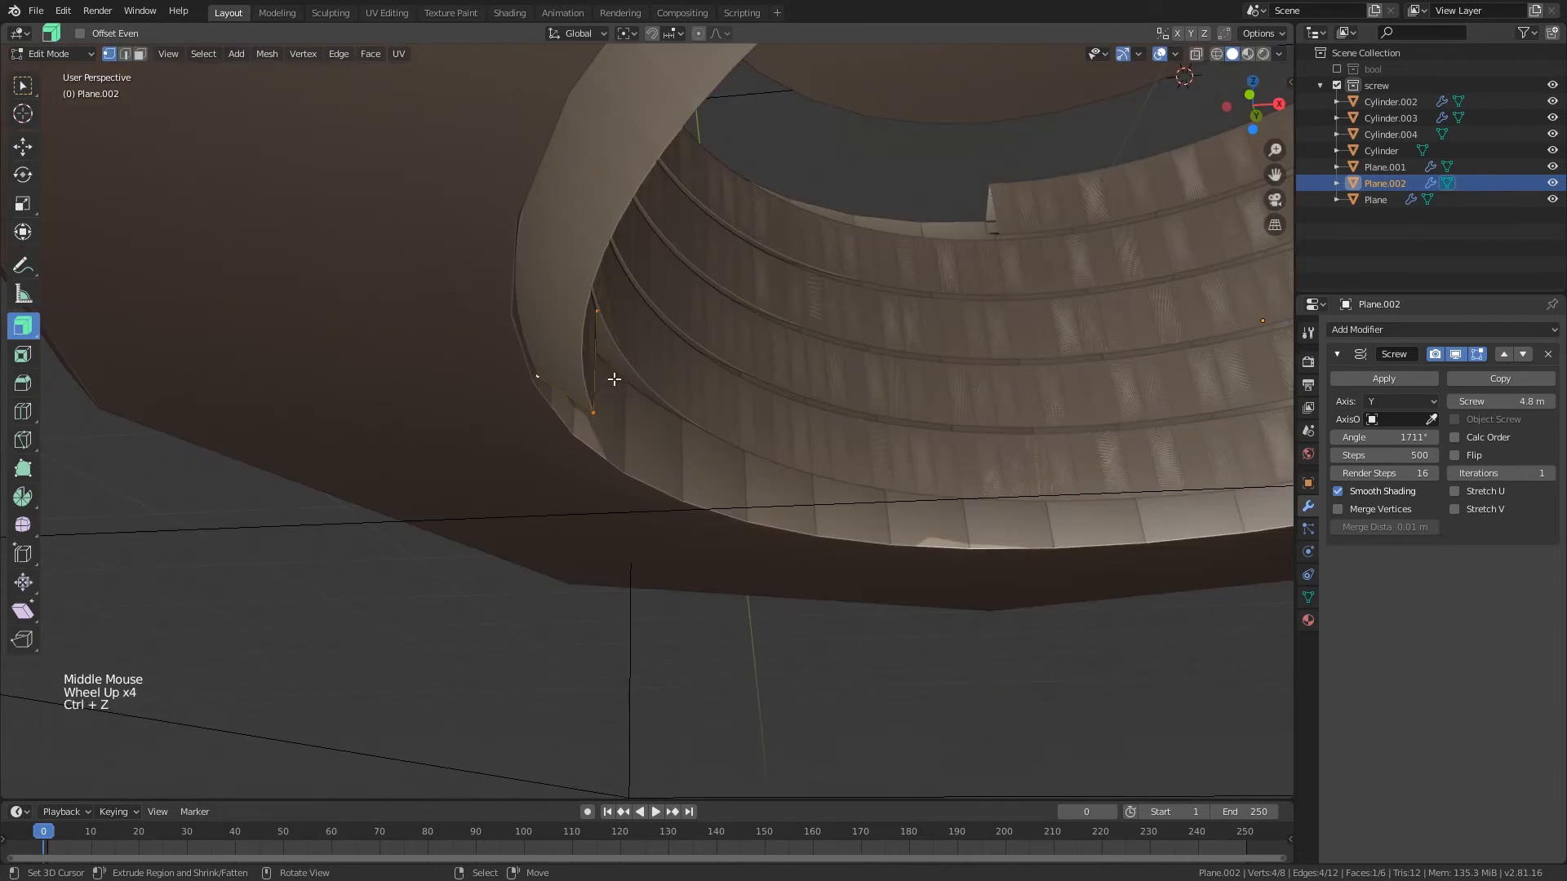
- Rotate the whole thread profile about 186° around Y with the Screw modifier hidden in the viewport, and show the modifier again
{"action": "left_click", "coordinate": [23, 176]}
{"action": "left_click_drag", "start_coordinate": [502, 379], "coordinate": [395, 292]}
{"action": "key", "text": "ctrl+z"}
{"action": "scroll", "coordinate": [545, 346], "scroll_direction": "up", "scroll_amount": 2}
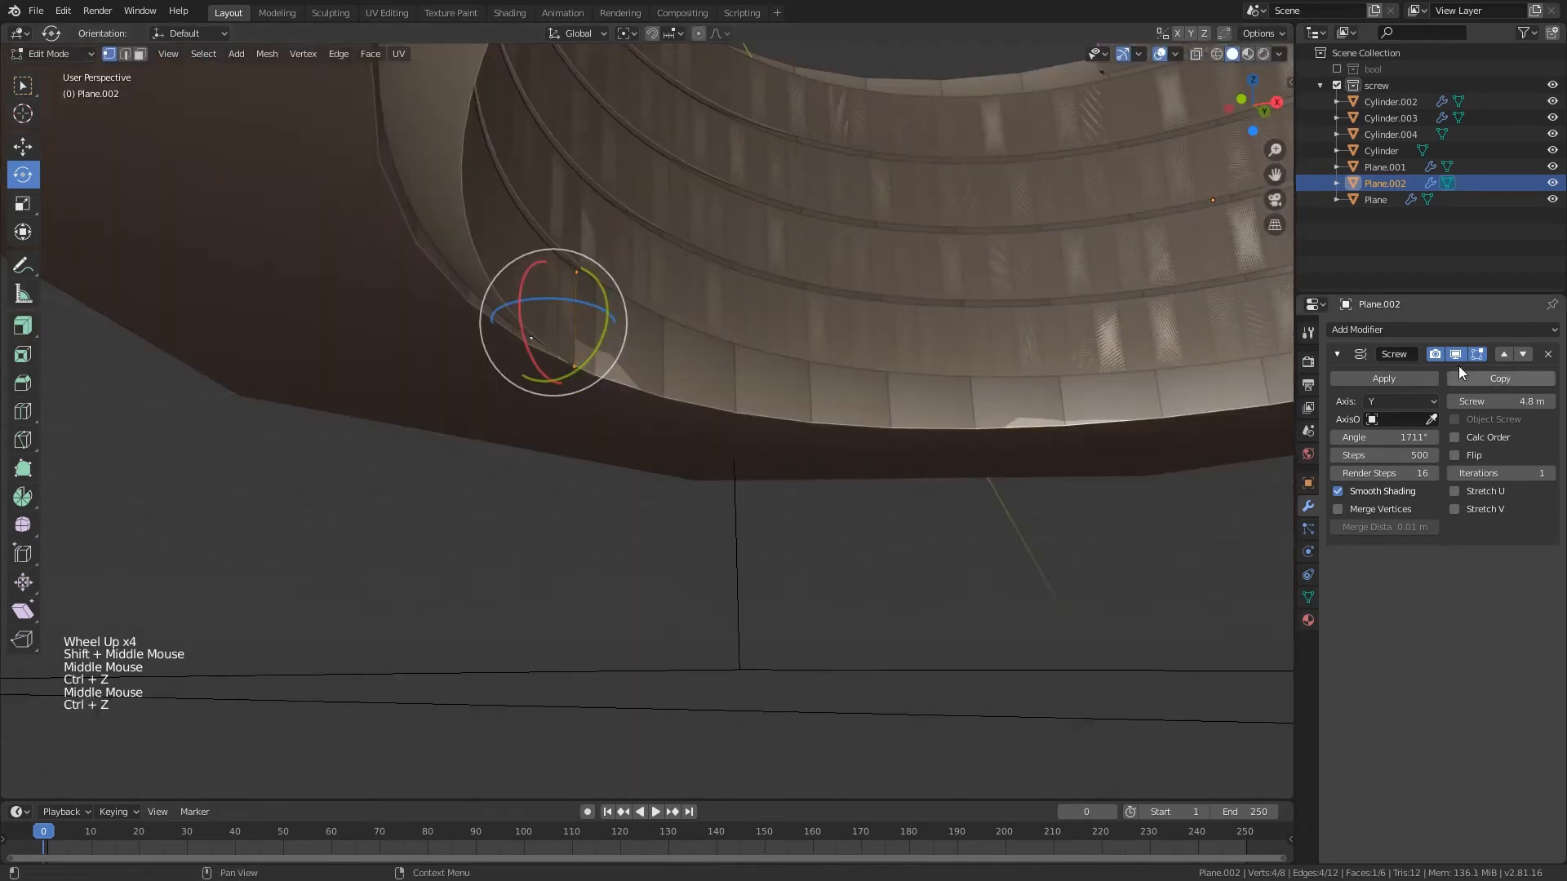
{"action": "left_click", "coordinate": [1455, 355]}
{"action": "middle_click_drag", "start_coordinate": [745, 360], "coordinate": [556, 316]}
{"action": "left_click_drag", "start_coordinate": [580, 341], "coordinate": [578, 377]}
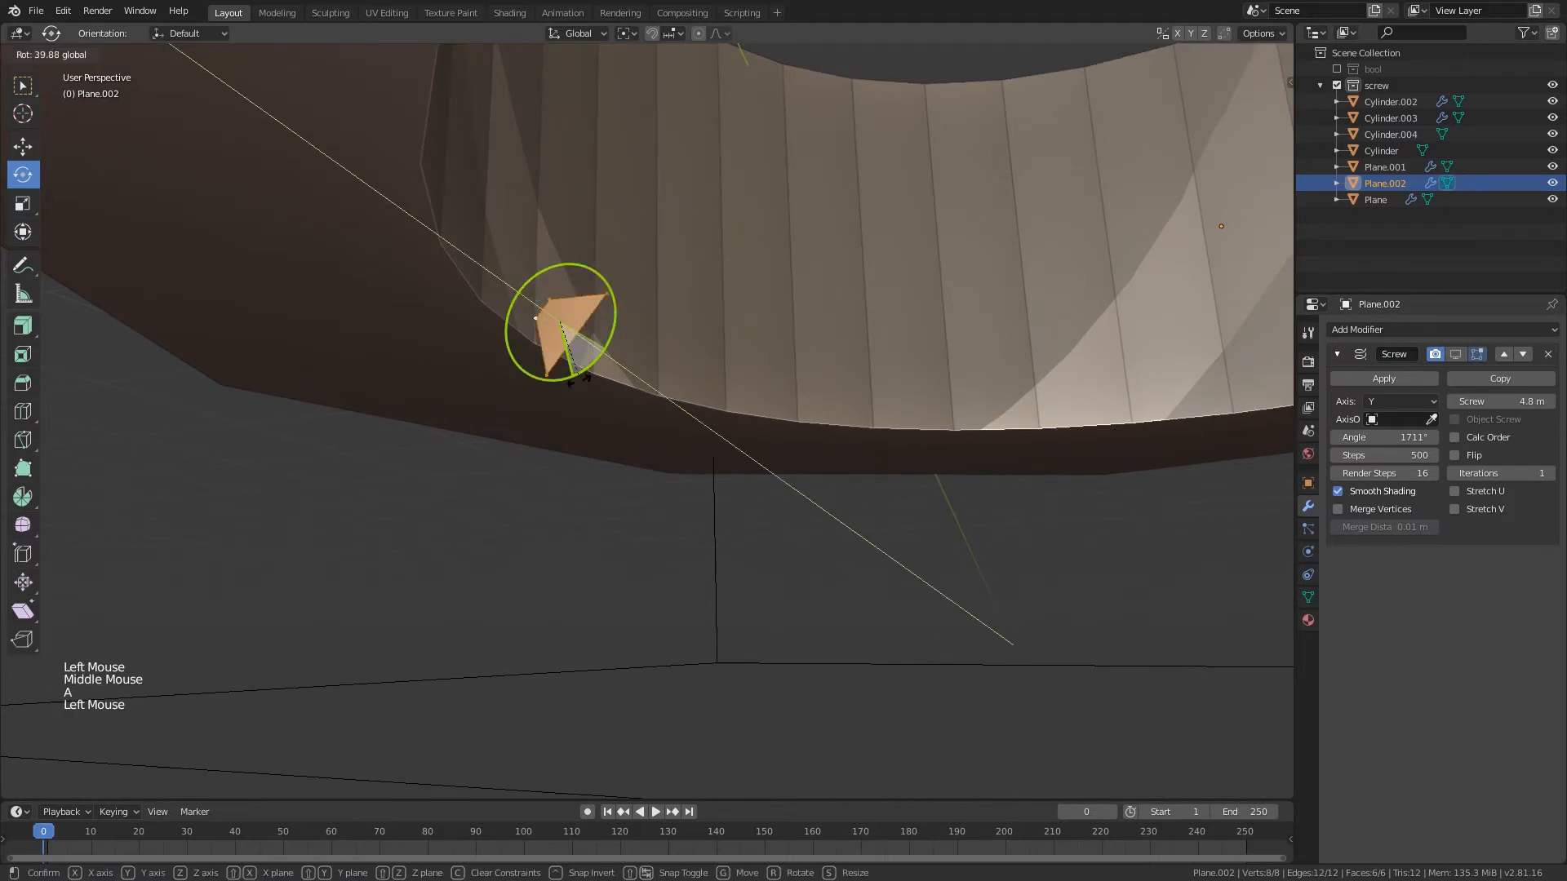
{"action": "left_click_drag", "start_coordinate": [496, 278], "coordinate": [495, 281]}
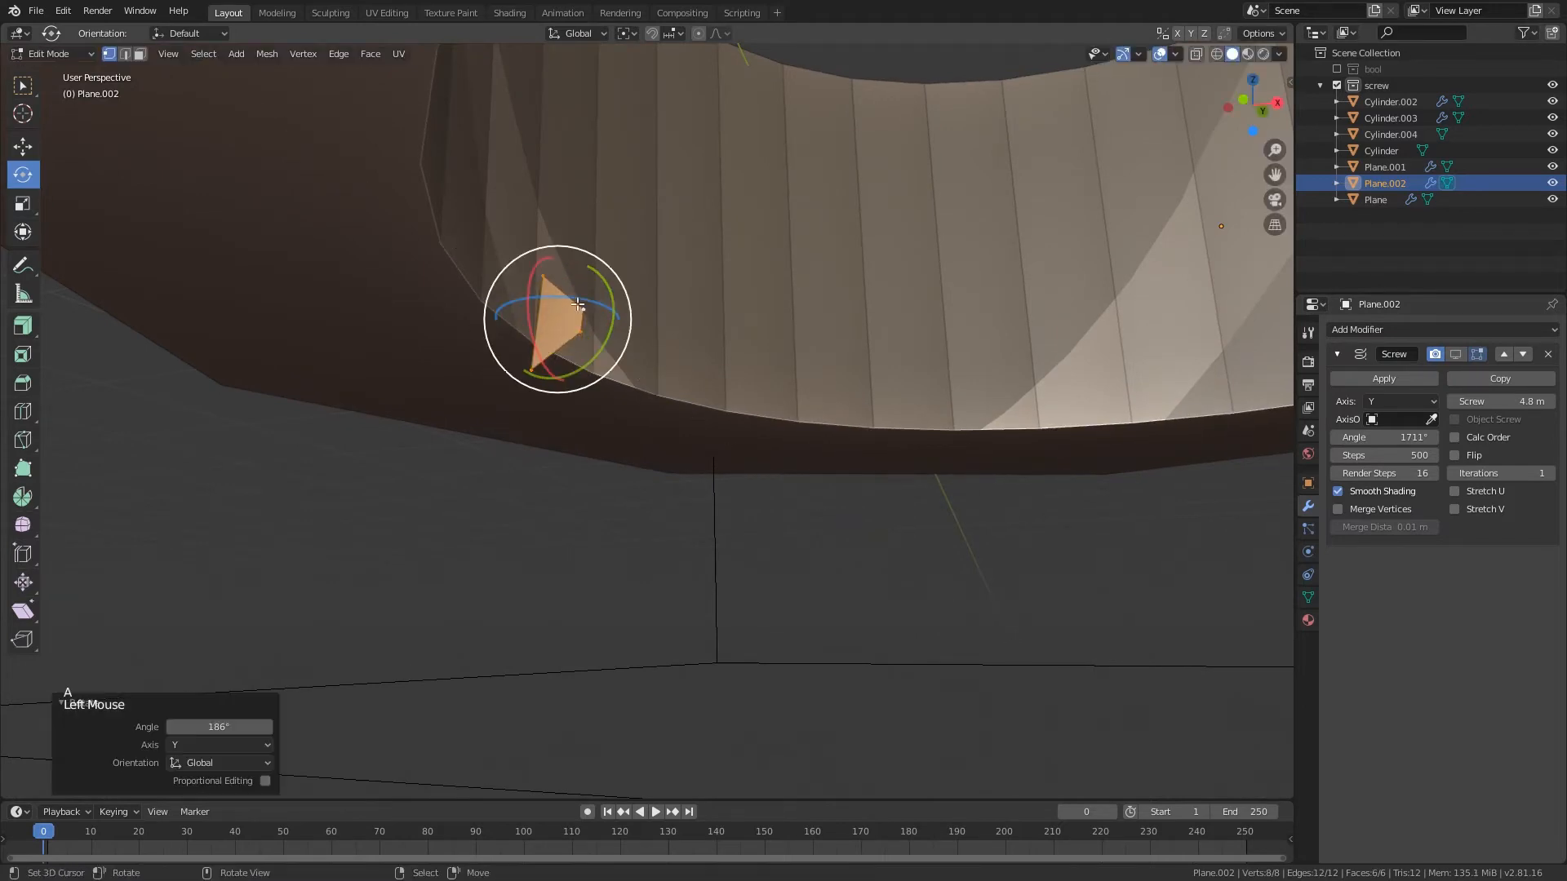
{"action": "left_click", "coordinate": [1455, 354]}
- Scale the two vertices on the profile's inner edge to reshape the thread crest, and leave Edit Mode
{"action": "right_click", "coordinate": [581, 330]}
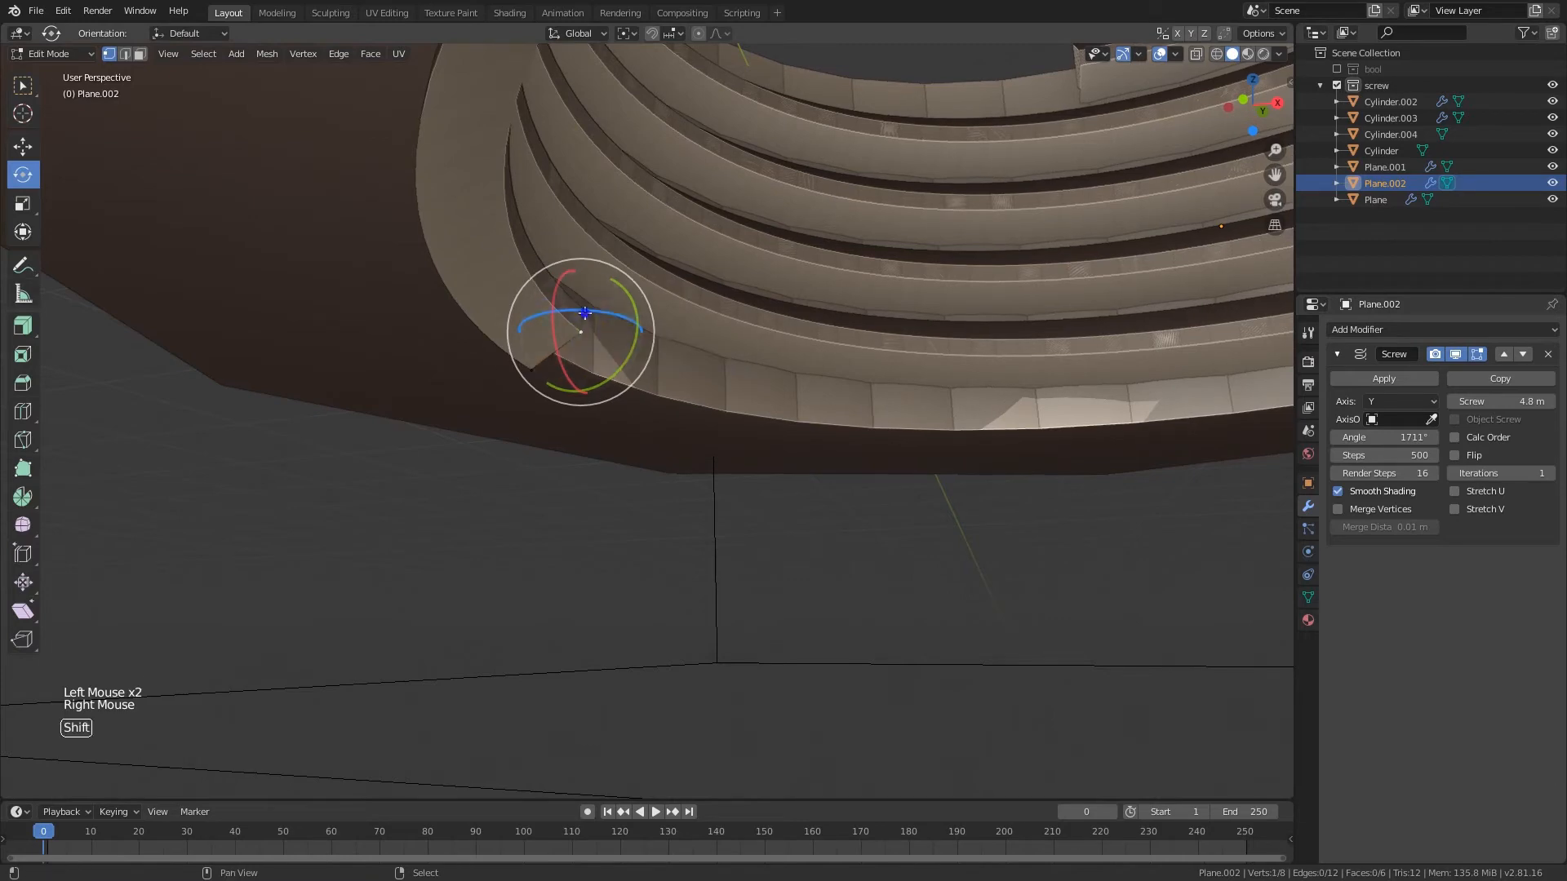
{"action": "right_click", "coordinate": [583, 310], "text": "shift"}
{"action": "key", "text": "s"}
{"action": "scroll", "coordinate": [838, 358], "scroll_direction": "down", "scroll_amount": 5}
{"action": "key", "text": "Tab"}
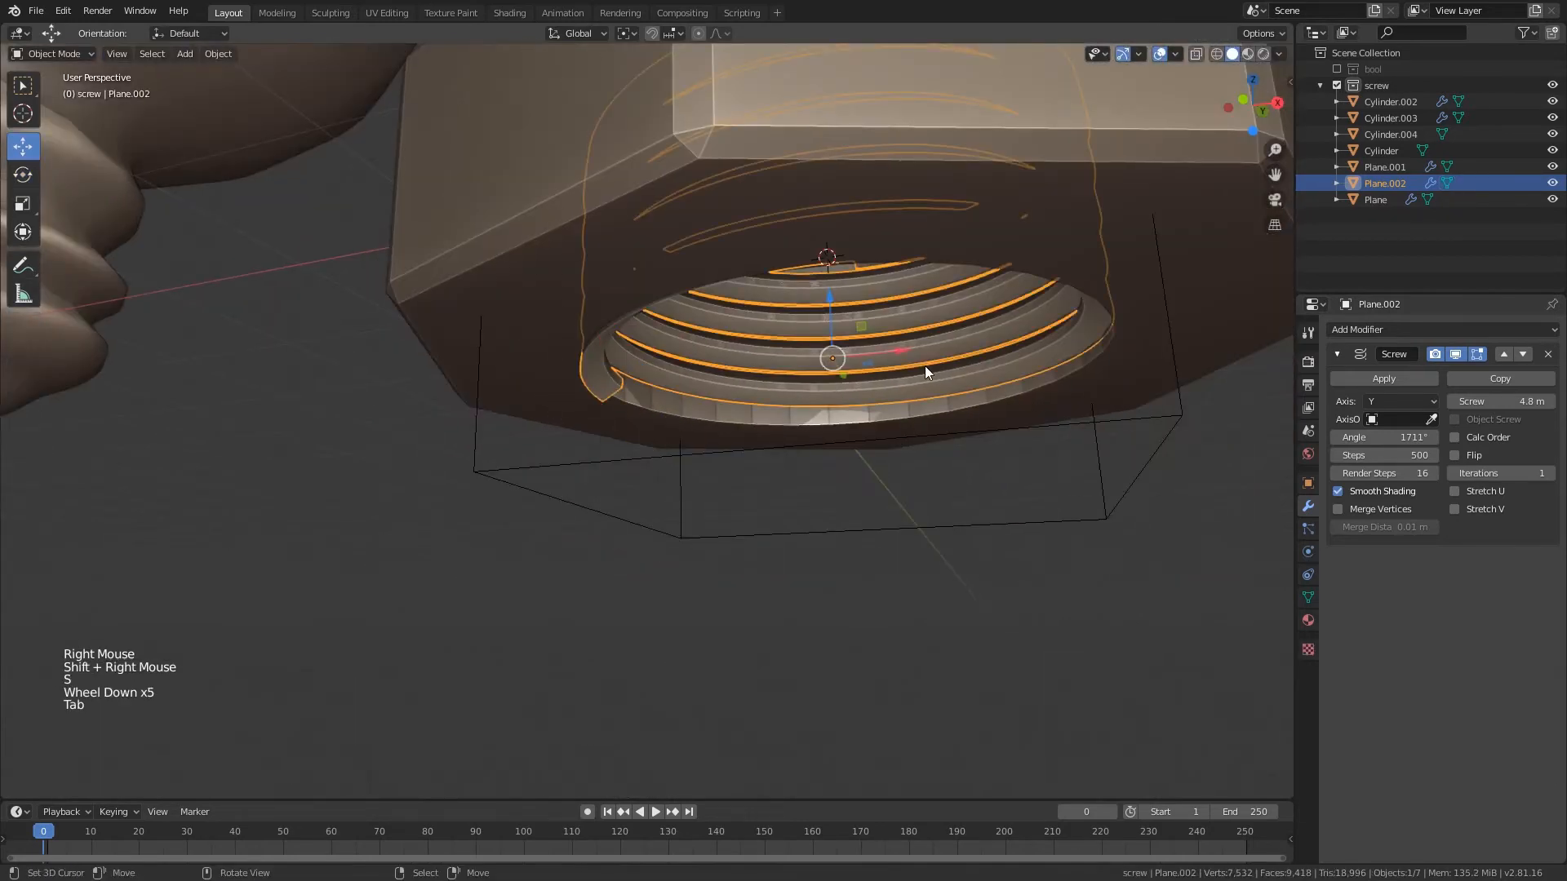
- Save the file and exclude the screw collection from the view layer, leaving an empty scene
{"action": "middle_click_drag", "start_coordinate": [923, 366], "coordinate": [934, 387]}
{"action": "scroll", "coordinate": [933, 387], "scroll_direction": "down", "scroll_amount": 7}
{"action": "scroll", "coordinate": [829, 428], "scroll_direction": "down", "scroll_amount": 3}
{"action": "middle_click_drag", "start_coordinate": [798, 409], "coordinate": [880, 448]}
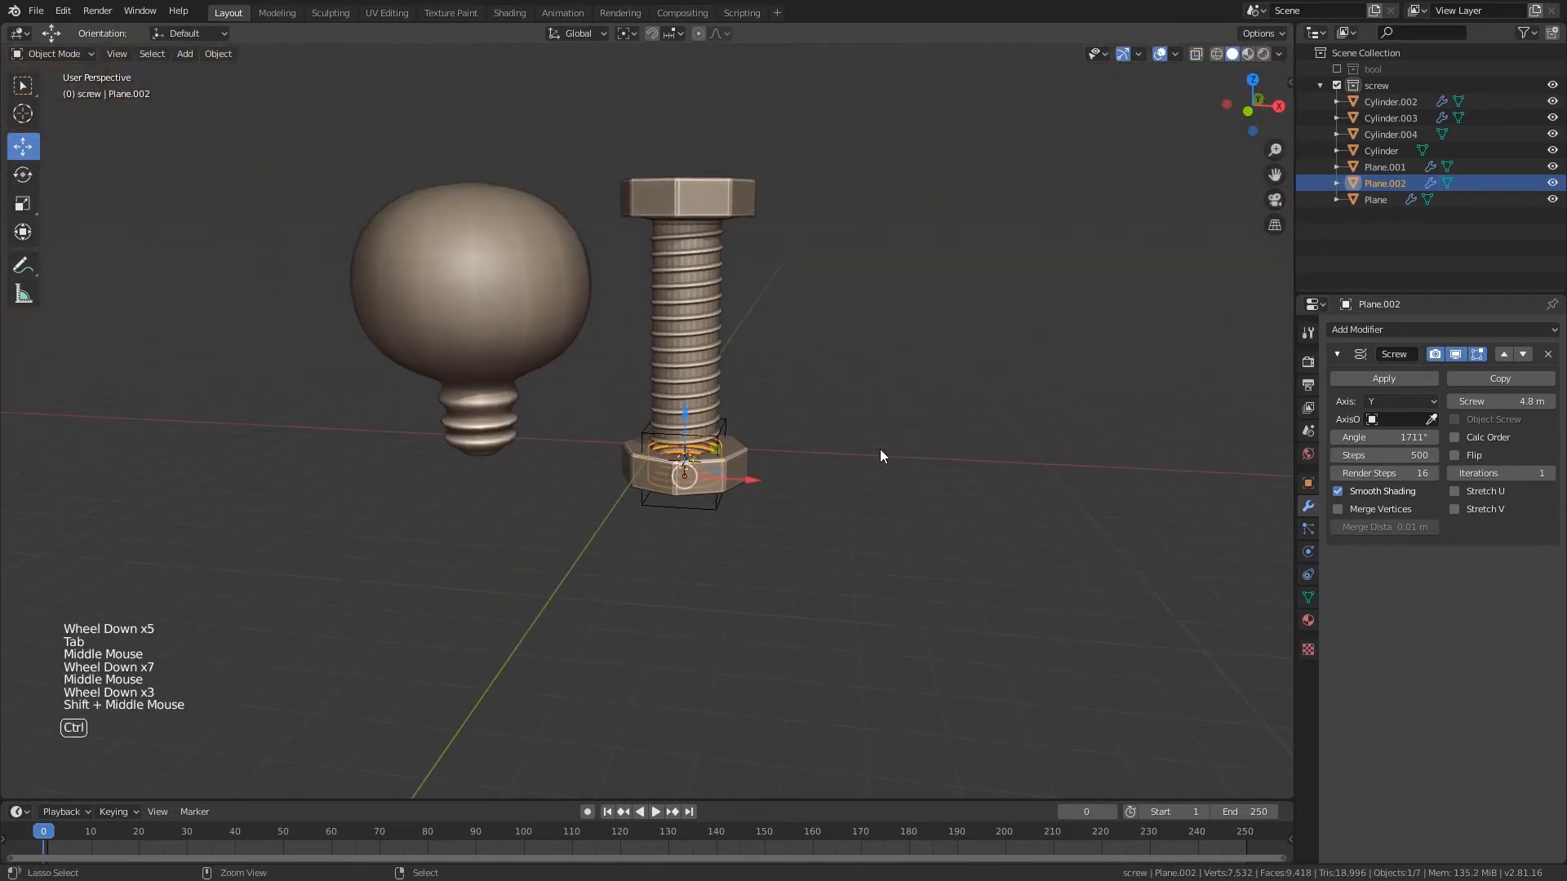
{"action": "key", "text": "ctrl+s"}
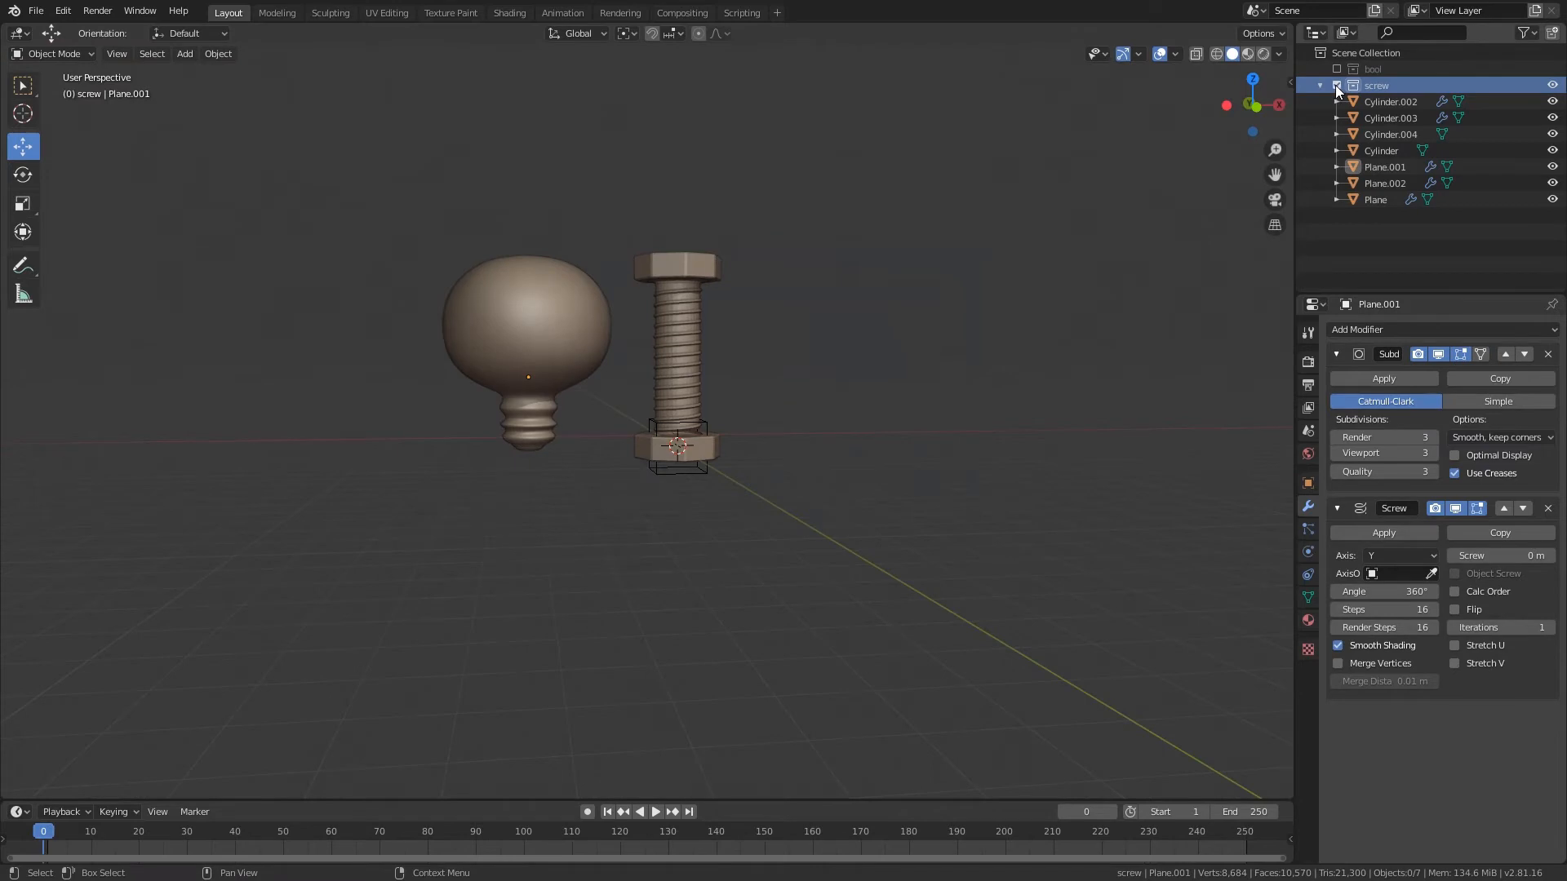
{"action": "left_click", "coordinate": [1336, 85]}
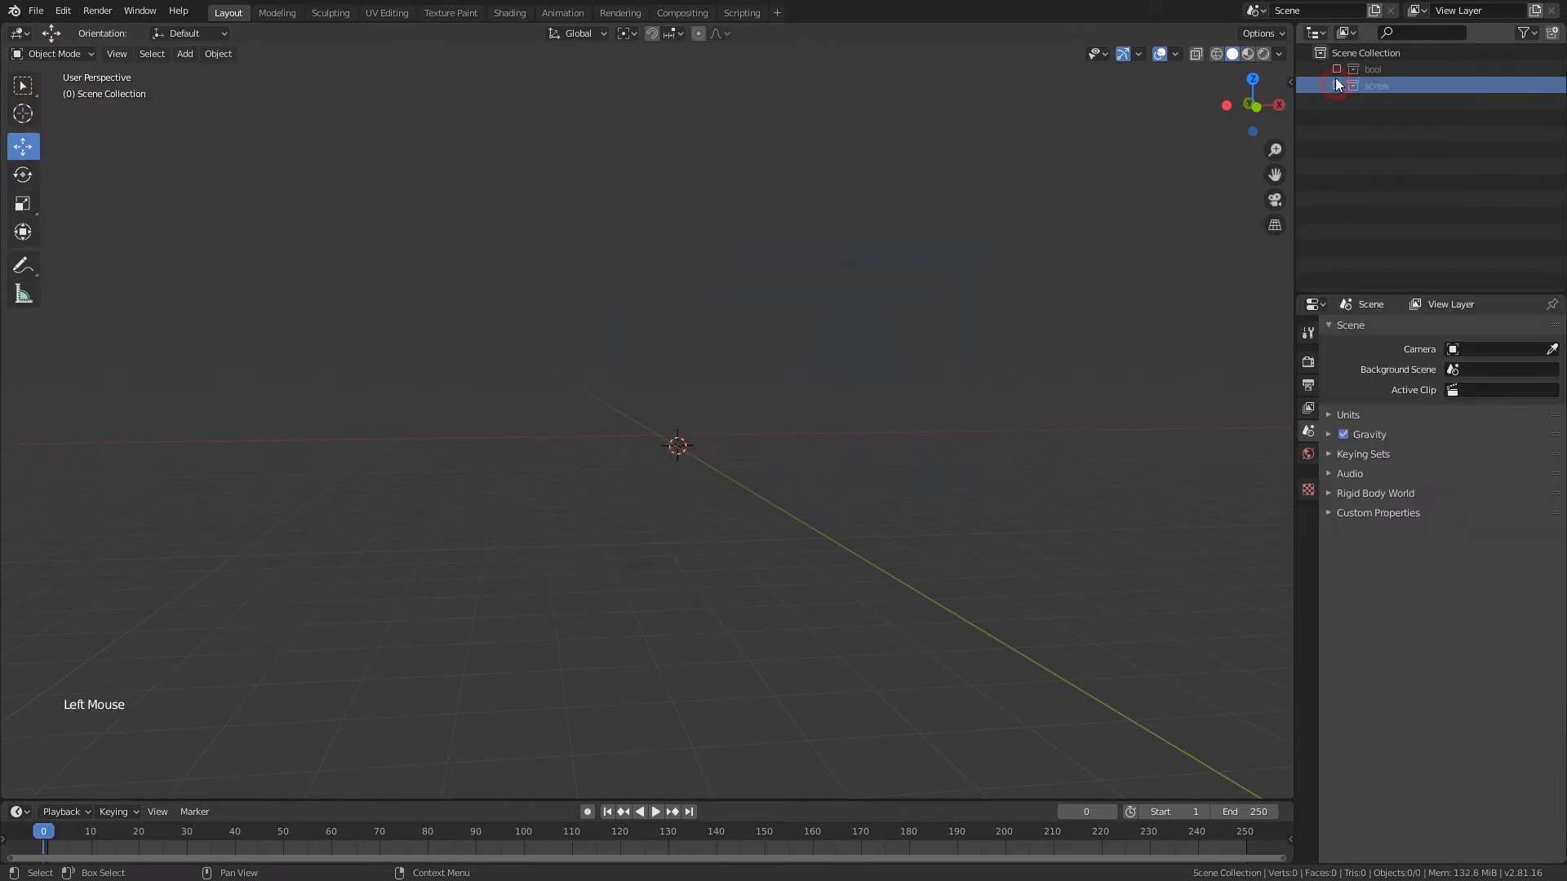
{"action": "left_click", "coordinate": [1336, 70]}
- Add a cube, clear its location to the world origin and raise it 1 m along Z
{"action": "middle_click_drag", "start_coordinate": [691, 438], "coordinate": [731, 413]}
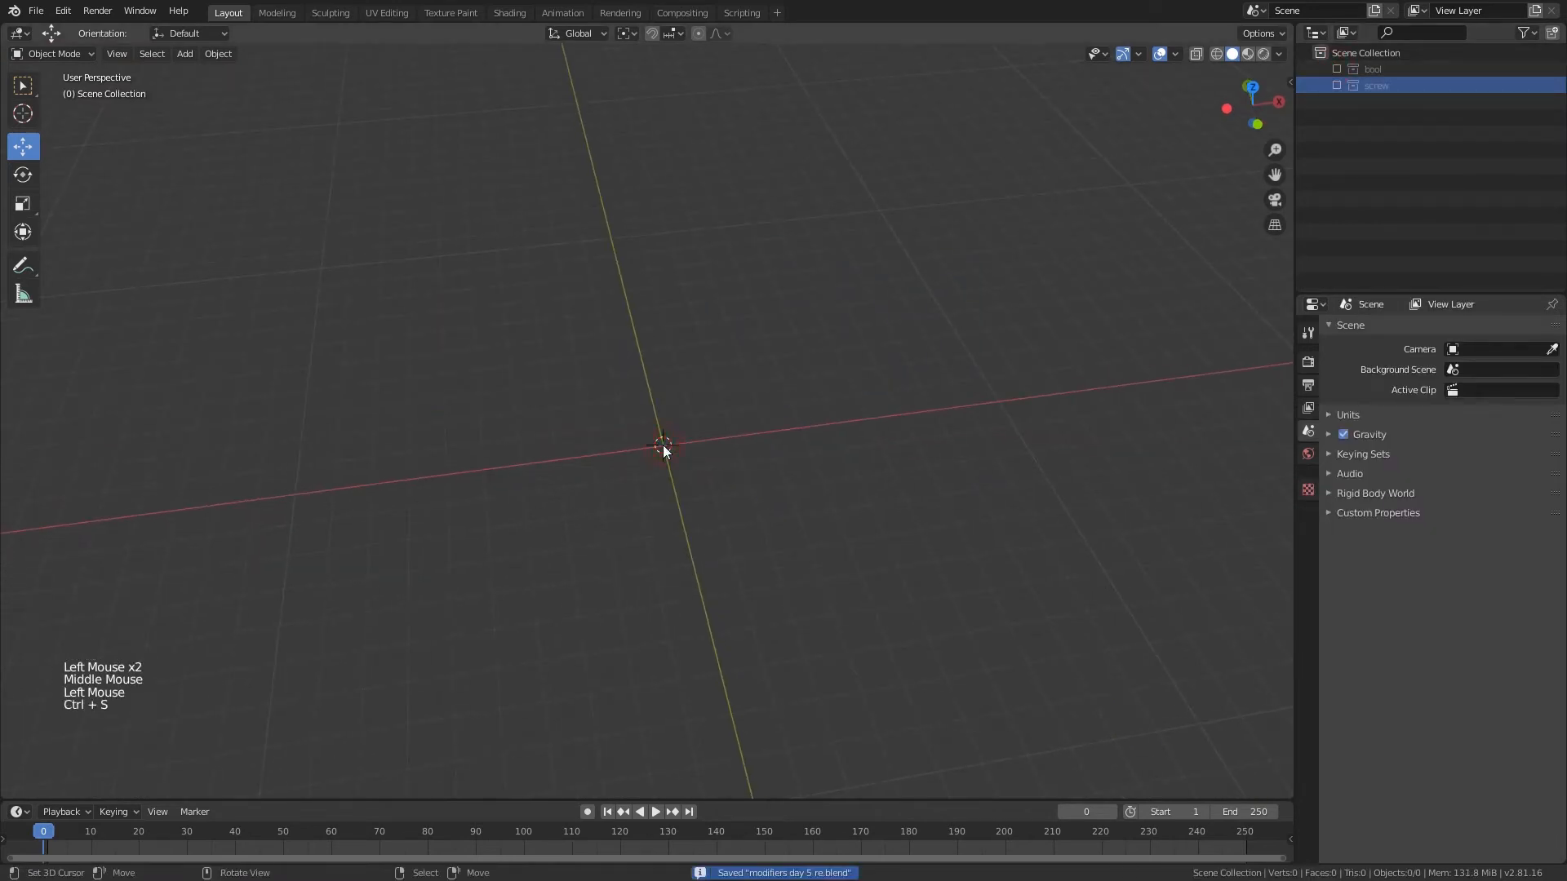
{"action": "scroll", "coordinate": [731, 413], "scroll_direction": "up", "scroll_amount": 2}
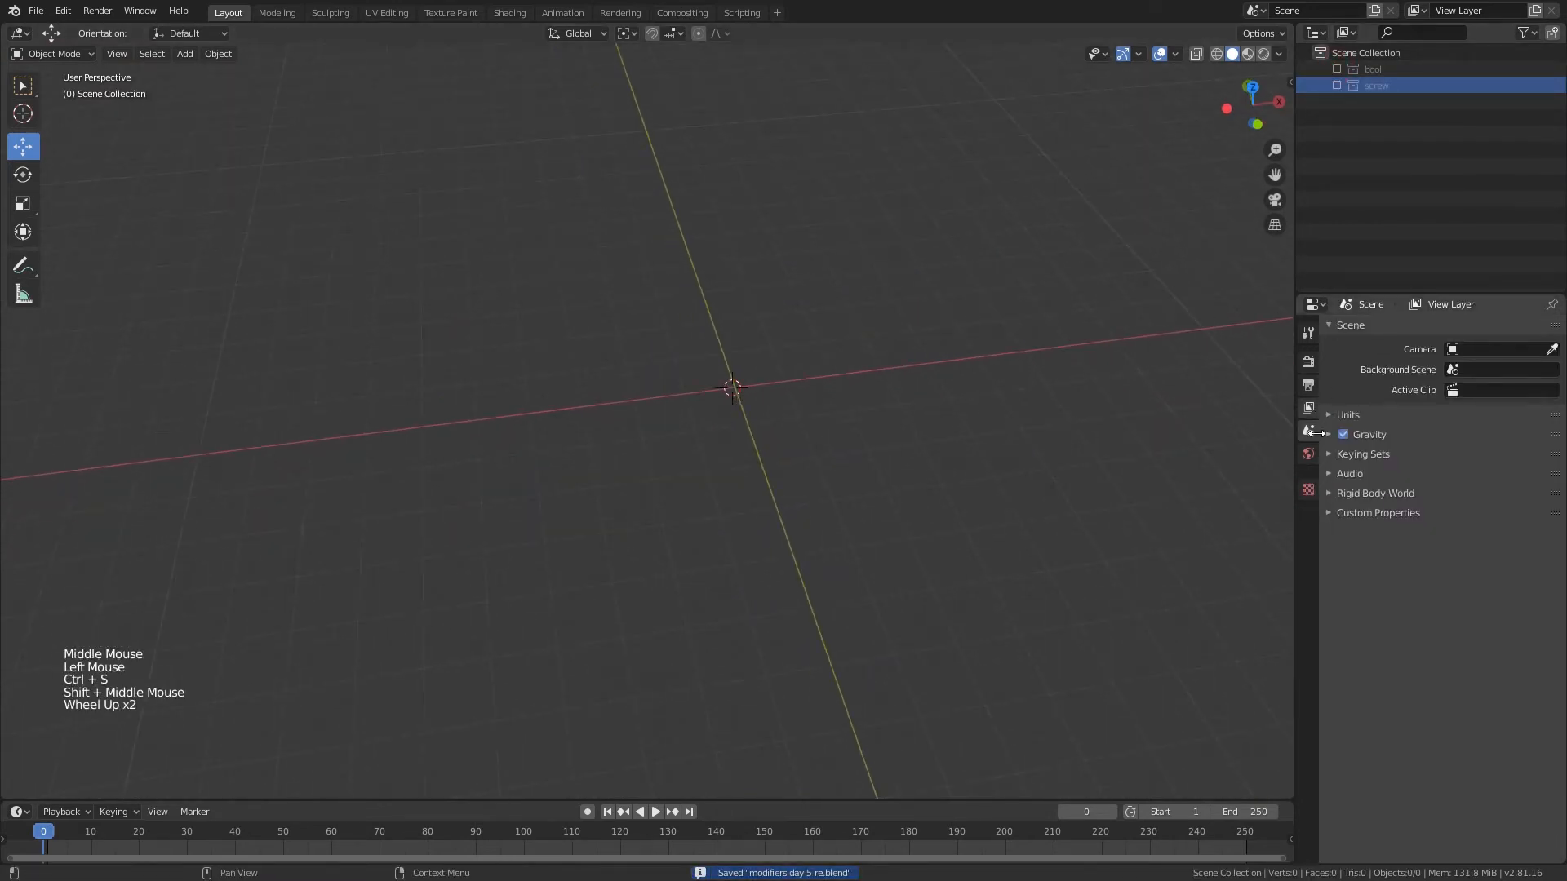
{"action": "key", "text": "shift+a"}
{"action": "mouse_move", "coordinate": [674, 387]}
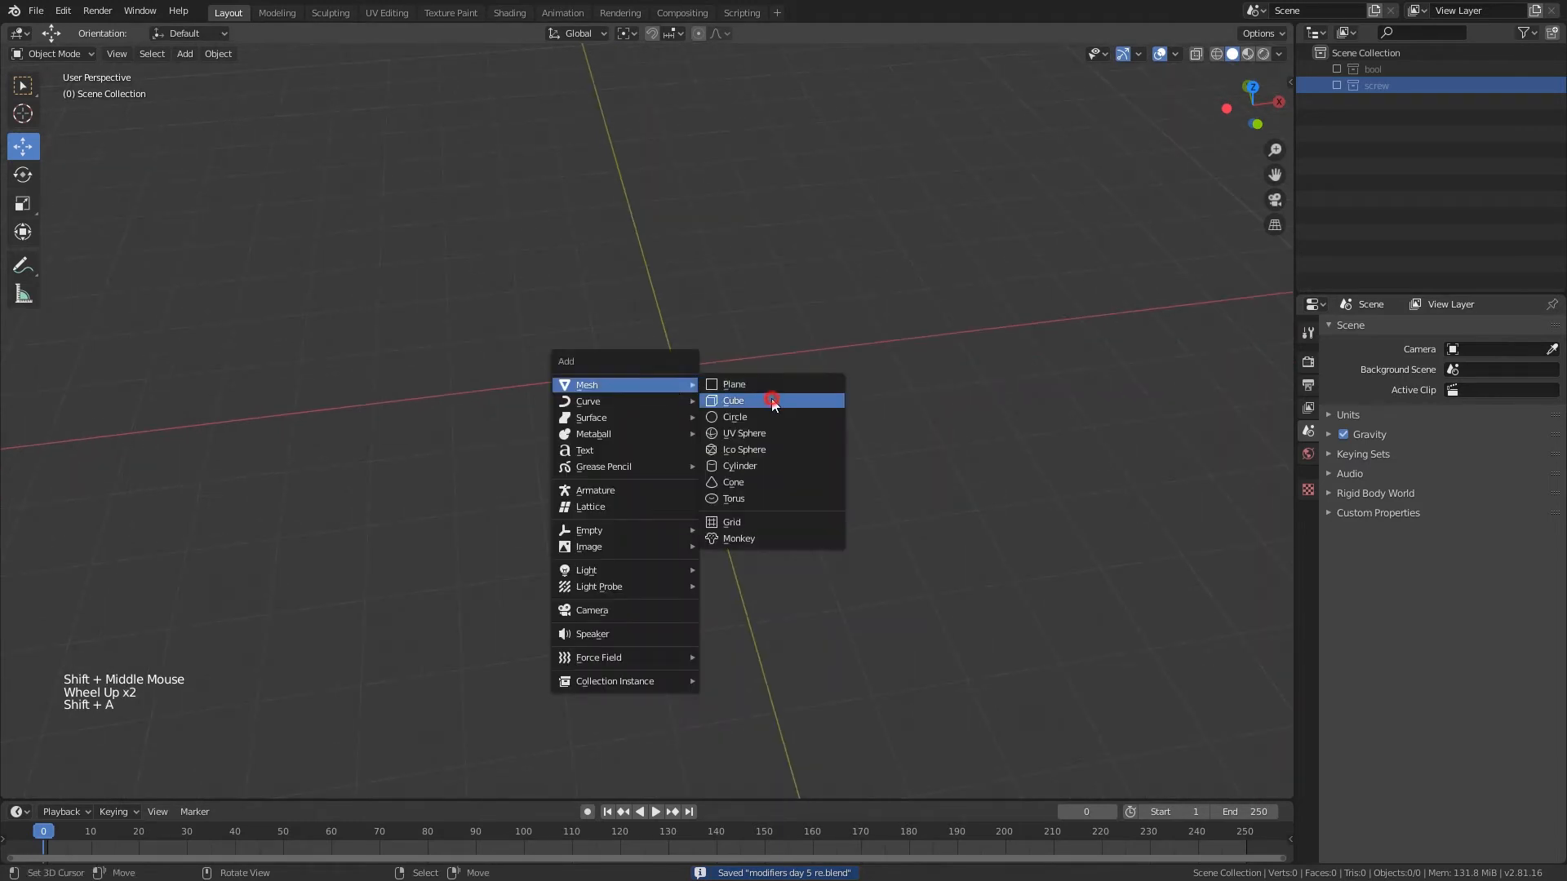
{"action": "left_click", "coordinate": [770, 405]}
{"action": "middle_click_drag", "start_coordinate": [769, 405], "coordinate": [775, 398]}
{"action": "key", "text": "alt+g"}
{"action": "key", "text": "z"}
{"action": "key", "text": "z"}
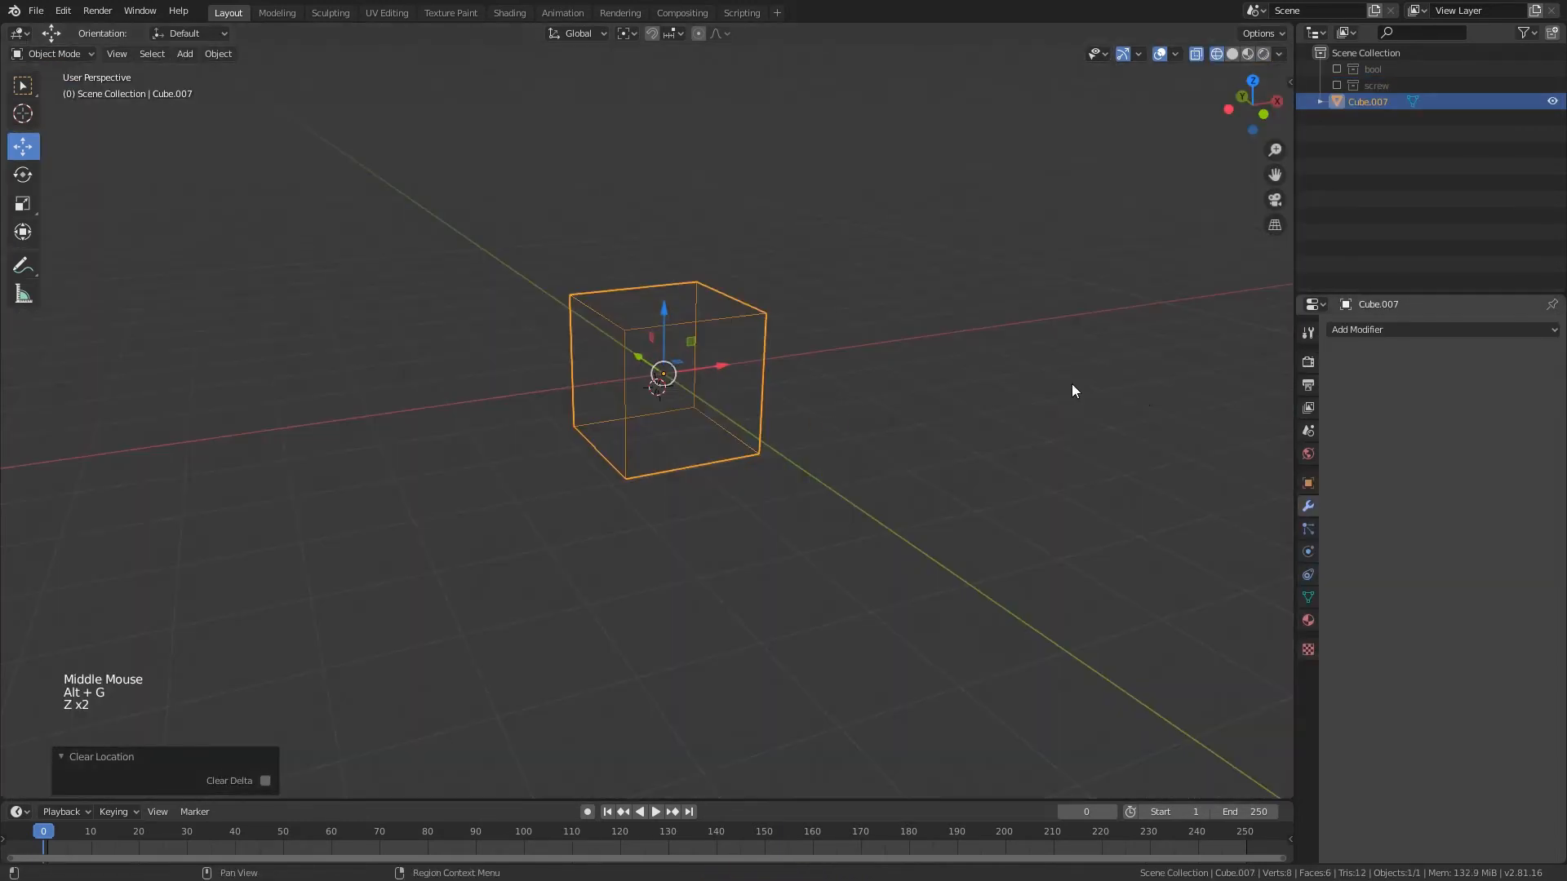
{"action": "key", "text": "z"}
{"action": "key", "text": "g"}
{"action": "key", "text": "z"}
{"action": "key", "text": "1"}
{"action": "key", "text": "Return"}
- Select the cube's top face in Edit Mode and move it up about 10.1 m along Z
{"action": "middle_click_drag", "start_coordinate": [719, 269], "coordinate": [694, 294]}
{"action": "key", "text": "Tab"}
{"action": "middle_click_drag", "start_coordinate": [686, 273], "coordinate": [661, 307], "text": "shift"}
{"action": "key", "text": "3"}
{"action": "right_click", "coordinate": [661, 308]}
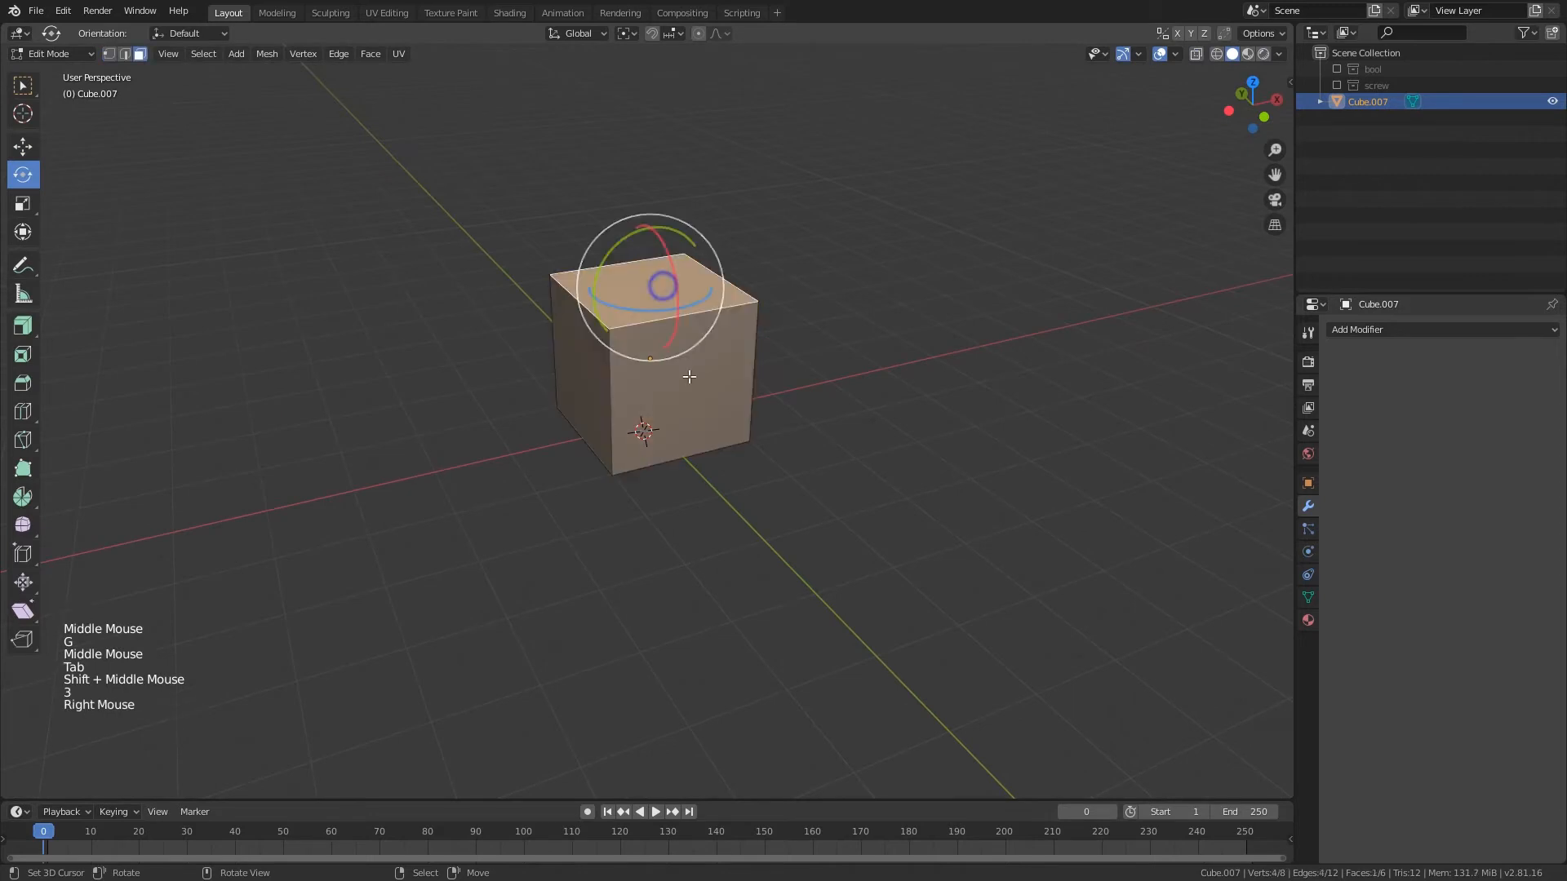
{"action": "scroll", "coordinate": [689, 374], "scroll_direction": "down", "scroll_amount": 5}
{"action": "key", "text": "g"}
{"action": "key", "text": "z"}
{"action": "left_click", "coordinate": [713, 66]}
- Raise the top face by about another 19.7 m and 10.9 m along Z to form a tall column
{"action": "scroll", "coordinate": [707, 318], "scroll_direction": "down", "scroll_amount": 5}
{"action": "key", "text": "g"}
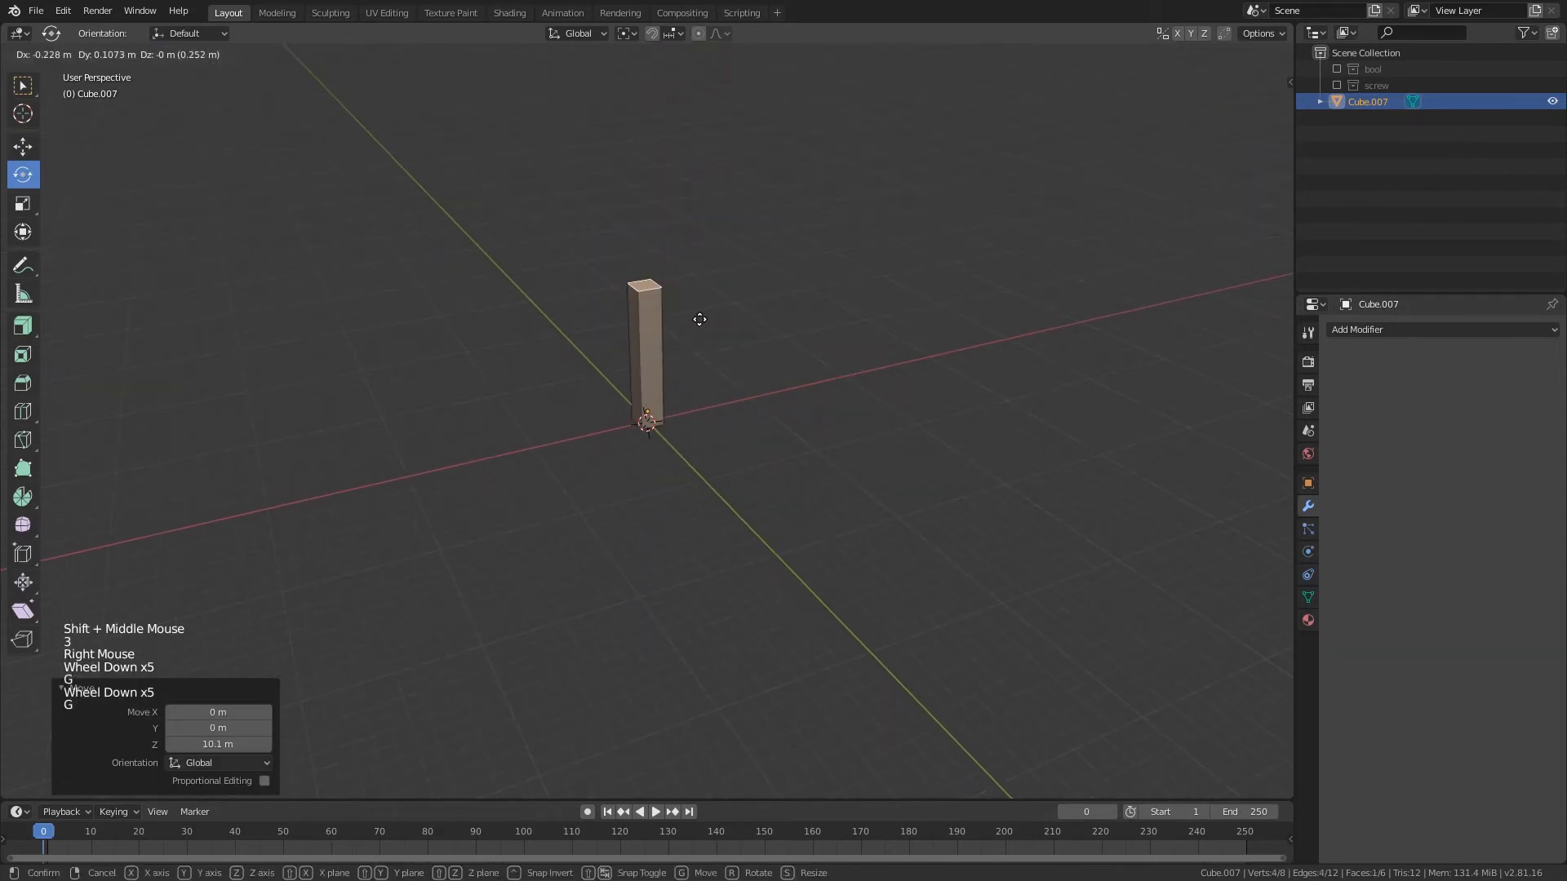
{"action": "key", "text": "z"}
{"action": "left_click", "coordinate": [746, 790]}
{"action": "scroll", "coordinate": [820, 620], "scroll_direction": "down", "scroll_amount": 1}
{"action": "middle_click", "coordinate": [822, 669]}
{"action": "middle_click_drag", "start_coordinate": [673, 416], "coordinate": [630, 524], "text": "shift"}
{"action": "key", "text": "g"}
{"action": "key", "text": "z"}
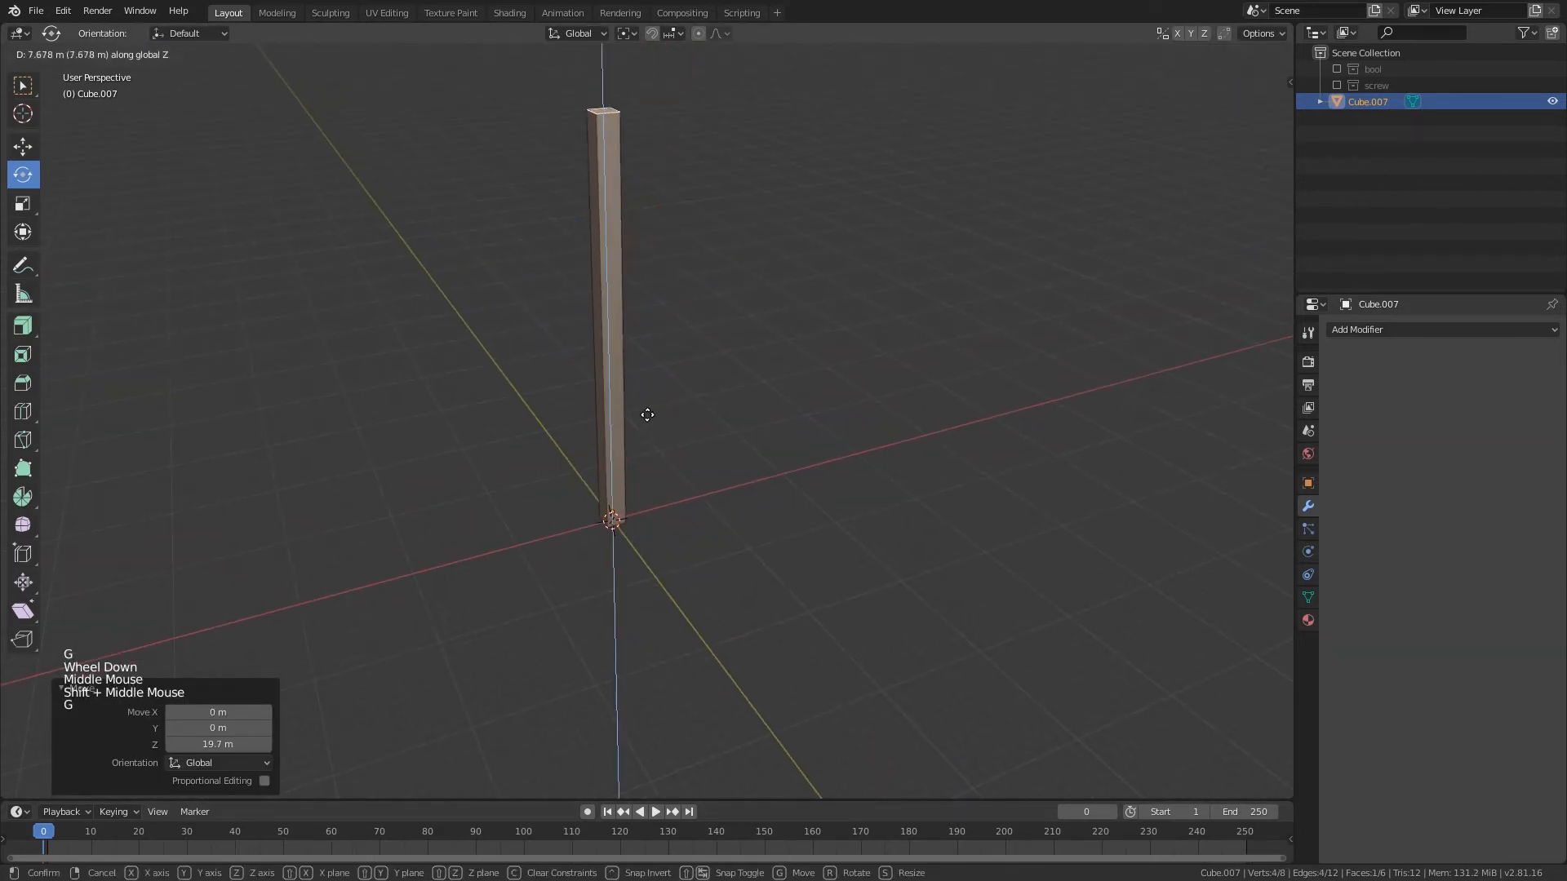
{"action": "left_click", "coordinate": [652, 395]}
- Add about 65 evenly spaced horizontal loop cuts along the column's height and return to Object Mode
{"action": "key", "text": "ctrl+r"}
{"action": "scroll", "coordinate": [618, 389], "scroll_direction": "up", "scroll_amount": 20}
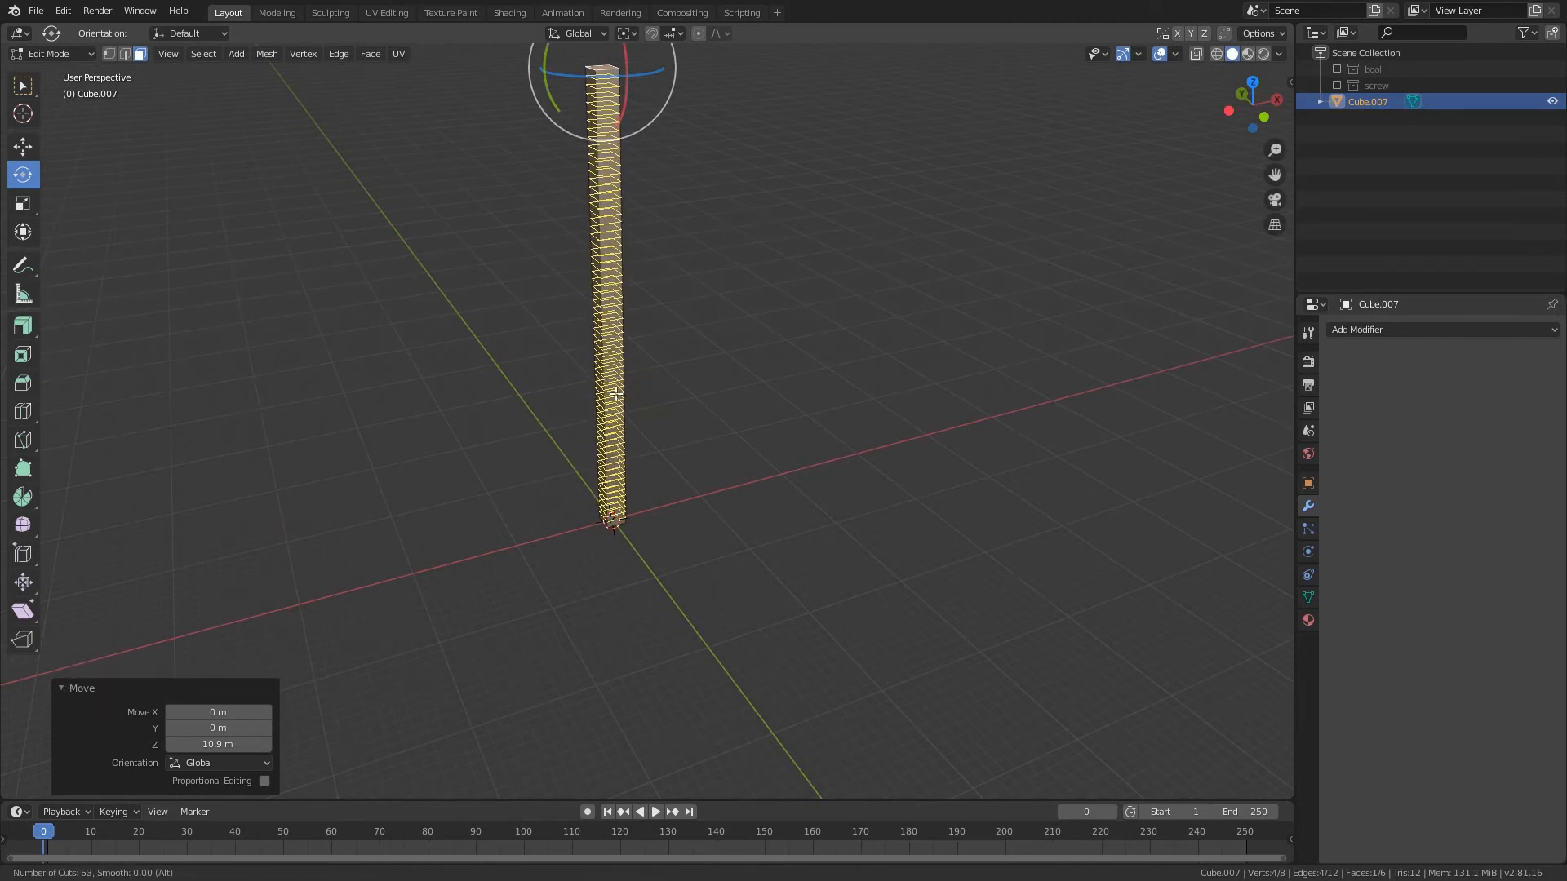
{"action": "left_click", "coordinate": [618, 393]}
{"action": "middle_click_drag", "start_coordinate": [707, 371], "coordinate": [770, 419]}
{"action": "key", "text": "Tab"}
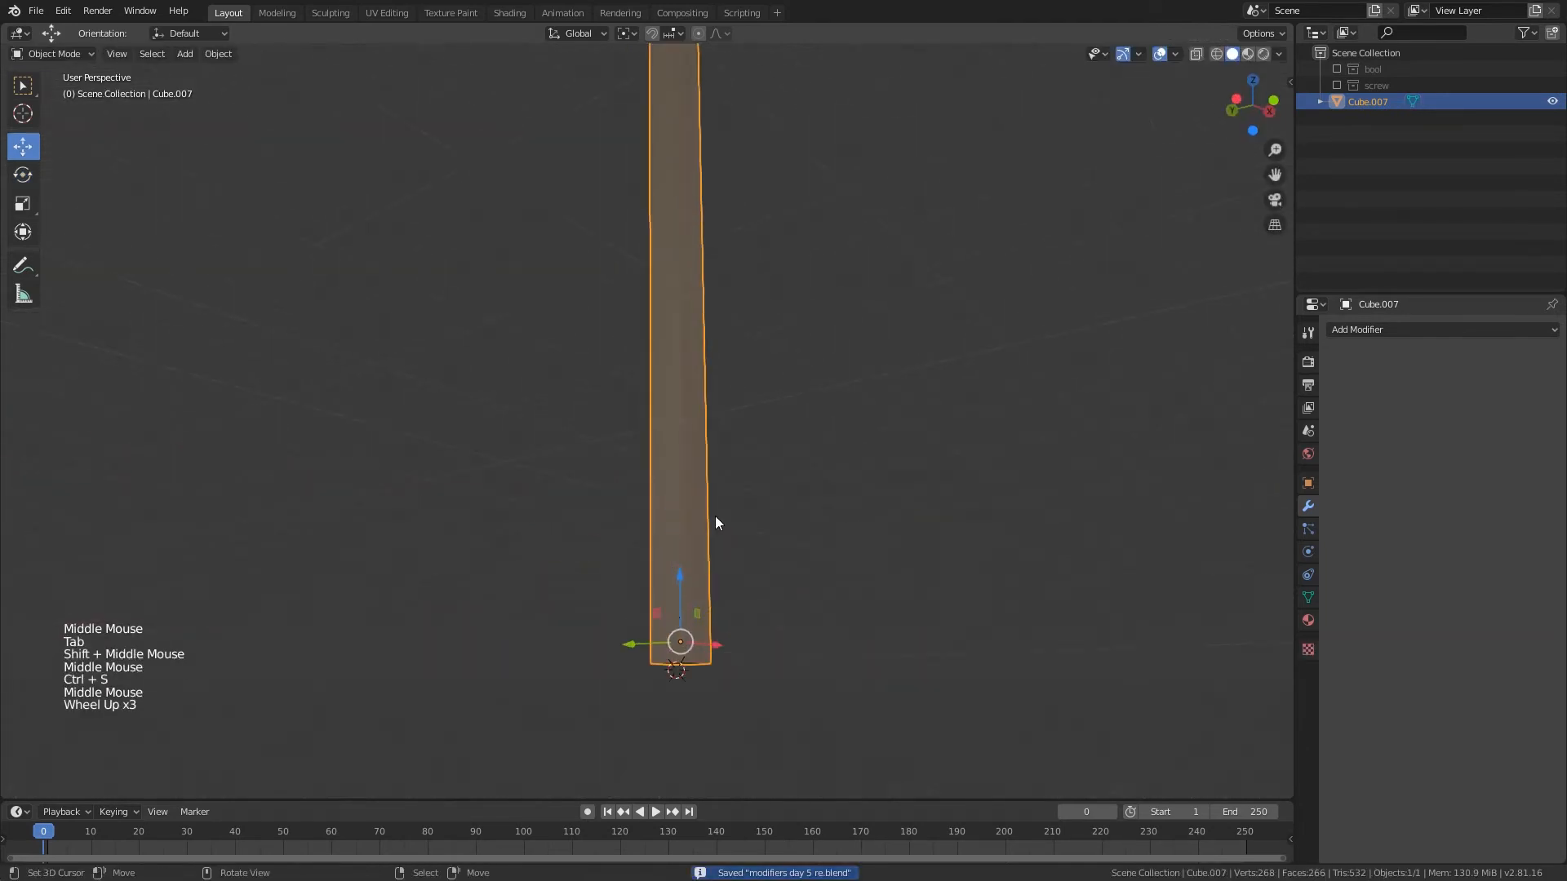
{"action": "middle_click_drag", "start_coordinate": [651, 695], "coordinate": [697, 590]}
{"action": "scroll", "coordinate": [743, 581], "scroll_direction": "down", "scroll_amount": 3}
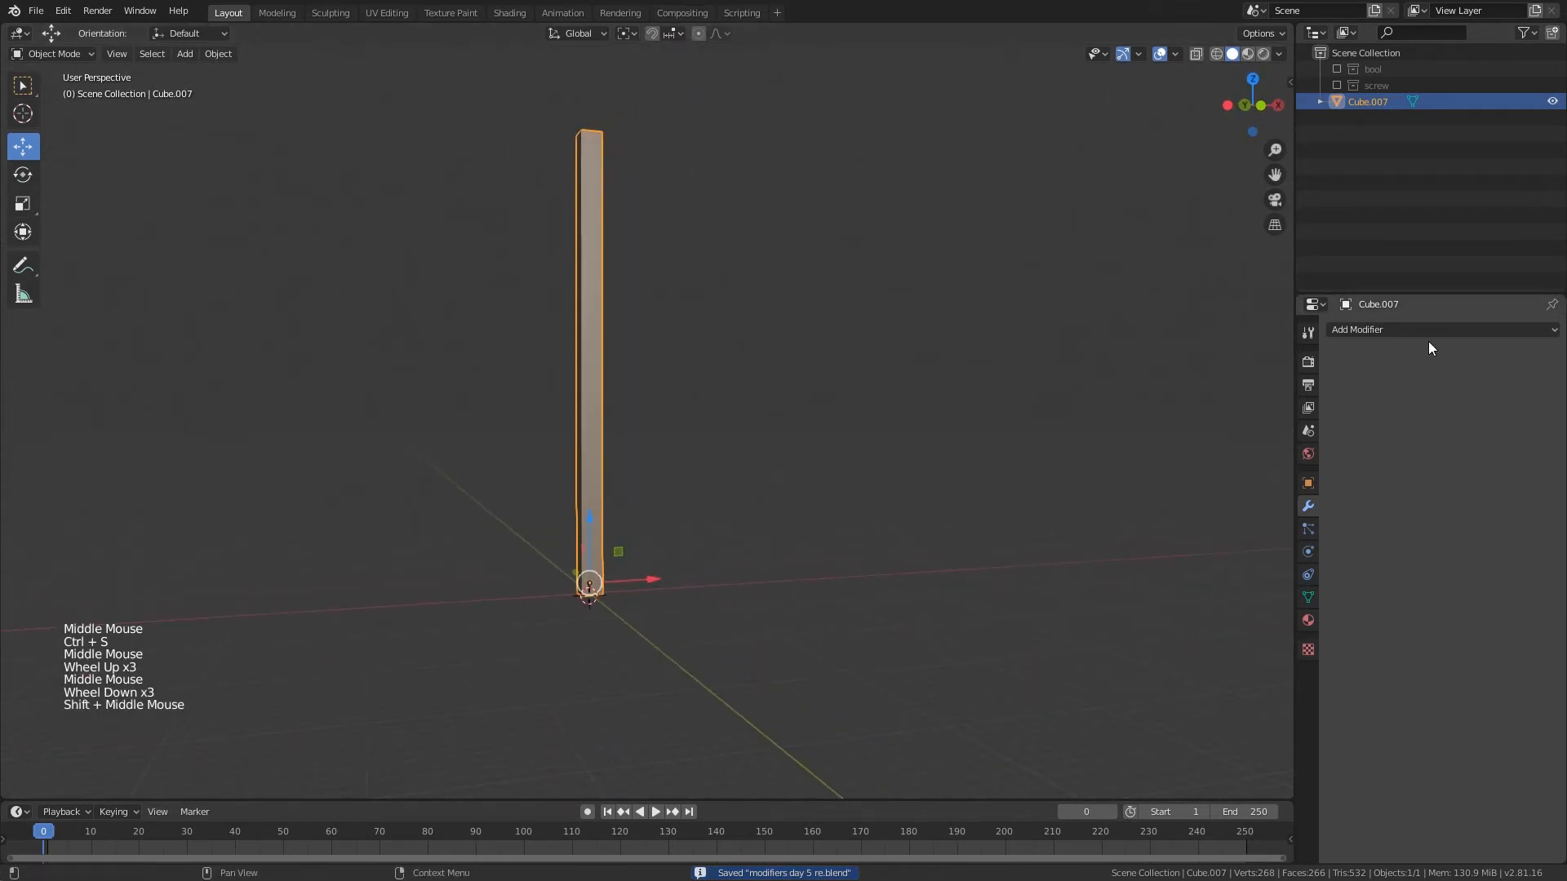
- Add a Simple Deform modifier in Twist mode to the column, trying the Y axis before setting the axis to Z
{"action": "left_click", "coordinate": [1428, 331]}
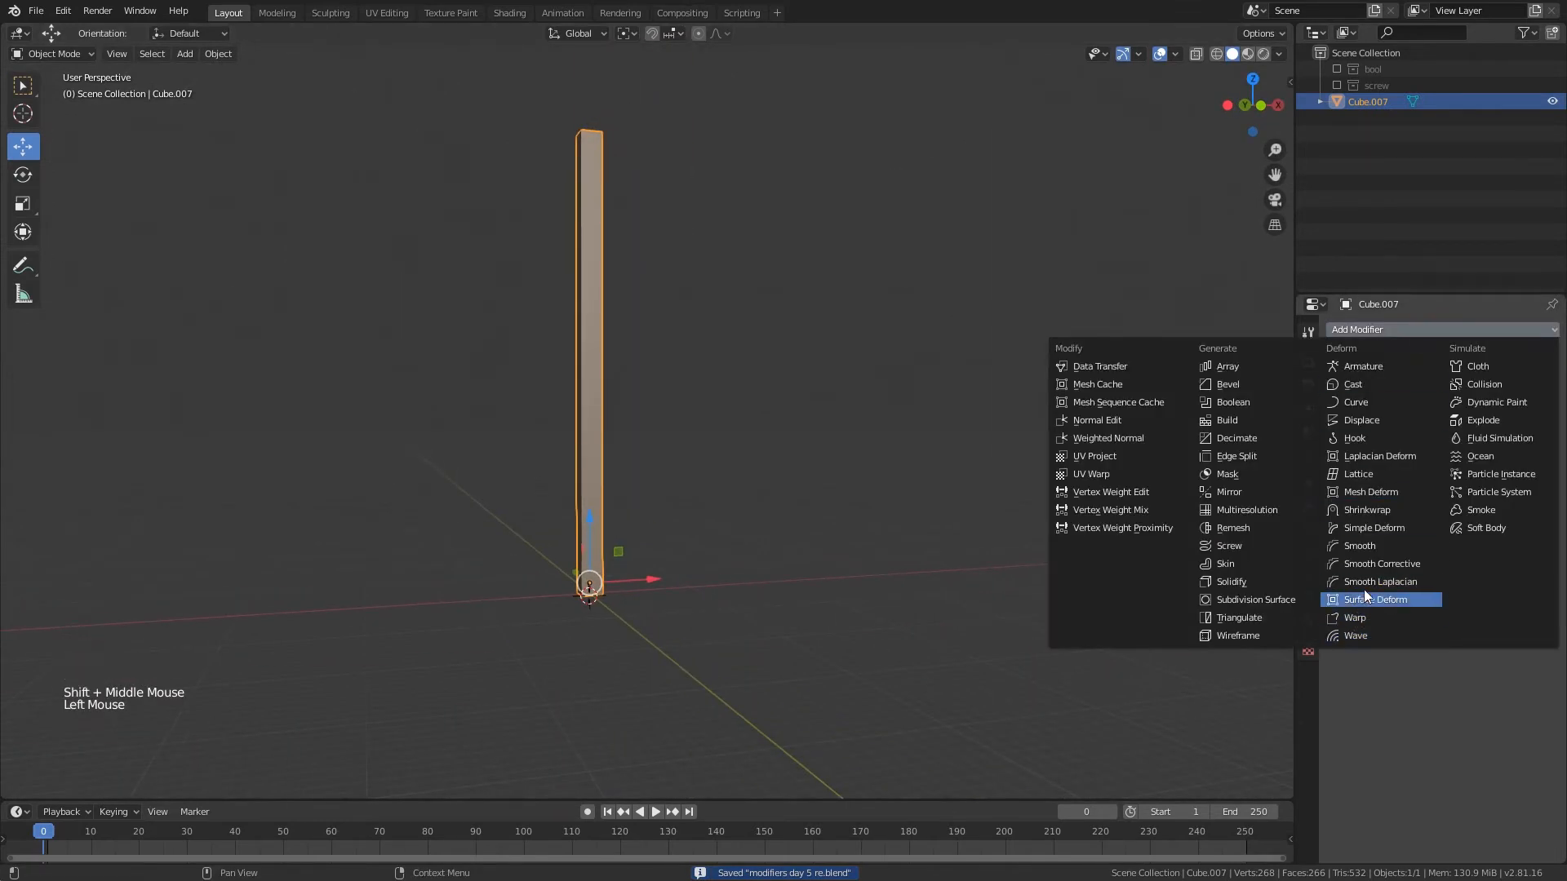
{"action": "left_click", "coordinate": [1384, 528]}
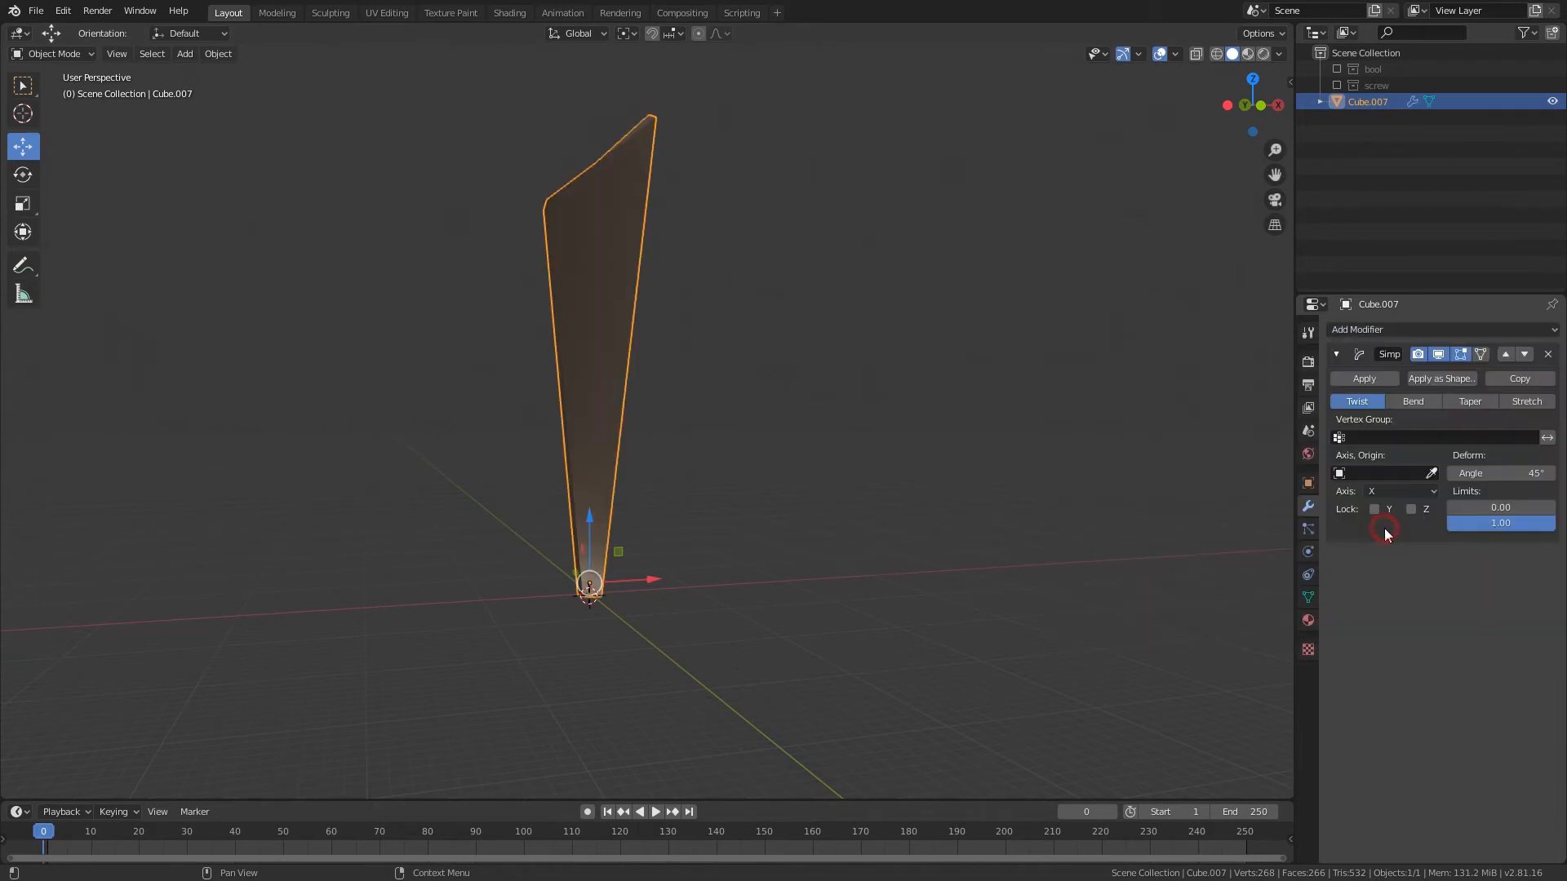
{"action": "middle_click_drag", "start_coordinate": [763, 488], "coordinate": [836, 584]}
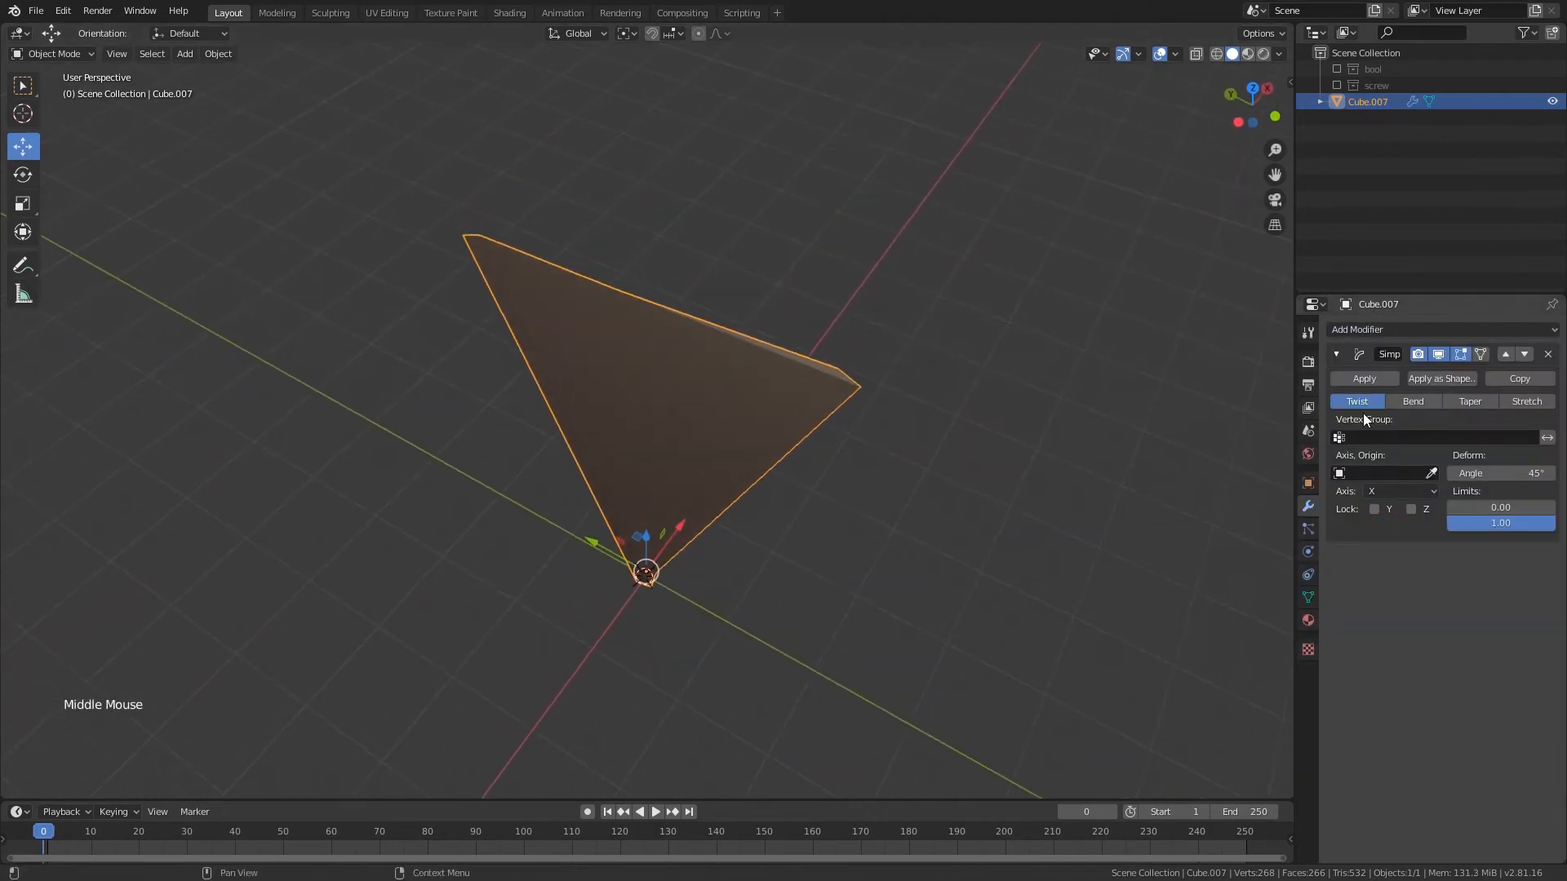
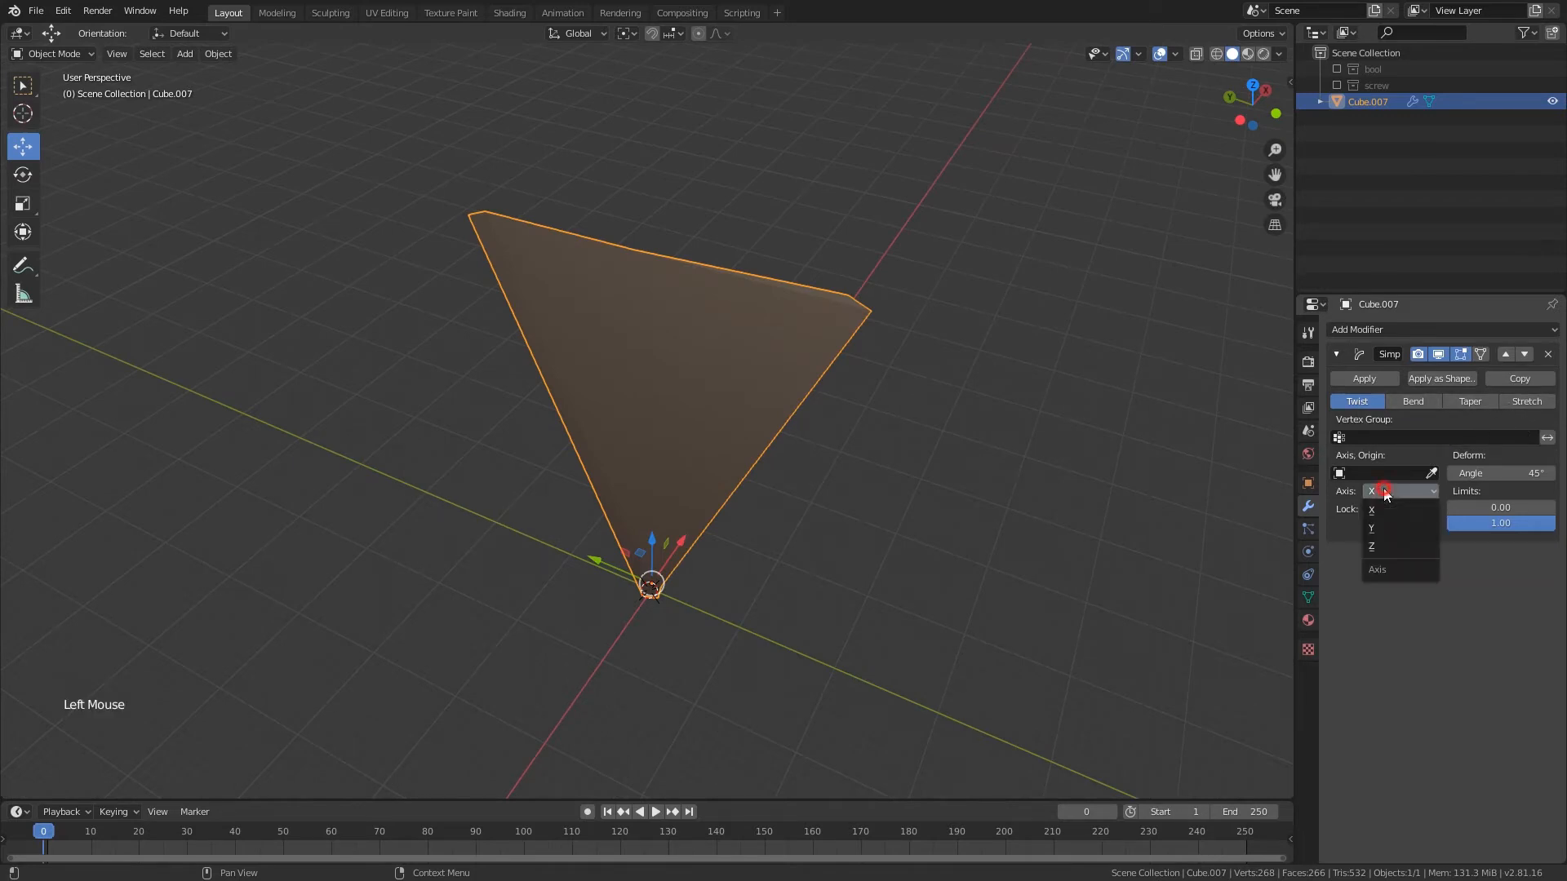
{"action": "left_click", "coordinate": [1378, 528]}
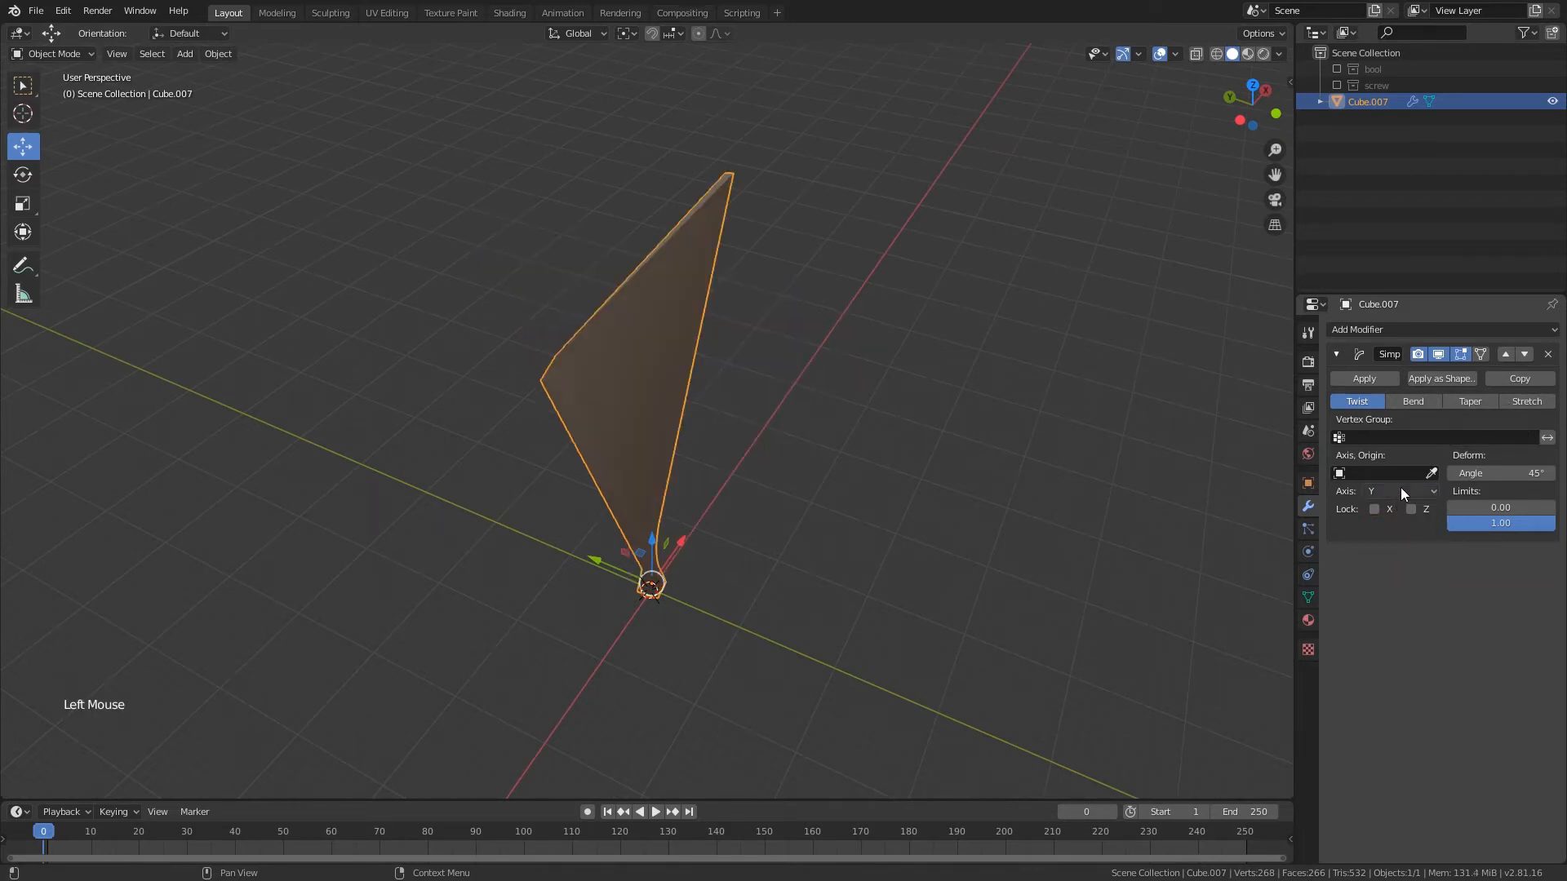
{"action": "left_click", "coordinate": [1400, 490]}
{"action": "left_click", "coordinate": [1380, 547]}
- Set the Simple Deform twist angle to 360°
{"action": "middle_click_drag", "start_coordinate": [922, 457], "coordinate": [841, 440]}
{"action": "middle_click_drag", "start_coordinate": [824, 434], "coordinate": [676, 397]}
{"action": "scroll", "coordinate": [735, 414], "scroll_direction": "up", "scroll_amount": 2}
{"action": "scroll", "coordinate": [676, 402], "scroll_direction": "down", "scroll_amount": 1}
{"action": "left_click_drag", "start_coordinate": [1501, 474], "coordinate": [1534, 474]}
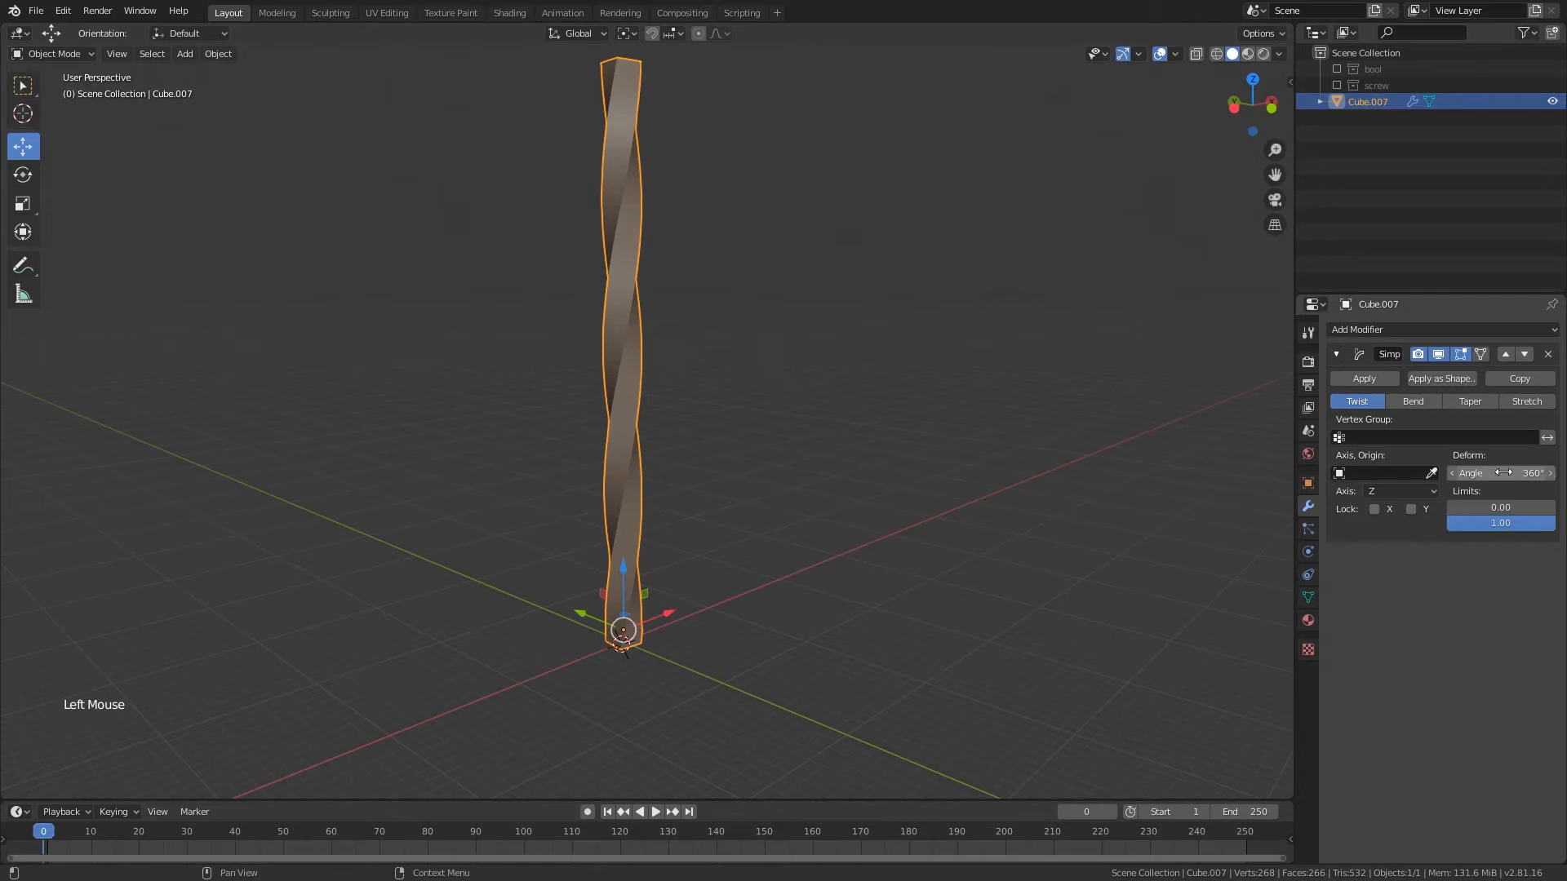
{"action": "mouse_move", "coordinate": [1500, 474]}
{"action": "left_mouse_down"}
{"action": "mouse_move", "coordinate": [1469, 473]}
{"action": "mouse_move", "coordinate": [1505, 473]}
{"action": "left_mouse_up"}
{"action": "middle_click_drag", "start_coordinate": [816, 506], "coordinate": [841, 469]}
- Restrict transforms to affect only origins and try moving the column's origin along X
{"action": "left_click", "coordinate": [1308, 362]}
{"action": "left_click", "coordinate": [1309, 333]}
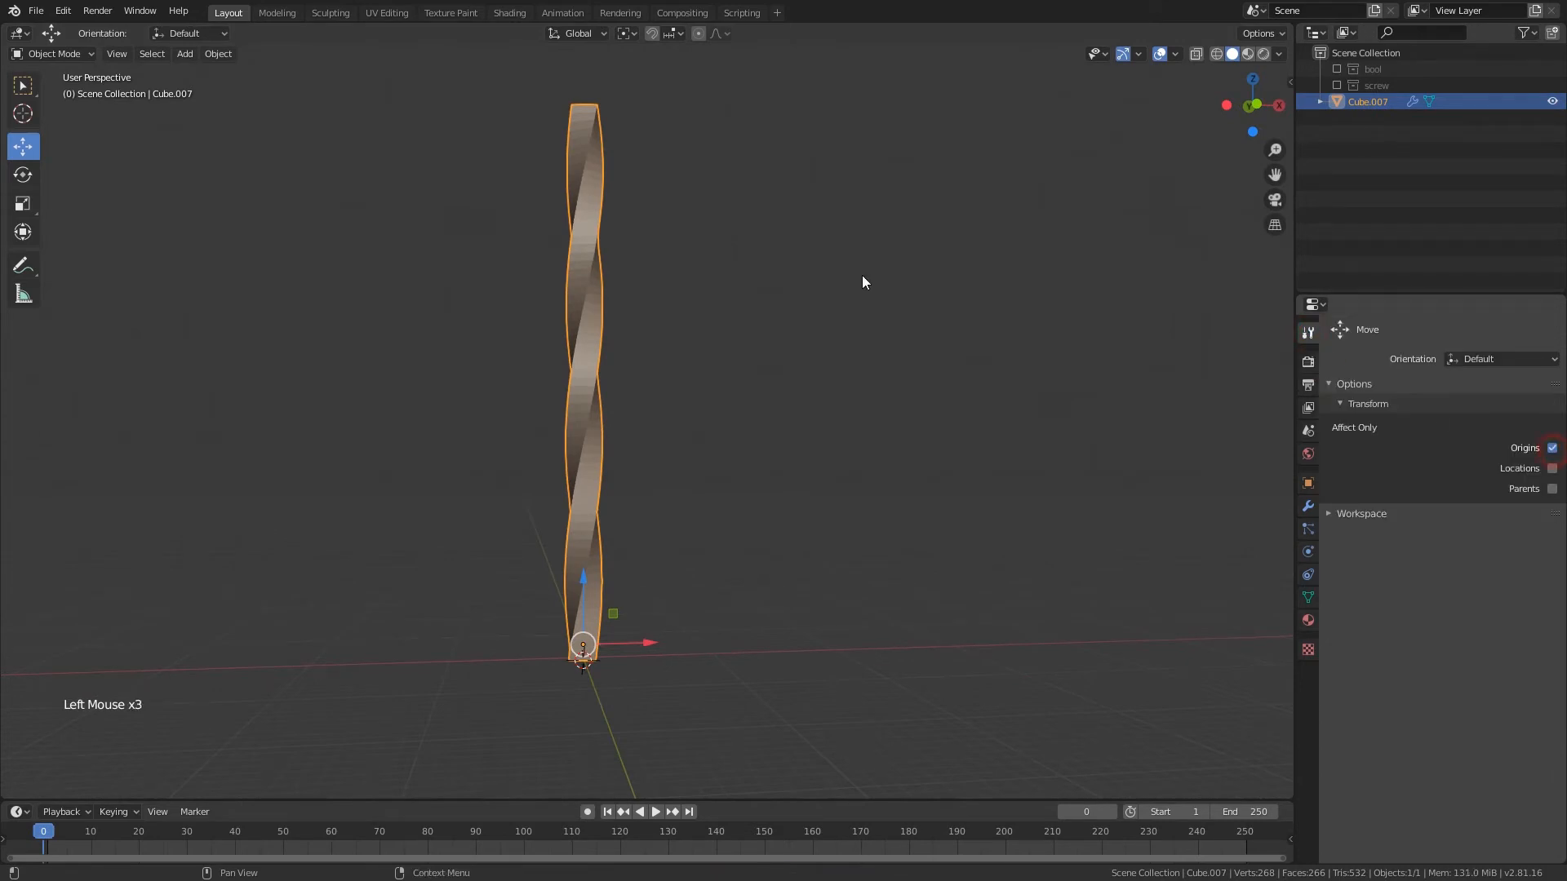
{"action": "left_click_drag", "start_coordinate": [649, 644], "coordinate": [567, 637]}
{"action": "right_click", "coordinate": [567, 637]}
{"action": "middle_click_drag", "start_coordinate": [589, 517], "coordinate": [614, 516]}
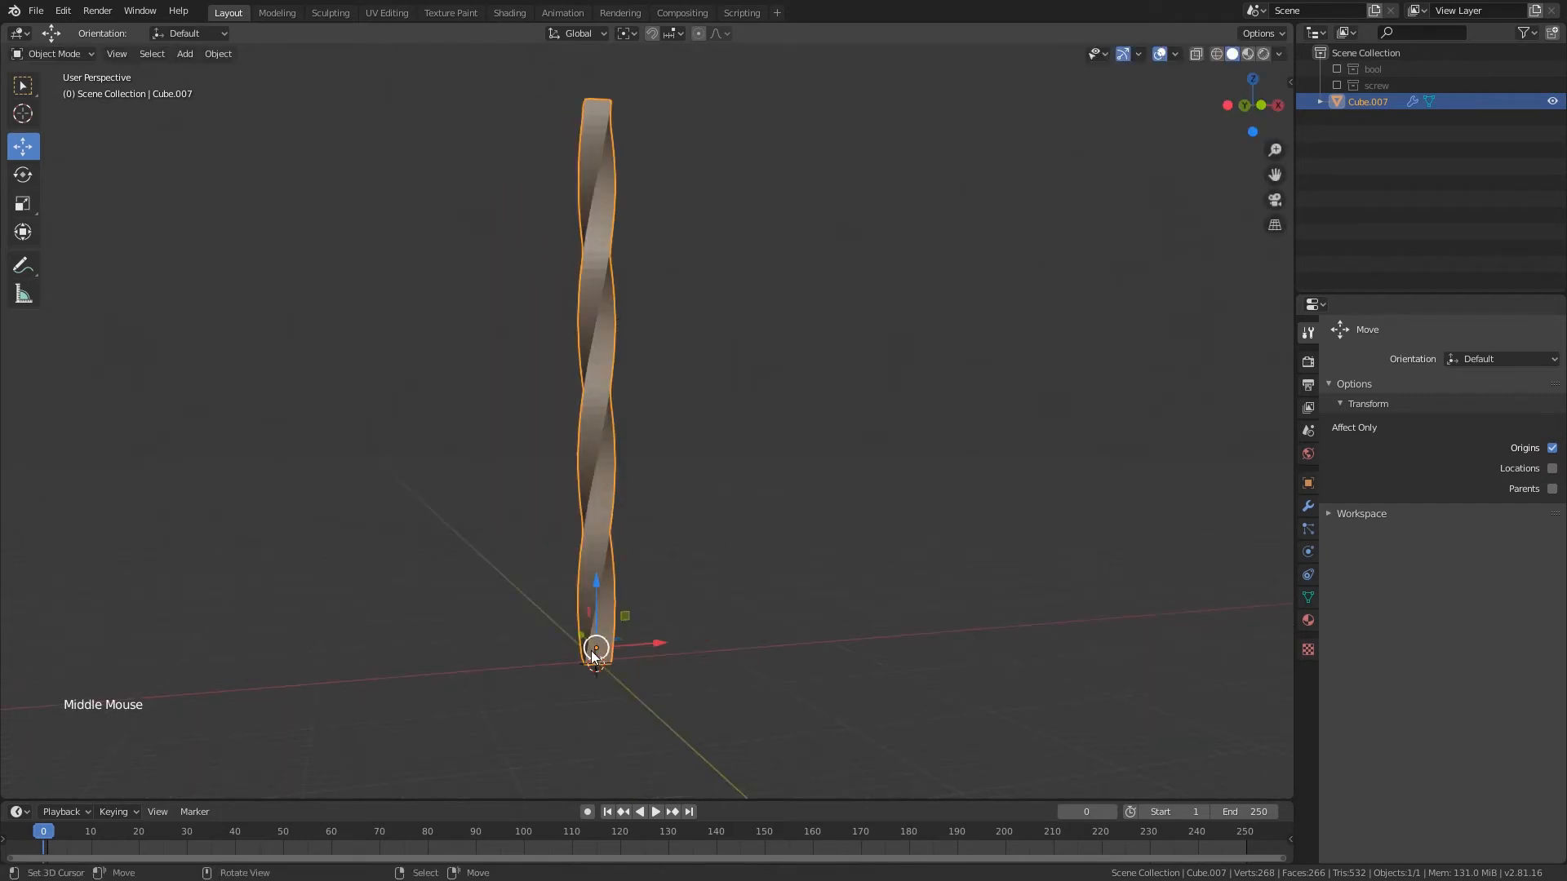
{"action": "middle_click_drag", "start_coordinate": [591, 649], "coordinate": [627, 645]}
{"action": "scroll", "coordinate": [596, 616], "scroll_direction": "up", "scroll_amount": 2}
{"action": "scroll", "coordinate": [625, 668], "scroll_direction": "down", "scroll_amount": 2}
{"action": "scroll", "coordinate": [627, 645], "scroll_direction": "up", "scroll_amount": 1}
{"action": "middle_click_drag", "start_coordinate": [626, 644], "coordinate": [629, 656]}
{"action": "middle_click_drag", "start_coordinate": [629, 656], "coordinate": [631, 638], "text": "shift"}
{"action": "middle_click_drag", "start_coordinate": [631, 639], "coordinate": [632, 635]}
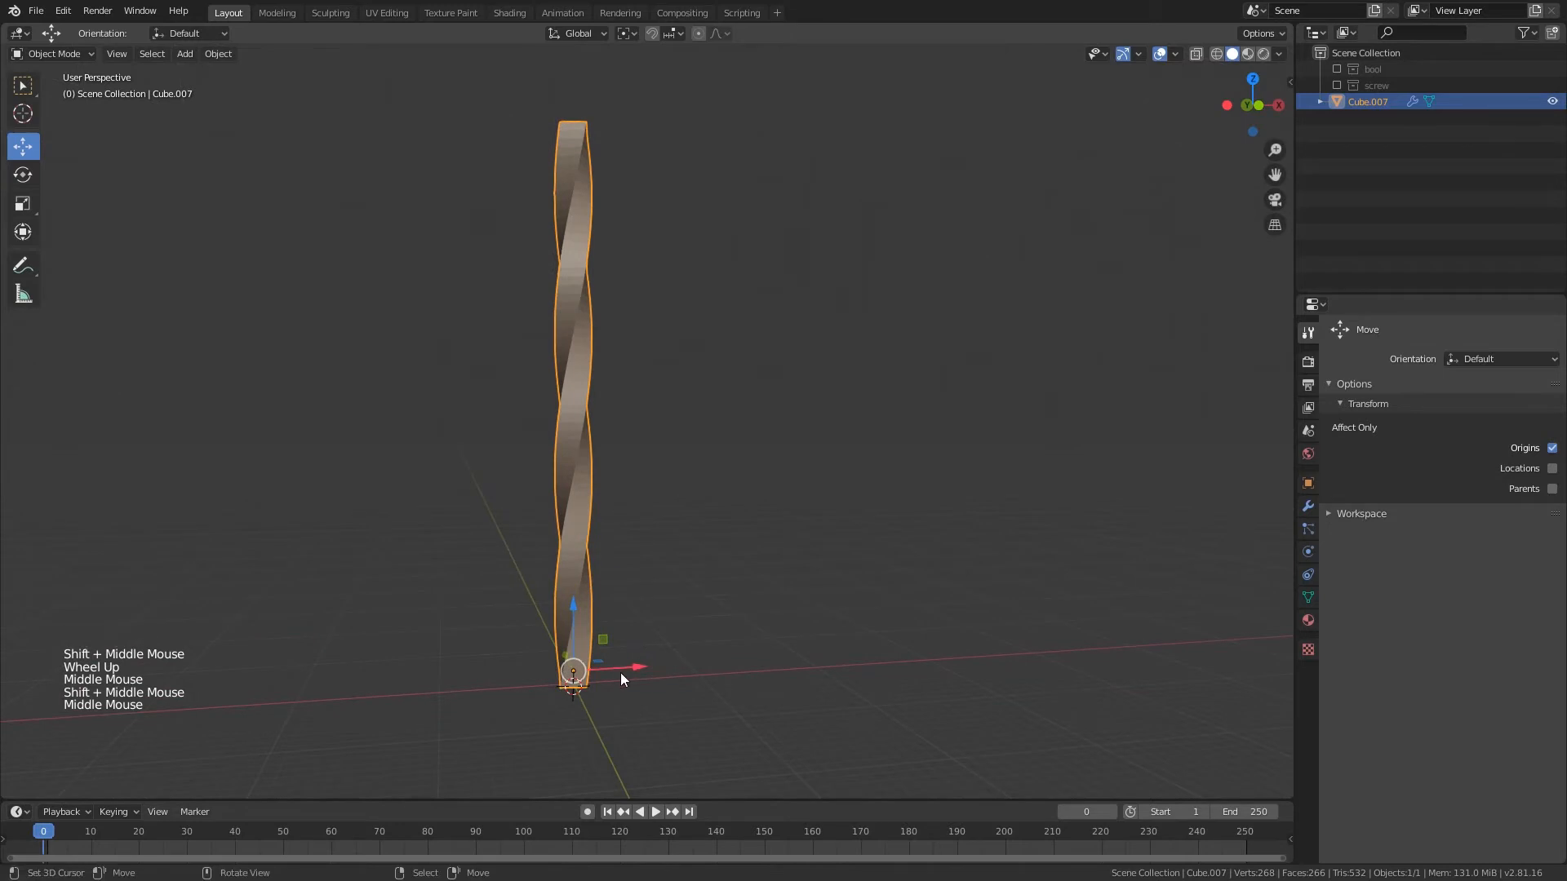
- Try moving the twisted column's origin along X in both directions and rotating it, and undo the origin moves
{"action": "left_click_drag", "start_coordinate": [613, 671], "coordinate": [438, 666]}
{"action": "middle_click_drag", "start_coordinate": [437, 666], "coordinate": [475, 560]}
{"action": "left_click_drag", "start_coordinate": [469, 667], "coordinate": [718, 661]}
{"action": "key", "text": "r"}
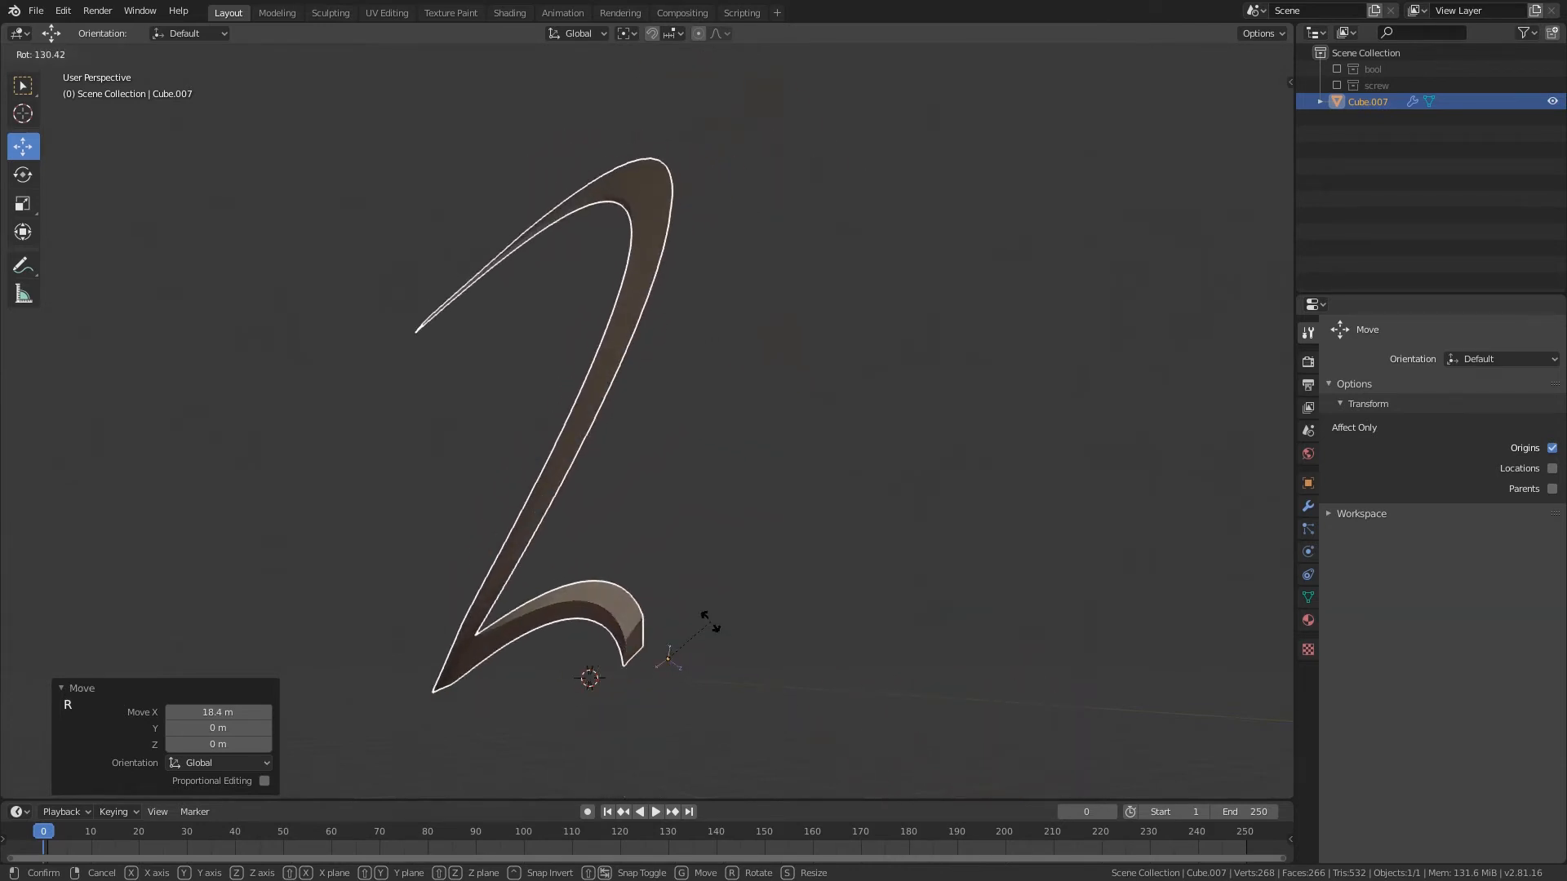
{"action": "right_click", "coordinate": [691, 654]}
{"action": "key", "text": "r"}
{"action": "key", "text": "z"}
{"action": "right_click", "coordinate": [764, 675]}
{"action": "key", "text": "ctrl+z"}
{"action": "key", "text": "ctrl+z"}
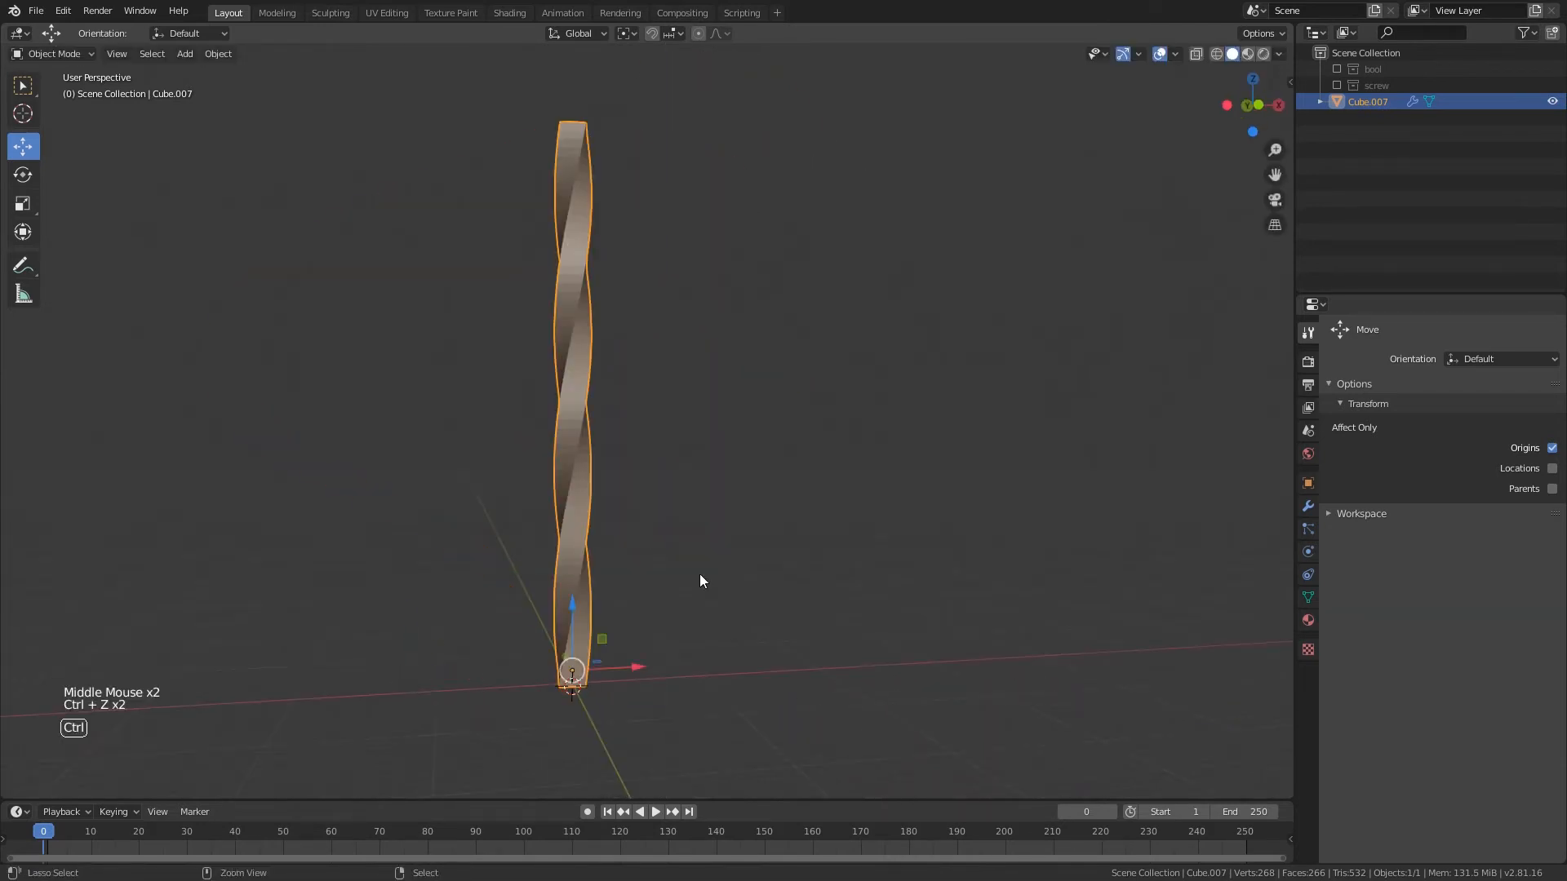
- Stop restricting transforms to origins only
{"action": "middle_click_drag", "start_coordinate": [699, 577], "coordinate": [664, 661]}
{"action": "scroll", "coordinate": [576, 700], "scroll_direction": "up", "scroll_amount": 1}
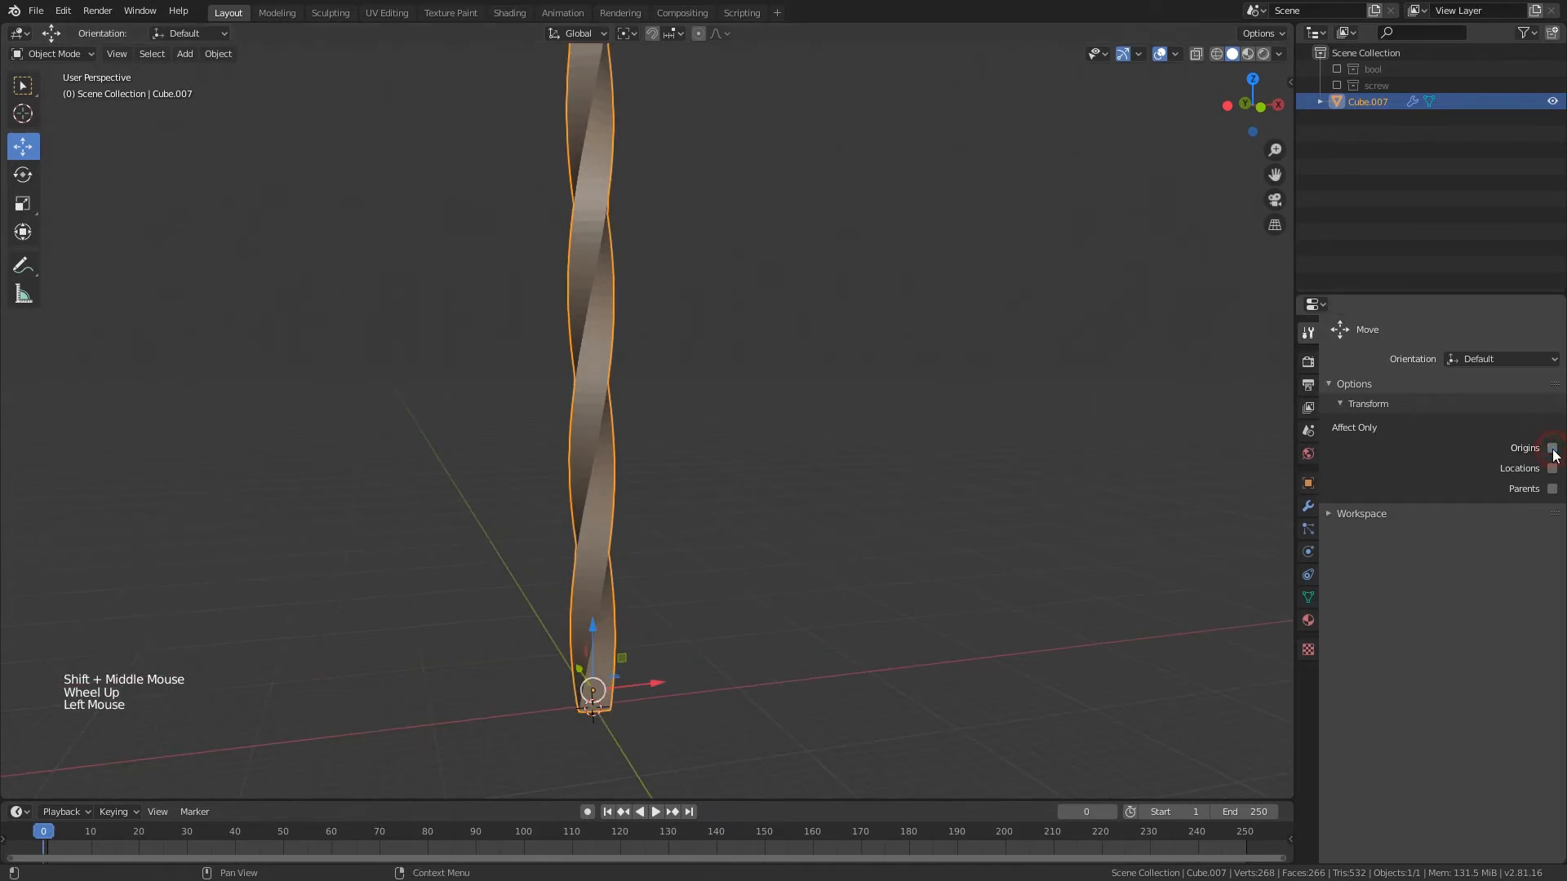
{"action": "middle_click_drag", "start_coordinate": [756, 575], "coordinate": [752, 564]}
{"action": "middle_click_drag", "start_coordinate": [695, 633], "coordinate": [723, 661], "text": "shift"}
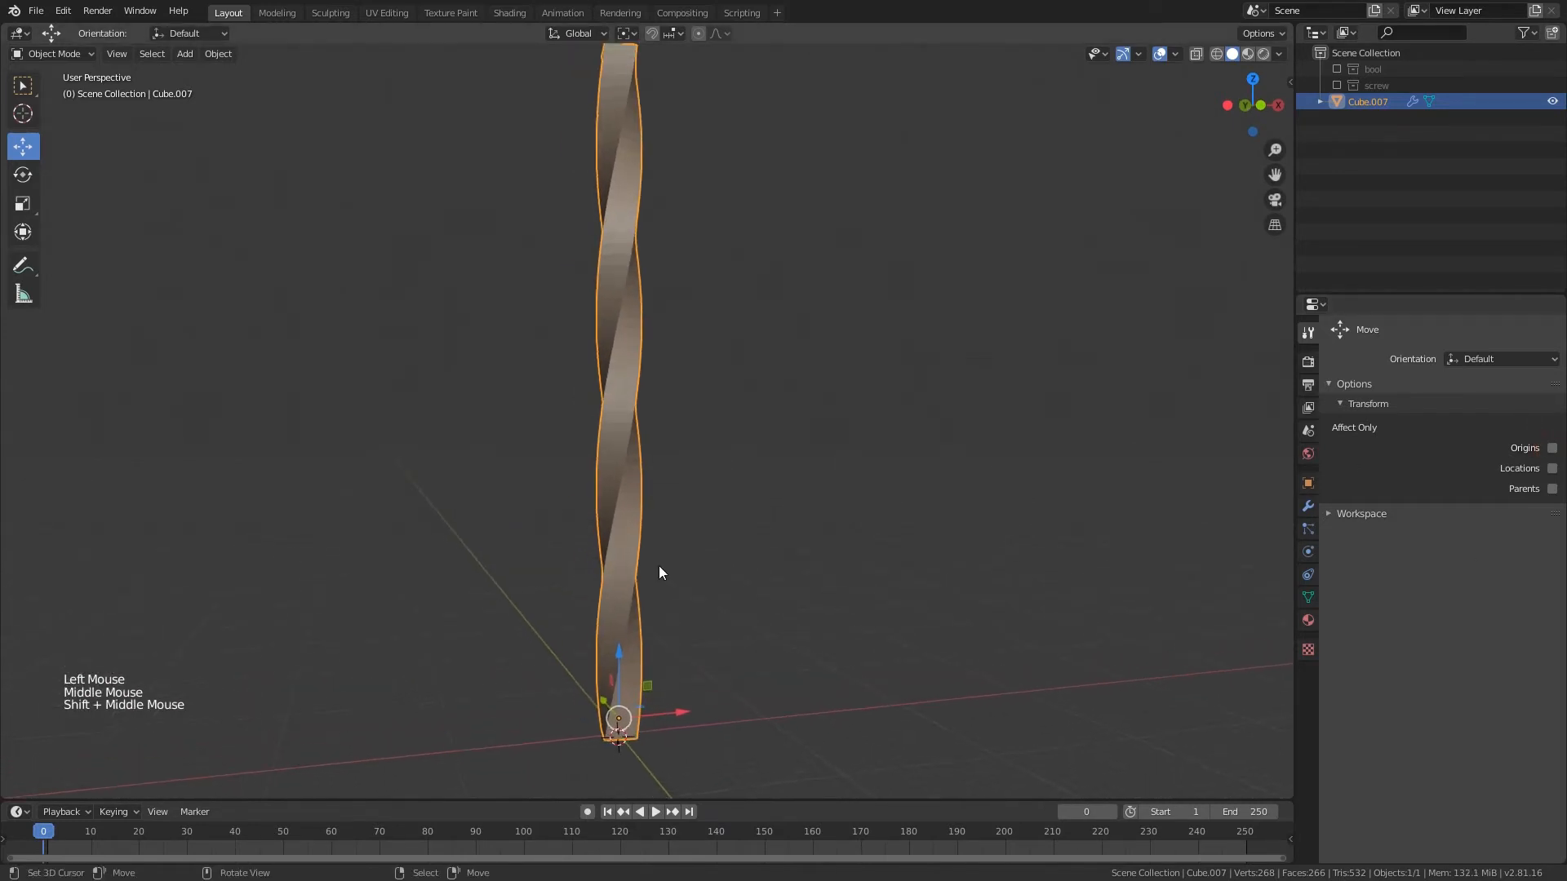
{"action": "middle_click_drag", "start_coordinate": [659, 571], "coordinate": [653, 563]}
{"action": "scroll", "coordinate": [617, 236], "scroll_direction": "down", "scroll_amount": 1}
{"action": "middle_click_drag", "start_coordinate": [681, 509], "coordinate": [670, 503]}
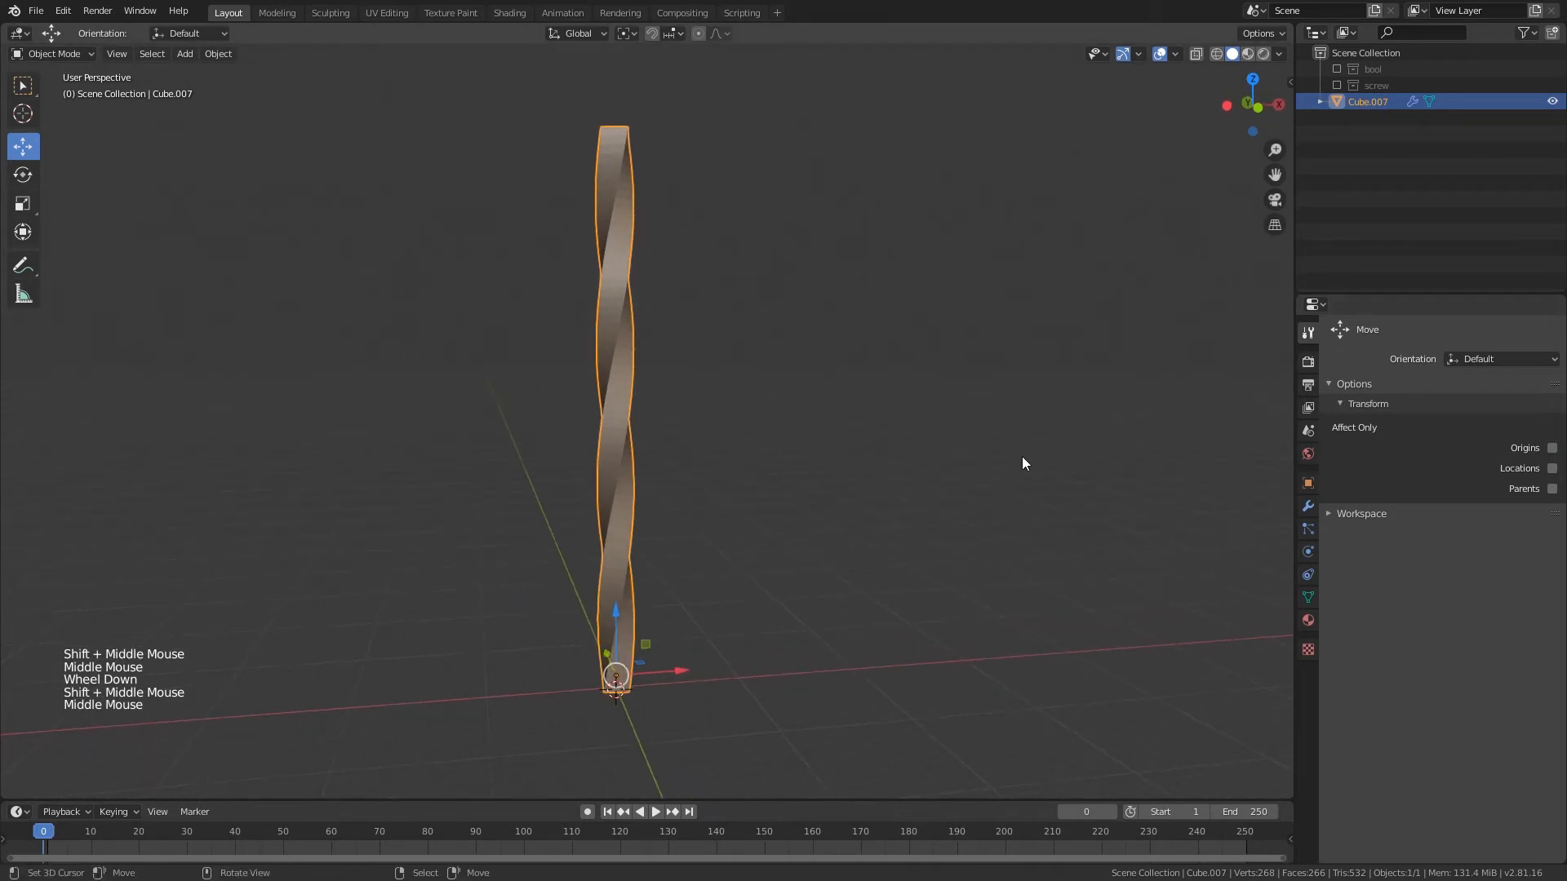
{"action": "middle_click_drag", "start_coordinate": [718, 595], "coordinate": [710, 601]}
{"action": "scroll", "coordinate": [696, 619], "scroll_direction": "up", "scroll_amount": 1}
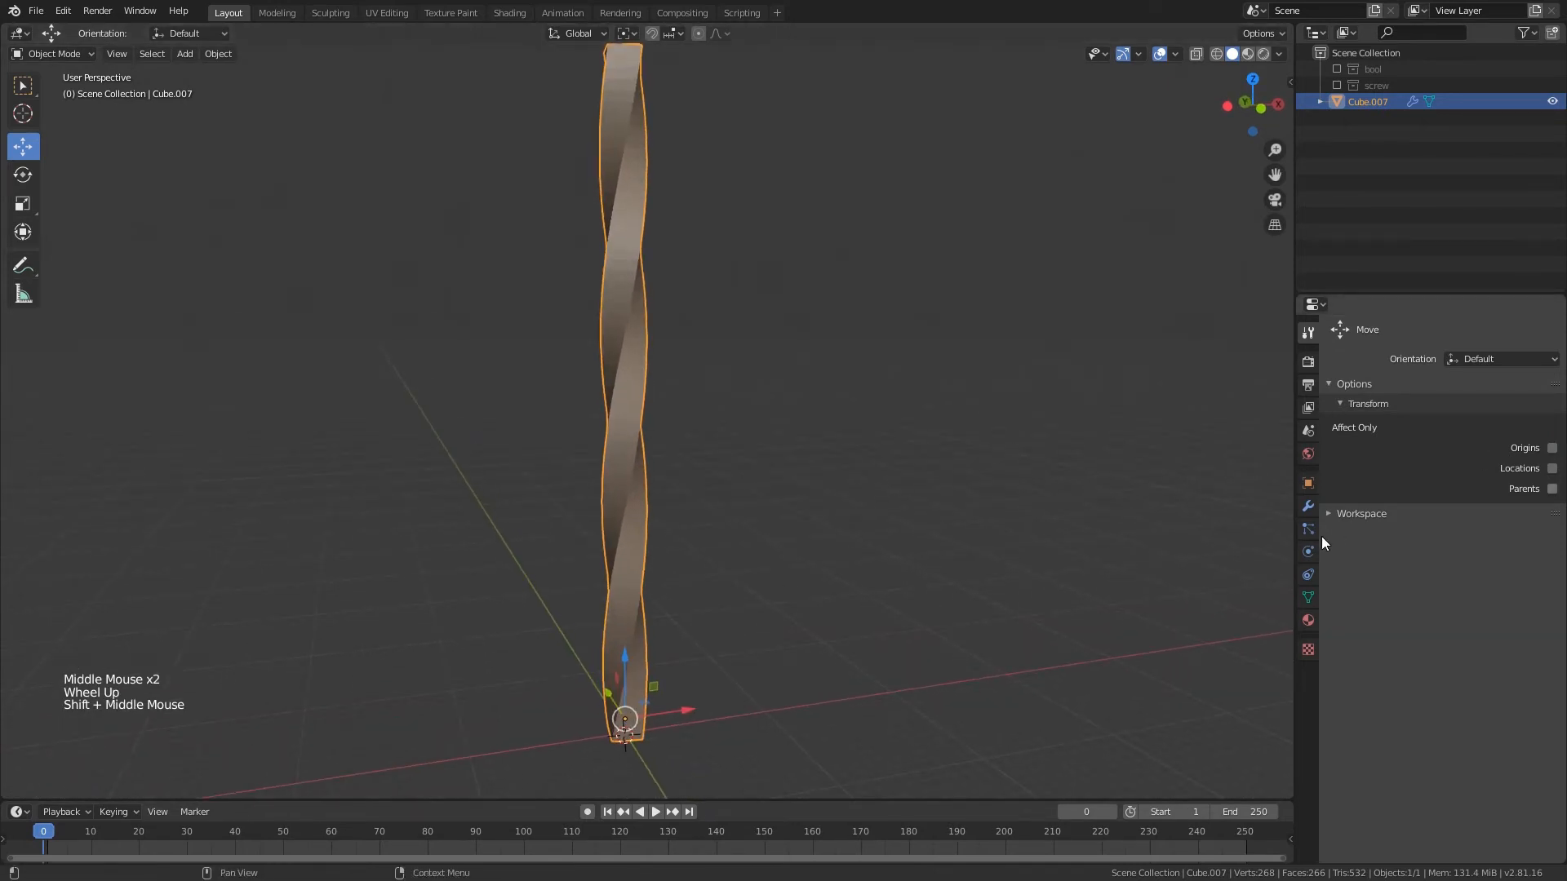
{"action": "middle_click_drag", "start_coordinate": [736, 514], "coordinate": [727, 511]}
- Place the 3D cursor beside the column's base and add a Plain Axes empty there
{"action": "left_click", "coordinate": [1308, 506]}
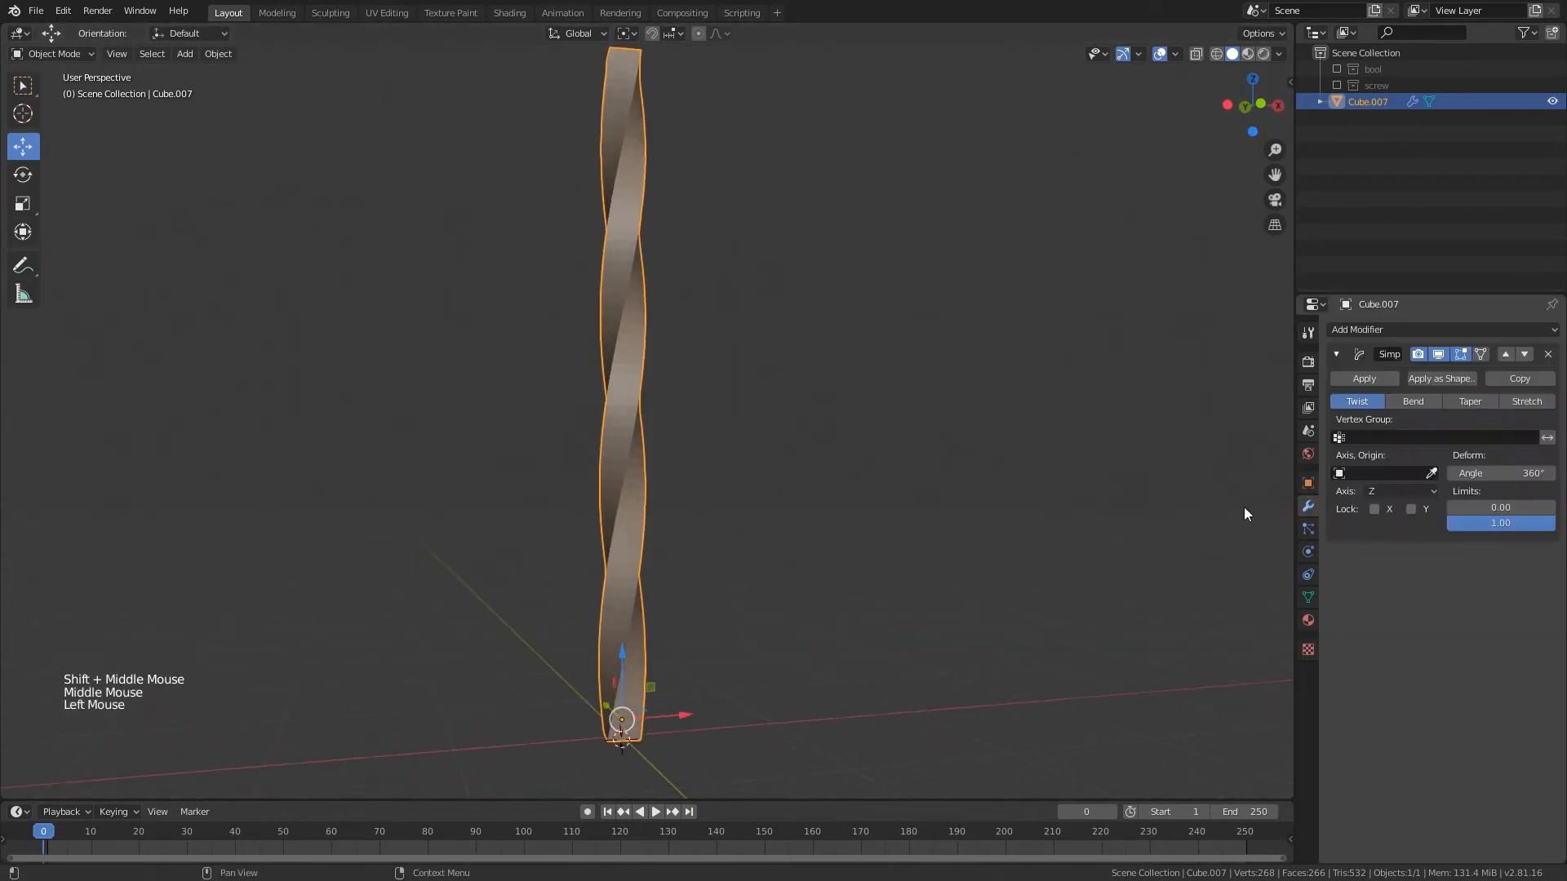
{"action": "middle_click_drag", "start_coordinate": [1243, 506], "coordinate": [1257, 504]}
{"action": "middle_click_drag", "start_coordinate": [796, 674], "coordinate": [845, 675], "text": "shift"}
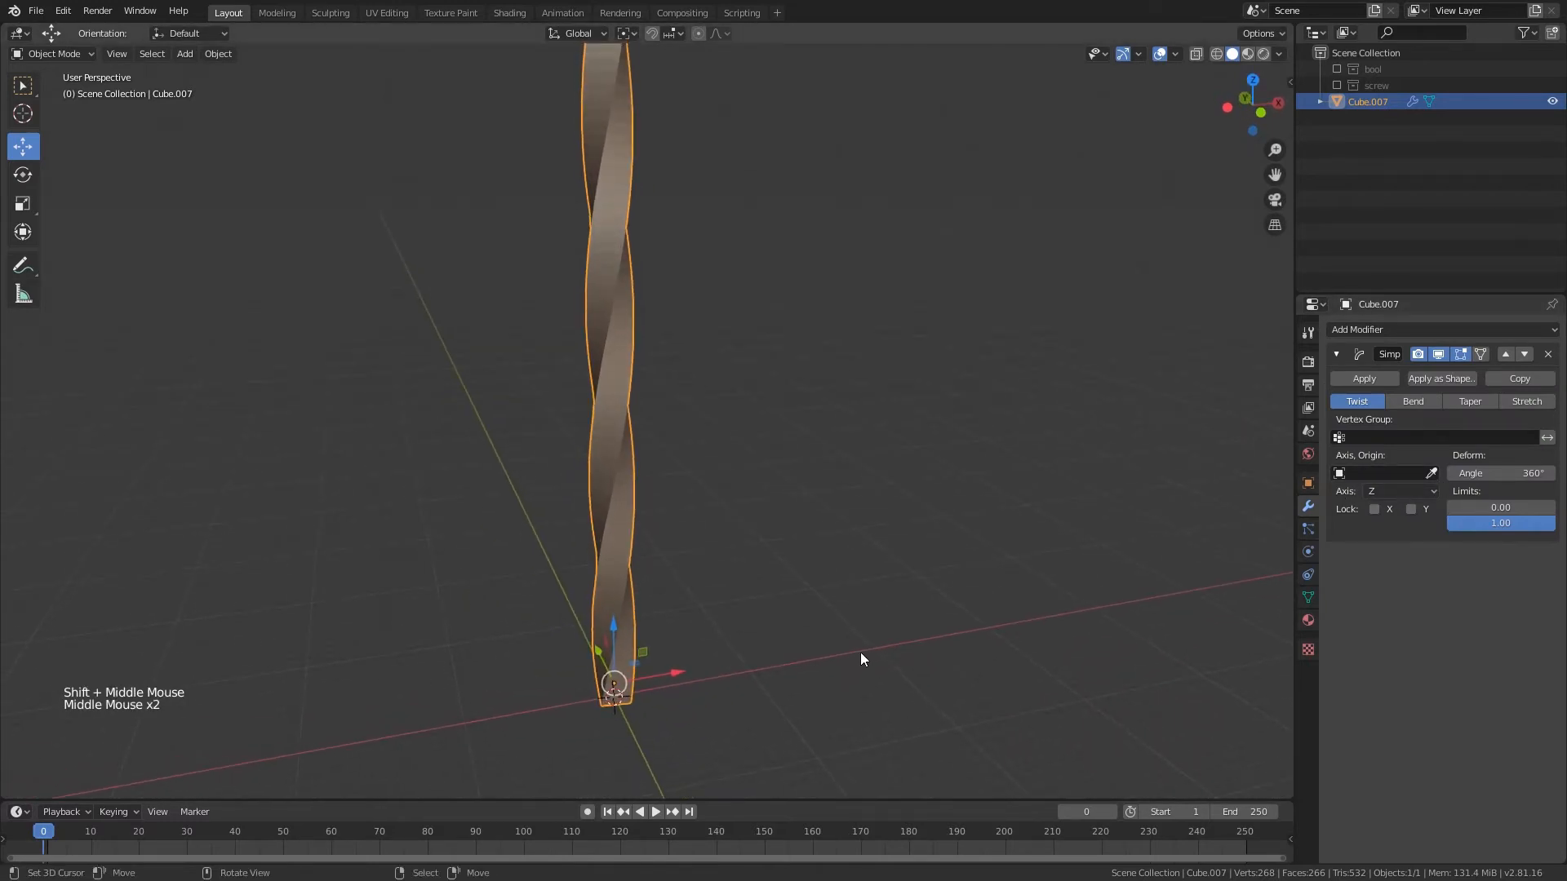
{"action": "left_click", "coordinate": [861, 653]}
{"action": "key", "text": "shift+a"}
{"action": "left_click", "coordinate": [827, 711]}
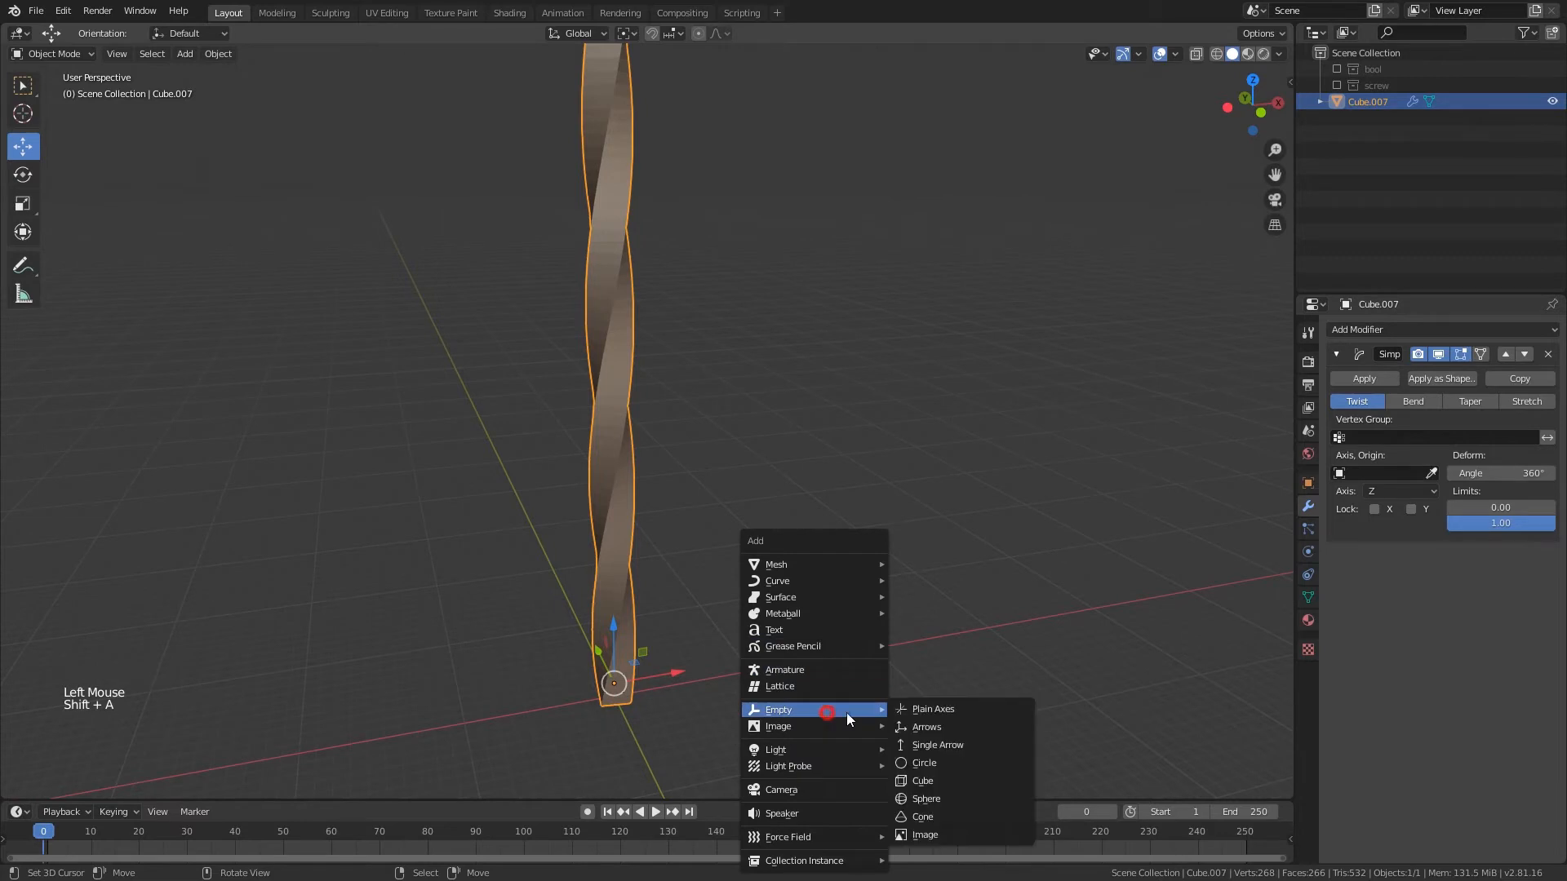
{"action": "left_click", "coordinate": [942, 709]}
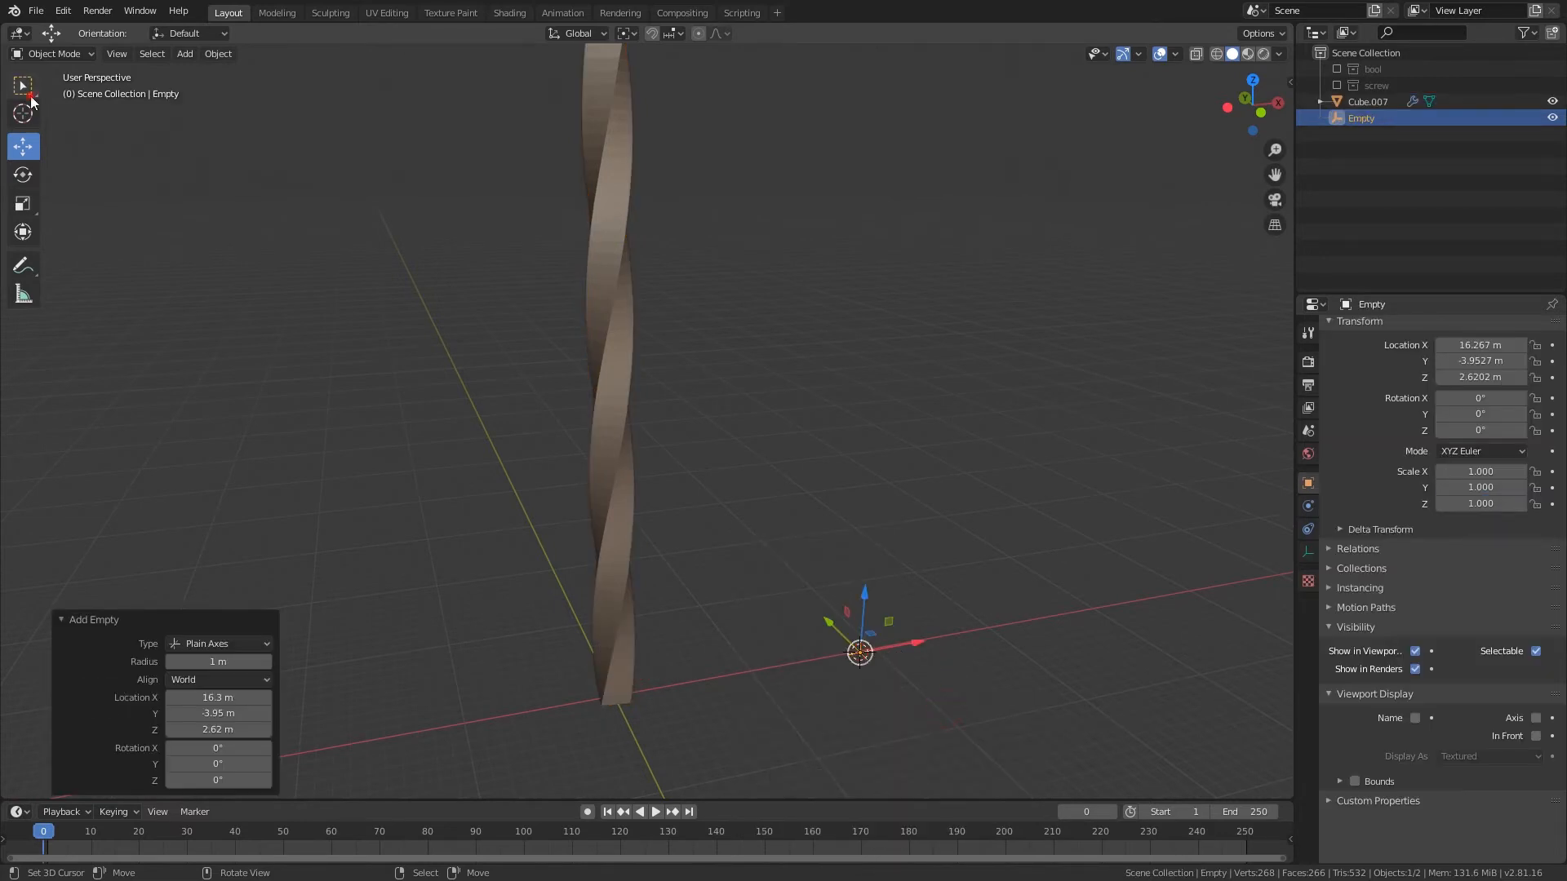
- Scale the empty uniformly to about 6.04
{"action": "key", "text": "s"}
{"action": "left_click", "coordinate": [1003, 749]}
{"action": "middle_click_drag", "start_coordinate": [1004, 750], "coordinate": [816, 652], "text": "shift"}
{"action": "scroll", "coordinate": [717, 594], "scroll_direction": "down", "scroll_amount": 1}
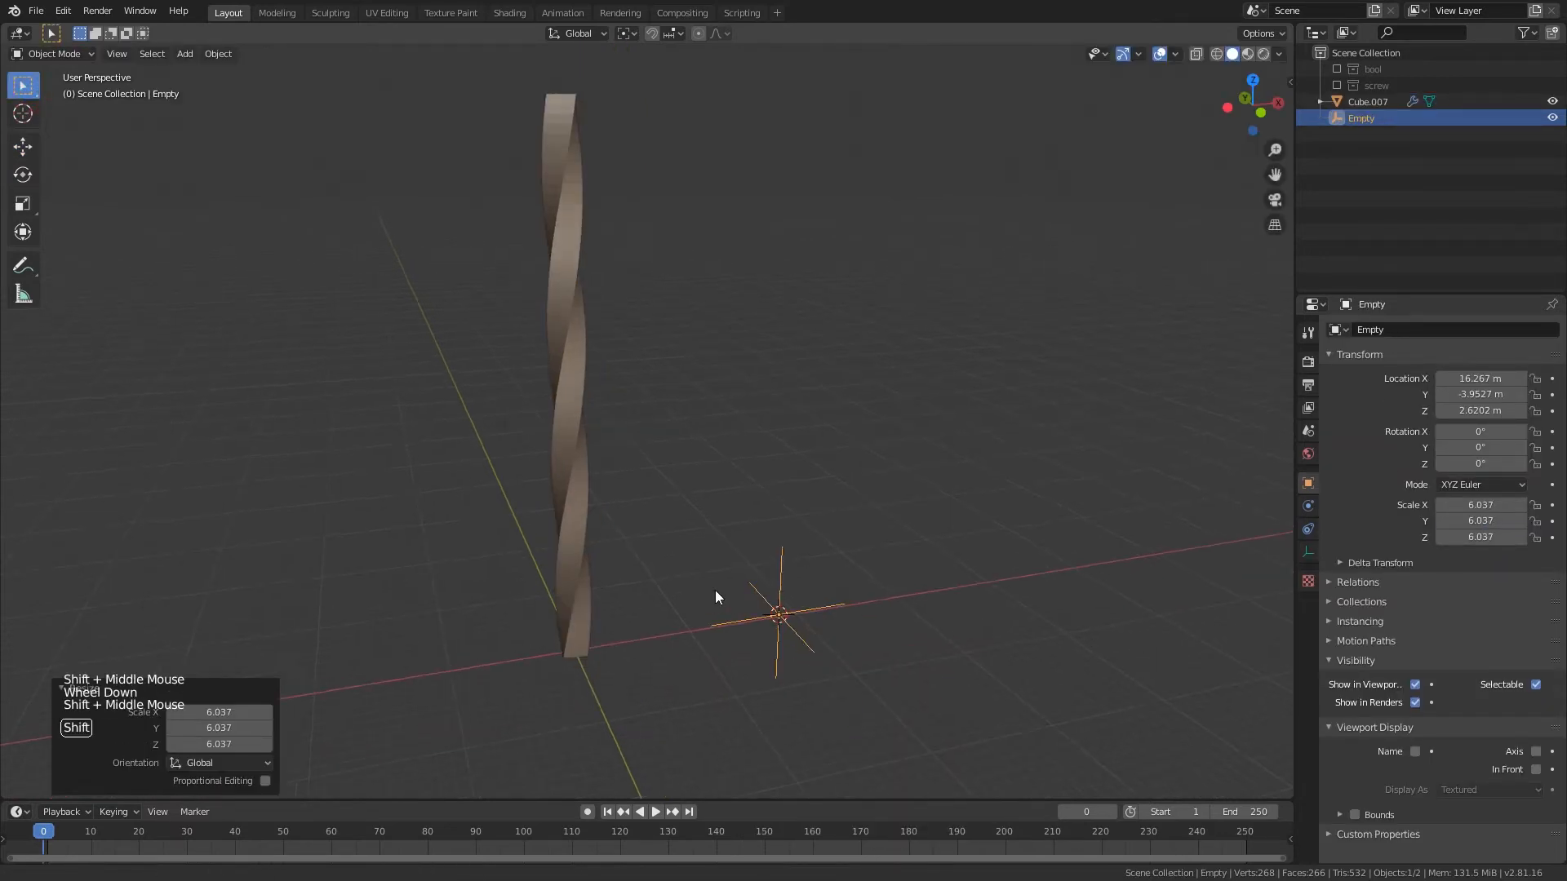
- Assign the empty as the axis and origin object of the column's Simple Deform modifier
{"action": "middle_click_drag", "start_coordinate": [717, 594], "coordinate": [653, 563], "text": "shift"}
{"action": "right_click", "coordinate": [602, 525]}
{"action": "right_click", "coordinate": [588, 524]}
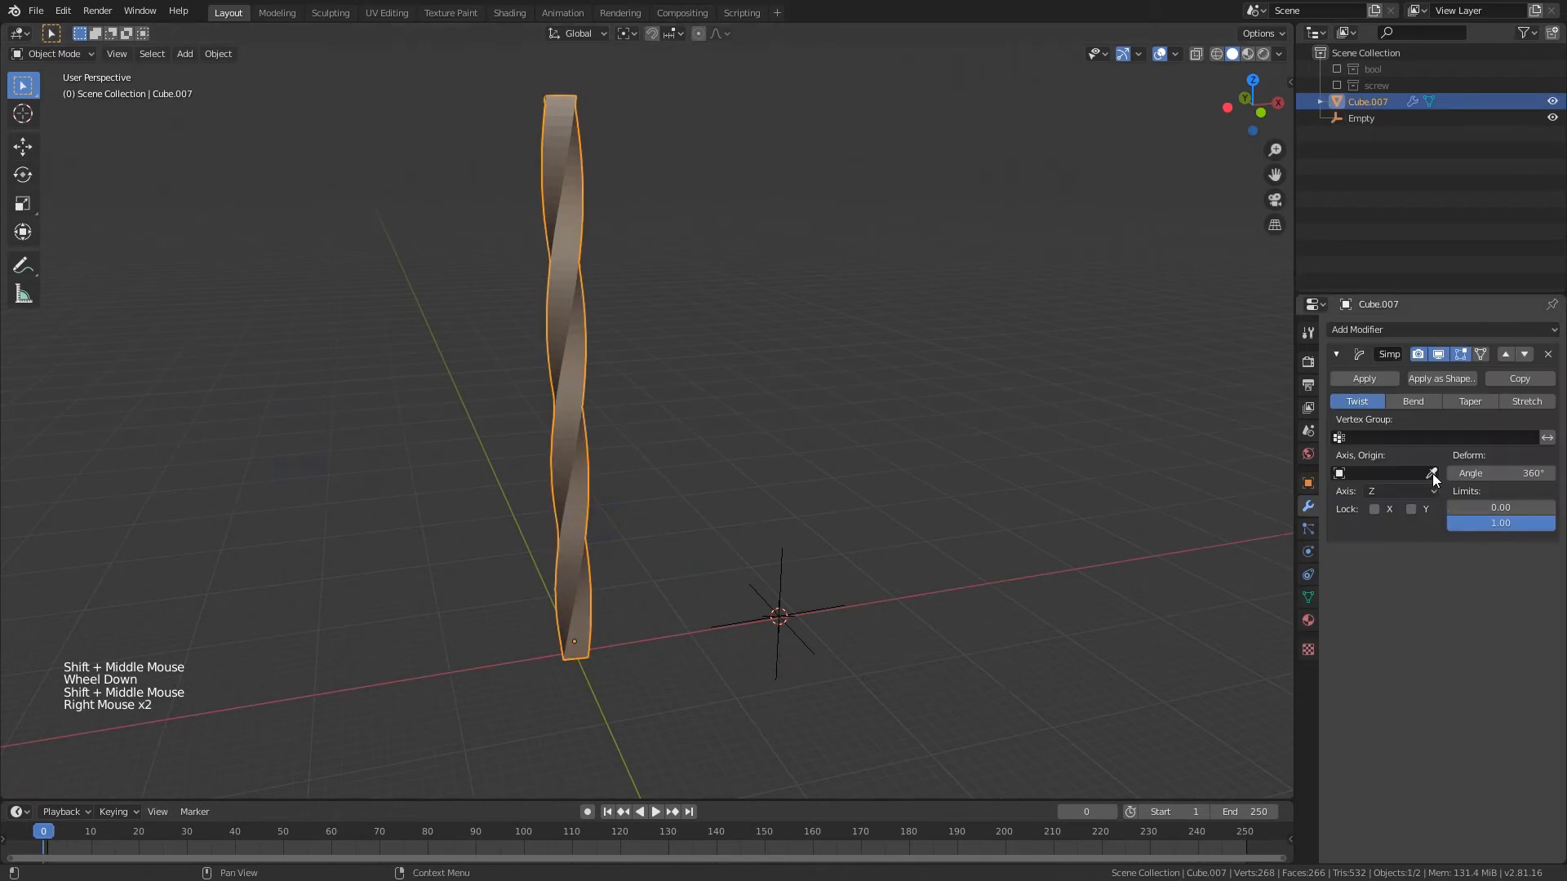
{"action": "left_click", "coordinate": [800, 609]}
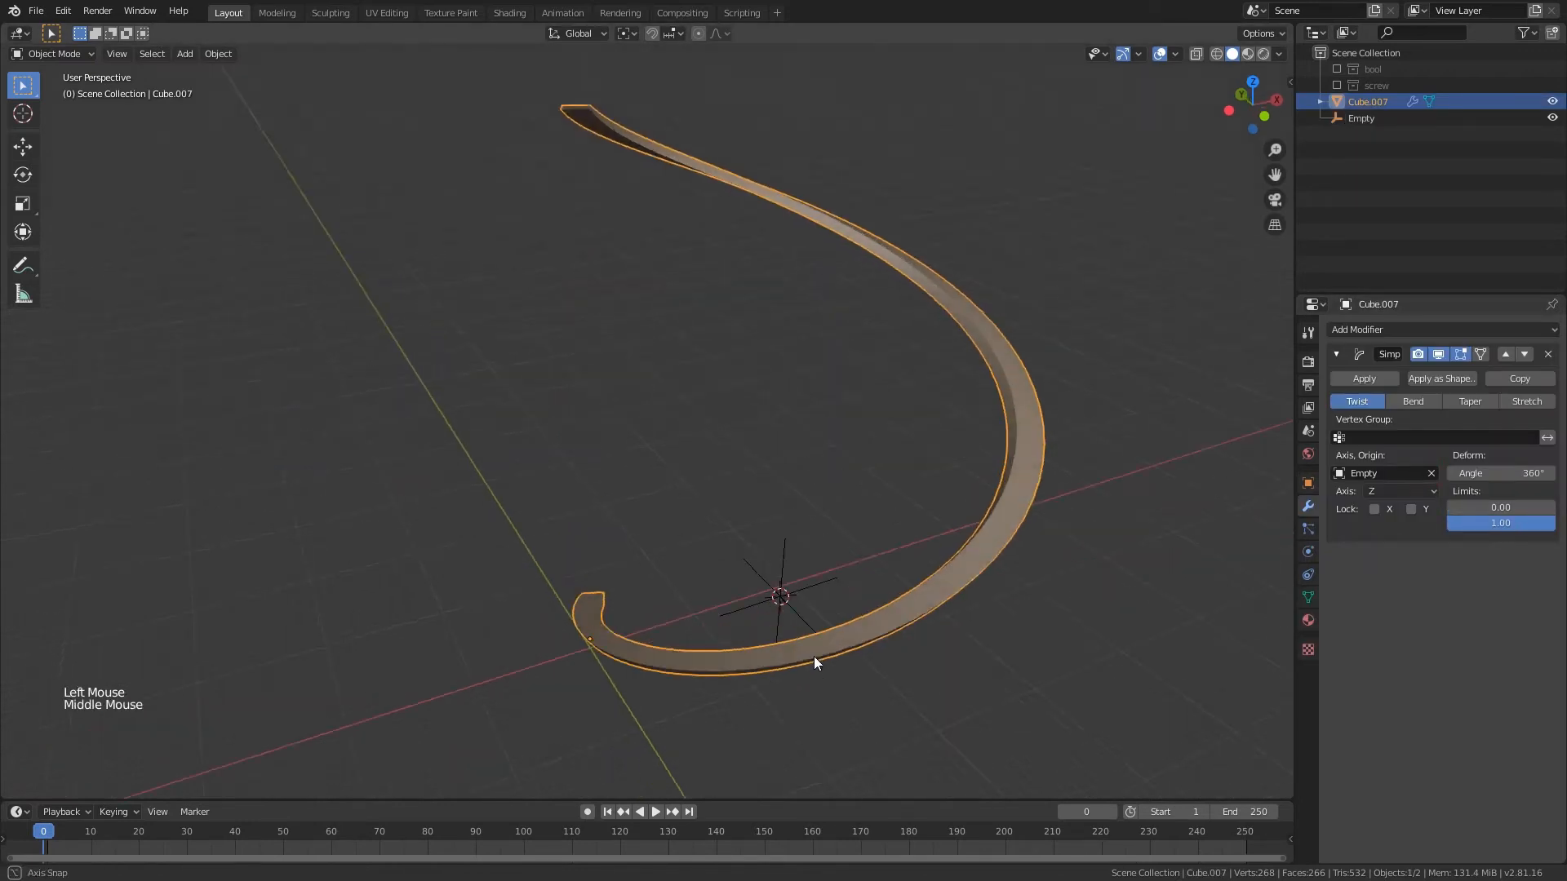
{"action": "middle_click_drag", "start_coordinate": [815, 656], "coordinate": [777, 581]}
- Try moving the empty along X toward the column and rotating it freely, cancelling both transforms
{"action": "right_click", "coordinate": [777, 581]}
{"action": "key", "text": "g"}
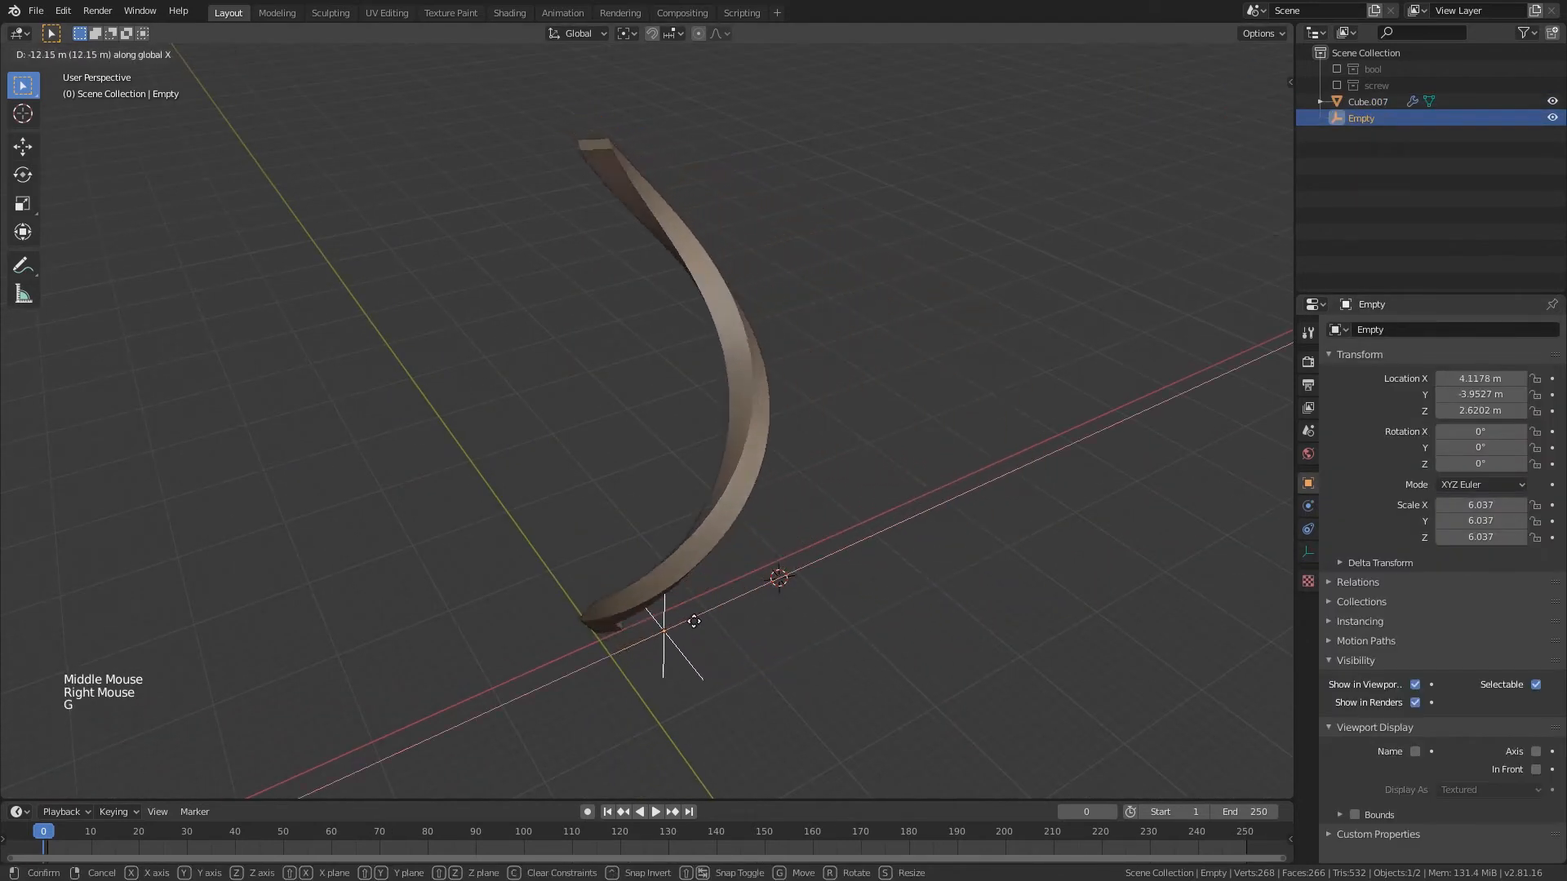
{"action": "right_click", "coordinate": [767, 583]}
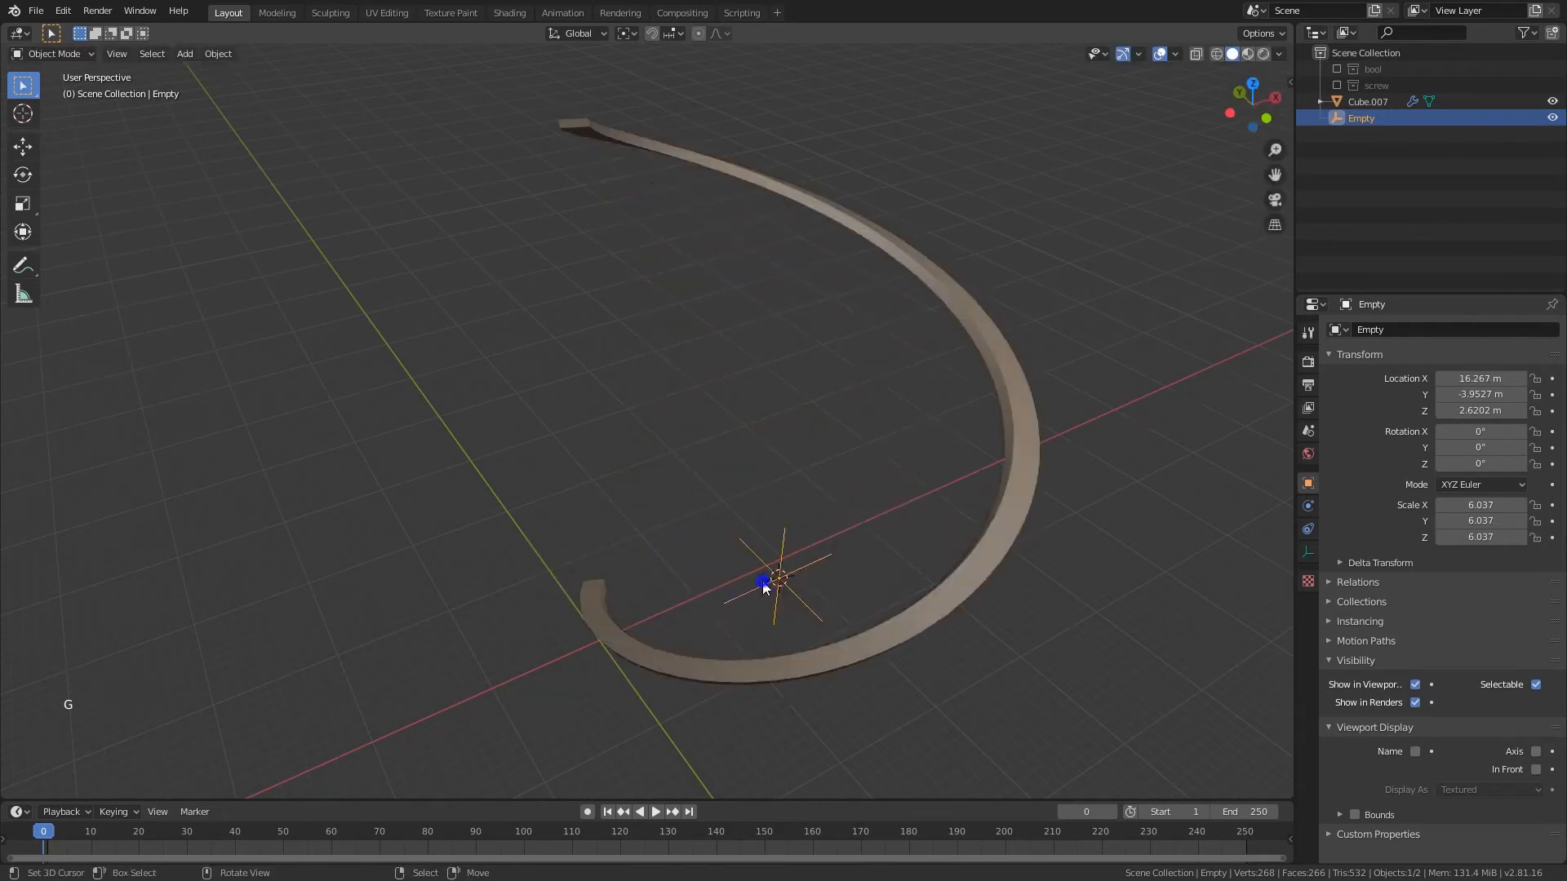
{"action": "middle_click_drag", "start_coordinate": [763, 579], "coordinate": [841, 545]}
{"action": "key", "text": "r"}
{"action": "right_click", "coordinate": [873, 547]}
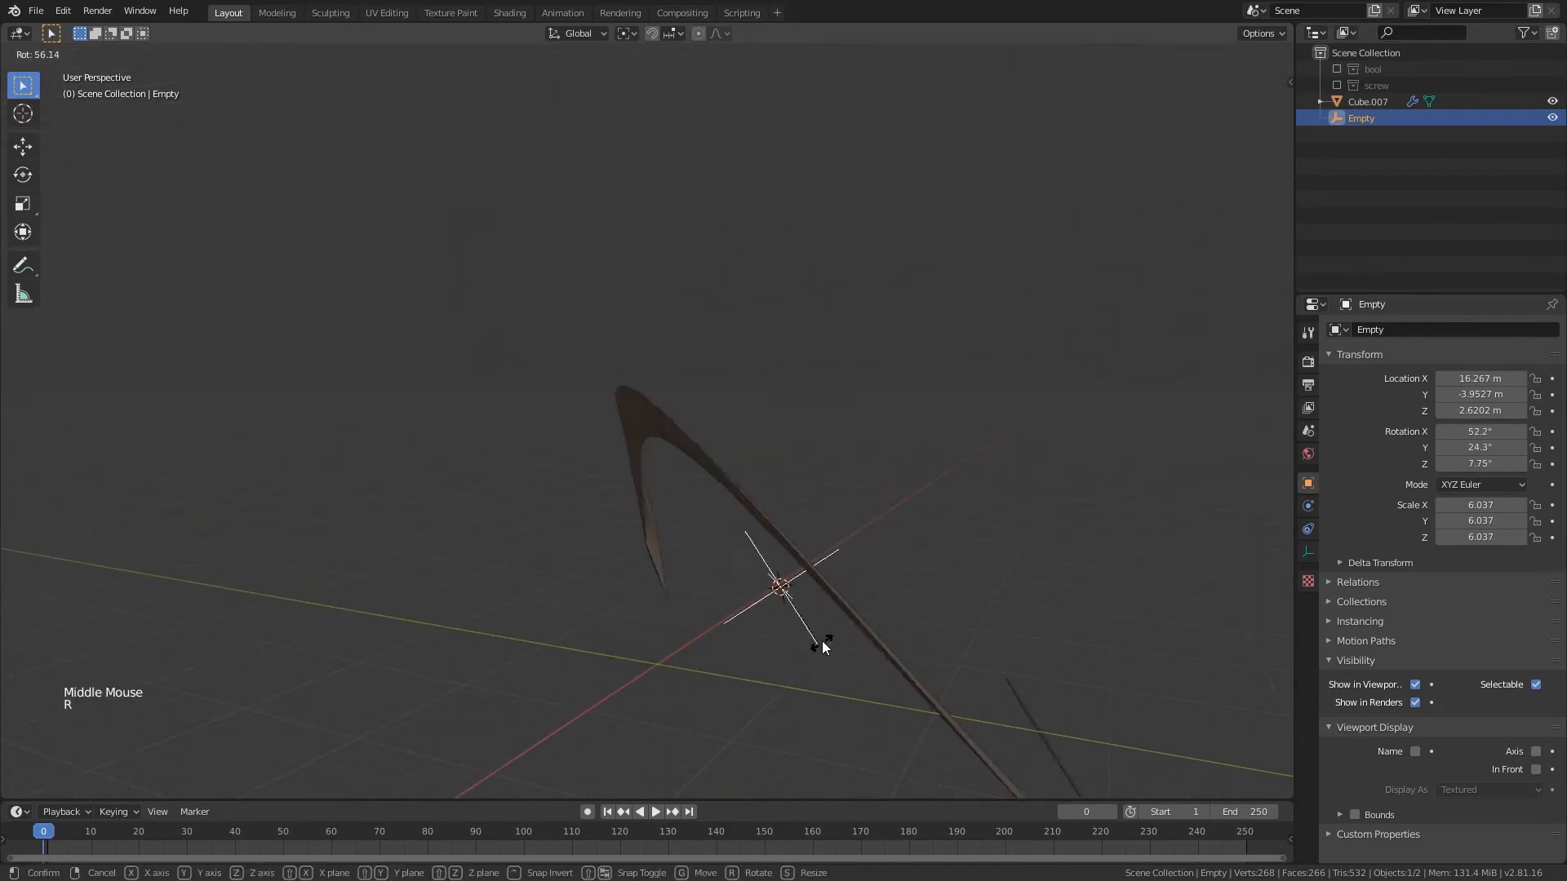
{"action": "middle_click_drag", "start_coordinate": [821, 640], "coordinate": [855, 513]}
- Move the empty close to the column's base, to about X 3.4 m, Y 0.3 m and Z 1.9 m
{"action": "key", "text": "g"}
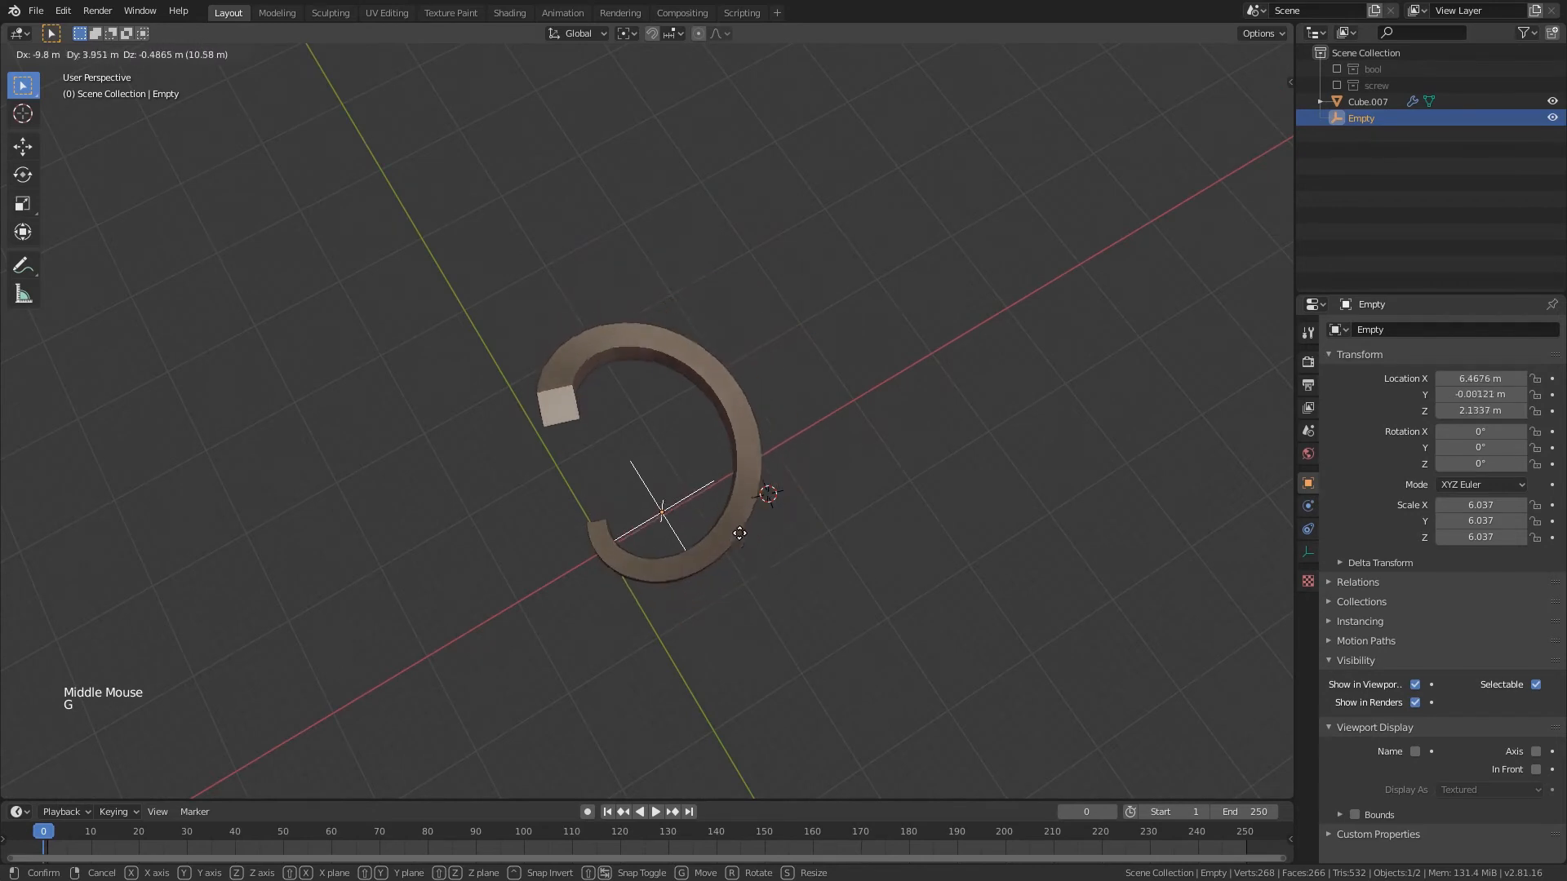
{"action": "left_click", "coordinate": [754, 569]}
{"action": "middle_click_drag", "start_coordinate": [754, 570], "coordinate": [606, 390]}
{"action": "scroll", "coordinate": [726, 413], "scroll_direction": "down", "scroll_amount": 2}
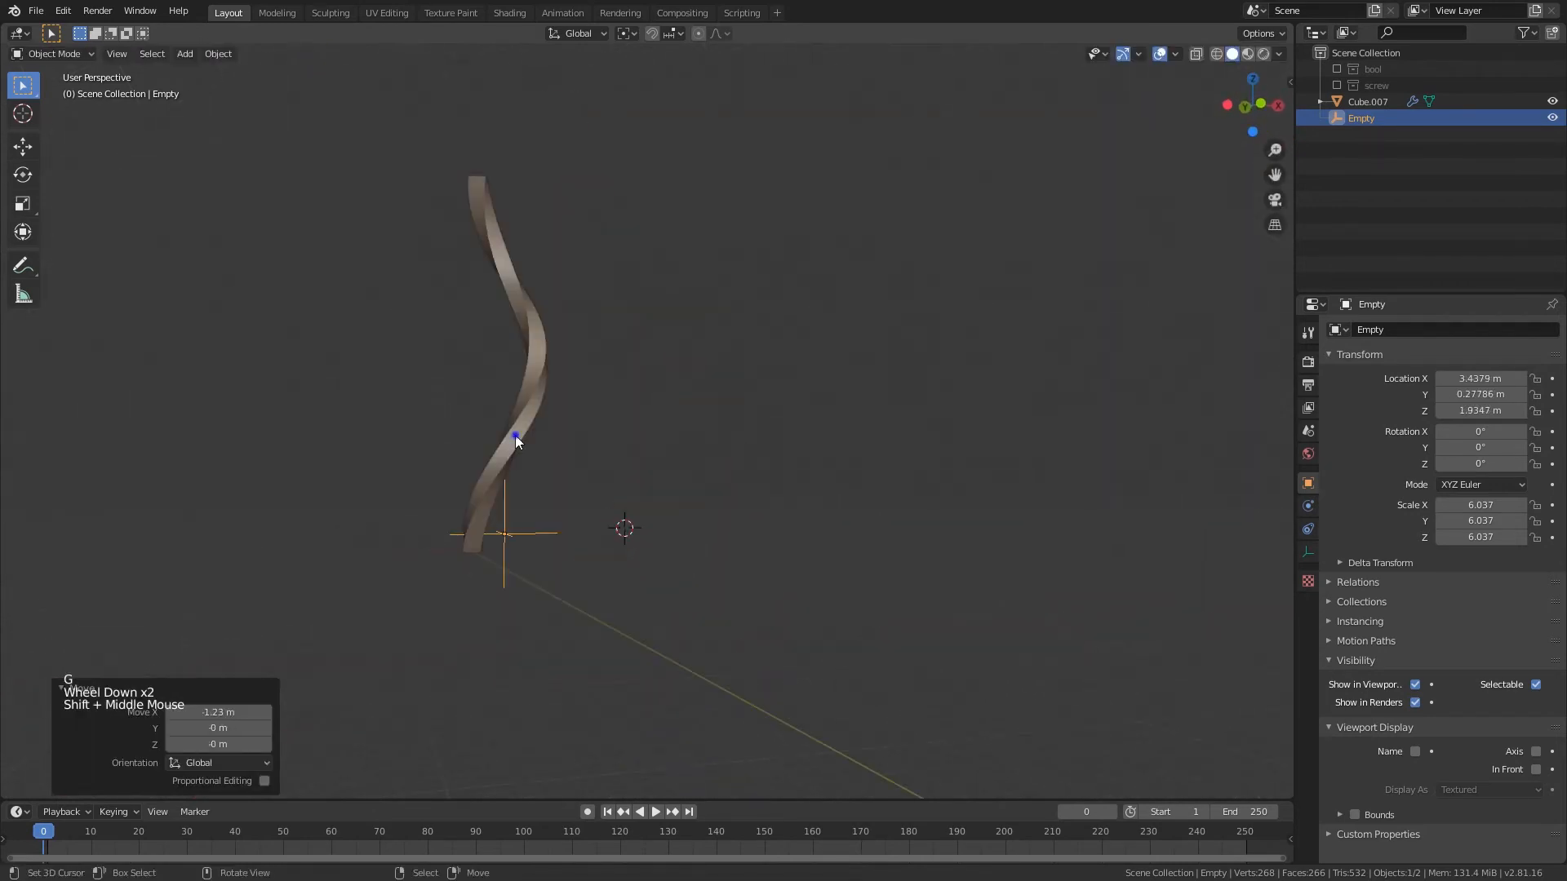
- Duplicate the twisted column together with its empty and offset the copies along X
{"action": "right_click", "coordinate": [516, 437]}
{"action": "right_click", "coordinate": [518, 537], "text": "shift"}
{"action": "middle_click_drag", "start_coordinate": [518, 537], "coordinate": [604, 534]}
{"action": "key", "text": "shift+f"}
{"action": "key", "text": "x"}
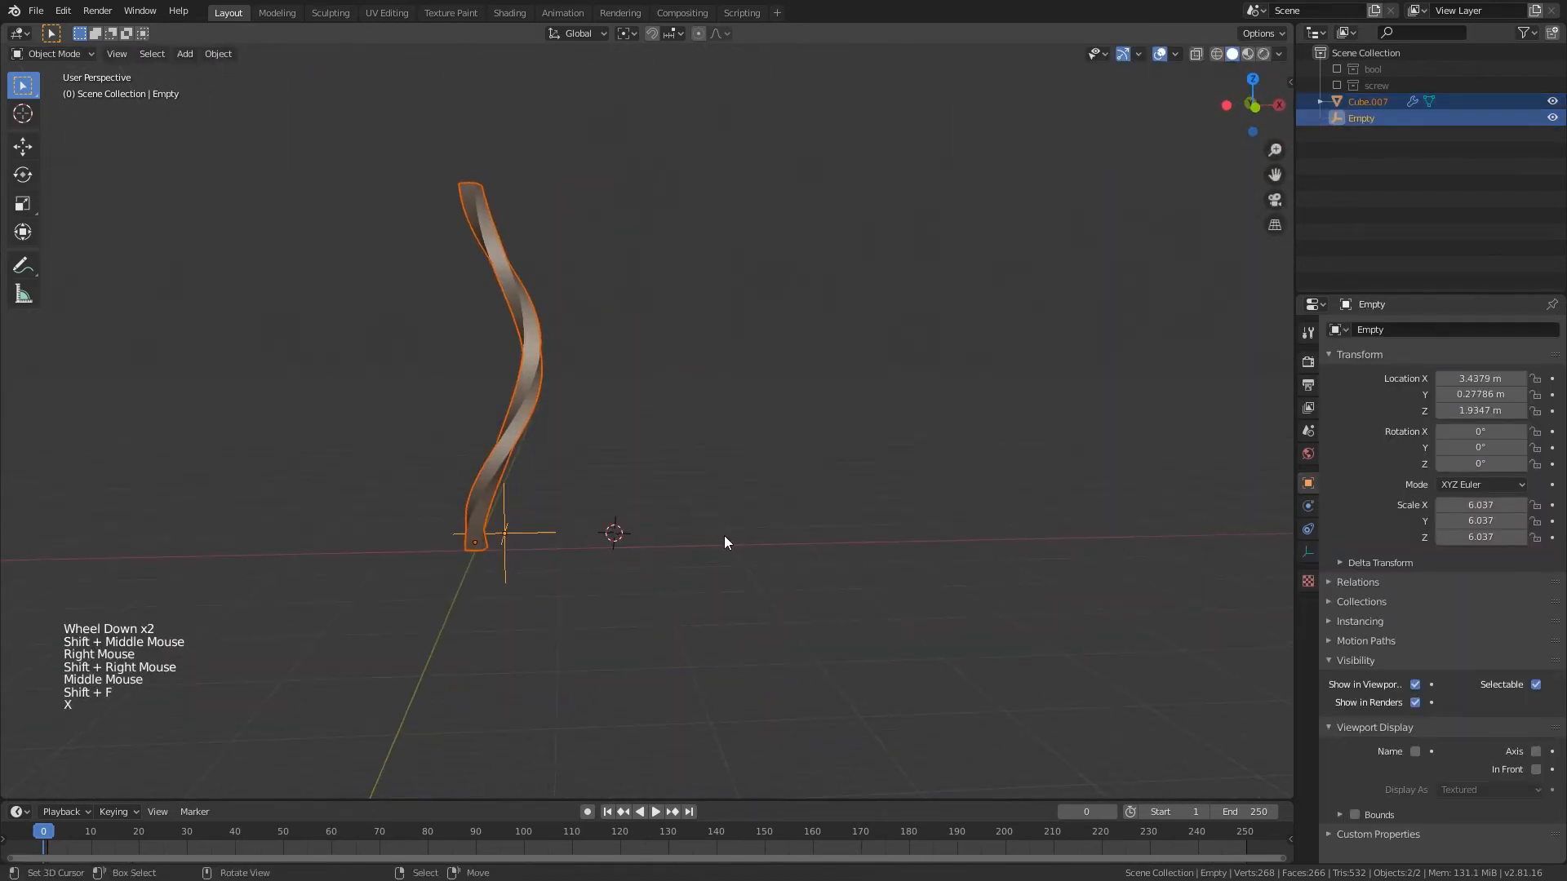
{"action": "key", "text": "shift+d"}
{"action": "key", "text": "x"}
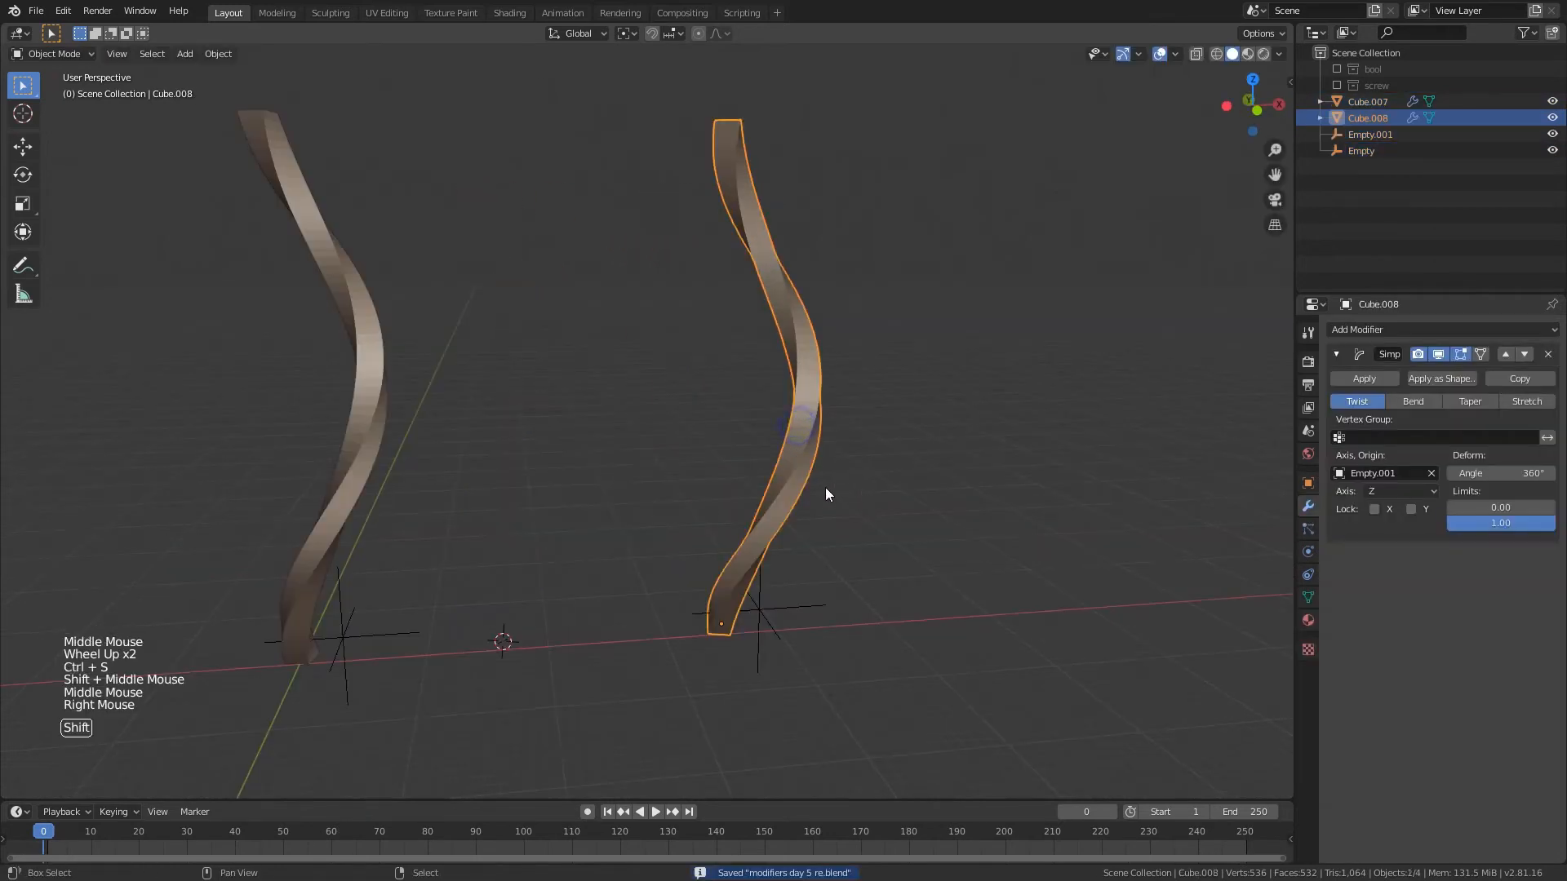
- Clear the origin object from the duplicate column's Simple Deform and move the duplicated empty 13.9 m along X
{"action": "middle_click_drag", "start_coordinate": [825, 487], "coordinate": [759, 462], "text": "shift"}
{"action": "left_click", "coordinate": [1430, 473]}
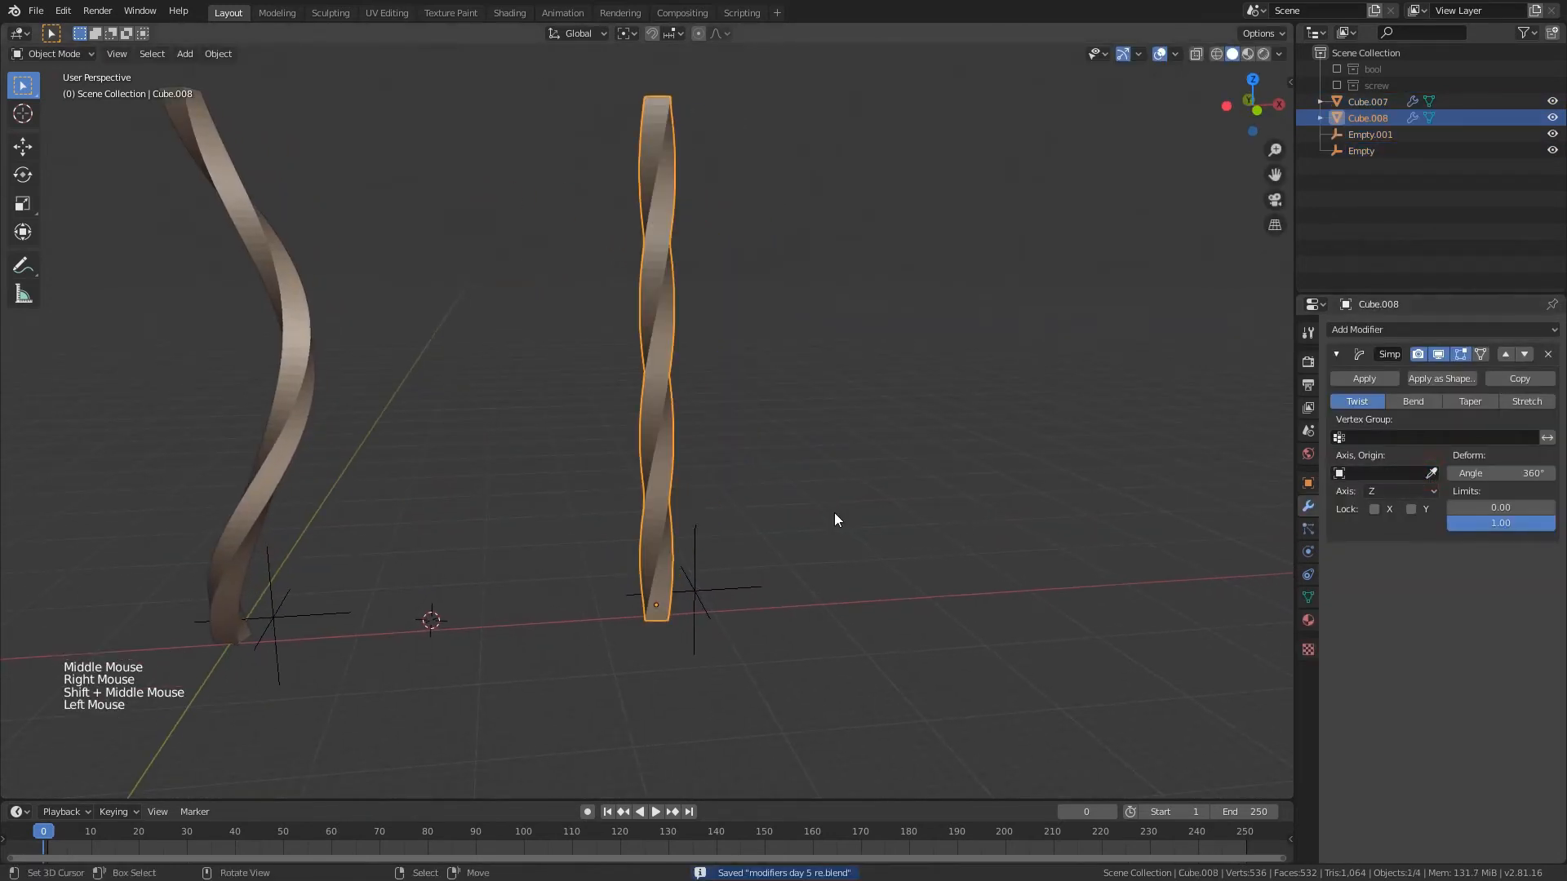
{"action": "middle_click_drag", "start_coordinate": [834, 513], "coordinate": [722, 601]}
{"action": "right_click", "coordinate": [723, 599]}
{"action": "key", "text": "g"}
{"action": "key", "text": "x"}
{"action": "left_click", "coordinate": [892, 618]}
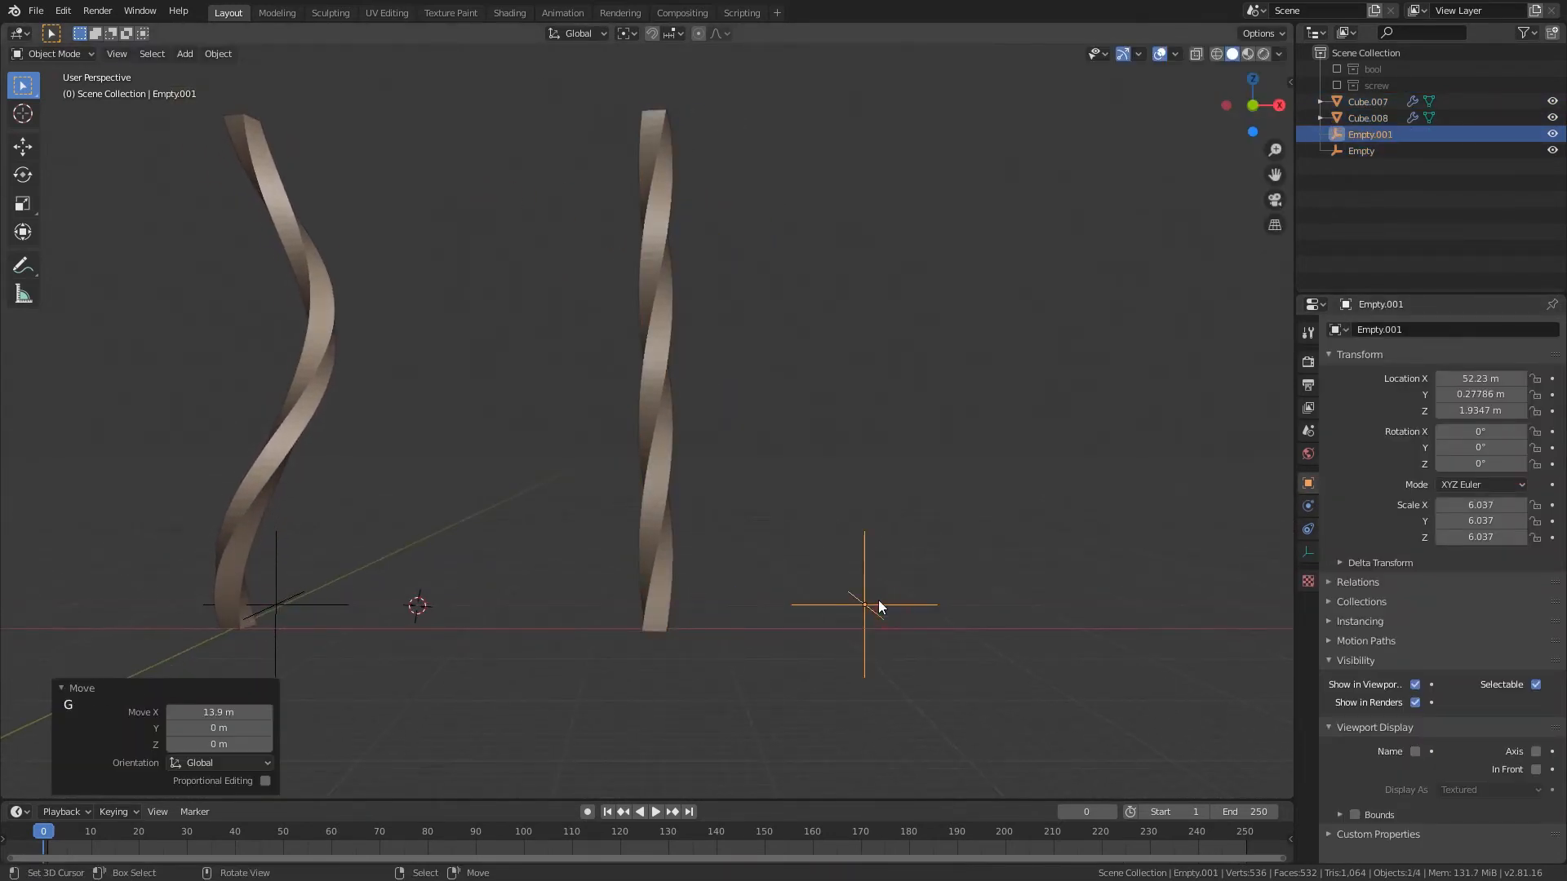
- Add a second Simple Deform modifier to the duplicate column and set it to Bend
{"action": "right_click", "coordinate": [659, 431]}
{"action": "middle_click_drag", "start_coordinate": [763, 478], "coordinate": [766, 481], "text": "shift"}
{"action": "left_click", "coordinate": [1441, 329]}
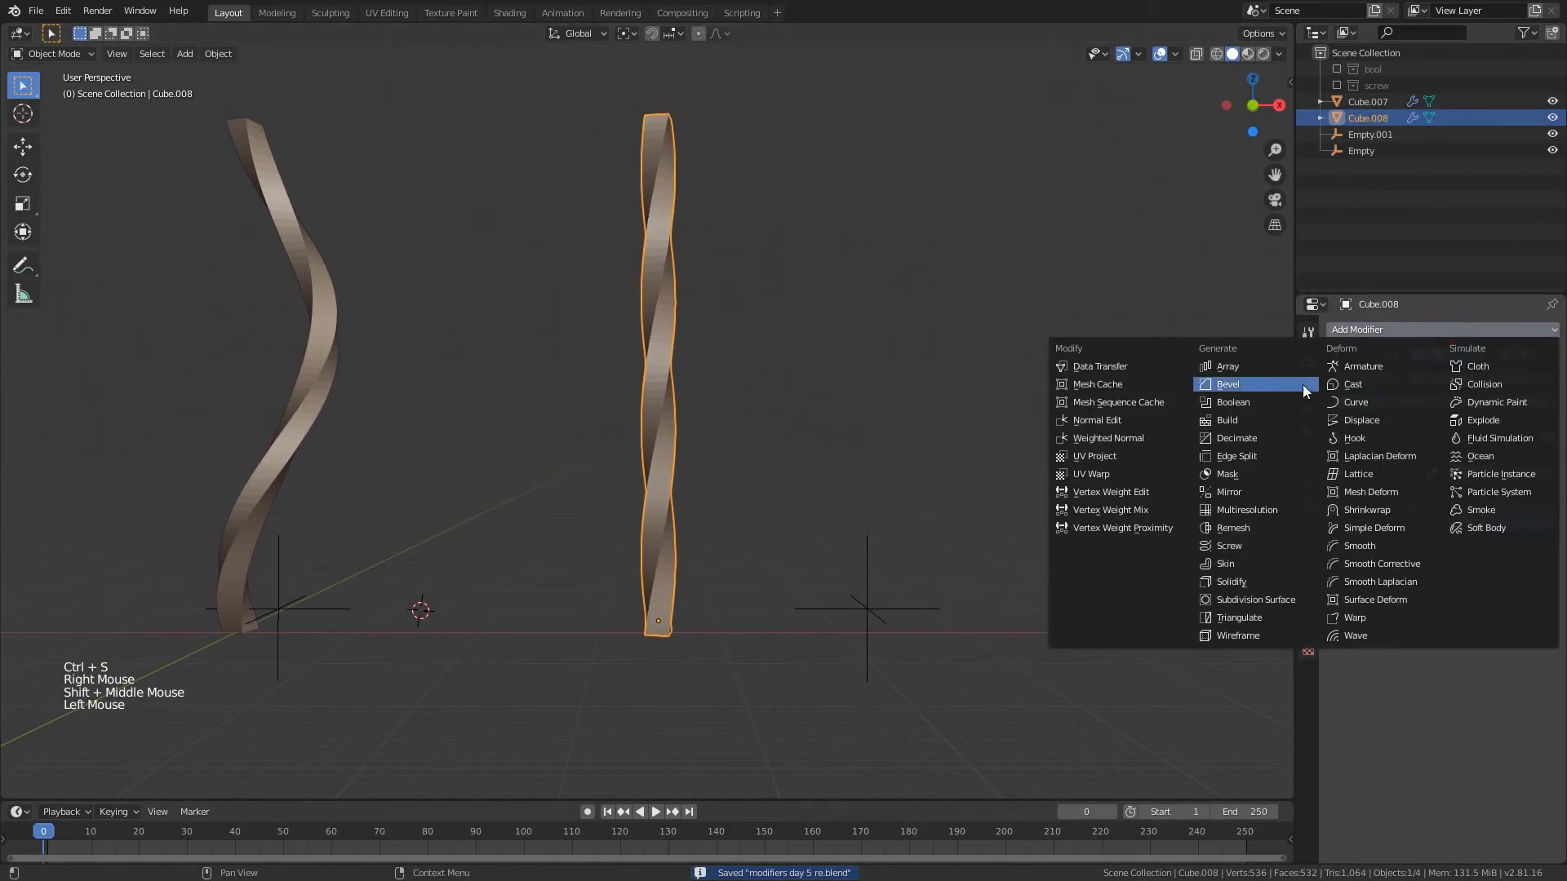
{"action": "left_click", "coordinate": [1383, 527]}
{"action": "middle_click_drag", "start_coordinate": [1012, 481], "coordinate": [1474, 726]}
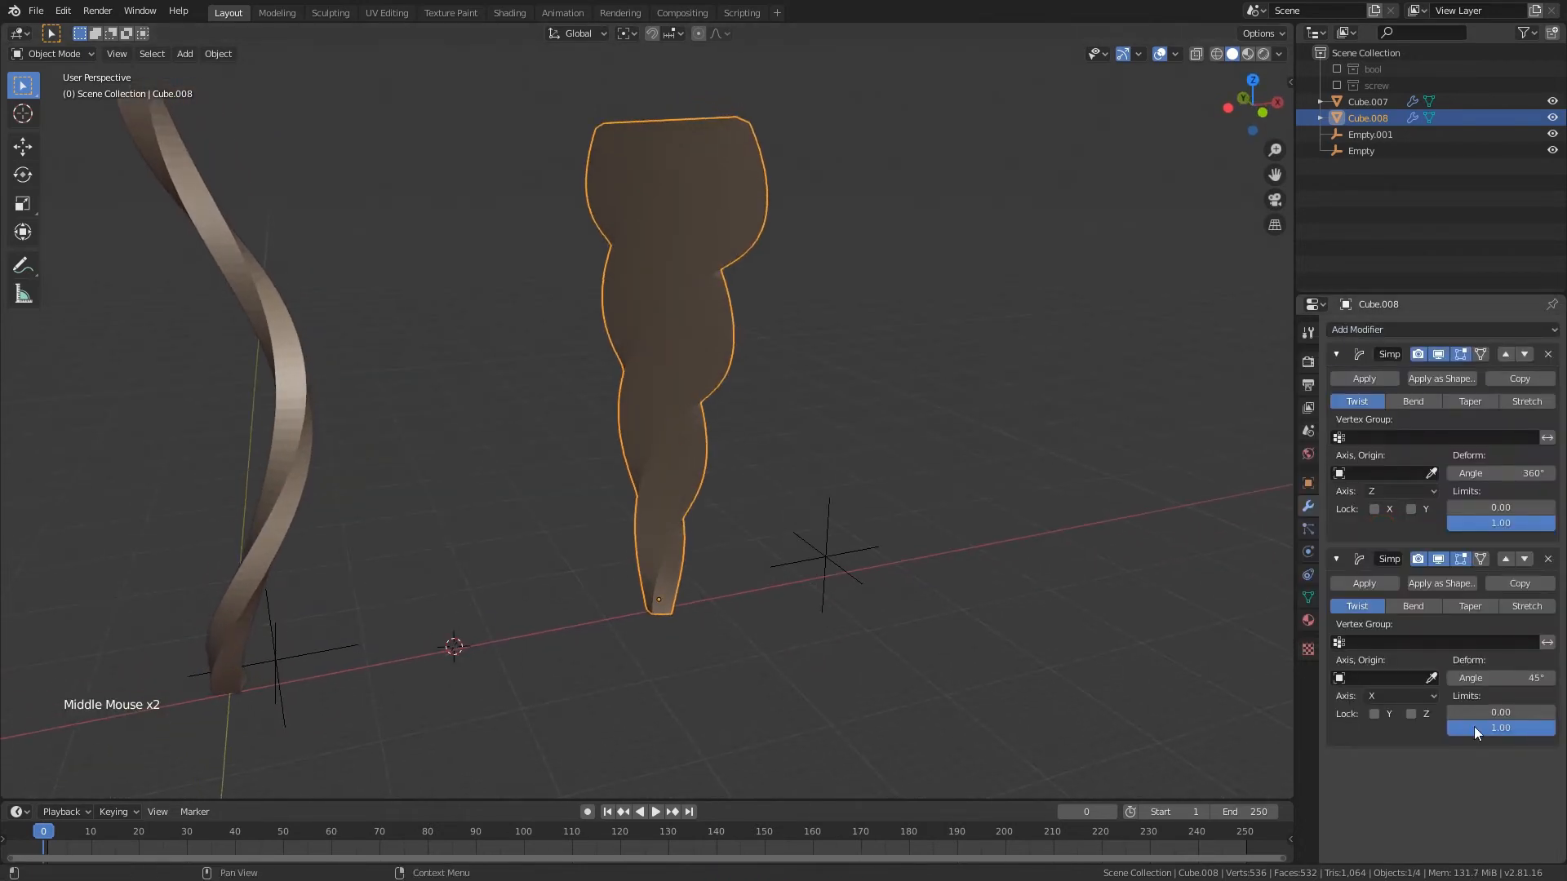
{"action": "left_click", "coordinate": [1415, 607]}
{"action": "middle_click_drag", "start_coordinate": [1020, 596], "coordinate": [914, 587]}
- Set the second Simple Deform's bend angle to 360°
{"action": "left_click_drag", "start_coordinate": [1494, 684], "coordinate": [1550, 684]}
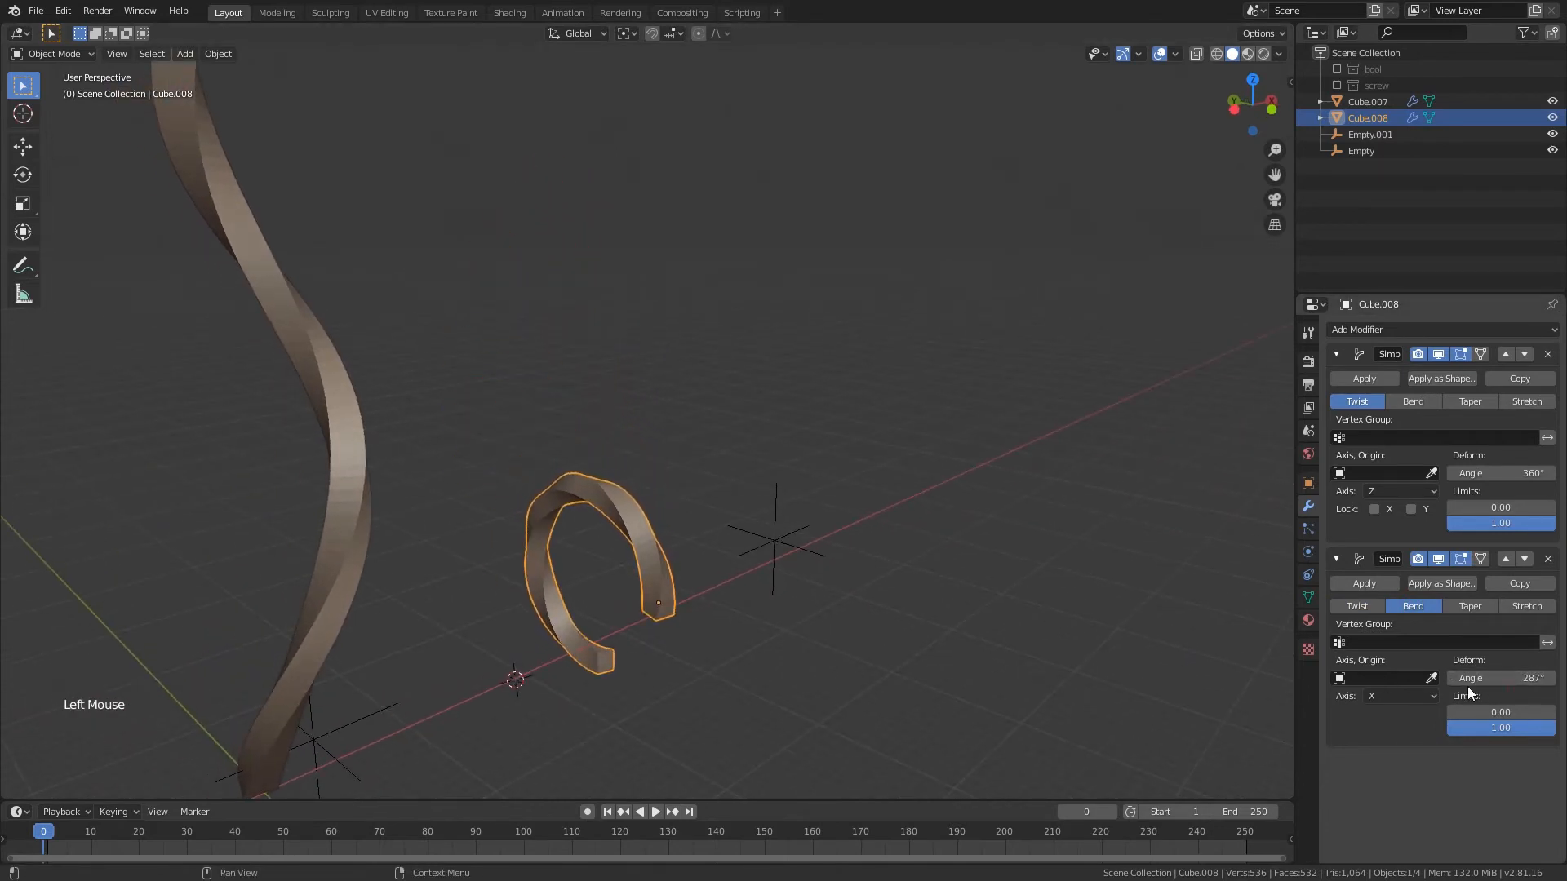
{"action": "type", "text": "360"}
{"action": "key", "text": "Return"}
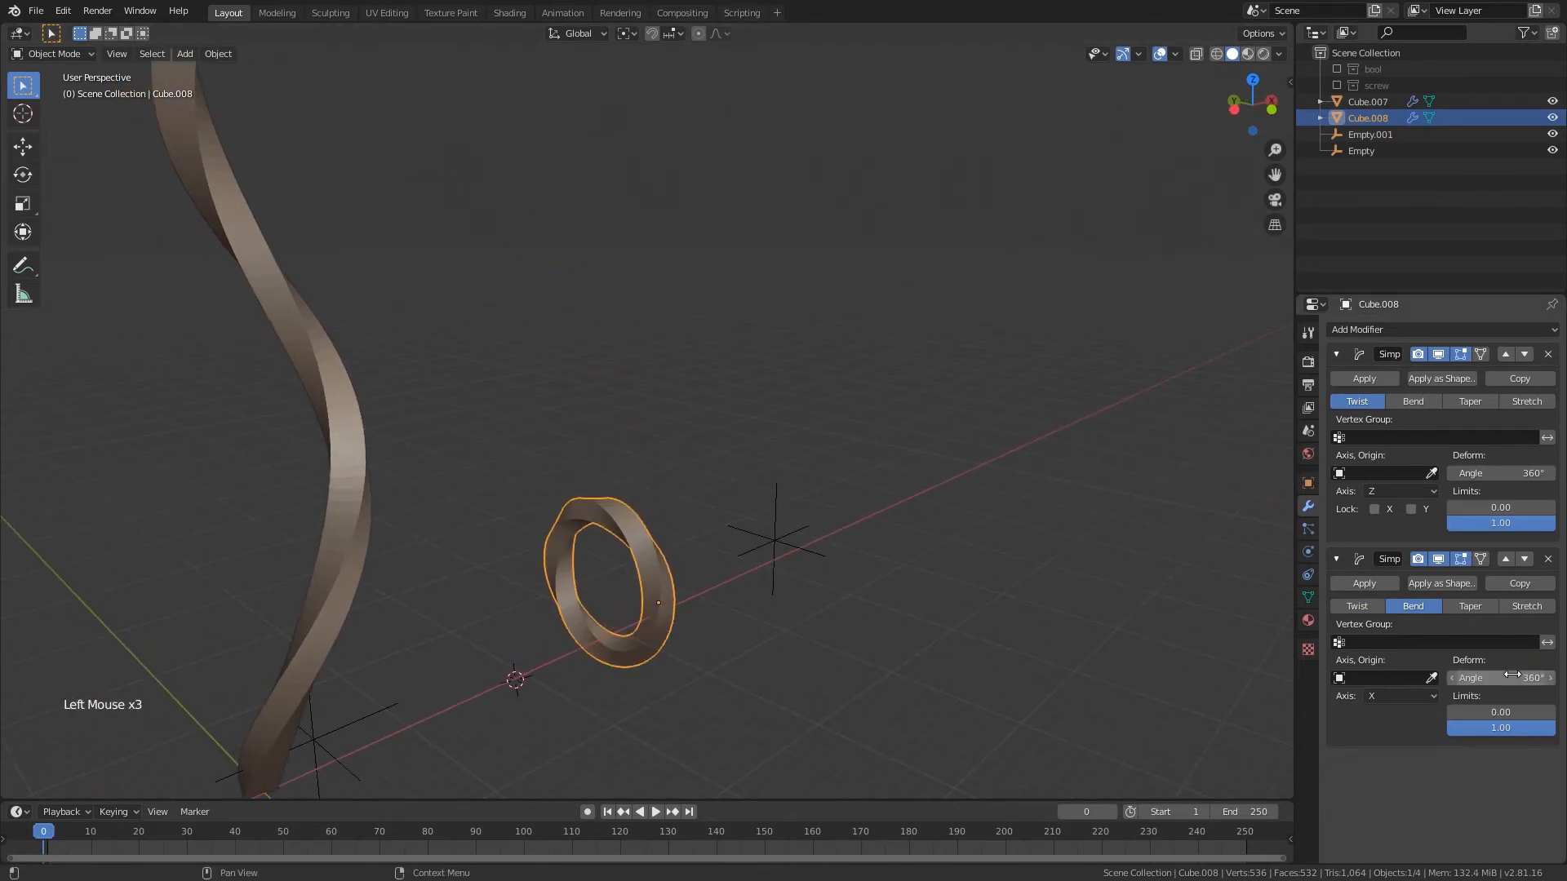
- Inspect the bent ring up close and try varying its bend angle
{"action": "middle_click_drag", "start_coordinate": [917, 795], "coordinate": [555, 543], "text": "shift"}
{"action": "scroll", "coordinate": [537, 538], "scroll_direction": "up", "scroll_amount": 2}
{"action": "scroll", "coordinate": [538, 534], "scroll_direction": "up", "scroll_amount": 1}
{"action": "middle_click_drag", "start_coordinate": [731, 472], "coordinate": [465, 359], "text": "shift"}
{"action": "middle_click_drag", "start_coordinate": [598, 465], "coordinate": [576, 505]}
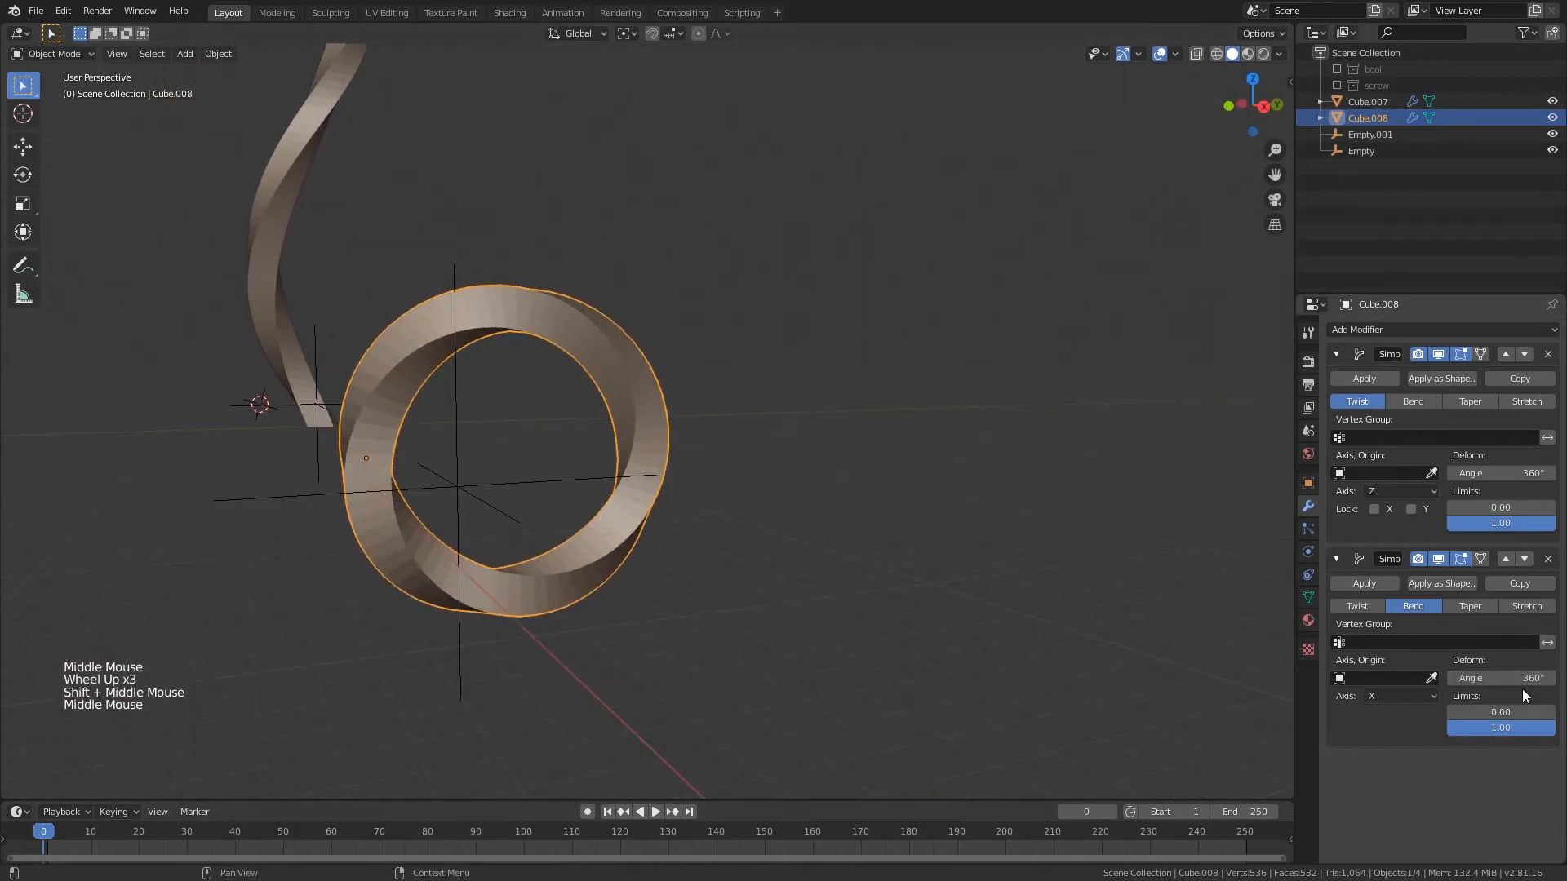
{"action": "mouse_move", "coordinate": [1502, 678]}
{"action": "left_mouse_down"}
{"action": "mouse_move", "coordinate": [1273, 678]}
{"action": "mouse_move", "coordinate": [1532, 679]}
{"action": "left_mouse_up"}
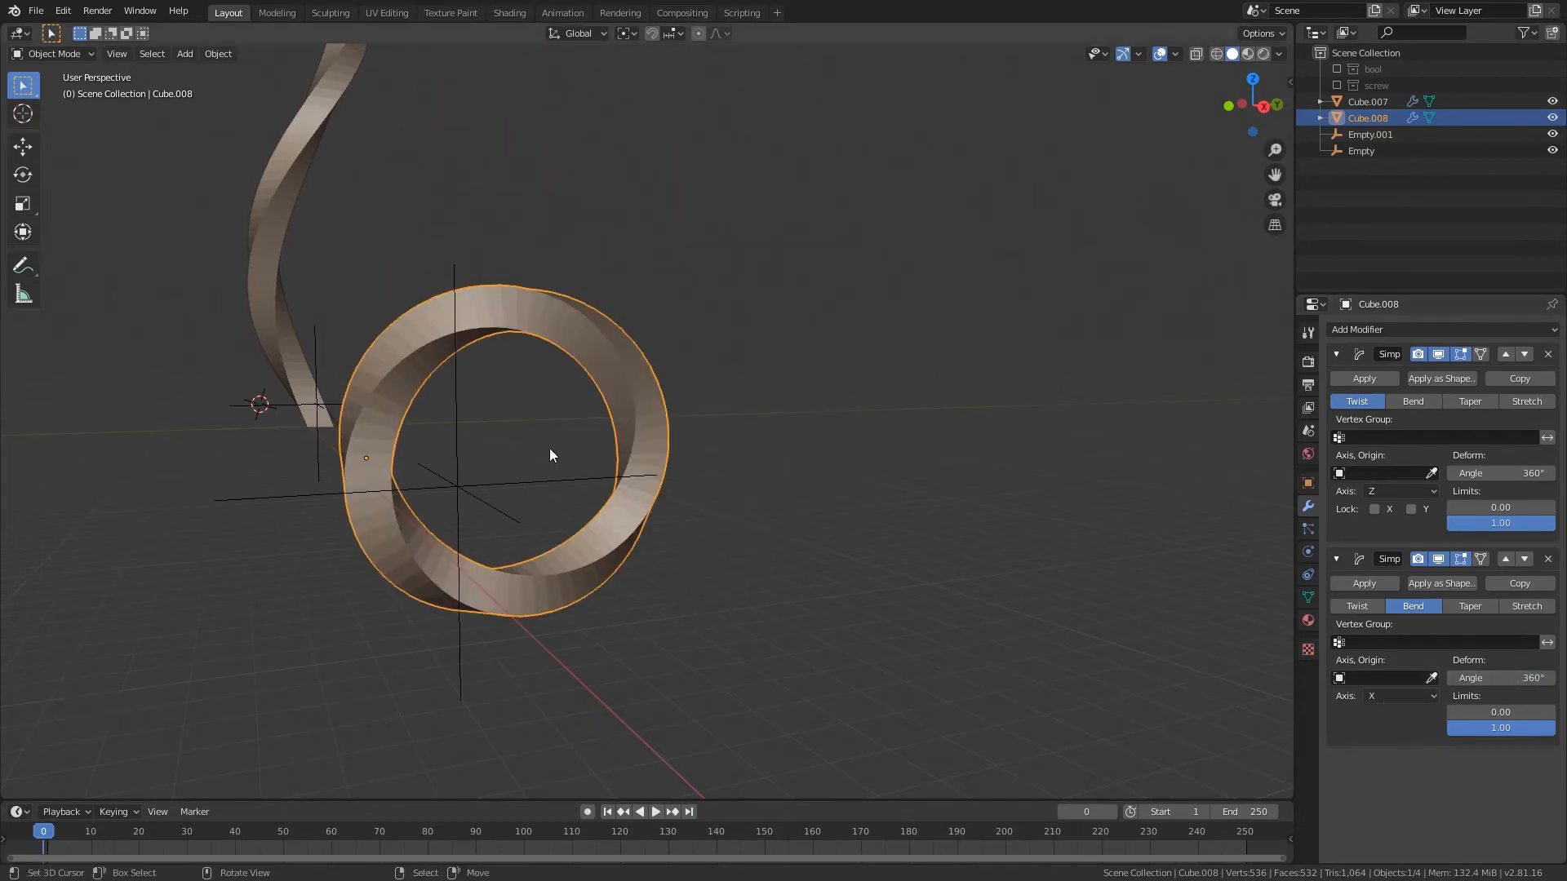
- Assign the duplicated empty, Empty.001, as the Bend modifier's origin object and set the bend angle to 130°
{"action": "middle_click_drag", "start_coordinate": [550, 448], "coordinate": [832, 541]}
{"action": "scroll", "coordinate": [816, 550], "scroll_direction": "down", "scroll_amount": 2}
{"action": "scroll", "coordinate": [832, 541], "scroll_direction": "up", "scroll_amount": 1}
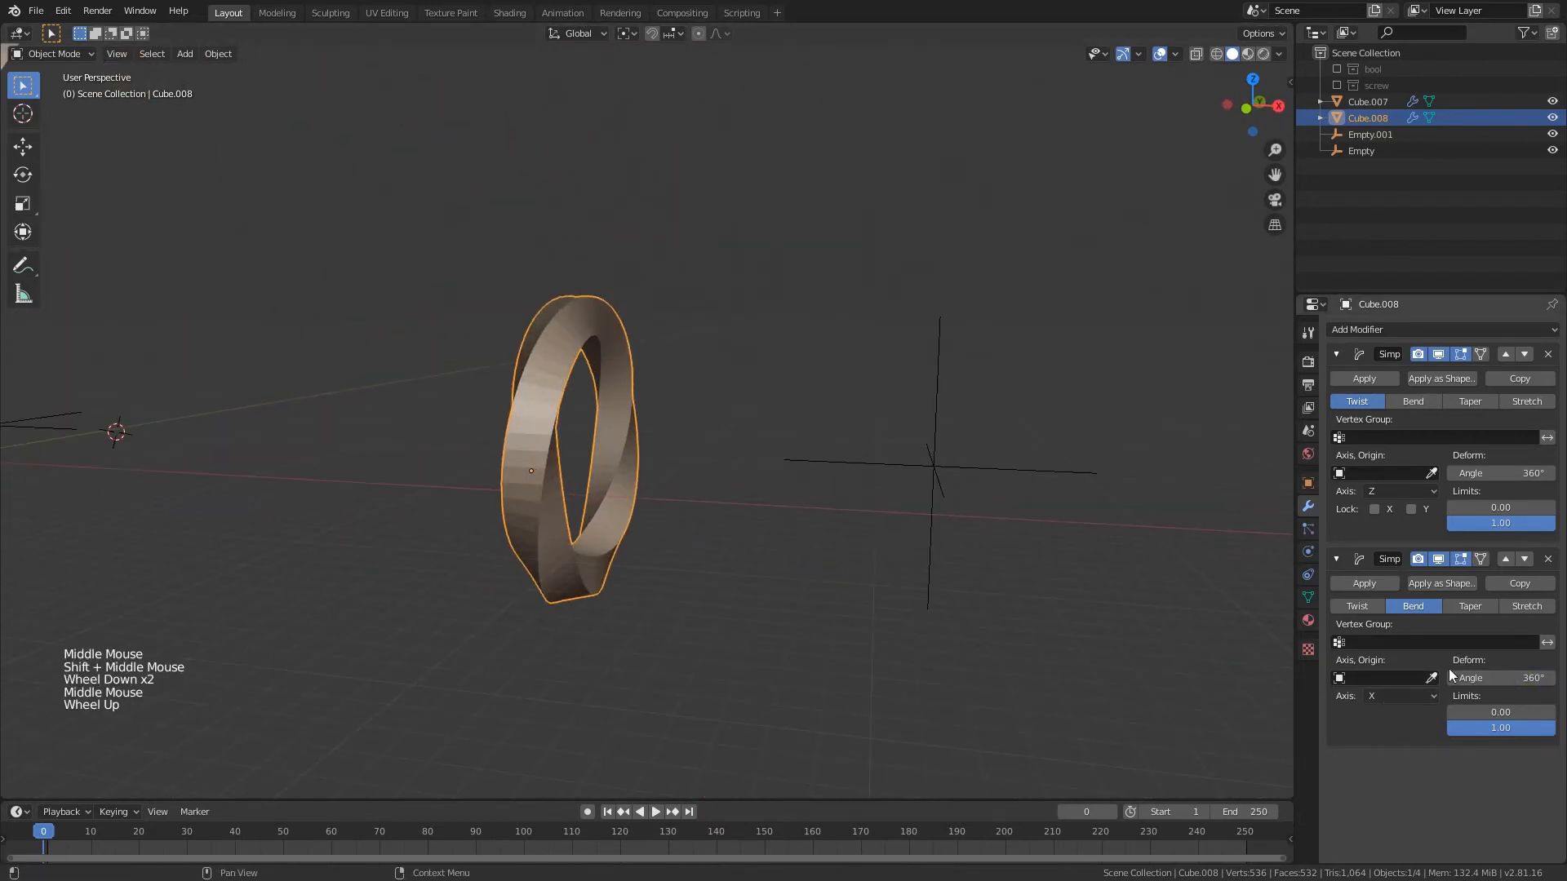
{"action": "left_click", "coordinate": [923, 467]}
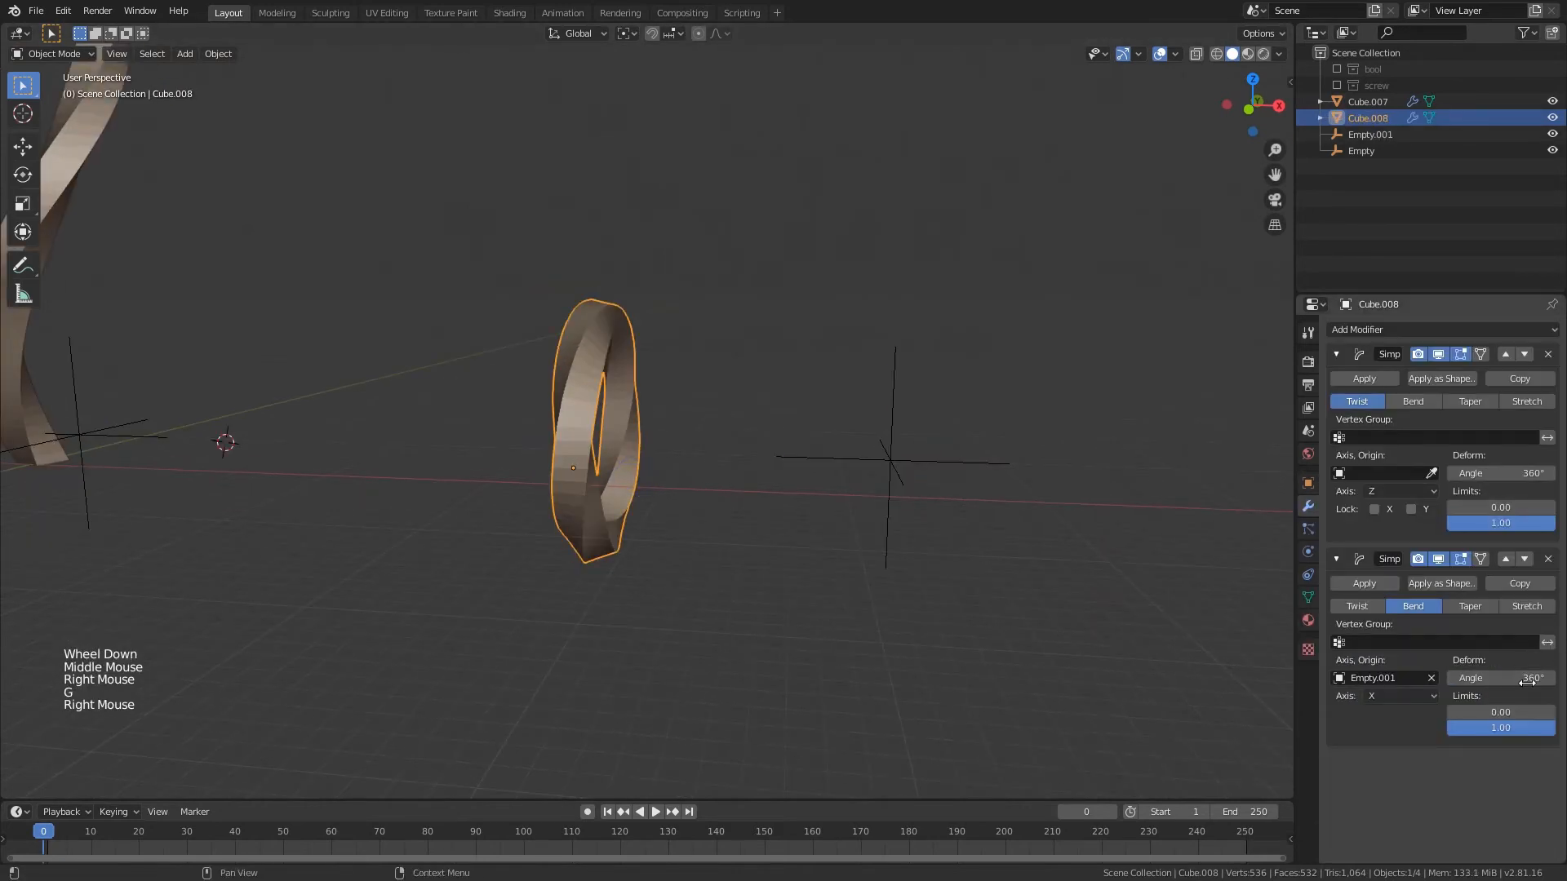
{"action": "left_click_drag", "start_coordinate": [1529, 678], "coordinate": [1371, 678]}
- Try rotating the duplicated empty several times to test its effect on the bend, cancelling the rotation
{"action": "right_click", "coordinate": [875, 458]}
{"action": "key", "text": "r"}
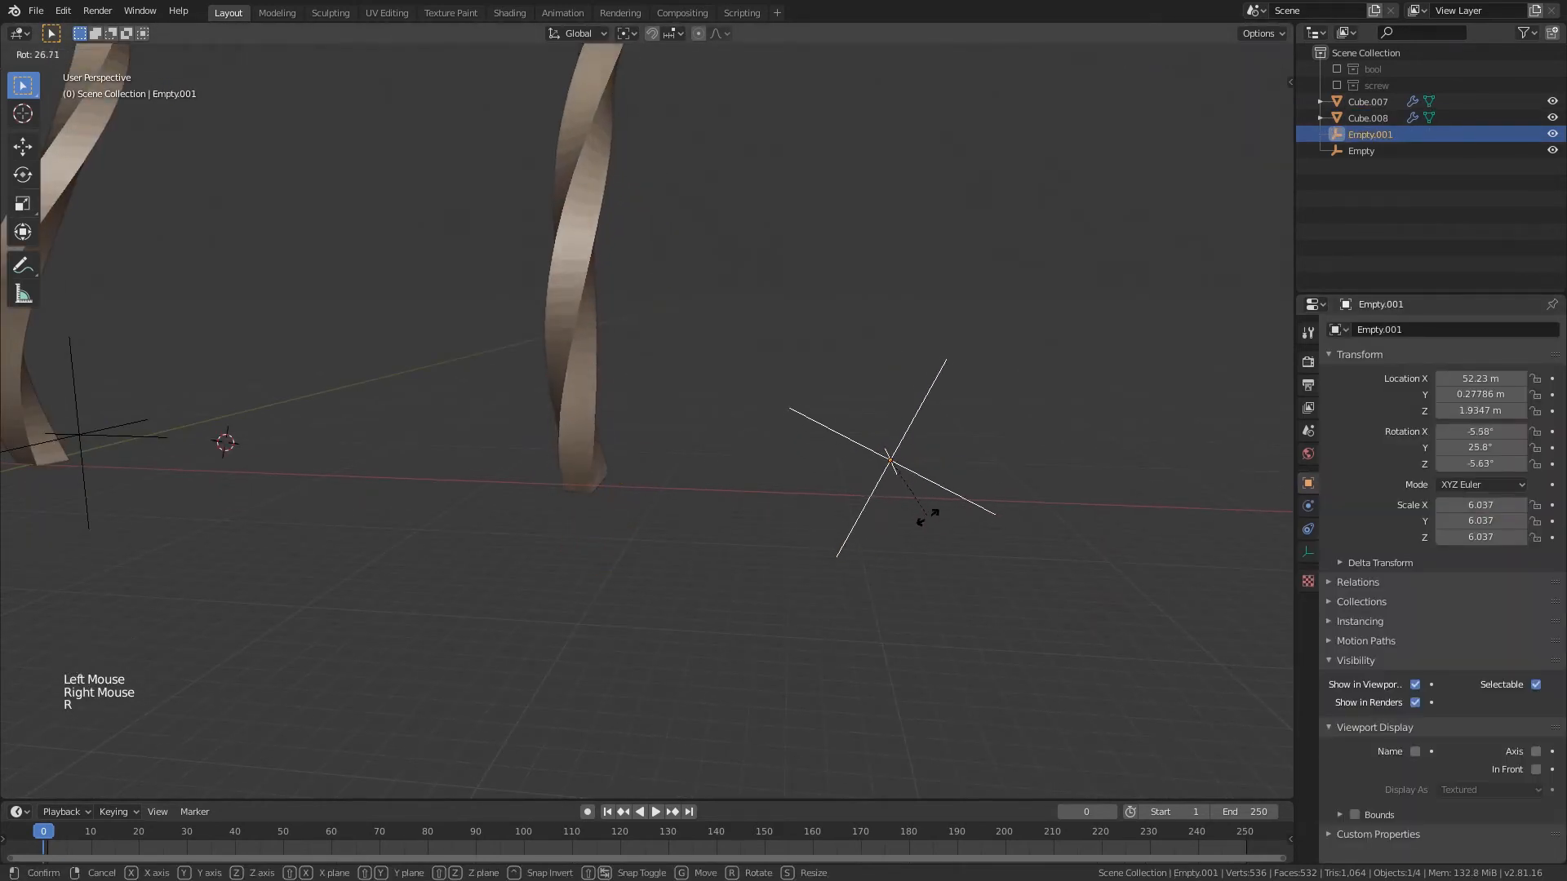
{"action": "scroll", "coordinate": [780, 571], "scroll_direction": "down", "scroll_amount": 3}
{"action": "key", "text": "r"}
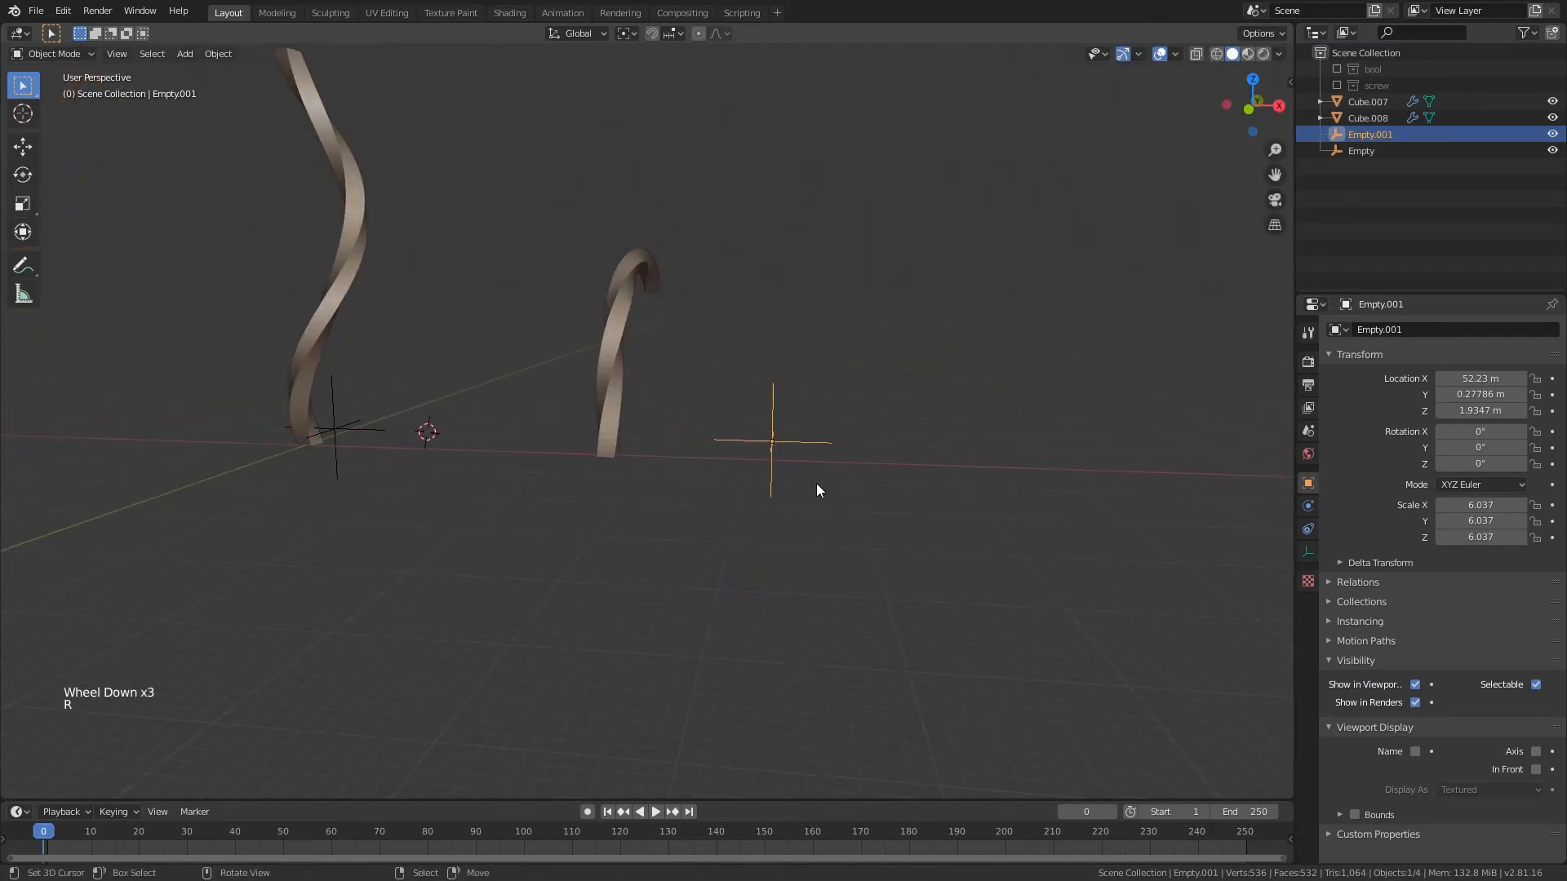
{"action": "key", "text": "r"}
{"action": "key", "text": "r"}
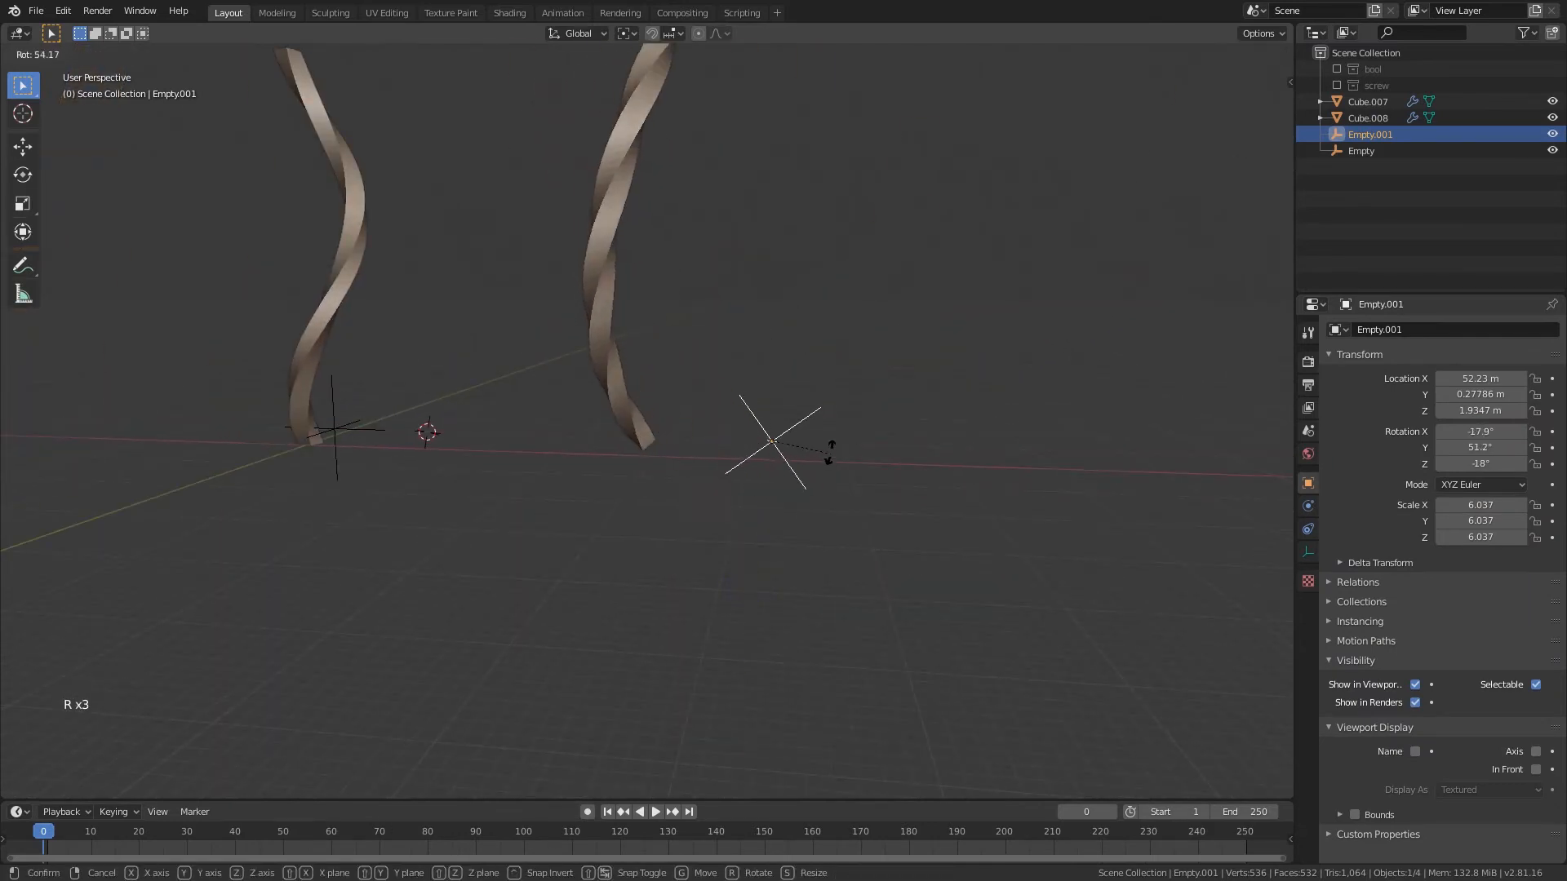
{"action": "key", "text": "Escape"}
- Try moving the duplicated empty to test how its position affects the bent column
{"action": "middle_click_drag", "start_coordinate": [663, 366], "coordinate": [634, 363]}
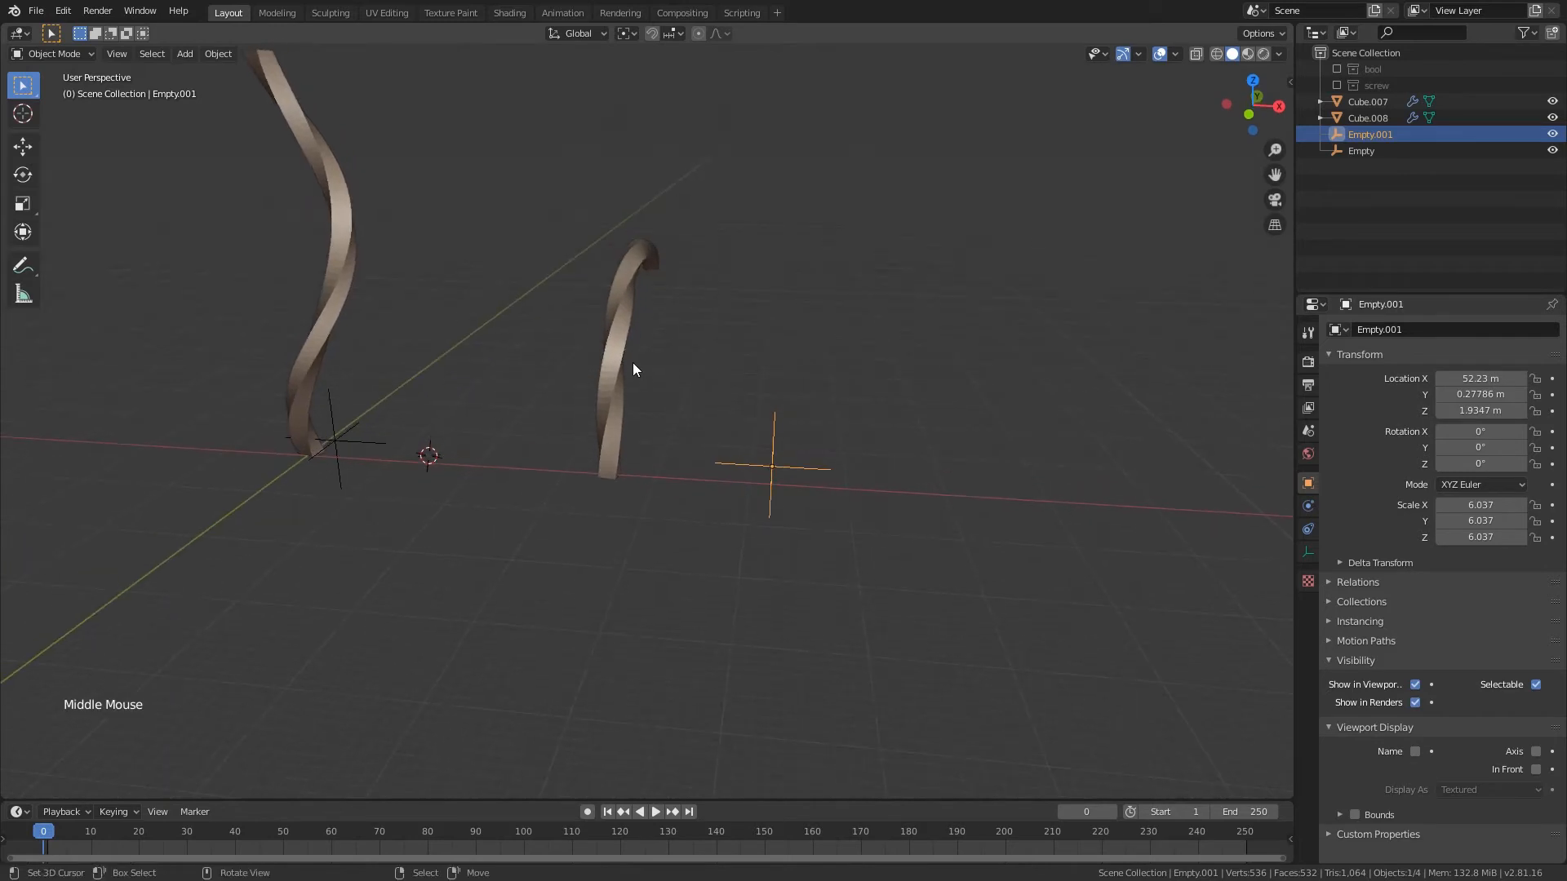
{"action": "right_click", "coordinate": [627, 361]}
{"action": "right_click", "coordinate": [775, 465]}
{"action": "middle_click_drag", "start_coordinate": [777, 466], "coordinate": [624, 335]}
{"action": "scroll", "coordinate": [800, 489], "scroll_direction": "up", "scroll_amount": 1}
{"action": "key", "text": "g"}
{"action": "left_click", "coordinate": [815, 448]}
- Clear Empty.001 as the origin object of the bent column's Bend modifier, leaving its bend angle as it is
{"action": "right_click", "coordinate": [599, 294]}
{"action": "middle_click_drag", "start_coordinate": [734, 399], "coordinate": [897, 416]}
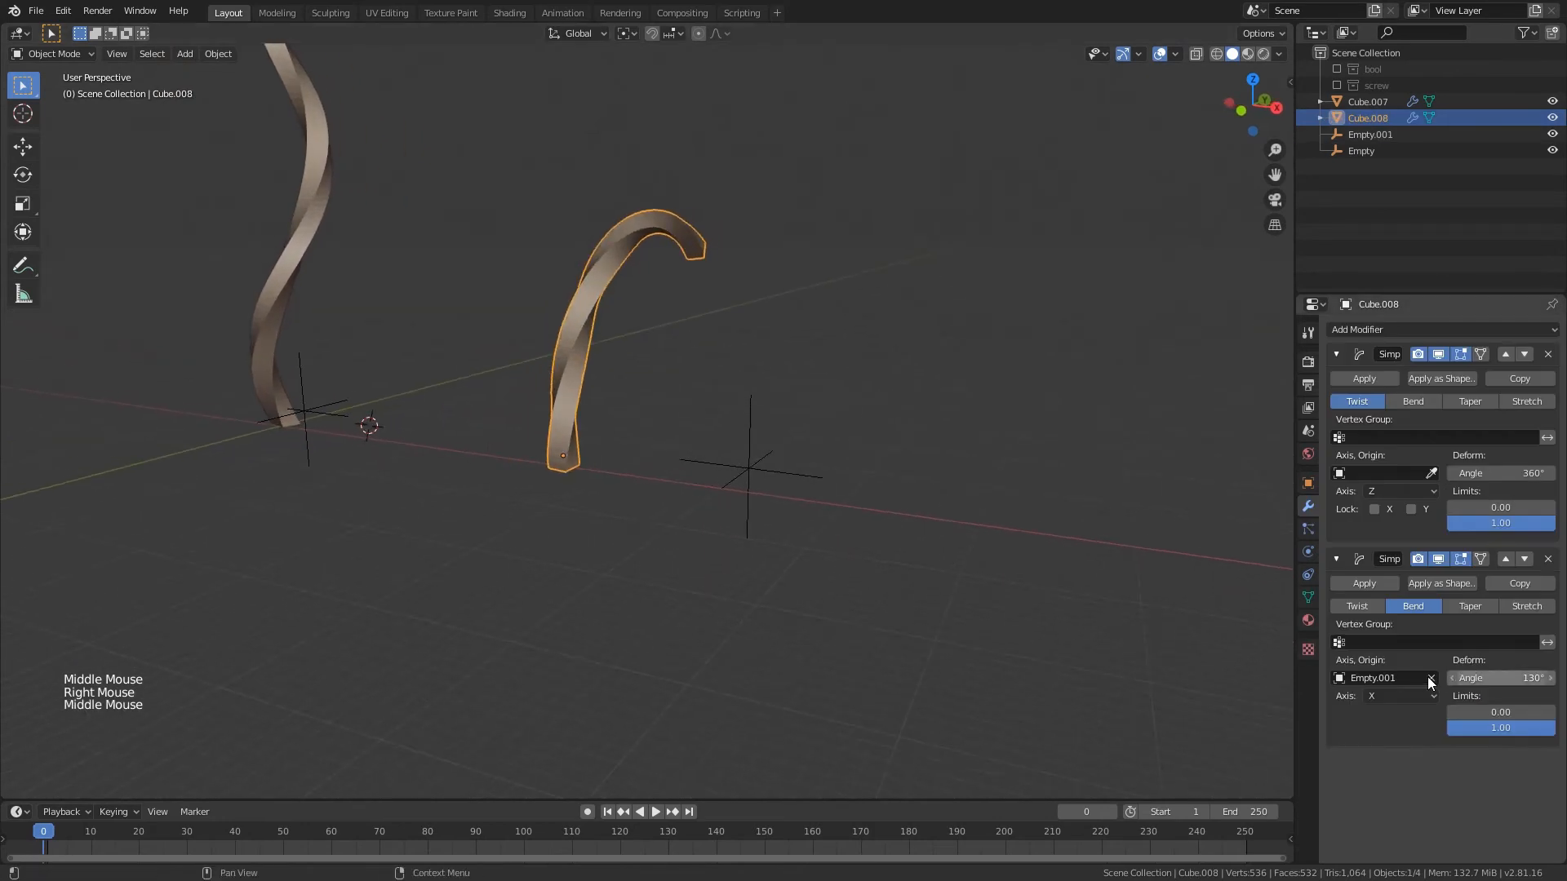
{"action": "left_click", "coordinate": [1431, 678]}
{"action": "middle_click_drag", "start_coordinate": [1061, 571], "coordinate": [1012, 588]}
{"action": "scroll", "coordinate": [1012, 588], "scroll_direction": "up", "scroll_amount": 1}
{"action": "middle_click_drag", "start_coordinate": [1012, 588], "coordinate": [963, 612]}
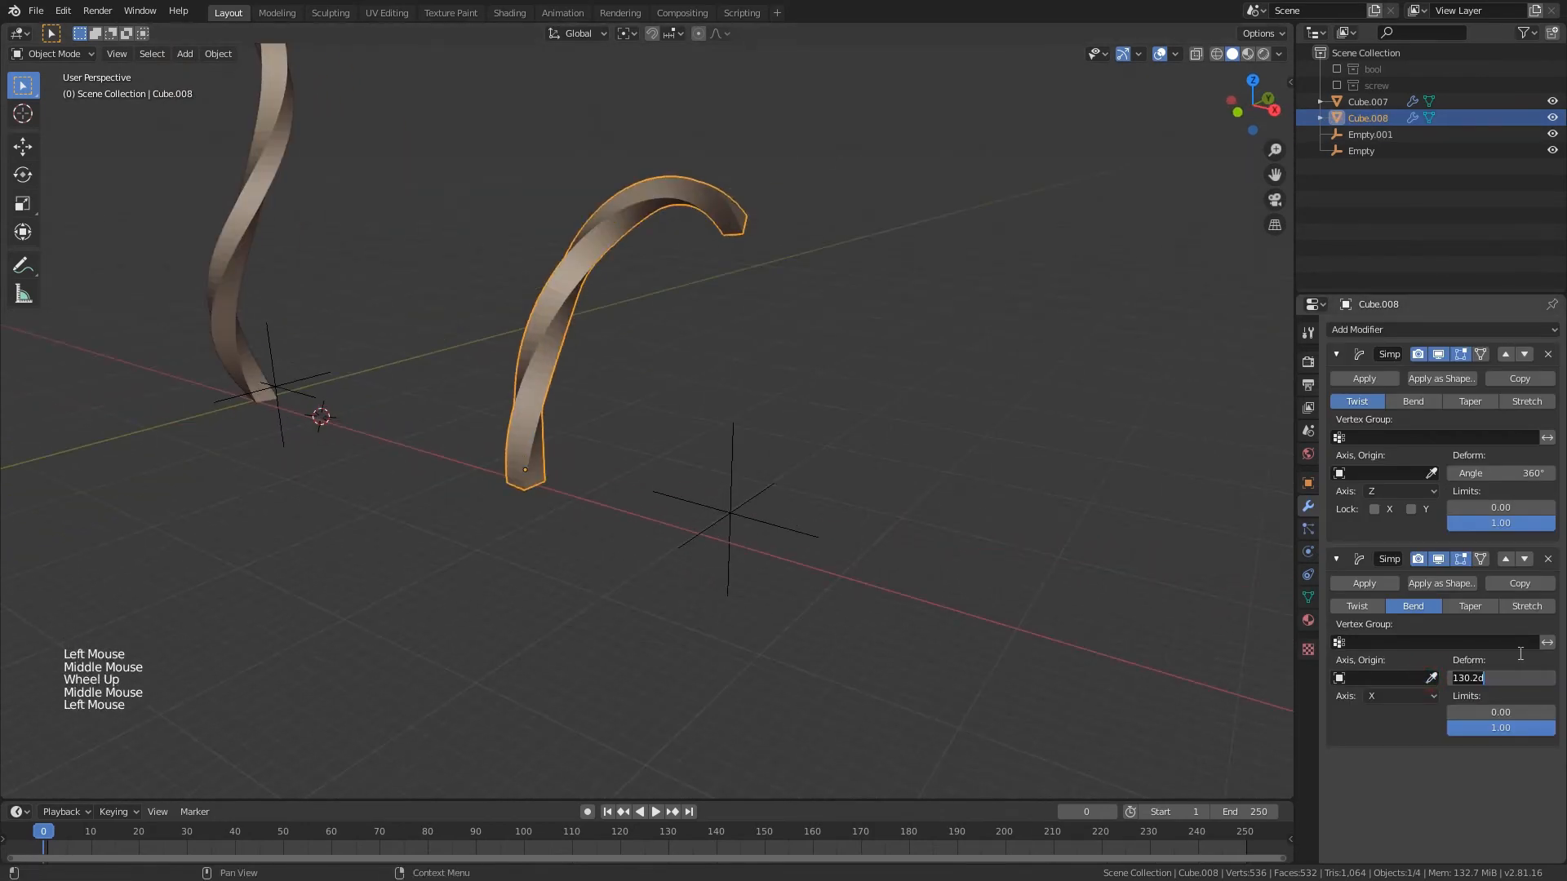
{"action": "right_click", "coordinate": [905, 552]}
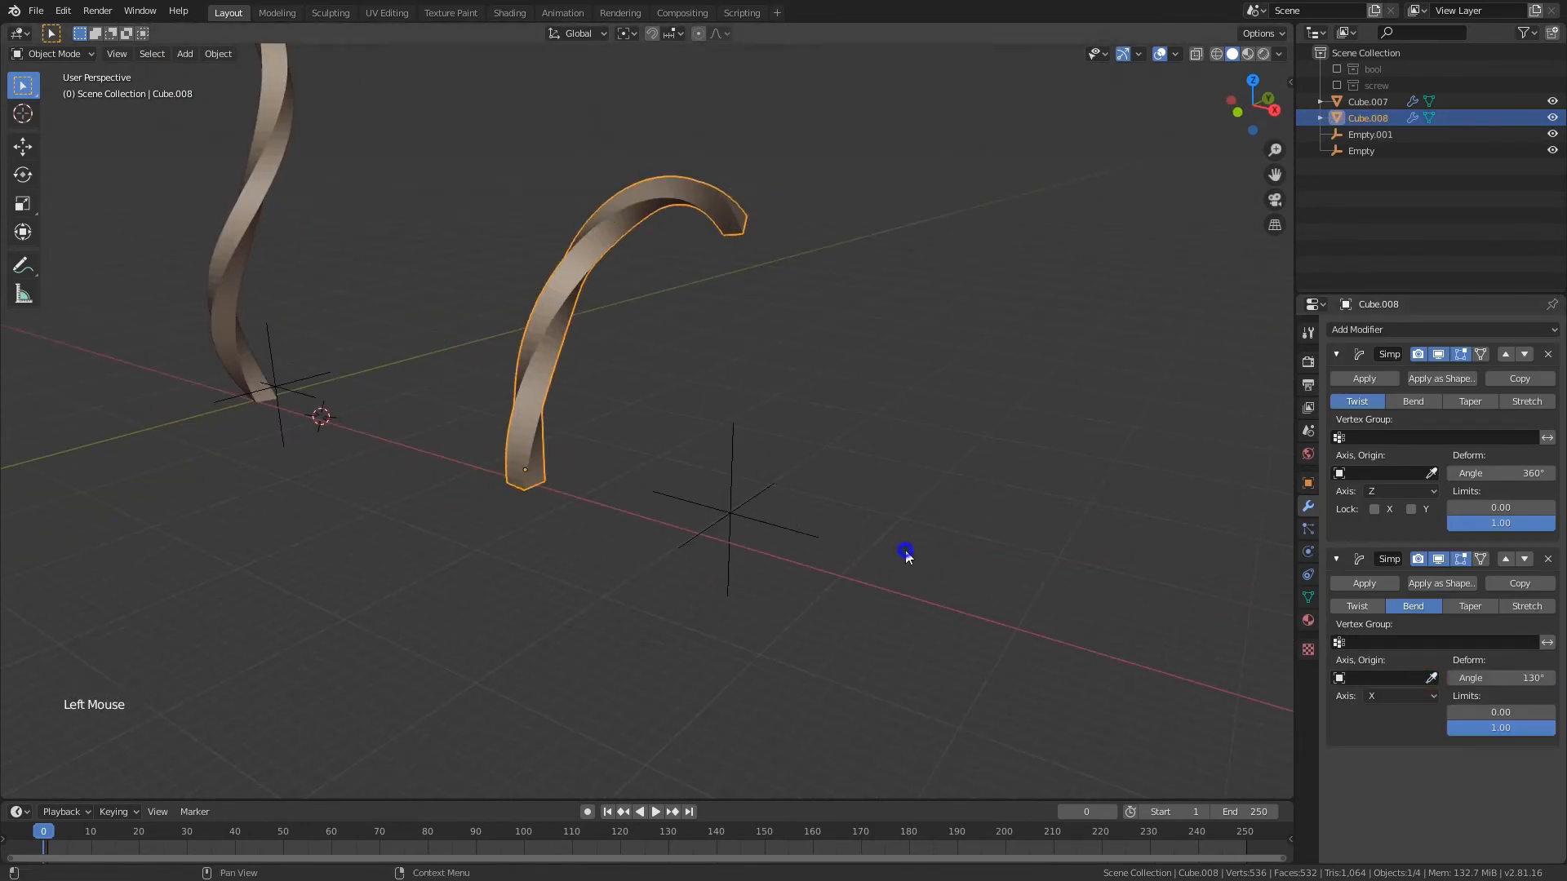
- Try narrowing the Bend modifier's limits on the bent column to 0.25 lower and 0.84 upper
{"action": "middle_click_drag", "start_coordinate": [972, 444], "coordinate": [938, 445]}
{"action": "scroll", "coordinate": [939, 445], "scroll_direction": "up", "scroll_amount": 1}
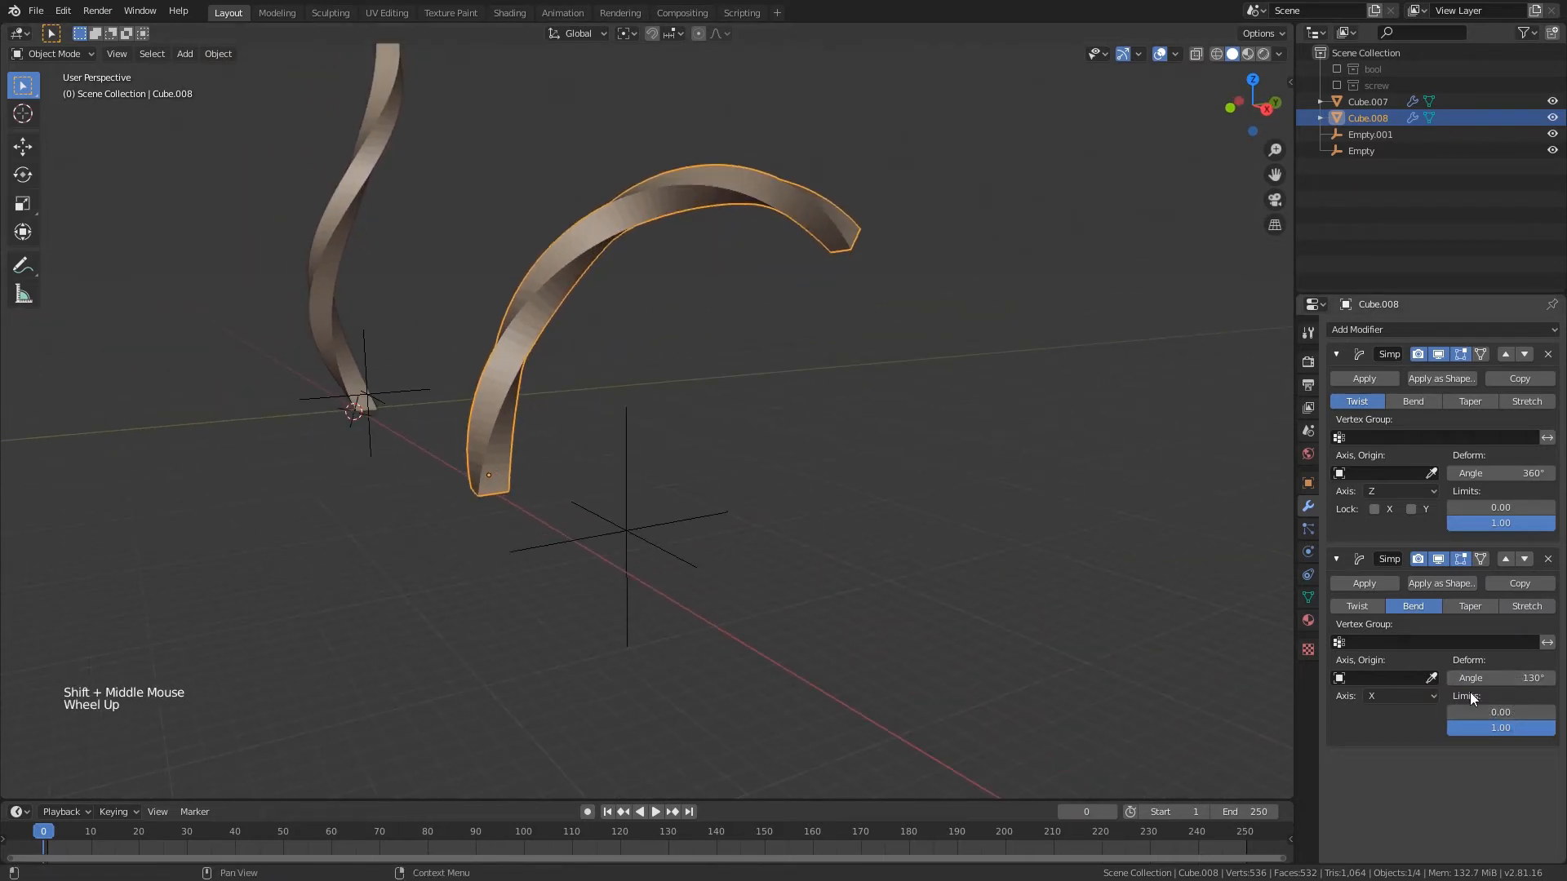
{"action": "left_click_drag", "start_coordinate": [1495, 714], "coordinate": [1451, 719]}
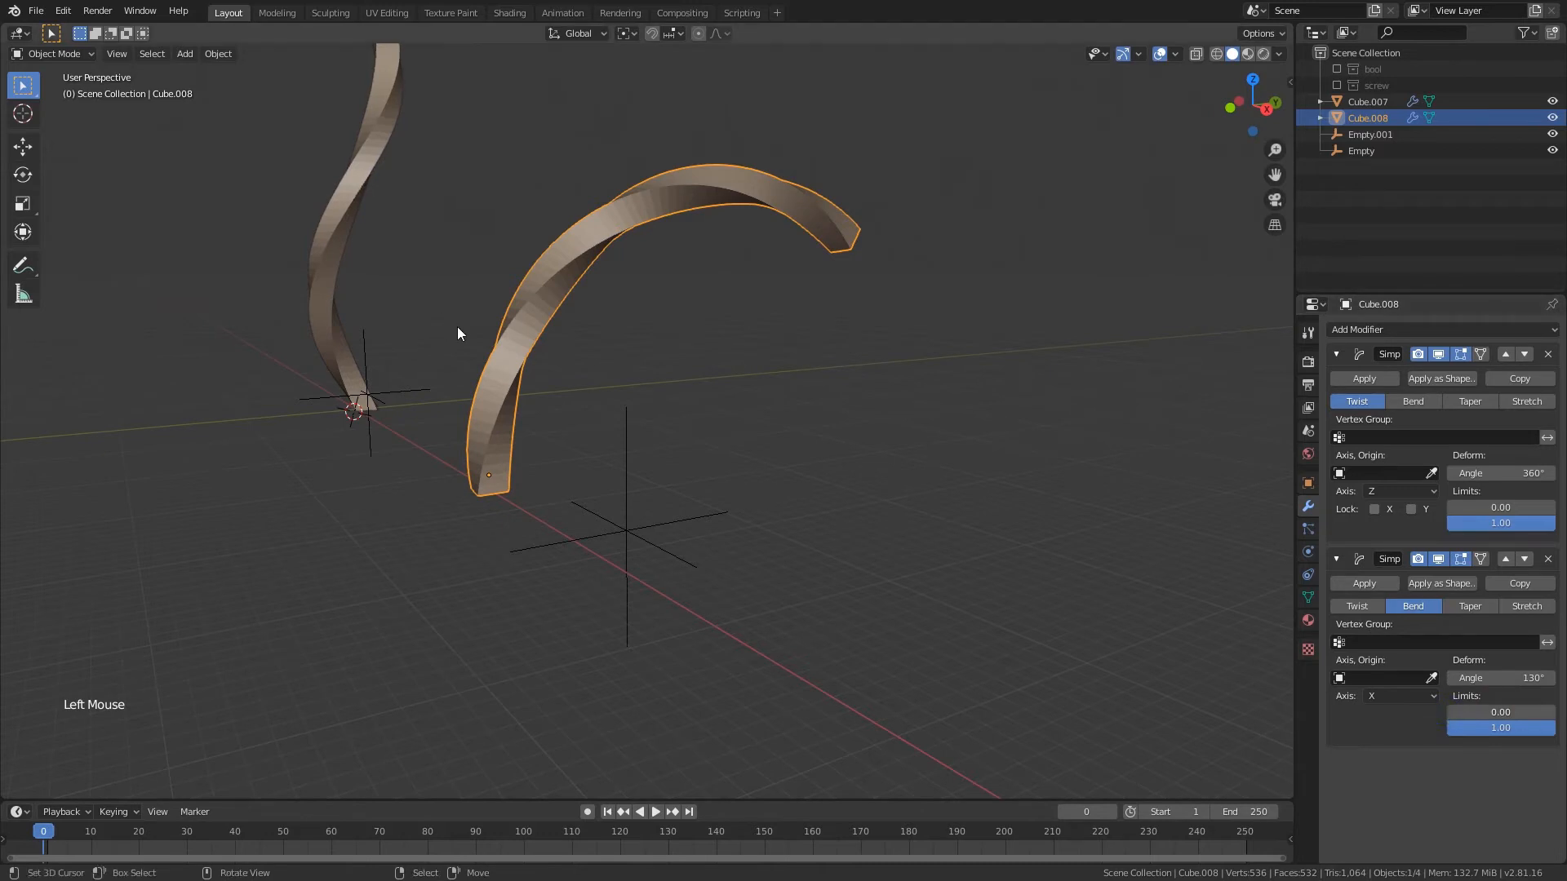
{"action": "middle_click_drag", "start_coordinate": [490, 457], "coordinate": [519, 524]}
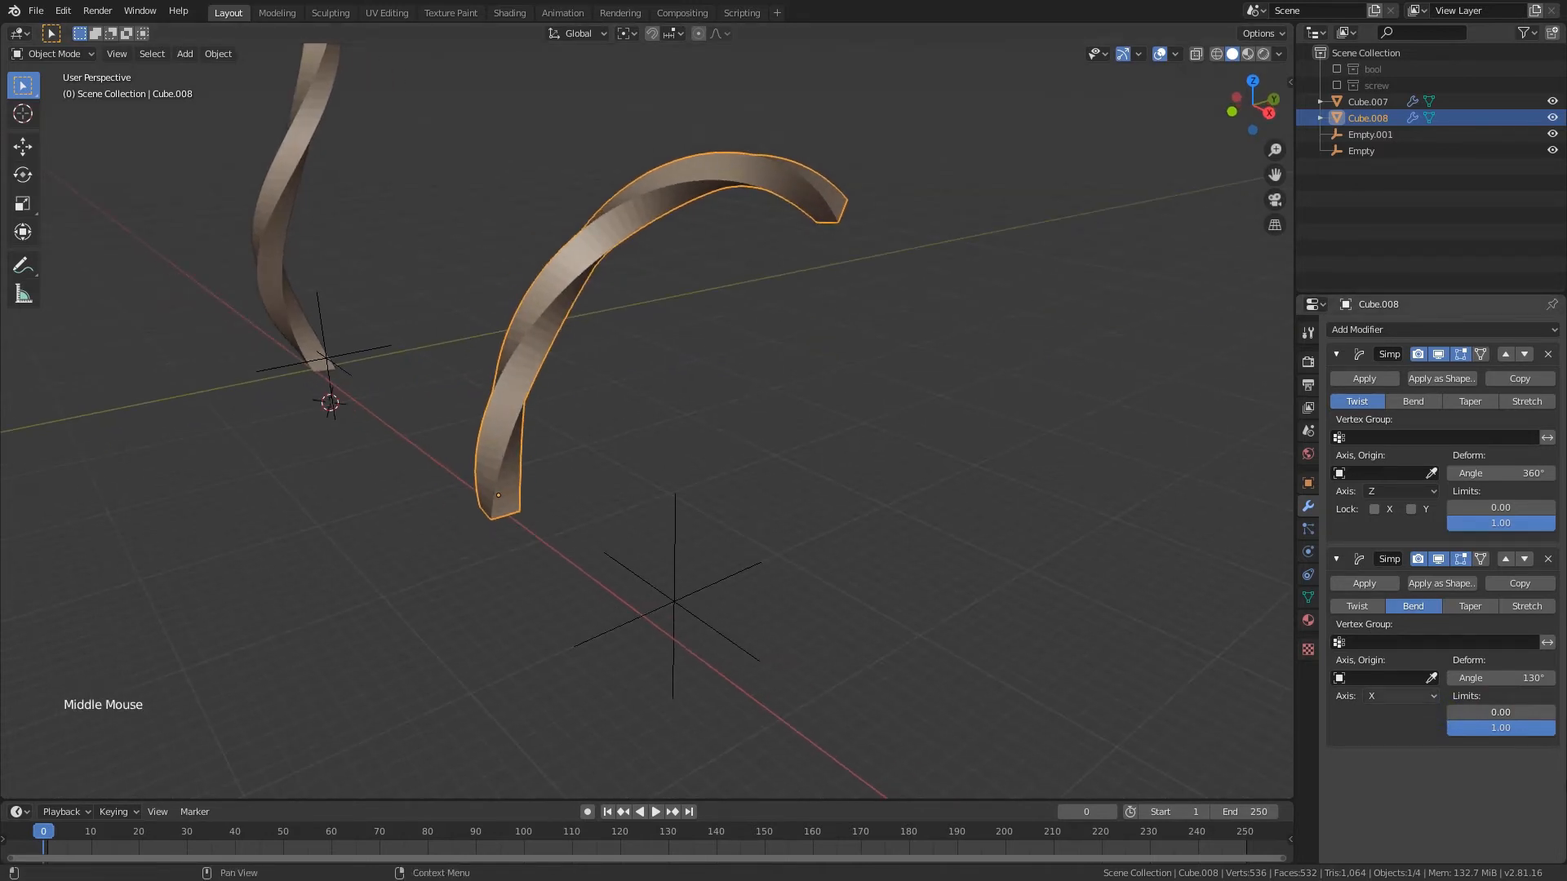
{"action": "left_click_drag", "start_coordinate": [1500, 728], "coordinate": [1470, 713]}
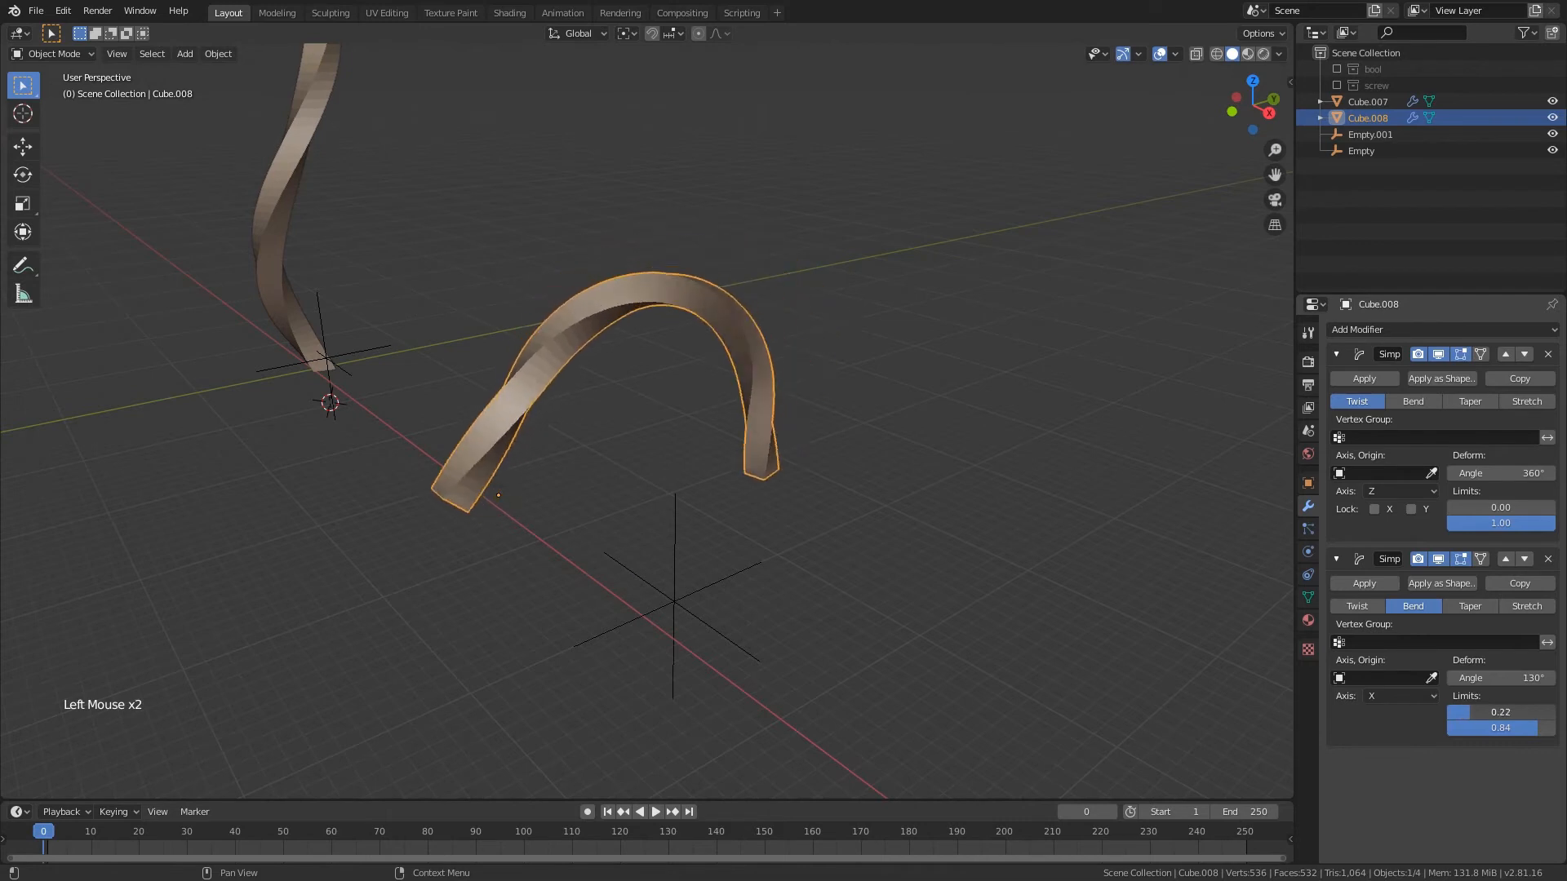
{"action": "left_click_drag", "start_coordinate": [1470, 712], "coordinate": [1479, 713]}
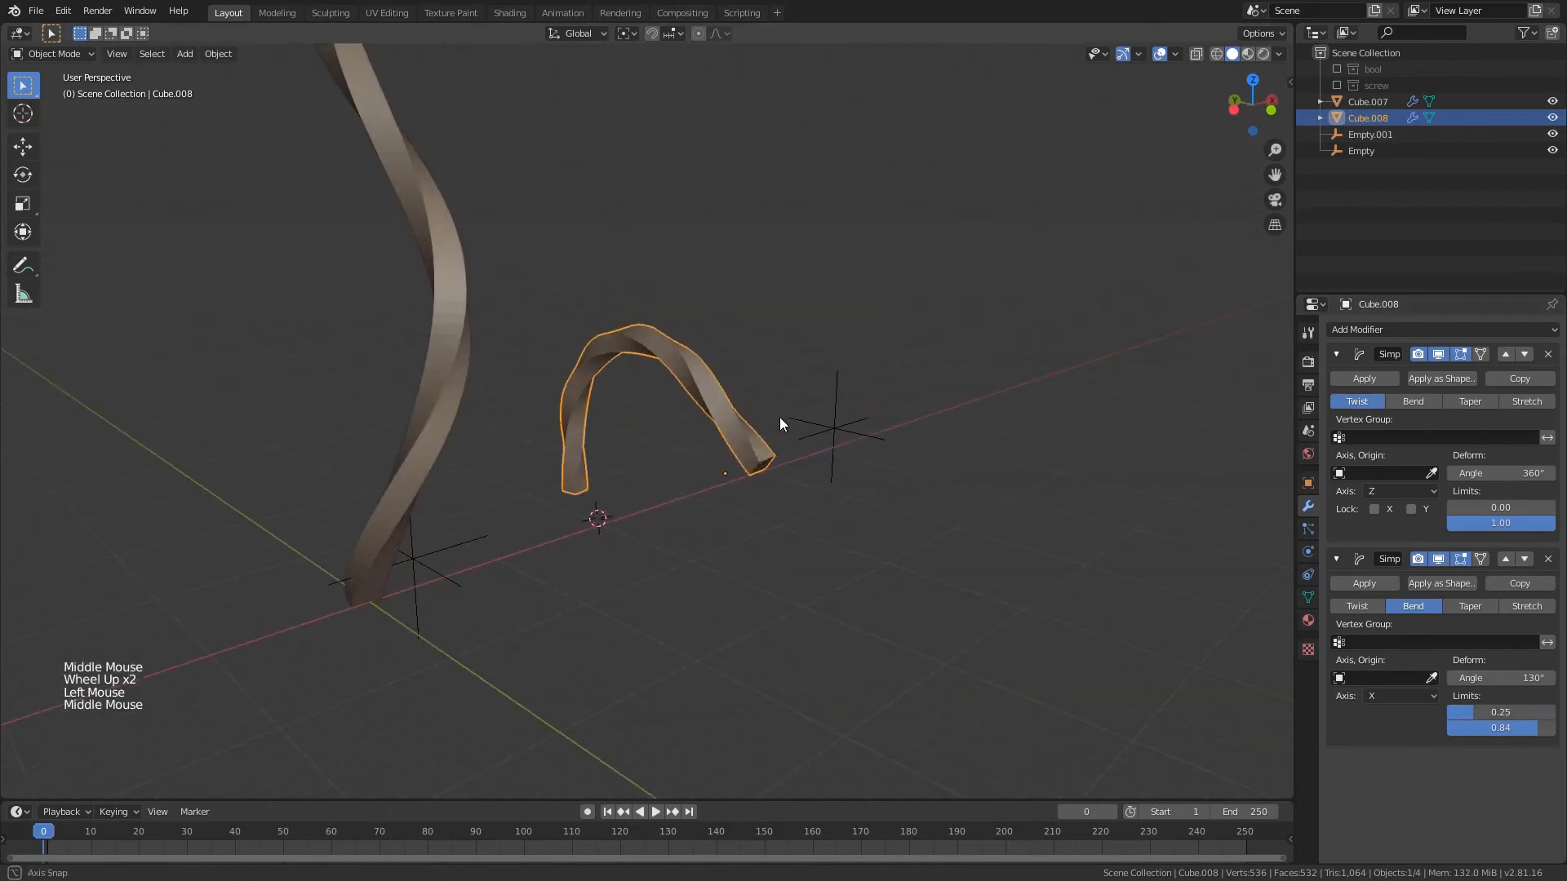
- Try changing the Twist limits of the tall column, Cube.007, with an upper limit of 0.70, and undo the changes
{"action": "middle_click_drag", "start_coordinate": [781, 420], "coordinate": [816, 416]}
{"action": "scroll", "coordinate": [767, 412], "scroll_direction": "down", "scroll_amount": 1}
{"action": "middle_click_drag", "start_coordinate": [612, 408], "coordinate": [635, 336], "text": "shift"}
{"action": "right_click", "coordinate": [589, 326]}
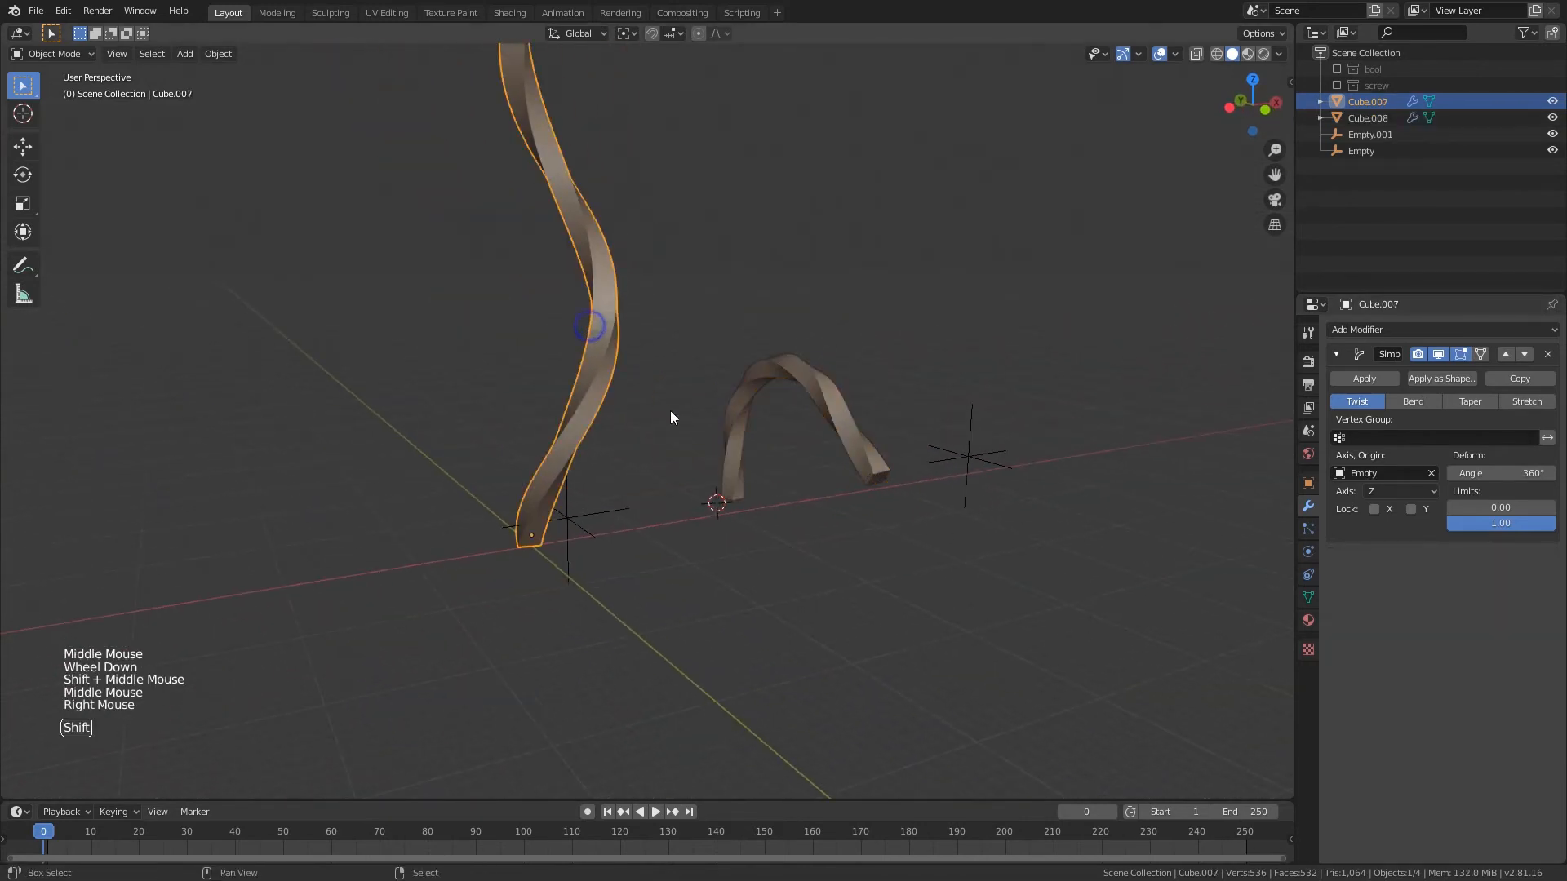
{"action": "middle_click_drag", "start_coordinate": [669, 418], "coordinate": [754, 477], "text": "shift"}
{"action": "scroll", "coordinate": [767, 460], "scroll_direction": "up", "scroll_amount": 1}
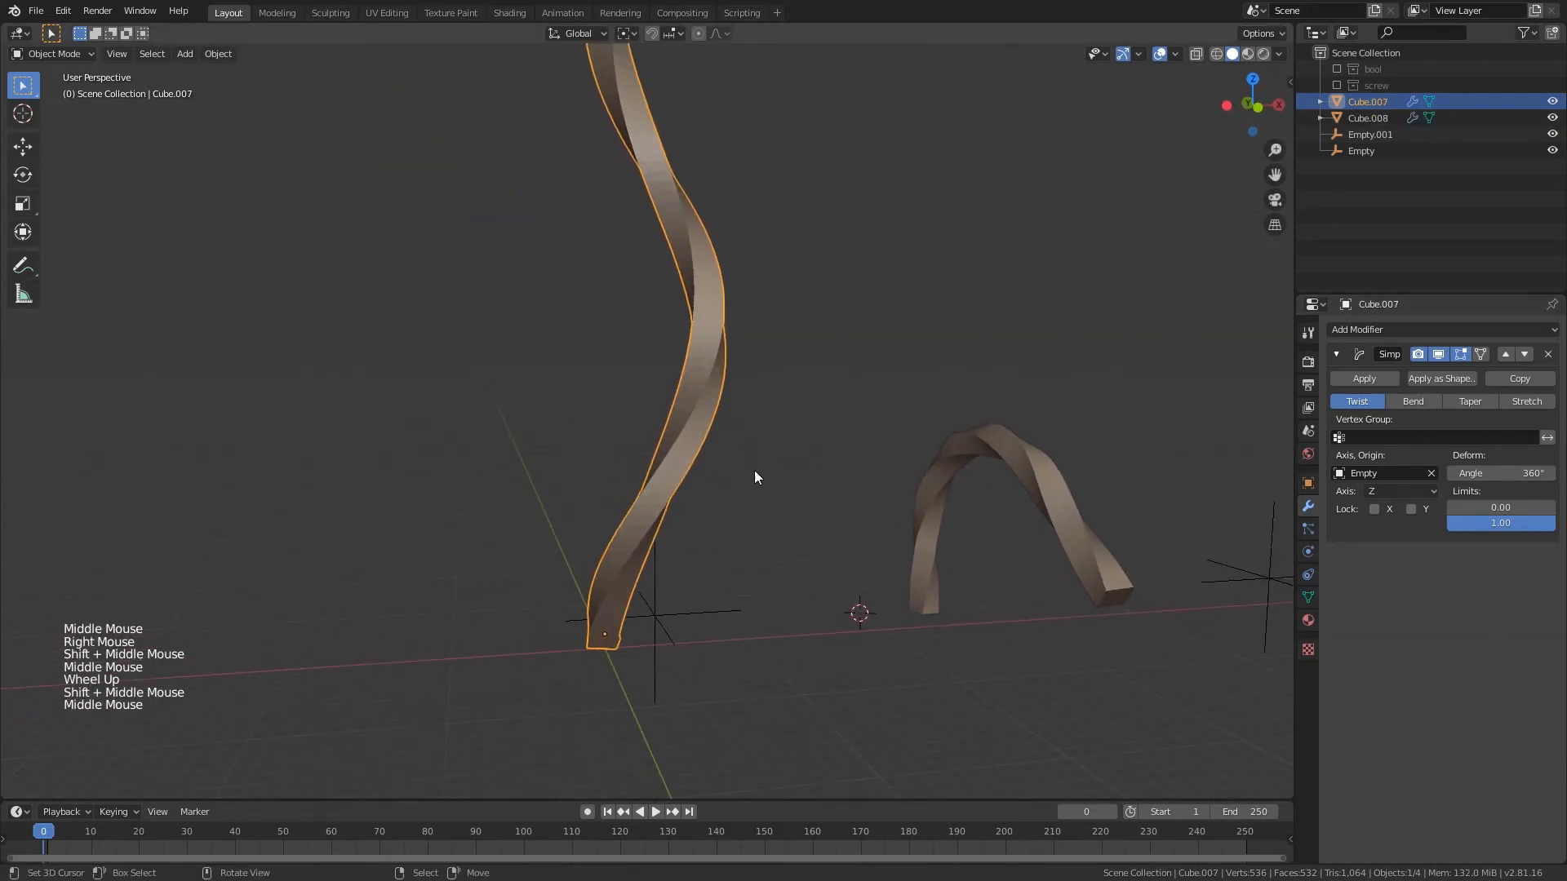
{"action": "left_click_drag", "start_coordinate": [1486, 522], "coordinate": [1458, 523]}
{"action": "scroll", "coordinate": [874, 412], "scroll_direction": "down", "scroll_amount": 1}
{"action": "scroll", "coordinate": [874, 413], "scroll_direction": "down", "scroll_amount": 1}
{"action": "middle_click_drag", "start_coordinate": [874, 413], "coordinate": [874, 444], "text": "shift"}
{"action": "left_click_drag", "start_coordinate": [1530, 504], "coordinate": [1551, 529]}
{"action": "middle_click_drag", "start_coordinate": [602, 566], "coordinate": [659, 497]}
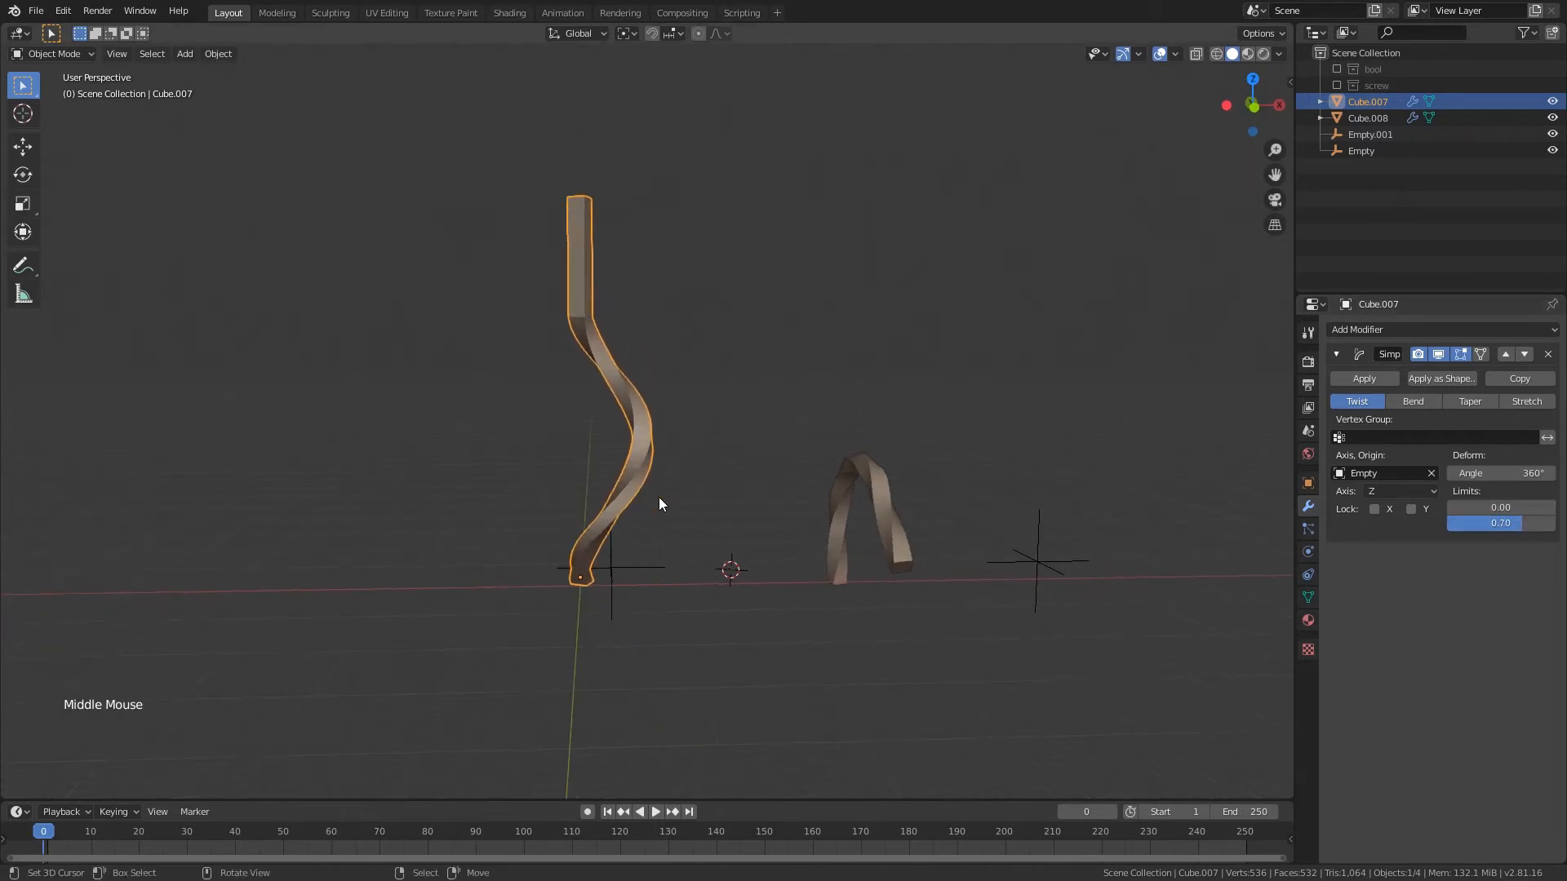
{"action": "scroll", "coordinate": [508, 263], "scroll_direction": "up", "scroll_amount": 2}
{"action": "mouse_move", "coordinate": [1518, 507]}
{"action": "left_mouse_down"}
{"action": "mouse_move", "coordinate": [1544, 506]}
{"action": "mouse_move", "coordinate": [1523, 507]}
{"action": "left_mouse_up"}
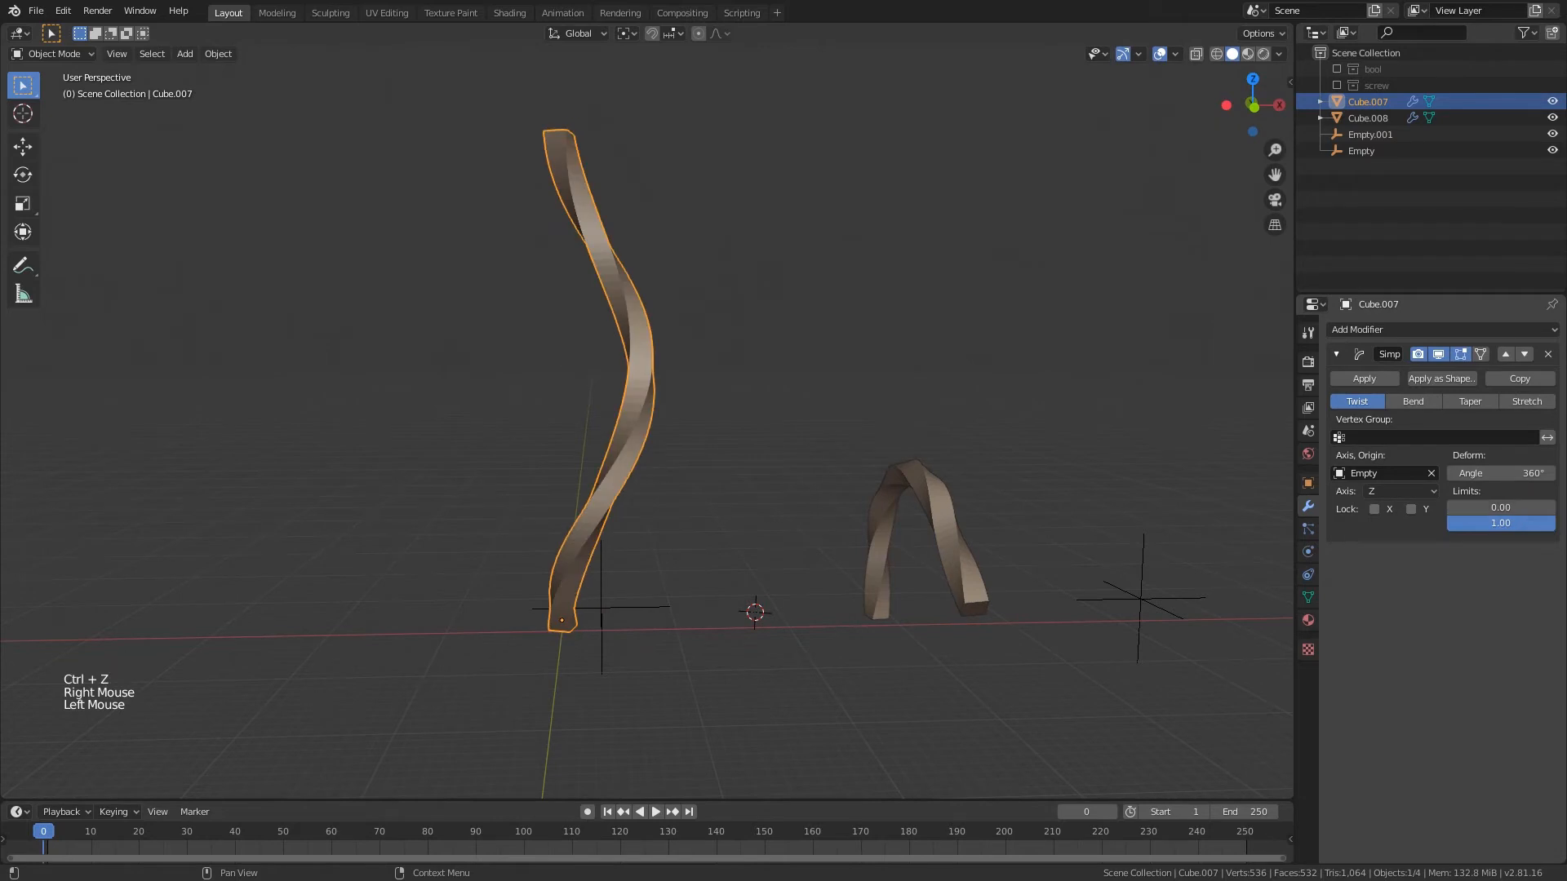
- Save the file and set the bend angle of the short arched column, Cube.008, to 360°
{"action": "middle_click_drag", "start_coordinate": [726, 433], "coordinate": [914, 489]}
{"action": "key", "text": "ctrl+s"}
{"action": "right_click", "coordinate": [772, 428]}
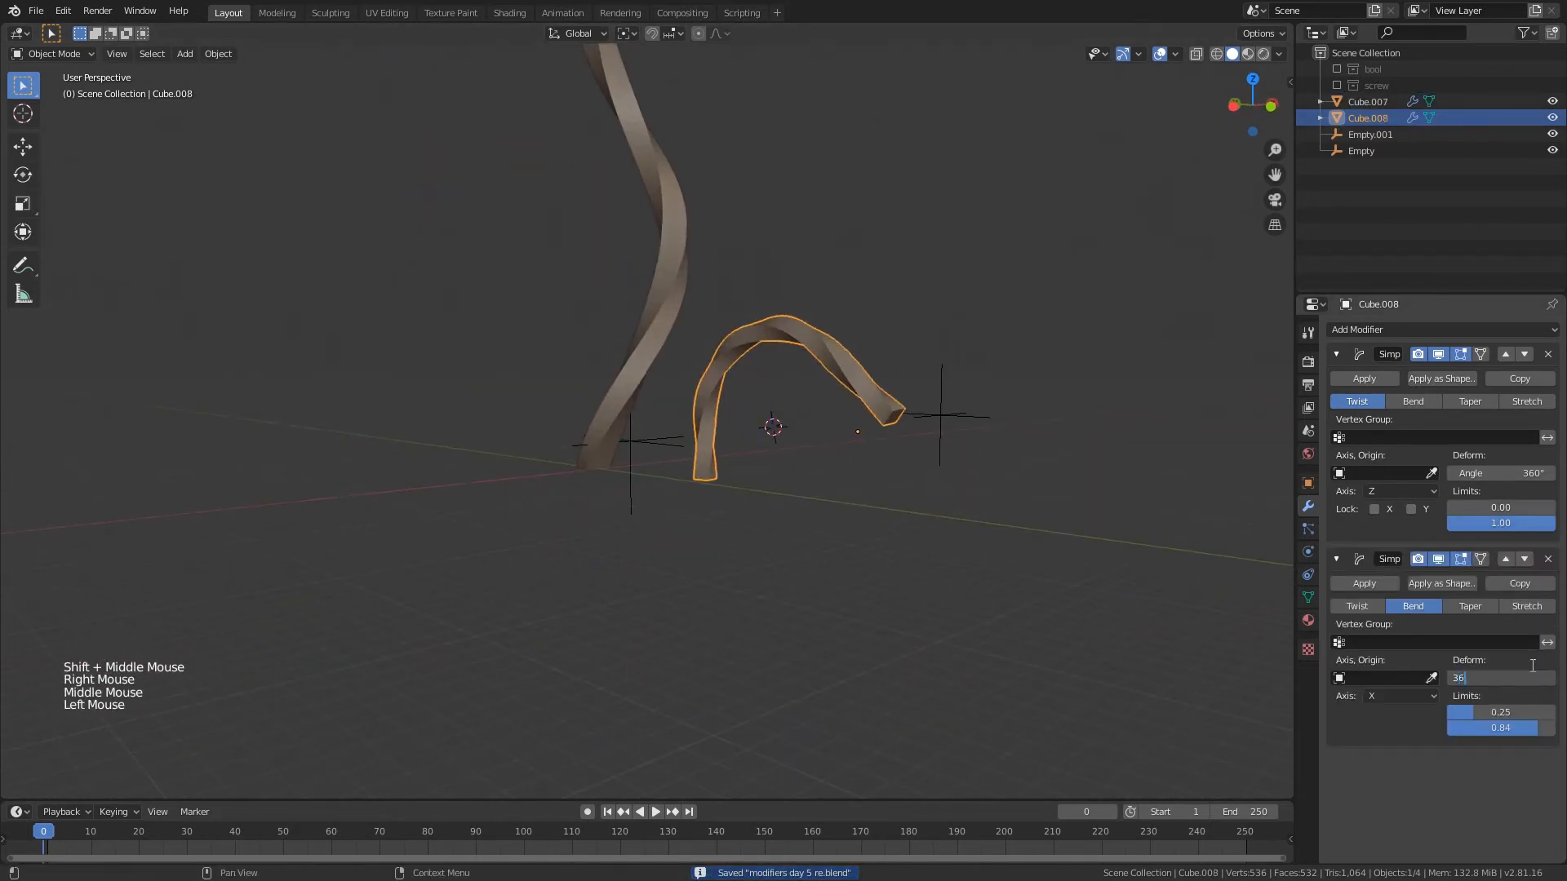
{"action": "type", "text": "0"}
{"action": "key", "text": "Return"}
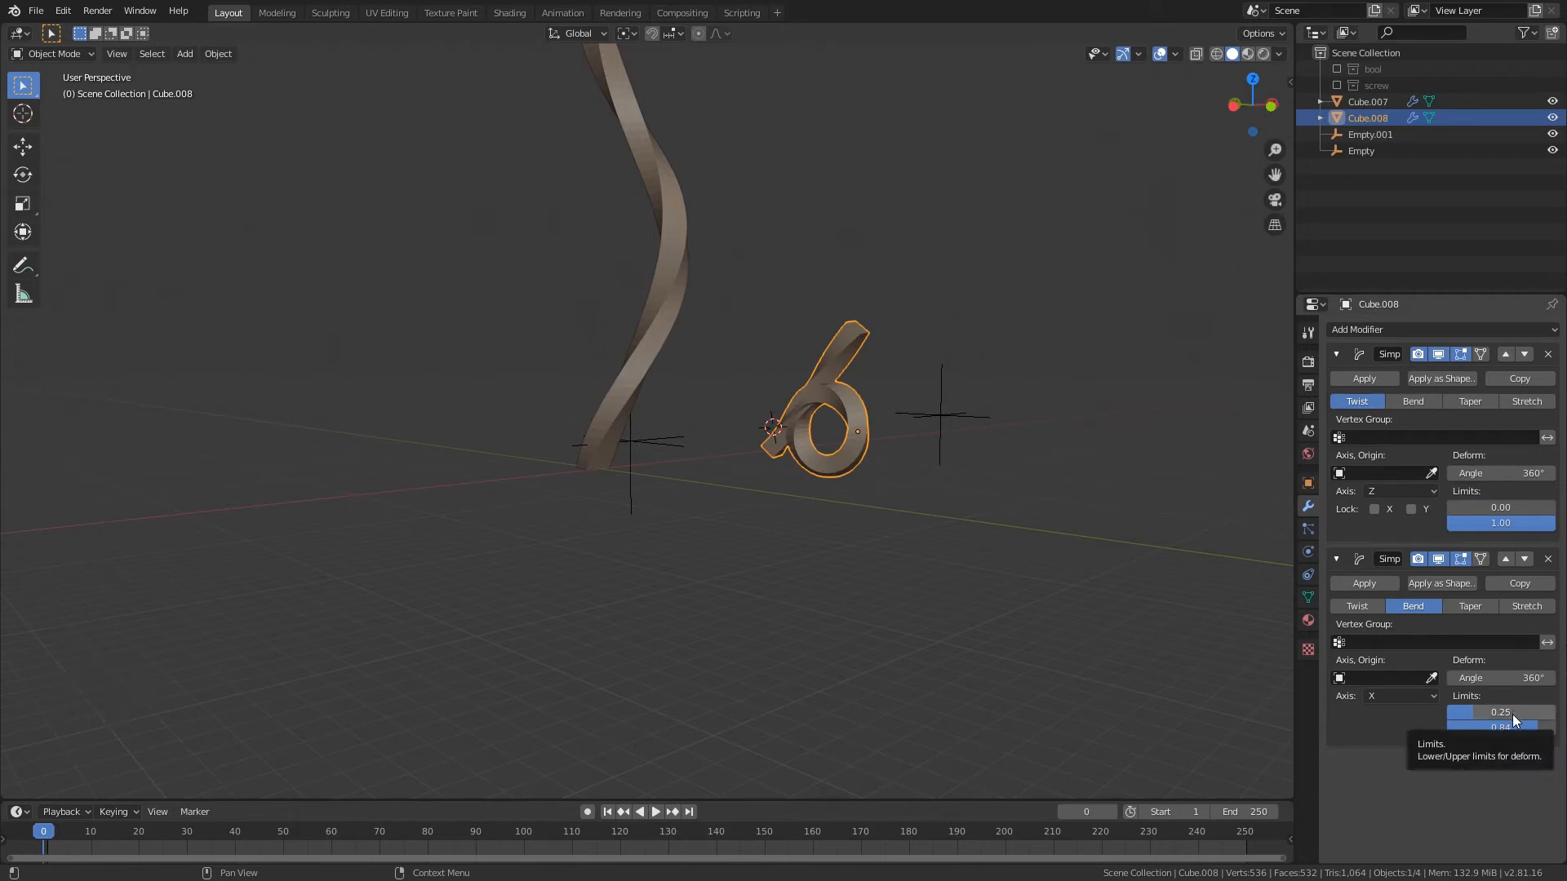
- Reset the Bend modifier's limits to 0.00 lower and 1.00 upper, and save the file
{"action": "key", "text": "BackSpace"}
{"action": "type", "text": "1"}
{"action": "key", "text": "Return"}
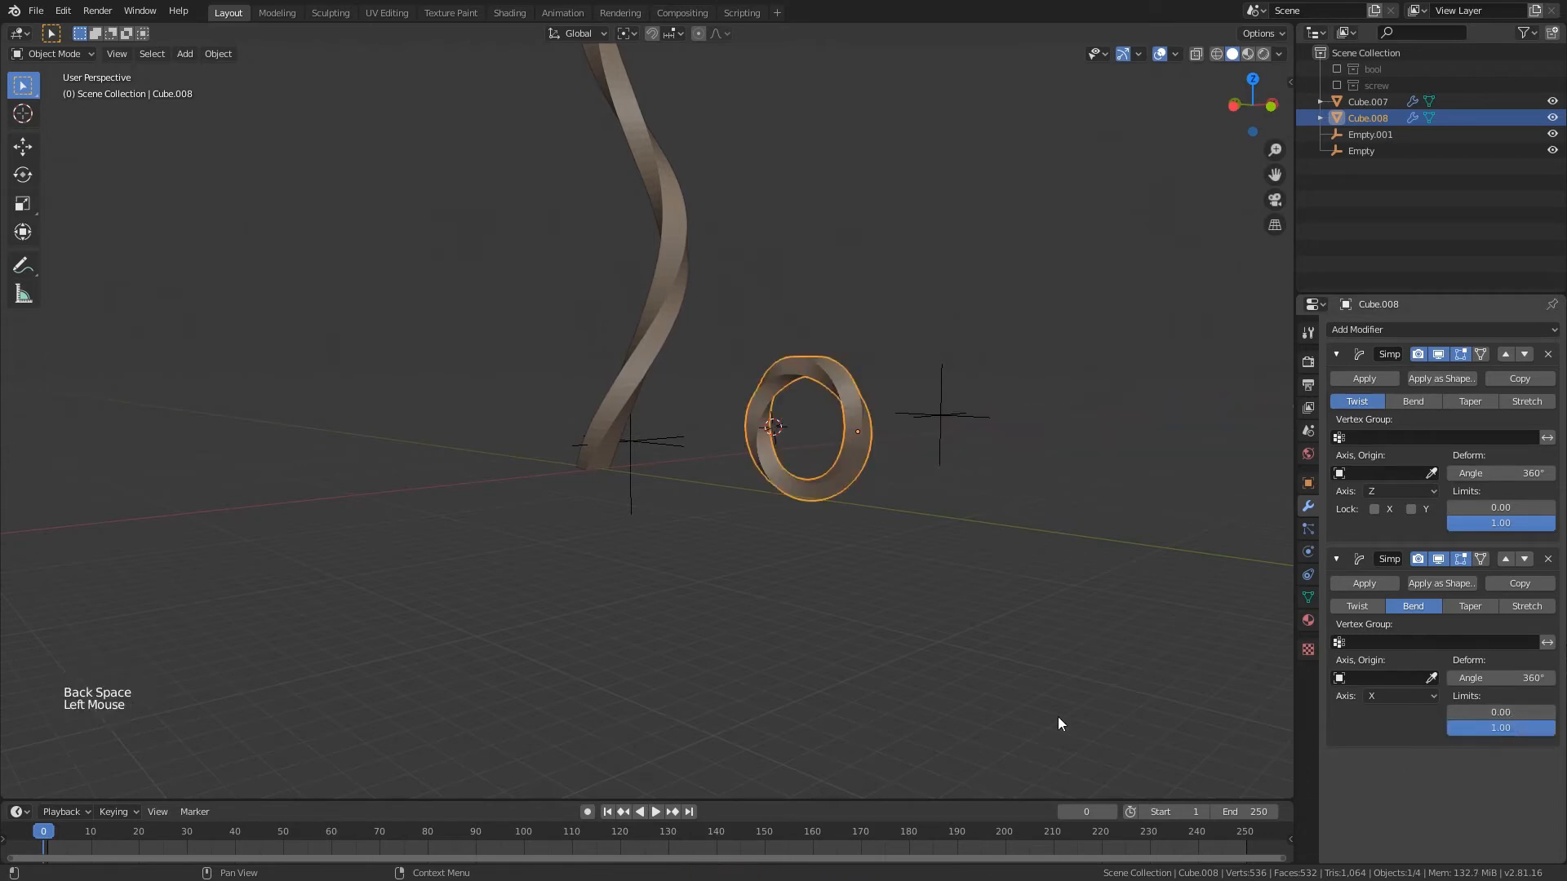
{"action": "middle_click_drag", "start_coordinate": [1060, 724], "coordinate": [666, 454]}
{"action": "scroll", "coordinate": [623, 448], "scroll_direction": "up", "scroll_amount": 2}
{"action": "key", "text": "ctrl+s"}
{"action": "scroll", "coordinate": [668, 452], "scroll_direction": "down", "scroll_amount": 2}
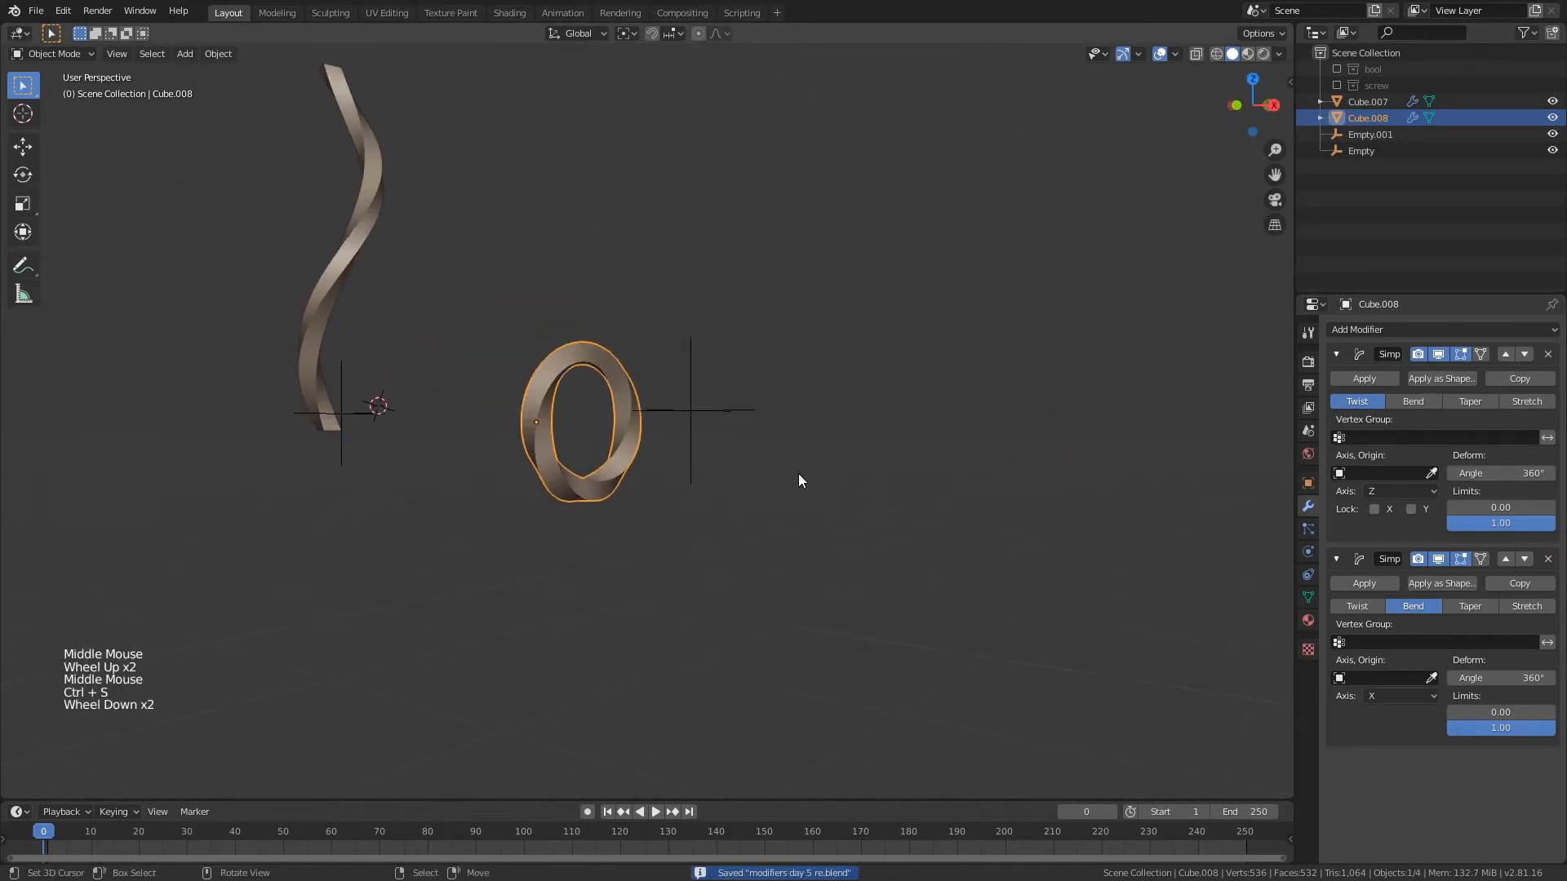
- Save the file and scale the twisted ring up uniformly by a factor of 1.680
{"action": "middle_click_drag", "start_coordinate": [799, 480], "coordinate": [987, 535], "text": "shift"}
{"action": "scroll", "coordinate": [987, 535], "scroll_direction": "up", "scroll_amount": 1}
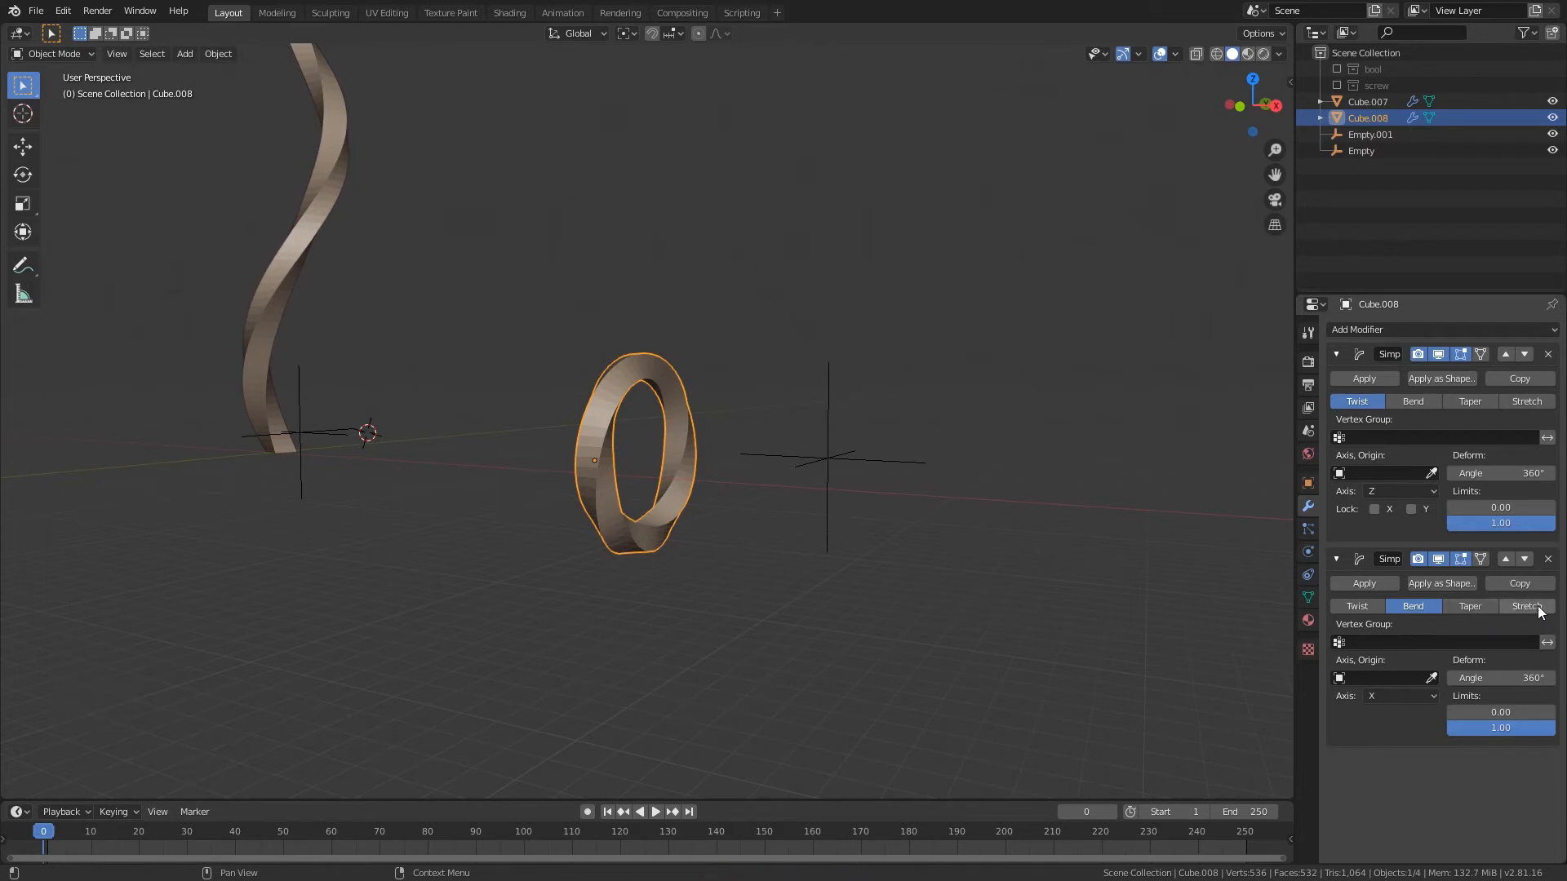
{"action": "key", "text": "ctrl+s"}
{"action": "key", "text": "g"}
{"action": "middle_click_drag", "start_coordinate": [709, 506], "coordinate": [777, 512]}
{"action": "key", "text": "s"}
{"action": "left_click", "coordinate": [772, 508]}
- Try rotating the twisted ring by 90° in the current view and undo the rotation
{"action": "type", "text": "r"}
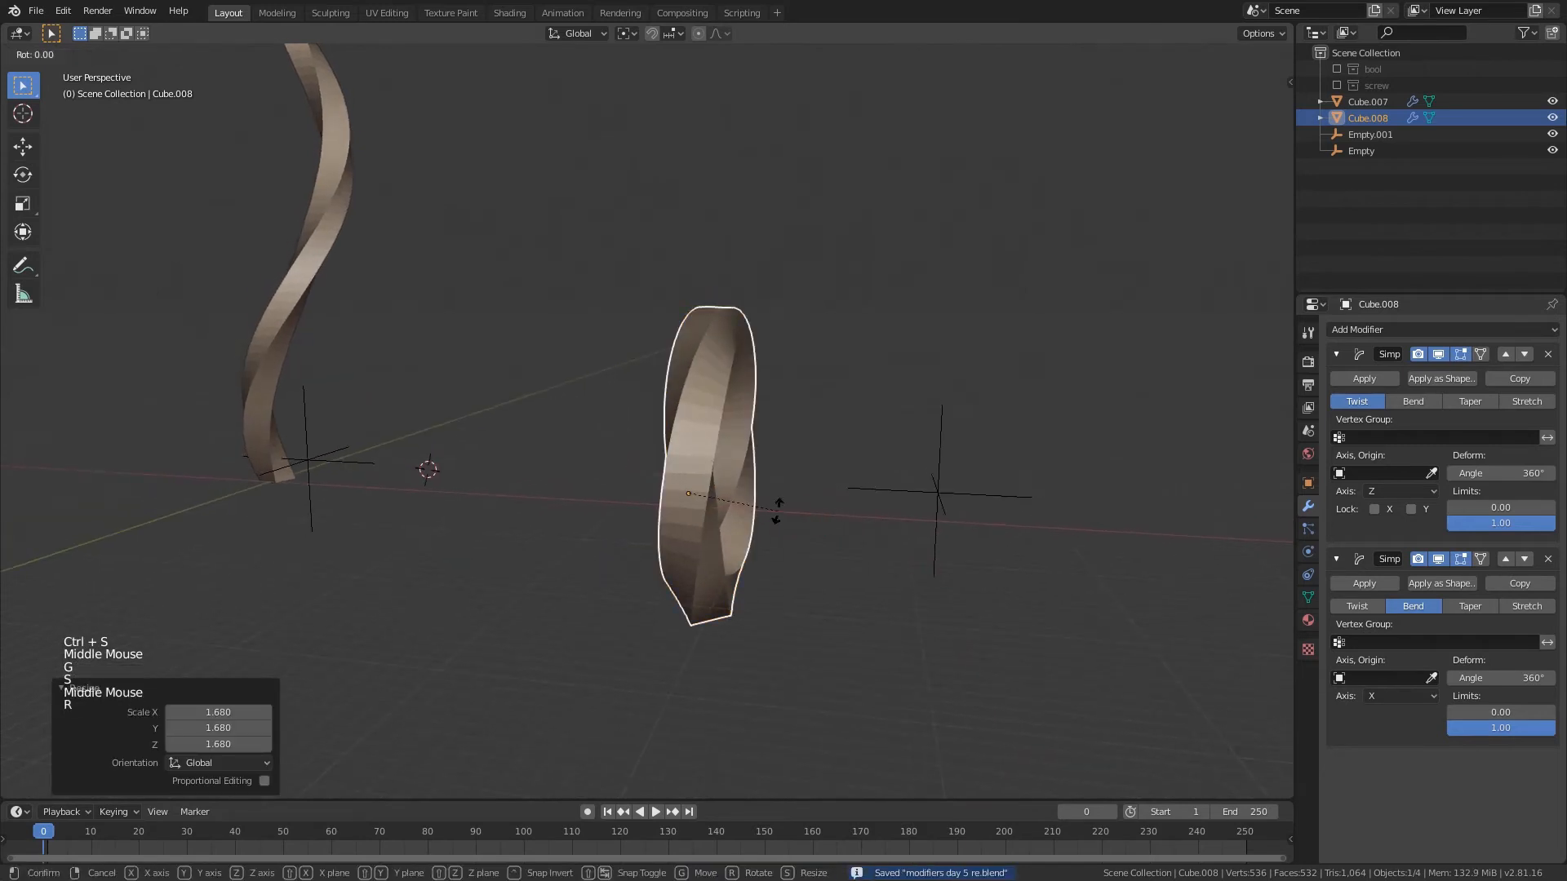
{"action": "type", "text": "90"}
{"action": "key", "text": "Return"}
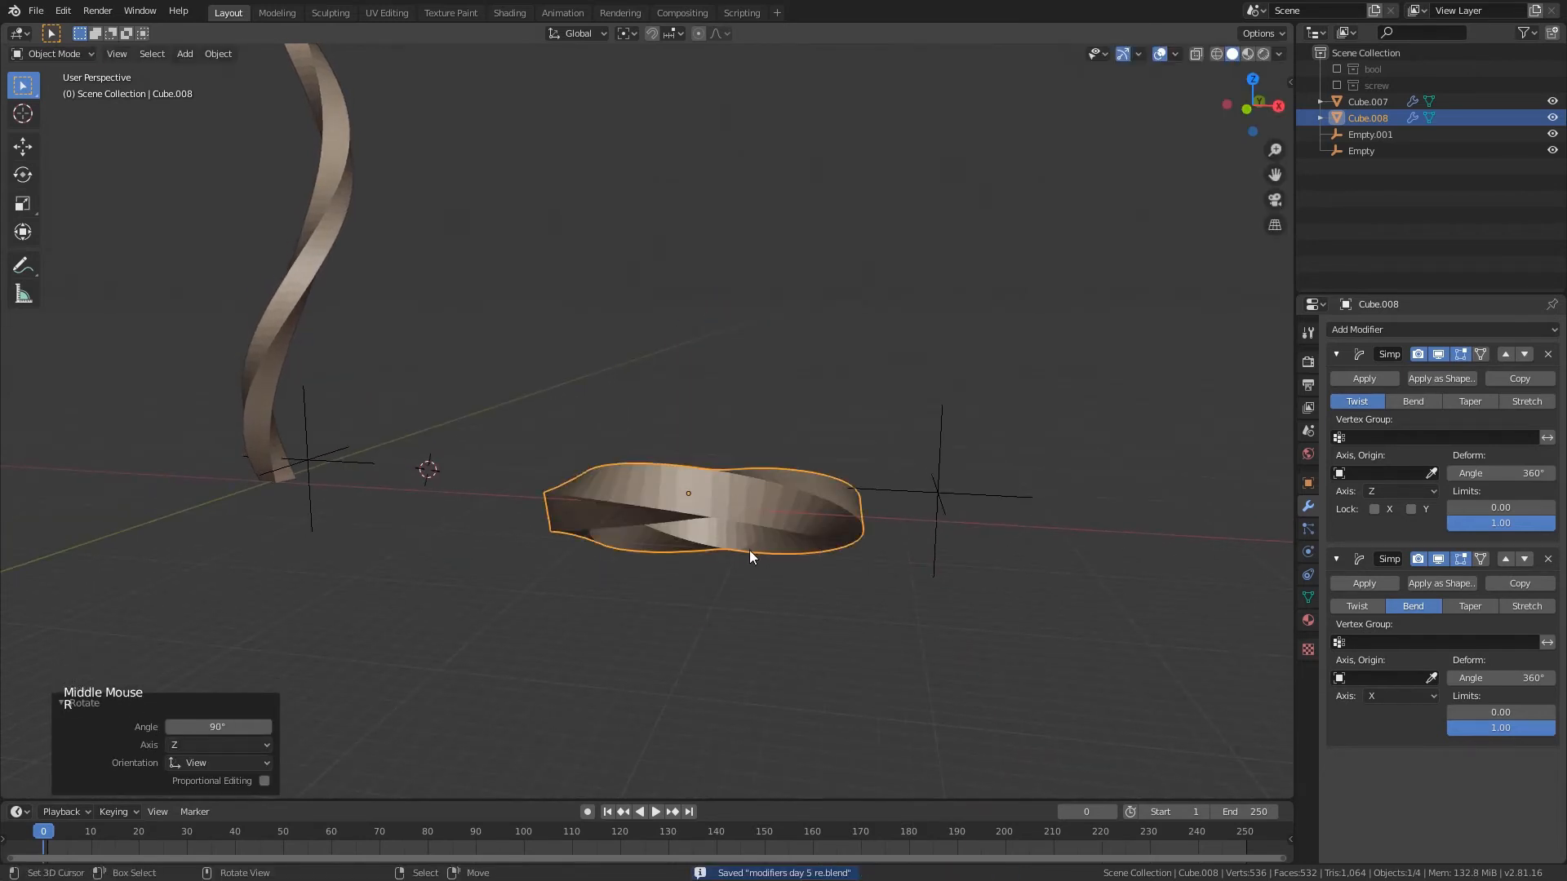
{"action": "key", "text": "ctrl+z"}
{"action": "left_click", "coordinate": [1433, 328]}
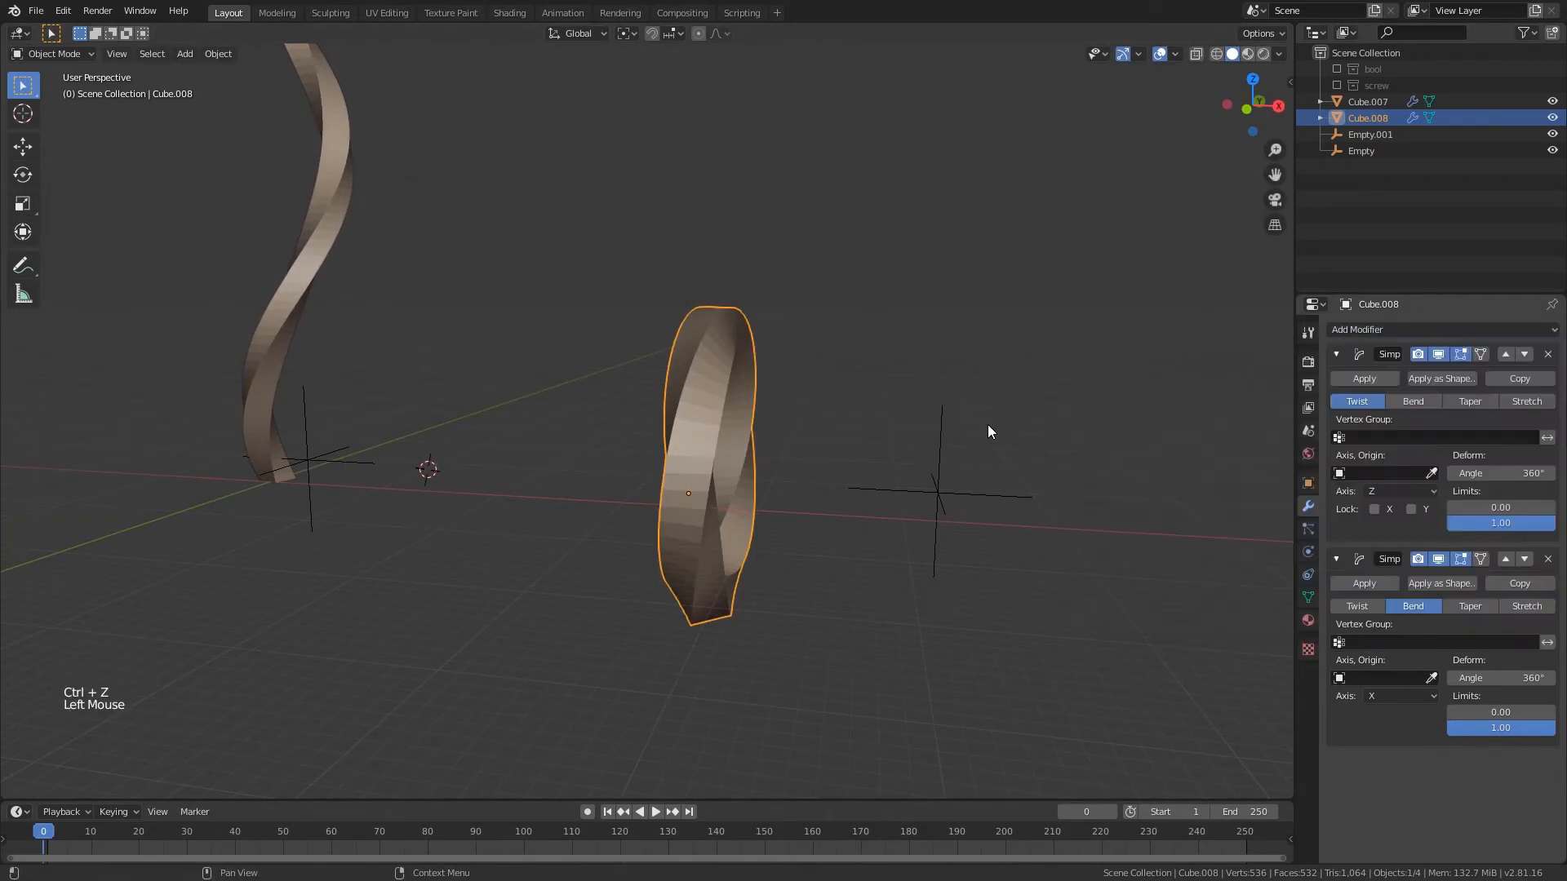
- Rotate the twisted ring by -28.1° about the global Z axis and save the file
{"action": "middle_click_drag", "start_coordinate": [829, 447], "coordinate": [866, 460]}
{"action": "key", "text": "ctrl+s"}
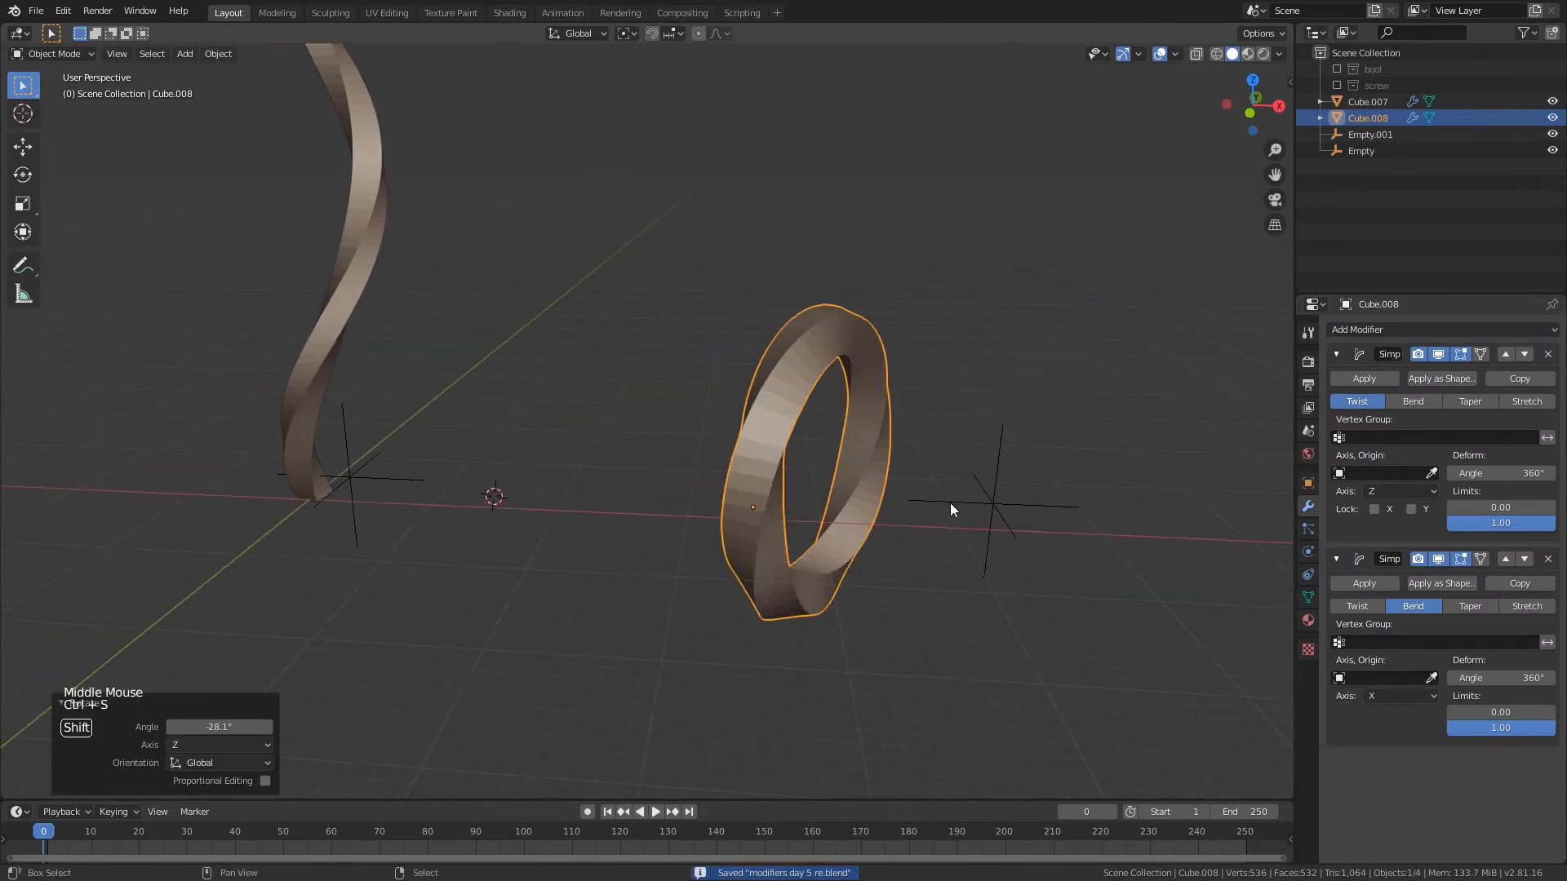
{"action": "middle_click_drag", "start_coordinate": [950, 503], "coordinate": [941, 503], "text": "shift"}
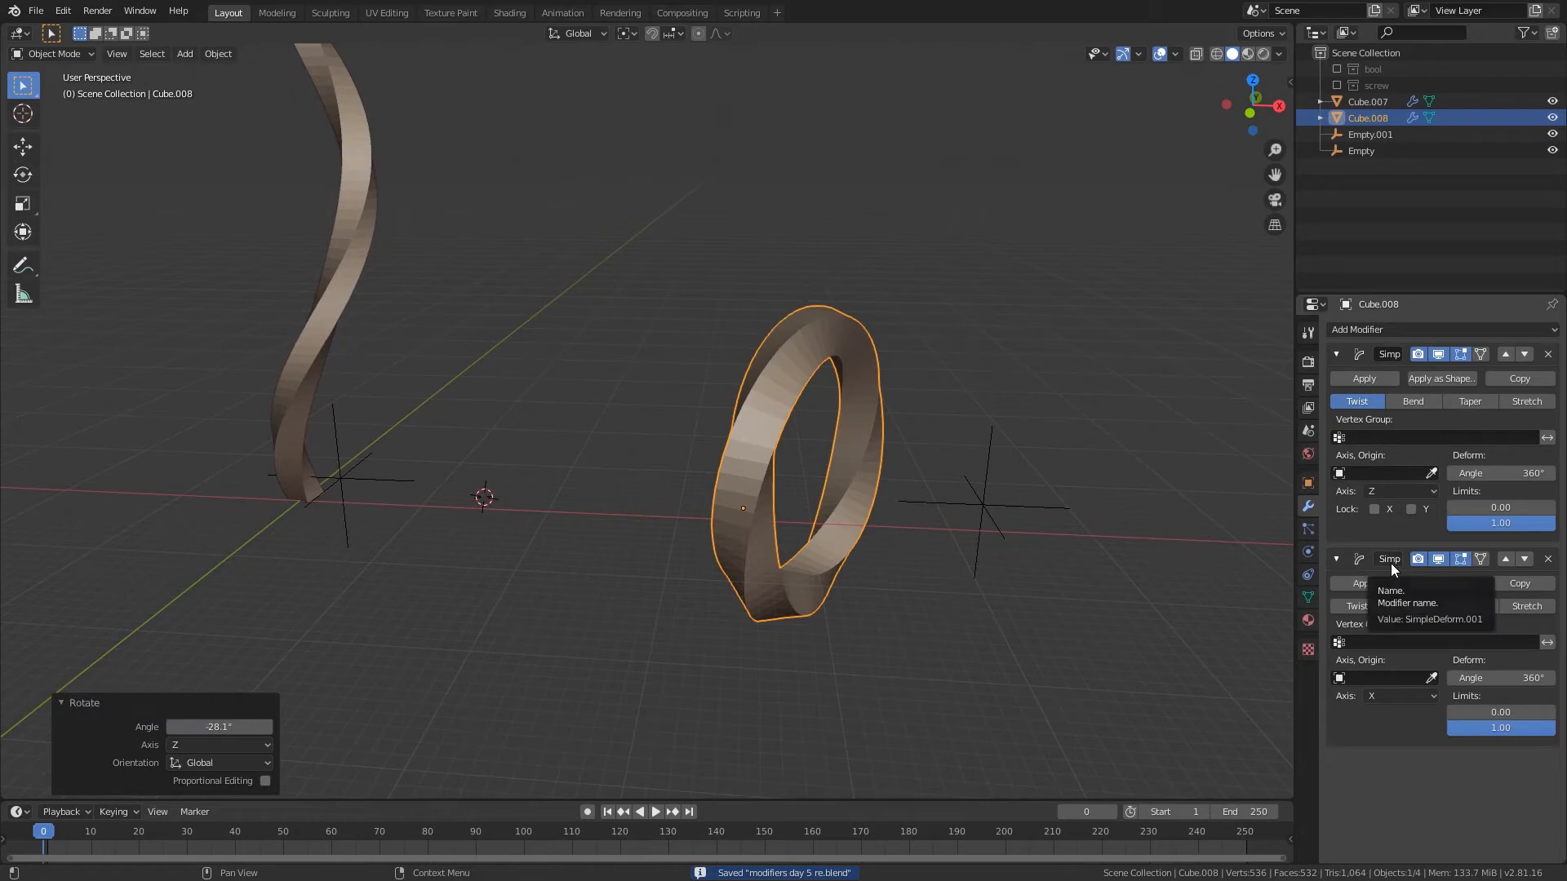
- Open the Modifiers page of the online Blender manual and look through its Modify, Generate, Deform and Simulate lists
{"action": "key", "text": "F1"}
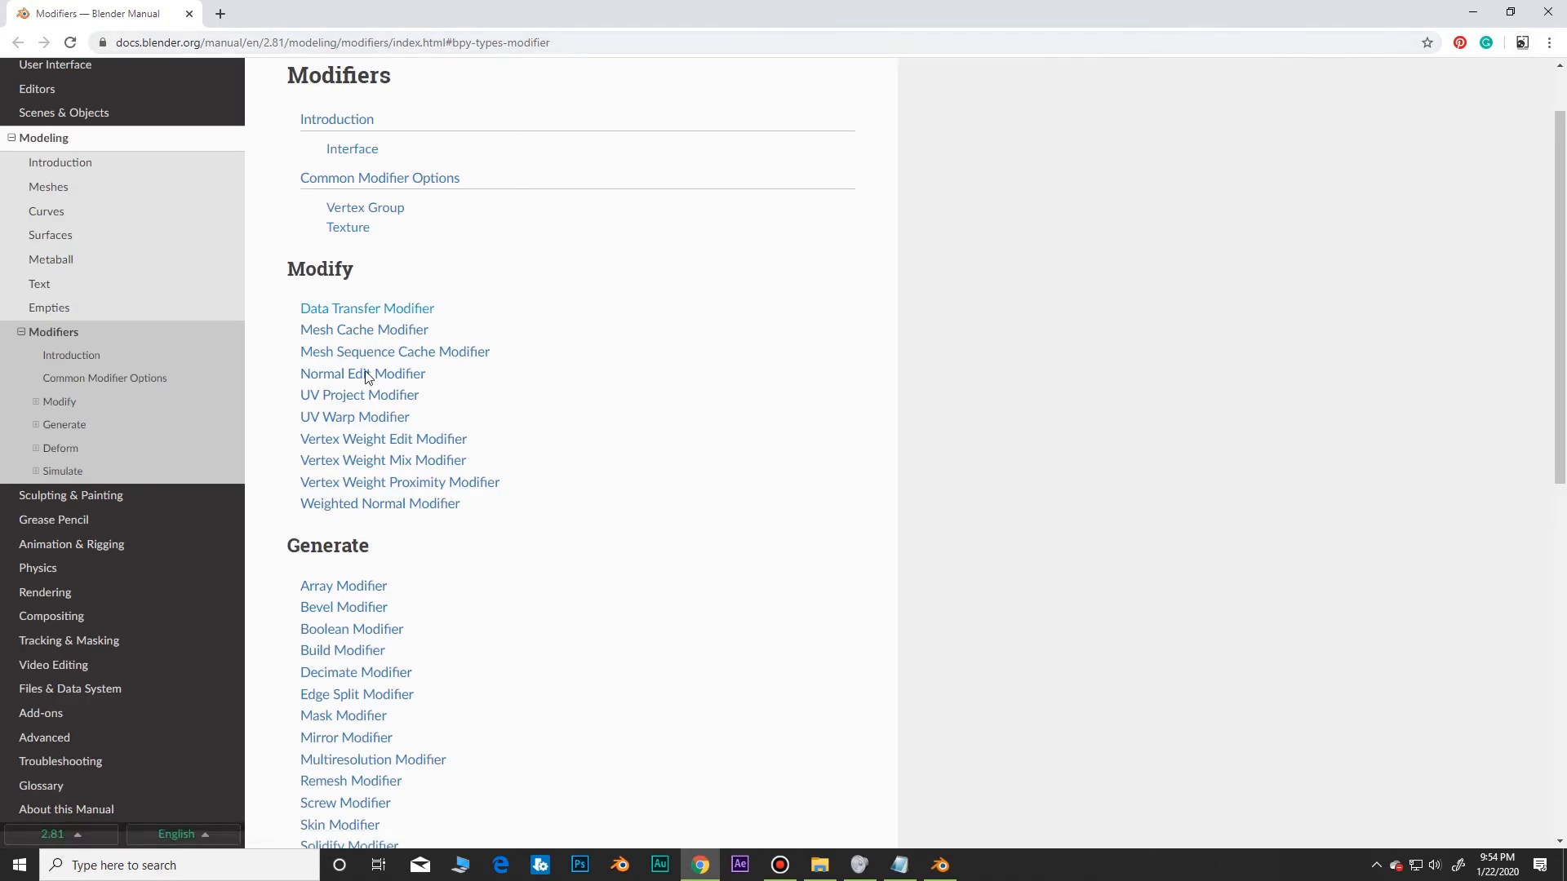
{"action": "scroll", "coordinate": [368, 377], "scroll_direction": "down", "scroll_amount": 5}
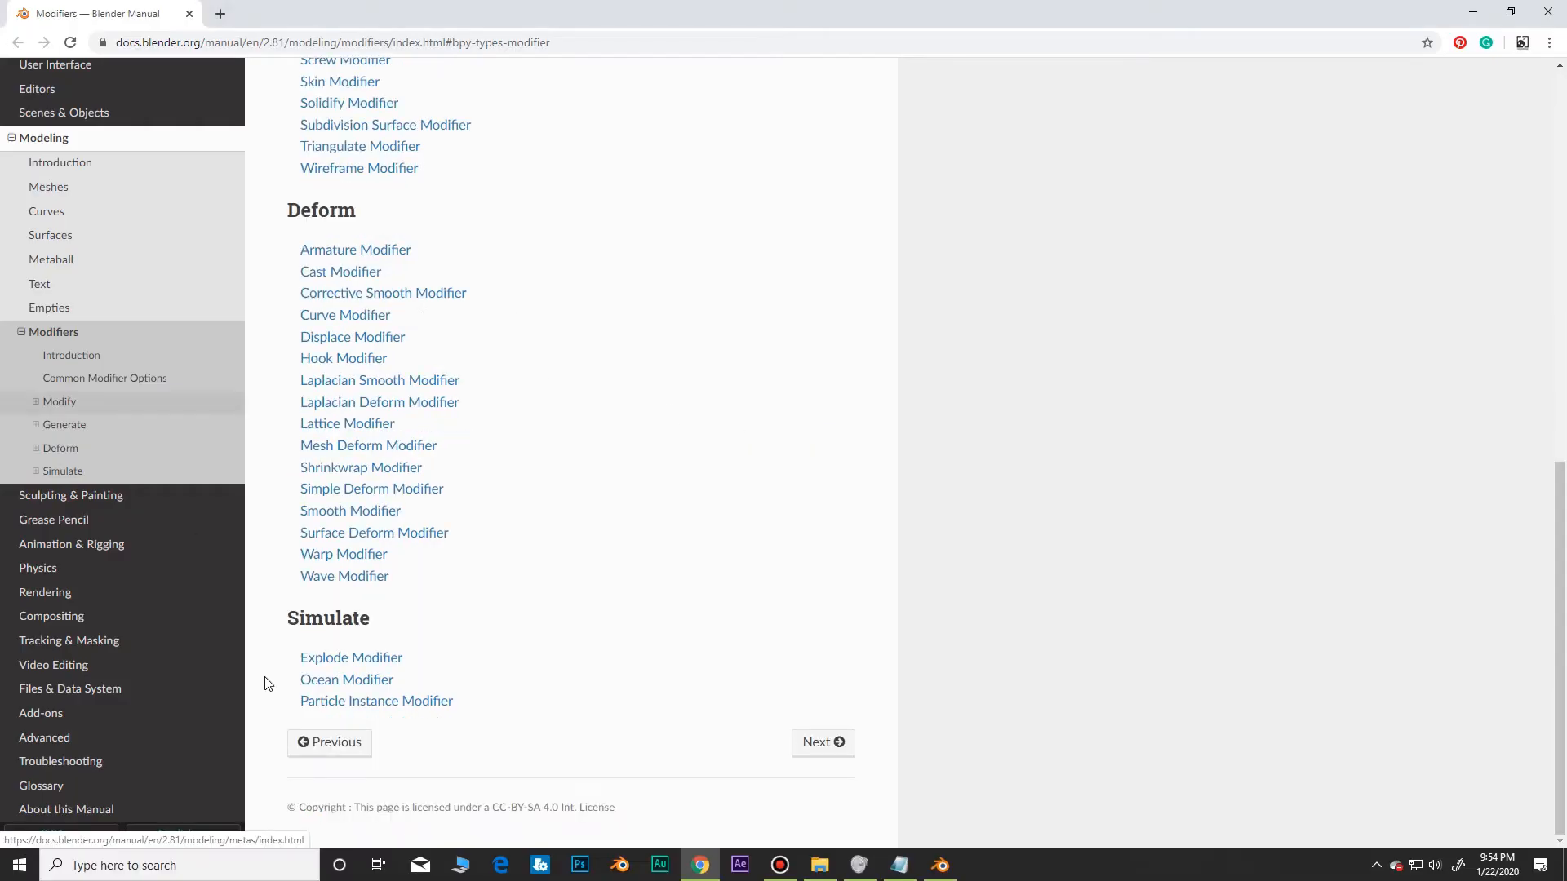
{"action": "scroll", "coordinate": [335, 563], "scroll_direction": "up", "scroll_amount": 8}
{"action": "scroll", "coordinate": [335, 563], "scroll_direction": "up", "scroll_amount": 2}
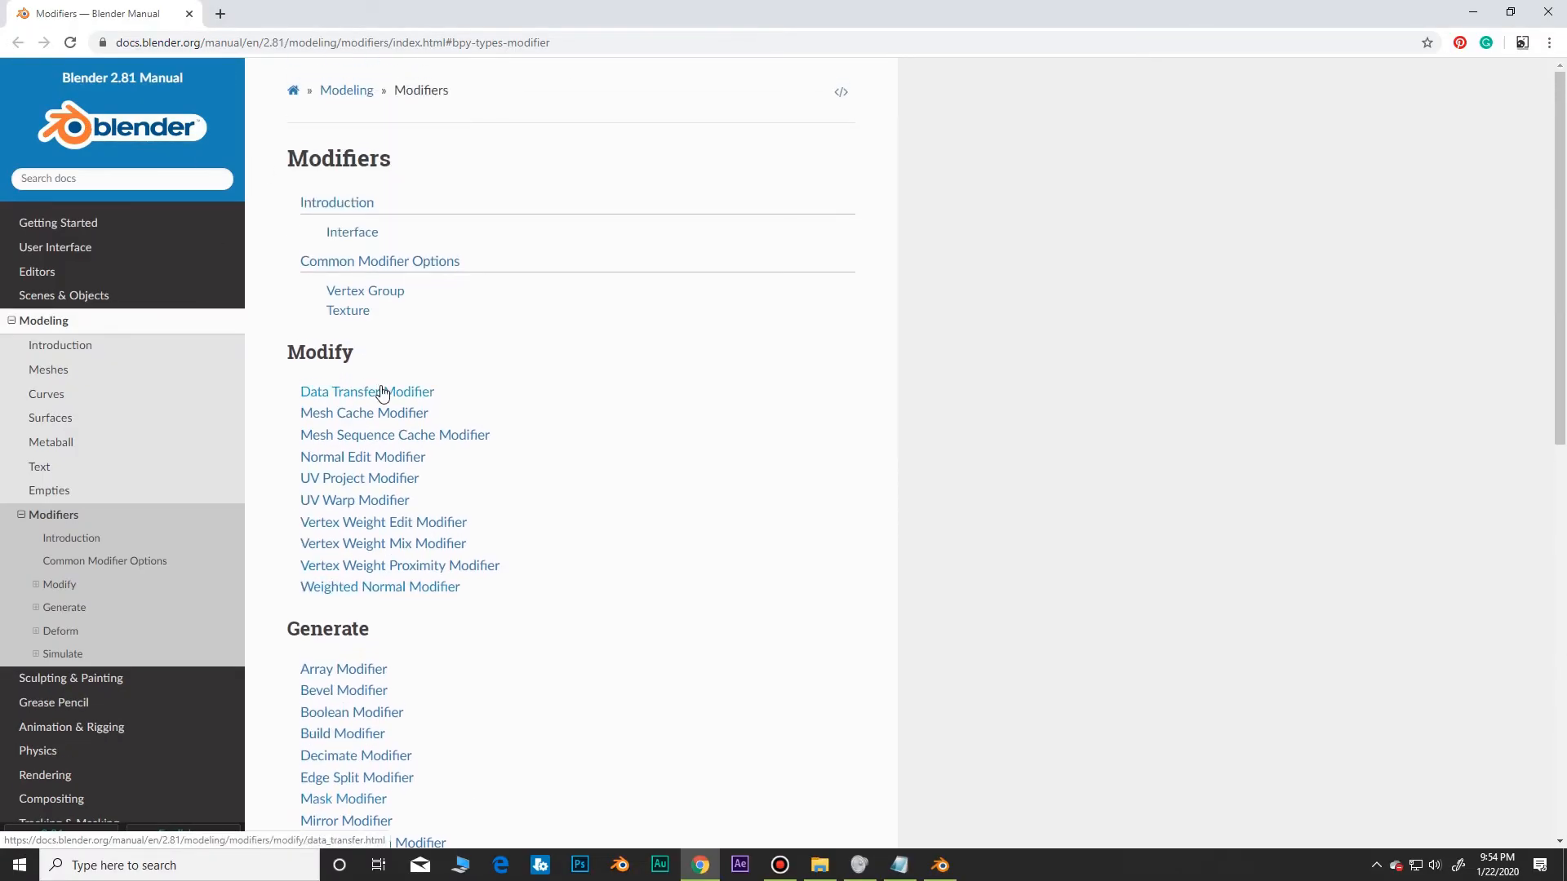
{"action": "scroll", "coordinate": [375, 400], "scroll_direction": "down", "scroll_amount": 6}
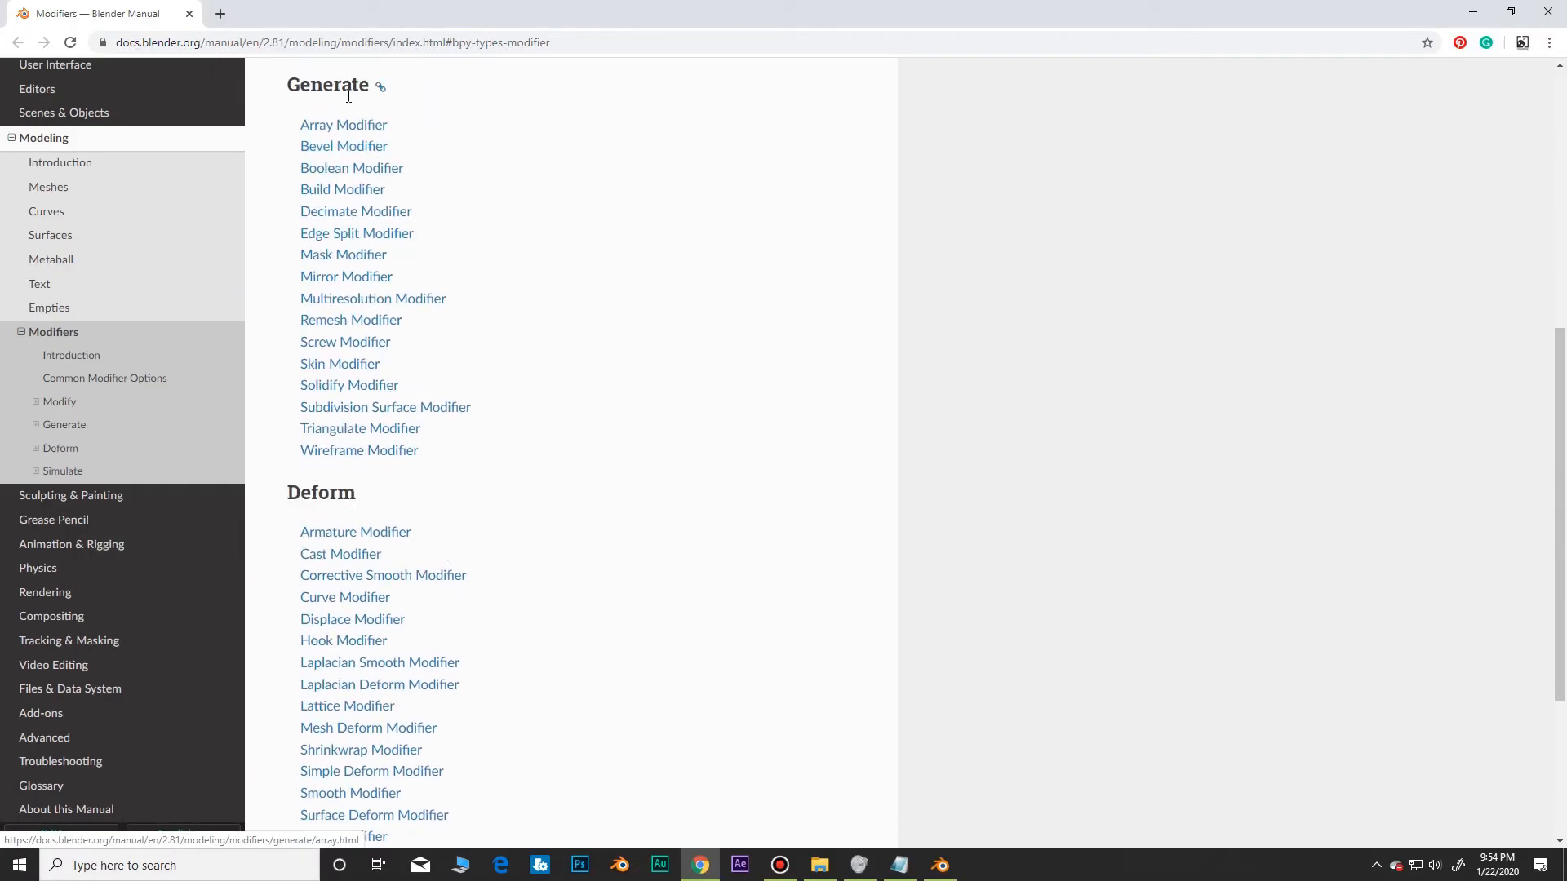
- Open the manual's Solidify Modifier page, look through its option descriptions and close the browser
{"action": "left_click", "coordinate": [359, 387]}
{"action": "scroll", "coordinate": [823, 465], "scroll_direction": "down", "scroll_amount": 5}
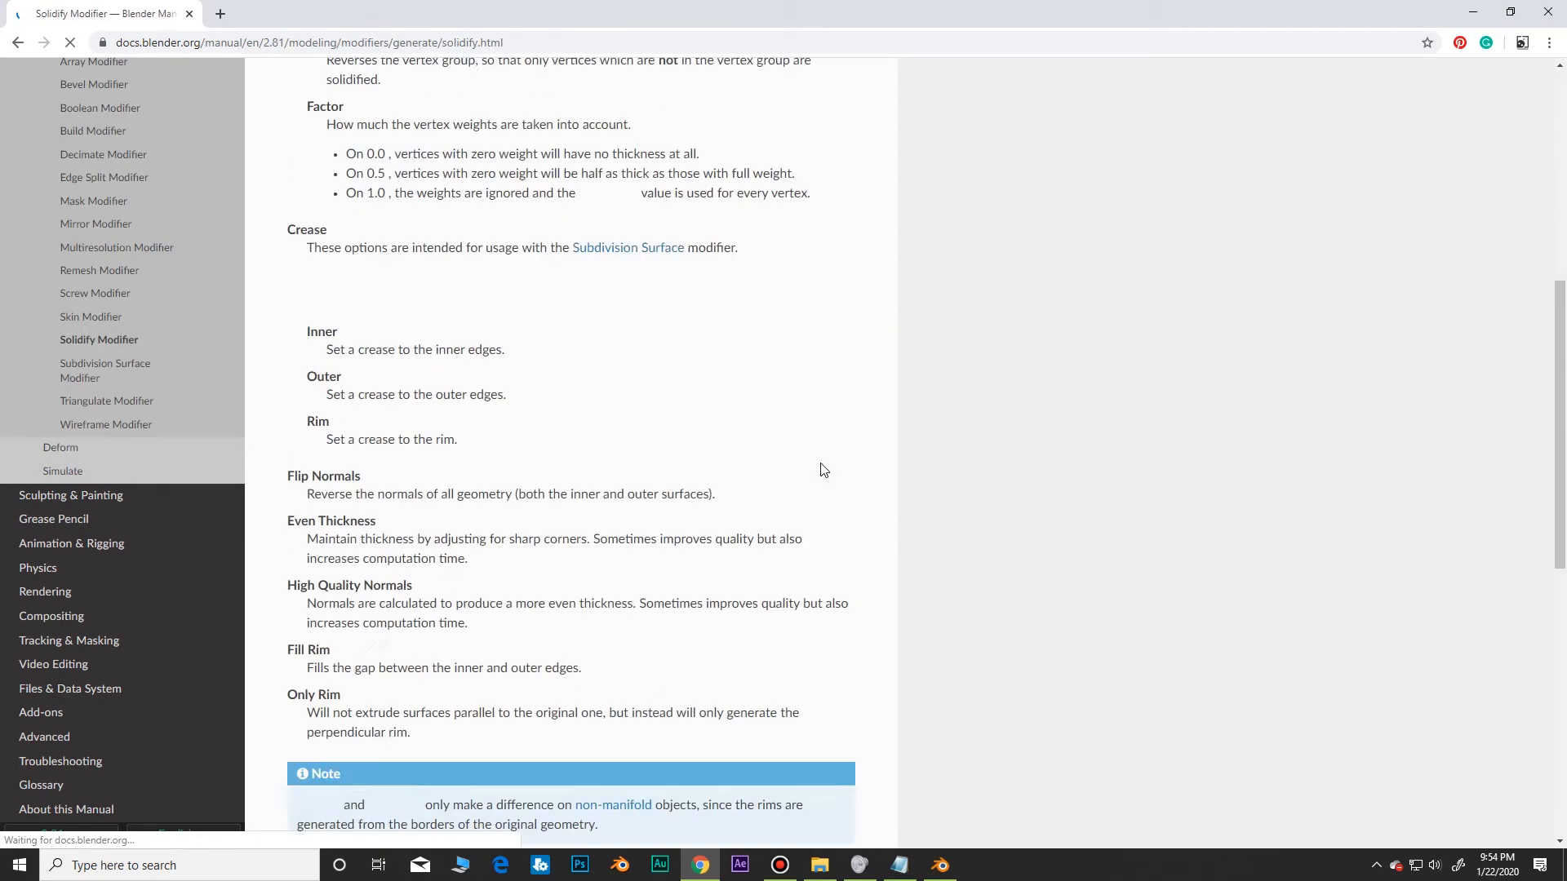
{"action": "scroll", "coordinate": [825, 465], "scroll_direction": "down", "scroll_amount": 5}
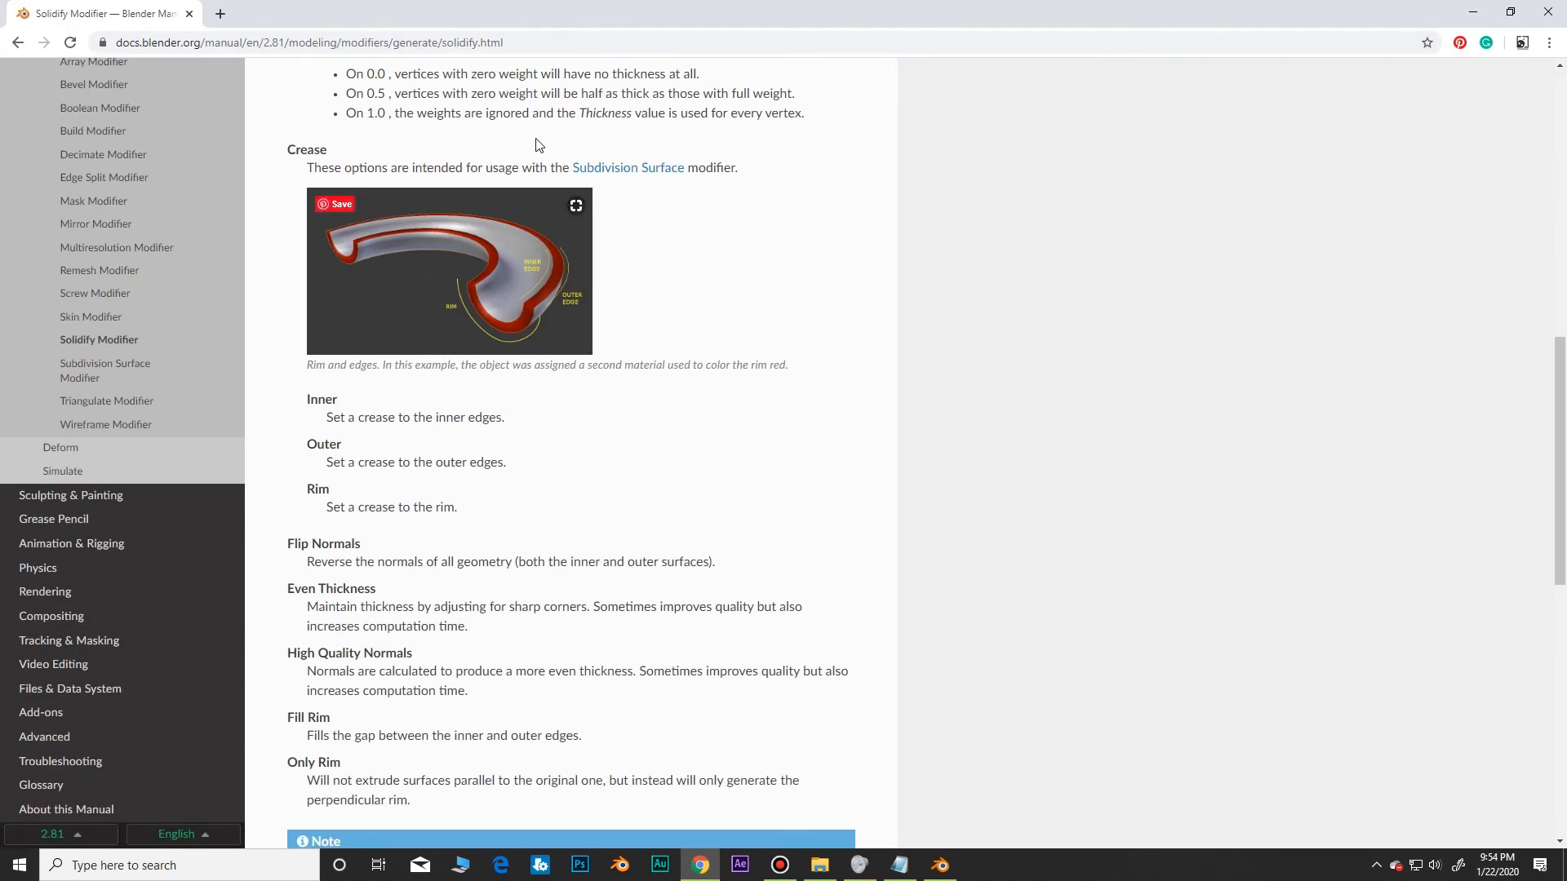
{"action": "scroll", "coordinate": [541, 342], "scroll_direction": "down", "scroll_amount": 9}
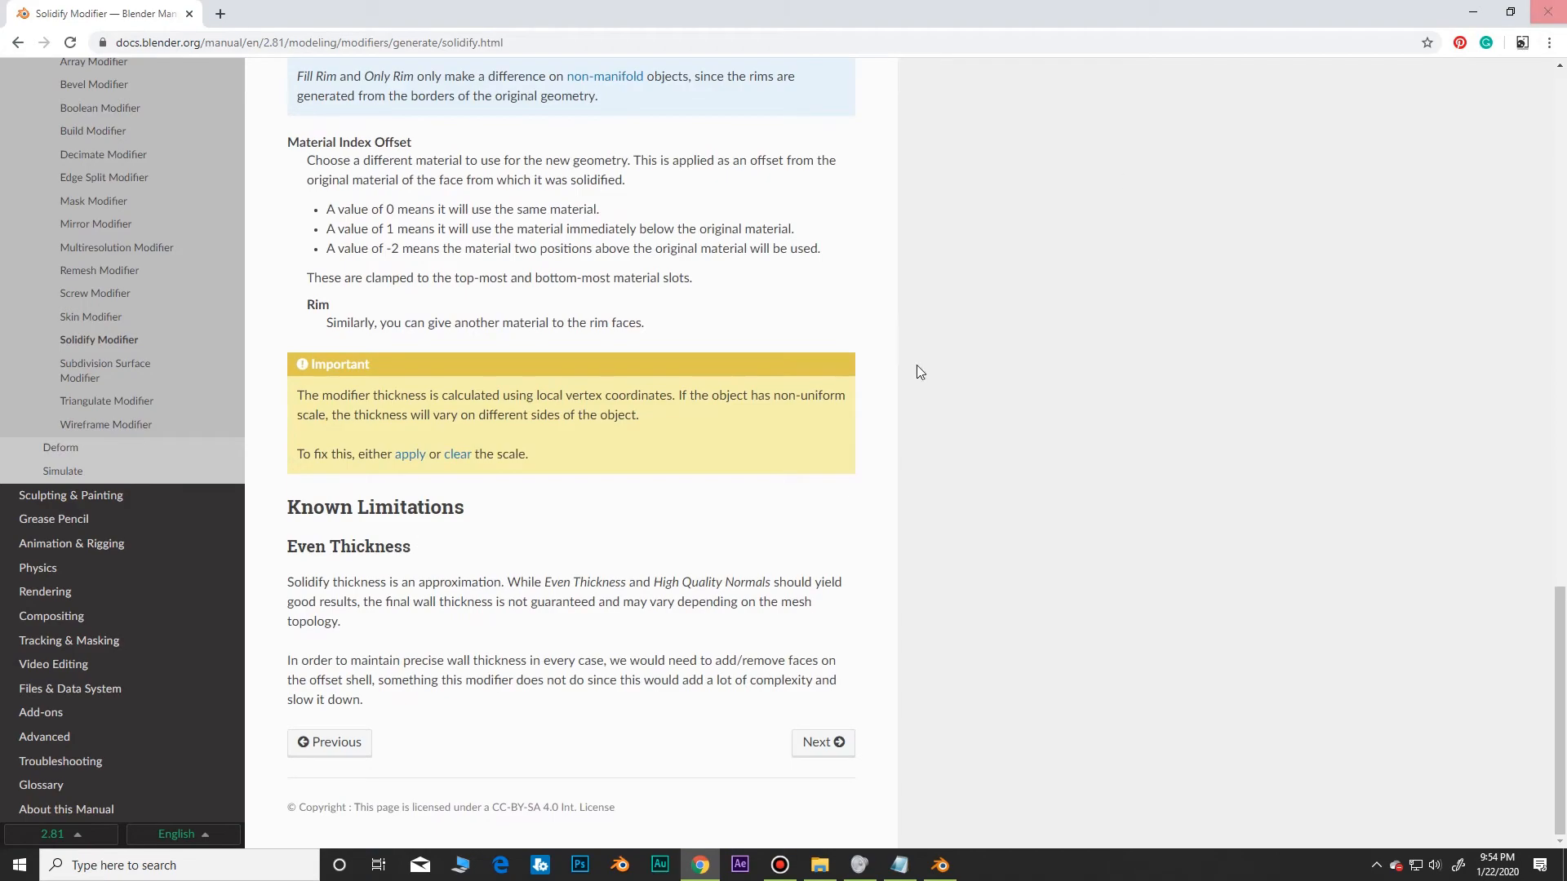
{"action": "scroll", "coordinate": [839, 489], "scroll_direction": "up", "scroll_amount": 14}
{"action": "left_click", "coordinate": [1553, 8]}
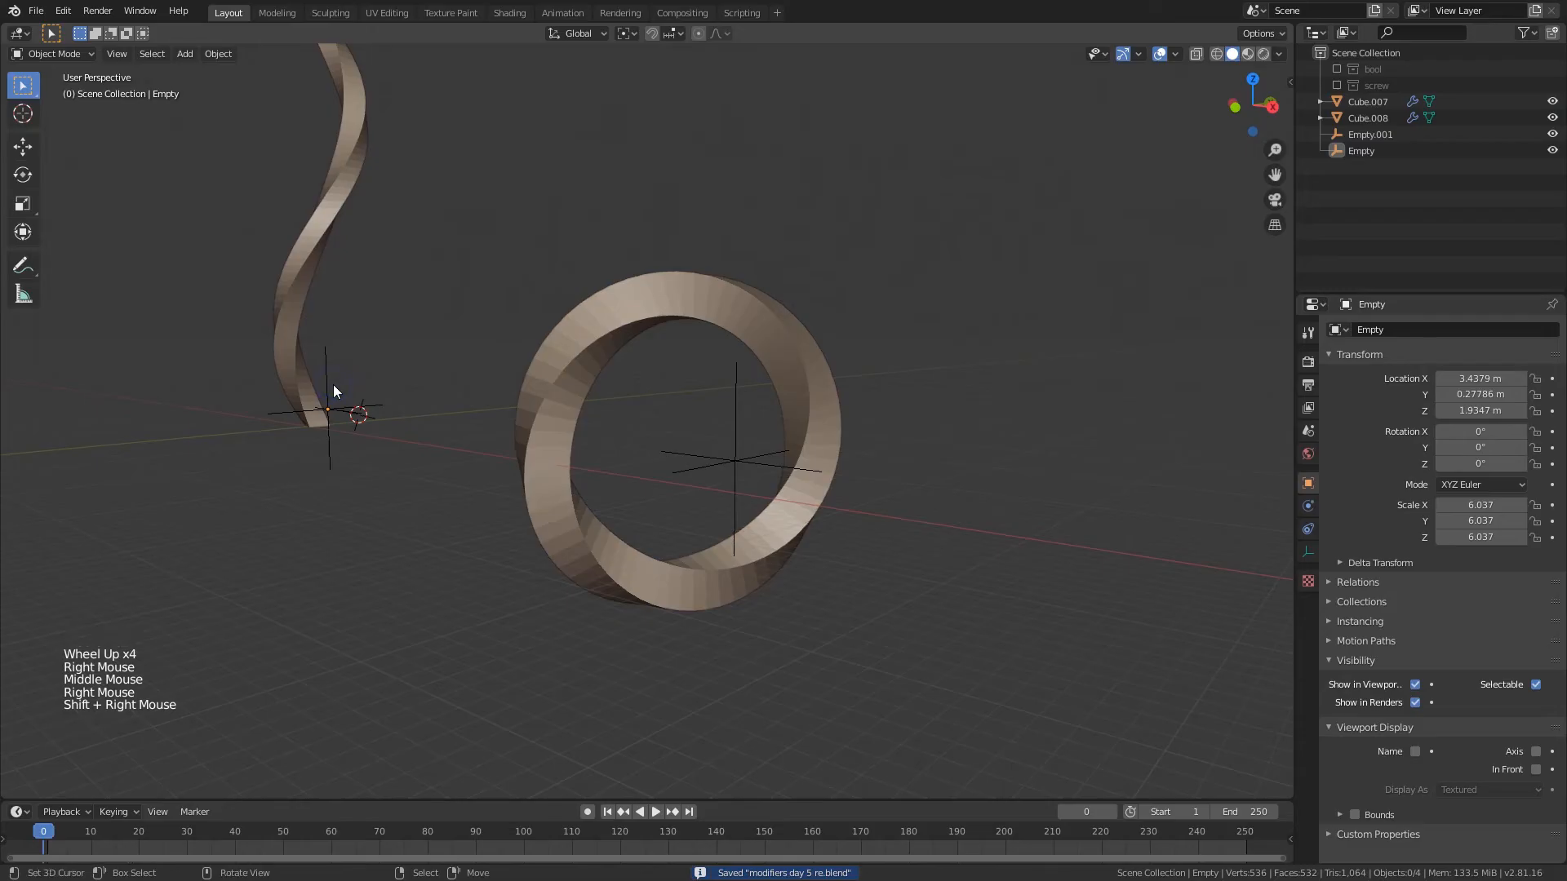
- Delete the tall twisted column, Cube.007, and both empties from the scene
{"action": "key", "text": "b"}
{"action": "left_click_drag", "start_coordinate": [241, 235], "coordinate": [421, 512]}
{"action": "key", "text": "Delete"}
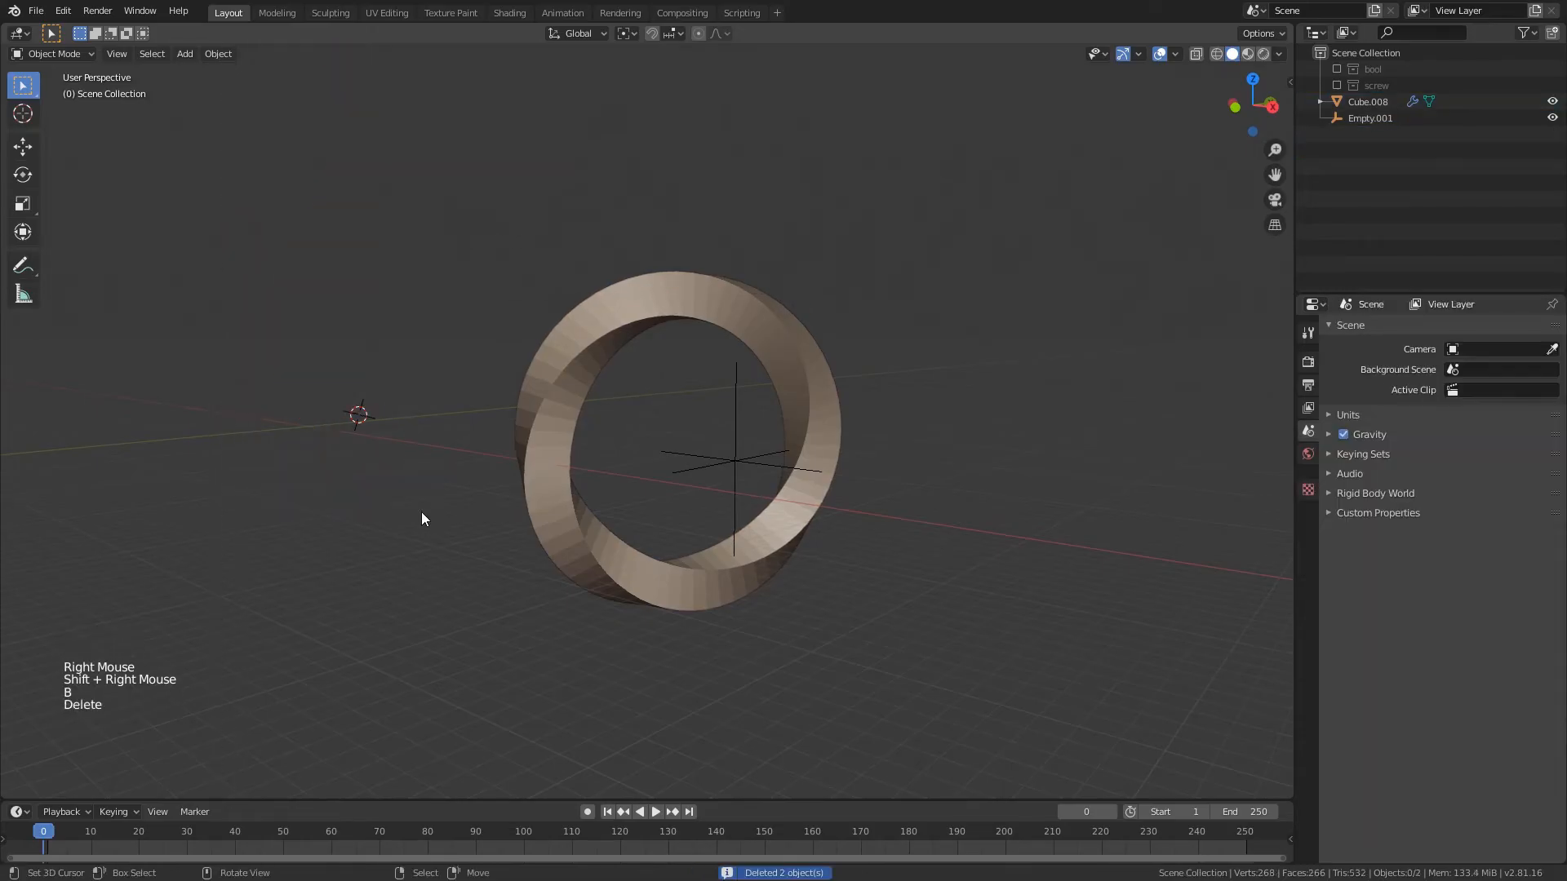
{"action": "right_click", "coordinate": [758, 465]}
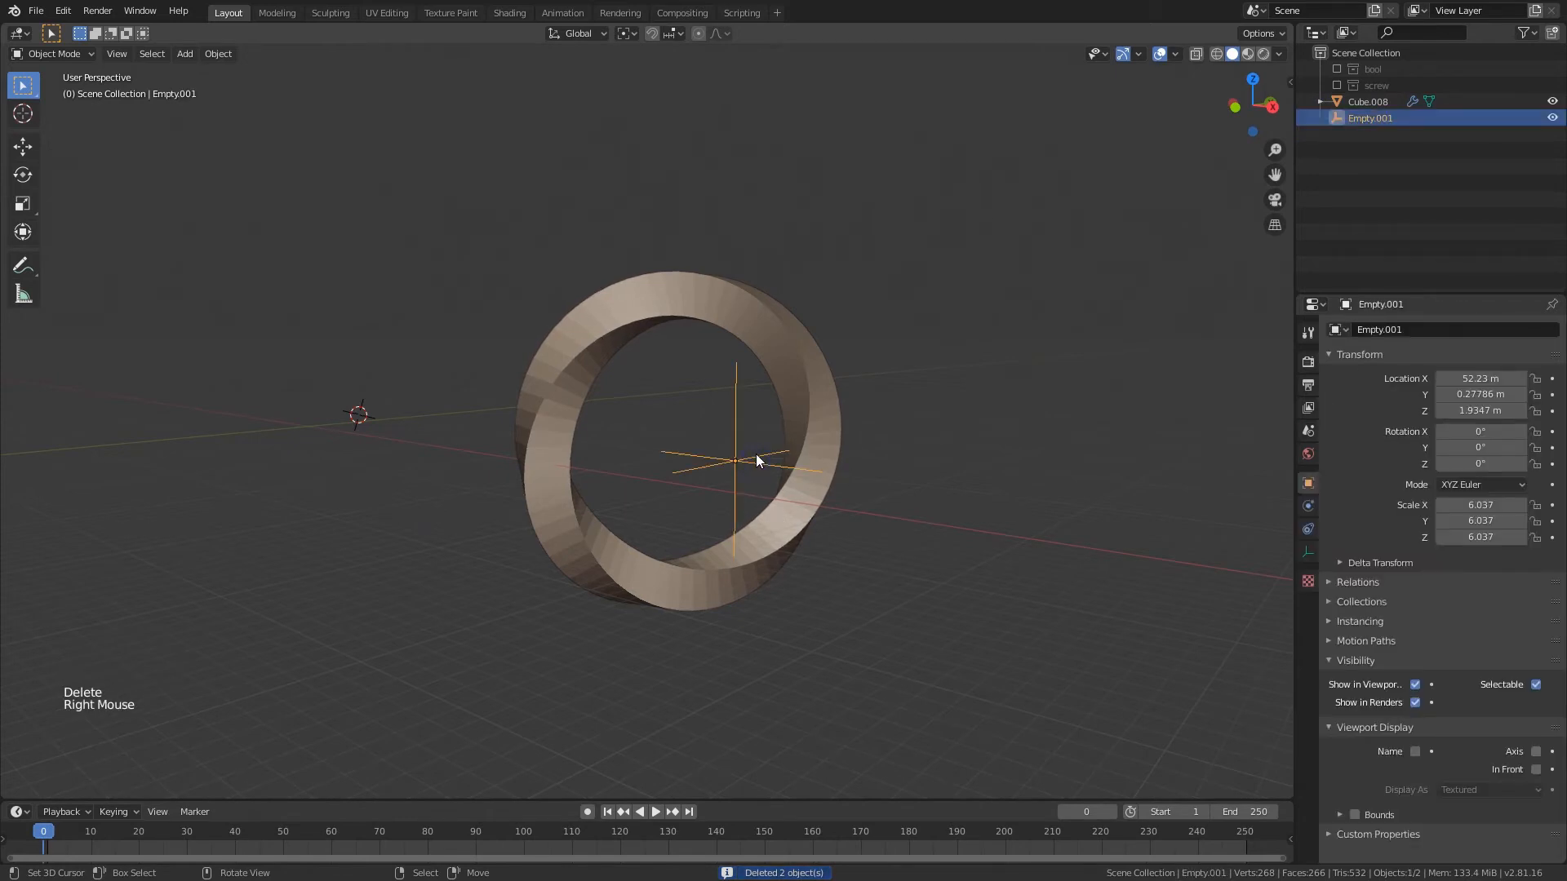
{"action": "key", "text": "Delete"}
- Clear the twisted ring's location, reposition it and rotate it by -43° about the global Z axis
{"action": "right_click", "coordinate": [649, 328]}
{"action": "key", "text": "alt+g"}
{"action": "middle_click_drag", "start_coordinate": [501, 436], "coordinate": [571, 456]}
{"action": "key", "text": "g"}
{"action": "key", "text": "r"}
{"action": "left_click", "coordinate": [663, 457]}
- Raise the ring's Twist modifier angle to 700° and fine-tune it to 717°
{"action": "scroll", "coordinate": [663, 457], "scroll_direction": "up", "scroll_amount": 2}
{"action": "middle_click_drag", "start_coordinate": [678, 465], "coordinate": [1061, 490], "text": "shift"}
{"action": "scroll", "coordinate": [916, 492], "scroll_direction": "up", "scroll_amount": 1}
{"action": "scroll", "coordinate": [916, 493], "scroll_direction": "down", "scroll_amount": 2}
{"action": "left_click", "coordinate": [1521, 473]}
{"action": "mouse_move", "coordinate": [1521, 473]}
{"action": "left_mouse_down"}
{"action": "mouse_move", "coordinate": [1413, 474]}
{"action": "mouse_move", "coordinate": [1521, 475]}
{"action": "left_mouse_up"}
{"action": "left_click", "coordinate": [1539, 475]}
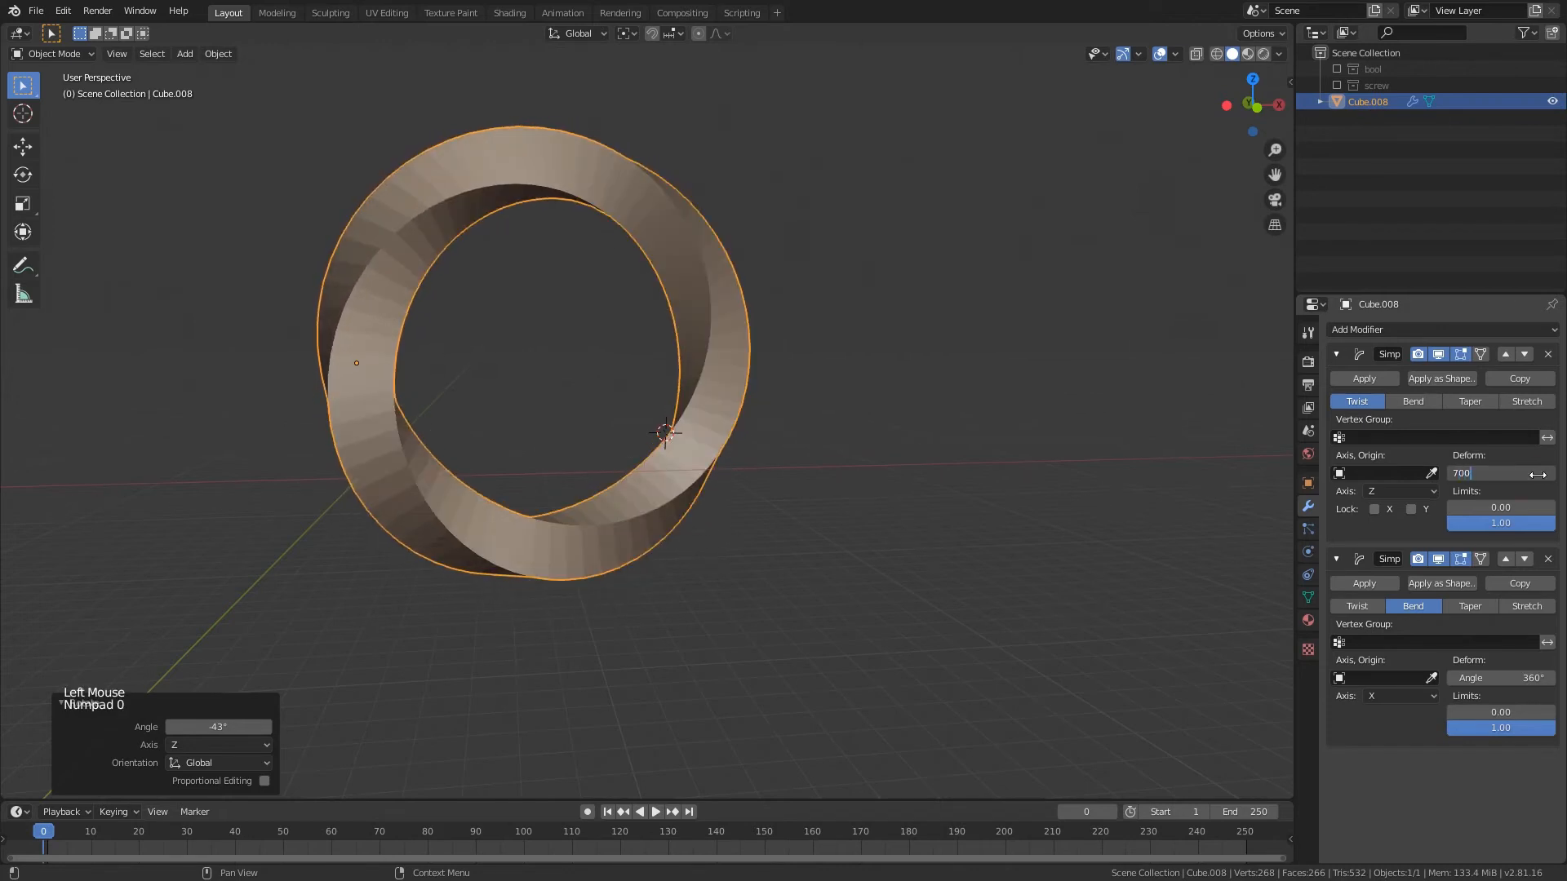
{"action": "key", "text": "Return"}
{"action": "left_click_drag", "start_coordinate": [1504, 474], "coordinate": [1518, 473]}
{"action": "mouse_move", "coordinate": [786, 381]}
{"action": "middle_mouse_down"}
{"action": "mouse_move", "coordinate": [833, 381]}
{"action": "mouse_move", "coordinate": [816, 381]}
{"action": "middle_mouse_up"}
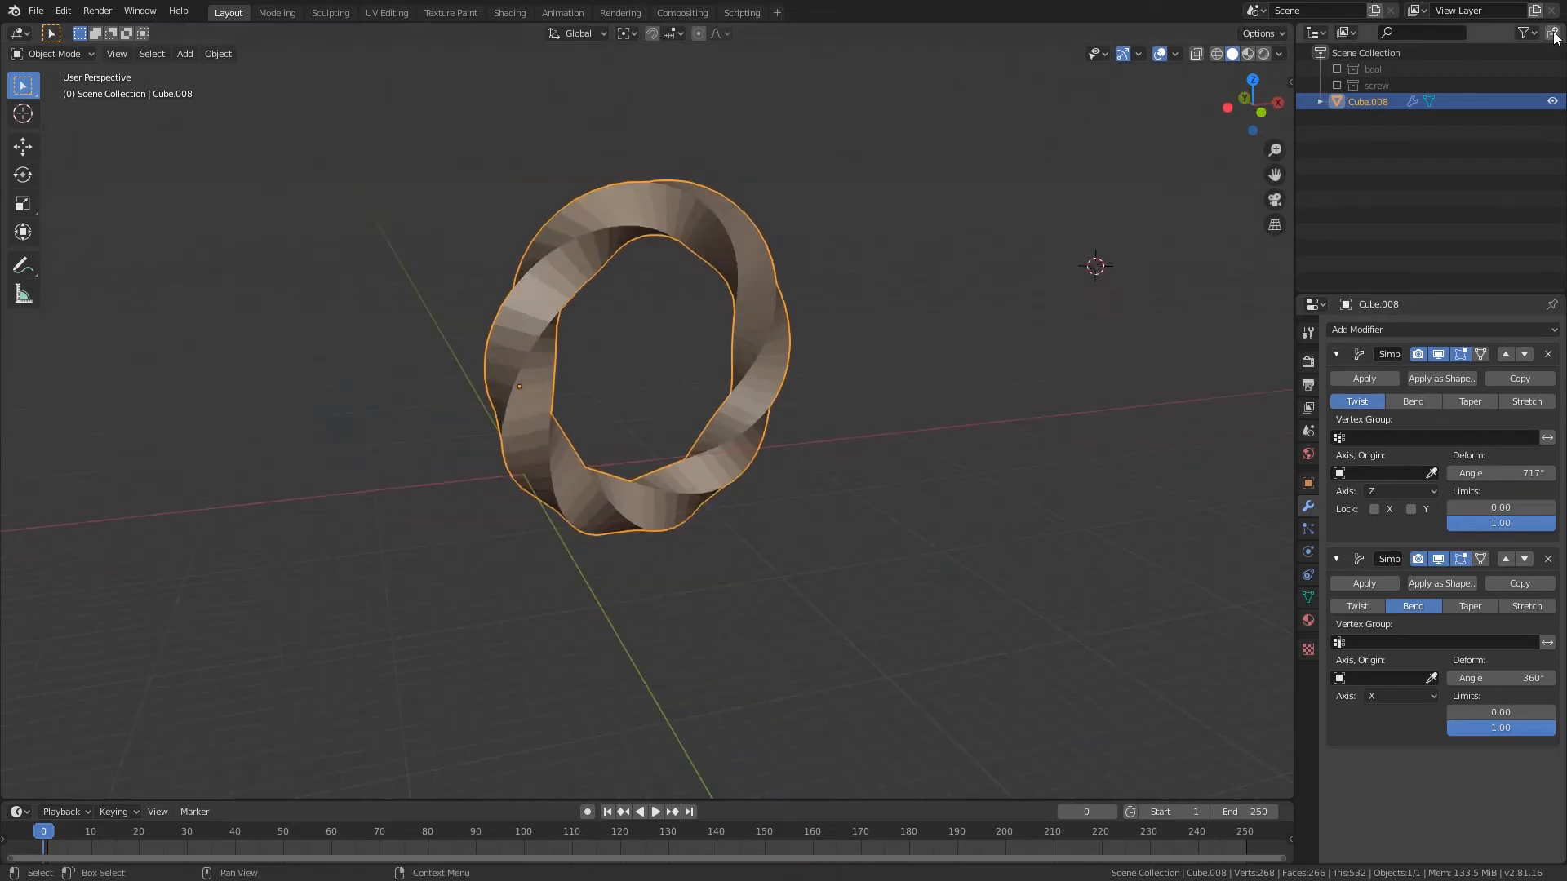
- Create a new collection named simpledeform and move Cube.008 into it
{"action": "left_click", "coordinate": [1555, 36]}
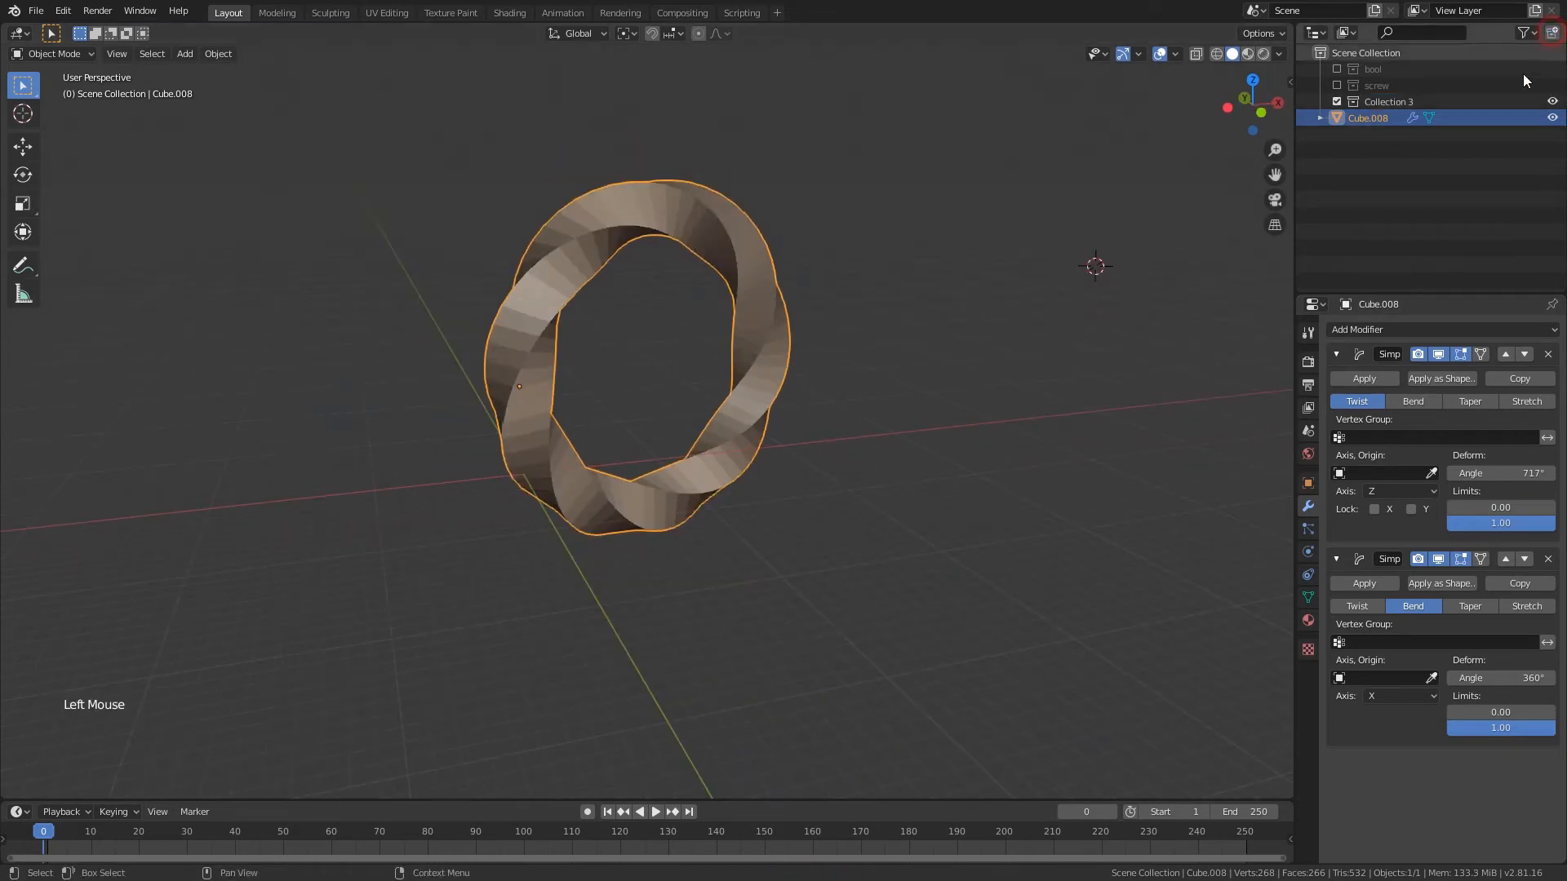
{"action": "left_click", "coordinate": [1402, 160]}
{"action": "left_click", "coordinate": [1400, 98]}
{"action": "double_click", "coordinate": [1401, 98]}
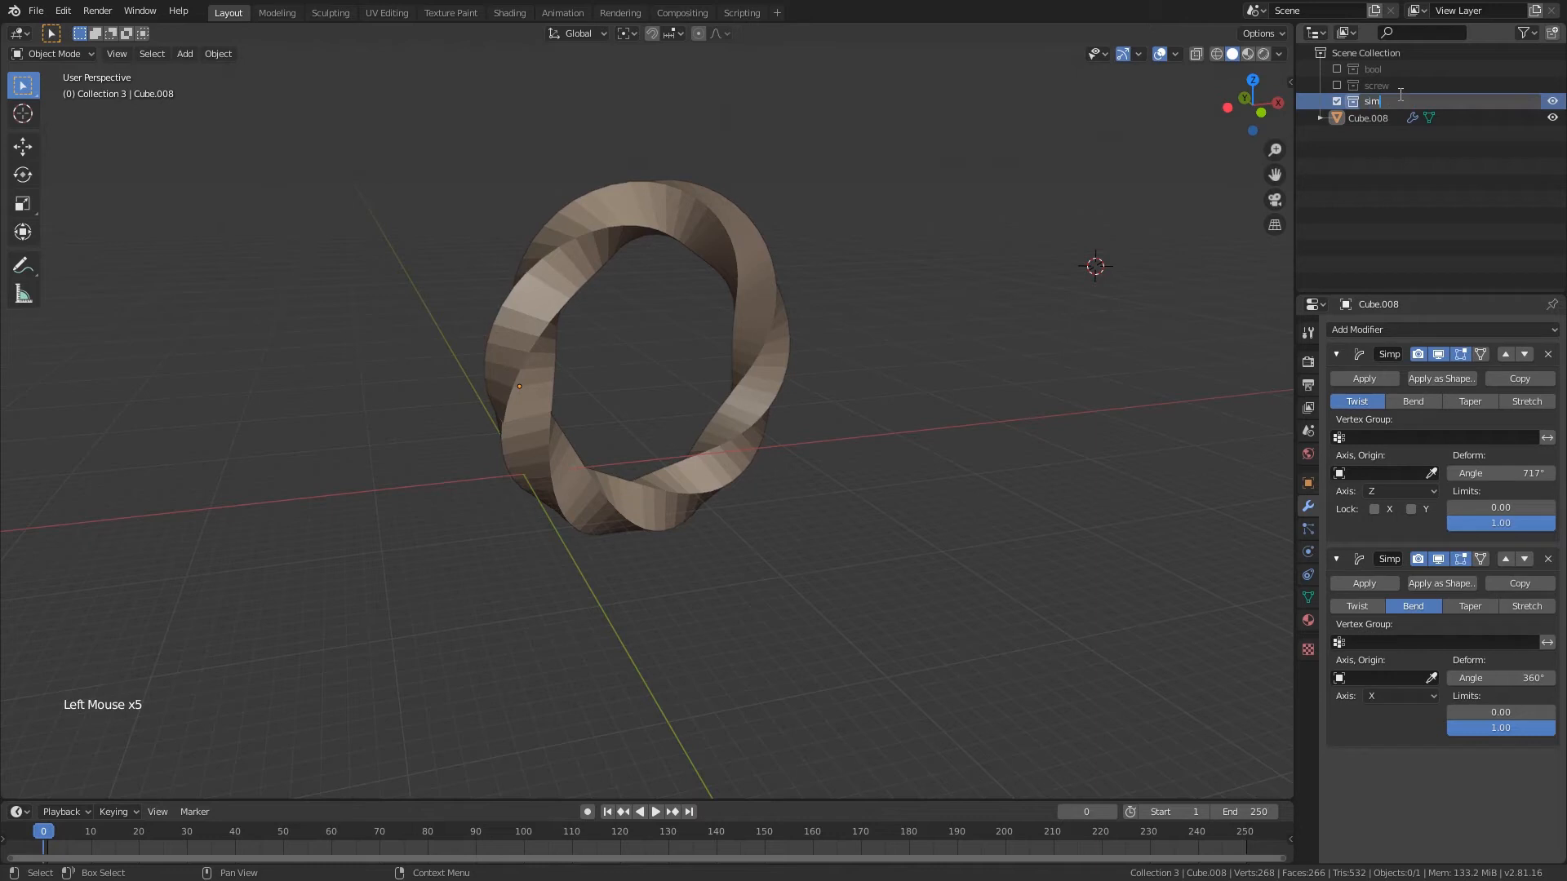
{"action": "left_click", "coordinate": [1385, 121]}
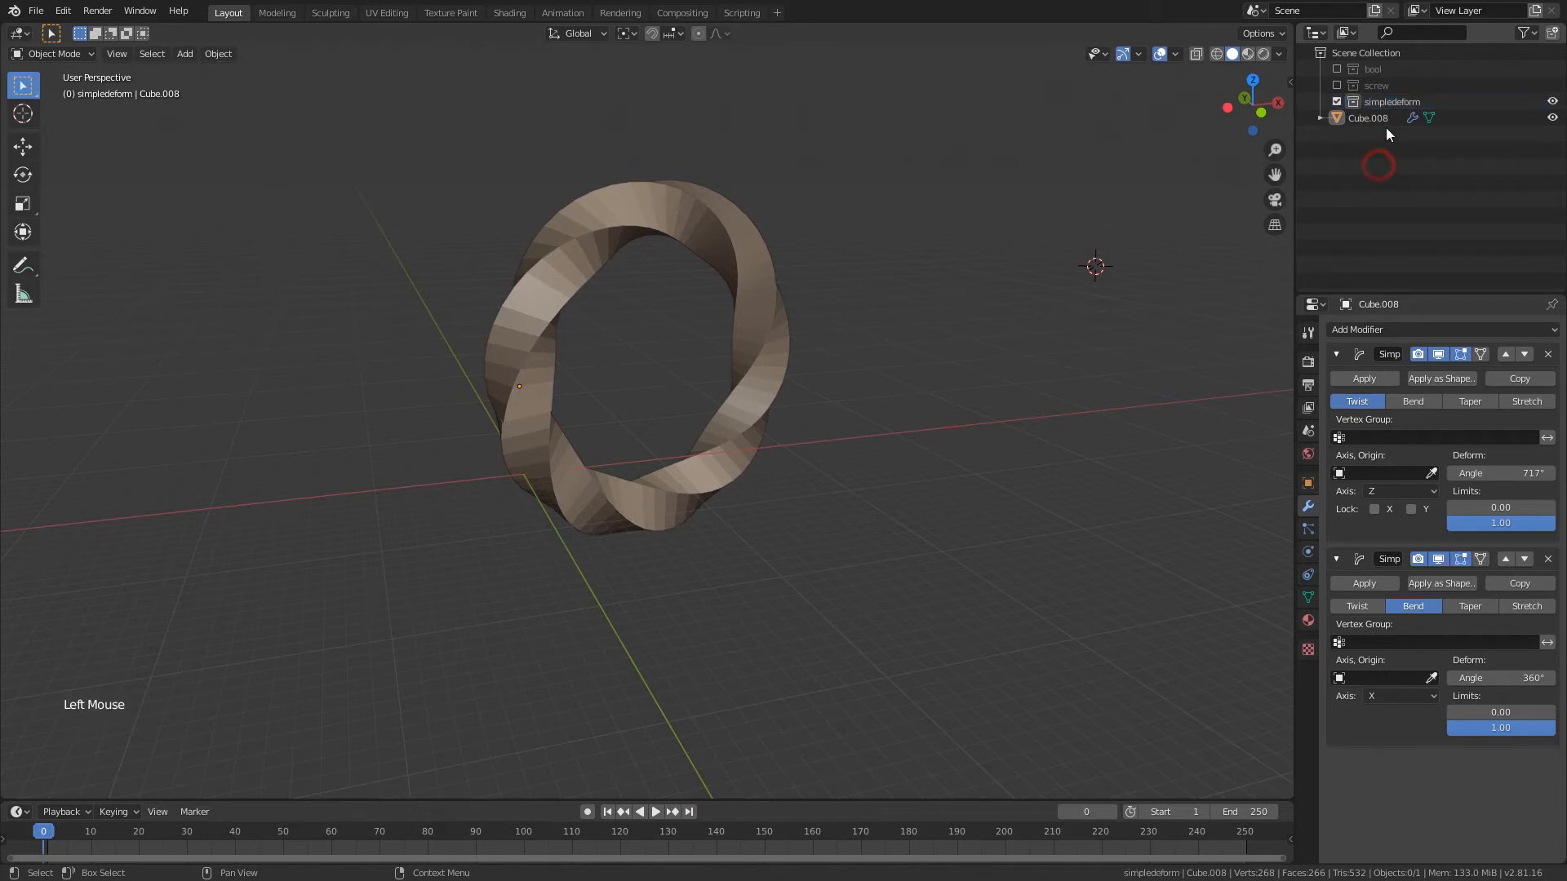
{"action": "left_click_drag", "start_coordinate": [1386, 121], "coordinate": [1387, 104]}
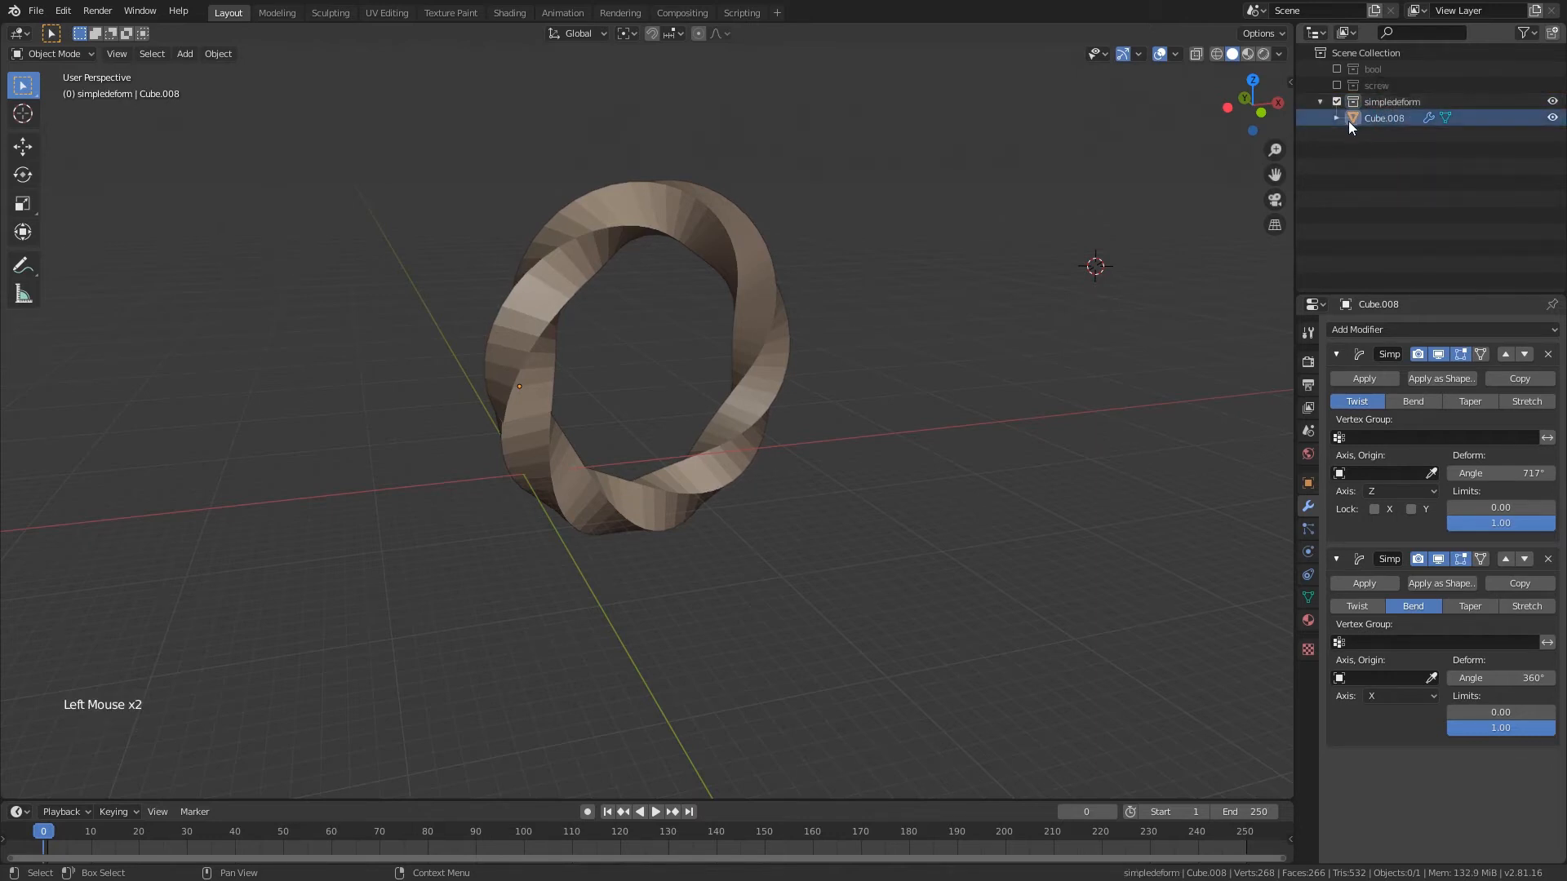
- Select the twisted ring, Cube.008, save the file and open the choice of modifiers to add
{"action": "left_click", "coordinate": [1349, 120]}
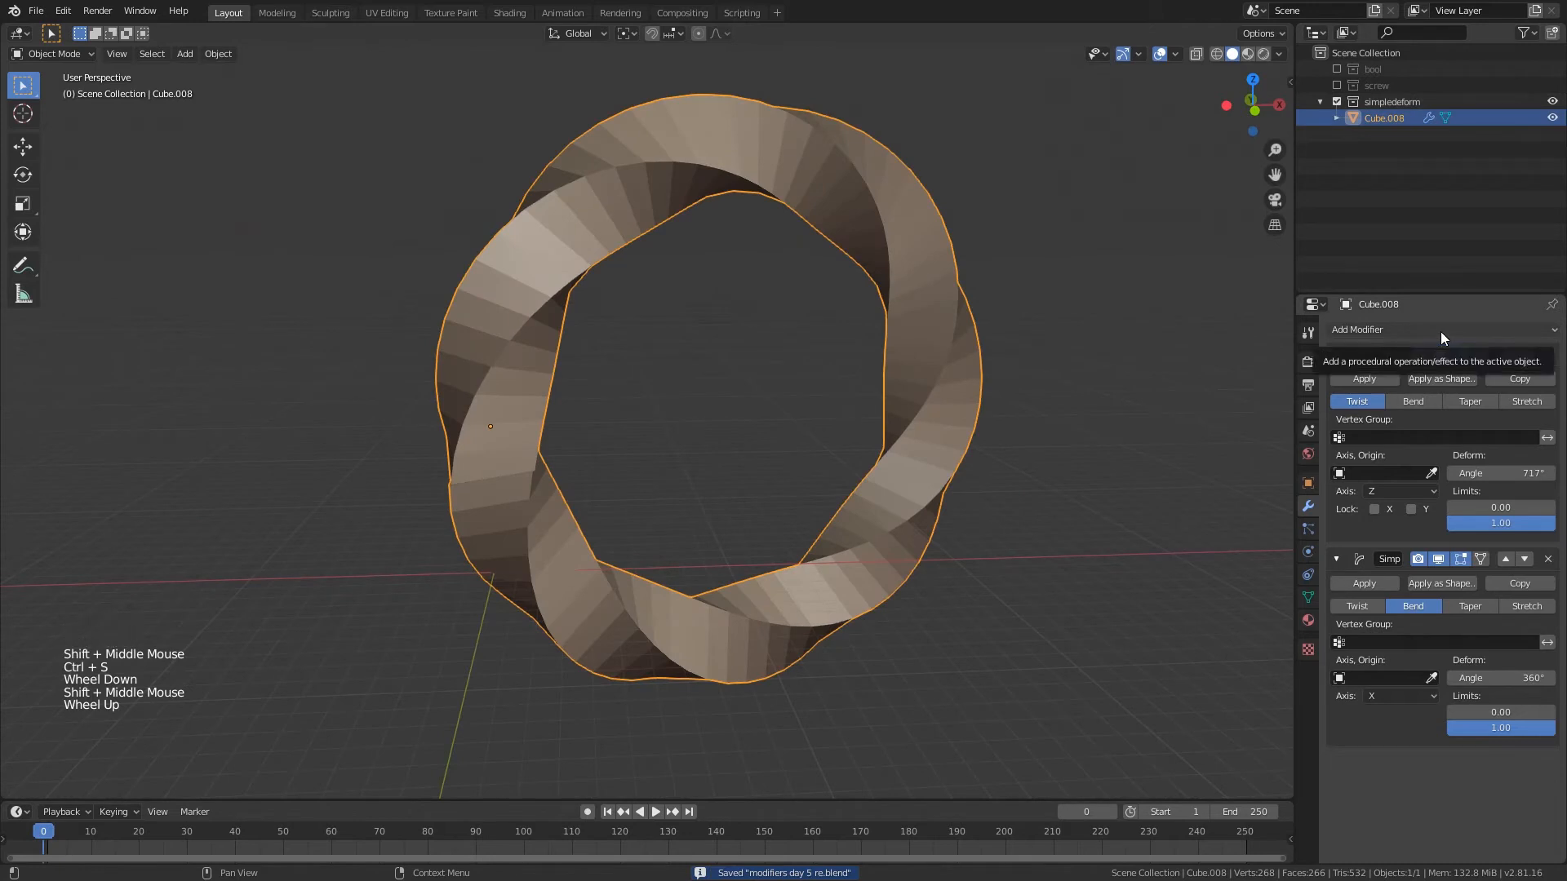
{"action": "left_click", "coordinate": [1441, 331]}
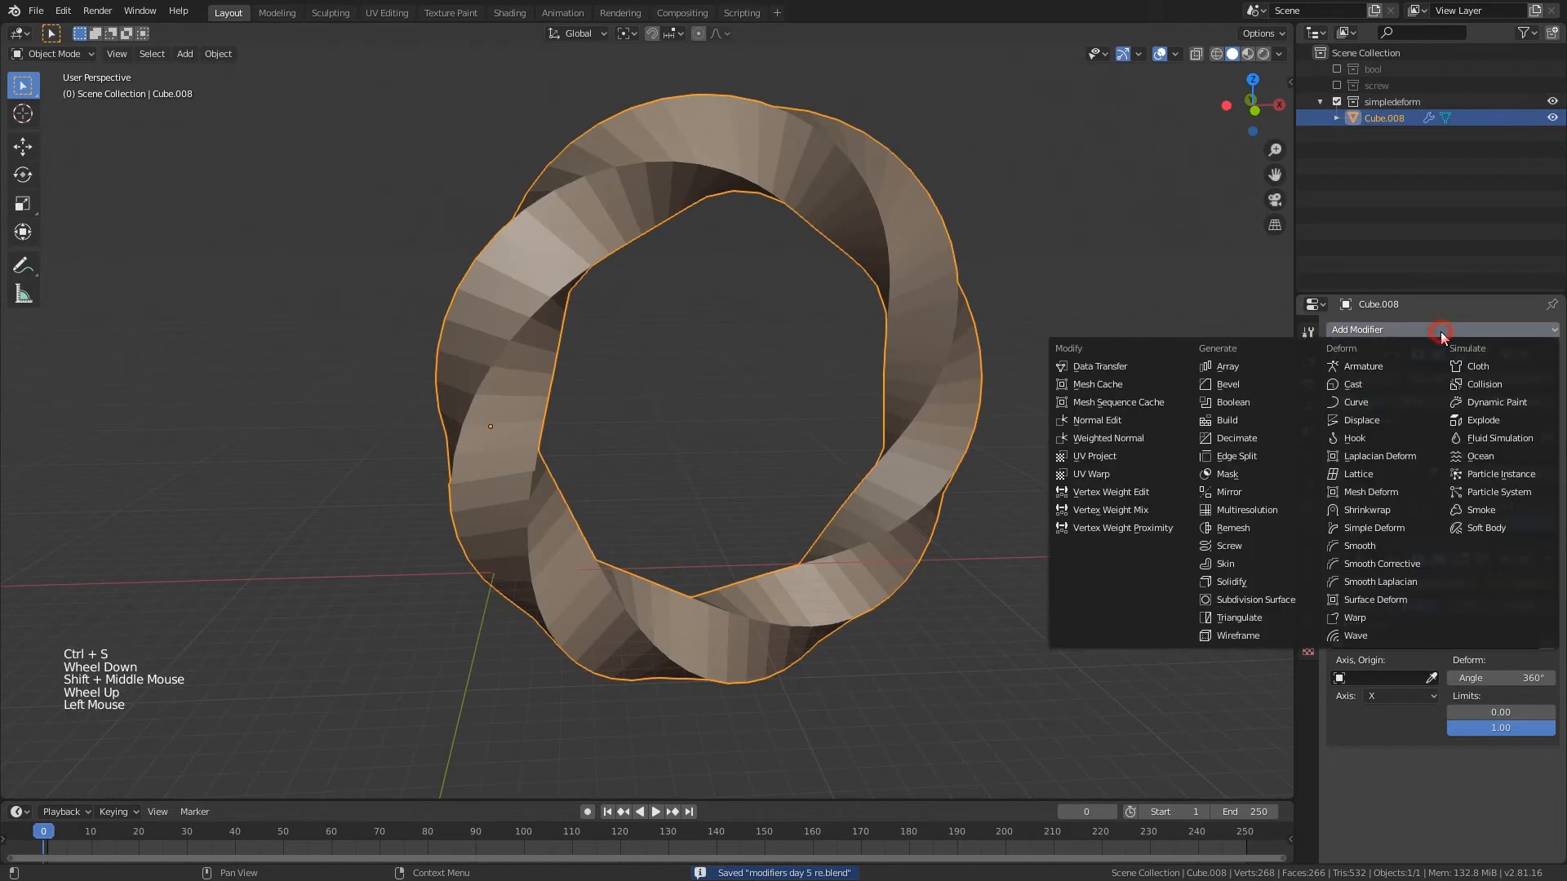
- Add a Wireframe modifier to the twisted ring and hide the viewport overlays
{"action": "left_click", "coordinate": [1220, 636]}
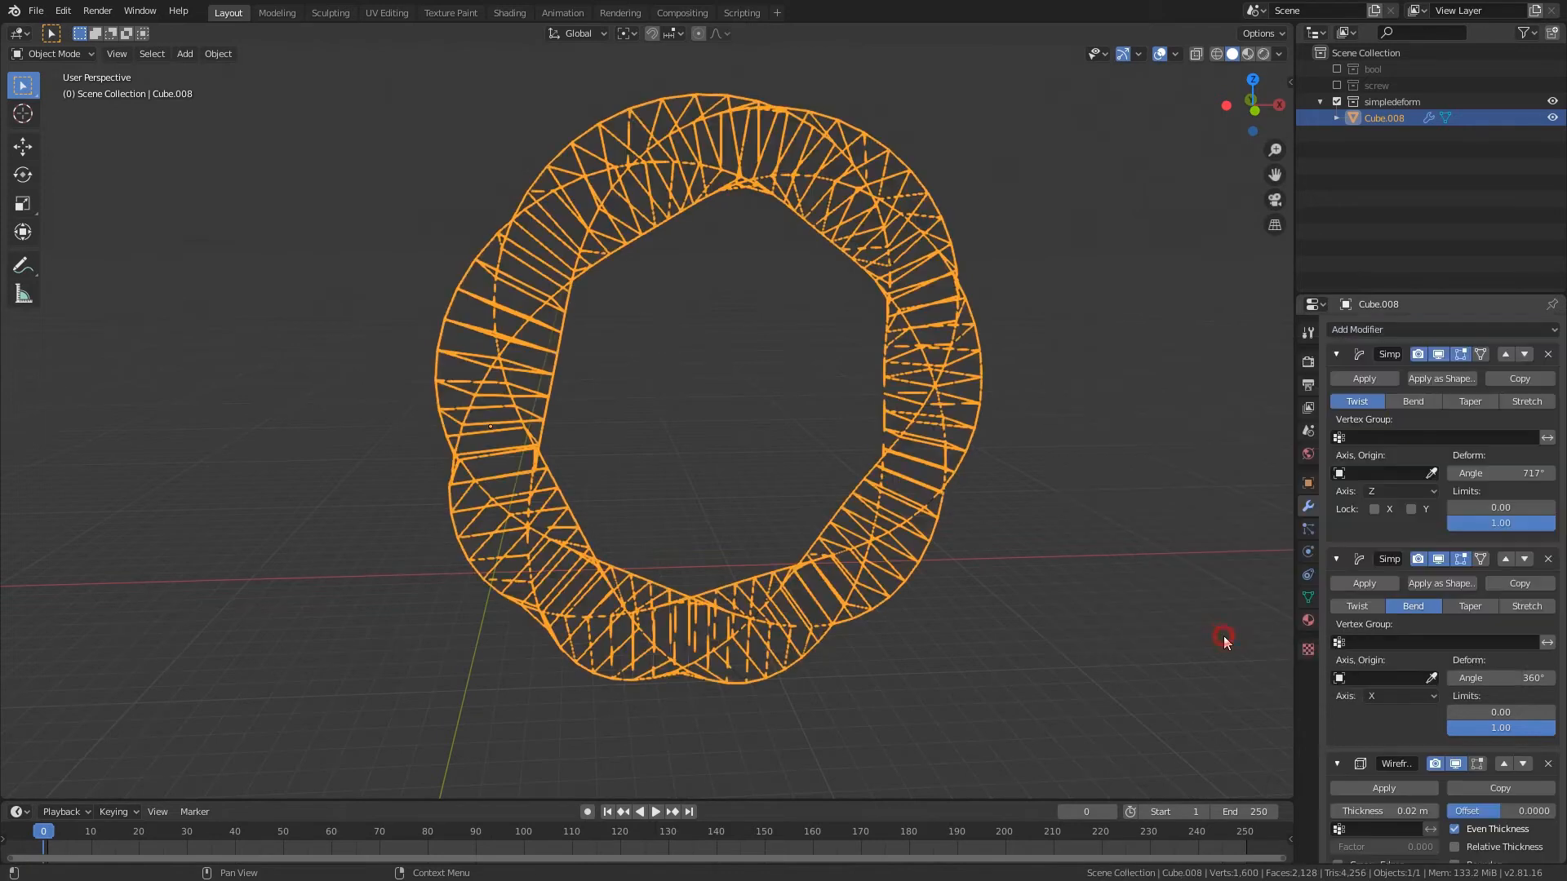
{"action": "left_click", "coordinate": [1160, 54]}
{"action": "middle_click_drag", "start_coordinate": [991, 210], "coordinate": [899, 274]}
{"action": "scroll", "coordinate": [939, 271], "scroll_direction": "up", "scroll_amount": 2}
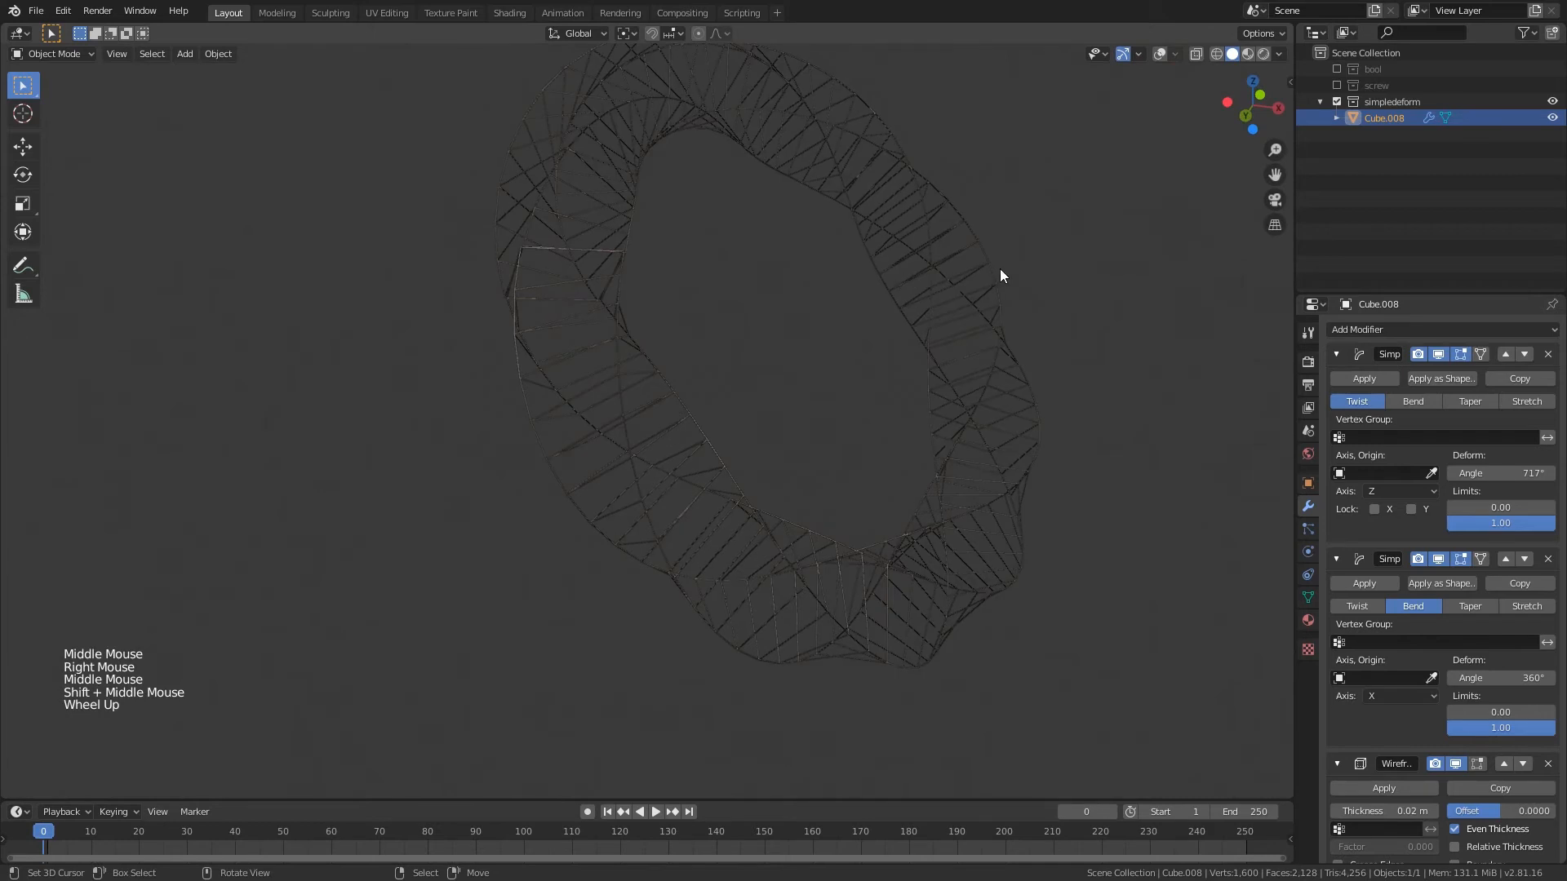
{"action": "middle_click_drag", "start_coordinate": [1001, 268], "coordinate": [947, 276]}
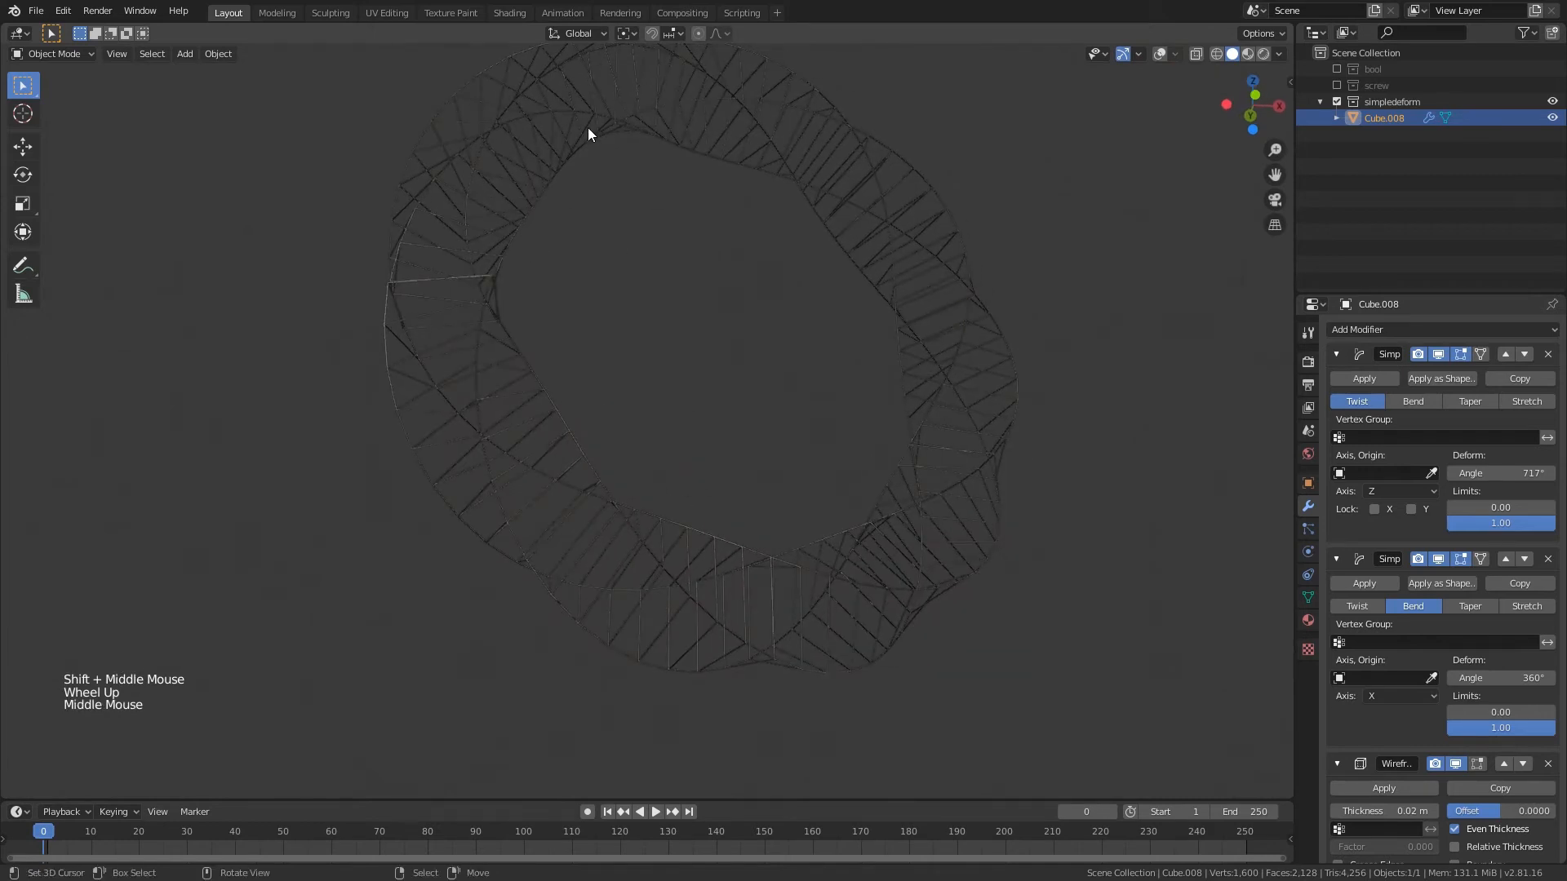
{"action": "middle_click", "coordinate": [1007, 445]}
{"action": "key", "text": "1"}
{"action": "right_click", "coordinate": [1152, 546]}
{"action": "key", "text": "ctrl+z"}
{"action": "middle_click_drag", "start_coordinate": [857, 359], "coordinate": [852, 381]}
{"action": "right_click", "coordinate": [873, 304]}
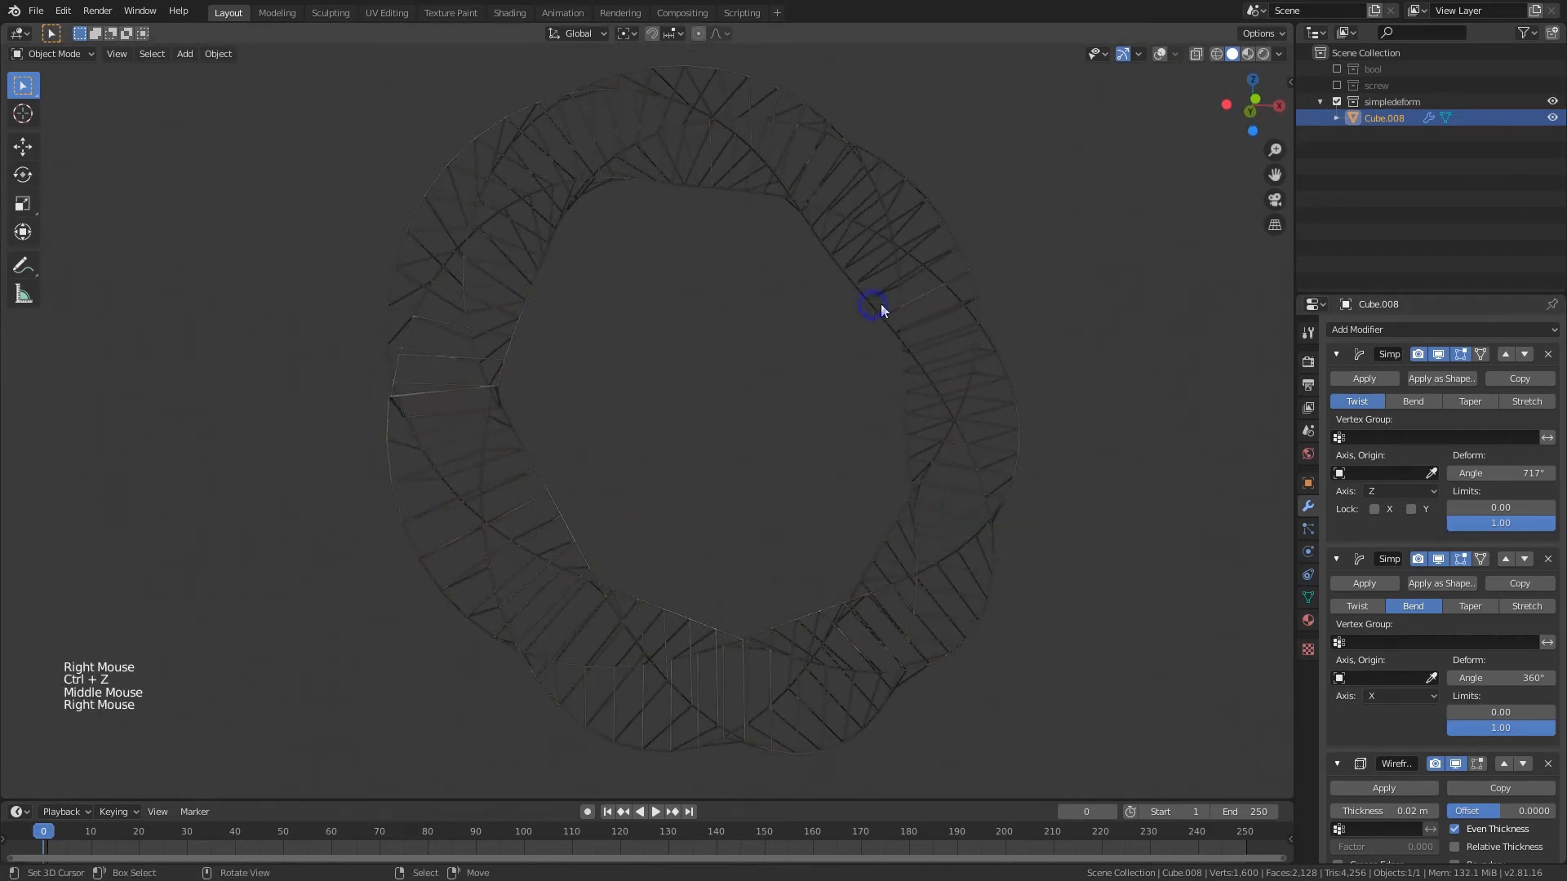
- Switch the viewport lighting to MatCap, try the striped metallic and red matcaps, and choose the beige one
{"action": "left_click", "coordinate": [1278, 54]}
{"action": "left_click", "coordinate": [1248, 132]}
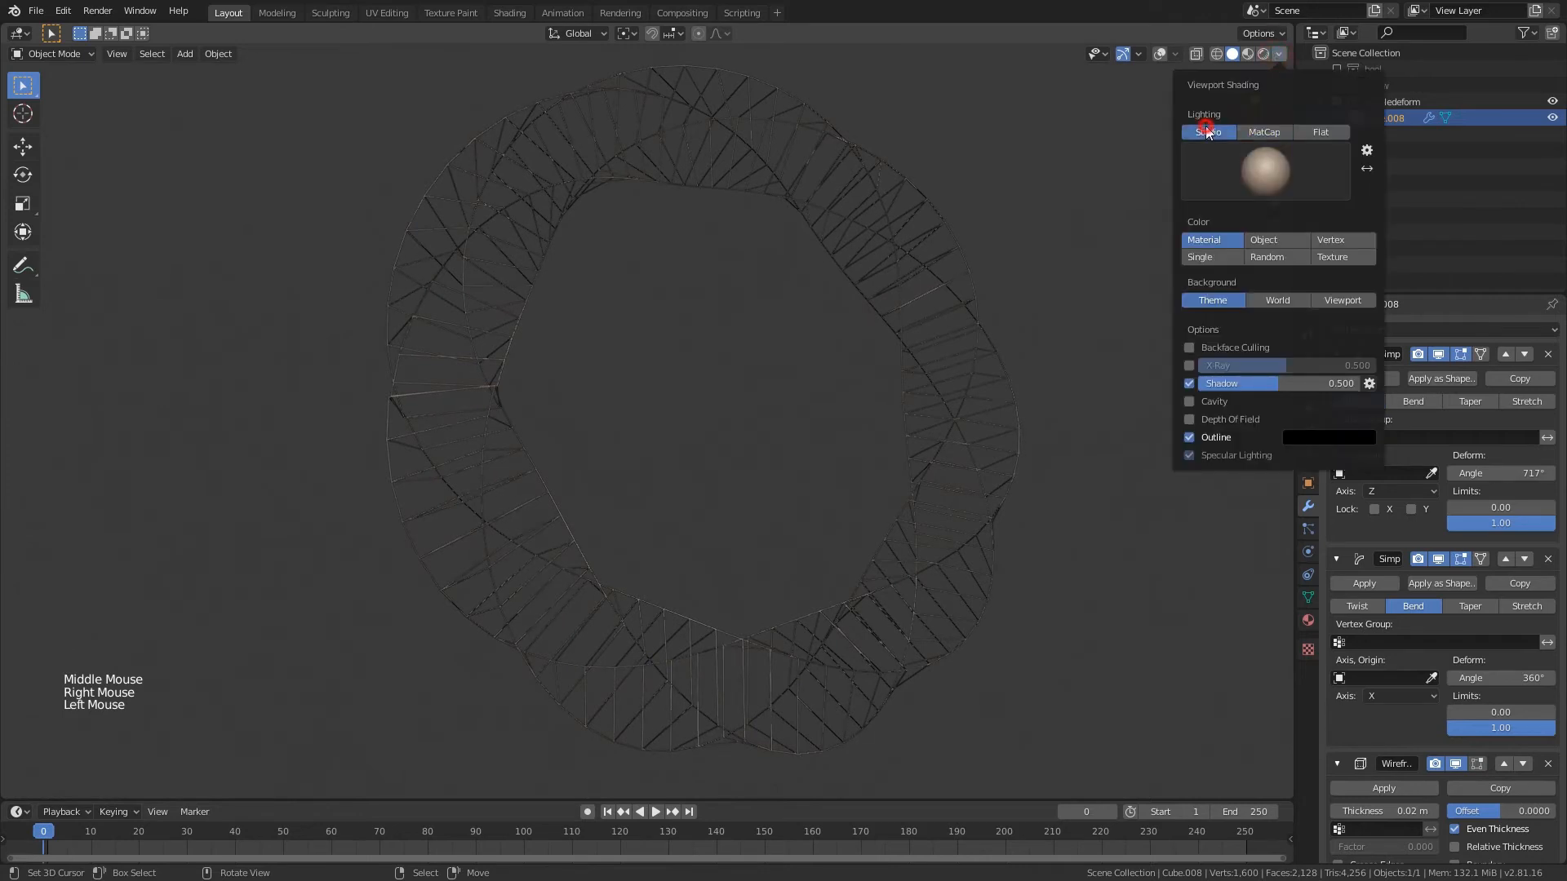
{"action": "left_click", "coordinate": [1264, 168]}
{"action": "left_click", "coordinate": [1224, 286]}
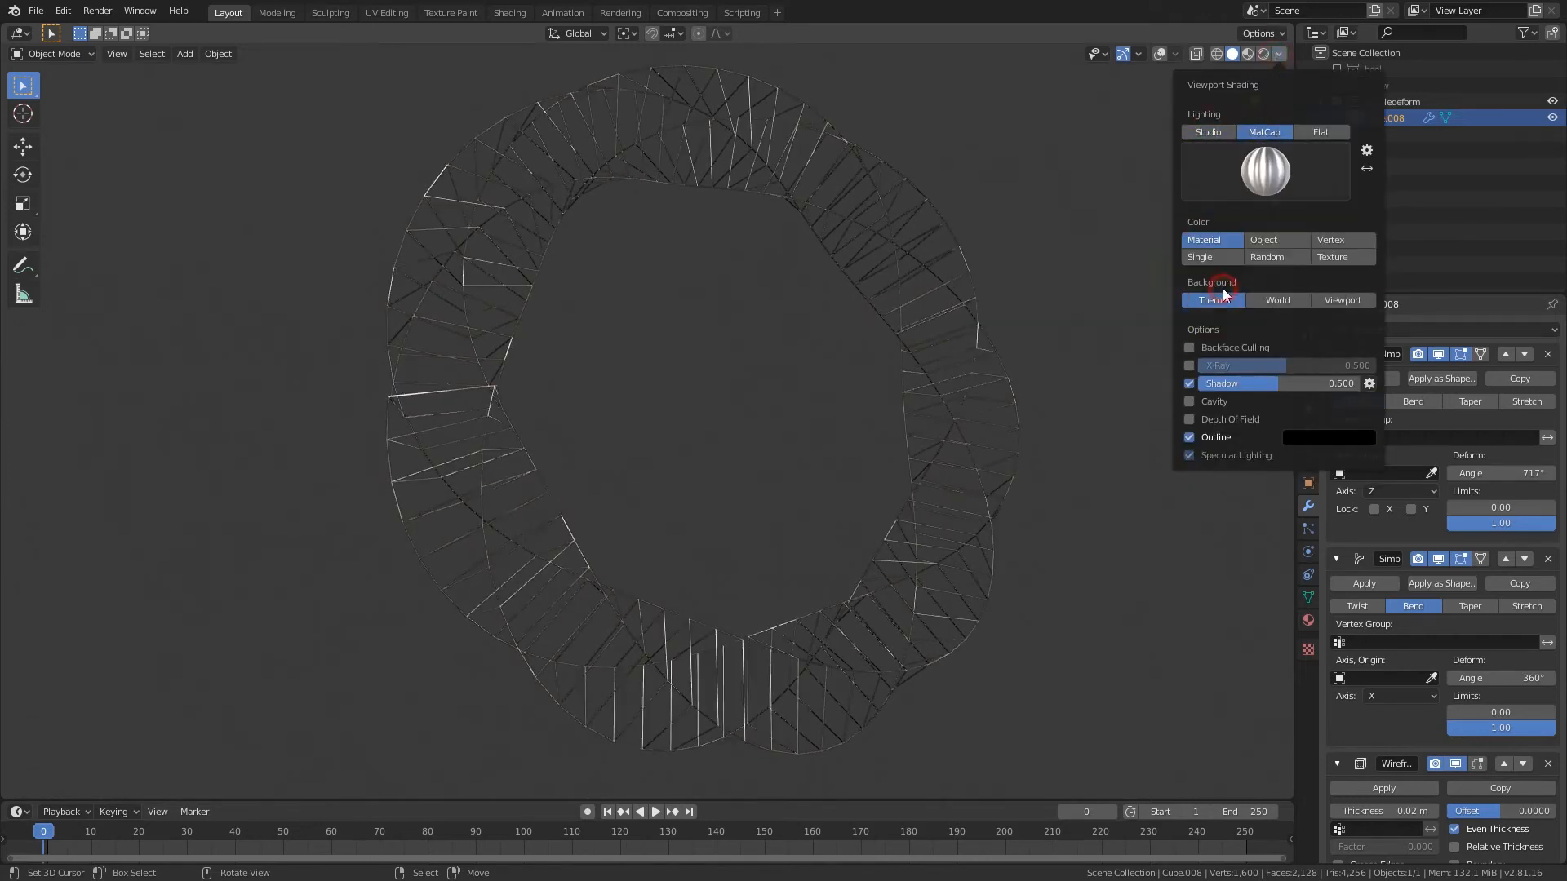
{"action": "left_click", "coordinate": [1265, 172]}
{"action": "left_click", "coordinate": [1027, 278]}
{"action": "left_click", "coordinate": [1256, 178]}
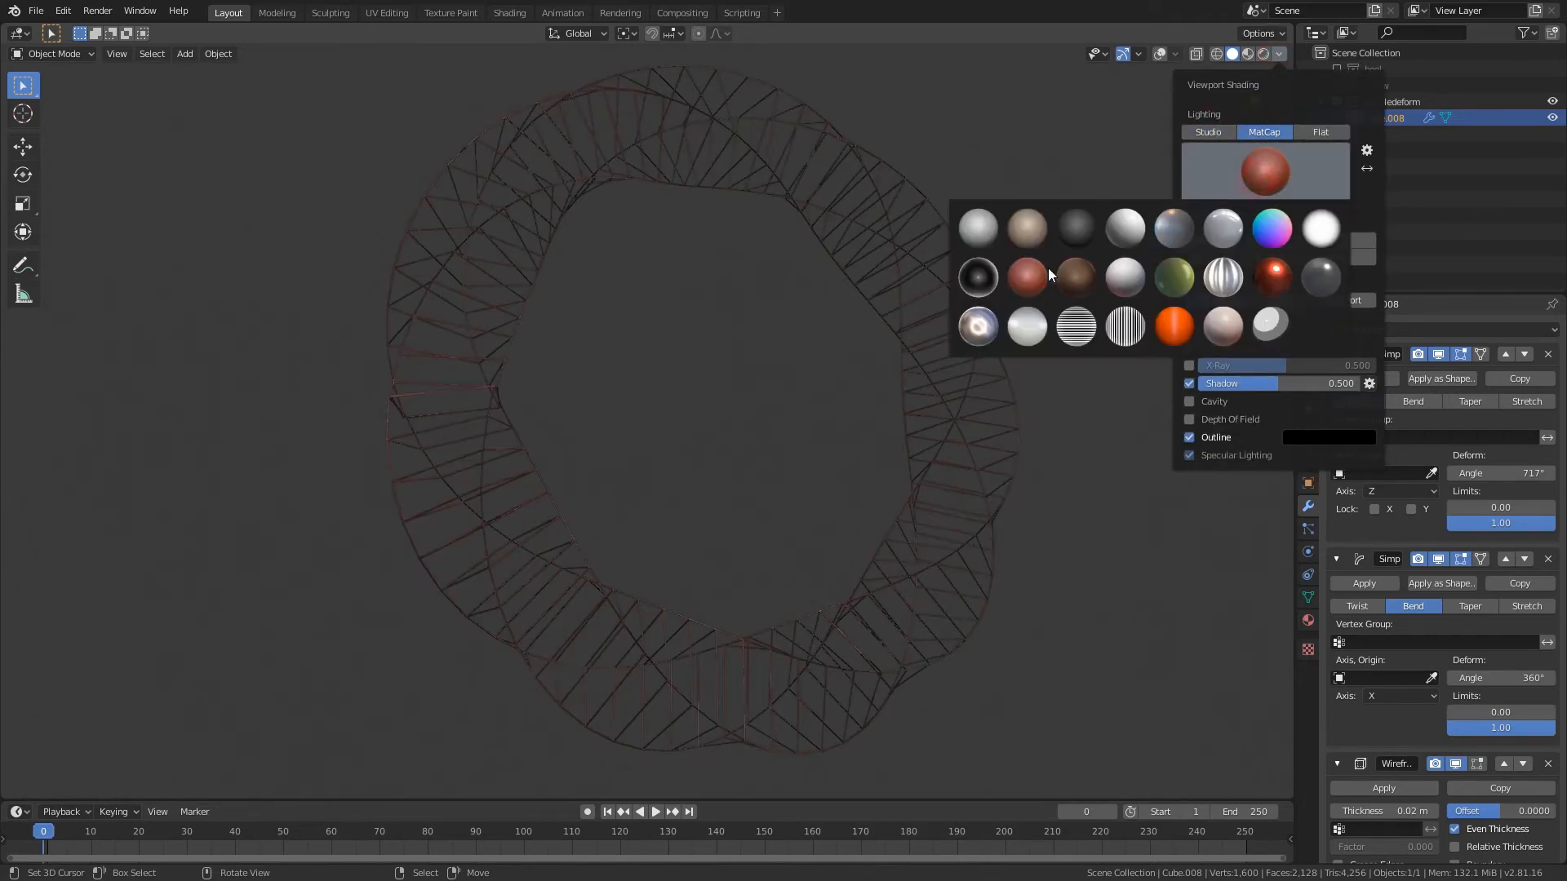
{"action": "left_click", "coordinate": [1027, 227]}
- Increase the Wireframe modifier's thickness to 0.152 m
{"action": "scroll", "coordinate": [1448, 718], "scroll_direction": "down", "scroll_amount": 7}
{"action": "left_click", "coordinate": [1387, 748]}
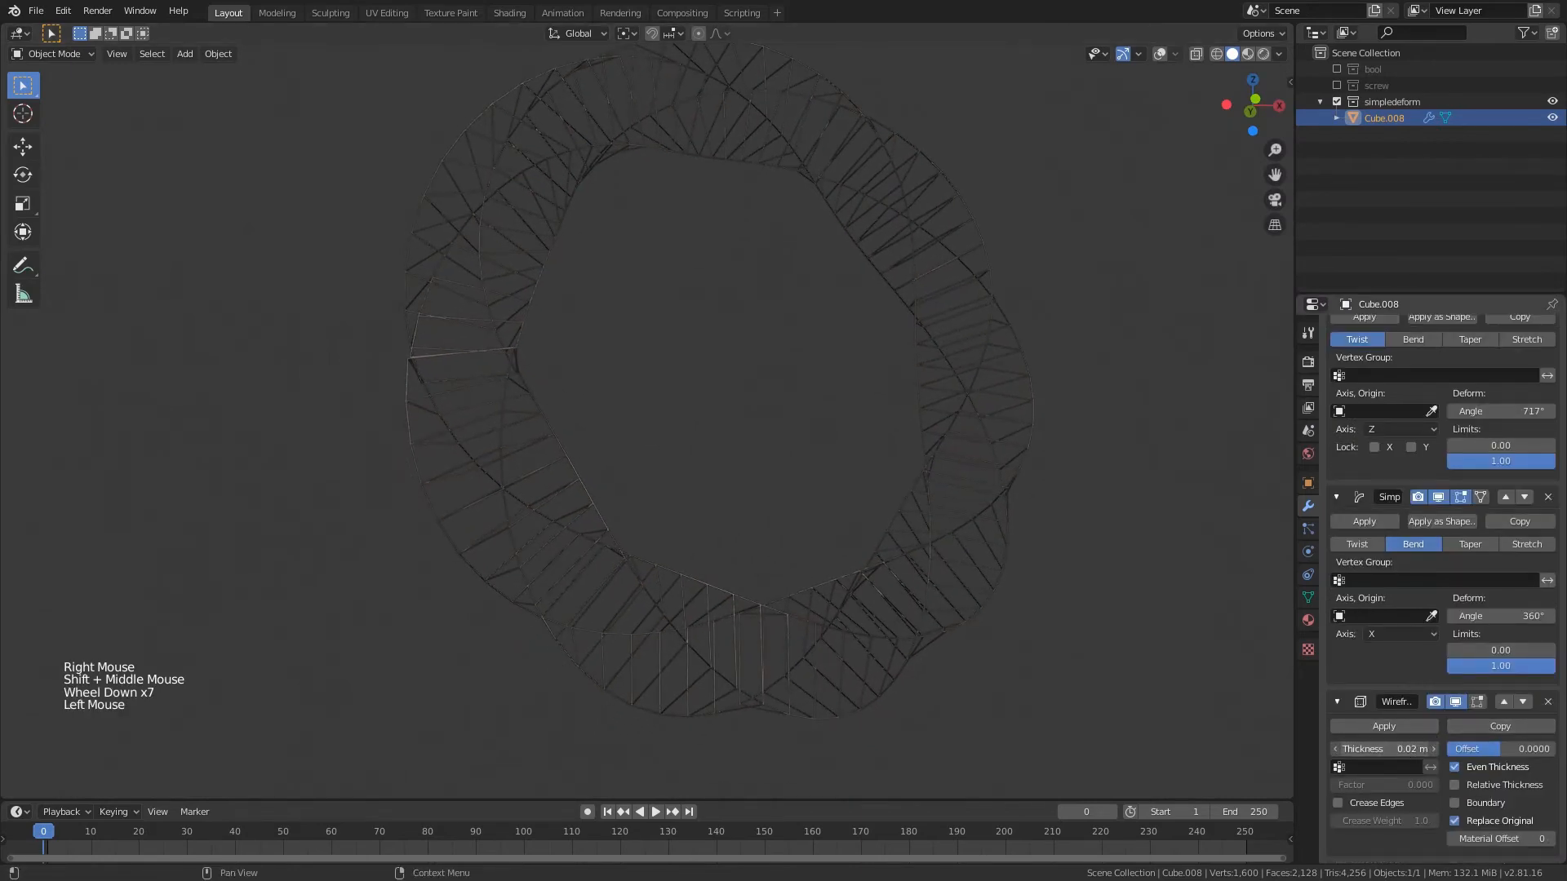
{"action": "left_click_drag", "start_coordinate": [1387, 749], "coordinate": [1495, 748]}
{"action": "middle_click_drag", "start_coordinate": [630, 352], "coordinate": [844, 261]}
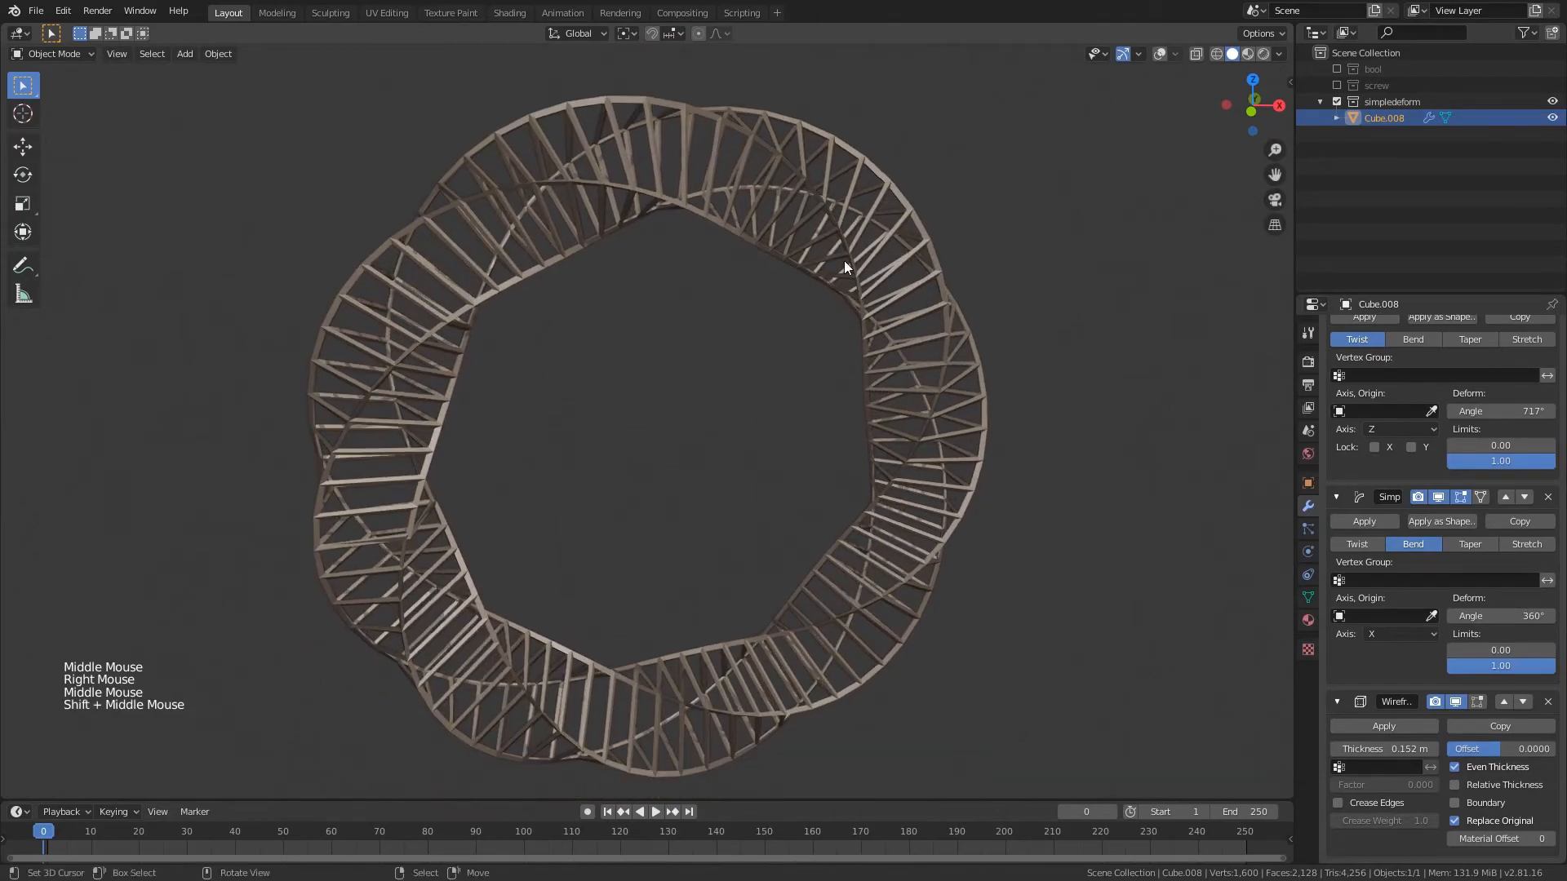
- Set the angle of the Twist Simple Deform modifier to 901° and save the file
{"action": "scroll", "coordinate": [1469, 457], "scroll_direction": "up", "scroll_amount": 5}
{"action": "mouse_move", "coordinate": [1501, 474]}
{"action": "left_mouse_down"}
{"action": "mouse_move", "coordinate": [1534, 473]}
{"action": "mouse_move", "coordinate": [1430, 473]}
{"action": "mouse_move", "coordinate": [1543, 474]}
{"action": "mouse_move", "coordinate": [1498, 473]}
{"action": "left_mouse_up"}
{"action": "key", "text": "ctrl+s"}
{"action": "middle_click_drag", "start_coordinate": [859, 461], "coordinate": [852, 470]}
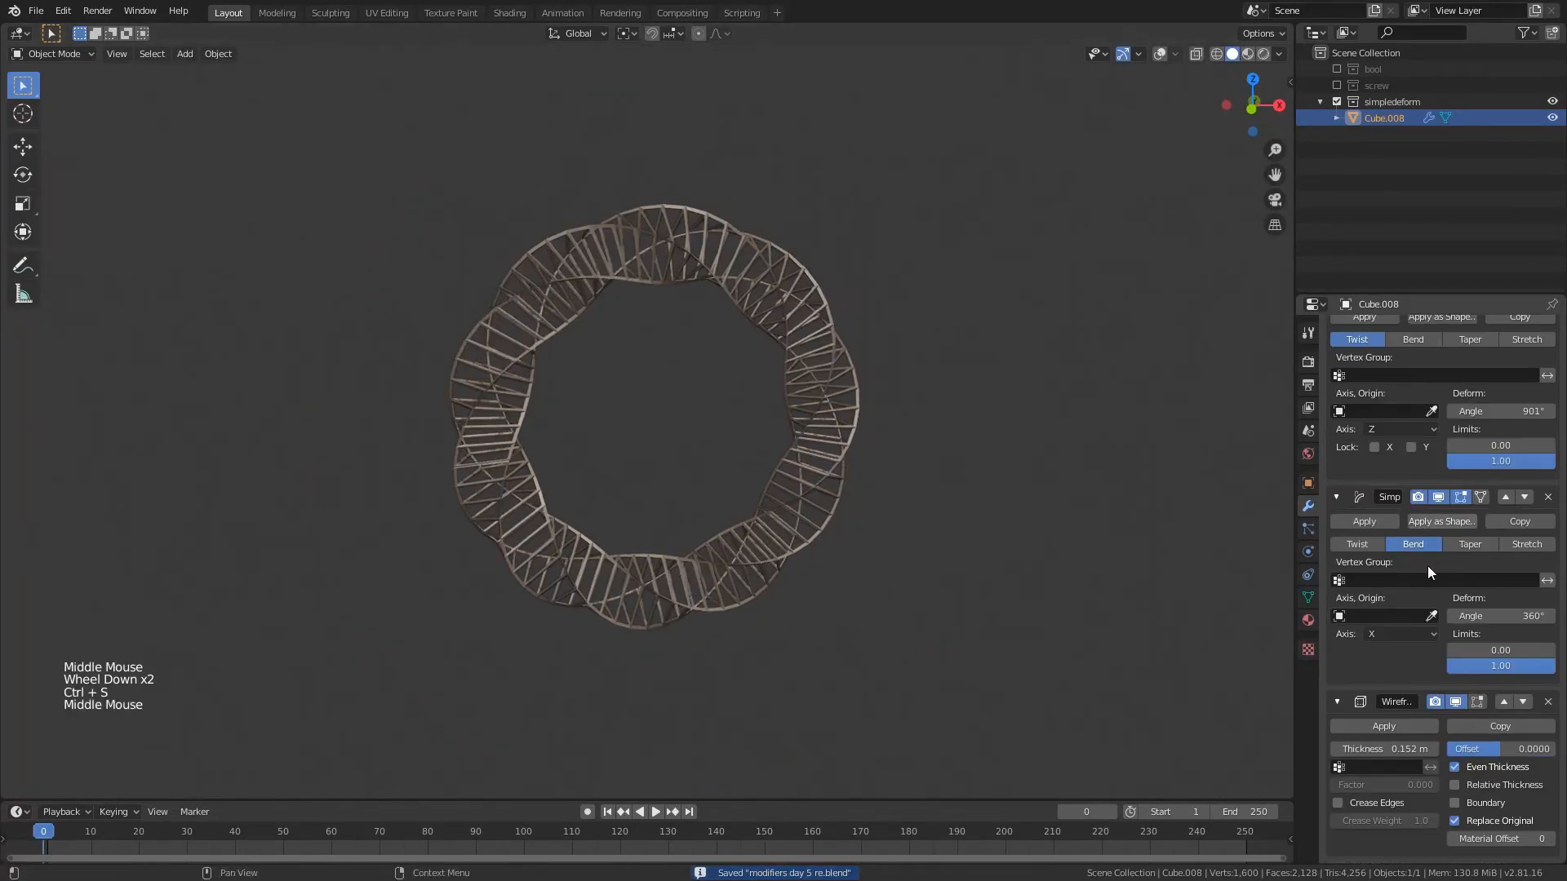
{"action": "scroll", "coordinate": [1428, 623], "scroll_direction": "down", "scroll_amount": 4}
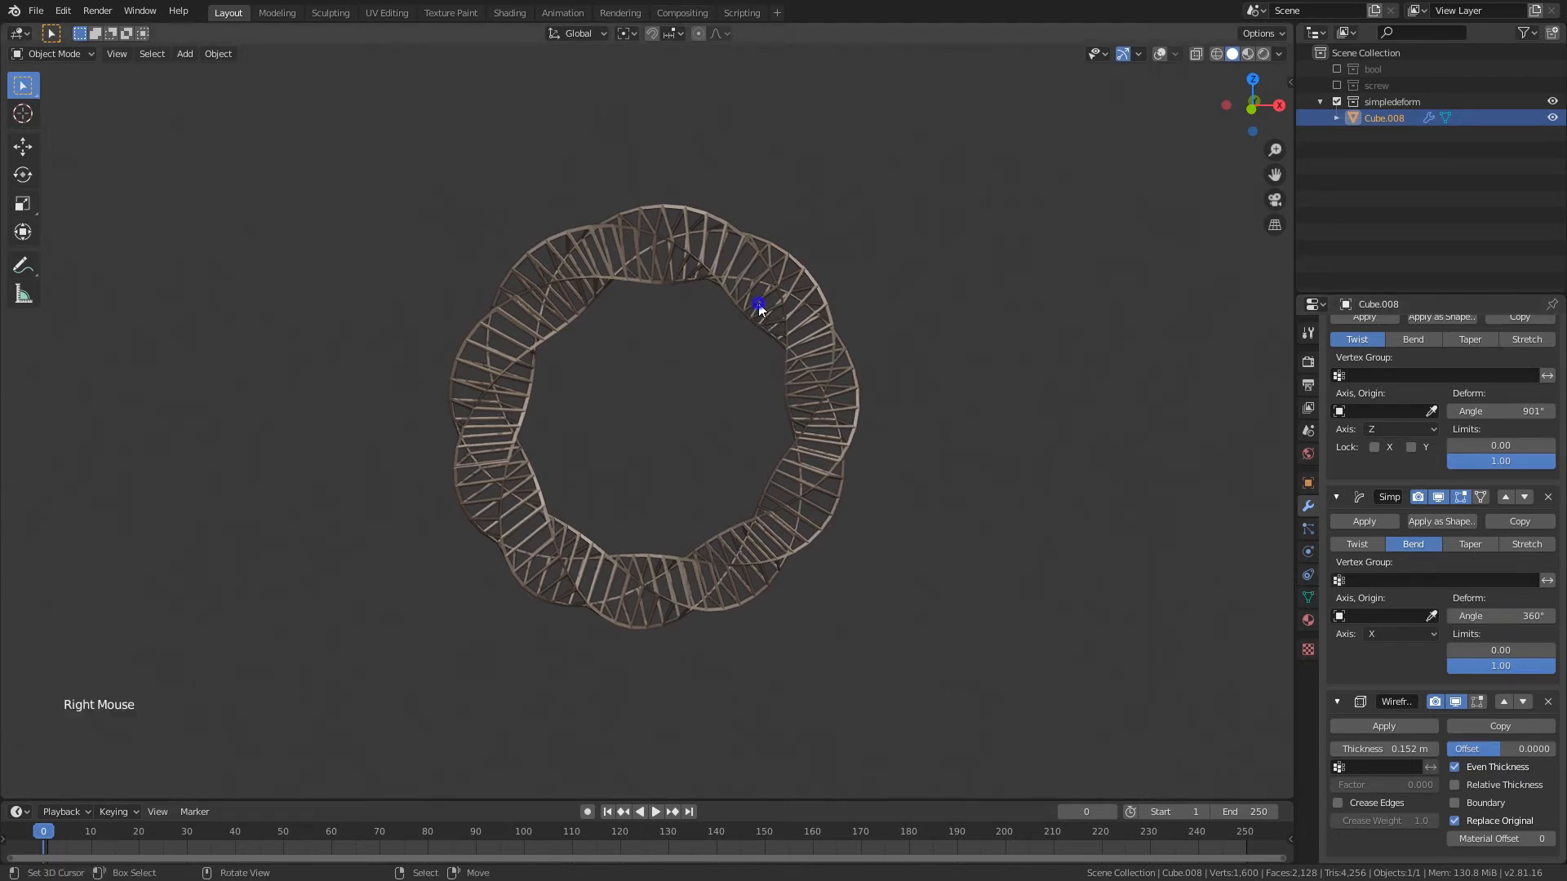
- Show the viewport overlays again, clear the ring's location and save the file
{"action": "middle_click_drag", "start_coordinate": [737, 404], "coordinate": [905, 384]}
{"action": "left_click", "coordinate": [1160, 53]}
{"action": "key", "text": "alt+g"}
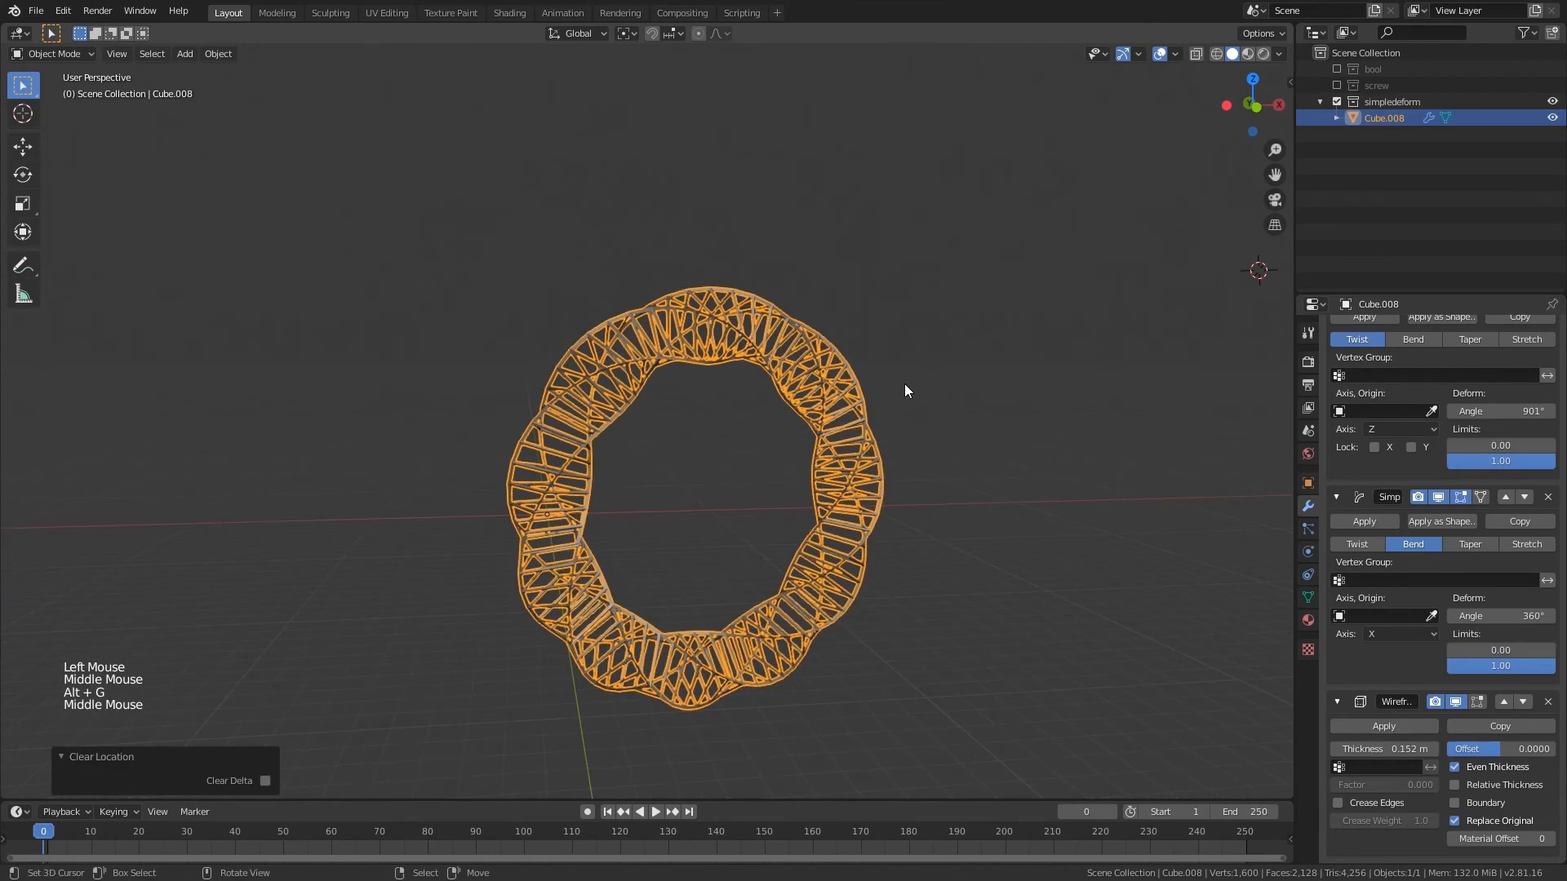
{"action": "key", "text": "ctrl+s"}
- Exclude the simpledeform collection from the view layer and add a plane mesh to the empty scene
{"action": "left_click", "coordinate": [1337, 101]}
{"action": "middle_click_drag", "start_coordinate": [735, 408], "coordinate": [698, 457]}
{"action": "left_click", "coordinate": [698, 457]}
{"action": "key", "text": "shift+a"}
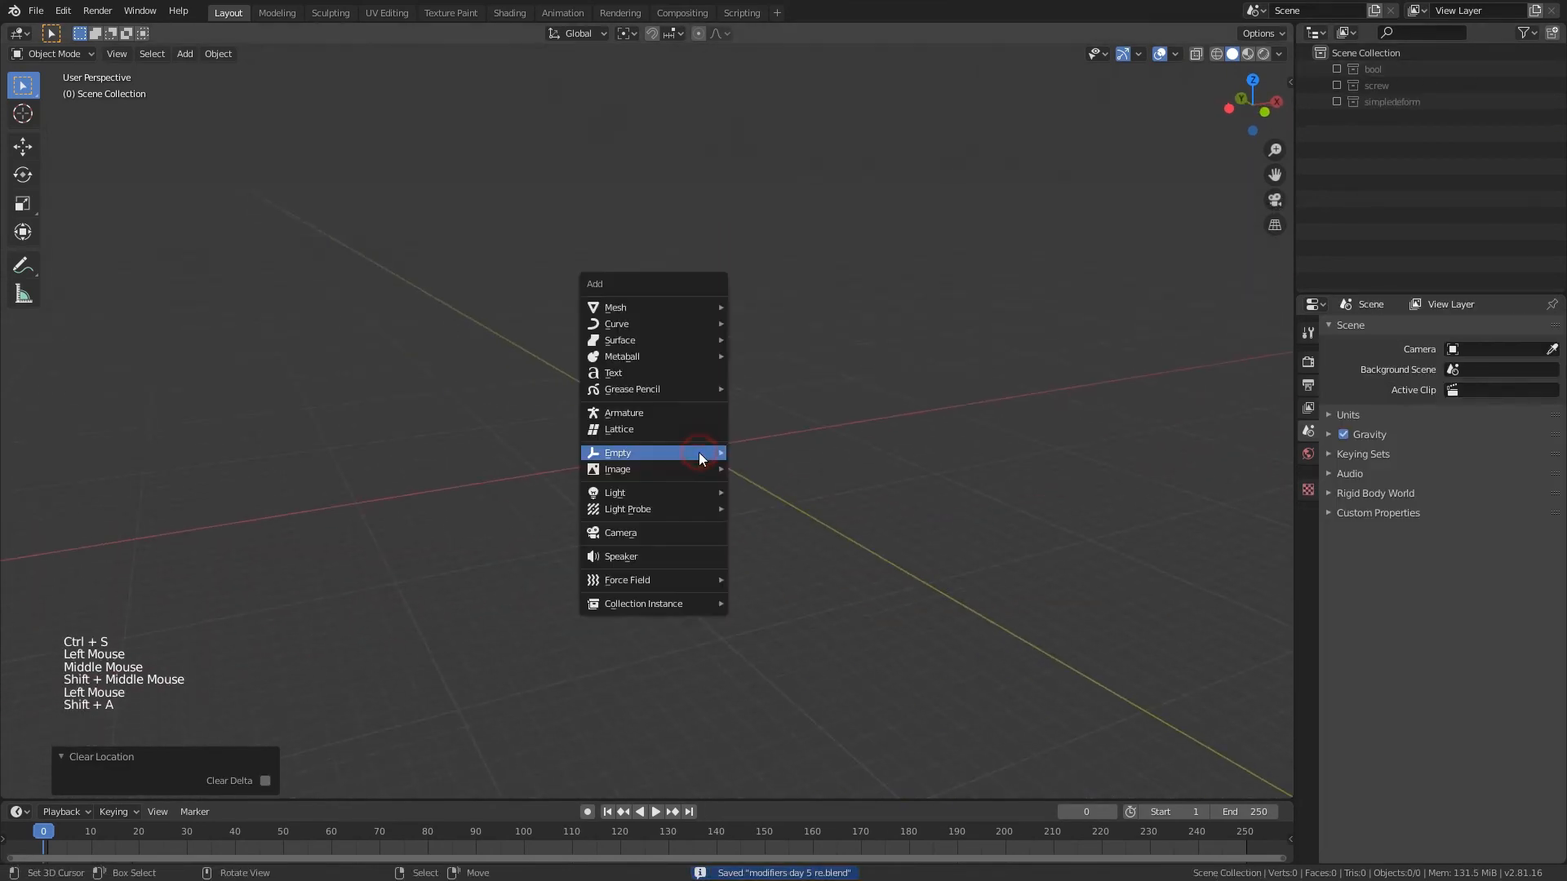
{"action": "mouse_move", "coordinate": [674, 311]}
{"action": "left_click", "coordinate": [759, 308]}
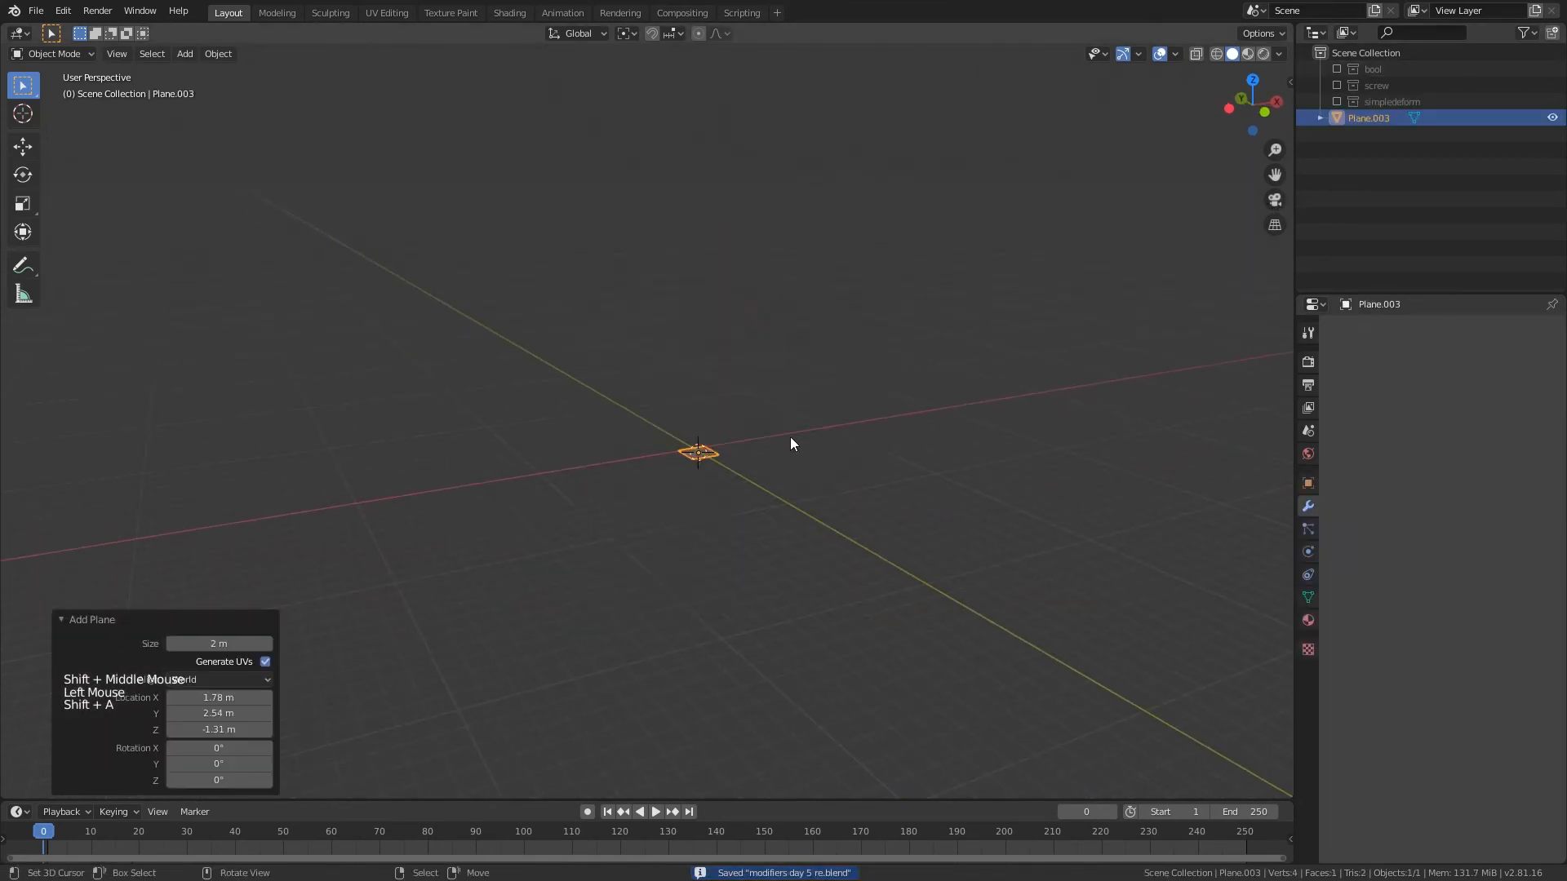
- Clear the plane's location to the world origin and scale the plane up
{"action": "key", "text": "alt+g"}
{"action": "key", "text": "s"}
{"action": "left_click", "coordinate": [1077, 612]}
- Subdivide the whole plane in Edit Mode five times into a 32 by 32 face grid, and return to Object Mode
{"action": "key", "text": "Tab"}
{"action": "middle_click_drag", "start_coordinate": [726, 421], "coordinate": [731, 341]}
{"action": "key", "text": "w"}
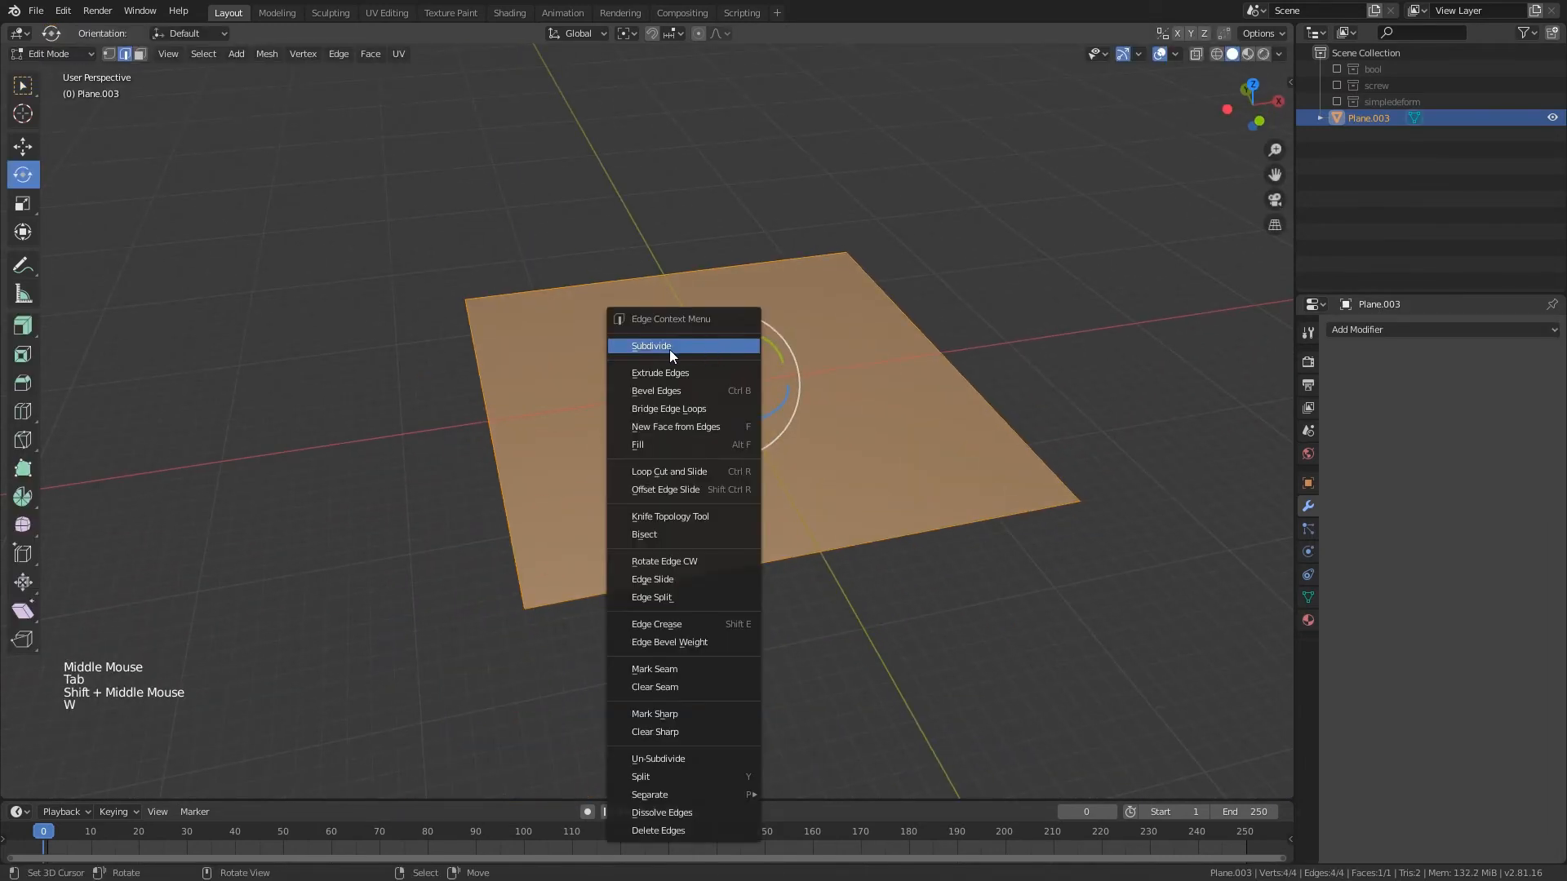
{"action": "key", "text": "w"}
{"action": "left_click", "coordinate": [825, 346]}
{"action": "key", "text": "w"}
{"action": "left_click", "coordinate": [823, 347]}
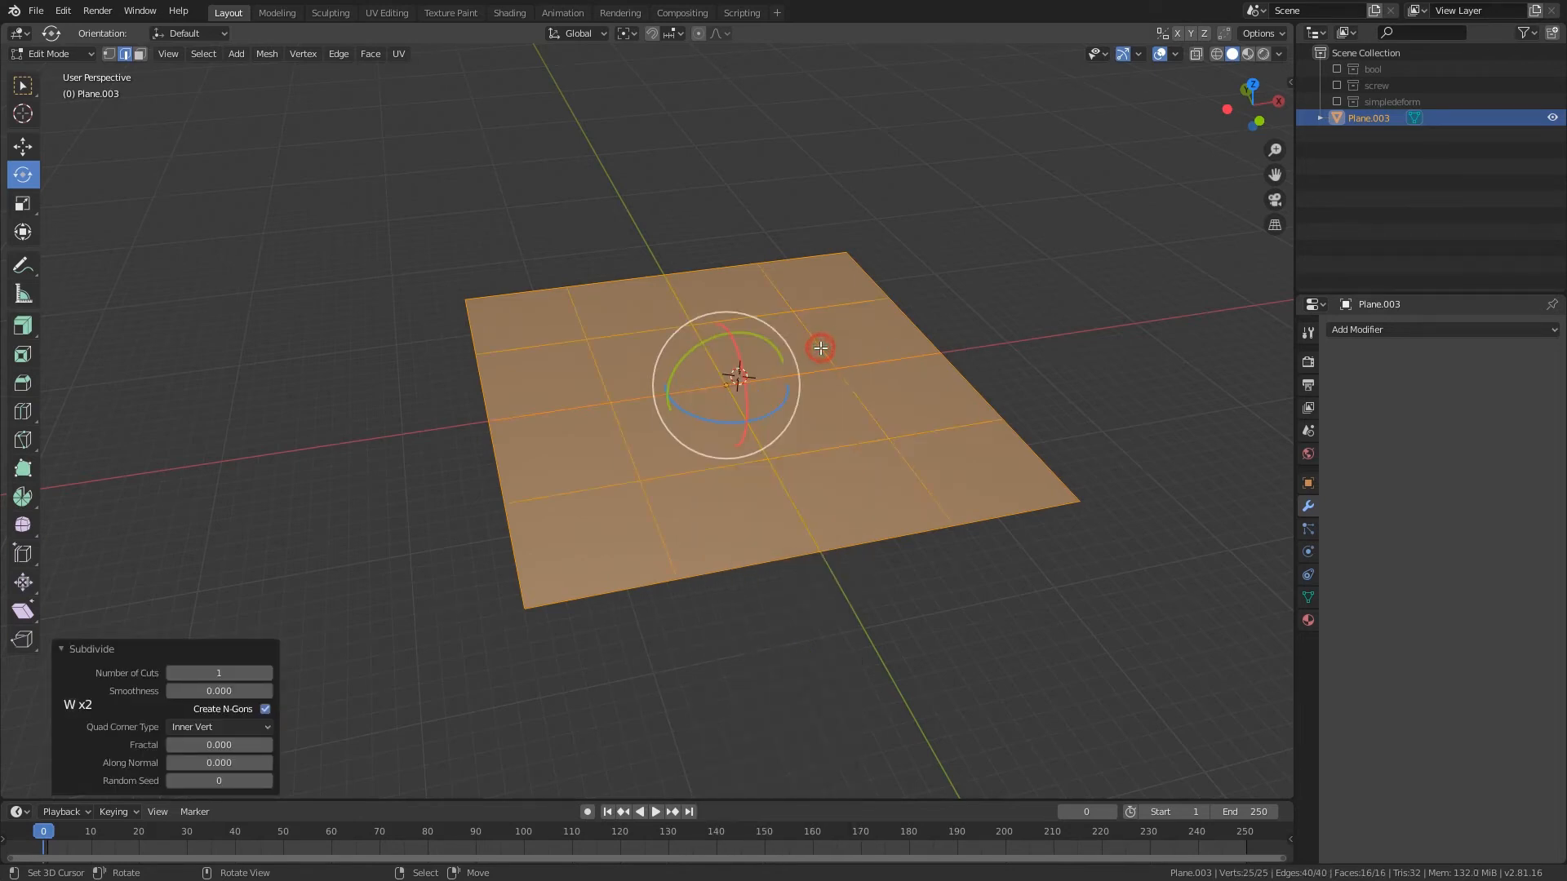
{"action": "key", "text": "w"}
{"action": "left_click", "coordinate": [821, 348]}
{"action": "key", "text": "w"}
{"action": "middle_click", "coordinate": [821, 348]}
{"action": "key", "text": "w"}
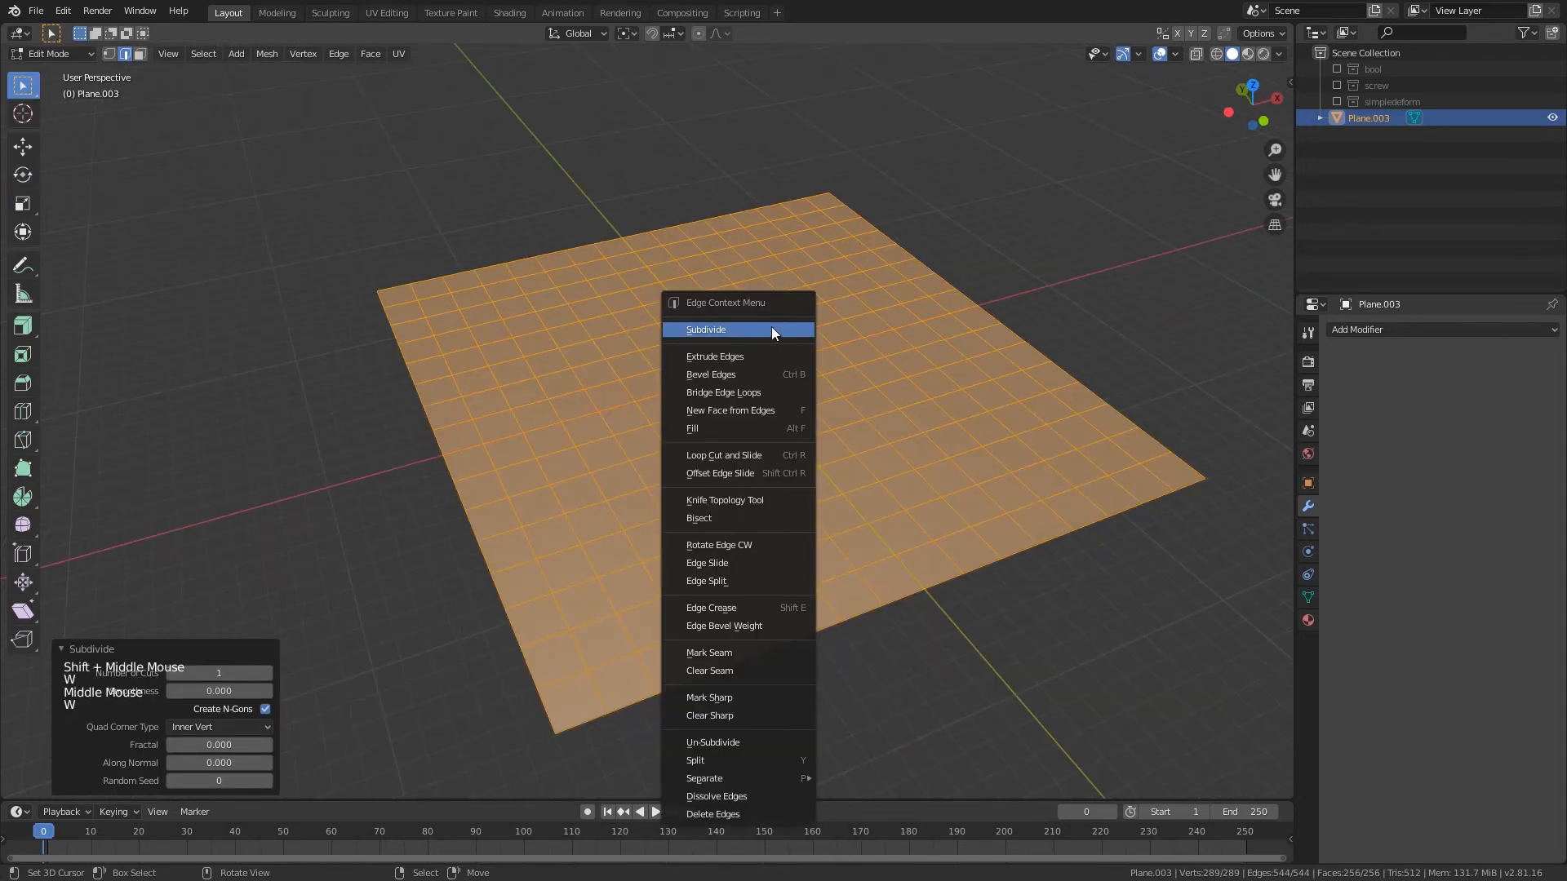
{"action": "middle_click", "coordinate": [771, 326]}
{"action": "key", "text": "Tab"}
- Add a circle, a cube and an icosphere at separate spots beside the plane
{"action": "scroll", "coordinate": [842, 435], "scroll_direction": "down", "scroll_amount": 3}
{"action": "left_click", "coordinate": [923, 350]}
{"action": "key", "text": "shift+a"}
{"action": "left_click", "coordinate": [980, 364]}
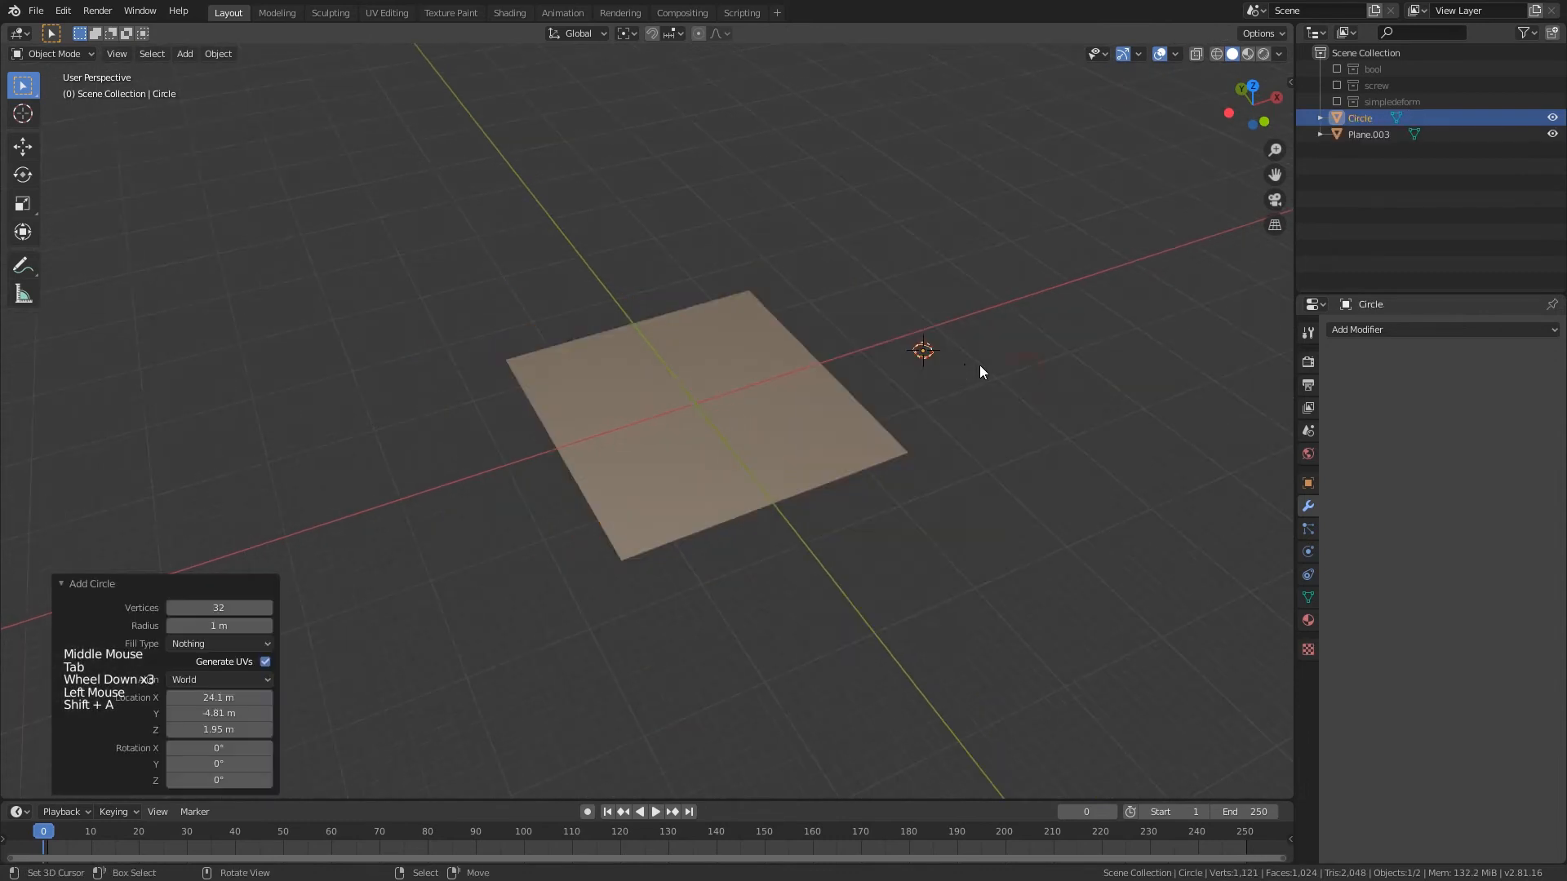
{"action": "left_click", "coordinate": [942, 365]}
{"action": "key", "text": "shift+a"}
{"action": "left_click", "coordinate": [1015, 383]}
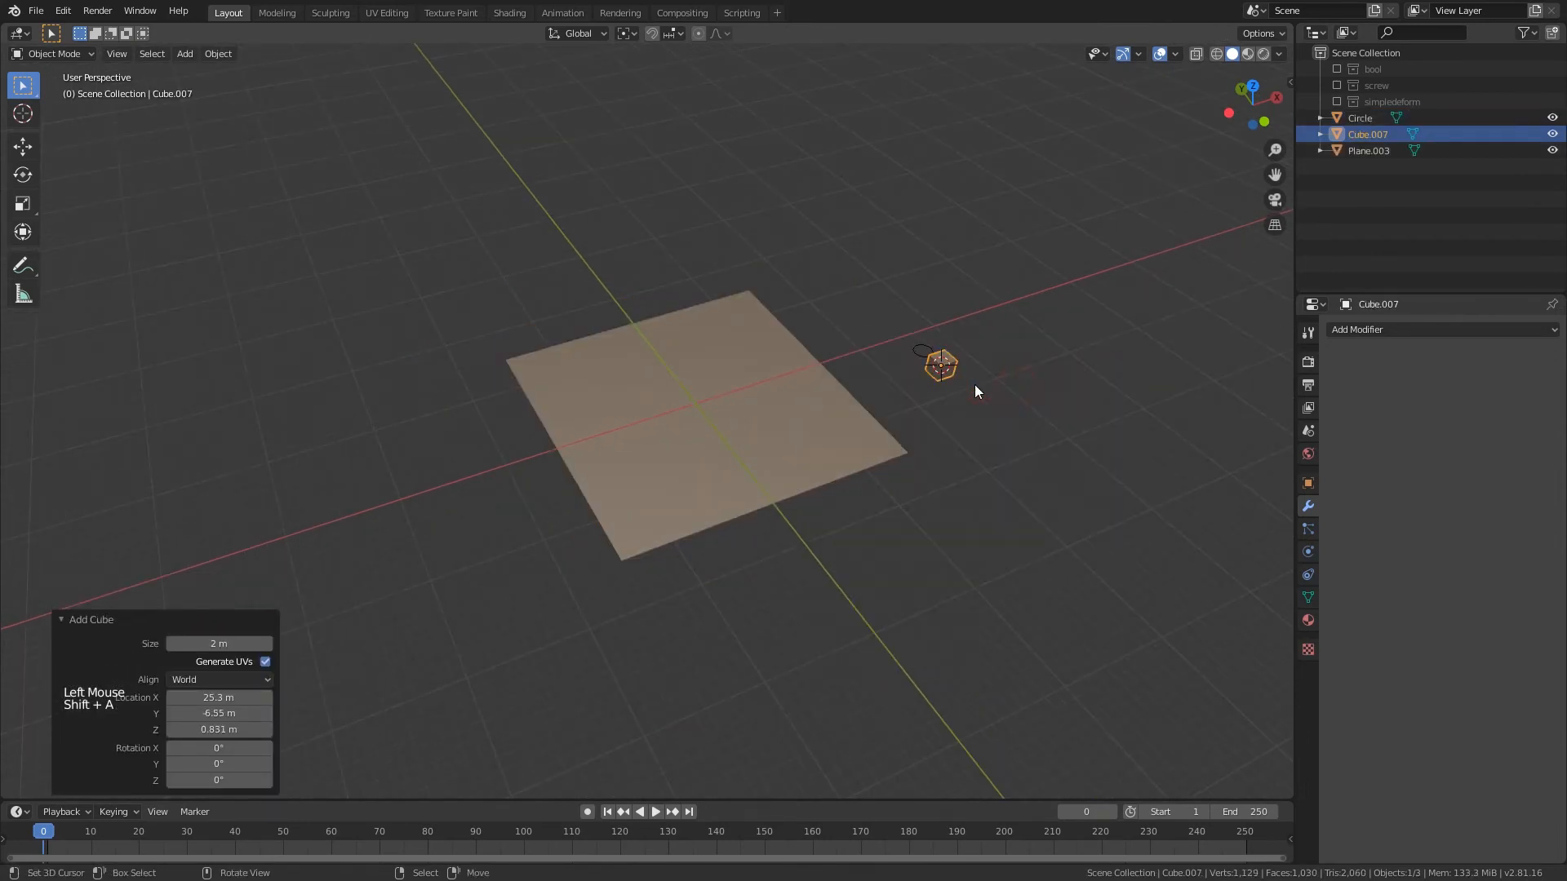
{"action": "left_click", "coordinate": [875, 305]}
{"action": "key", "text": "shift+a"}
{"action": "mouse_move", "coordinate": [875, 307]}
{"action": "left_click", "coordinate": [972, 375]}
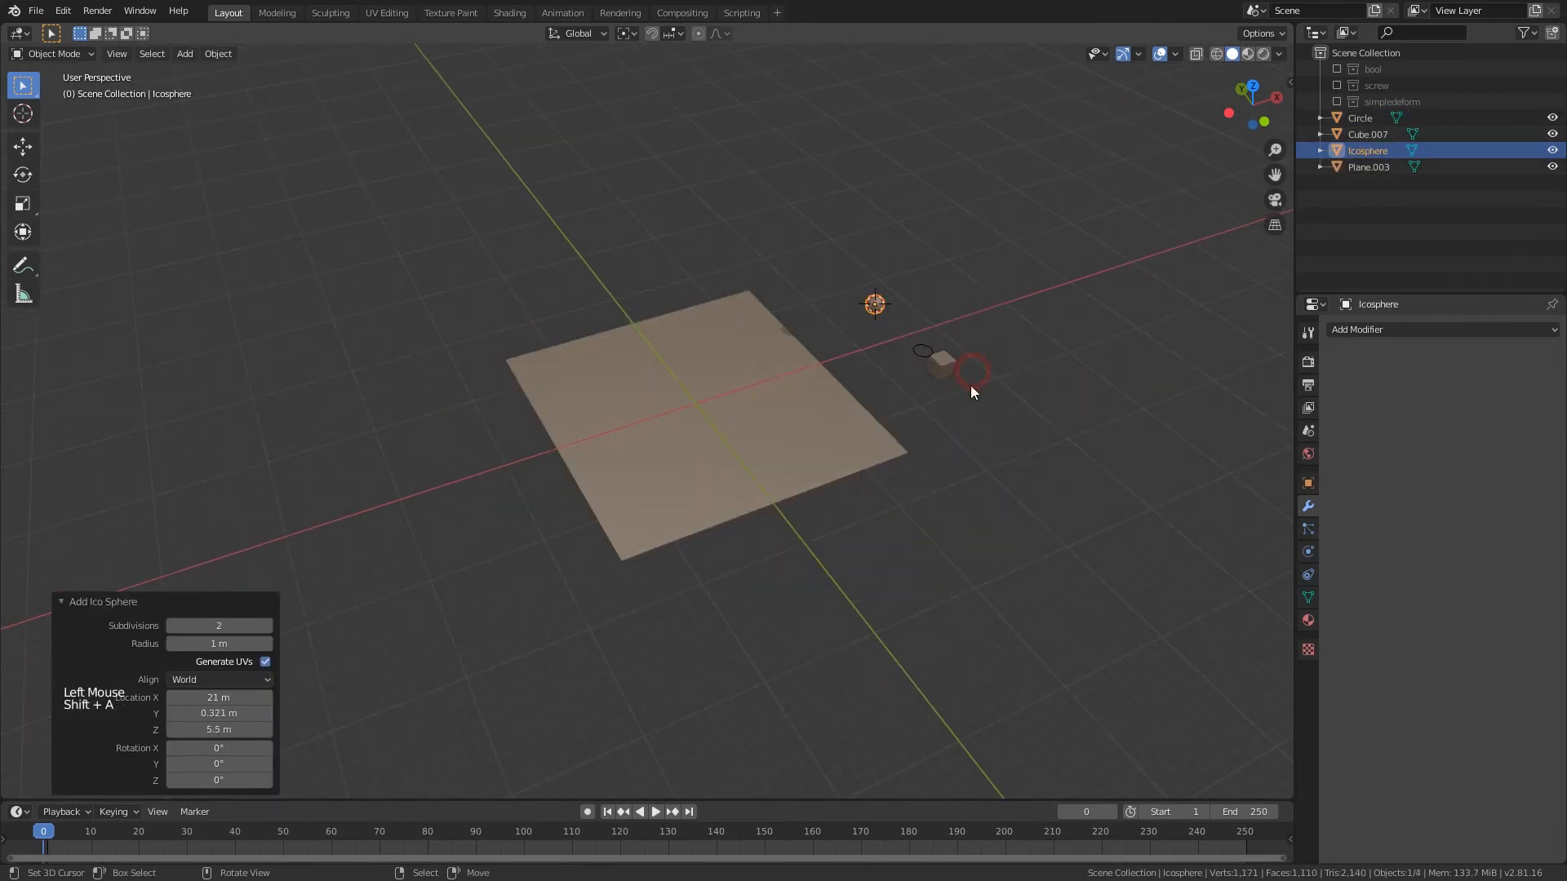
- Select the icosphere, circle and cube individually, and try box selection and extended selection on them
{"action": "scroll", "coordinate": [992, 367], "scroll_direction": "up", "scroll_amount": 2}
{"action": "middle_click_drag", "start_coordinate": [1014, 346], "coordinate": [982, 339], "text": "shift"}
{"action": "right_click", "coordinate": [892, 256]}
{"action": "right_click", "coordinate": [965, 329]}
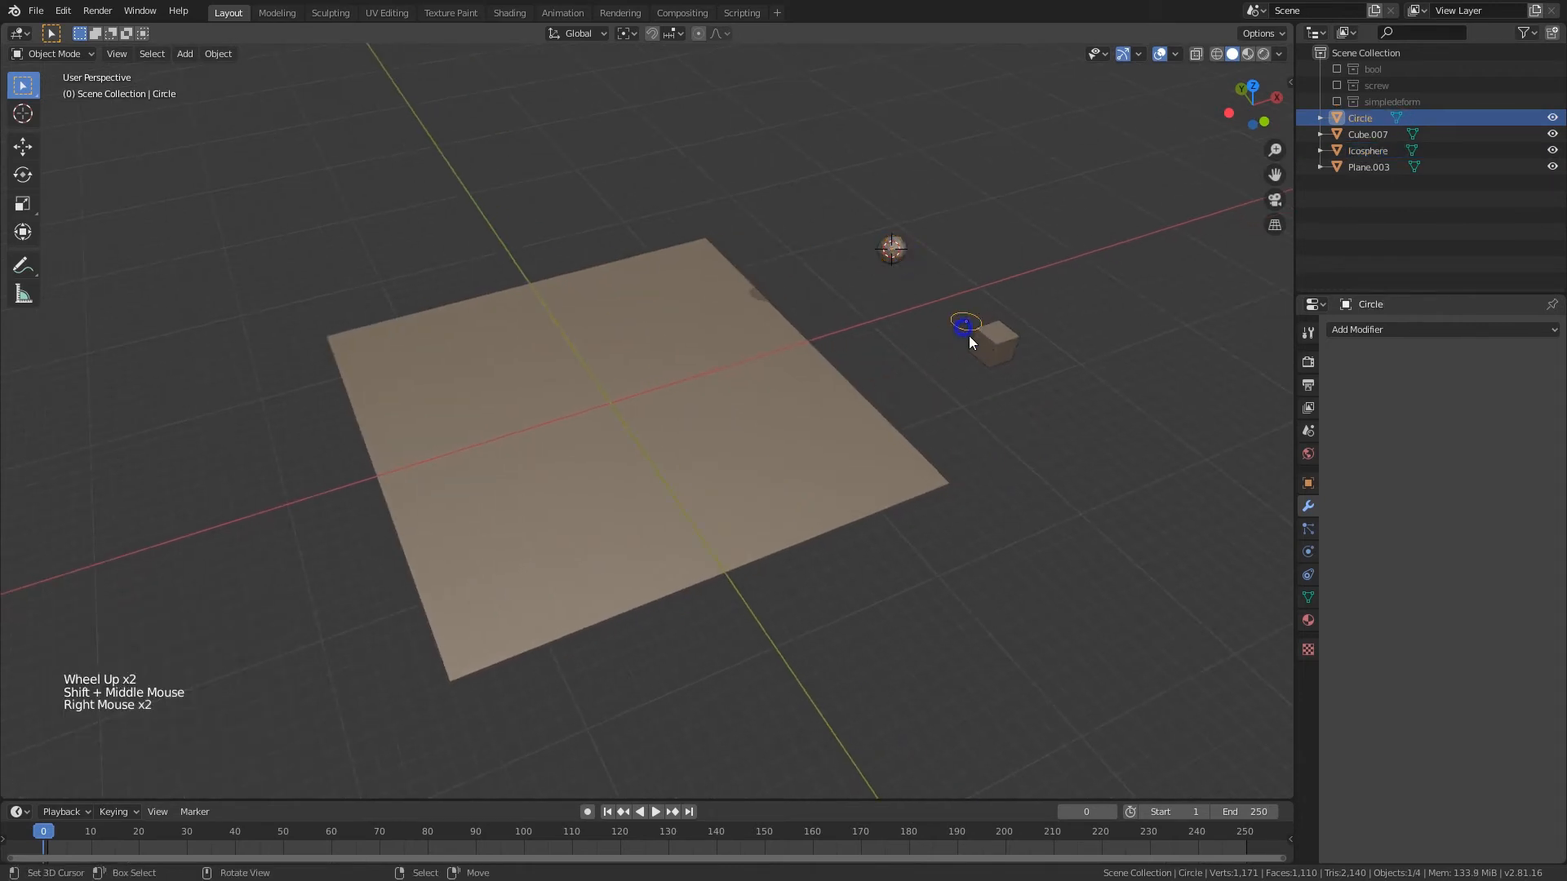
{"action": "right_click", "coordinate": [994, 345]}
{"action": "key", "text": "b"}
{"action": "left_click_drag", "start_coordinate": [1051, 184], "coordinate": [688, 402]}
{"action": "right_click", "coordinate": [879, 255]}
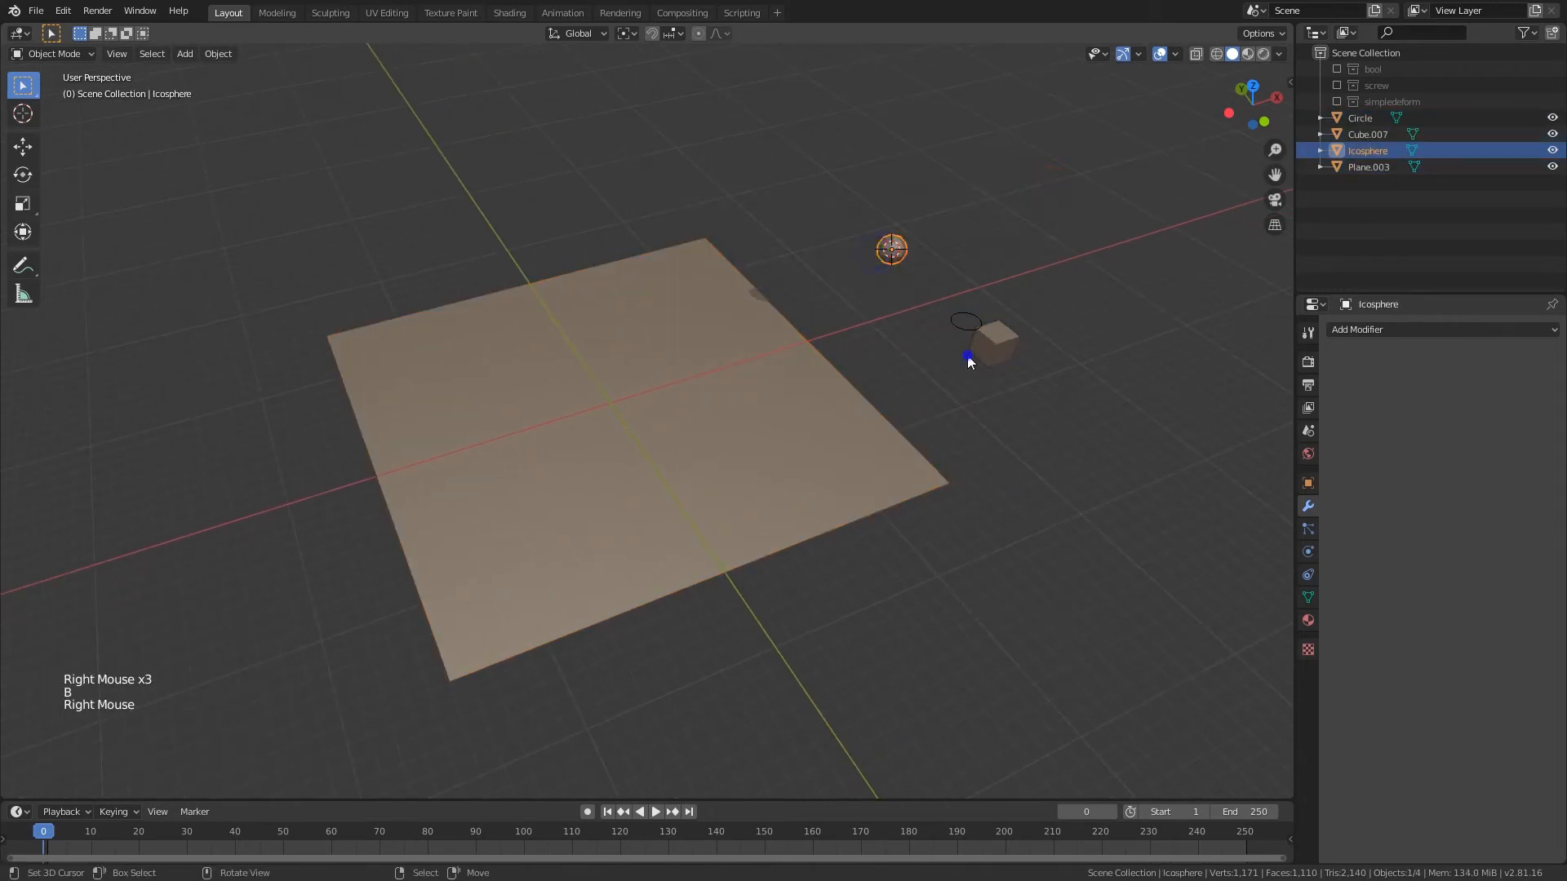
{"action": "right_click", "coordinate": [967, 353]}
{"action": "right_click", "coordinate": [958, 329]}
{"action": "right_click", "coordinate": [893, 253]}
{"action": "right_click", "coordinate": [1001, 344], "text": "shift"}
{"action": "right_click", "coordinate": [963, 327]}
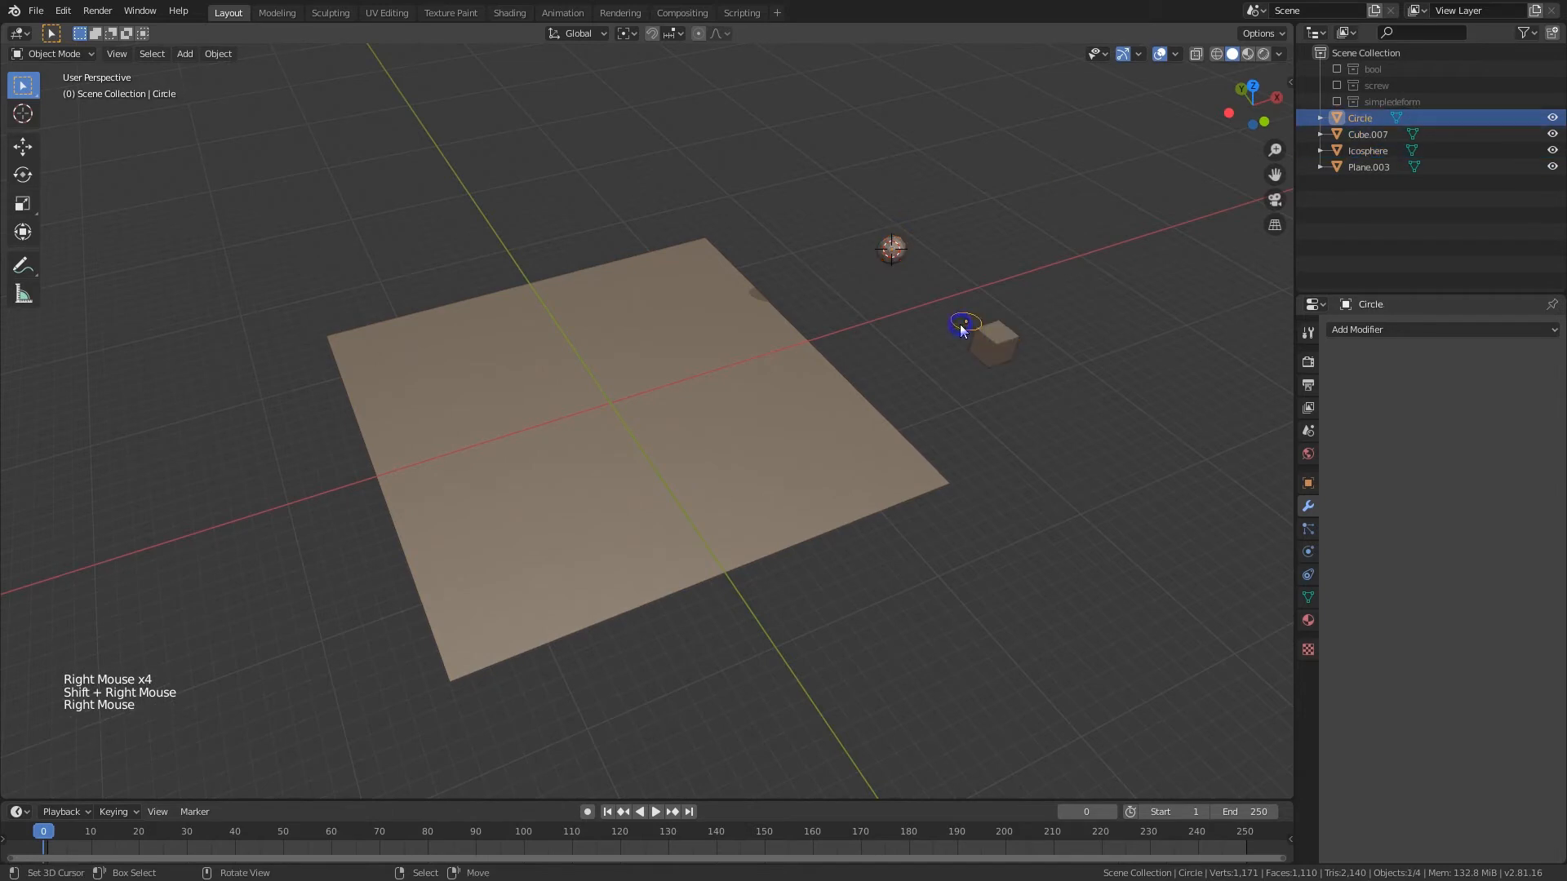
- Select the circle, cube and icosphere together and delete them
{"action": "right_click", "coordinate": [964, 315]}
{"action": "right_click", "coordinate": [967, 320], "text": "shift"}
{"action": "right_click", "coordinate": [1000, 351], "text": "shift"}
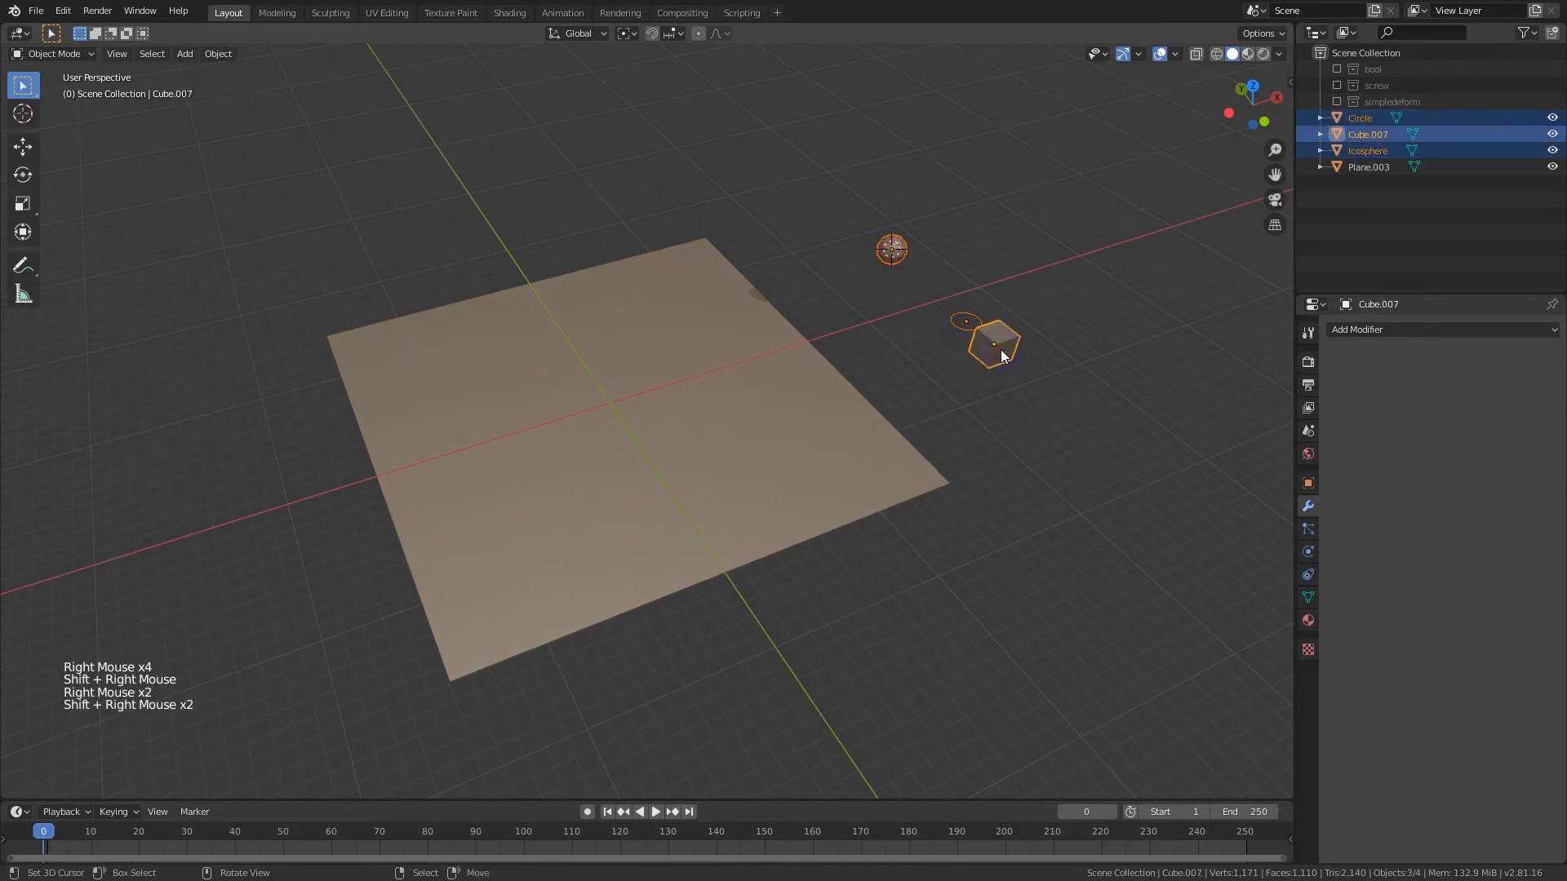
{"action": "key", "text": "Delete"}
- Save the file and select the subdivided plane
{"action": "scroll", "coordinate": [841, 388], "scroll_direction": "up", "scroll_amount": 3}
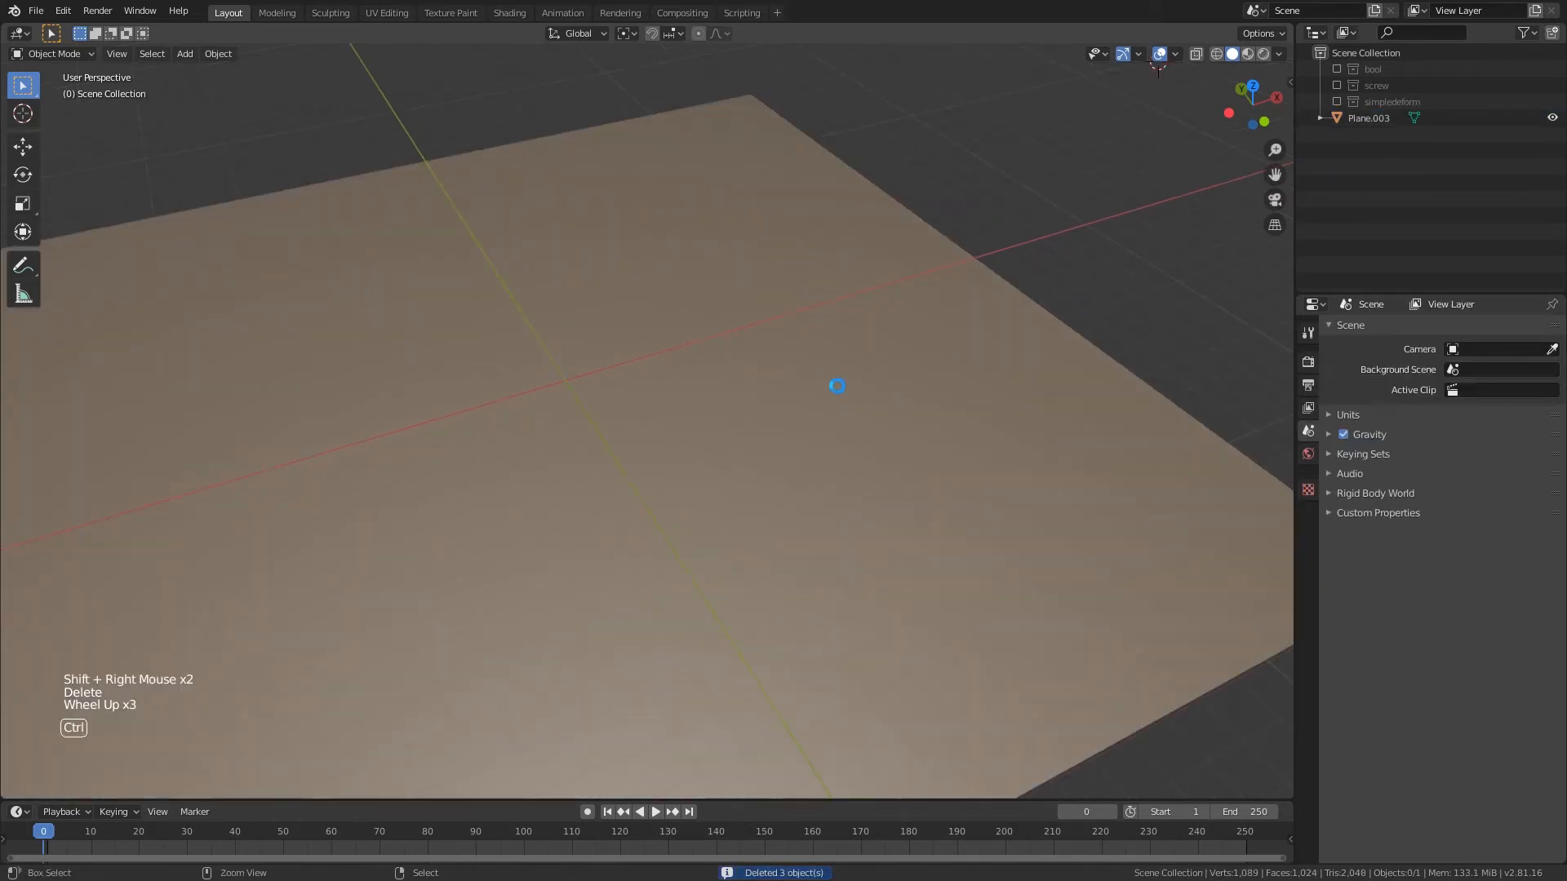
{"action": "key", "text": "ctrl+s"}
{"action": "scroll", "coordinate": [839, 393], "scroll_direction": "down", "scroll_amount": 1}
{"action": "right_click", "coordinate": [764, 408]}
{"action": "middle_click_drag", "start_coordinate": [762, 424], "coordinate": [797, 375], "text": "shift"}
{"action": "scroll", "coordinate": [795, 370], "scroll_direction": "down", "scroll_amount": 1}
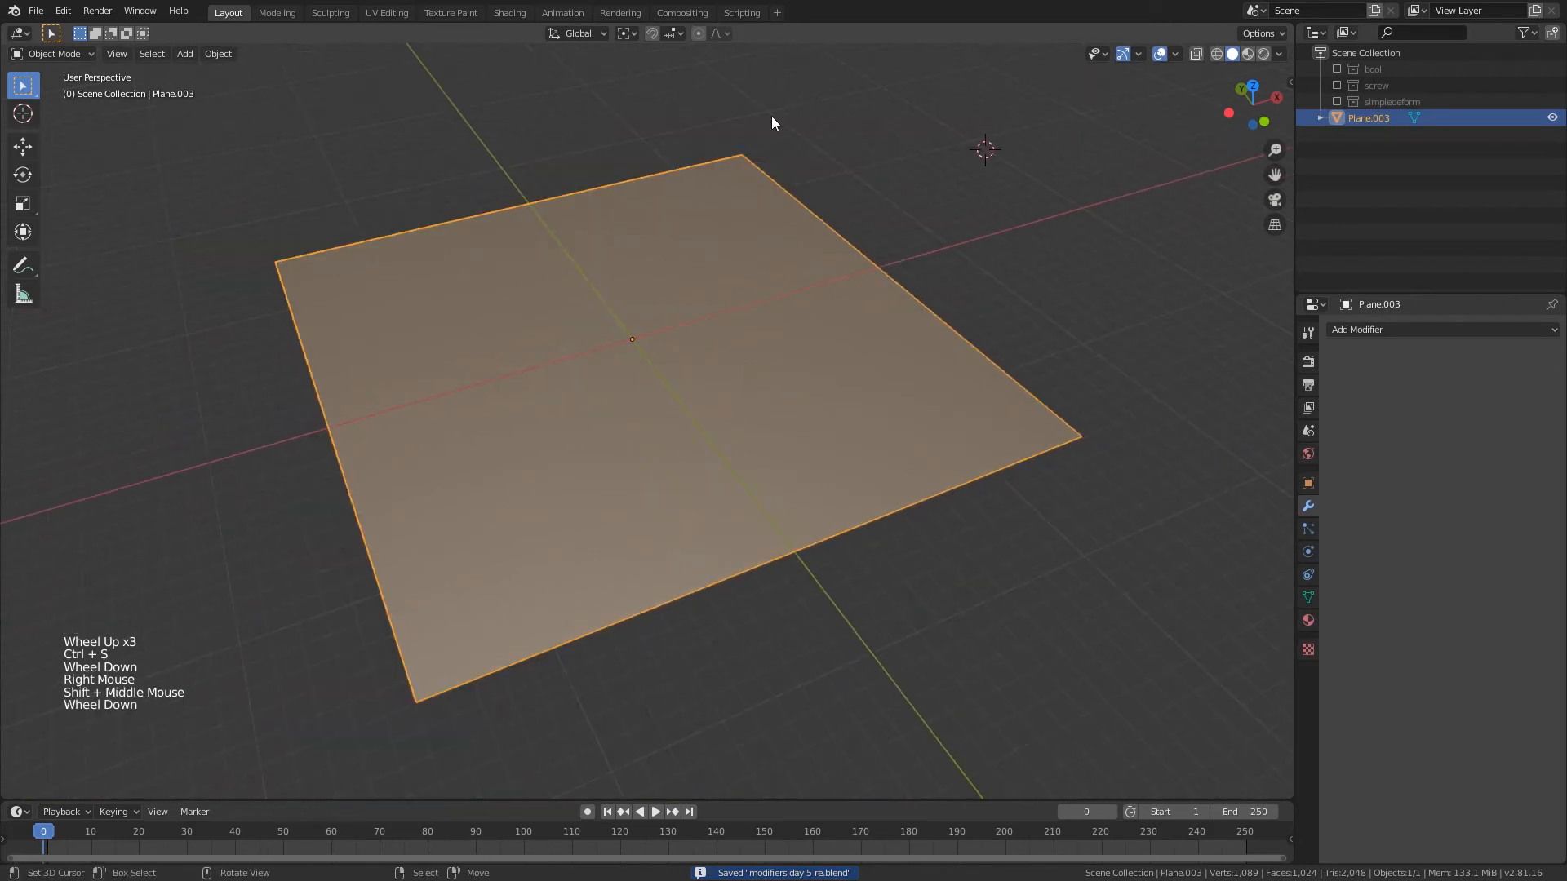
{"action": "middle_click_drag", "start_coordinate": [693, 213], "coordinate": [637, 325]}
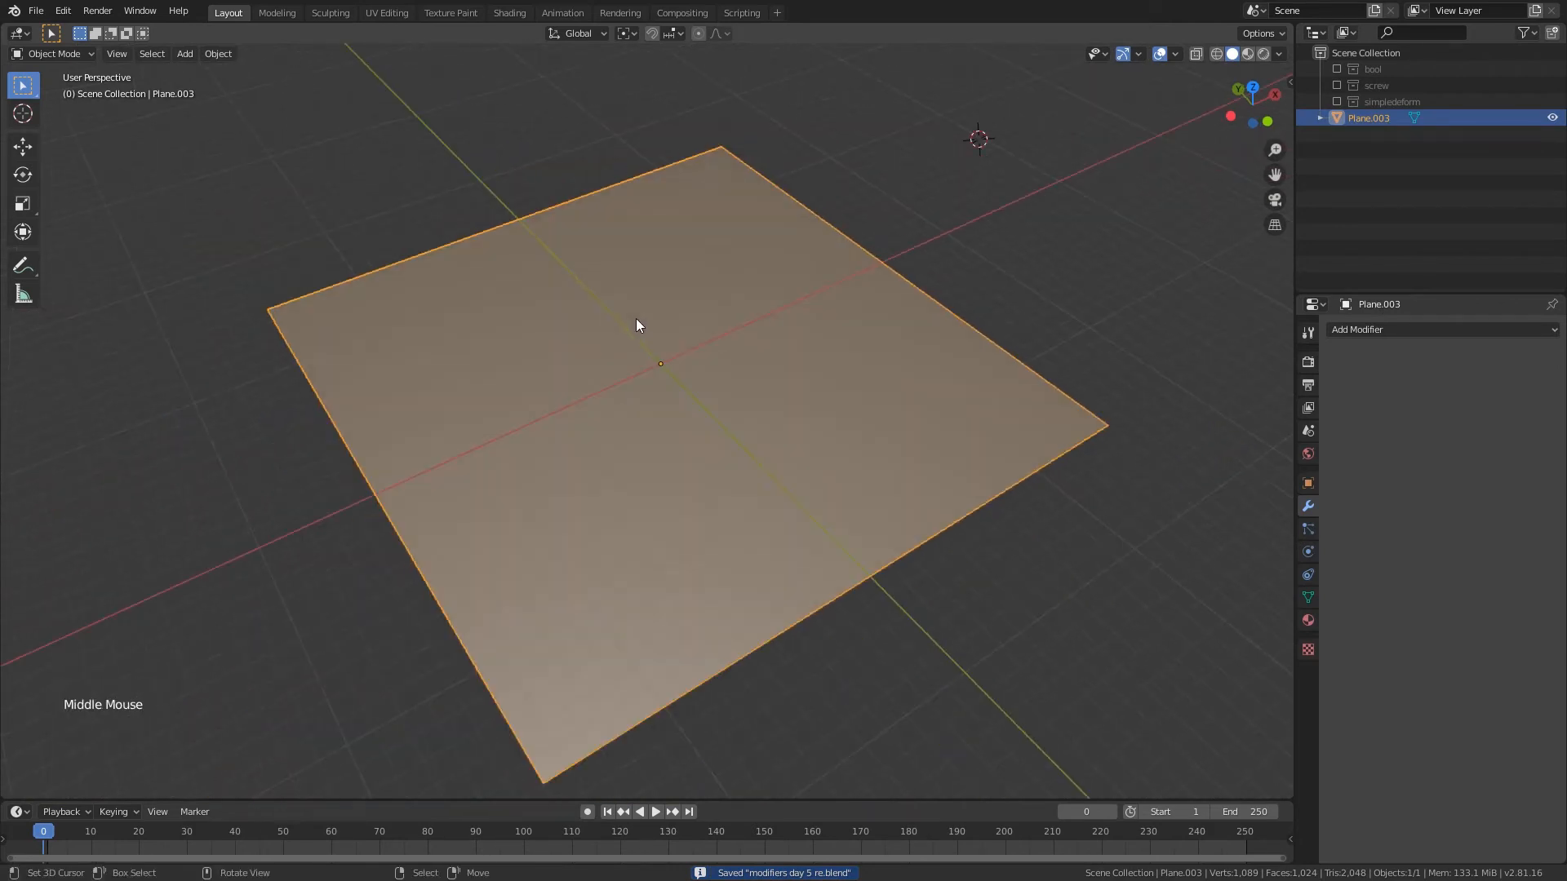
{"action": "scroll", "coordinate": [744, 348], "scroll_direction": "up", "scroll_amount": 1}
{"action": "scroll", "coordinate": [742, 345], "scroll_direction": "down", "scroll_amount": 1}
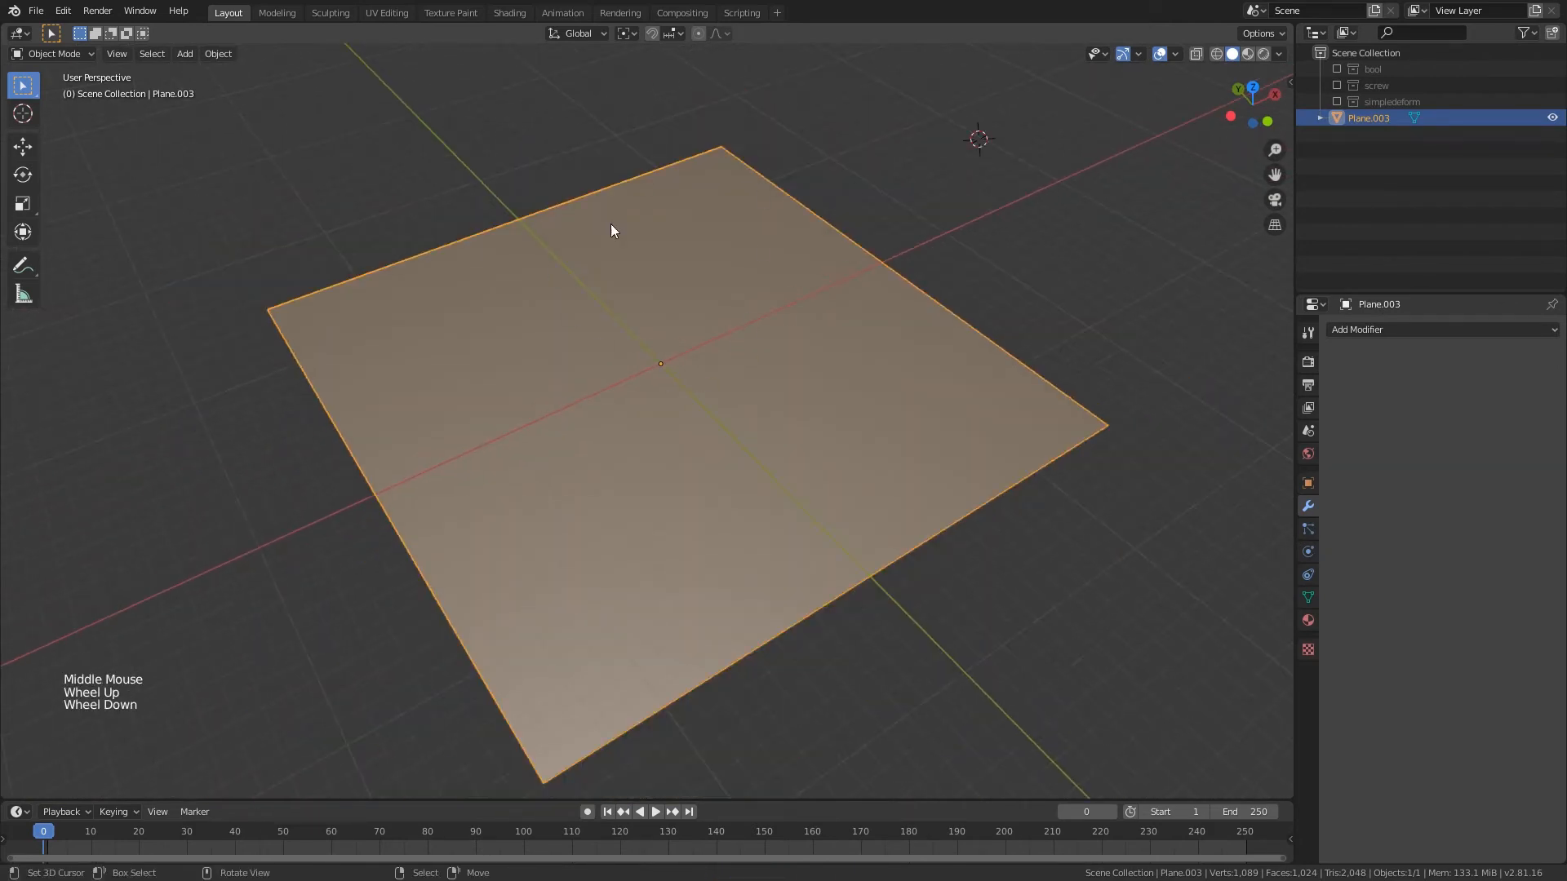
{"action": "middle_click_drag", "start_coordinate": [620, 236], "coordinate": [747, 396]}
{"action": "middle_click_drag", "start_coordinate": [747, 396], "coordinate": [860, 155]}
- In Edit Mode, circle-select a winding S-shaped band of the grid across the middle of the plane
{"action": "key", "text": "Tab"}
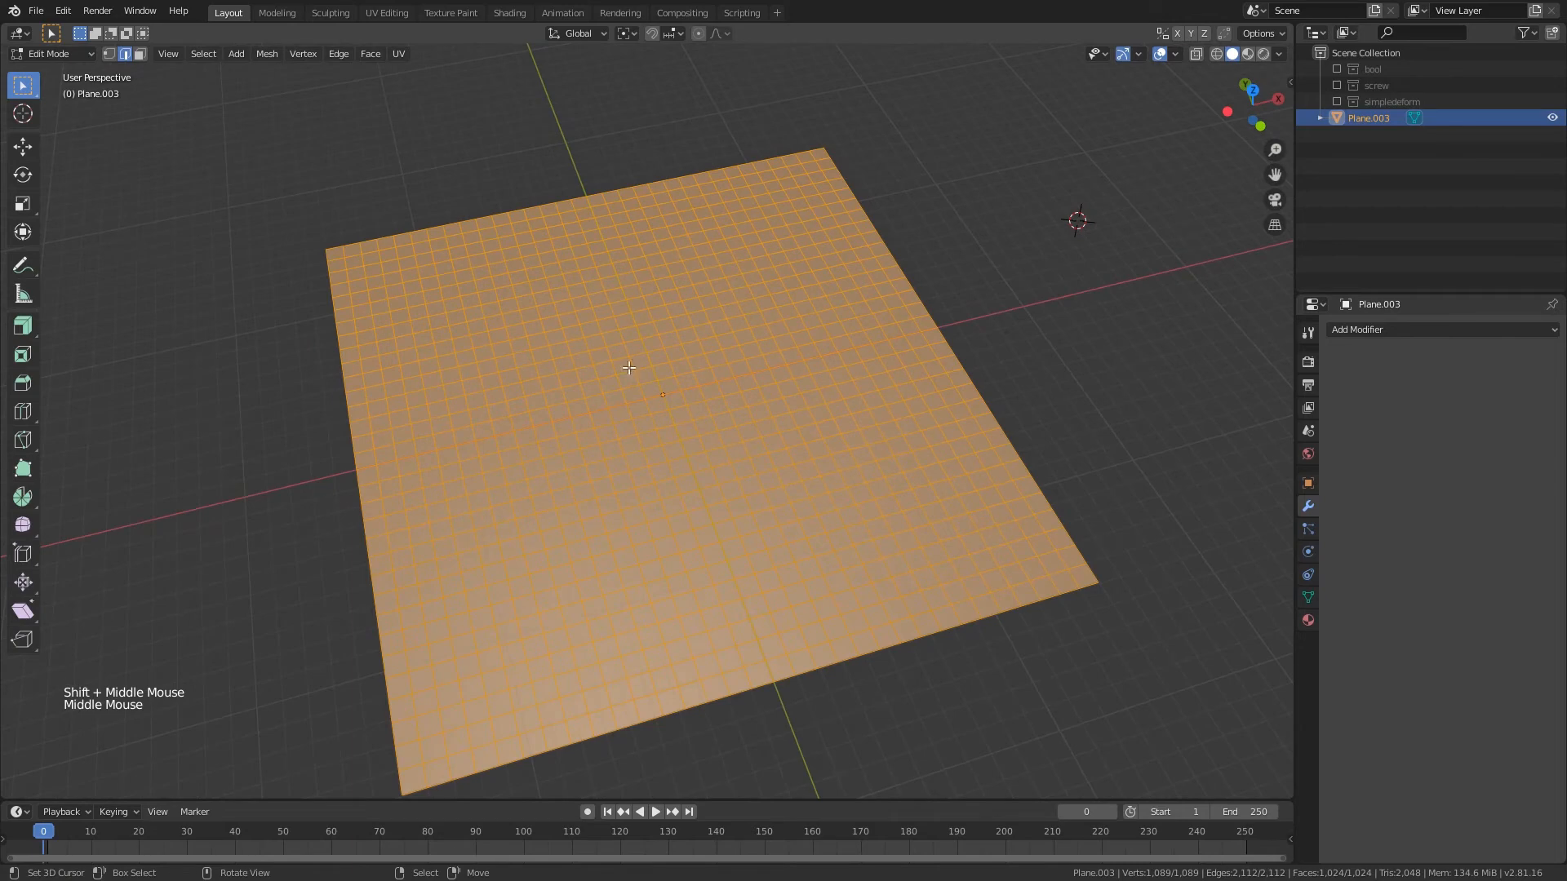
{"action": "middle_click_drag", "start_coordinate": [628, 368], "coordinate": [683, 367]}
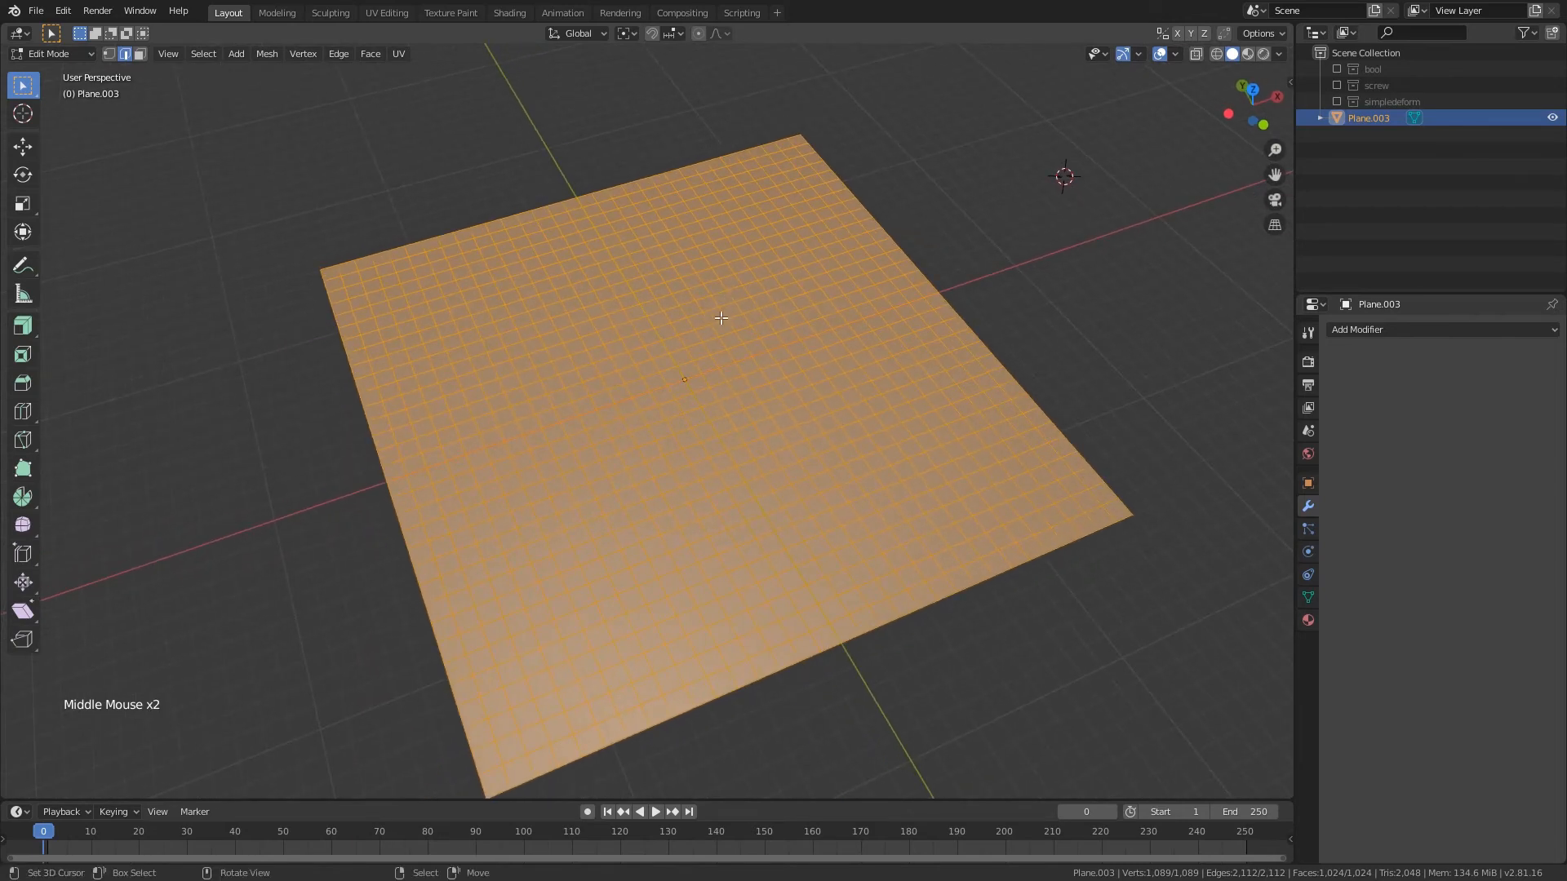
{"action": "middle_click_drag", "start_coordinate": [722, 318], "coordinate": [728, 318]}
{"action": "middle_click_drag", "start_coordinate": [823, 365], "coordinate": [752, 375], "text": "shift"}
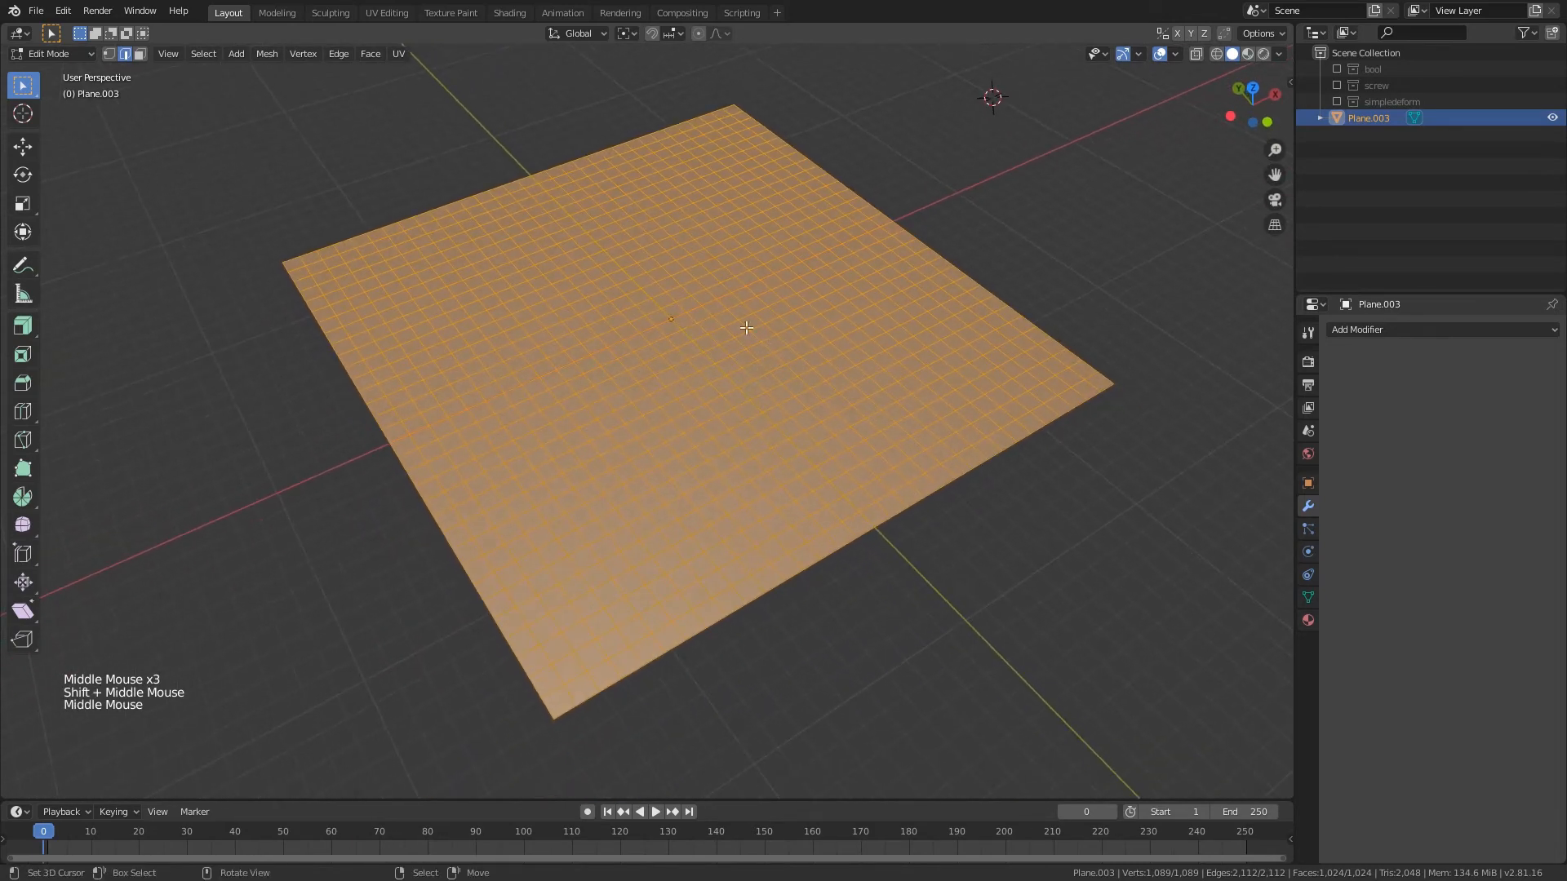
{"action": "right_click", "coordinate": [714, 319]}
{"action": "right_click", "coordinate": [513, 311]}
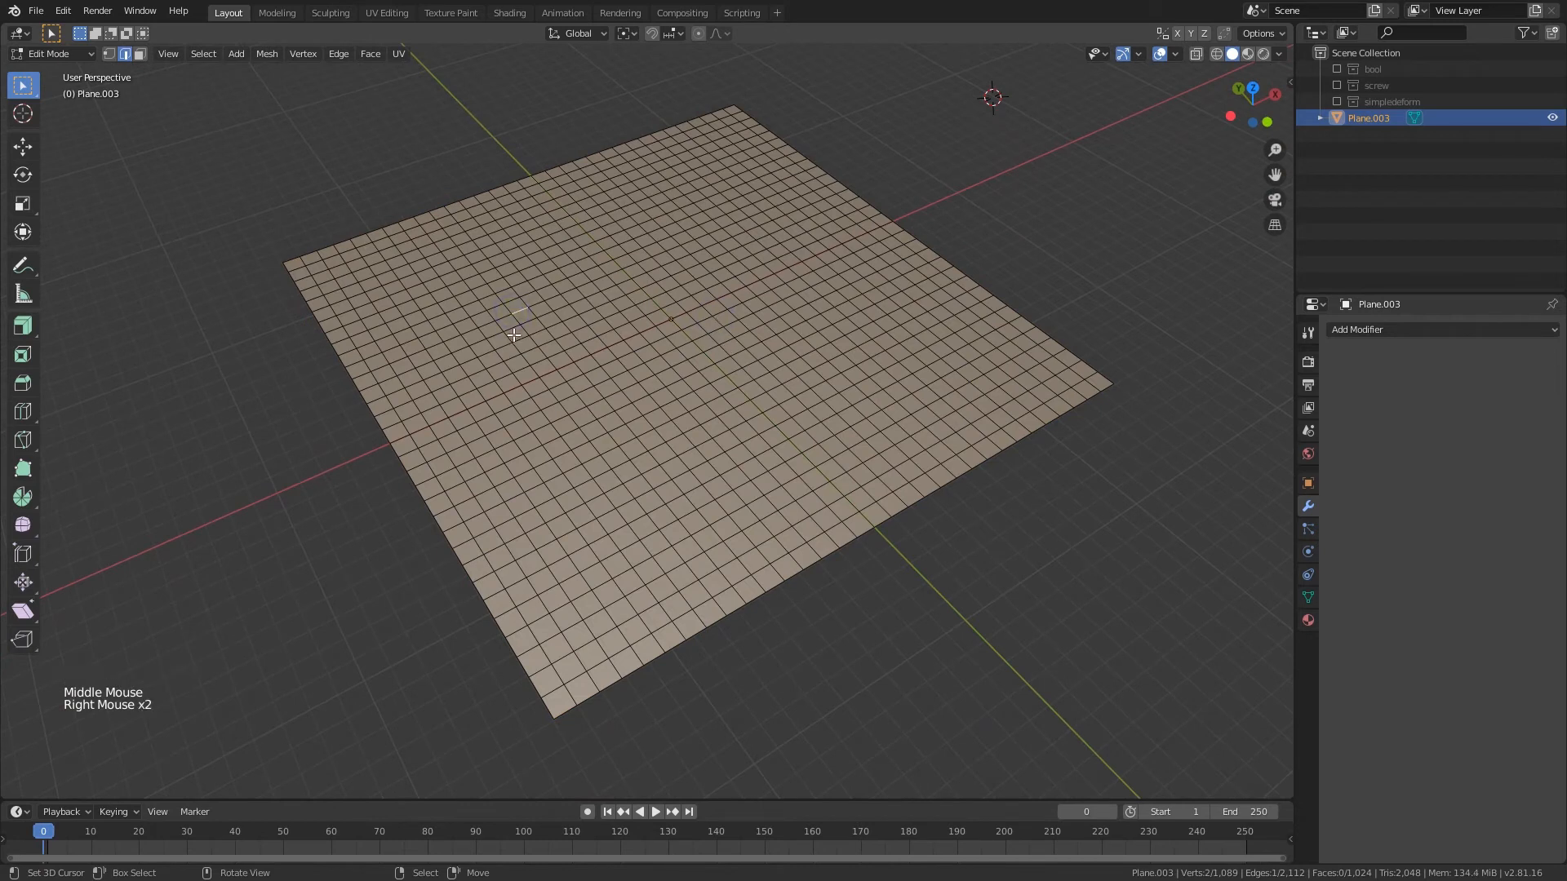
{"action": "key", "text": "c"}
{"action": "left_click_drag", "start_coordinate": [561, 300], "coordinate": [471, 355]}
{"action": "mouse_move", "coordinate": [547, 252]}
{"action": "left_mouse_down"}
{"action": "mouse_move", "coordinate": [575, 379]}
{"action": "mouse_move", "coordinate": [790, 295]}
{"action": "mouse_move", "coordinate": [816, 359]}
{"action": "mouse_move", "coordinate": [713, 415]}
{"action": "mouse_move", "coordinate": [708, 451]}
{"action": "left_mouse_up"}
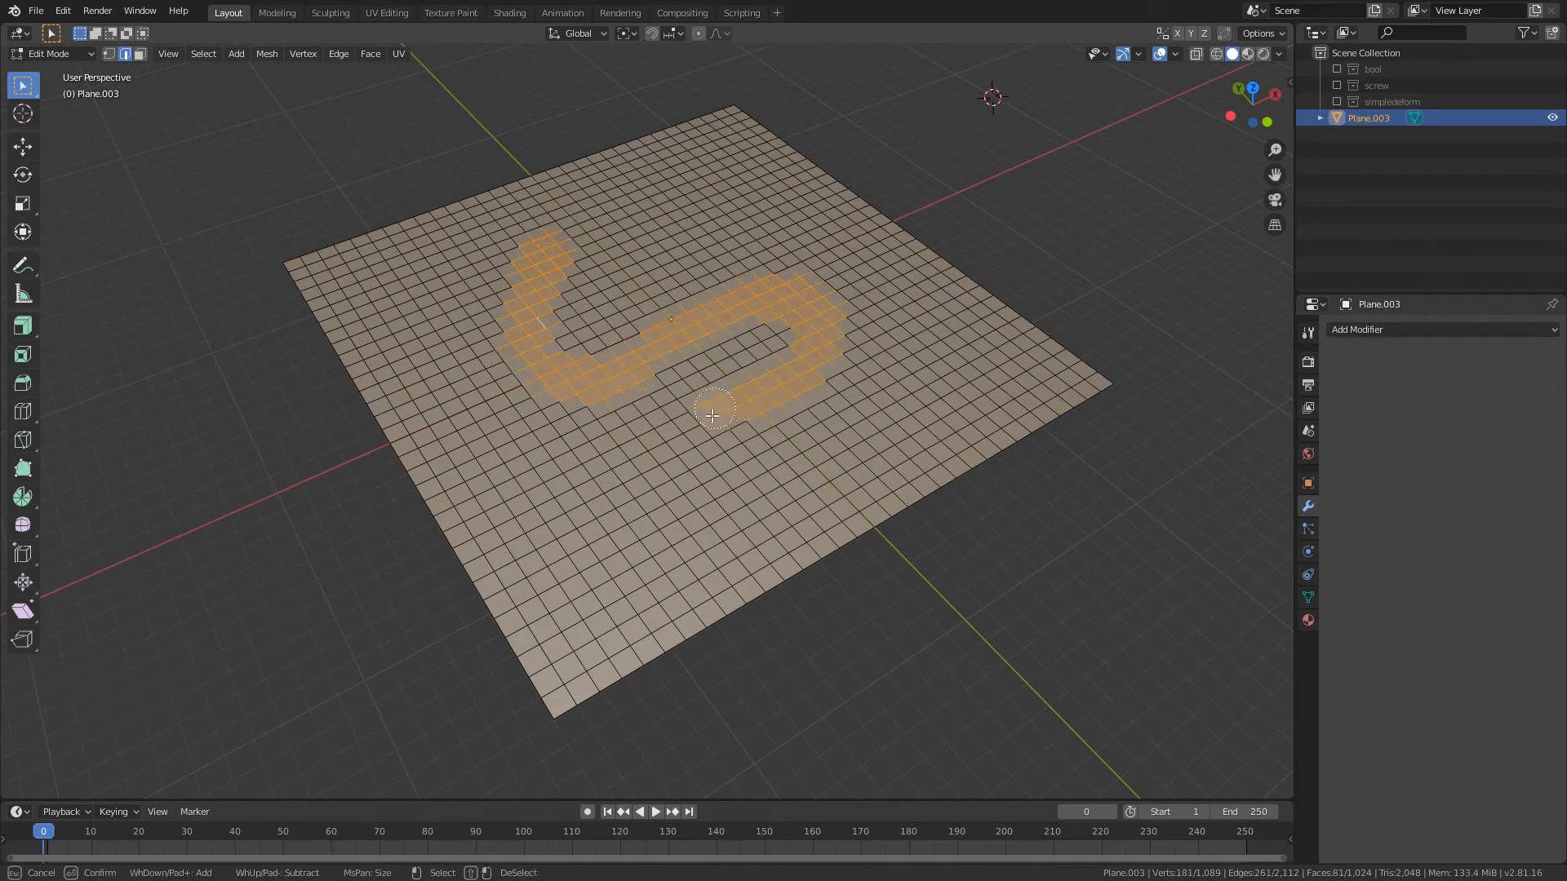
{"action": "middle_click_drag", "start_coordinate": [1110, 331], "coordinate": [1126, 346]}
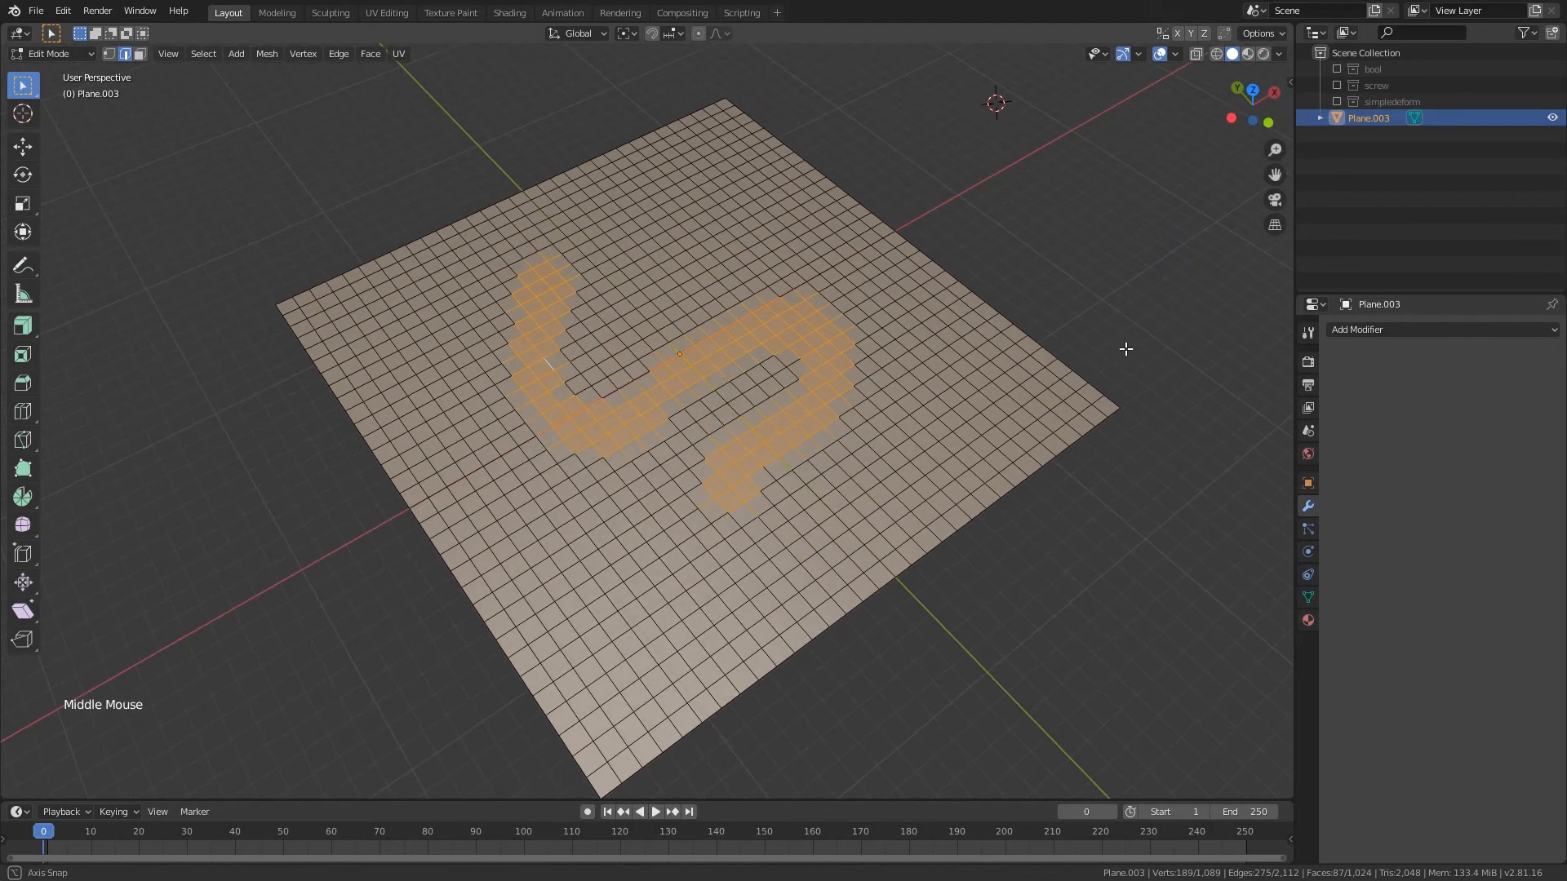
- Create a vertex group named "s group" on the plane and assign the selected S-shaped band to it
{"action": "left_click", "coordinate": [1309, 596]}
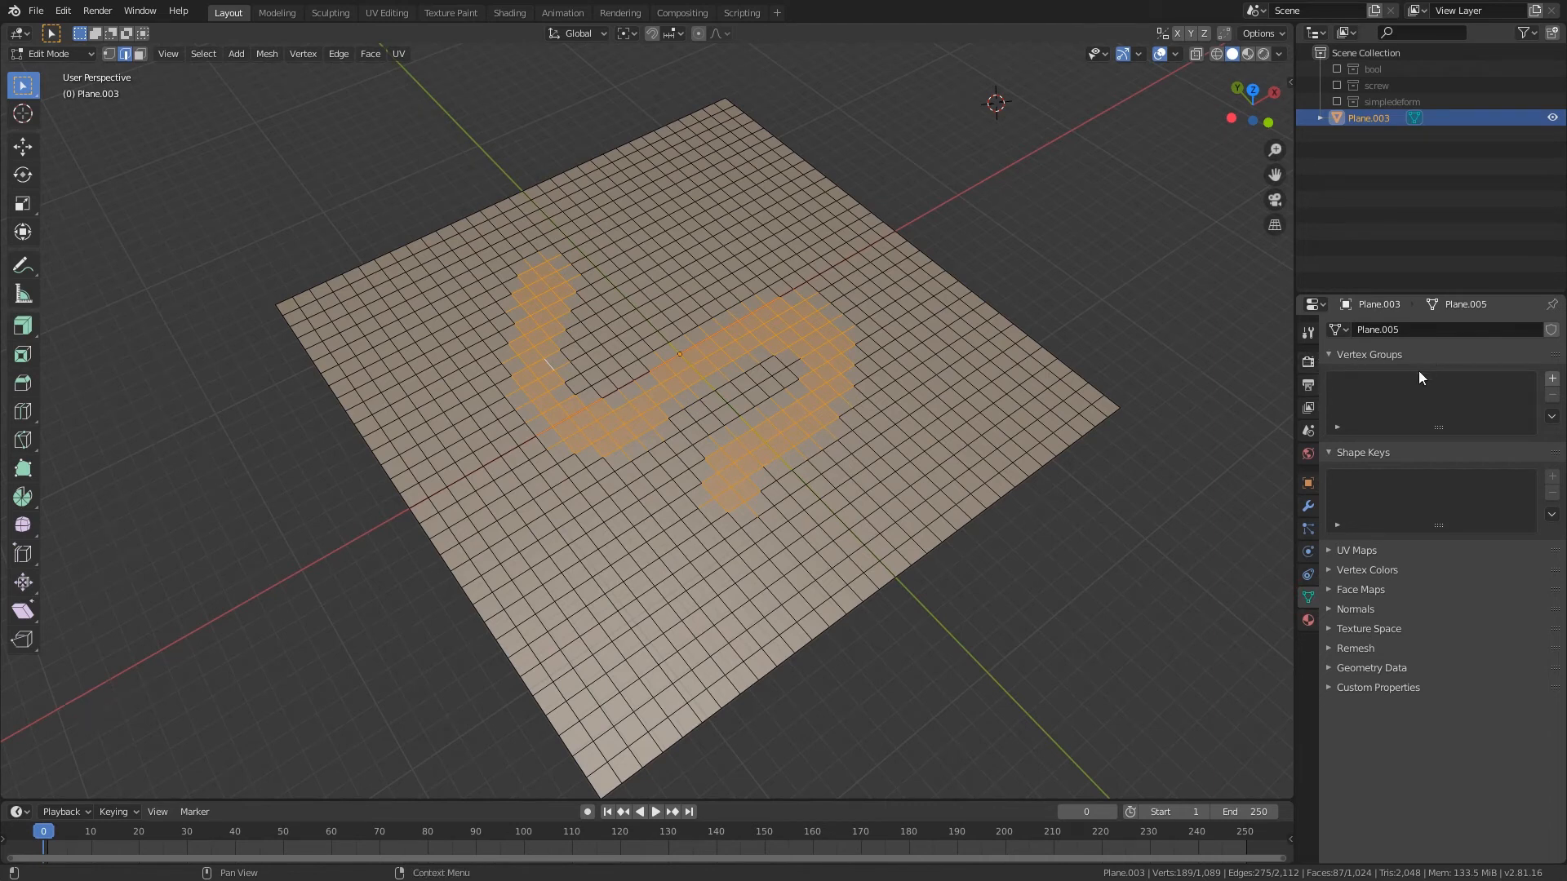
{"action": "left_click", "coordinate": [1552, 379]}
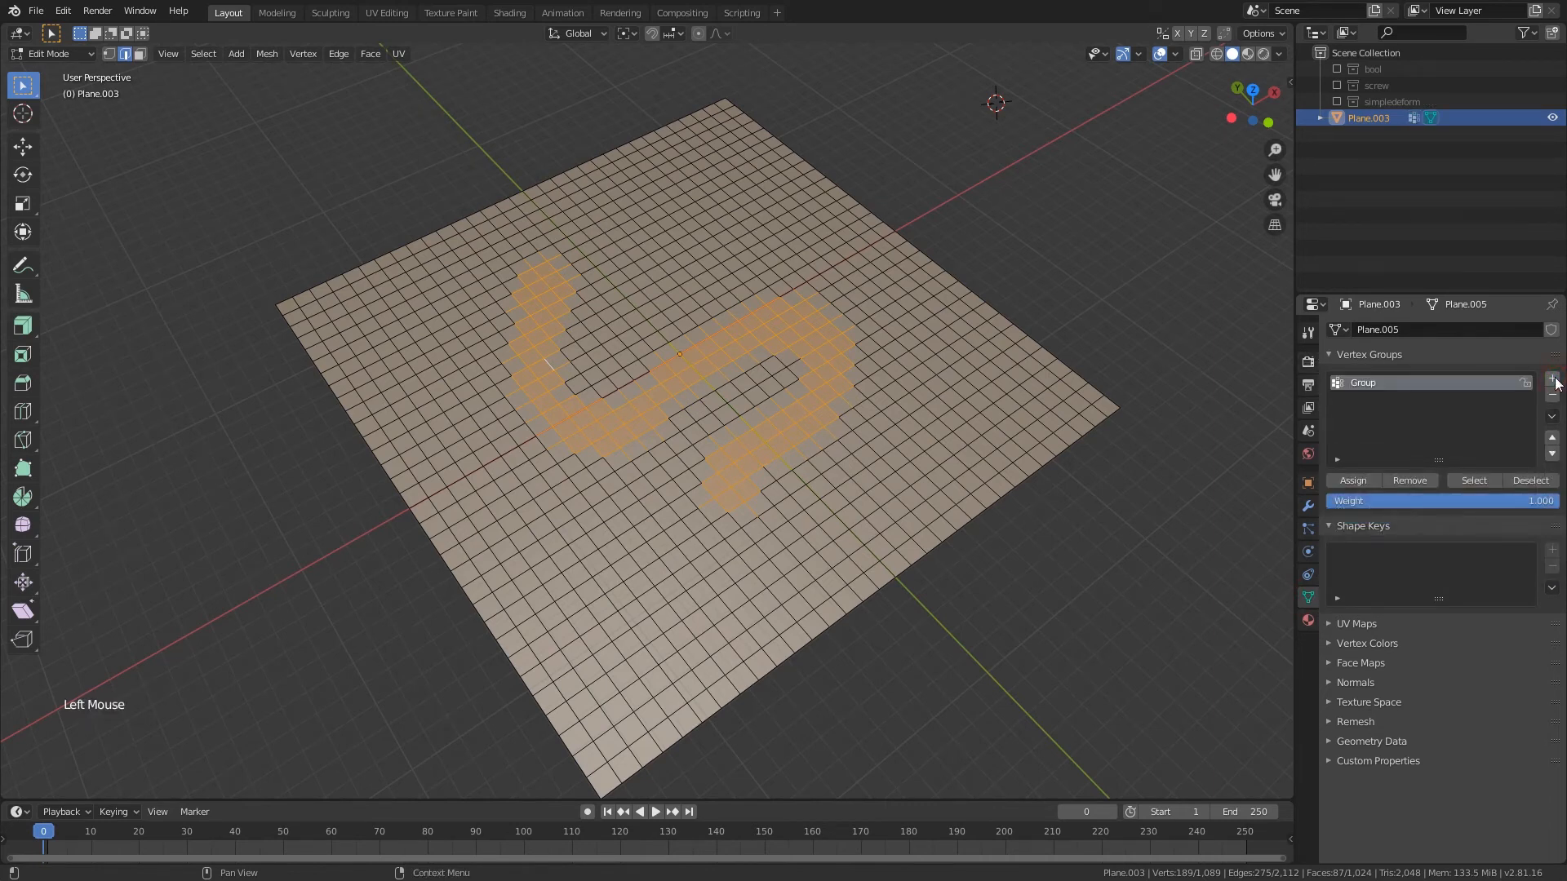
{"action": "double_click", "coordinate": [1358, 384]}
{"action": "double_click", "coordinate": [1361, 384]}
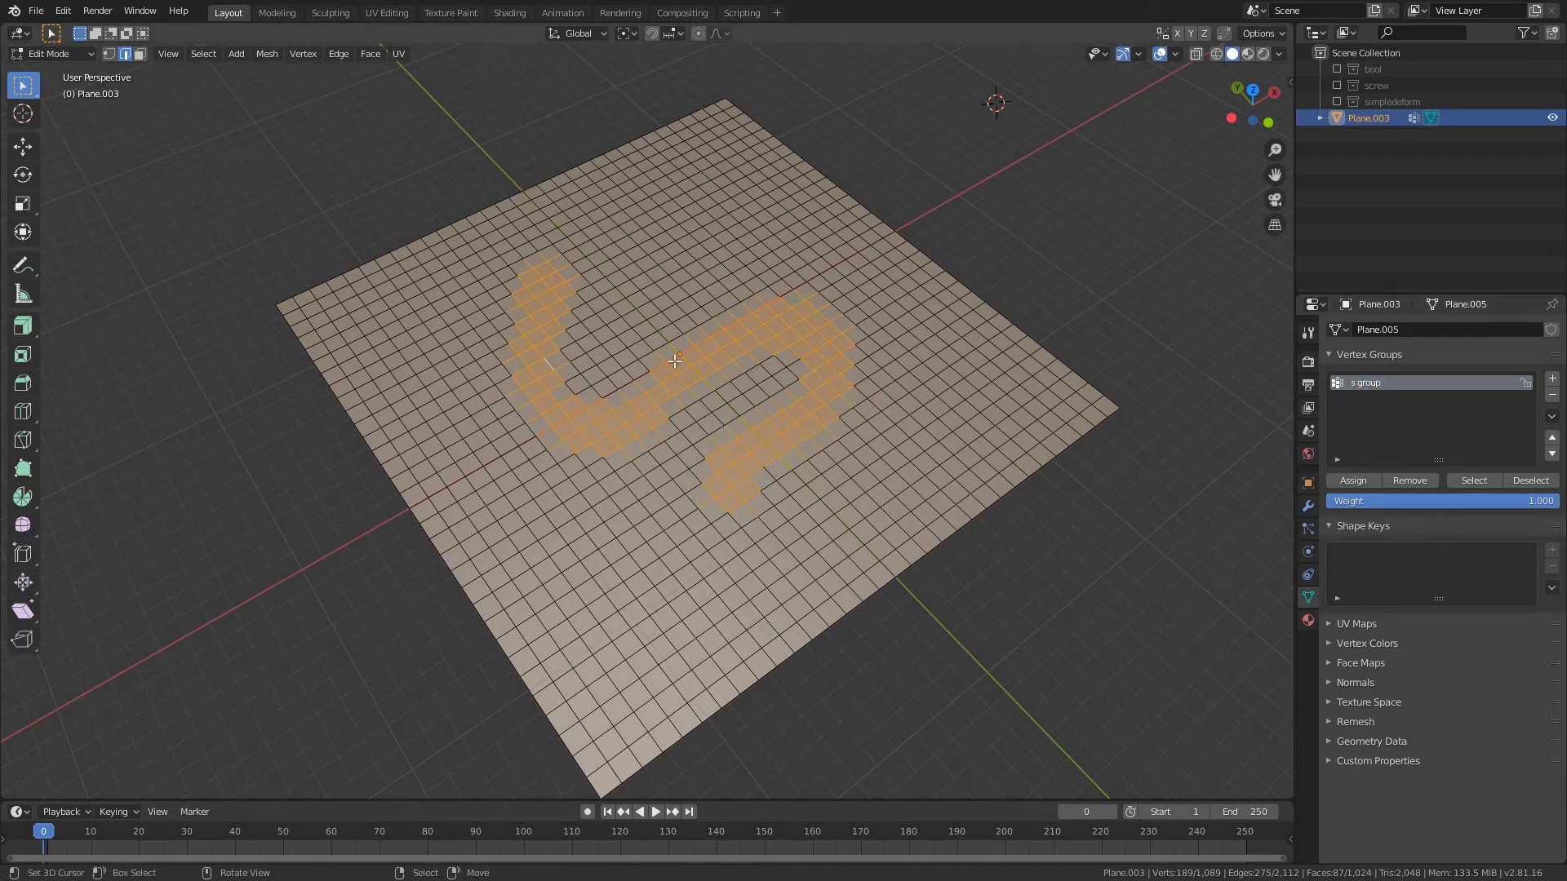
{"action": "middle_click_drag", "start_coordinate": [773, 418], "coordinate": [800, 400]}
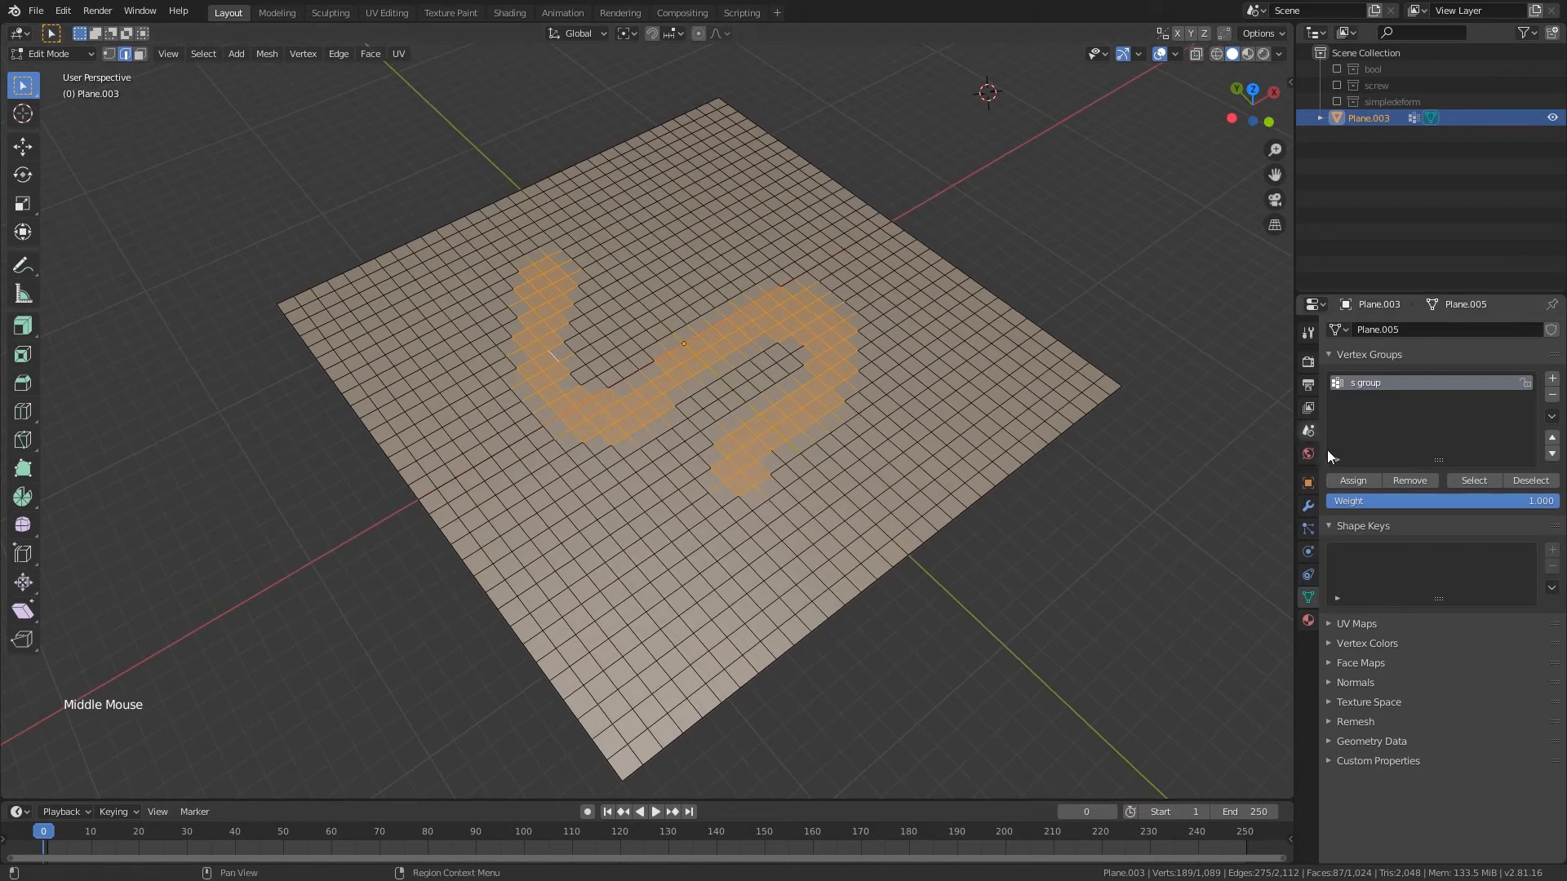
{"action": "left_click", "coordinate": [1352, 480]}
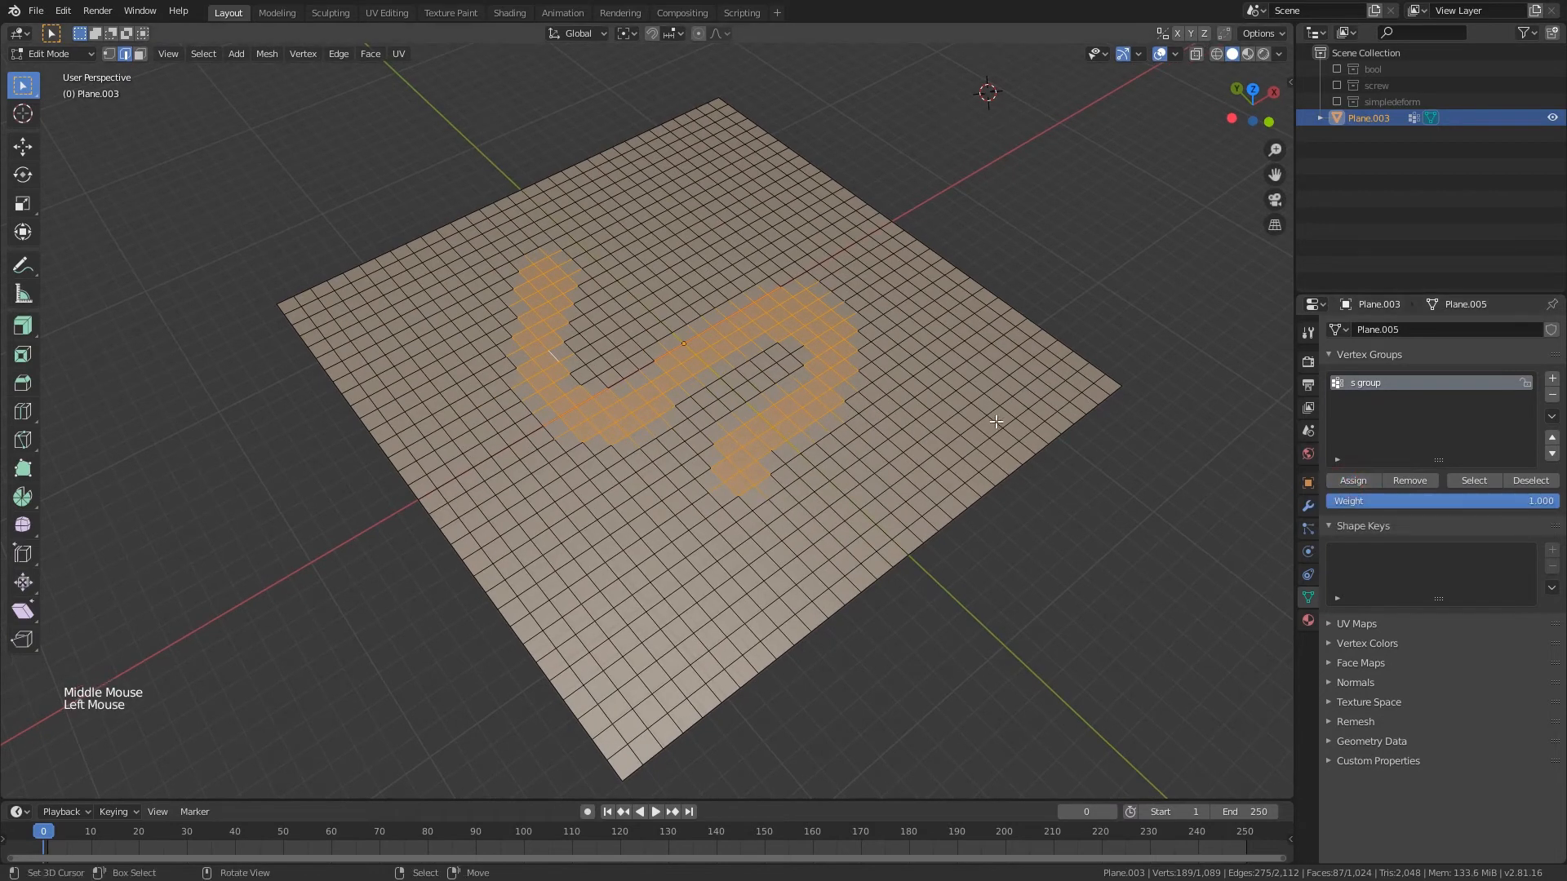
{"action": "middle_click_drag", "start_coordinate": [954, 445], "coordinate": [994, 414]}
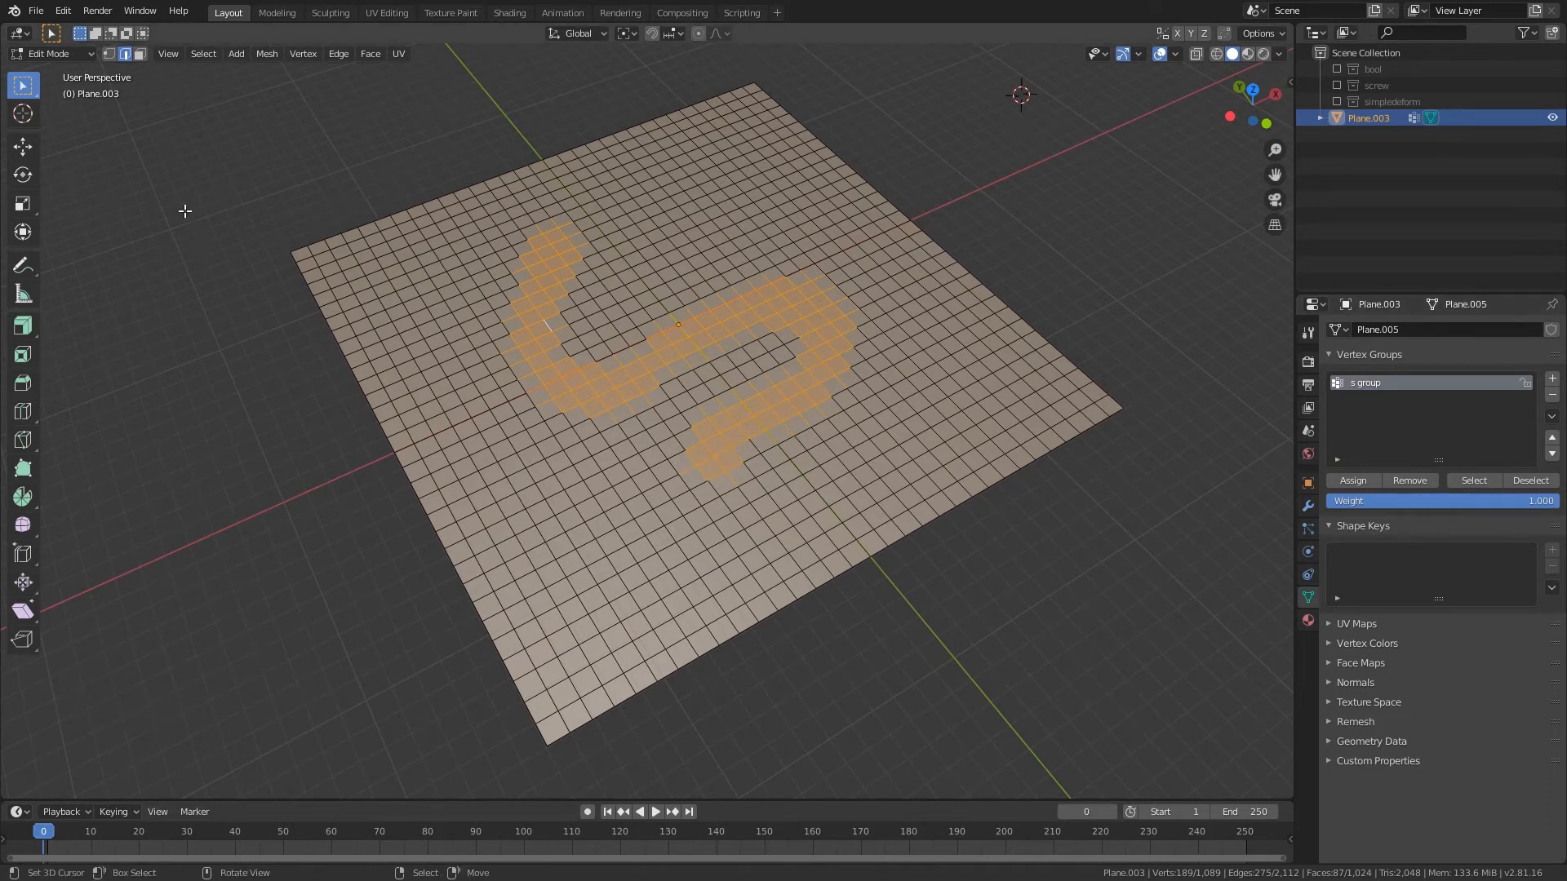
- Inspect the S-shaped group's weights in Weight Paint mode, and return to Object Mode
{"action": "left_click", "coordinate": [49, 52]}
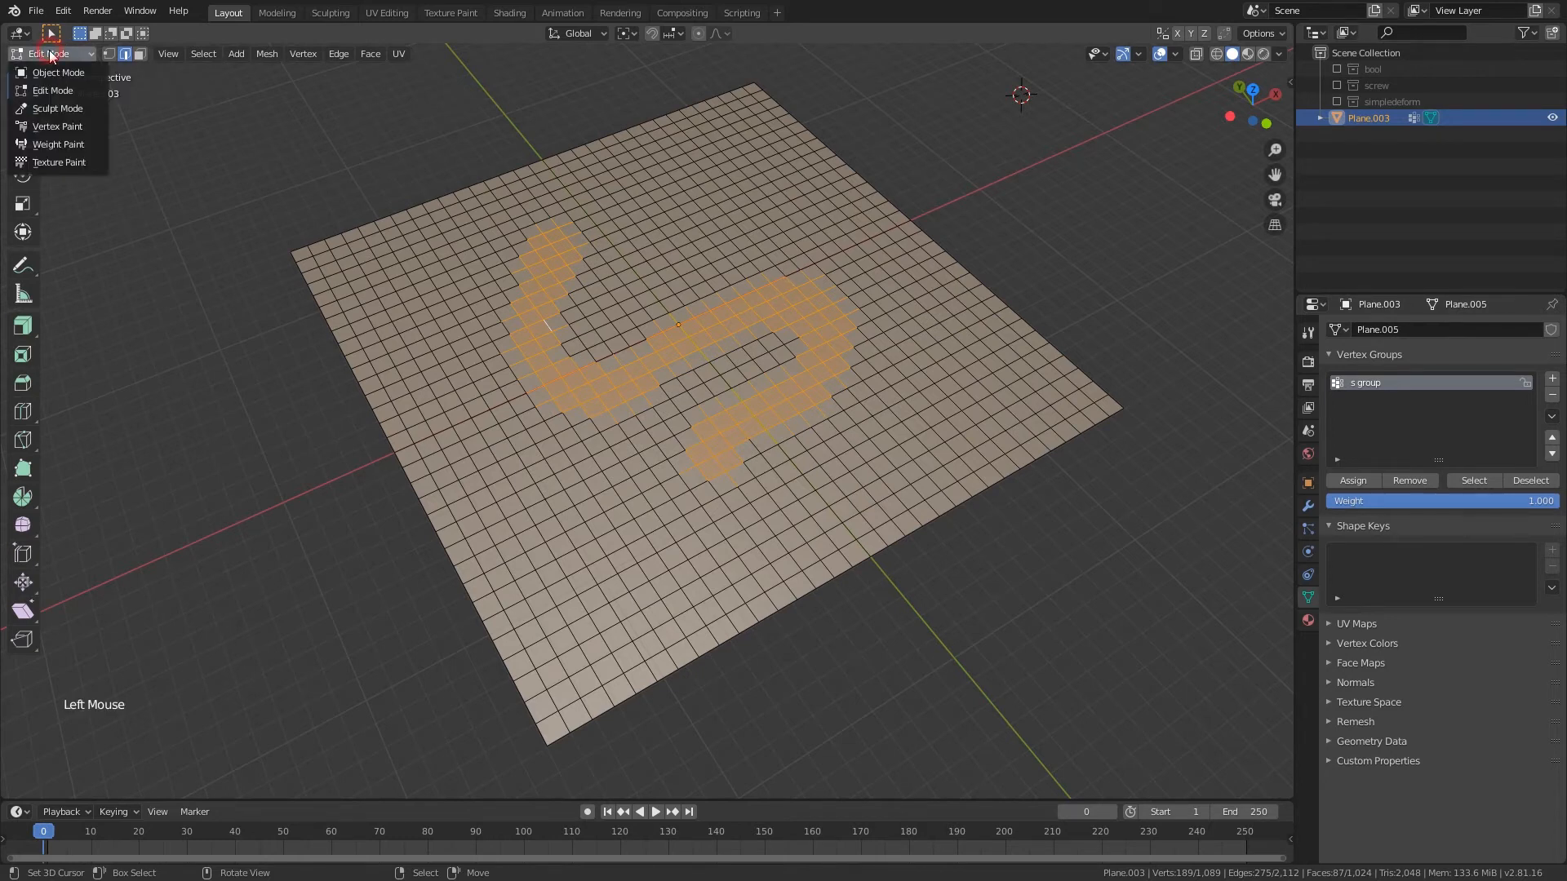
{"action": "left_click", "coordinate": [58, 145]}
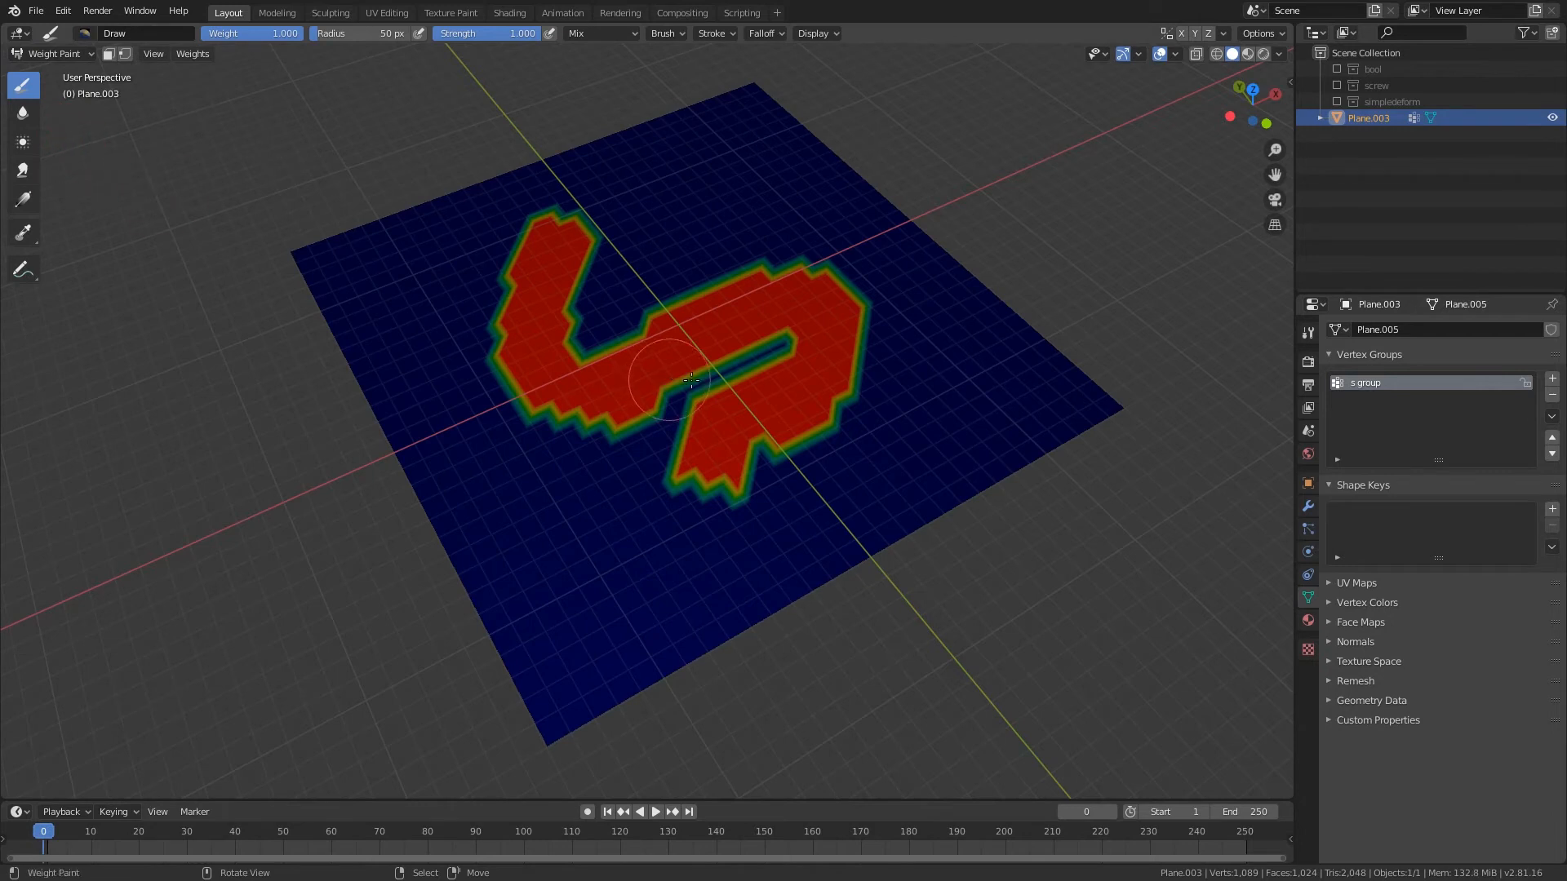
{"action": "middle_click_drag", "start_coordinate": [692, 379], "coordinate": [677, 359]}
{"action": "scroll", "coordinate": [674, 351], "scroll_direction": "up", "scroll_amount": 2}
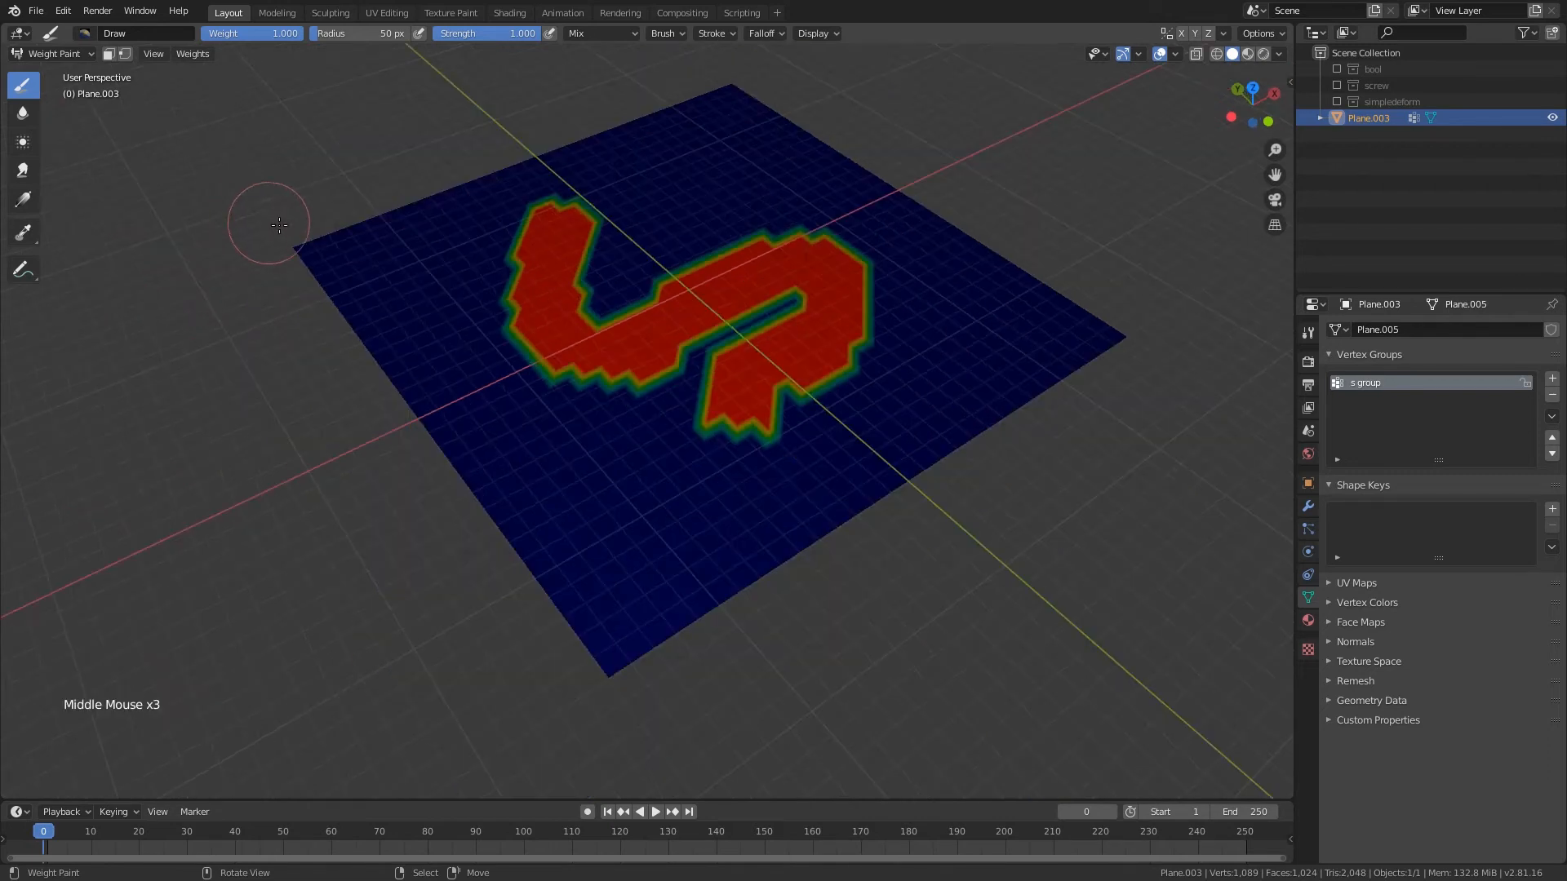
{"action": "middle_click_drag", "start_coordinate": [273, 224], "coordinate": [282, 289], "text": "shift"}
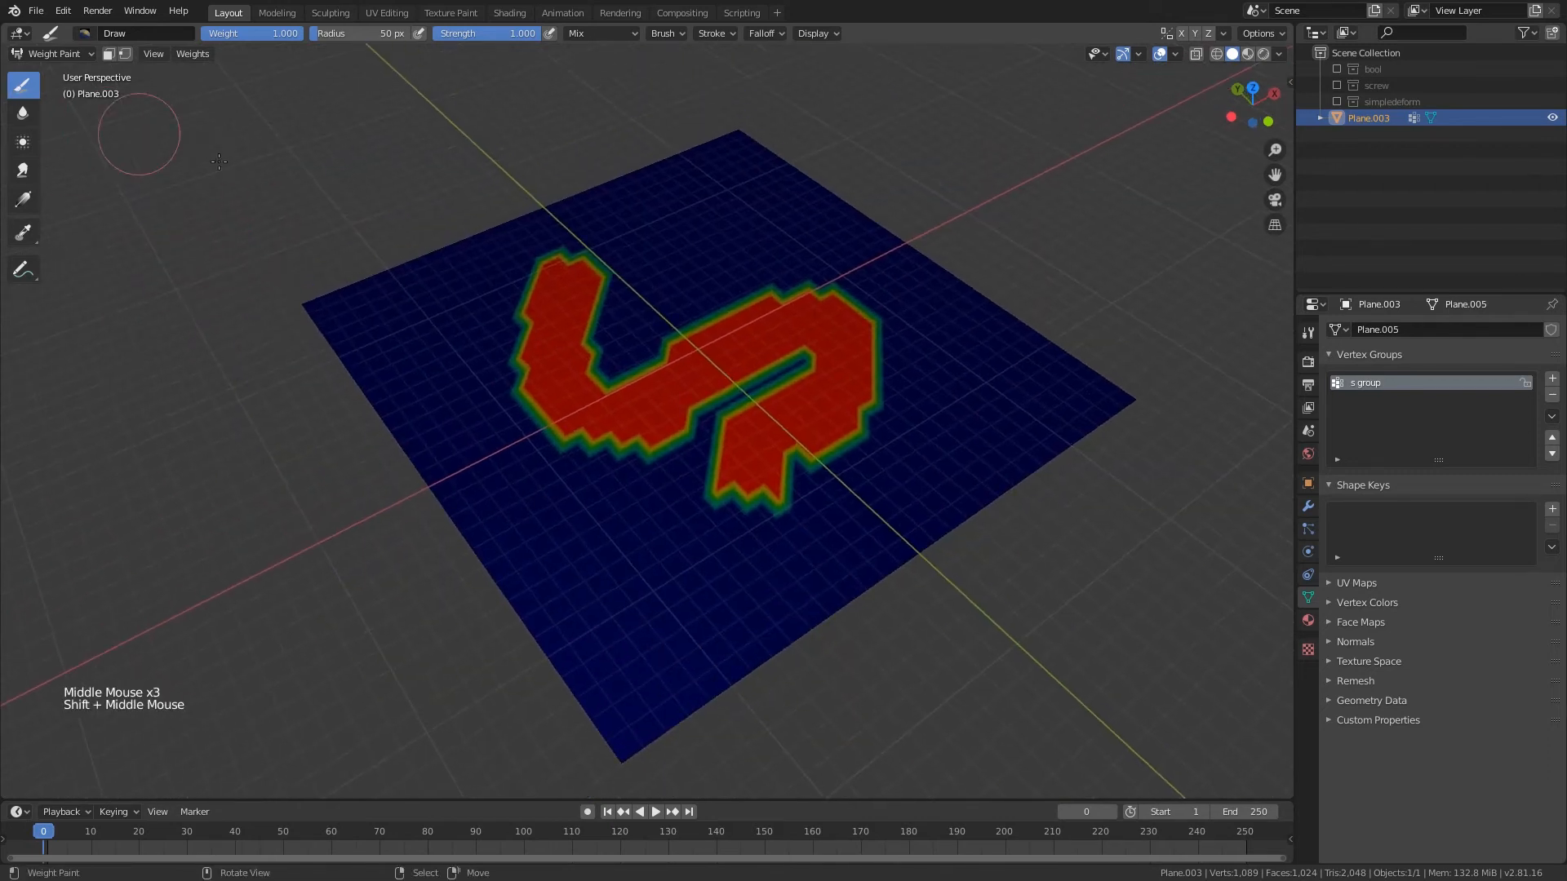
{"action": "key", "text": "Tab"}
{"action": "key", "text": "ctrl+Tab"}
{"action": "key", "text": "ctrl+Tab"}
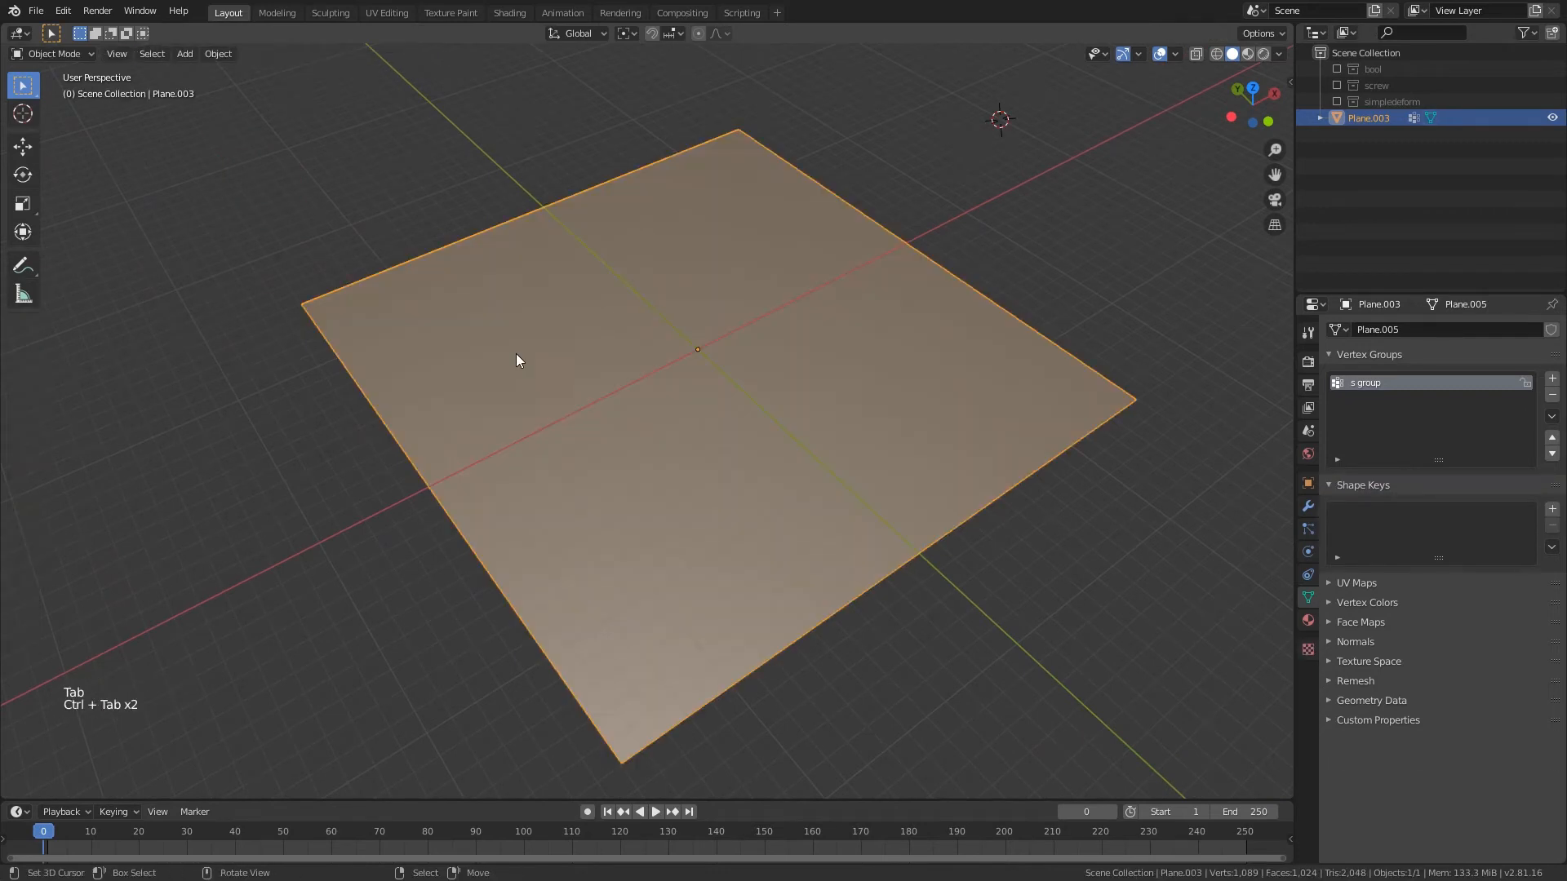
- Add a Wireframe modifier to the plane and restrict it to the vertex group "s group"
{"action": "middle_click_drag", "start_coordinate": [516, 360], "coordinate": [555, 351]}
{"action": "left_click", "coordinate": [1308, 506]}
{"action": "left_click", "coordinate": [1412, 329]}
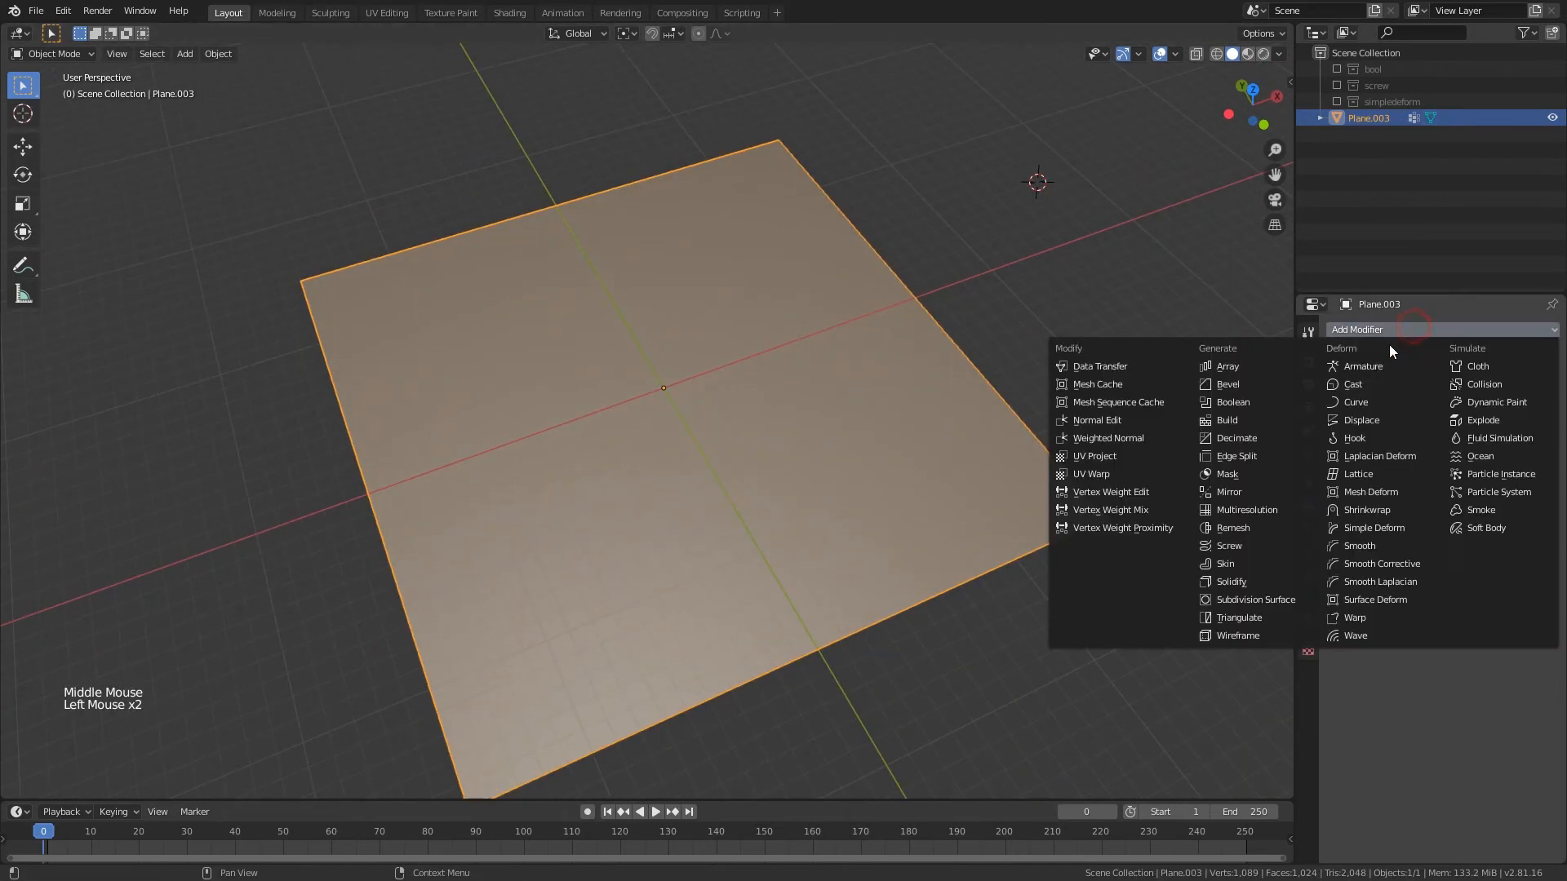
{"action": "left_click", "coordinate": [1250, 635]}
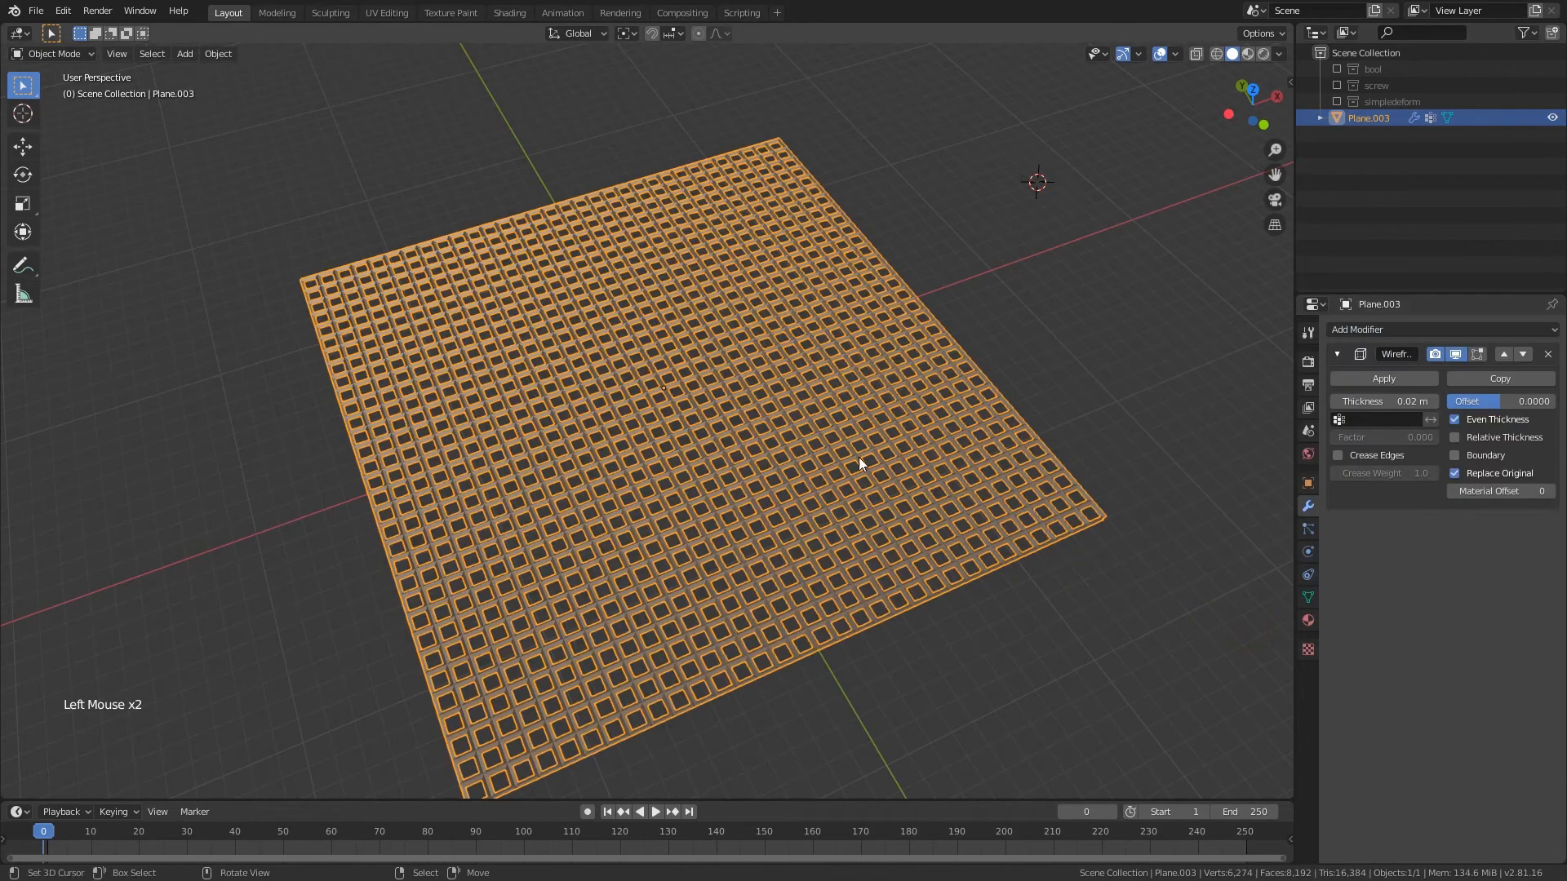
{"action": "middle_click_drag", "start_coordinate": [859, 457], "coordinate": [883, 468]}
{"action": "left_click", "coordinate": [1356, 418]}
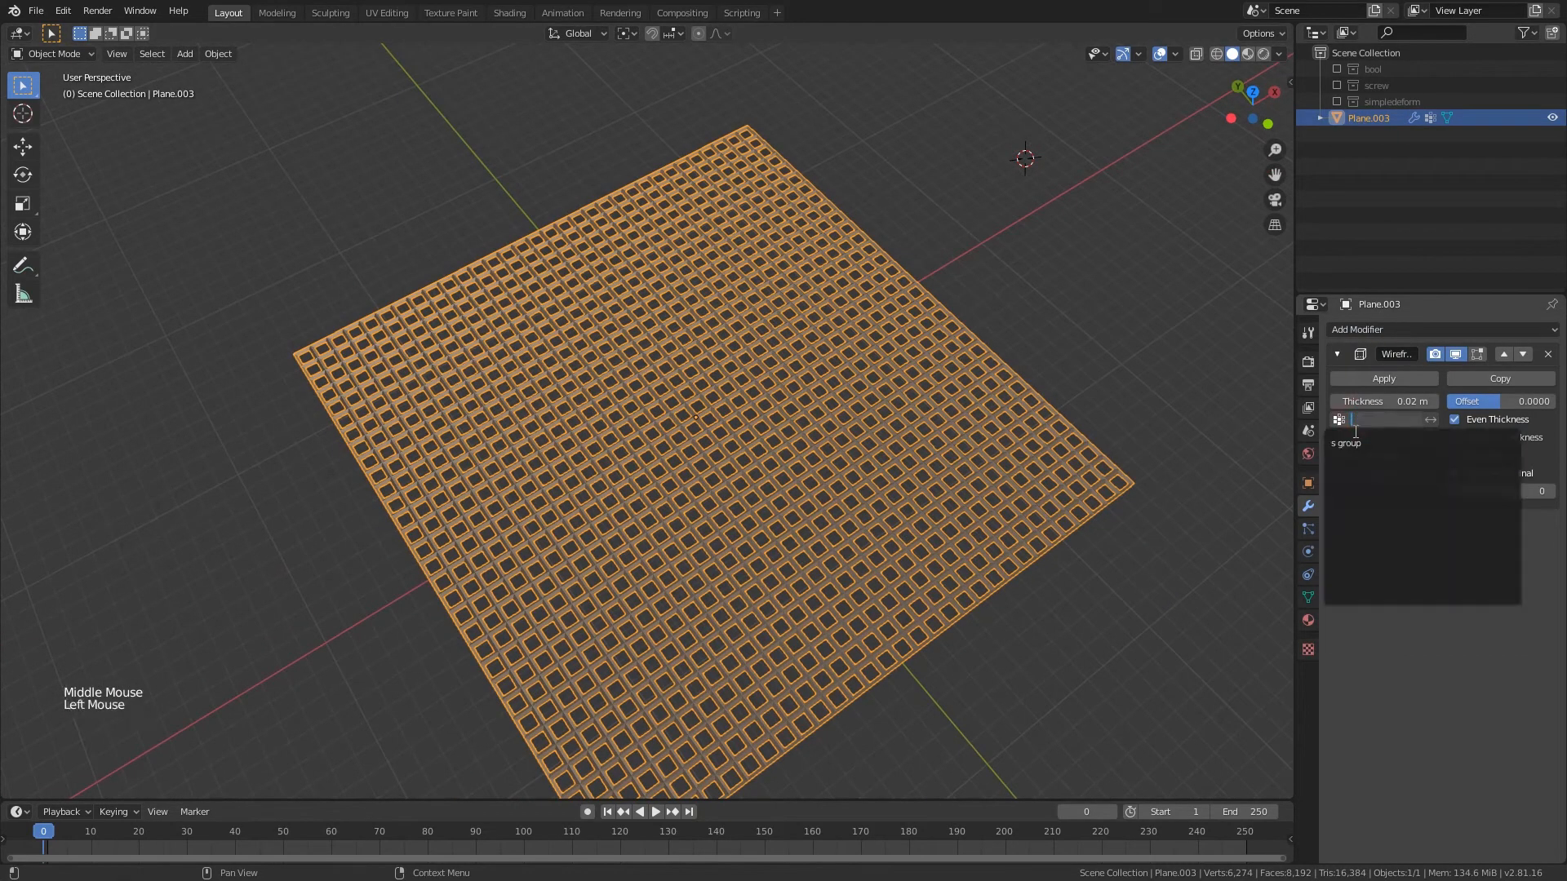
{"action": "left_click", "coordinate": [1353, 442]}
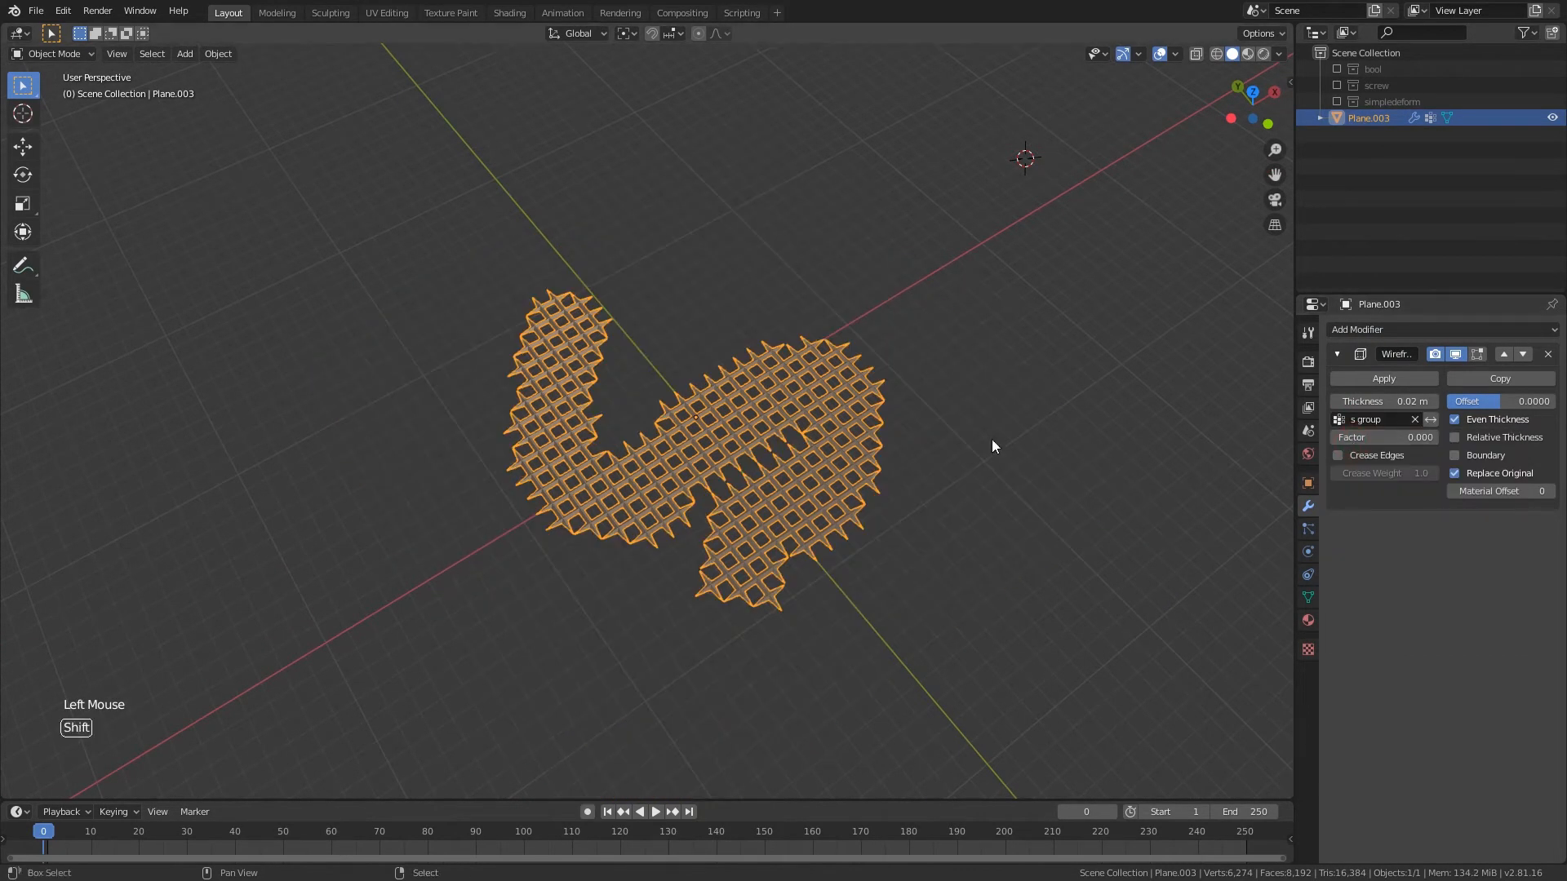
- Hide the viewport overlays and examine the S-shaped wireframe from several angles
{"action": "middle_click_drag", "start_coordinate": [991, 440], "coordinate": [994, 388], "text": "shift"}
{"action": "scroll", "coordinate": [994, 388], "scroll_direction": "up", "scroll_amount": 1}
{"action": "middle_click_drag", "start_coordinate": [994, 388], "coordinate": [1012, 359]}
{"action": "left_click", "coordinate": [1160, 54]}
{"action": "middle_click_drag", "start_coordinate": [979, 269], "coordinate": [951, 273]}
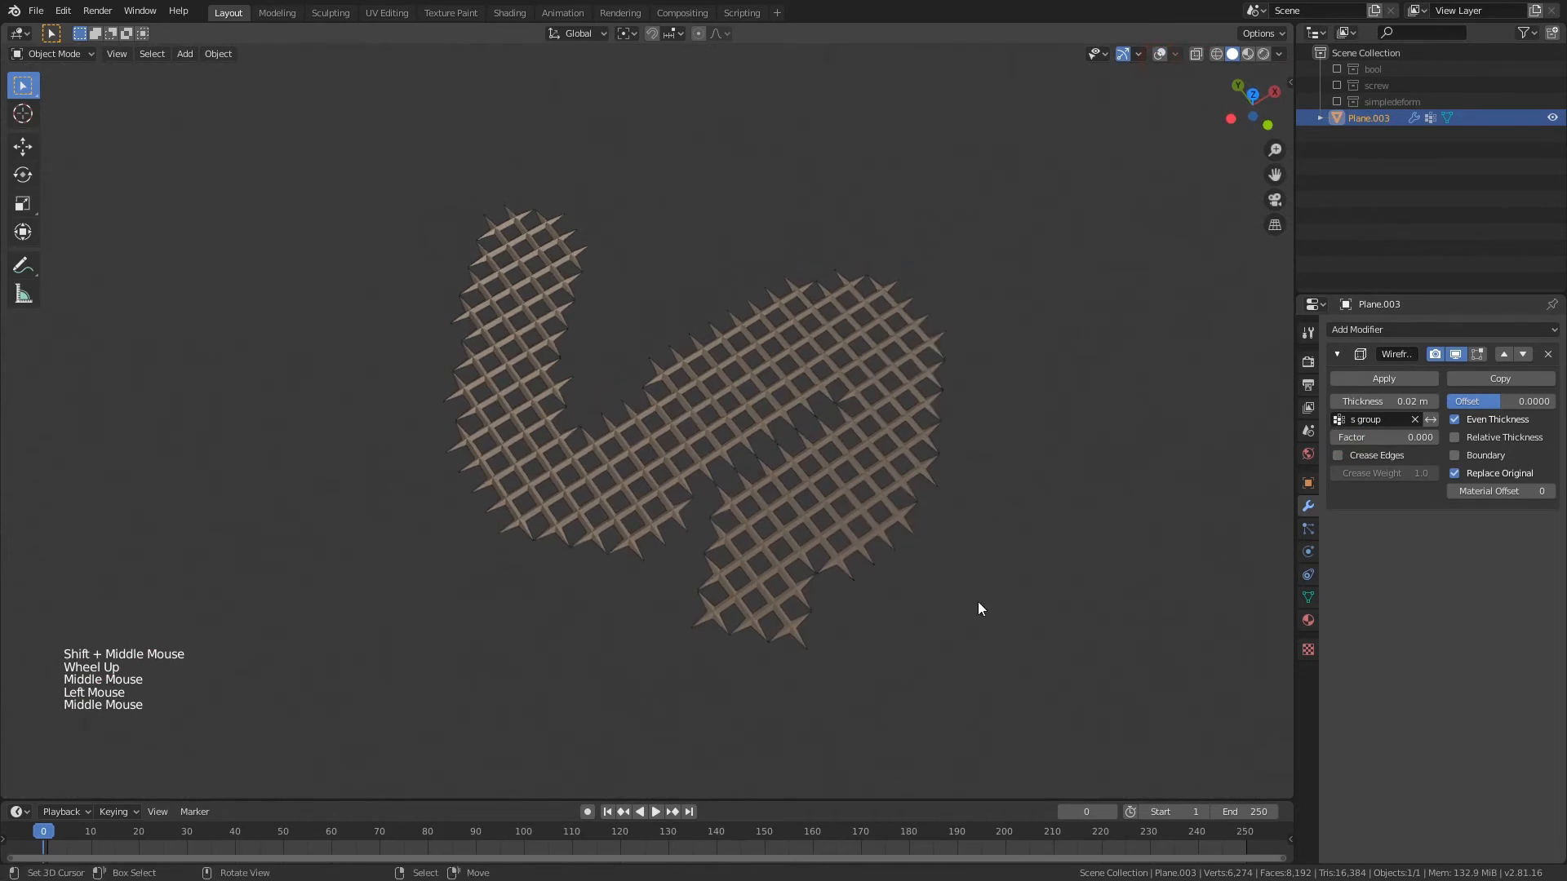
{"action": "middle_click_drag", "start_coordinate": [1010, 451], "coordinate": [990, 398]}
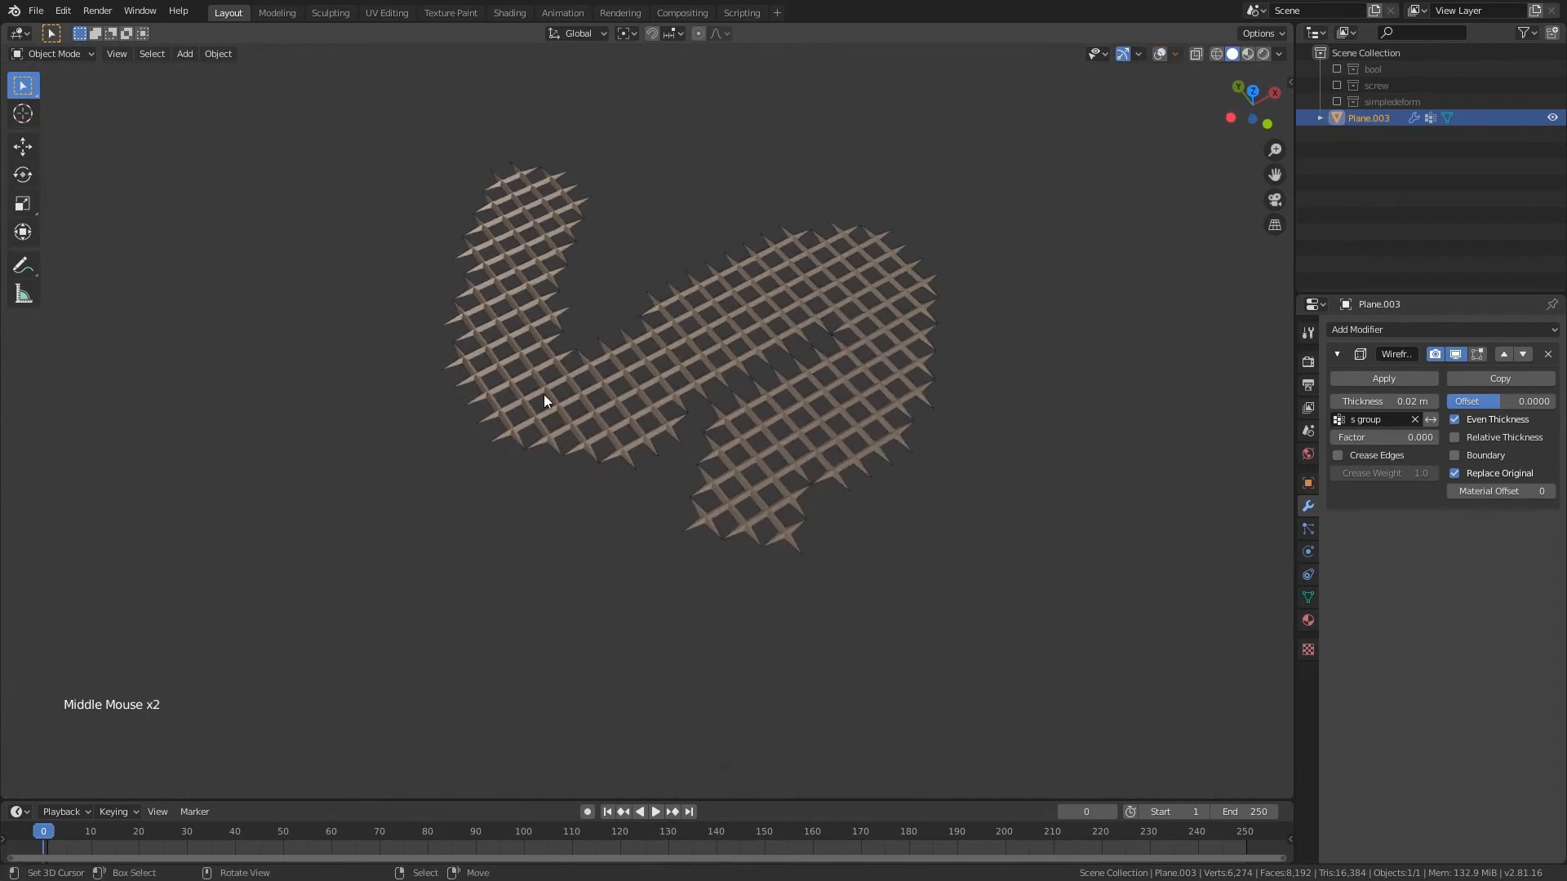
{"action": "middle_click_drag", "start_coordinate": [501, 218], "coordinate": [783, 275]}
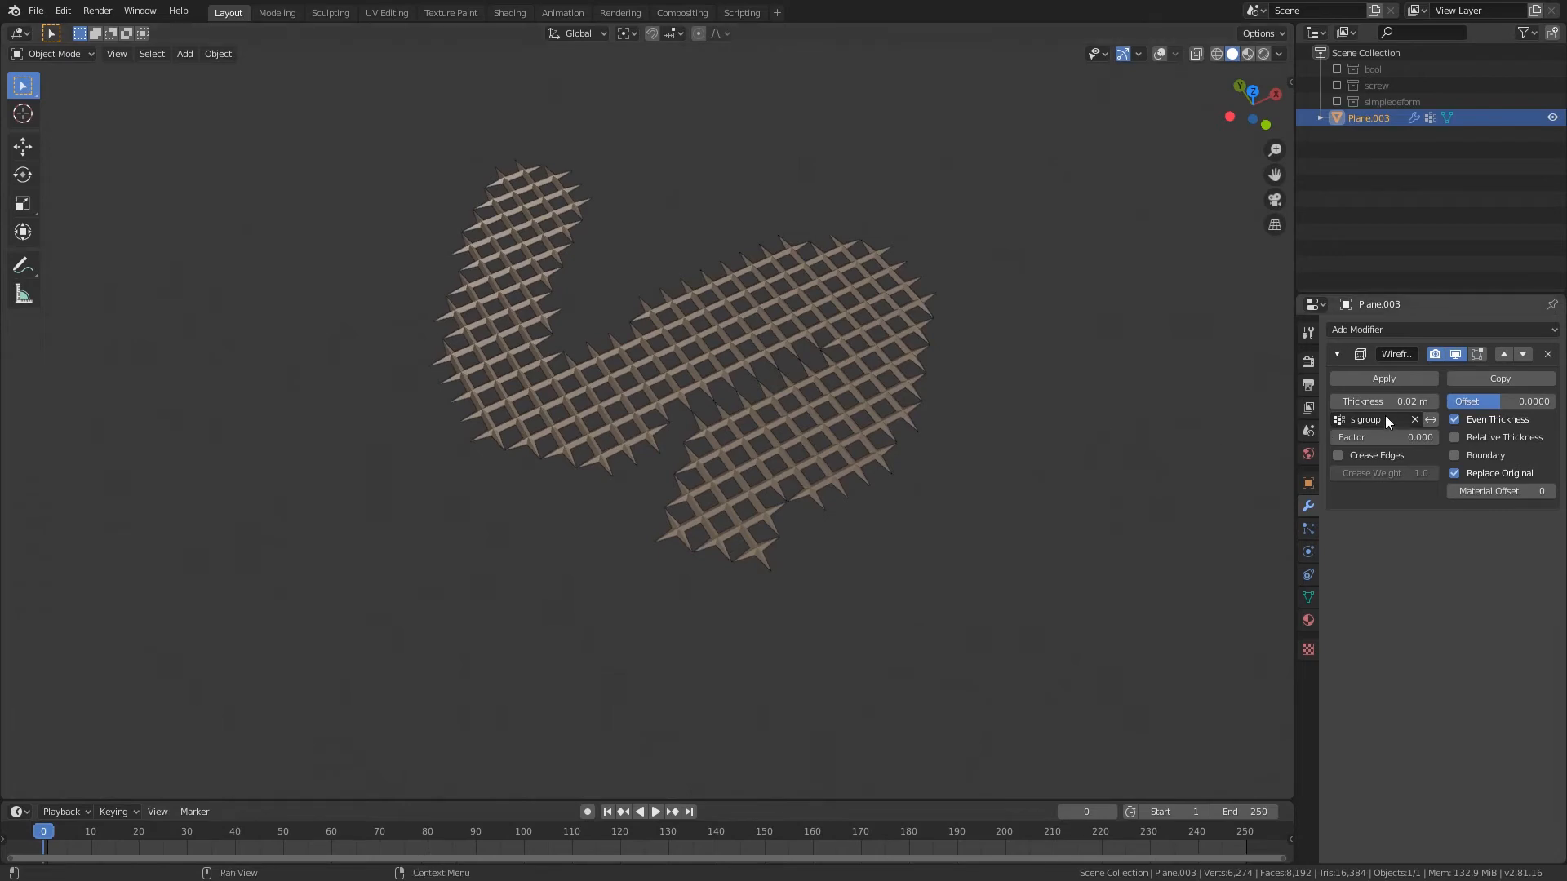
- Set the Wireframe modifier's vertex group factor to 0.267 and save the file
{"action": "left_click_drag", "start_coordinate": [1387, 401], "coordinate": [1390, 443]}
{"action": "middle_click_drag", "start_coordinate": [931, 456], "coordinate": [719, 142]}
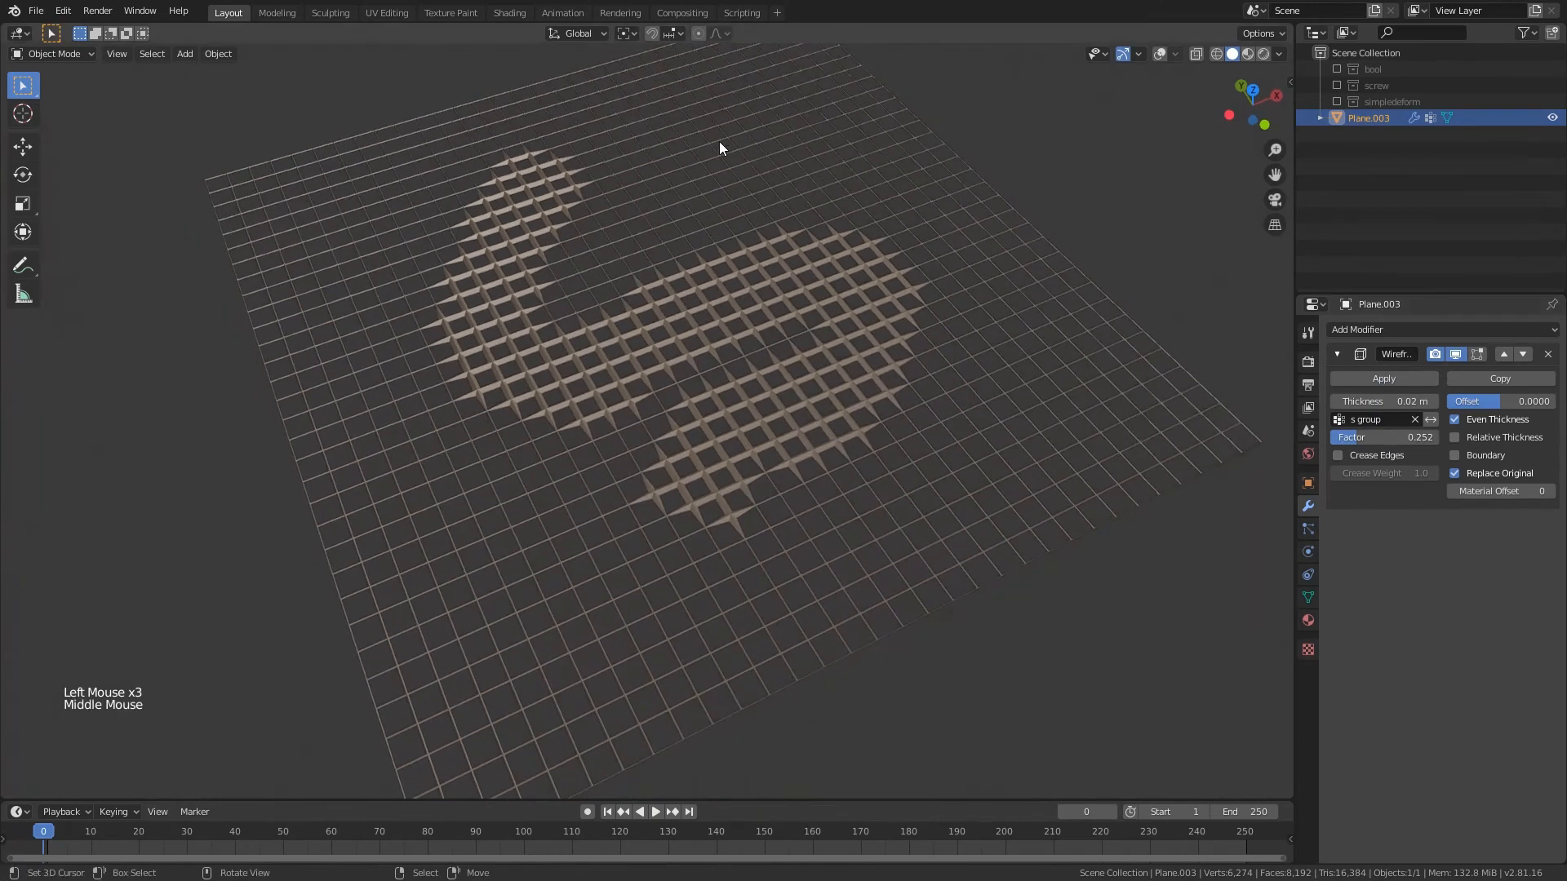
{"action": "middle_click_drag", "start_coordinate": [652, 495], "coordinate": [651, 480]}
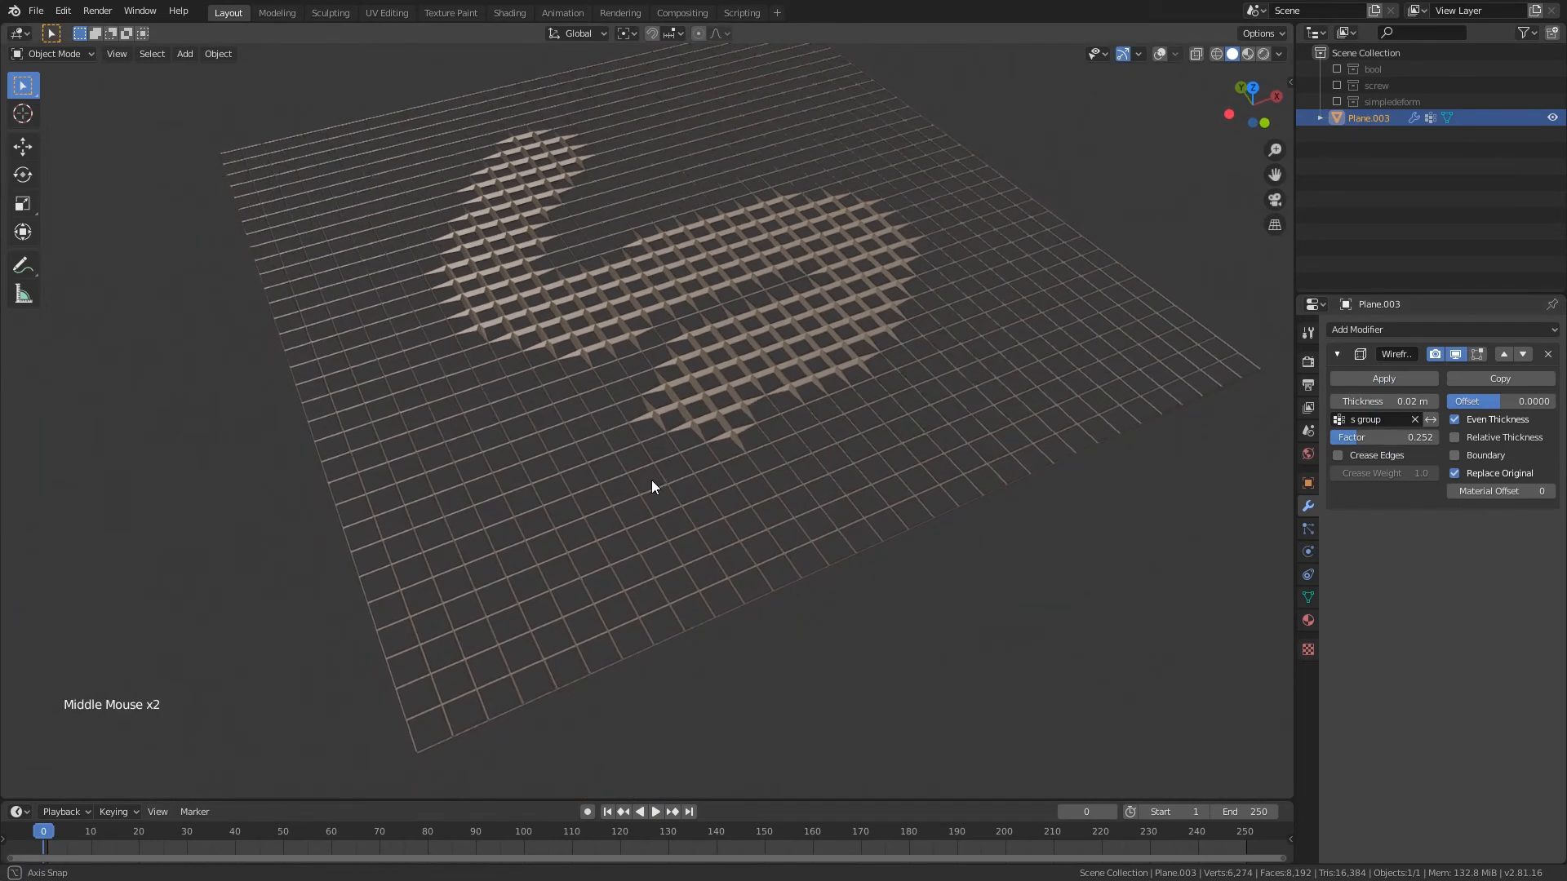
{"action": "mouse_move", "coordinate": [1417, 443]}
{"action": "left_mouse_down"}
{"action": "mouse_move", "coordinate": [1436, 443]}
{"action": "mouse_move", "coordinate": [1424, 437]}
{"action": "left_mouse_up"}
{"action": "middle_click_drag", "start_coordinate": [750, 383], "coordinate": [751, 408]}
{"action": "middle_click_drag", "start_coordinate": [751, 408], "coordinate": [751, 384], "text": "shift"}
{"action": "right_click", "coordinate": [931, 398]}
{"action": "right_click", "coordinate": [840, 349]}
{"action": "middle_click_drag", "start_coordinate": [845, 351], "coordinate": [758, 389]}
{"action": "scroll", "coordinate": [849, 374], "scroll_direction": "down", "scroll_amount": 2}
{"action": "key", "text": "g"}
{"action": "scroll", "coordinate": [710, 448], "scroll_direction": "up", "scroll_amount": 1}
{"action": "key", "text": "ctrl+s"}
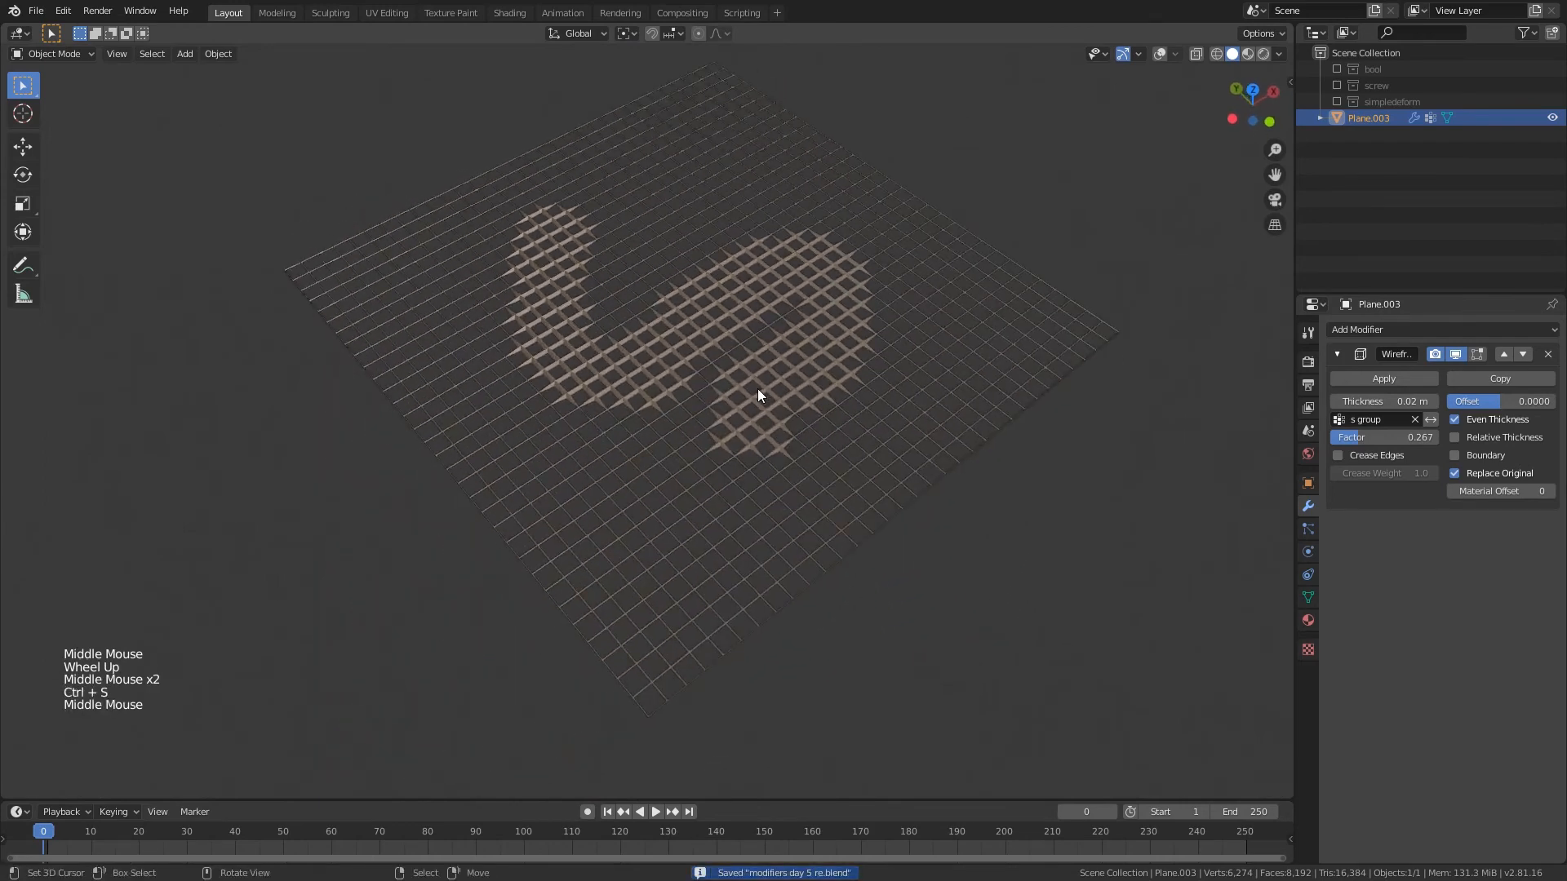
- Set the Wireframe modifier's vertex group factor to 0.185
{"action": "right_click", "coordinate": [798, 307]}
{"action": "middle_click_drag", "start_coordinate": [804, 307], "coordinate": [835, 320]}
{"action": "scroll", "coordinate": [718, 390], "scroll_direction": "up", "scroll_amount": 2}
{"action": "middle_click_drag", "start_coordinate": [717, 390], "coordinate": [730, 394]}
{"action": "scroll", "coordinate": [730, 394], "scroll_direction": "down", "scroll_amount": 1}
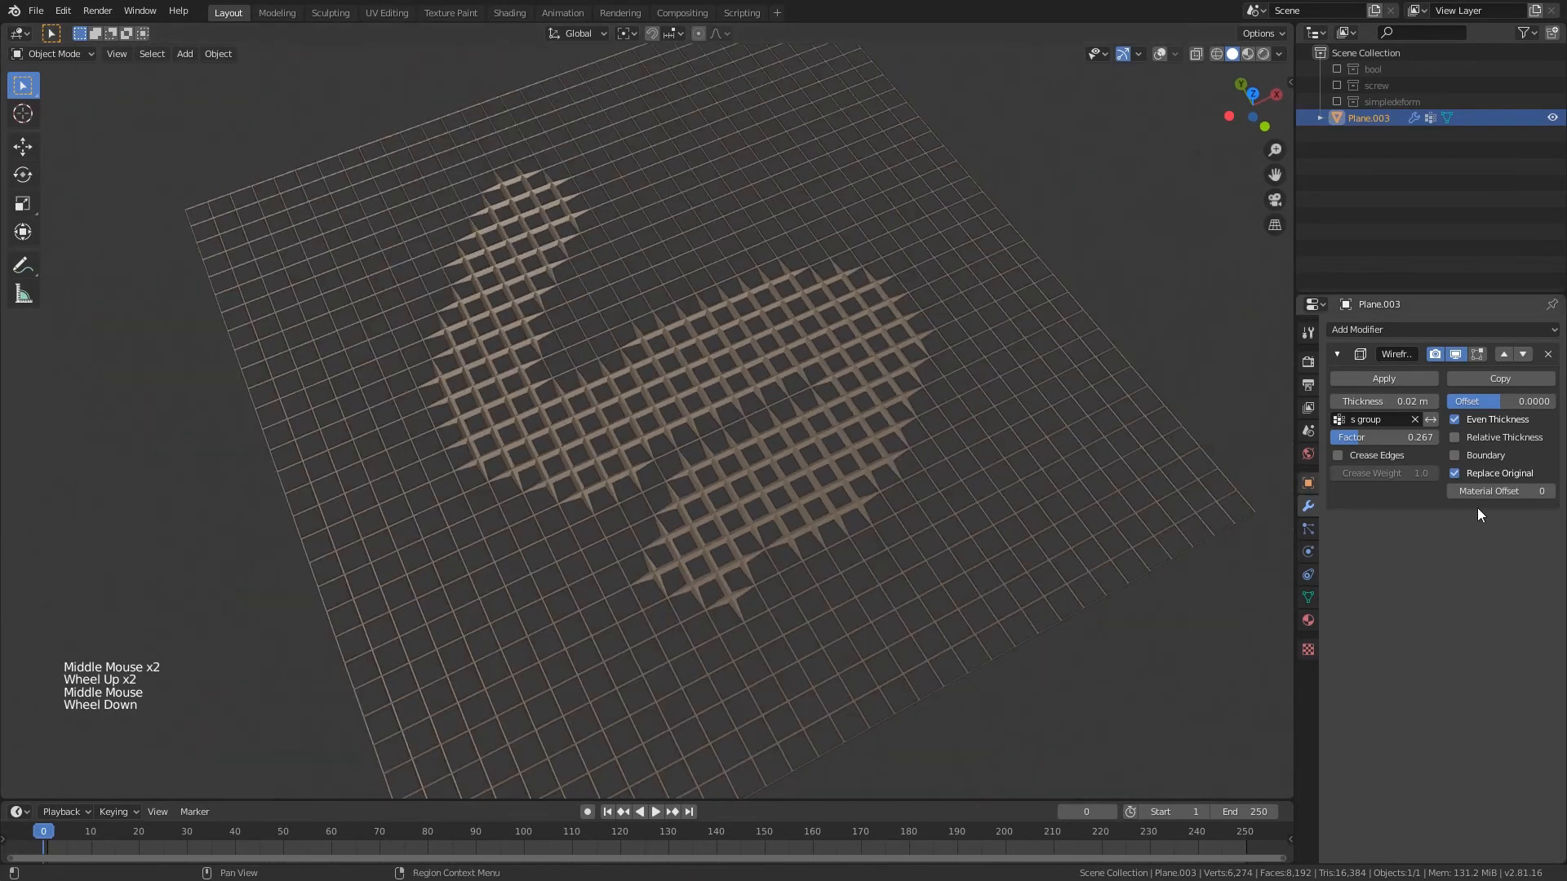
{"action": "left_click", "coordinate": [1364, 443]}
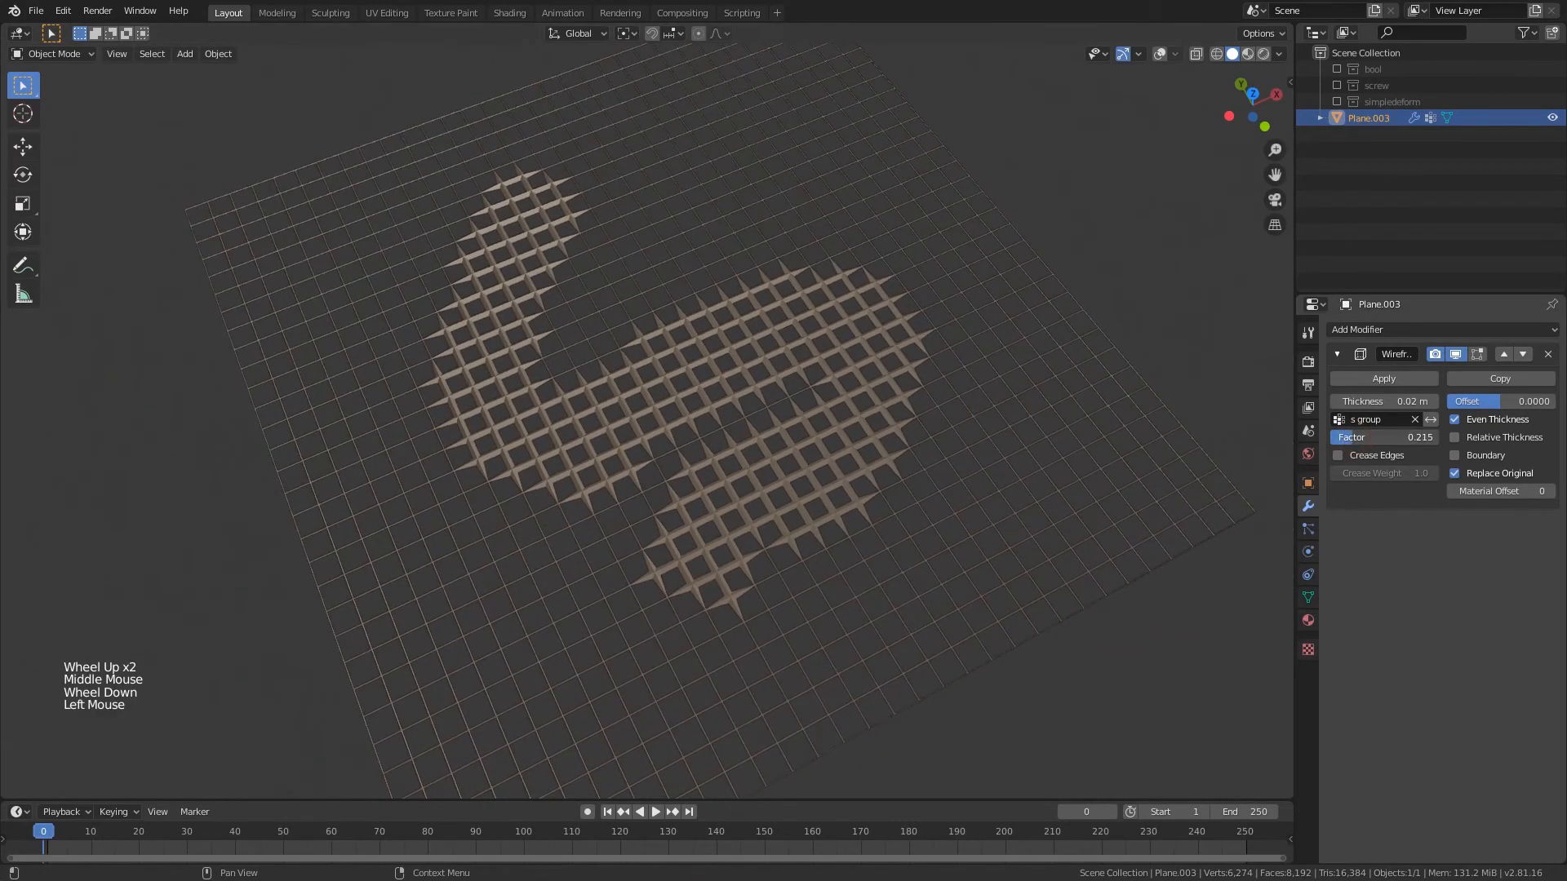
{"action": "left_click", "coordinate": [1417, 328]}
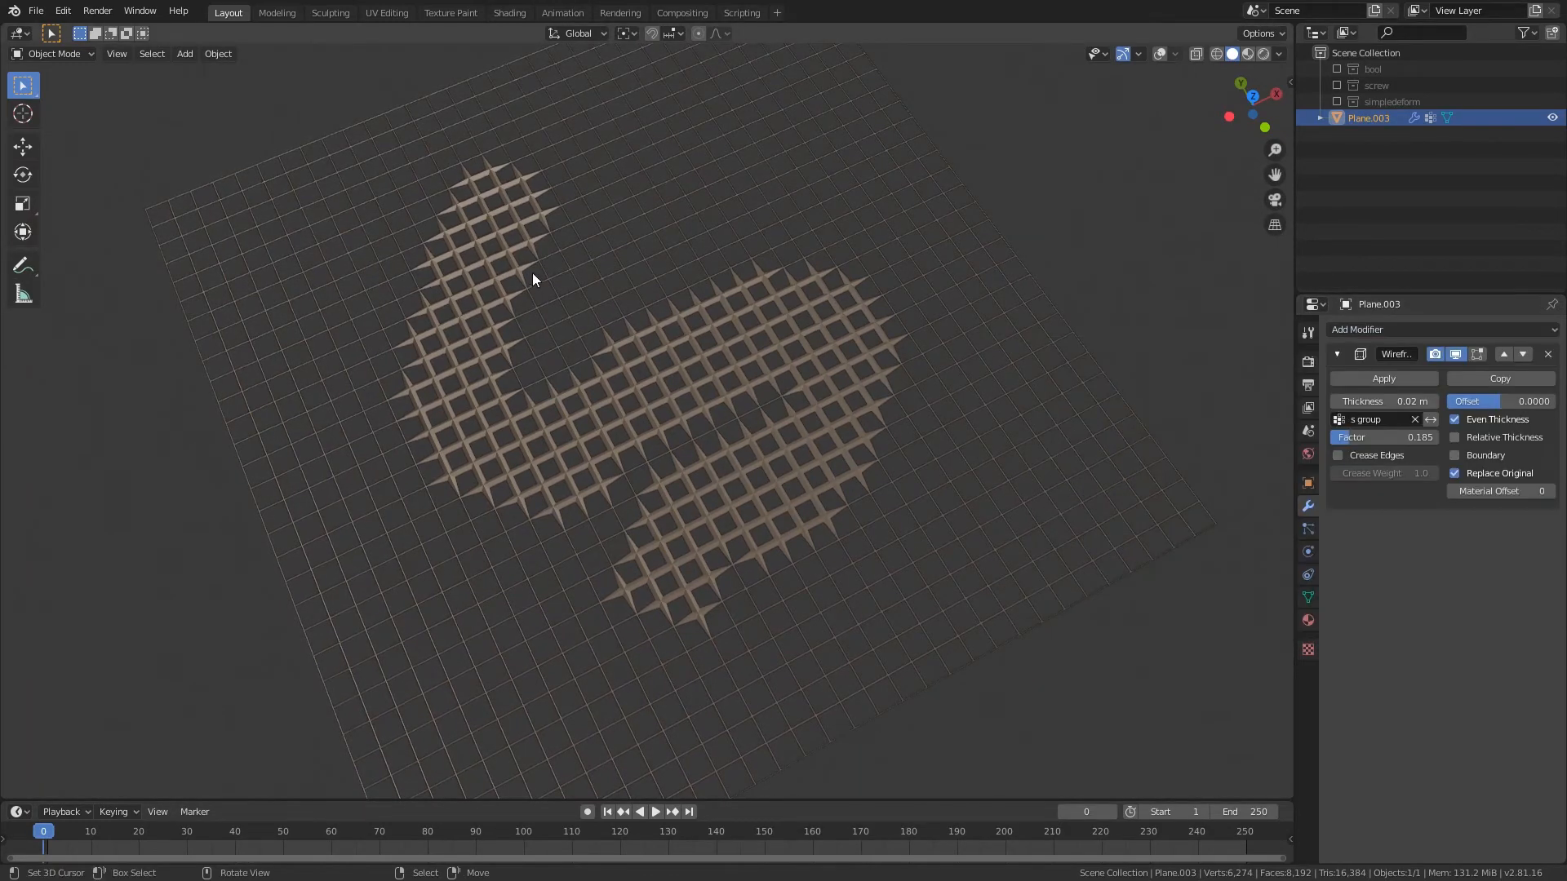
{"action": "middle_click_drag", "start_coordinate": [533, 272], "coordinate": [535, 192]}
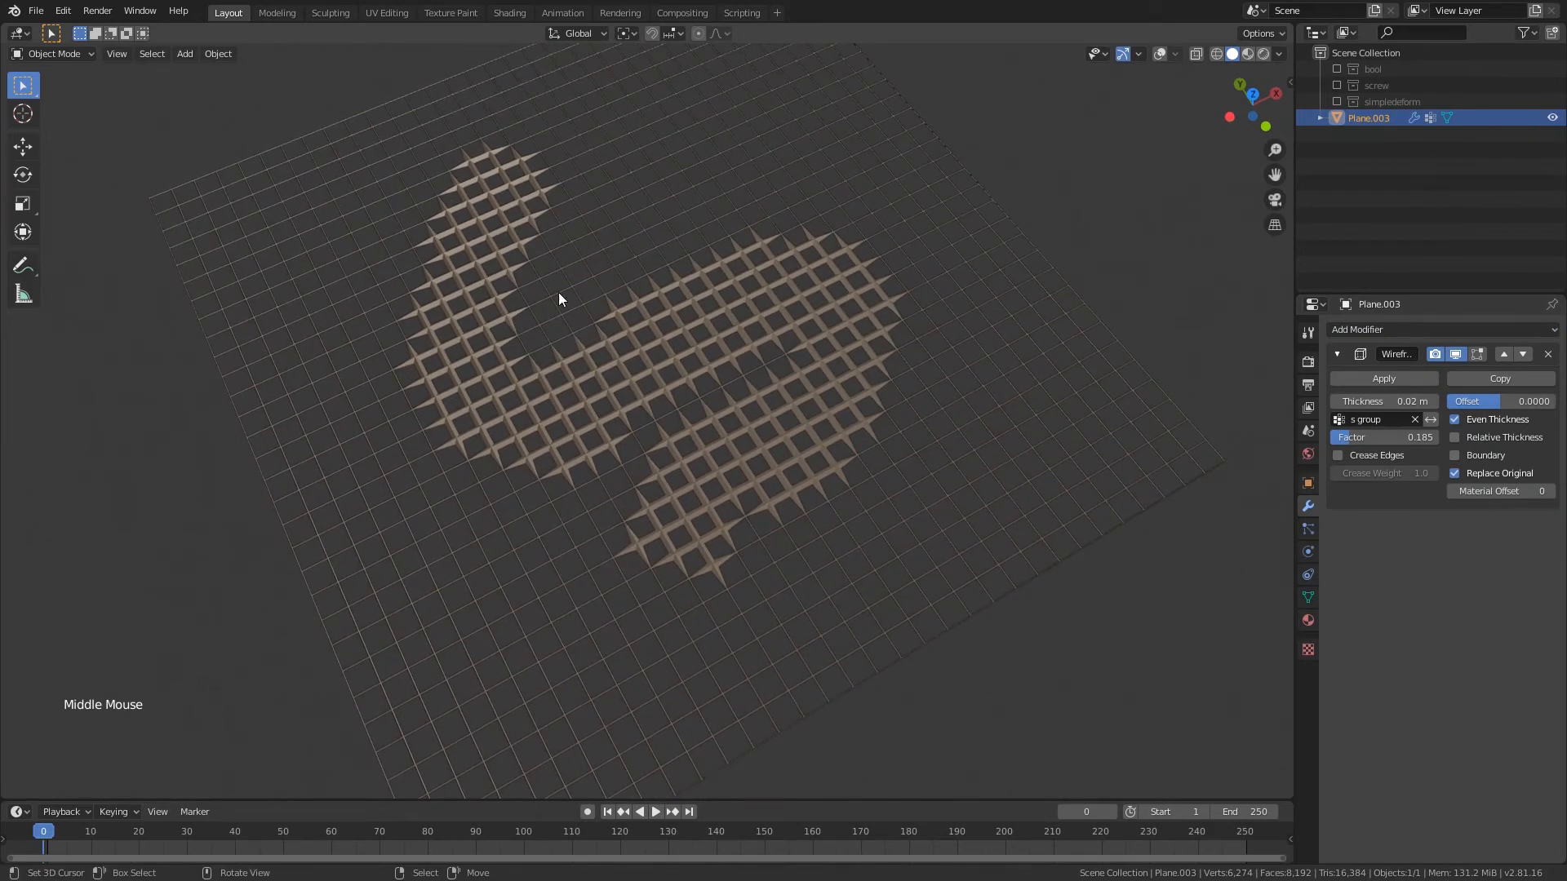
{"action": "left_click", "coordinate": [1357, 329]}
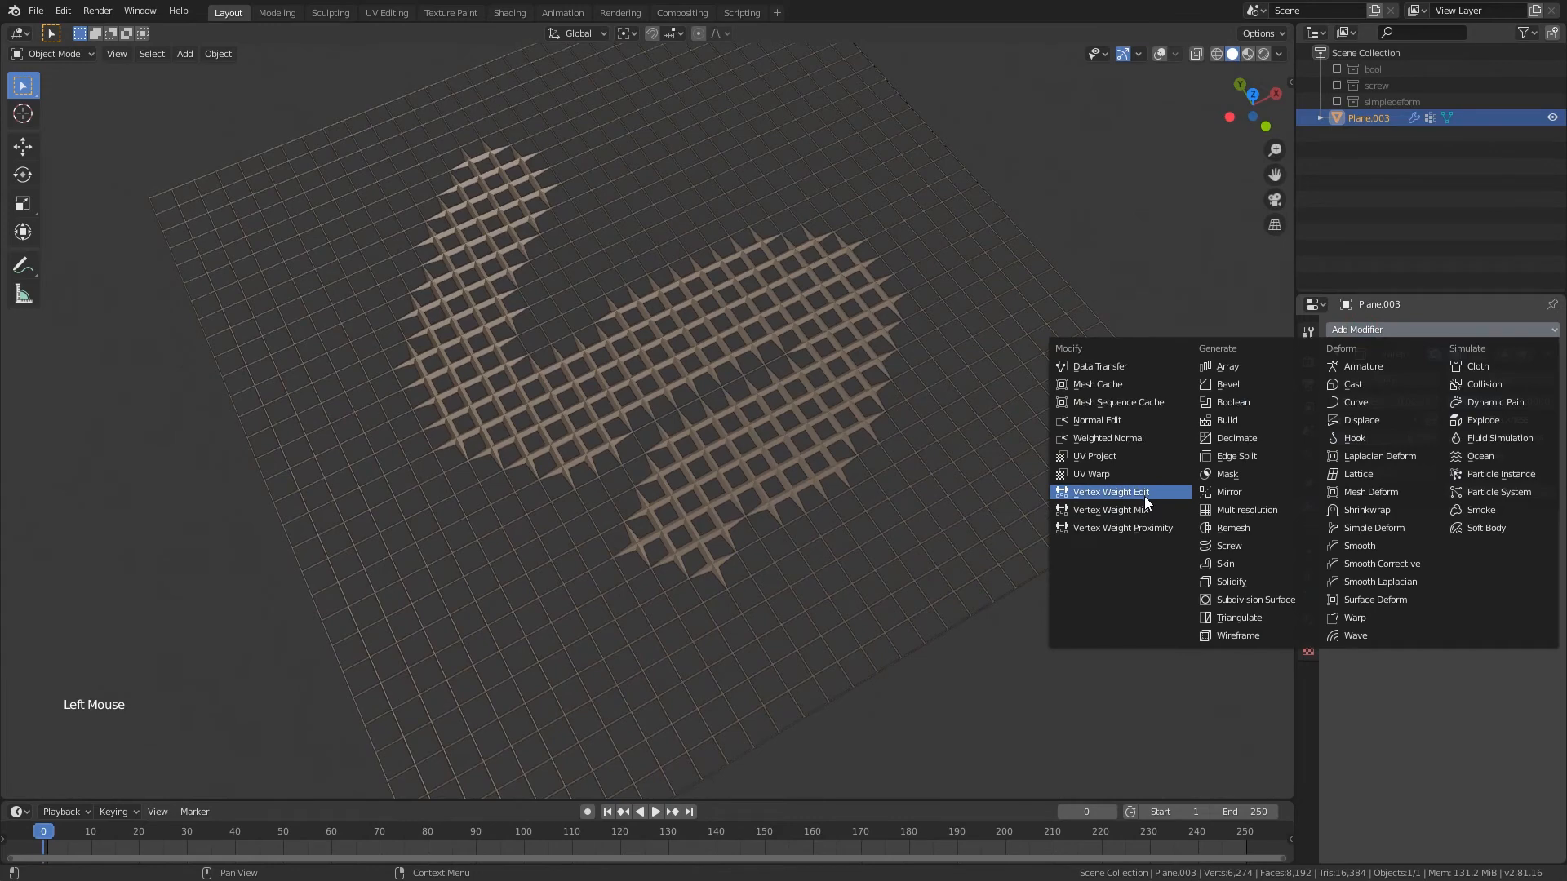
{"action": "middle_click_drag", "start_coordinate": [620, 424], "coordinate": [610, 388]}
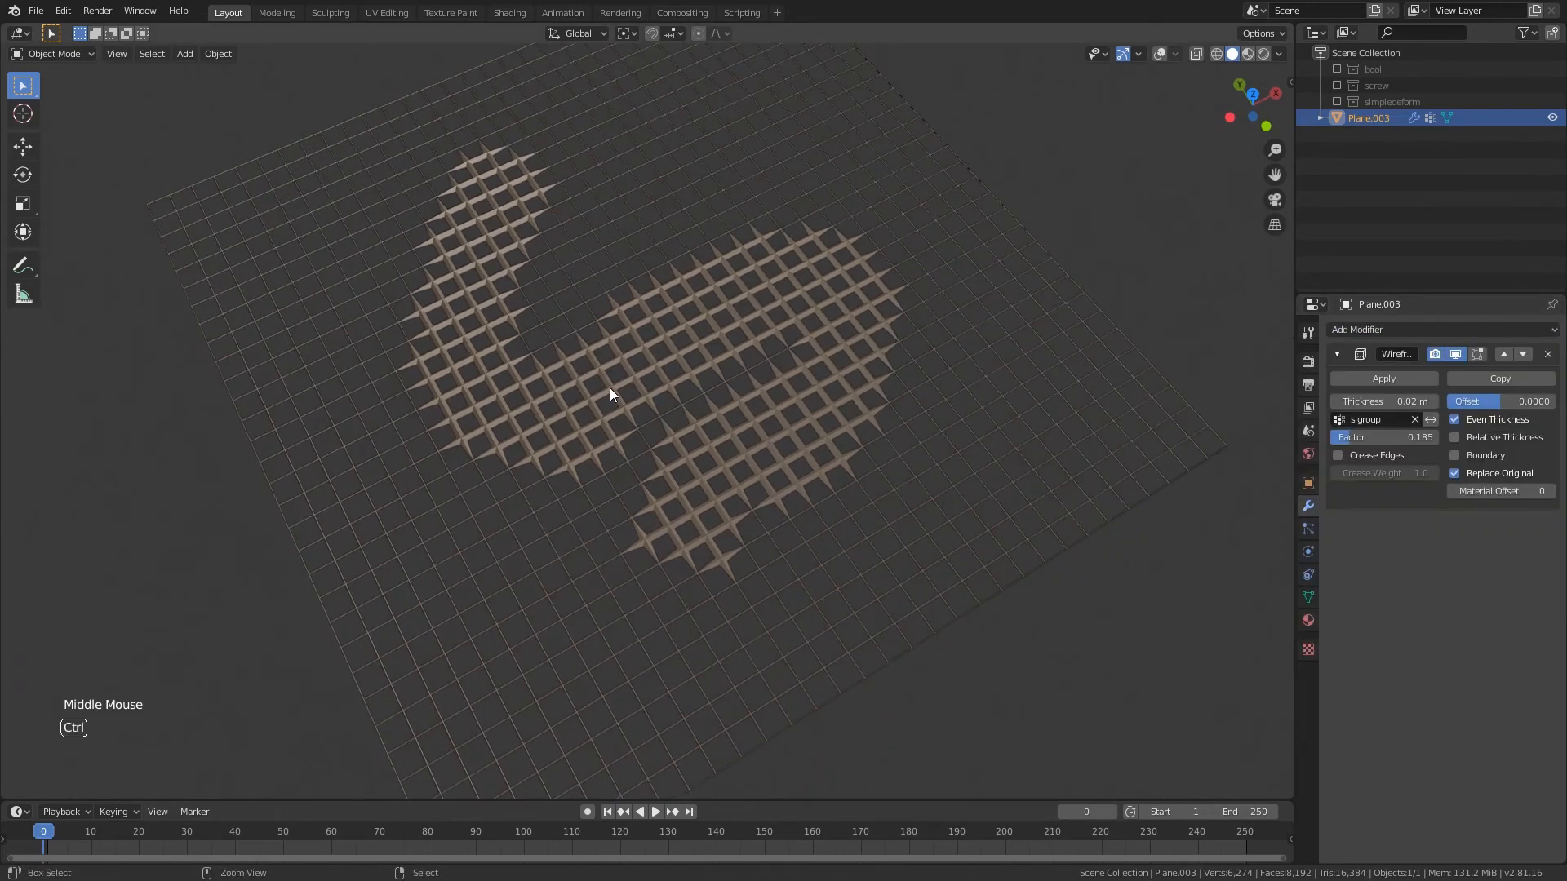
- Save the file, duplicate the wireframe plane and place the copy beside the original, about 35.7 m along X
{"action": "key", "text": "ctrl+s"}
{"action": "middle_click_drag", "start_coordinate": [757, 379], "coordinate": [622, 412]}
{"action": "scroll", "coordinate": [622, 412], "scroll_direction": "down", "scroll_amount": 2}
{"action": "right_click", "coordinate": [622, 407]}
{"action": "middle_click_drag", "start_coordinate": [1020, 404], "coordinate": [838, 378], "text": "shift"}
{"action": "key", "text": "shift+d"}
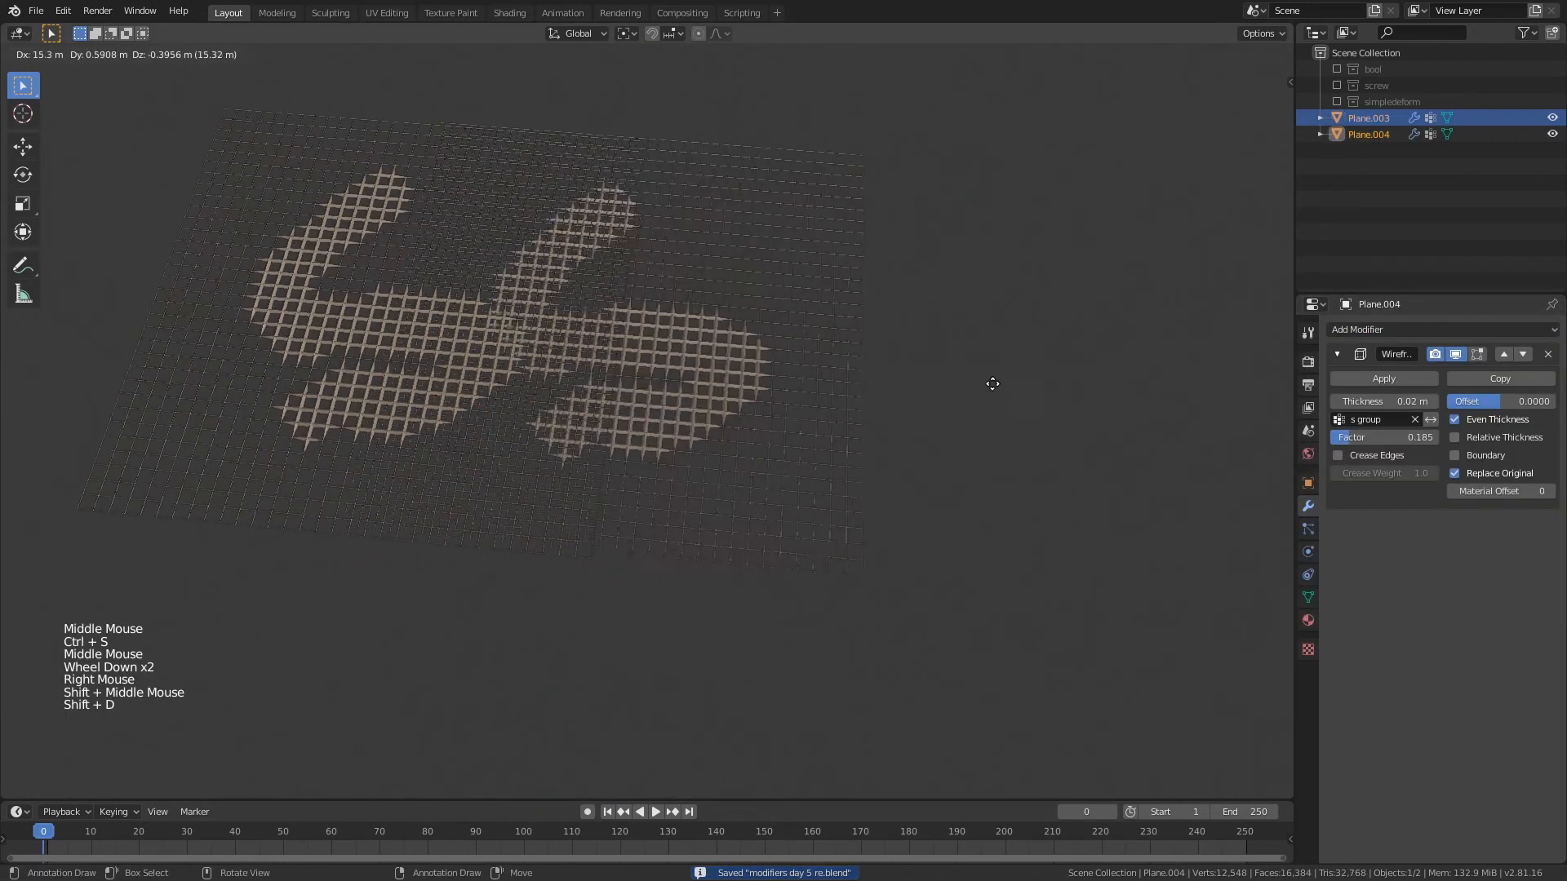
{"action": "left_click", "coordinate": [1179, 411]}
{"action": "middle_click_drag", "start_coordinate": [1107, 412], "coordinate": [895, 387], "text": "shift"}
{"action": "scroll", "coordinate": [832, 371], "scroll_direction": "up", "scroll_amount": 2}
{"action": "middle_click_drag", "start_coordinate": [776, 357], "coordinate": [808, 343]}
{"action": "middle_click_drag", "start_coordinate": [808, 342], "coordinate": [881, 368], "text": "shift"}
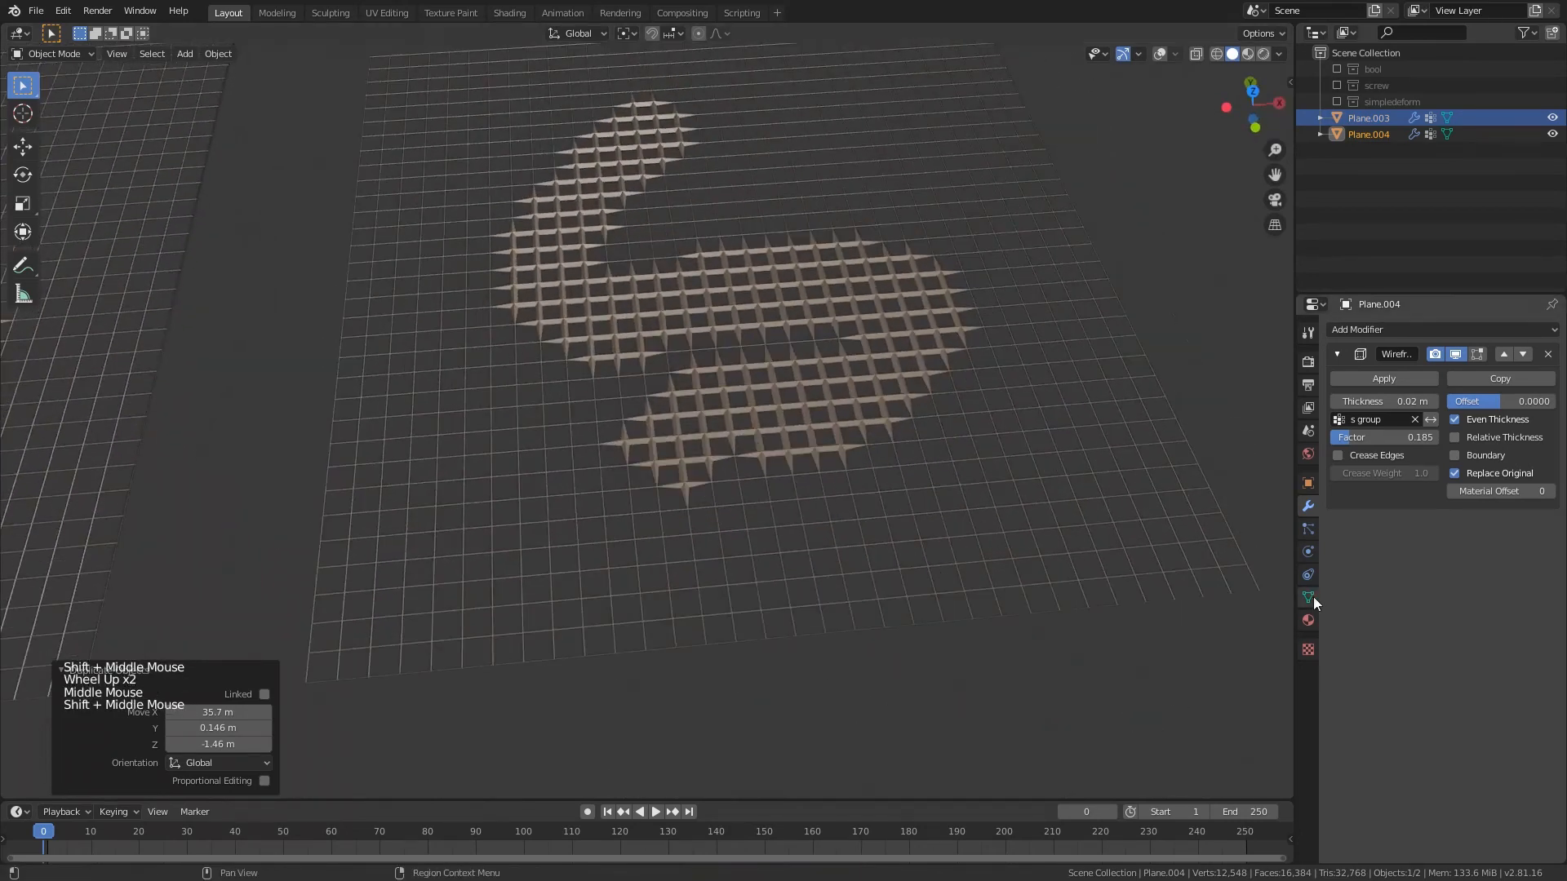
- Add a second vertex group named "proxim" to the duplicated plane
{"action": "left_click", "coordinate": [1308, 598]}
{"action": "left_click", "coordinate": [1552, 379]}
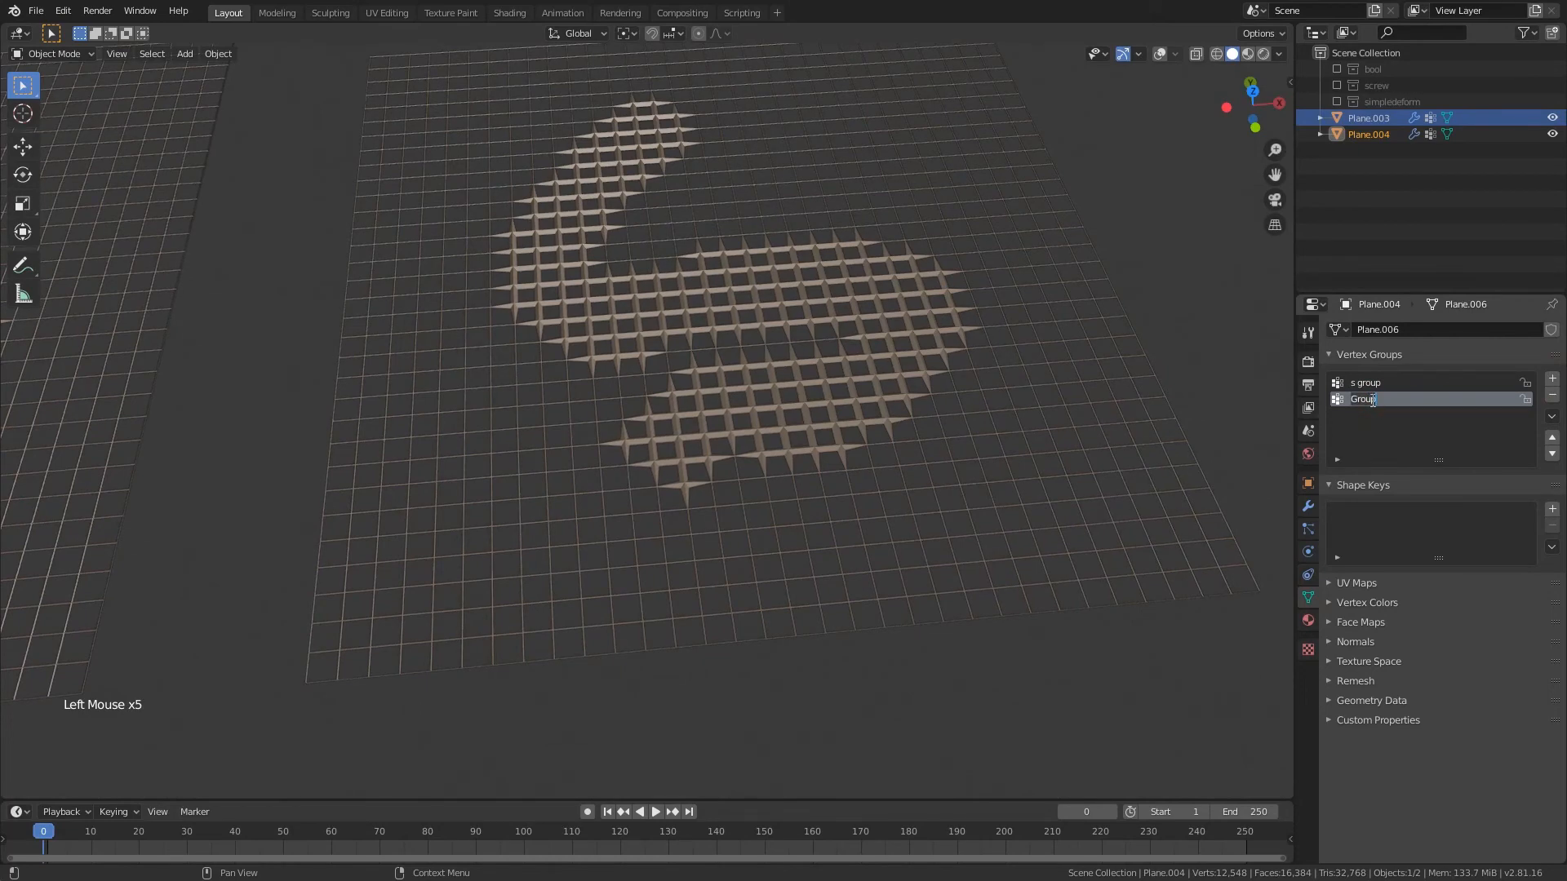
{"action": "type", "text": "roxim"}
- In Edit Mode, show the overlays again, select the whole duplicated plane and assign it to the "proxim" group
{"action": "middle_click_drag", "start_coordinate": [841, 343], "coordinate": [857, 332]}
{"action": "key", "text": "Tab"}
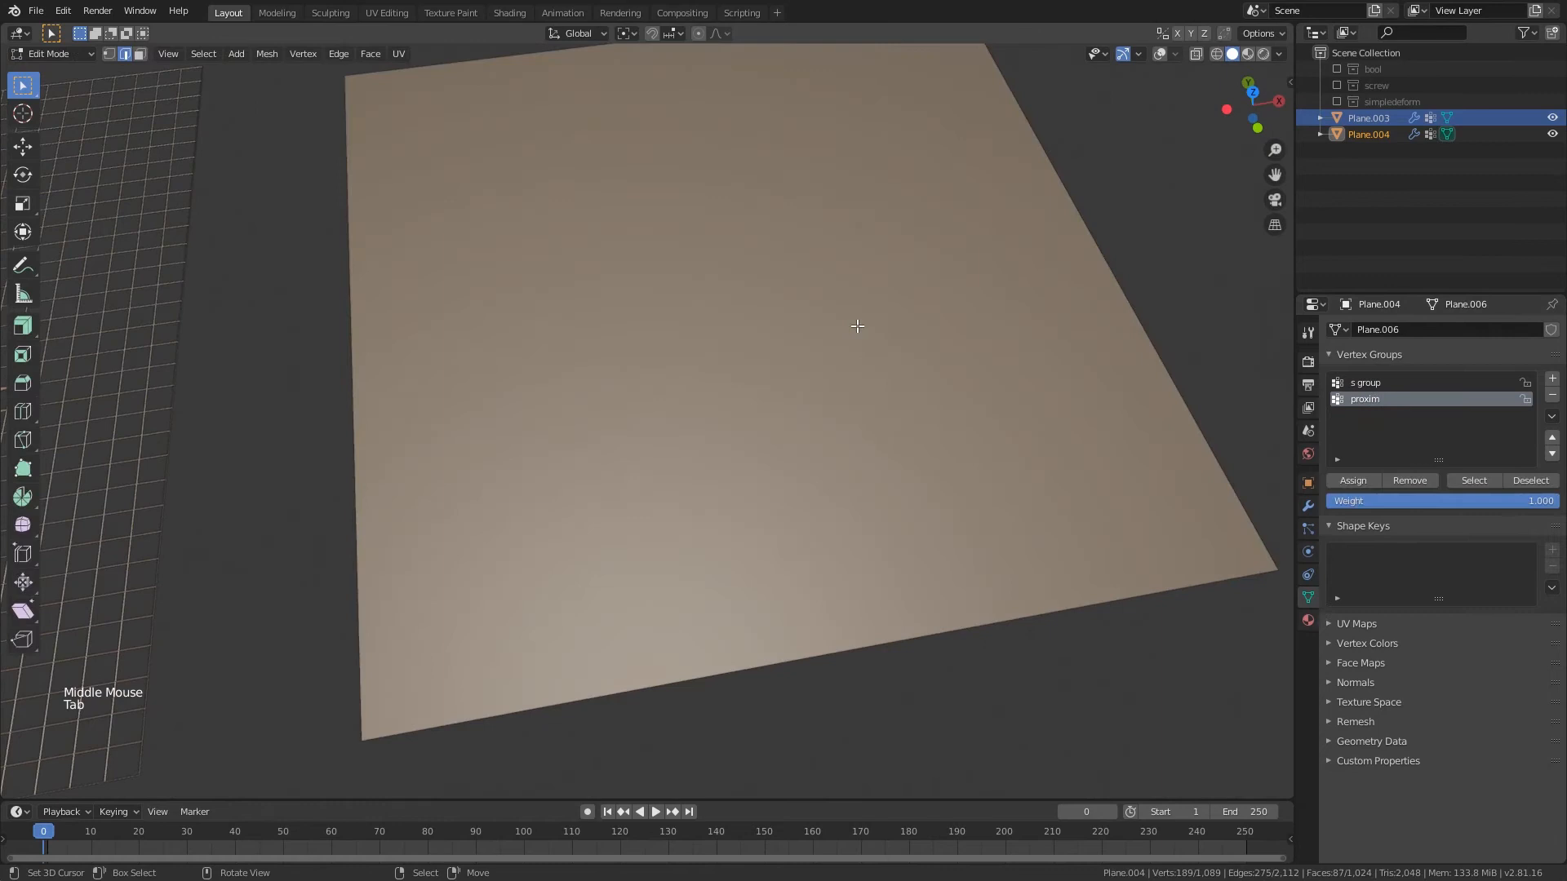
{"action": "right_click", "coordinate": [928, 326]}
{"action": "left_click", "coordinate": [1160, 54]}
{"action": "key", "text": "a"}
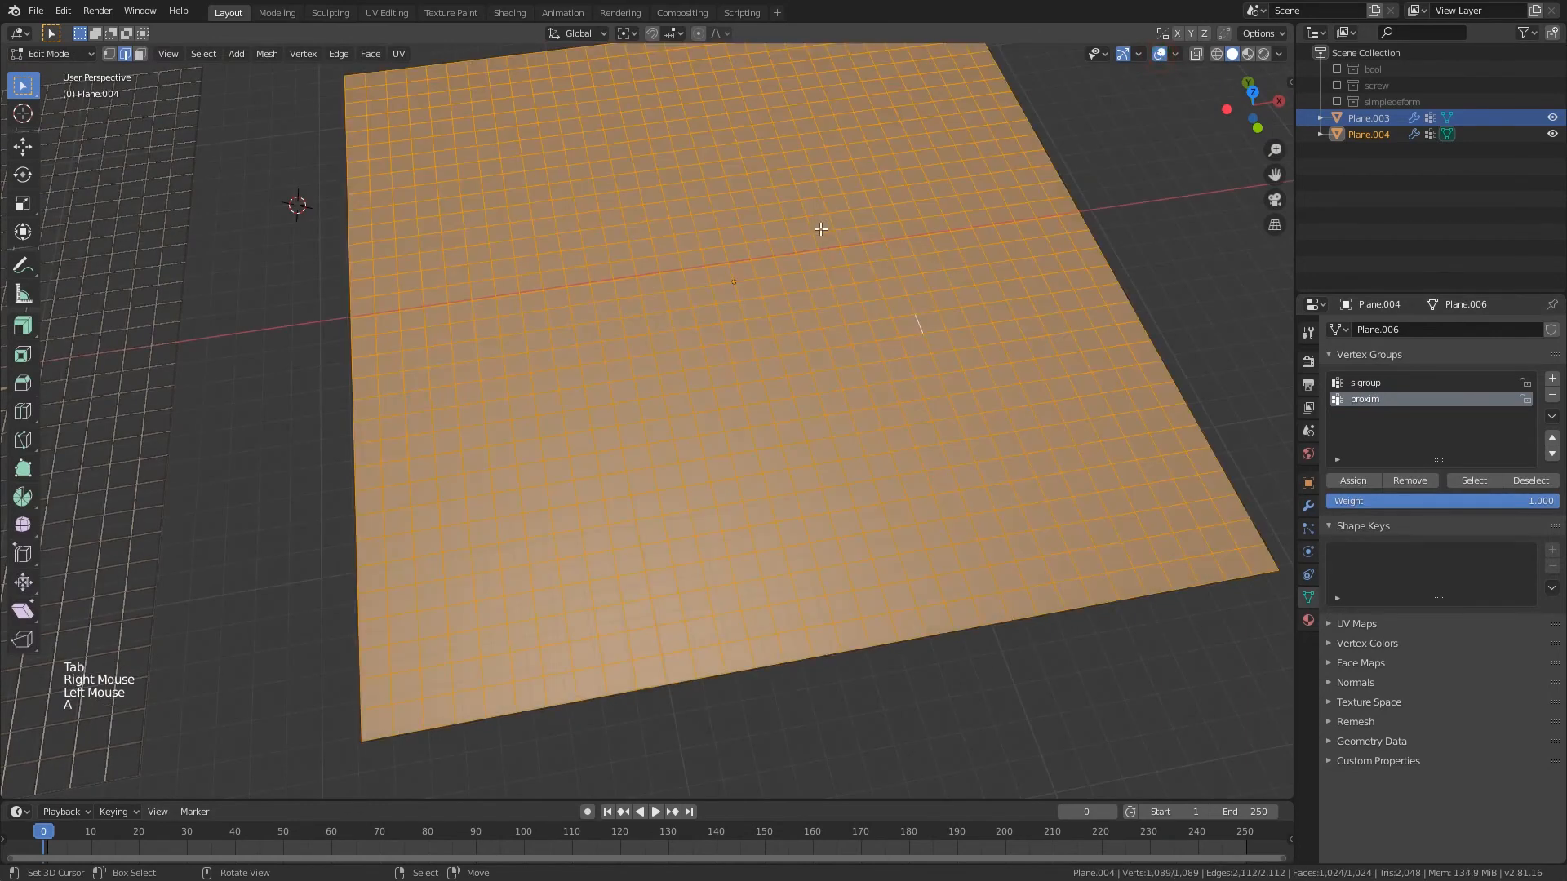
{"action": "middle_click_drag", "start_coordinate": [862, 348], "coordinate": [788, 358], "text": "shift"}
{"action": "left_click", "coordinate": [1355, 480]}
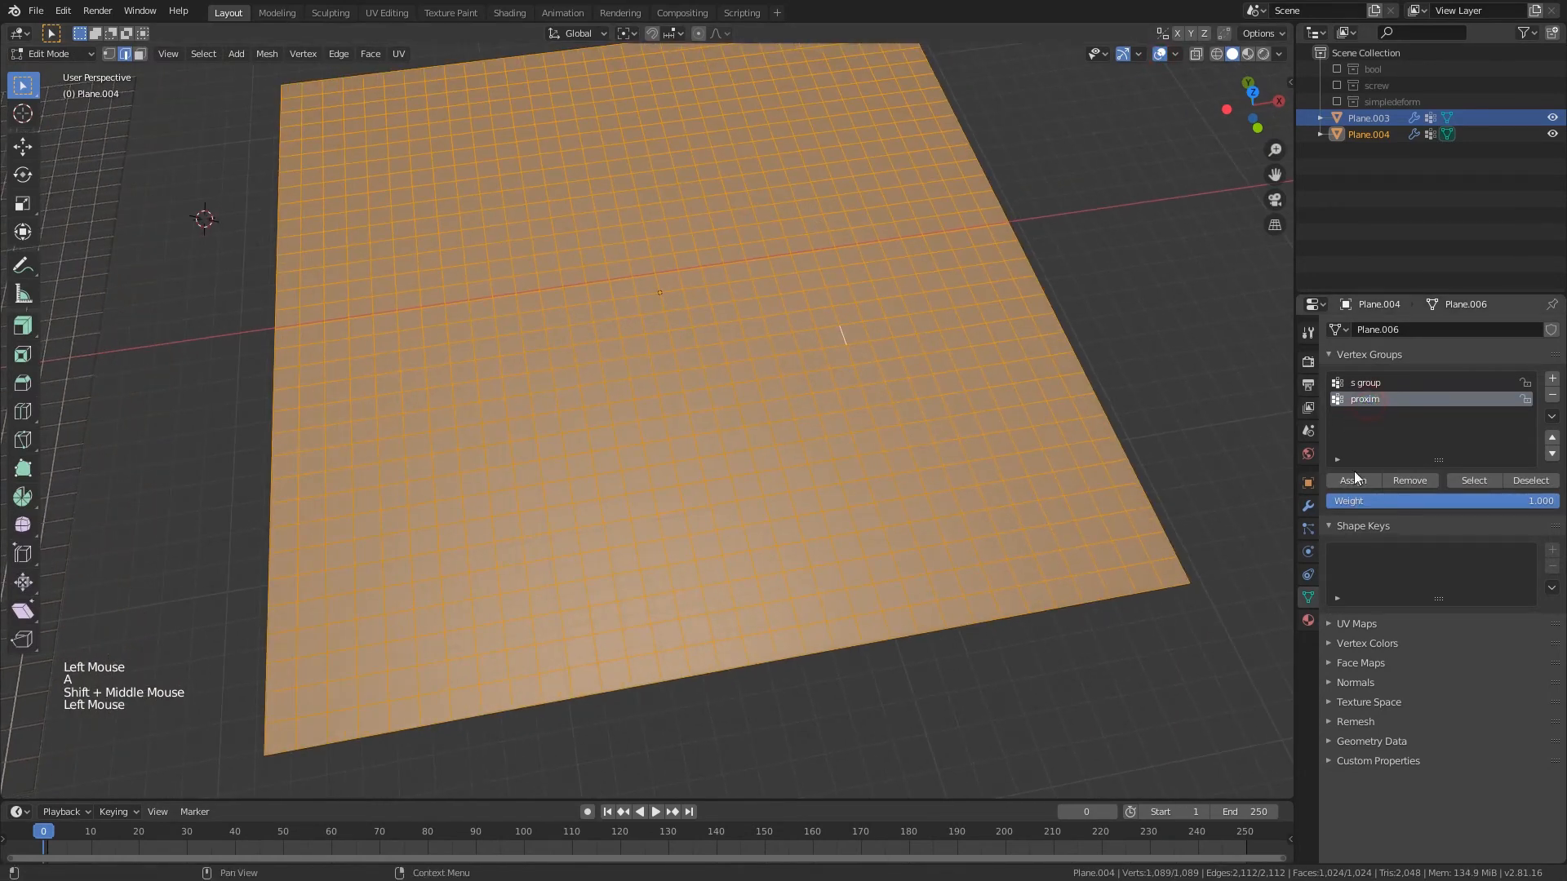
- Return to Object Mode and delete the "s group" vertex group from the duplicated plane
{"action": "middle_click_drag", "start_coordinate": [865, 251], "coordinate": [842, 257]}
{"action": "key", "text": "Tab"}
{"action": "key", "text": "Tab"}
{"action": "key", "text": "Tab"}
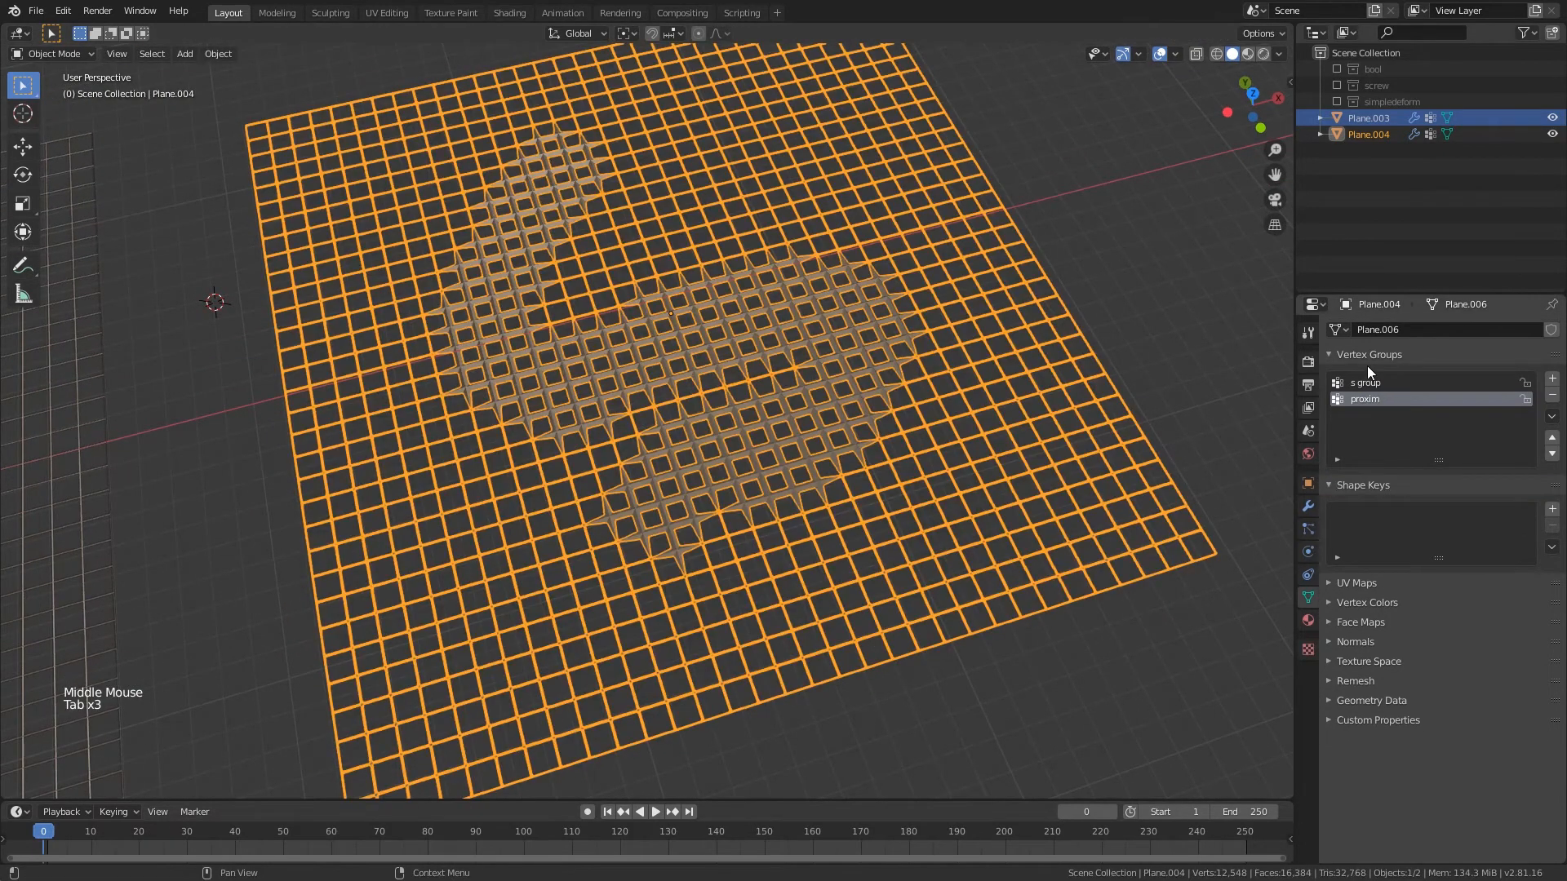
{"action": "left_click", "coordinate": [1408, 383]}
{"action": "left_click", "coordinate": [1554, 399]}
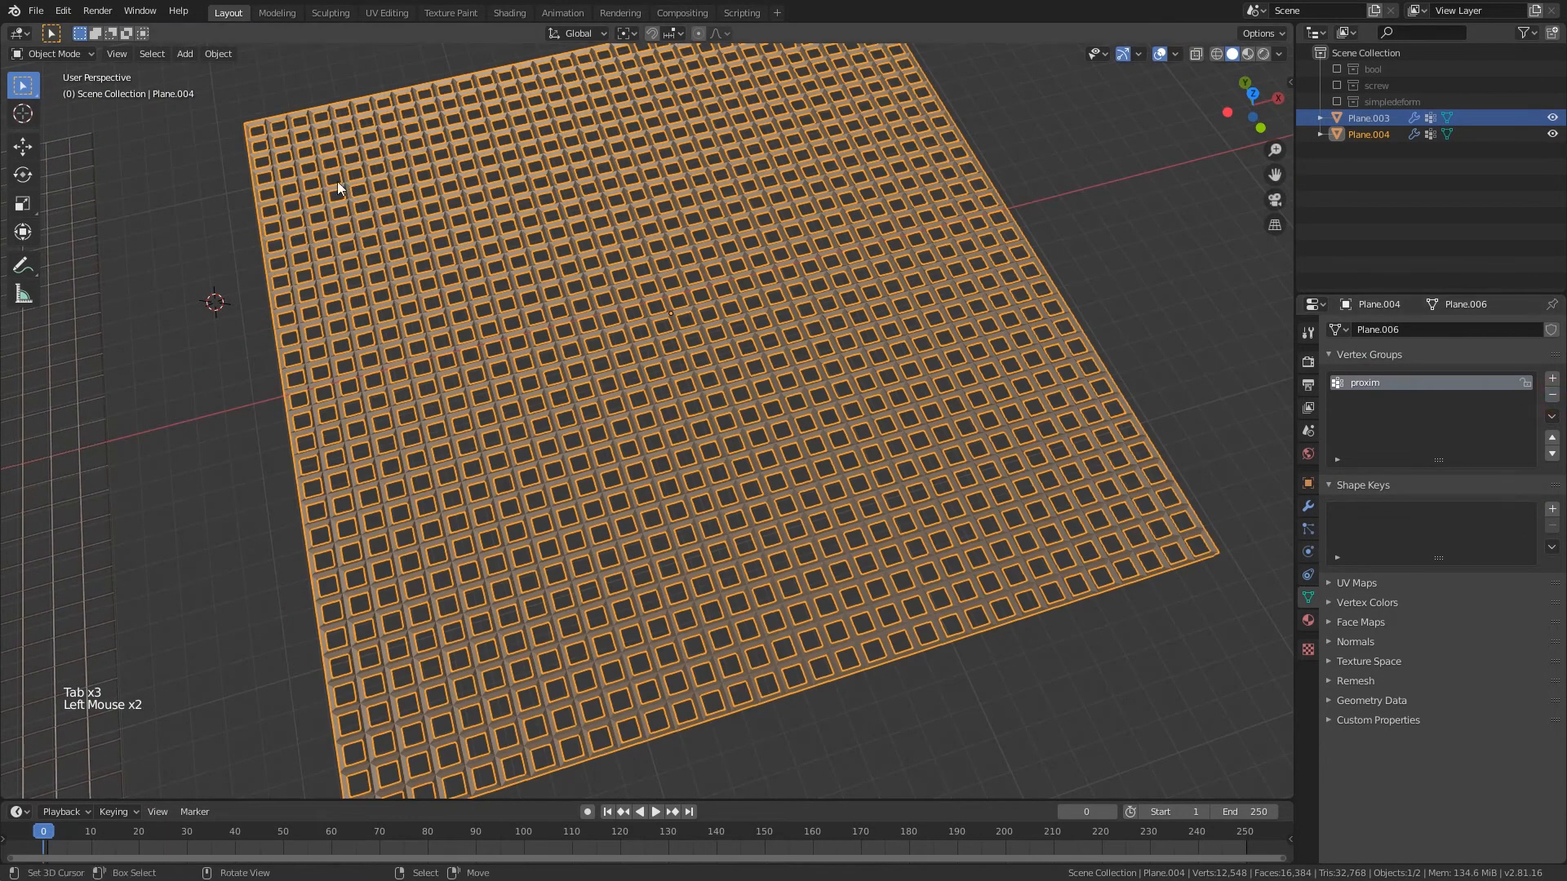
- Switch the duplicated plane to Weight Paint mode and examine the weights of the "proxim" vertex group
{"action": "left_click", "coordinate": [51, 55]}
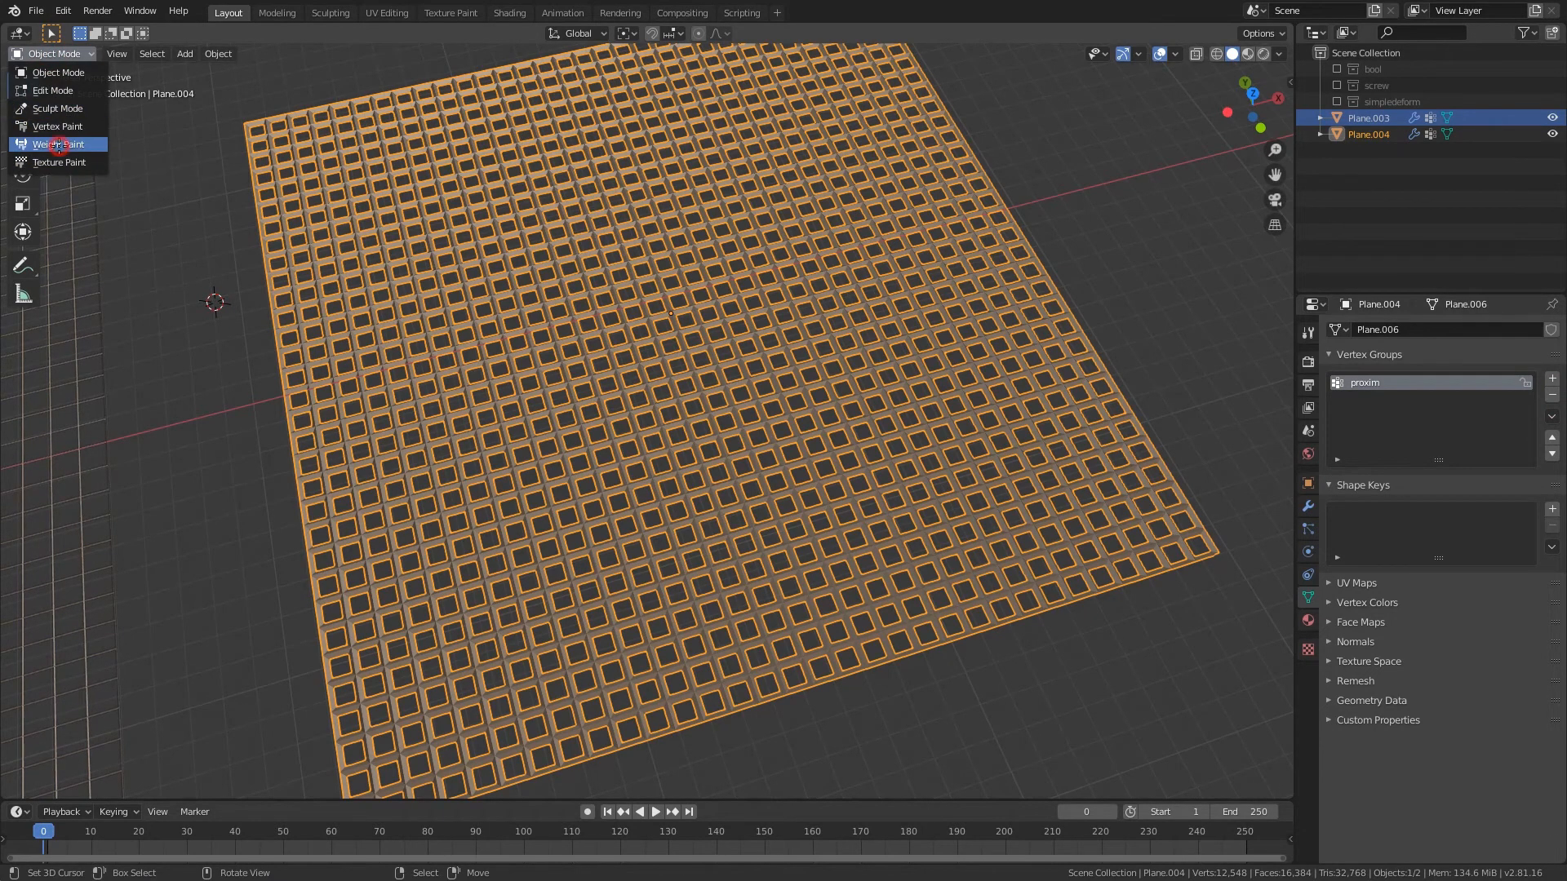
{"action": "left_click", "coordinate": [59, 149]}
{"action": "mouse_move", "coordinate": [751, 331]}
{"action": "middle_mouse_down"}
{"action": "mouse_move", "coordinate": [770, 323]}
{"action": "mouse_move", "coordinate": [735, 343]}
{"action": "mouse_move", "coordinate": [884, 448]}
{"action": "middle_mouse_up"}
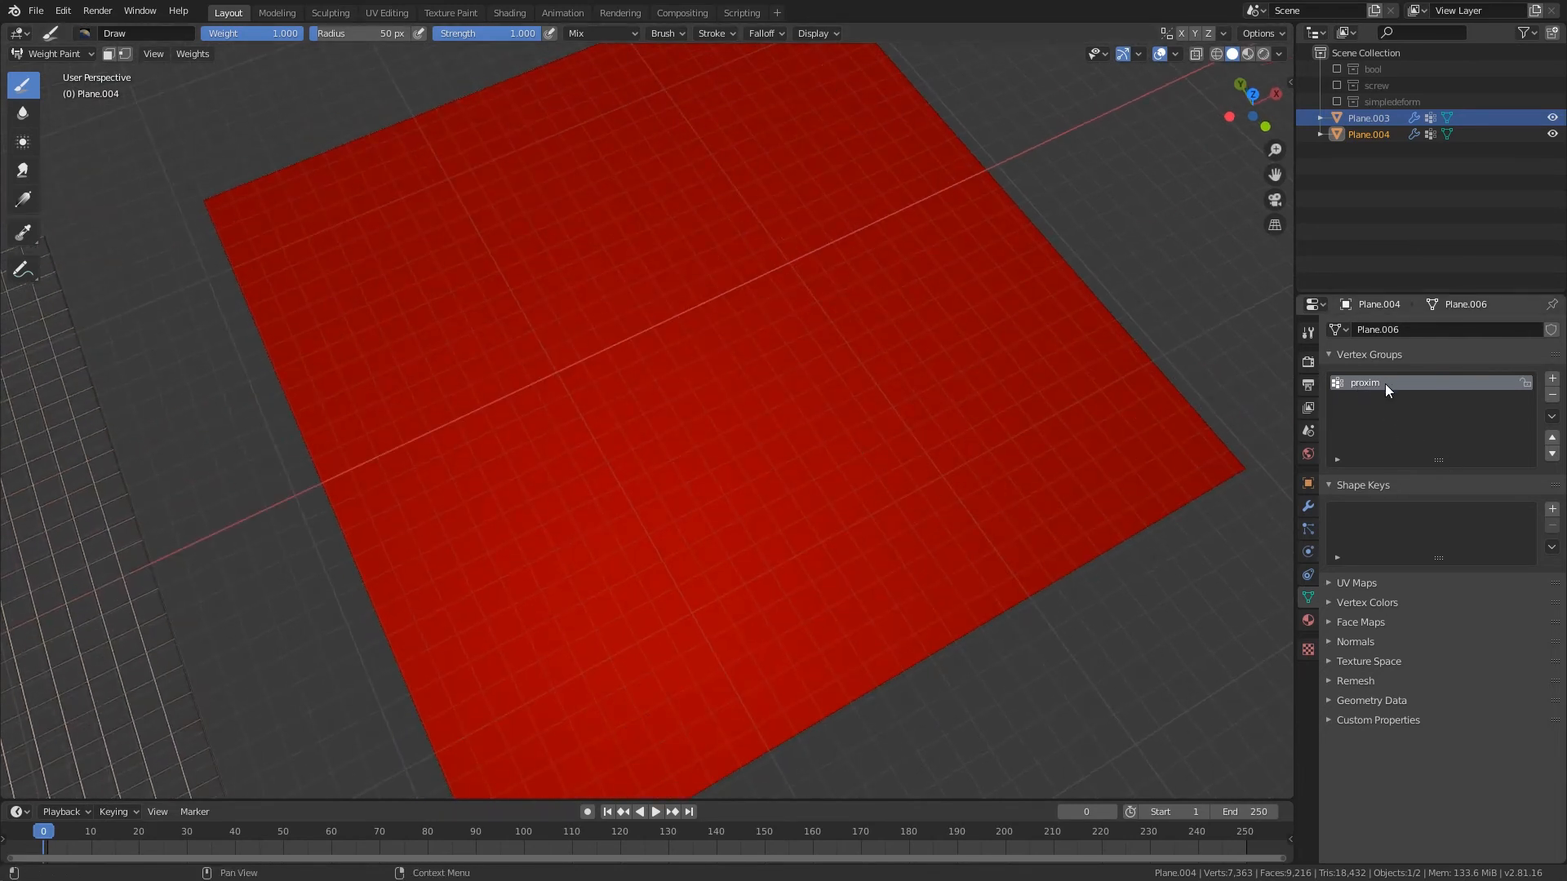
- Set the Wireframe modifier's vertex group on the duplicated plane to "proxim"
{"action": "left_click", "coordinate": [1308, 506]}
{"action": "left_click", "coordinate": [1380, 419]}
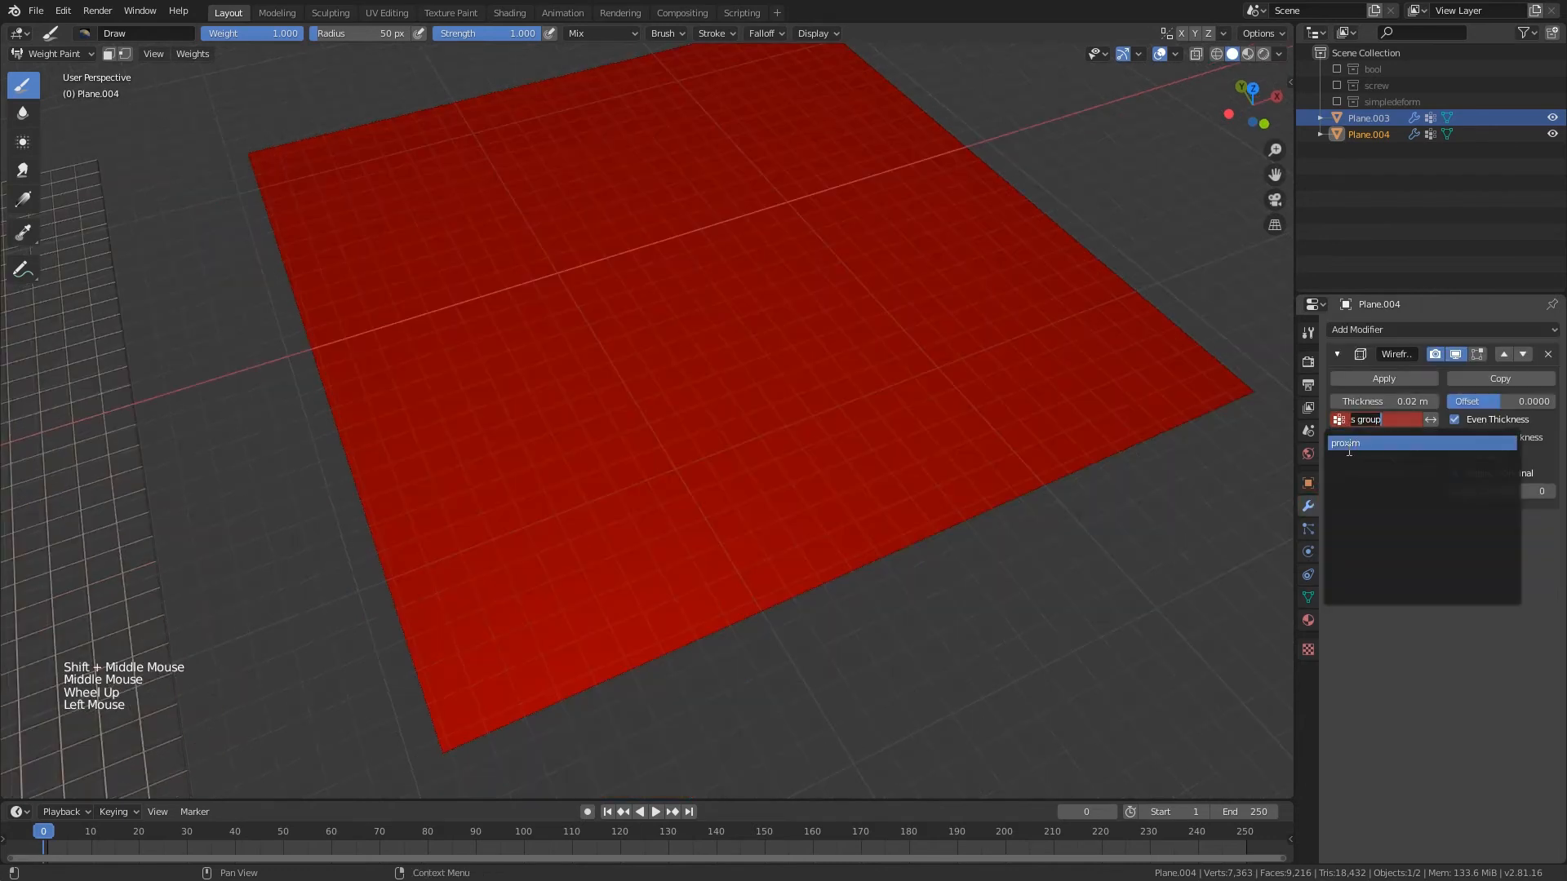
{"action": "left_click", "coordinate": [1350, 442]}
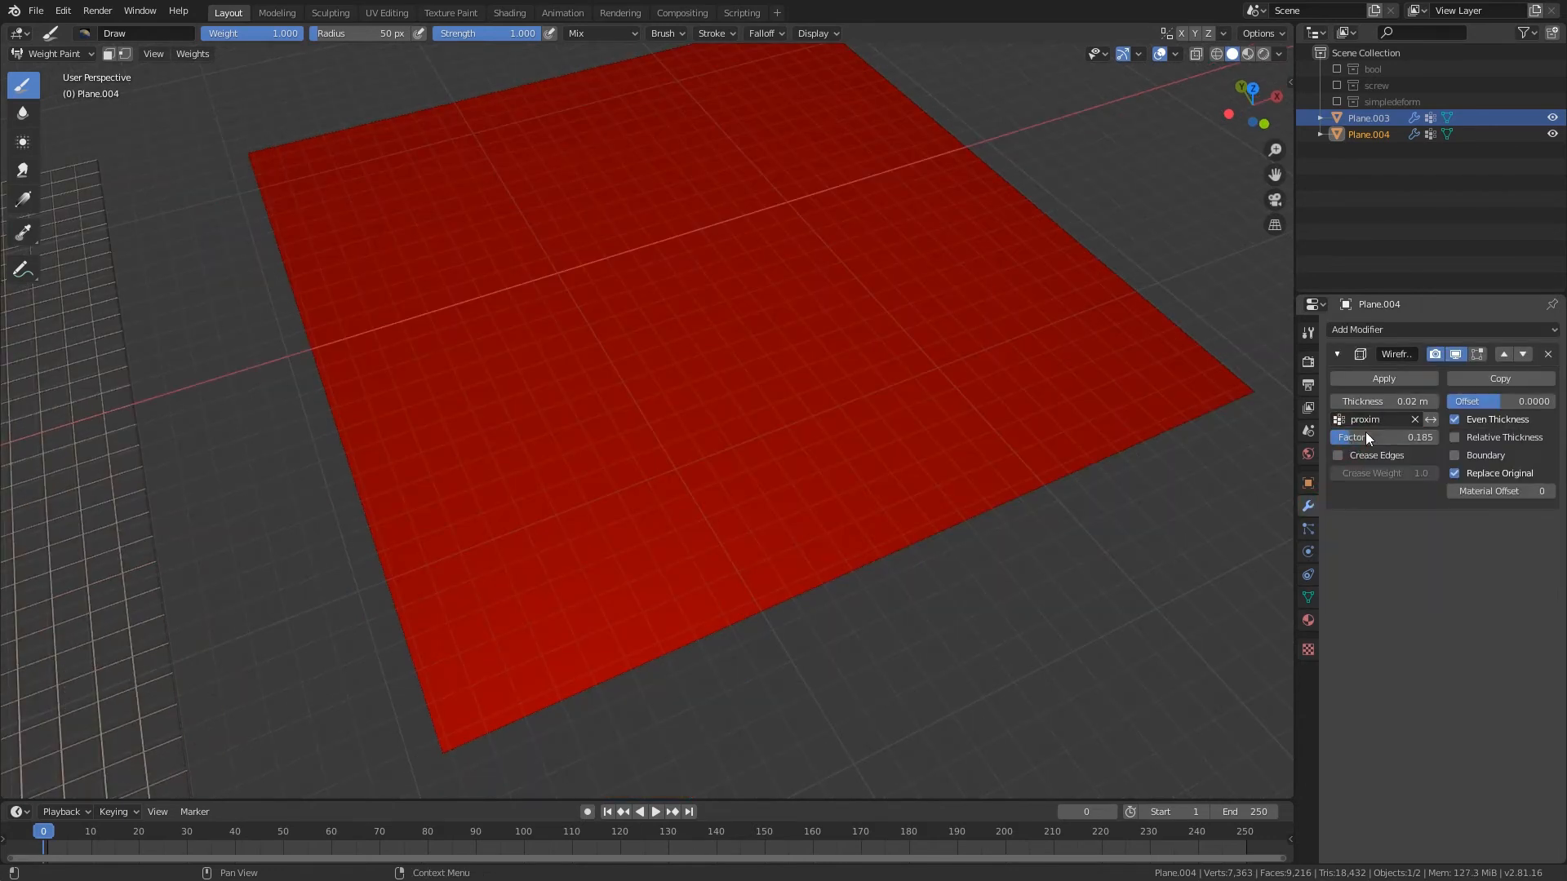
- Return the duplicated plane to Object Mode and save the file
{"action": "key", "text": "Tab"}
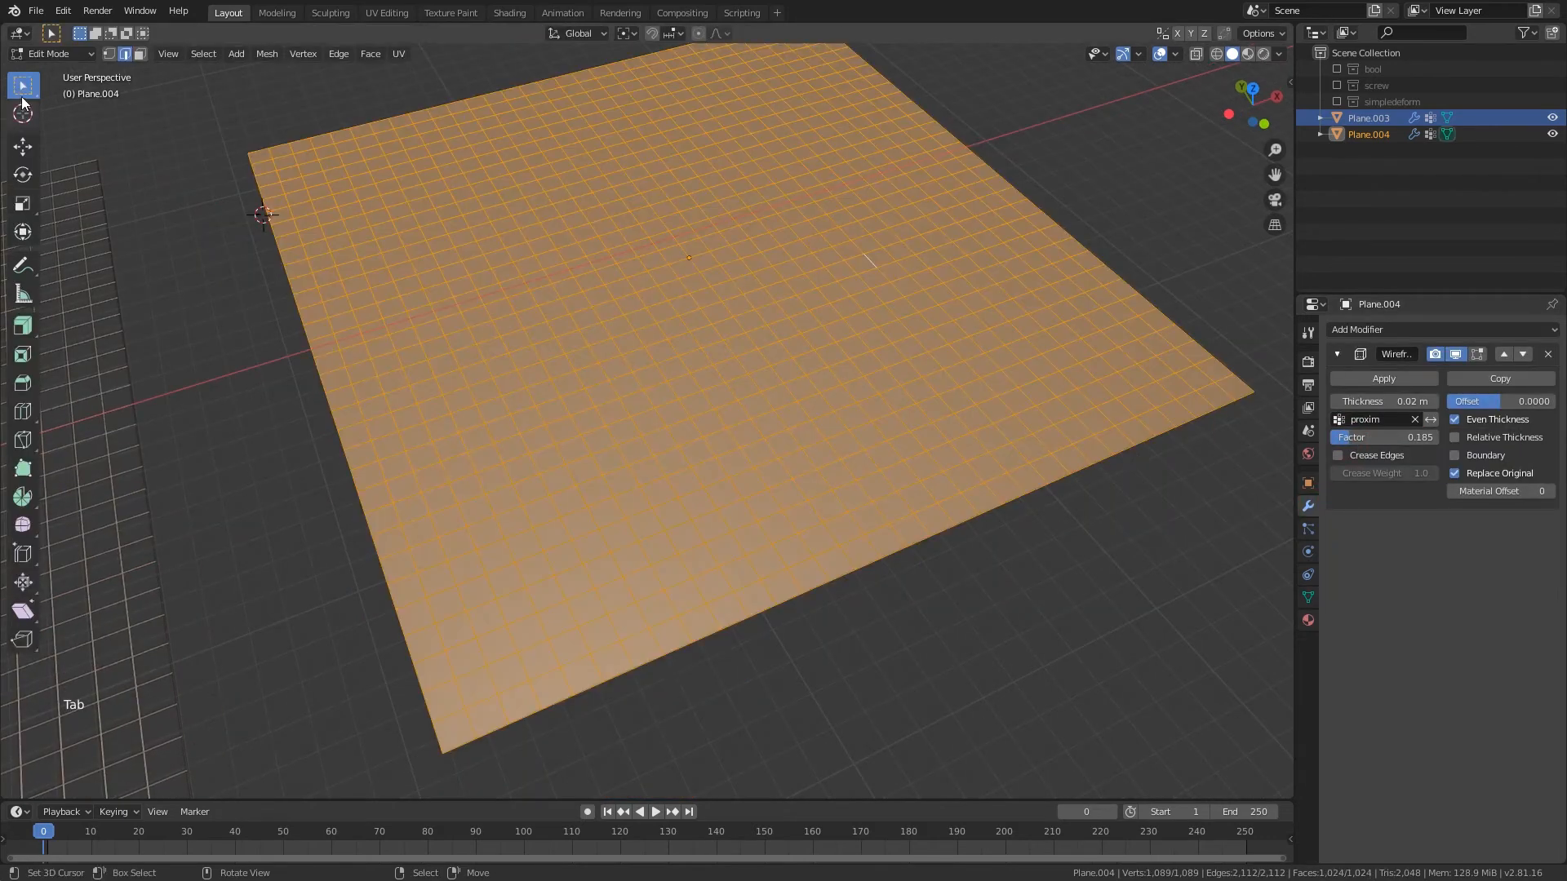
{"action": "left_click", "coordinate": [52, 53]}
{"action": "left_click", "coordinate": [53, 72]}
{"action": "middle_click_drag", "start_coordinate": [867, 336], "coordinate": [810, 360]}
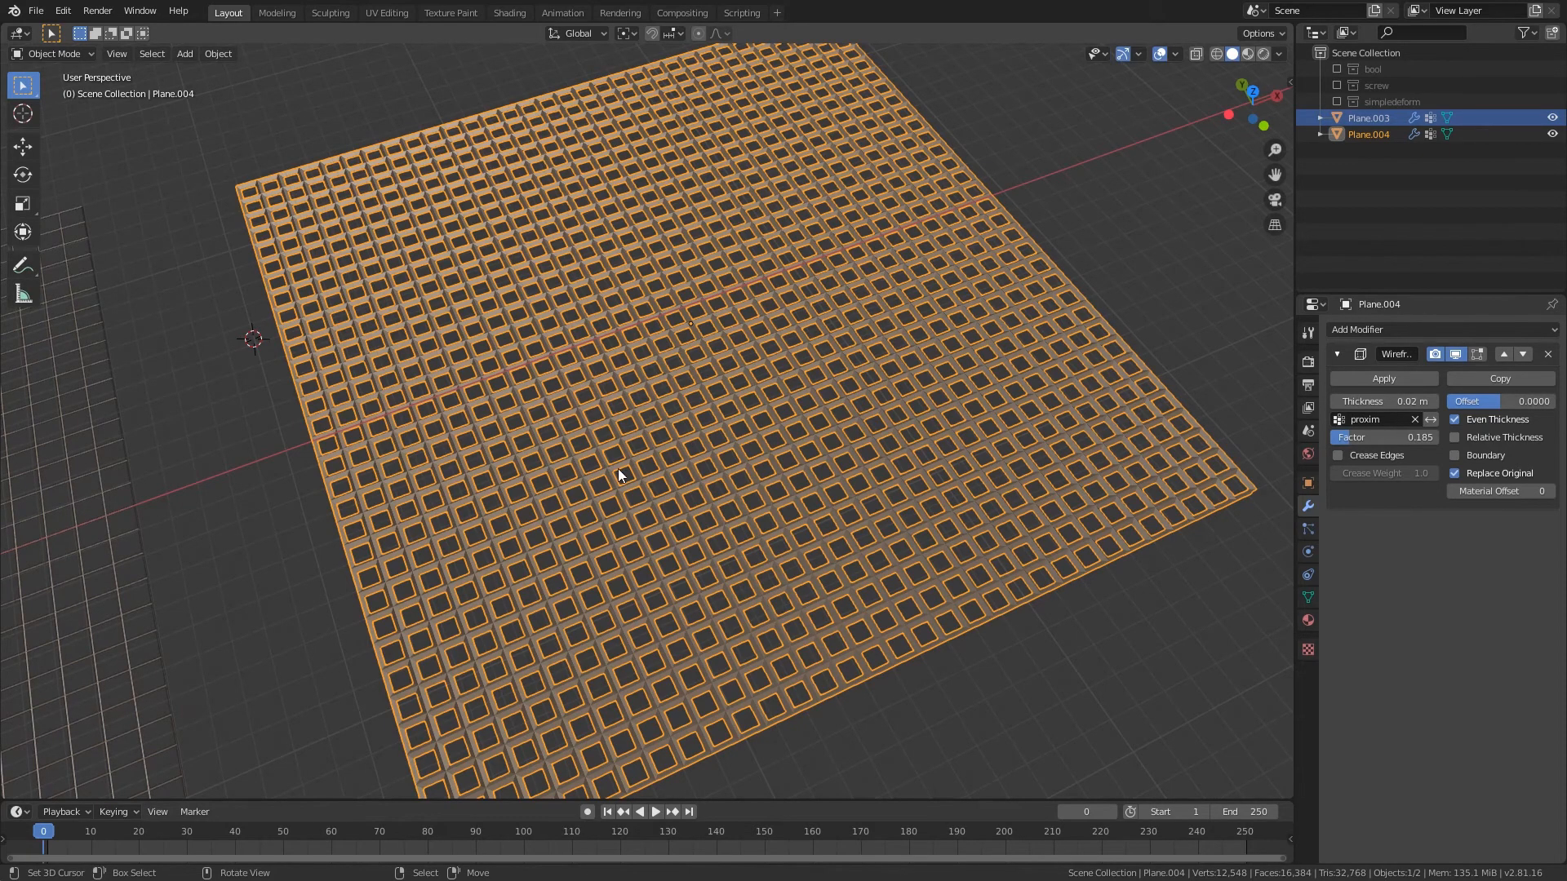
{"action": "middle_click_drag", "start_coordinate": [618, 469], "coordinate": [713, 428]}
{"action": "key", "text": "ctrl+s"}
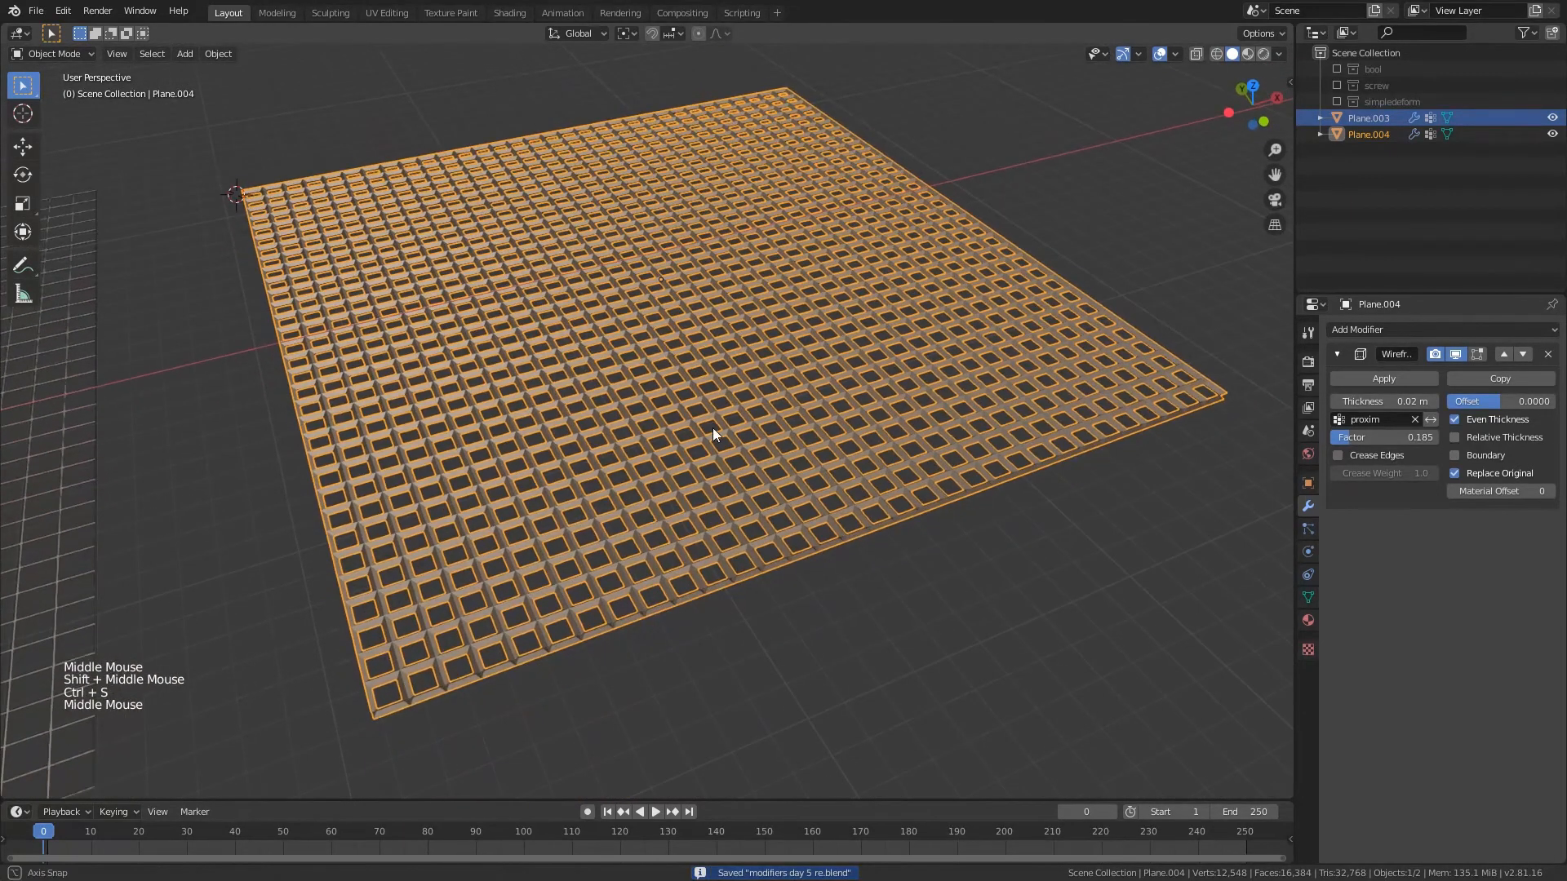
- Add a Vertex Weight Proximity modifier to the duplicated plane and move it above the Wireframe modifier
{"action": "middle_click_drag", "start_coordinate": [904, 383], "coordinate": [904, 404], "text": "shift"}
{"action": "left_click", "coordinate": [1397, 330]}
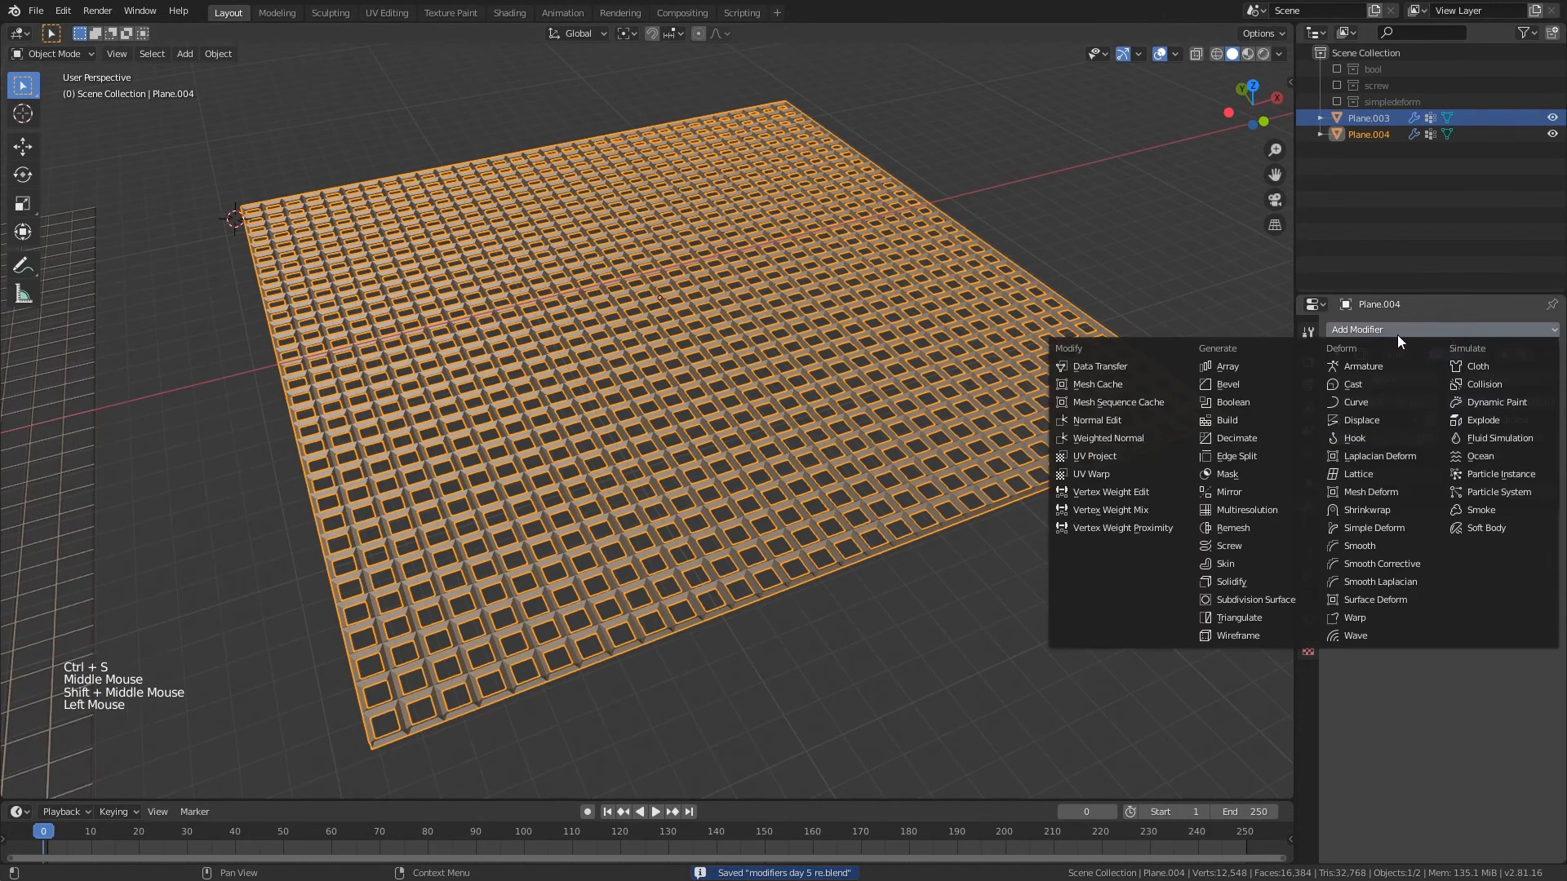
{"action": "left_click", "coordinate": [1133, 529]}
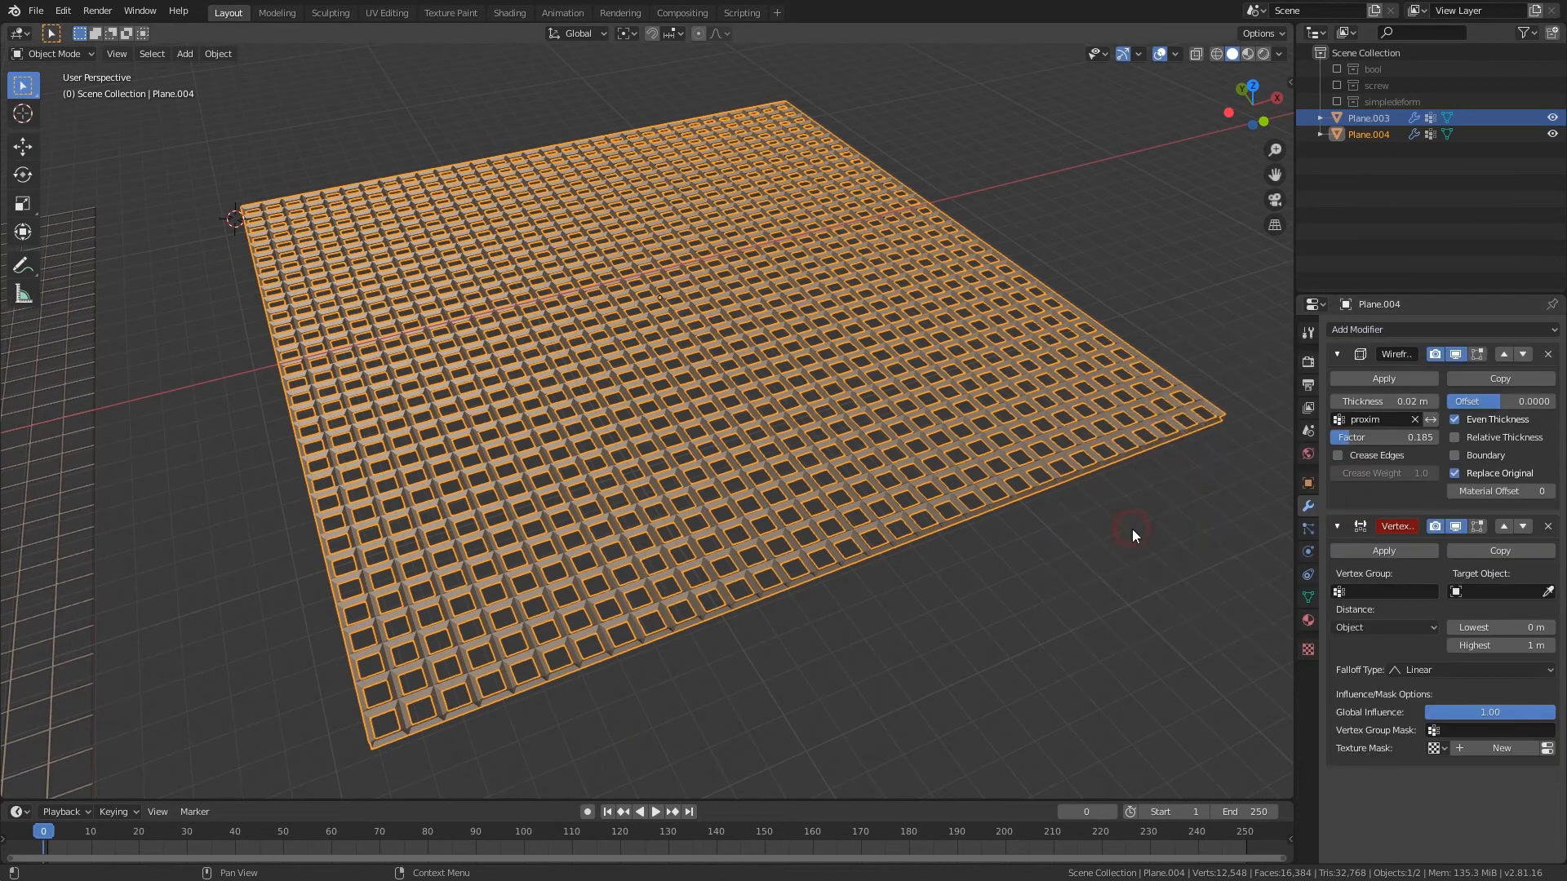
{"action": "left_click", "coordinate": [1503, 526]}
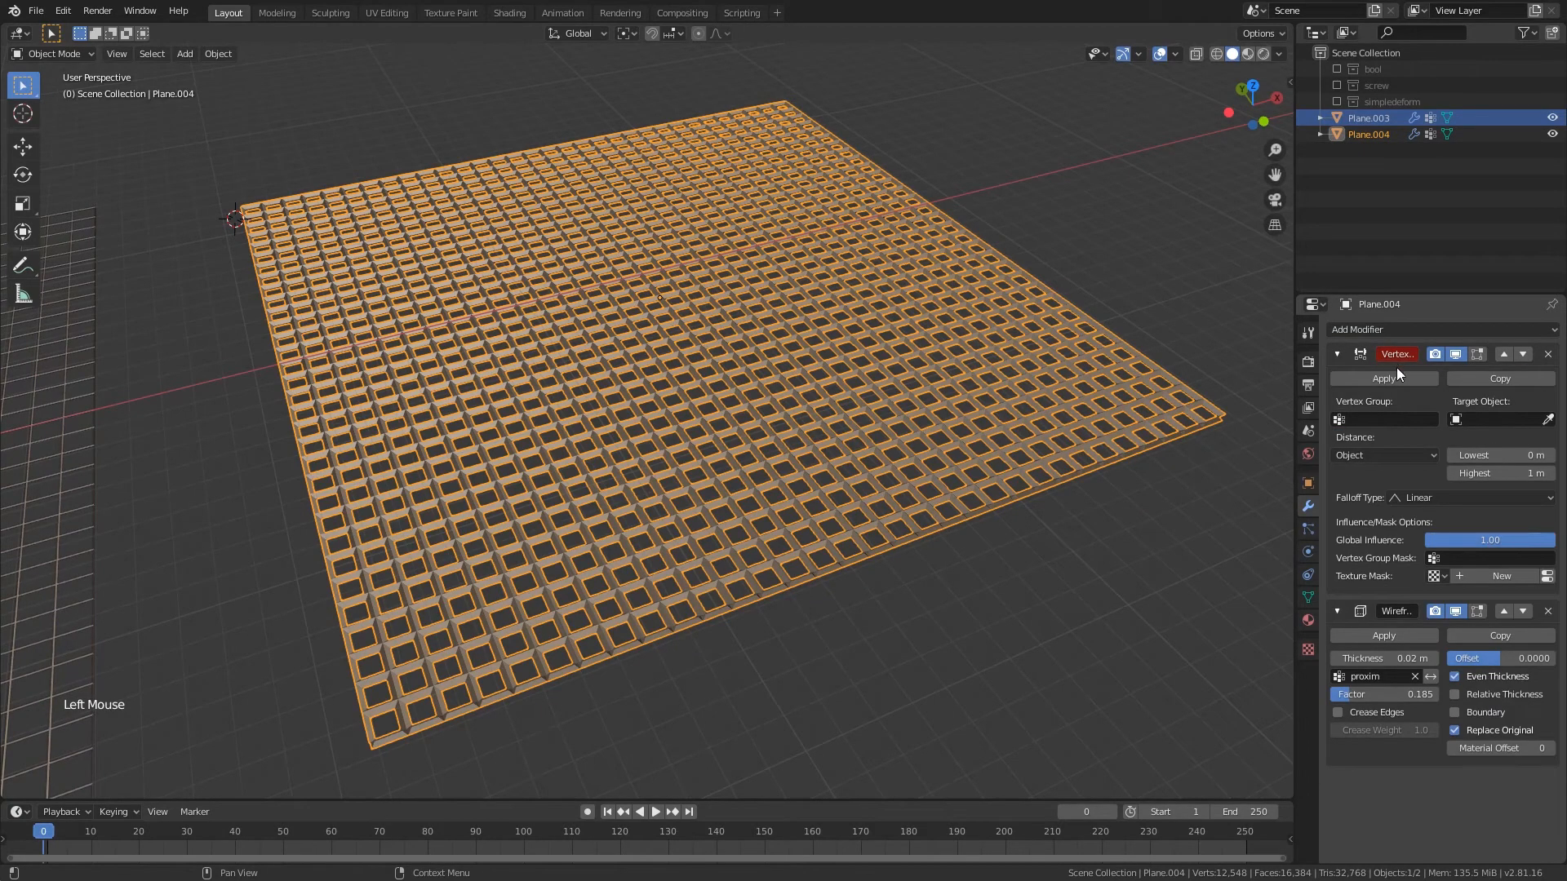
- Set the Vertex Weight Proximity modifier's vertex group to "proxim"
{"action": "middle_click_drag", "start_coordinate": [1017, 410], "coordinate": [1340, 420]}
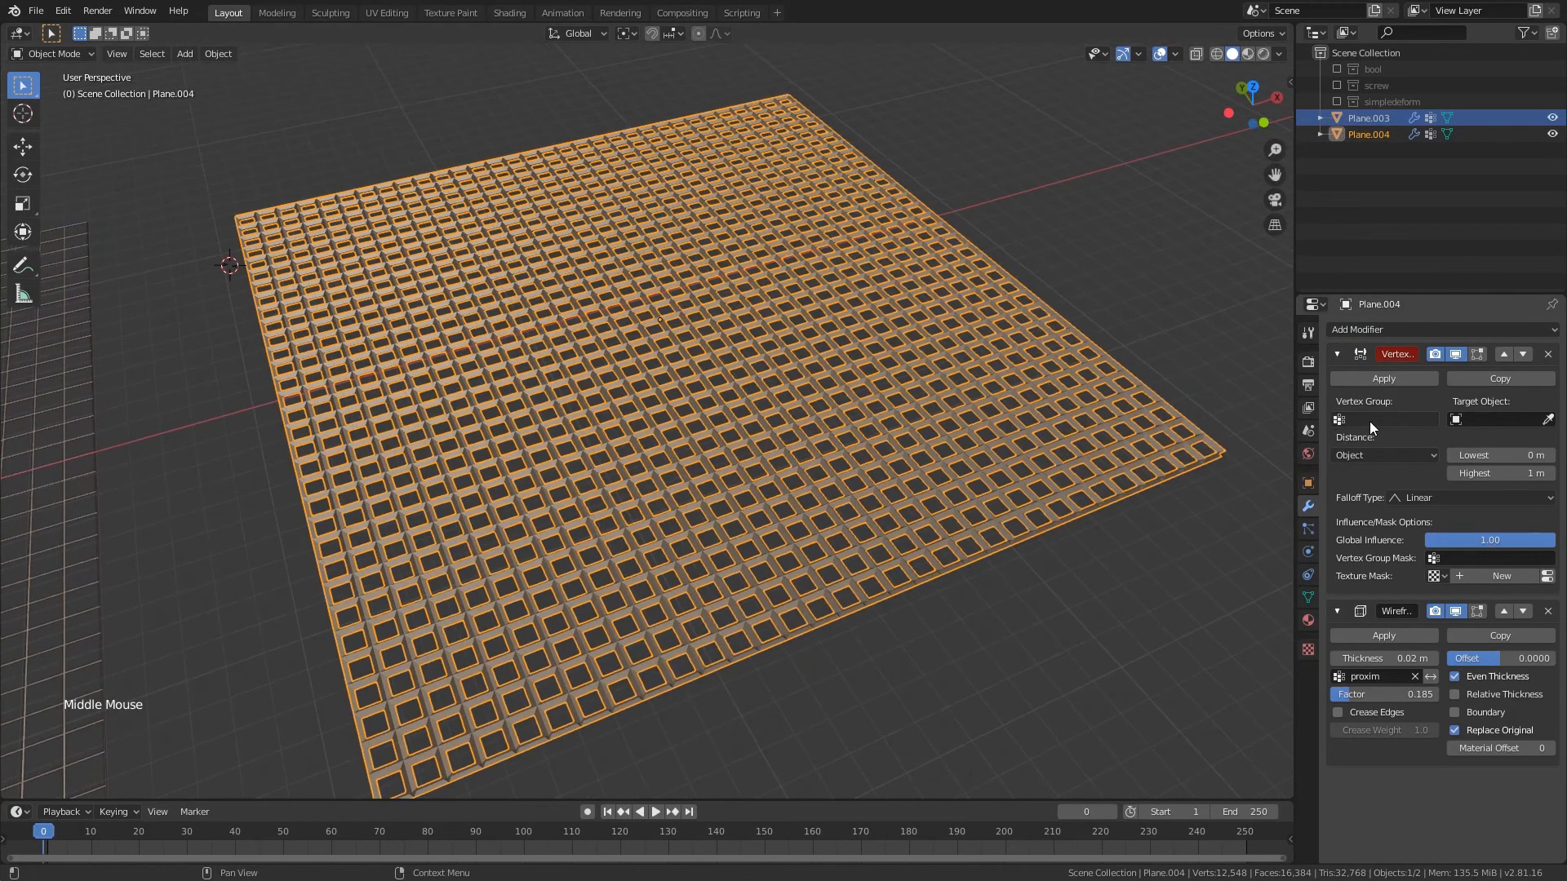
{"action": "left_click", "coordinate": [1369, 421]}
{"action": "left_click", "coordinate": [1357, 443]}
{"action": "middle_click_drag", "start_coordinate": [1183, 400], "coordinate": [1009, 369]}
- Add a torus mesh at the centre of the duplicated plane and scale it up by about 5.75
{"action": "left_click", "coordinate": [670, 351]}
{"action": "key", "text": "shift+a"}
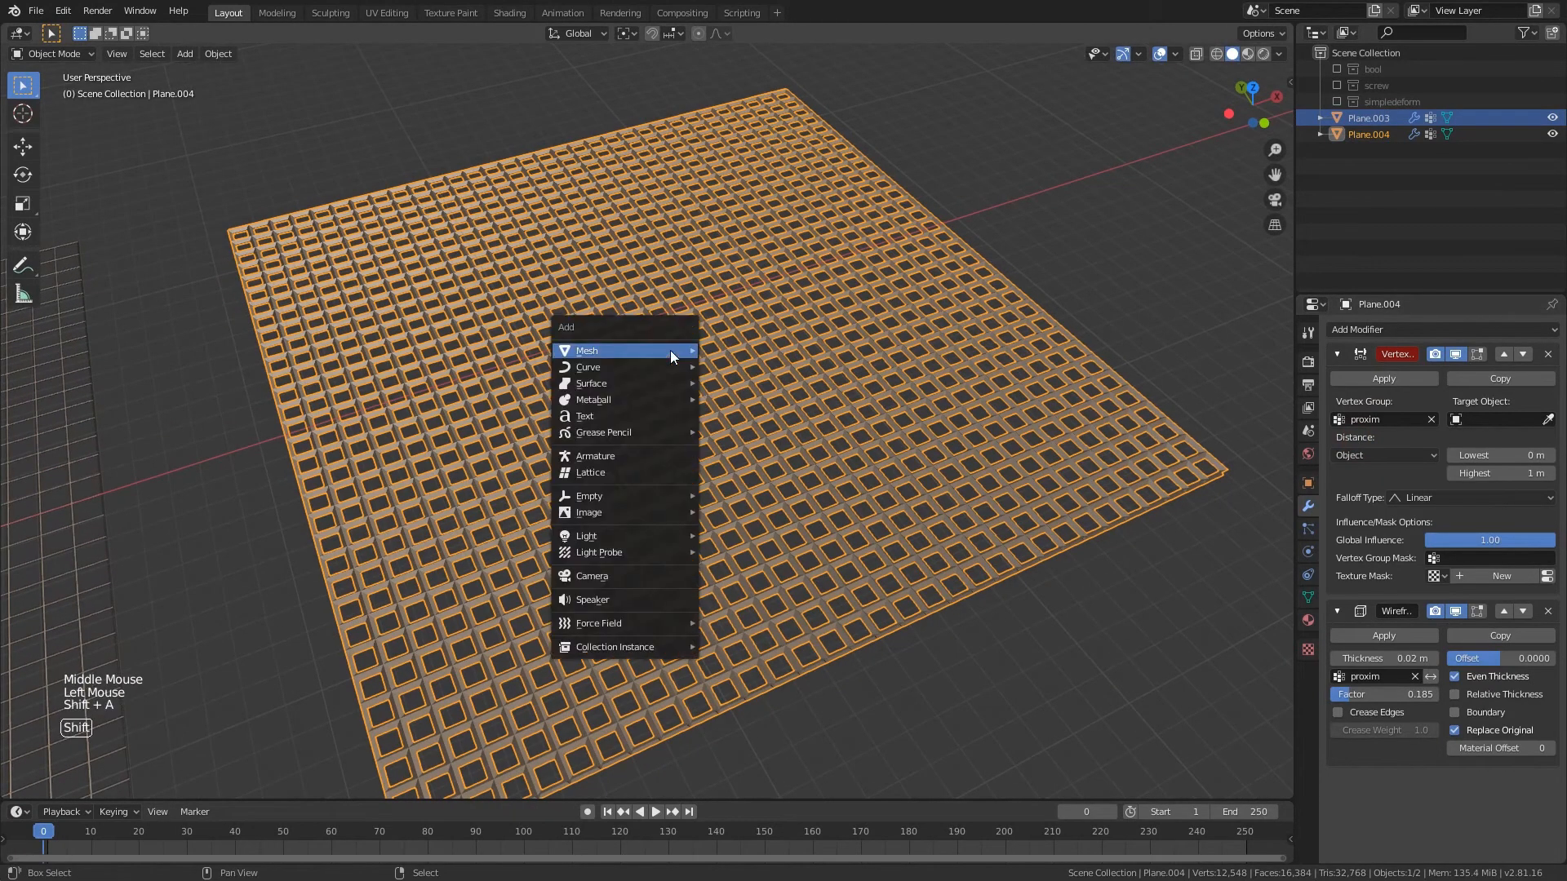
{"action": "mouse_move", "coordinate": [669, 350]}
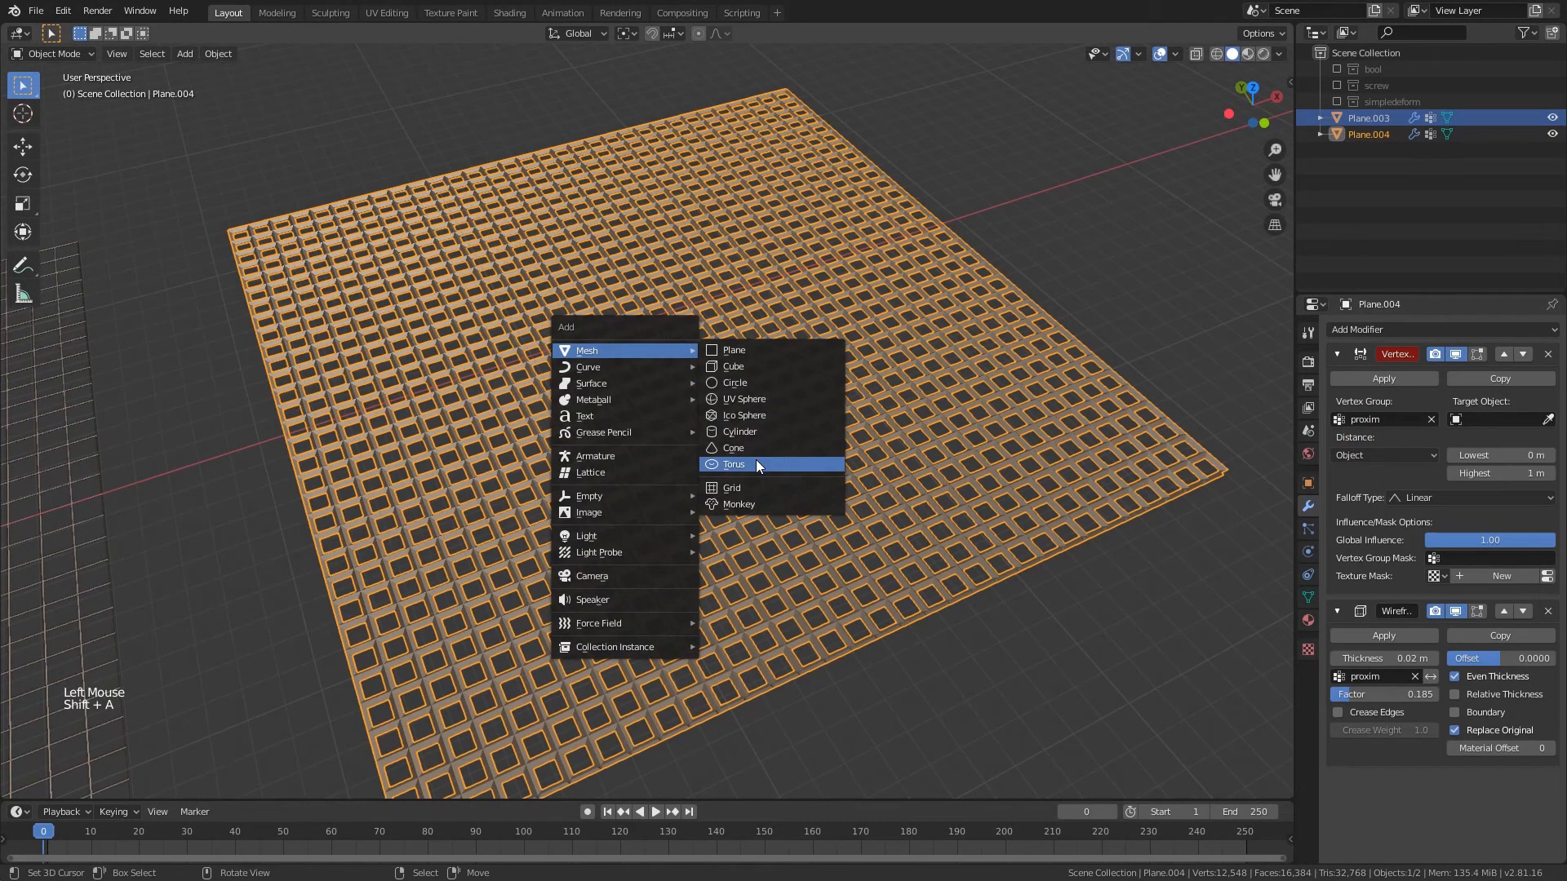
{"action": "left_click", "coordinate": [734, 465]}
{"action": "key", "text": "s"}
{"action": "left_click", "coordinate": [1009, 389]}
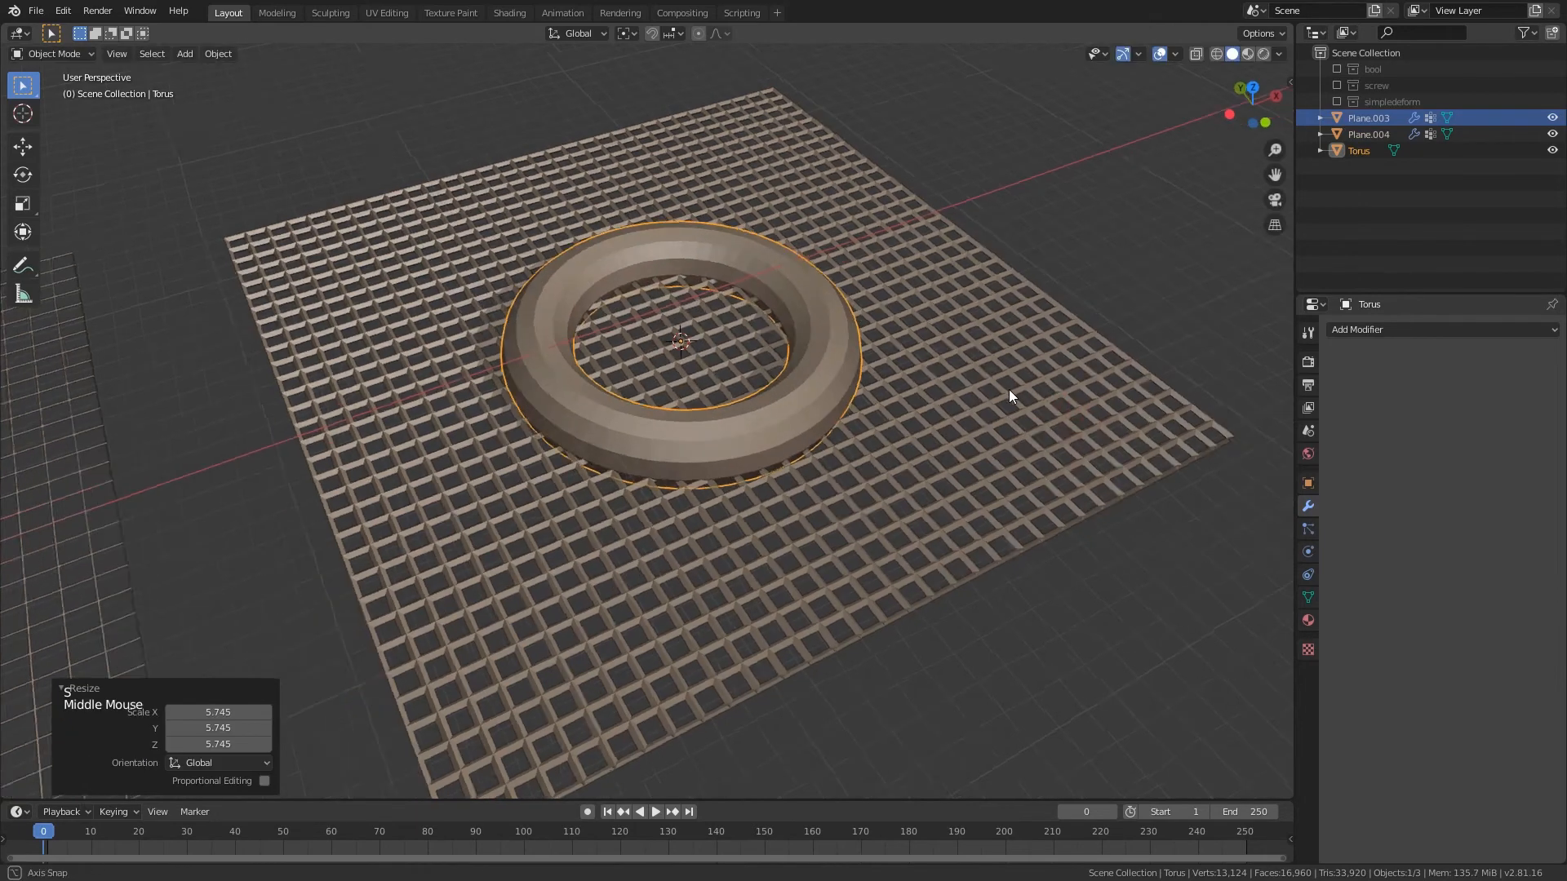
- Reselect the duplicated plane, widen the properties area and pick the torus as the Vertex Weight Proximity modifier's target object
{"action": "right_click", "coordinate": [993, 370]}
{"action": "mouse_move", "coordinate": [994, 371]}
{"action": "middle_mouse_down", "text": "shift"}
{"action": "mouse_move", "coordinate": [1005, 394]}
{"action": "mouse_move", "coordinate": [977, 351]}
{"action": "middle_mouse_up", "text": "shift"}
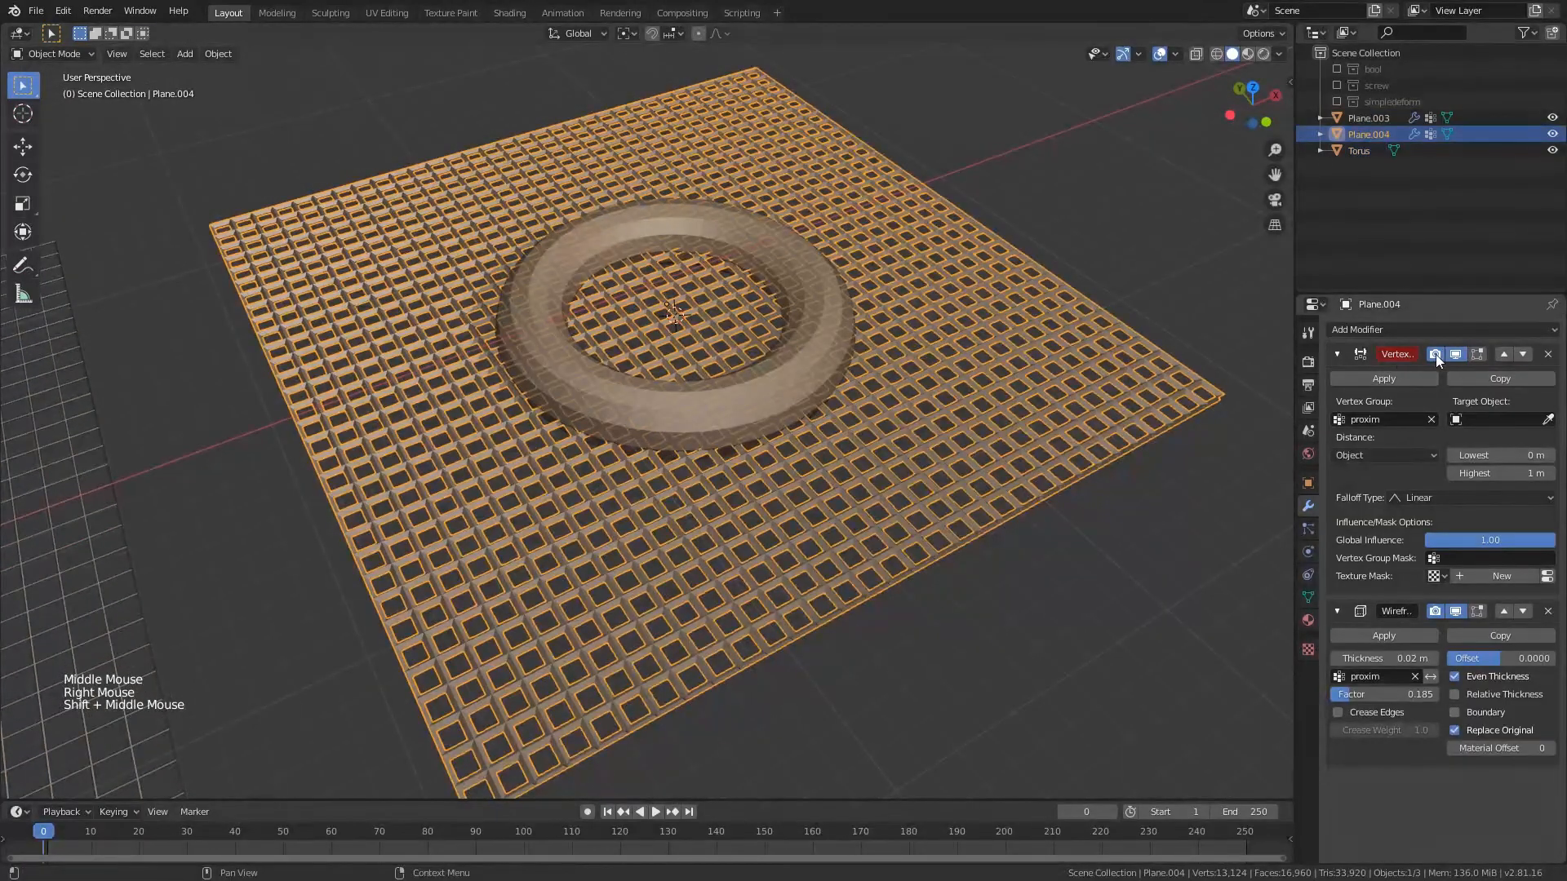
{"action": "left_click_drag", "start_coordinate": [1295, 384], "coordinate": [1215, 383]}
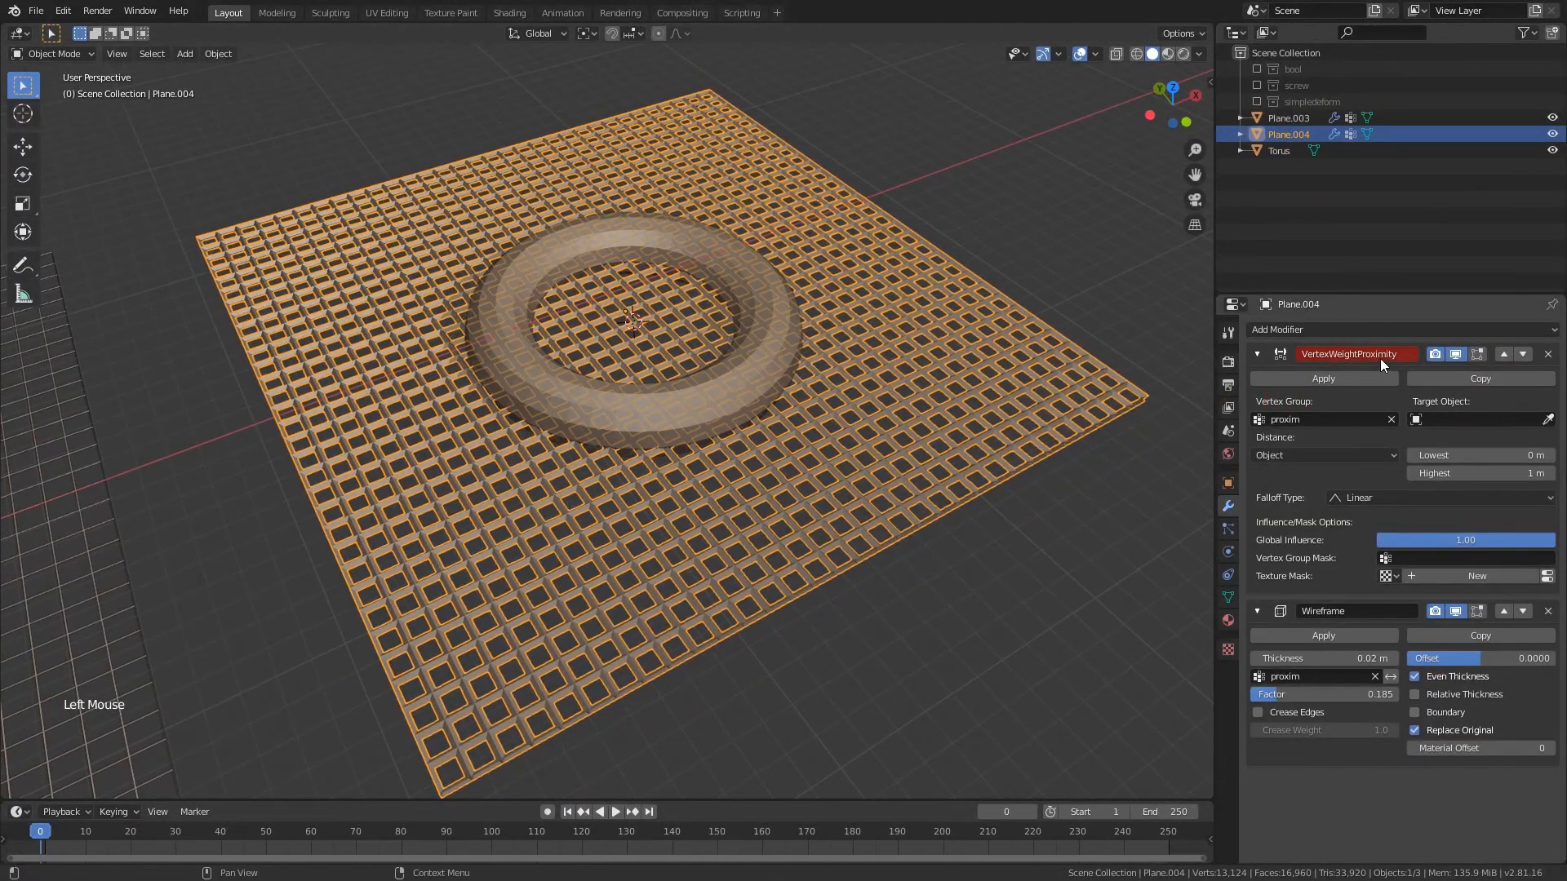
{"action": "middle_click_drag", "start_coordinate": [826, 350], "coordinate": [824, 295]}
{"action": "middle_click_drag", "start_coordinate": [824, 295], "coordinate": [778, 304], "text": "shift"}
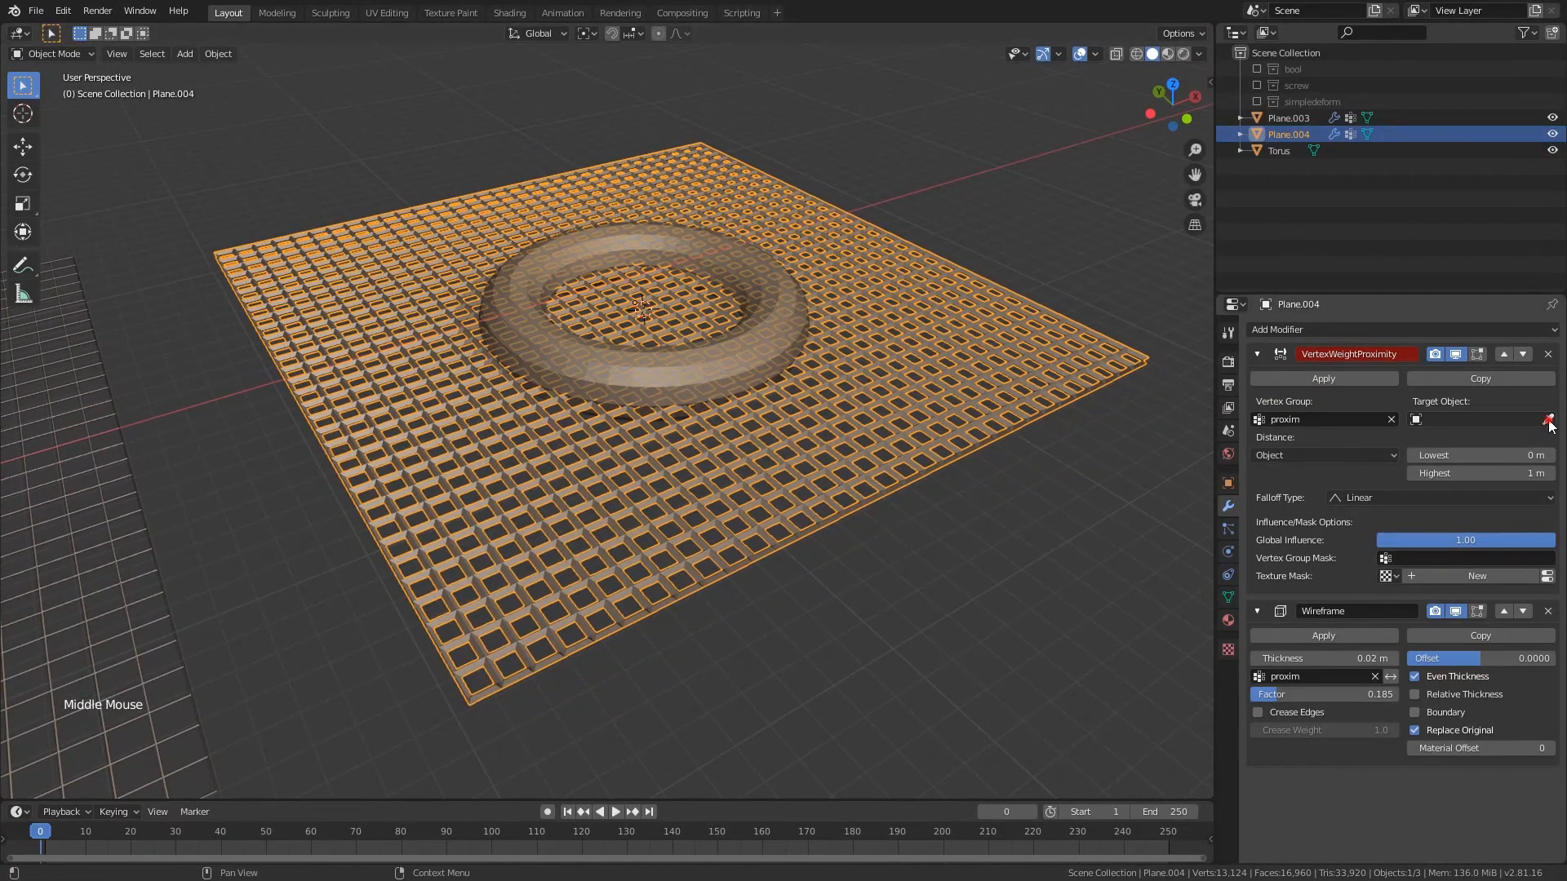
{"action": "left_click", "coordinate": [1550, 421]}
{"action": "left_click", "coordinate": [772, 276]}
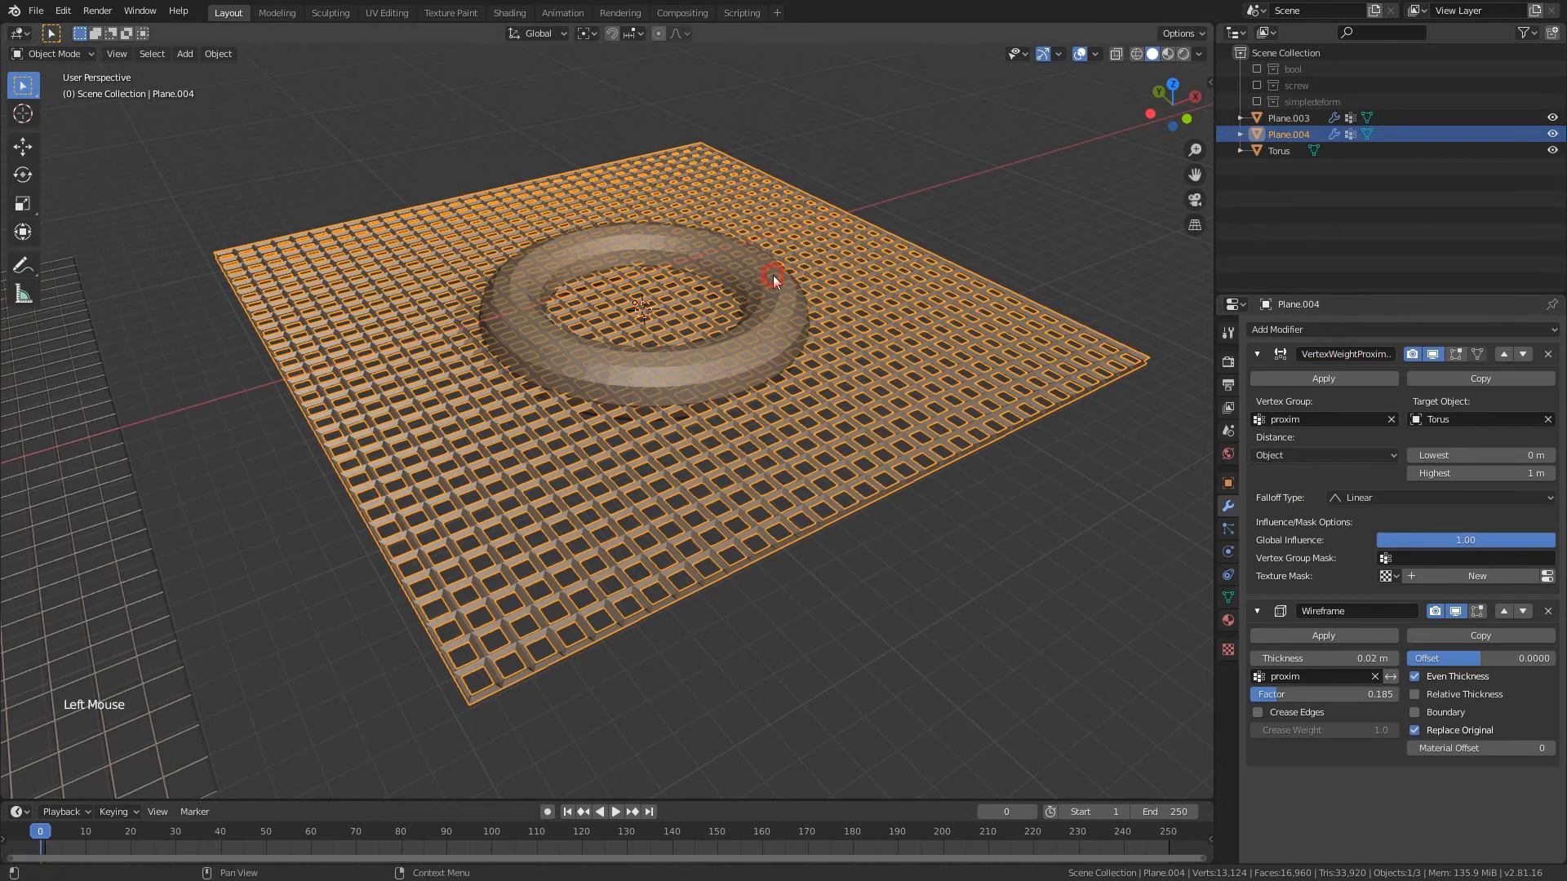
- Change the Vertex Weight Proximity modifier's distance mode to Geometry
{"action": "middle_click_drag", "start_coordinate": [794, 304], "coordinate": [805, 317]}
{"action": "middle_click_drag", "start_coordinate": [805, 317], "coordinate": [1074, 416], "text": "shift"}
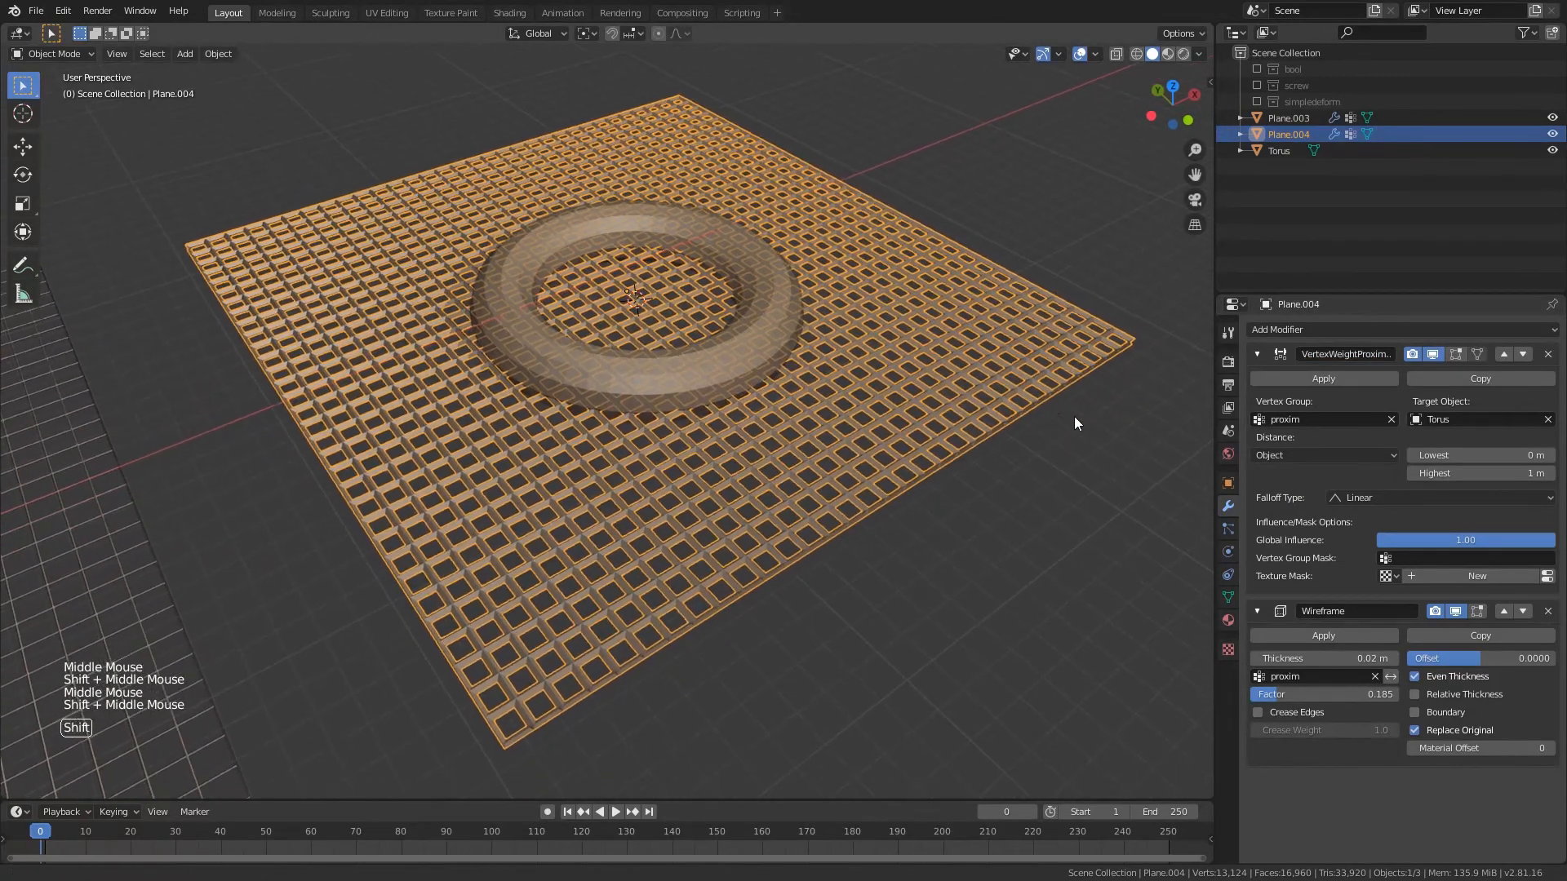
{"action": "left_click", "coordinate": [1283, 454]}
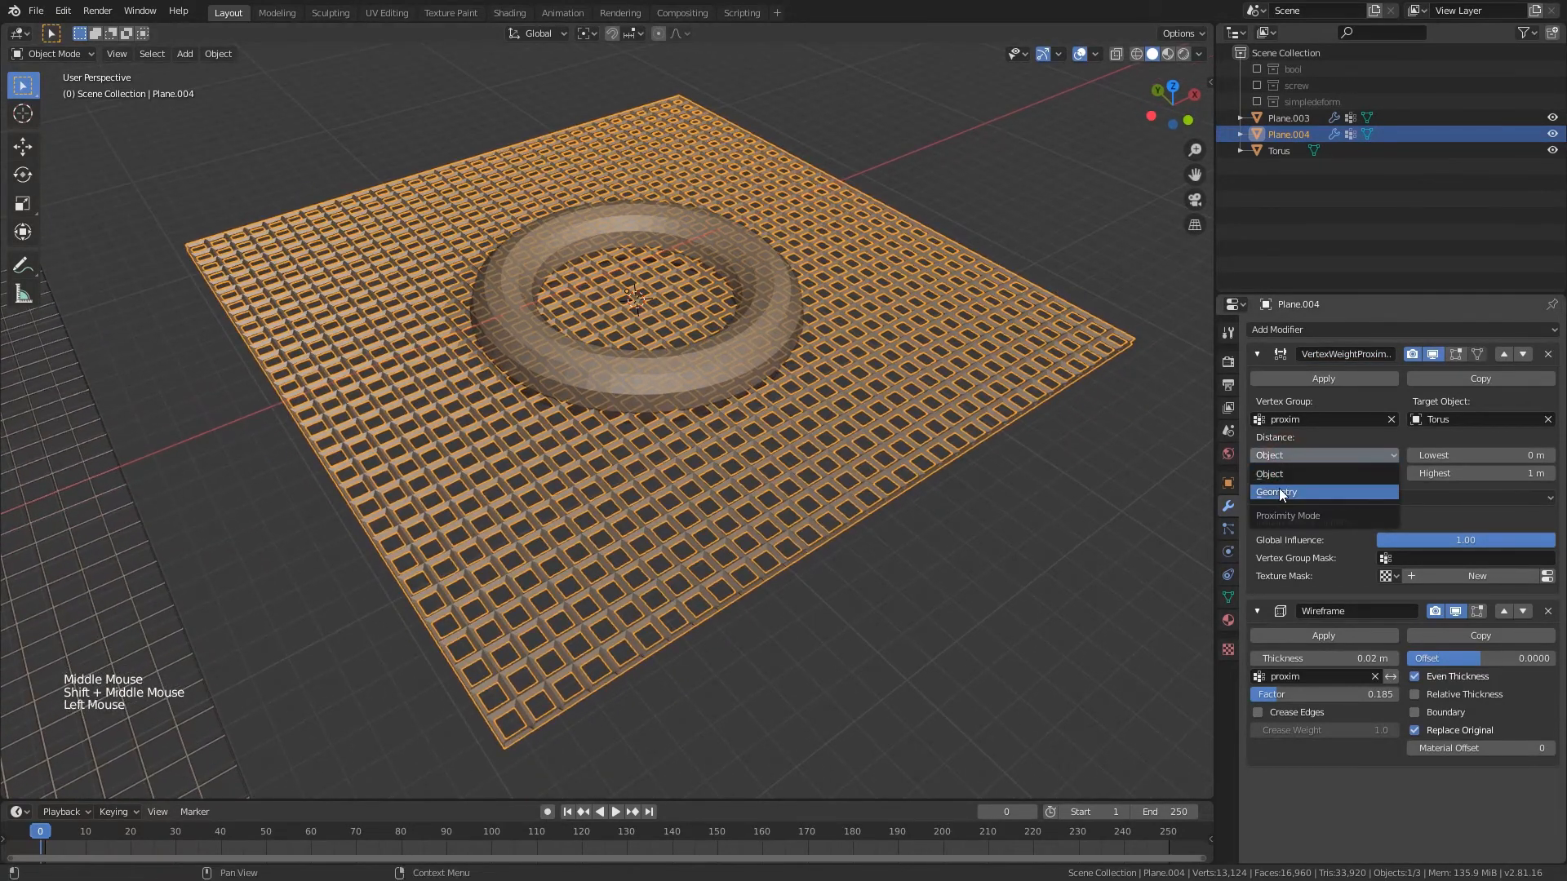
{"action": "left_click", "coordinate": [1280, 492]}
- Try moving the torus over the plane to test the proximity effect
{"action": "middle_click_drag", "start_coordinate": [751, 343], "coordinate": [770, 315]}
{"action": "right_click", "coordinate": [770, 315]}
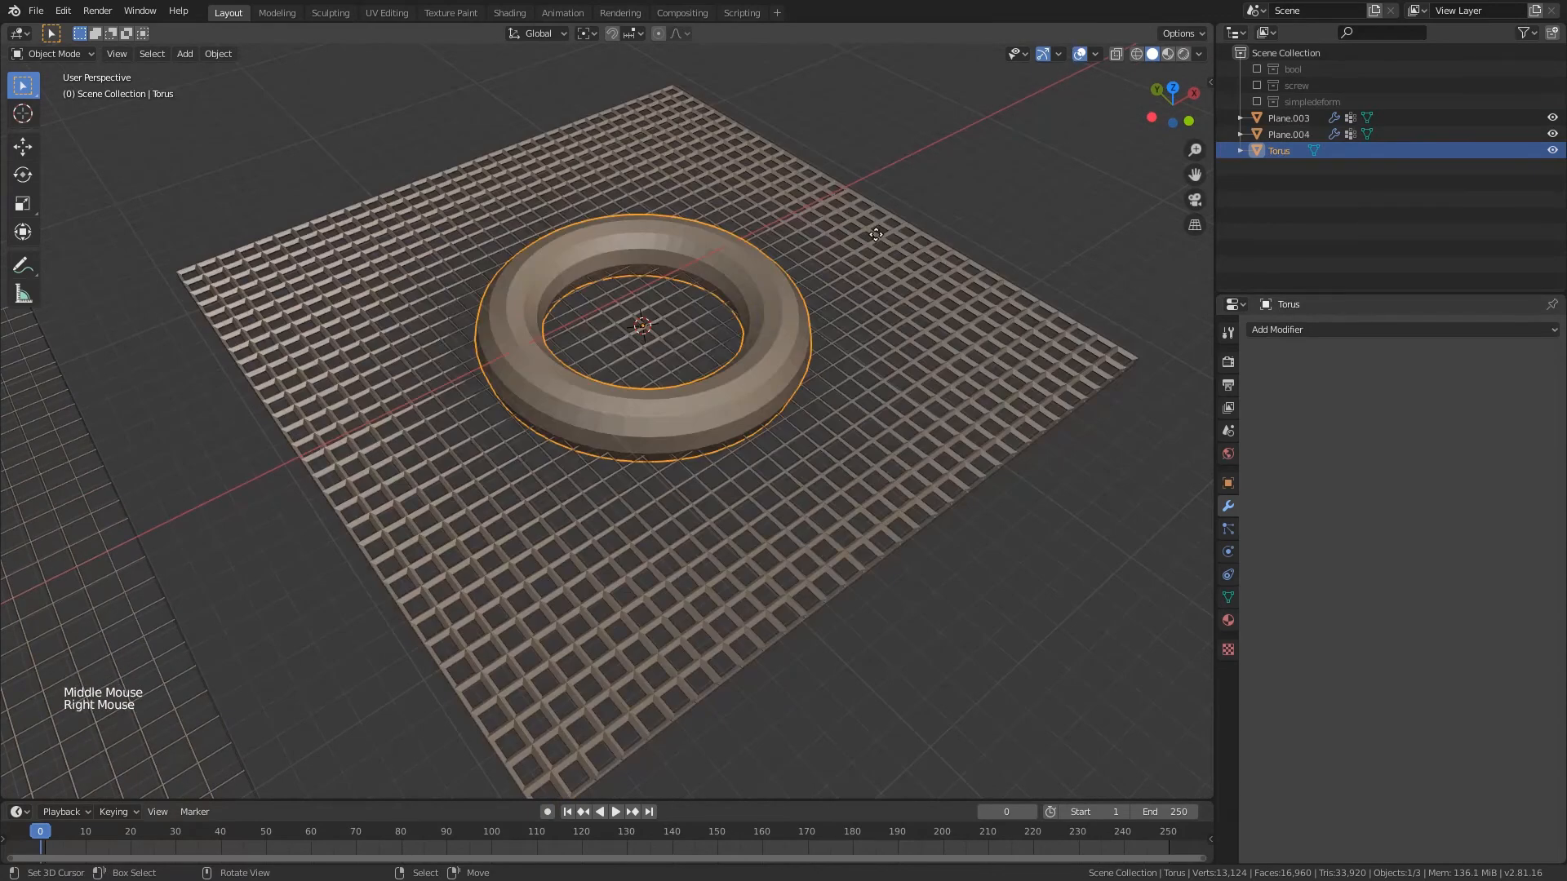
{"action": "key", "text": "g"}
{"action": "right_click", "coordinate": [889, 326]}
{"action": "middle_click_drag", "start_coordinate": [889, 379], "coordinate": [925, 351]}
- Set the plane's Vertex Weight Proximity distances to Lowest 0.5 m and Highest 0.2 m, and hide the viewport overlays
{"action": "right_click", "coordinate": [890, 363]}
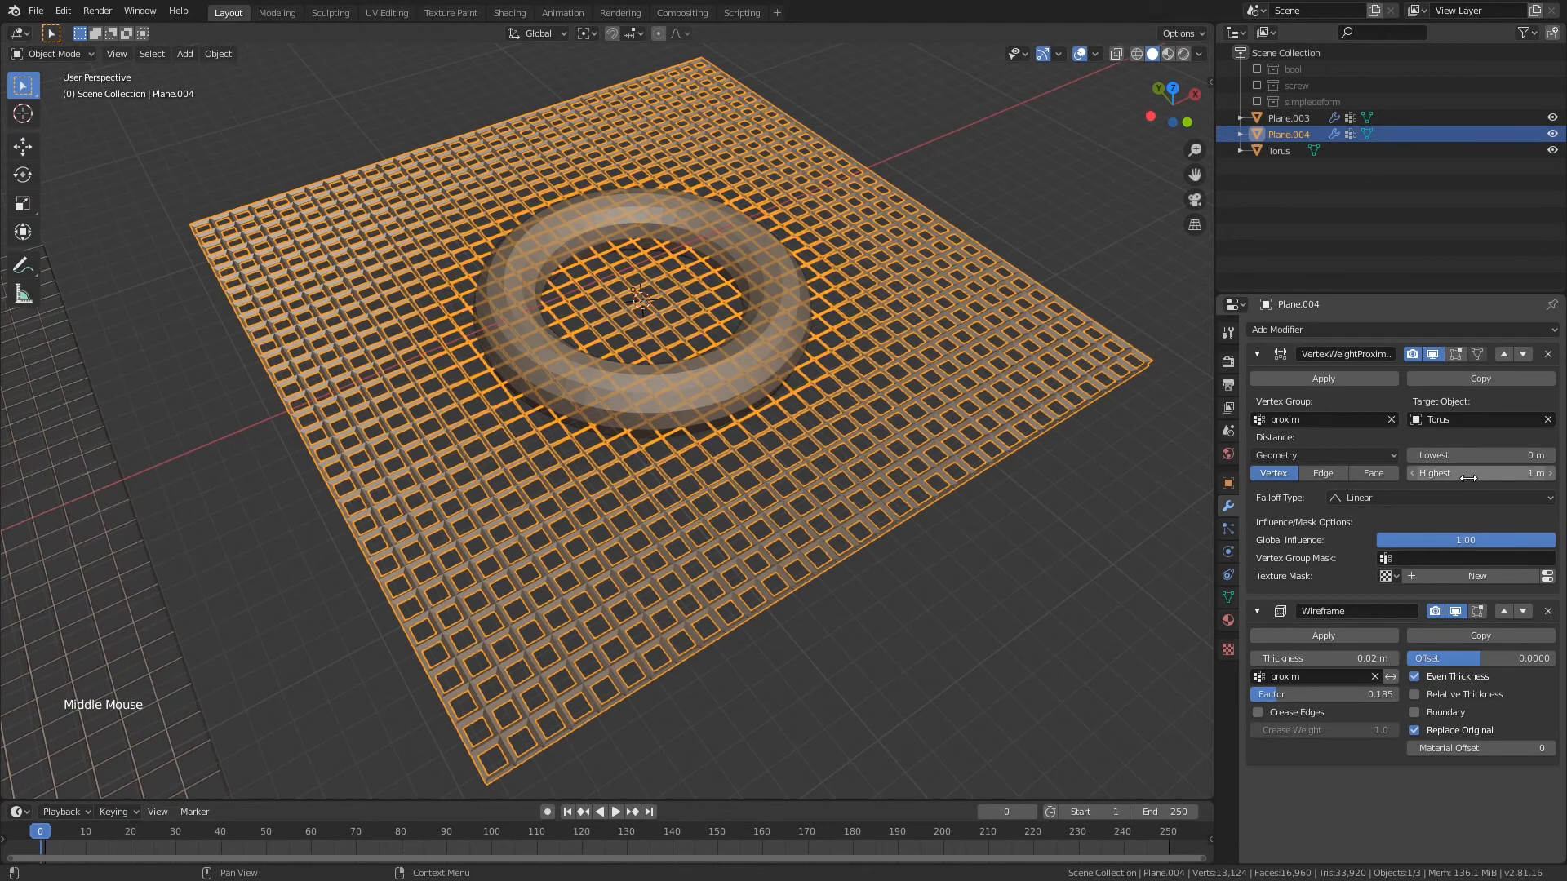
{"action": "left_click_drag", "start_coordinate": [1468, 478], "coordinate": [1494, 457]}
{"action": "left_click", "coordinate": [1080, 53]}
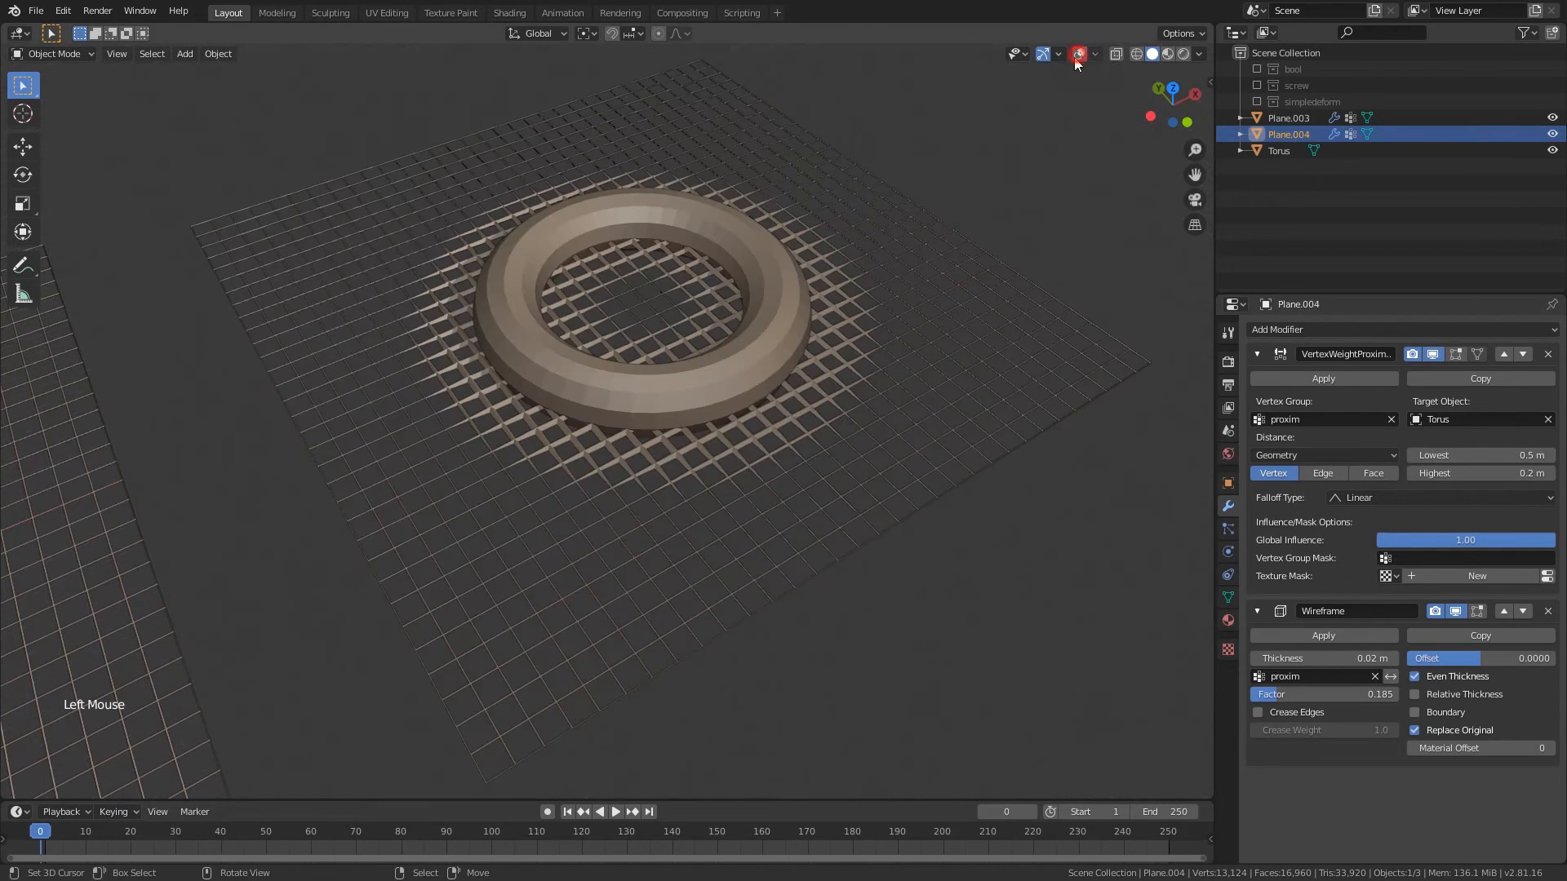
- Raise the torus about 2.49 m along the Z axis above the plane
{"action": "middle_click_drag", "start_coordinate": [873, 273], "coordinate": [819, 306]}
{"action": "right_click", "coordinate": [805, 316]}
{"action": "key", "text": "g"}
{"action": "key", "text": "z"}
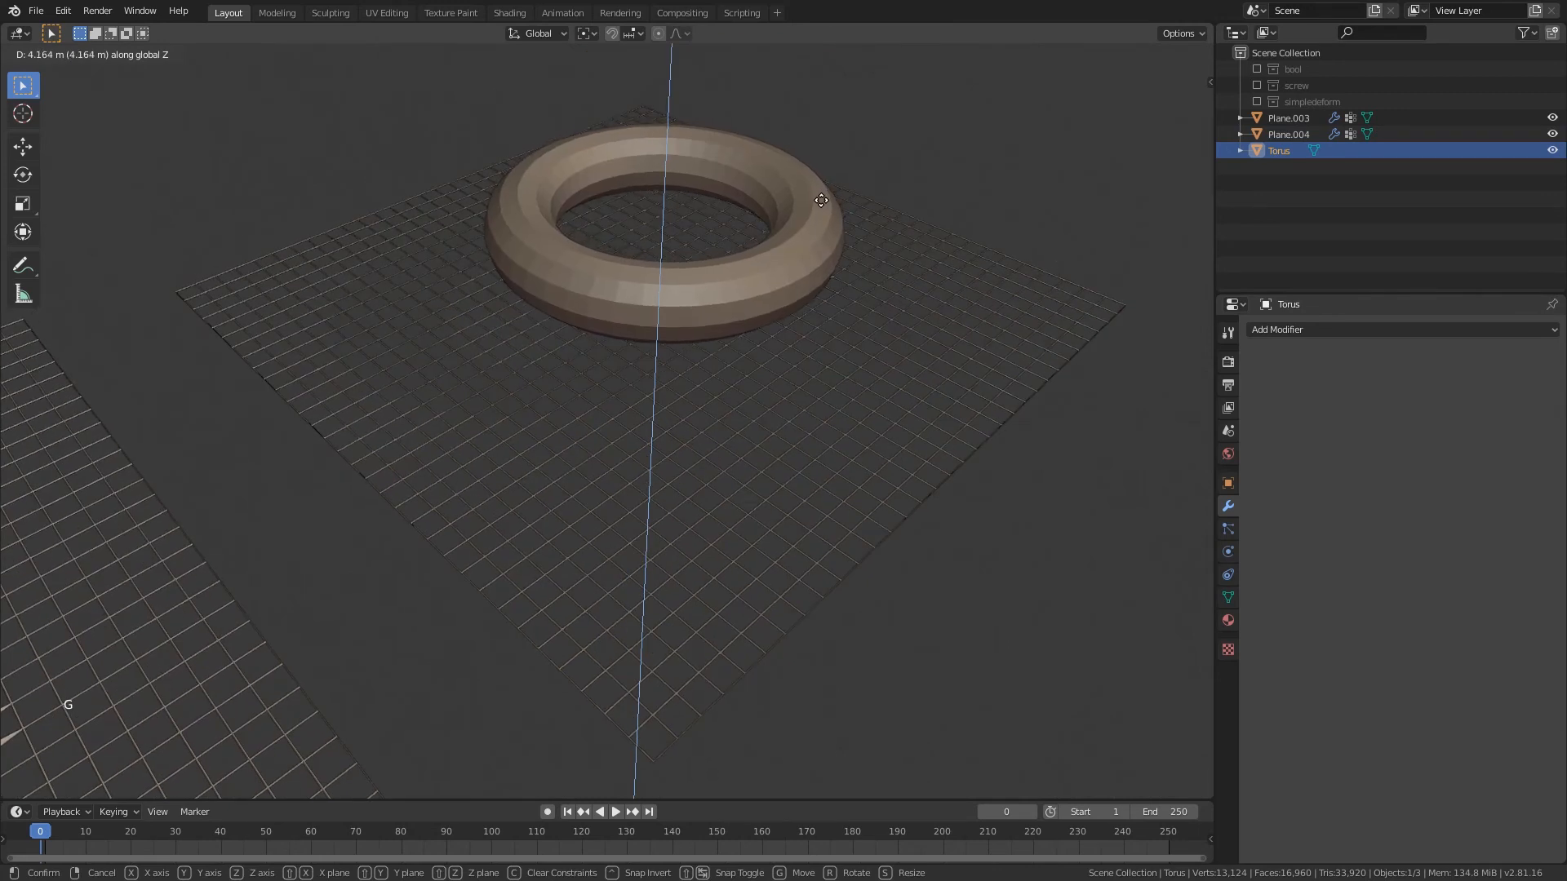
{"action": "left_click", "coordinate": [848, 359]}
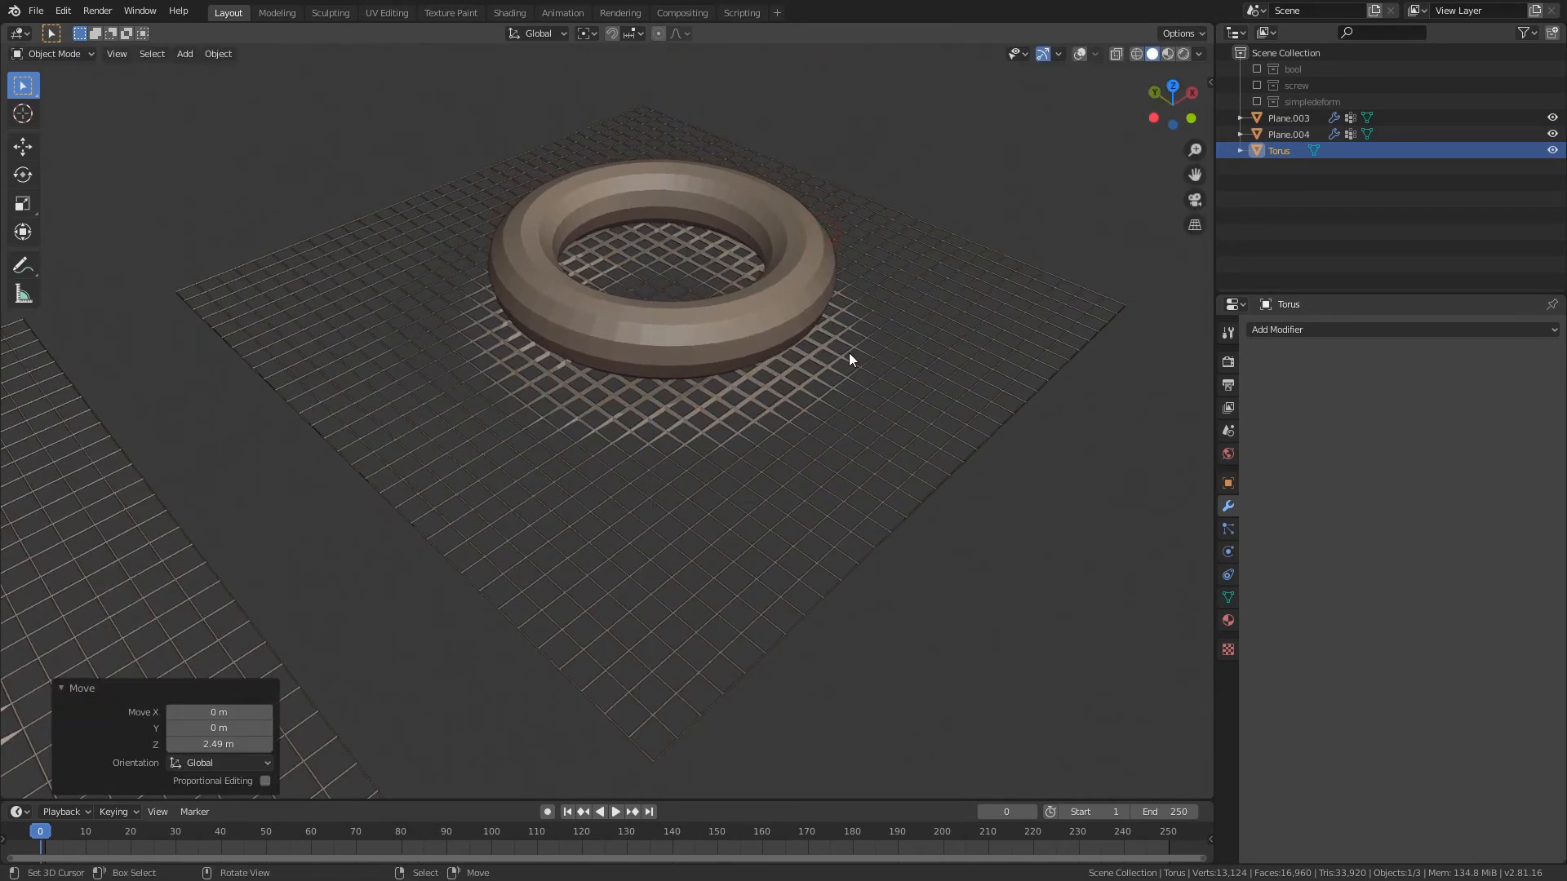
- Lower the torus about 1.98 m along Z and scale it up by about 1.44
{"action": "middle_click_drag", "start_coordinate": [571, 295], "coordinate": [720, 362]}
{"action": "middle_click_drag", "start_coordinate": [564, 413], "coordinate": [780, 444]}
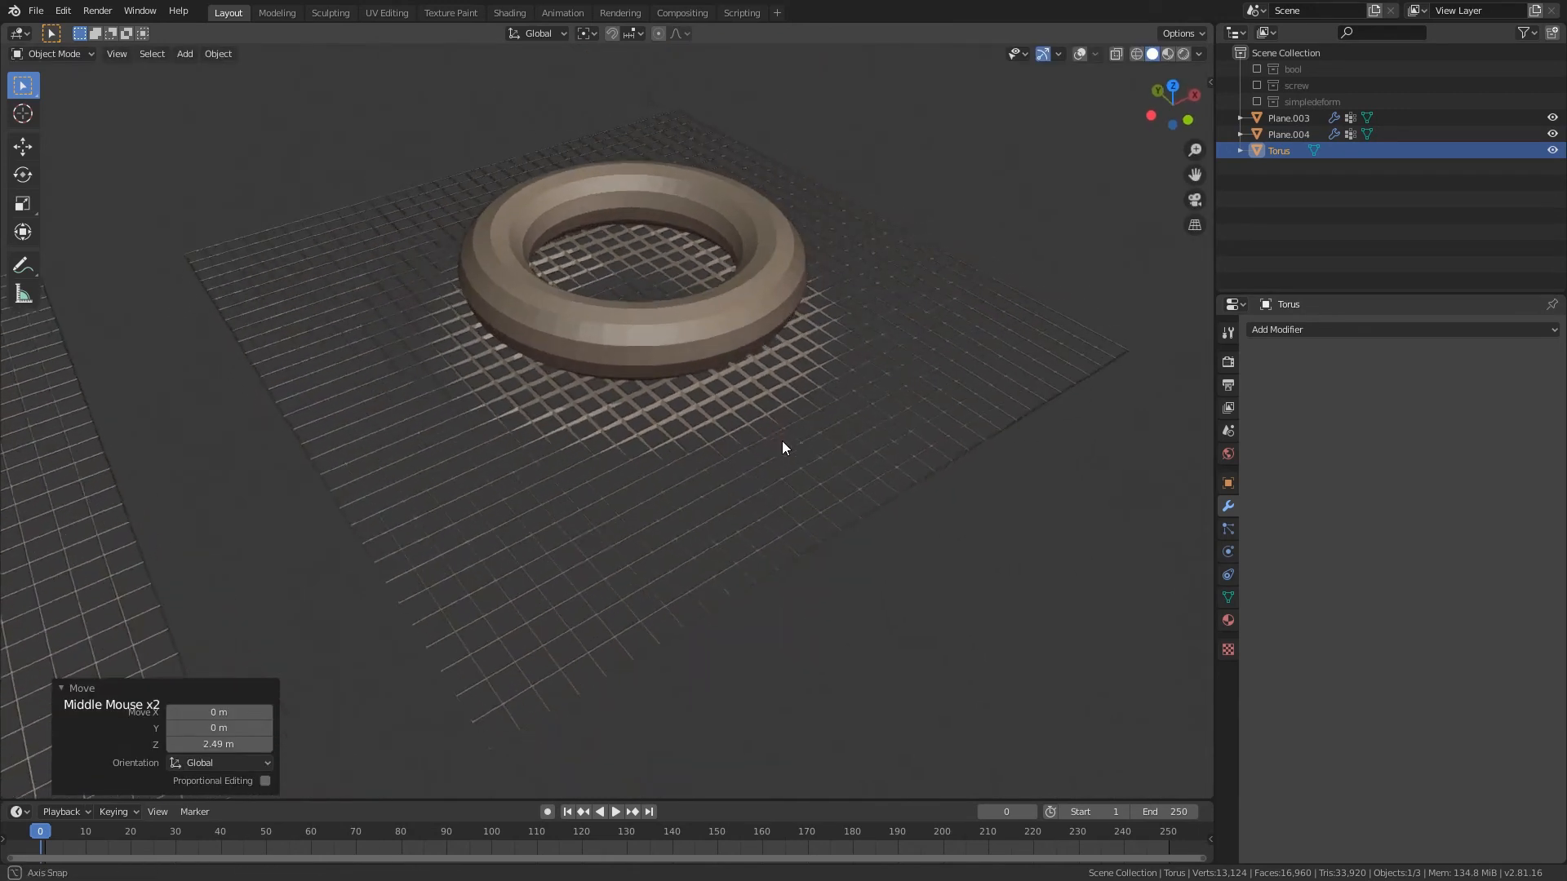
{"action": "scroll", "coordinate": [776, 388], "scroll_direction": "up", "scroll_amount": 1}
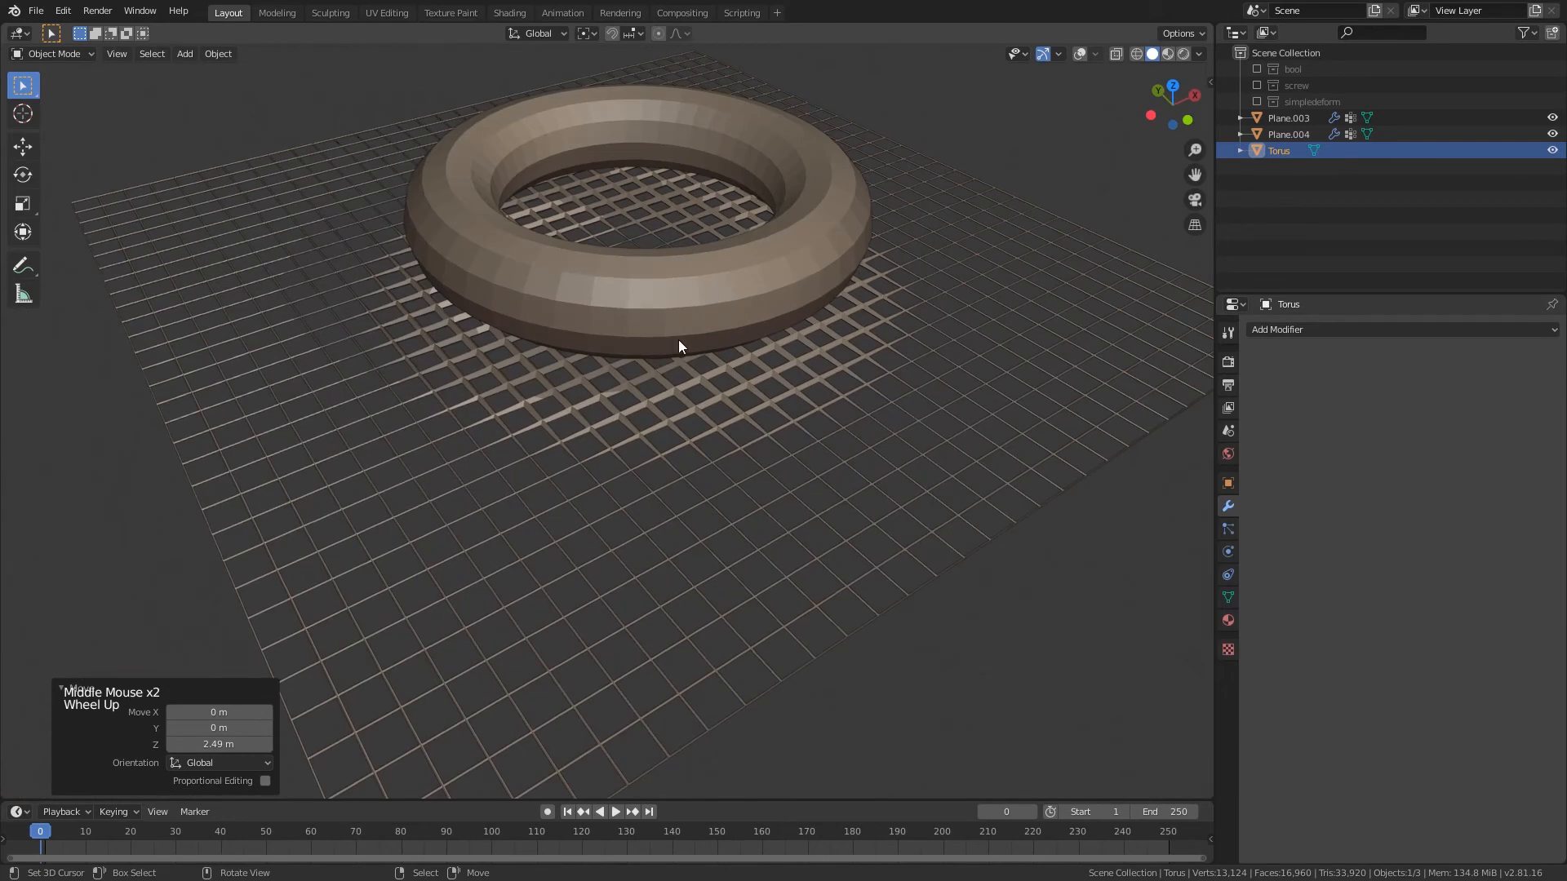
{"action": "middle_click_drag", "start_coordinate": [679, 341], "coordinate": [728, 302]}
{"action": "key", "text": "g"}
{"action": "key", "text": "z"}
{"action": "left_click", "coordinate": [841, 414]}
{"action": "key", "text": "s"}
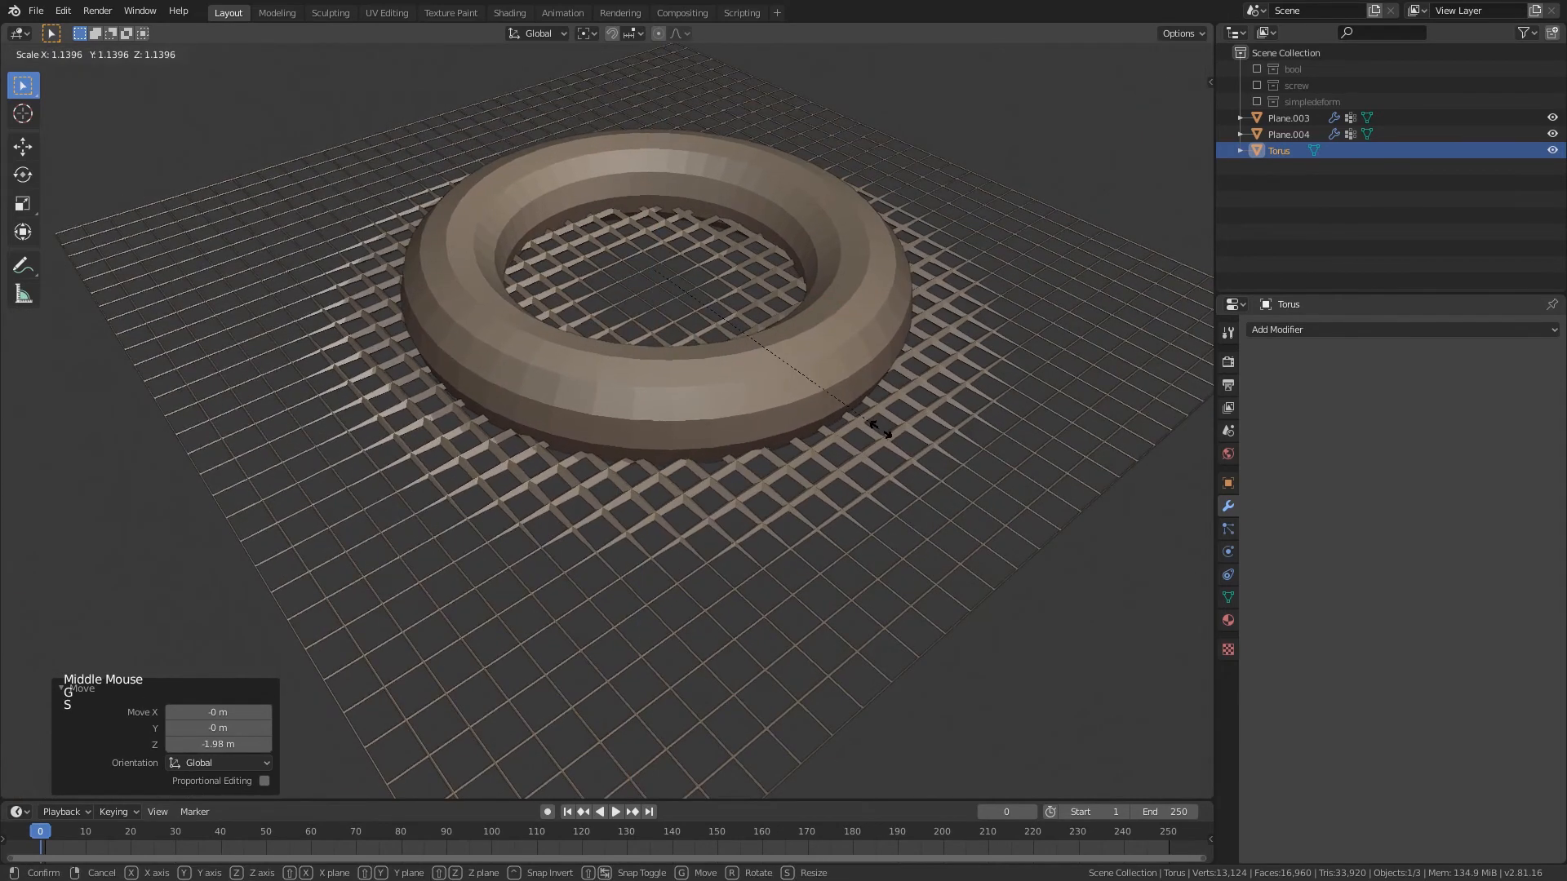
{"action": "left_click", "coordinate": [955, 445]}
{"action": "scroll", "coordinate": [787, 408], "scroll_direction": "down", "scroll_amount": 1}
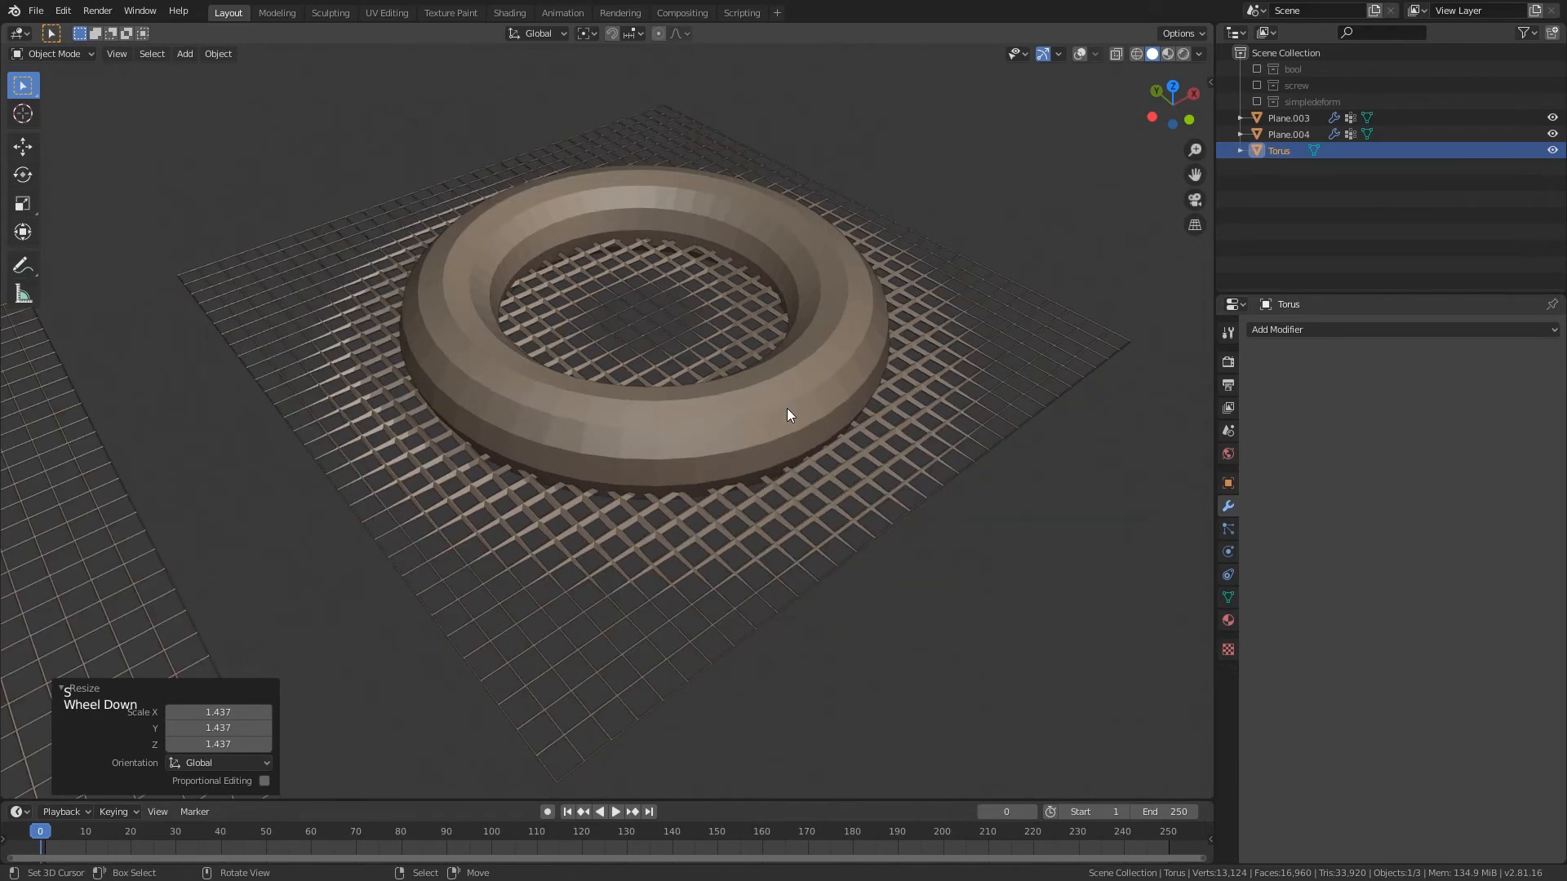
- Set the torus's viewport display to Bounds
{"action": "left_click", "coordinate": [1228, 483]}
{"action": "scroll", "coordinate": [1485, 773], "scroll_direction": "down", "scroll_amount": 4}
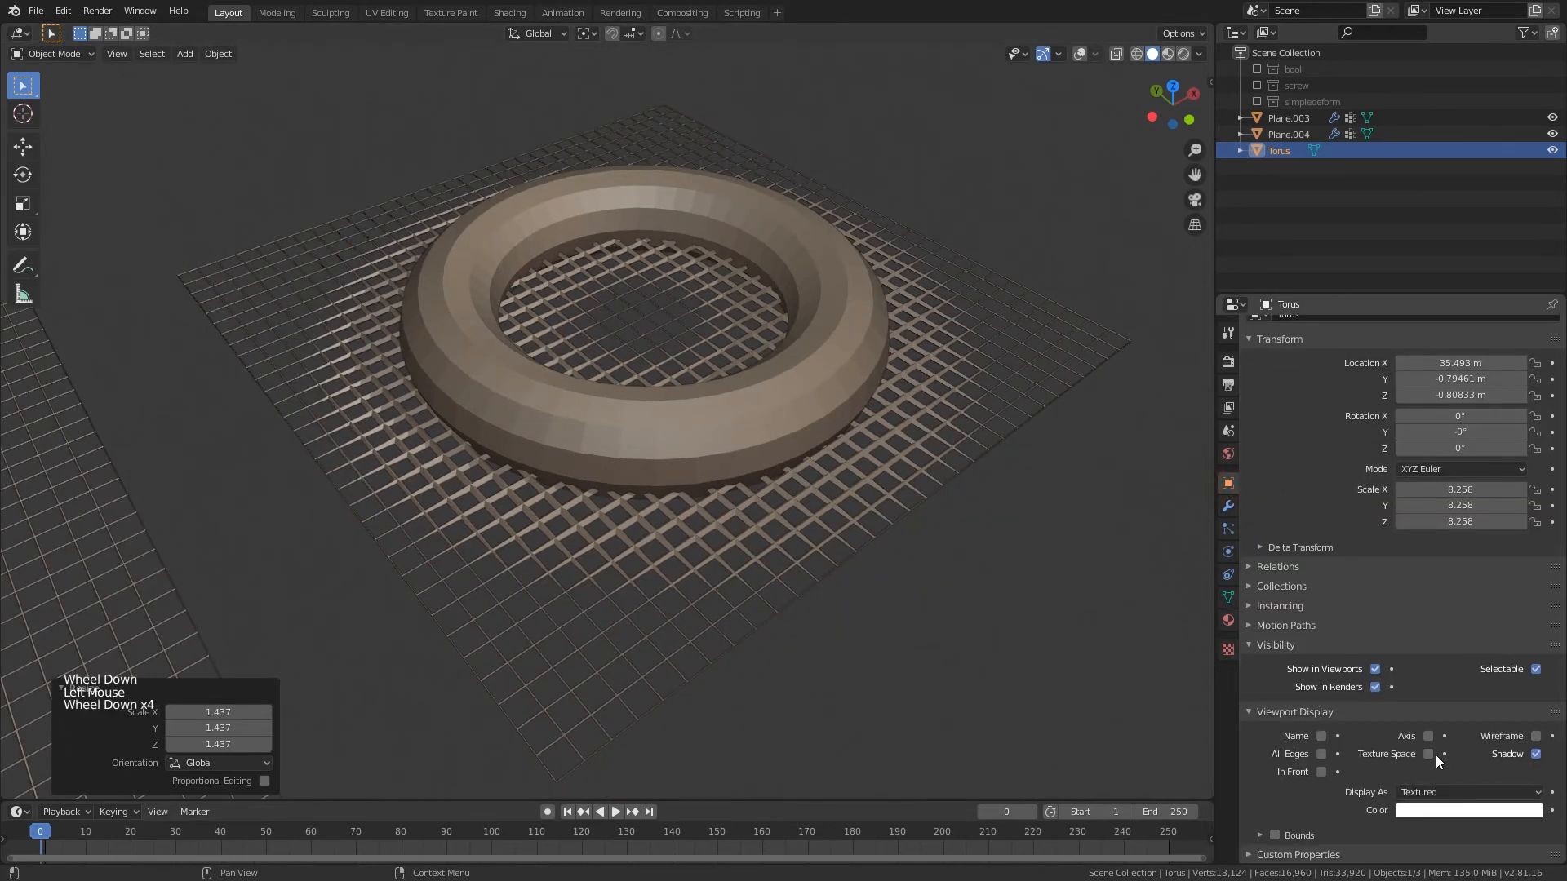
{"action": "left_click", "coordinate": [1441, 792]}
{"action": "left_click", "coordinate": [1441, 776]}
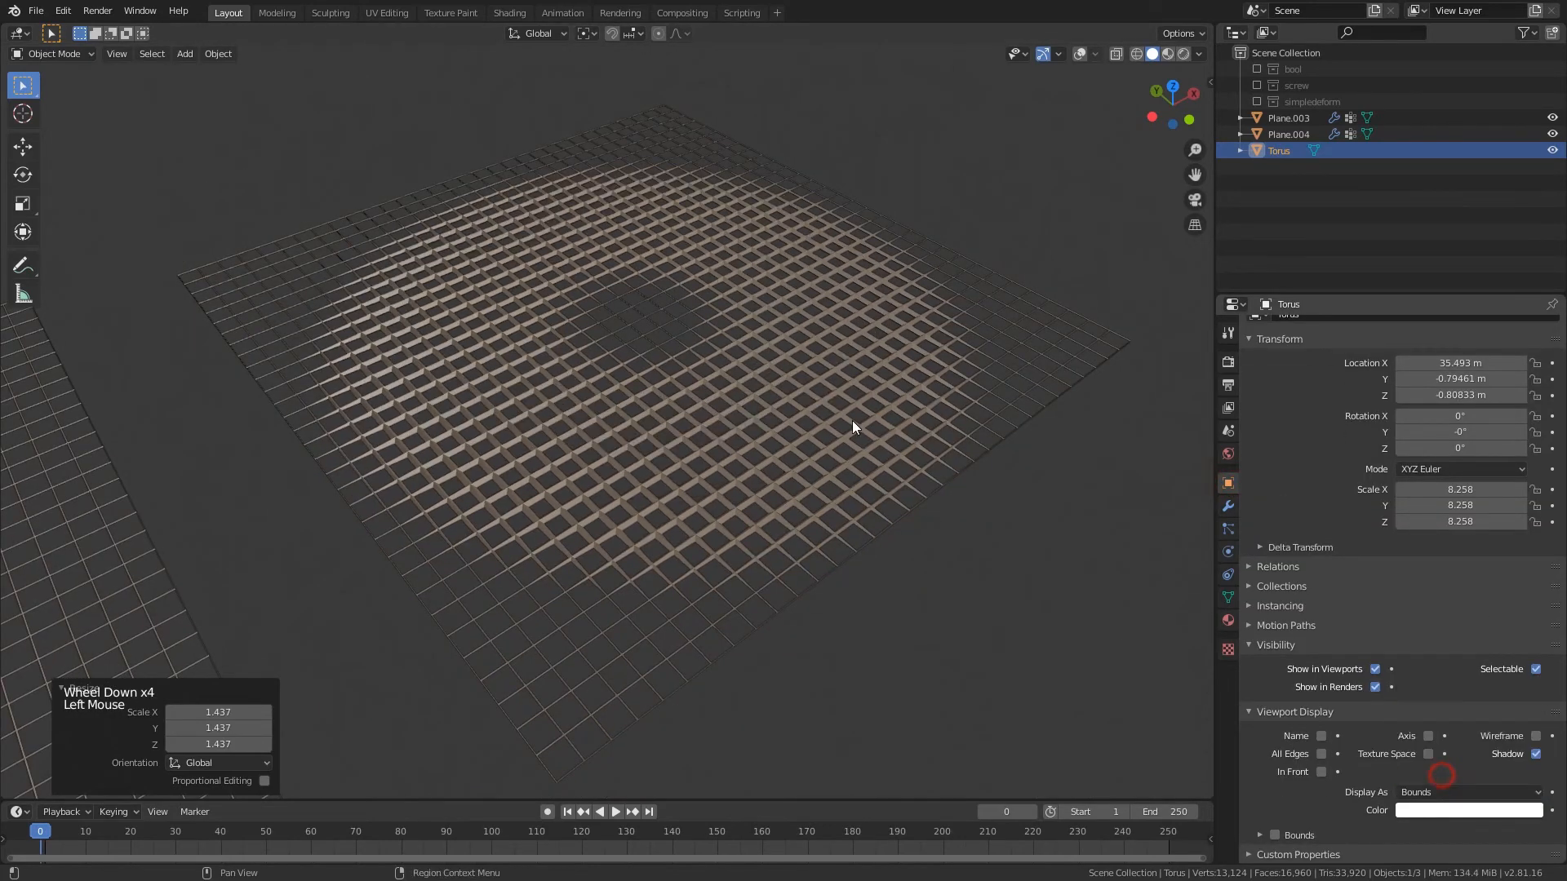
{"action": "scroll", "coordinate": [852, 419], "scroll_direction": "down", "scroll_amount": 1}
- Move the torus about 0.05 m in X and 1.38 m in both Y and Z, and show the viewport overlays again
{"action": "middle_click_drag", "start_coordinate": [844, 390], "coordinate": [934, 315]}
{"action": "key", "text": "r"}
{"action": "key", "text": "g"}
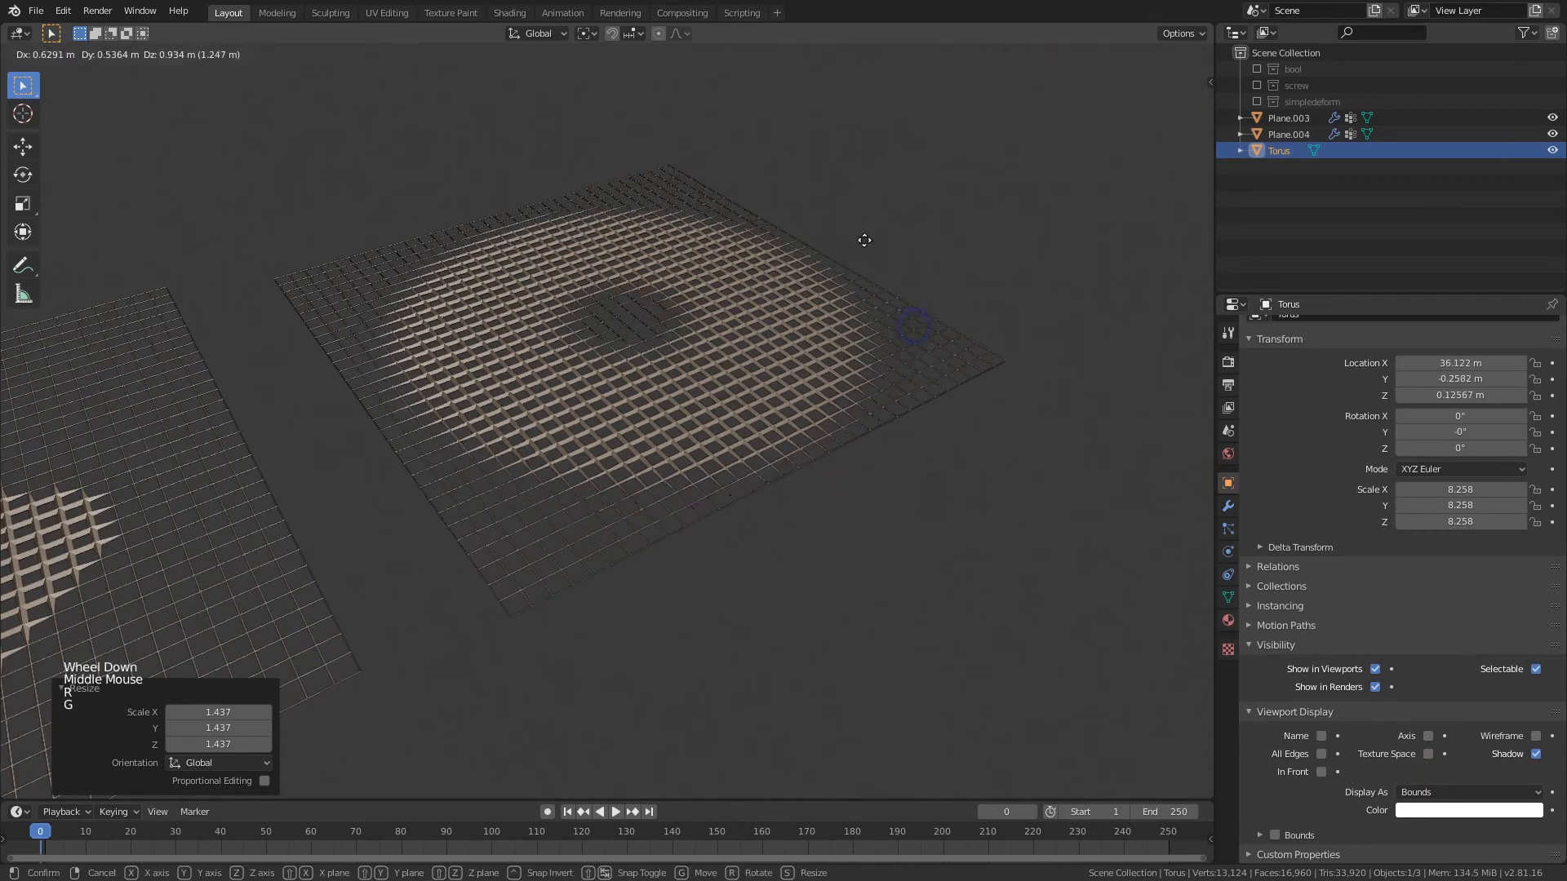
{"action": "left_click", "coordinate": [886, 214]}
{"action": "middle_click_drag", "start_coordinate": [966, 136], "coordinate": [1002, 123]}
{"action": "left_click", "coordinate": [1075, 52]}
{"action": "middle_click_drag", "start_coordinate": [947, 171], "coordinate": [890, 224]}
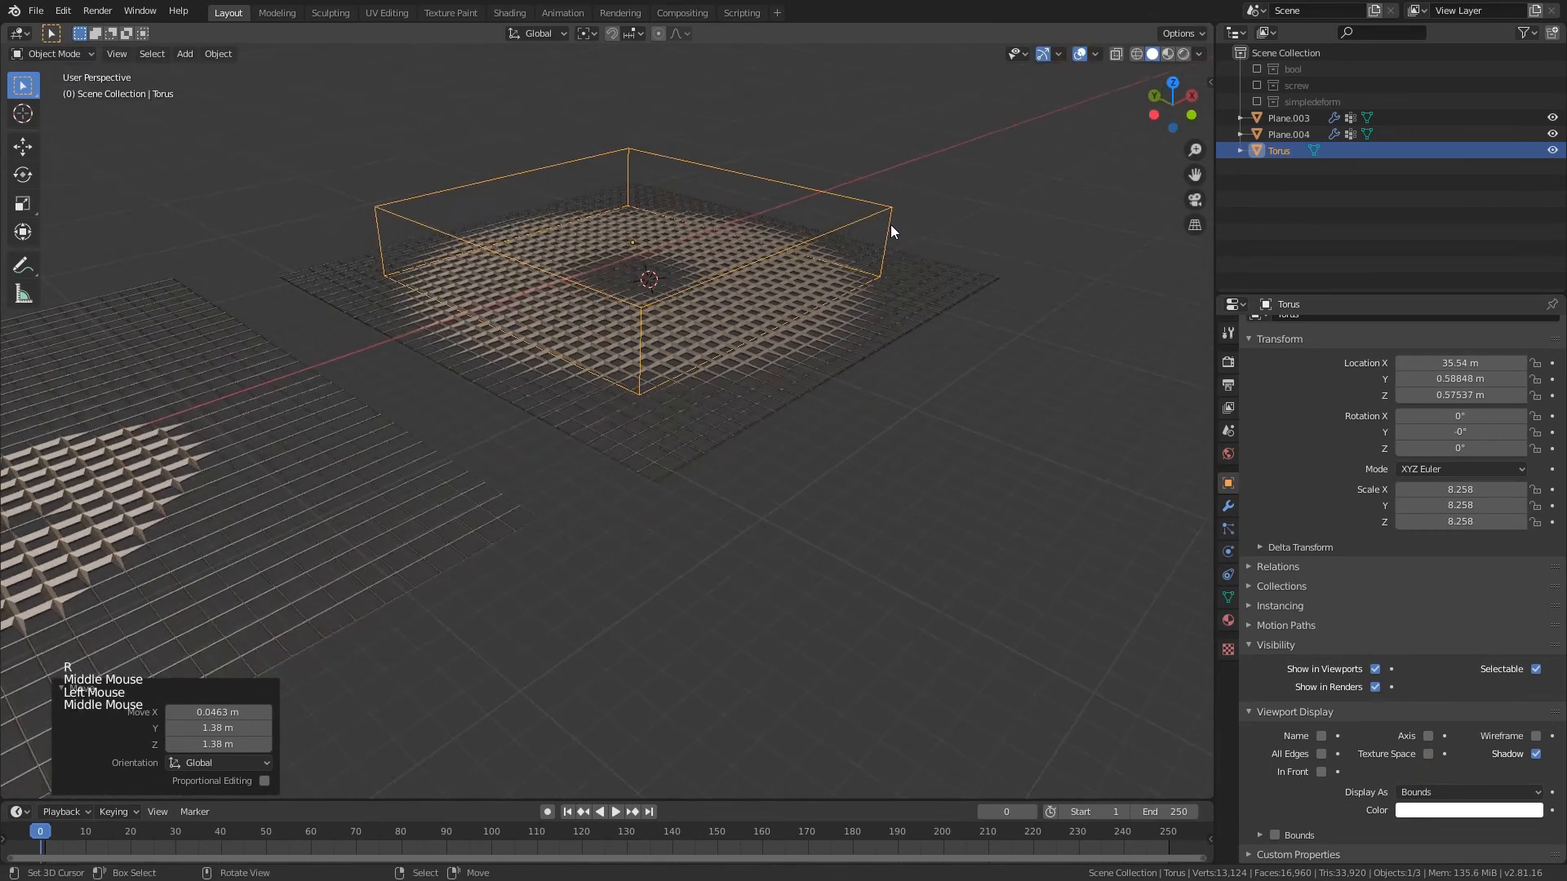
- Examine Plane.004's proximity weights in Weight Paint mode and return to Object Mode
{"action": "right_click", "coordinate": [691, 502]}
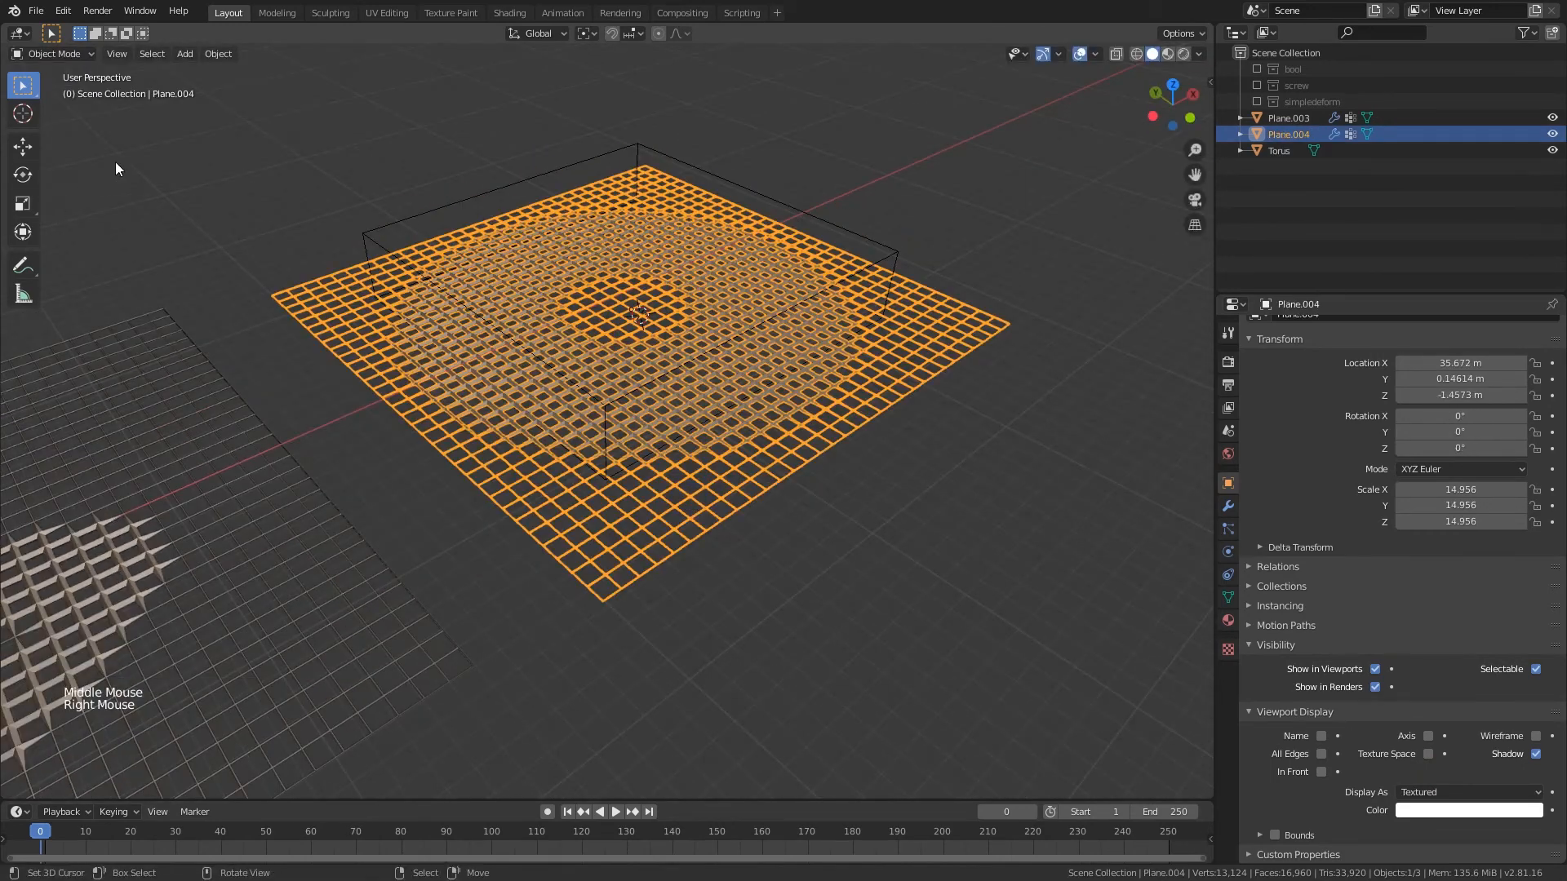
{"action": "left_click", "coordinate": [75, 54]}
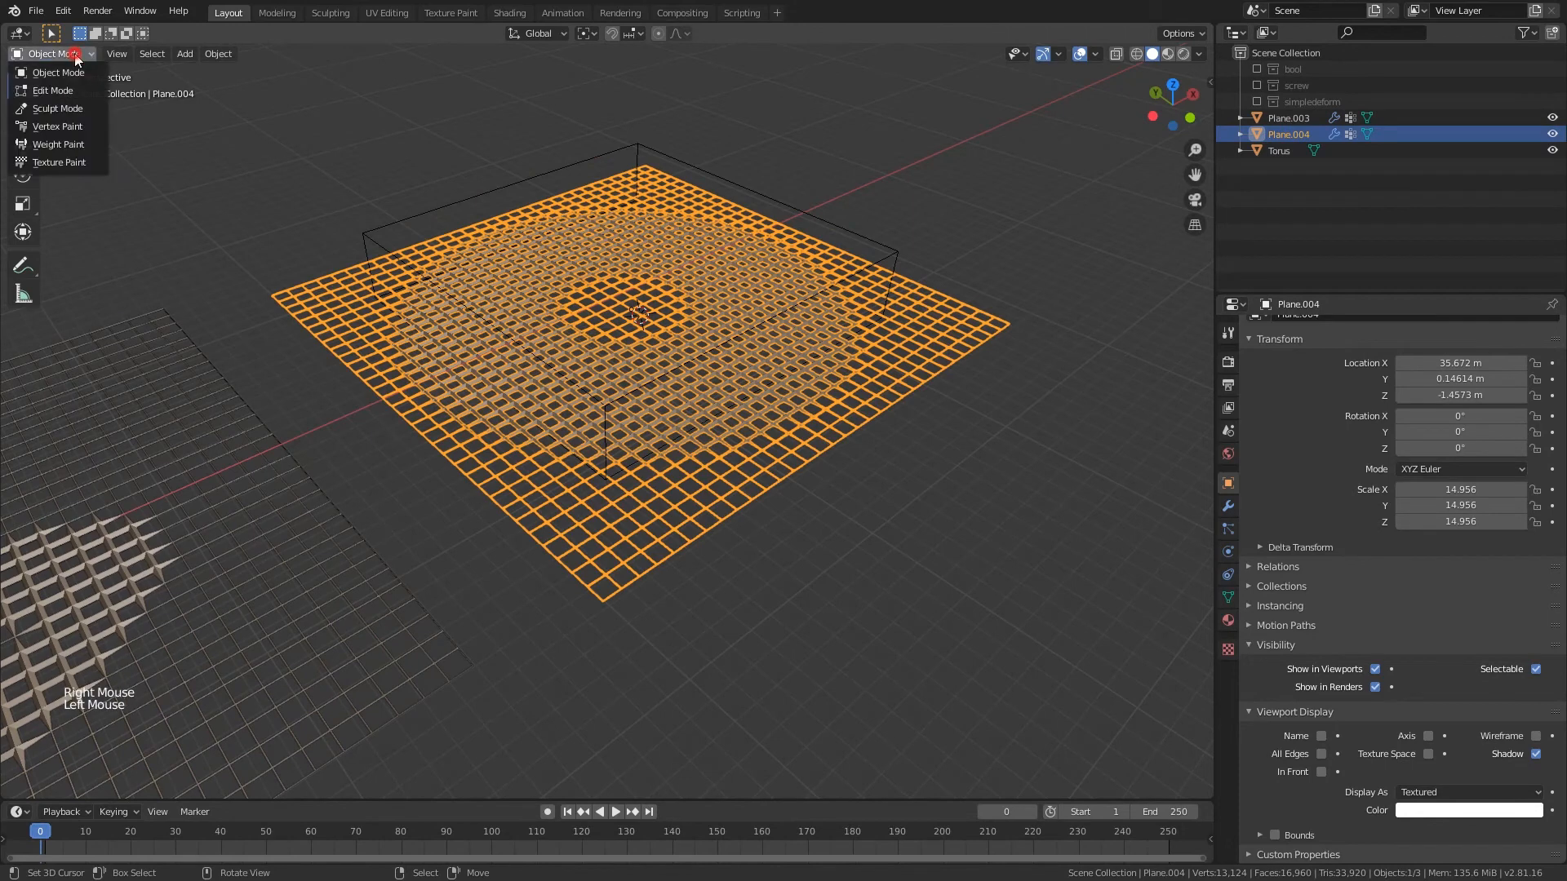
{"action": "left_click", "coordinate": [62, 146]}
{"action": "middle_click_drag", "start_coordinate": [571, 408], "coordinate": [620, 383]}
{"action": "scroll", "coordinate": [694, 245], "scroll_direction": "up", "scroll_amount": 2}
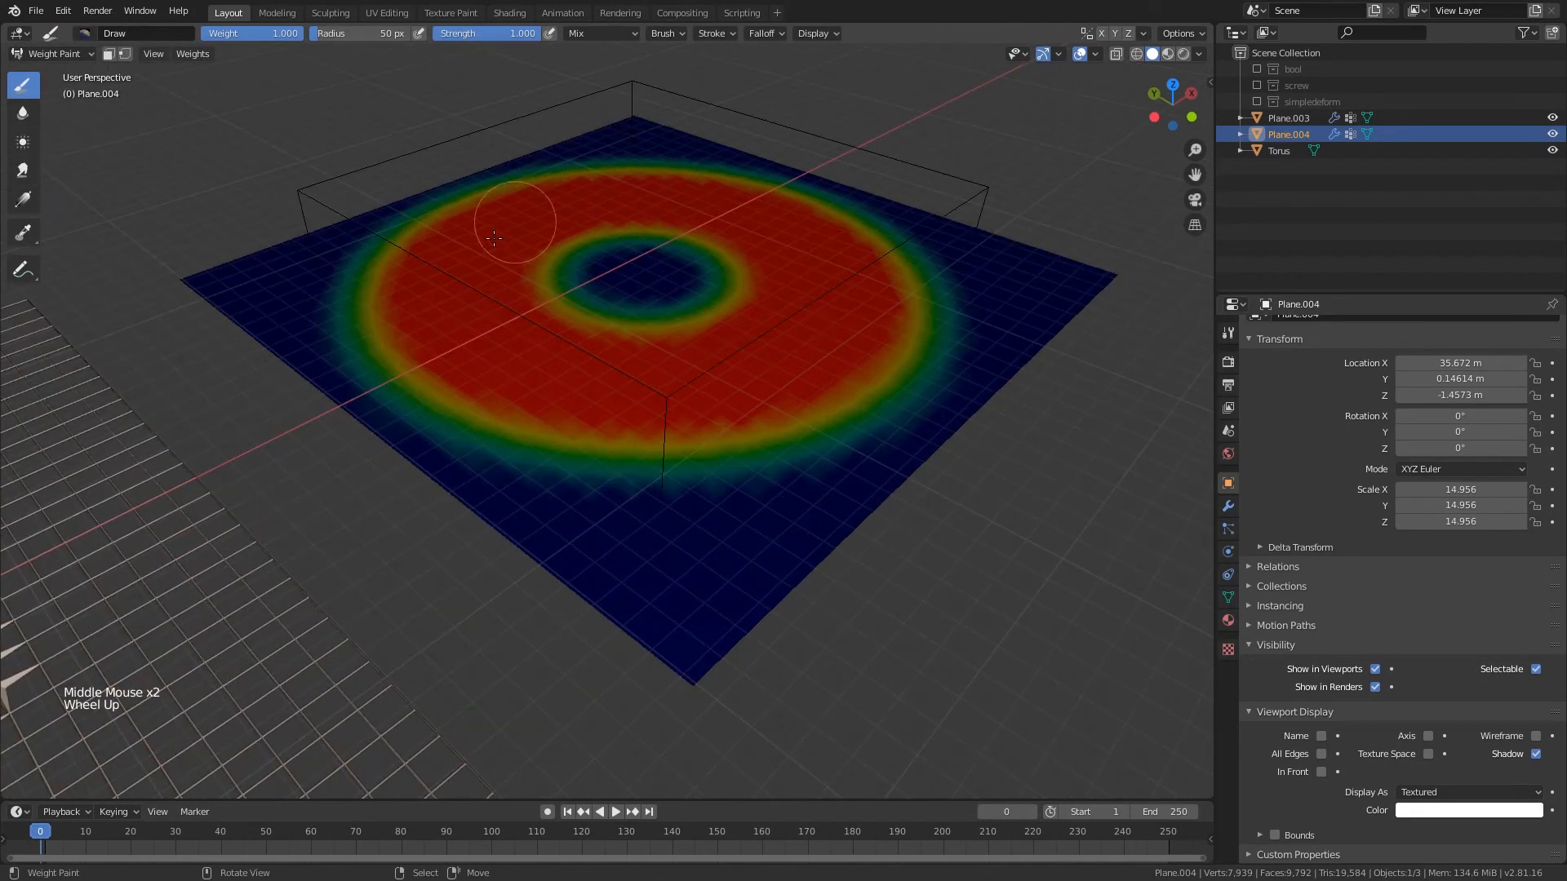
{"action": "middle_click_drag", "start_coordinate": [798, 289], "coordinate": [929, 232], "text": "shift"}
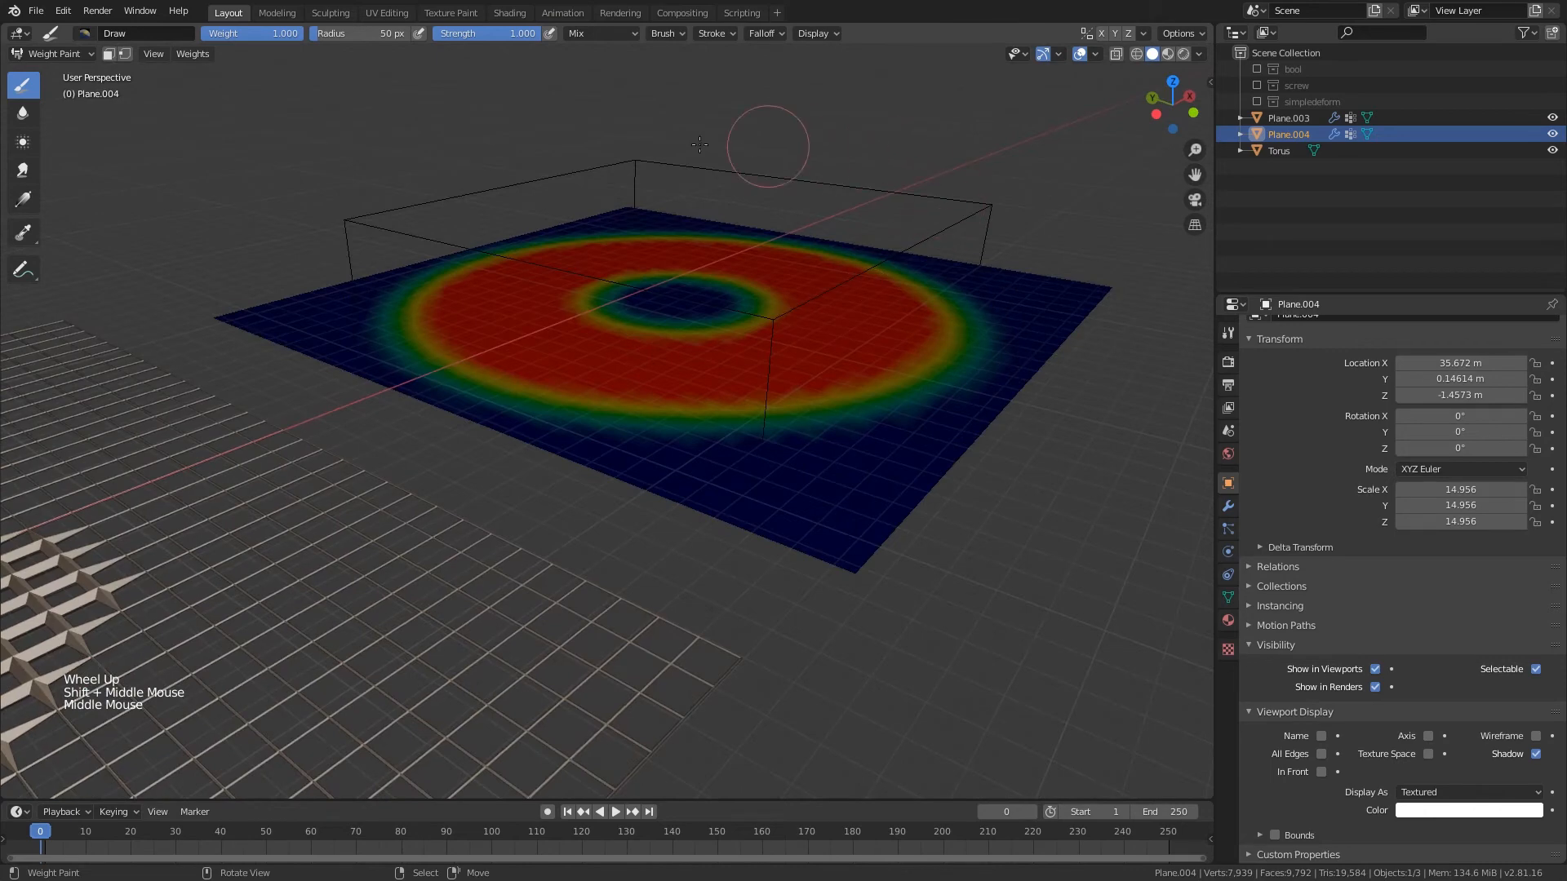
{"action": "mouse_move", "coordinate": [664, 242]}
{"action": "middle_mouse_down"}
{"action": "mouse_move", "coordinate": [829, 339]}
{"action": "mouse_move", "coordinate": [644, 415]}
{"action": "middle_mouse_up"}
{"action": "key", "text": "Tab"}
{"action": "key", "text": "Tab"}
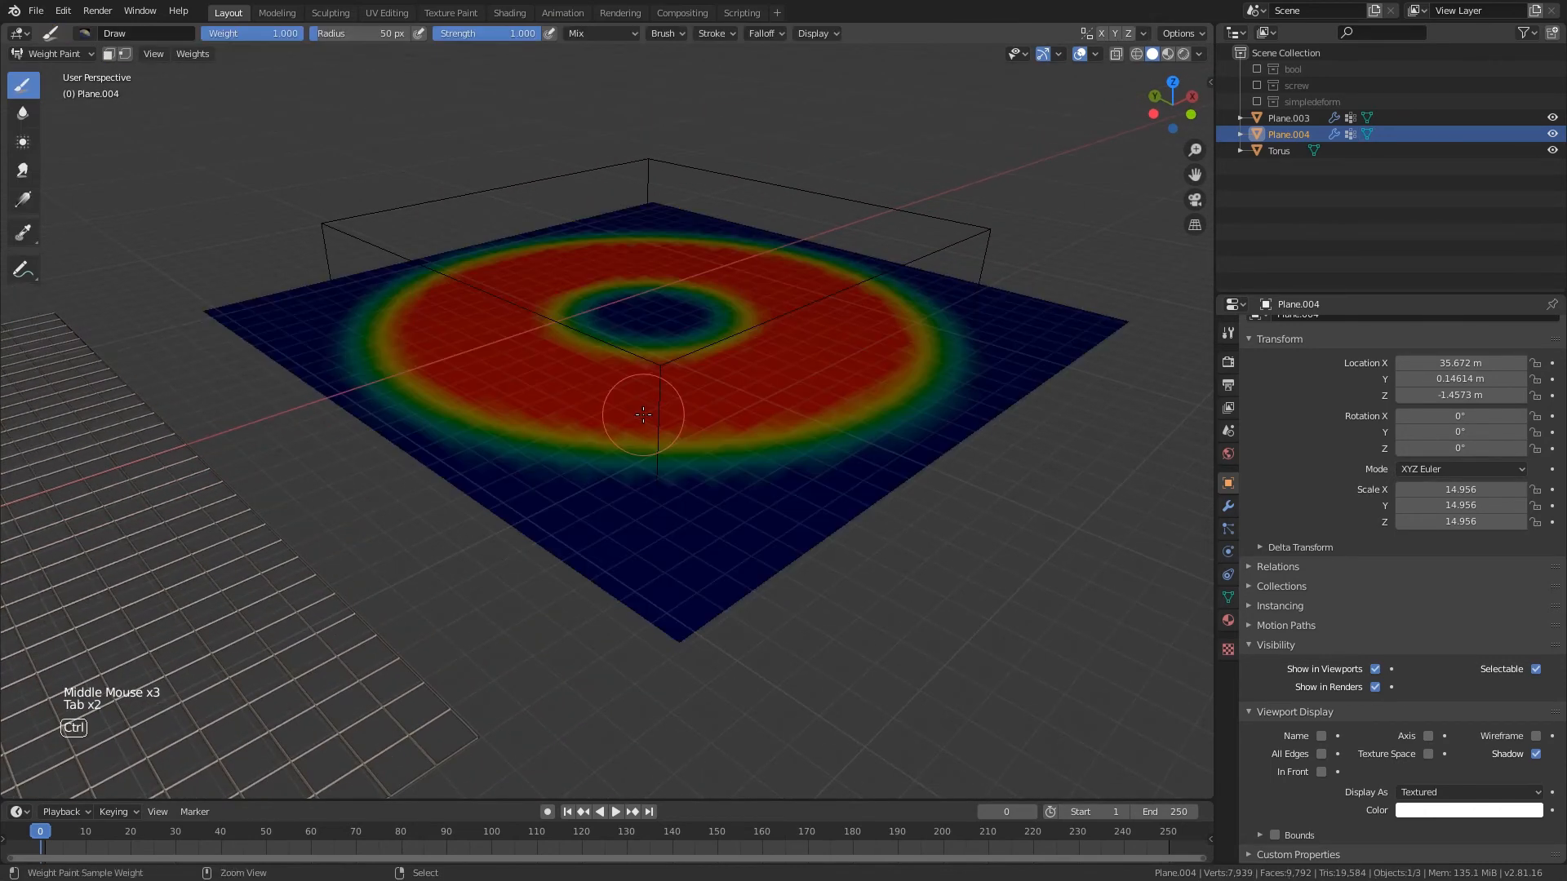
{"action": "key", "text": "ctrl+Tab"}
- Raise the torus along the Z axis, well clear of Plane.004
{"action": "right_click", "coordinate": [773, 187]}
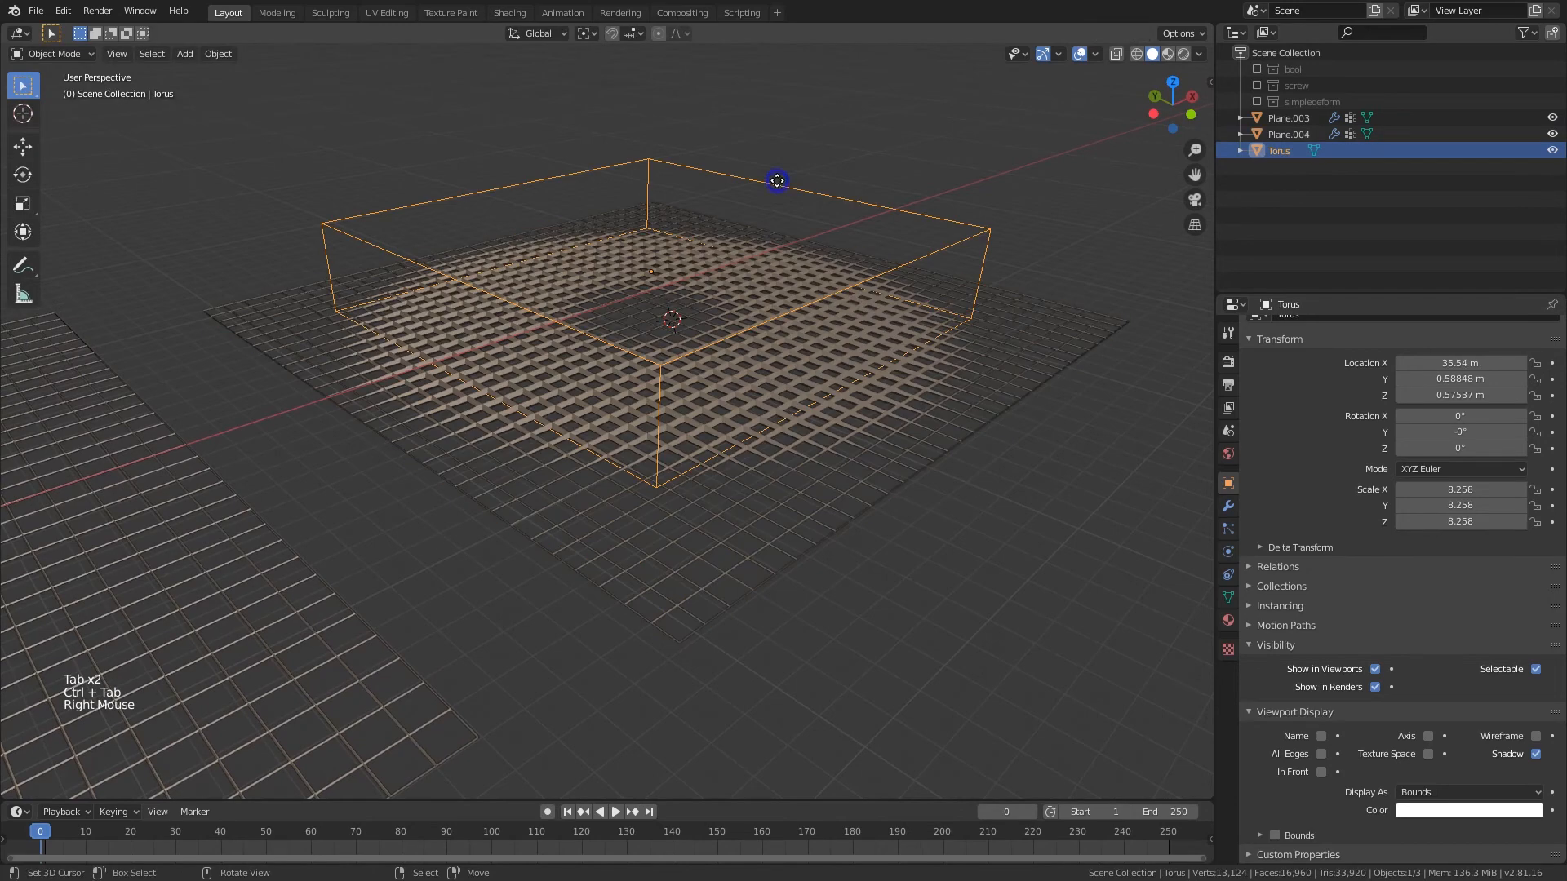
{"action": "key", "text": "g"}
{"action": "key", "text": "z"}
{"action": "right_click", "coordinate": [780, 83]}
- Examine Plane.004's vertex weights in Weight Paint mode with the torus raised, and return to Object Mode
{"action": "right_click", "coordinate": [977, 384]}
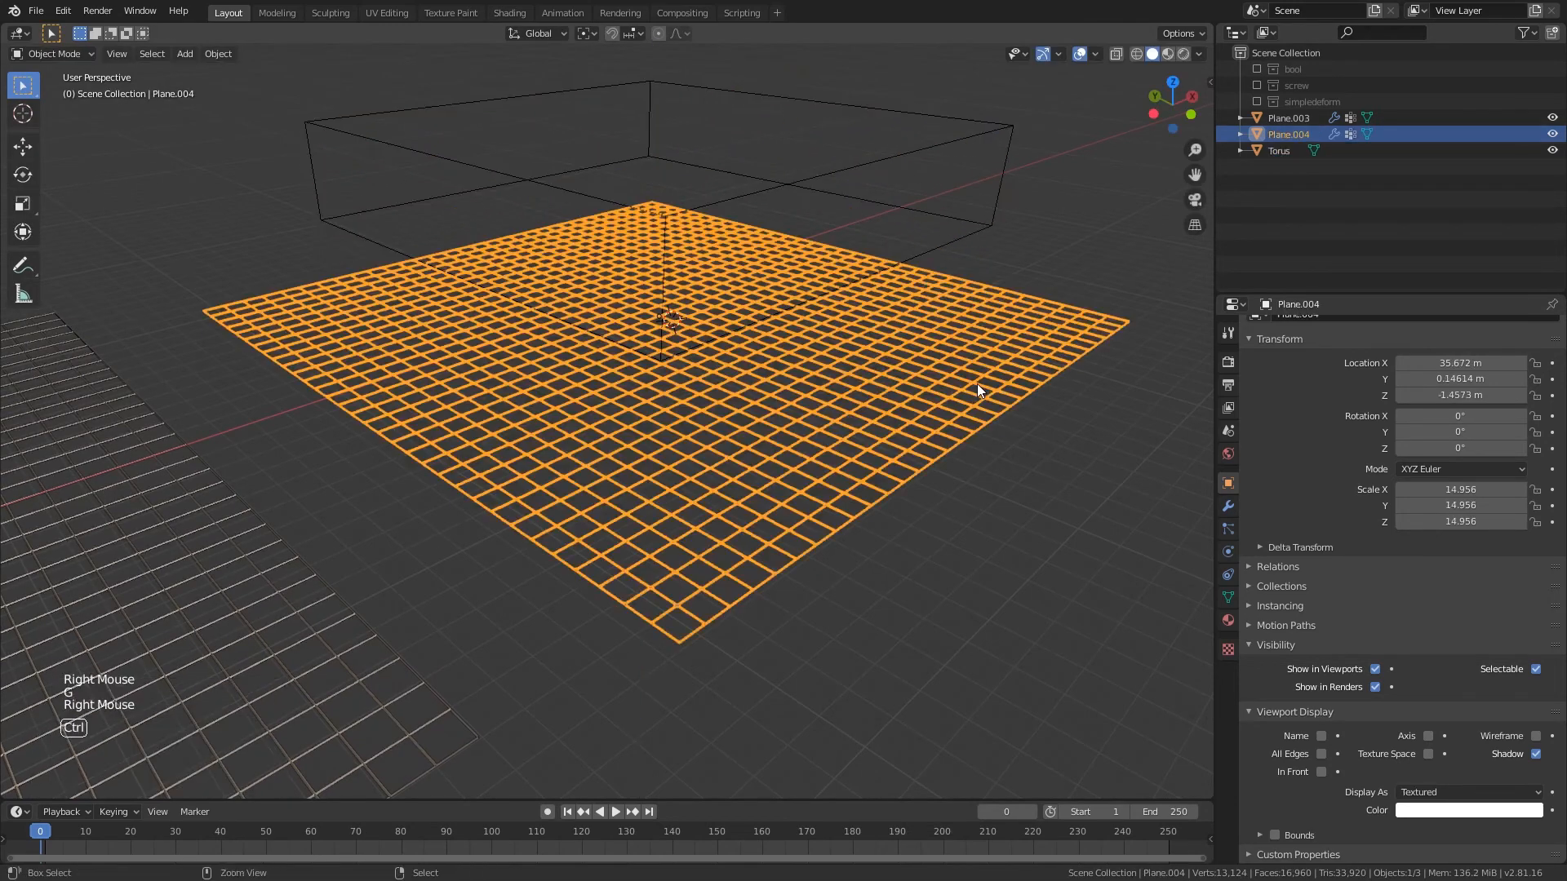
{"action": "key", "text": "ctrl+Tab"}
{"action": "left_click", "coordinate": [873, 328]}
{"action": "middle_click_drag", "start_coordinate": [797, 408], "coordinate": [808, 372]}
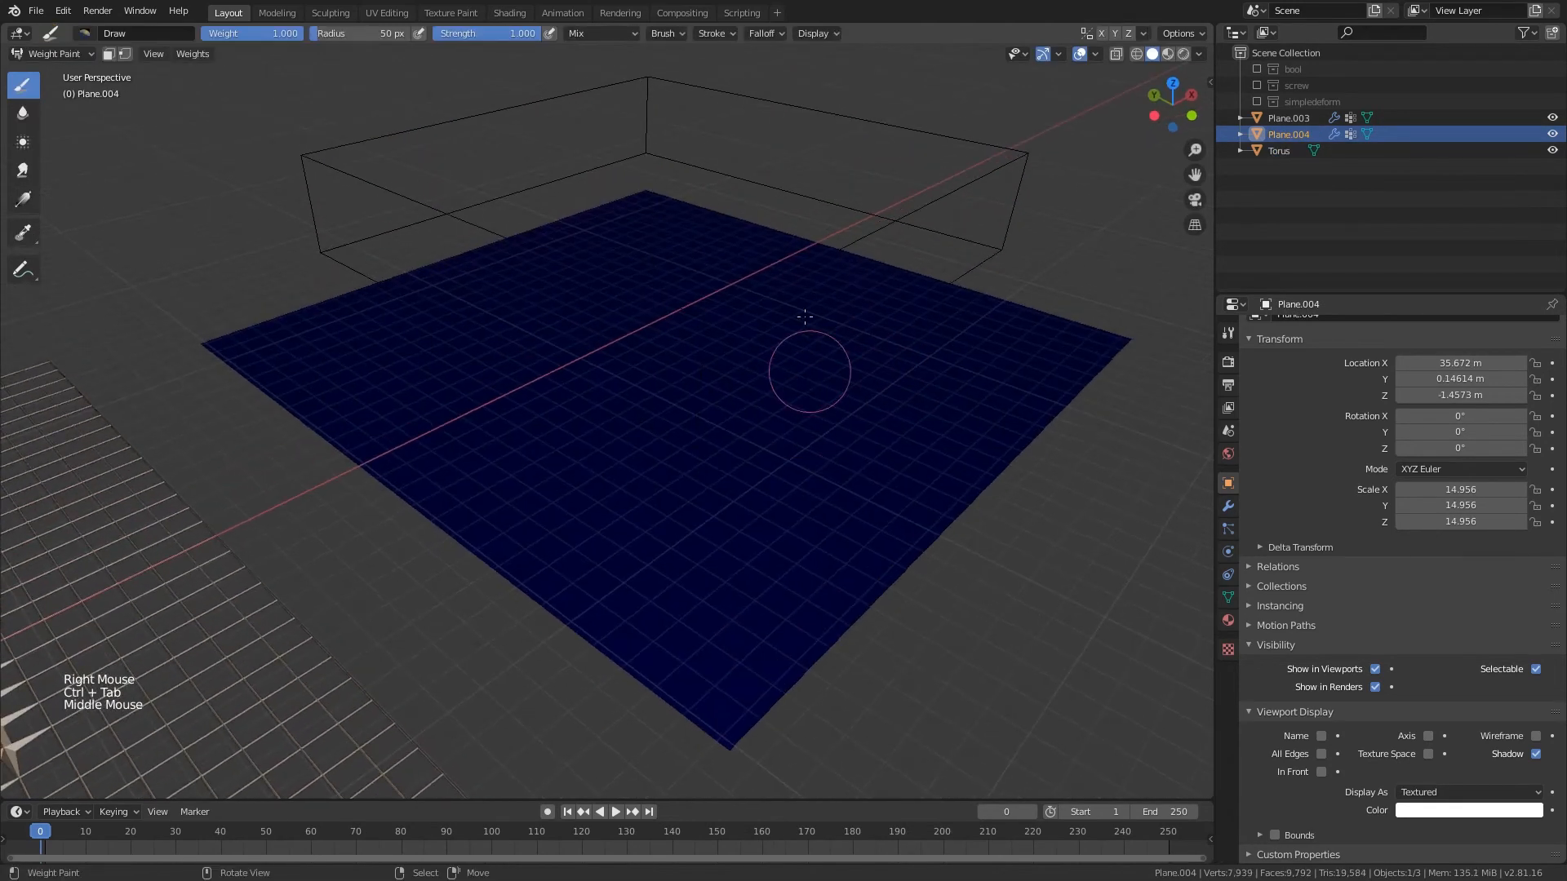
{"action": "middle_click_drag", "start_coordinate": [755, 417], "coordinate": [775, 475]}
{"action": "key", "text": "ctrl+Tab"}
{"action": "scroll", "coordinate": [772, 475], "scroll_direction": "down", "scroll_amount": 2}
- Save the file and lower the torus back toward Plane.004
{"action": "key", "text": "ctrl+s"}
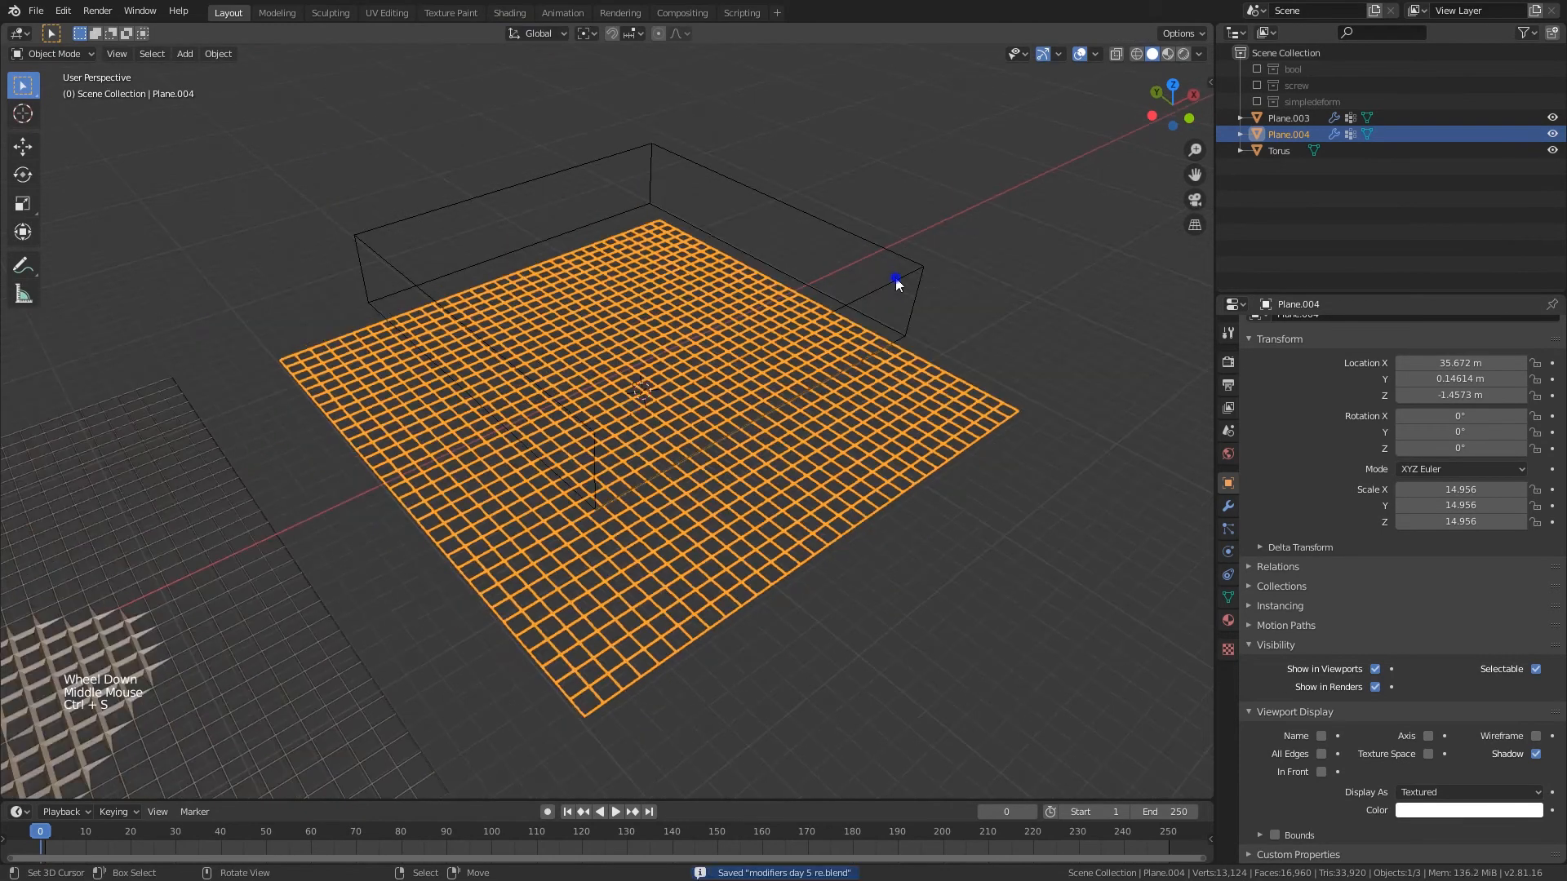
{"action": "right_click", "coordinate": [895, 290]}
{"action": "middle_click_drag", "start_coordinate": [814, 390], "coordinate": [806, 360]}
- Set the thickness factor of Plane.004's Wireframe modifier to 0.038
{"action": "right_click", "coordinate": [806, 360]}
{"action": "scroll", "coordinate": [1306, 497], "scroll_direction": "up", "scroll_amount": 4}
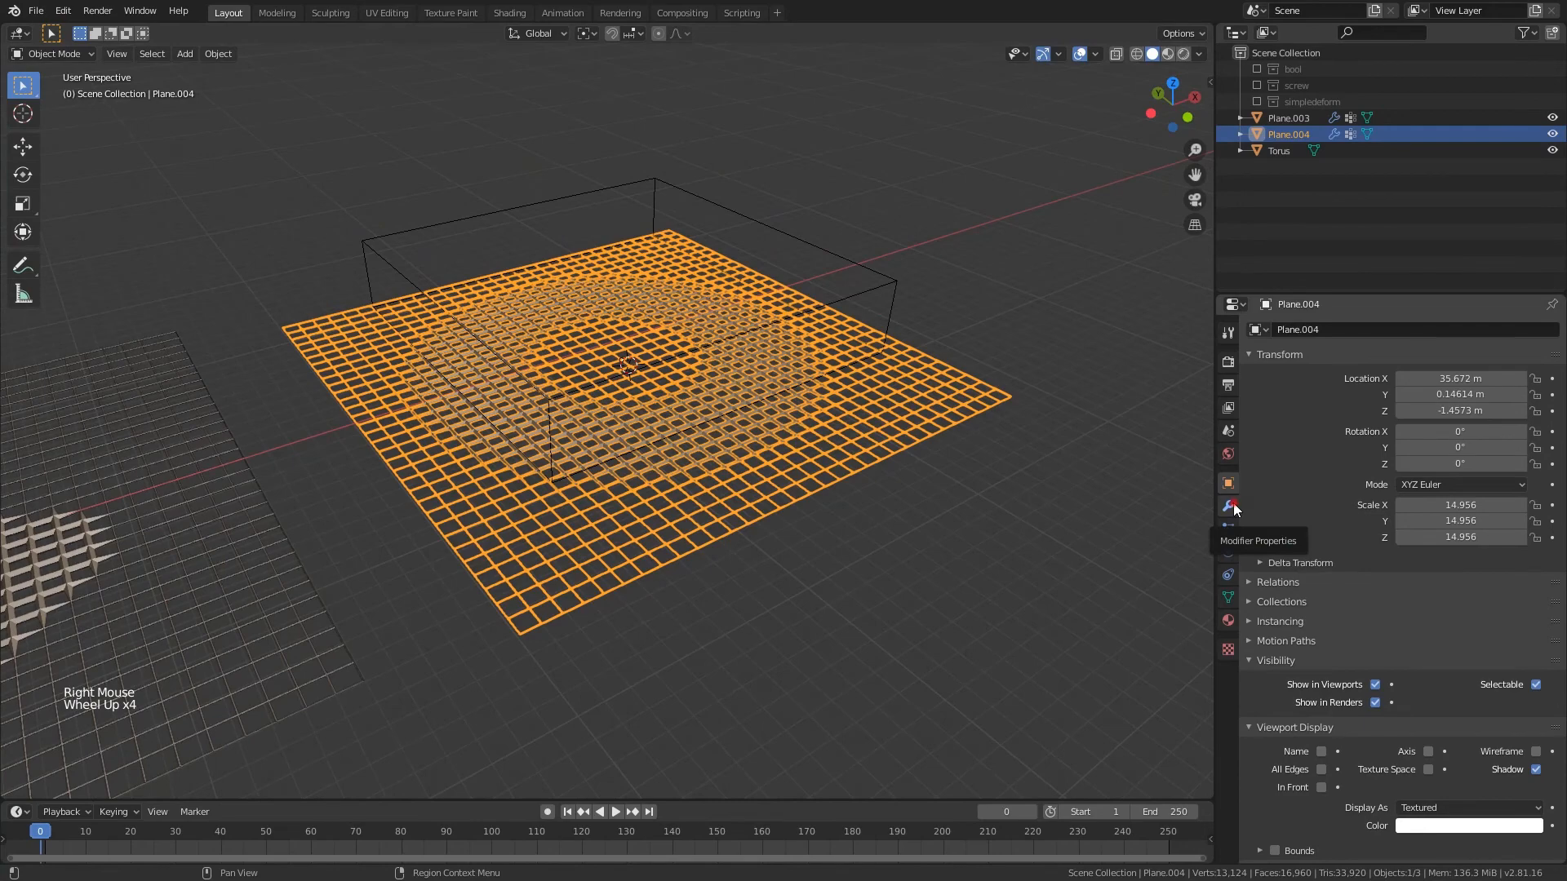
{"action": "left_click", "coordinate": [1231, 504]}
{"action": "middle_click_drag", "start_coordinate": [898, 390], "coordinate": [914, 413]}
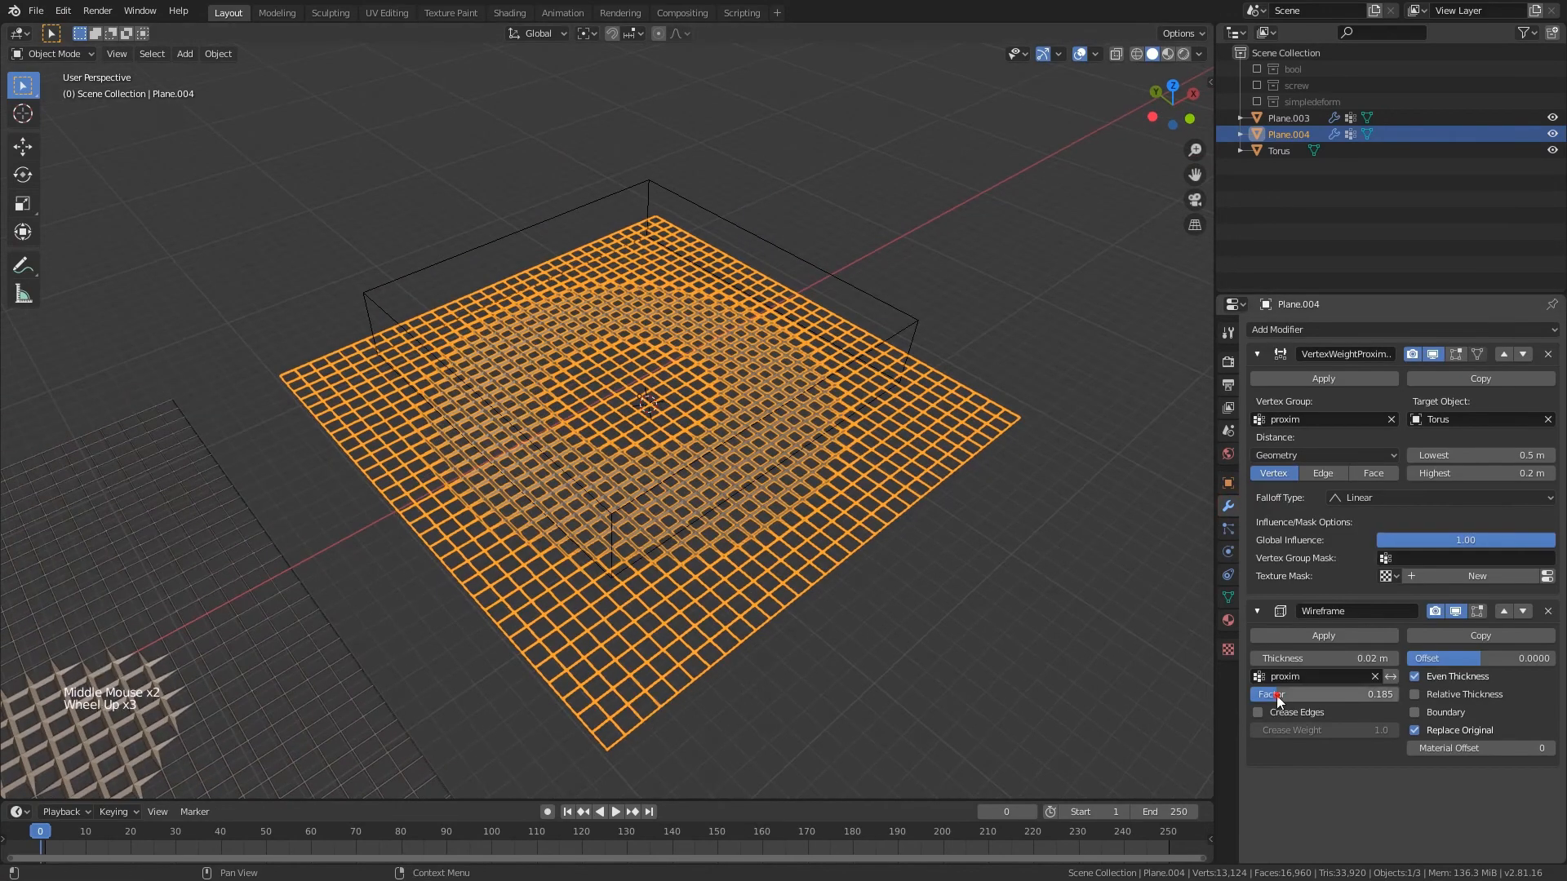
{"action": "left_click_drag", "start_coordinate": [1278, 700], "coordinate": [1245, 700]}
{"action": "middle_click_drag", "start_coordinate": [1061, 579], "coordinate": [969, 413]}
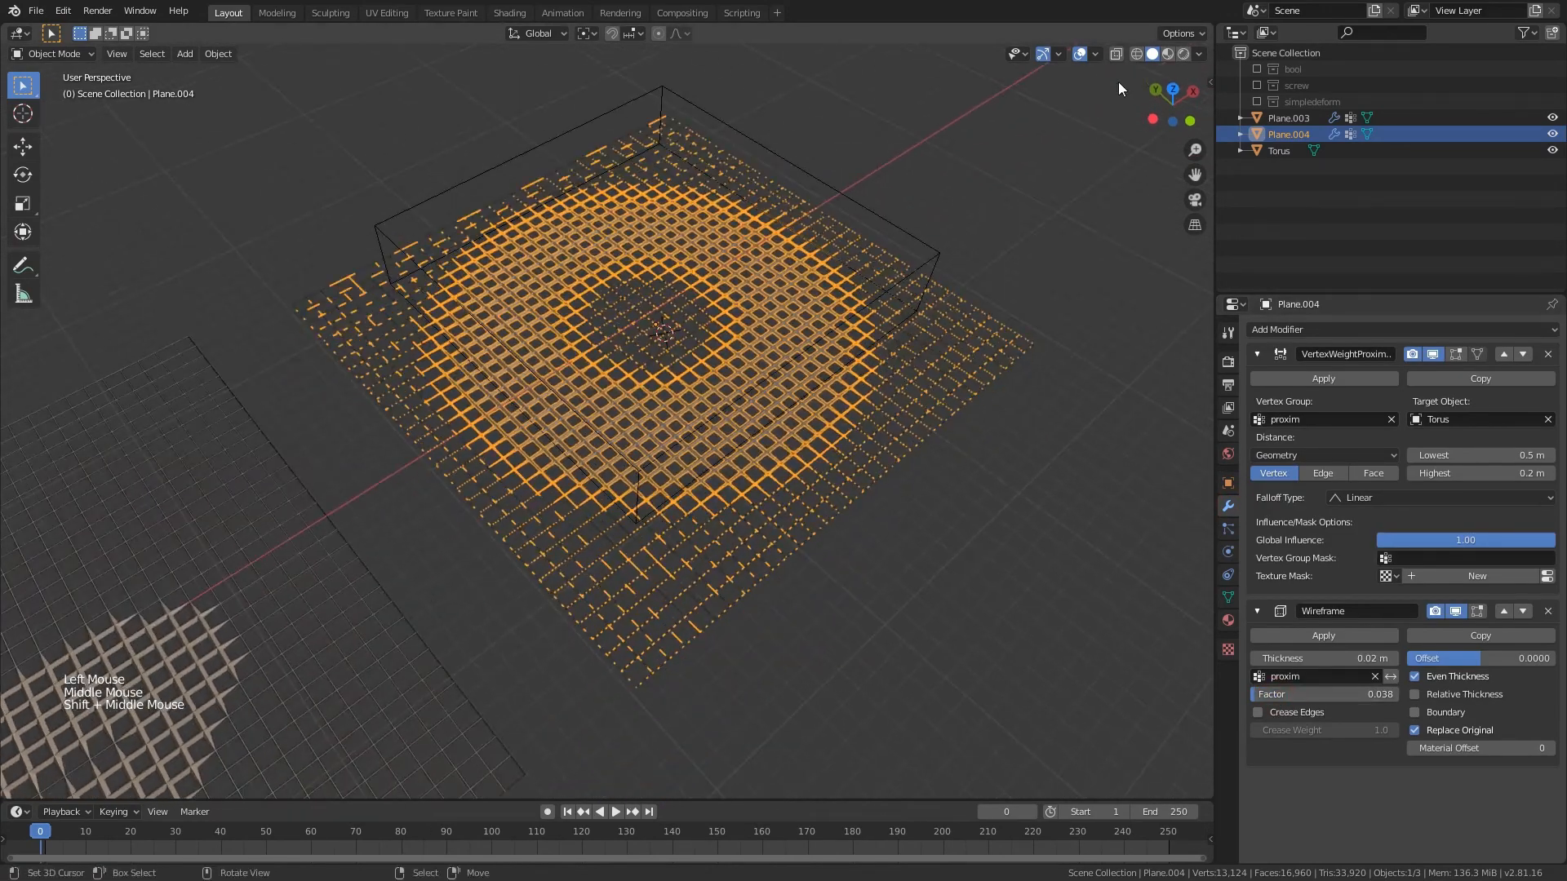
- Hide the viewport overlays and add a Simple Deform modifier to Plane.004
{"action": "left_click", "coordinate": [1080, 54]}
{"action": "middle_click_drag", "start_coordinate": [1069, 123], "coordinate": [1075, 151]}
{"action": "left_click", "coordinate": [1366, 331]}
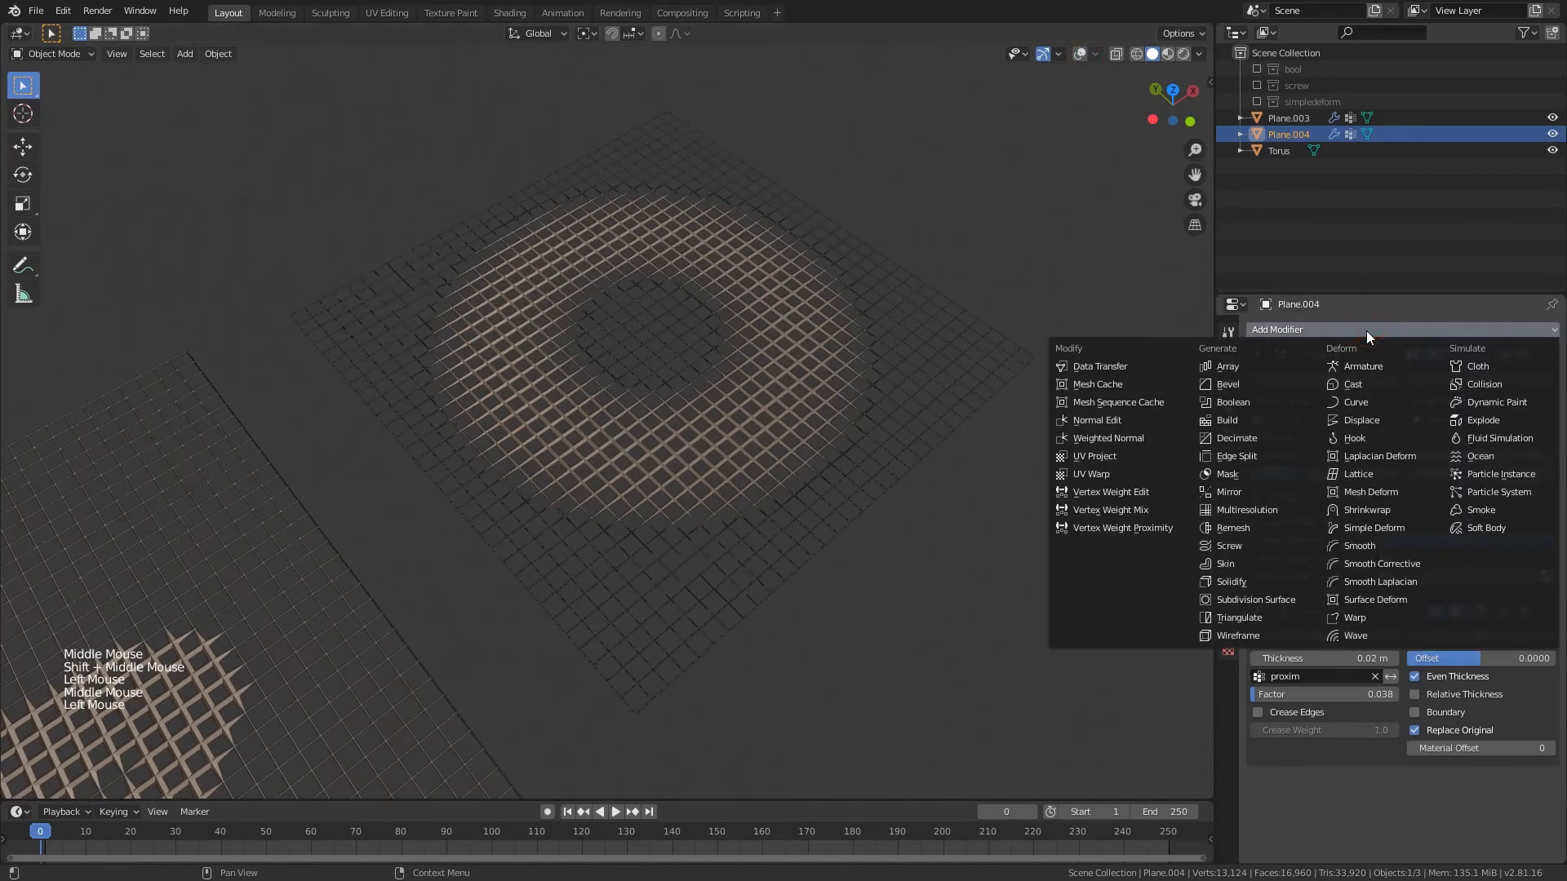
{"action": "left_click", "coordinate": [1386, 527]}
{"action": "scroll", "coordinate": [1395, 621], "scroll_direction": "down", "scroll_amount": 4}
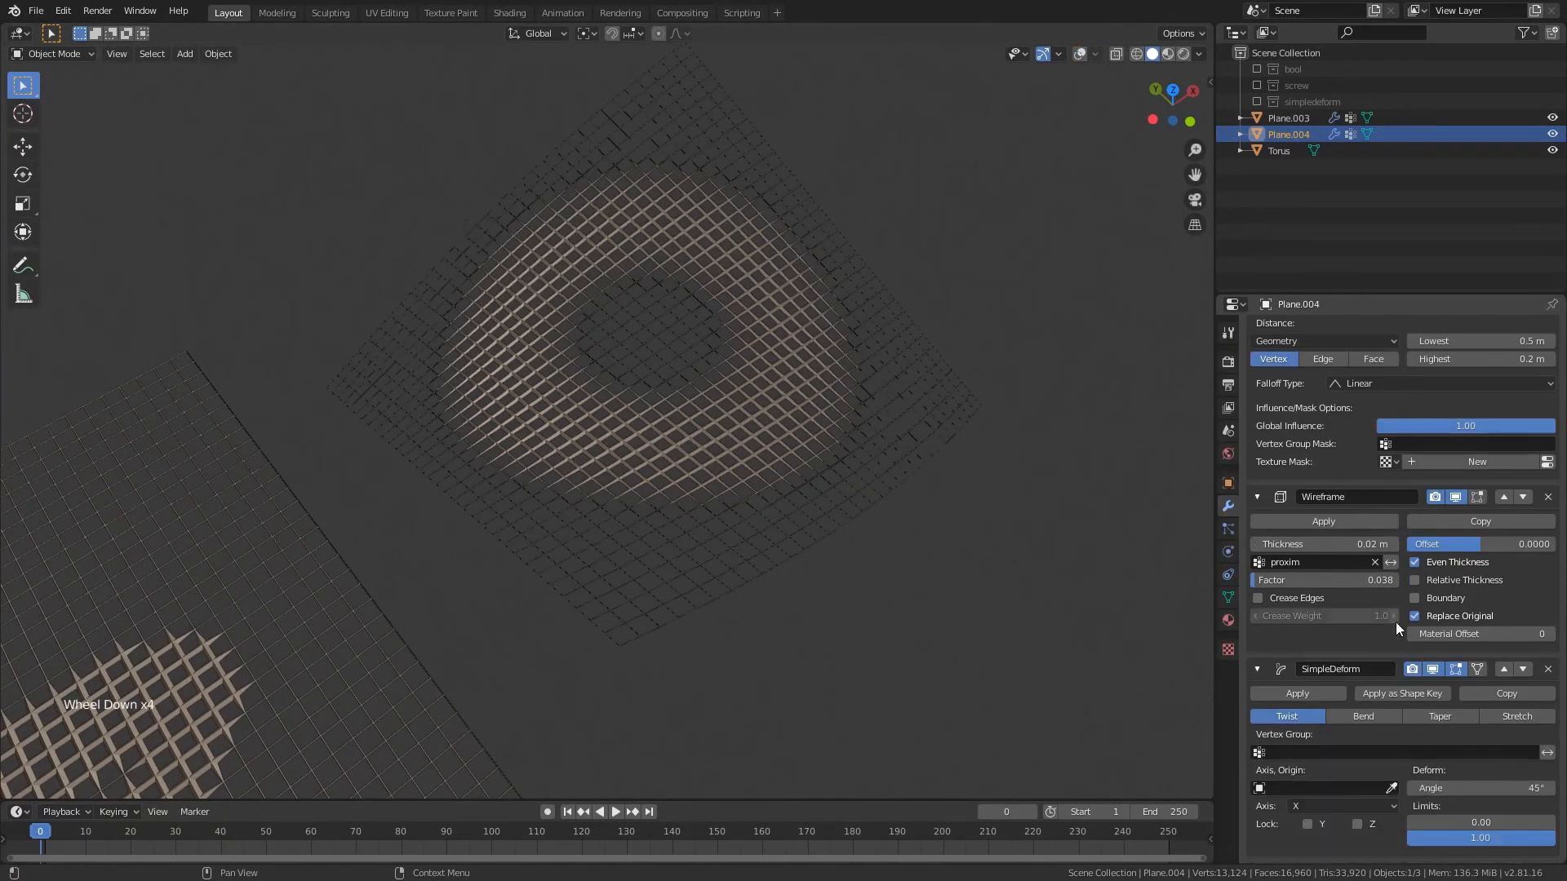
- Limit Plane.004's Simple Deform twist to the "proxim" vertex group
{"action": "scroll", "coordinate": [1388, 637], "scroll_direction": "down", "scroll_amount": 5}
{"action": "left_click", "coordinate": [1310, 751]}
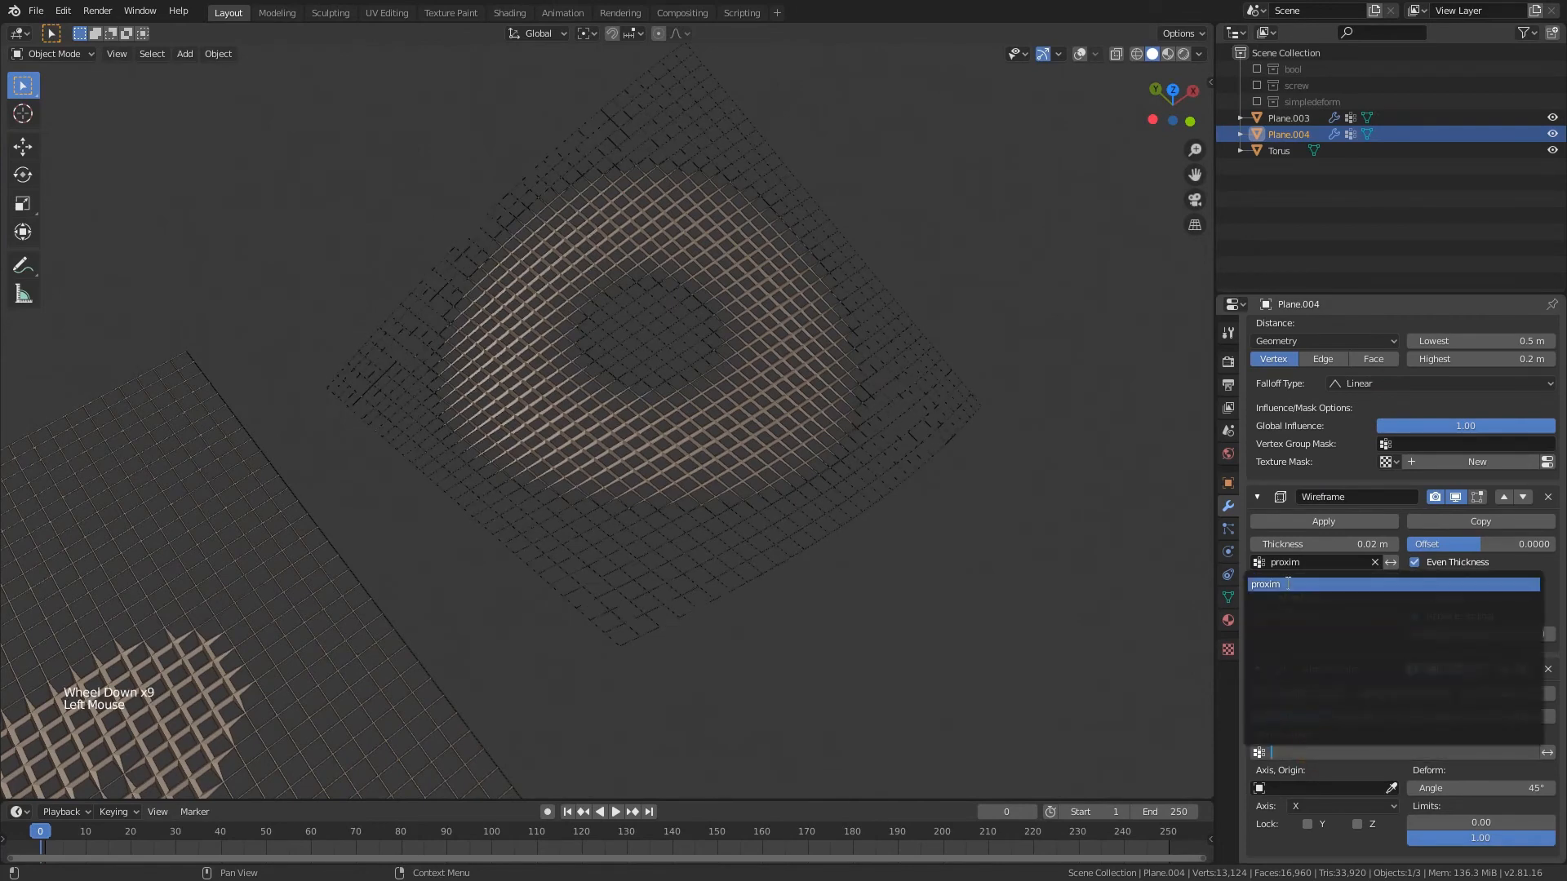
{"action": "left_click", "coordinate": [1288, 584]}
{"action": "middle_click_drag", "start_coordinate": [946, 506], "coordinate": [967, 449]}
{"action": "middle_click_drag", "start_coordinate": [807, 376], "coordinate": [830, 354]}
{"action": "scroll", "coordinate": [830, 354], "scroll_direction": "up", "scroll_amount": 1}
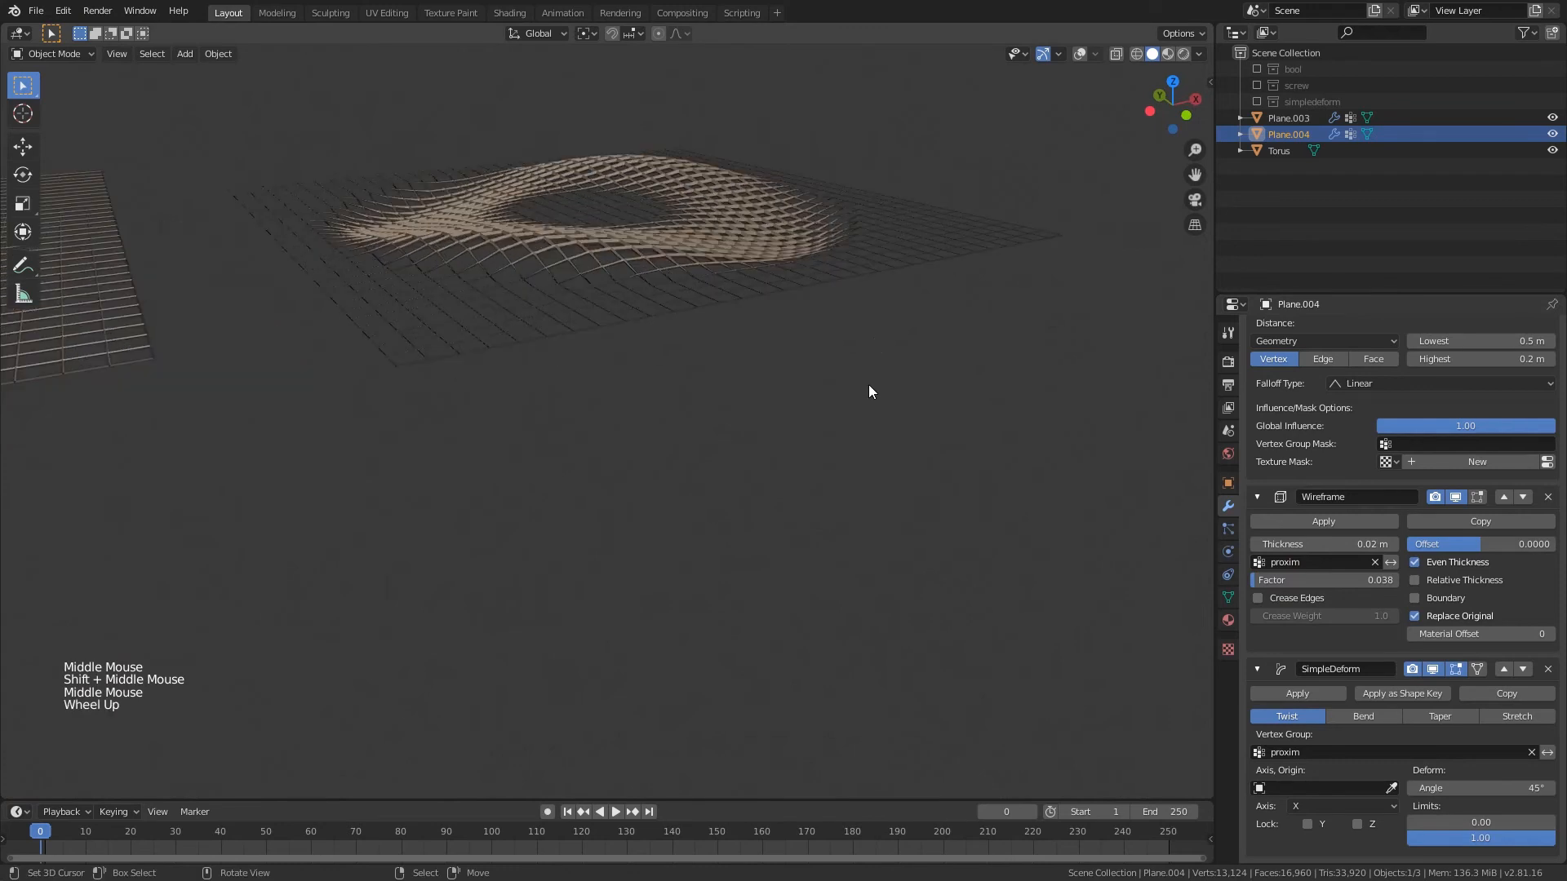
{"action": "scroll", "coordinate": [1410, 738], "scroll_direction": "down", "scroll_amount": 4}
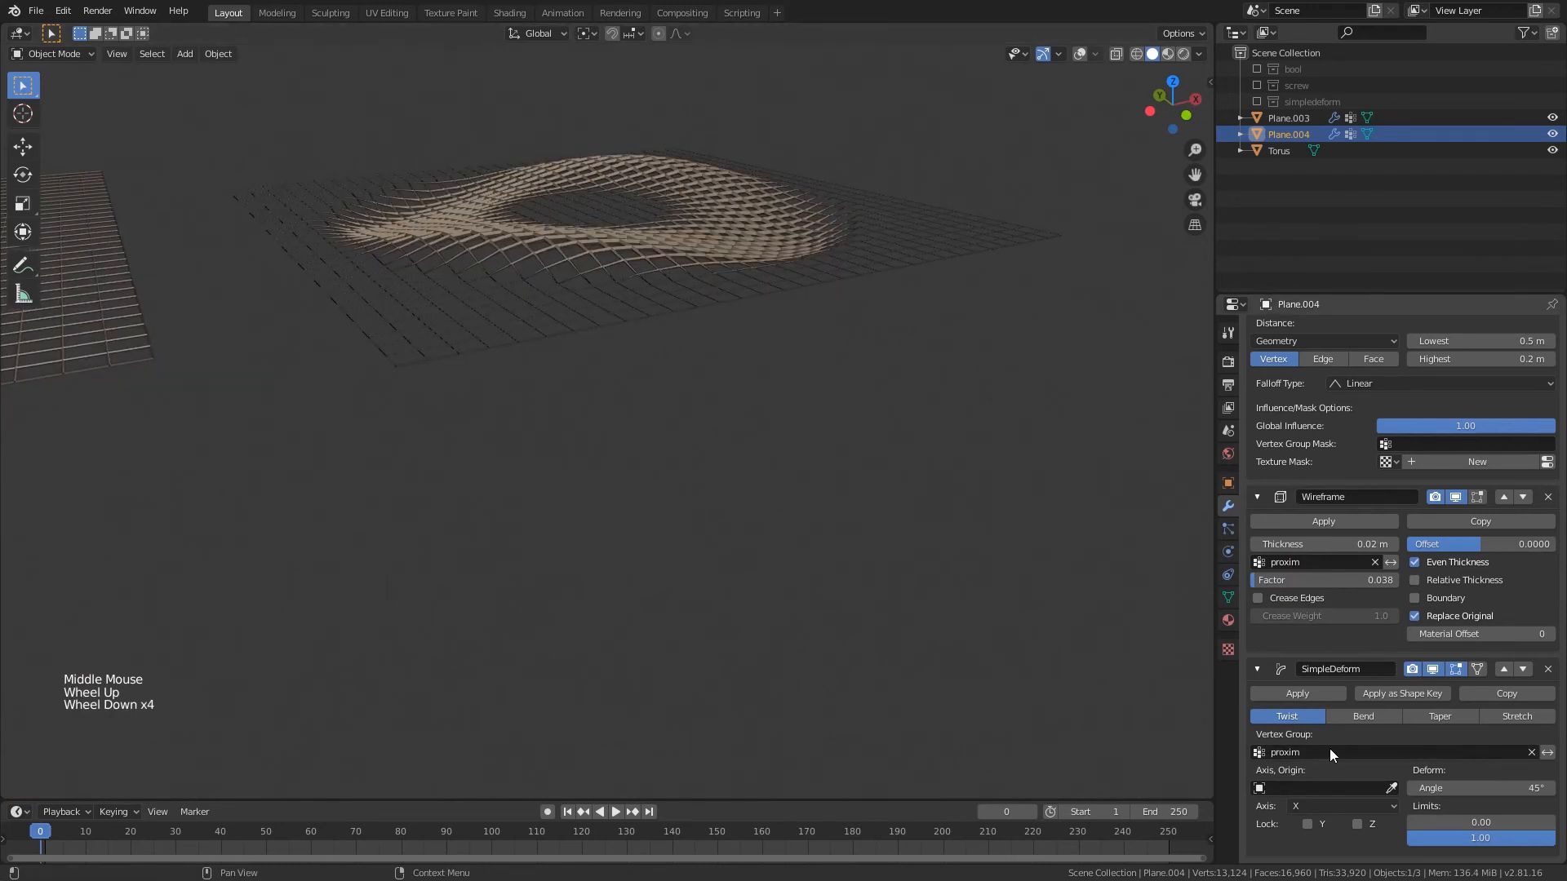
{"action": "middle_click_drag", "start_coordinate": [866, 411], "coordinate": [668, 215]}
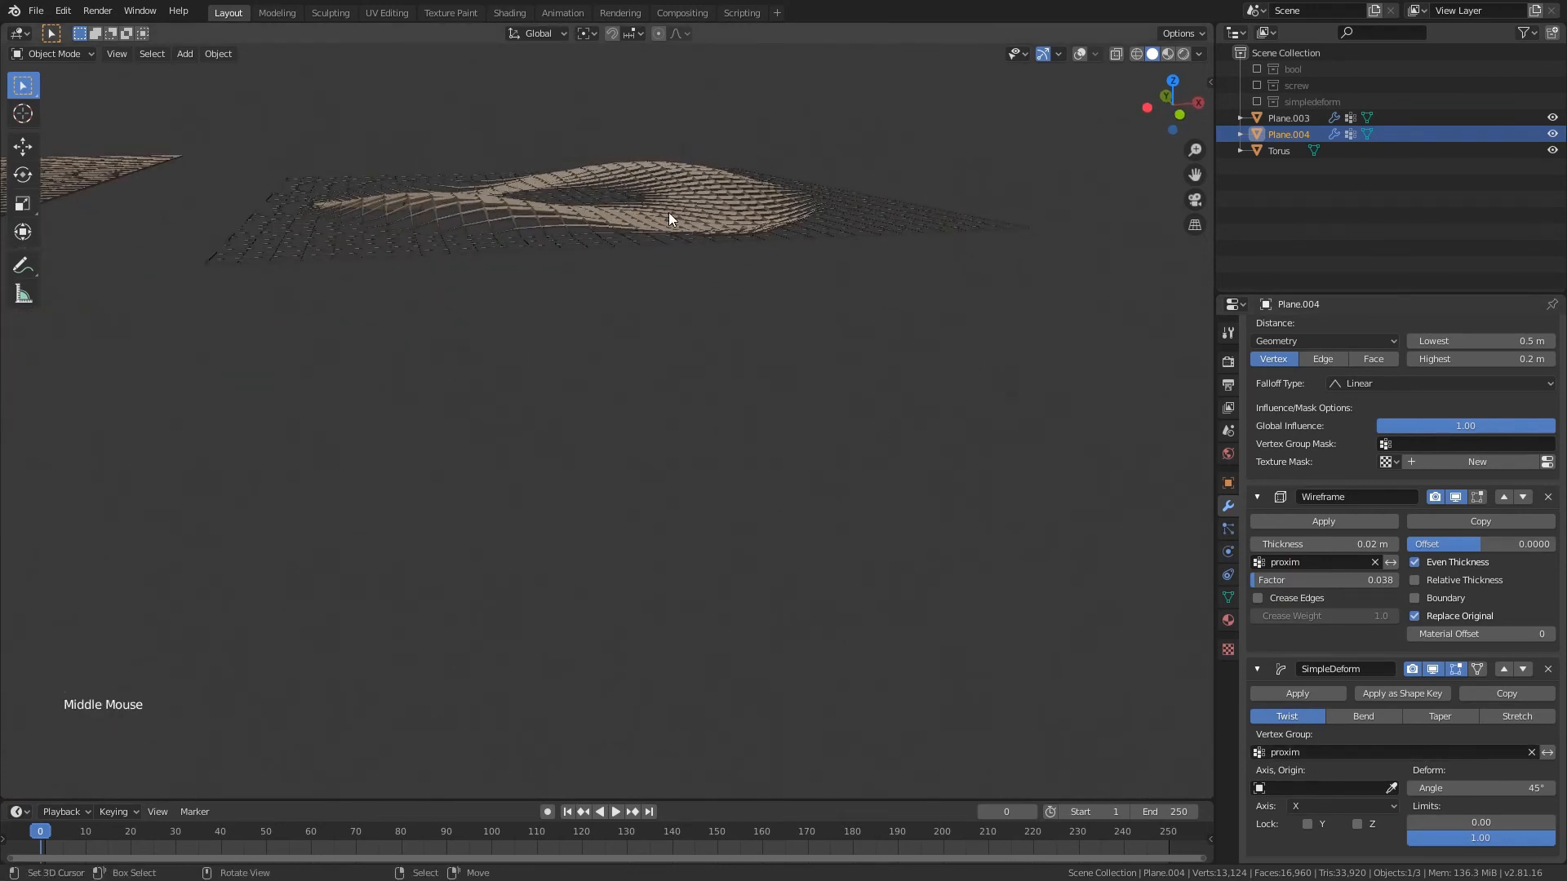
{"action": "middle_click_drag", "start_coordinate": [493, 157], "coordinate": [644, 339]}
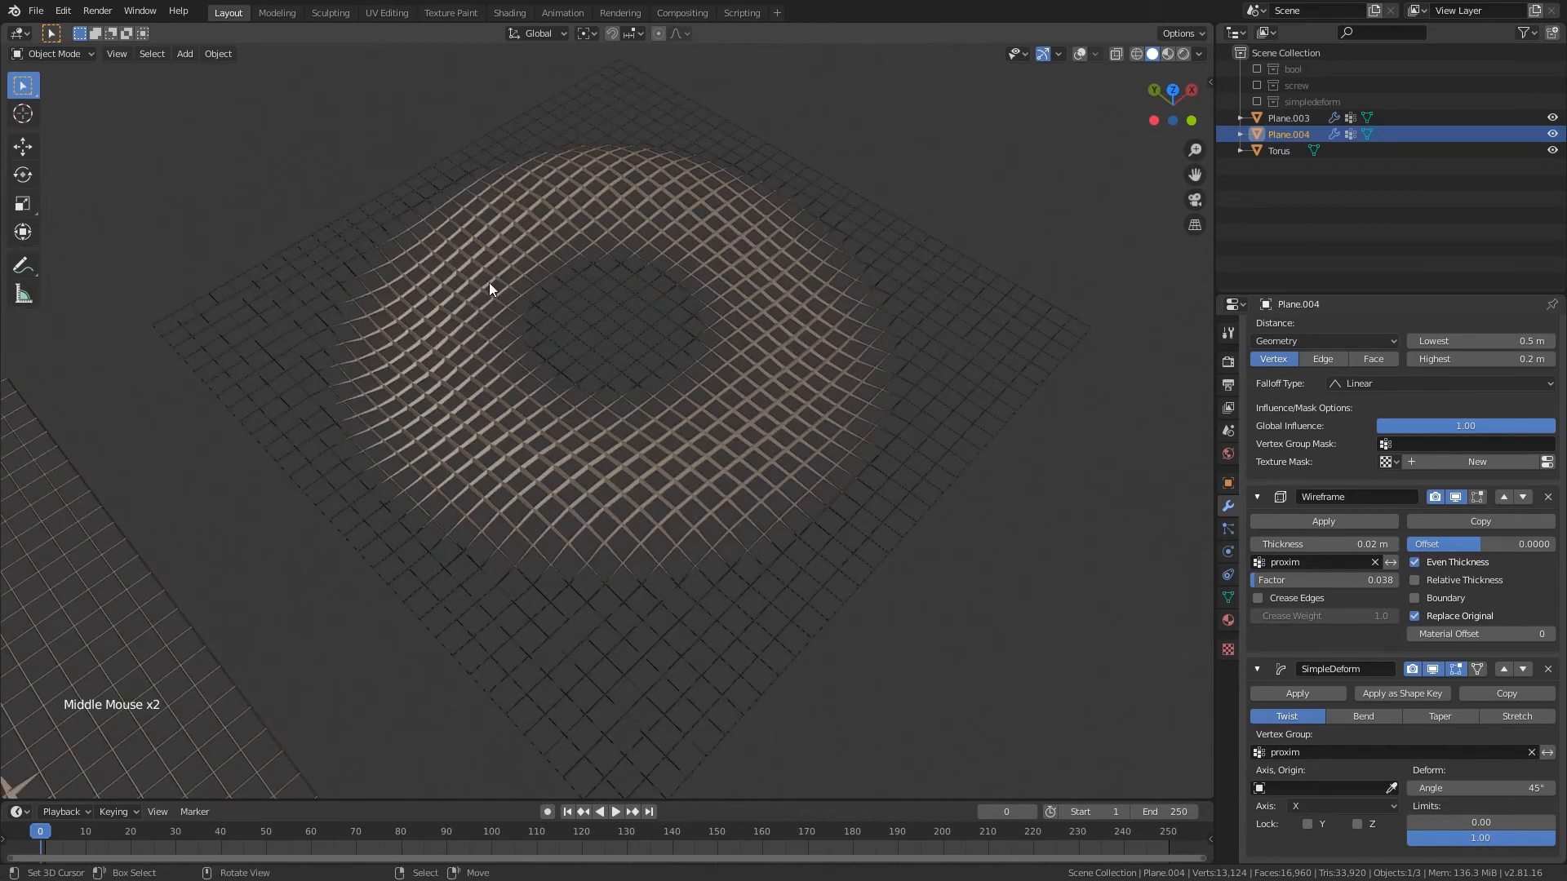
- Show the overlays and try moving and rotating the torus to preview its effect on the twisted plane
{"action": "left_click", "coordinate": [1303, 102]}
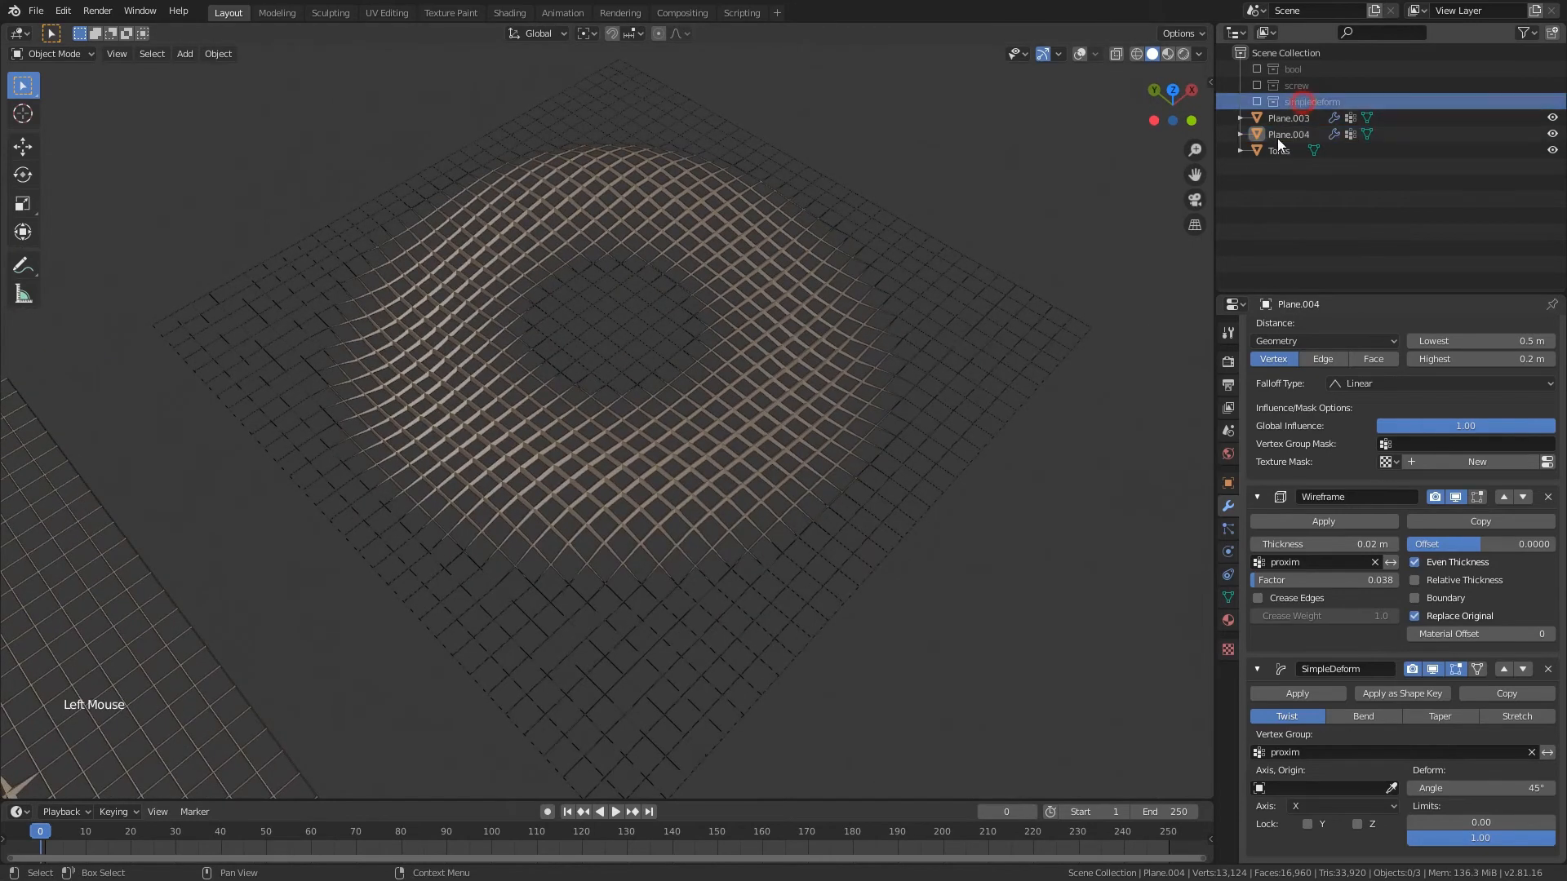
{"action": "left_click", "coordinate": [1279, 153]}
{"action": "left_click", "coordinate": [1080, 54]}
{"action": "scroll", "coordinate": [805, 390], "scroll_direction": "down", "scroll_amount": 2}
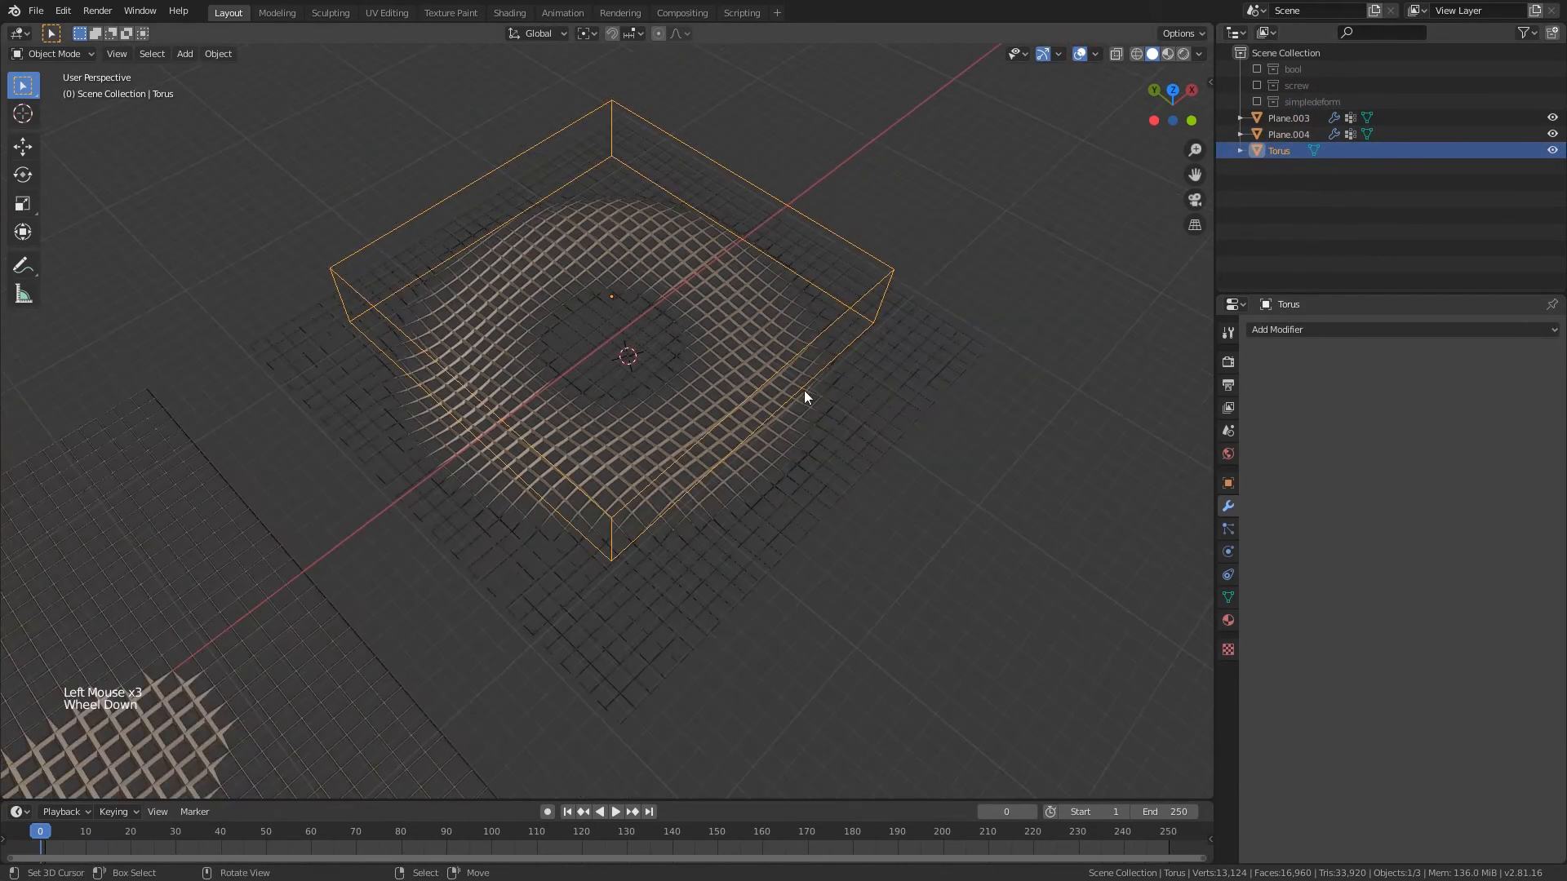
{"action": "key", "text": "g"}
{"action": "middle_click", "coordinate": [840, 376]}
{"action": "key", "text": "r"}
{"action": "right_click", "coordinate": [836, 395]}
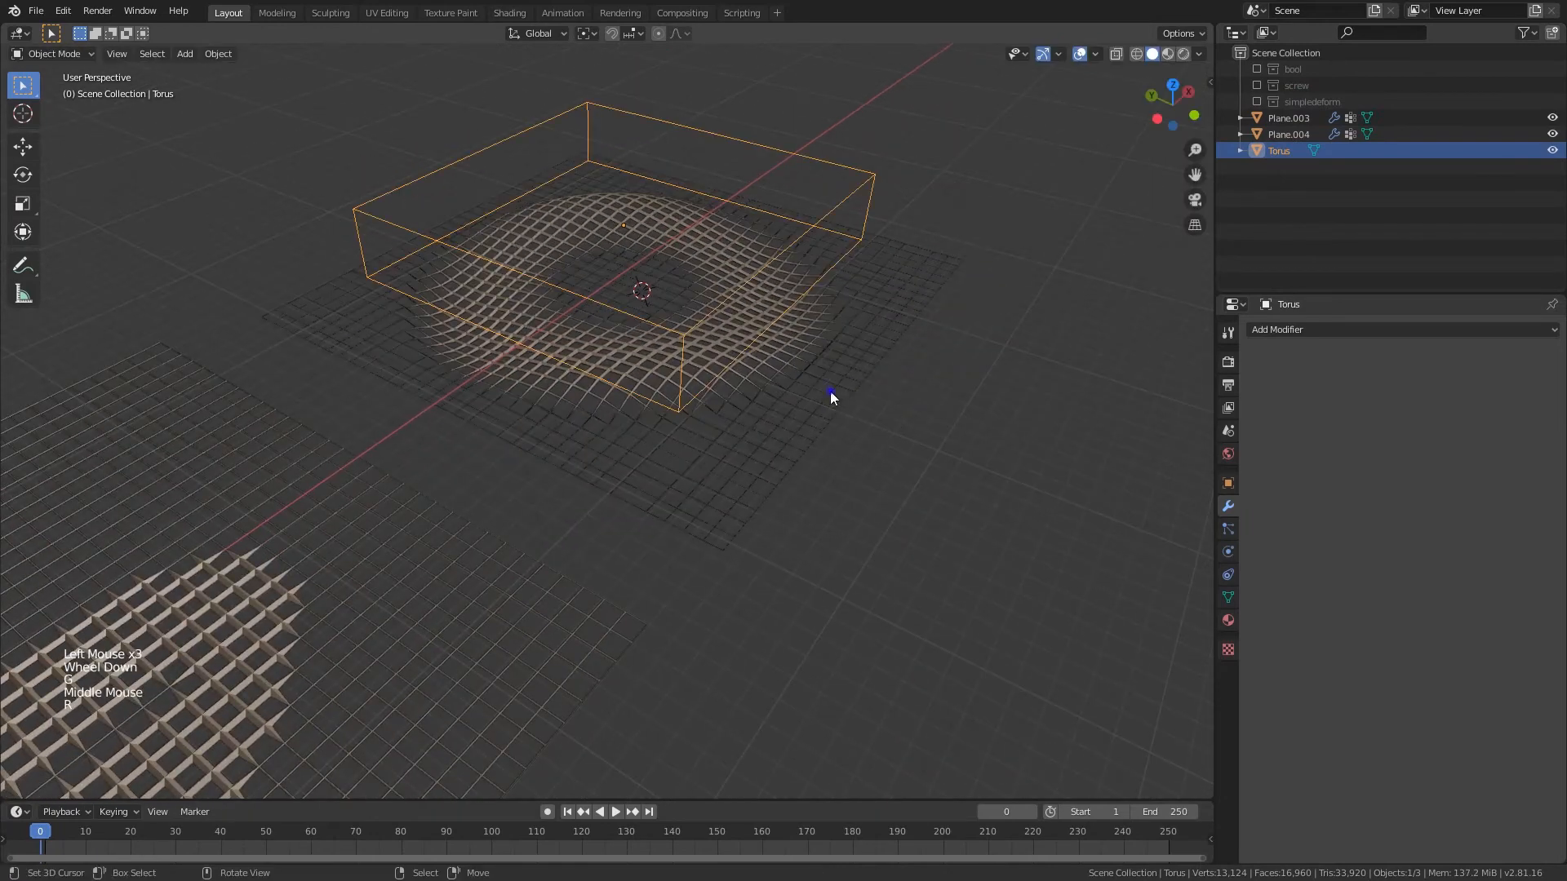
- Set the twist angle of Plane.004's Simple Deform modifier to 213° and hide the viewport overlays
{"action": "right_click", "coordinate": [830, 392]}
{"action": "scroll", "coordinate": [1485, 785], "scroll_direction": "down", "scroll_amount": 8}
{"action": "left_click_drag", "start_coordinate": [1490, 790], "coordinate": [1550, 790]}
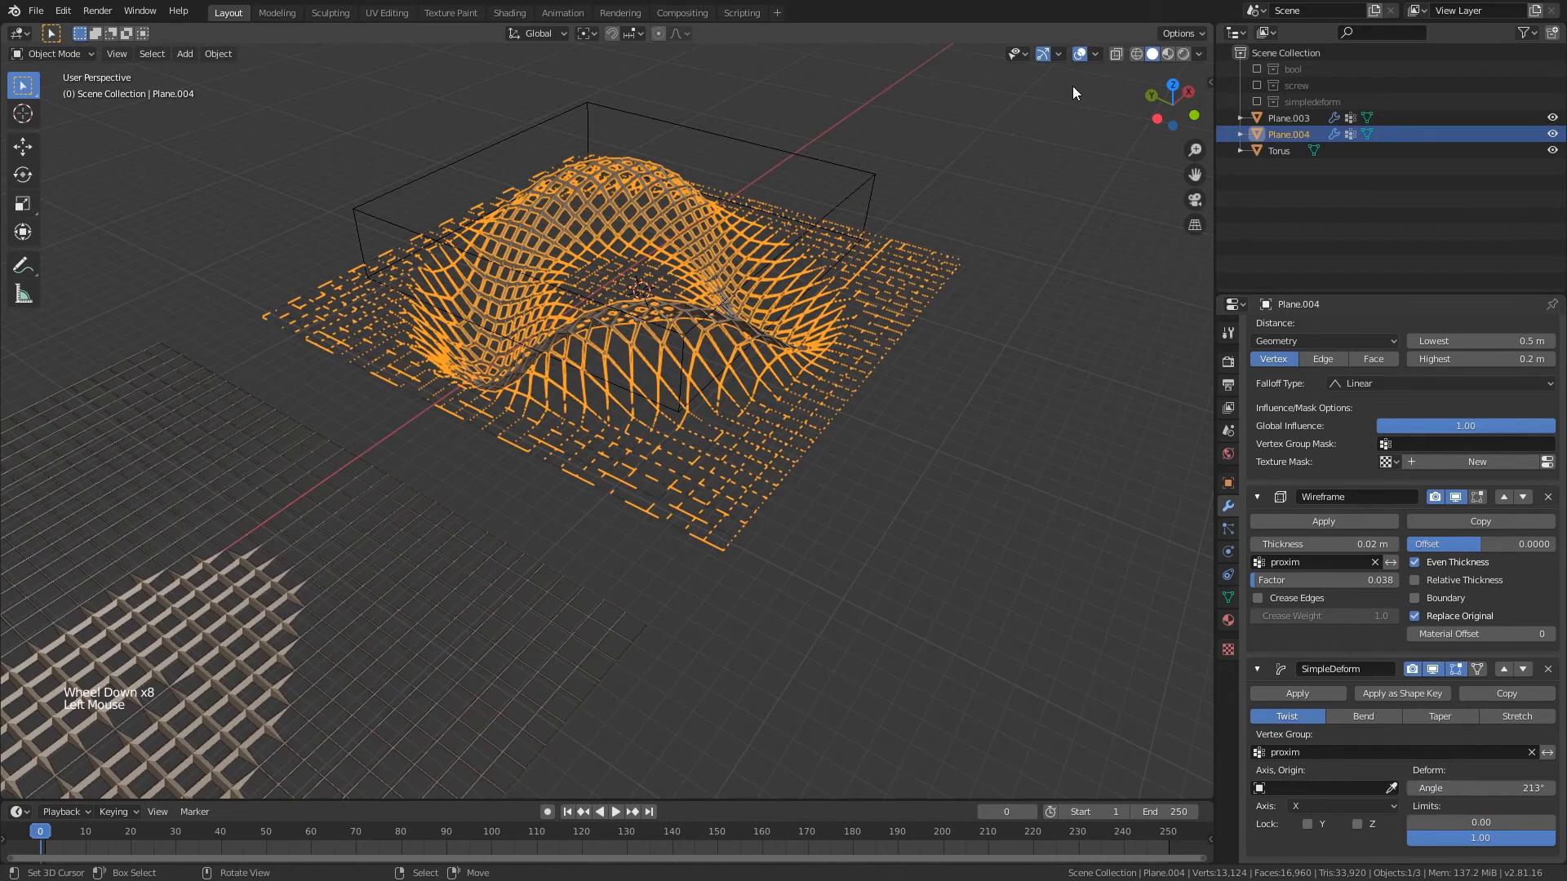
{"action": "left_click", "coordinate": [1080, 54]}
- Try rotating and moving the torus with the stronger twist applied
{"action": "right_click", "coordinate": [875, 172]}
{"action": "left_click", "coordinate": [1278, 151]}
{"action": "key", "text": "r"}
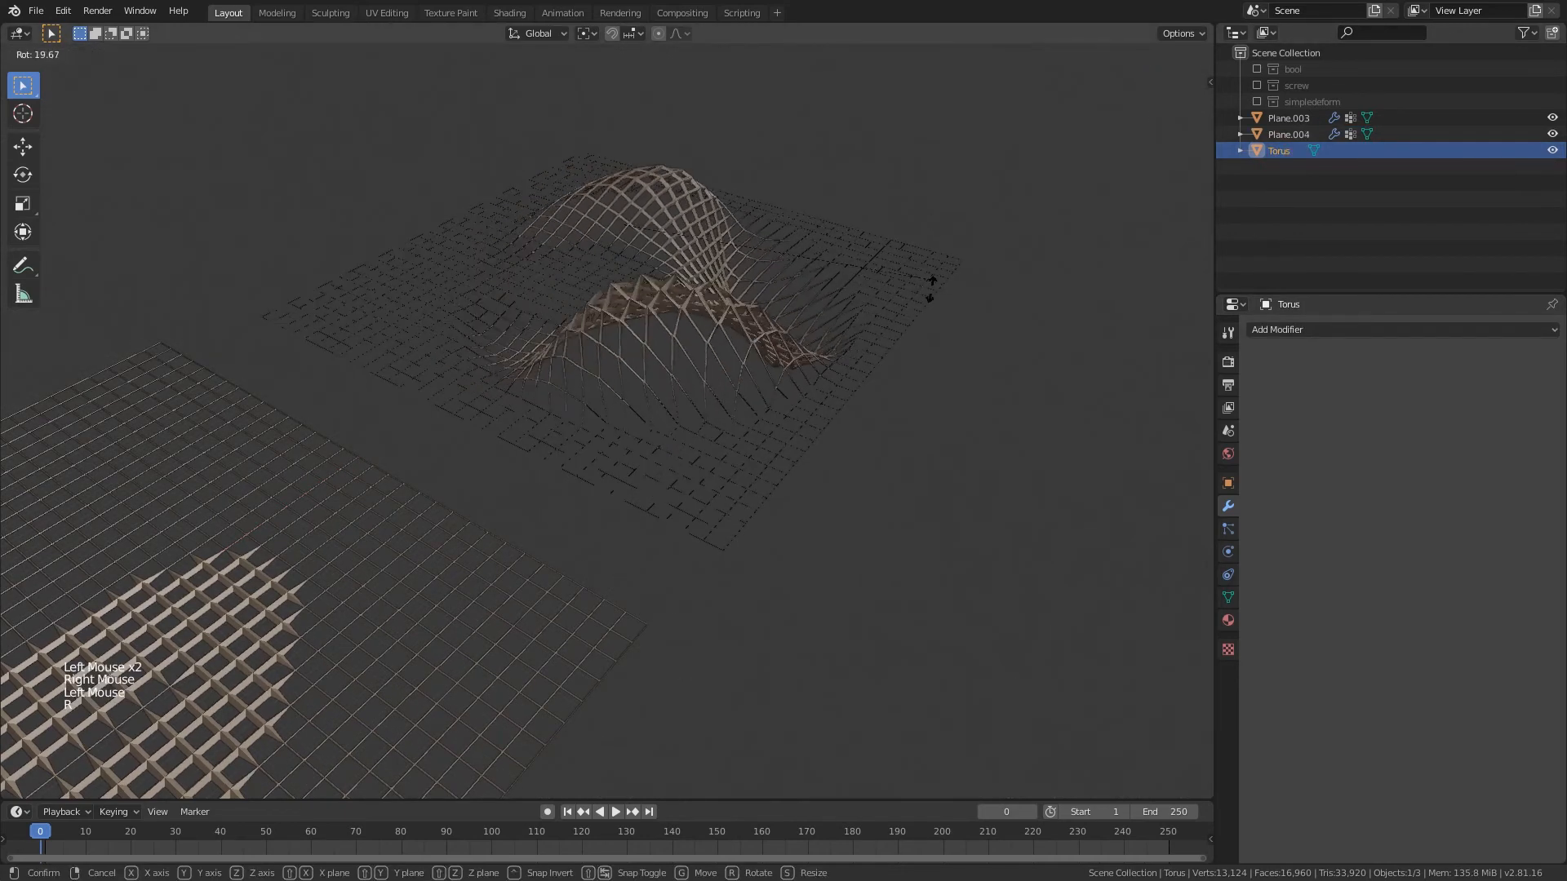
{"action": "right_click", "coordinate": [943, 204]}
{"action": "key", "text": "g"}
{"action": "right_click", "coordinate": [886, 198]}
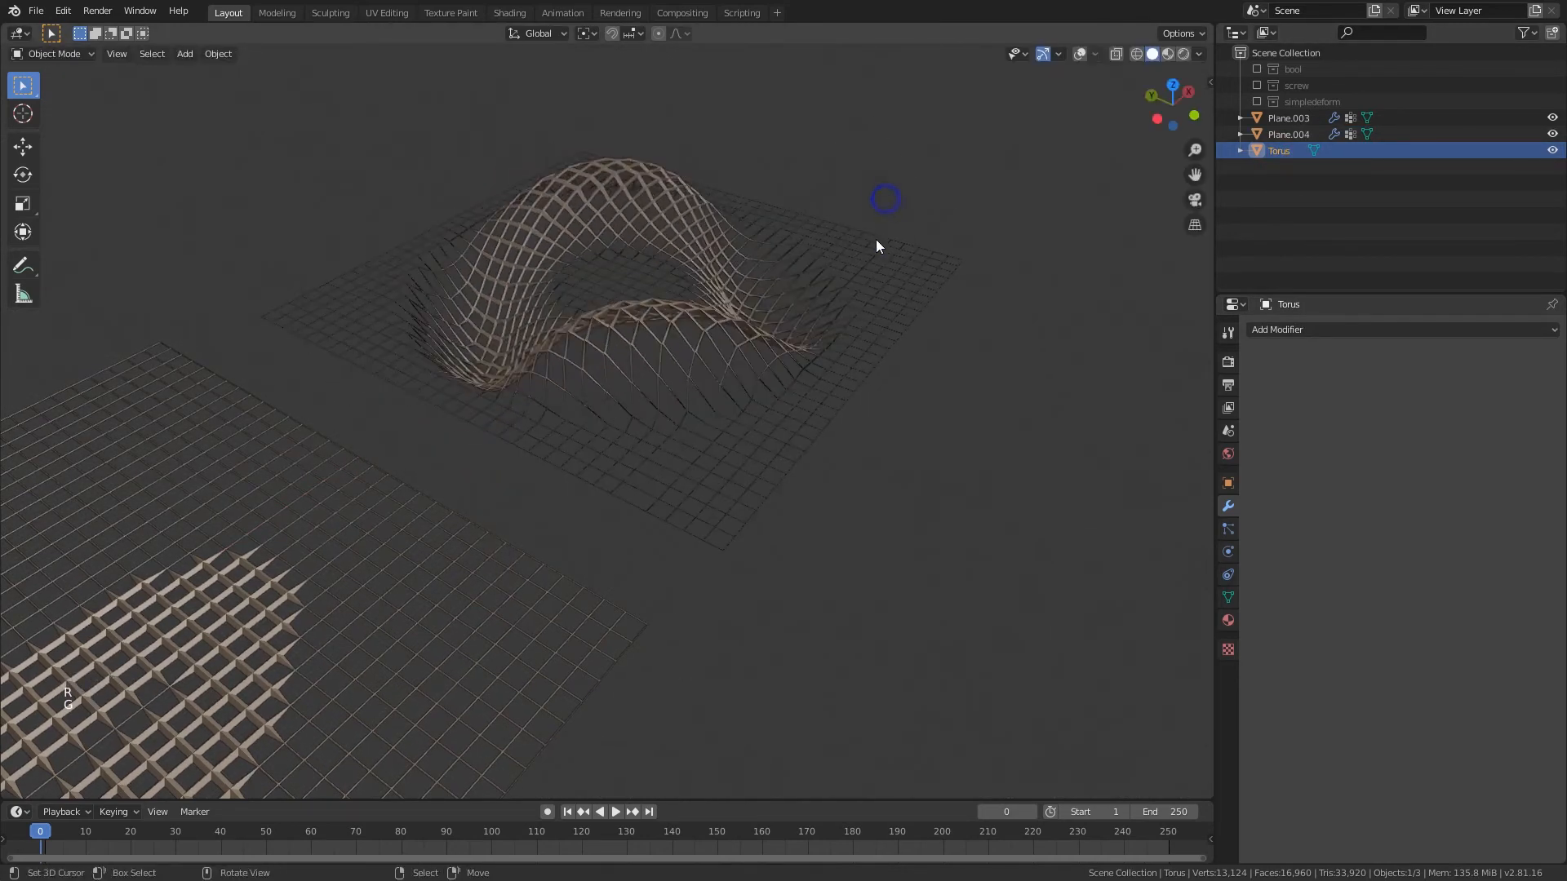
- Change the viewport's MatCap to the shiny striped metal sphere
{"action": "scroll", "coordinate": [830, 318], "scroll_direction": "up", "scroll_amount": 2}
{"action": "middle_click_drag", "start_coordinate": [877, 245], "coordinate": [569, 186]}
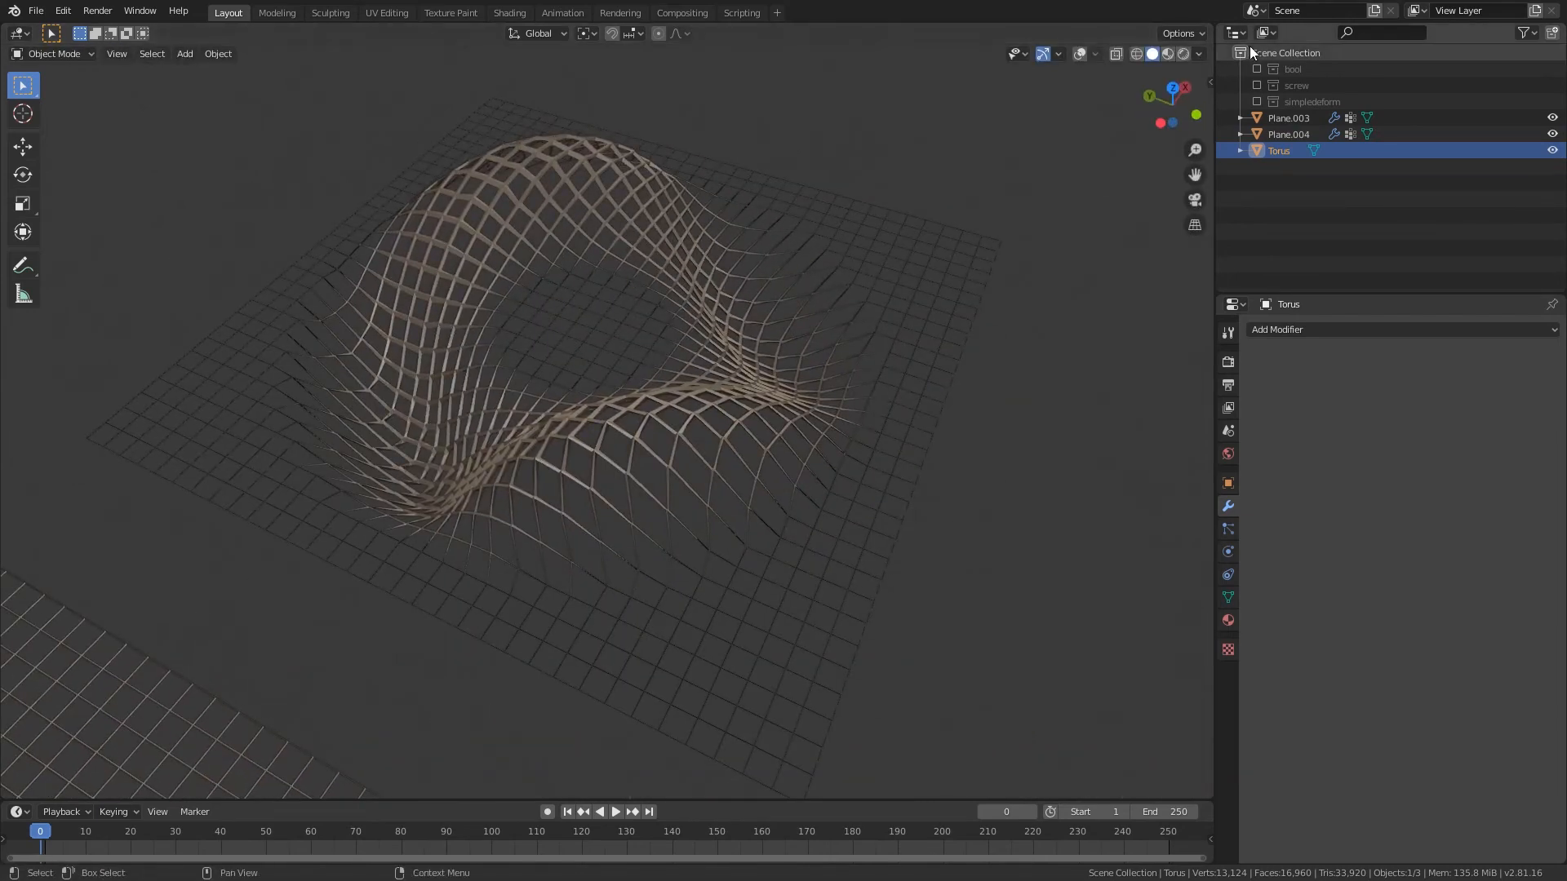
{"action": "left_click", "coordinate": [1199, 53]}
{"action": "left_click", "coordinate": [1177, 173]}
{"action": "left_click", "coordinate": [1134, 281]}
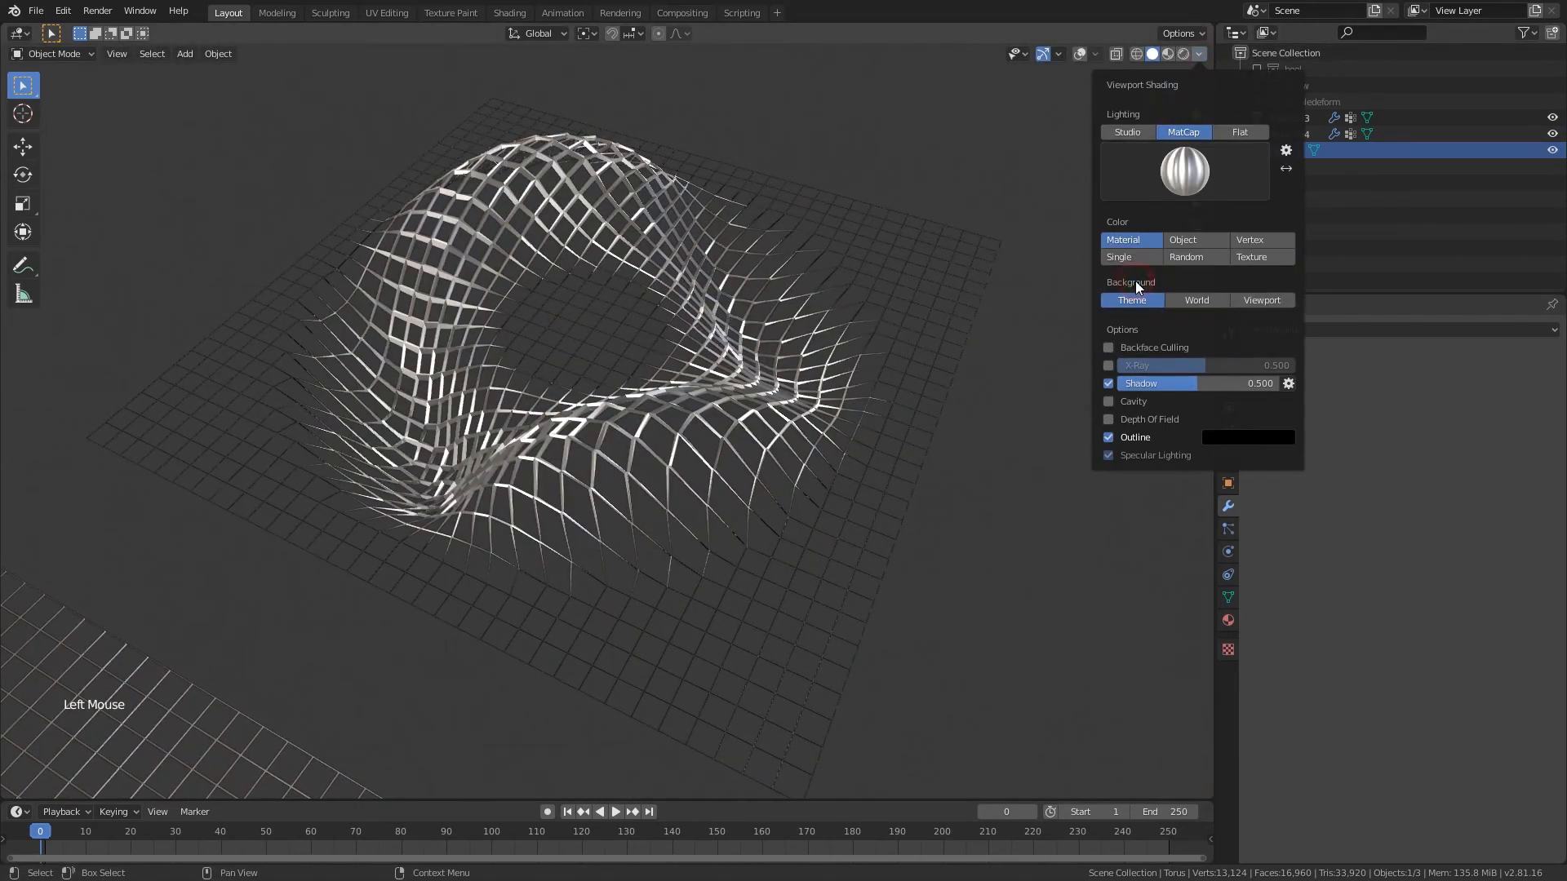
- Try moving and rotating the torus while viewing the metallic mesh from several angles
{"action": "middle_click_drag", "start_coordinate": [938, 342], "coordinate": [713, 369]}
{"action": "key", "text": "g"}
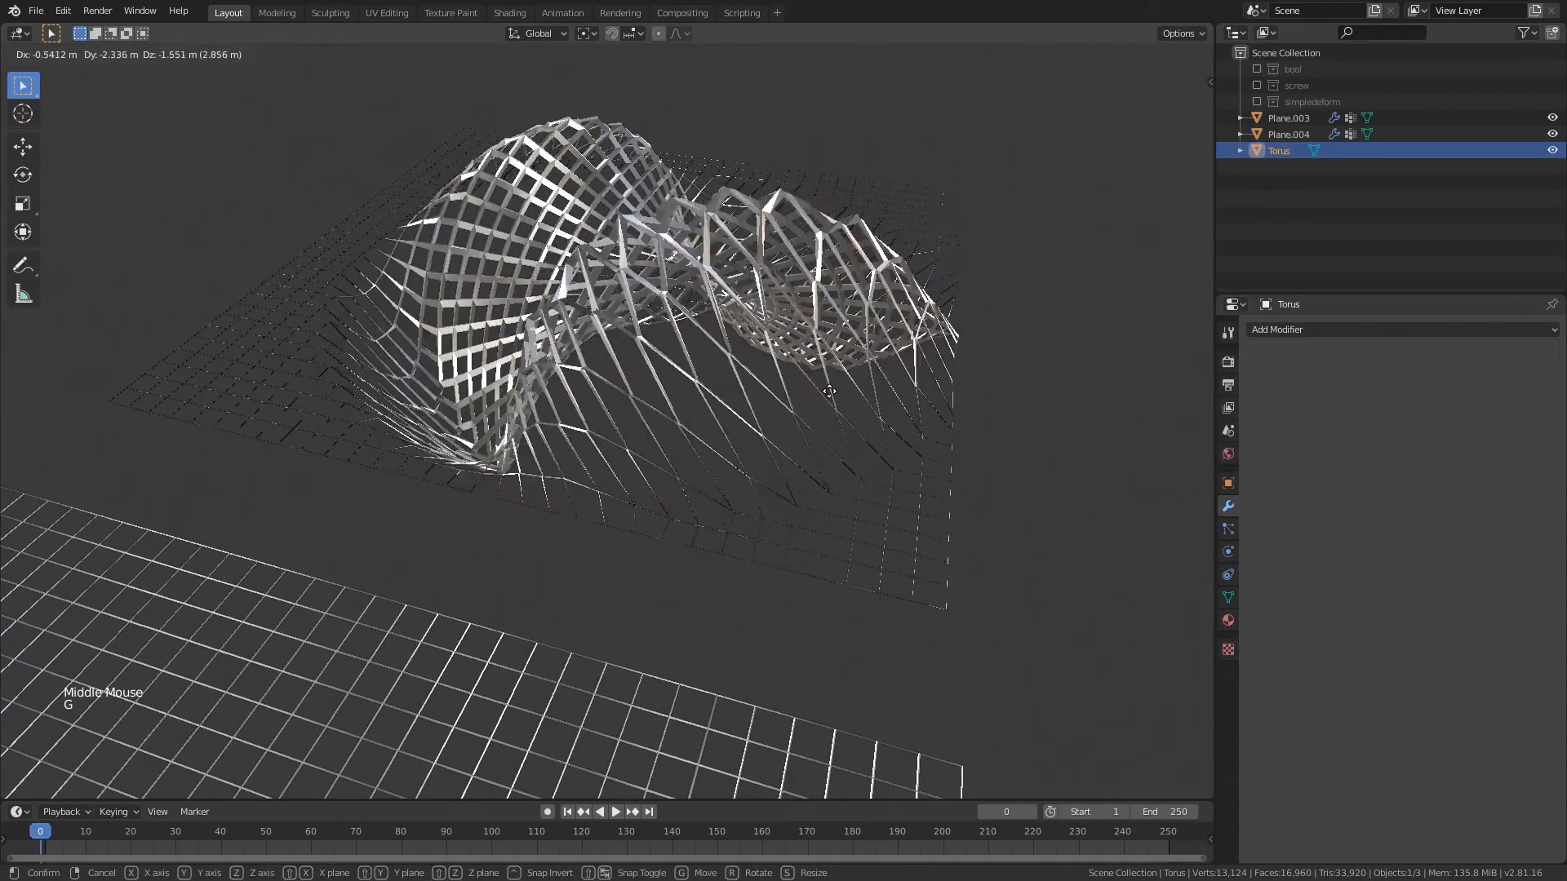
{"action": "middle_click_drag", "start_coordinate": [752, 359], "coordinate": [846, 413]}
{"action": "key", "text": "r"}
{"action": "left_click", "coordinate": [712, 281]}
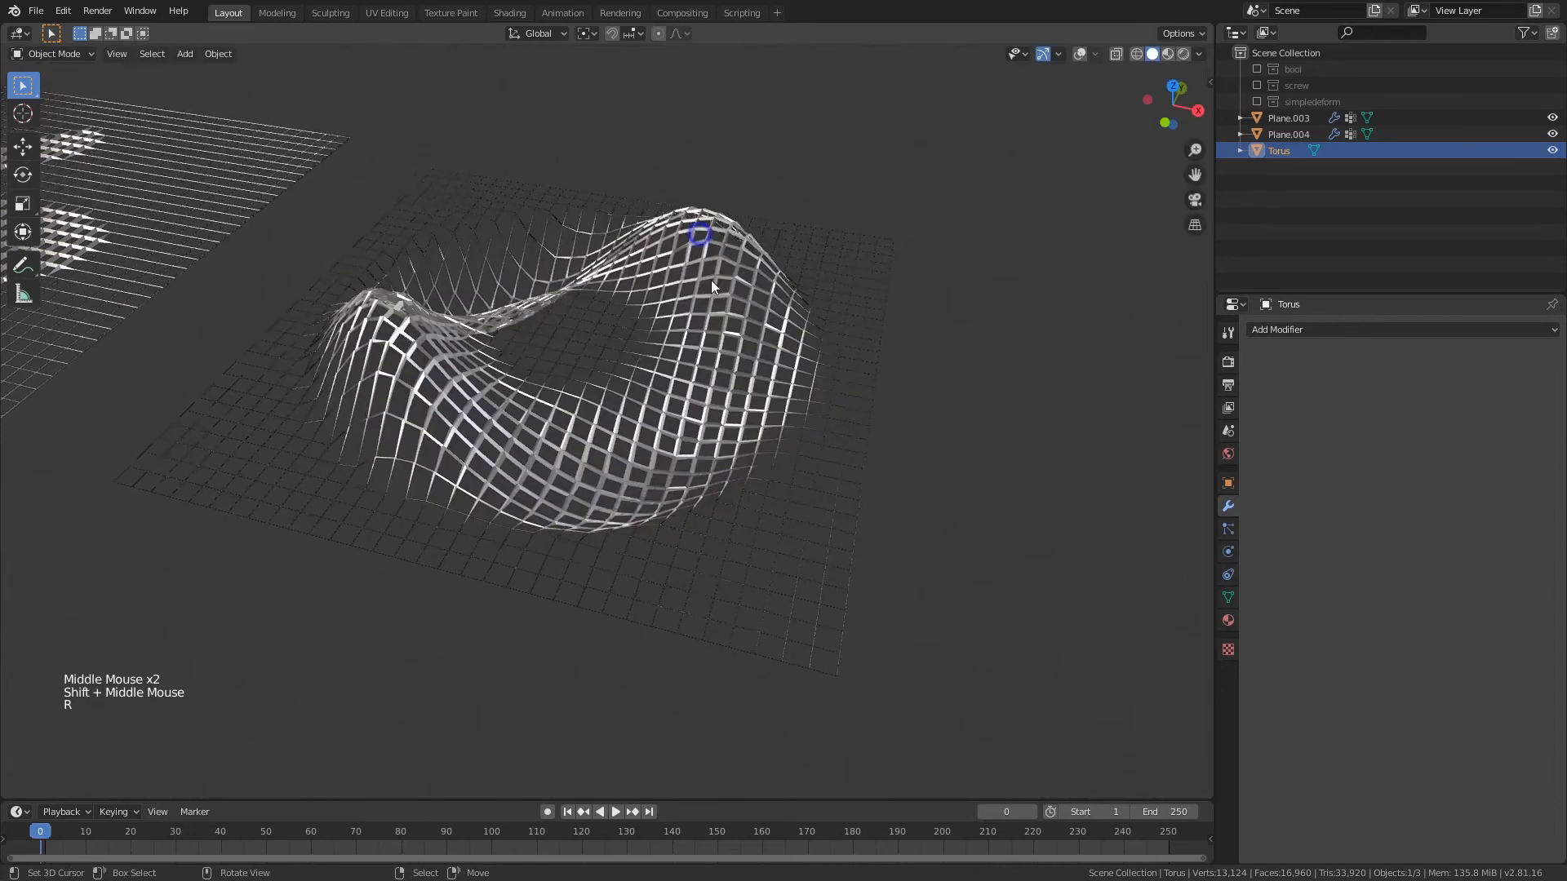
{"action": "middle_click_drag", "start_coordinate": [712, 280], "coordinate": [644, 424]}
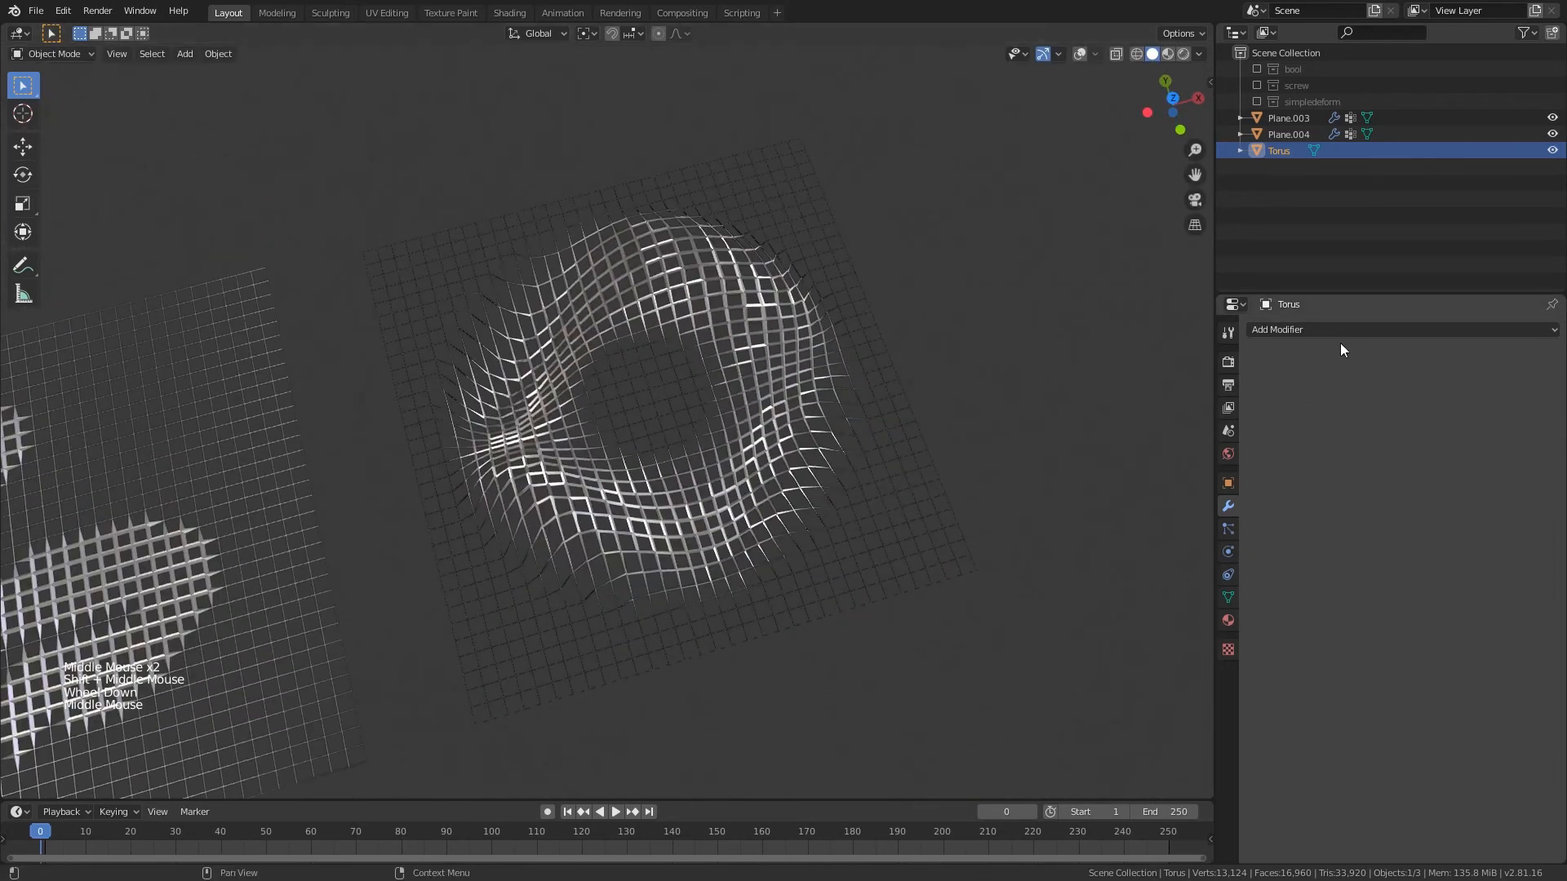
- Duplicate Plane.003, offset the copy 67.9 m in X, -3.84 m in Y and 2.91 m in Z, and save the file
{"action": "left_click", "coordinate": [1316, 330]}
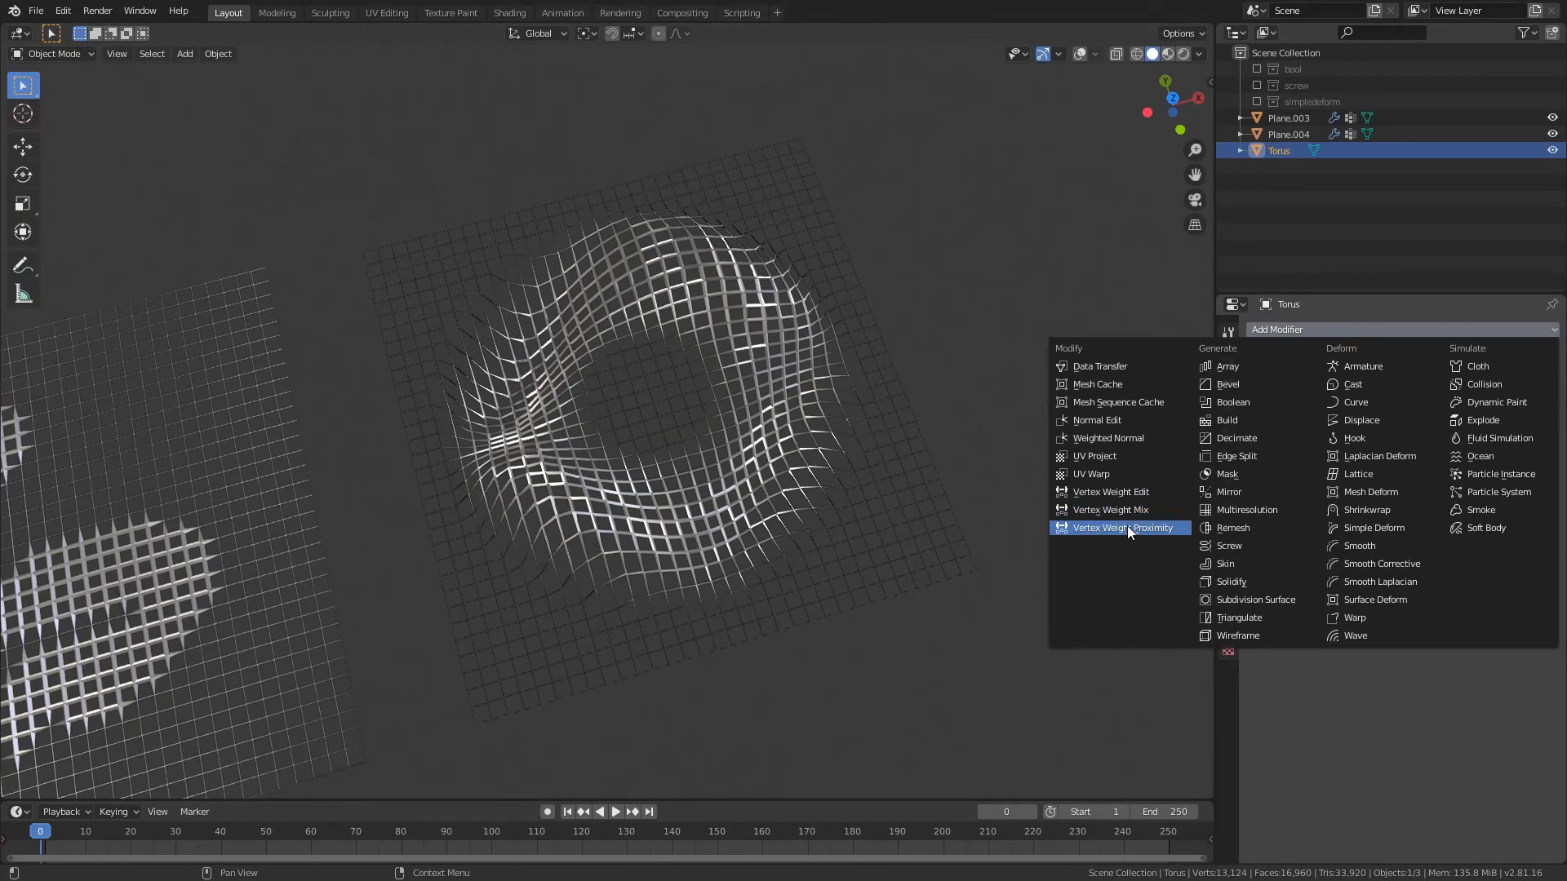
{"action": "middle_click_drag", "start_coordinate": [1017, 522], "coordinate": [819, 304]}
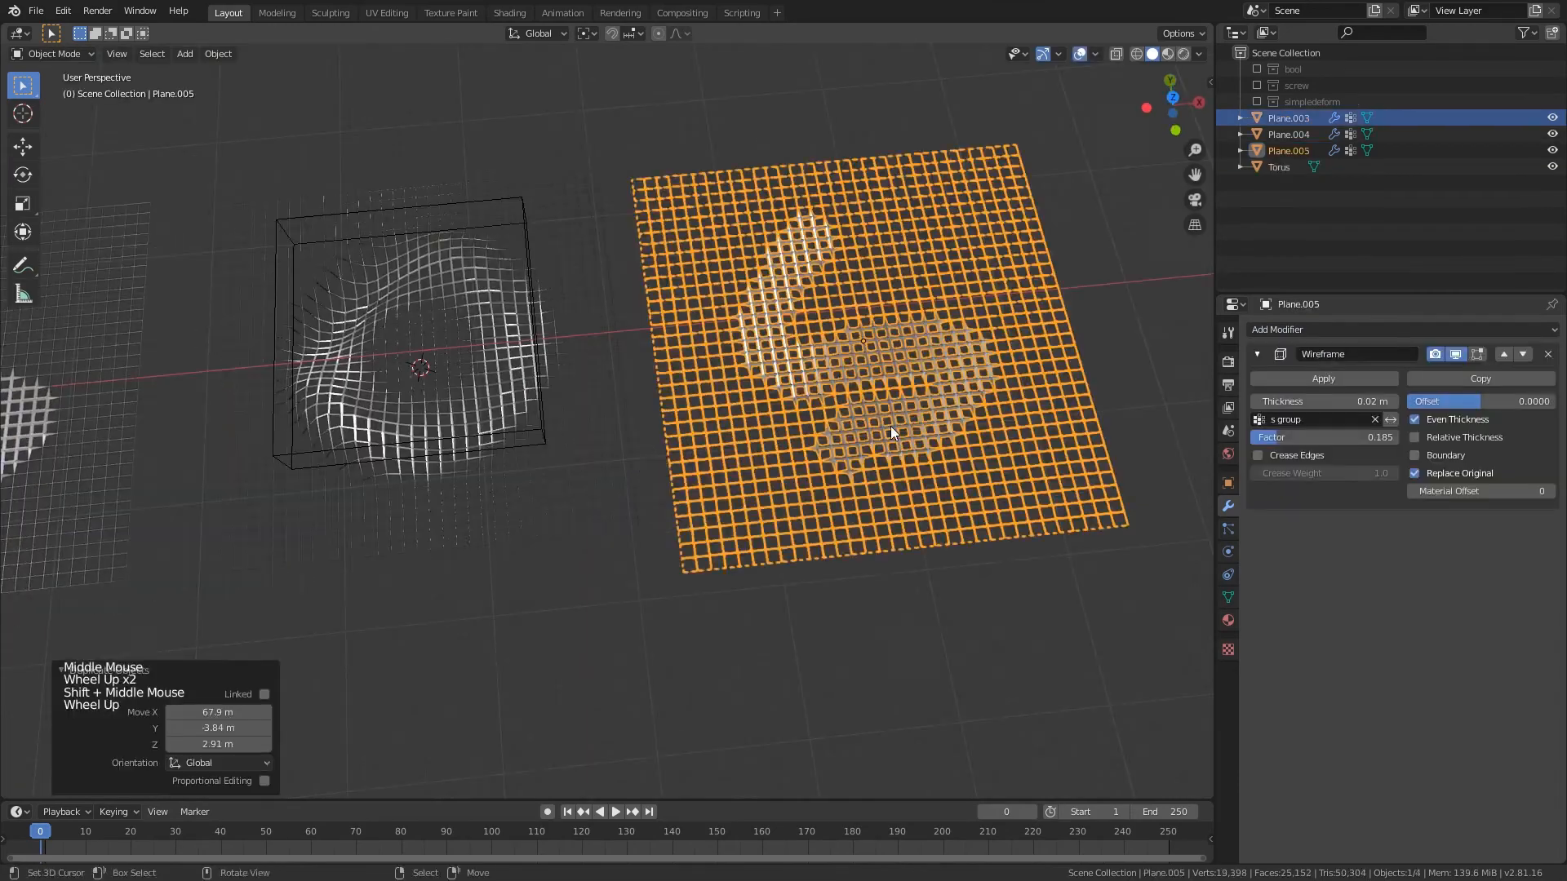
{"action": "key", "text": "ctrl+s"}
{"action": "middle_click_drag", "start_coordinate": [972, 404], "coordinate": [939, 375], "text": "shift"}
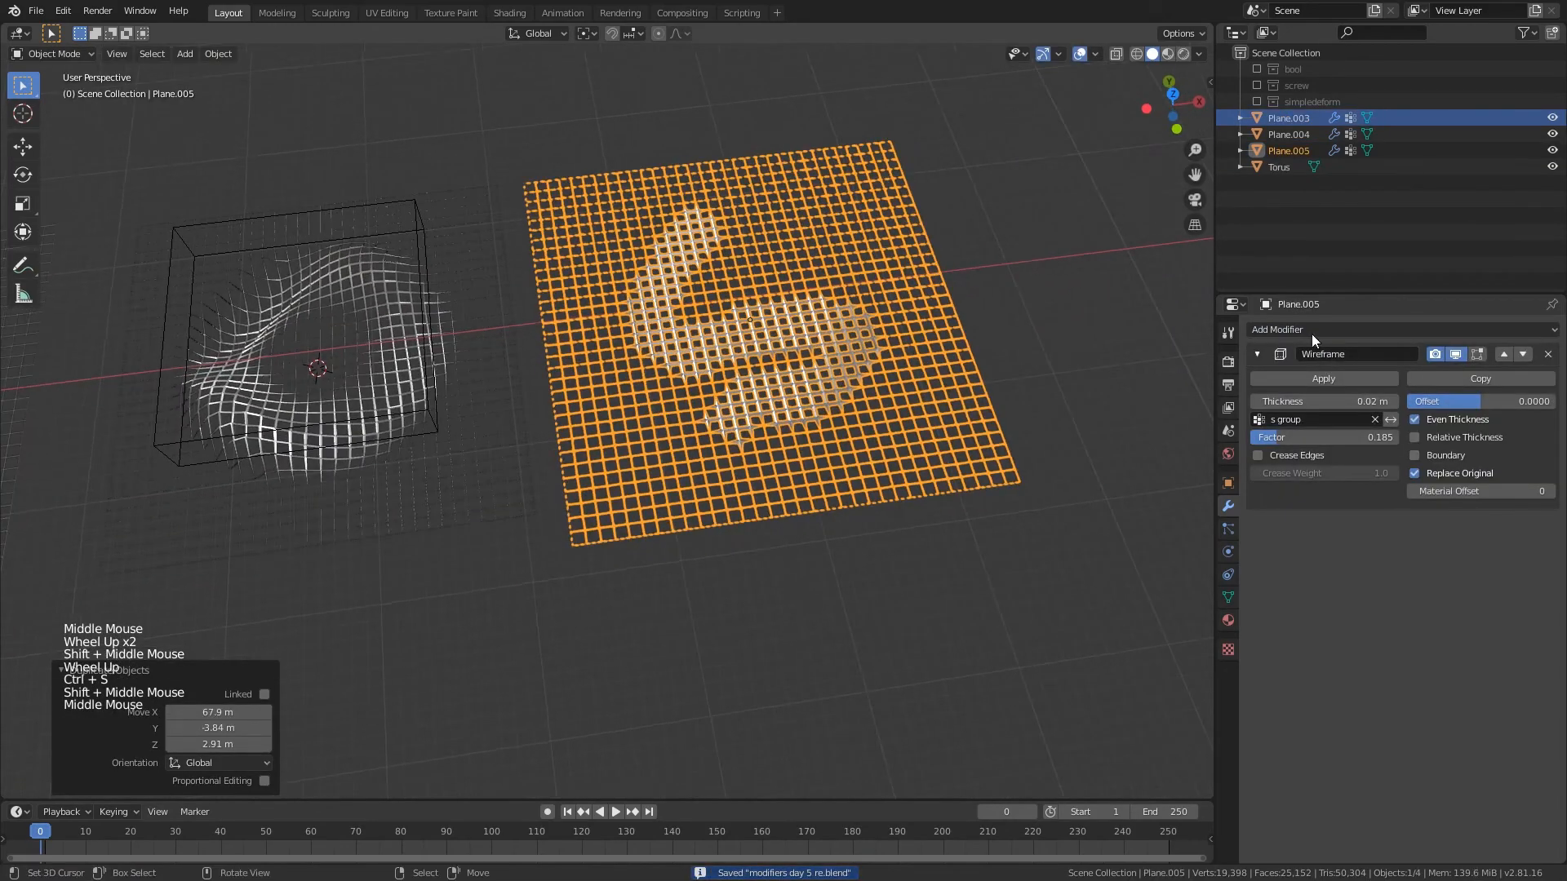
- Remove the Wireframe modifier and the "s group" vertex group from Plane.005
{"action": "left_click", "coordinate": [1548, 354]}
{"action": "left_click", "coordinate": [1228, 597]}
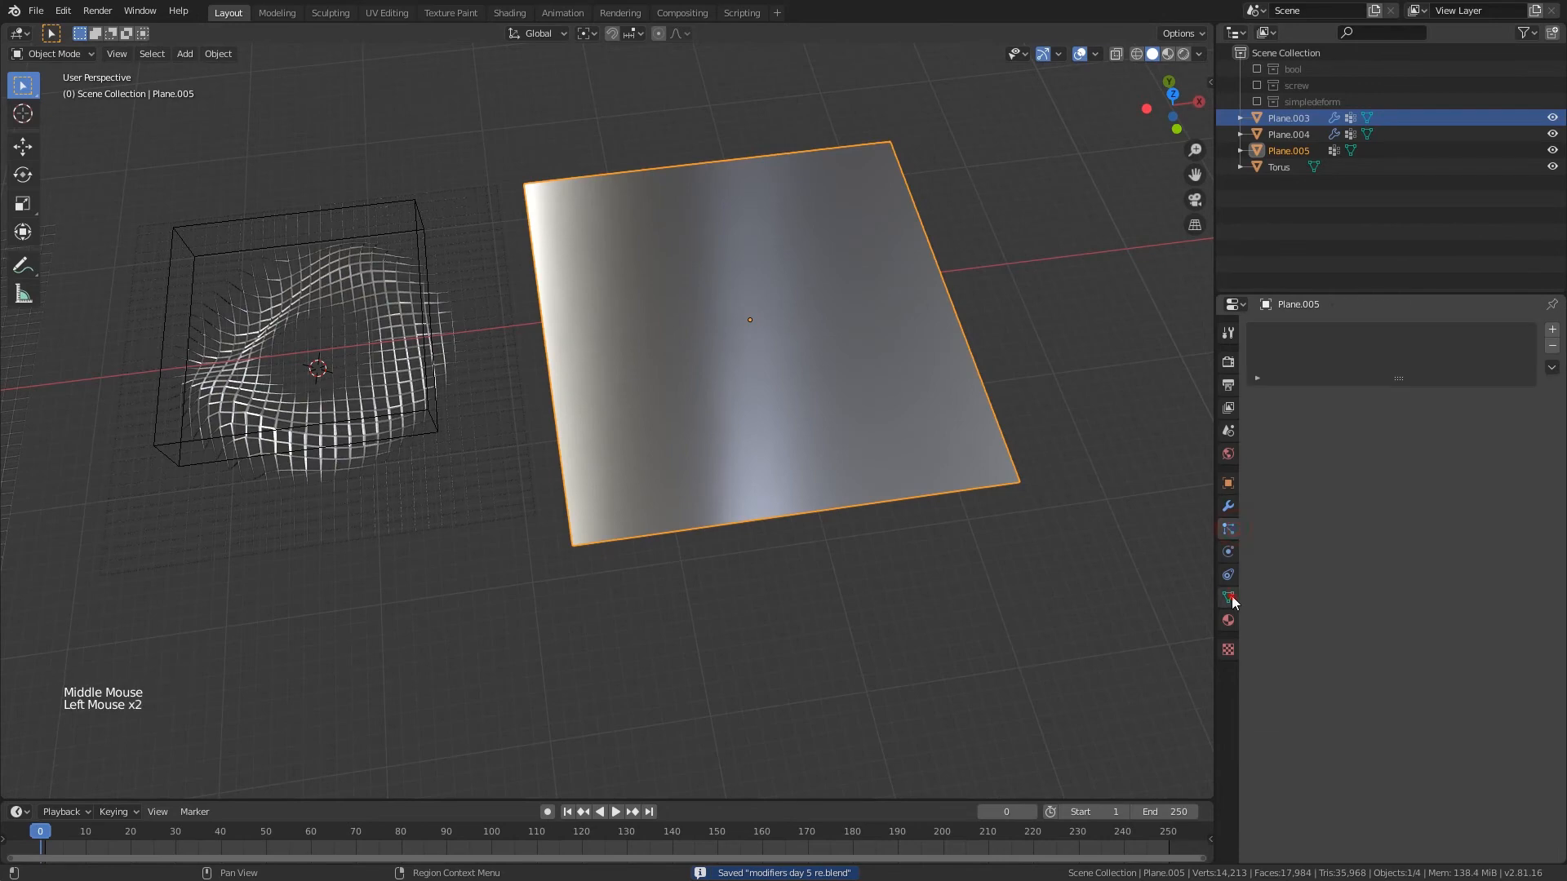
{"action": "left_click", "coordinate": [1228, 597]}
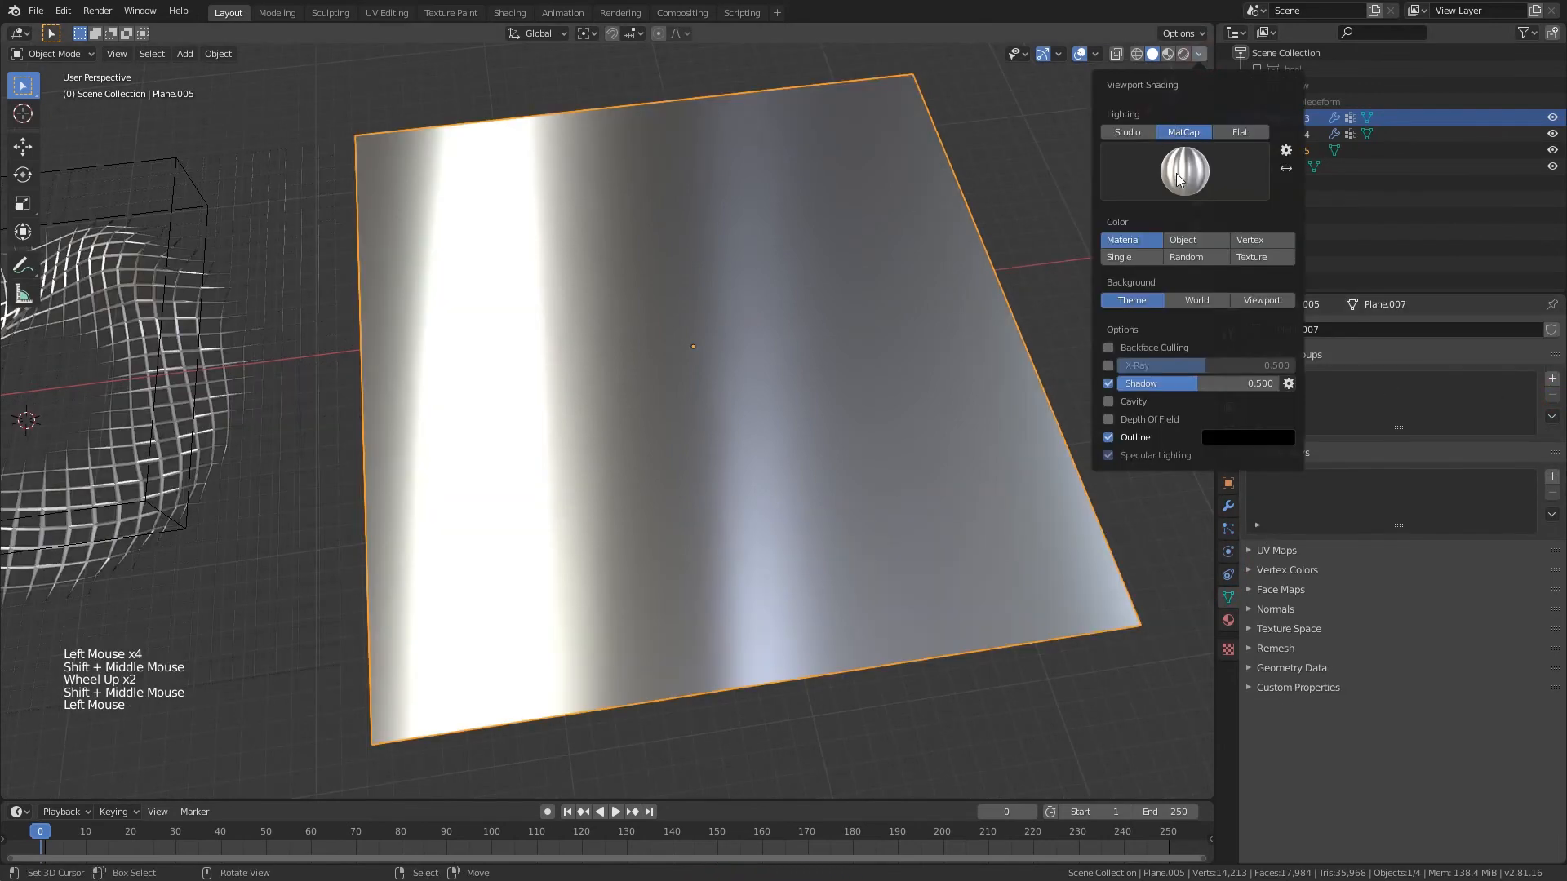
- Change the viewport's MatCap from the shiny metal to a matte brown clay look, and save the file
{"action": "left_click", "coordinate": [1177, 173]}
{"action": "left_click", "coordinate": [957, 232]}
{"action": "middle_click_drag", "start_coordinate": [801, 354], "coordinate": [880, 316], "text": "shift"}
{"action": "key", "text": "ctrl+s"}
{"action": "middle_click_drag", "start_coordinate": [1014, 199], "coordinate": [1270, 510], "text": "shift"}
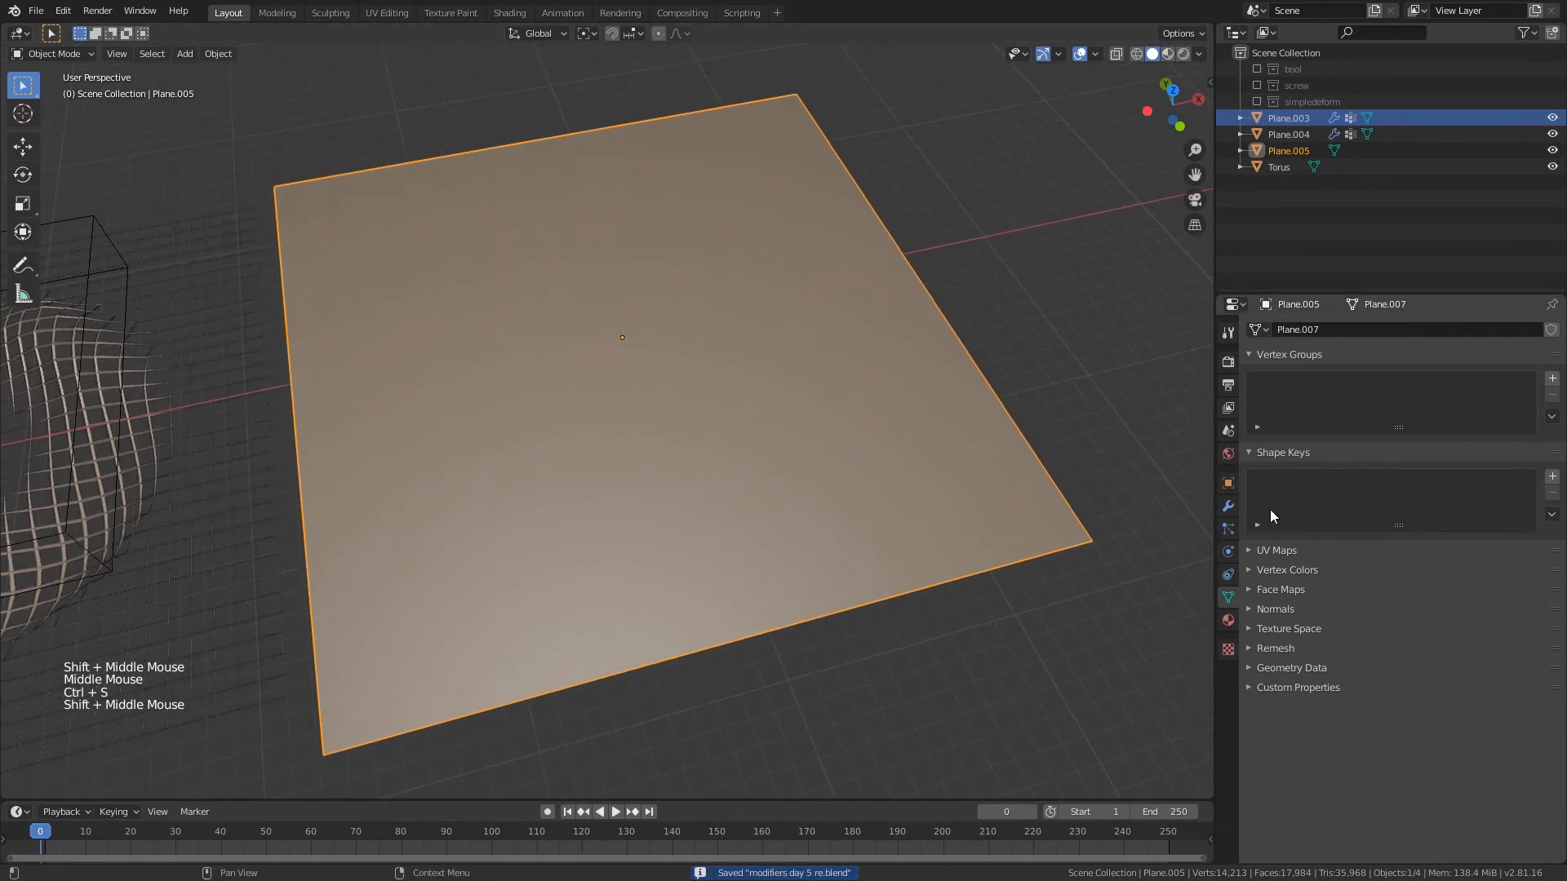
- Add a Displace modifier to Plane.005
{"action": "left_click", "coordinate": [1228, 507]}
{"action": "left_click", "coordinate": [1374, 331]}
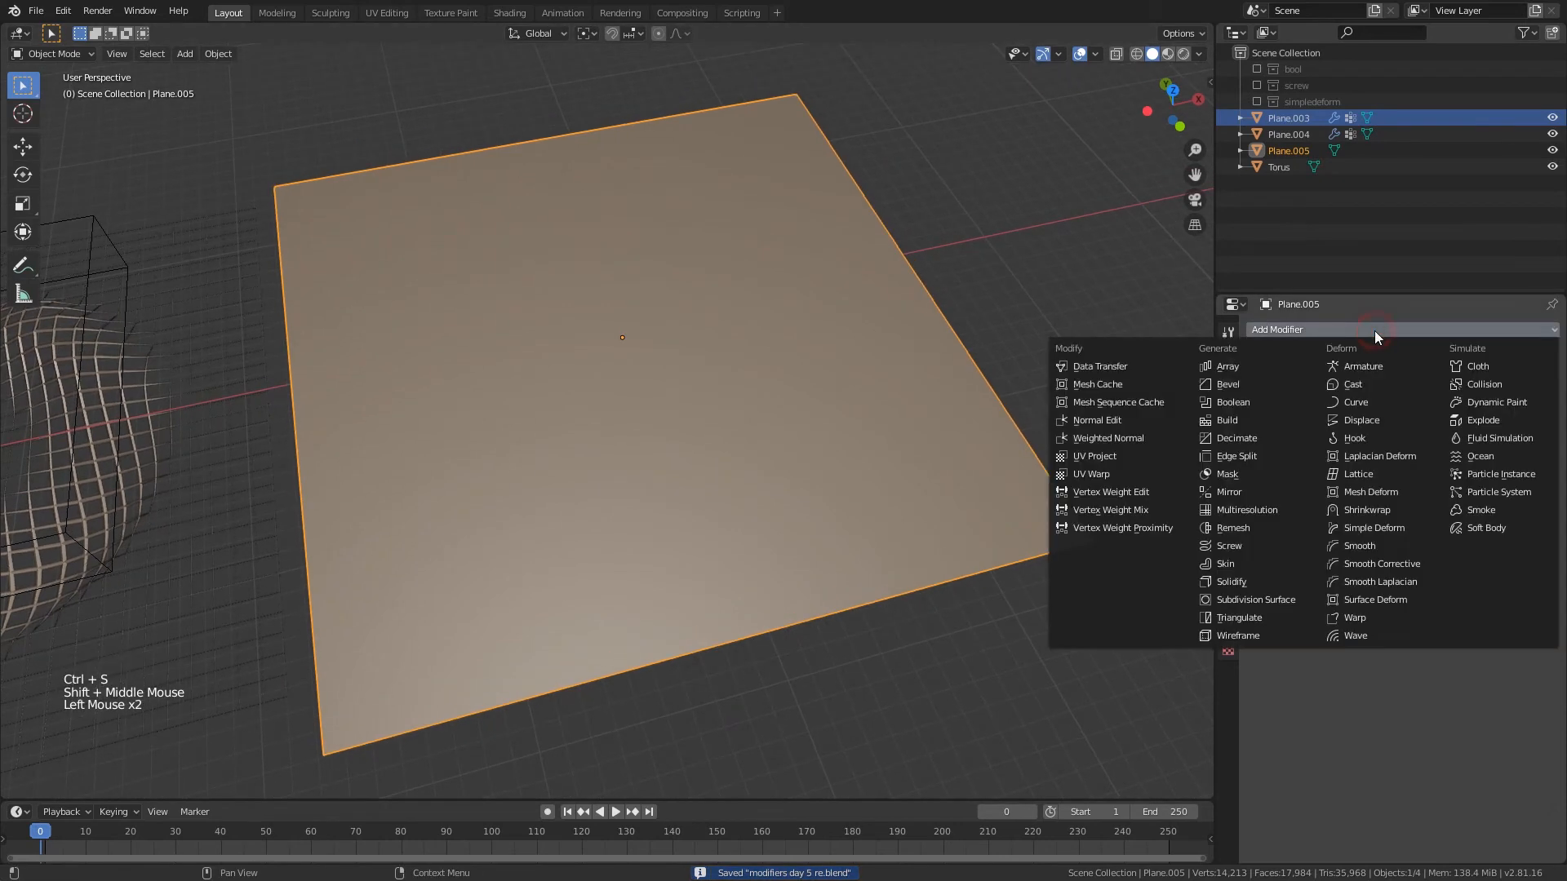
{"action": "left_click", "coordinate": [1381, 423]}
{"action": "middle_click_drag", "start_coordinate": [1052, 424], "coordinate": [963, 394]}
{"action": "scroll", "coordinate": [963, 393], "scroll_direction": "down", "scroll_amount": 2}
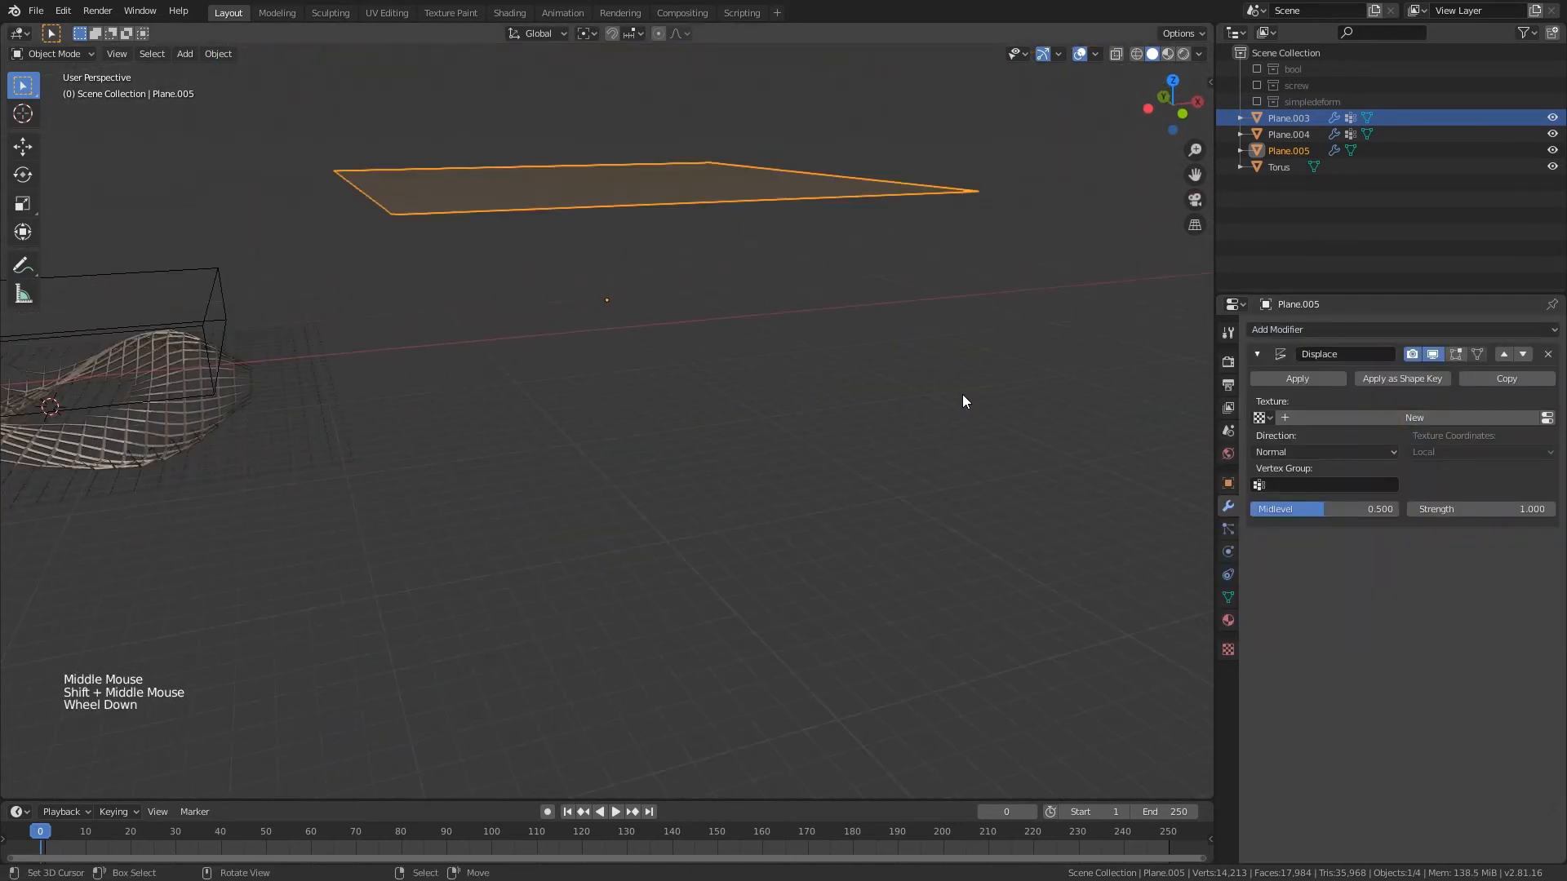
- Isolate Plane.005 in local view and save the file
{"action": "key", "text": "KP_Divide"}
{"action": "middle_click_drag", "start_coordinate": [894, 350], "coordinate": [865, 425]}
{"action": "key", "text": "ctrl+s"}
{"action": "middle_click_drag", "start_coordinate": [865, 424], "coordinate": [807, 400], "text": "shift"}
{"action": "middle_click_drag", "start_coordinate": [808, 400], "coordinate": [785, 382]}
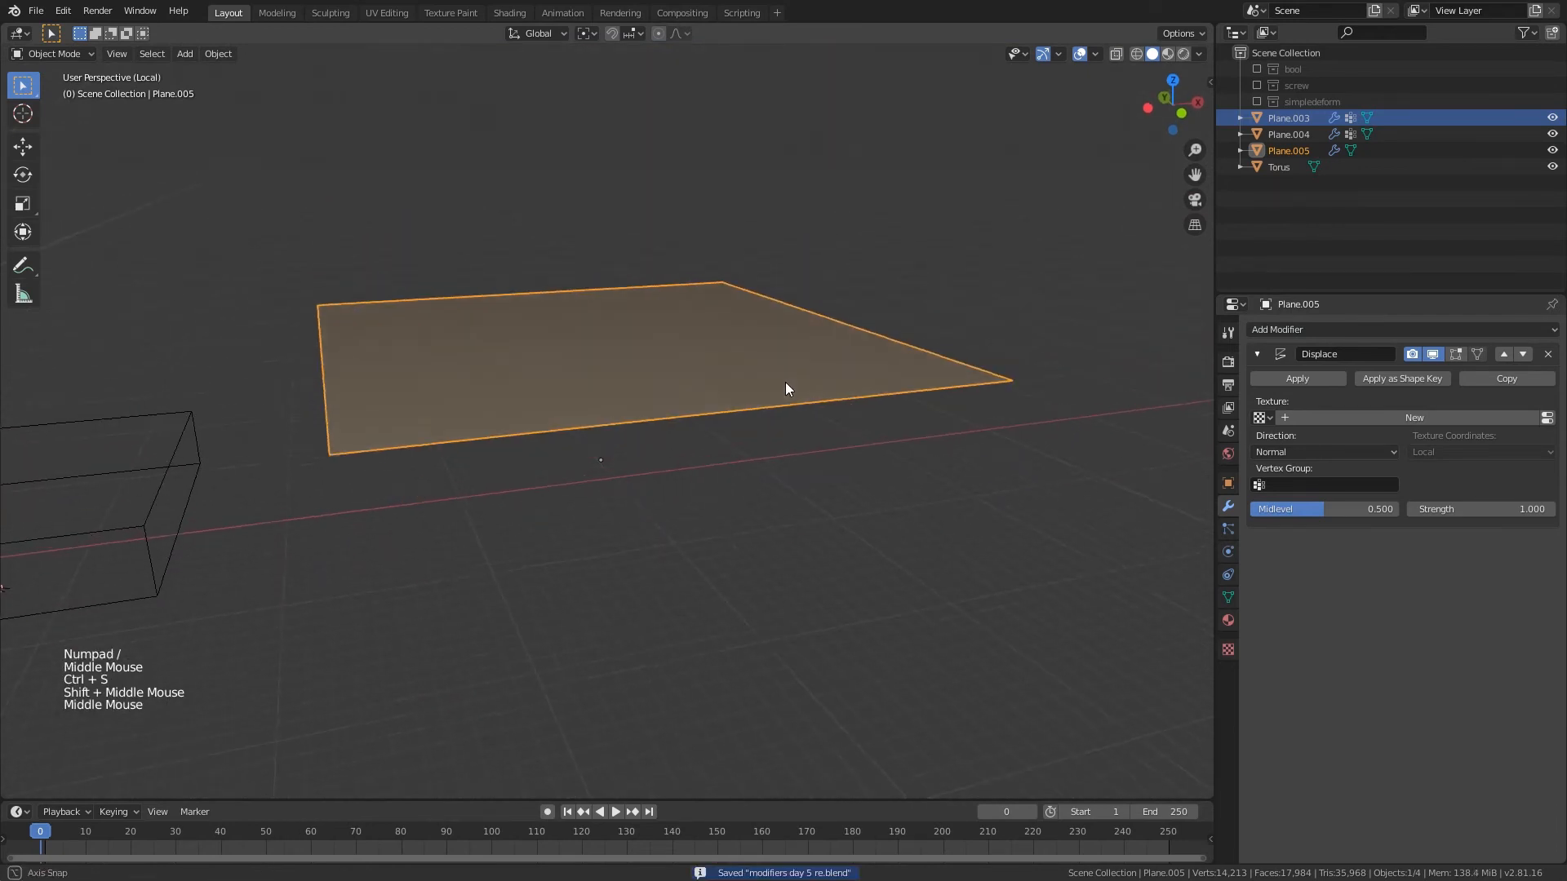
- Try moving the displaced plane in the viewport, and undo the move
{"action": "middle_click_drag", "start_coordinate": [602, 466], "coordinate": [673, 419]}
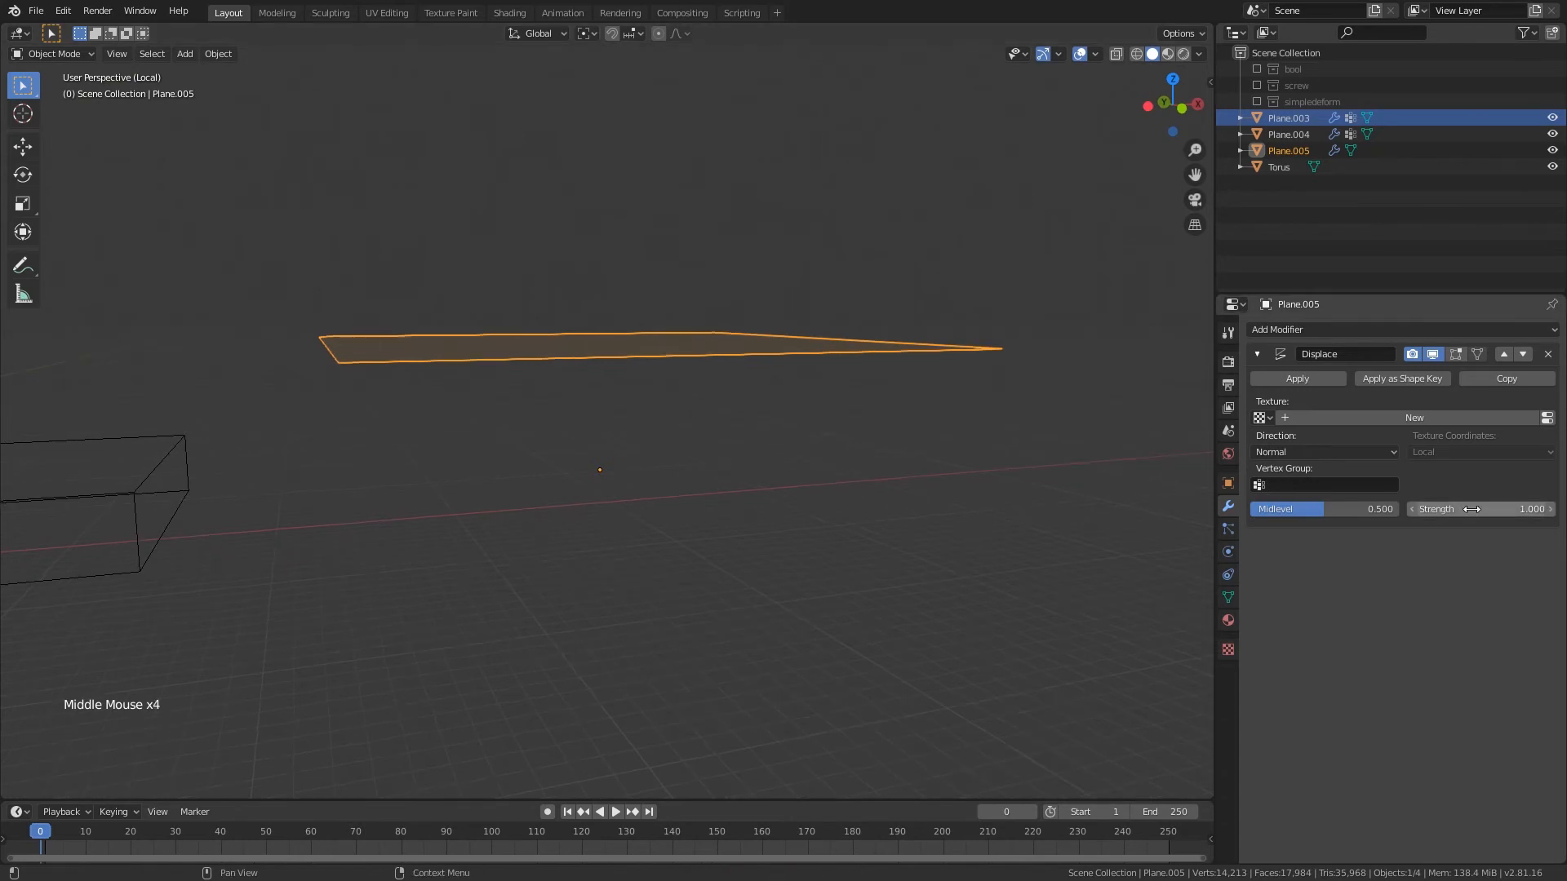
{"action": "middle_click_drag", "start_coordinate": [852, 457], "coordinate": [835, 453]}
{"action": "middle_click_drag", "start_coordinate": [818, 374], "coordinate": [841, 509]}
{"action": "key", "text": "g"}
{"action": "left_click", "coordinate": [820, 395]}
{"action": "key", "text": "ctrl+z"}
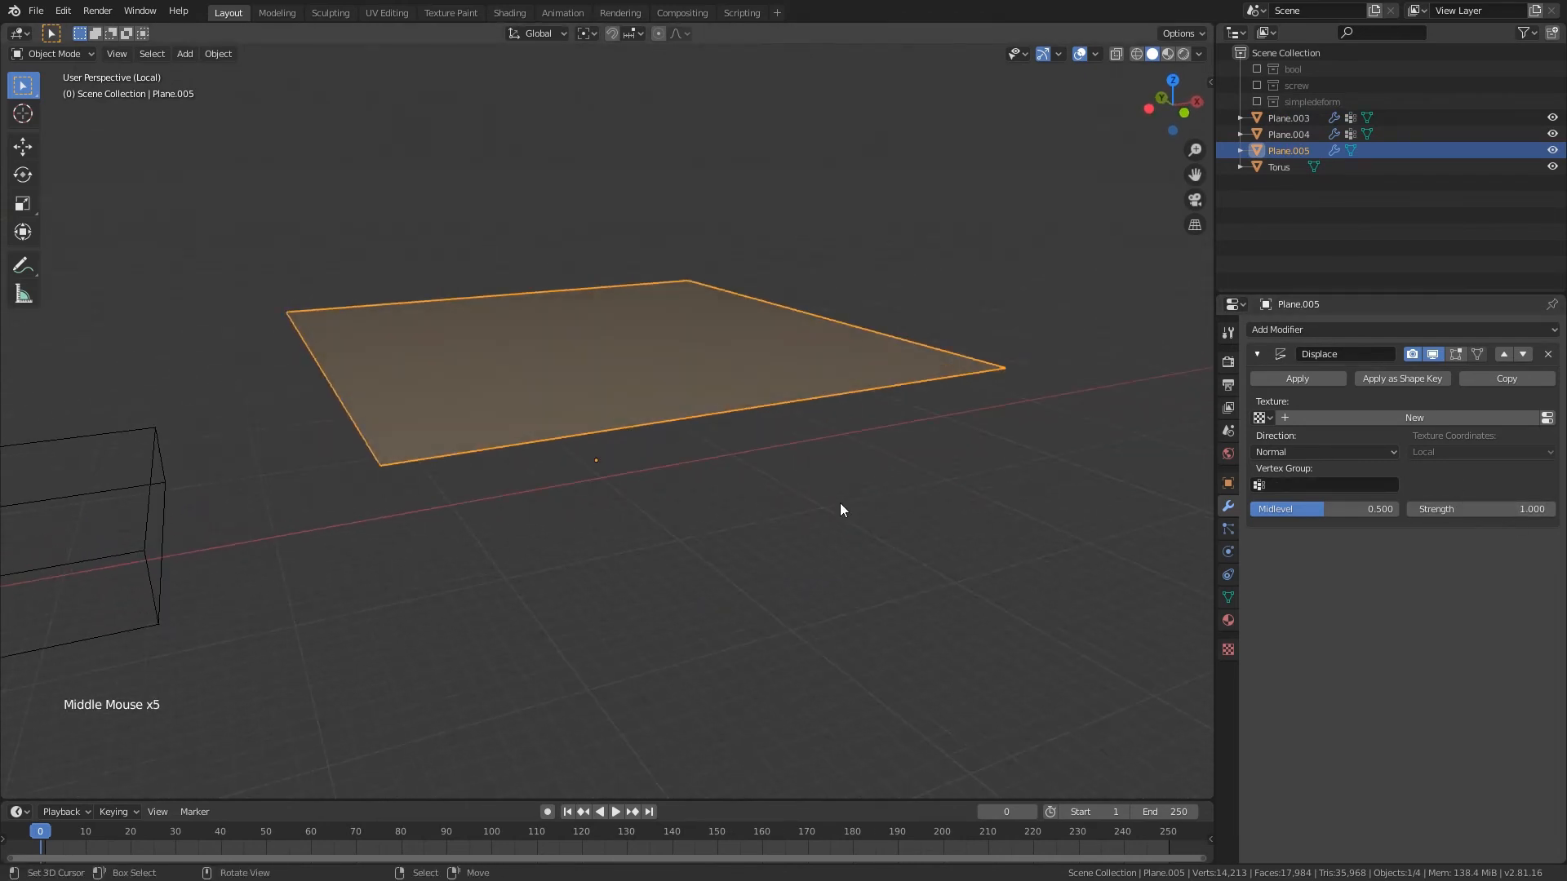
- Create a new texture for the Displace modifier and open that texture's settings
{"action": "middle_click_drag", "start_coordinate": [839, 355], "coordinate": [878, 381]}
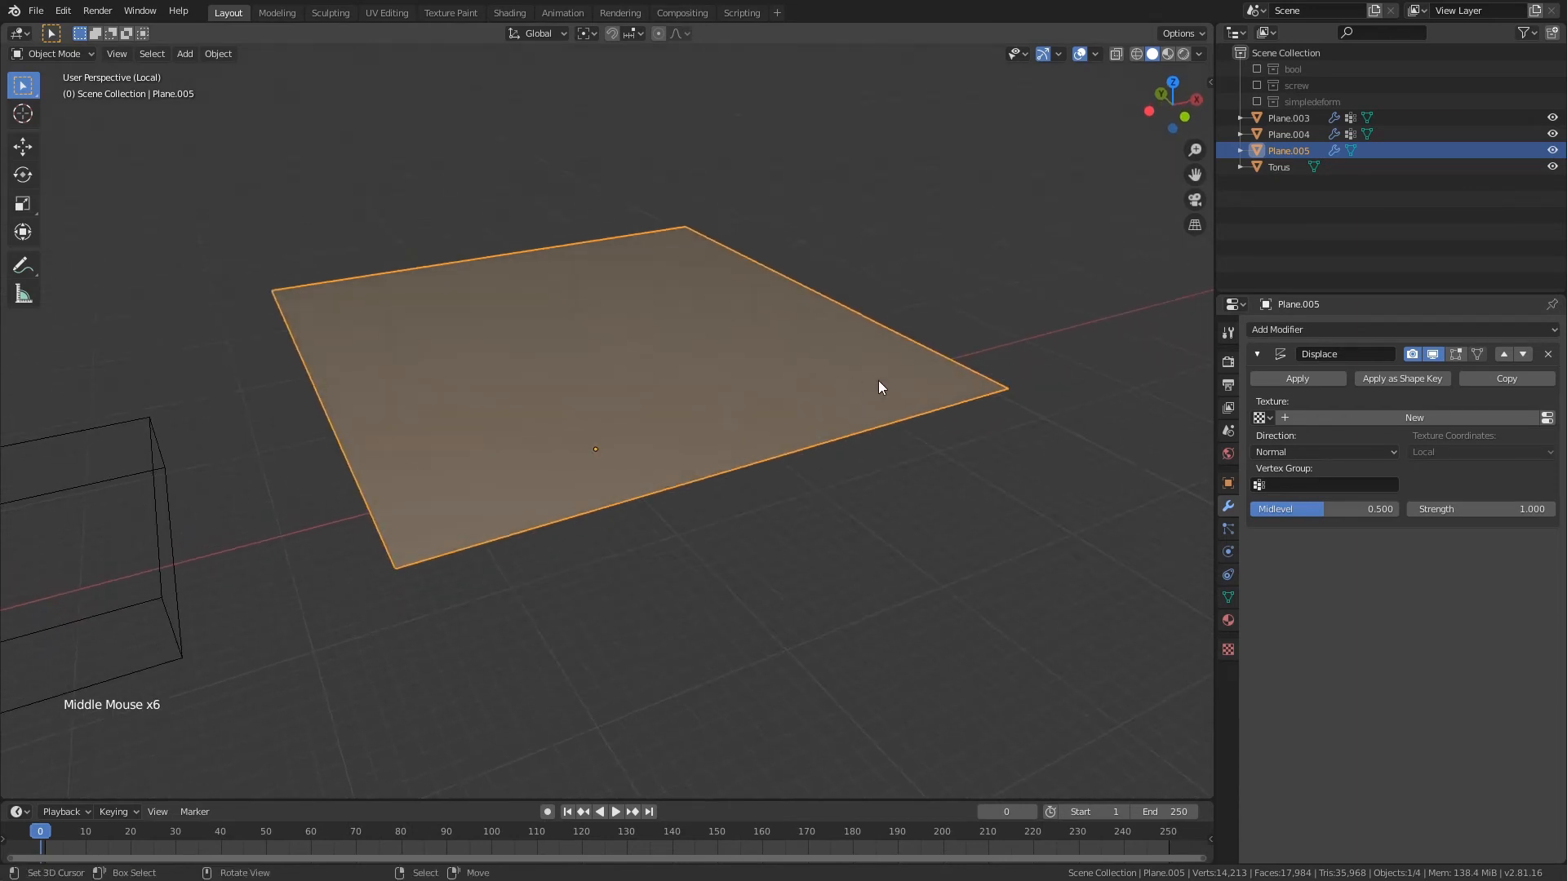
{"action": "left_click", "coordinate": [1398, 419]}
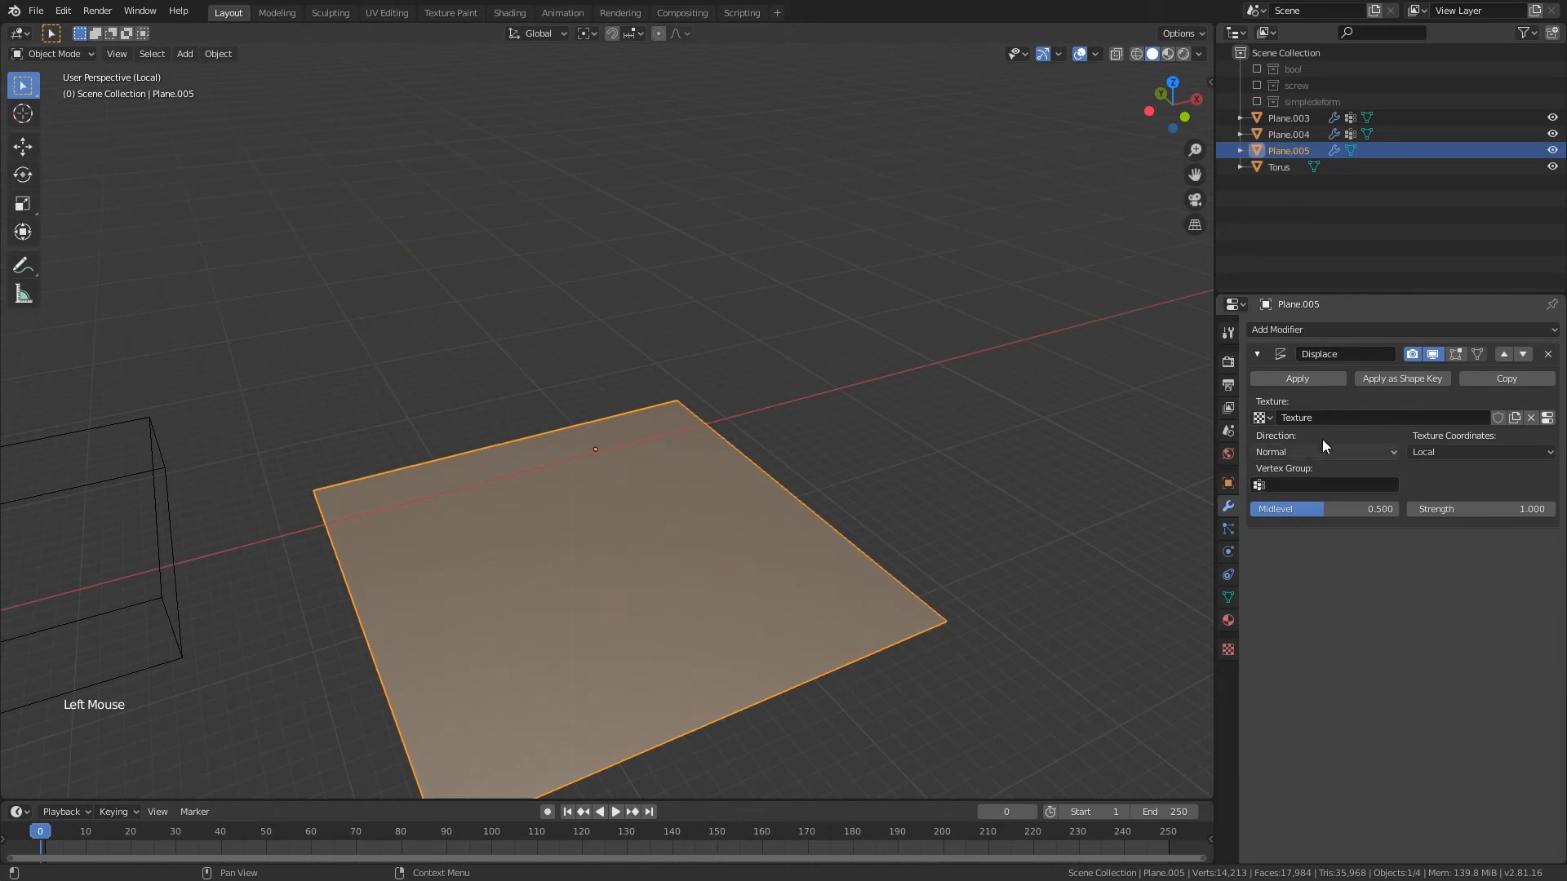
{"action": "left_click", "coordinate": [1229, 650]}
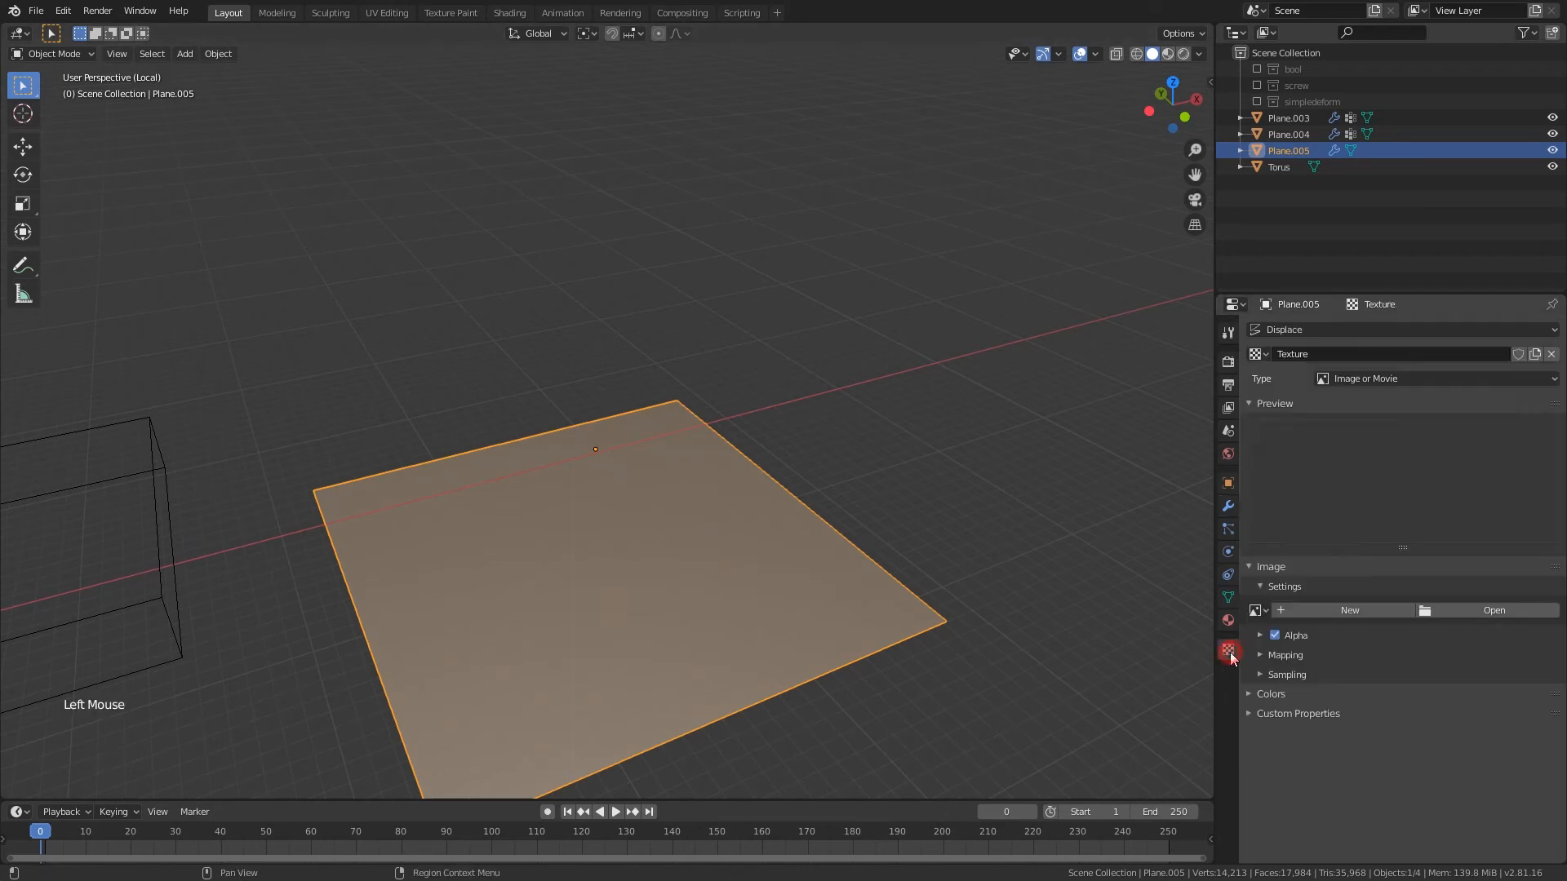
{"action": "left_click", "coordinate": [1271, 331]}
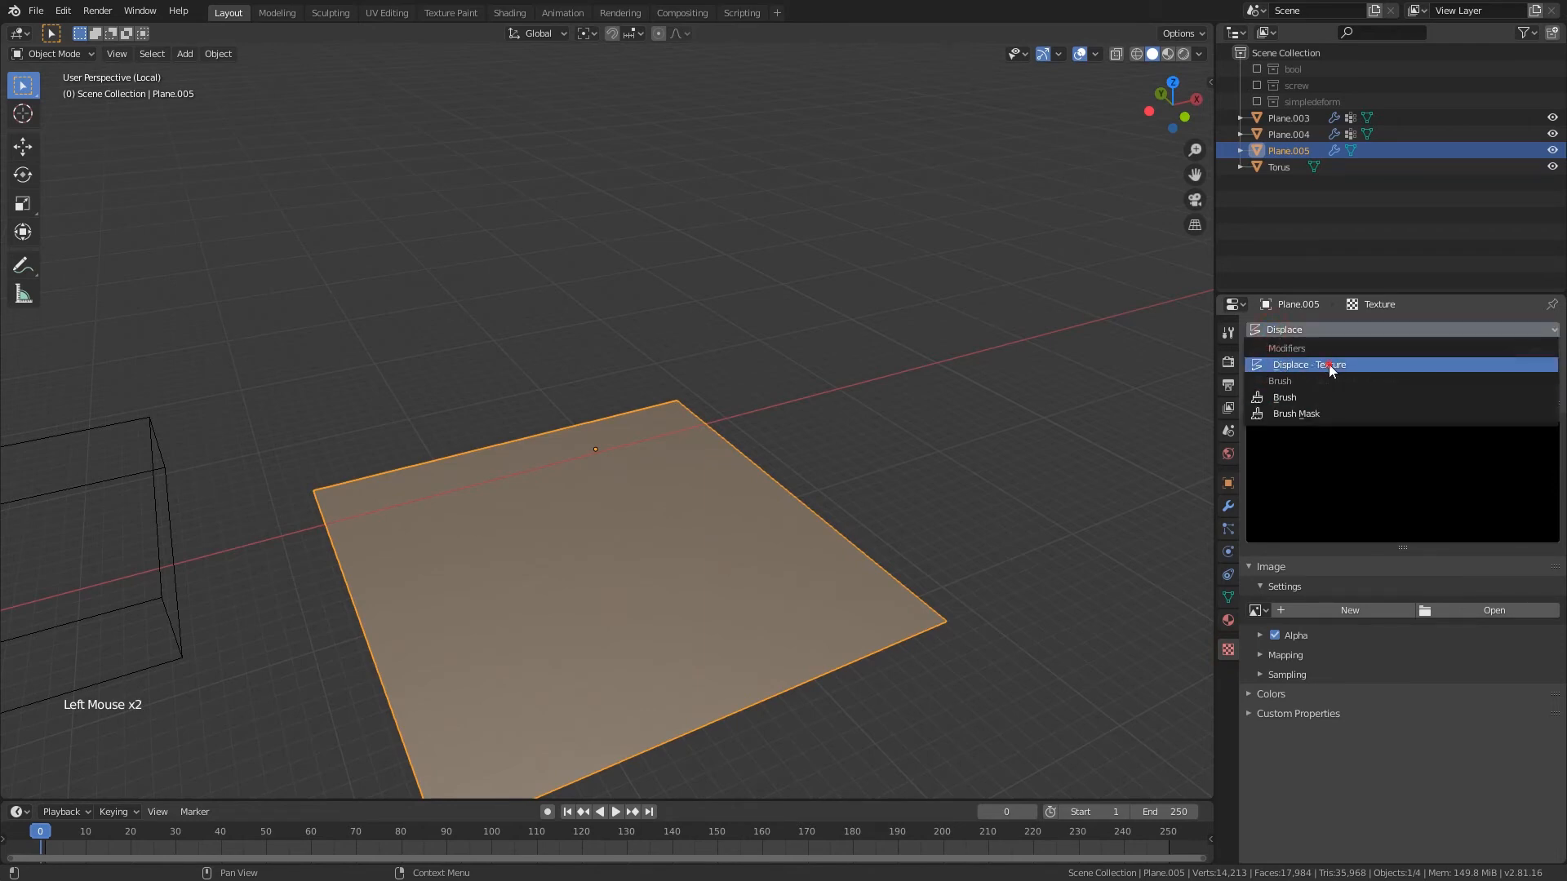
{"action": "left_click", "coordinate": [1328, 364]}
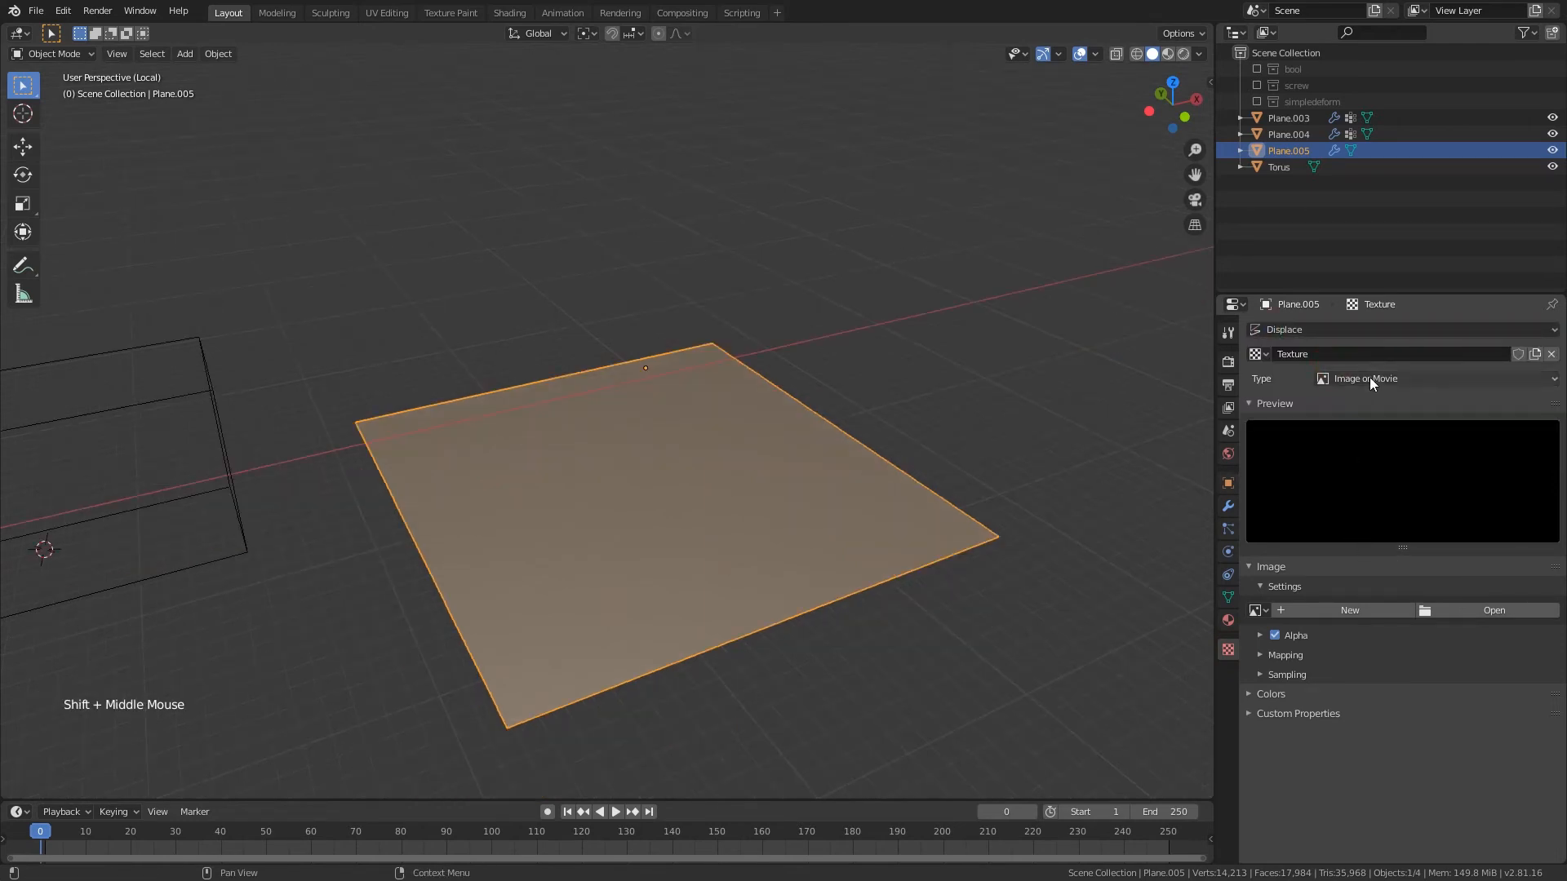
- Set the displacement texture's type to Musgrave and its size to 0.47
{"action": "left_click", "coordinate": [1369, 379]}
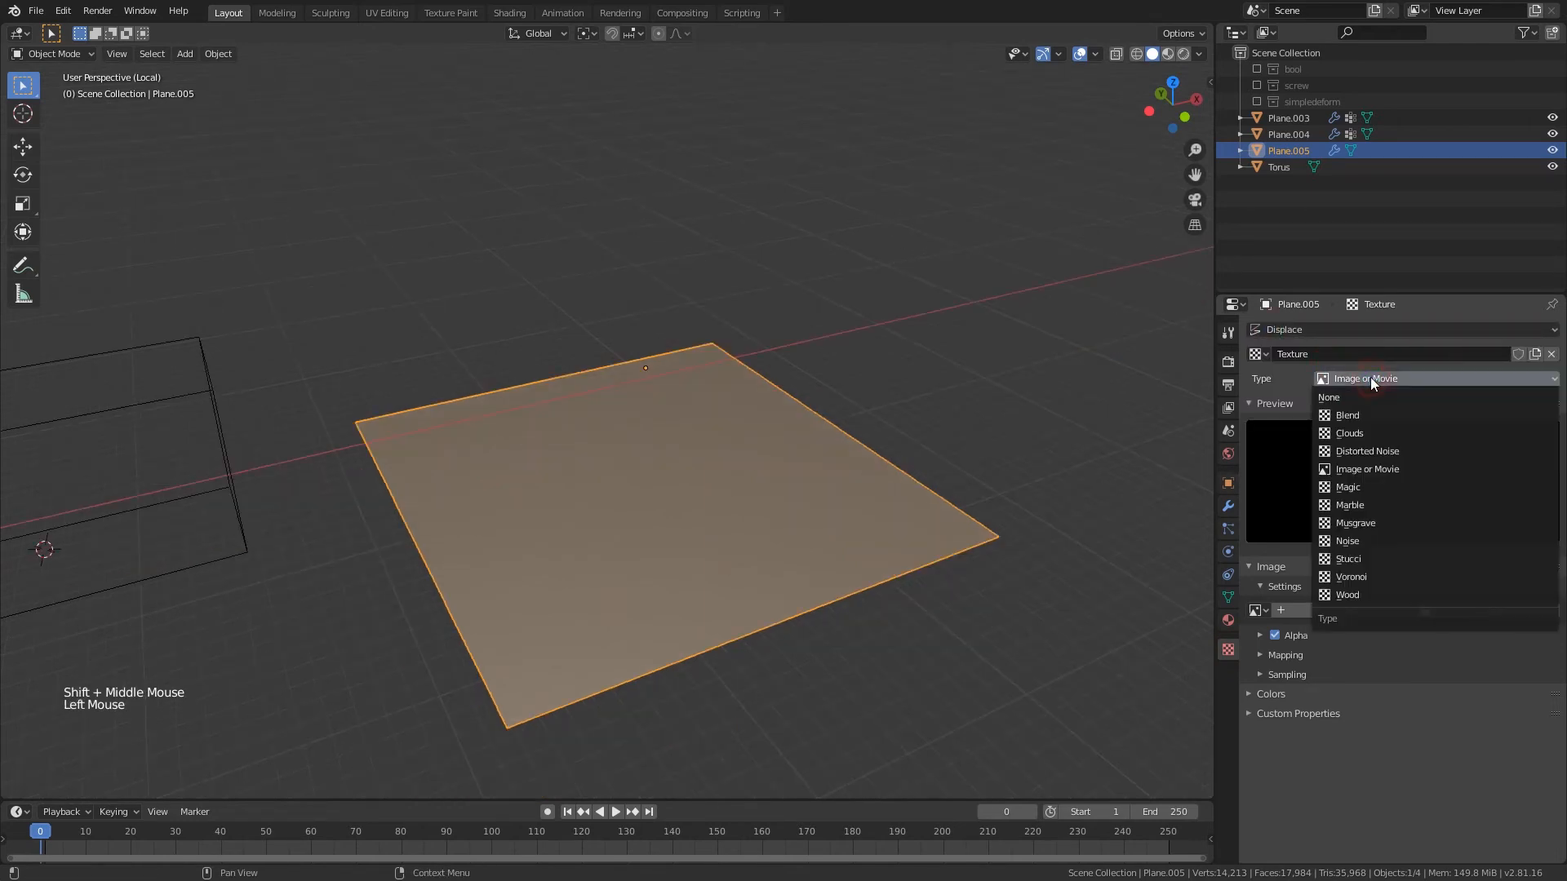
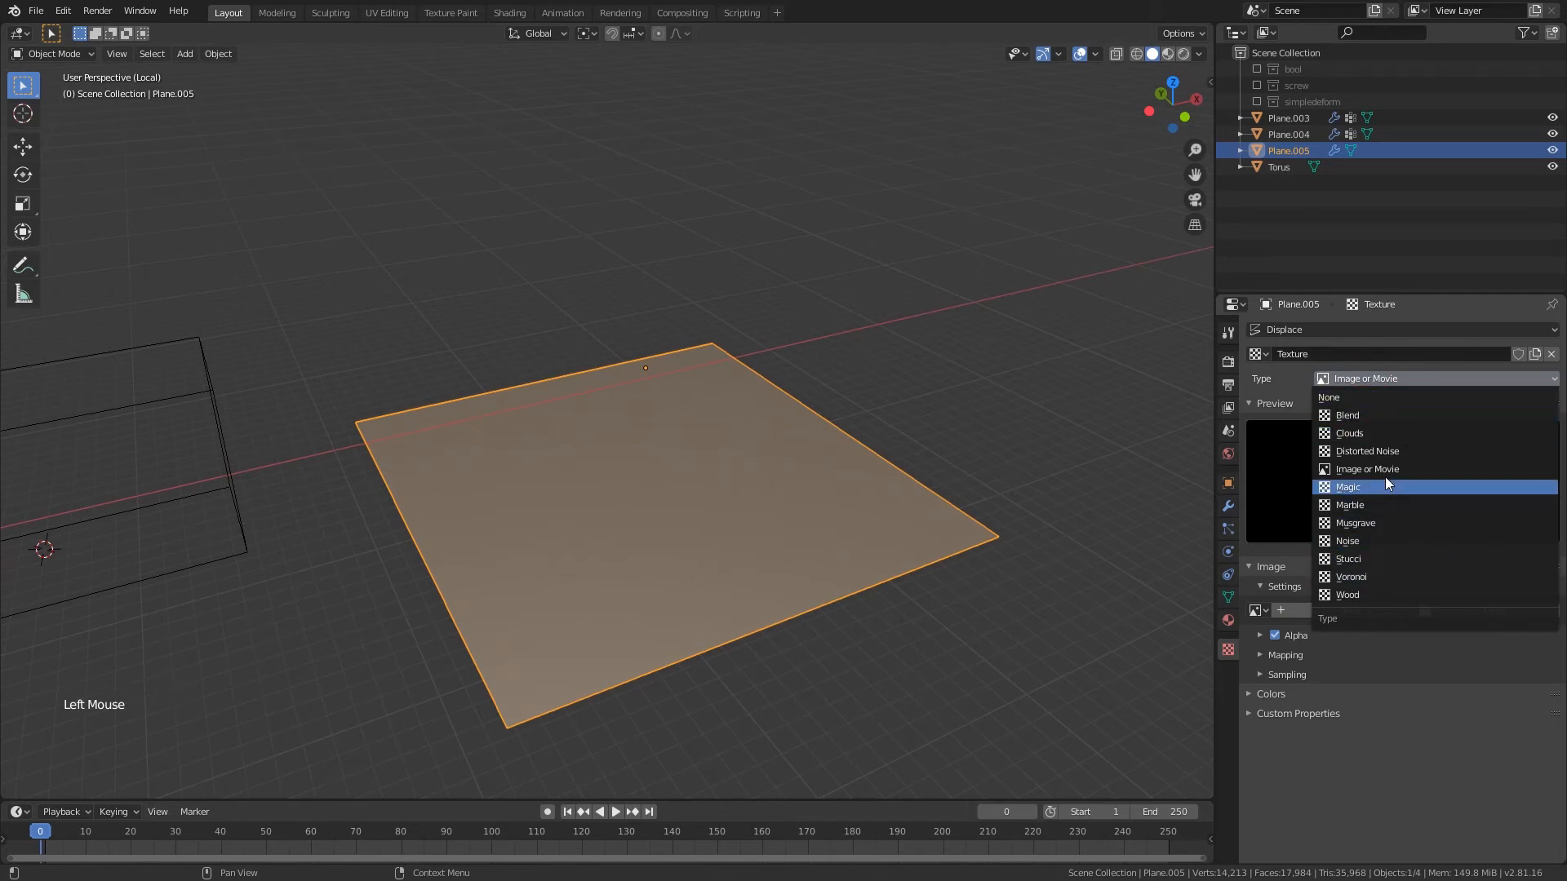
{"action": "left_click", "coordinate": [1369, 522]}
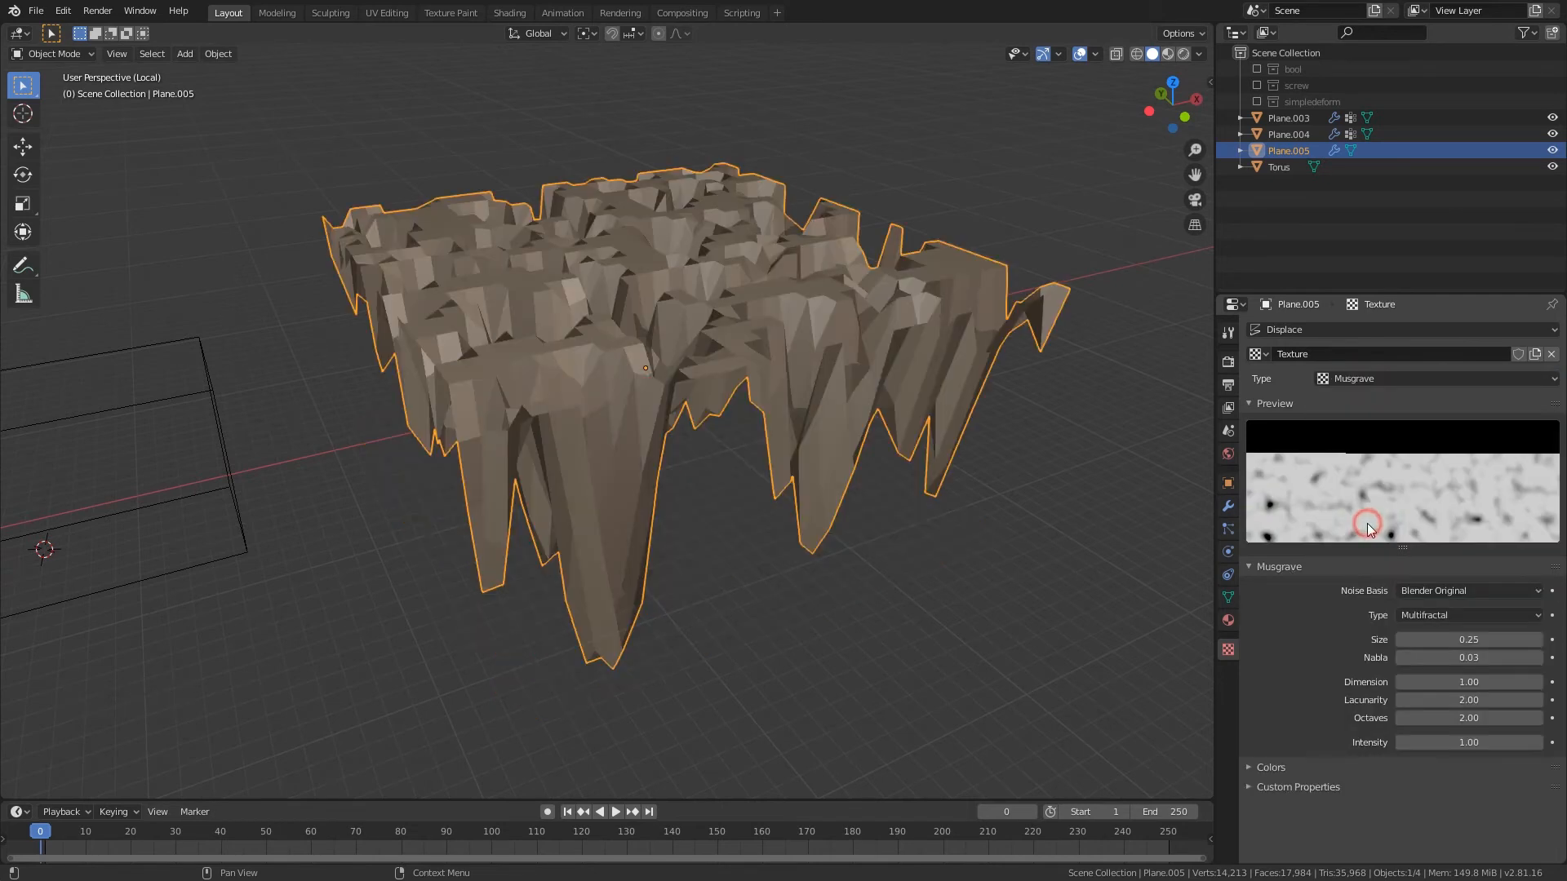
{"action": "middle_click_drag", "start_coordinate": [1010, 424], "coordinate": [986, 439]}
{"action": "scroll", "coordinate": [986, 439], "scroll_direction": "down", "scroll_amount": 5}
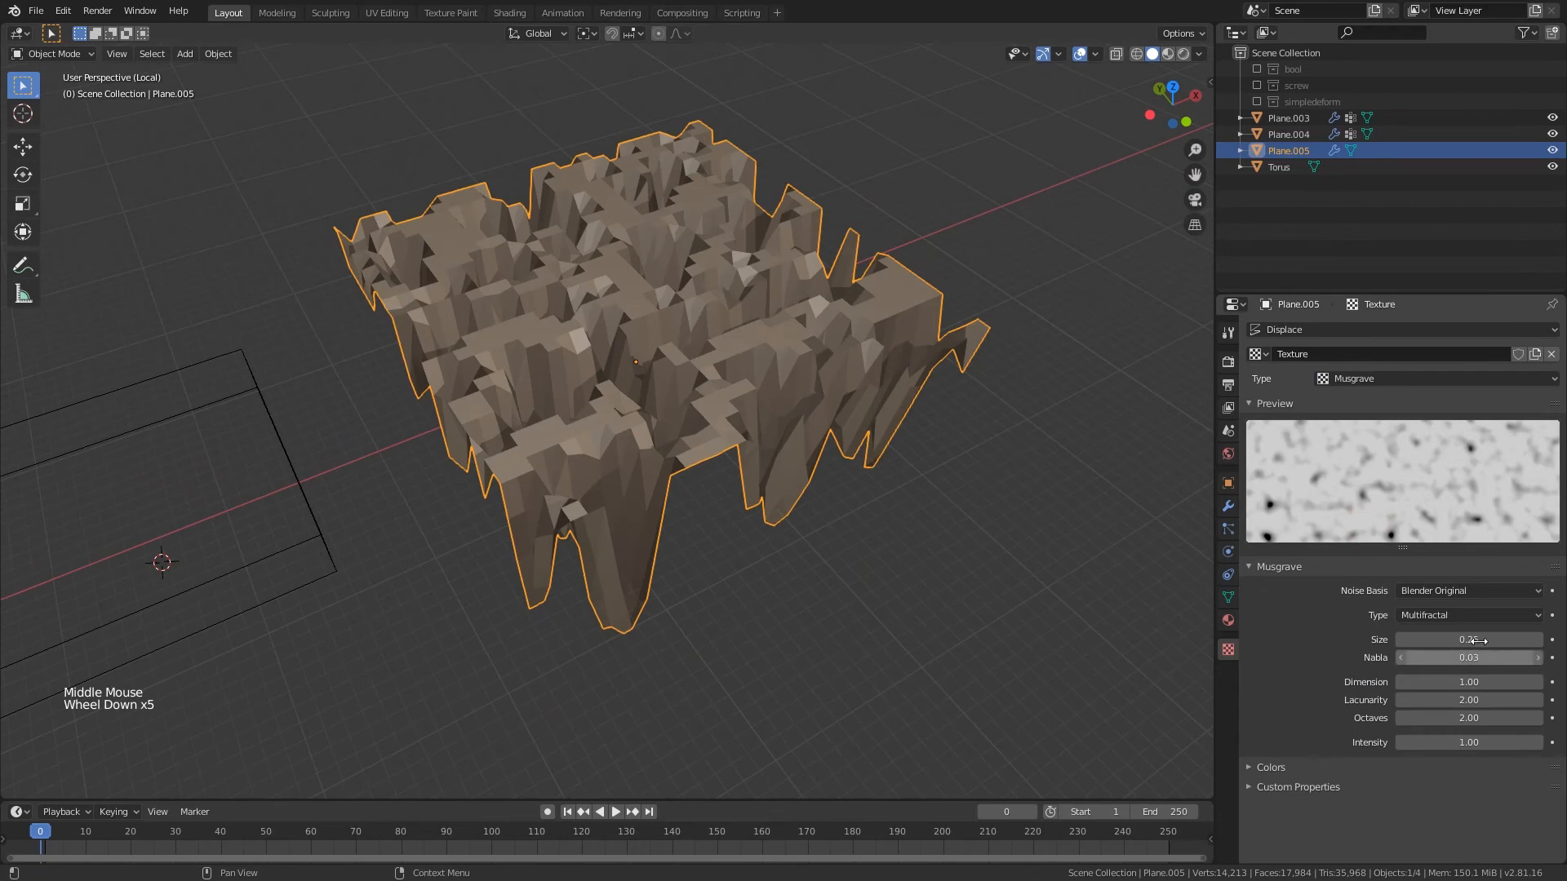
{"action": "left_click_drag", "start_coordinate": [1445, 640], "coordinate": [1506, 639]}
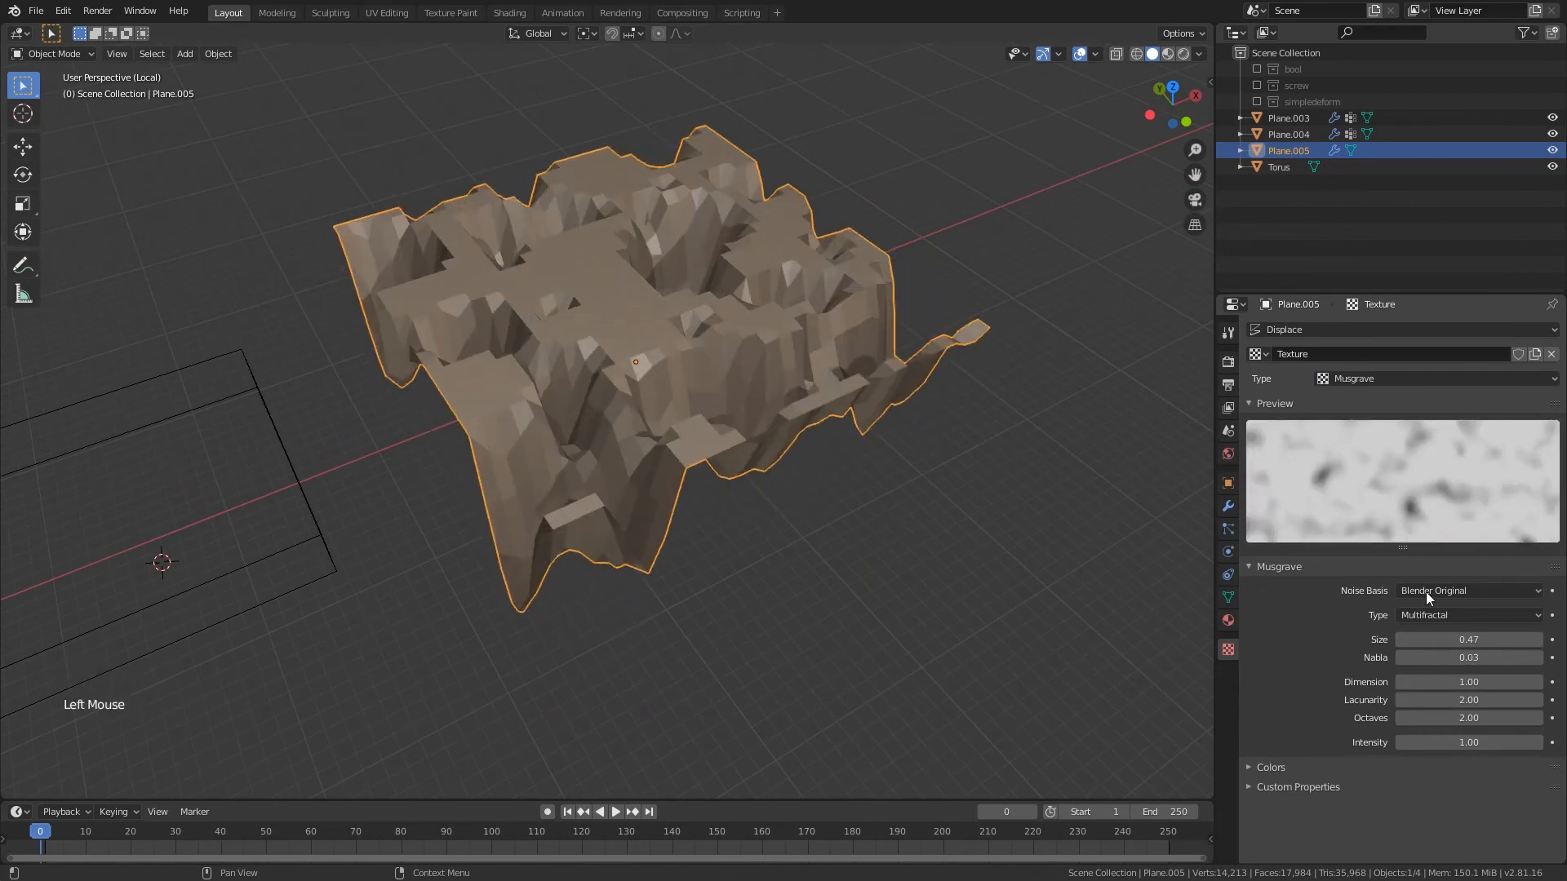
- Change the displacement texture's type to Voronoi
{"action": "left_click", "coordinate": [1390, 384]}
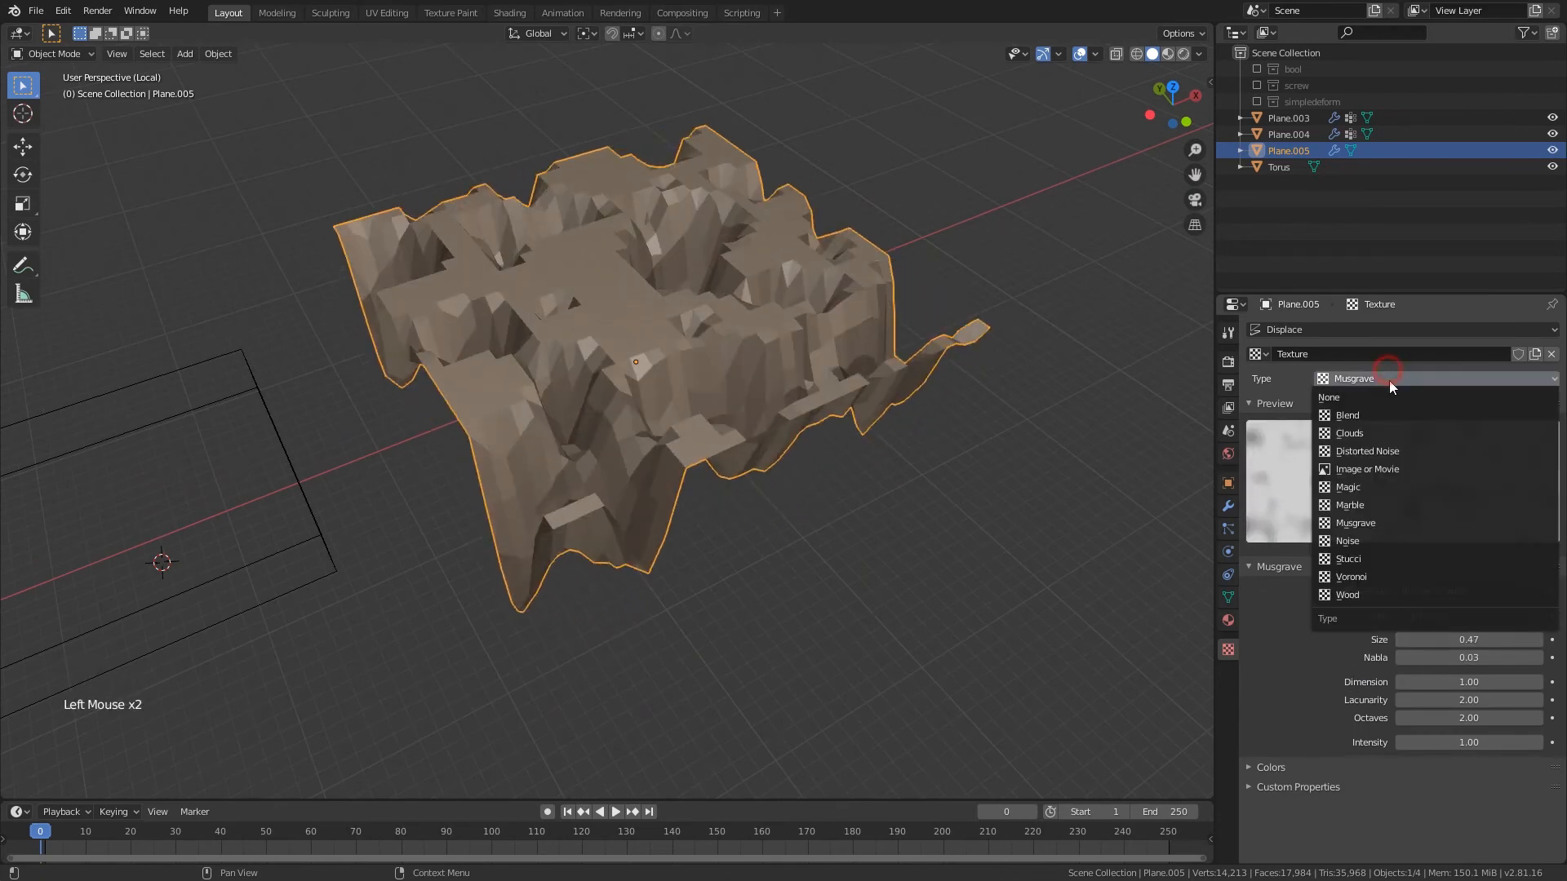
{"action": "left_click", "coordinate": [1362, 577]}
{"action": "middle_click_drag", "start_coordinate": [645, 367], "coordinate": [670, 351]}
{"action": "scroll", "coordinate": [669, 350], "scroll_direction": "up", "scroll_amount": 1}
{"action": "middle_click_drag", "start_coordinate": [669, 351], "coordinate": [661, 359], "text": "shift"}
{"action": "middle_click_drag", "start_coordinate": [661, 359], "coordinate": [664, 357]}
- Subdivide the whole plane mesh with one cut, and return to Object Mode to inspect the displaced surface
{"action": "key", "text": "Tab"}
{"action": "right_click", "coordinate": [700, 365]}
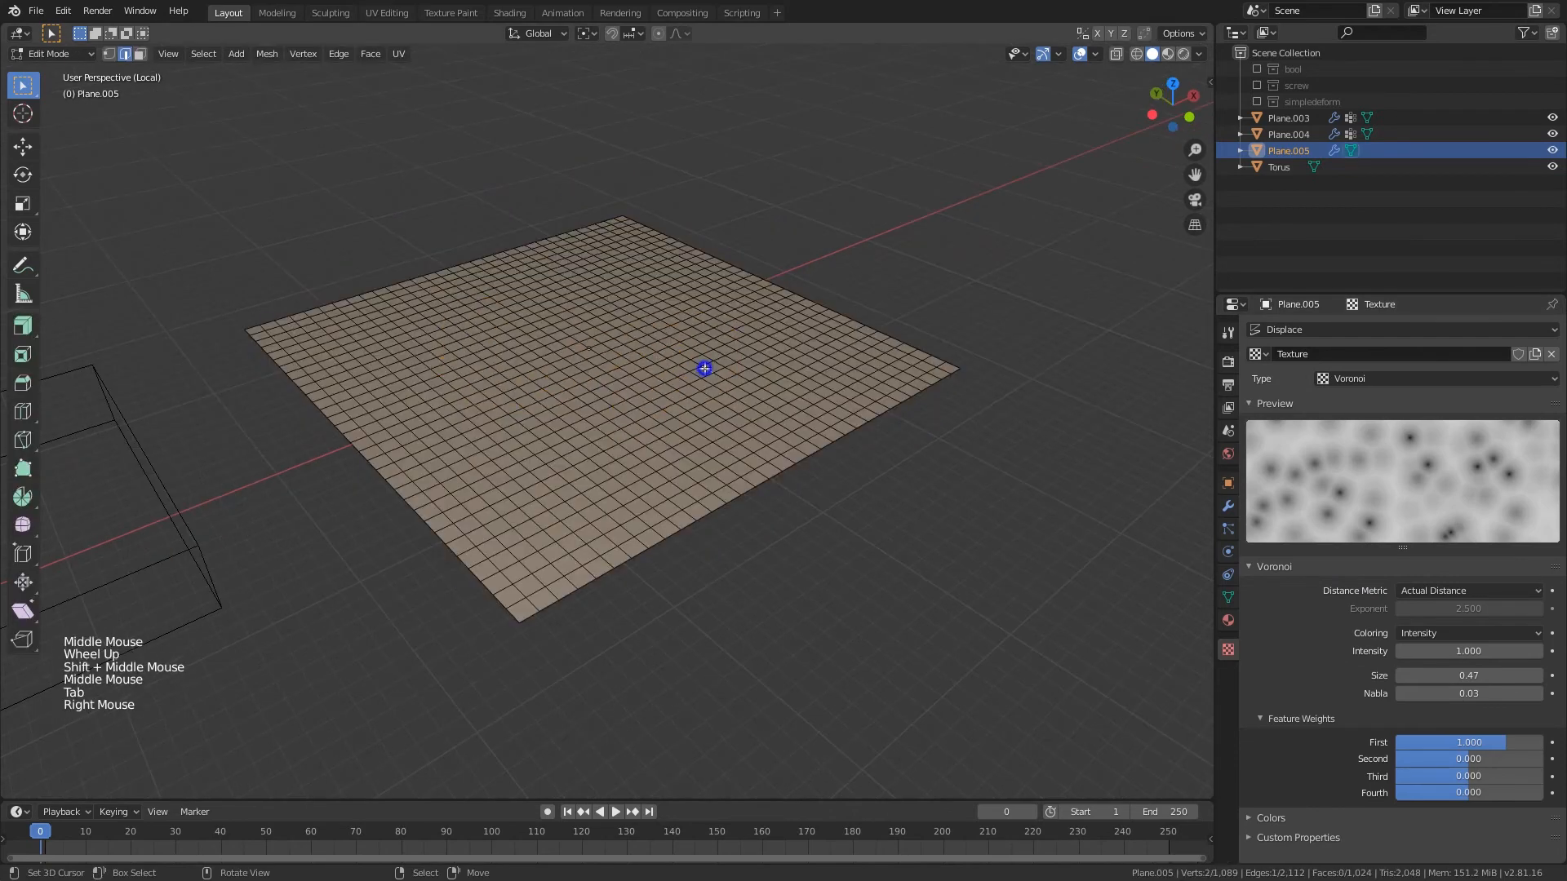
{"action": "key", "text": "a"}
{"action": "key", "text": "w"}
{"action": "left_click", "coordinate": [683, 373]}
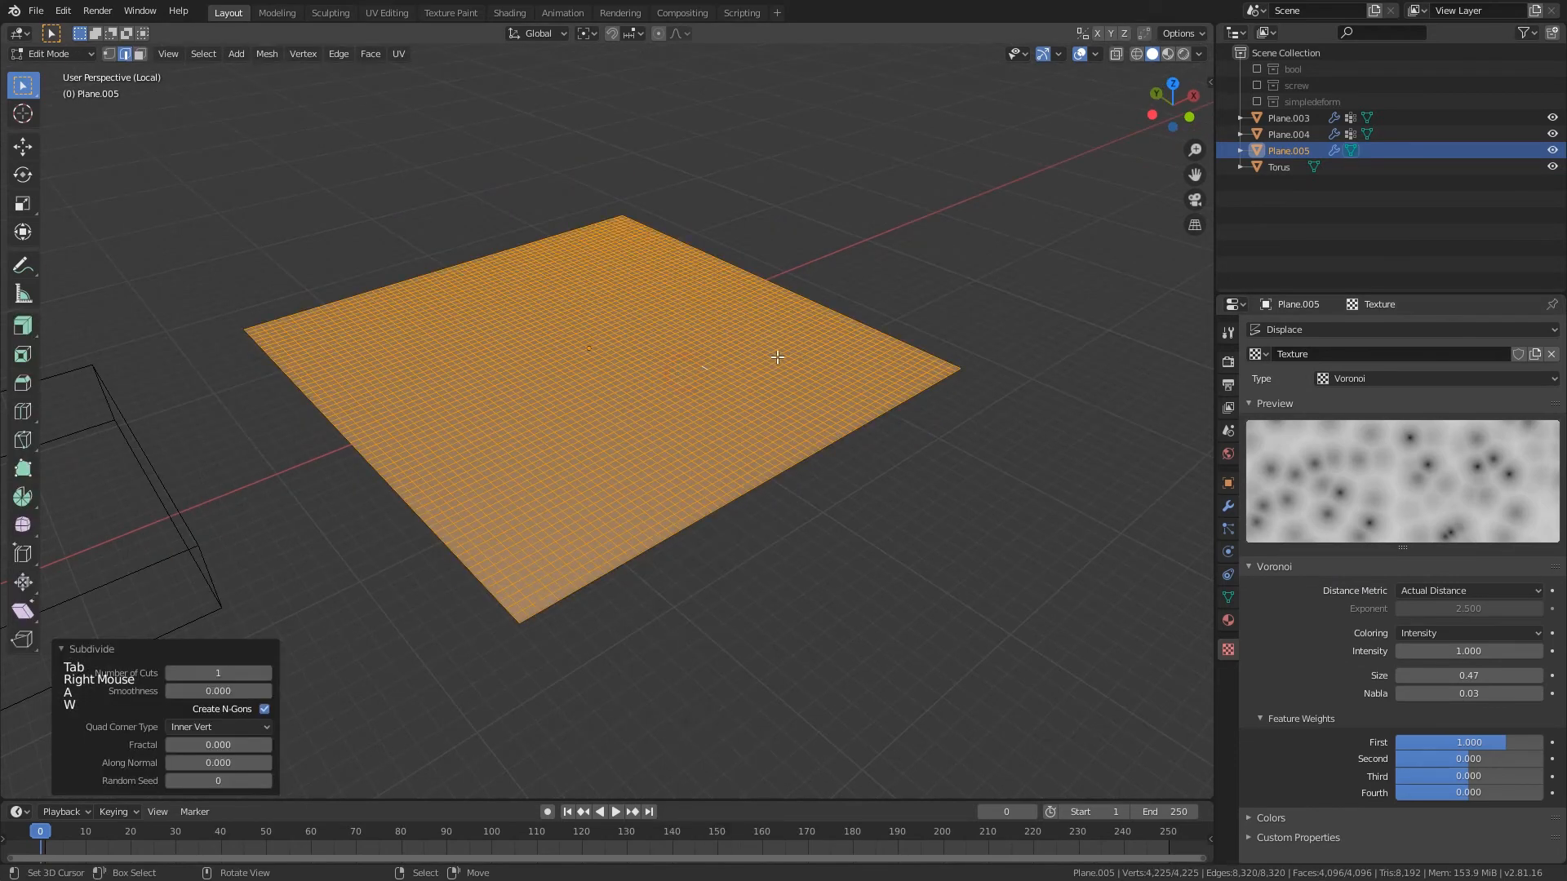
{"action": "key", "text": "Tab"}
{"action": "middle_click_drag", "start_coordinate": [683, 373], "coordinate": [791, 354]}
{"action": "scroll", "coordinate": [791, 354], "scroll_direction": "up", "scroll_amount": 1}
{"action": "scroll", "coordinate": [679, 384], "scroll_direction": "down", "scroll_amount": 5}
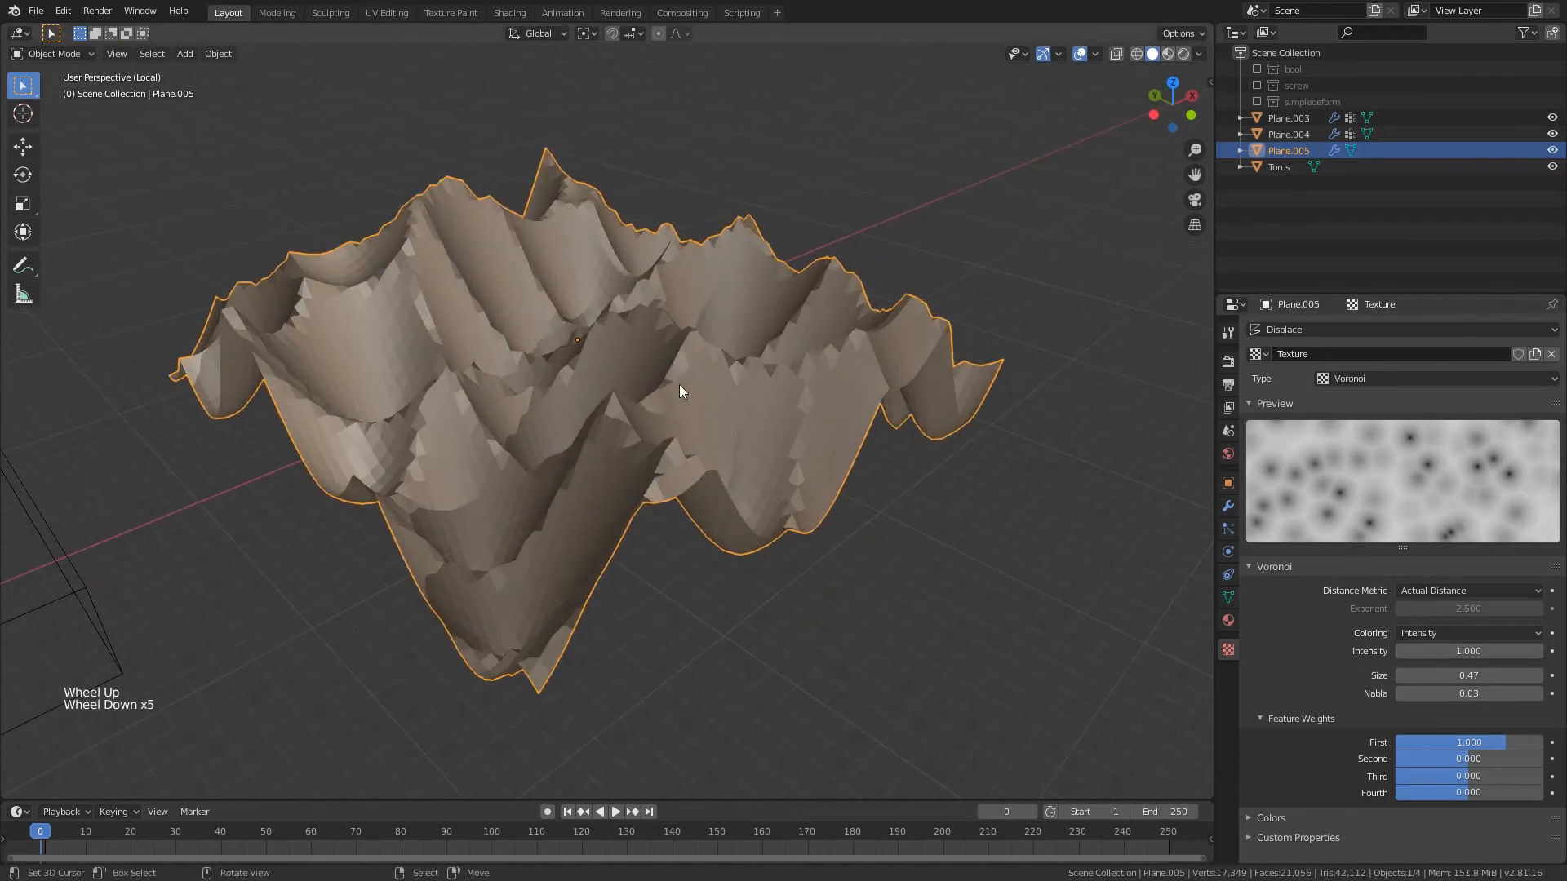
{"action": "middle_click_drag", "start_coordinate": [679, 385], "coordinate": [738, 403]}
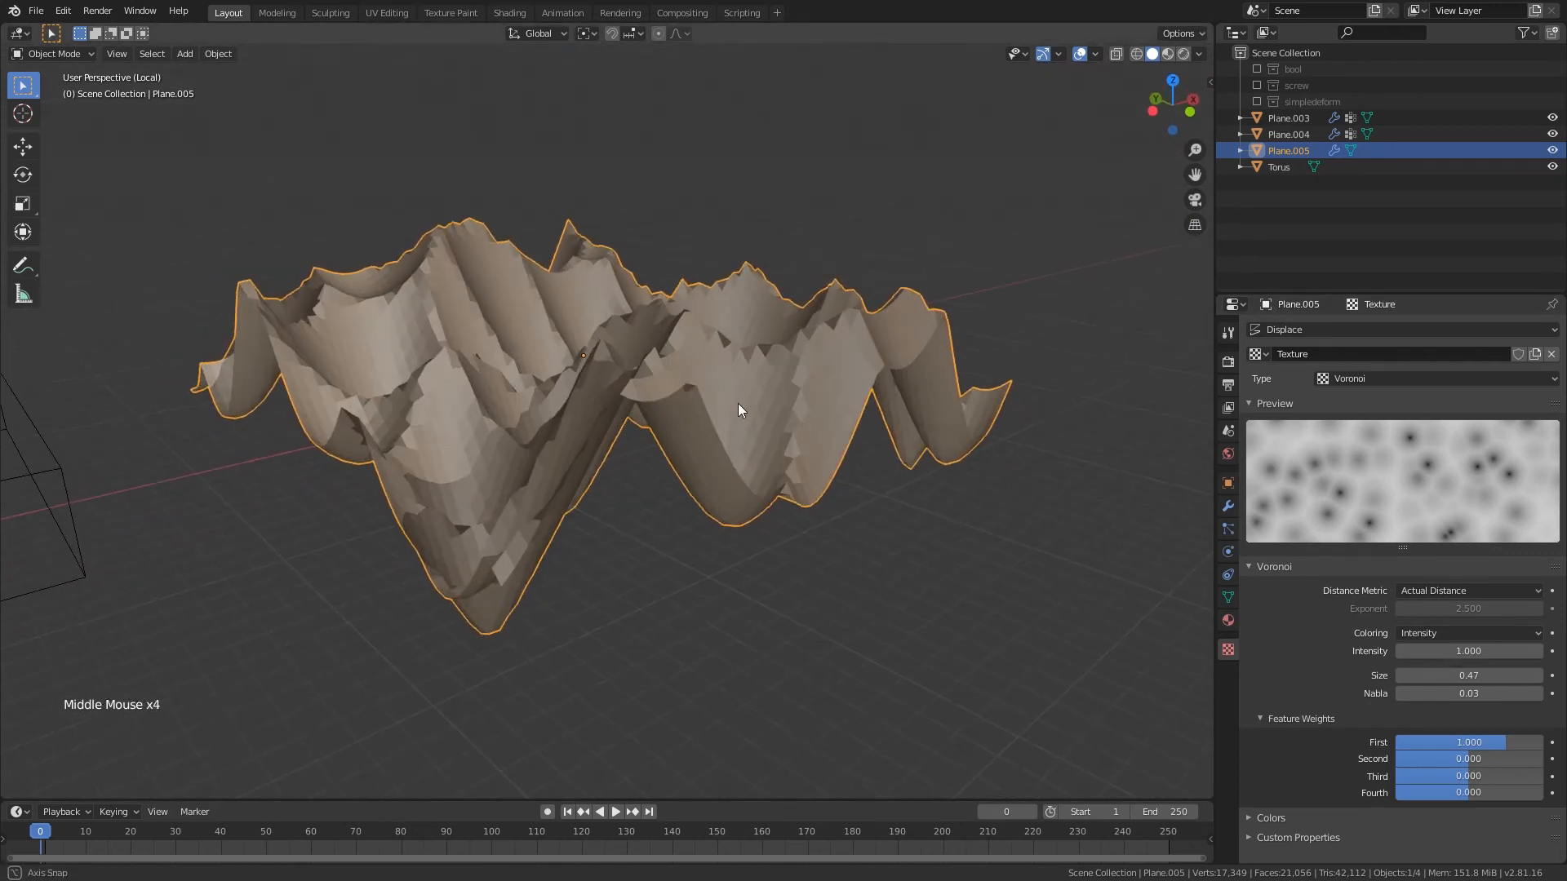
- Experiment with the Voronoi texture's intensity, size and nabla, leaving the intensity at 0.700
{"action": "mouse_move", "coordinate": [1452, 652]}
{"action": "left_mouse_down"}
{"action": "mouse_move", "coordinate": [1502, 651]}
{"action": "mouse_move", "coordinate": [1436, 651]}
{"action": "mouse_move", "coordinate": [1452, 651]}
{"action": "left_mouse_up"}
{"action": "mouse_move", "coordinate": [1469, 676]}
{"action": "left_mouse_down"}
{"action": "mouse_move", "coordinate": [1440, 676]}
{"action": "mouse_move", "coordinate": [1469, 676]}
{"action": "left_mouse_up"}
{"action": "middle_click_drag", "start_coordinate": [888, 447], "coordinate": [885, 497]}
{"action": "mouse_move", "coordinate": [1480, 703]}
{"action": "left_mouse_down"}
{"action": "mouse_move", "coordinate": [1518, 704]}
{"action": "mouse_move", "coordinate": [1480, 704]}
{"action": "left_mouse_up"}
{"action": "mouse_move", "coordinate": [664, 344]}
{"action": "middle_mouse_down"}
{"action": "mouse_move", "coordinate": [672, 279]}
{"action": "mouse_move", "coordinate": [655, 316]}
{"action": "middle_mouse_up"}
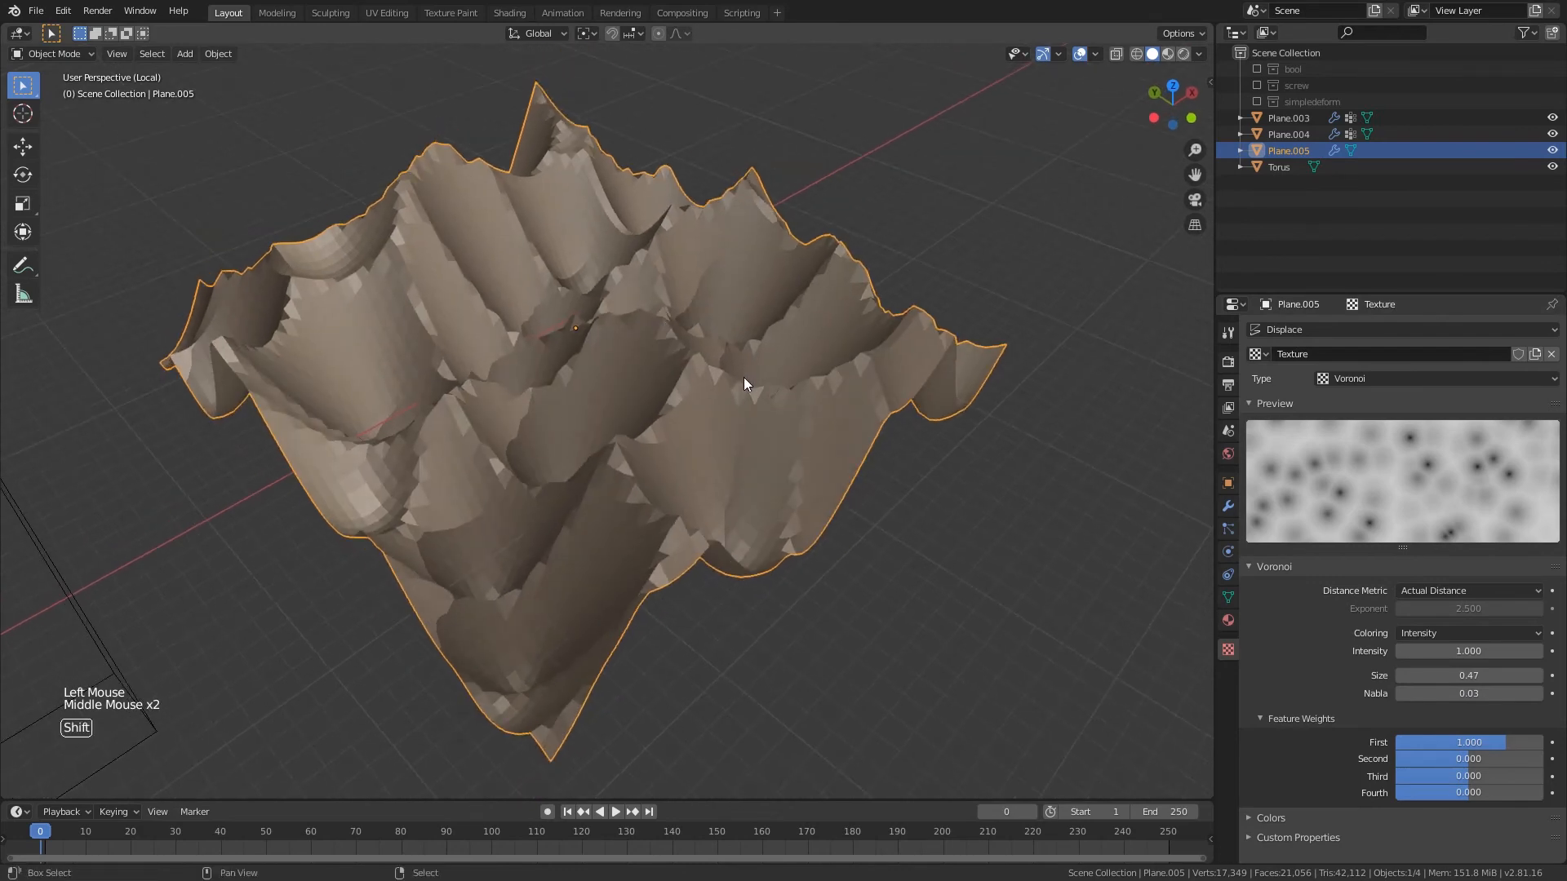
{"action": "middle_click_drag", "start_coordinate": [743, 377], "coordinate": [749, 406], "text": "shift"}
{"action": "middle_click_drag", "start_coordinate": [618, 353], "coordinate": [914, 413]}
{"action": "scroll", "coordinate": [860, 395], "scroll_direction": "down", "scroll_amount": 1}
{"action": "scroll", "coordinate": [888, 429], "scroll_direction": "up", "scroll_amount": 1}
{"action": "mouse_move", "coordinate": [1468, 650]}
{"action": "left_mouse_down"}
{"action": "mouse_move", "coordinate": [1428, 651]}
{"action": "mouse_move", "coordinate": [1456, 651]}
{"action": "left_mouse_up"}
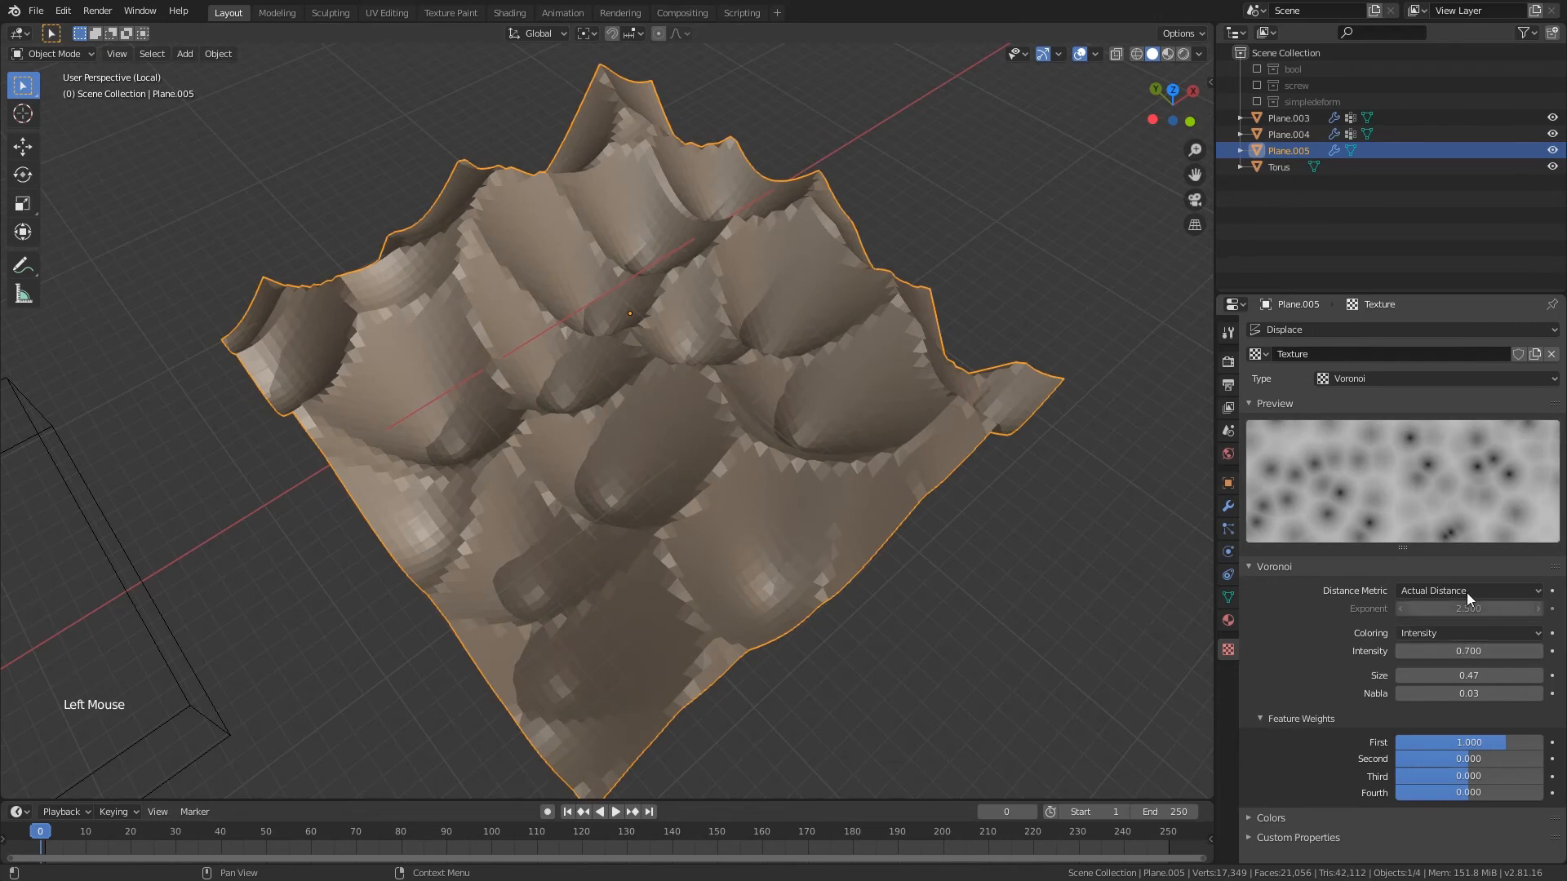
- Set the Voronoi texture's coloring to Position and Outline
{"action": "scroll", "coordinate": [1456, 637], "scroll_direction": "down", "scroll_amount": 2, "text": "ctrl"}
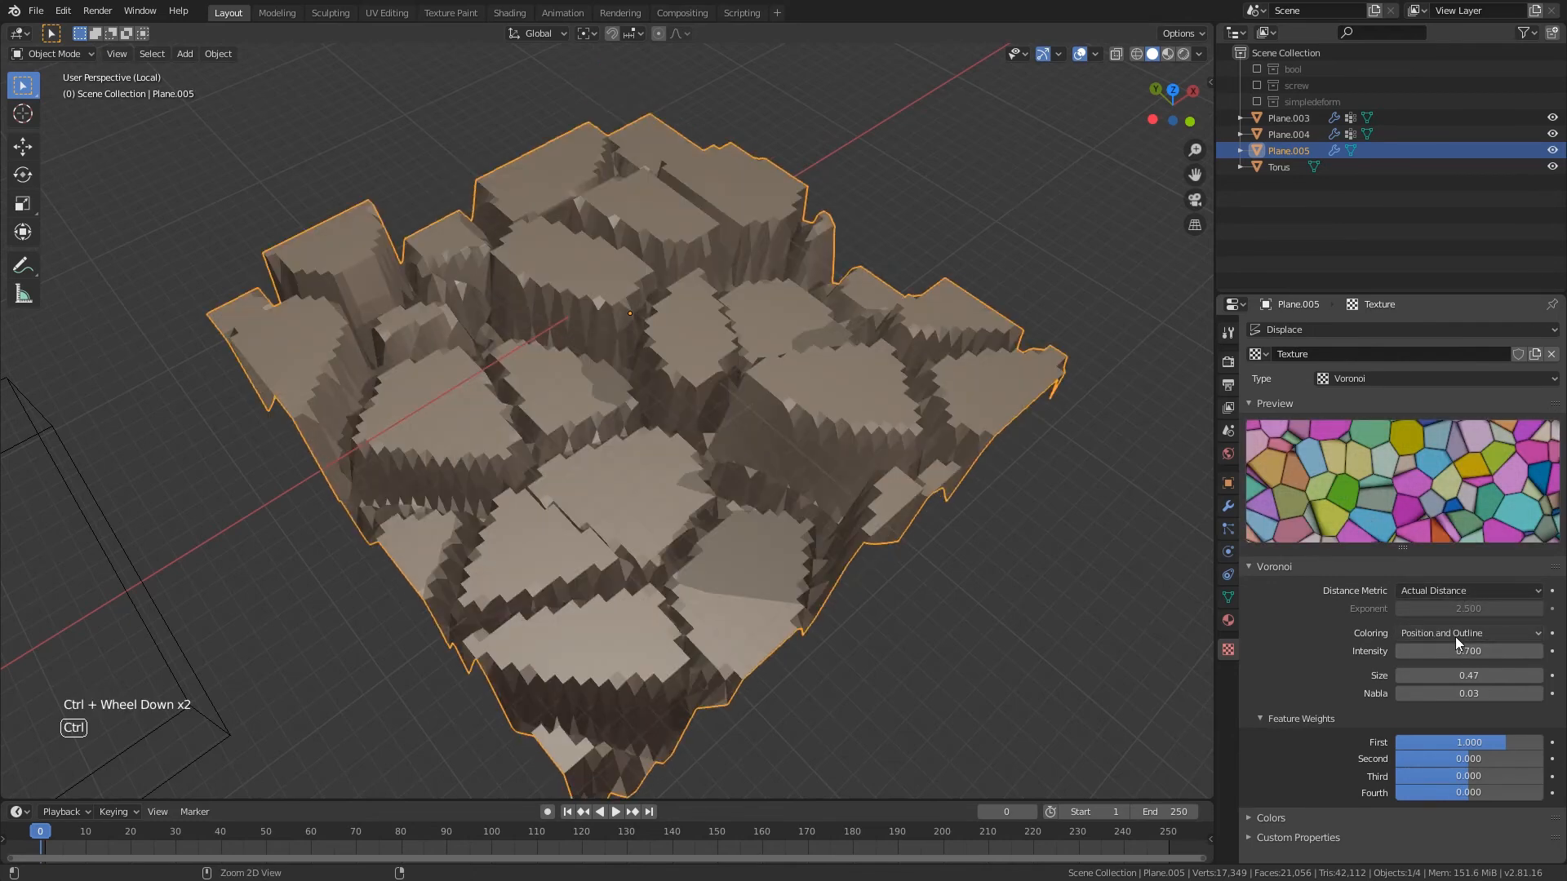
{"action": "middle_click_drag", "start_coordinate": [824, 490], "coordinate": [575, 333]}
{"action": "scroll", "coordinate": [847, 443], "scroll_direction": "up", "scroll_amount": 2}
{"action": "scroll", "coordinate": [742, 429], "scroll_direction": "down", "scroll_amount": 1}
{"action": "scroll", "coordinate": [710, 365], "scroll_direction": "down", "scroll_amount": 1}
{"action": "middle_click_drag", "start_coordinate": [710, 365], "coordinate": [865, 408]}
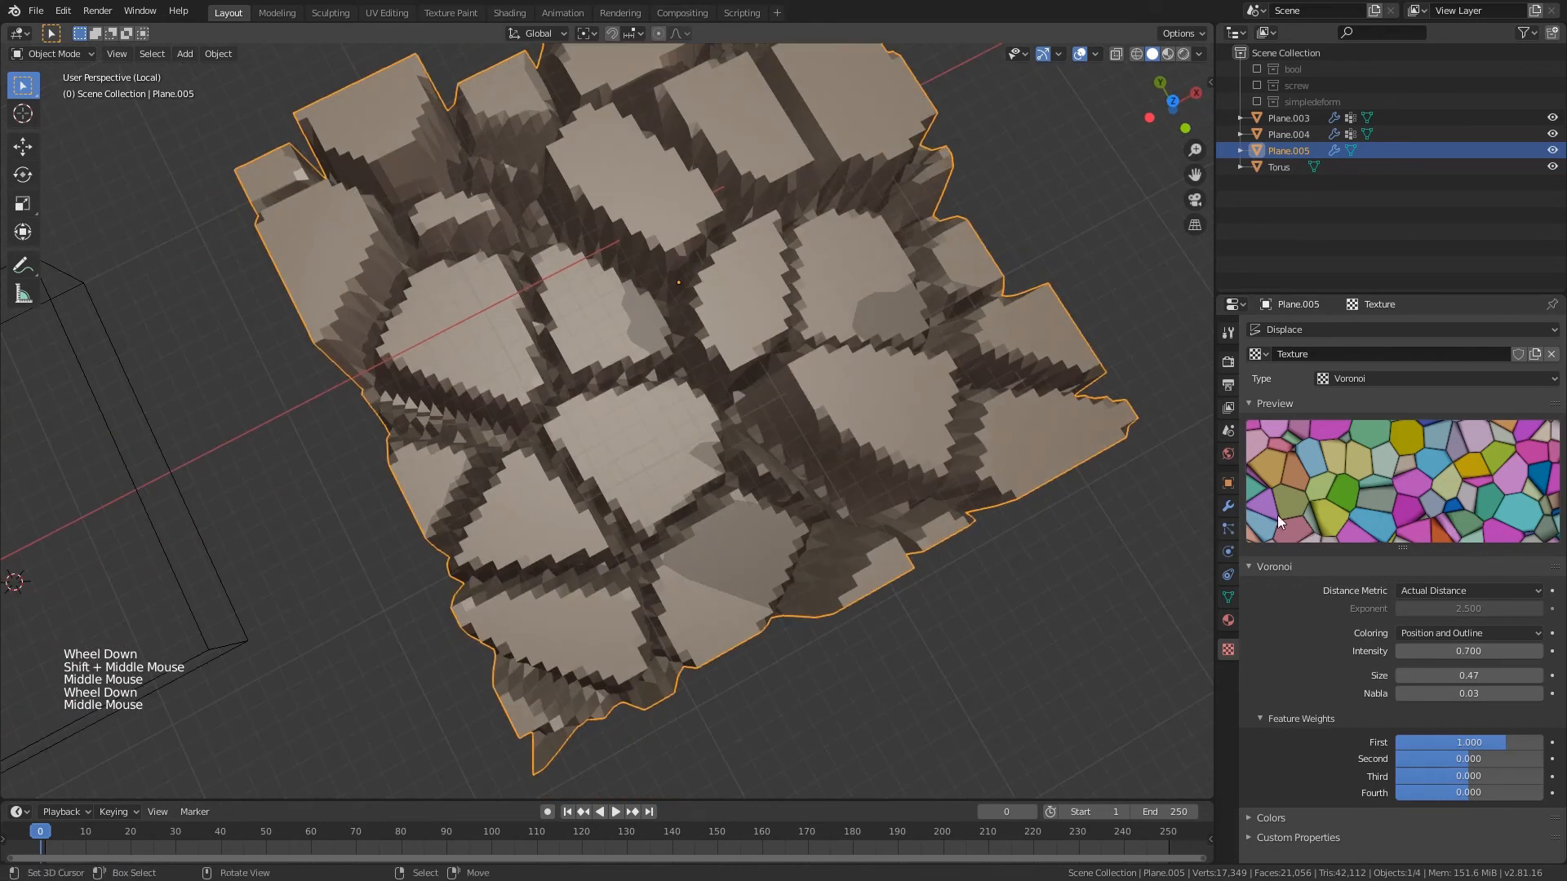
- Add a Subdivision Surface modifier to Plane.005 after the Displace modifier
{"action": "left_click", "coordinate": [1229, 506]}
{"action": "left_click", "coordinate": [1332, 330]}
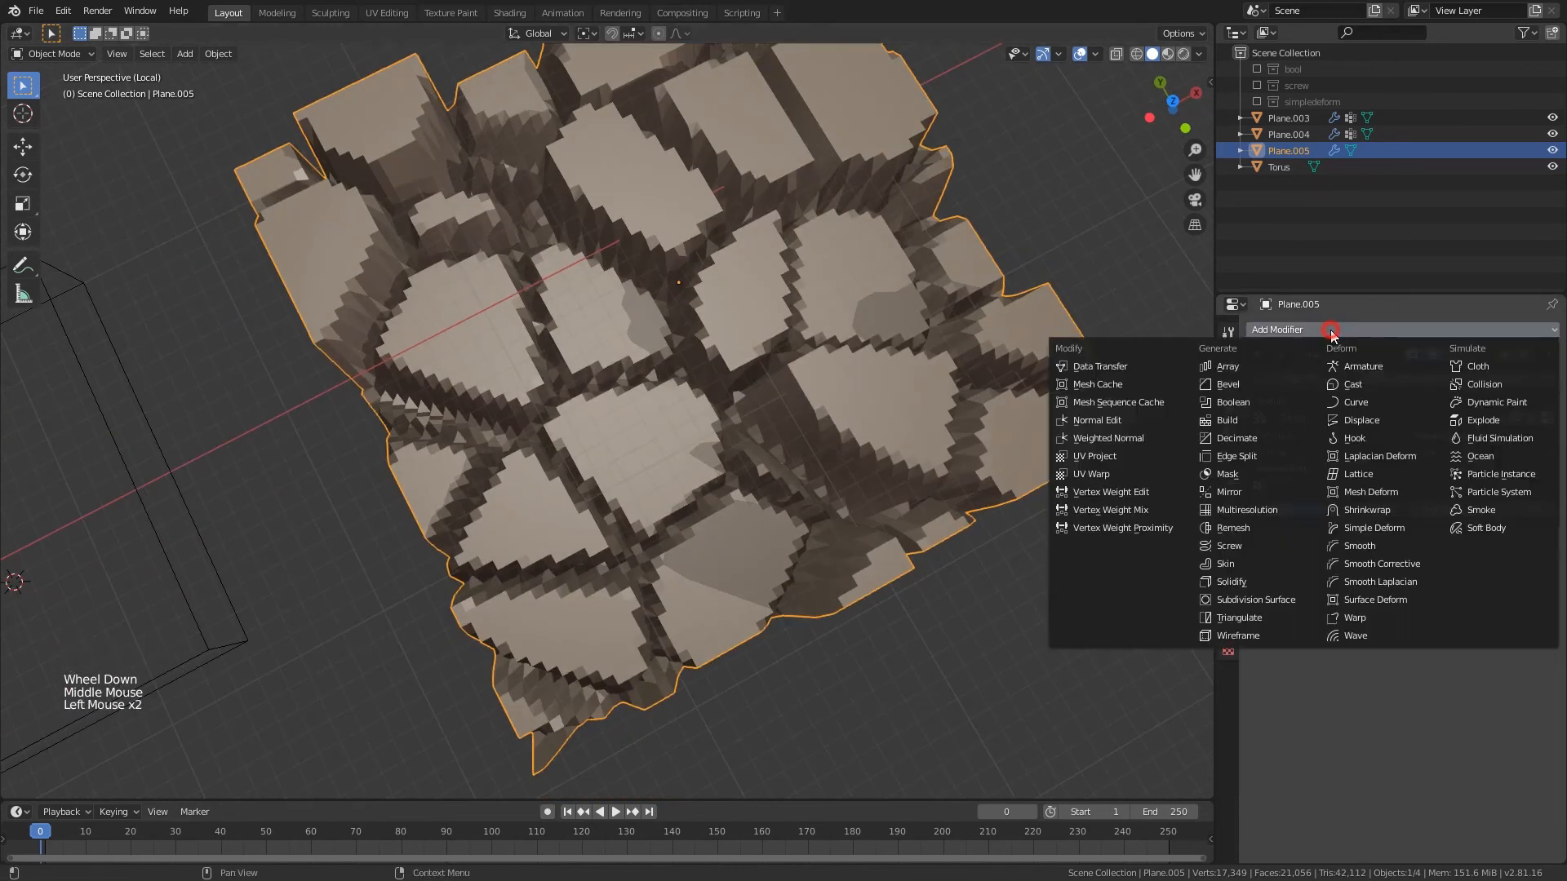
{"action": "left_click", "coordinate": [1256, 600]}
{"action": "middle_click_drag", "start_coordinate": [891, 465], "coordinate": [873, 453]}
{"action": "middle_click_drag", "start_coordinate": [874, 453], "coordinate": [857, 441], "text": "shift"}
{"action": "middle_click_drag", "start_coordinate": [857, 441], "coordinate": [840, 431]}
{"action": "middle_click_drag", "start_coordinate": [841, 431], "coordinate": [810, 345], "text": "shift"}
{"action": "right_click", "coordinate": [808, 339]}
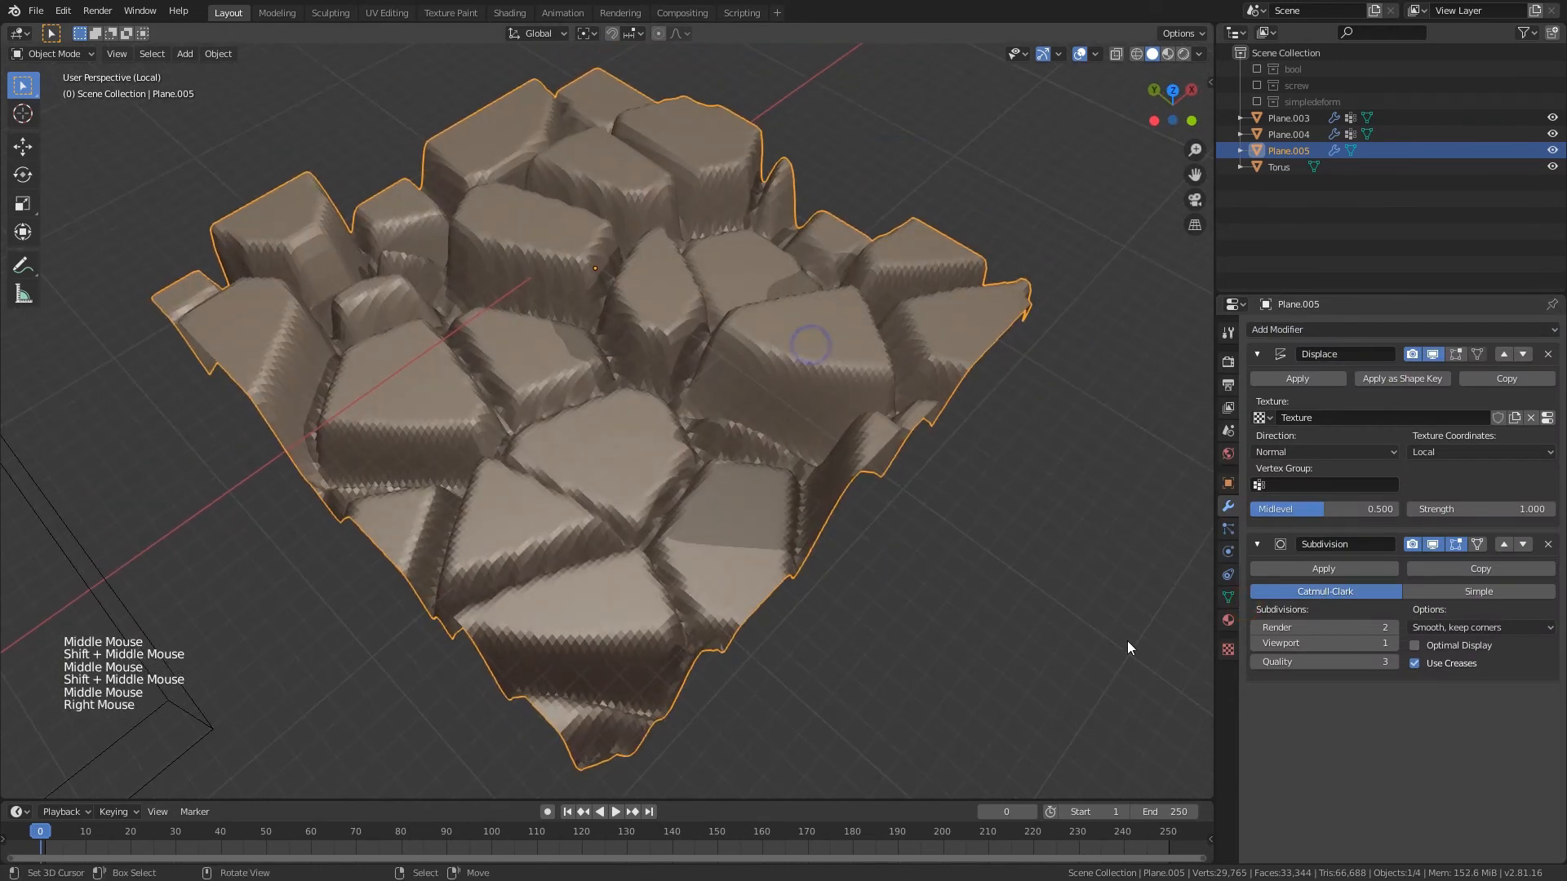
- Try varying the Voronoi texture's size while viewing the rocky surface, keeping the size at 0.47
{"action": "left_click", "coordinate": [1229, 650]}
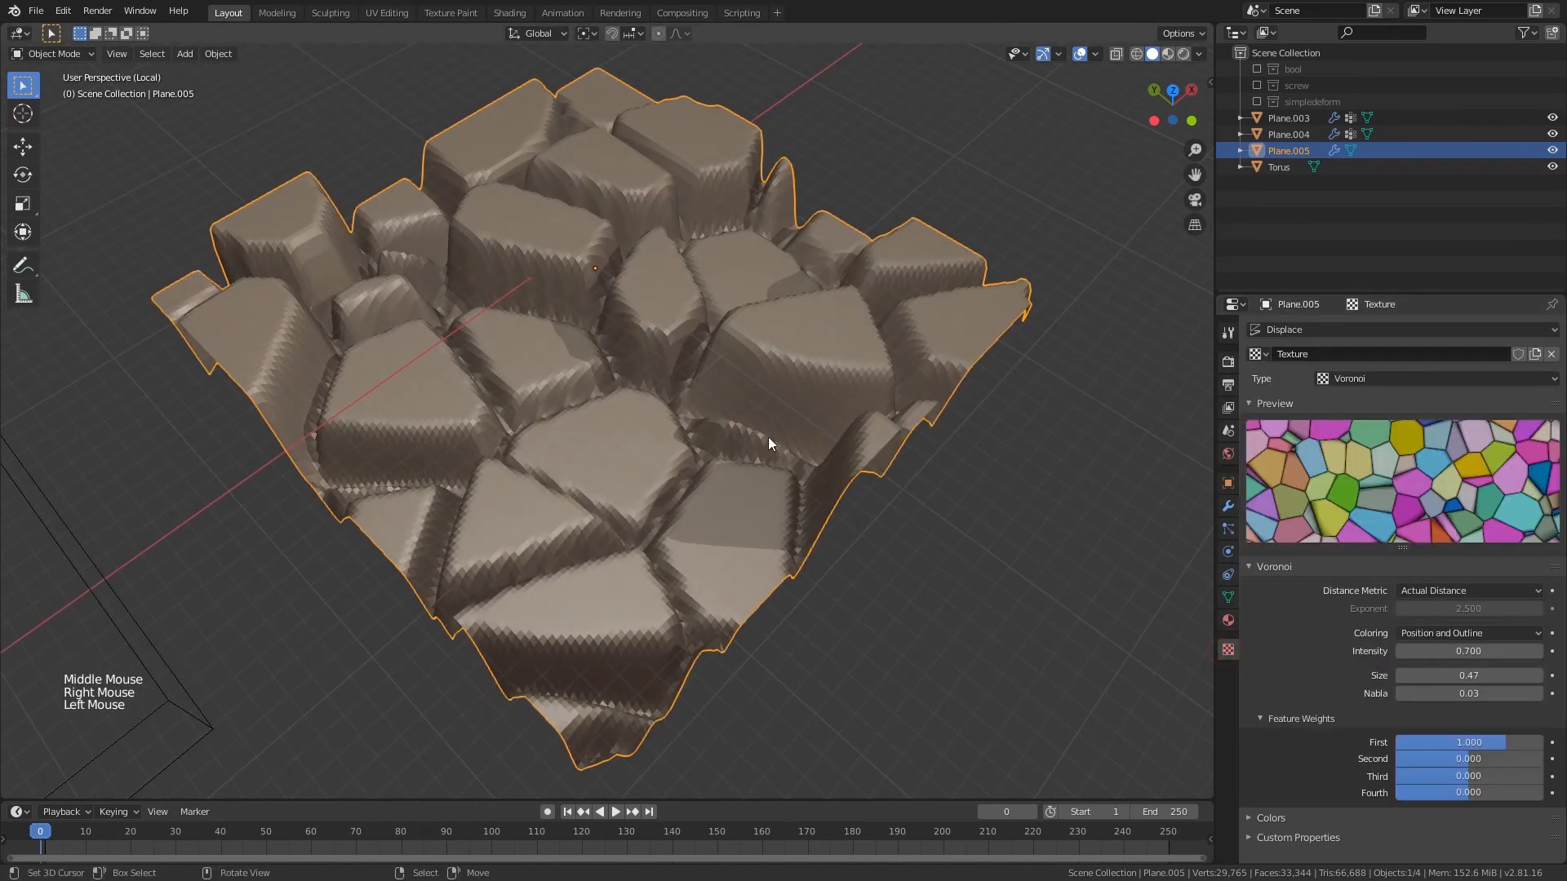
{"action": "middle_click_drag", "start_coordinate": [767, 437], "coordinate": [771, 474]}
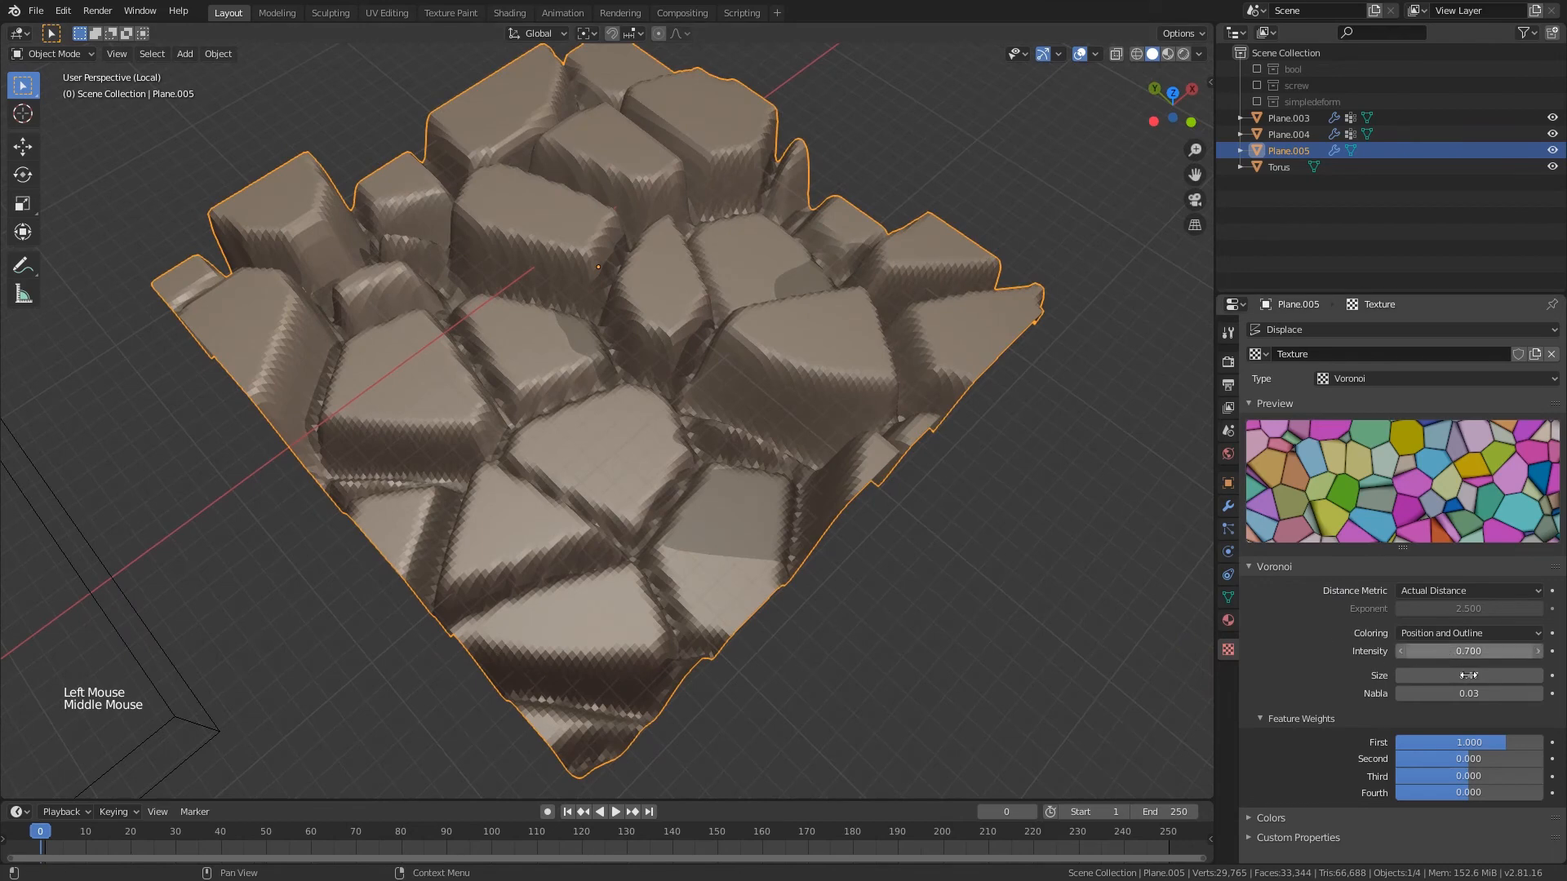
{"action": "mouse_move", "coordinate": [1469, 676]}
{"action": "left_mouse_down"}
{"action": "mouse_move", "coordinate": [1518, 676]}
{"action": "mouse_move", "coordinate": [1433, 676]}
{"action": "mouse_move", "coordinate": [1469, 676]}
{"action": "mouse_move", "coordinate": [1479, 695]}
{"action": "mouse_move", "coordinate": [1462, 695]}
{"action": "left_mouse_up"}
{"action": "scroll", "coordinate": [816, 424], "scroll_direction": "down", "scroll_amount": 1}
{"action": "middle_click_drag", "start_coordinate": [791, 408], "coordinate": [767, 343], "text": "shift"}
{"action": "middle_click_drag", "start_coordinate": [767, 343], "coordinate": [645, 310]}
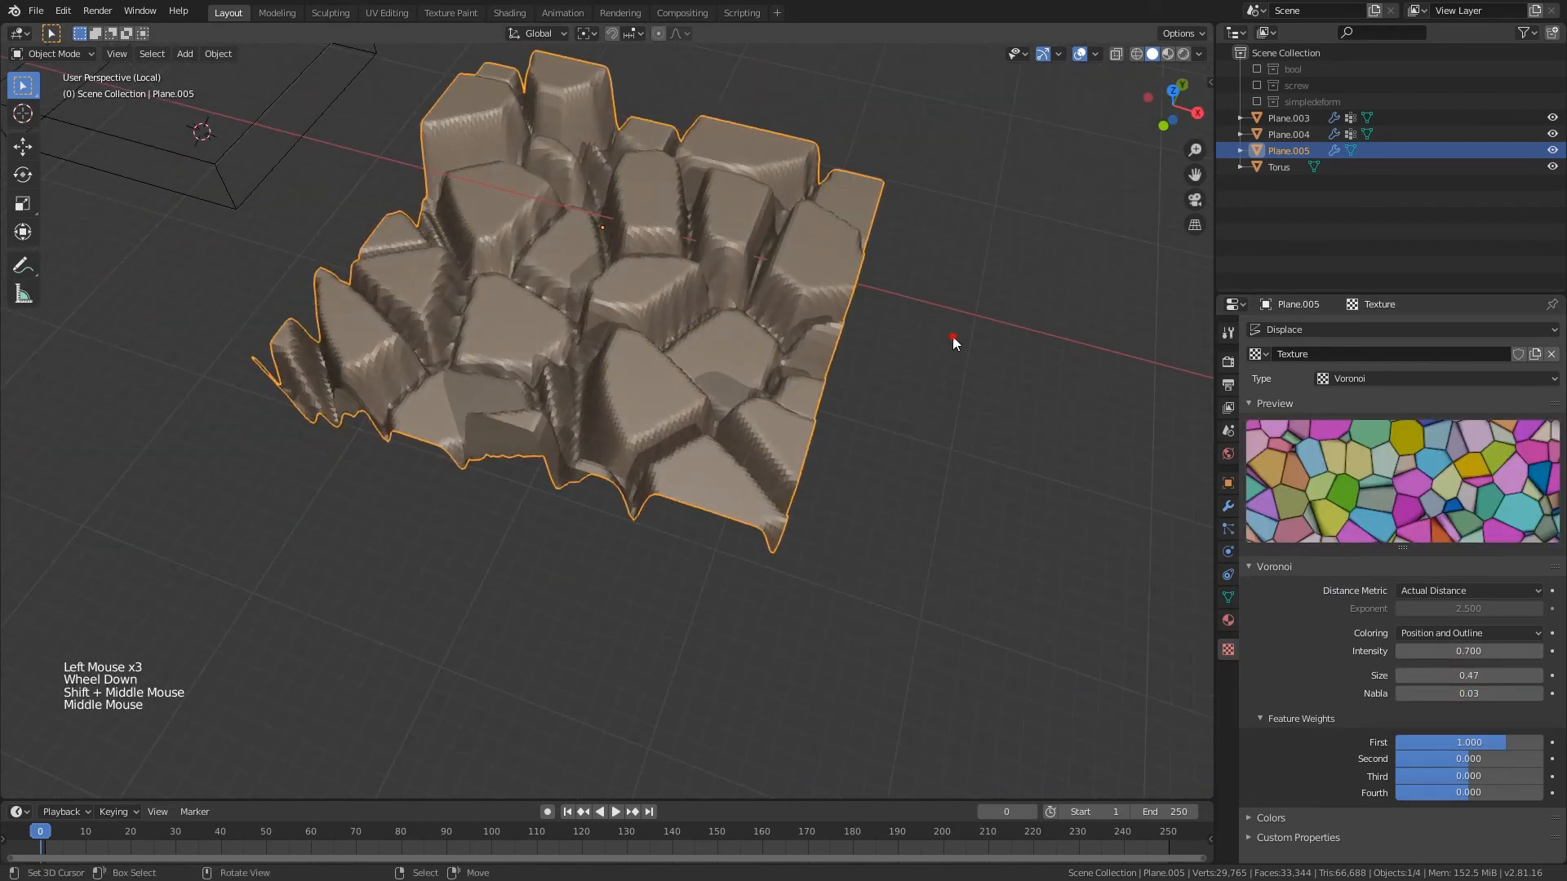
- Place the 3D cursor beside the rocky plane, and add a Plain Axes empty there, scaled up several times
{"action": "left_click", "coordinate": [953, 339]}
{"action": "middle_click_drag", "start_coordinate": [880, 392], "coordinate": [836, 395], "text": "shift"}
{"action": "left_click", "coordinate": [923, 366]}
{"action": "key", "text": "shift+a"}
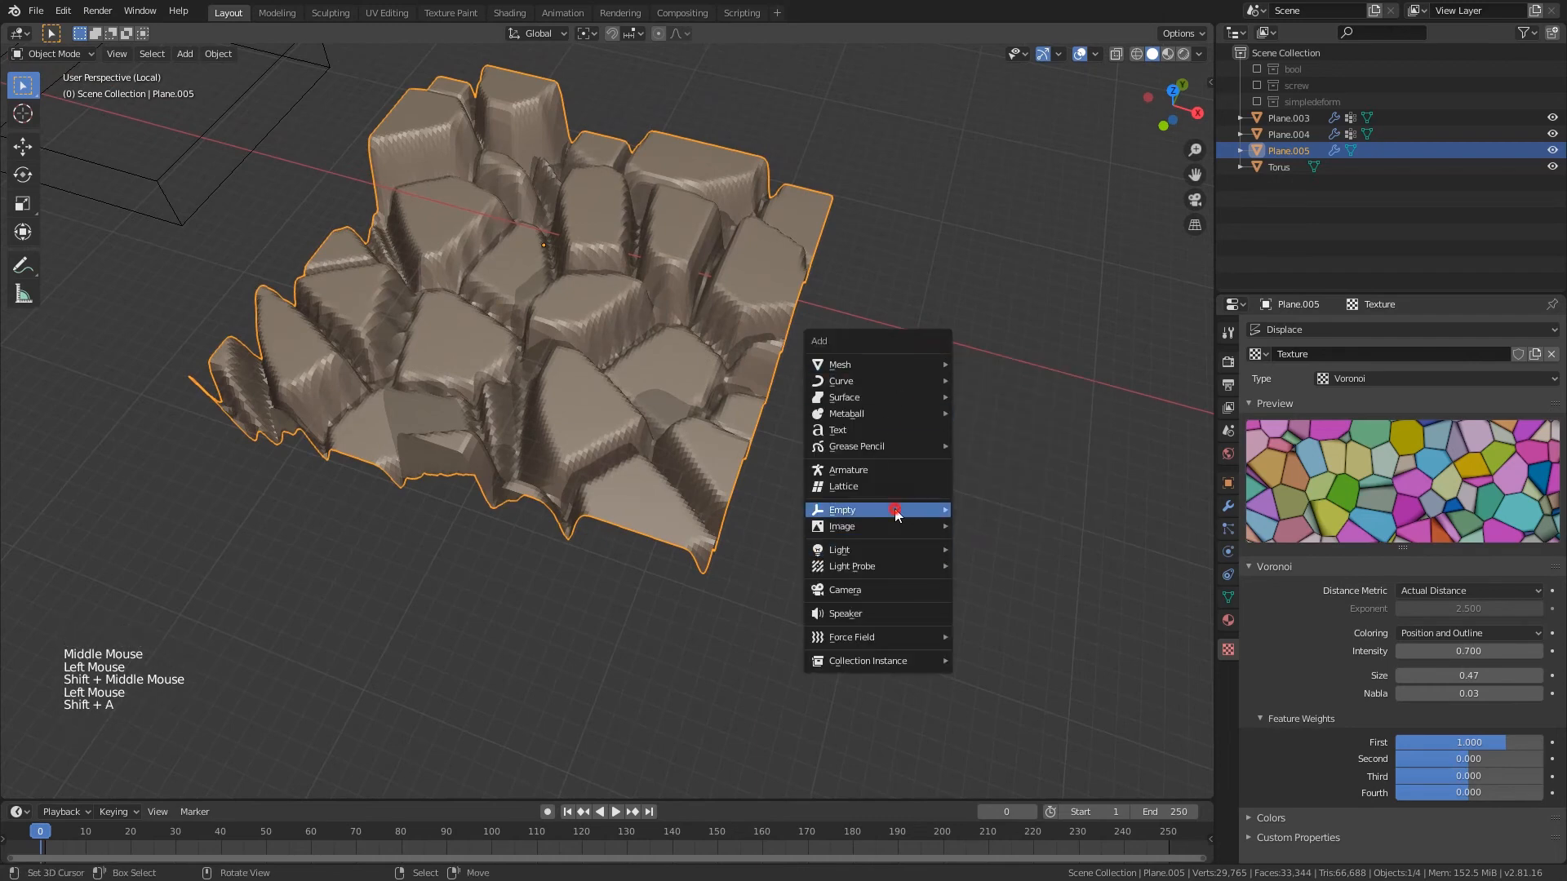
{"action": "mouse_move", "coordinate": [889, 510]}
{"action": "left_click", "coordinate": [997, 510]}
{"action": "middle_click_drag", "start_coordinate": [997, 511], "coordinate": [976, 446]}
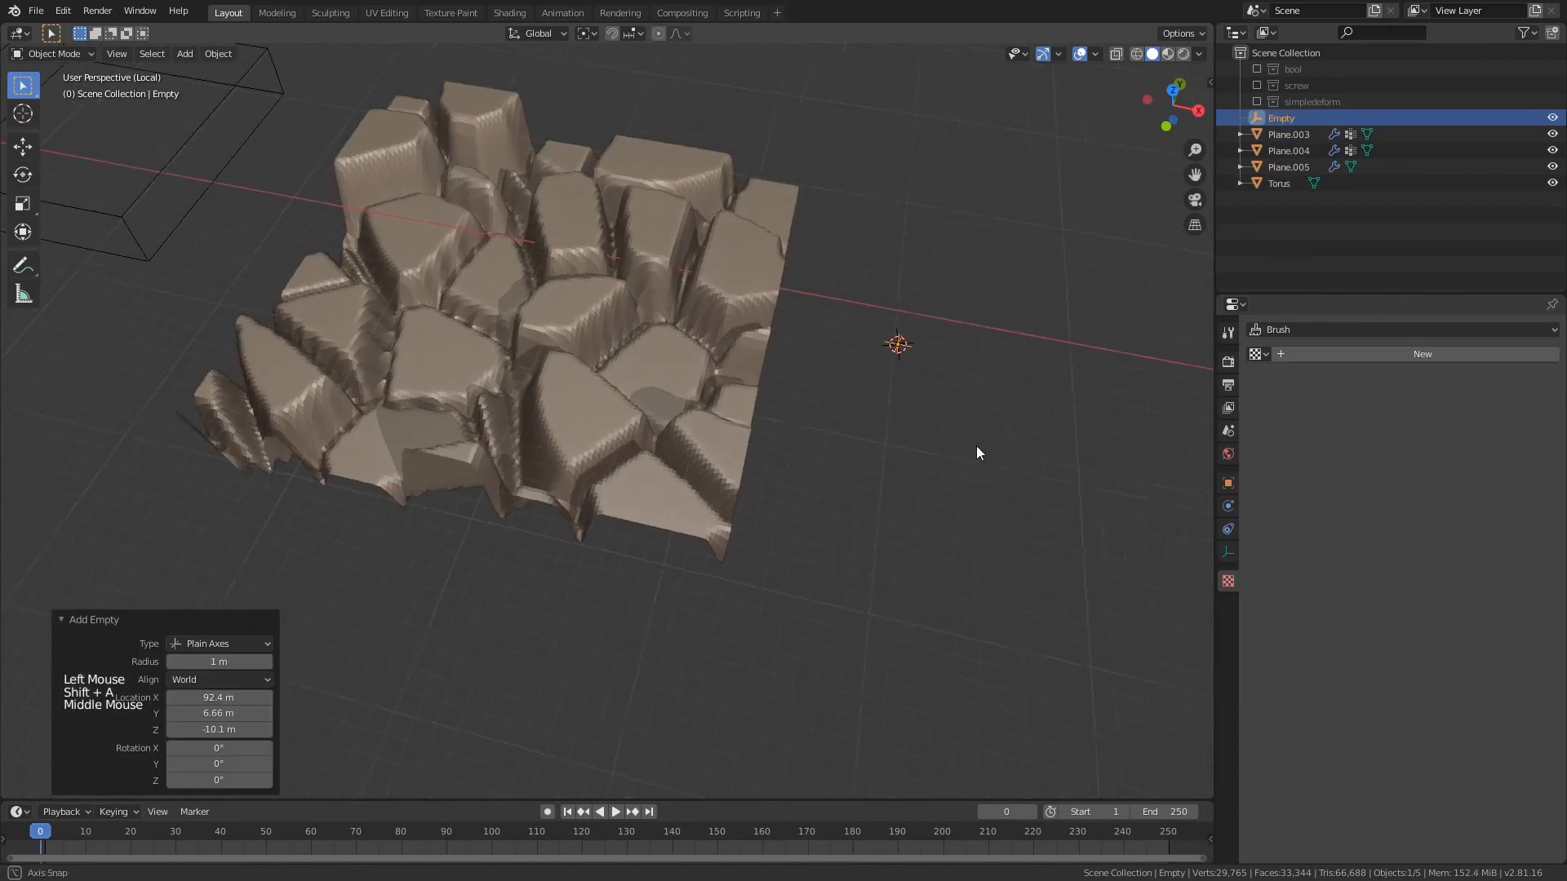
{"action": "scroll", "coordinate": [976, 446], "scroll_direction": "up", "scroll_amount": 2}
{"action": "key", "text": "s"}
{"action": "left_click", "coordinate": [1072, 388]}
- Set the Displace modifier's texture coordinates on Plane.005 to Object, with the Empty as the controlling object
{"action": "right_click", "coordinate": [755, 384]}
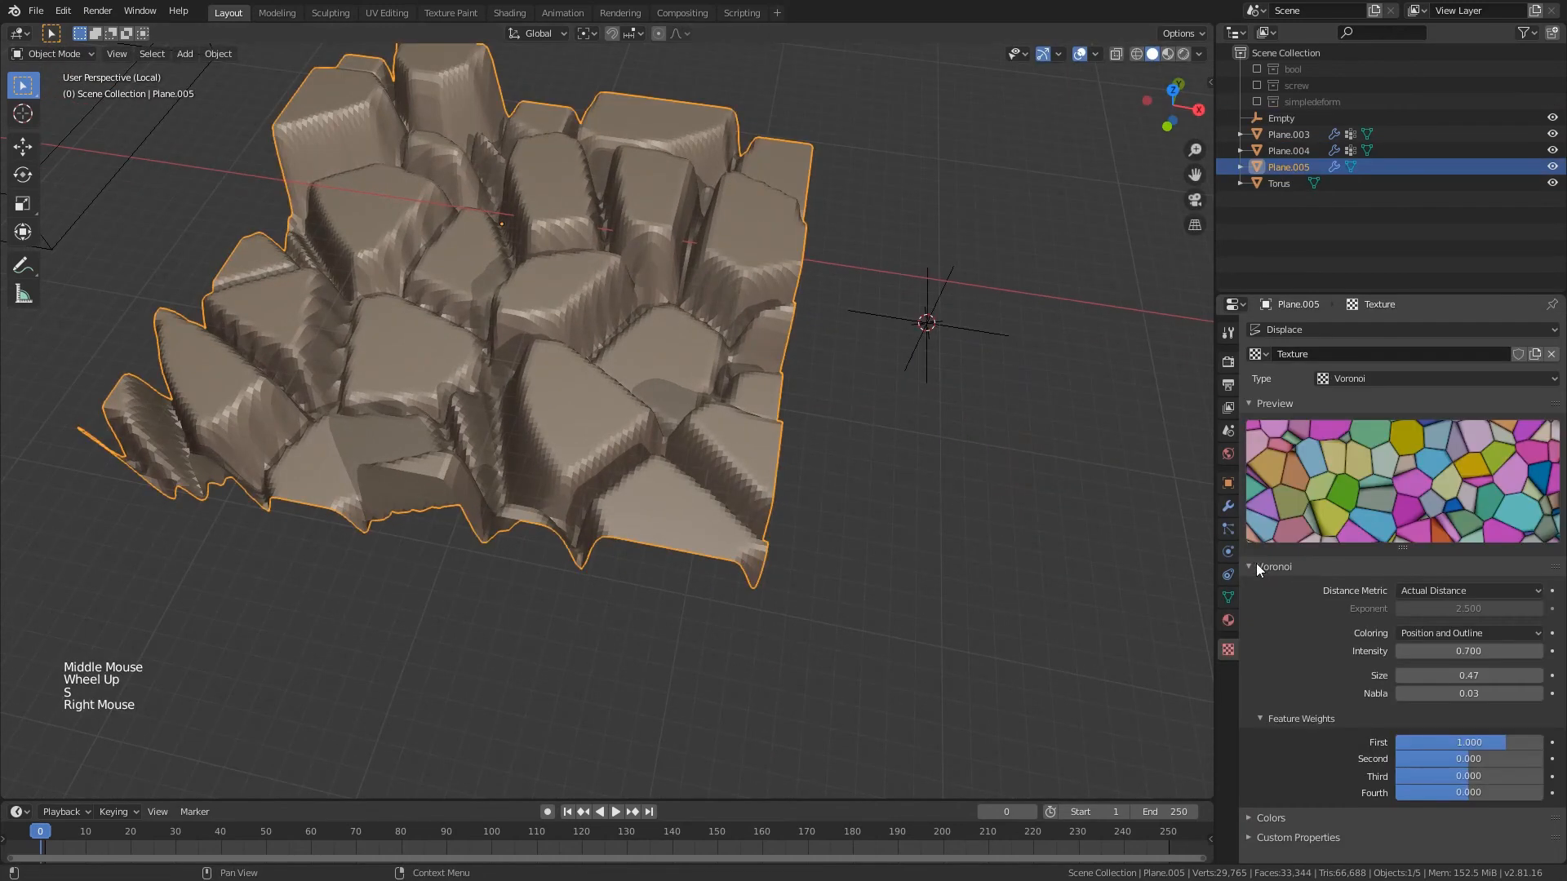
{"action": "left_click", "coordinate": [1228, 506]}
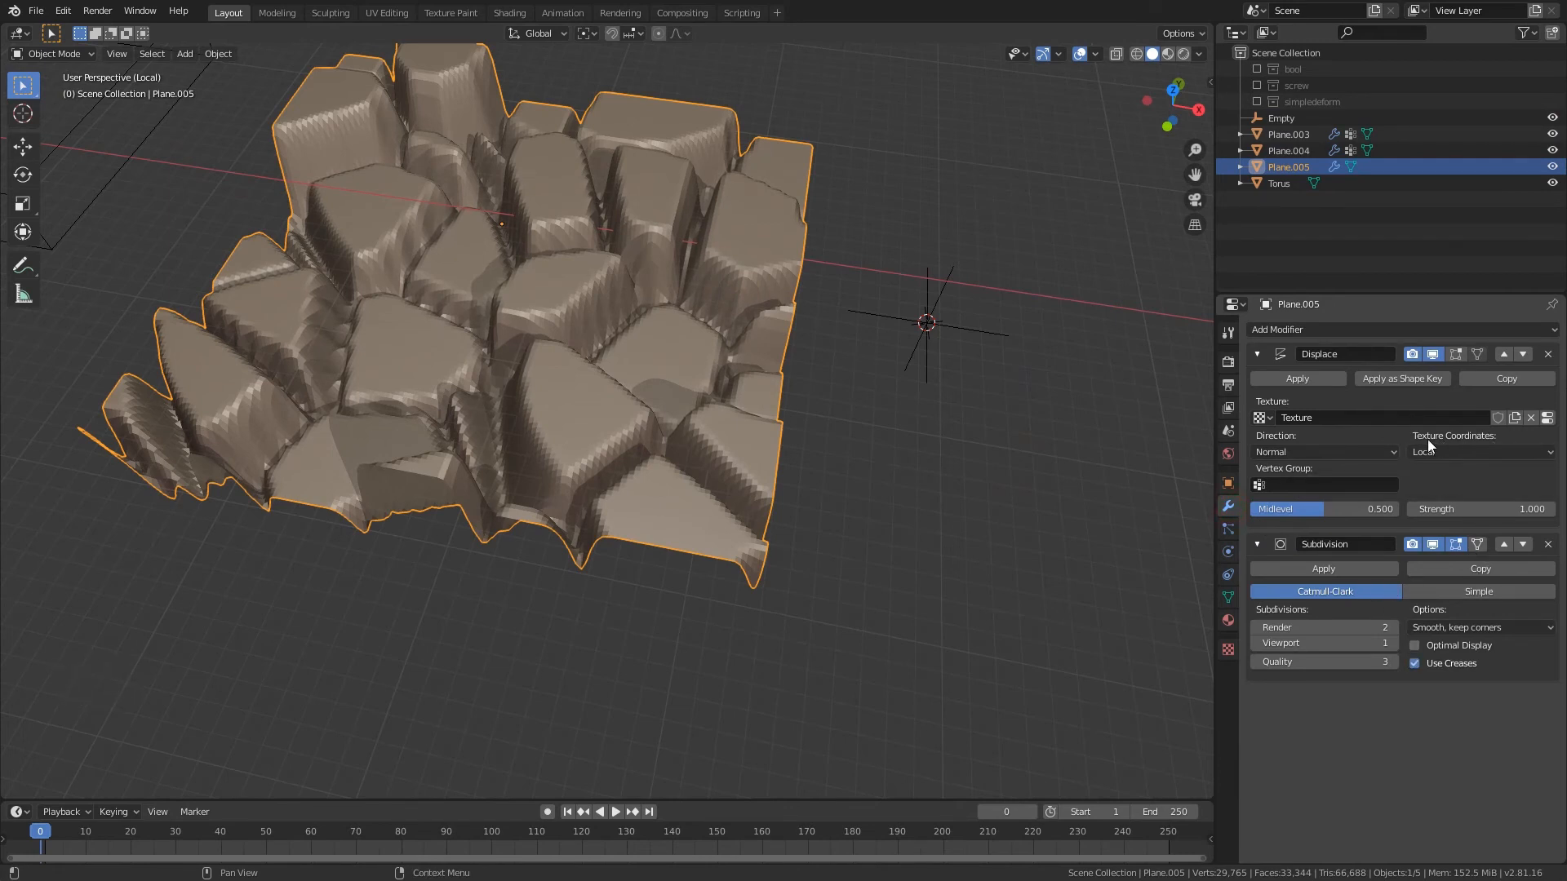
{"action": "left_click", "coordinate": [1477, 453]}
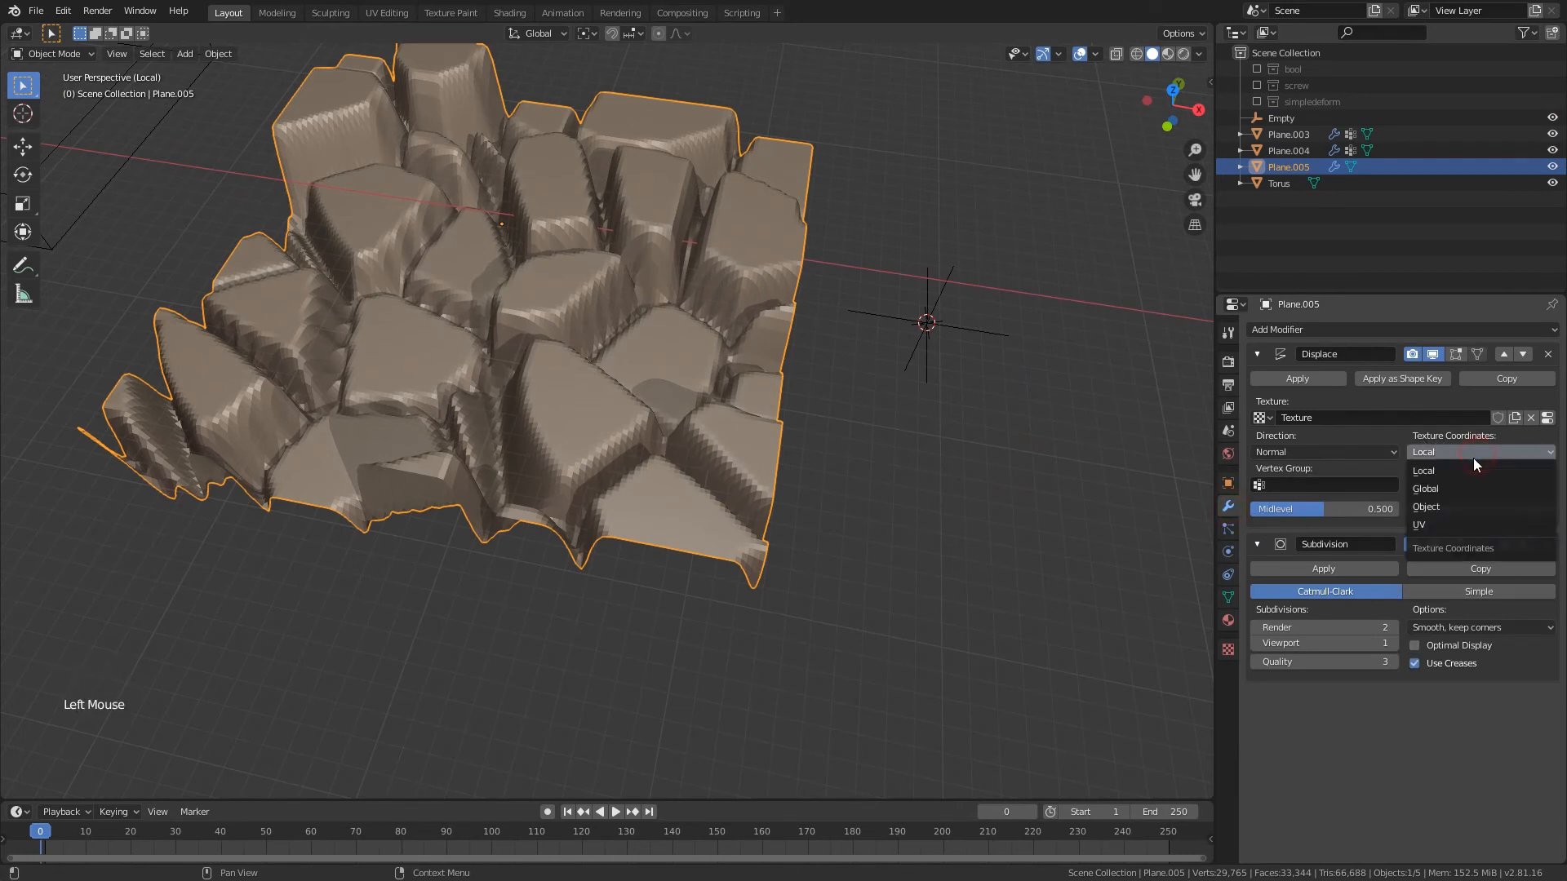
{"action": "left_click", "coordinate": [1454, 507]}
{"action": "left_click", "coordinate": [1547, 486]}
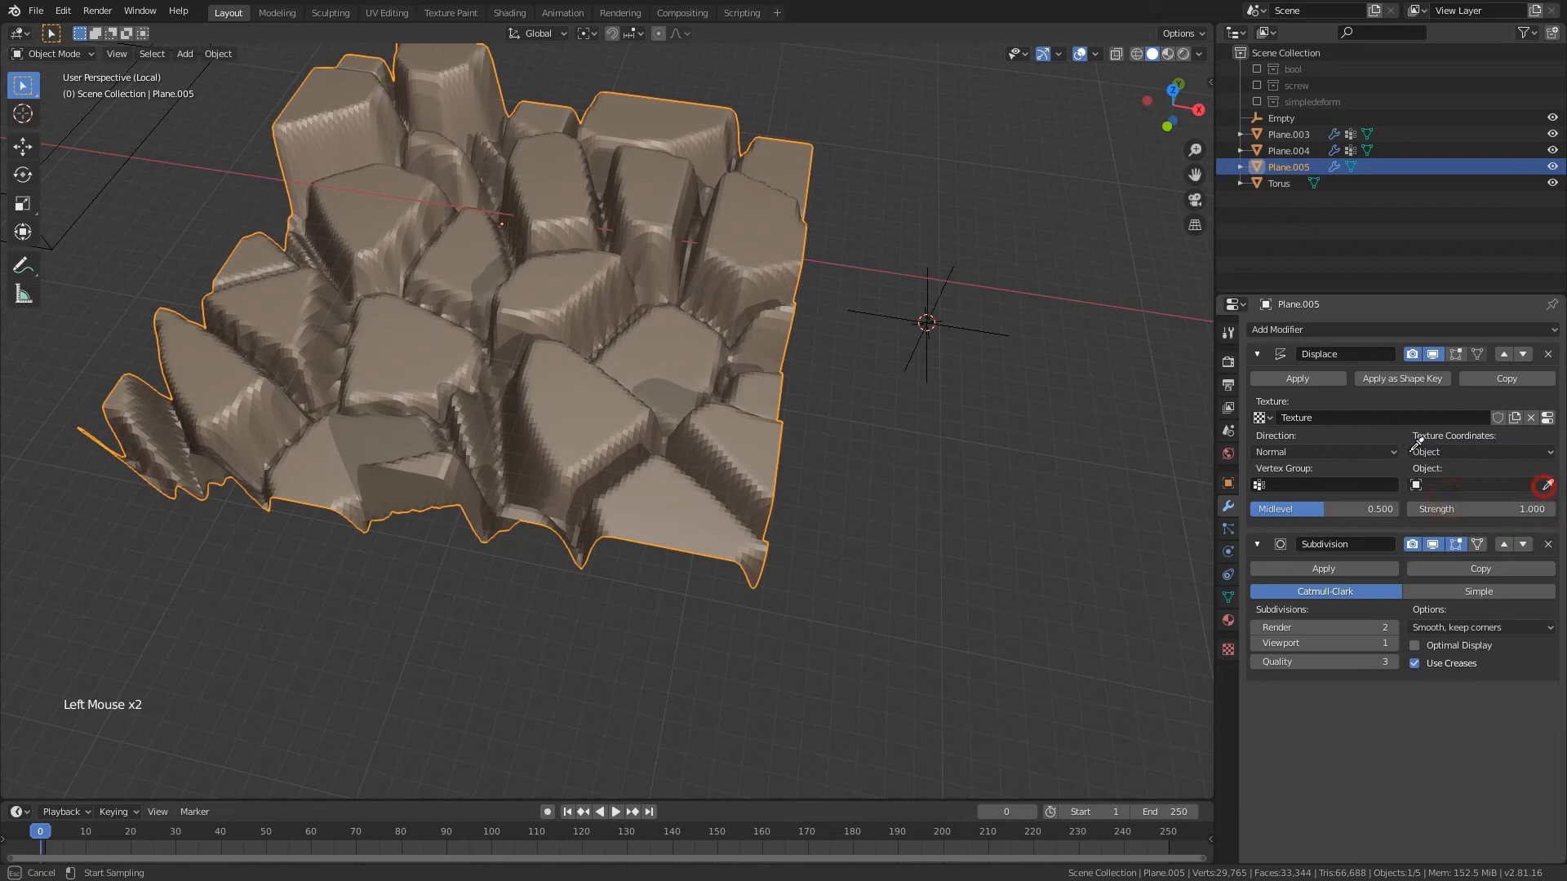
{"action": "left_click", "coordinate": [941, 326]}
- Scale the empty up uniformly by about 3.58 to enlarge the Voronoi rock pattern
{"action": "right_click", "coordinate": [942, 323]}
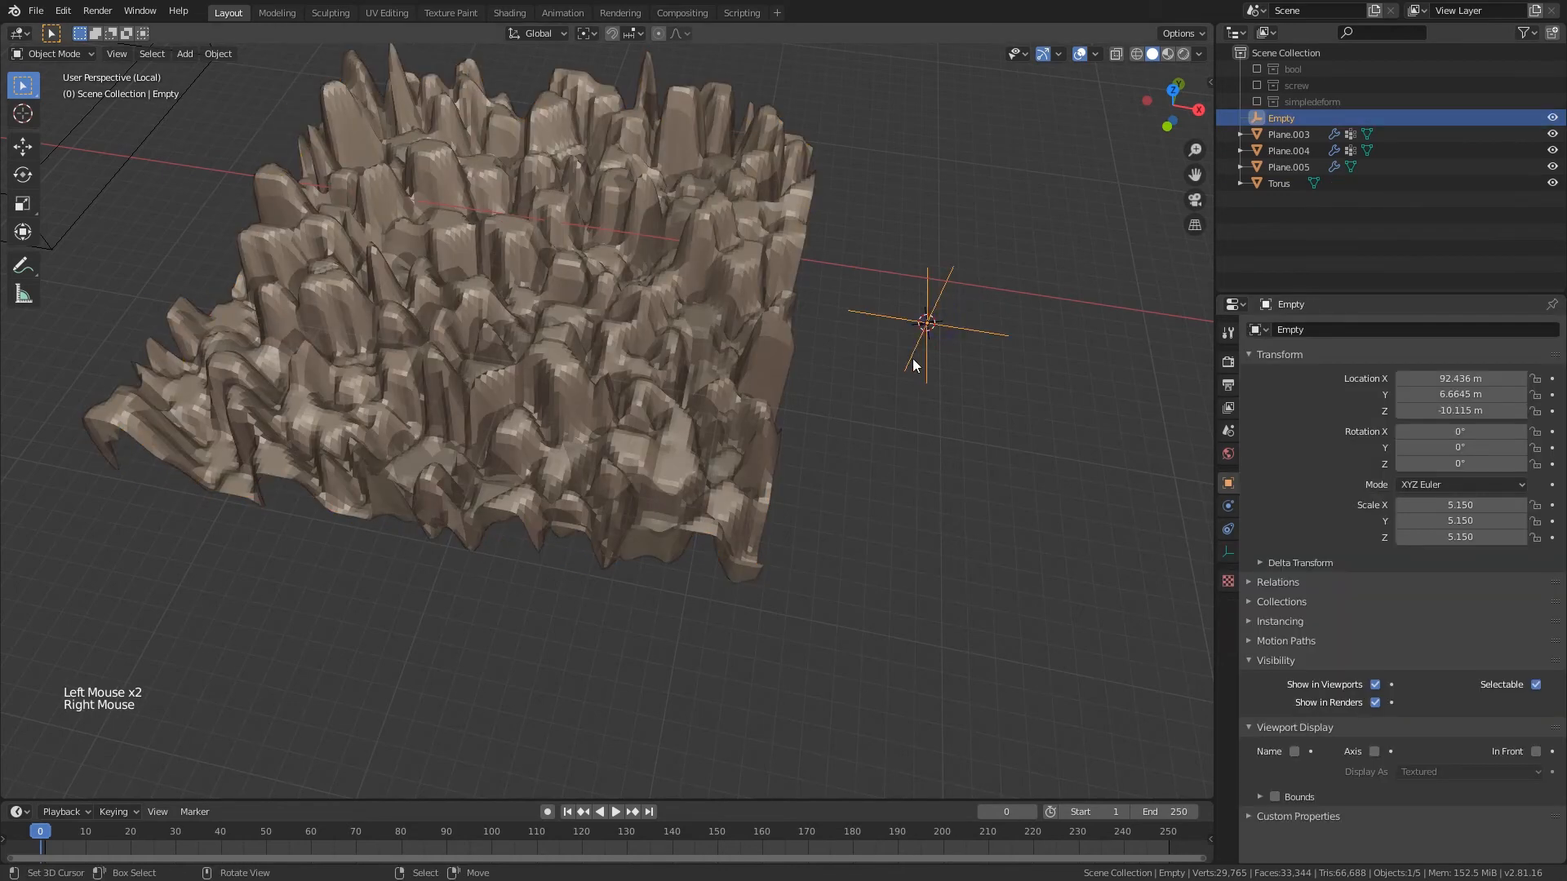
{"action": "key", "text": "s"}
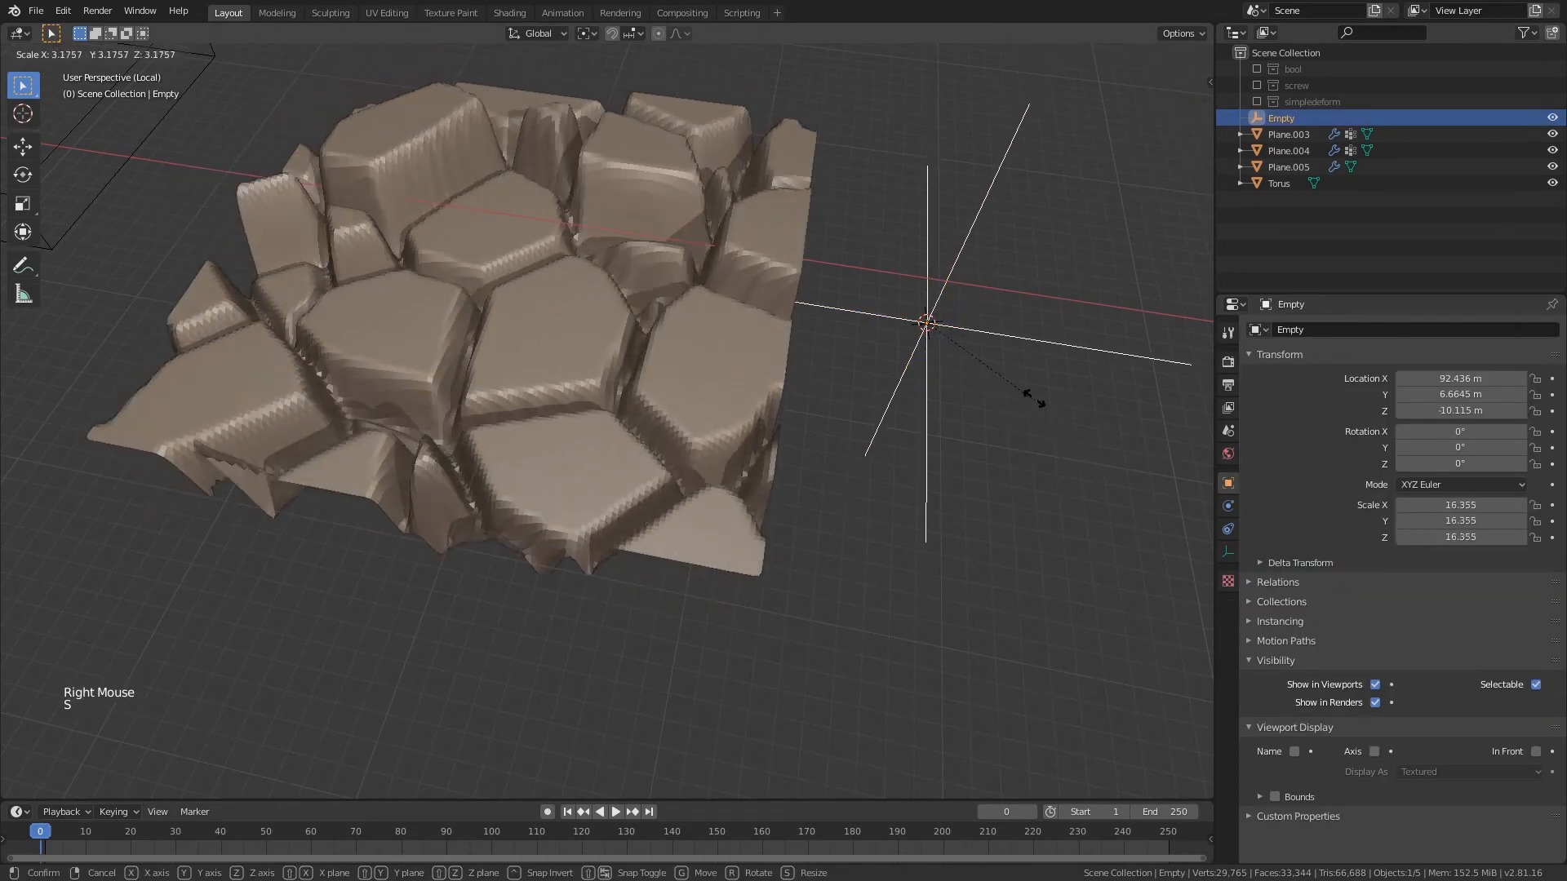
{"action": "left_click", "coordinate": [1041, 409]}
{"action": "middle_click_drag", "start_coordinate": [1042, 413], "coordinate": [1033, 457]}
- Try rotating and moving the empty to see how the Voronoi displacement responds
{"action": "key", "text": "r"}
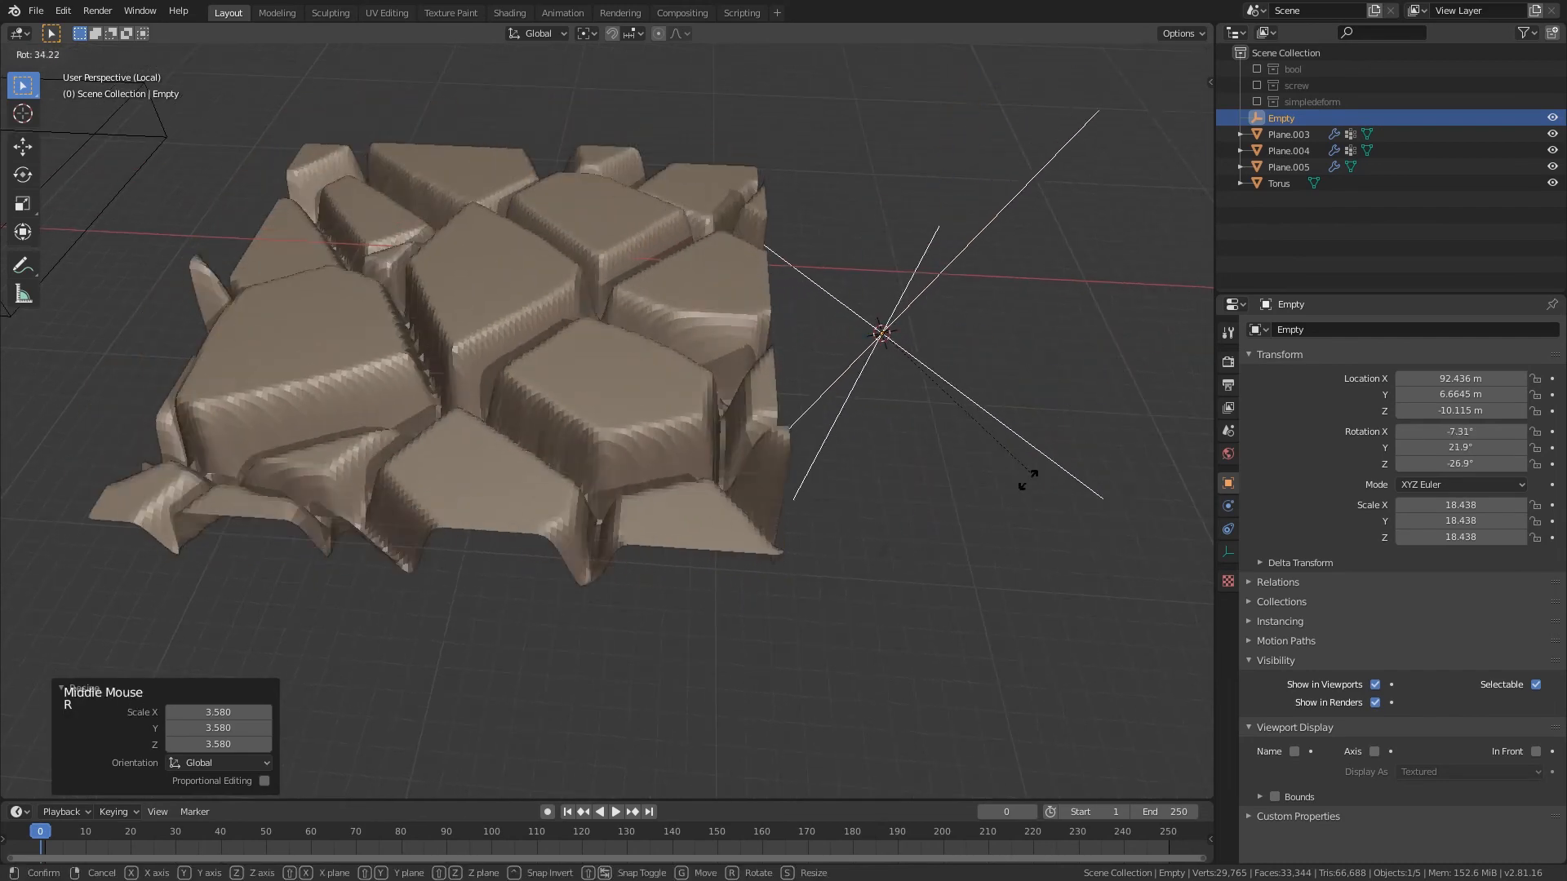
{"action": "right_click", "coordinate": [1021, 362]}
{"action": "middle_click_drag", "start_coordinate": [1021, 362], "coordinate": [1039, 357]}
{"action": "key", "text": "r"}
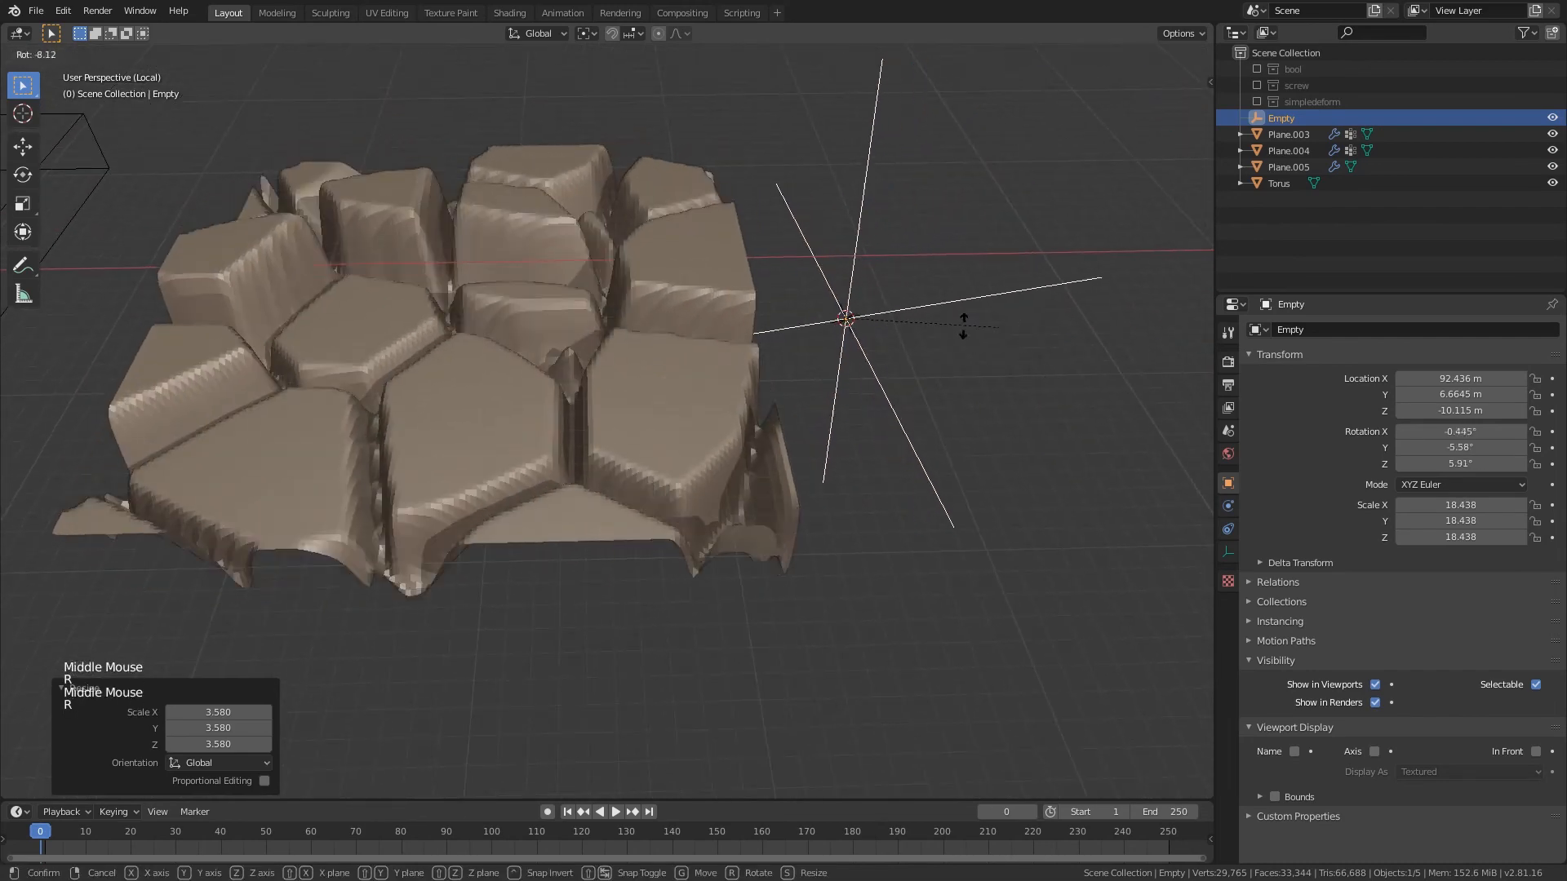
{"action": "key", "text": "g"}
{"action": "right_click", "coordinate": [822, 350]}
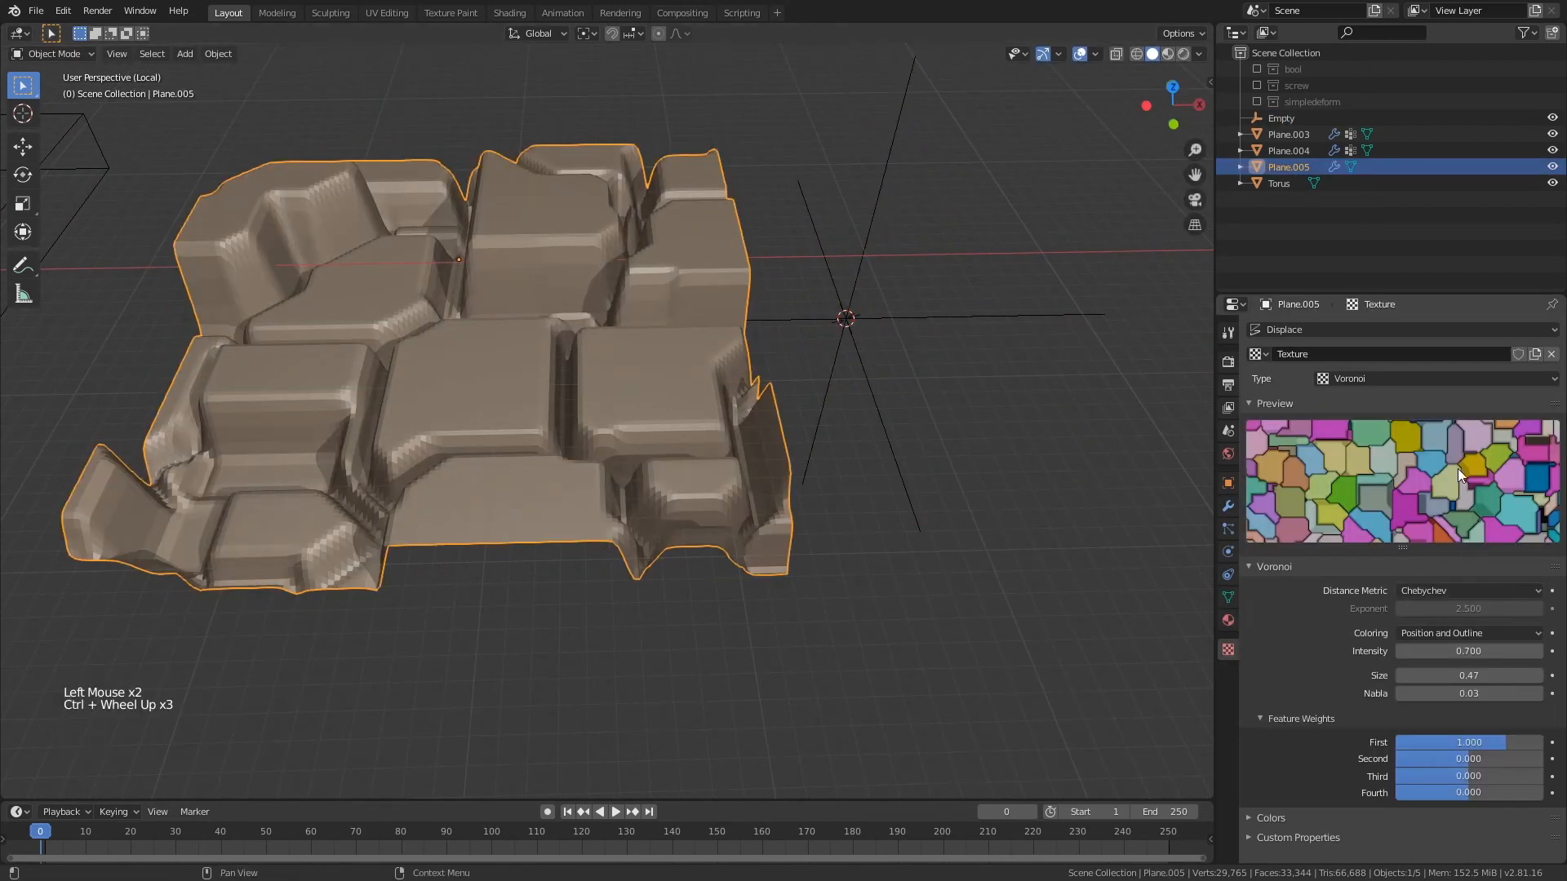
- Change the displacement texture on Plane.005 to Marble, with the Voronoi Crackle noise basis and the Sharper pattern
{"action": "left_click", "coordinate": [1437, 379]}
{"action": "left_click", "coordinate": [1381, 595]}
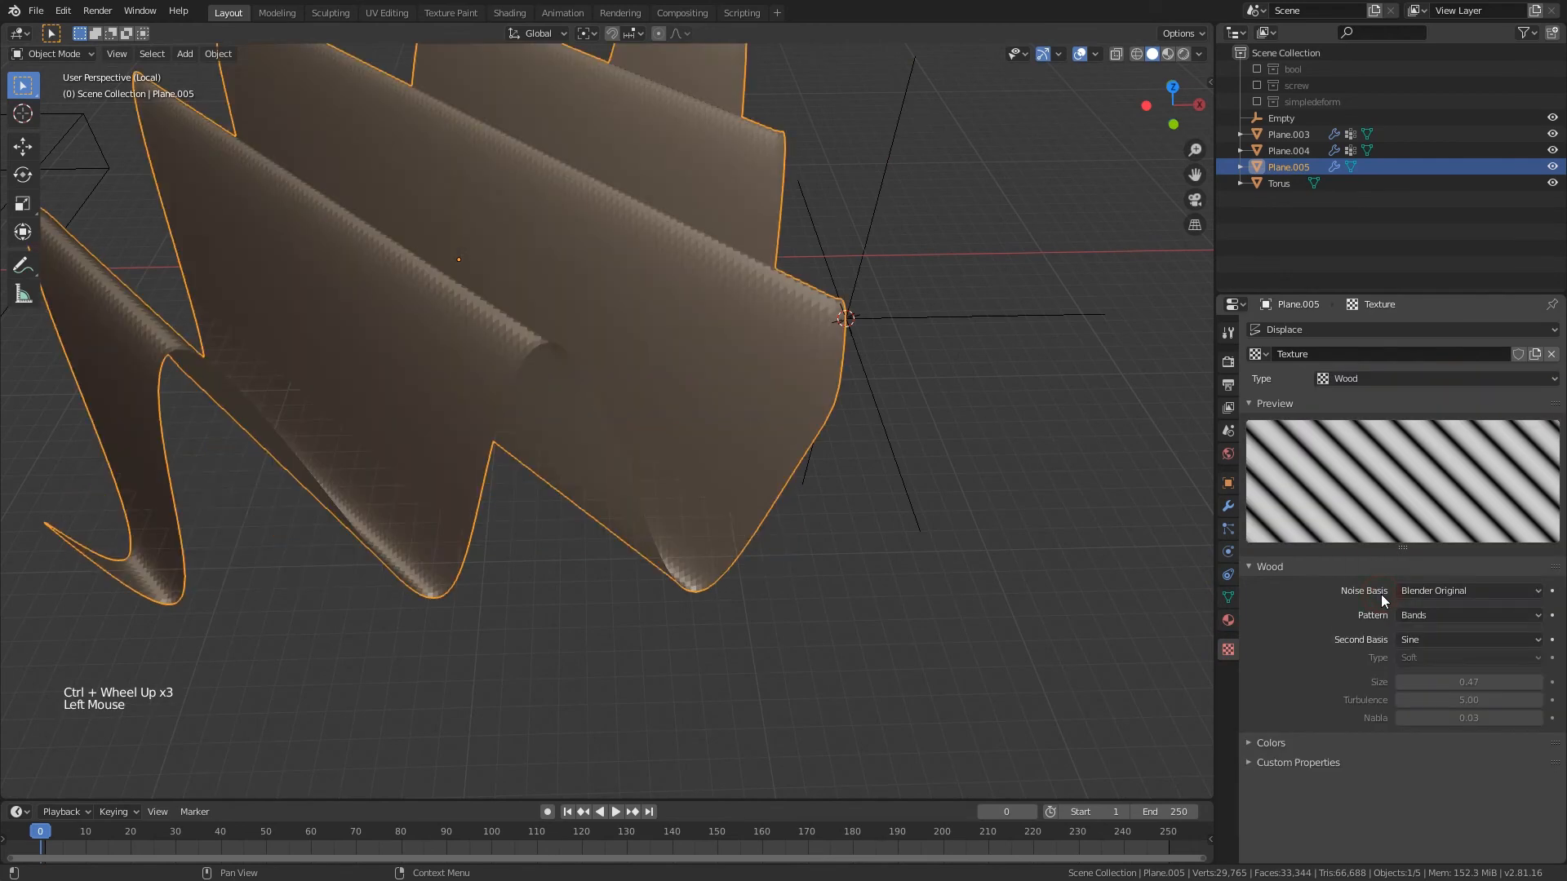
{"action": "scroll", "coordinate": [1435, 590], "scroll_direction": "down", "scroll_amount": 1, "text": "ctrl"}
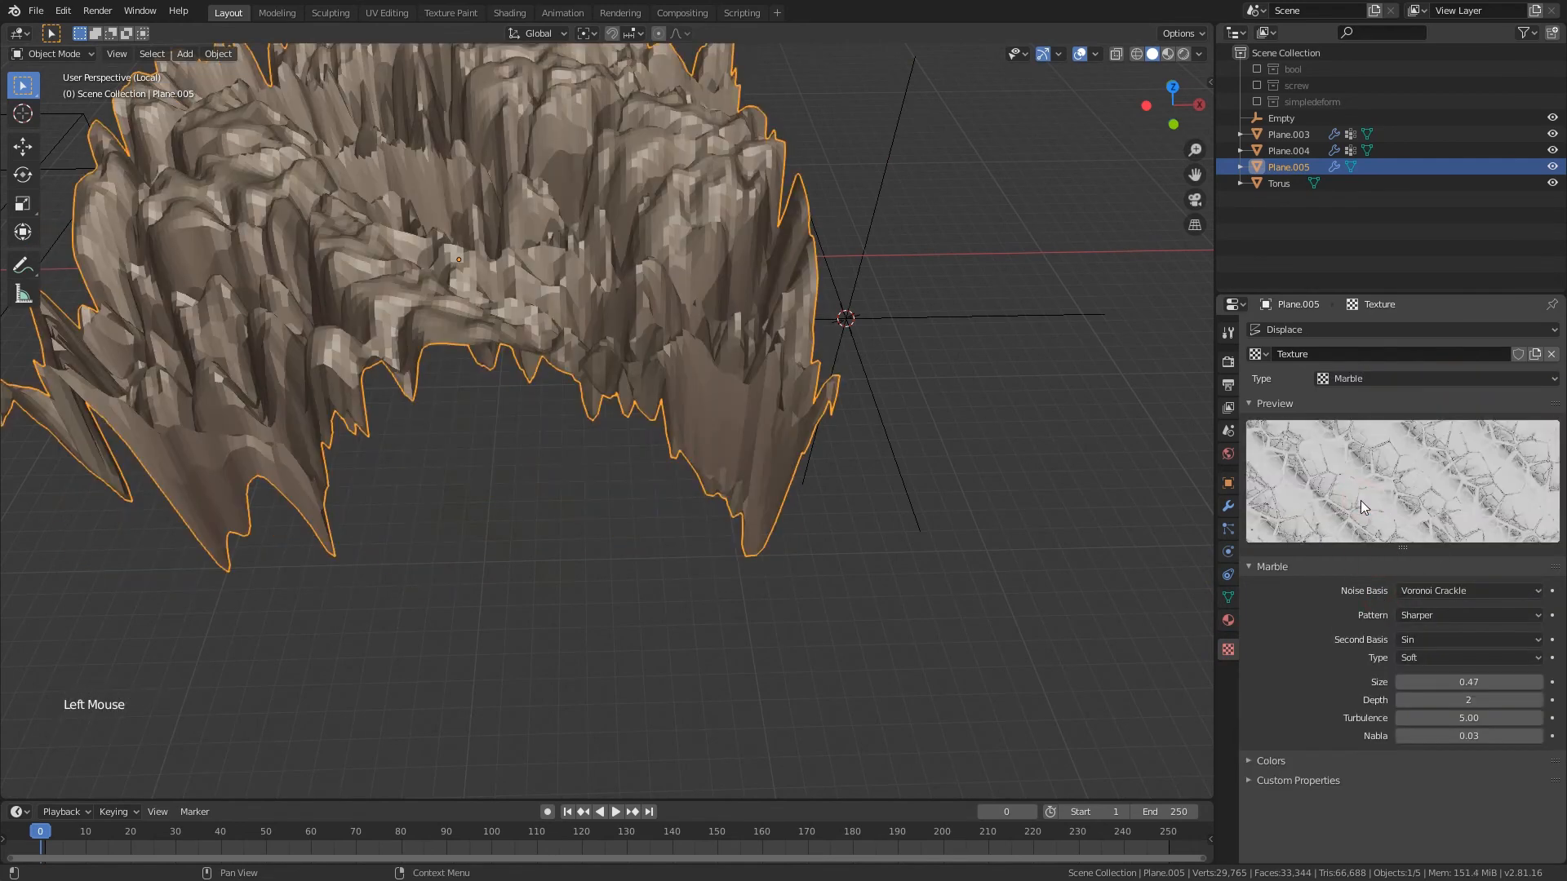
- Select the empty and scale it up uniformly by about 2.95 to broaden the marble displacement
{"action": "middle_click_drag", "start_coordinate": [824, 424], "coordinate": [853, 403], "text": "shift"}
{"action": "scroll", "coordinate": [893, 315], "scroll_direction": "down", "scroll_amount": 2}
{"action": "key", "text": "s"}
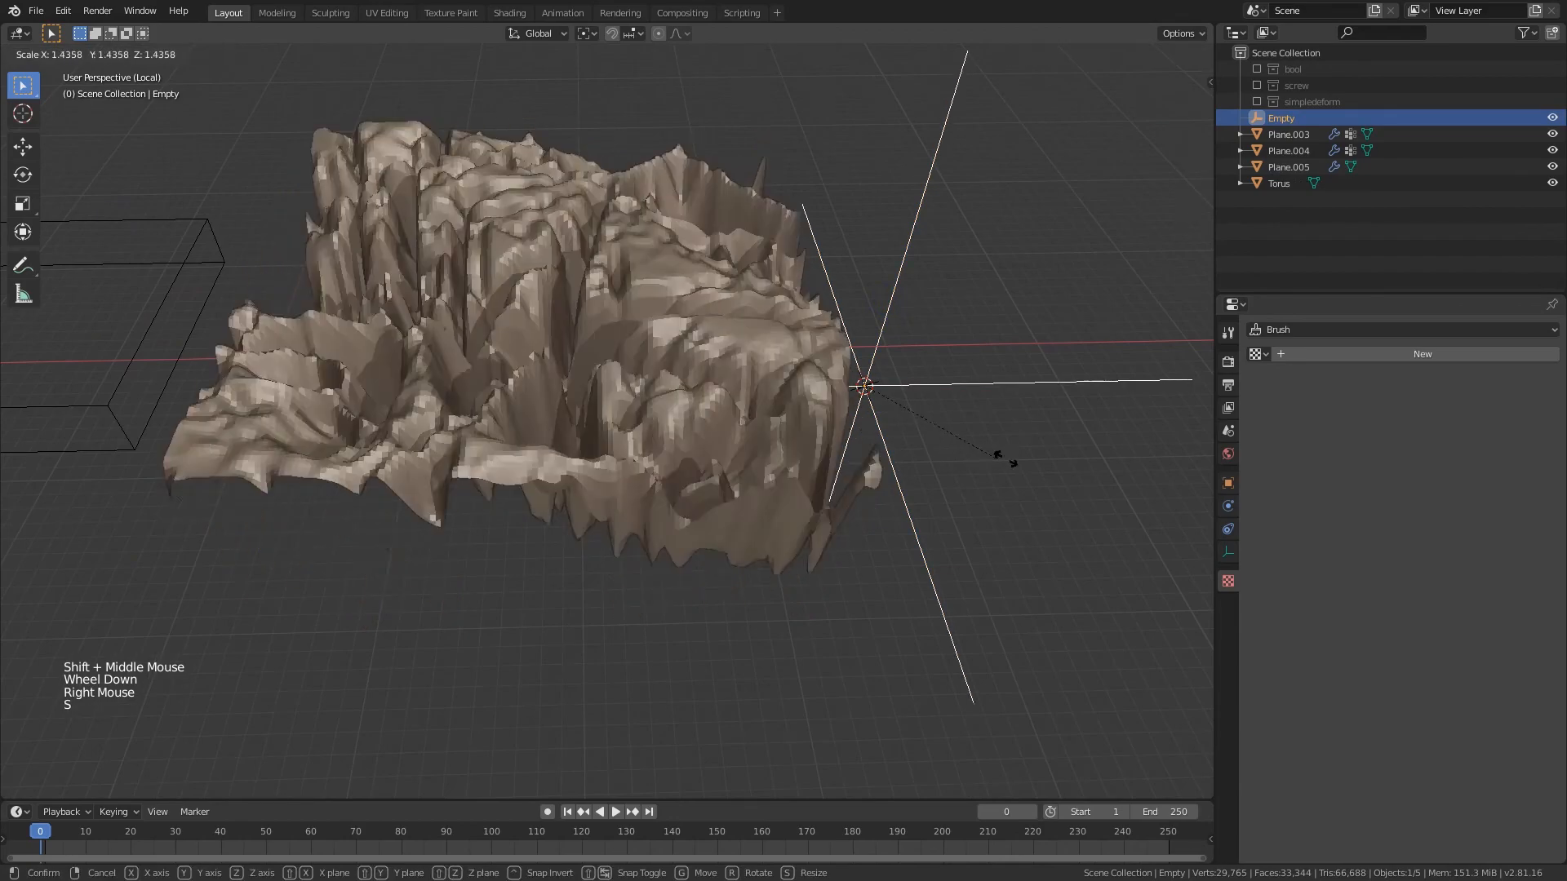
{"action": "left_click", "coordinate": [1170, 449]}
- Move the empty by about -5.02 m in X, -10.2 m in Y and 0.34 m in Z to shift the marble pattern
{"action": "middle_click_drag", "start_coordinate": [1036, 369], "coordinate": [1008, 366]}
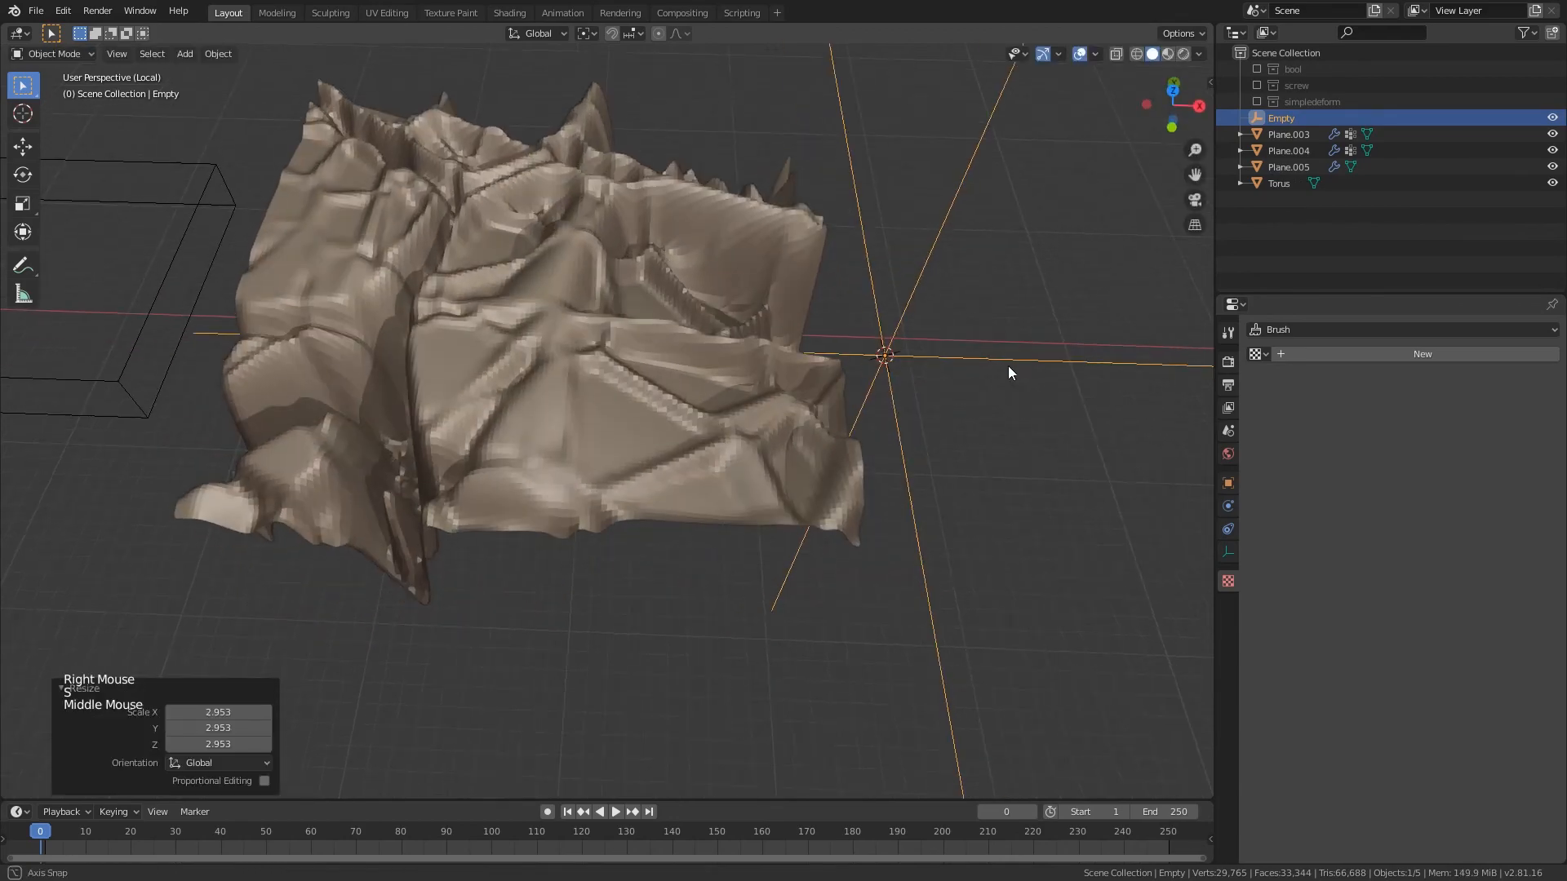
{"action": "key", "text": "g"}
{"action": "right_click", "coordinate": [906, 375]}
{"action": "middle_click_drag", "start_coordinate": [906, 376], "coordinate": [854, 379]}
{"action": "key", "text": "g"}
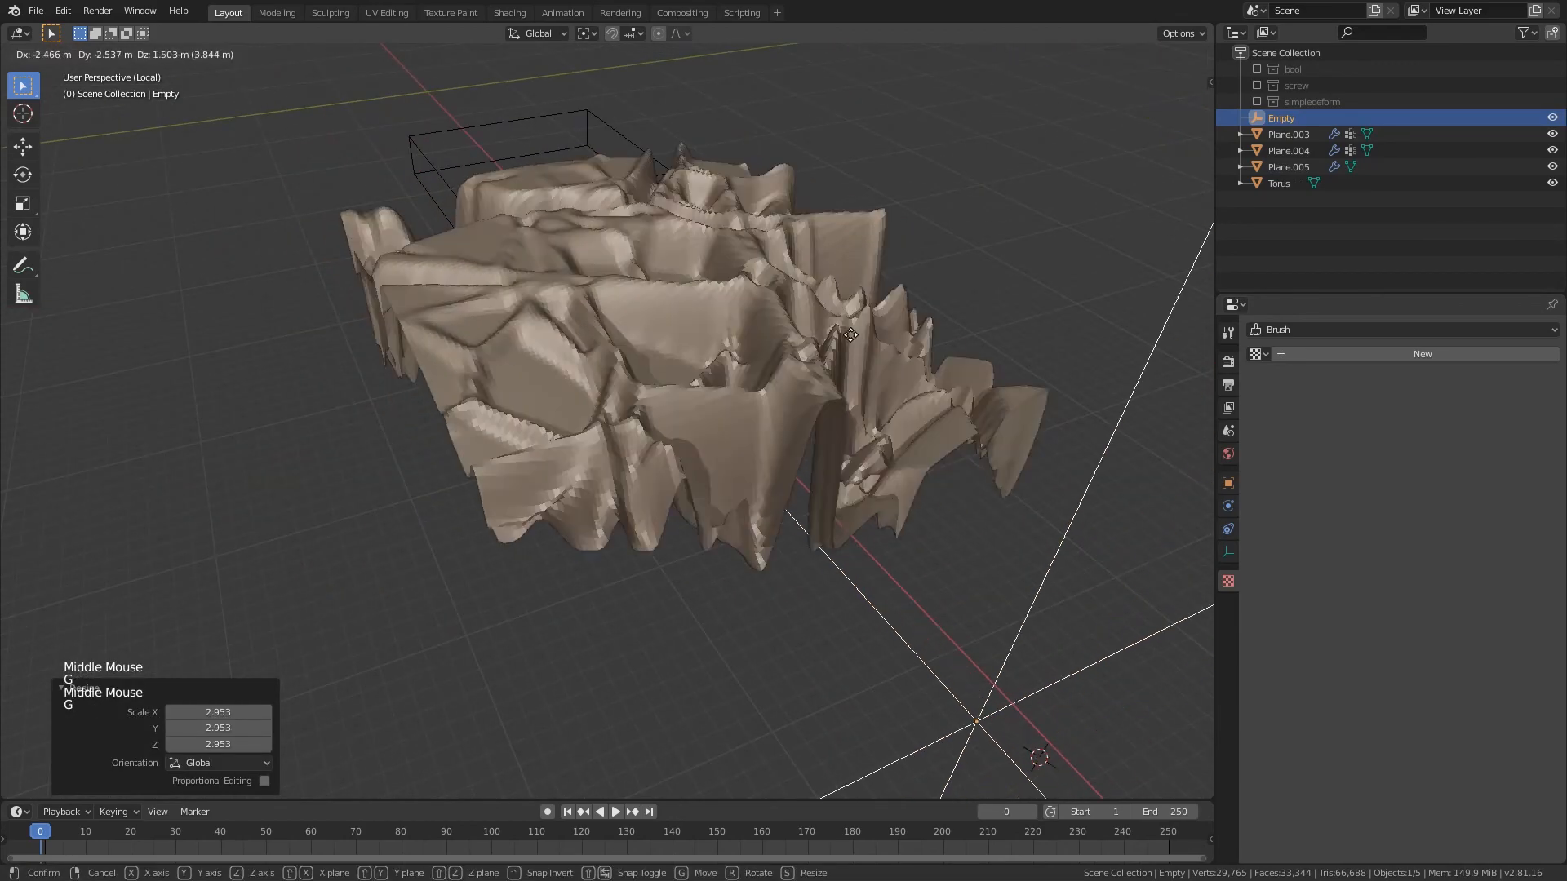
{"action": "left_click", "coordinate": [746, 402]}
- Try rotating the empty to vary the marble displacement
{"action": "middle_click_drag", "start_coordinate": [746, 402], "coordinate": [898, 395]}
{"action": "key", "text": "r"}
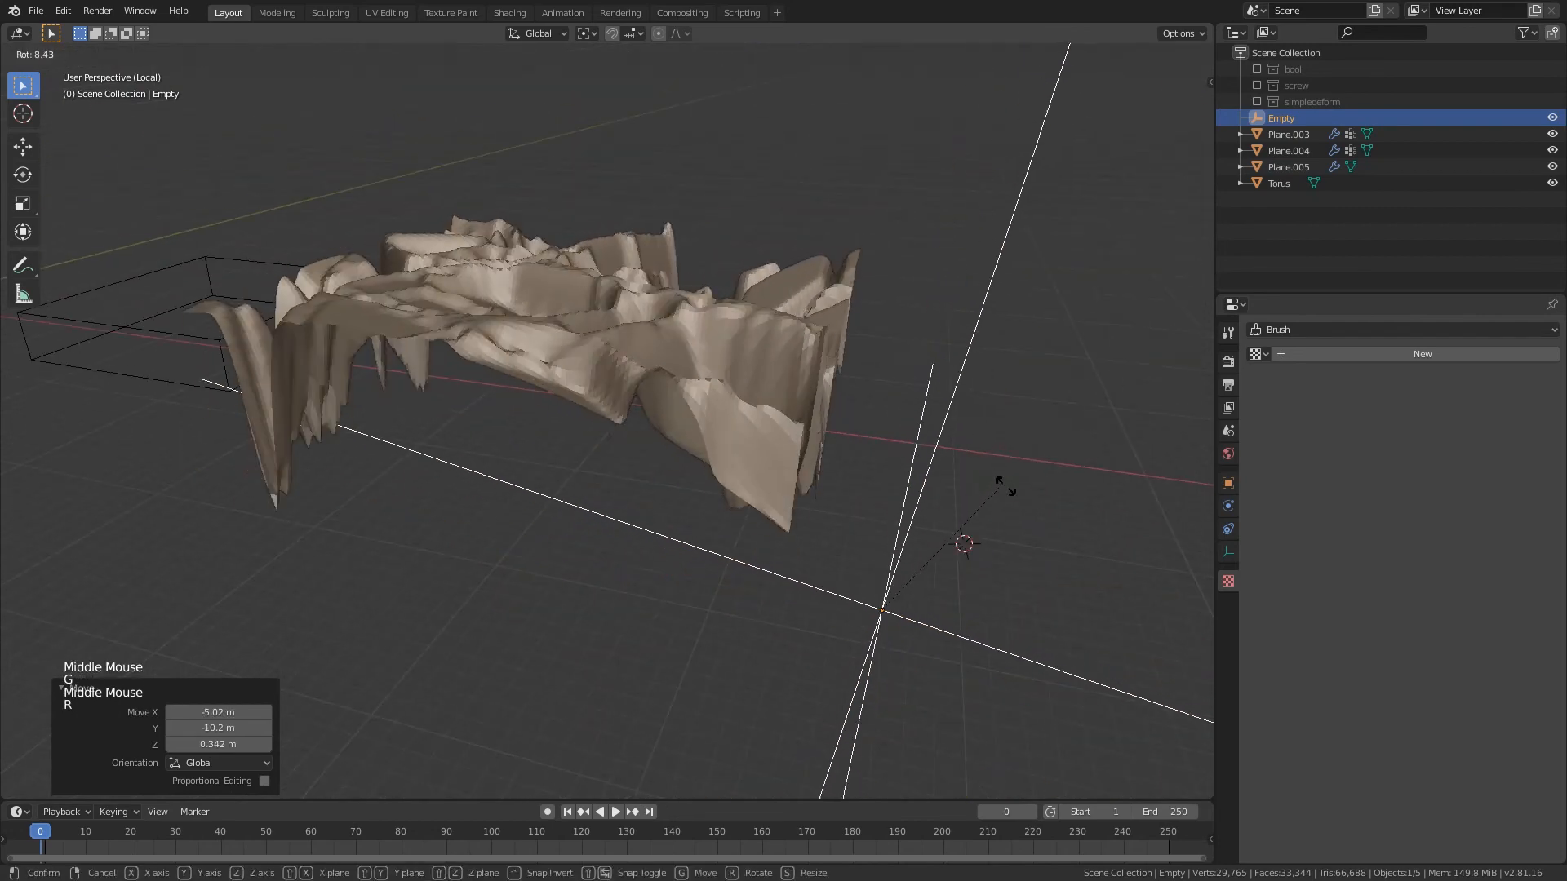
{"action": "right_click", "coordinate": [1007, 486]}
- Select Plane.005 and set its Displace strength to -0.400
{"action": "middle_click_drag", "start_coordinate": [584, 353], "coordinate": [640, 391]}
{"action": "right_click", "coordinate": [640, 392]}
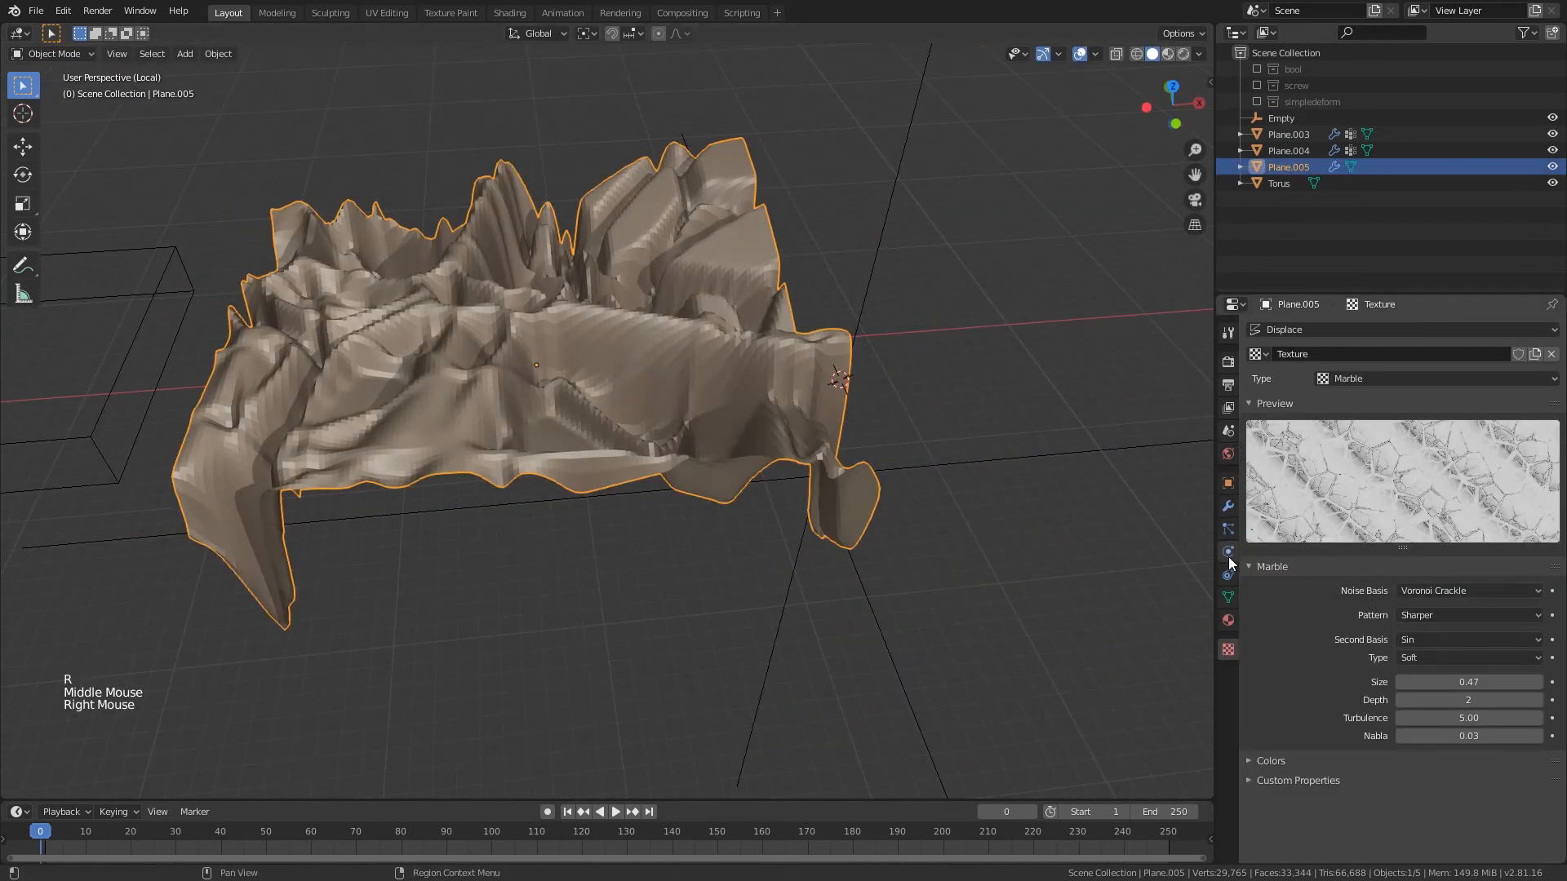
{"action": "left_click", "coordinate": [1227, 529]}
{"action": "middle_click_drag", "start_coordinate": [968, 434], "coordinate": [891, 454]}
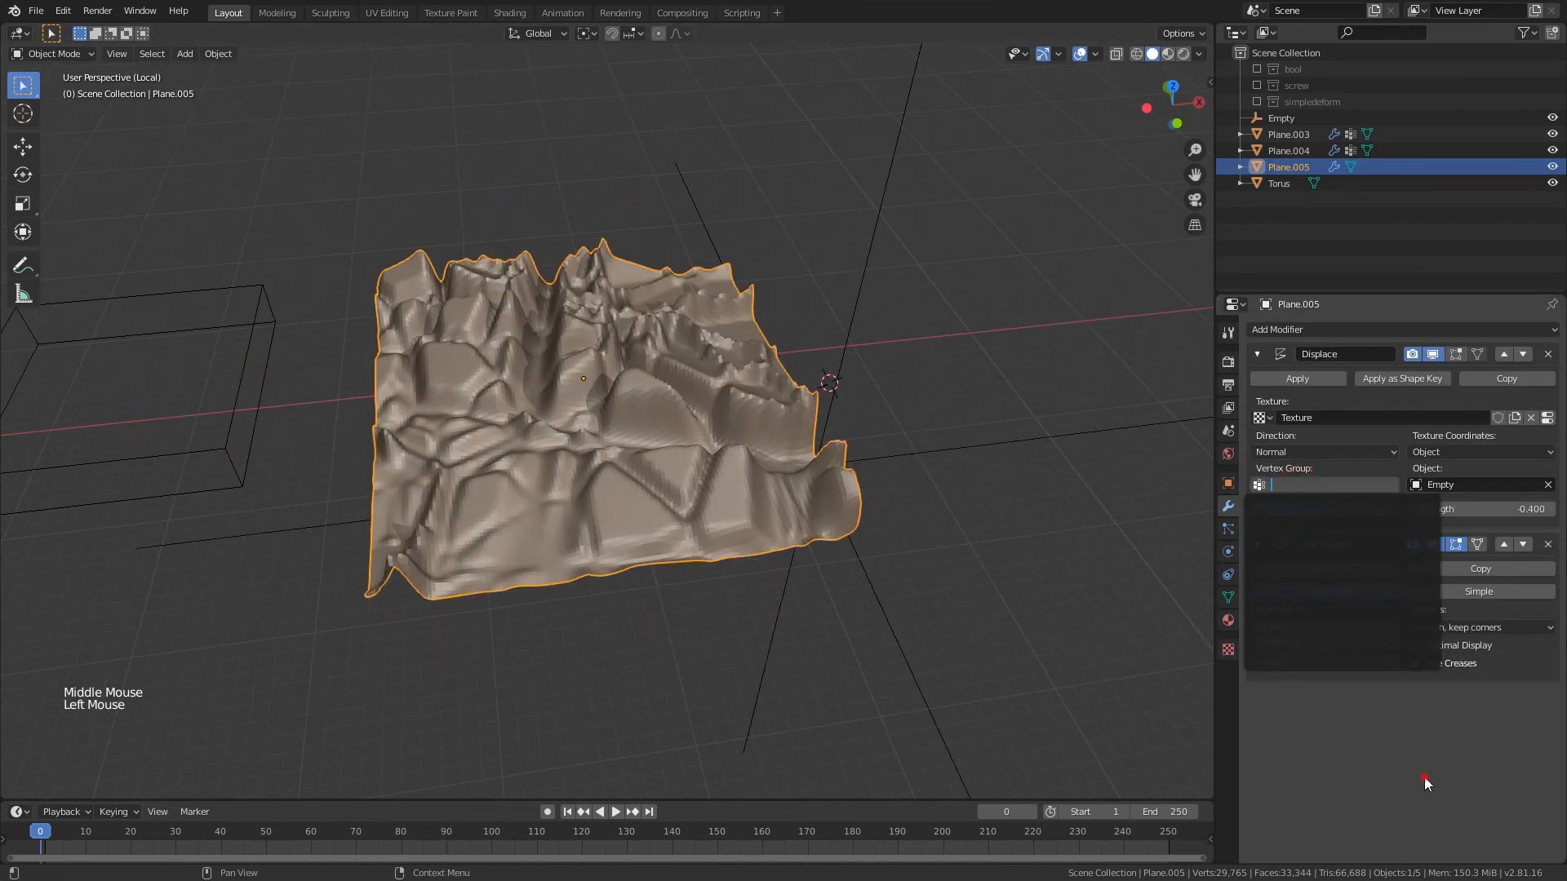
{"action": "middle_click_drag", "start_coordinate": [752, 413], "coordinate": [745, 433]}
{"action": "scroll", "coordinate": [913, 427], "scroll_direction": "up", "scroll_amount": 2}
{"action": "middle_click_drag", "start_coordinate": [913, 427], "coordinate": [933, 434], "text": "shift"}
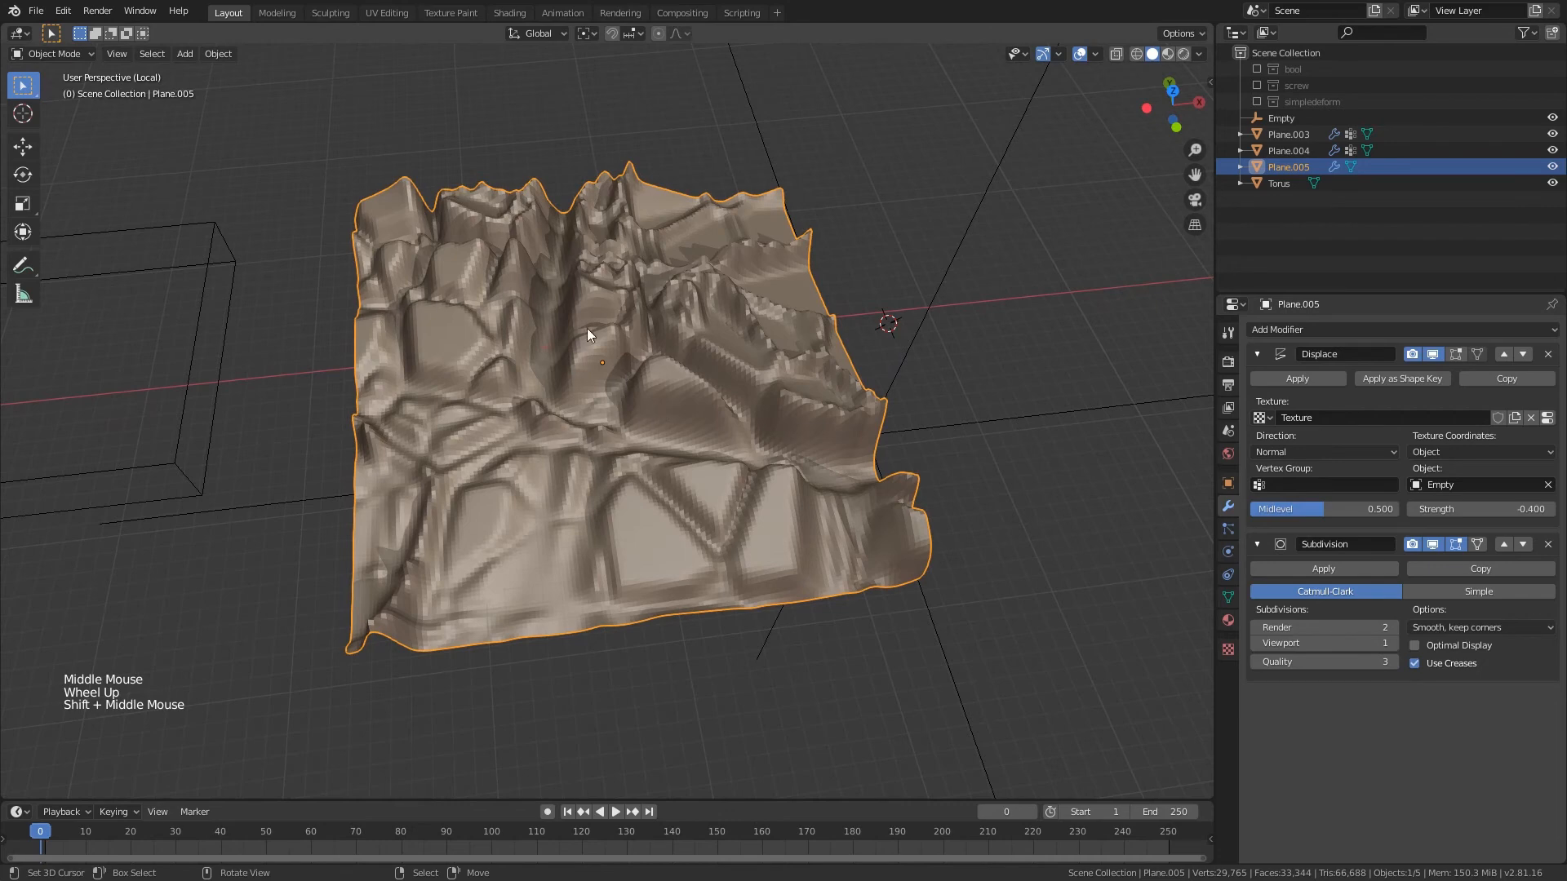
- Leave local view to show the whole scene, and reselect the displaced Plane.005
{"action": "middle_click_drag", "start_coordinate": [852, 453], "coordinate": [929, 405]}
{"action": "right_click", "coordinate": [929, 405]}
{"action": "scroll", "coordinate": [664, 531], "scroll_direction": "down", "scroll_amount": 2}
{"action": "middle_click_drag", "start_coordinate": [506, 532], "coordinate": [827, 513], "text": "shift"}
{"action": "key", "text": "KP_Divide"}
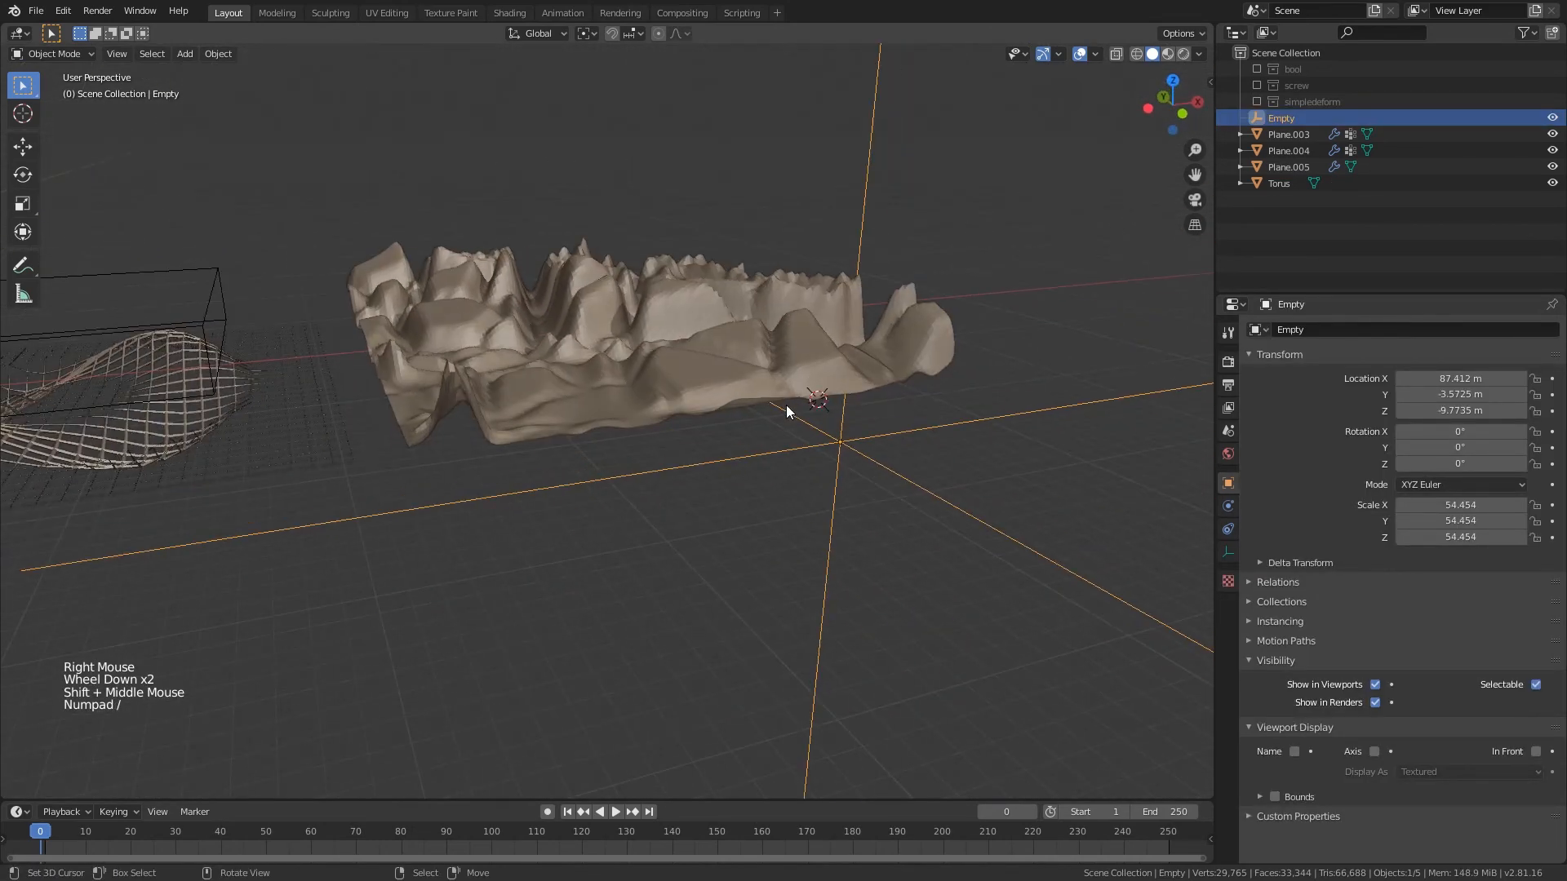
{"action": "scroll", "coordinate": [487, 463], "scroll_direction": "down", "scroll_amount": 5}
{"action": "middle_click_drag", "start_coordinate": [488, 463], "coordinate": [385, 491]}
{"action": "scroll", "coordinate": [384, 491], "scroll_direction": "up", "scroll_amount": 2}
{"action": "scroll", "coordinate": [384, 492], "scroll_direction": "up", "scroll_amount": 3}
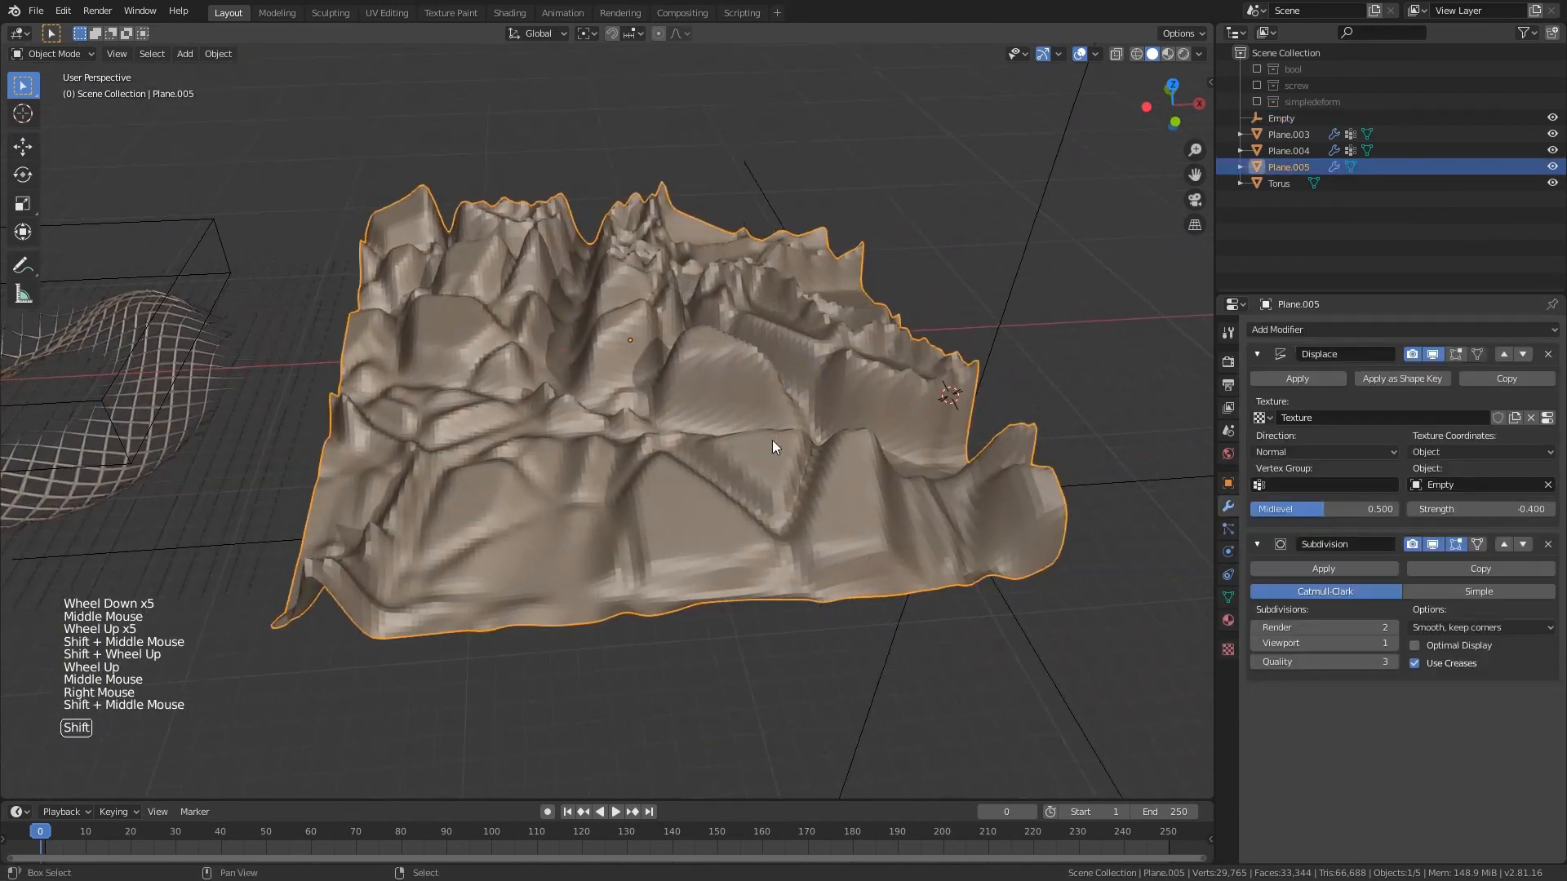
{"action": "middle_click_drag", "start_coordinate": [772, 439], "coordinate": [842, 444]}
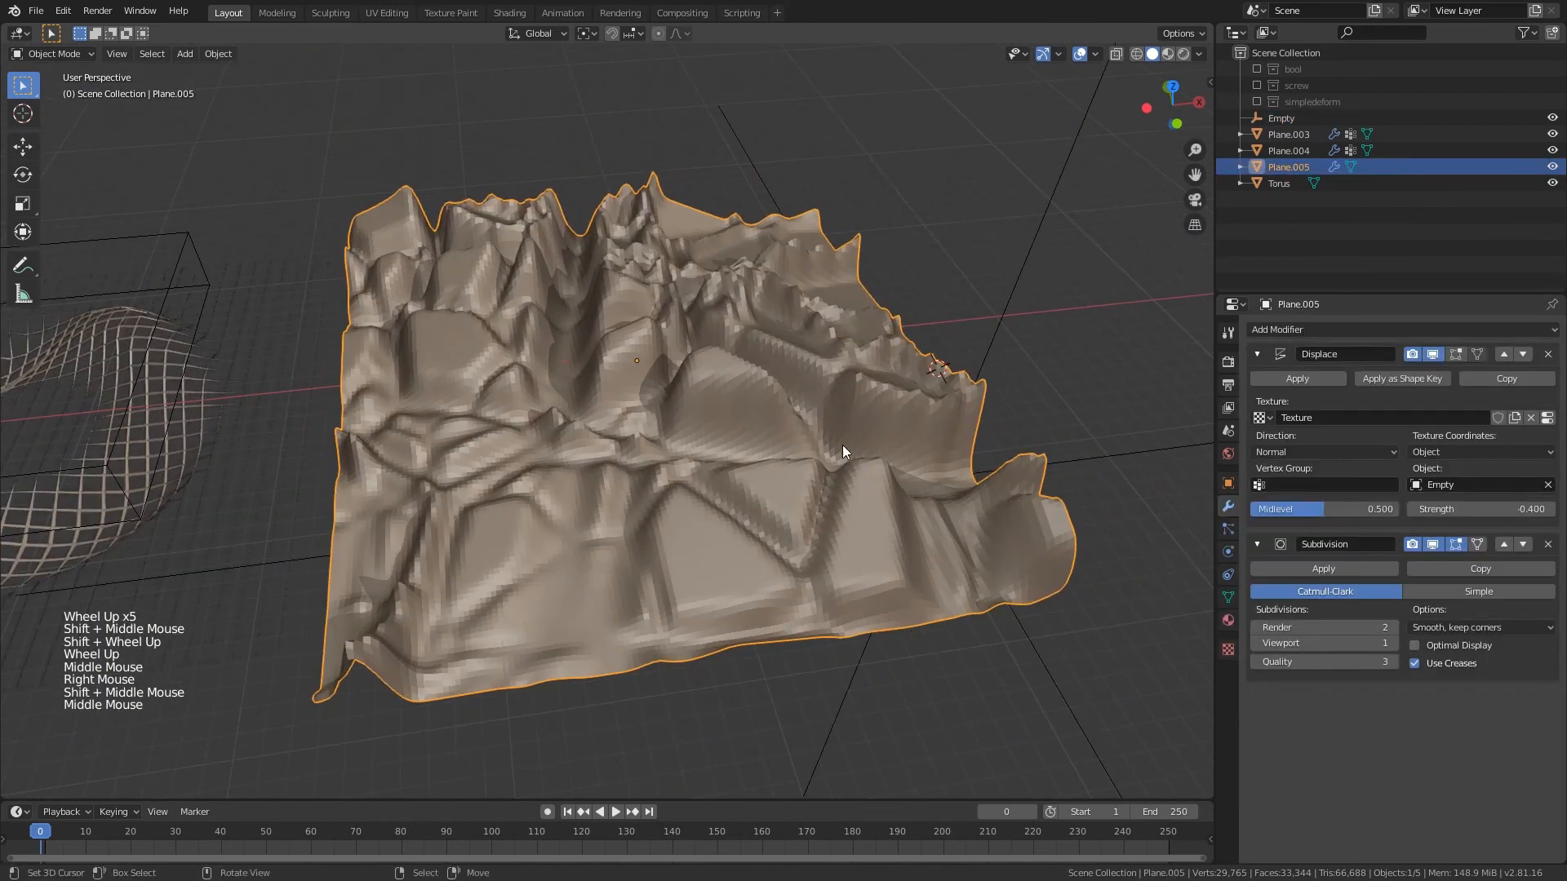
- Place the 3D cursor near the middle of the terrain and add a torus there, scaled up several times
{"action": "scroll", "coordinate": [708, 418], "scroll_direction": "down", "scroll_amount": 2}
{"action": "left_click", "coordinate": [625, 398]}
{"action": "key", "text": "shift+a"}
{"action": "left_click", "coordinate": [581, 256]}
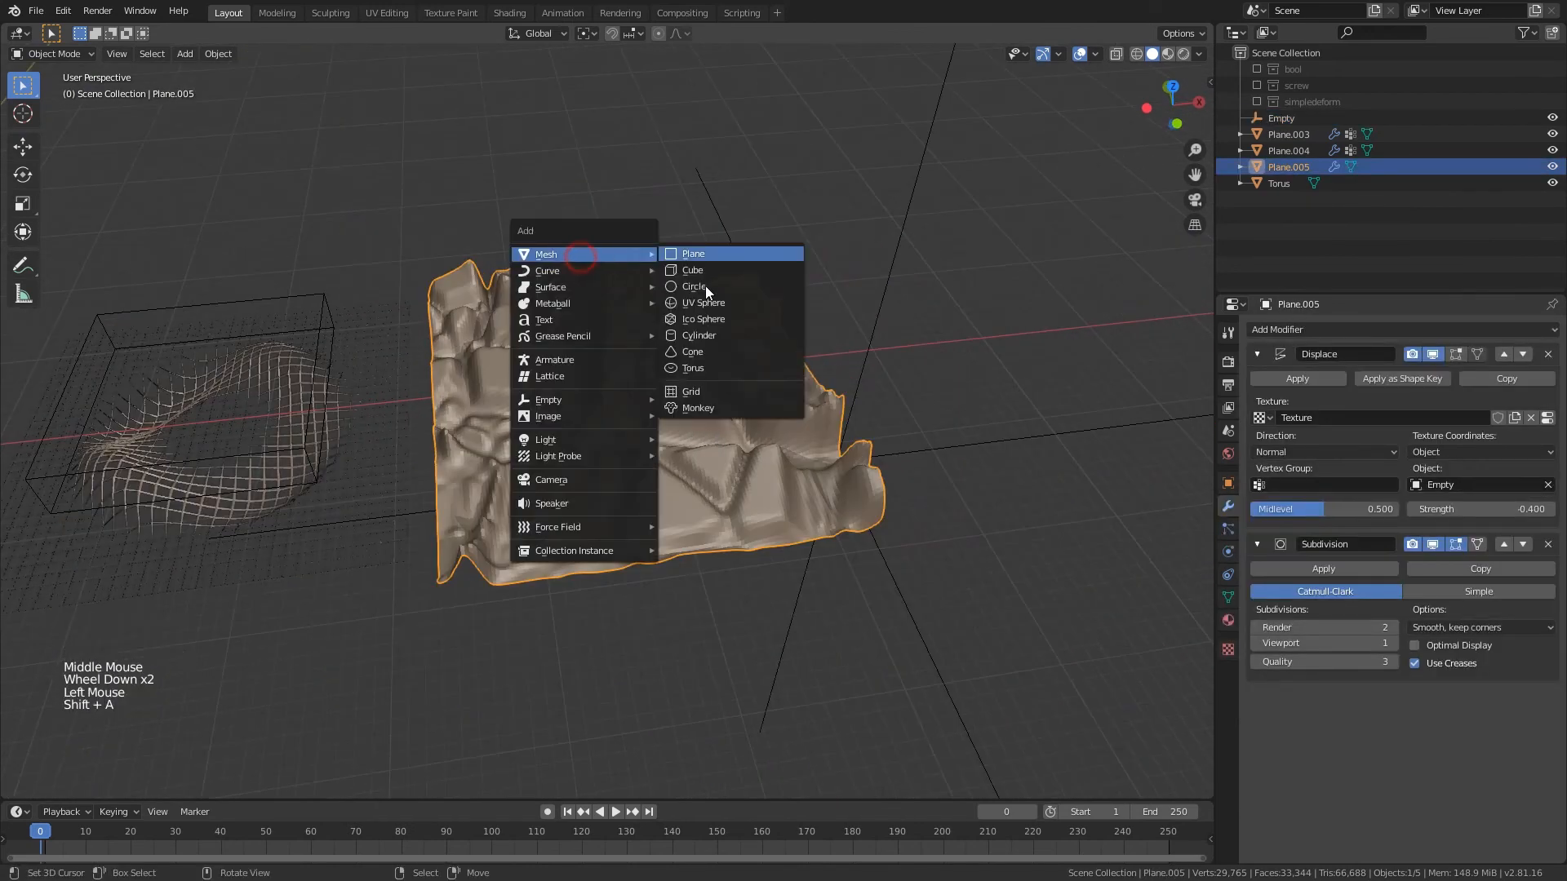
{"action": "left_click", "coordinate": [707, 367]}
{"action": "key", "text": "s"}
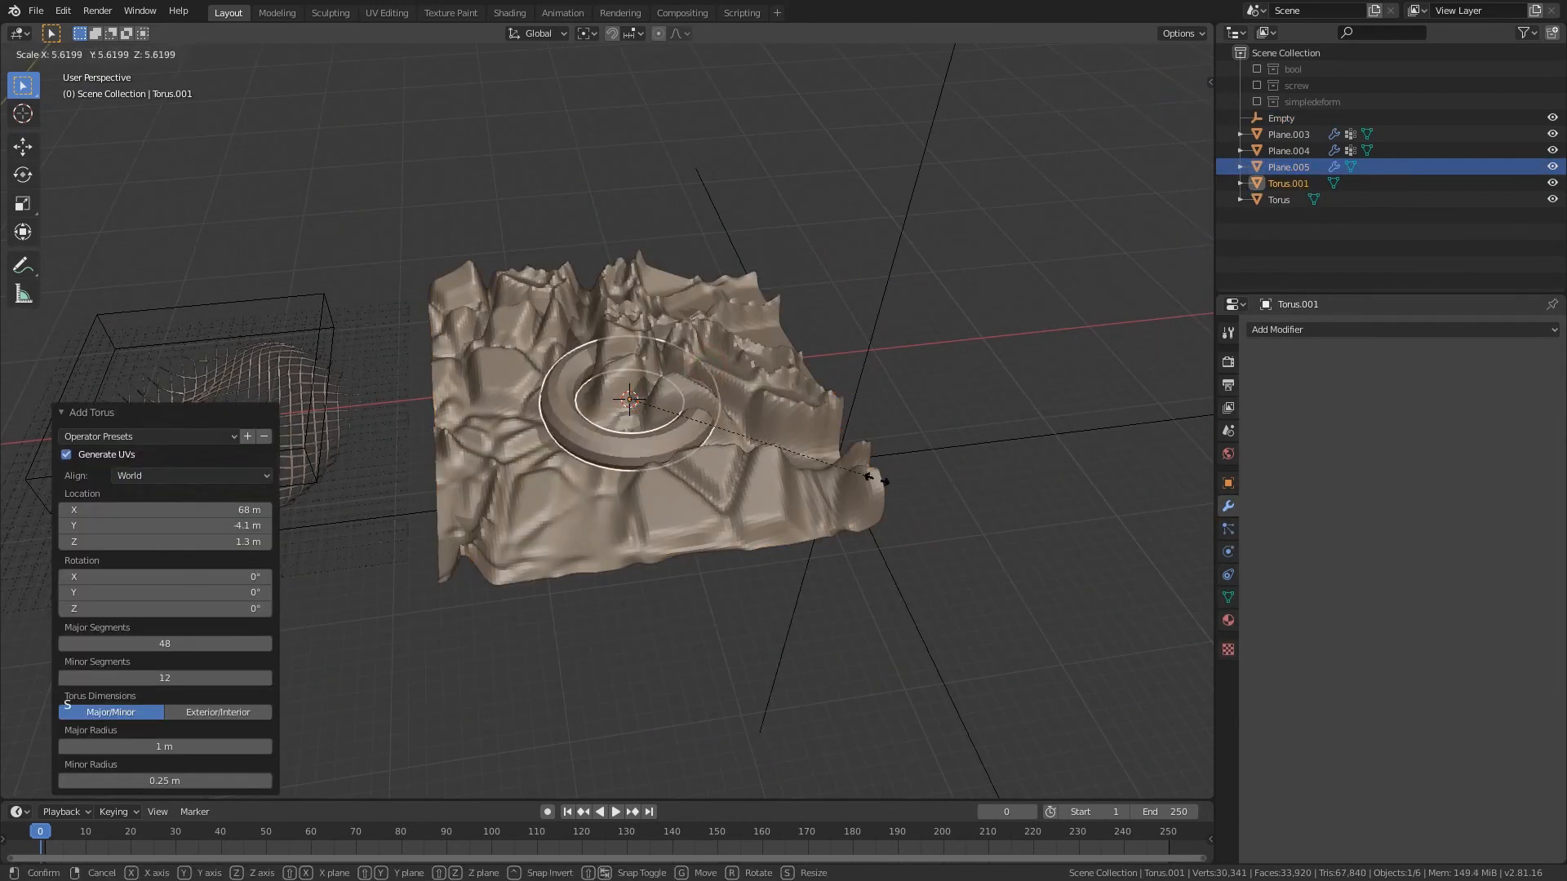
{"action": "left_click", "coordinate": [943, 502]}
{"action": "middle_click", "coordinate": [943, 502]}
{"action": "scroll", "coordinate": [783, 454], "scroll_direction": "up", "scroll_amount": 2}
- Assign all vertices of Plane.005 to a new vertex group with weight 1.000, and return to Object Mode
{"action": "right_click", "coordinate": [898, 392]}
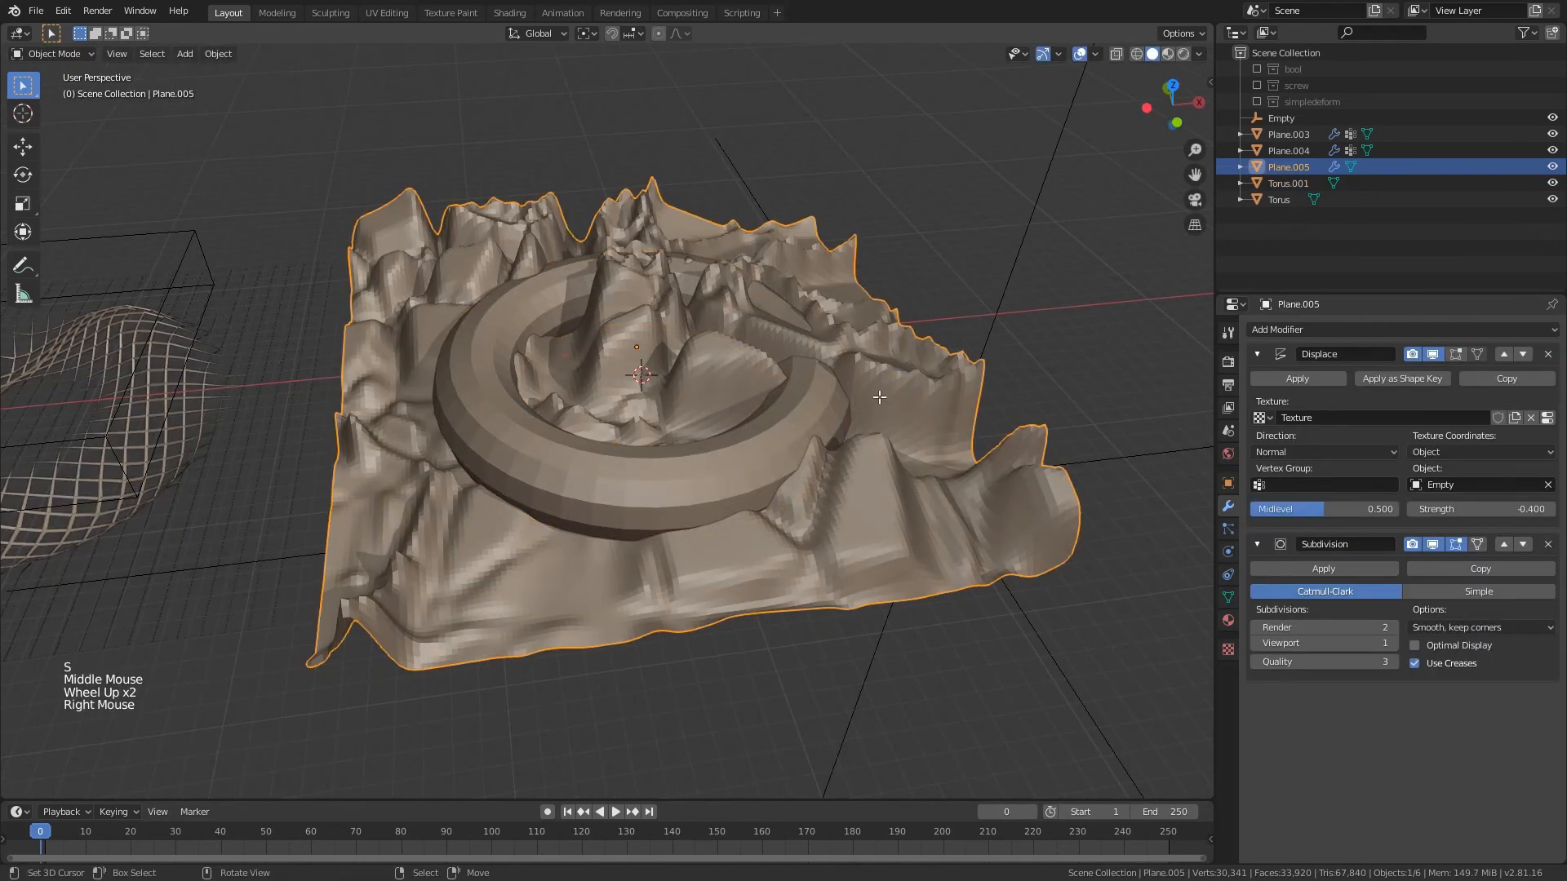
{"action": "key", "text": "Tab"}
{"action": "key", "text": "a"}
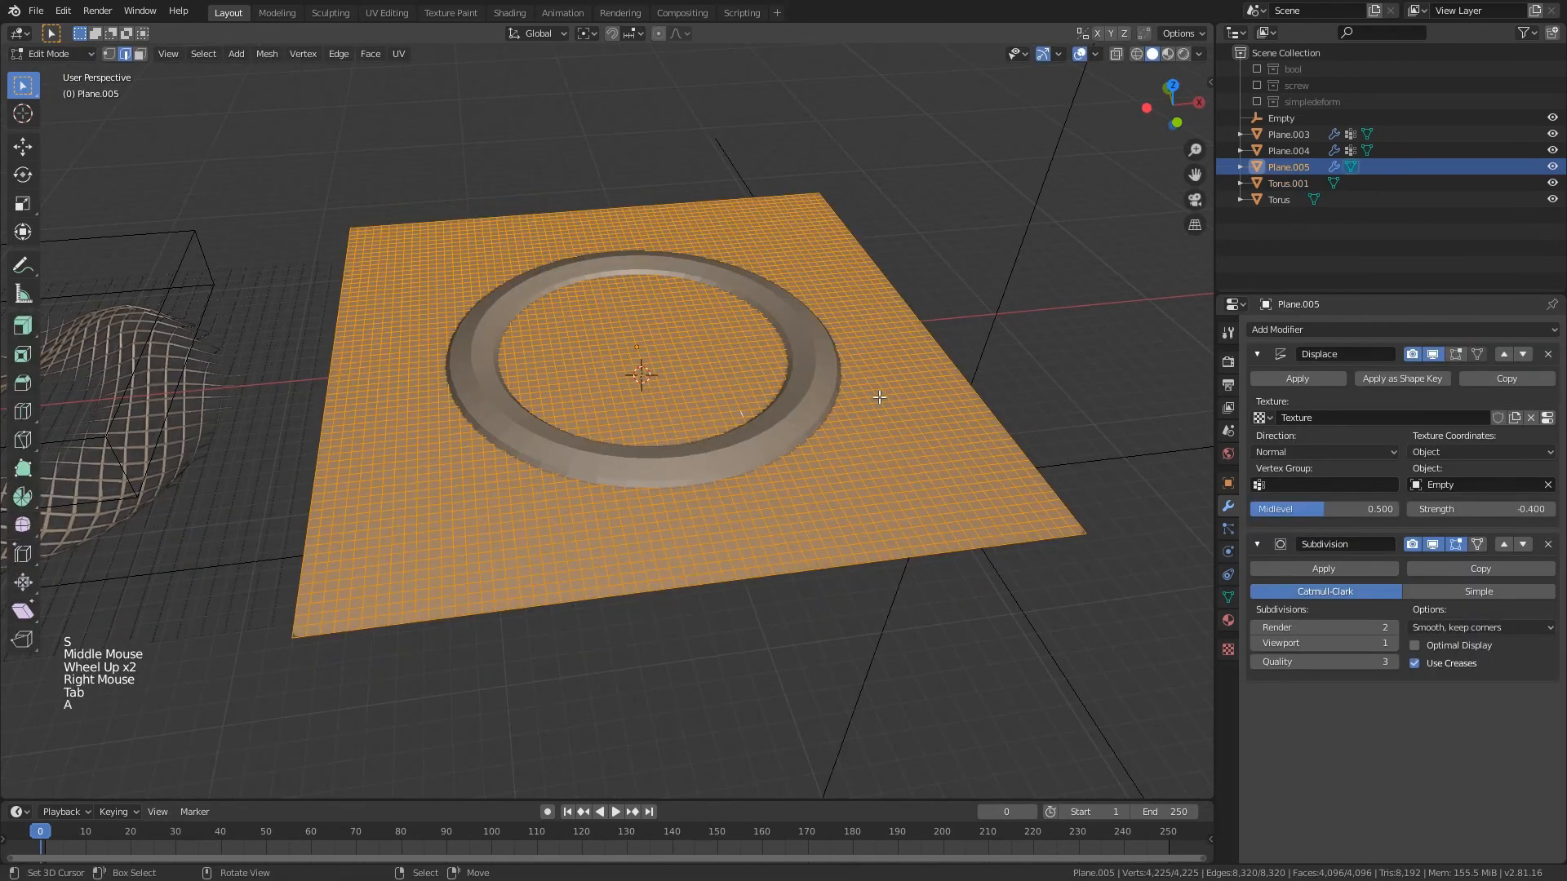
{"action": "left_click", "coordinate": [1228, 598]}
{"action": "left_click", "coordinate": [1555, 380]}
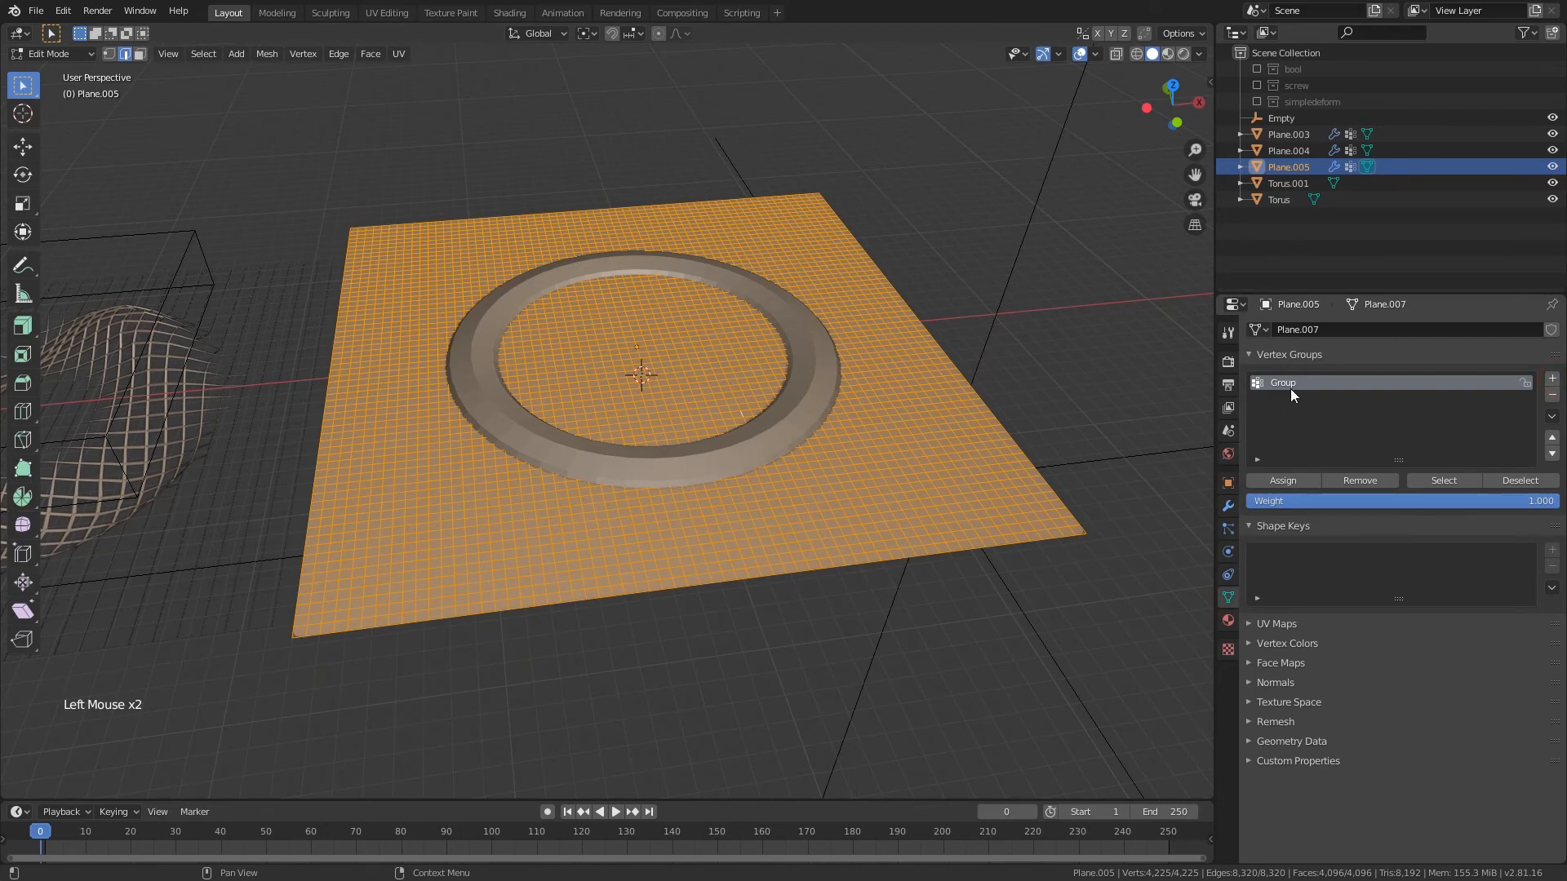
{"action": "left_click", "coordinate": [1297, 483]}
{"action": "middle_click_drag", "start_coordinate": [812, 384], "coordinate": [780, 488]}
{"action": "key", "text": "Tab"}
- Raise the new torus along the Z axis until it floats above the terrain
{"action": "right_click", "coordinate": [781, 488]}
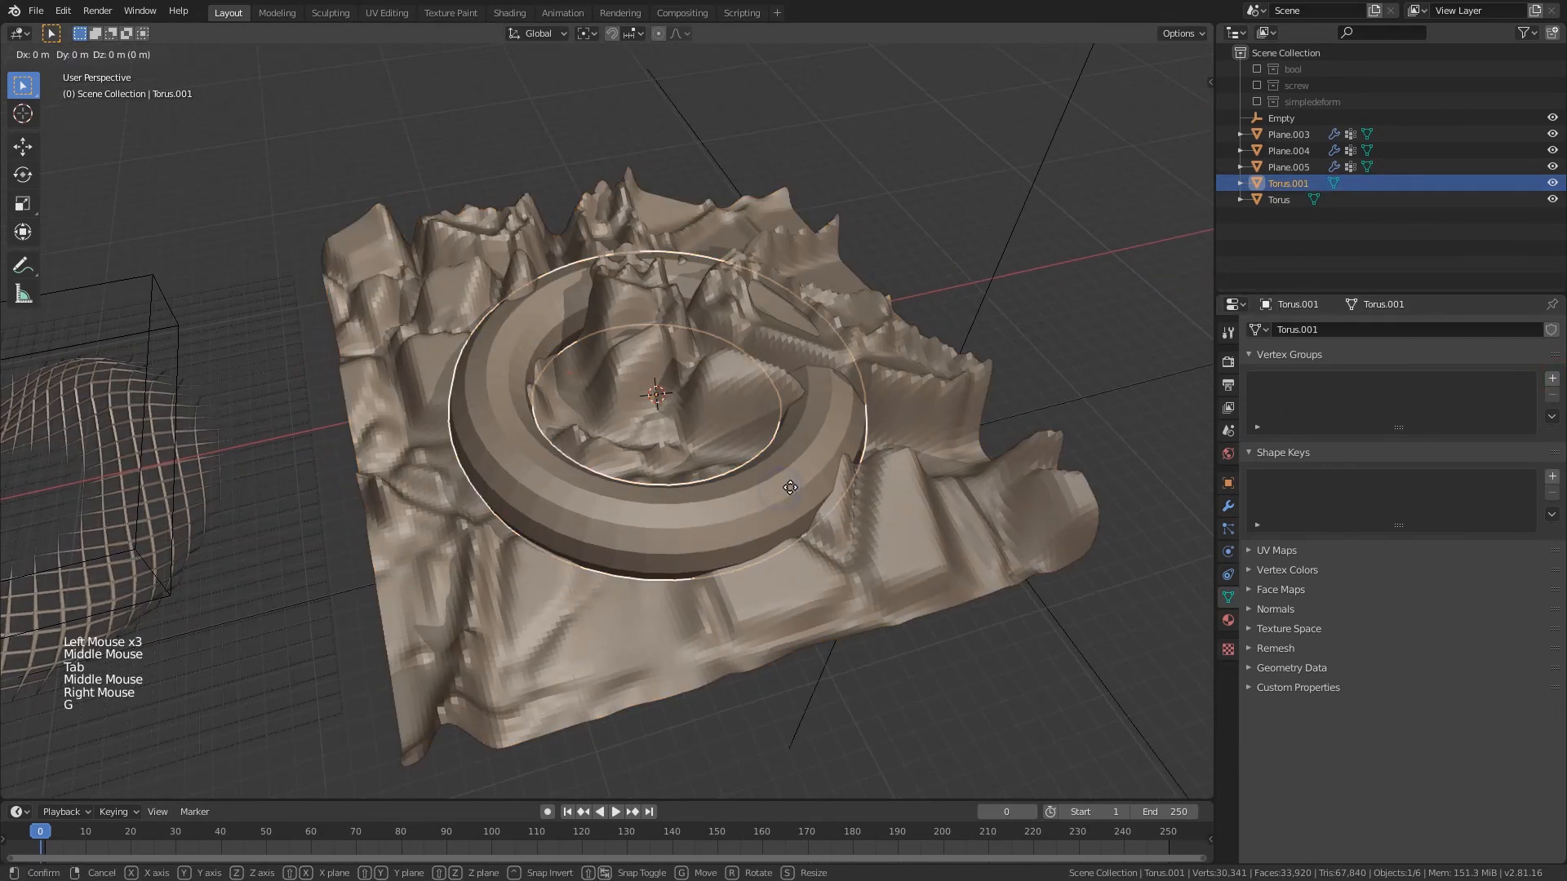
{"action": "key", "text": "g"}
{"action": "key", "text": "z"}
{"action": "middle_click_drag", "start_coordinate": [792, 336], "coordinate": [803, 447]}
- Add a Vertex Weight Proximity modifier to Plane.005 and place it first in the stack, above Displace
{"action": "right_click", "coordinate": [801, 449]}
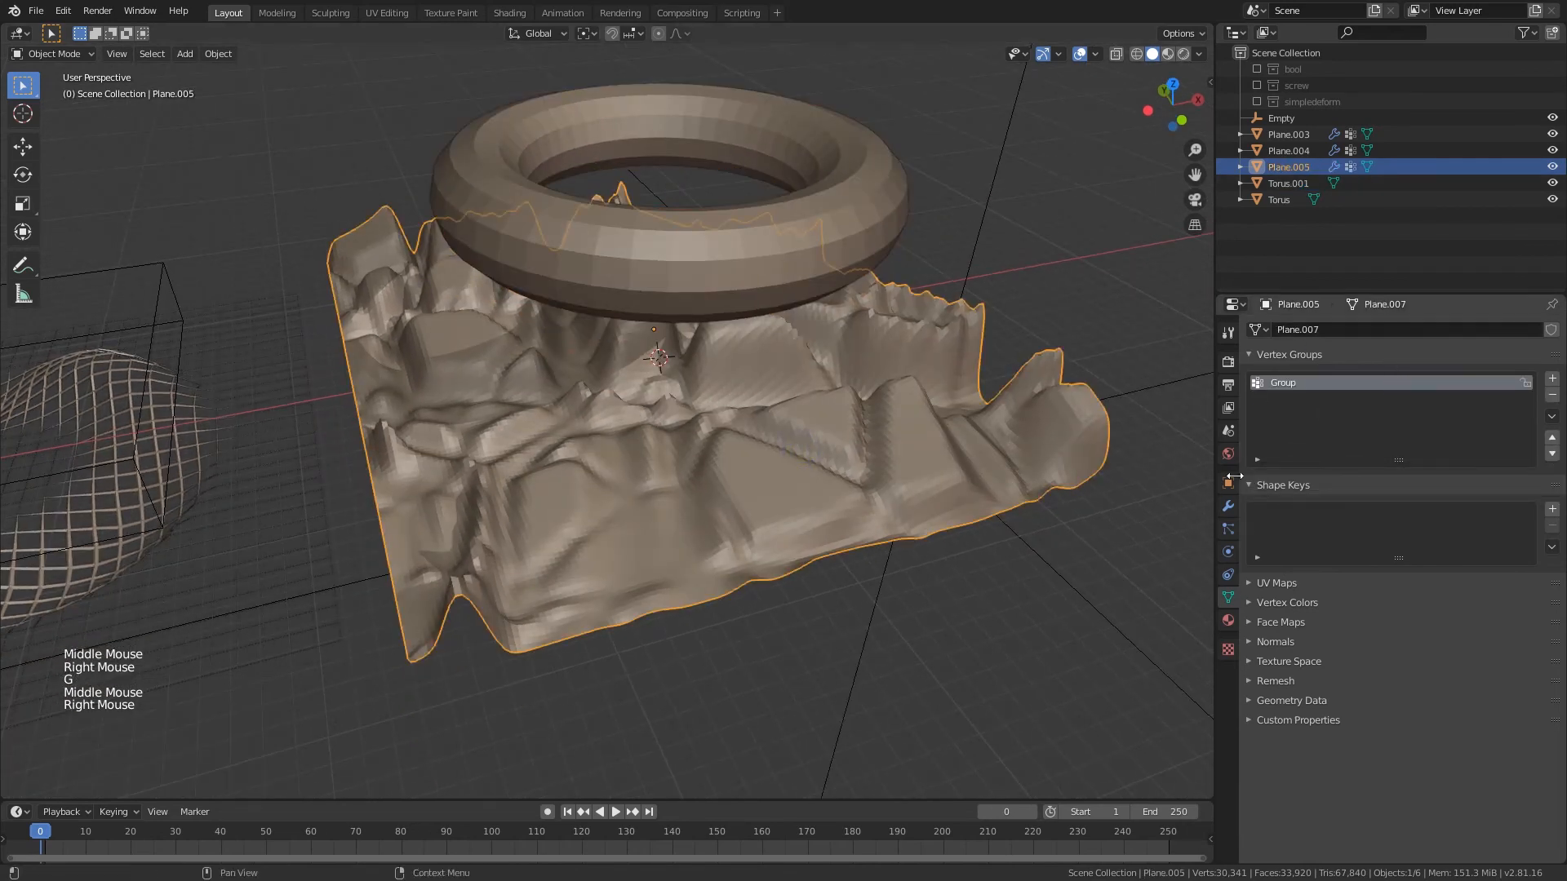
{"action": "left_click", "coordinate": [1228, 506]}
{"action": "left_click", "coordinate": [1258, 355]}
{"action": "left_click", "coordinate": [1257, 380]}
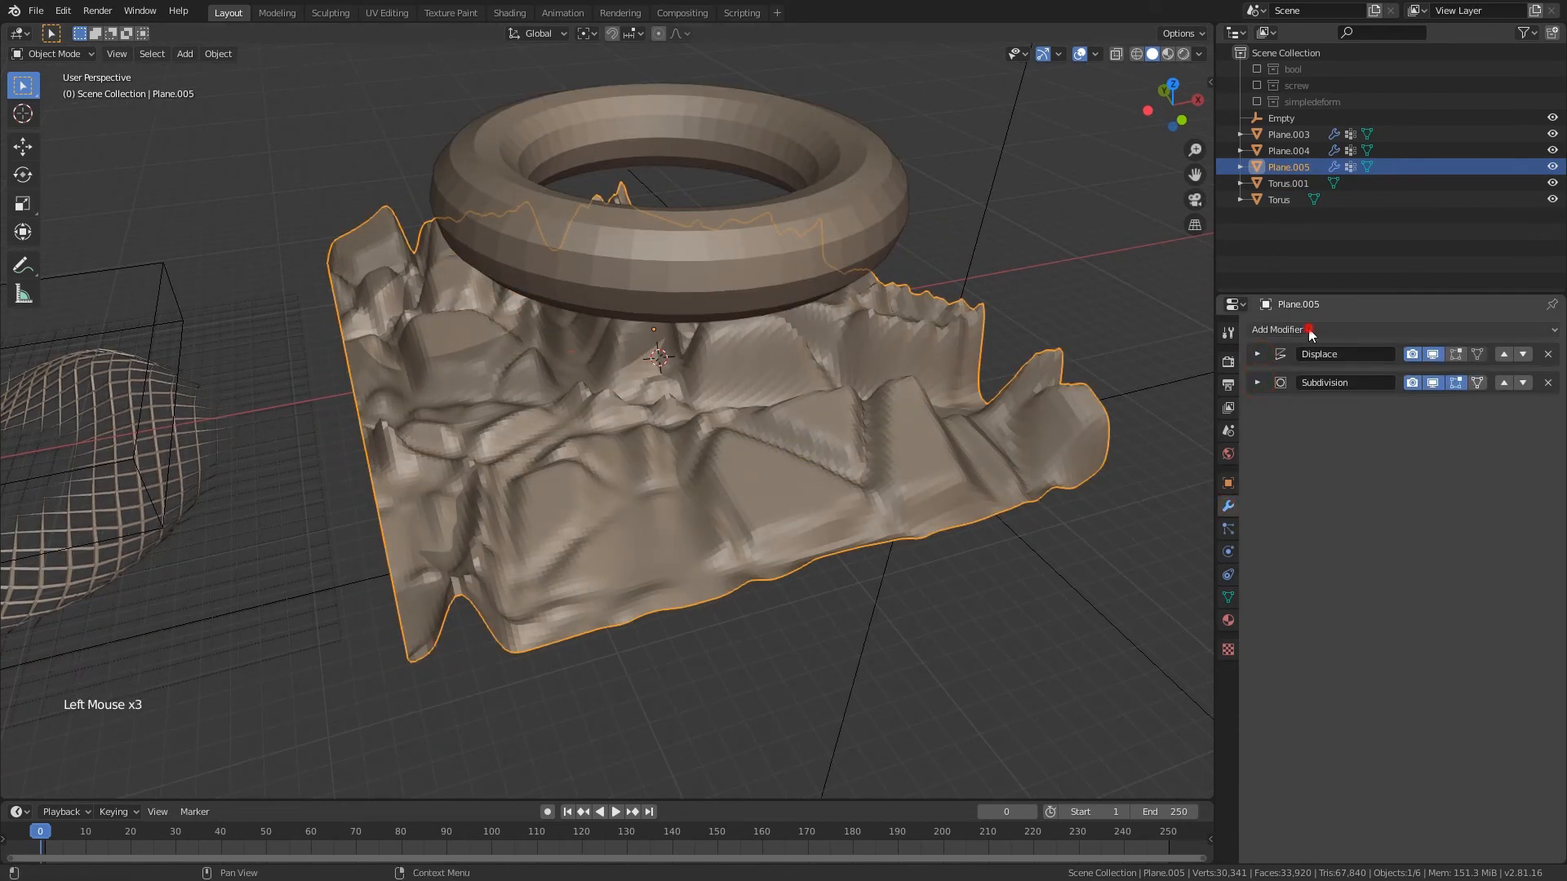
{"action": "left_click", "coordinate": [1274, 330]}
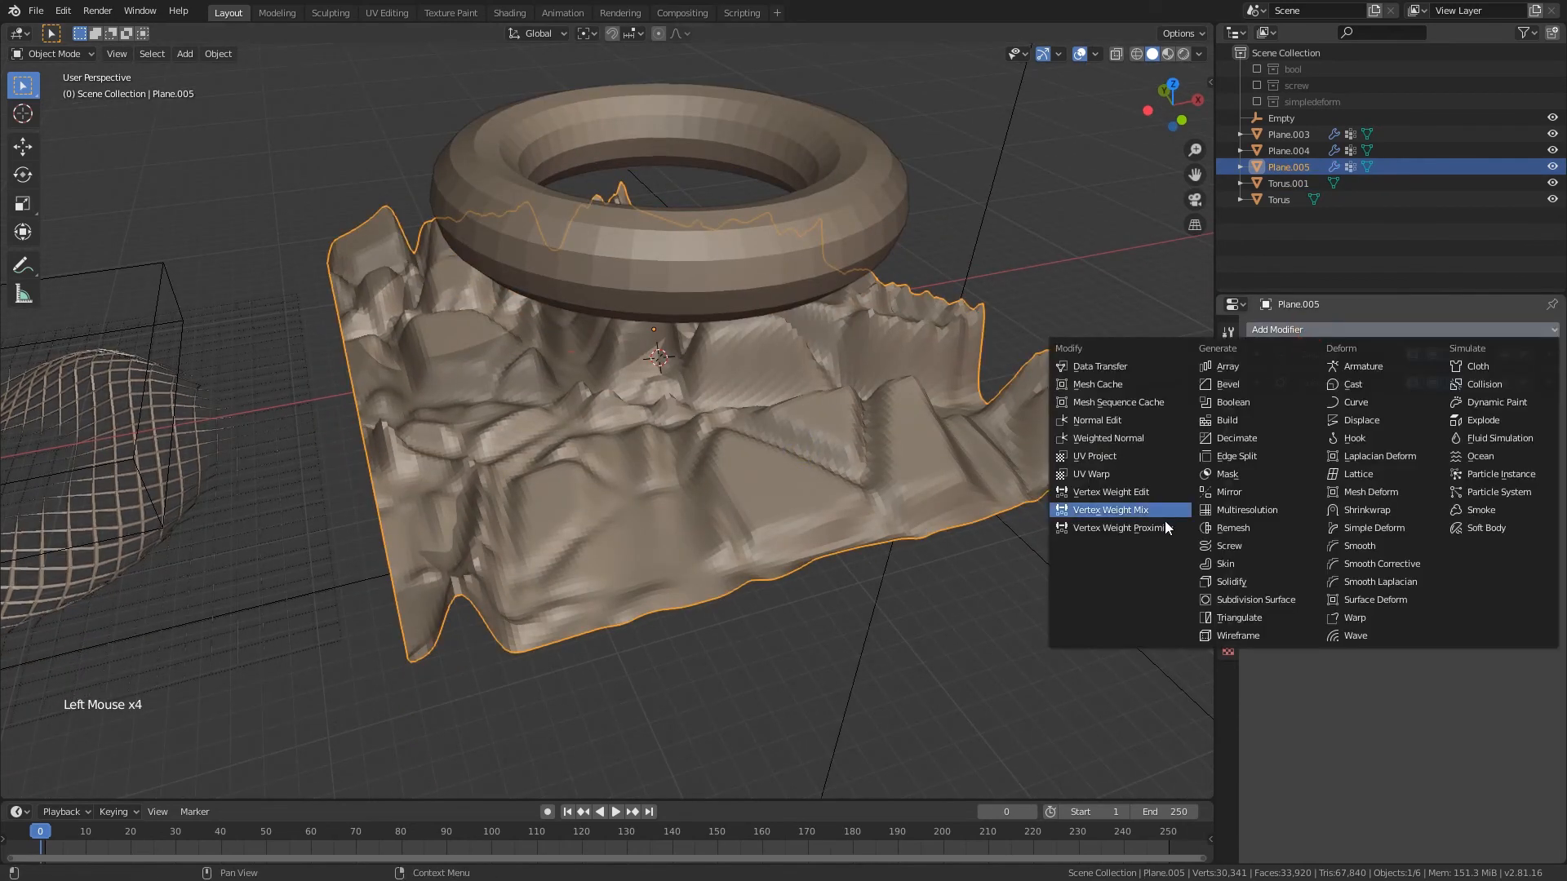
{"action": "left_click", "coordinate": [1098, 530]}
{"action": "middle_click_drag", "start_coordinate": [961, 468], "coordinate": [1313, 473]}
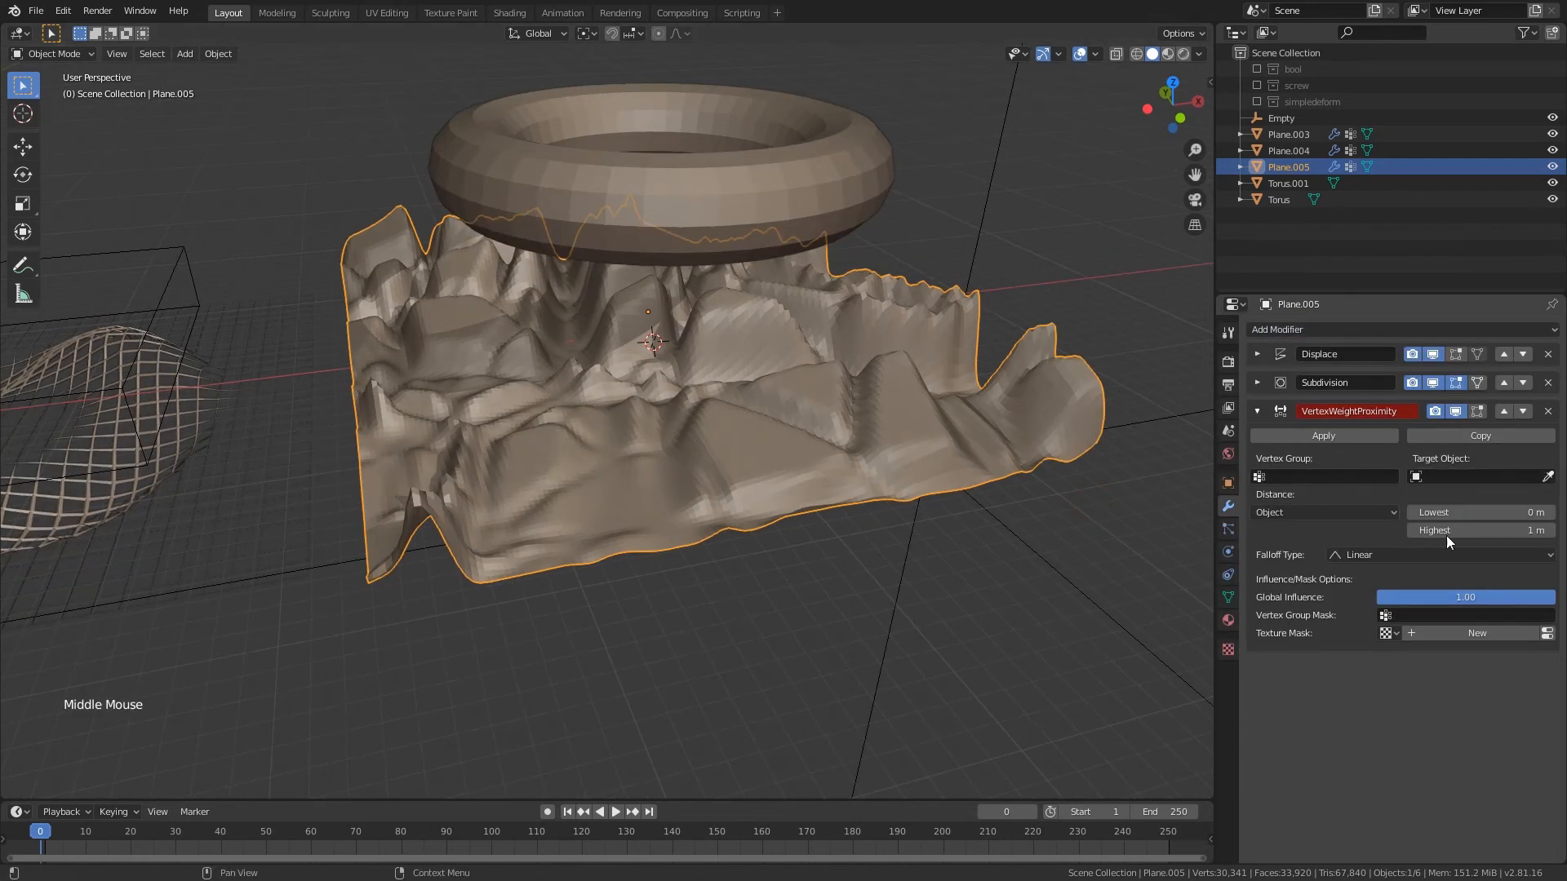
{"action": "left_click", "coordinate": [1504, 412]}
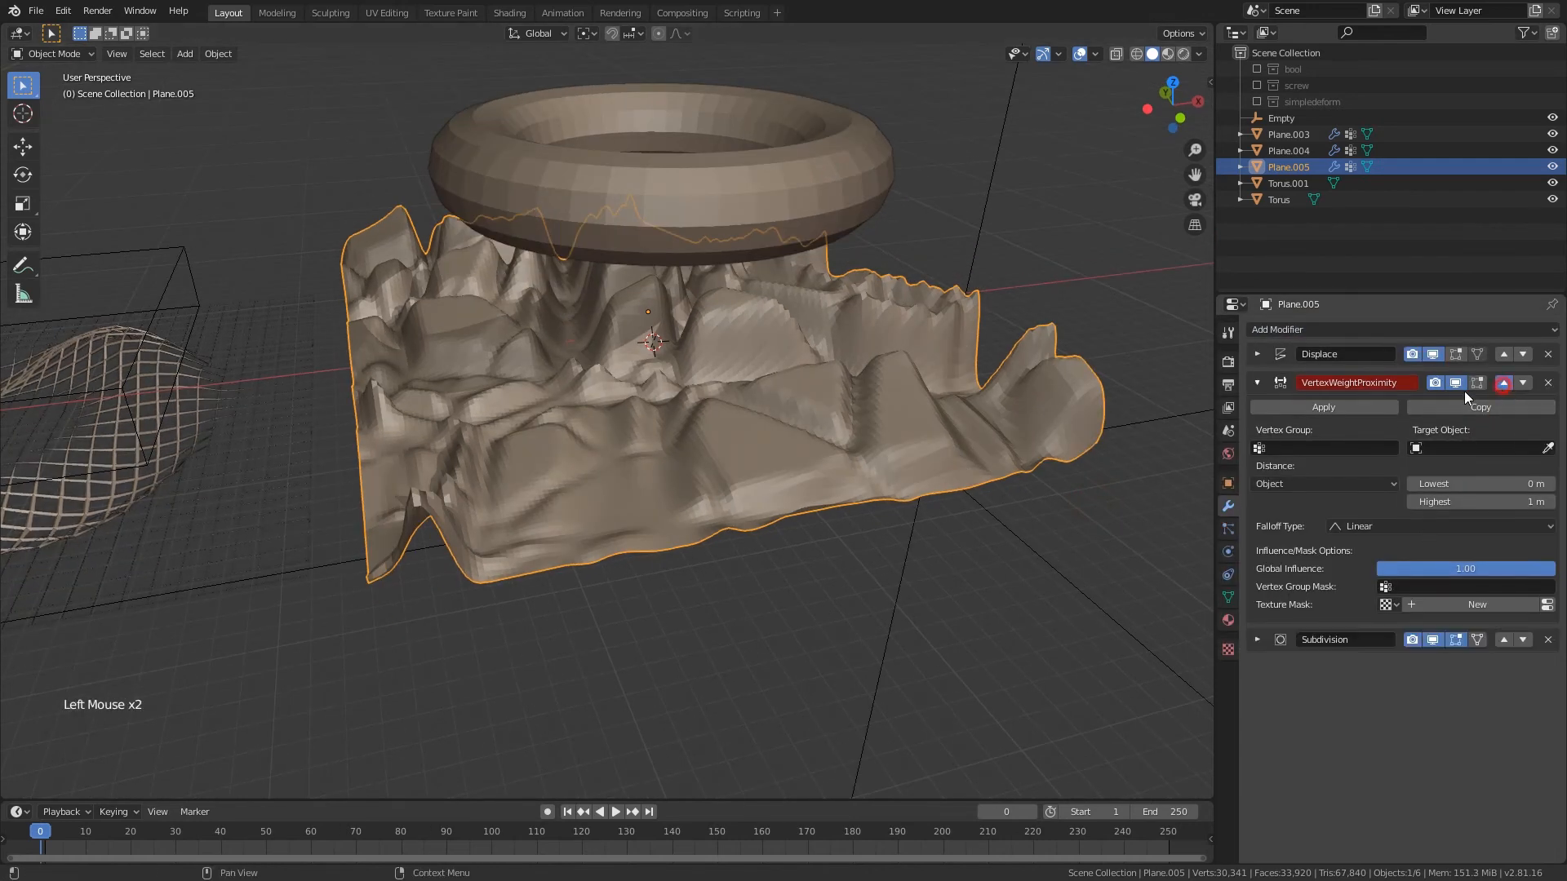
{"action": "left_click", "coordinate": [1504, 382]}
- Set the Vertex Weight Proximity target object to Torus.001 and its vertex group to Group
{"action": "left_click", "coordinate": [886, 152]}
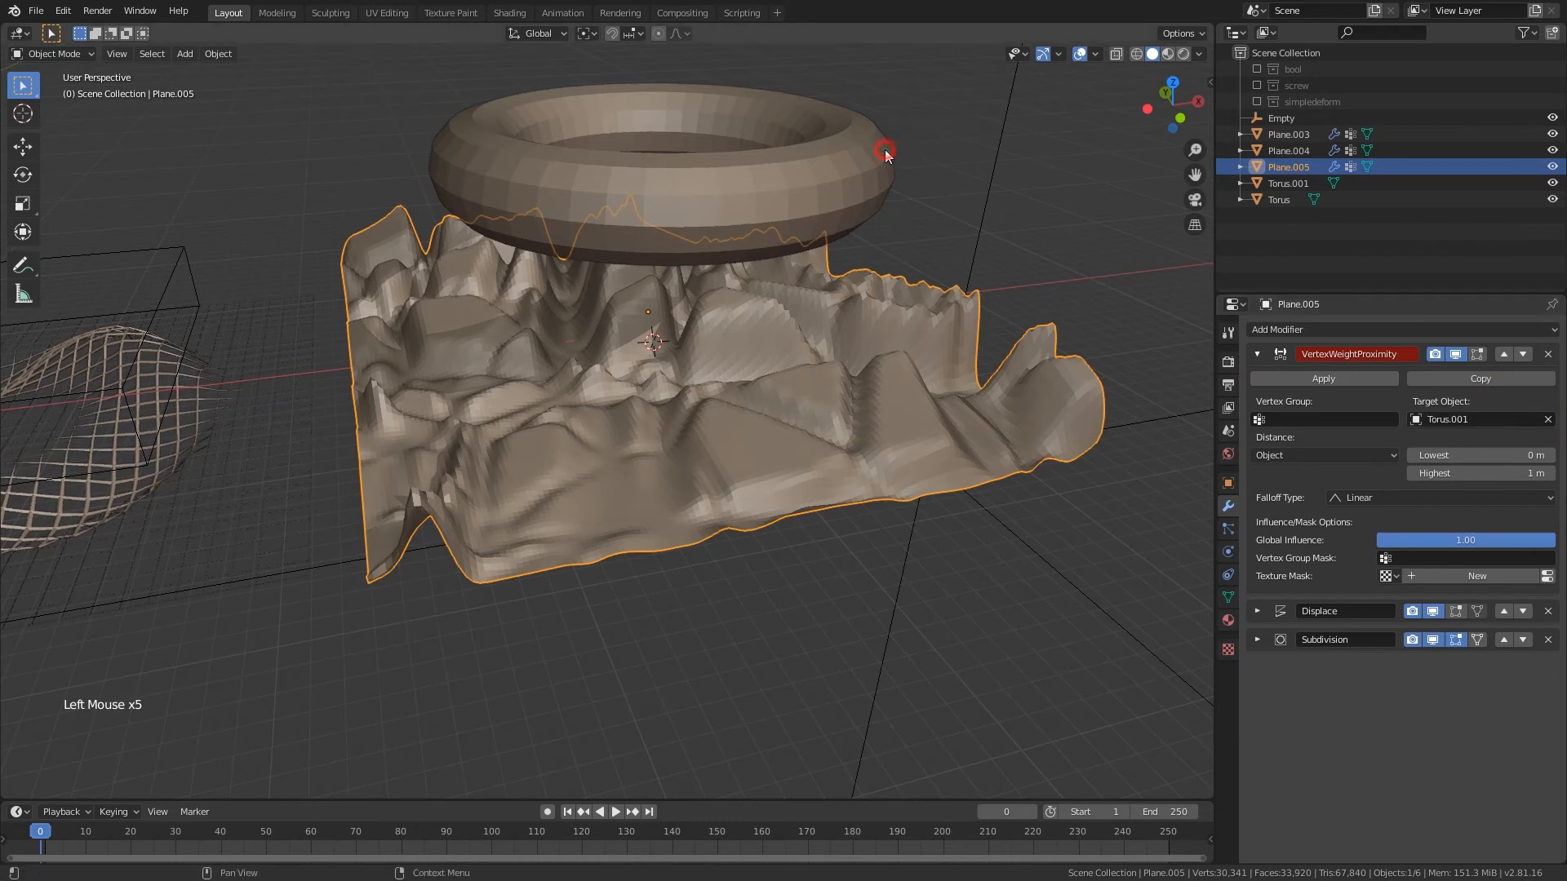
{"action": "left_click", "coordinate": [1297, 418]}
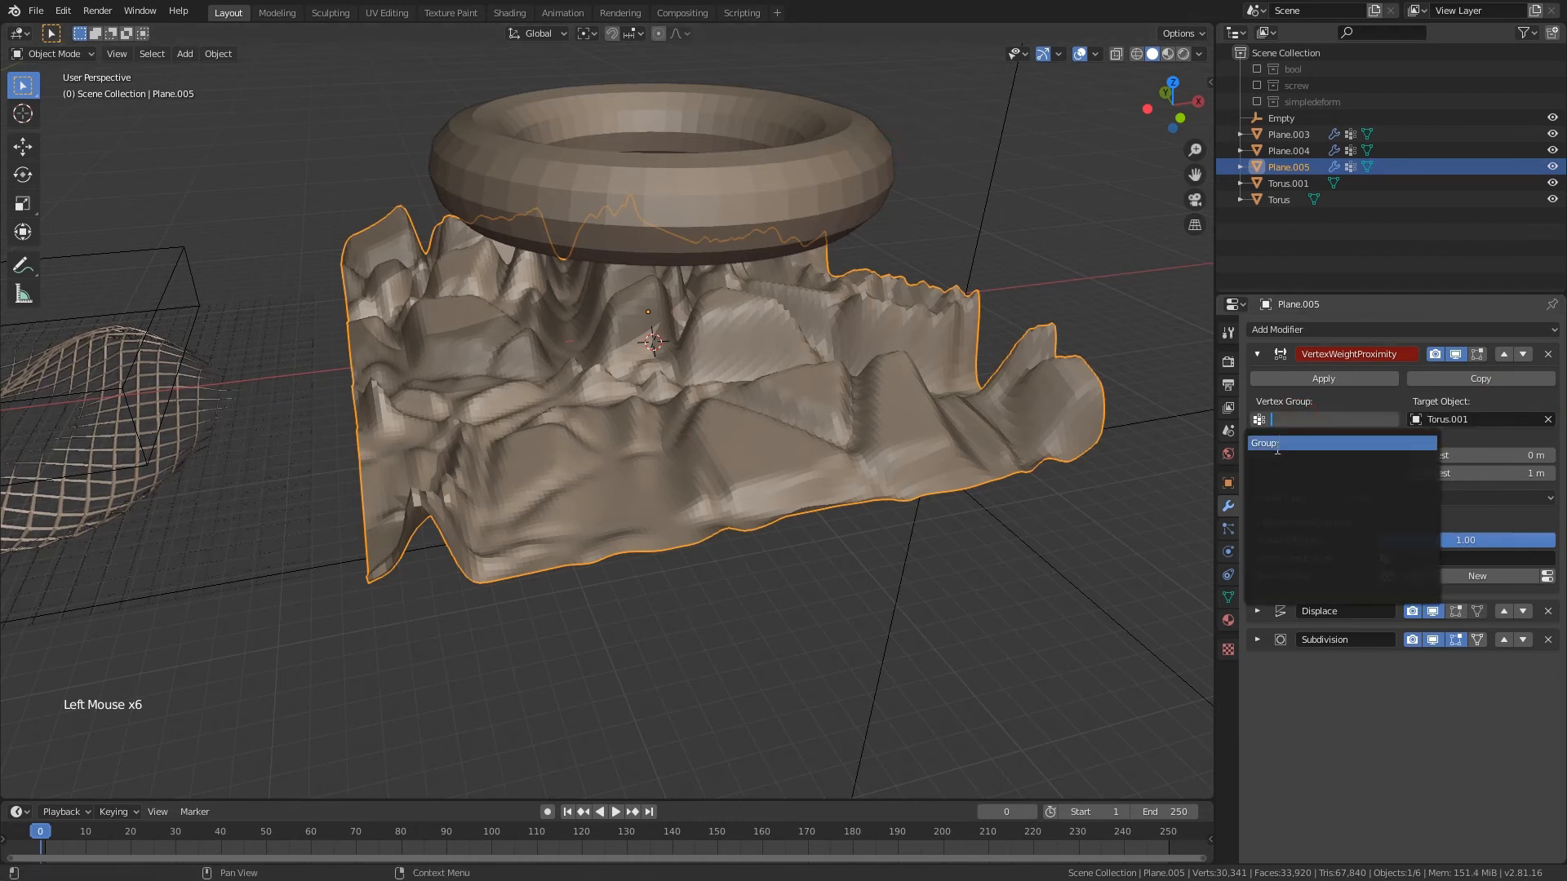
{"action": "left_click", "coordinate": [1277, 446]}
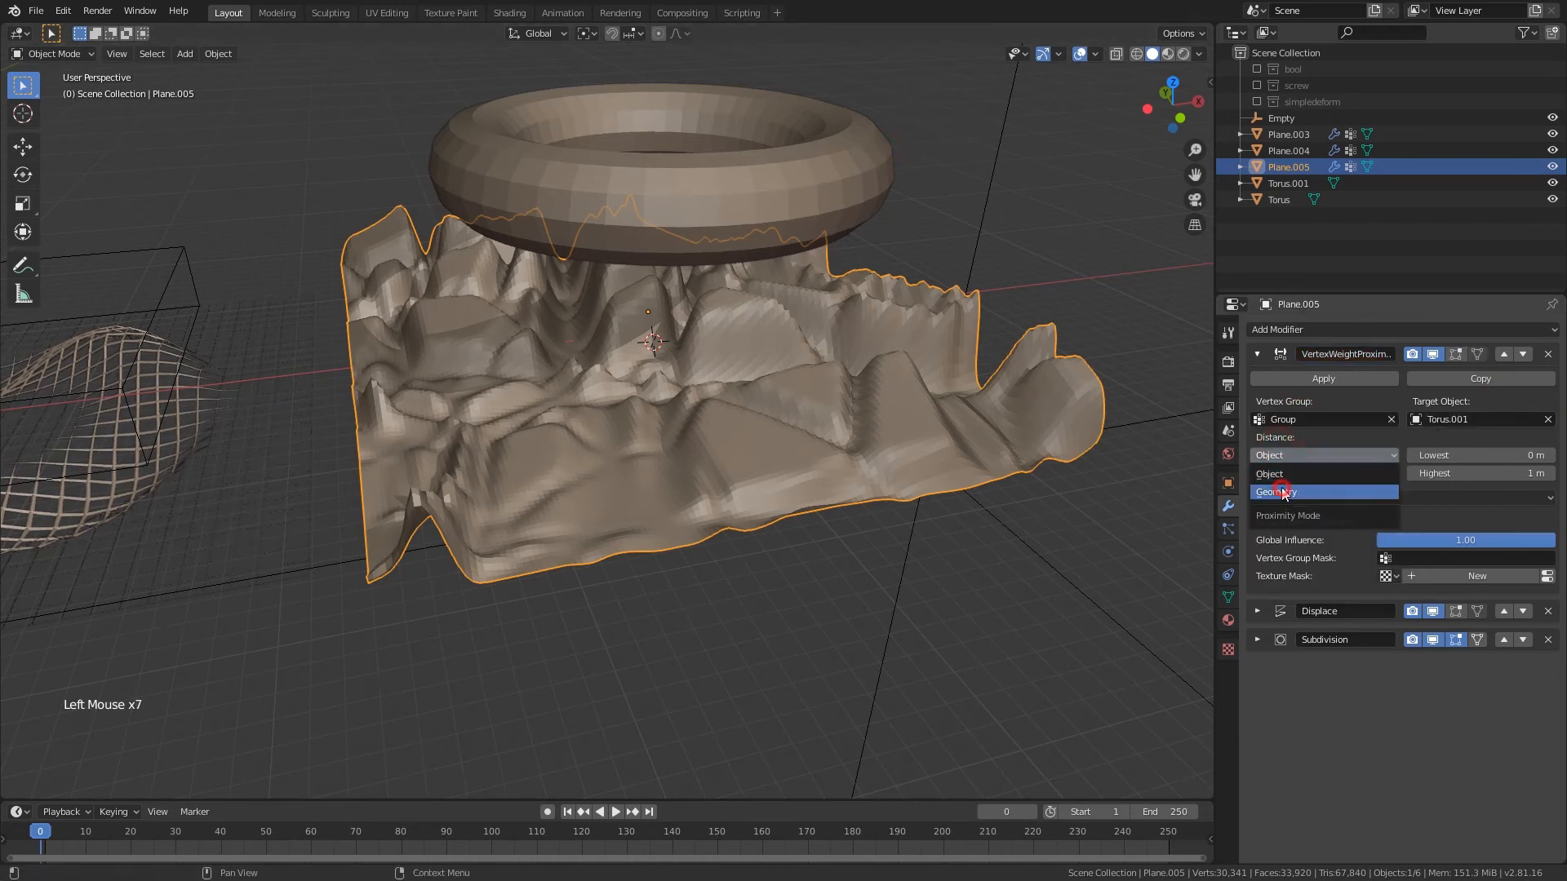
- Set the proximity distance mode to Geometry, then lower Torus.001 along the Z axis into the terrain and reselect Plane.005
{"action": "left_click", "coordinate": [1281, 491]}
{"action": "right_click", "coordinate": [834, 184]}
{"action": "key", "text": "g"}
{"action": "key", "text": "z"}
{"action": "left_click", "coordinate": [937, 335]}
{"action": "right_click", "coordinate": [937, 335]}
{"action": "middle_click_drag", "start_coordinate": [922, 343], "coordinate": [963, 403]}
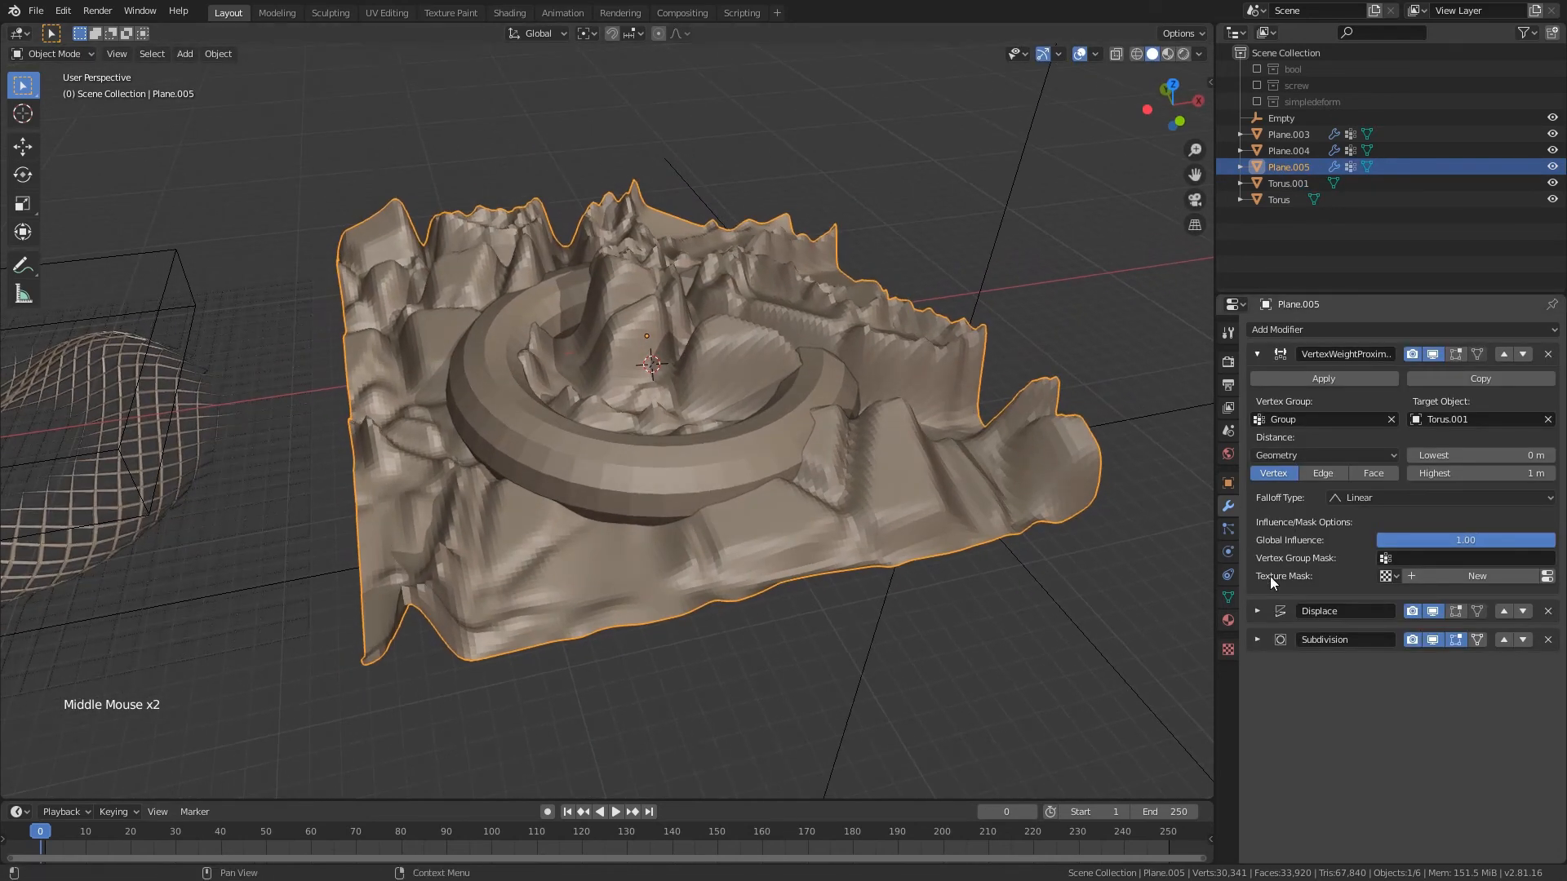
- Assign the vertex group Group to Plane.005's Displace modifier
{"action": "scroll", "coordinate": [1269, 576], "scroll_direction": "down", "scroll_amount": 3}
{"action": "left_click", "coordinate": [1257, 611]}
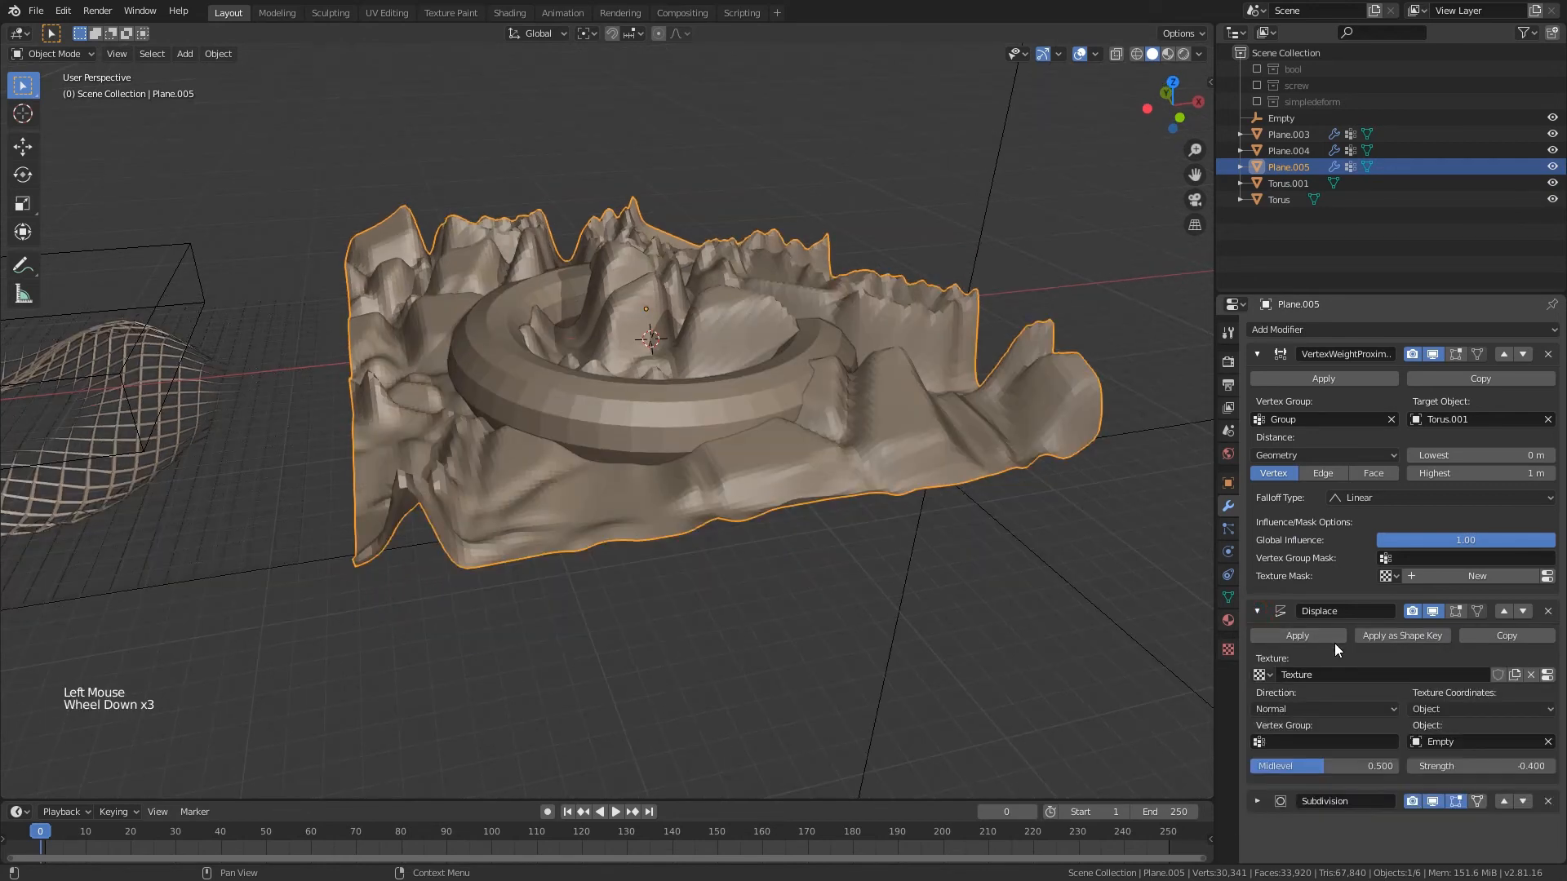
{"action": "left_click", "coordinate": [1293, 741]}
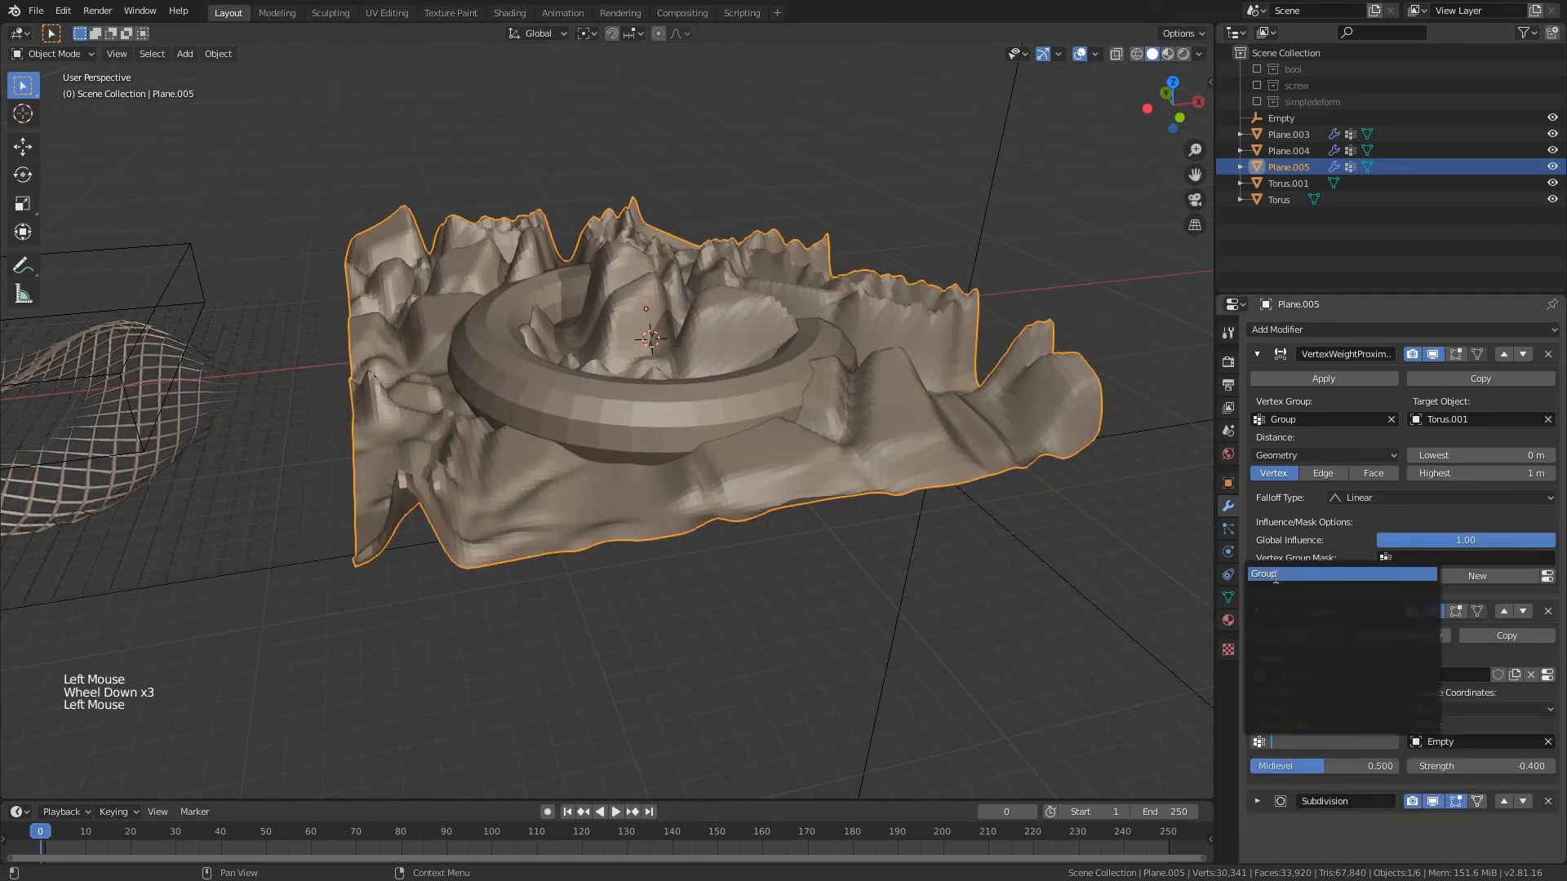
{"action": "left_click", "coordinate": [1275, 576]}
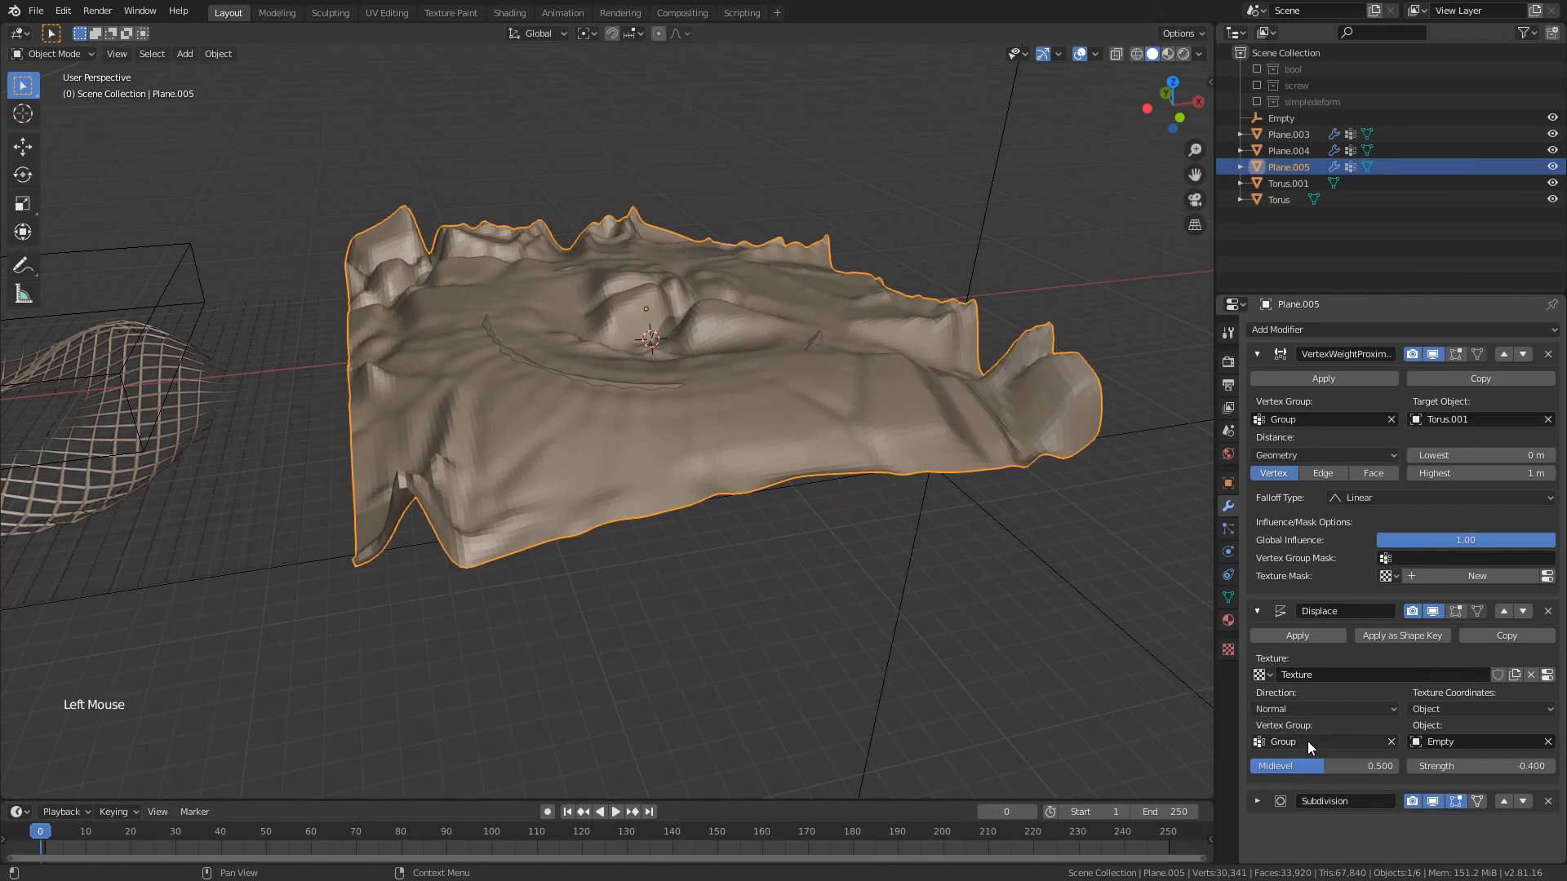
- Try moving Torus.001 along the Z axis to test how its proximity affects the terrain
{"action": "middle_click_drag", "start_coordinate": [816, 269], "coordinate": [797, 385]}
{"action": "right_click", "coordinate": [757, 454]}
{"action": "right_click", "coordinate": [776, 280]}
{"action": "key", "text": "g"}
{"action": "key", "text": "z"}
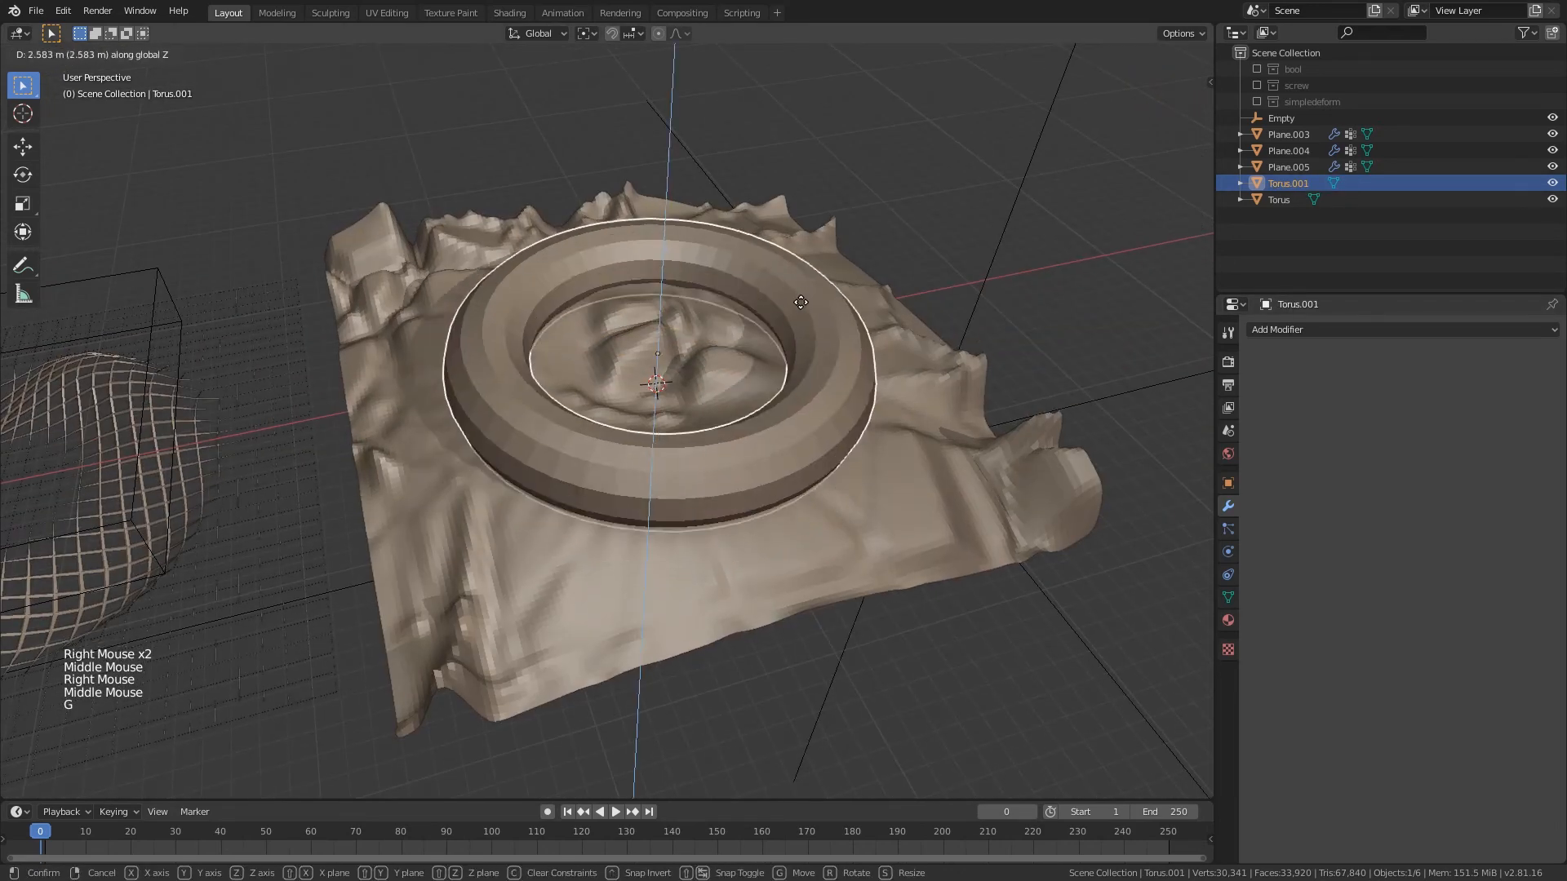
{"action": "right_click", "coordinate": [801, 163]}
- Set Plane.005's Displace strength to 1.500 and raise Torus.001 along the Z axis above the terrain
{"action": "right_click", "coordinate": [816, 342]}
{"action": "left_click_drag", "start_coordinate": [1479, 766], "coordinate": [1523, 767]}
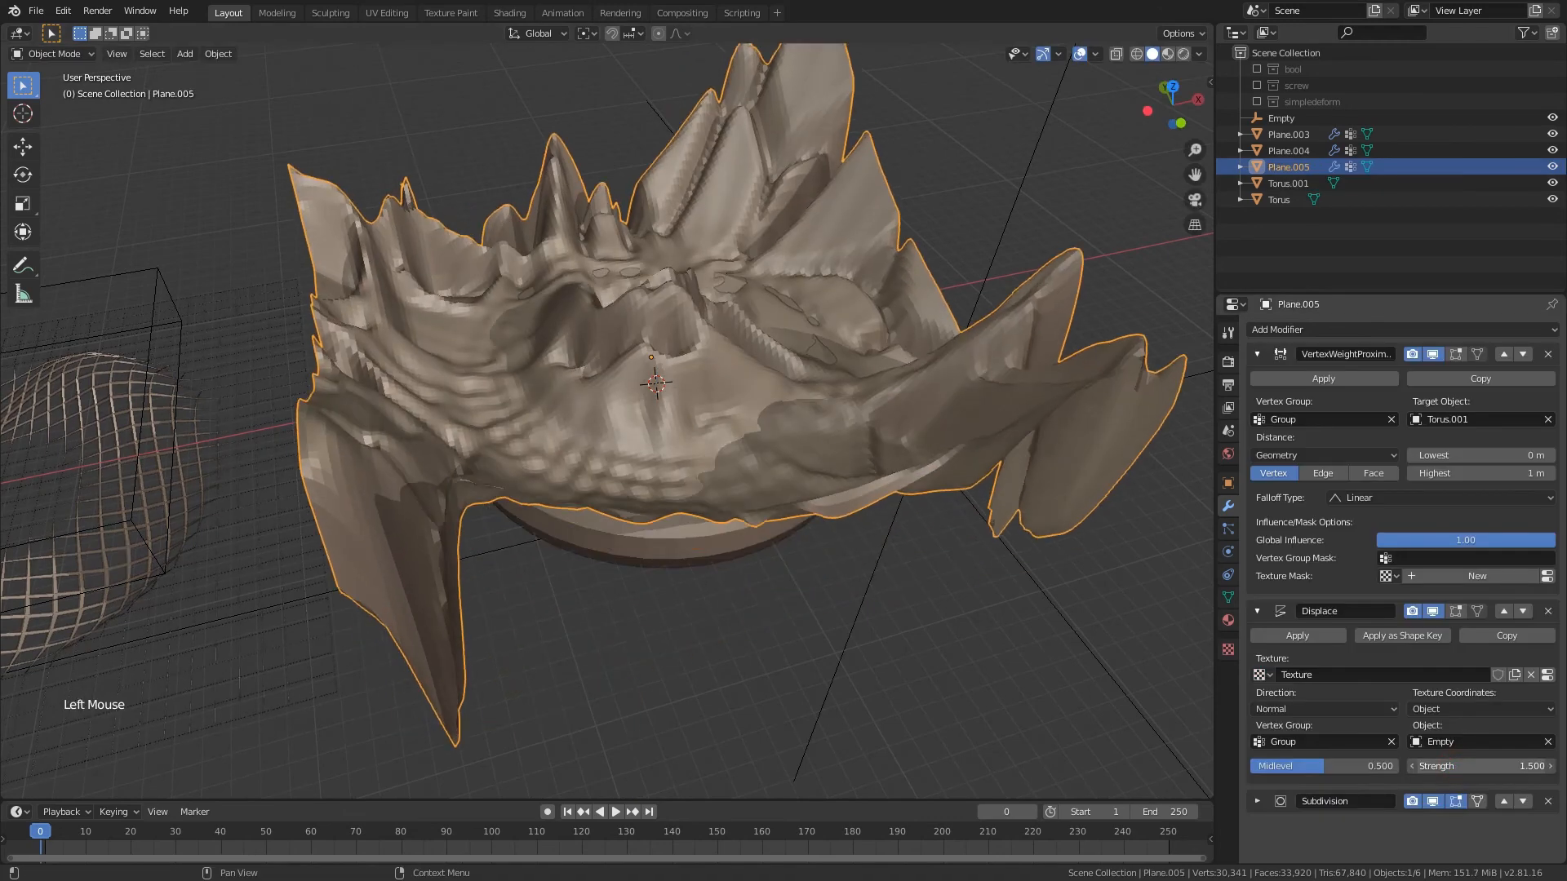
{"action": "middle_click_drag", "start_coordinate": [708, 614], "coordinate": [708, 507]}
{"action": "right_click", "coordinate": [735, 498]}
{"action": "scroll", "coordinate": [748, 491], "scroll_direction": "down", "scroll_amount": 2}
{"action": "key", "text": "g"}
{"action": "key", "text": "z"}
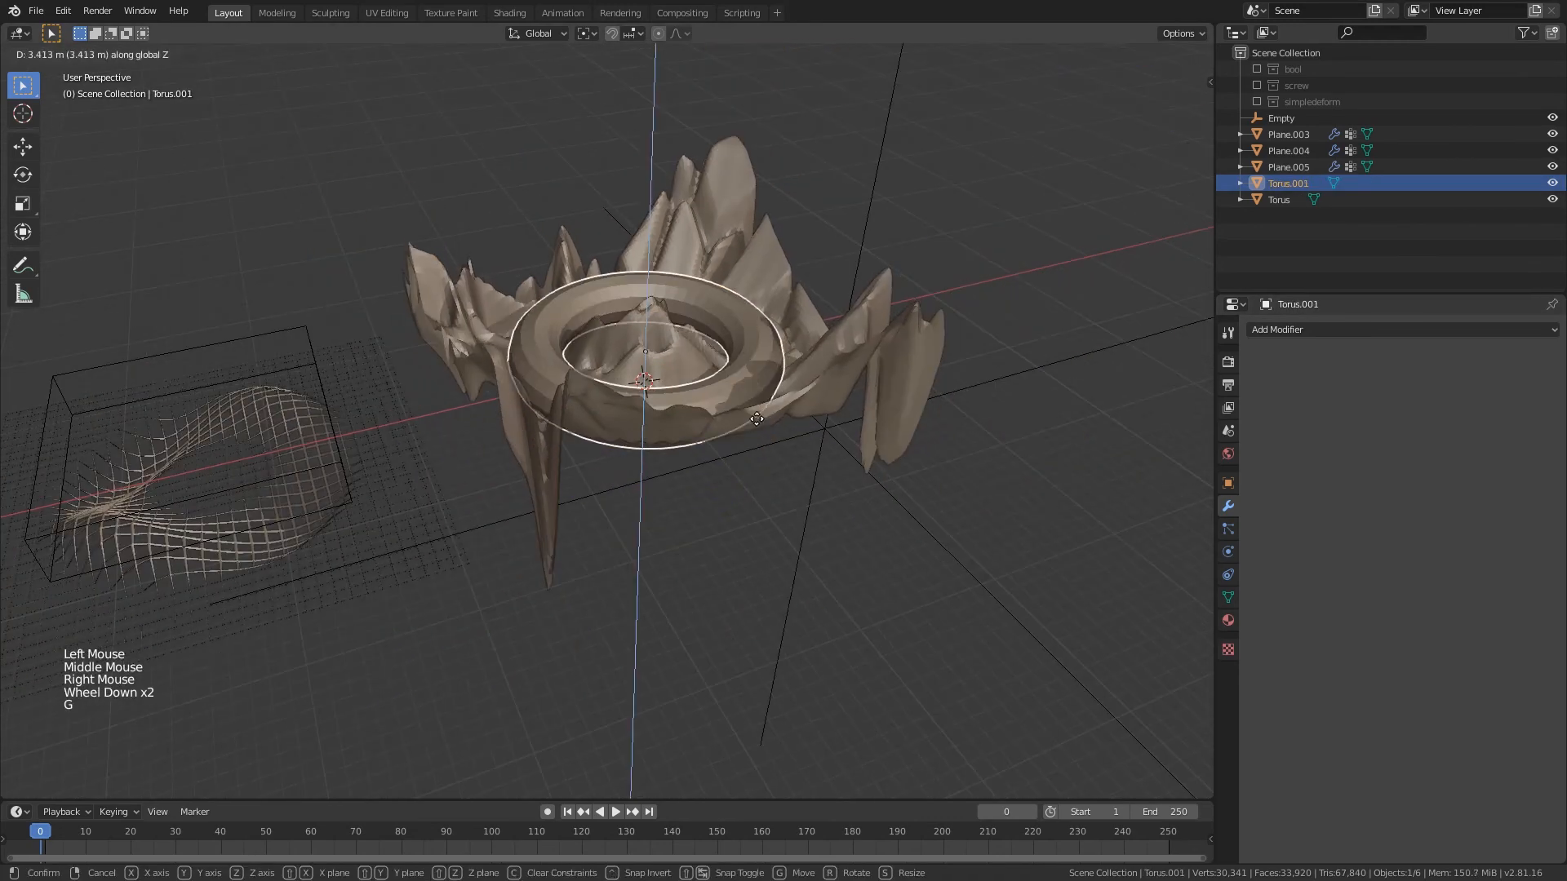
{"action": "key", "text": "s"}
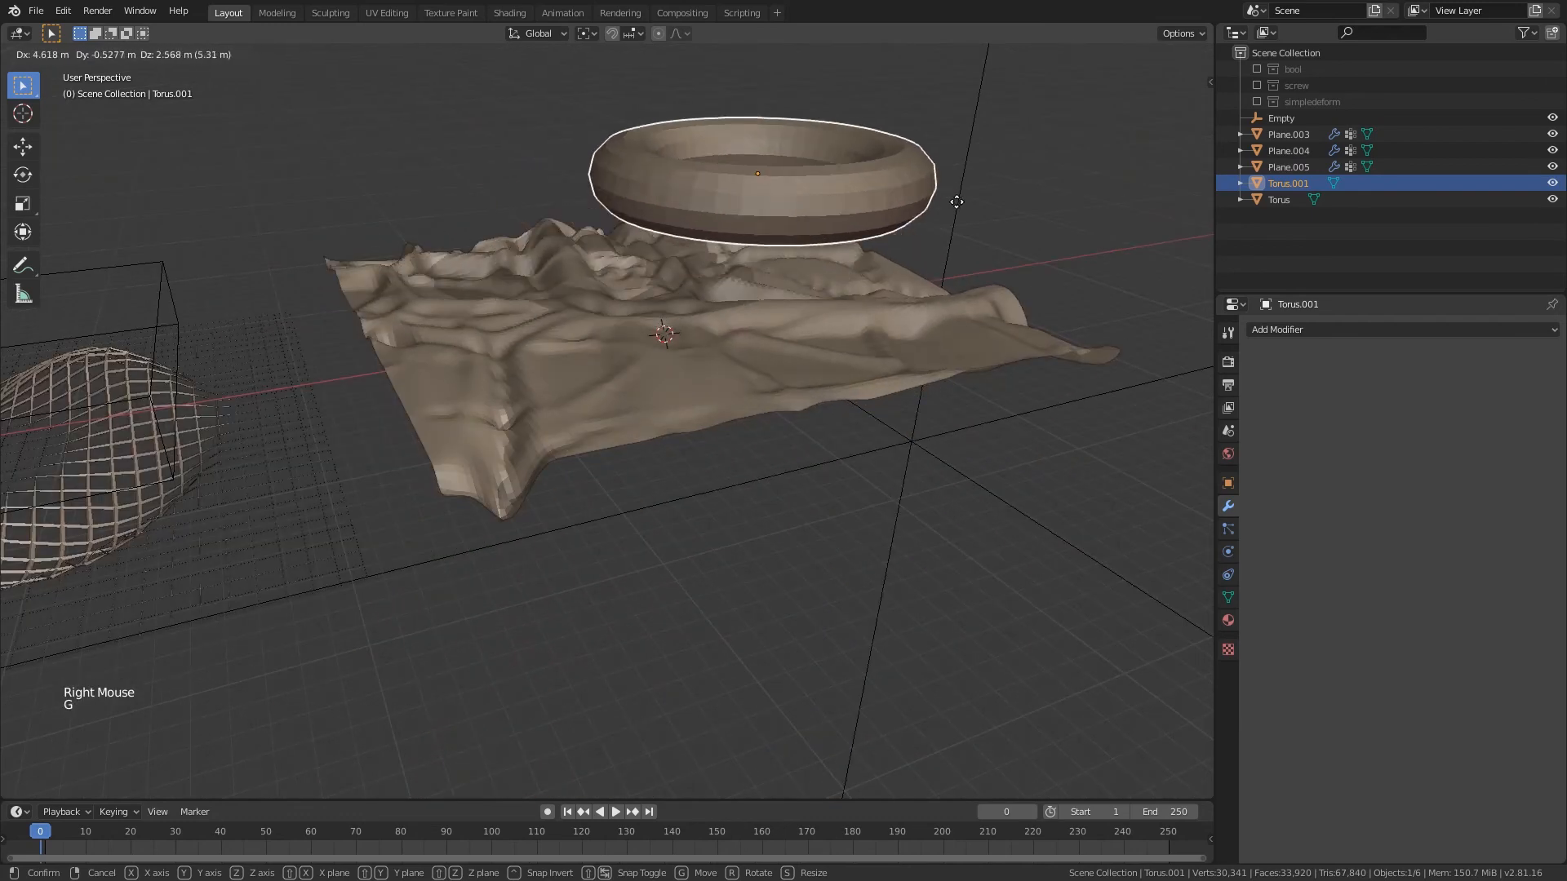
{"action": "right_click", "coordinate": [895, 222]}
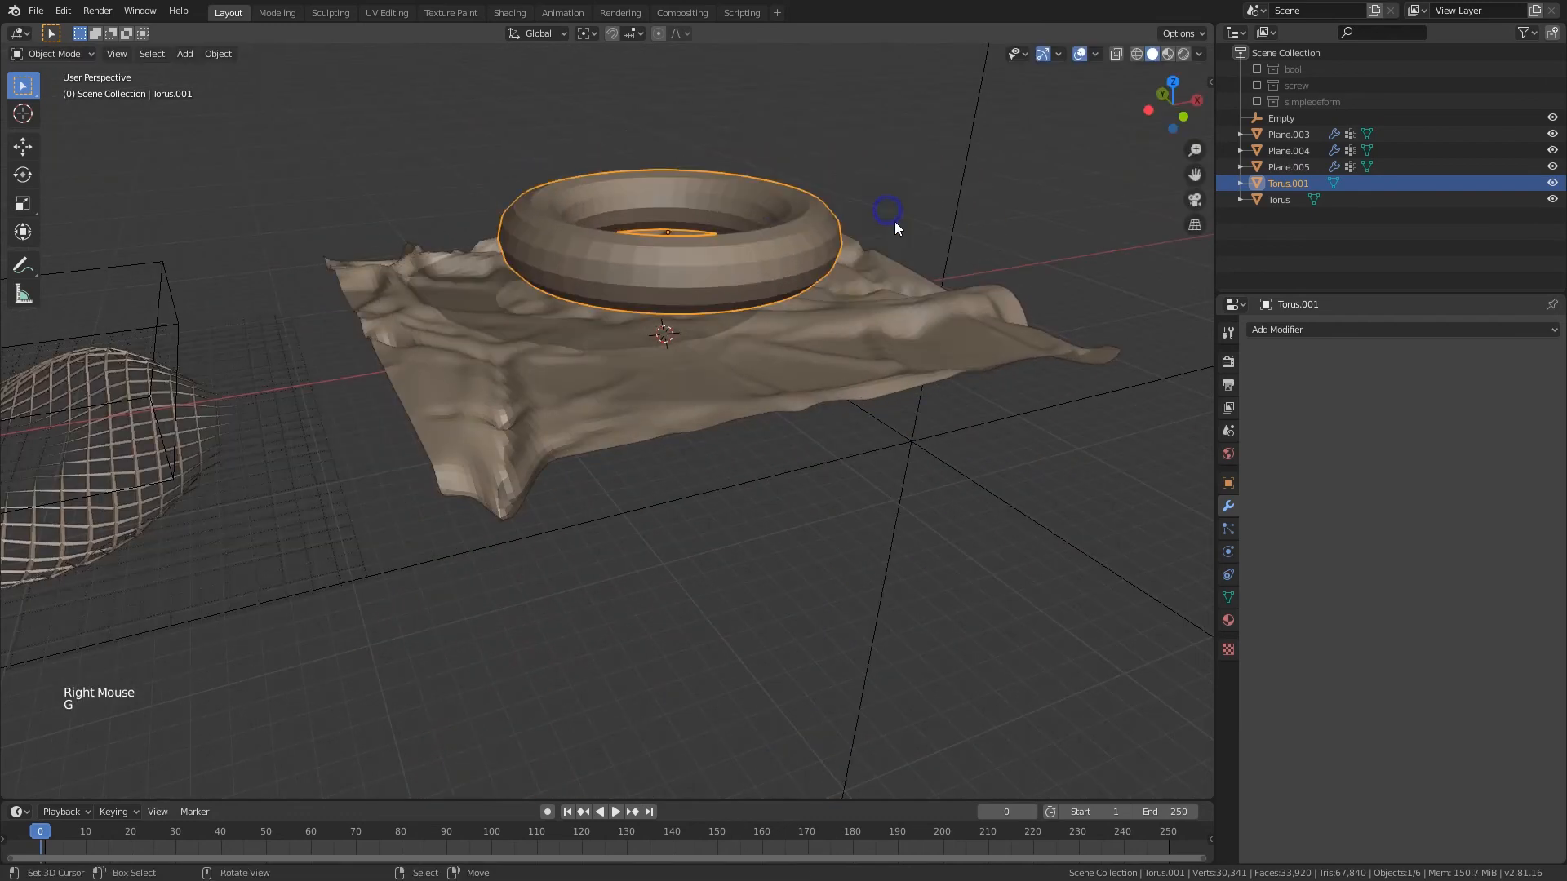
- Set Plane.005's Displace strength to 1.200, keeping Group as the modifier's vertex group
{"action": "middle_click_drag", "start_coordinate": [895, 222], "coordinate": [880, 249]}
{"action": "right_click", "coordinate": [834, 400]}
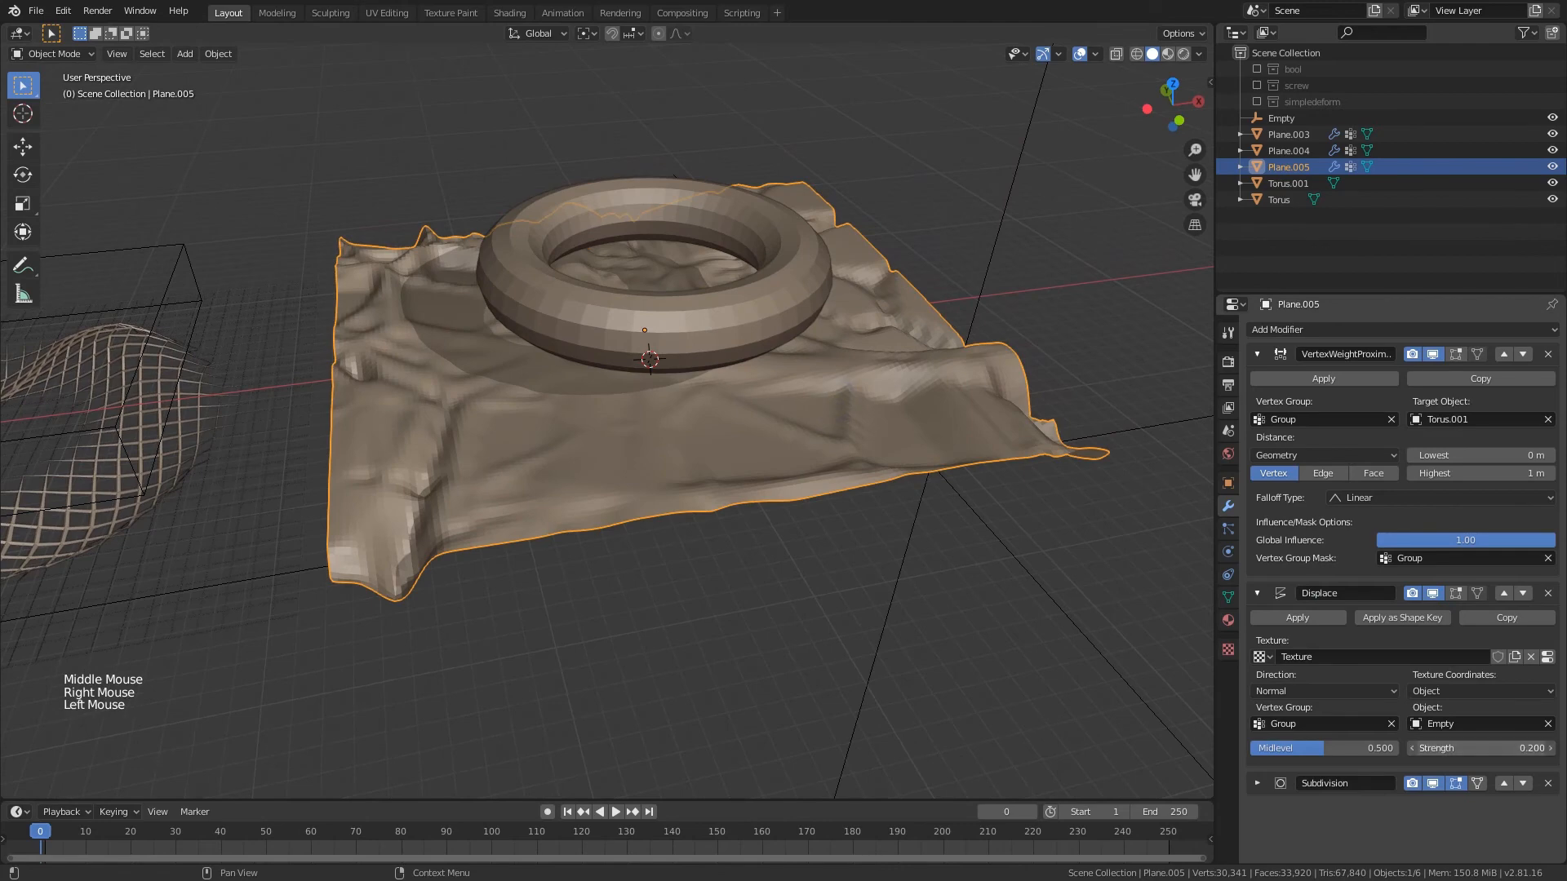
{"action": "left_click_drag", "start_coordinate": [1461, 748], "coordinate": [1494, 748]}
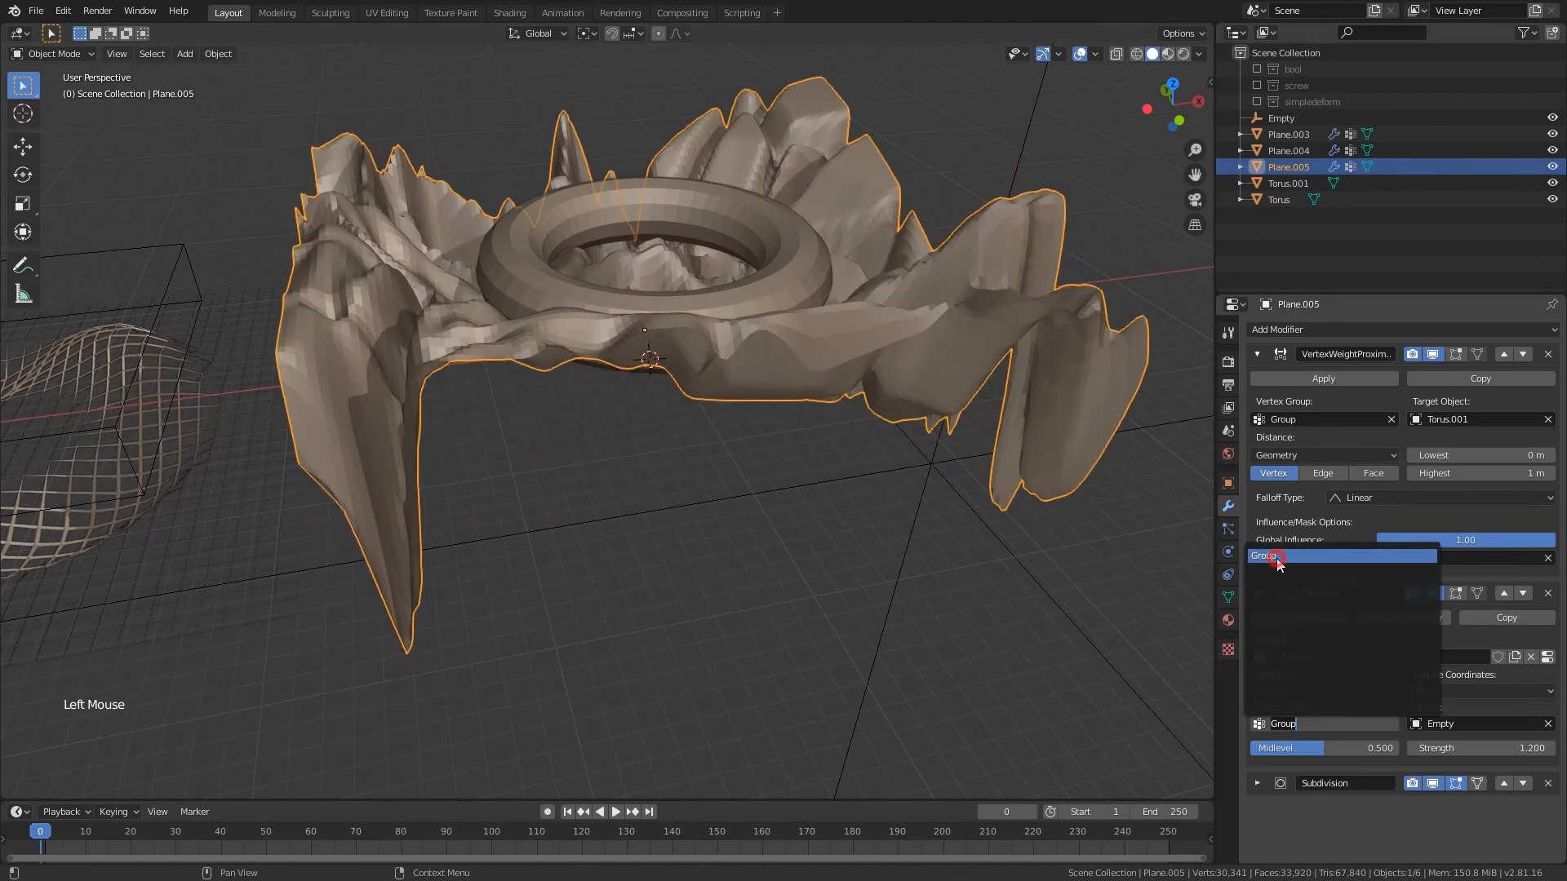
{"action": "left_click", "coordinate": [1275, 556]}
{"action": "middle_click_drag", "start_coordinate": [973, 469], "coordinate": [972, 471]}
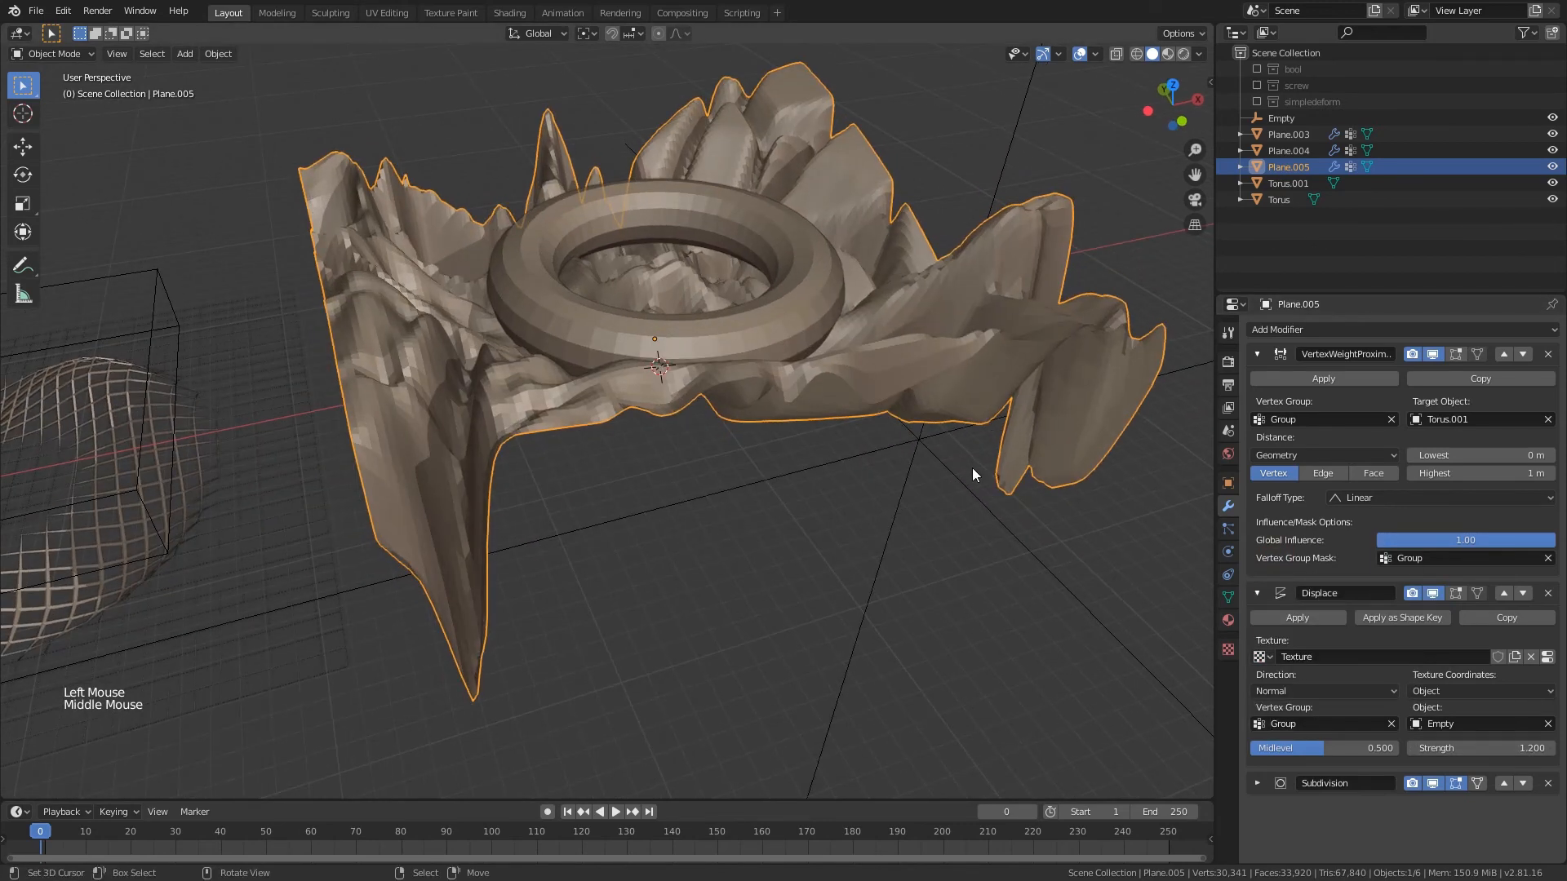
- Show Plane.005 in Weight Paint mode and adjust the Lowest and Highest distances of the Vertex Weight Proximity modifier
{"action": "left_click", "coordinate": [51, 55]}
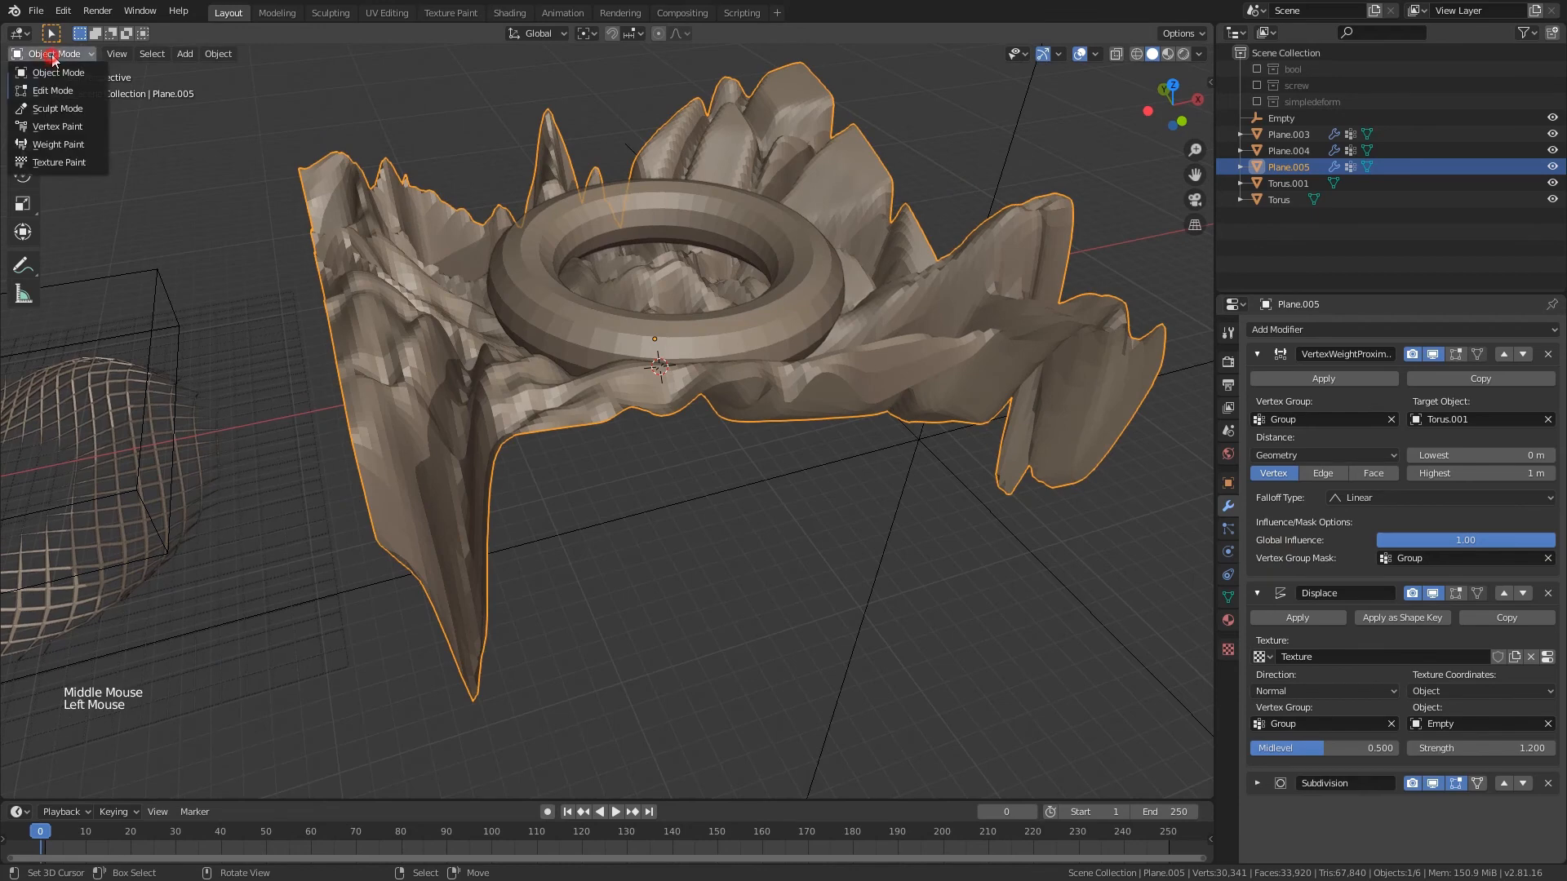
{"action": "left_click", "coordinate": [58, 144]}
{"action": "left_click", "coordinate": [1229, 507]}
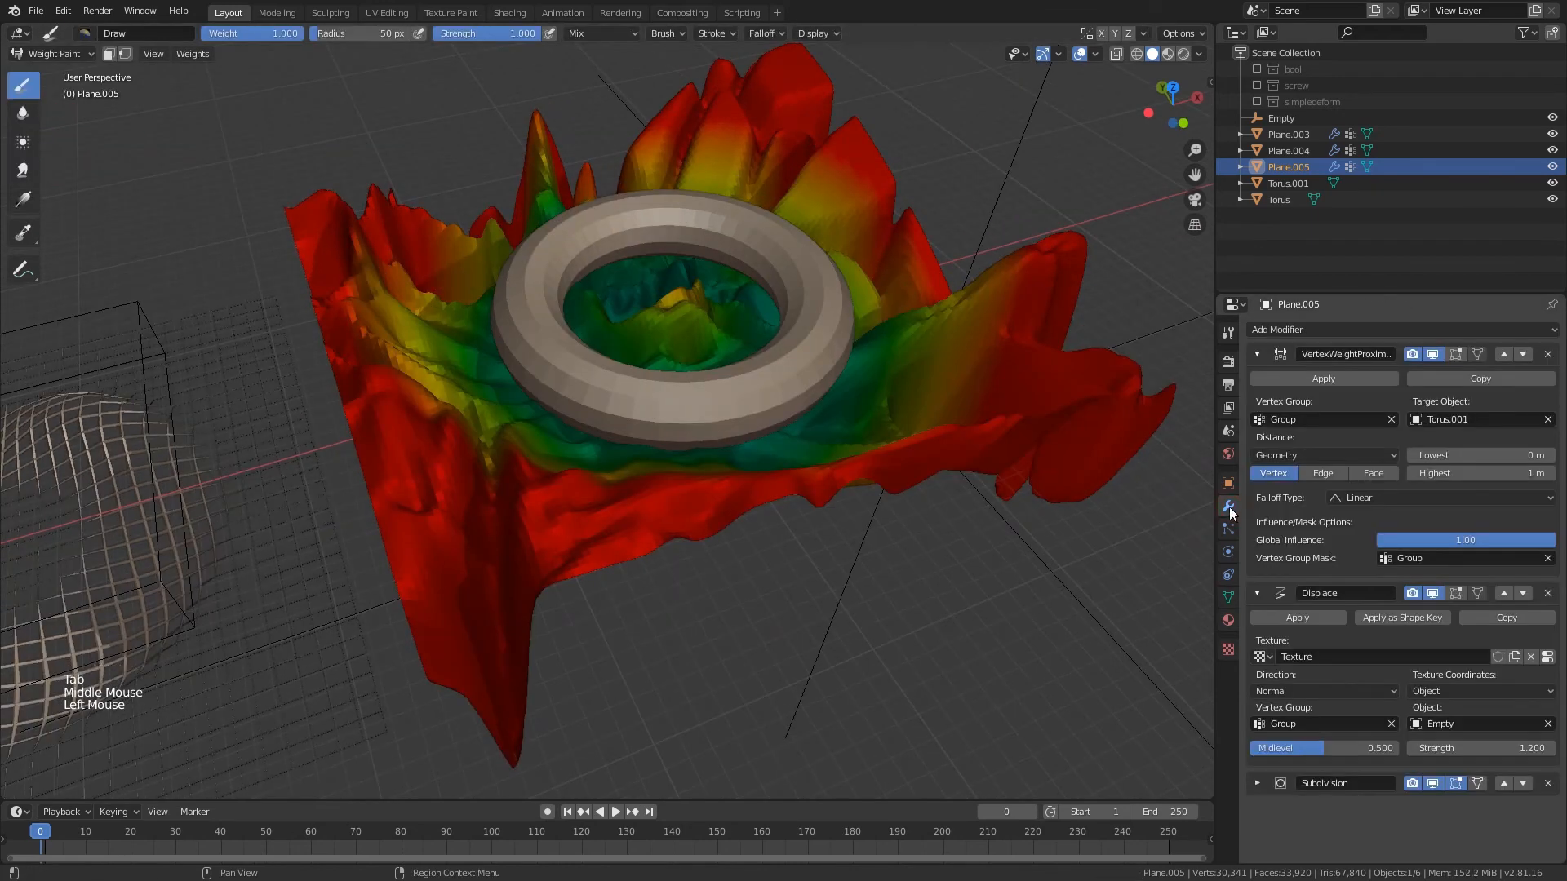
{"action": "mouse_move", "coordinate": [1480, 459]}
{"action": "left_mouse_down"}
{"action": "mouse_move", "coordinate": [1535, 460]}
{"action": "mouse_move", "coordinate": [1482, 478]}
{"action": "left_mouse_up"}
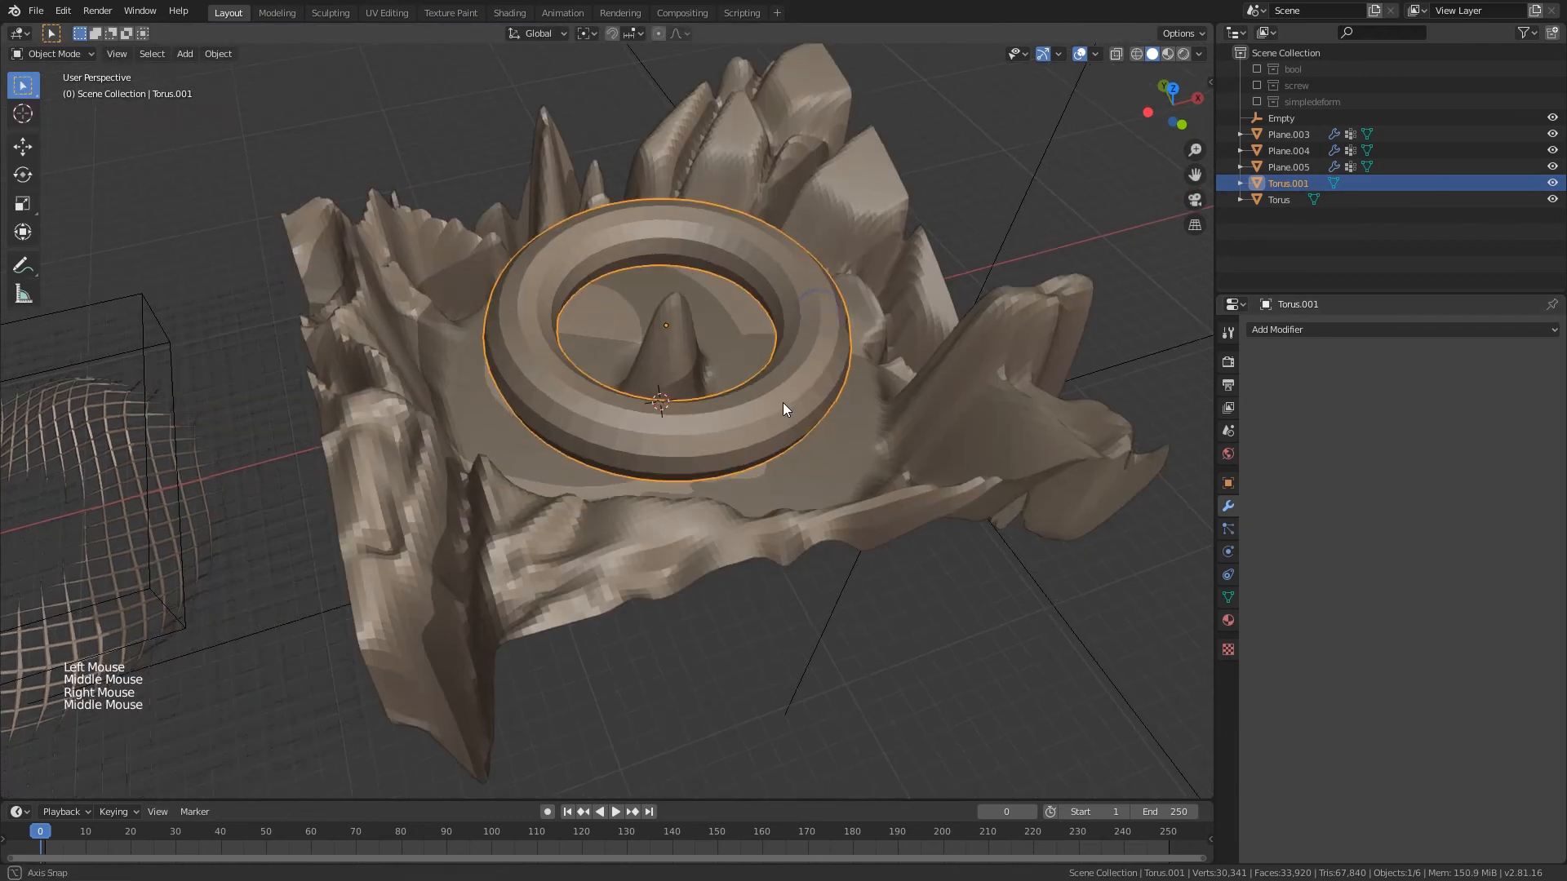
- Move Torus.001 along the Z axis to test the terrain with the adjusted proximity distances
{"action": "middle_click_drag", "start_coordinate": [782, 403], "coordinate": [788, 383]}
{"action": "key", "text": "g"}
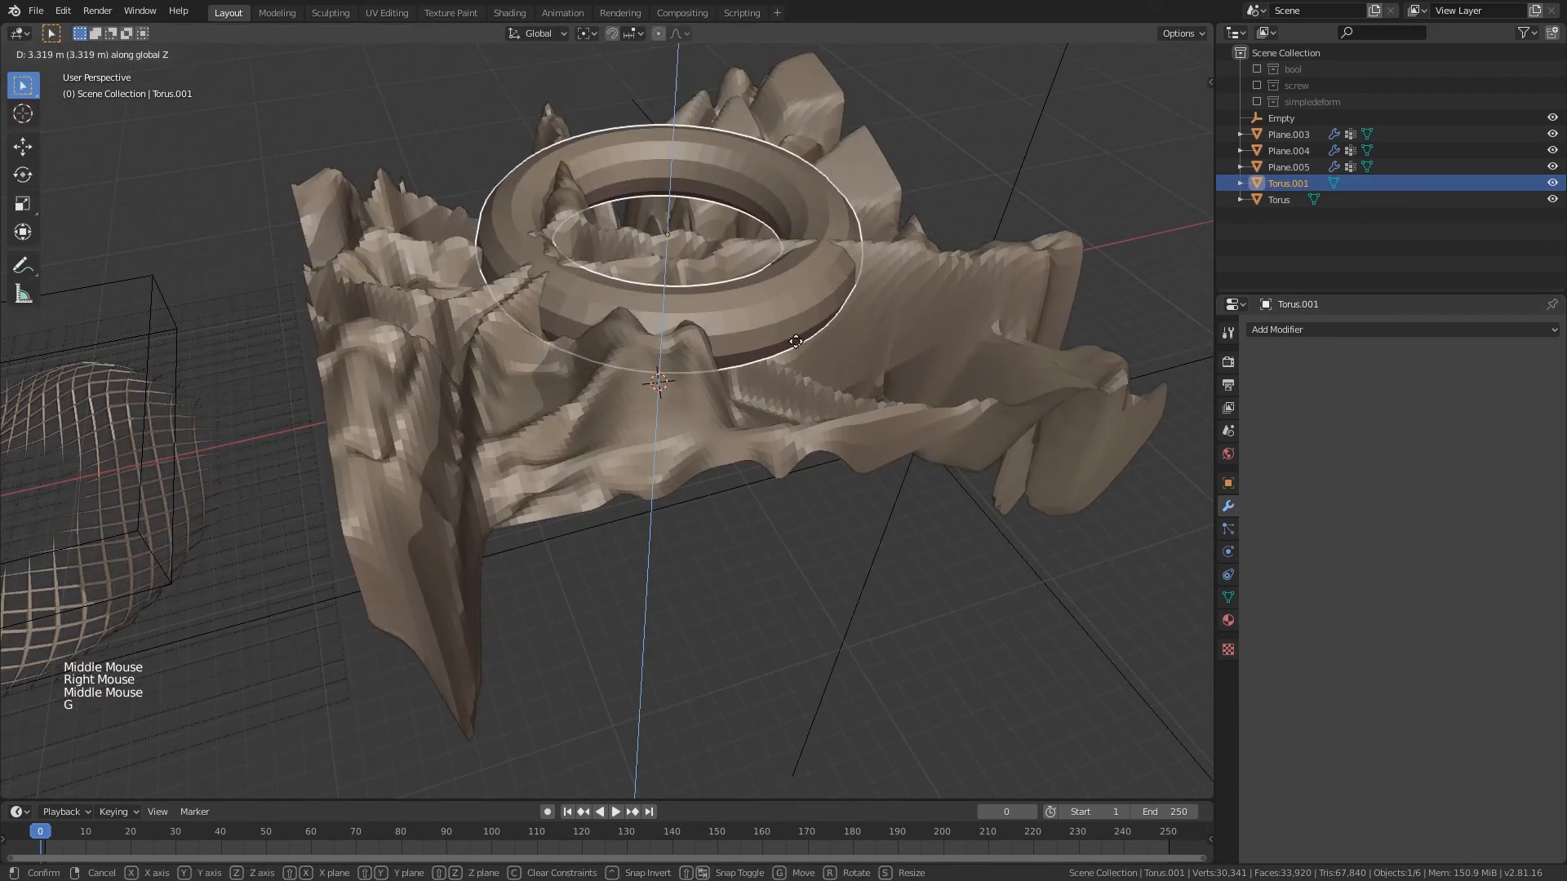
{"action": "left_click", "coordinate": [796, 348]}
- Set the viewport display of Torus.001 to Bounds in its object properties
{"action": "left_click", "coordinate": [1228, 483]}
{"action": "scroll", "coordinate": [1496, 786], "scroll_direction": "down", "scroll_amount": 3}
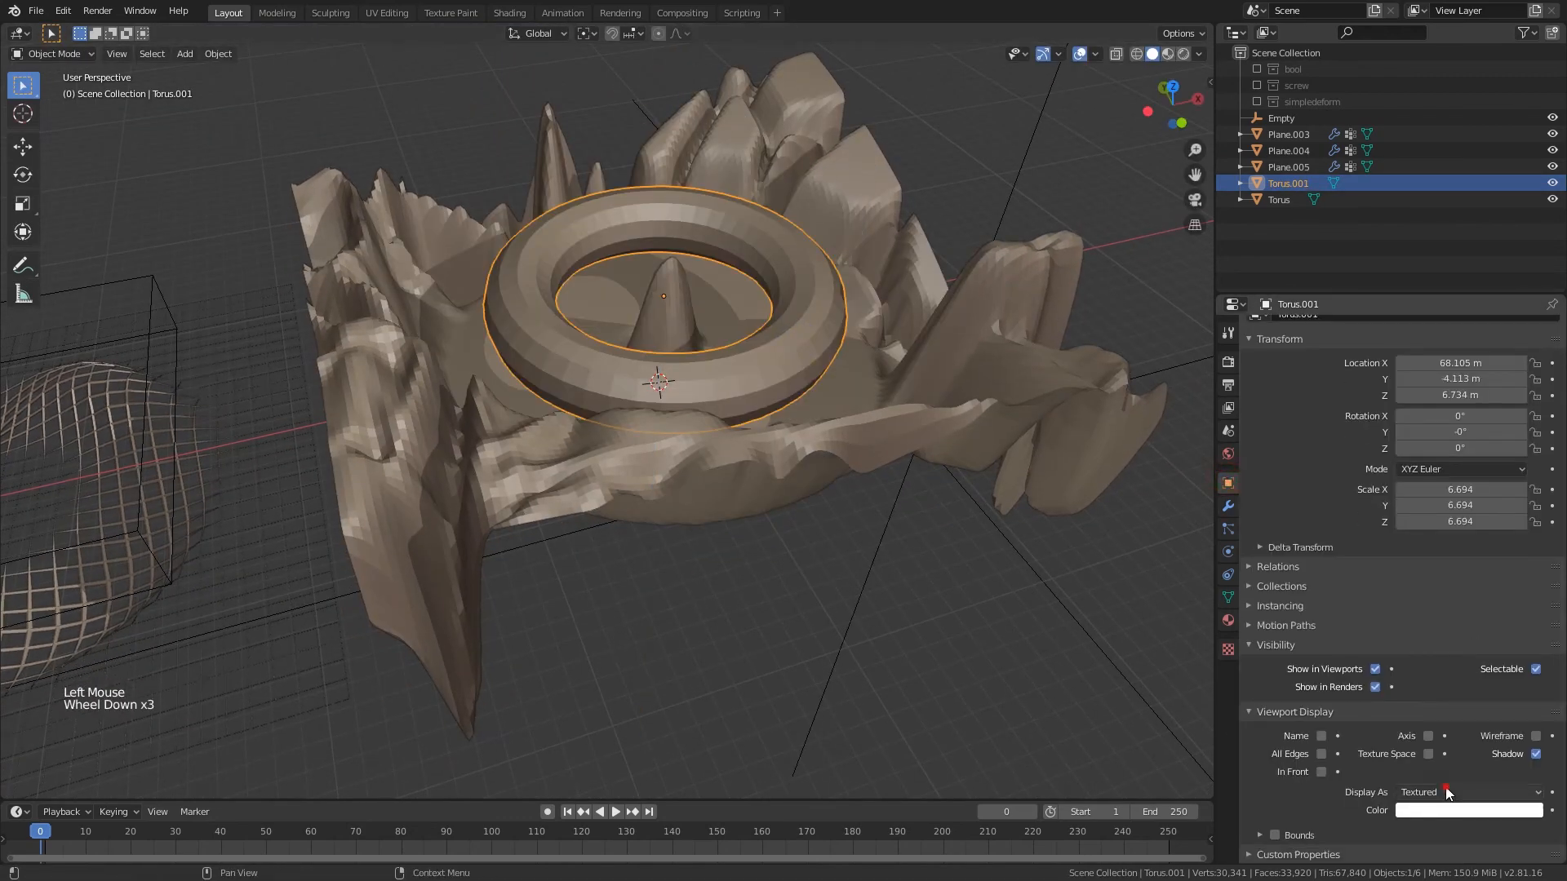
{"action": "left_click", "coordinate": [1494, 792]}
{"action": "left_click", "coordinate": [1437, 722]}
- Enlarge Torus.001 and try rotating it freely to test how the flattened area of the terrain responds
{"action": "middle_click_drag", "start_coordinate": [686, 343], "coordinate": [738, 294]}
{"action": "key", "text": "s"}
{"action": "key", "text": "s"}
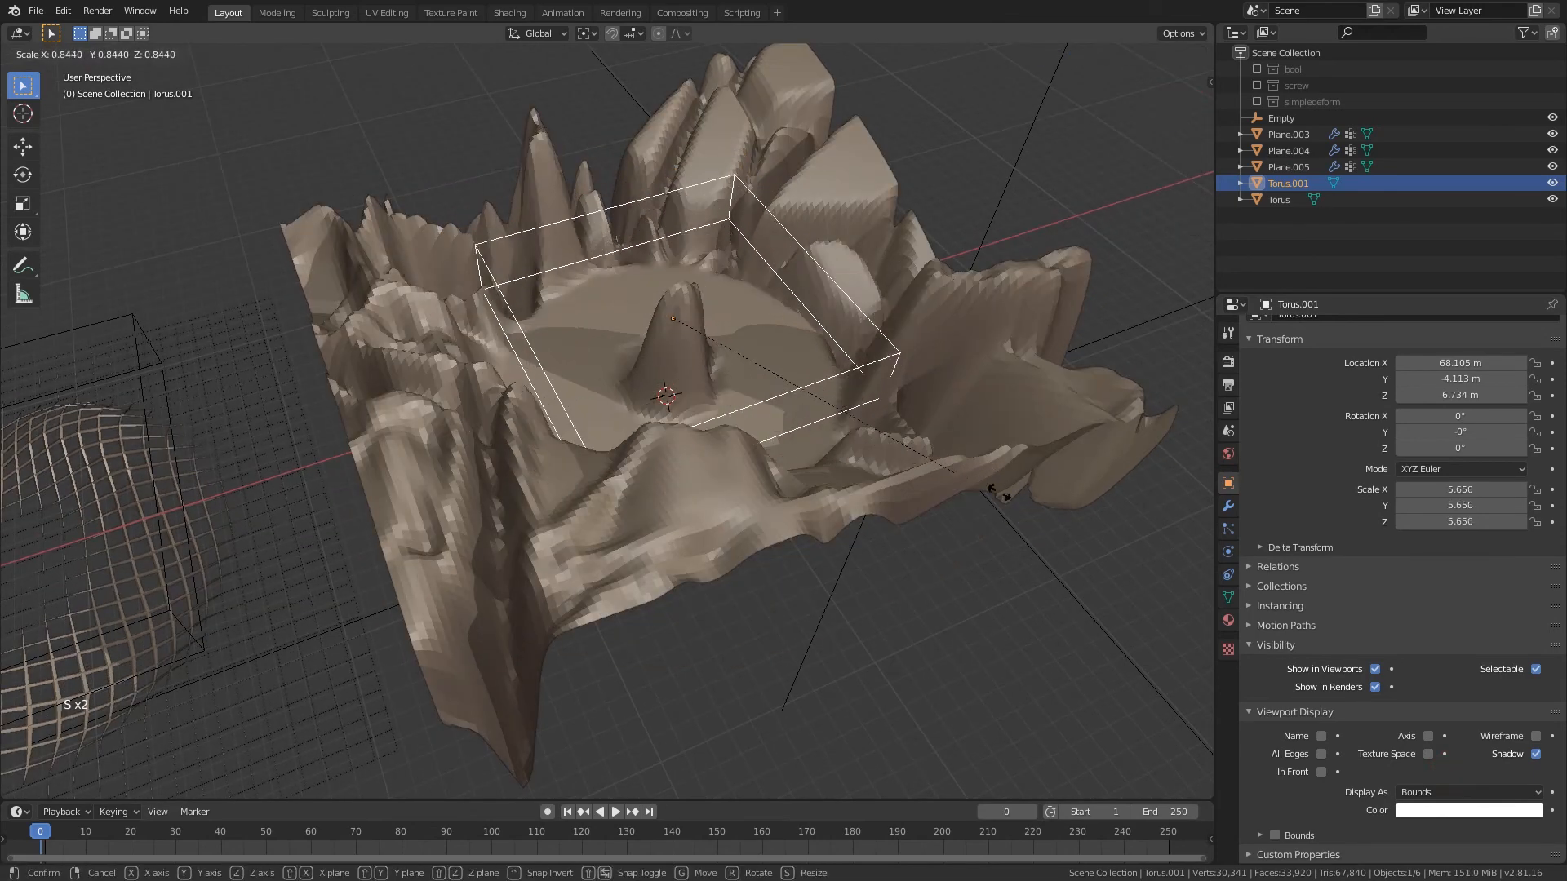
{"action": "left_click", "coordinate": [989, 455]}
{"action": "middle_click_drag", "start_coordinate": [976, 448], "coordinate": [966, 421]}
{"action": "key", "text": "r"}
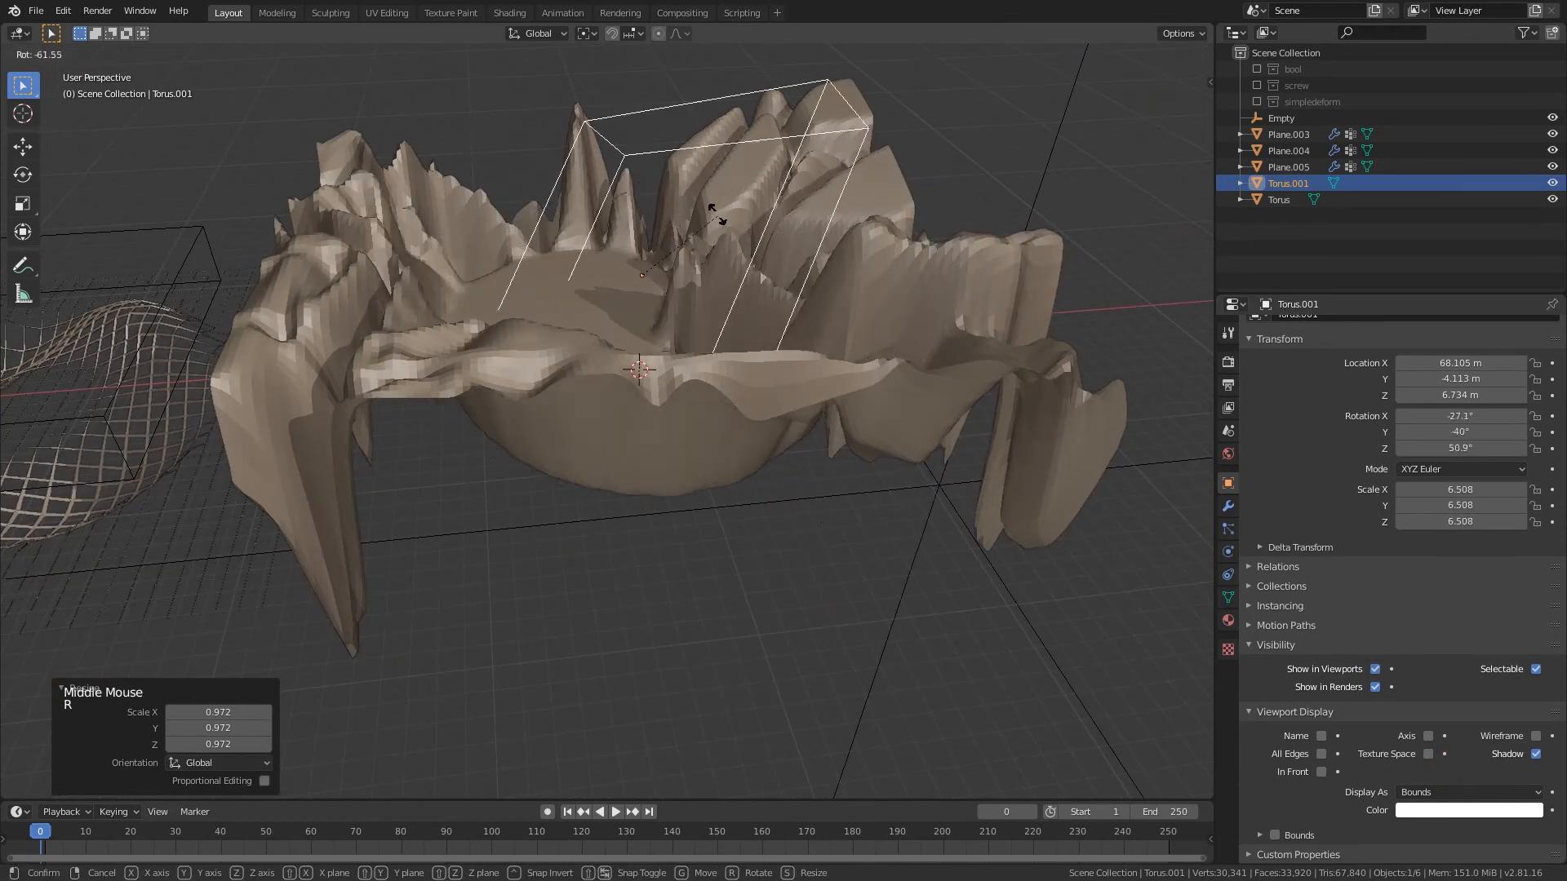
{"action": "key", "text": "s"}
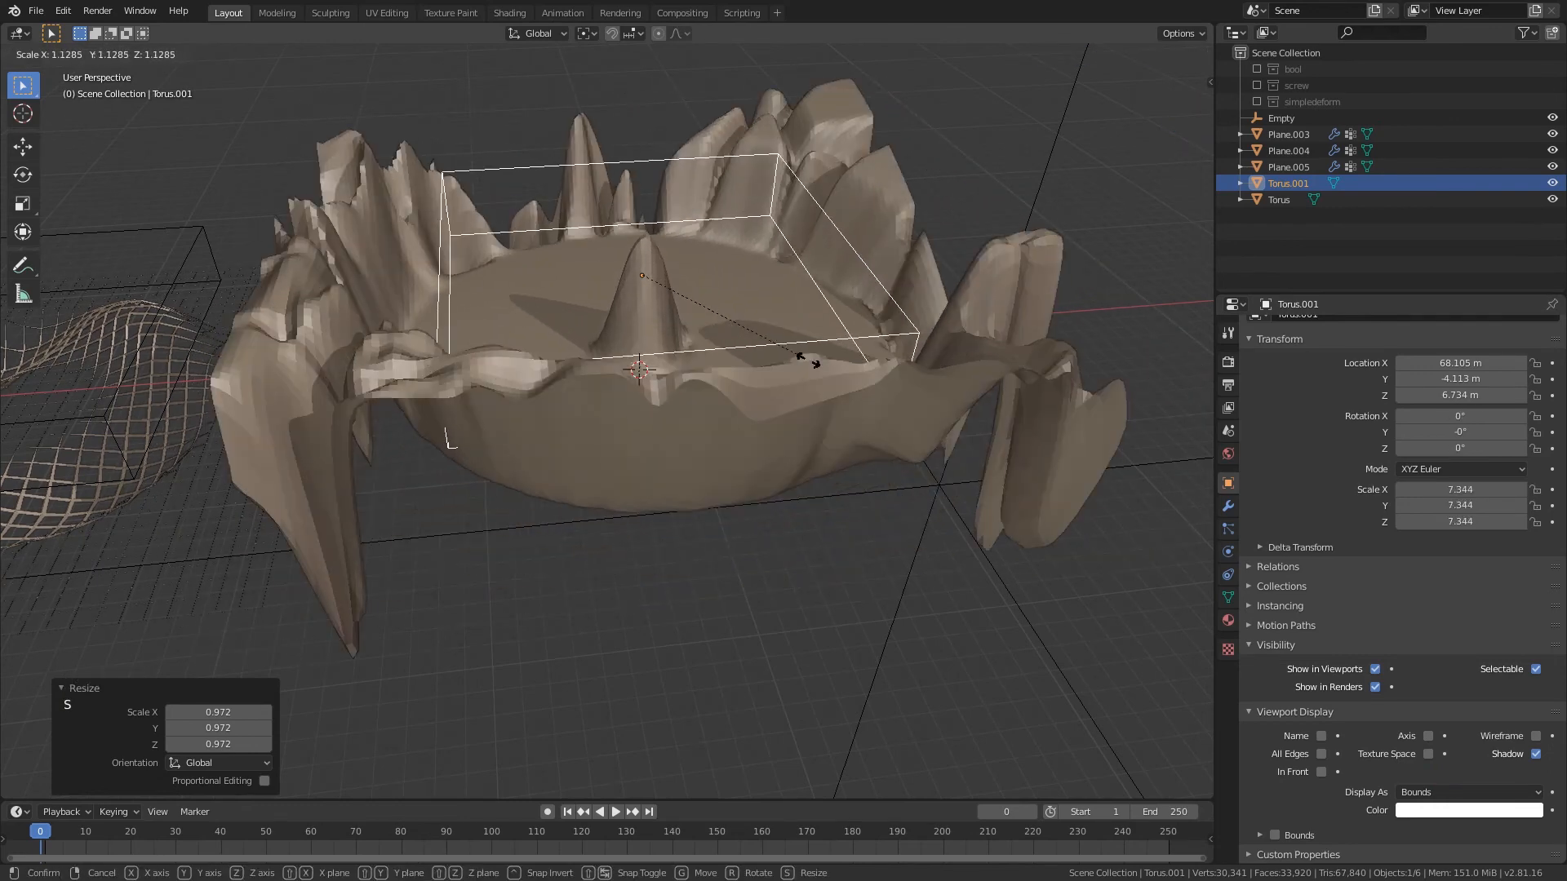
{"action": "left_click", "coordinate": [811, 360]}
{"action": "middle_click_drag", "start_coordinate": [813, 362], "coordinate": [873, 250]}
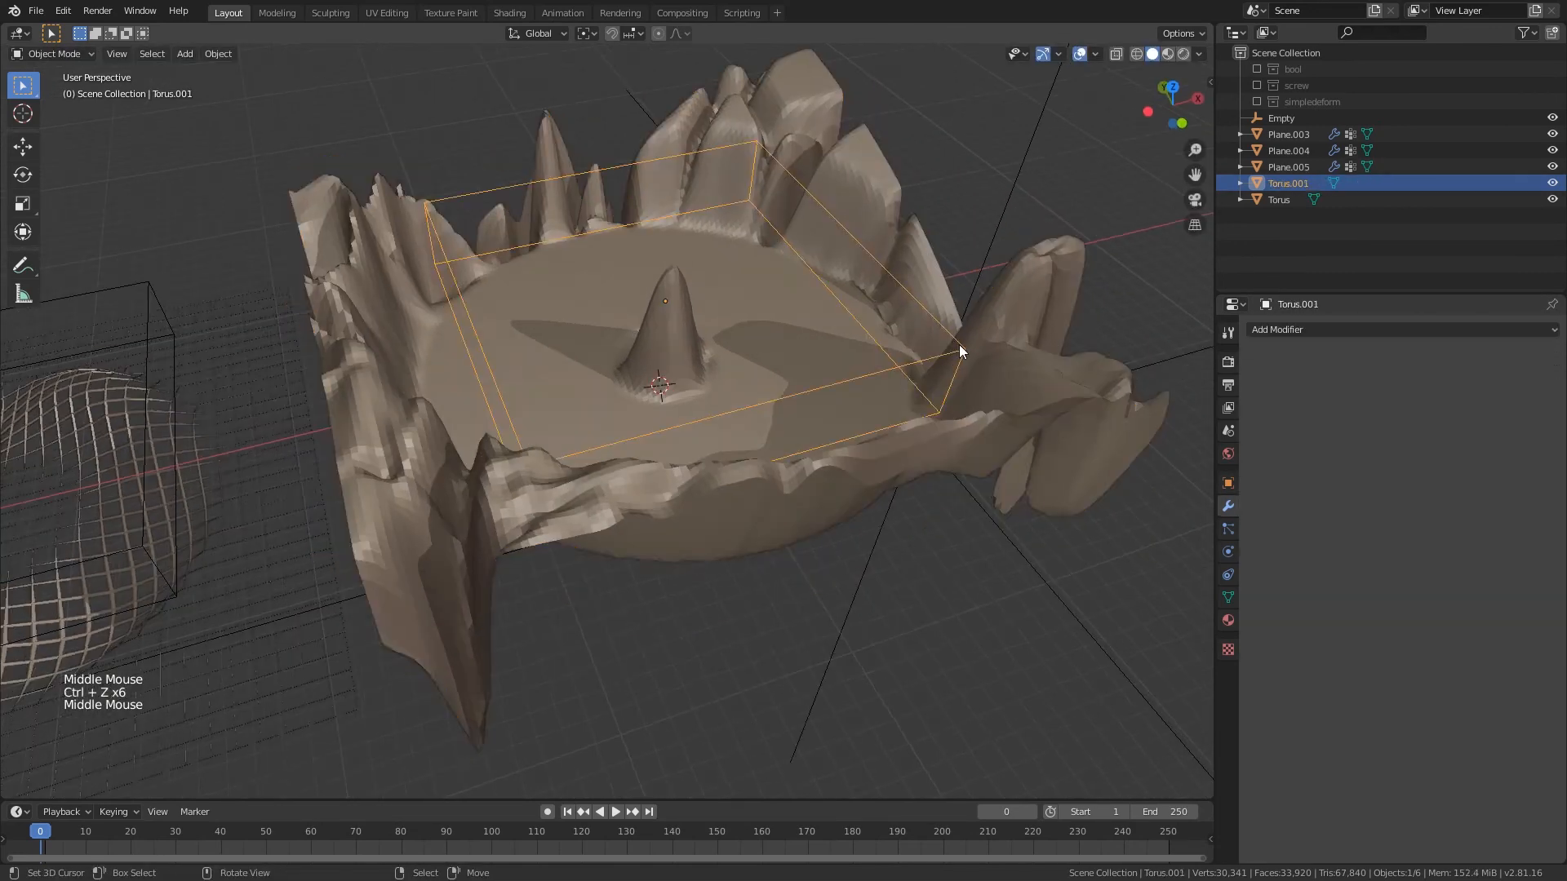
- Scale Torus.001 down by 0.760 and move it toward one side of the terrain
{"action": "right_click", "coordinate": [958, 346]}
{"action": "right_click", "coordinate": [956, 354]}
{"action": "key", "text": "s"}
{"action": "left_click", "coordinate": [971, 400]}
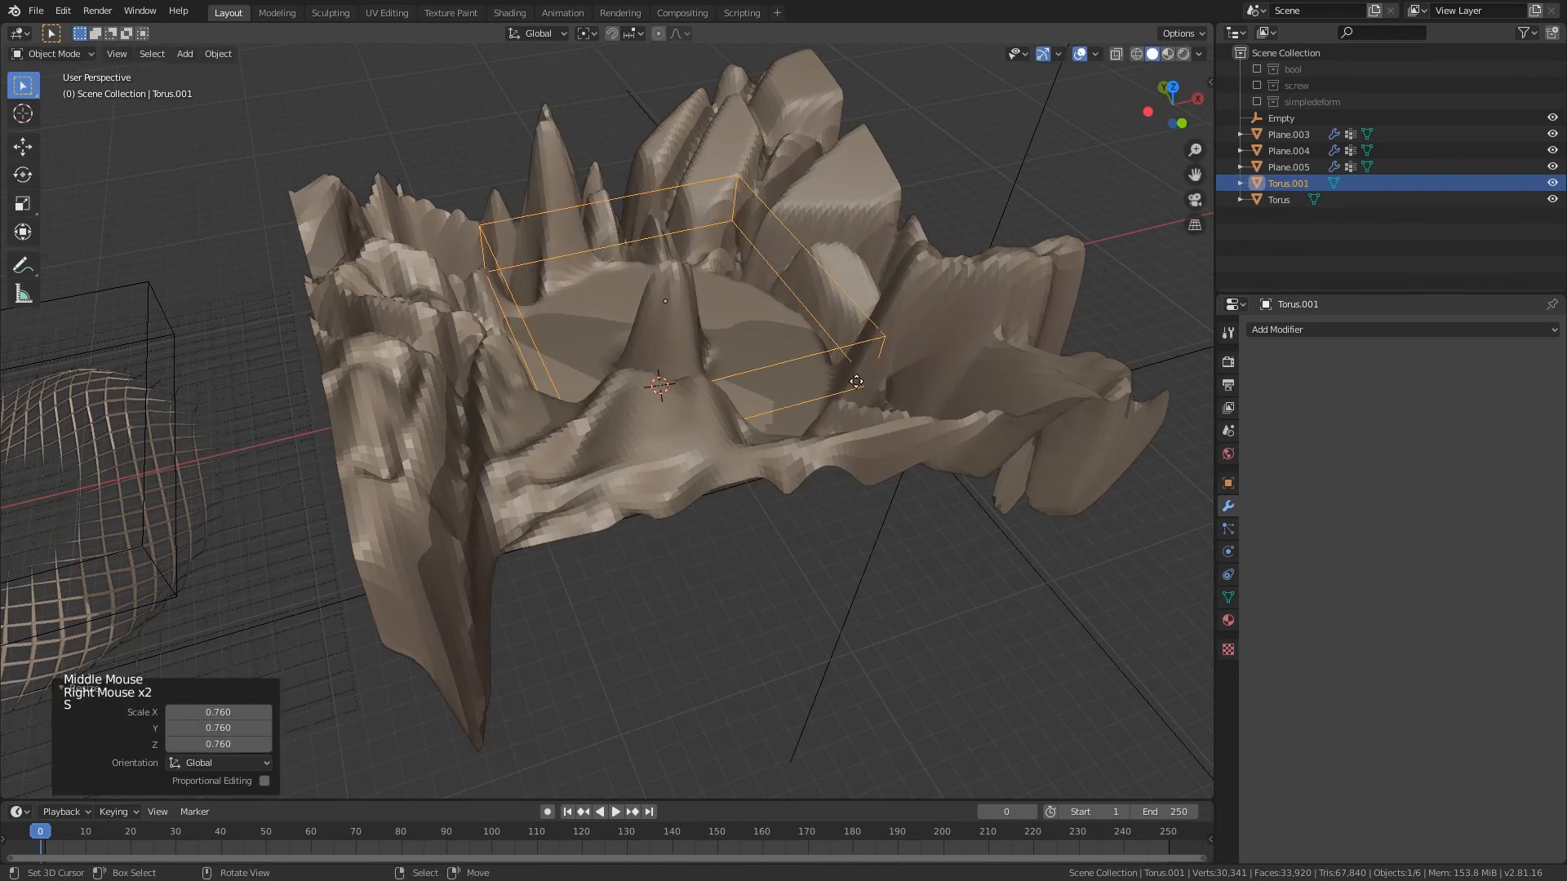
{"action": "key", "text": "g"}
{"action": "left_click", "coordinate": [805, 371]}
- Duplicate the ring inside Torus.001's mesh, place the copy on the opposite side of the terrain, and return to Object Mode
{"action": "key", "text": "Tab"}
{"action": "key", "text": "shift+d"}
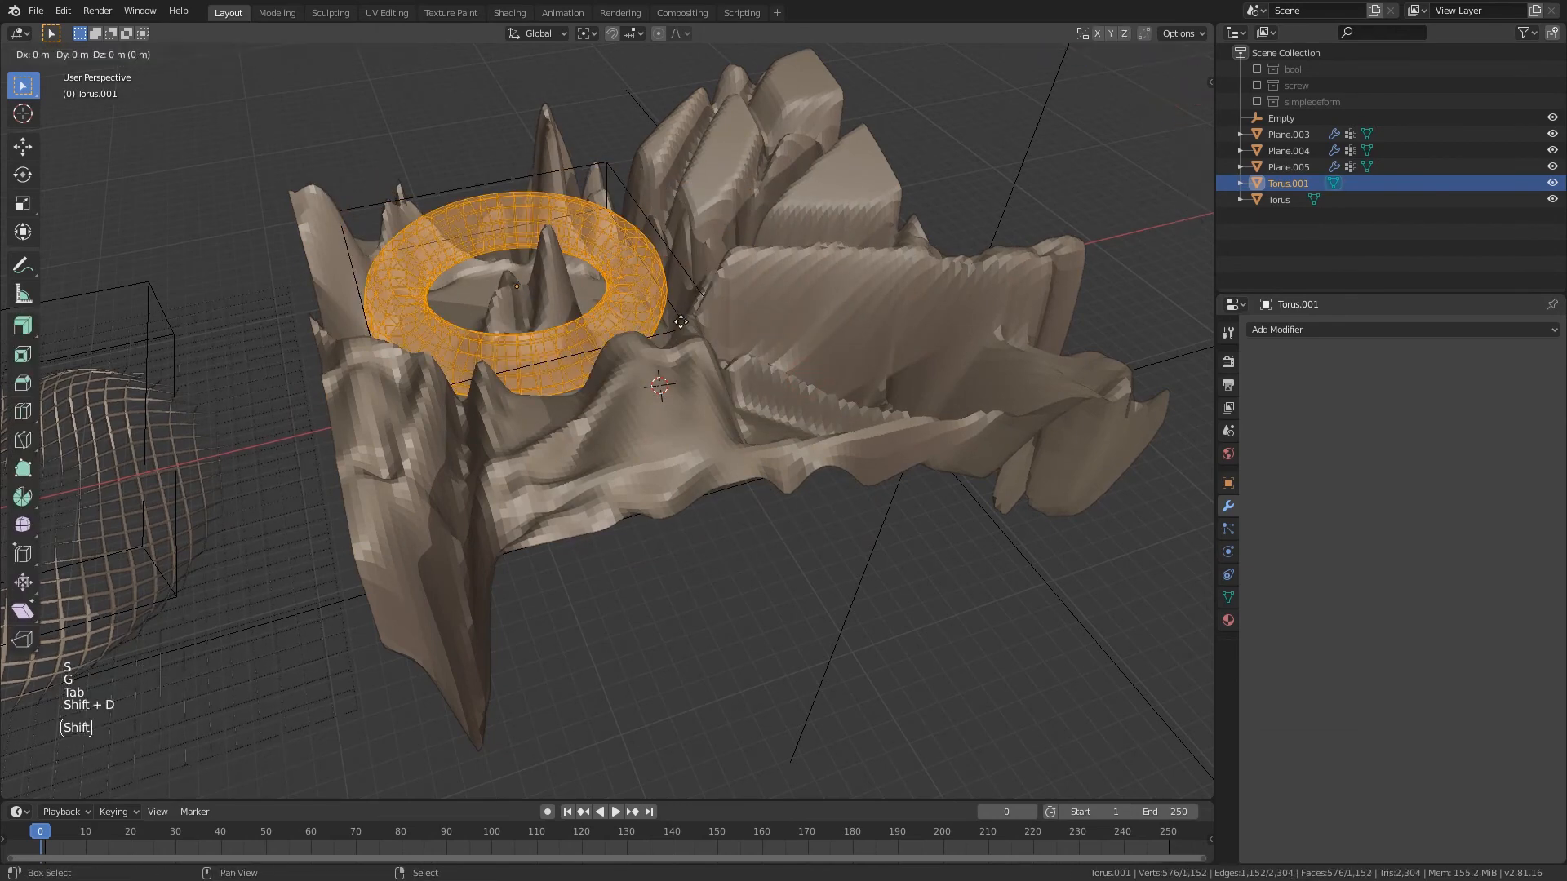
{"action": "left_click", "coordinate": [906, 359]}
{"action": "key", "text": "Tab"}
{"action": "middle_click_drag", "start_coordinate": [918, 362], "coordinate": [923, 399]}
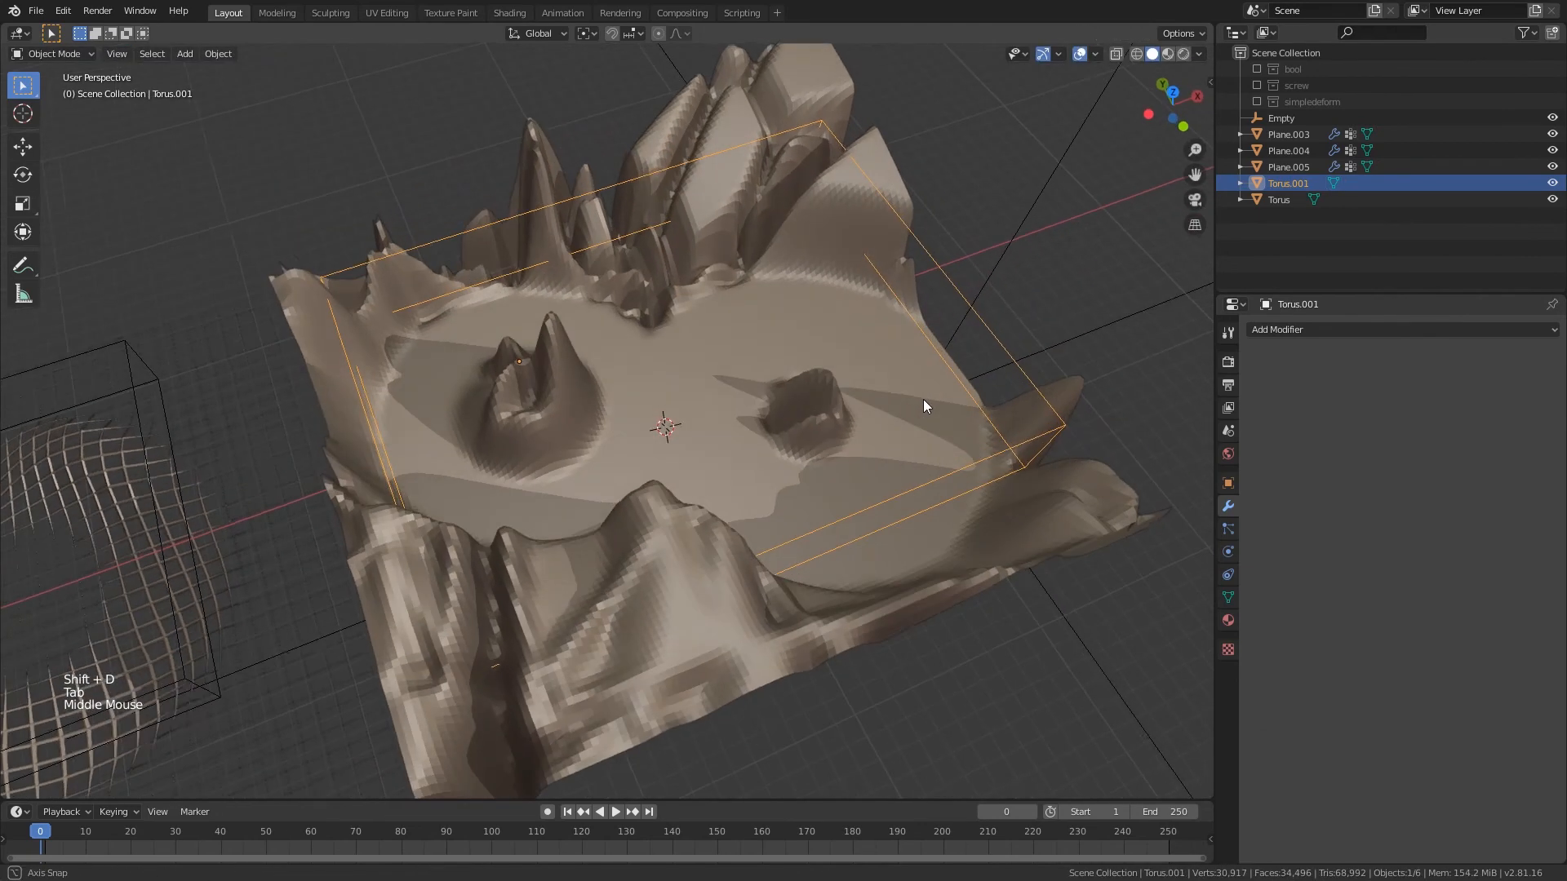
- Move the two-ring Torus.001 freely across the terrain to test the displacement
{"action": "middle_click_drag", "start_coordinate": [459, 403], "coordinate": [923, 404]}
{"action": "key", "text": "g"}
{"action": "left_click", "coordinate": [909, 382]}
{"action": "key", "text": "g"}
{"action": "left_click", "coordinate": [922, 389]}
- Add a Simple Deform modifier to Torus.001 and try out different Twist angles
{"action": "middle_click_drag", "start_coordinate": [1017, 320], "coordinate": [948, 220]}
{"action": "left_click", "coordinate": [1299, 330]}
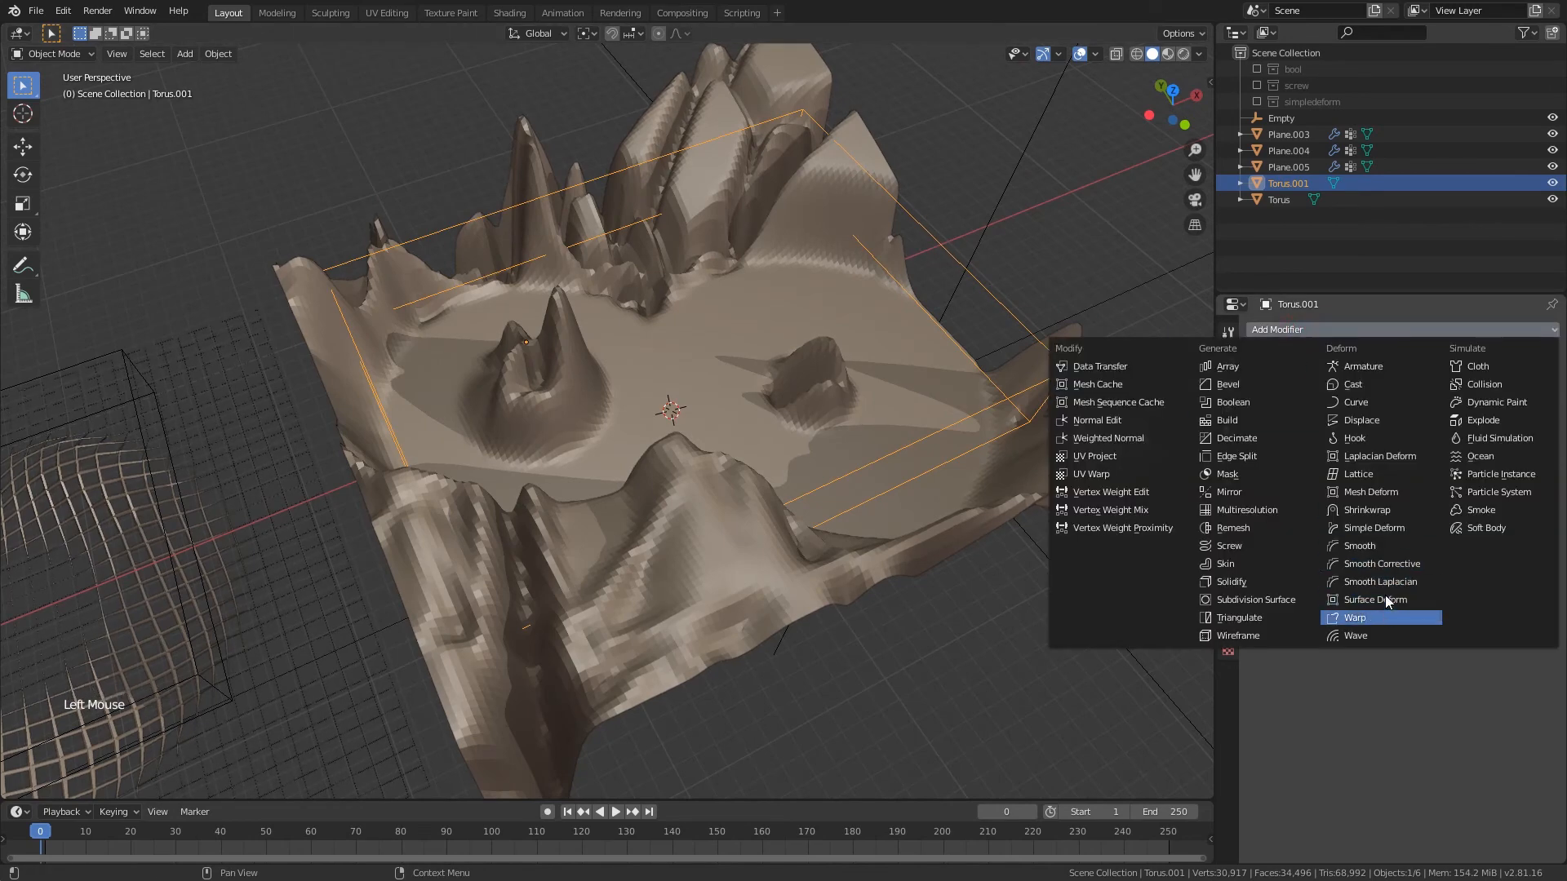
{"action": "left_click", "coordinate": [1374, 529]}
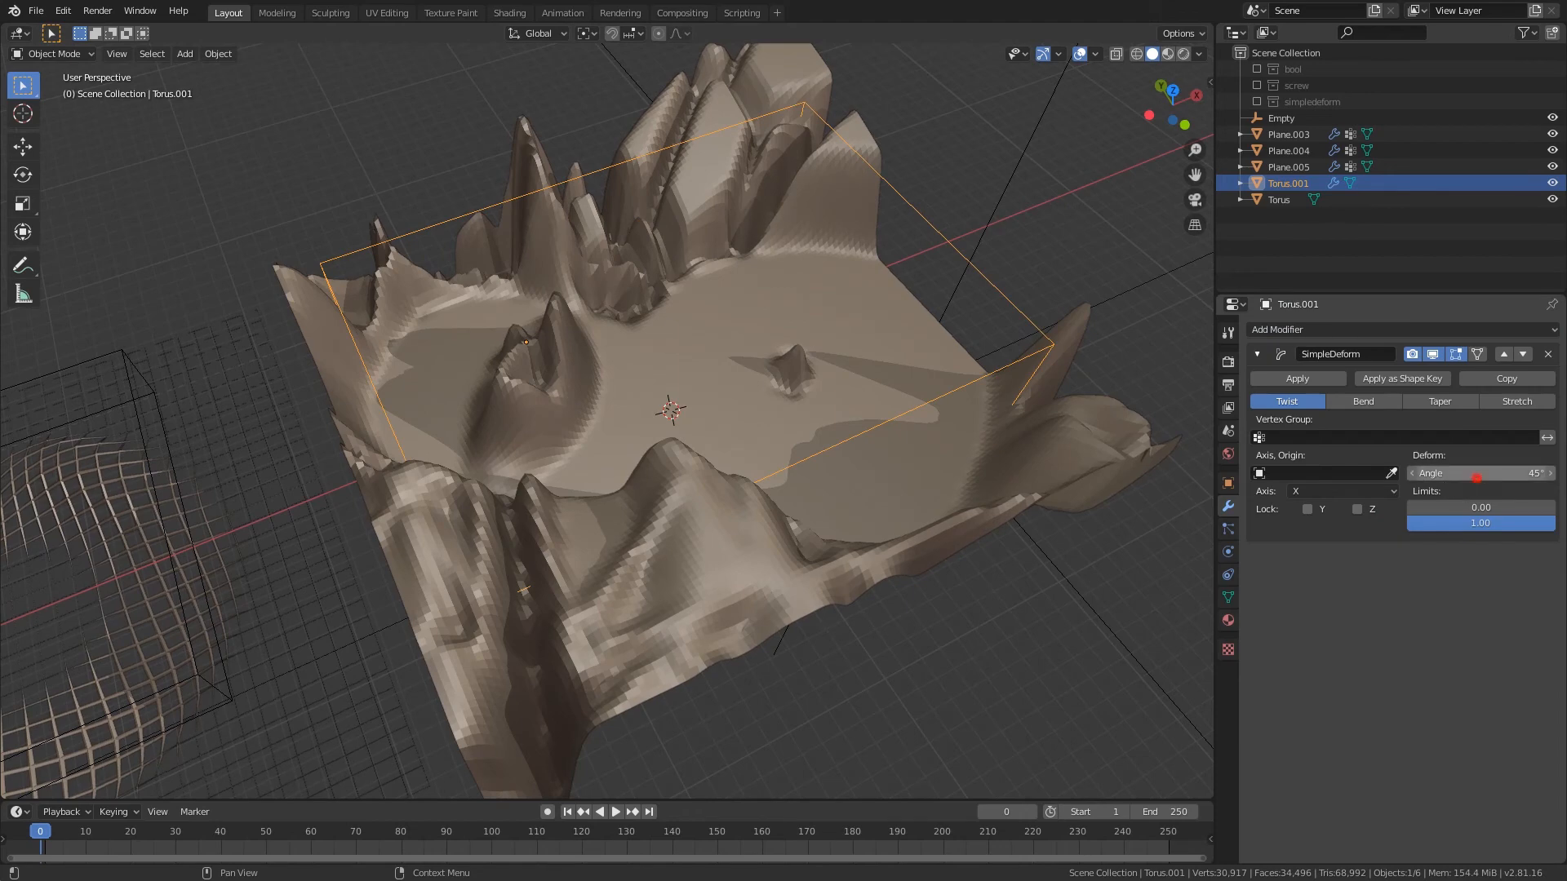
{"action": "left_click_drag", "start_coordinate": [1477, 478], "coordinate": [979, 381]}
{"action": "right_click", "coordinate": [980, 381]}
{"action": "middle_click_drag", "start_coordinate": [771, 419], "coordinate": [917, 378]}
{"action": "scroll", "coordinate": [857, 400], "scroll_direction": "down", "scroll_amount": 3}
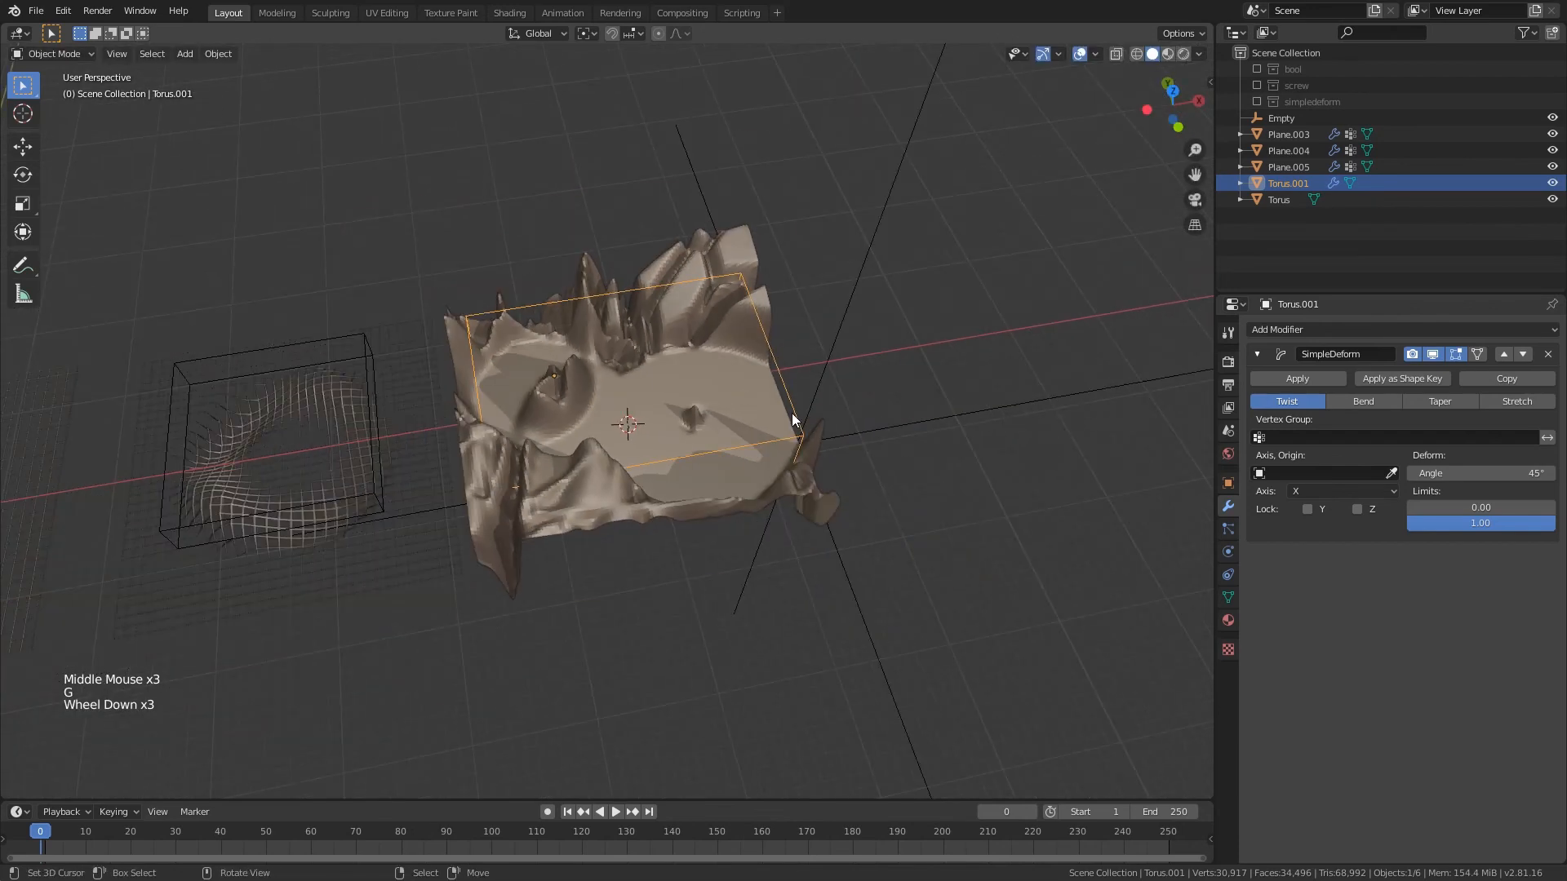
{"action": "middle_click_drag", "start_coordinate": [791, 413], "coordinate": [791, 364]}
{"action": "scroll", "coordinate": [792, 364], "scroll_direction": "up", "scroll_amount": 1}
{"action": "scroll", "coordinate": [791, 364], "scroll_direction": "up", "scroll_amount": 1}
{"action": "scroll", "coordinate": [792, 364], "scroll_direction": "down", "scroll_amount": 3}
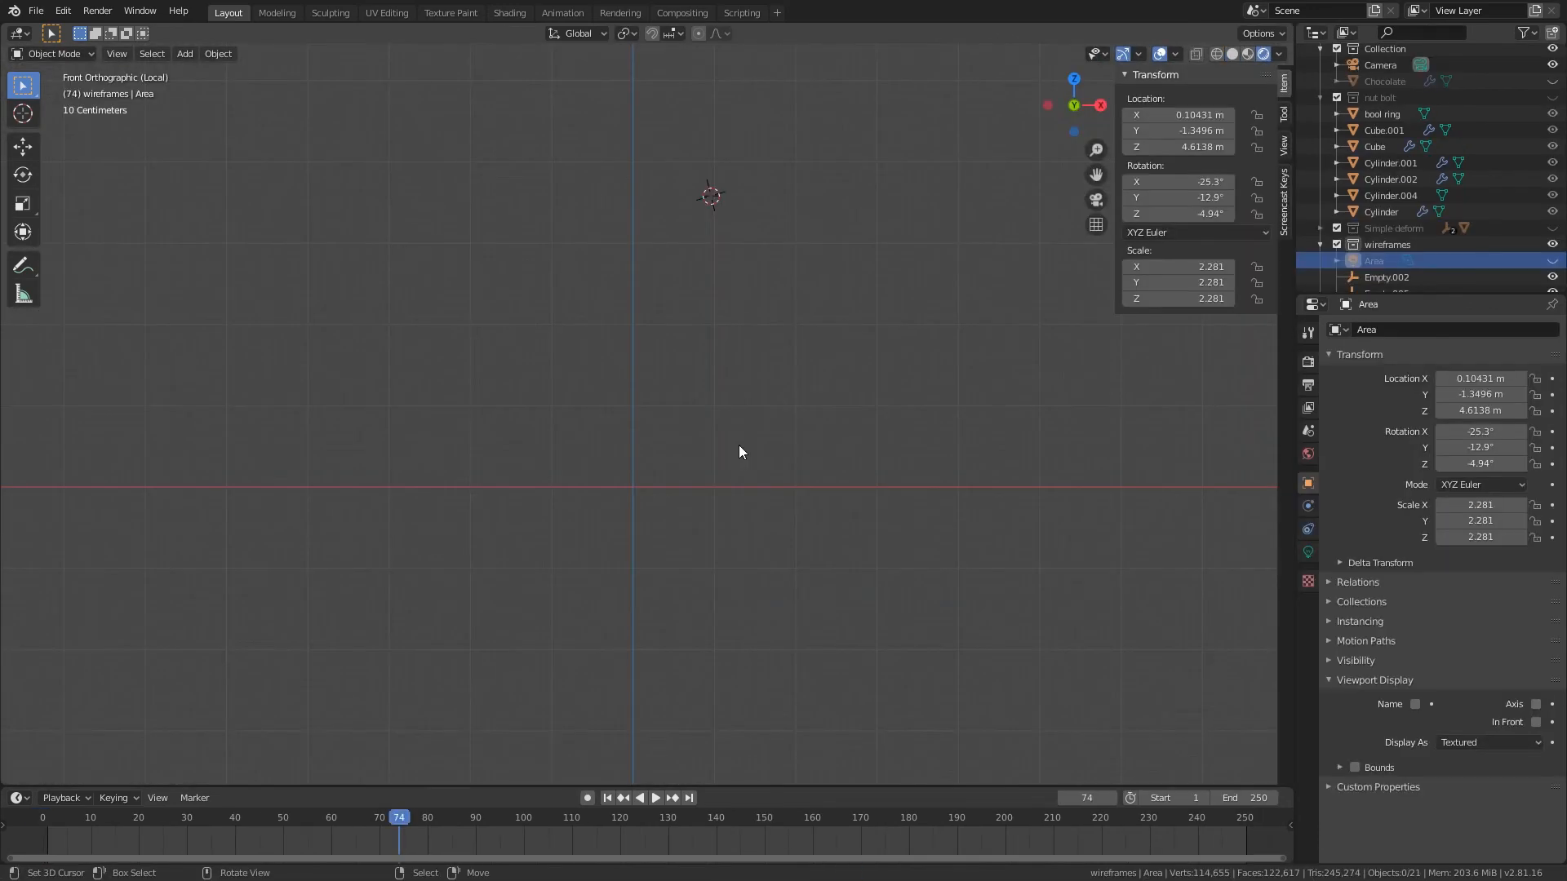
- Add a cube, reset its location to the world origin, and scale it to about 1.649
{"action": "key", "text": "KP_7"}
{"action": "middle_click_drag", "start_coordinate": [702, 341], "coordinate": [716, 421], "text": "shift"}
{"action": "scroll", "coordinate": [716, 421], "scroll_direction": "up", "scroll_amount": 1}
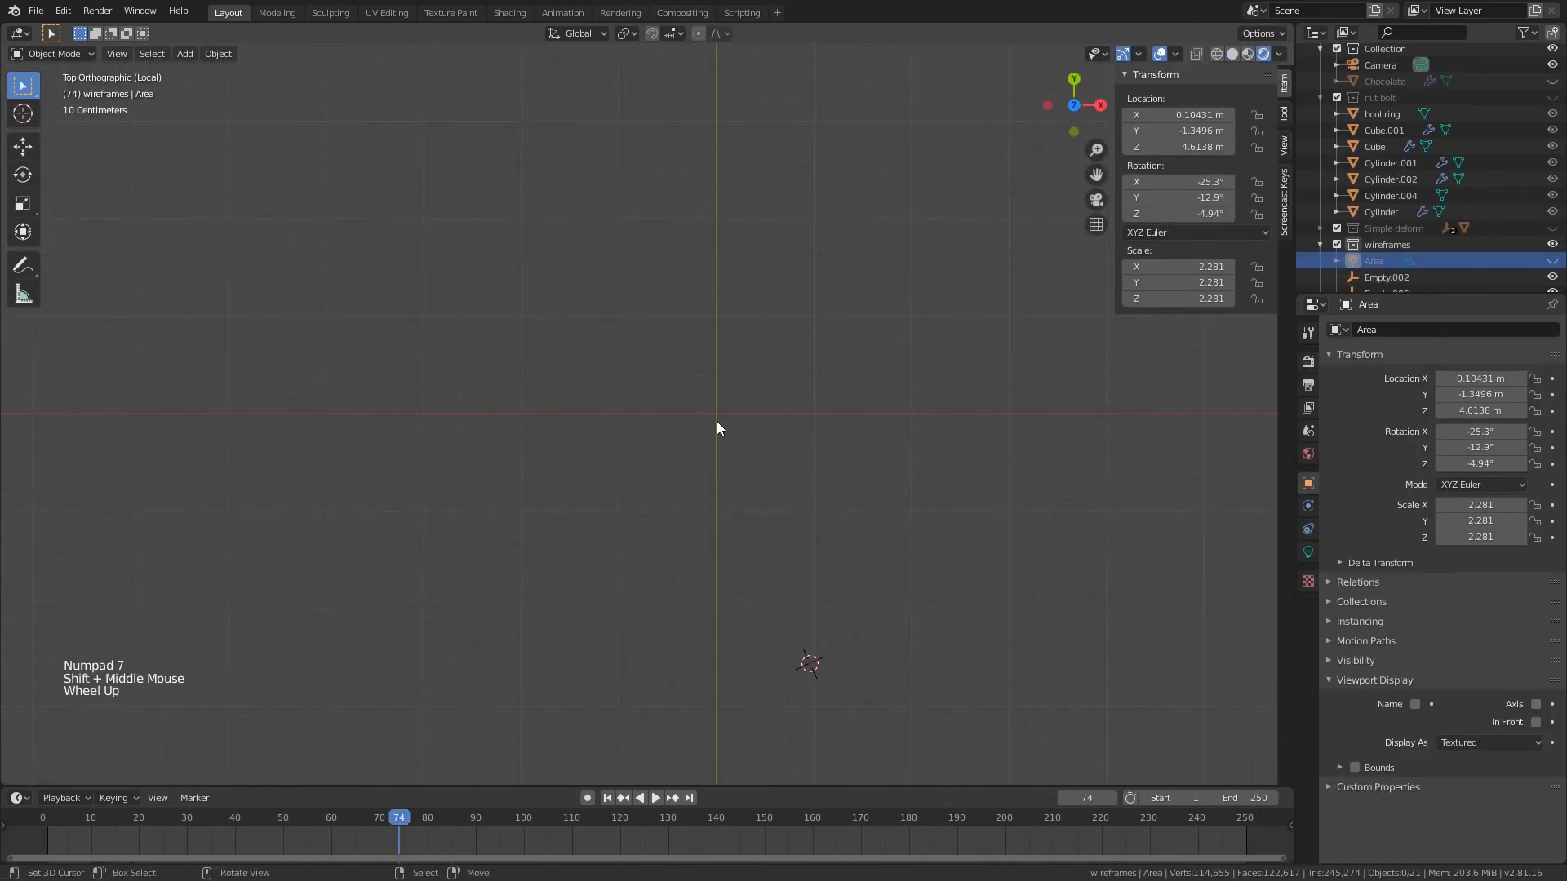
{"action": "key", "text": "shift+a"}
{"action": "mouse_move", "coordinate": [687, 231]}
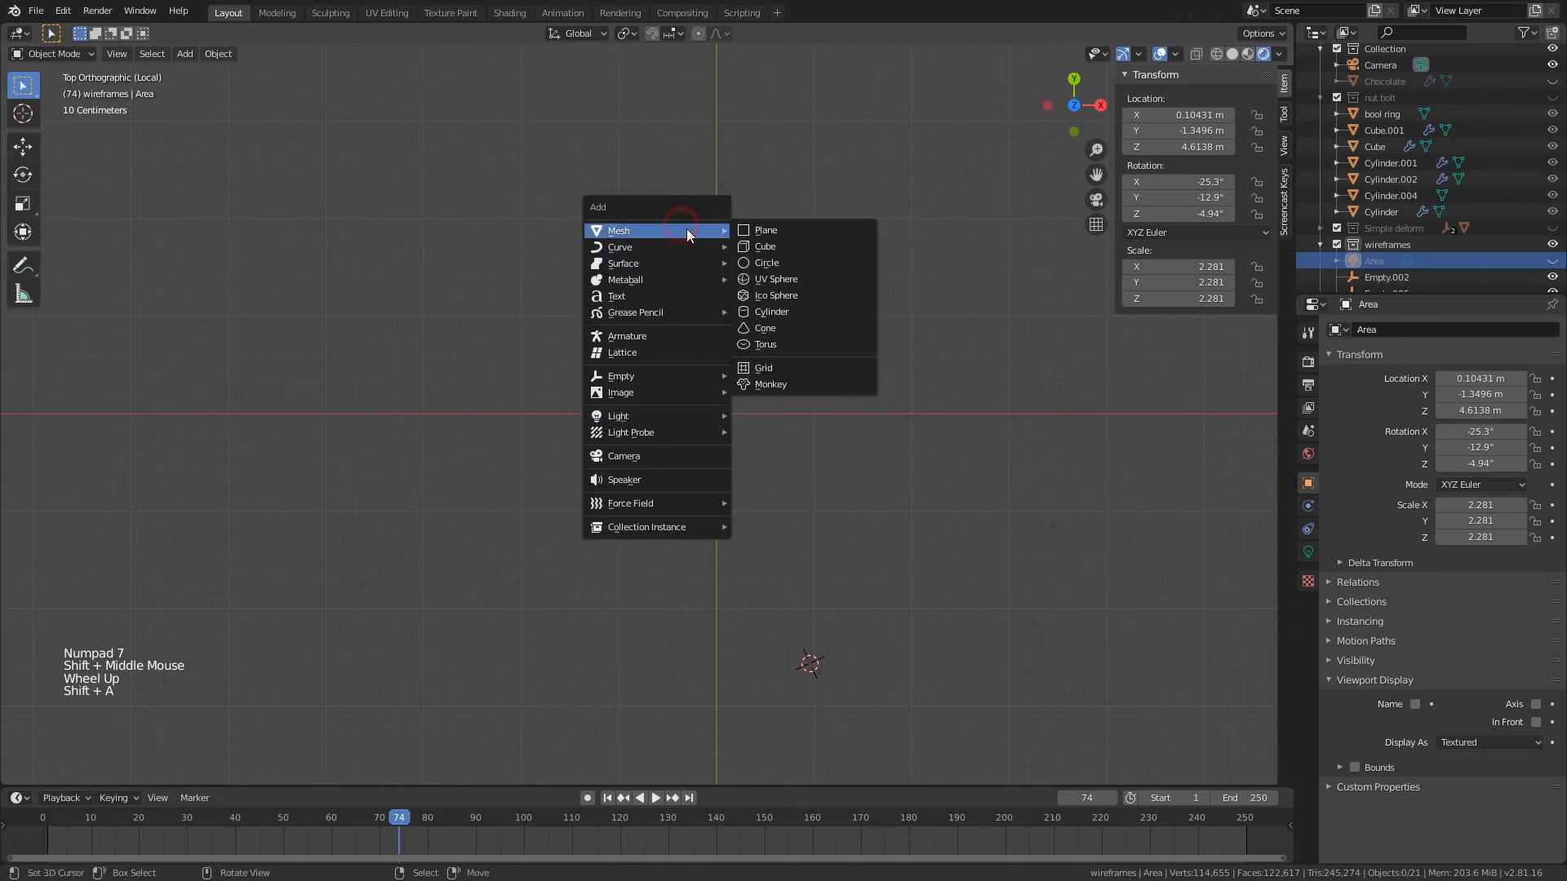
{"action": "left_click", "coordinate": [799, 247]}
{"action": "key", "text": "alt+g"}
{"action": "key", "text": "s"}
{"action": "left_click", "coordinate": [906, 496]}
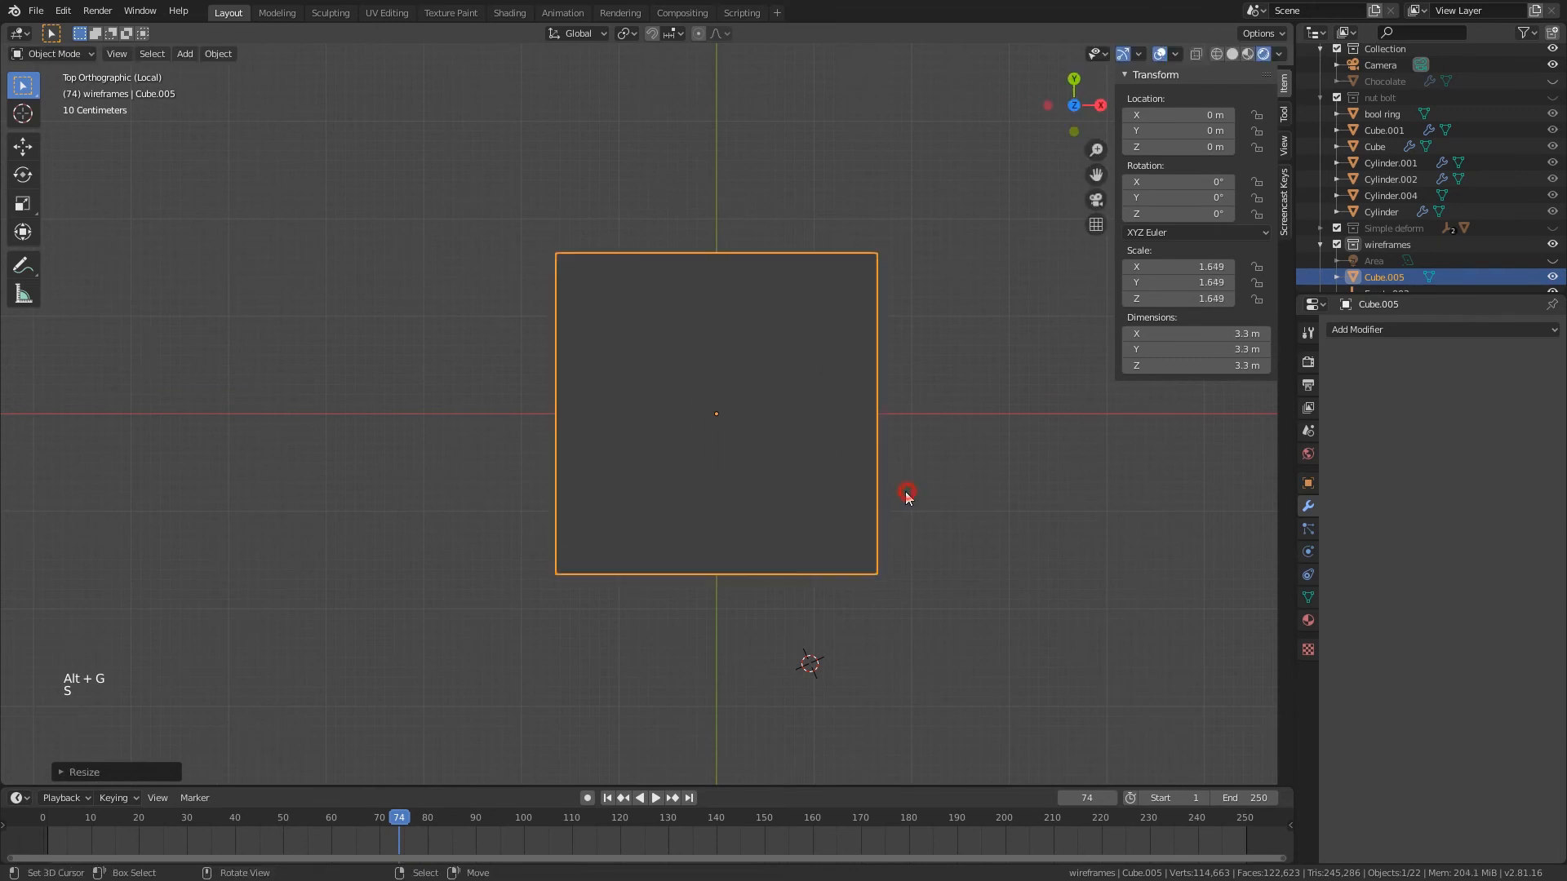
- Raise the new cube along the Z axis above the grid
{"action": "middle_click_drag", "start_coordinate": [830, 511], "coordinate": [829, 402]}
{"action": "key", "text": "g"}
{"action": "key", "text": "z"}
{"action": "left_click", "coordinate": [816, 217]}
{"action": "scroll", "coordinate": [821, 413], "scroll_direction": "down", "scroll_amount": 2}
- In Edit Mode, select the cube's side face and move it outward to about -2.69 m on local X
{"action": "key", "text": "Tab"}
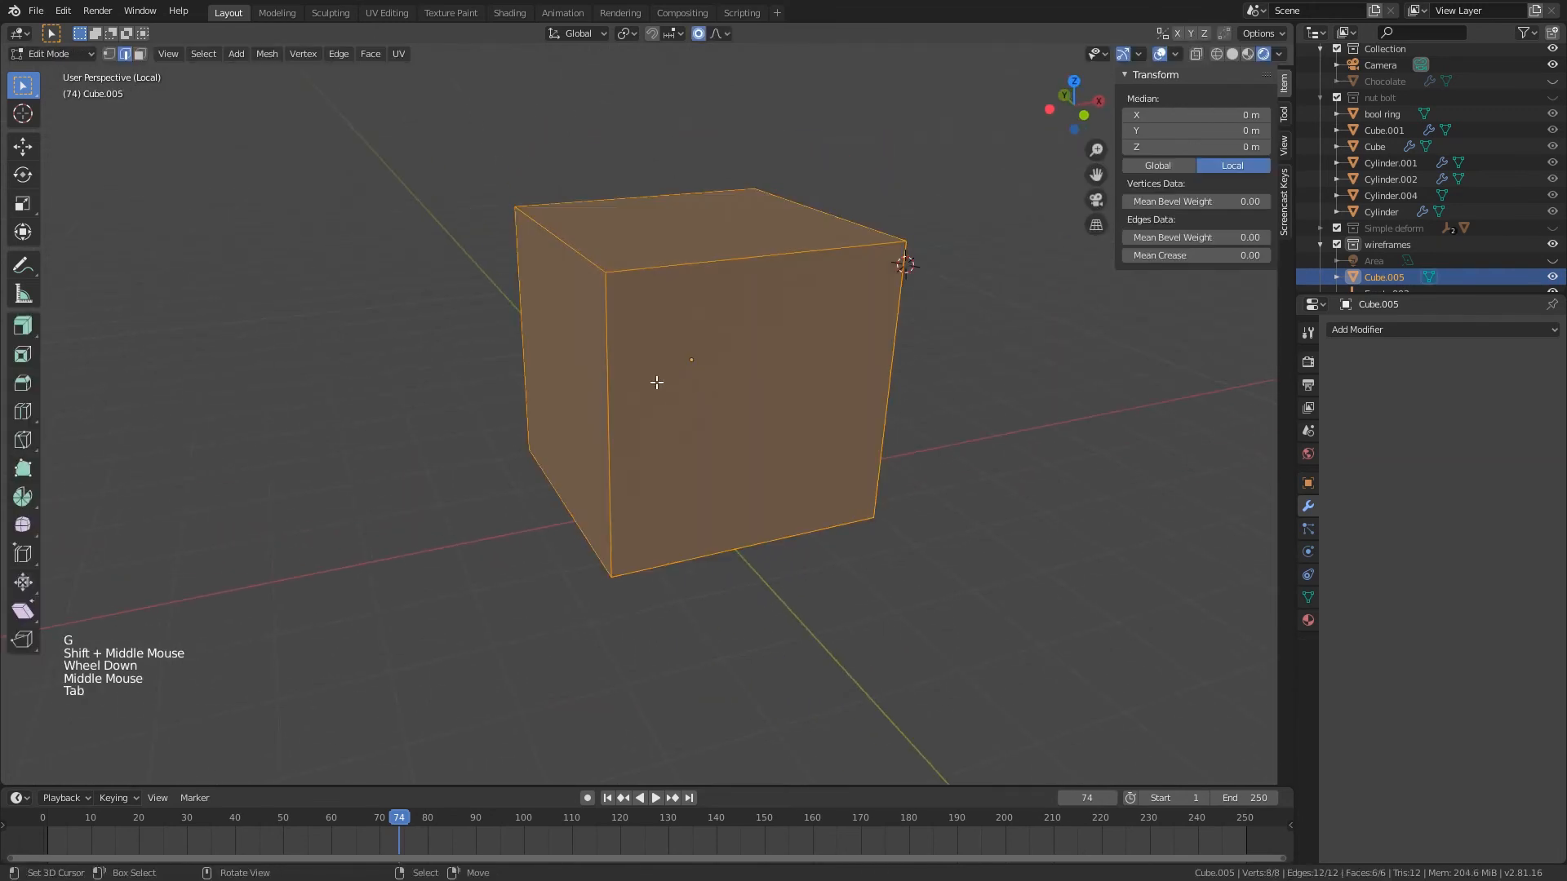
{"action": "right_click", "coordinate": [561, 349]}
{"action": "middle_click_drag", "start_coordinate": [678, 374], "coordinate": [654, 381]}
{"action": "key", "text": "g"}
{"action": "right_click", "coordinate": [572, 380]}
{"action": "key", "text": "3"}
{"action": "right_click", "coordinate": [556, 380]}
{"action": "key", "text": "g"}
{"action": "key", "text": "y"}
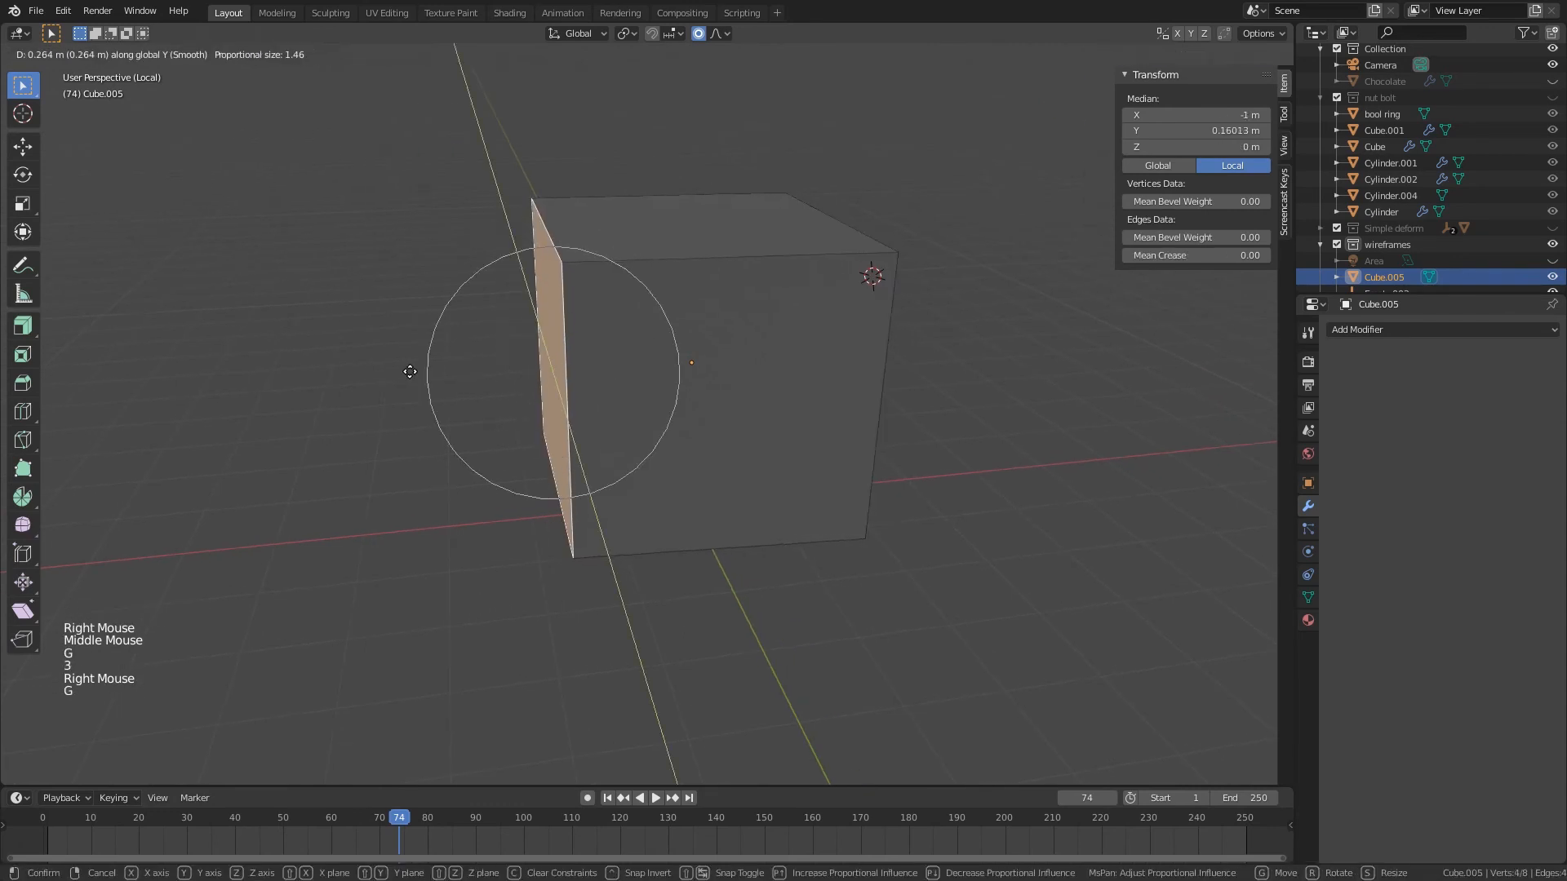
{"action": "key", "text": "g"}
{"action": "left_click", "coordinate": [297, 395]}
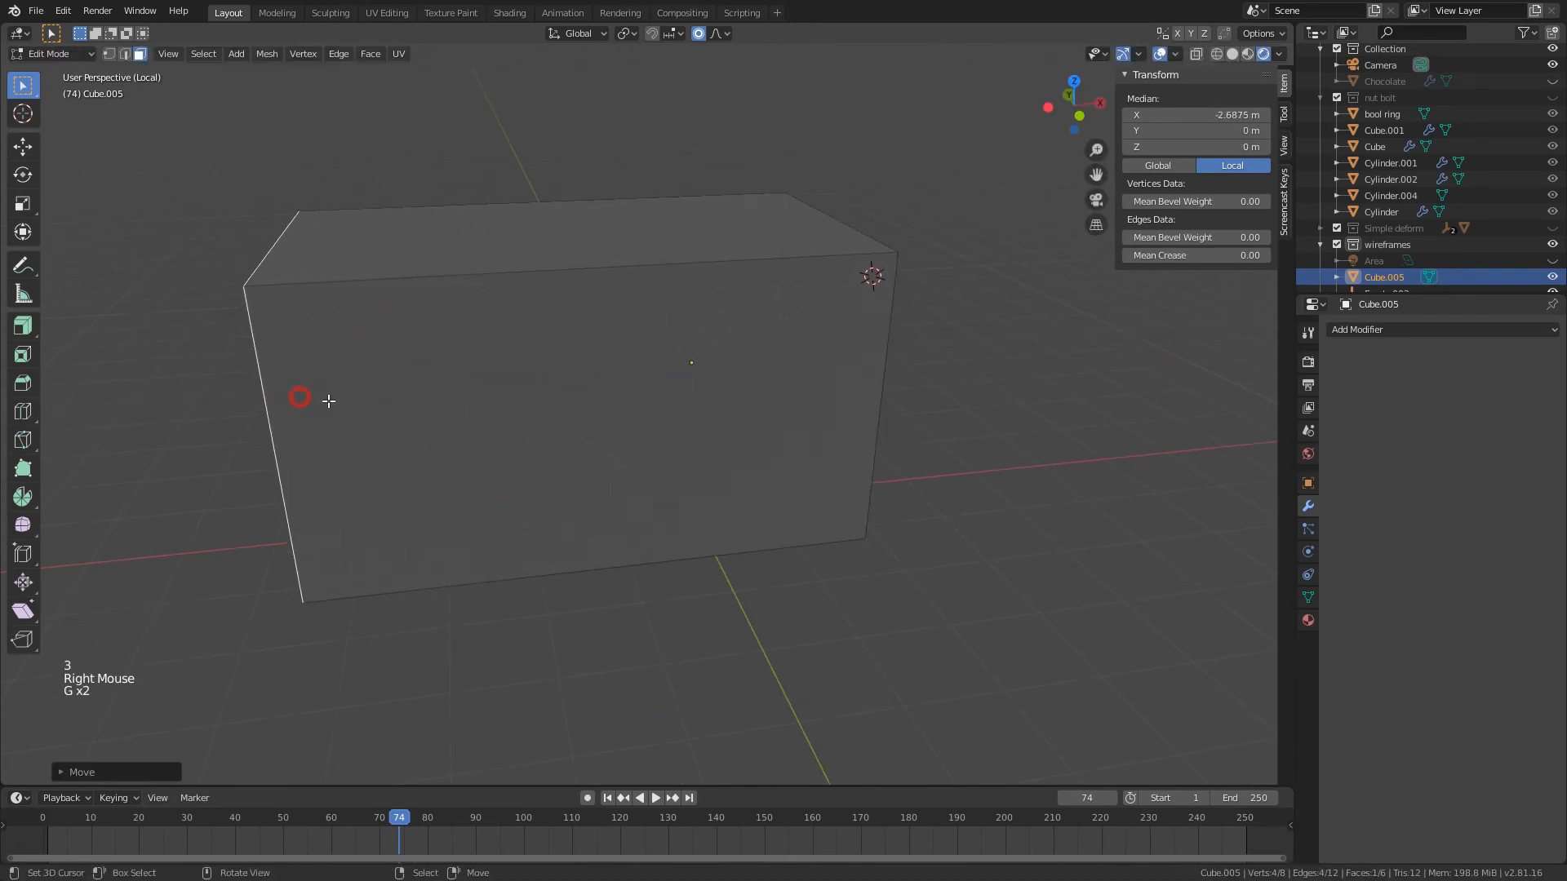
{"action": "middle_click_drag", "start_coordinate": [297, 395], "coordinate": [745, 431]}
{"action": "middle_click_drag", "start_coordinate": [911, 446], "coordinate": [875, 422]}
{"action": "key", "text": "s"}
{"action": "key", "text": "x"}
{"action": "right_click", "coordinate": [865, 423]}
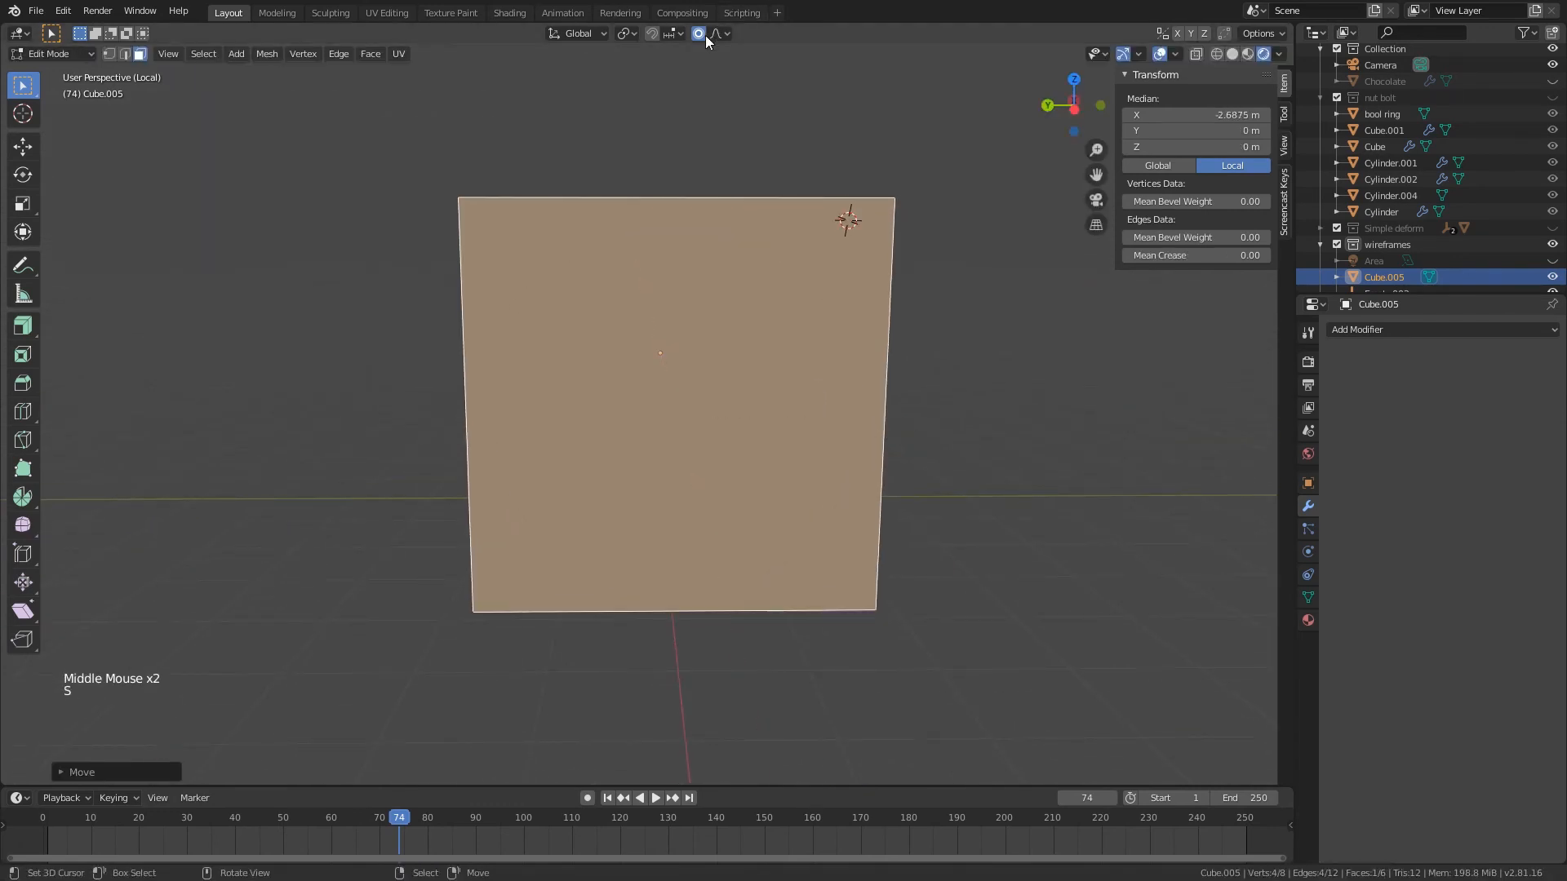
- Scale the selected end face down along the Y axis in two passes to taper the cube into a wedge
{"action": "key", "text": "s"}
{"action": "key", "text": "y"}
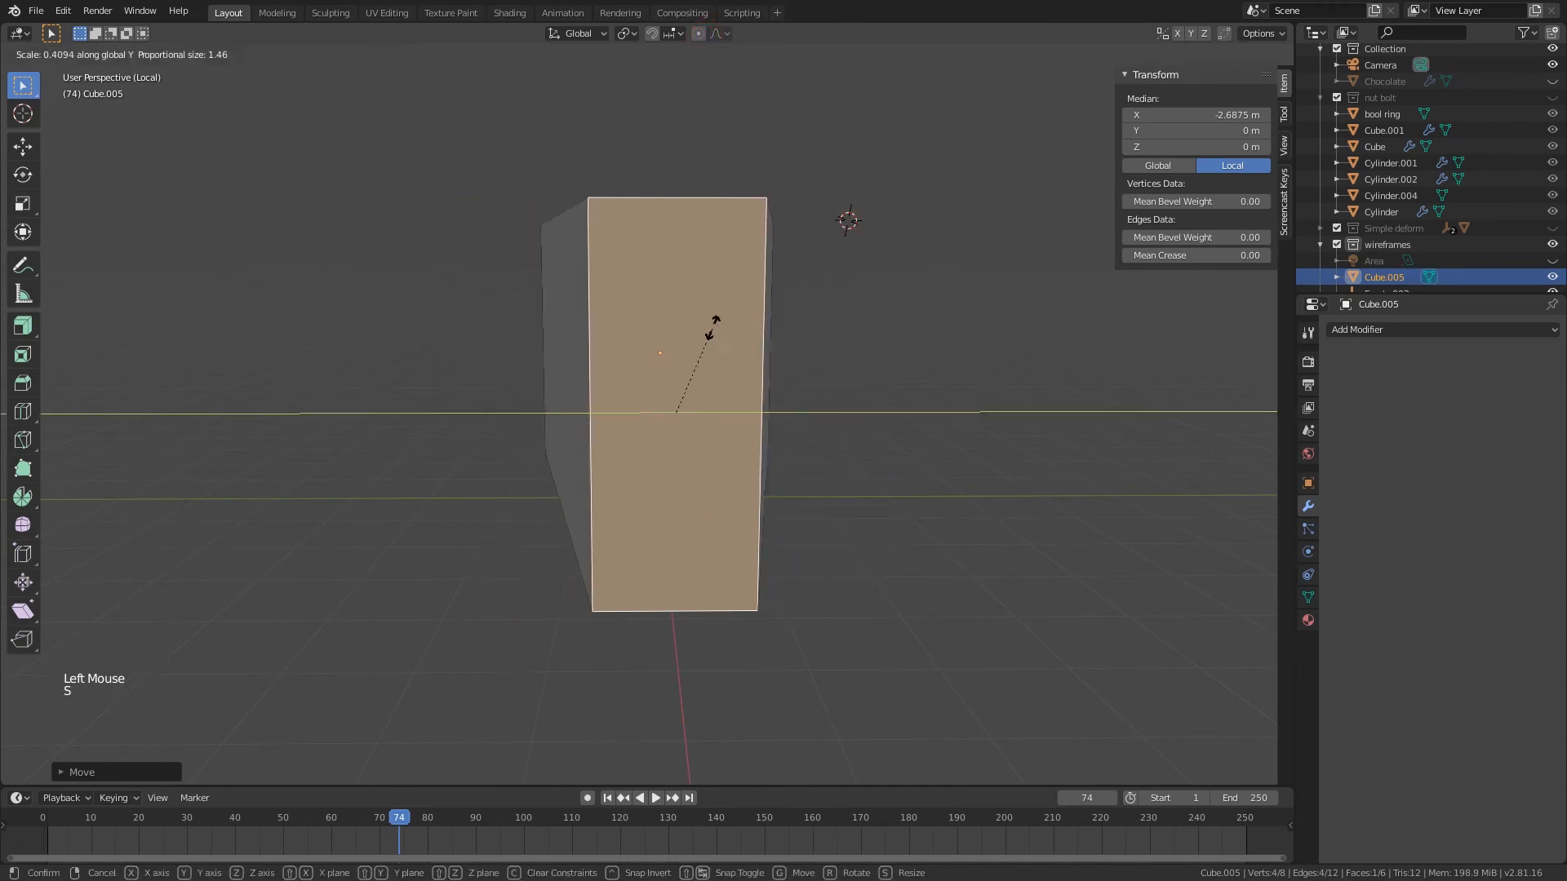
{"action": "left_click", "coordinate": [718, 331]}
{"action": "key", "text": "s"}
{"action": "key", "text": "y"}
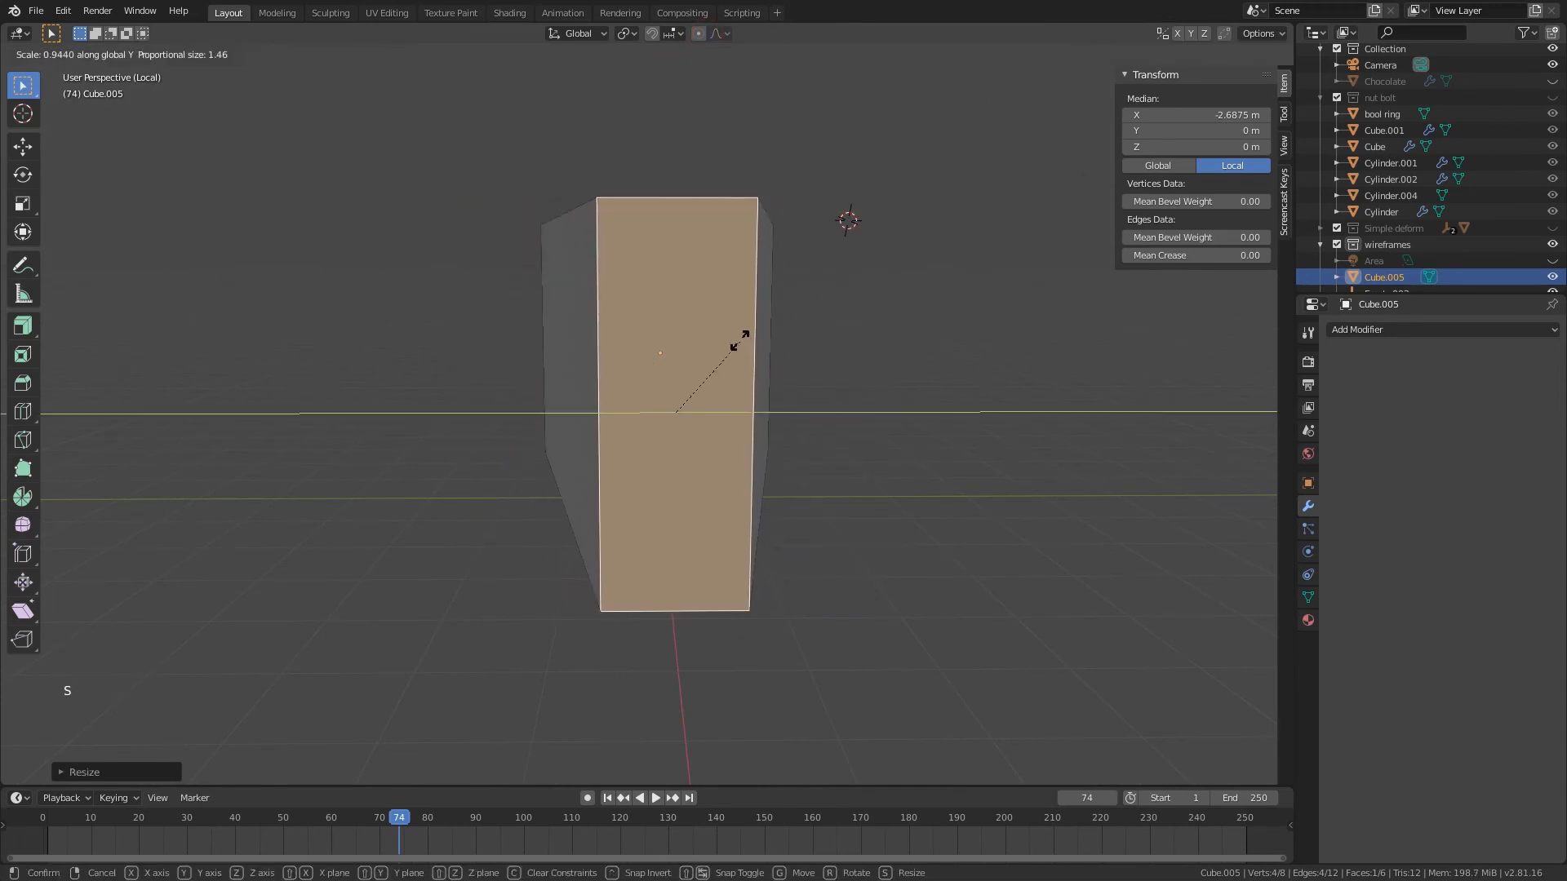
{"action": "left_click", "coordinate": [686, 419]}
- Select the whole wedge mesh and subdivide it four times
{"action": "middle_click_drag", "start_coordinate": [685, 420], "coordinate": [646, 306]}
{"action": "key", "text": "a"}
{"action": "key", "text": "w"}
{"action": "left_click", "coordinate": [646, 306]}
{"action": "key", "text": "w"}
{"action": "left_click", "coordinate": [625, 305]}
{"action": "key", "text": "w"}
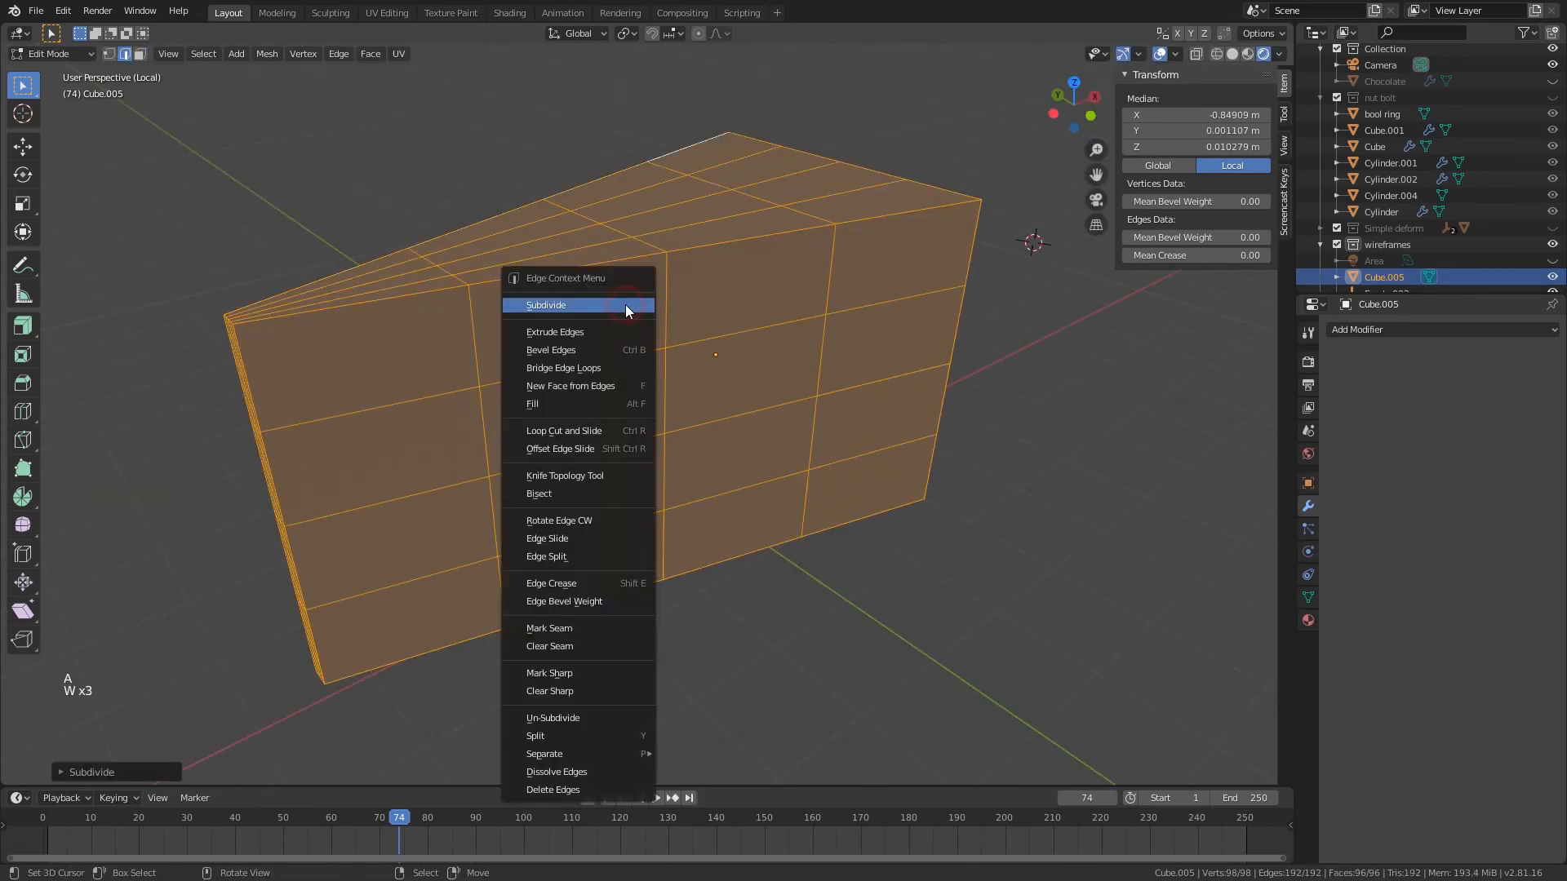
{"action": "left_click", "coordinate": [626, 305]}
{"action": "key", "text": "w"}
{"action": "left_click", "coordinate": [623, 305]}
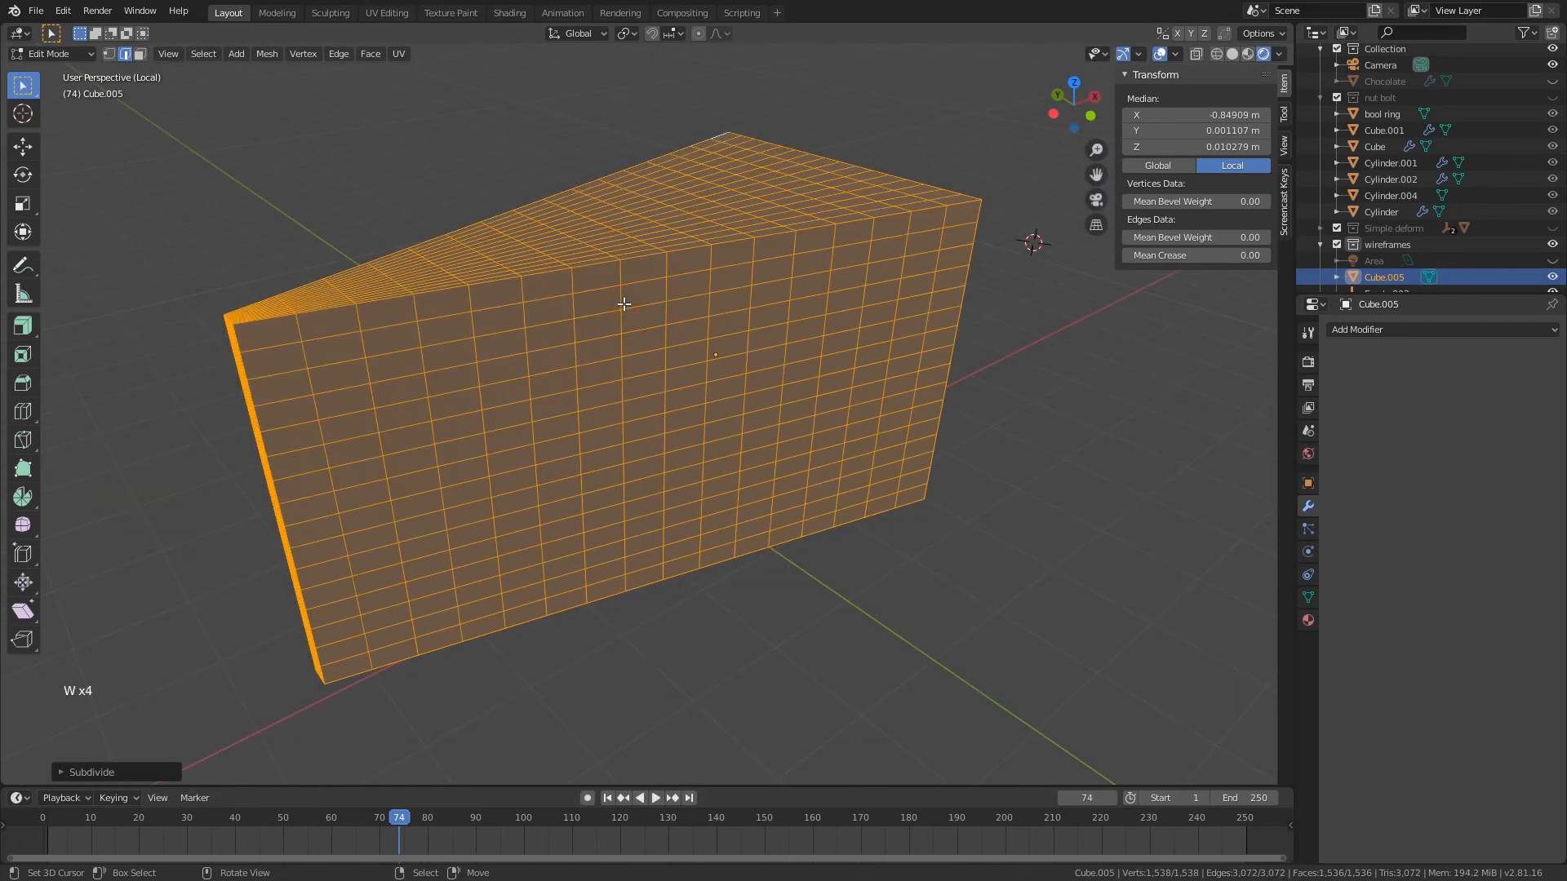
- Return to Object Mode and place the 3D cursor on the wedge's long side near its thin end
{"action": "middle_click_drag", "start_coordinate": [837, 365], "coordinate": [753, 320]}
{"action": "key", "text": "Tab"}
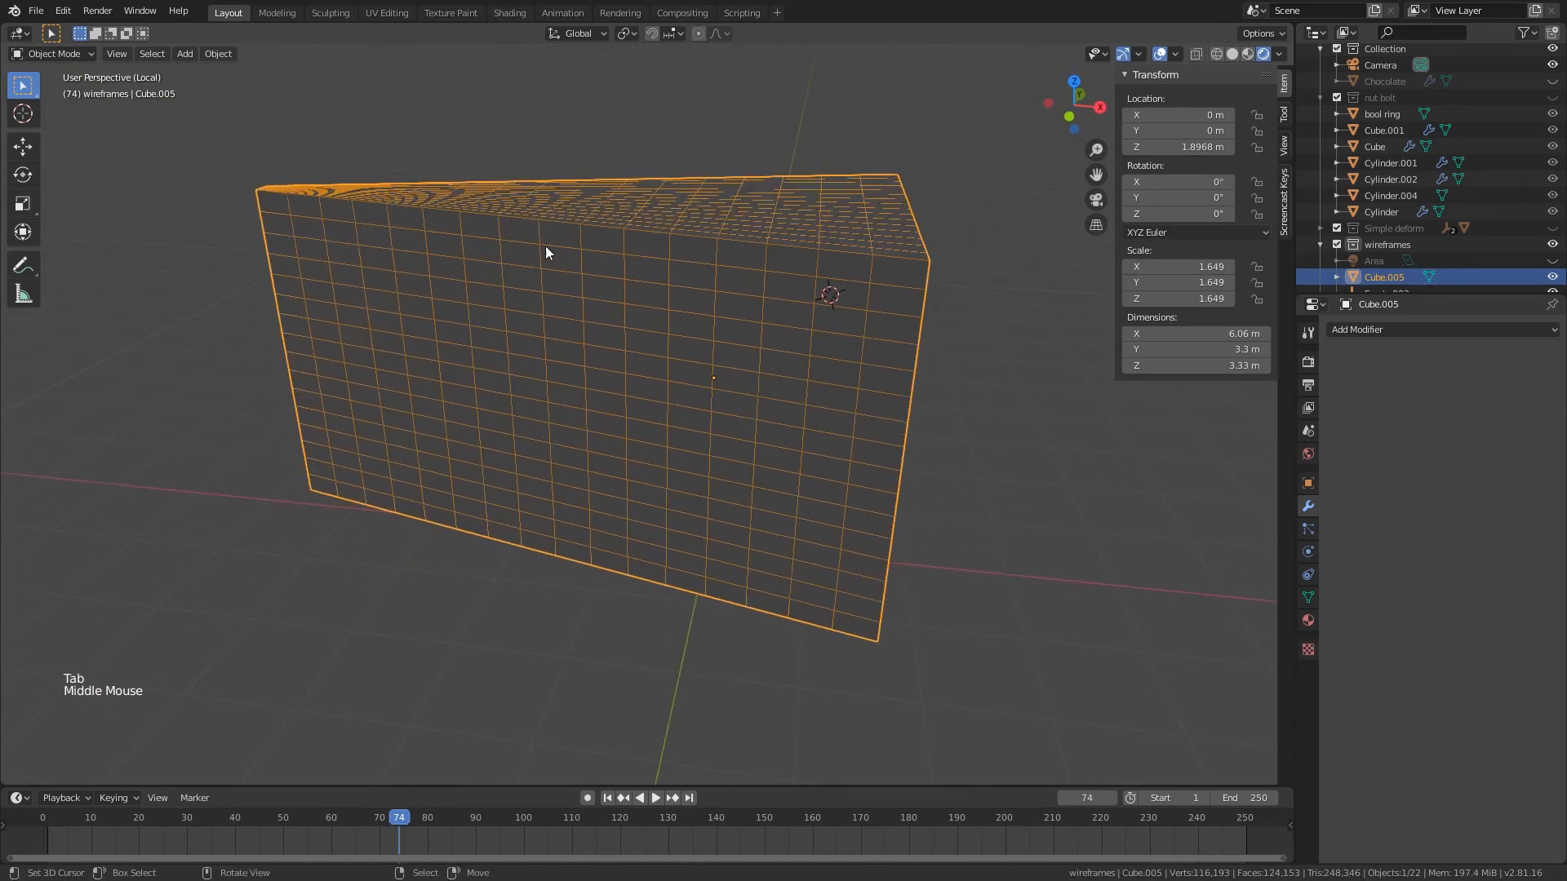
{"action": "left_click", "coordinate": [388, 353]}
{"action": "key", "text": "shift+a"}
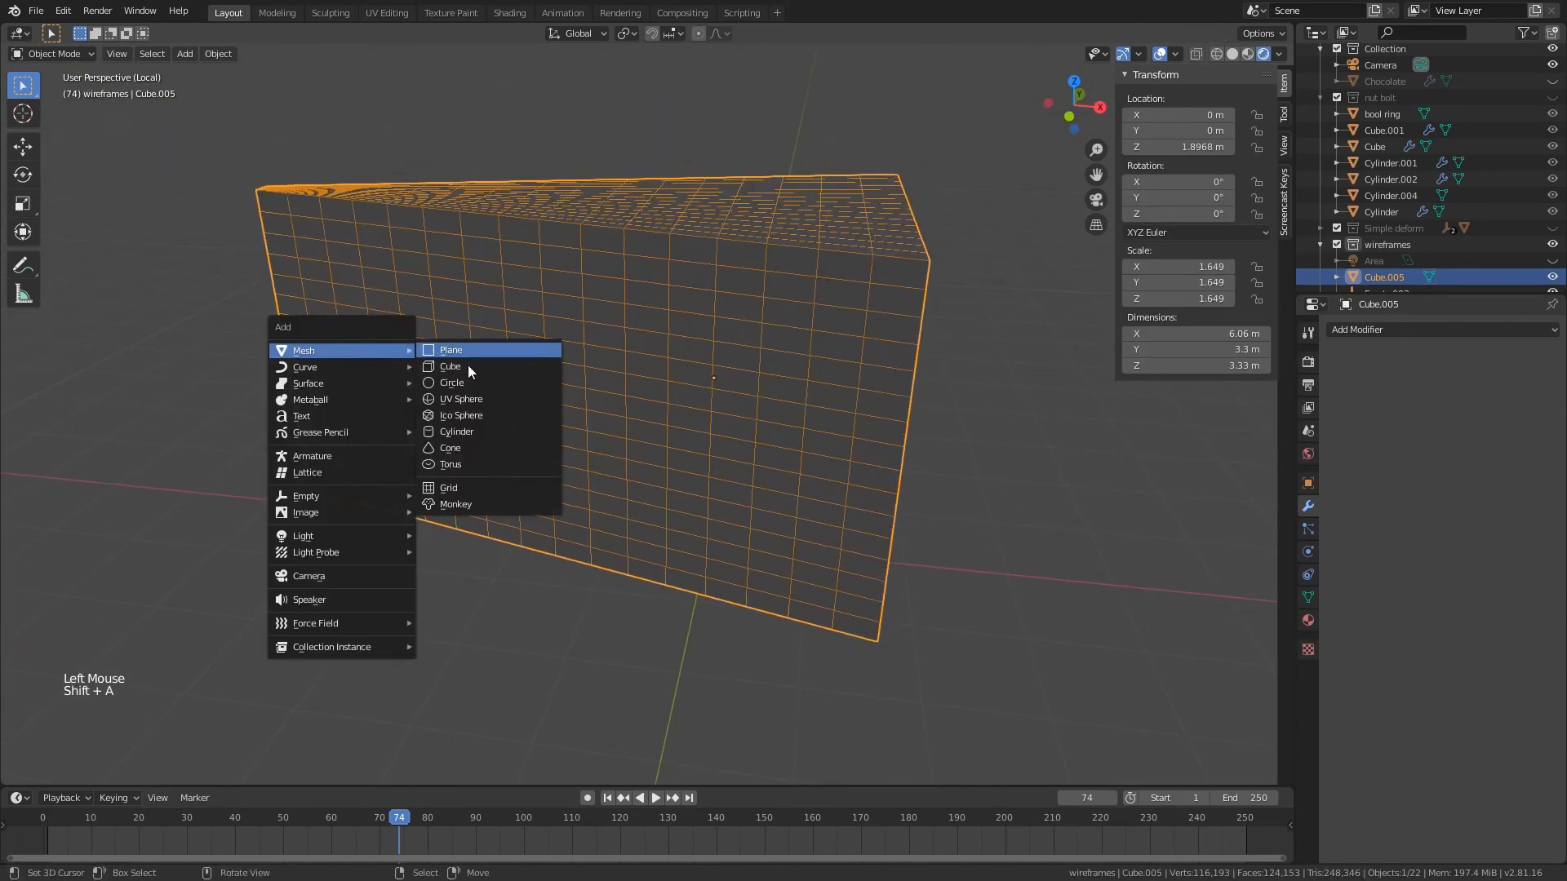
{"action": "left_click", "coordinate": [468, 418]}
{"action": "key", "text": "ctrl+z"}
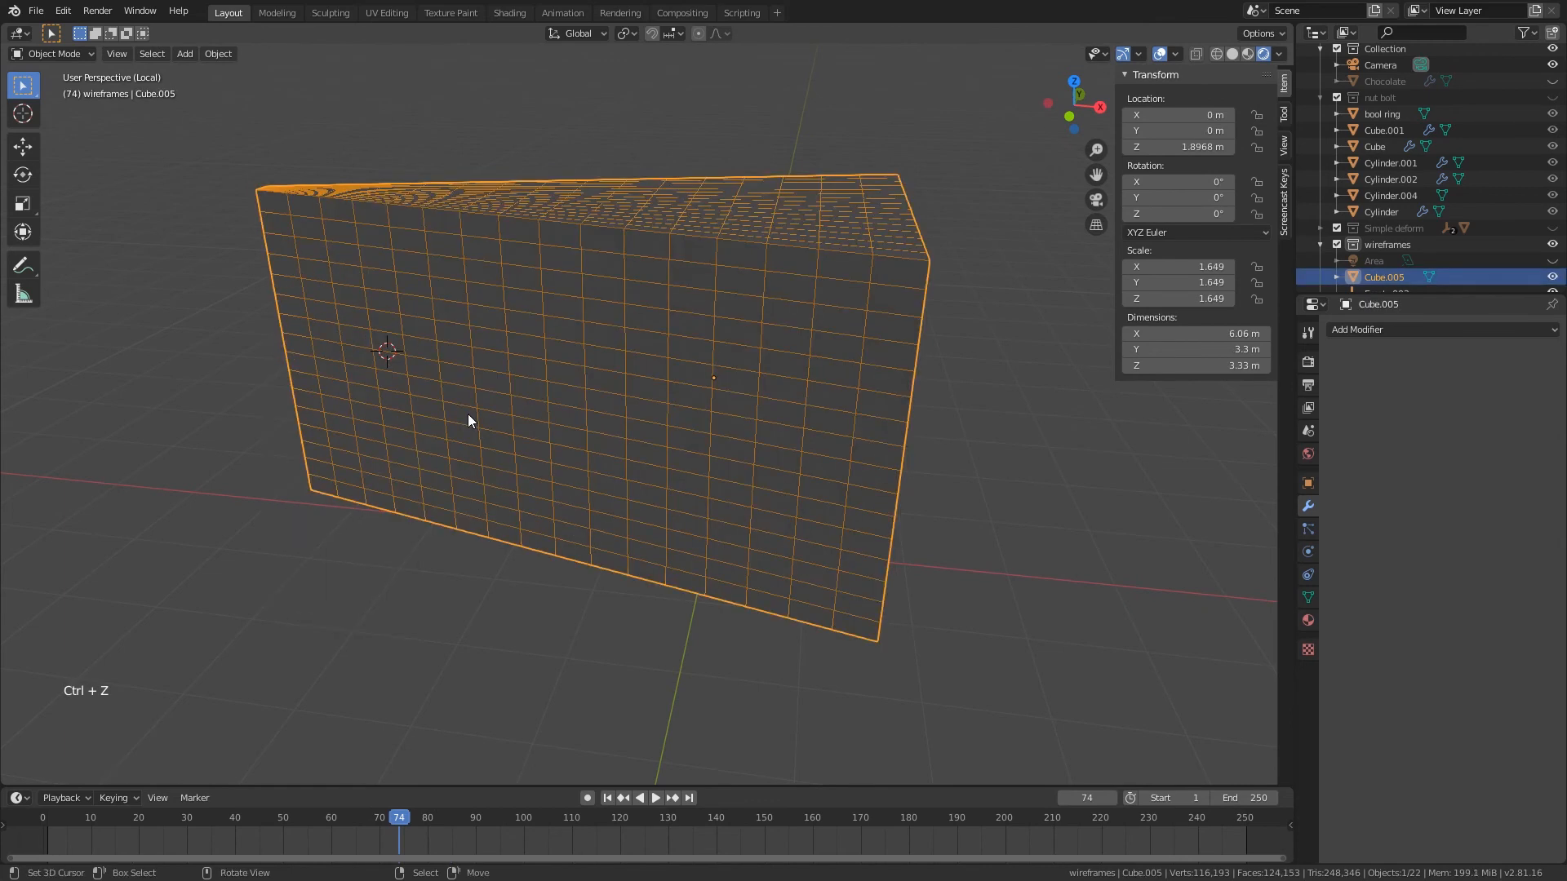
- Add a UV sphere at the 3D cursor and scale it down to about 0.319
{"action": "key", "text": "shift+a"}
{"action": "left_click", "coordinate": [529, 460]}
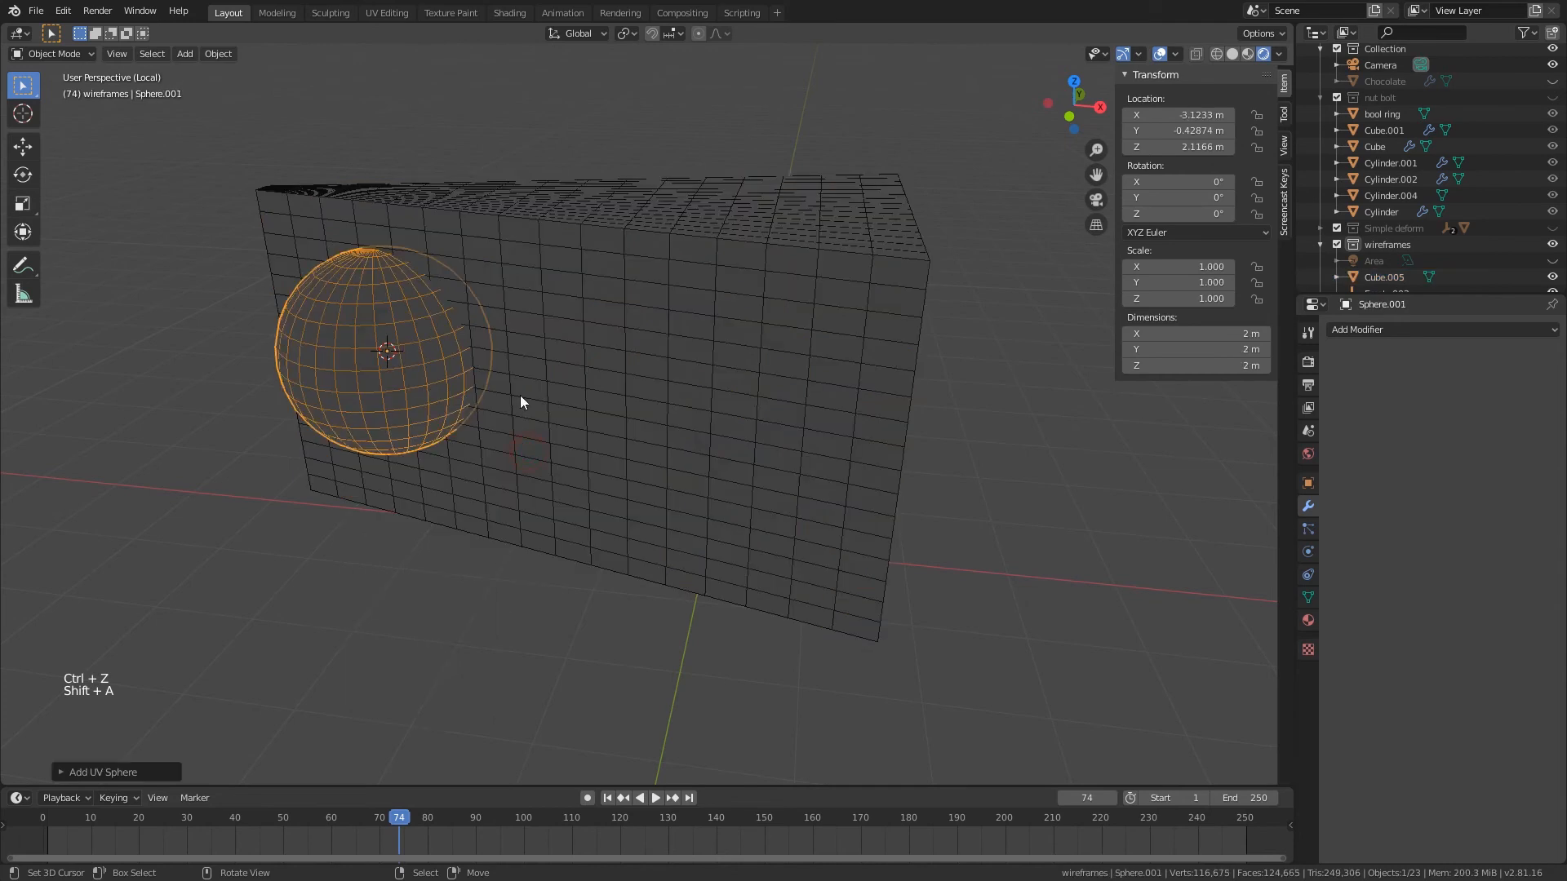
{"action": "key", "text": "s"}
{"action": "middle_click_drag", "start_coordinate": [455, 351], "coordinate": [605, 330]}
- Switch the viewport to solid shading and give the wedge a Boolean Difference modifier with Sphere.001 as its object
{"action": "right_click", "coordinate": [667, 290]}
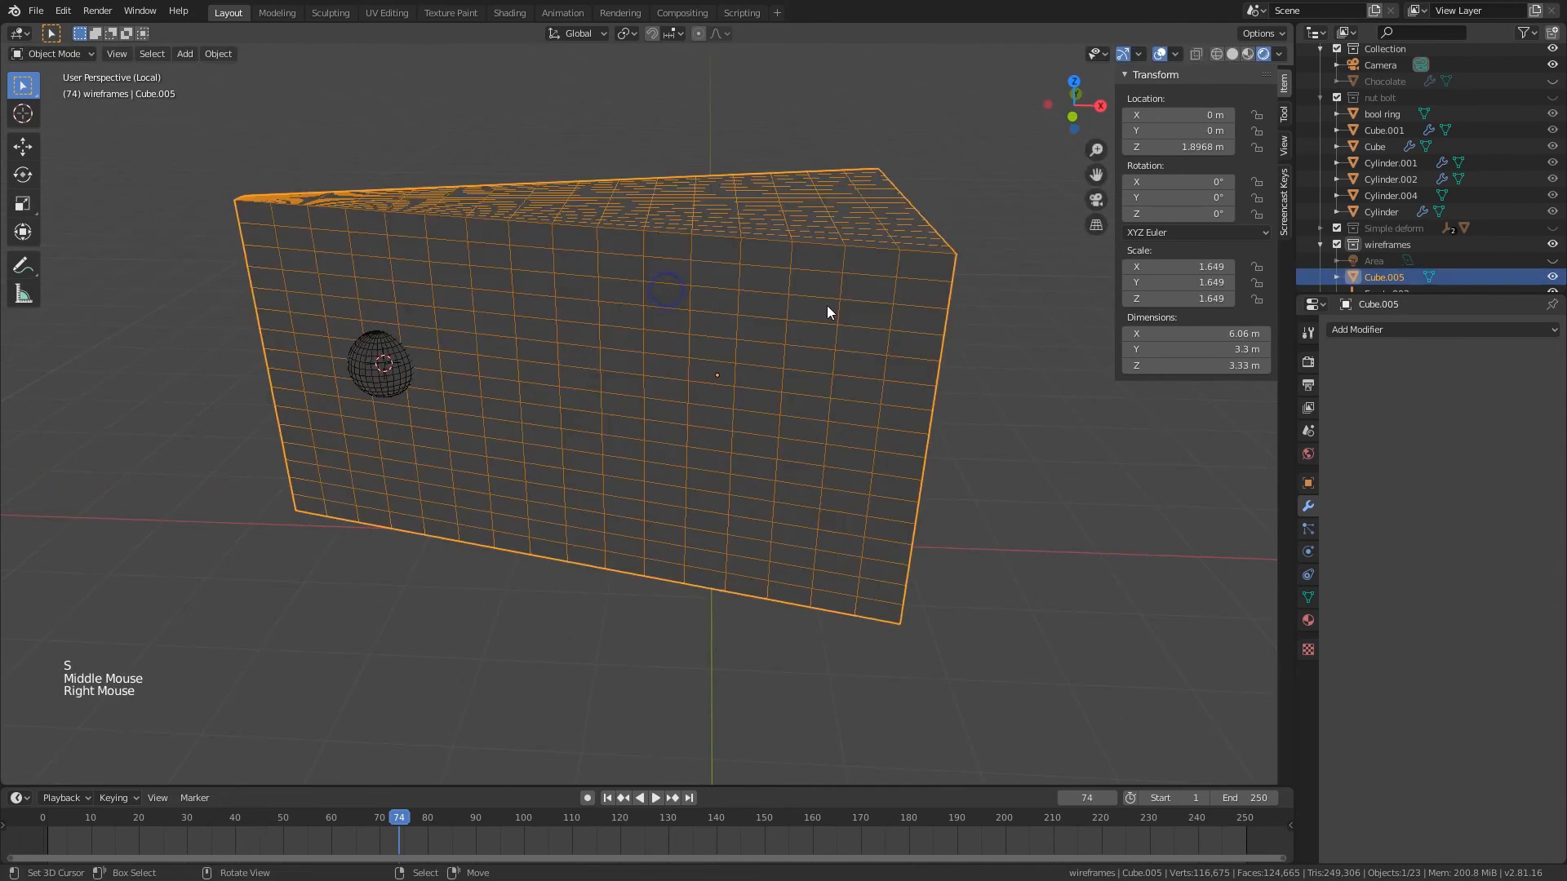
{"action": "left_click", "coordinate": [1232, 54]}
{"action": "middle_click_drag", "start_coordinate": [1143, 204], "coordinate": [1200, 245]}
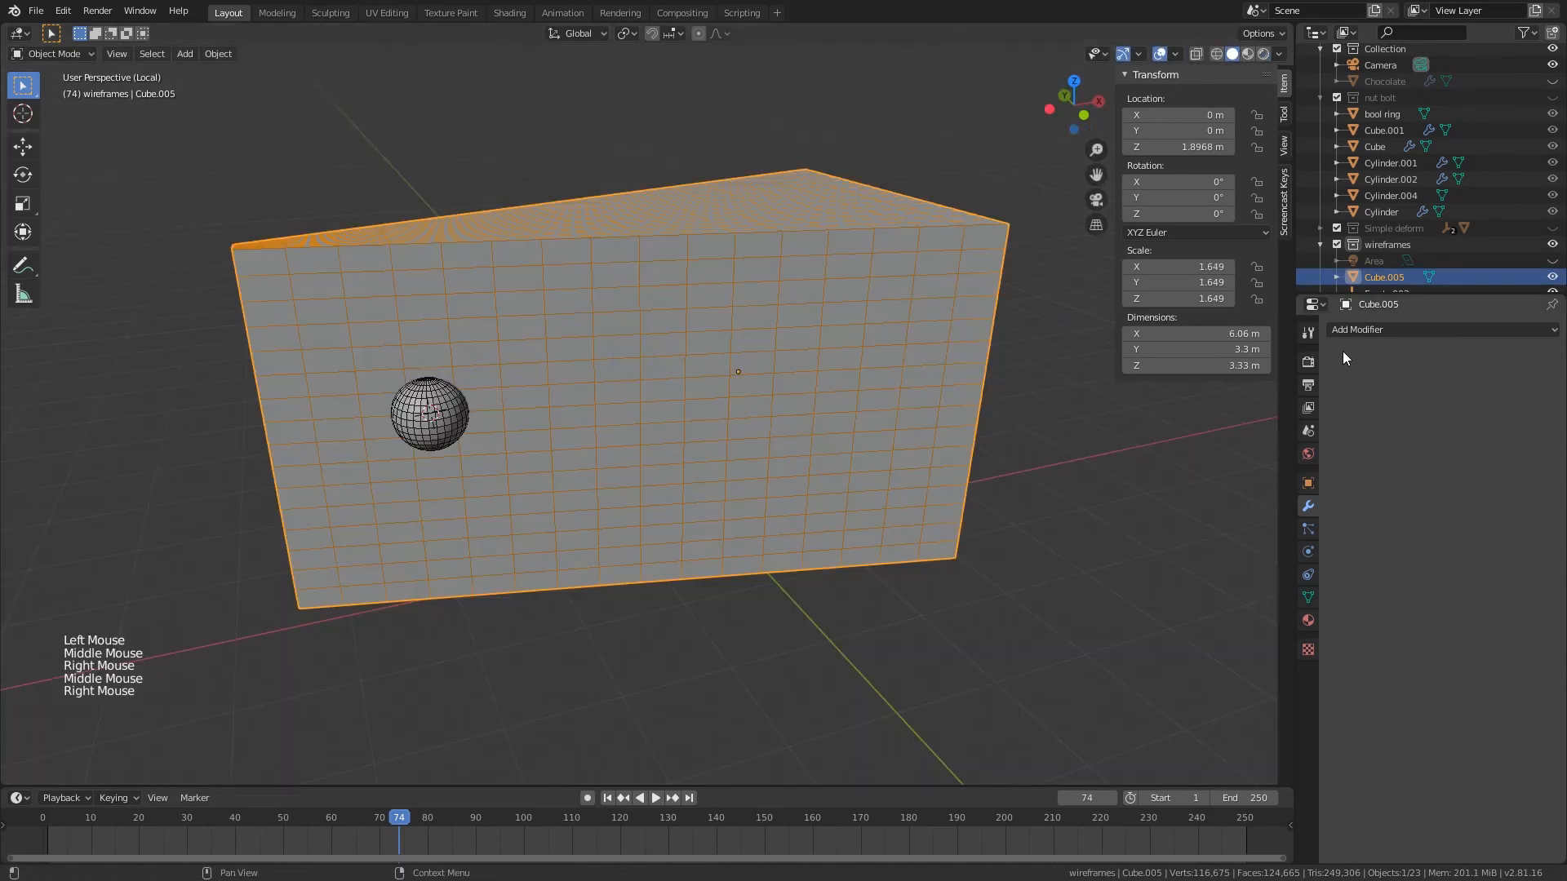
{"action": "left_click", "coordinate": [1395, 329]}
{"action": "left_click", "coordinate": [1251, 403]}
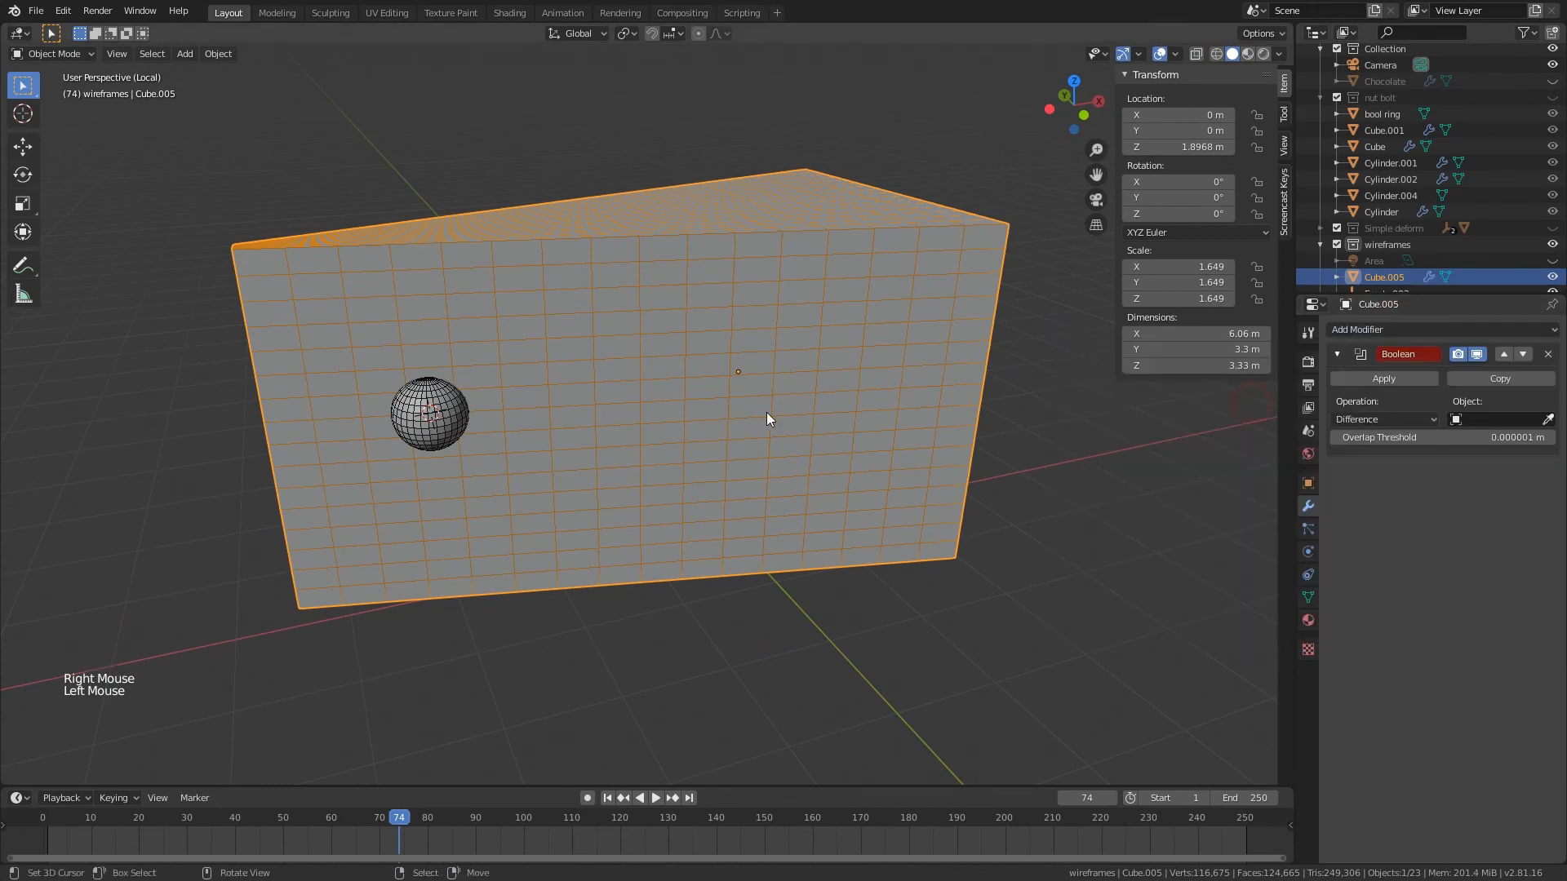
{"action": "middle_click_drag", "start_coordinate": [768, 415], "coordinate": [793, 416]}
{"action": "left_click", "coordinate": [481, 423]}
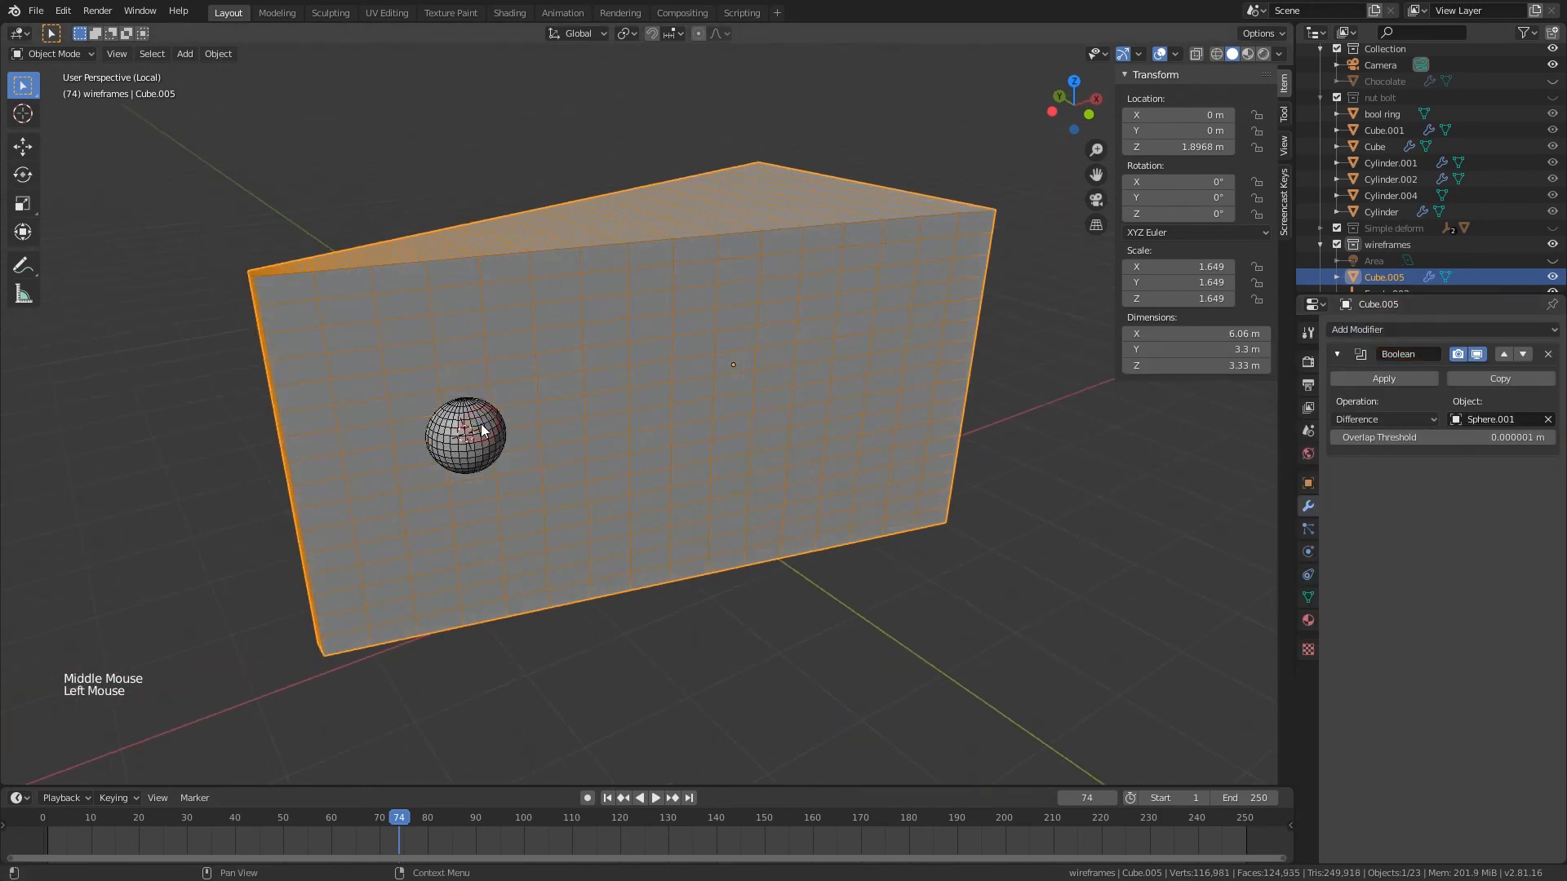
{"action": "middle_click_drag", "start_coordinate": [486, 430], "coordinate": [549, 447]}
- Set the small sphere's viewport display to Bounds
{"action": "right_click", "coordinate": [490, 438]}
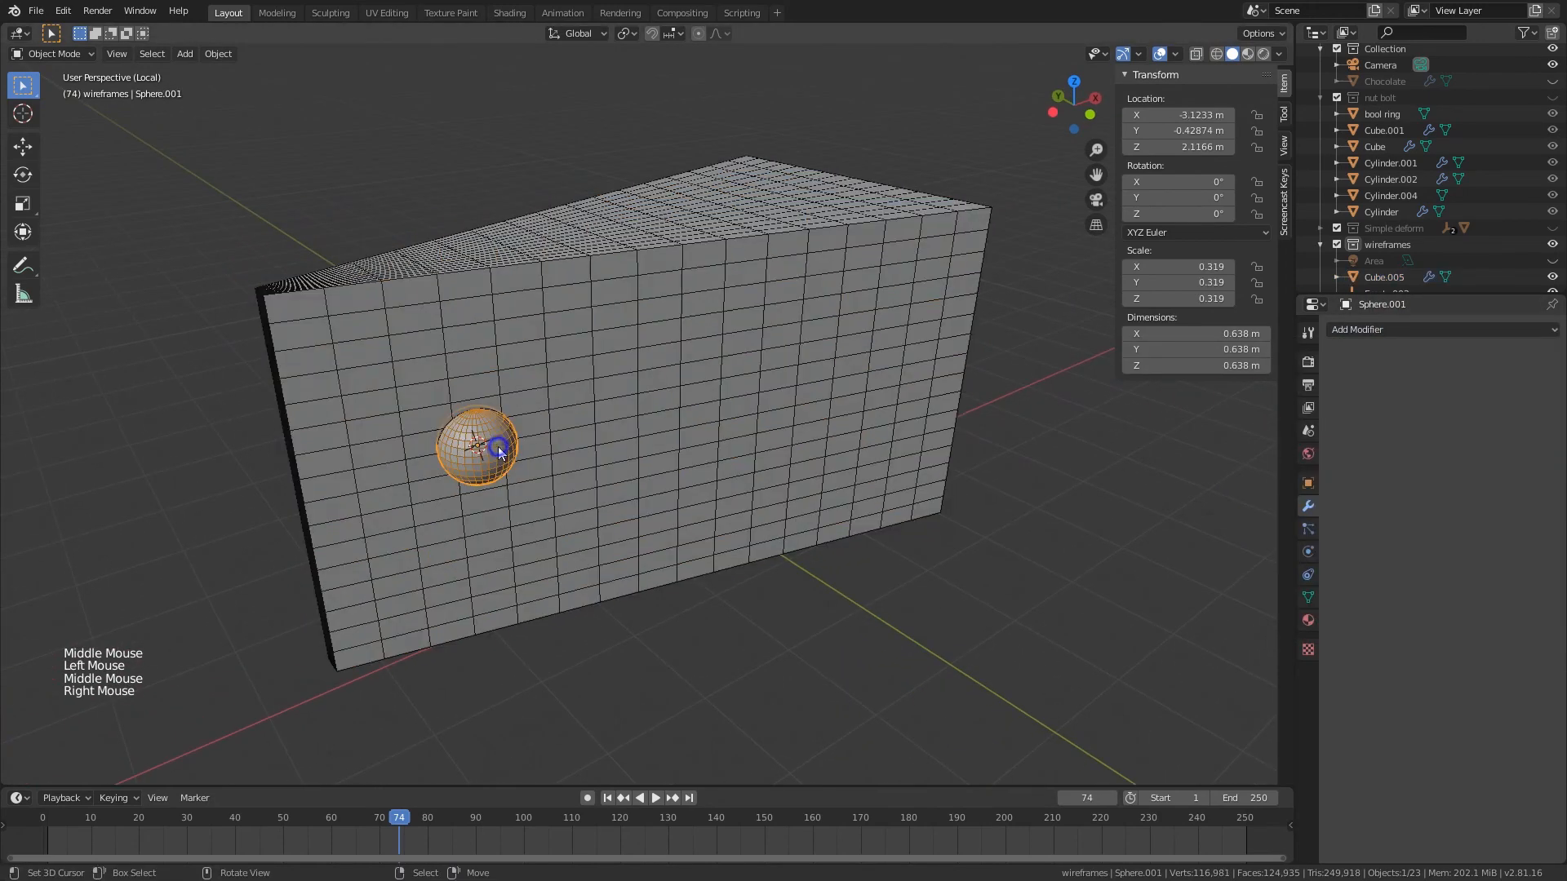
{"action": "left_click", "coordinate": [1309, 484]}
{"action": "left_click", "coordinate": [1487, 779]}
{"action": "left_click", "coordinate": [1469, 725]}
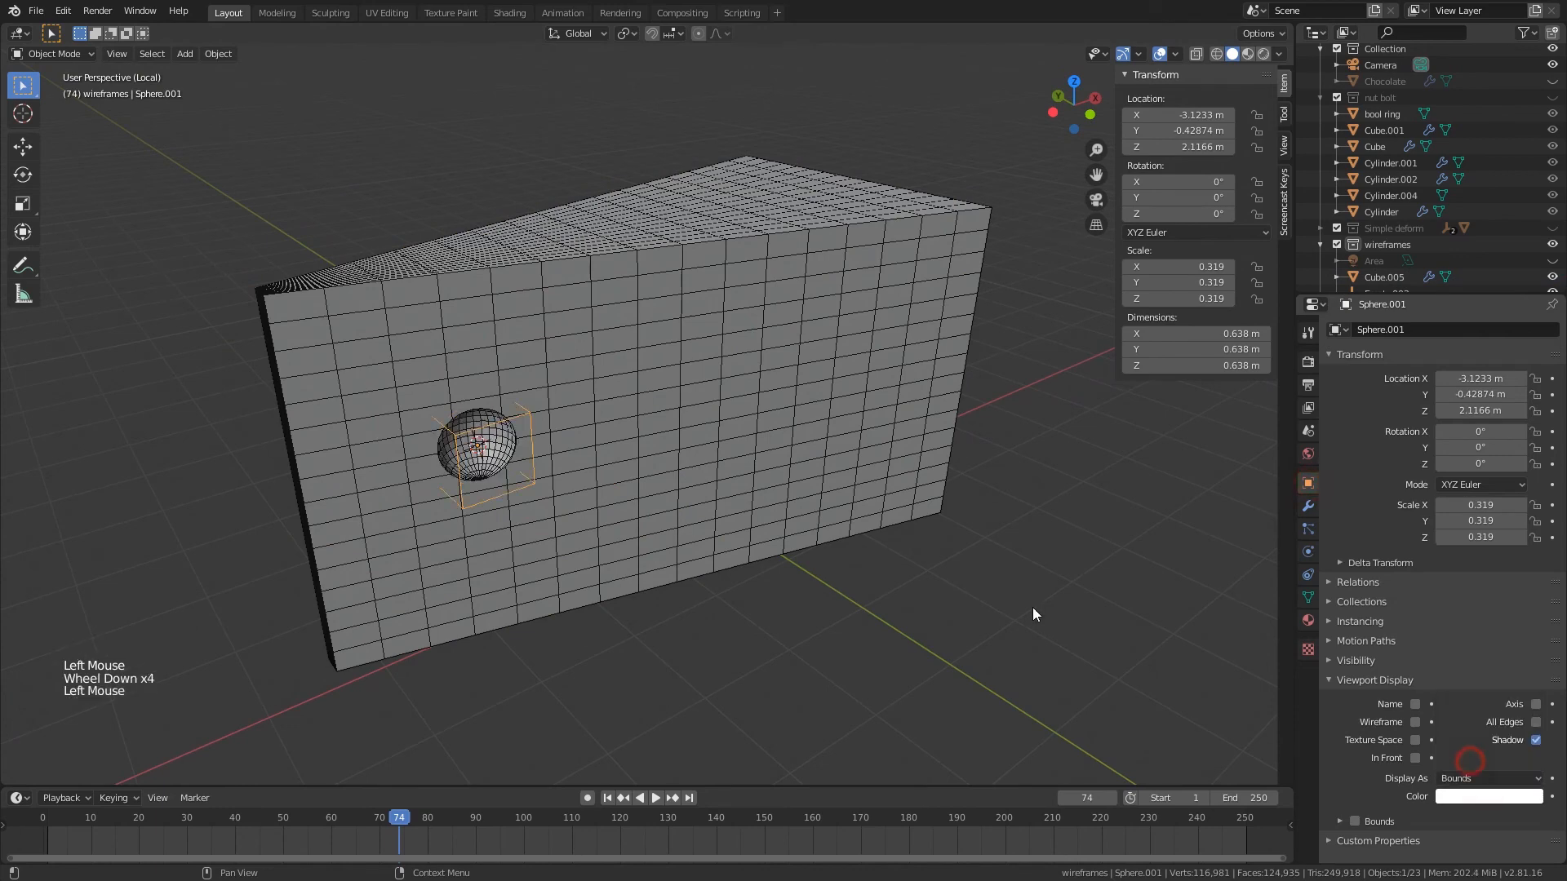
- In the sphere's Edit Mode, set the proportional editing falloff to Random and deform the mesh by scaling a few selected edges
{"action": "middle_click_drag", "start_coordinate": [604, 457], "coordinate": [621, 452]}
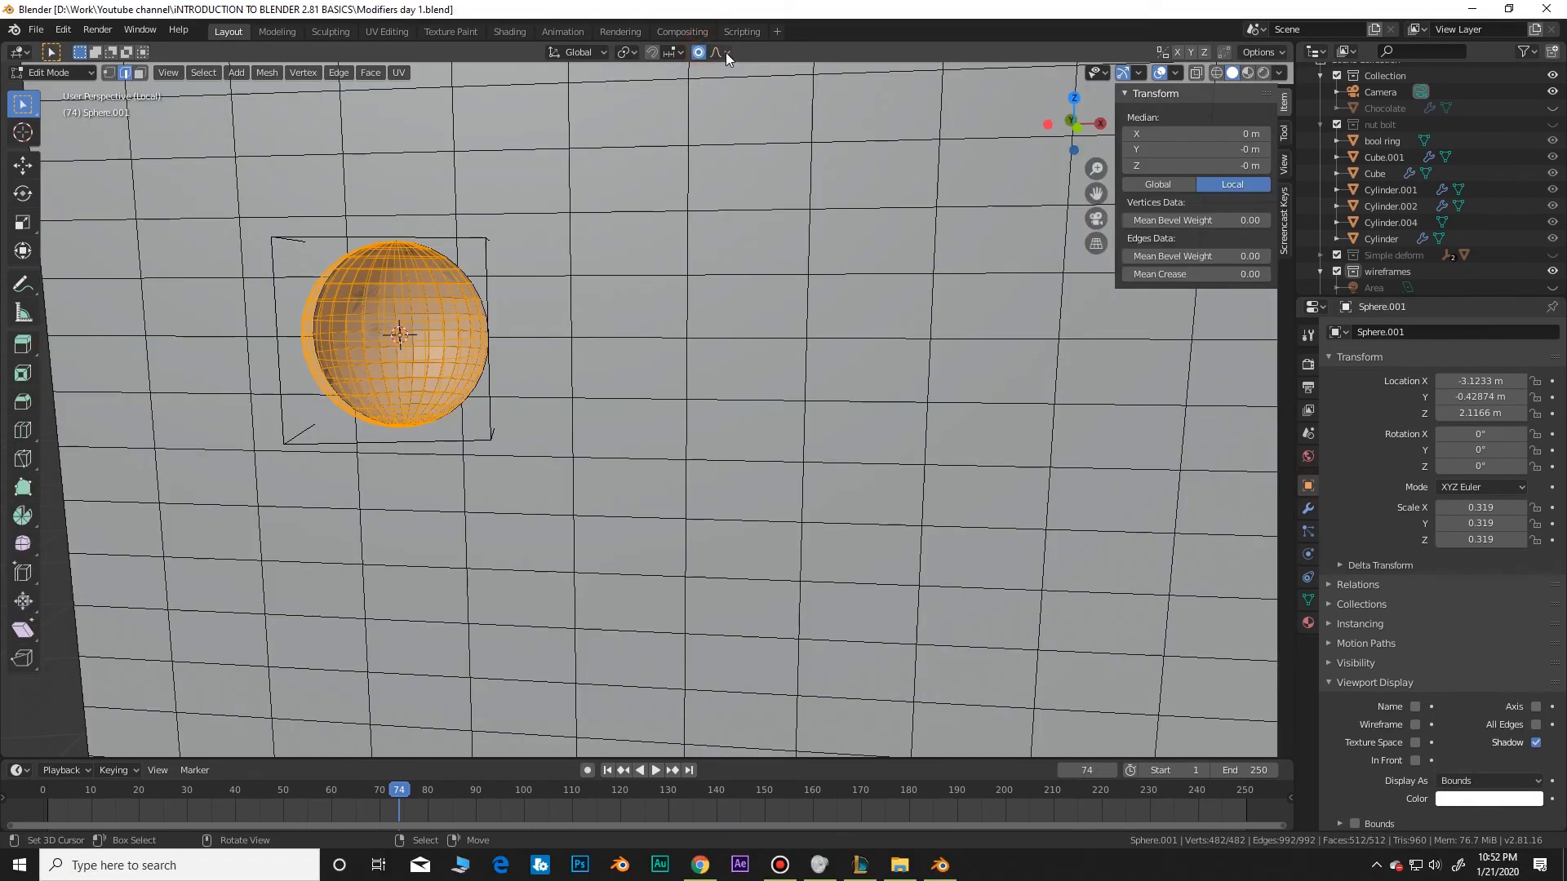
{"action": "left_click", "coordinate": [725, 52]}
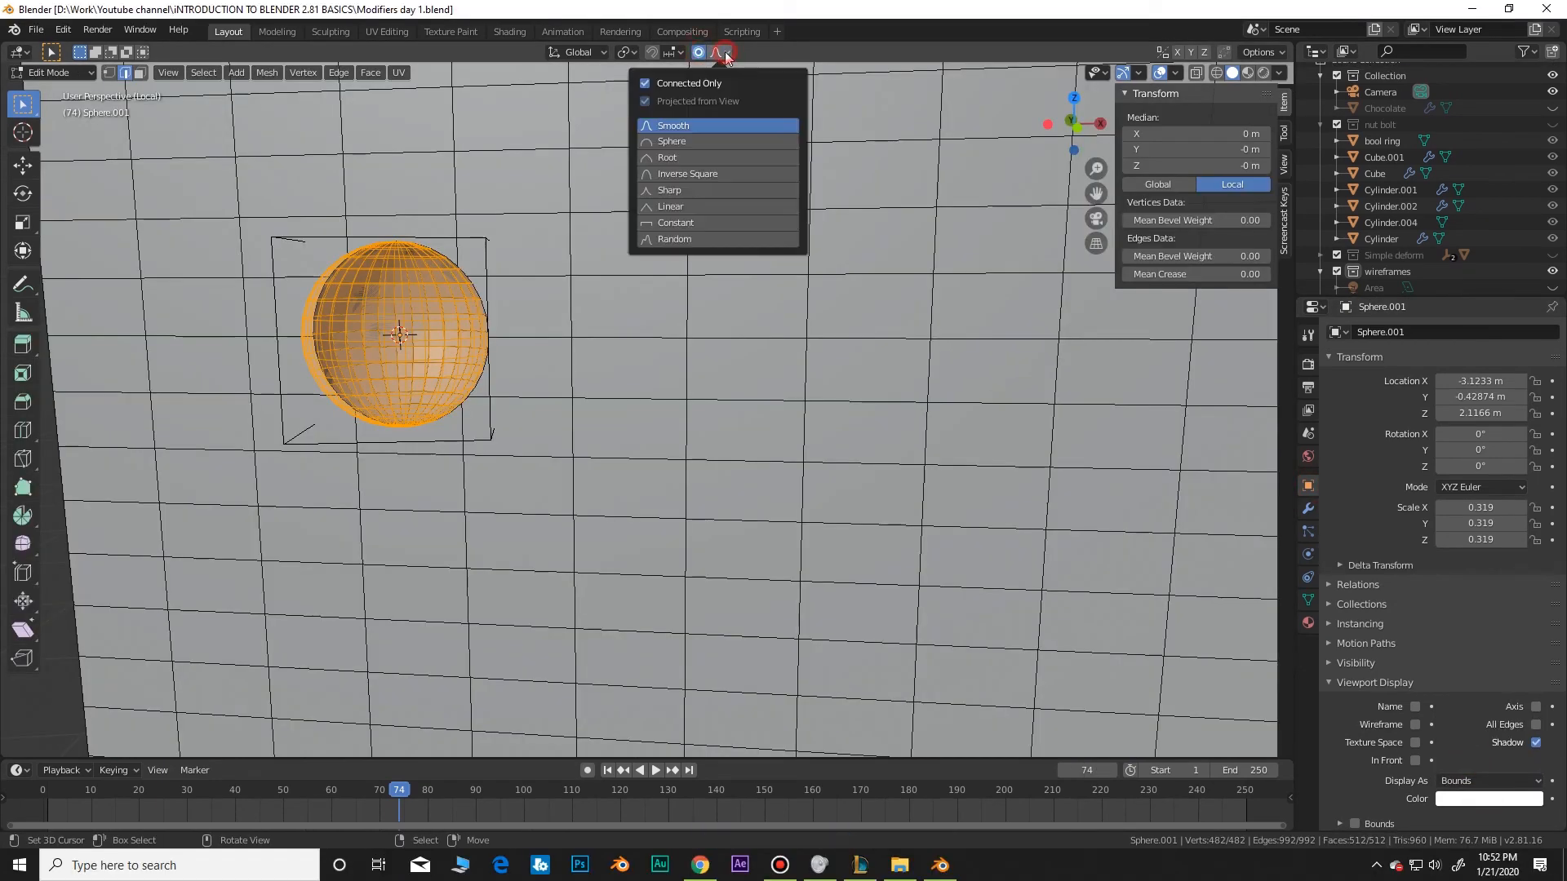
{"action": "key", "text": "g"}
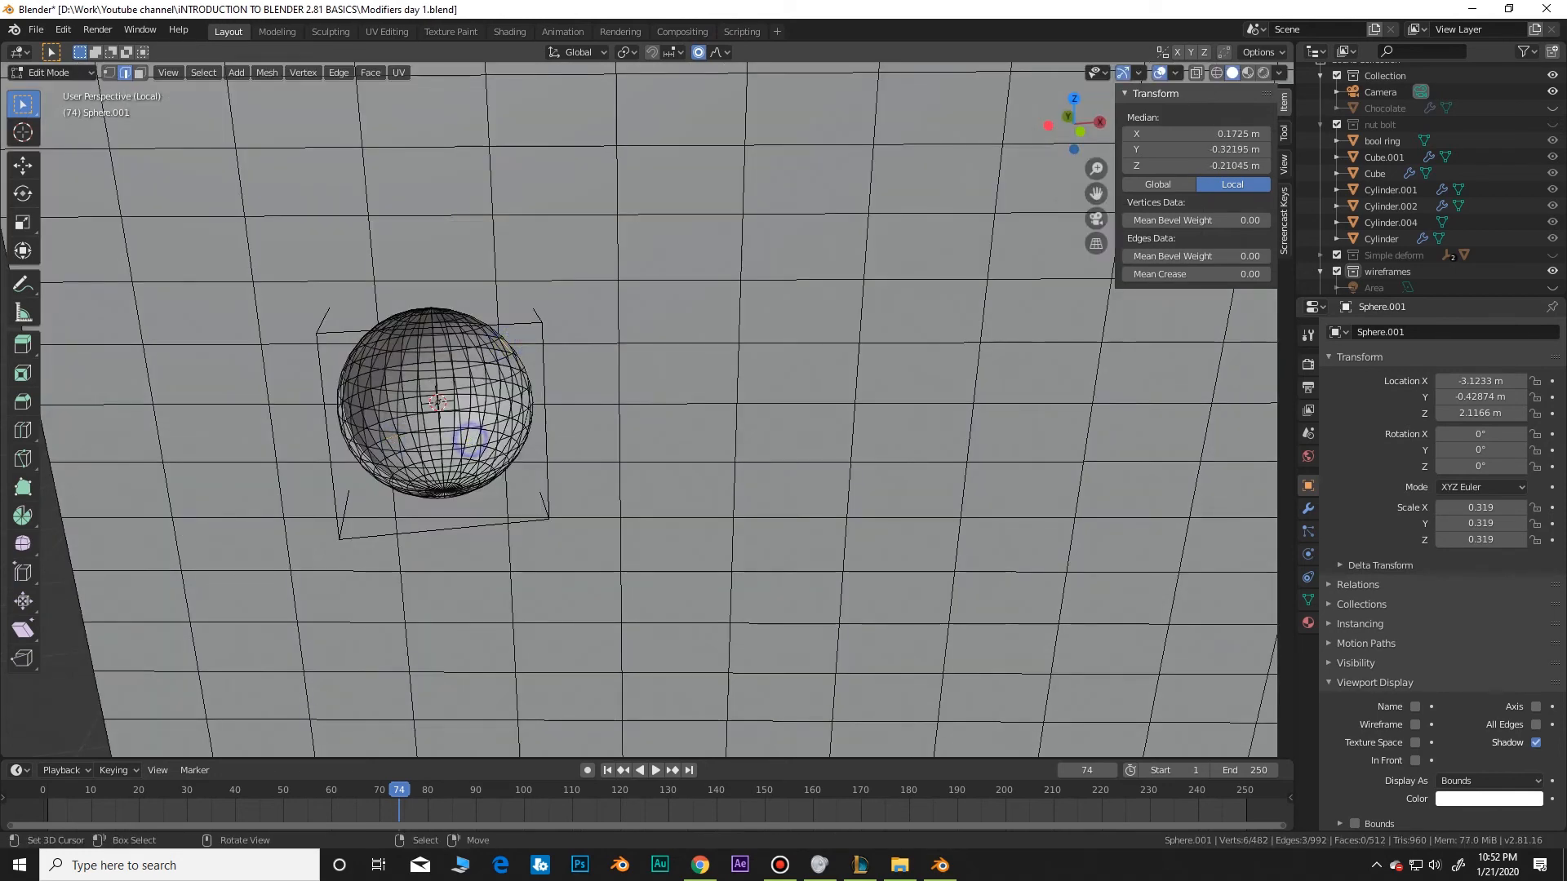
{"action": "key", "text": "s"}
{"action": "scroll", "coordinate": [510, 403], "scroll_direction": "down", "scroll_amount": 10}
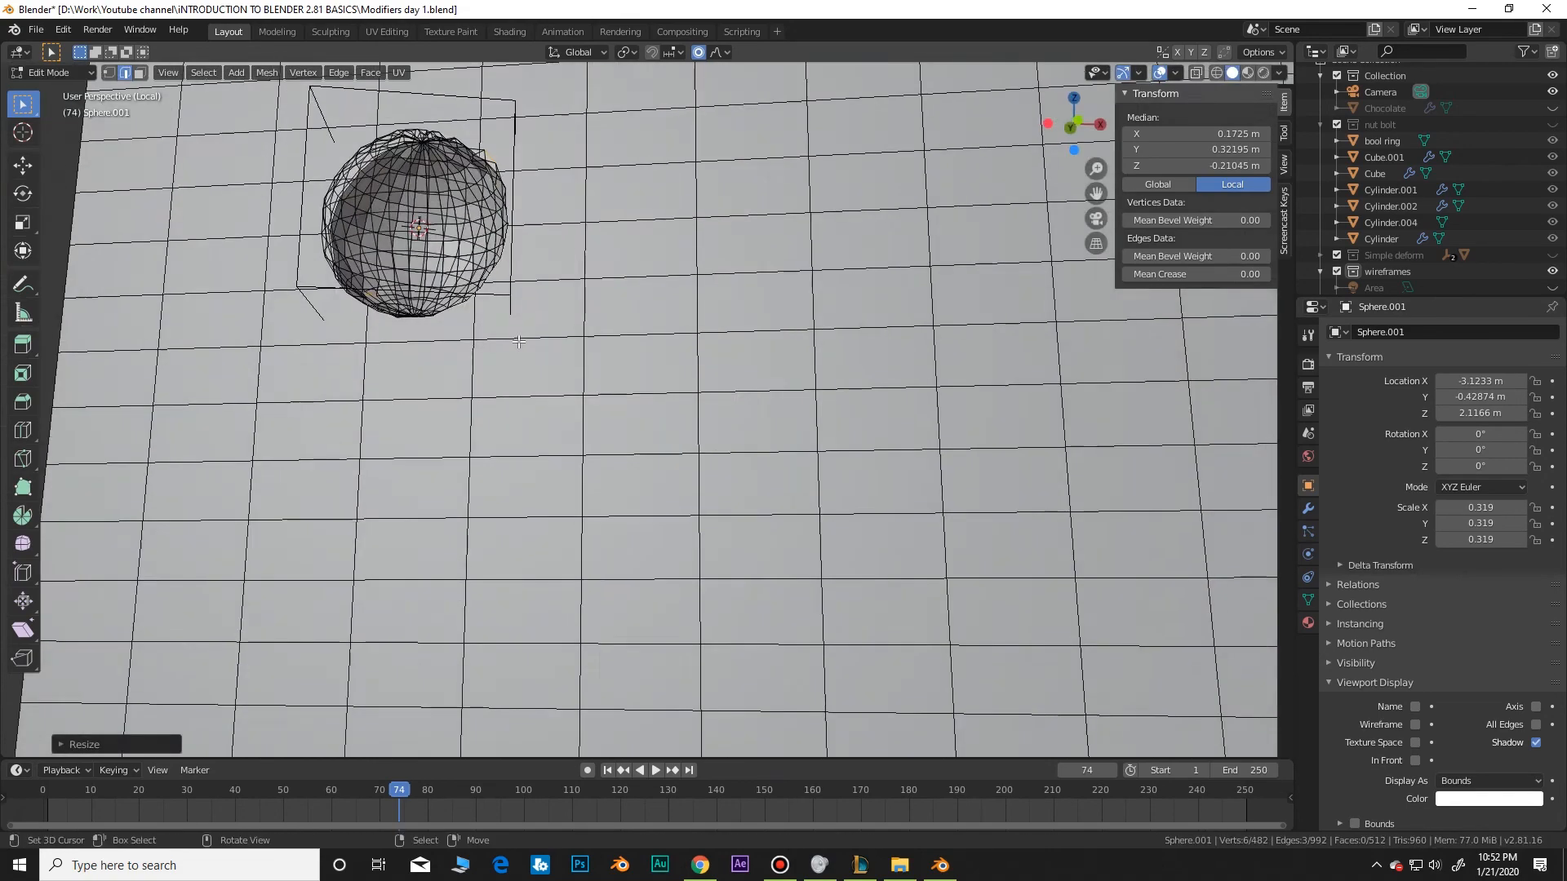
- Duplicate the sphere mesh, place the copy higher up on the wedge's side, and make it smaller
{"action": "key", "text": "a"}
{"action": "left_click", "coordinate": [714, 220]}
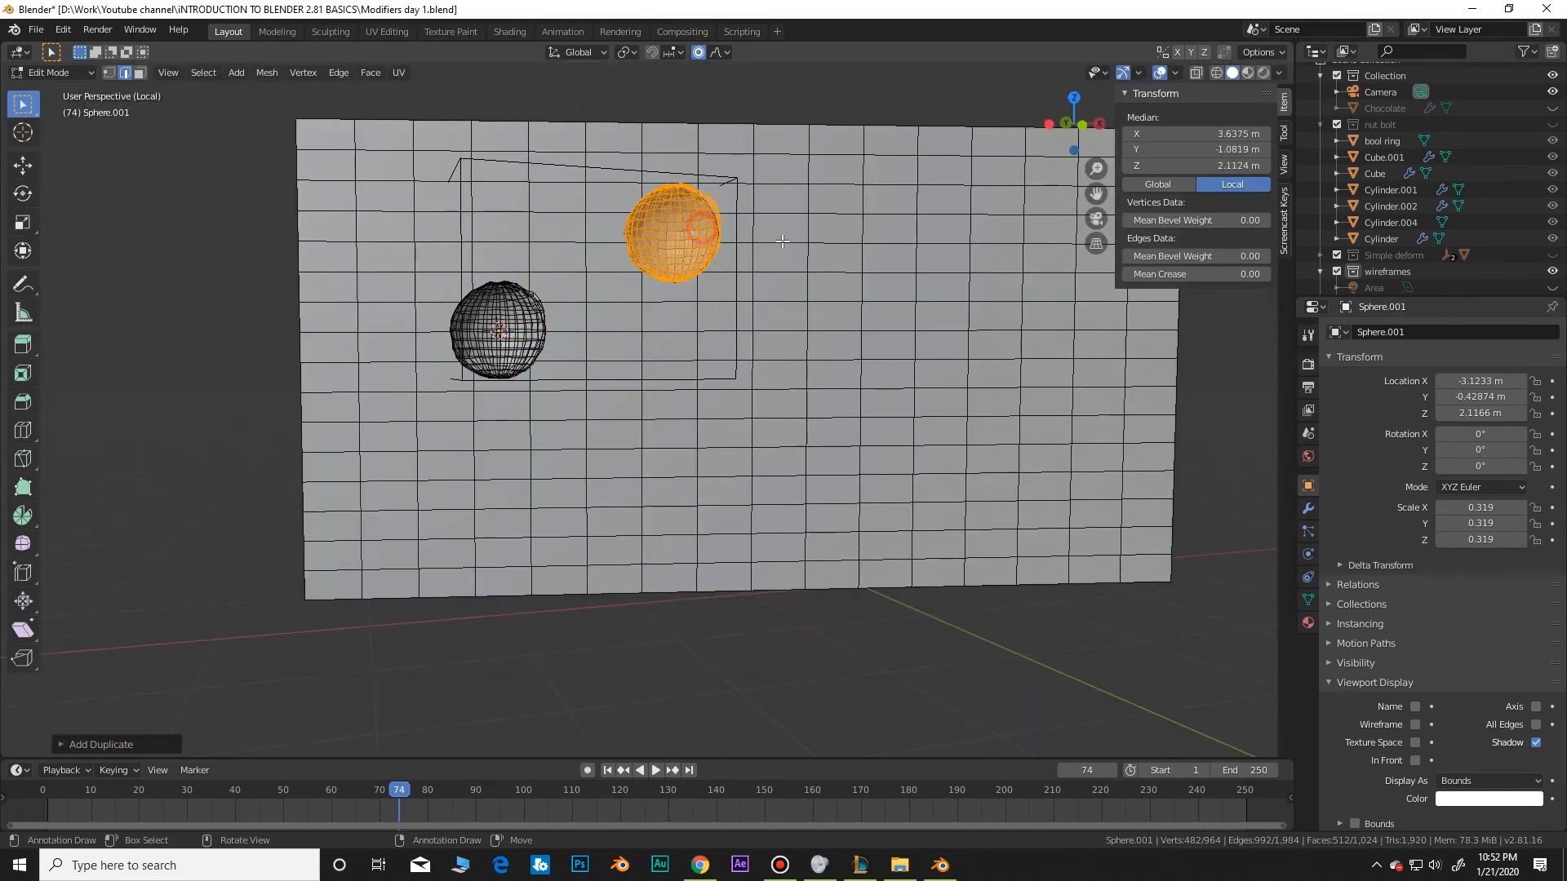
{"action": "key", "text": "s"}
{"action": "left_click", "coordinate": [756, 242]}
{"action": "middle_click_drag", "start_coordinate": [755, 242], "coordinate": [822, 297]}
{"action": "key", "text": "g"}
{"action": "left_click", "coordinate": [742, 240]}
{"action": "key", "text": "g"}
{"action": "left_click", "coordinate": [836, 304]}
- Place another sphere copy in the lower middle of the side, then duplicate an enlarged one near the upper thick end
{"action": "middle_click_drag", "start_coordinate": [882, 421], "coordinate": [738, 365]}
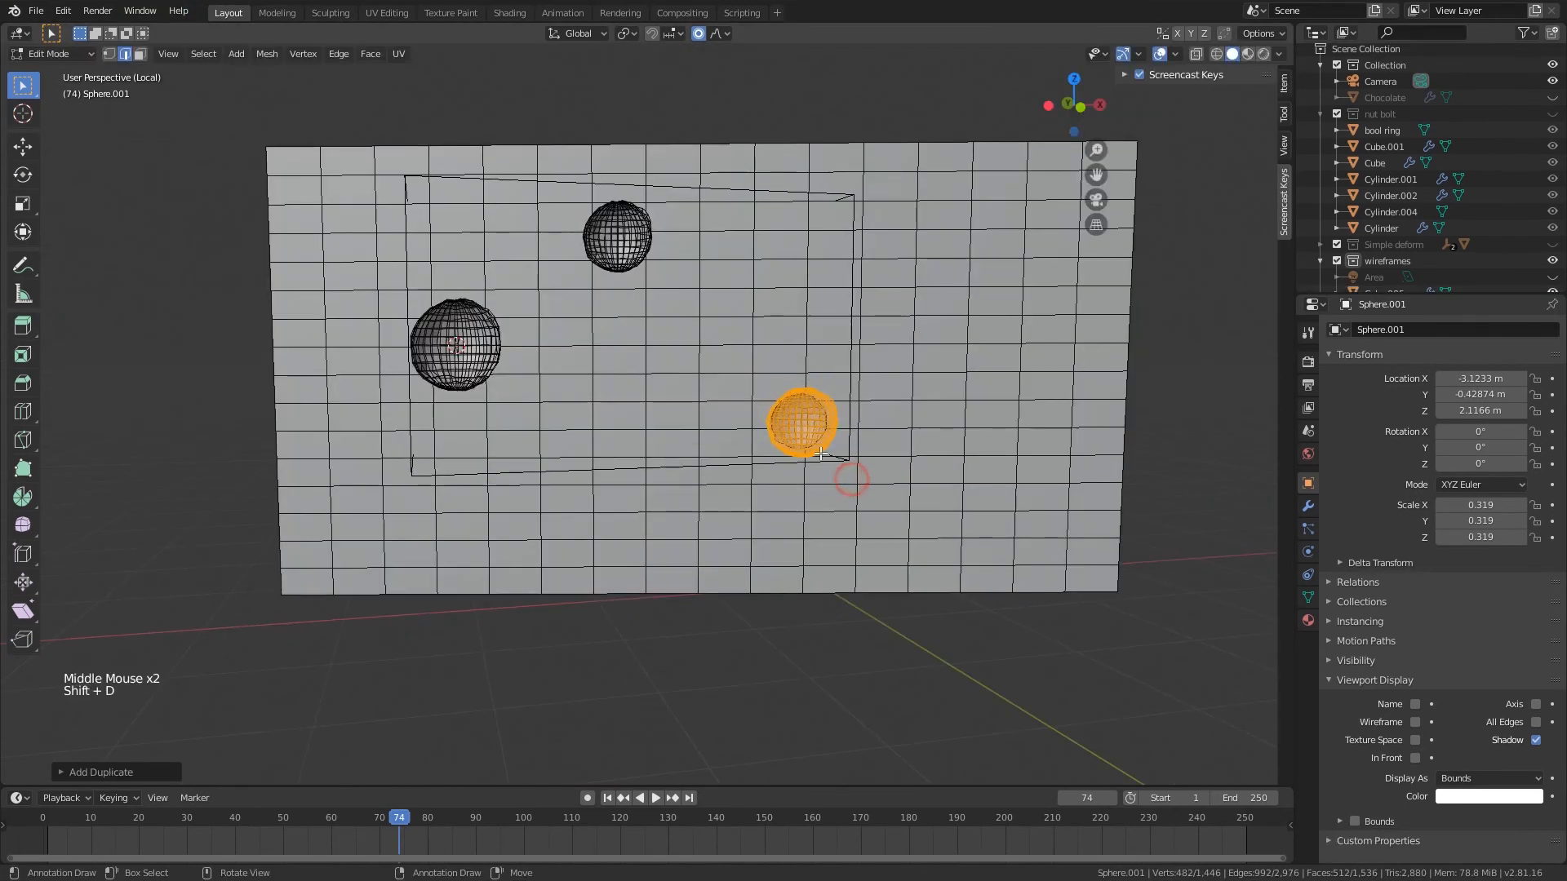
{"action": "left_click", "coordinate": [787, 437]}
{"action": "middle_click_drag", "start_coordinate": [786, 437], "coordinate": [777, 399]}
{"action": "key", "text": "shift+d"}
{"action": "left_click", "coordinate": [901, 281]}
{"action": "key", "text": "s"}
{"action": "left_click", "coordinate": [931, 304]}
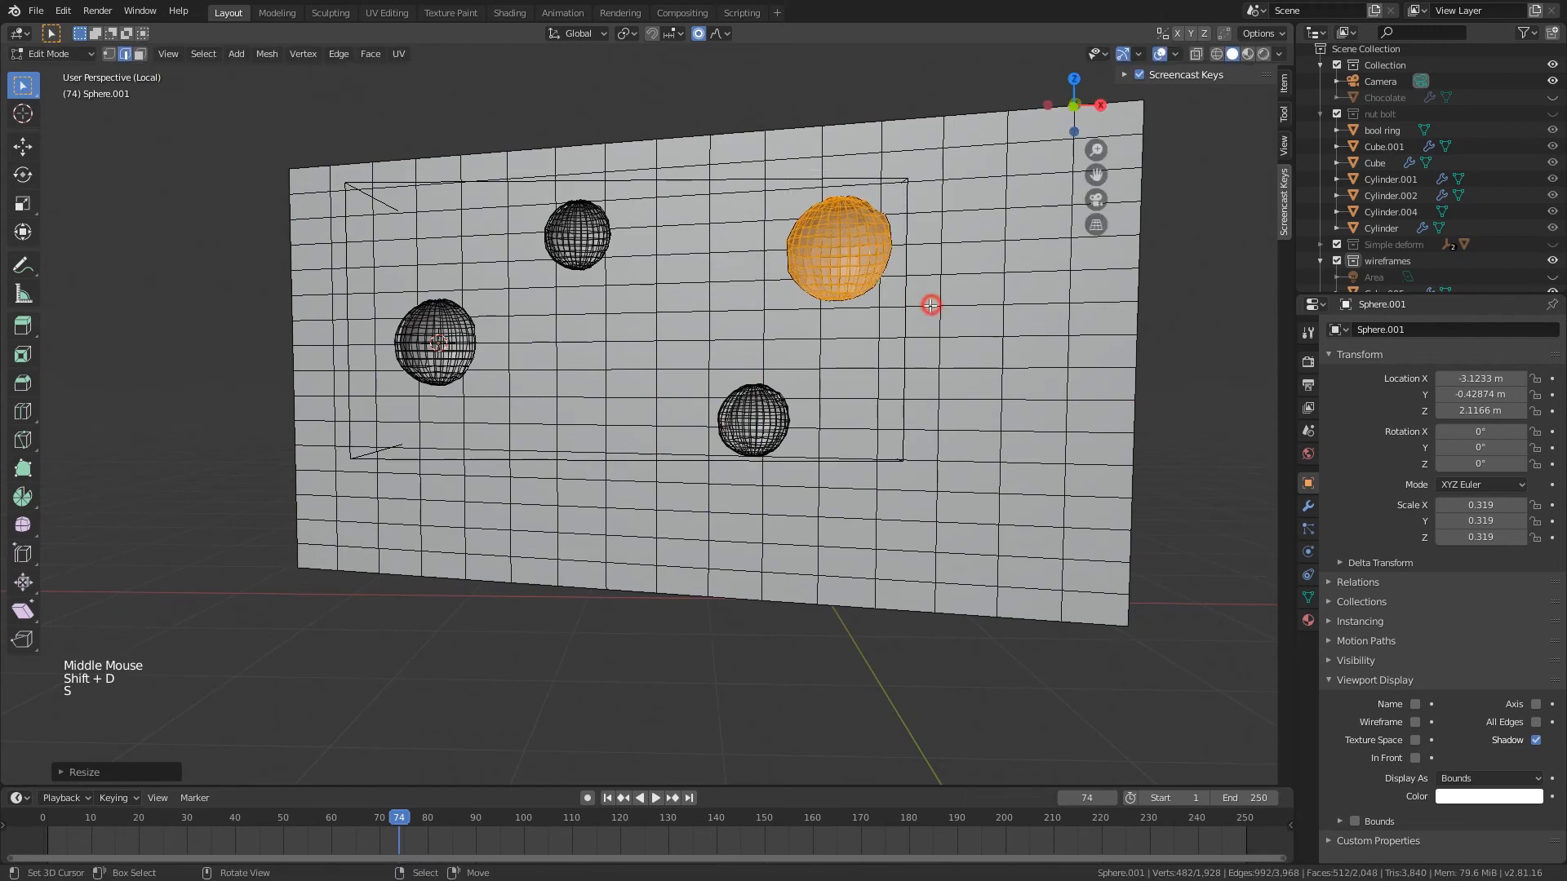
- Duplicate two more spheres: one enlarged at the lower thick end and one resized at the lower thin end
{"action": "key", "text": "shift+d"}
{"action": "left_click", "coordinate": [1056, 554]}
{"action": "key", "text": "s"}
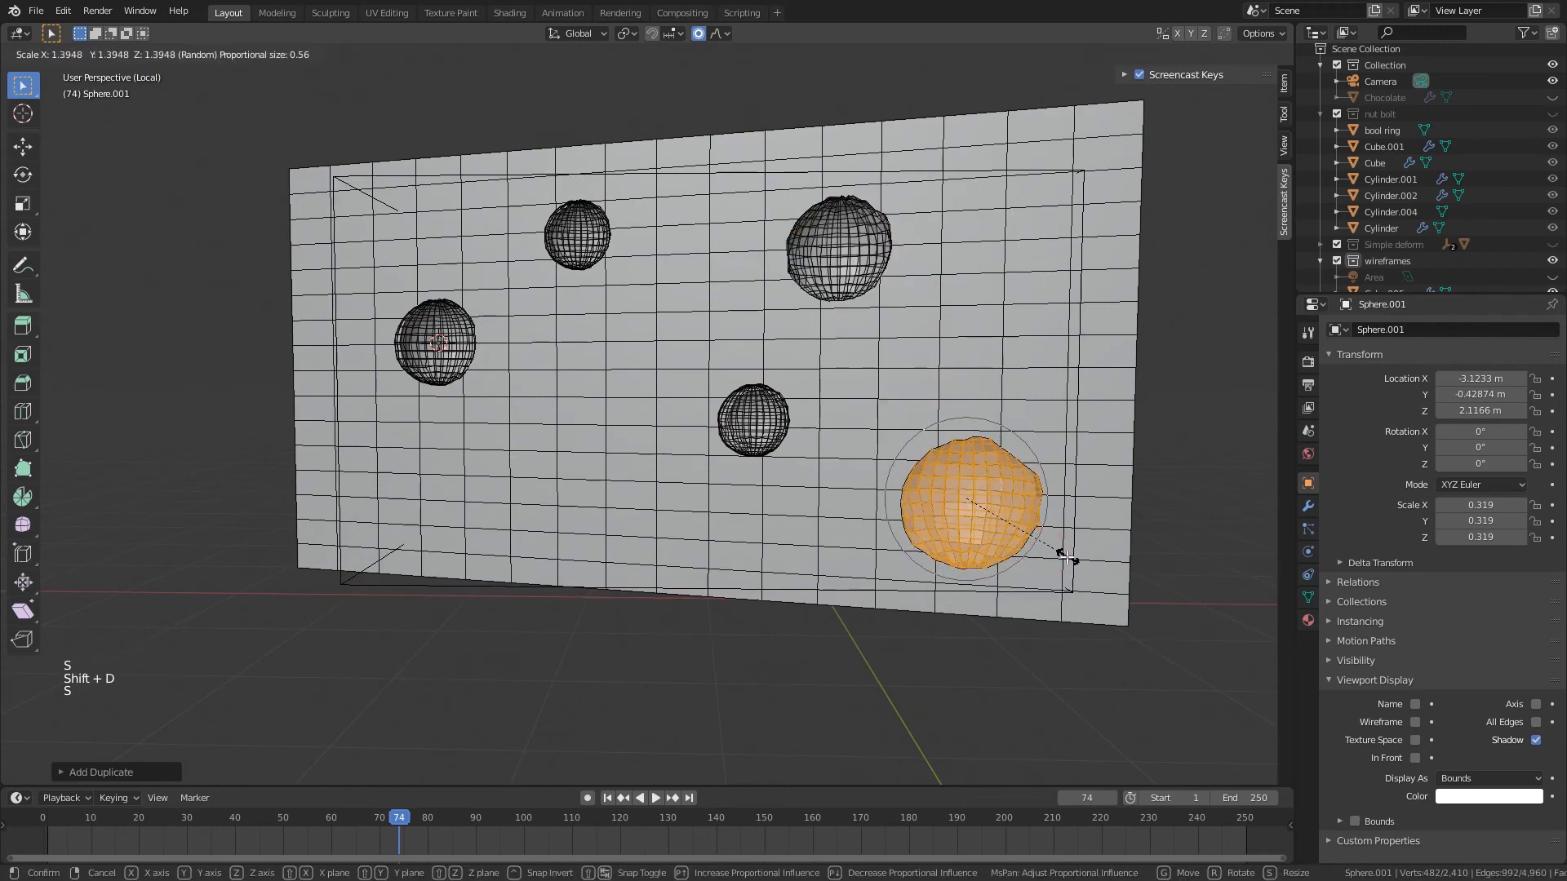
{"action": "left_click", "coordinate": [1067, 552]}
{"action": "key", "text": "shift+d"}
{"action": "left_click", "coordinate": [590, 516]}
{"action": "key", "text": "s"}
{"action": "left_click", "coordinate": [627, 488]}
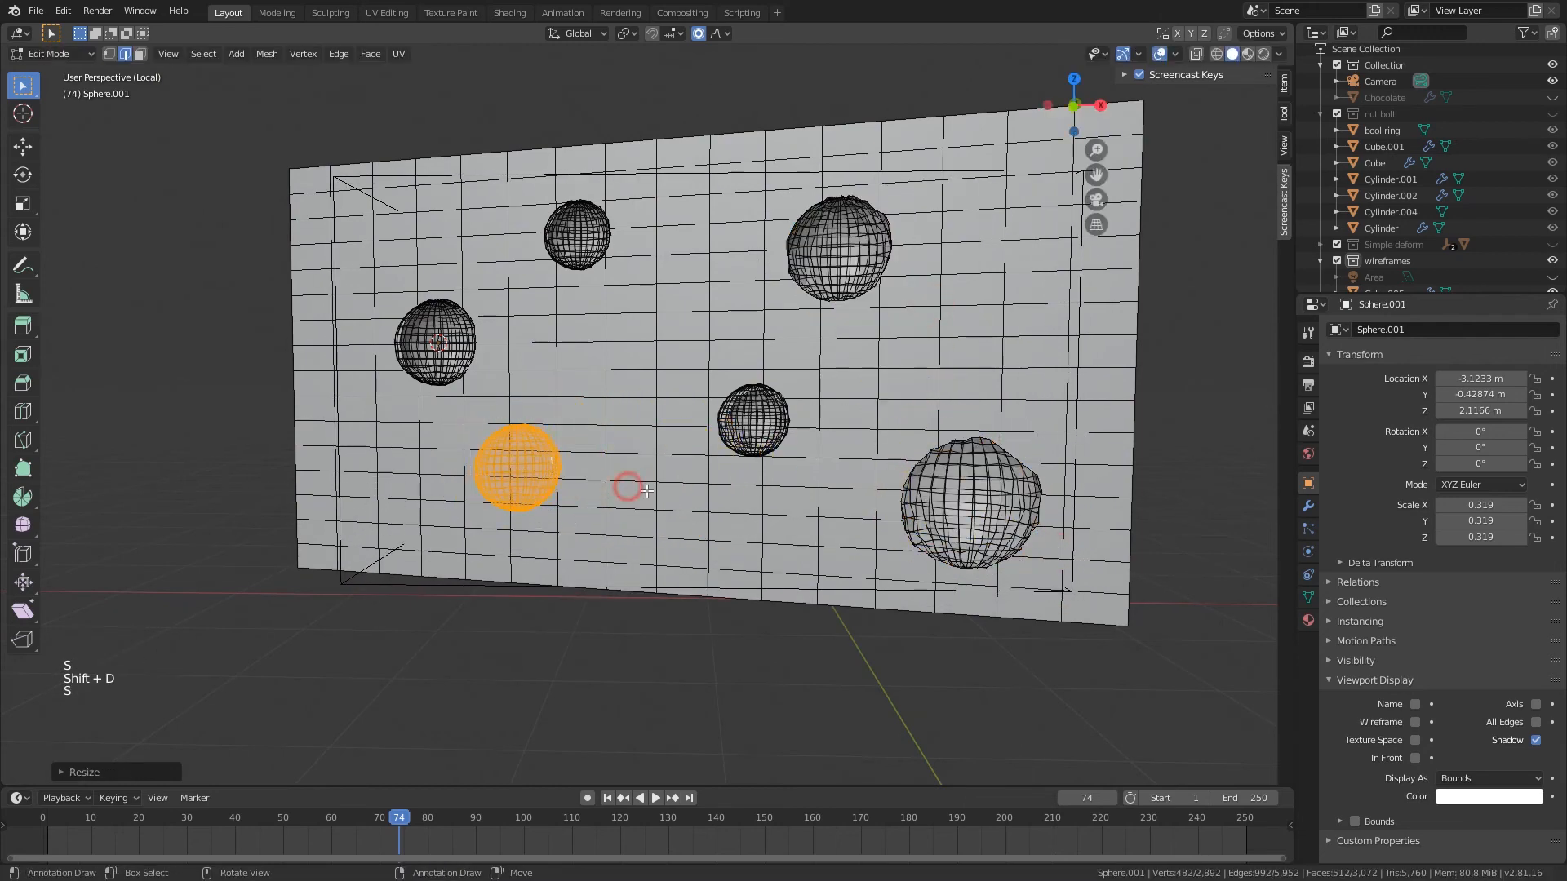
- Turn off the viewport overlays, then reposition the sphere at the lower thin end and enlarge it by about 1.19
{"action": "middle_click_drag", "start_coordinate": [628, 488], "coordinate": [798, 544]}
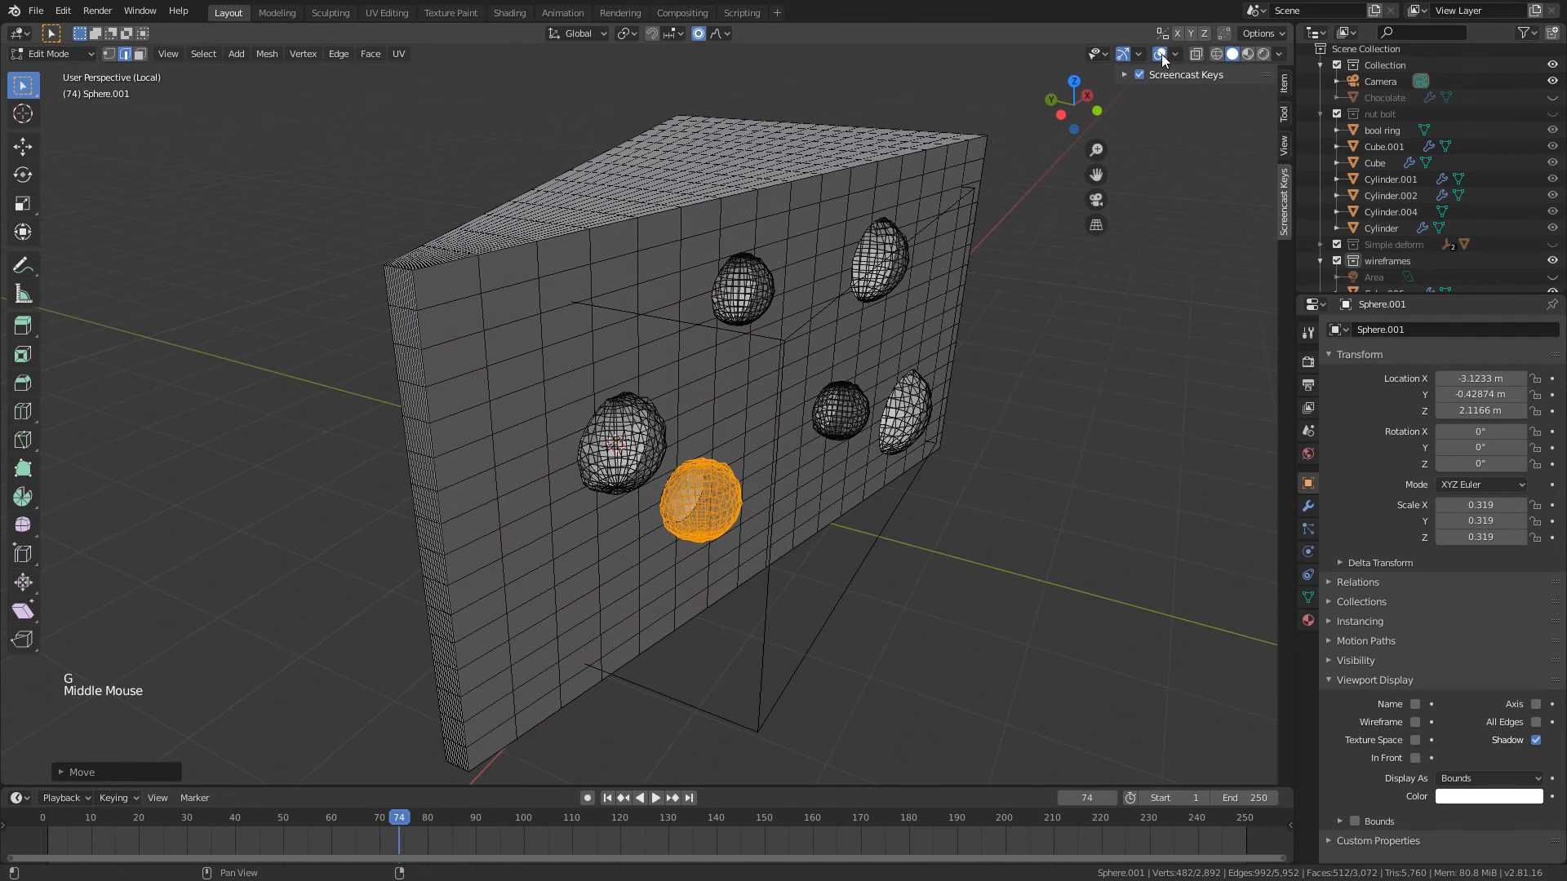
{"action": "left_click", "coordinate": [1162, 54]}
{"action": "middle_click_drag", "start_coordinate": [636, 408], "coordinate": [684, 431]}
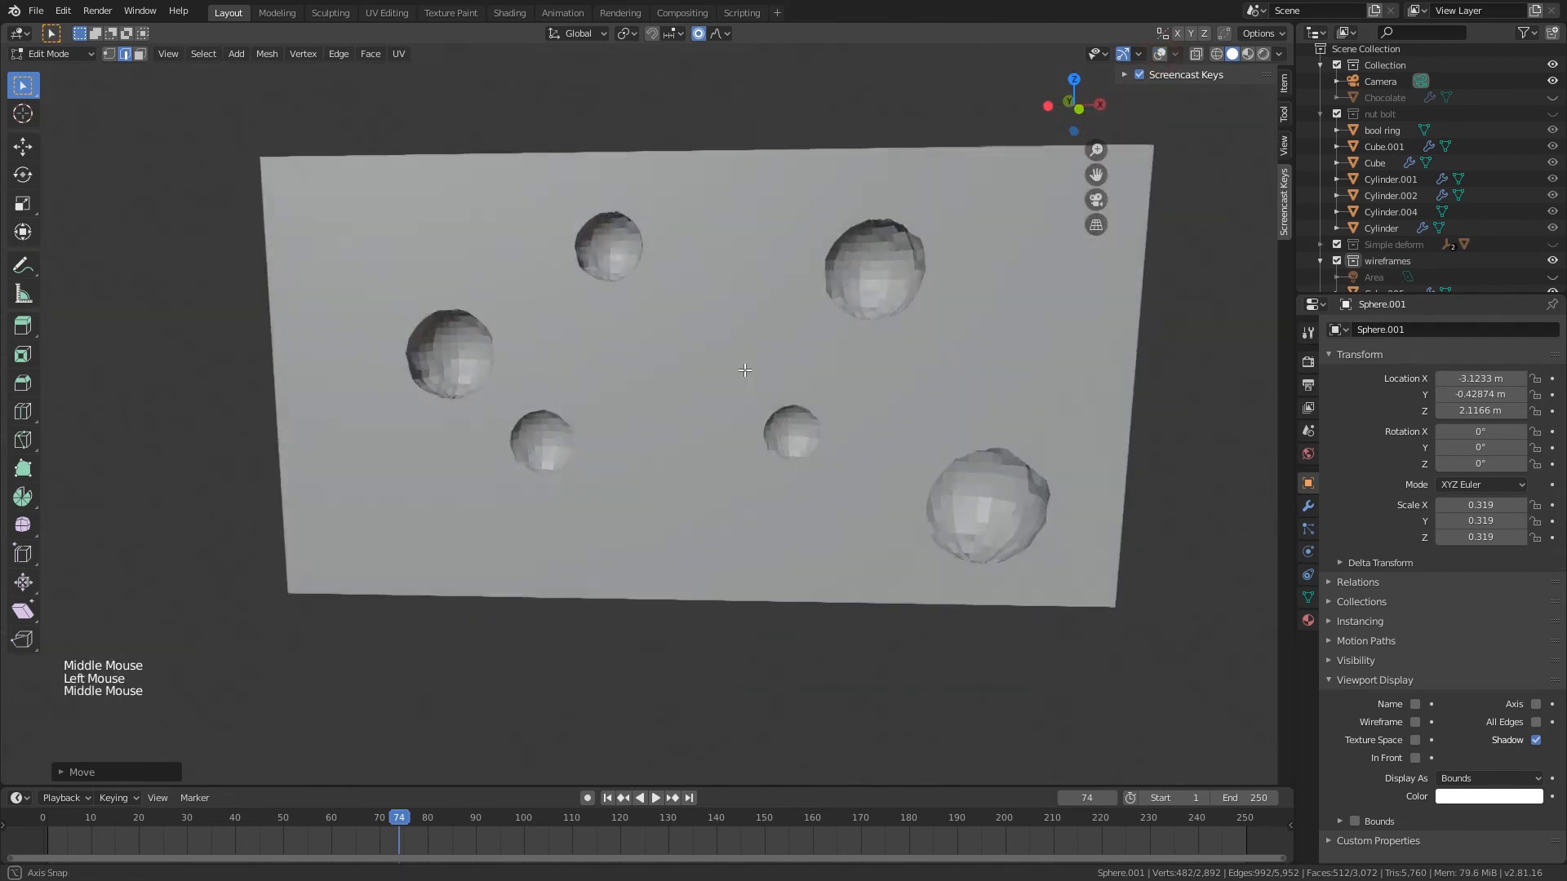
{"action": "key", "text": "g"}
{"action": "left_click", "coordinate": [685, 444]}
{"action": "key", "text": "s"}
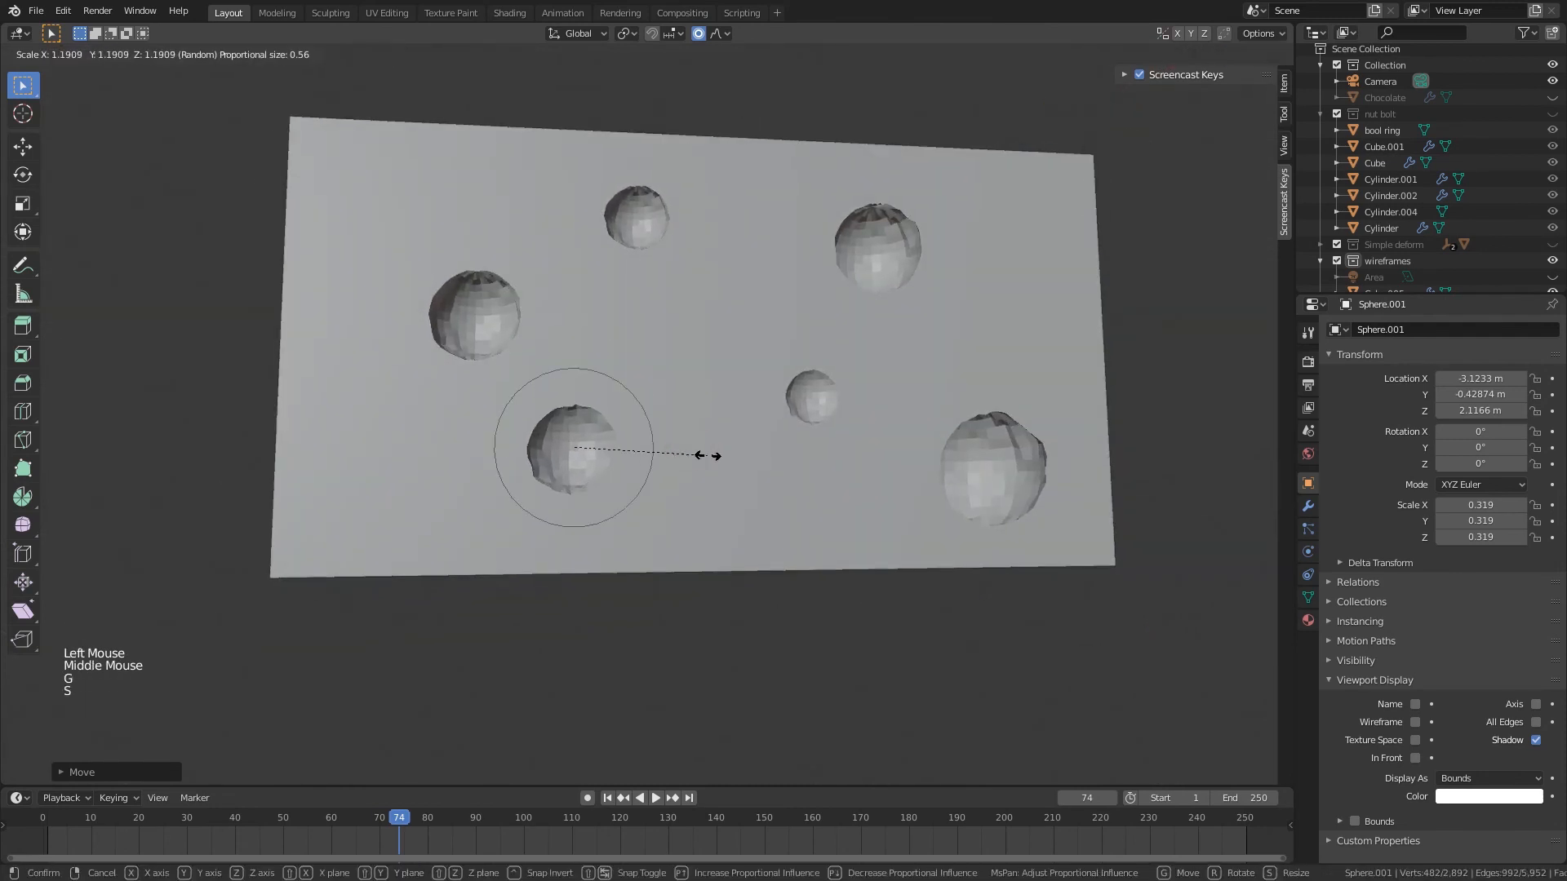
{"action": "left_click", "coordinate": [718, 455]}
{"action": "middle_click_drag", "start_coordinate": [718, 455], "coordinate": [735, 245]}
{"action": "scroll", "coordinate": [725, 505], "scroll_direction": "down", "scroll_amount": 2}
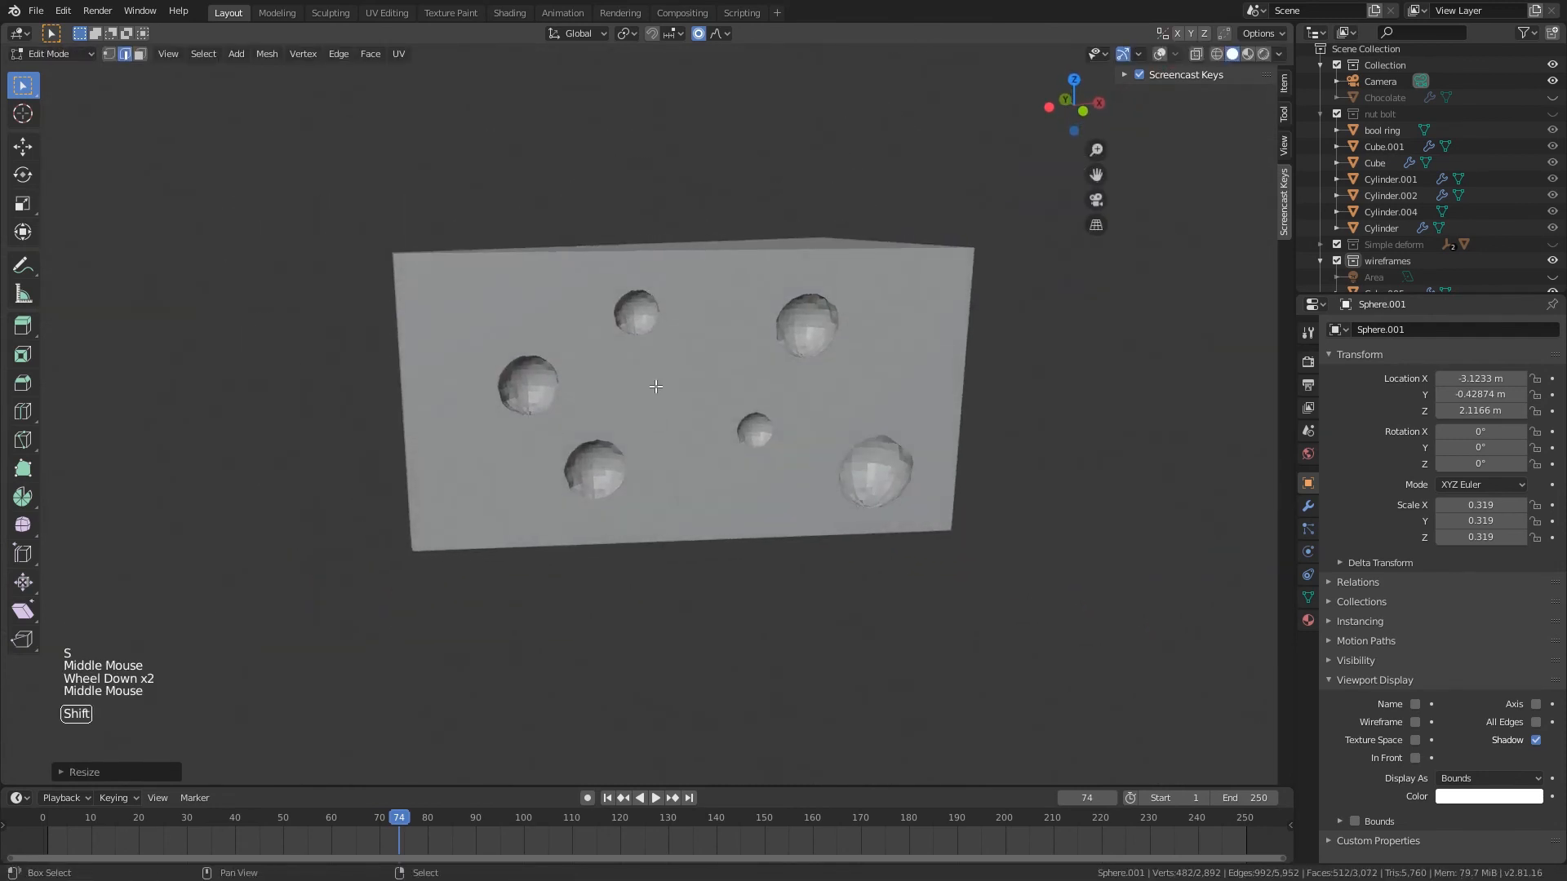
- Duplicate the sphere onto the middle of the wedge's upper edge and resize it
{"action": "key", "text": "shift+d"}
{"action": "middle_click_drag", "start_coordinate": [737, 174], "coordinate": [776, 294]}
{"action": "key", "text": "s"}
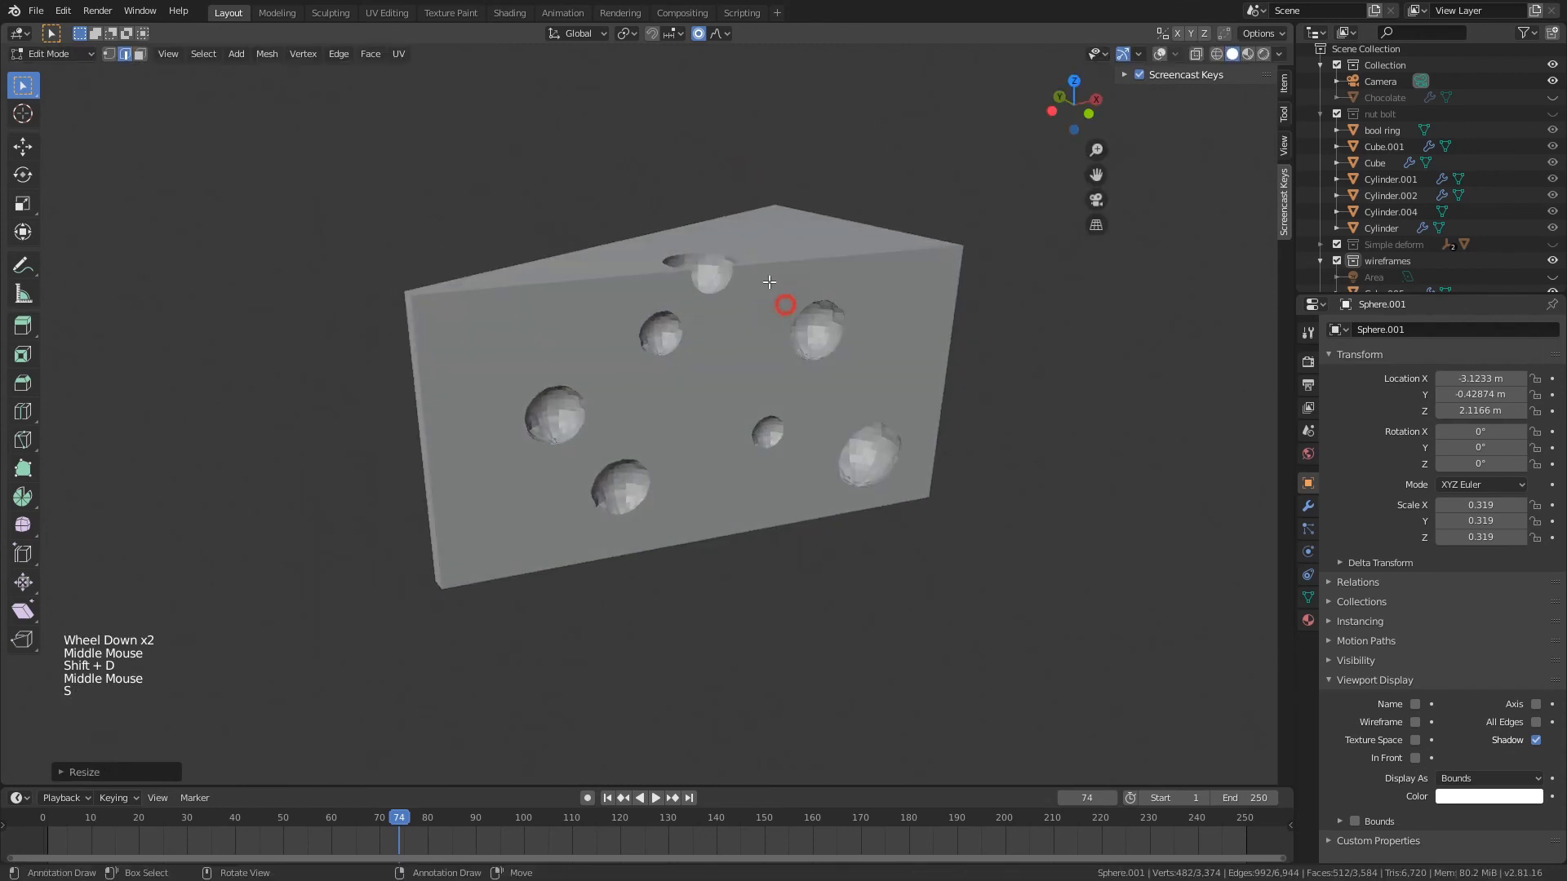
{"action": "left_click", "coordinate": [785, 304]}
- Duplicate another sphere to the upper edge near the thick end, then adjust its size and position
{"action": "key", "text": "shift+d"}
{"action": "left_click", "coordinate": [923, 259]}
{"action": "key", "text": "s"}
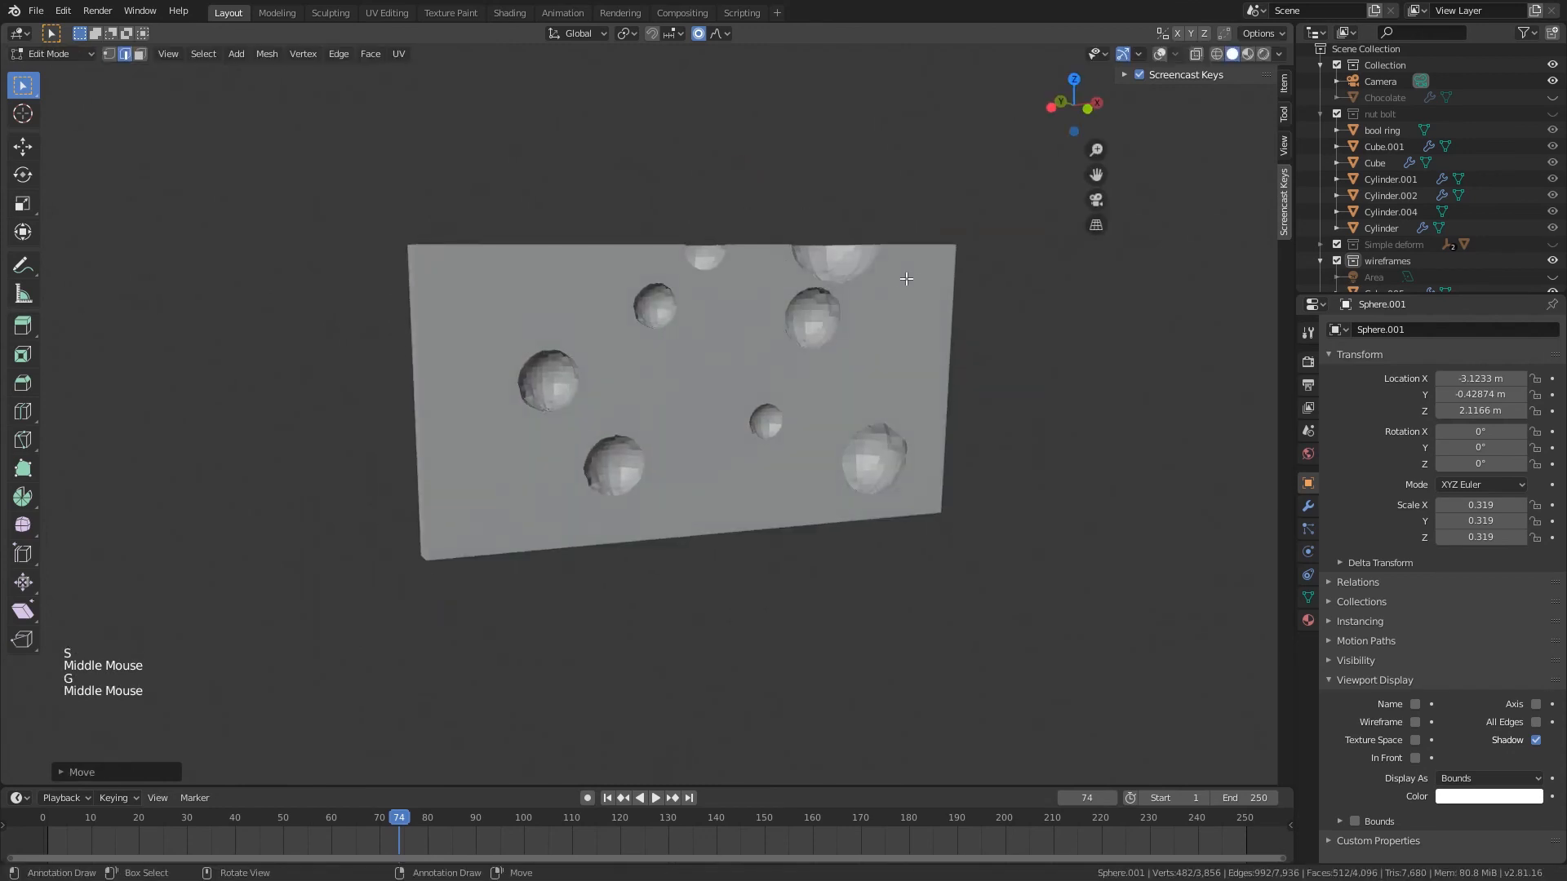
{"action": "key", "text": "s"}
{"action": "left_click", "coordinate": [945, 272]}
{"action": "key", "text": "g"}
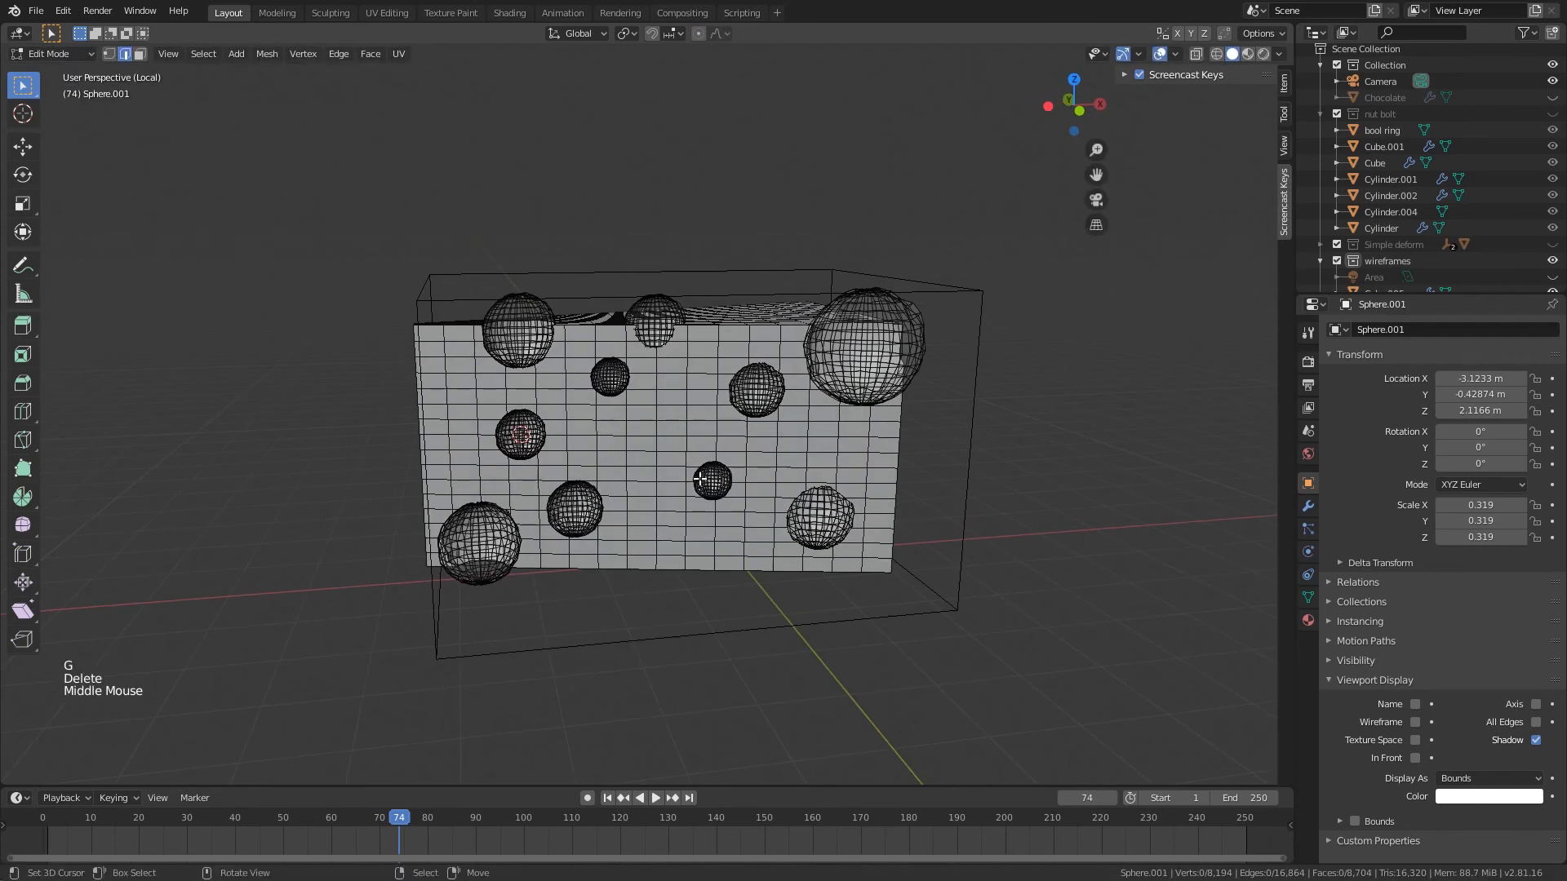
- Leave Edit Mode and save the file
{"action": "key", "text": "Tab"}
{"action": "middle_click_drag", "start_coordinate": [852, 414], "coordinate": [861, 430]}
{"action": "key", "text": "ctrl+s"}
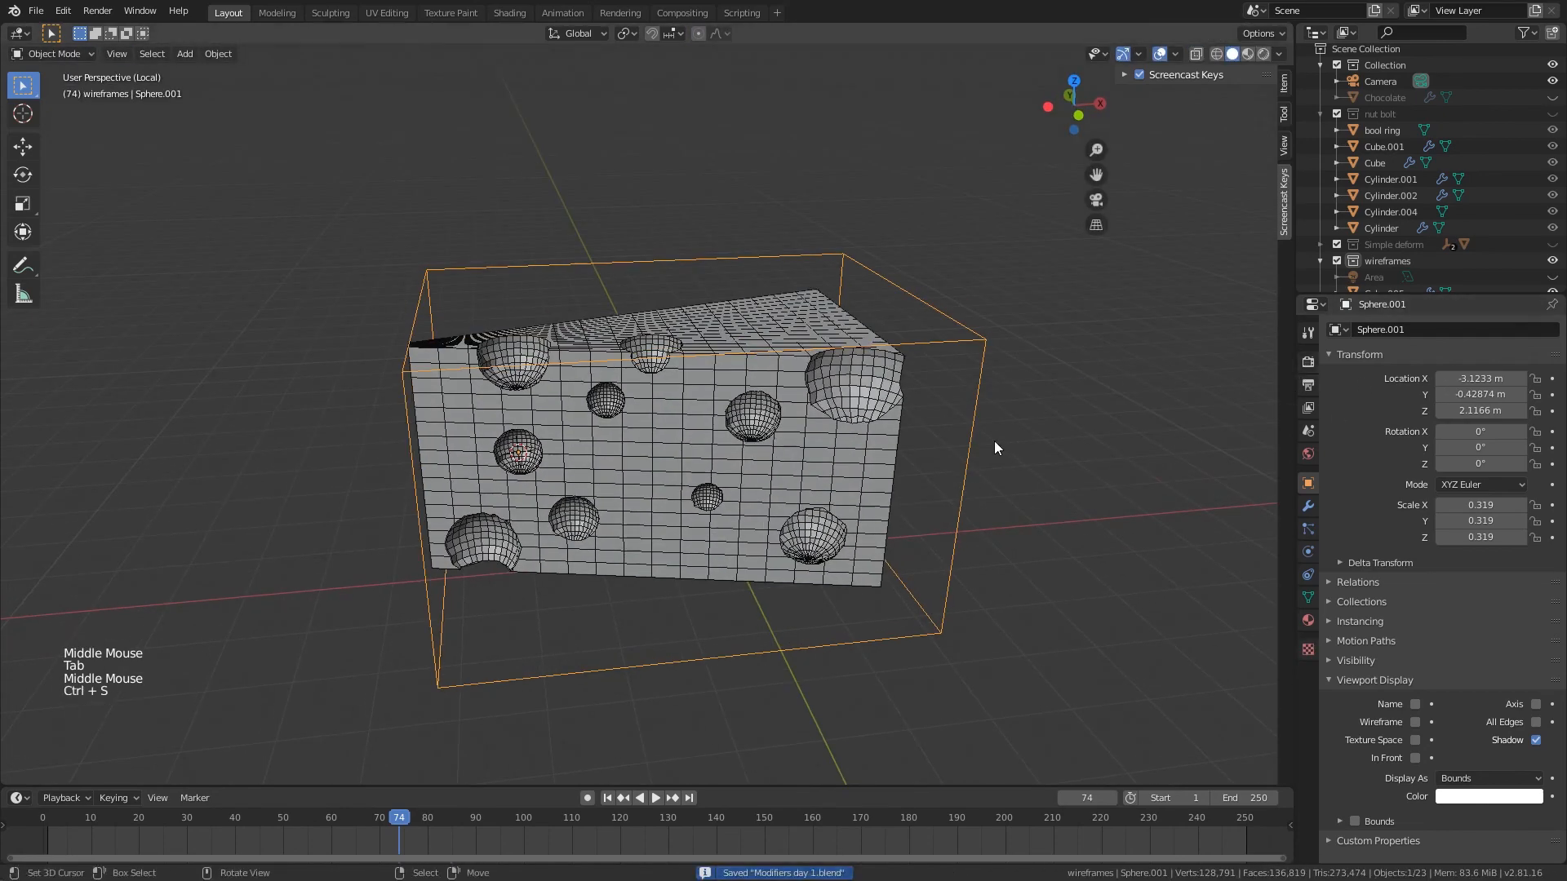
- Add a UV sphere beside the wedge, scale it to 2.636, and move it to about X 2.50, Y -2.58, Z 2.03 m
{"action": "middle_click_drag", "start_coordinate": [994, 440], "coordinate": [890, 400], "text": "shift"}
{"action": "middle_click_drag", "start_coordinate": [889, 400], "coordinate": [932, 487]}
{"action": "left_click", "coordinate": [961, 499]}
{"action": "key", "text": "shift+a"}
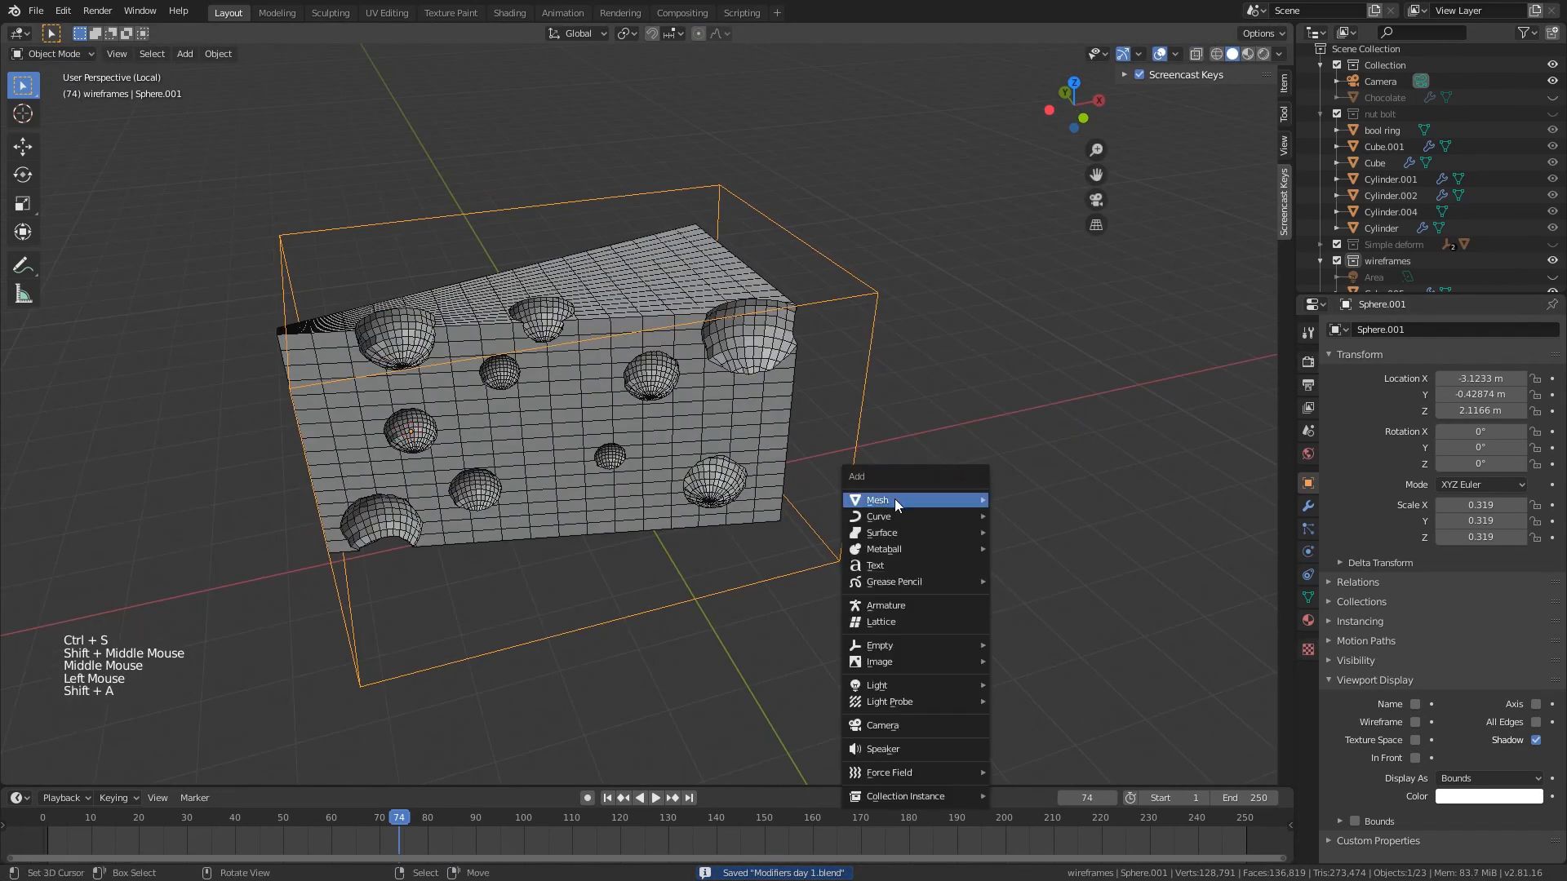
{"action": "mouse_move", "coordinate": [898, 501]}
{"action": "left_click", "coordinate": [1053, 544]}
{"action": "key", "text": "s"}
{"action": "left_click", "coordinate": [1042, 493]}
{"action": "key", "text": "g"}
{"action": "left_click", "coordinate": [945, 409]}
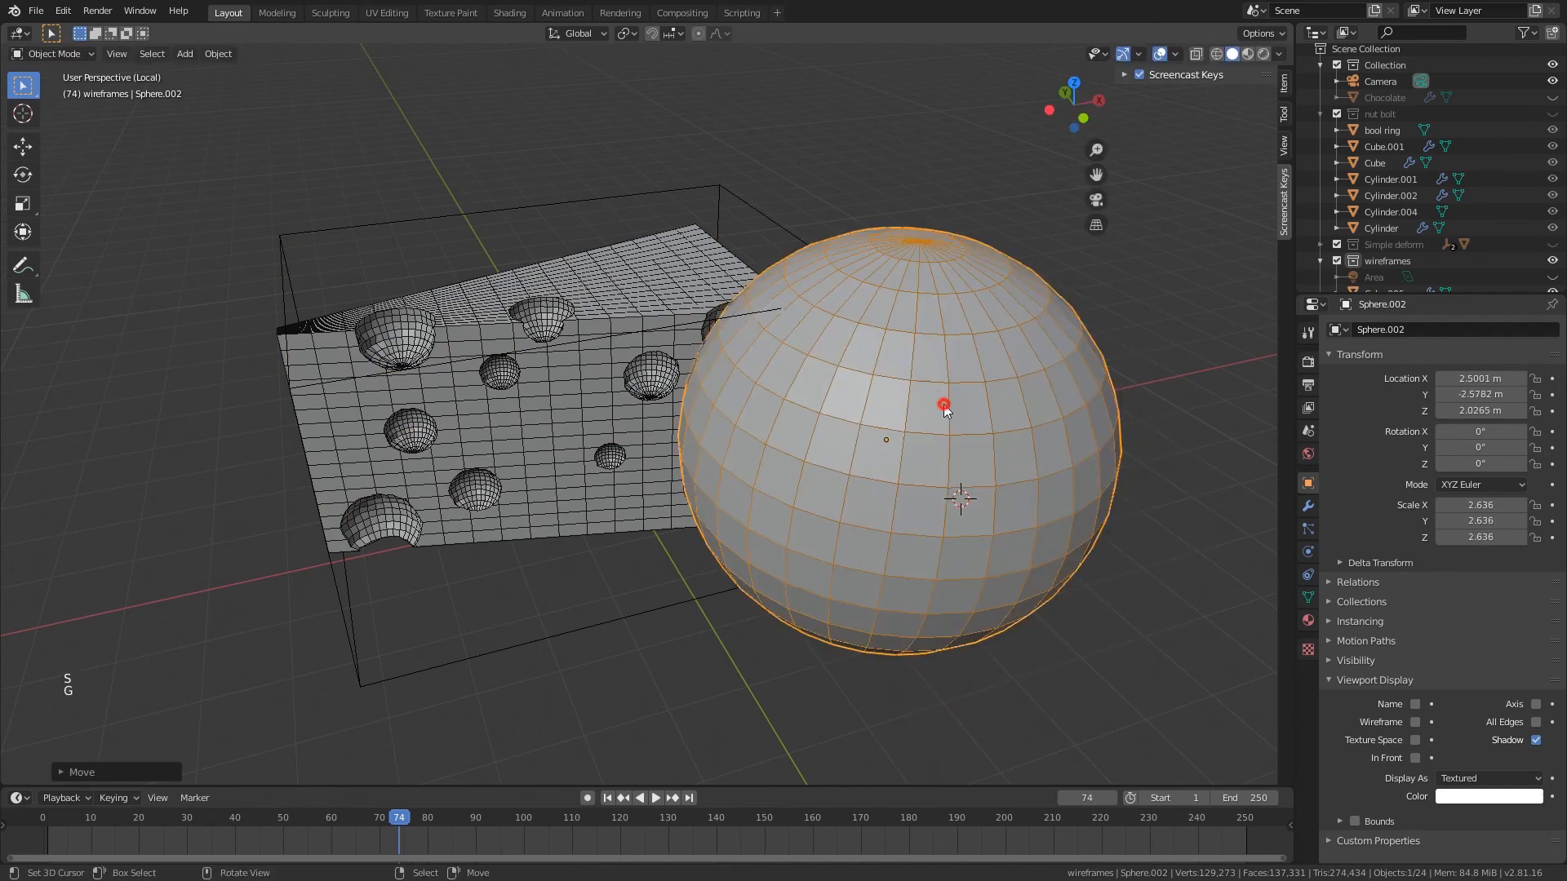
- Add a Displace modifier to the UV sphere beside the wedge
{"action": "middle_click_drag", "start_coordinate": [944, 409], "coordinate": [959, 424]}
{"action": "left_click", "coordinate": [1309, 506]}
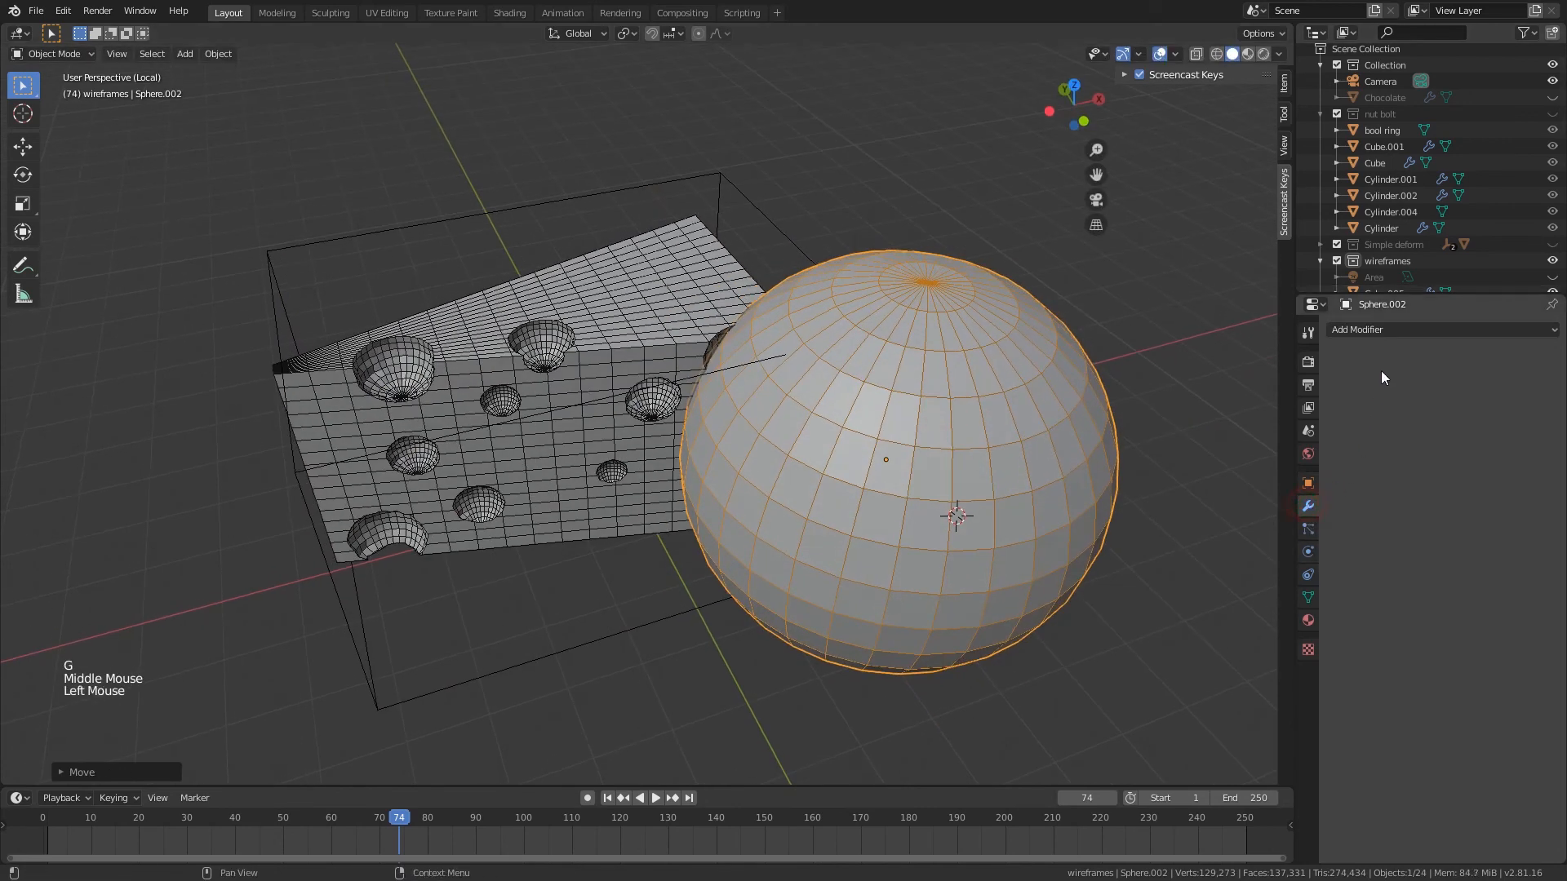
{"action": "left_click", "coordinate": [1387, 330]}
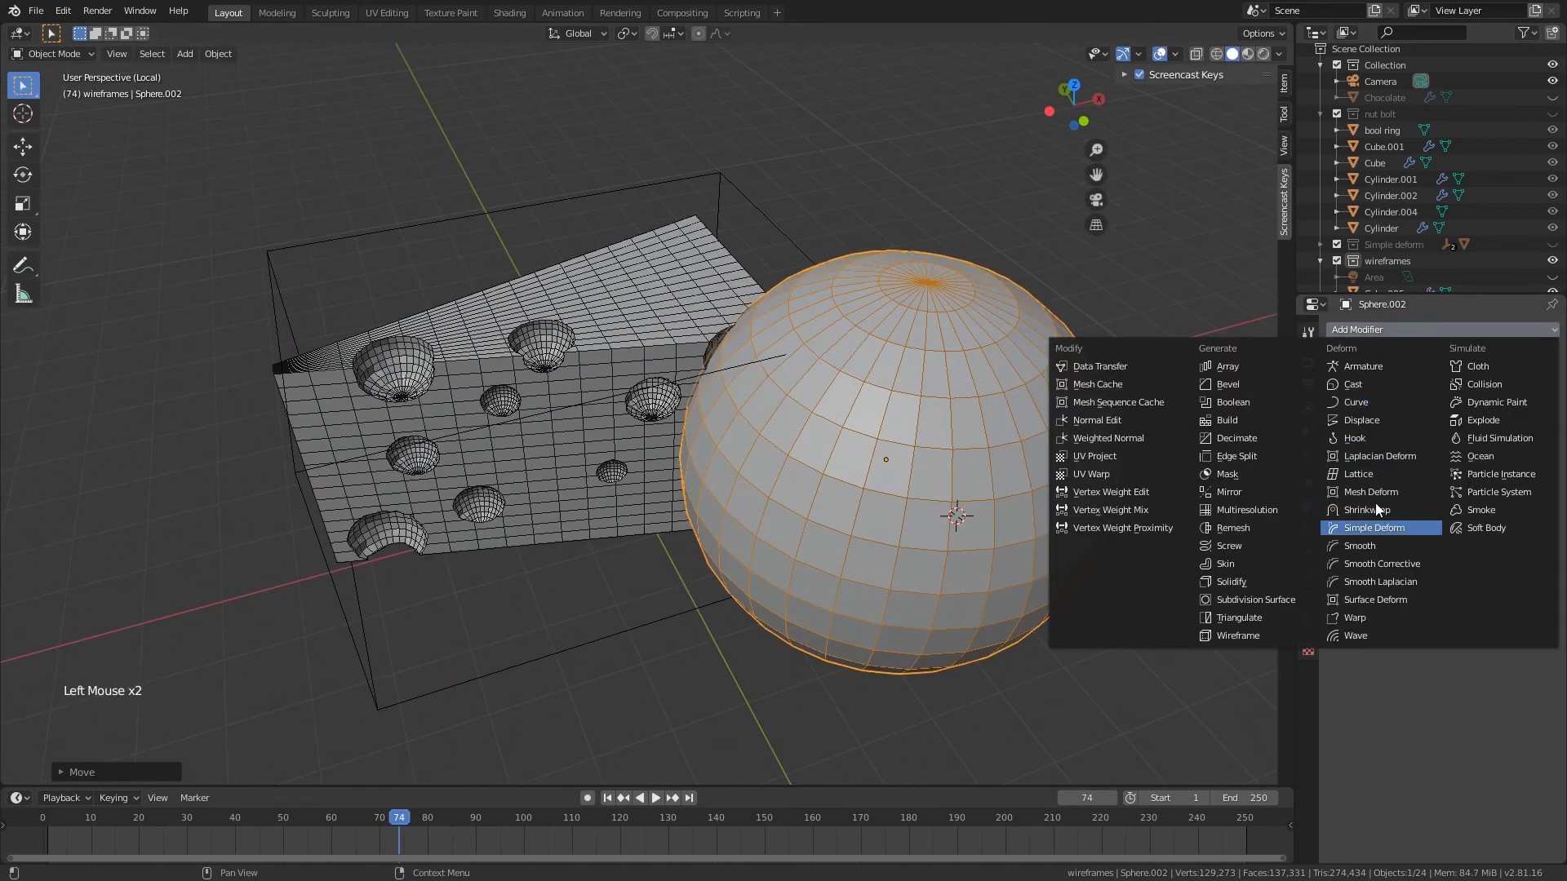
{"action": "left_click", "coordinate": [1375, 419]}
{"action": "middle_click_drag", "start_coordinate": [1159, 472], "coordinate": [1212, 452]}
{"action": "scroll", "coordinate": [1212, 452], "scroll_direction": "down", "scroll_amount": 2}
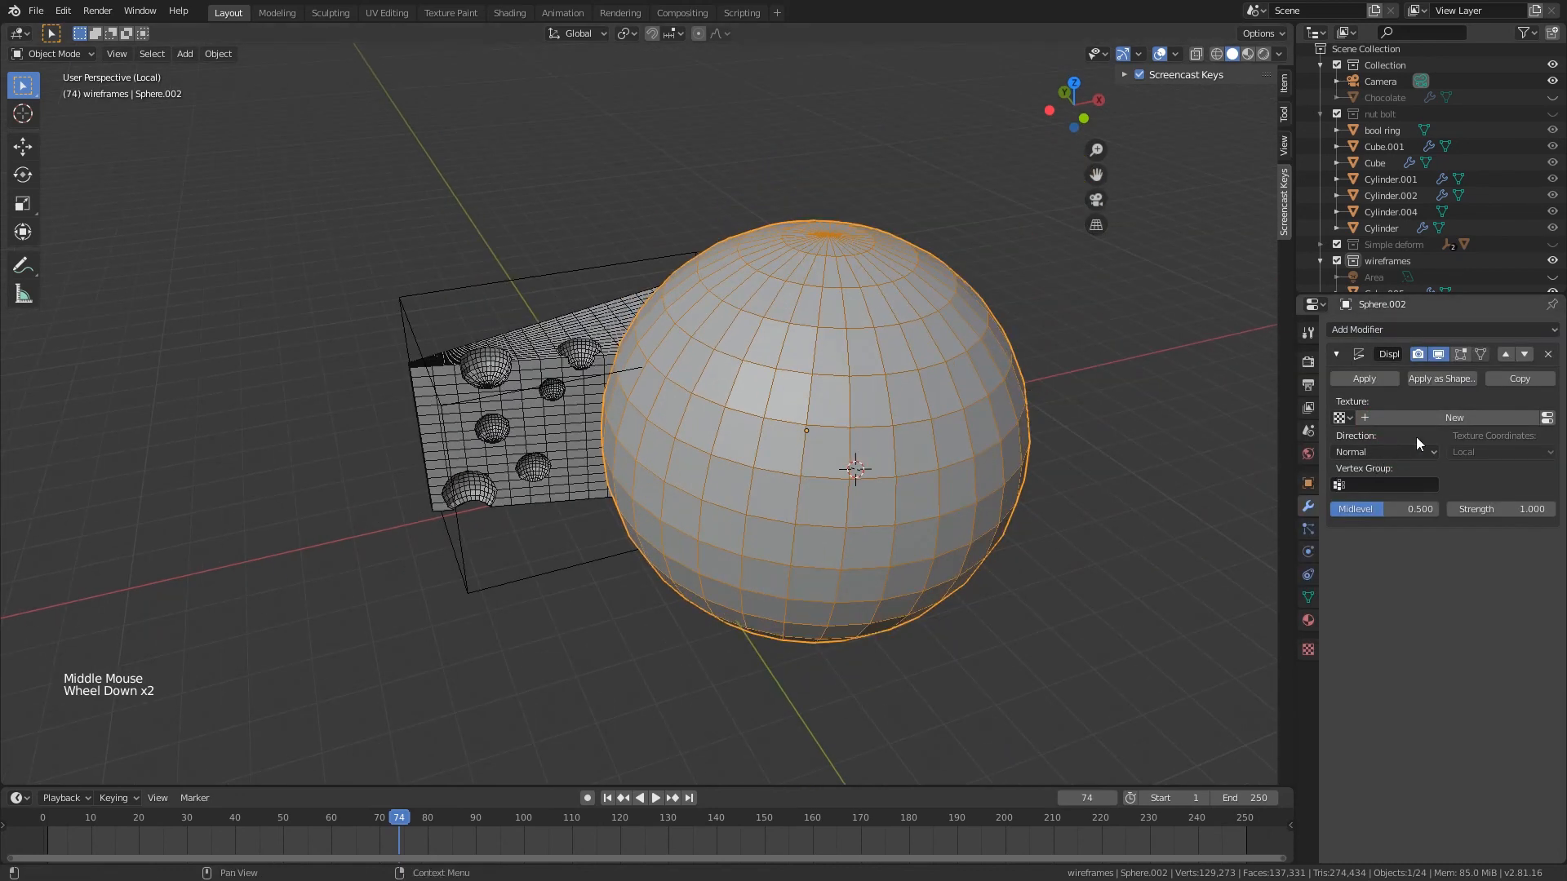
- Create a new texture for the Displace modifier, make it Musgrave with size 0.30, and save the file
{"action": "left_click", "coordinate": [1426, 418]}
{"action": "scroll", "coordinate": [1094, 468], "scroll_direction": "up", "scroll_amount": 2}
{"action": "left_click", "coordinate": [1548, 417]}
{"action": "key", "text": "ctrl+s"}
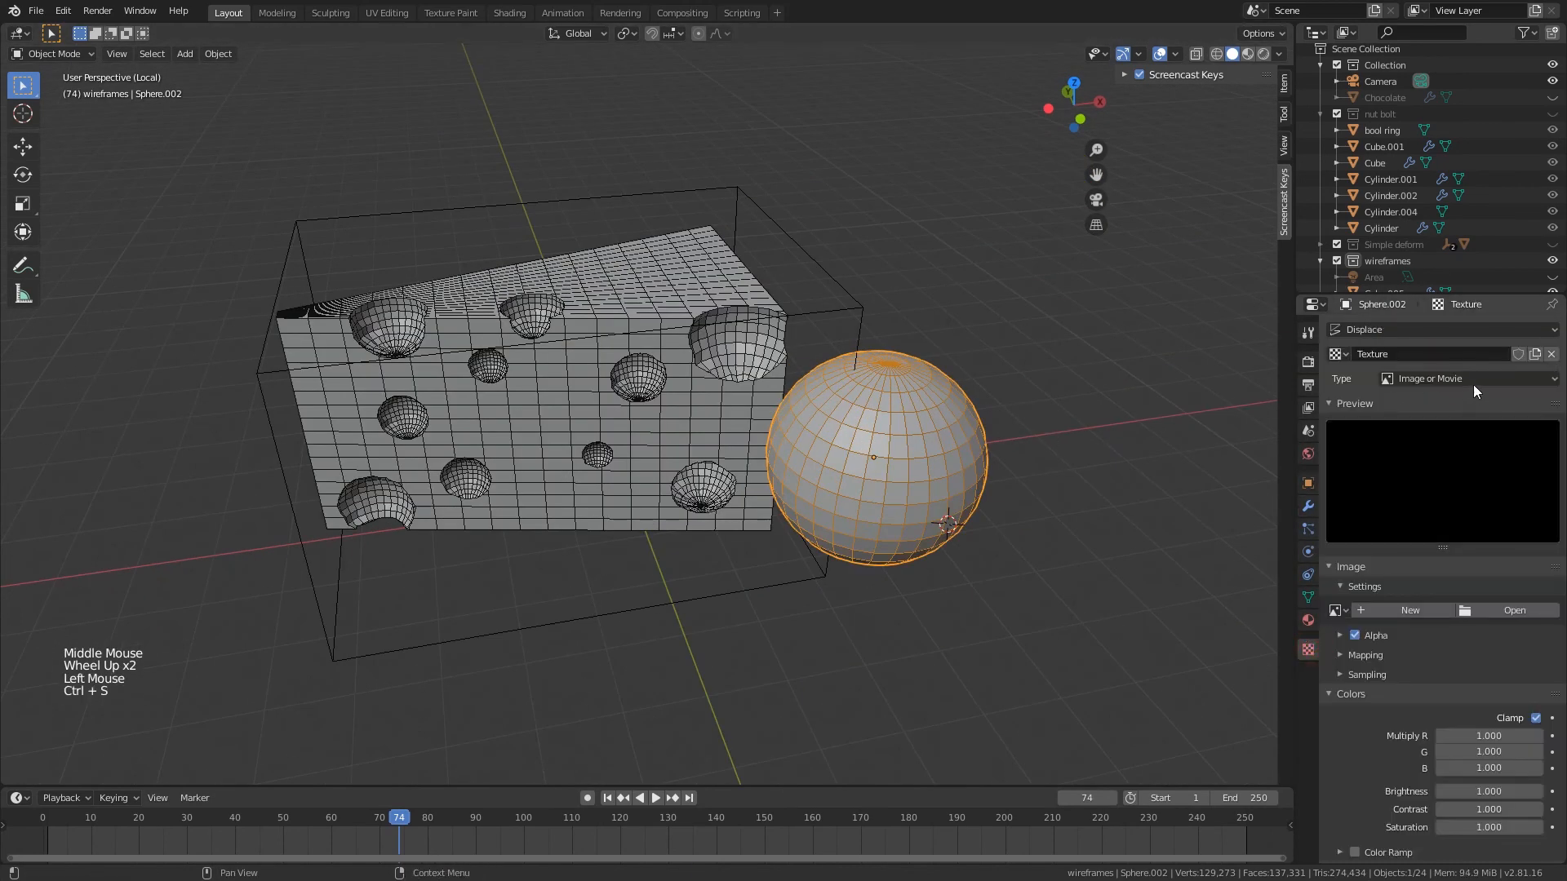
{"action": "left_click", "coordinate": [1473, 379]}
{"action": "left_click", "coordinate": [1438, 523]}
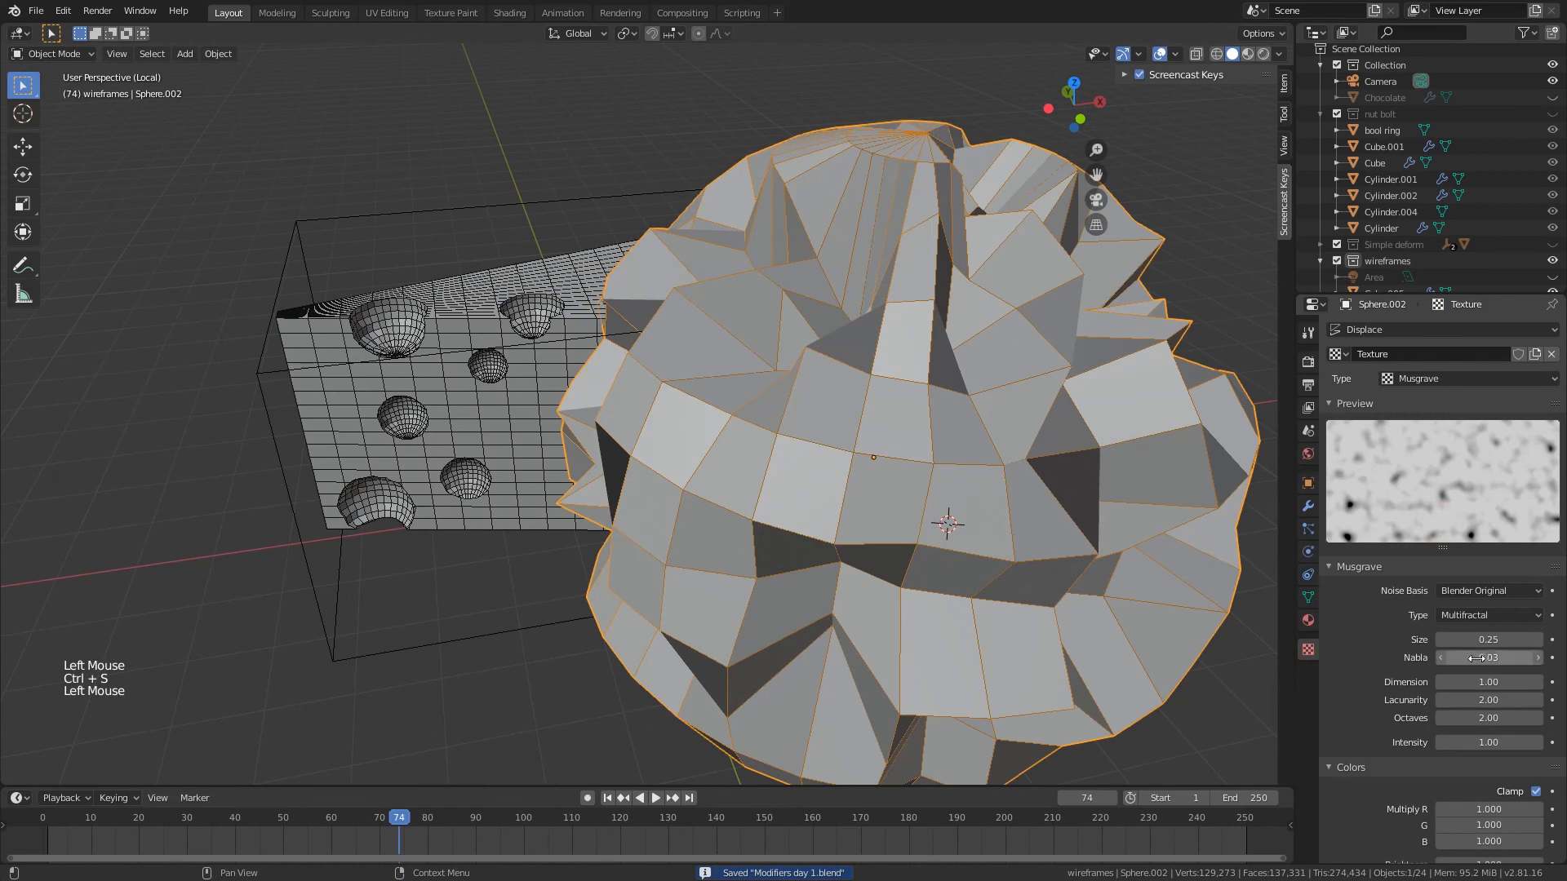
{"action": "left_click_drag", "start_coordinate": [1490, 640], "coordinate": [1506, 639]}
- Subdivide the sphere's entire mesh twice in Edit Mode and return to Object Mode
{"action": "key", "text": "Tab"}
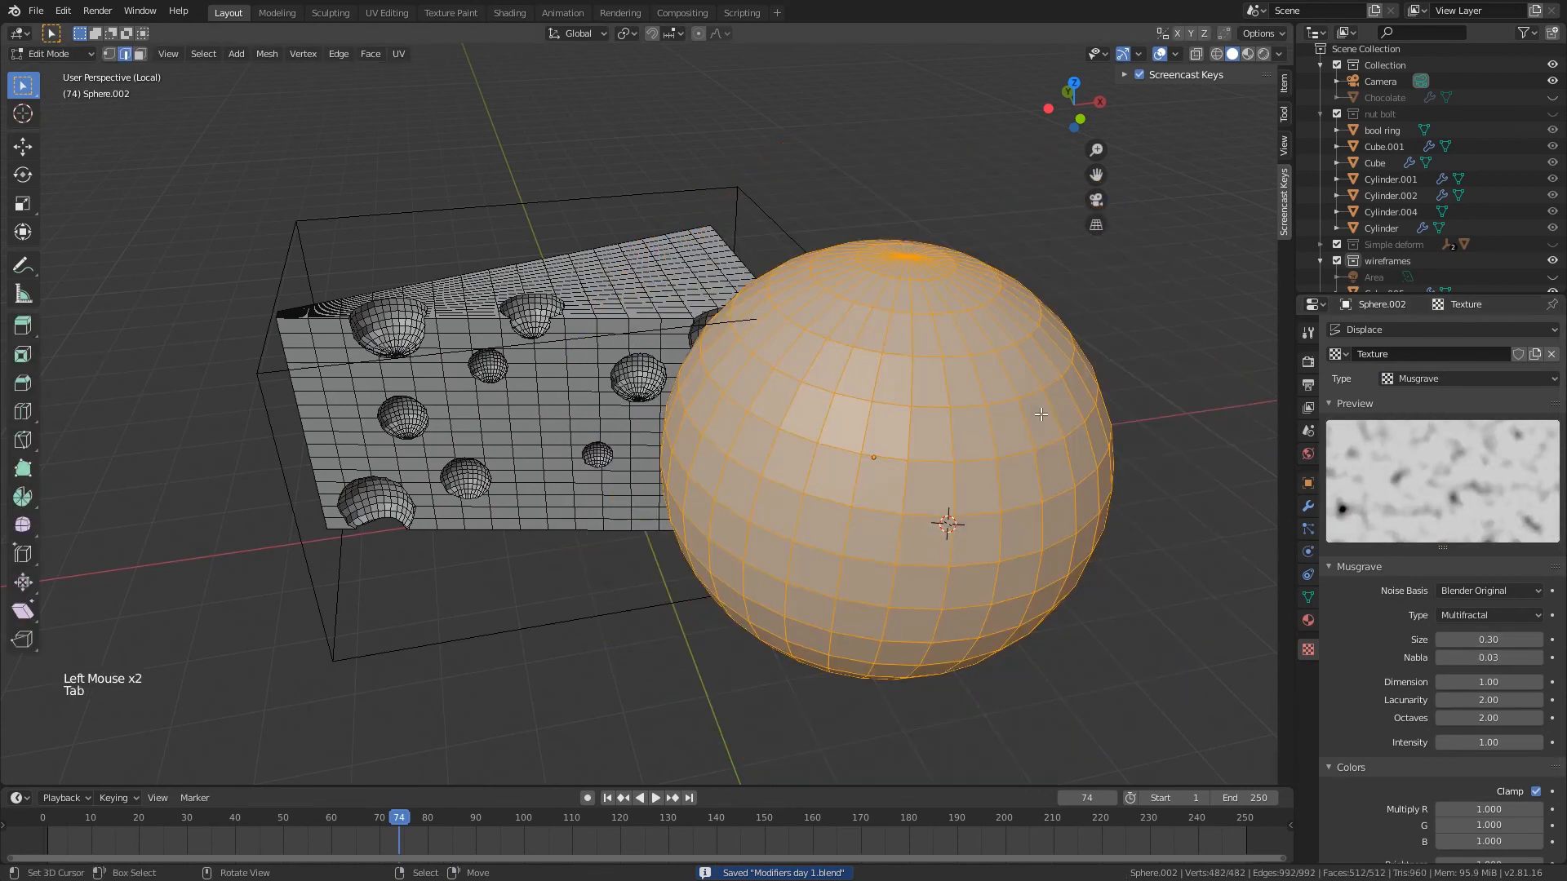
{"action": "key", "text": "w"}
{"action": "left_click", "coordinate": [990, 382]}
{"action": "key", "text": "Tab"}
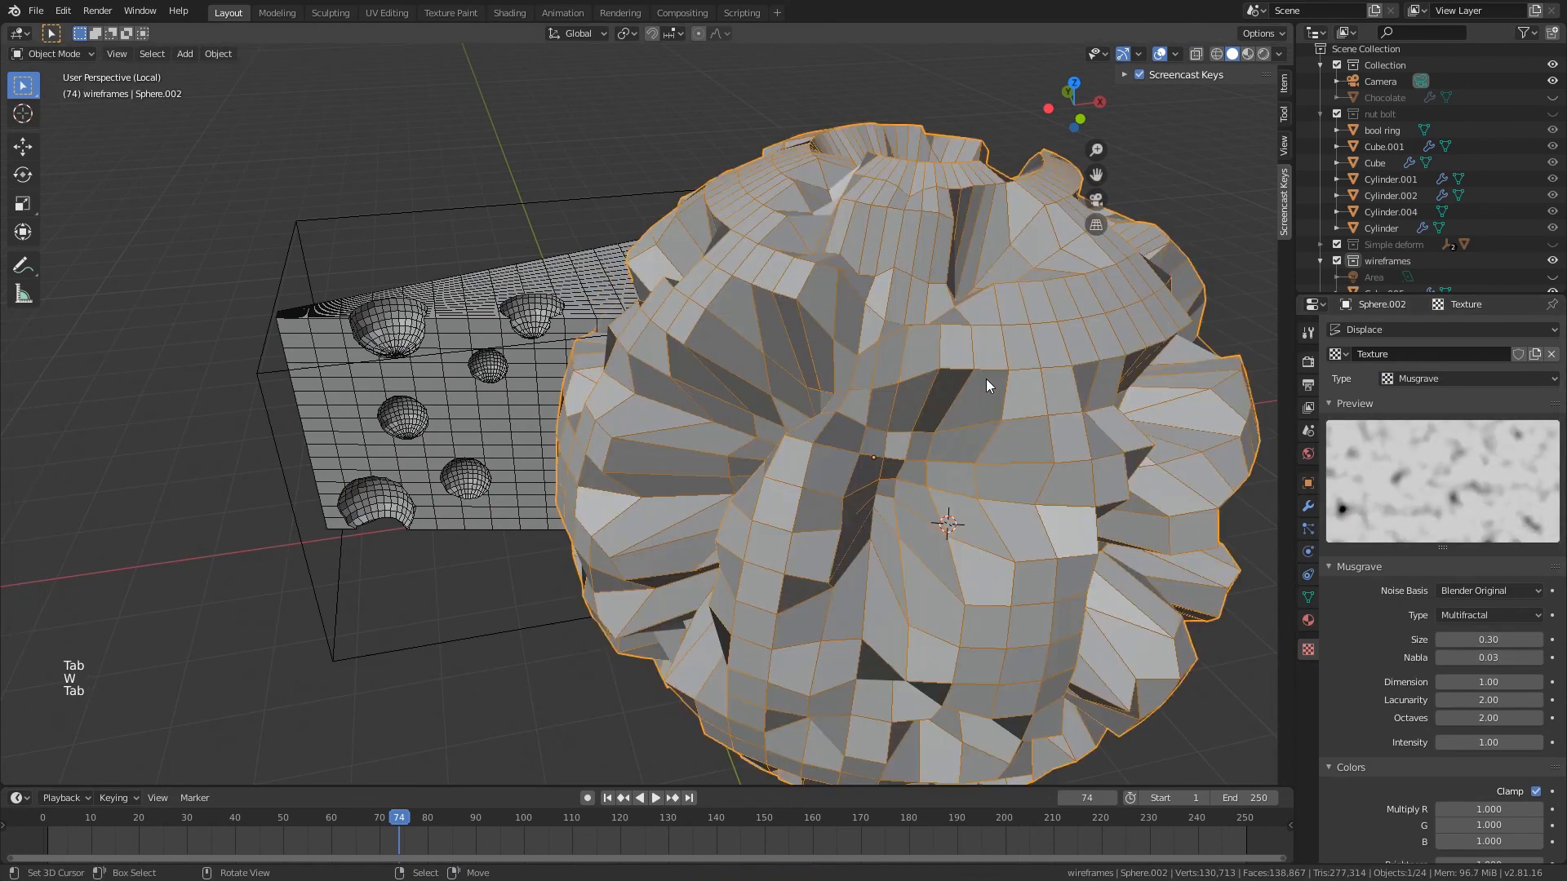
{"action": "scroll", "coordinate": [986, 379], "scroll_direction": "down", "scroll_amount": 1}
{"action": "key", "text": "Tab"}
{"action": "key", "text": "w"}
{"action": "left_click", "coordinate": [917, 378]}
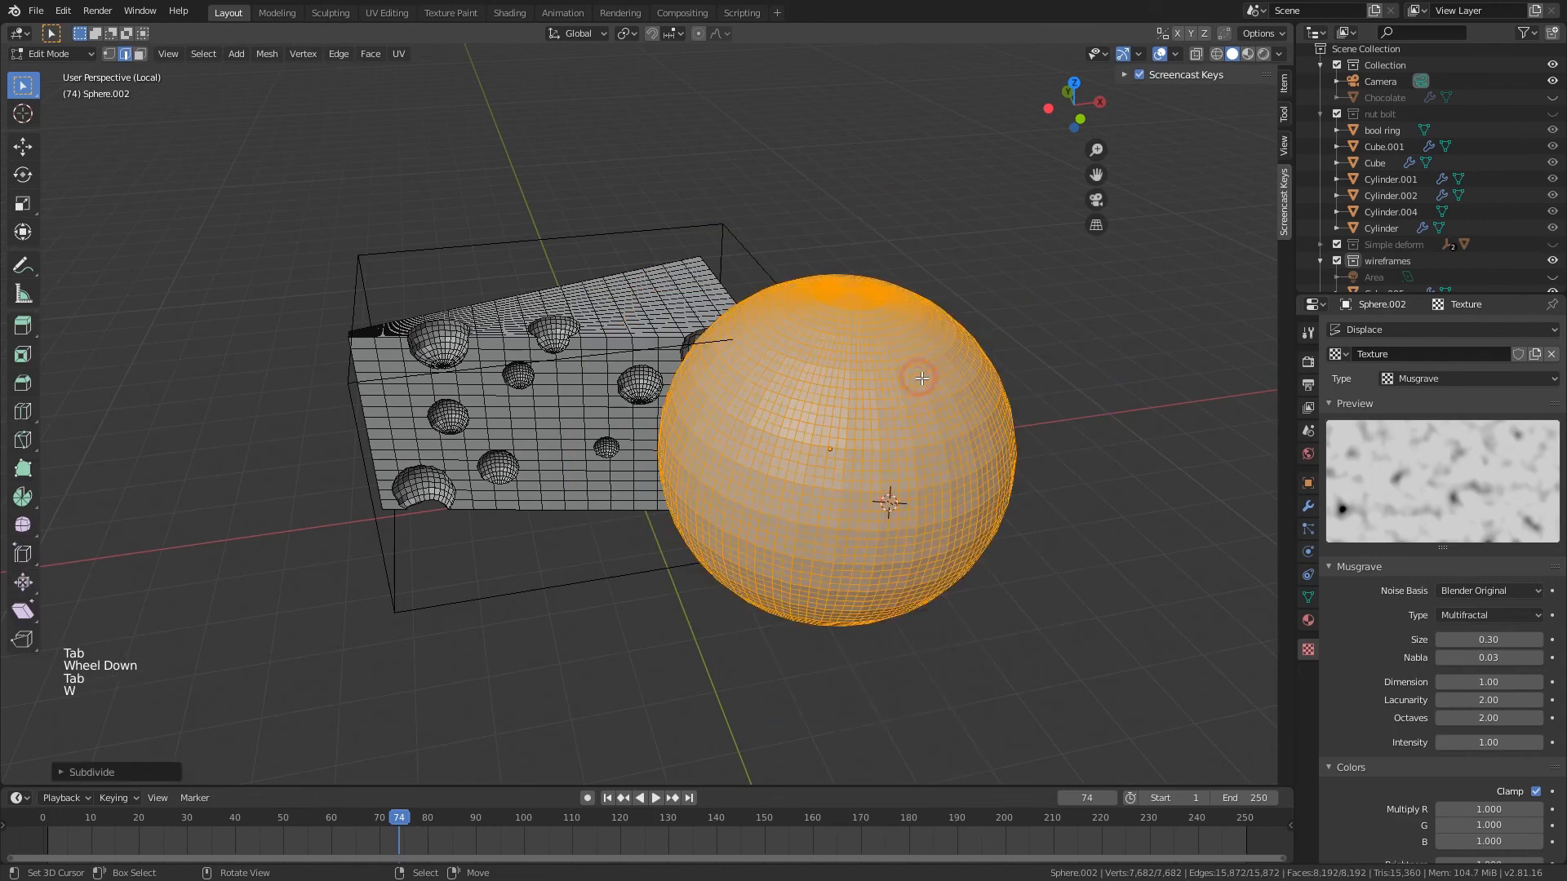
{"action": "key", "text": "Tab"}
- Adjust the Musgrave texture size and set the Displace strength to 0.300
{"action": "middle_click_drag", "start_coordinate": [922, 379], "coordinate": [1438, 600]}
{"action": "left_click_drag", "start_coordinate": [1487, 639], "coordinate": [1491, 648]}
{"action": "left_click", "coordinate": [1308, 506]}
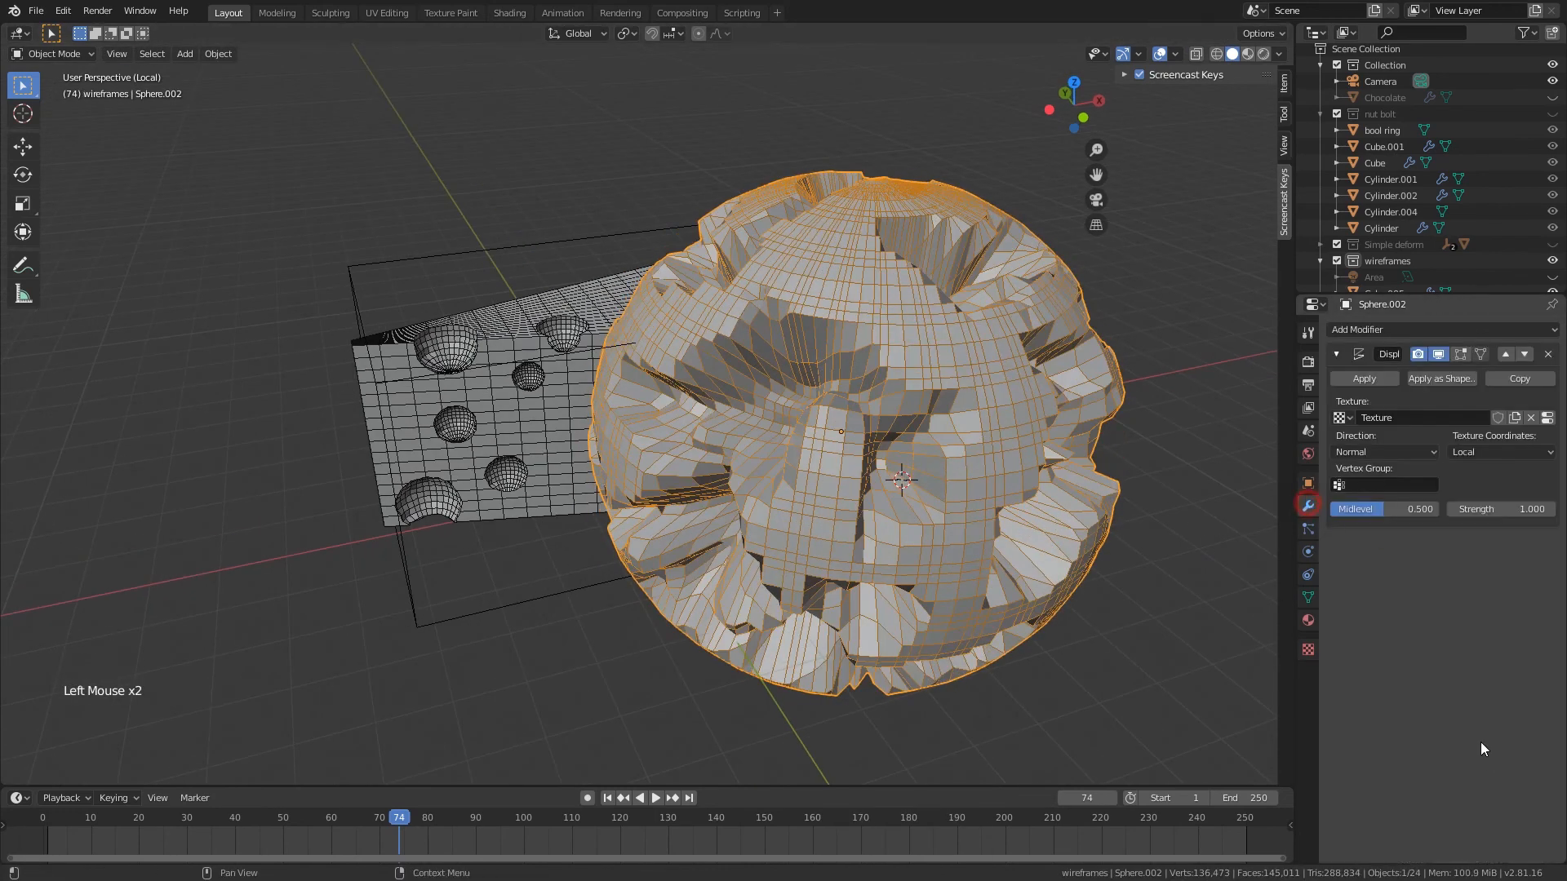
{"action": "scroll", "coordinate": [1481, 743], "scroll_direction": "down", "scroll_amount": 4}
{"action": "left_click", "coordinate": [1522, 512]}
{"action": "left_click_drag", "start_coordinate": [1522, 512], "coordinate": [1461, 512]}
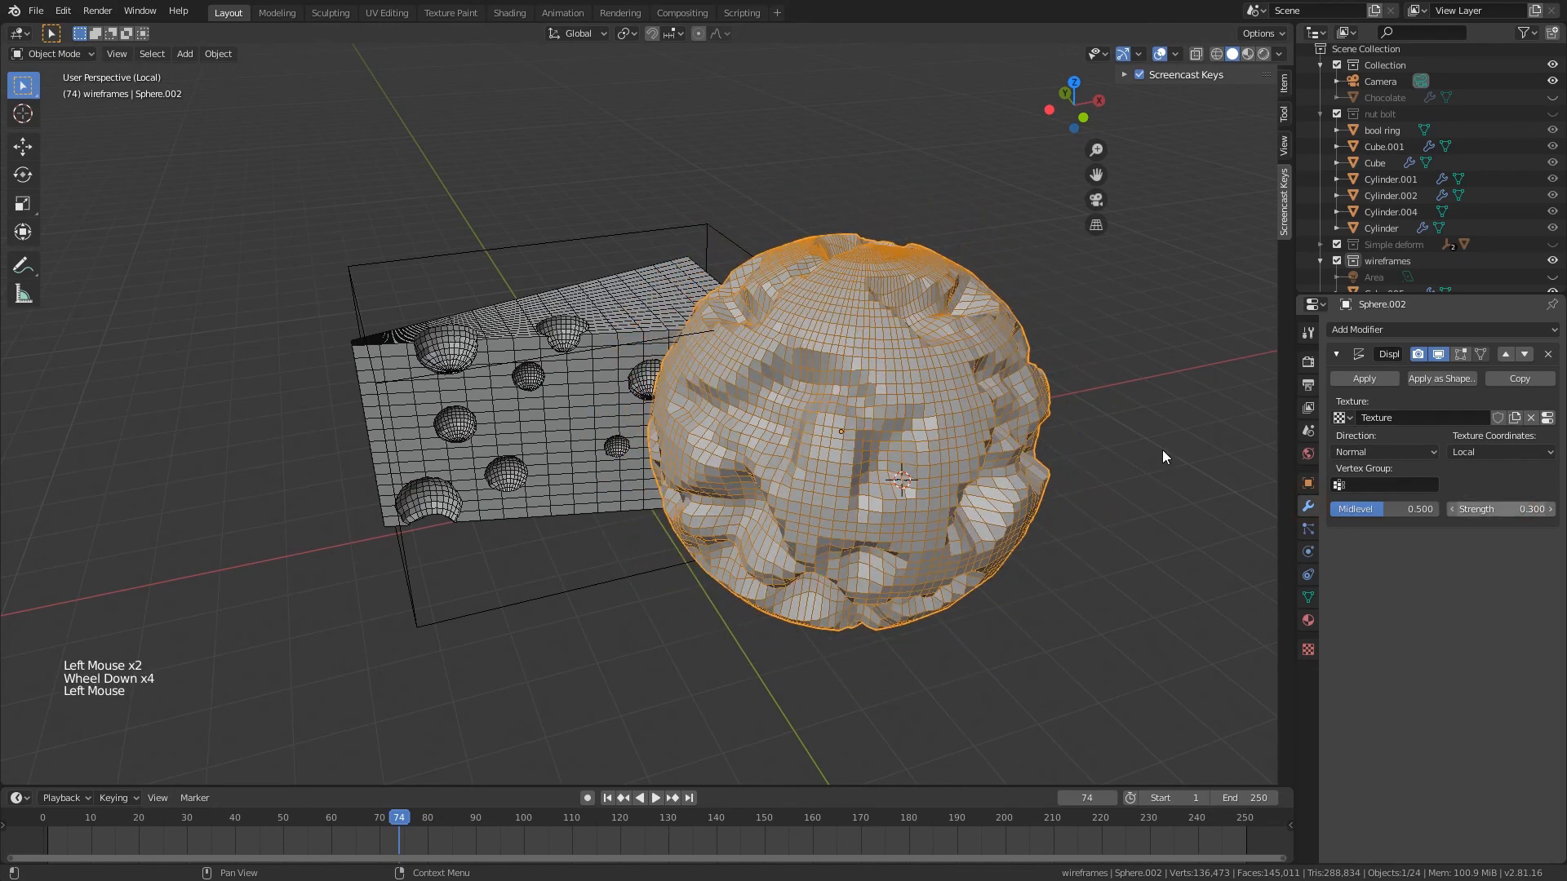
- In top view, move the displaced sphere over the wedge's thick end, to about X 2.86, Y -0.71 m
{"action": "middle_click_drag", "start_coordinate": [1162, 449], "coordinate": [927, 432]}
{"action": "key", "text": "KP_7"}
{"action": "middle_click_drag", "start_coordinate": [790, 473], "coordinate": [805, 437], "text": "shift"}
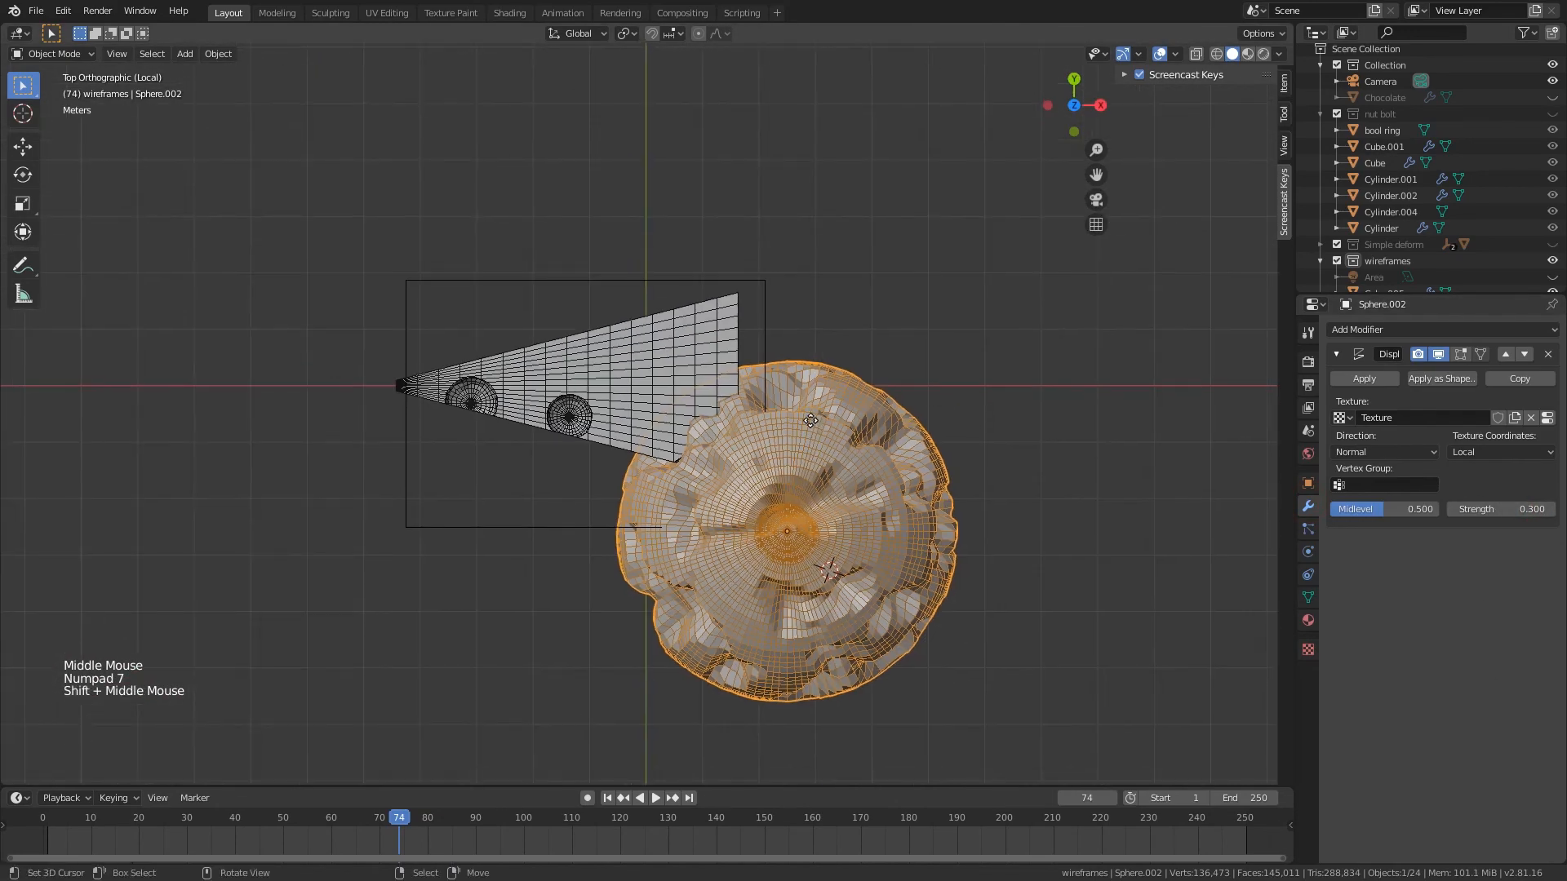
{"action": "key", "text": "g"}
{"action": "left_click", "coordinate": [825, 330]}
- Save the file and add a second Boolean Difference modifier to the wedge, using the displaced sphere as its object
{"action": "right_click", "coordinate": [591, 366]}
{"action": "middle_click_drag", "start_coordinate": [633, 492], "coordinate": [816, 490]}
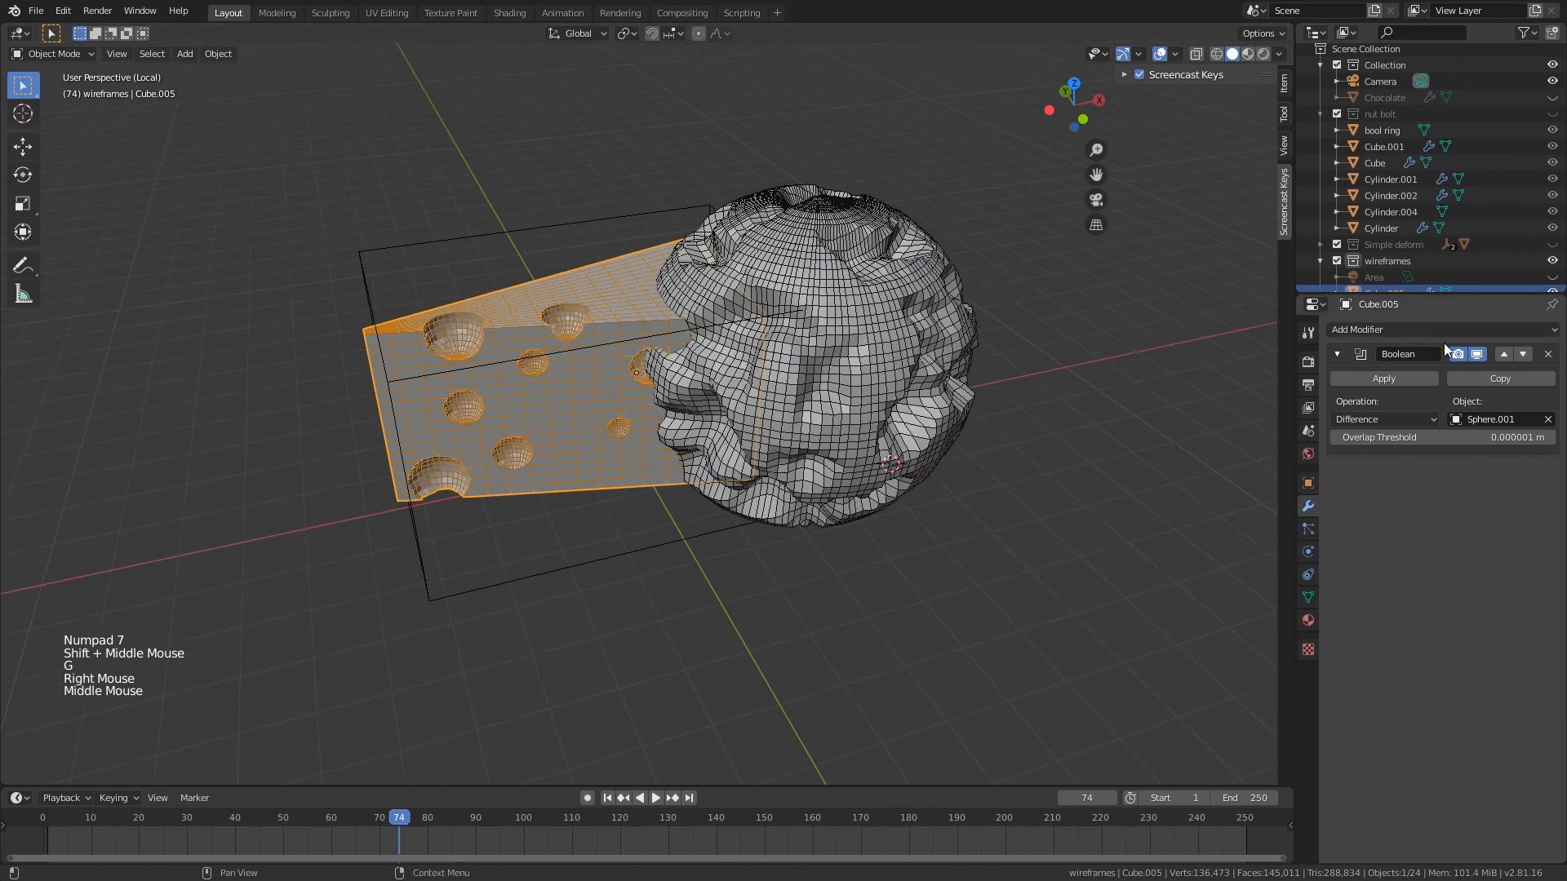
{"action": "key", "text": "ctrl+s"}
{"action": "left_click", "coordinate": [1388, 330]}
{"action": "left_click", "coordinate": [1233, 402]}
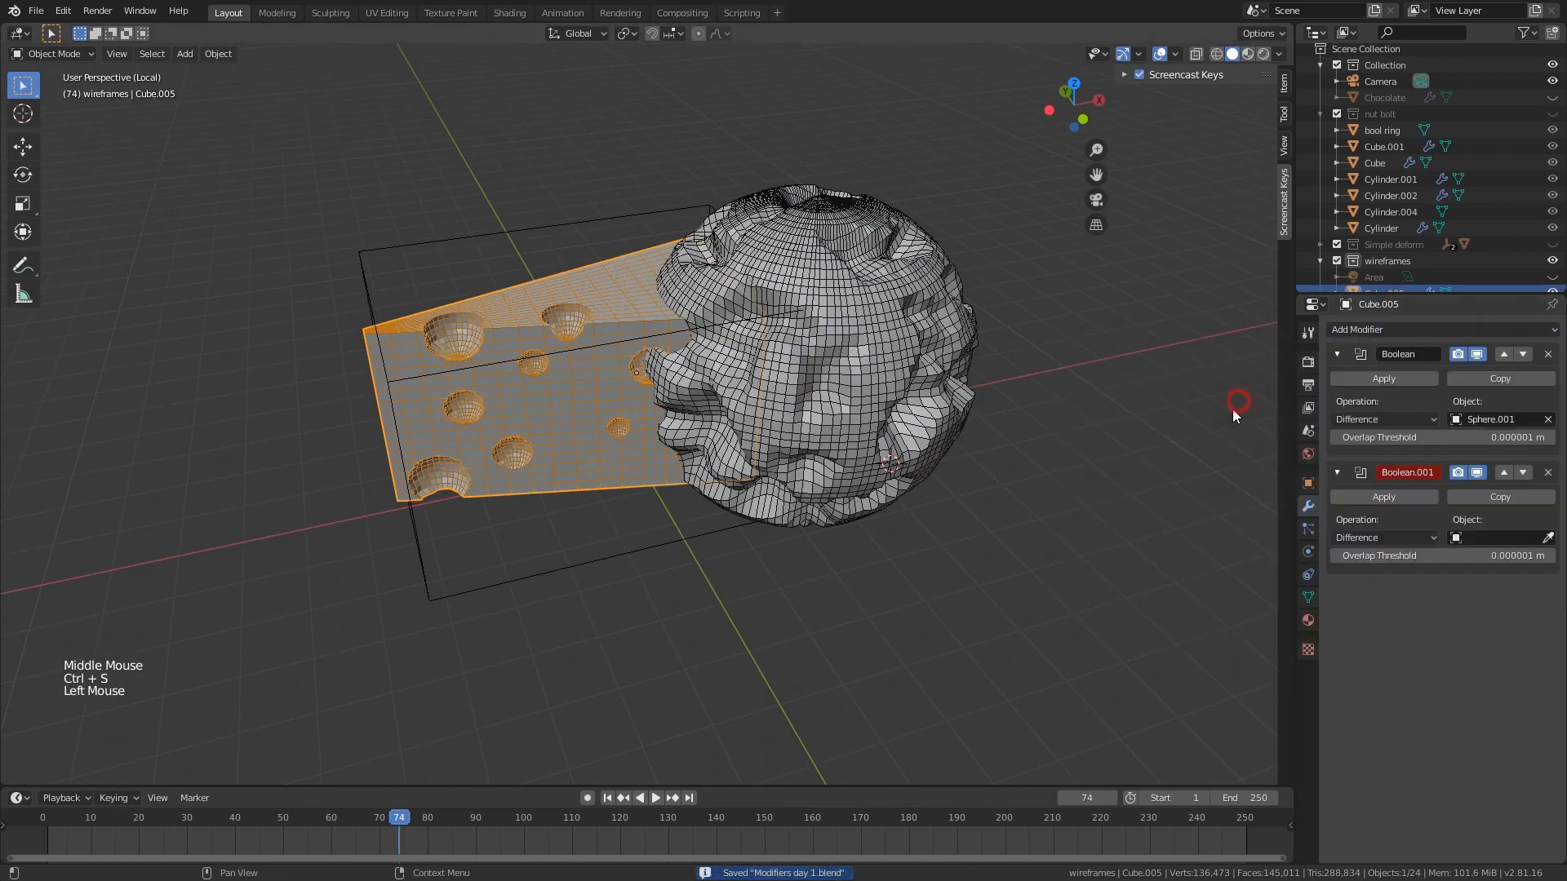
{"action": "middle_click_drag", "start_coordinate": [1232, 409], "coordinate": [1085, 465]}
{"action": "left_click", "coordinate": [1547, 539]}
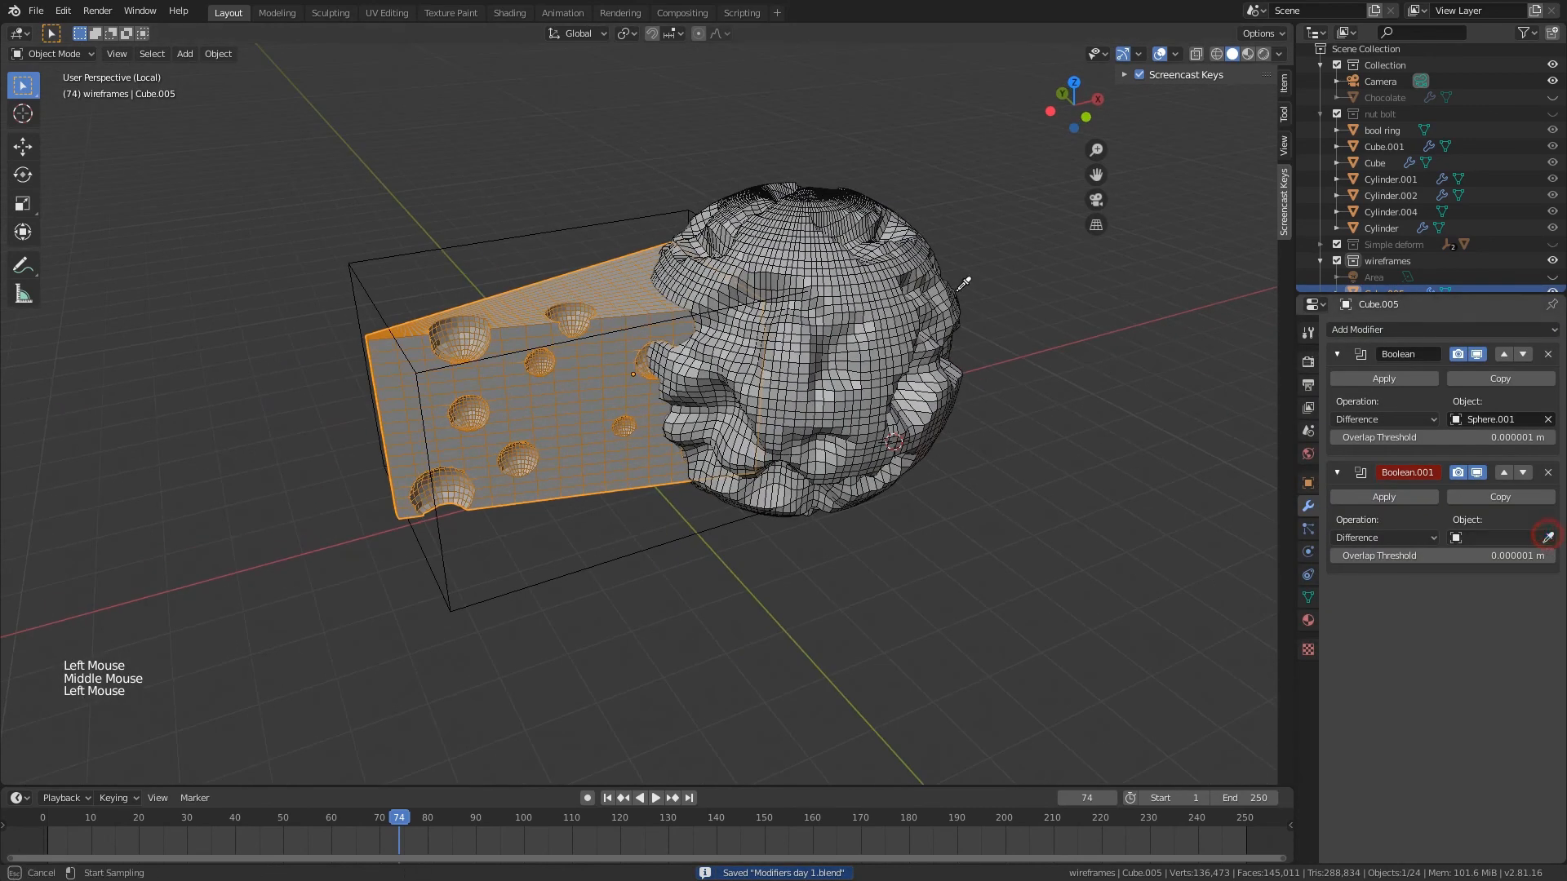
{"action": "left_click", "coordinate": [918, 267]}
- Set the displaced sphere's viewport display to Bounds
{"action": "right_click", "coordinate": [919, 389]}
{"action": "middle_click_drag", "start_coordinate": [919, 389], "coordinate": [930, 390]}
{"action": "left_click", "coordinate": [1308, 483]}
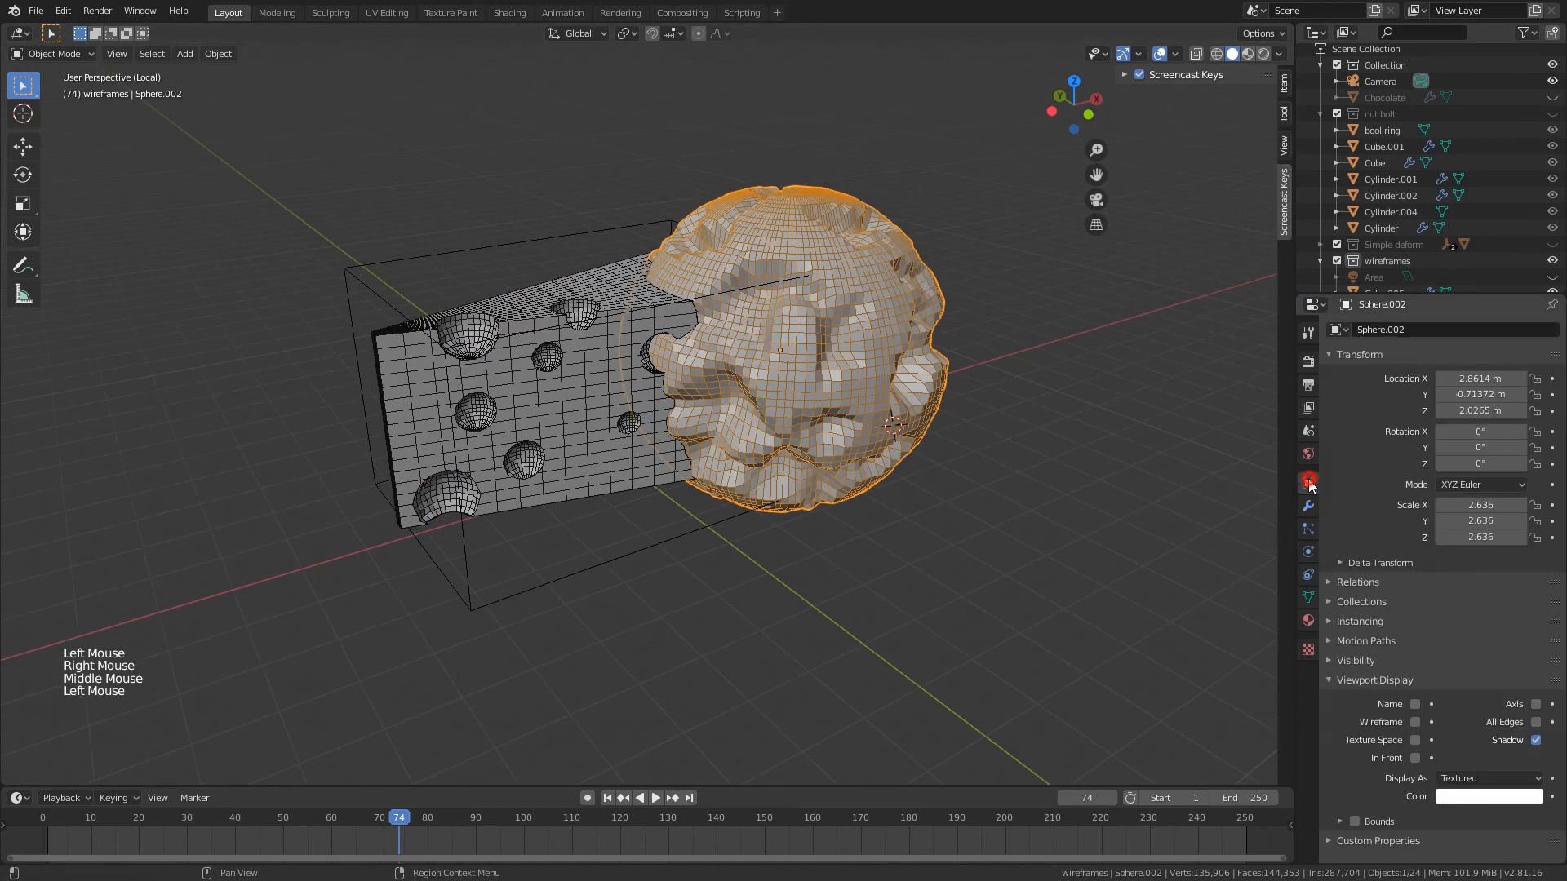
{"action": "left_click", "coordinate": [1489, 774]}
{"action": "left_click", "coordinate": [1469, 724]}
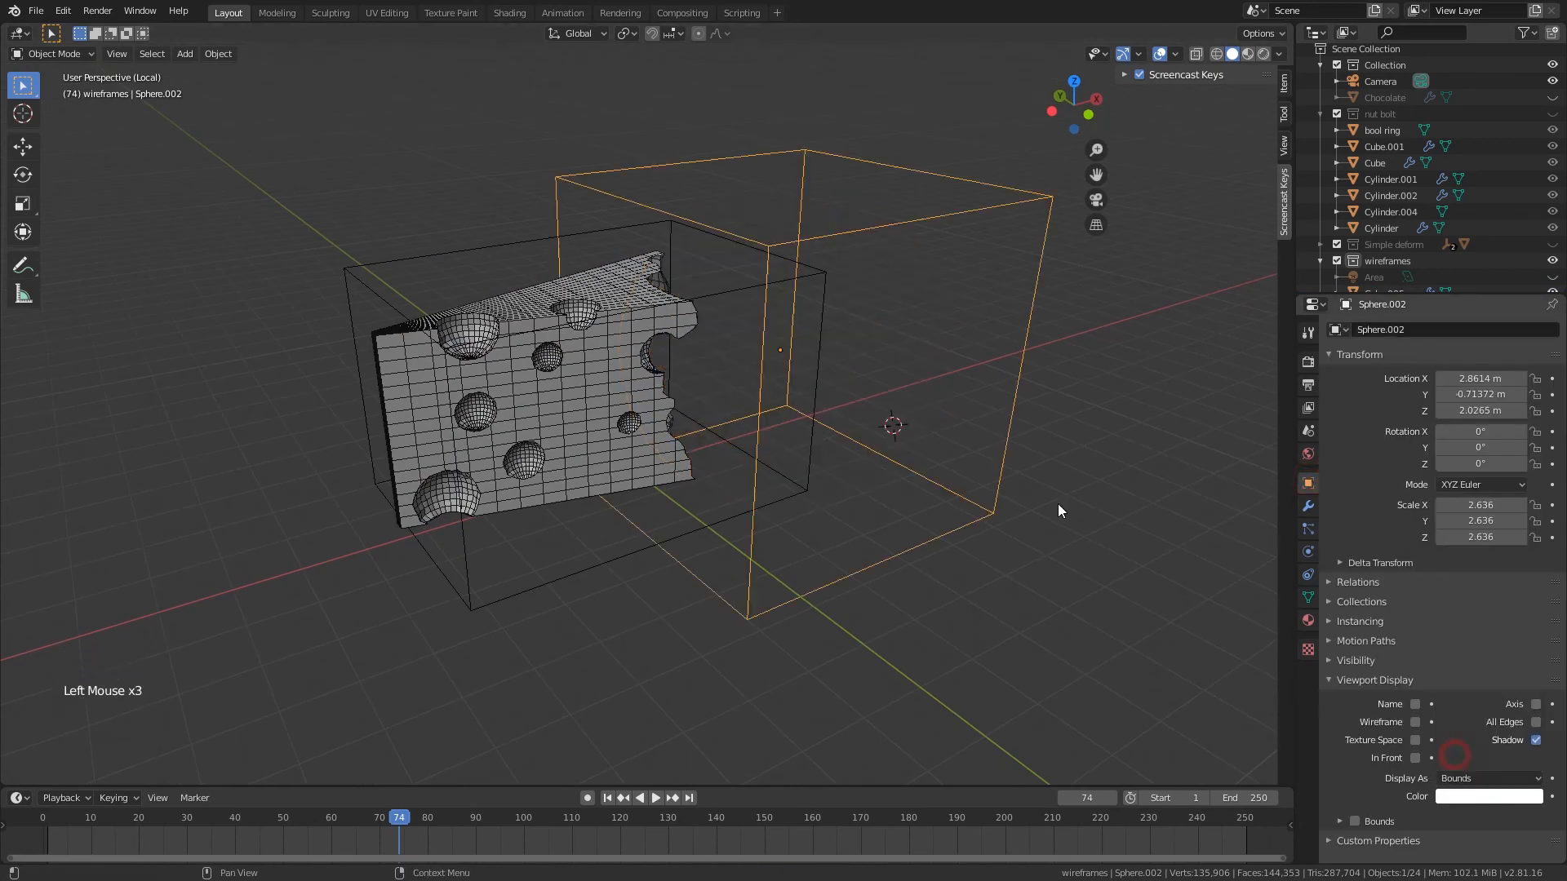
- Save the file and add a Subdivision Surface modifier to the wedge after its two Booleans
{"action": "middle_click_drag", "start_coordinate": [1057, 503], "coordinate": [909, 403]}
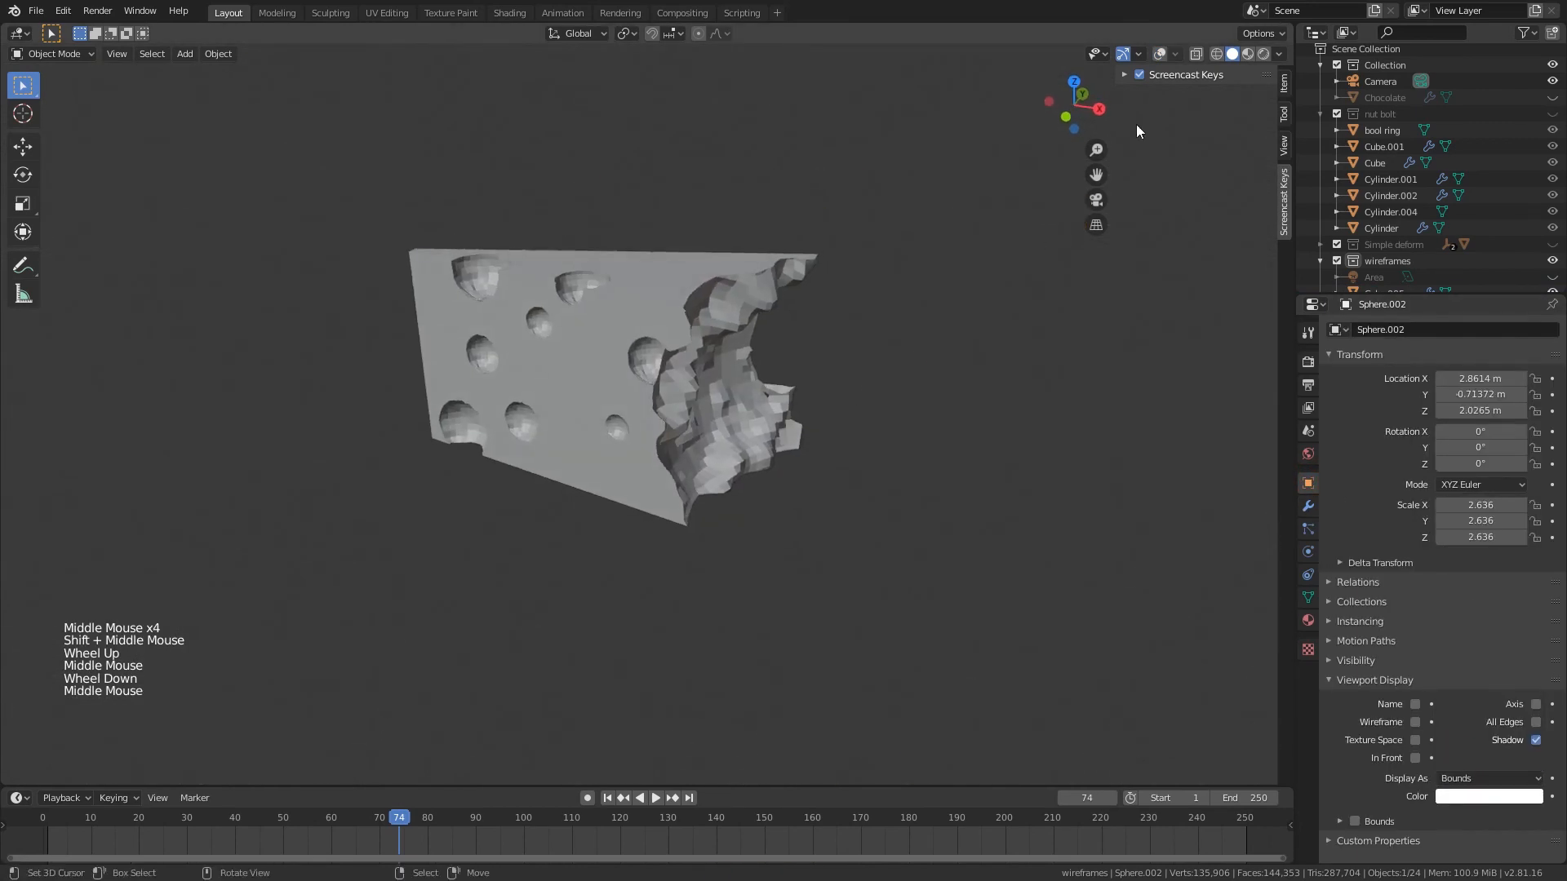
{"action": "middle_click_drag", "start_coordinate": [727, 382], "coordinate": [772, 372]}
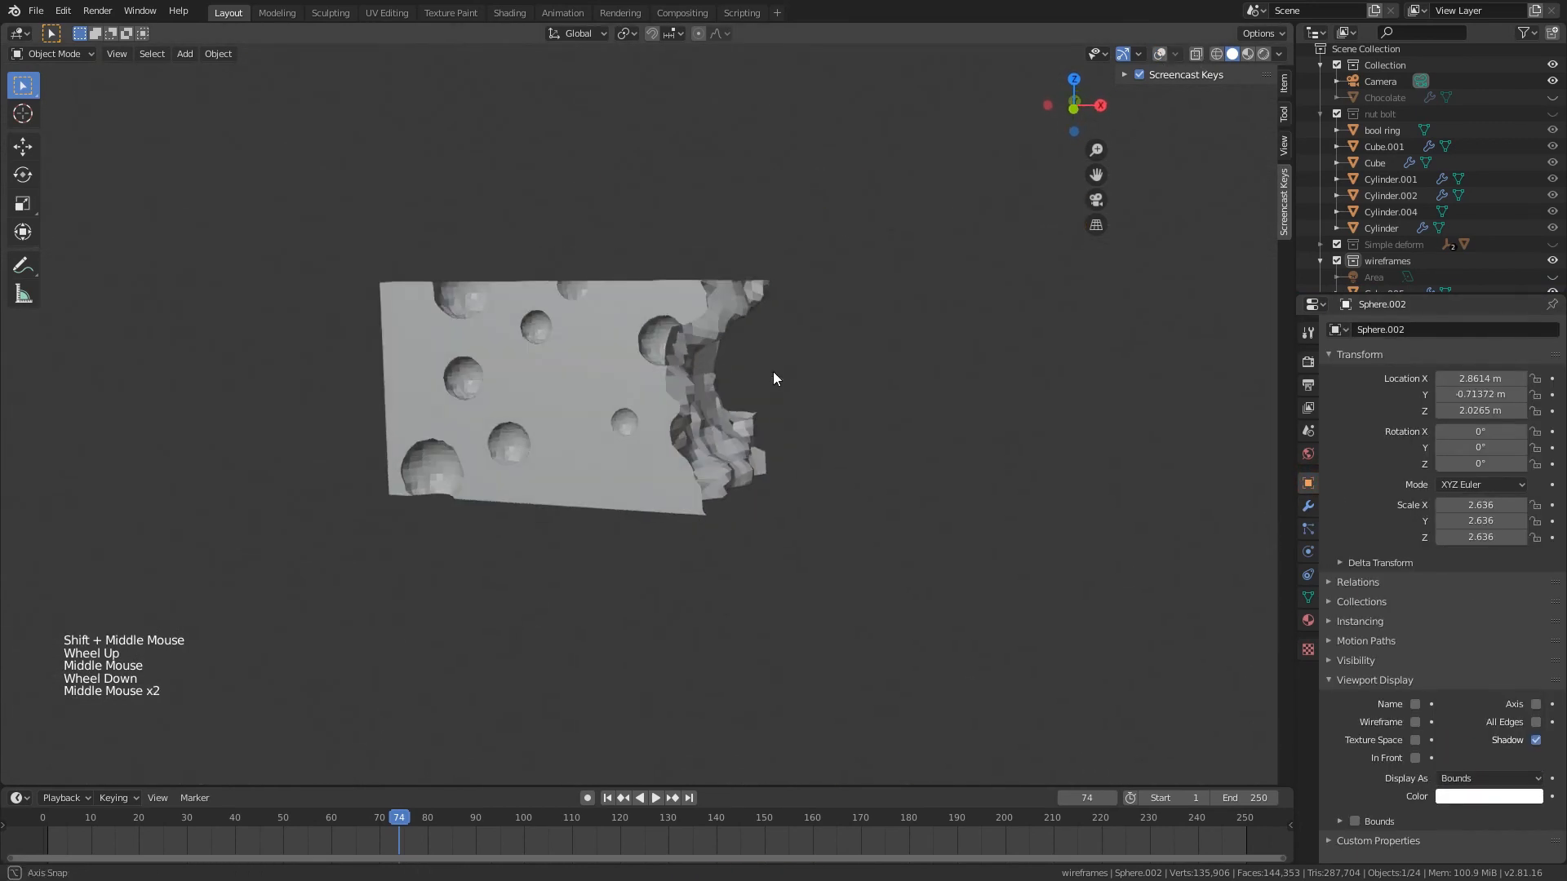
{"action": "middle_click_drag", "start_coordinate": [787, 487], "coordinate": [669, 387]}
{"action": "scroll", "coordinate": [649, 382], "scroll_direction": "up", "scroll_amount": 1}
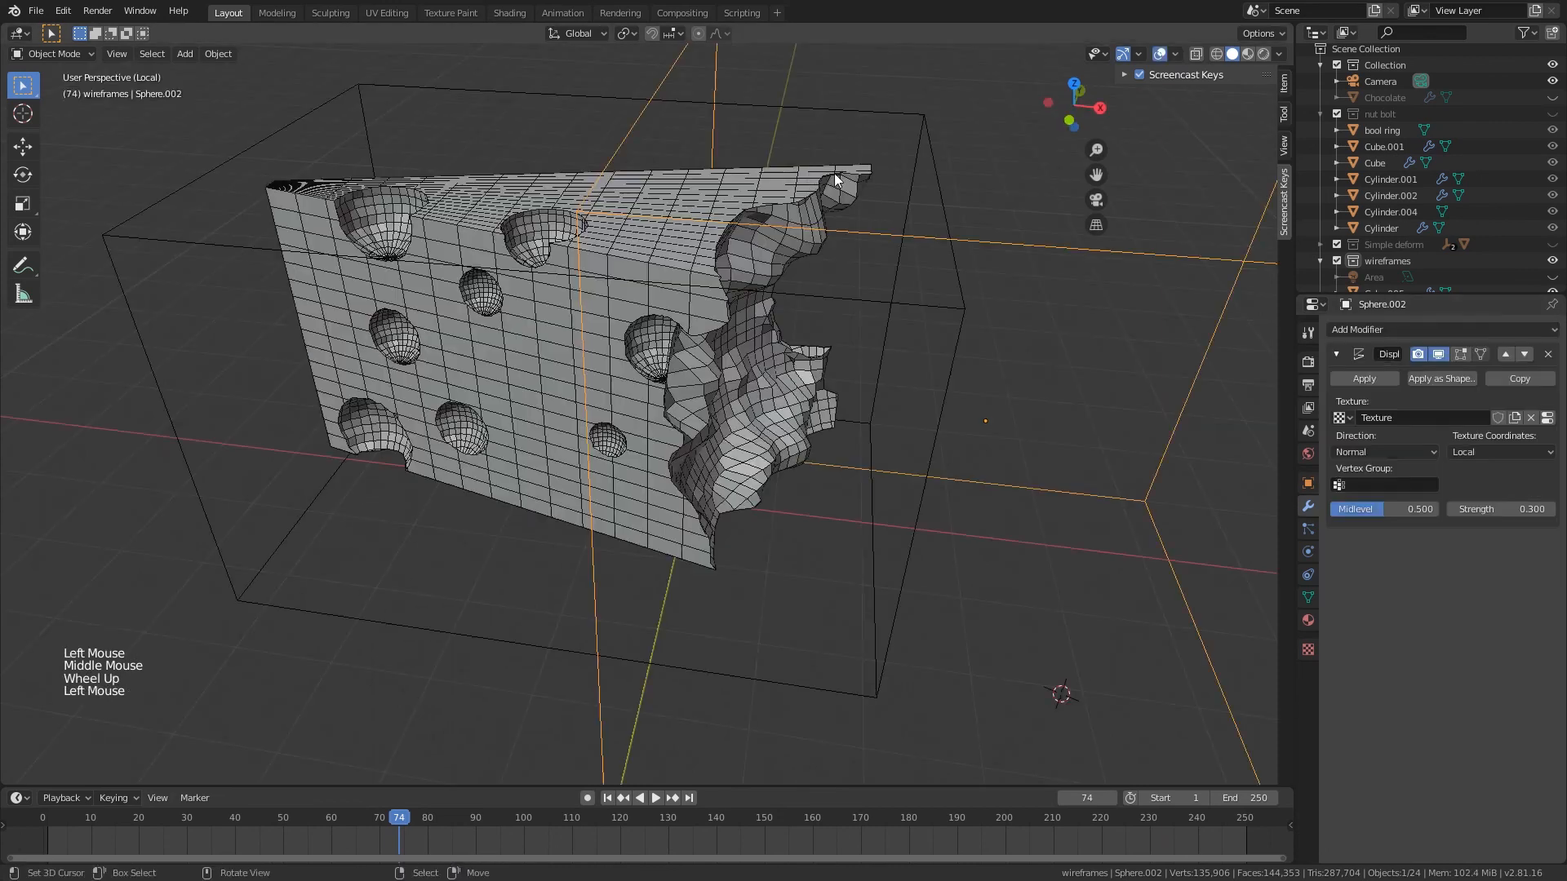
{"action": "right_click", "coordinate": [1270, 394]}
{"action": "key", "text": "ctrl+s"}
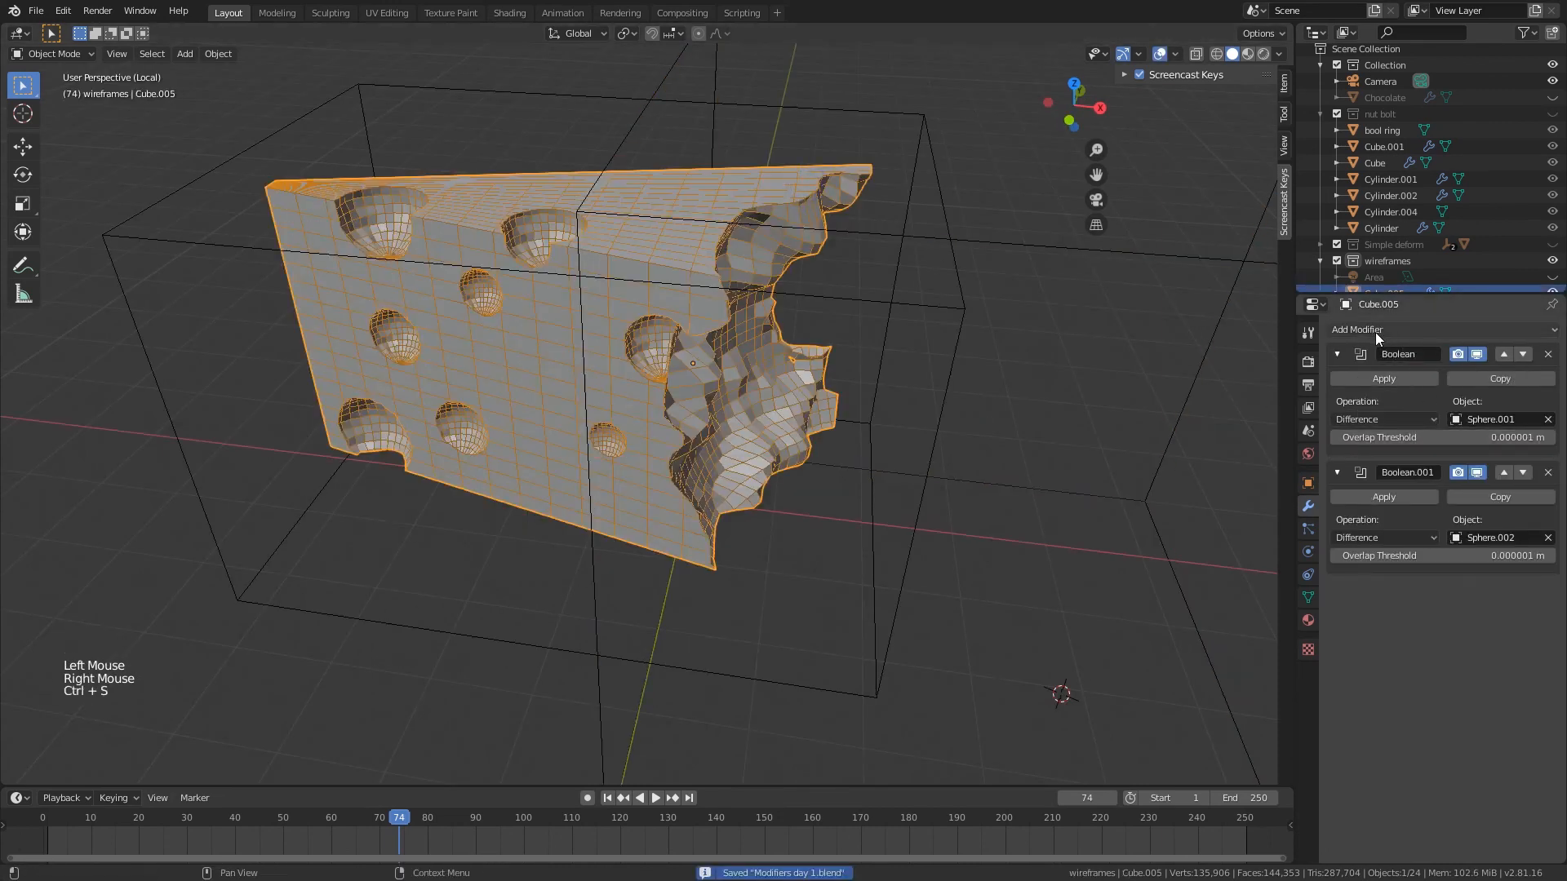
{"action": "left_click", "coordinate": [1374, 331]}
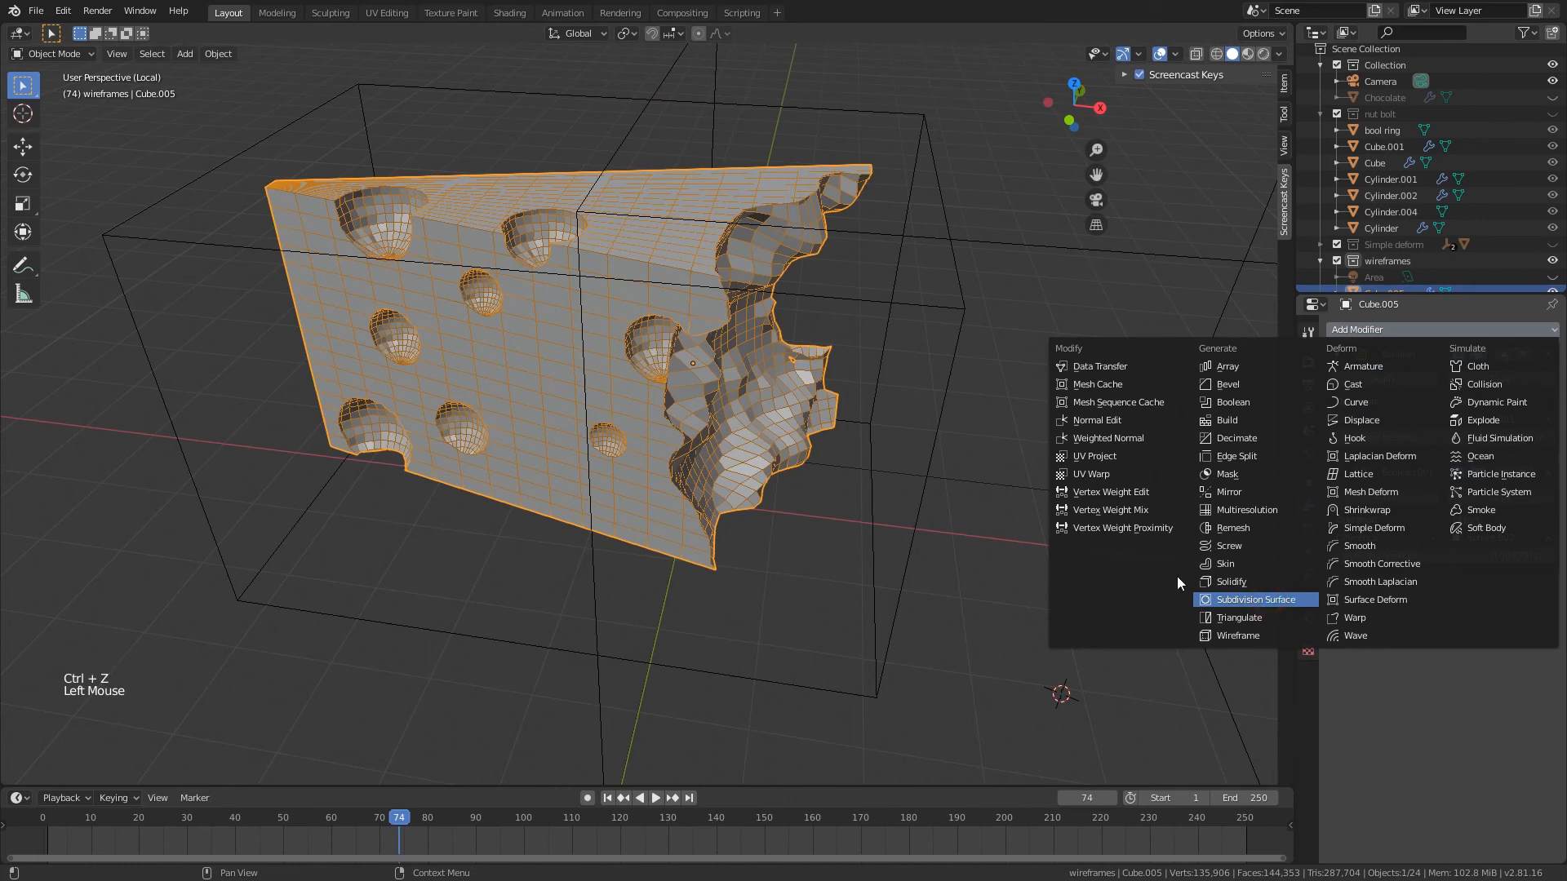
{"action": "key", "text": "Return"}
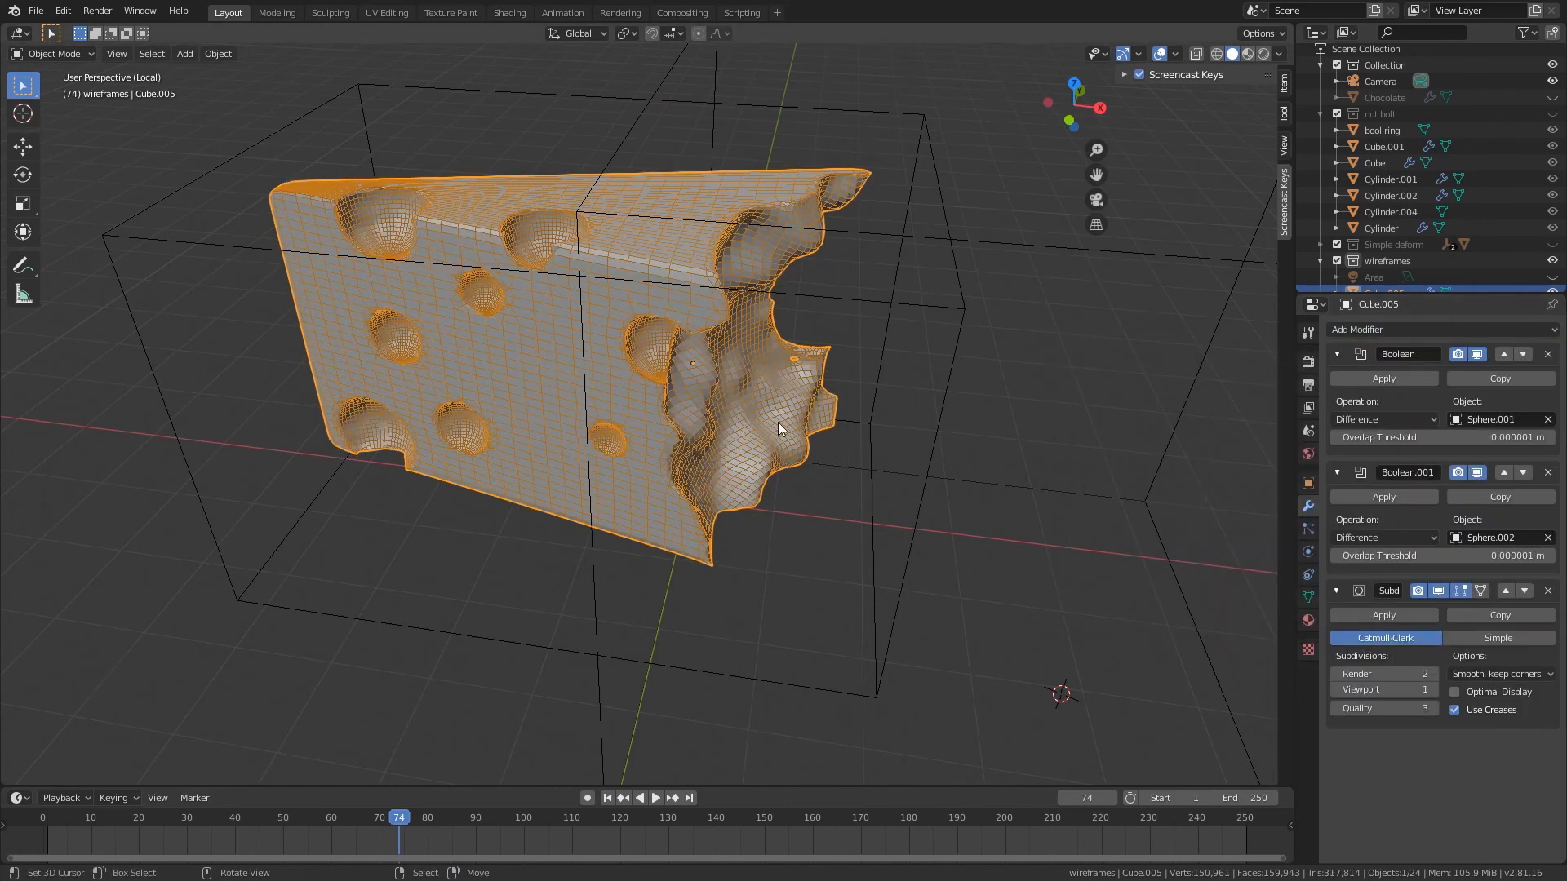
- Hide the viewport overlays and apply Shade Smooth to the wedge
{"action": "middle_click_drag", "start_coordinate": [776, 423], "coordinate": [1212, 80]}
{"action": "left_click", "coordinate": [1162, 54]}
{"action": "middle_click_drag", "start_coordinate": [845, 333], "coordinate": [795, 283]}
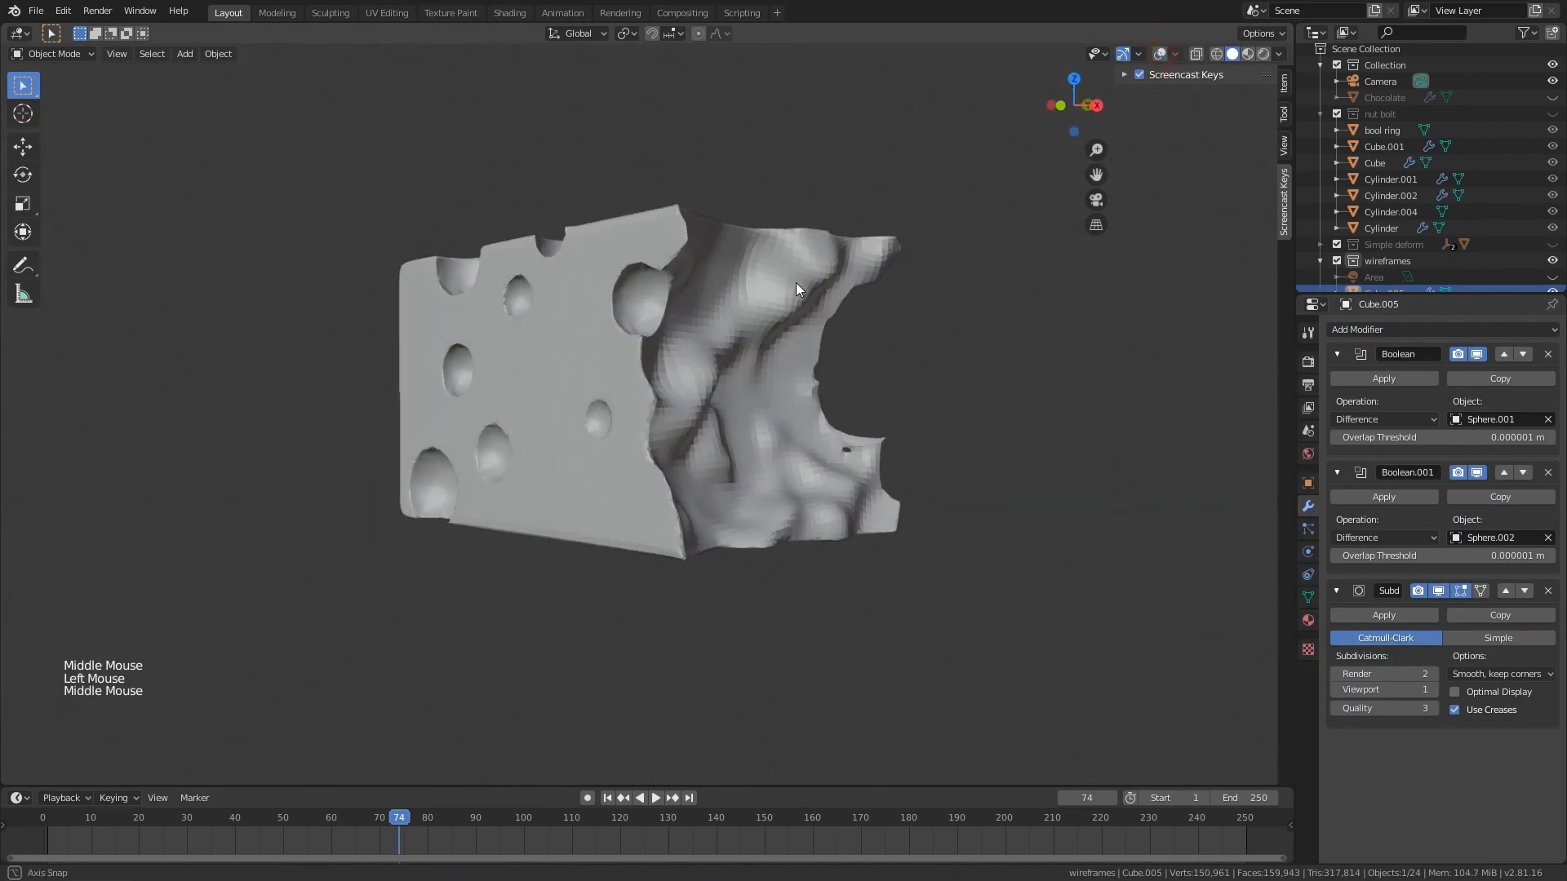
{"action": "key", "text": "space"}
{"action": "type", "text": "shade"}
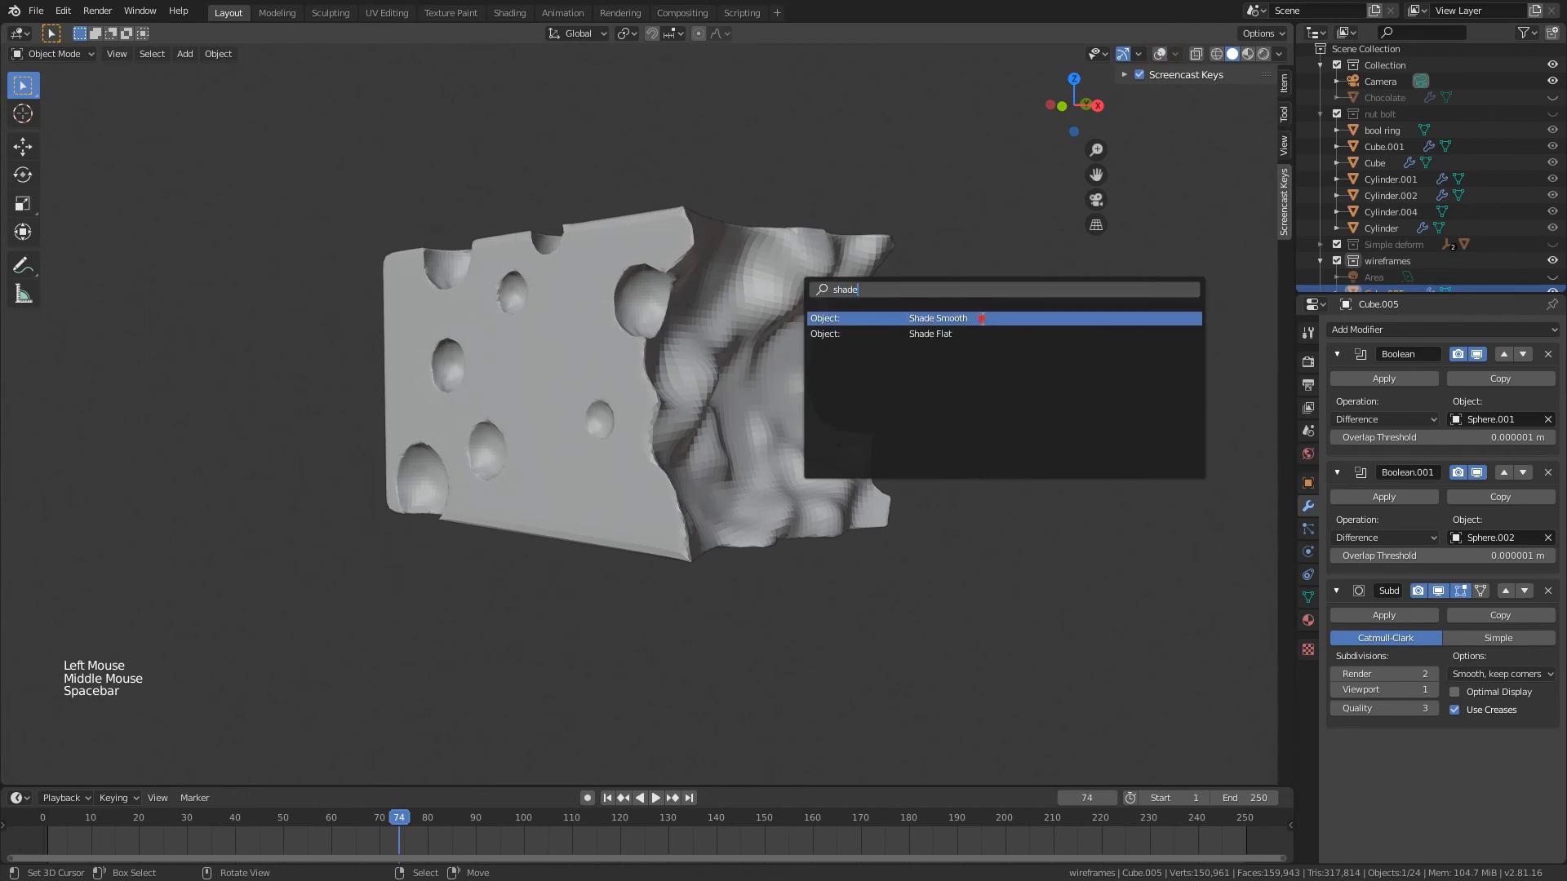
{"action": "left_click", "coordinate": [972, 319]}
{"action": "mouse_move", "coordinate": [825, 351]}
{"action": "middle_mouse_down"}
{"action": "mouse_move", "coordinate": [793, 425]}
{"action": "mouse_move", "coordinate": [851, 355]}
{"action": "middle_mouse_up"}
{"action": "key", "text": "space"}
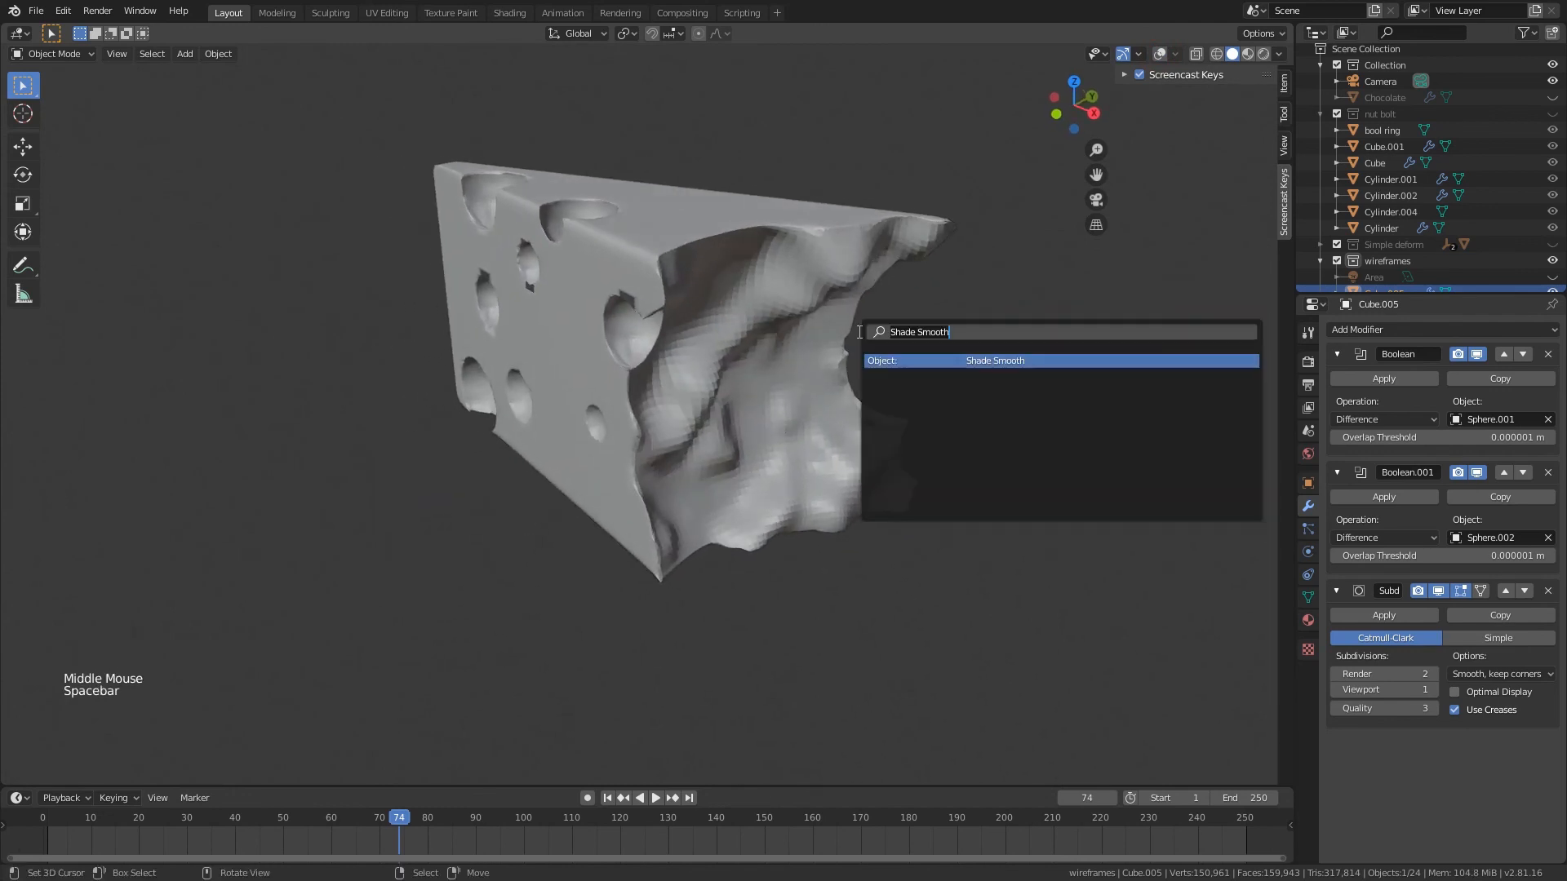
{"action": "middle_click_drag", "start_coordinate": [757, 379], "coordinate": [1167, 52], "text": "shift"}
- Show the overlays again and apply Shade Smooth to the displaced cutter sphere
{"action": "left_click", "coordinate": [1160, 53]}
{"action": "middle_click_drag", "start_coordinate": [1020, 269], "coordinate": [997, 306]}
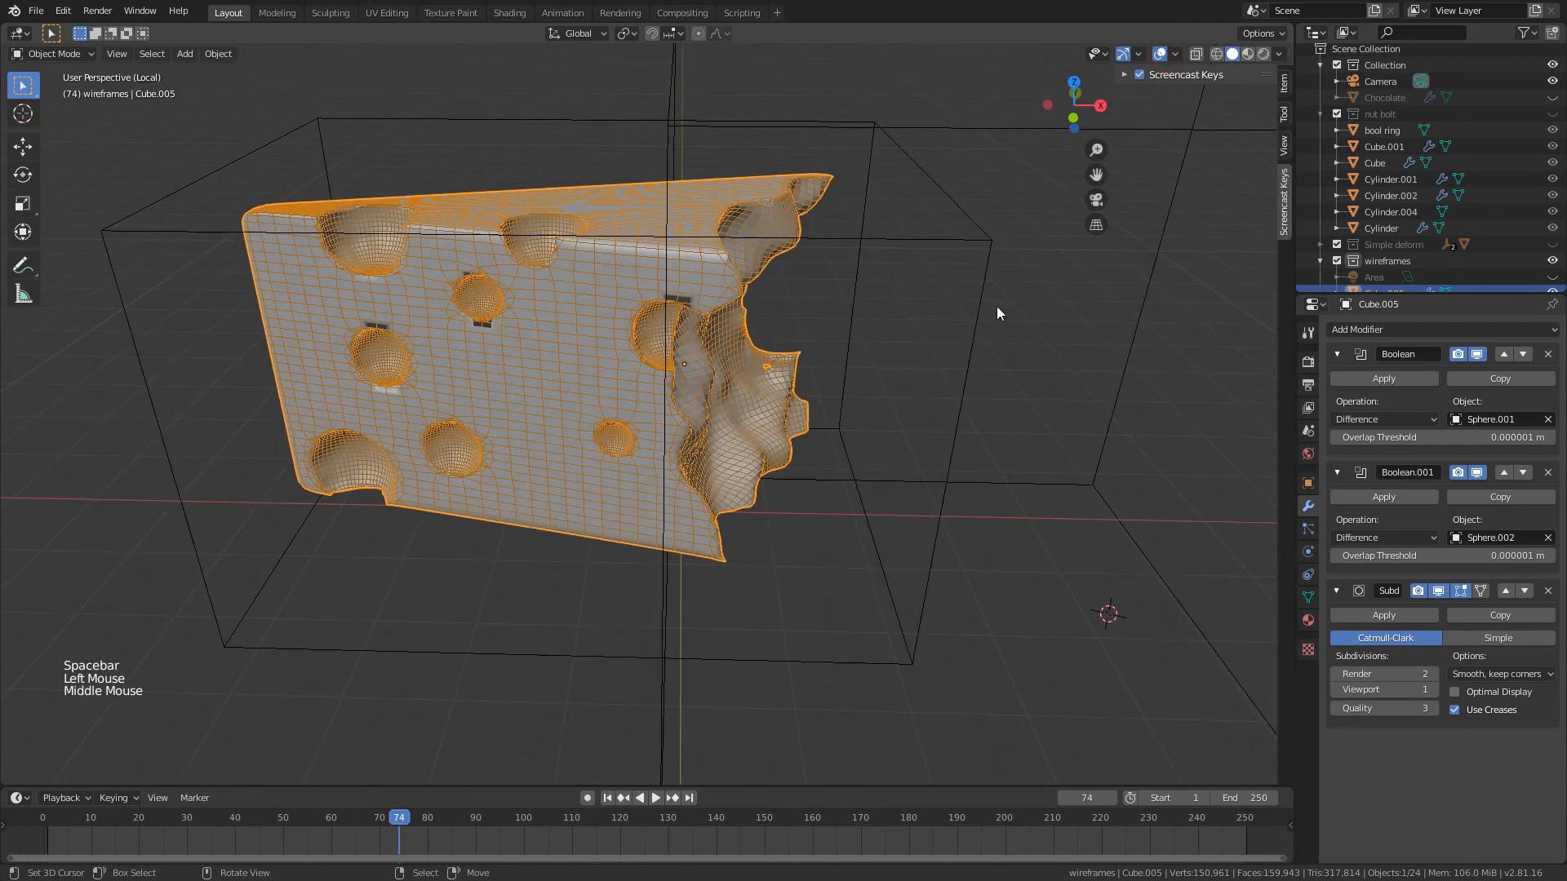
{"action": "right_click", "coordinate": [1021, 143]}
{"action": "scroll", "coordinate": [958, 433], "scroll_direction": "down", "scroll_amount": 3}
{"action": "key", "text": "space"}
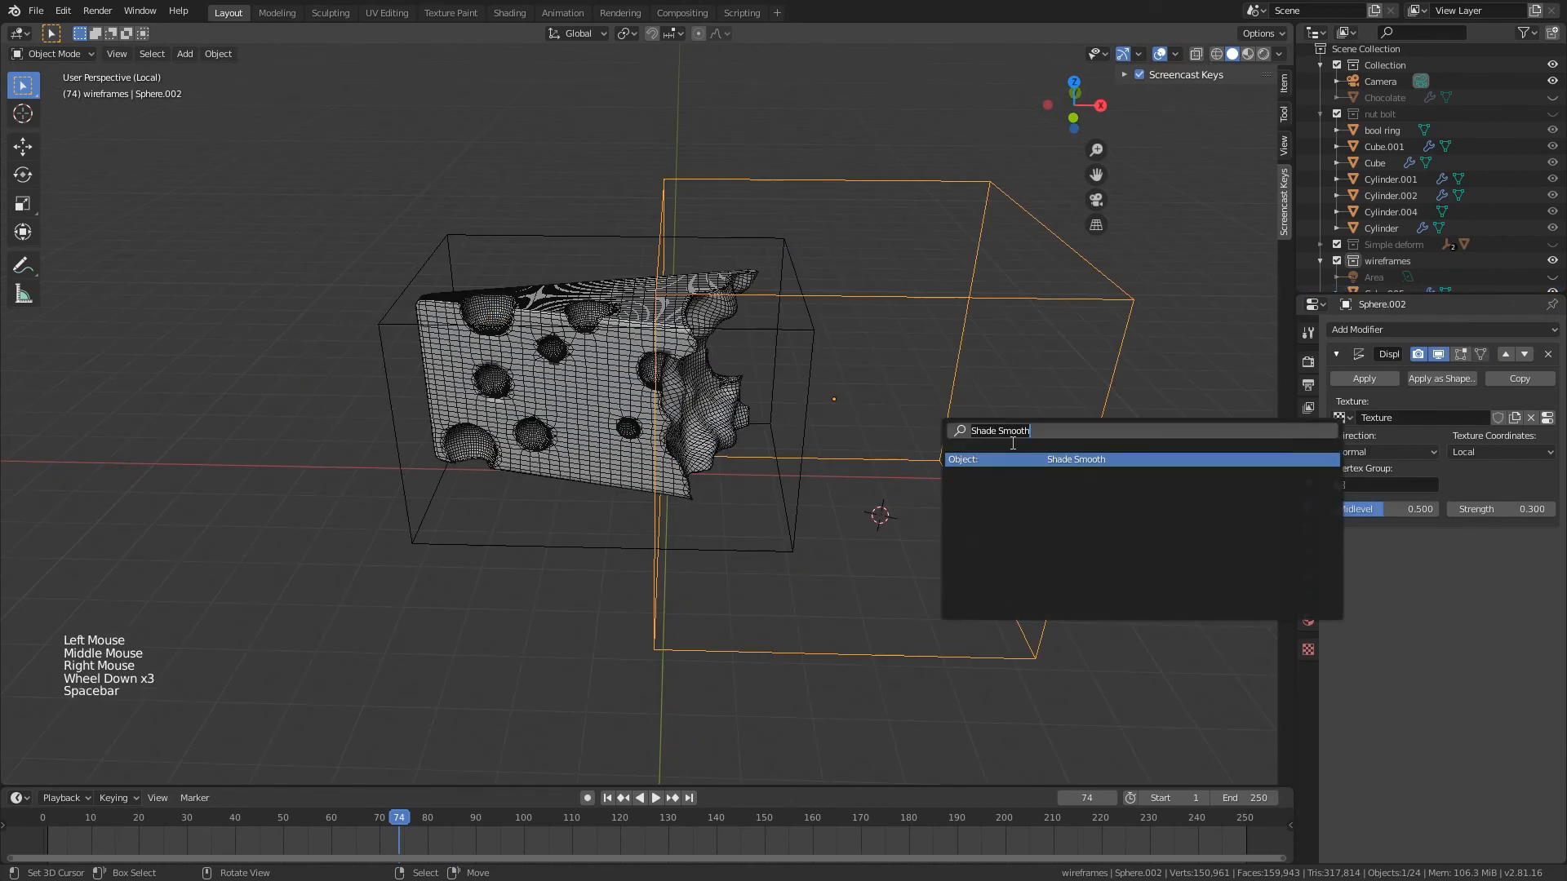
{"action": "left_click", "coordinate": [1078, 459]}
- Inspect the wedge's smoothed holes and bite from several angles with overlays hidden, and save the file
{"action": "middle_click_drag", "start_coordinate": [1077, 466], "coordinate": [822, 423]}
{"action": "scroll", "coordinate": [822, 424], "scroll_direction": "up", "scroll_amount": 2}
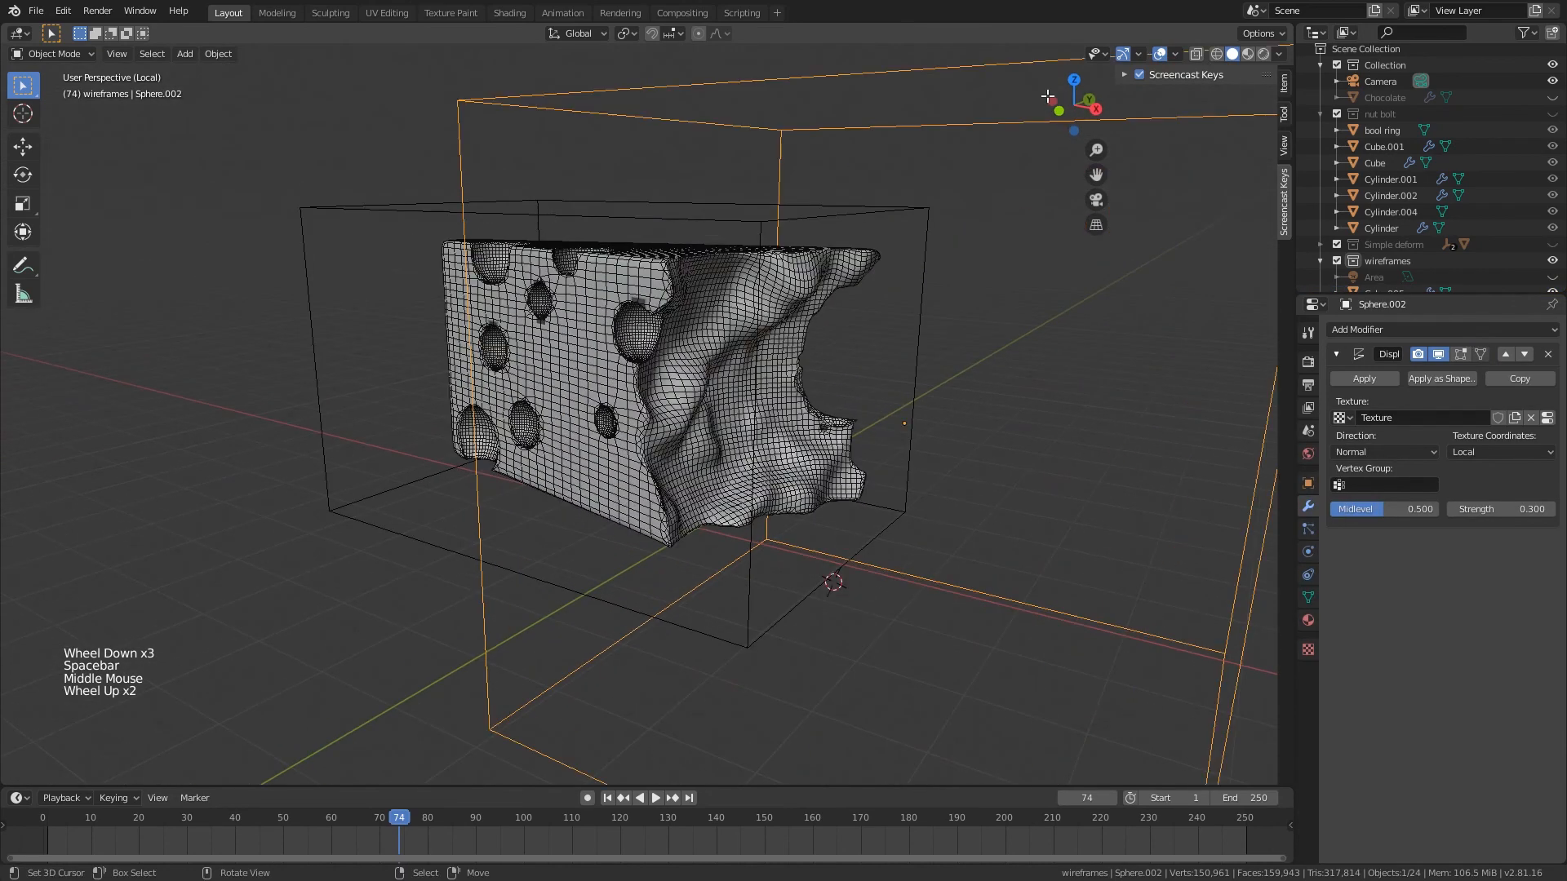
{"action": "left_click", "coordinate": [1160, 54]}
{"action": "middle_click_drag", "start_coordinate": [751, 386], "coordinate": [840, 370]}
{"action": "scroll", "coordinate": [840, 371], "scroll_direction": "down", "scroll_amount": 2}
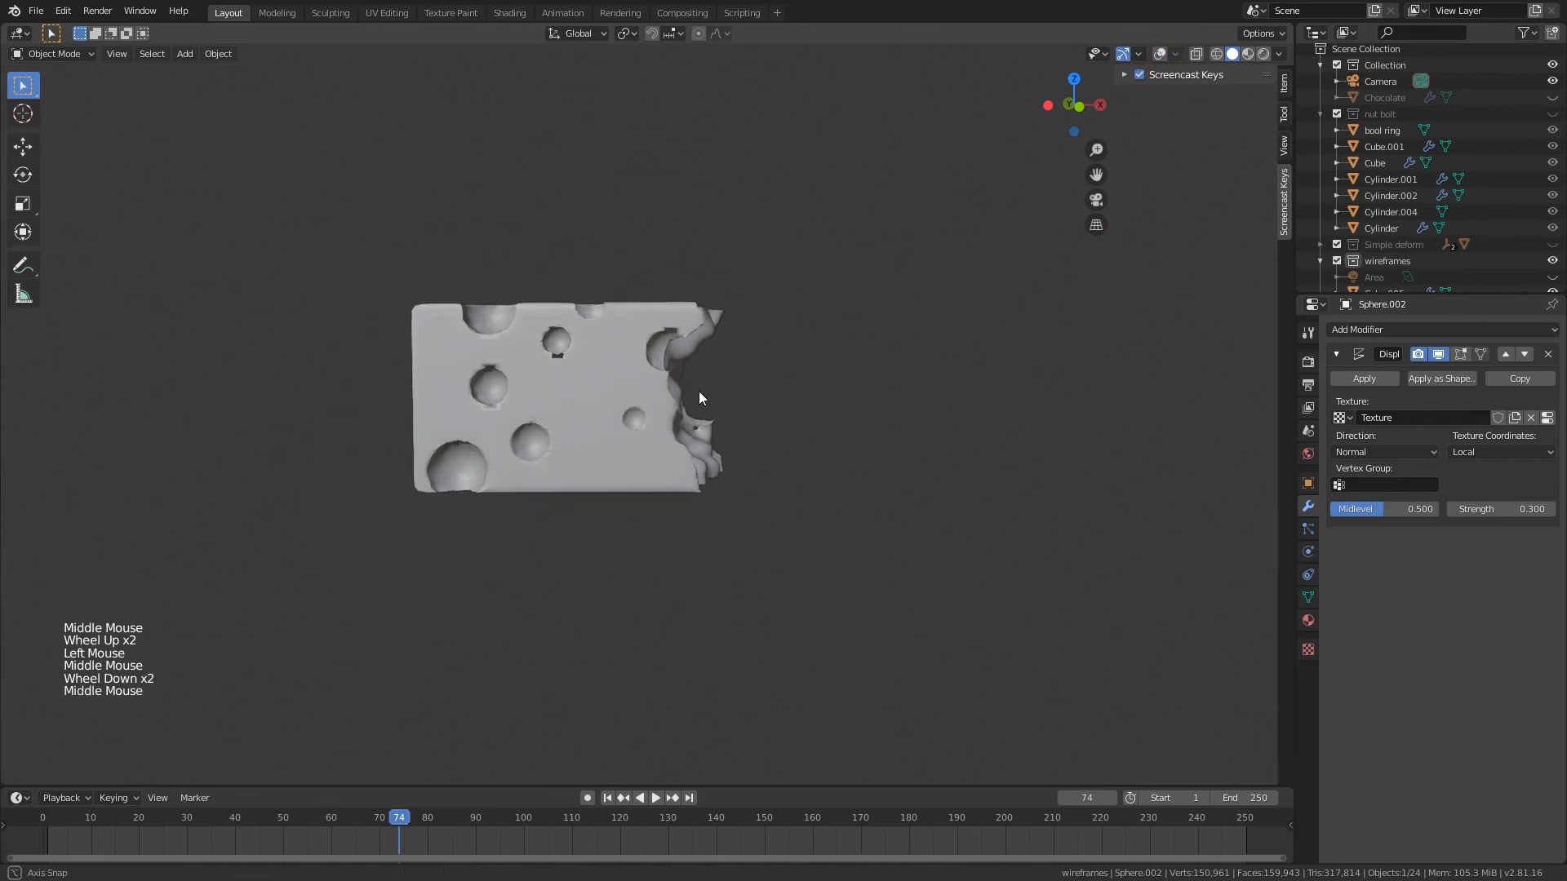
{"action": "middle_click_drag", "start_coordinate": [698, 390], "coordinate": [649, 442]}
{"action": "scroll", "coordinate": [649, 442], "scroll_direction": "up", "scroll_amount": 2}
{"action": "right_click", "coordinate": [638, 303]}
{"action": "middle_click_drag", "start_coordinate": [638, 303], "coordinate": [860, 447]}
{"action": "scroll", "coordinate": [972, 493], "scroll_direction": "up", "scroll_amount": 1}
{"action": "scroll", "coordinate": [770, 454], "scroll_direction": "down", "scroll_amount": 1}
{"action": "scroll", "coordinate": [771, 454], "scroll_direction": "down", "scroll_amount": 1}
{"action": "key", "text": "ctrl+s"}
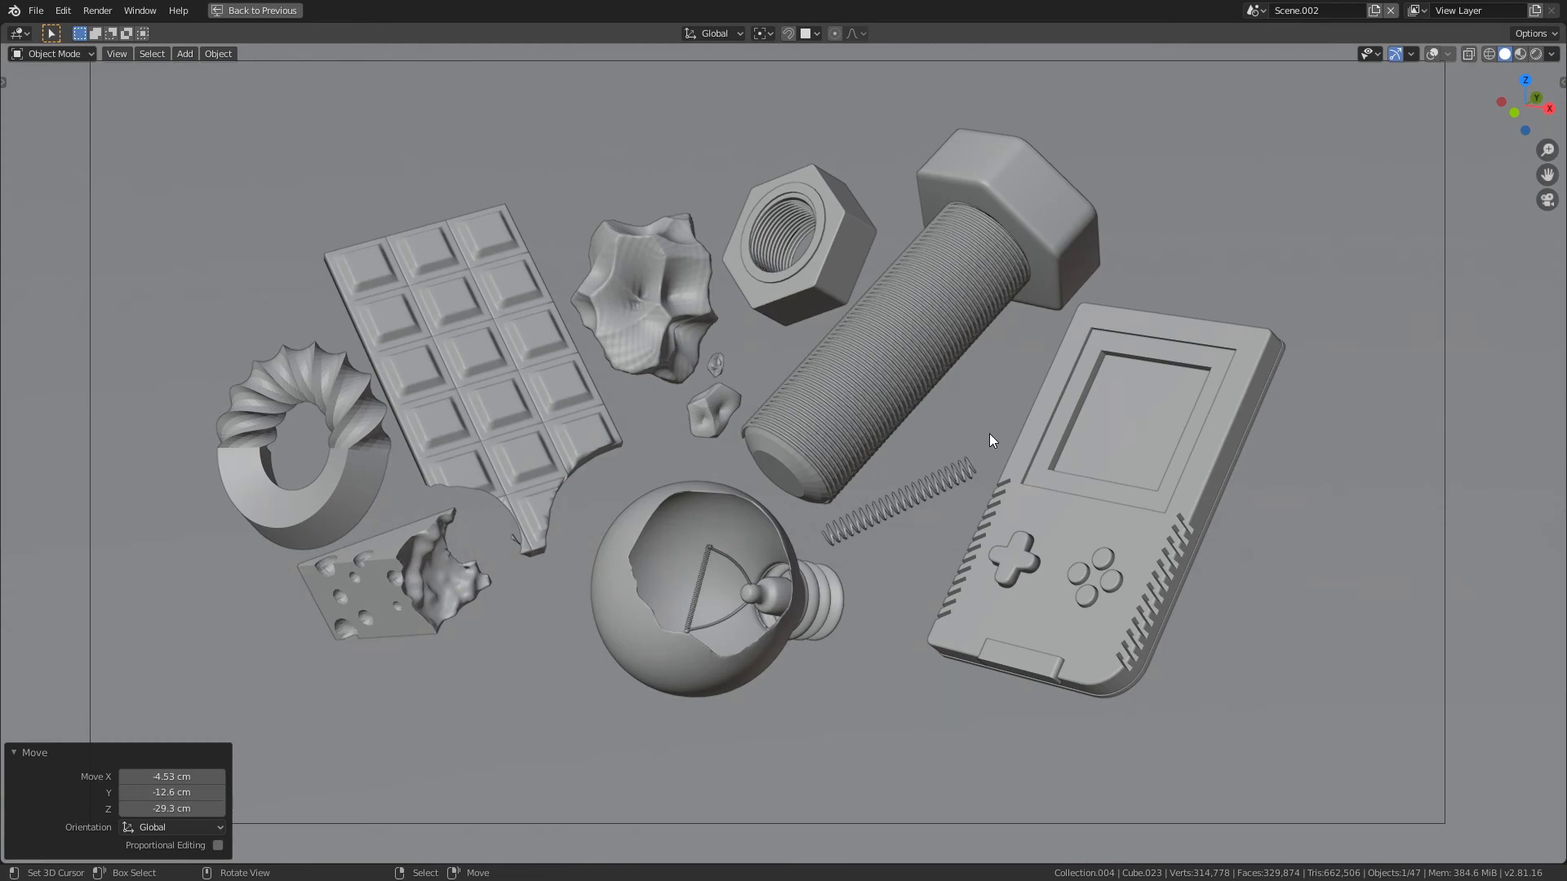
{"action": "left_click", "coordinate": [1090, 400]}
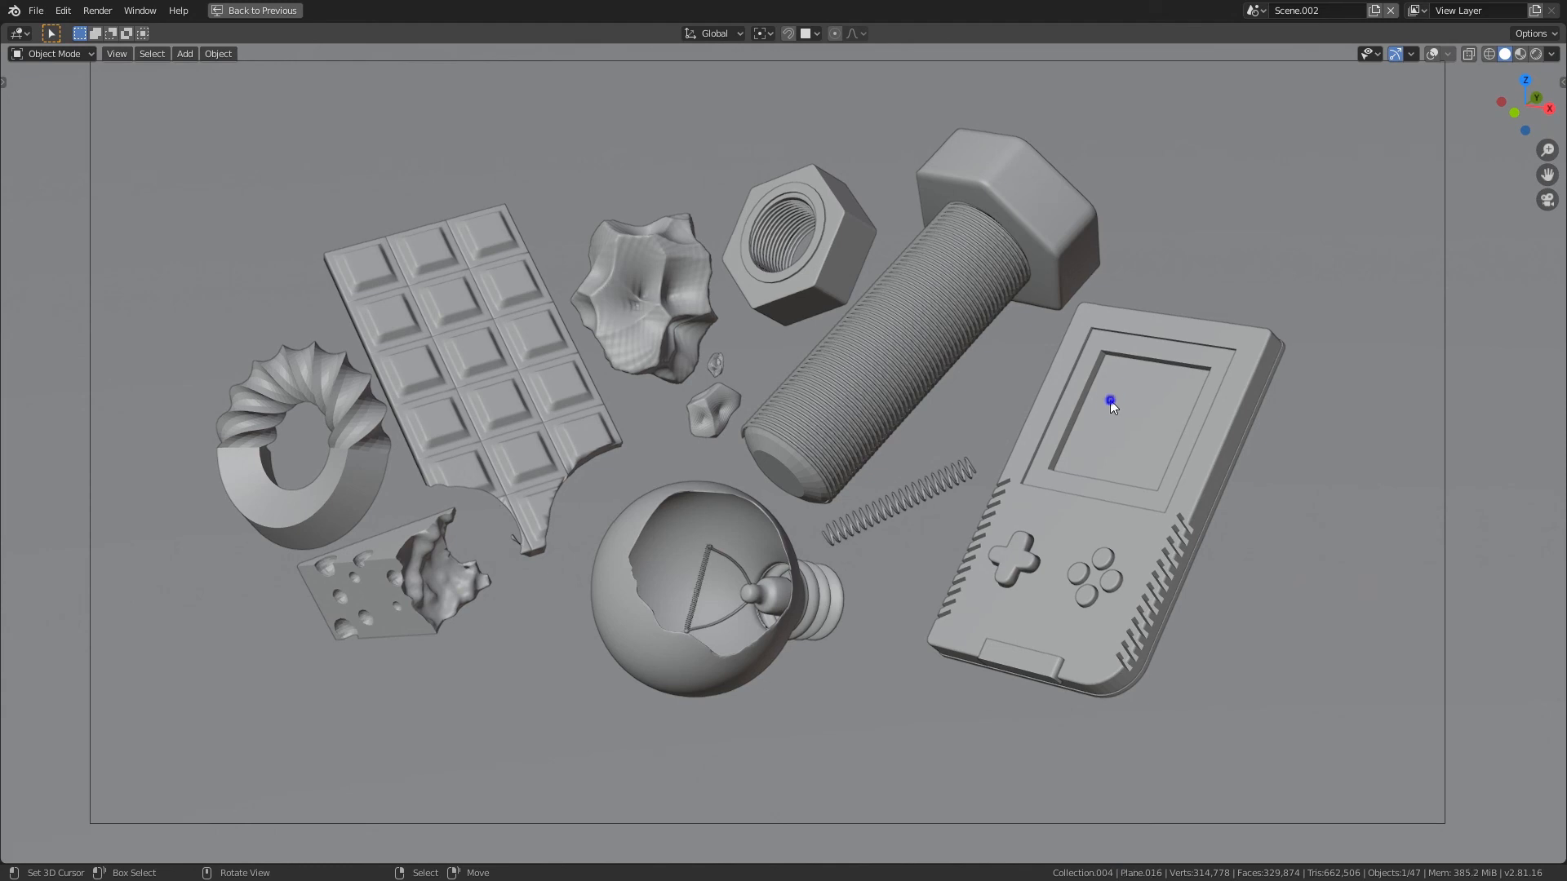
{"action": "key", "text": "b"}
{"action": "left_click_drag", "start_coordinate": [276, 205], "coordinate": [1162, 679]}
{"action": "left_click", "coordinate": [1064, 234]}
{"action": "mouse_move", "coordinate": [1066, 351]}
{"action": "middle_mouse_down", "text": "shift"}
{"action": "mouse_move", "coordinate": [1079, 340]}
{"action": "mouse_move", "coordinate": [1065, 365]}
{"action": "middle_mouse_up", "text": "shift"}
{"action": "scroll", "coordinate": [1079, 340], "scroll_direction": "down", "scroll_amount": 1}
{"action": "scroll", "coordinate": [1098, 341], "scroll_direction": "up", "scroll_amount": 1}
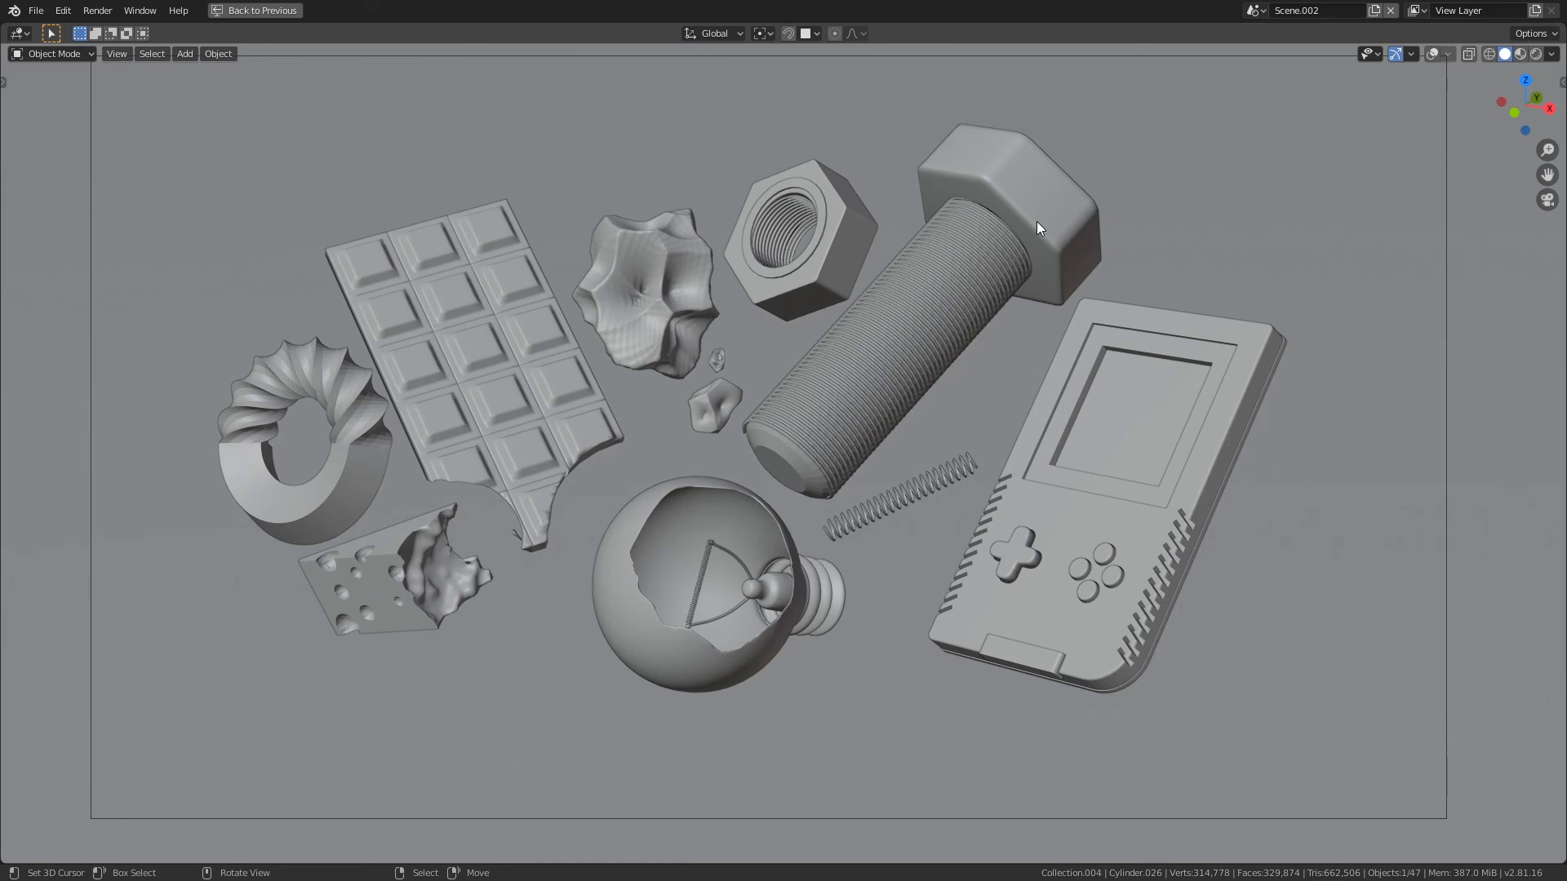
{"action": "middle_click_drag", "start_coordinate": [1020, 405], "coordinate": [1032, 408], "text": "shift"}
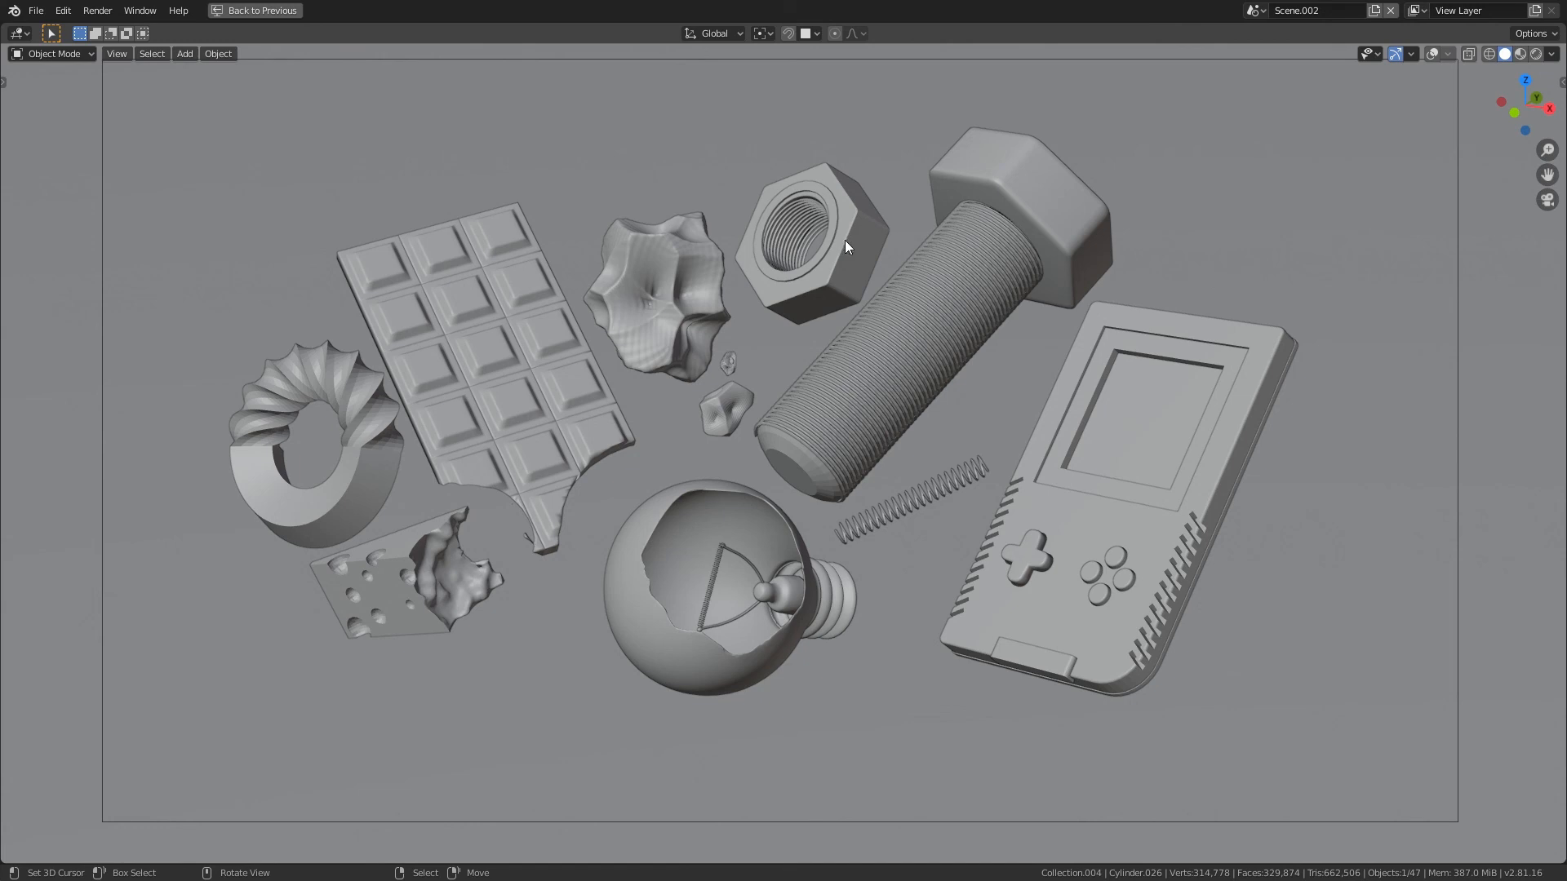
- Leave the maximized viewport, select the handheld console, and look through the list of available modifiers
{"action": "key", "text": "ctrl+space"}
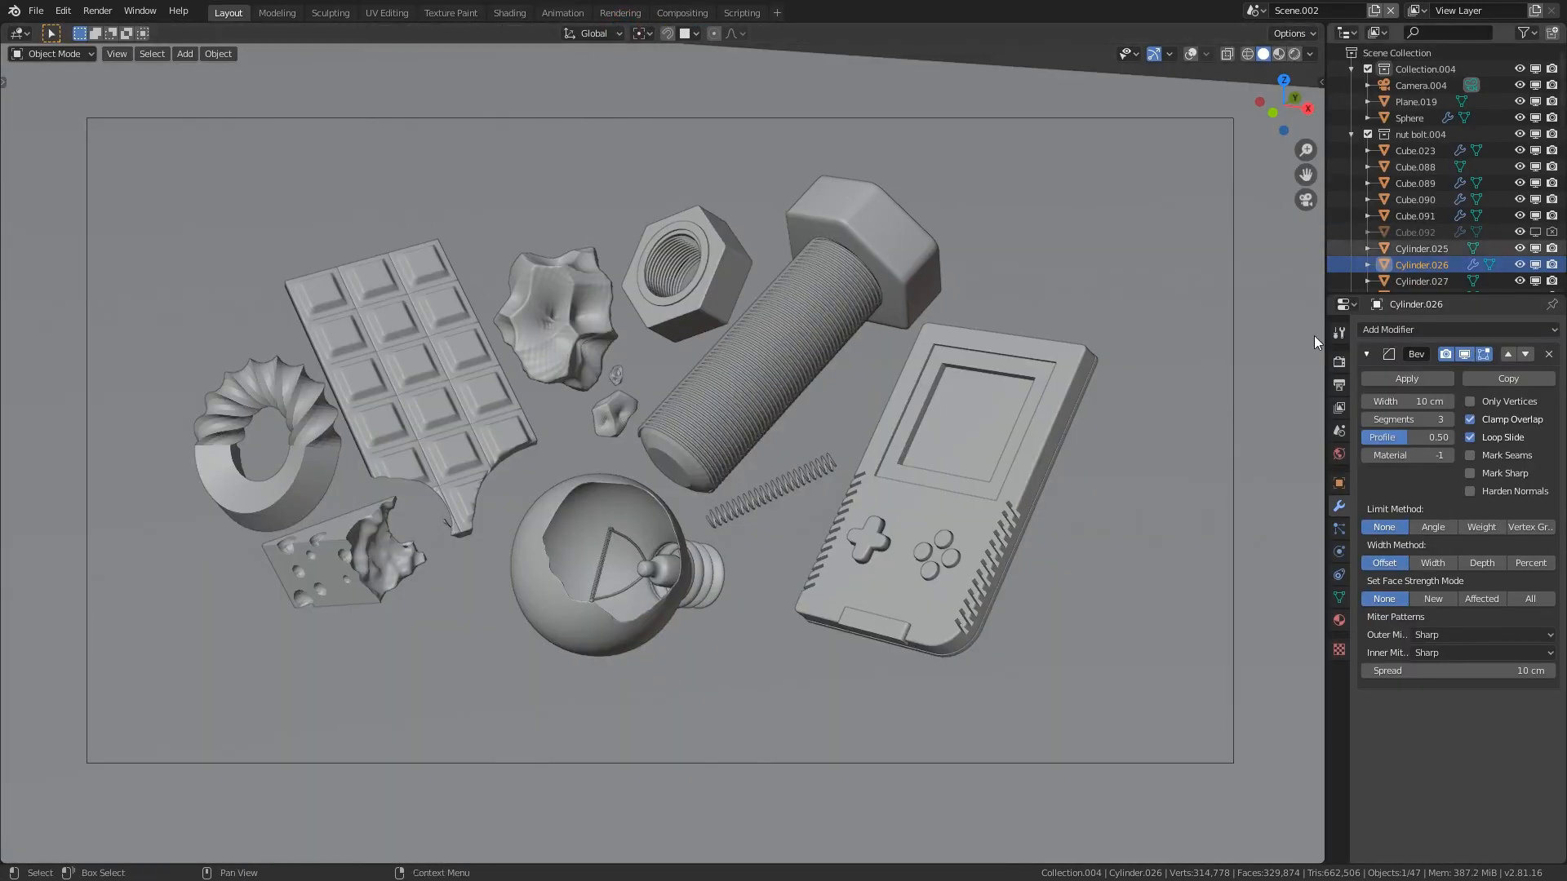
{"action": "scroll", "coordinate": [909, 444], "scroll_direction": "up", "scroll_amount": 3}
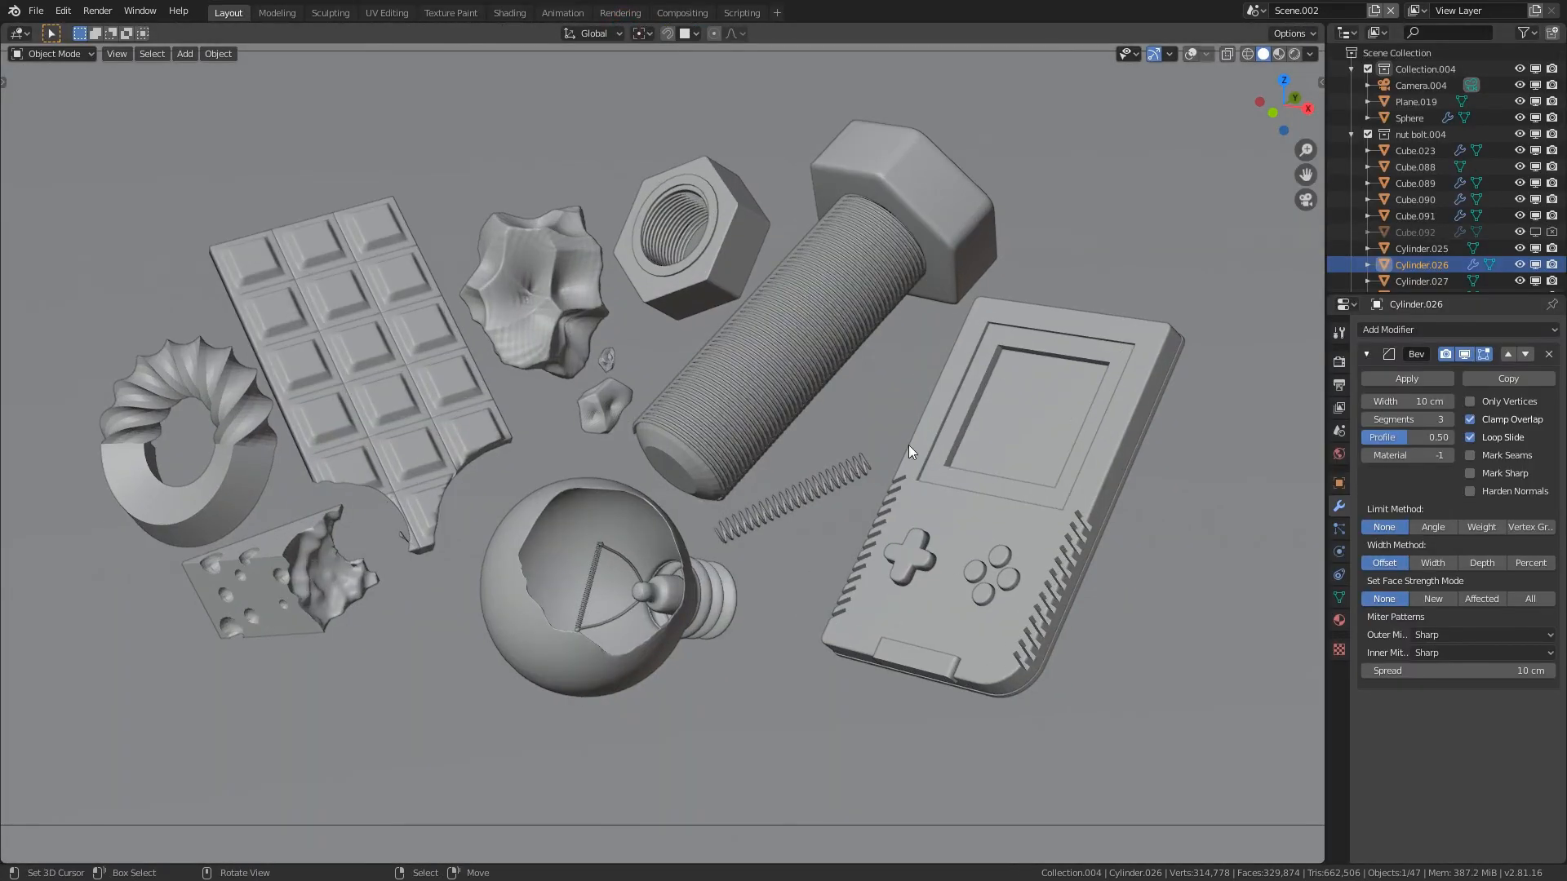
{"action": "left_click", "coordinate": [1135, 346]}
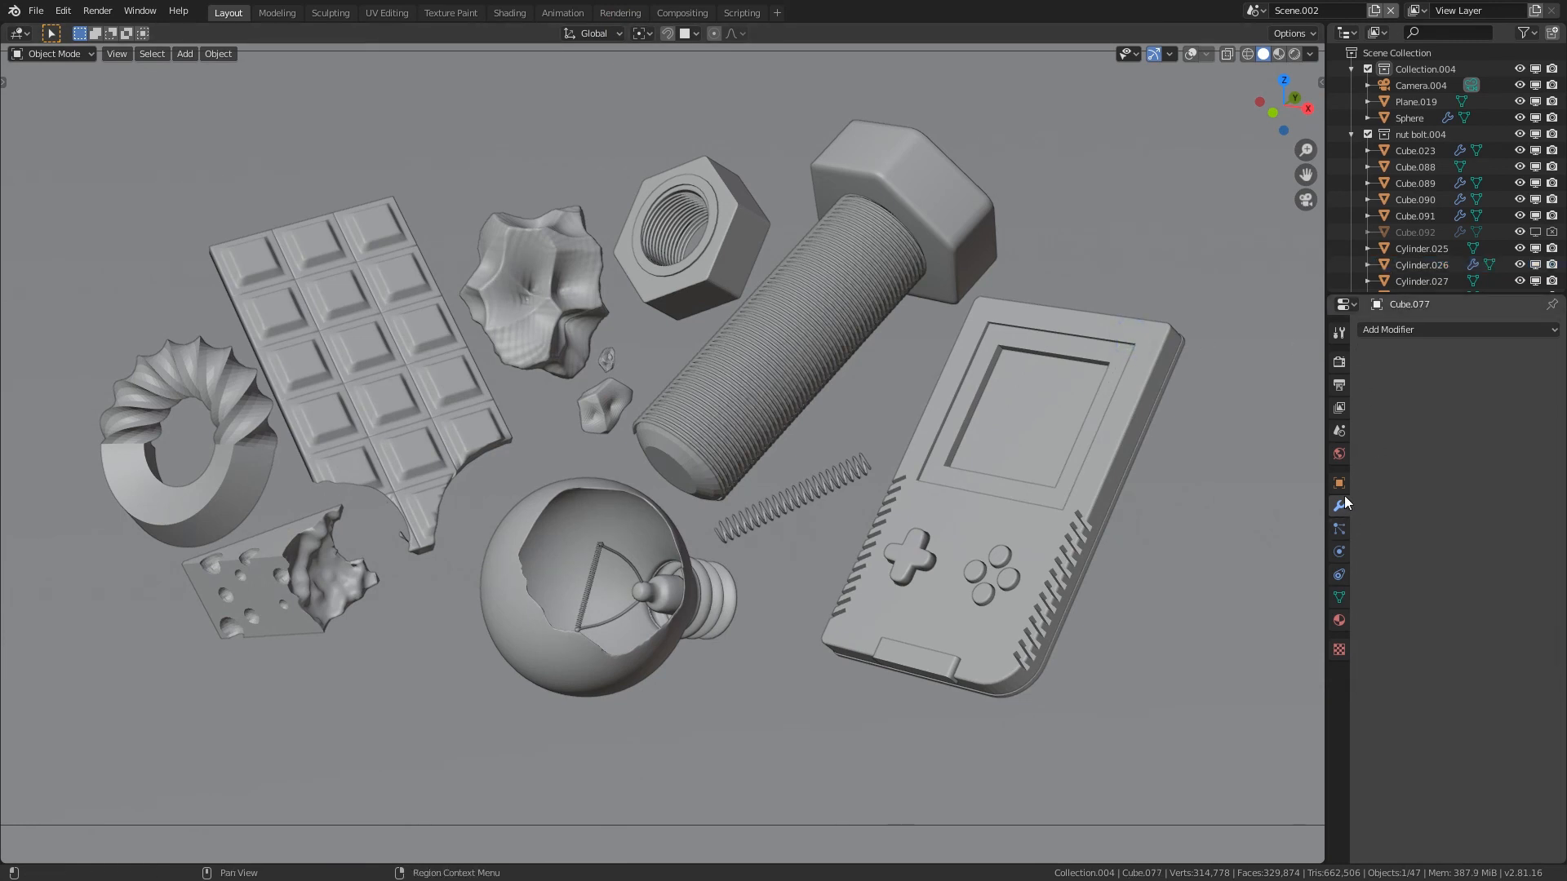
{"action": "left_click", "coordinate": [1441, 330]}
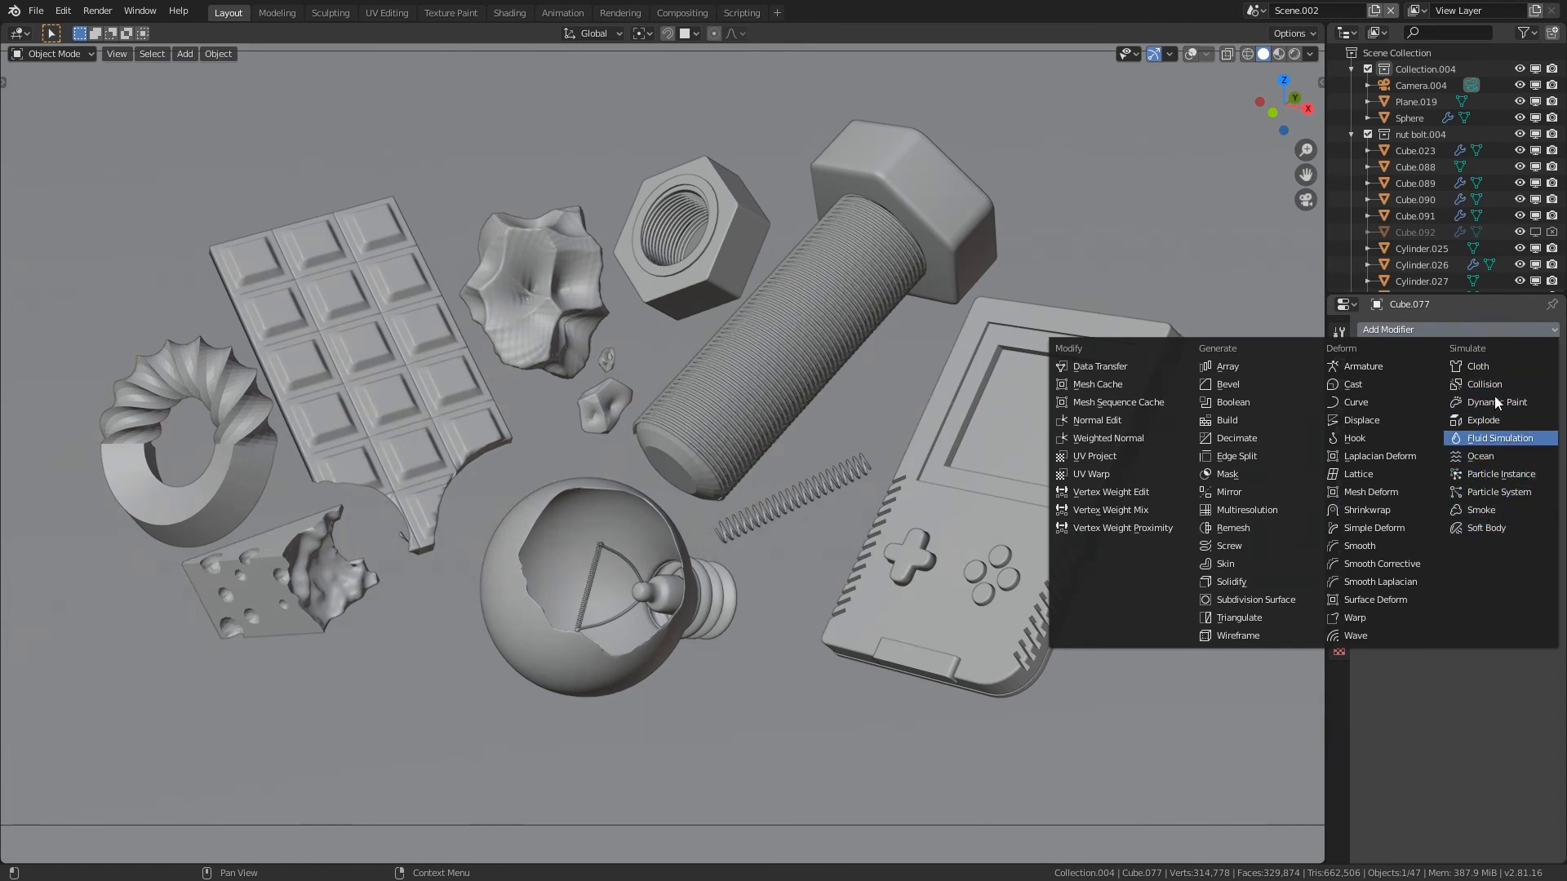
{"action": "scroll", "coordinate": [879, 433], "scroll_direction": "down", "scroll_amount": 1}
{"action": "middle_click_drag", "start_coordinate": [879, 432], "coordinate": [877, 434], "text": "shift"}
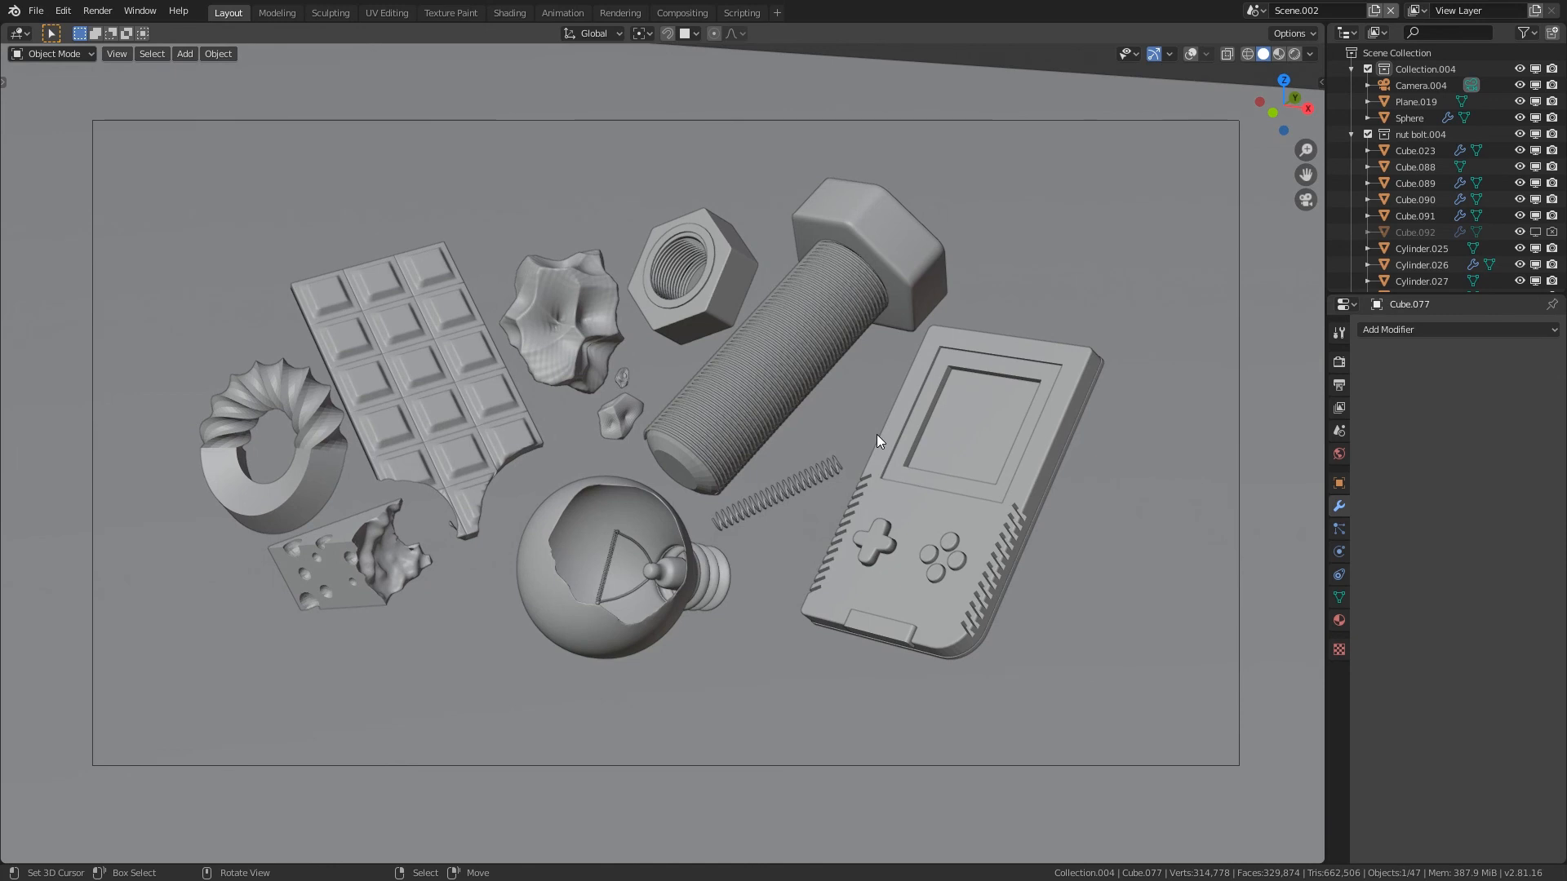